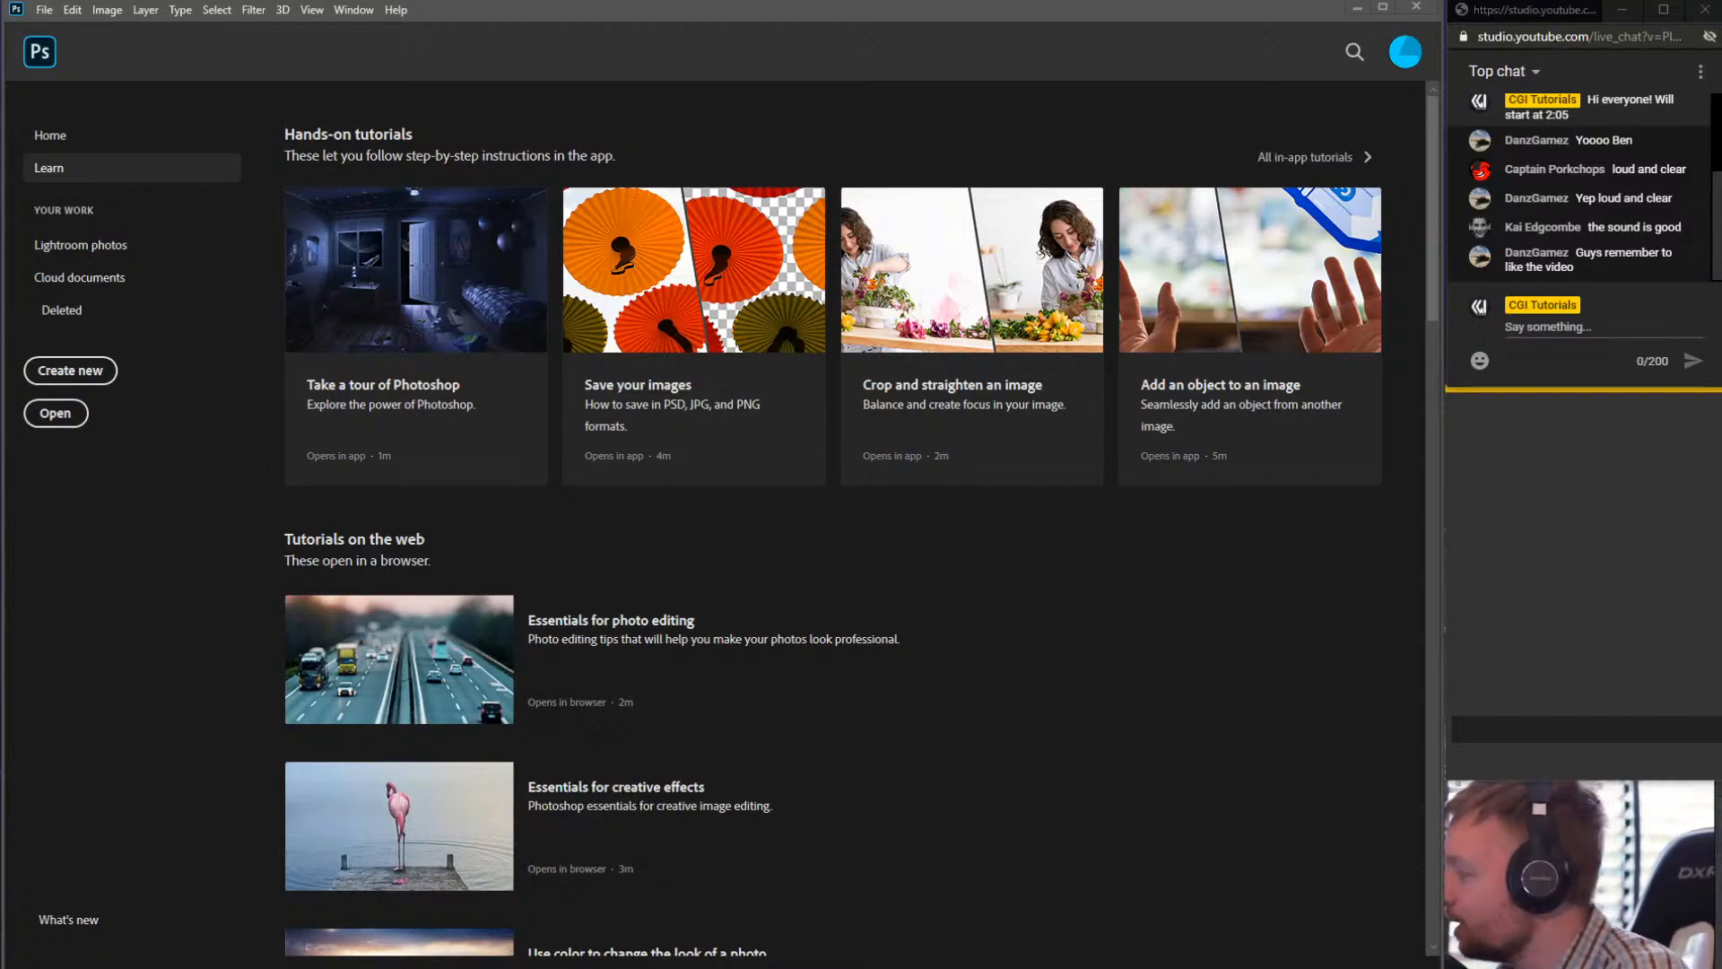
{"action": "left_click", "coordinate": [1604, 408]}
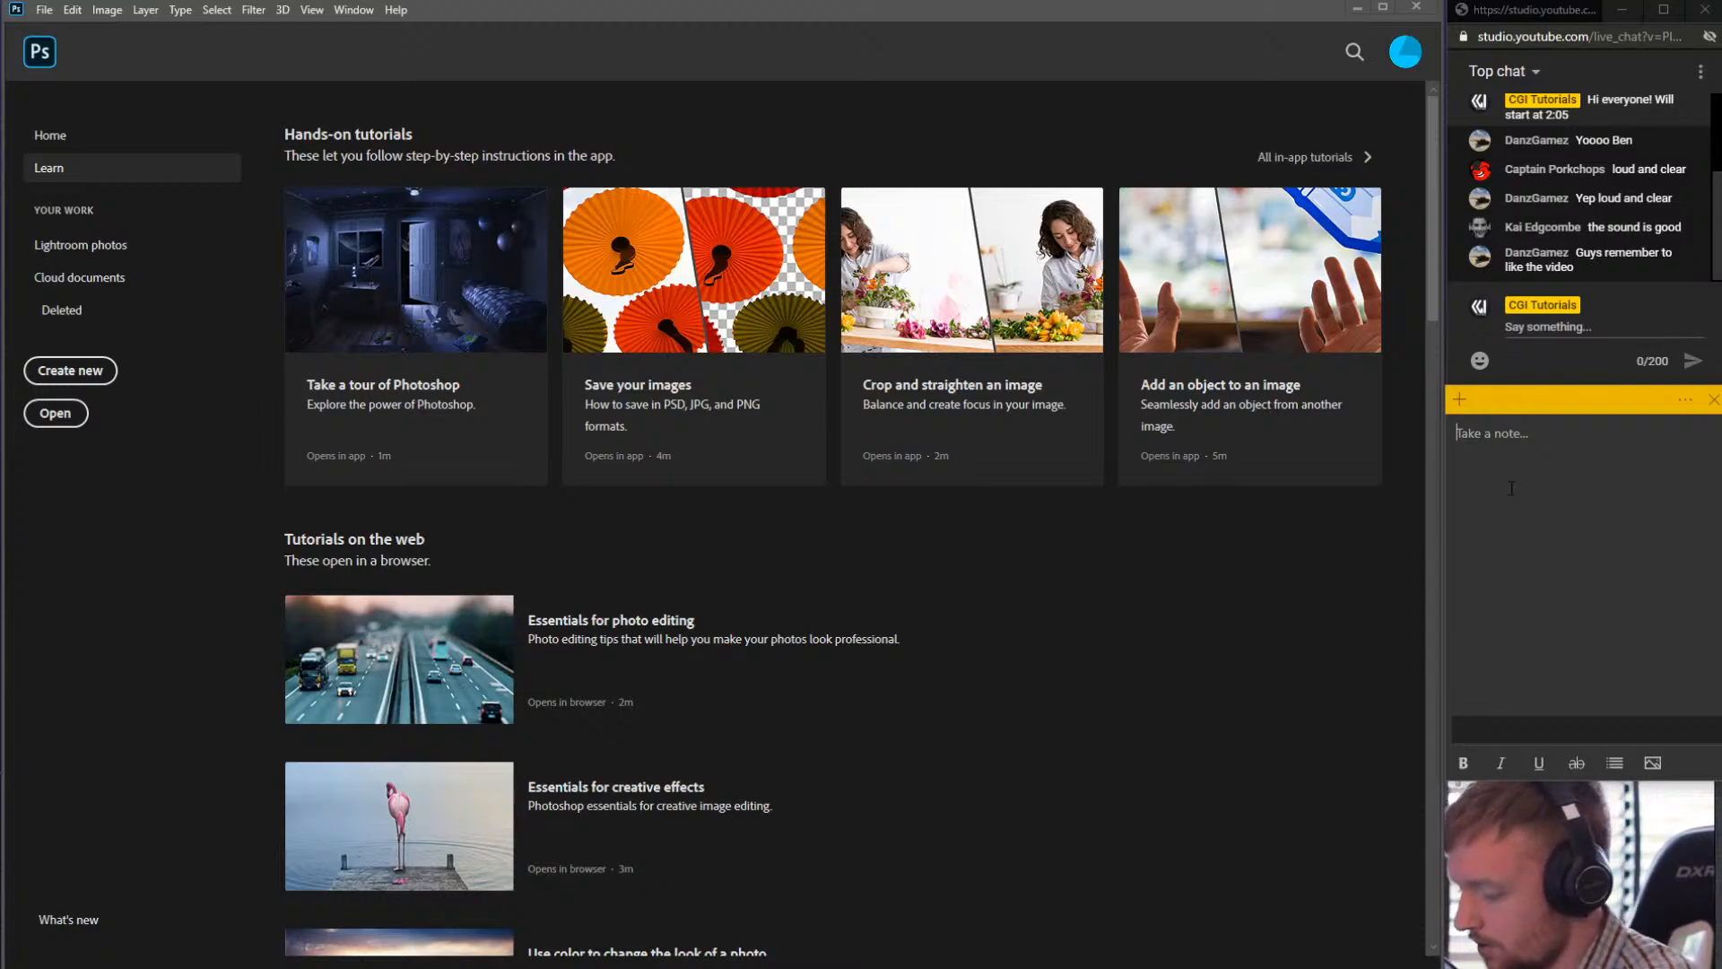
{"action": "type", "text": "they"}
{"action": "key", "text": "BackSpace"}
{"action": "key", "text": "BackSpace"}
{"action": "key", "text": "BackSpace"}
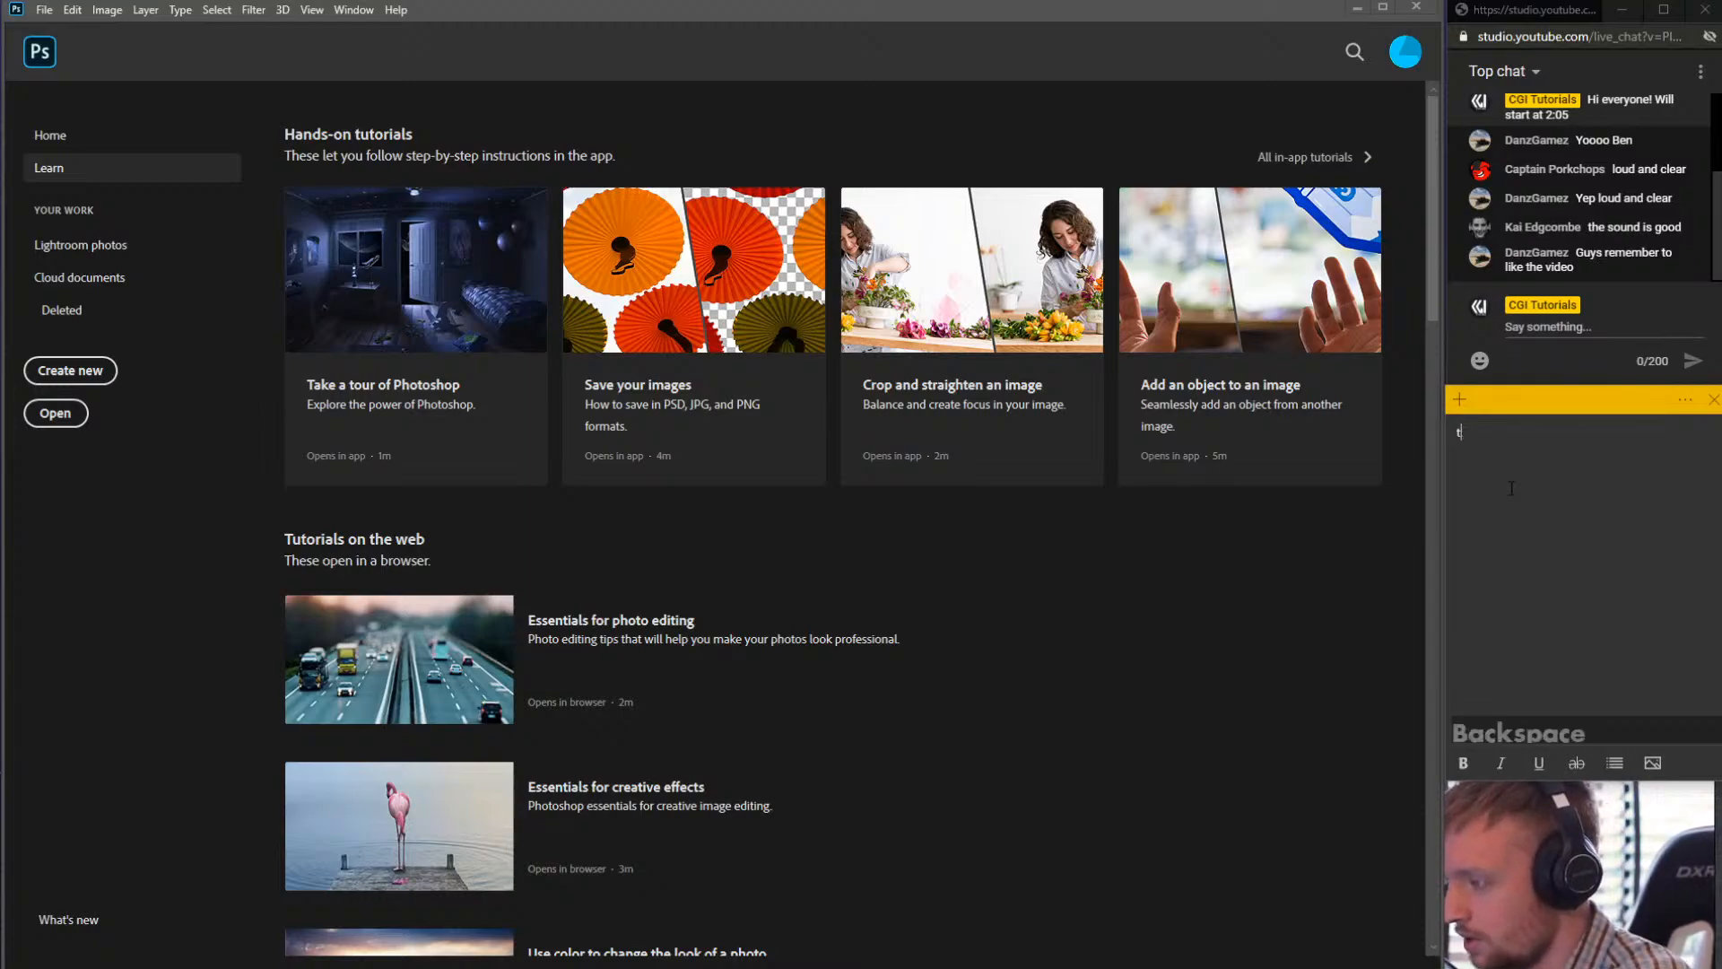
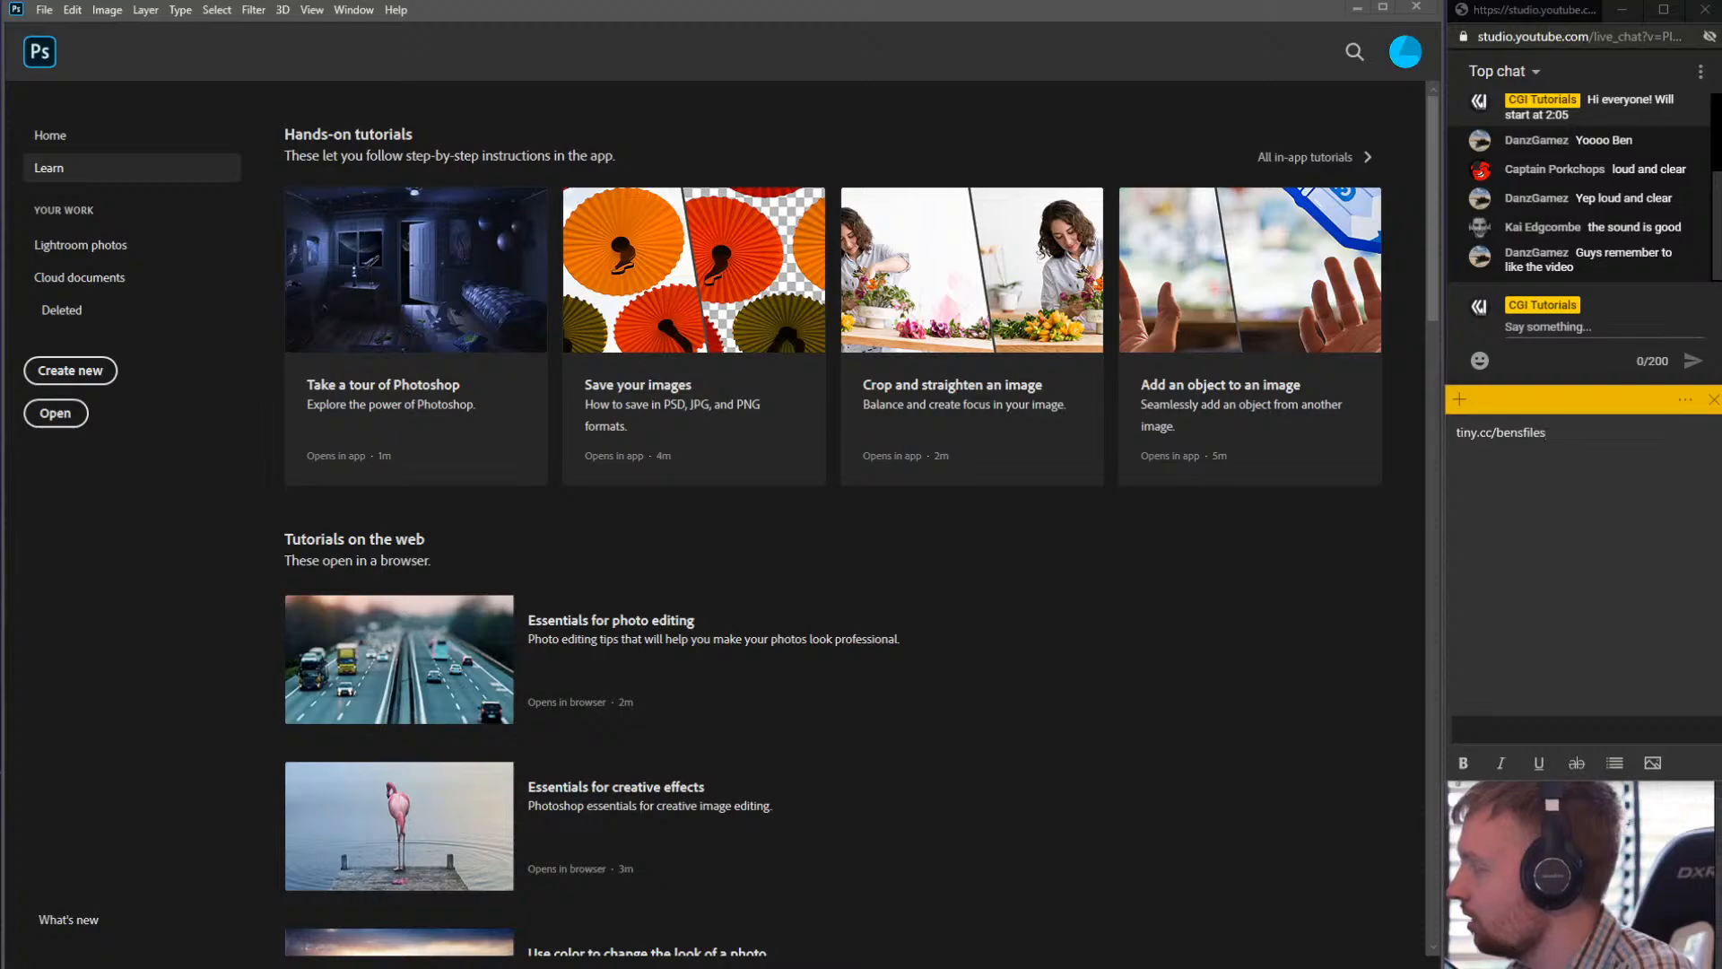
{"action": "left_click", "coordinate": [1, 484]}
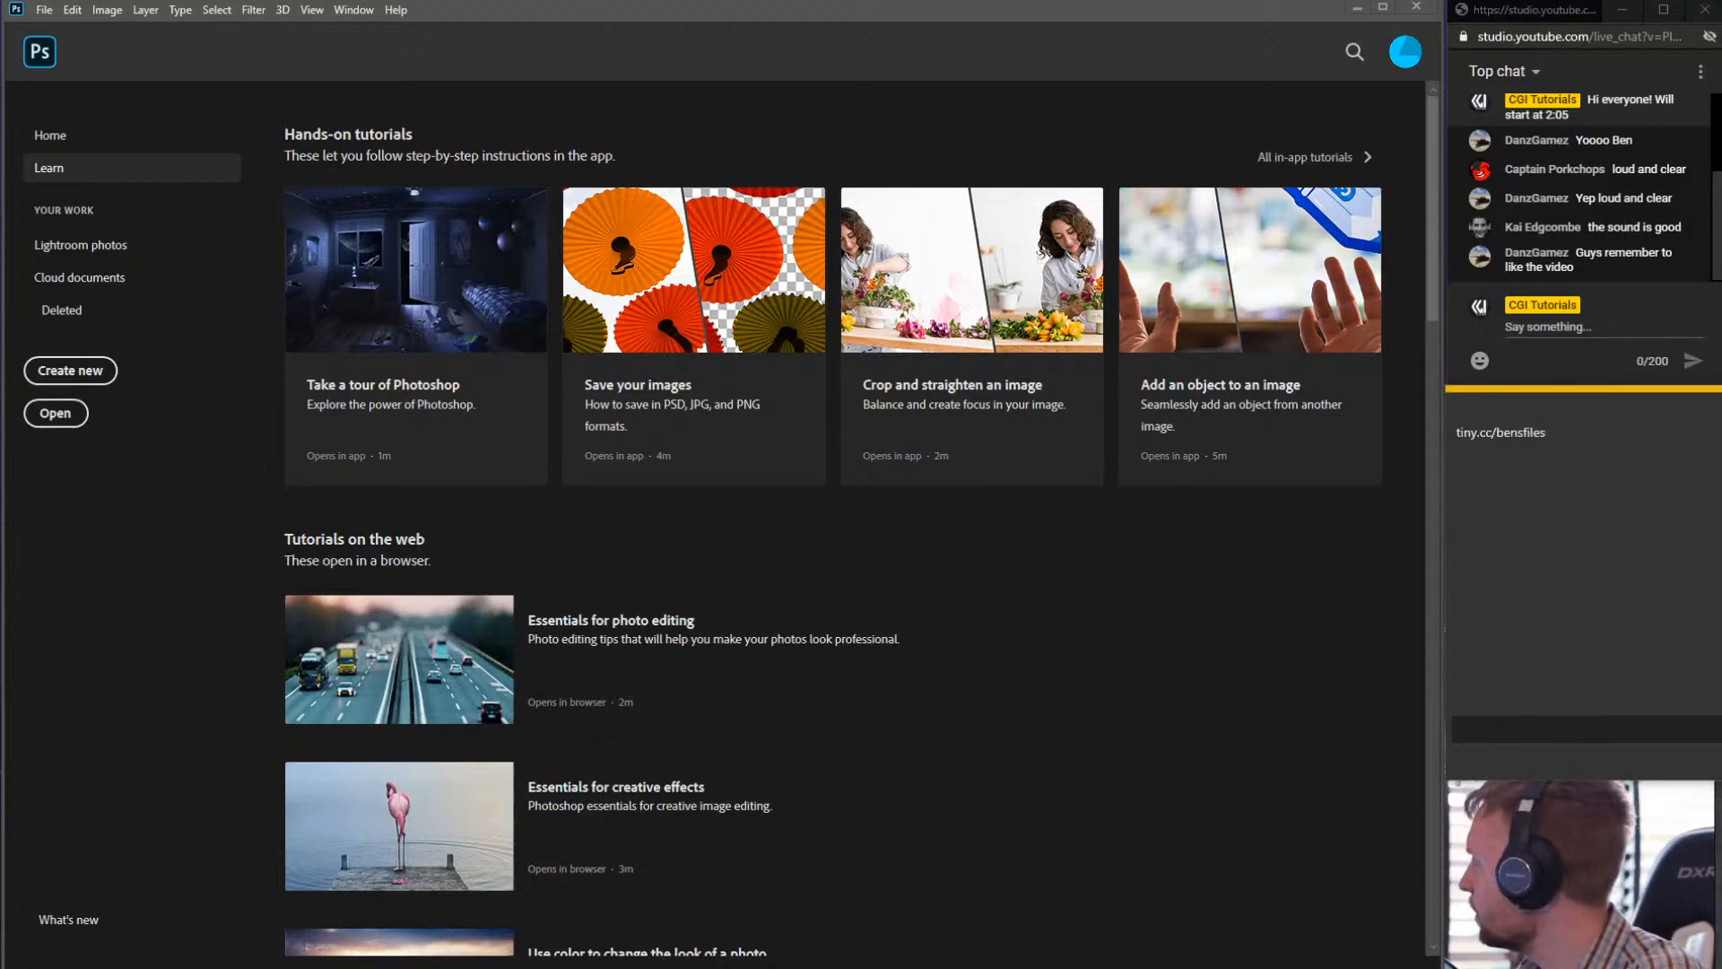
{"action": "key", "text": "BackSpace"}
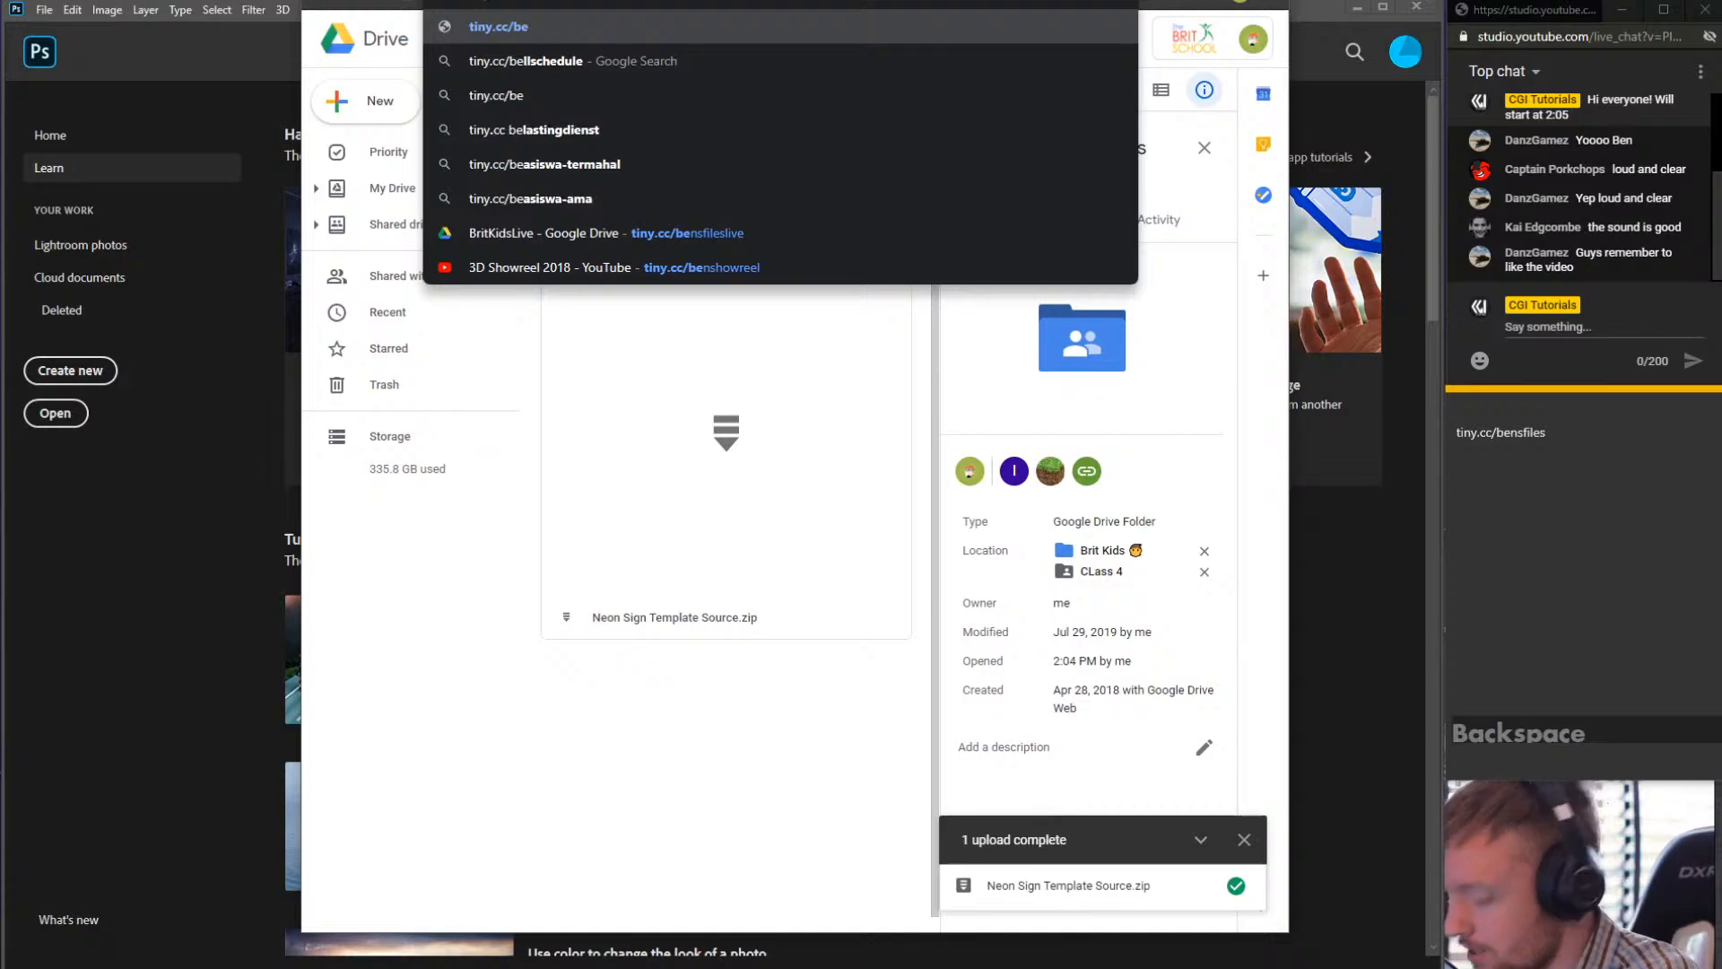
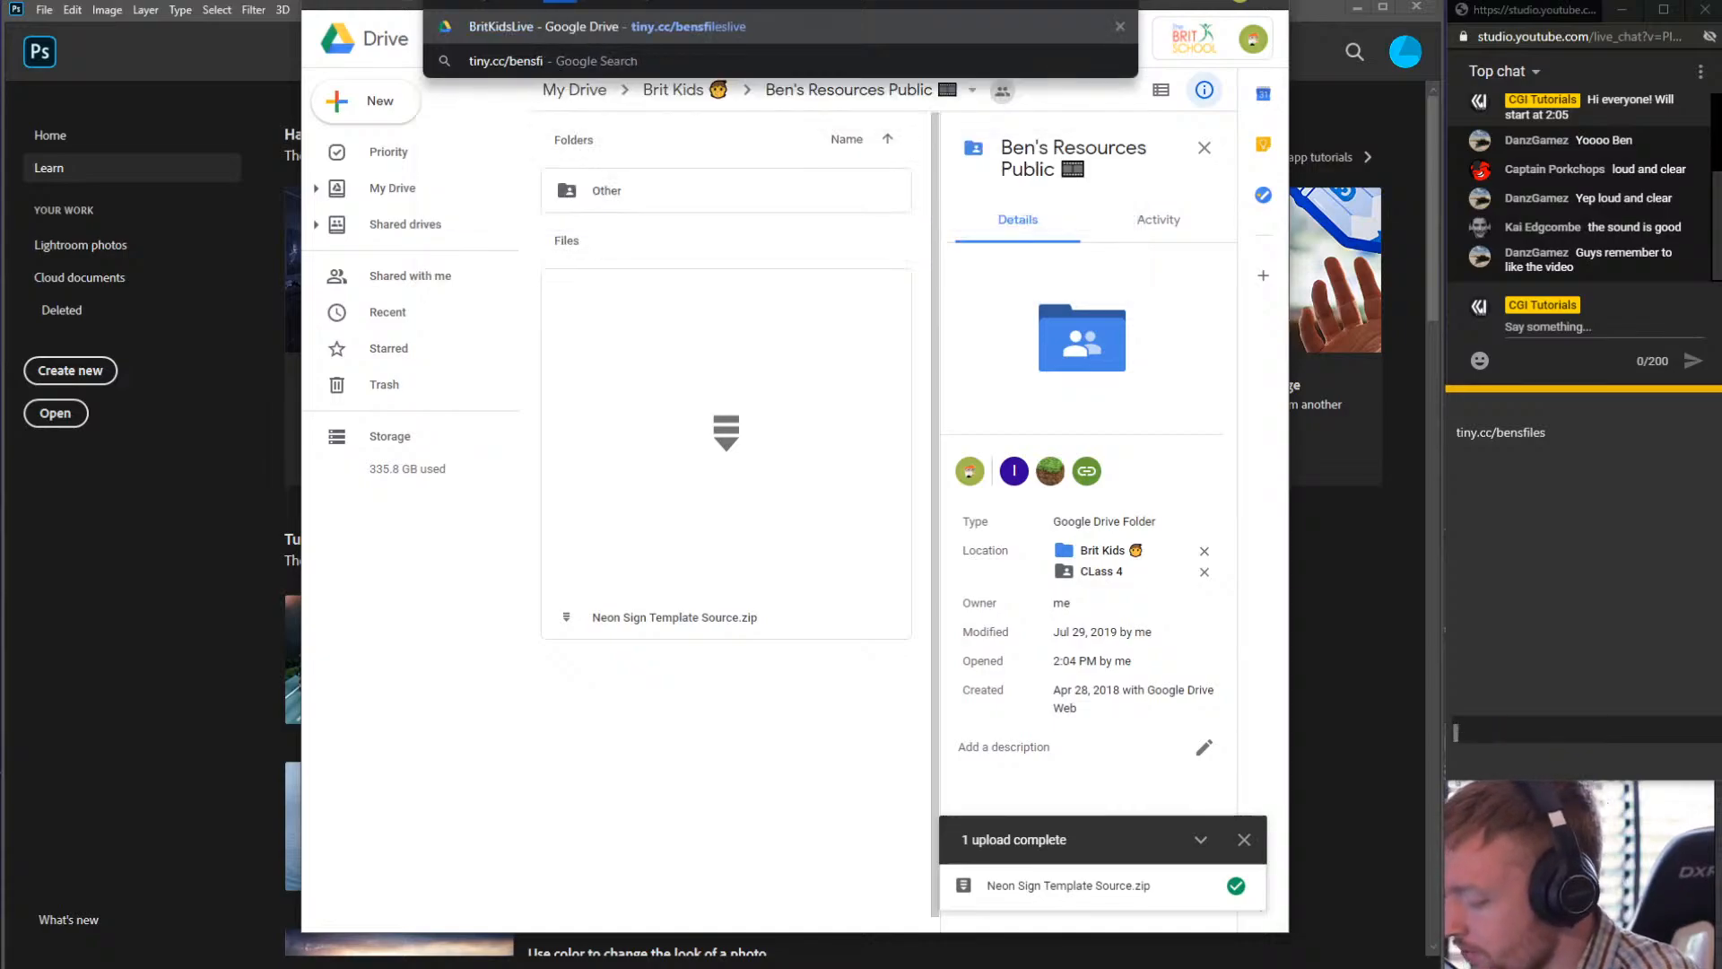
{"action": "key", "text": "Delete"}
{"action": "key", "text": "Return"}
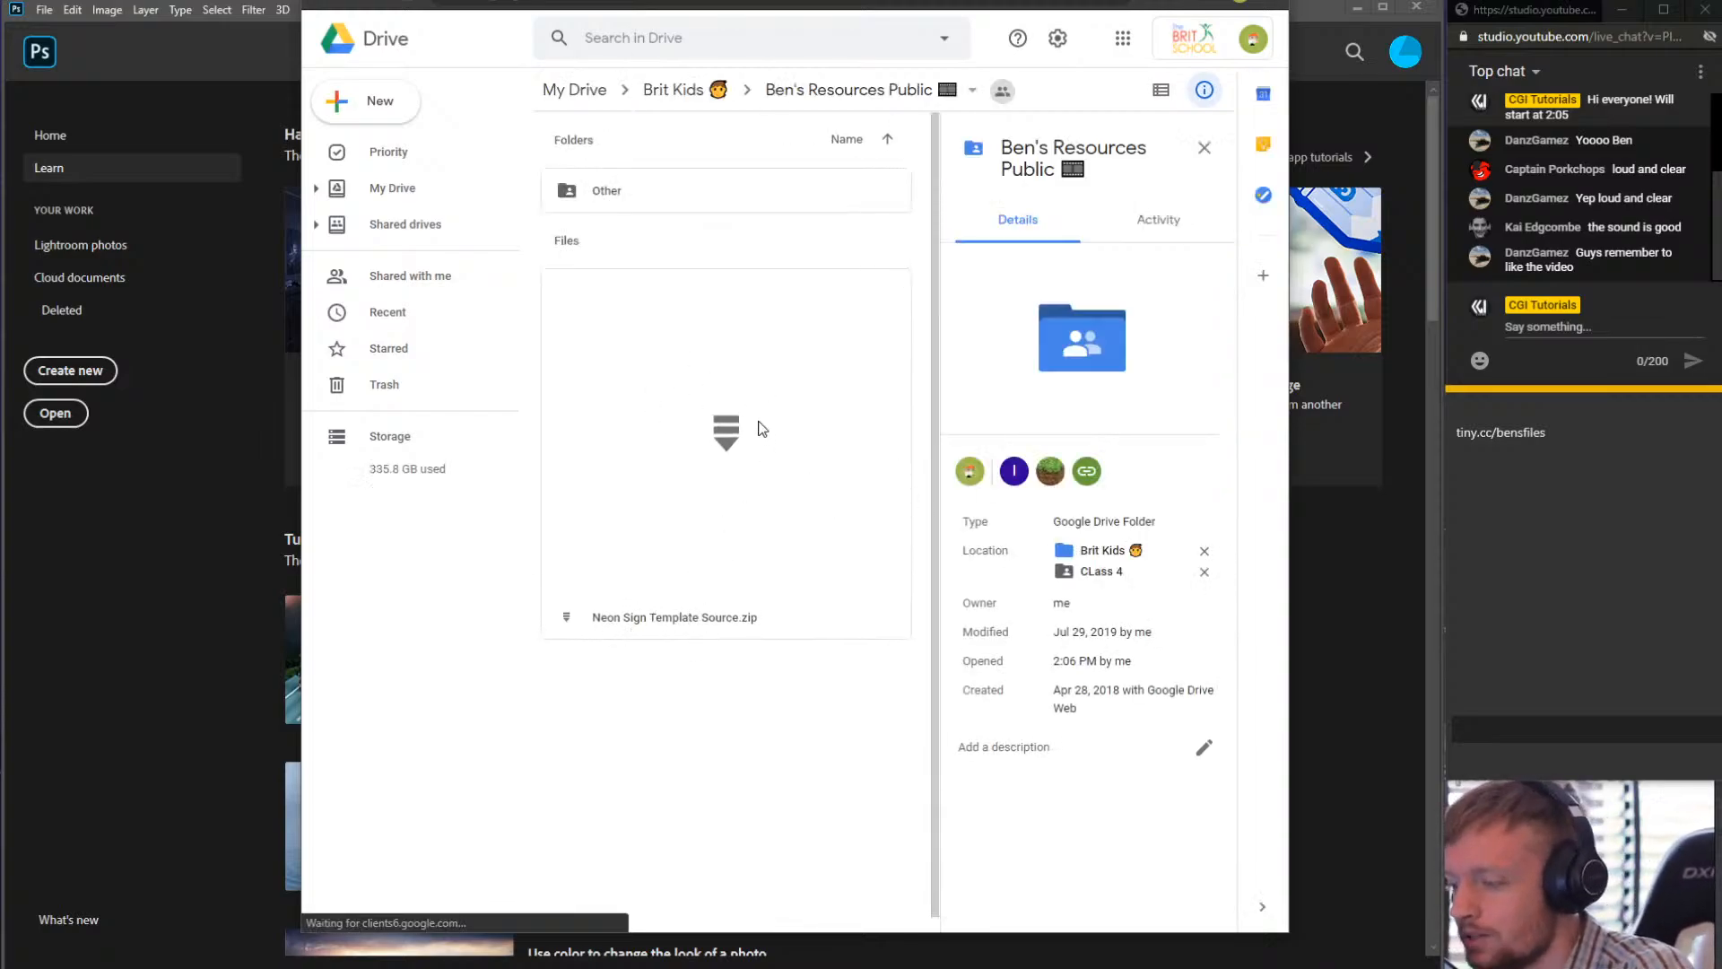
- Download Neon Sign Template Source.zip from the shared Drive folder and move the browser window aside
{"action": "right_click", "coordinate": [652, 343]}
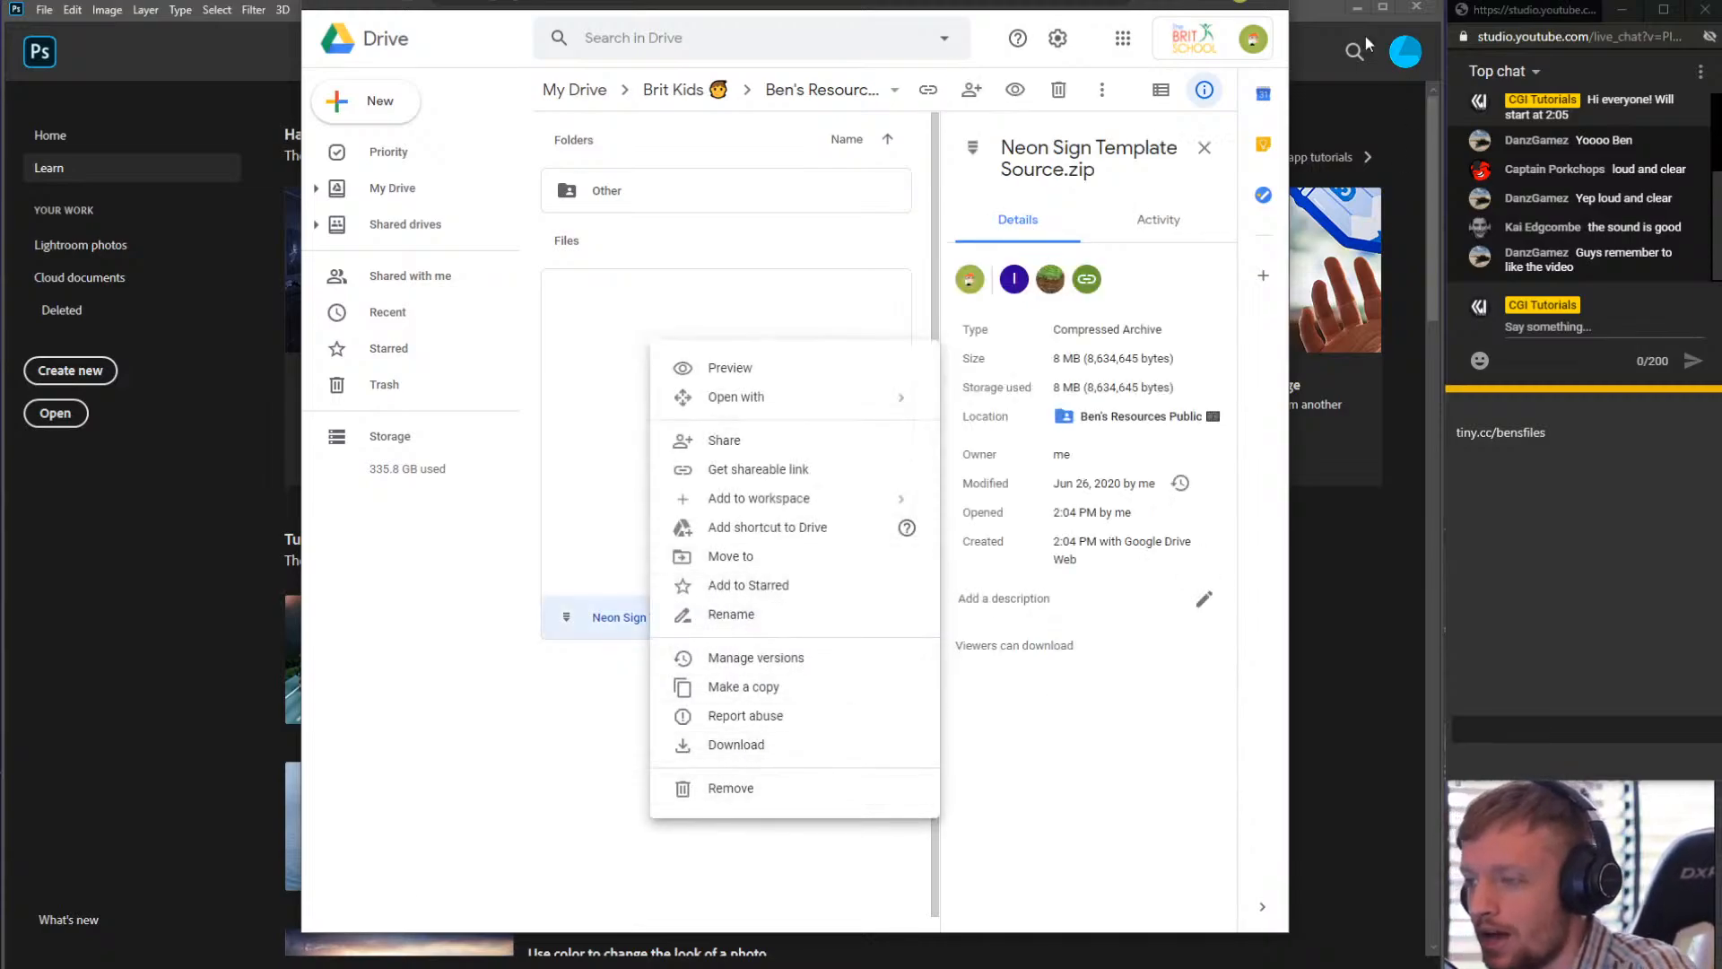
{"action": "left_click_drag", "start_coordinate": [1077, 2], "coordinate": [1146, 0]}
{"action": "left_click", "coordinate": [1146, 1]}
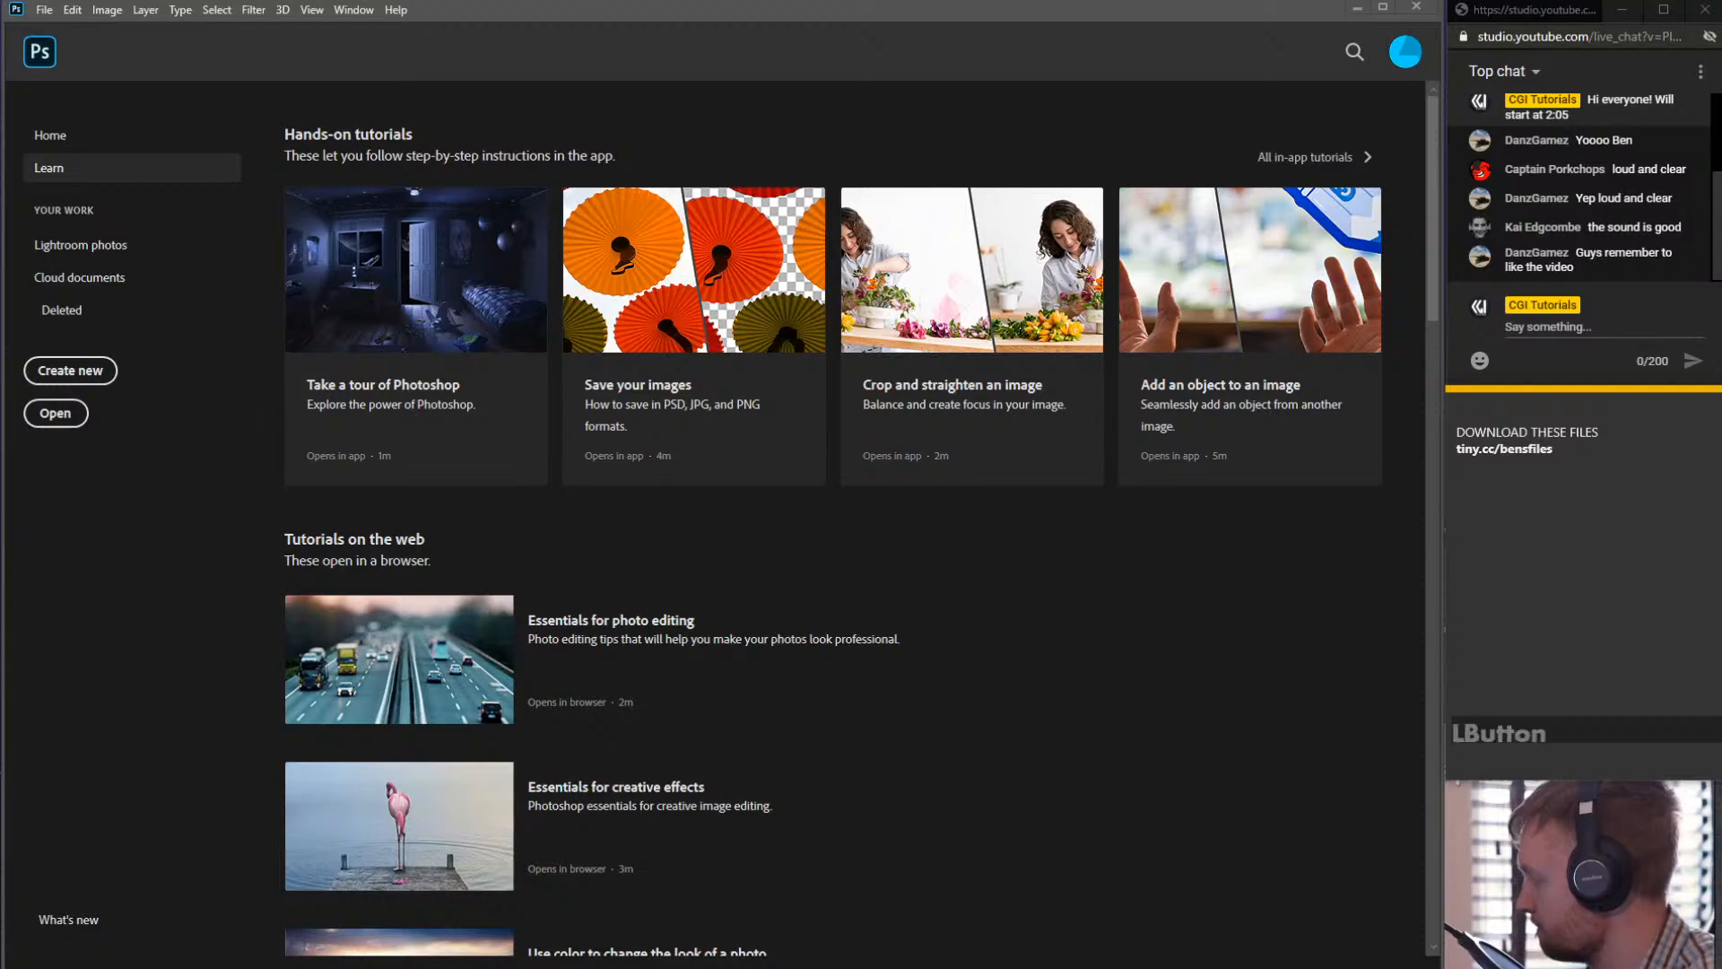
{"action": "left_click_drag", "start_coordinate": [1721, 126], "coordinate": [796, 160]}
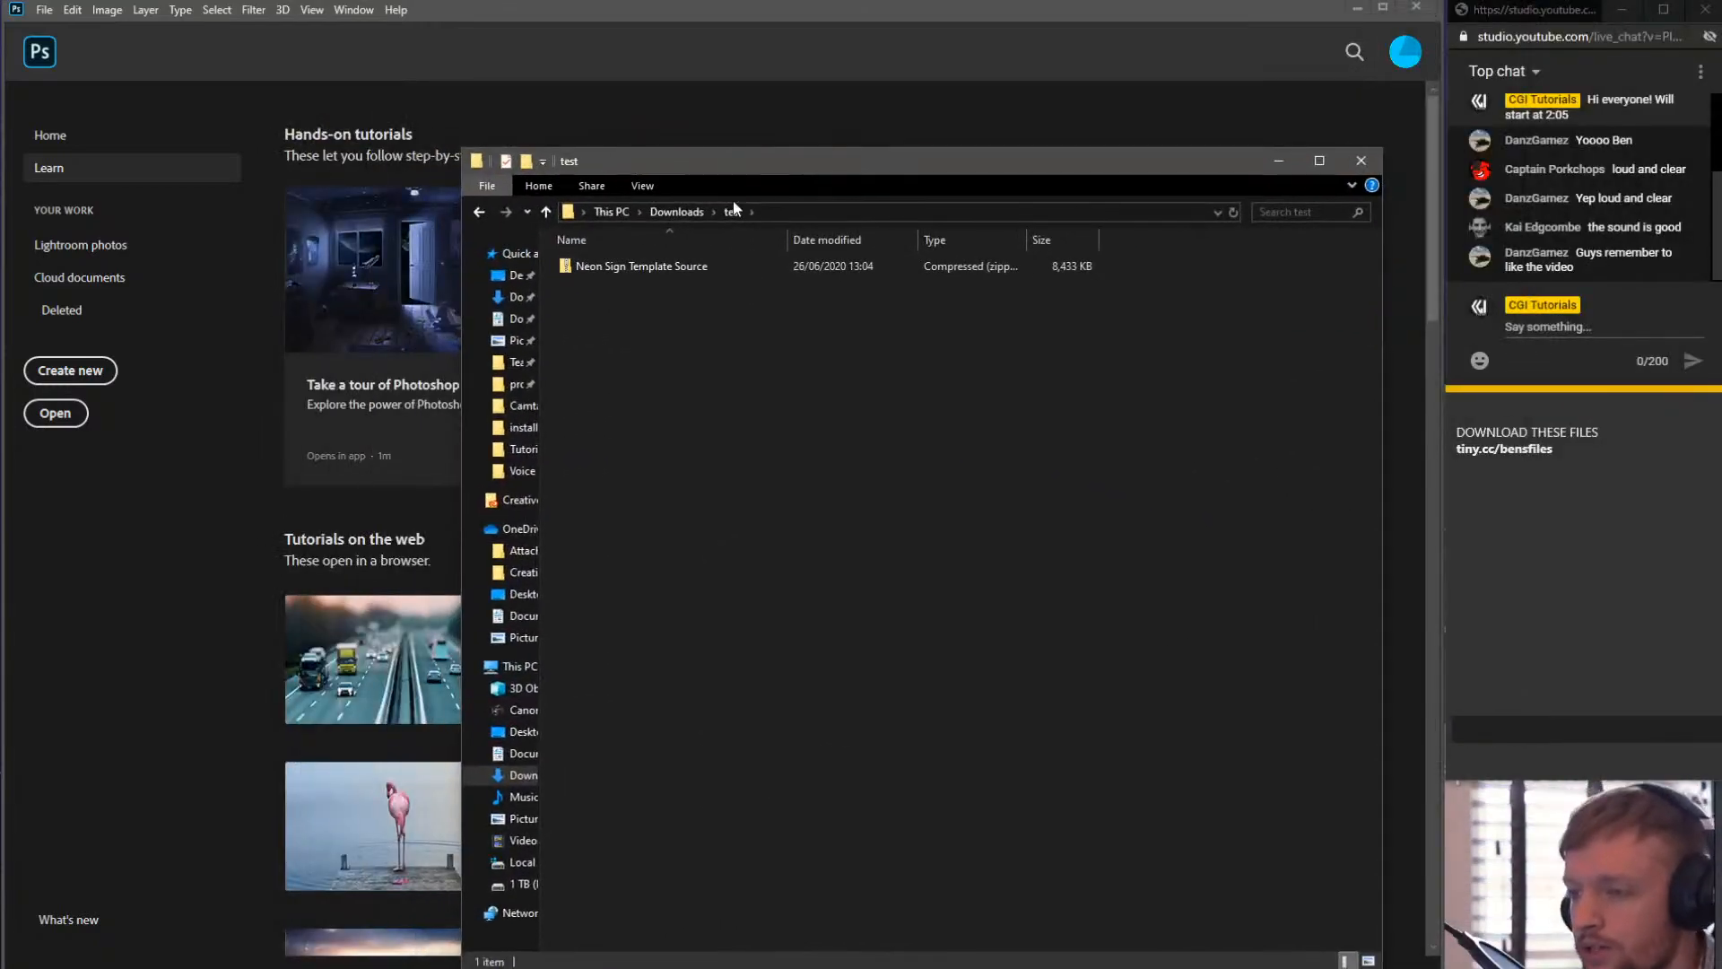
- Extract Neon Sign Template Source.zip into its own folder inside the Downloads test folder
{"action": "double_click", "coordinate": [588, 271]}
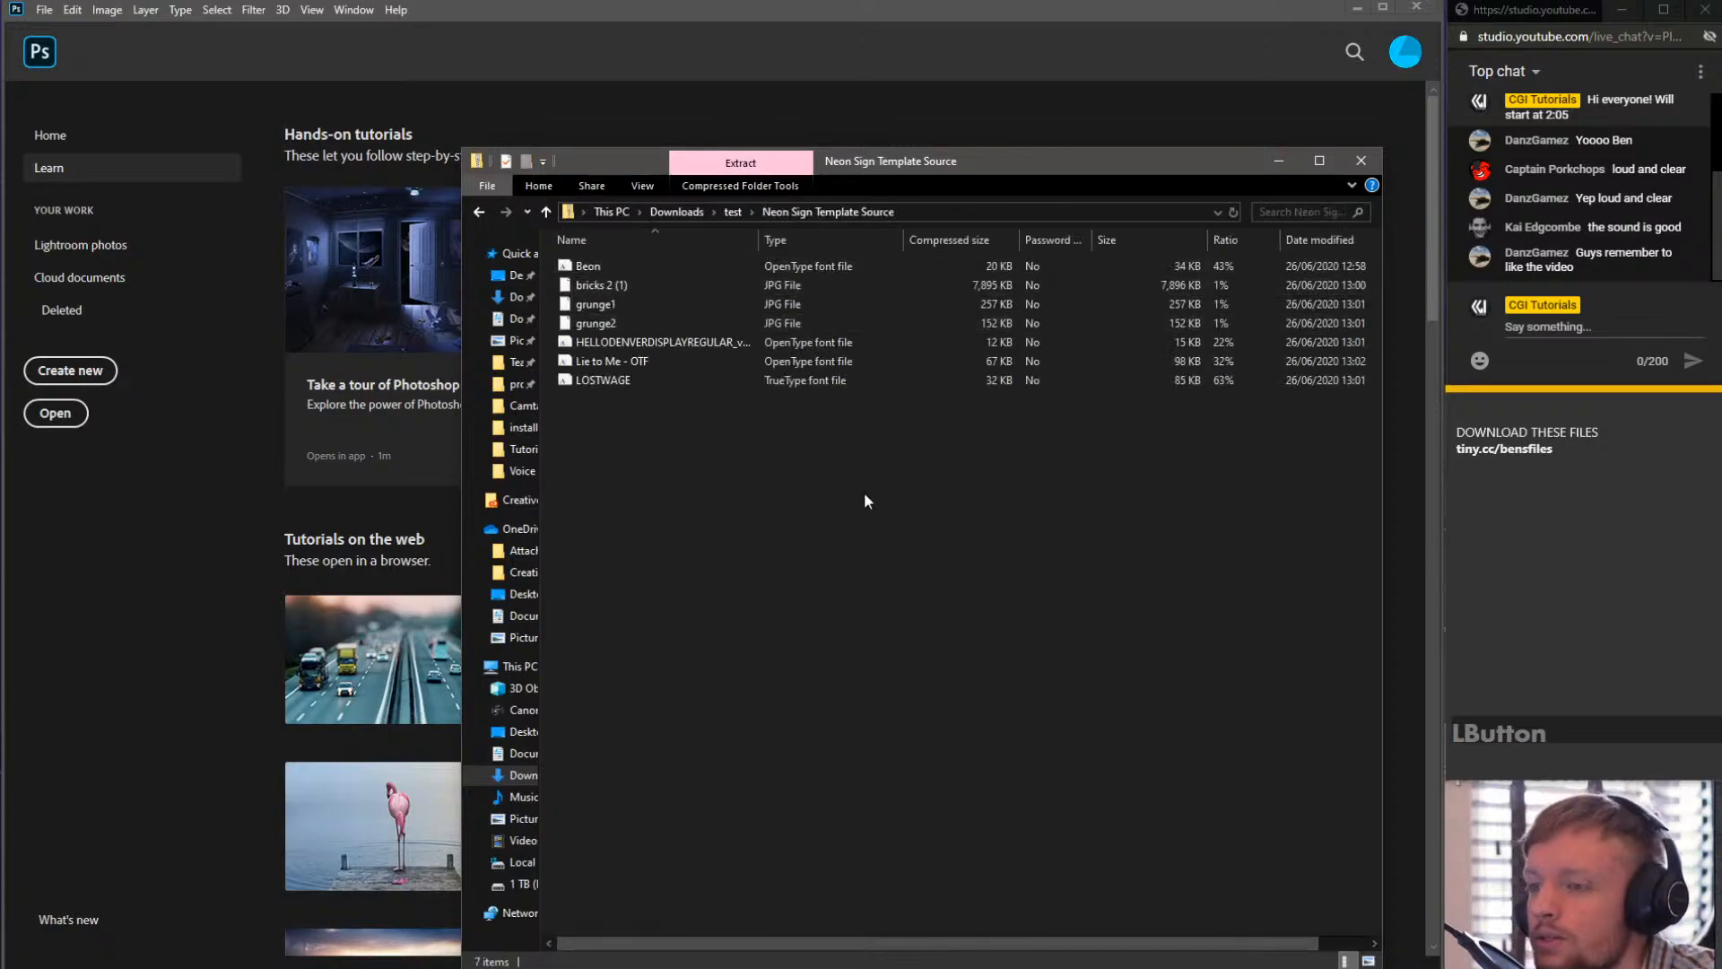
{"action": "left_click", "coordinate": [480, 212]}
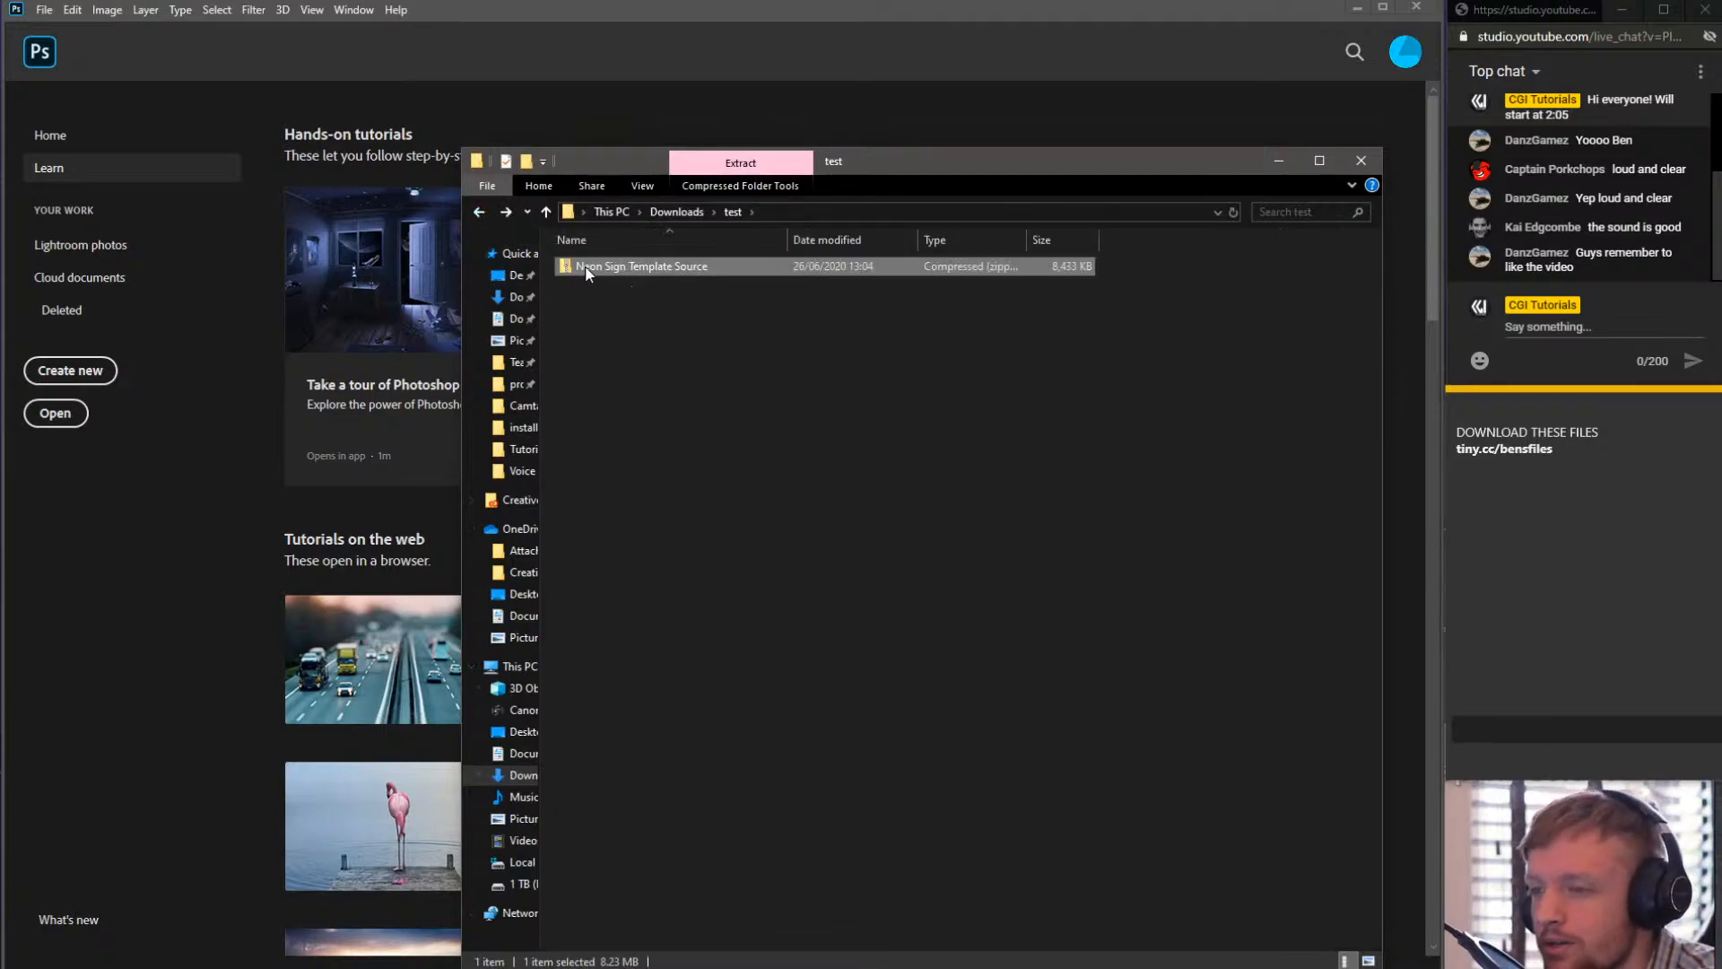
{"action": "right_click", "coordinate": [582, 266]}
{"action": "left_click", "coordinate": [677, 323]}
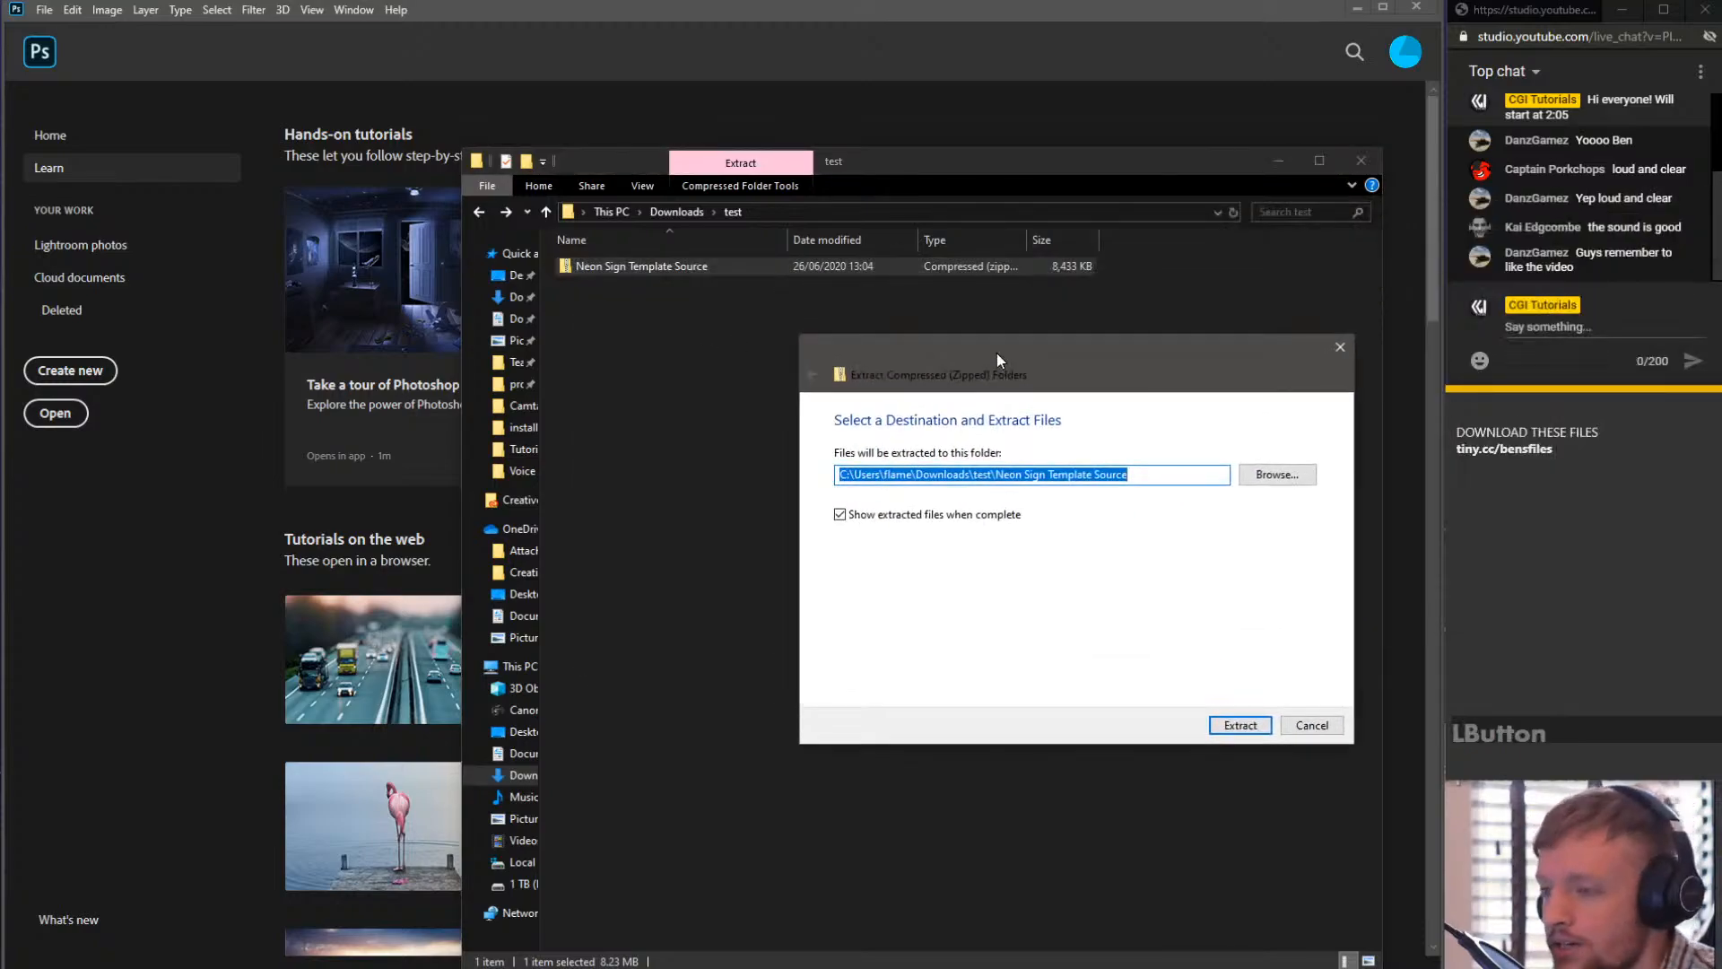
{"action": "left_click", "coordinate": [1241, 725]}
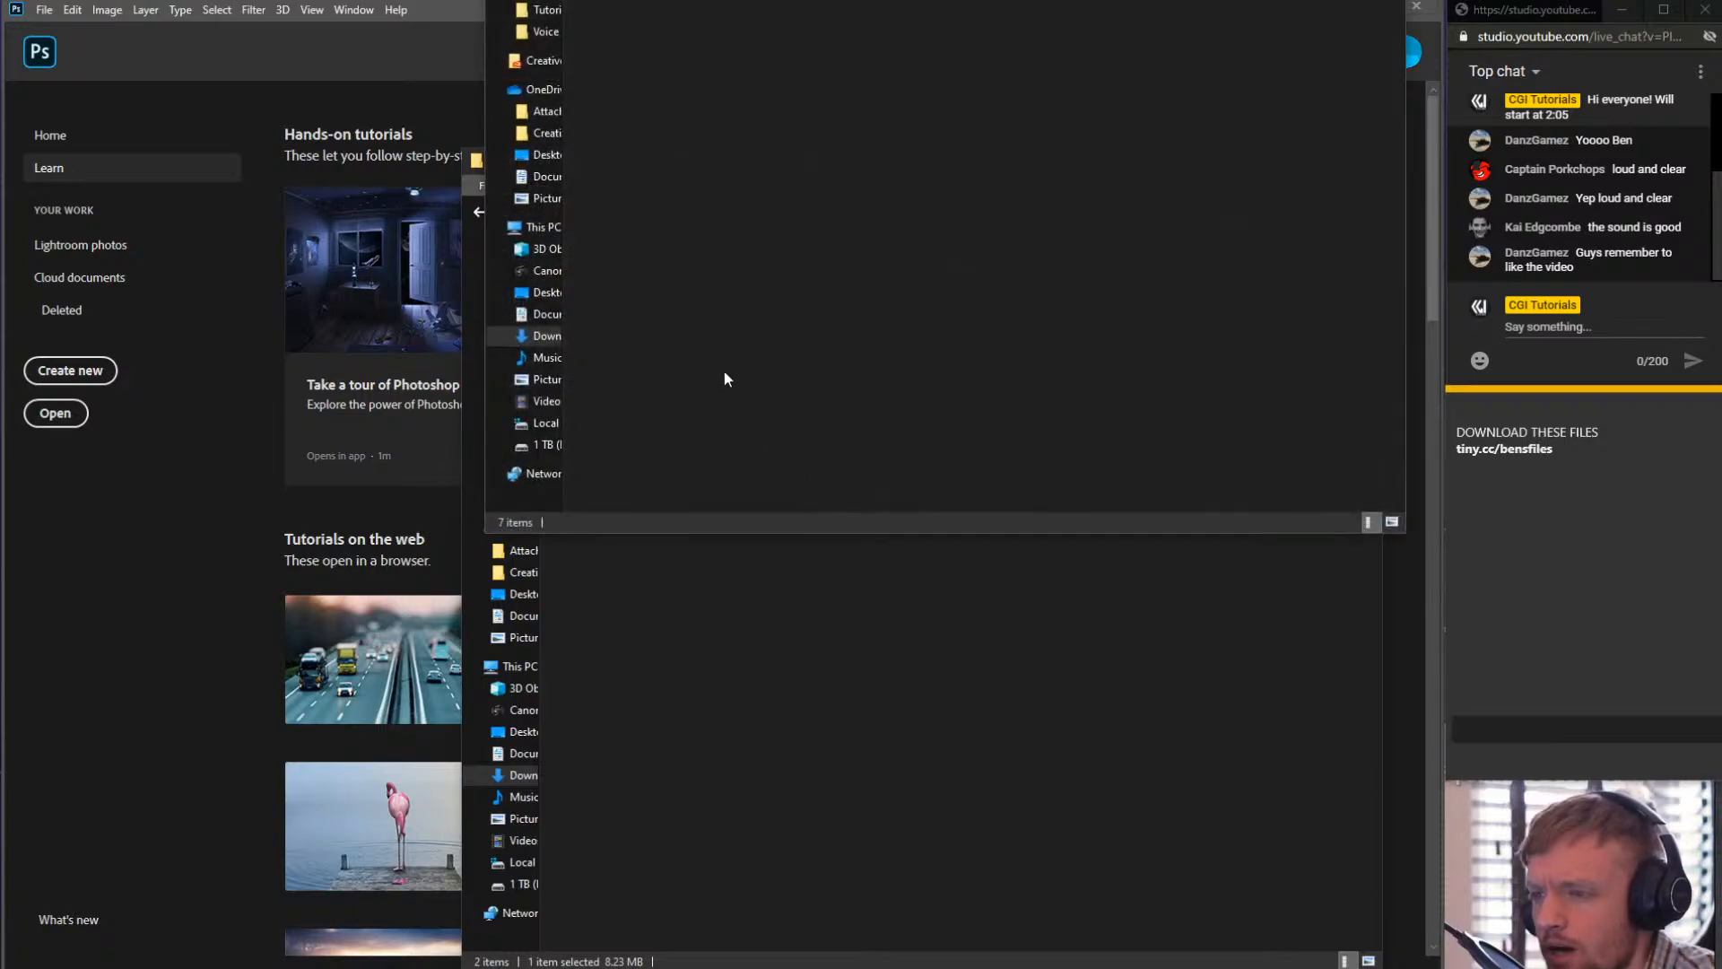
- View the extracted fonts and texture images as large icons, then move the Explorer windows aside
{"action": "left_click_drag", "start_coordinate": [1318, 12], "coordinate": [563, 129]}
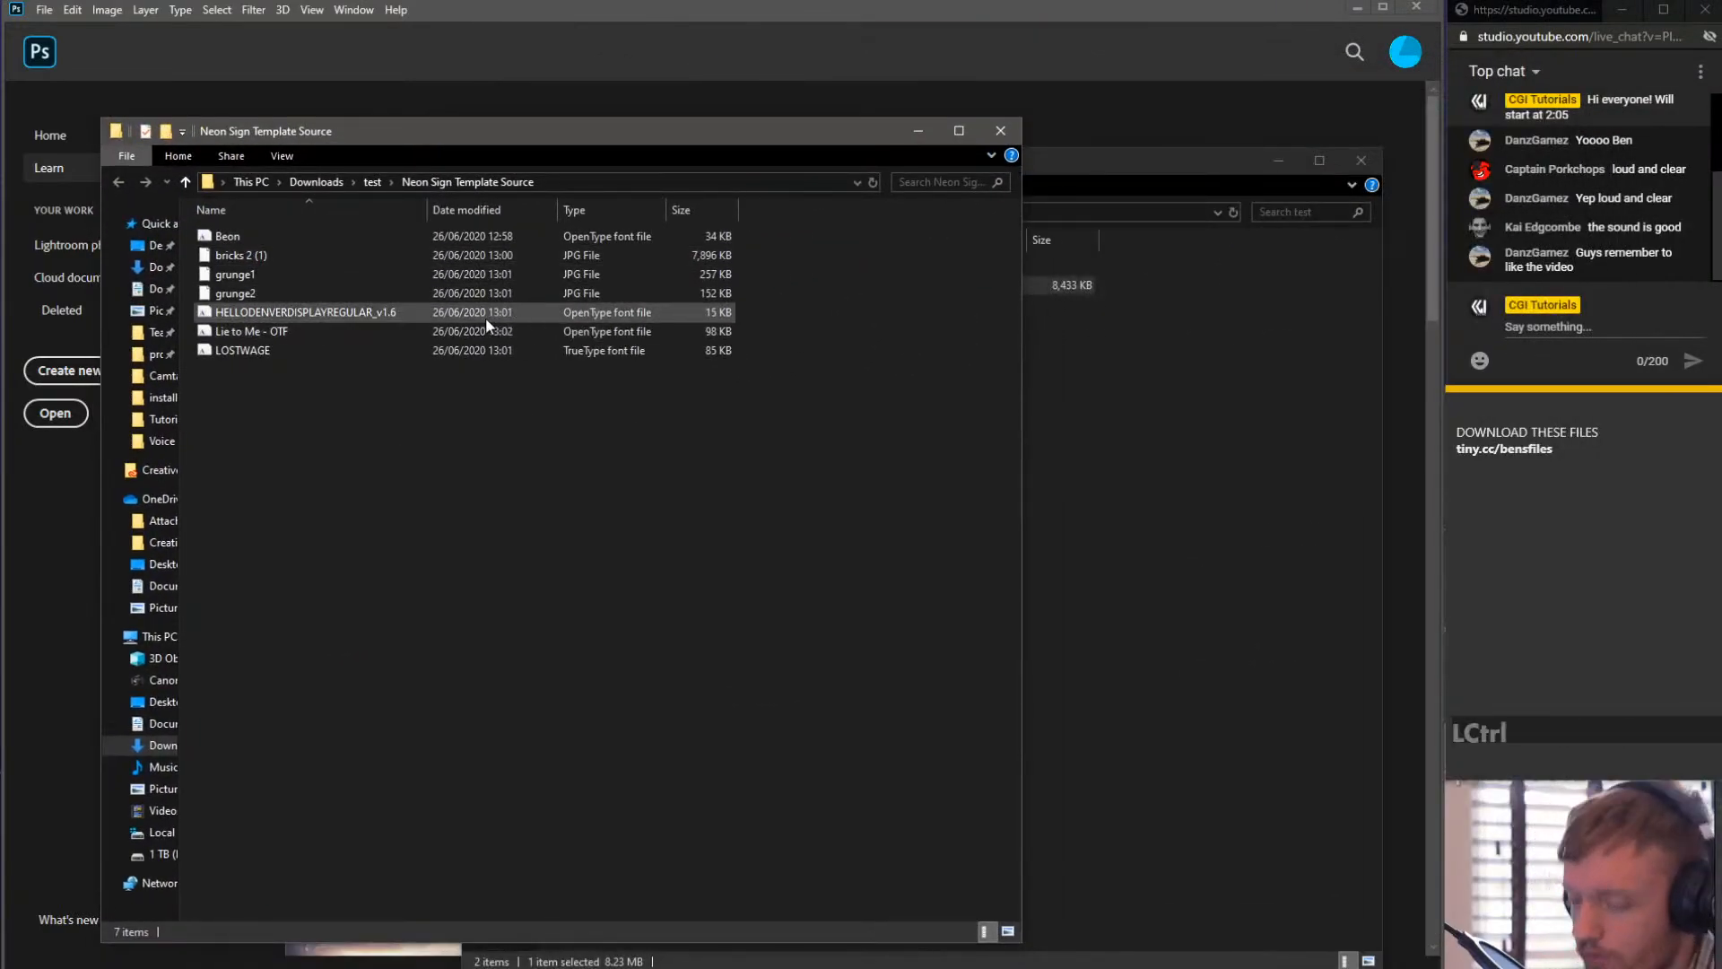
{"action": "scroll", "coordinate": [486, 316], "scroll_direction": "up", "scroll_amount": 2, "text": "ctrl"}
{"action": "scroll", "coordinate": [497, 444], "scroll_direction": "up", "scroll_amount": 2, "text": "ctrl"}
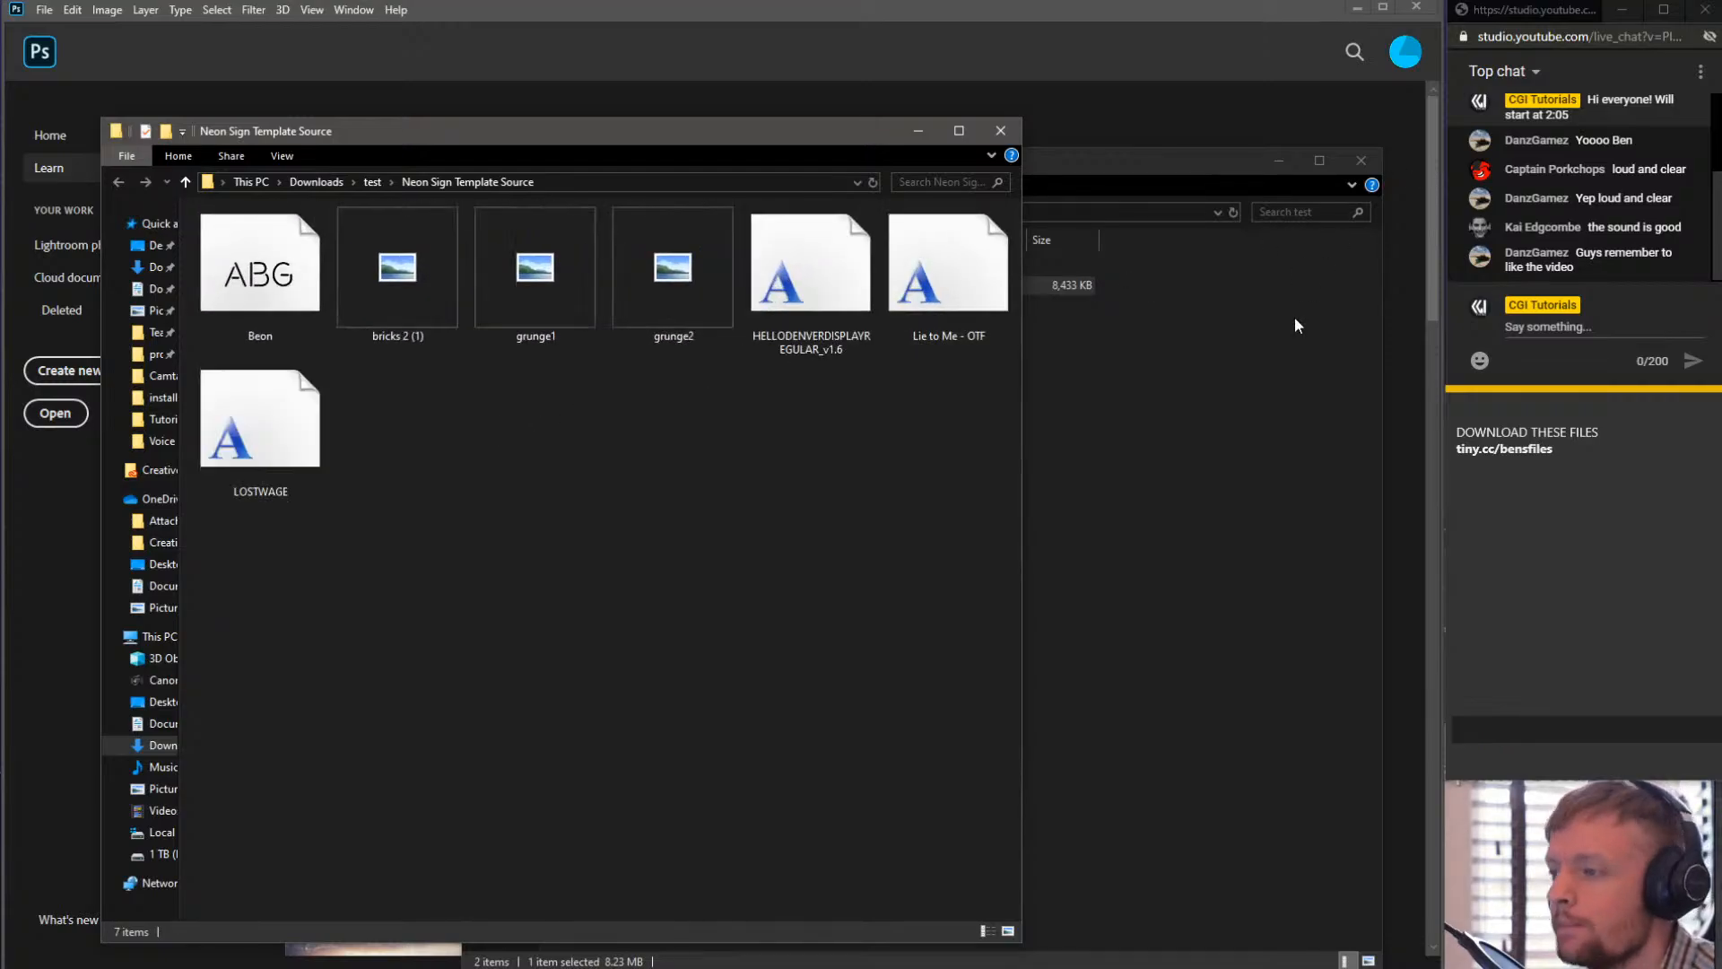
{"action": "left_click", "coordinate": [1361, 162]}
{"action": "left_click_drag", "start_coordinate": [620, 144], "coordinate": [1720, 134]}
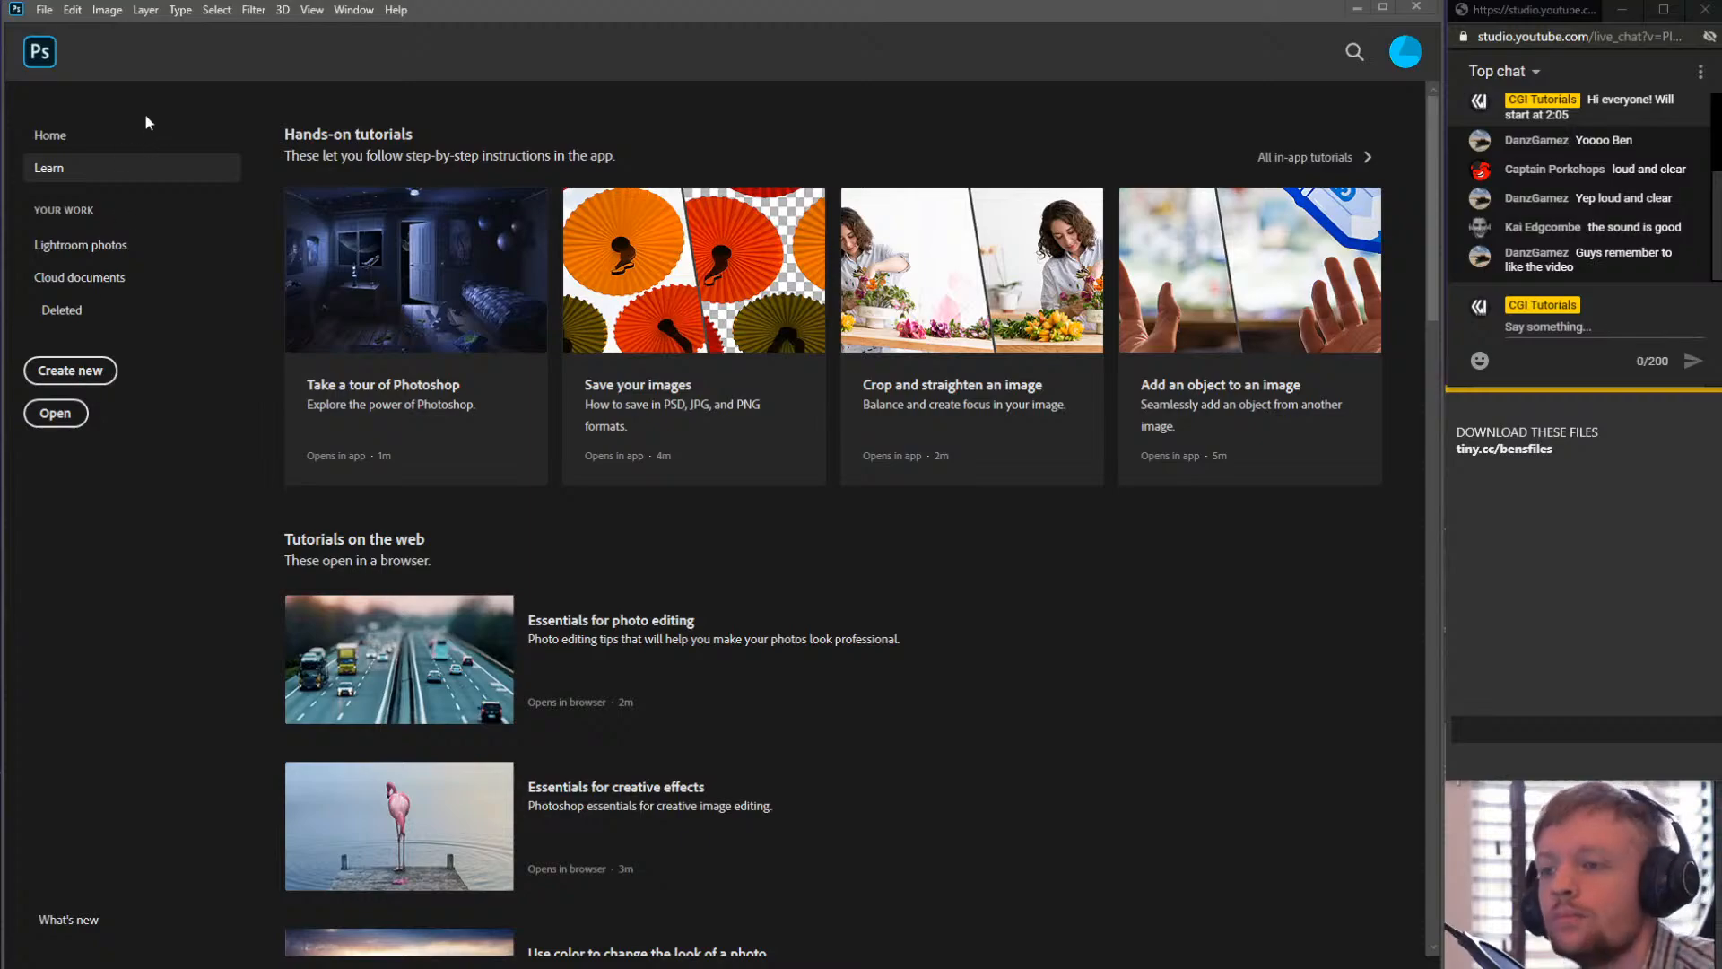
- Open the New Document dialog and keep the width units set to Pixels
{"action": "left_click", "coordinate": [44, 11]}
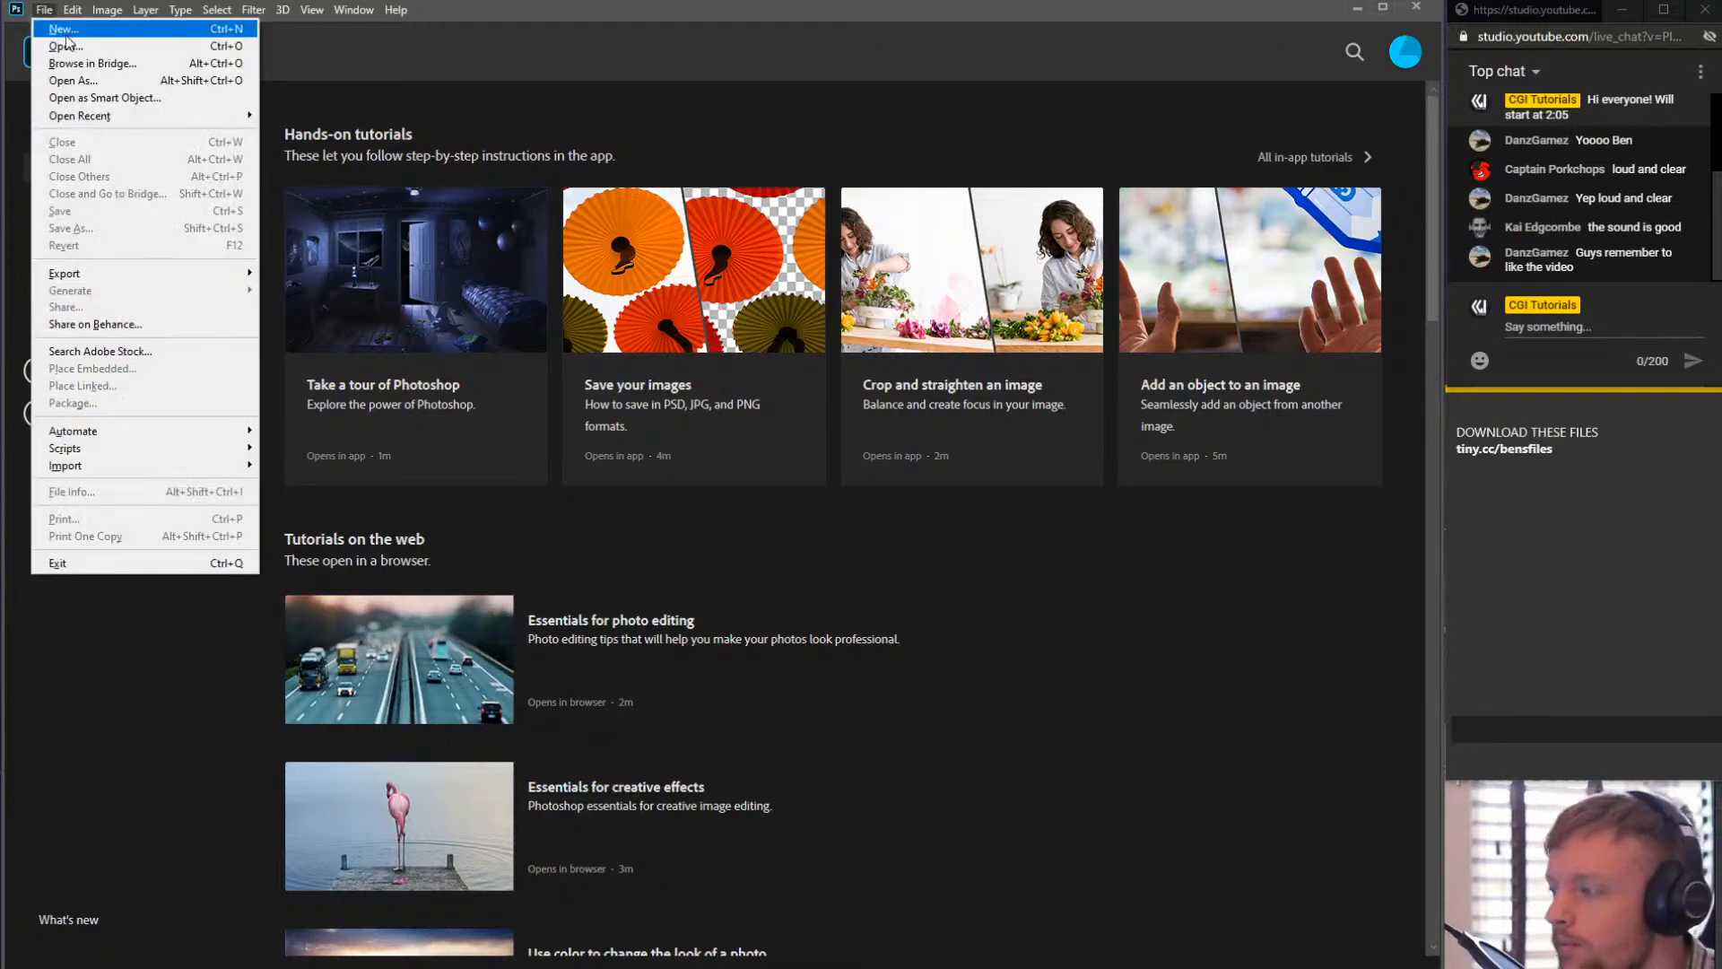
{"action": "left_click", "coordinate": [64, 32]}
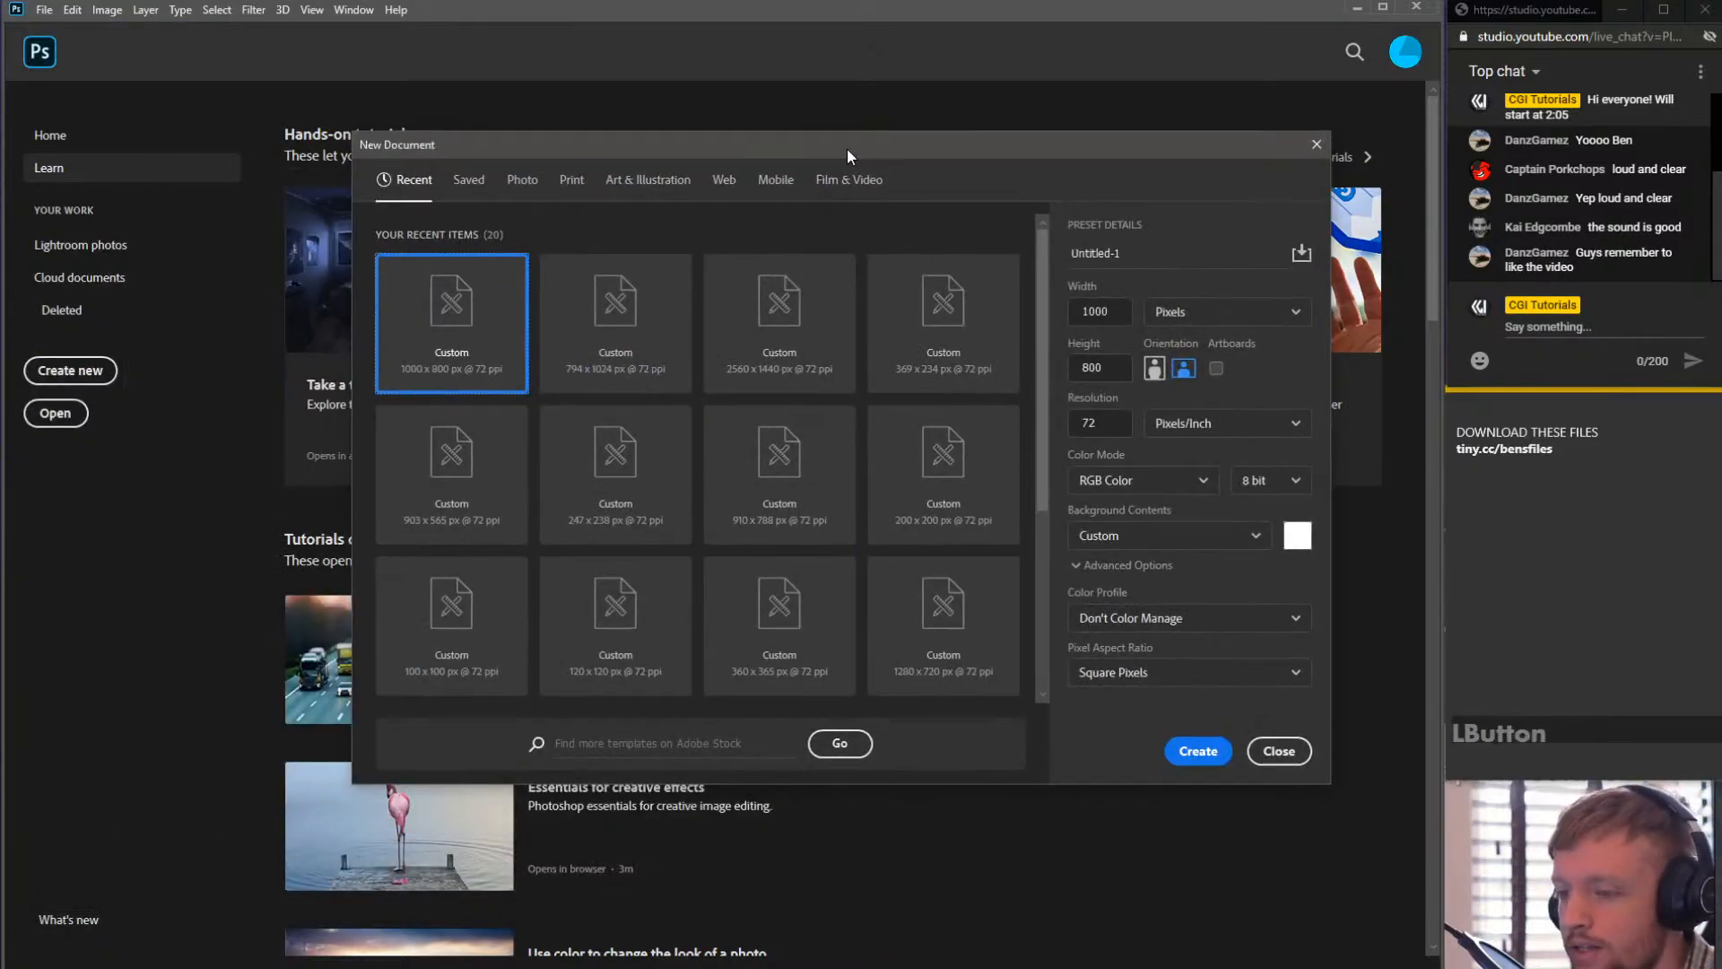
{"action": "left_click_drag", "start_coordinate": [846, 148], "coordinate": [869, 180]}
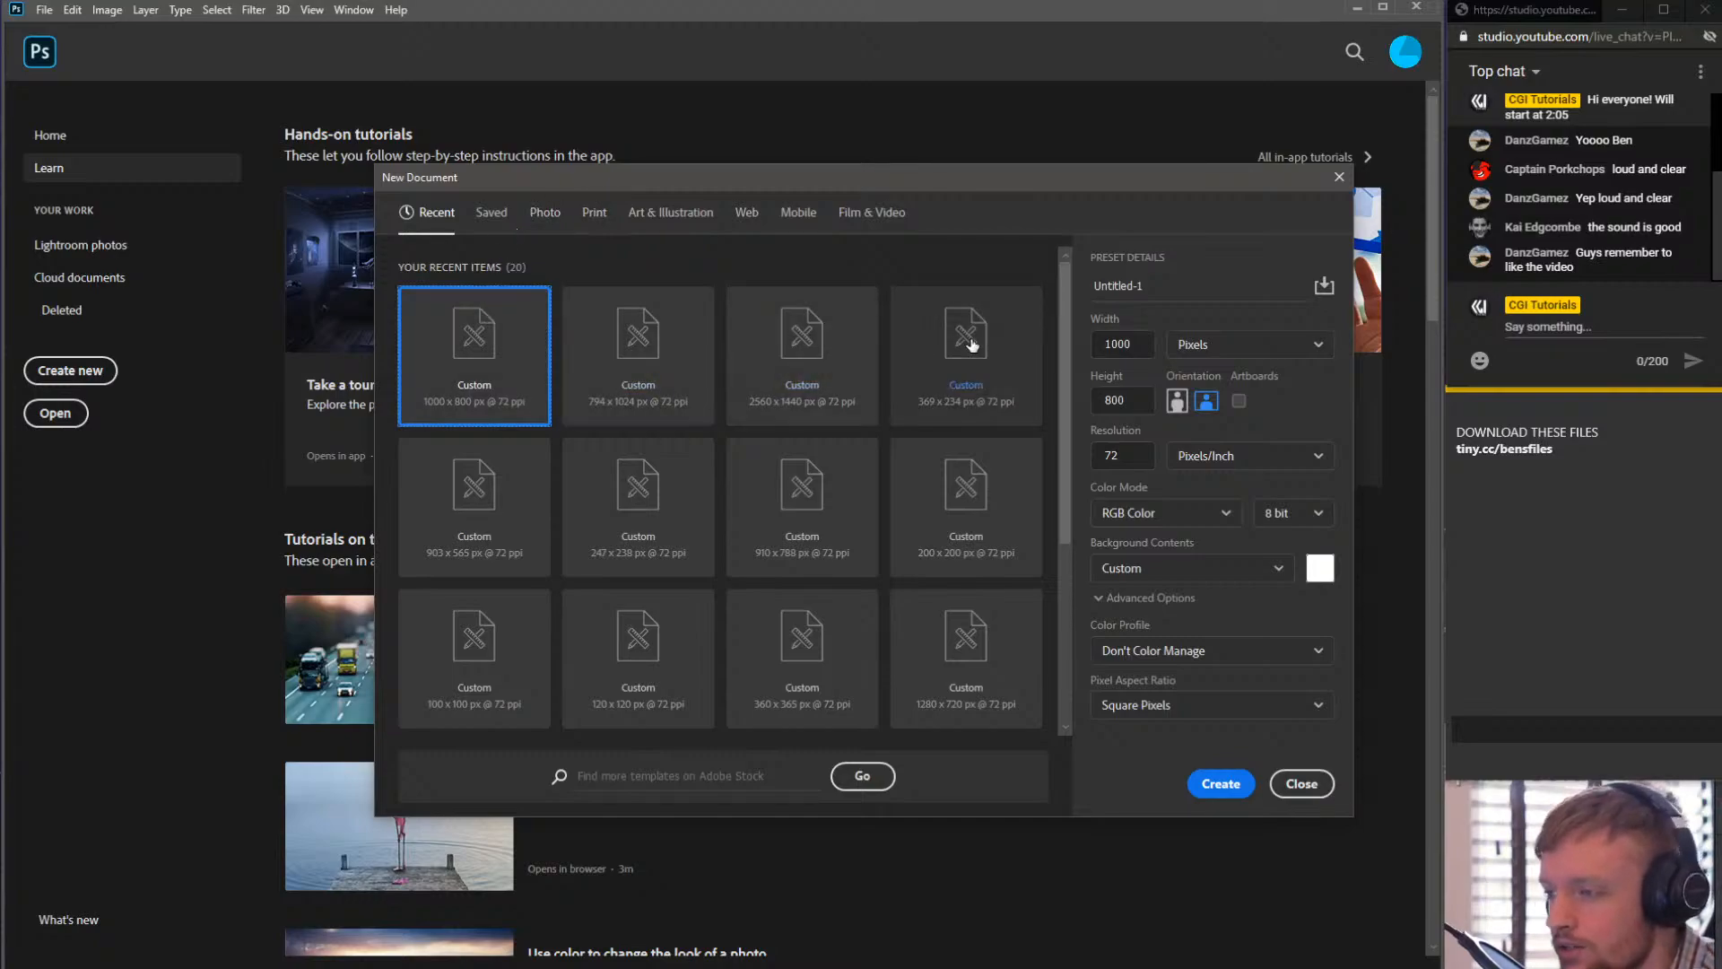
{"action": "left_click_drag", "start_coordinate": [1030, 177], "coordinate": [952, 193]}
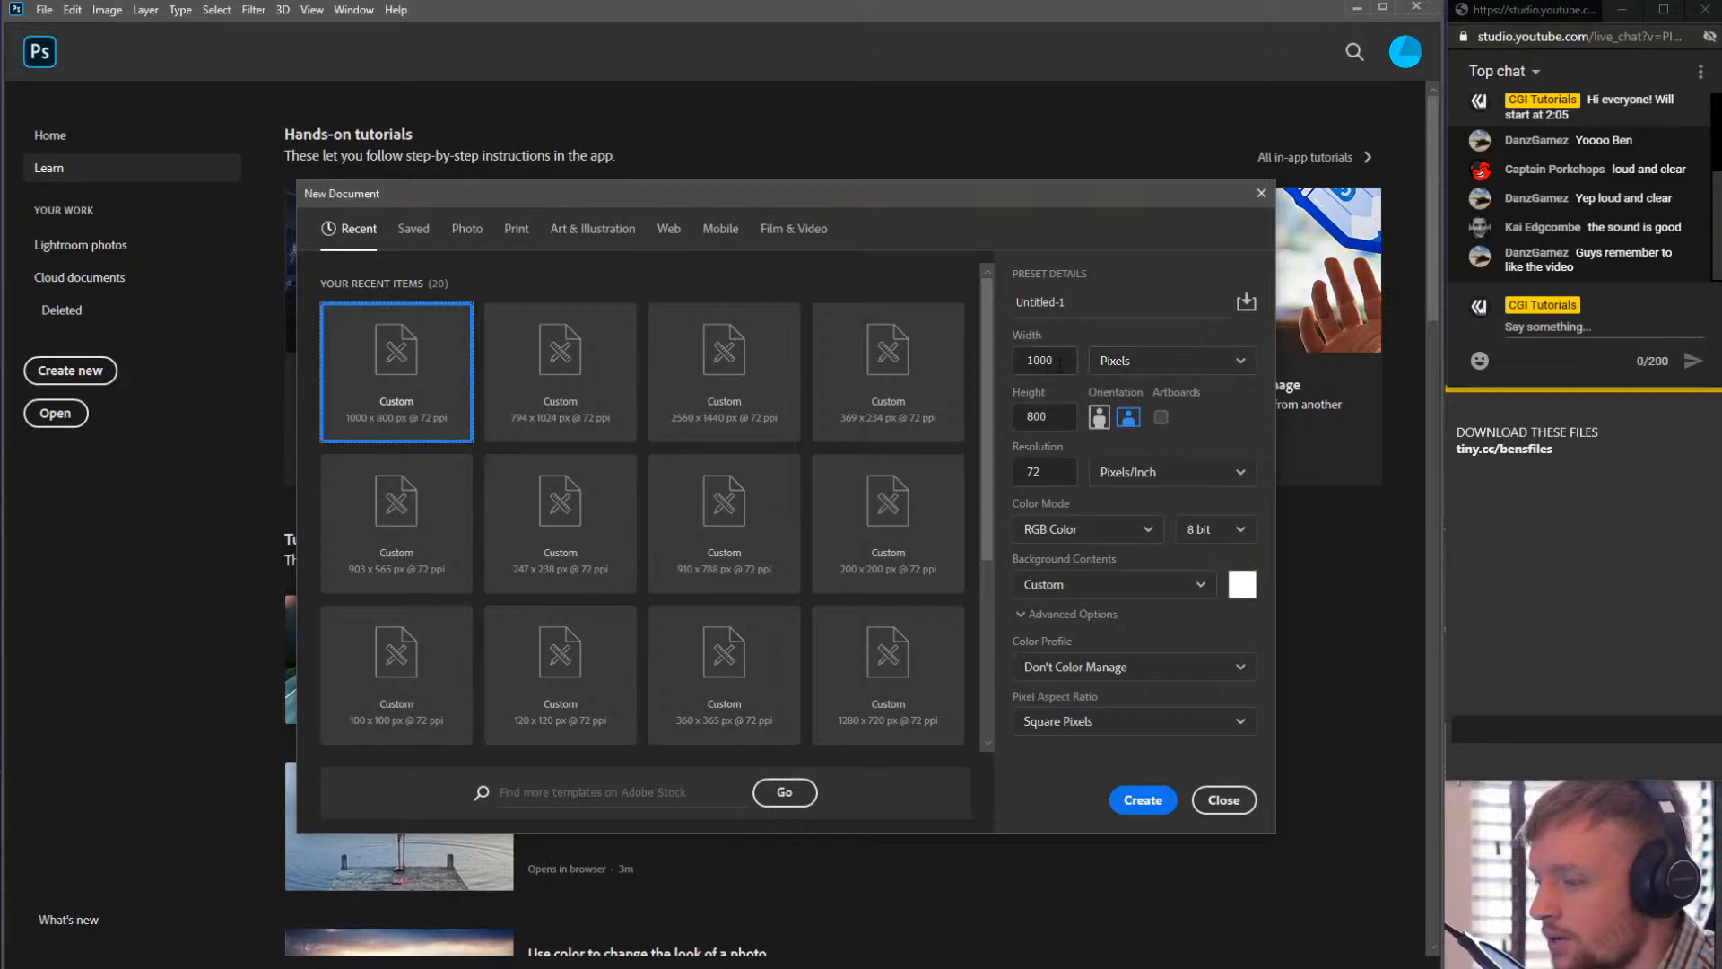
{"action": "left_click", "coordinate": [1165, 362]}
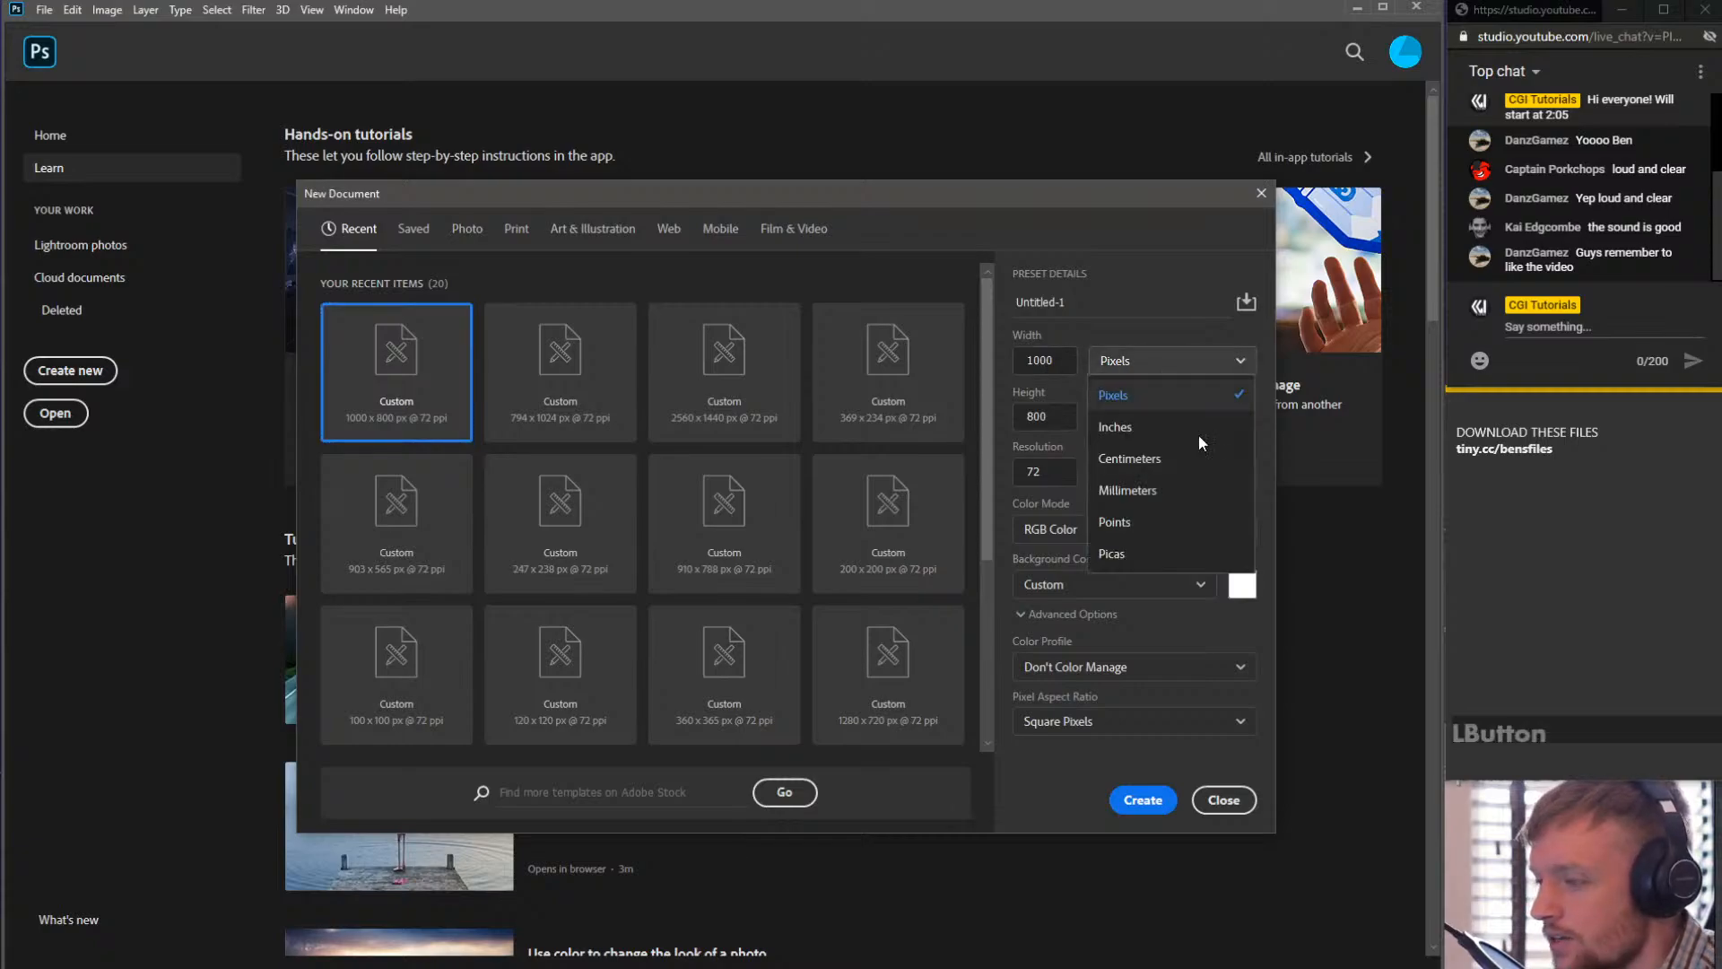
{"action": "left_click", "coordinate": [1145, 404]}
- Set the new document's width to 2560 and height to 1440 pixels
{"action": "left_click", "coordinate": [1063, 365]}
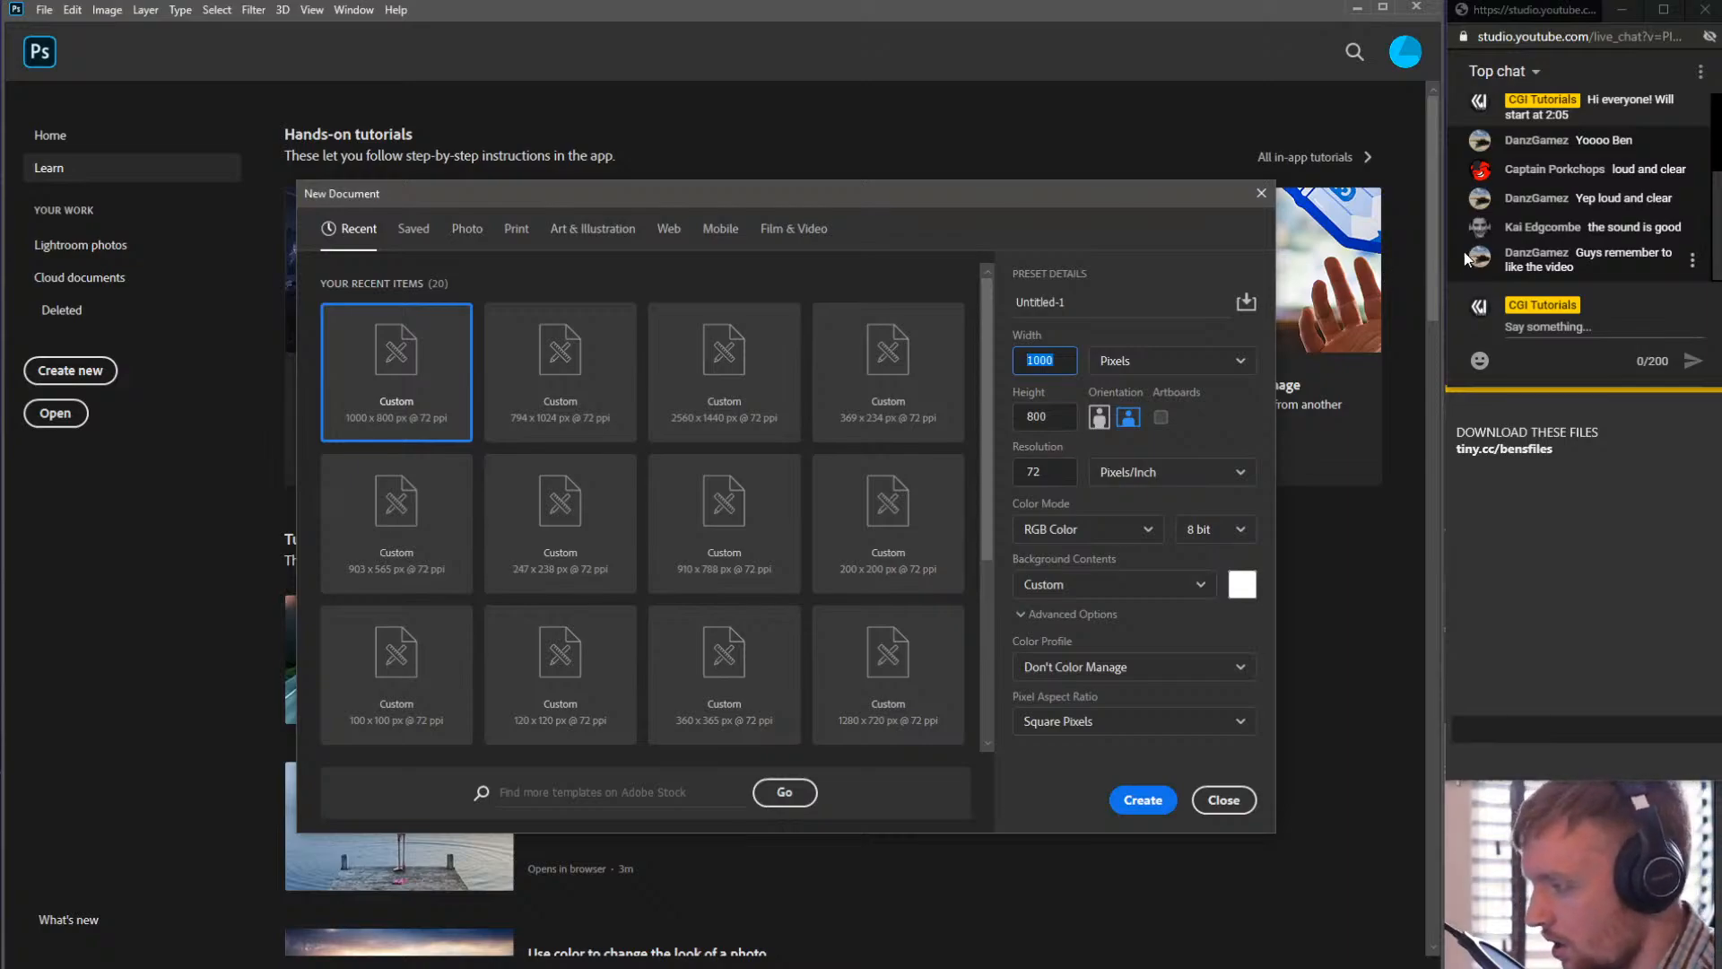
{"action": "left_click", "coordinate": [1383, 267]}
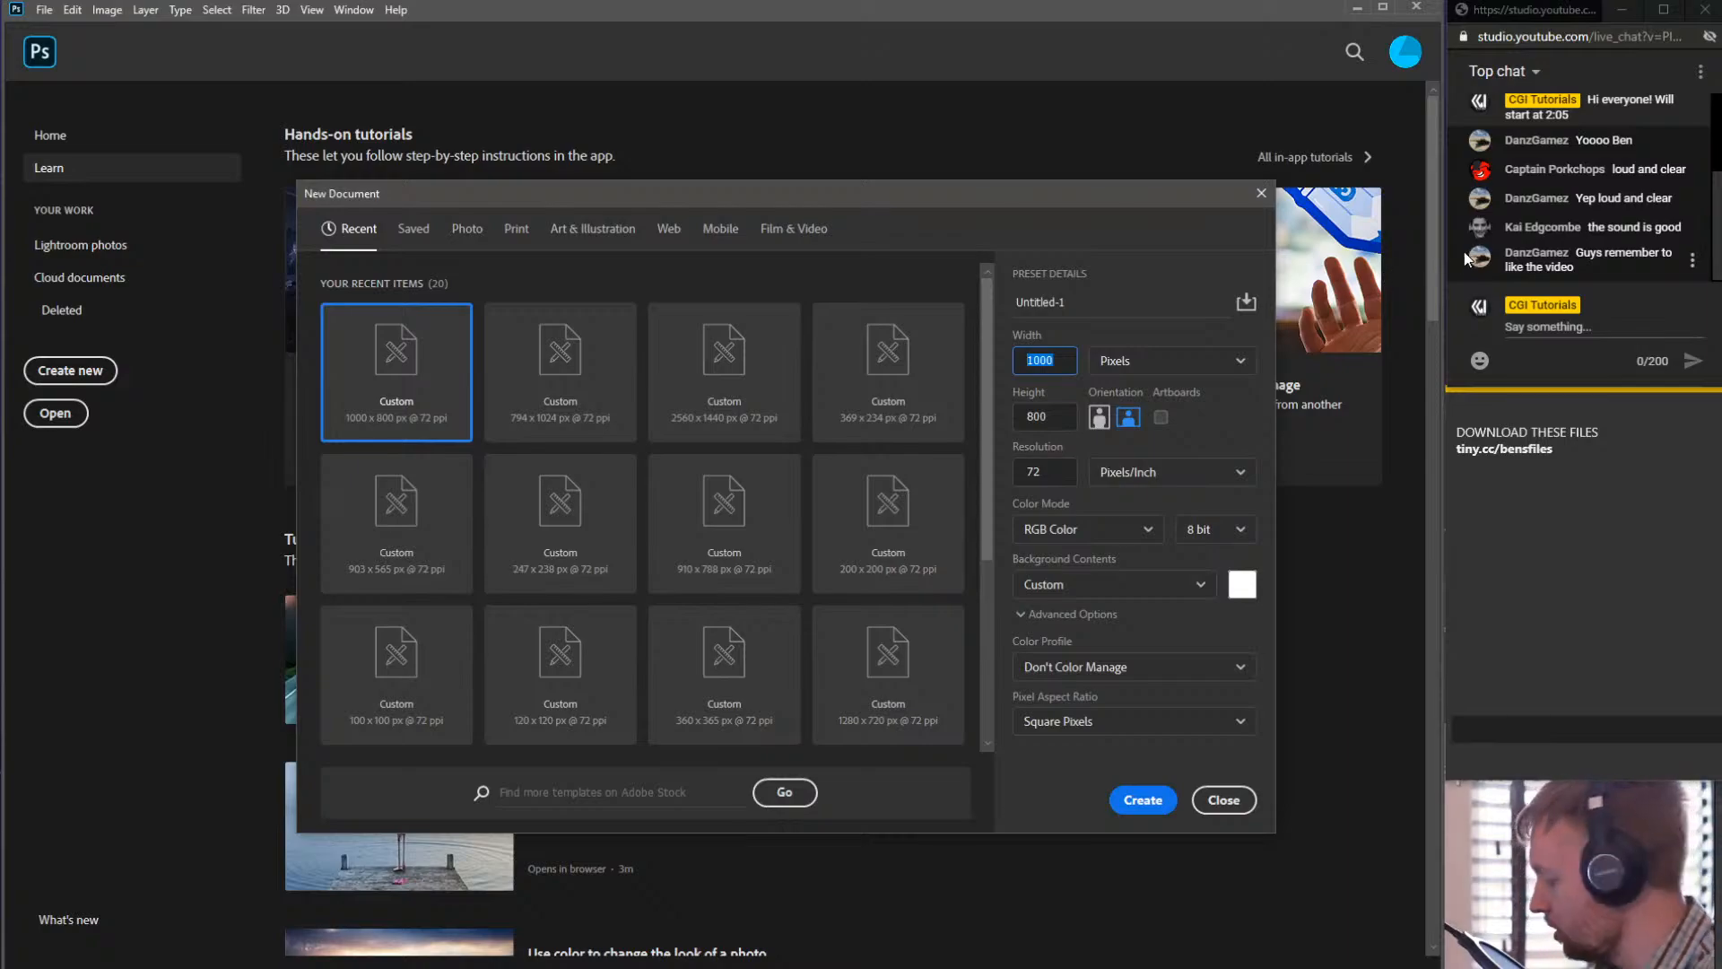
{"action": "type", "text": "2560"}
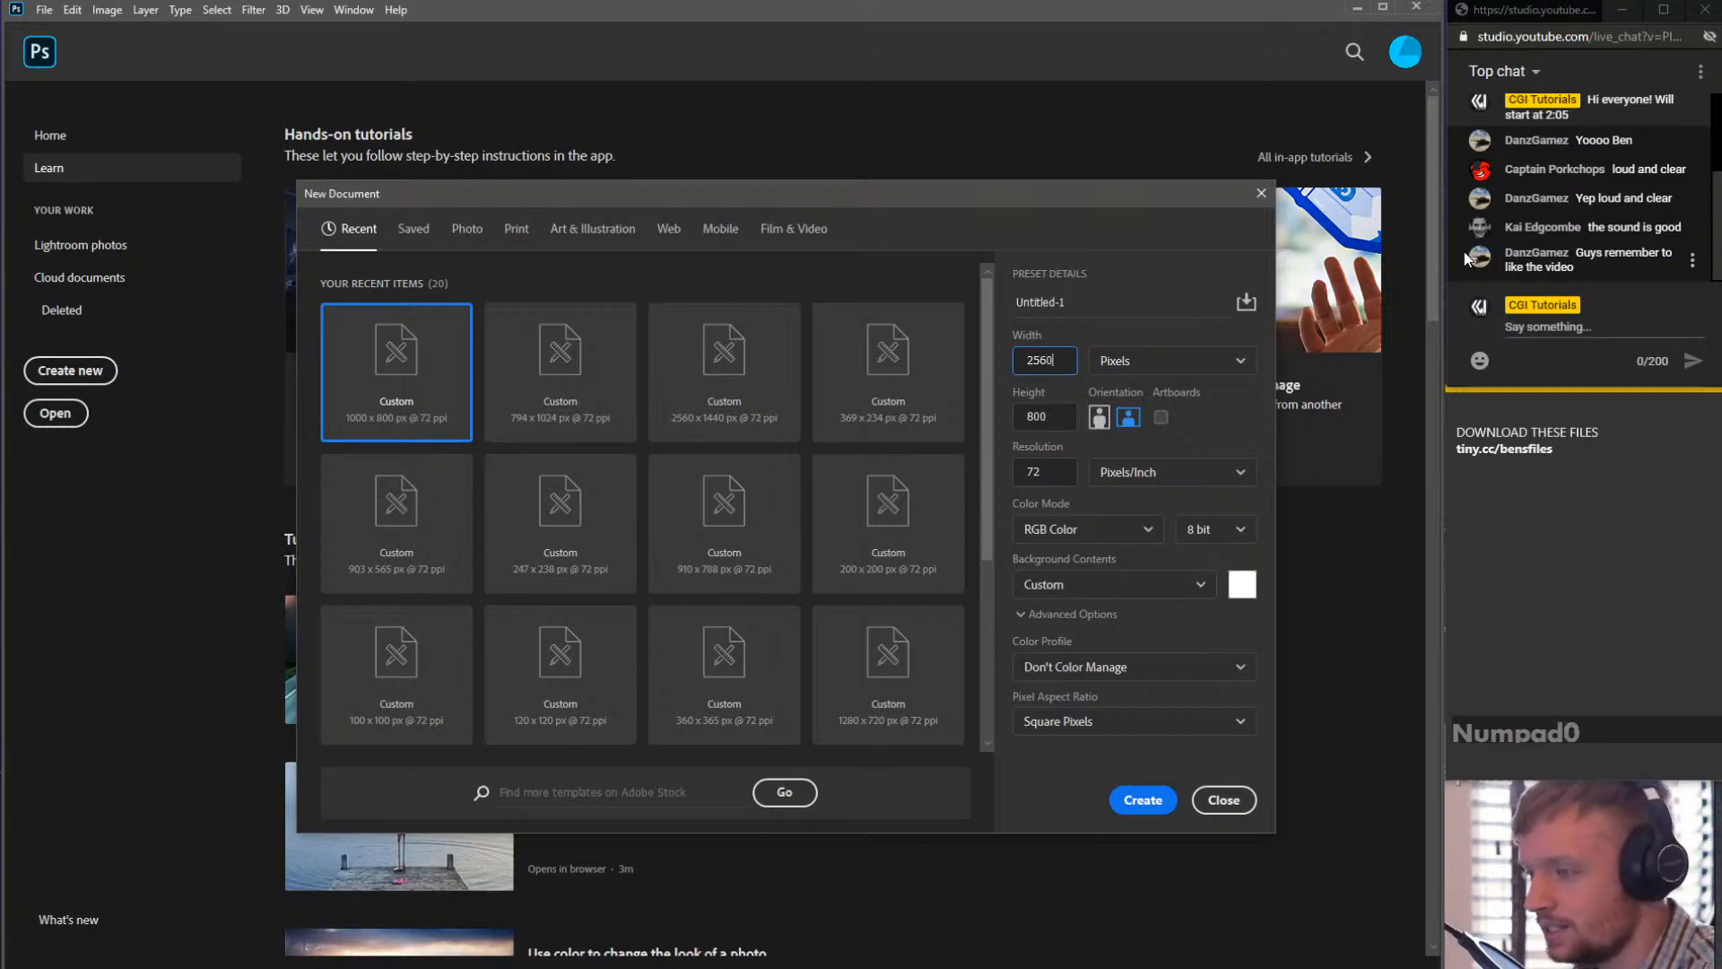
{"action": "type", "text": "x"}
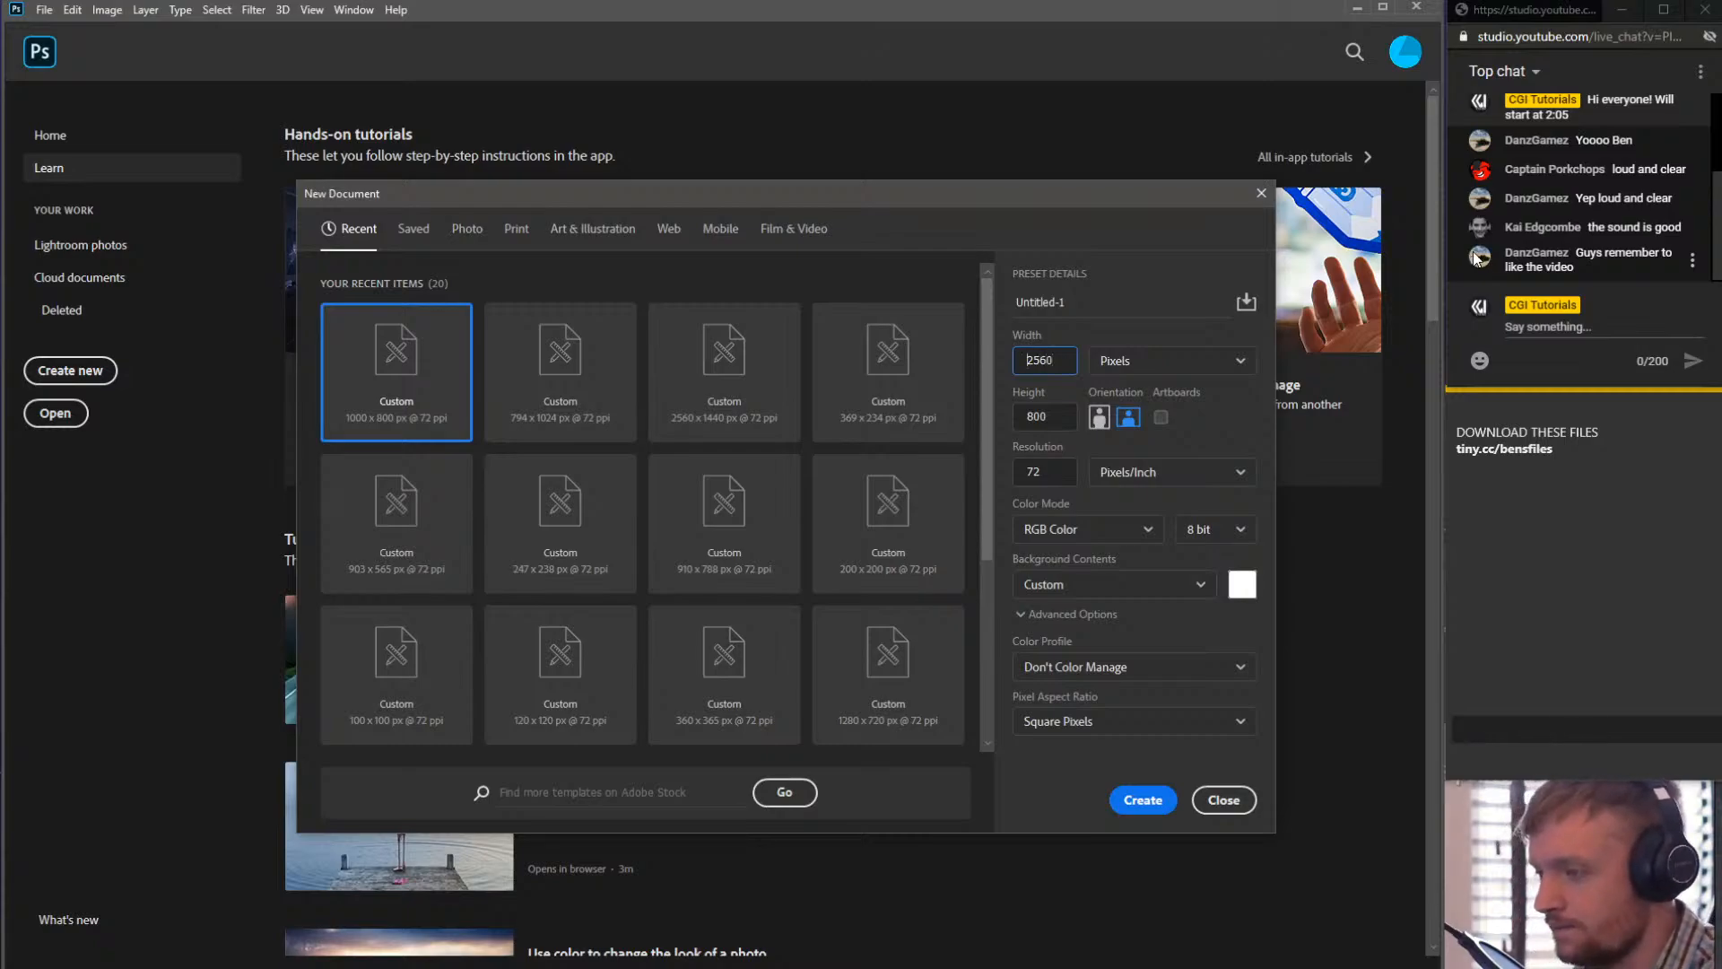
{"action": "left_click", "coordinate": [1056, 422]}
{"action": "type", "text": "14"}
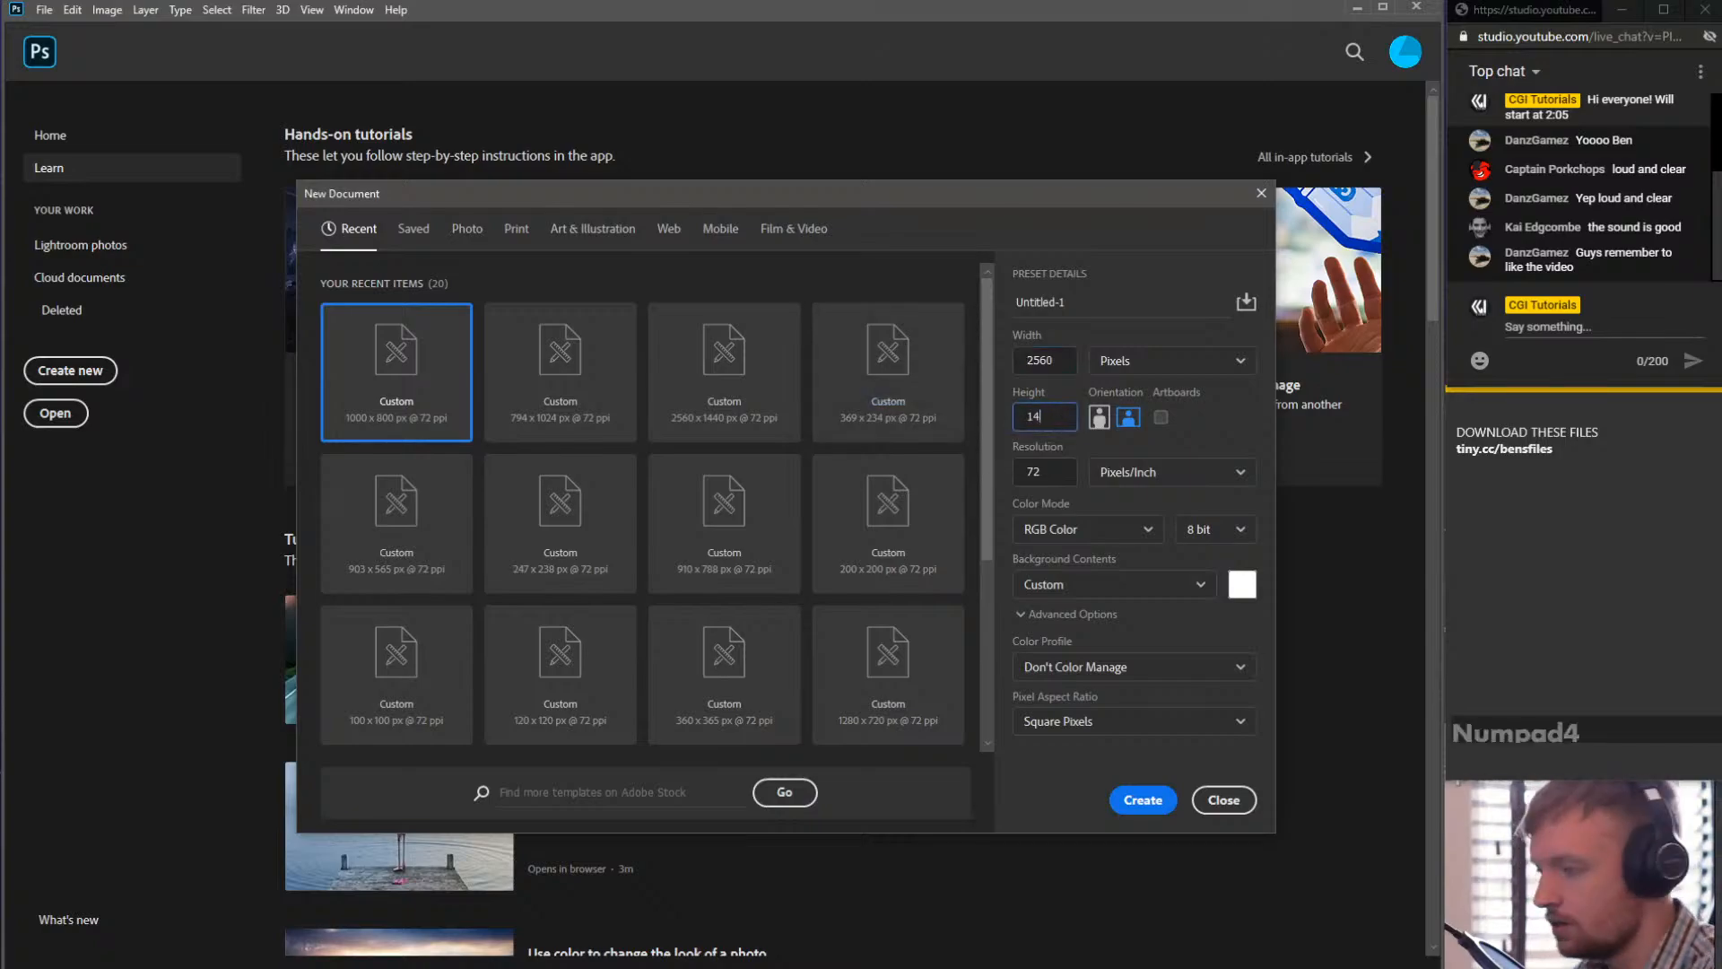
{"action": "type", "text": "40"}
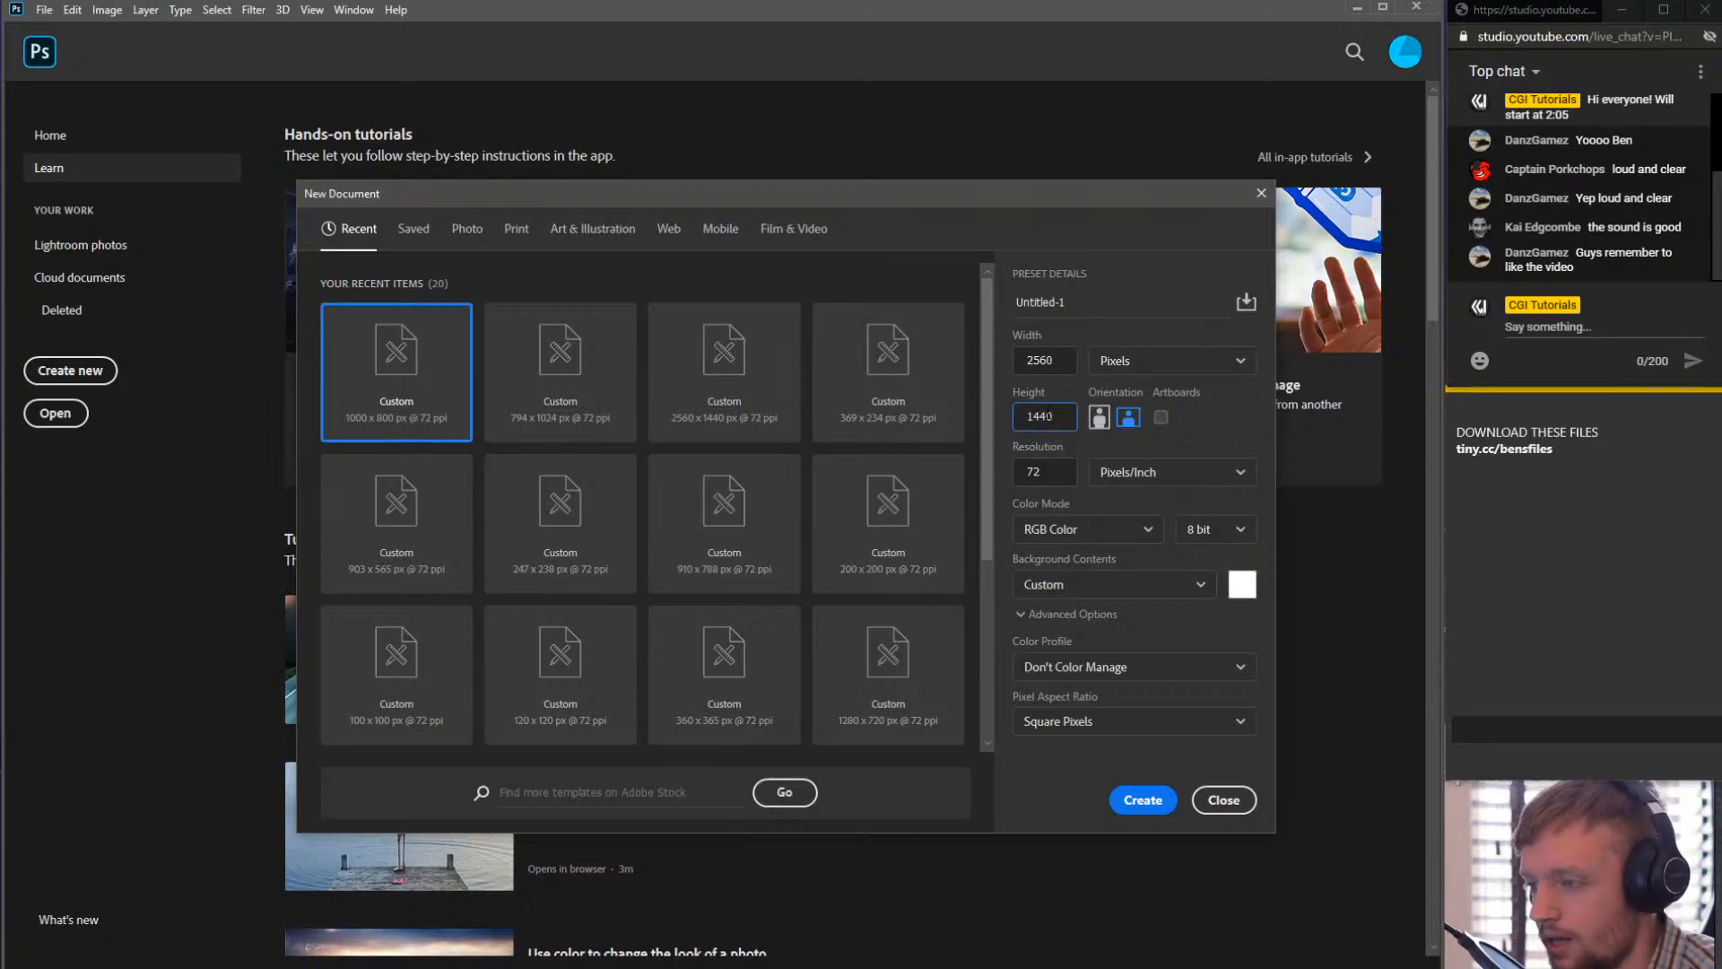
{"action": "left_click", "coordinate": [1032, 359]}
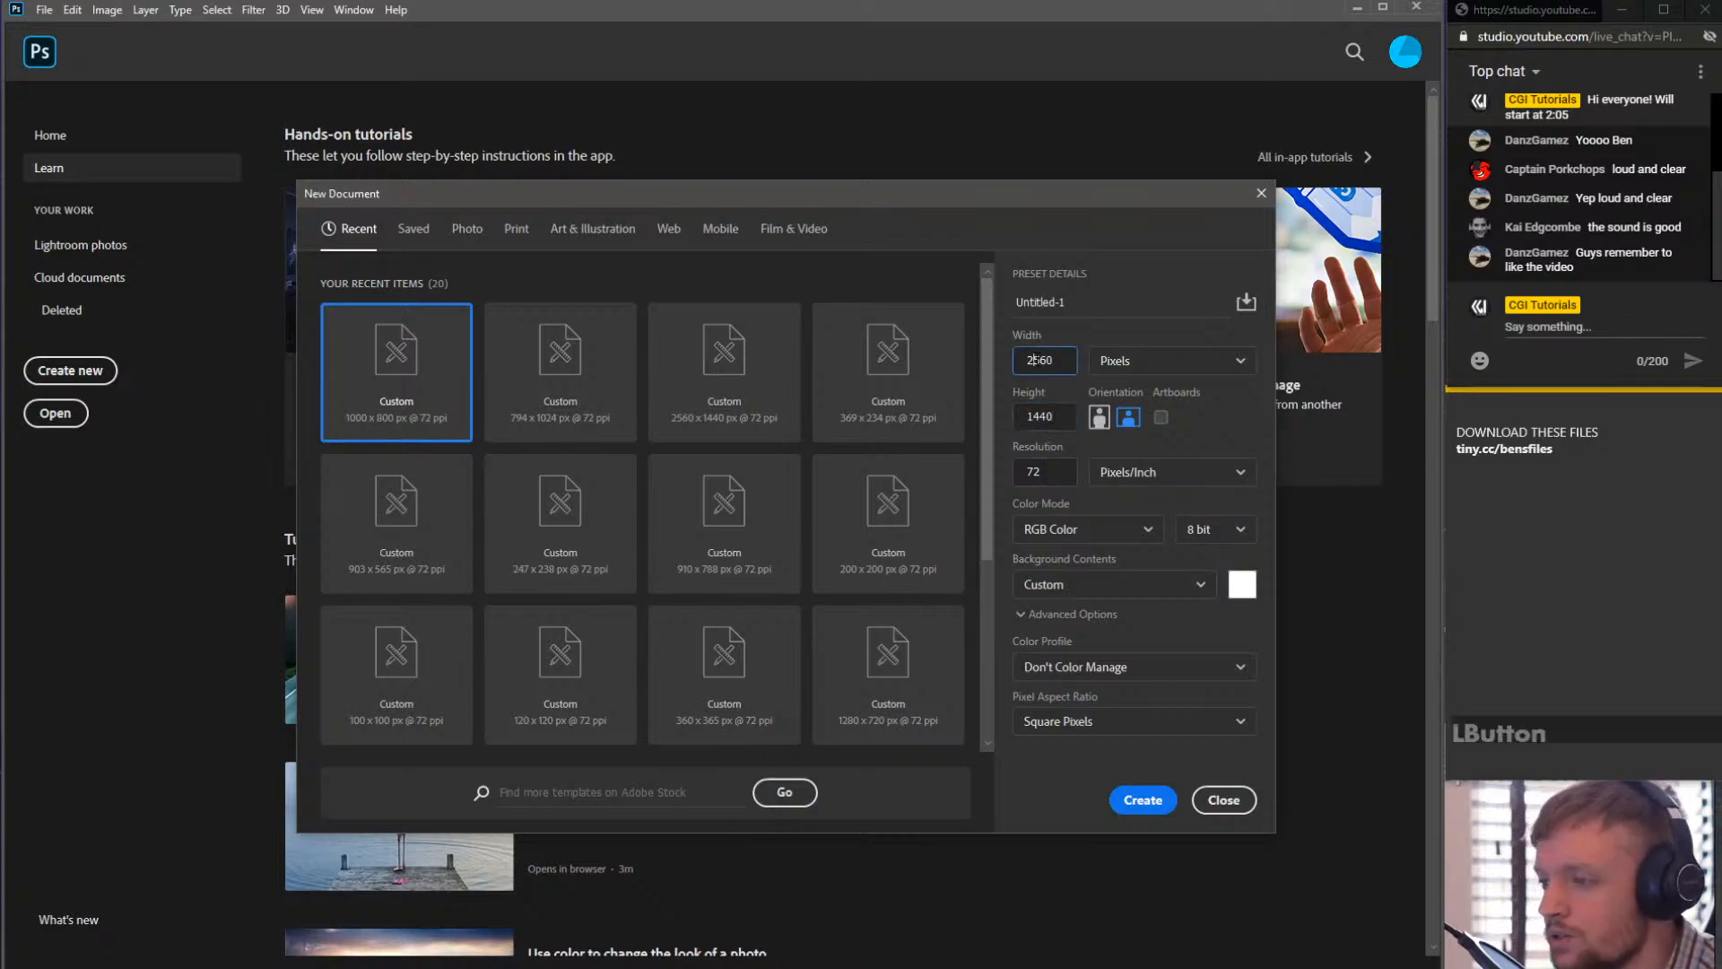
{"action": "key", "text": "Tab"}
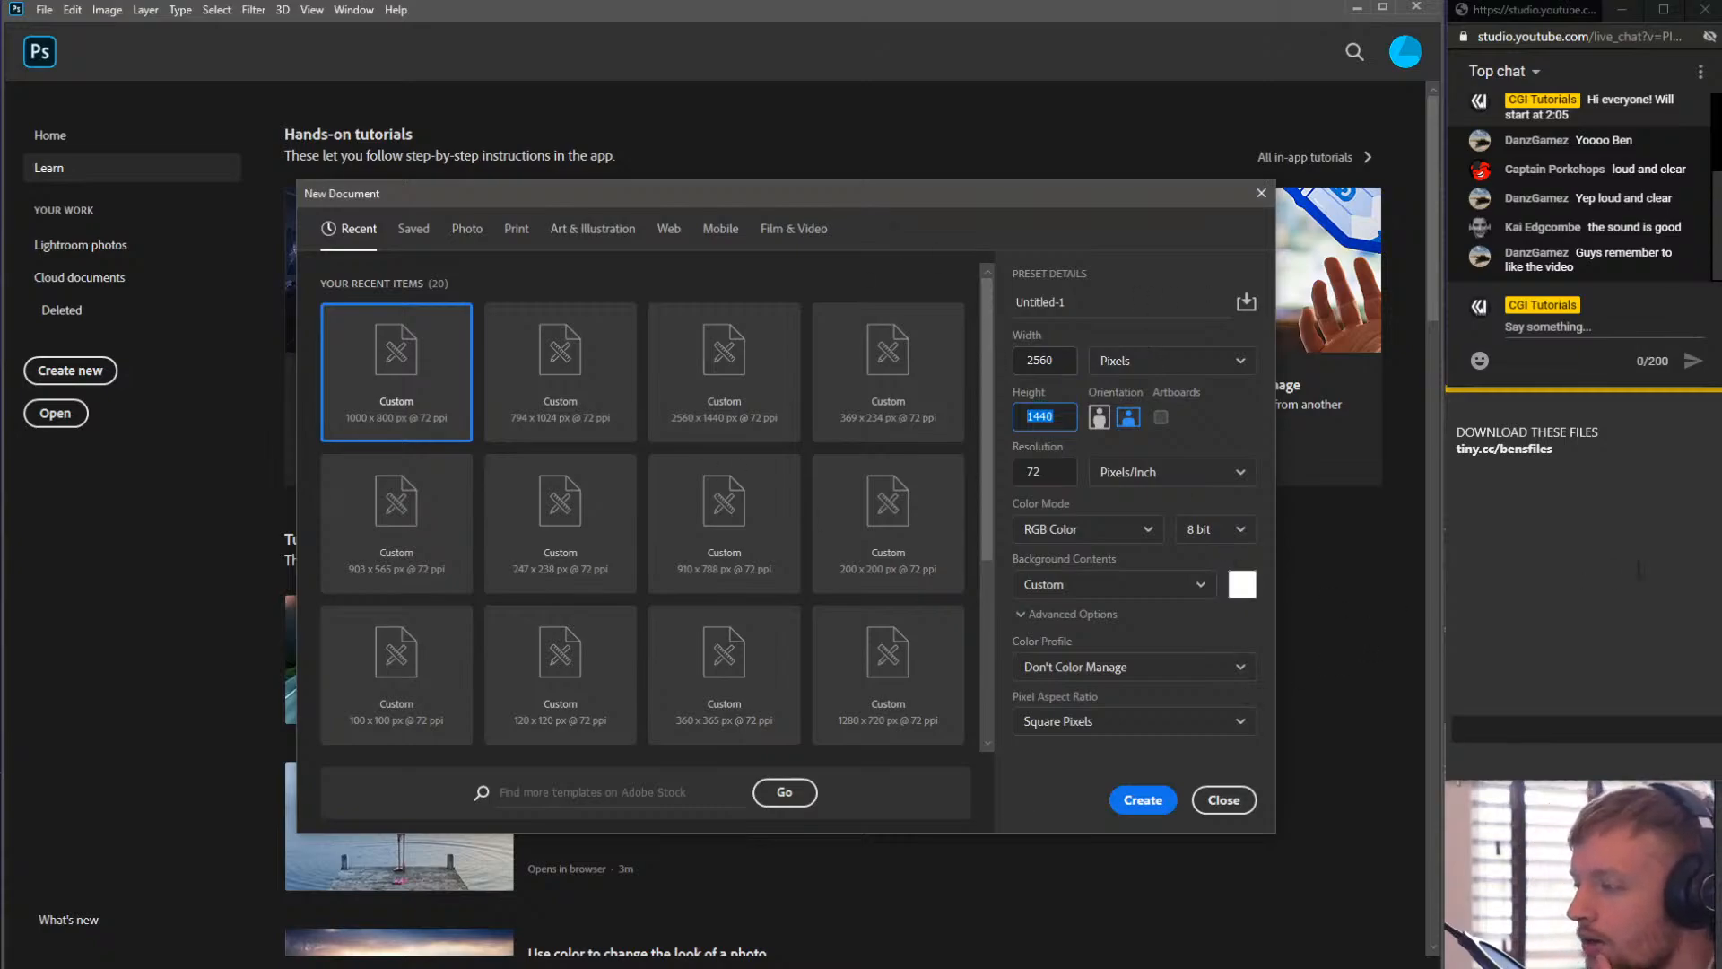
- Add the note line "file new > pixels: 2560x1440" to the sticky note
{"action": "left_click", "coordinate": [1595, 470]}
{"action": "key", "text": "Return"}
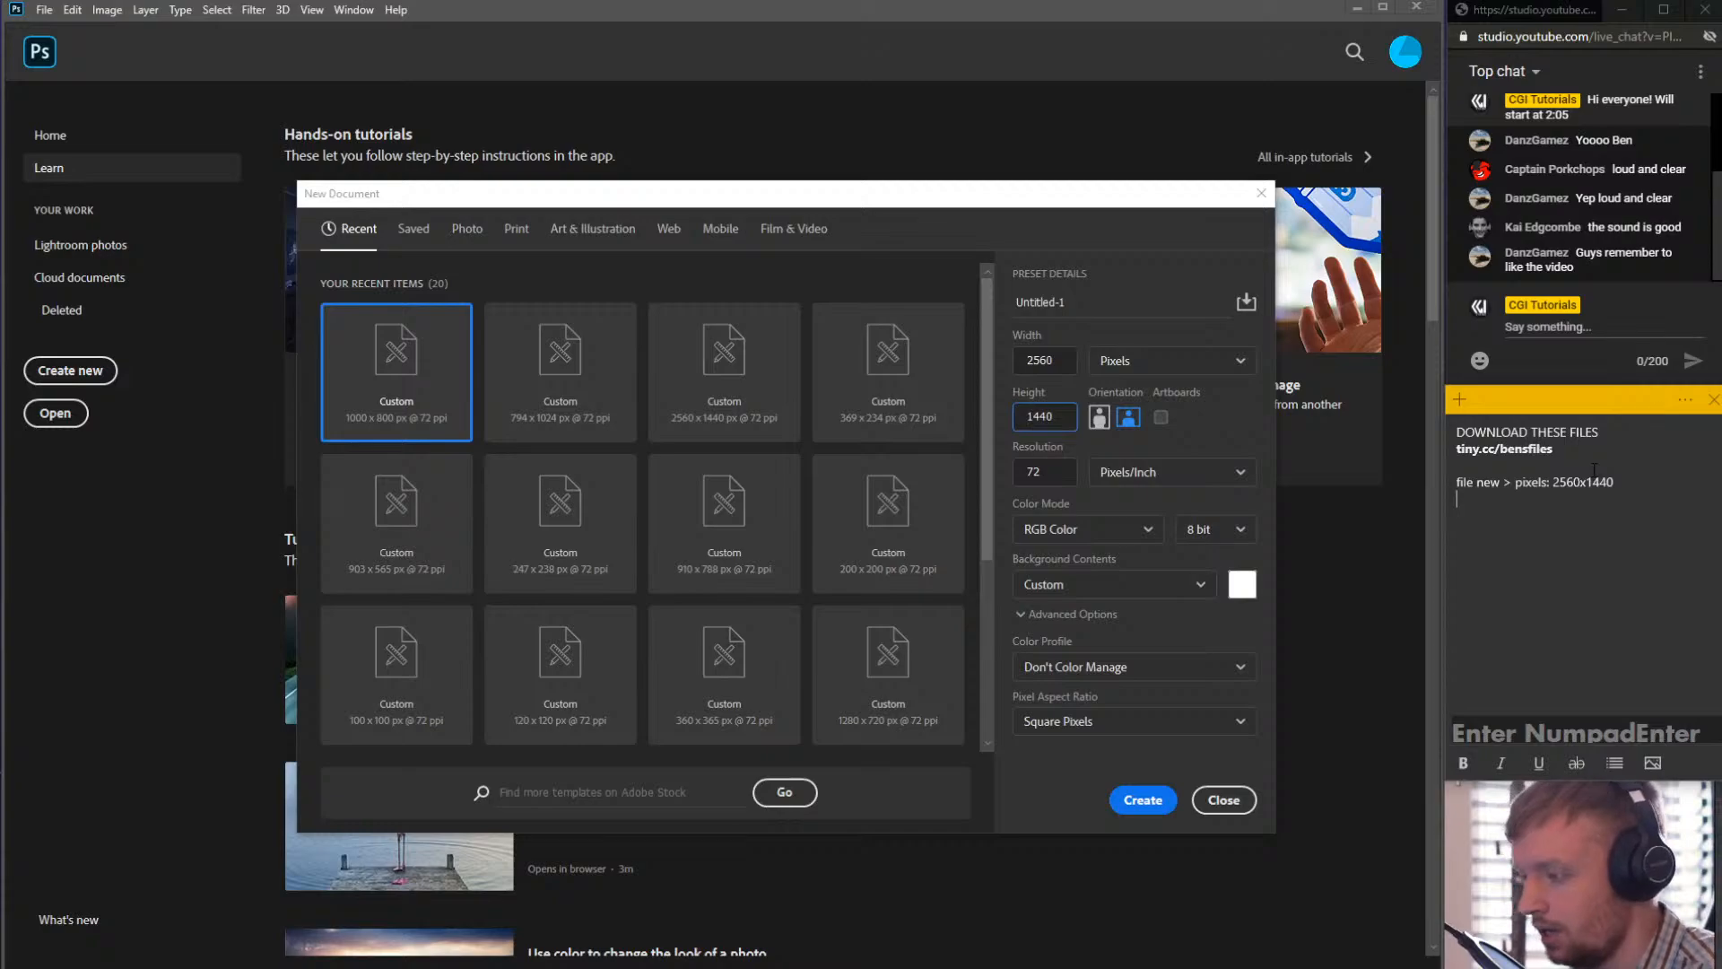
{"action": "key", "text": "Return"}
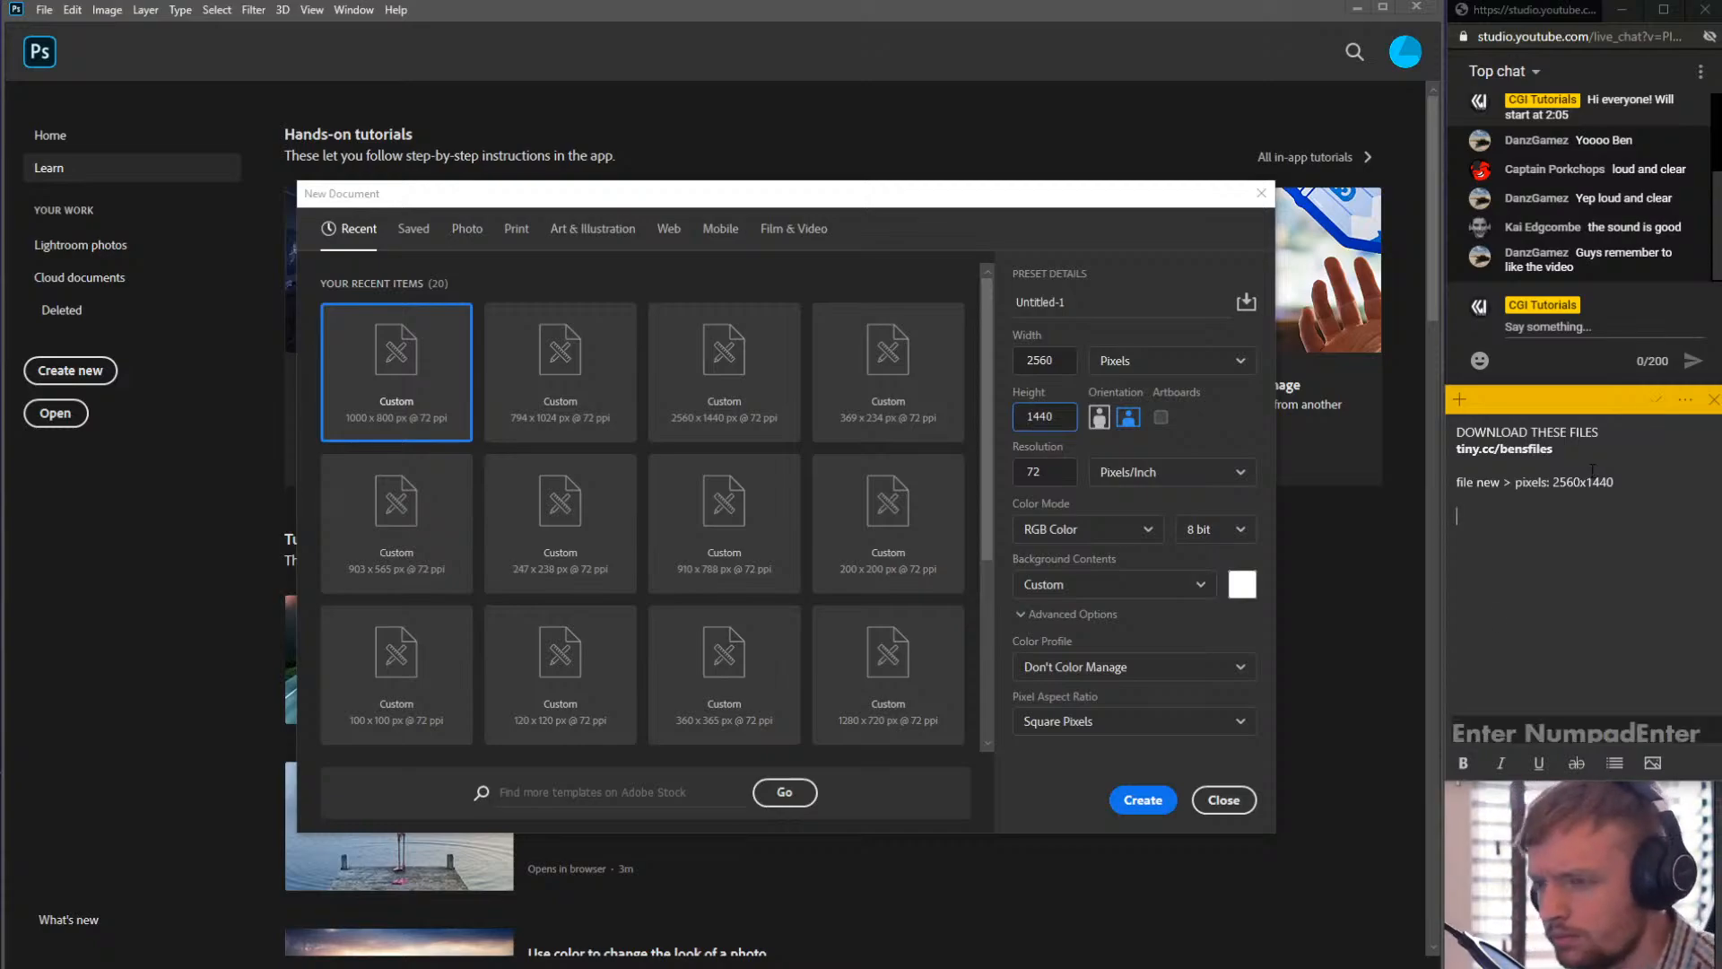
- Create the 2560 by 1440 pixel document
{"action": "left_click", "coordinate": [1136, 801]}
{"action": "left_click", "coordinate": [1137, 801]}
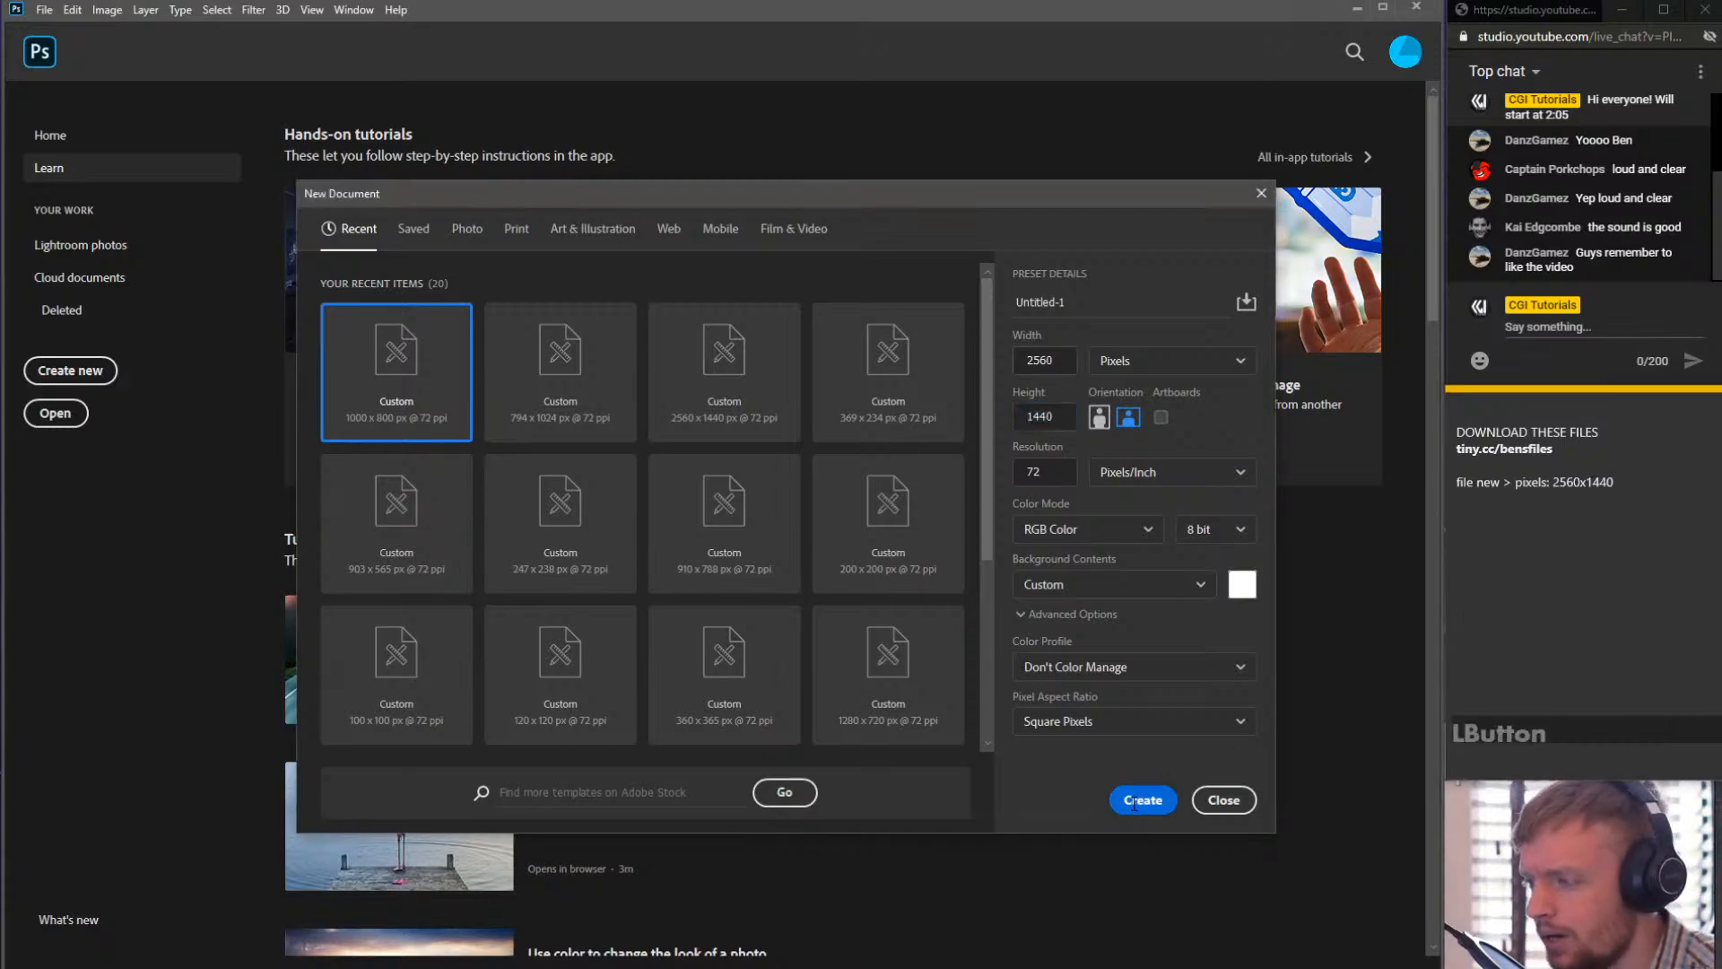
{"action": "scroll", "coordinate": [442, 432], "scroll_direction": "up", "scroll_amount": 2}
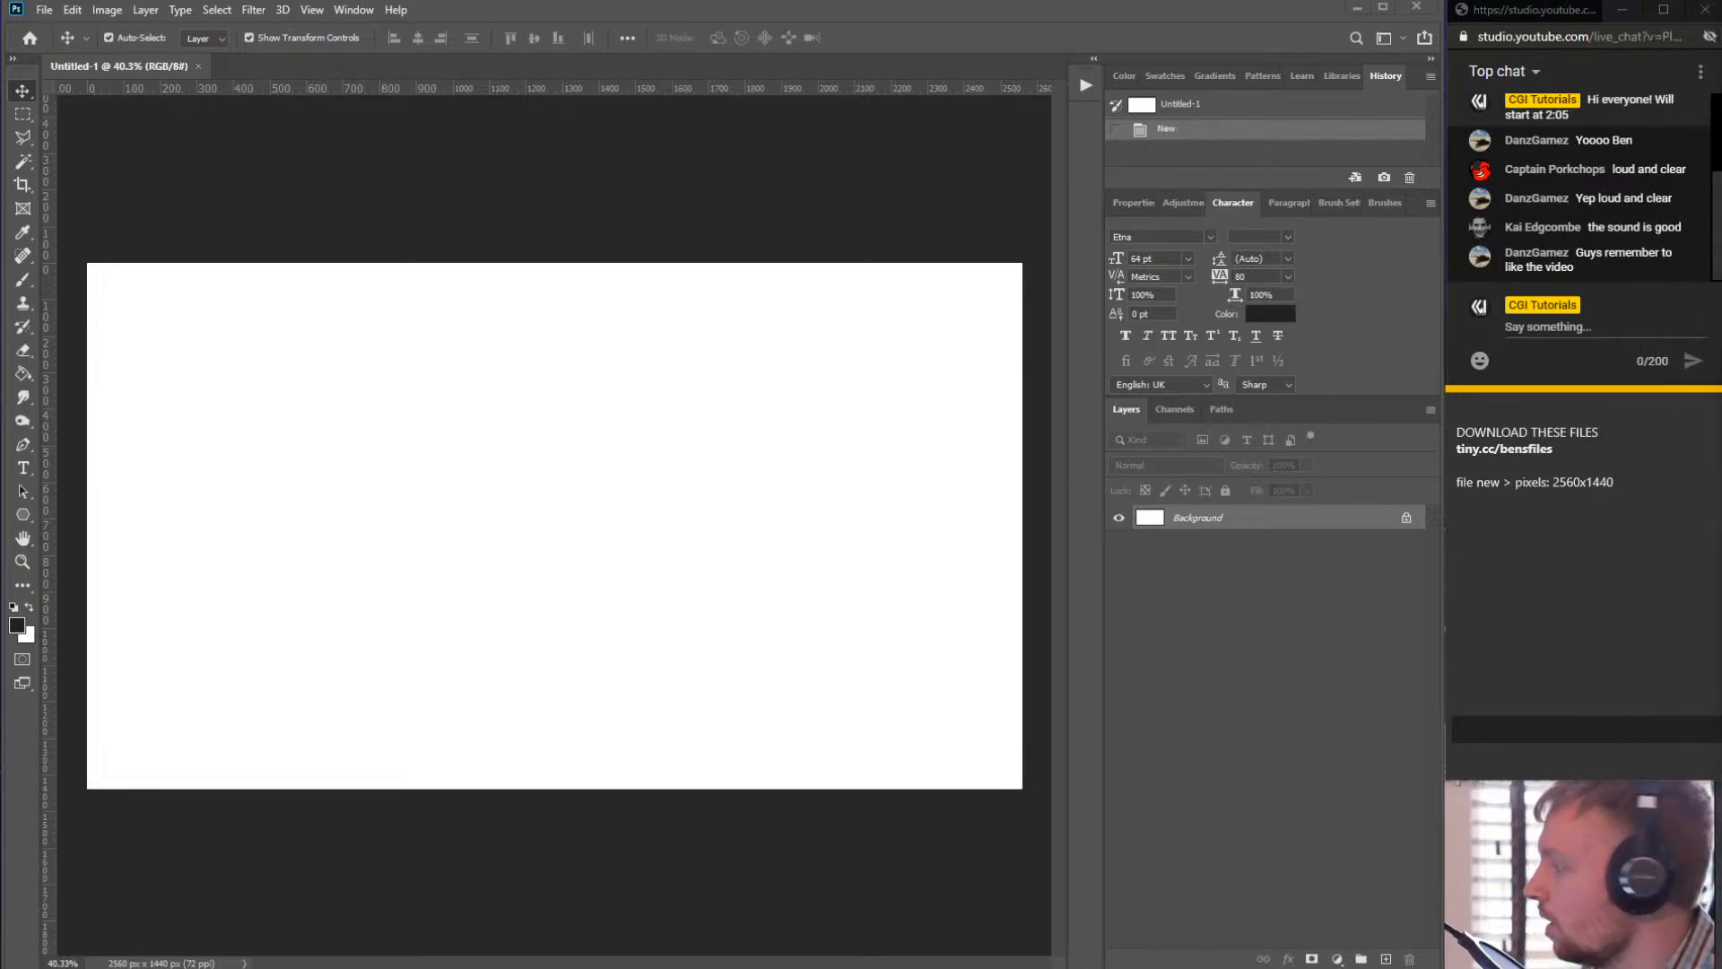
- Open the GraphicRiver website from the search results and resize the browser window beside the document
{"action": "key", "text": "Return"}
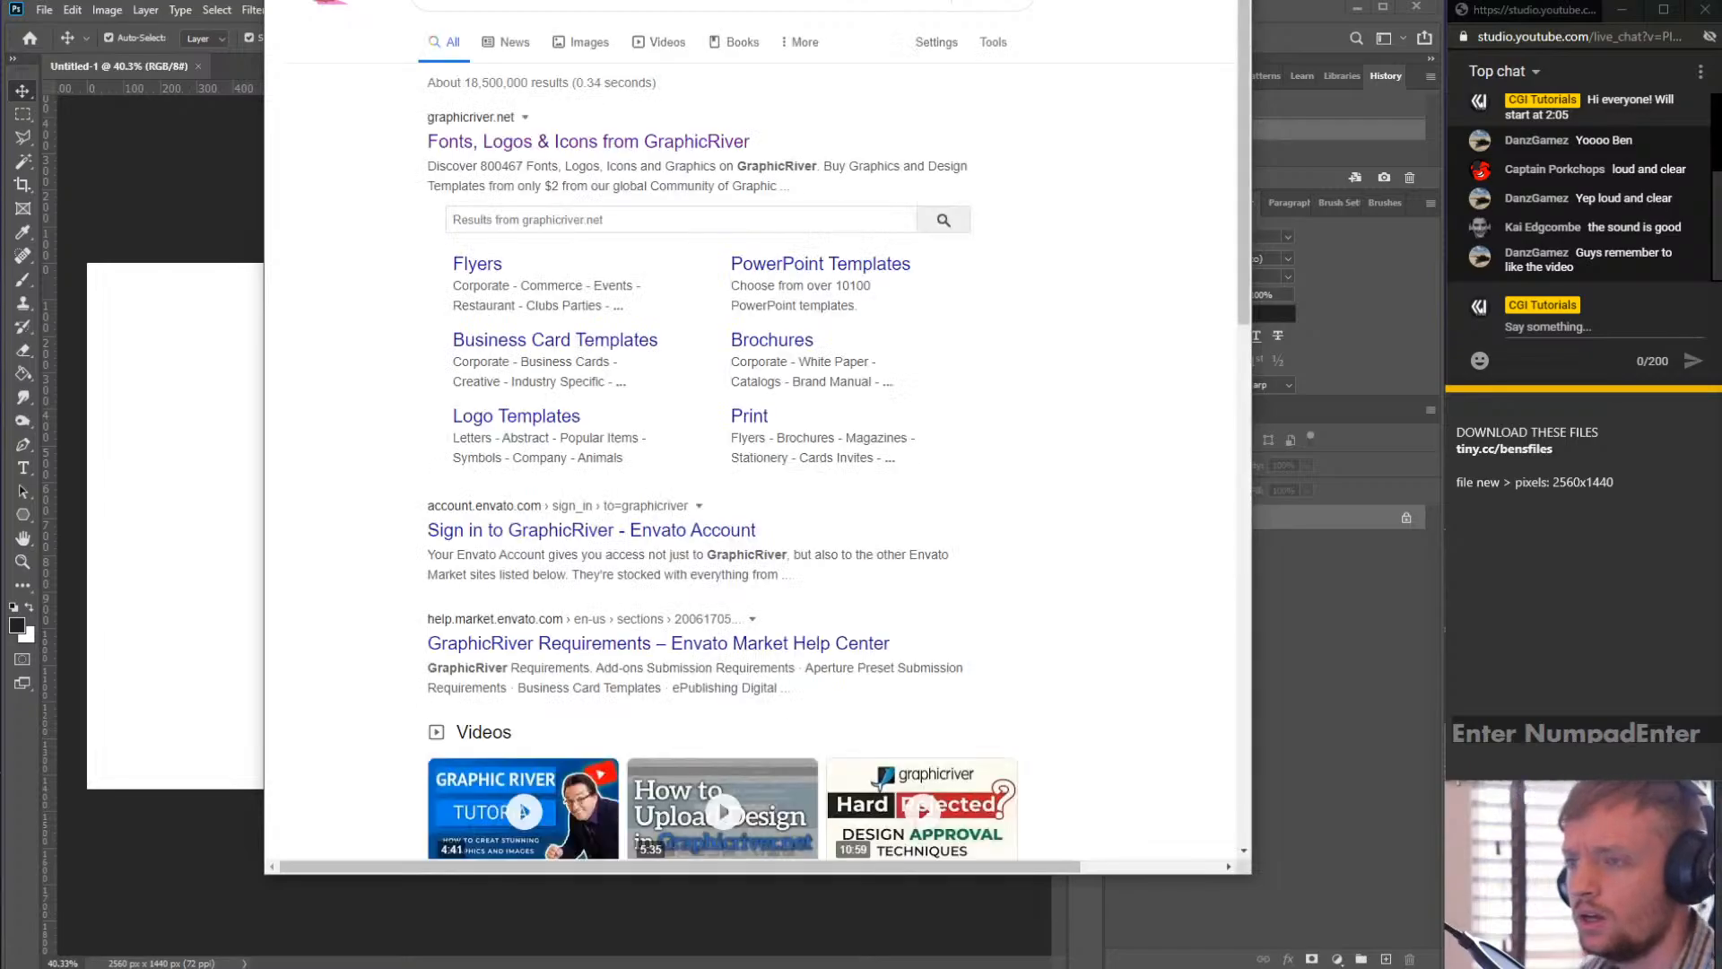
{"action": "left_click", "coordinate": [563, 164]}
{"action": "left_click", "coordinate": [565, 143]}
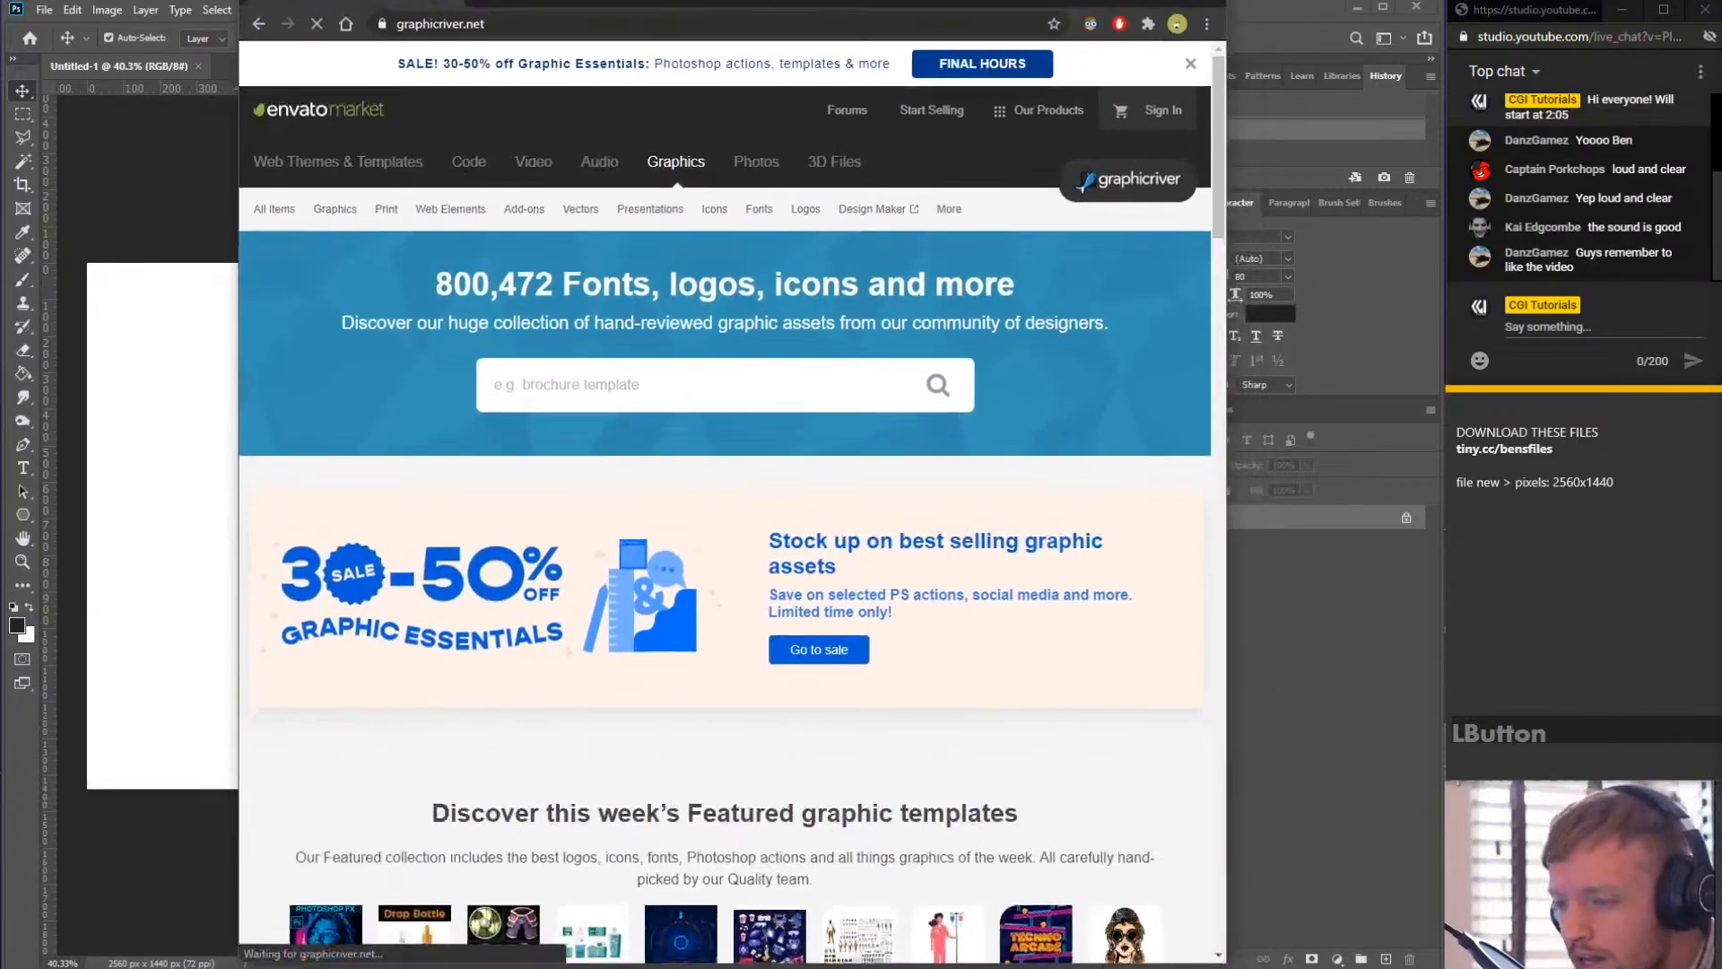
{"action": "left_click_drag", "start_coordinate": [694, 2], "coordinate": [715, 72]}
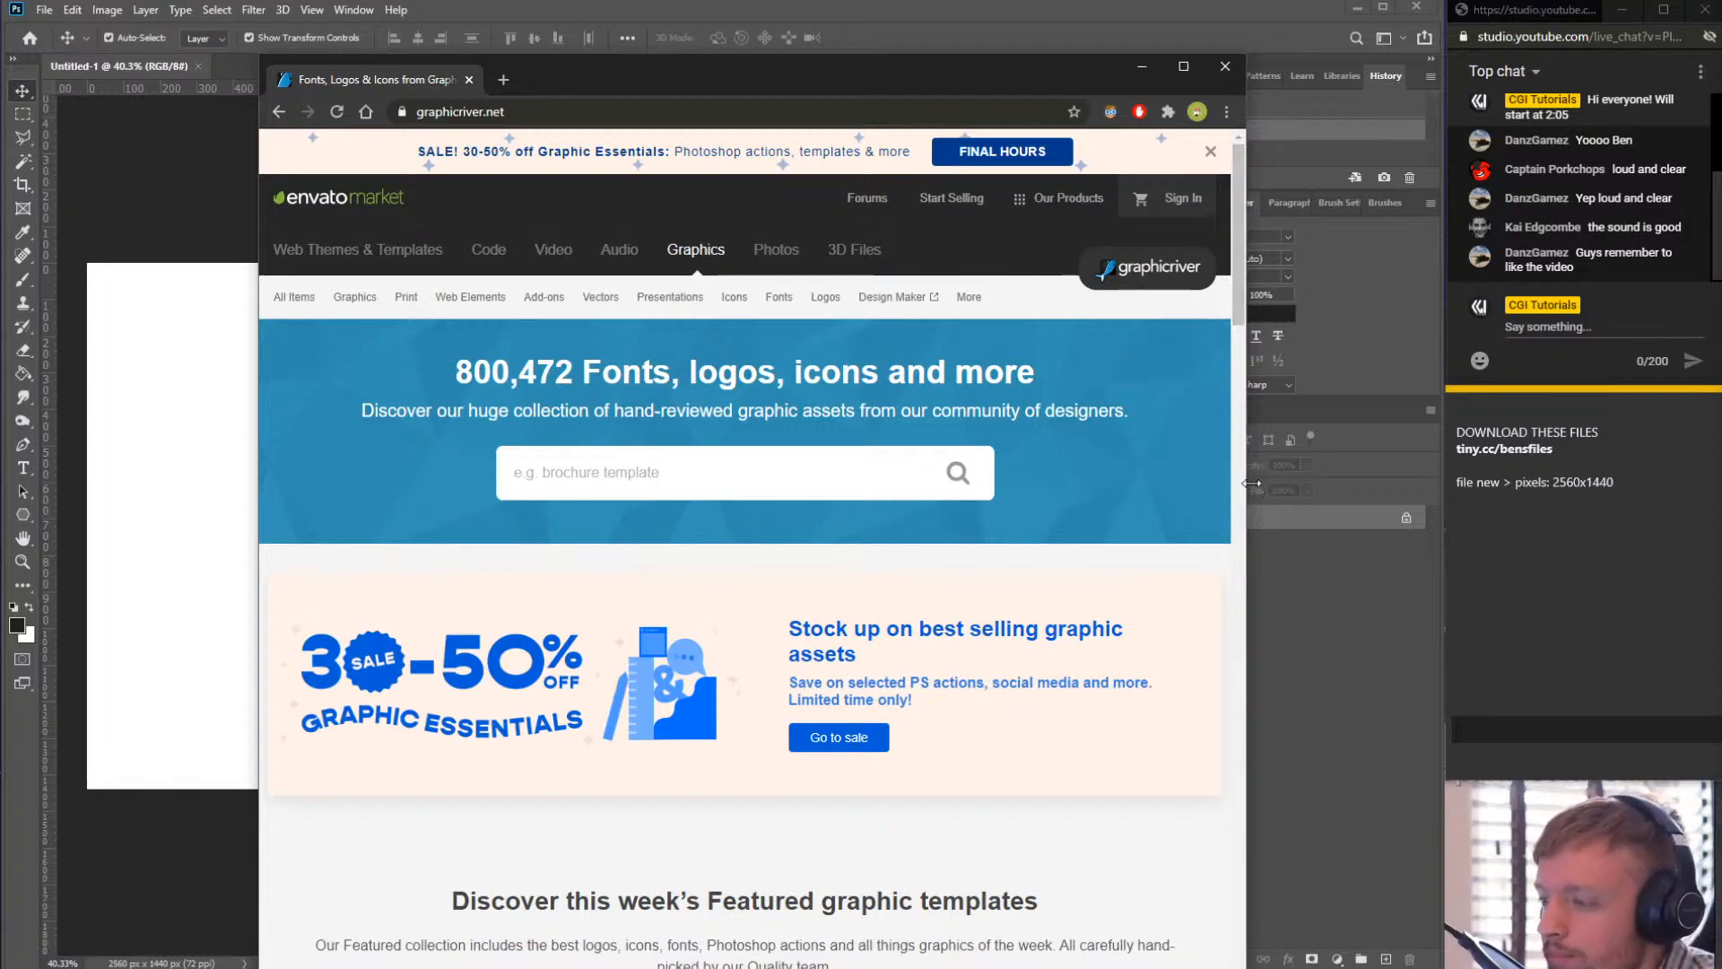
{"action": "left_click_drag", "start_coordinate": [1246, 487], "coordinate": [1486, 483]}
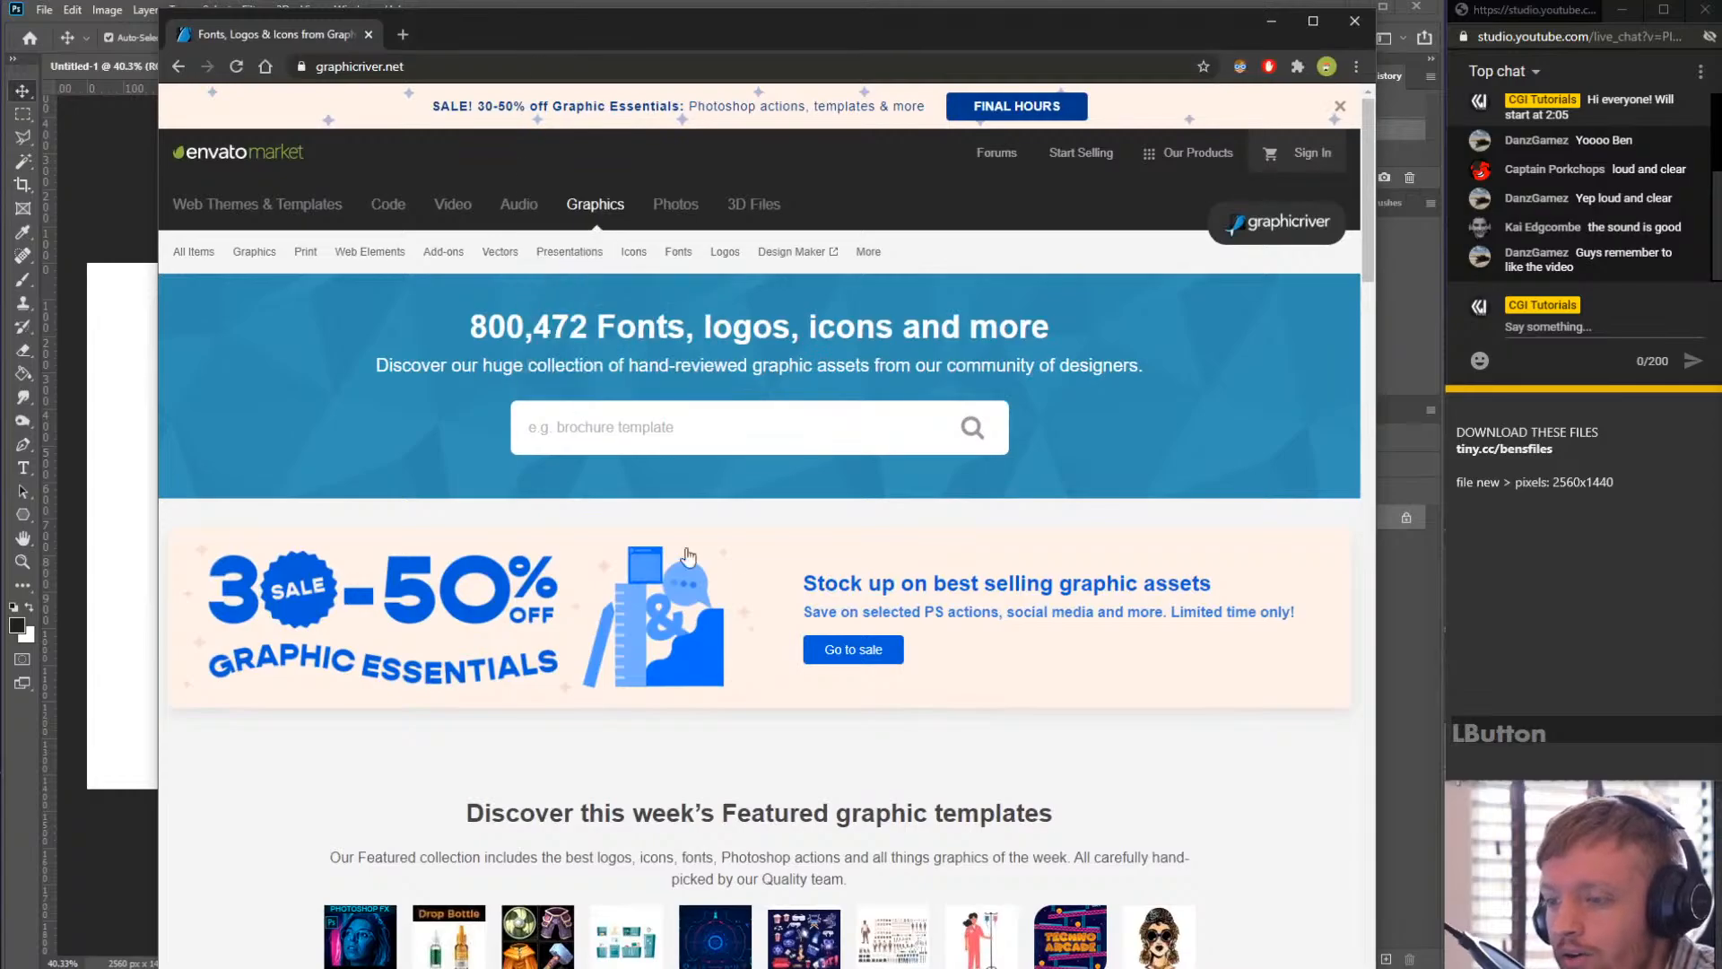
- Search GraphicRiver for "neon poster"
{"action": "scroll", "coordinate": [619, 498], "scroll_direction": "down", "scroll_amount": 7}
{"action": "scroll", "coordinate": [619, 498], "scroll_direction": "up", "scroll_amount": 7}
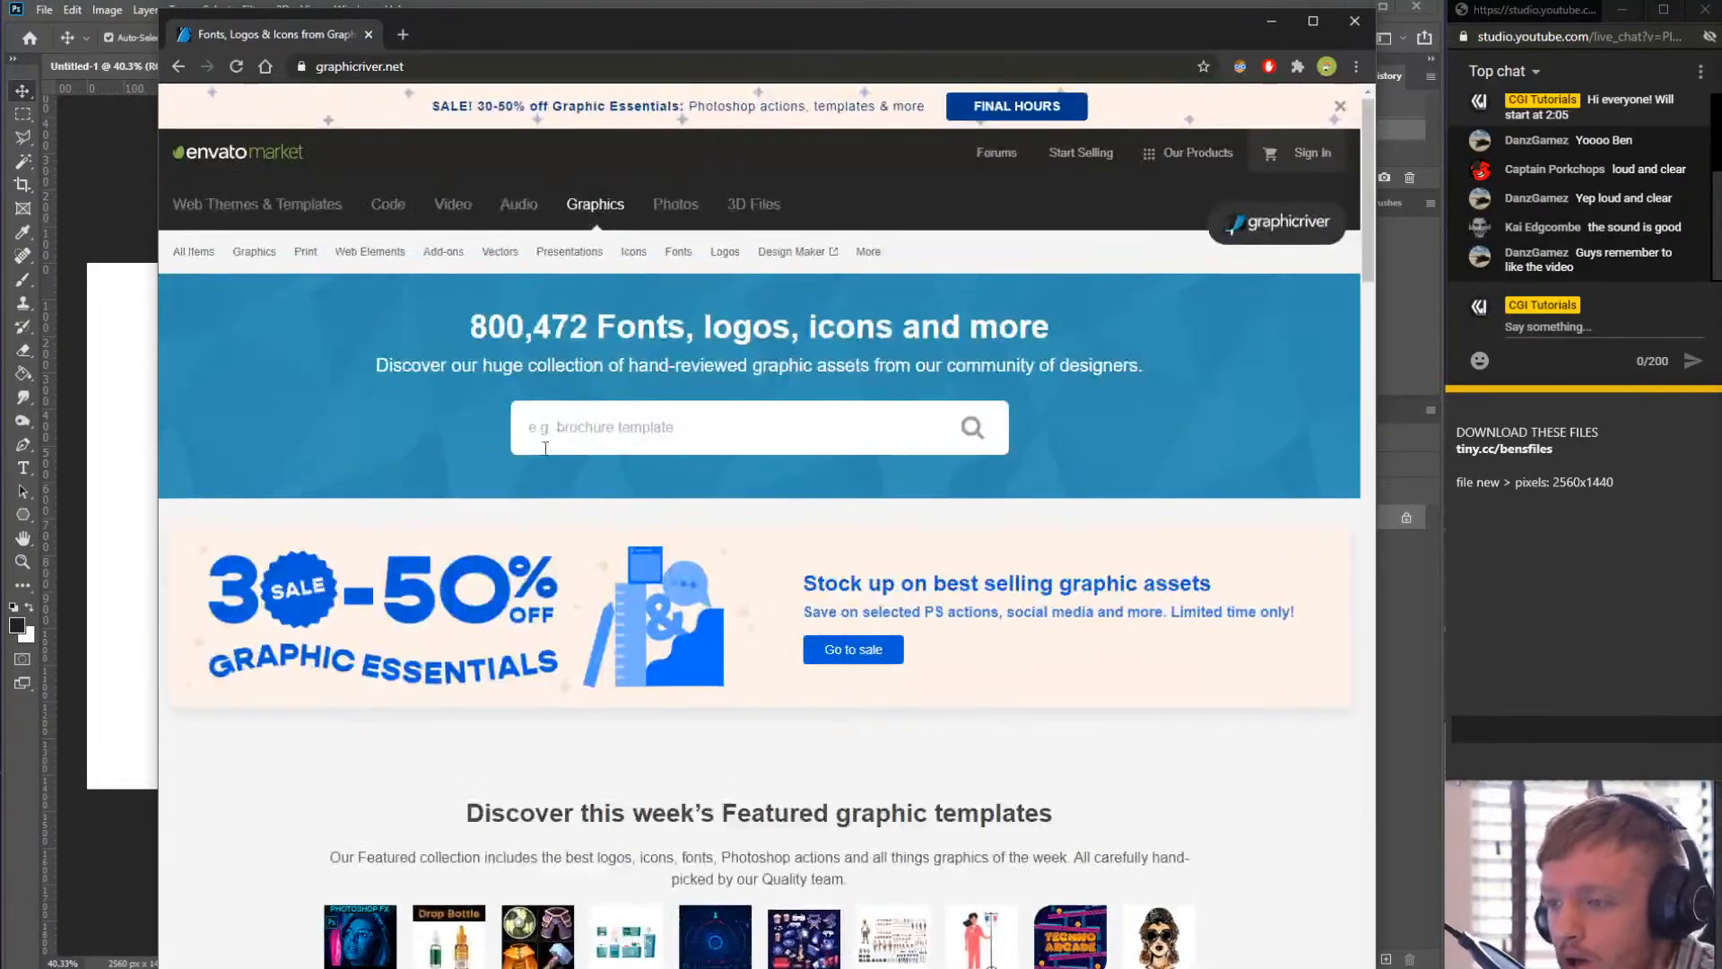
{"action": "left_click", "coordinate": [689, 441]}
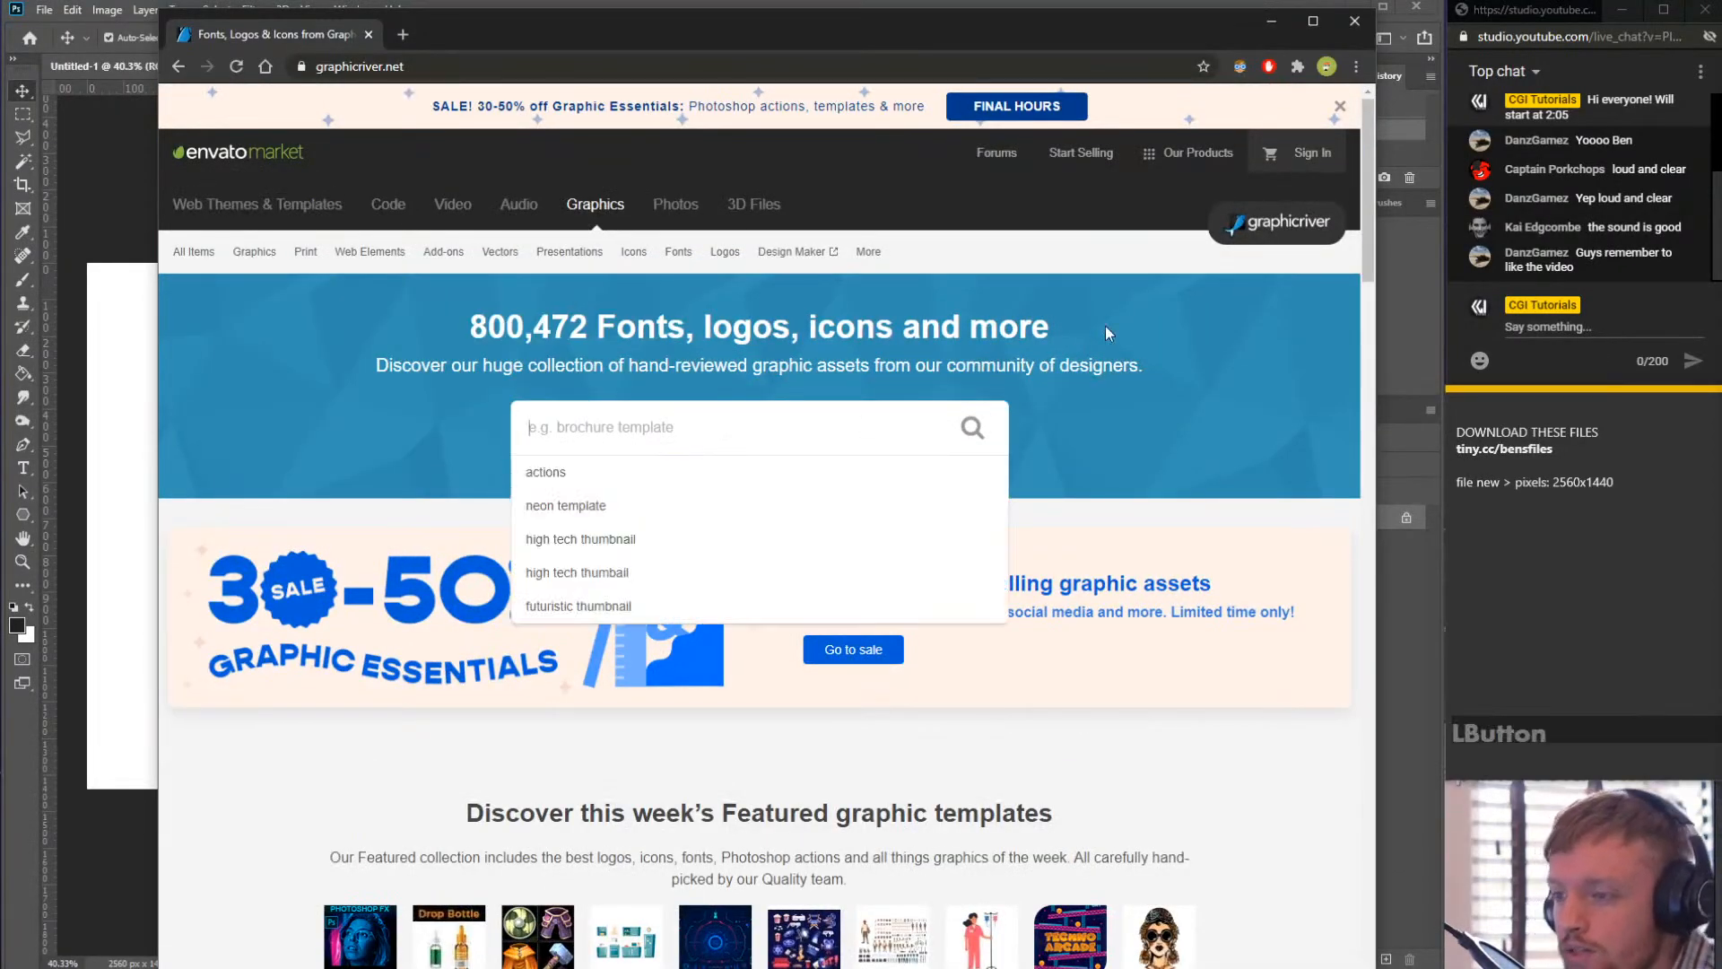
{"action": "type", "text": "n"}
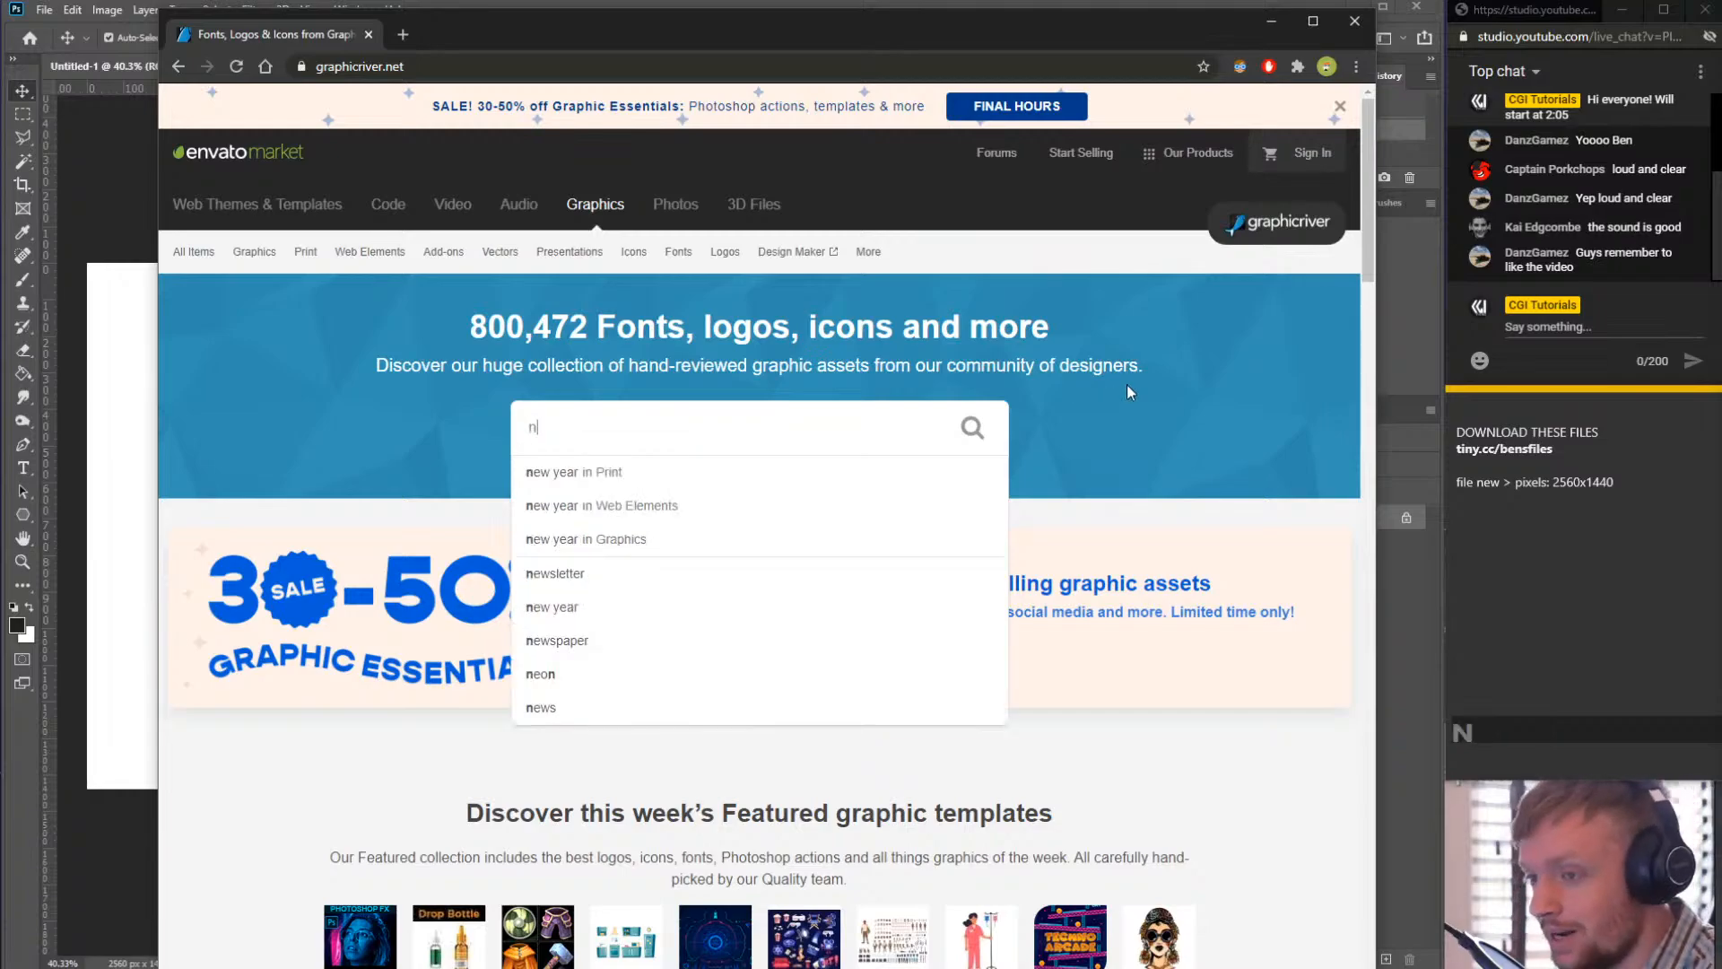
{"action": "type", "text": "eon poster"}
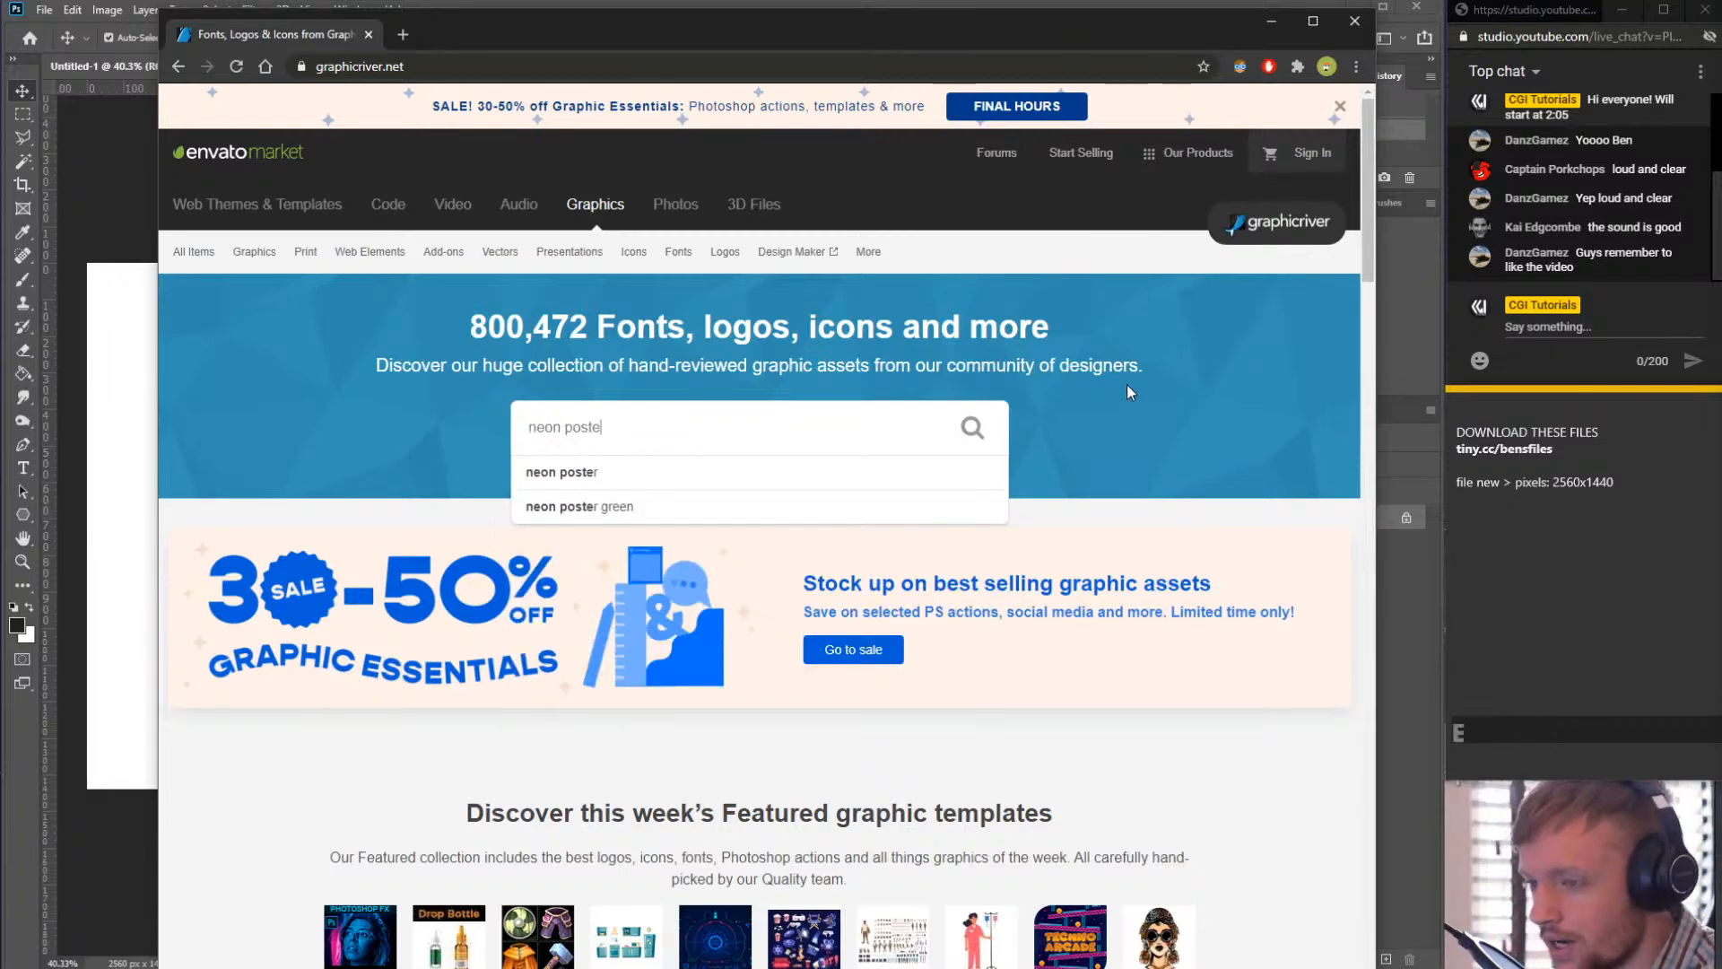
{"action": "key", "text": "Return"}
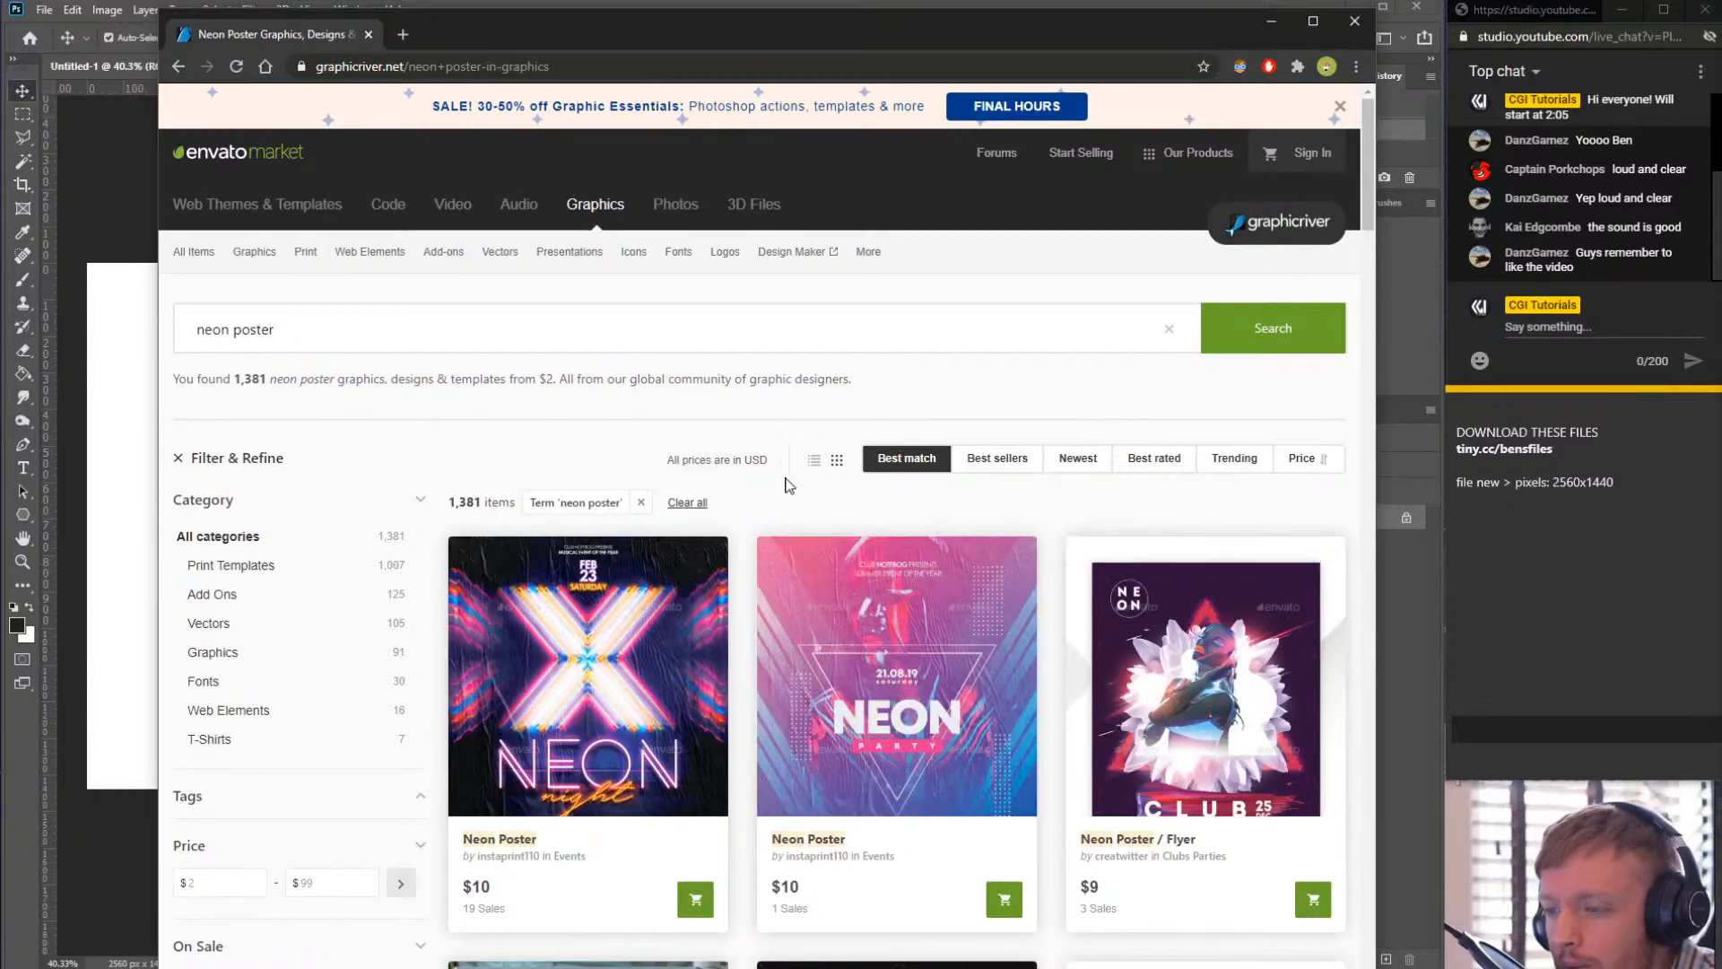
- Browse the neon poster search results for design inspiration
{"action": "scroll", "coordinate": [807, 556], "scroll_direction": "down", "scroll_amount": 6}
{"action": "scroll", "coordinate": [990, 640], "scroll_direction": "up", "scroll_amount": 7}
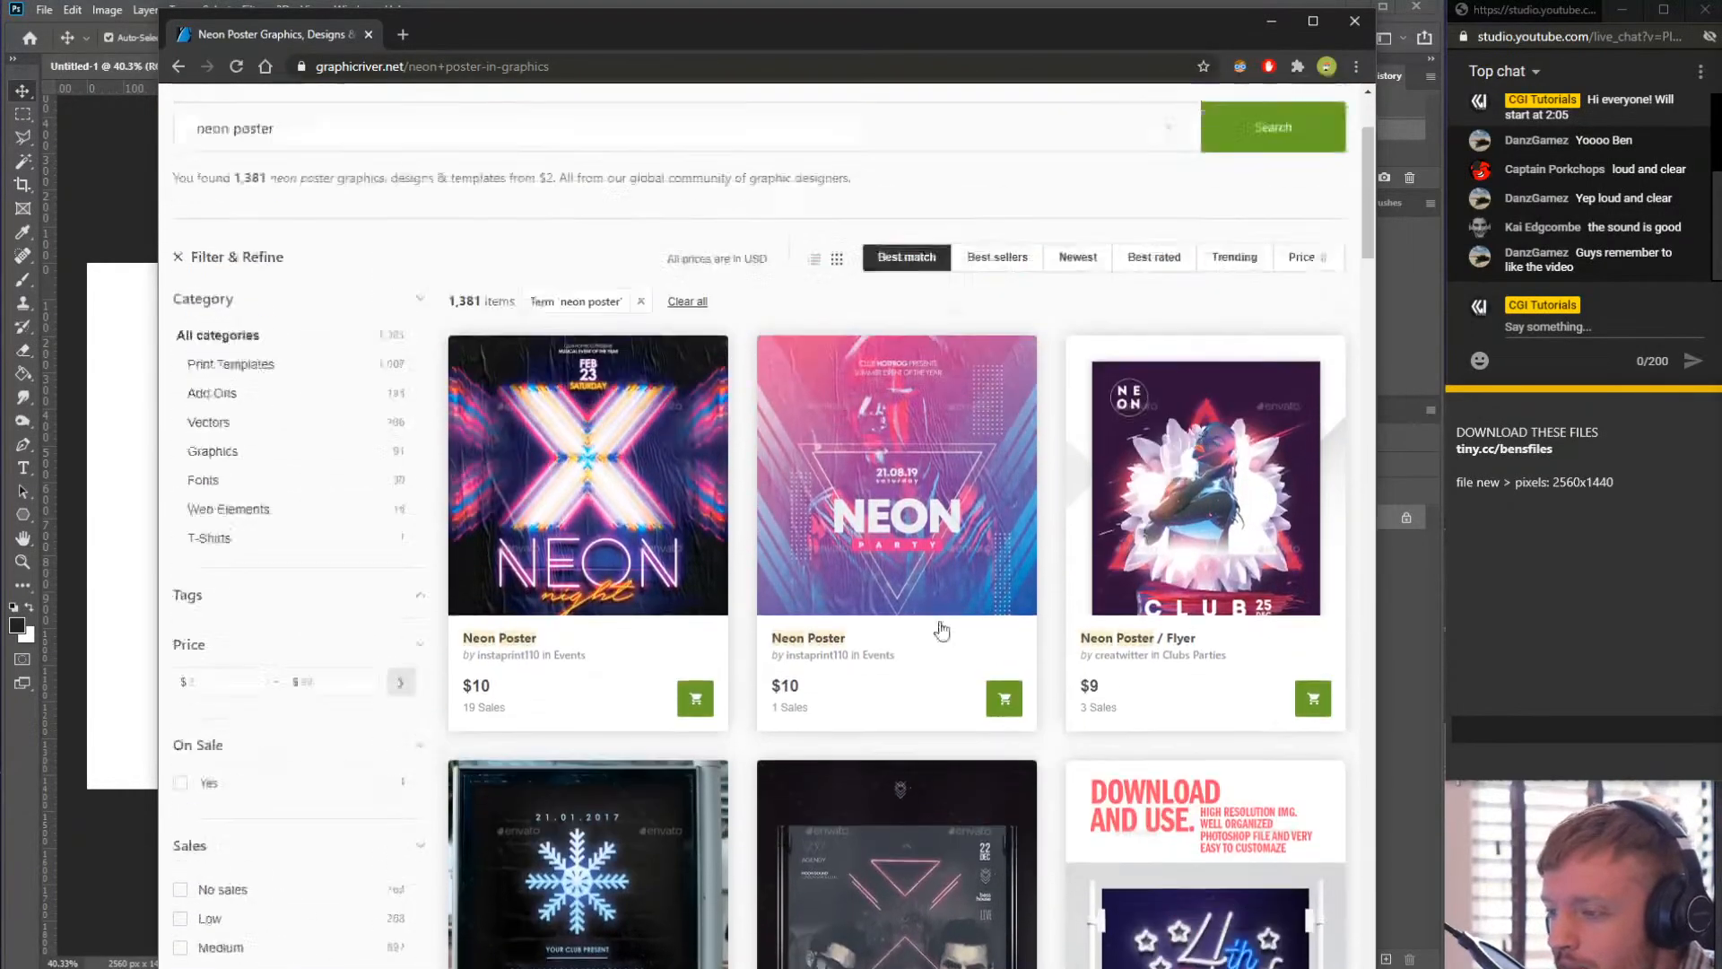
{"action": "scroll", "coordinate": [303, 344], "scroll_direction": "down", "scroll_amount": 3}
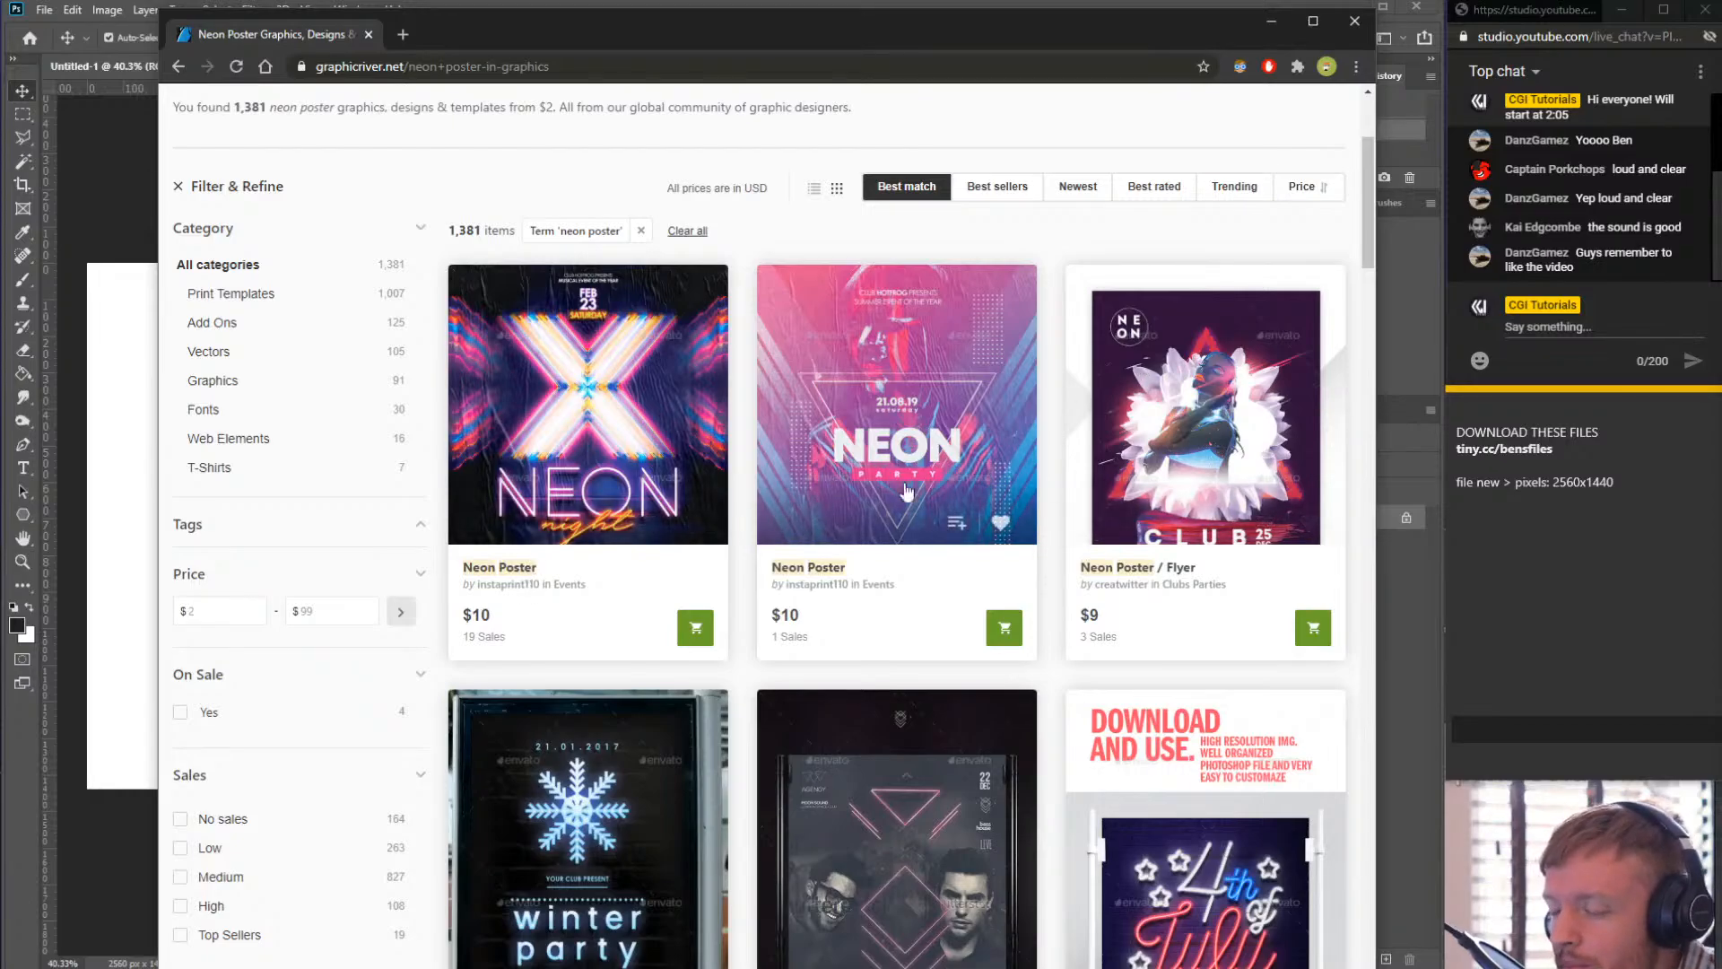
{"action": "scroll", "coordinate": [986, 448], "scroll_direction": "down", "scroll_amount": 2}
{"action": "scroll", "coordinate": [656, 371], "scroll_direction": "up", "scroll_amount": 2}
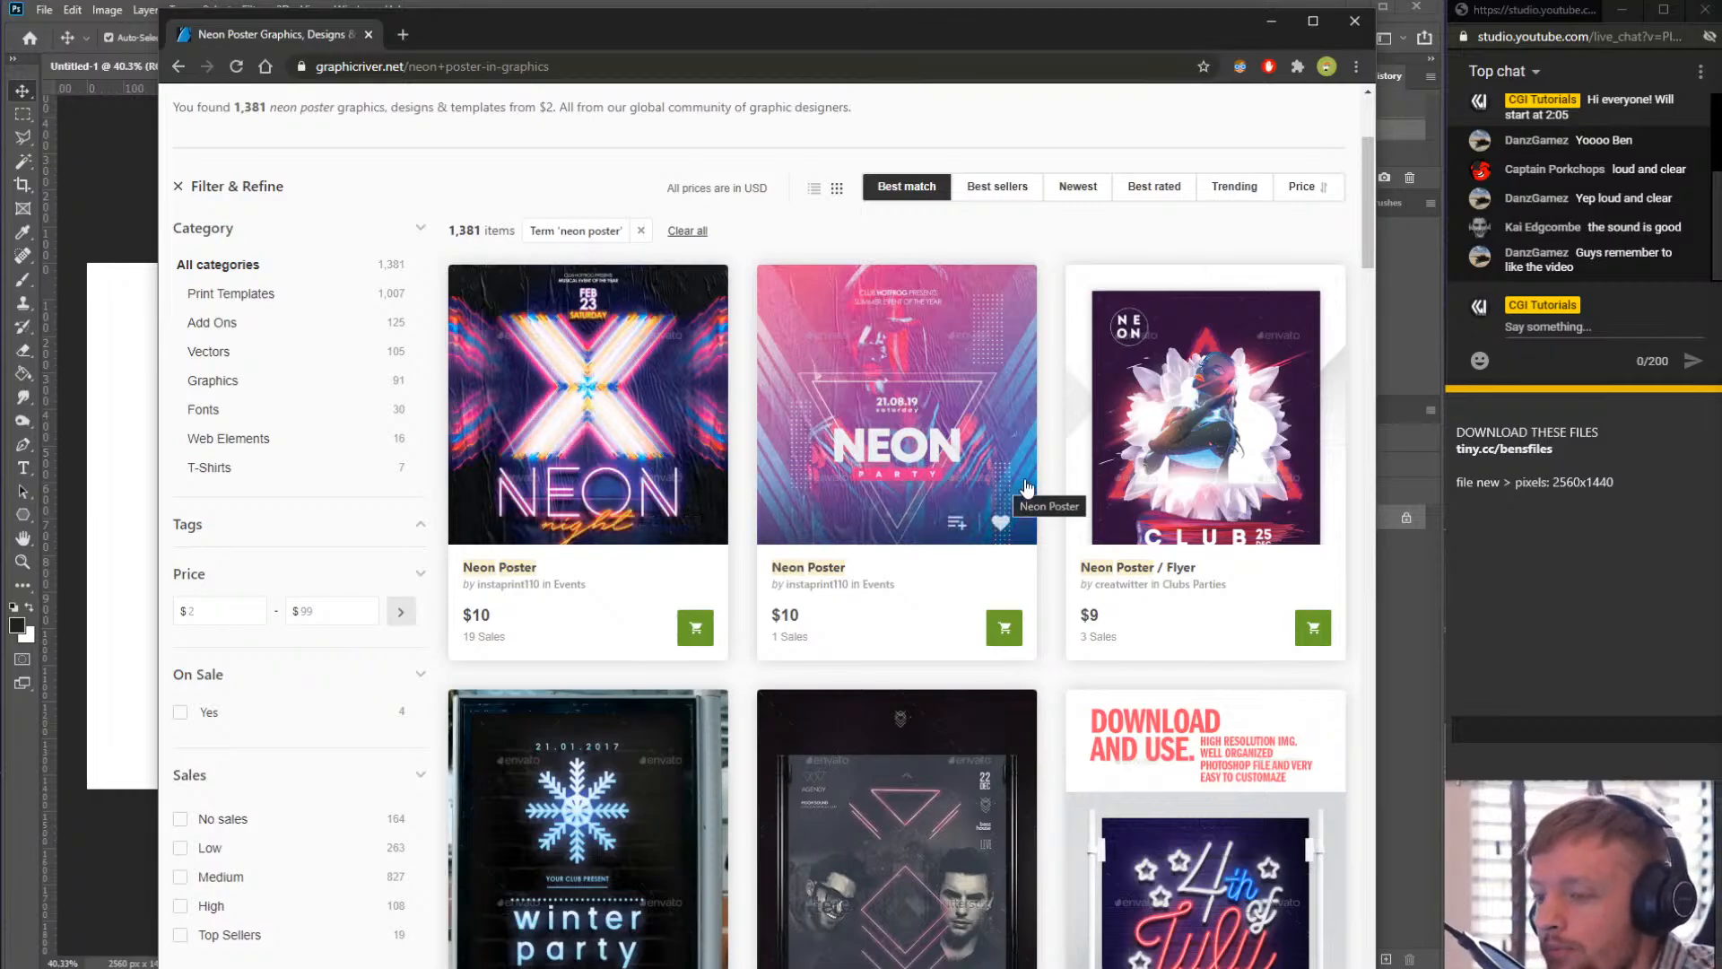
{"action": "scroll", "coordinate": [962, 579], "scroll_direction": "down", "scroll_amount": 5}
{"action": "scroll", "coordinate": [770, 579], "scroll_direction": "up", "scroll_amount": 8}
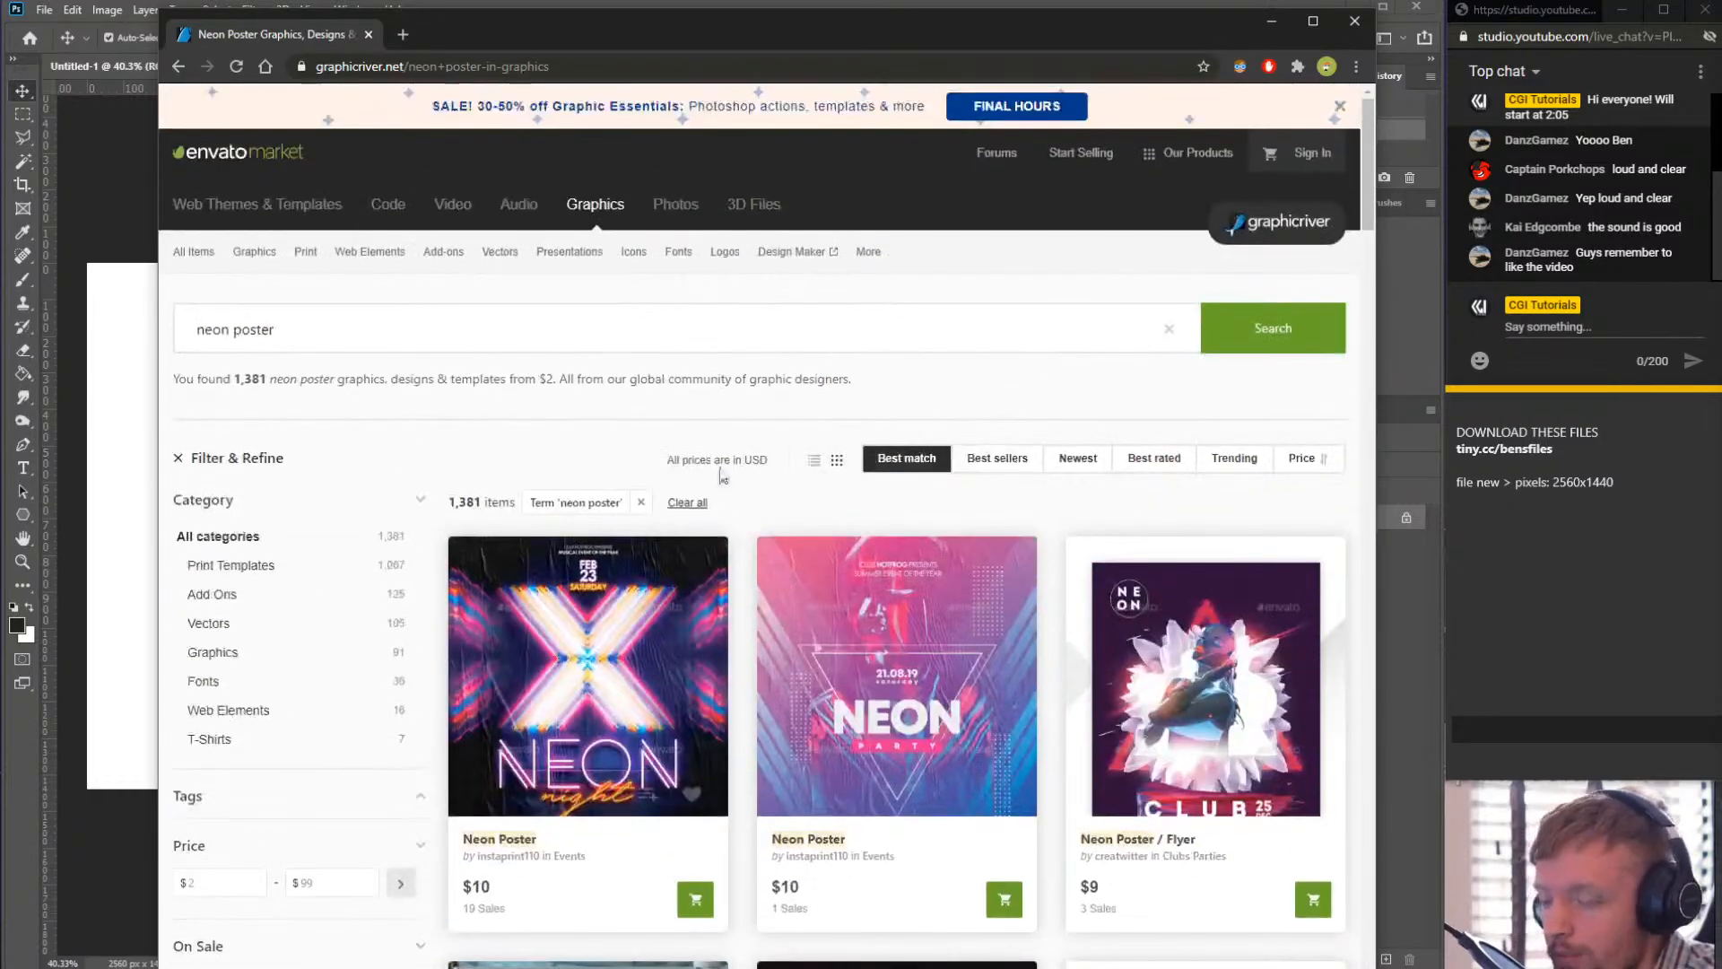
{"action": "scroll", "coordinate": [734, 574], "scroll_direction": "down", "scroll_amount": 7}
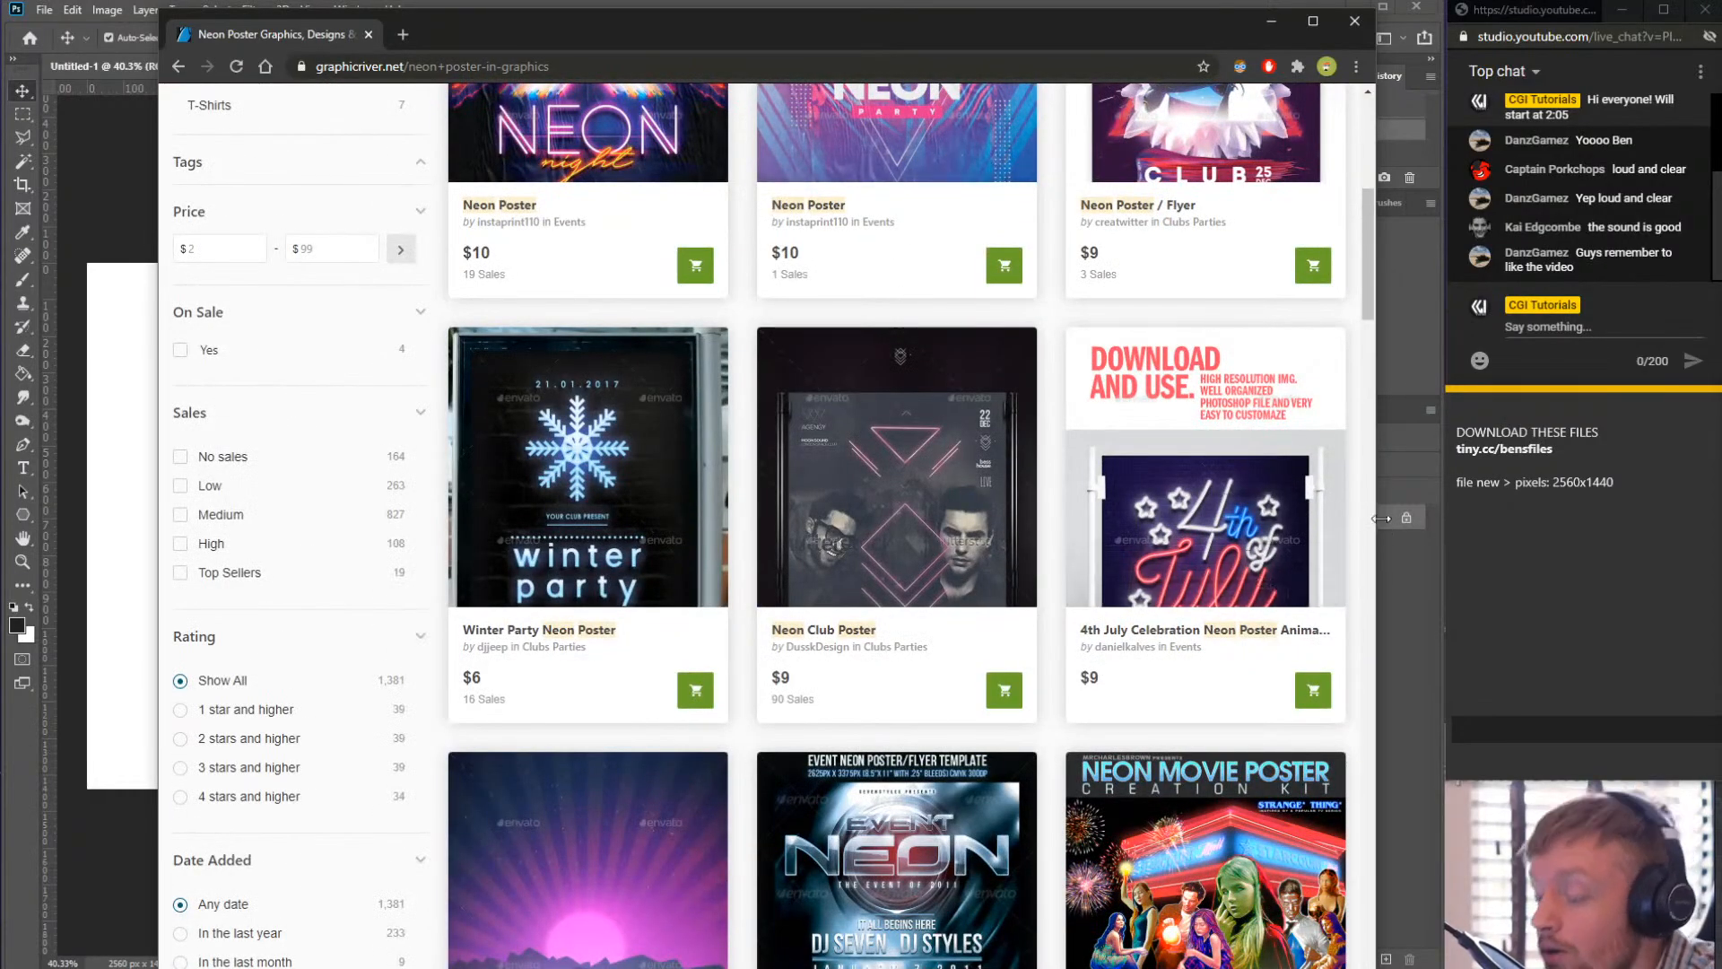
{"action": "left_click_drag", "start_coordinate": [1379, 516], "coordinate": [1450, 510]}
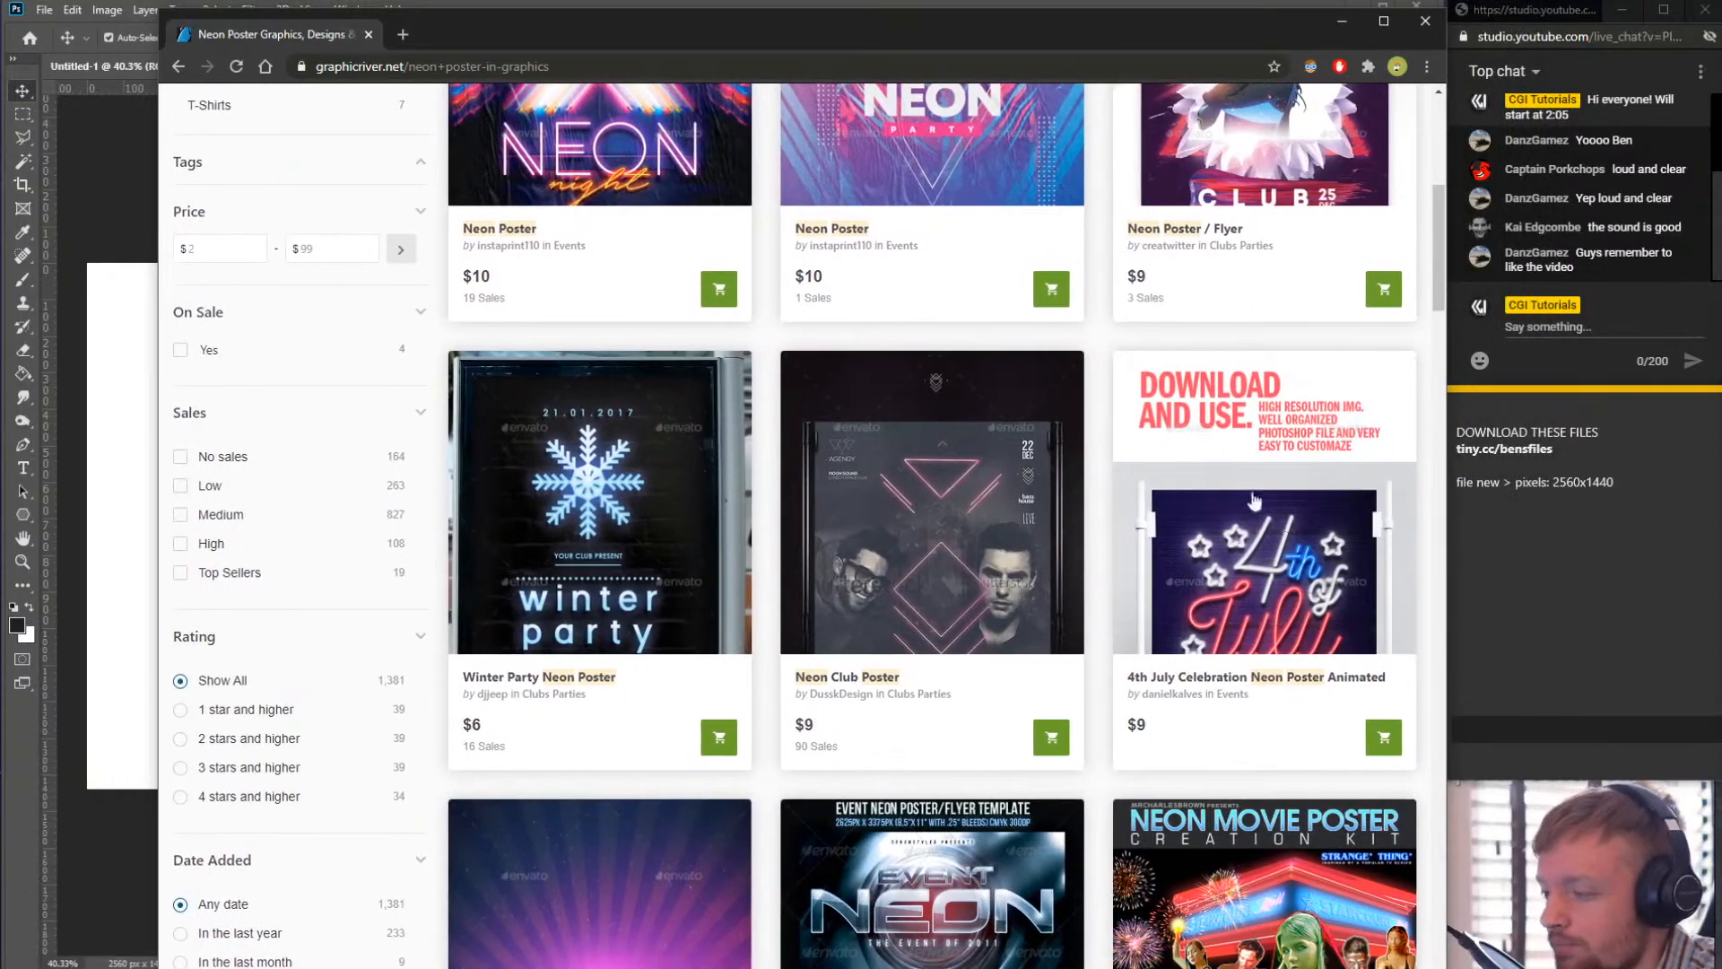
{"action": "scroll", "coordinate": [514, 289], "scroll_direction": "up", "scroll_amount": 2}
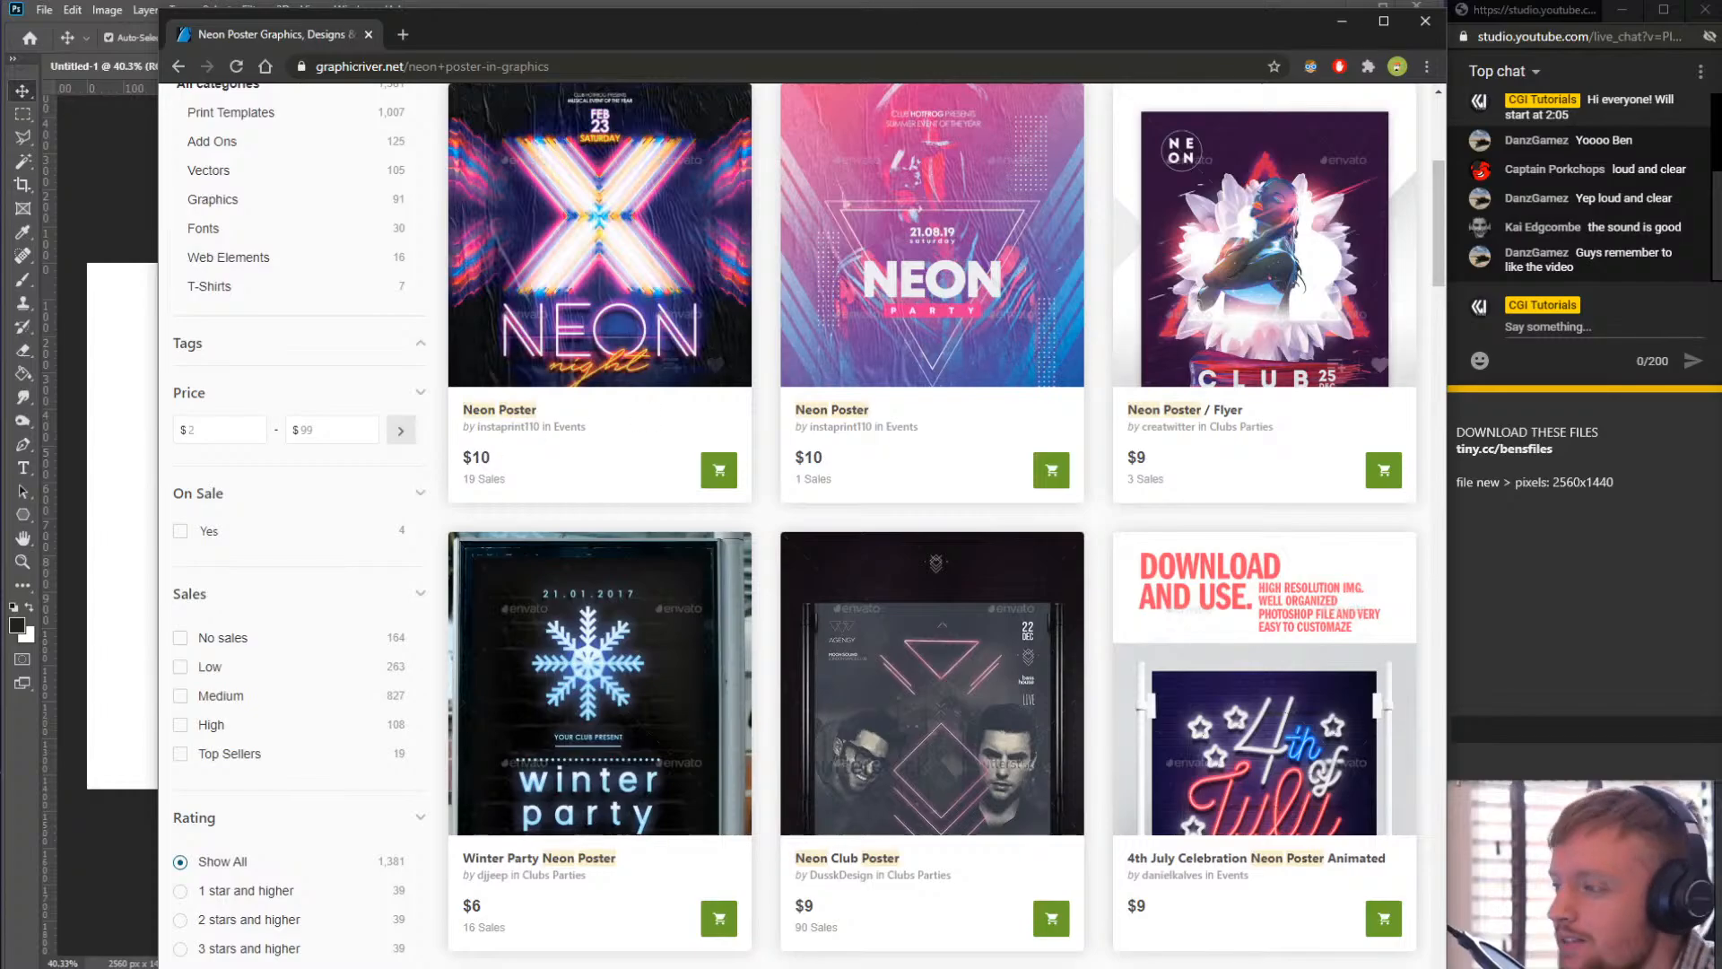
{"action": "scroll", "coordinate": [777, 292], "scroll_direction": "up", "scroll_amount": 5}
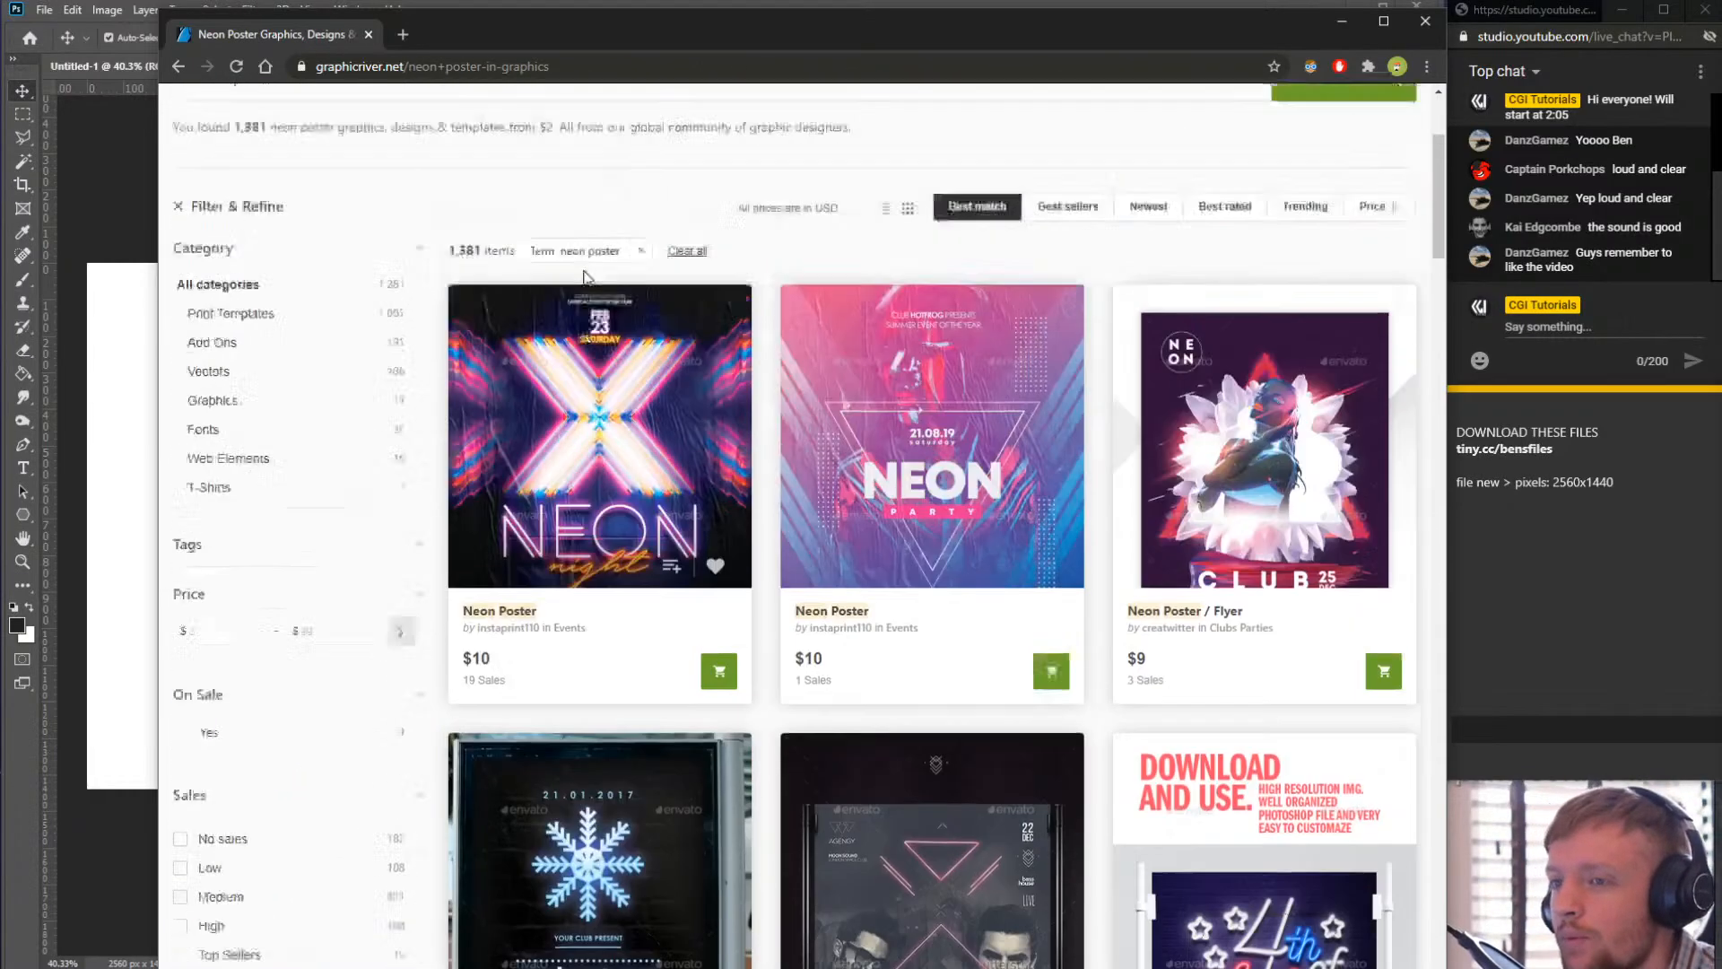
{"action": "scroll", "coordinate": [696, 617], "scroll_direction": "down", "scroll_amount": 2}
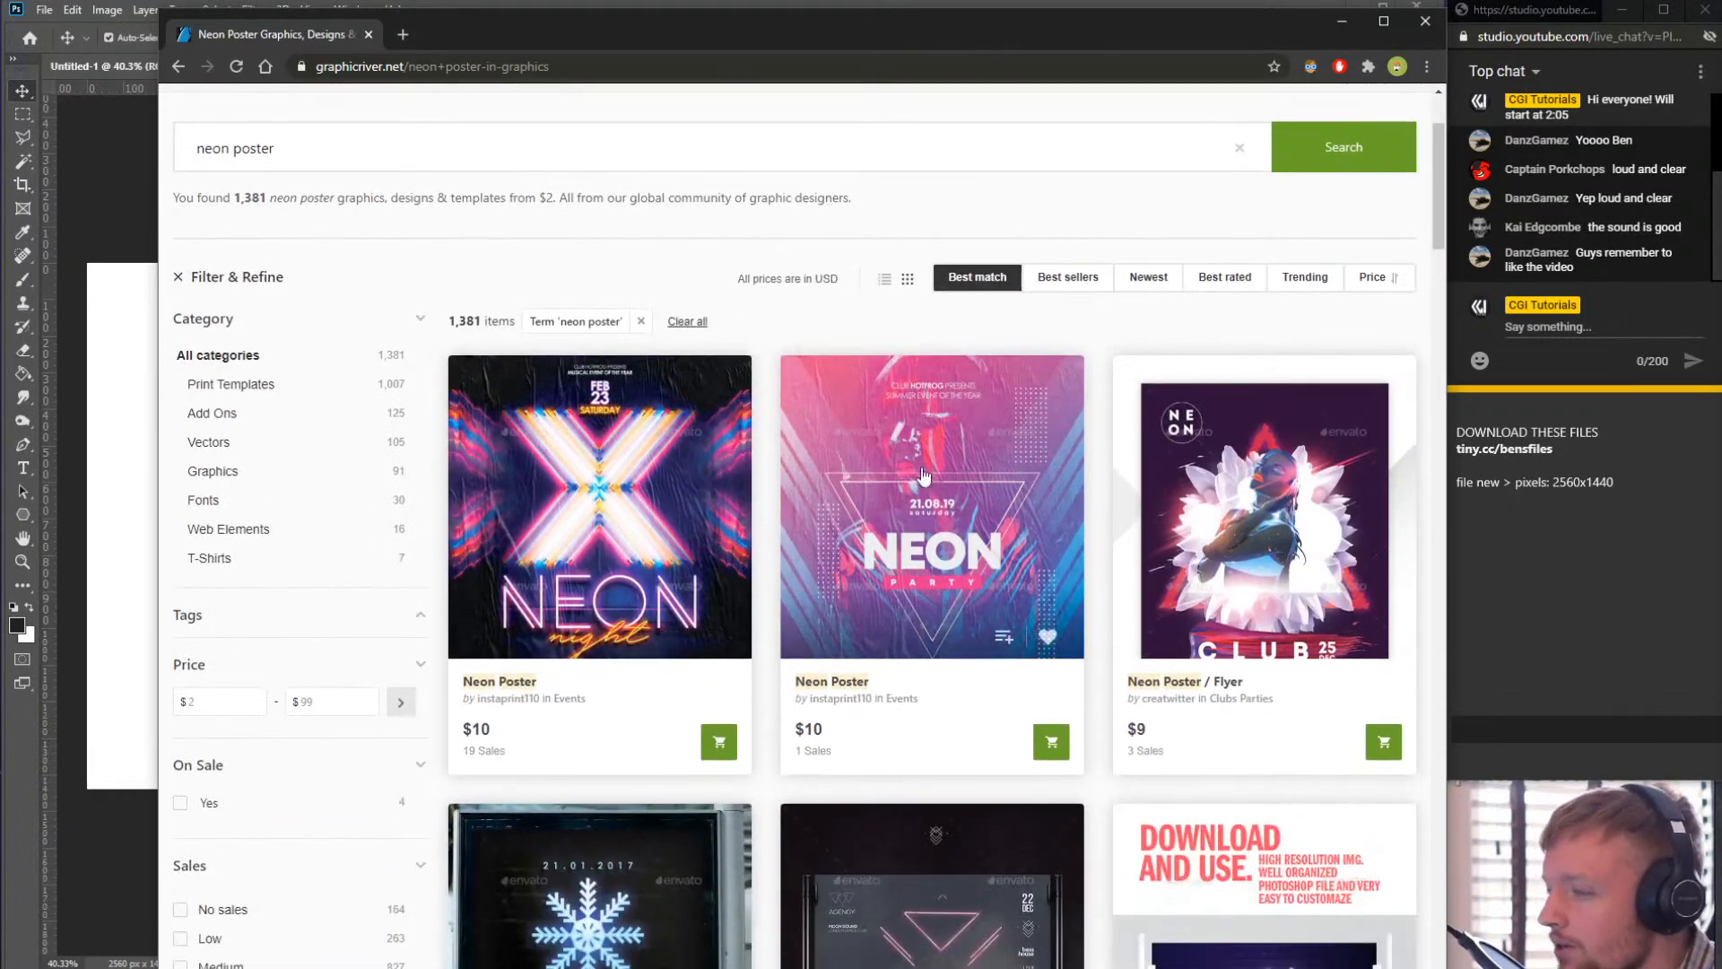
{"action": "scroll", "coordinate": [992, 529], "scroll_direction": "down", "scroll_amount": 1}
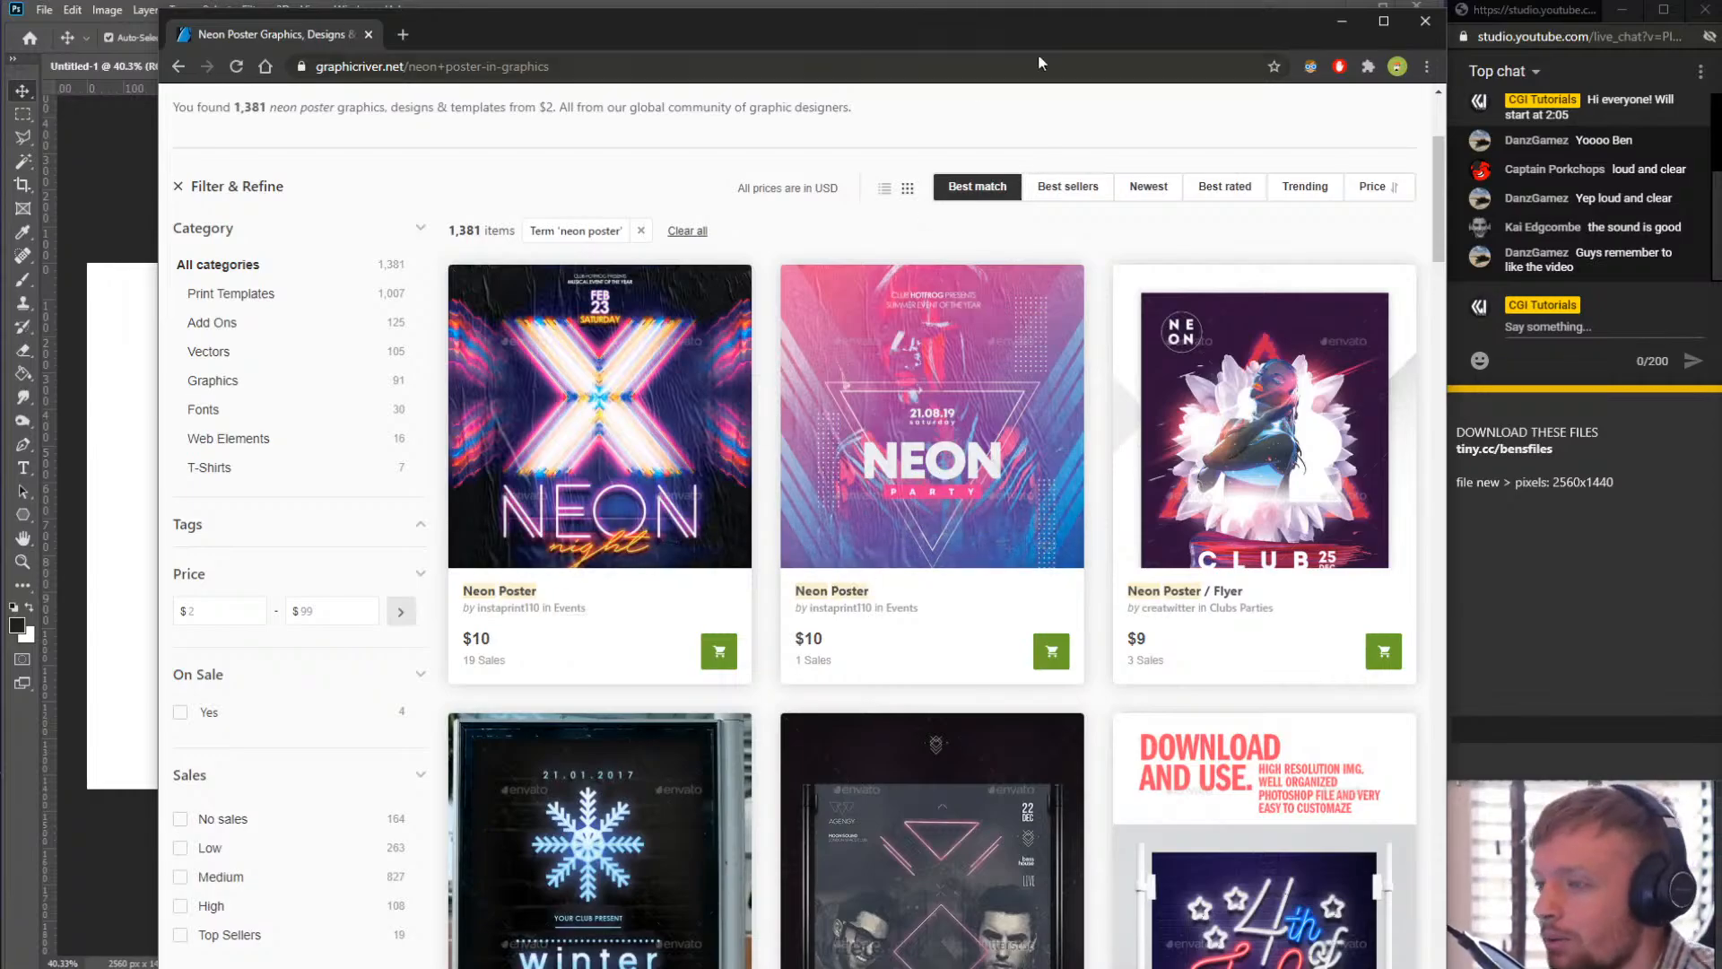
{"action": "left_click_drag", "start_coordinate": [971, 41], "coordinate": [934, 46]}
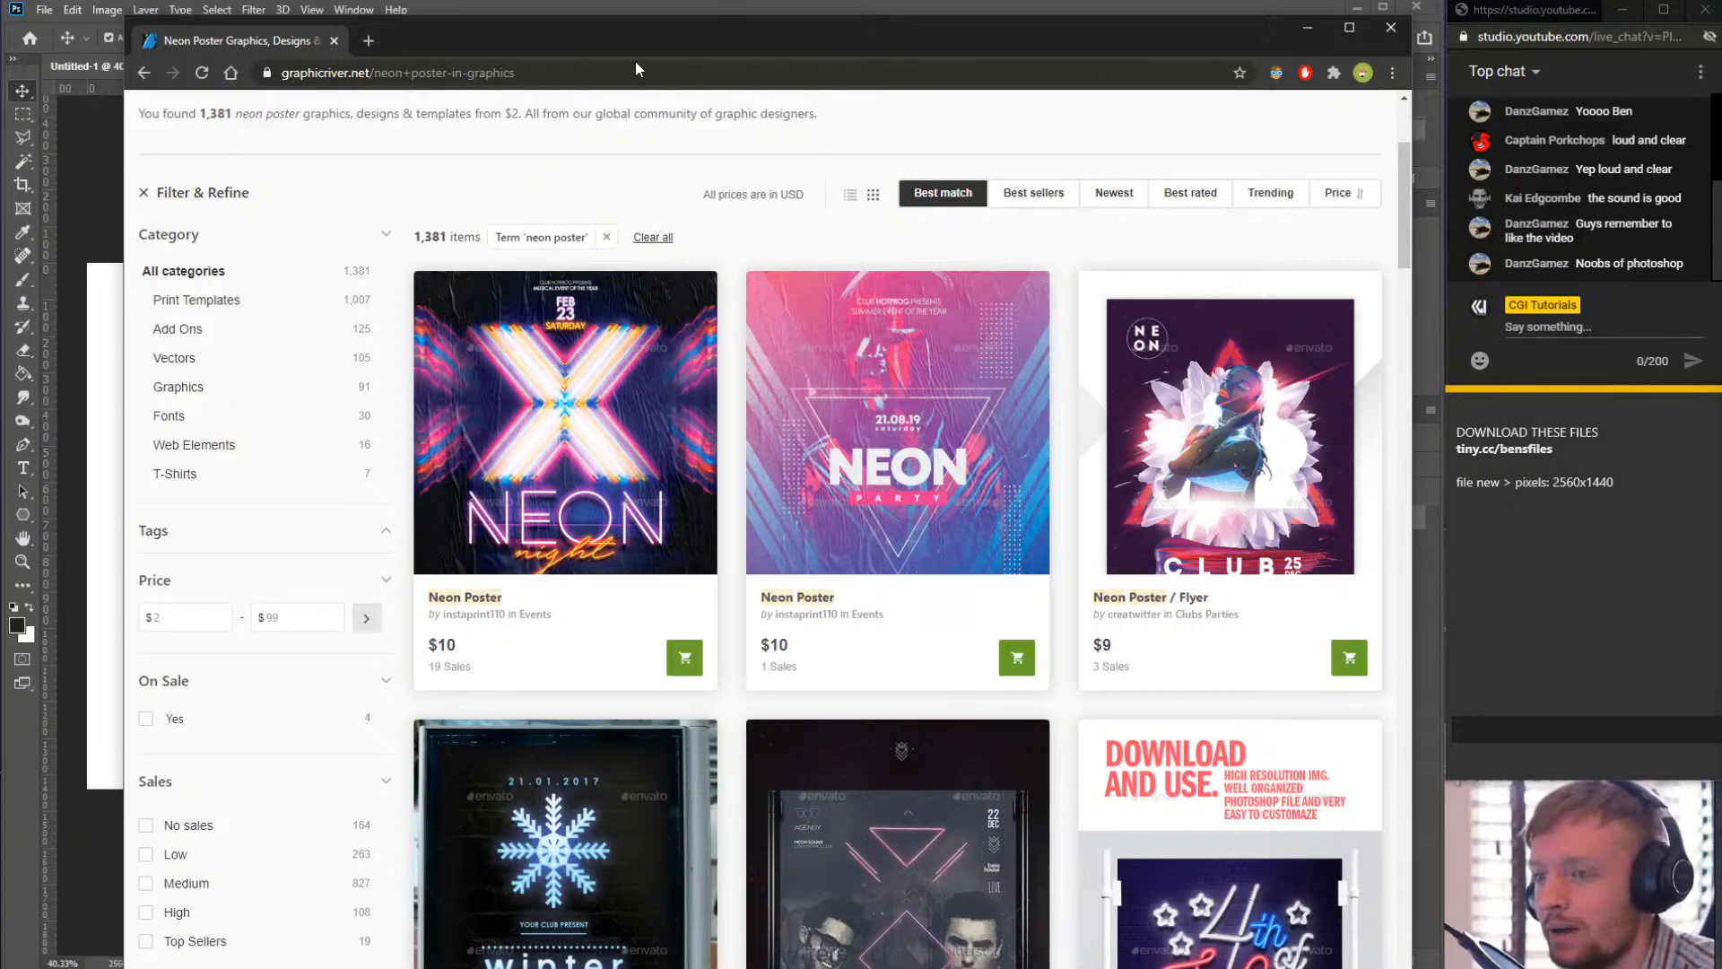
{"action": "left_click_drag", "start_coordinate": [636, 41], "coordinate": [1720, 1]}
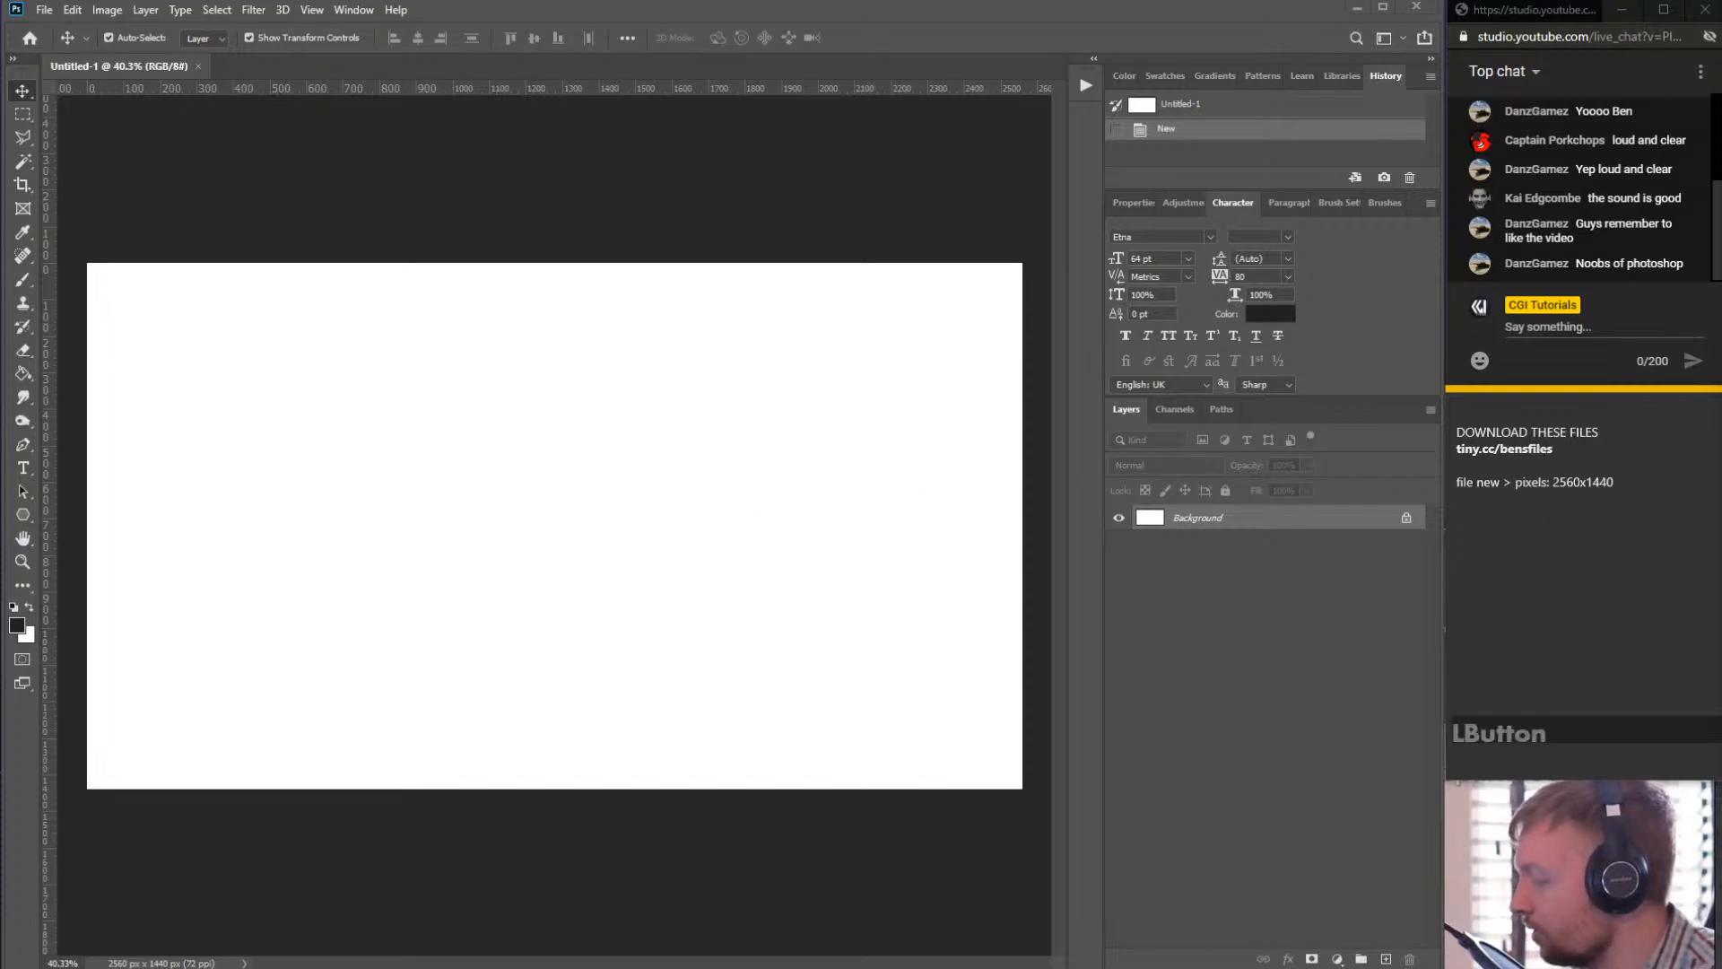
- Place the bricks 2 (1) texture from the Downloads folder into the document as a new layer
{"action": "left_click_drag", "start_coordinate": [1525, 967], "coordinate": [1585, 2]}
{"action": "scroll", "coordinate": [1469, 179], "scroll_direction": "up", "scroll_amount": 3}
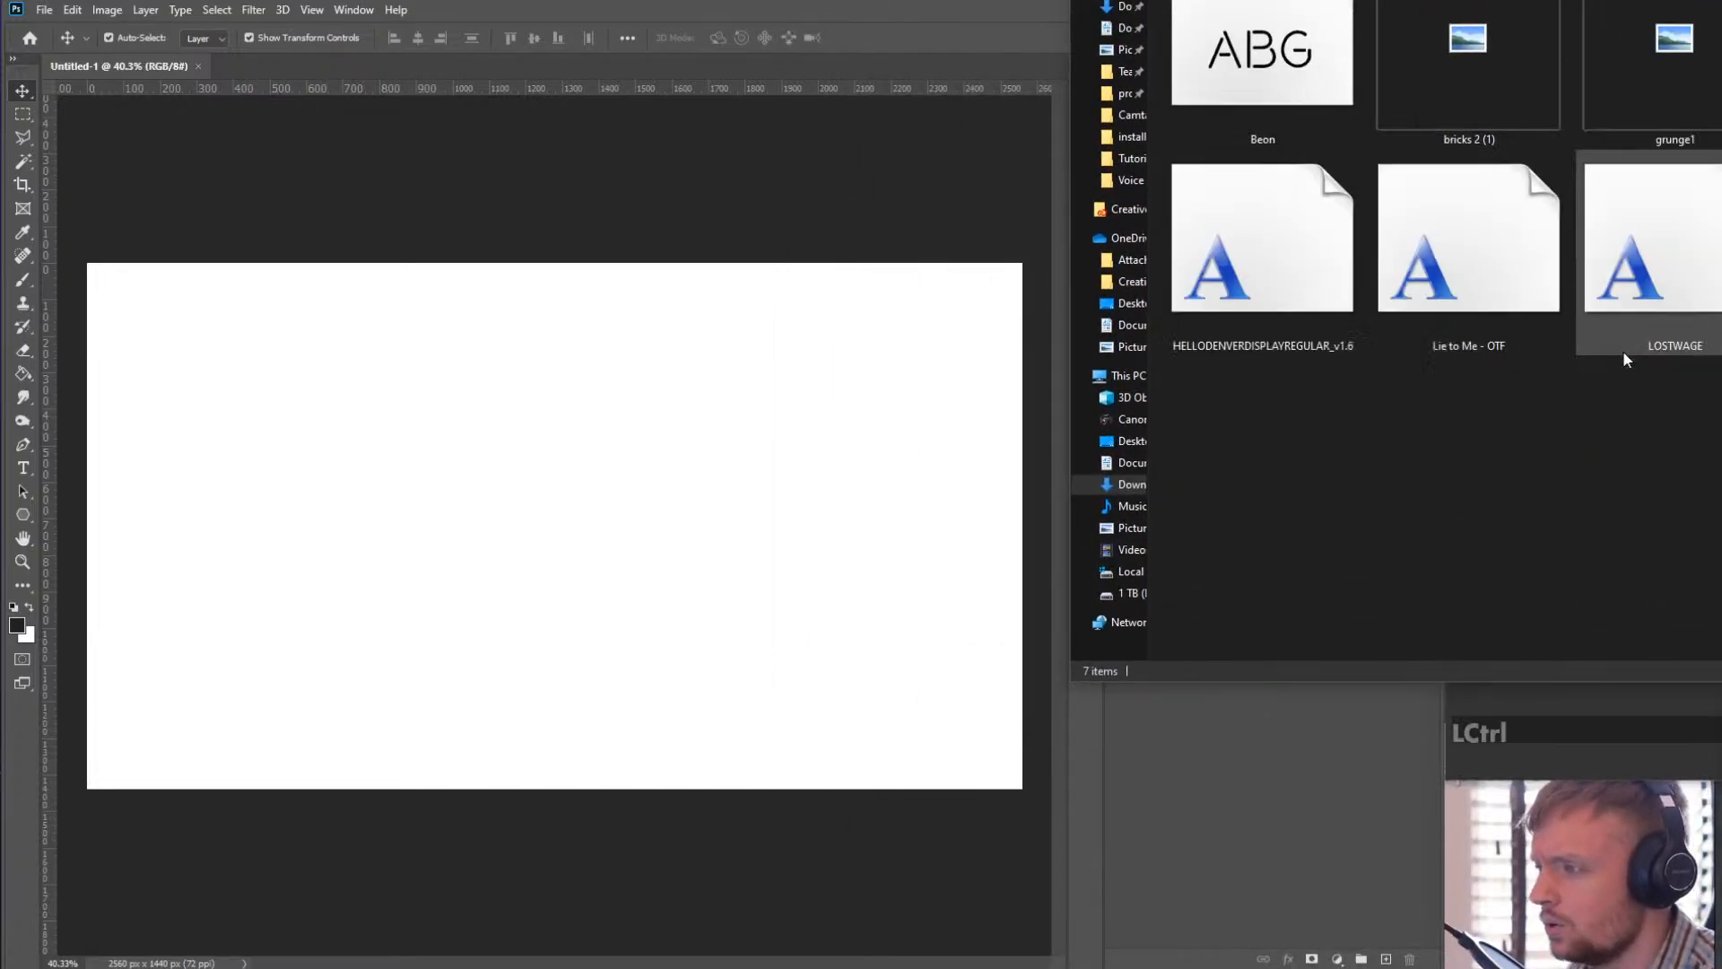
{"action": "left_click_drag", "start_coordinate": [1585, 2], "coordinate": [1572, 2]}
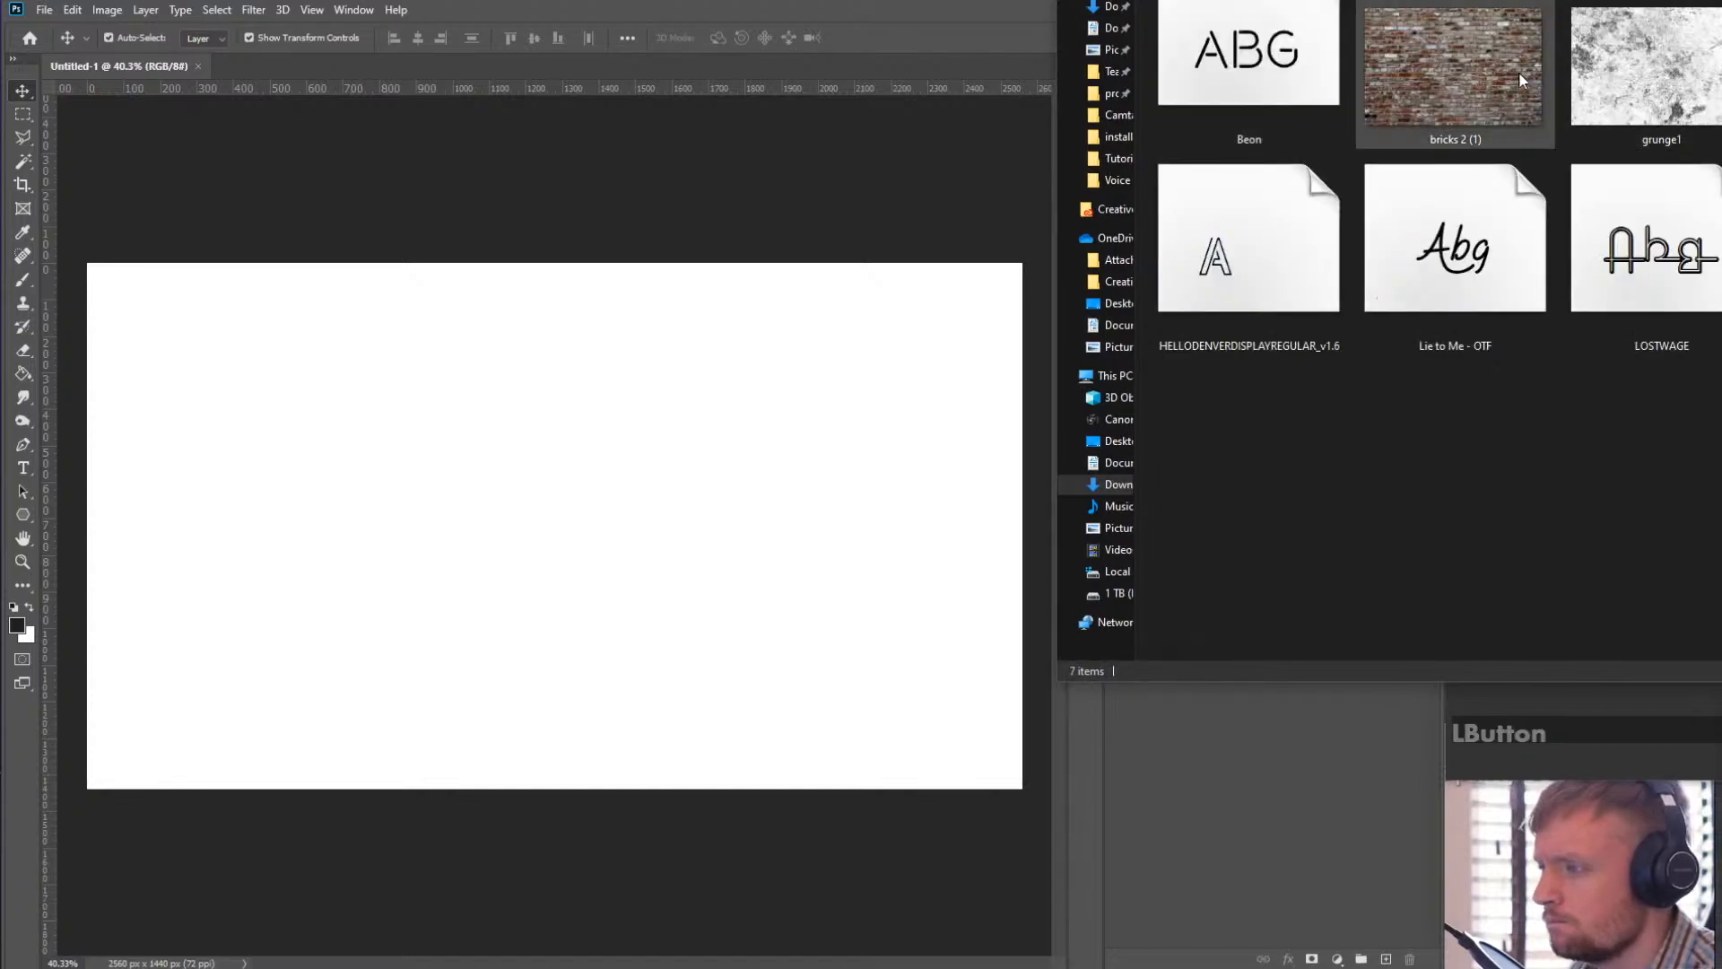
{"action": "left_click", "coordinate": [1437, 114]}
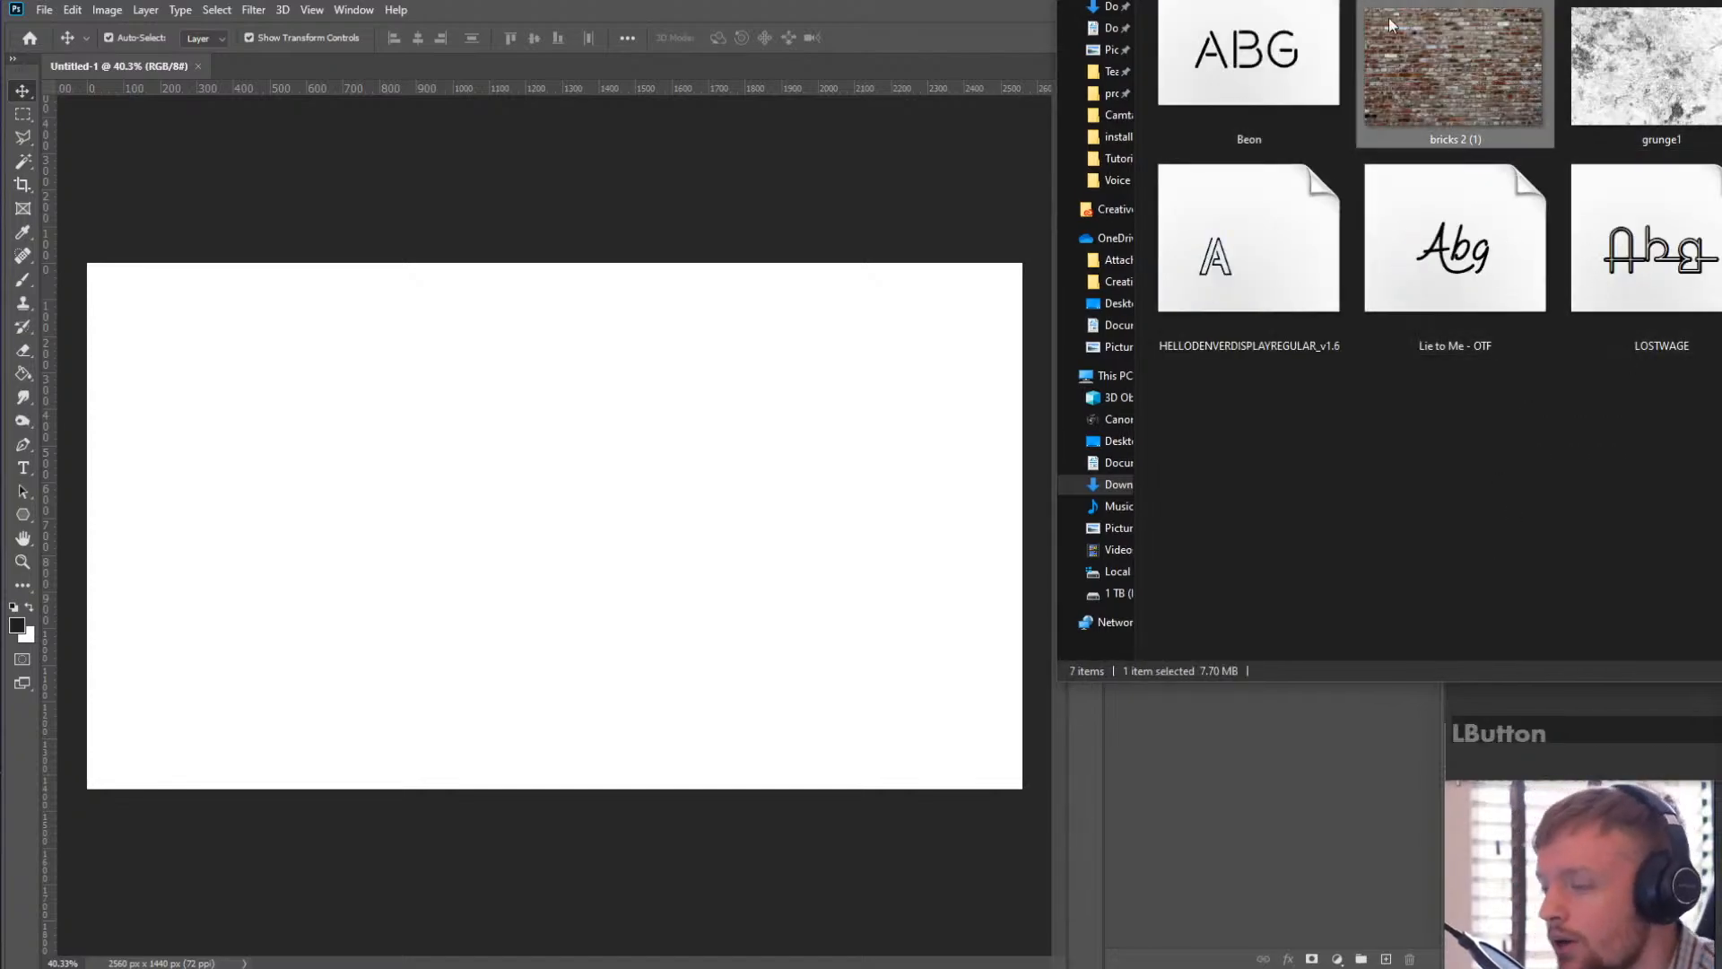
{"action": "left_click_drag", "start_coordinate": [1471, 63], "coordinate": [745, 400]}
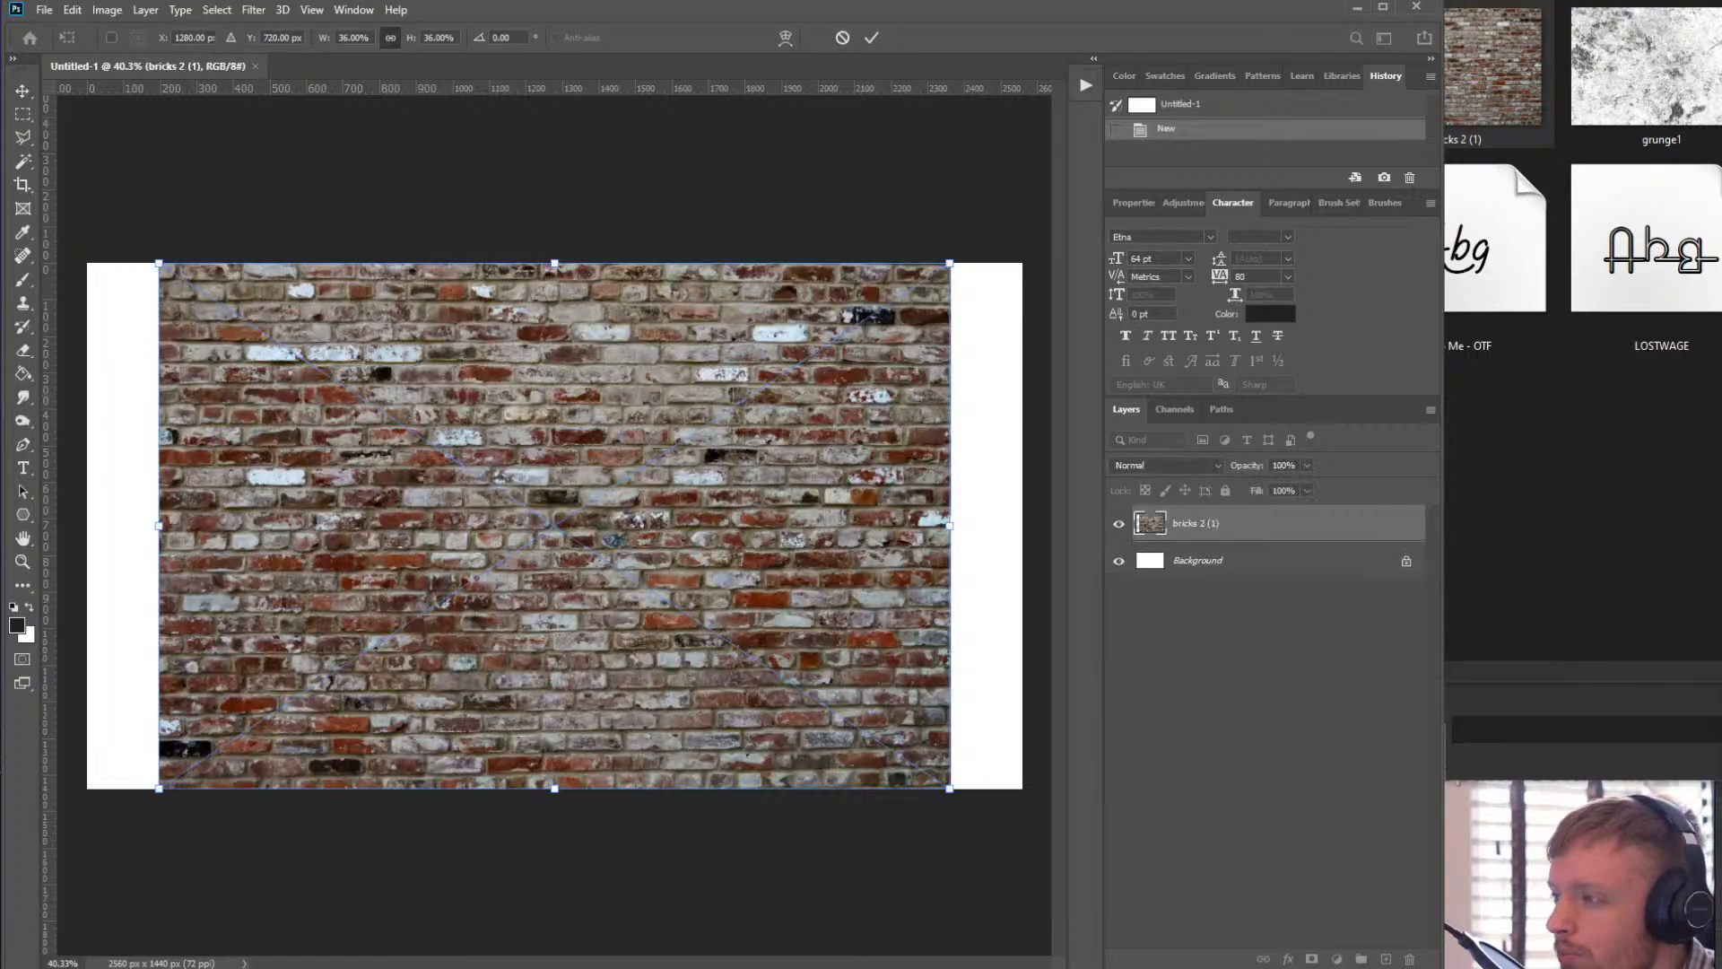
- Scale the brick texture from its centre to about 42.68% so it covers the whole canvas
{"action": "left_click_drag", "start_coordinate": [1525, 2], "coordinate": [1720, 1]}
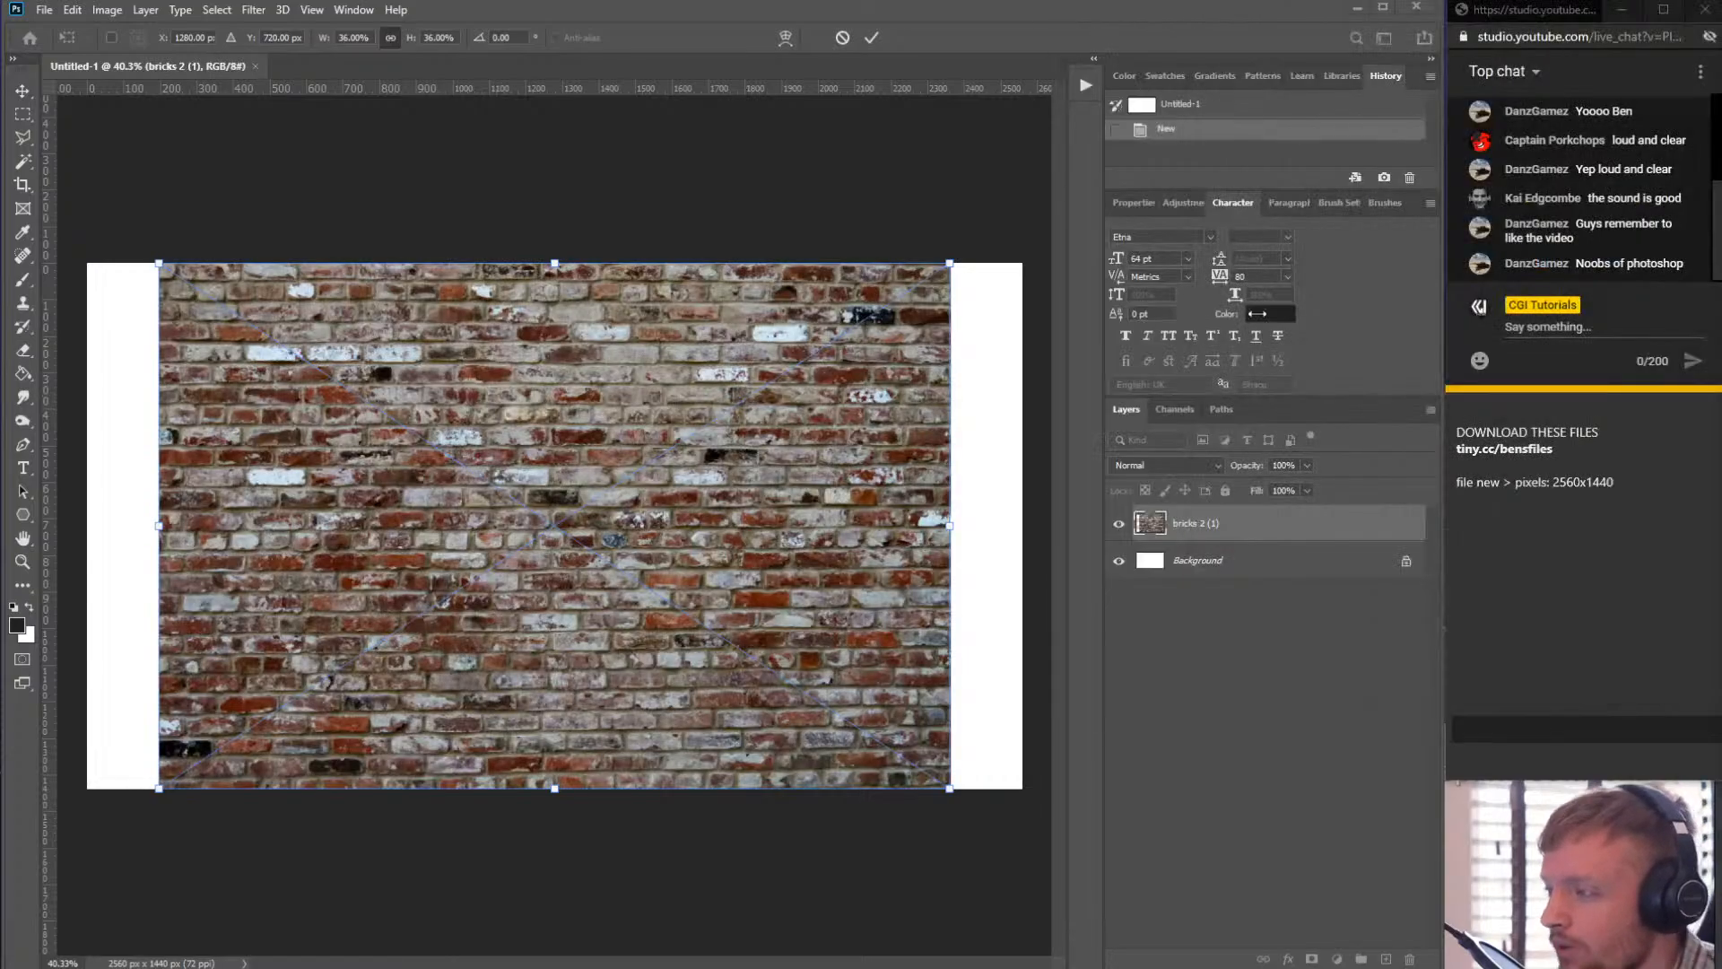
{"action": "left_click", "coordinate": [751, 342]}
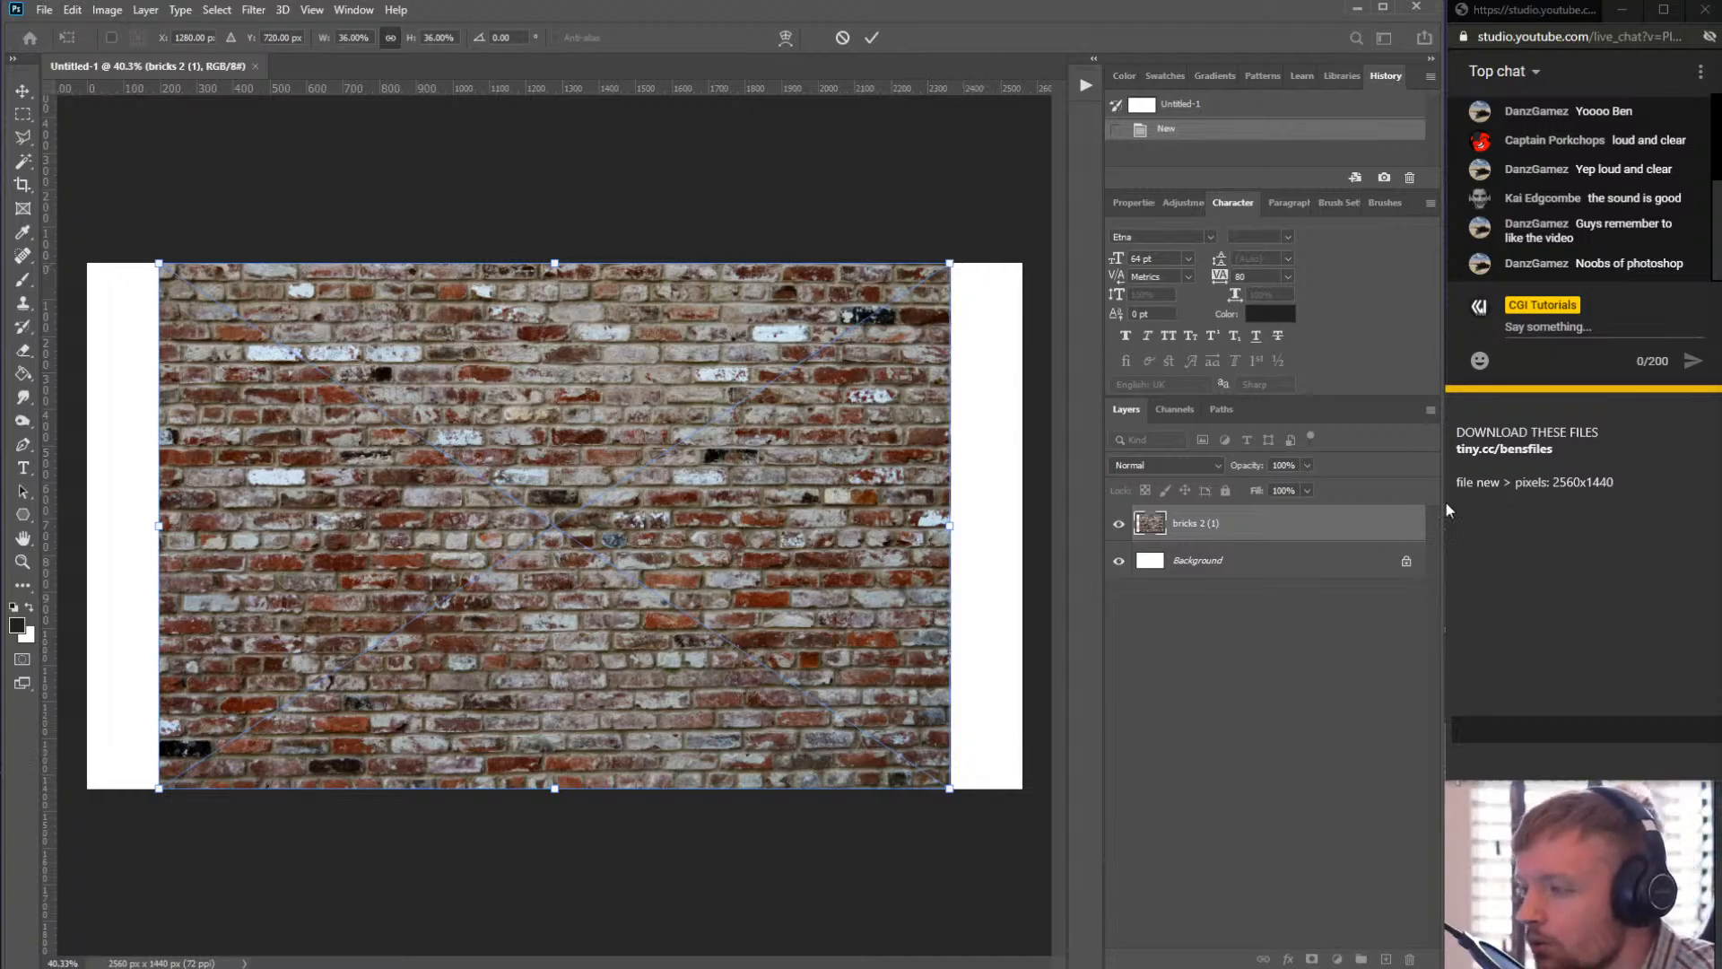
{"action": "left_click_drag", "start_coordinate": [950, 264], "coordinate": [1034, 226]}
- Add the note line "alt when resizing = middle" to the sticky note
{"action": "left_click", "coordinate": [1567, 491]}
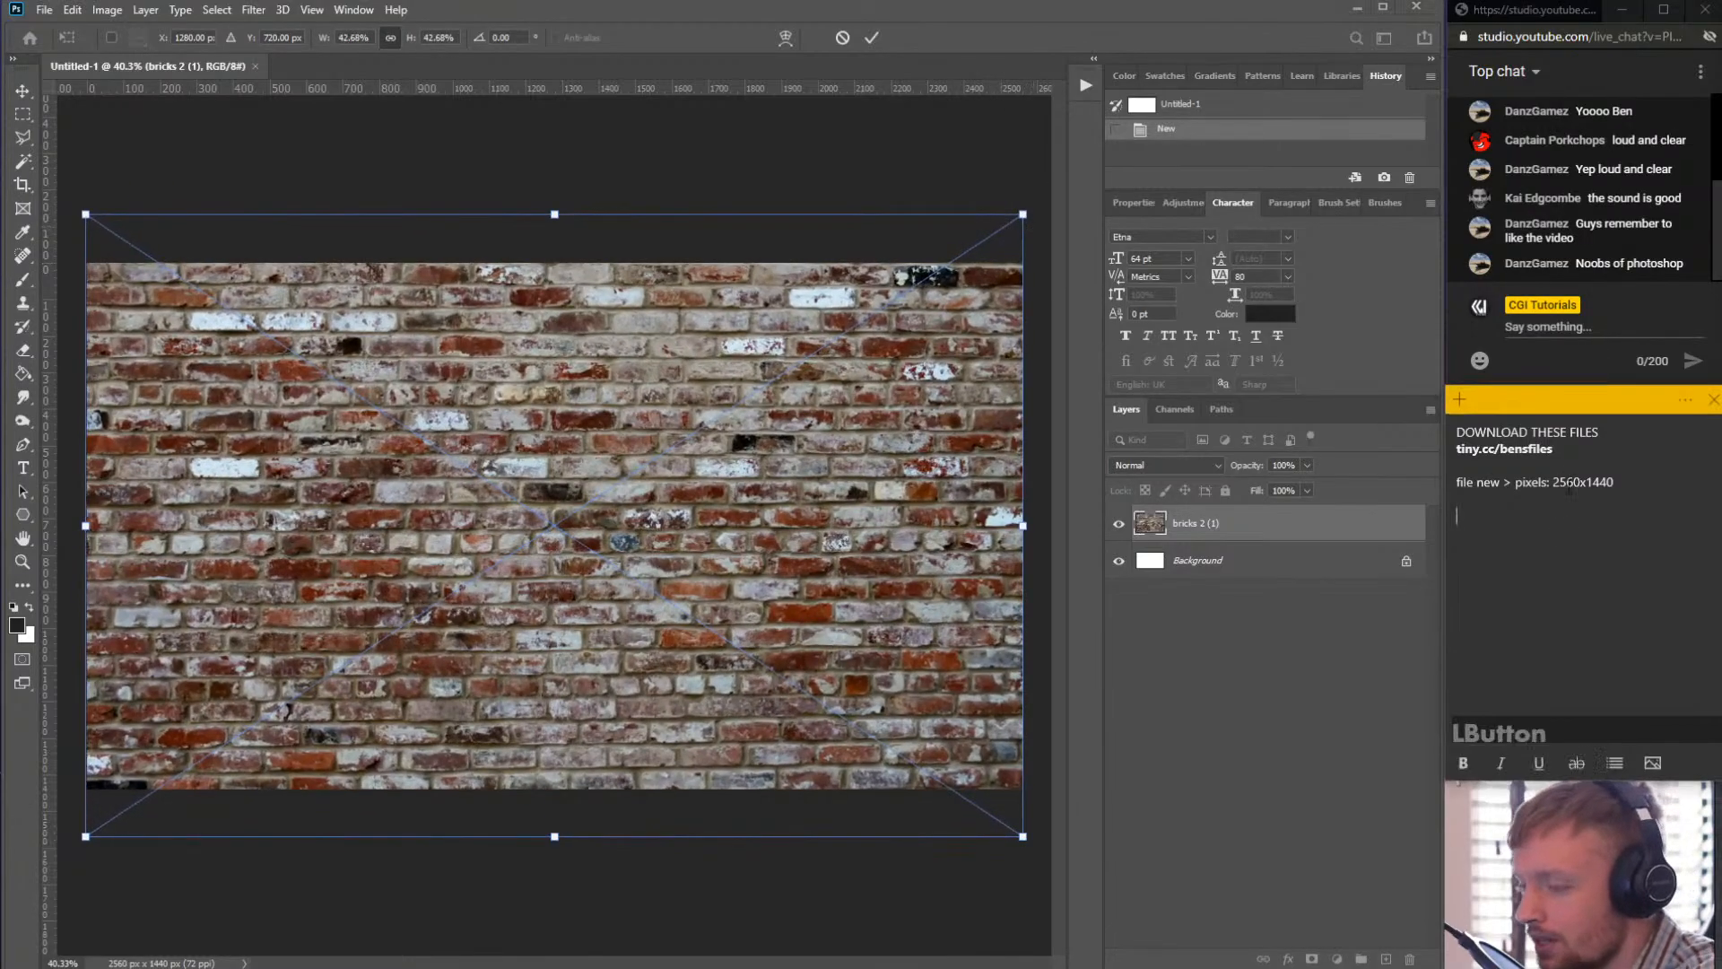
{"action": "key", "text": "BackSpace"}
{"action": "left_click", "coordinate": [1491, 496]}
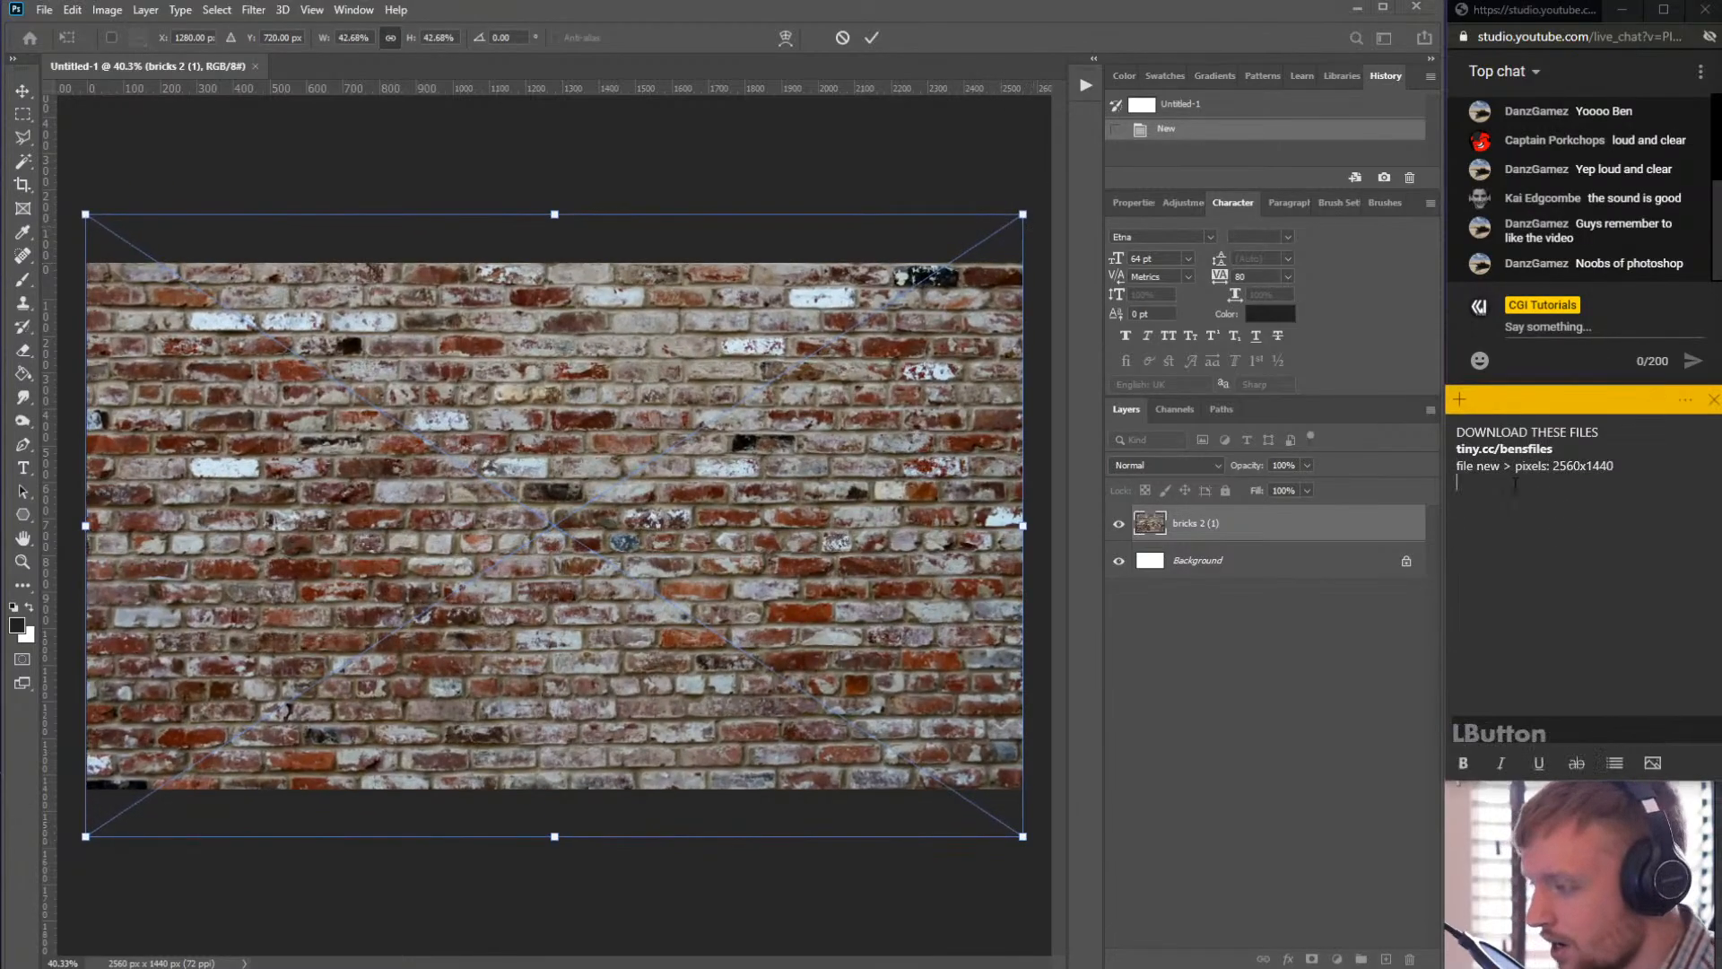
{"action": "type", "text": "alt"}
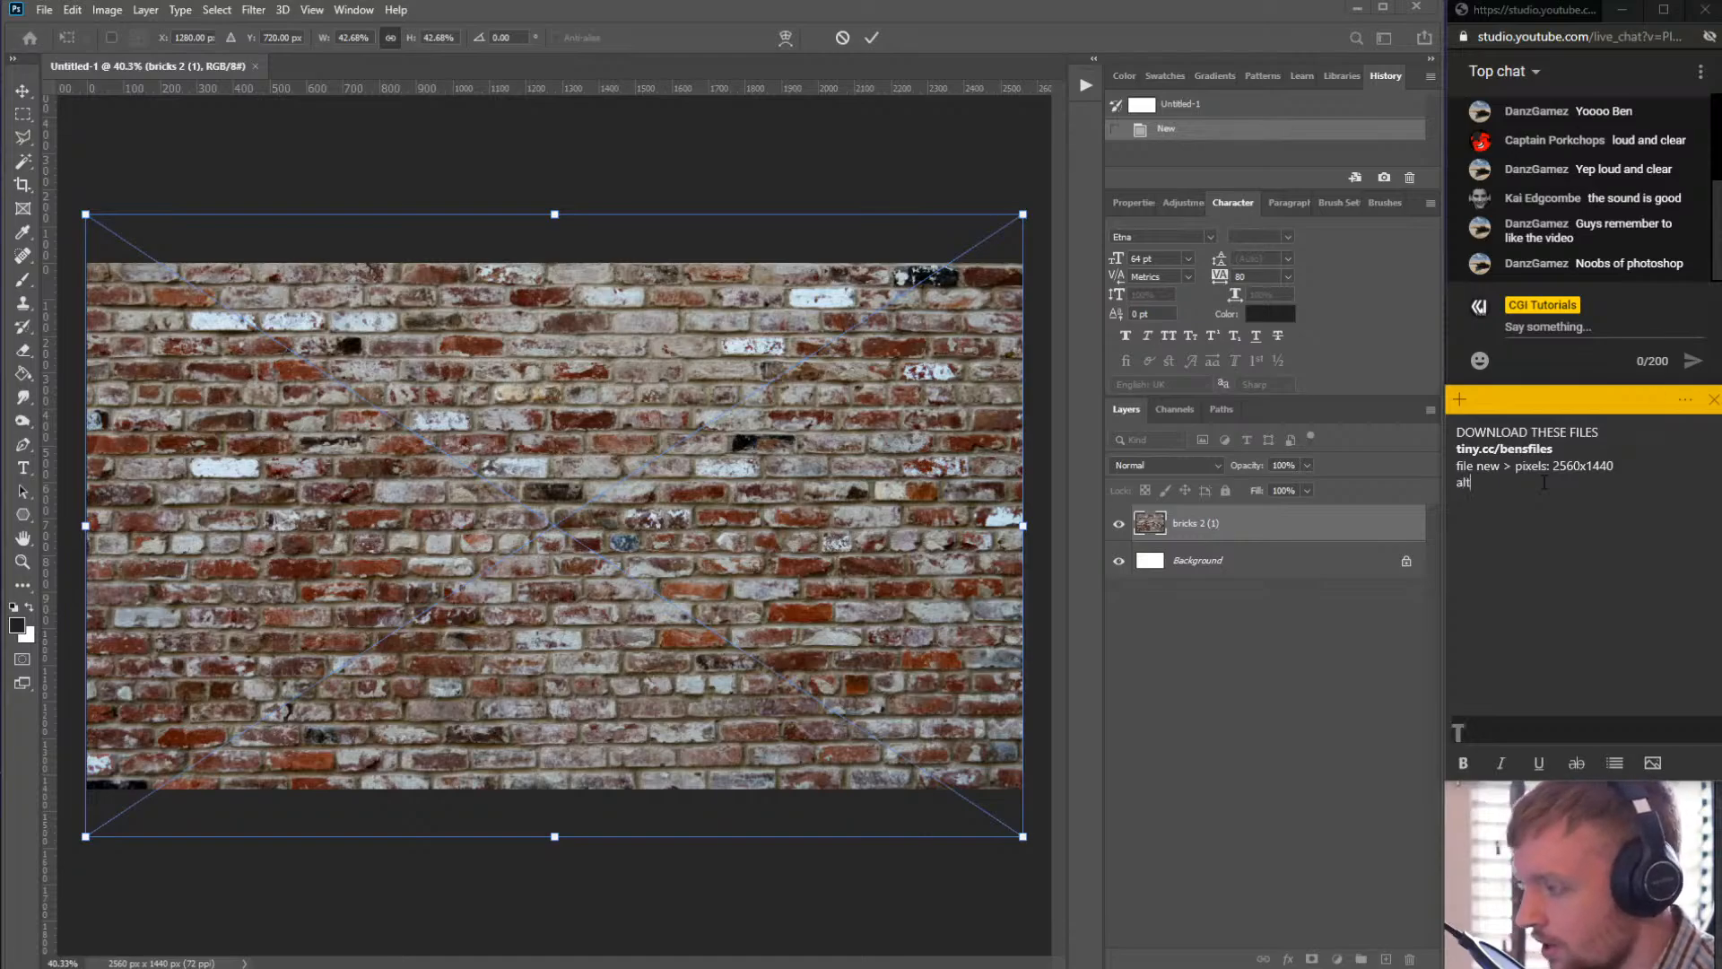
{"action": "type", "text": " when"}
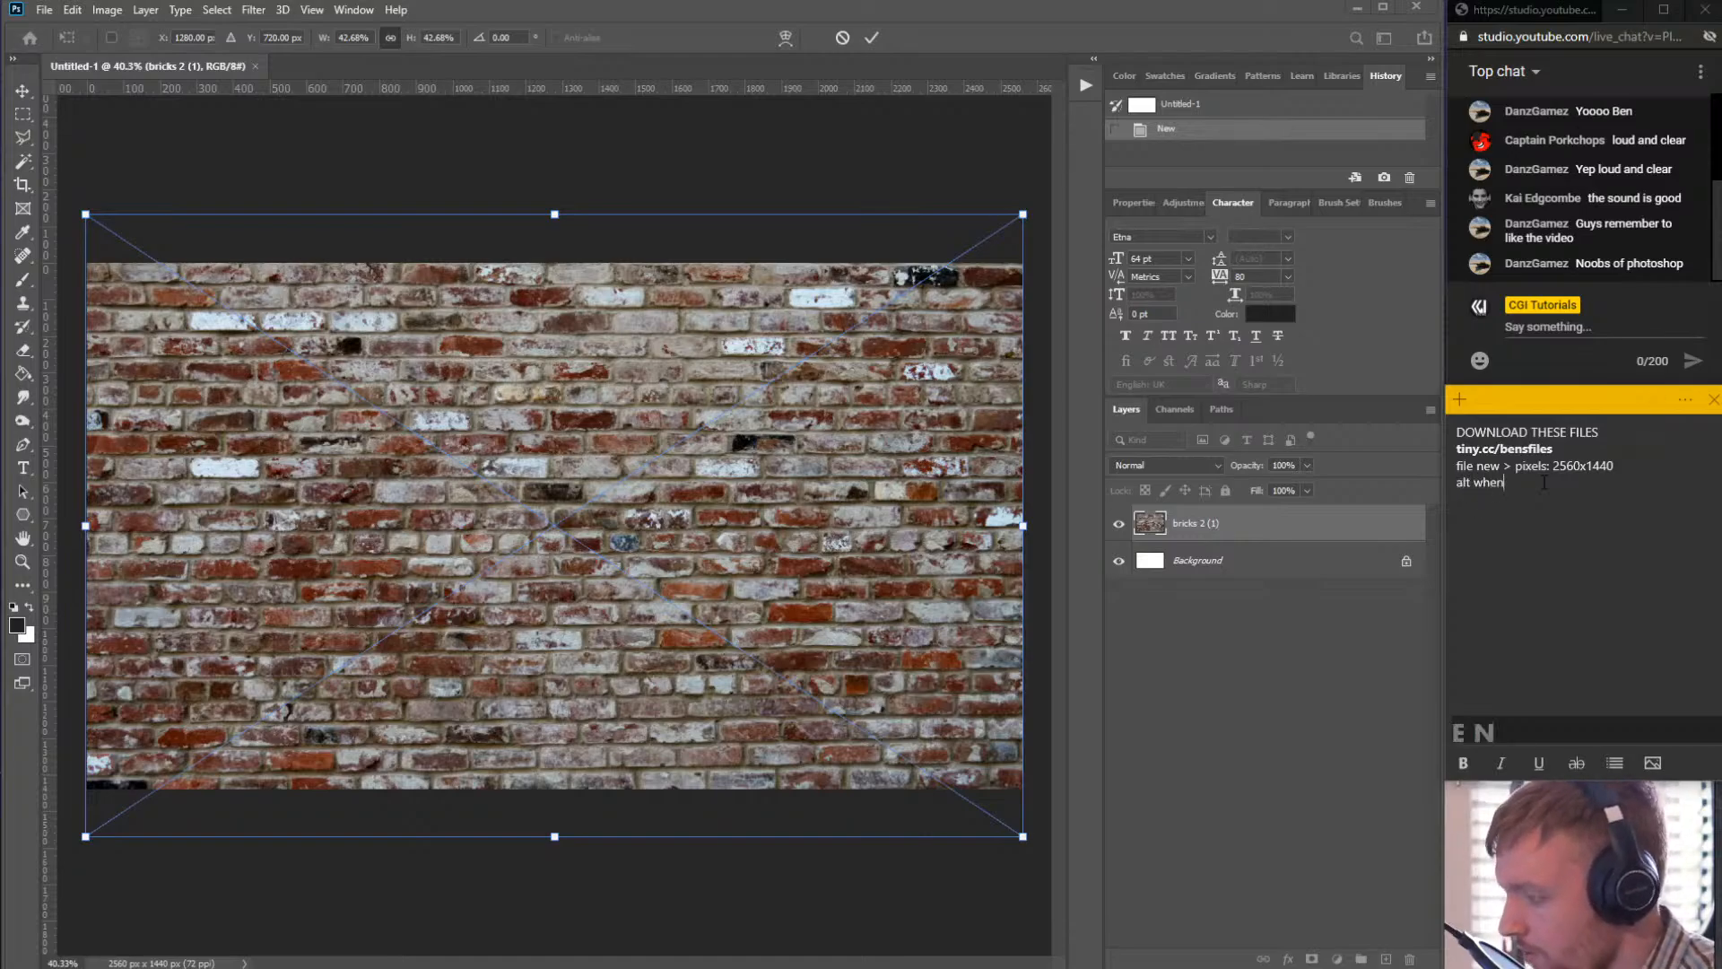
{"action": "type", "text": " resizing "}
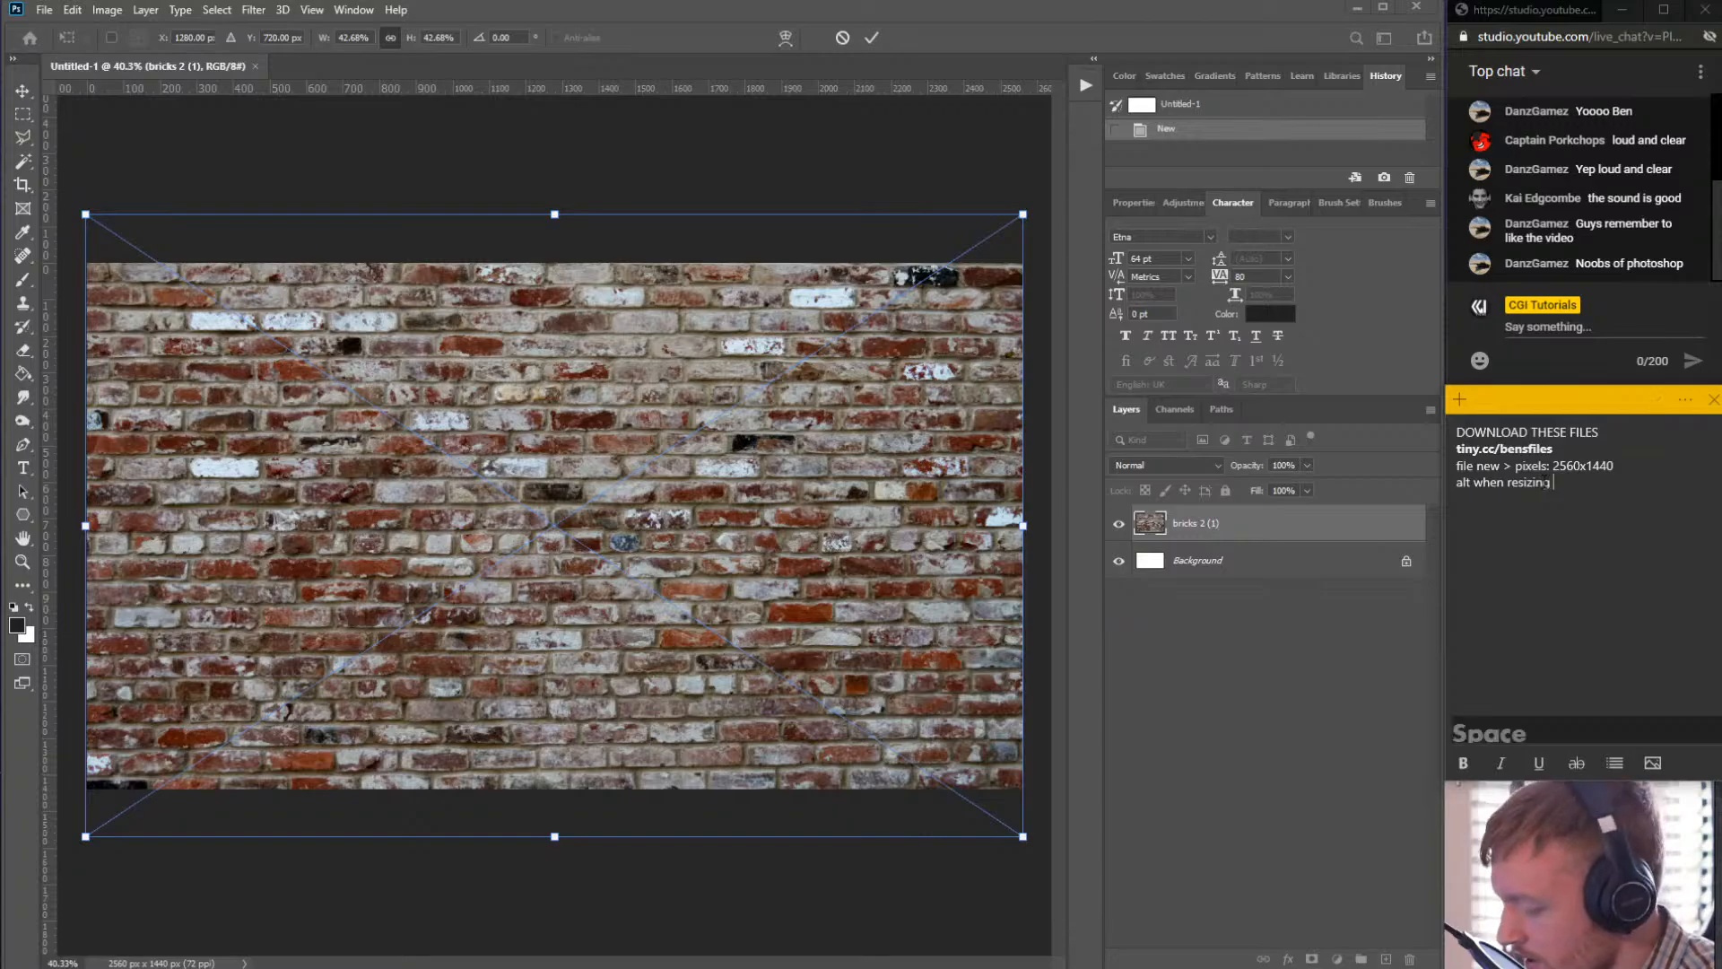
{"action": "type", "text": "+ mid"}
{"action": "key", "text": "BackSpace"}
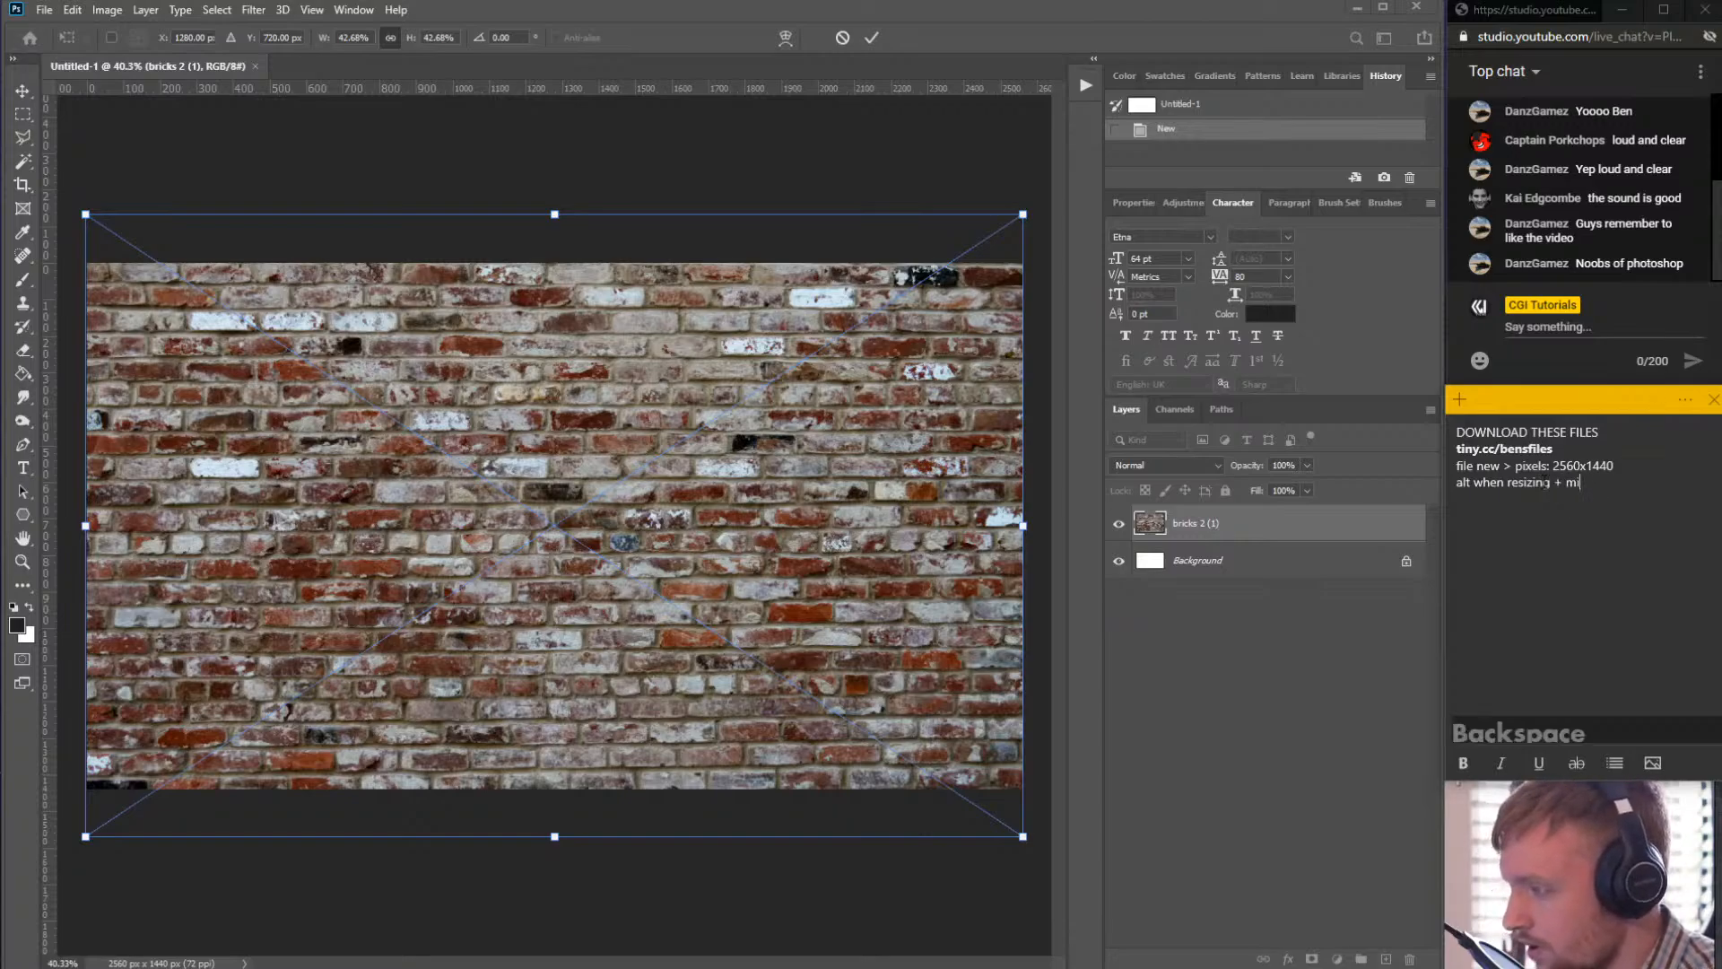
{"action": "type", "text": "=-"}
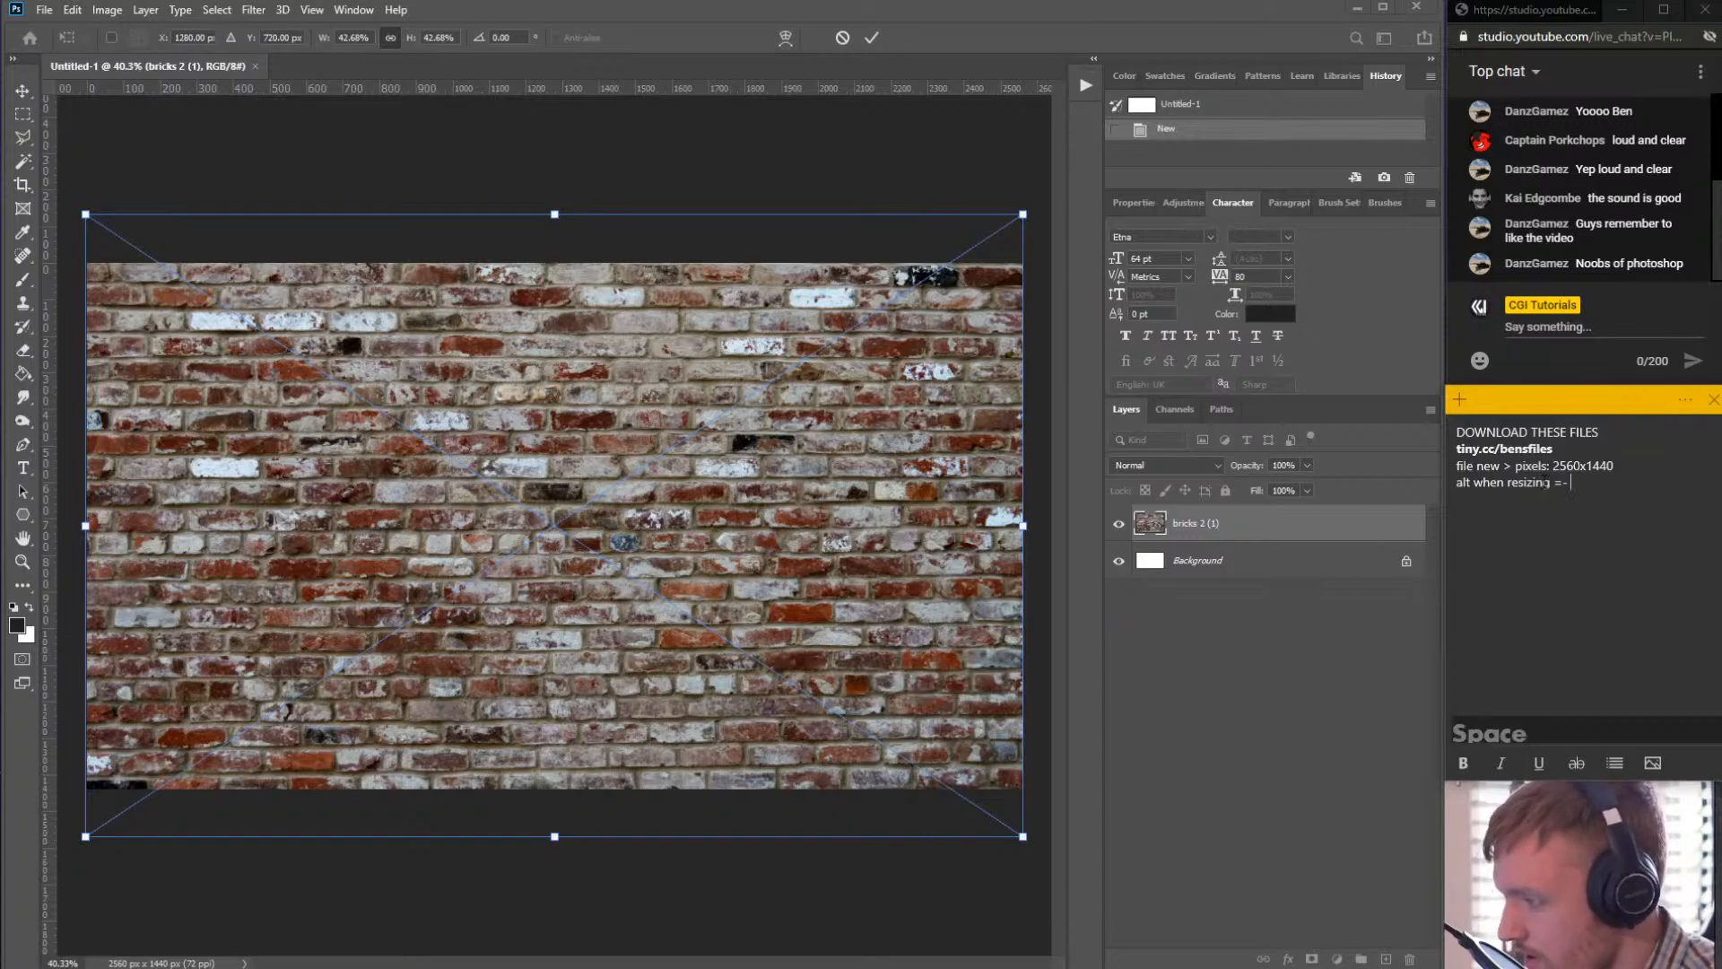
{"action": "key", "text": "BackSpace"}
{"action": "key", "text": "BackSpace"}
{"action": "type", "text": "middle"}
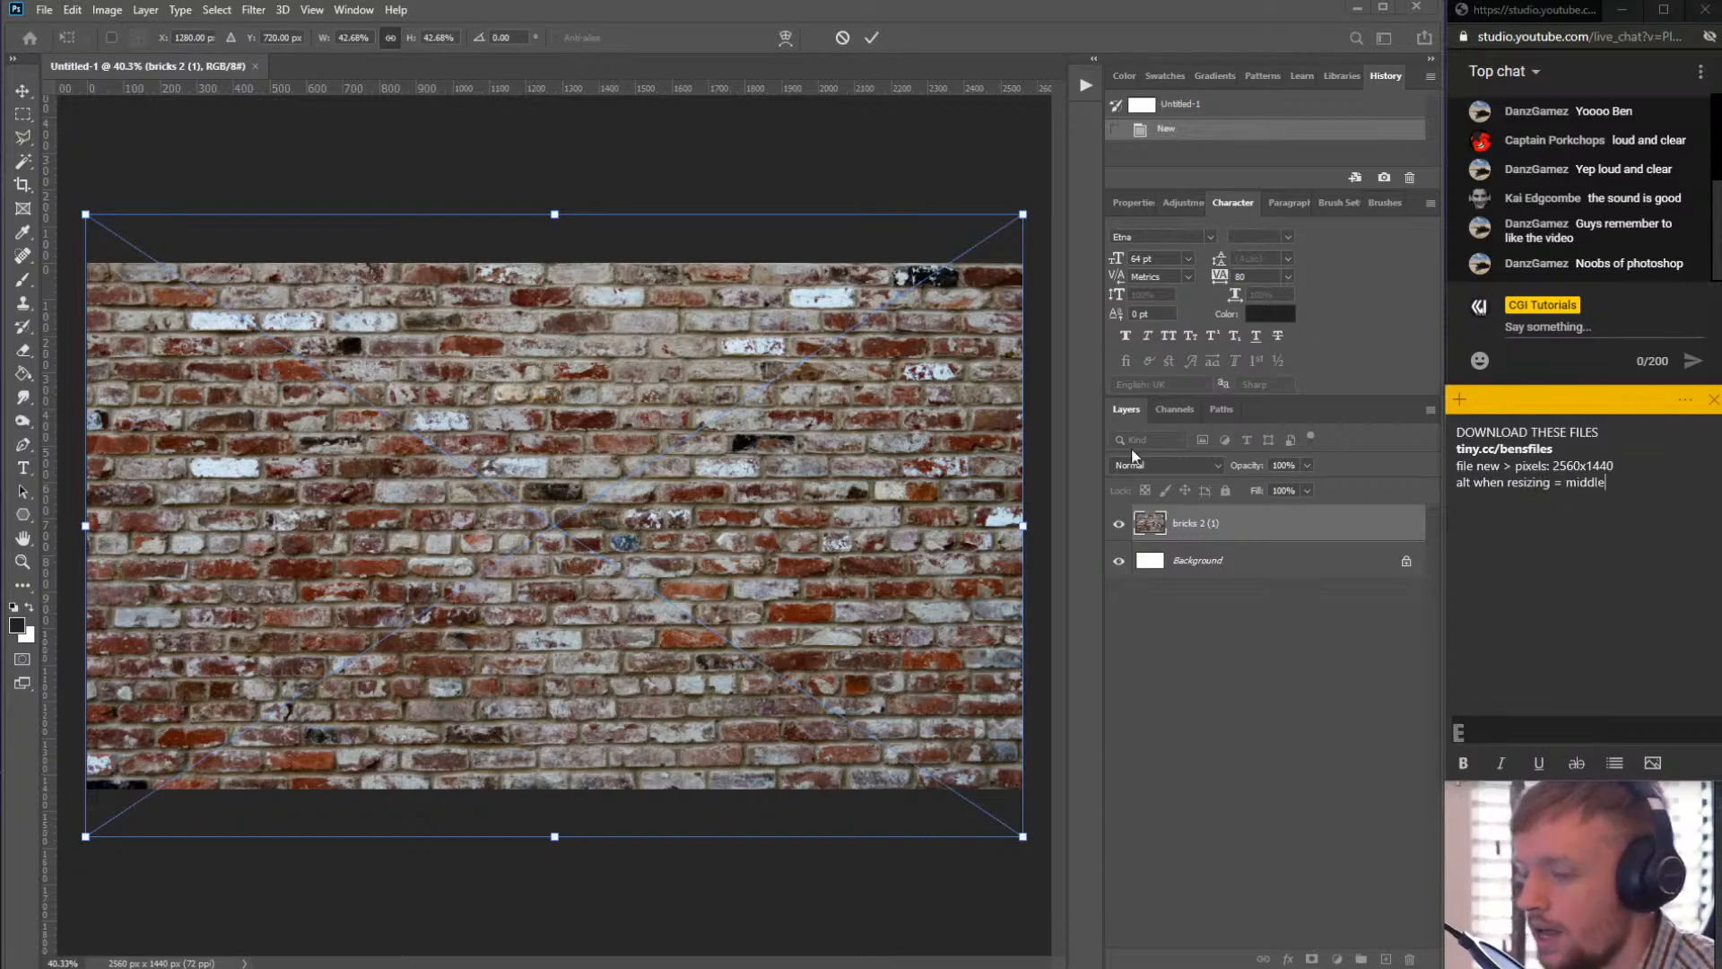
- Commit the scaling of the placed brick texture
{"action": "left_click", "coordinate": [373, 406]}
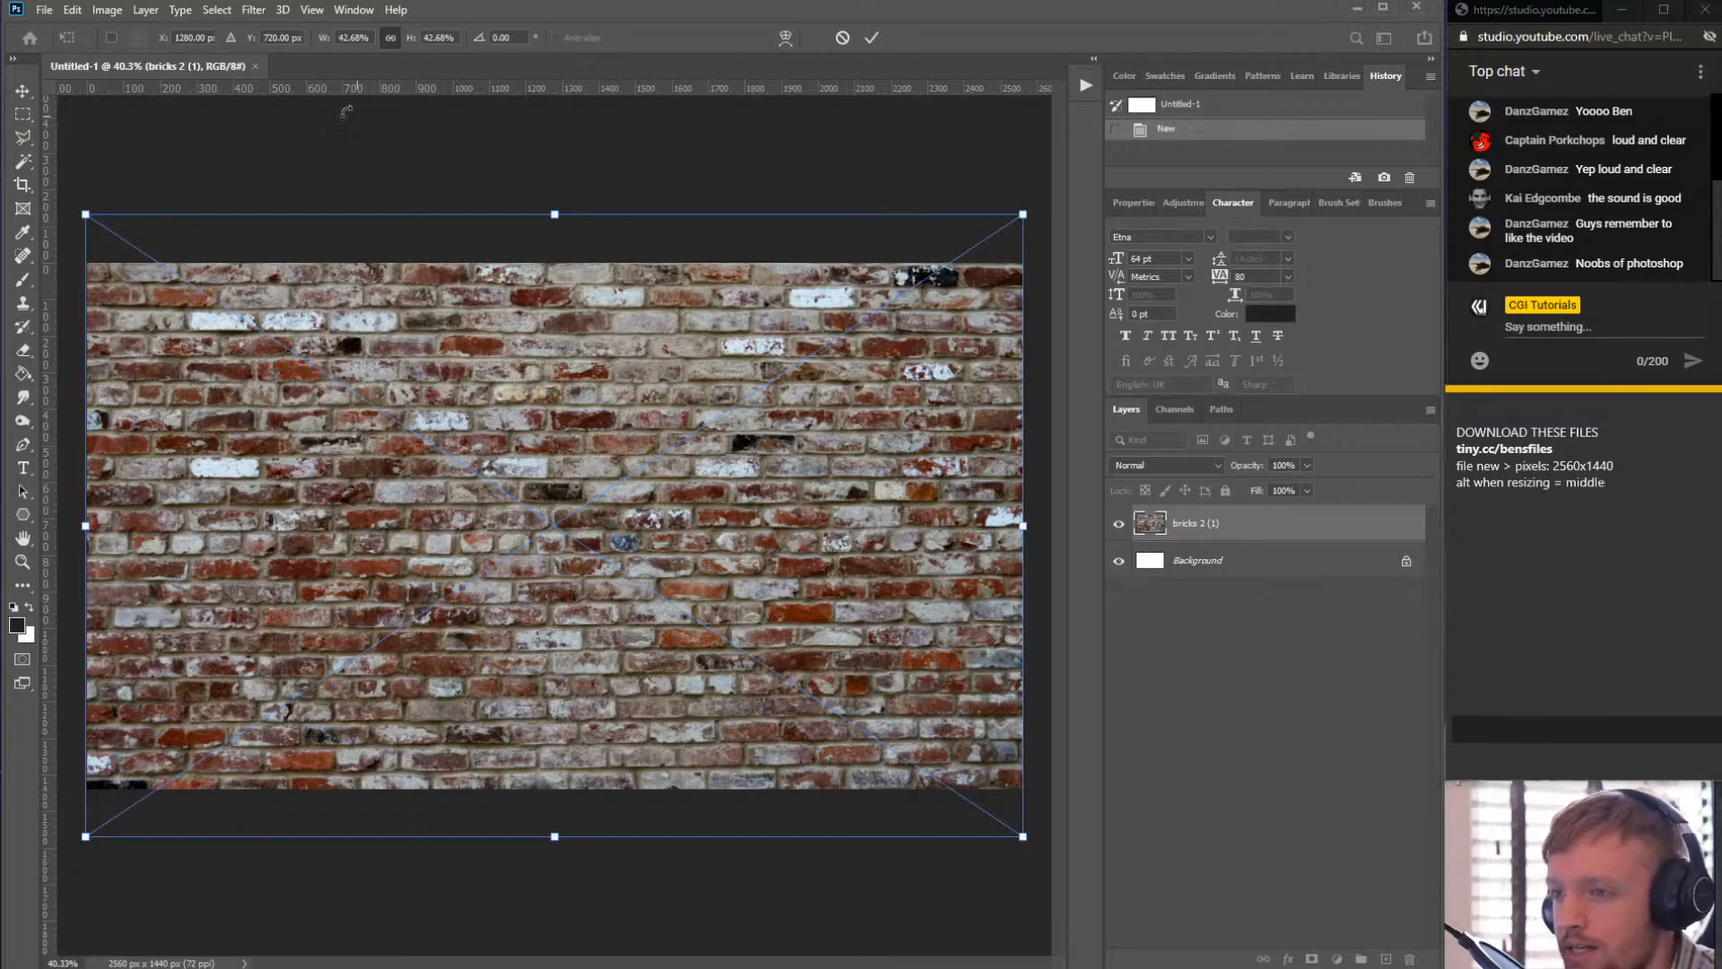
{"action": "left_click", "coordinate": [610, 387]}
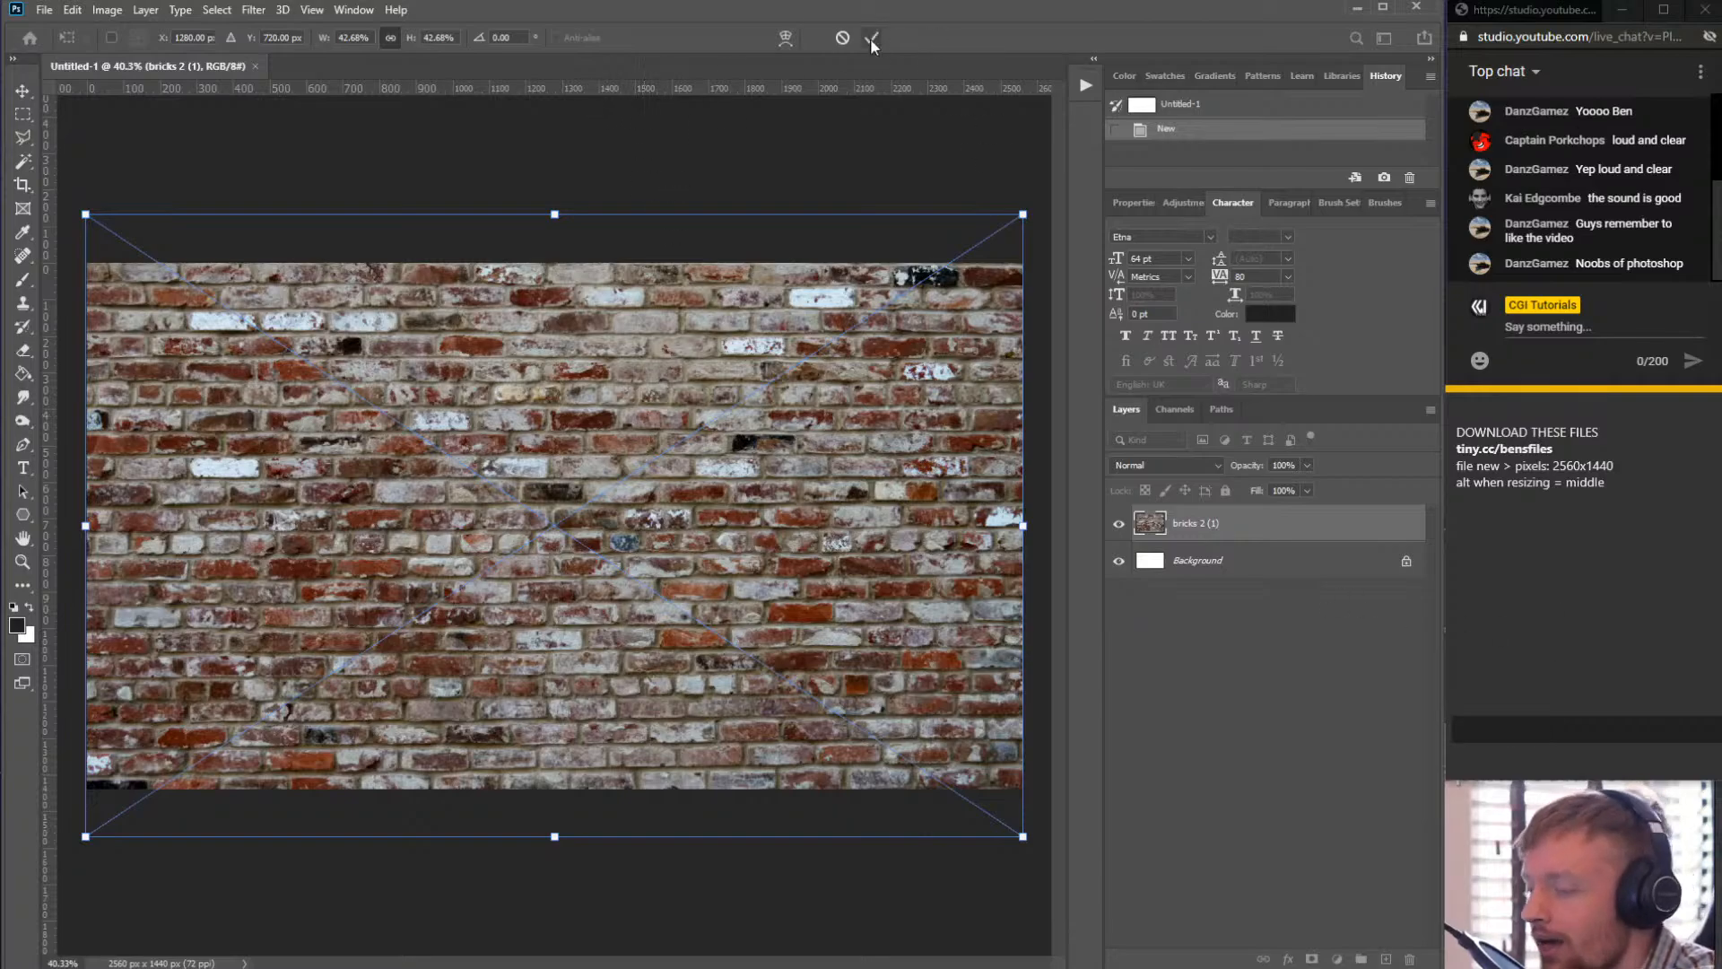
{"action": "key", "text": "Return"}
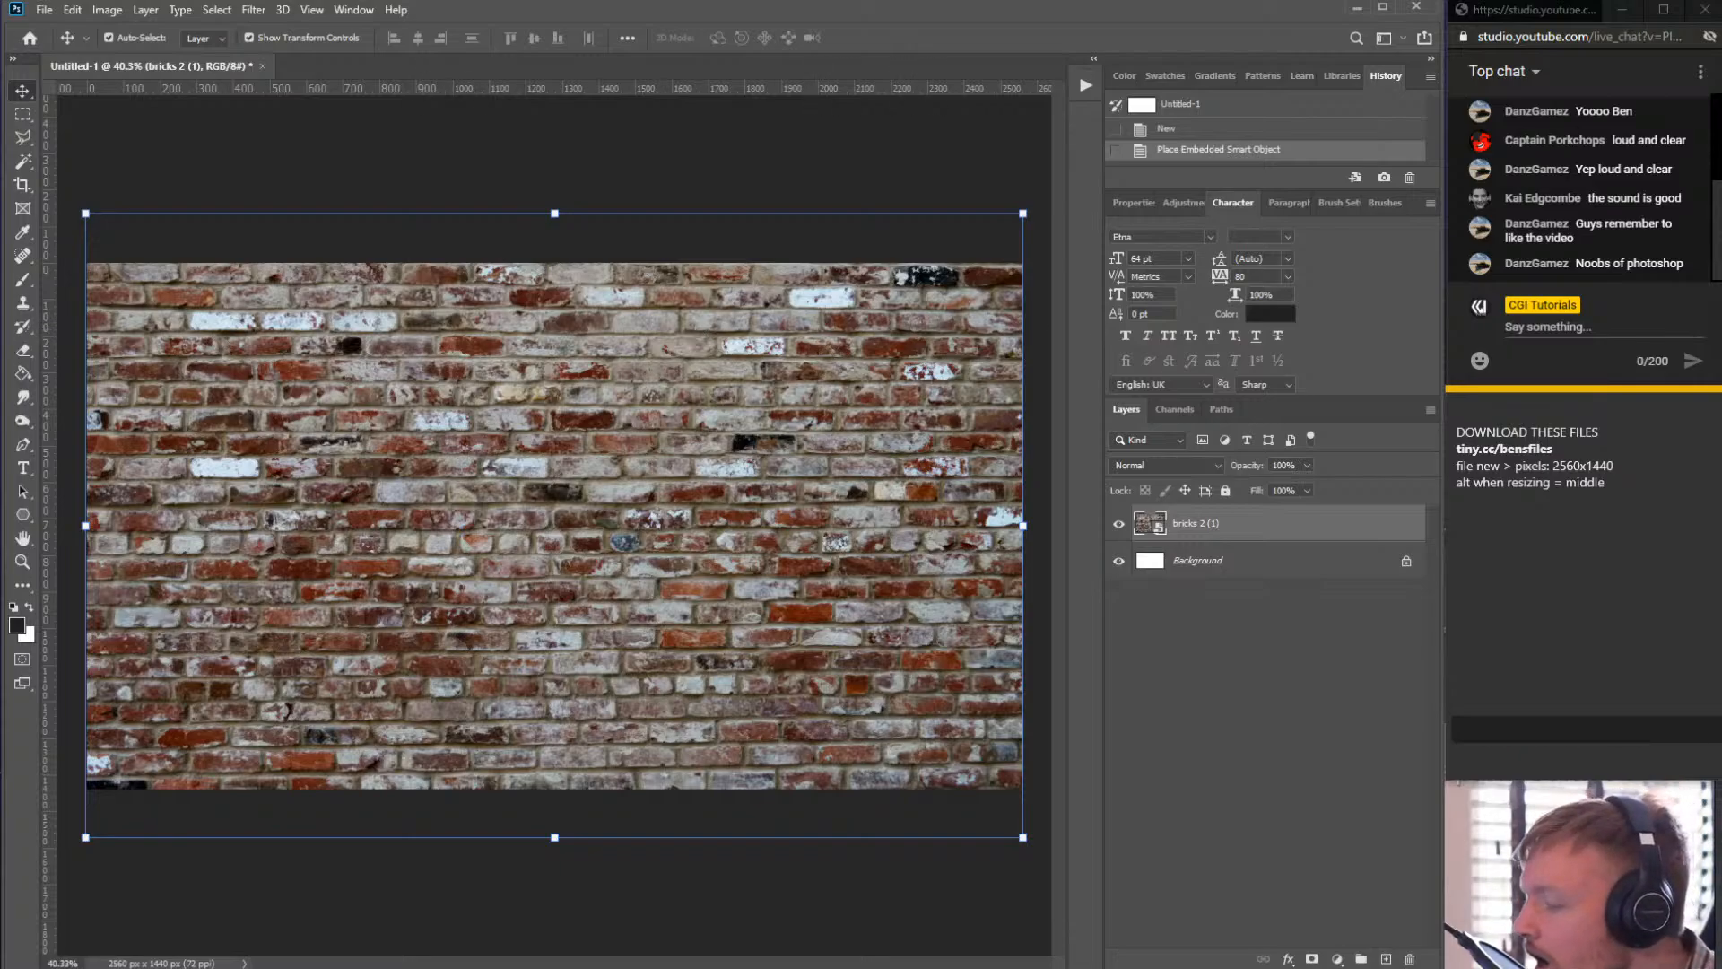
- Rasterize the bricks 2 (1) layer
{"action": "left_click", "coordinate": [866, 431]}
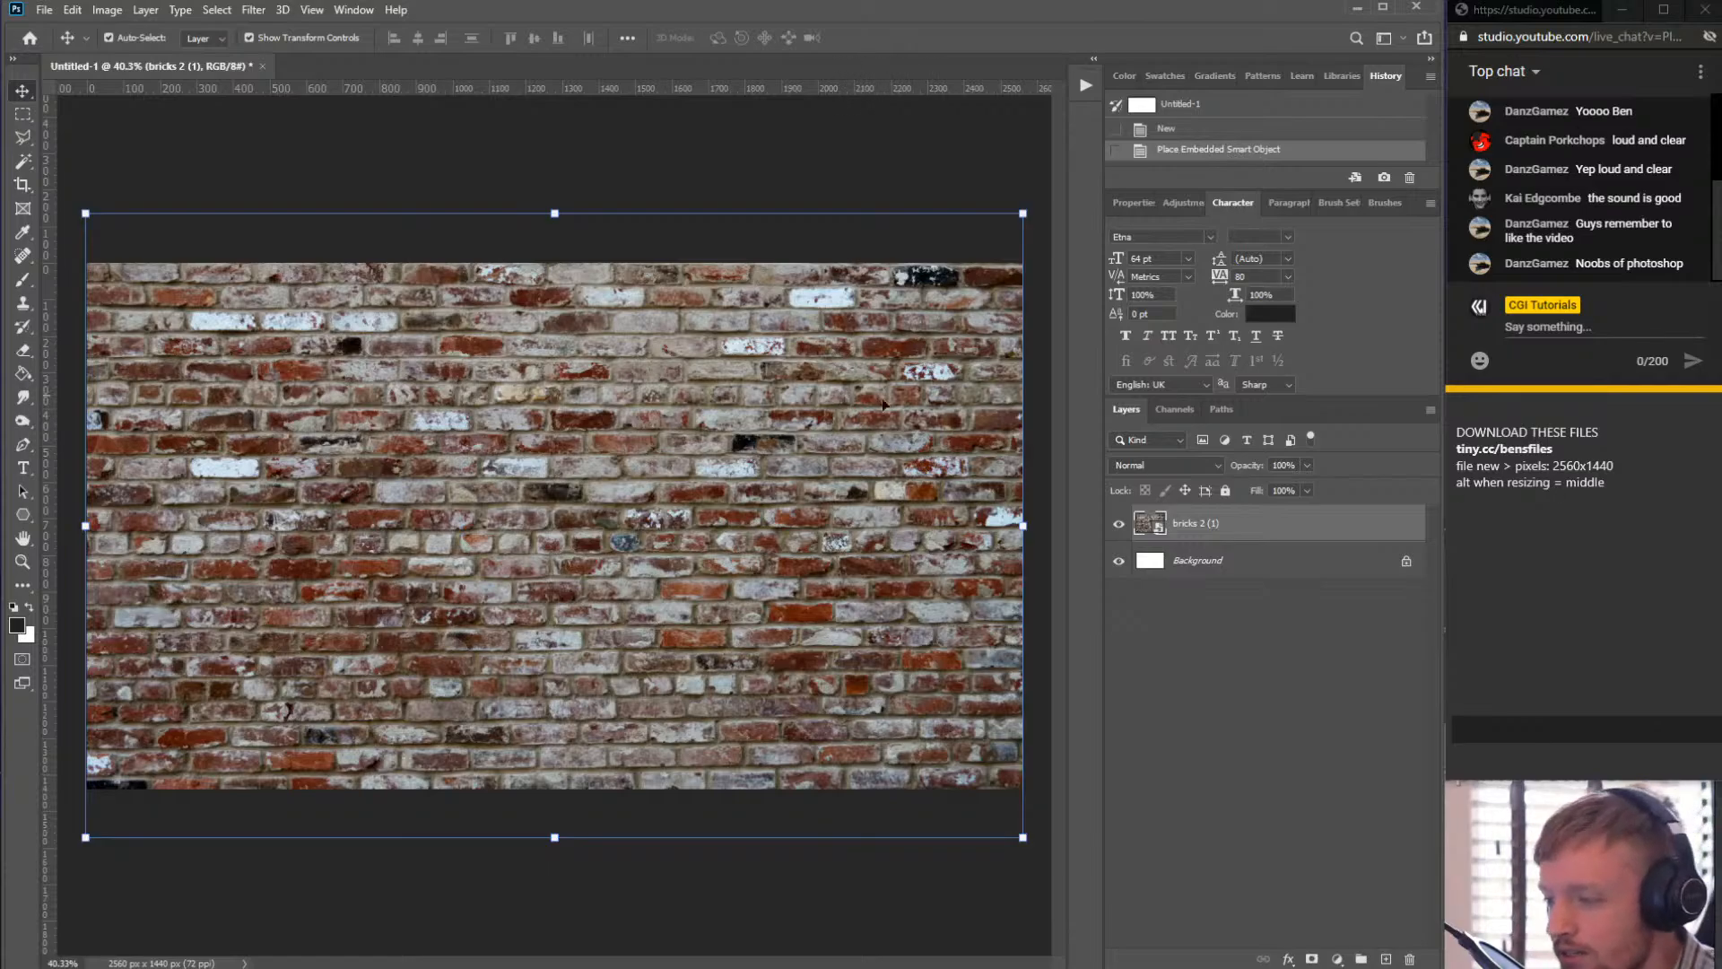
{"action": "left_click", "coordinate": [1233, 526]}
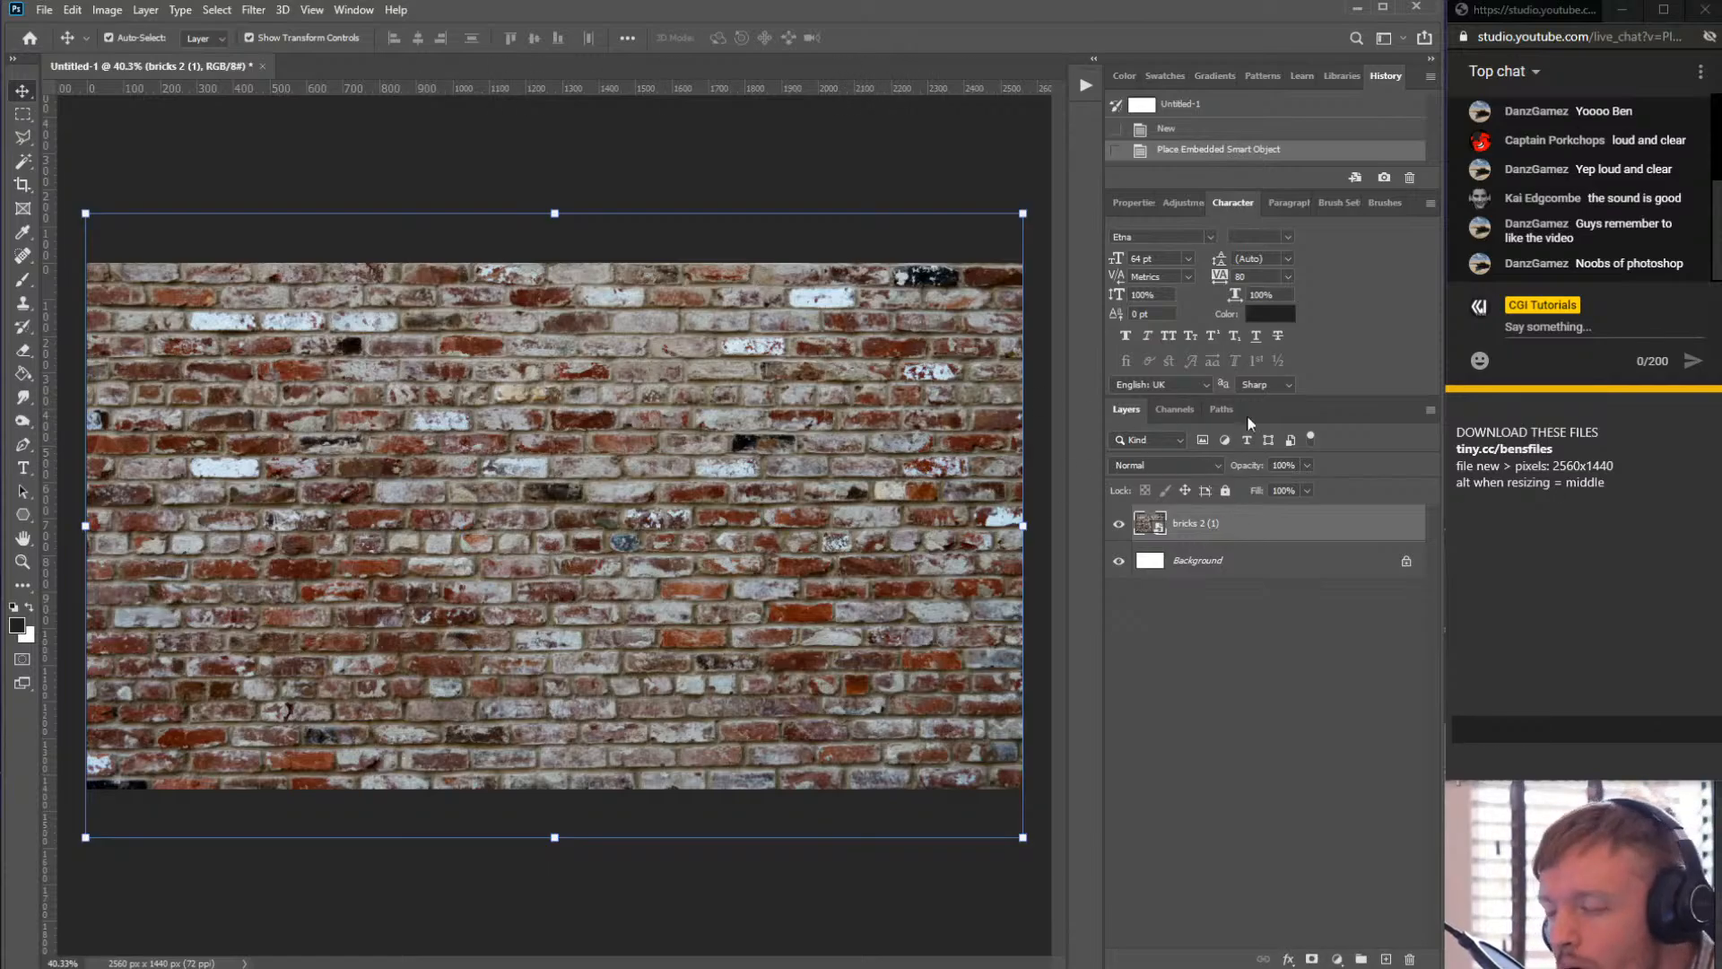
{"action": "left_click", "coordinate": [1278, 530]}
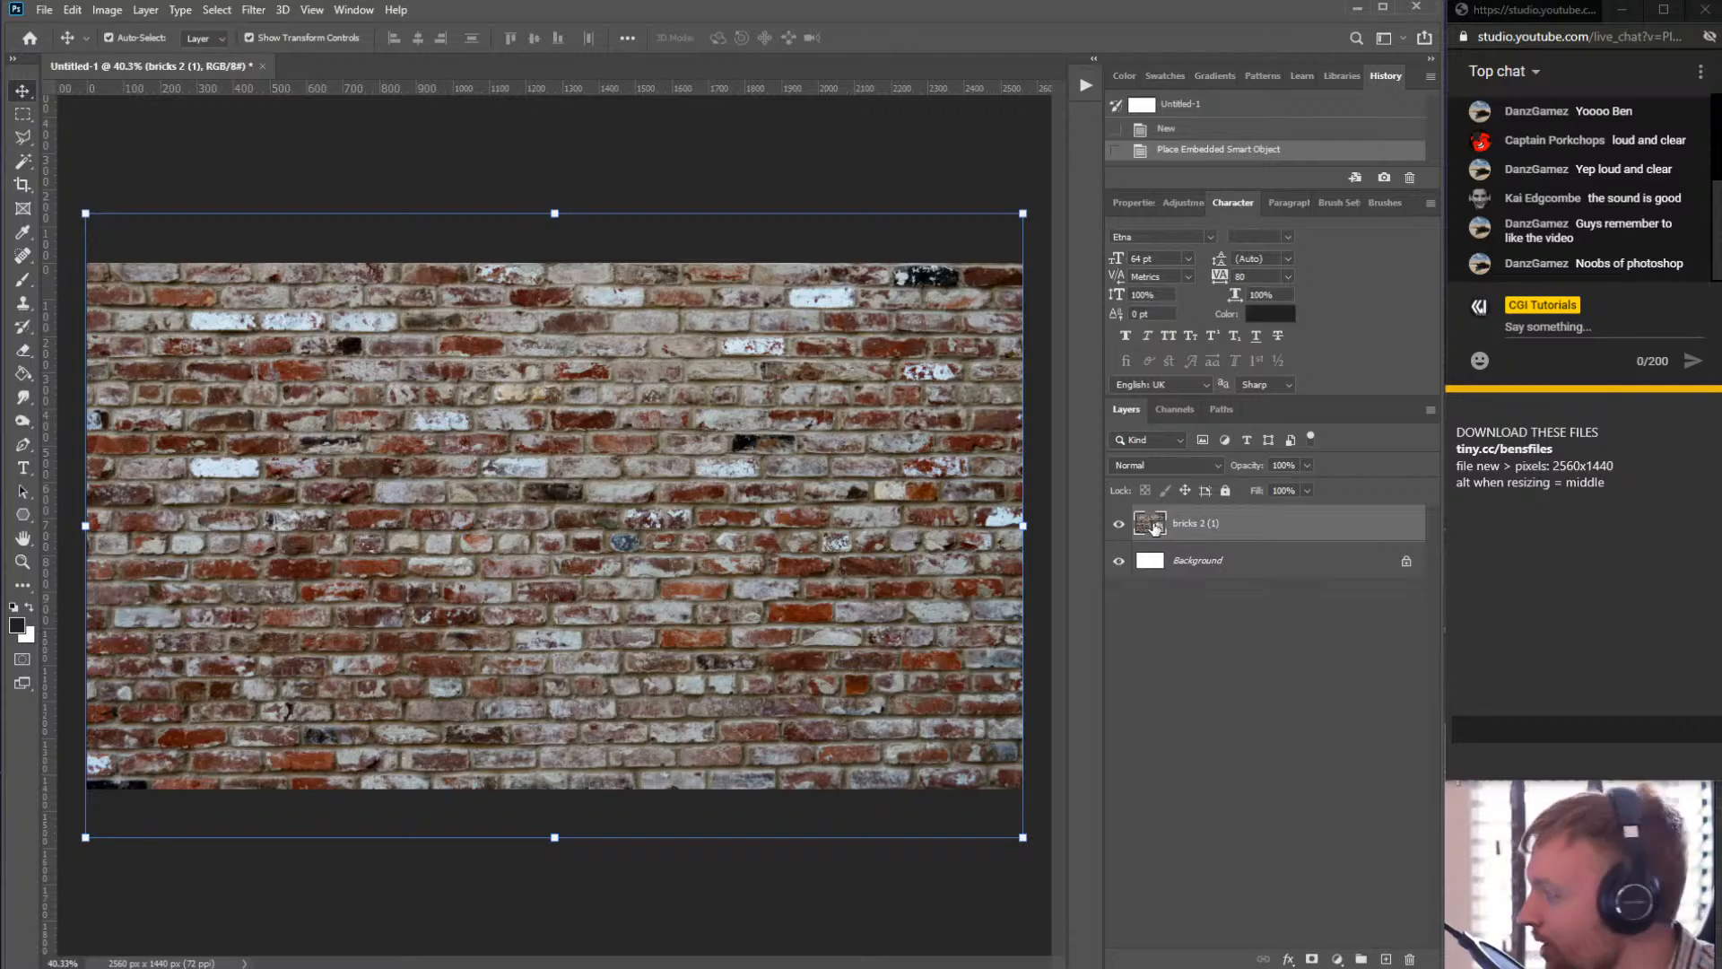
{"action": "right_click", "coordinate": [1247, 528]}
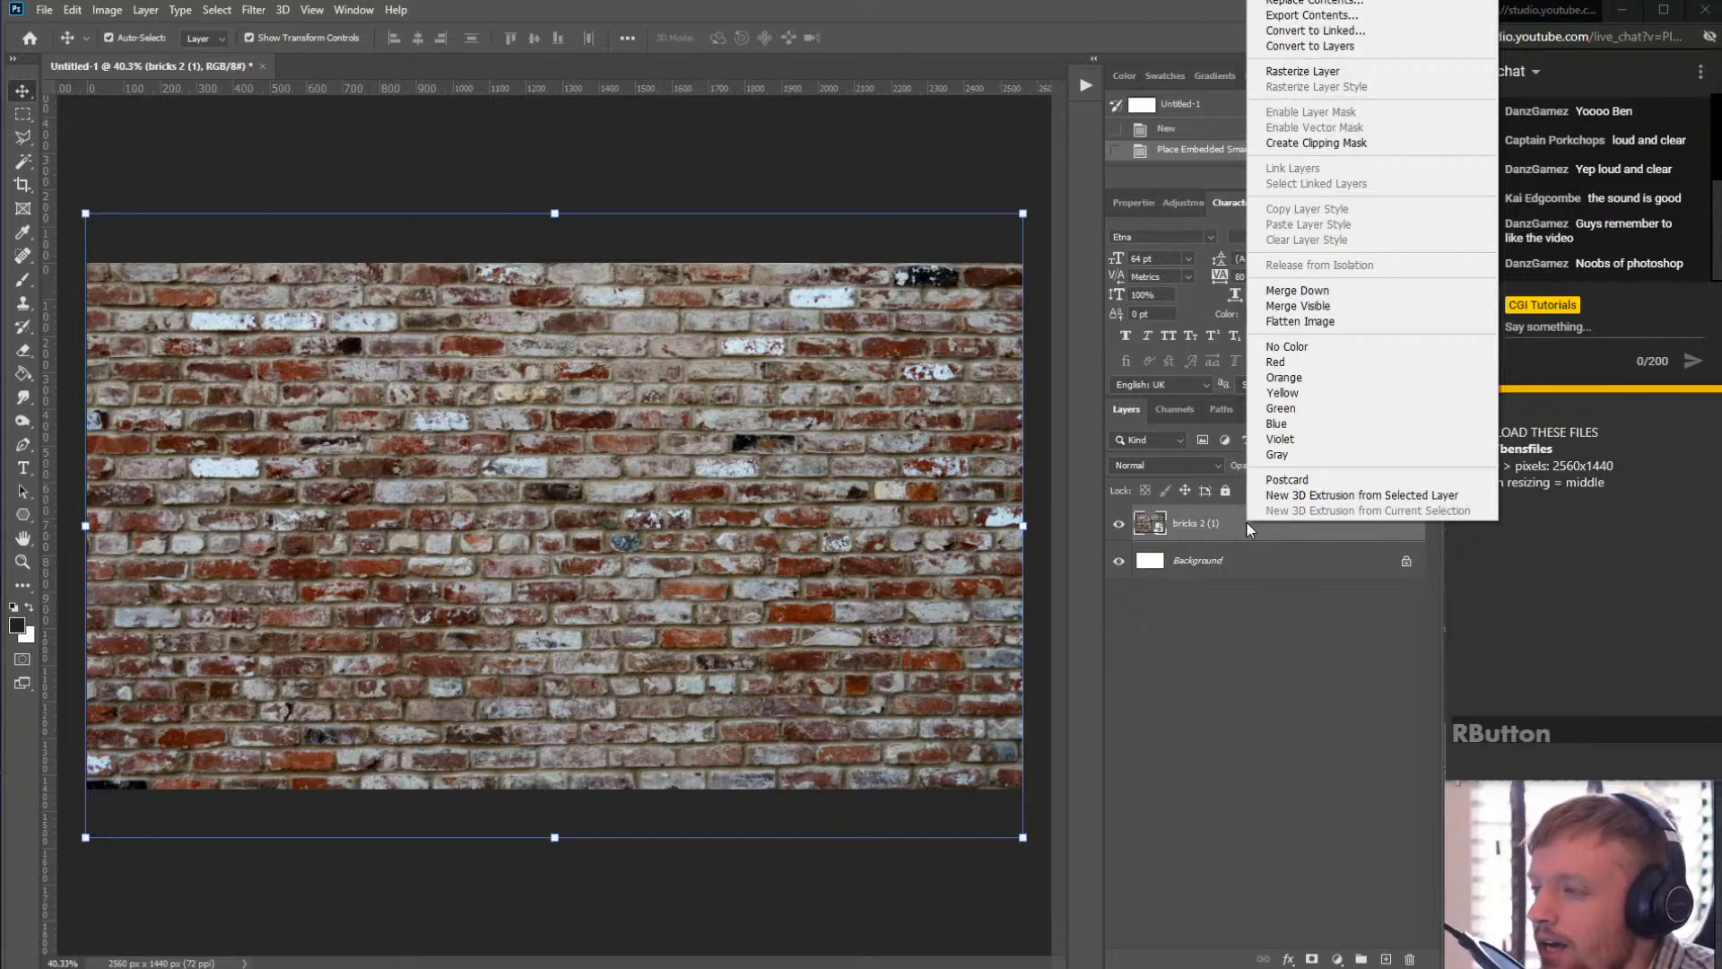
{"action": "left_click", "coordinate": [1295, 73]}
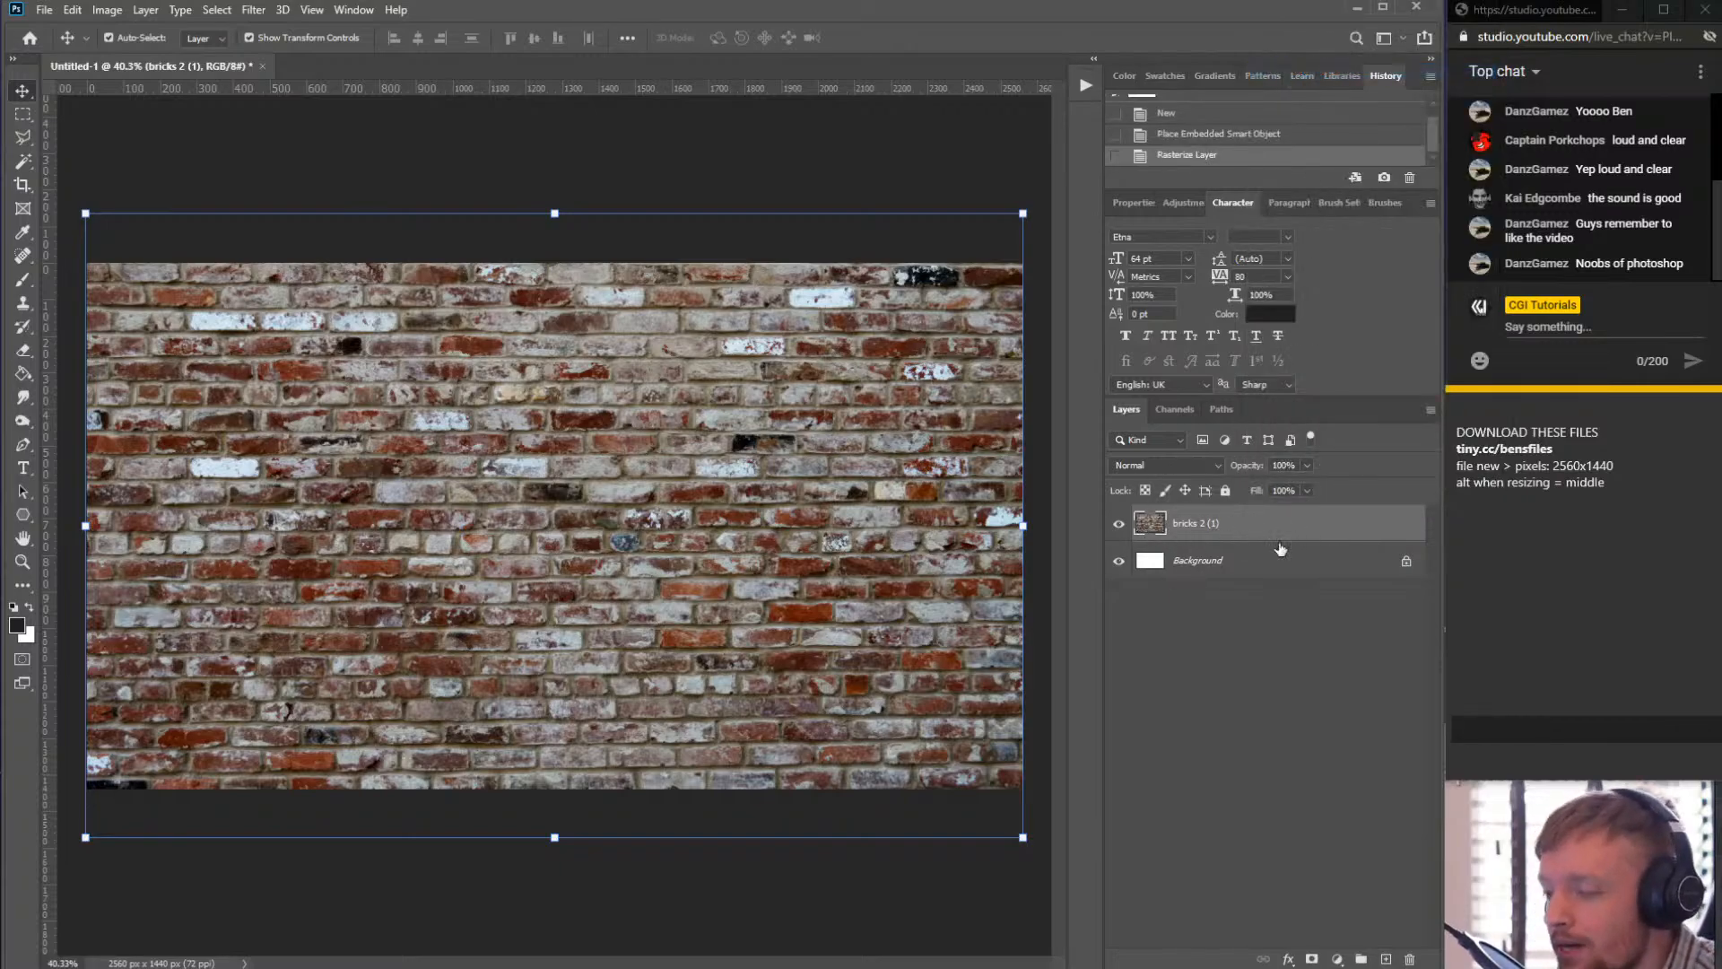
- Duplicate the rasterized brick layer
{"action": "left_click", "coordinate": [216, 10]}
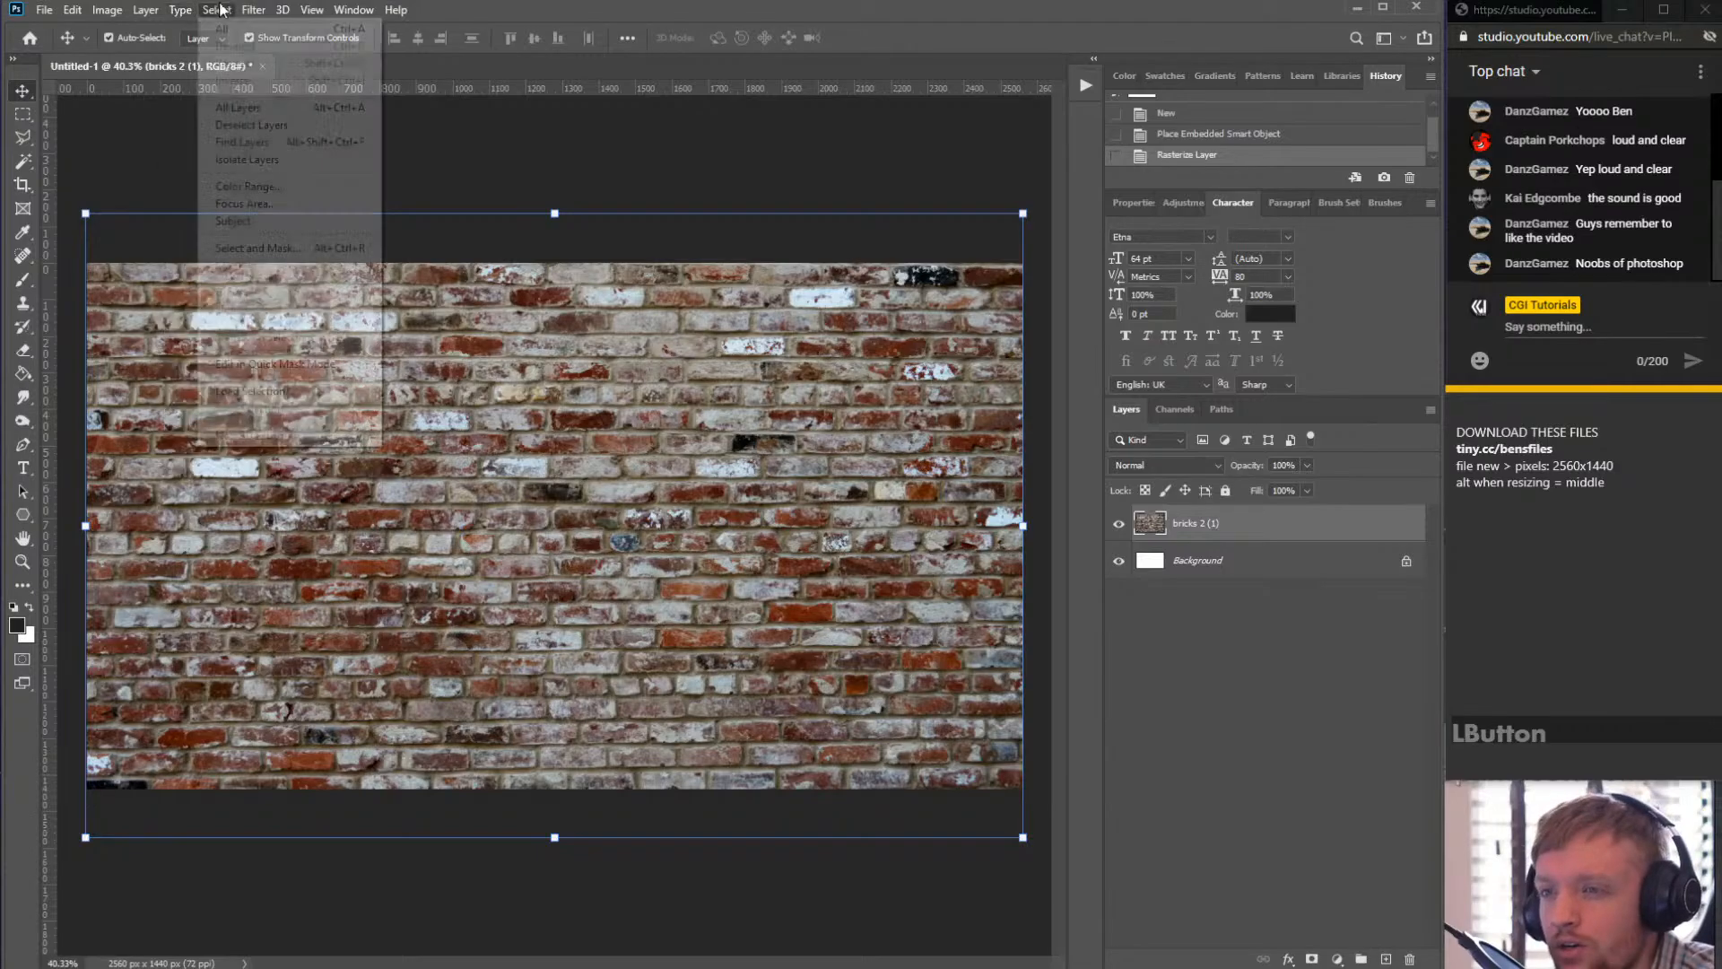
{"action": "mouse_move", "coordinate": [217, 10]}
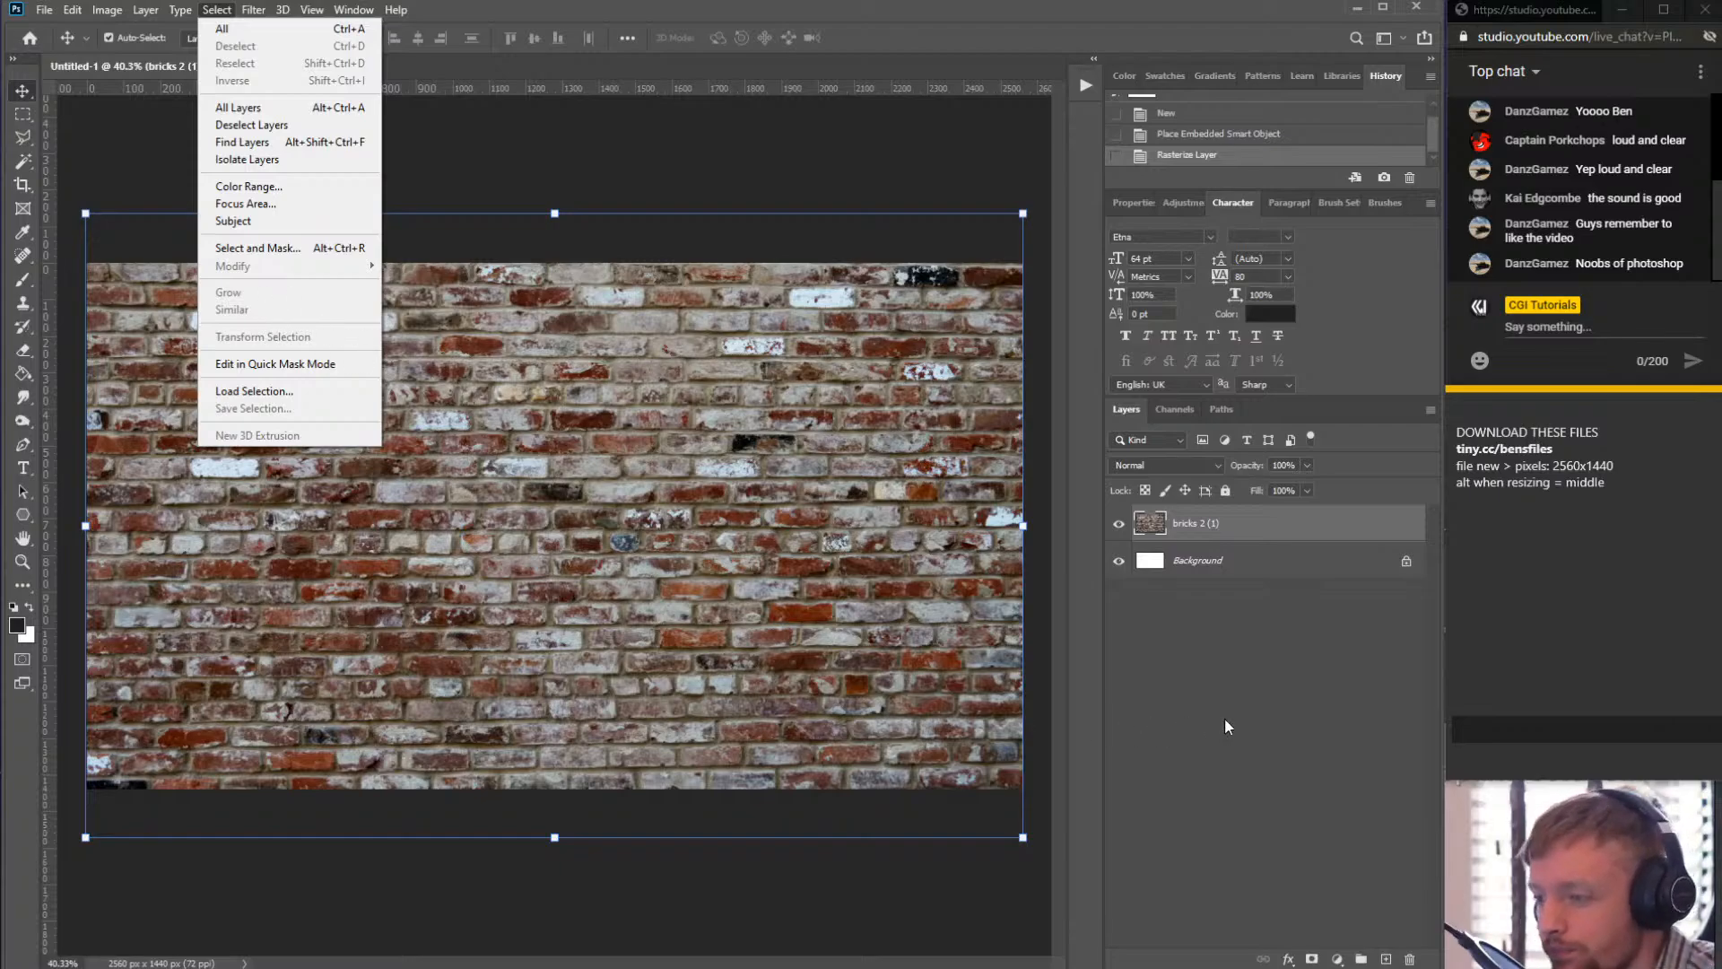
{"action": "left_click", "coordinate": [1233, 532]}
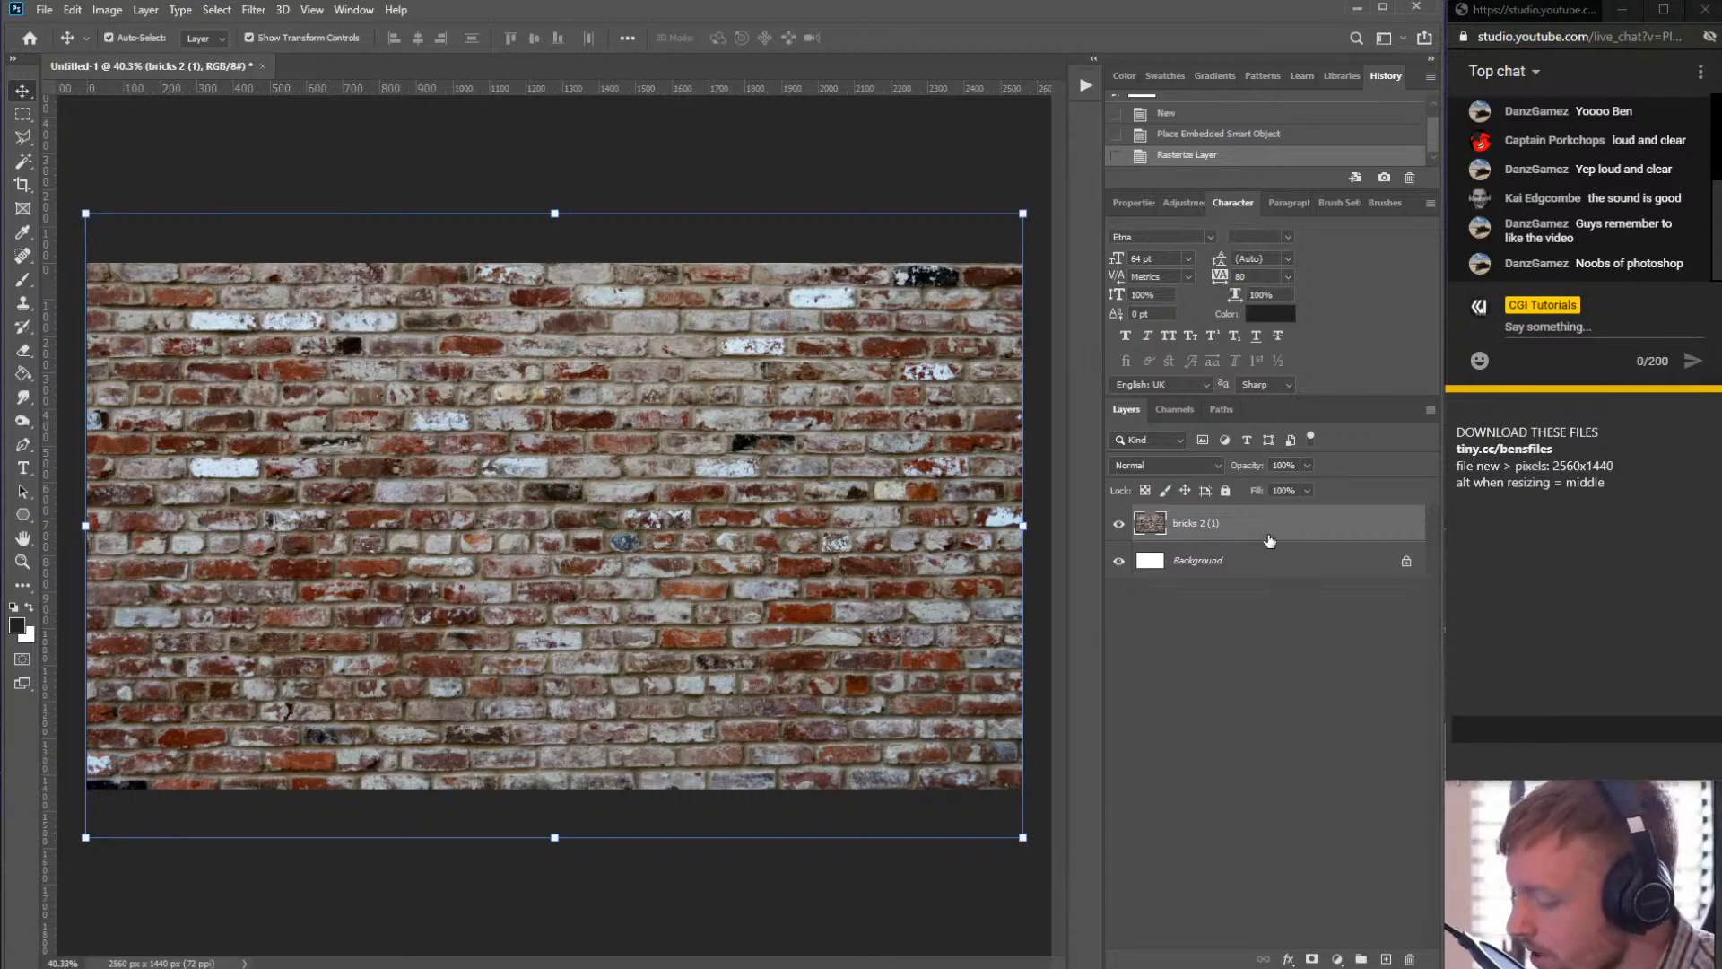
{"action": "key", "text": "ctrl"}
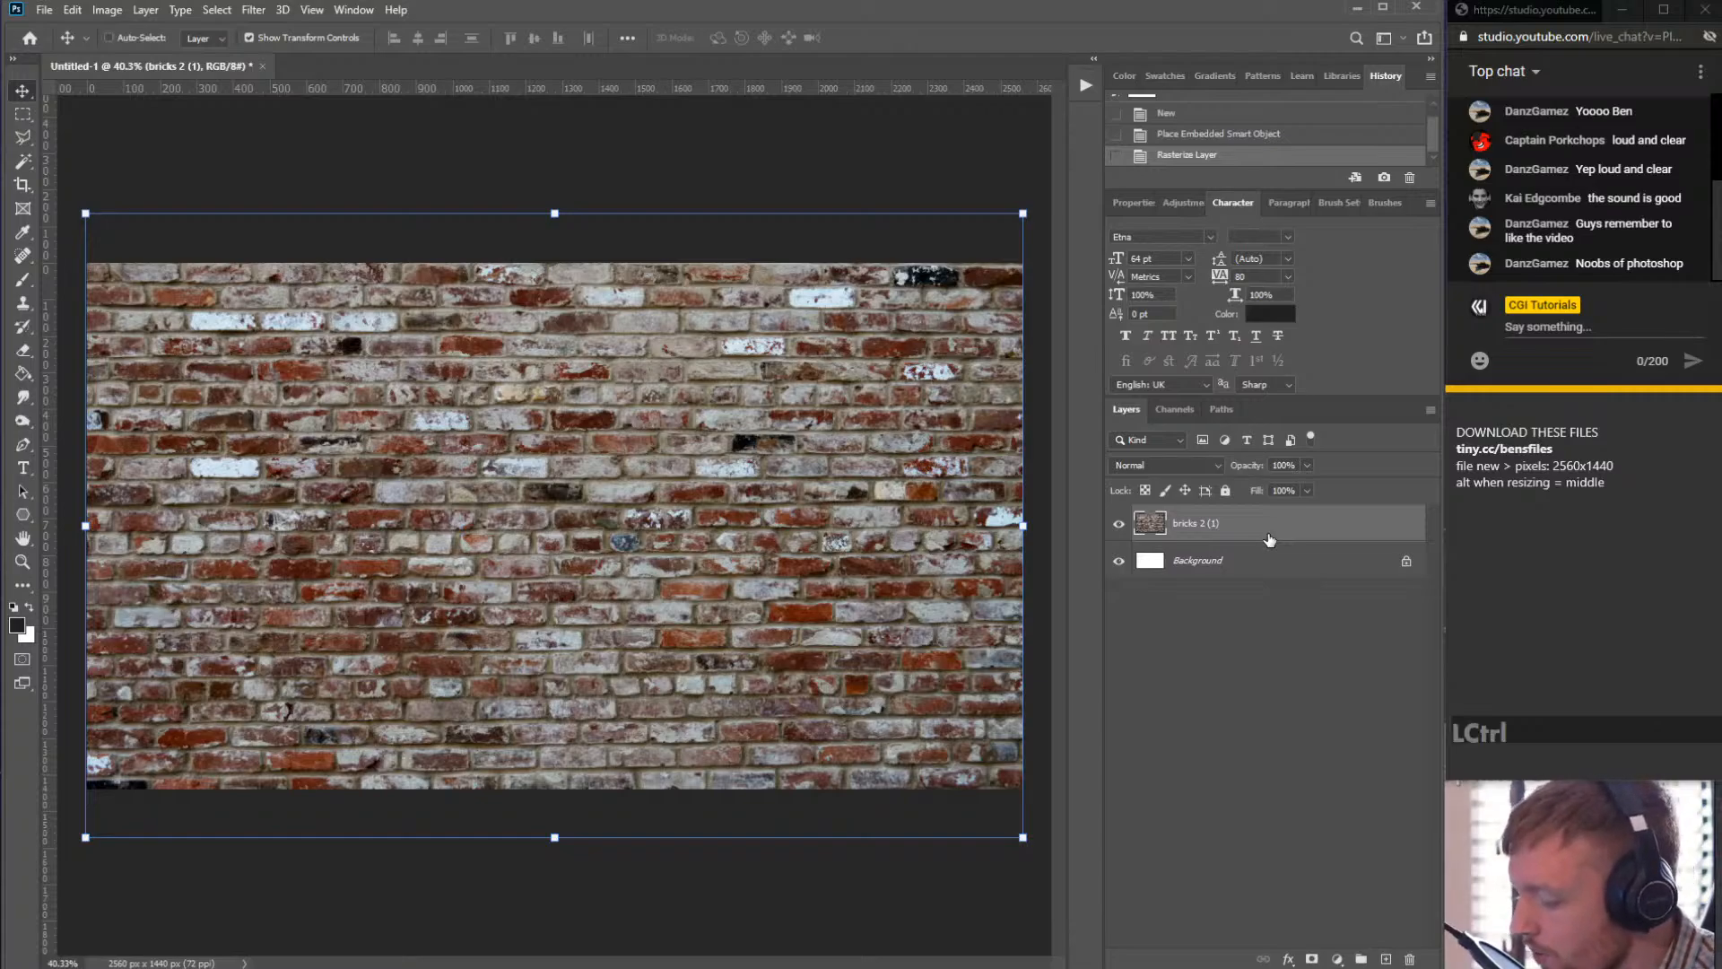
{"action": "key", "text": "ctrl+j"}
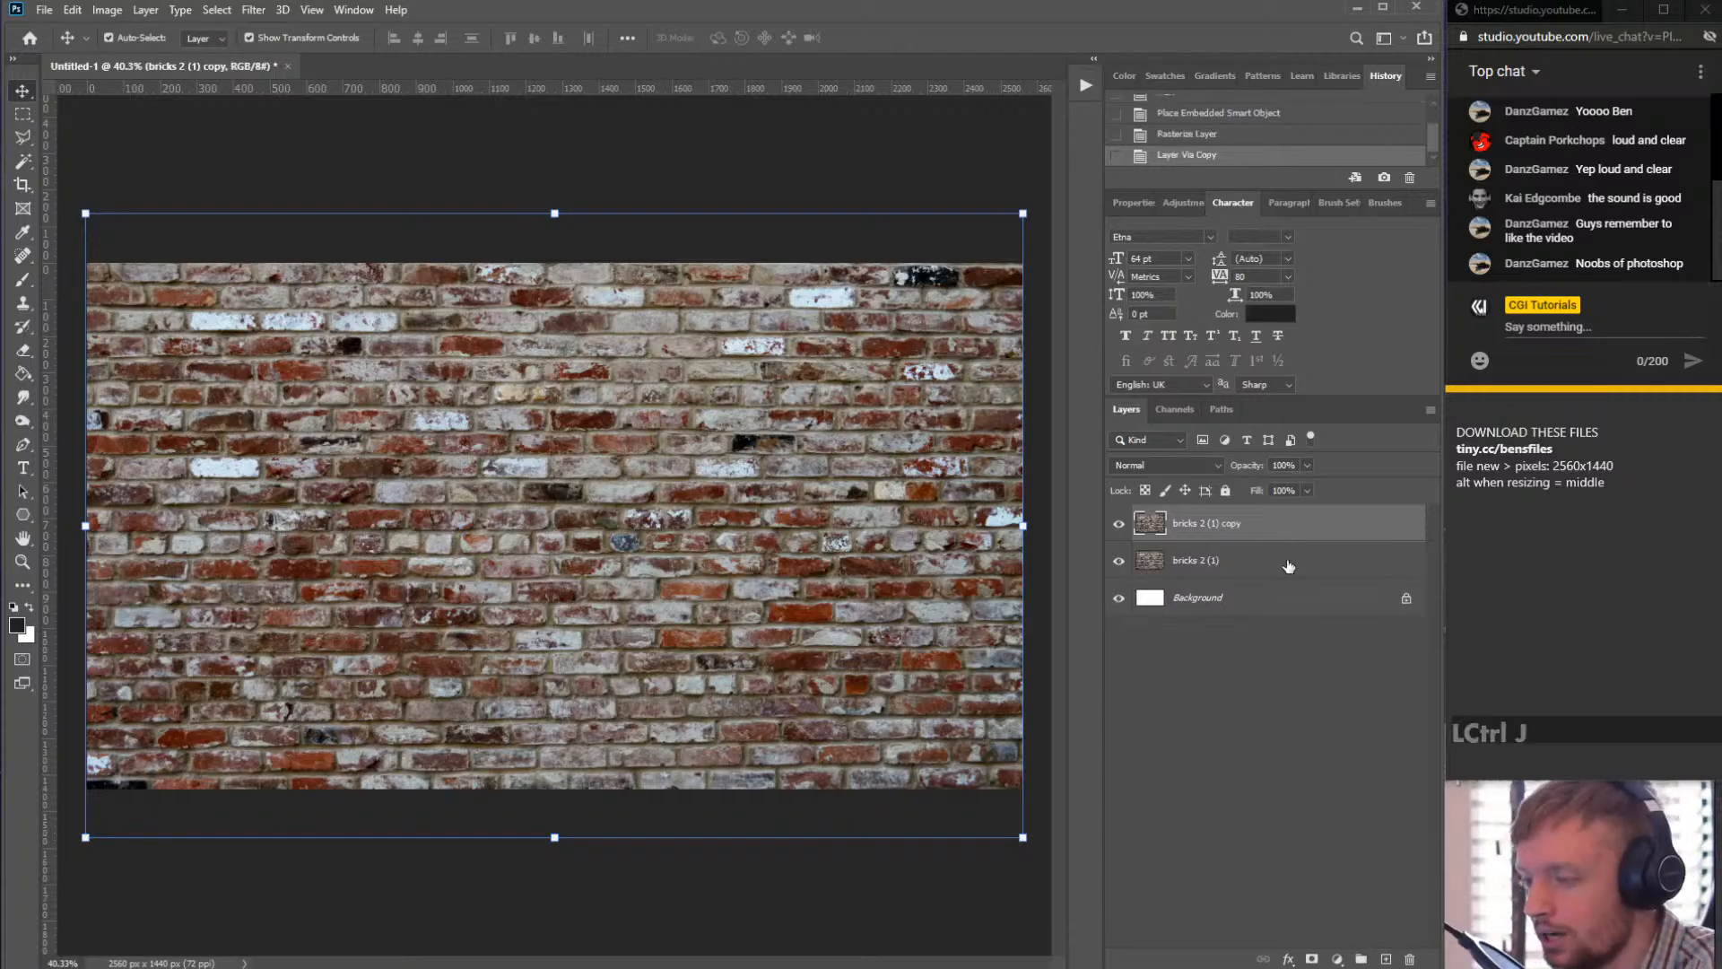
{"action": "right_click", "coordinate": [1292, 525]}
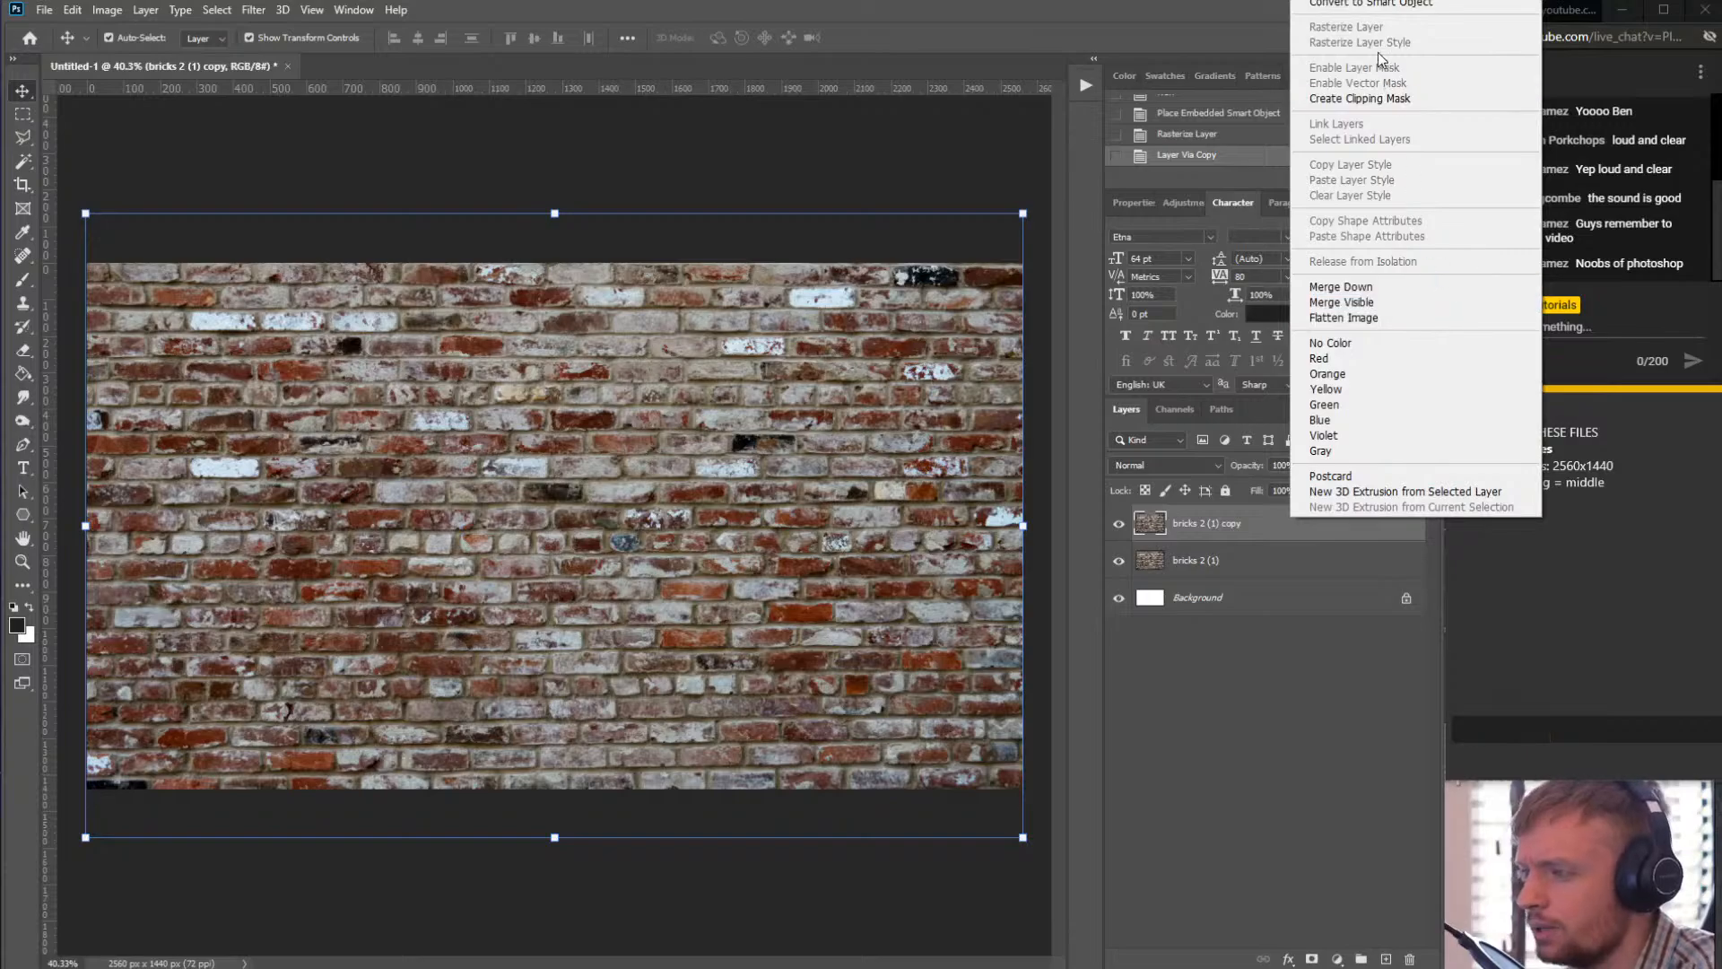
{"action": "left_click", "coordinate": [1253, 525]}
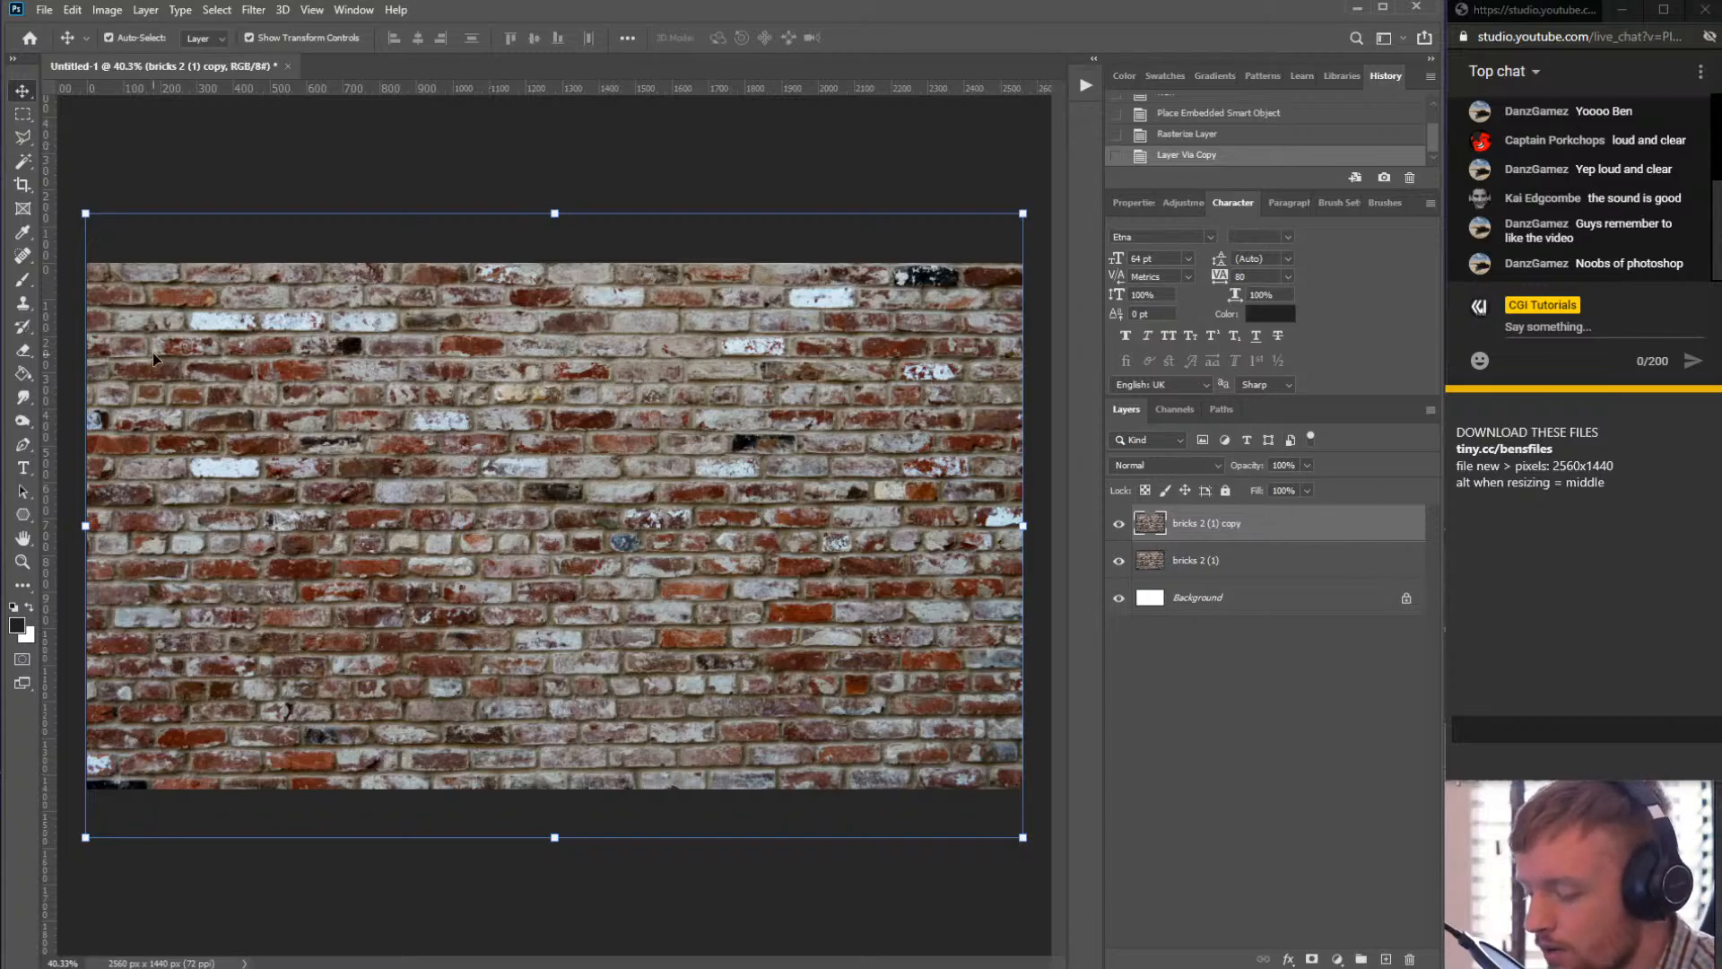
{"action": "key", "text": "ctrl"}
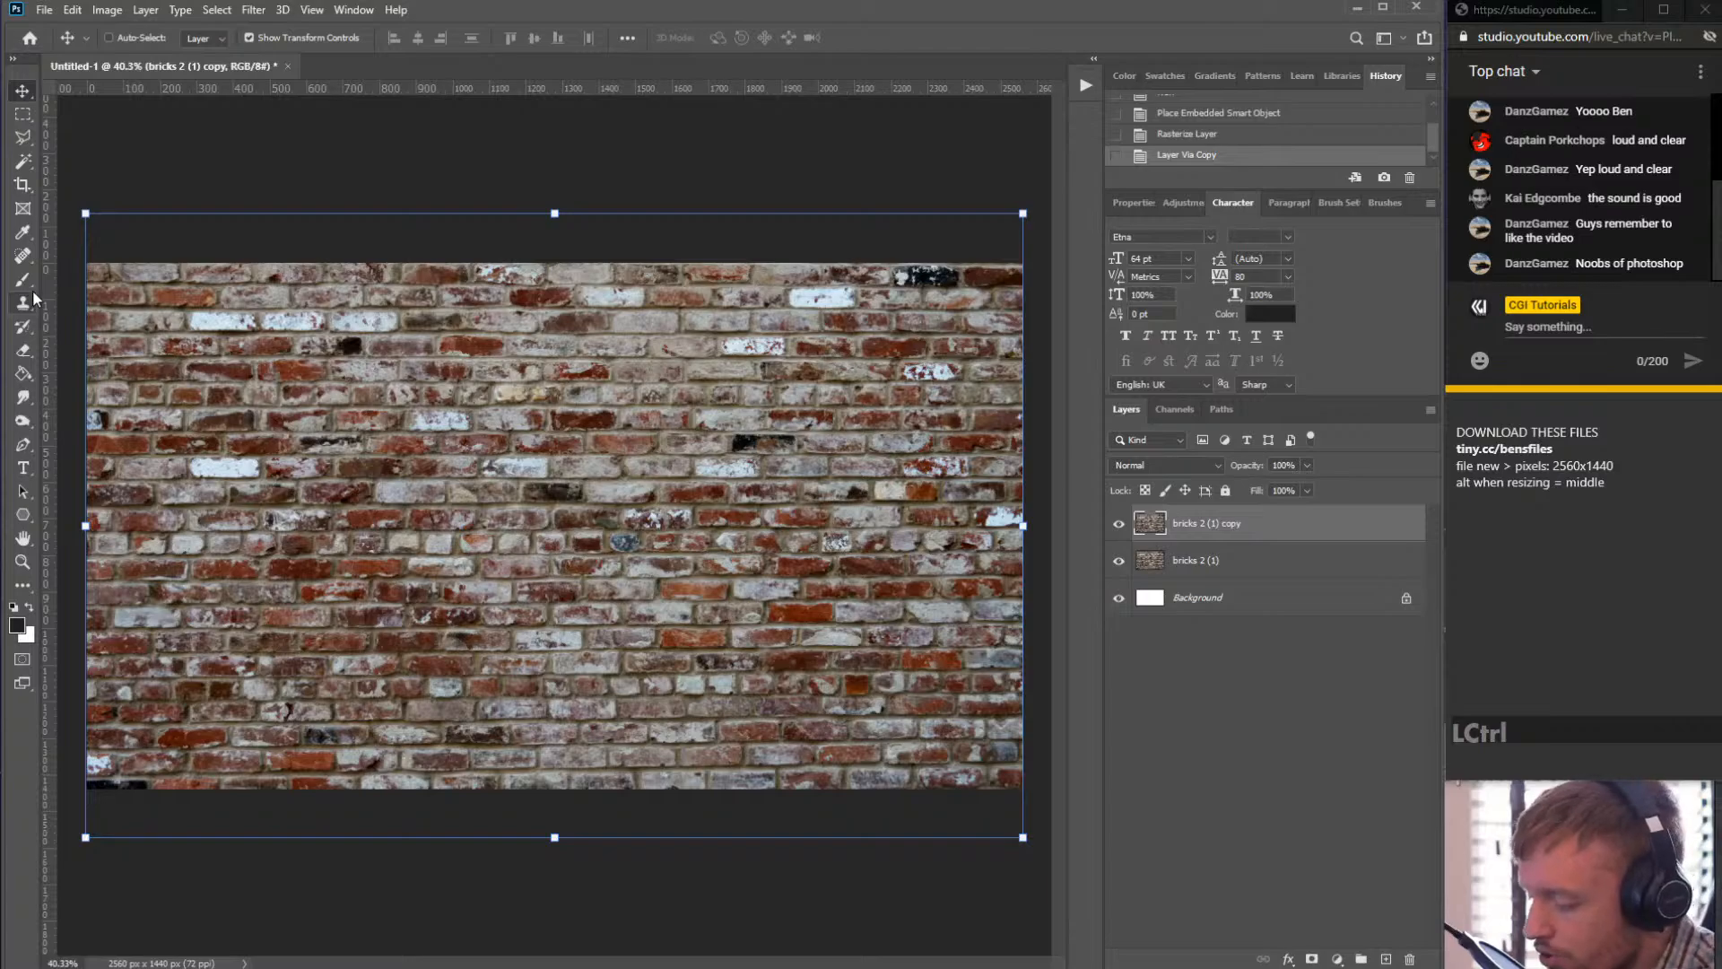
- Colorize the brick copy layer with Hue/Saturation, setting hue to 230 and saturation to 15
{"action": "left_click", "coordinate": [129, 13]}
{"action": "mouse_move", "coordinate": [148, 57]}
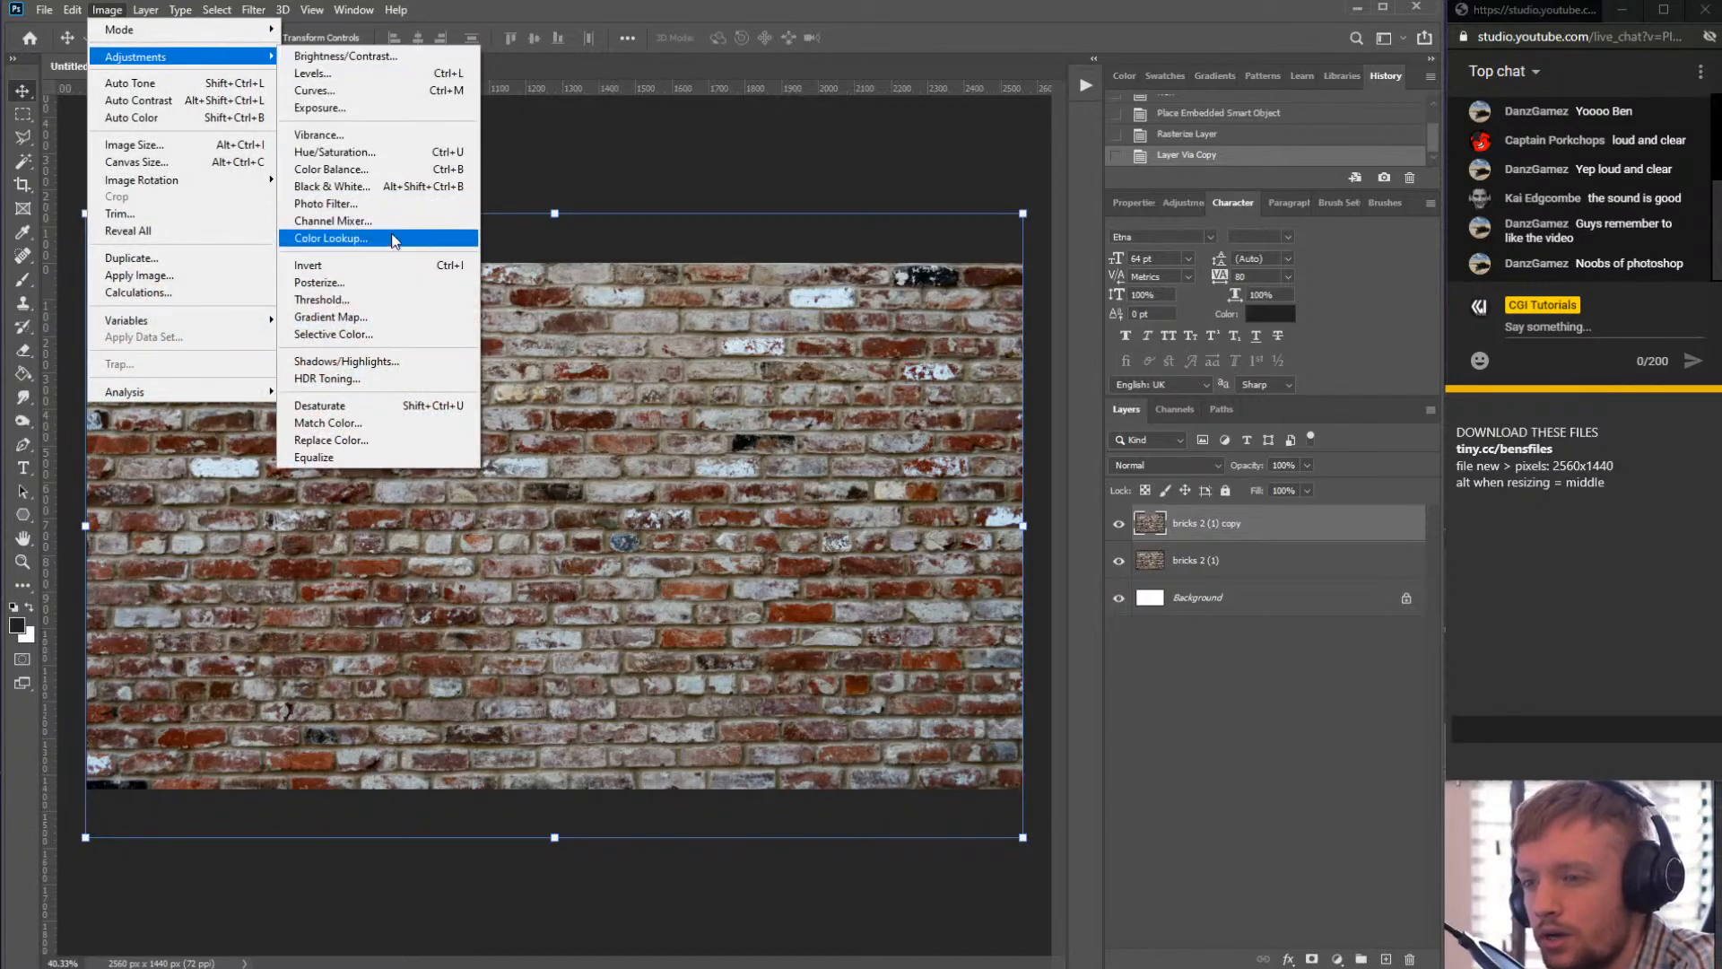
{"action": "left_click", "coordinate": [383, 152]}
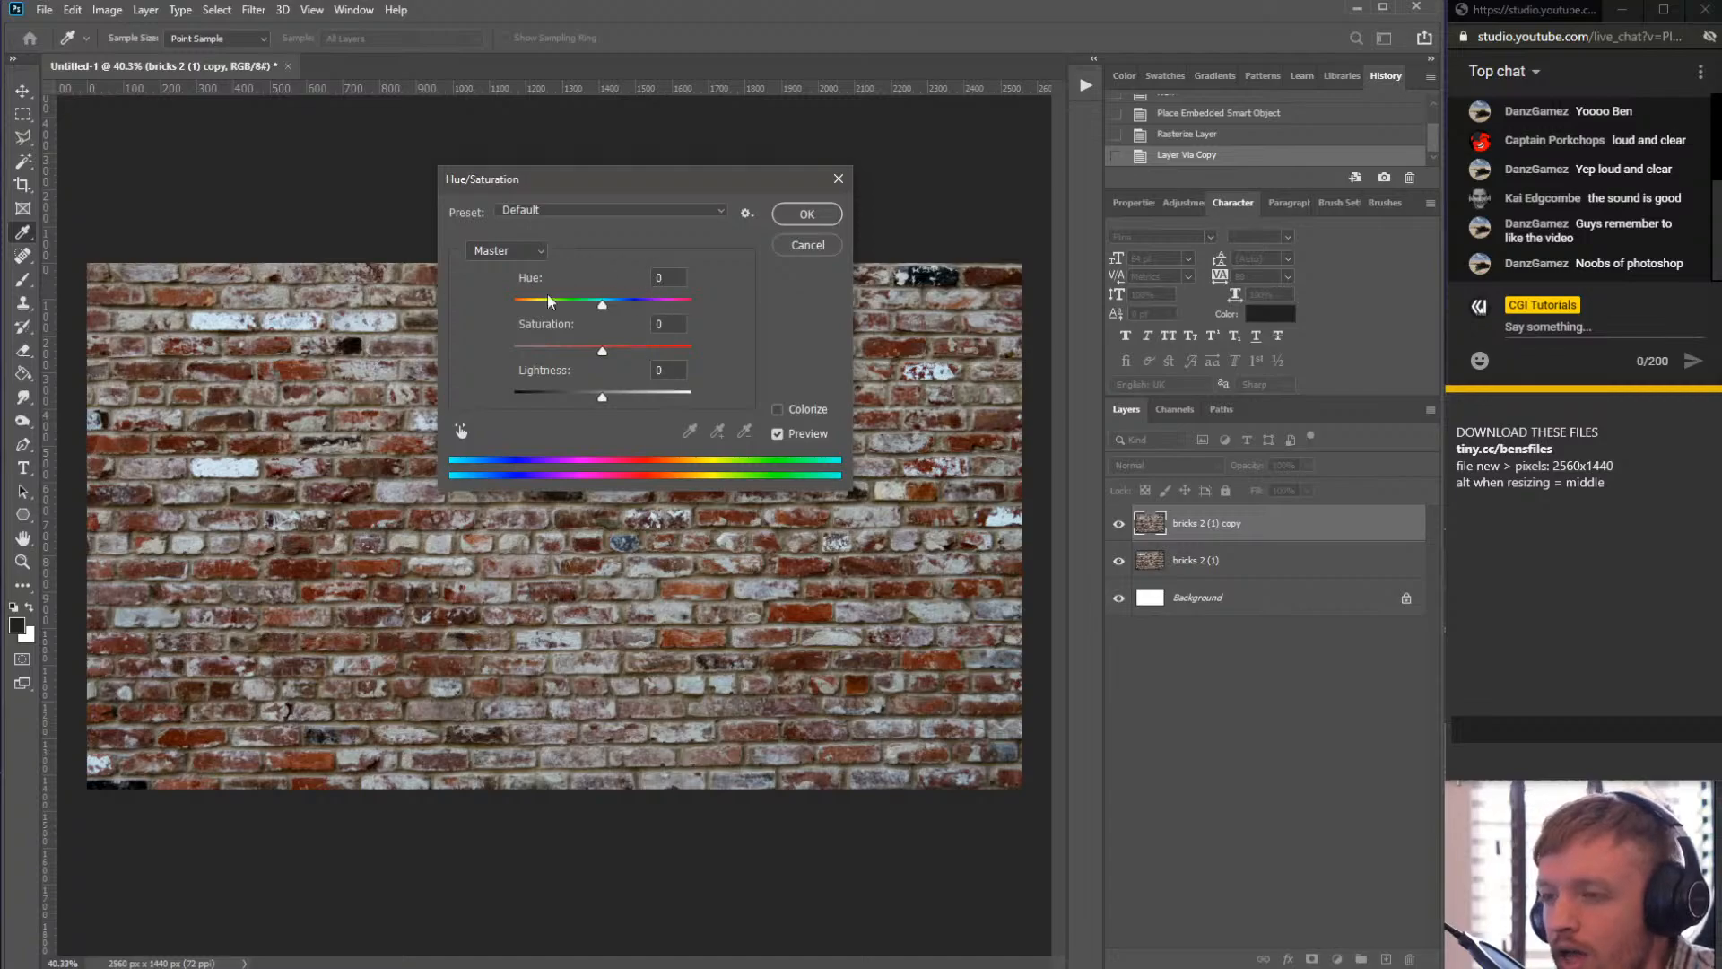
{"action": "left_click_drag", "start_coordinate": [653, 185], "coordinate": [657, 129]}
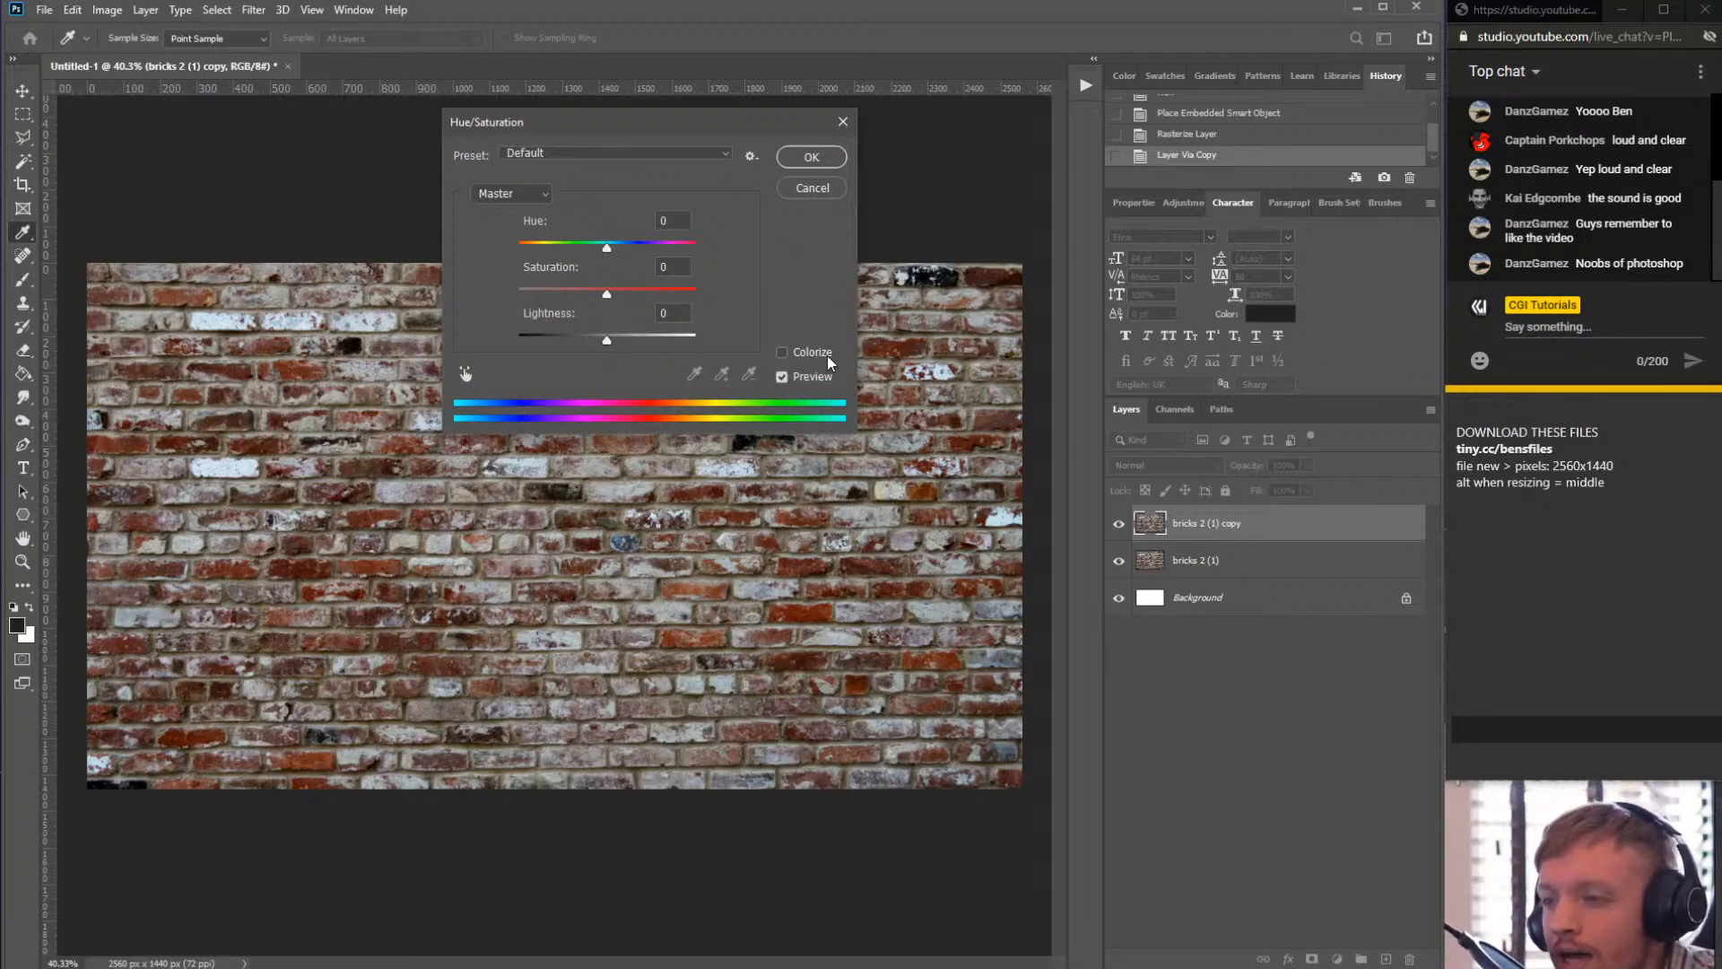
{"action": "left_click", "coordinate": [798, 354]}
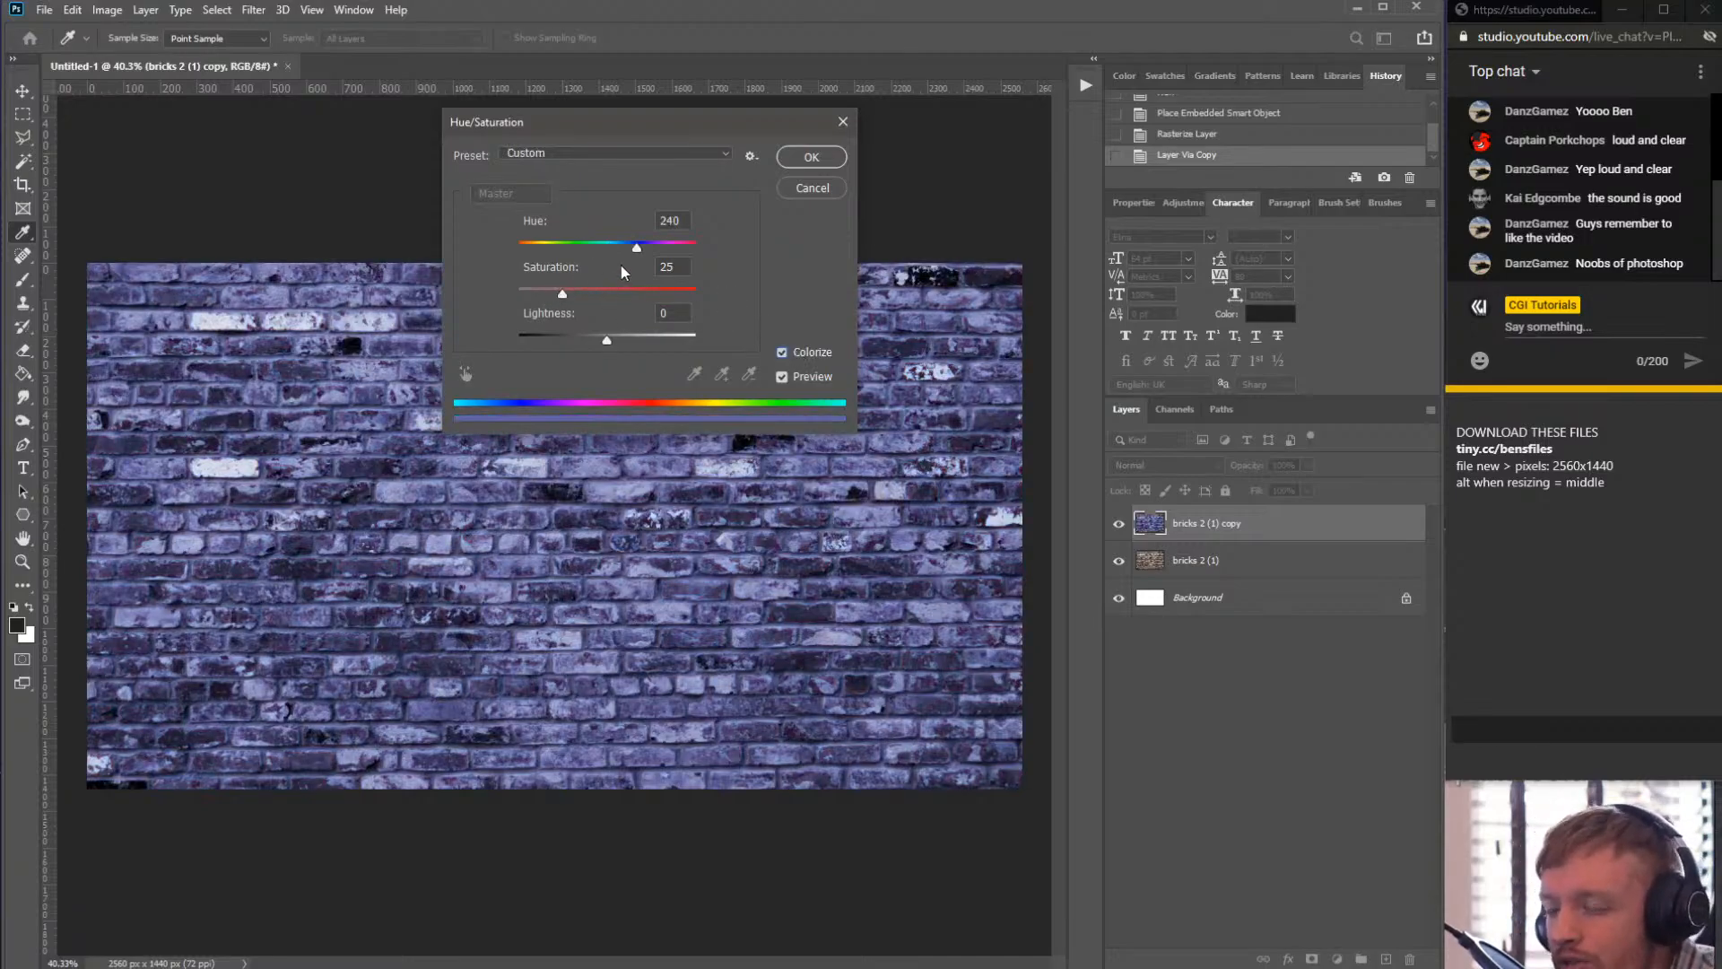
{"action": "left_click_drag", "start_coordinate": [633, 246], "coordinate": [643, 261]}
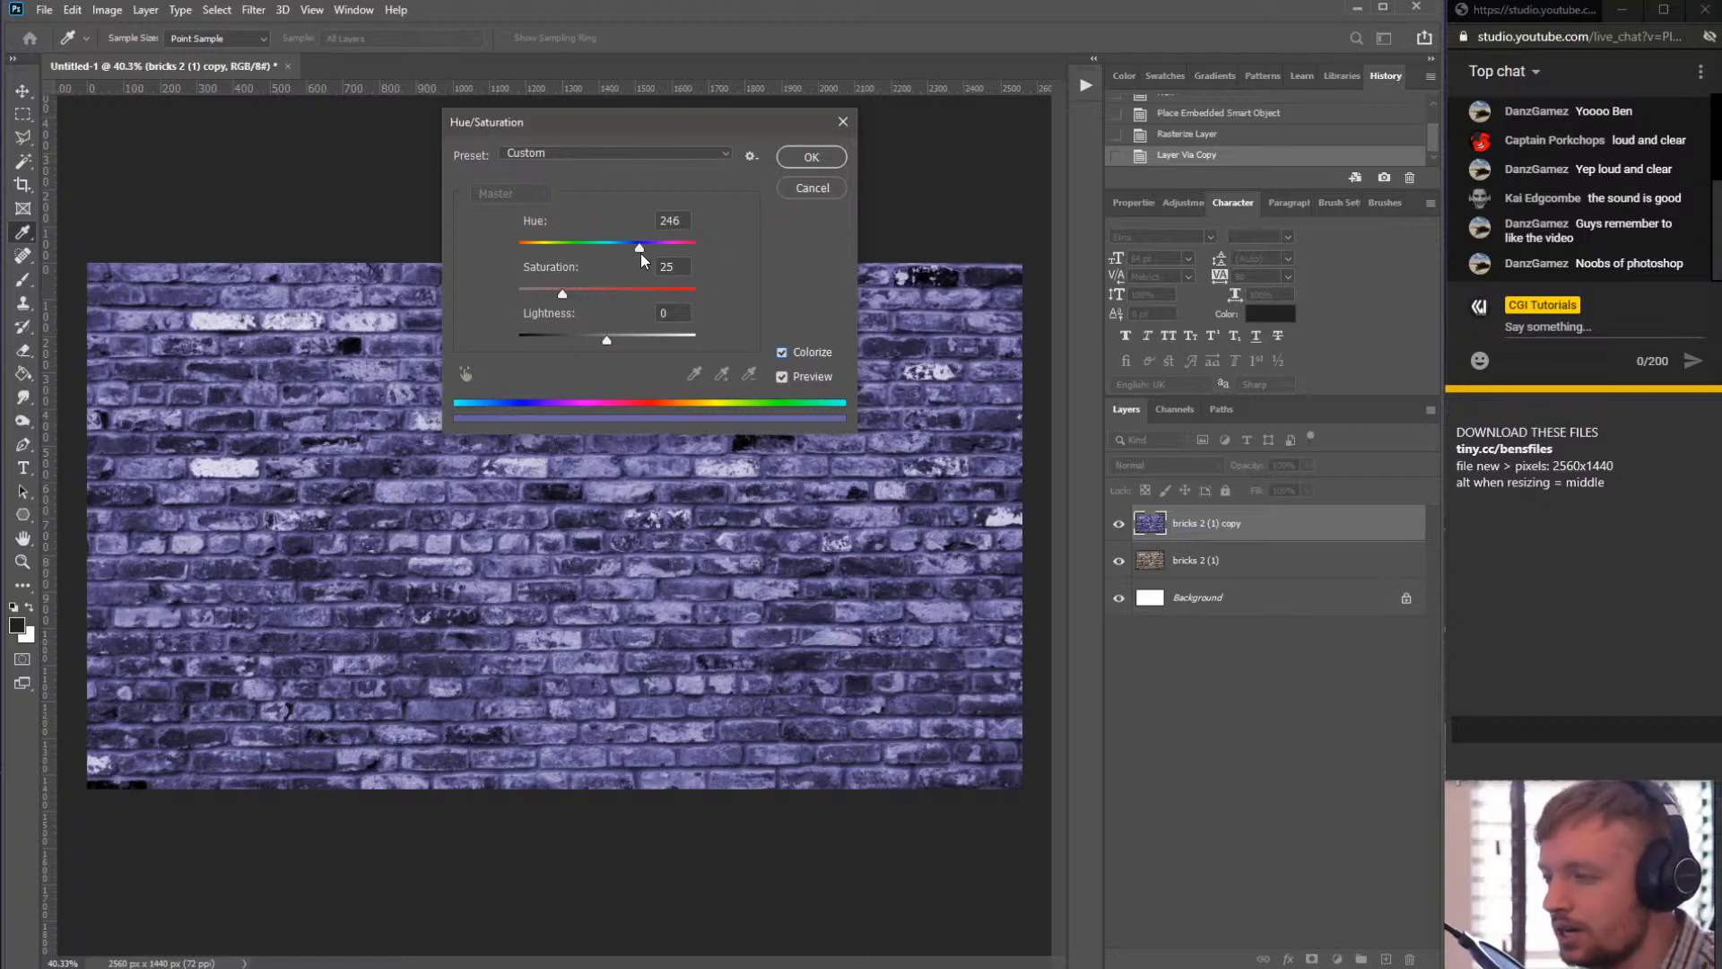
{"action": "left_click_drag", "start_coordinate": [642, 260], "coordinate": [642, 260]}
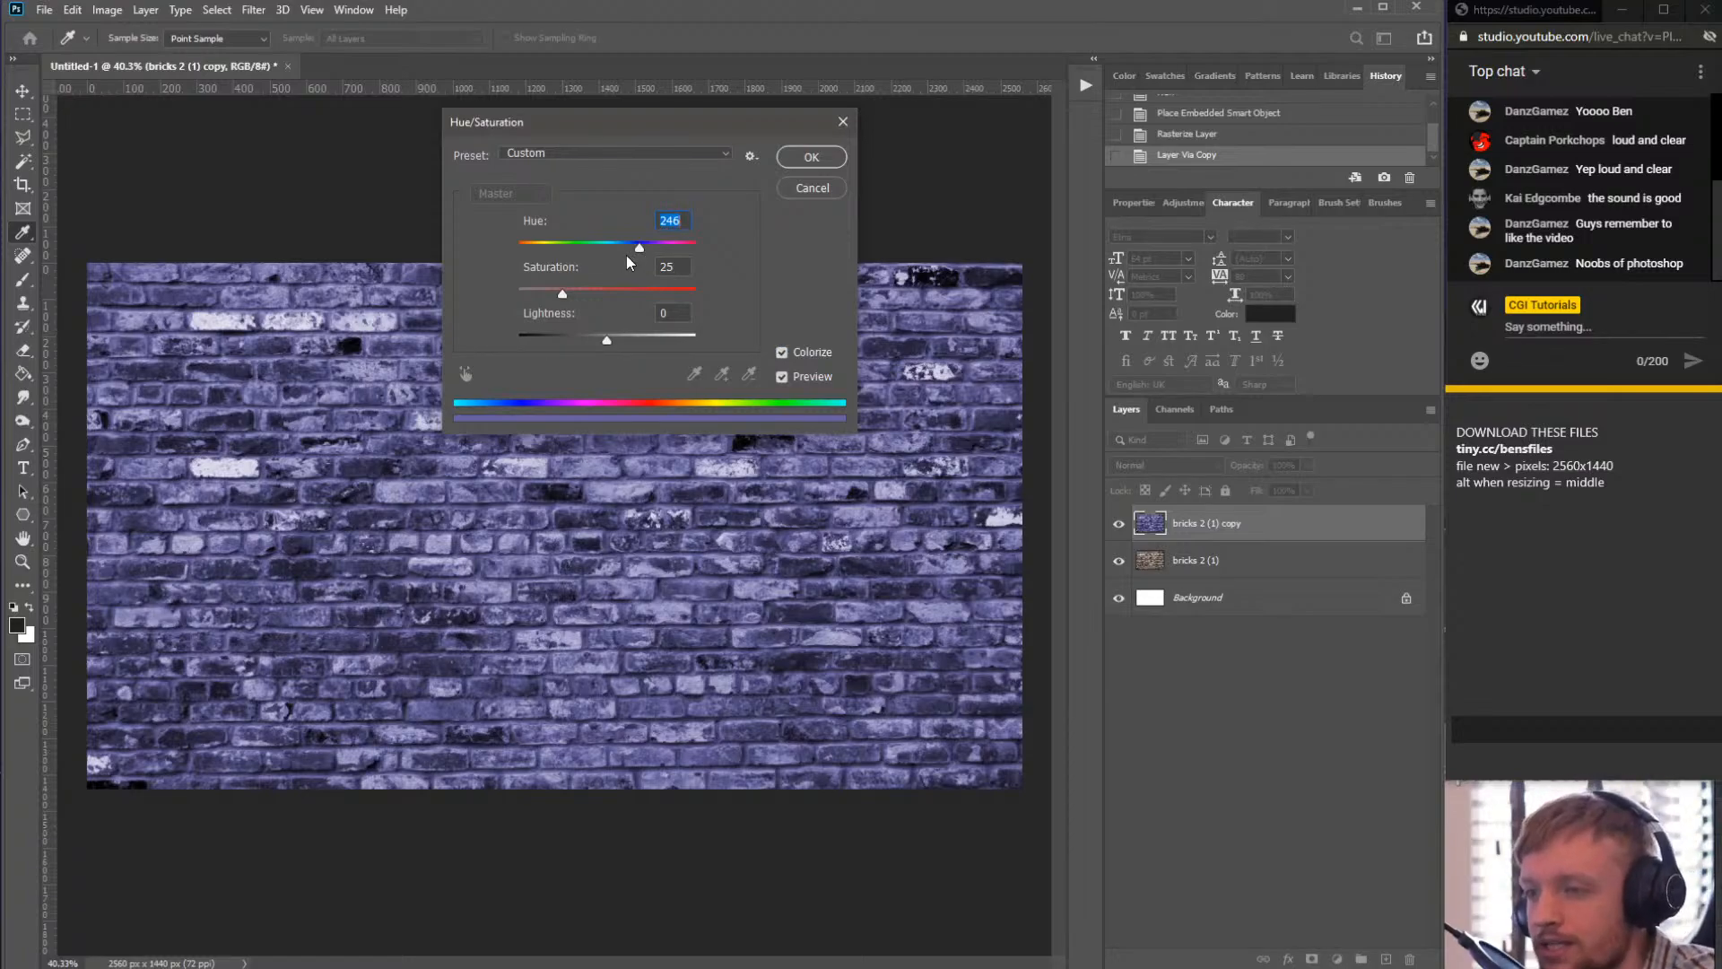
{"action": "left_click", "coordinate": [642, 253]}
{"action": "left_click_drag", "start_coordinate": [643, 255], "coordinate": [632, 253]}
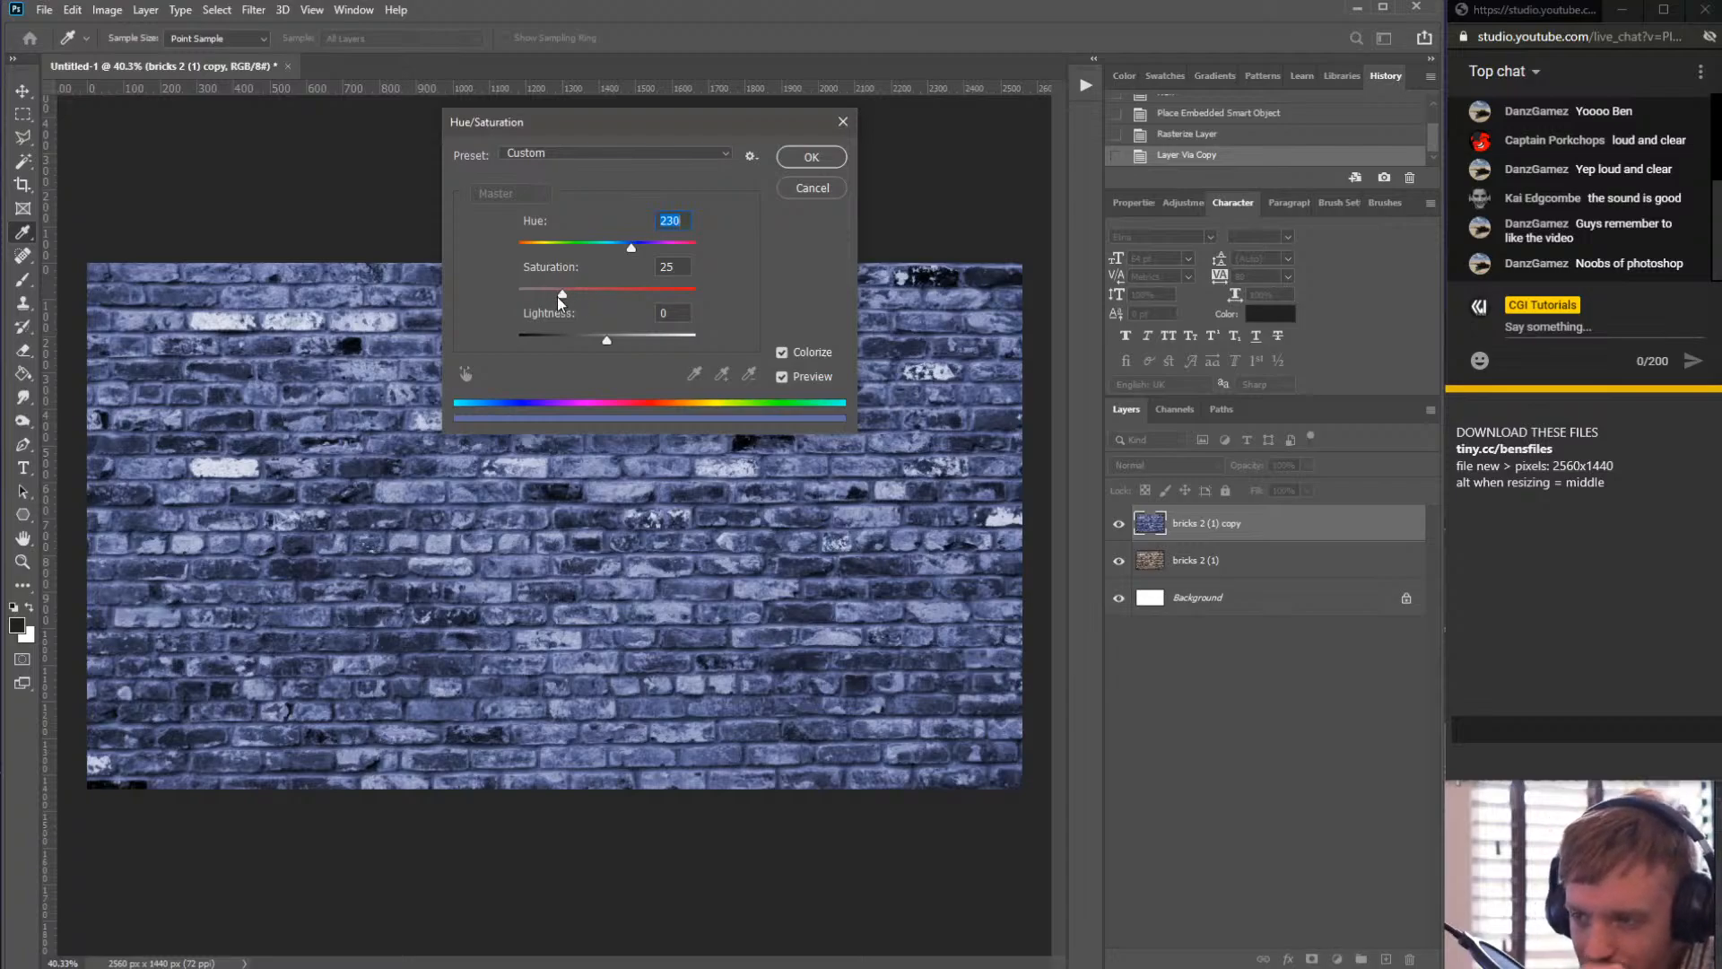
{"action": "left_click_drag", "start_coordinate": [557, 297], "coordinate": [546, 295]}
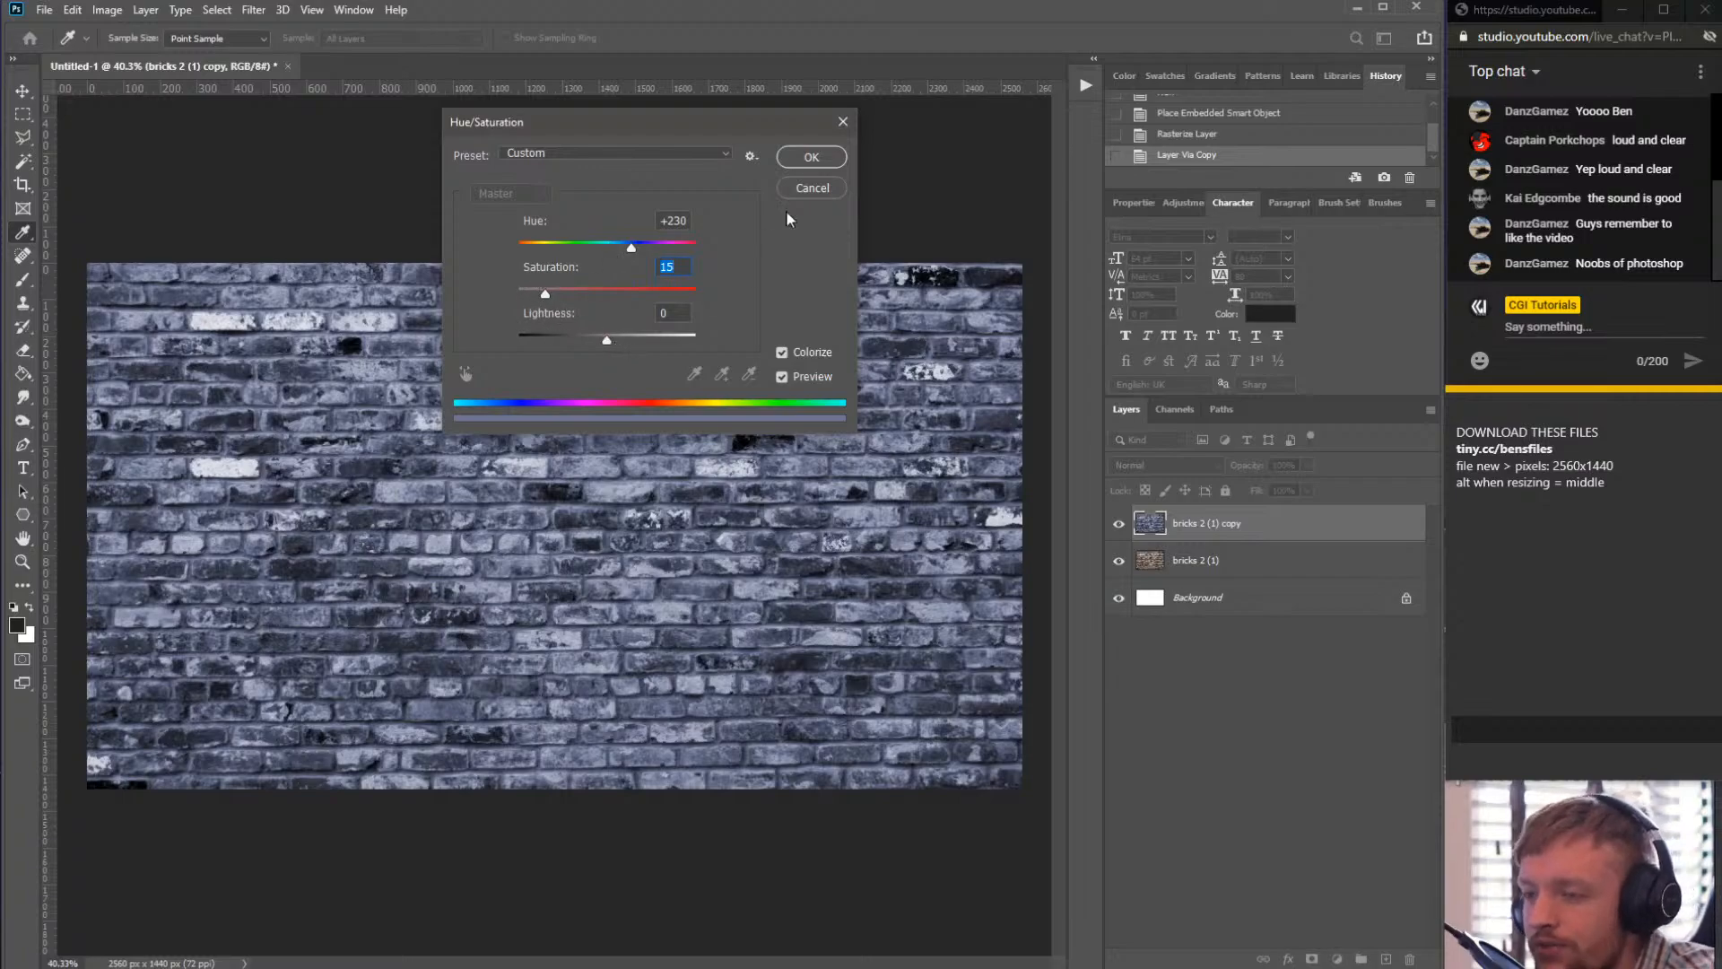
{"action": "left_click", "coordinate": [811, 157]}
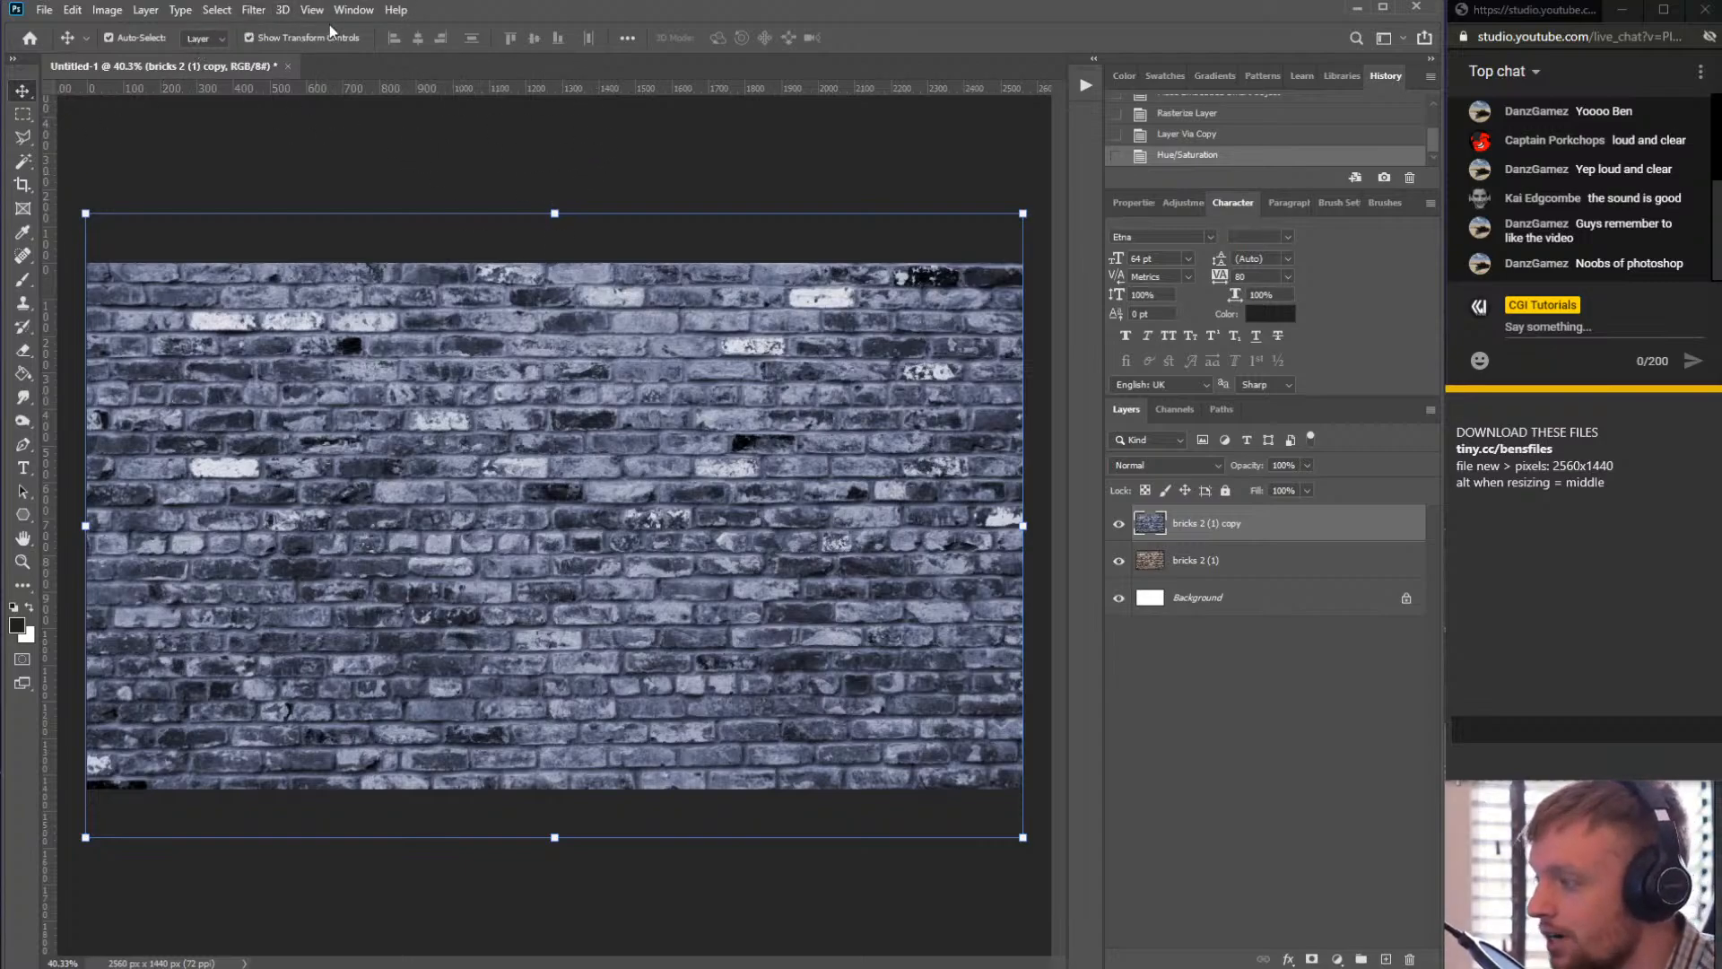
- Try darkening the brick copy layer with Hue/Saturation lightness at -79, then cancel
{"action": "left_click", "coordinate": [141, 11]}
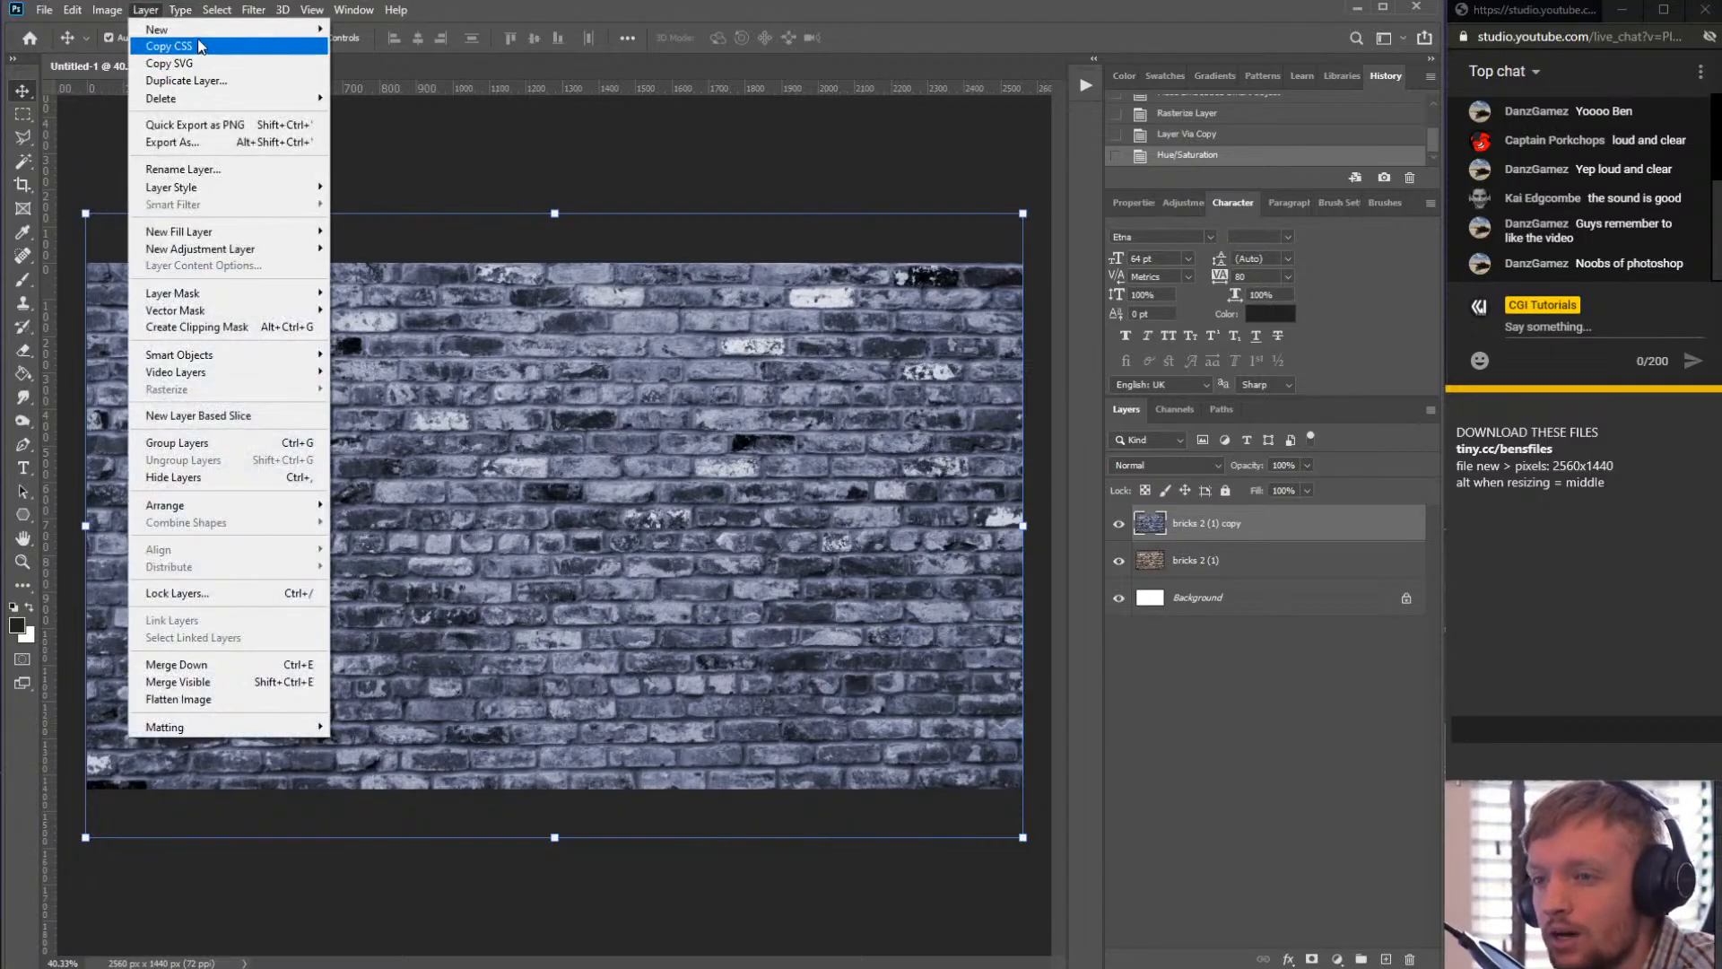
{"action": "left_click", "coordinate": [107, 10]}
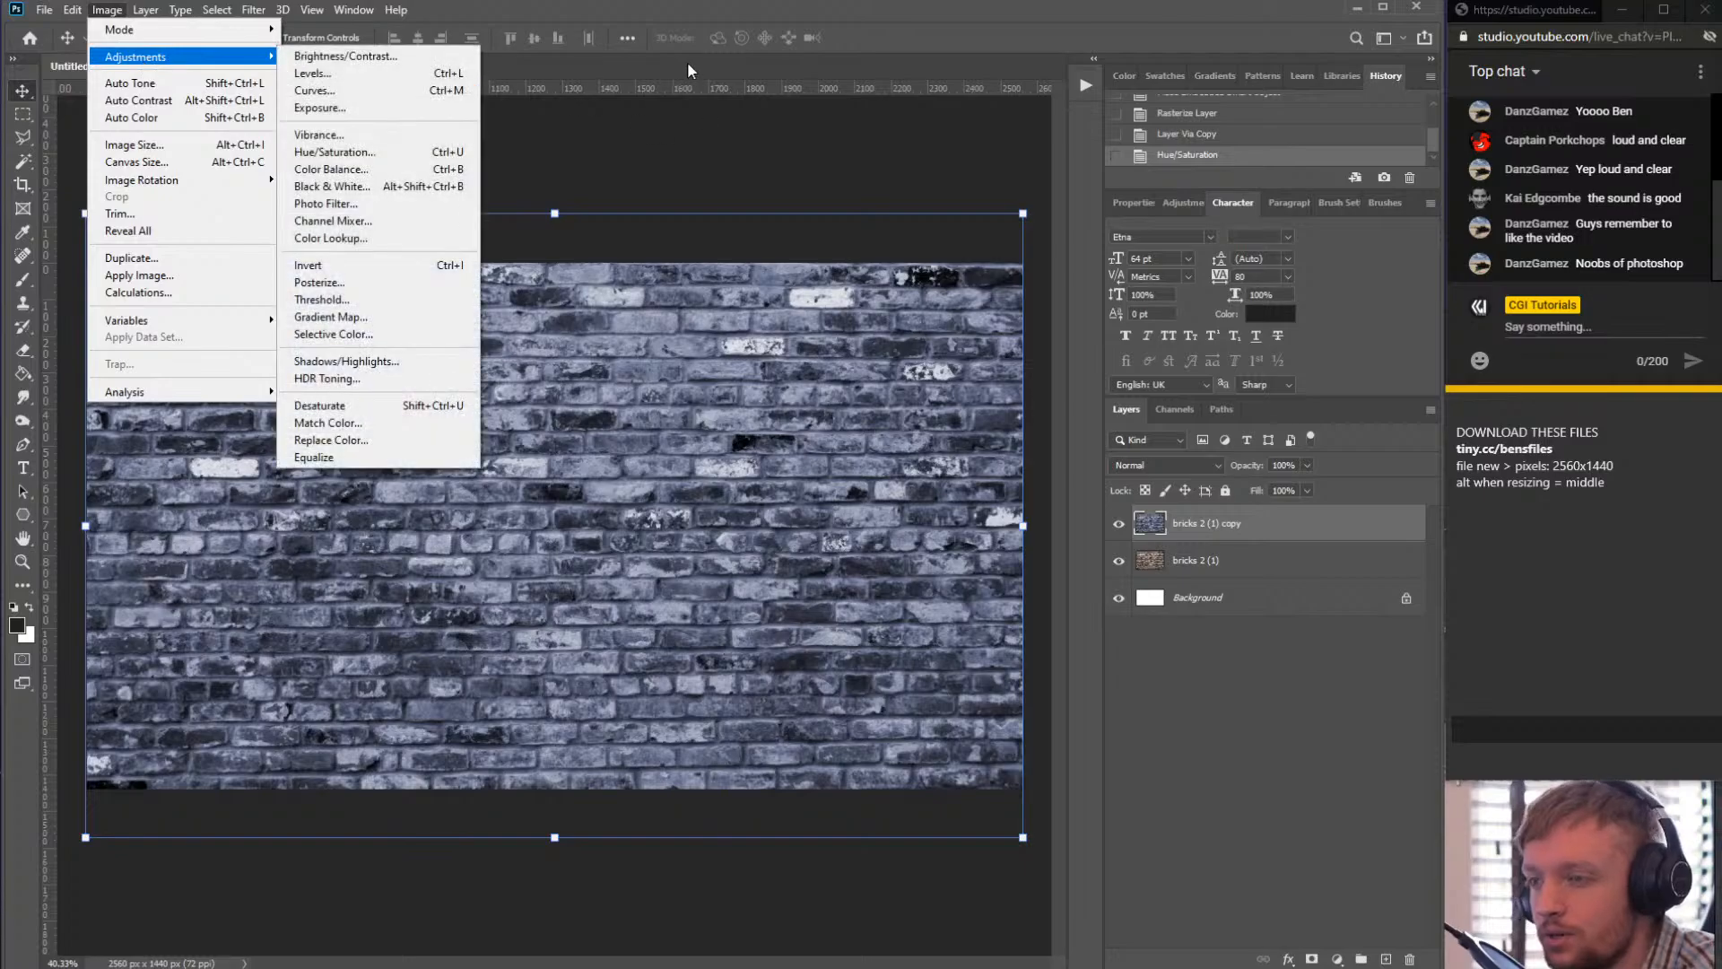
{"action": "key", "text": "ctrl+u"}
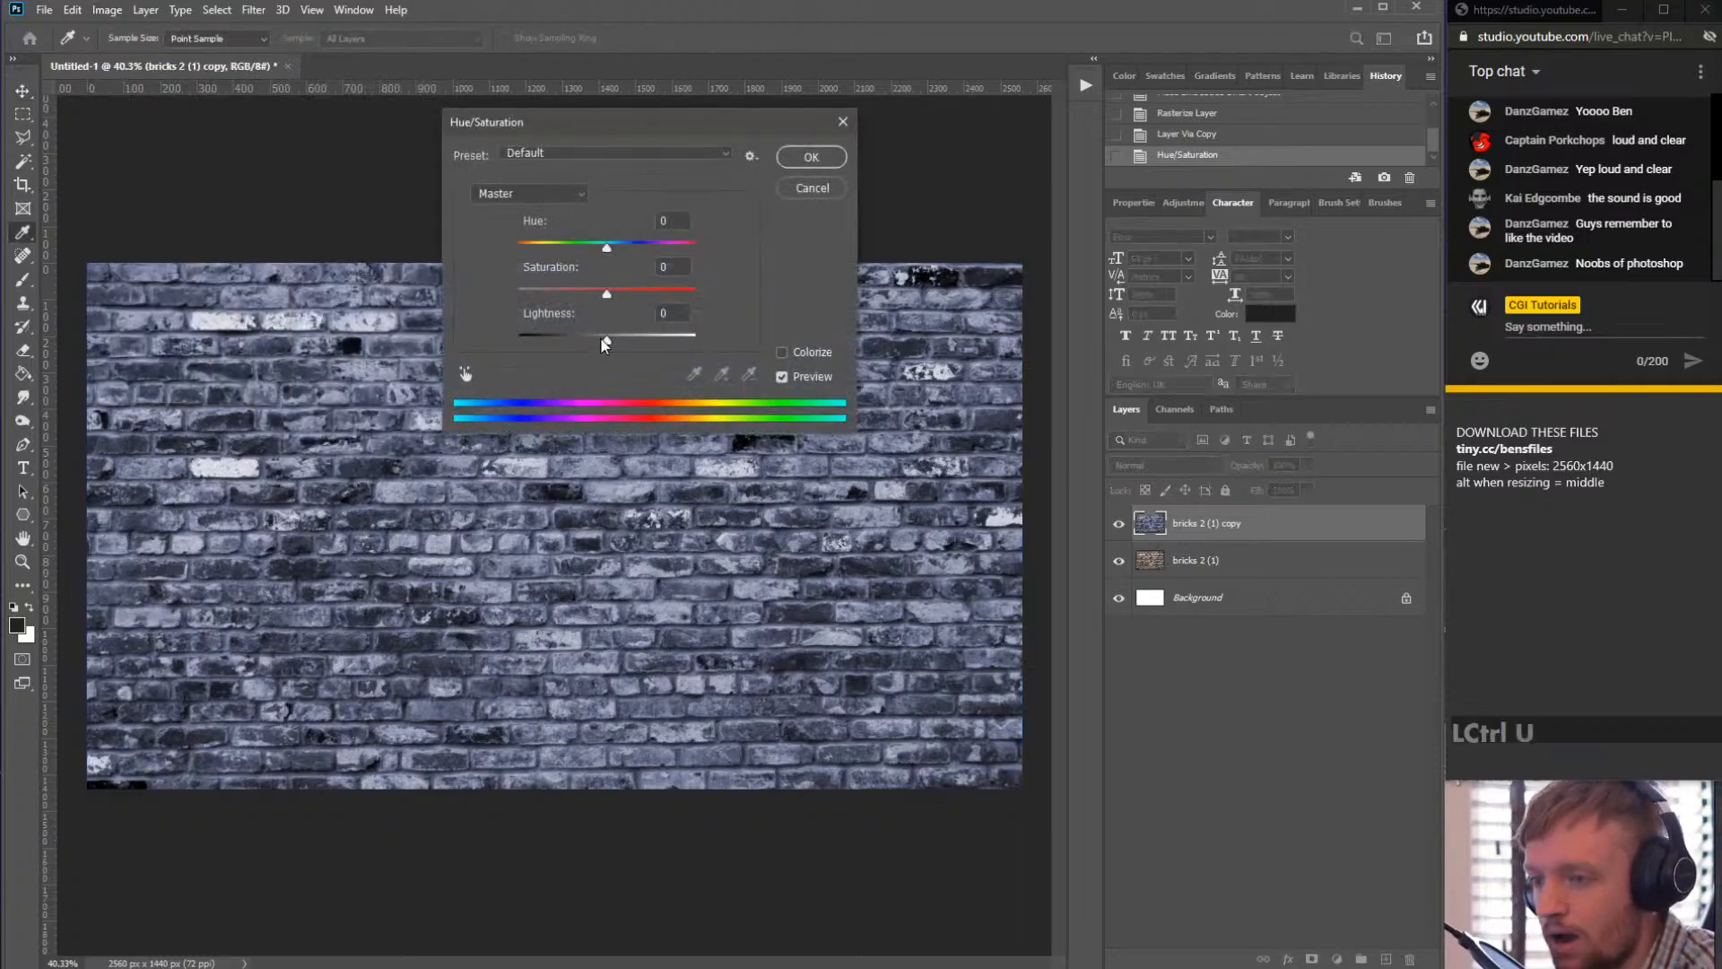
{"action": "left_click_drag", "start_coordinate": [607, 341], "coordinate": [547, 342]}
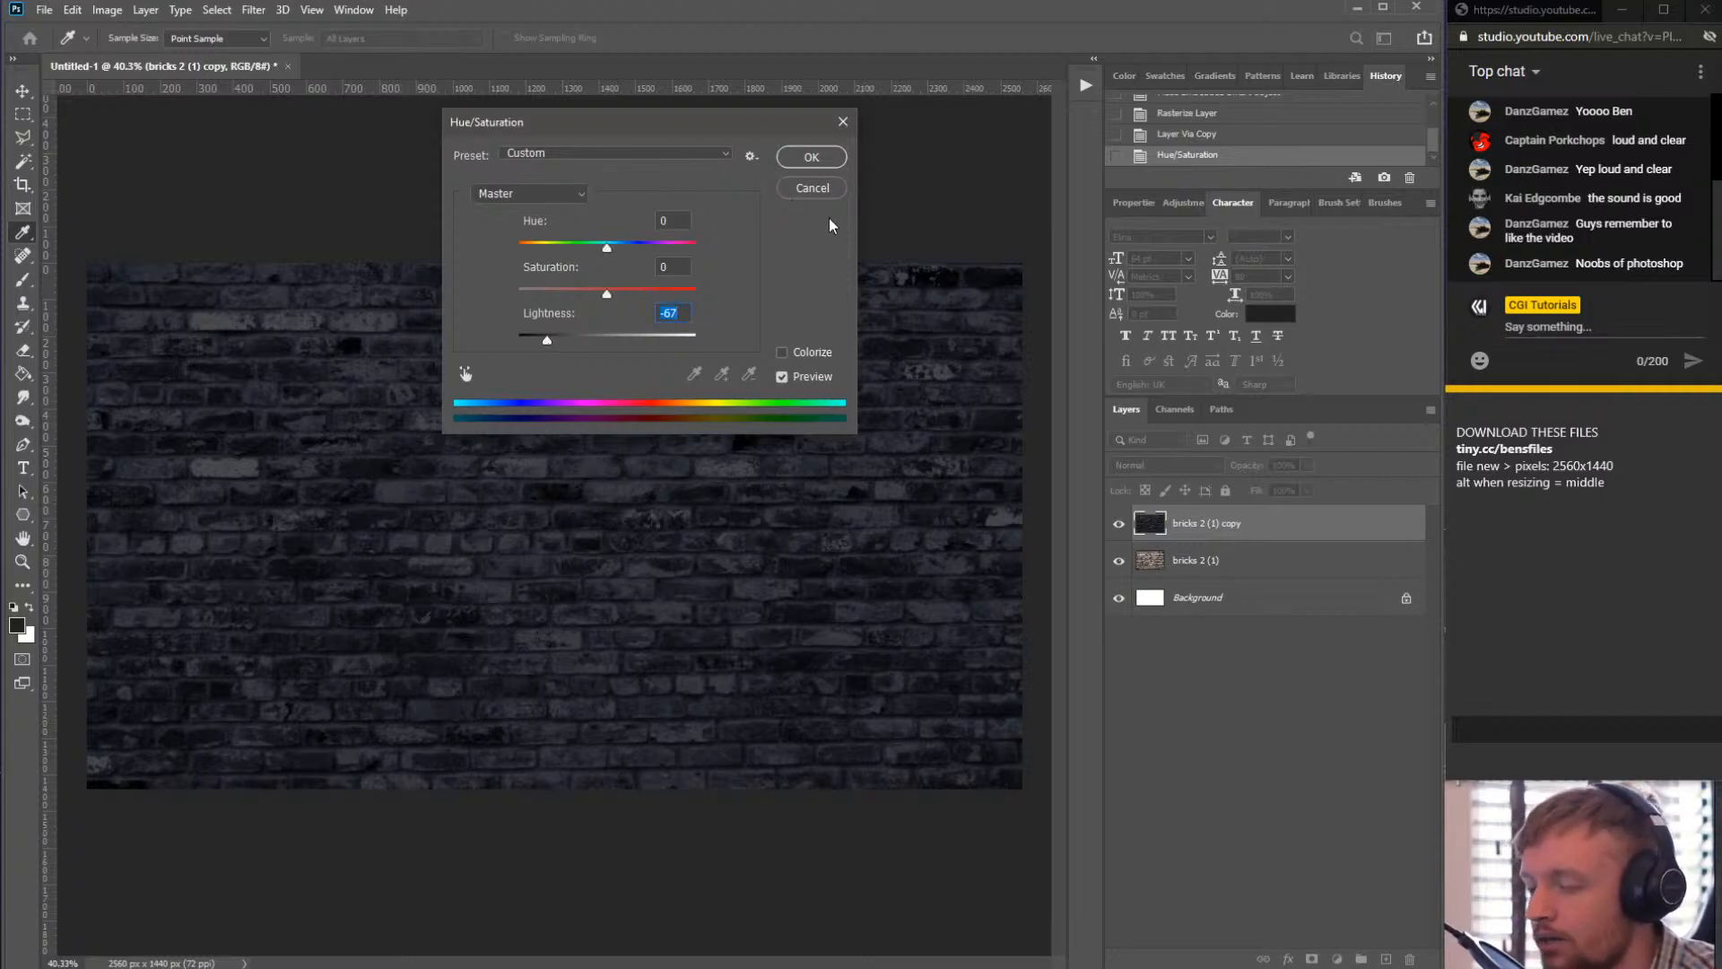
{"action": "left_click_drag", "start_coordinate": [559, 348], "coordinate": [540, 348]}
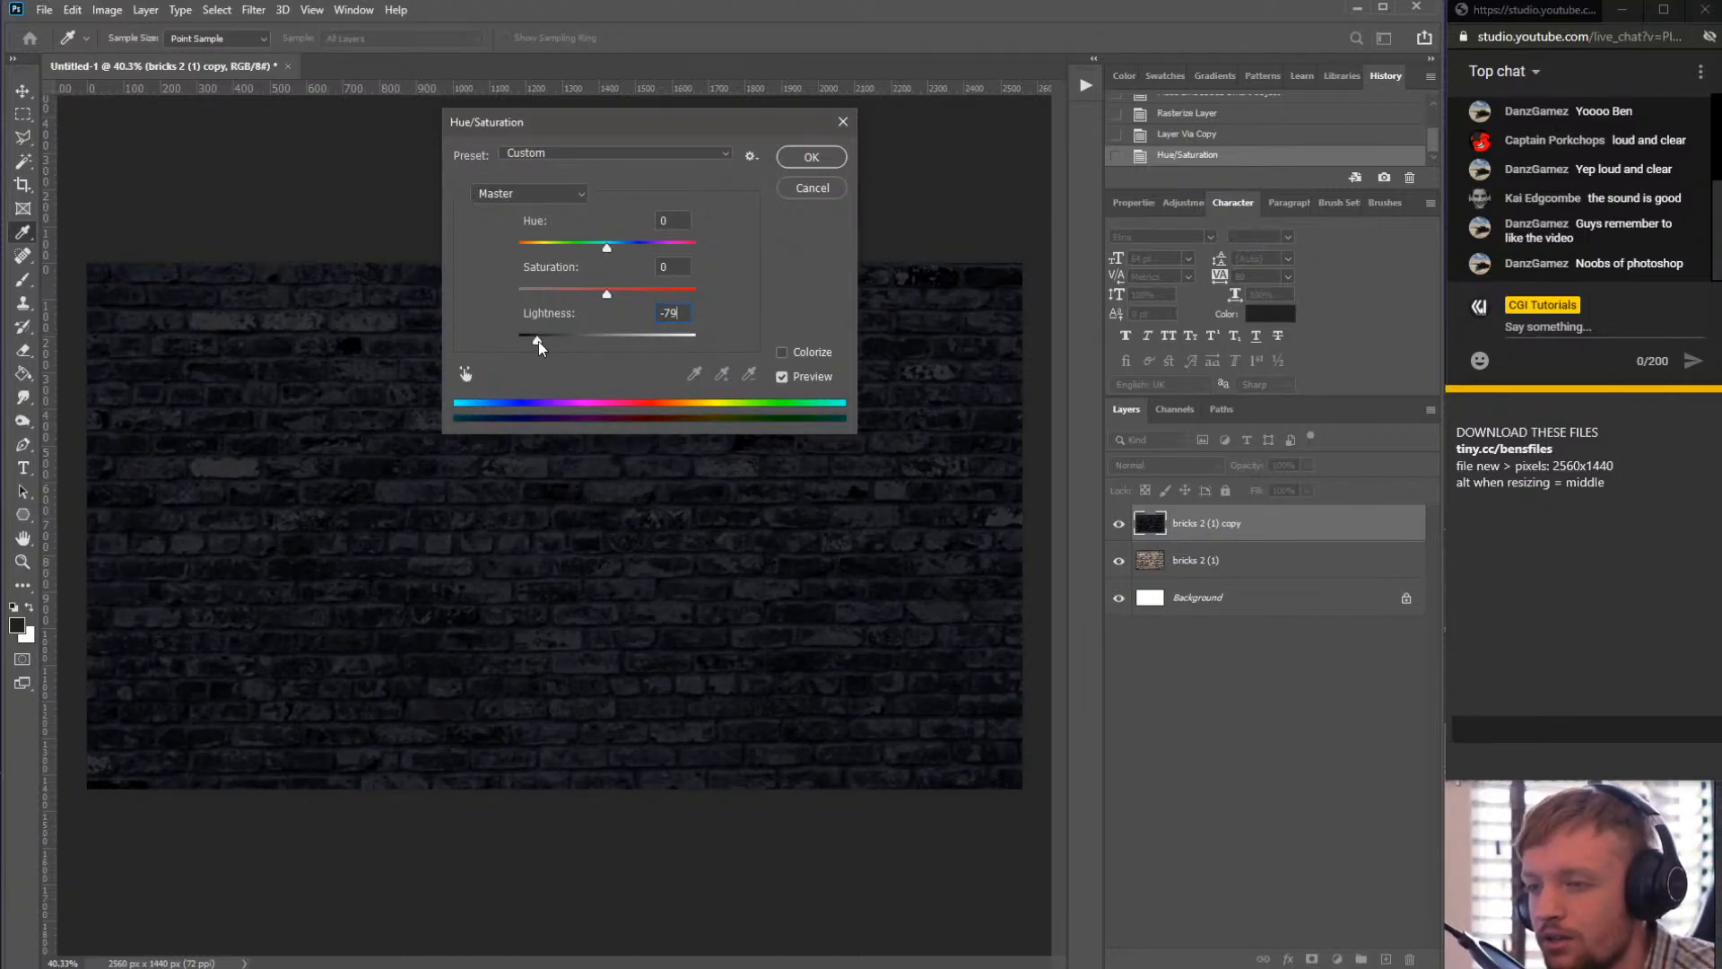
{"action": "left_click", "coordinate": [812, 190]}
{"action": "key", "text": "v"}
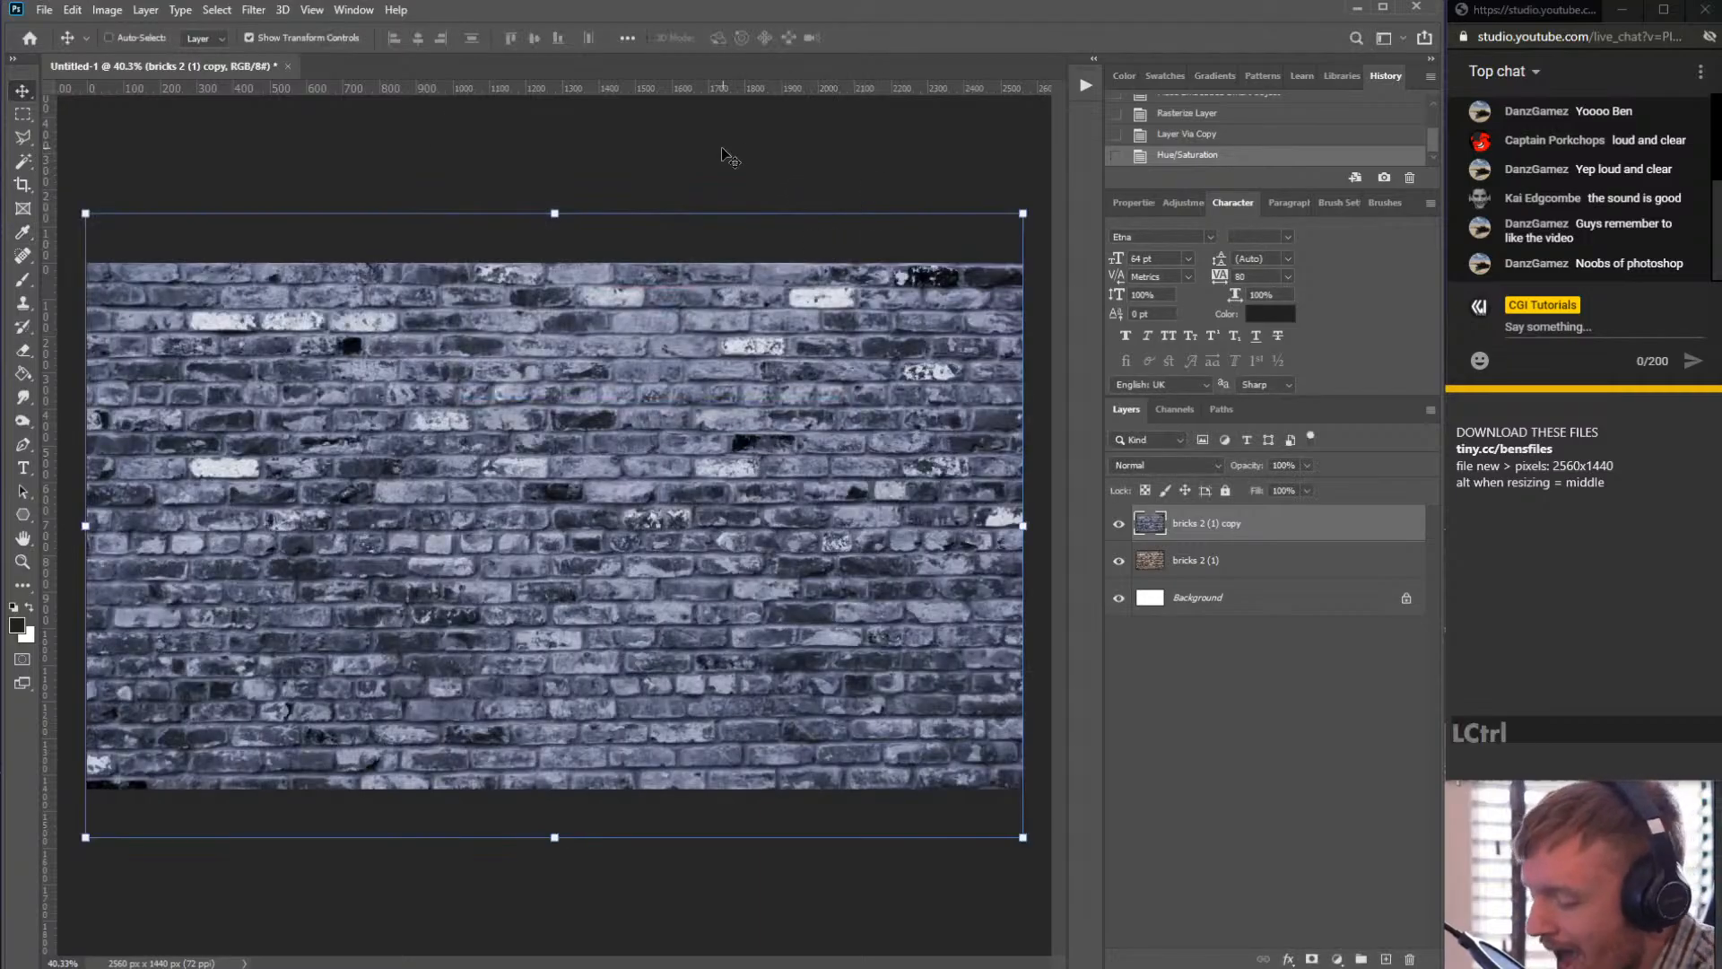
- Open the Curves adjustment for the brick copy layer
{"action": "left_click", "coordinate": [107, 10]}
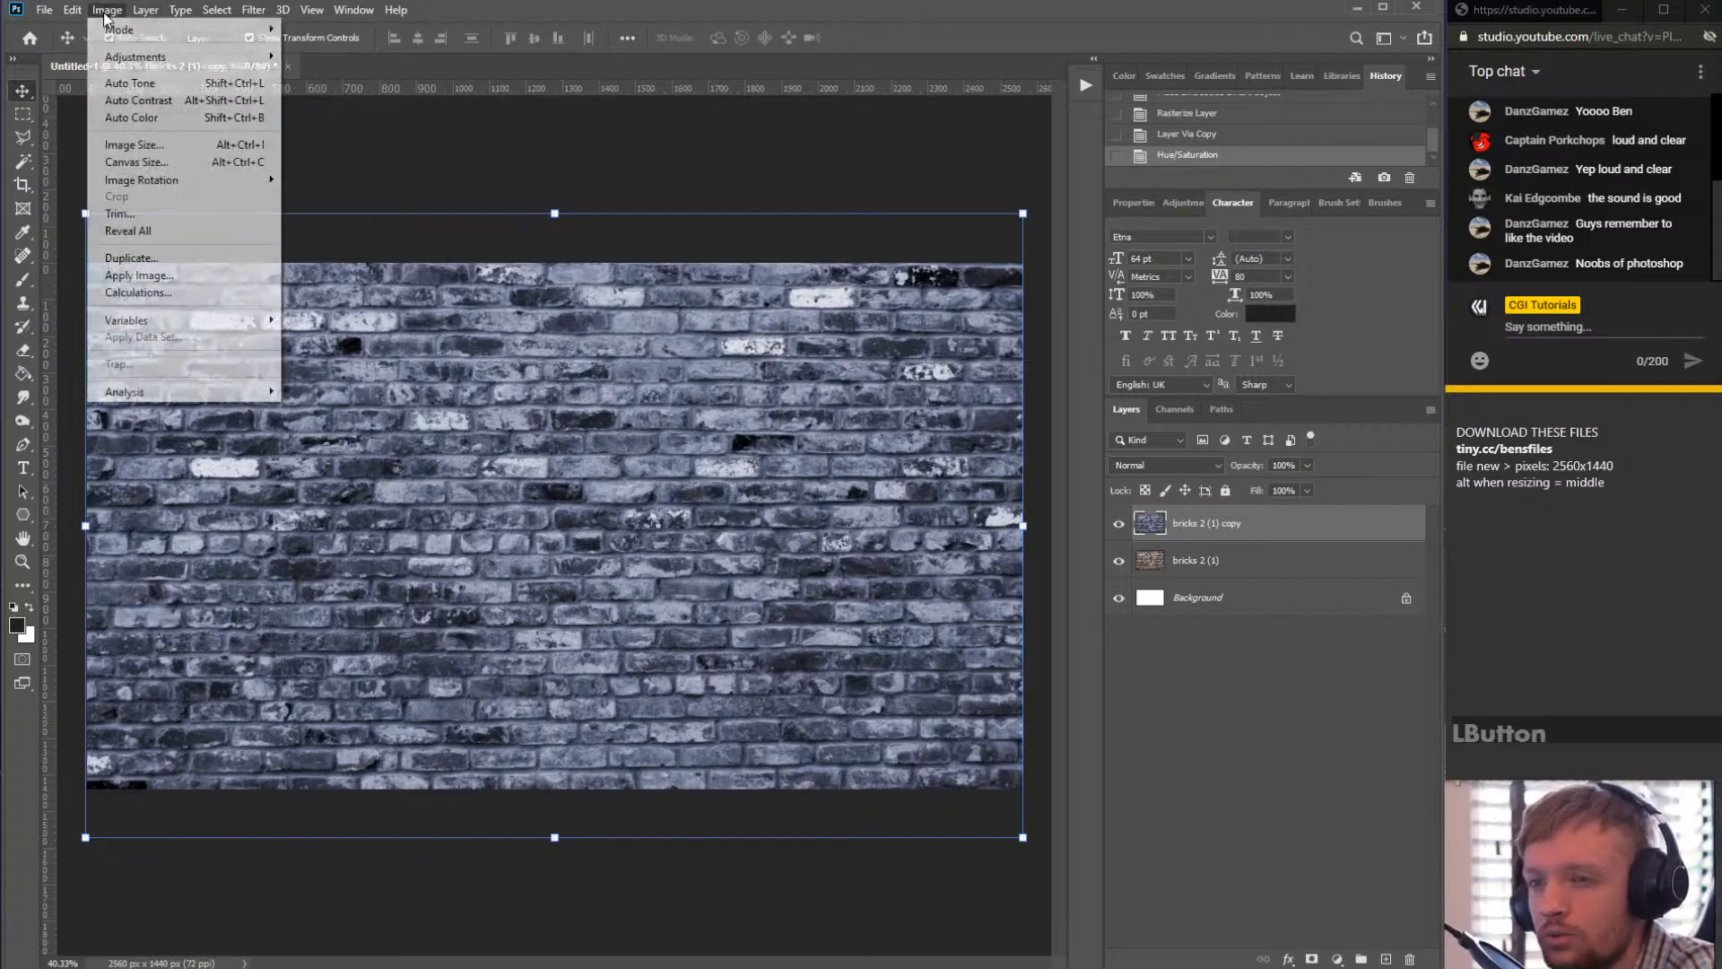
{"action": "mouse_move", "coordinate": [128, 59]}
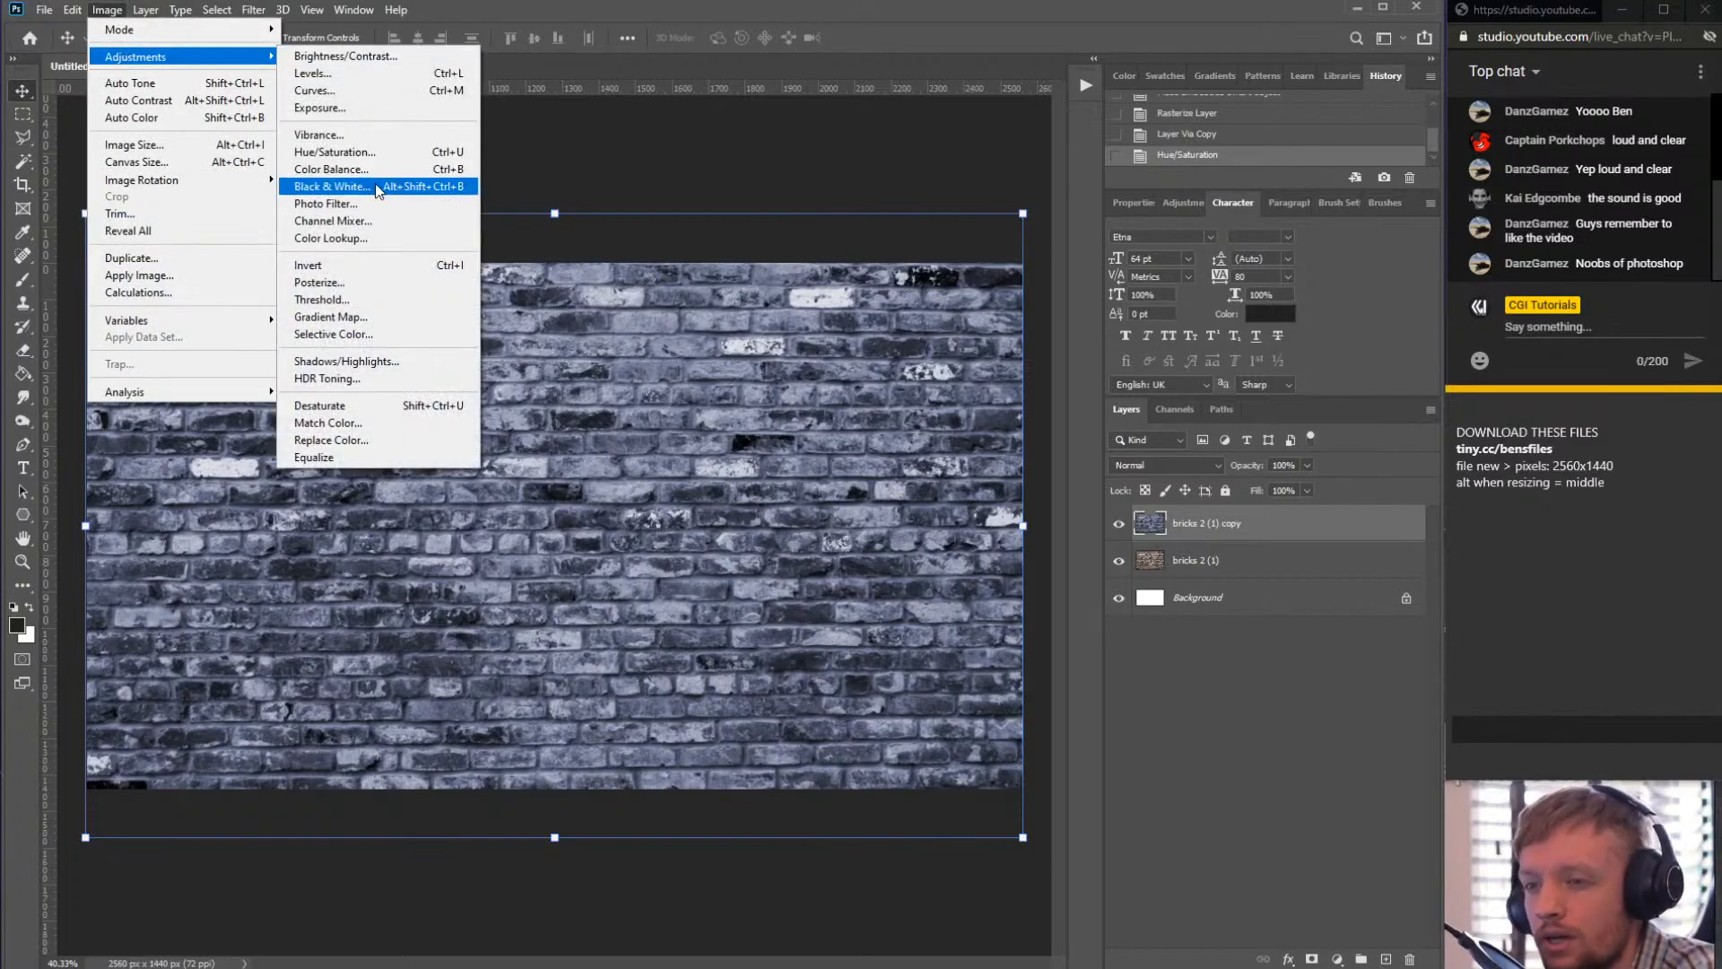
{"action": "left_click", "coordinate": [363, 90]}
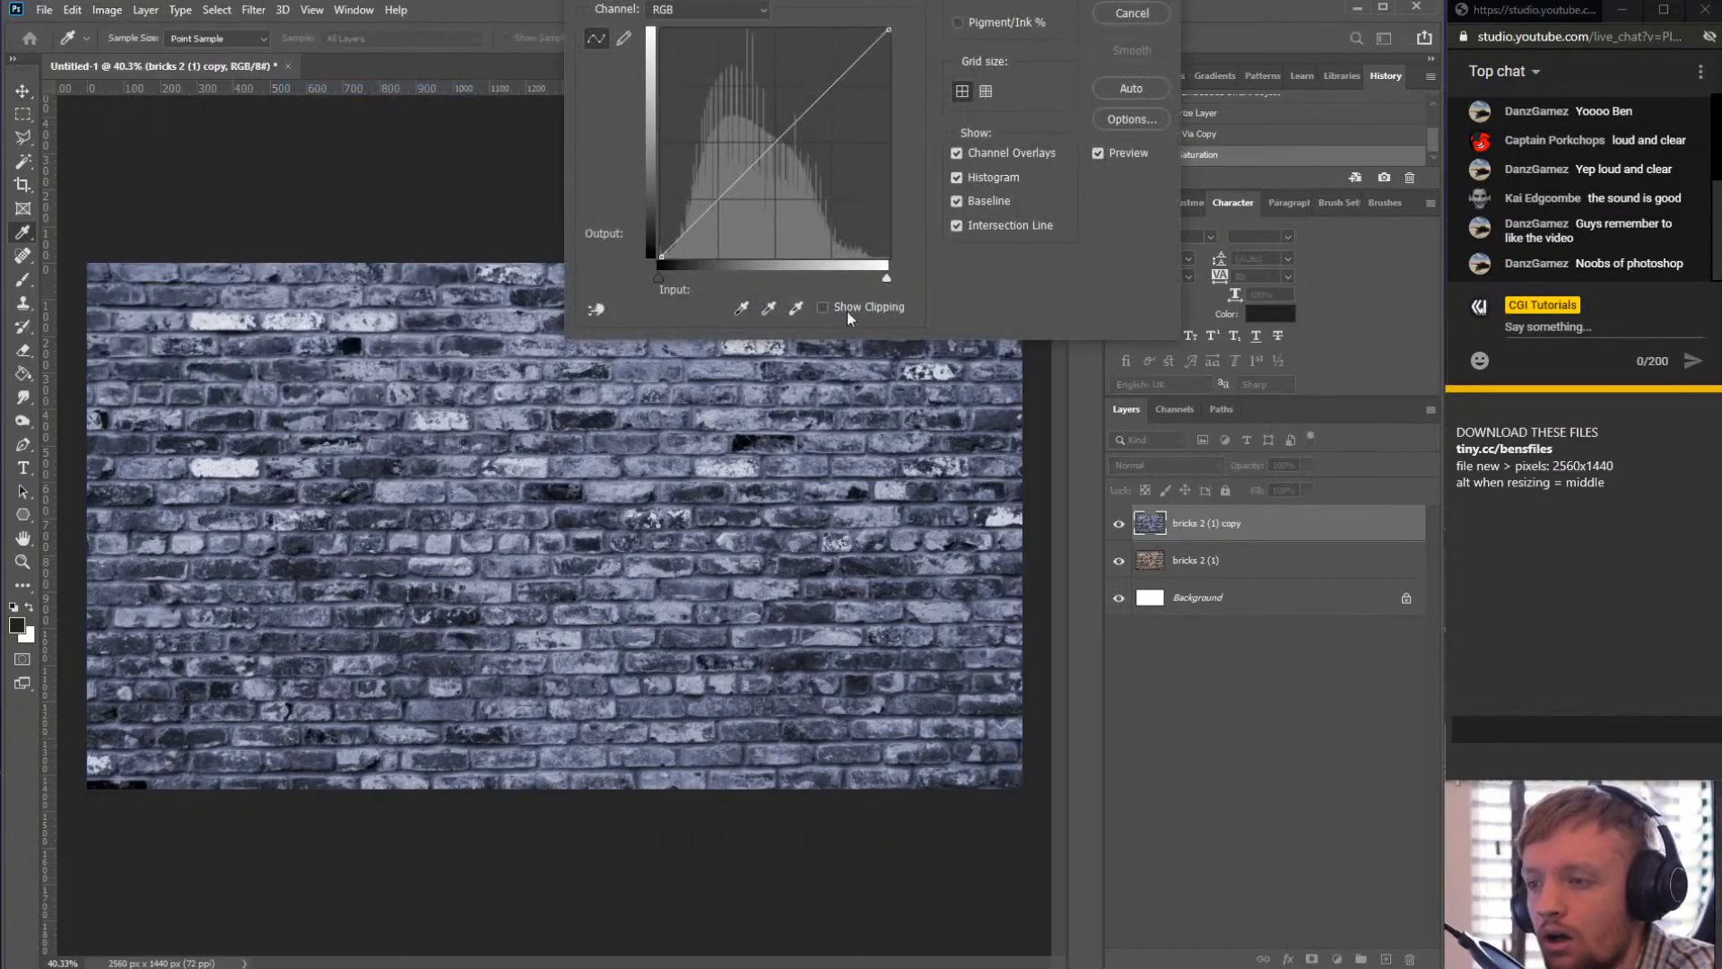
{"action": "left_click_drag", "start_coordinate": [824, 0], "coordinate": [596, 223]}
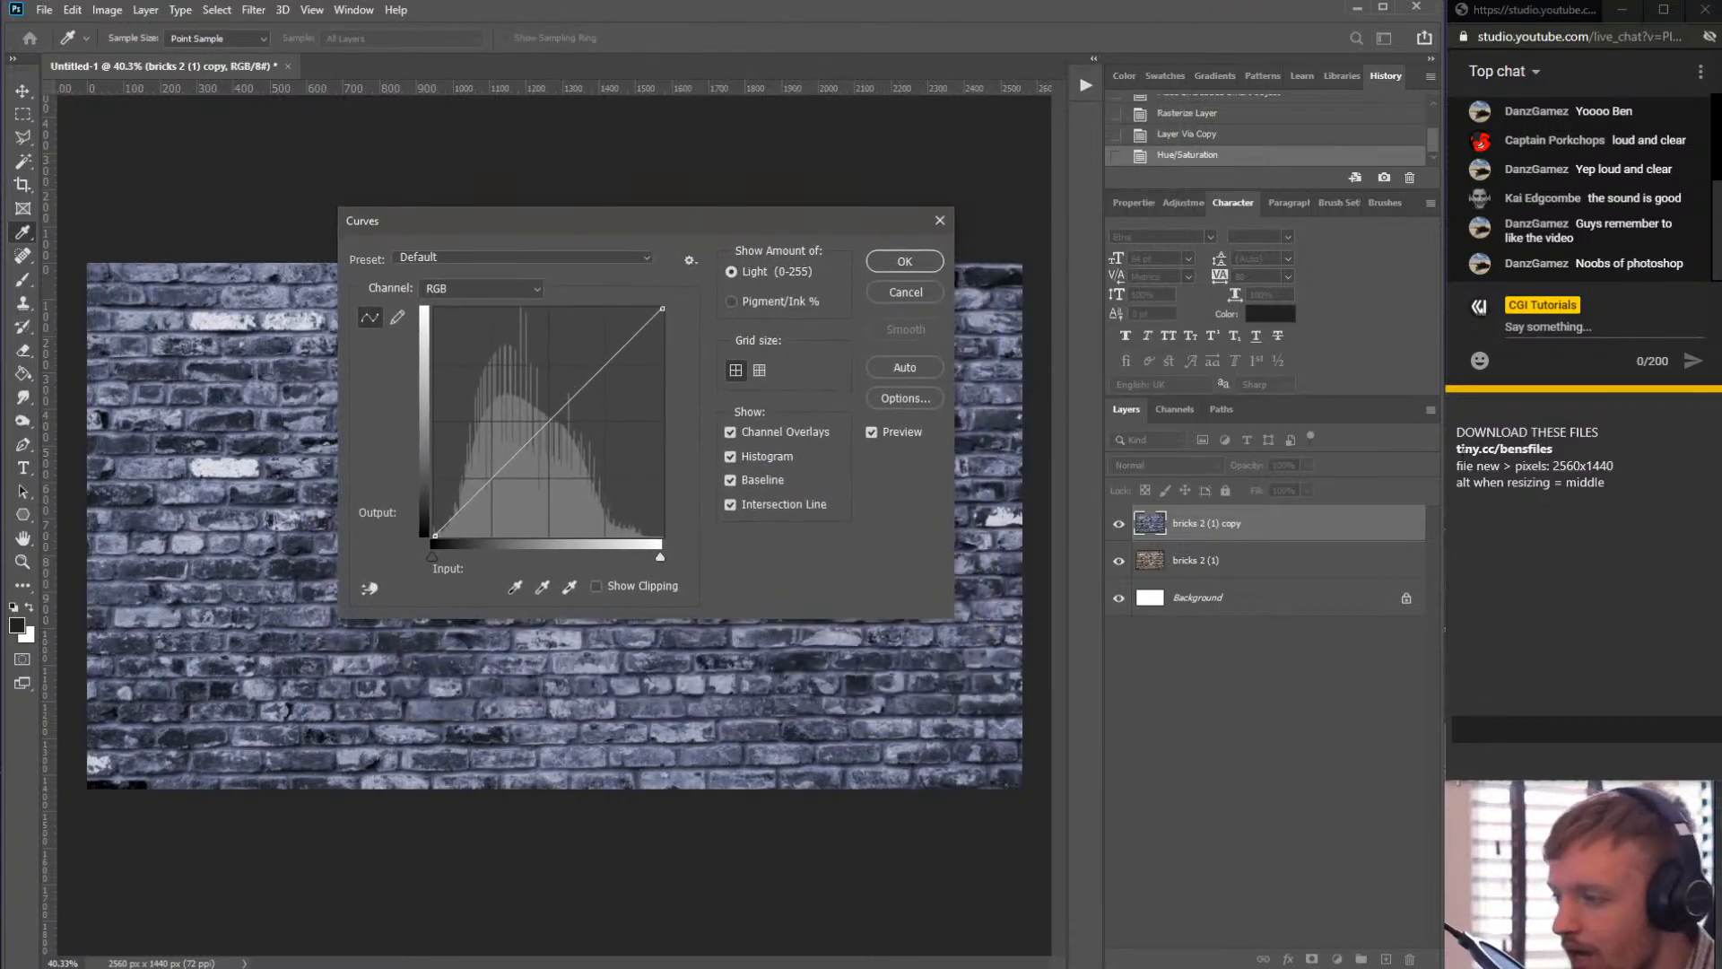
- In the browser notes panel, add the lines "ctrl U hue" and "crl M curves"
{"action": "left_click", "coordinate": [1637, 486]}
{"action": "key", "text": "Return"}
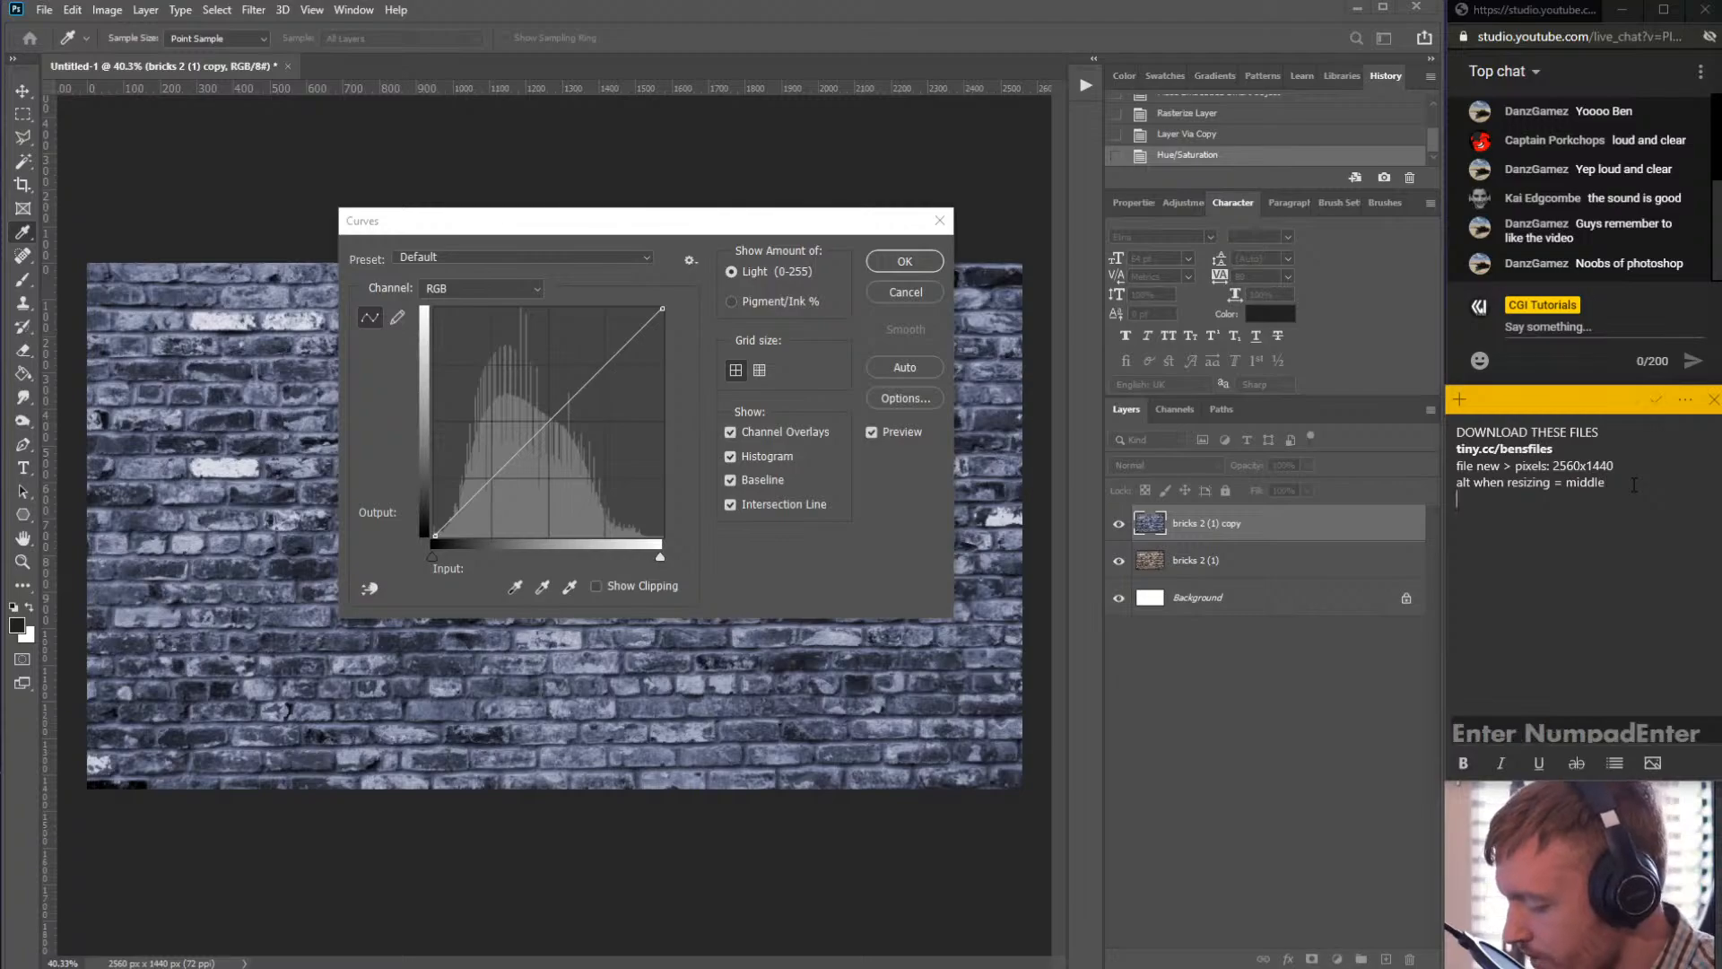
{"action": "type", "text": "ctrl"}
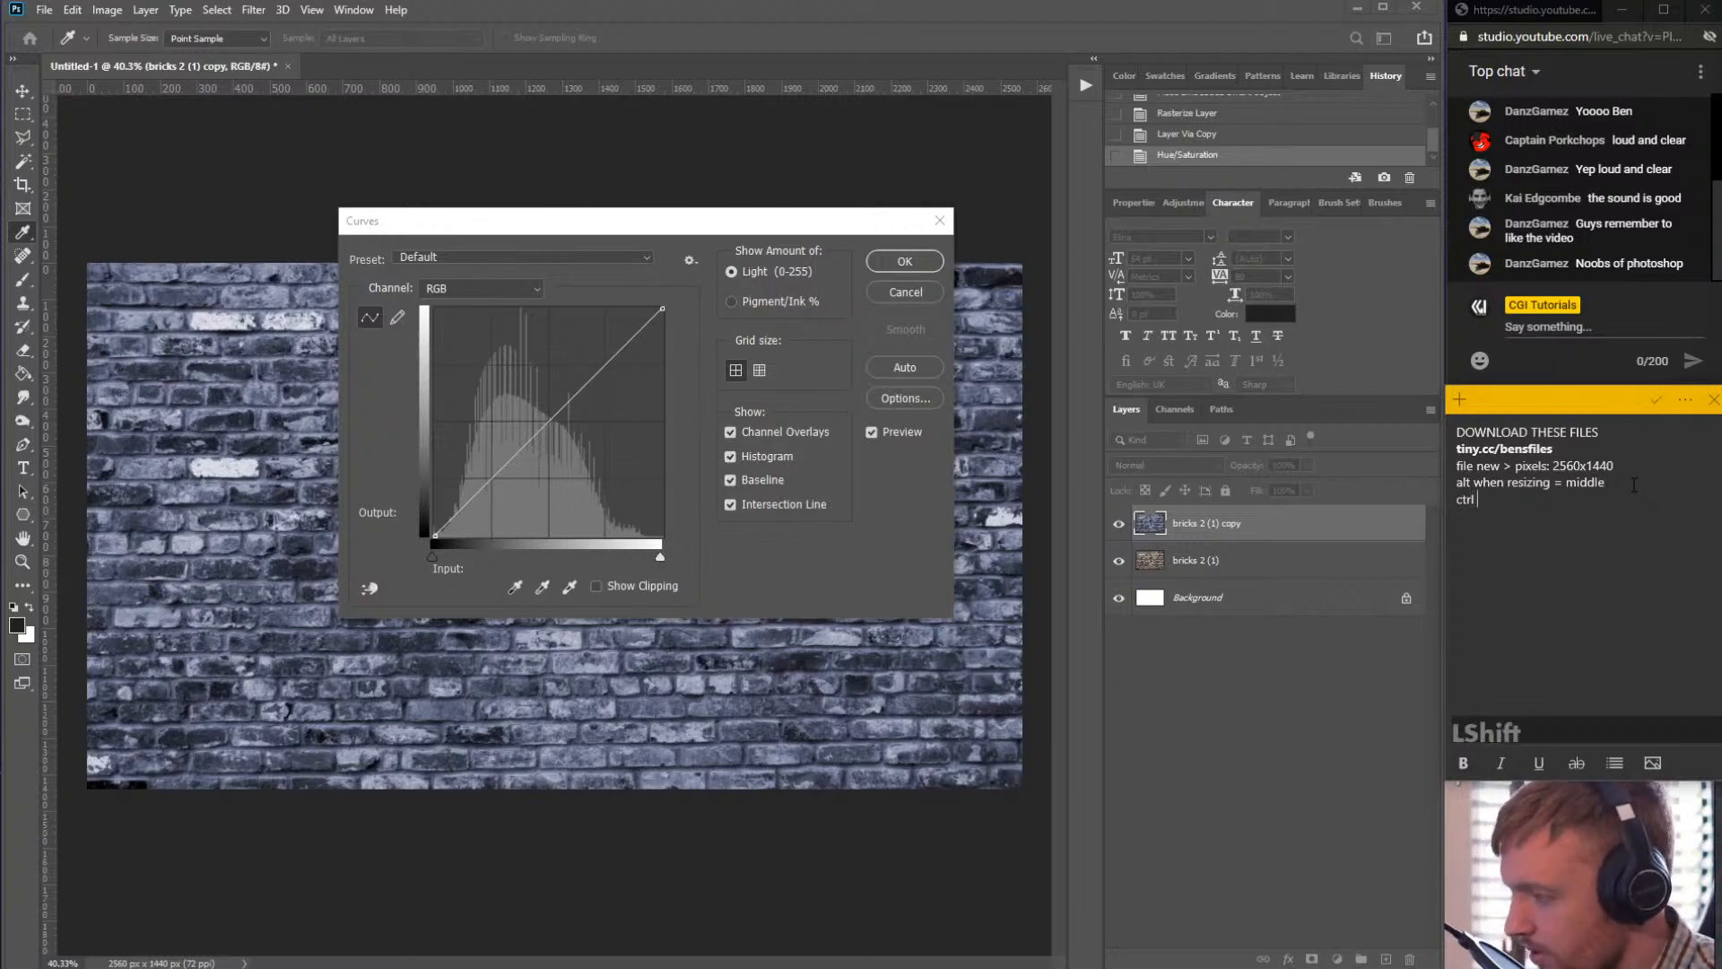
{"action": "type", "text": " U hue"}
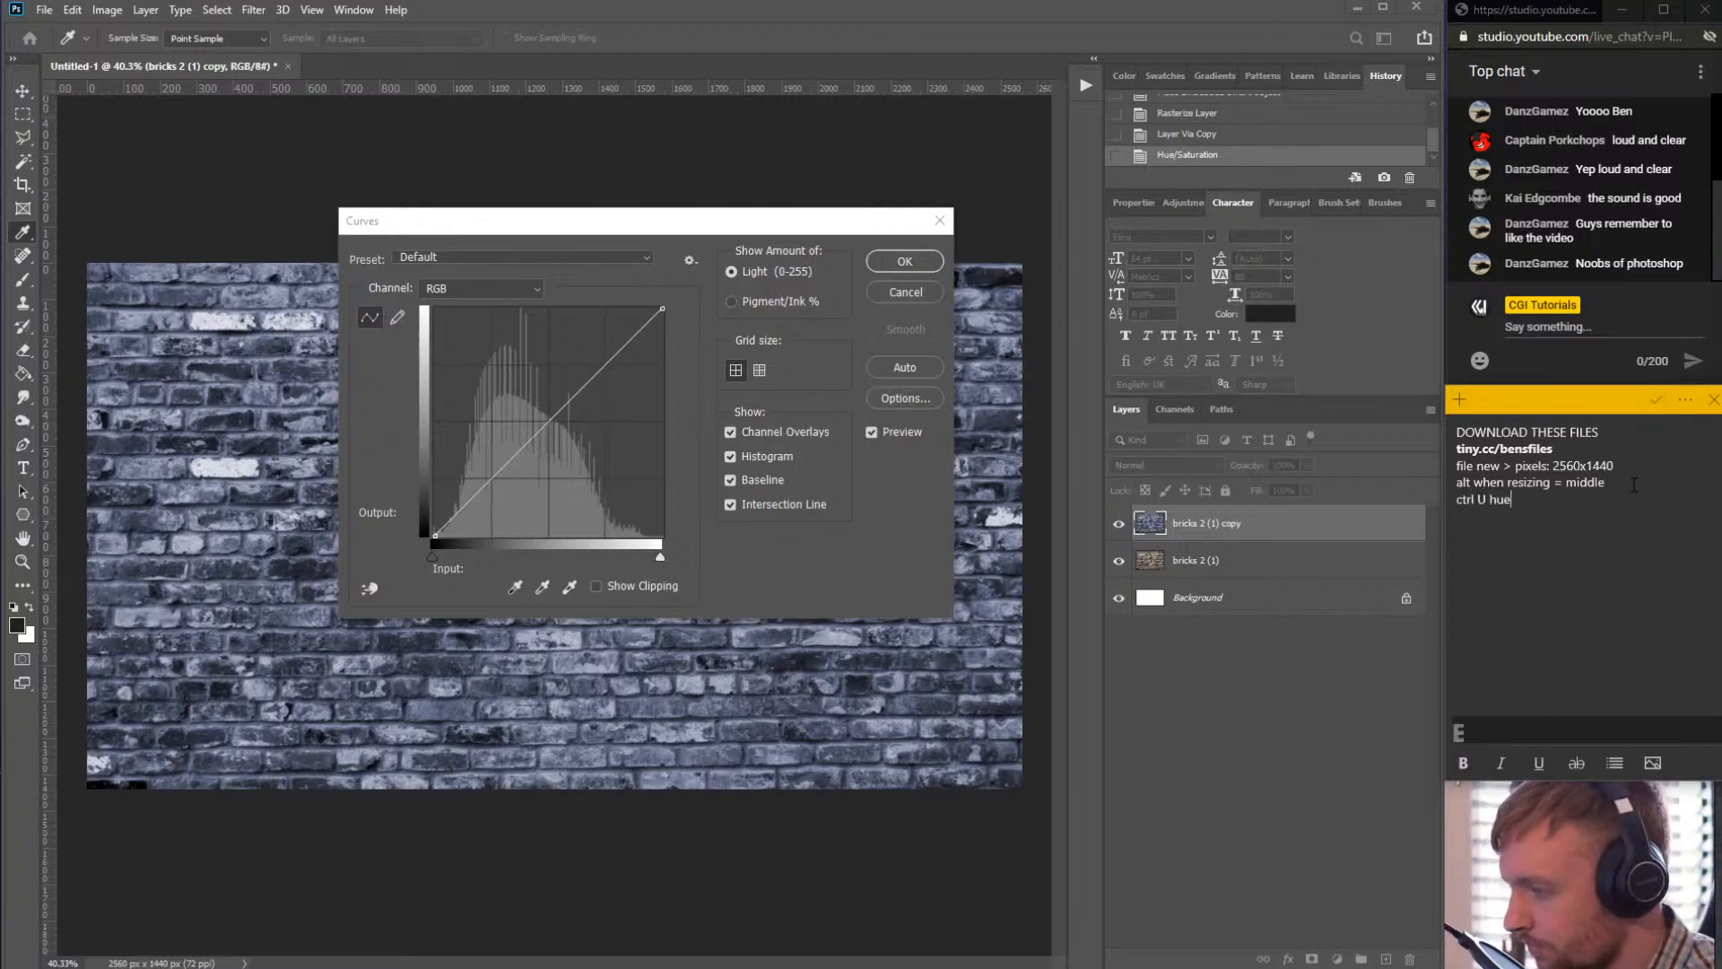
{"action": "key", "text": "Return"}
{"action": "type", "text": "crl M "}
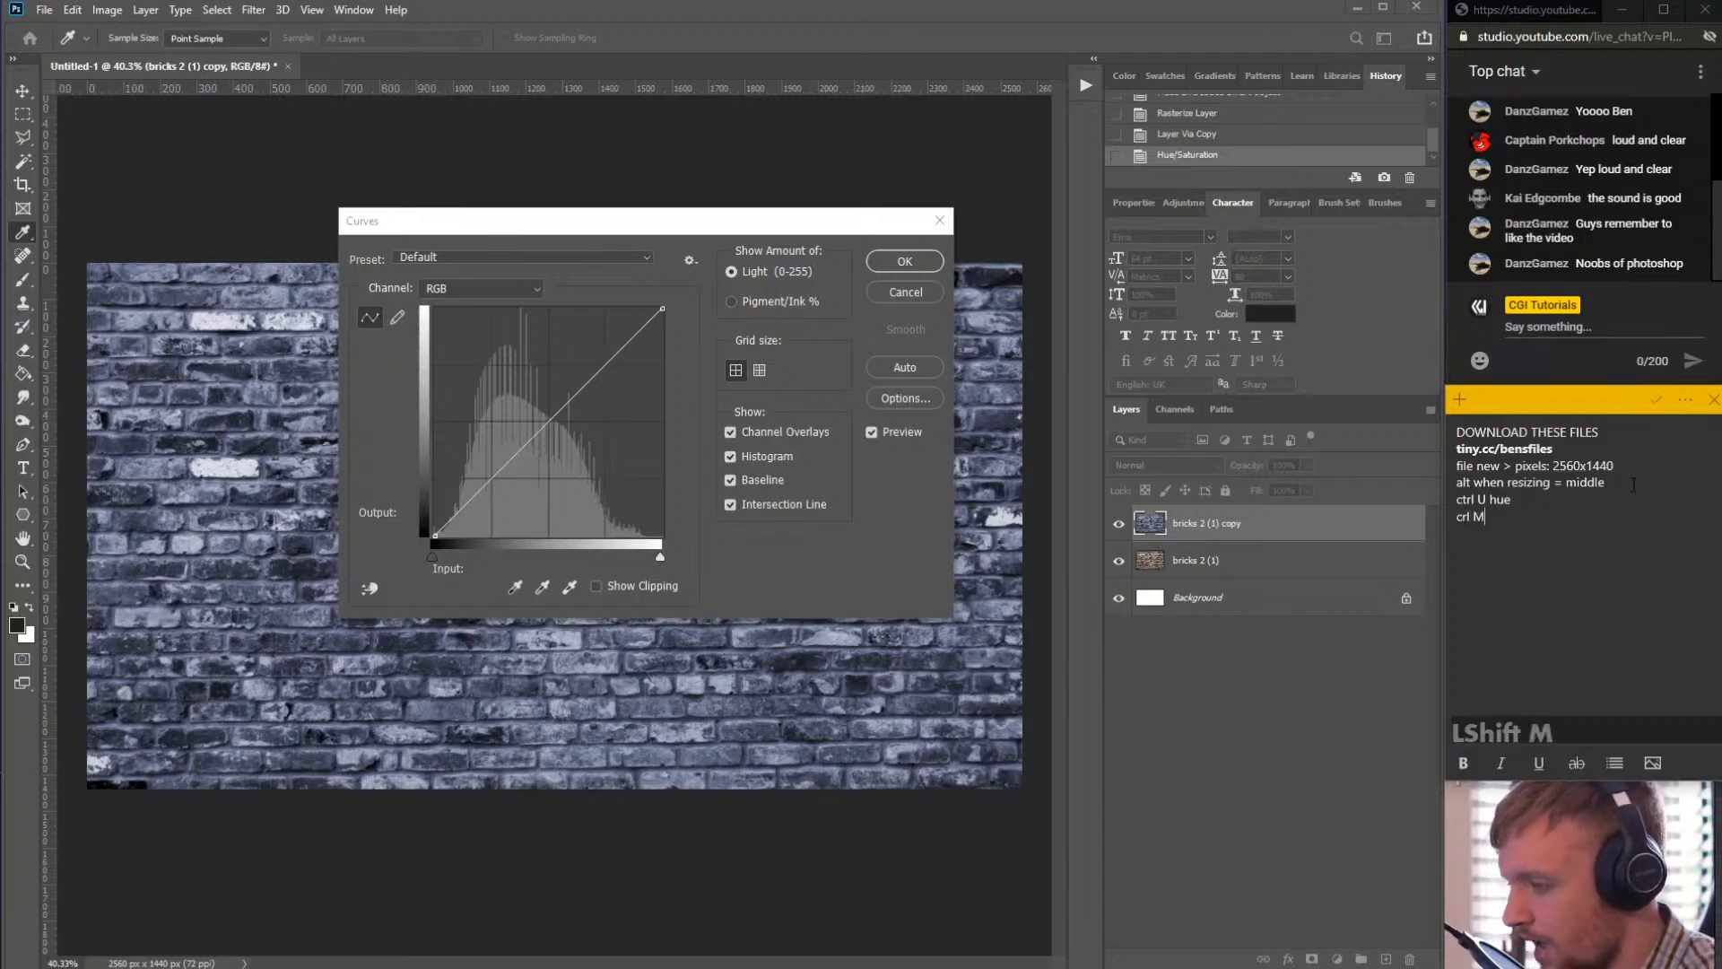
{"action": "type", "text": "cur"}
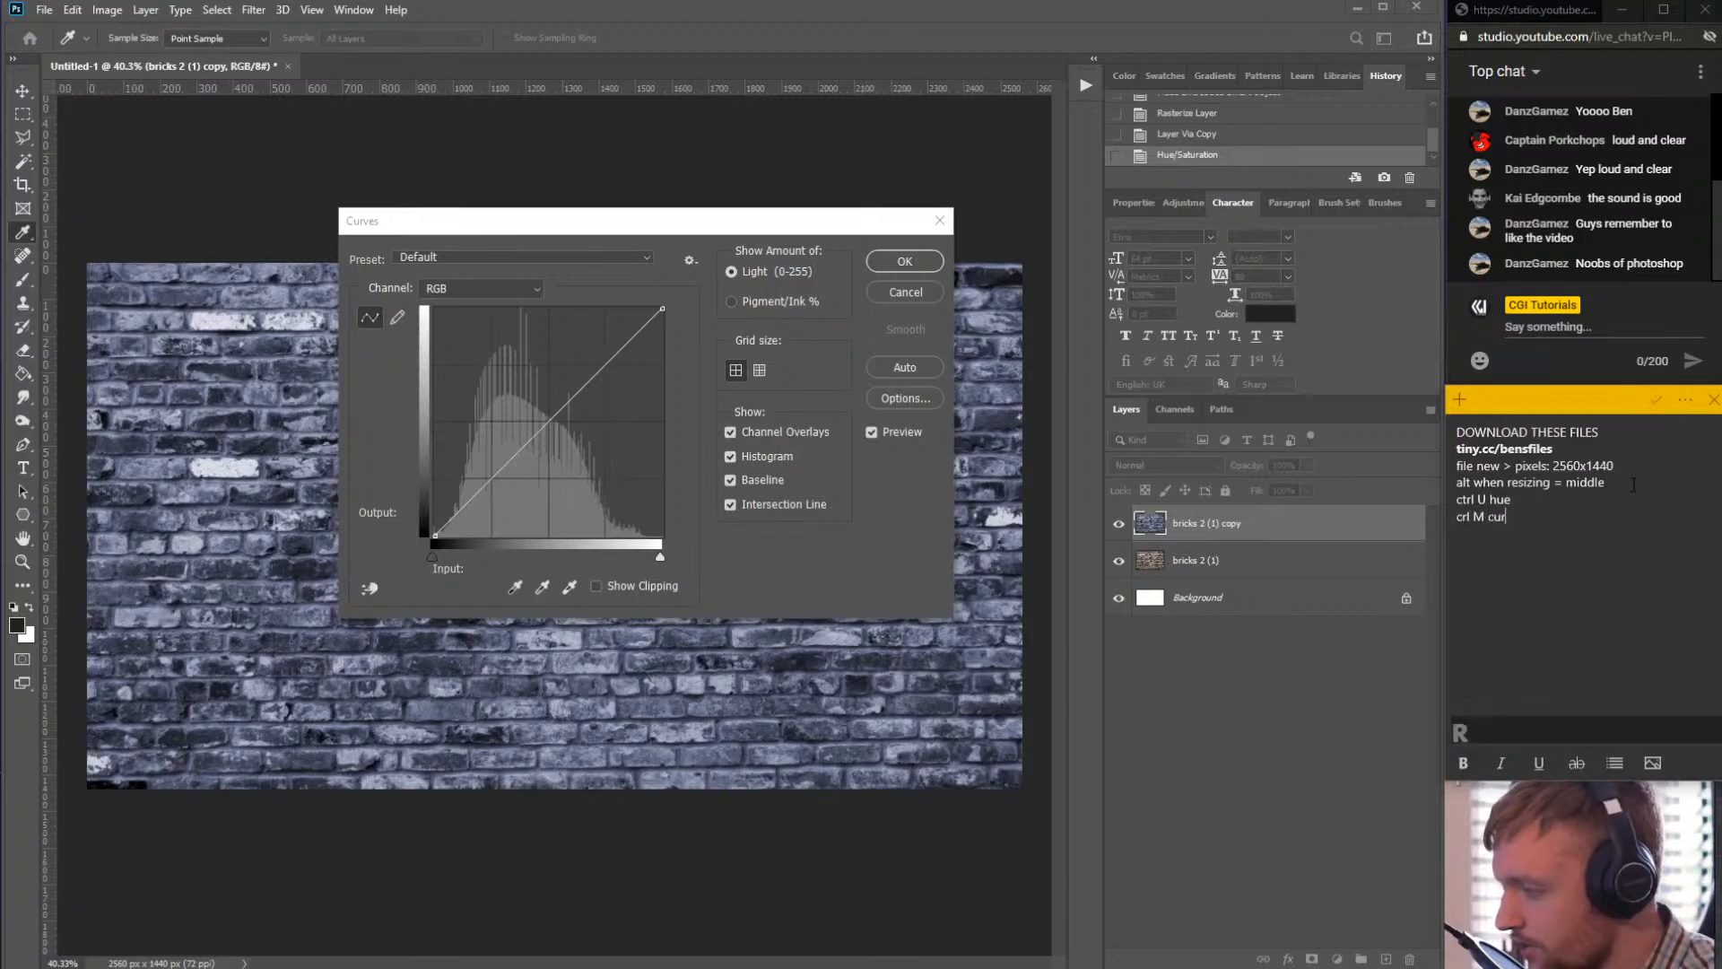
{"action": "type", "text": "vesd"}
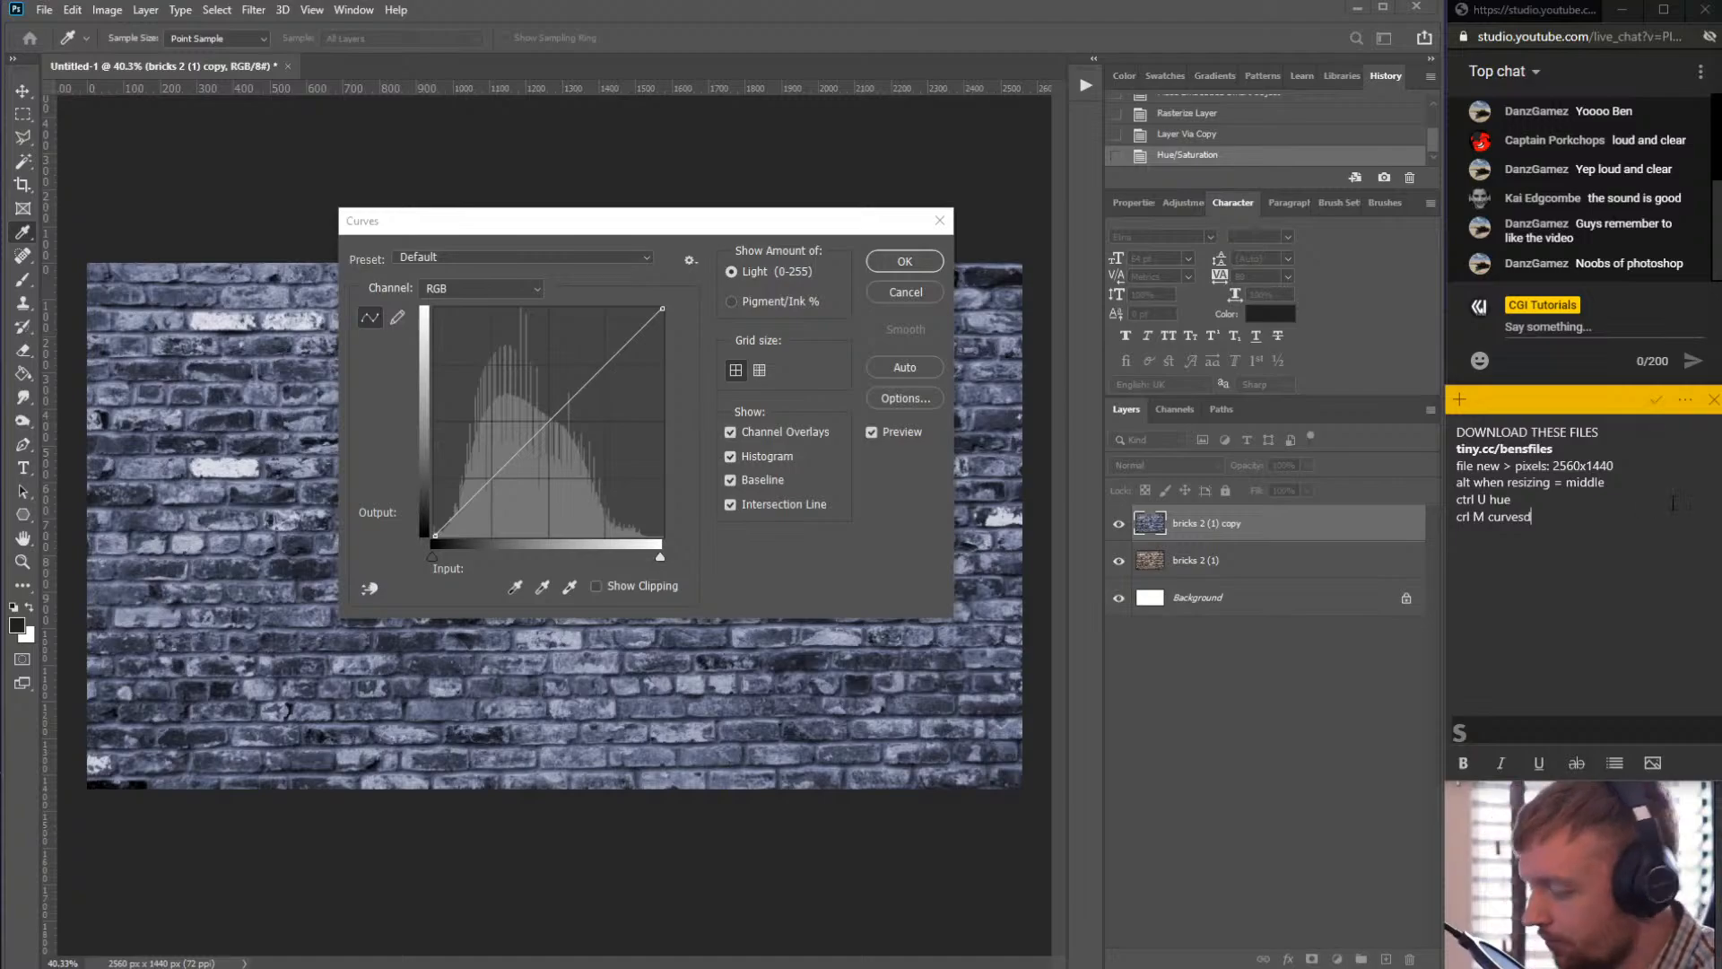
{"action": "key", "text": "BackSpace"}
- Try reshaping the RGB curve with several extra points, then remove them again
{"action": "left_click", "coordinate": [498, 466]}
{"action": "left_click_drag", "start_coordinate": [499, 467], "coordinate": [528, 512]}
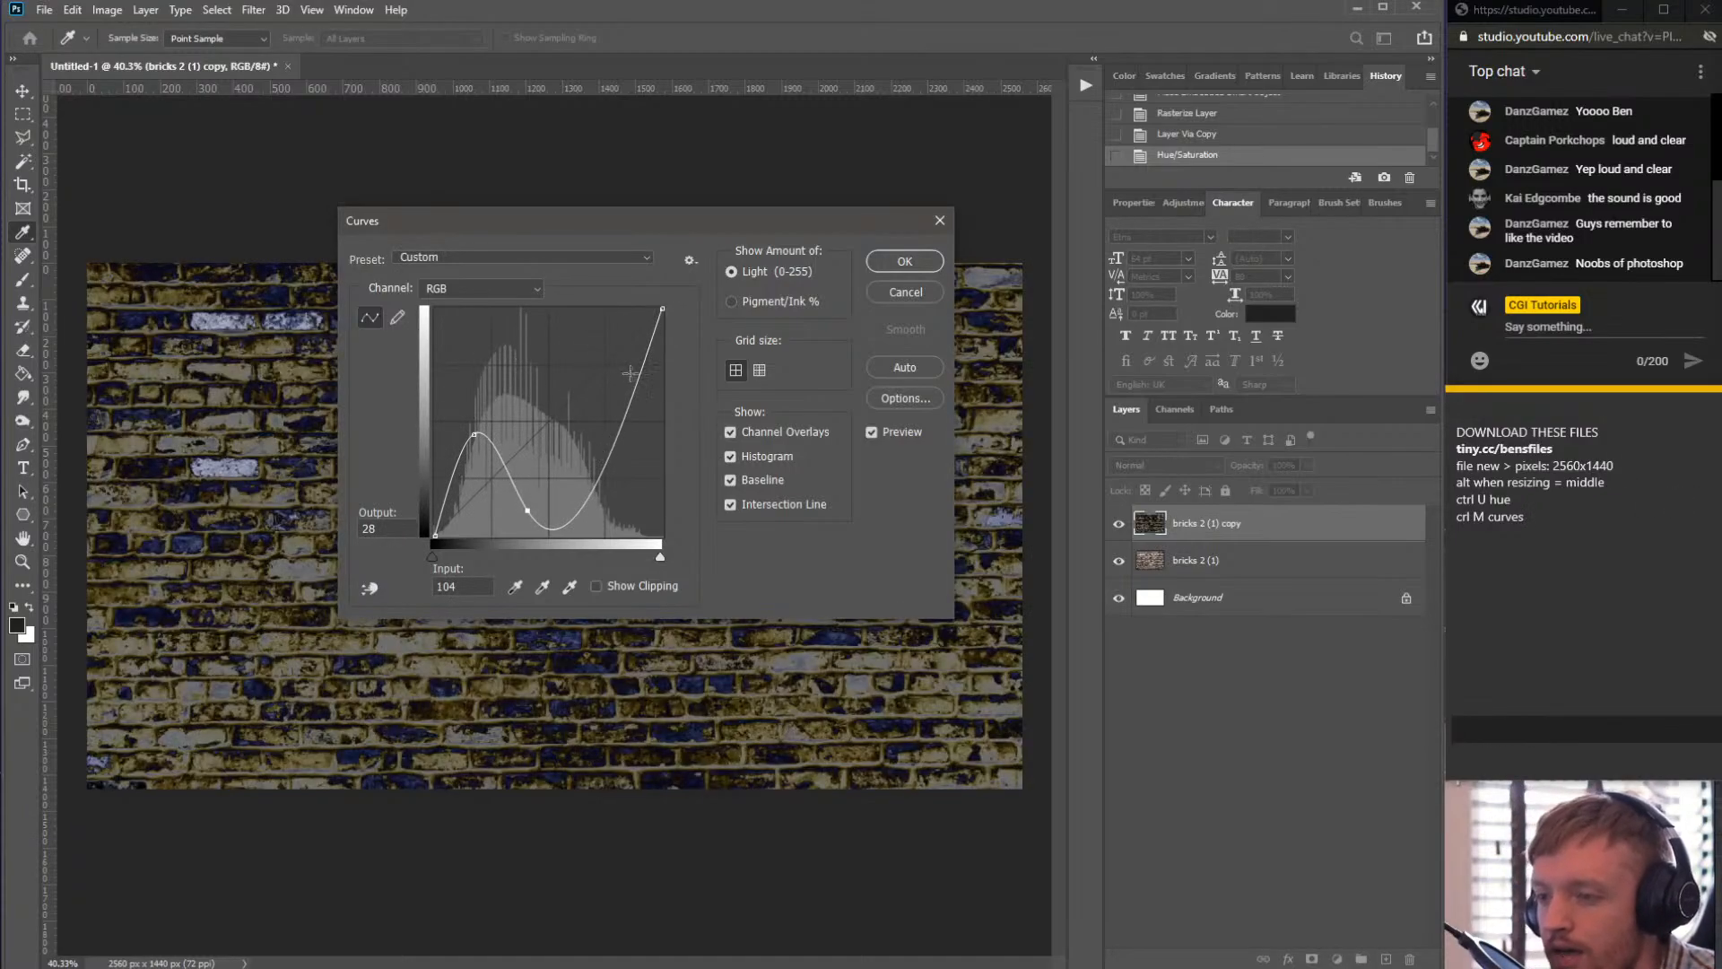
{"action": "left_click_drag", "start_coordinate": [629, 411], "coordinate": [610, 395]}
{"action": "left_click_drag", "start_coordinate": [662, 310], "coordinate": [653, 535]}
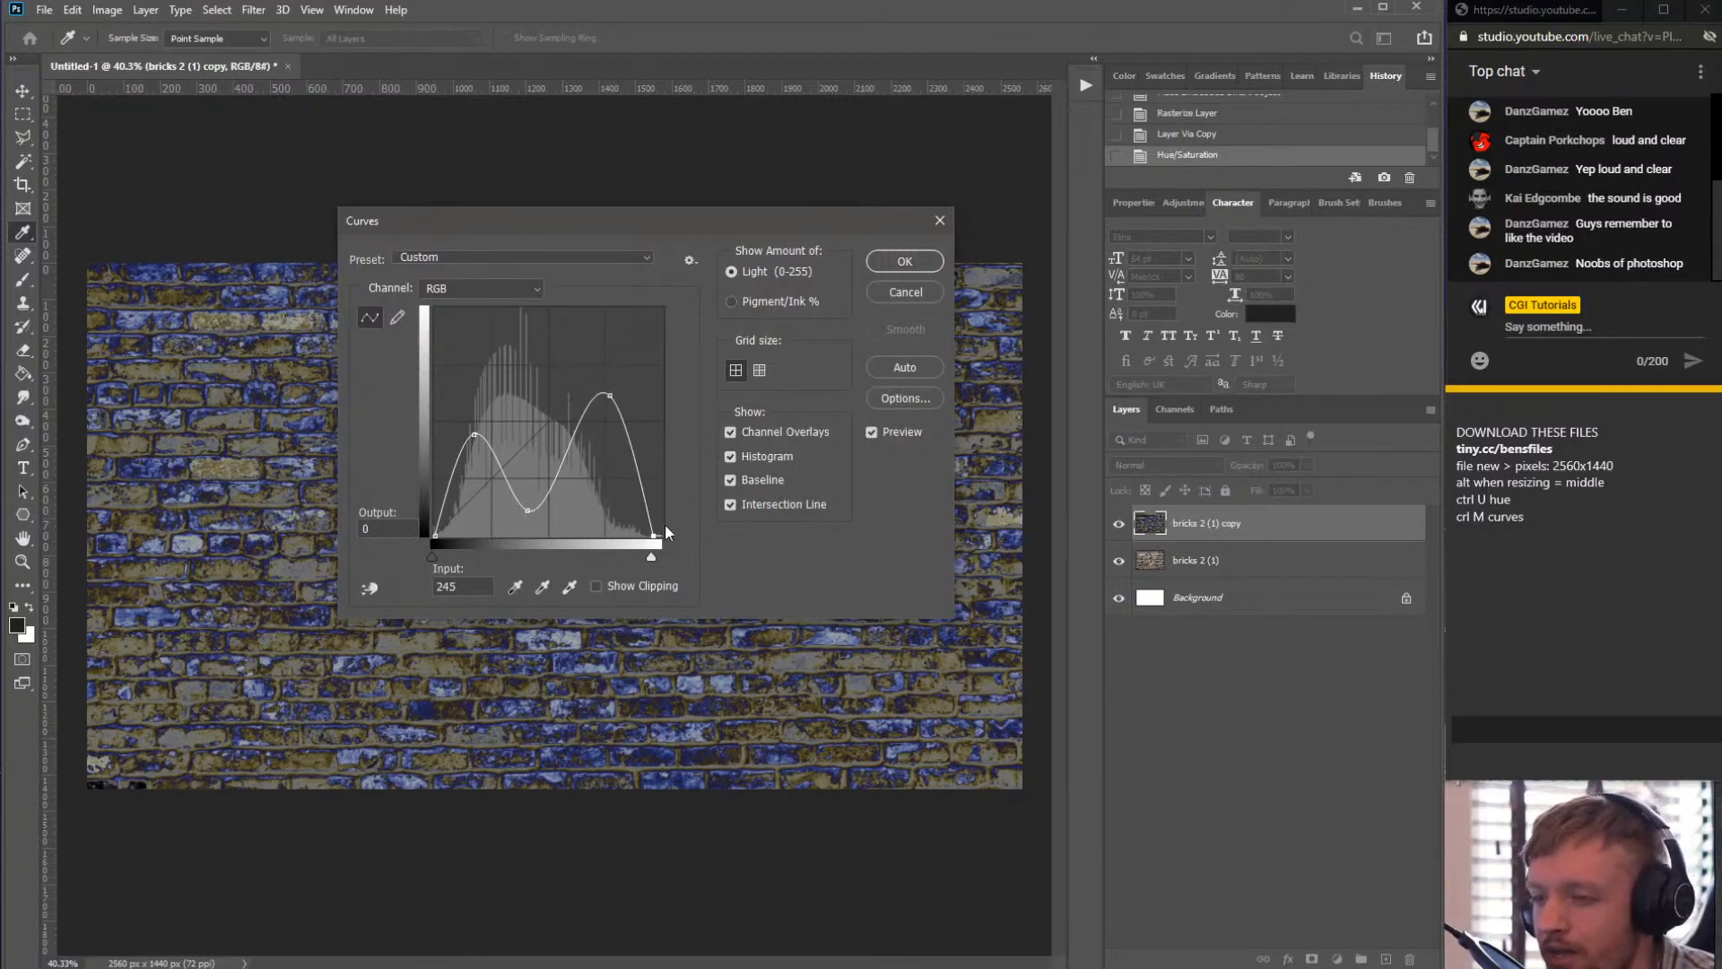
{"action": "left_click_drag", "start_coordinate": [652, 536], "coordinate": [723, 184]}
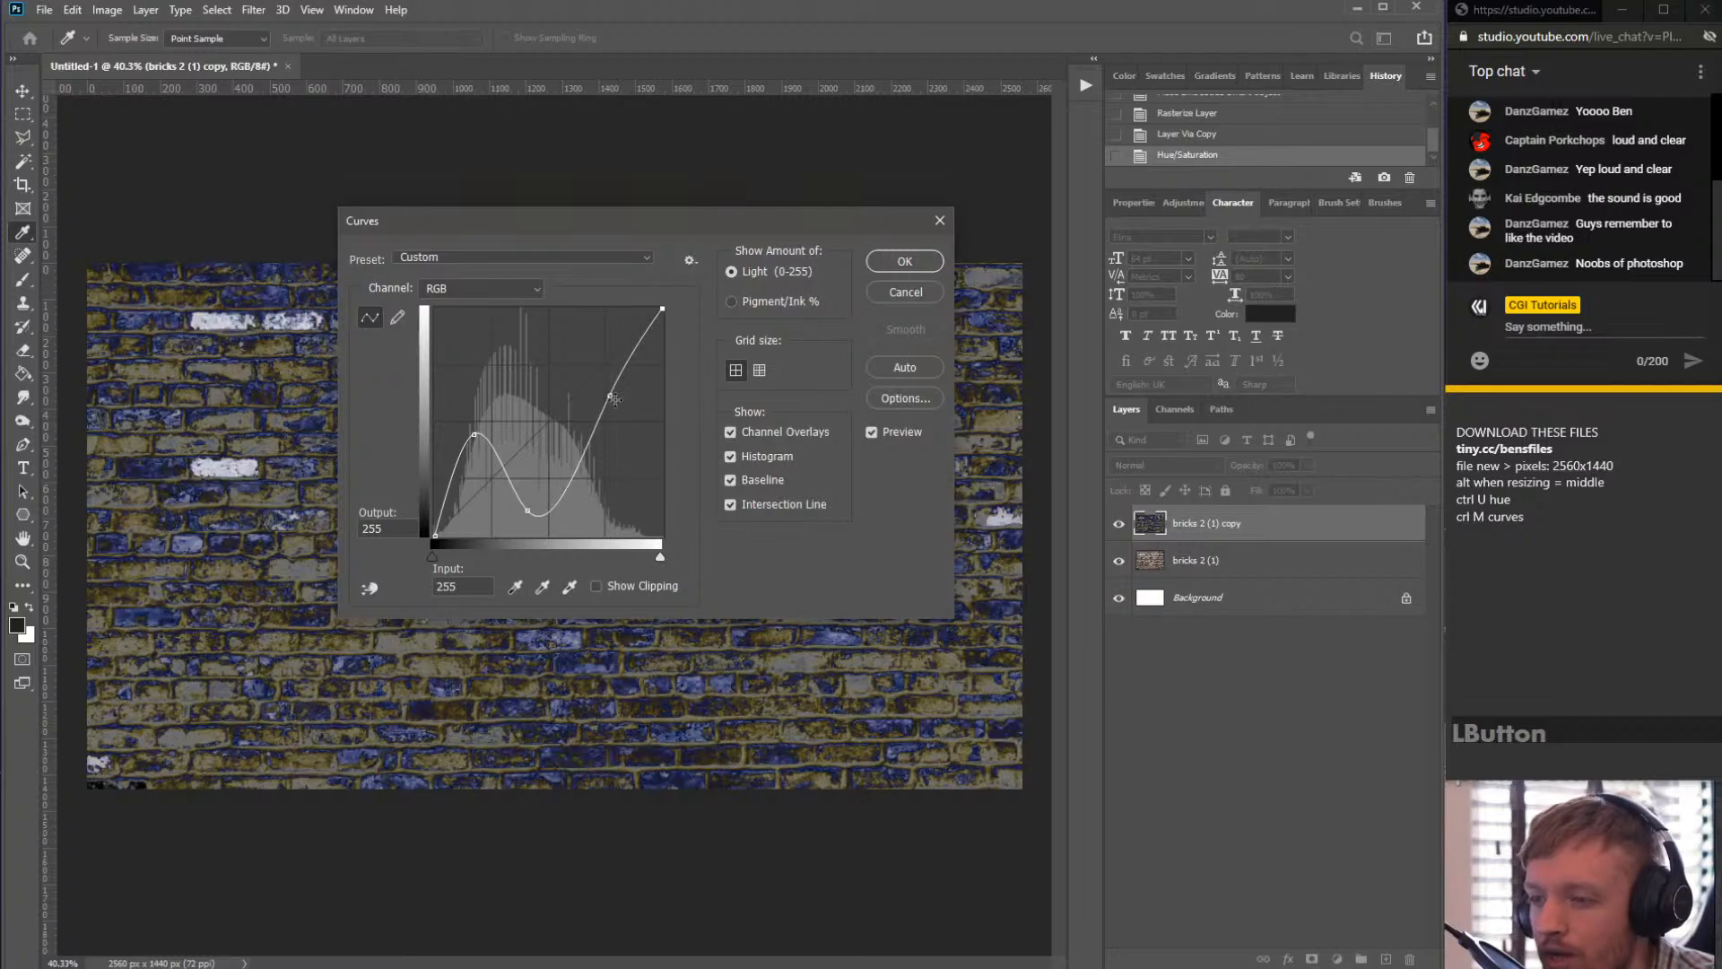
{"action": "left_click_drag", "start_coordinate": [610, 395], "coordinate": [708, 219]}
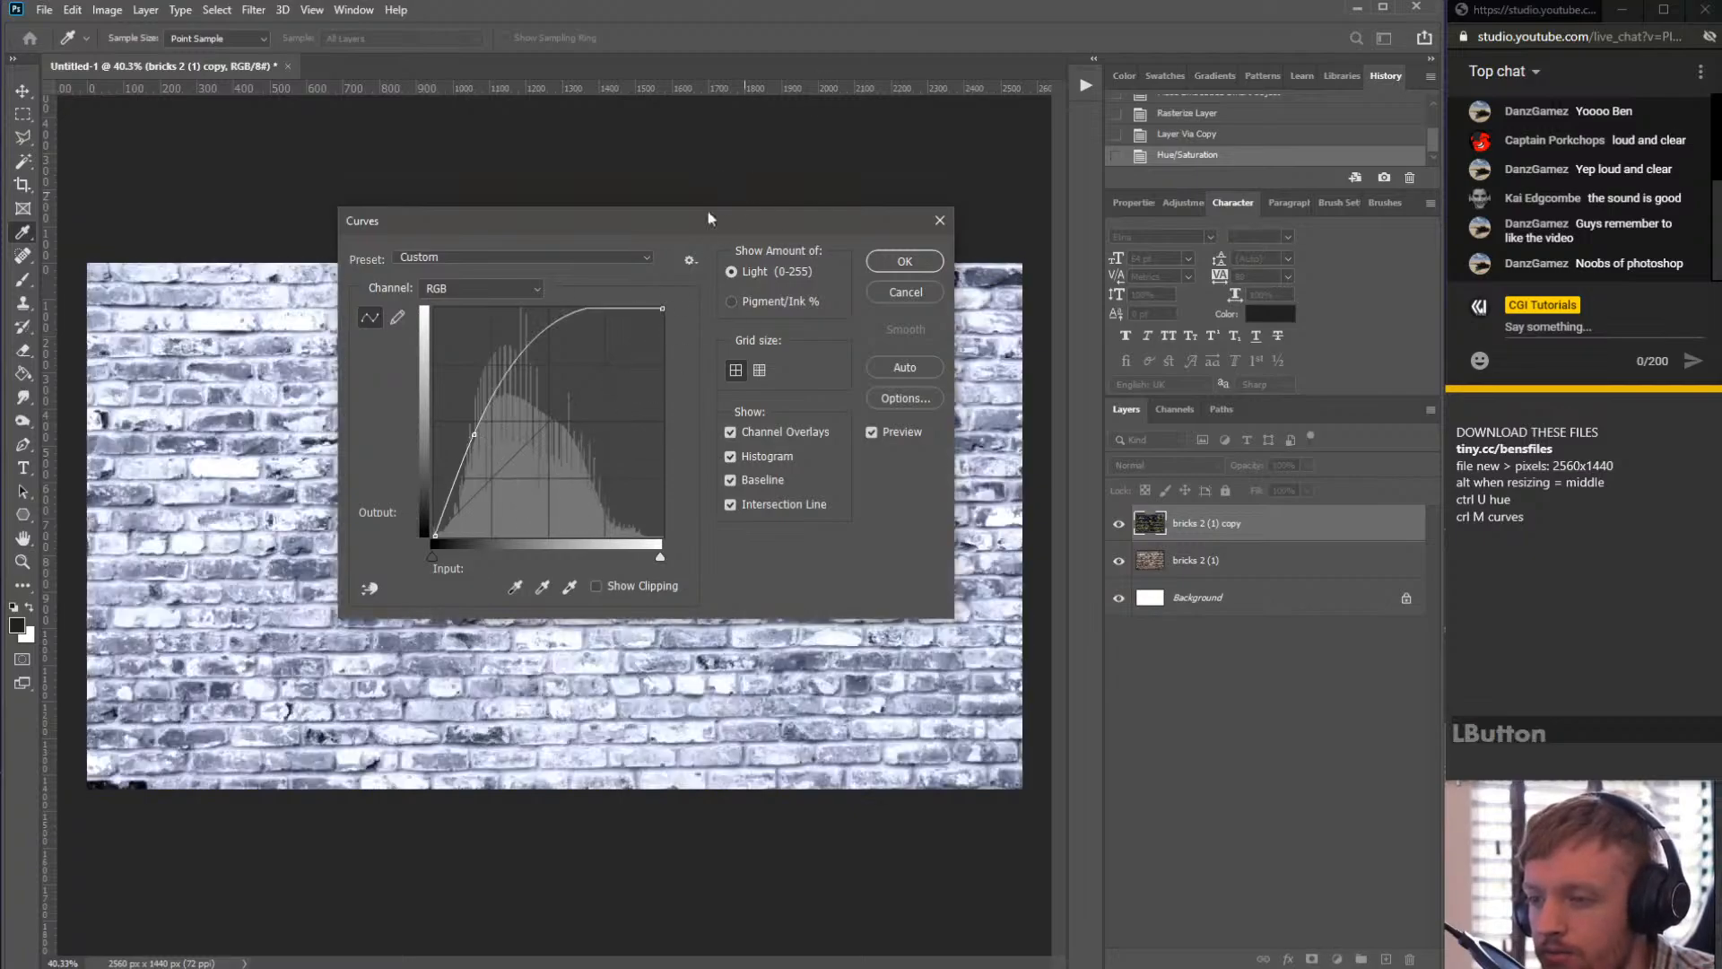
{"action": "left_click_drag", "start_coordinate": [475, 434], "coordinate": [690, 384]}
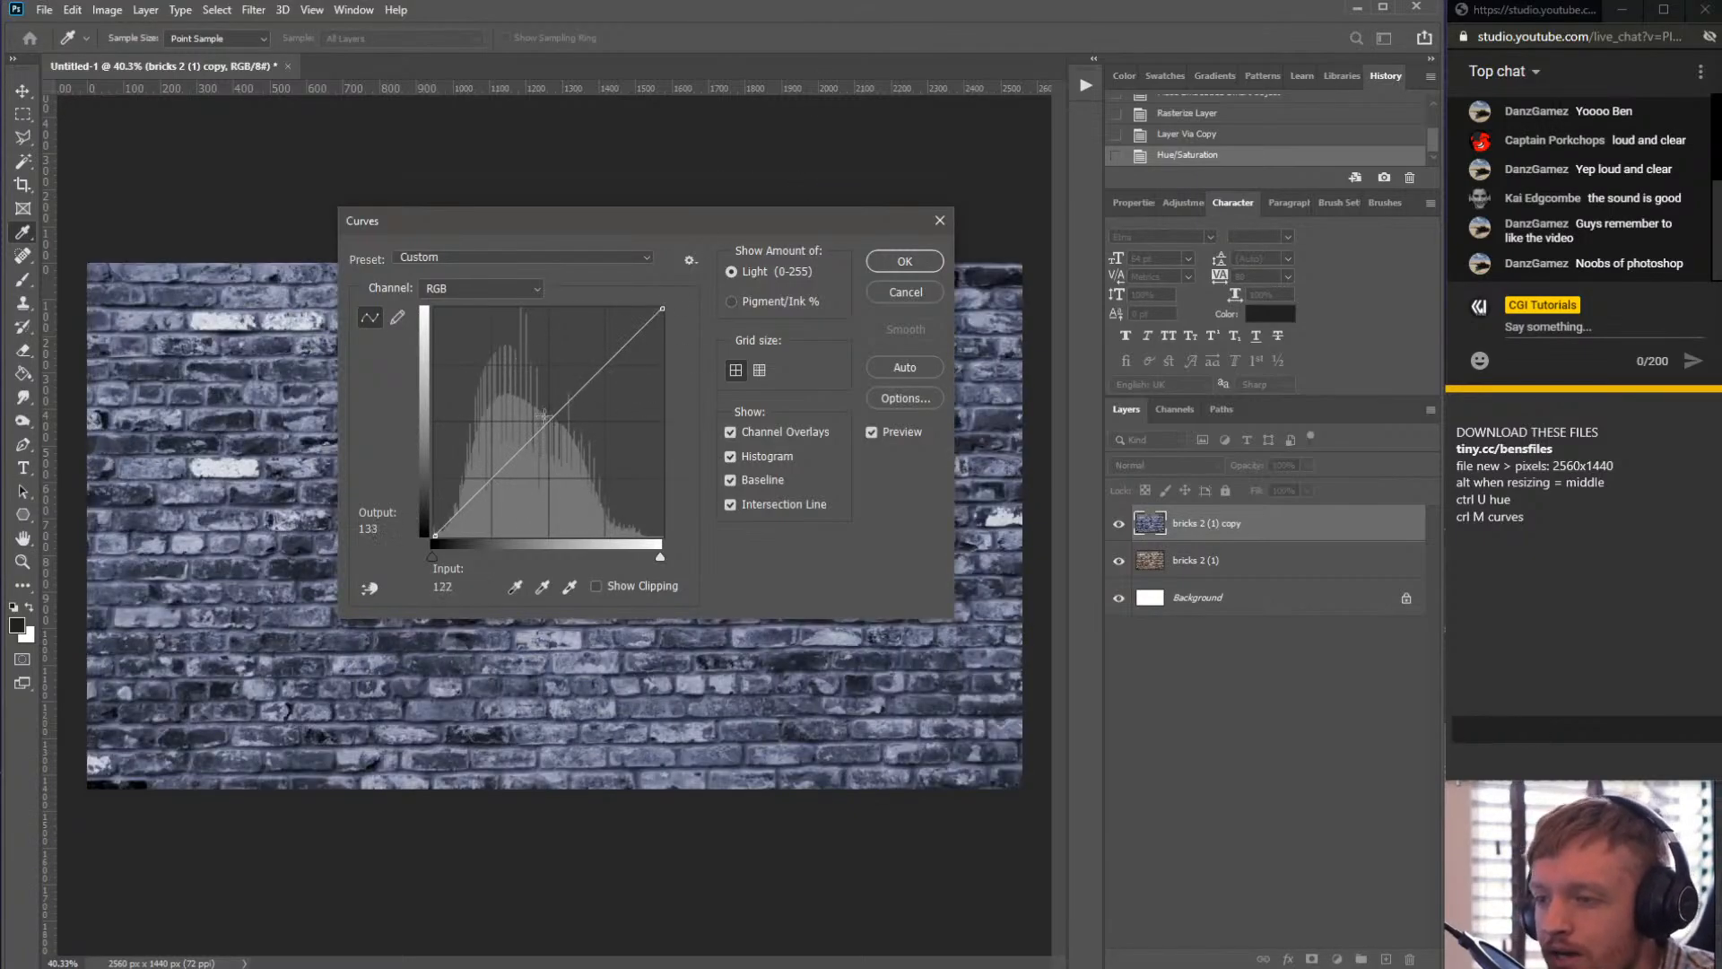
- Darken the brick copy by bending the RGB curve down to about input 161, output 84, and apply
{"action": "left_click_drag", "start_coordinate": [648, 224], "coordinate": [1073, 329]}
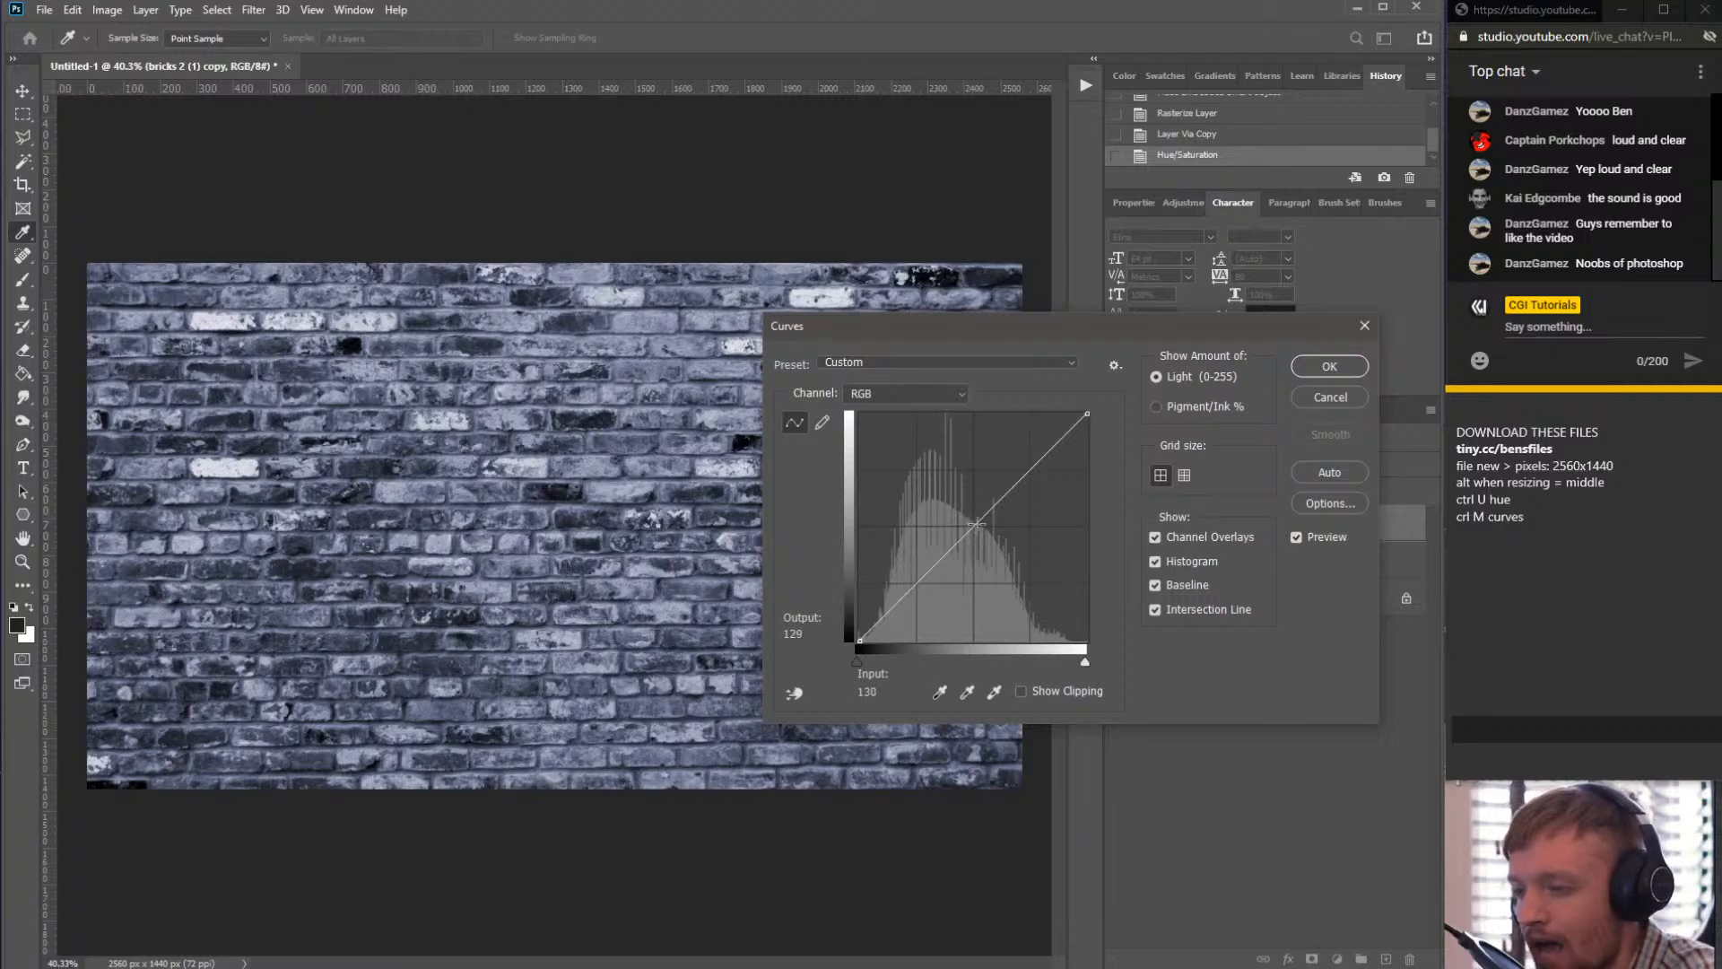
{"action": "left_click_drag", "start_coordinate": [972, 524], "coordinate": [1003, 561]}
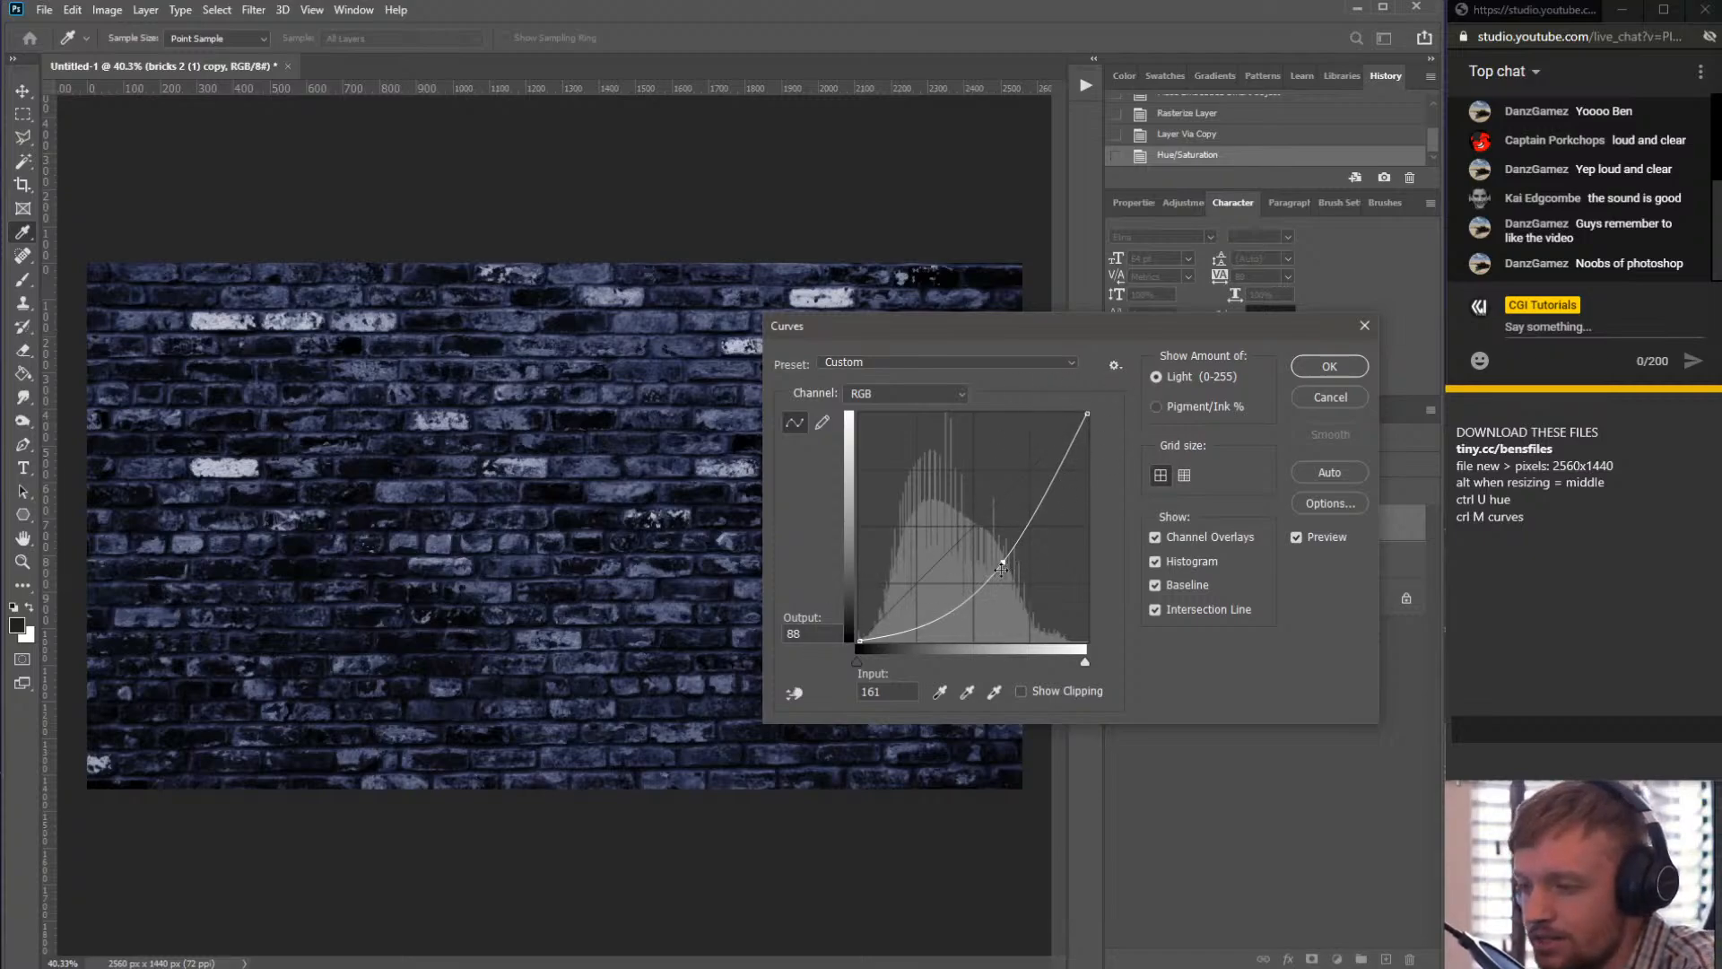
{"action": "mouse_move", "coordinate": [1000, 565]}
{"action": "left_mouse_down"}
{"action": "mouse_move", "coordinate": [1013, 549]}
{"action": "mouse_move", "coordinate": [1002, 561]}
{"action": "left_mouse_up"}
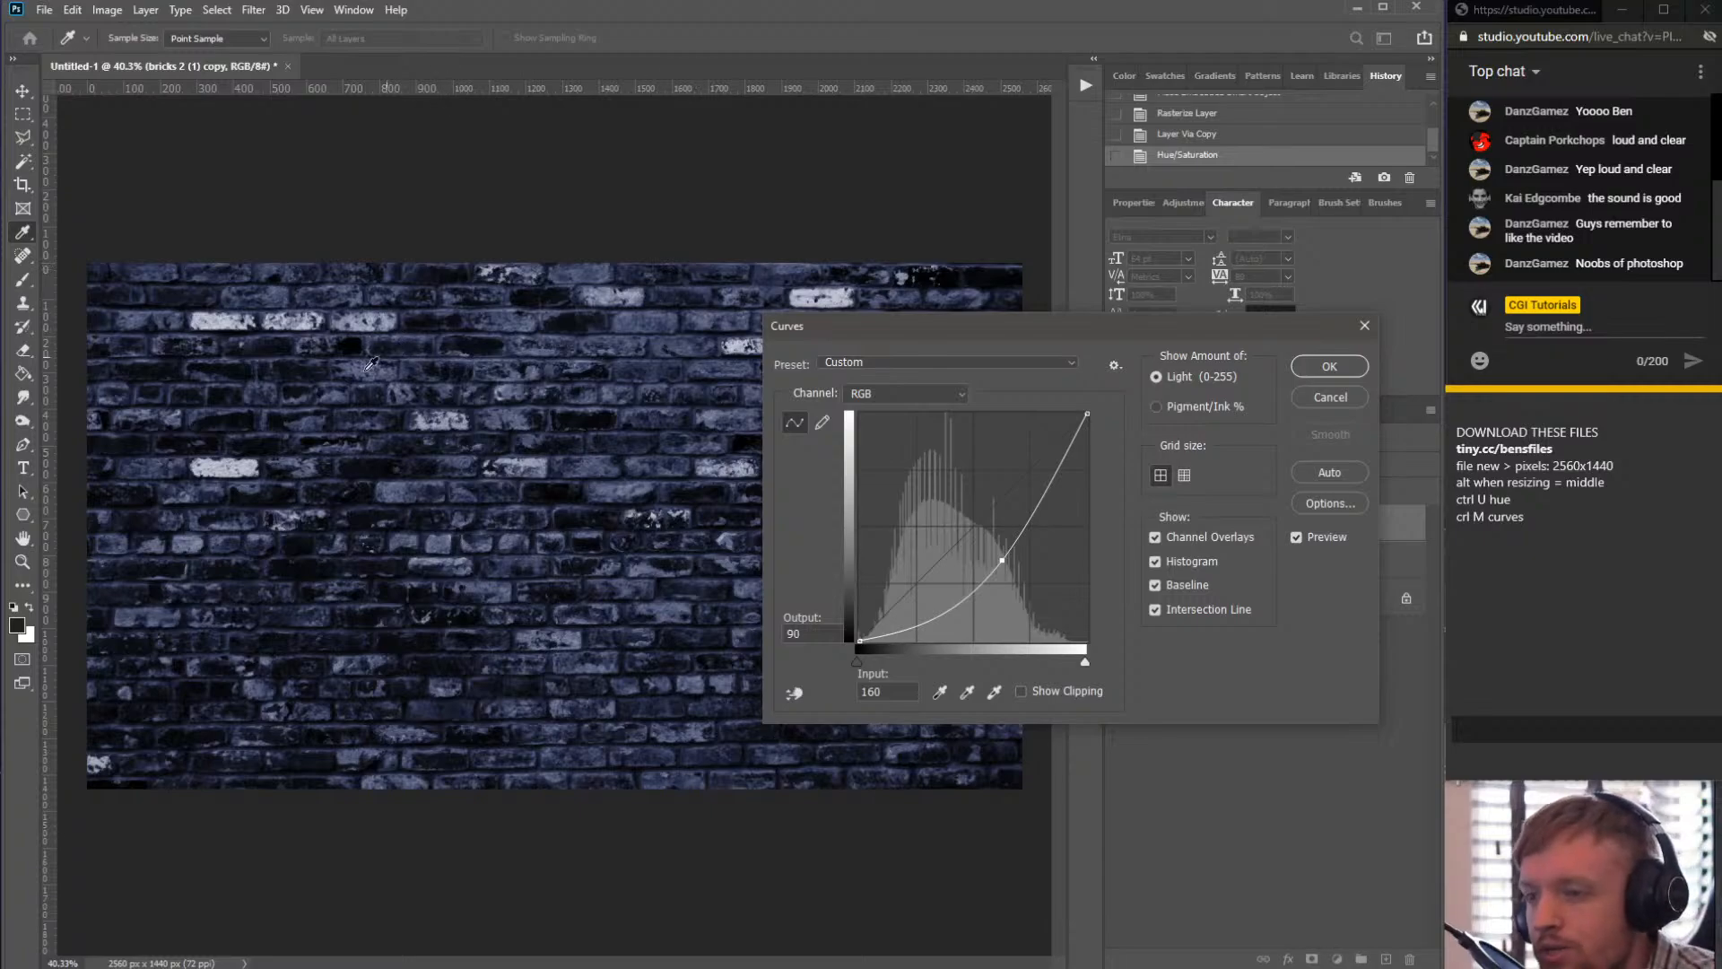
{"action": "left_click_drag", "start_coordinate": [1002, 561], "coordinate": [1003, 565]}
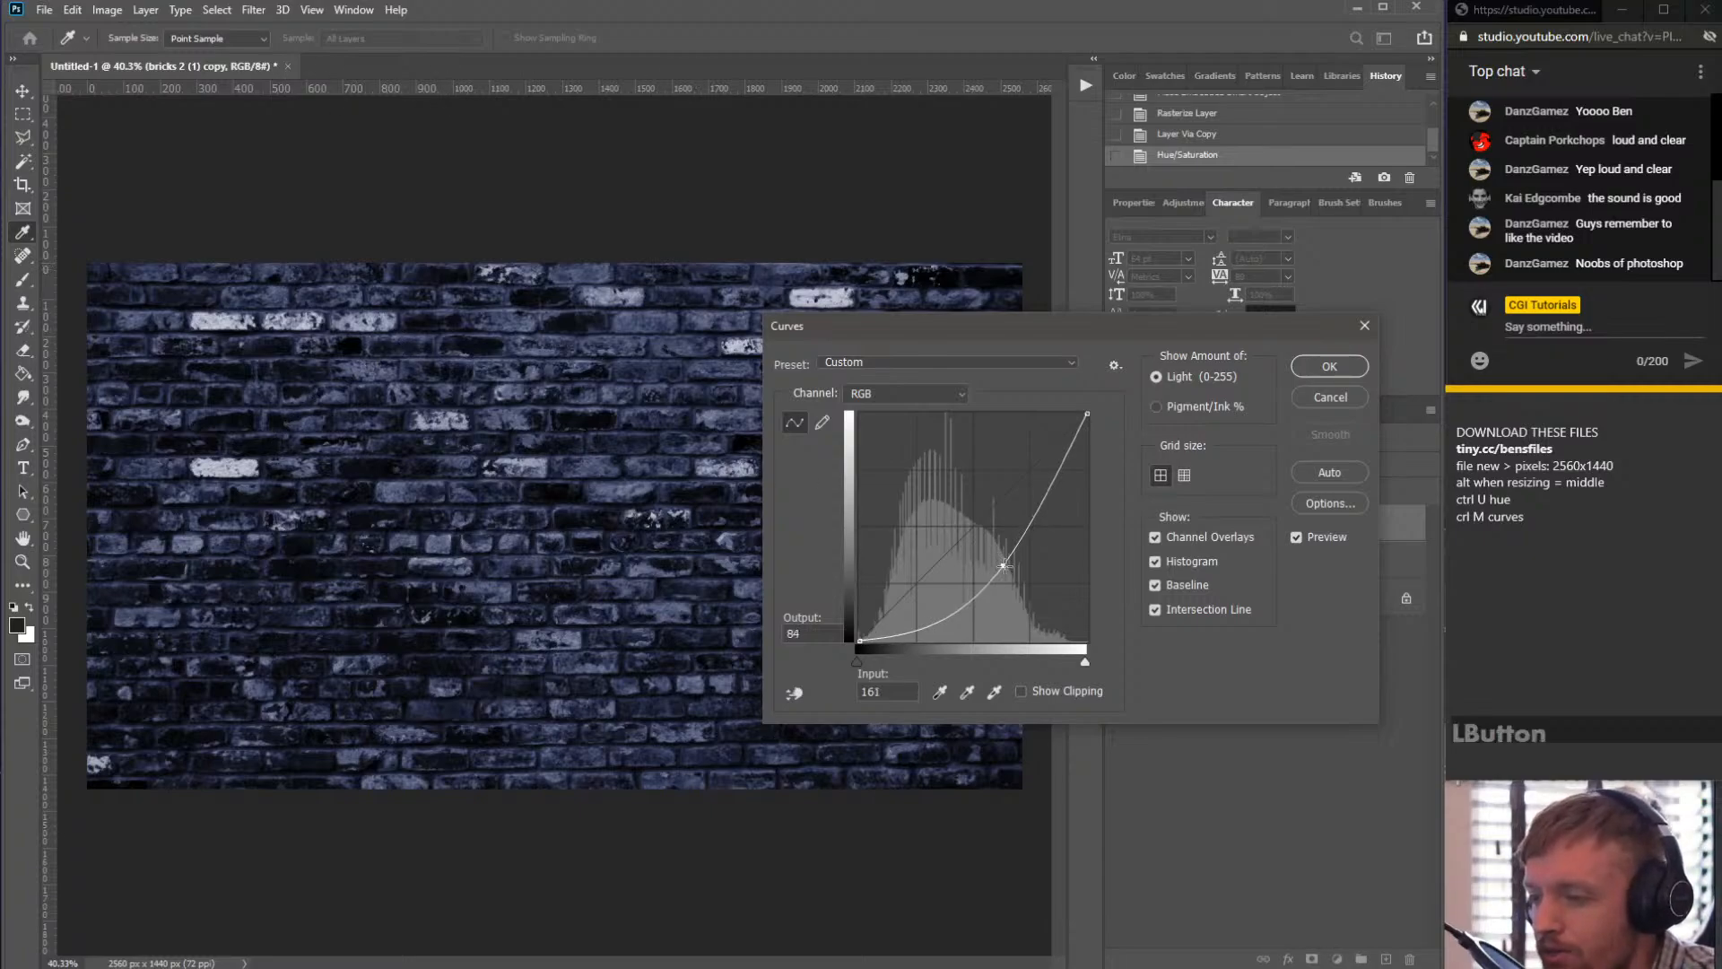
{"action": "left_click", "coordinate": [1330, 368]}
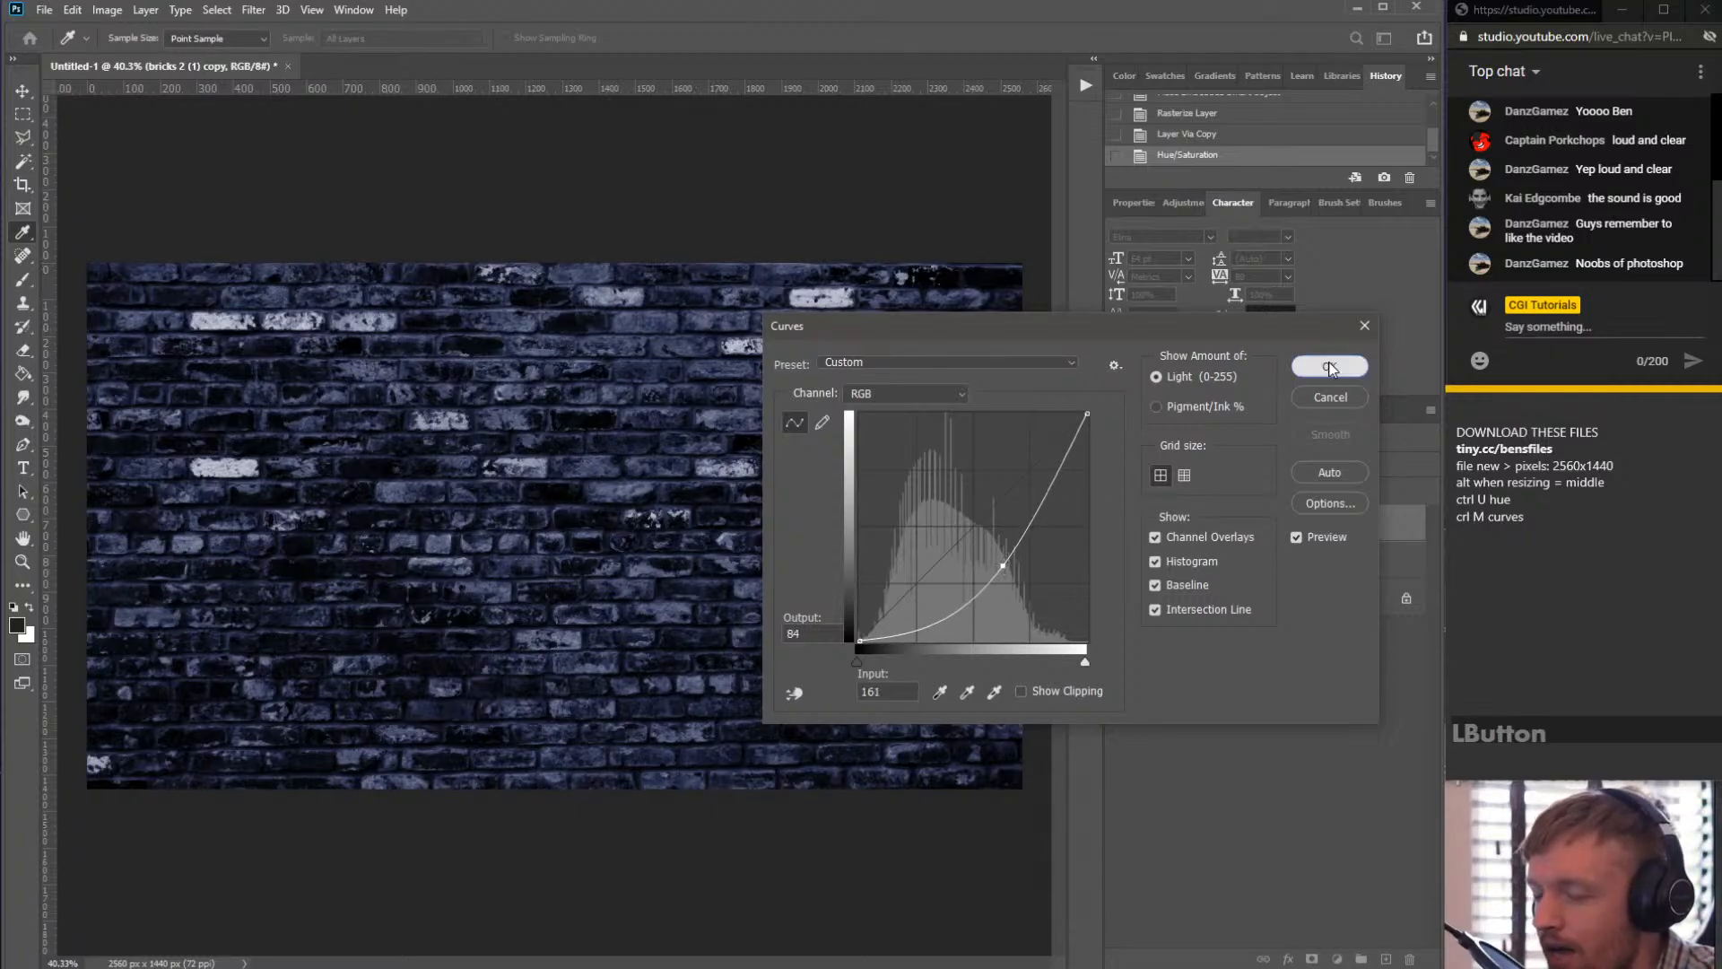
- Zoom in on the wall and paint over the bright white brick with the Burn Tool
{"action": "key", "text": "v"}
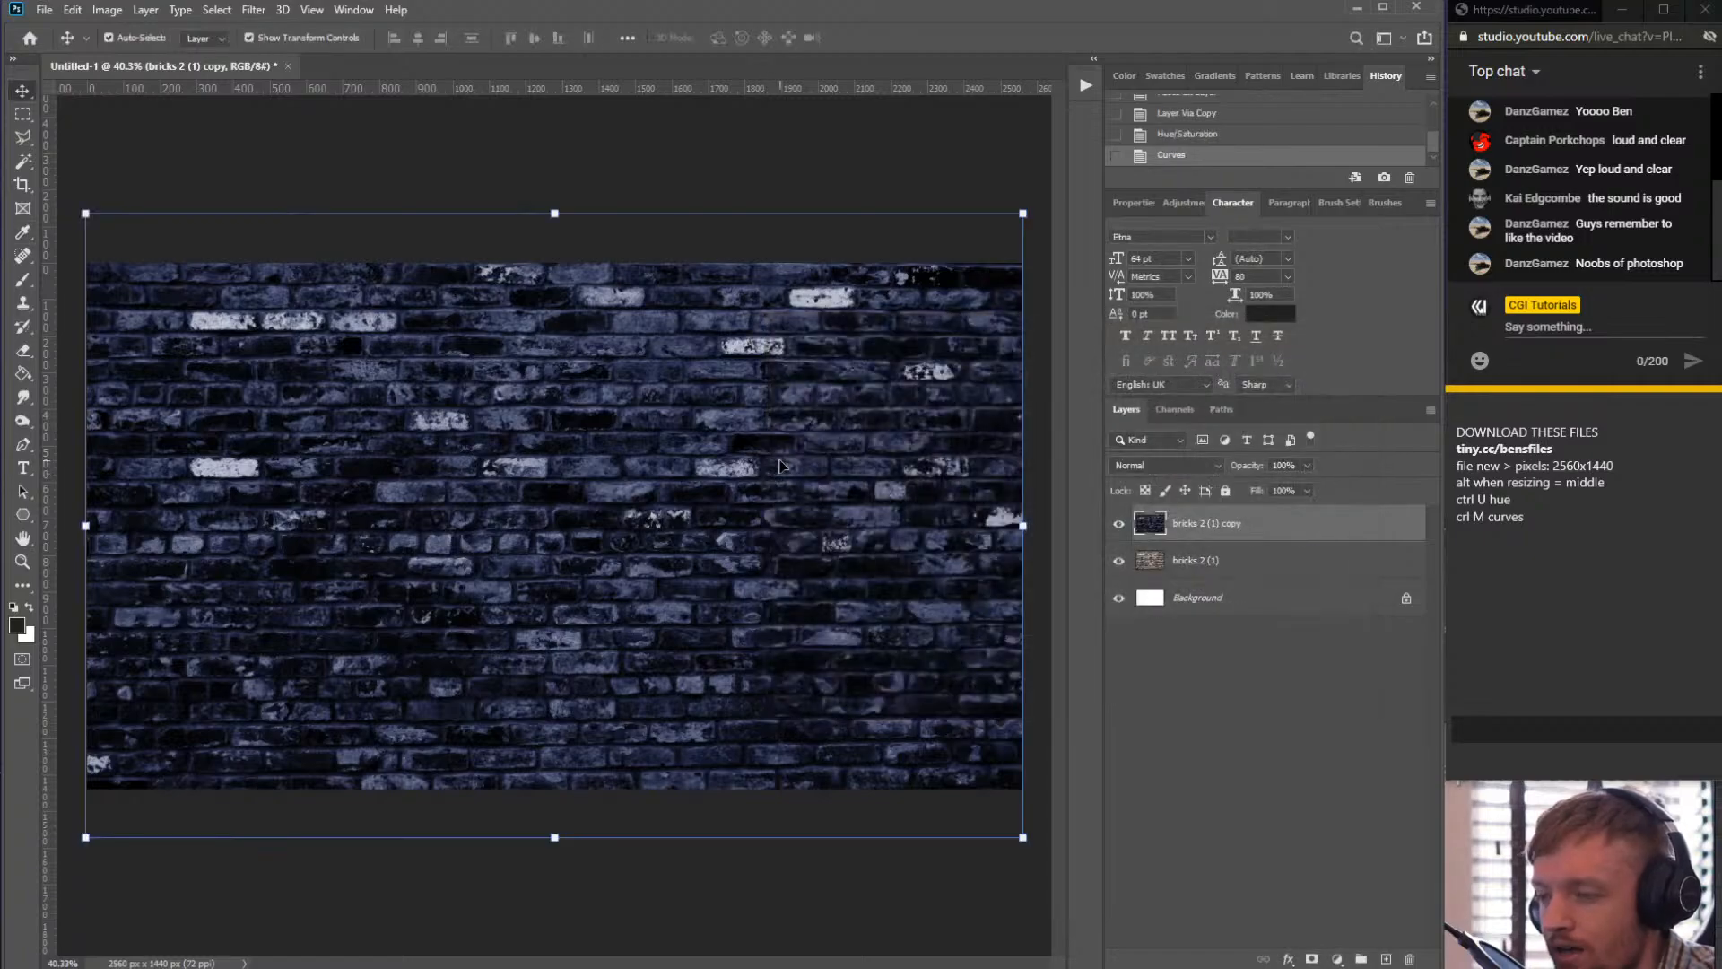
{"action": "left_click", "coordinate": [256, 350]}
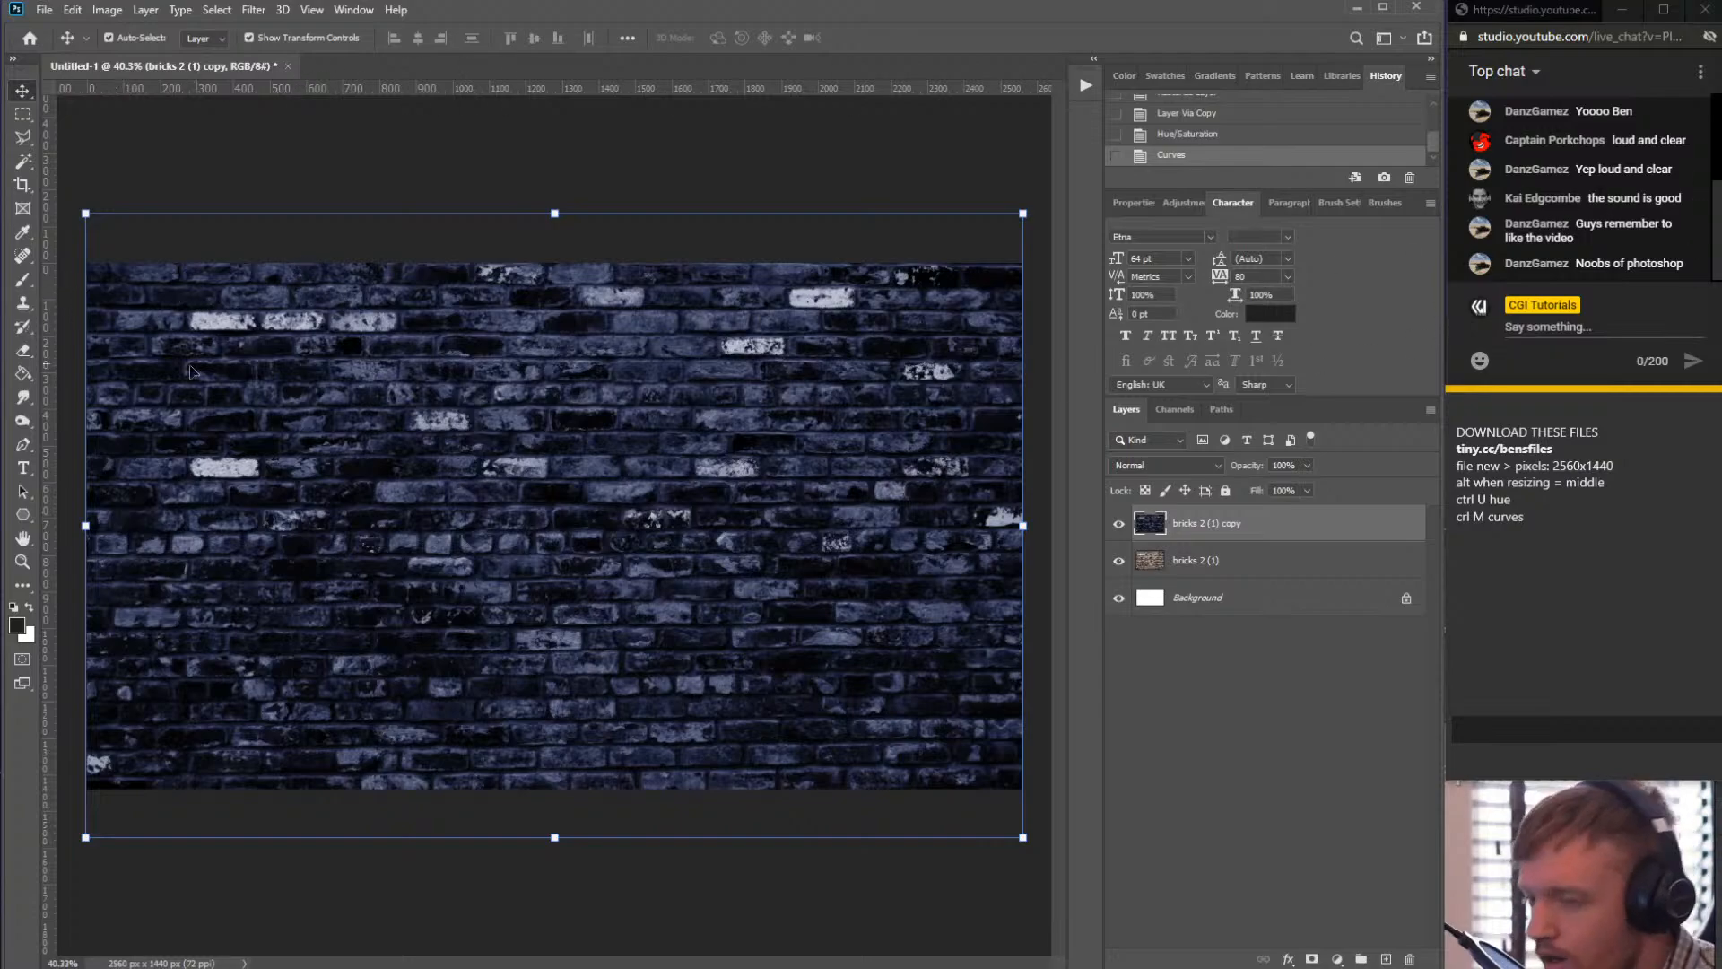
{"action": "scroll", "coordinate": [240, 414], "scroll_direction": "up", "scroll_amount": 1}
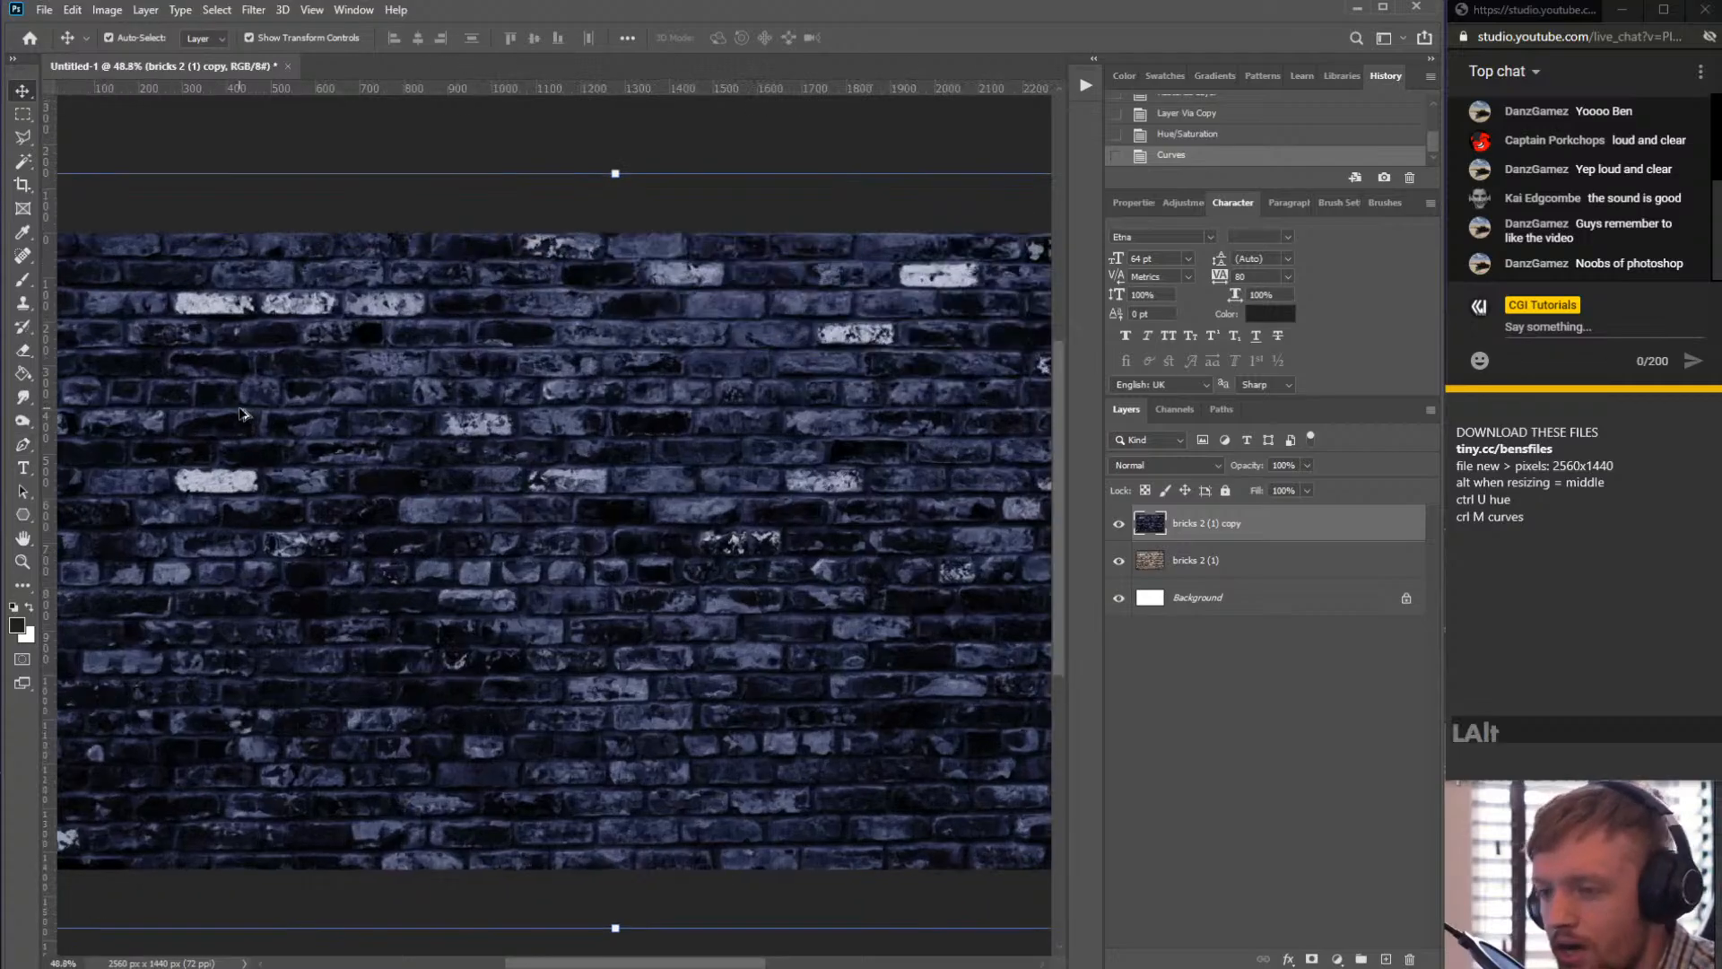
{"action": "scroll", "coordinate": [215, 462], "scroll_direction": "up", "scroll_amount": 8}
{"action": "scroll", "coordinate": [213, 515], "scroll_direction": "down", "scroll_amount": 13}
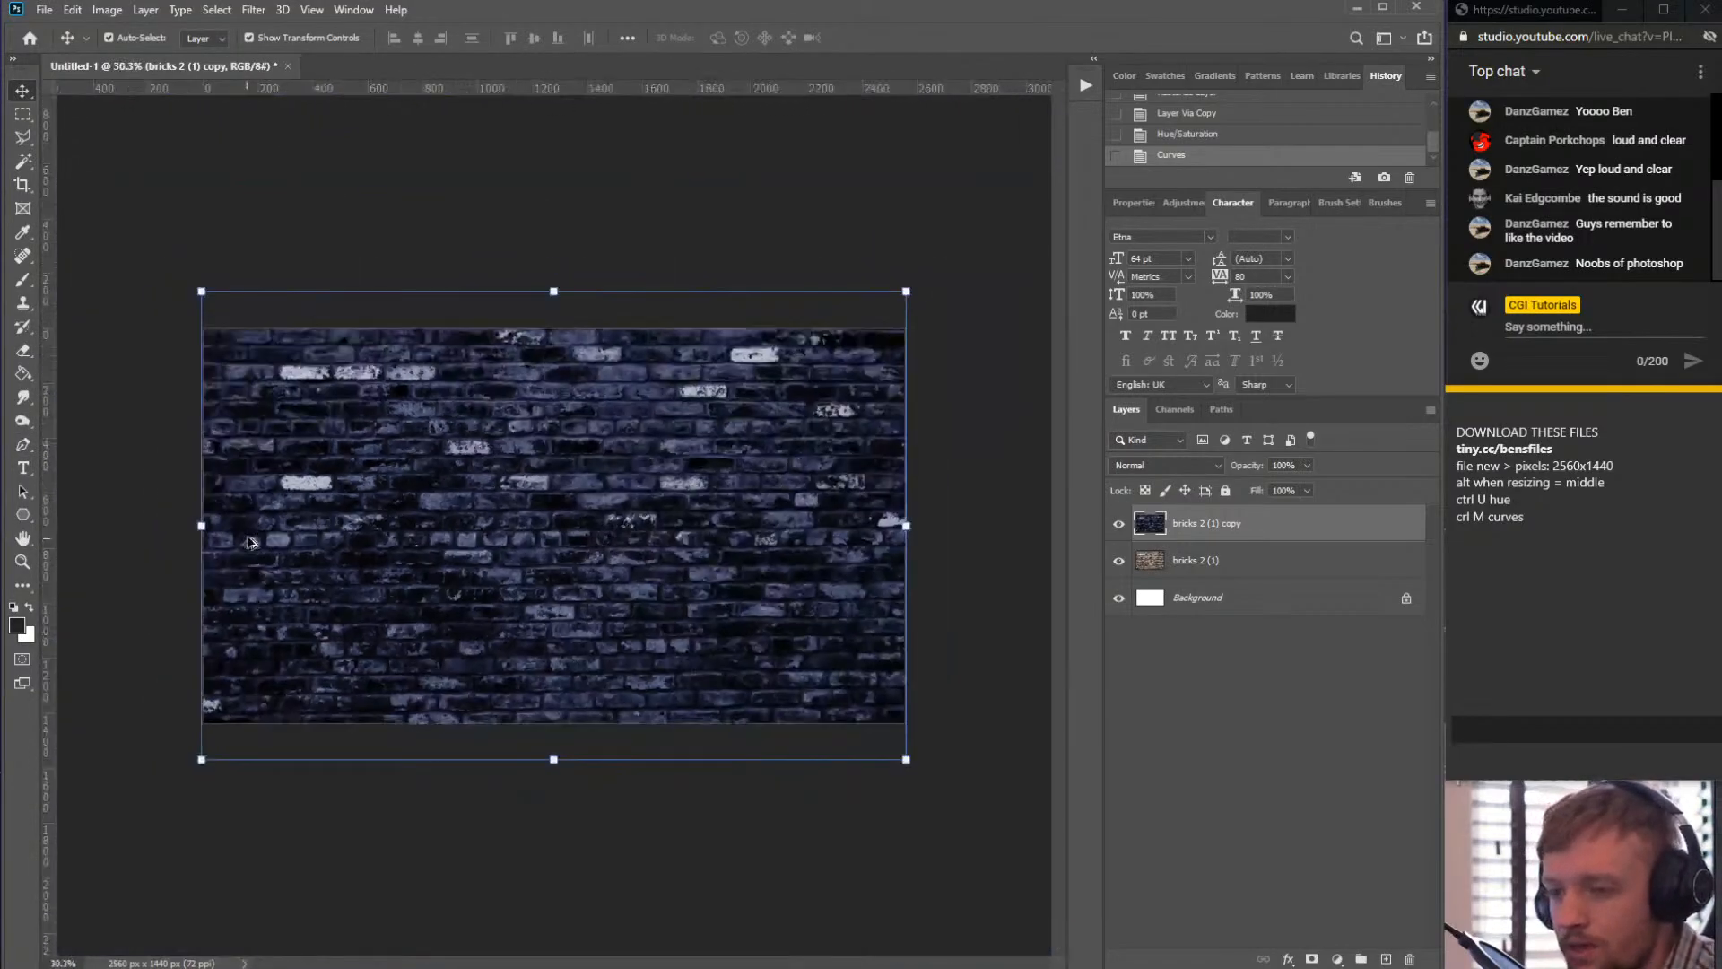
{"action": "scroll", "coordinate": [250, 541], "scroll_direction": "up", "scroll_amount": 13}
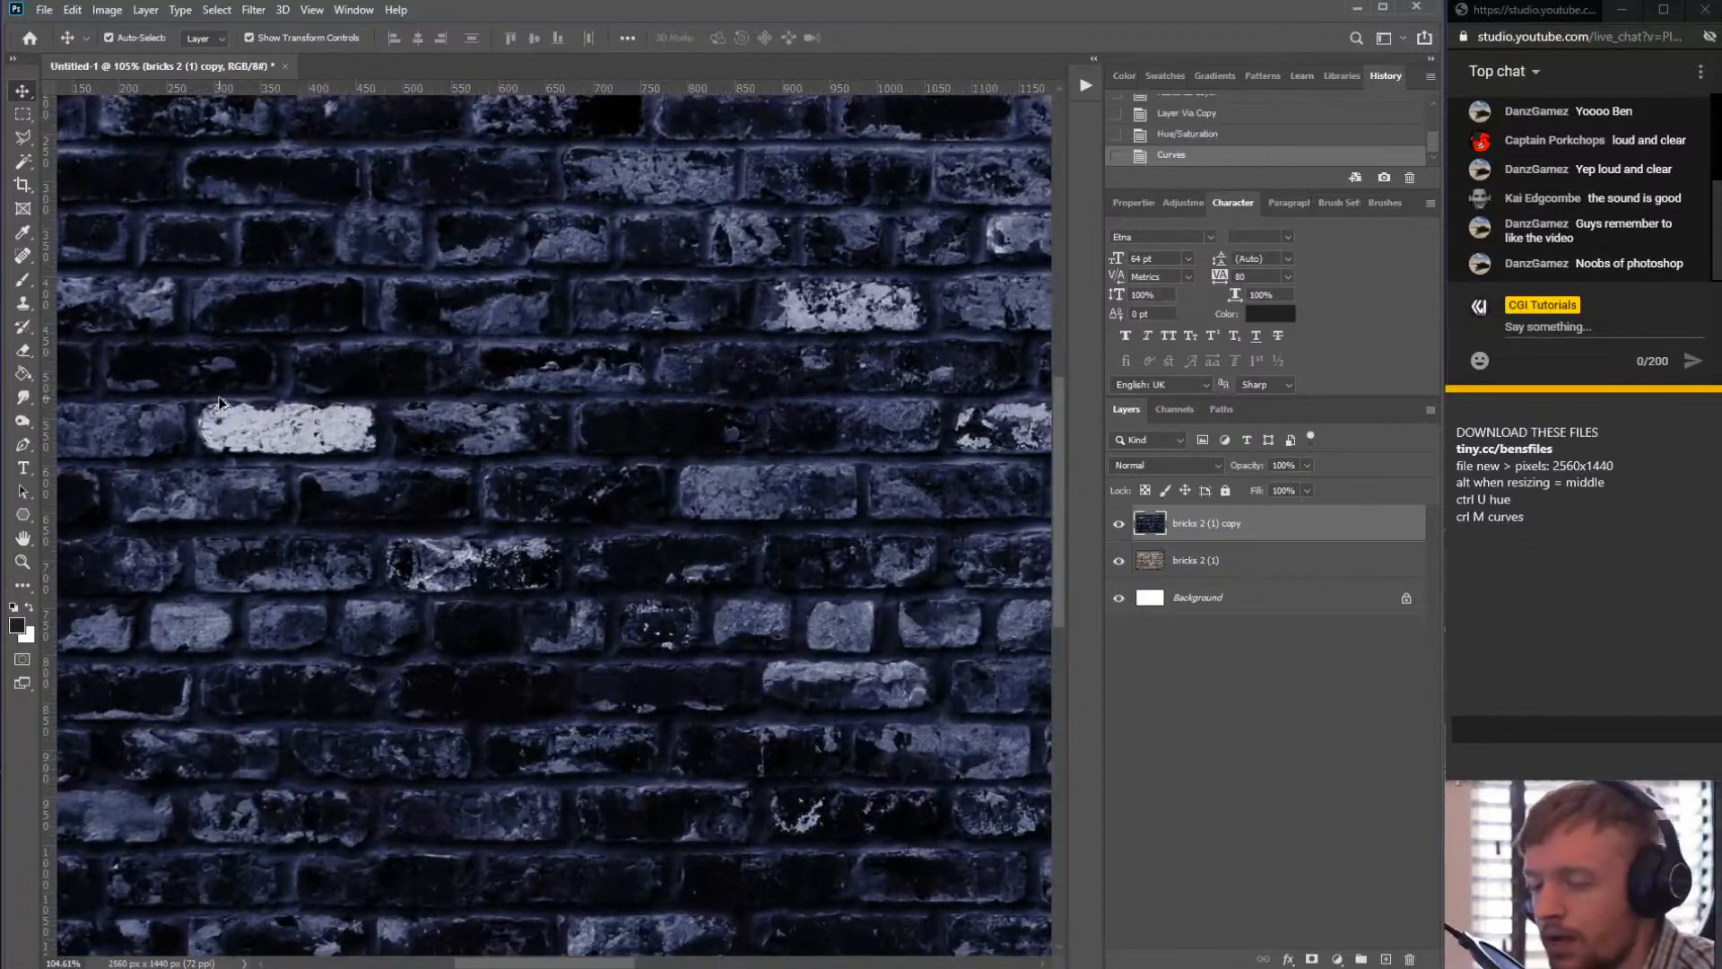
{"action": "scroll", "coordinate": [220, 402], "scroll_direction": "up", "scroll_amount": 1}
{"action": "left_click", "coordinate": [230, 405]}
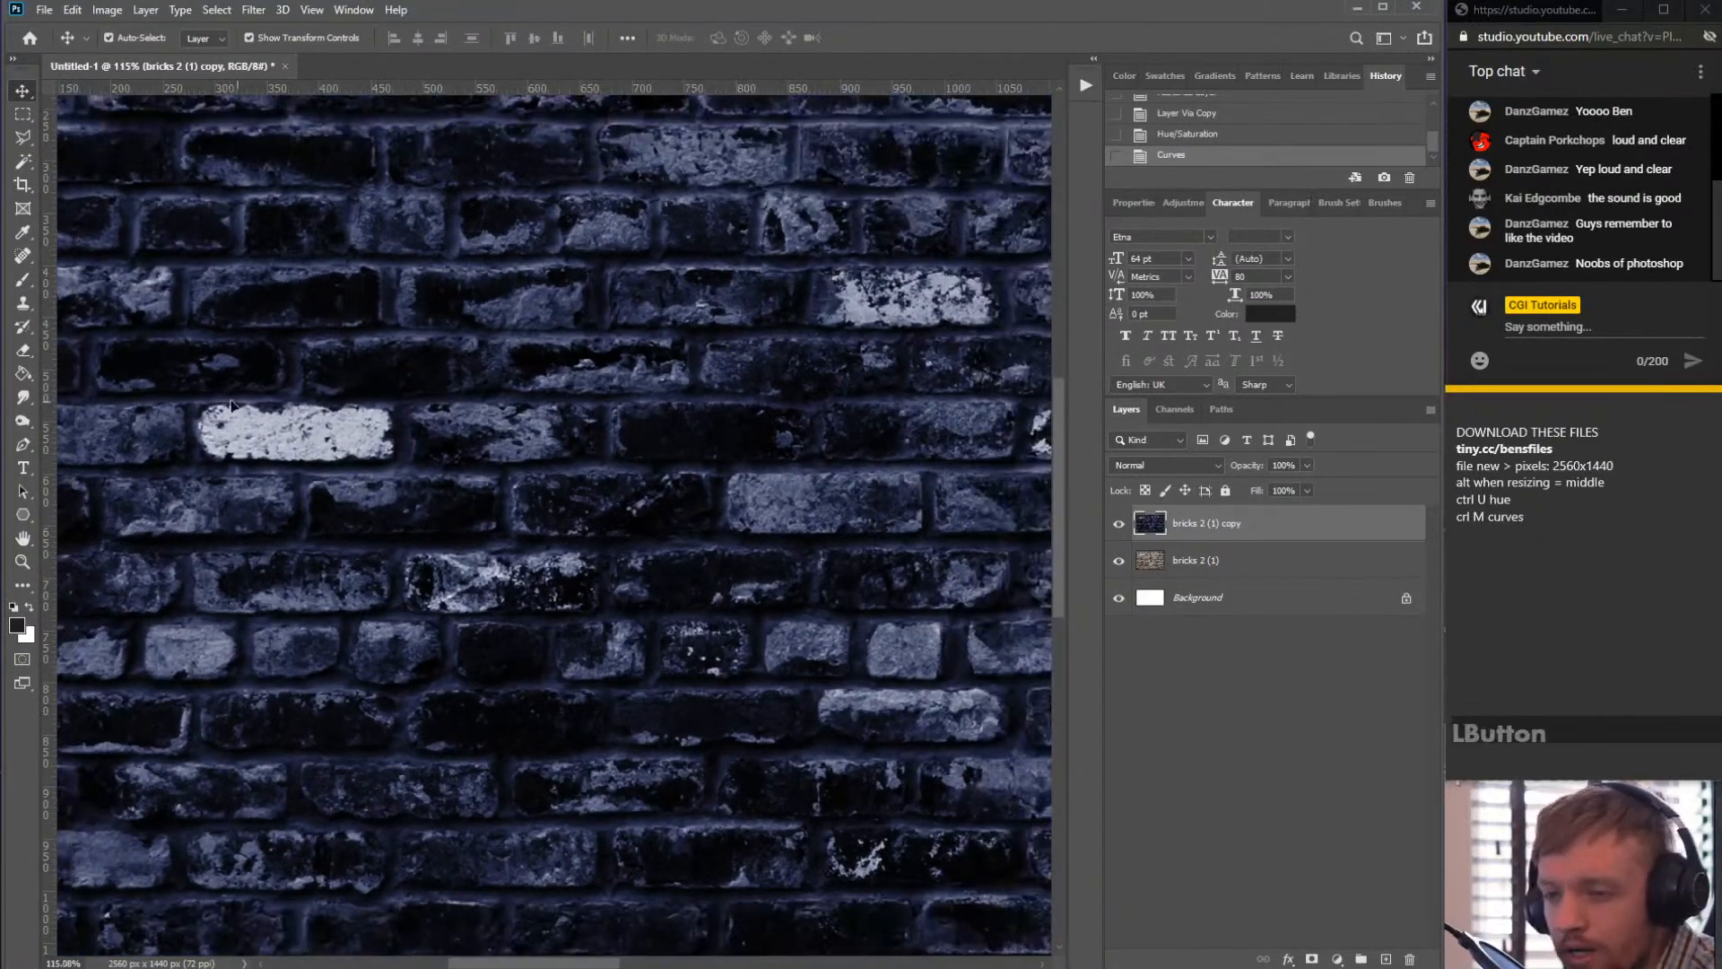
{"action": "left_click", "coordinate": [22, 423]}
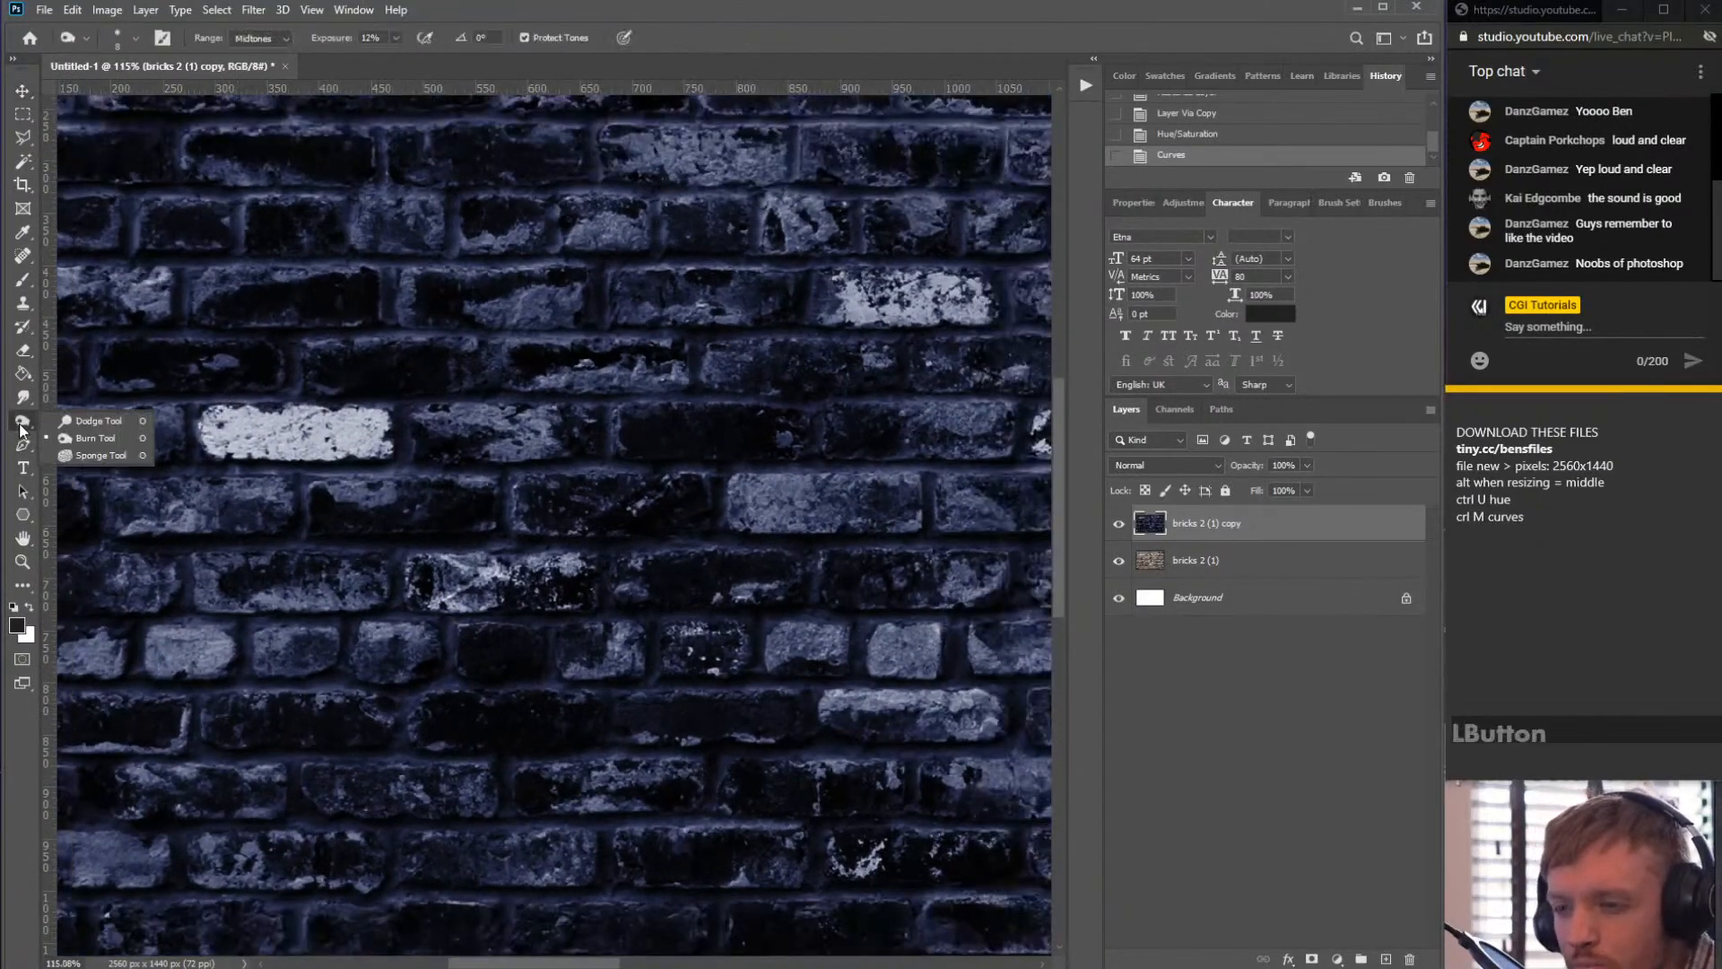
{"action": "left_click", "coordinate": [88, 440]}
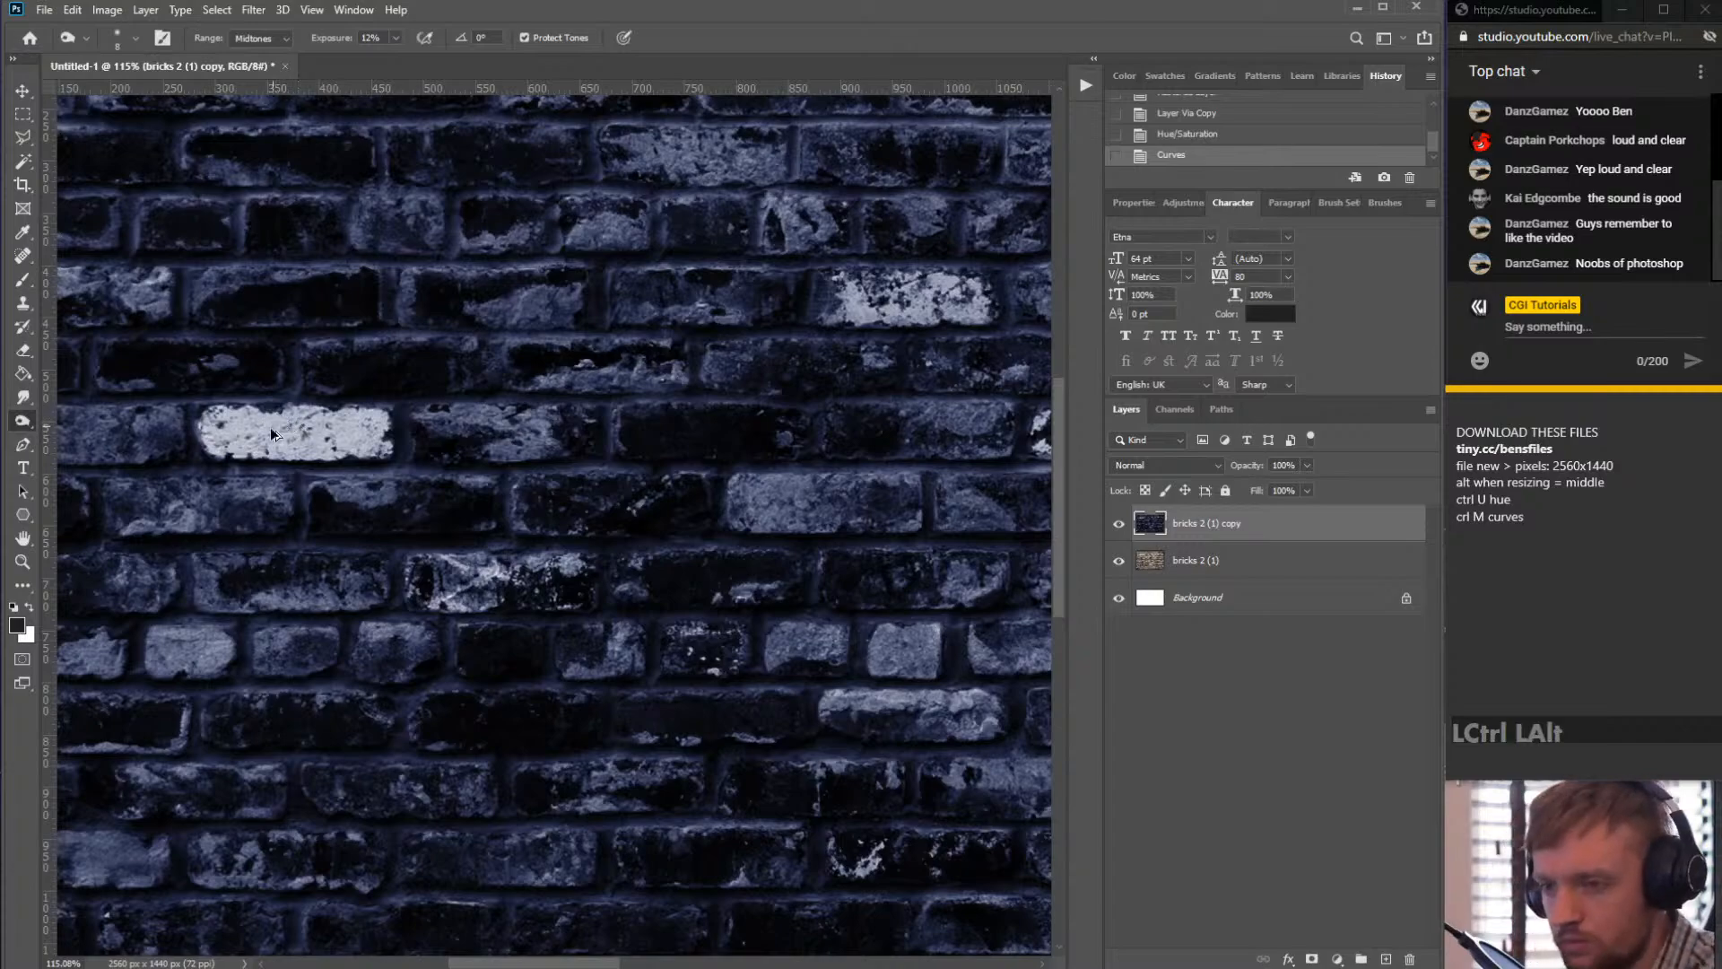
{"action": "mouse_move", "coordinate": [271, 427]}
{"action": "left_mouse_down"}
{"action": "mouse_move", "coordinate": [332, 440]}
{"action": "mouse_move", "coordinate": [244, 445]}
{"action": "left_mouse_up"}
{"action": "left_click_drag", "start_coordinate": [260, 443], "coordinate": [316, 439]}
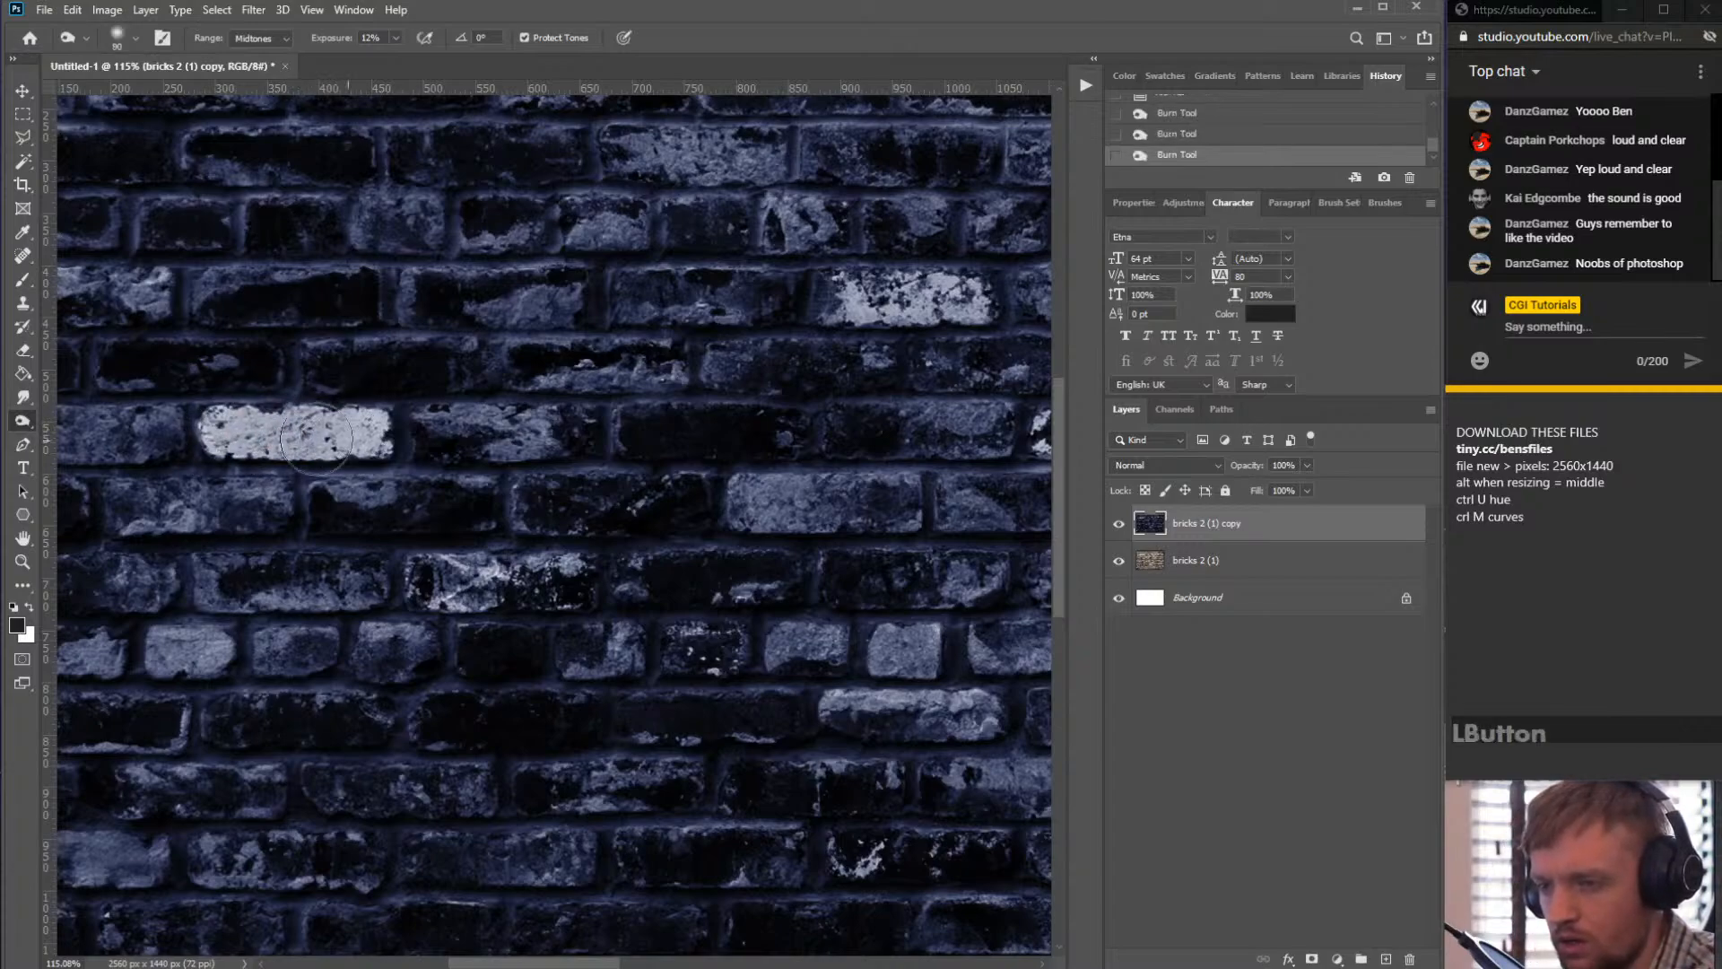
- Set the Burn exposure to 58%, burn the brick once more, then undo all the burn strokes
{"action": "mouse_move", "coordinate": [395, 38]}
{"action": "left_mouse_down"}
{"action": "mouse_move", "coordinate": [393, 56]}
{"action": "mouse_move", "coordinate": [434, 58]}
{"action": "left_mouse_up"}
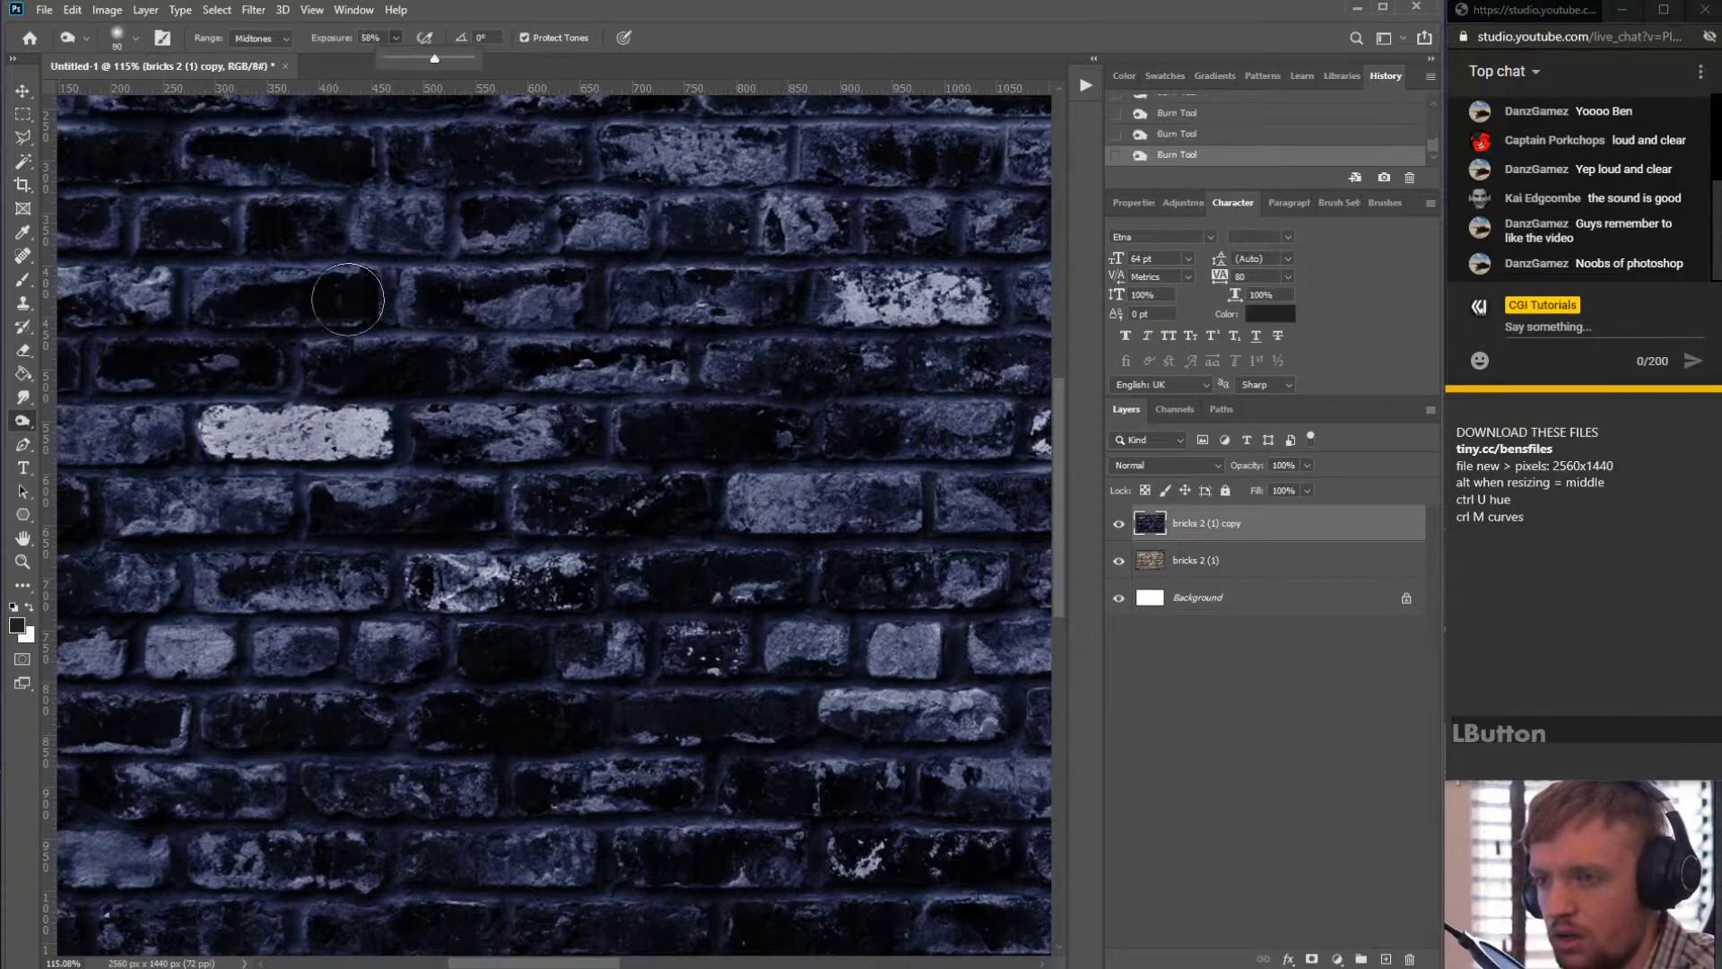
{"action": "mouse_move", "coordinate": [352, 425]}
{"action": "left_mouse_down"}
{"action": "mouse_move", "coordinate": [213, 425]}
{"action": "mouse_move", "coordinate": [380, 439]}
{"action": "left_mouse_up"}
{"action": "key", "text": "ctrl+alt+z"}
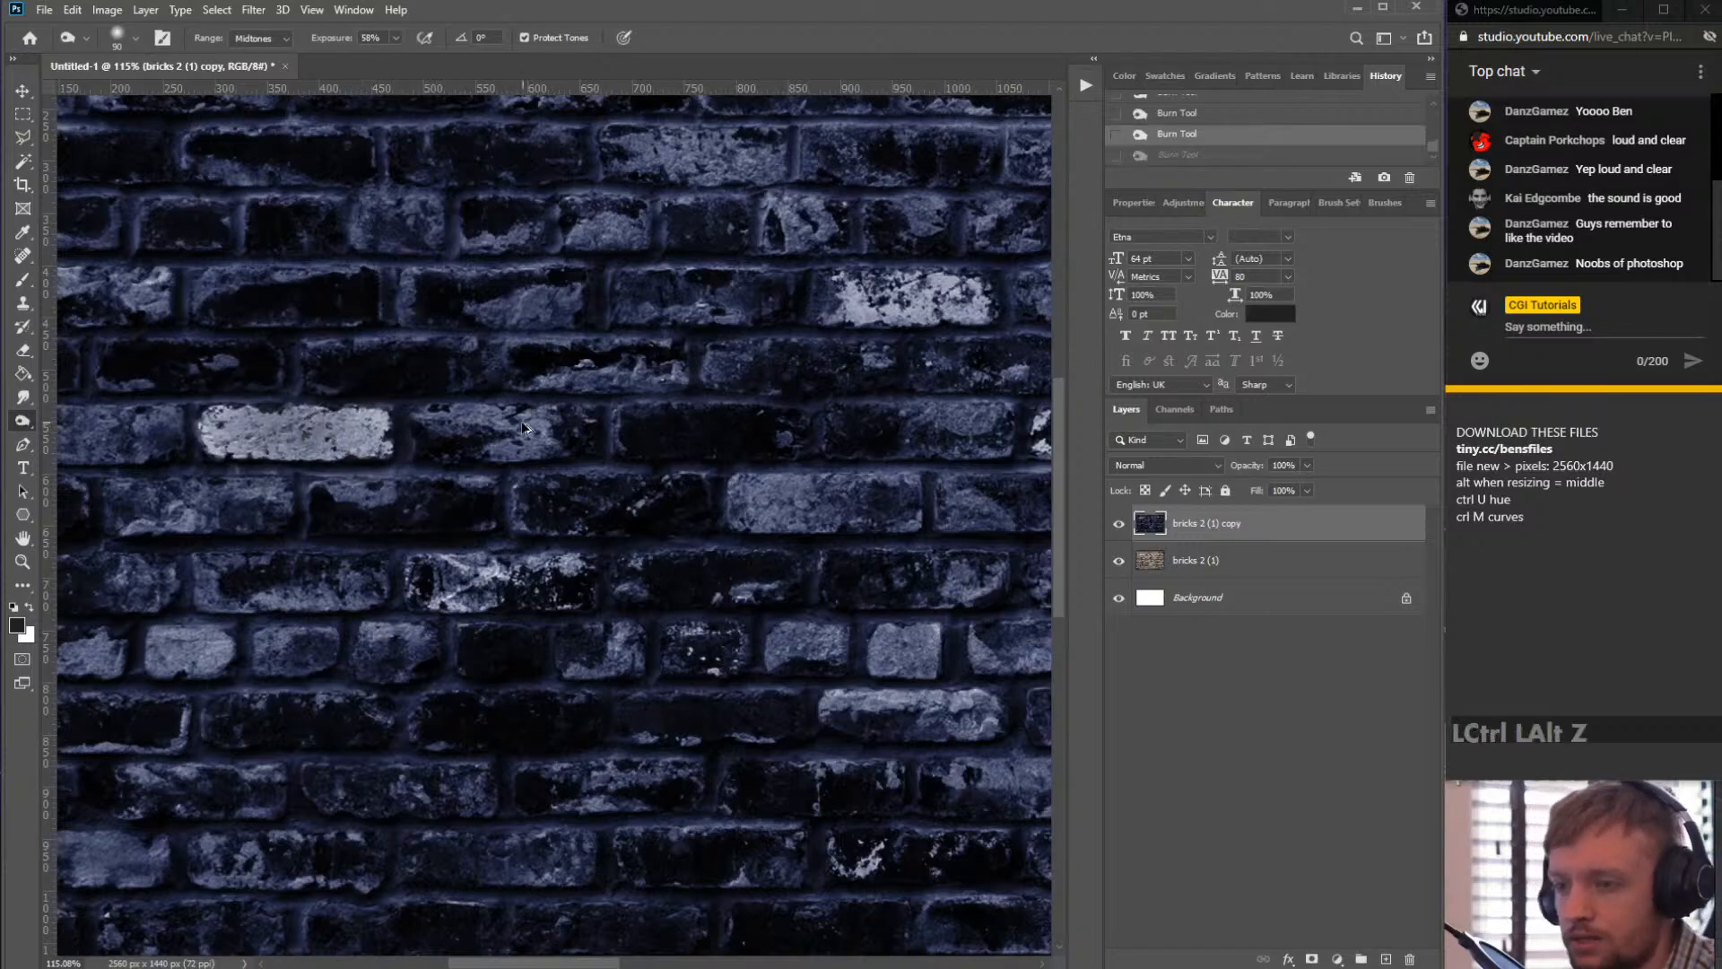
{"action": "key", "text": "ctrl+alt+z"}
{"action": "key", "text": "ctrl+alt+z"}
{"action": "key", "text": "ctrl+z"}
{"action": "key", "text": "ctrl+z"}
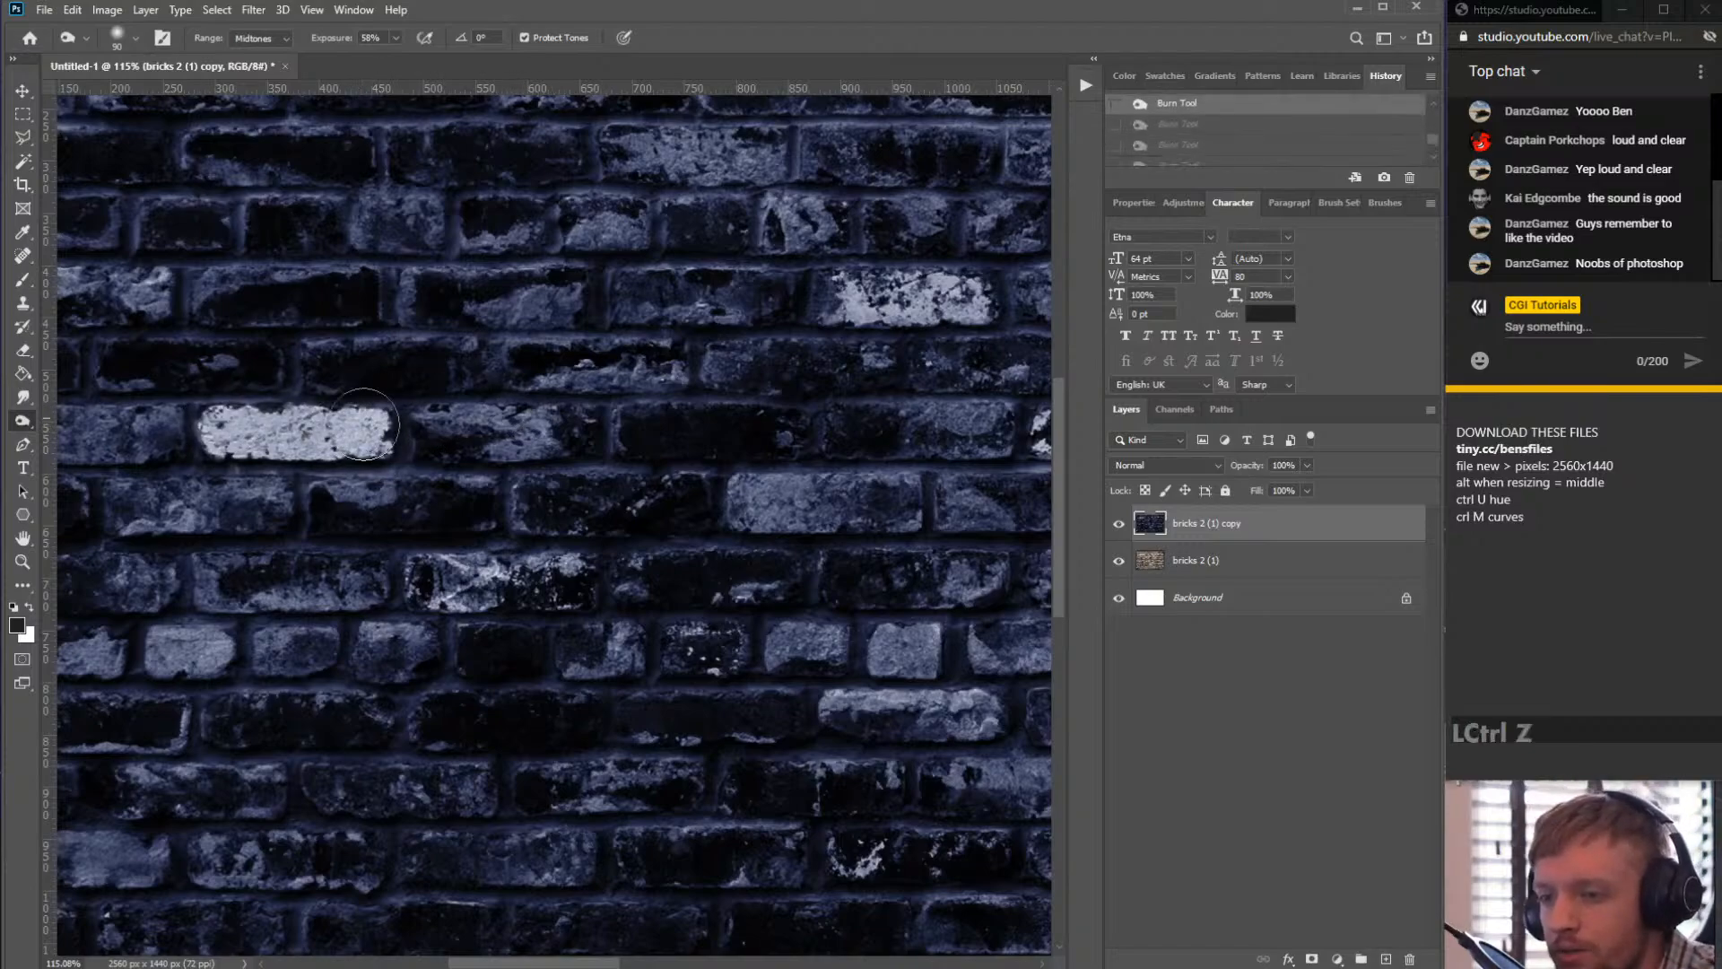
{"action": "scroll", "coordinate": [363, 425], "scroll_direction": "down", "scroll_amount": 3}
{"action": "left_click", "coordinate": [23, 423]}
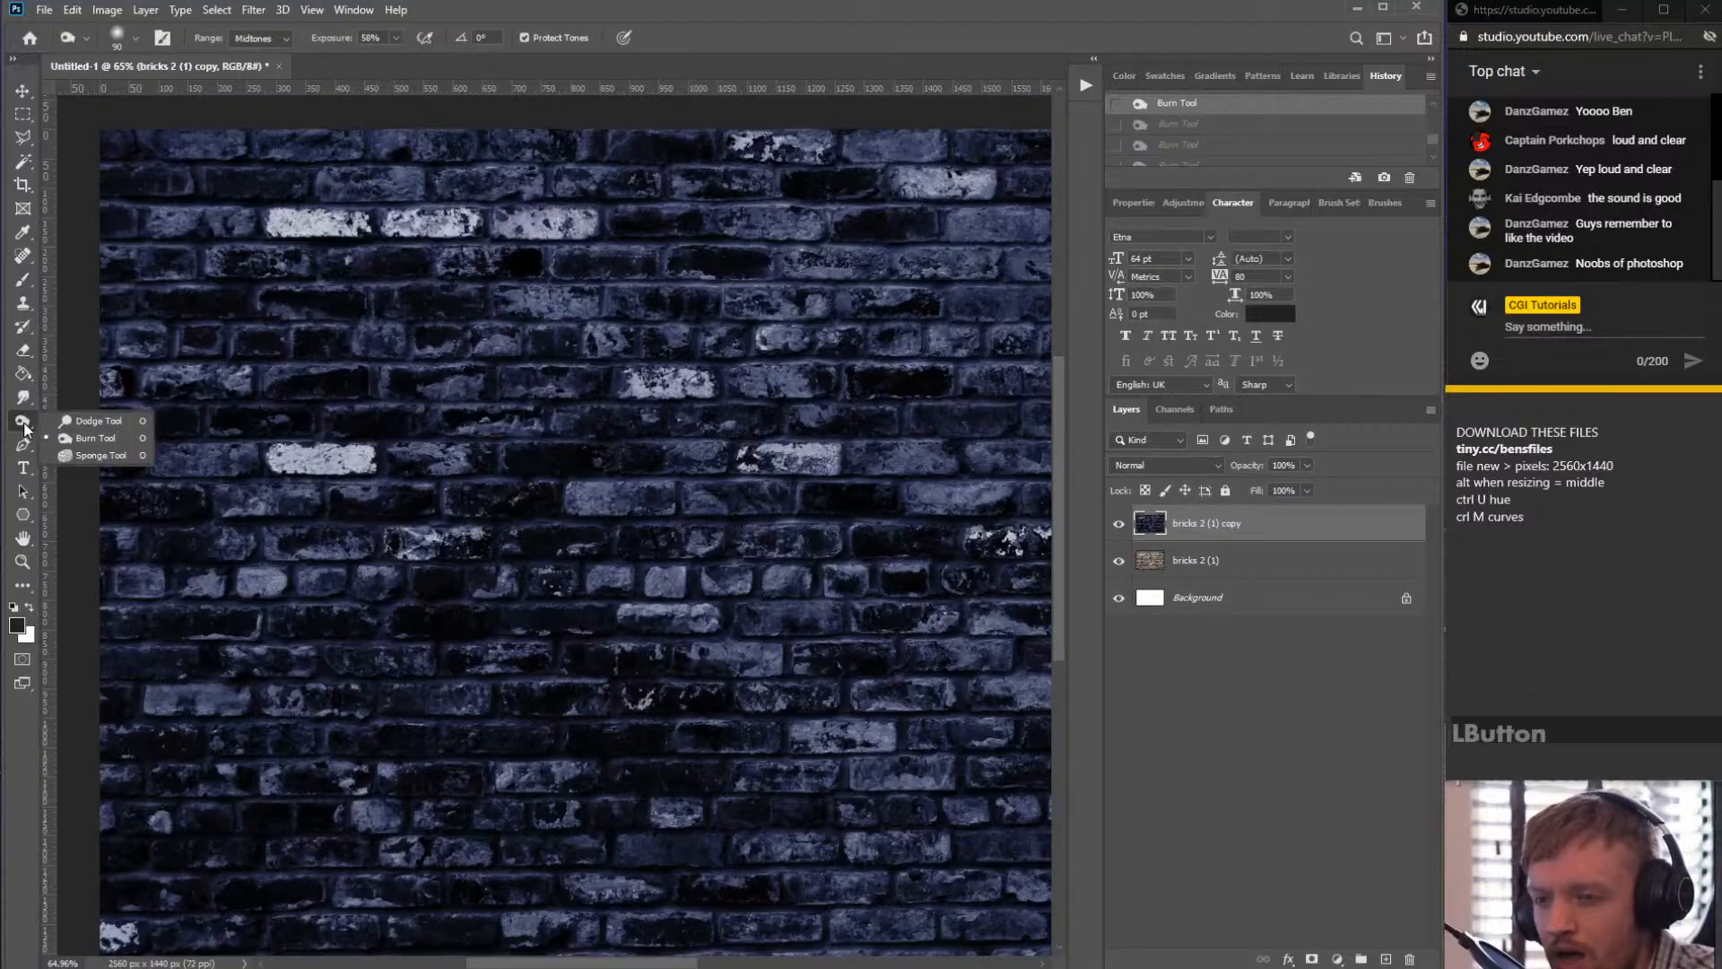
{"action": "left_click", "coordinate": [99, 422]}
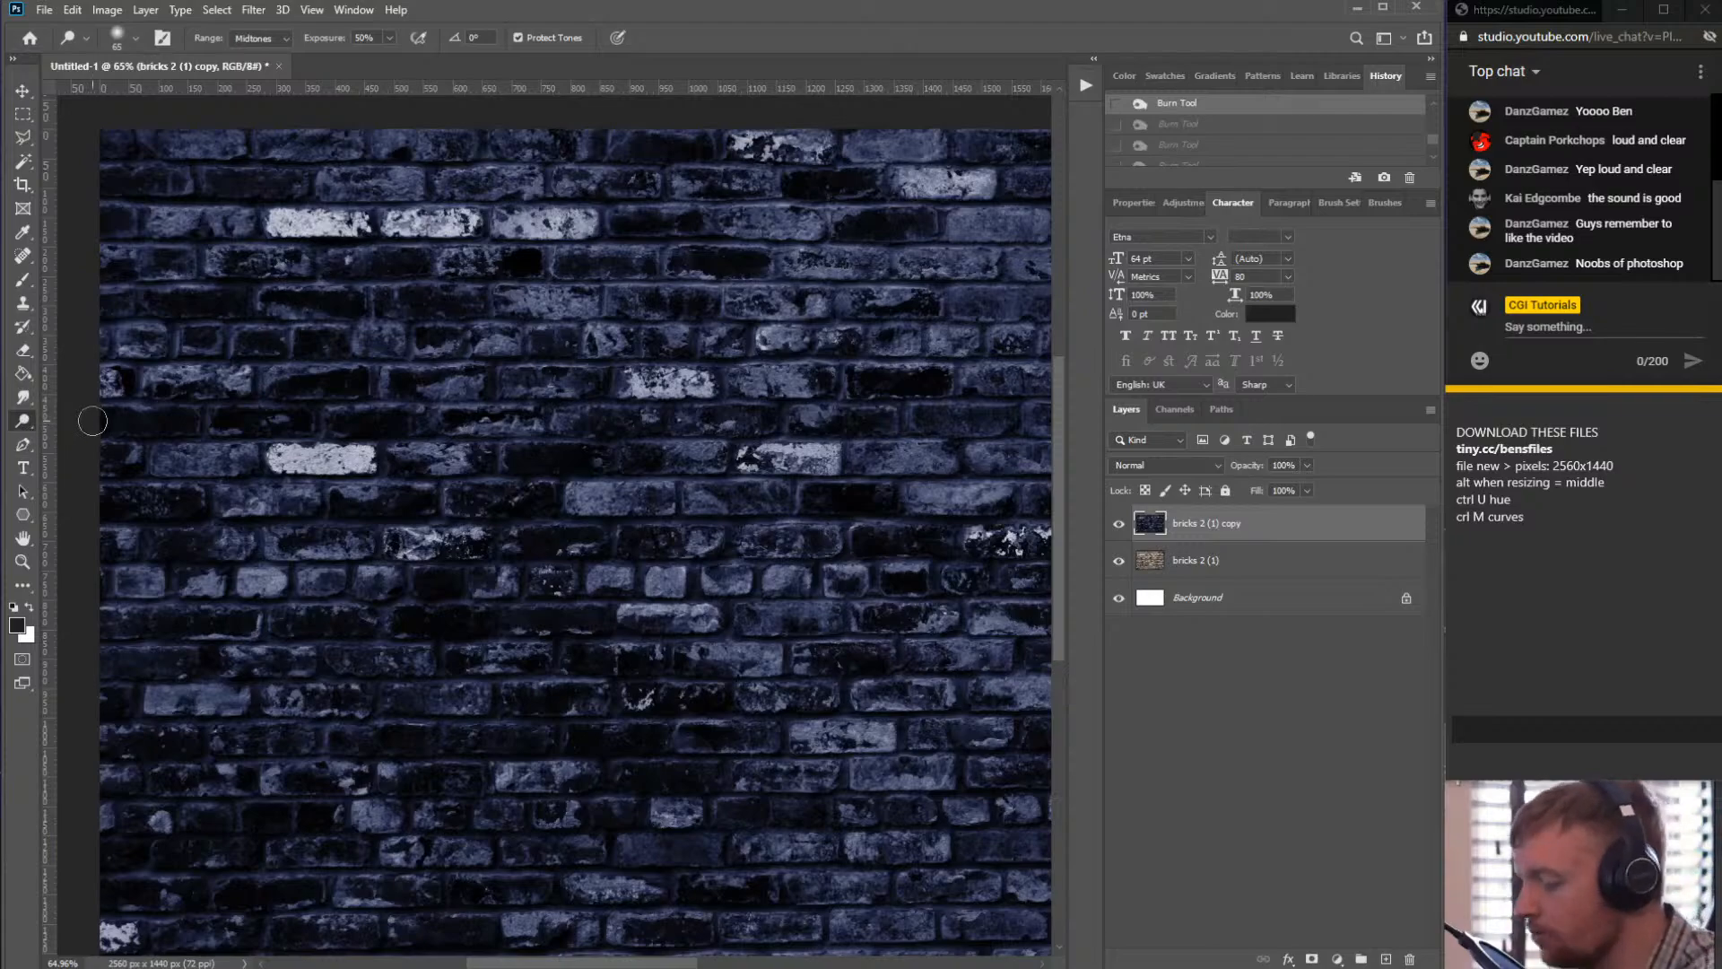
{"action": "left_click", "coordinate": [26, 423]}
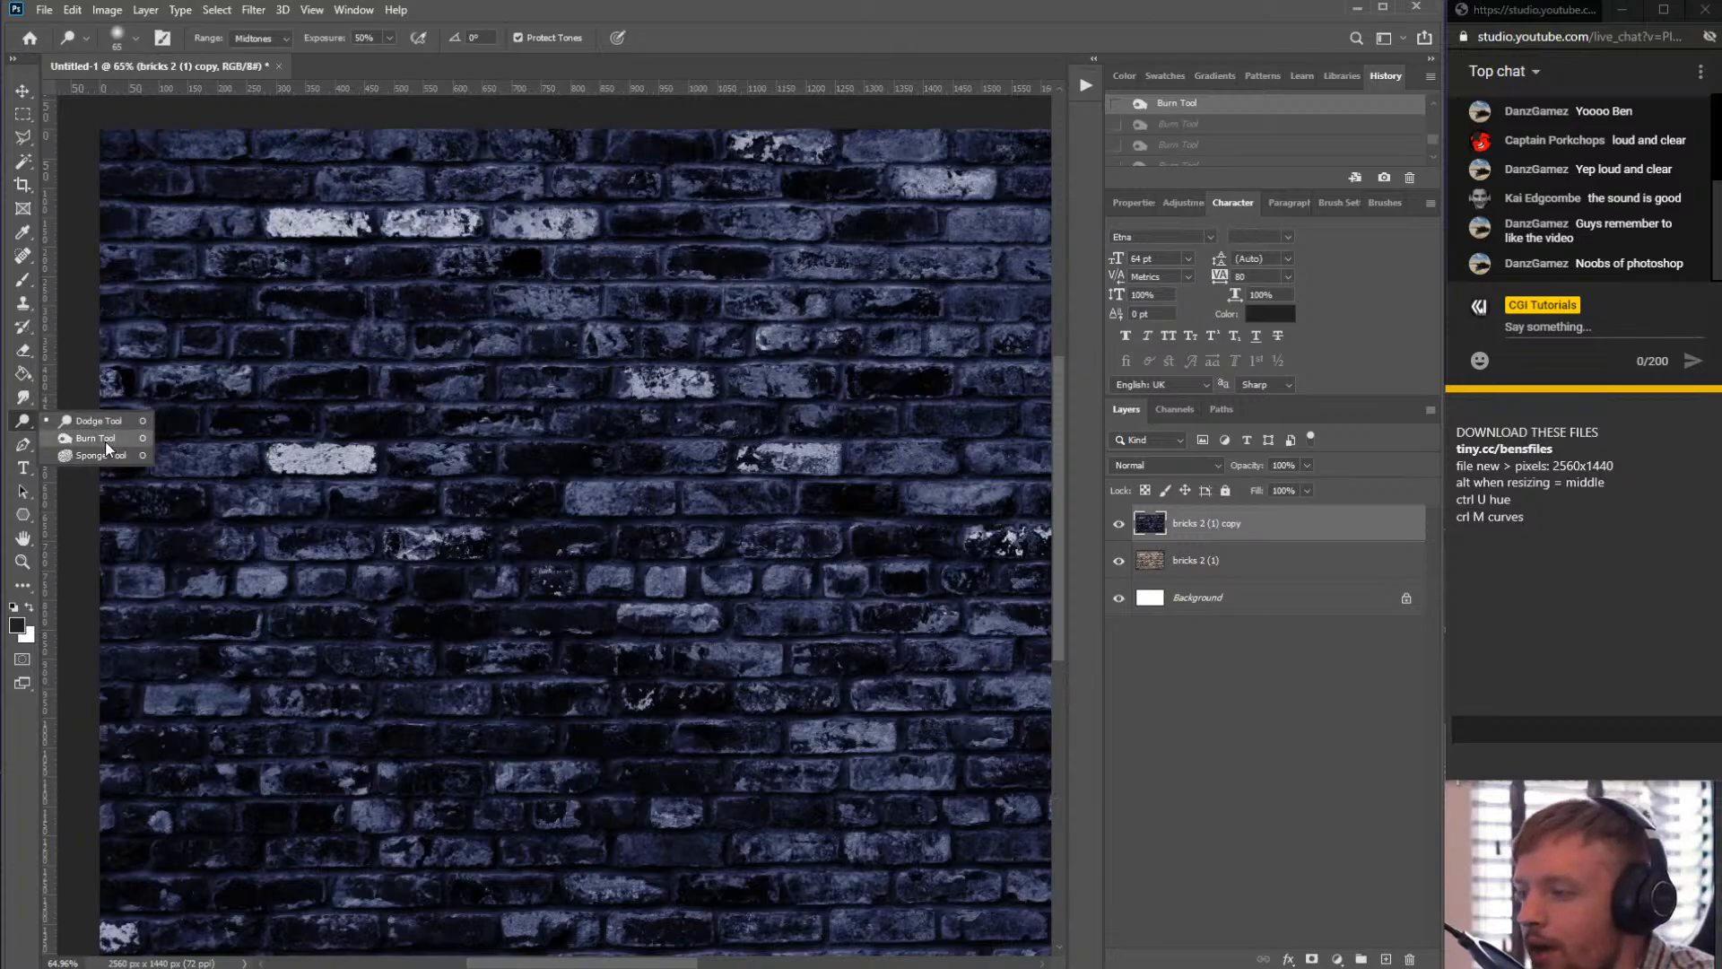
{"action": "left_click", "coordinate": [105, 442]}
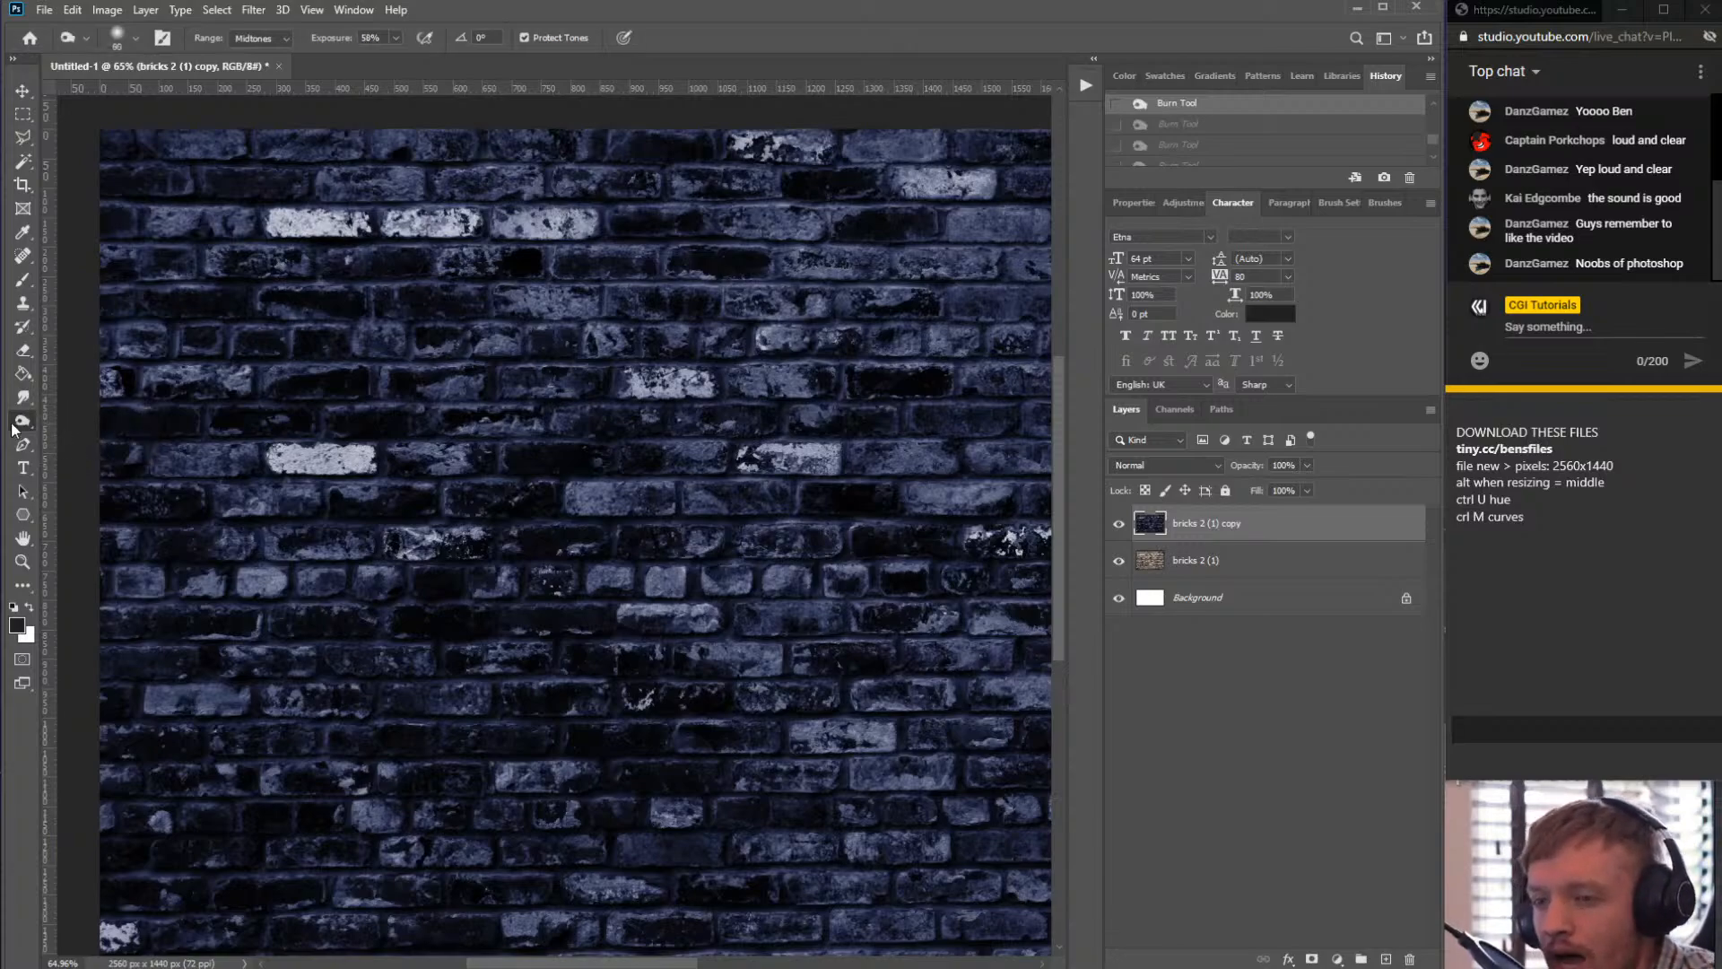
{"action": "left_click", "coordinate": [32, 422]}
{"action": "left_click", "coordinate": [109, 440]}
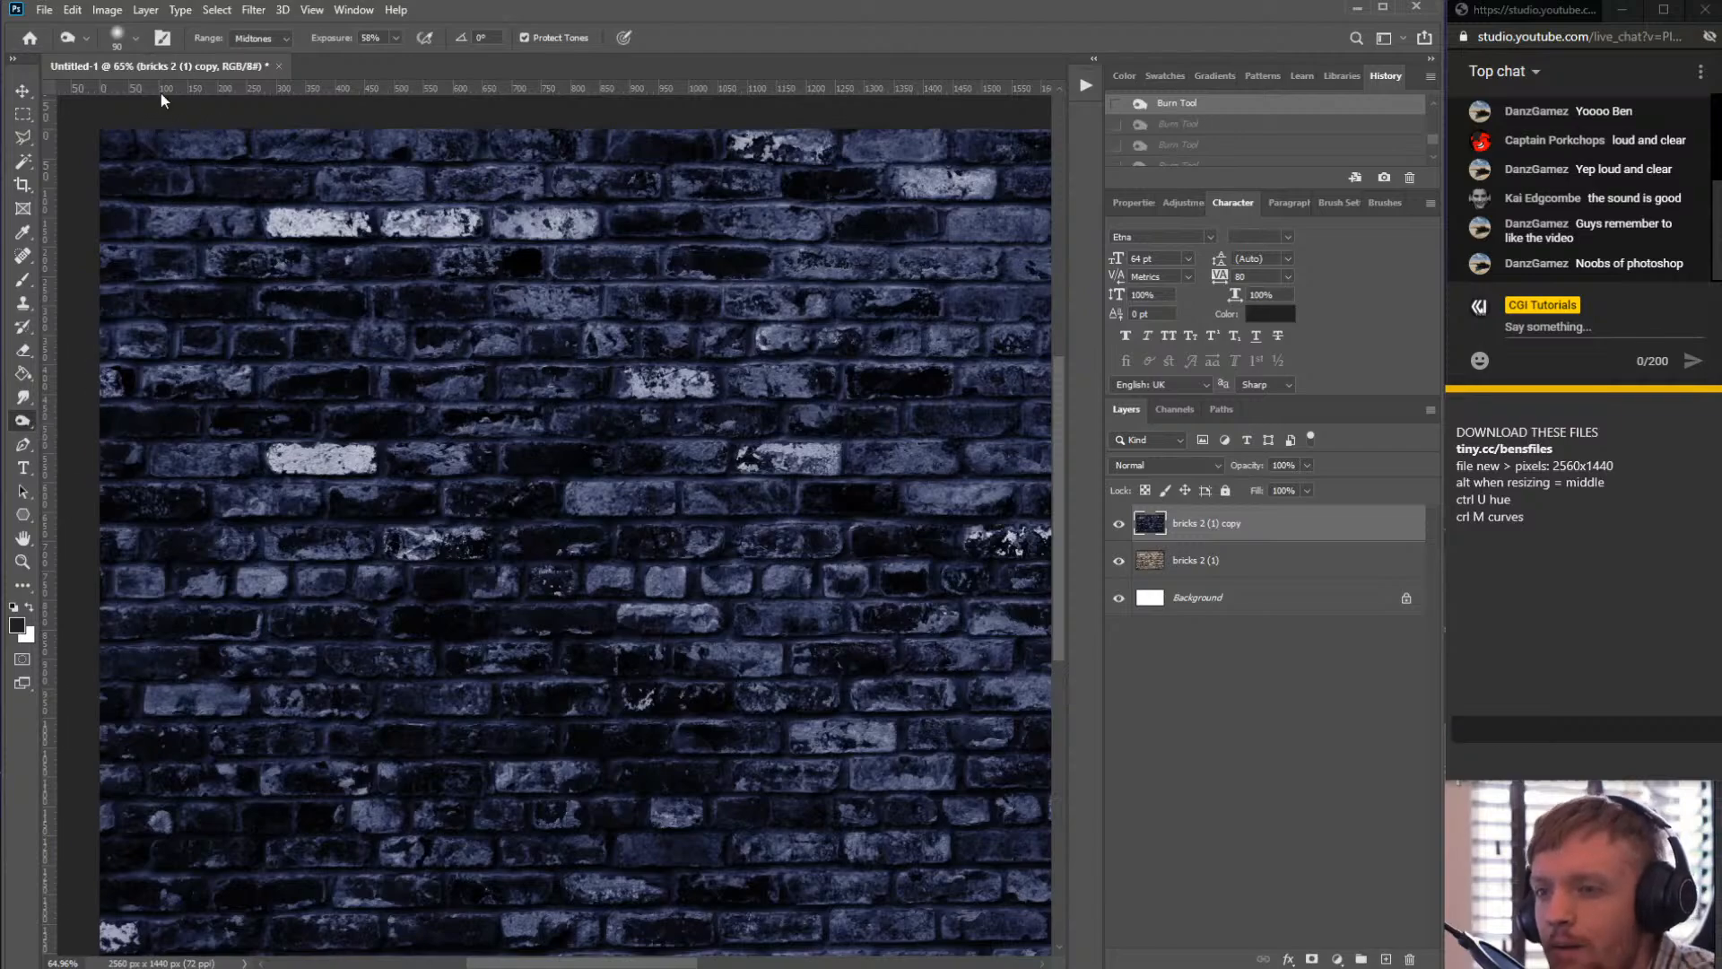
- Inspect the Burn brush's size and hardness settings
{"action": "left_click", "coordinate": [136, 39]}
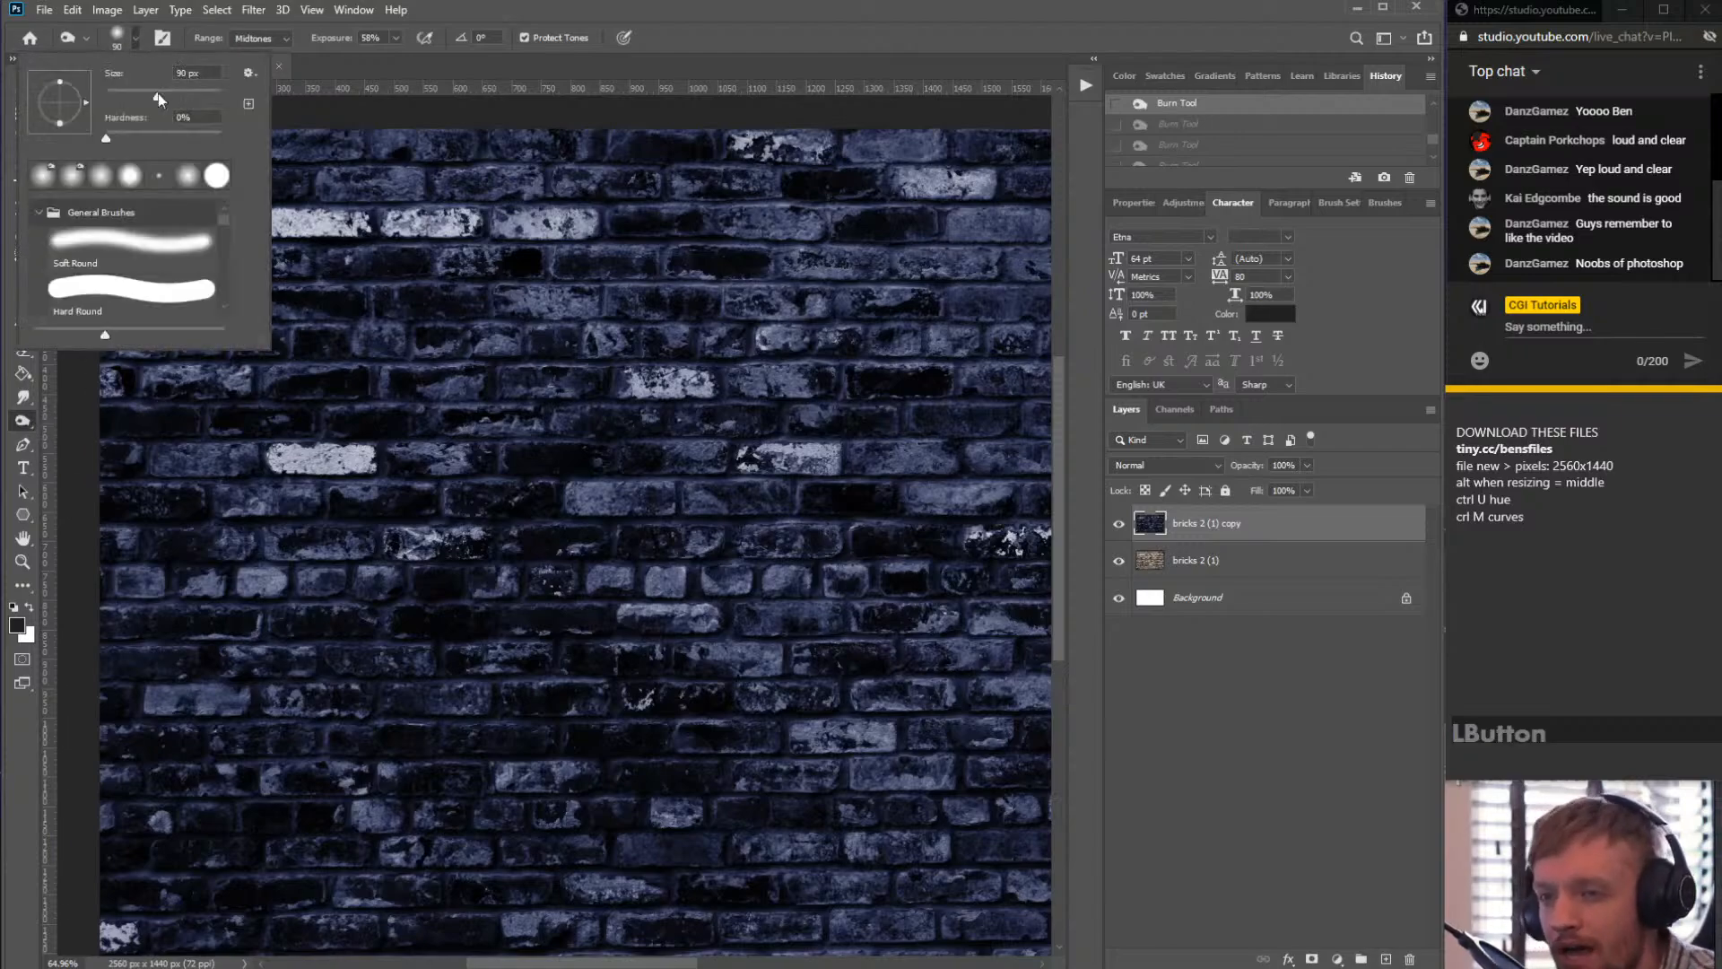
{"action": "left_click", "coordinate": [133, 40]}
{"action": "left_click", "coordinate": [134, 40]}
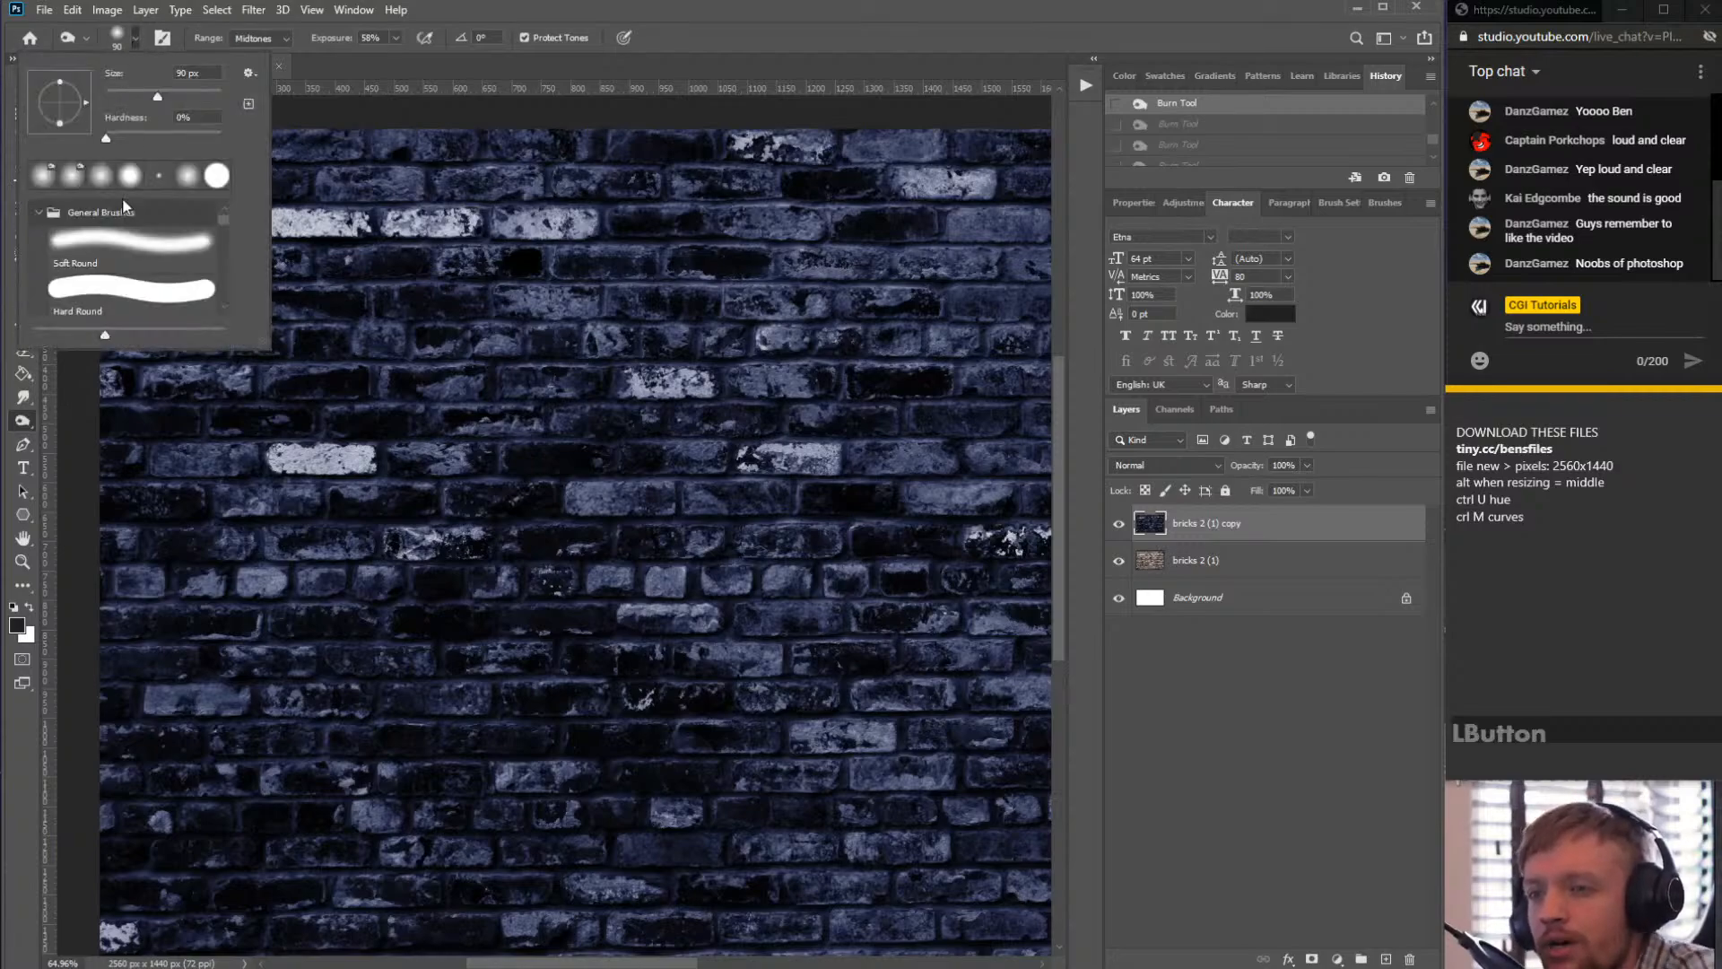
{"action": "left_click", "coordinate": [109, 135]}
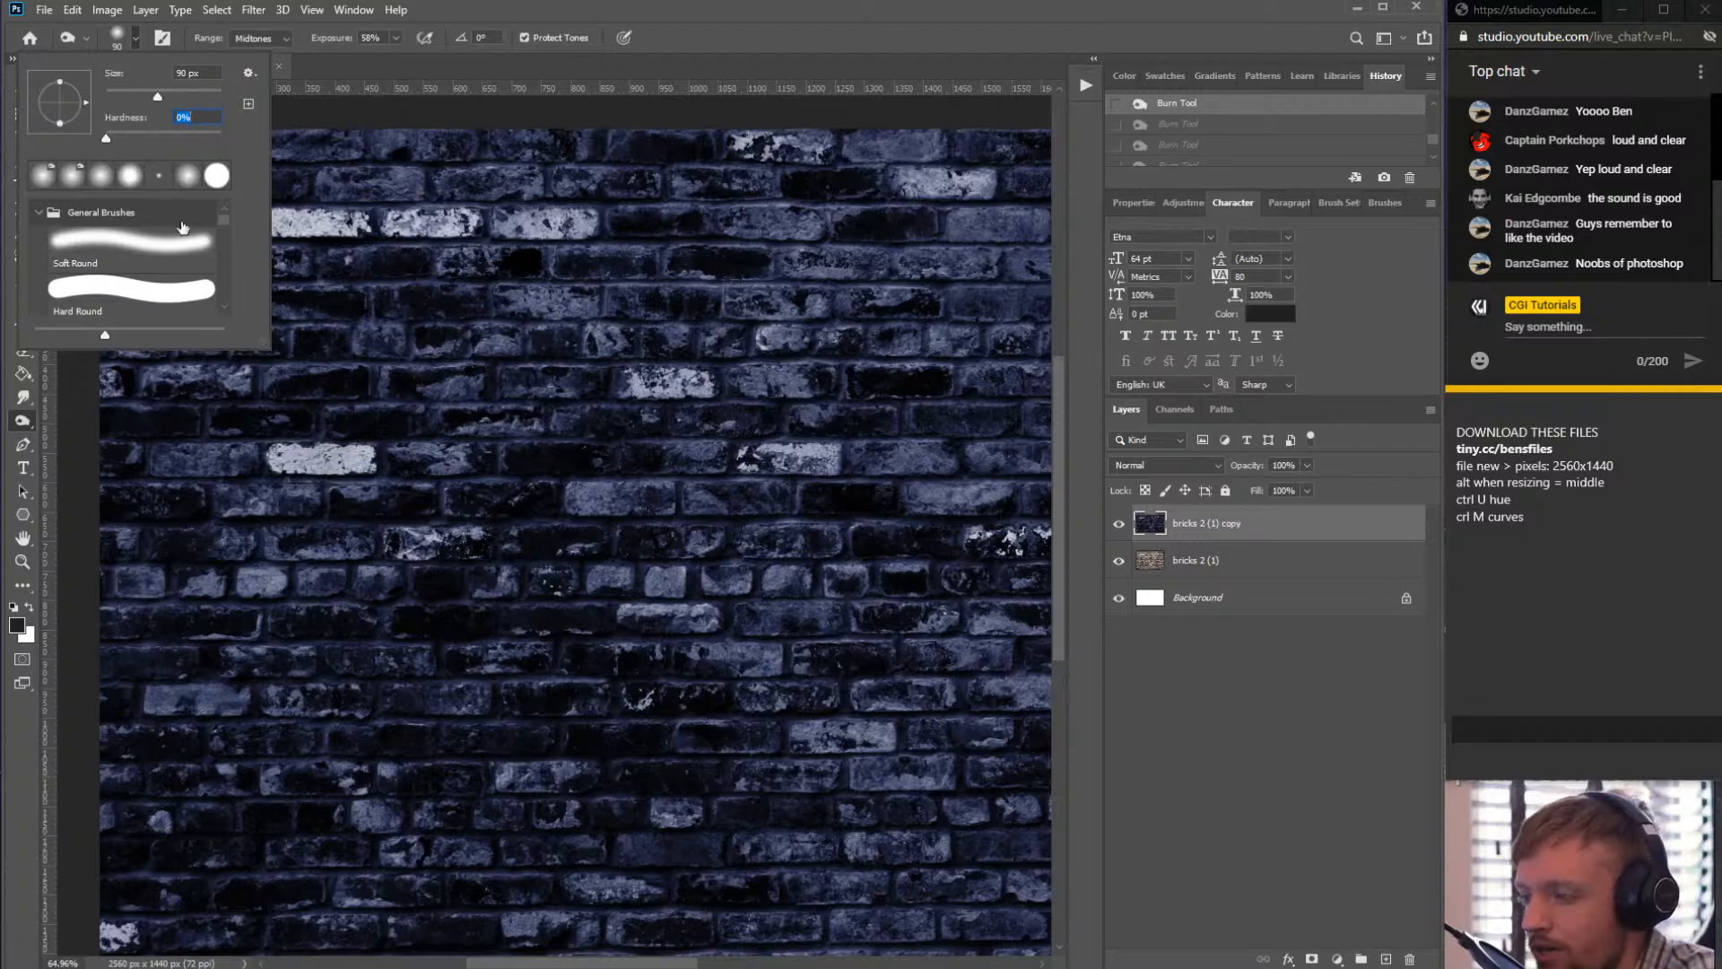
{"action": "left_click", "coordinate": [135, 38]}
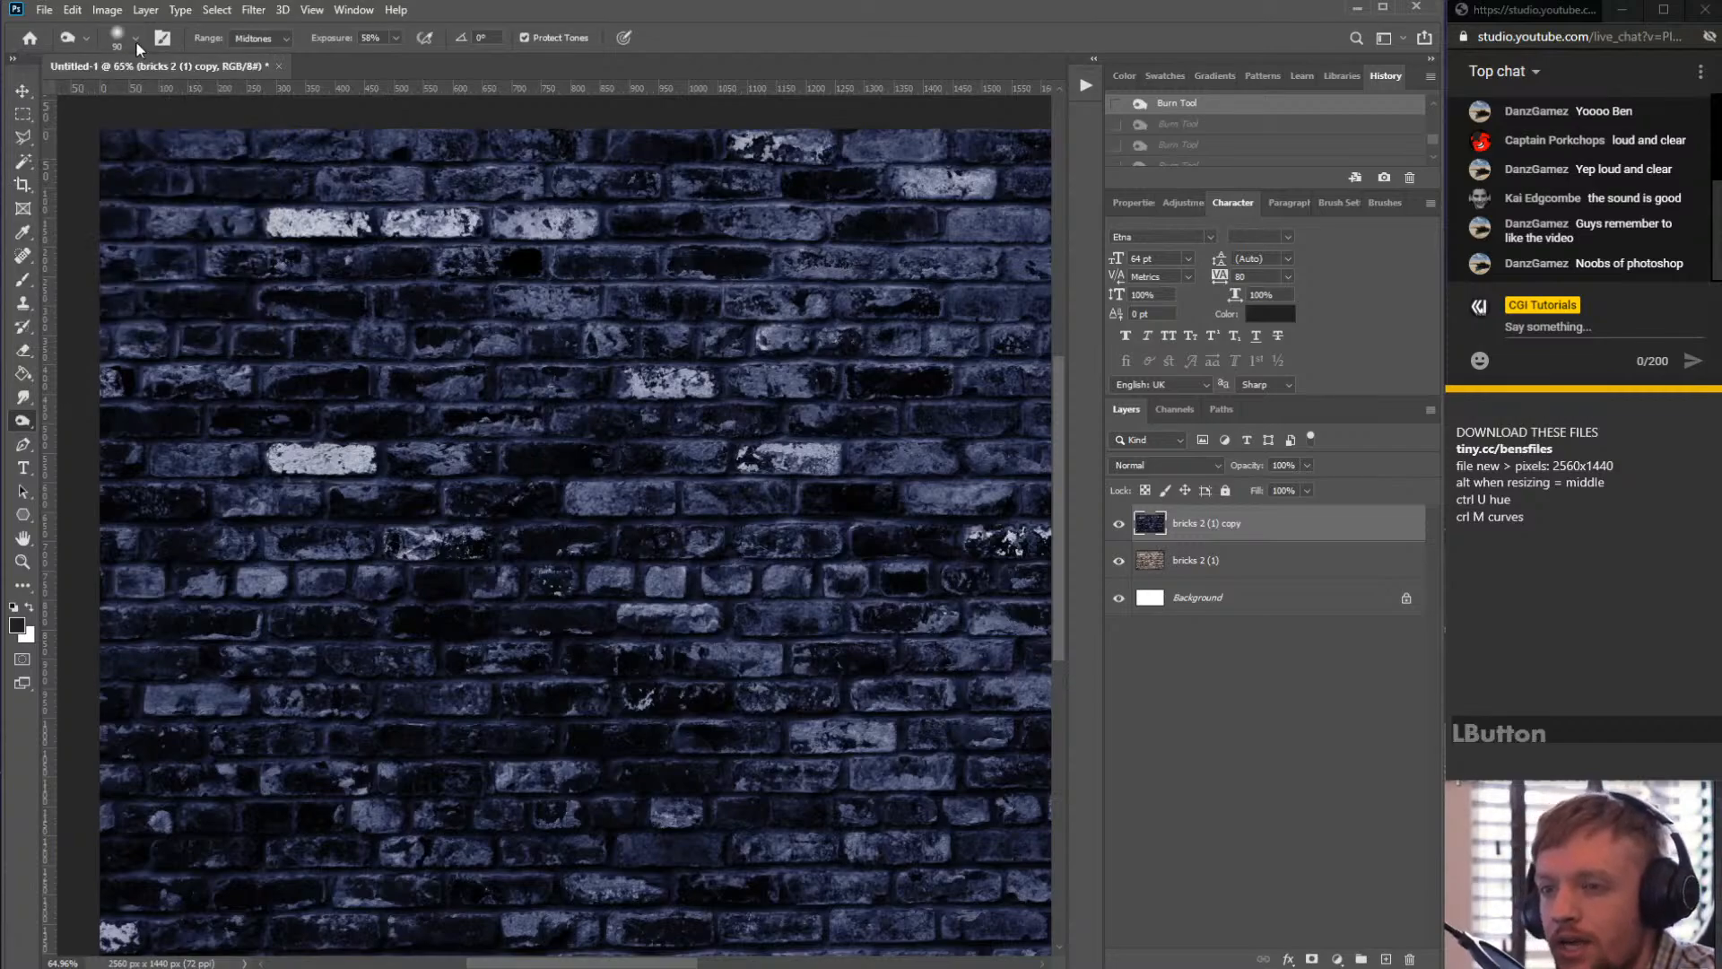
{"action": "right_click", "coordinate": [330, 381]}
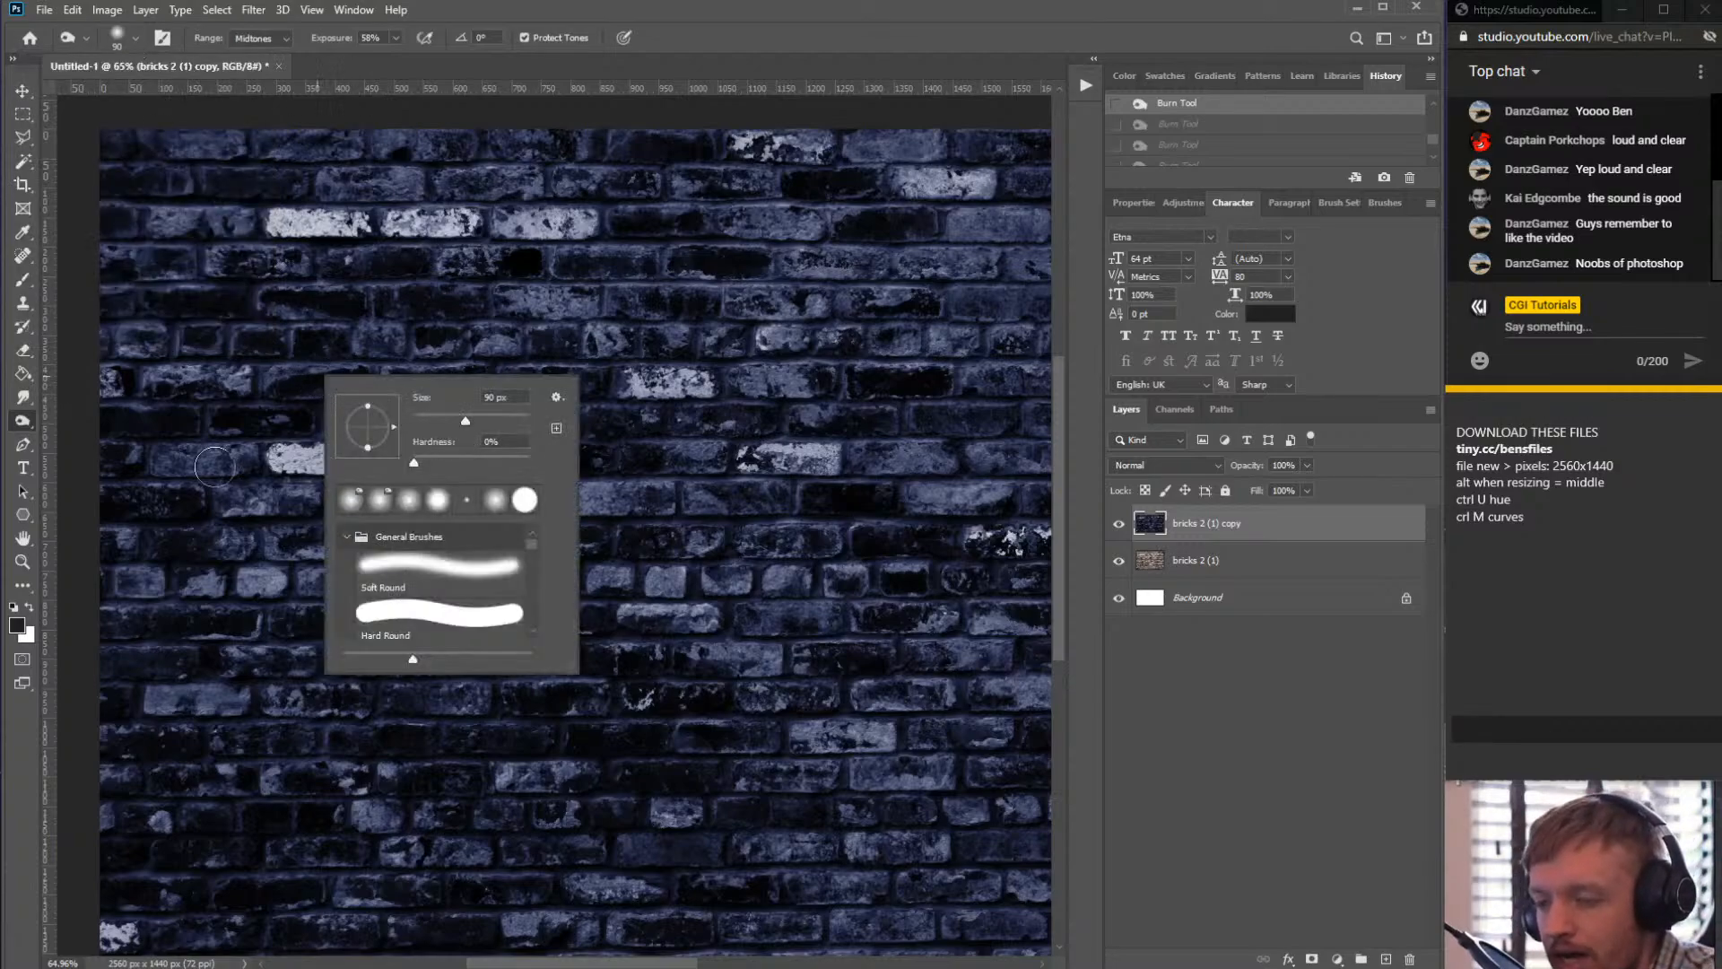
{"action": "left_click_drag", "start_coordinate": [414, 461], "coordinate": [251, 460]}
{"action": "left_click", "coordinate": [702, 63]}
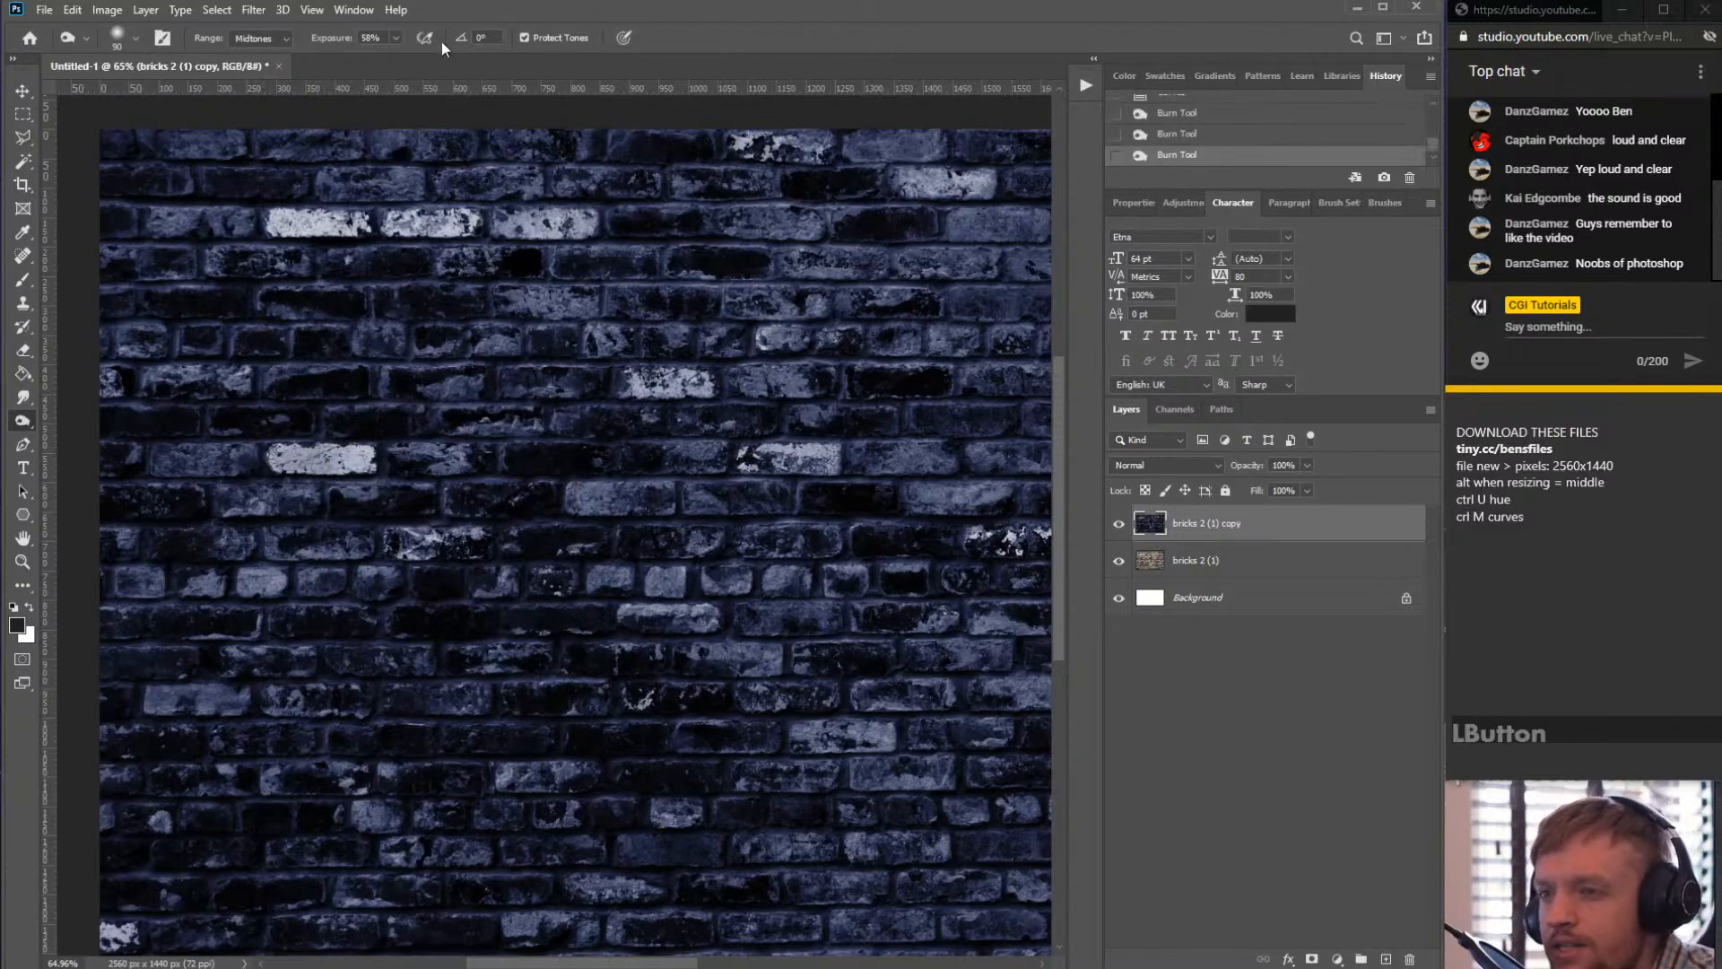
- Burn the brightest white bricks across the wall with the Burn Tool at 58% exposure
{"action": "left_click", "coordinate": [377, 38]}
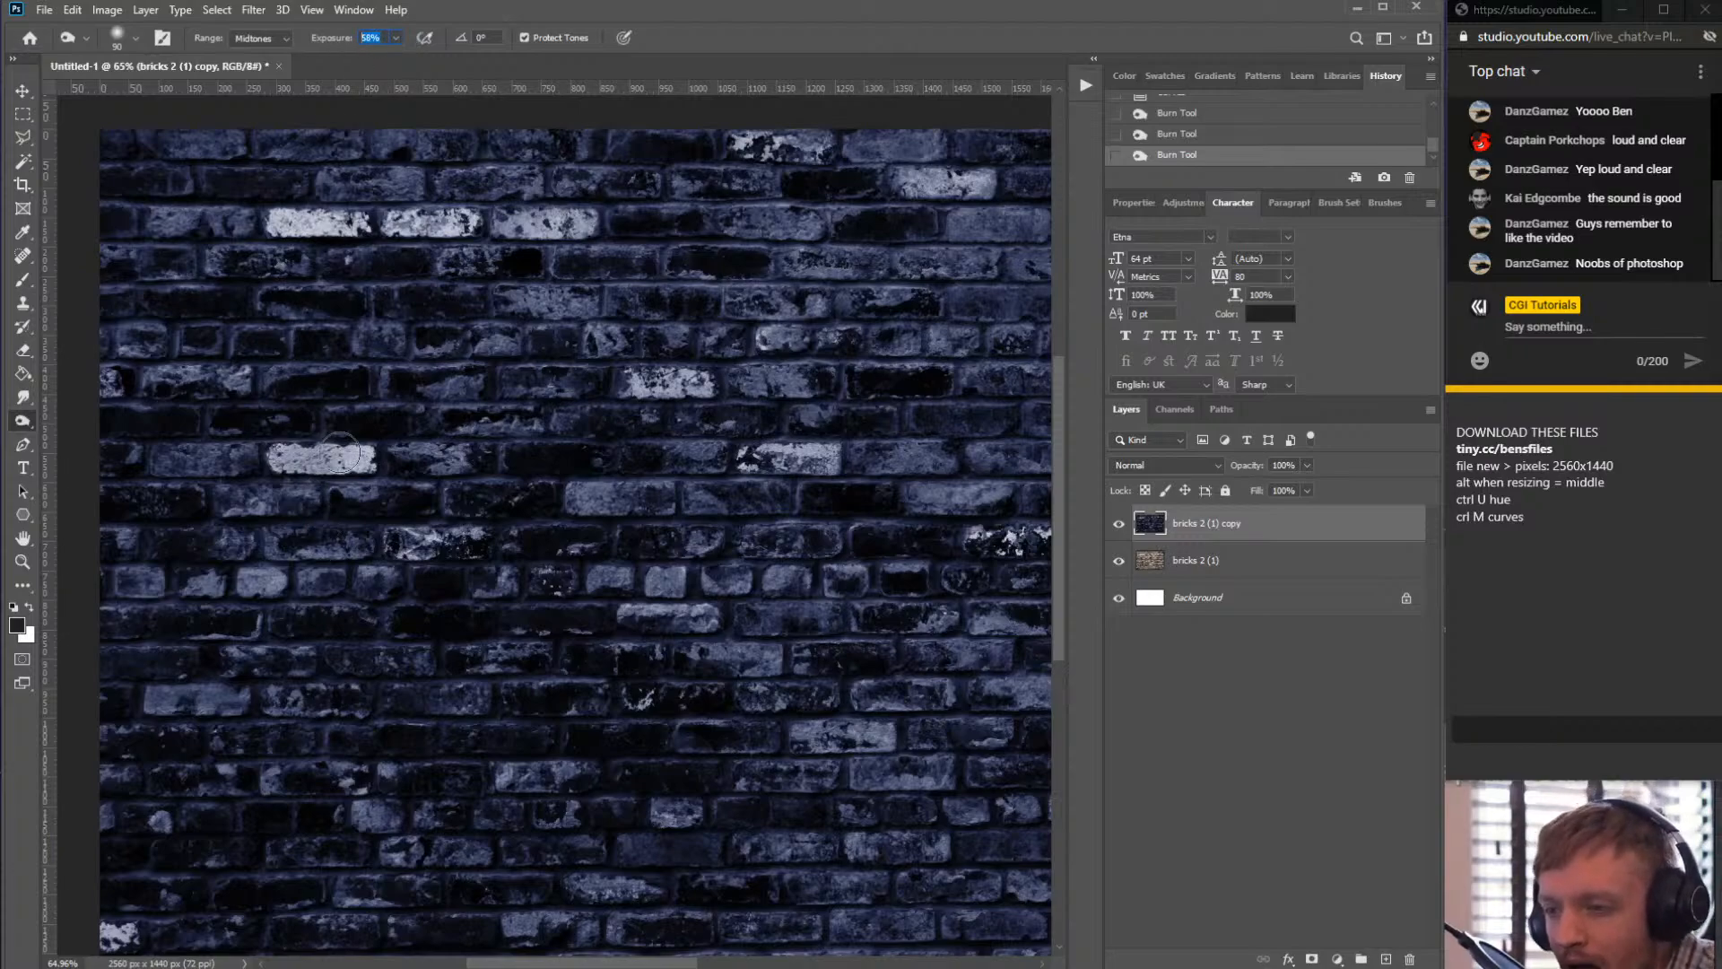
{"action": "mouse_move", "coordinate": [381, 458]}
{"action": "left_mouse_down"}
{"action": "mouse_move", "coordinate": [256, 459]}
{"action": "mouse_move", "coordinate": [377, 457]}
{"action": "left_mouse_up"}
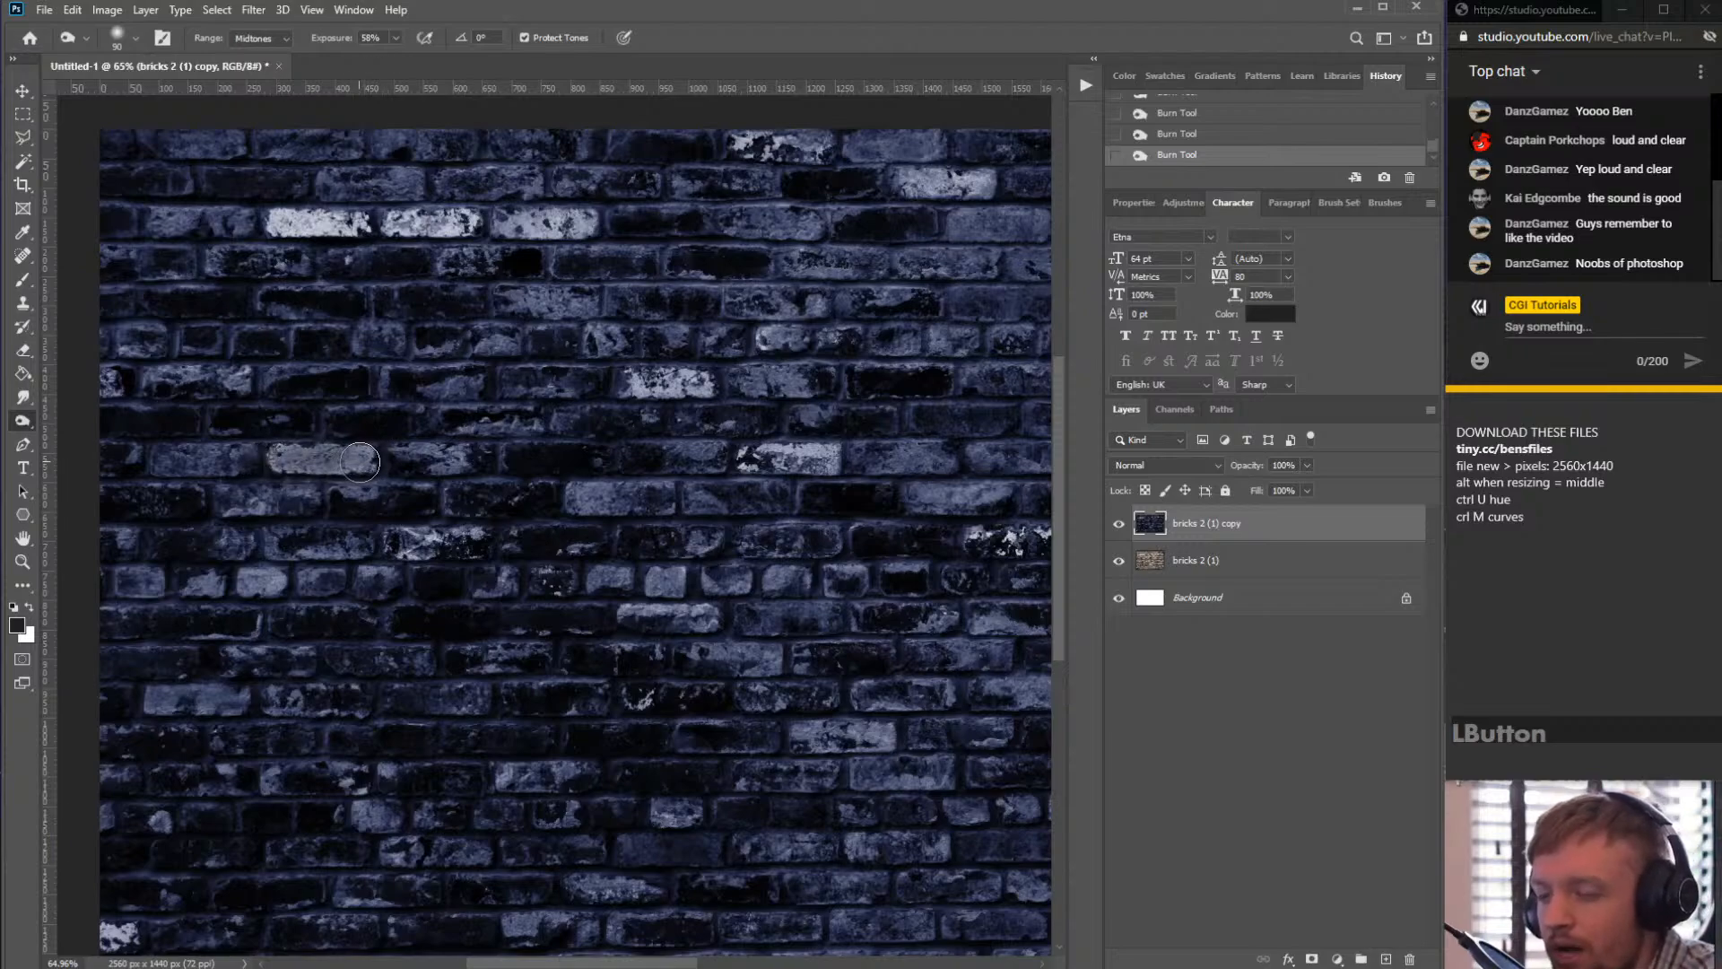
{"action": "mouse_move", "coordinate": [271, 230]}
{"action": "left_mouse_down"}
{"action": "mouse_move", "coordinate": [472, 224]}
{"action": "mouse_move", "coordinate": [249, 226]}
{"action": "mouse_move", "coordinate": [437, 229]}
{"action": "left_mouse_up"}
{"action": "left_click_drag", "start_coordinate": [329, 229], "coordinate": [287, 229]}
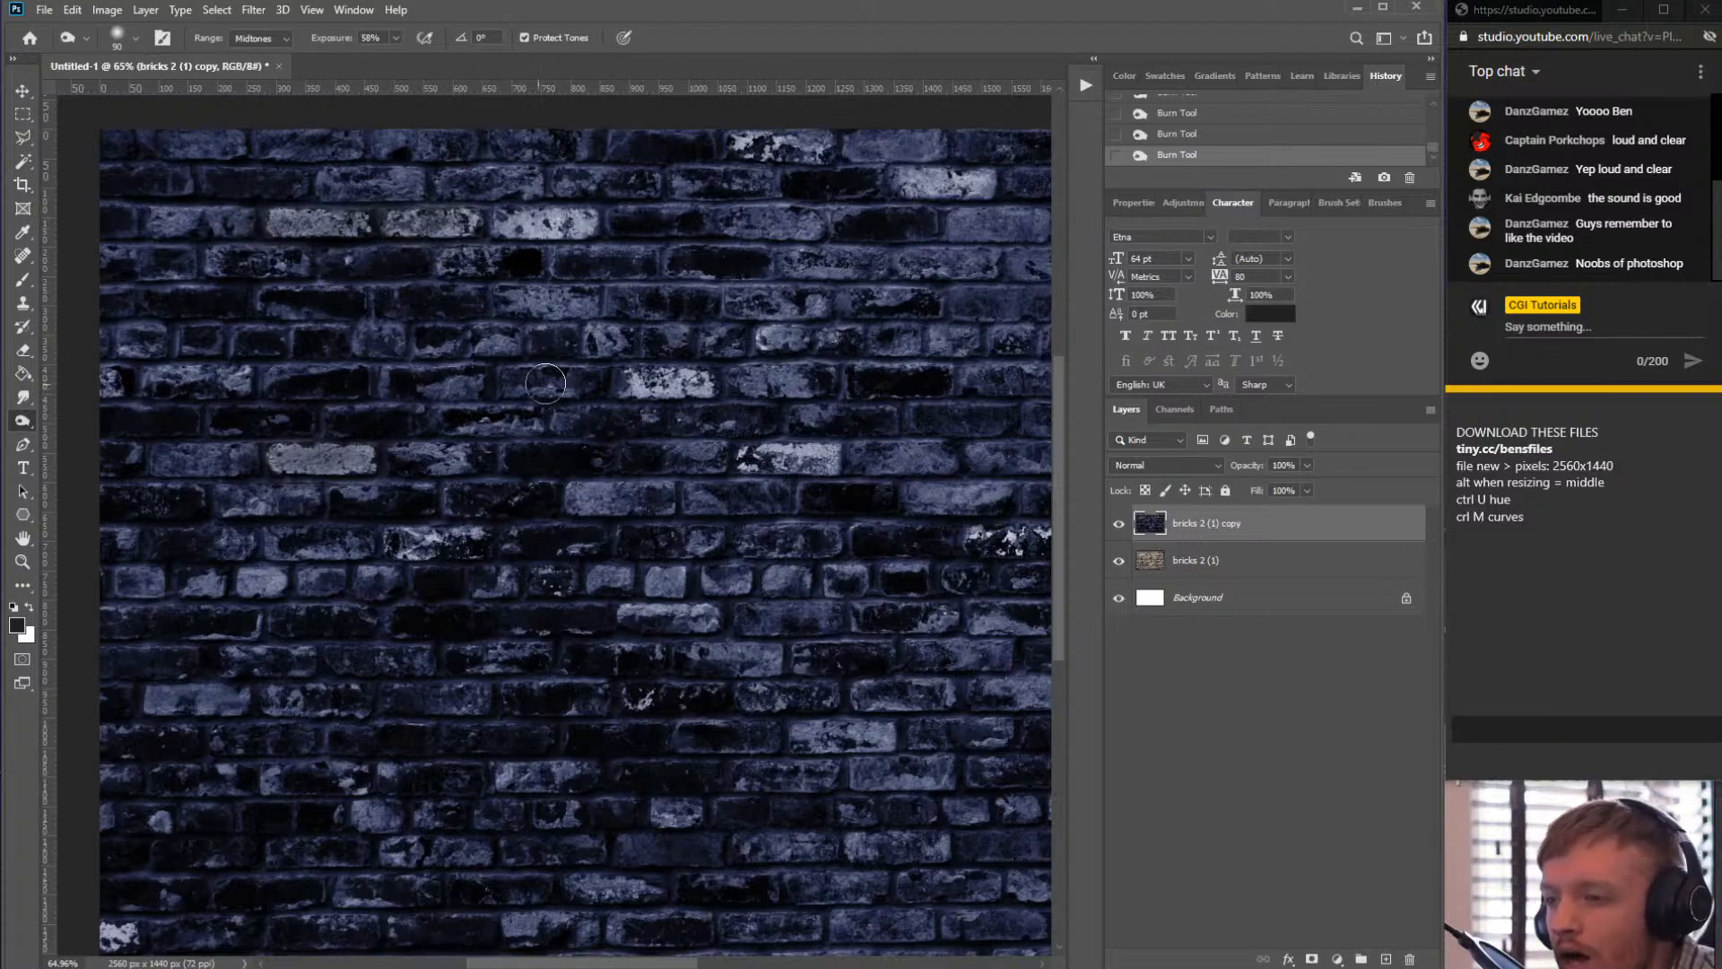
{"action": "left_click_drag", "start_coordinate": [642, 377], "coordinate": [709, 382]}
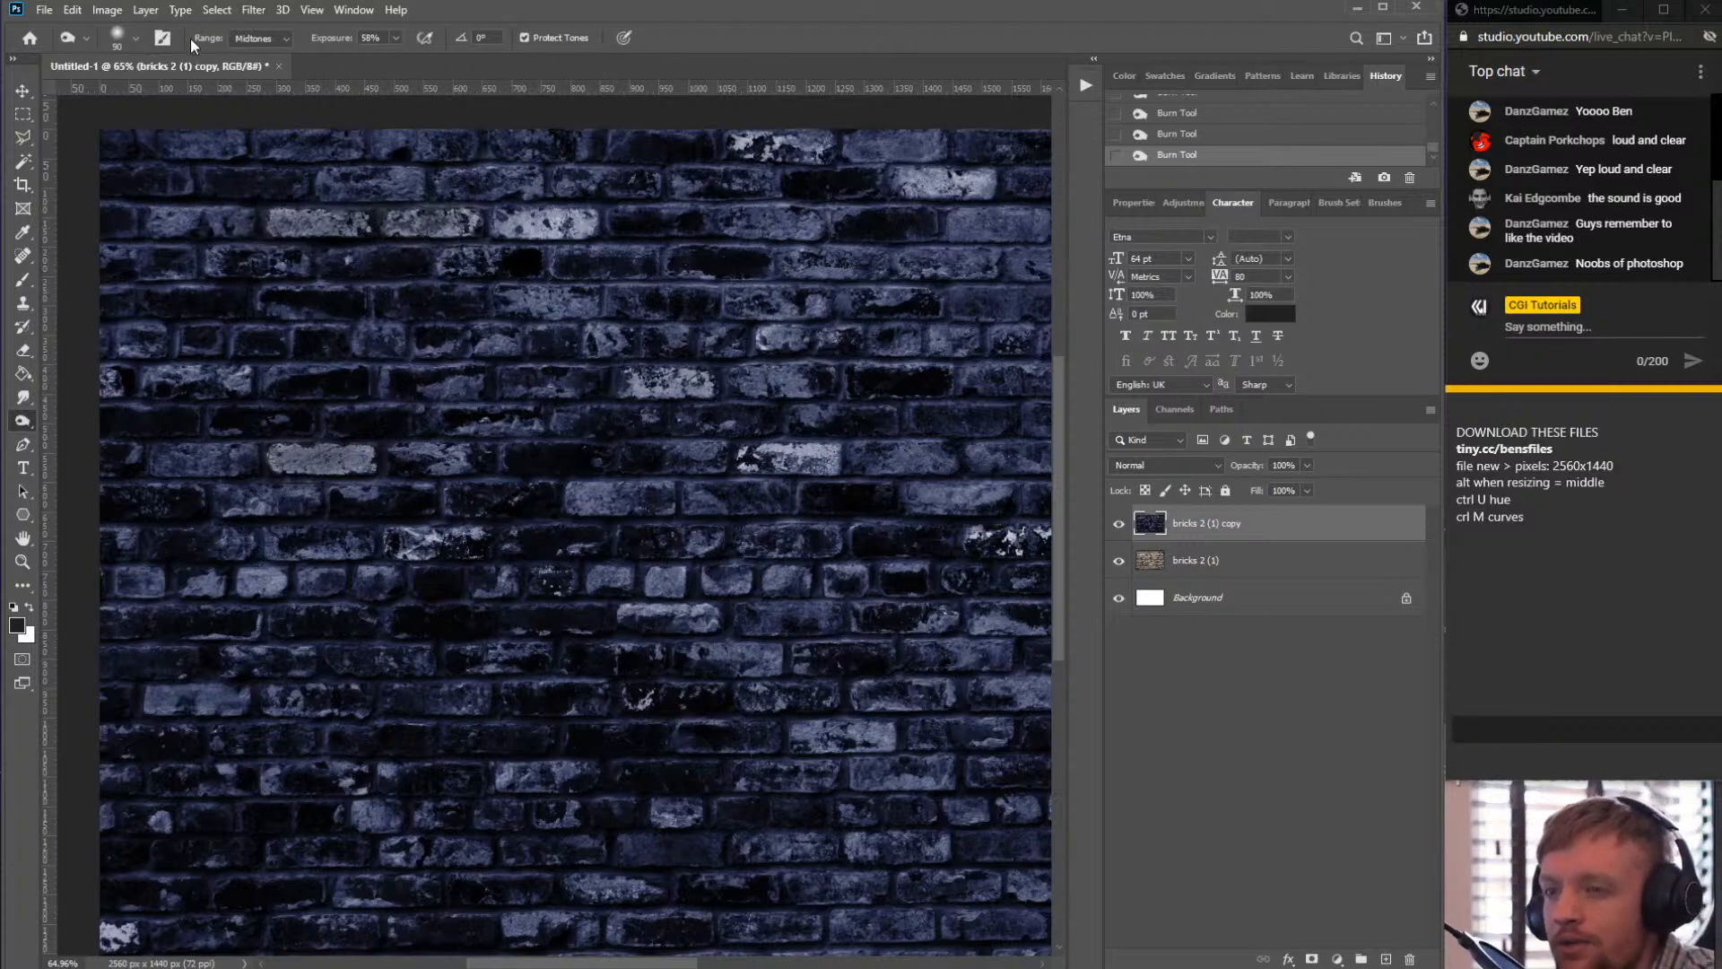
- Set the Burn range to Highlights and burn a bright brick in the middle of the wall
{"action": "left_click", "coordinate": [282, 40]}
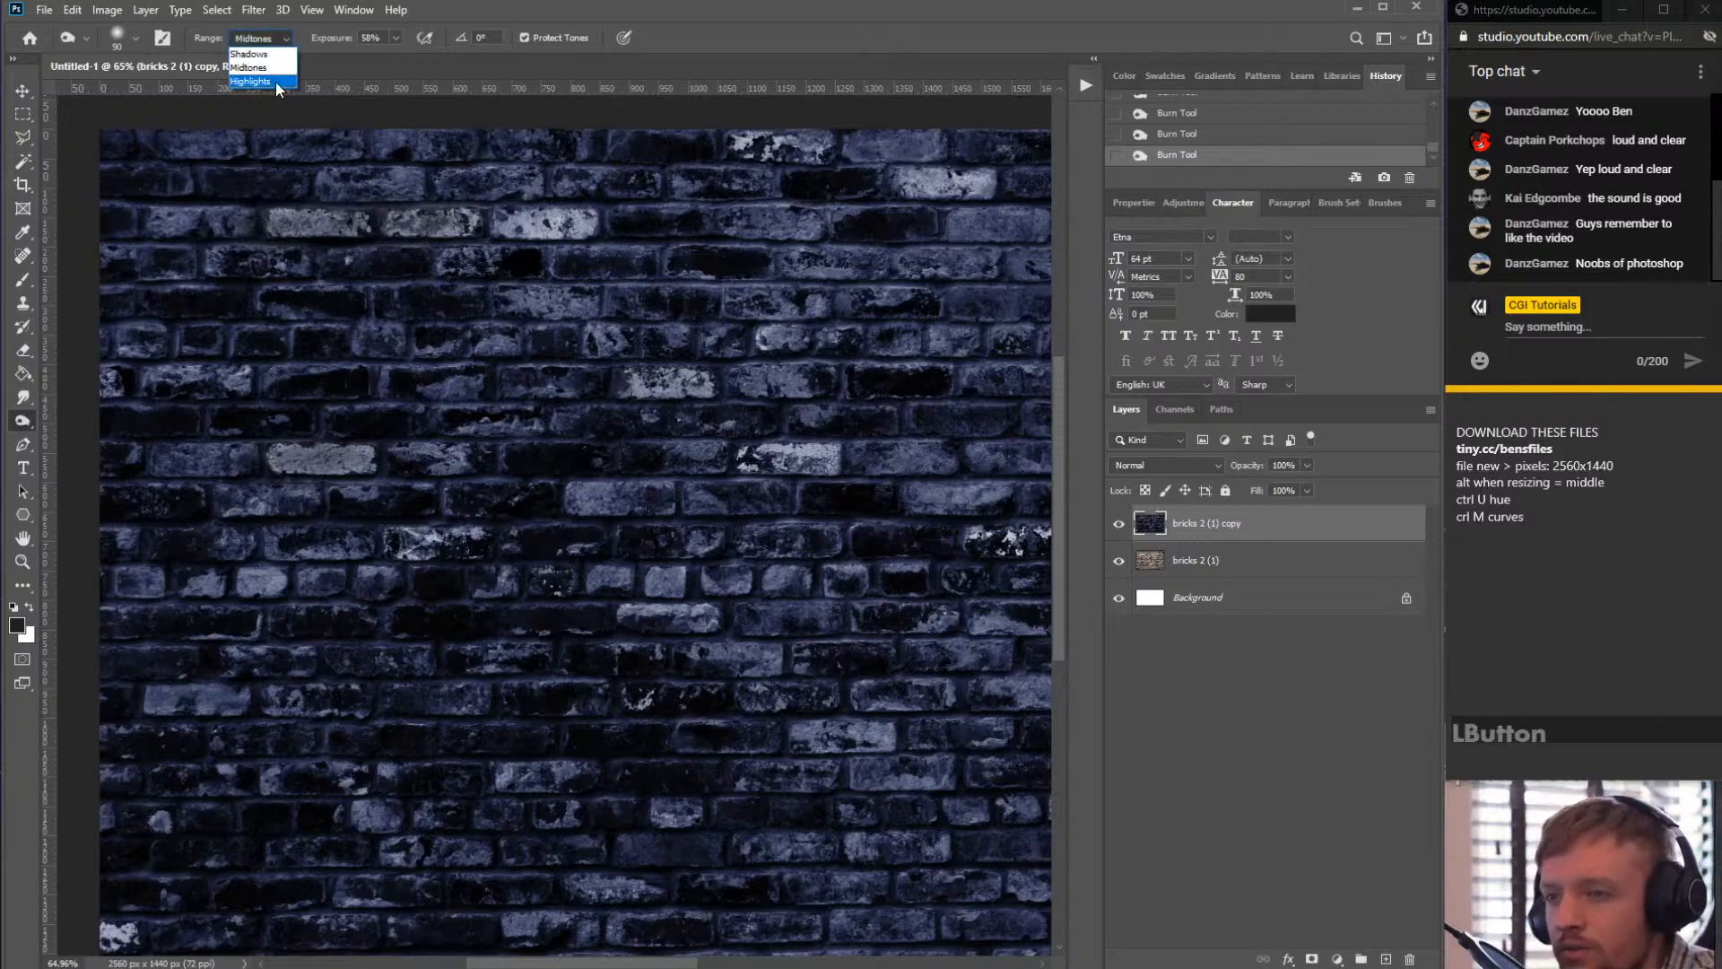
{"action": "left_click", "coordinate": [267, 82]}
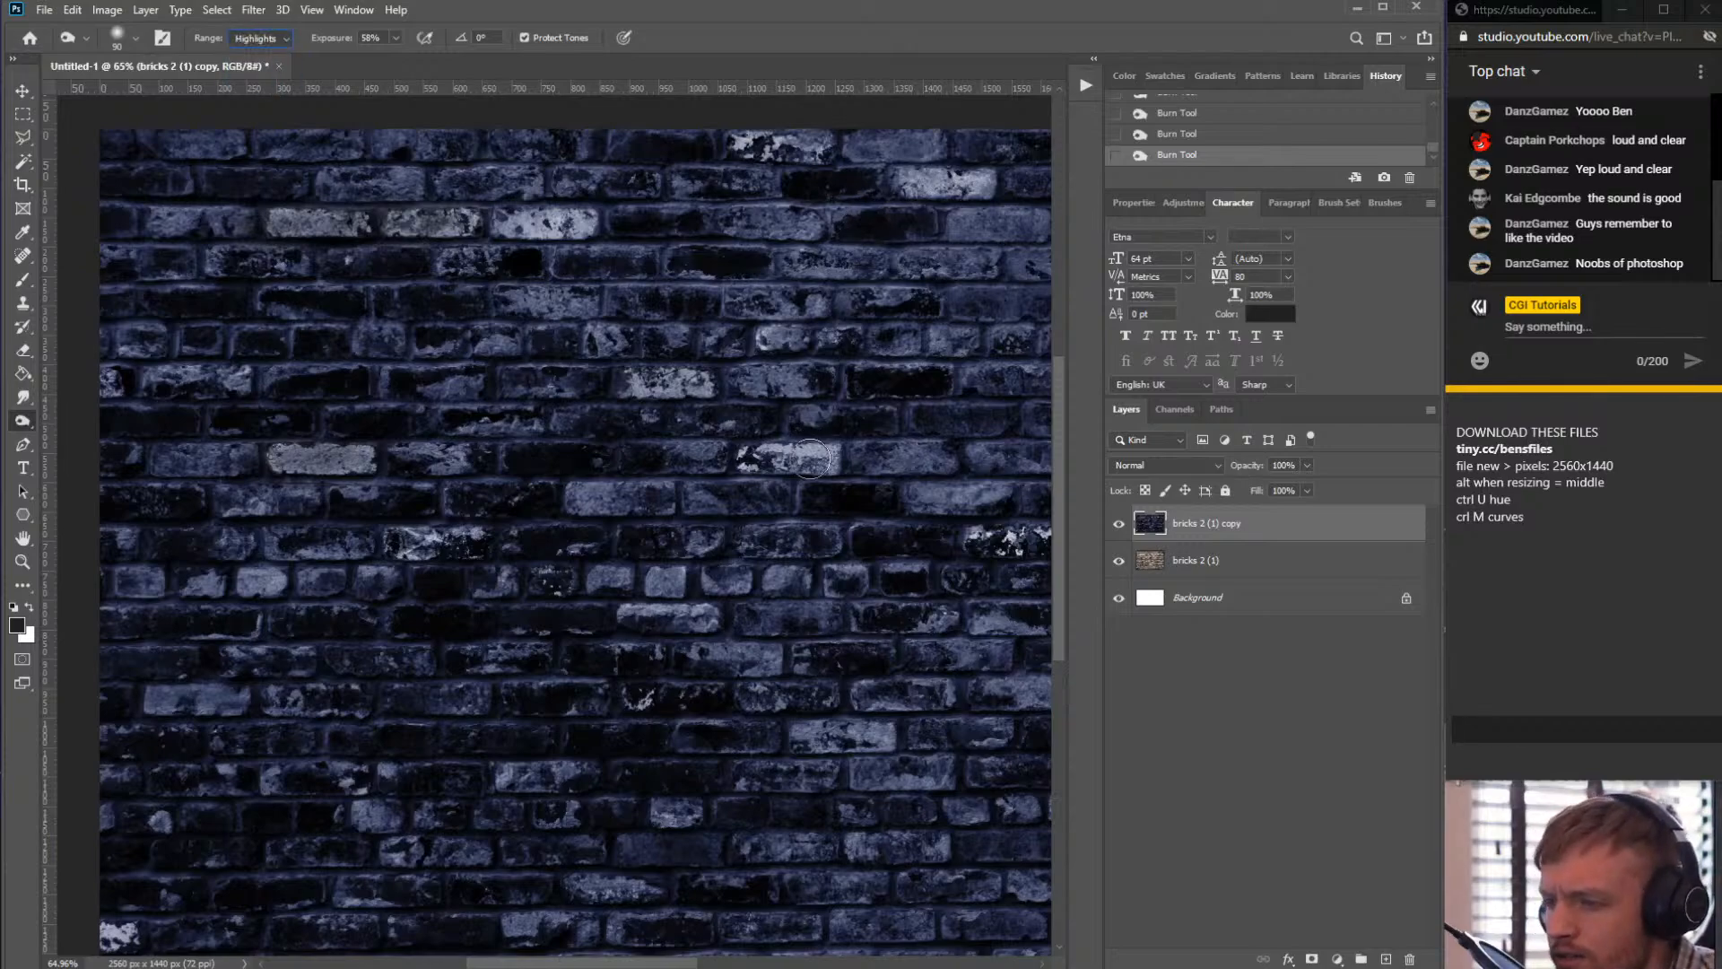
{"action": "left_click_drag", "start_coordinate": [744, 455], "coordinate": [856, 447]}
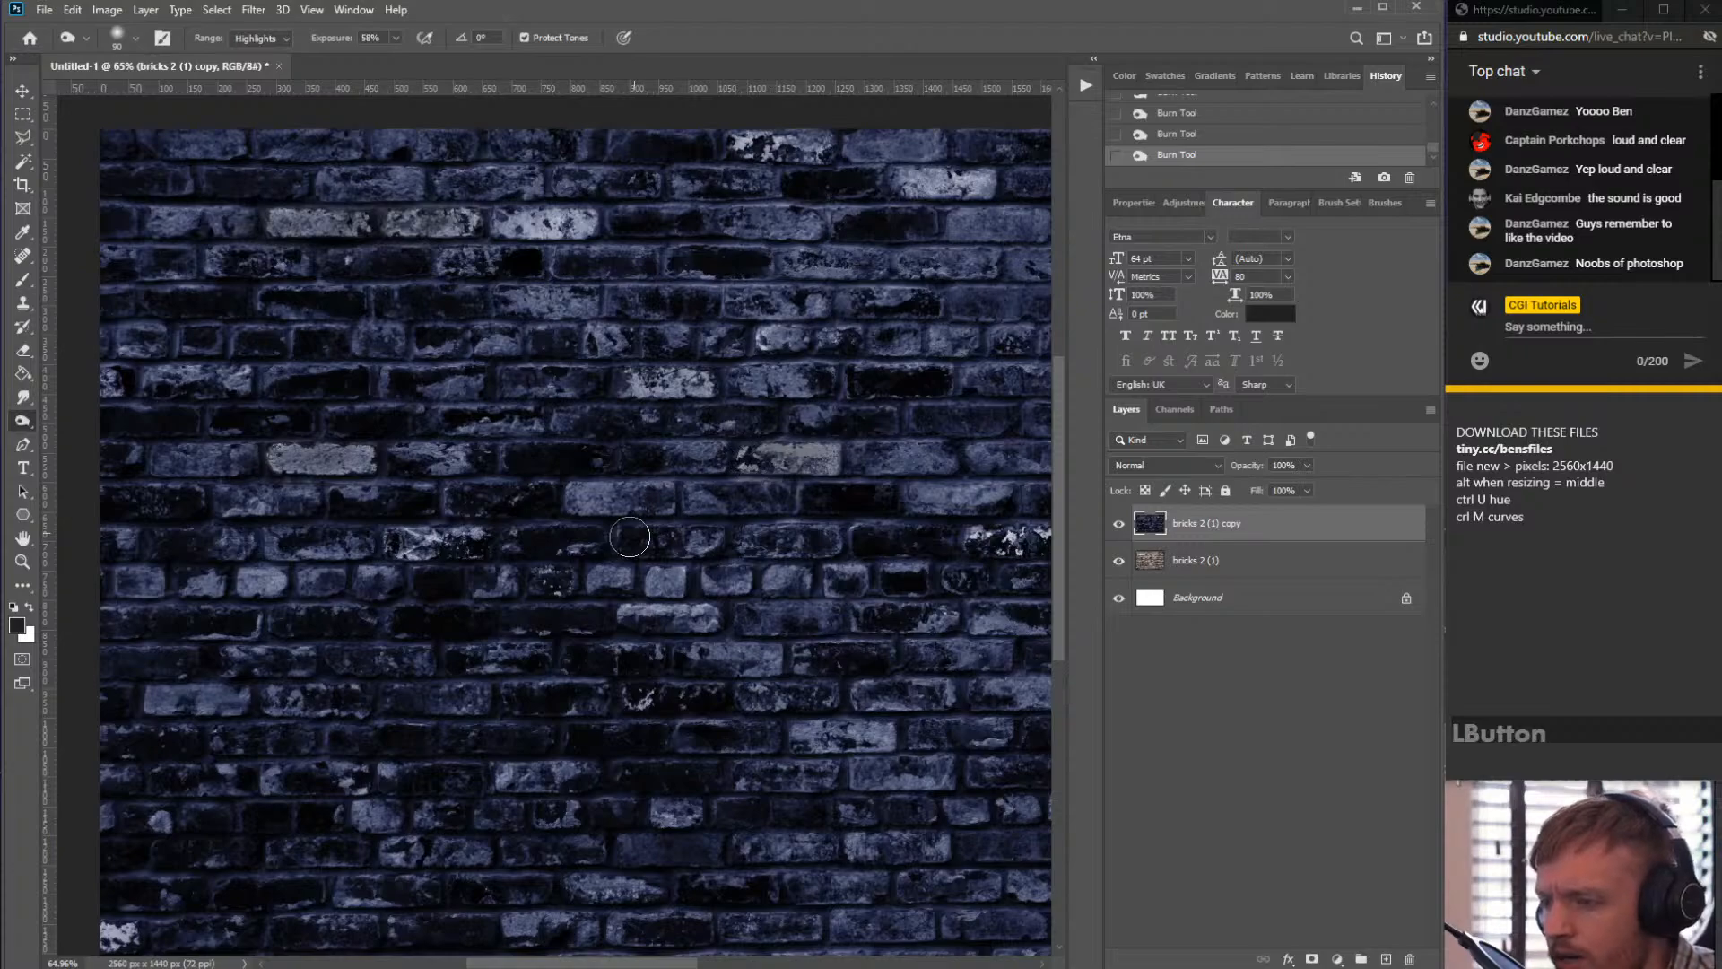
- Turn off Protect Tones, burn the bright bricks along the top edge, then re-enable Protect Tones
{"action": "left_click", "coordinate": [525, 38]}
{"action": "left_click", "coordinate": [964, 182]}
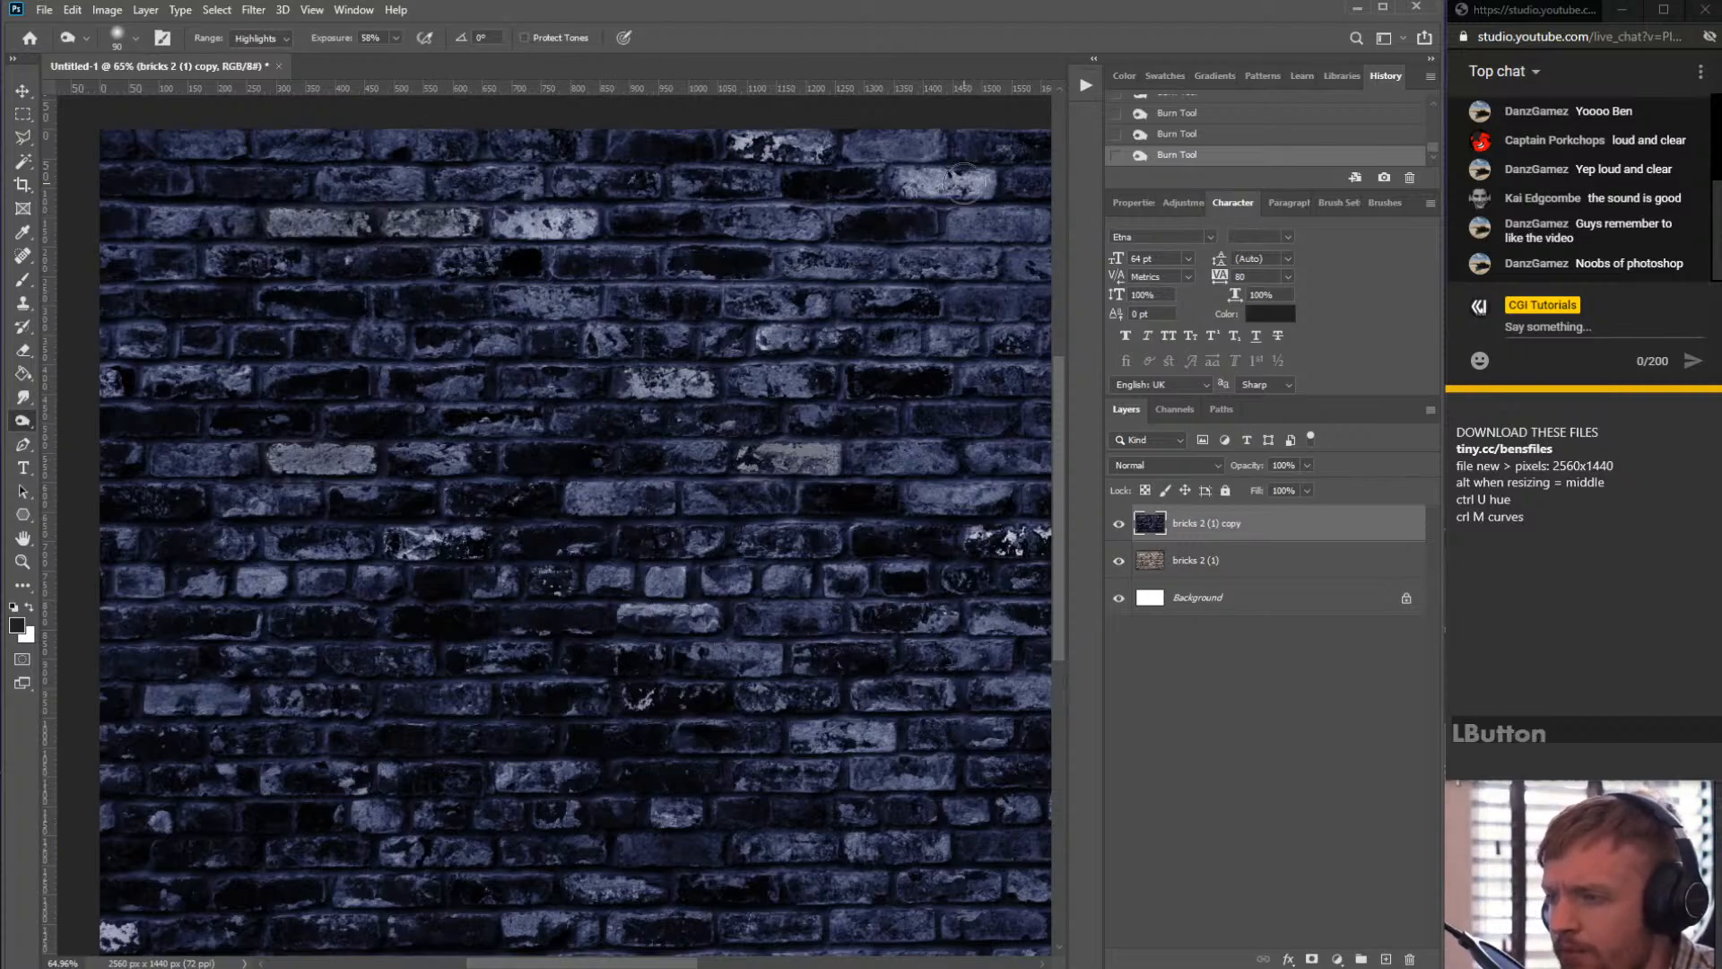
{"action": "left_click_drag", "start_coordinate": [964, 183], "coordinate": [996, 187]}
{"action": "left_click_drag", "start_coordinate": [786, 140], "coordinate": [699, 142]}
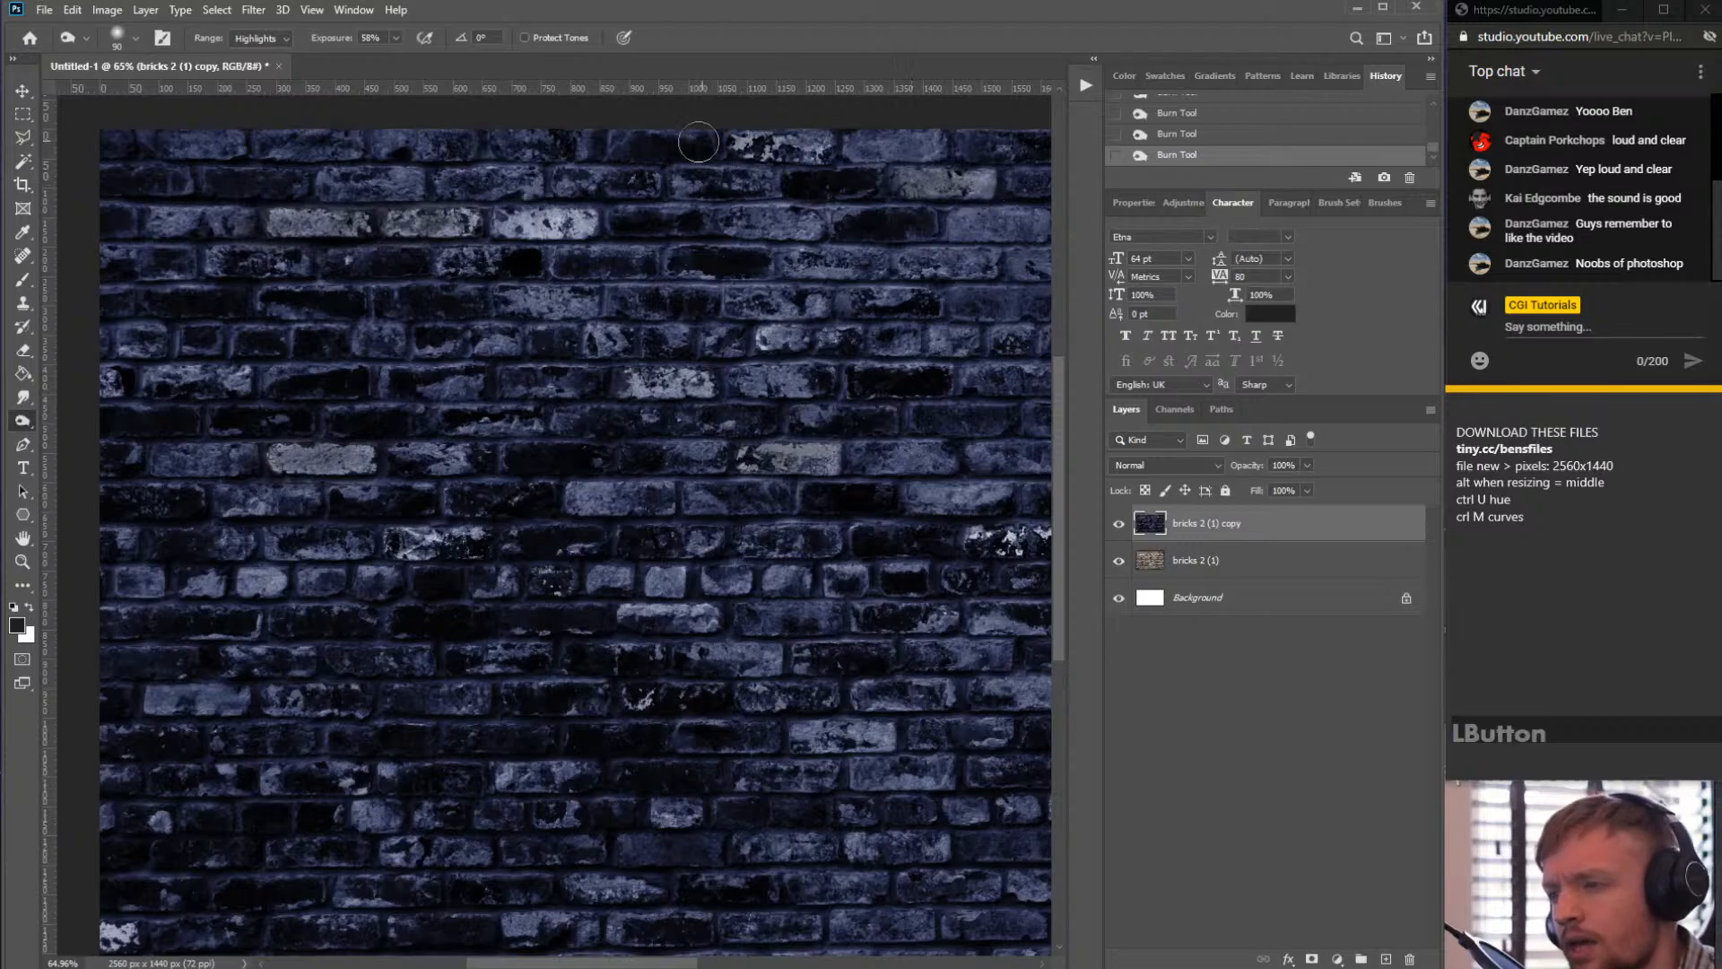
{"action": "left_click", "coordinate": [525, 38]}
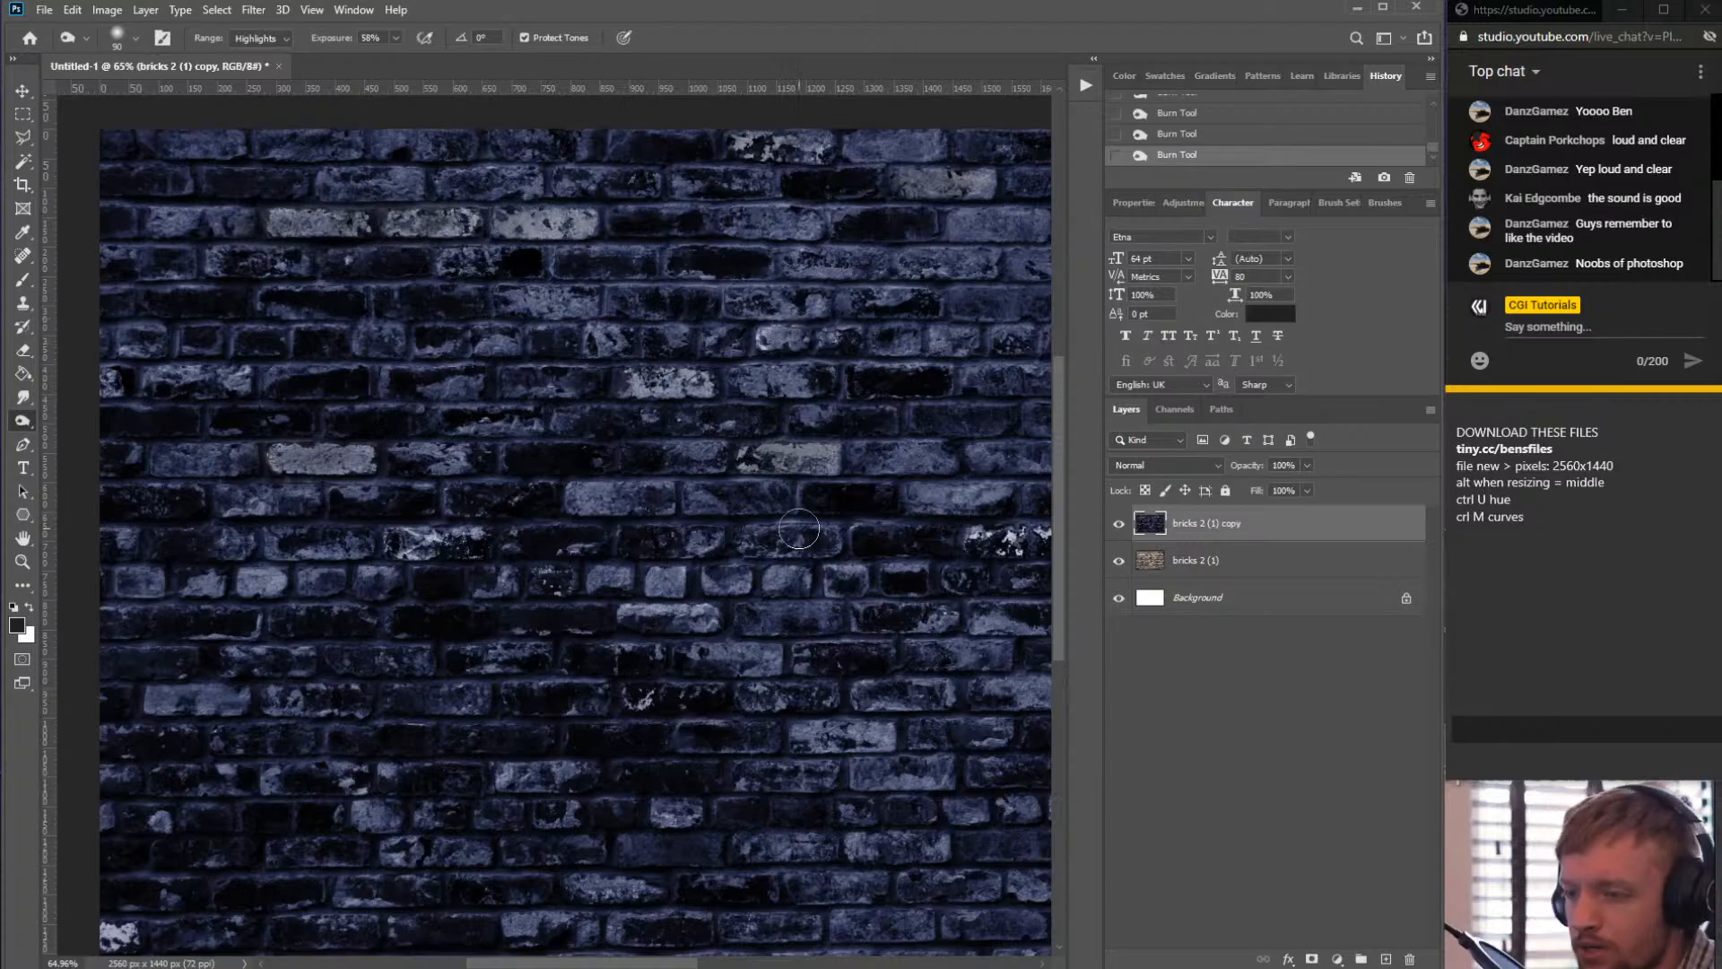
- Burn further bright bricks in the middle and on the right side of the wall
{"action": "scroll", "coordinate": [773, 608], "scroll_direction": "down", "scroll_amount": 3, "text": "alt"}
{"action": "scroll", "coordinate": [681, 480], "scroll_direction": "up", "scroll_amount": 3, "text": "alt"}
{"action": "left_click_drag", "start_coordinate": [701, 476], "coordinate": [759, 472]}
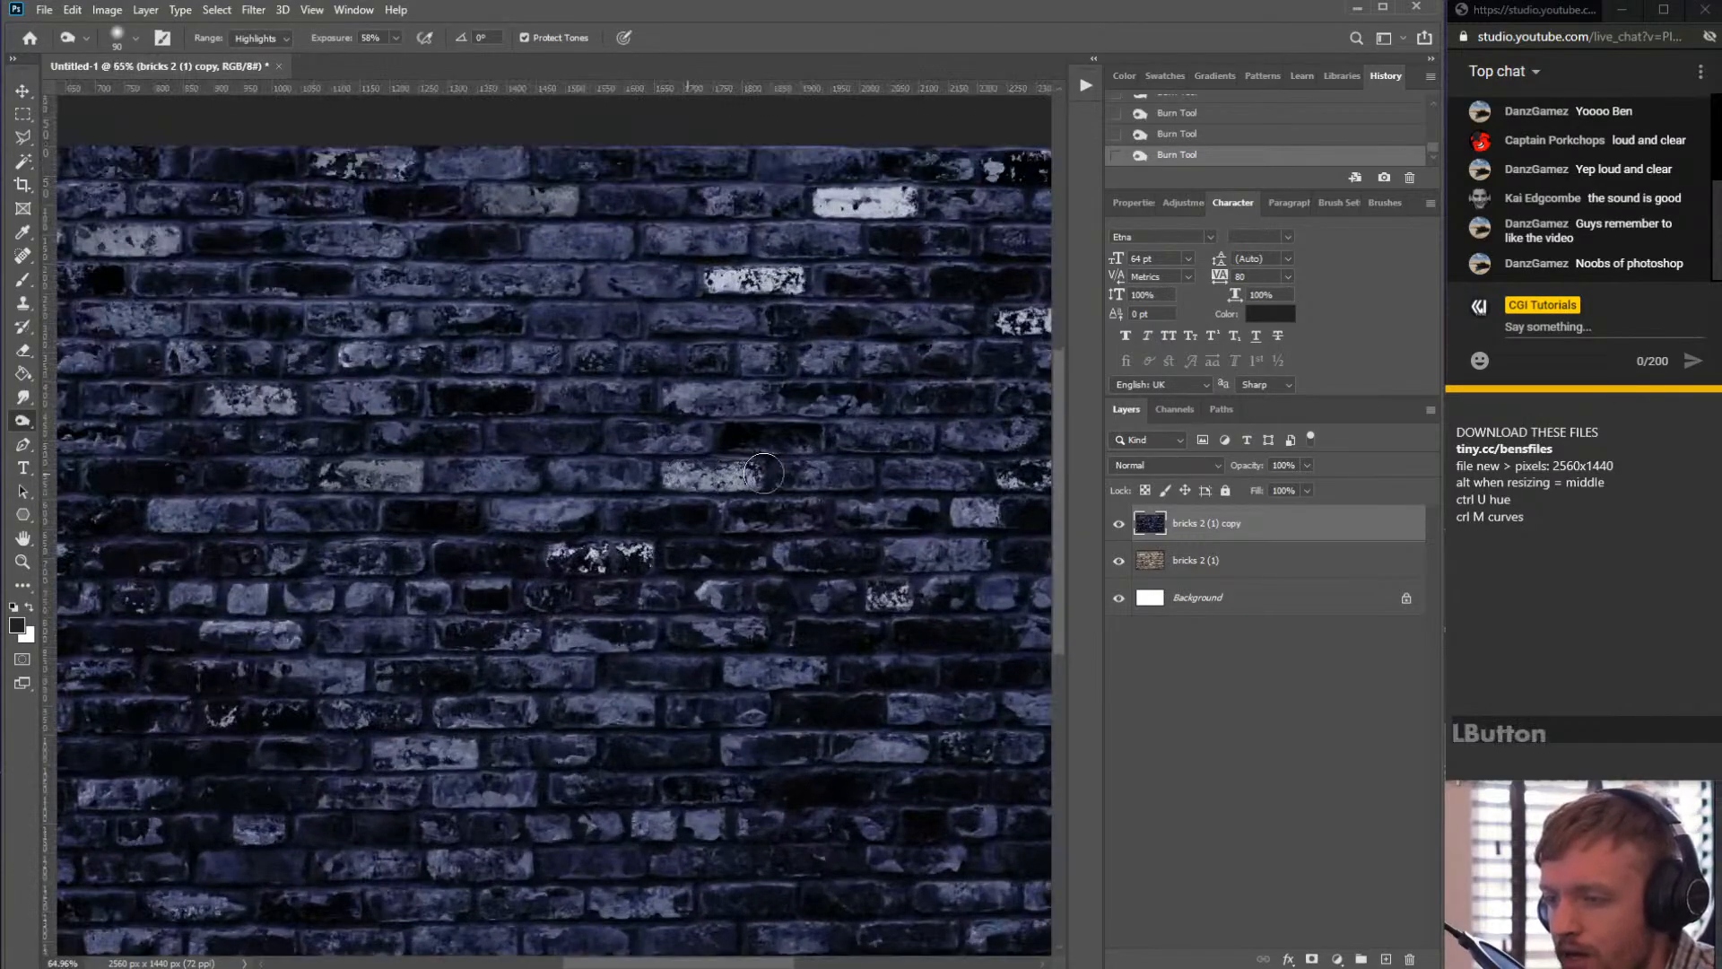
{"action": "mouse_move", "coordinate": [742, 349]}
{"action": "left_mouse_down"}
{"action": "mouse_move", "coordinate": [766, 289]}
{"action": "mouse_move", "coordinate": [698, 281]}
{"action": "mouse_move", "coordinate": [892, 253]}
{"action": "mouse_move", "coordinate": [795, 303]}
{"action": "mouse_move", "coordinate": [859, 316]}
{"action": "left_mouse_up"}
{"action": "scroll", "coordinate": [820, 296], "scroll_direction": "down", "scroll_amount": 3}
{"action": "scroll", "coordinate": [821, 296], "scroll_direction": "up", "scroll_amount": 2}
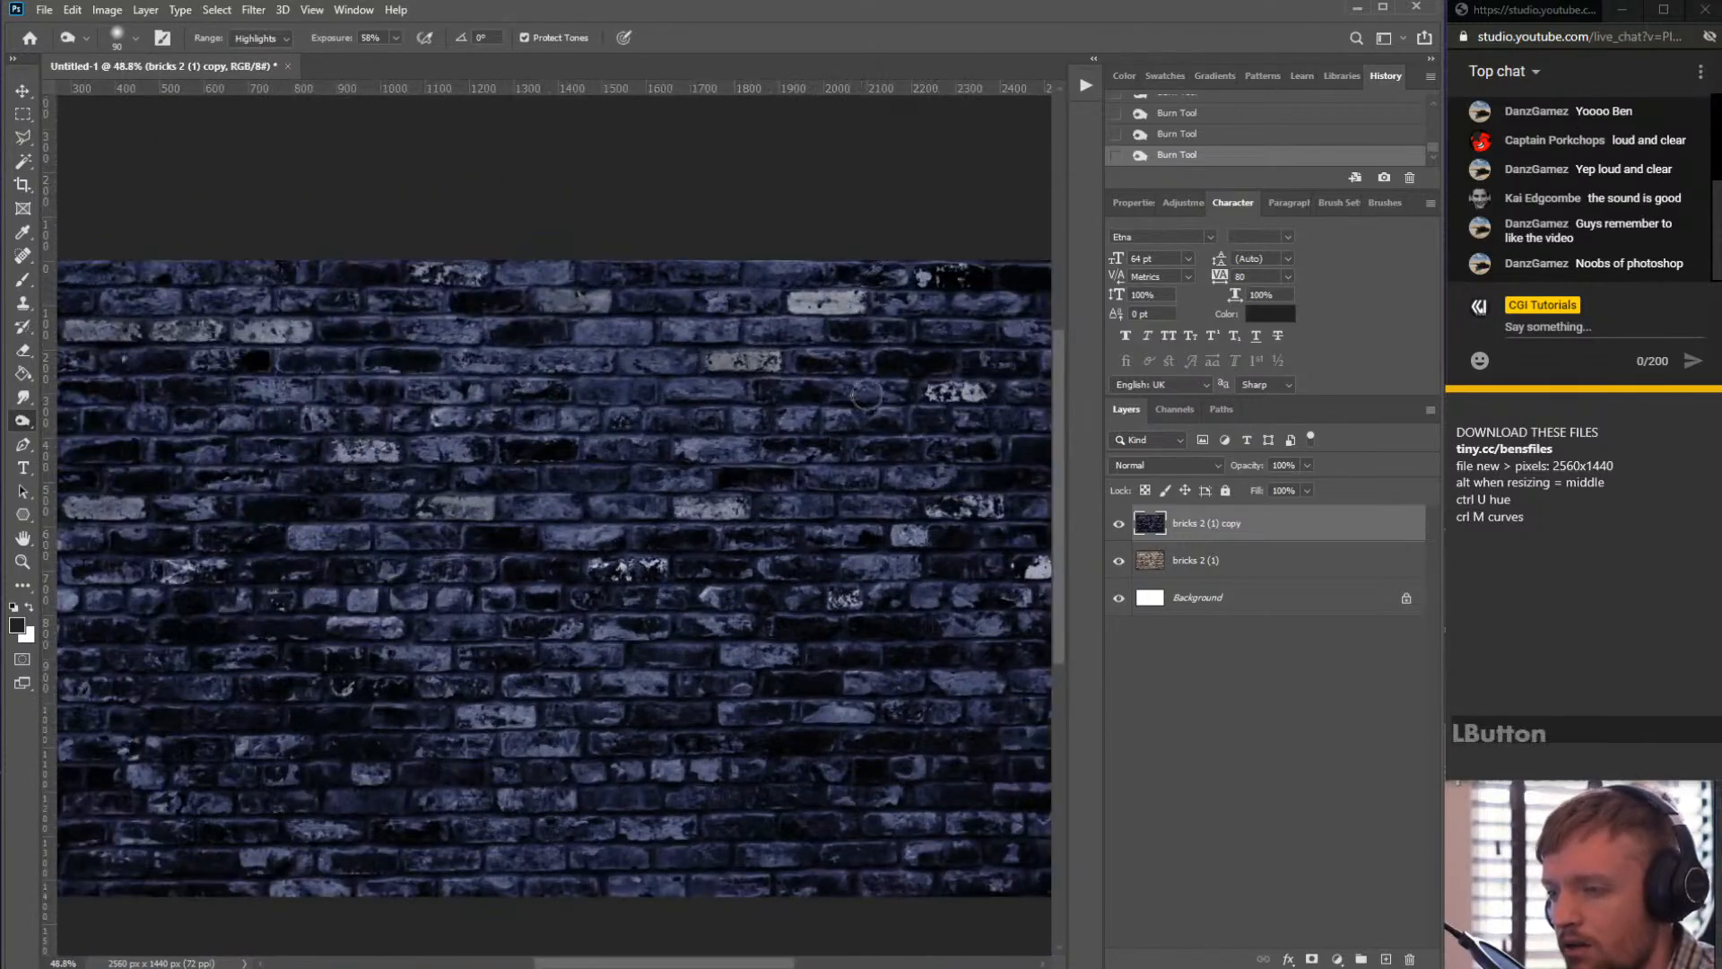
{"action": "scroll", "coordinate": [921, 541], "scroll_direction": "down", "scroll_amount": 2}
{"action": "scroll", "coordinate": [921, 541], "scroll_direction": "up", "scroll_amount": 2}
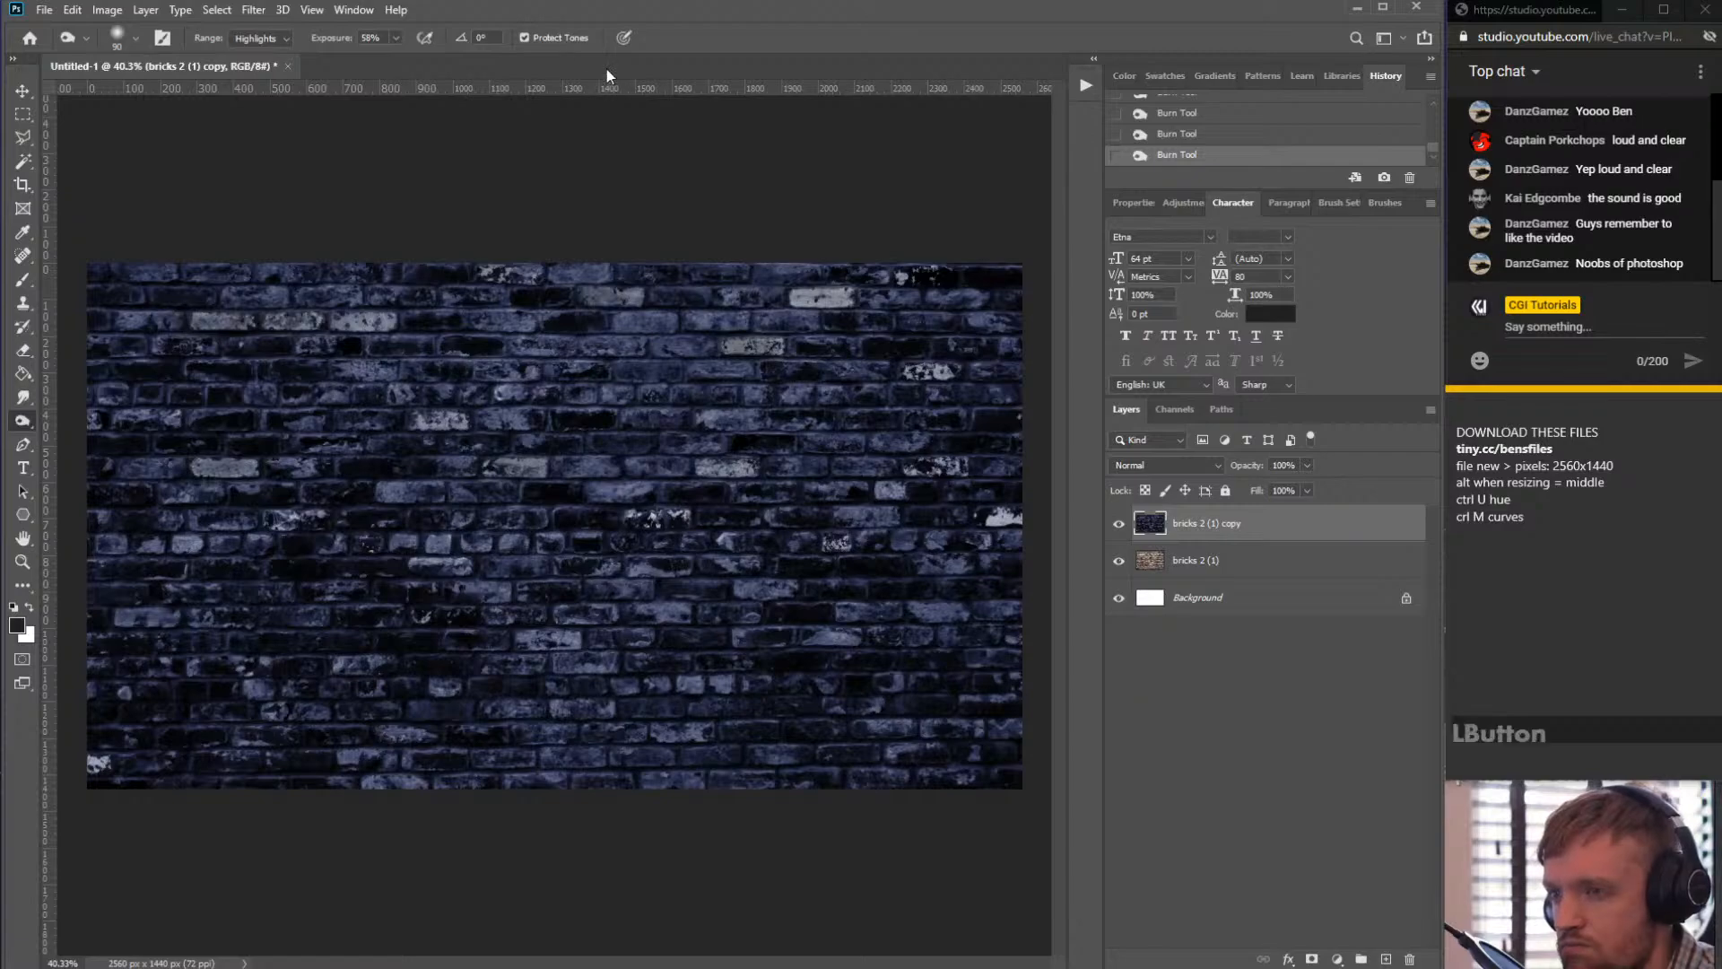
{"action": "mouse_move", "coordinate": [978, 522]}
{"action": "left_mouse_down"}
{"action": "mouse_move", "coordinate": [1027, 518]}
{"action": "mouse_move", "coordinate": [966, 514]}
{"action": "mouse_move", "coordinate": [1014, 521]}
{"action": "left_mouse_up"}
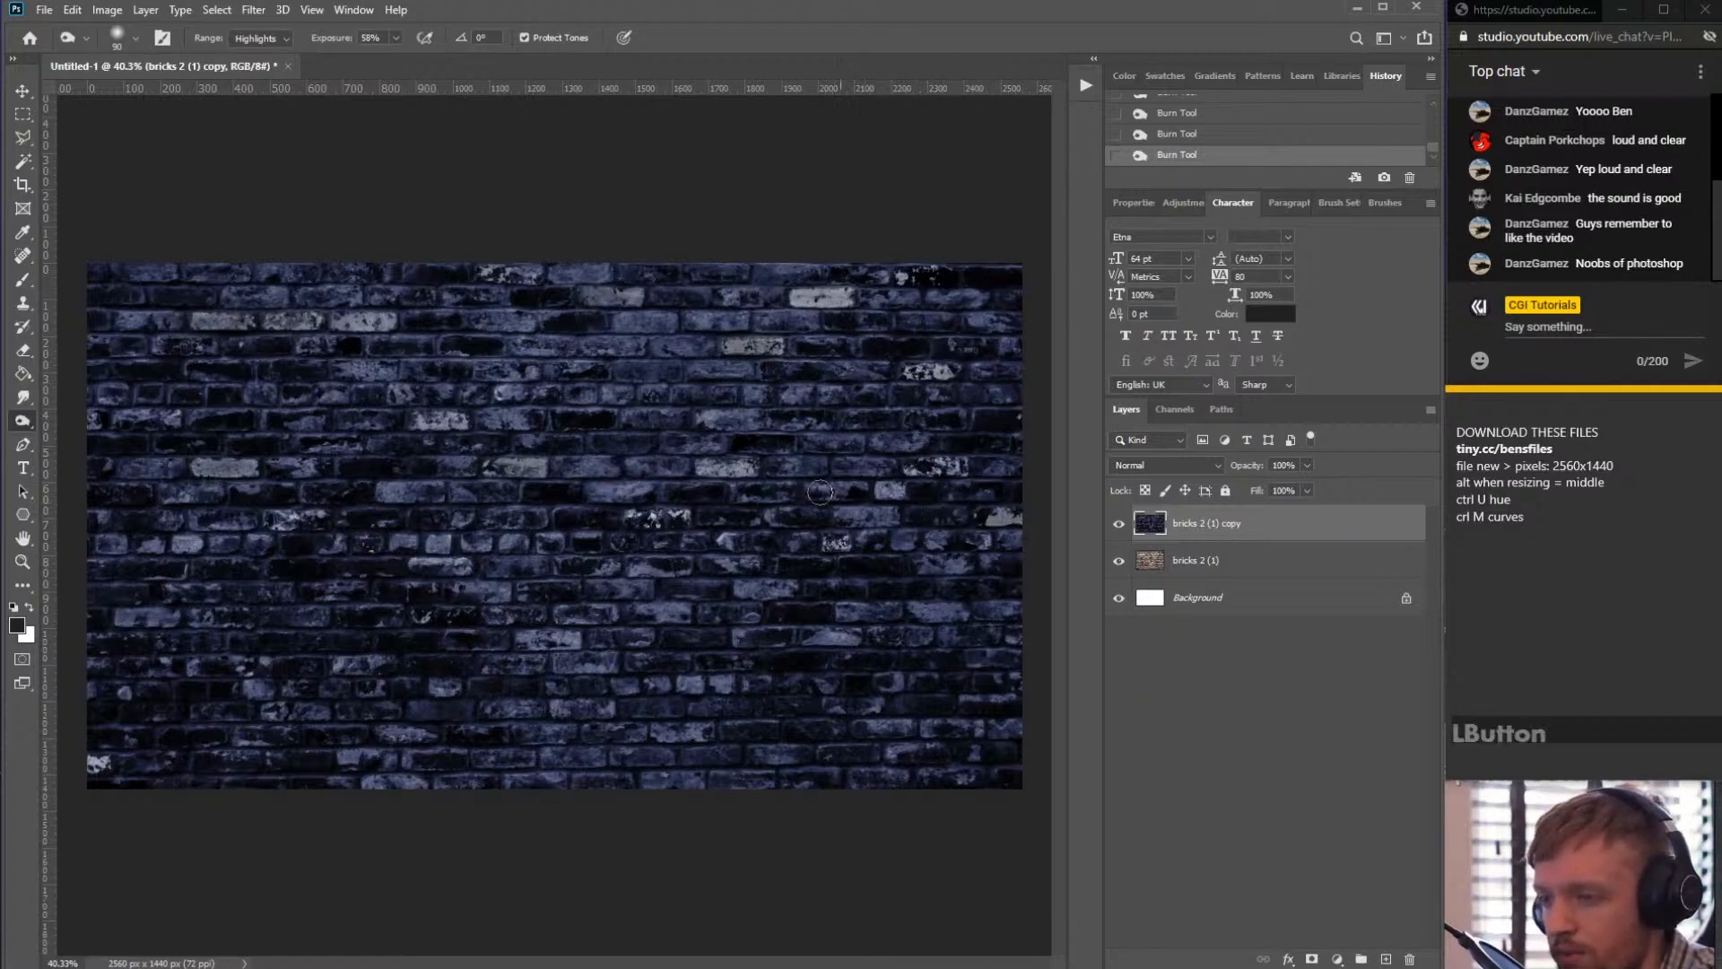
- Burn the remaining bright bricks on the left and upper parts of the wall
{"action": "scroll", "coordinate": [213, 562], "scroll_direction": "up", "scroll_amount": 1}
{"action": "left_click_drag", "start_coordinate": [214, 562], "coordinate": [154, 549]}
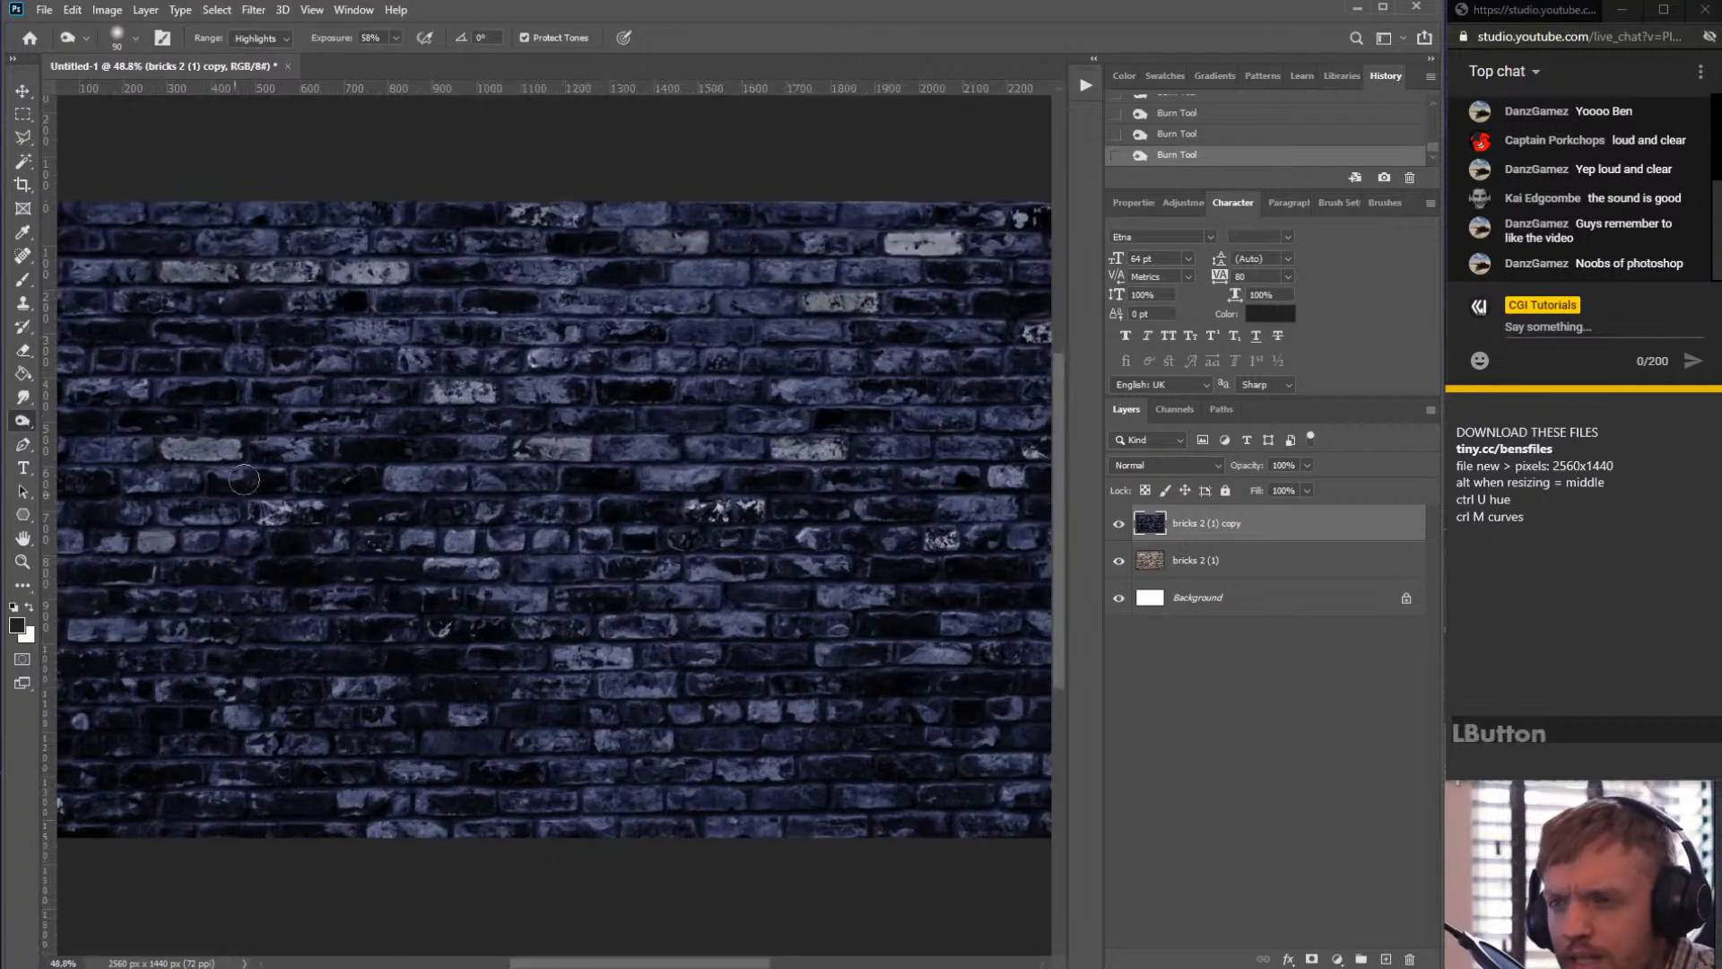
{"action": "scroll", "coordinate": [549, 433], "scroll_direction": "down", "scroll_amount": 1}
{"action": "scroll", "coordinate": [550, 433], "scroll_direction": "up", "scroll_amount": 1}
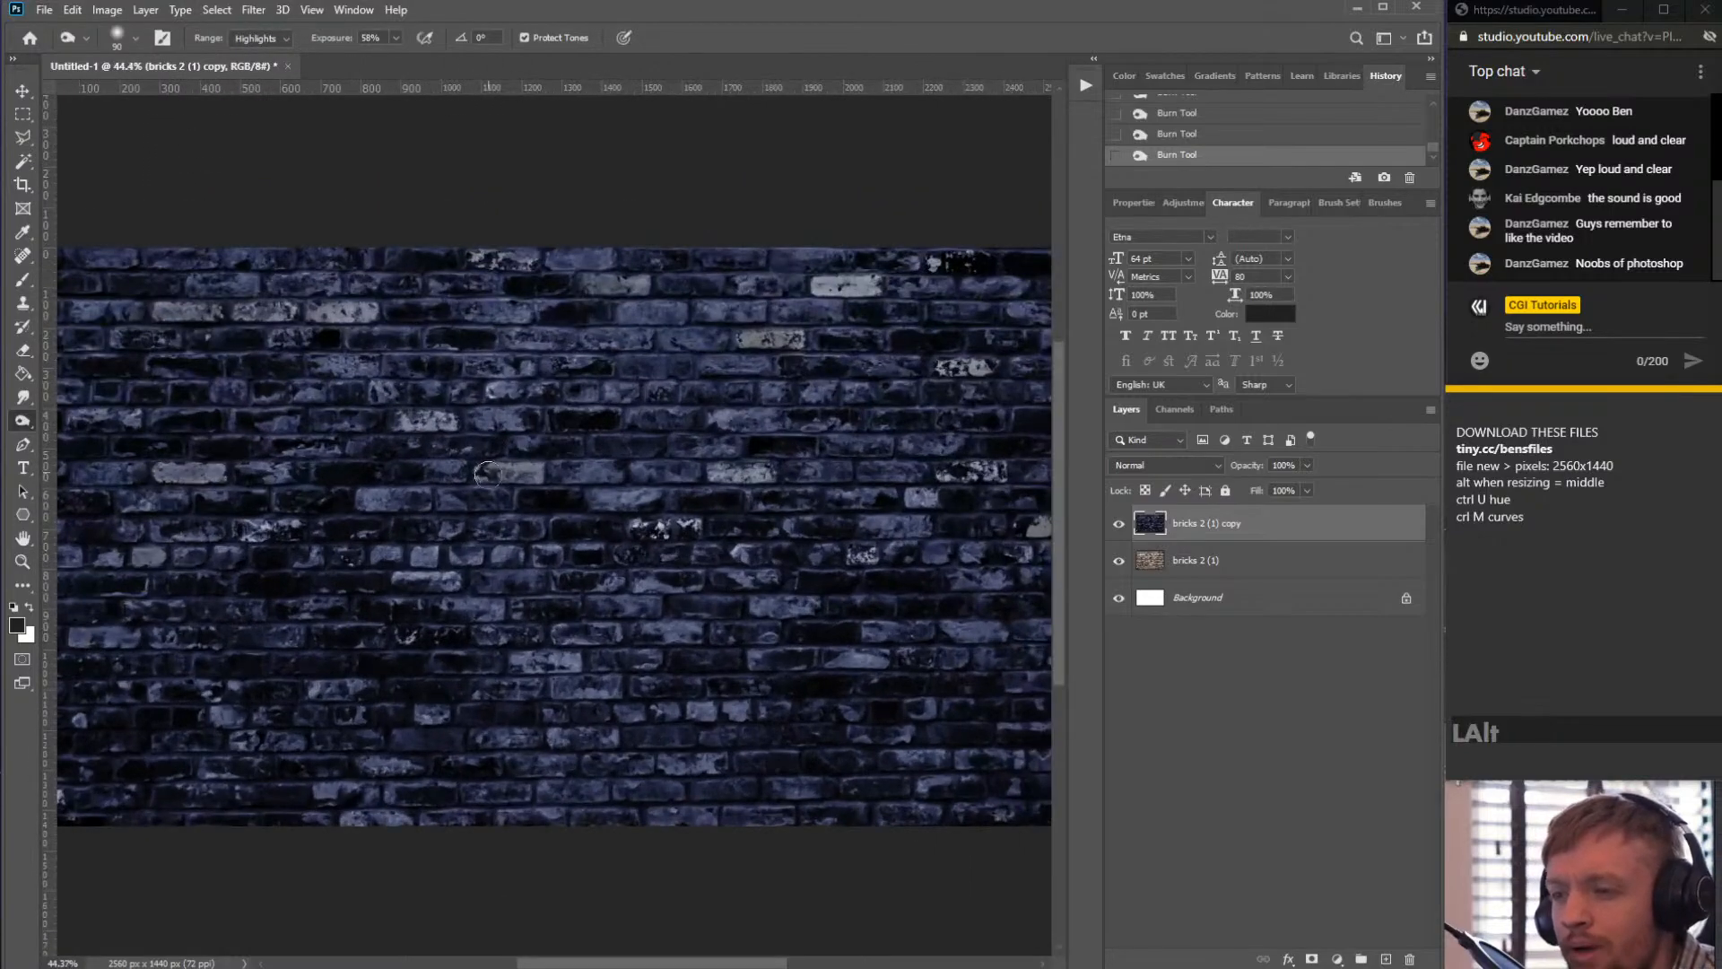
{"action": "left_click", "coordinate": [1220, 526]}
{"action": "scroll", "coordinate": [807, 520], "scroll_direction": "down", "scroll_amount": 1}
{"action": "scroll", "coordinate": [855, 540], "scroll_direction": "up", "scroll_amount": 1}
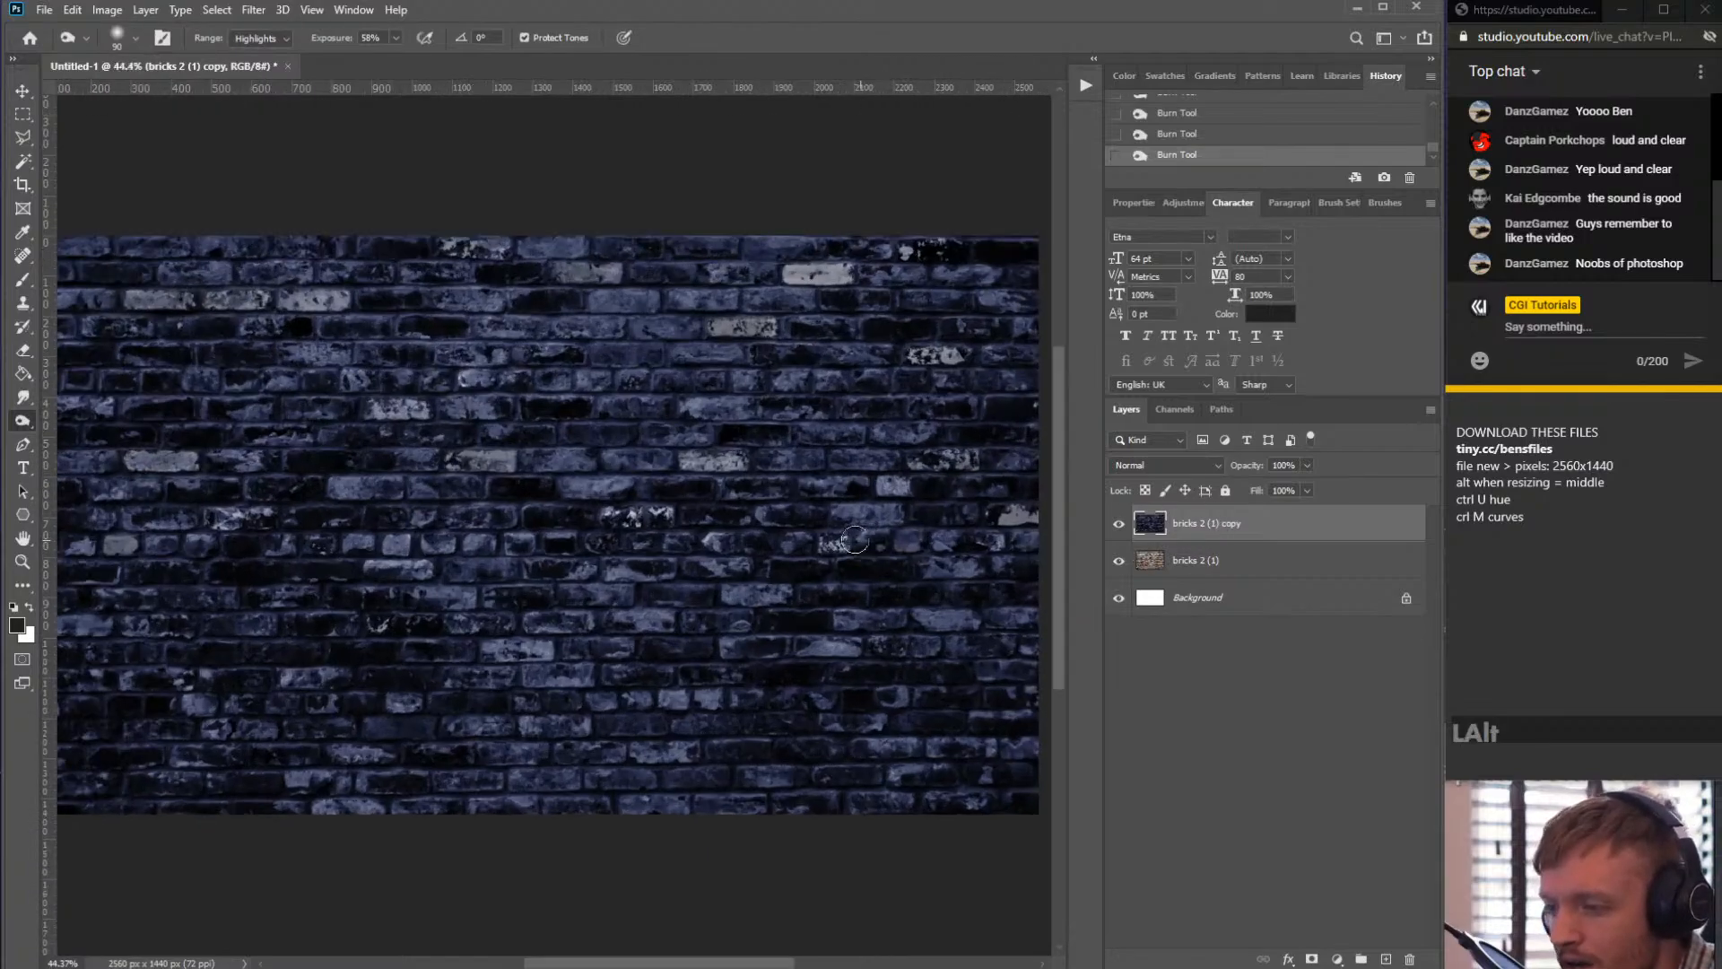
{"action": "scroll", "coordinate": [377, 625], "scroll_direction": "down", "scroll_amount": 1}
{"action": "left_click_drag", "start_coordinate": [179, 716], "coordinate": [179, 721]}
{"action": "scroll", "coordinate": [520, 465], "scroll_direction": "down", "scroll_amount": 1}
{"action": "scroll", "coordinate": [520, 466], "scroll_direction": "up", "scroll_amount": 1}
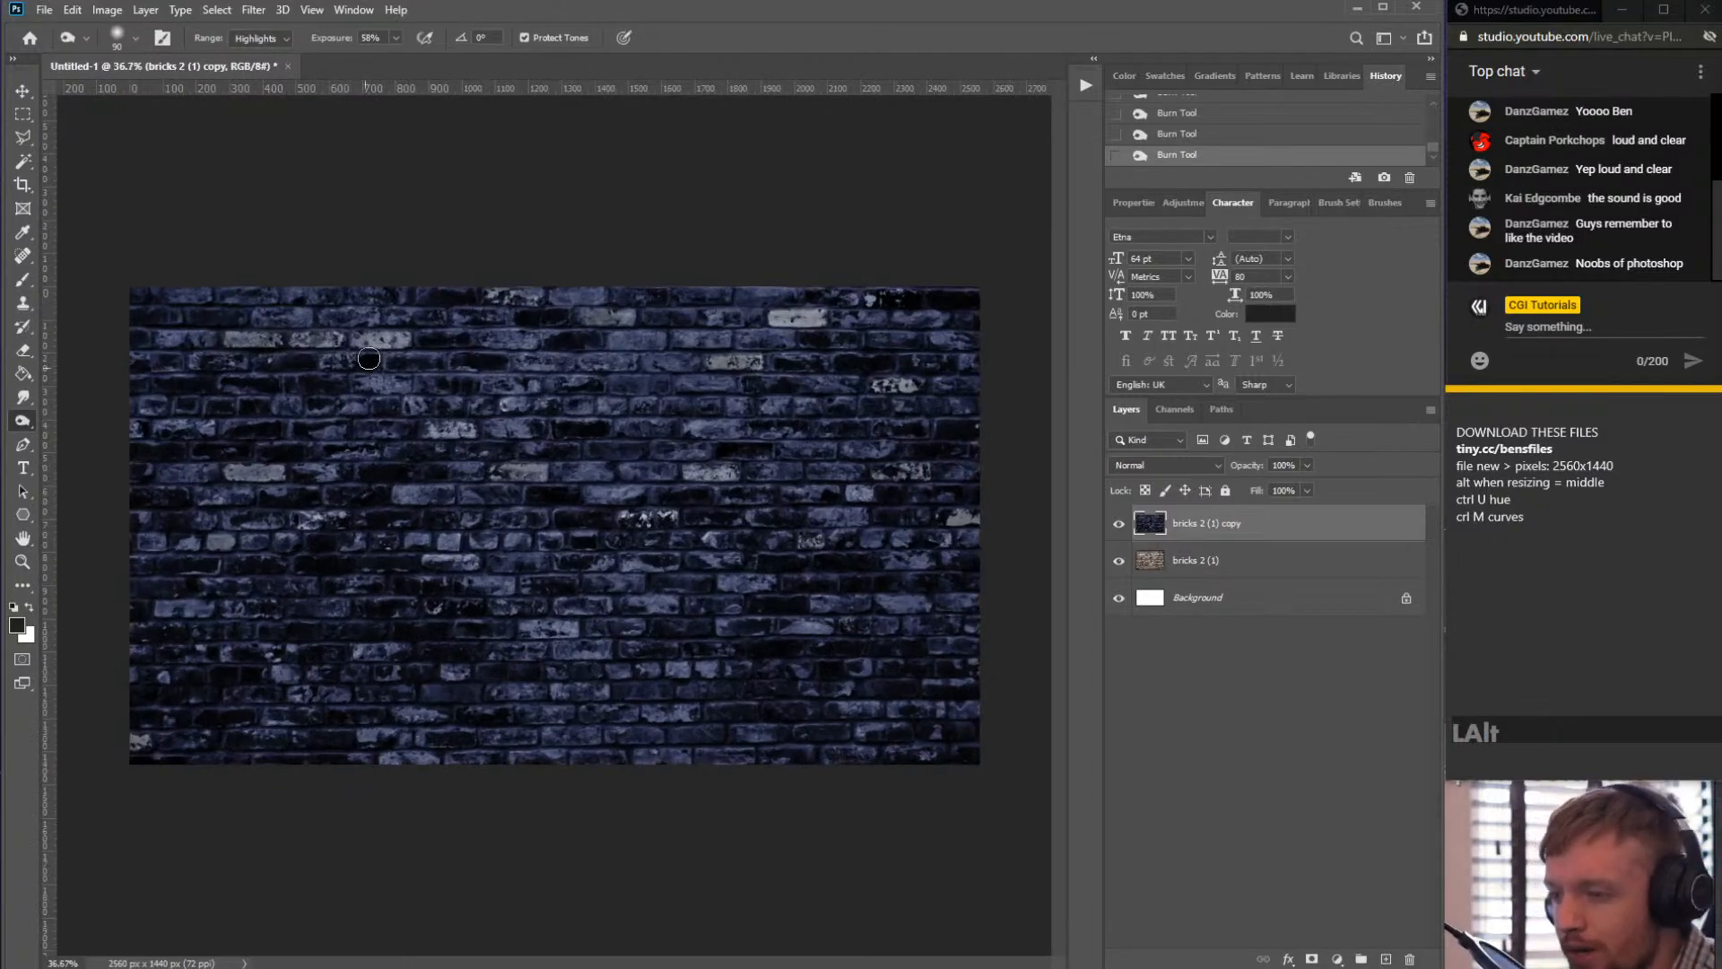
{"action": "mouse_move", "coordinate": [776, 324]}
{"action": "left_mouse_down"}
{"action": "mouse_move", "coordinate": [825, 318]}
{"action": "mouse_move", "coordinate": [722, 323]}
{"action": "left_mouse_up"}
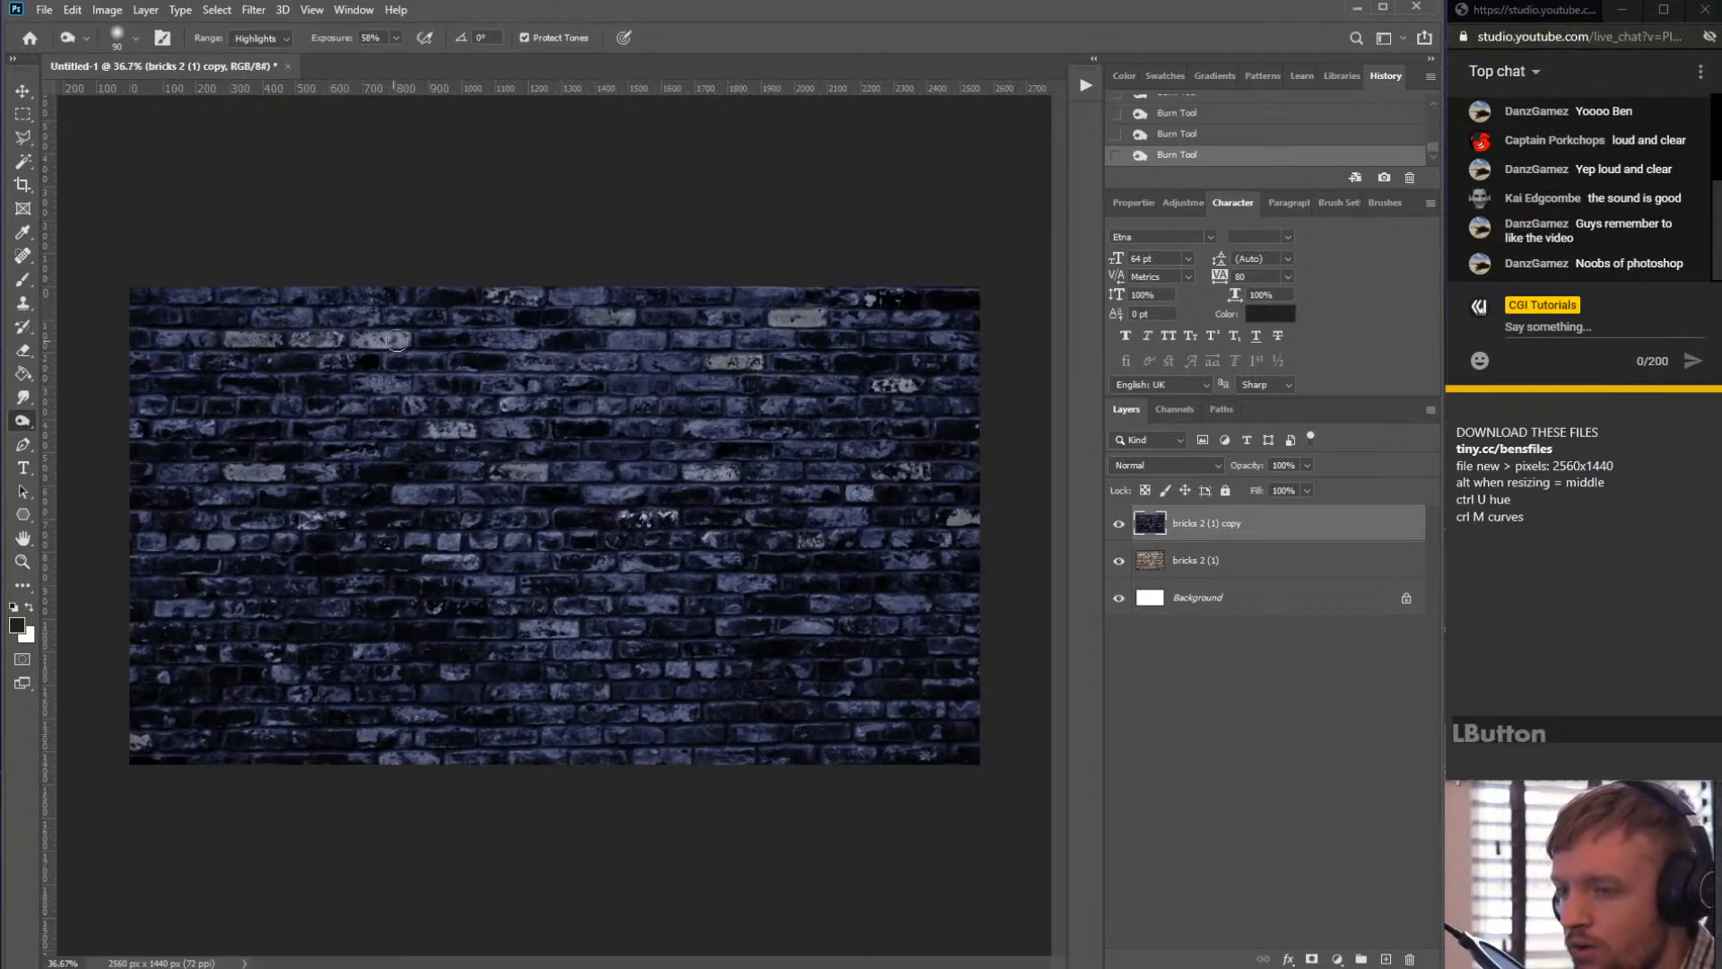
- Try colorizing the brick copy layer with Hue/Saturation at hue 240 and saturation 25, toggling Colorize to compare
{"action": "key", "text": "ctrl+u"}
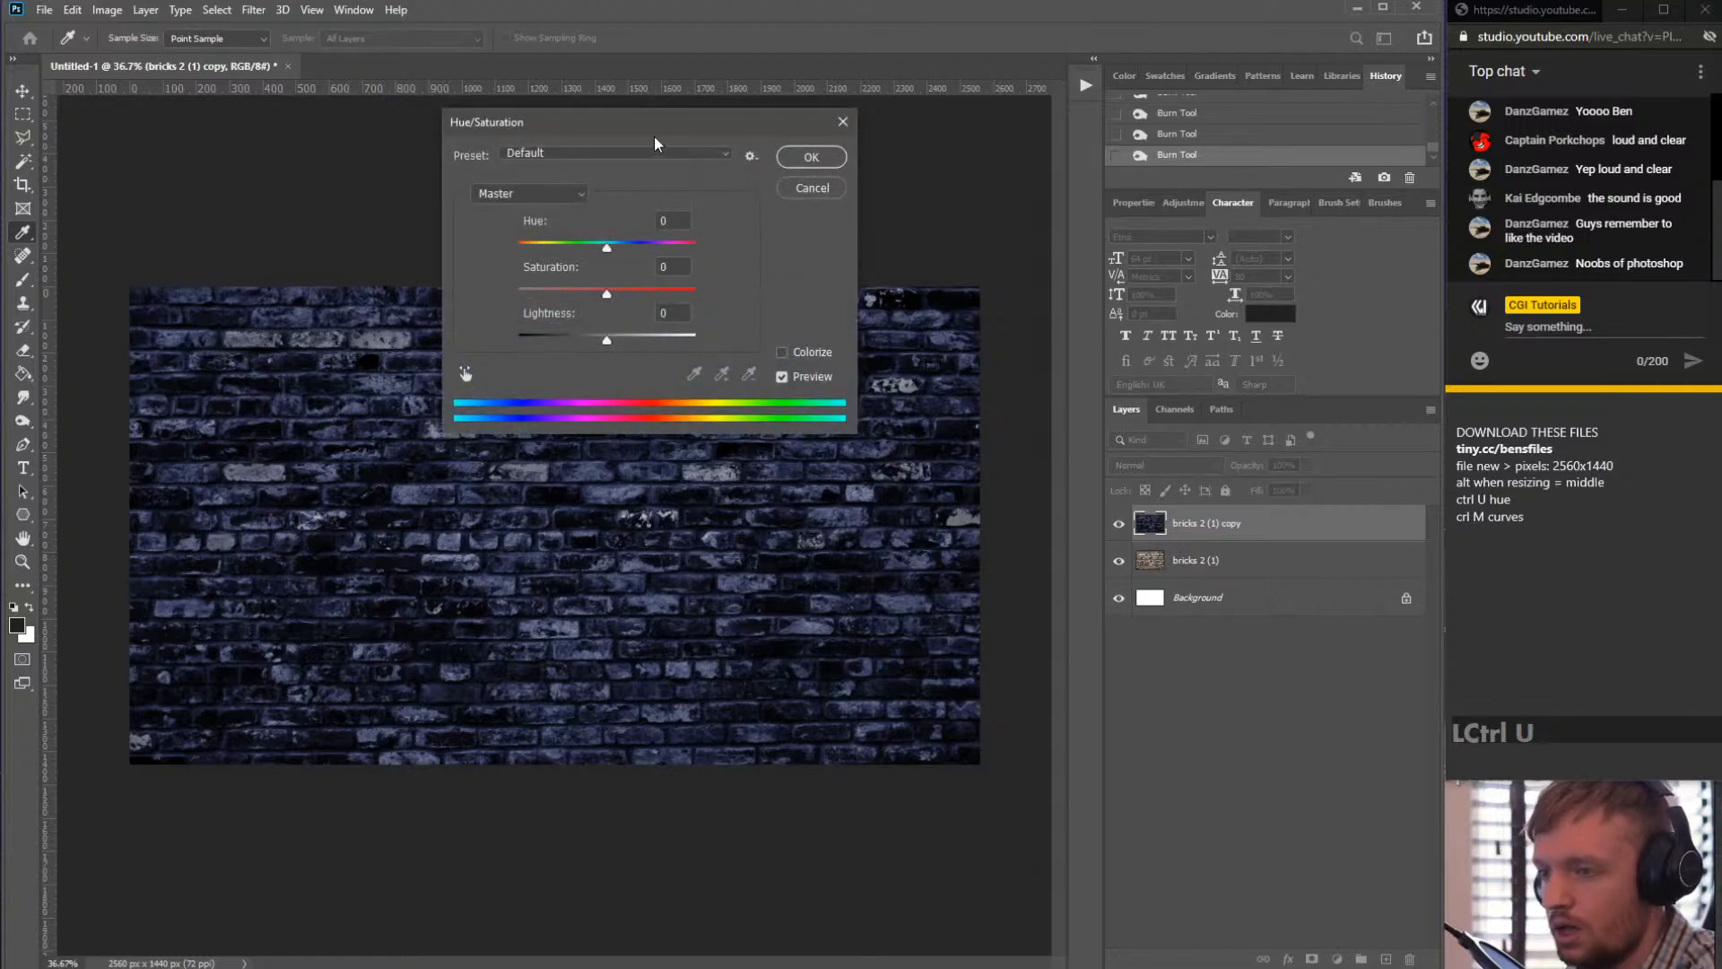
{"action": "left_click_drag", "start_coordinate": [648, 120], "coordinate": [823, 160]}
{"action": "left_click", "coordinate": [957, 392]}
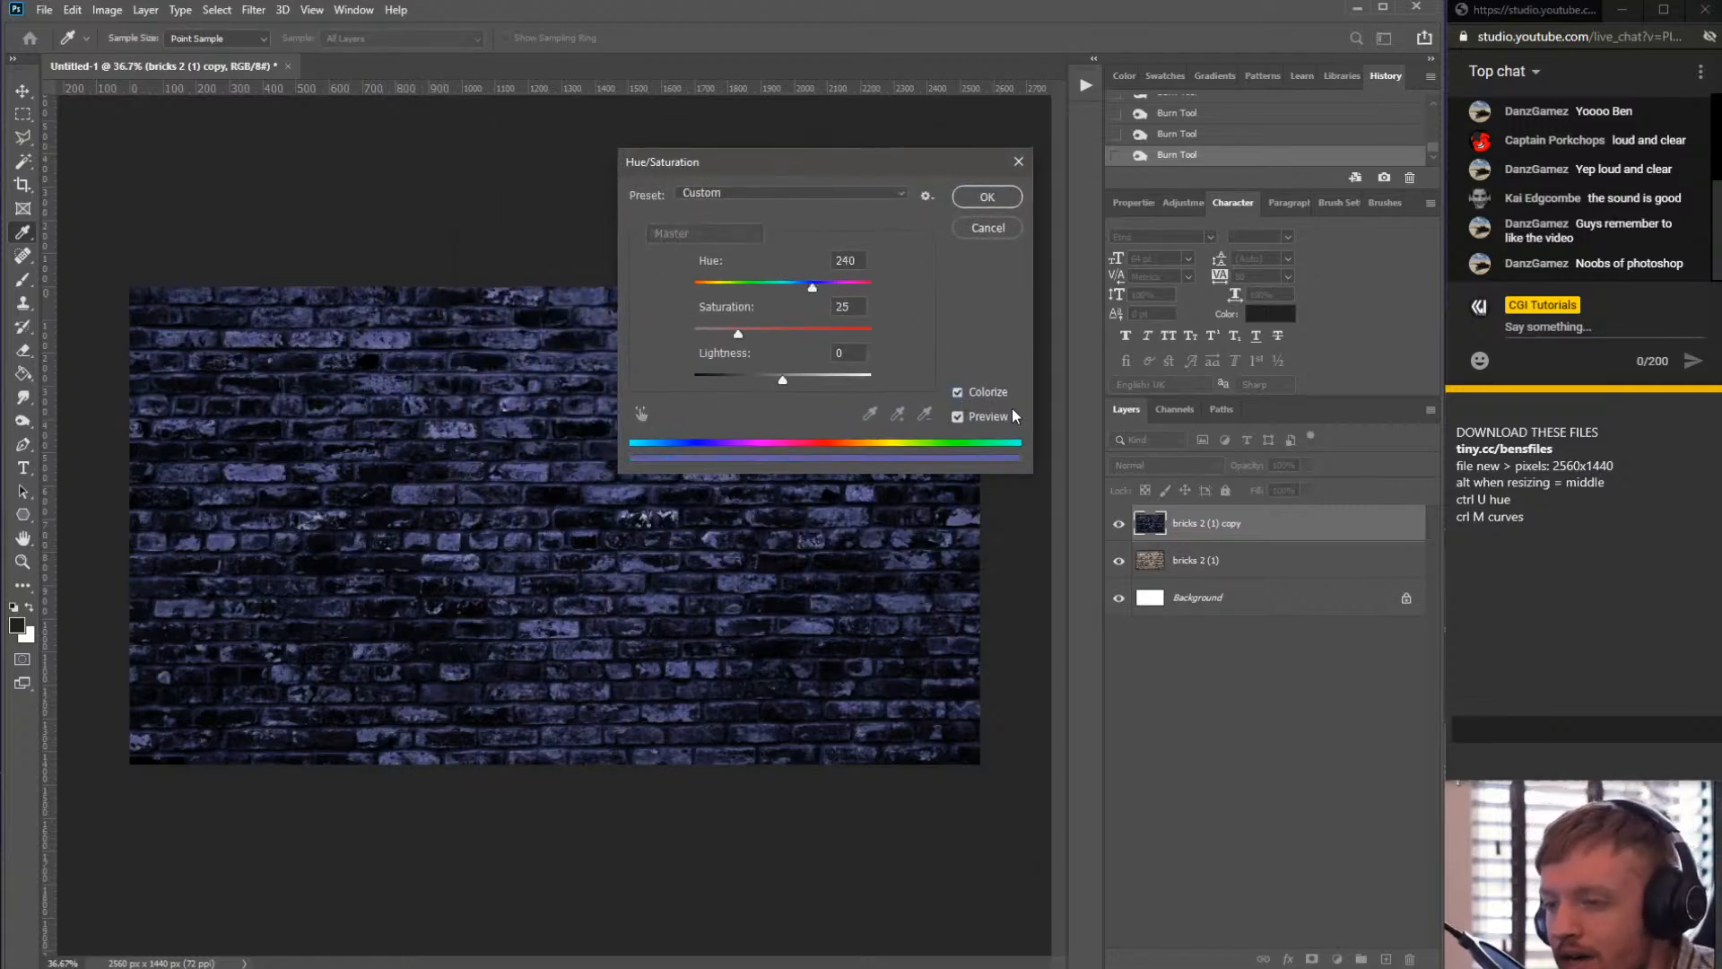
{"action": "left_click", "coordinate": [960, 392]}
{"action": "left_click", "coordinate": [962, 393]}
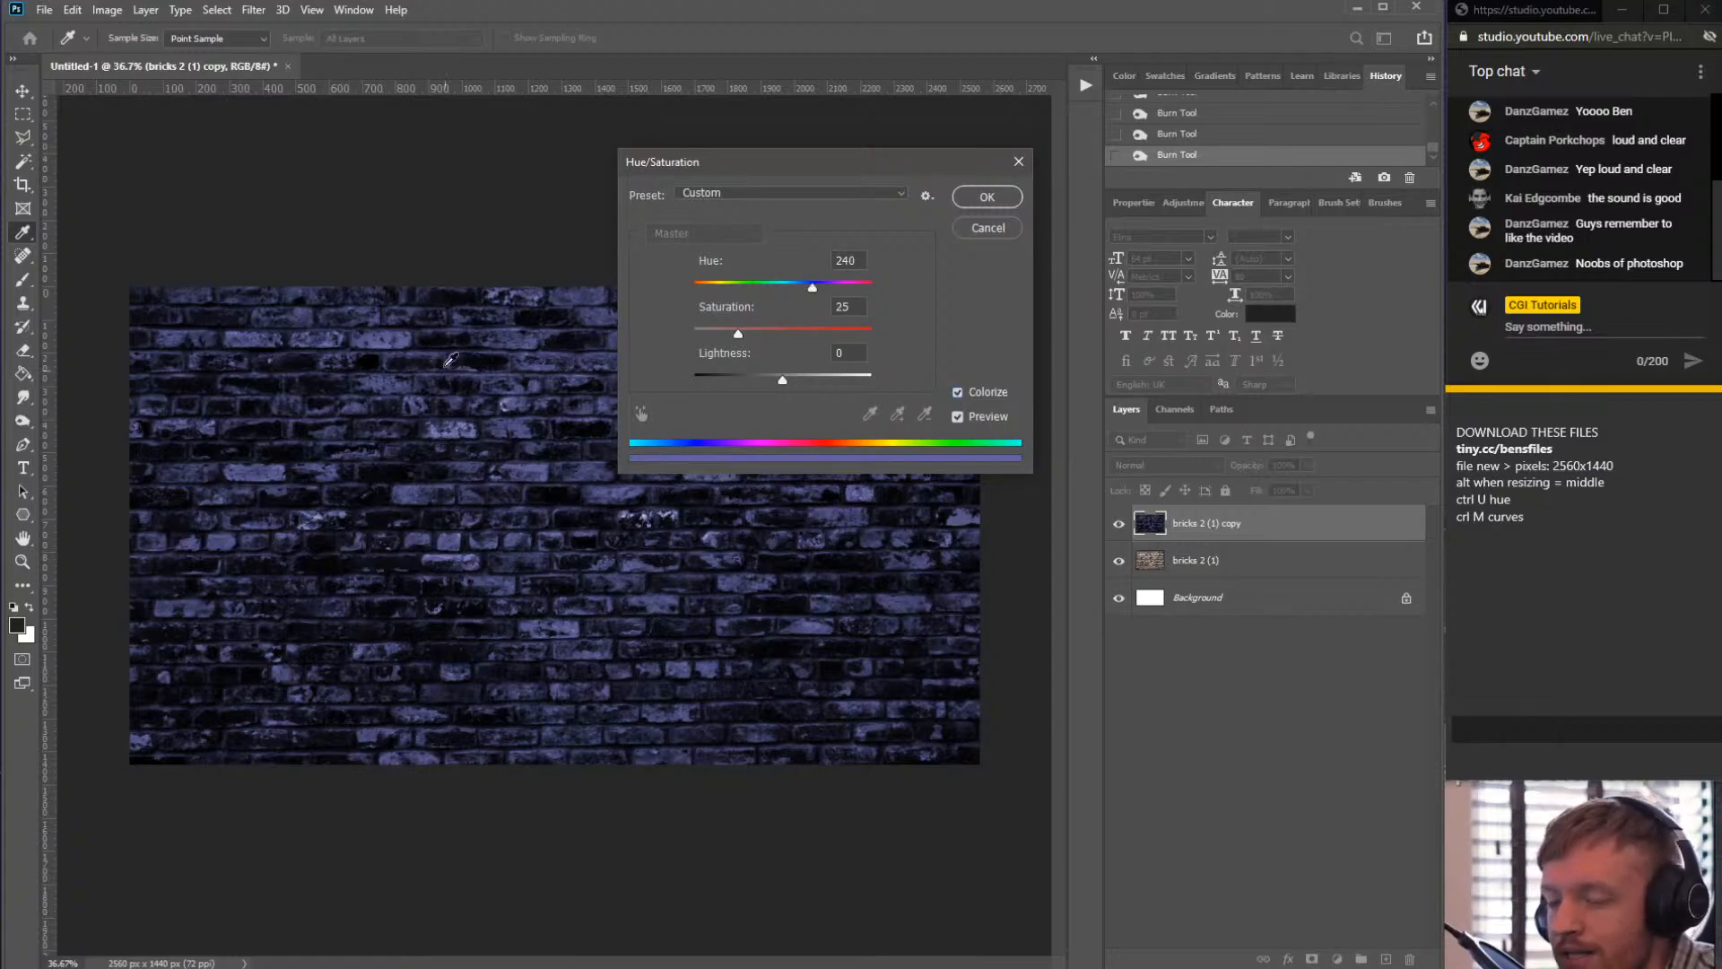
{"action": "left_click", "coordinate": [971, 391]}
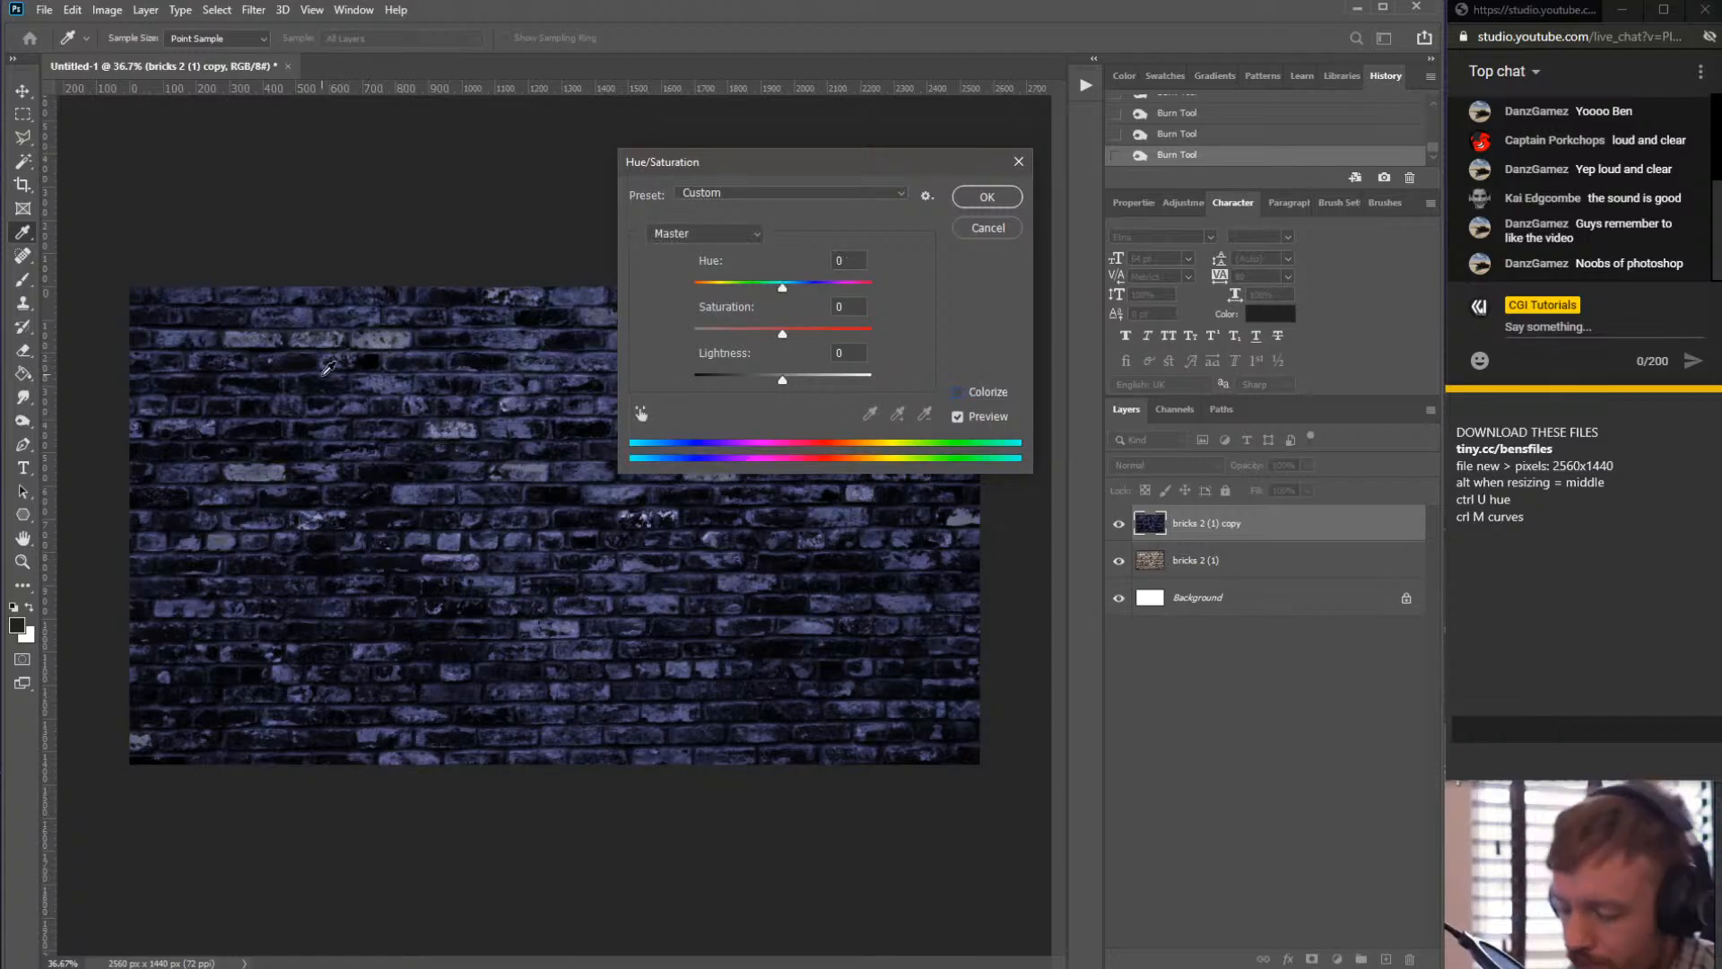
{"action": "scroll", "coordinate": [272, 346], "scroll_direction": "up", "scroll_amount": 1}
{"action": "scroll", "coordinate": [272, 346], "scroll_direction": "up", "scroll_amount": 1}
{"action": "scroll", "coordinate": [426, 423], "scroll_direction": "up", "scroll_amount": 1}
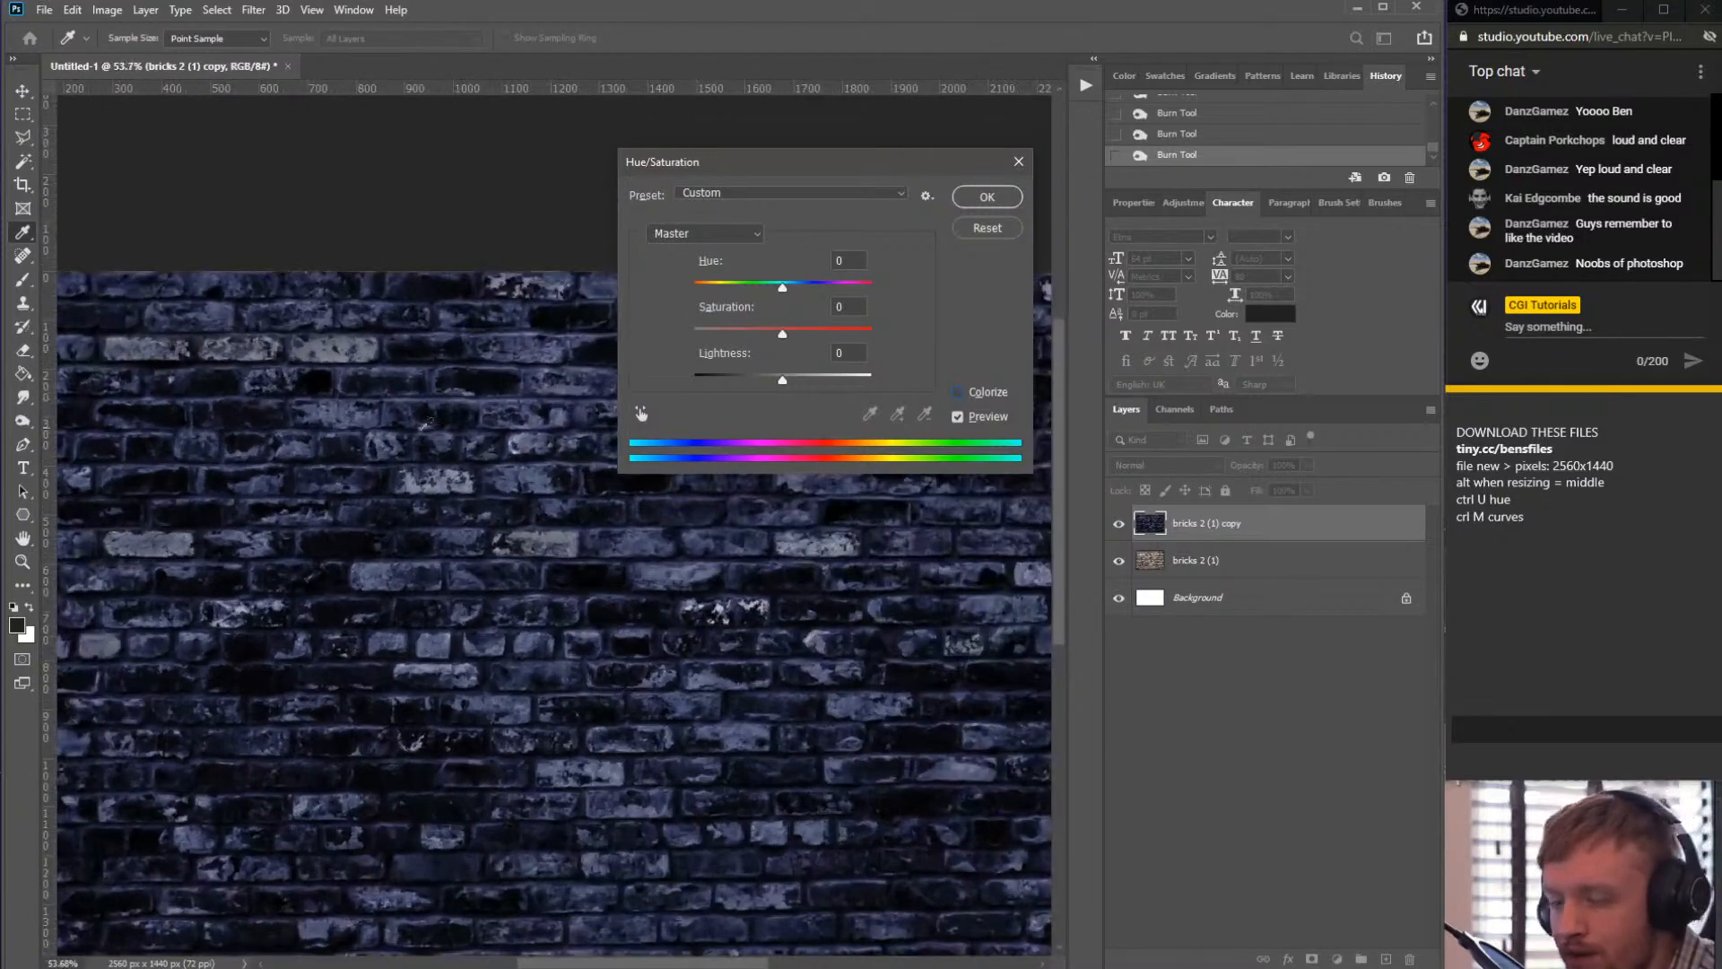
{"action": "left_click", "coordinate": [958, 392]}
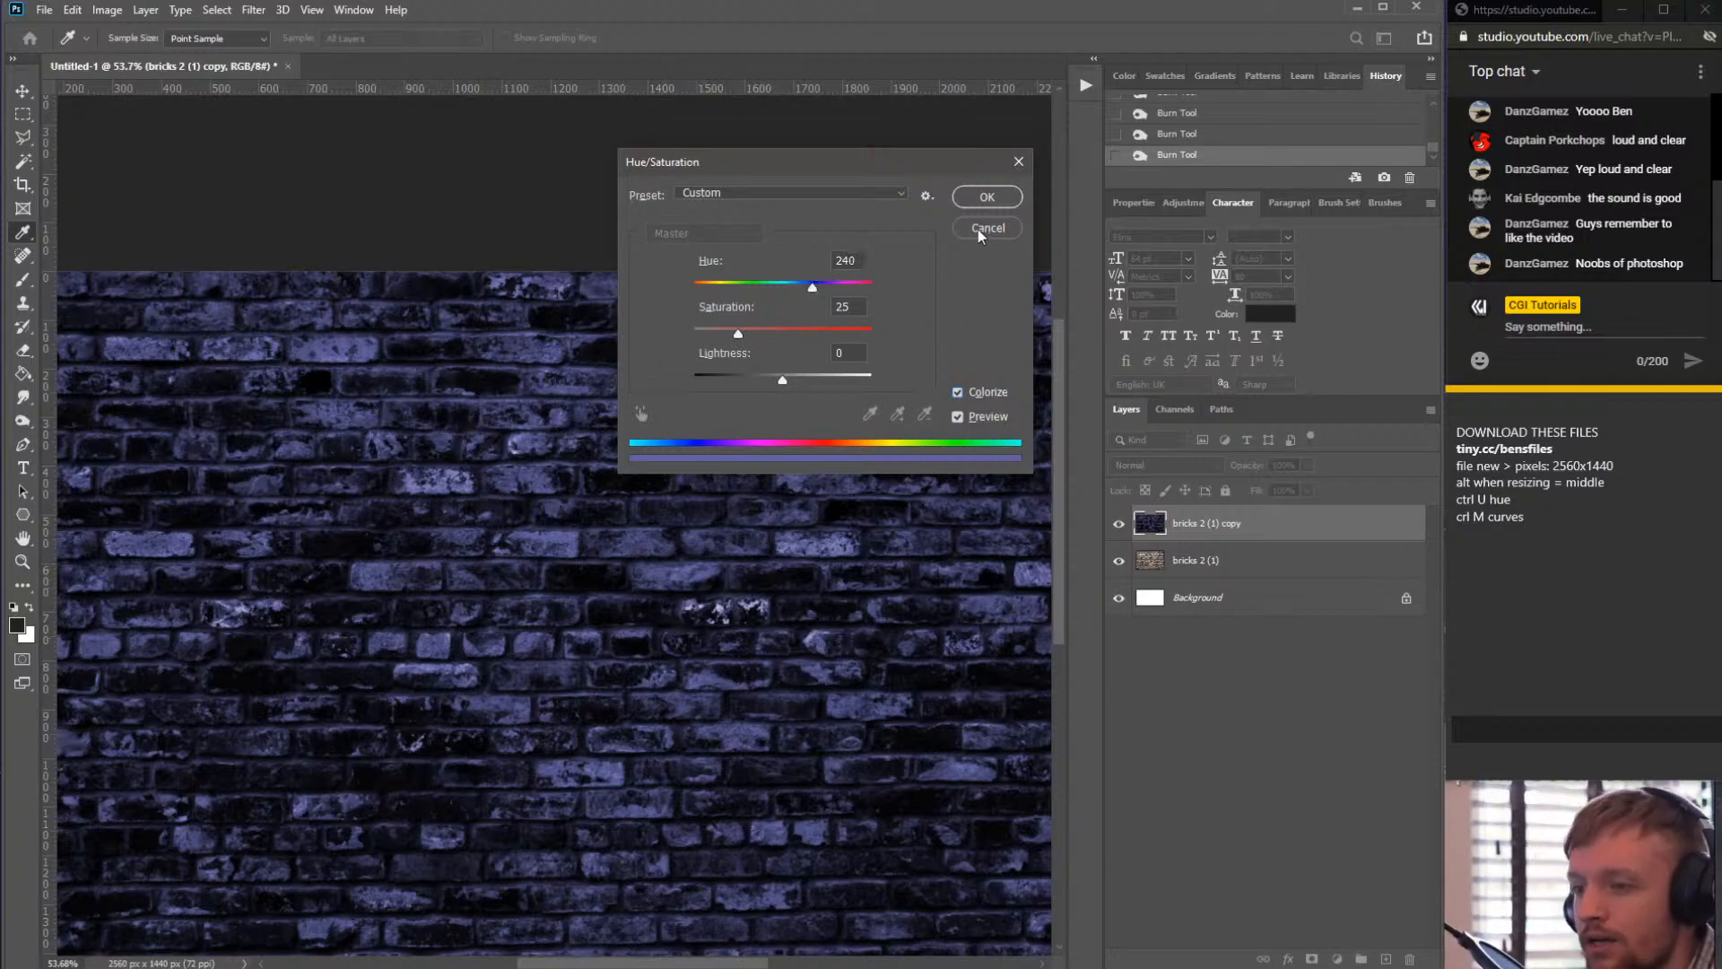
{"action": "left_click", "coordinate": [986, 197]}
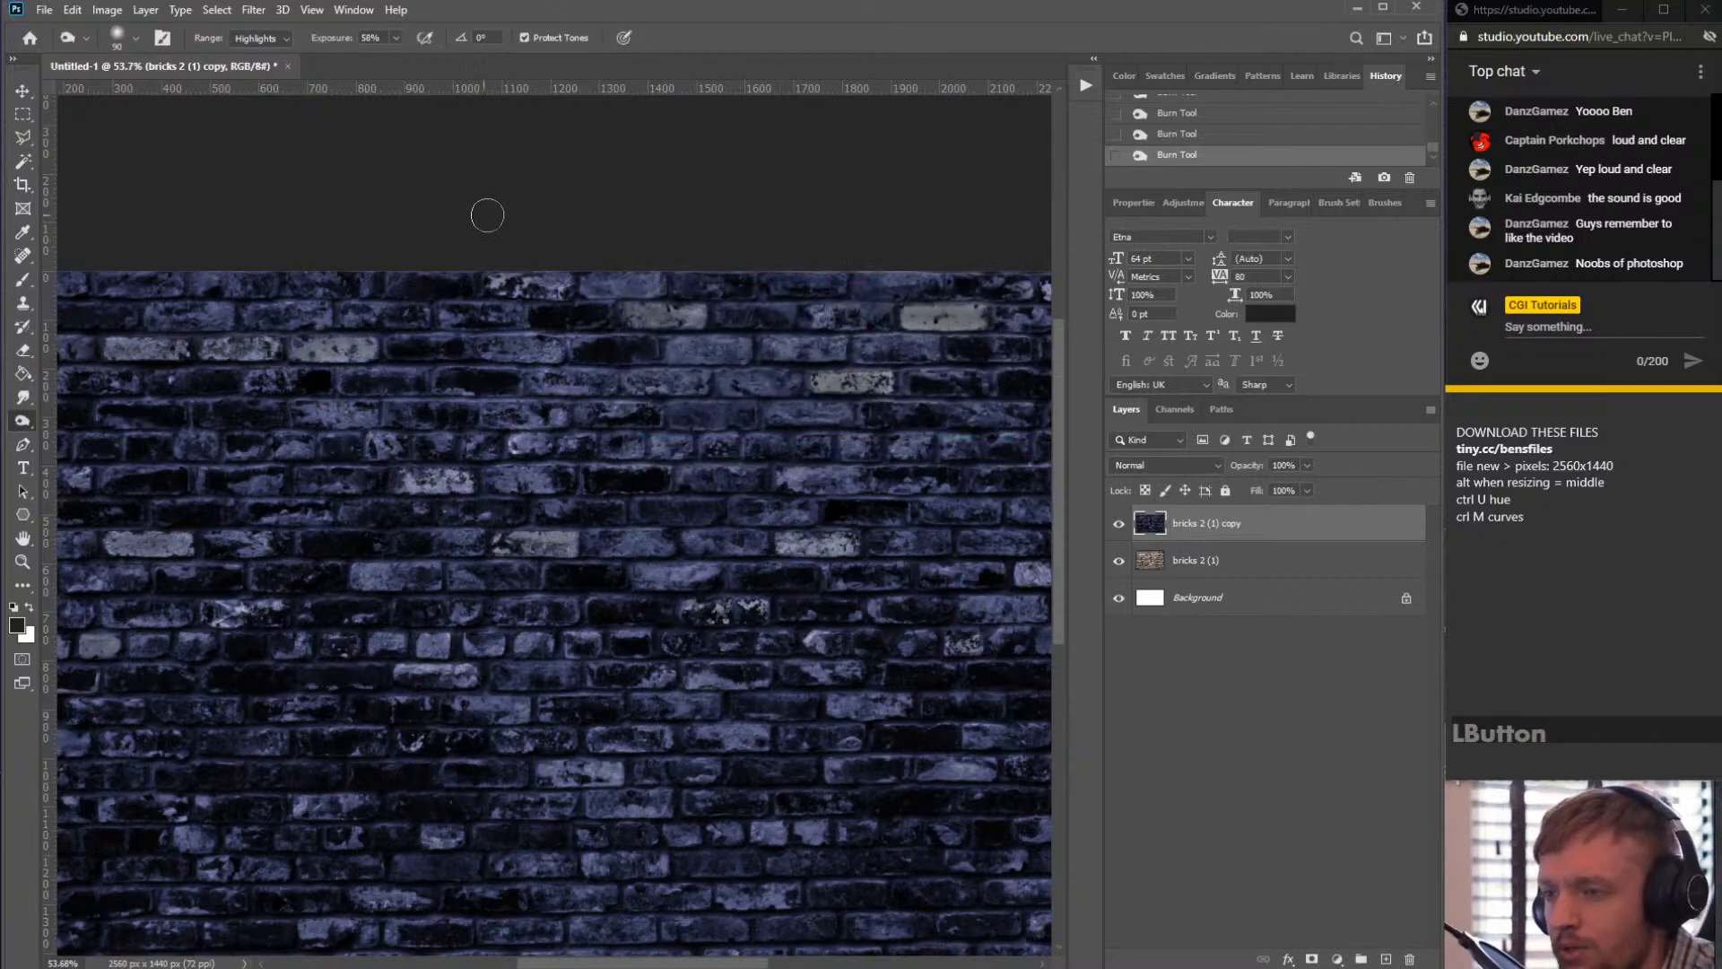
- Apply Hue/Saturation with Colorize at hue 240 and saturation 25 to the brick copy layer
{"action": "key", "text": "ctrl+u"}
{"action": "left_click", "coordinate": [954, 395]}
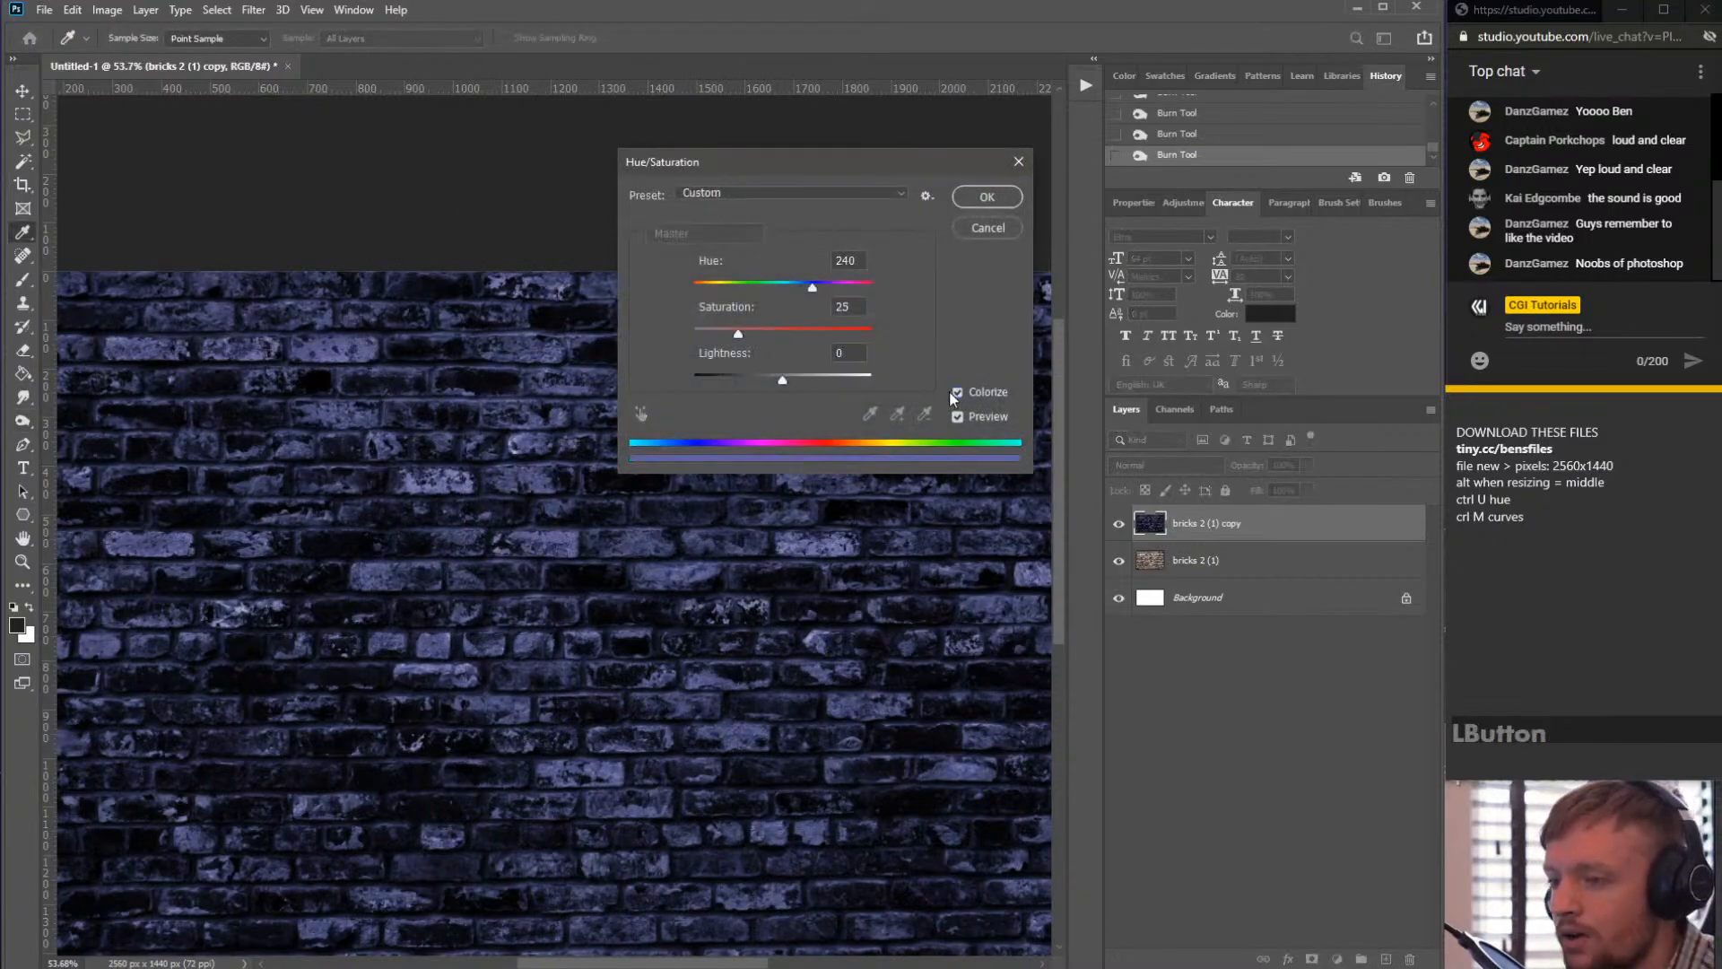
{"action": "left_click", "coordinate": [986, 196]}
{"action": "scroll", "coordinate": [692, 480], "scroll_direction": "down", "scroll_amount": 3}
{"action": "scroll", "coordinate": [693, 479], "scroll_direction": "up", "scroll_amount": 3}
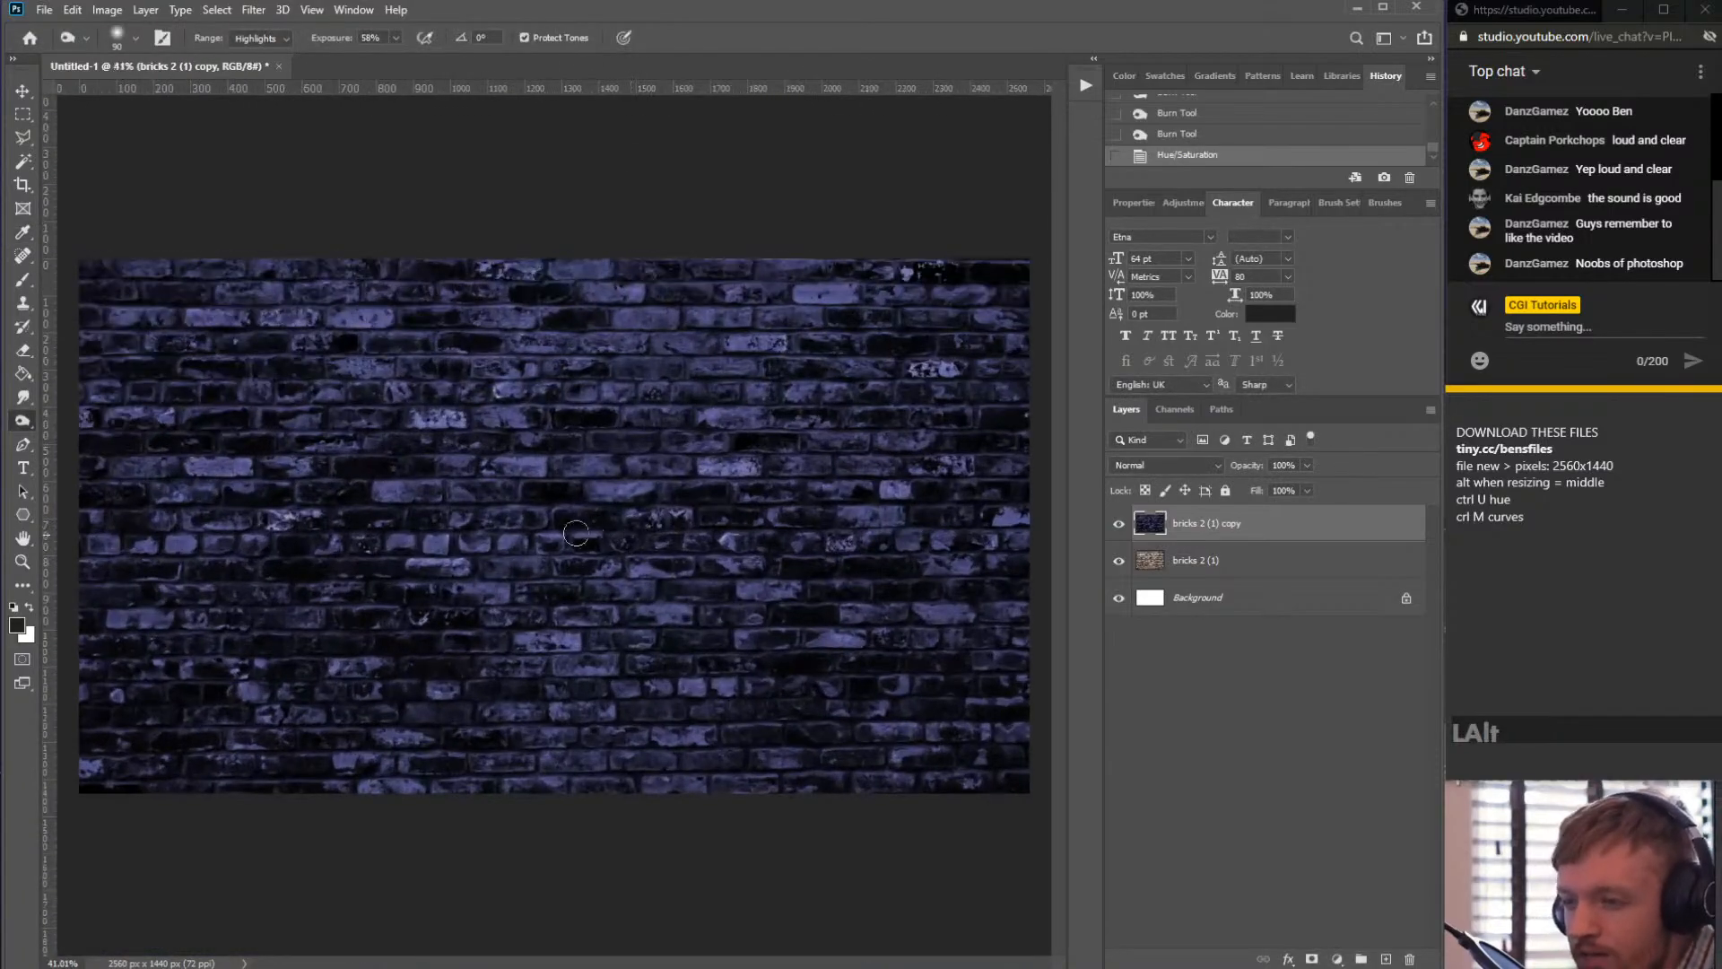
{"action": "scroll", "coordinate": [693, 479], "scroll_direction": "down", "scroll_amount": 1}
{"action": "scroll", "coordinate": [692, 480], "scroll_direction": "up", "scroll_amount": 1}
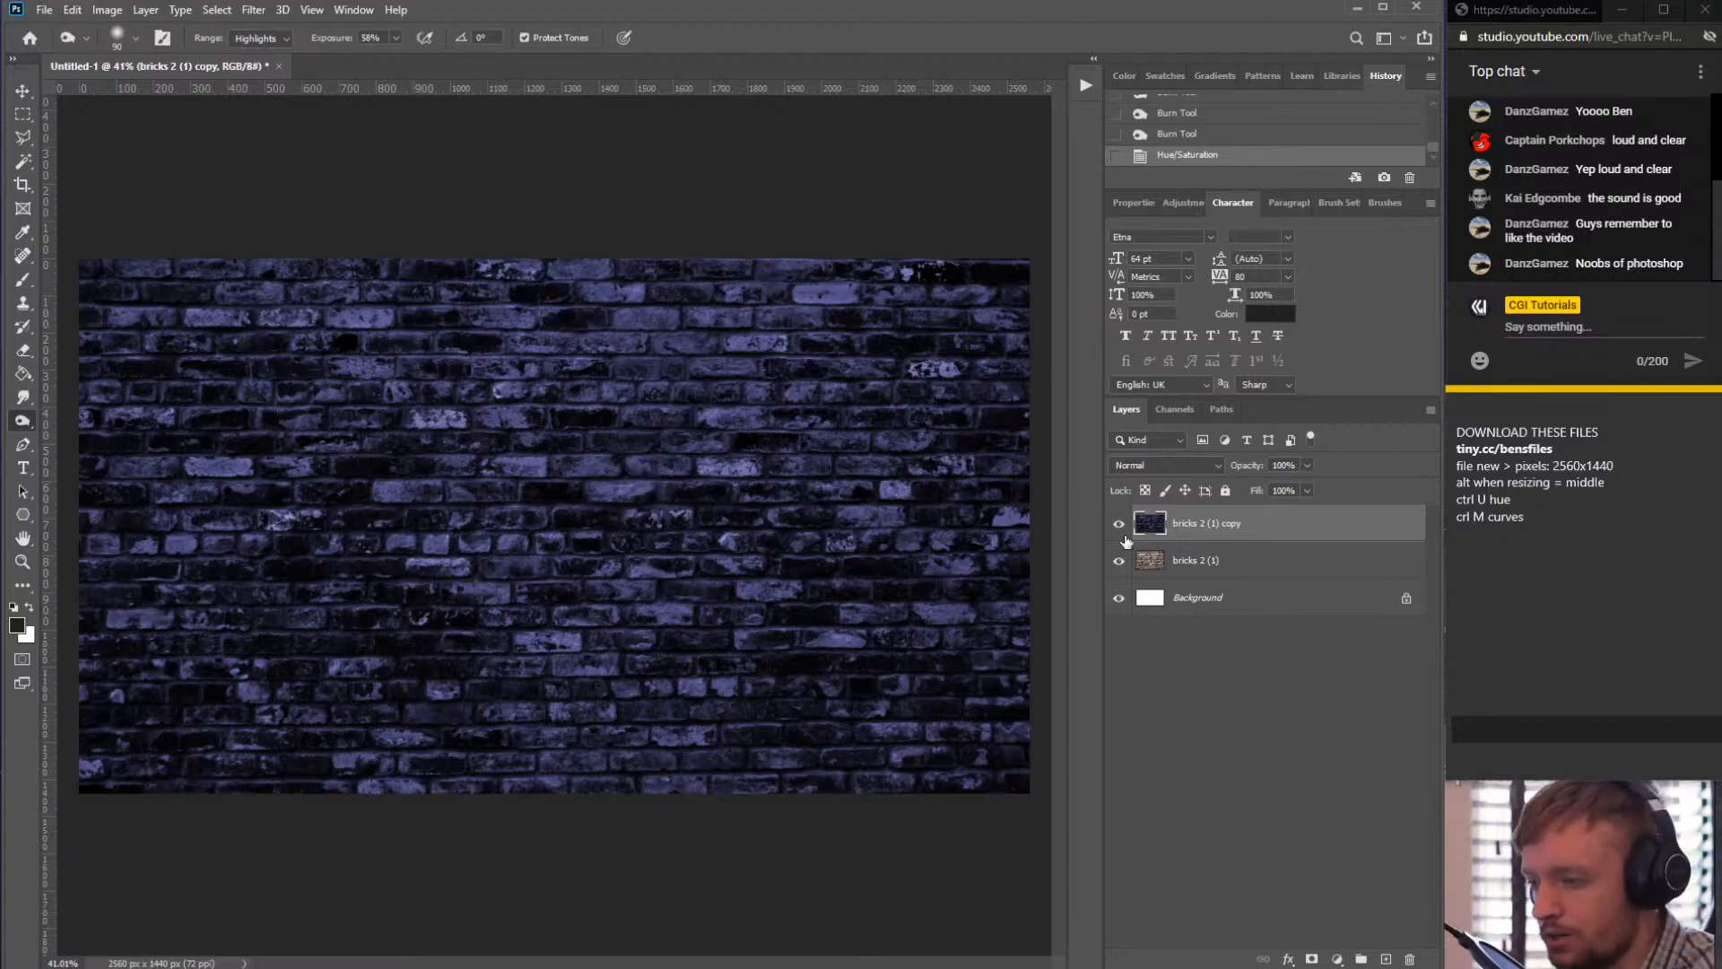
{"action": "left_click", "coordinate": [1233, 531]}
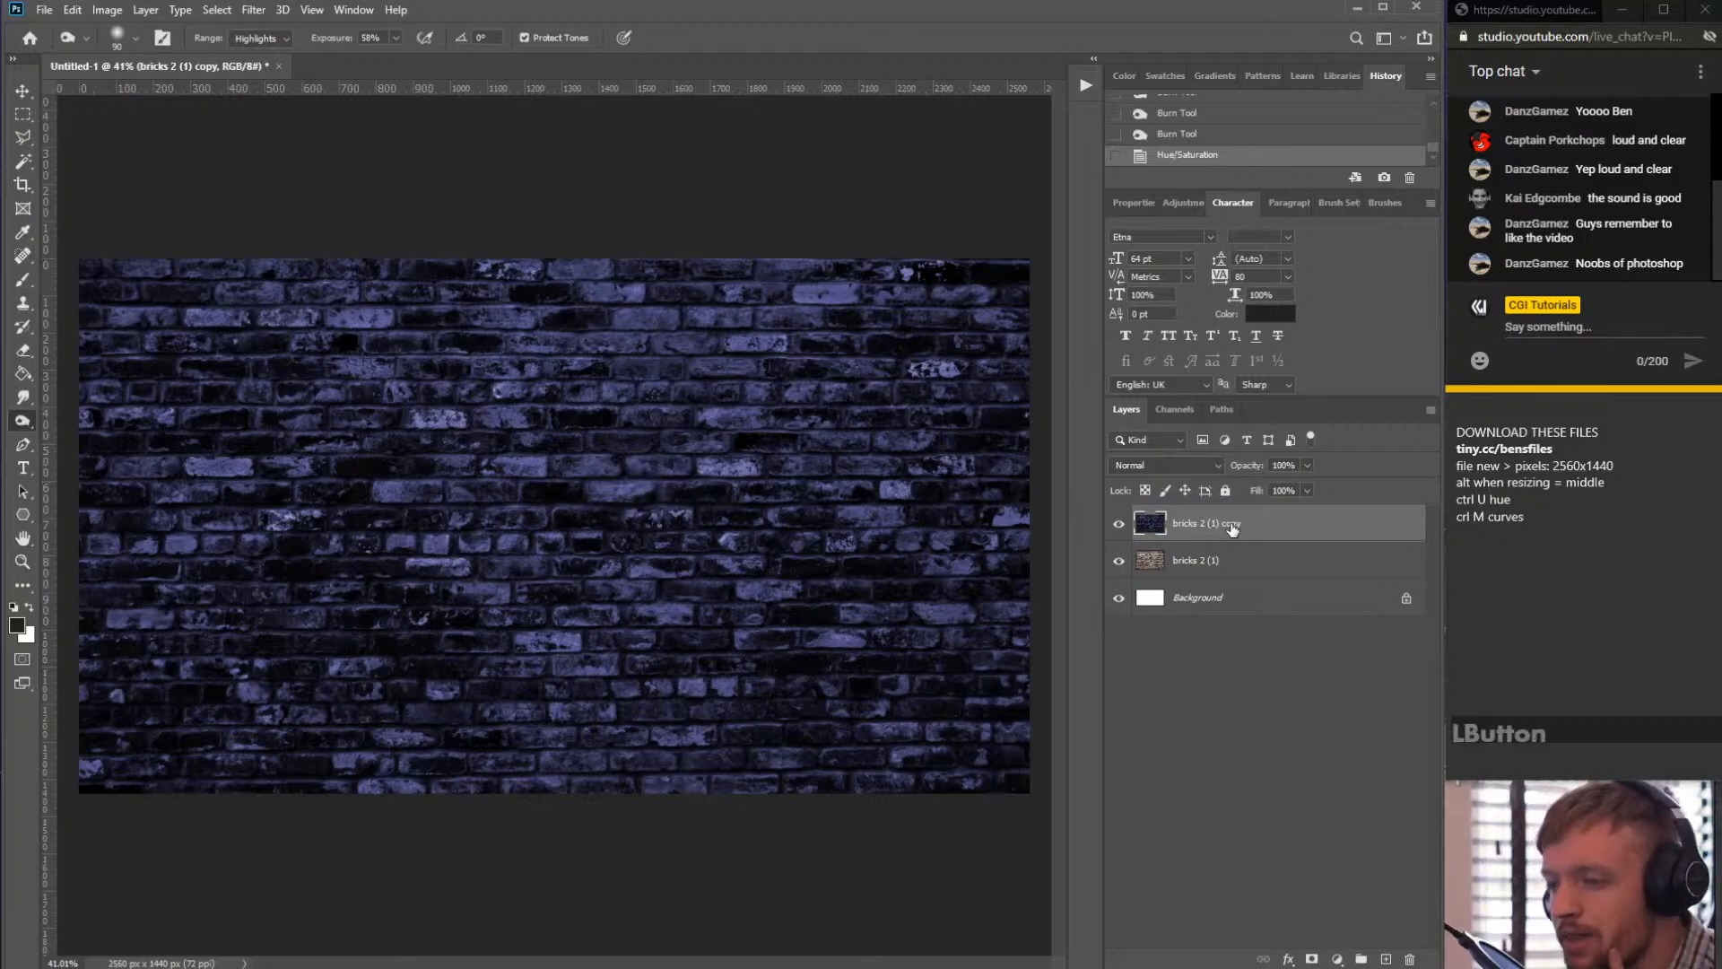
{"action": "left_click", "coordinate": [1311, 536]}
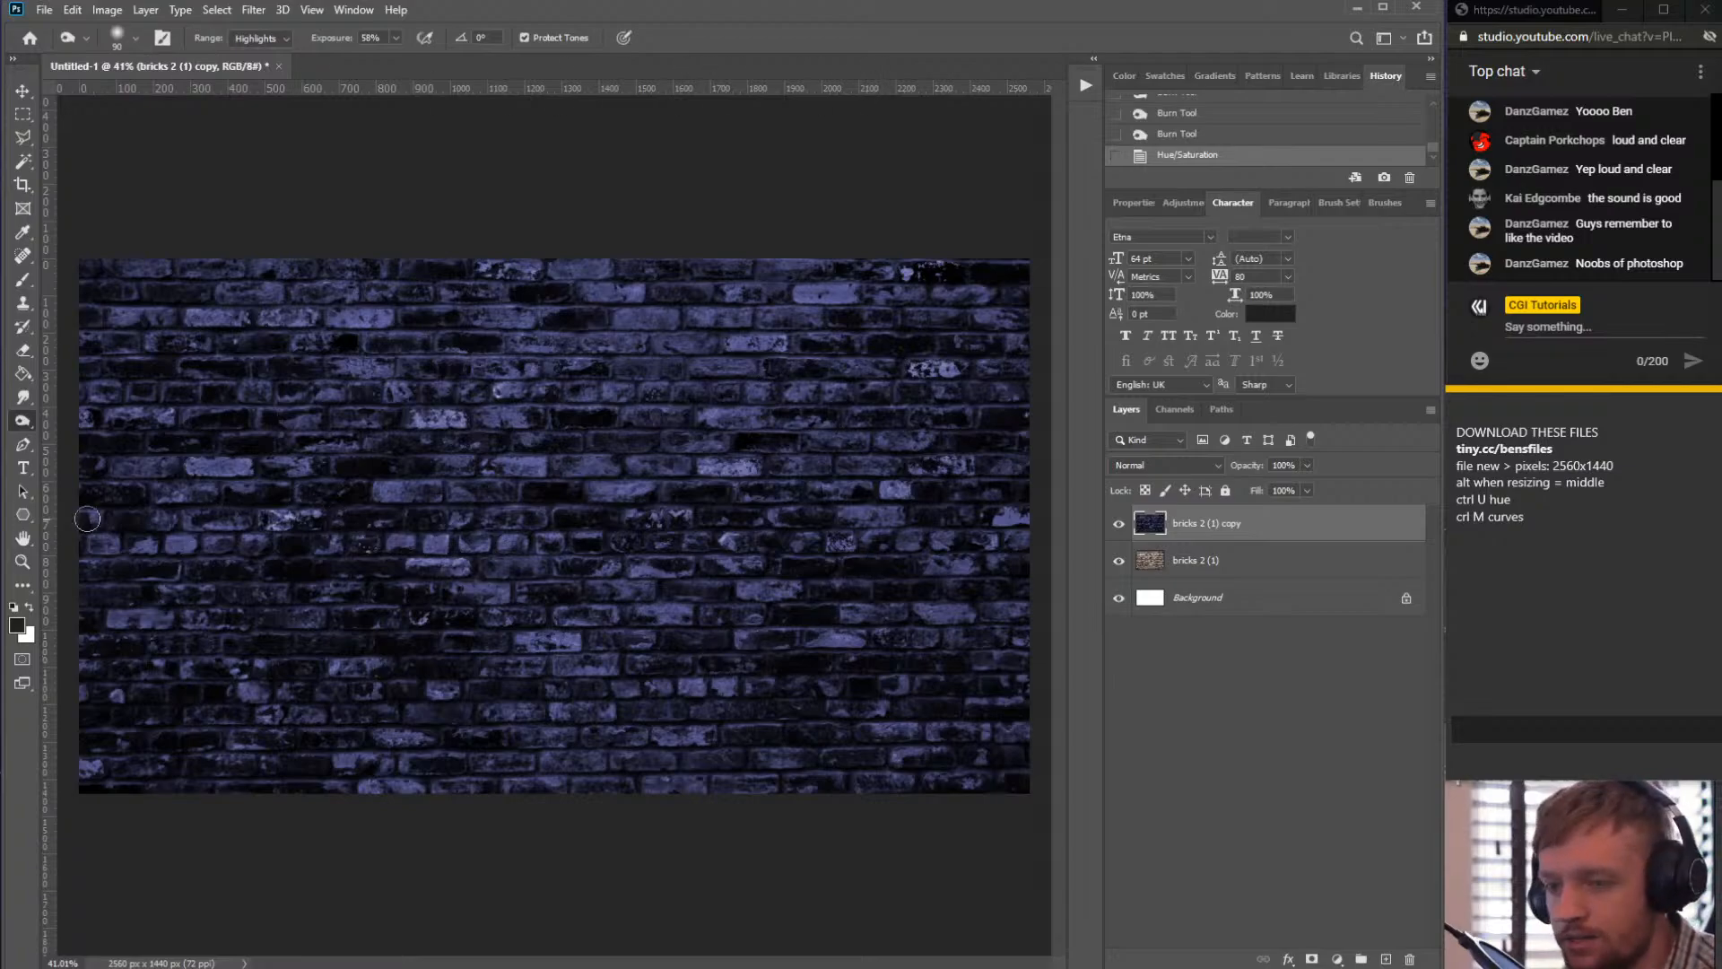
{"action": "left_click", "coordinate": [30, 467]}
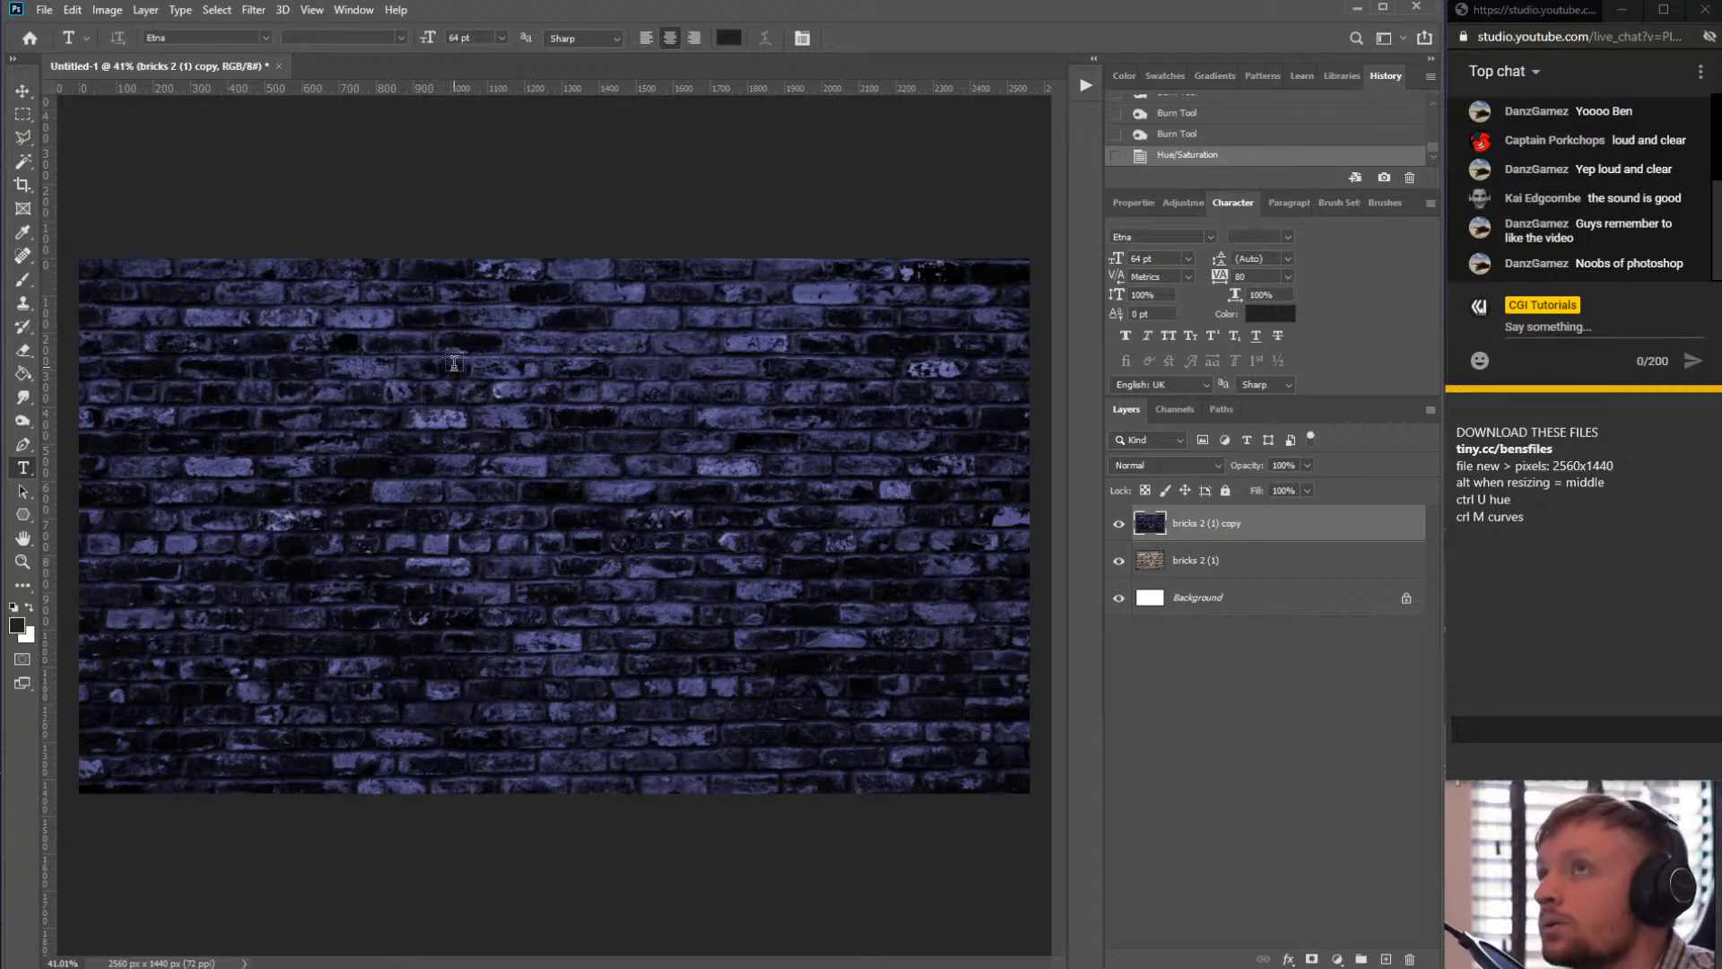
{"action": "left_click_drag", "start_coordinate": [235, 311], "coordinate": [942, 482]}
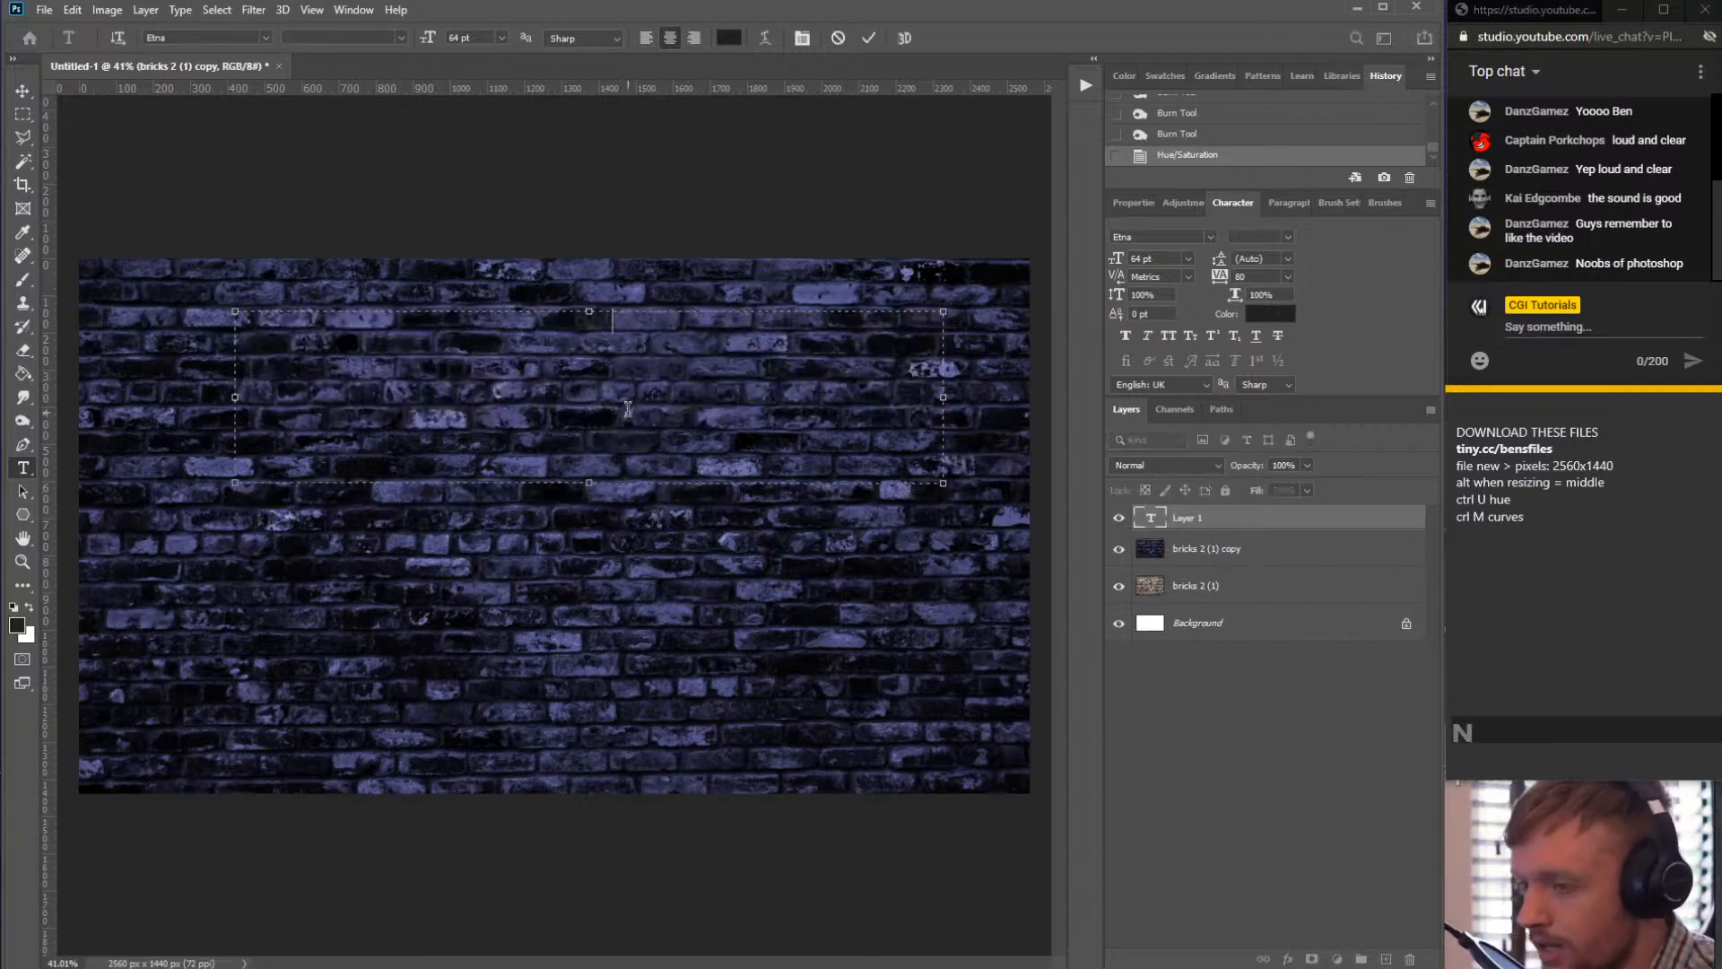
{"action": "left_click_drag", "start_coordinate": [730, 363], "coordinate": [313, 162]}
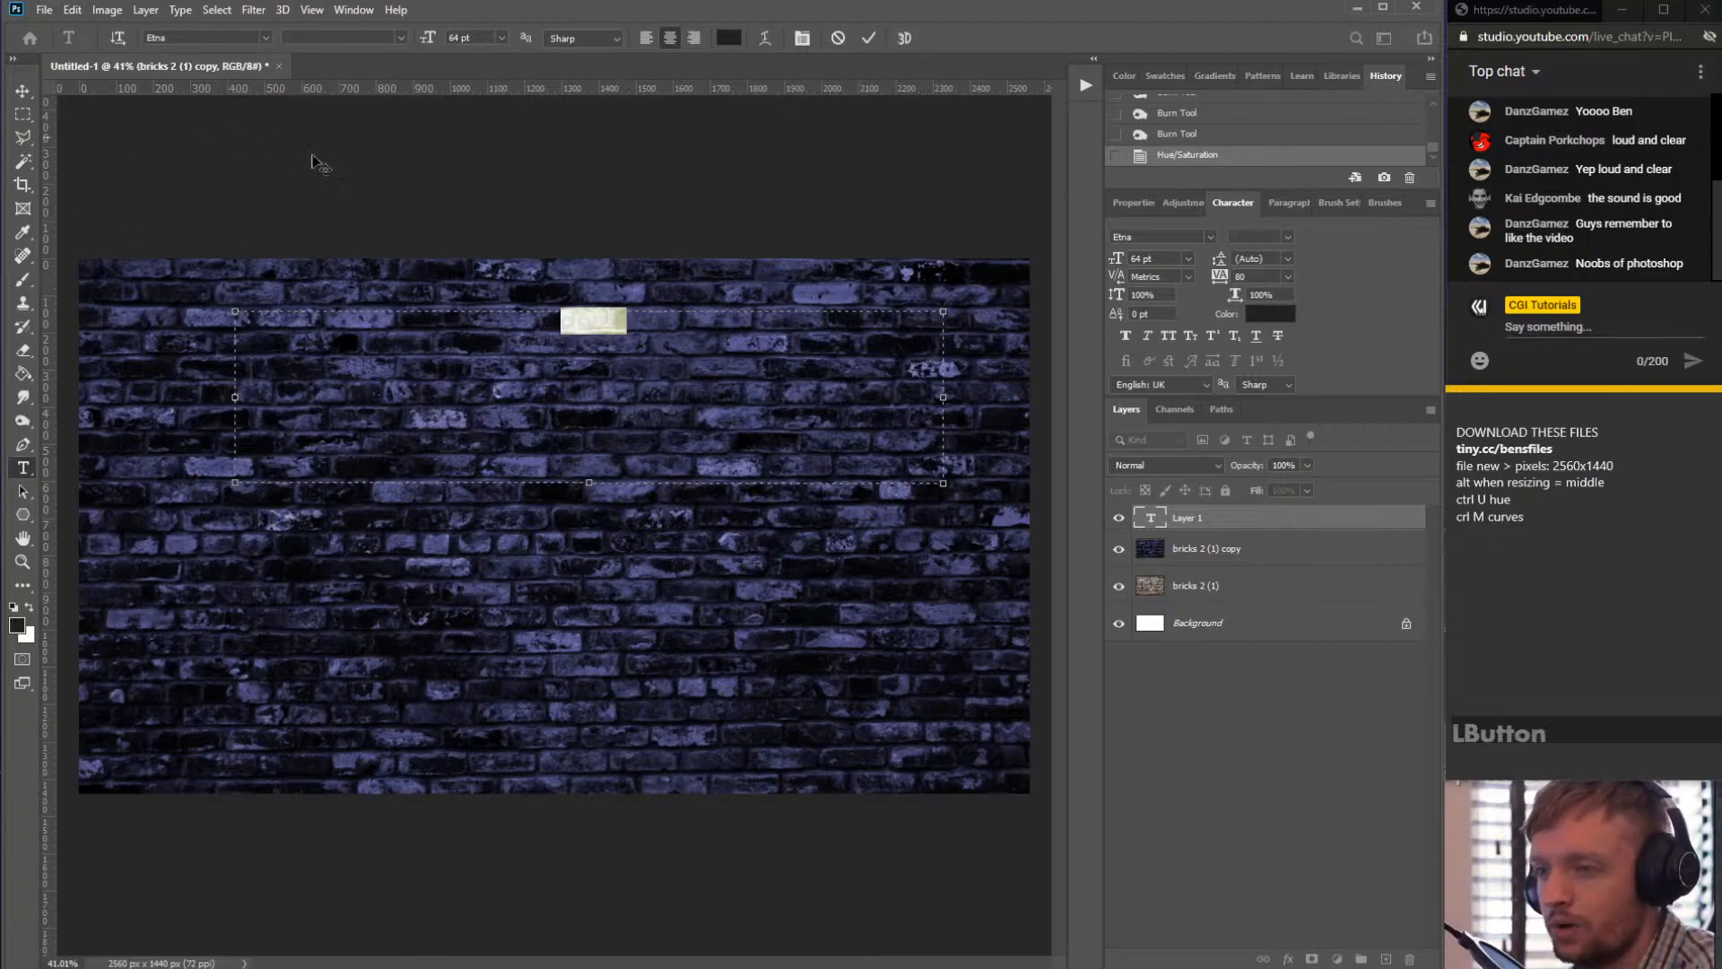
{"action": "left_click_drag", "start_coordinate": [432, 36], "coordinate": [1015, 4]}
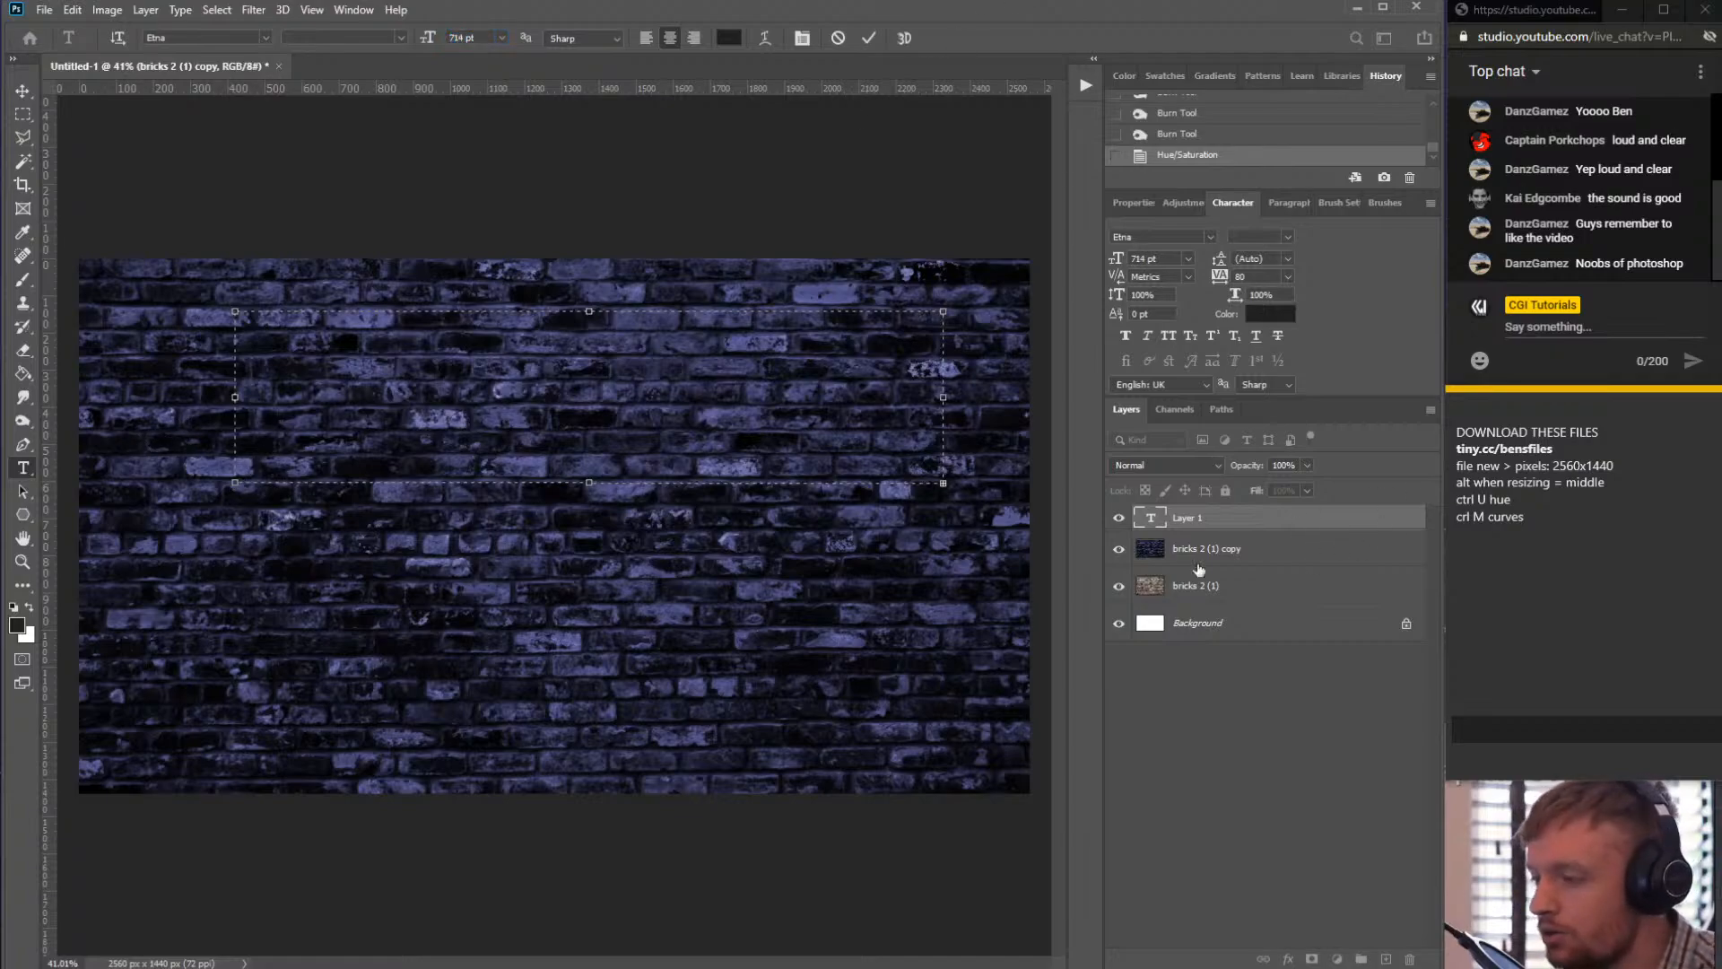
{"action": "left_click", "coordinate": [1218, 529]}
{"action": "key", "text": "Delete"}
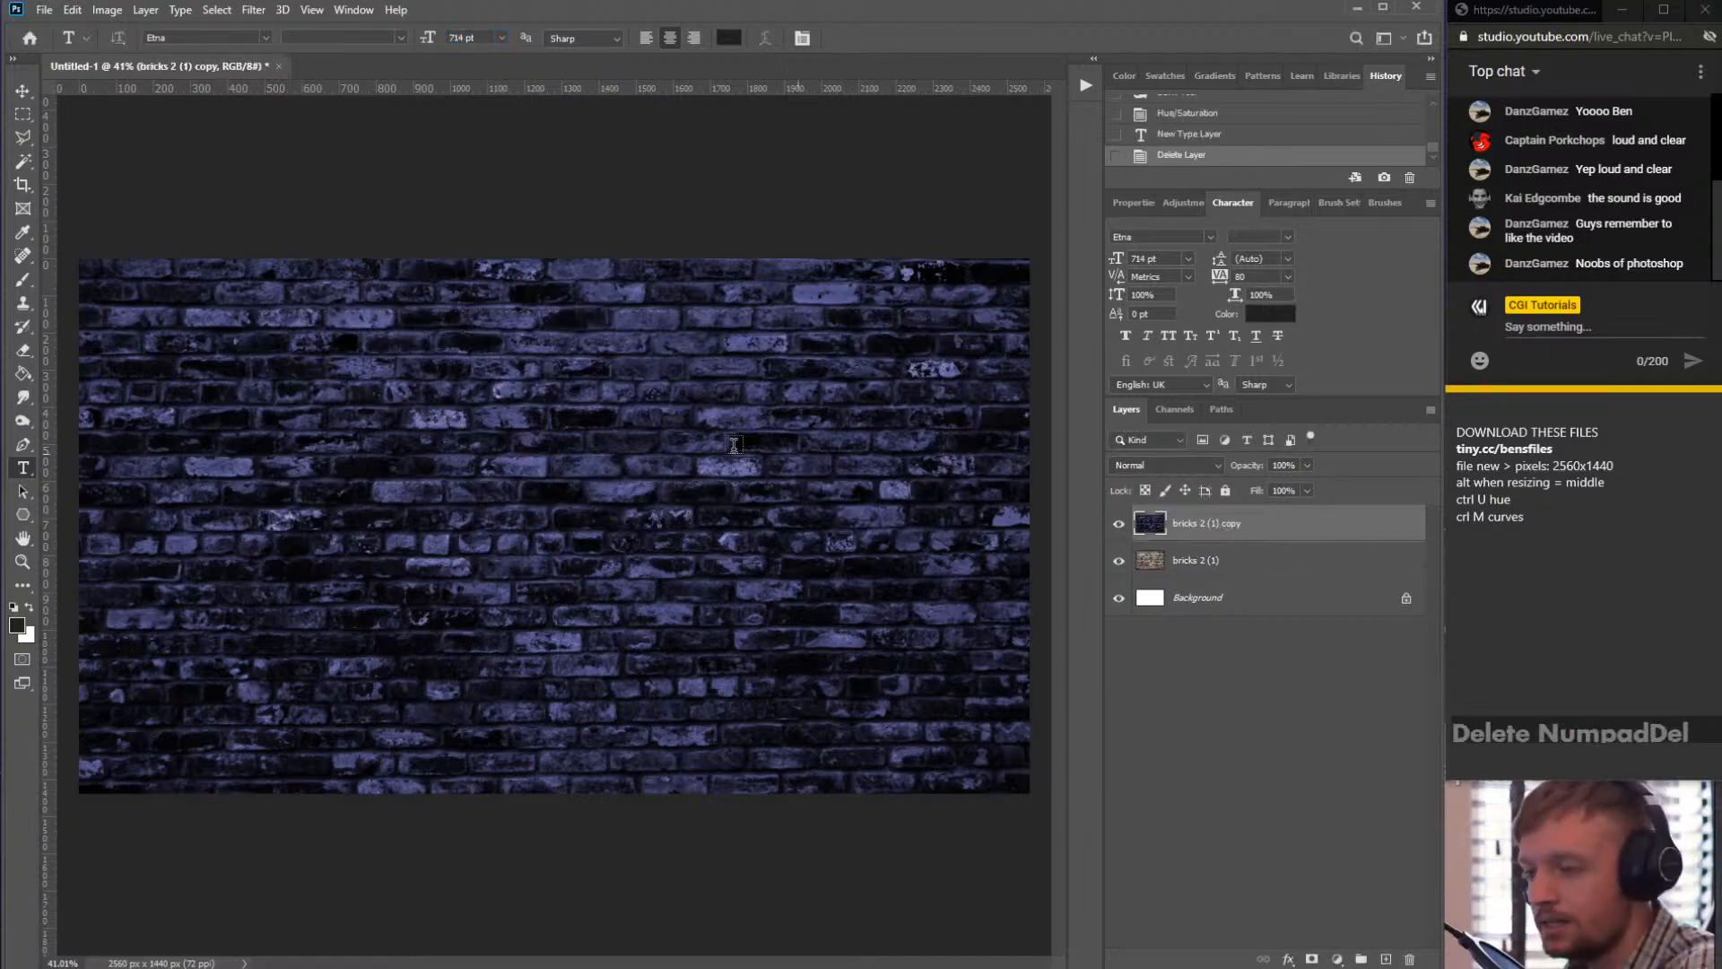
- Place point text on the wall with the Type tool and set its font size to 262 pt
{"action": "left_click", "coordinate": [22, 471]}
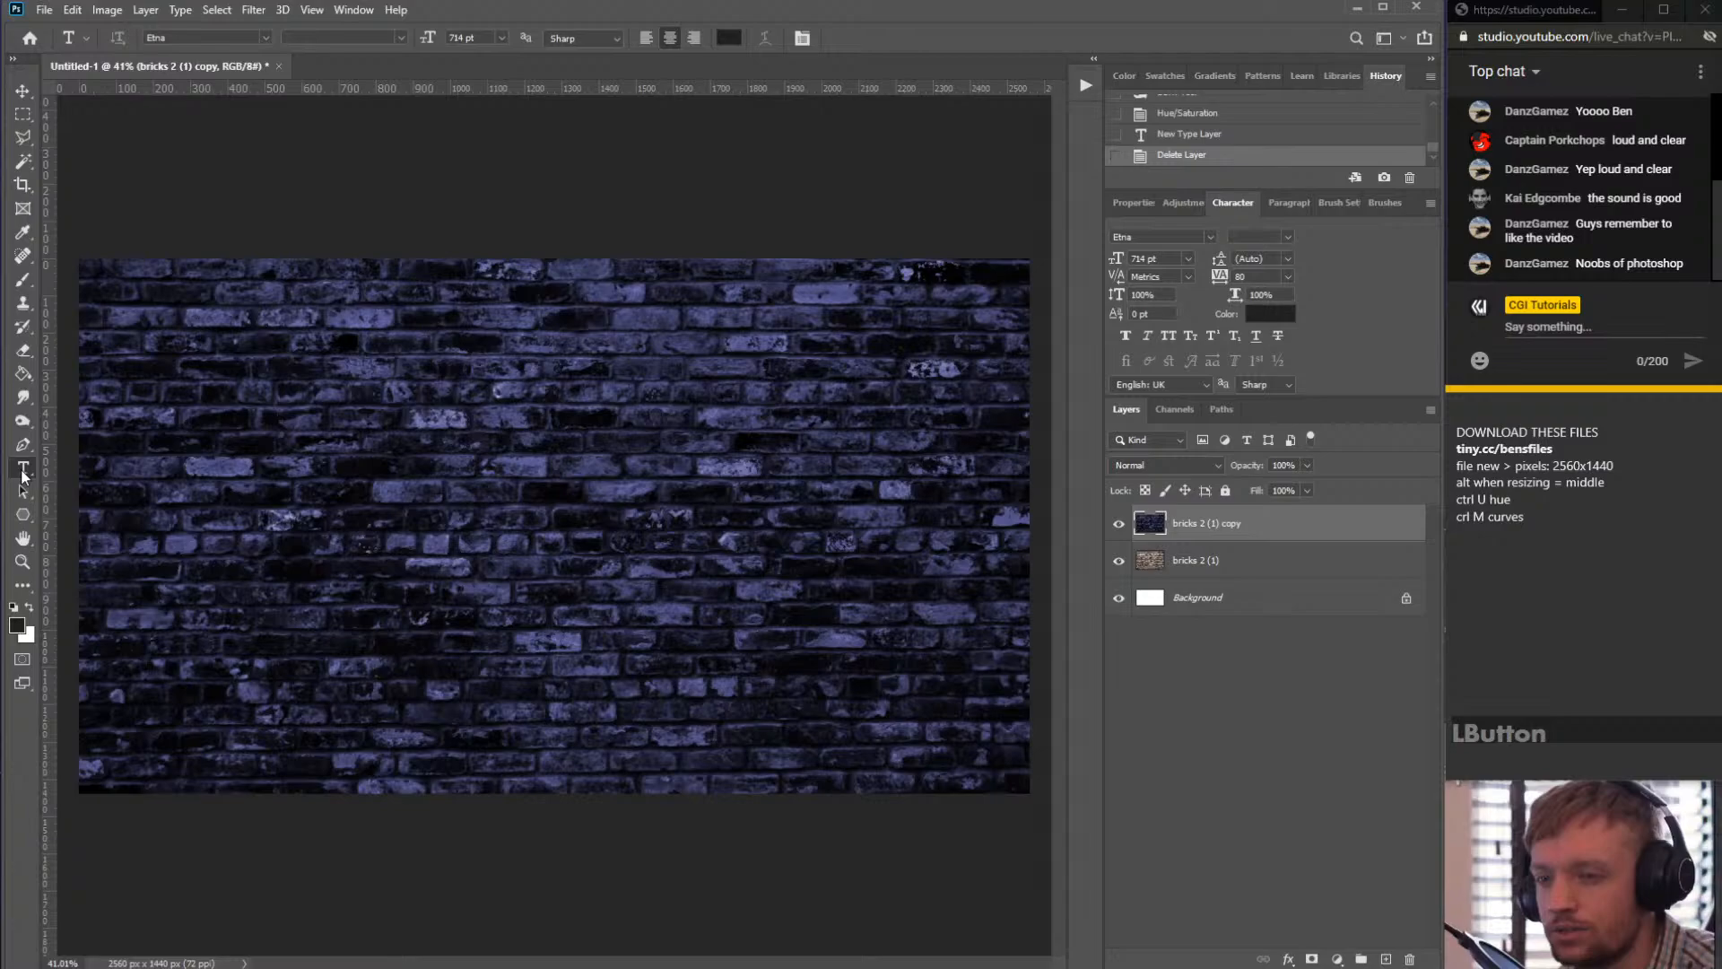
{"action": "left_click", "coordinate": [235, 491]}
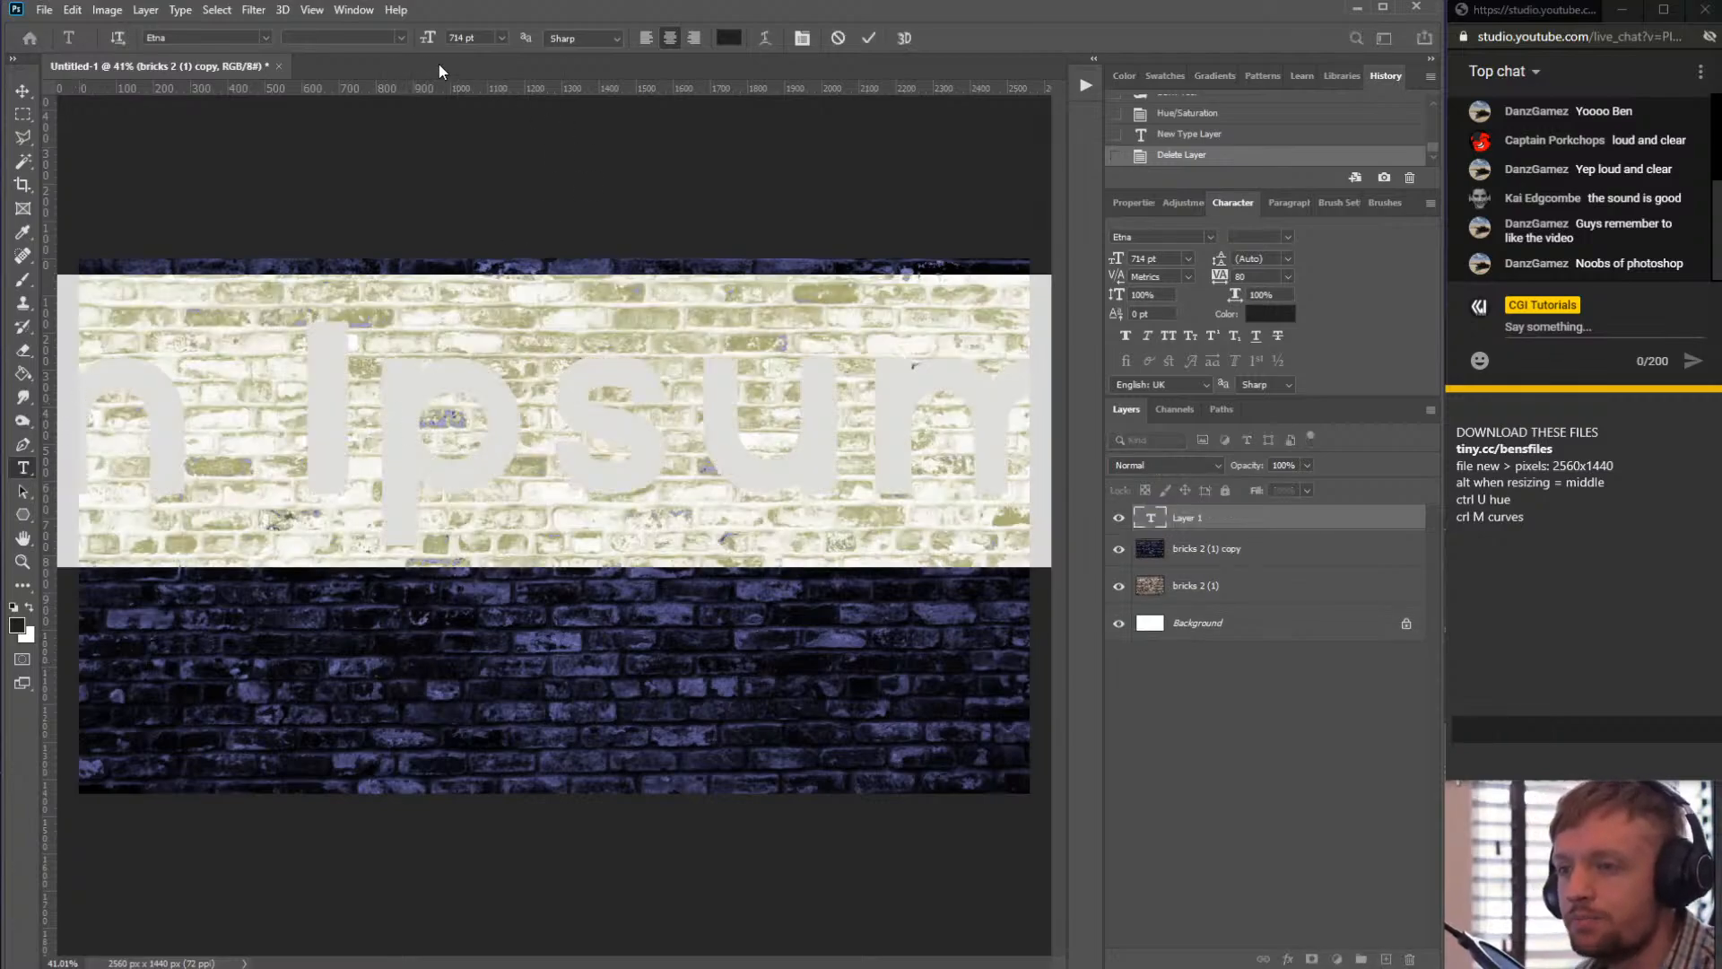
{"action": "left_click_drag", "start_coordinate": [431, 39], "coordinate": [65, 153]}
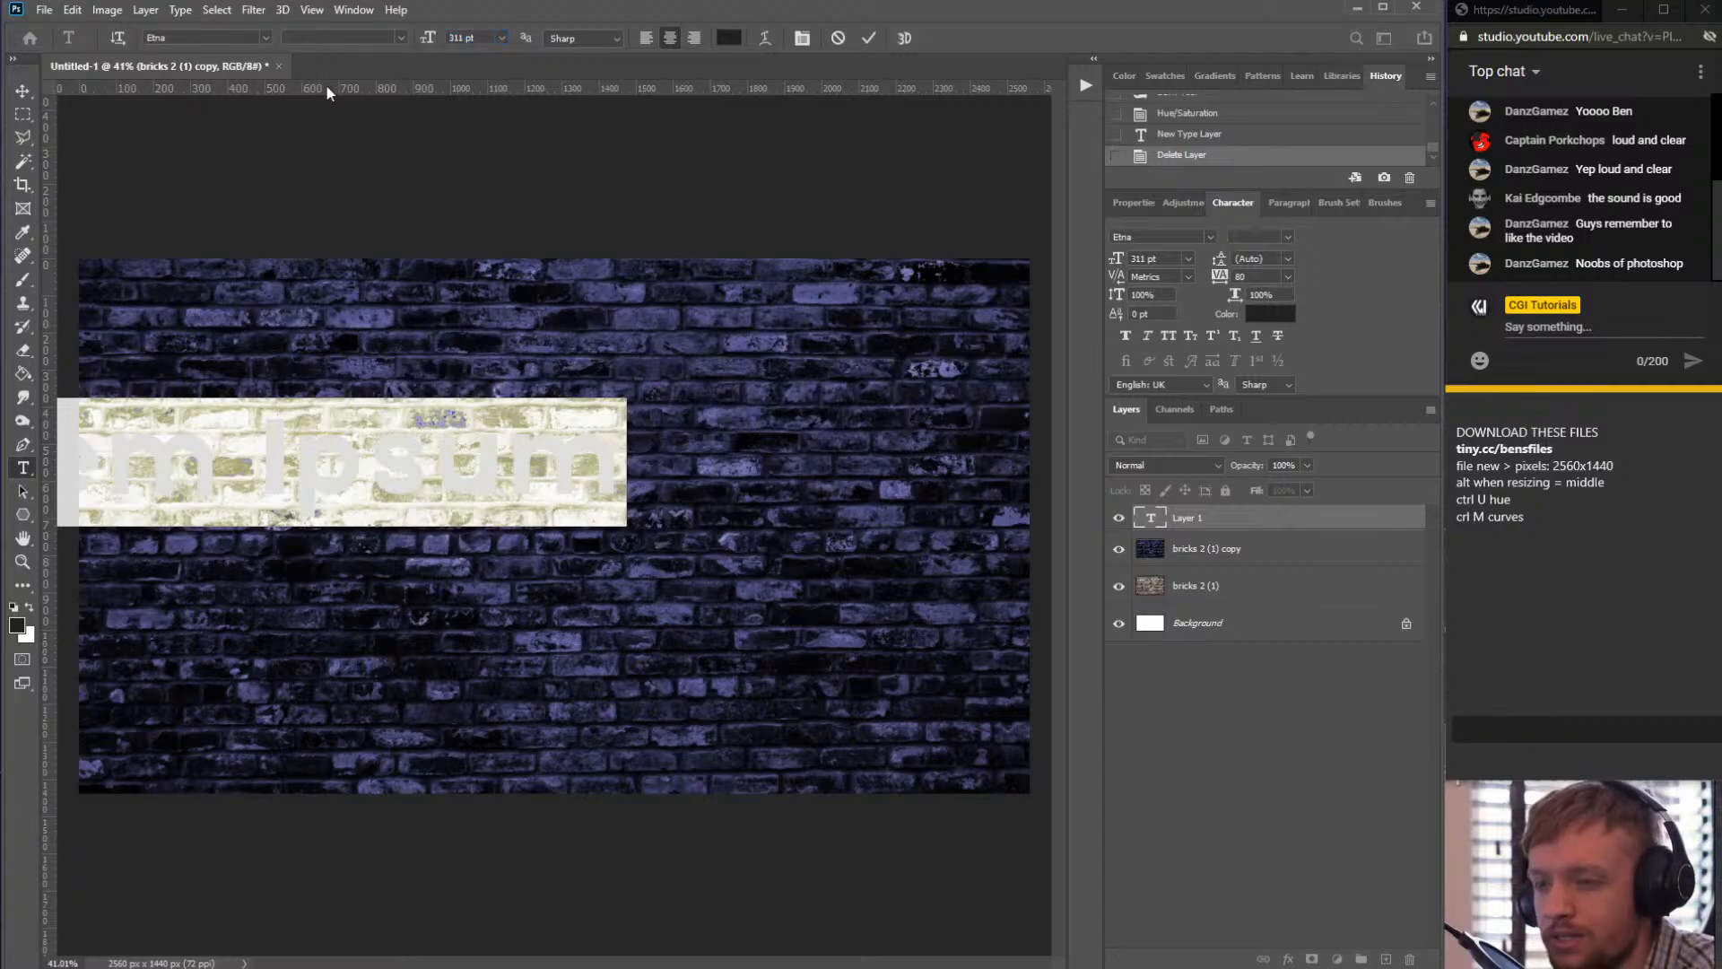
{"action": "left_click_drag", "start_coordinate": [428, 37], "coordinate": [78, 134]}
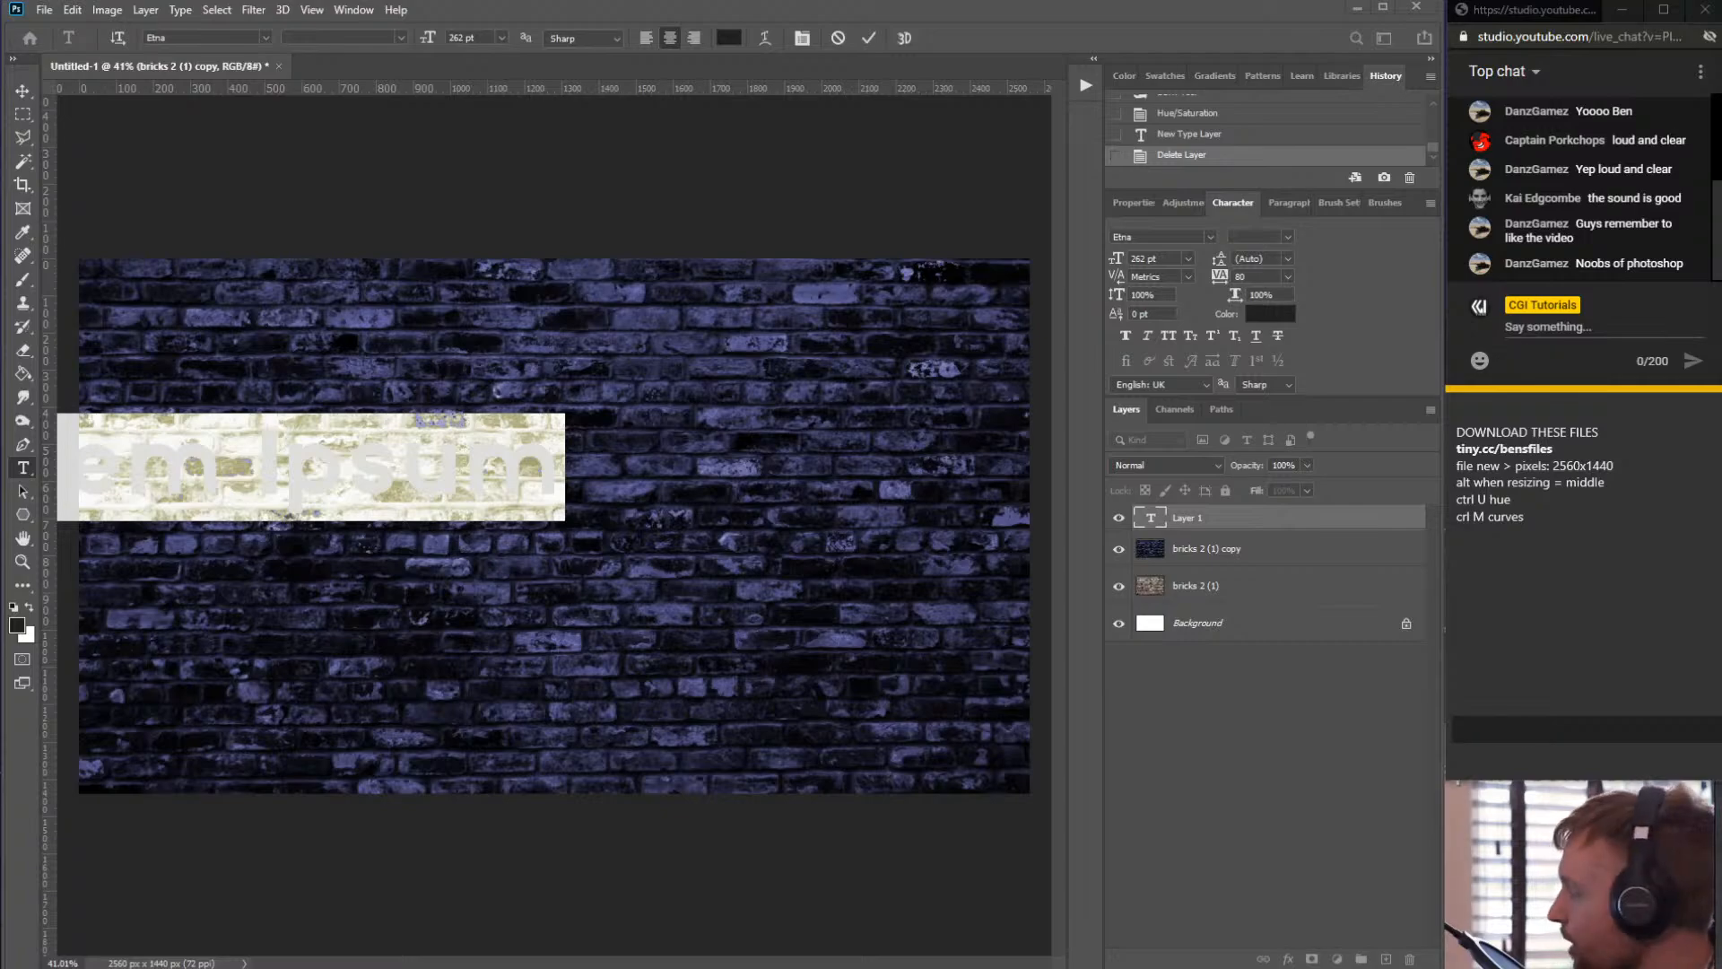
- Open the Beon font file from the Neon Sign Template Source folder in Downloads
{"action": "left_click_drag", "start_coordinate": [1721, 18], "coordinate": [1133, 96]}
{"action": "left_click", "coordinate": [1054, 753]}
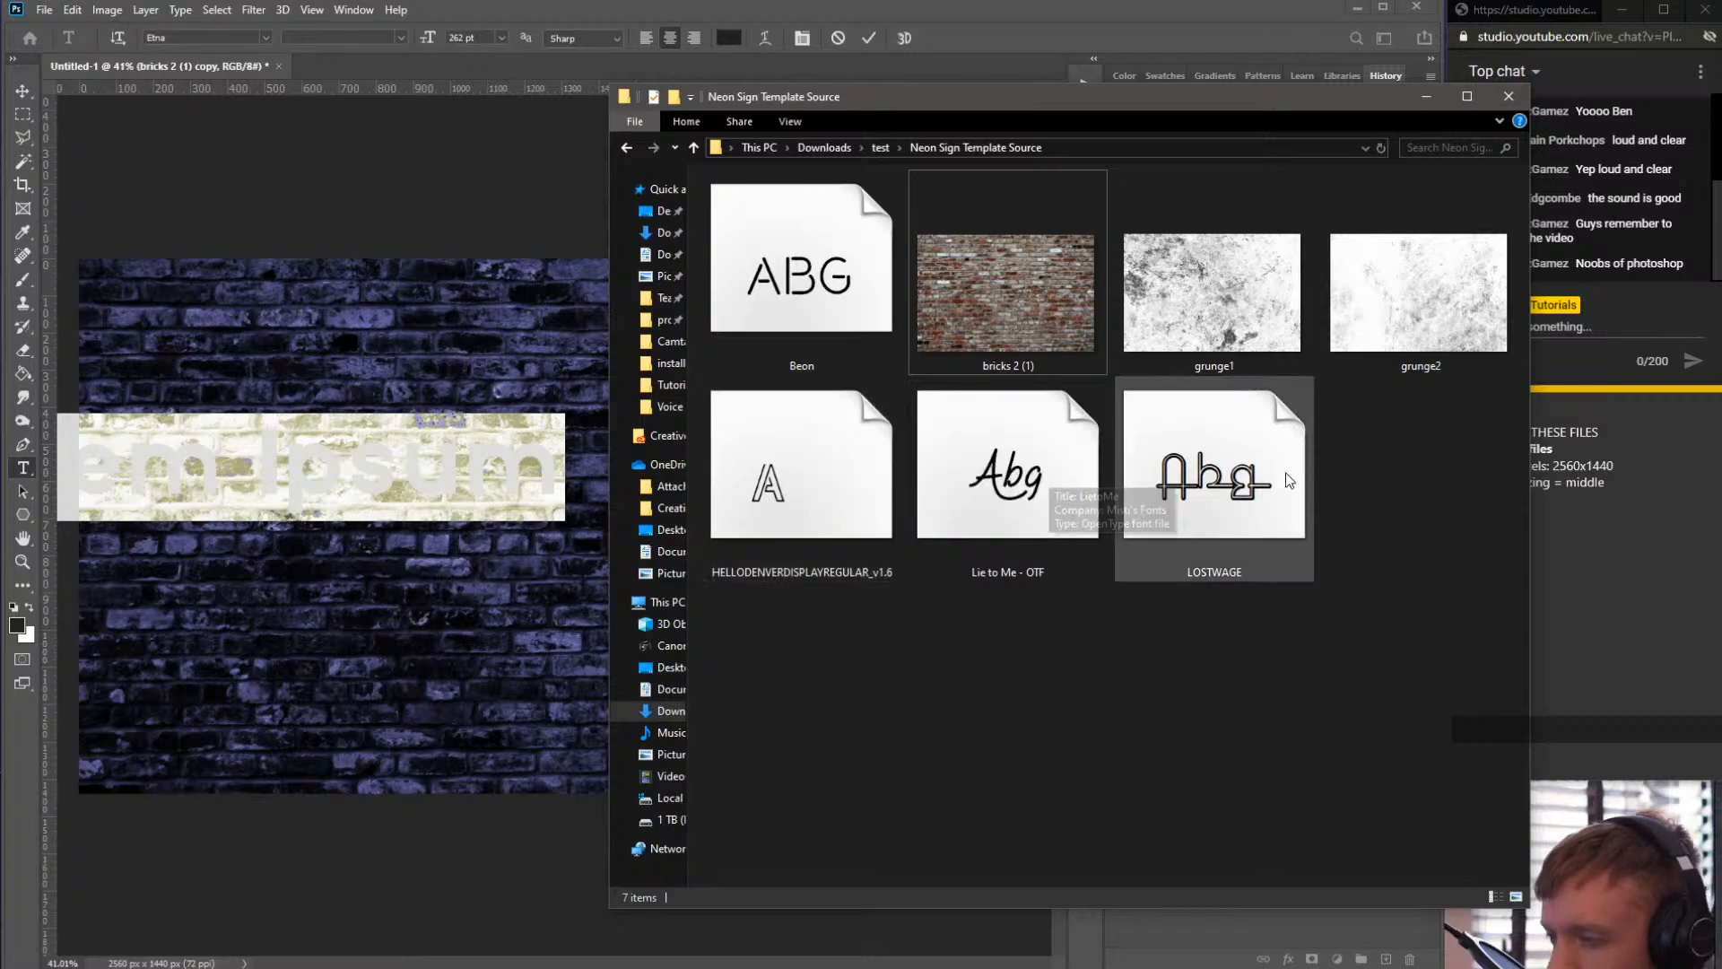
{"action": "left_click", "coordinate": [895, 651]}
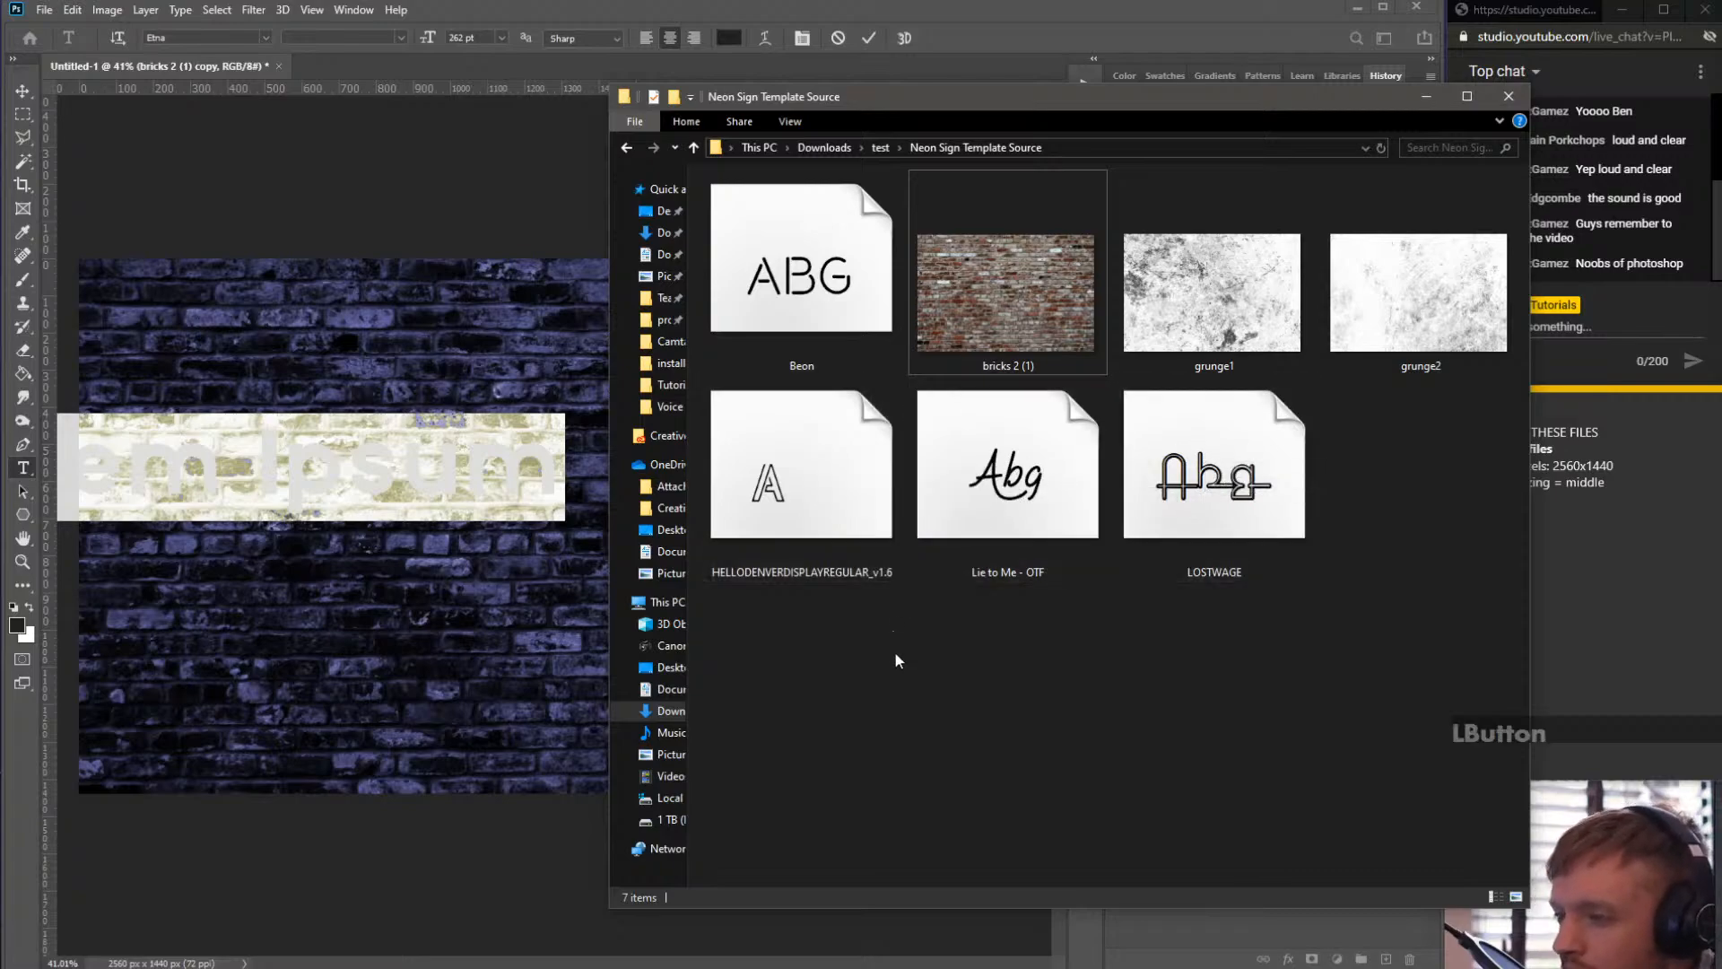
{"action": "left_click_drag", "start_coordinate": [1110, 98], "coordinate": [954, 159]}
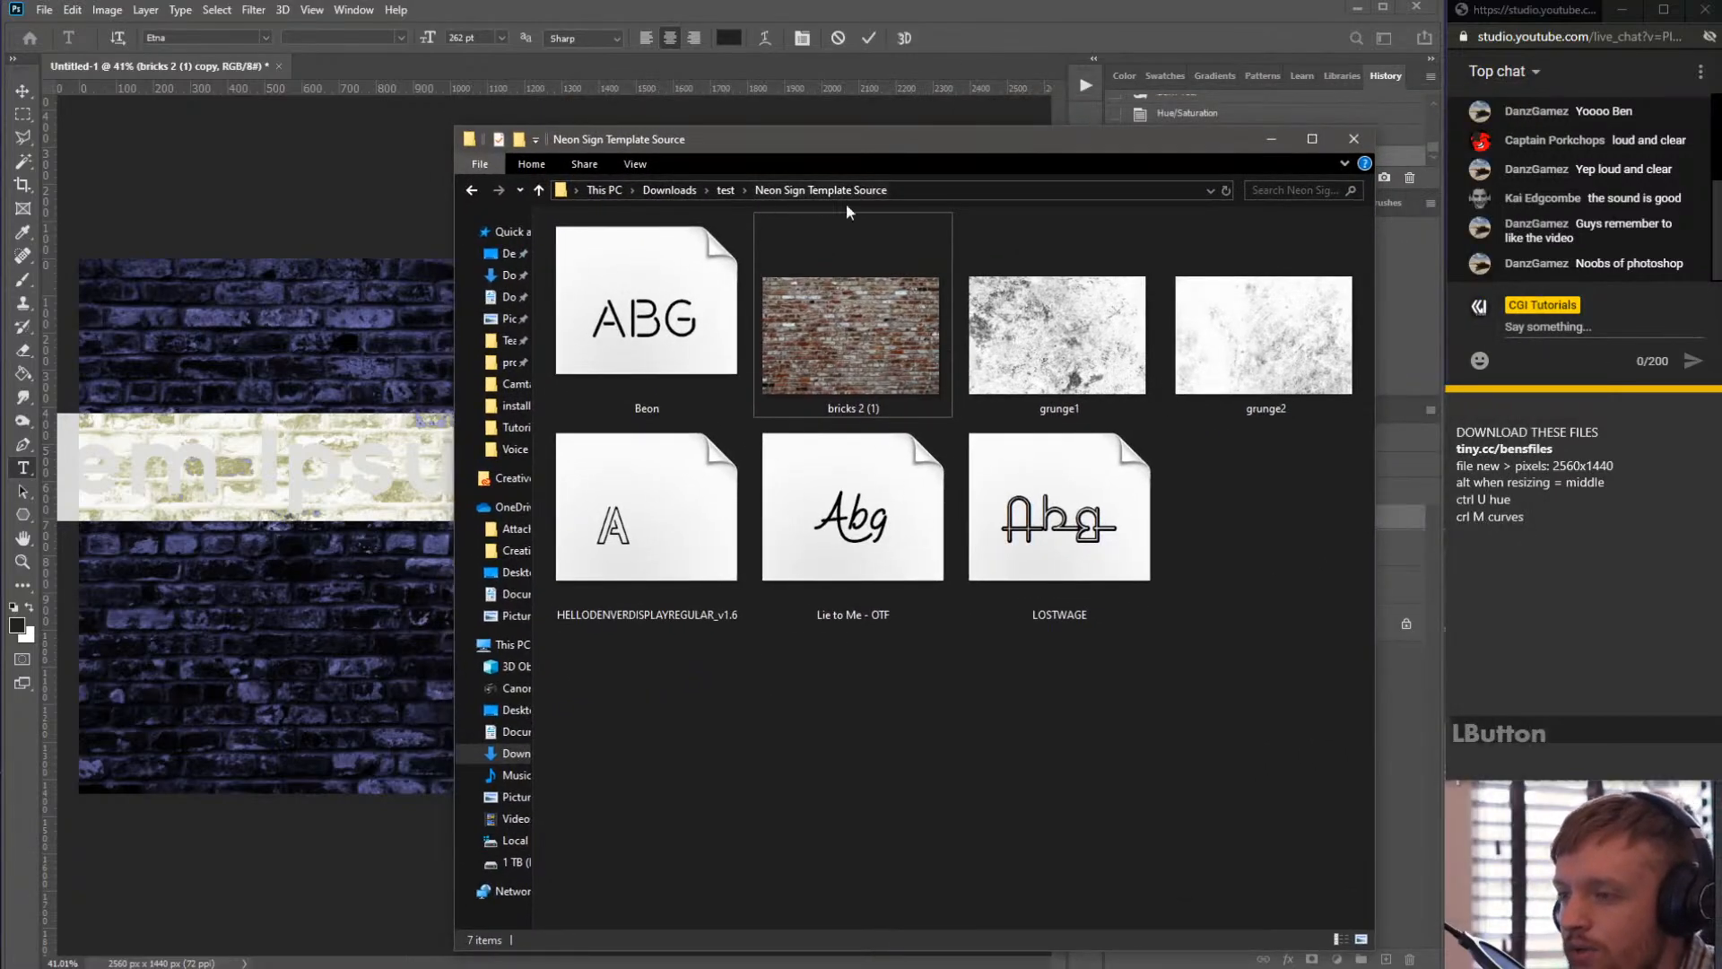
{"action": "left_click", "coordinate": [910, 663]}
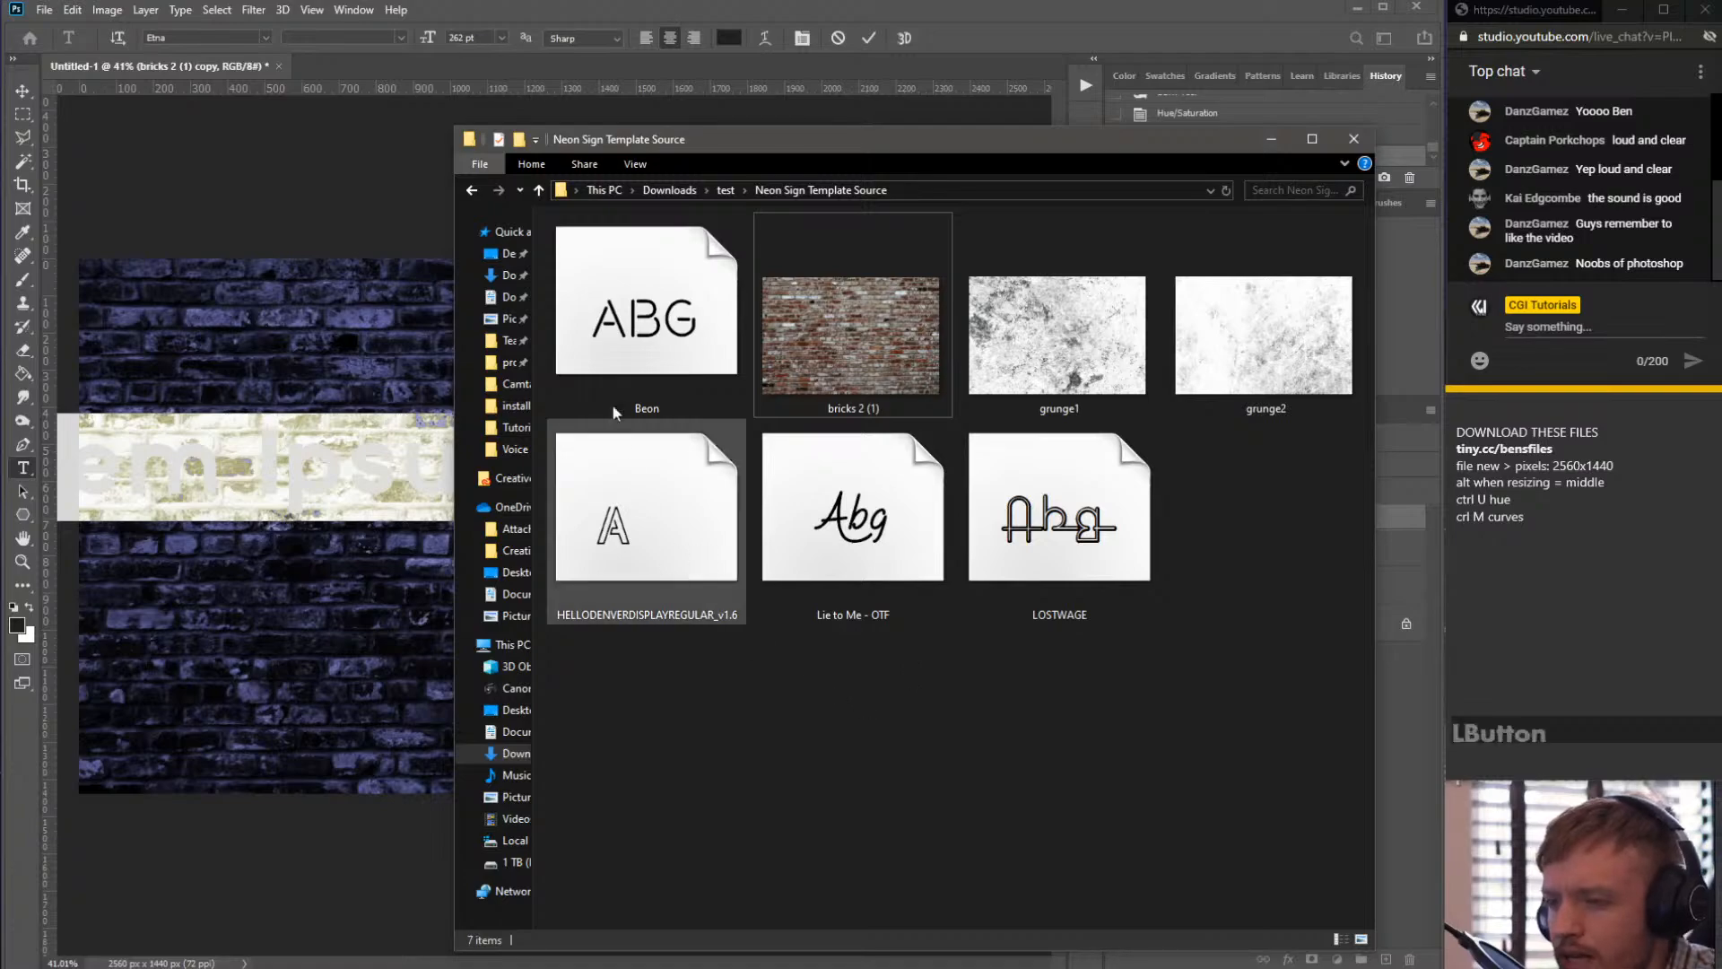
{"action": "left_click", "coordinate": [633, 309]}
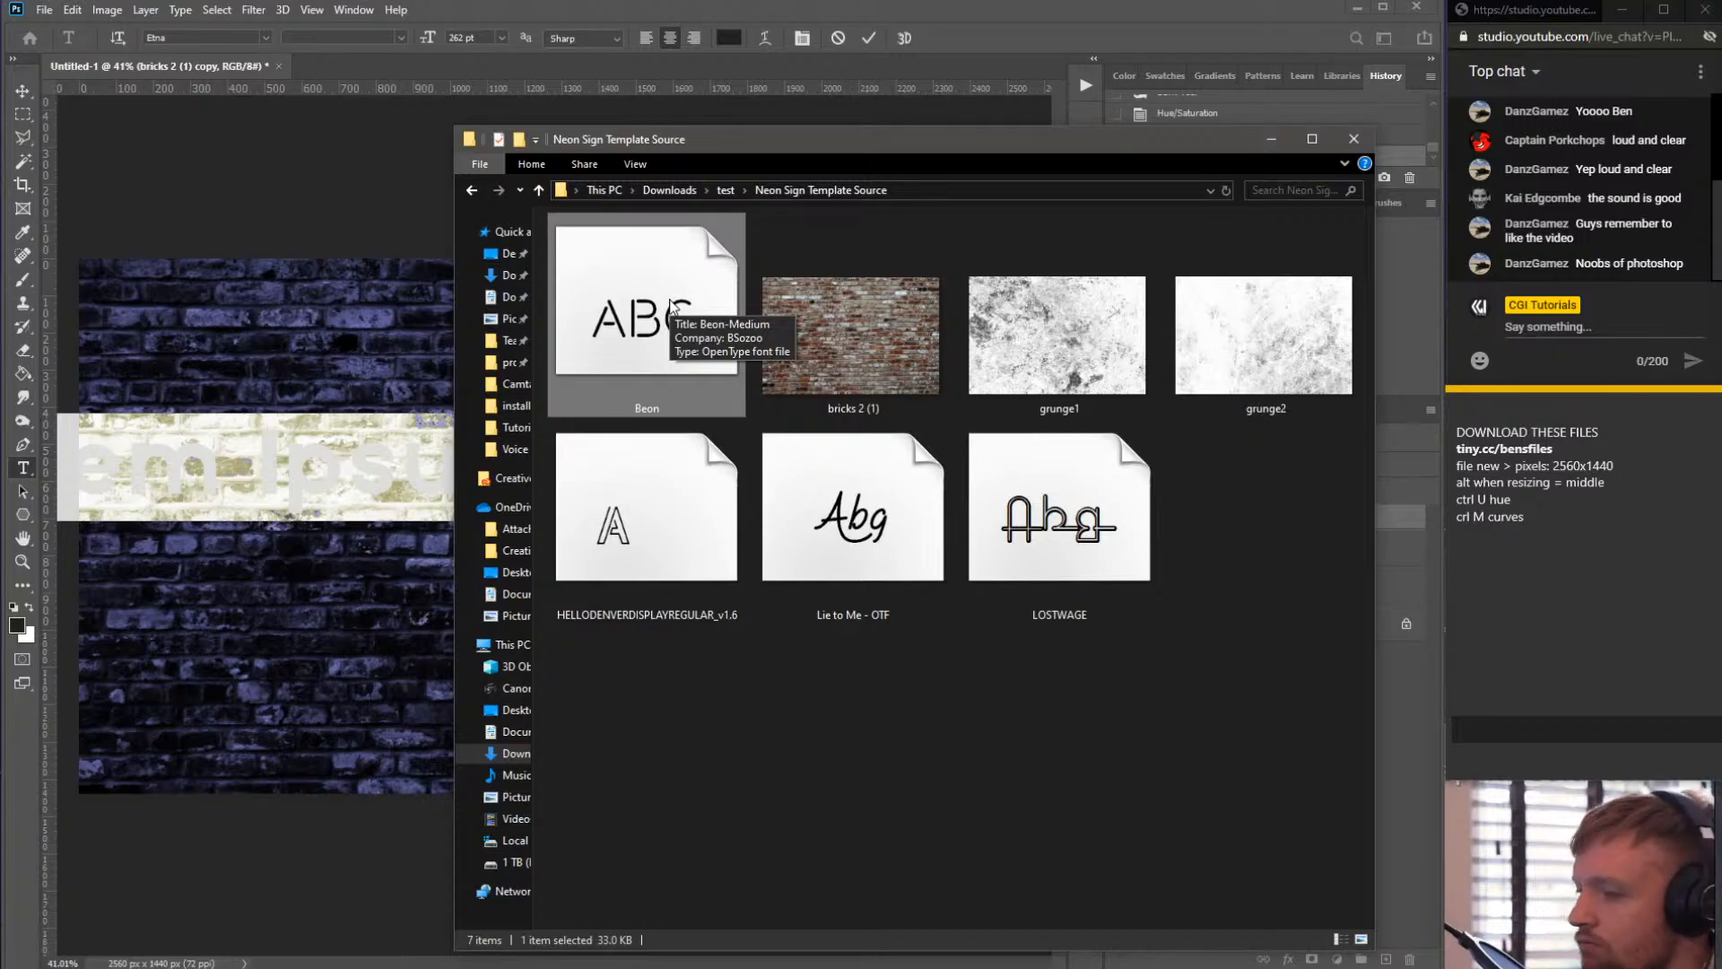
{"action": "double_click", "coordinate": [671, 305]}
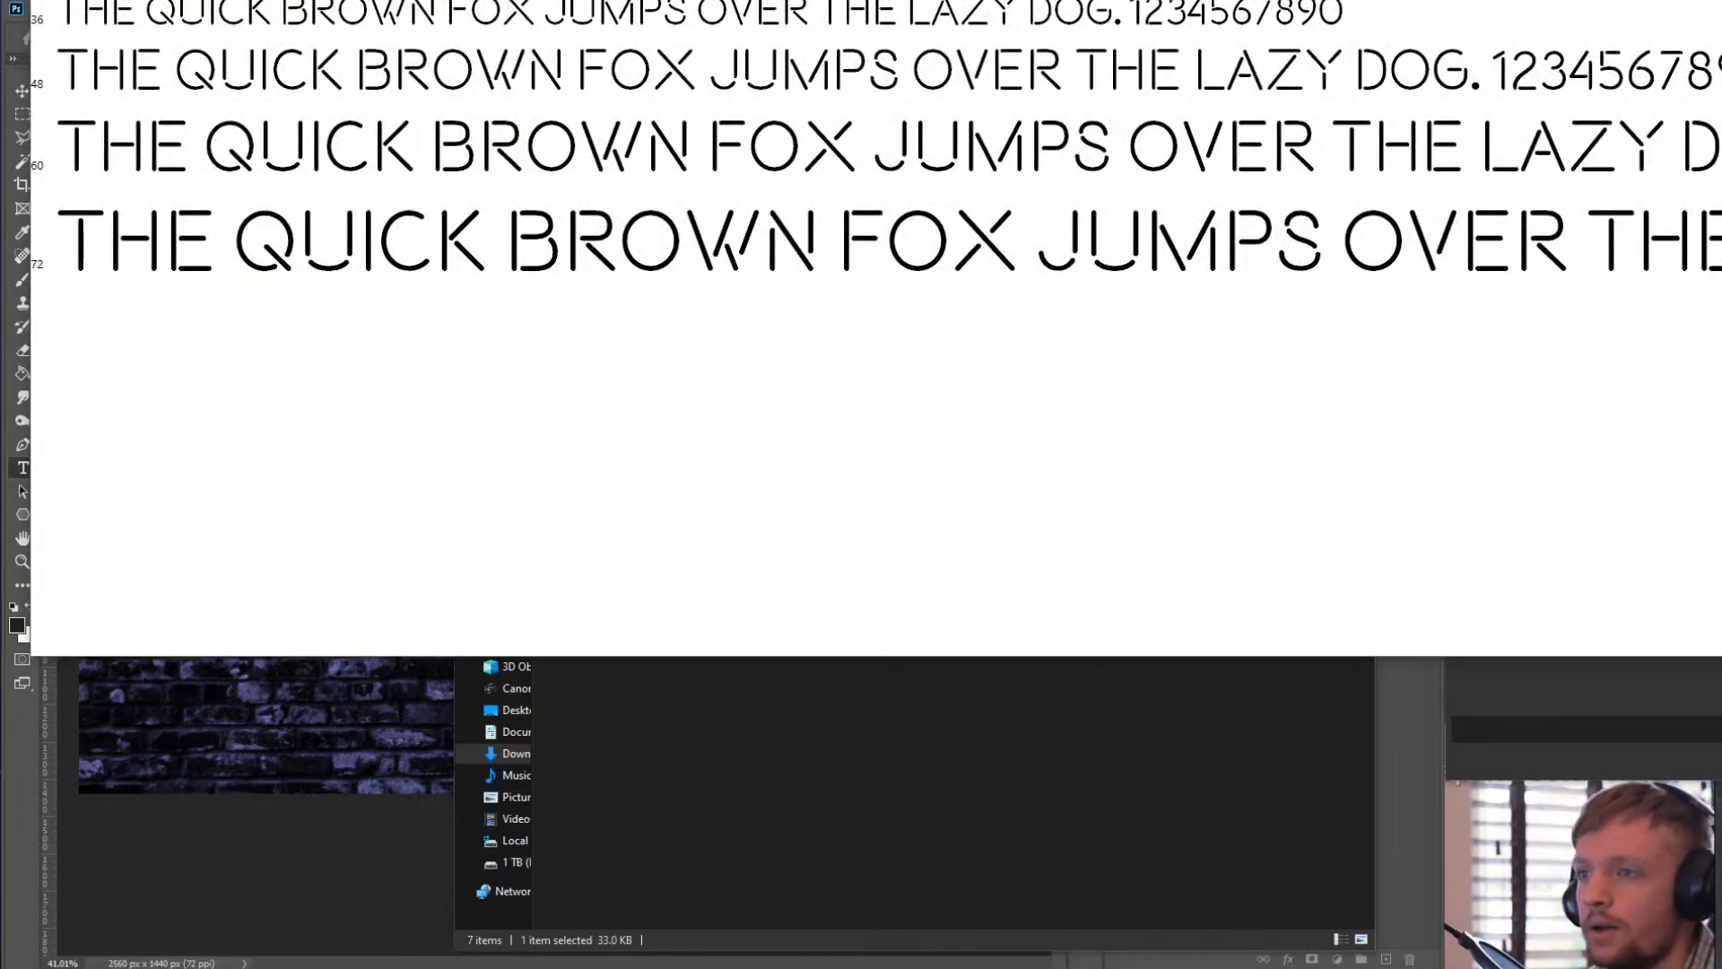
- Install the Beon font, replacing the already installed copy, and close the font preview
{"action": "mouse_move", "coordinate": [267, 0]}
{"action": "left_mouse_down"}
{"action": "mouse_move", "coordinate": [286, 0]}
{"action": "mouse_move", "coordinate": [242, 13]}
{"action": "left_mouse_up"}
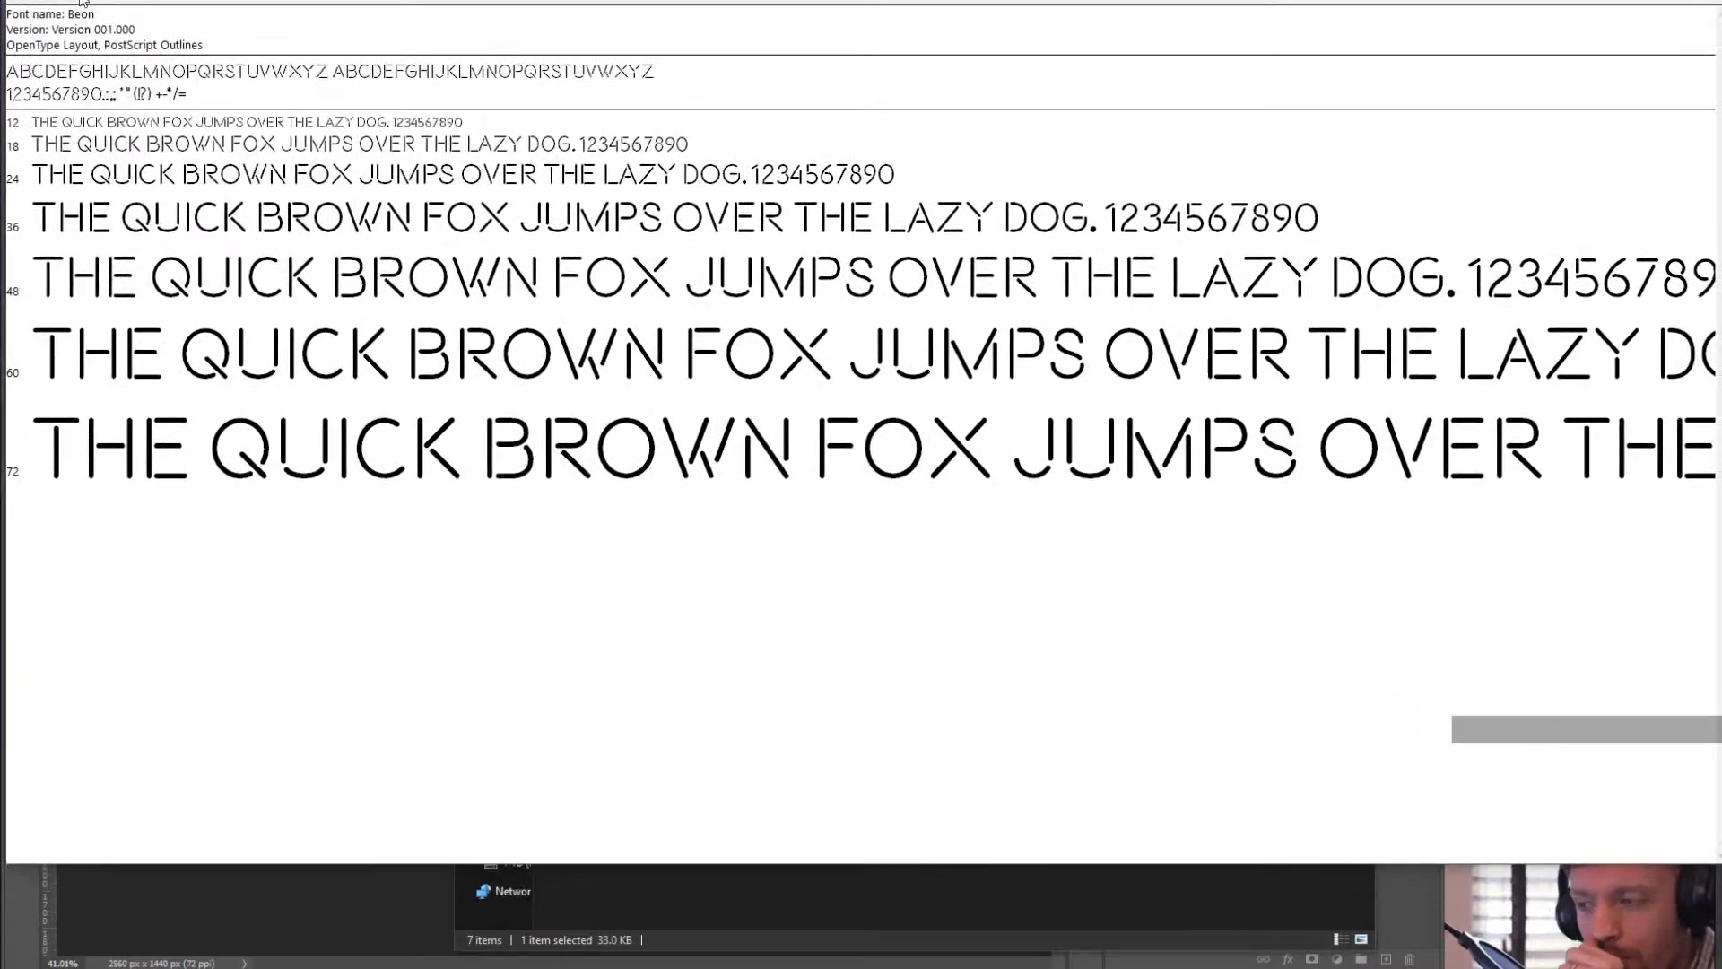
{"action": "left_click", "coordinate": [1172, 226]}
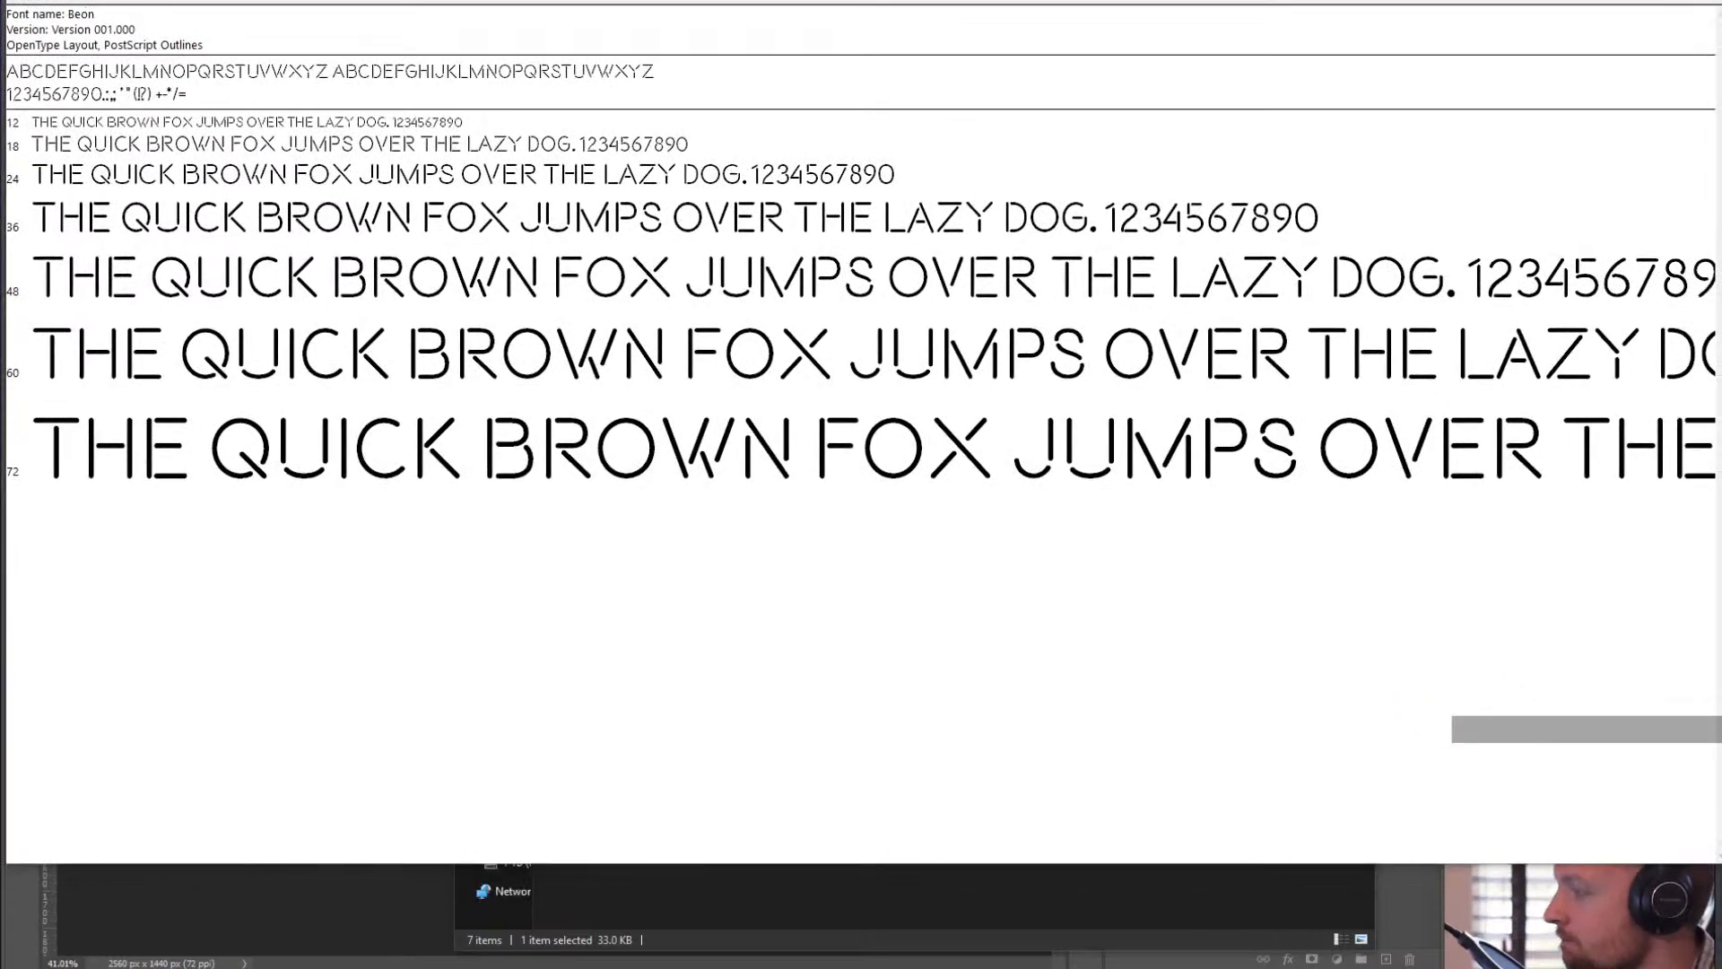
{"action": "left_click", "coordinate": [80, 0]}
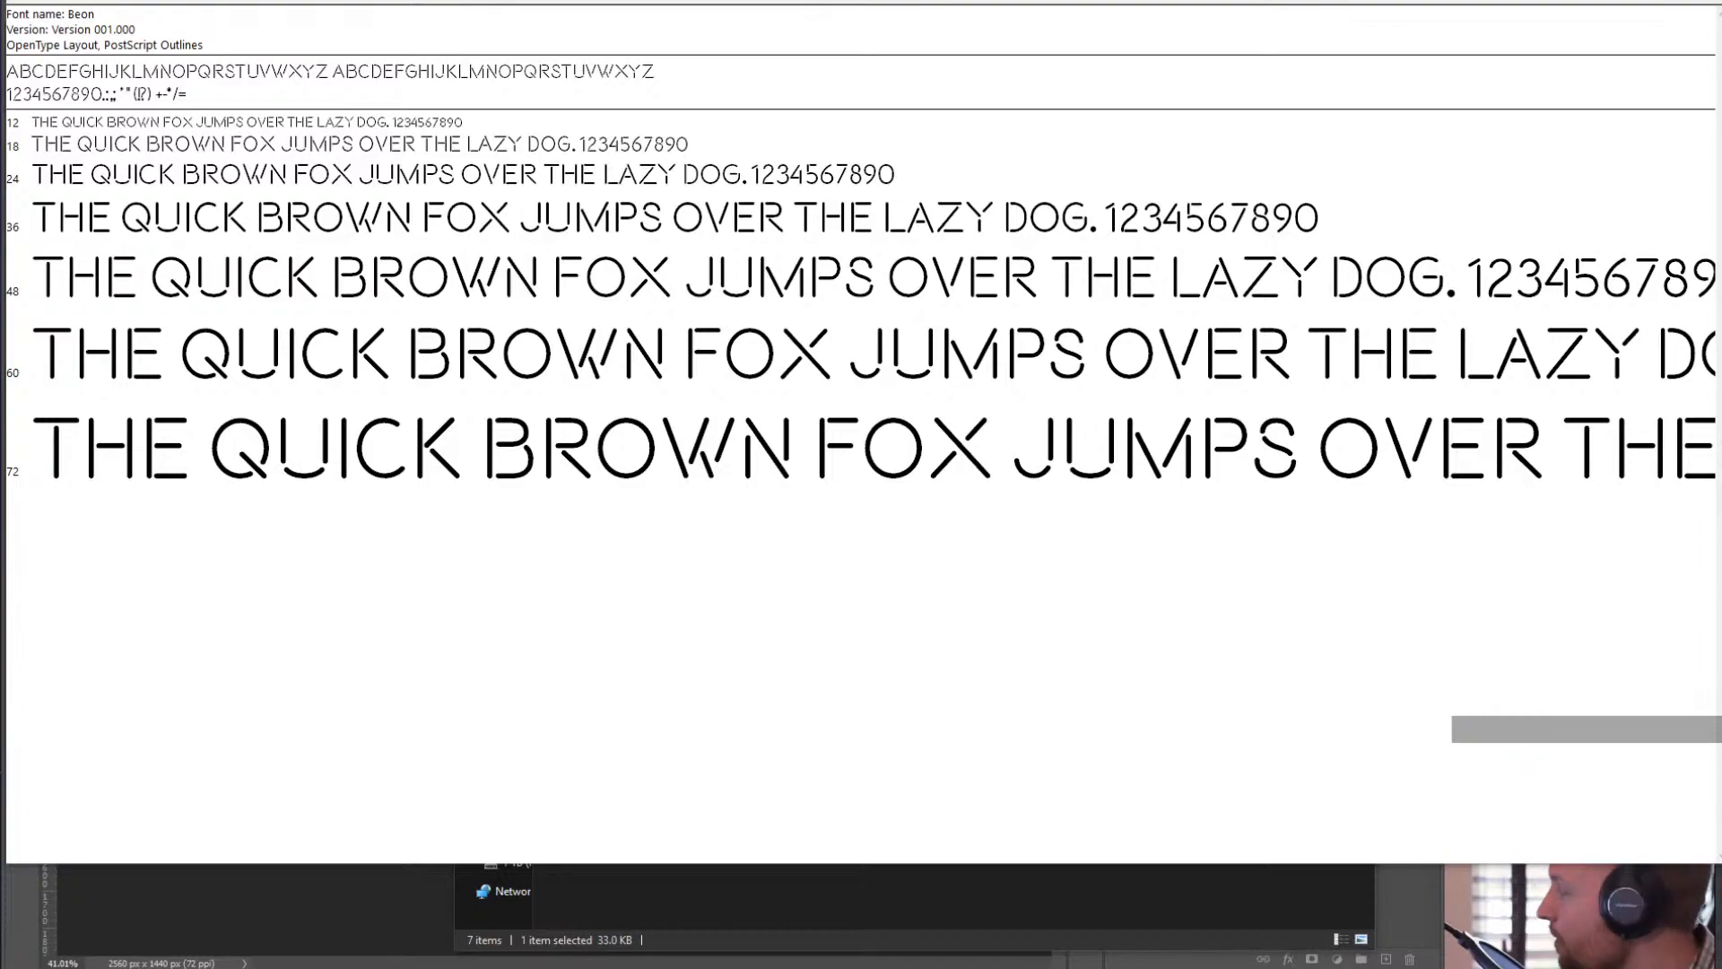
{"action": "left_click_drag", "start_coordinate": [1014, 0], "coordinate": [858, 306]}
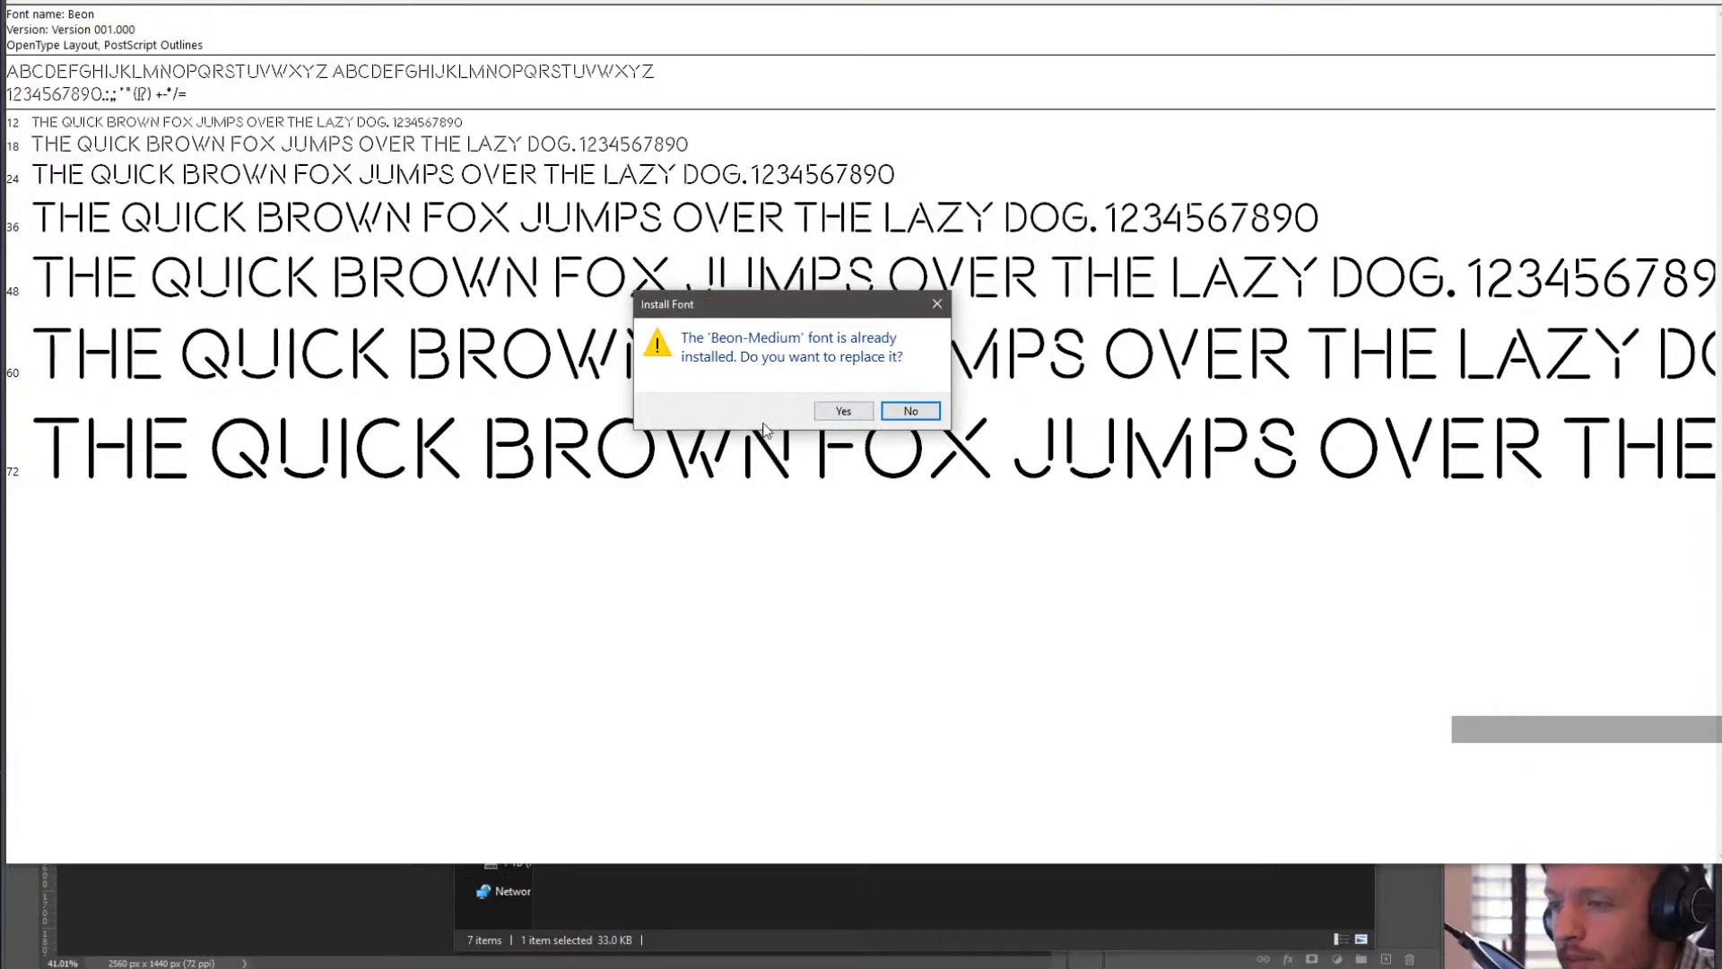
{"action": "left_click", "coordinate": [841, 414]}
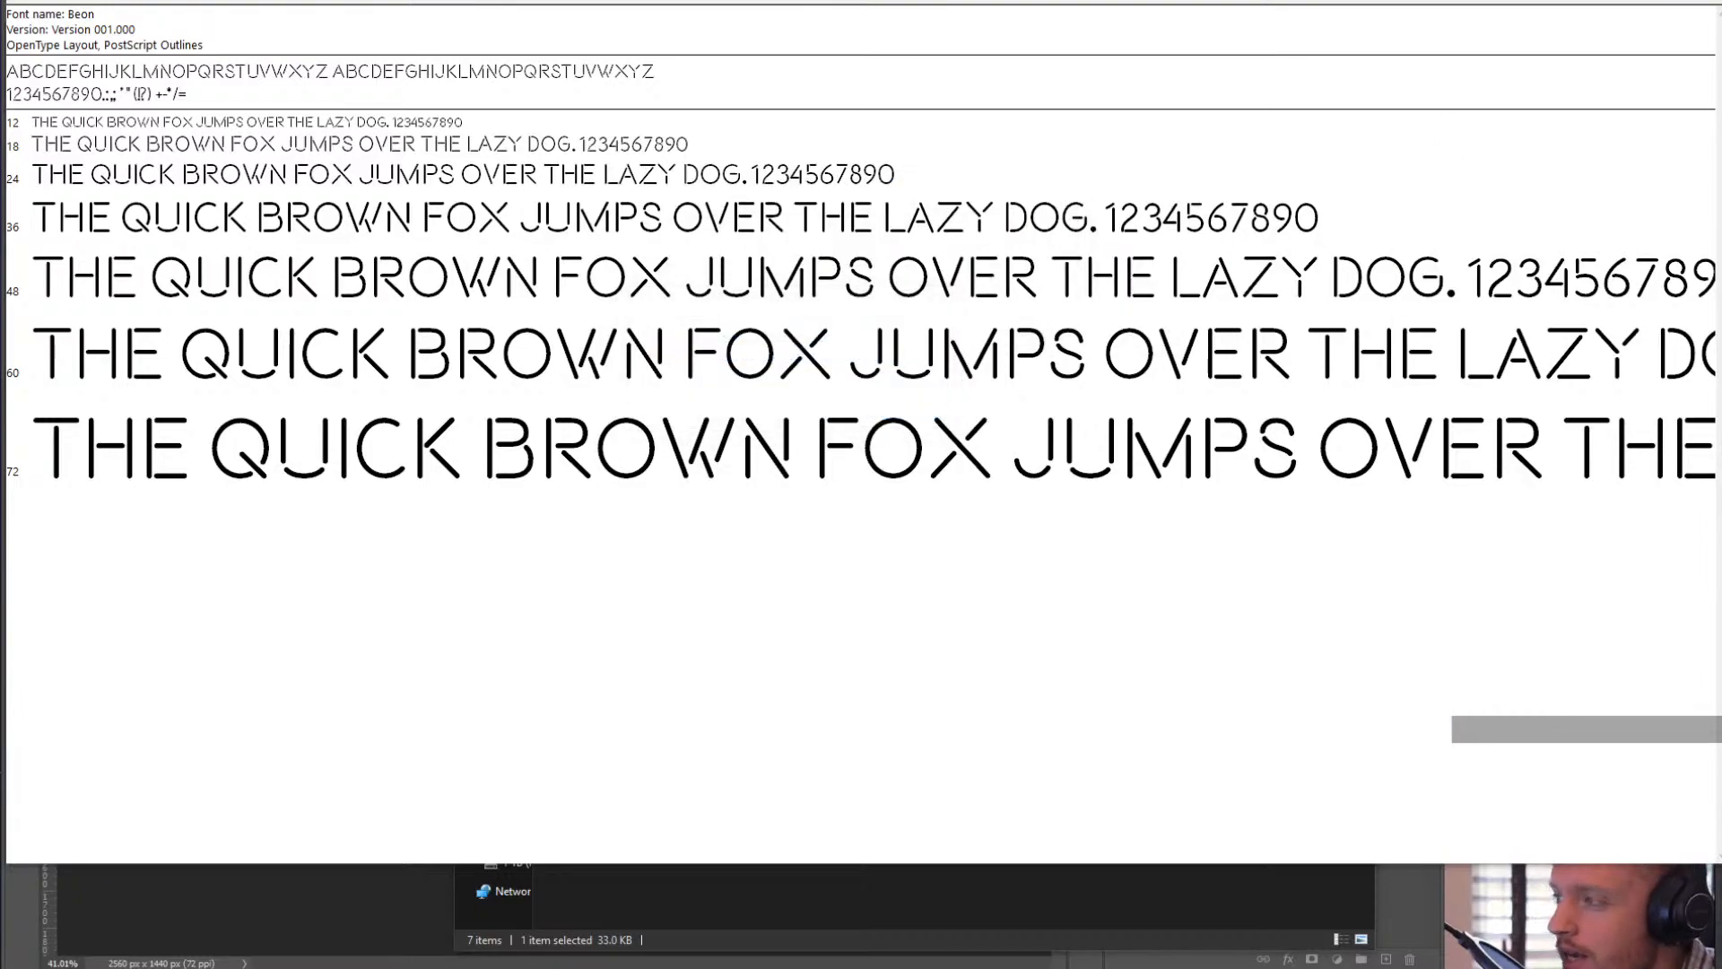
{"action": "left_click", "coordinate": [1708, 0]}
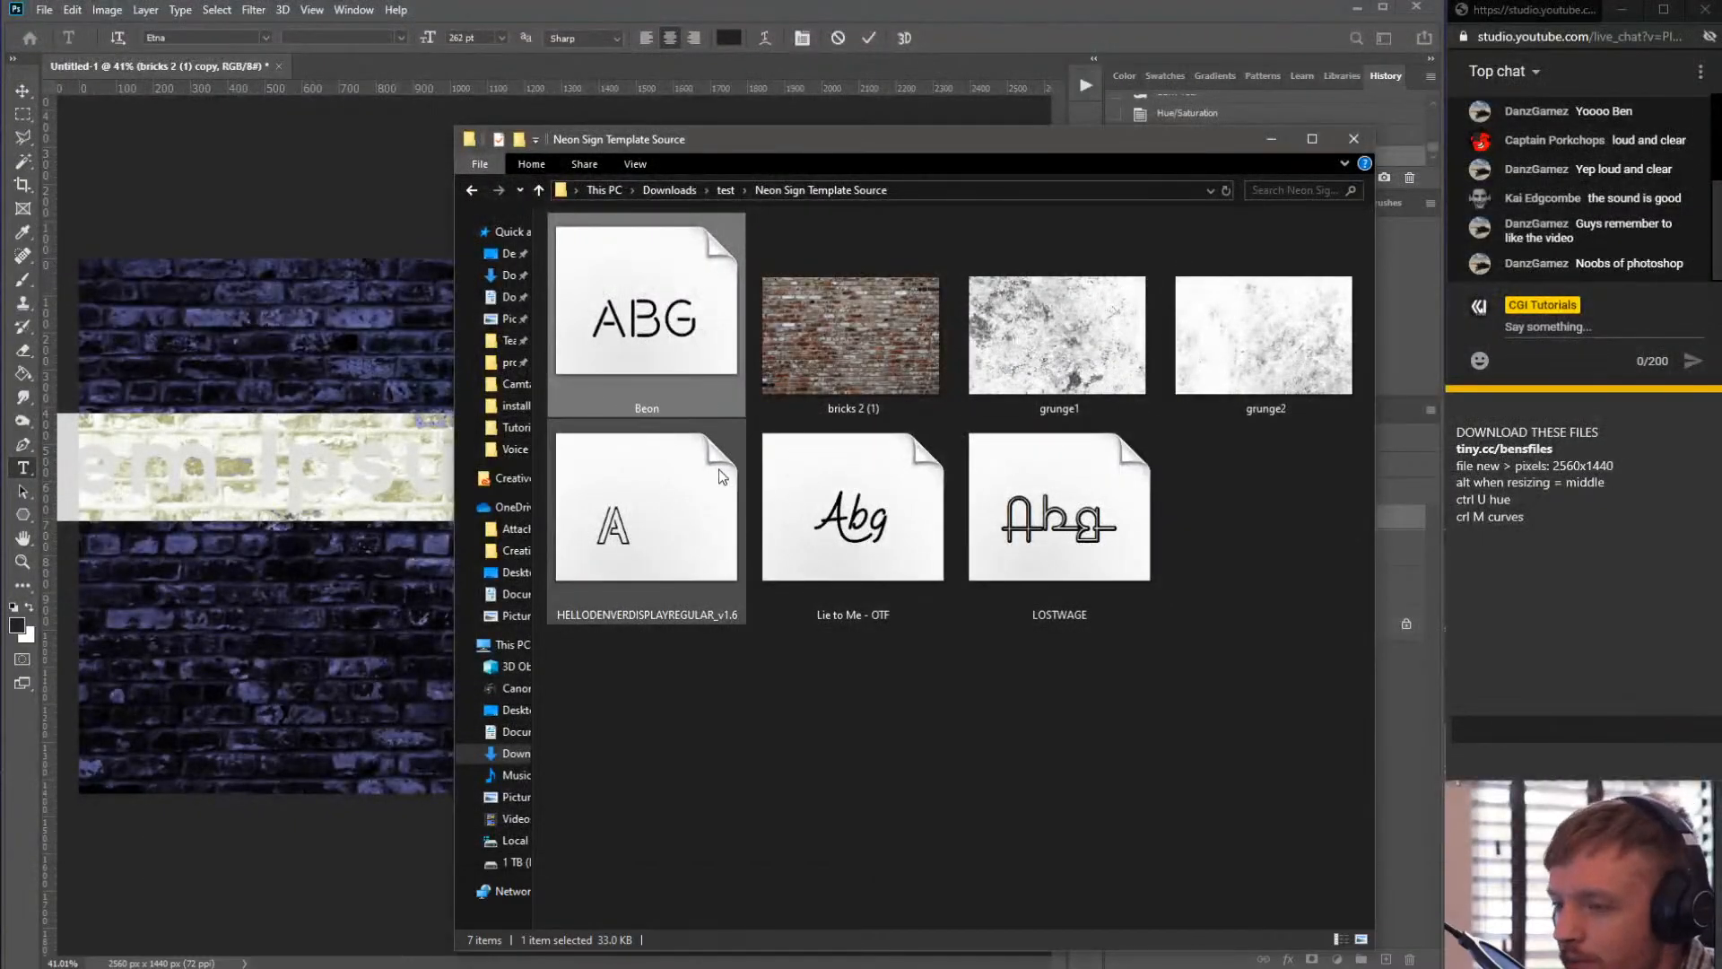
- Open the LOSTWAGE font file to preview it, then close the preview
{"action": "left_click", "coordinate": [628, 669]}
{"action": "double_click", "coordinate": [669, 489]}
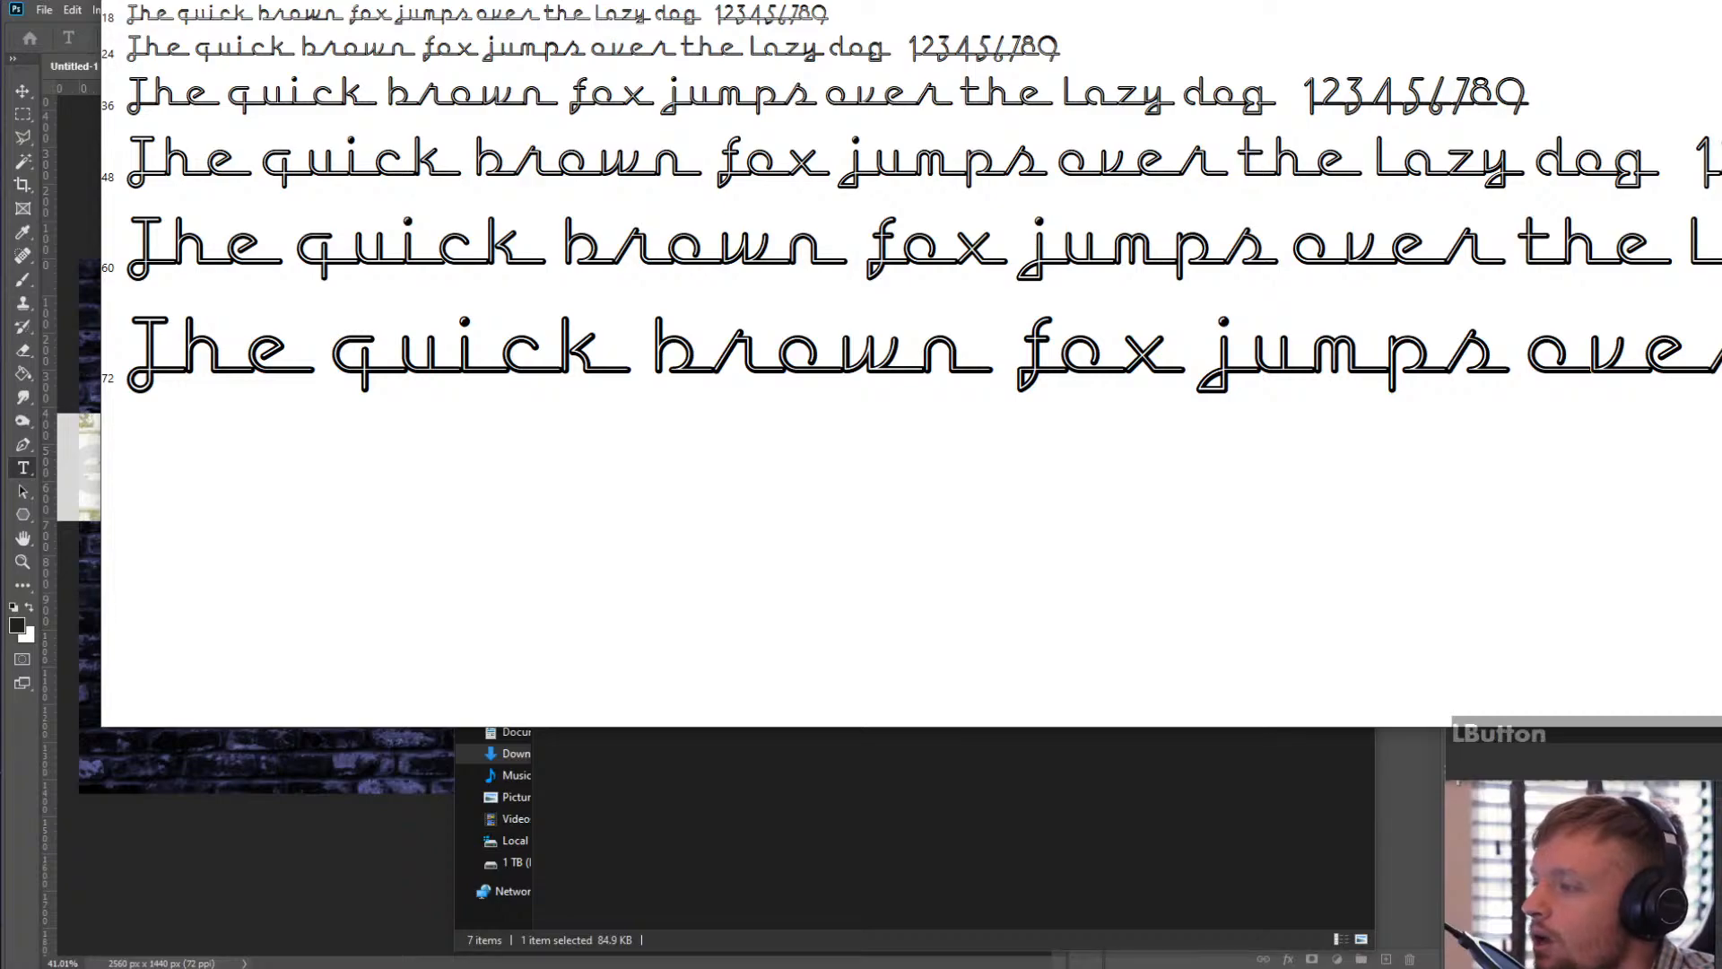
{"action": "left_click", "coordinate": [1707, 0]}
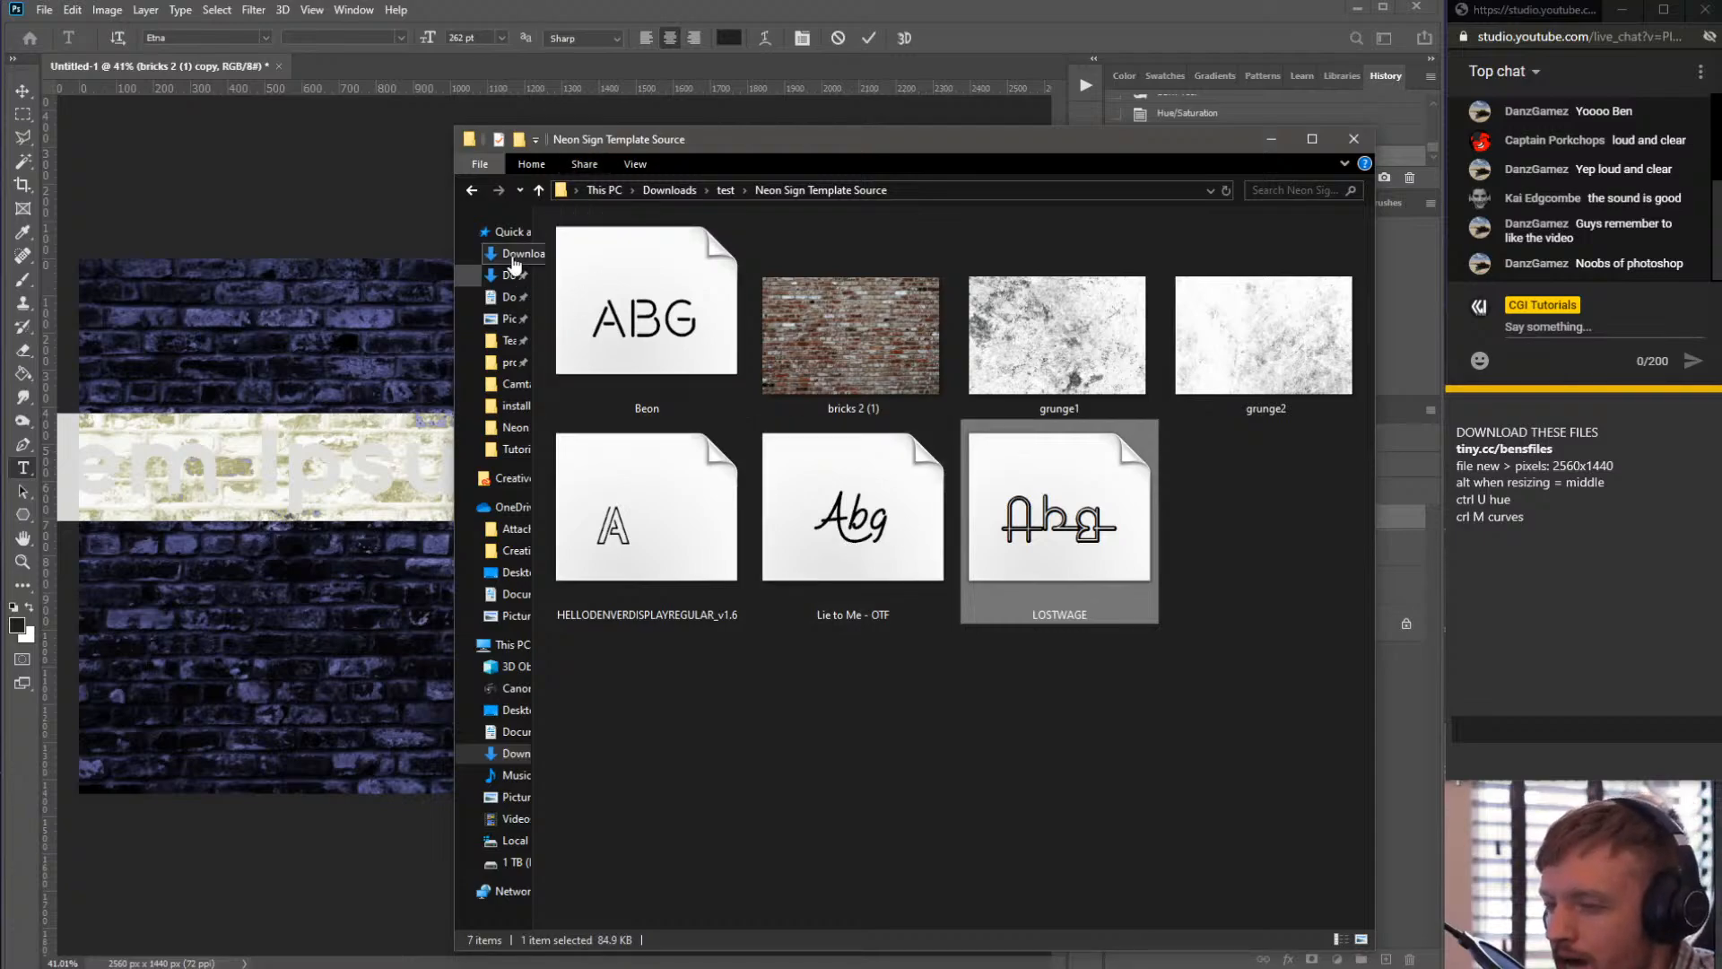
- Move the Lorem Ipsum text into the middle of the brick wall
{"action": "left_click", "coordinate": [513, 13]}
{"action": "left_click", "coordinate": [64, 133]}
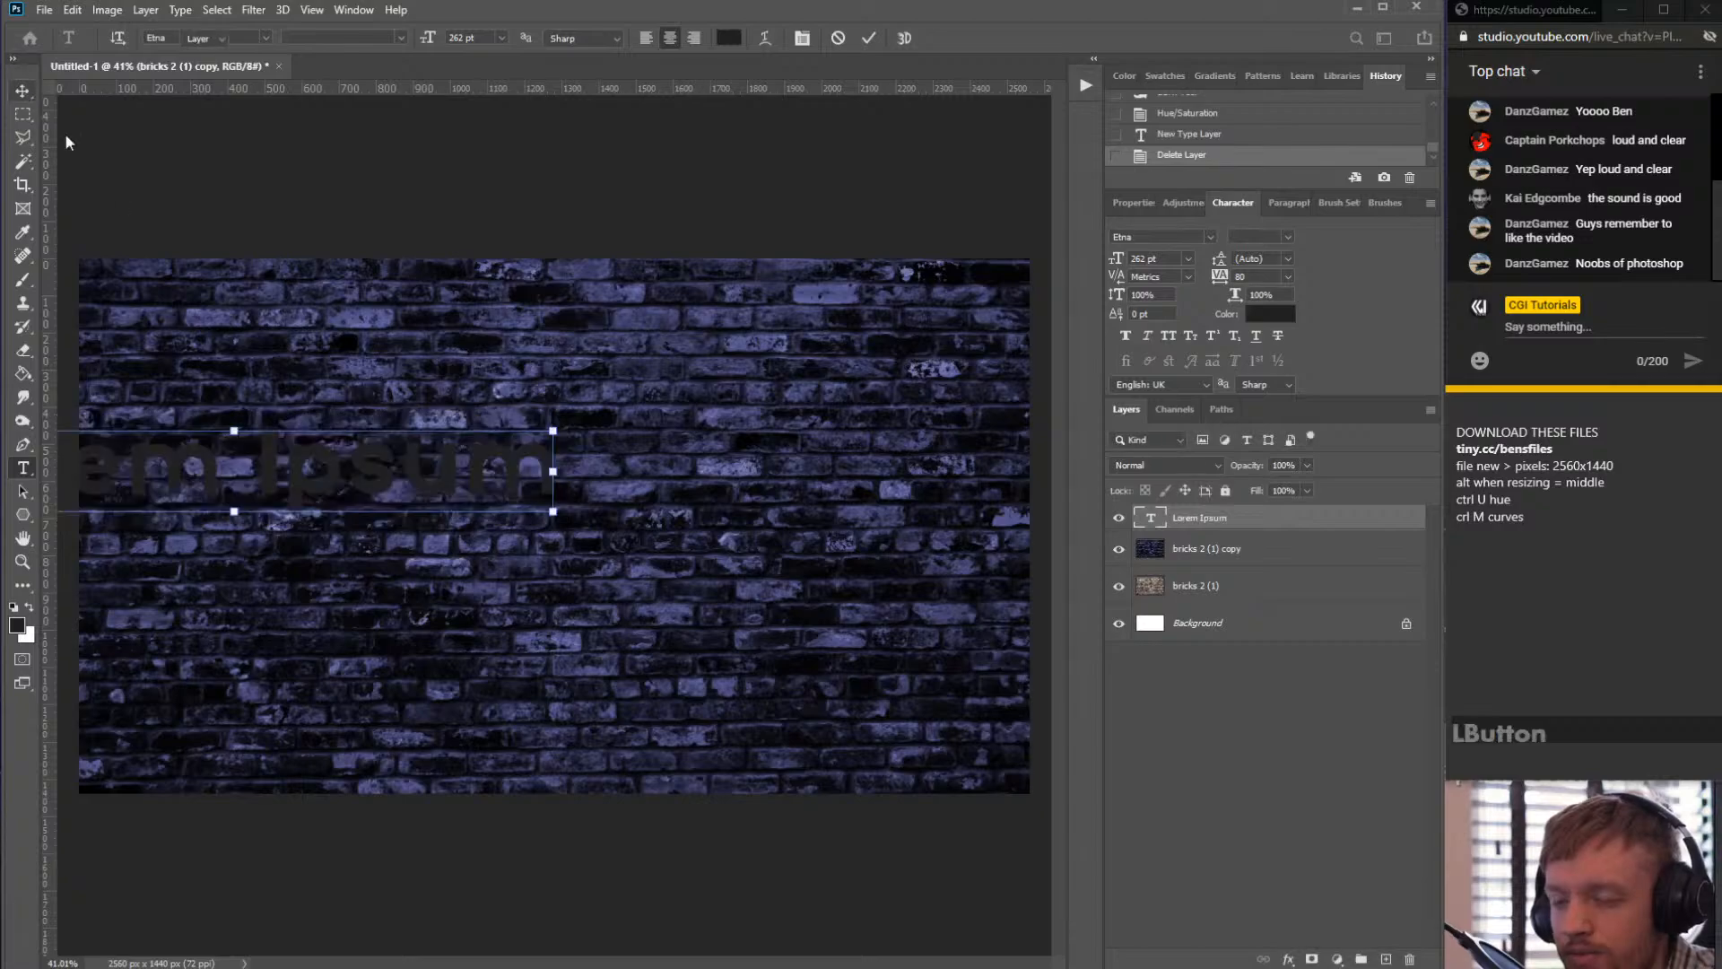
{"action": "left_click_drag", "start_coordinate": [203, 477], "coordinate": [505, 537]}
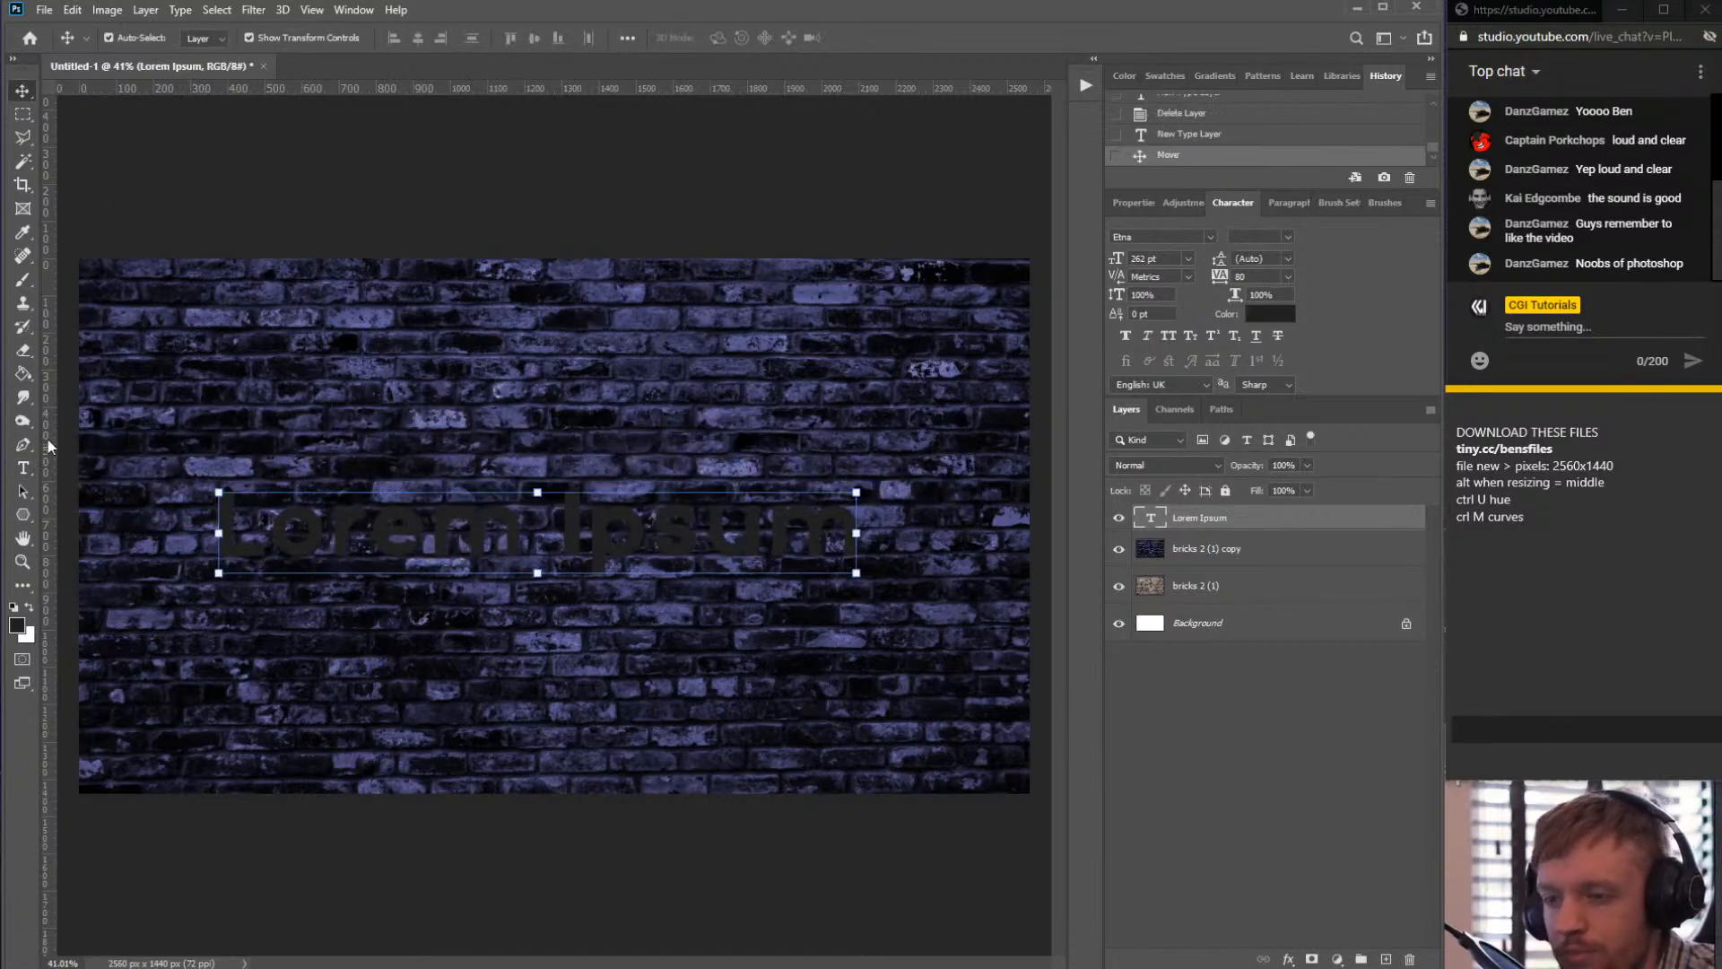
{"action": "left_click", "coordinate": [24, 468]}
{"action": "left_click", "coordinate": [24, 92]}
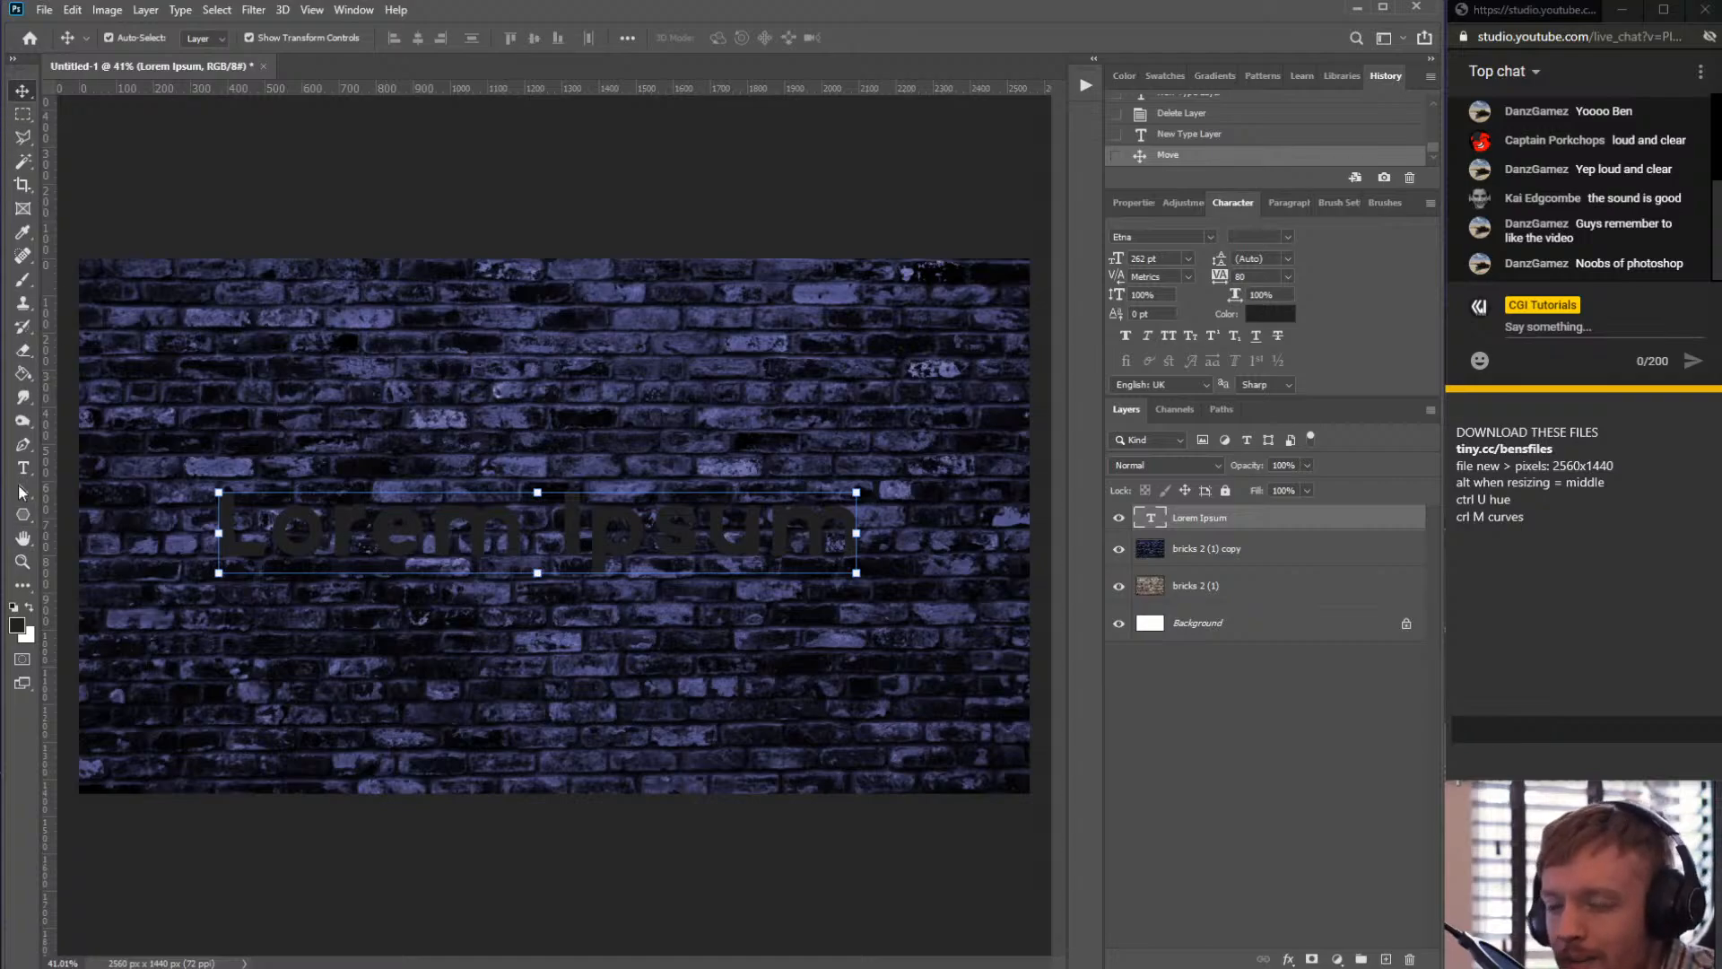
{"action": "left_click", "coordinate": [23, 93]}
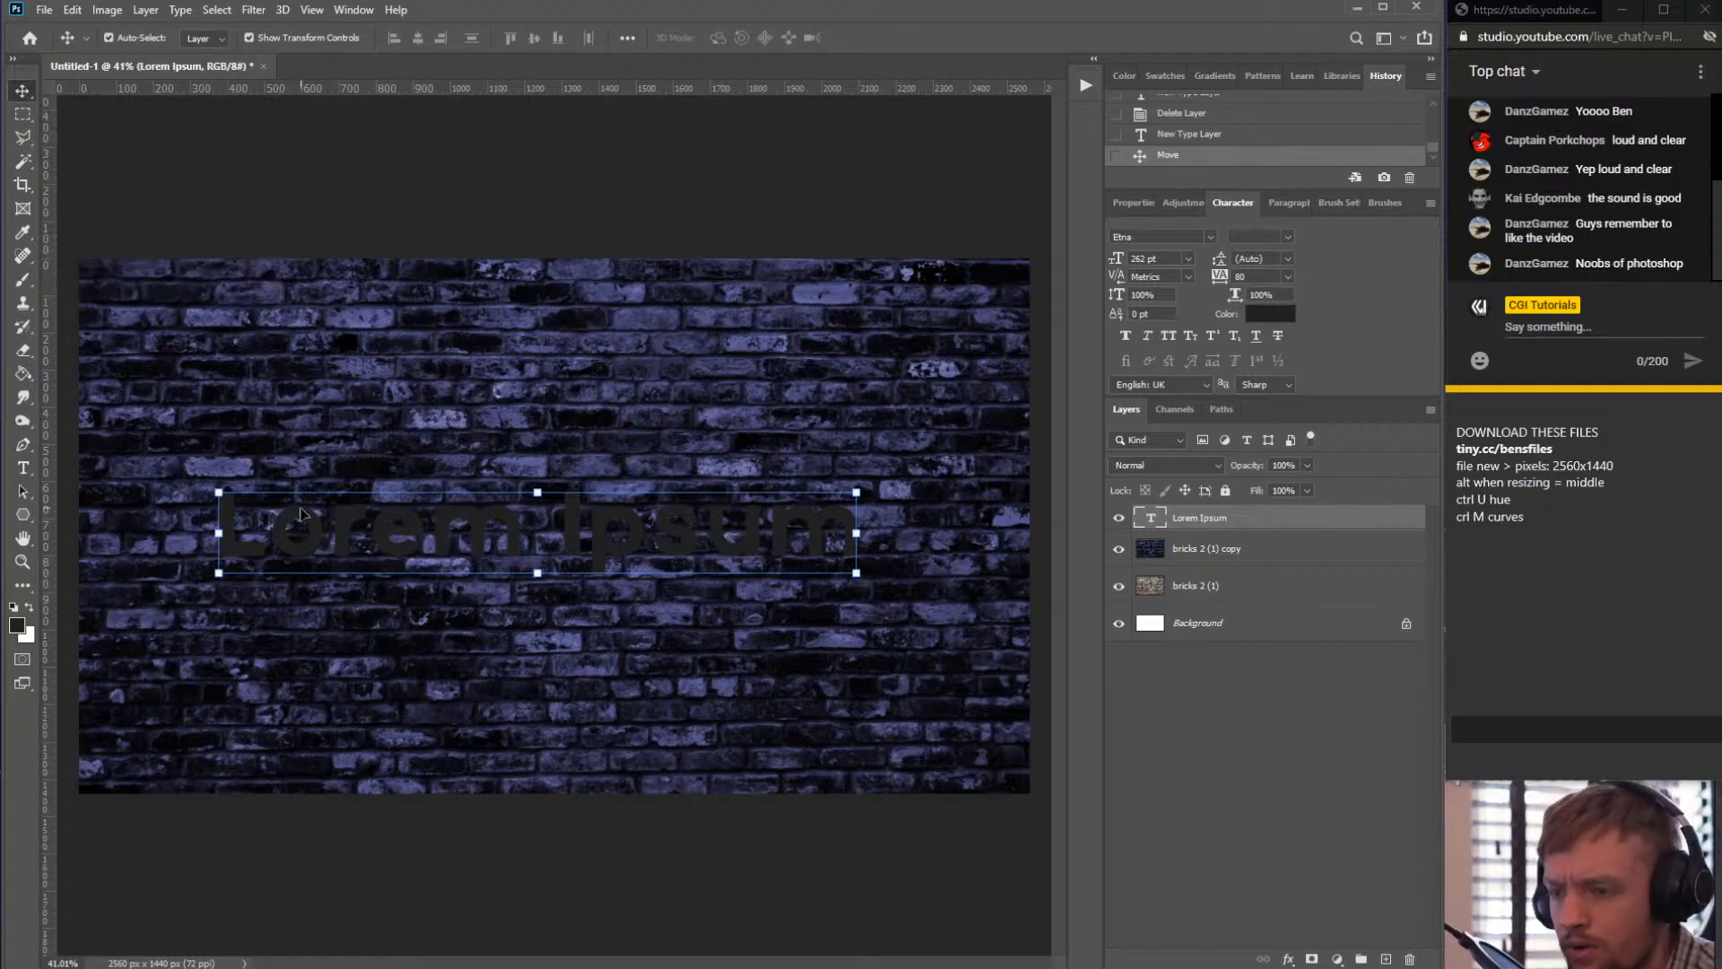
{"action": "left_click_drag", "start_coordinate": [295, 525], "coordinate": [340, 479]}
- Select all the text and set its colour to white, ffffff
{"action": "left_click", "coordinate": [22, 467]}
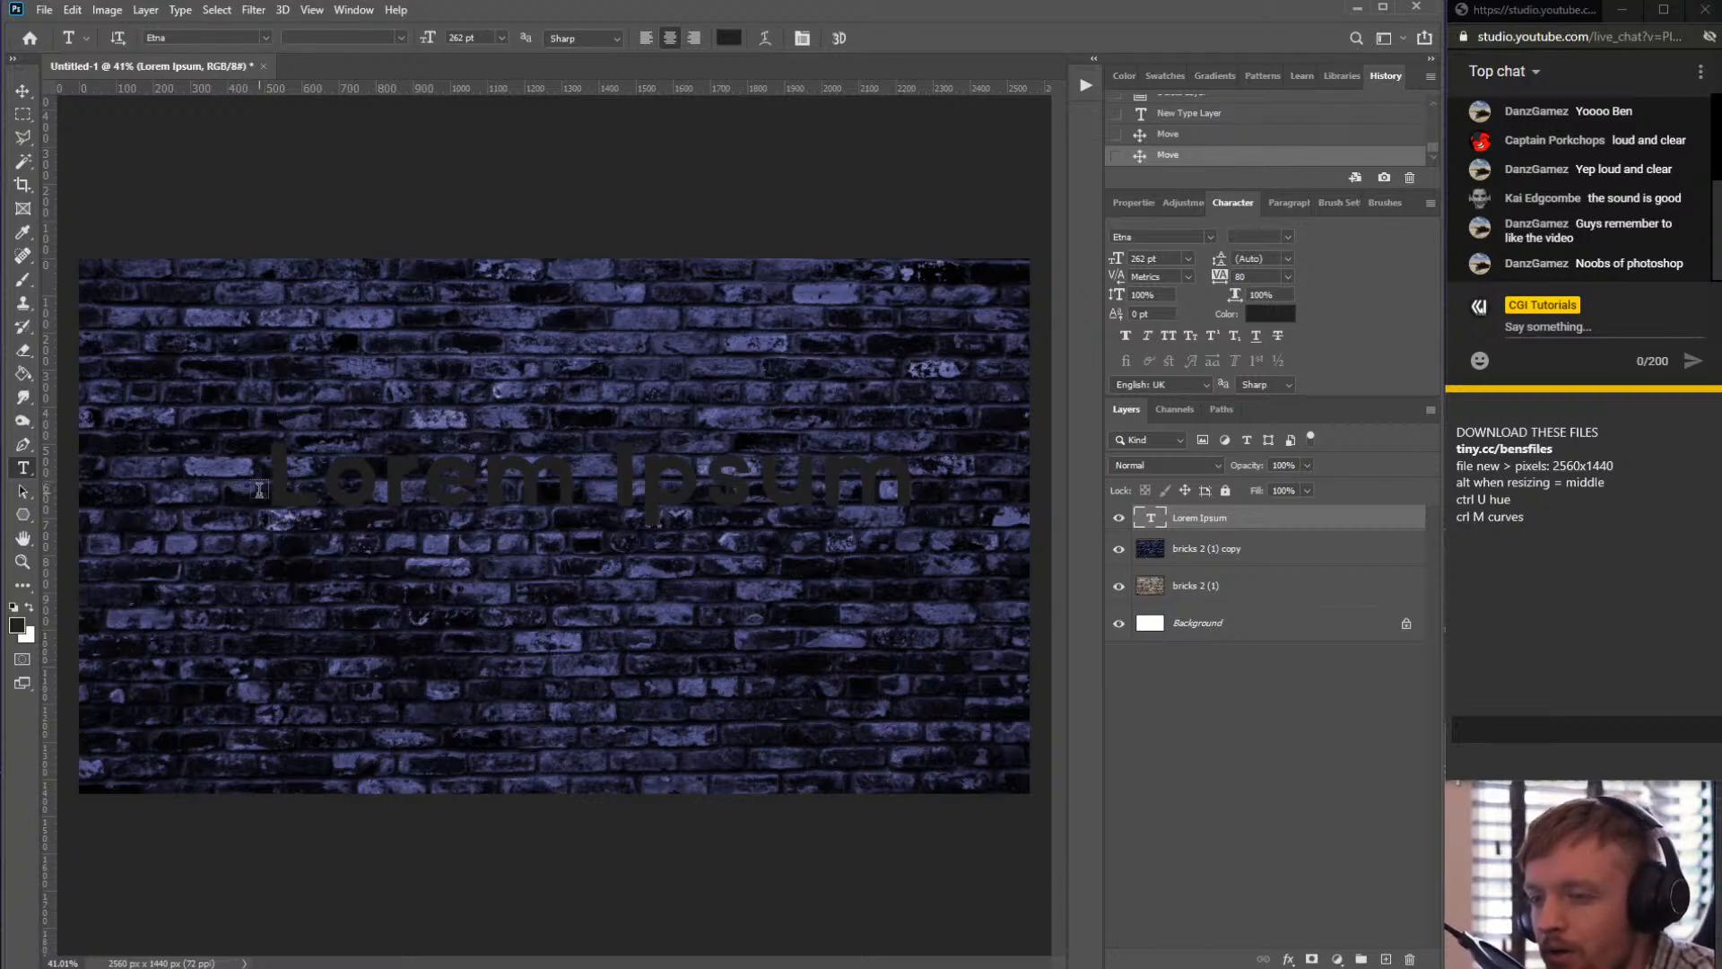
{"action": "triple_click", "coordinate": [518, 484]}
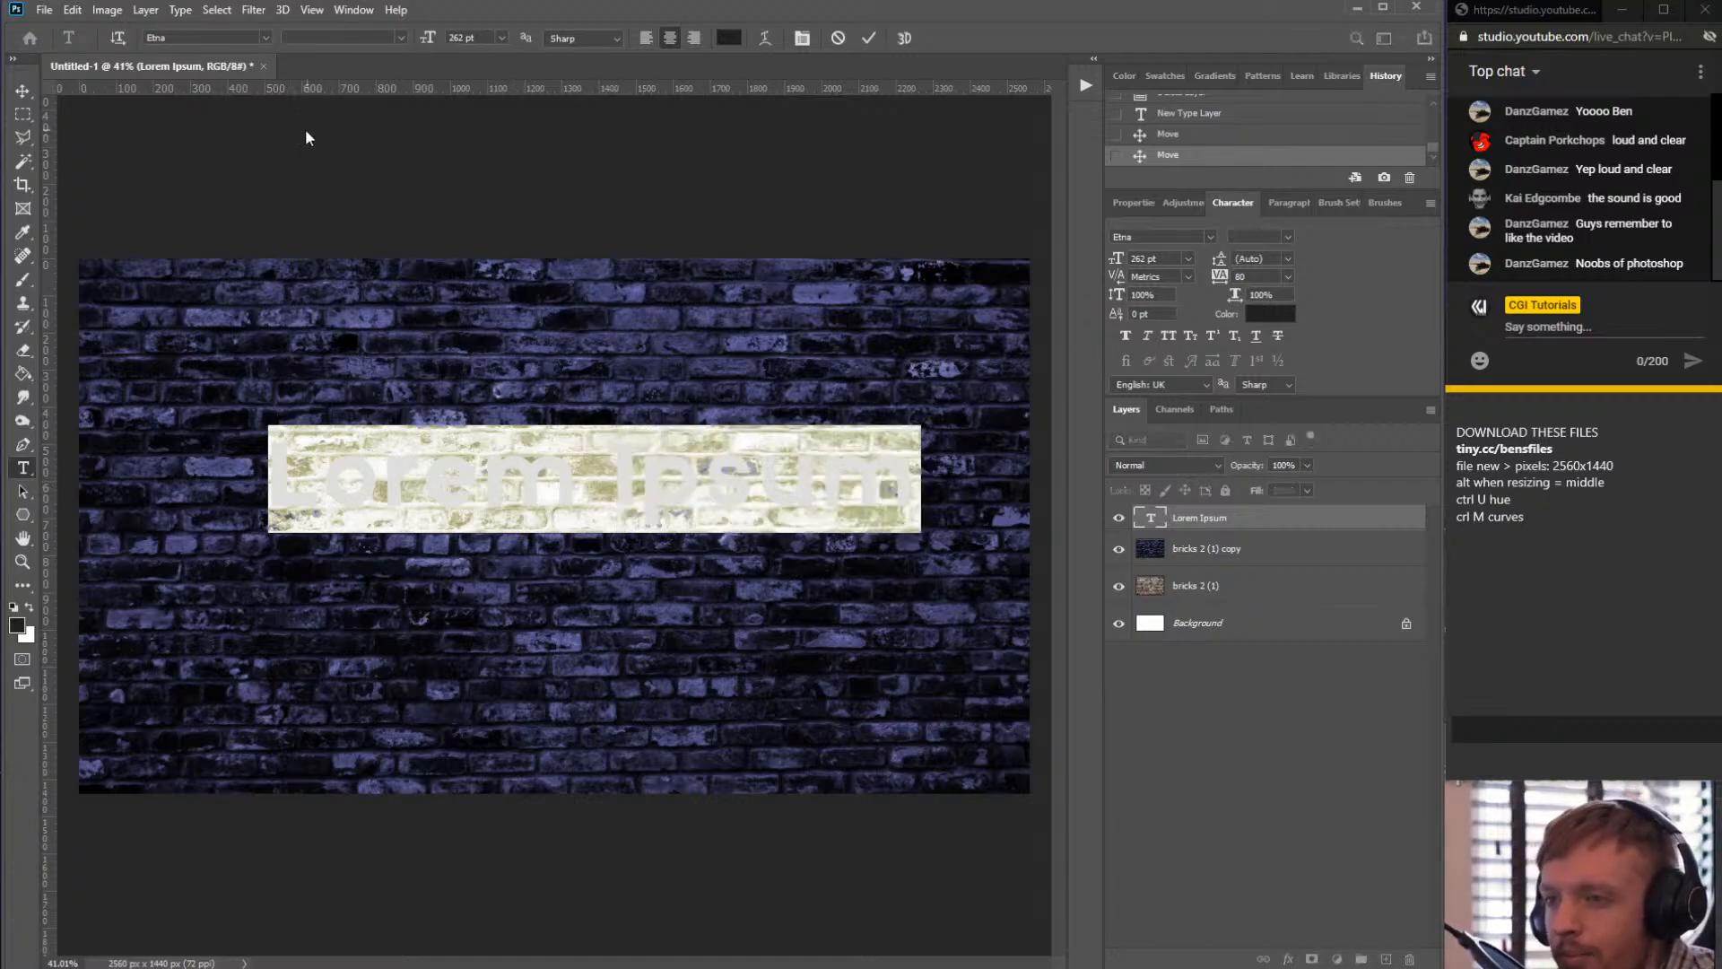
{"action": "left_click", "coordinate": [731, 49]}
{"action": "left_click_drag", "start_coordinate": [1614, 0], "coordinate": [873, 165]}
{"action": "type", "text": "ffffff"}
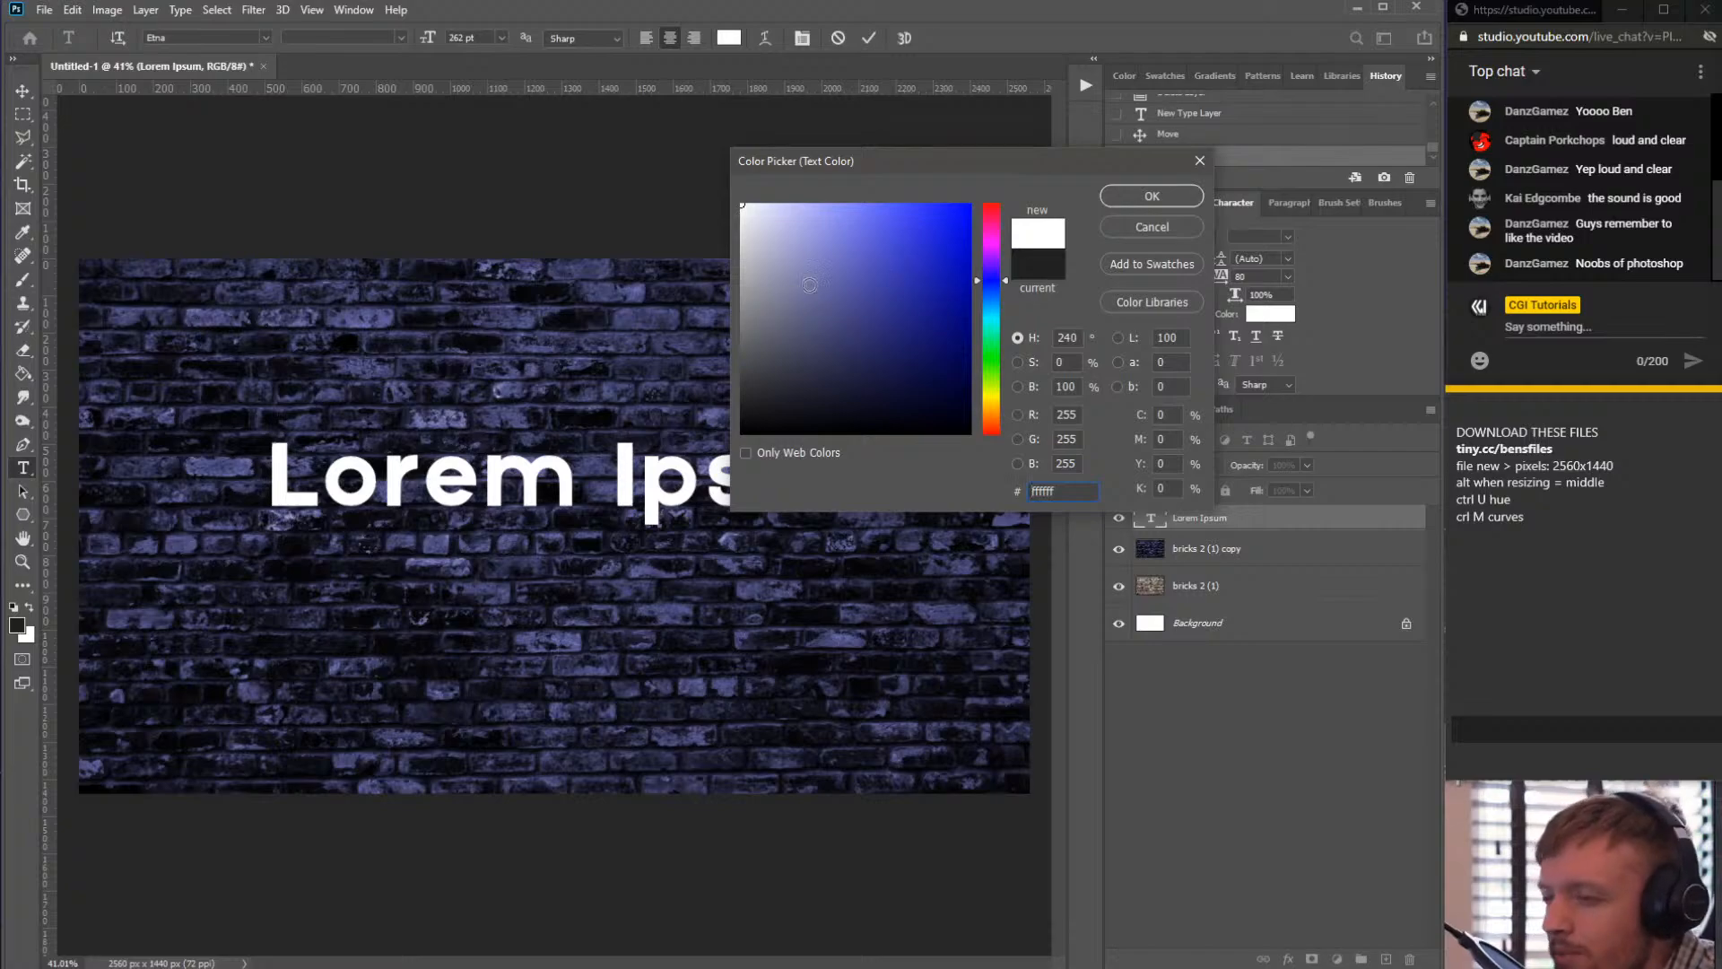
{"action": "left_click", "coordinate": [738, 221]}
{"action": "mouse_move", "coordinate": [738, 221]}
{"action": "left_mouse_down"}
{"action": "mouse_move", "coordinate": [735, 200]}
{"action": "mouse_move", "coordinate": [715, 238]}
{"action": "mouse_move", "coordinate": [723, 204]}
{"action": "mouse_move", "coordinate": [705, 217]}
{"action": "mouse_move", "coordinate": [696, 172]}
{"action": "left_mouse_up"}
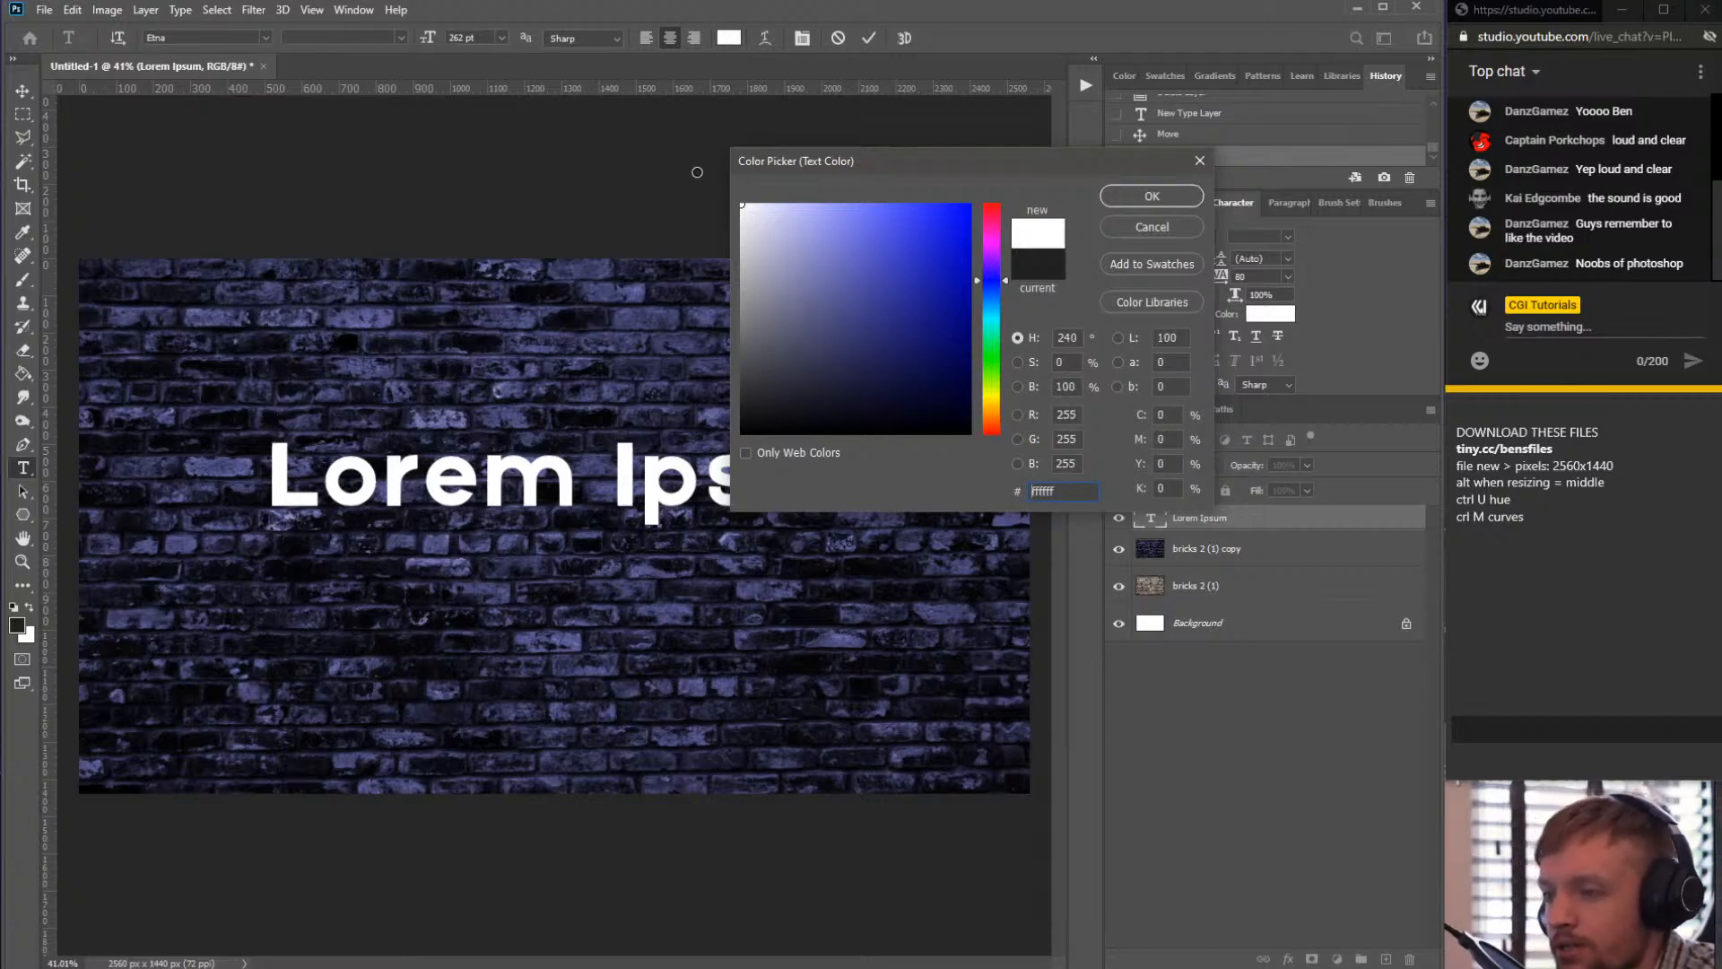
{"action": "left_click_drag", "start_coordinate": [807, 212], "coordinate": [545, 141]}
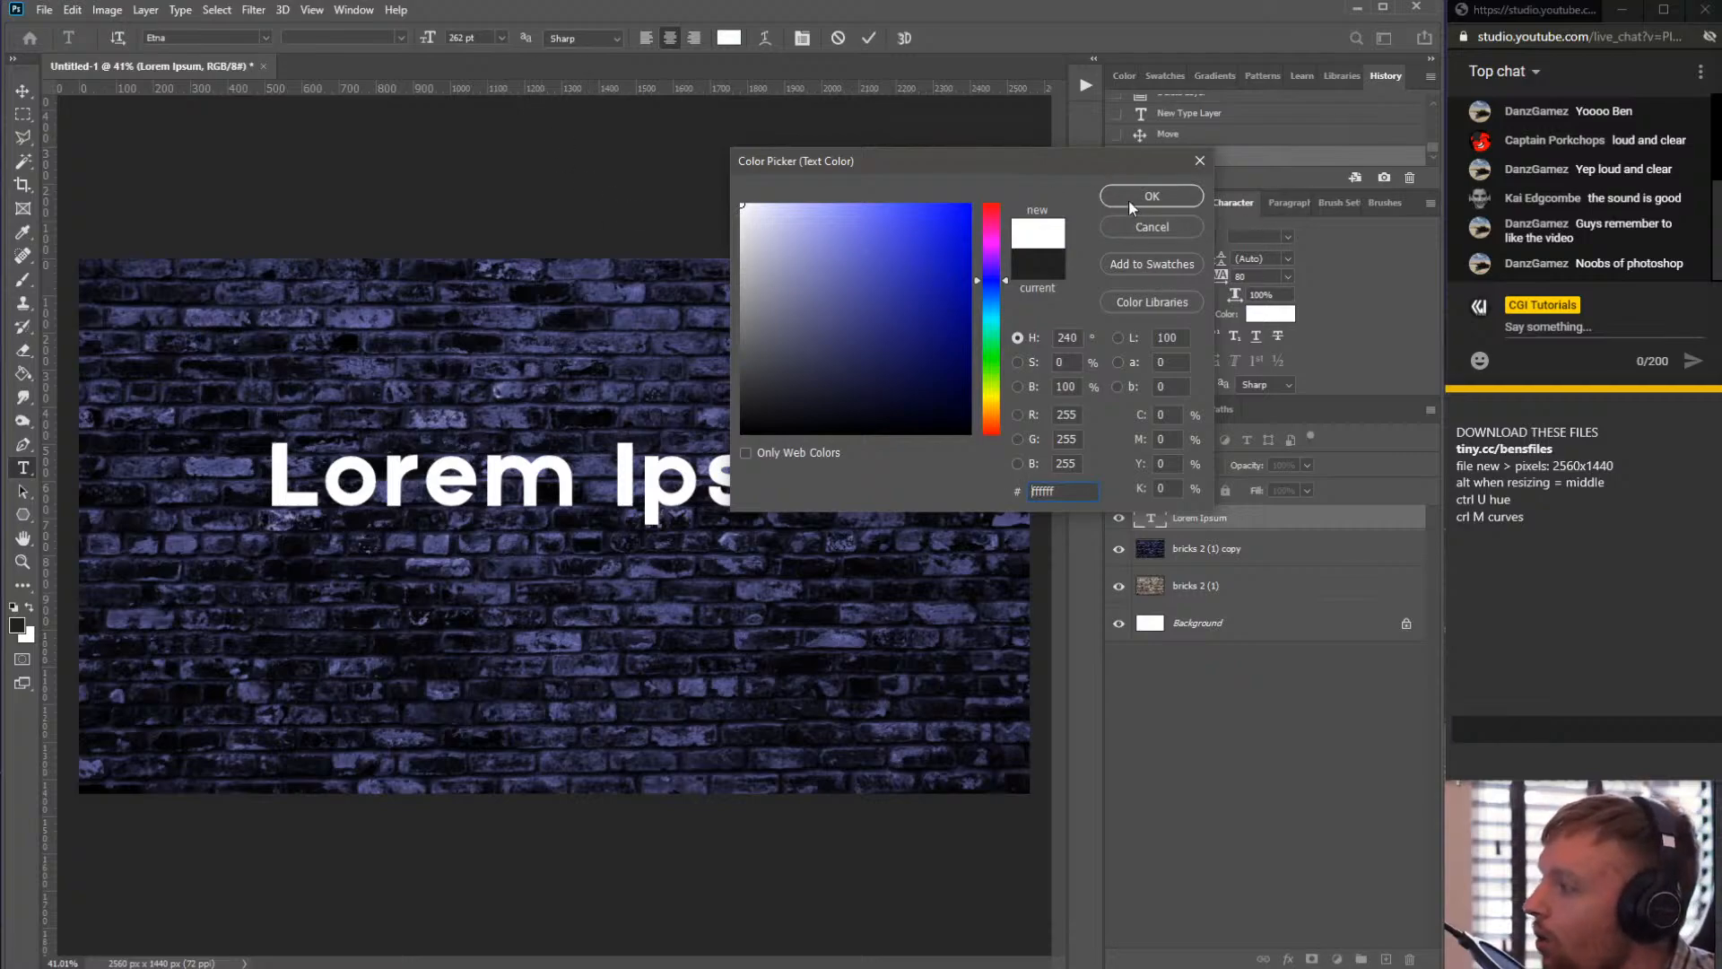
{"action": "left_click_drag", "start_coordinate": [830, 219], "coordinate": [612, 154]}
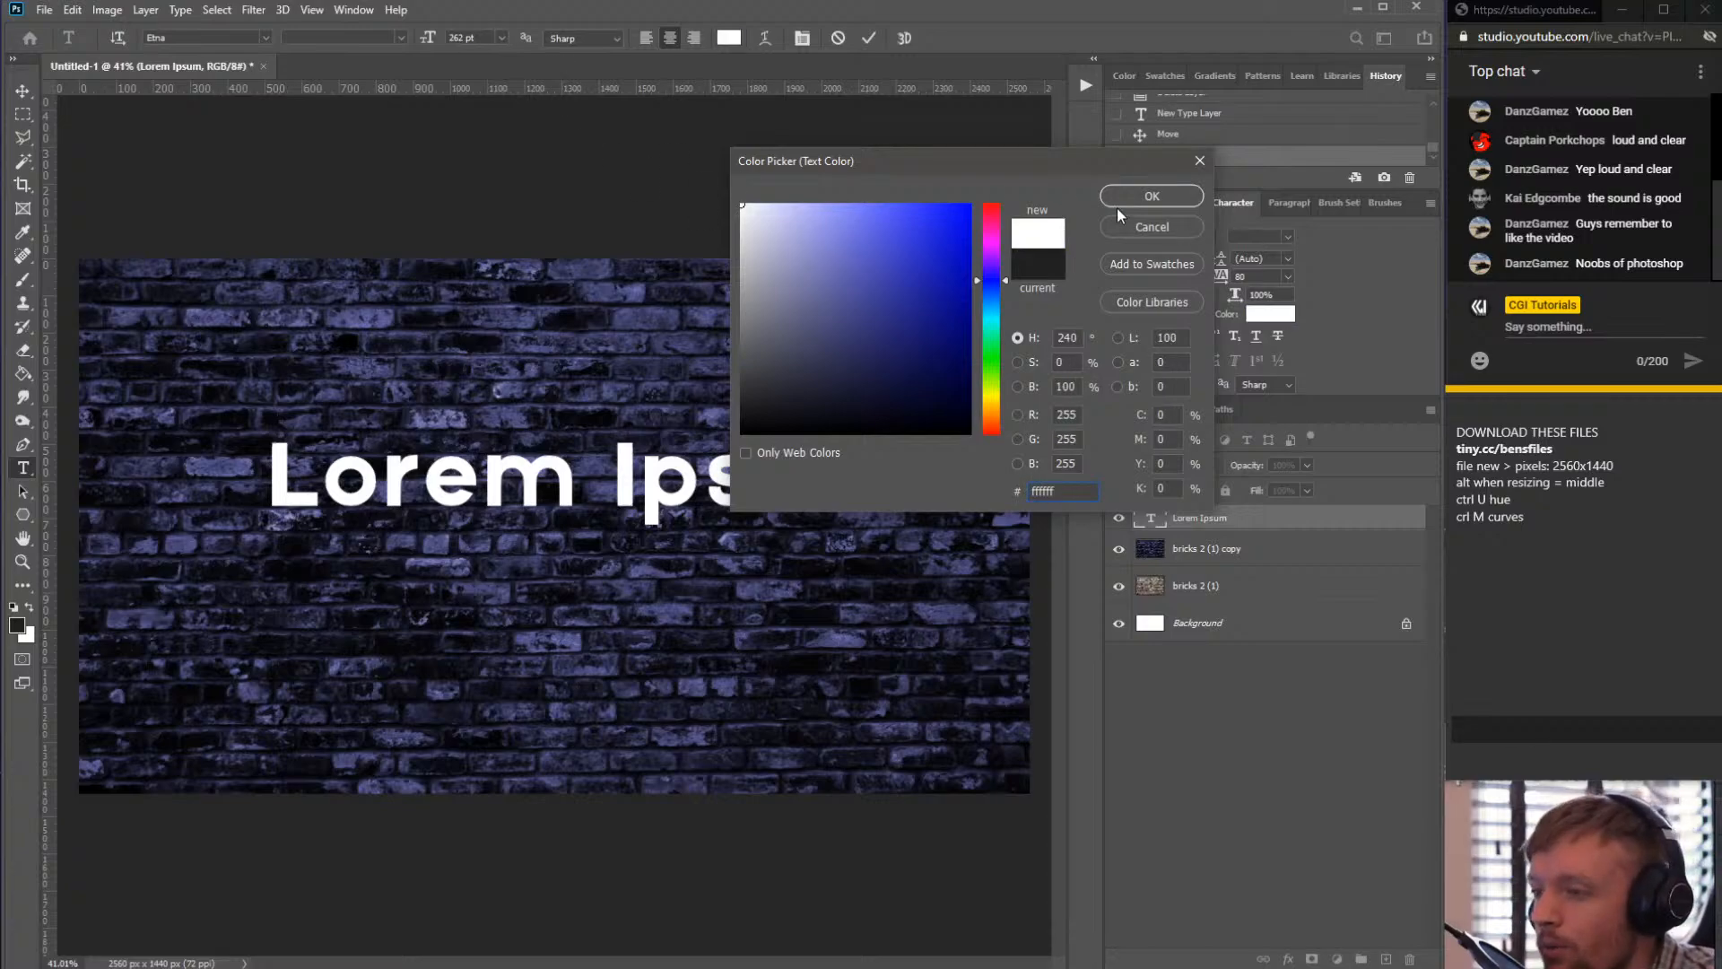
{"action": "left_click", "coordinate": [1171, 196]}
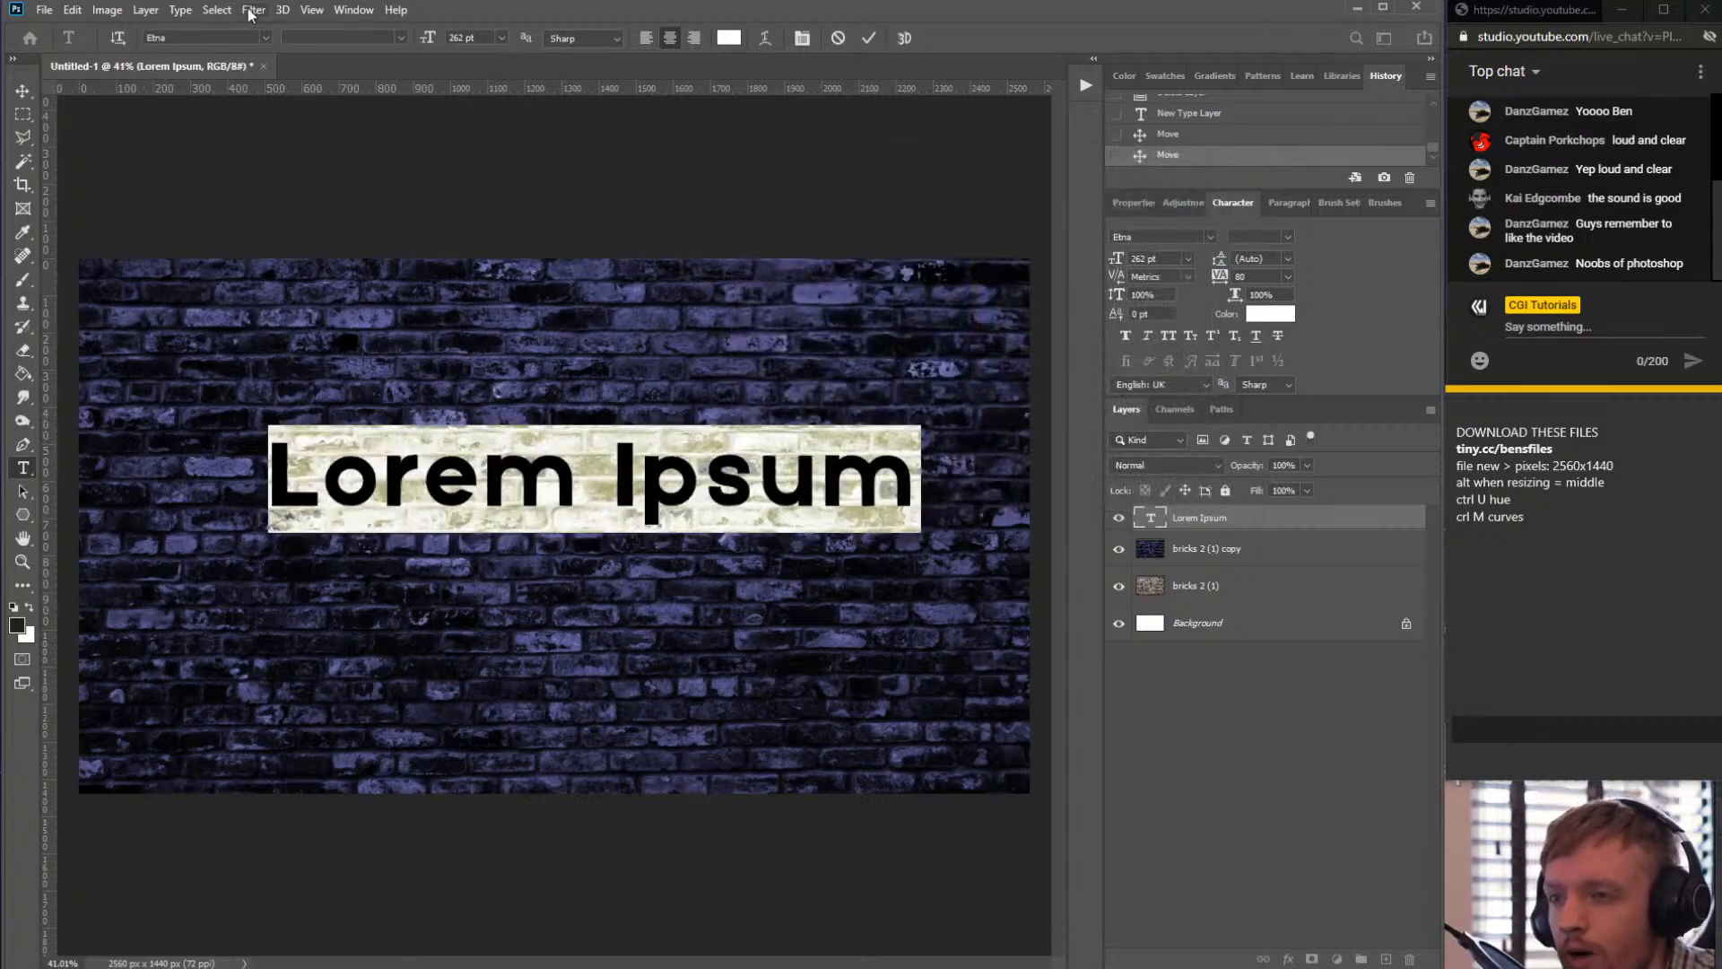
- Change the text's font to HELLO DENVER DISPLAY Regular
{"action": "left_click", "coordinate": [265, 37]}
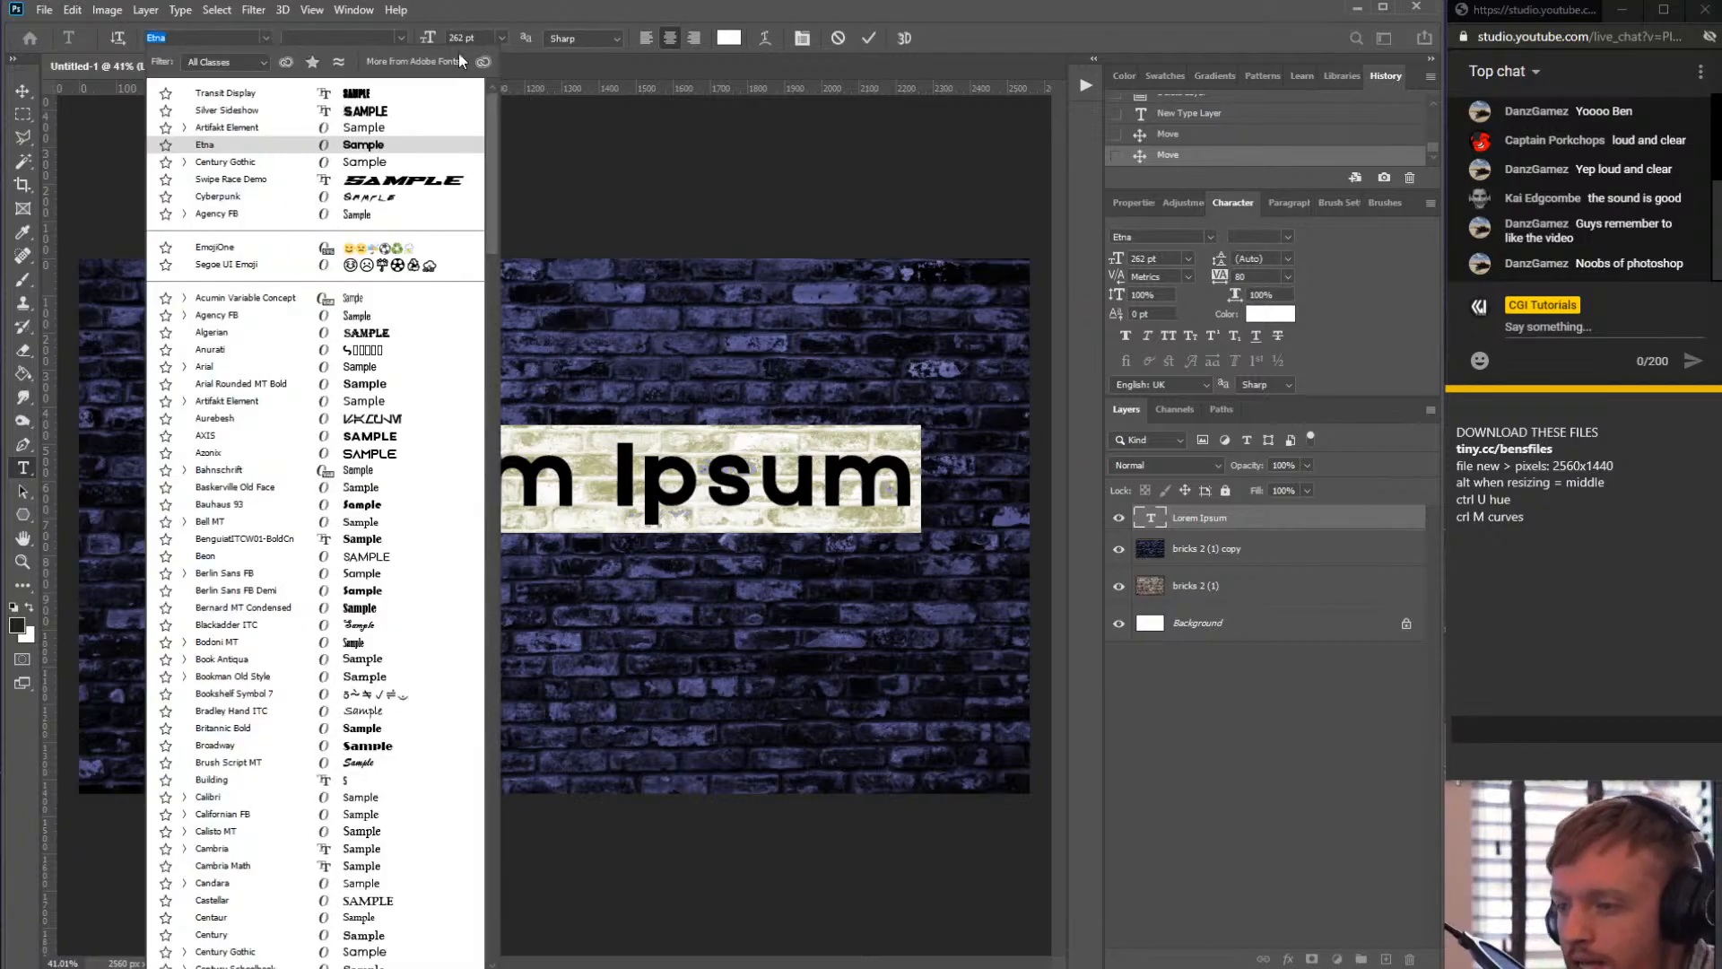
{"action": "key", "text": "alt+Tab"}
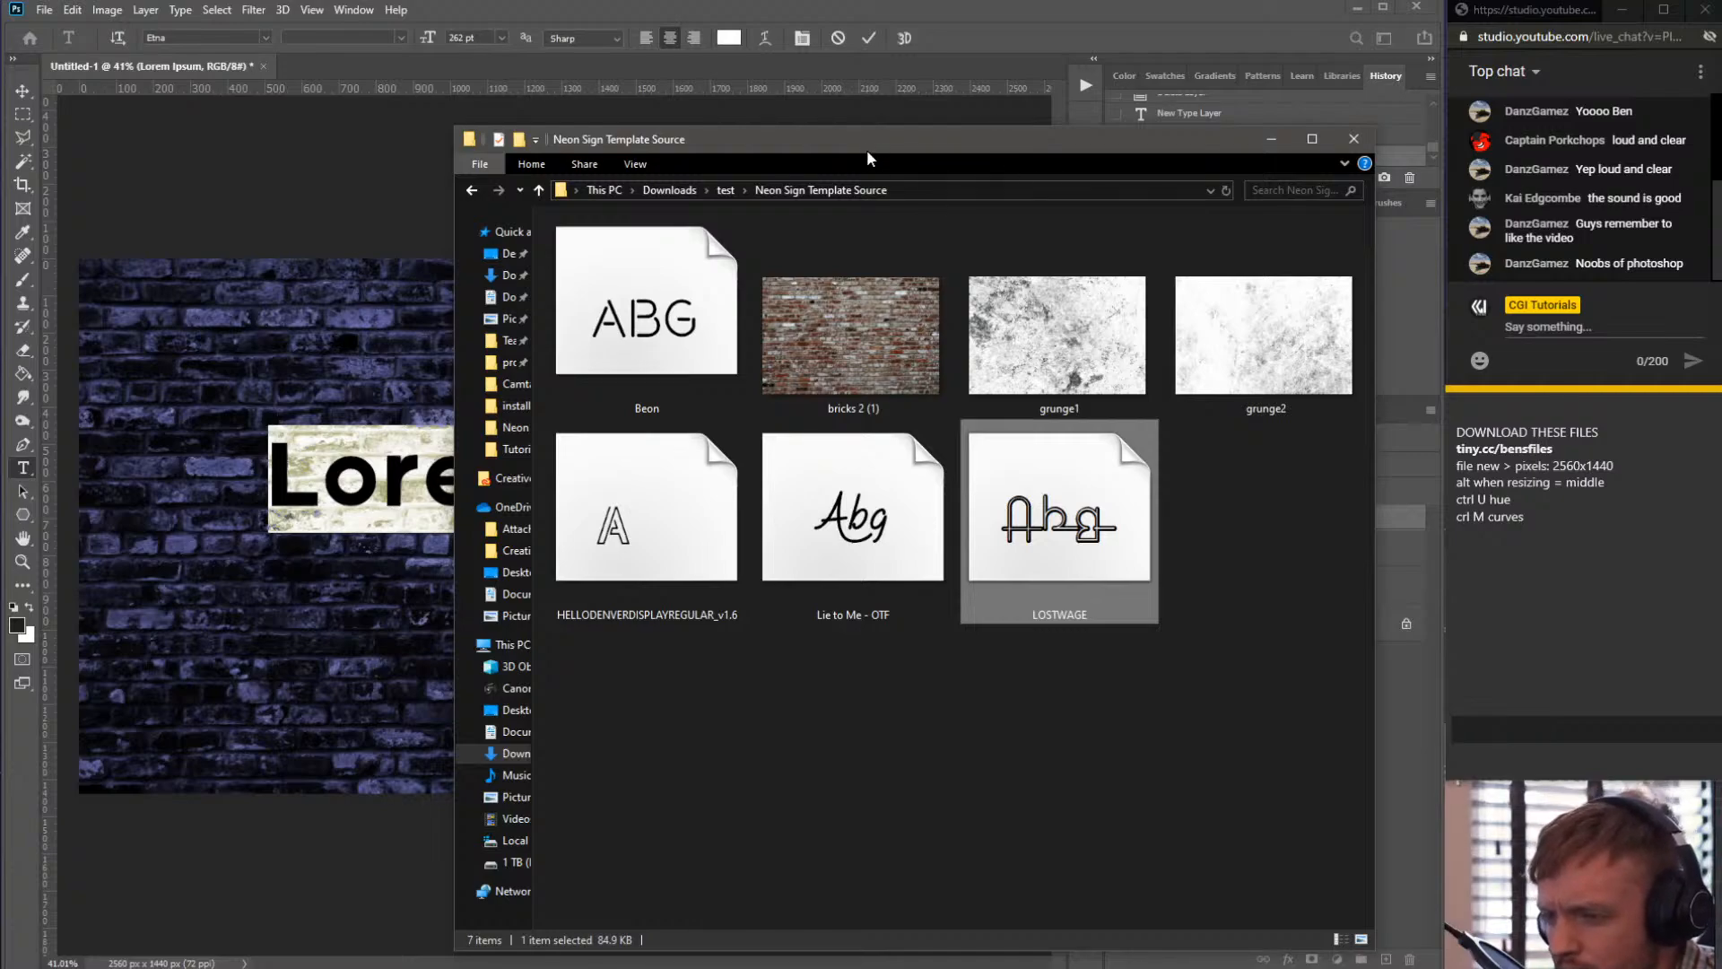
{"action": "left_click_drag", "start_coordinate": [866, 150], "coordinate": [1721, 111]}
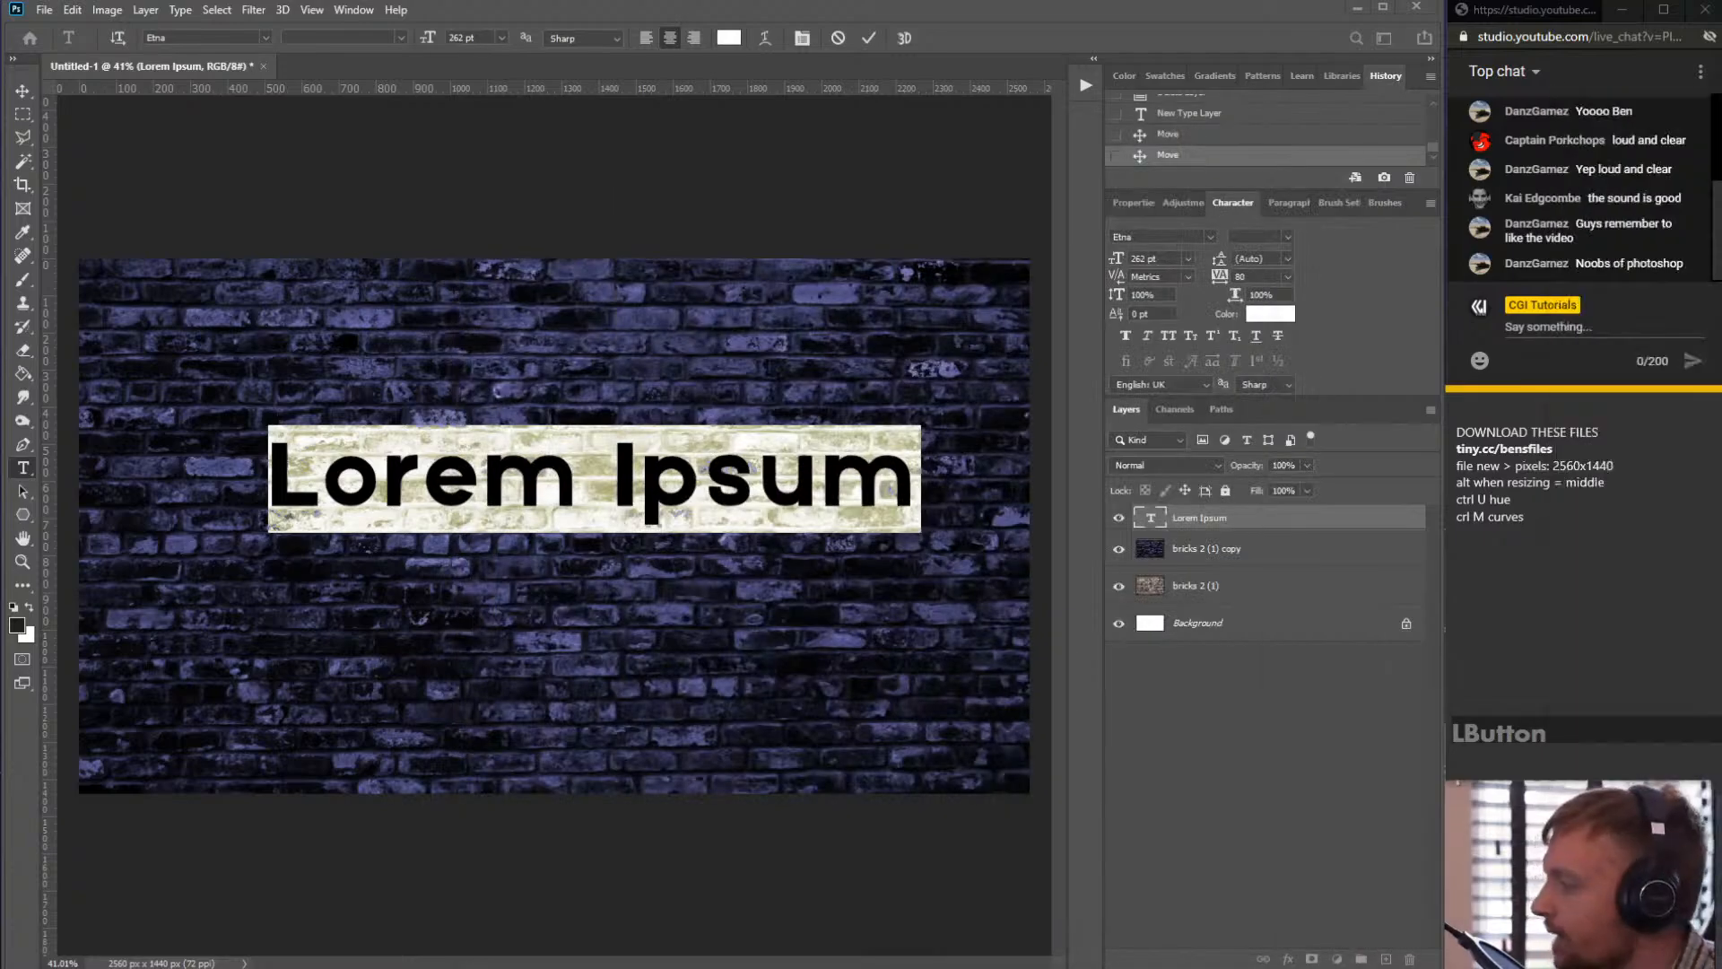
{"action": "triple_click", "coordinate": [467, 469]}
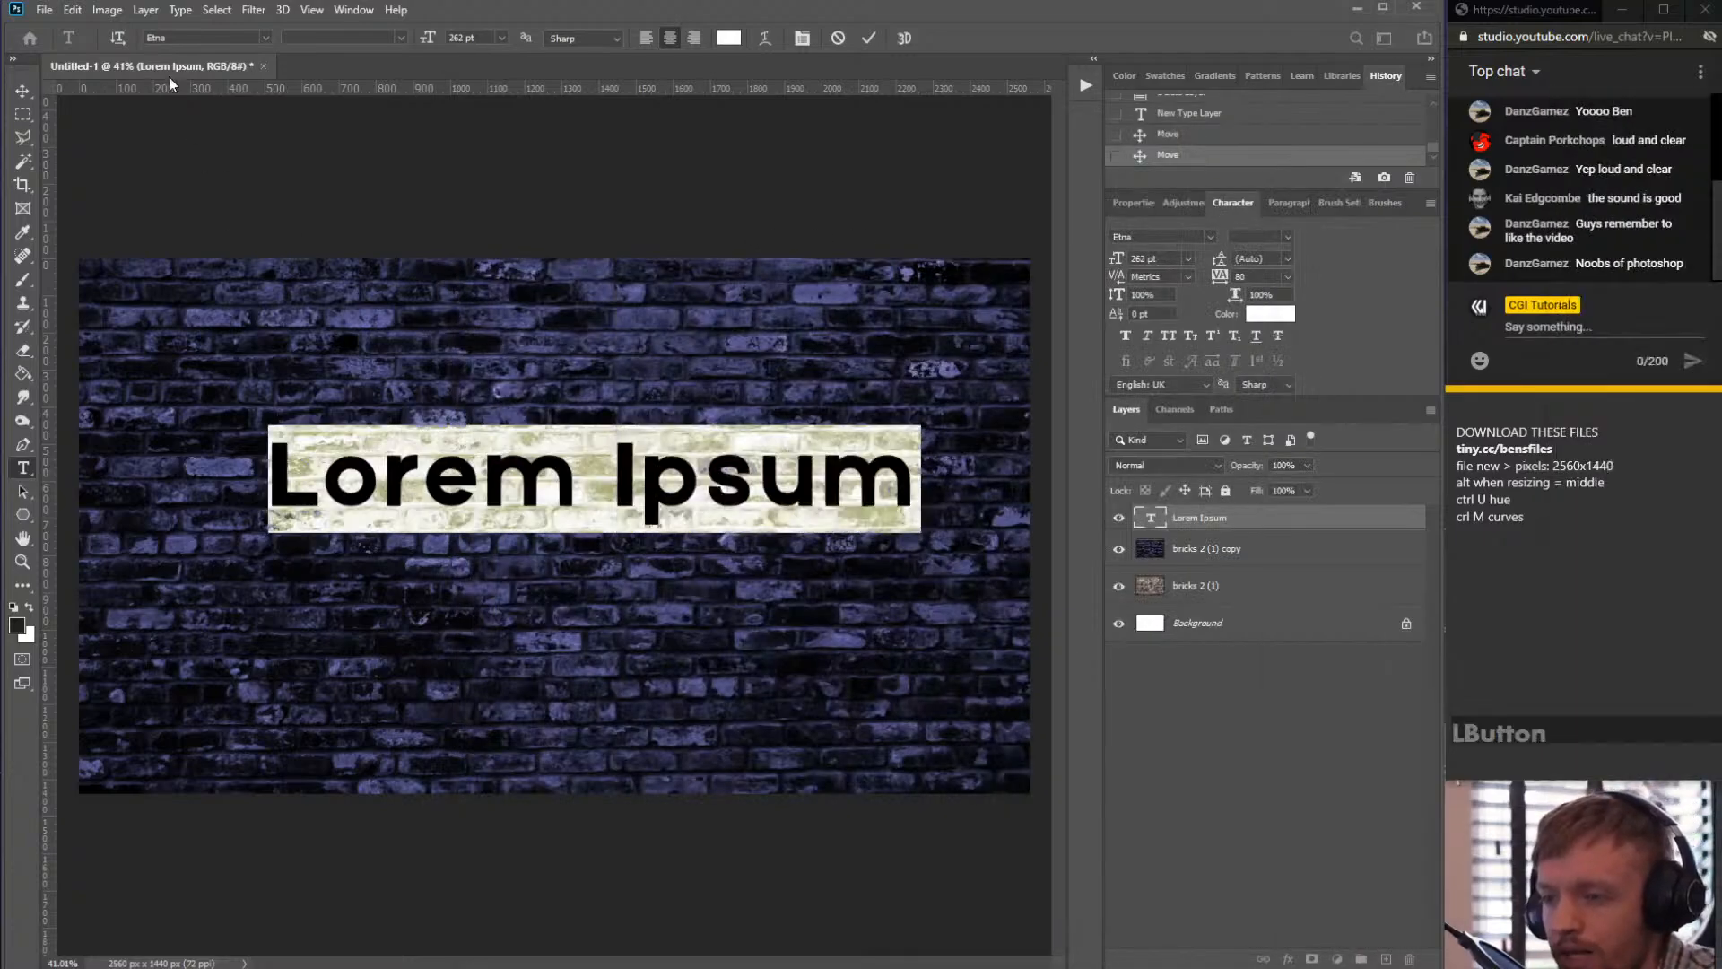
{"action": "left_click", "coordinate": [263, 37]}
{"action": "type", "text": "hello"}
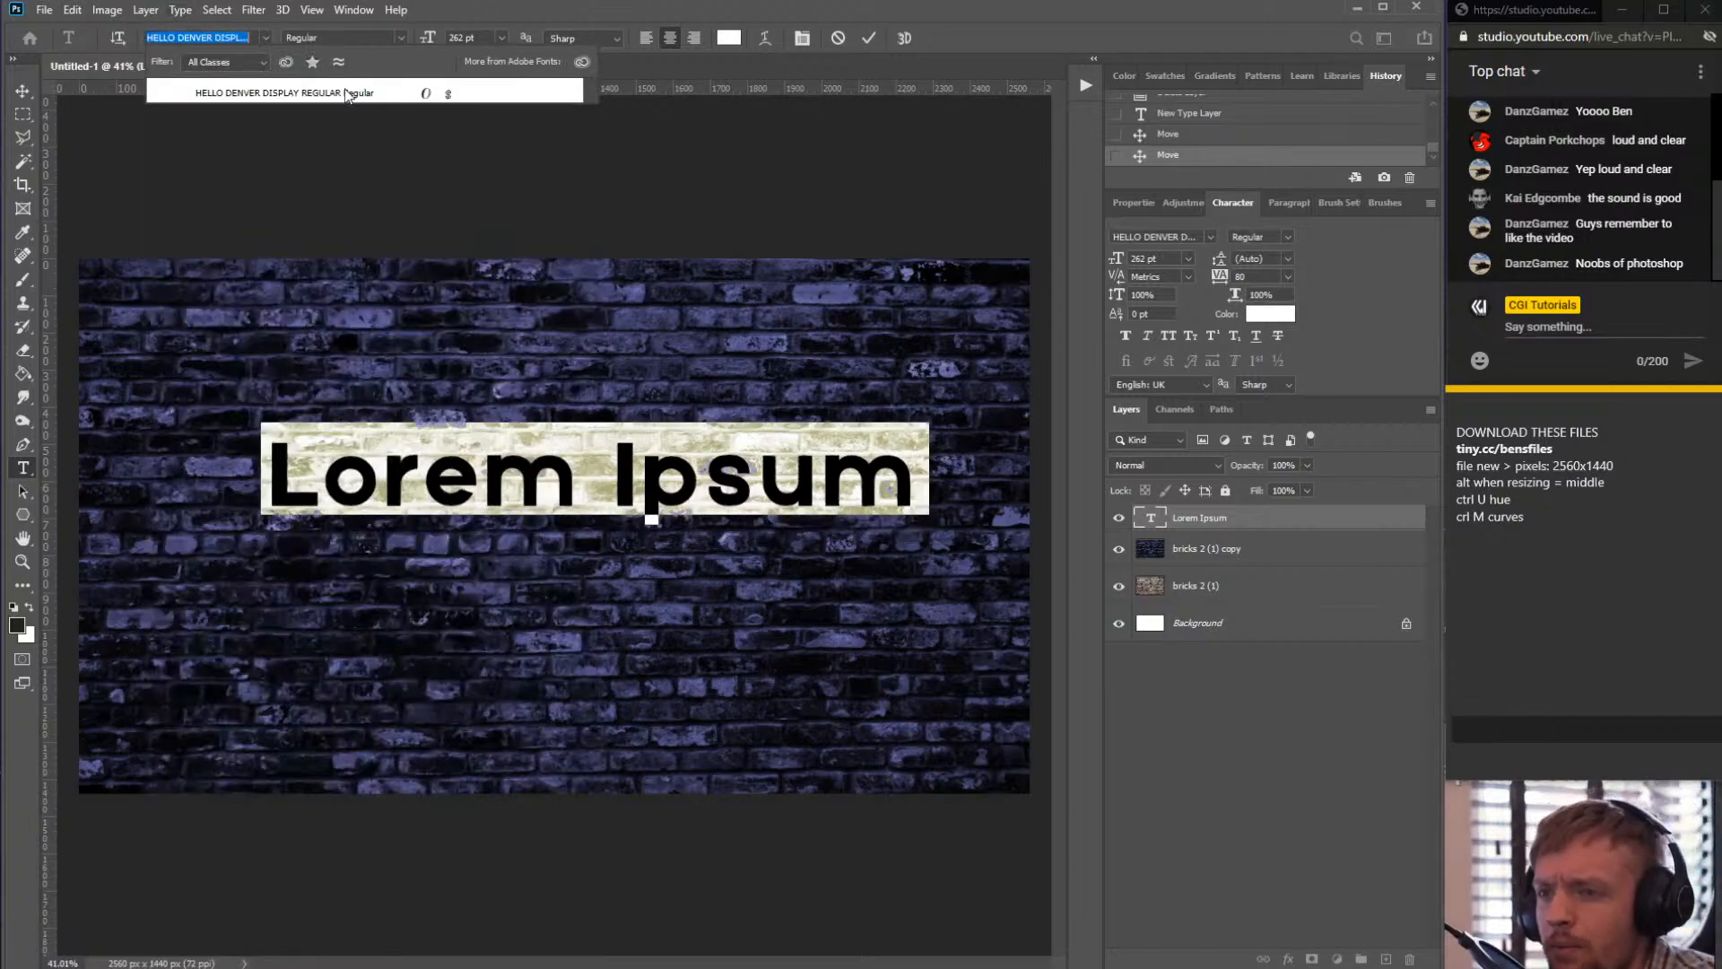
{"action": "left_click", "coordinate": [339, 95]}
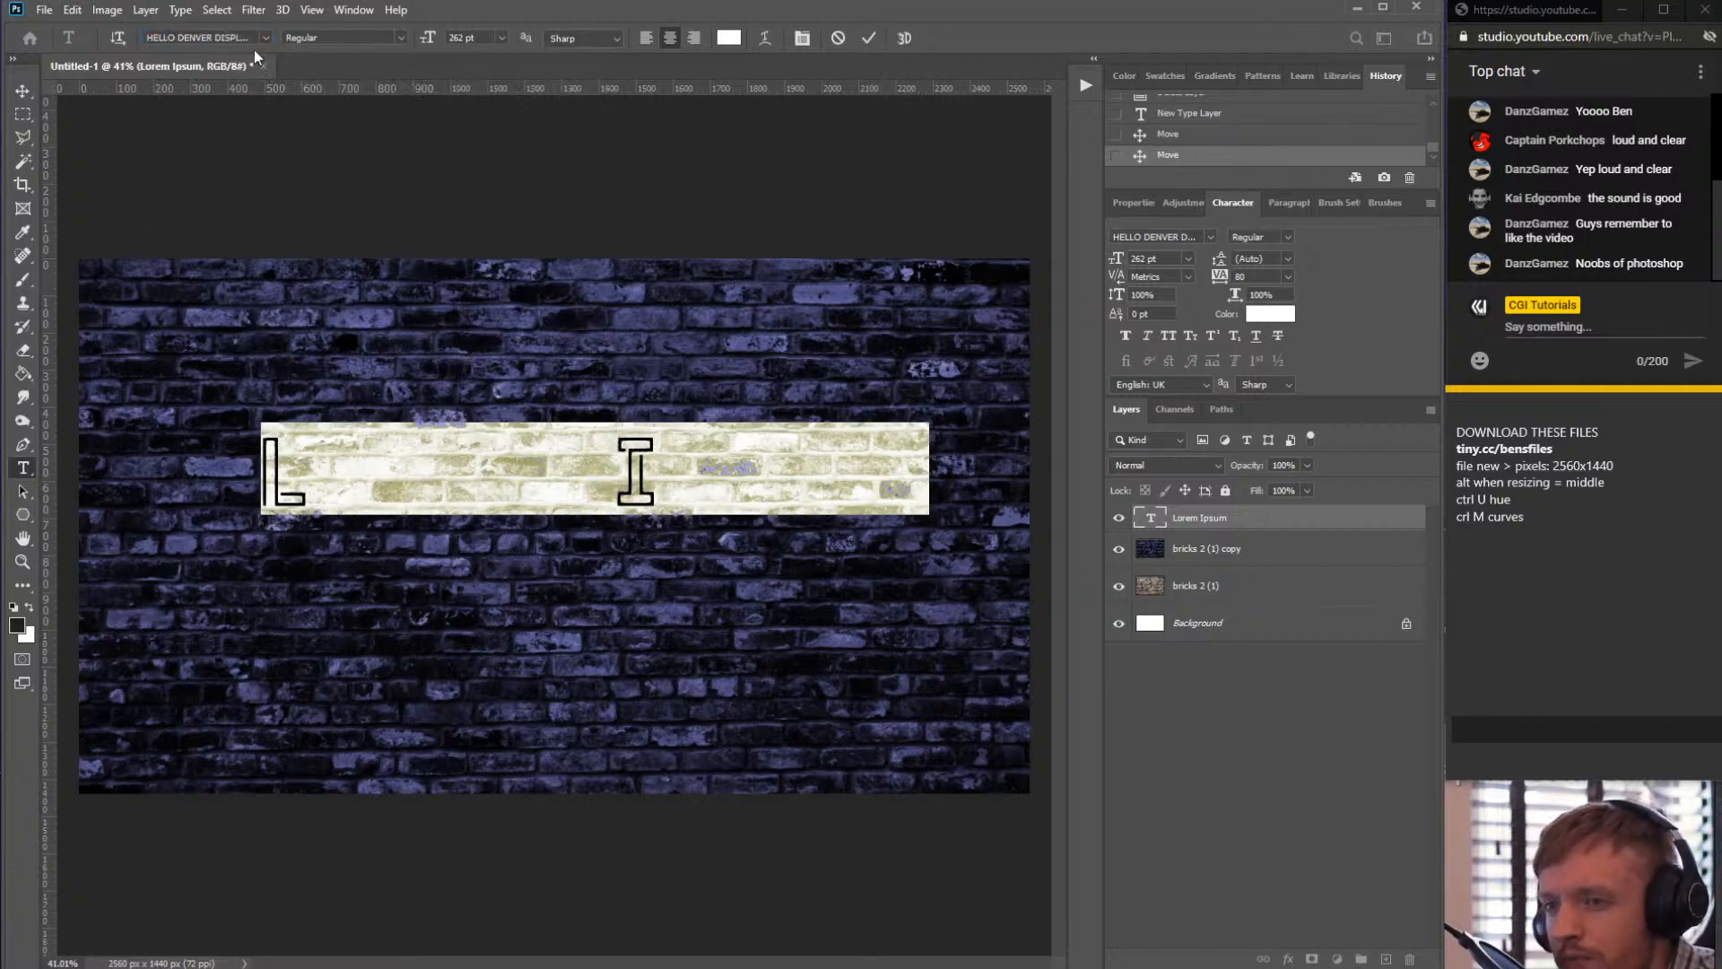
- Replace the placeholder text with the word NEON
{"action": "triple_click", "coordinate": [333, 458]}
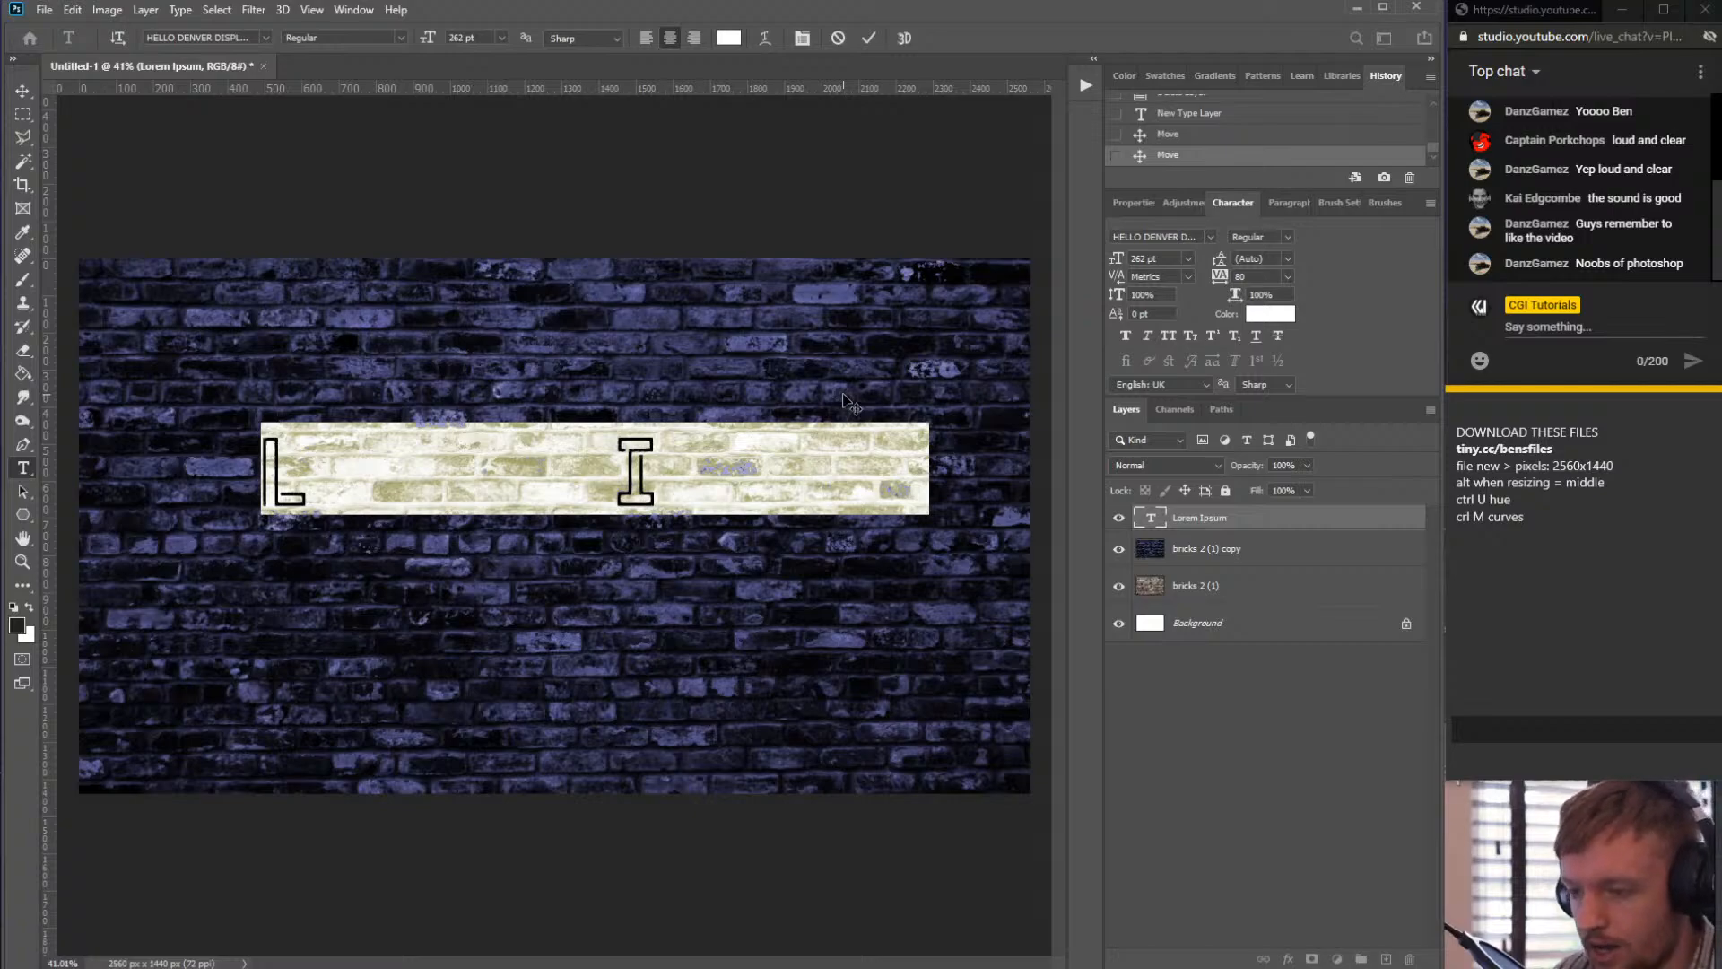
{"action": "type", "text": "NEON"}
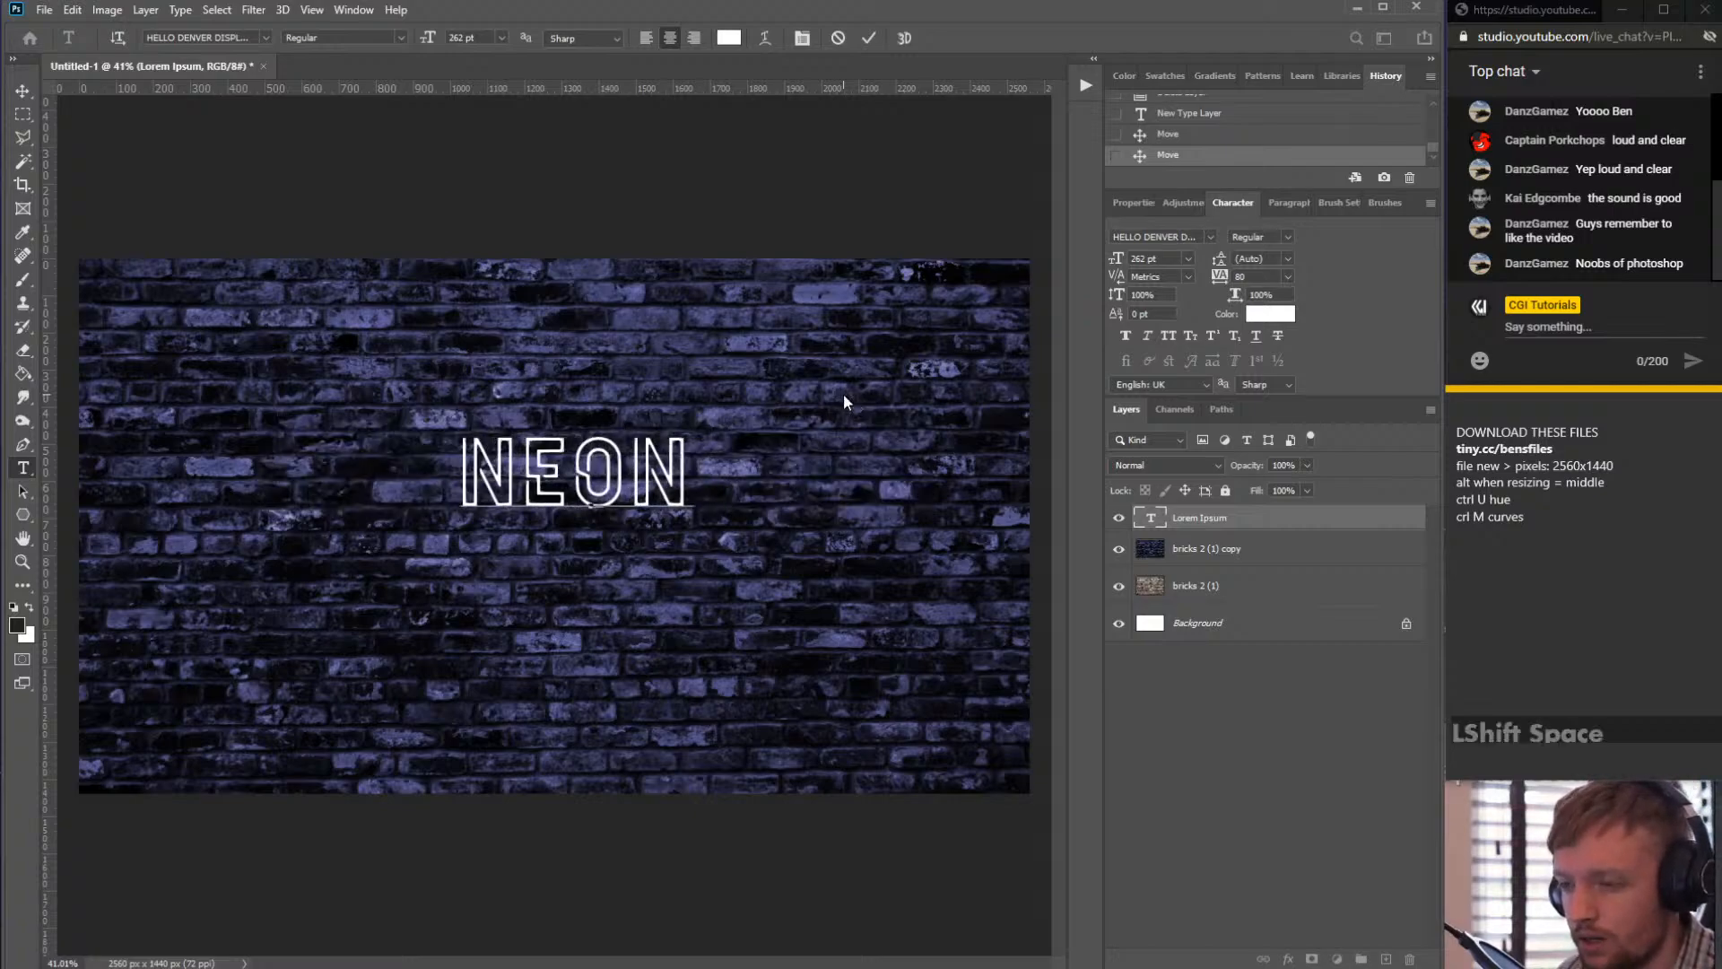
{"action": "key", "text": "BackSpace"}
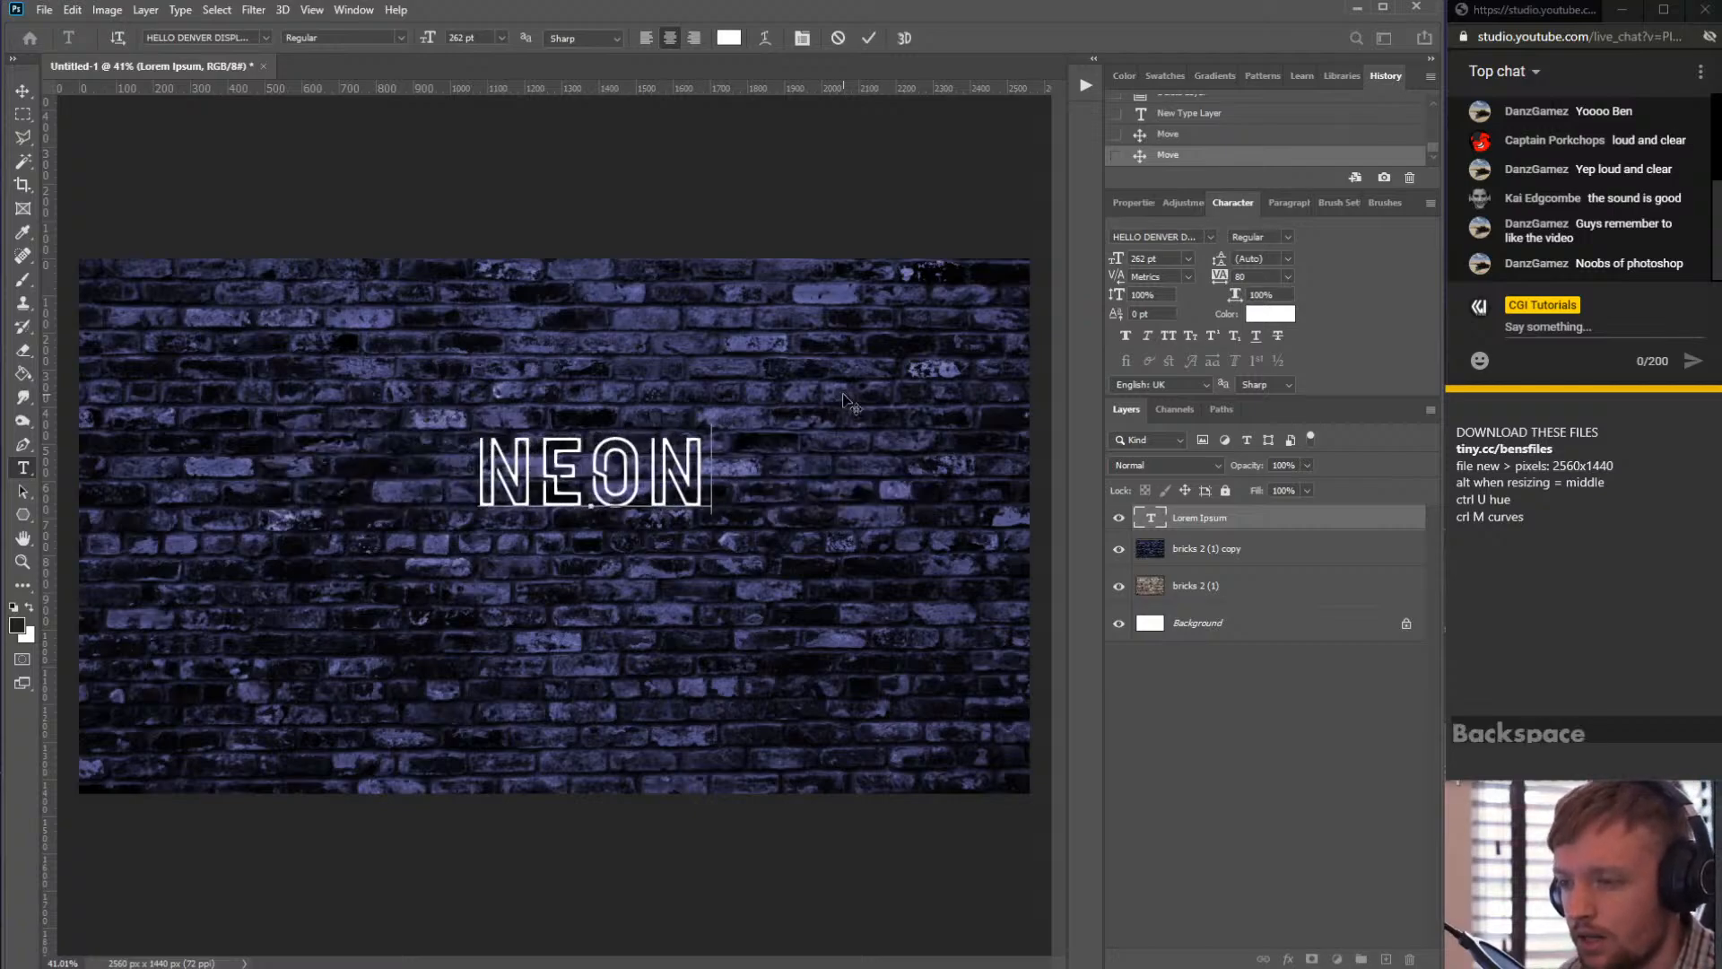
- Select the NEON text and set its font size to 690 pt in the Character panel
{"action": "double_click", "coordinate": [551, 477]}
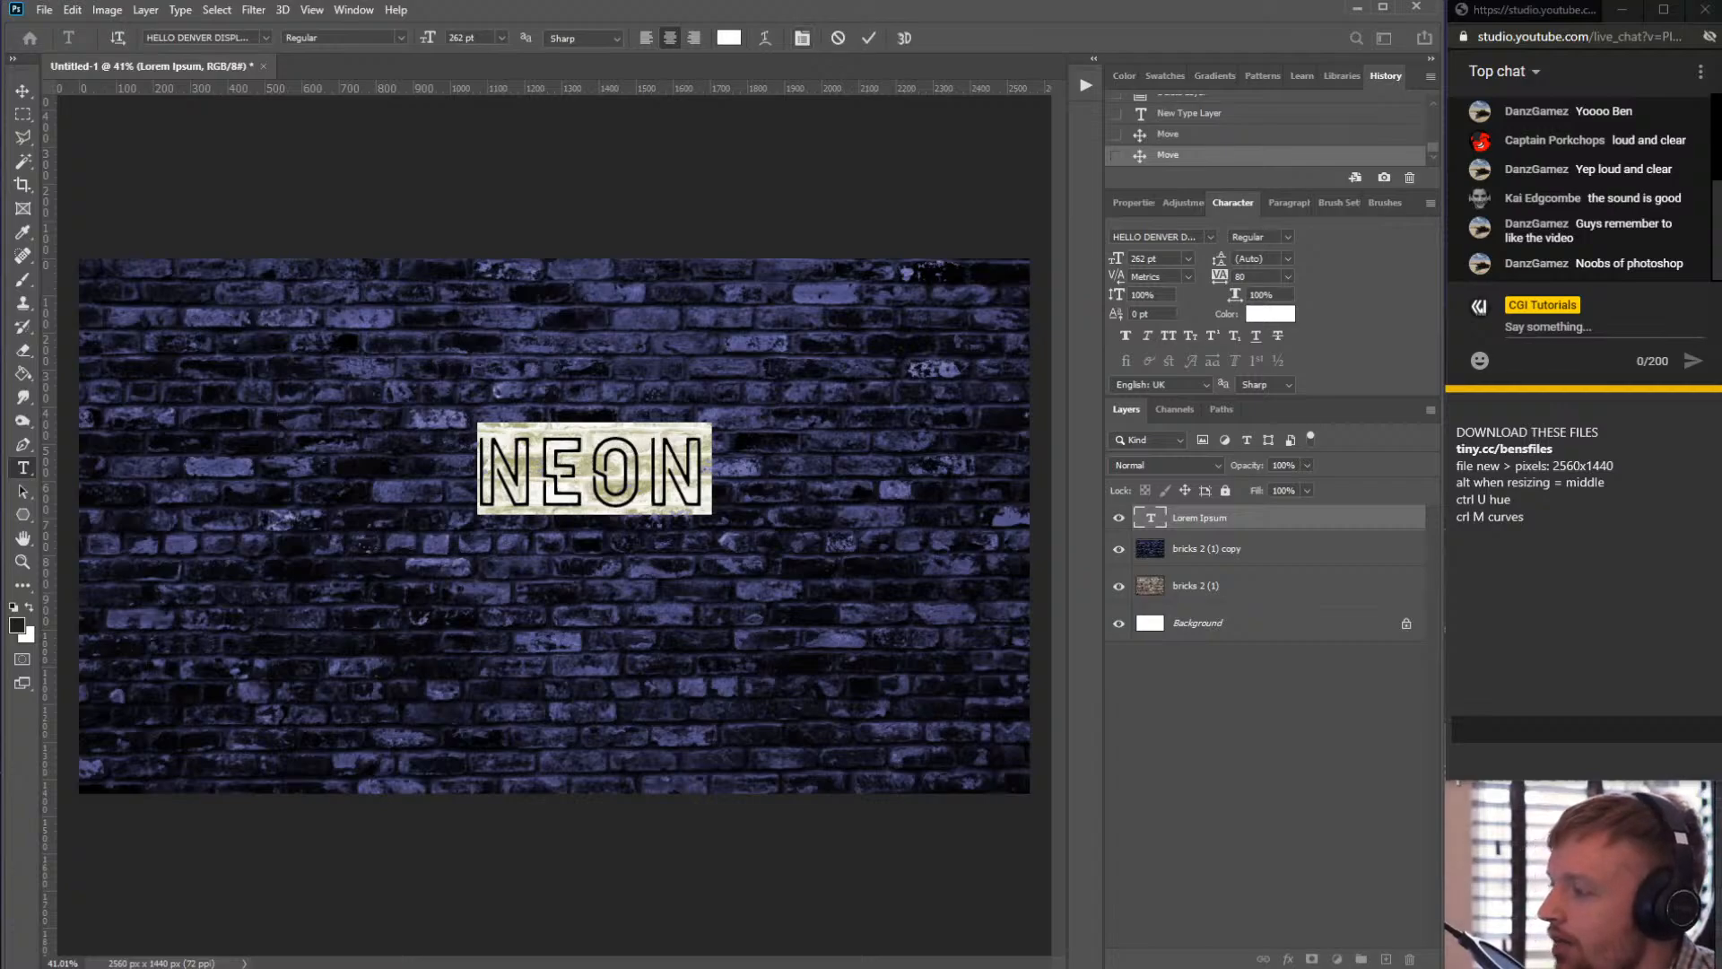
{"action": "left_click", "coordinate": [869, 38]}
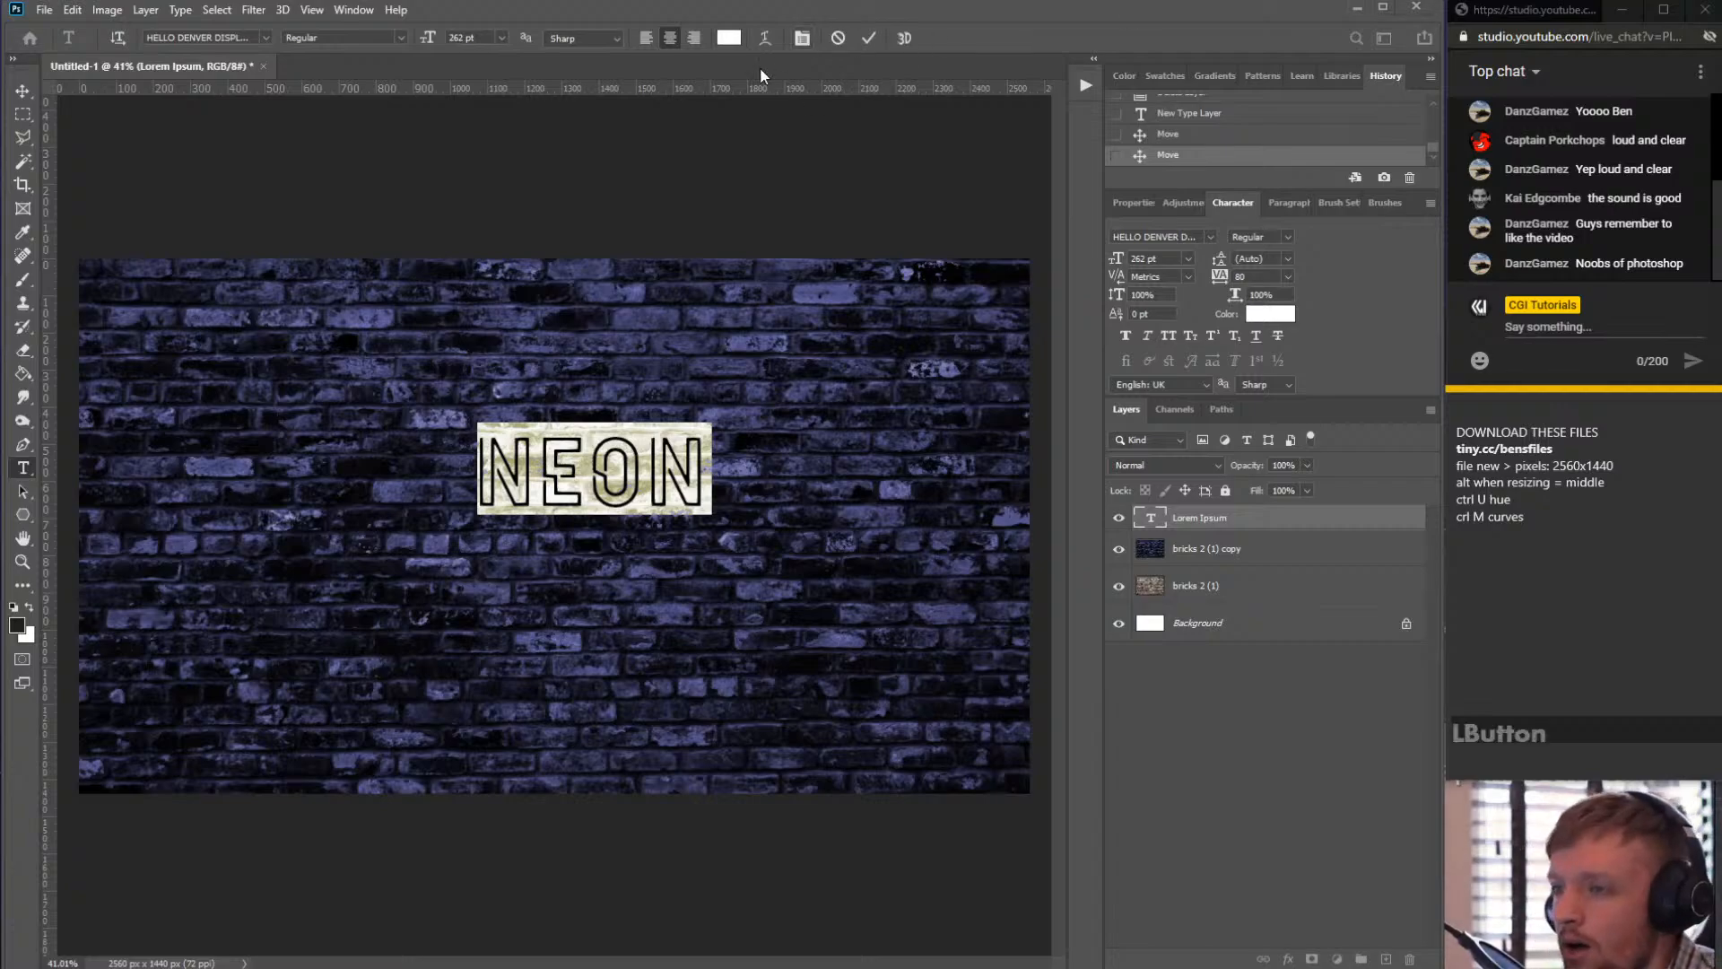
{"action": "left_click", "coordinate": [800, 41]}
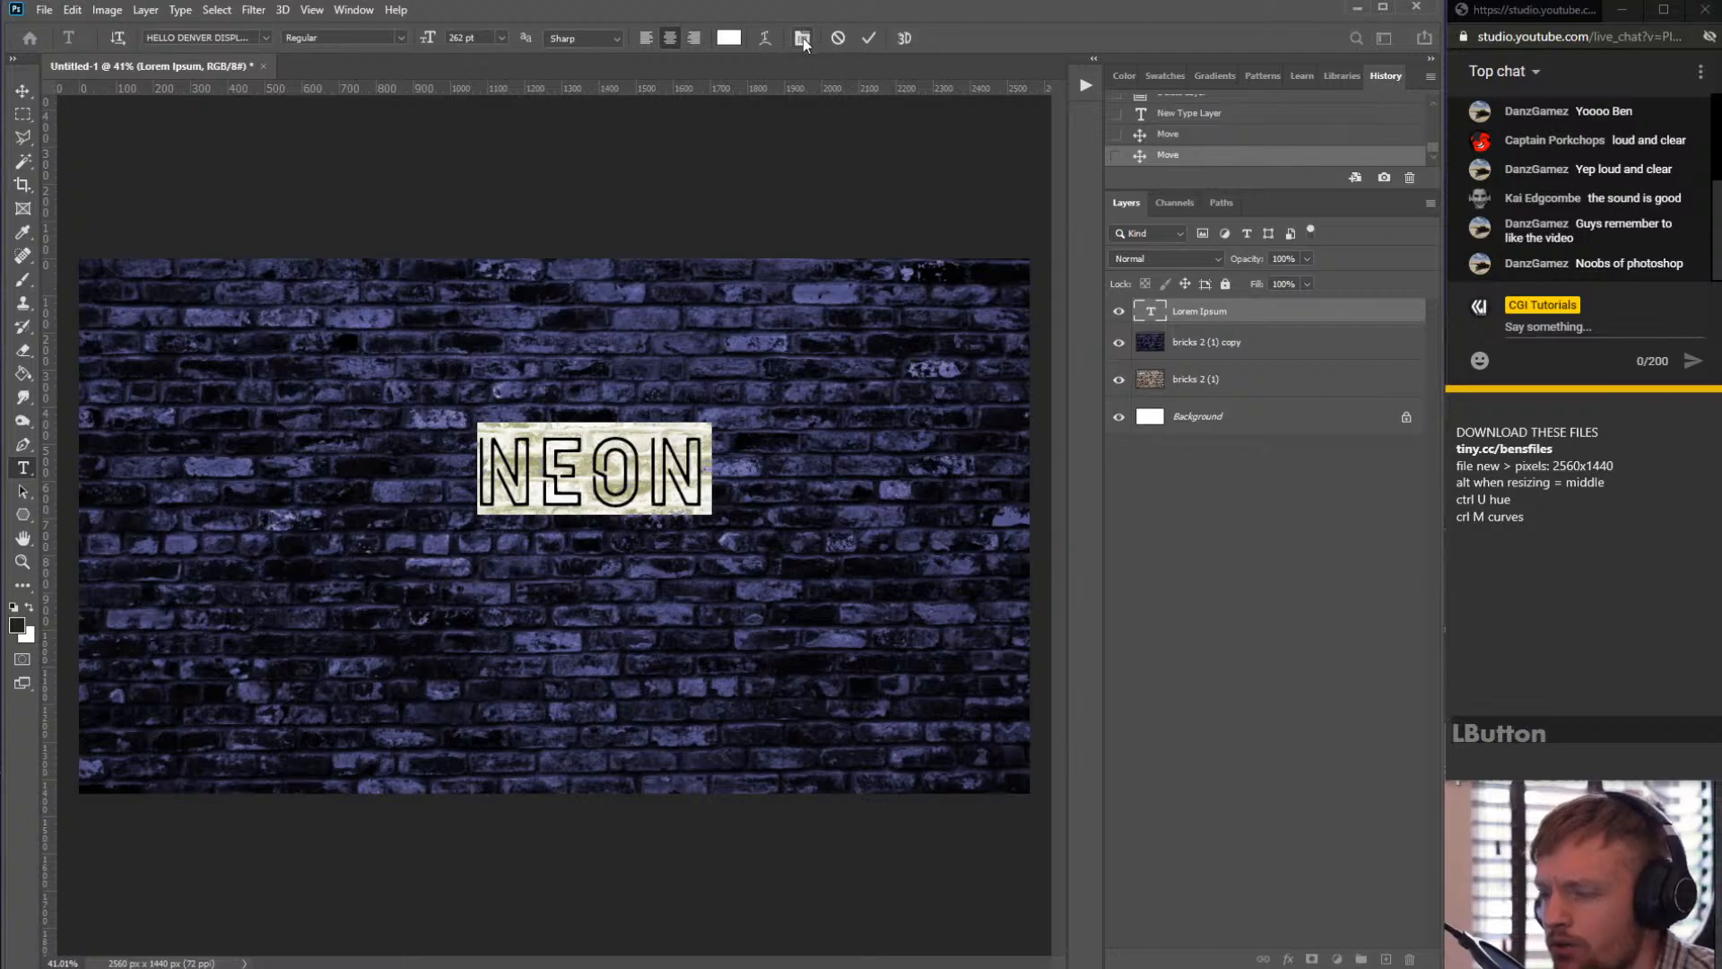
{"action": "left_click", "coordinate": [805, 35]}
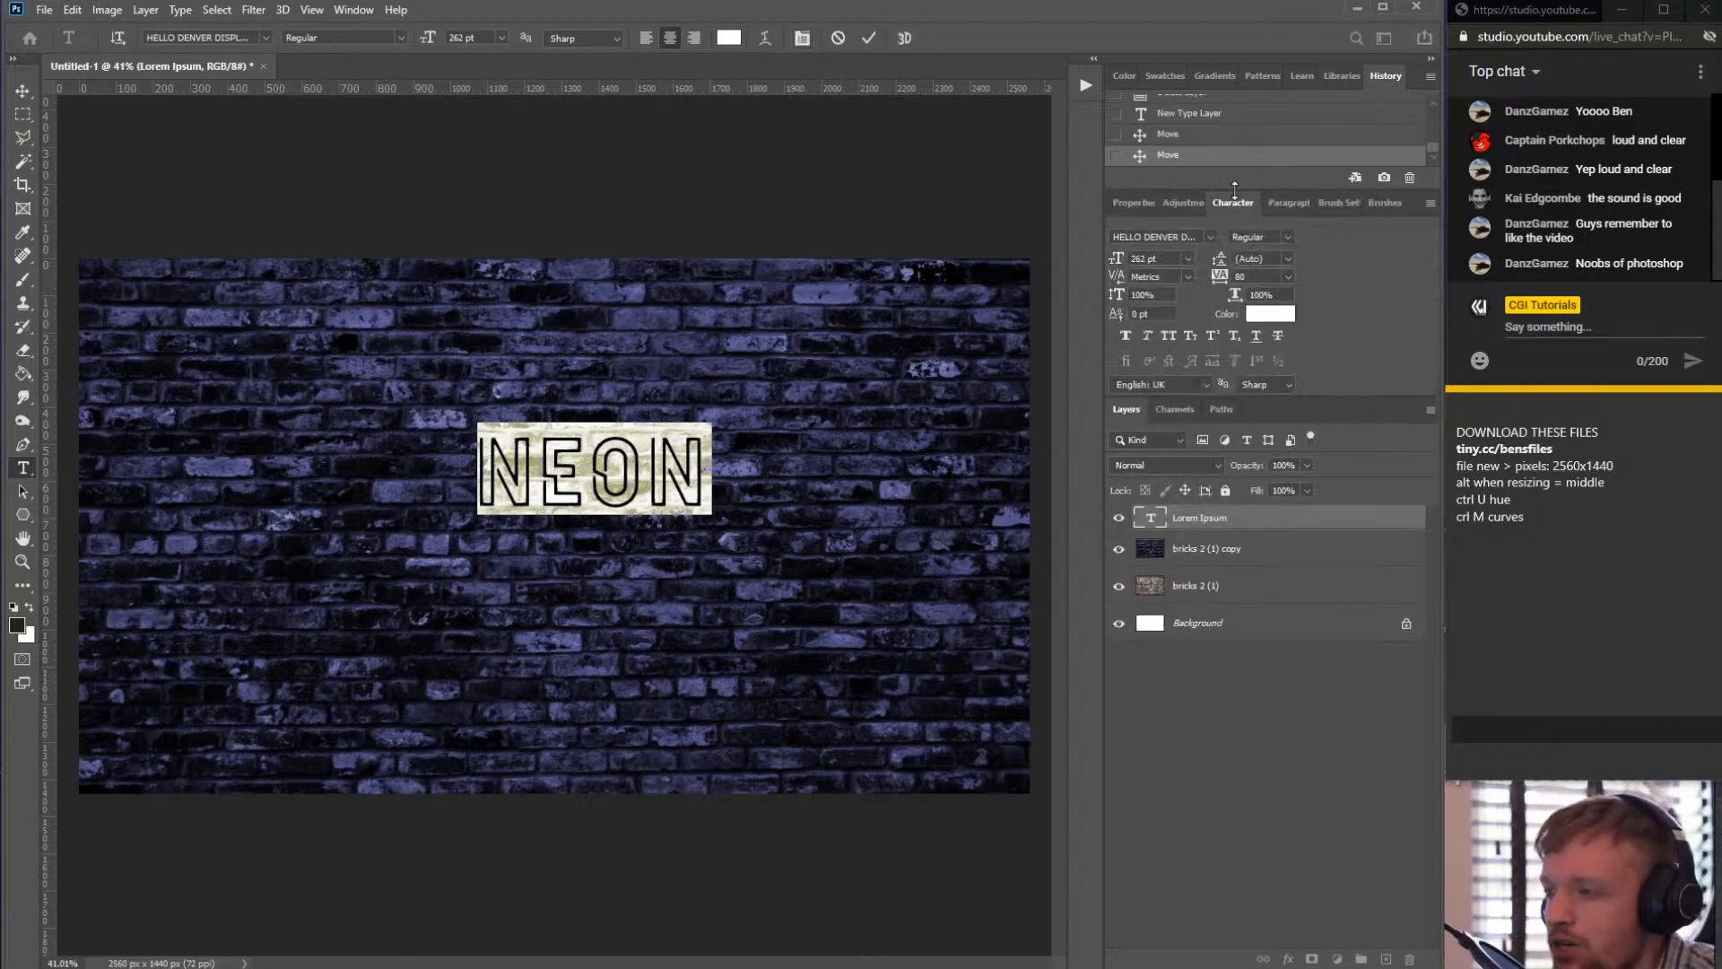
{"action": "mouse_move", "coordinate": [1233, 201]}
{"action": "left_mouse_down"}
{"action": "mouse_move", "coordinate": [800, 170]}
{"action": "mouse_move", "coordinate": [728, 132]}
{"action": "mouse_move", "coordinate": [1332, 201]}
{"action": "left_mouse_up"}
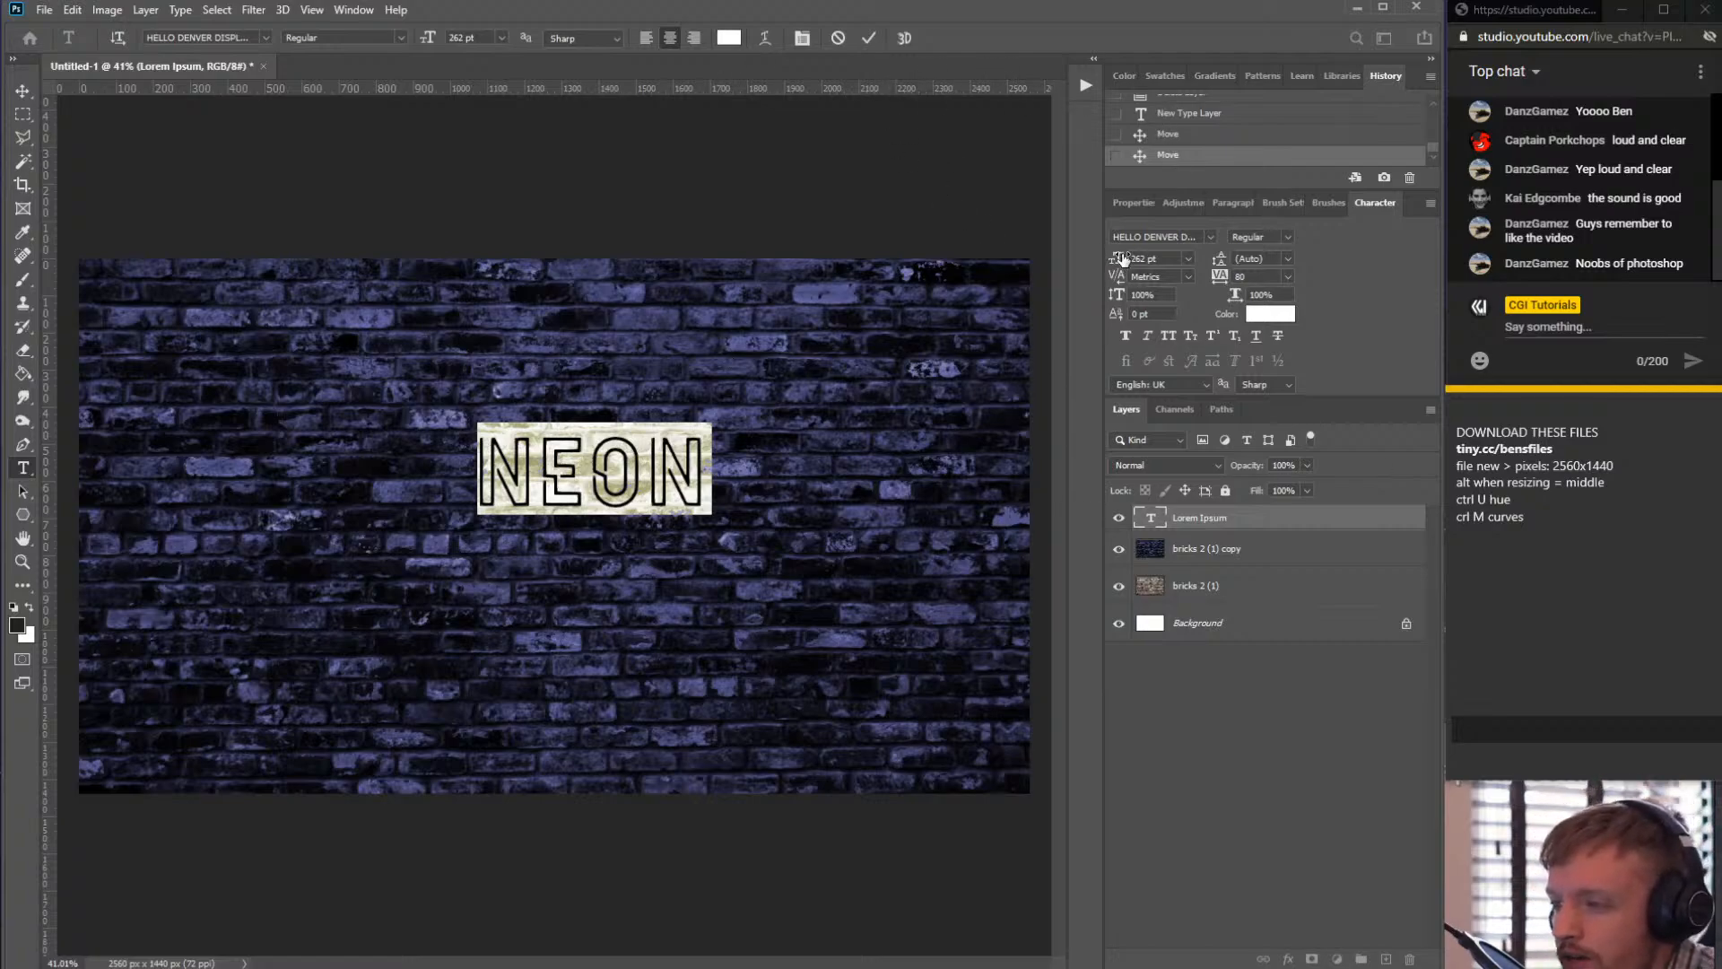
{"action": "left_click", "coordinate": [1188, 259]}
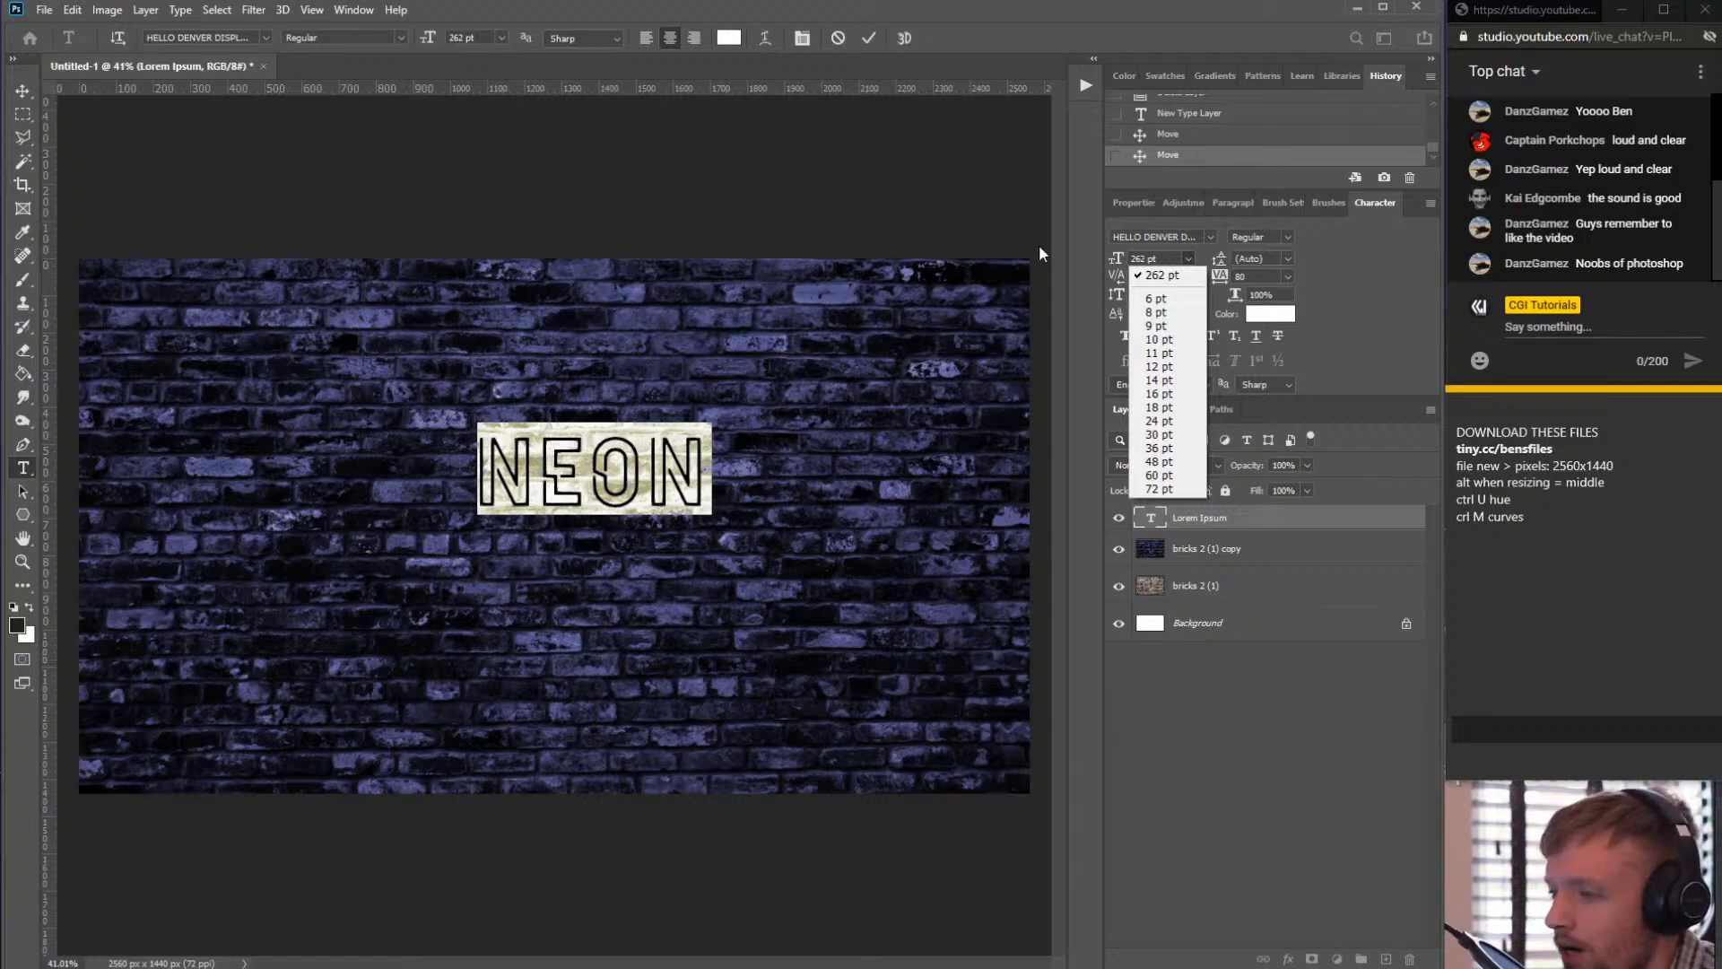
{"action": "left_click", "coordinate": [1116, 267]}
{"action": "left_click_drag", "start_coordinate": [1115, 262], "coordinate": [1487, 267]}
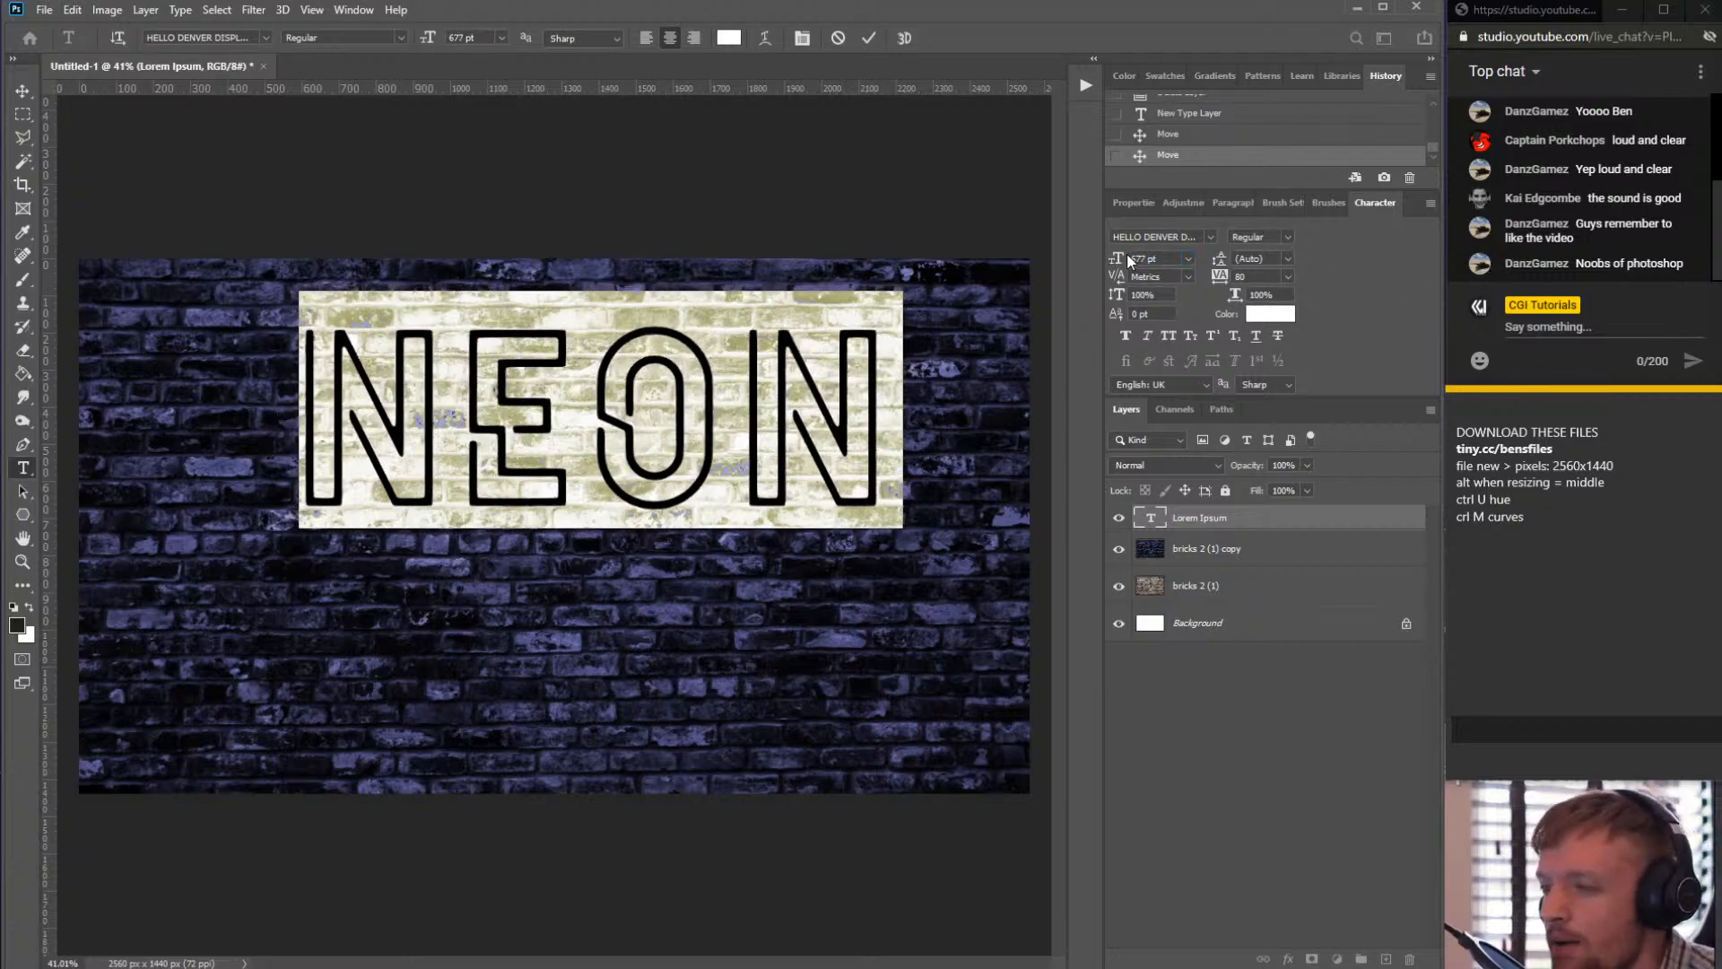
{"action": "left_click_drag", "start_coordinate": [1127, 255], "coordinate": [1142, 254]}
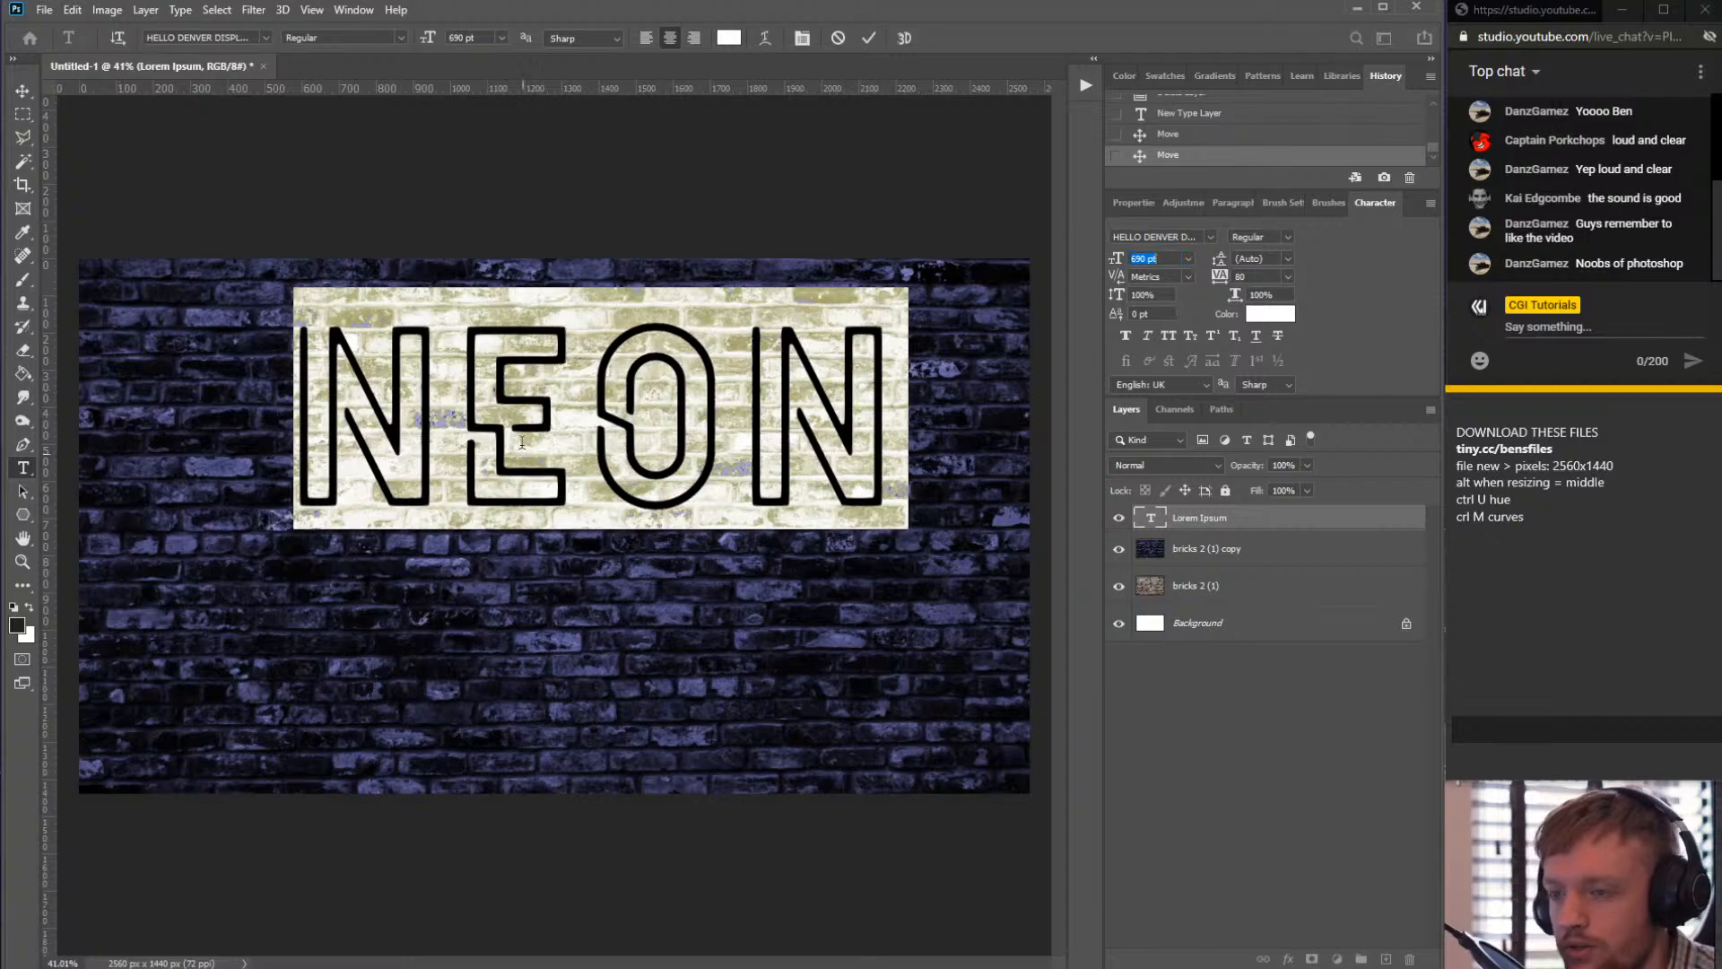
- Set the letter tracking of the NEON text to 180
{"action": "left_click", "coordinate": [488, 406]}
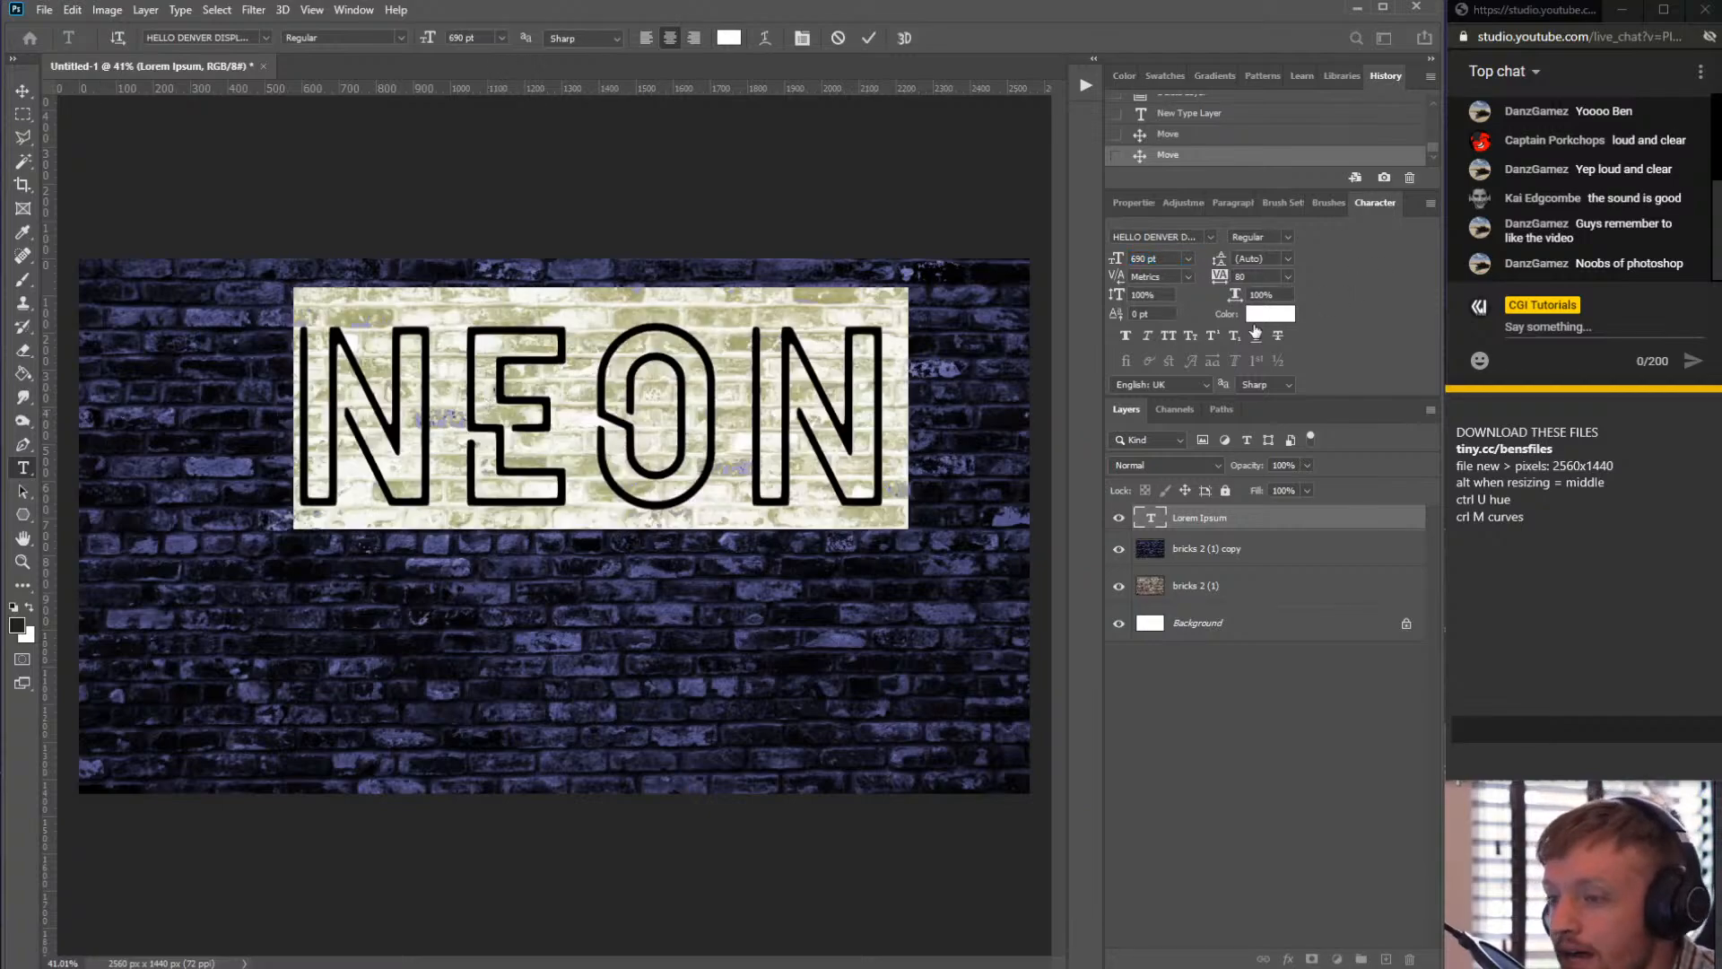
{"action": "left_click_drag", "start_coordinate": [1222, 280], "coordinate": [1203, 269]}
{"action": "type", "text": "0"}
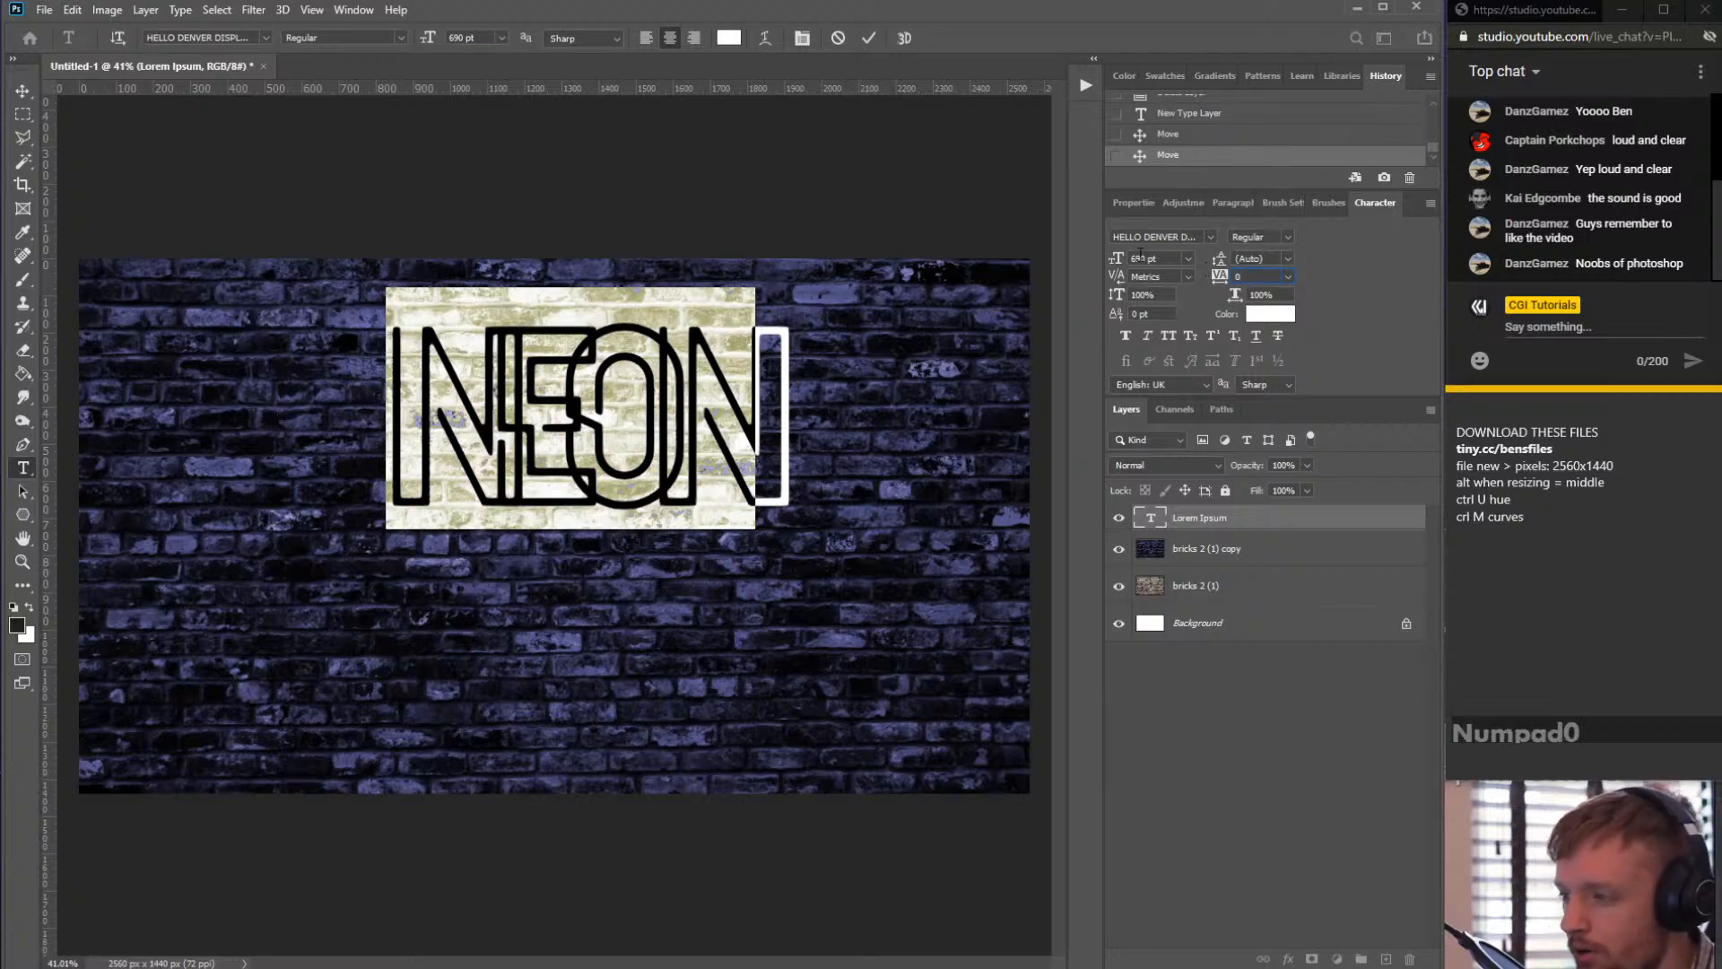
{"action": "key", "text": "Return"}
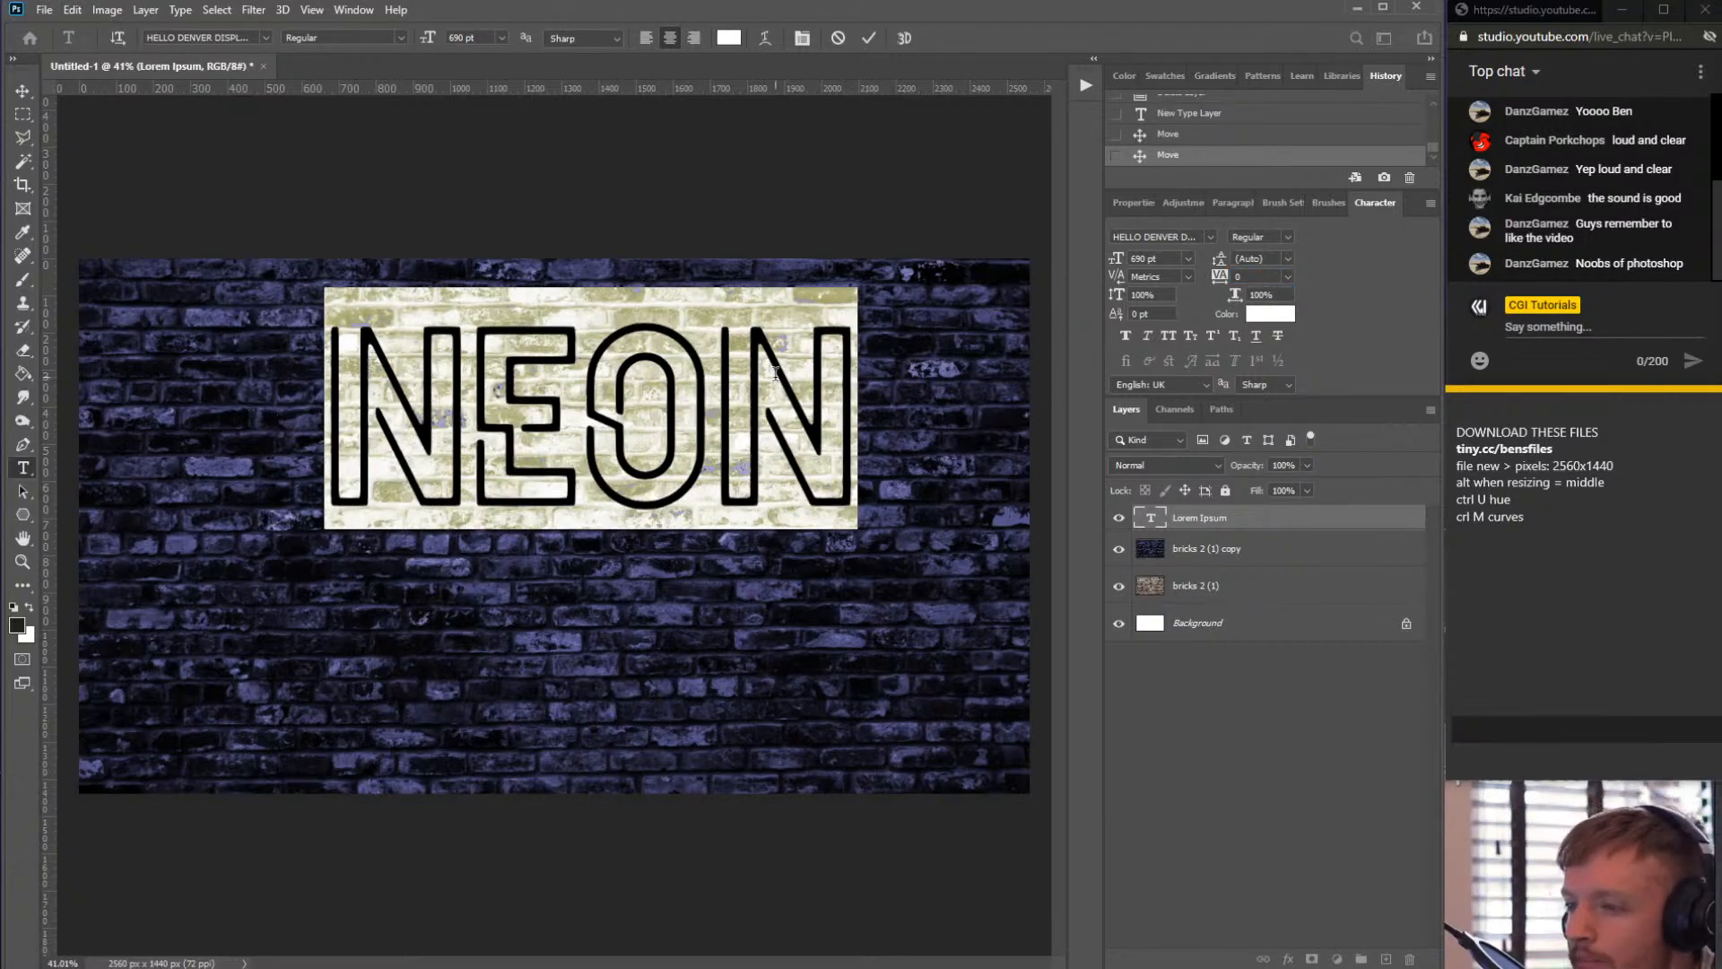
{"action": "left_click", "coordinate": [634, 405]}
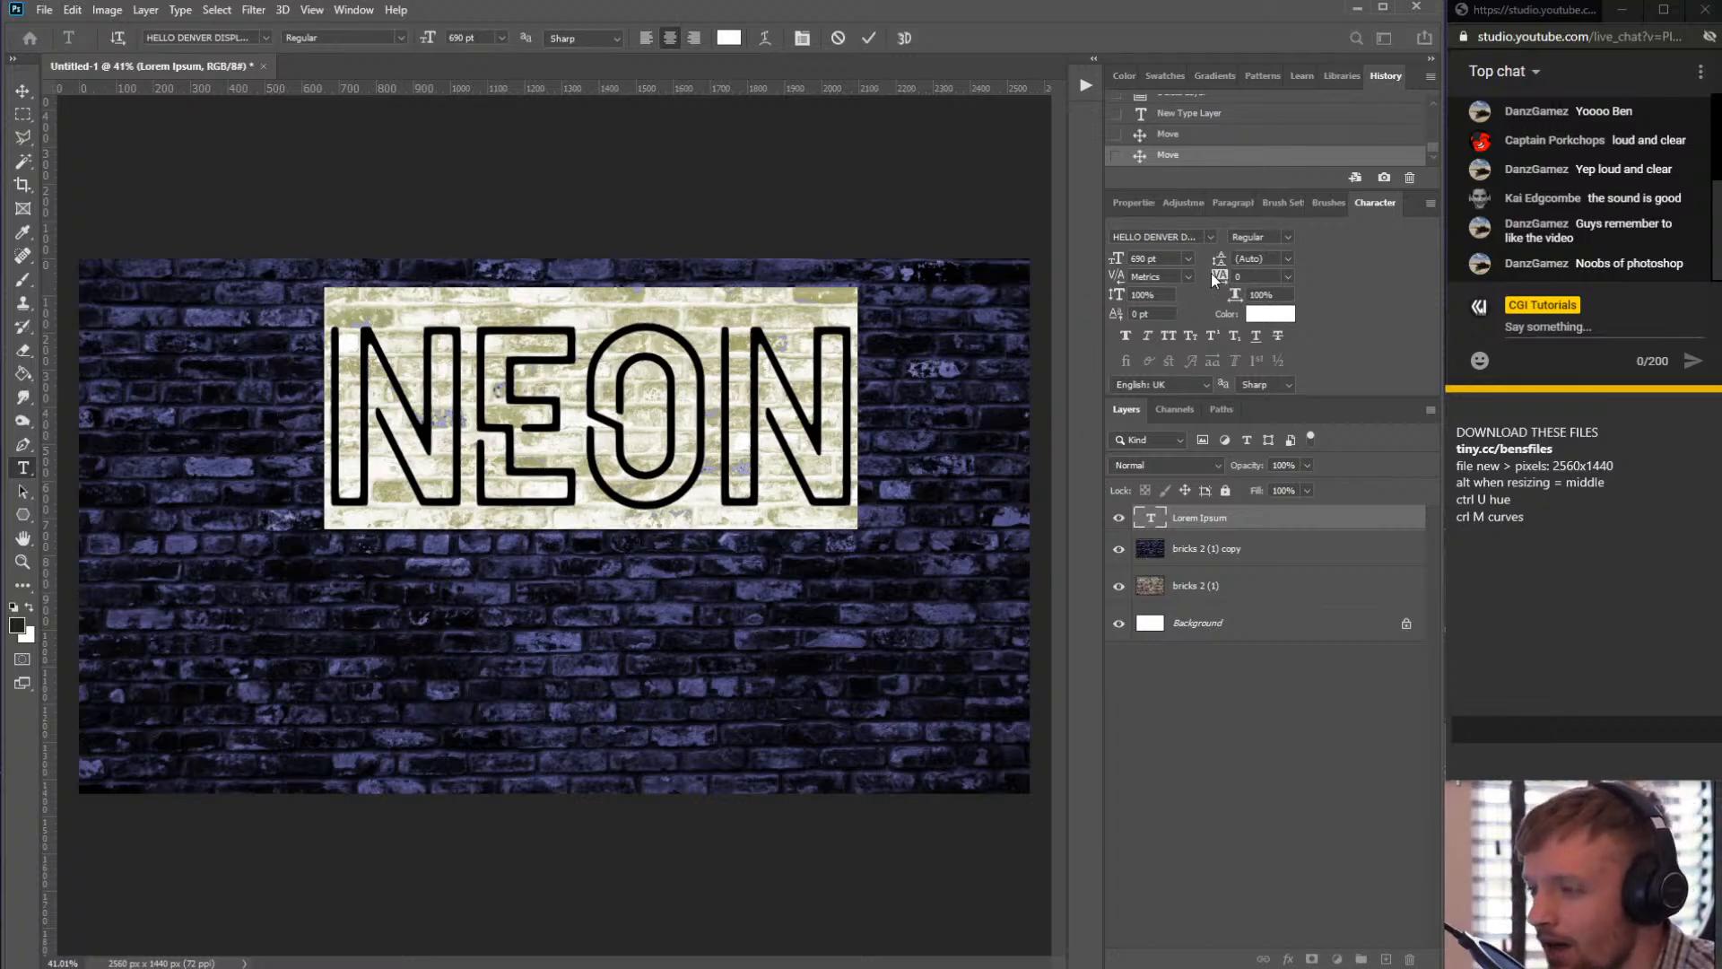
{"action": "left_click_drag", "start_coordinate": [1223, 281], "coordinate": [1233, 293]}
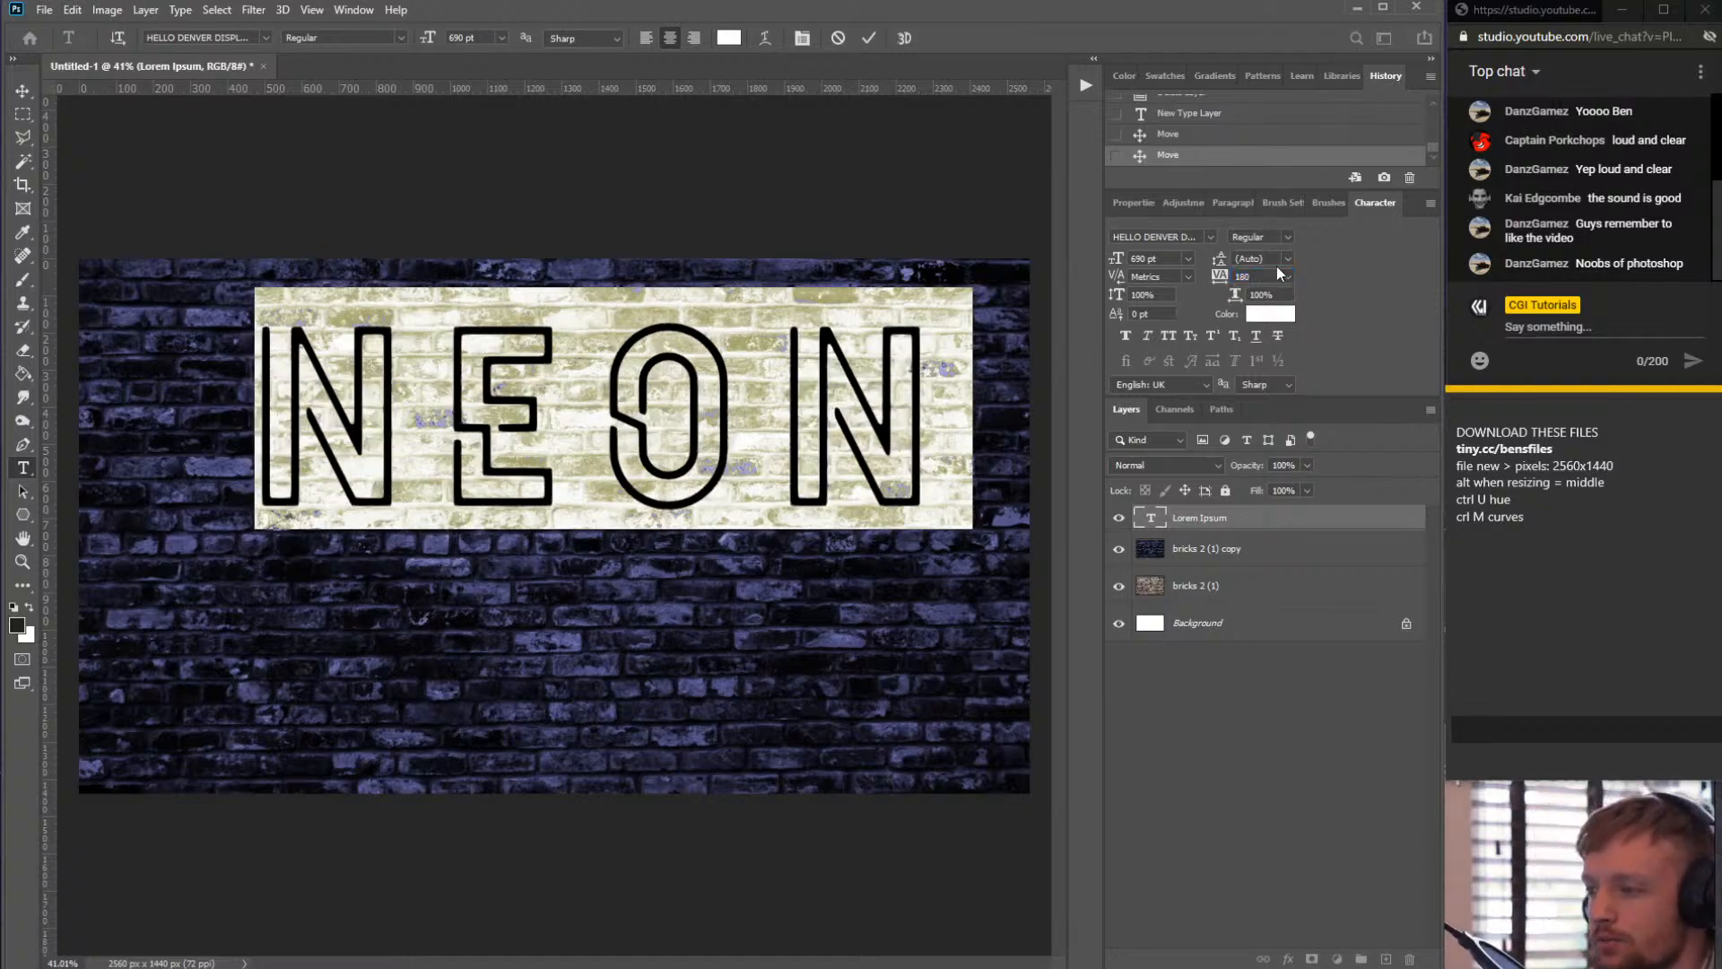
- Commit the text and reposition the NEON word centred on the wall
{"action": "left_click", "coordinate": [22, 90]}
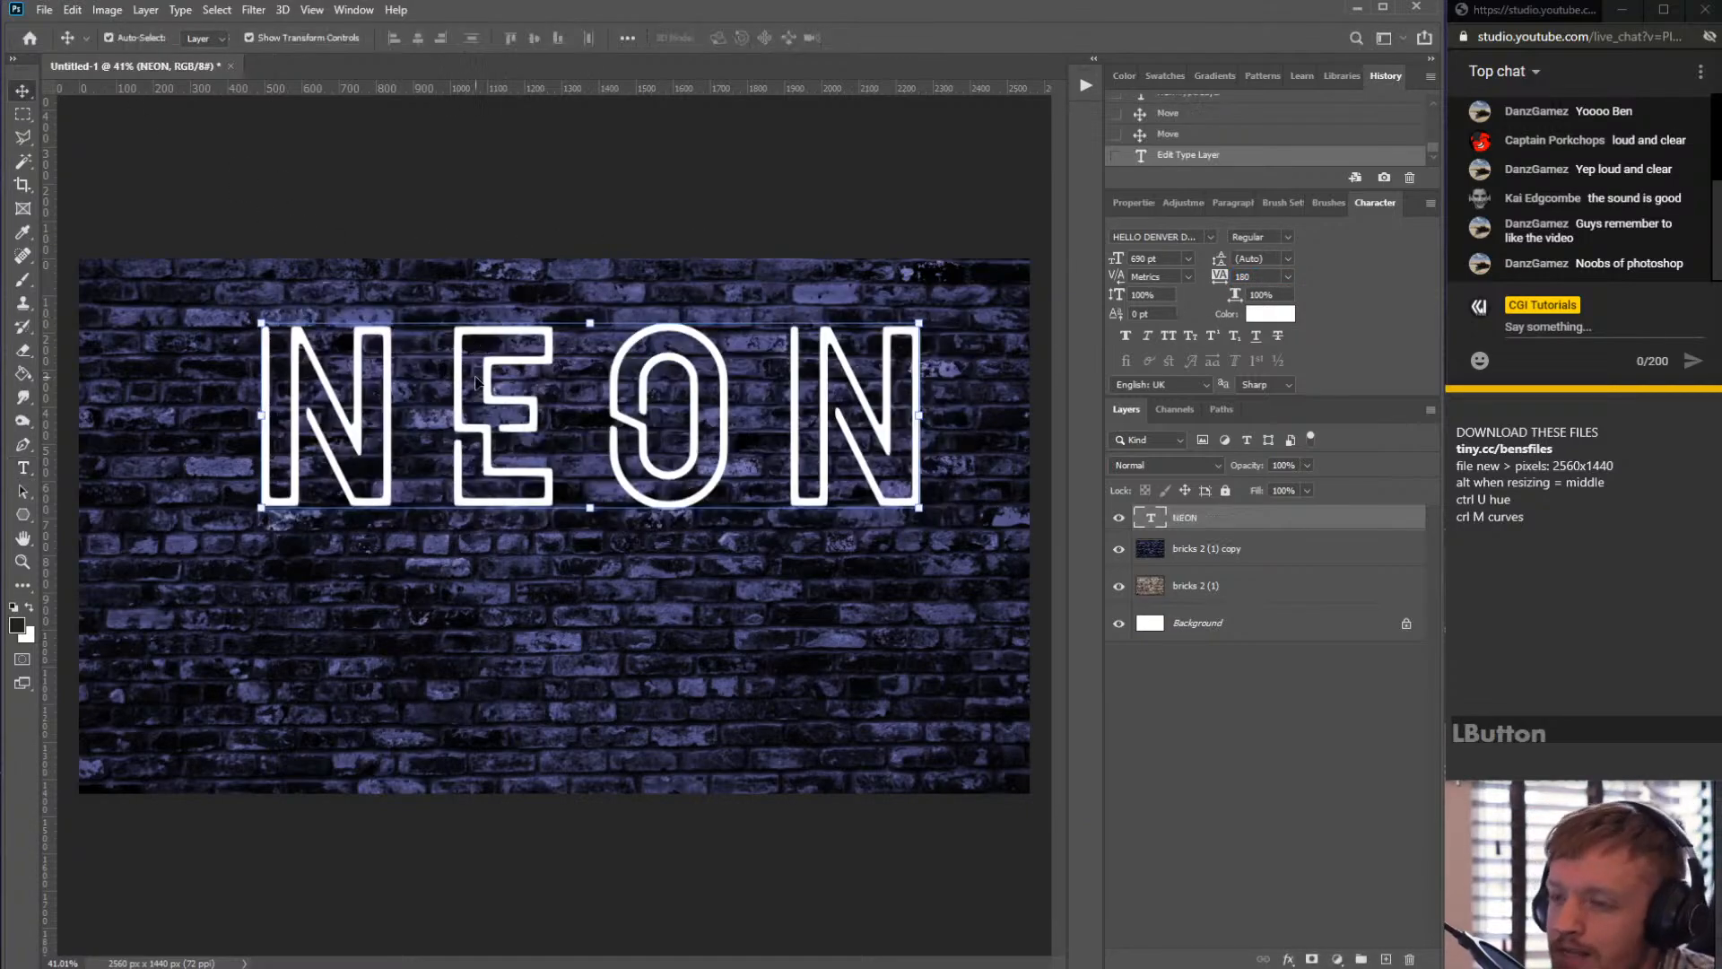
{"action": "left_click_drag", "start_coordinate": [456, 376], "coordinate": [418, 383]}
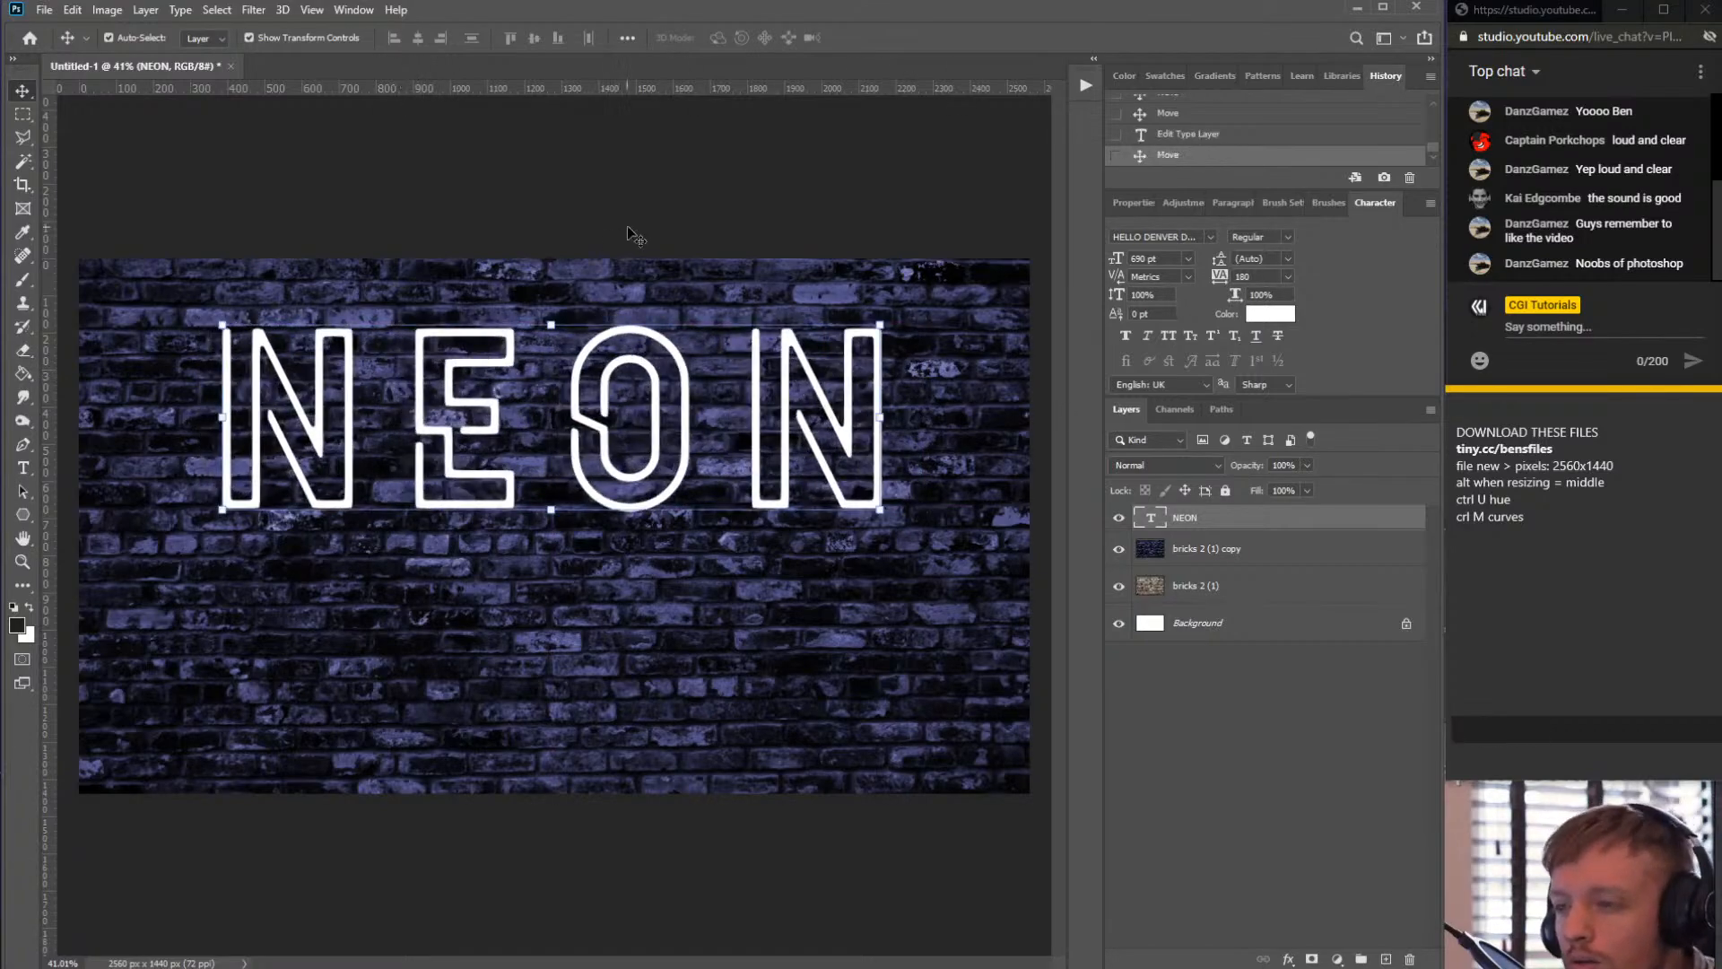
{"action": "left_click_drag", "start_coordinate": [759, 345], "coordinate": [758, 351]}
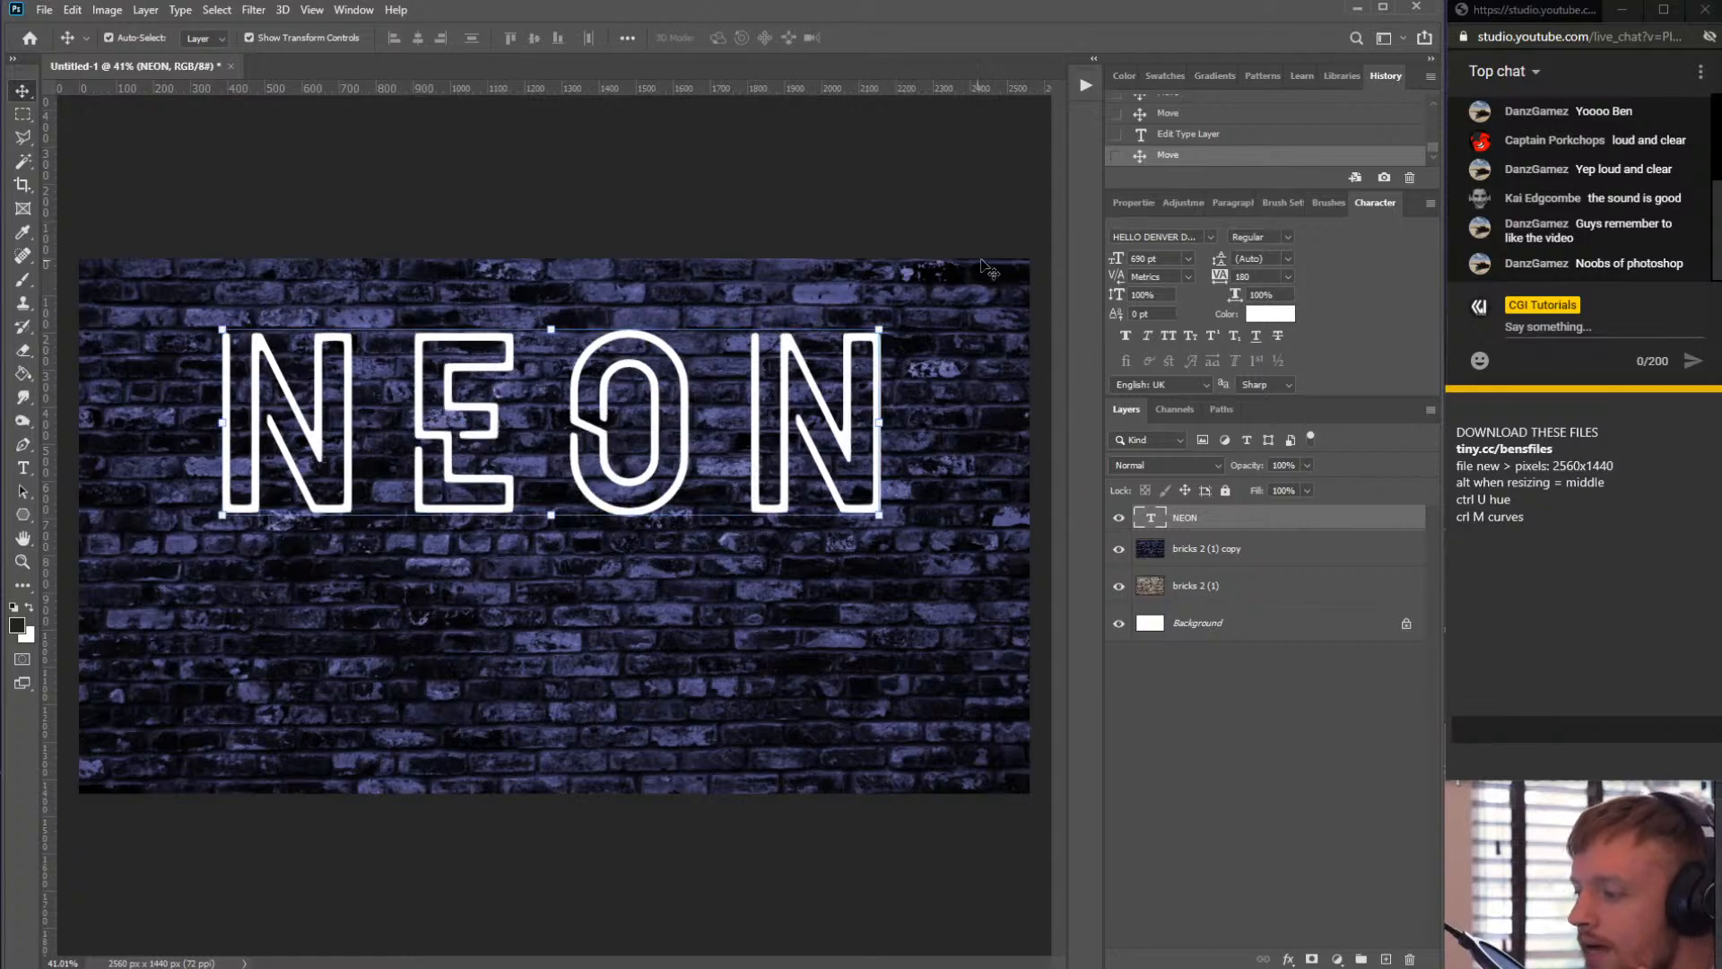
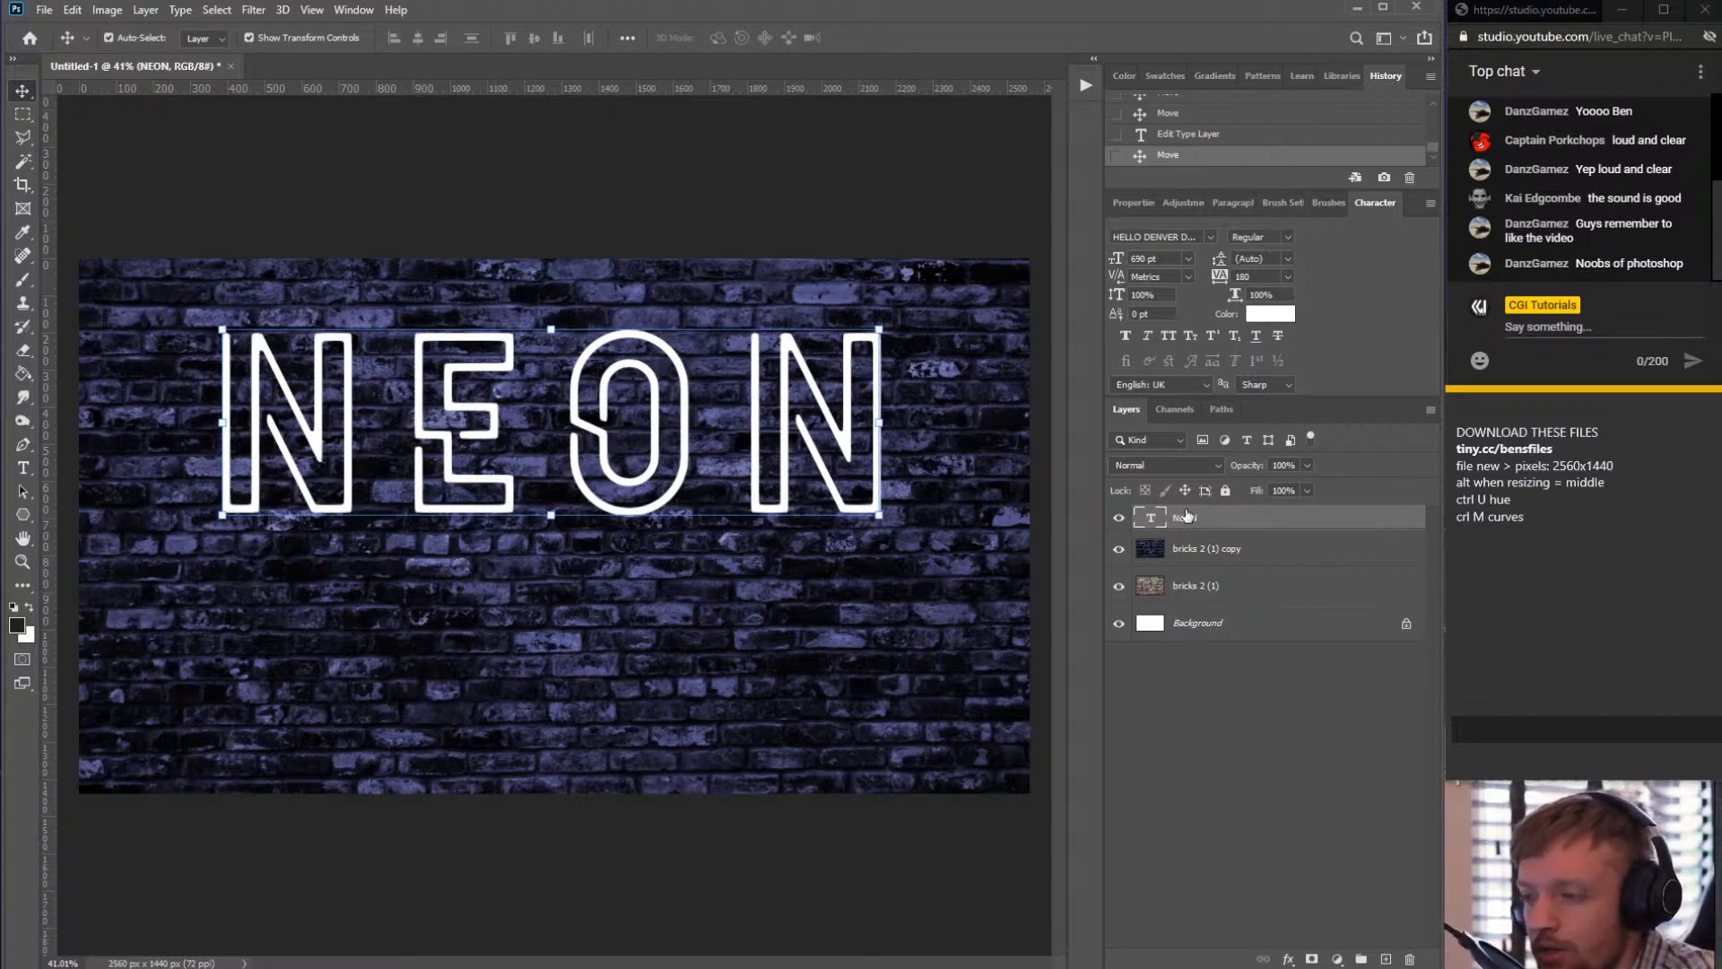
{"action": "left_click", "coordinate": [1154, 525]}
{"action": "double_click", "coordinate": [1154, 524]}
{"action": "left_click", "coordinate": [1213, 710]}
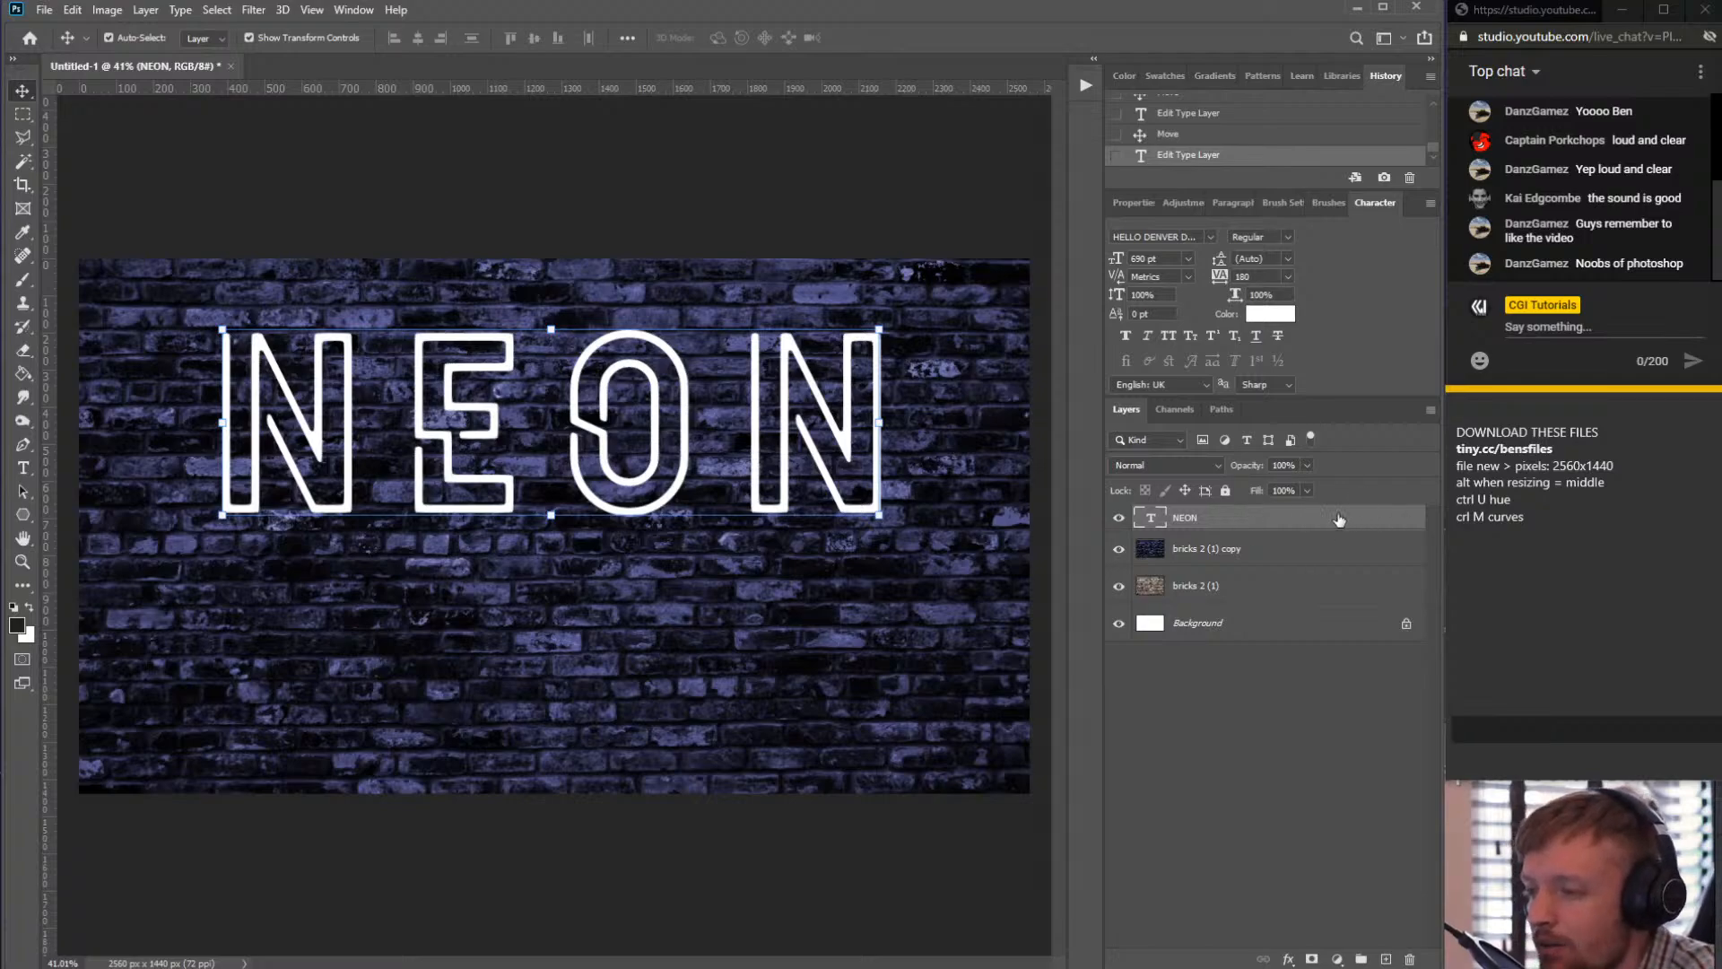
- Open the layer style settings for the NEON text layer and enable the Outer Glow effect
{"action": "left_click", "coordinate": [1255, 524]}
{"action": "double_click", "coordinate": [1255, 525]}
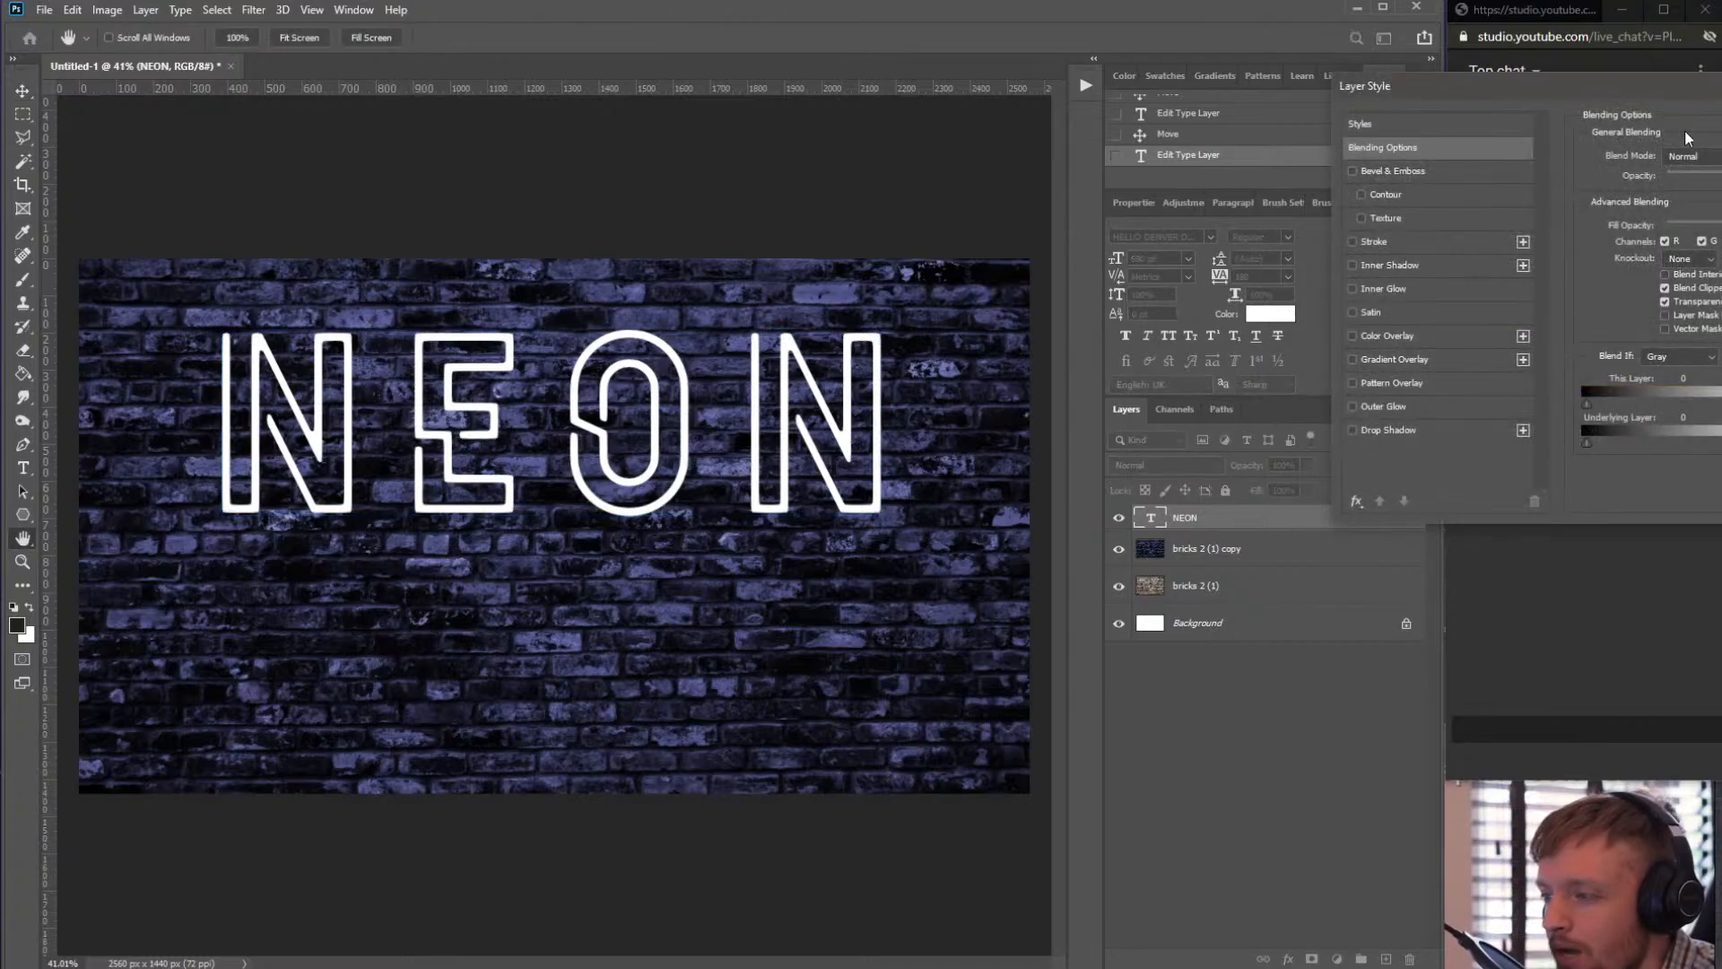
{"action": "left_click_drag", "start_coordinate": [1579, 103], "coordinate": [589, 458]}
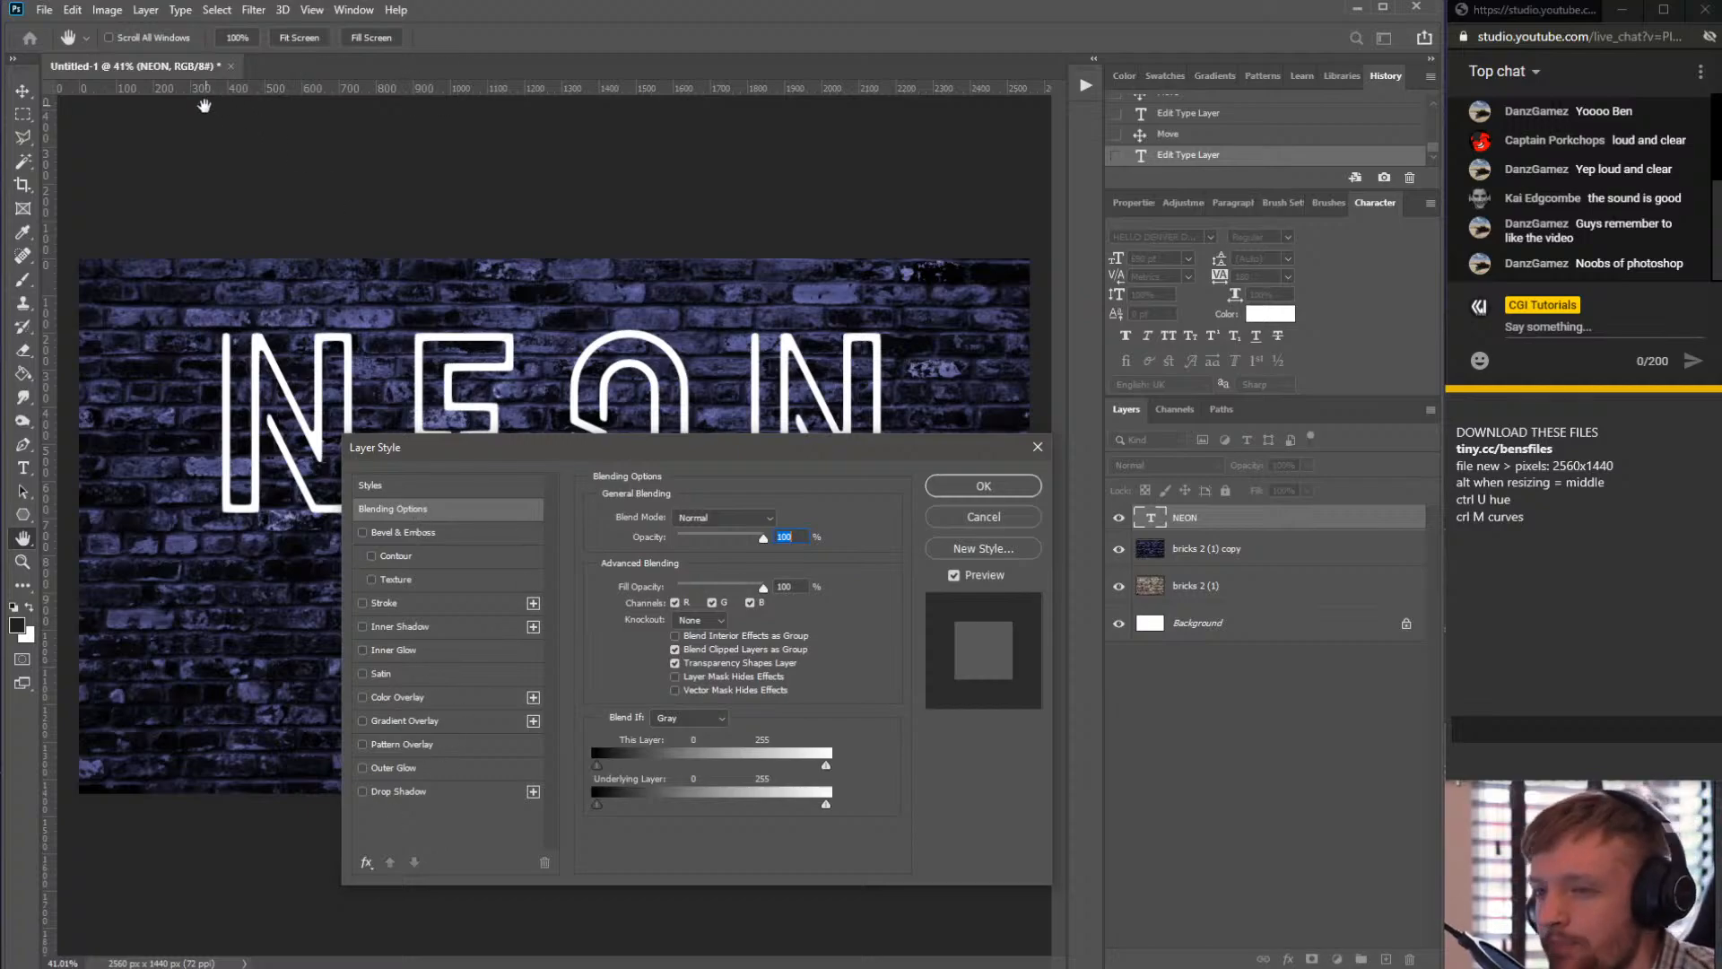
{"action": "left_click", "coordinate": [256, 11]}
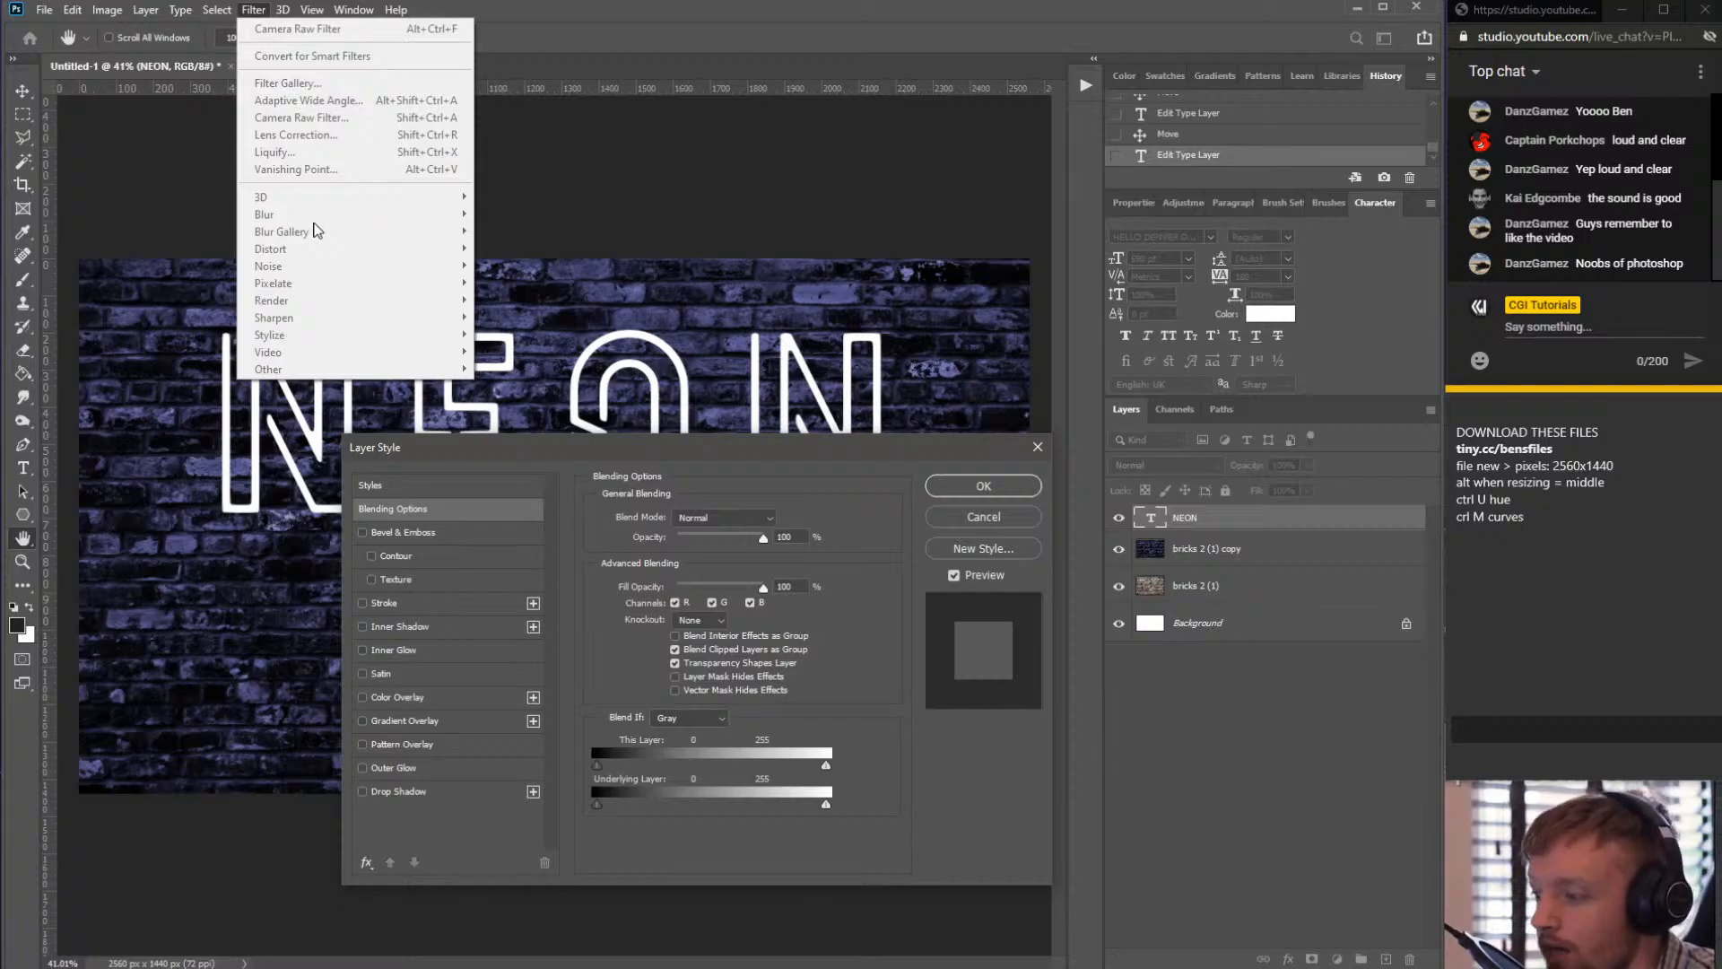
{"action": "left_click", "coordinate": [632, 438]}
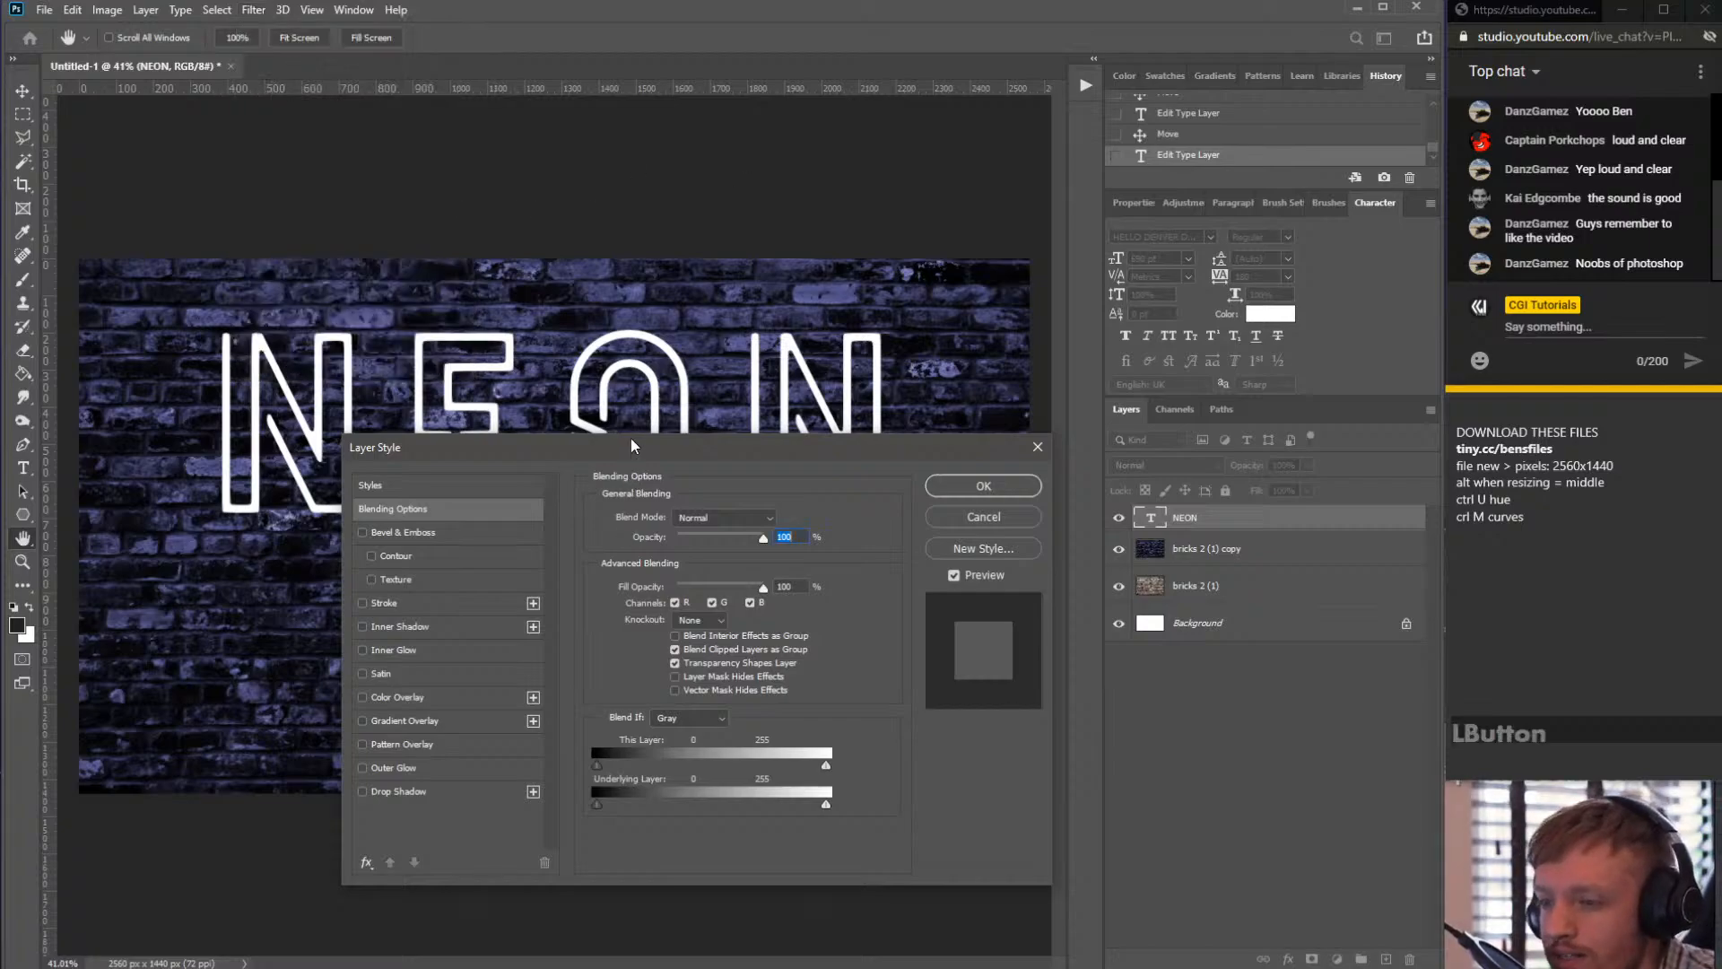
{"action": "left_click_drag", "start_coordinate": [632, 438], "coordinate": [580, 304]}
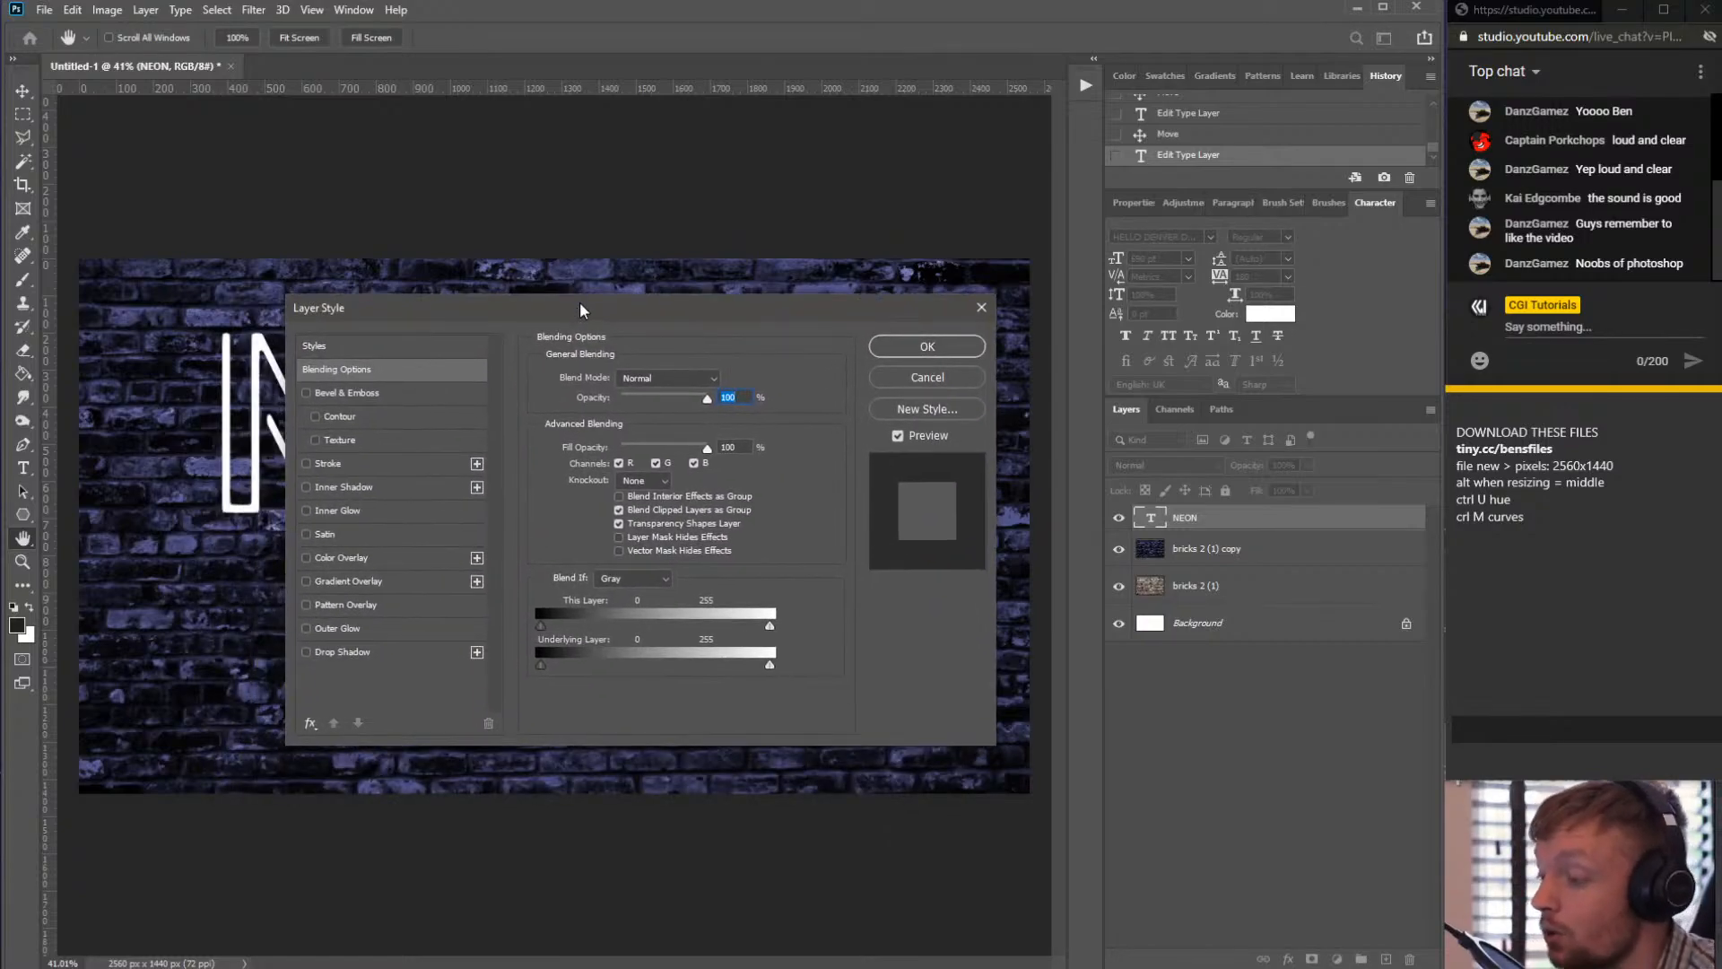
{"action": "left_click_drag", "start_coordinate": [580, 303], "coordinate": [502, 207]}
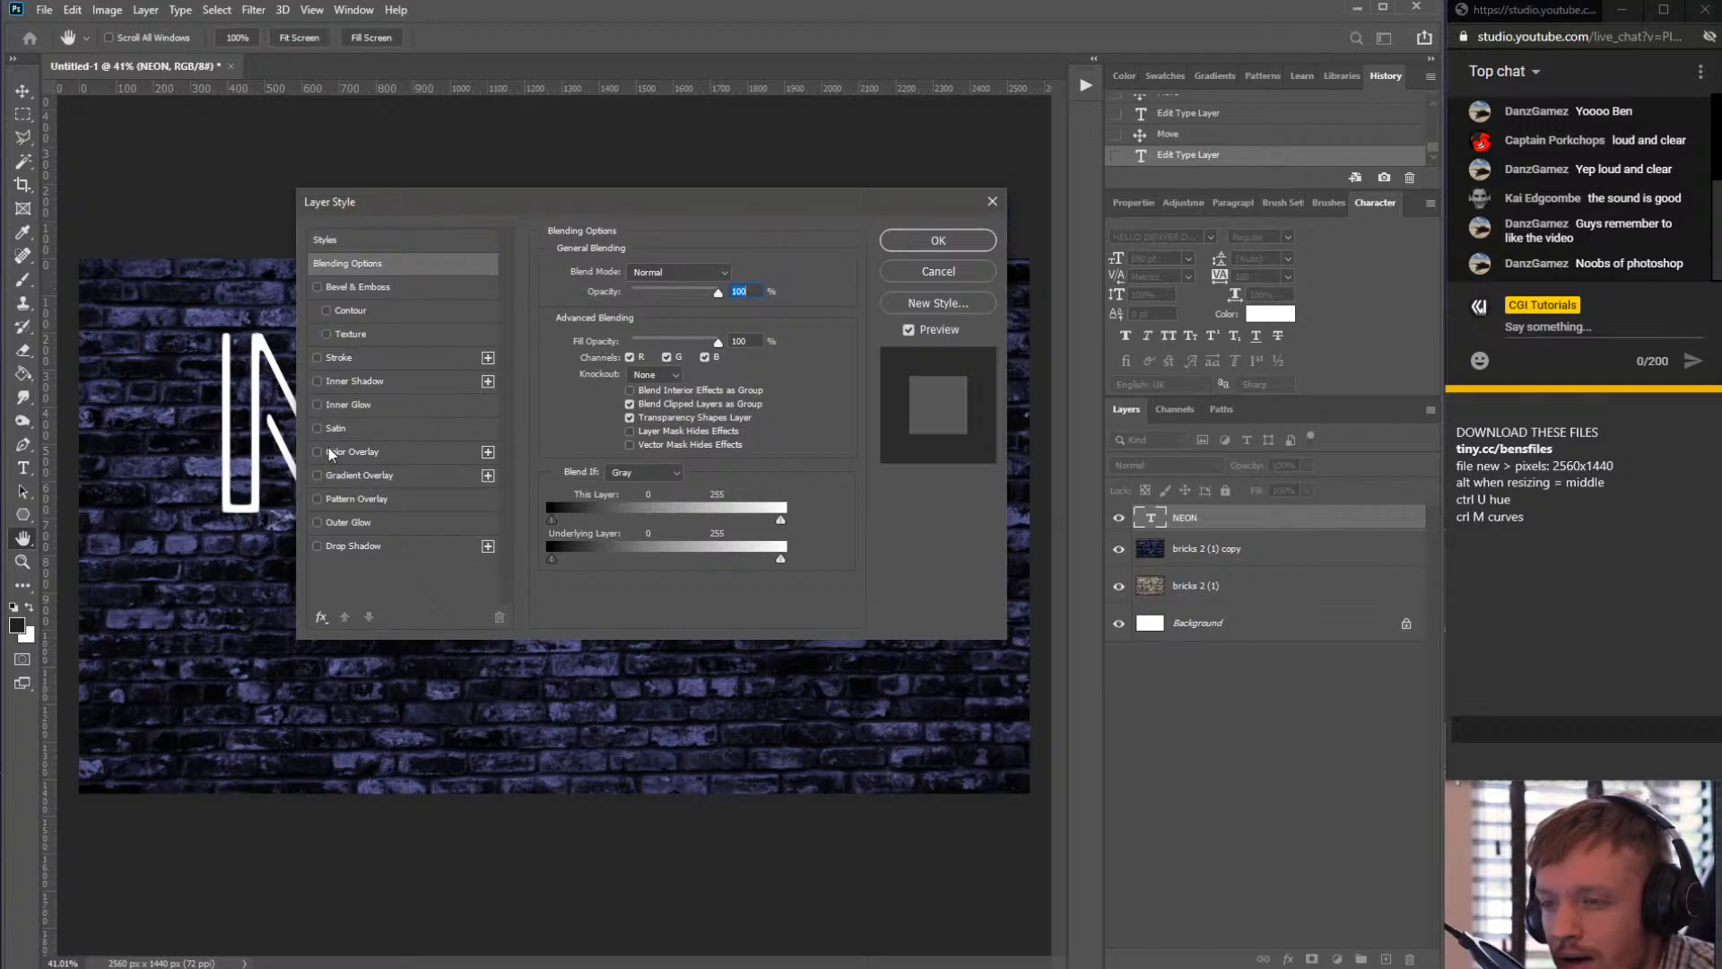
{"action": "left_click", "coordinate": [327, 525]}
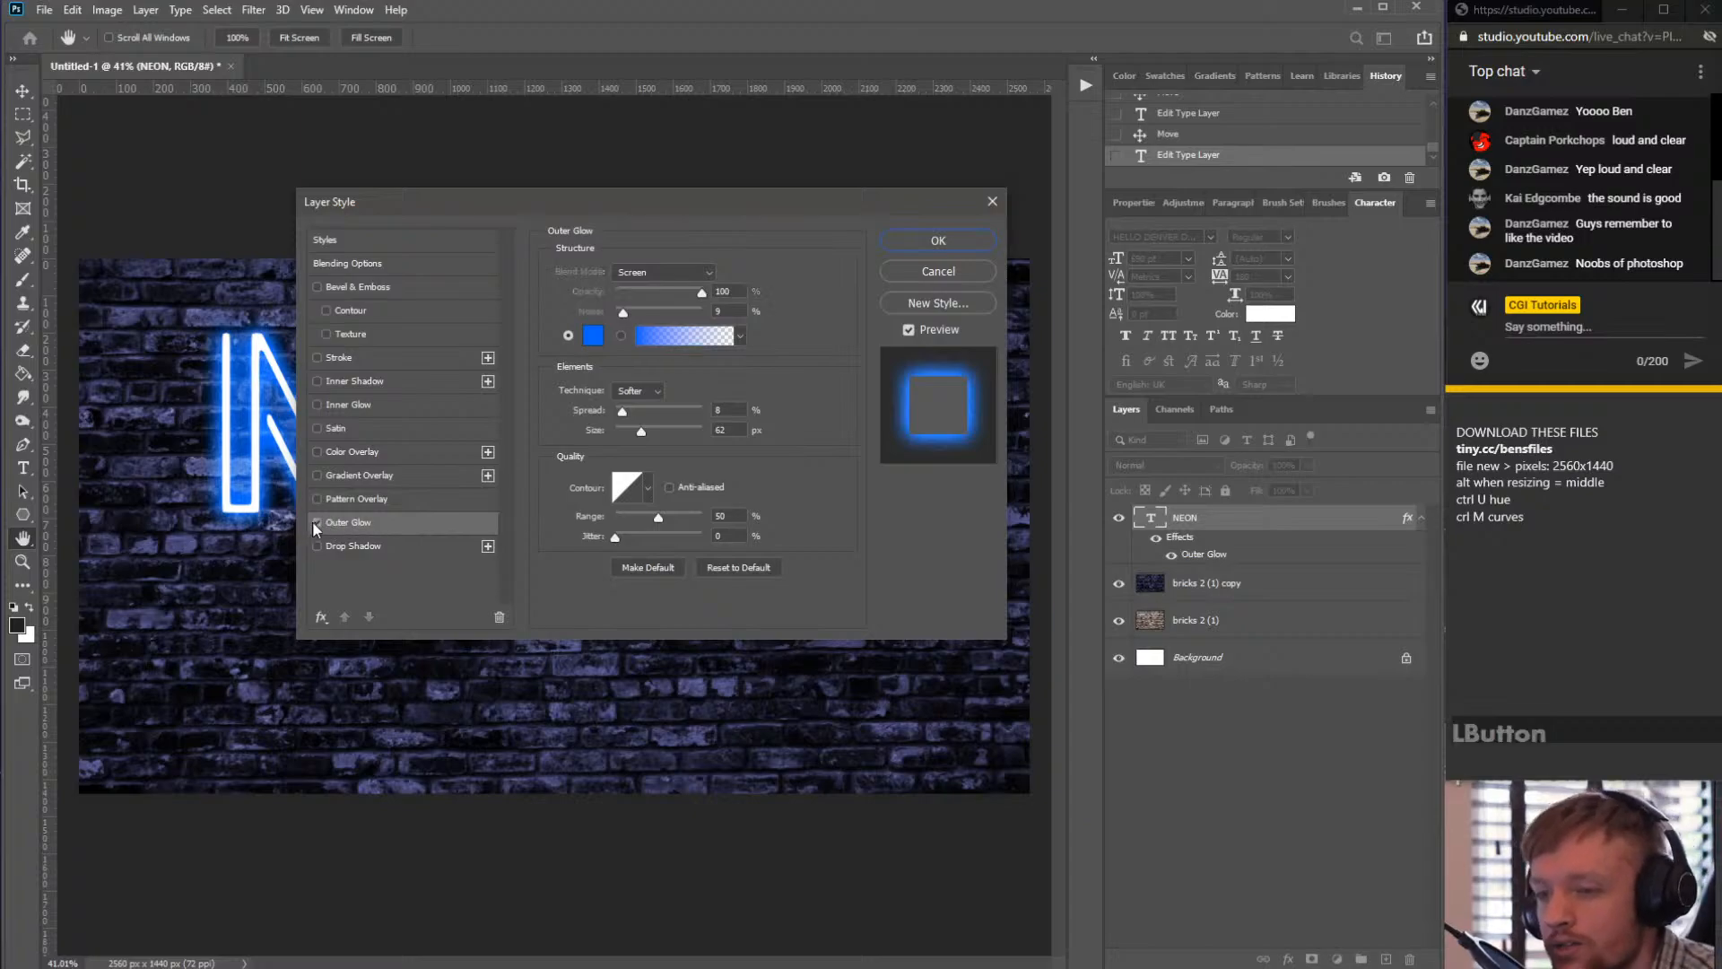
{"action": "left_click", "coordinate": [314, 521]}
{"action": "left_click", "coordinate": [373, 523]}
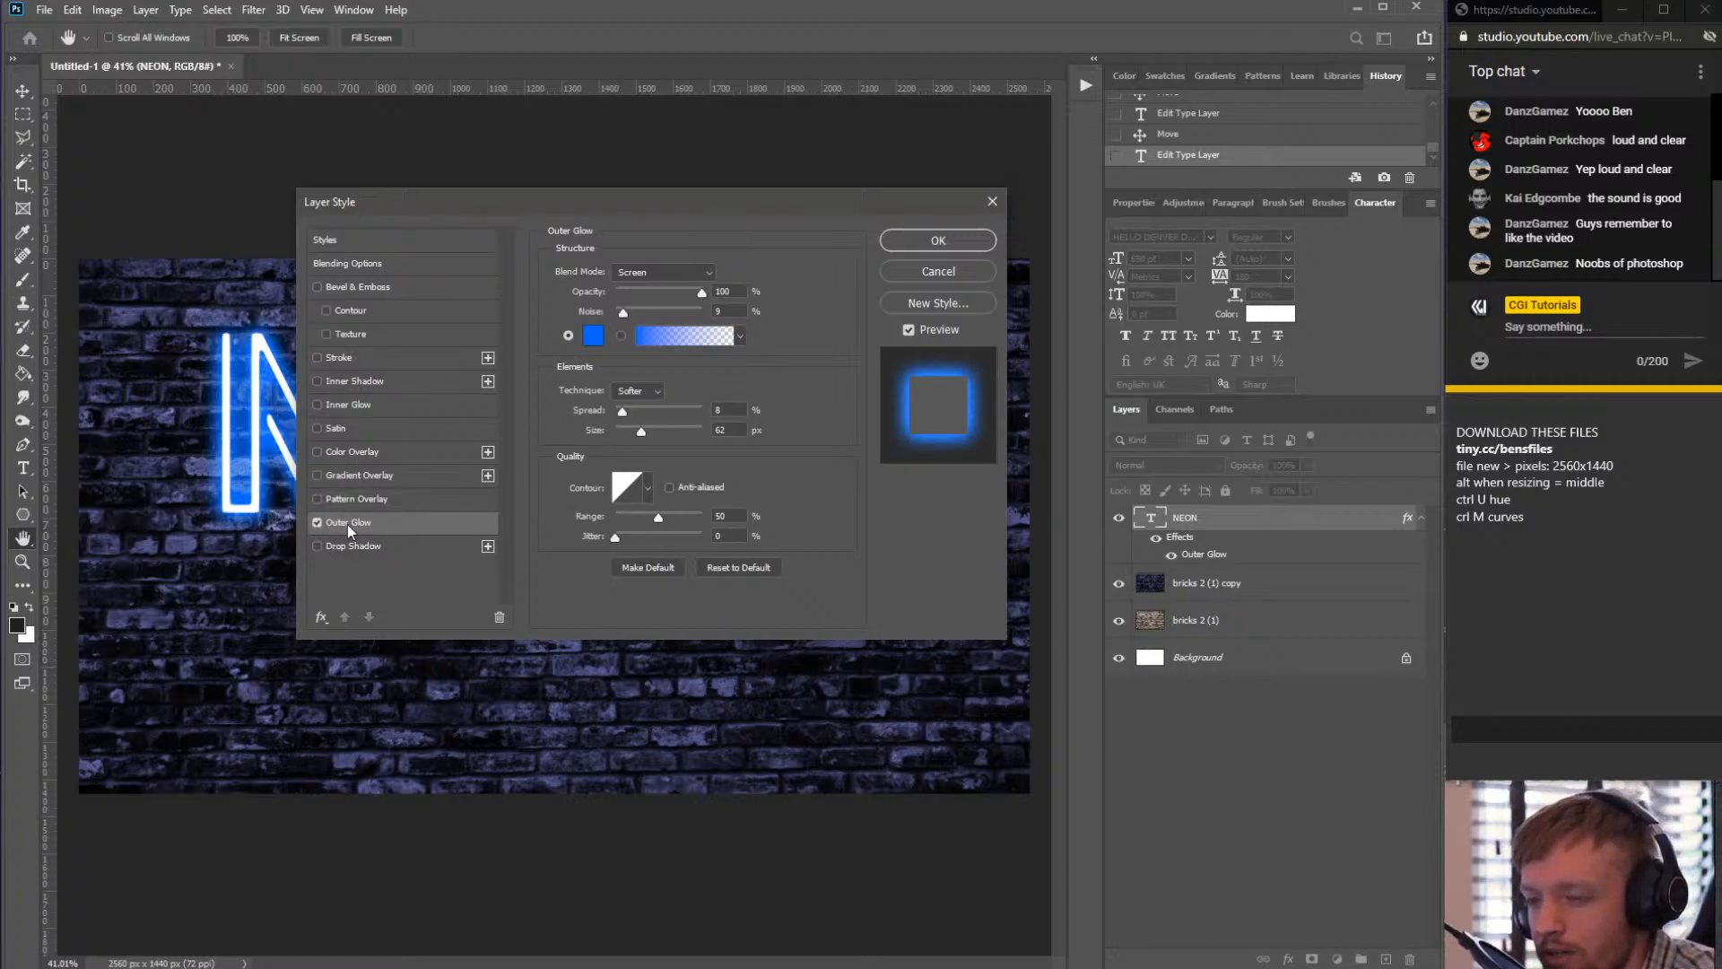
{"action": "left_click", "coordinate": [347, 523]}
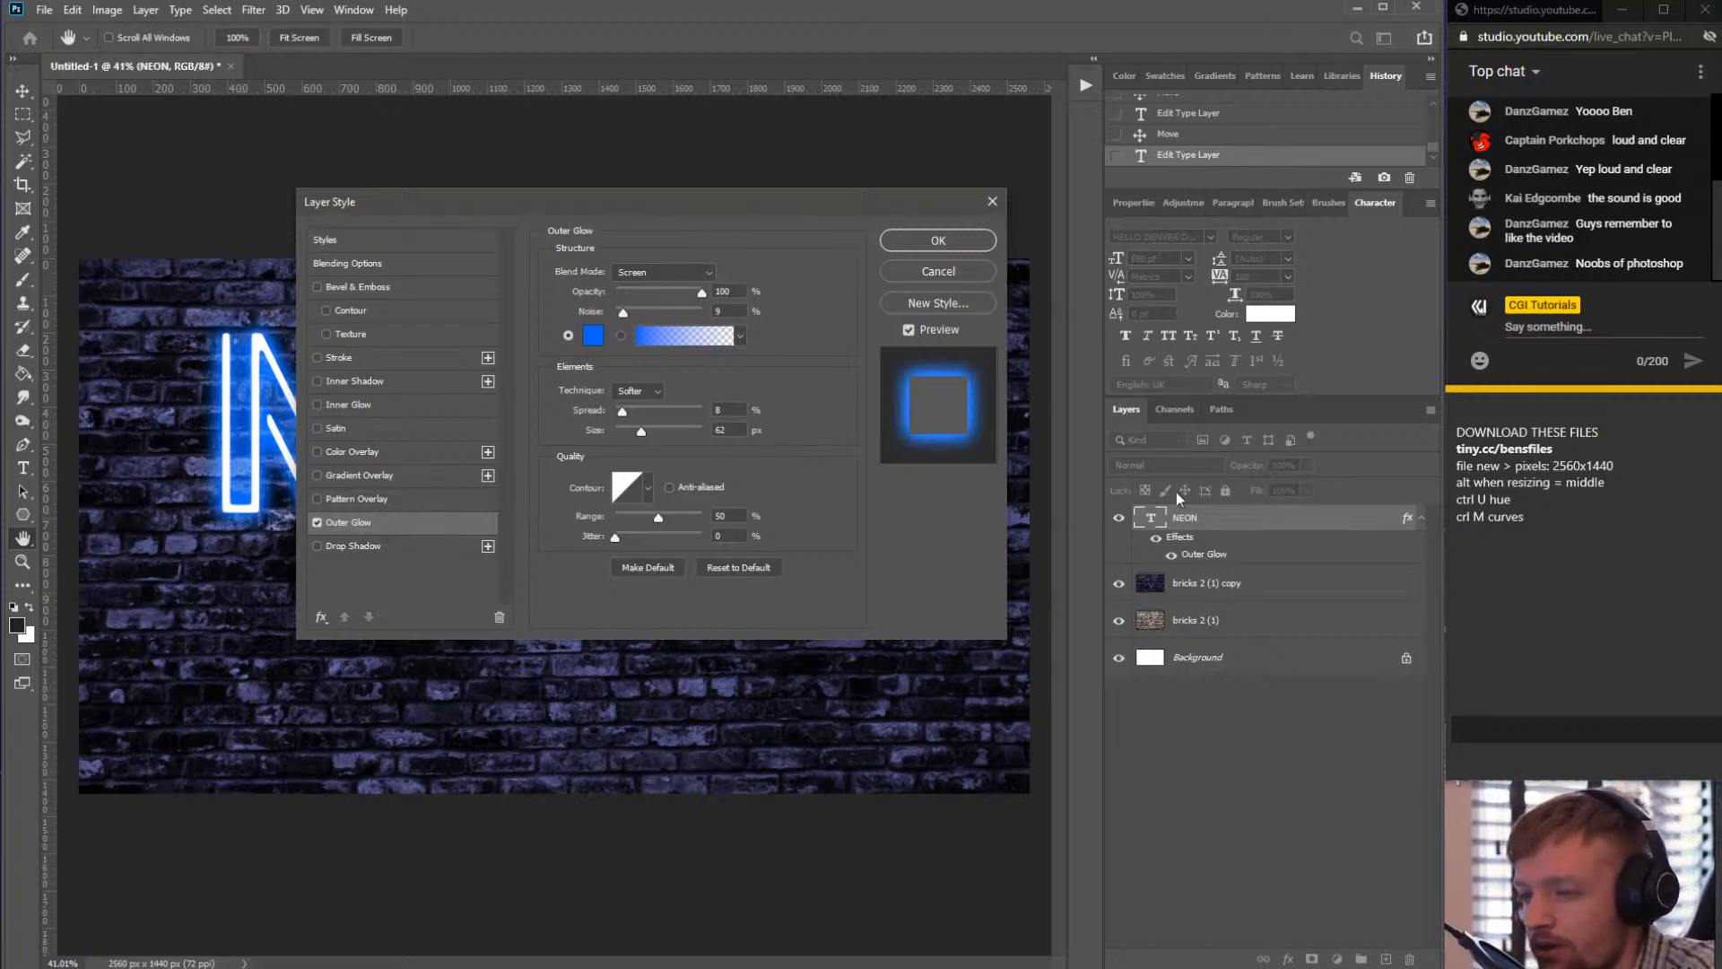
{"action": "left_click_drag", "start_coordinate": [639, 201], "coordinate": [1010, 201]}
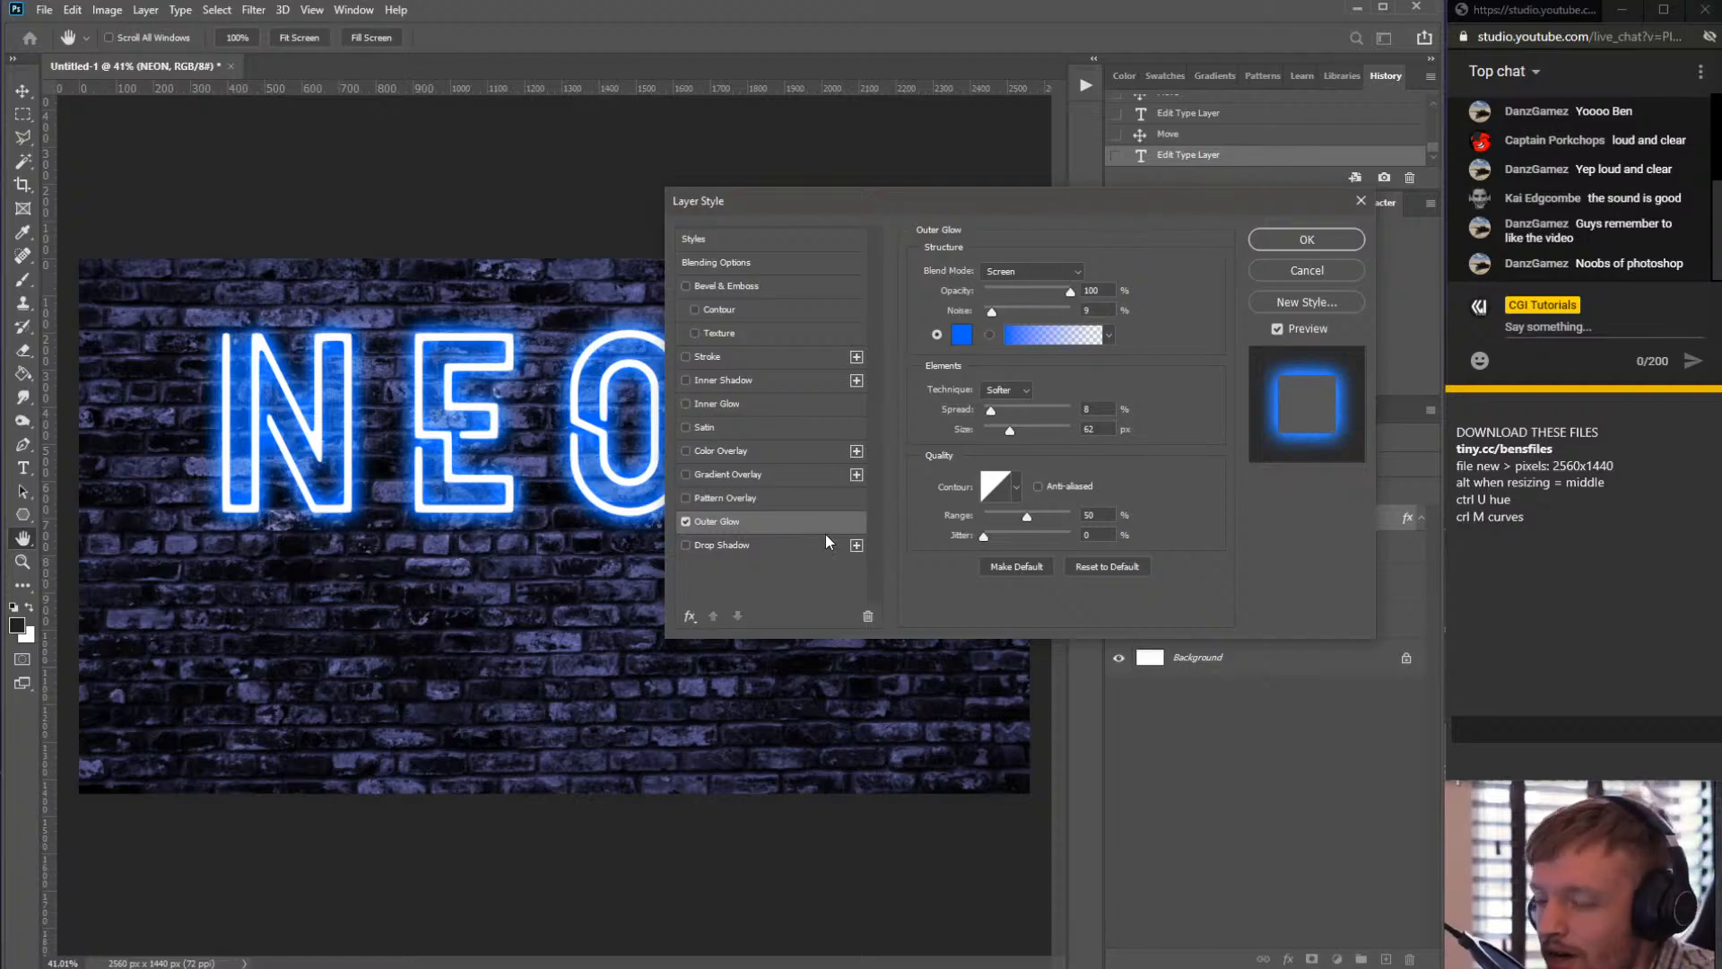
{"action": "left_click_drag", "start_coordinate": [939, 205], "coordinate": [829, 324]}
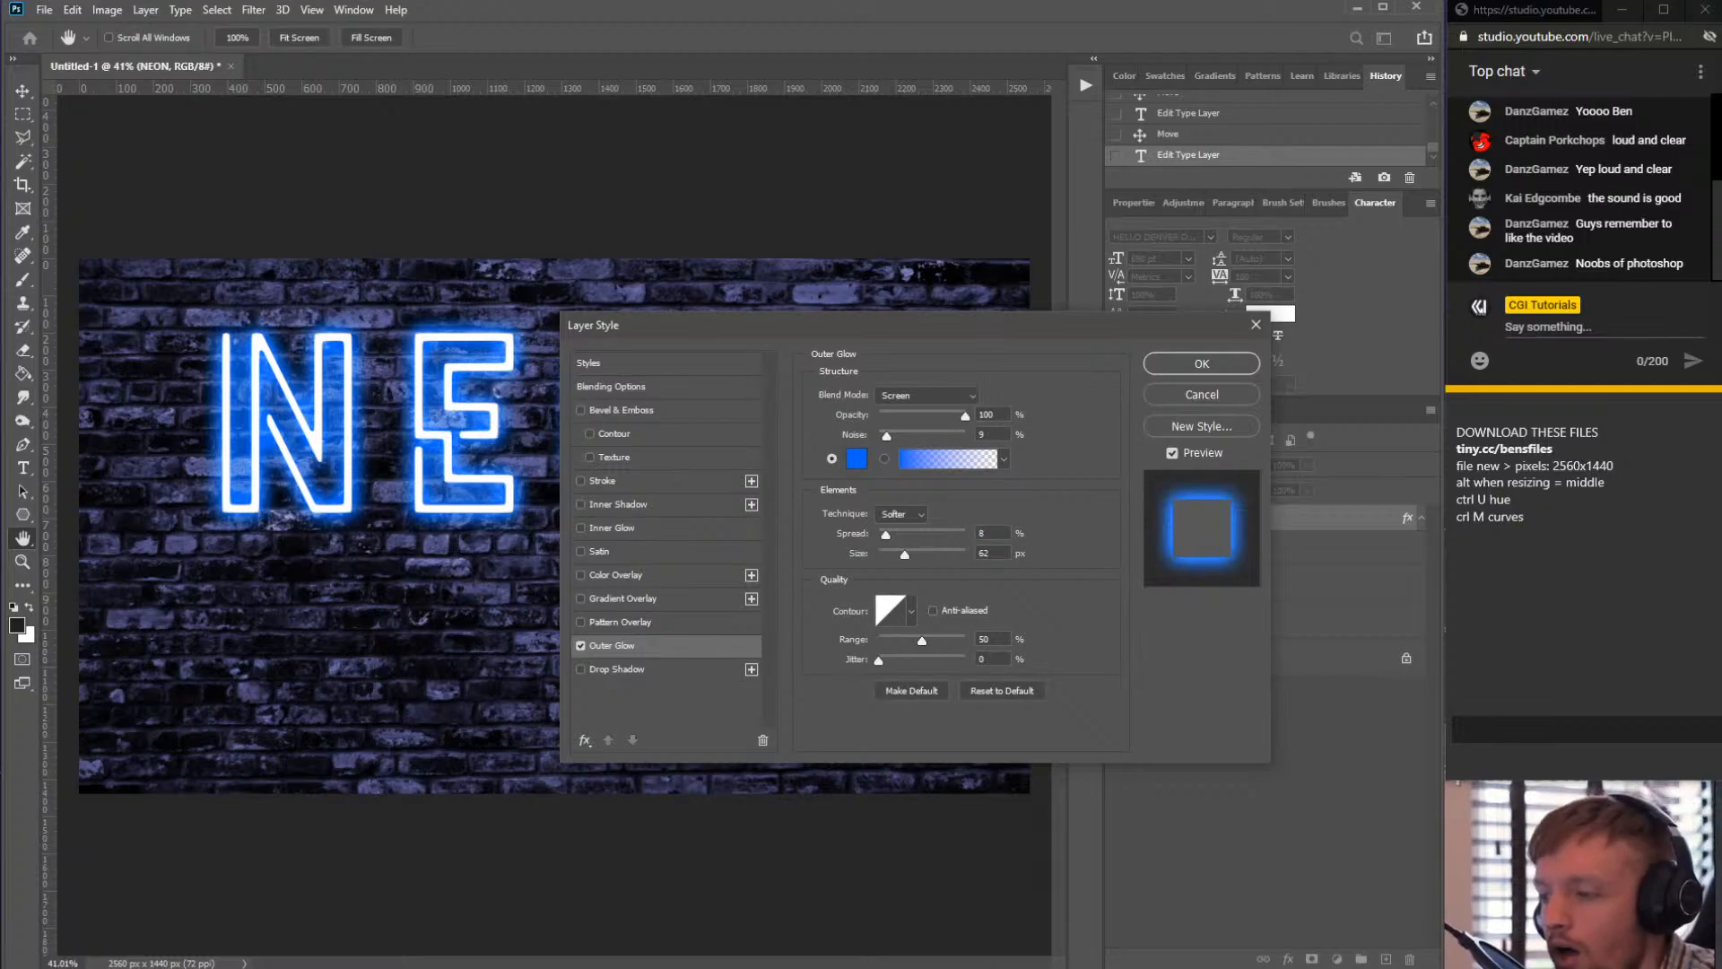
- Switch to the web browser, search for adobe color in a new tab and open the Adobe Color wheel site
{"action": "left_click_drag", "start_coordinate": [1721, 116], "coordinate": [397, 141]}
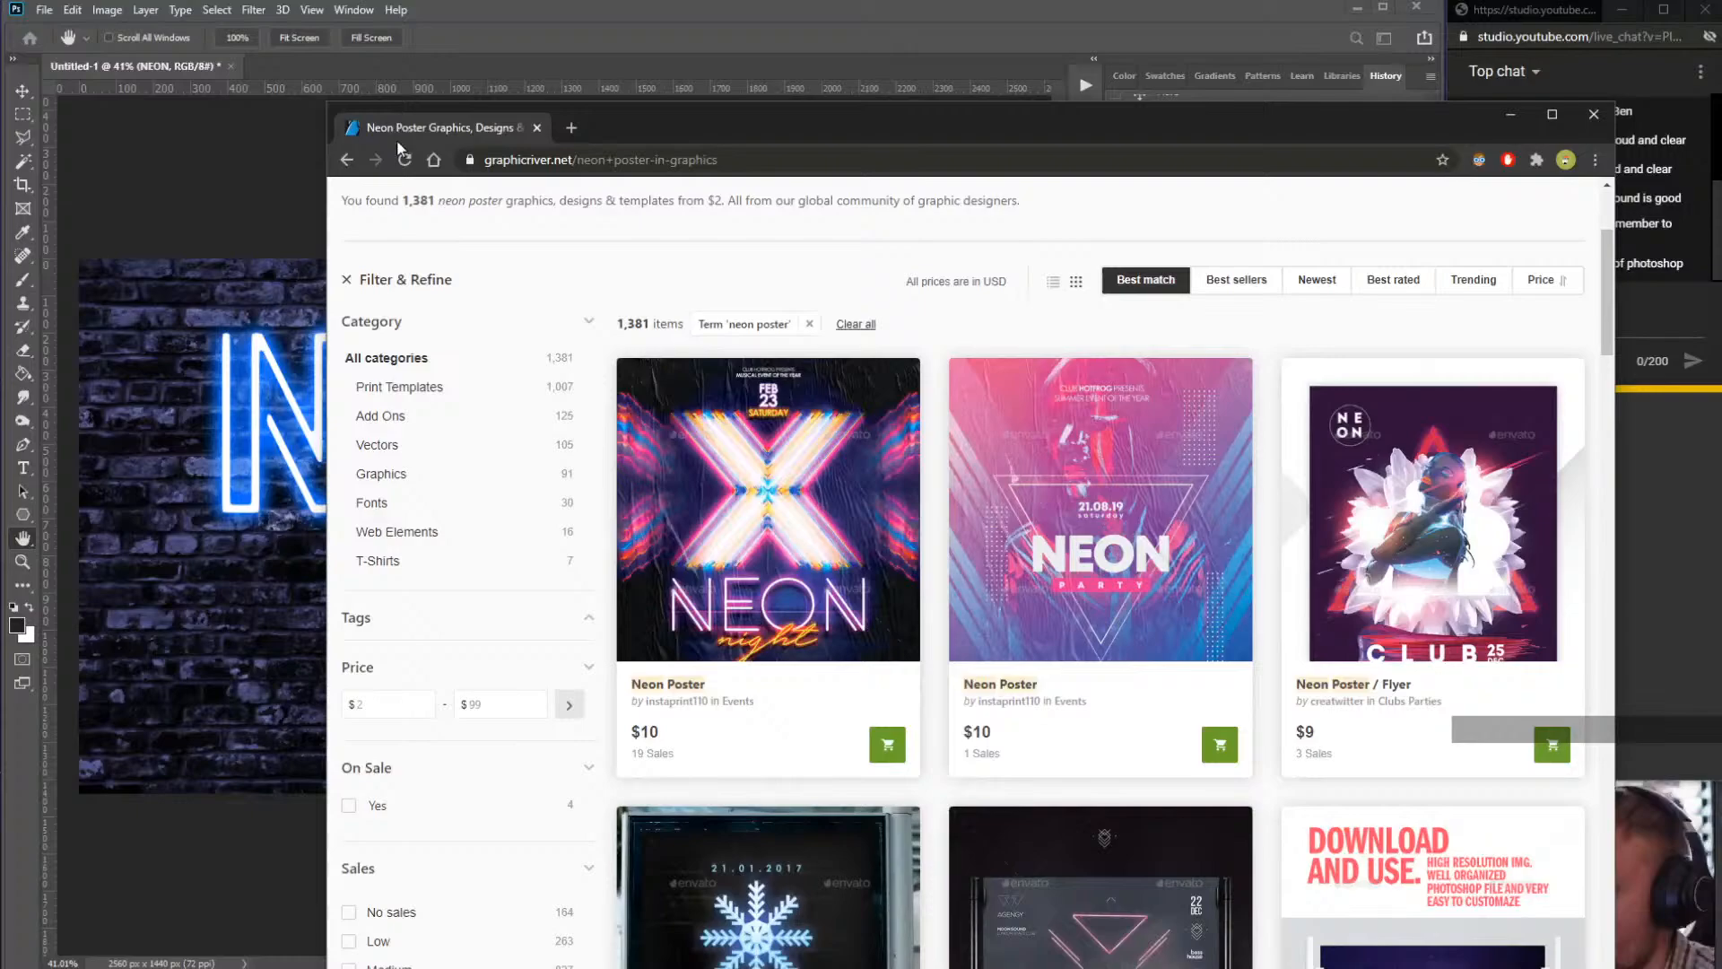
{"action": "left_click", "coordinate": [572, 128]}
{"action": "type", "text": "adob"}
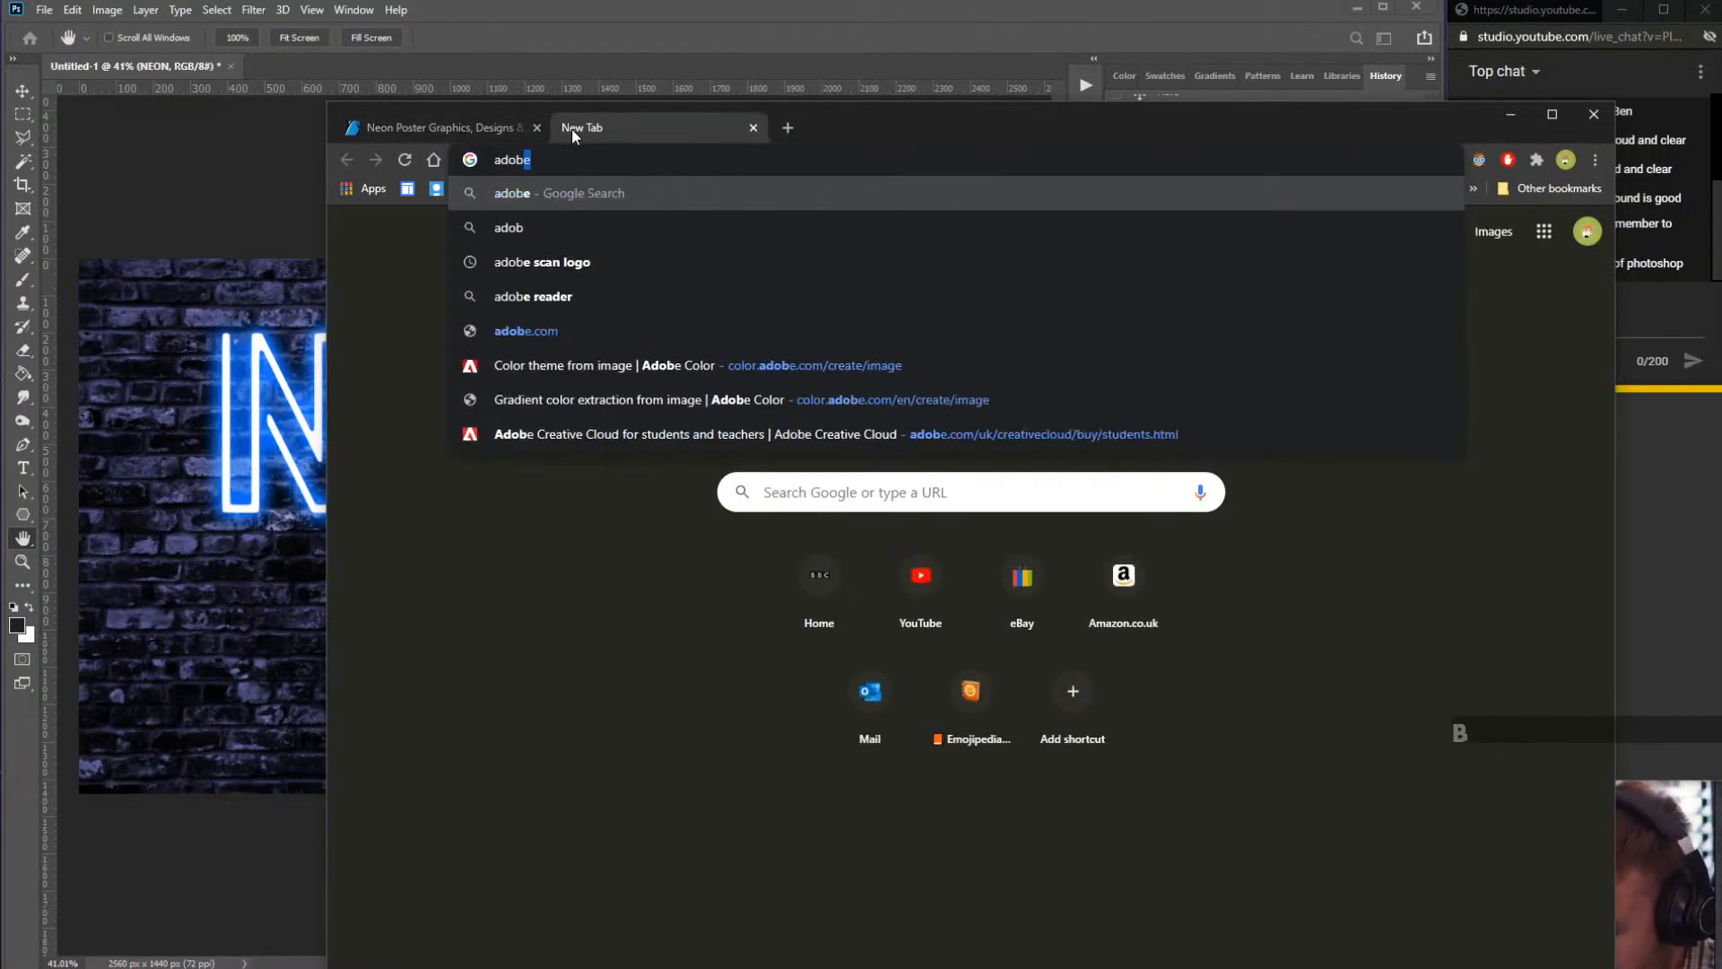
{"action": "type", "text": "e color"}
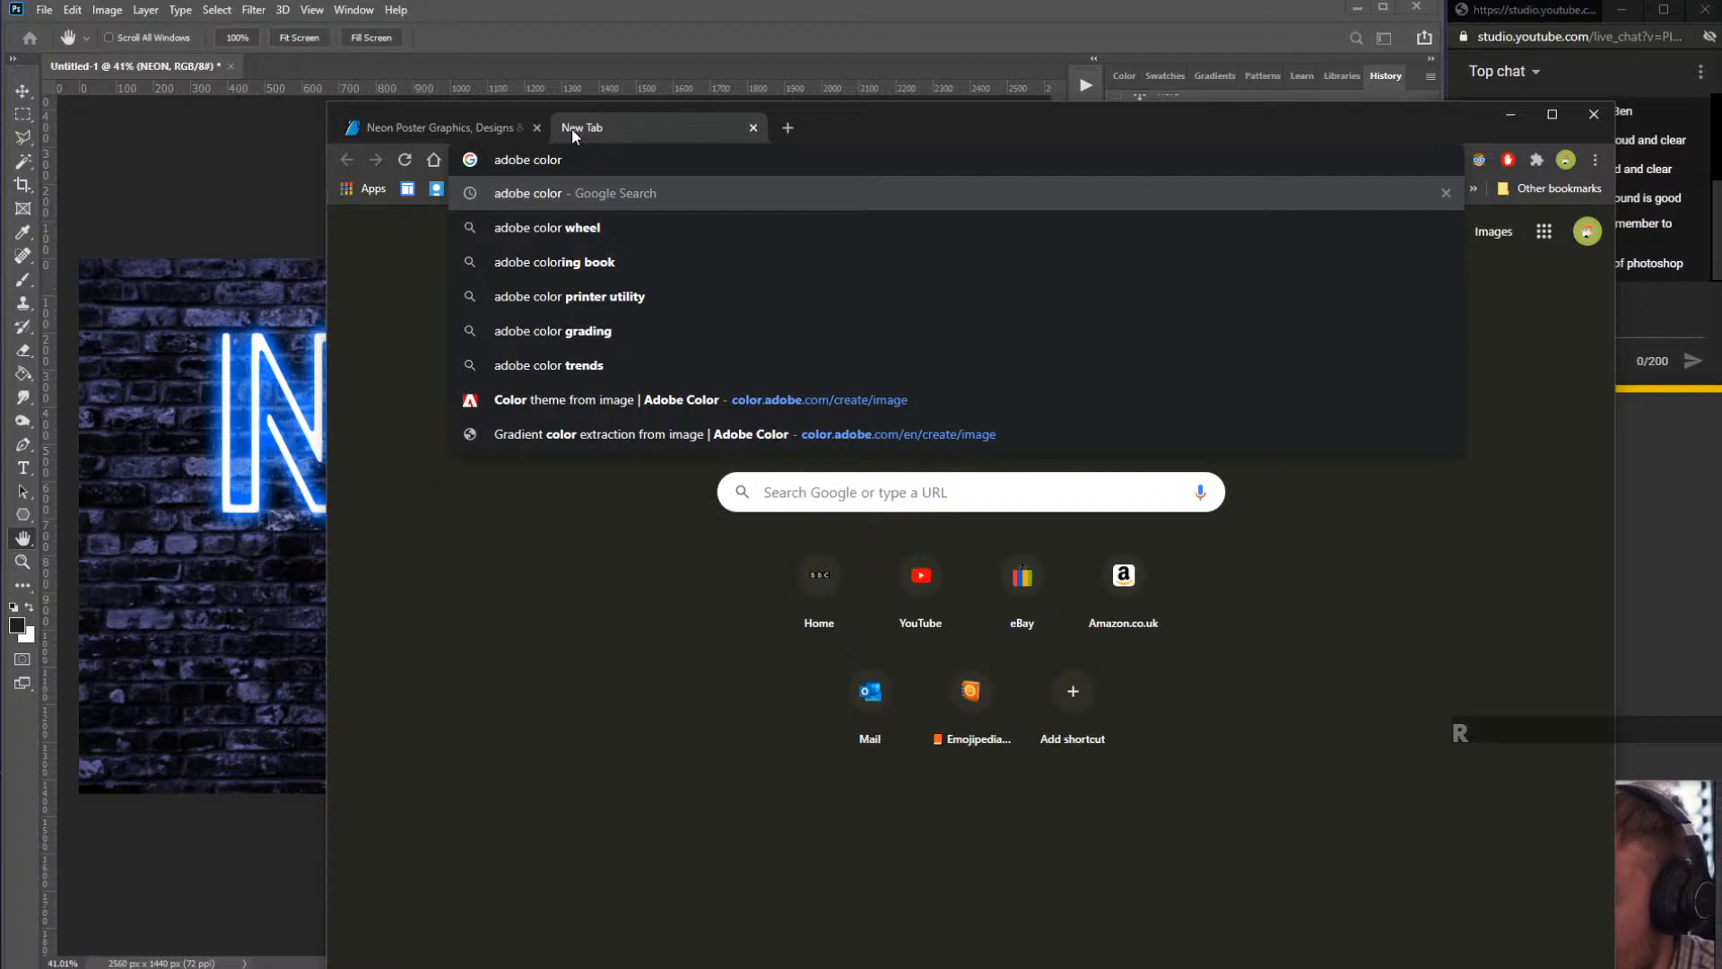
{"action": "key", "text": "Return"}
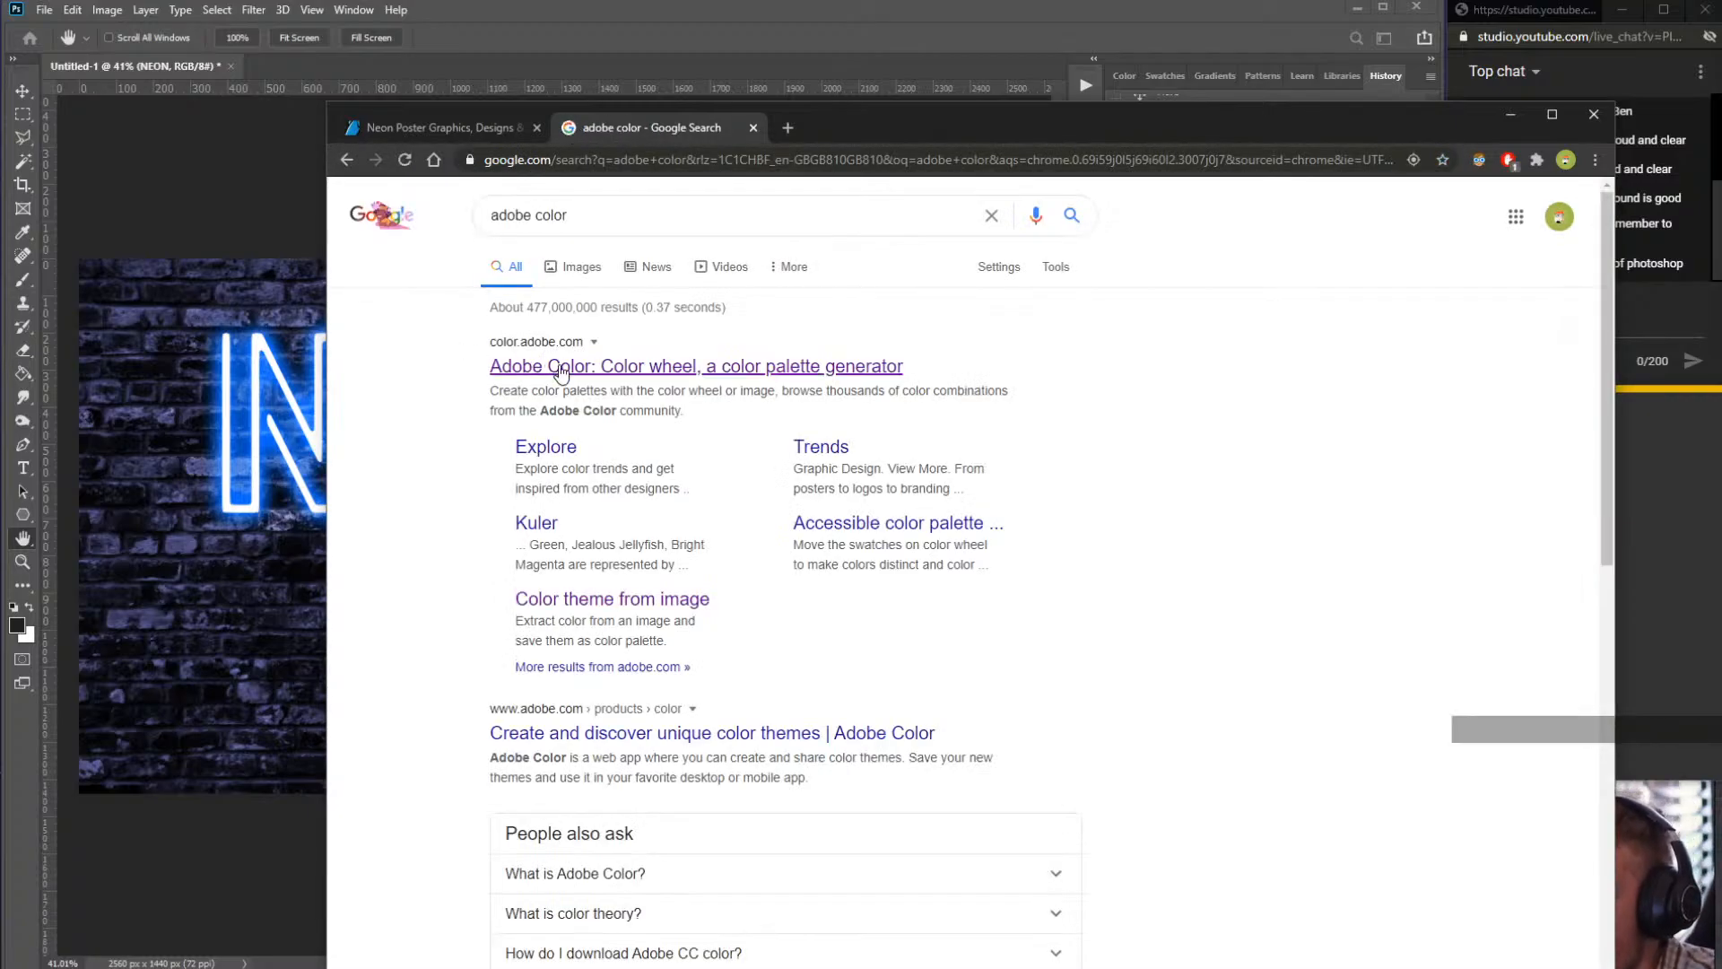
{"action": "left_click", "coordinate": [560, 370]}
- Explore the Complementary and Analogous harmony rules, dragging the analogous palette around the wheel toward blue and purple
{"action": "left_click_drag", "start_coordinate": [902, 133], "coordinate": [865, 0]}
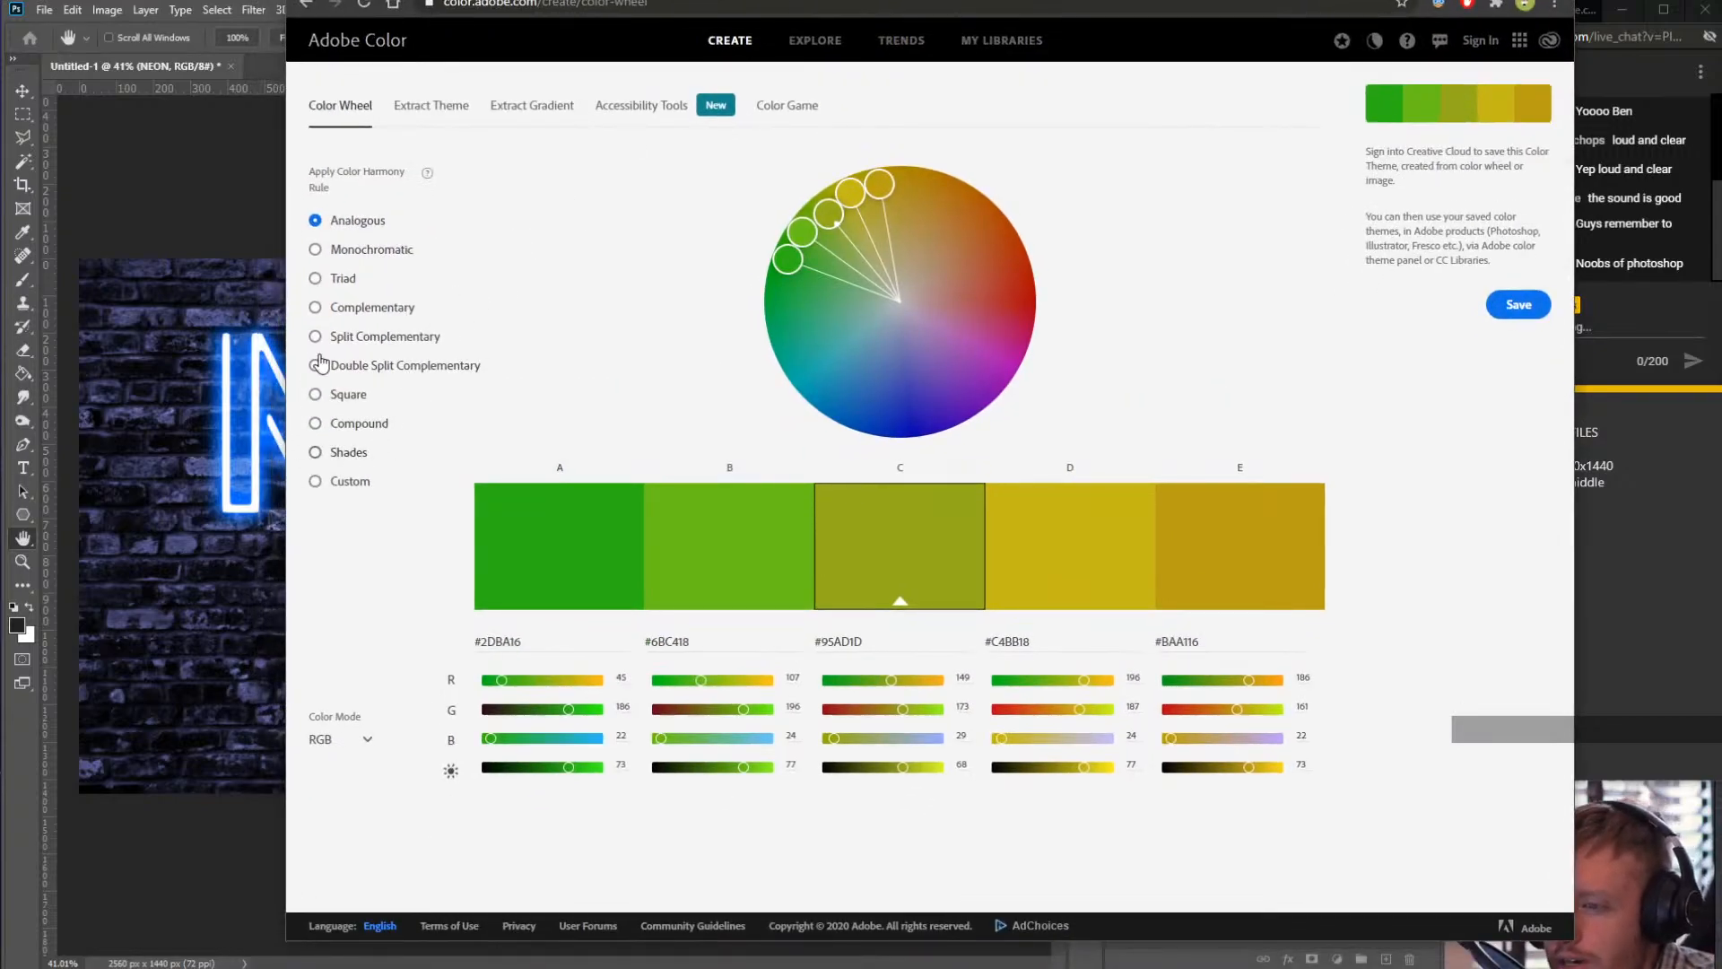
{"action": "left_click", "coordinate": [314, 308]}
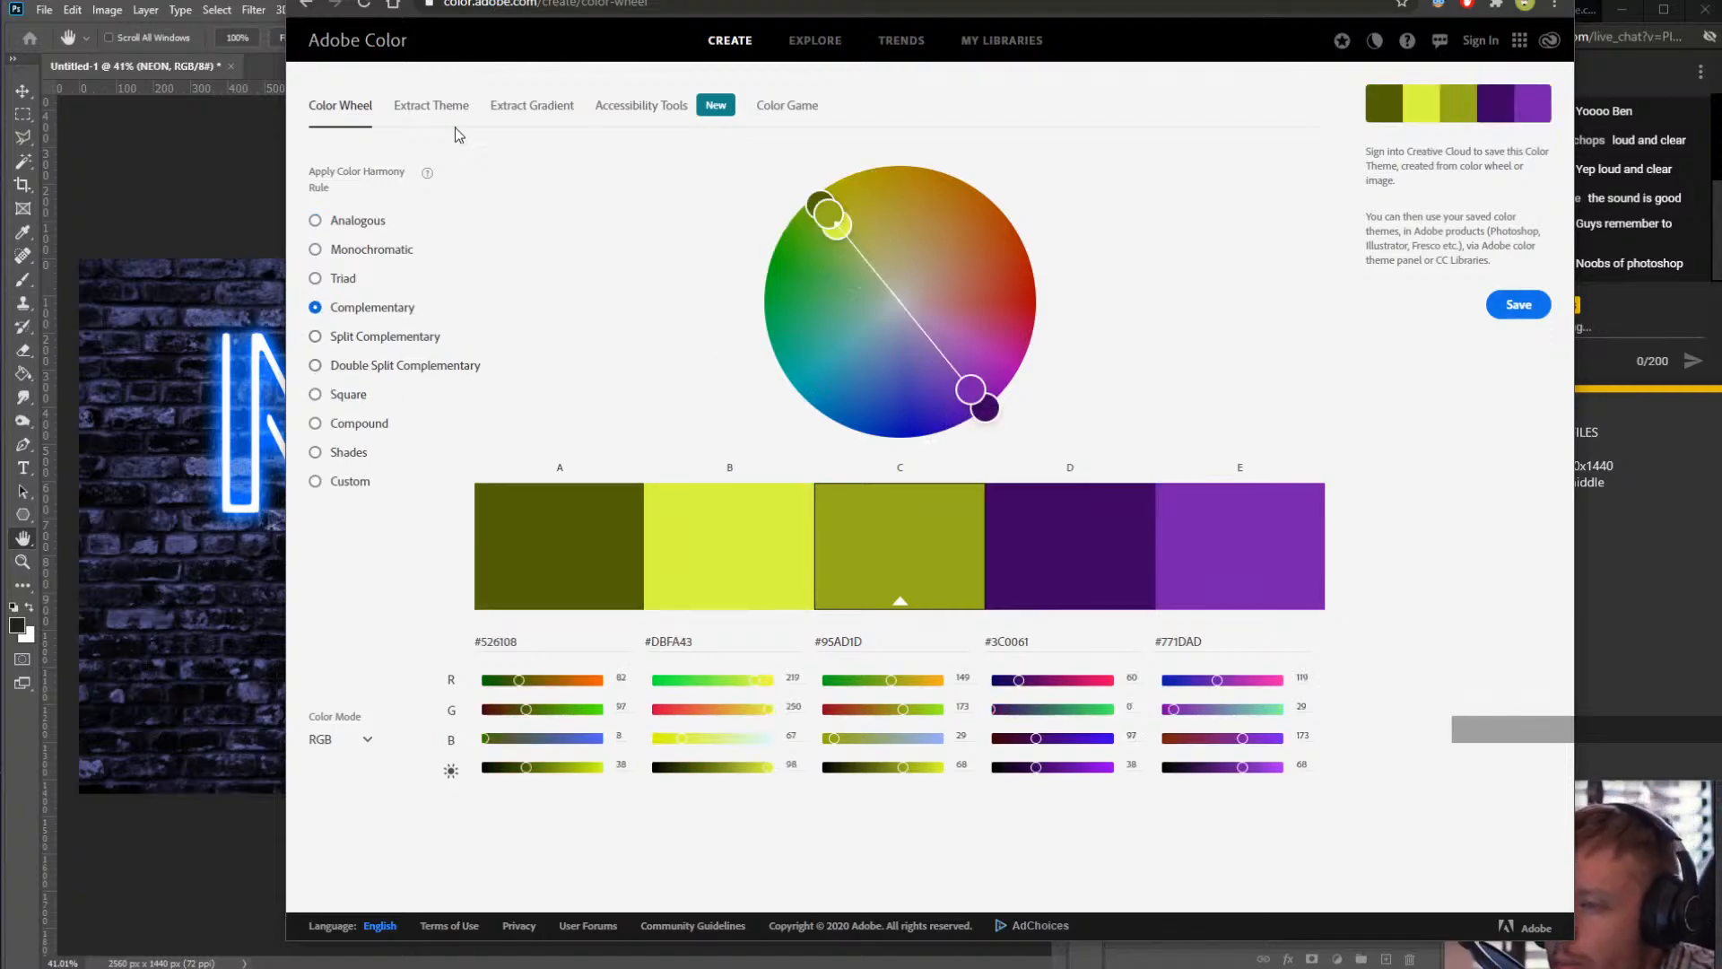
{"action": "left_click", "coordinate": [343, 221]}
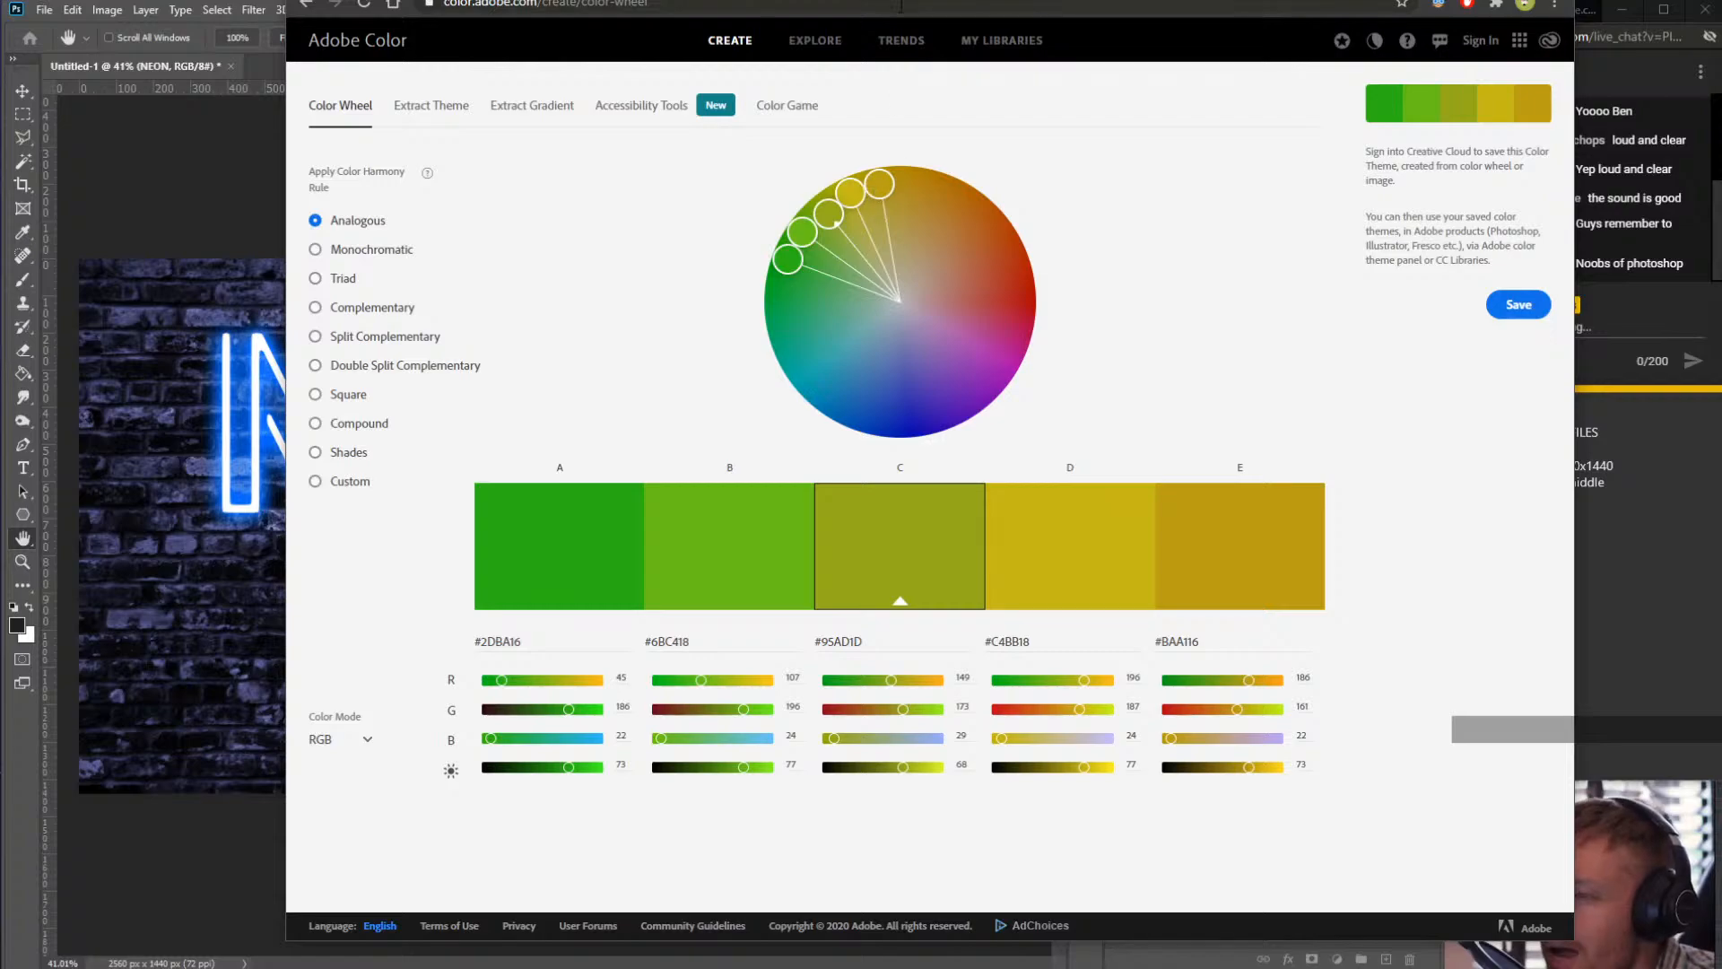
{"action": "left_click_drag", "start_coordinate": [890, 0], "coordinate": [796, 37]}
{"action": "mouse_move", "coordinate": [786, 247]}
{"action": "left_mouse_down"}
{"action": "mouse_move", "coordinate": [824, 244]}
{"action": "mouse_move", "coordinate": [777, 264]}
{"action": "mouse_move", "coordinate": [821, 260]}
{"action": "mouse_move", "coordinate": [919, 325]}
{"action": "mouse_move", "coordinate": [917, 426]}
{"action": "mouse_move", "coordinate": [888, 462]}
{"action": "mouse_move", "coordinate": [857, 477]}
{"action": "mouse_move", "coordinate": [818, 421]}
{"action": "left_mouse_up"}
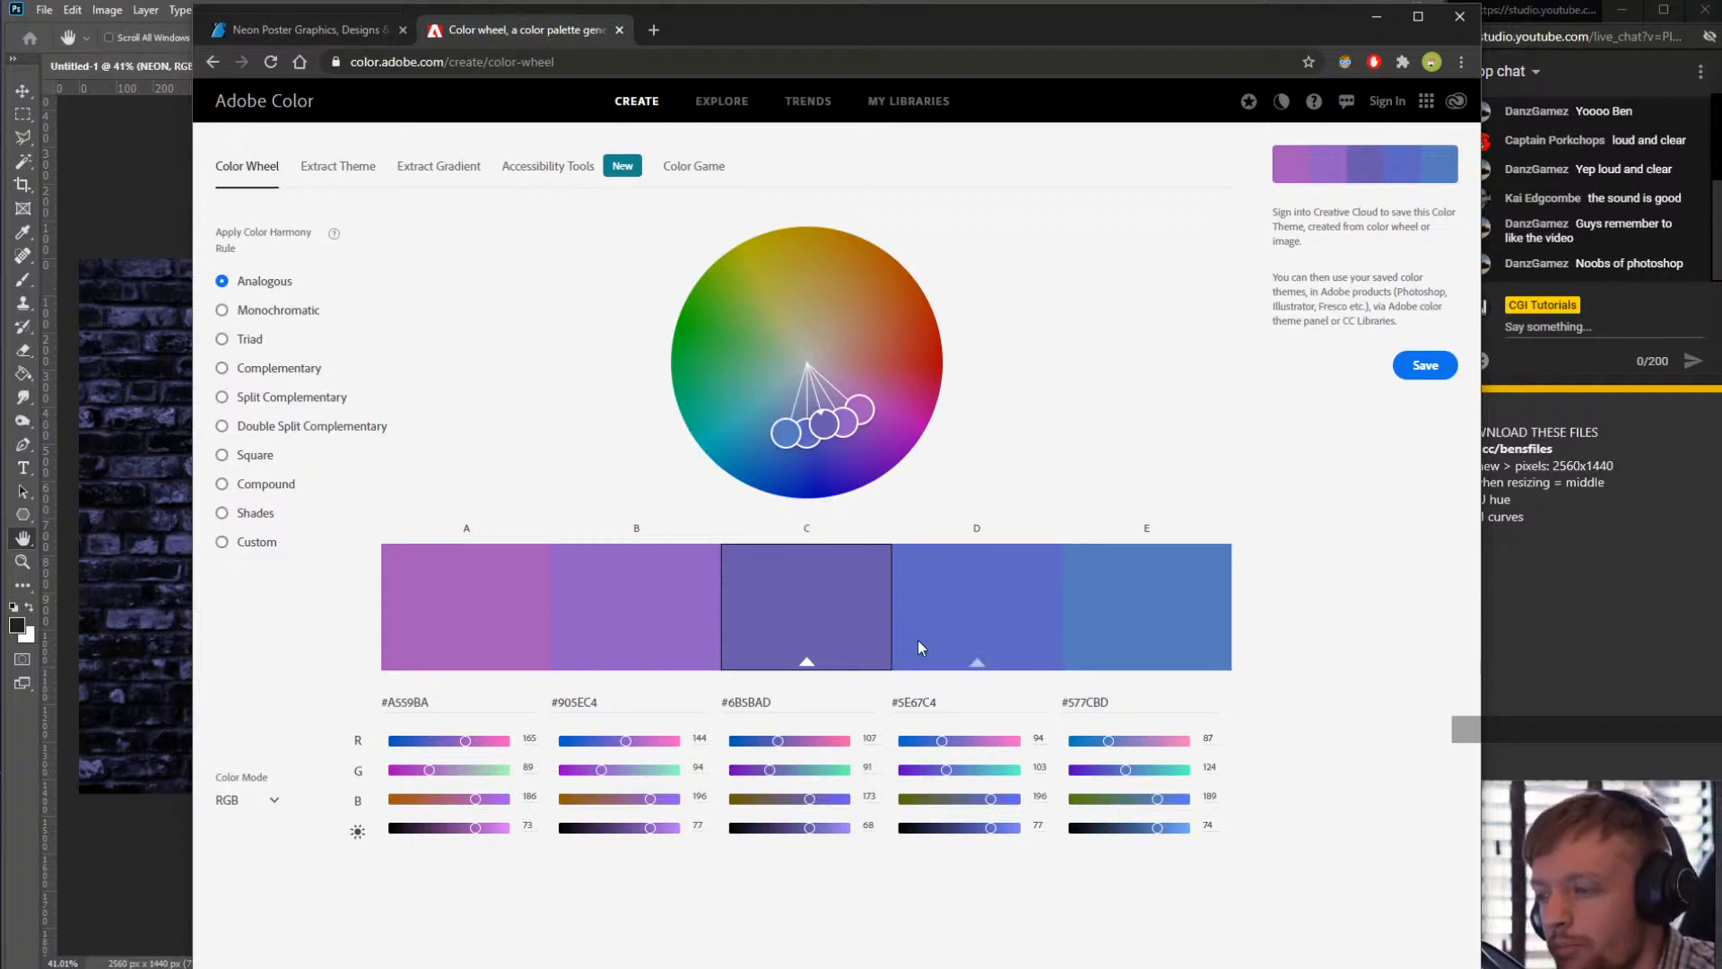
{"action": "left_click_drag", "start_coordinate": [818, 419], "coordinate": [819, 429]}
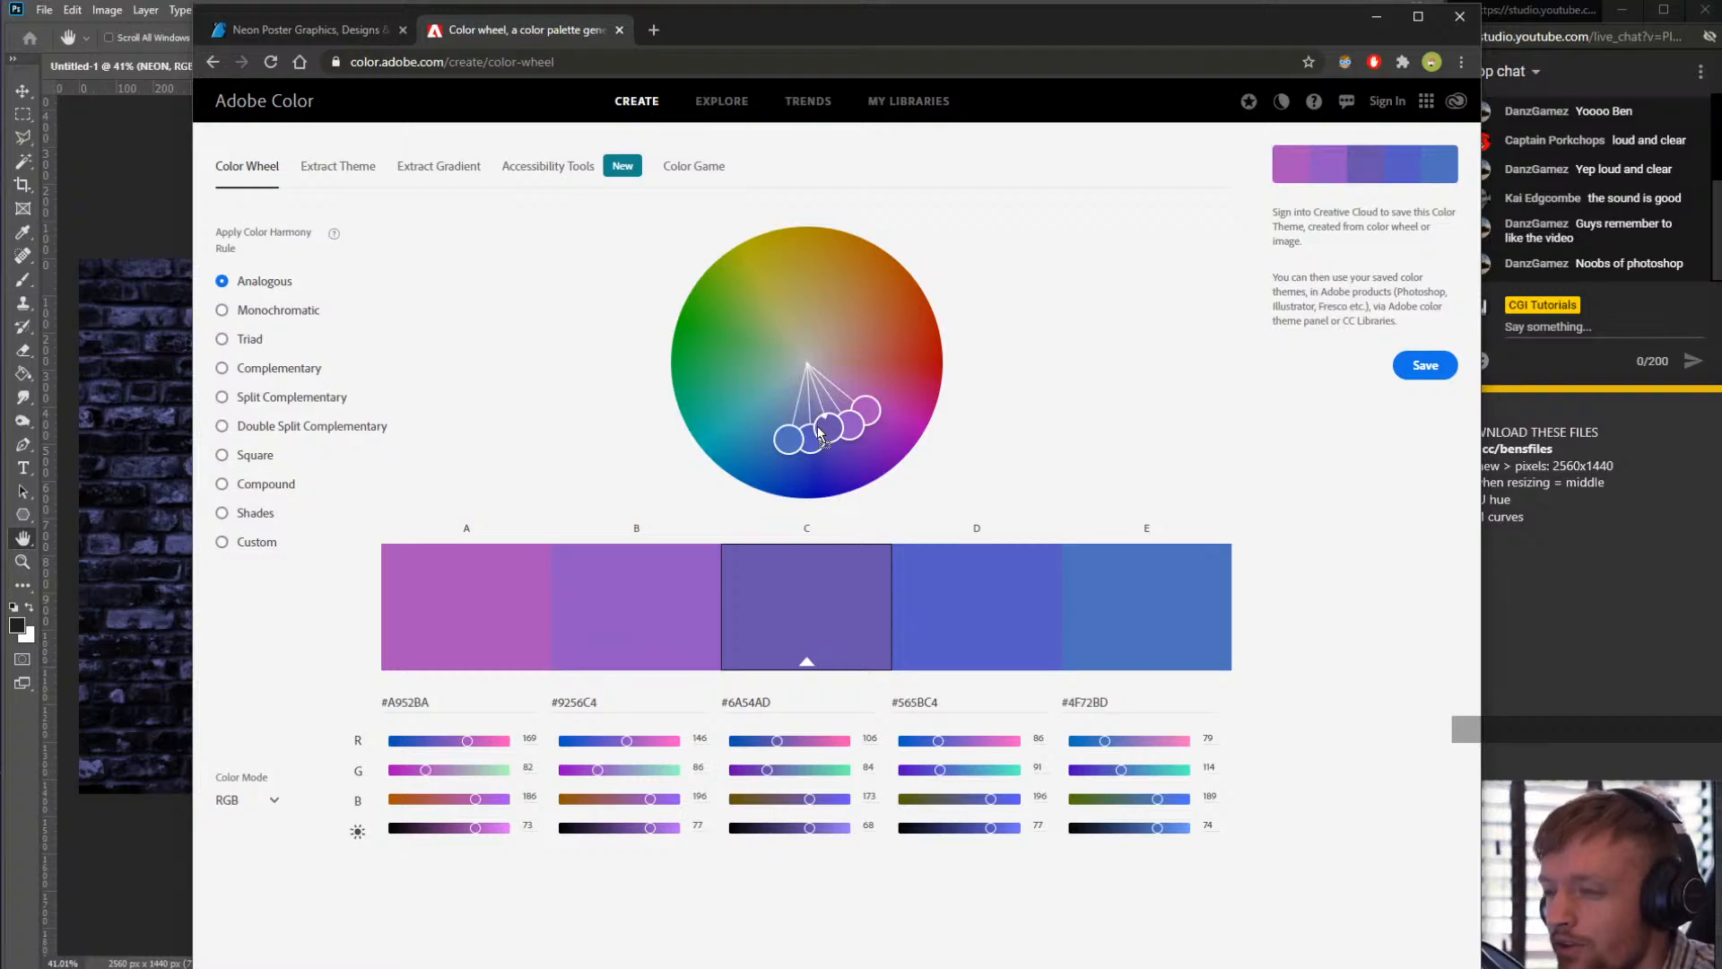
{"action": "left_click_drag", "start_coordinate": [809, 412], "coordinate": [846, 405]}
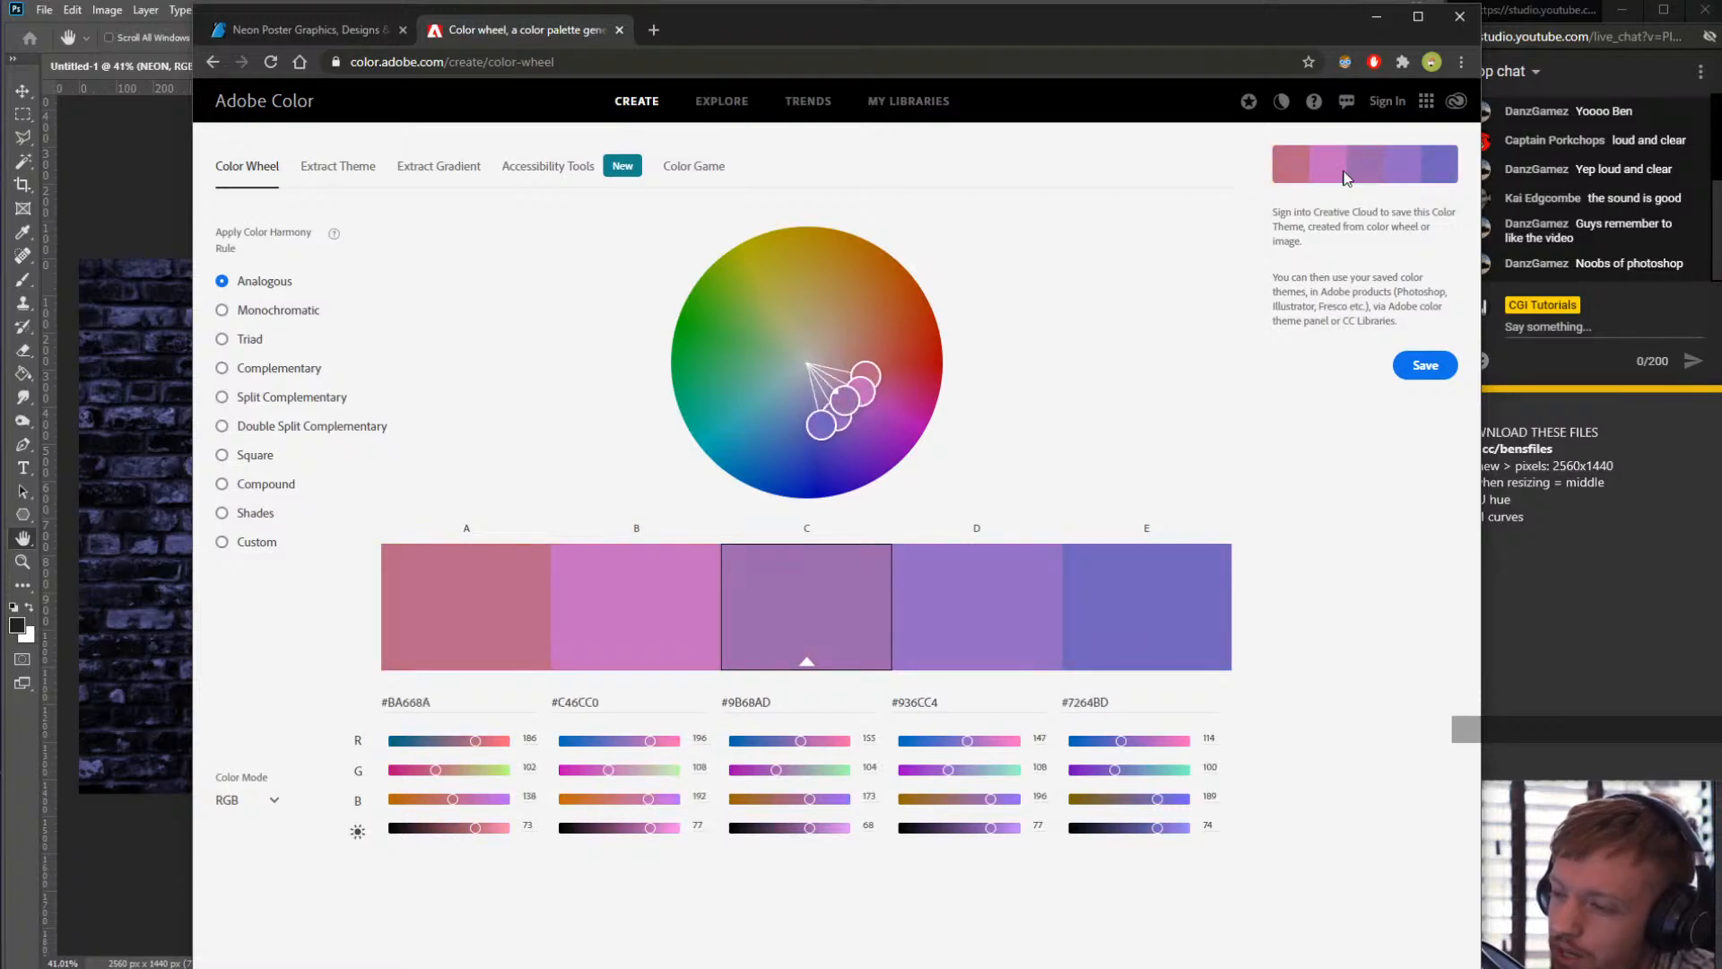
- Back in the image editor, open the Outer Glow colour picker, shift the hue slightly and copy the hex code 006cff
{"action": "left_click_drag", "start_coordinate": [750, 48], "coordinate": [1721, 36]}
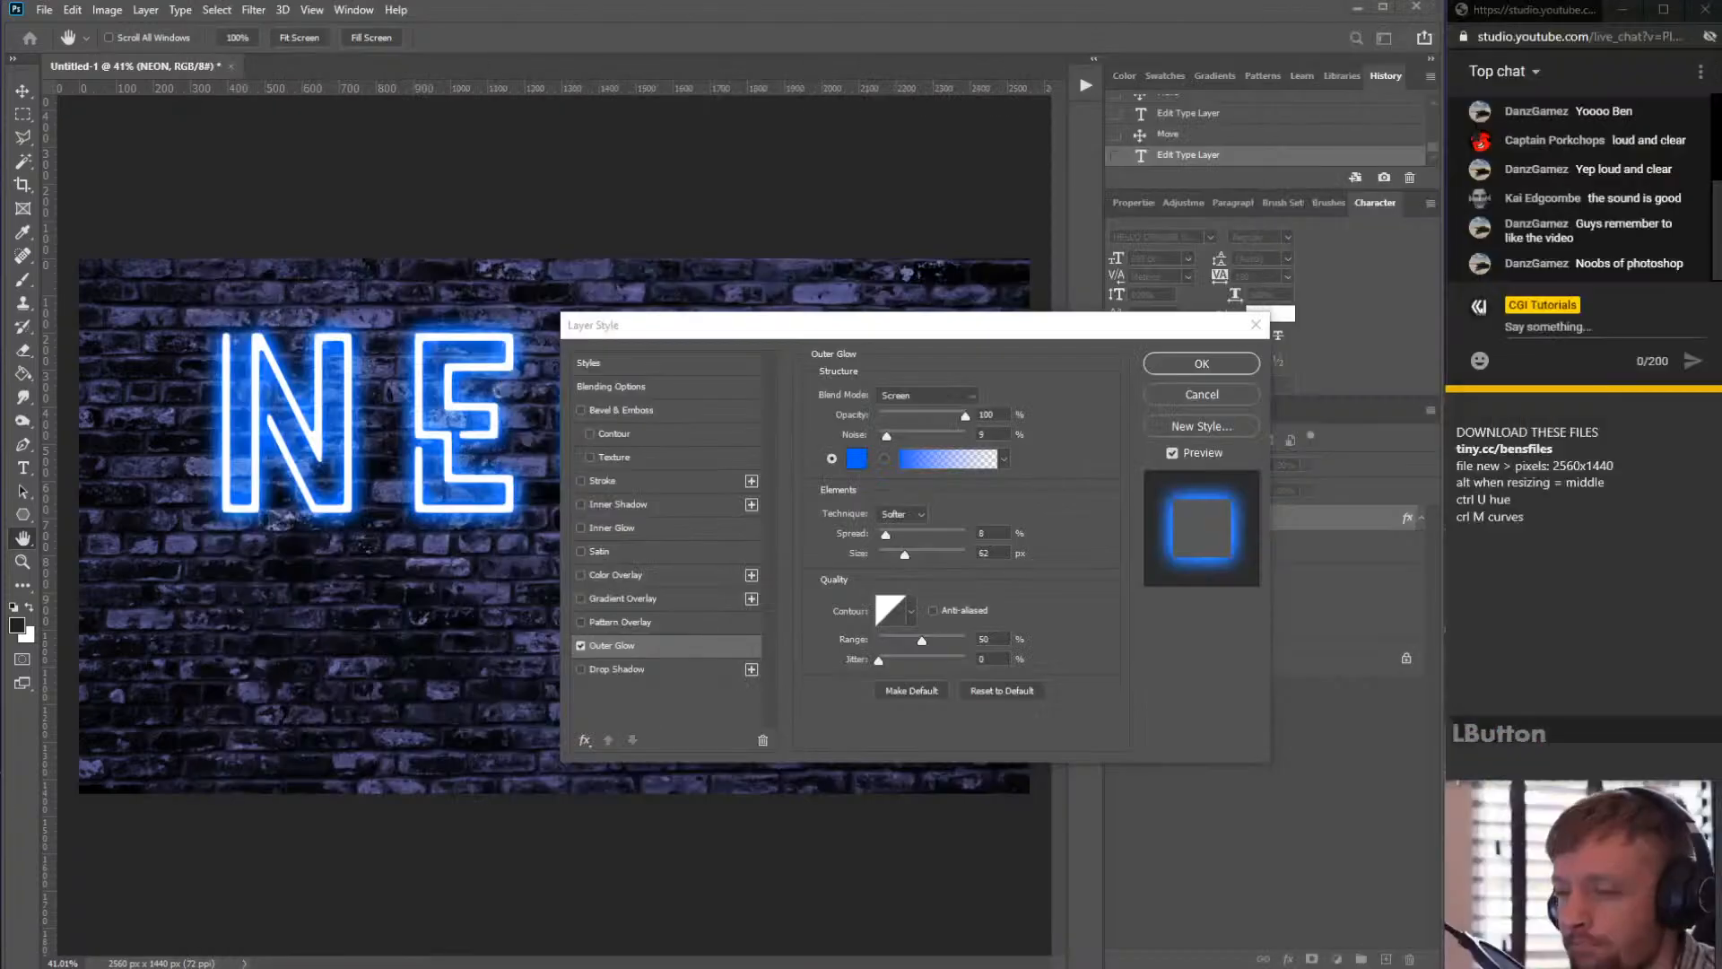
{"action": "left_click", "coordinate": [857, 456]}
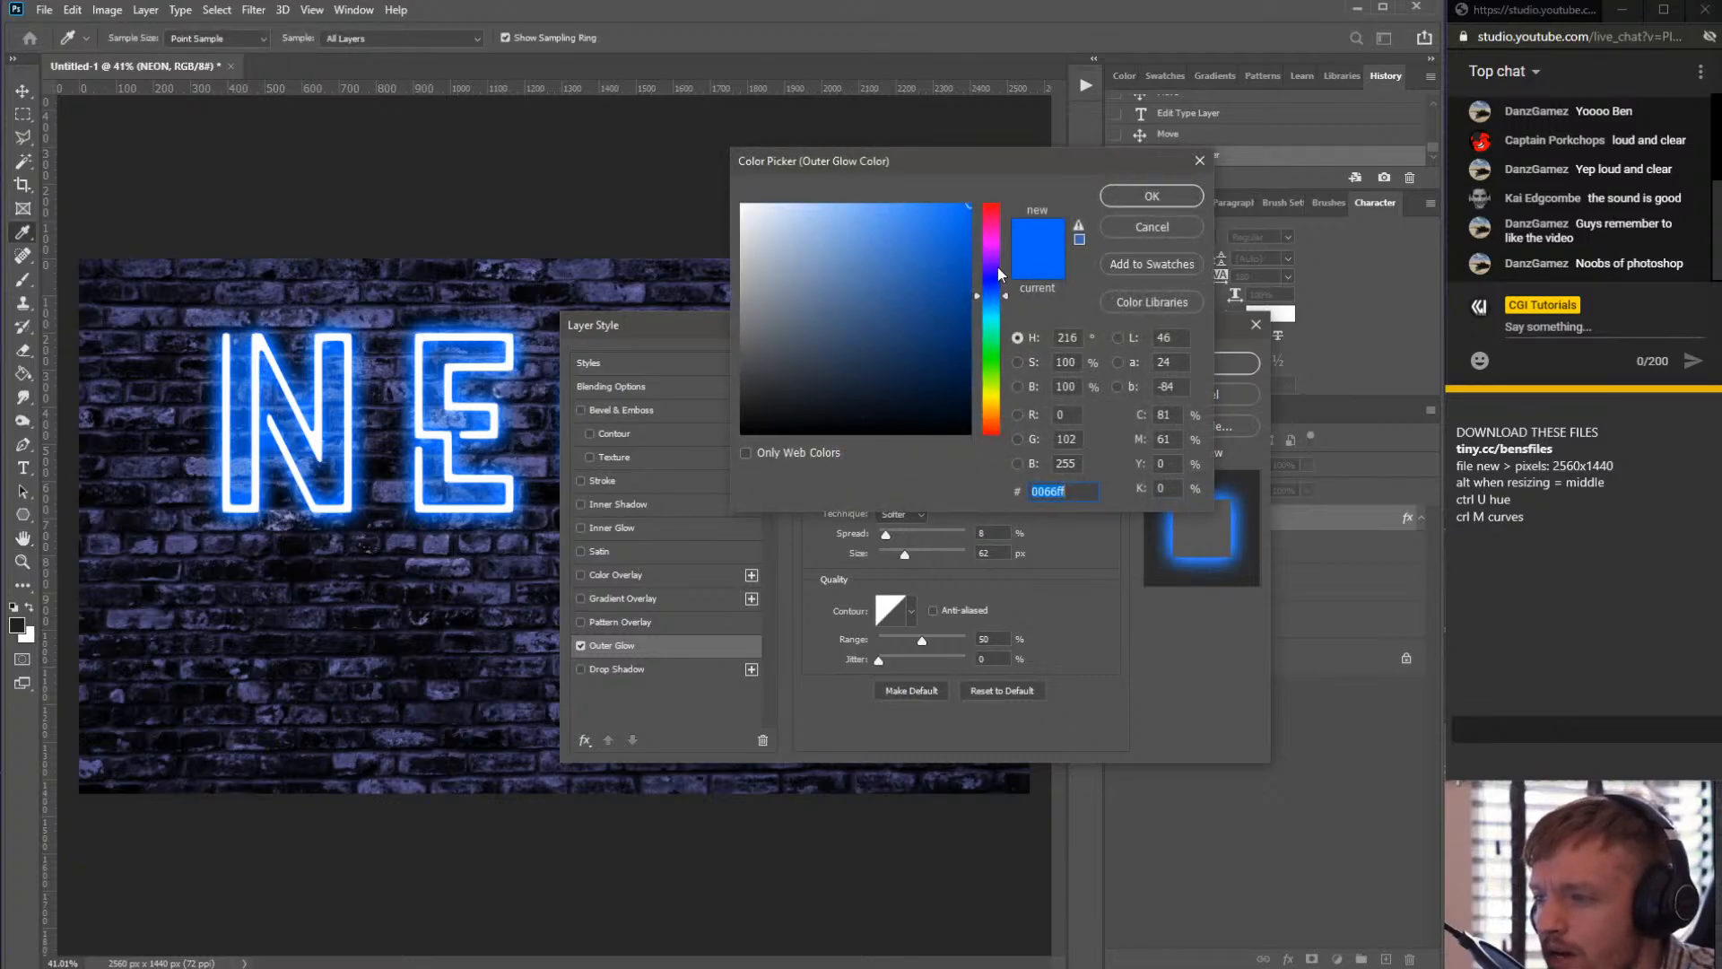
{"action": "left_click_drag", "start_coordinate": [999, 274], "coordinate": [992, 299]}
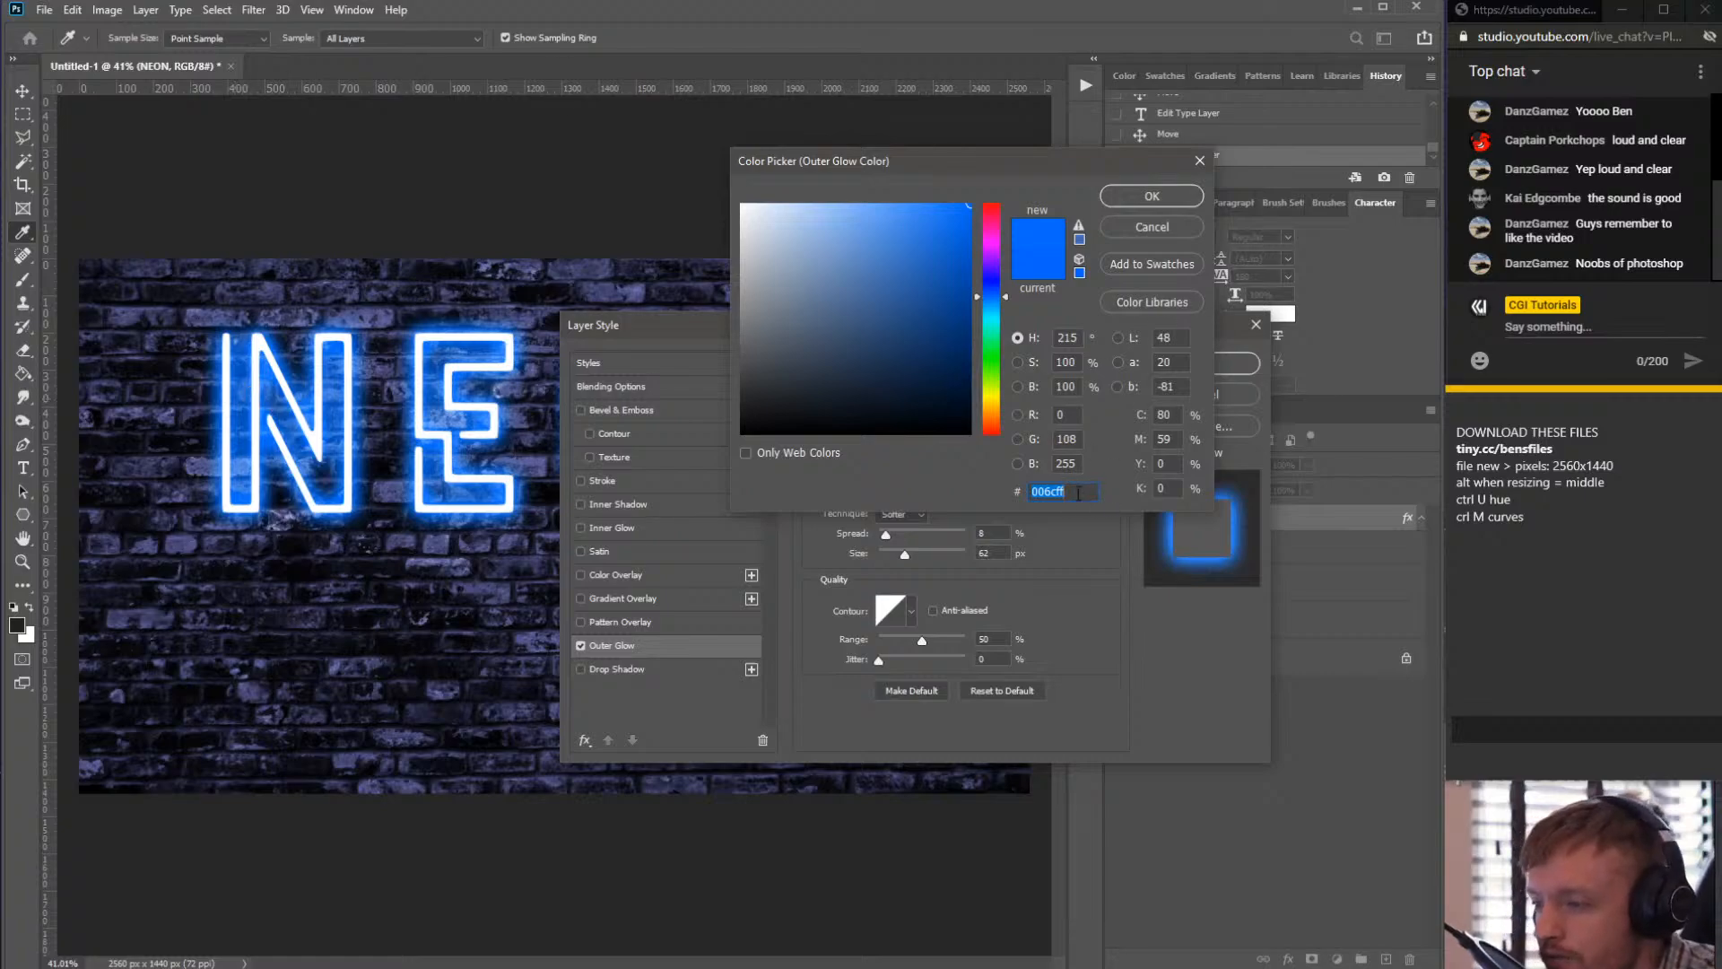
{"action": "left_click_drag", "start_coordinate": [1079, 493], "coordinate": [688, 531]}
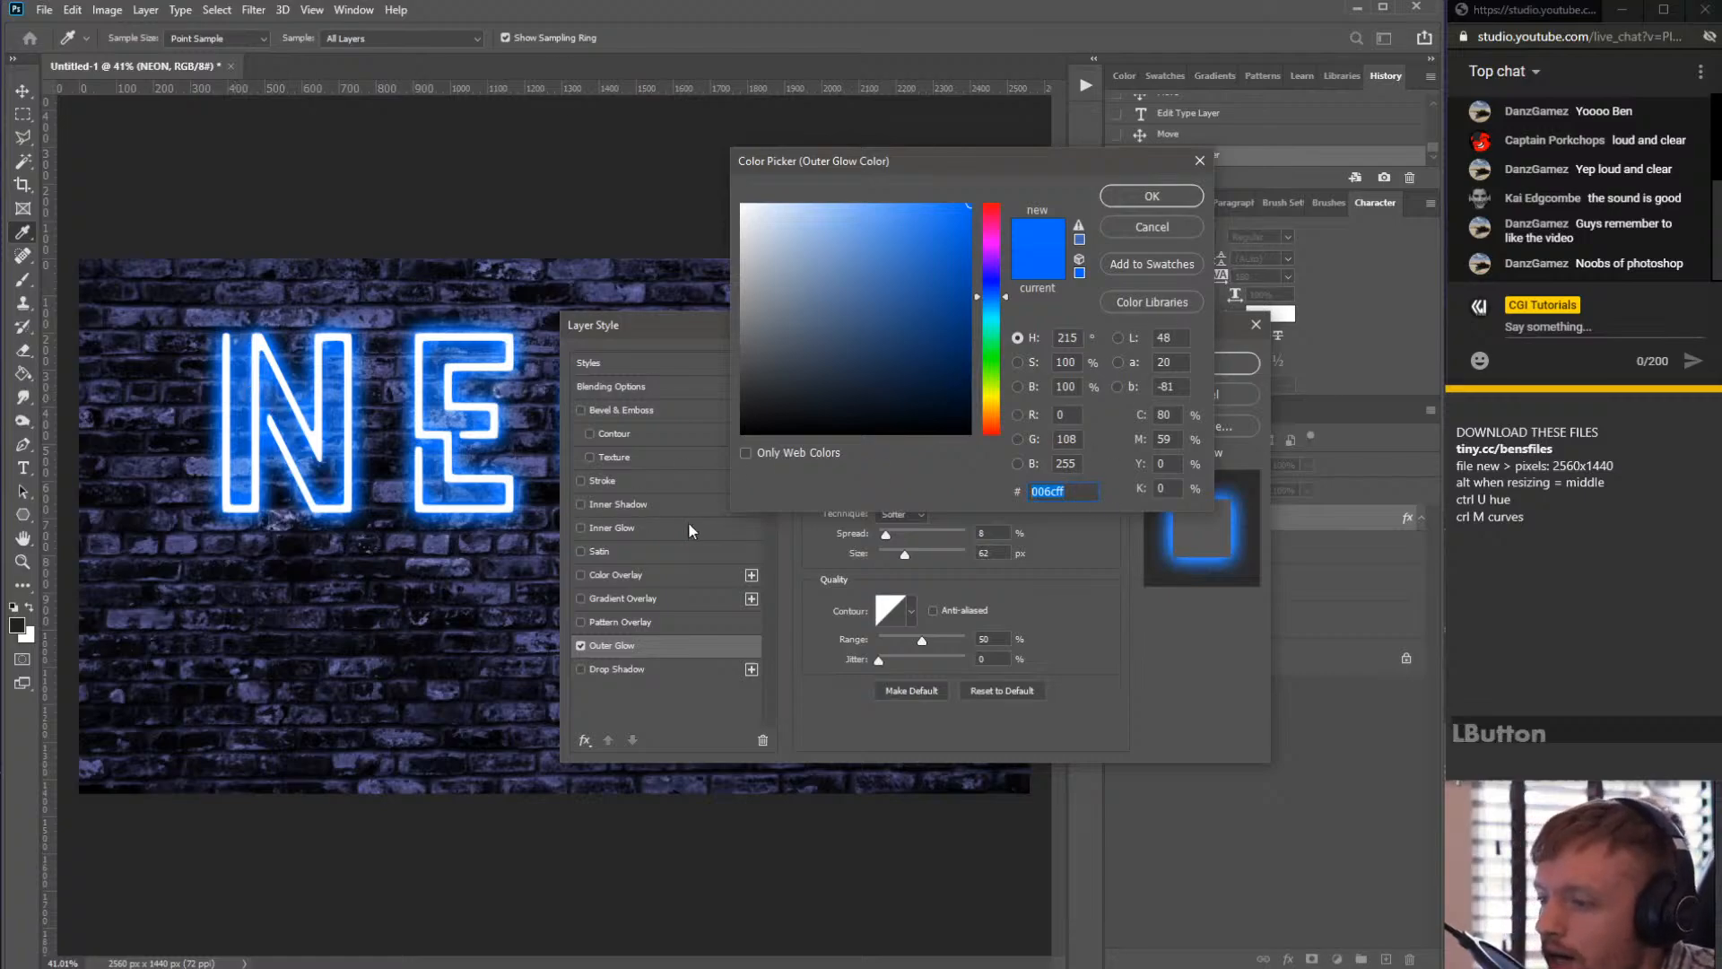
{"action": "left_click", "coordinate": [1084, 495]}
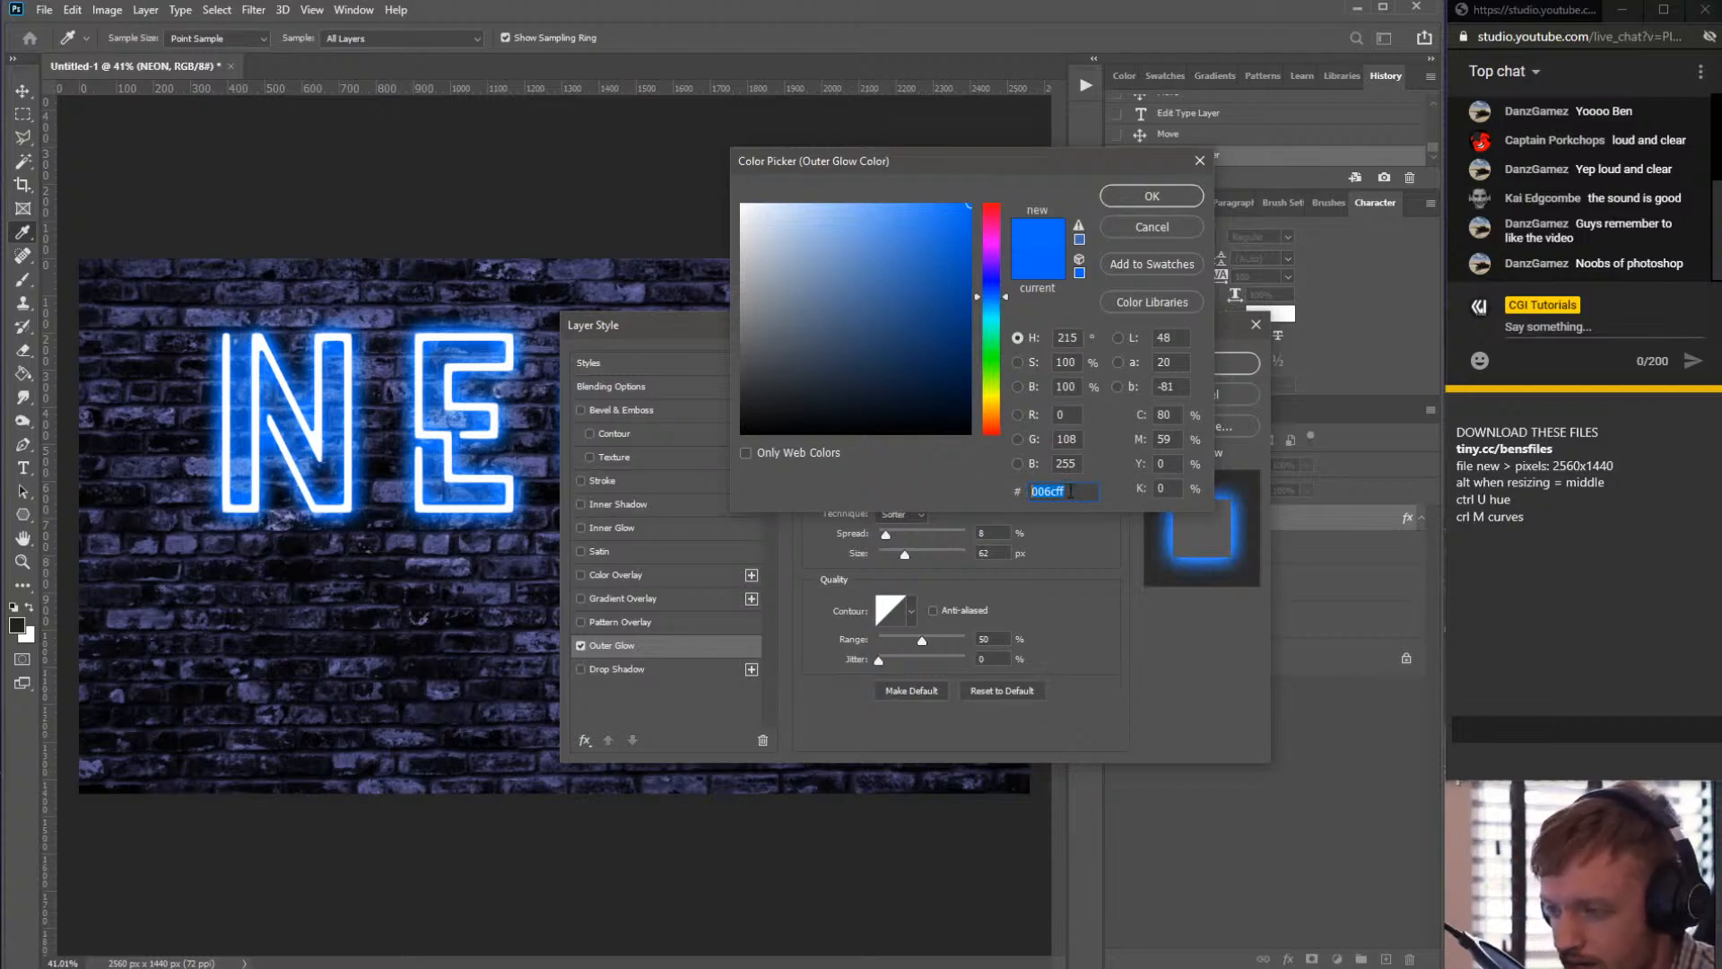
{"action": "left_click_drag", "start_coordinate": [1070, 491], "coordinate": [933, 491]}
{"action": "key", "text": "ctrl+c"}
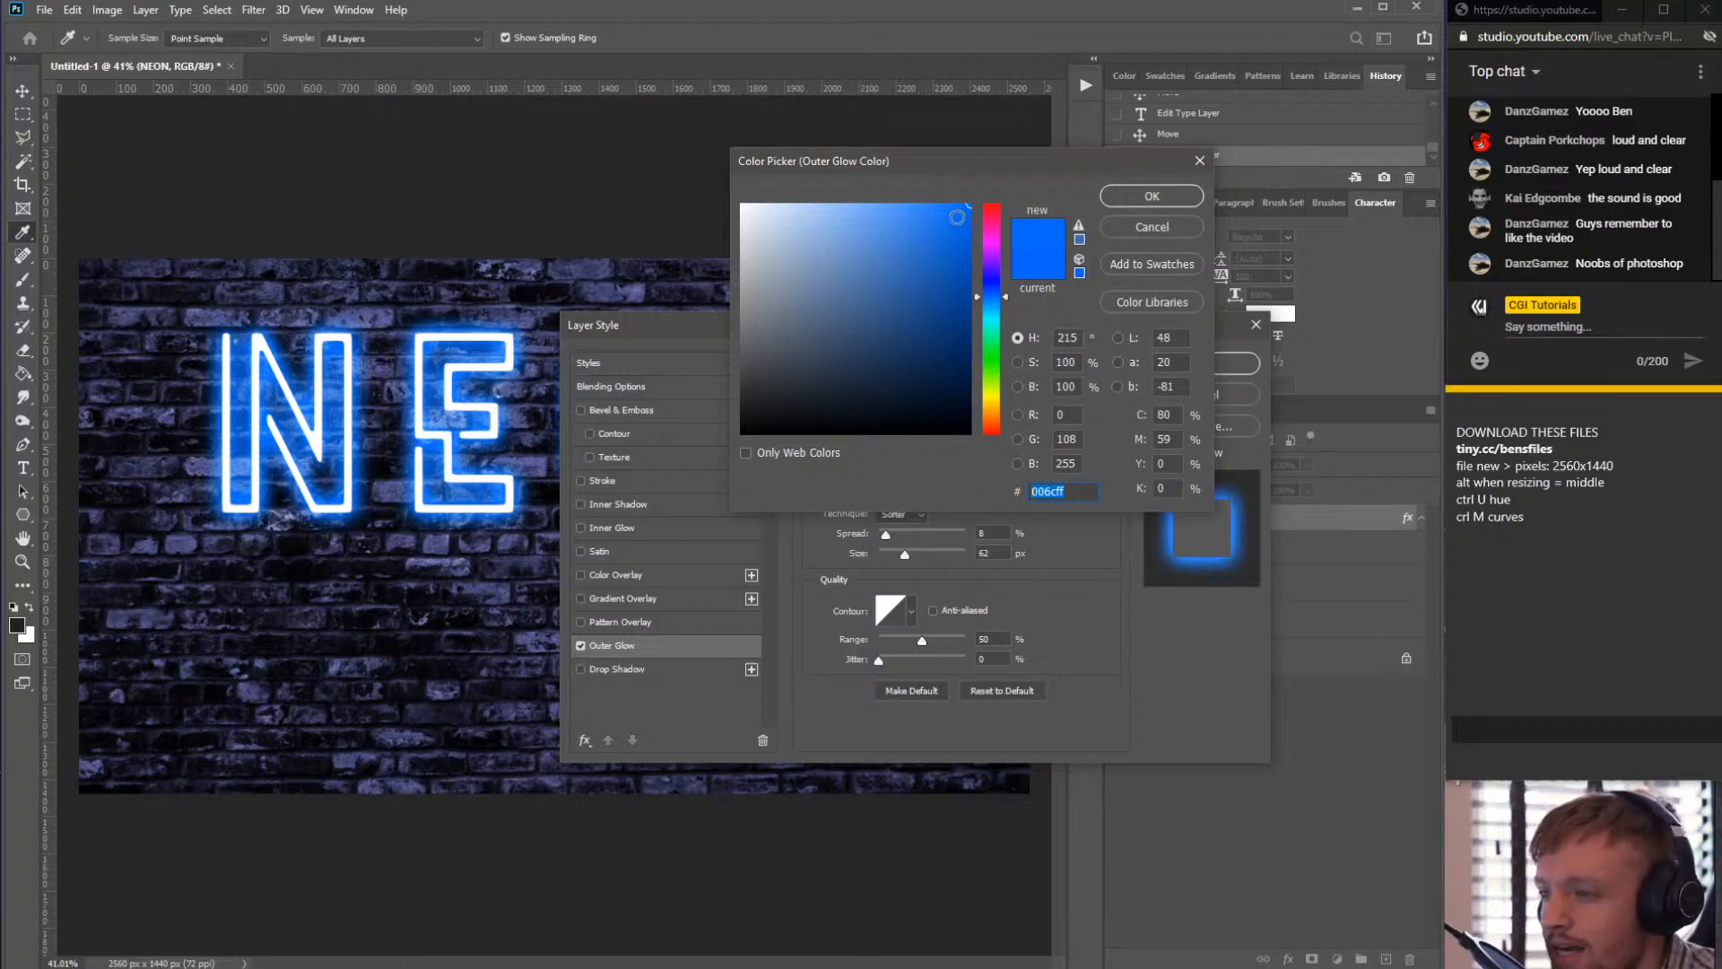
{"action": "key", "text": "ctrl+c"}
{"action": "key", "text": "ctrl+c"}
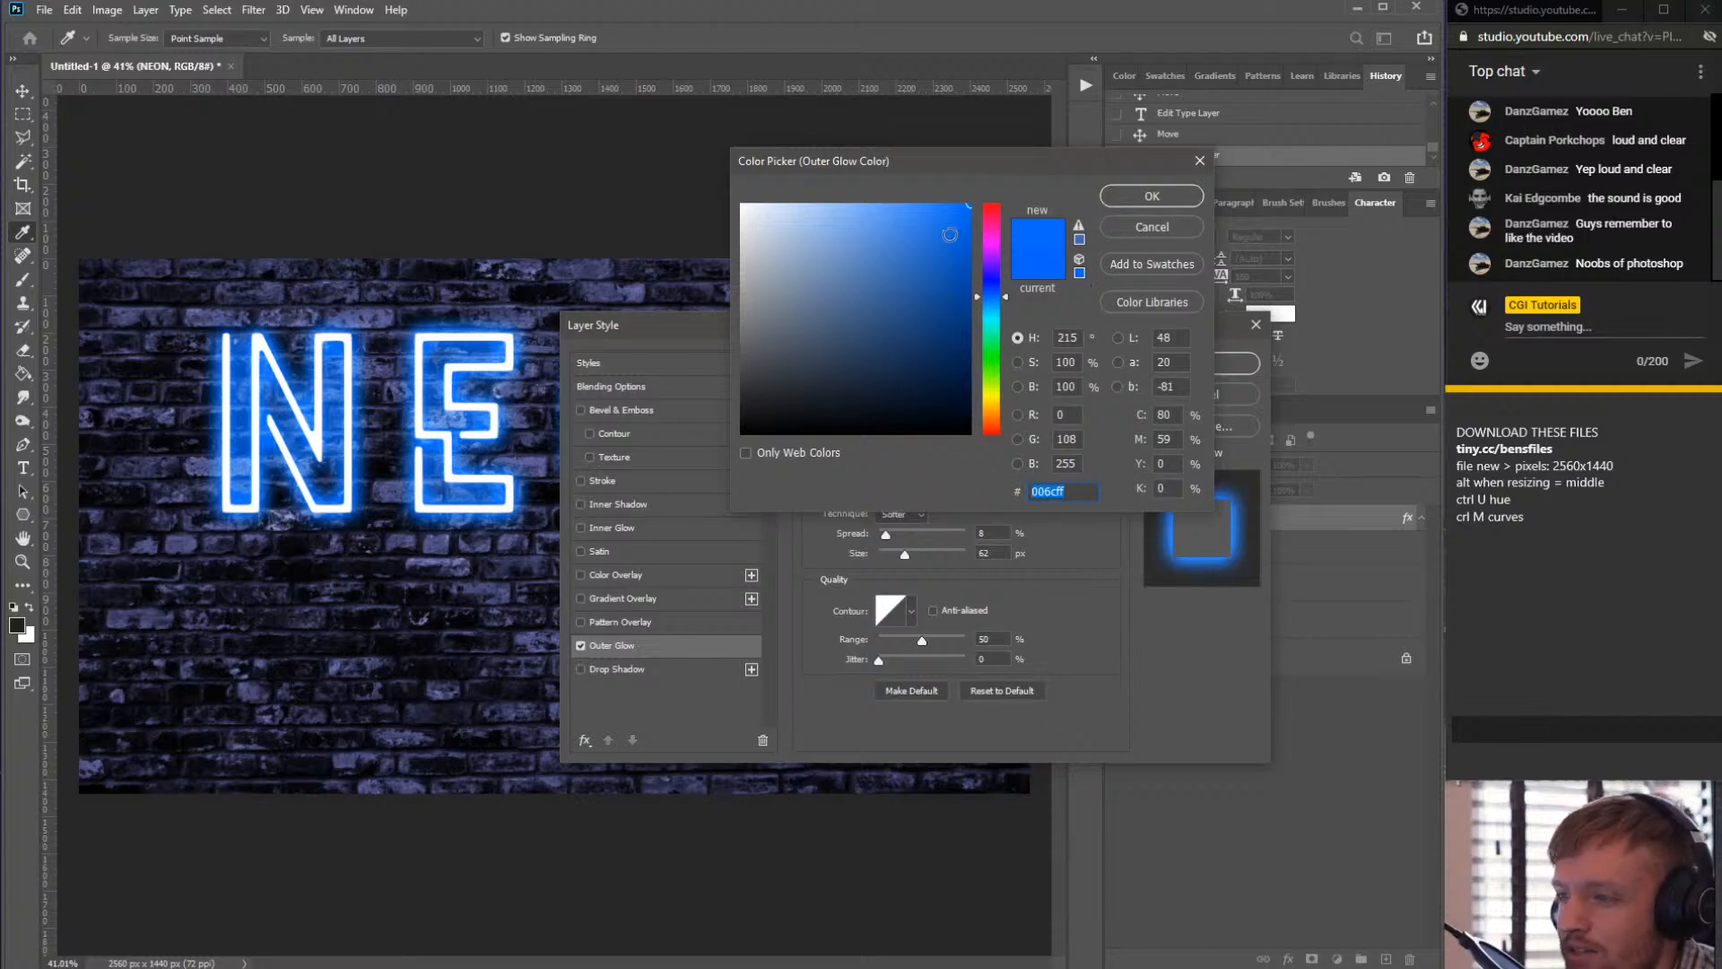
- Set the Outer Glow colour to the lighter blue 187aff and copy its hex code
{"action": "mouse_move", "coordinate": [948, 235]}
{"action": "left_mouse_down"}
{"action": "mouse_move", "coordinate": [906, 186]}
{"action": "mouse_move", "coordinate": [944, 208]}
{"action": "mouse_move", "coordinate": [912, 191]}
{"action": "mouse_move", "coordinate": [928, 213]}
{"action": "mouse_move", "coordinate": [905, 209]}
{"action": "left_mouse_up"}
{"action": "left_click", "coordinate": [950, 205]}
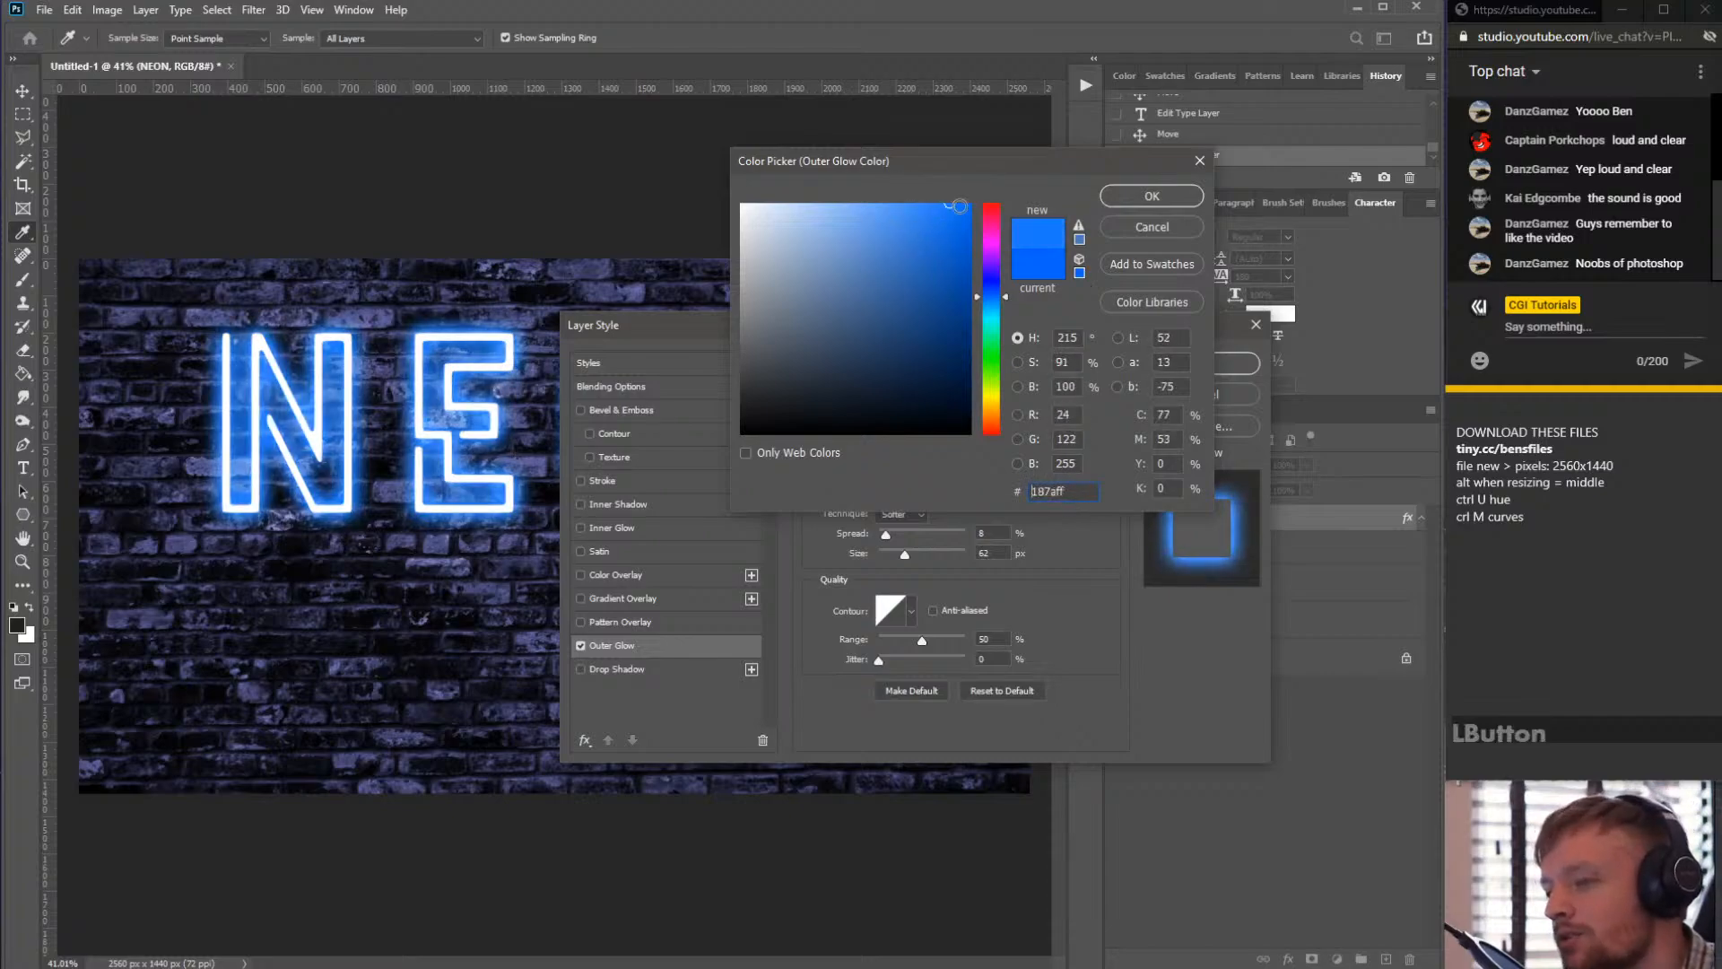
{"action": "left_click_drag", "start_coordinate": [1082, 492], "coordinate": [1010, 491]}
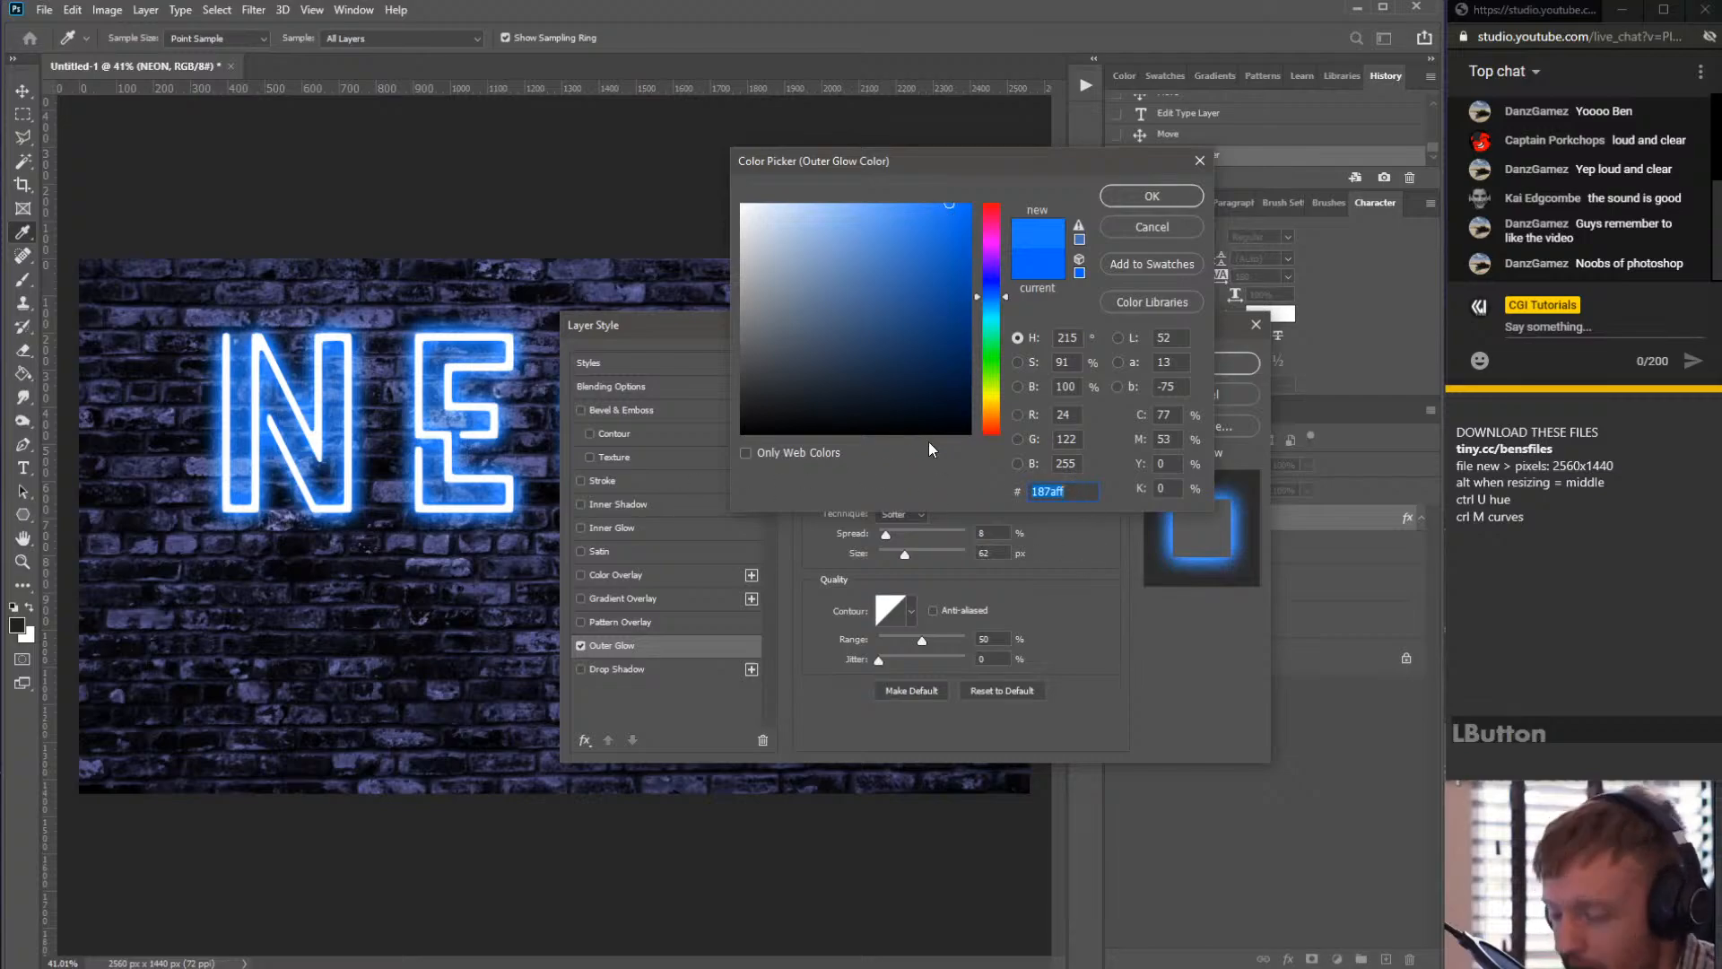
{"action": "double_click", "coordinate": [1080, 492]}
{"action": "key", "text": "ctrl+c"}
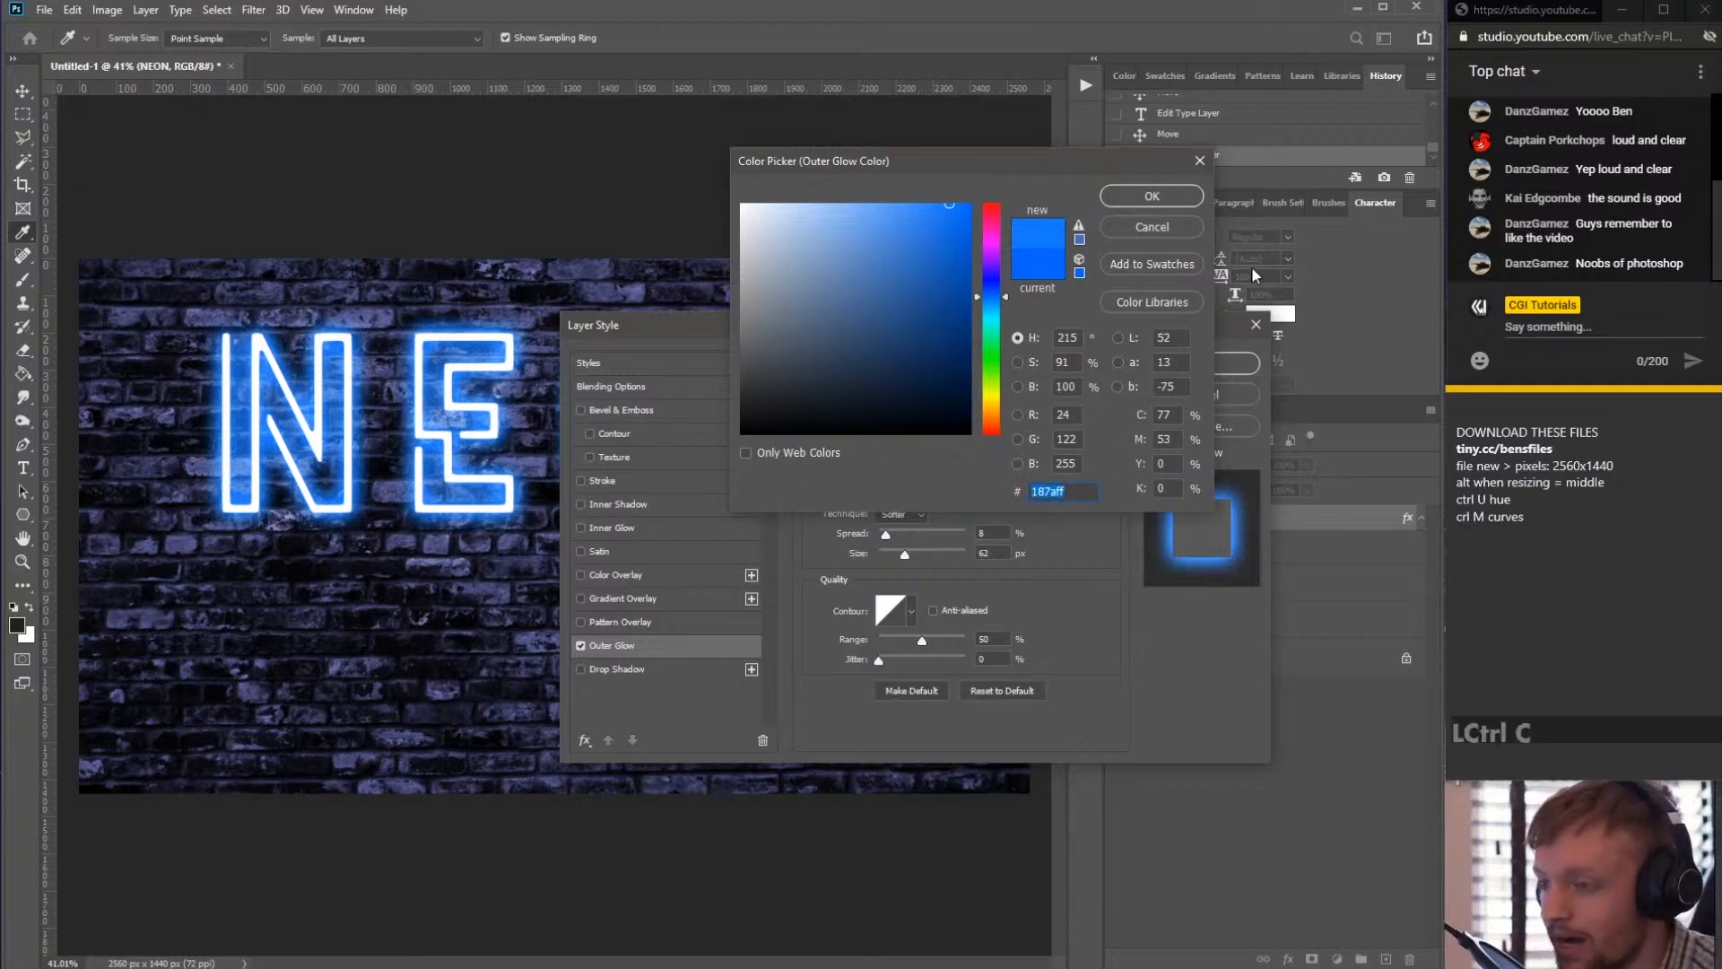
{"action": "left_click", "coordinate": [1145, 199]}
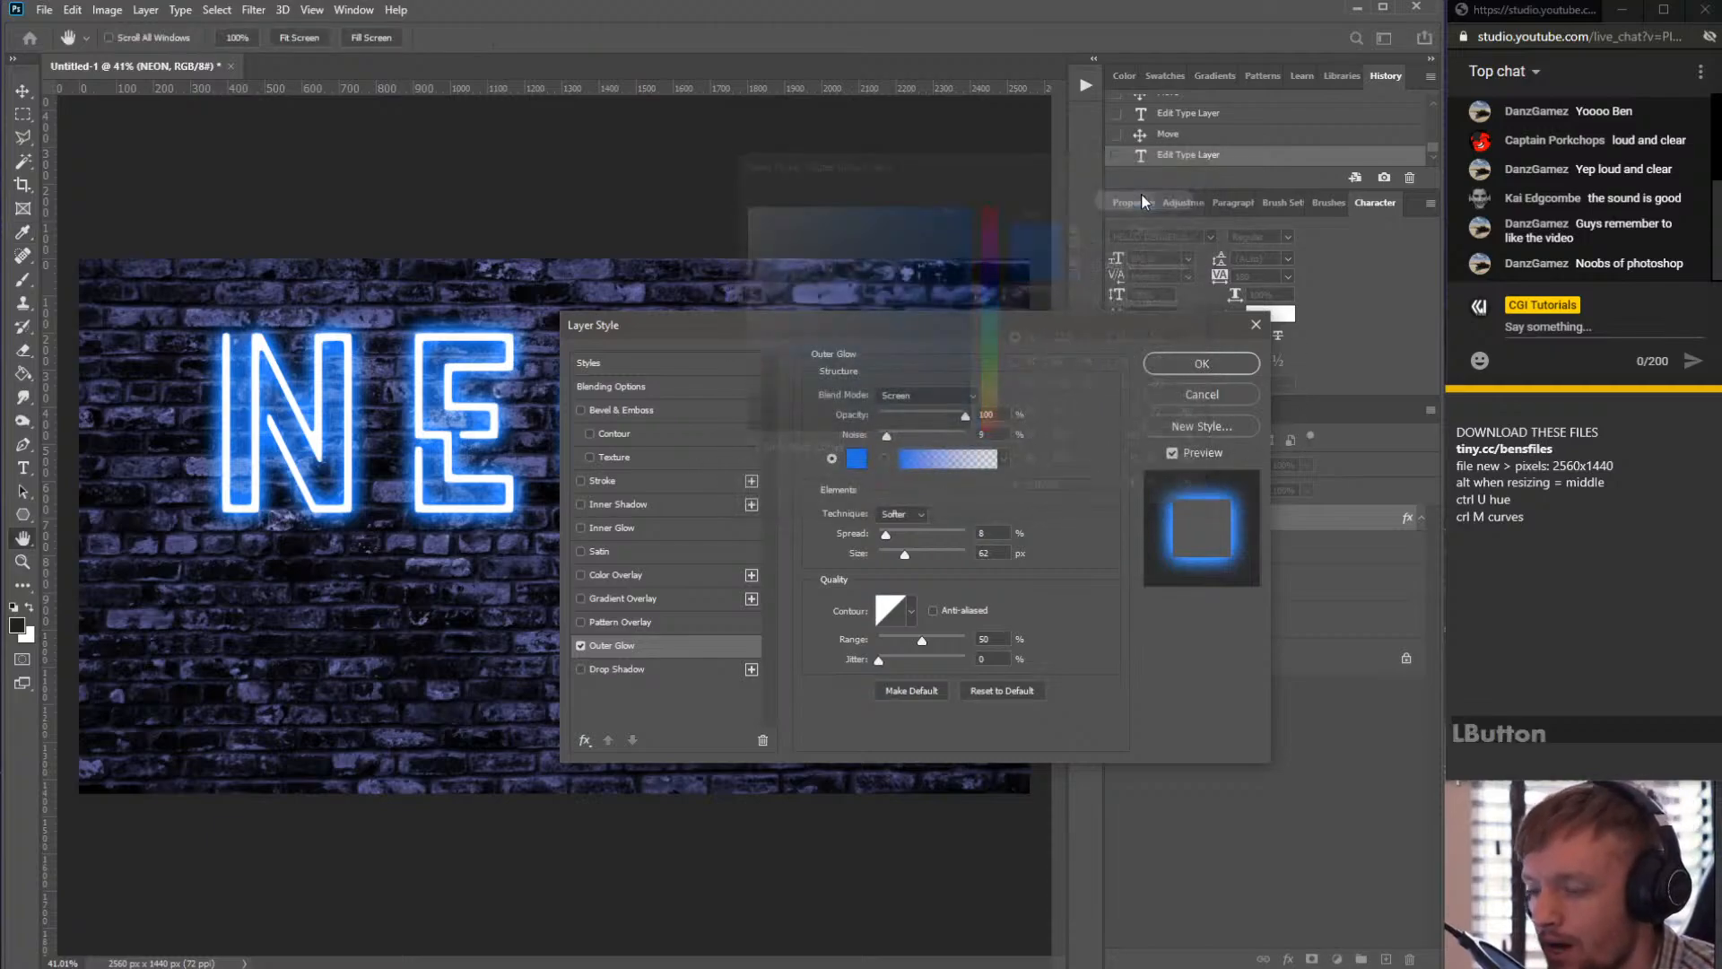
{"action": "left_click", "coordinate": [859, 457]}
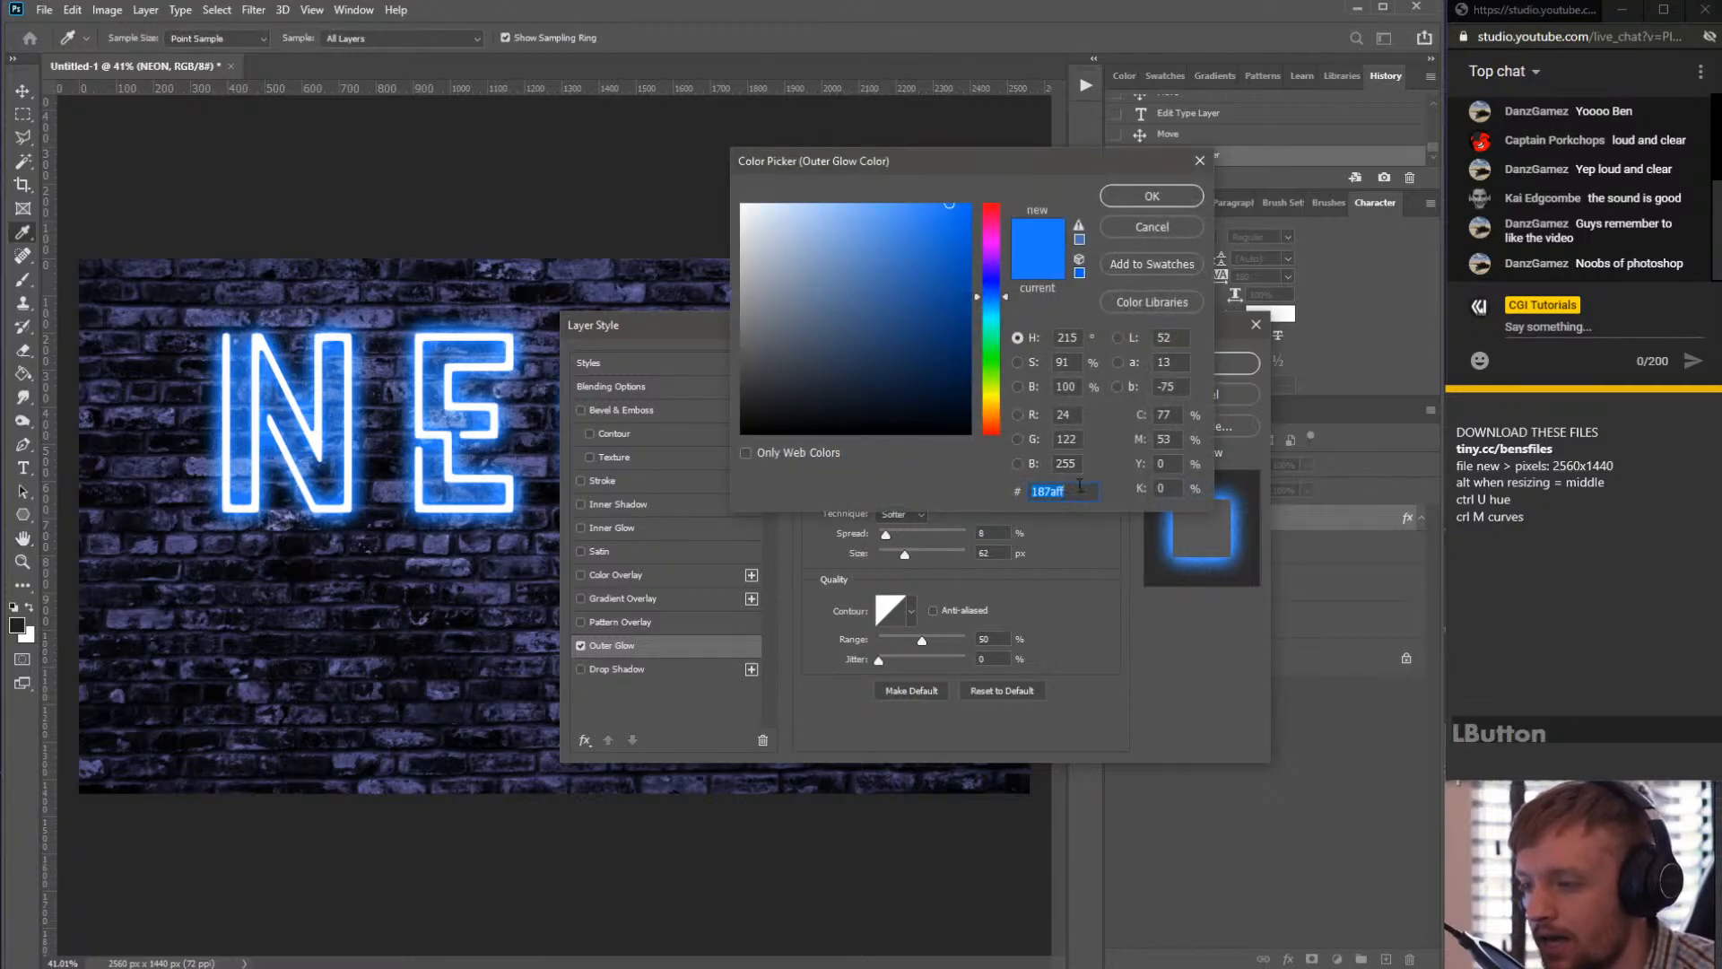
{"action": "key", "text": "ctrl+c"}
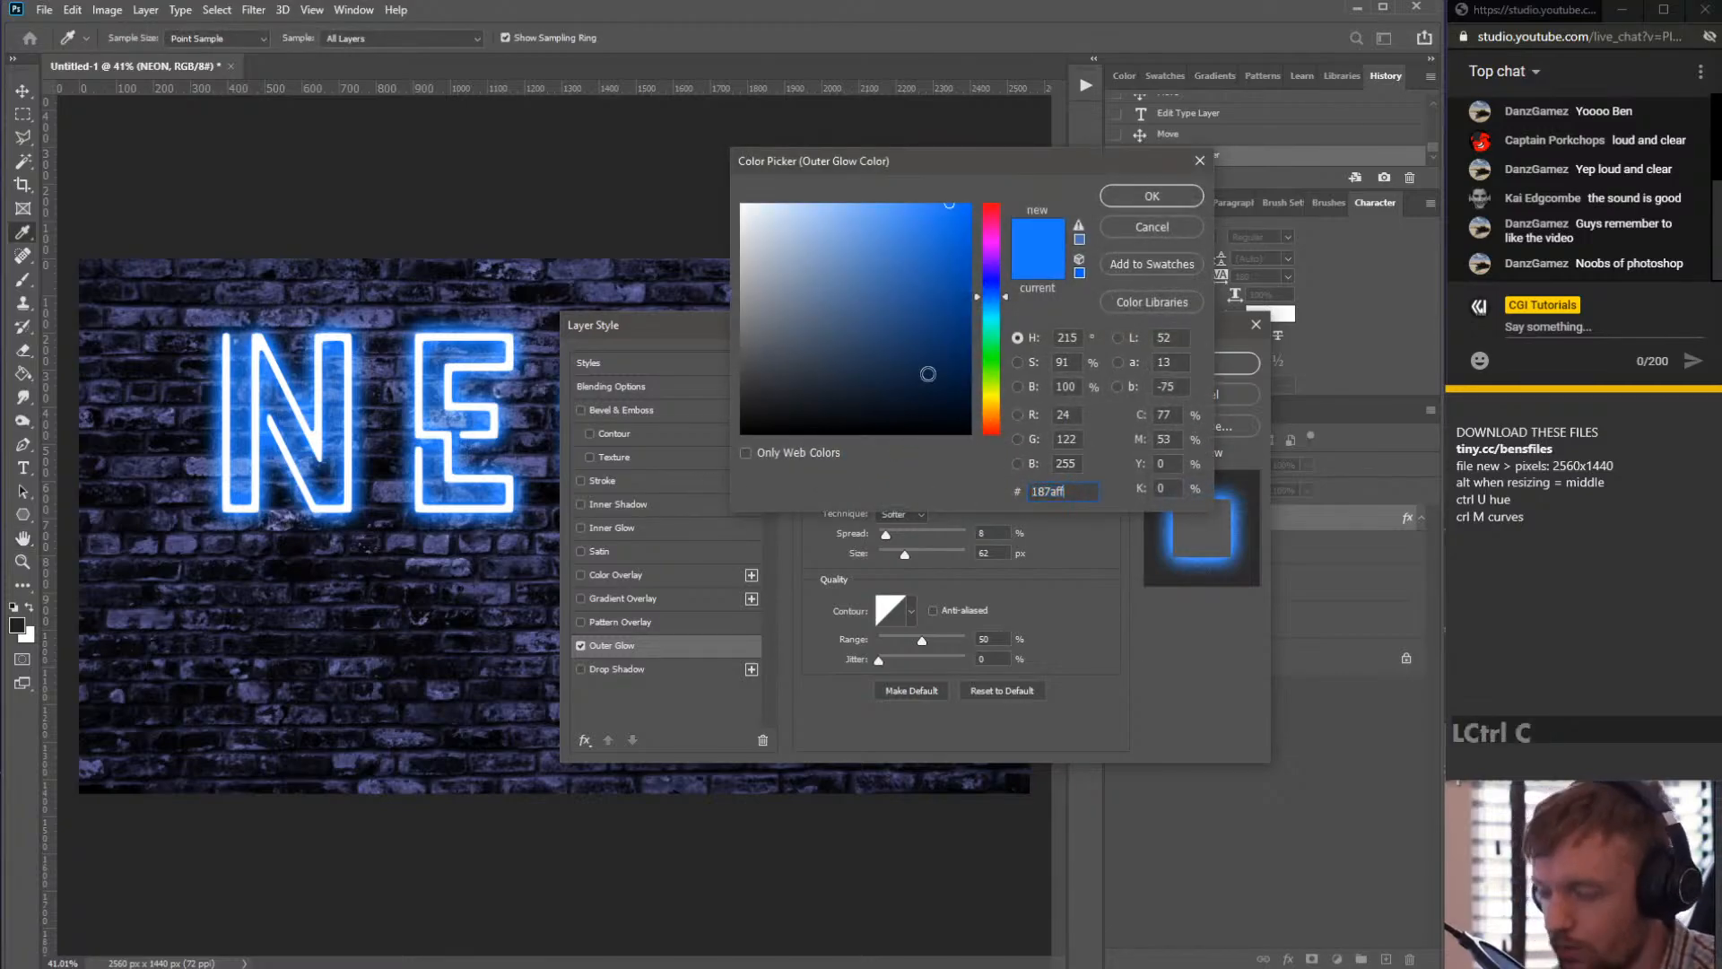
- Close the colour picker and zoom in closely on the glowing E to inspect the outer glow edges
{"action": "left_click", "coordinate": [1140, 228]}
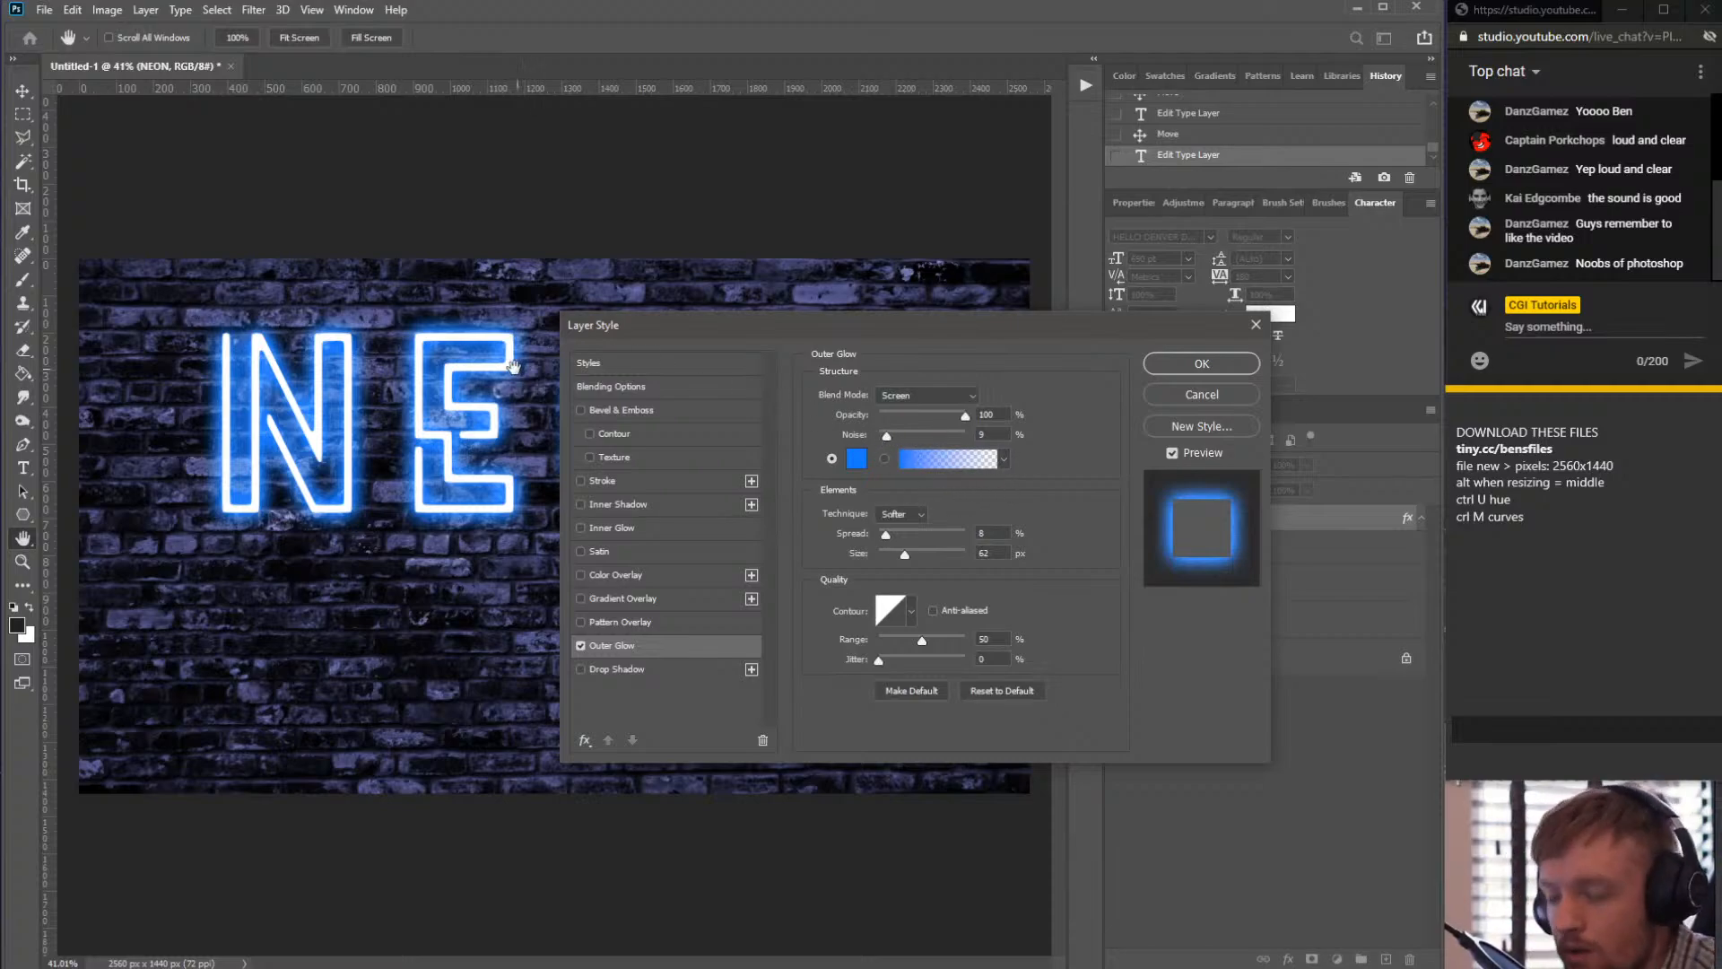
{"action": "scroll", "coordinate": [456, 398], "scroll_direction": "up", "scroll_amount": 2}
{"action": "scroll", "coordinate": [455, 398], "scroll_direction": "up", "scroll_amount": 5}
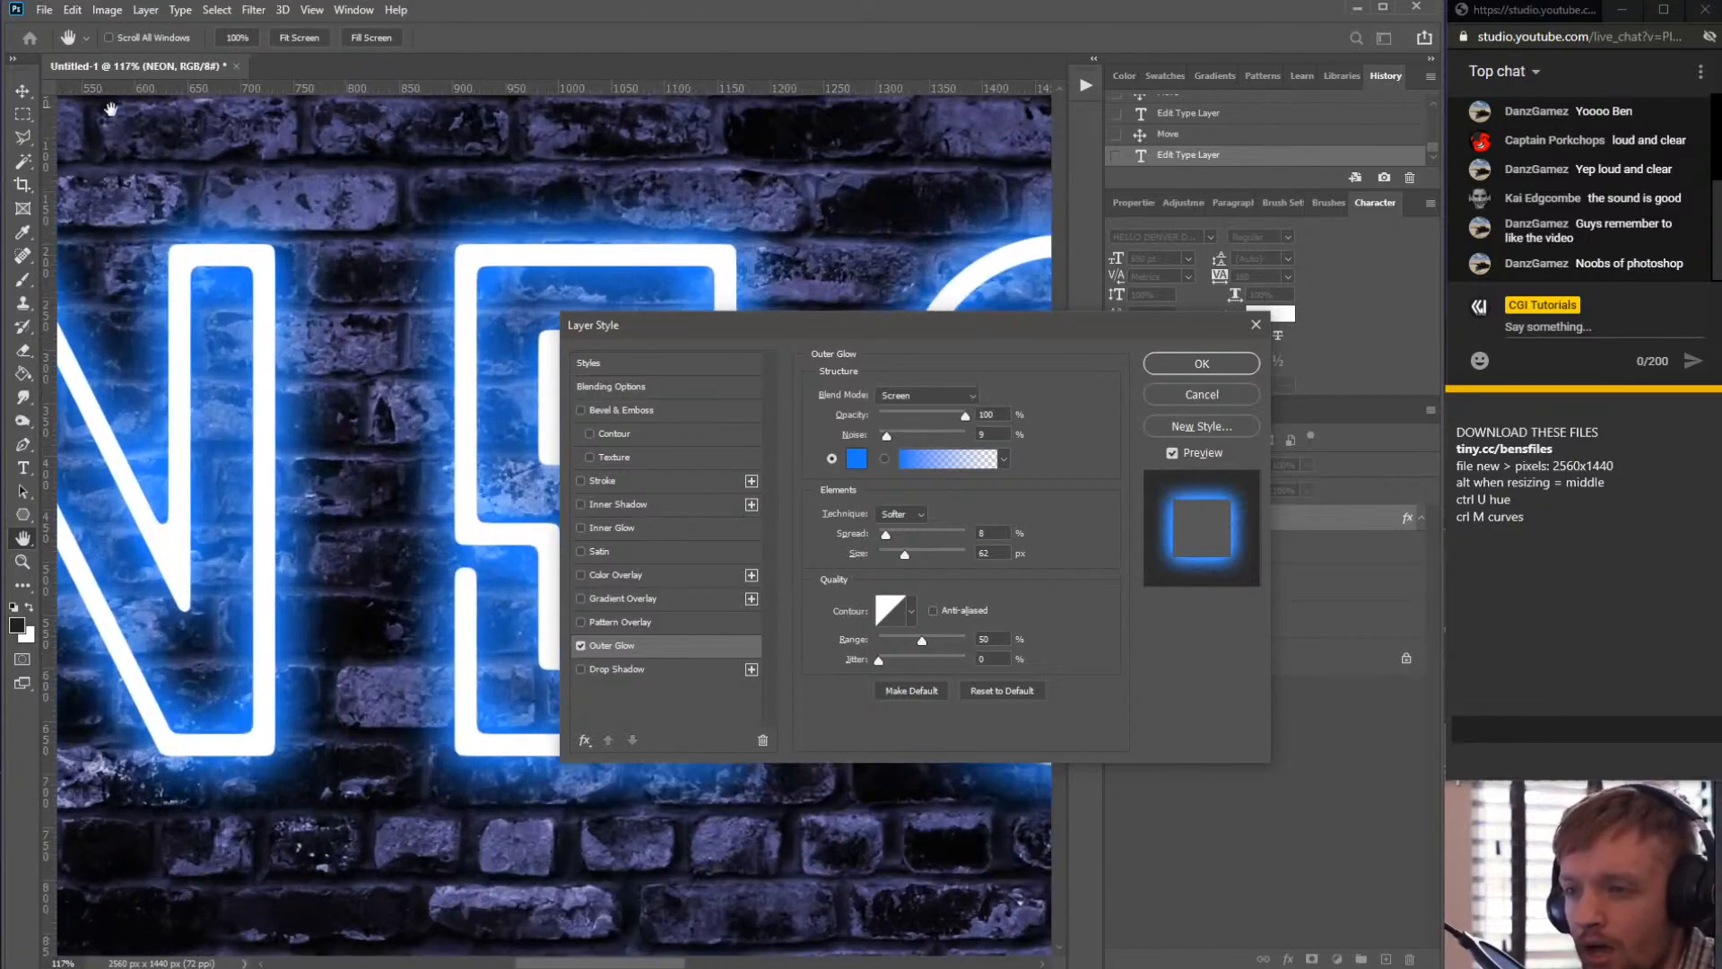
{"action": "scroll", "coordinate": [587, 237], "scroll_direction": "up", "scroll_amount": 2}
{"action": "scroll", "coordinate": [587, 237], "scroll_direction": "up", "scroll_amount": 3}
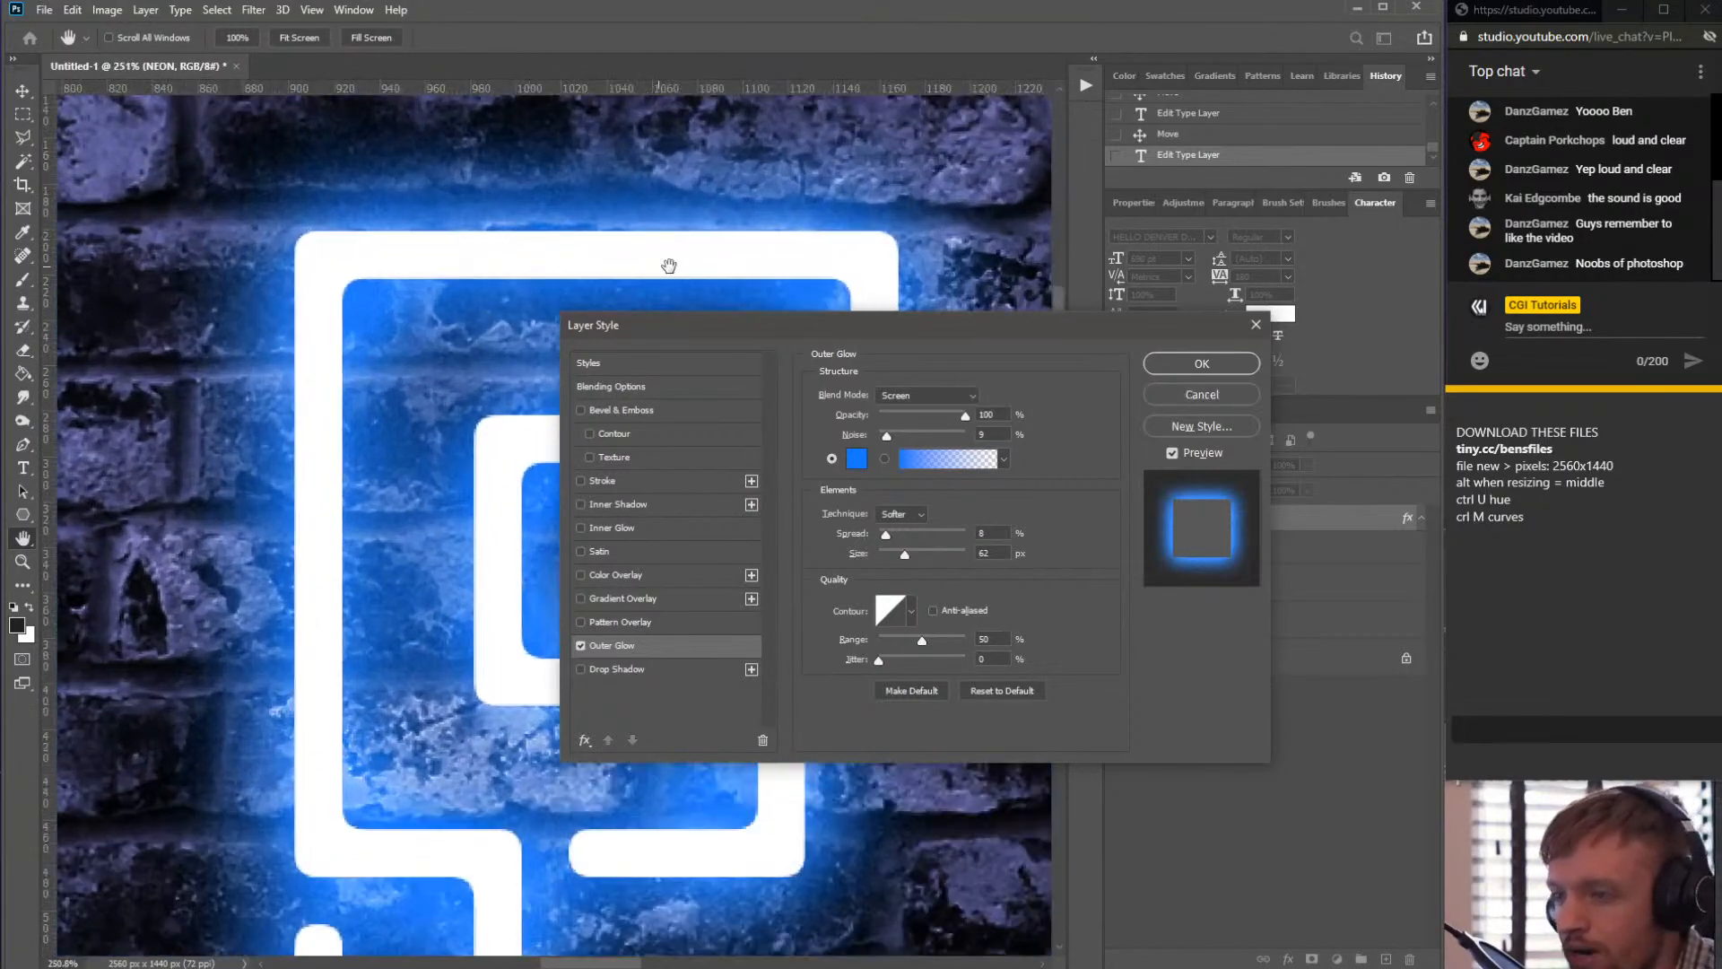
{"action": "scroll", "coordinate": [558, 252], "scroll_direction": "up", "scroll_amount": 1}
{"action": "scroll", "coordinate": [557, 252], "scroll_direction": "up", "scroll_amount": 1}
{"action": "key", "text": "space"}
{"action": "left_click_drag", "start_coordinate": [473, 257], "coordinate": [442, 315]}
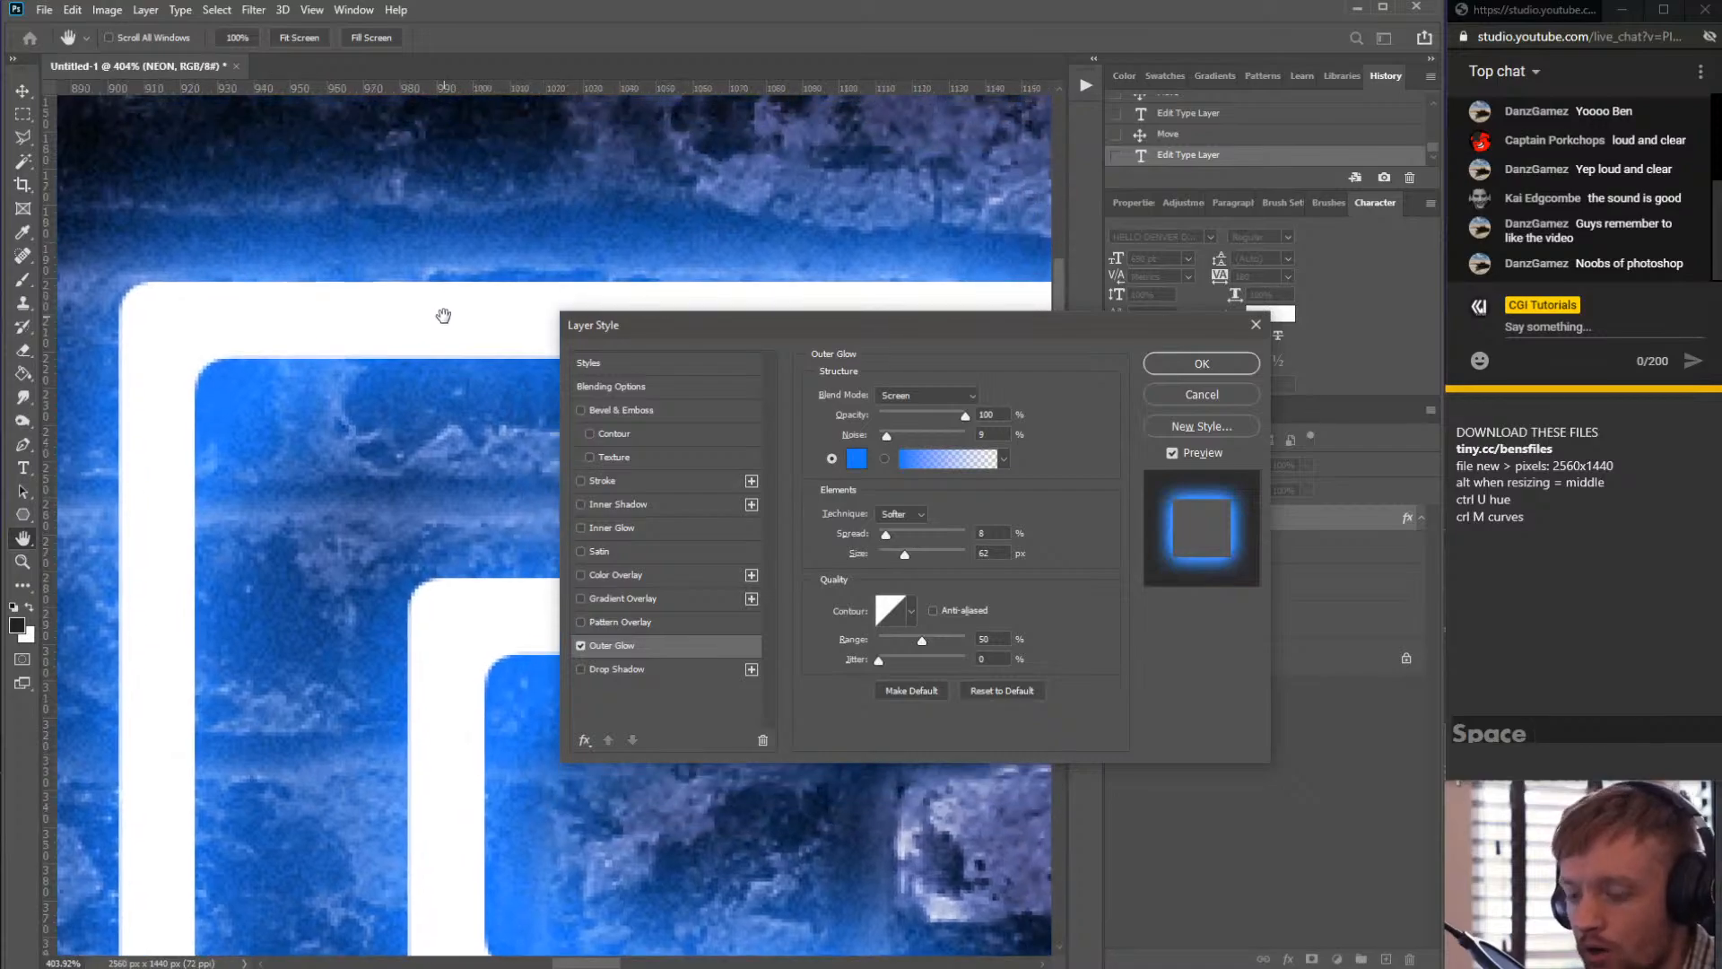
- Raise the Outer Glow noise to 44% and zoom in and out to compare the grainy glow
{"action": "left_click_drag", "start_coordinate": [884, 435], "coordinate": [834, 437]}
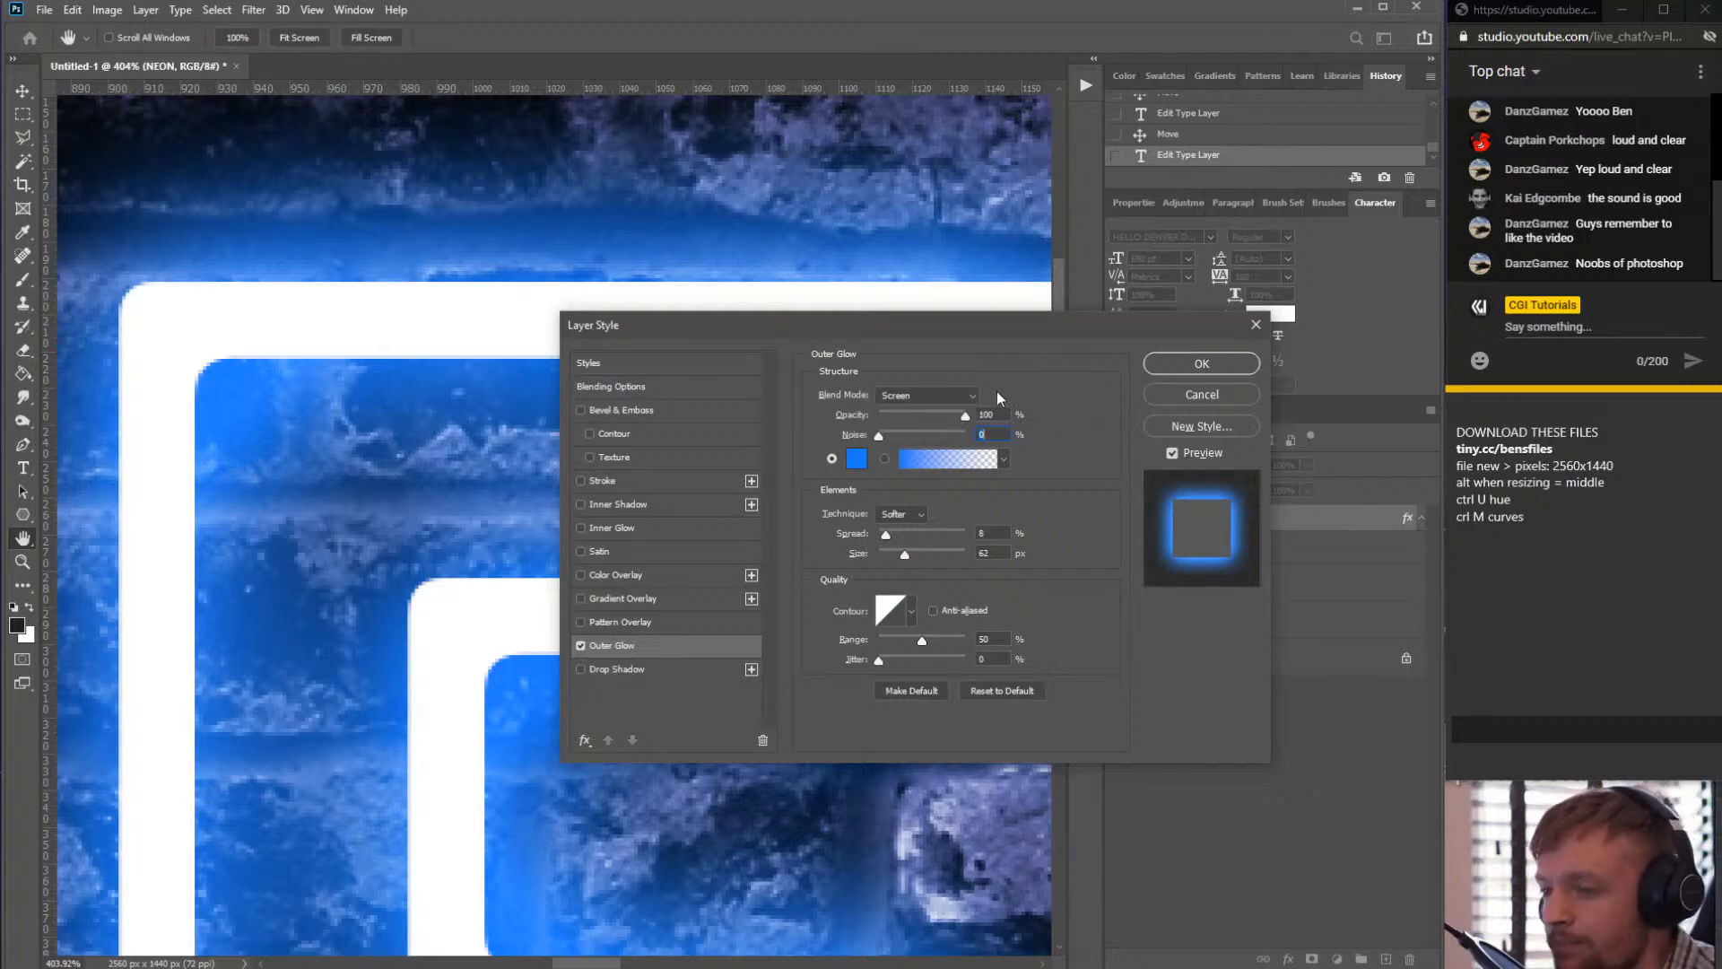
{"action": "left_click_drag", "start_coordinate": [879, 440], "coordinate": [917, 434]}
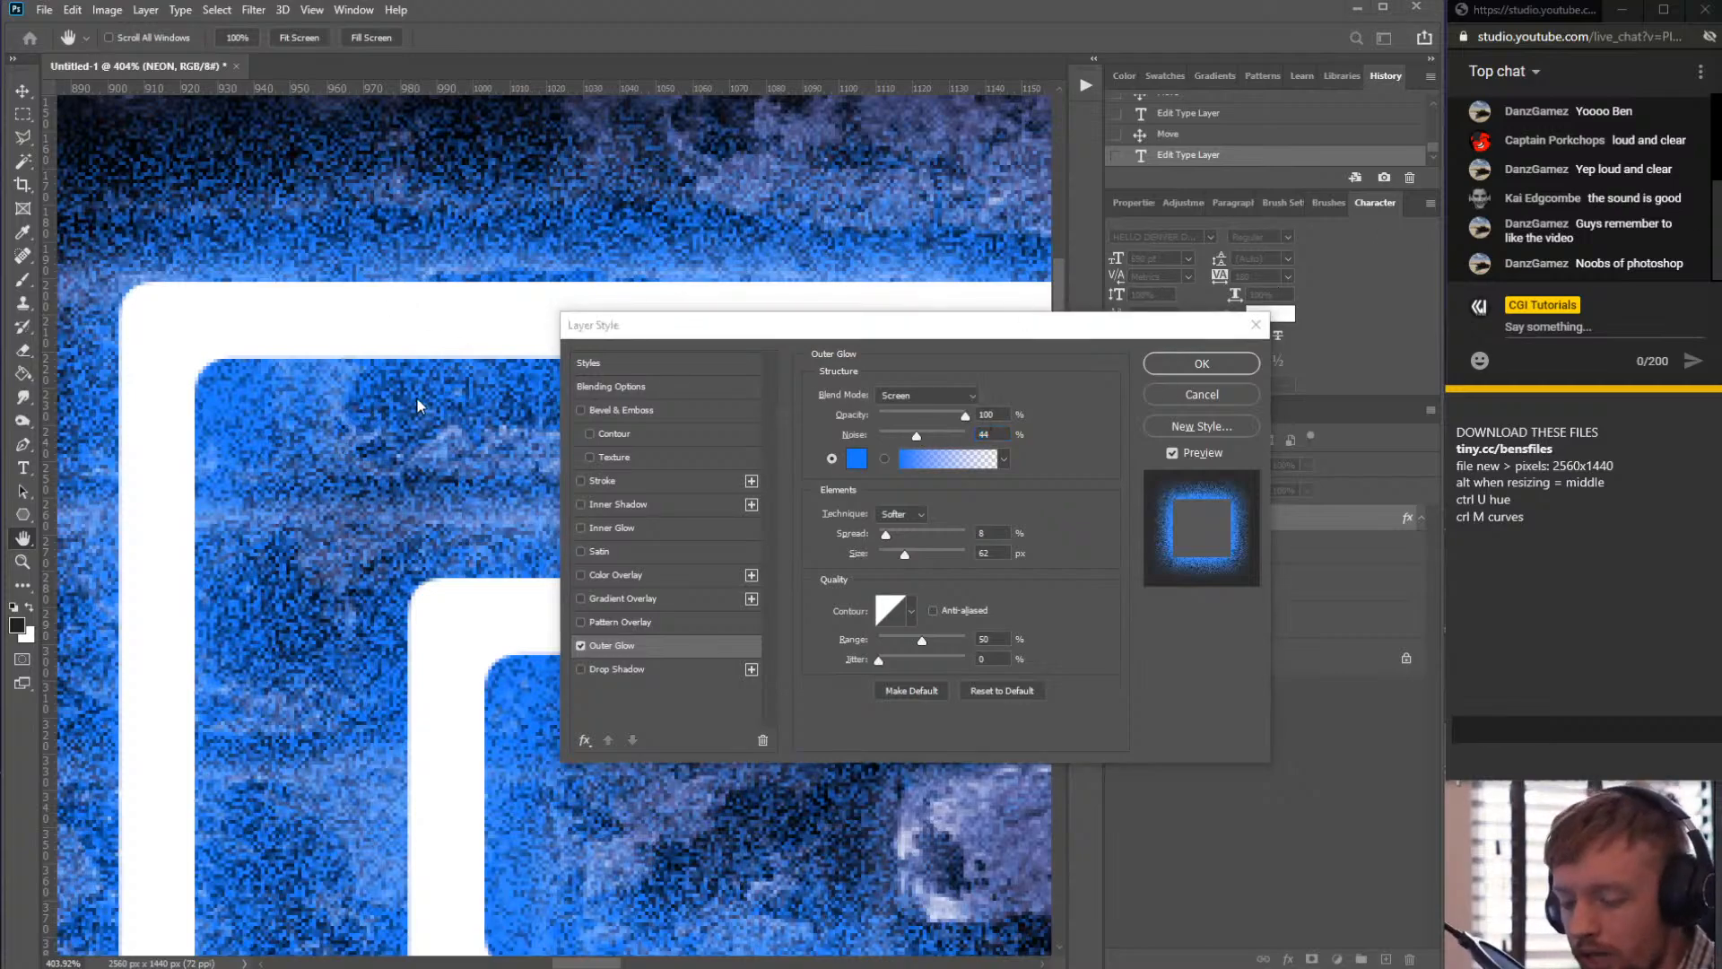
{"action": "scroll", "coordinate": [342, 433], "scroll_direction": "down", "scroll_amount": 2}
{"action": "scroll", "coordinate": [358, 410], "scroll_direction": "up", "scroll_amount": 1}
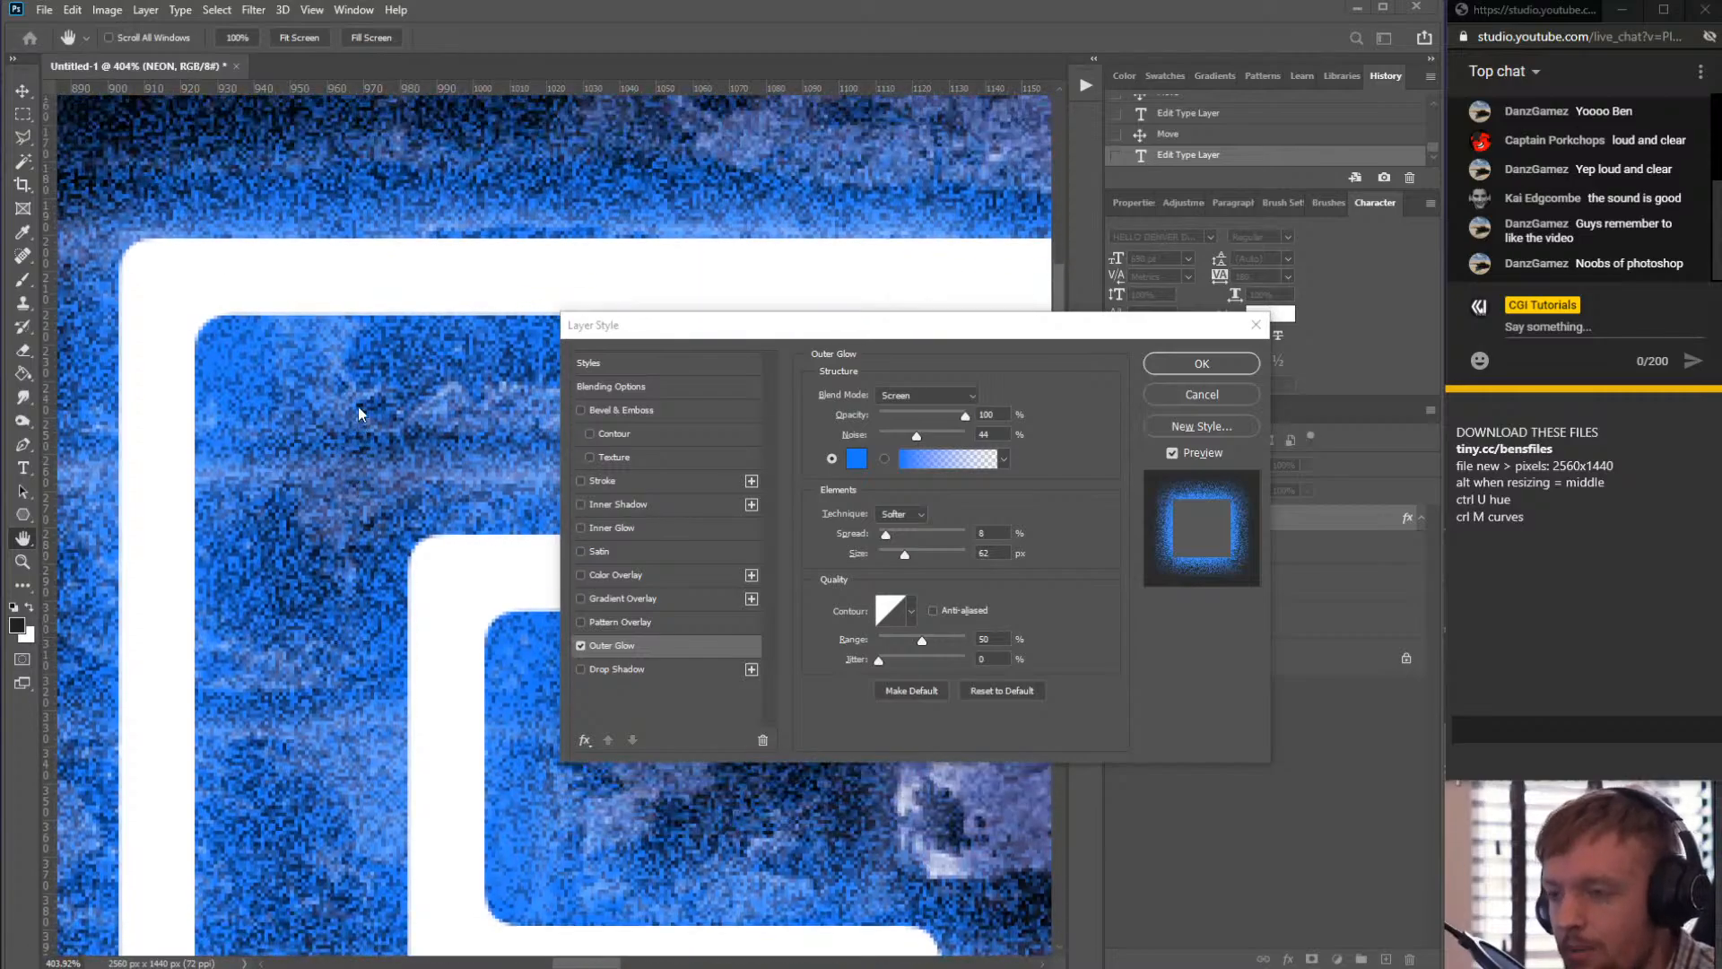
{"action": "scroll", "coordinate": [358, 410], "scroll_direction": "down", "scroll_amount": 1}
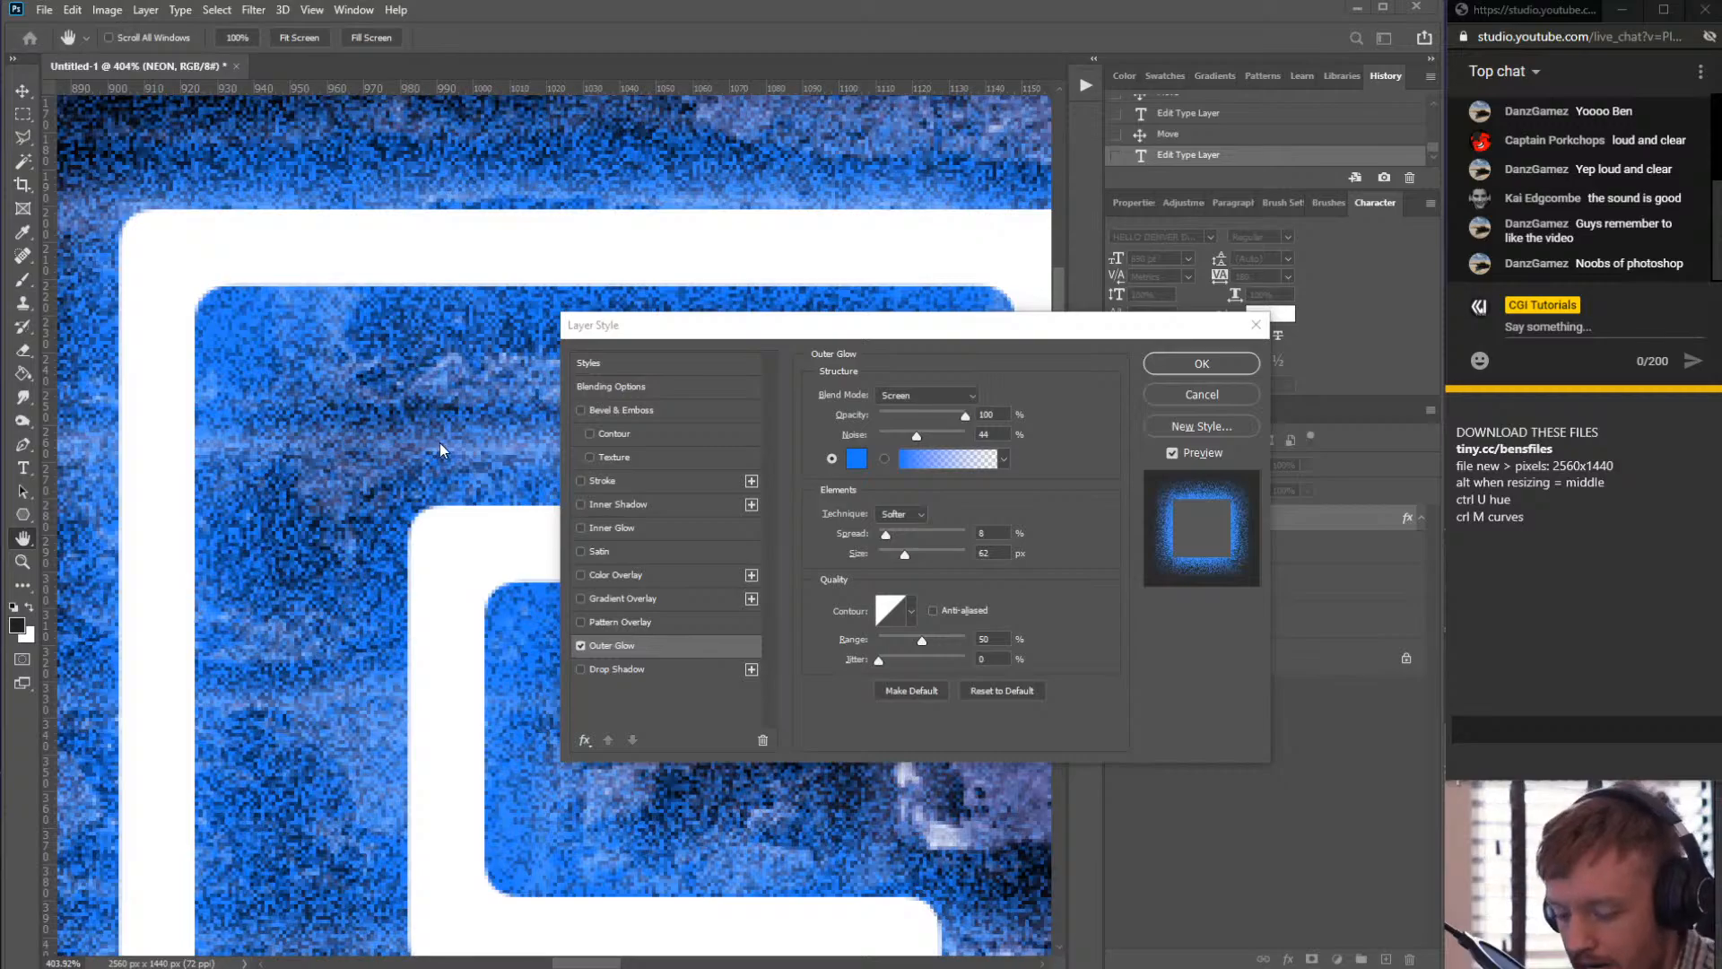
{"action": "scroll", "coordinate": [412, 423], "scroll_direction": "down", "scroll_amount": 5}
{"action": "scroll", "coordinate": [384, 493], "scroll_direction": "up", "scroll_amount": 4}
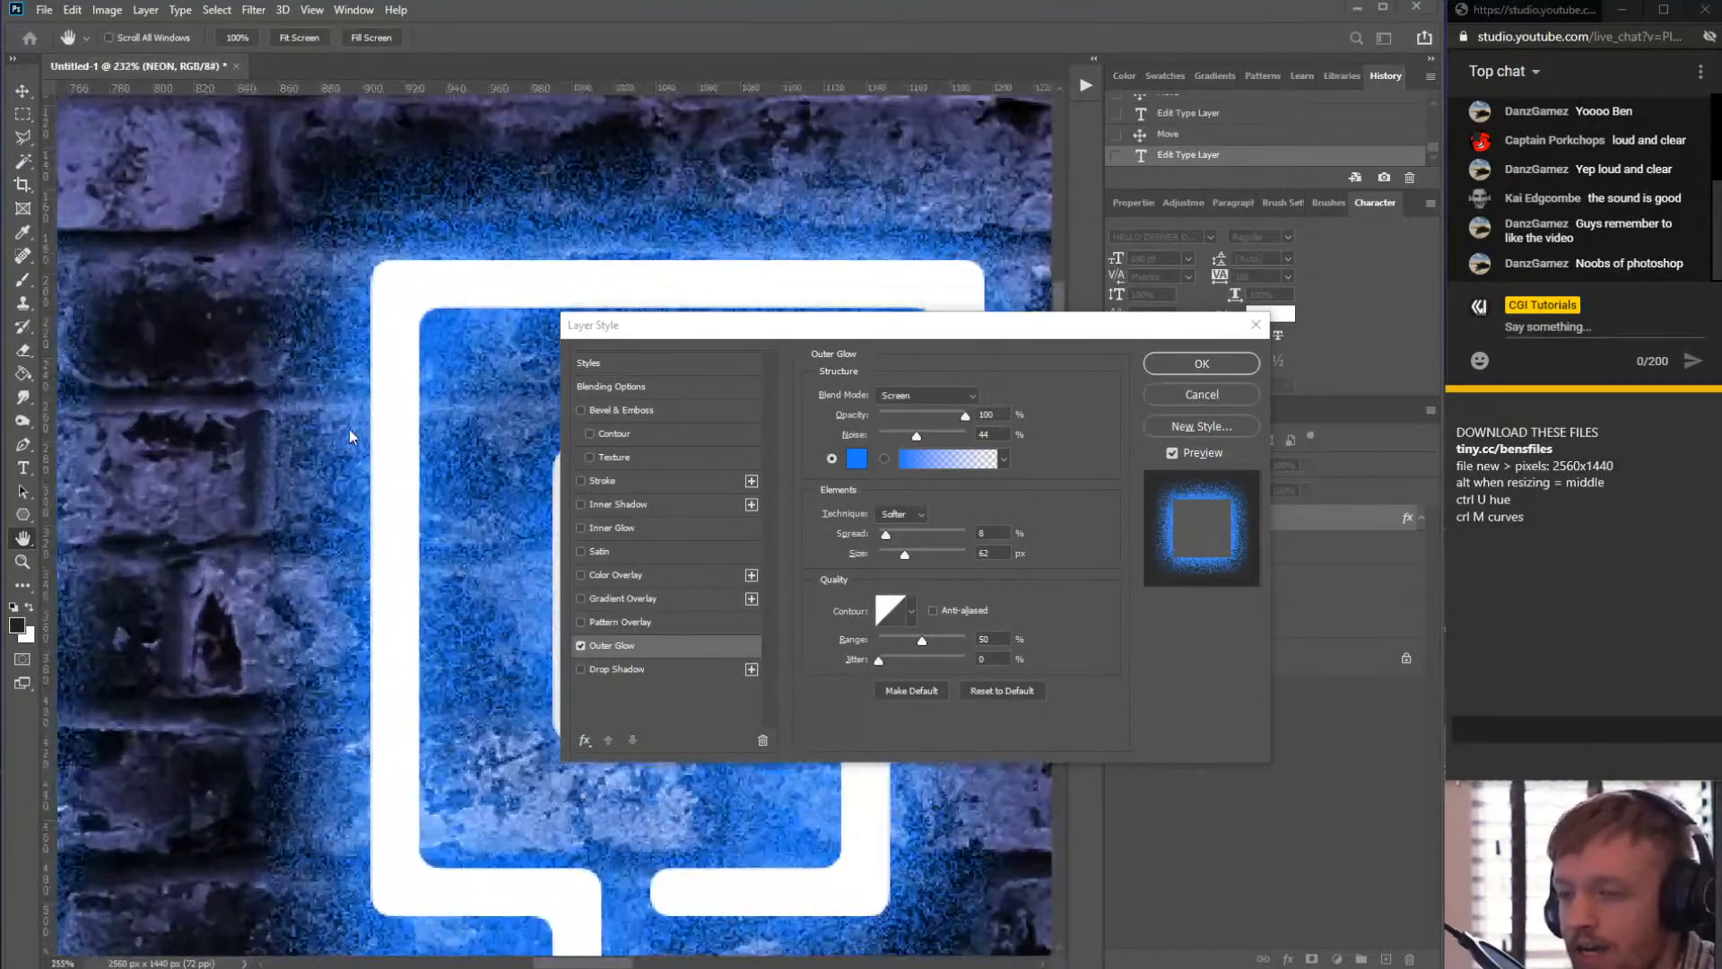
{"action": "scroll", "coordinate": [350, 437], "scroll_direction": "down", "scroll_amount": 6}
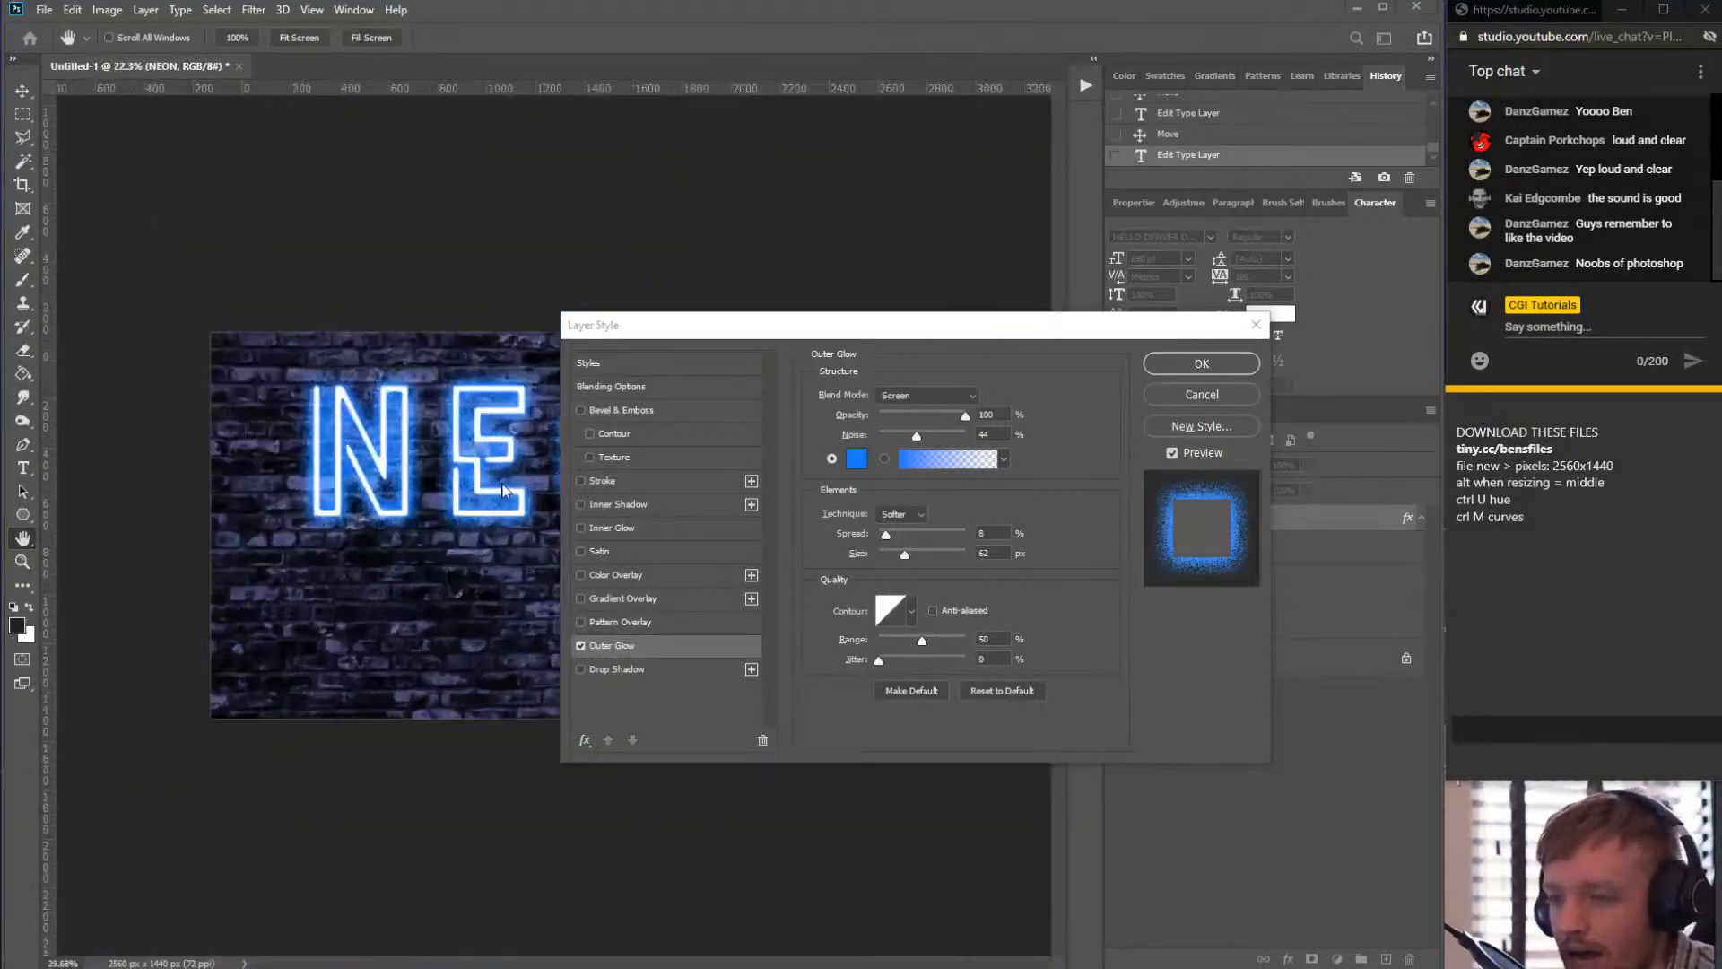
{"action": "scroll", "coordinate": [504, 490], "scroll_direction": "up", "scroll_amount": 7}
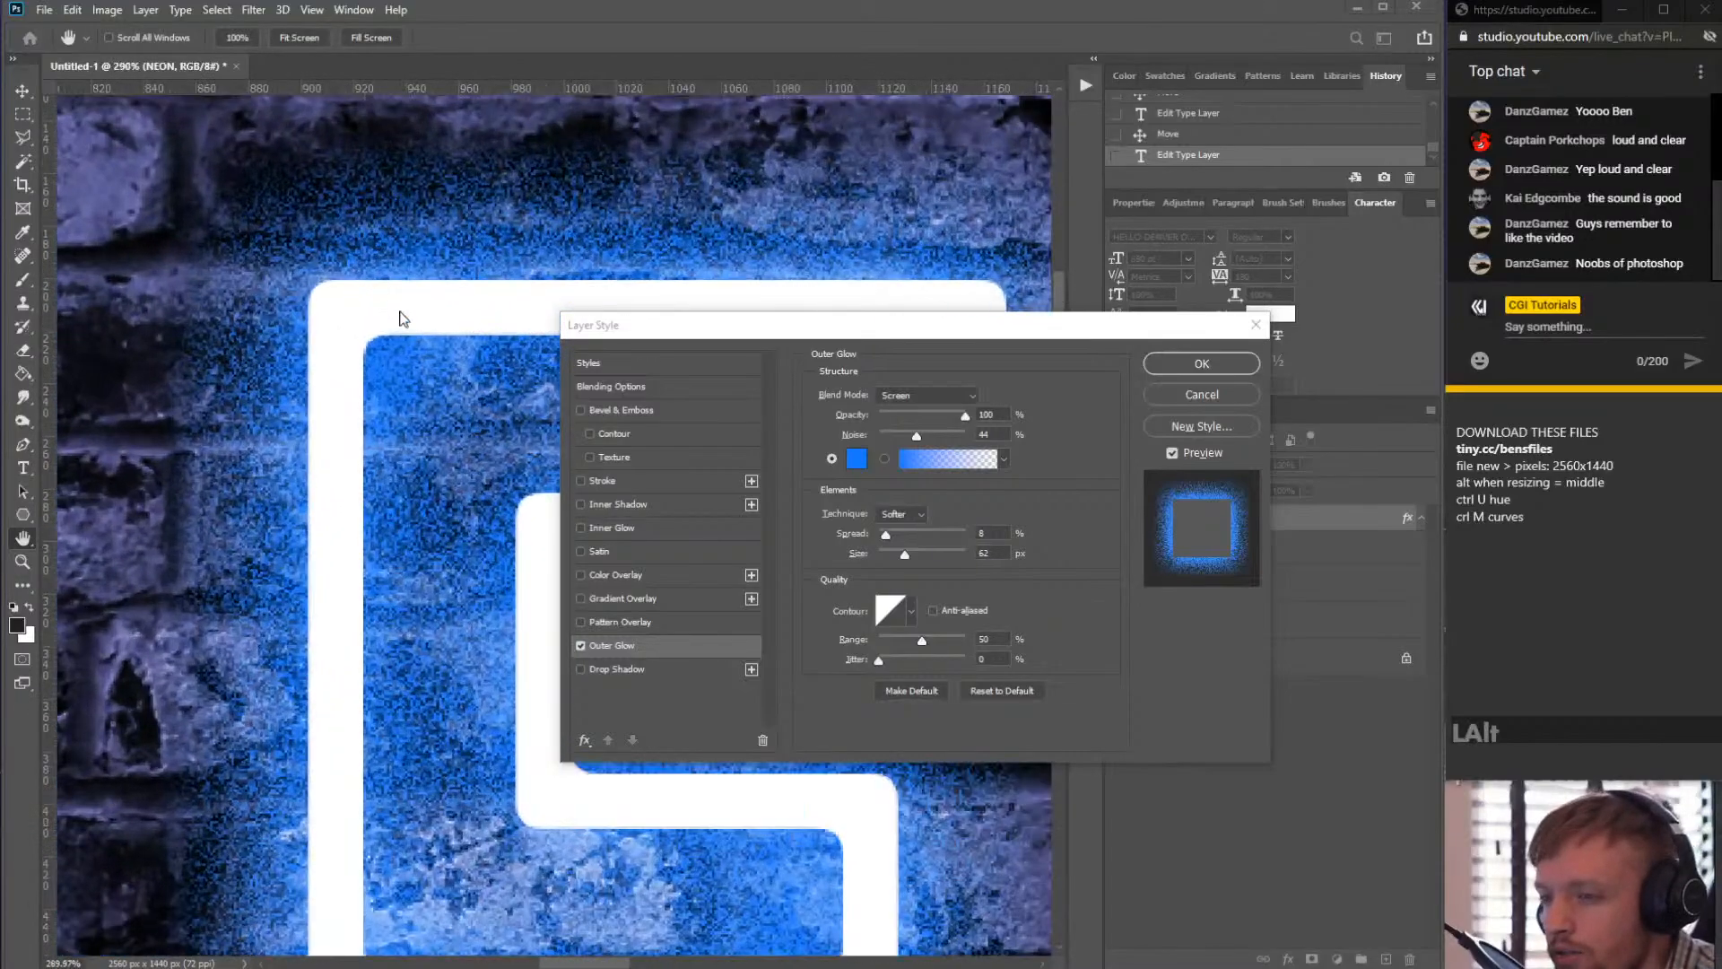
{"action": "scroll", "coordinate": [401, 318], "scroll_direction": "up", "scroll_amount": 1}
- Set the Outer Glow noise to 20%, moving the Layer Style dialog aside to preview the letters
{"action": "left_click", "coordinate": [898, 434]}
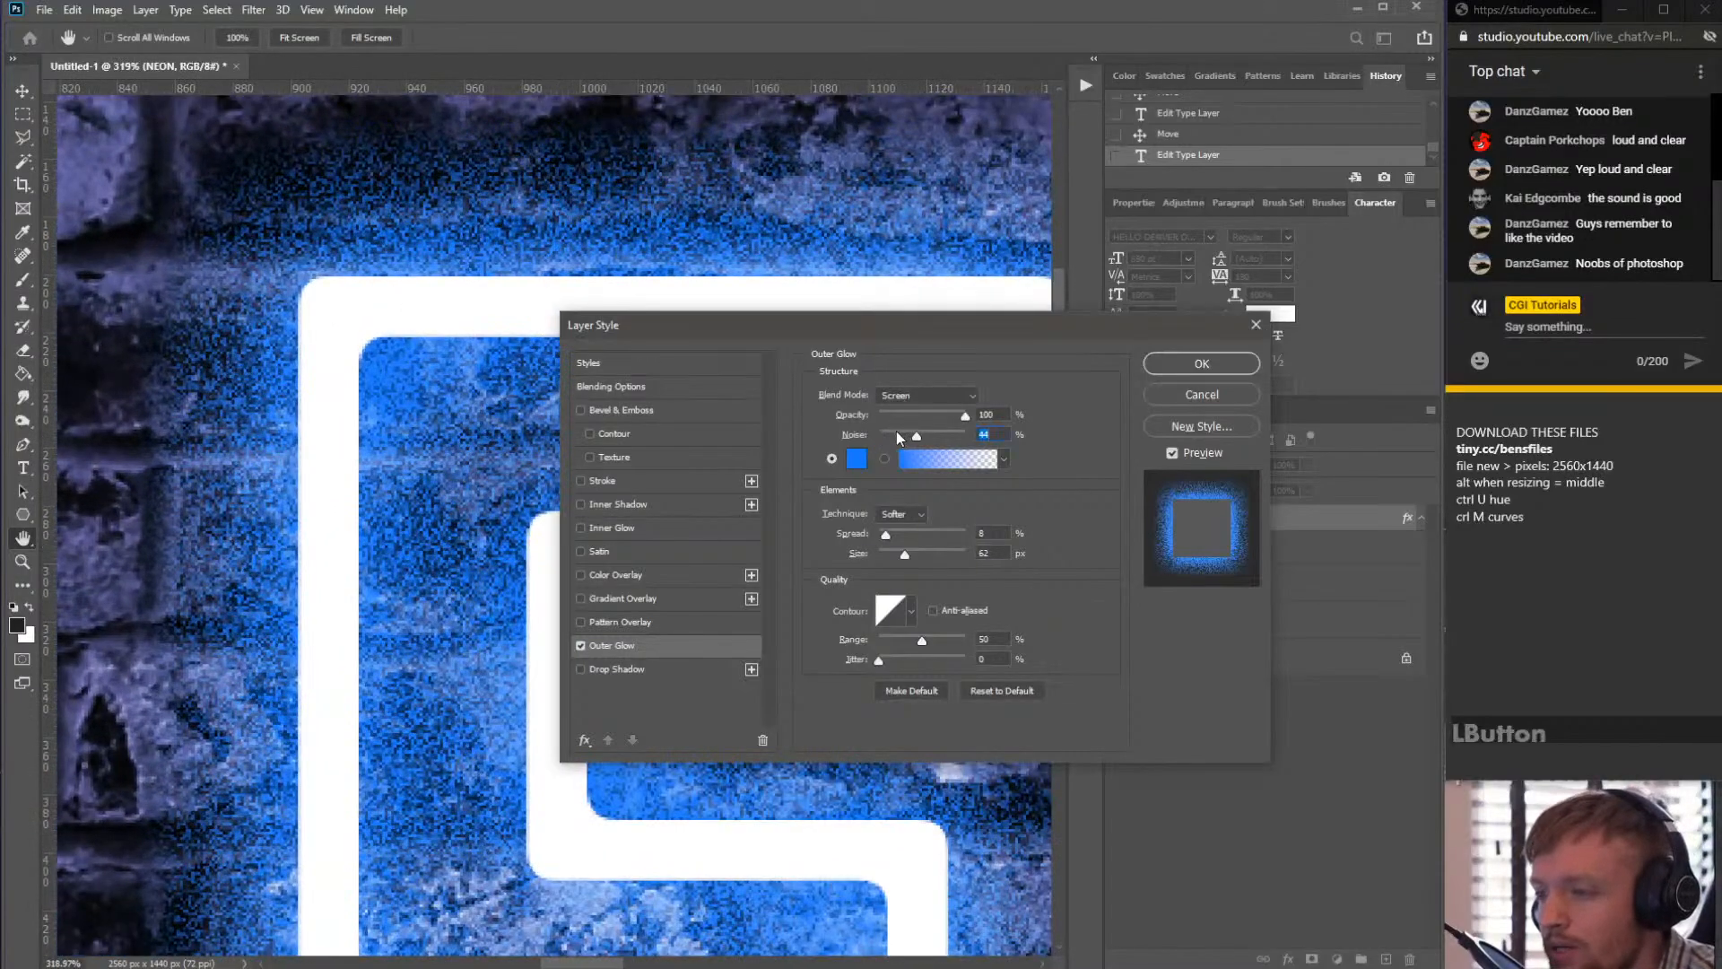
{"action": "left_click_drag", "start_coordinate": [896, 434], "coordinate": [886, 435]}
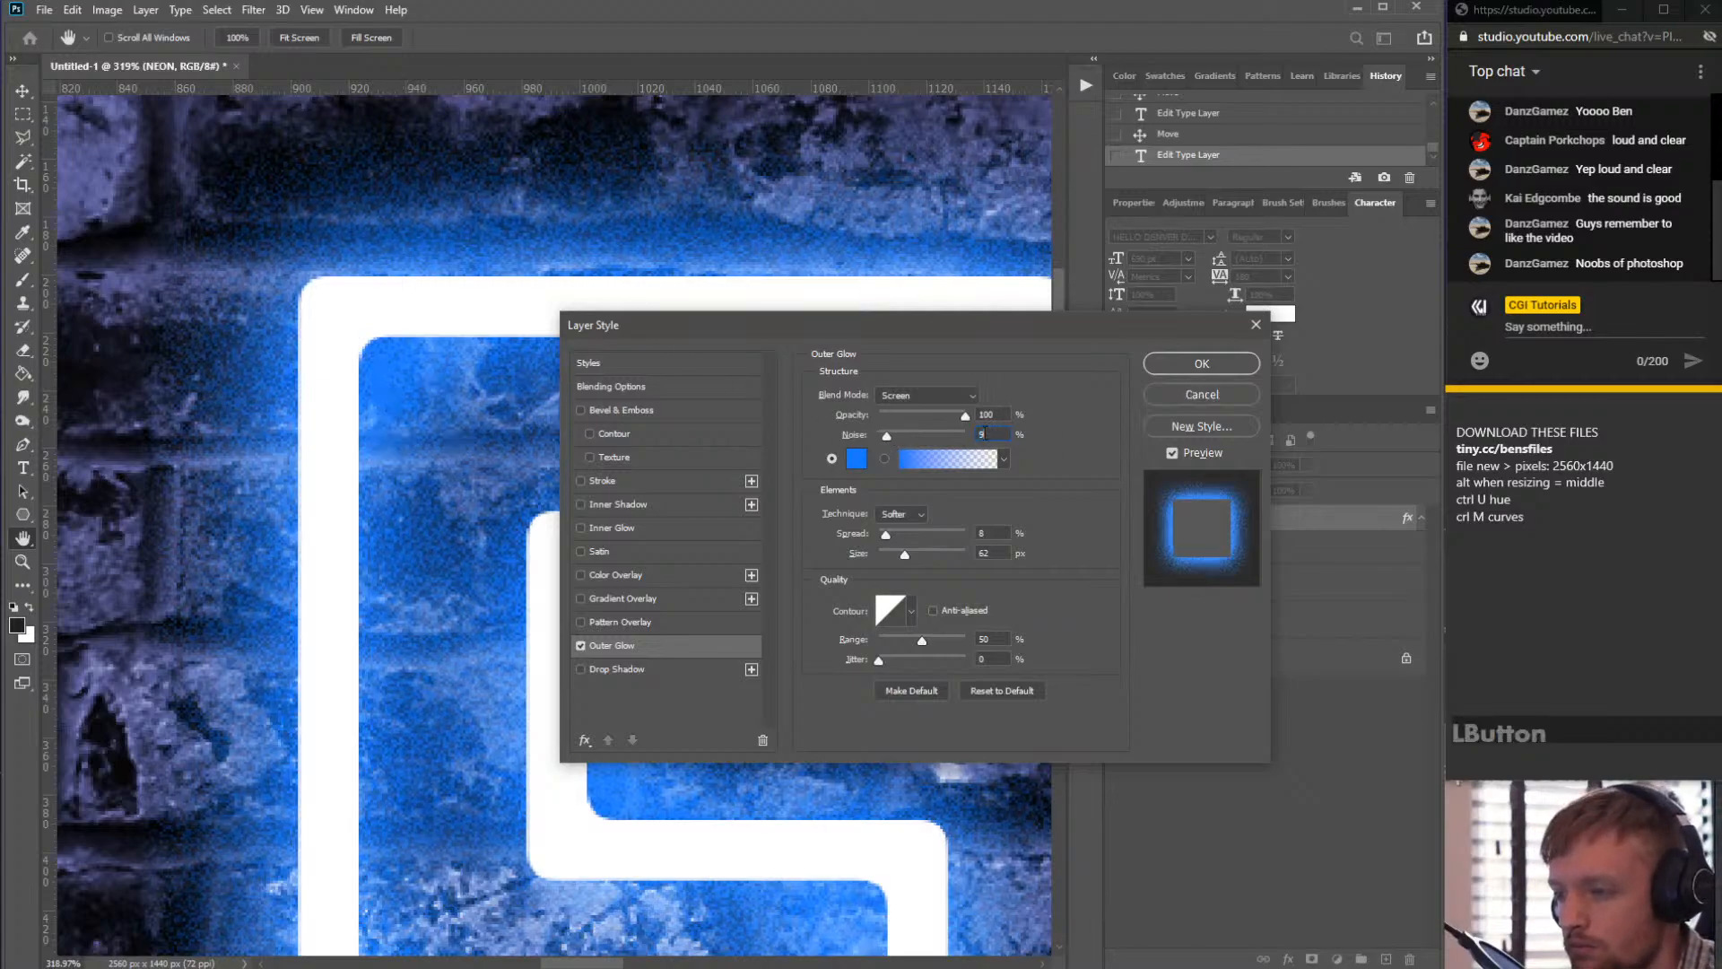
{"action": "type", "text": "15"}
{"action": "key", "text": "alt"}
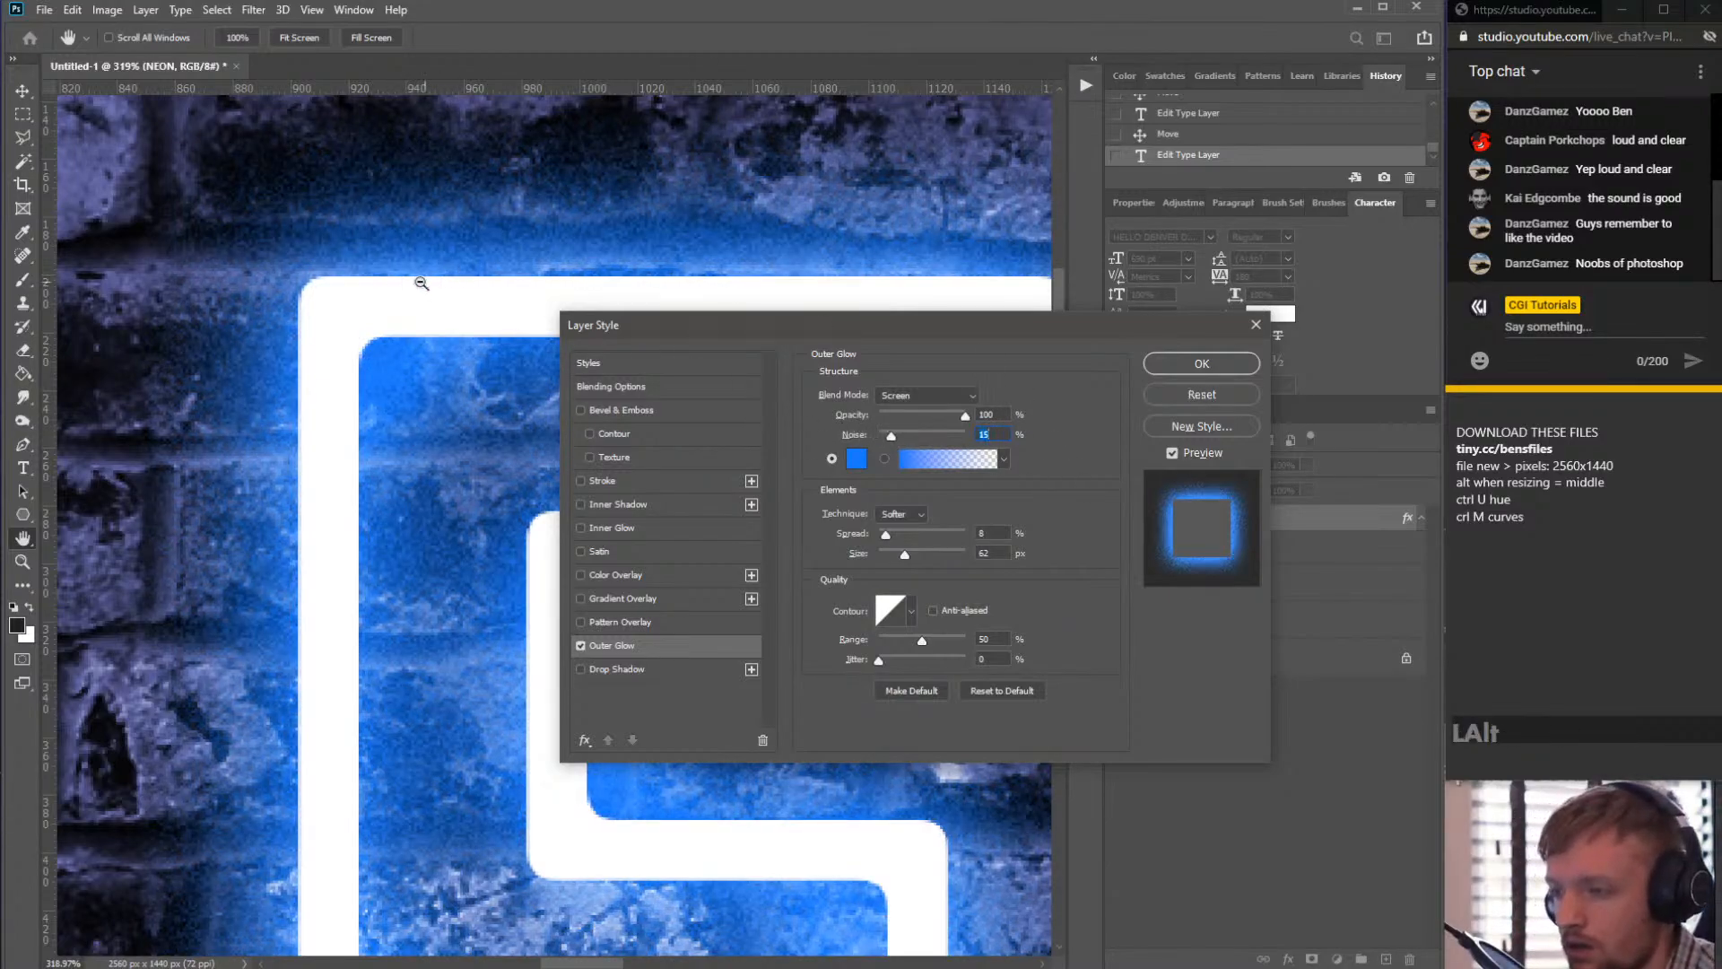
{"action": "left_click_drag", "start_coordinate": [670, 323], "coordinate": [1041, 484]}
{"action": "scroll", "coordinate": [626, 330], "scroll_direction": "down", "scroll_amount": 3}
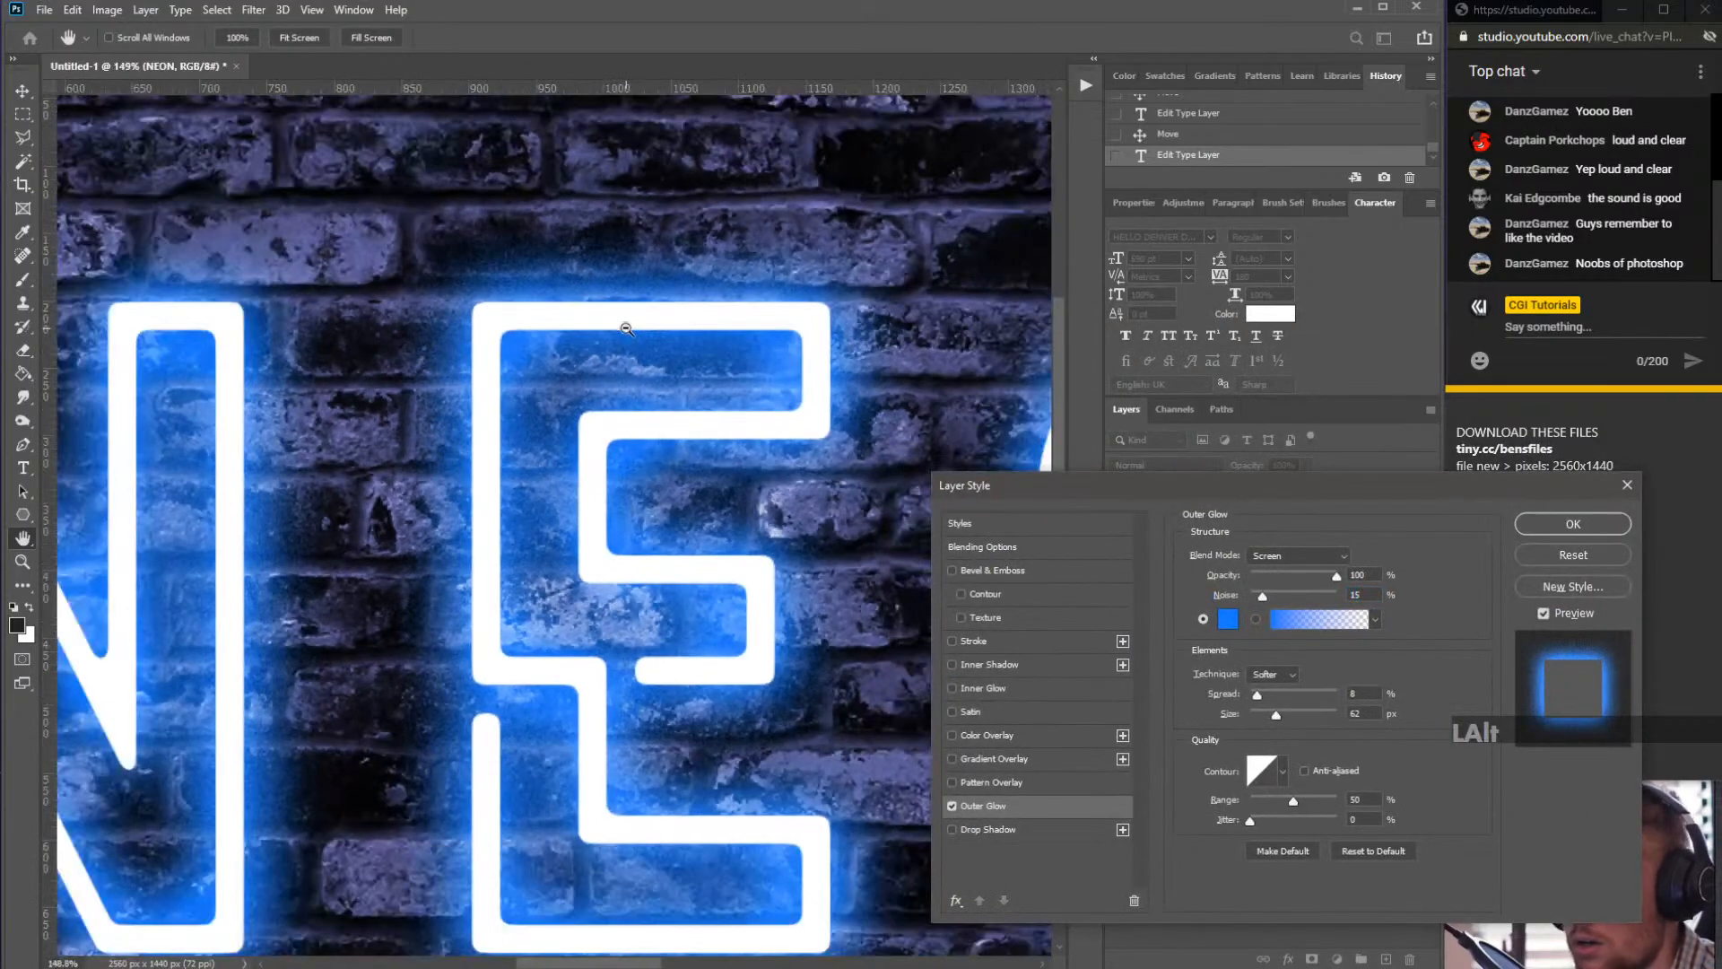
{"action": "scroll", "coordinate": [645, 358], "scroll_direction": "down", "scroll_amount": 3}
{"action": "scroll", "coordinate": [610, 407], "scroll_direction": "up", "scroll_amount": 3}
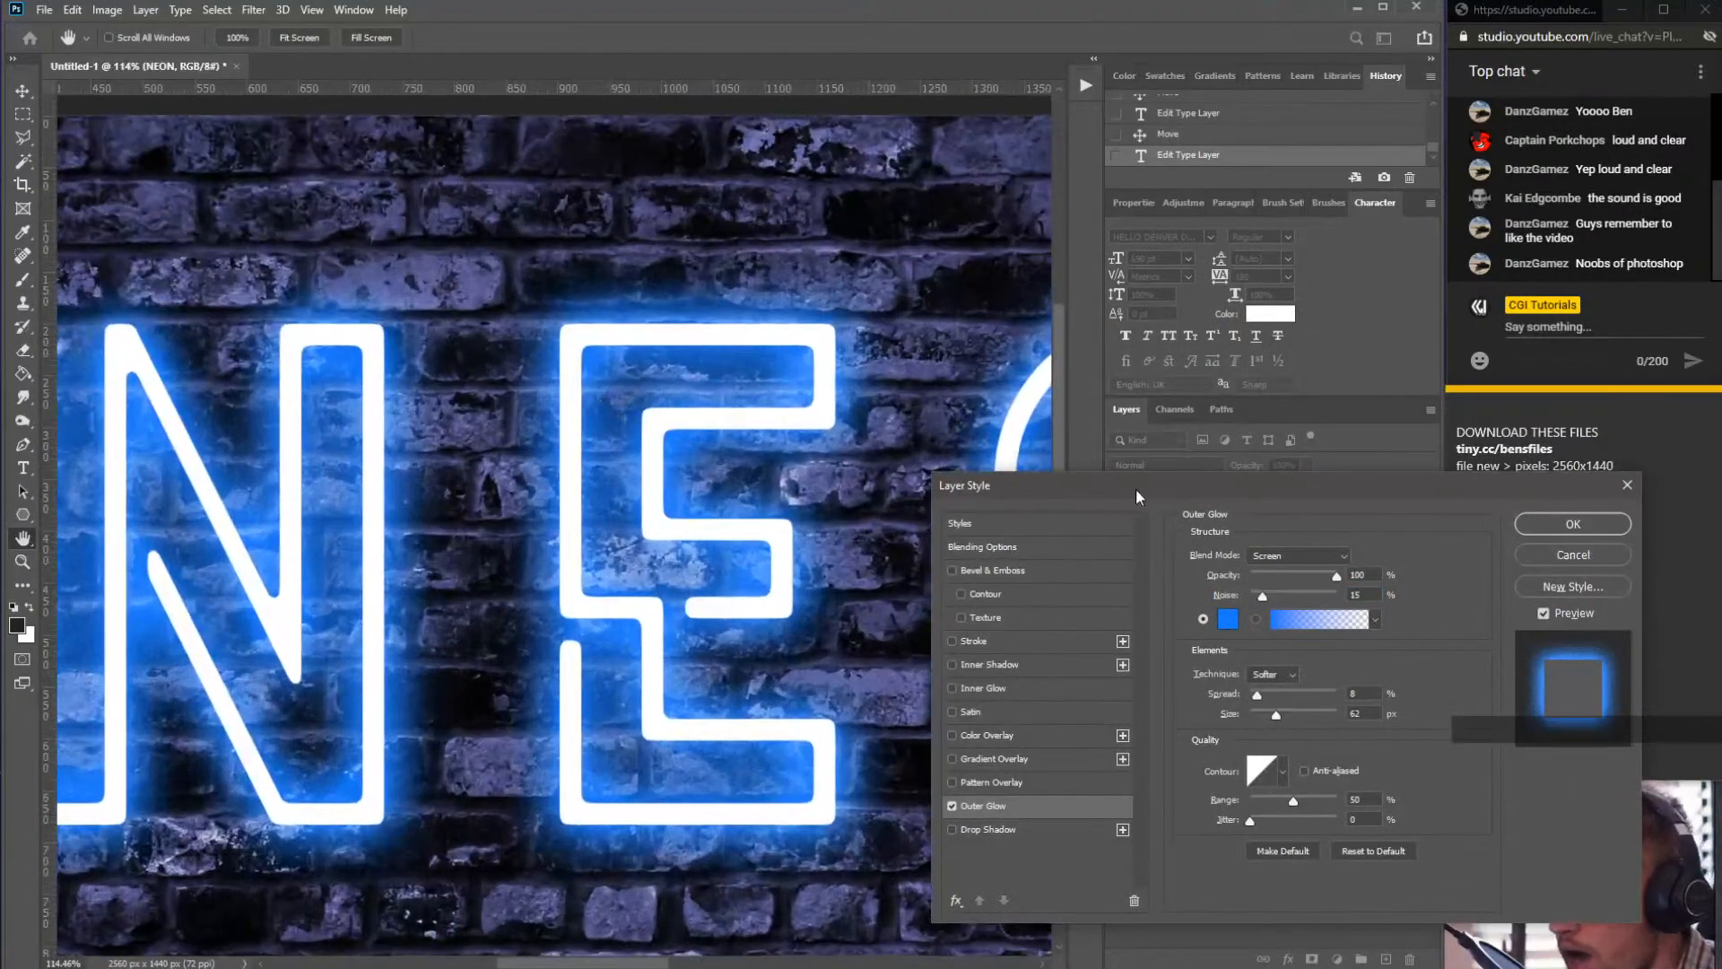
{"action": "left_click_drag", "start_coordinate": [1135, 488], "coordinate": [841, 349]}
{"action": "left_click", "coordinate": [1075, 456]}
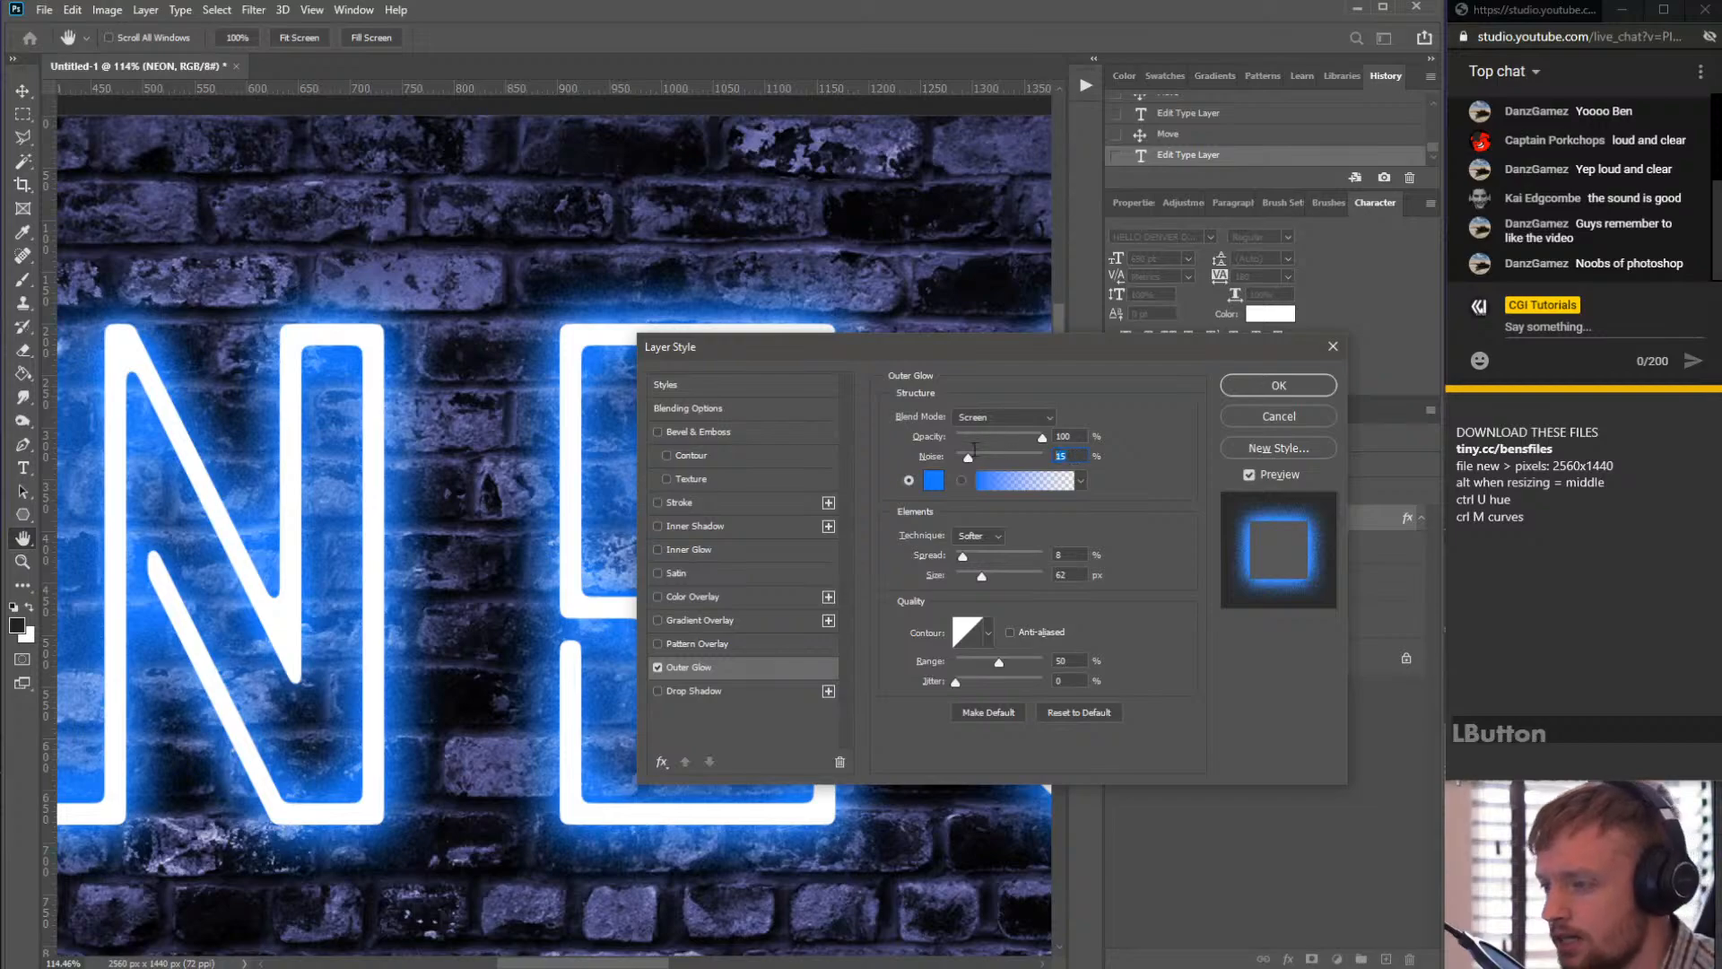
{"action": "type", "text": "20"}
{"action": "left_click", "coordinate": [1108, 422]}
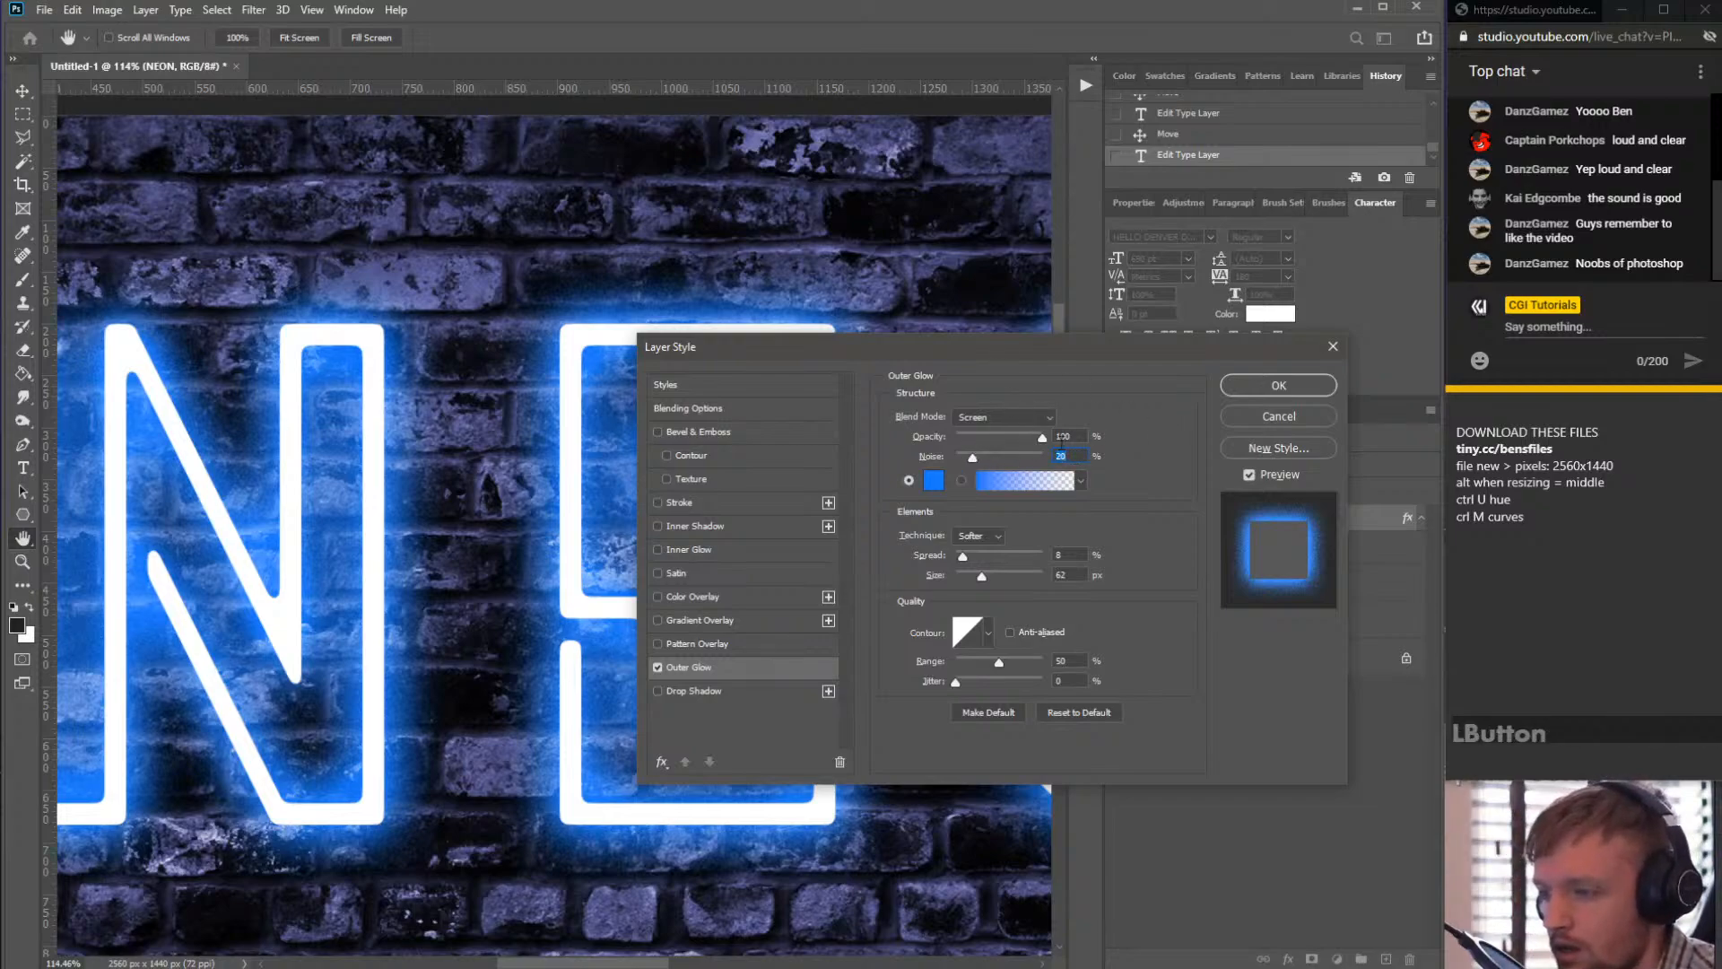
{"action": "left_click", "coordinate": [1110, 472]}
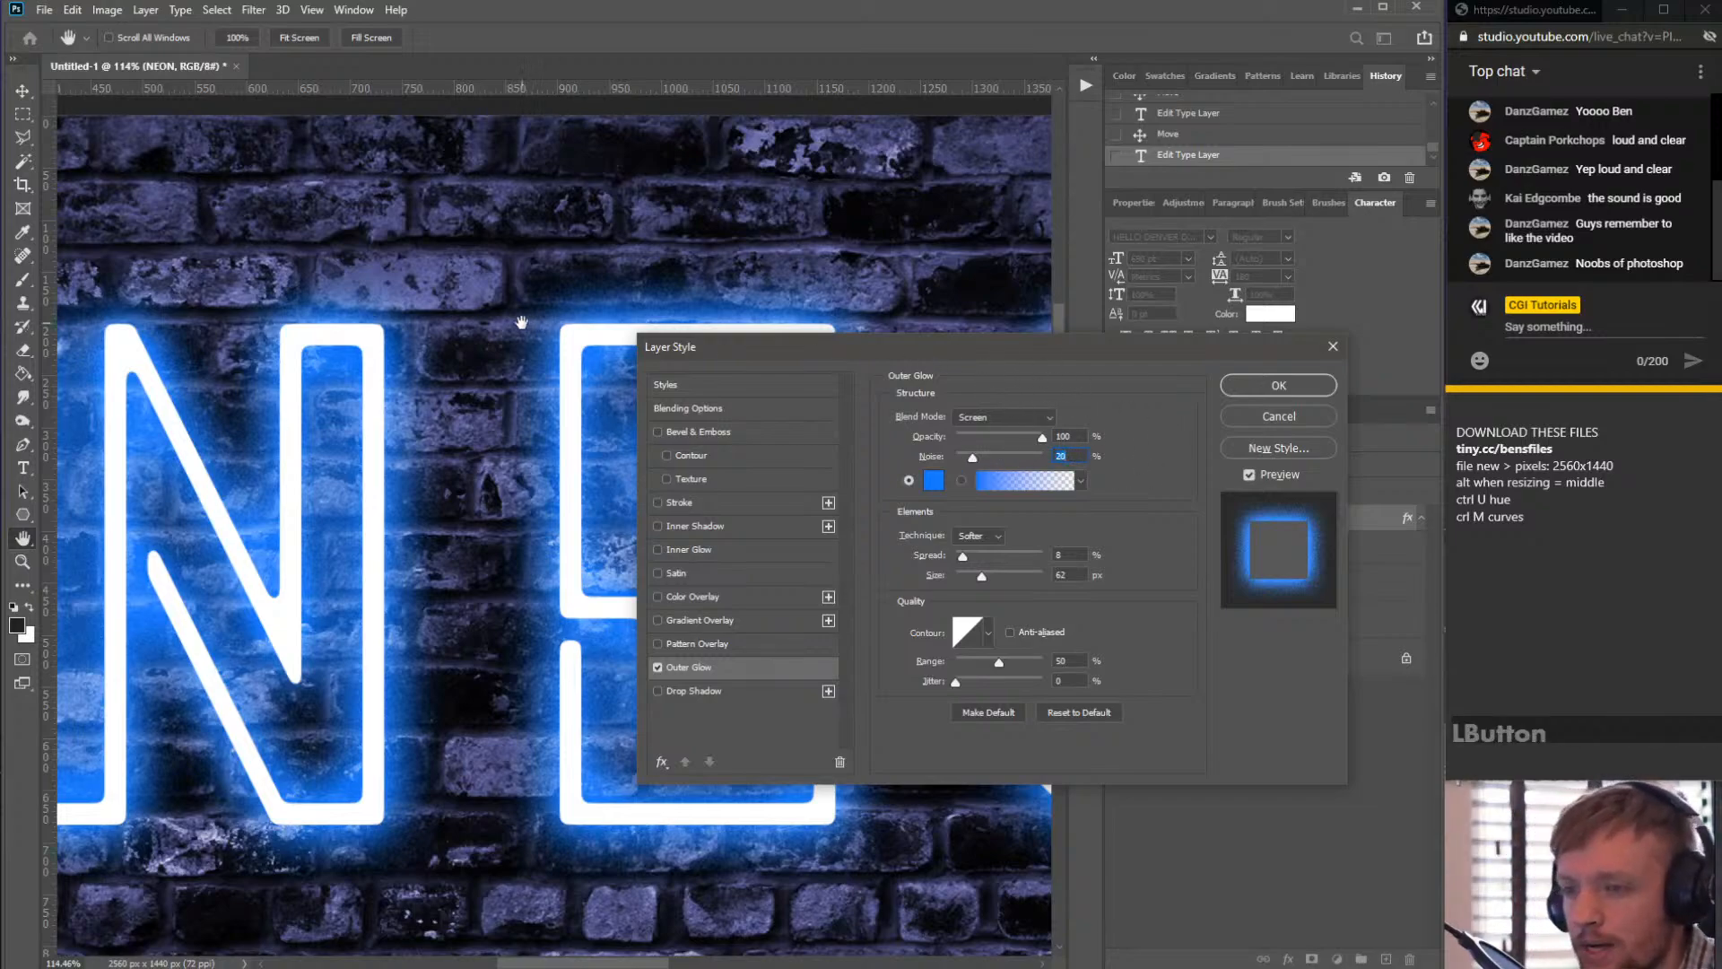
- Set the Outer Glow size to 125 px and zoom out to view the whole sign
{"action": "left_click_drag", "start_coordinate": [937, 350], "coordinate": [1225, 437]}
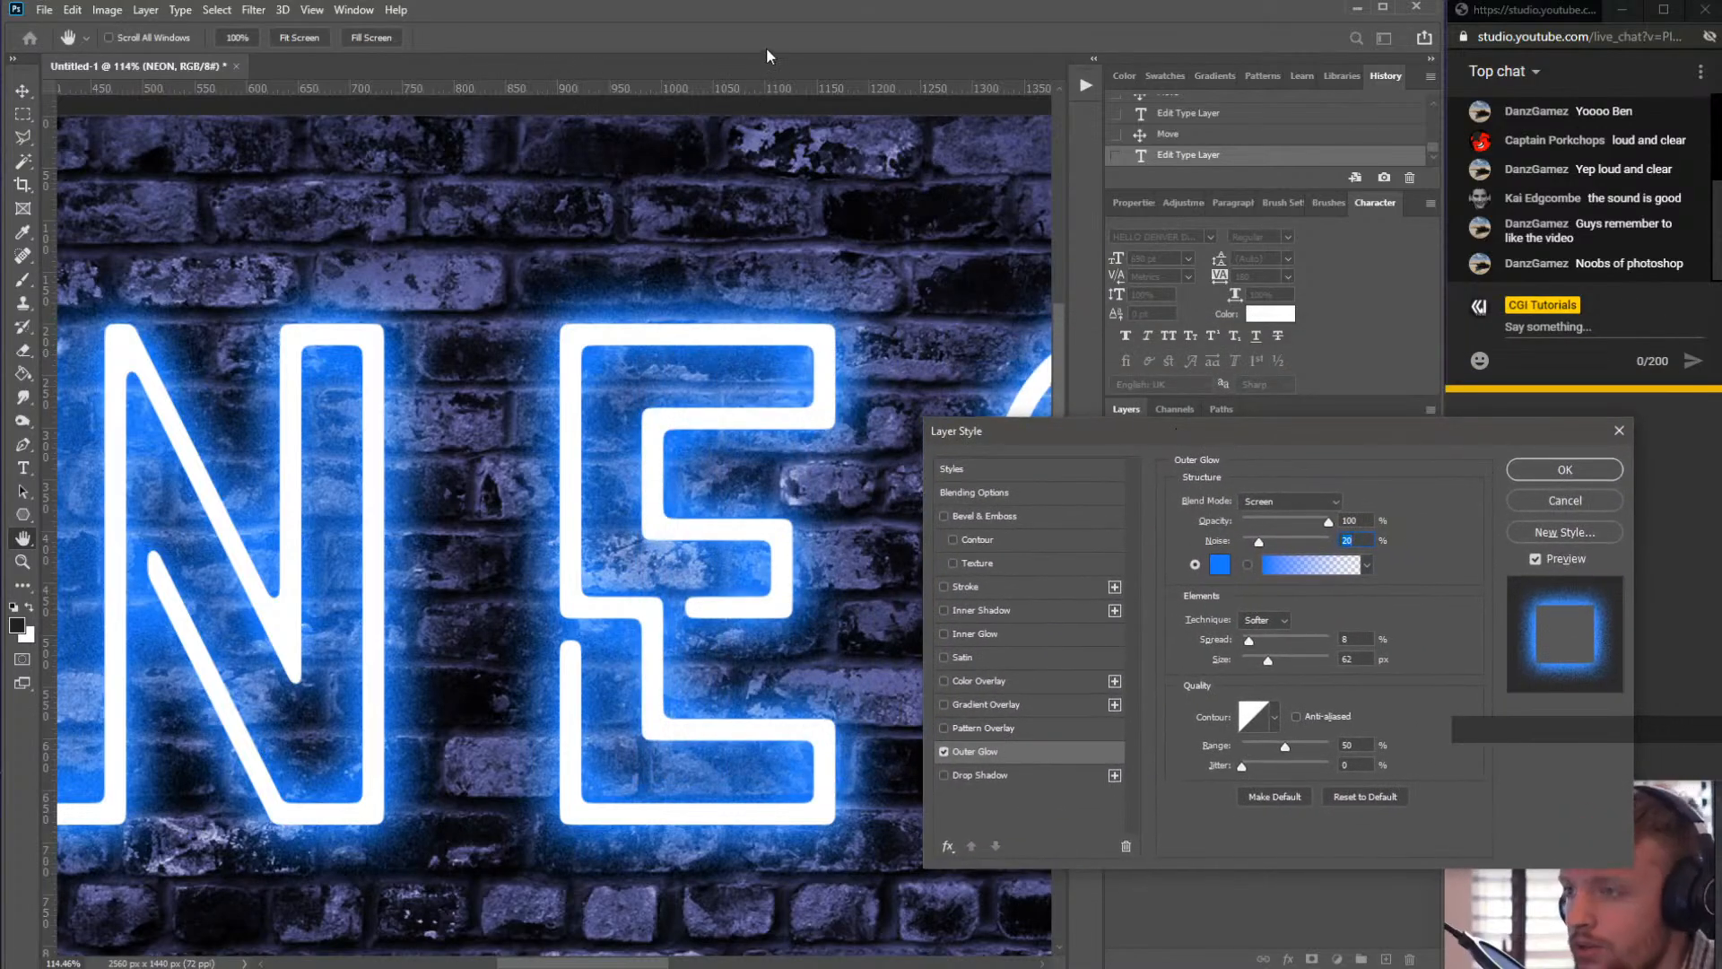
{"action": "scroll", "coordinate": [626, 340], "scroll_direction": "up", "scroll_amount": 3}
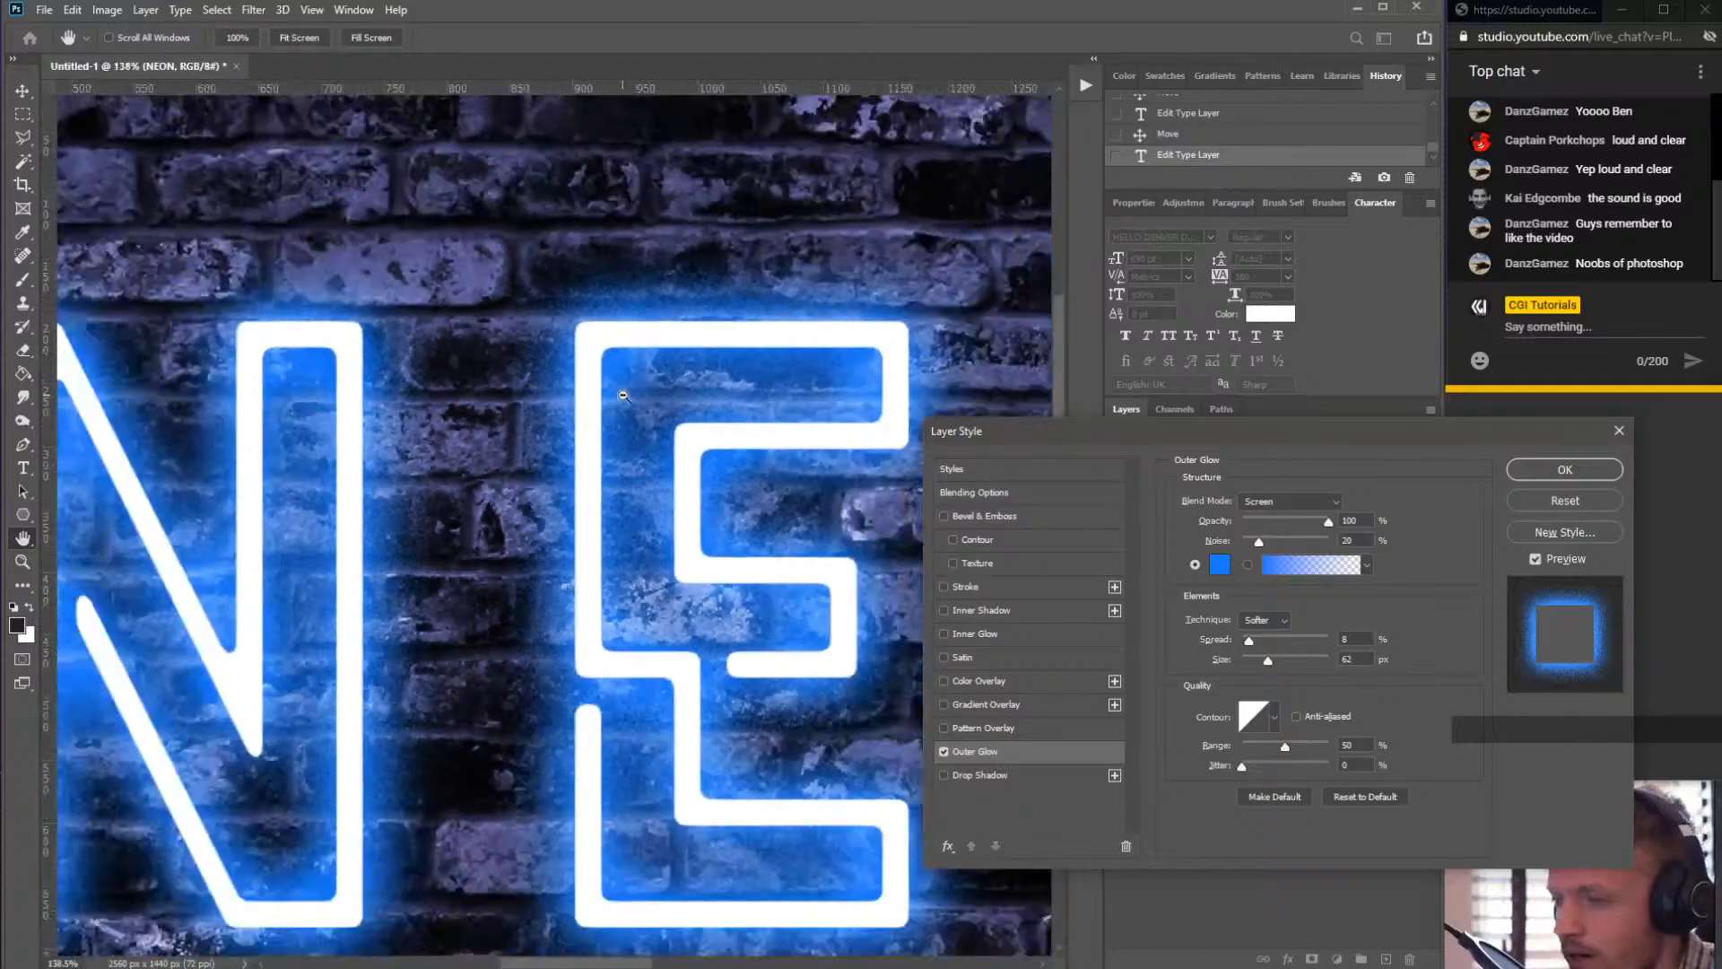
{"action": "scroll", "coordinate": [624, 395], "scroll_direction": "down", "scroll_amount": 3}
{"action": "left_click_drag", "start_coordinate": [1247, 429], "coordinate": [1225, 206]}
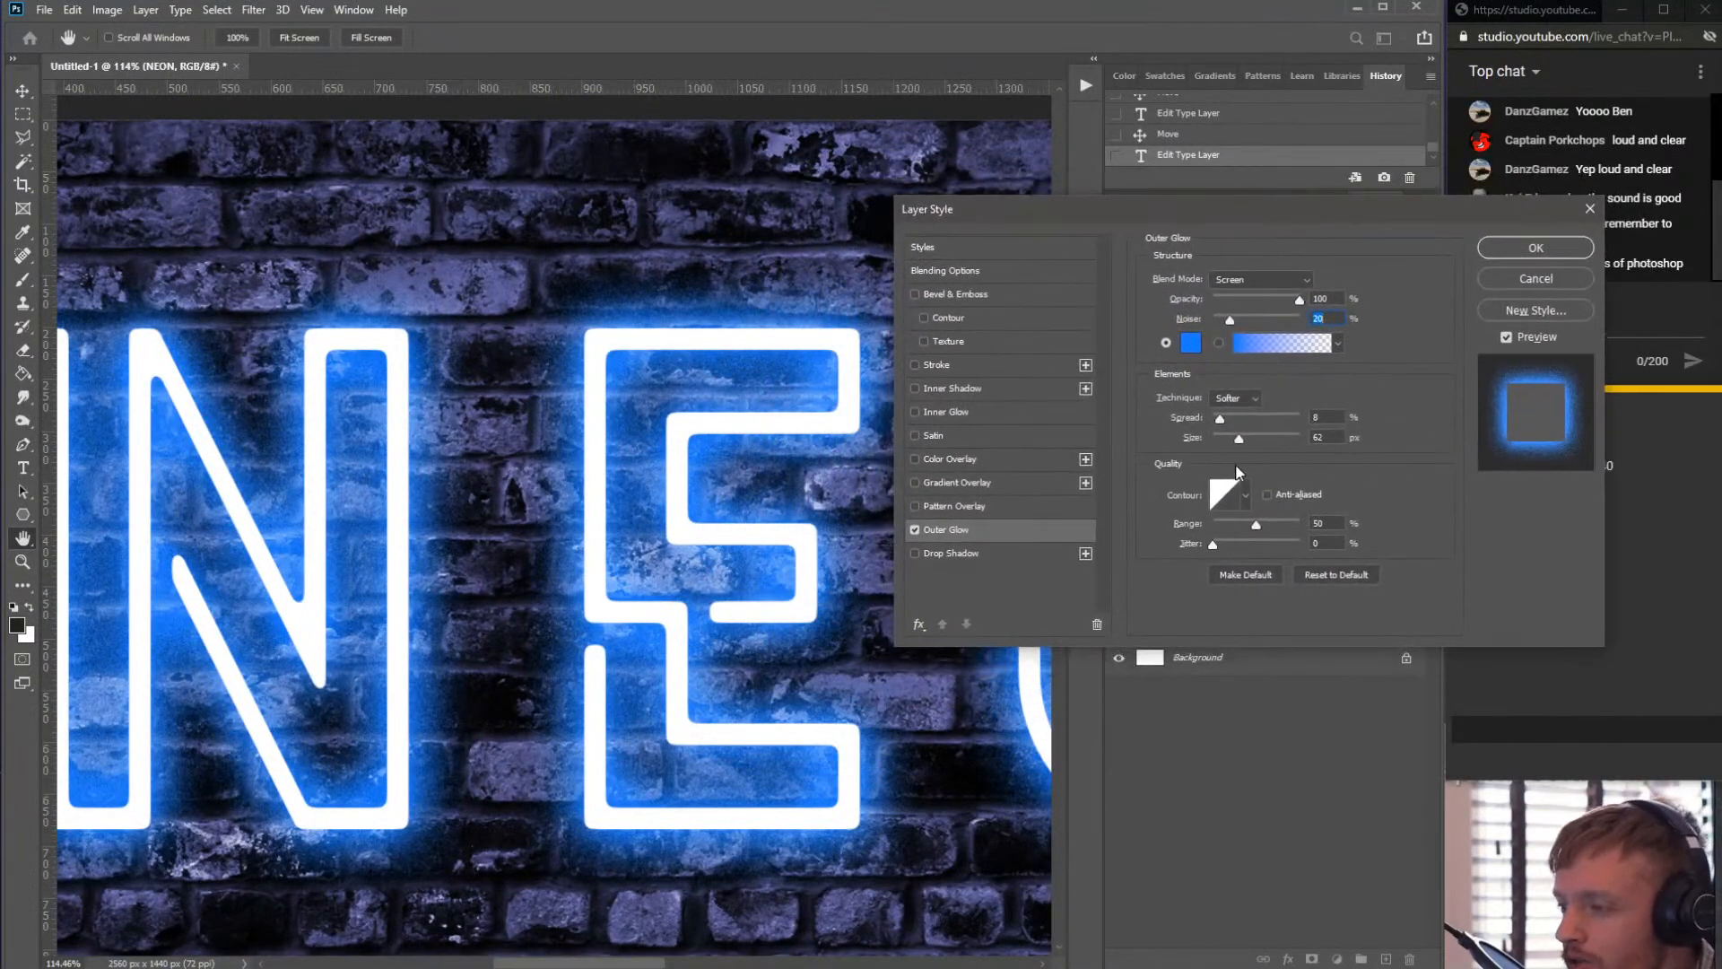
{"action": "left_click", "coordinate": [1219, 415]}
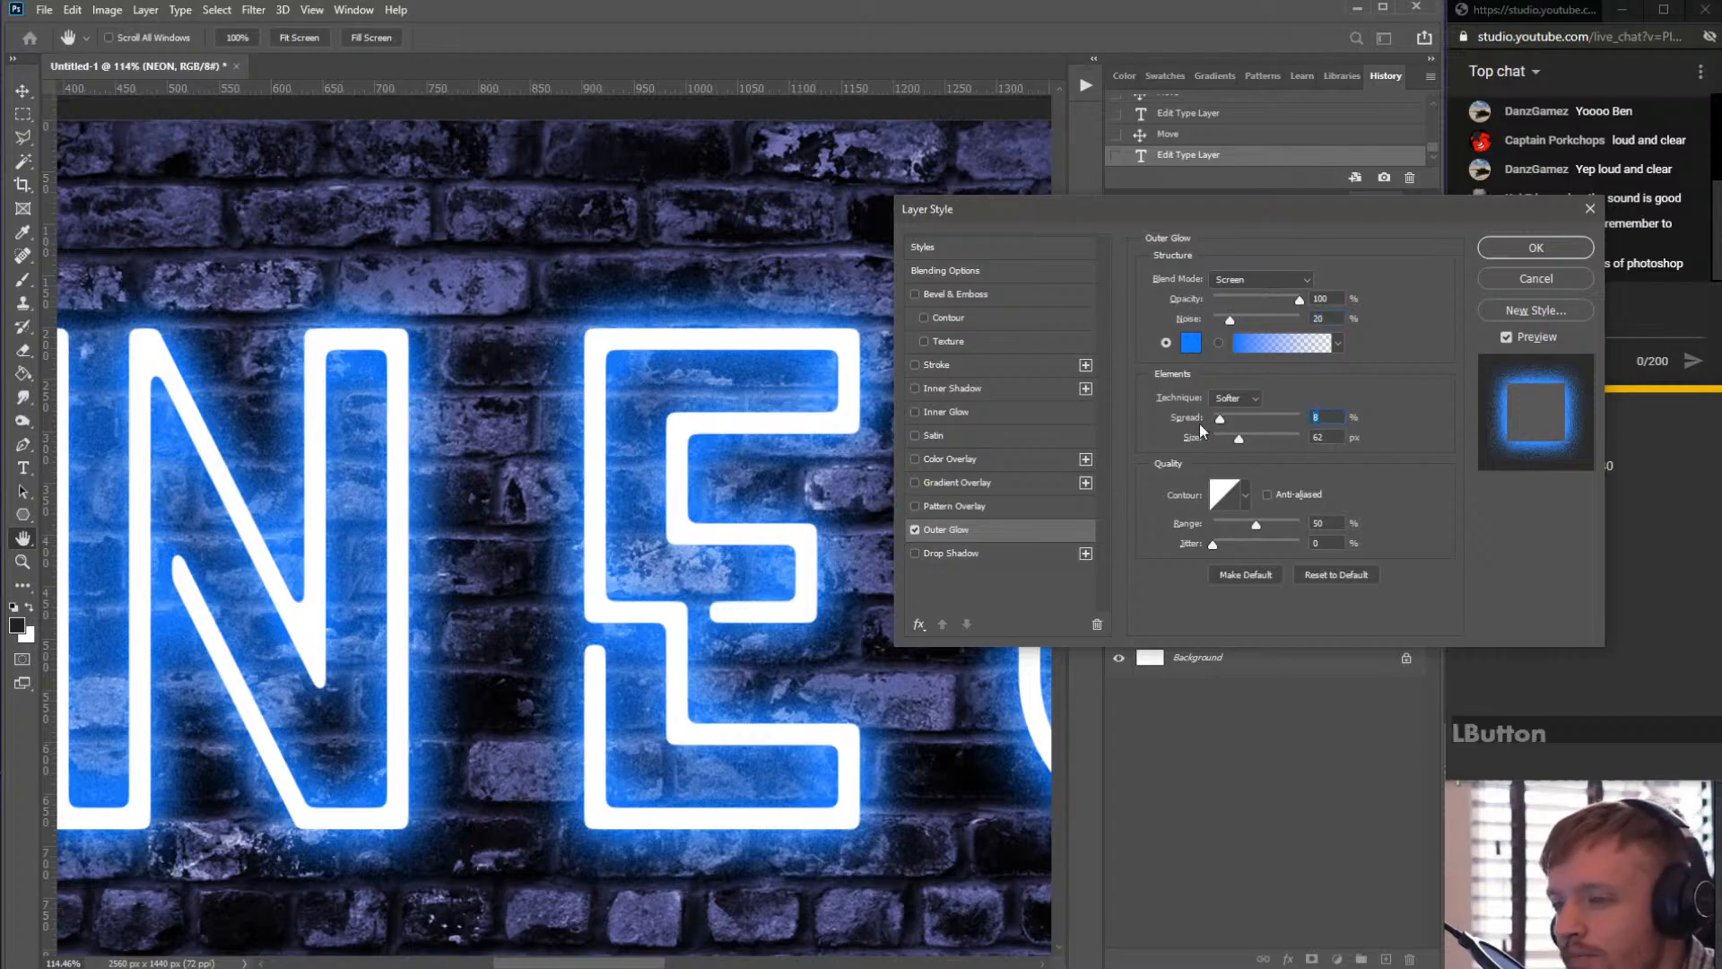
{"action": "left_click", "coordinate": [1334, 437]}
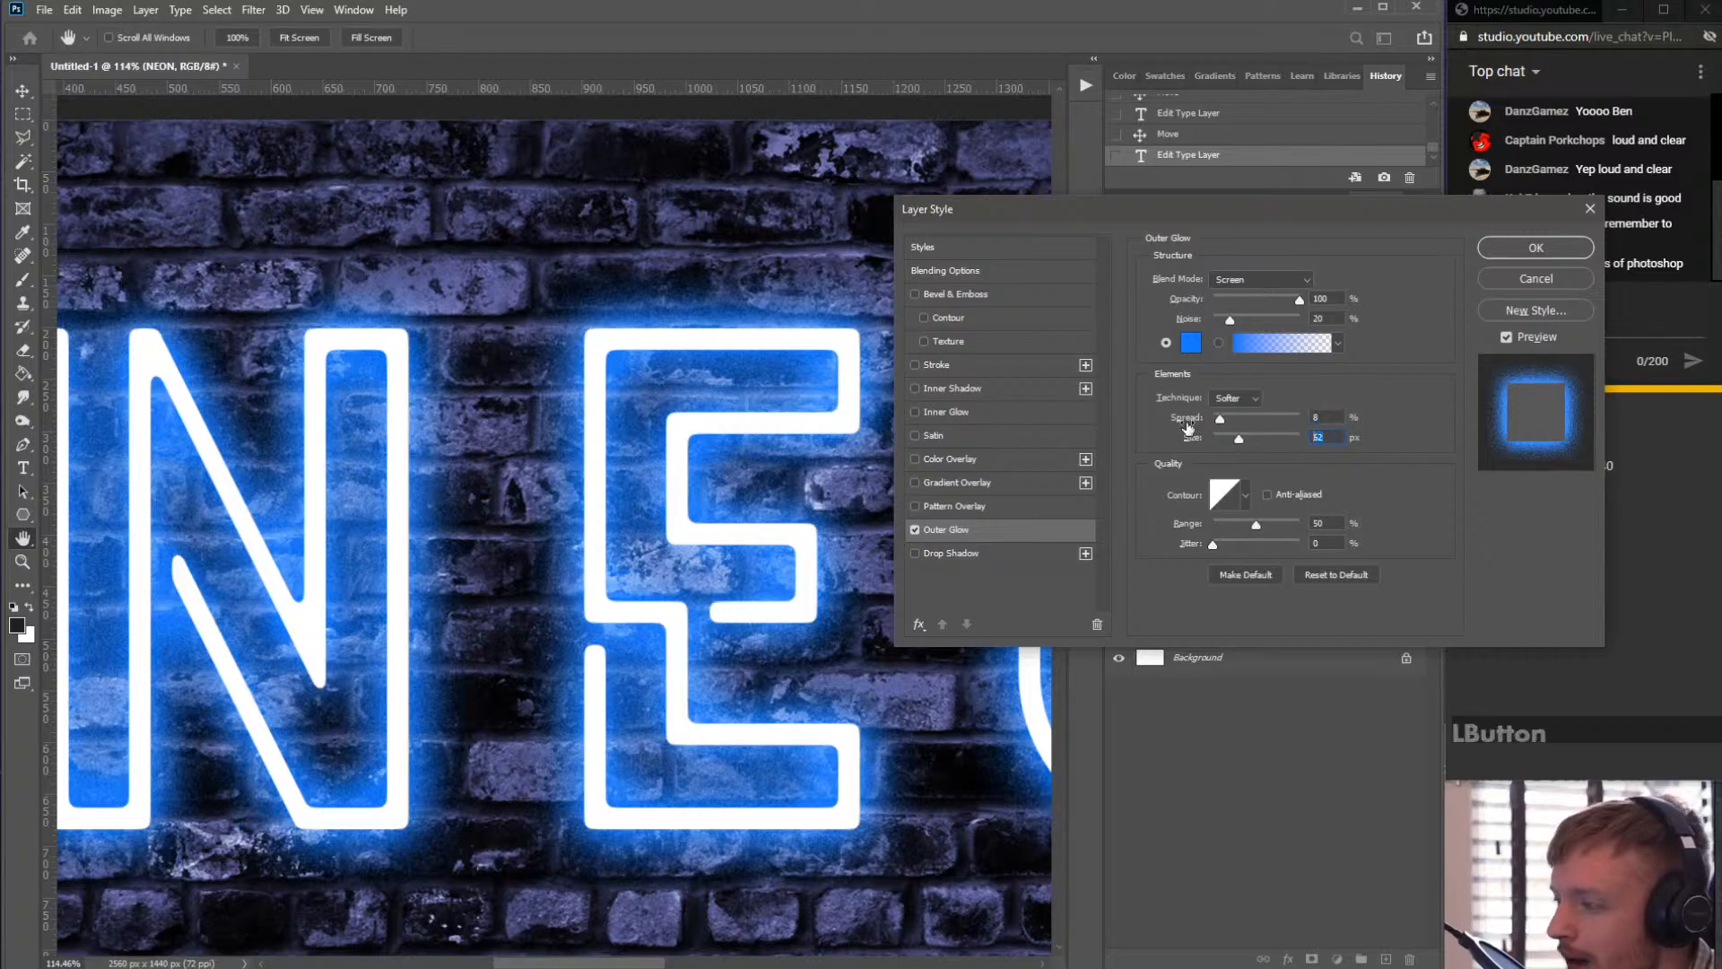
{"action": "left_click_drag", "start_coordinate": [1336, 213], "coordinate": [1150, 337]}
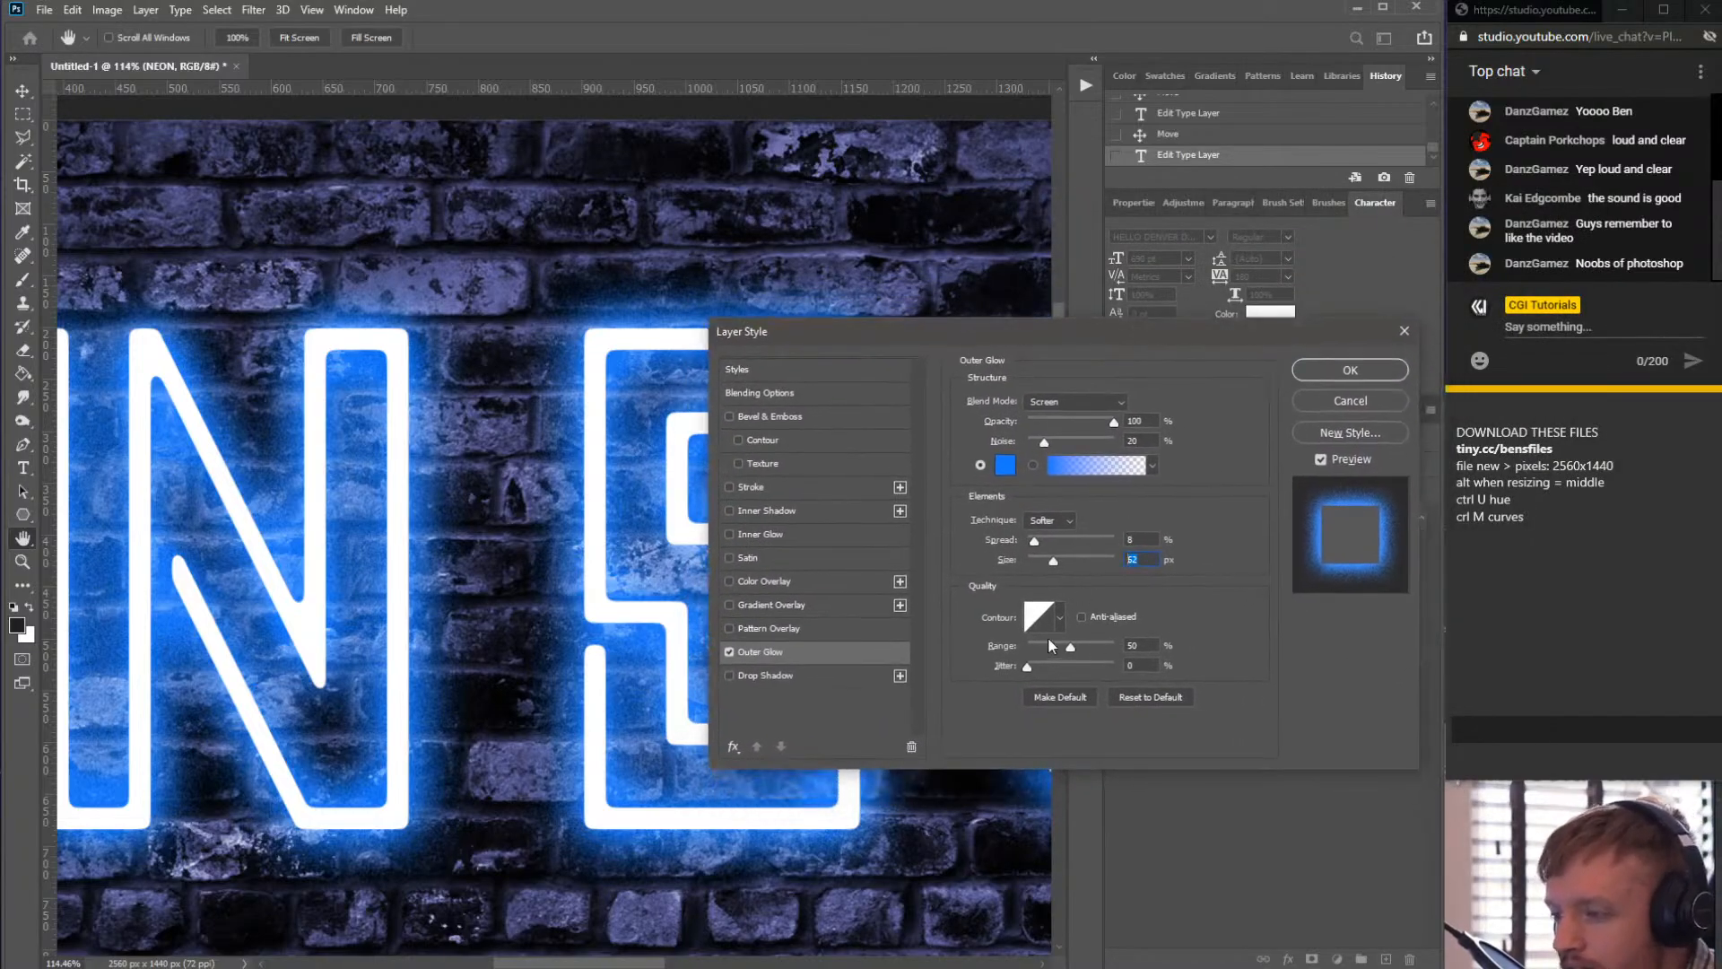
{"action": "left_click", "coordinate": [1146, 421]}
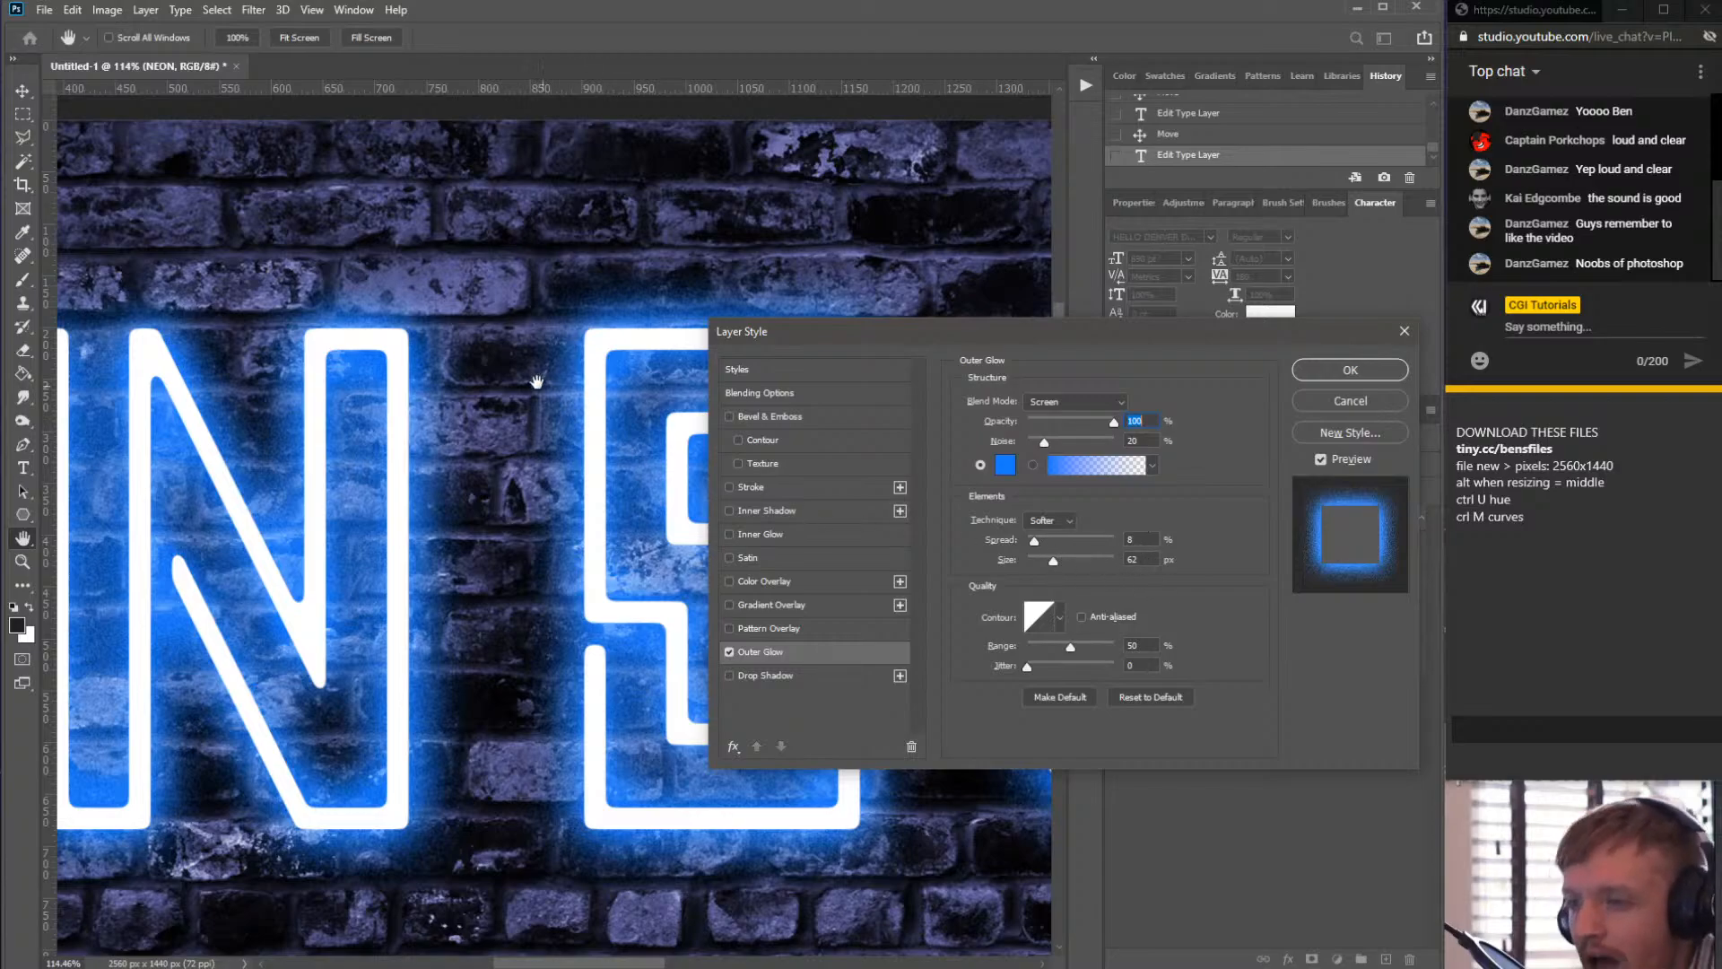
{"action": "key", "text": "alt"}
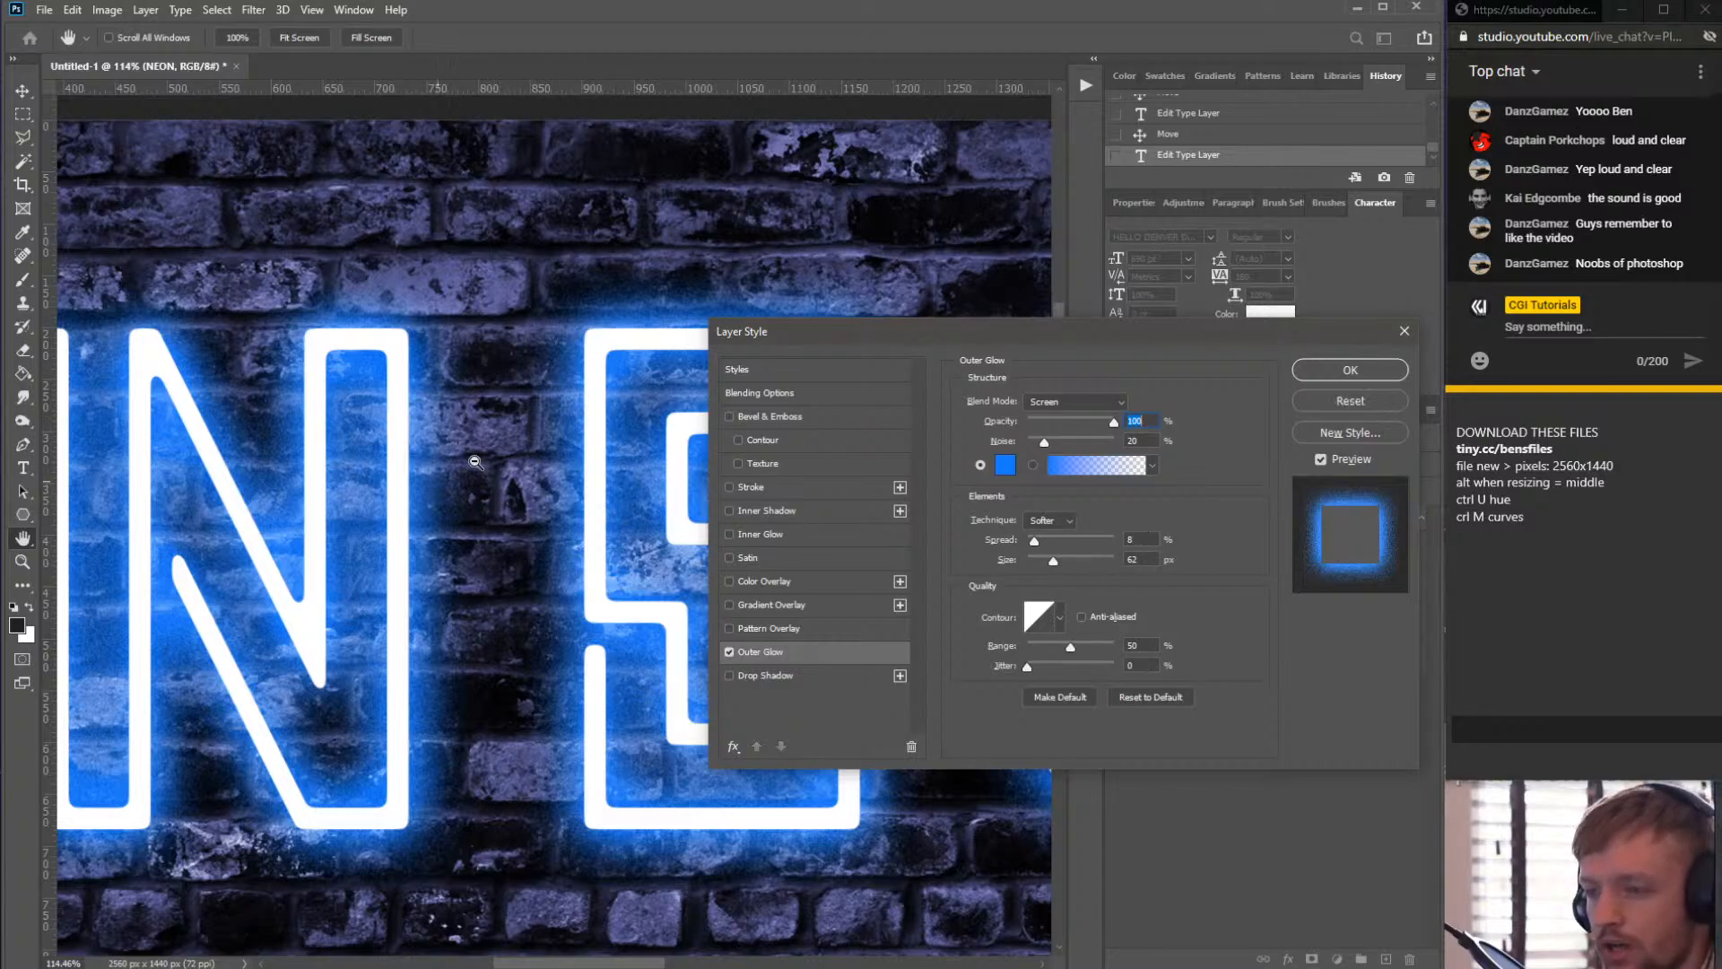
{"action": "left_click", "coordinate": [535, 518], "text": "alt"}
{"action": "scroll", "coordinate": [640, 518], "scroll_direction": "up", "scroll_amount": 6}
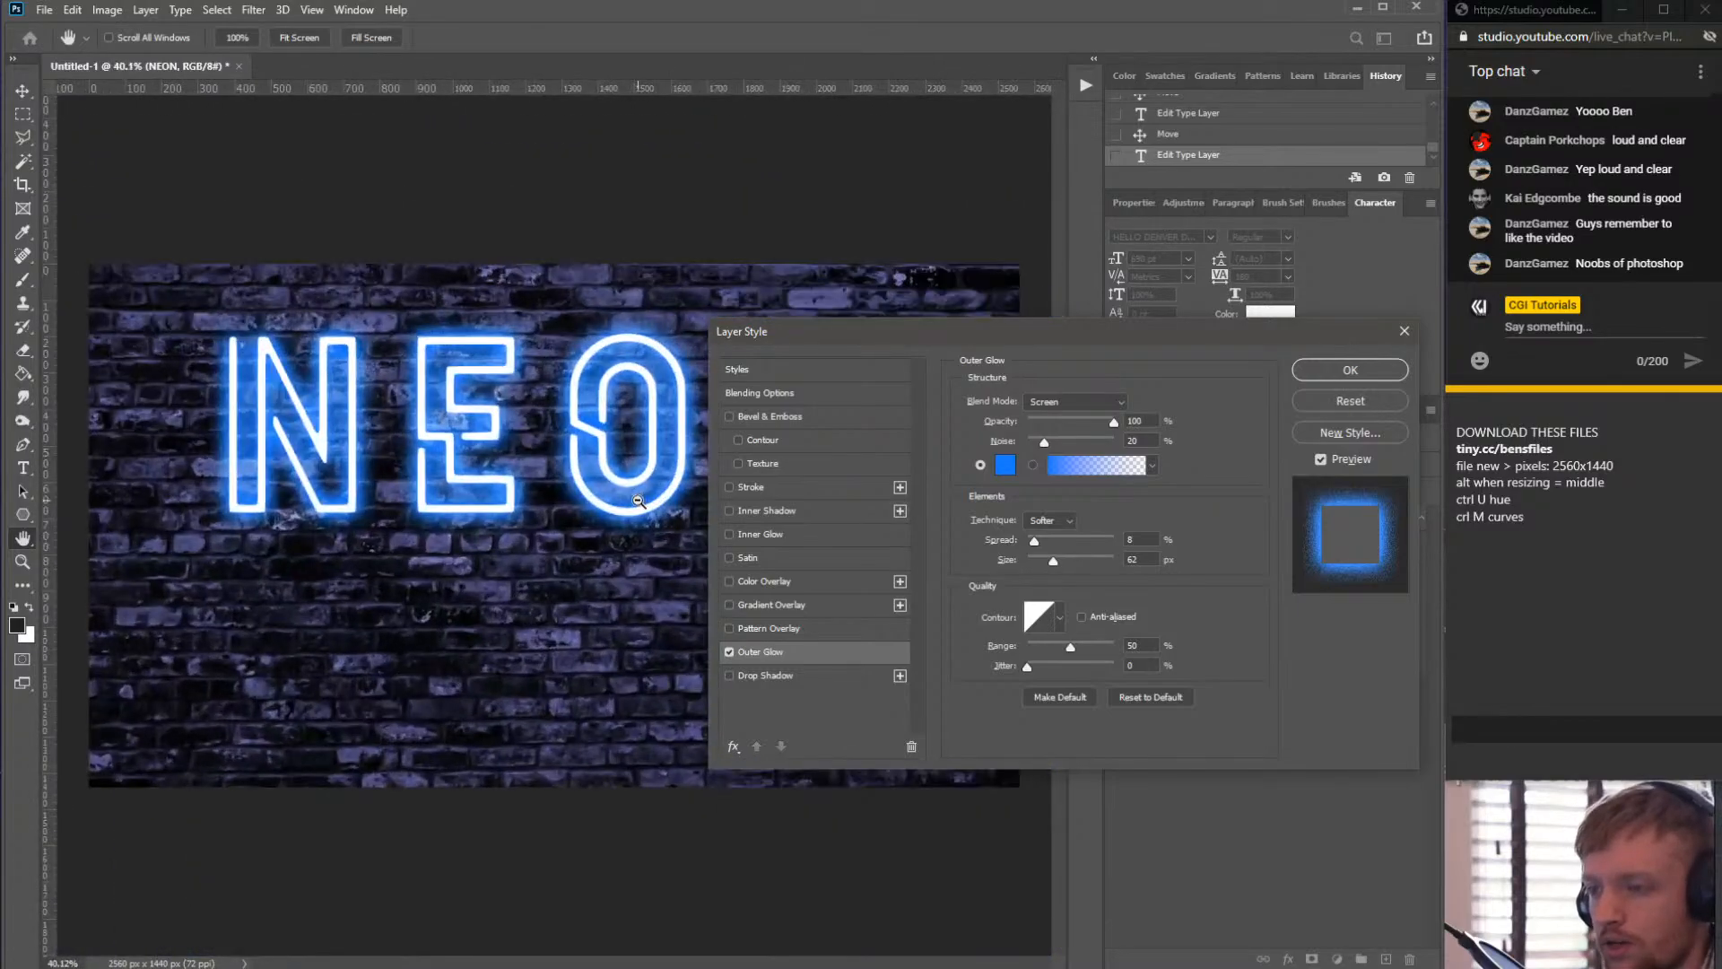
{"action": "mouse_move", "coordinate": [1035, 539]}
{"action": "left_mouse_down"}
{"action": "mouse_move", "coordinate": [1078, 562]}
{"action": "mouse_move", "coordinate": [1032, 540]}
{"action": "left_mouse_up"}
{"action": "left_click_drag", "start_coordinate": [1045, 339], "coordinate": [1053, 246]}
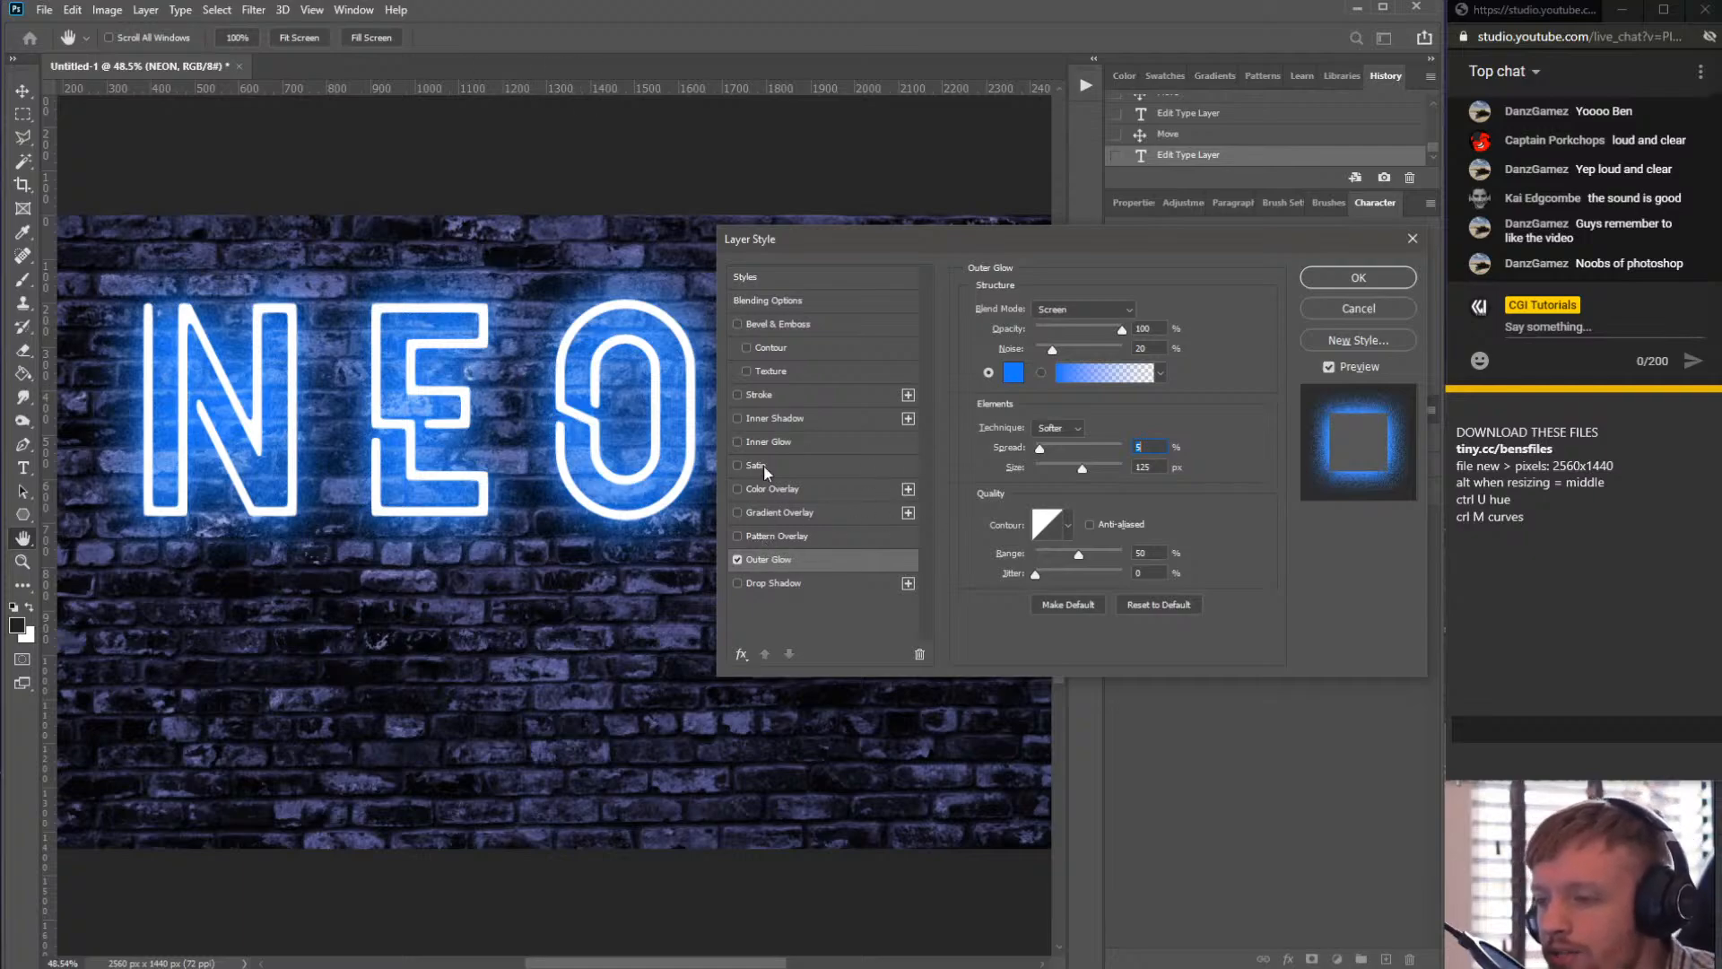
- Enable Inner Glow and set its colour to the copied hex code 187aff
{"action": "left_click", "coordinate": [782, 439]}
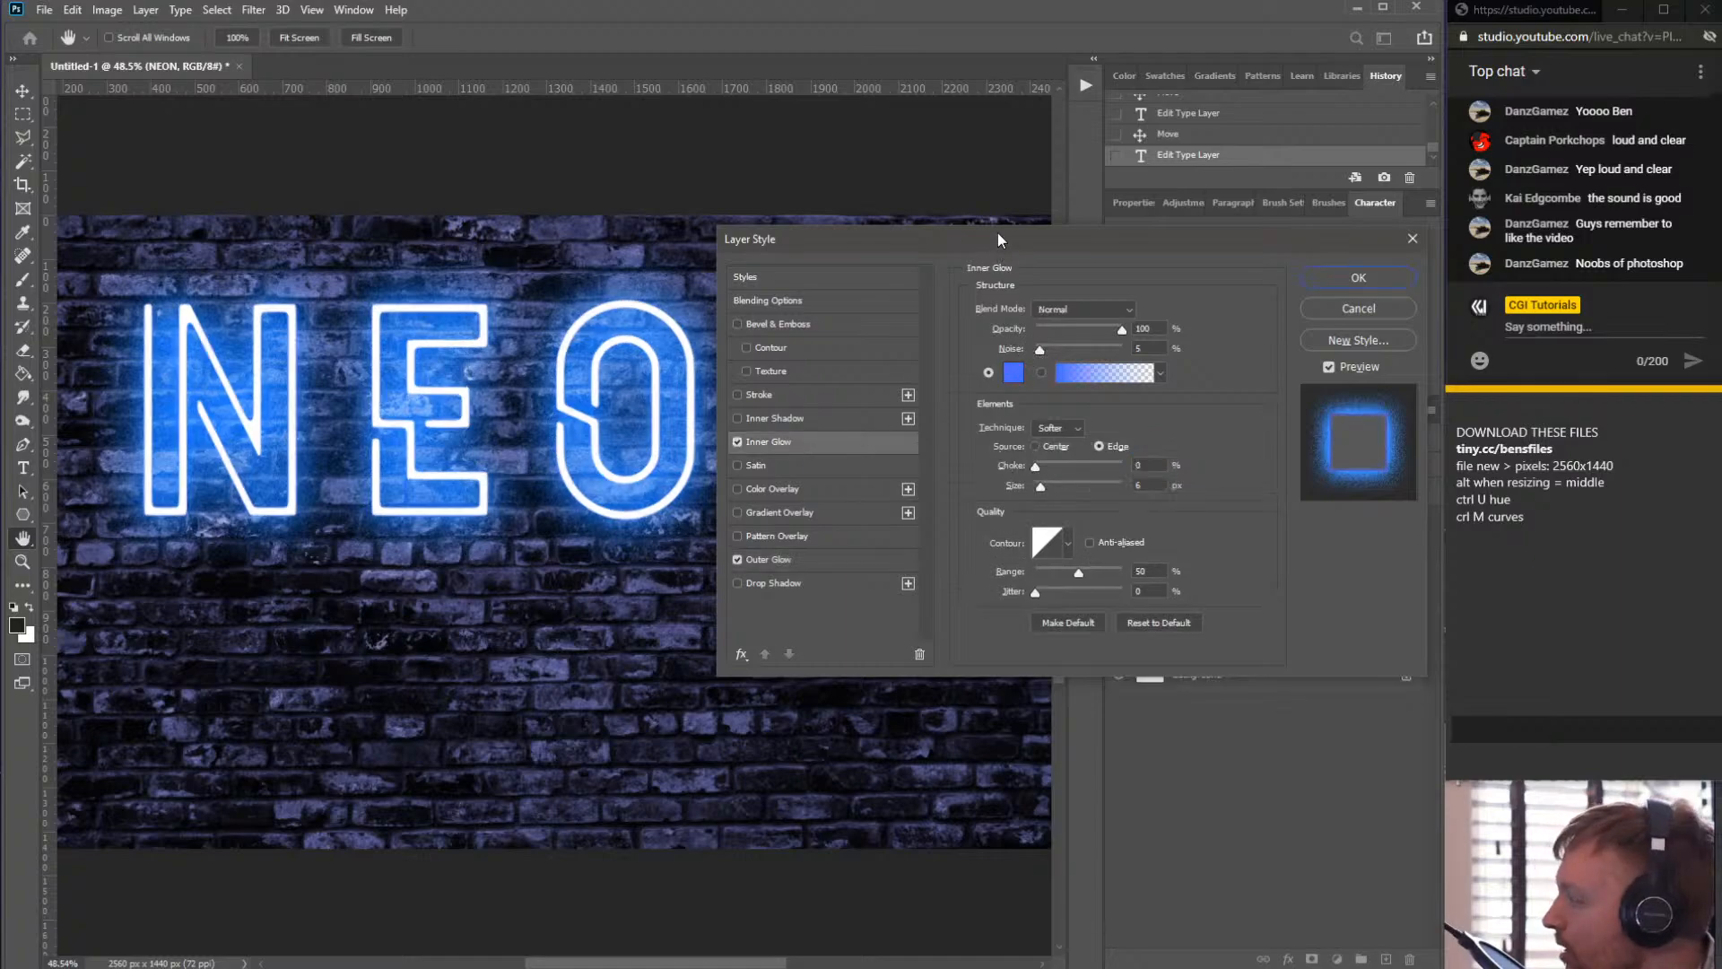
{"action": "left_click", "coordinate": [1013, 377]}
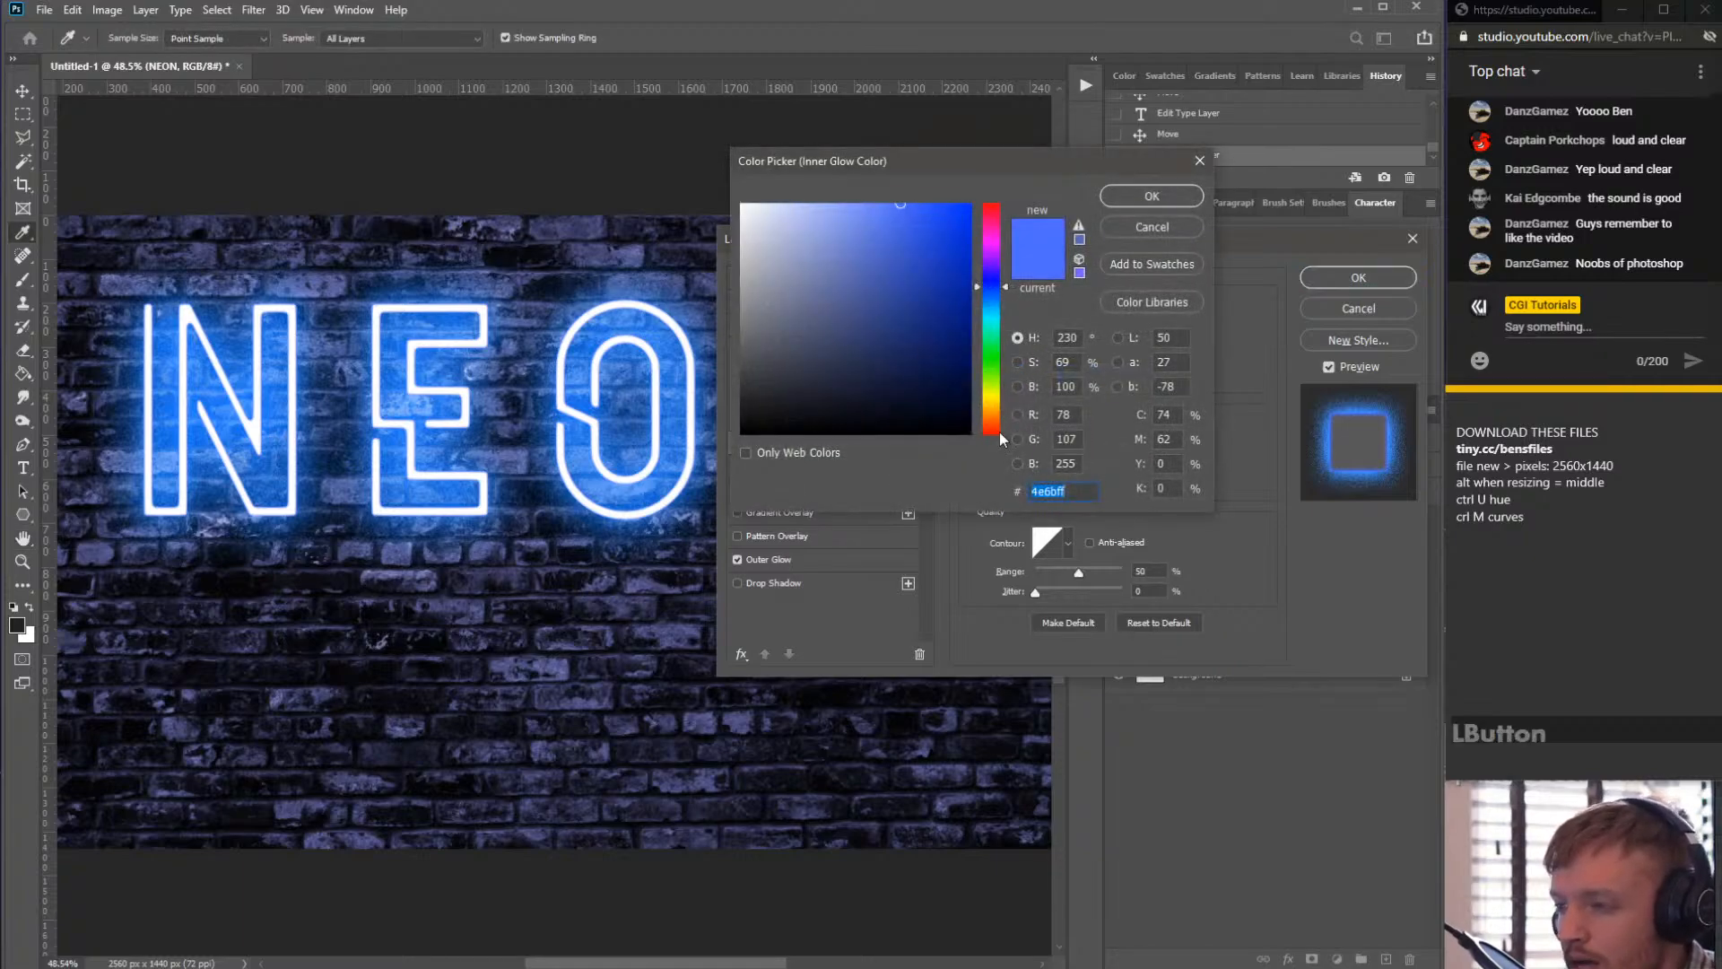
{"action": "type", "text": "25316a"}
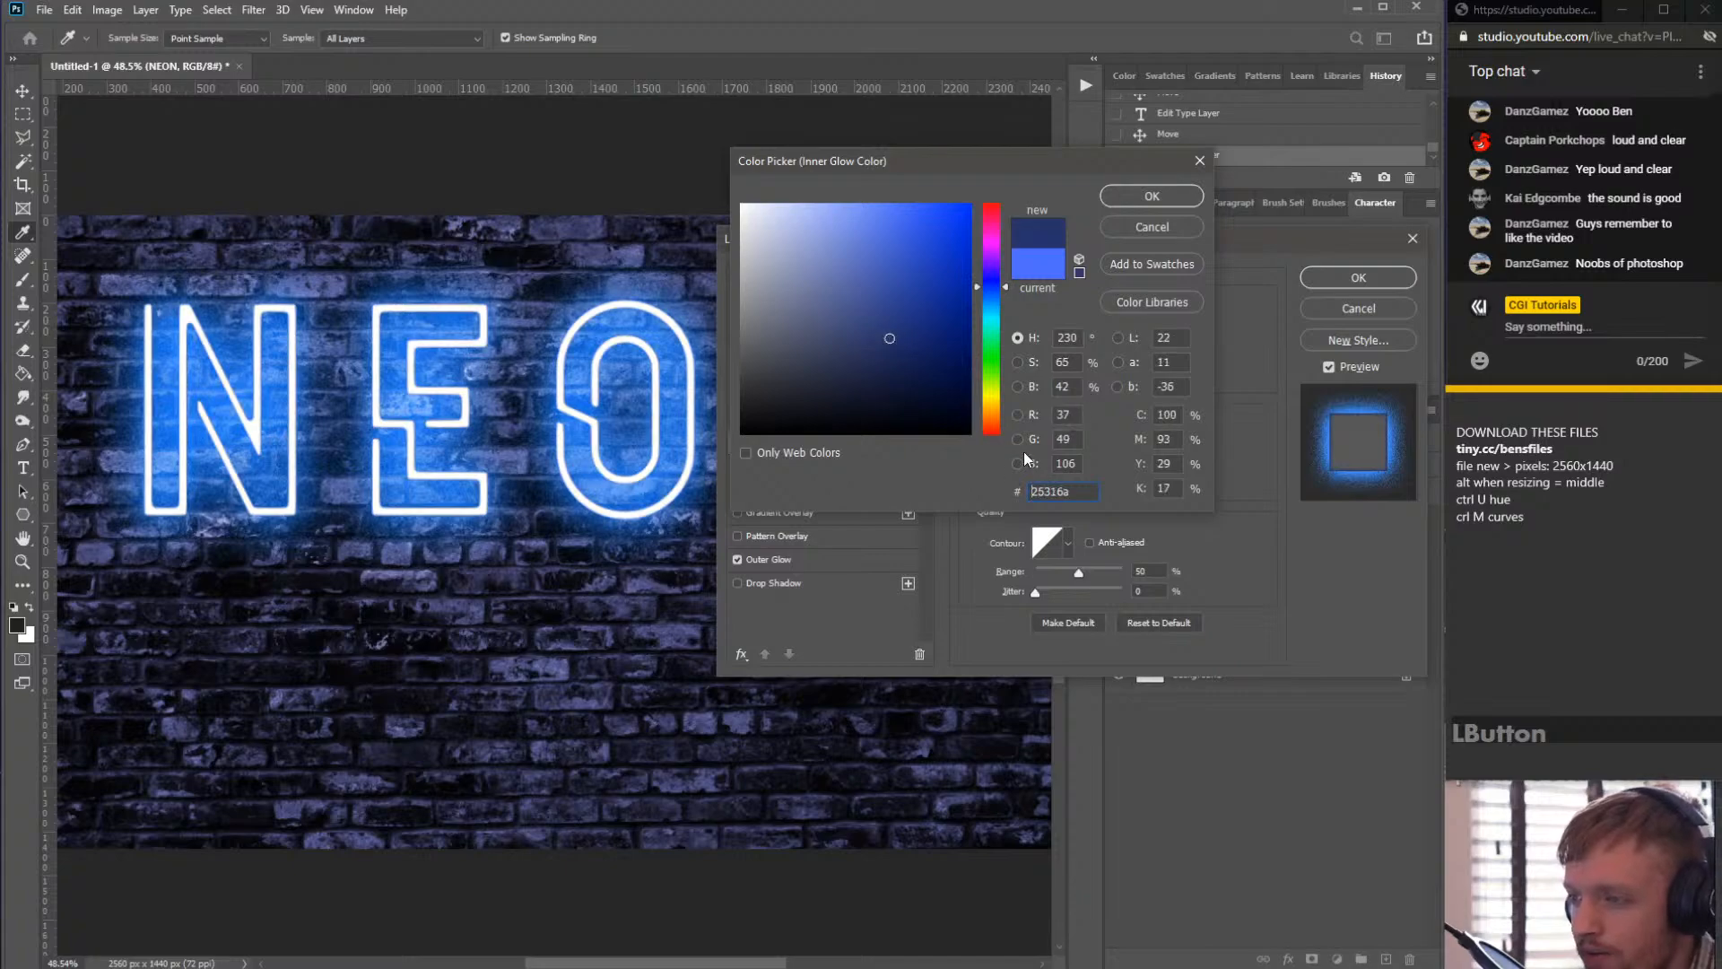
{"action": "key", "text": "ctrl+a"}
{"action": "type", "text": "187aff"}
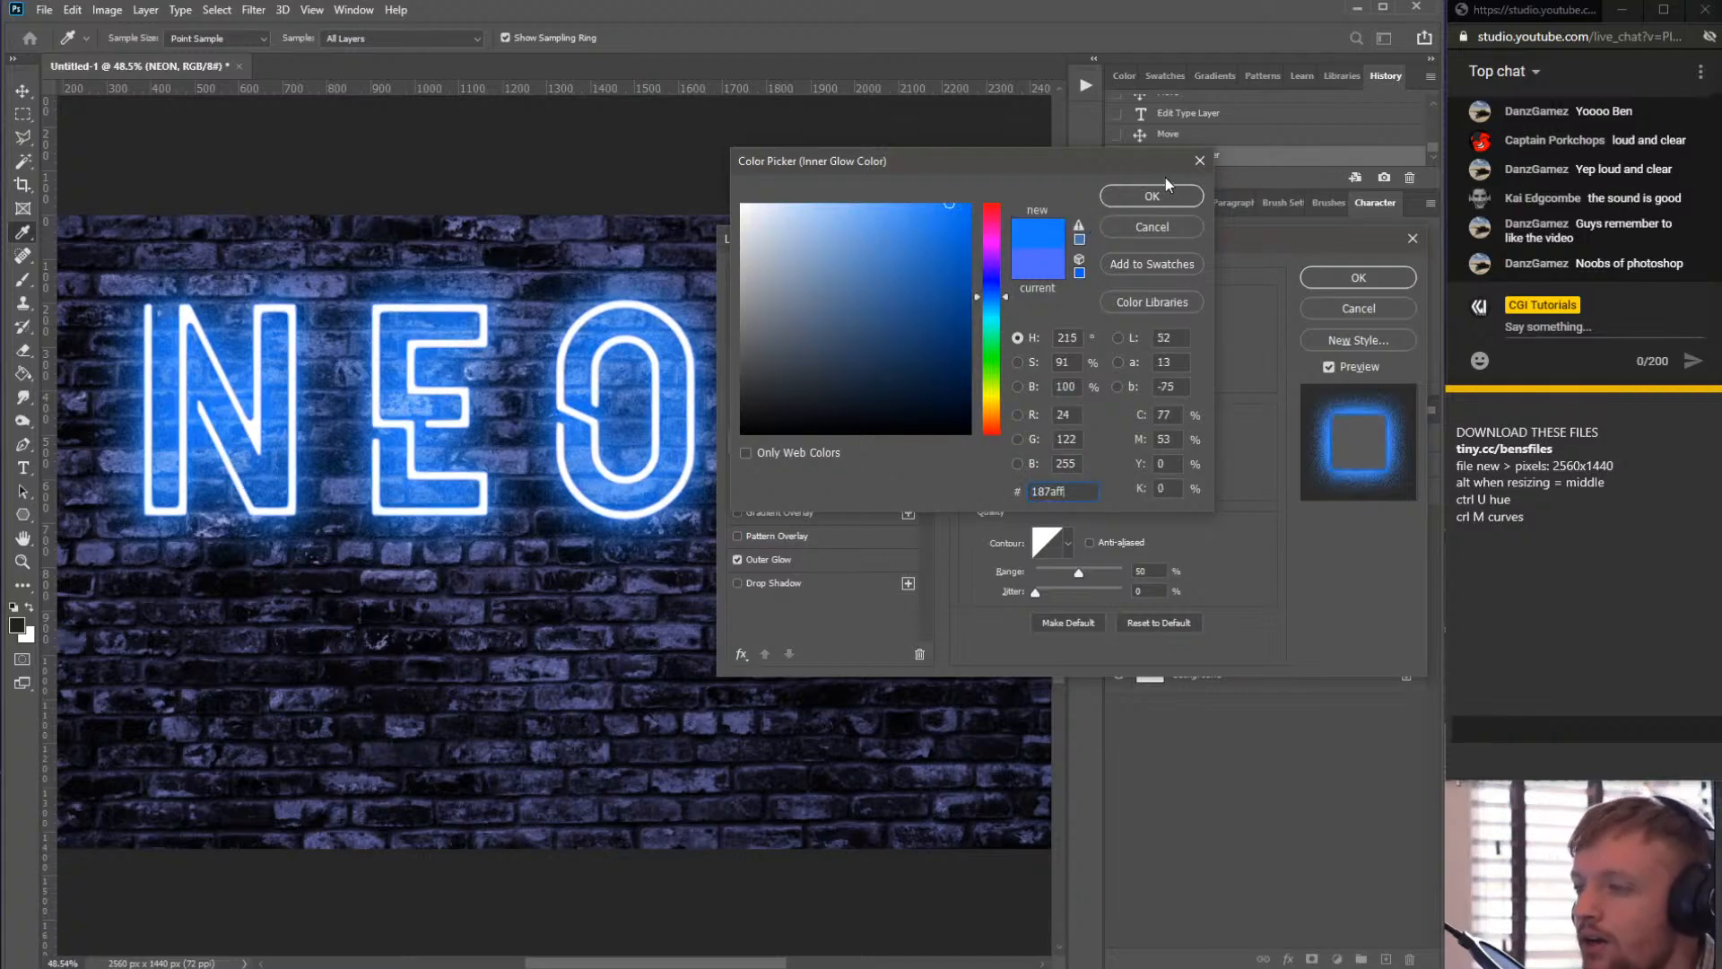
{"action": "left_click", "coordinate": [1126, 197]}
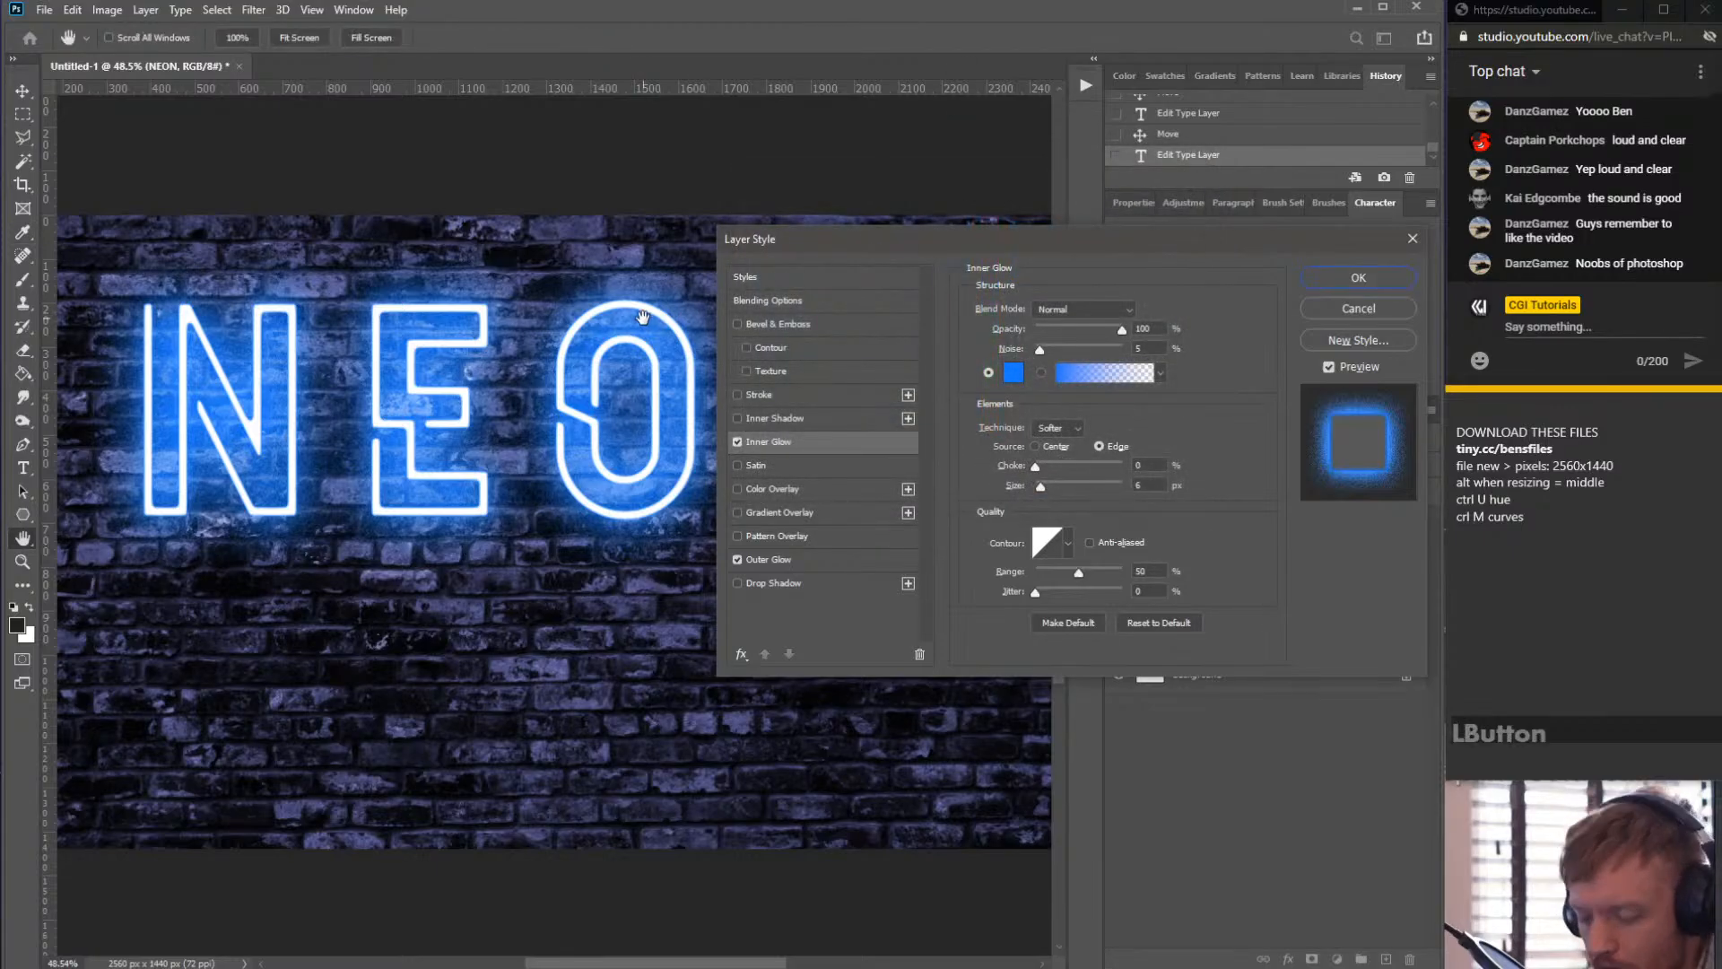
{"action": "scroll", "coordinate": [606, 310], "scroll_direction": "up", "scroll_amount": 8}
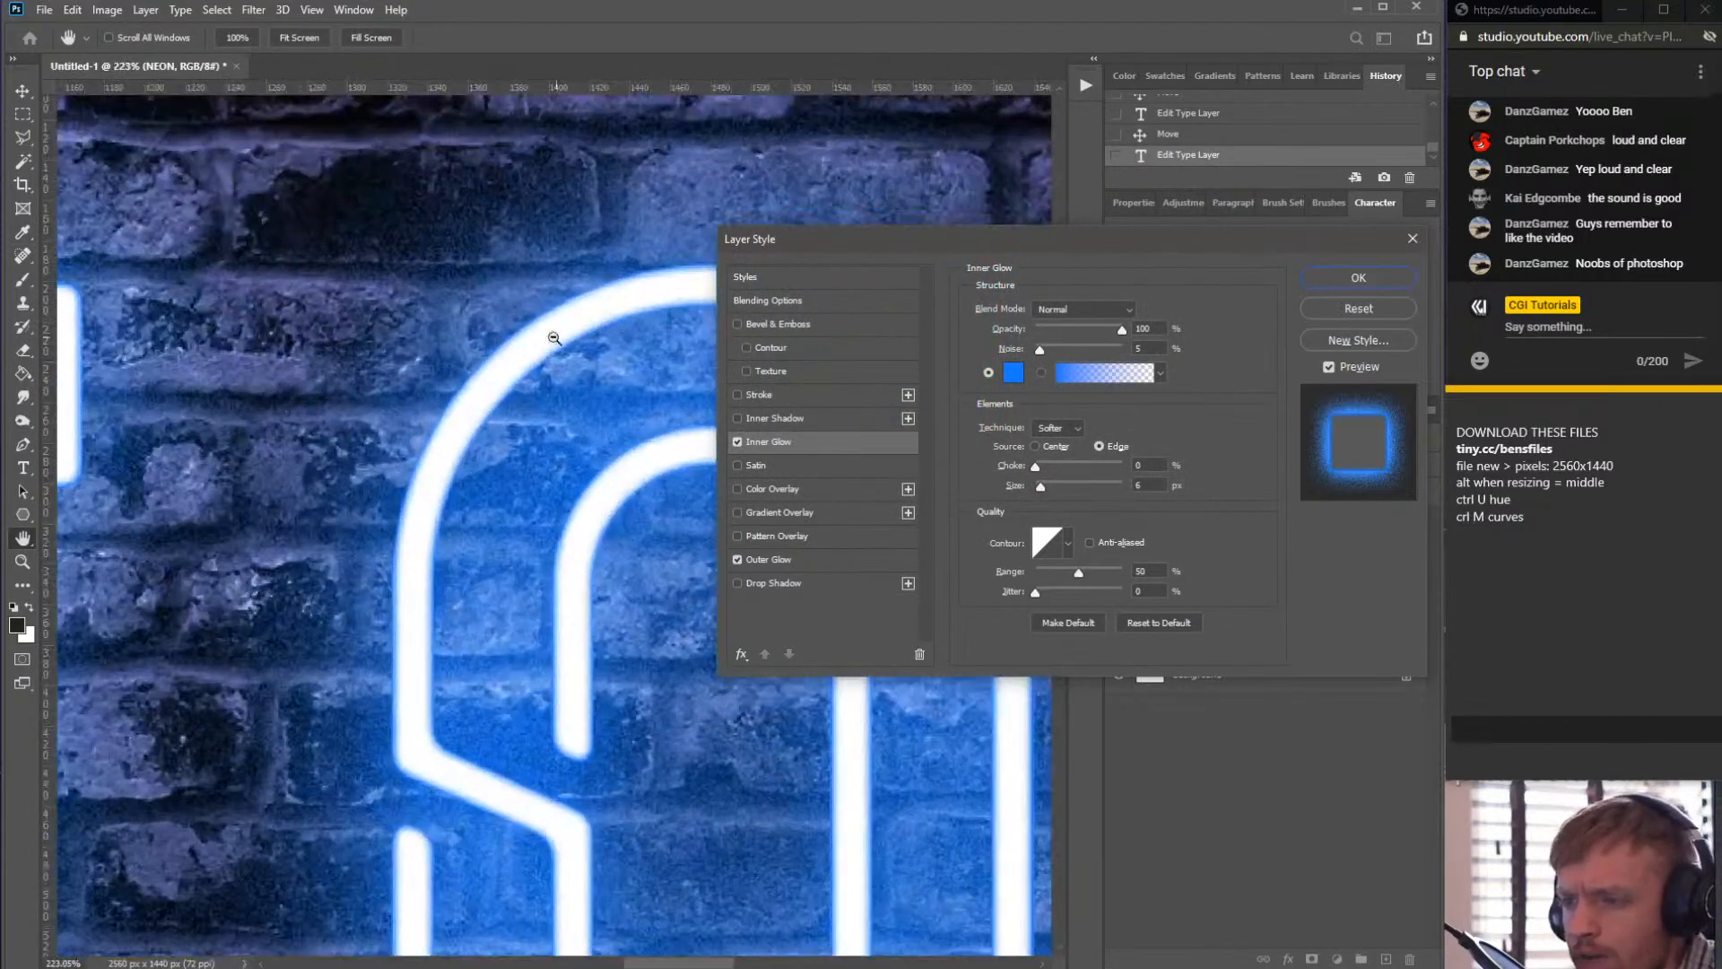
- Zoom in and out on the letters and toggle the Inner Glow on and off to compare the effect
{"action": "scroll", "coordinate": [556, 341], "scroll_direction": "down", "scroll_amount": 3}
{"action": "scroll", "coordinate": [574, 359], "scroll_direction": "up", "scroll_amount": 5}
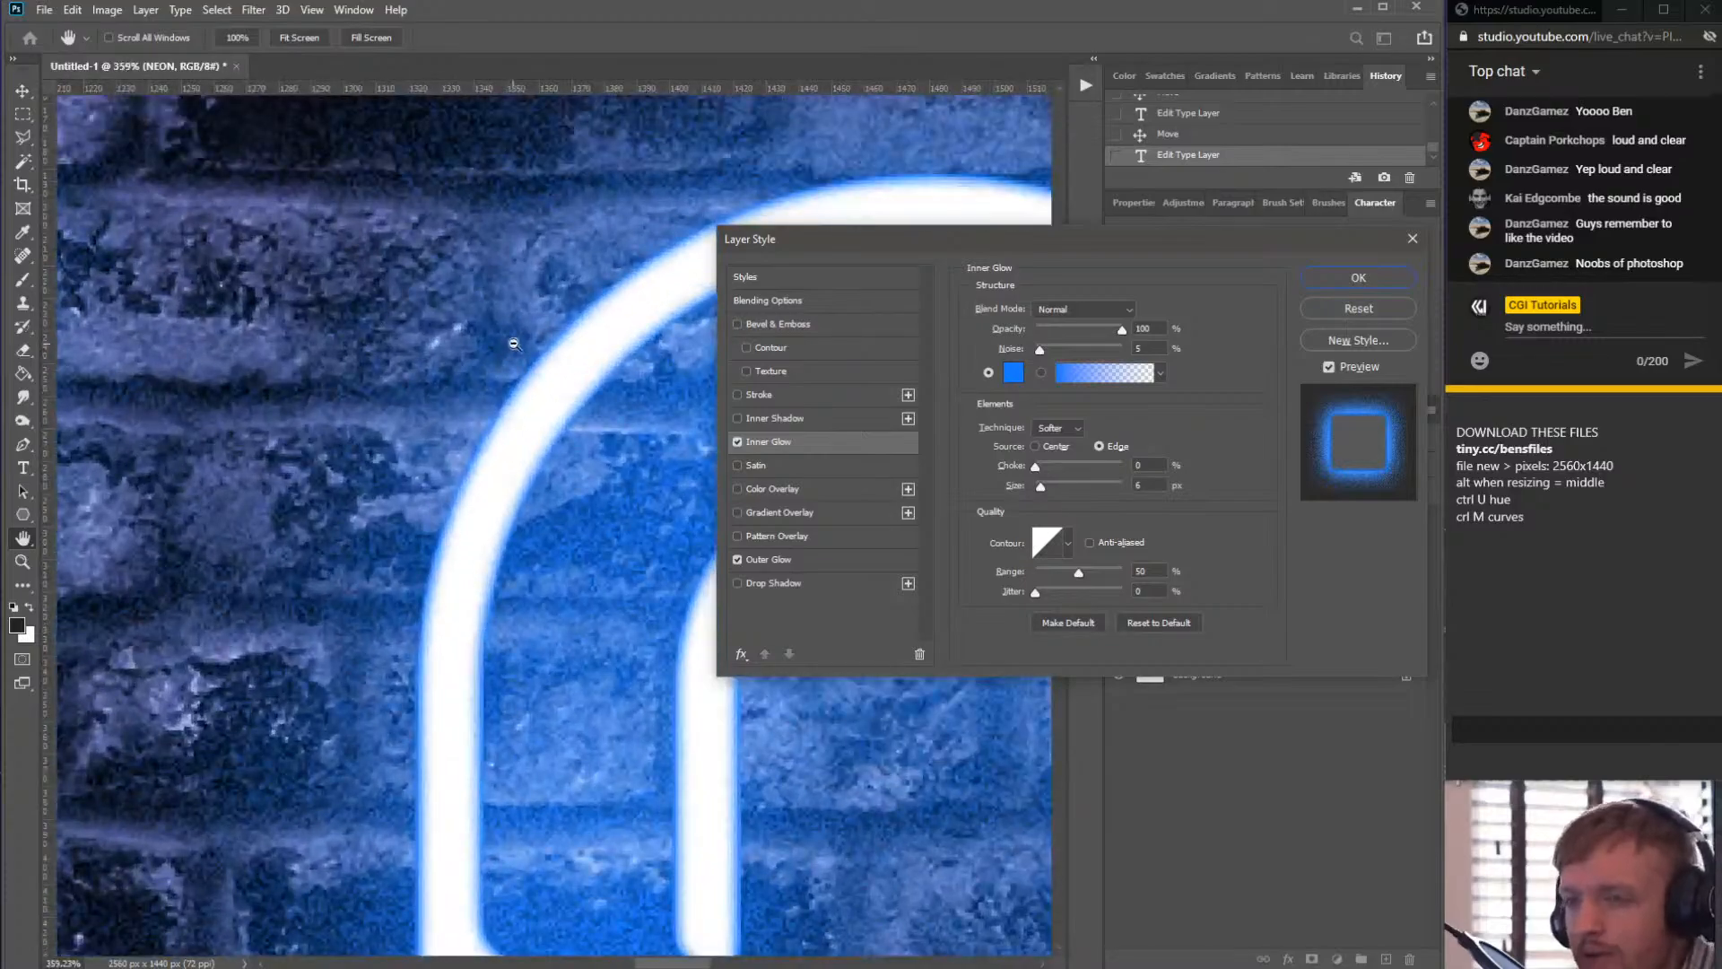
{"action": "scroll", "coordinate": [627, 373], "scroll_direction": "down", "scroll_amount": 4}
{"action": "scroll", "coordinate": [538, 395], "scroll_direction": "up", "scroll_amount": 4}
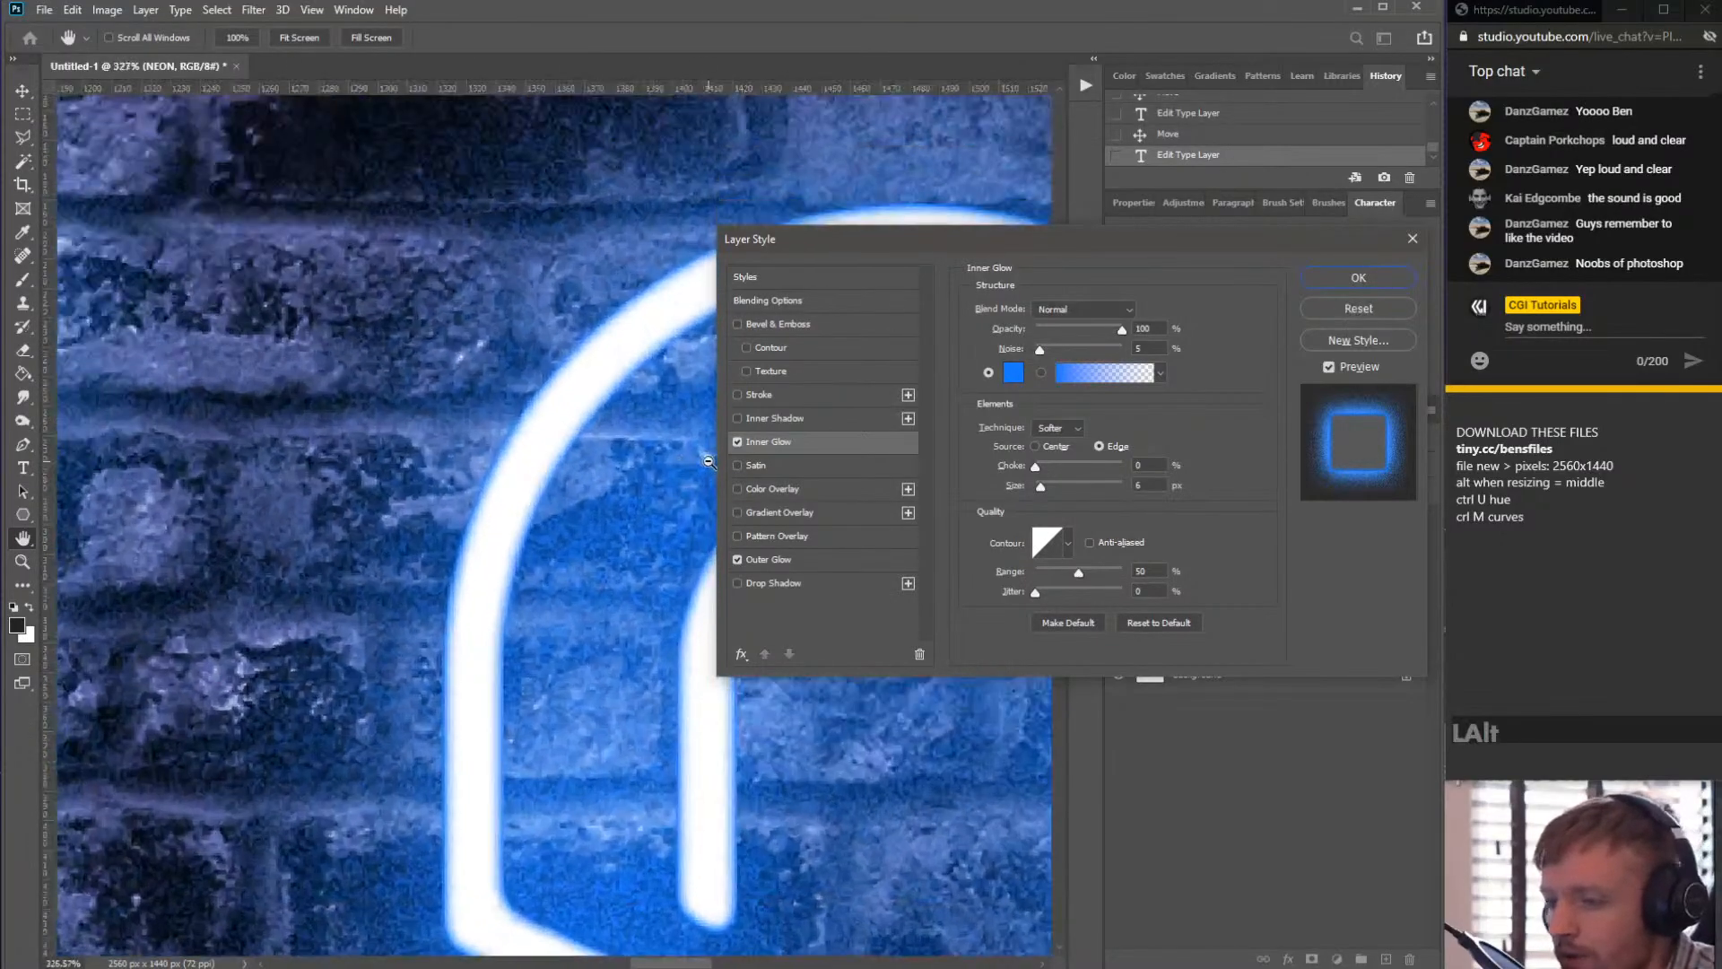
{"action": "scroll", "coordinate": [502, 405], "scroll_direction": "down", "scroll_amount": 3}
{"action": "scroll", "coordinate": [525, 414], "scroll_direction": "up", "scroll_amount": 5}
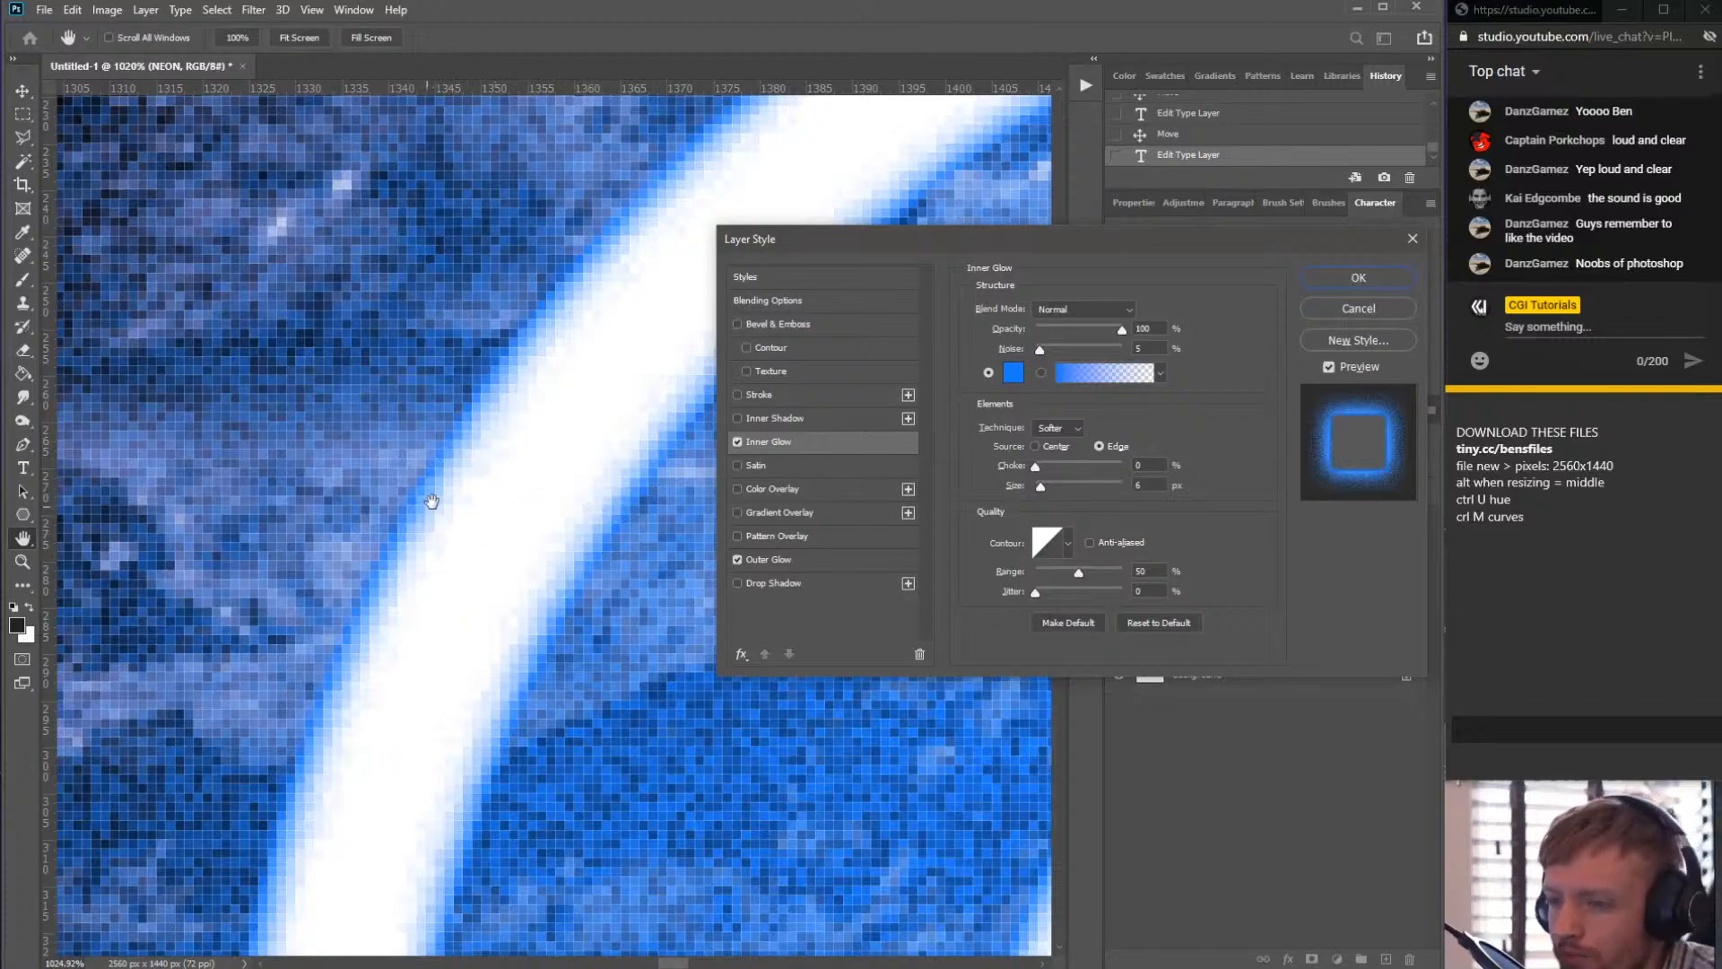
{"action": "left_click", "coordinate": [730, 443]}
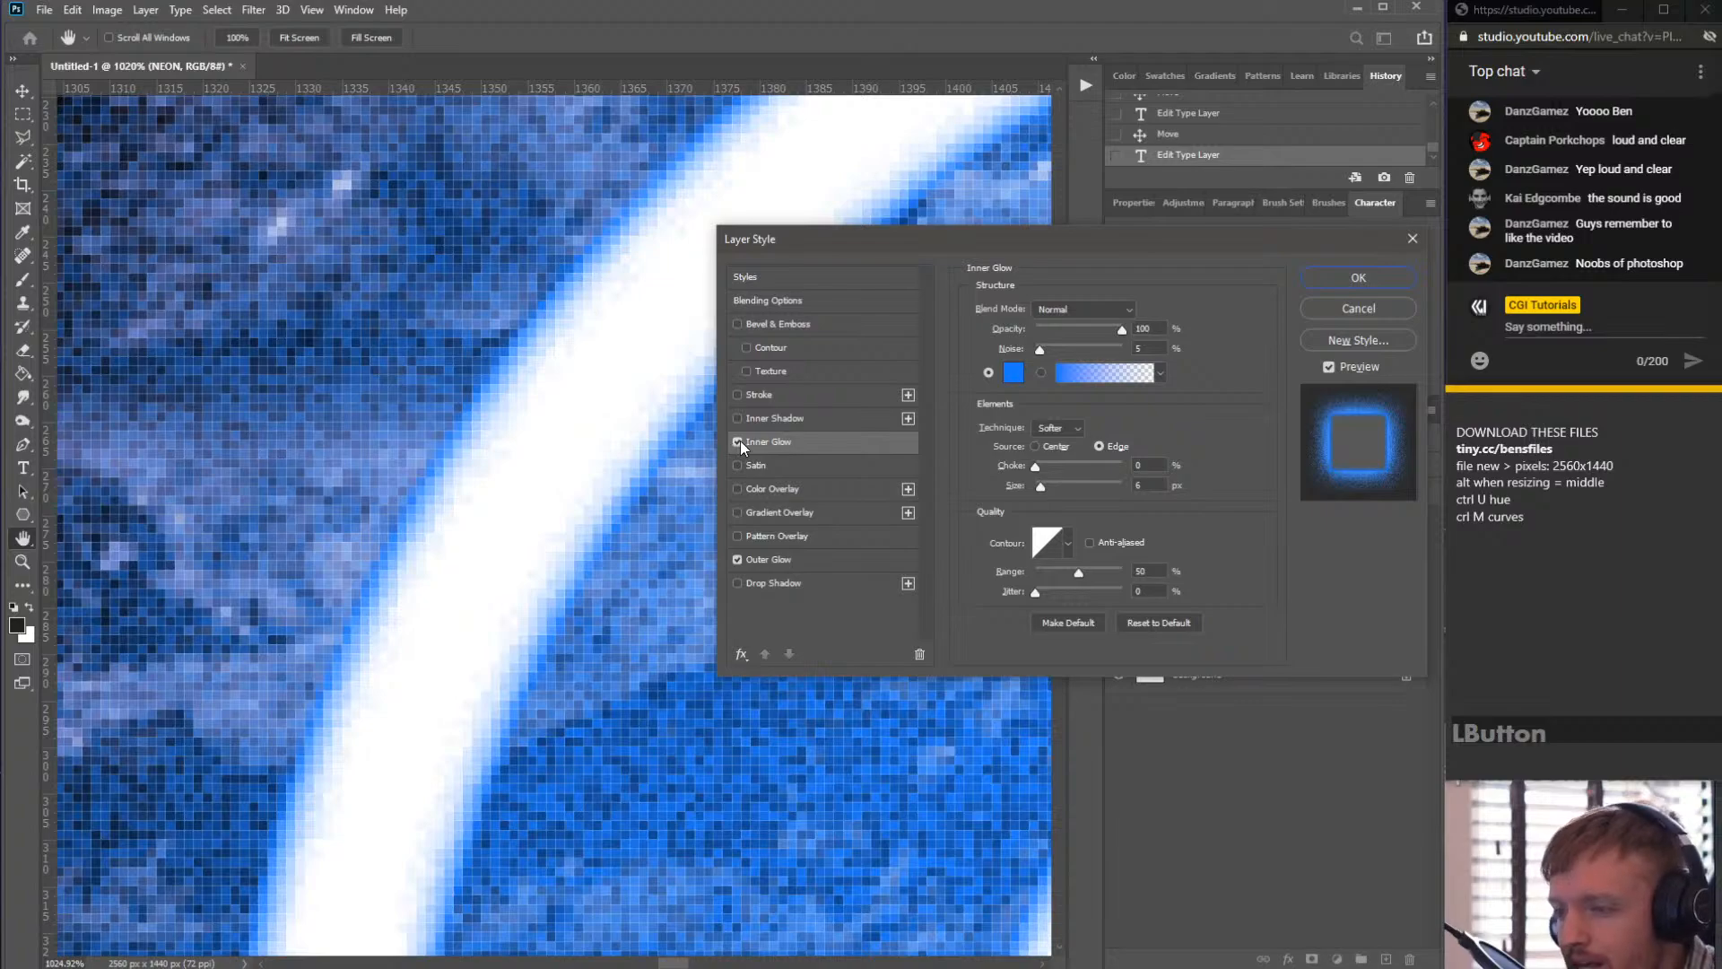
{"action": "left_click", "coordinate": [739, 443]}
{"action": "left_click", "coordinate": [739, 443]}
{"action": "left_click", "coordinate": [739, 443]}
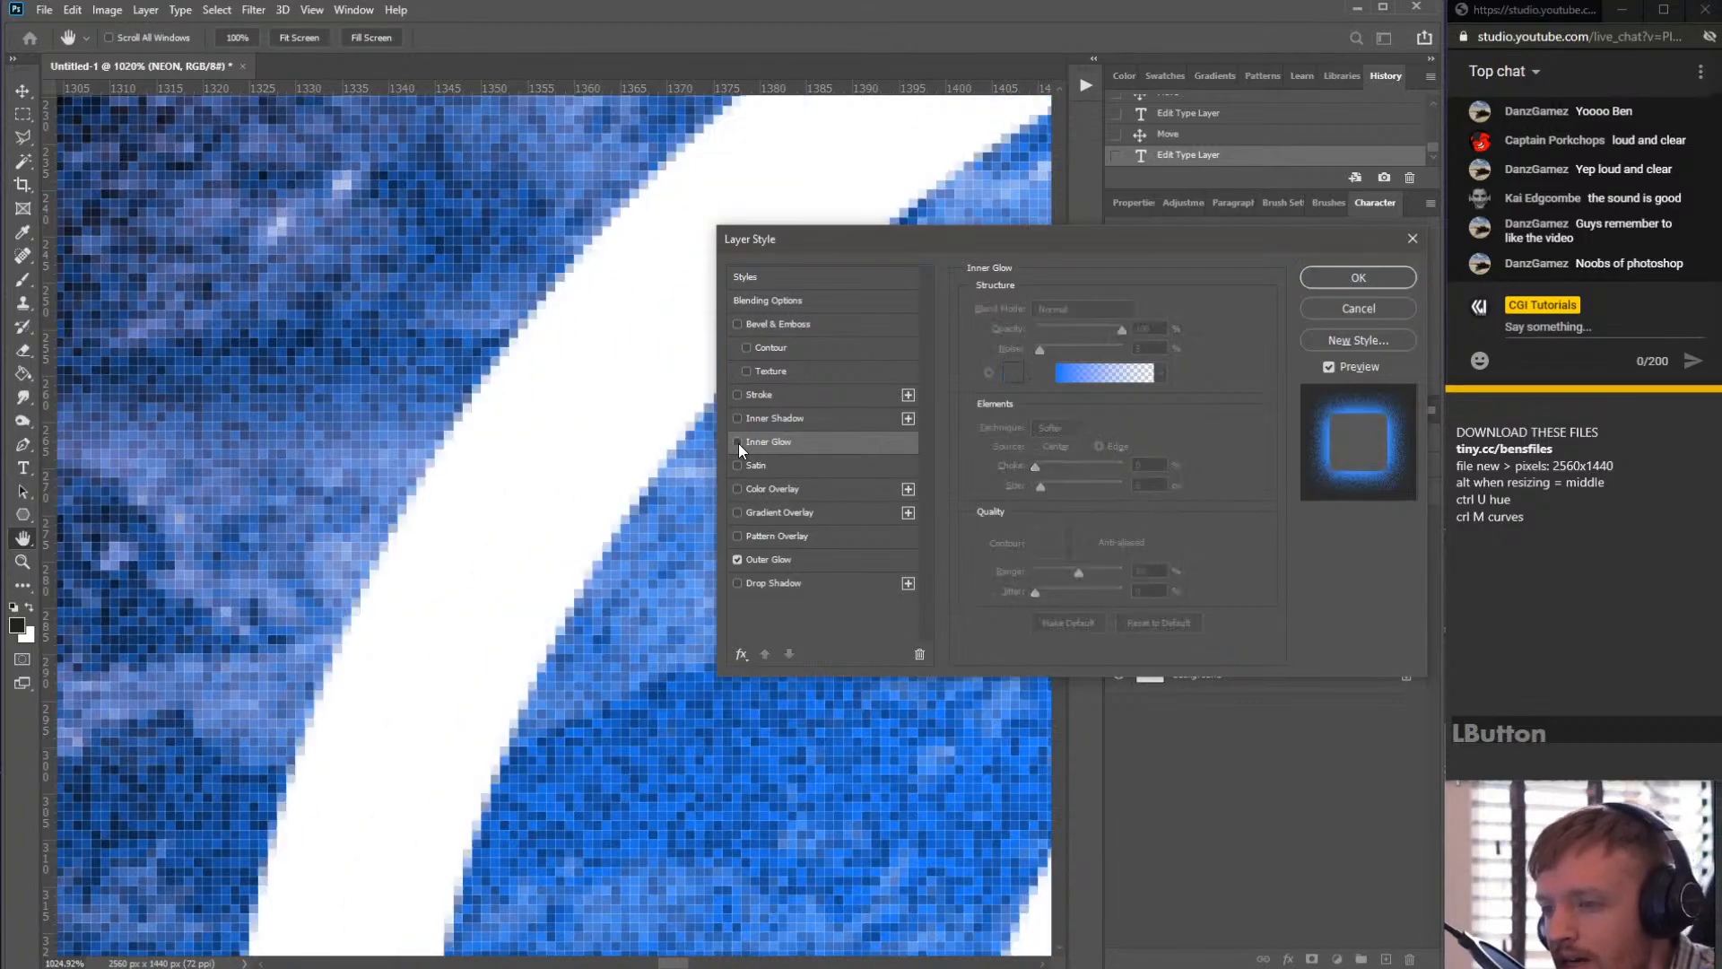
{"action": "left_click", "coordinate": [739, 443]}
{"action": "left_click", "coordinate": [739, 443]}
{"action": "left_click", "coordinate": [739, 443]}
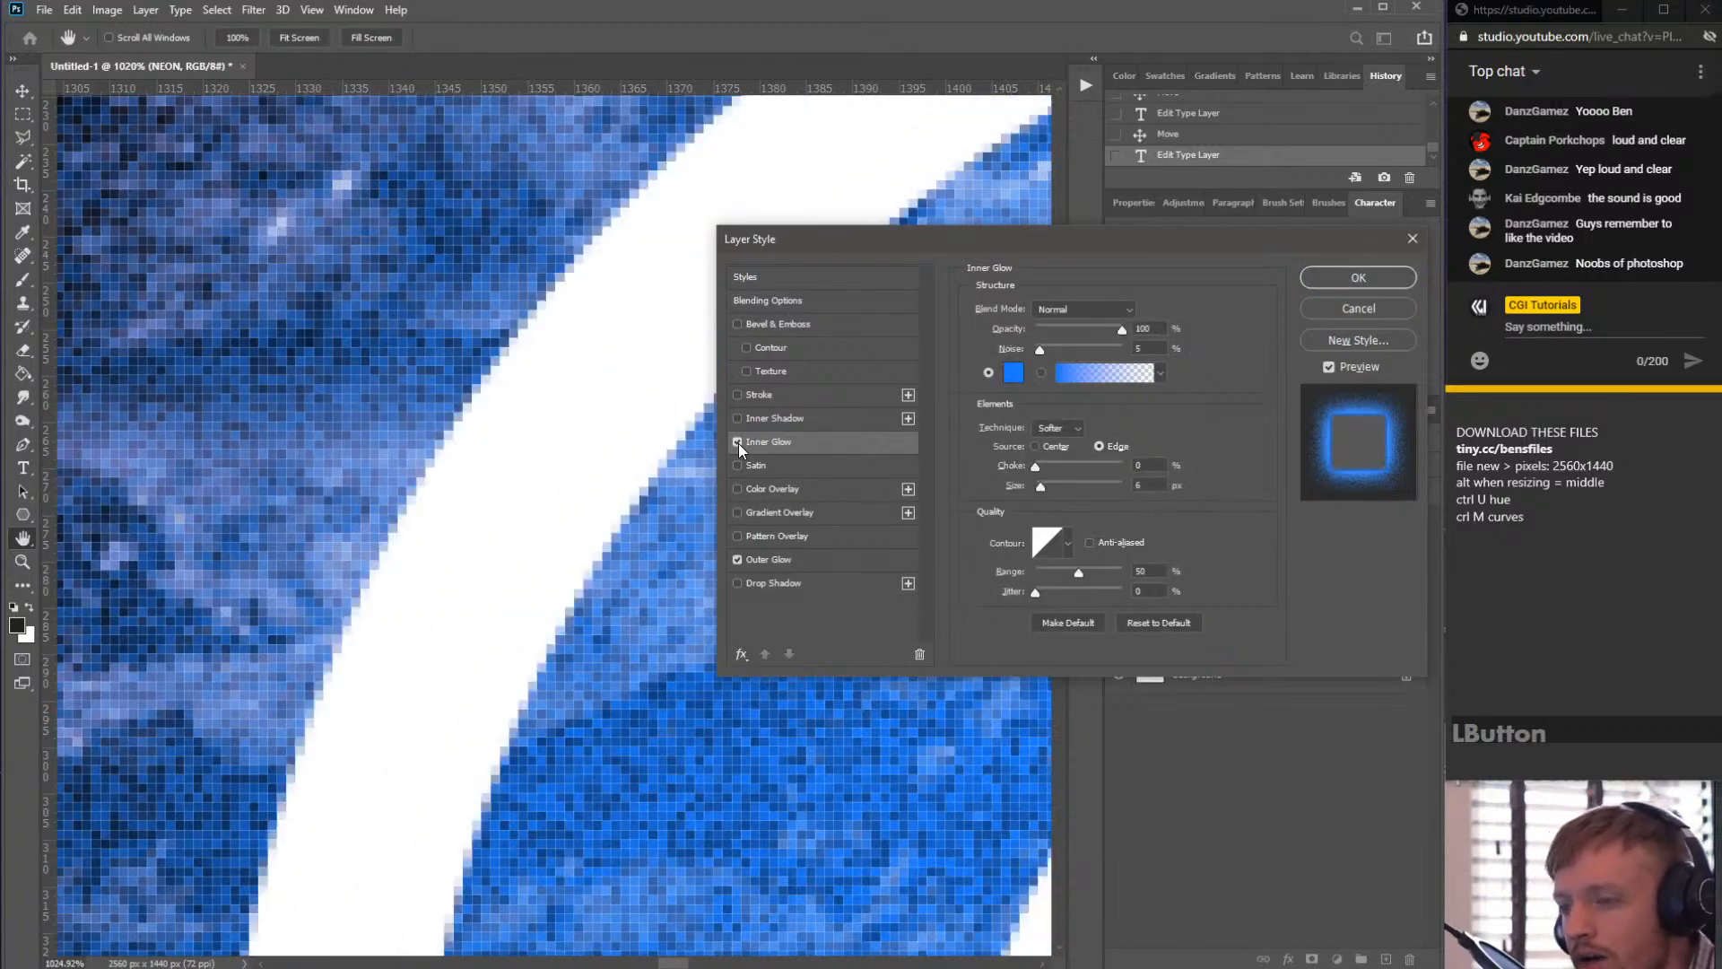
- Zoom in and out along the letter edges to examine the inner glow
{"action": "key", "text": "alt"}
{"action": "scroll", "coordinate": [511, 409], "scroll_direction": "down", "scroll_amount": 3}
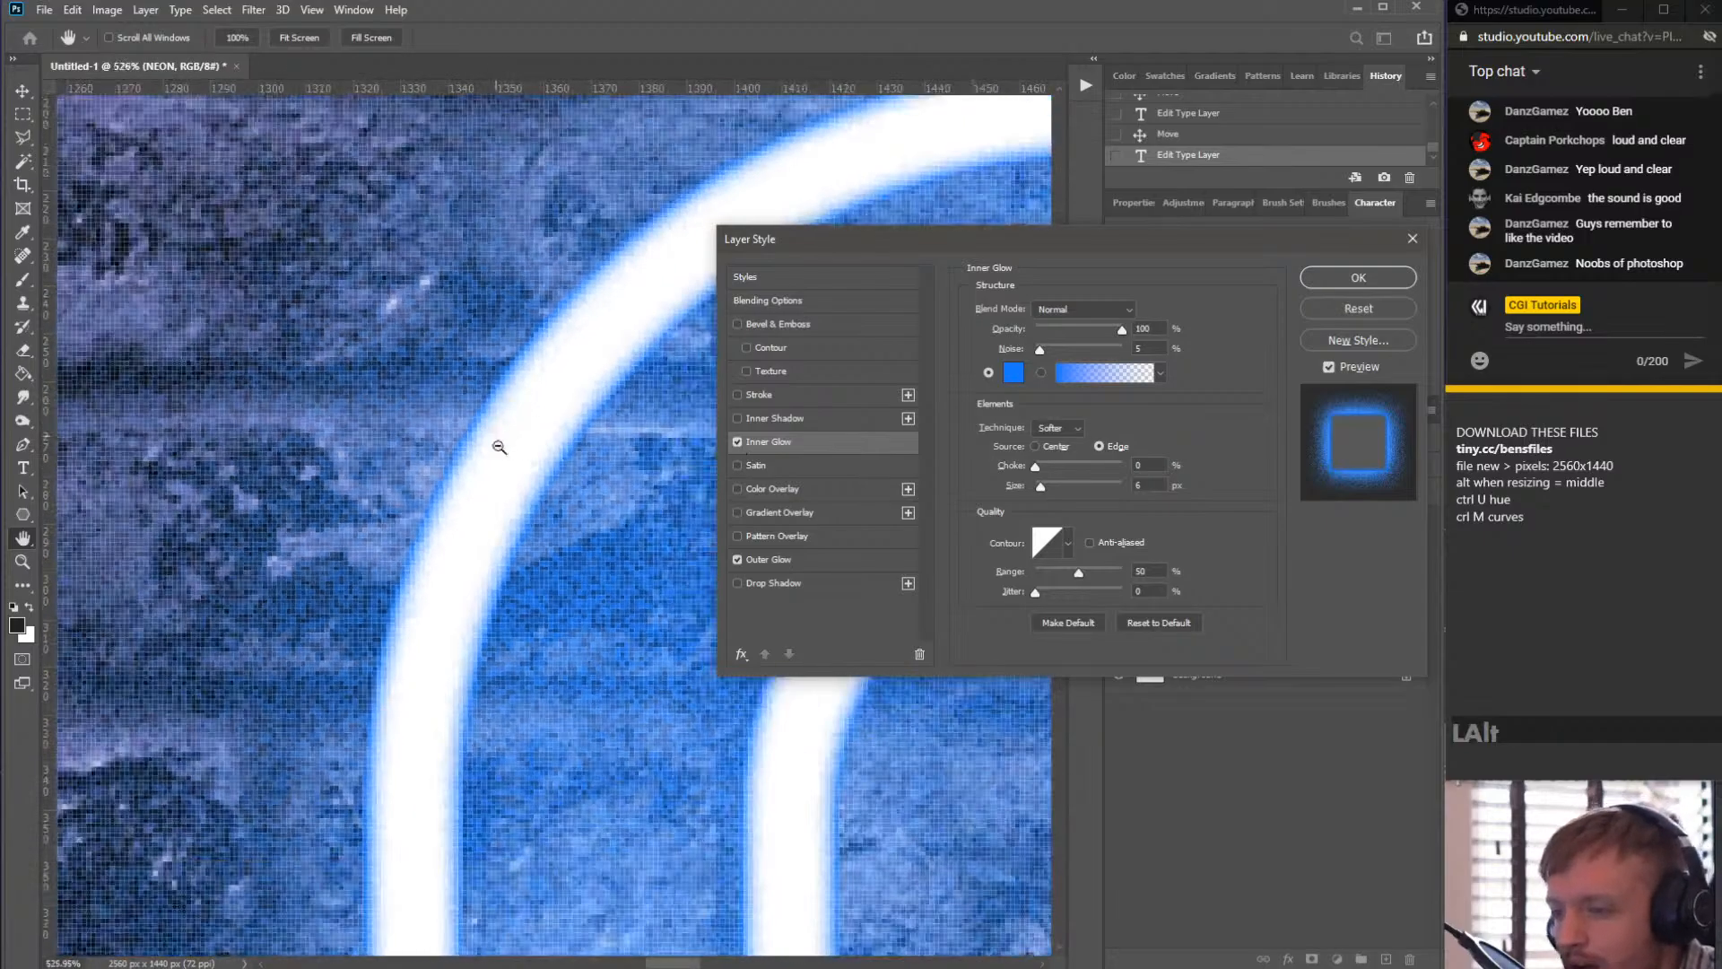
{"action": "scroll", "coordinate": [513, 409], "scroll_direction": "up", "scroll_amount": 2}
{"action": "scroll", "coordinate": [516, 409], "scroll_direction": "down", "scroll_amount": 5}
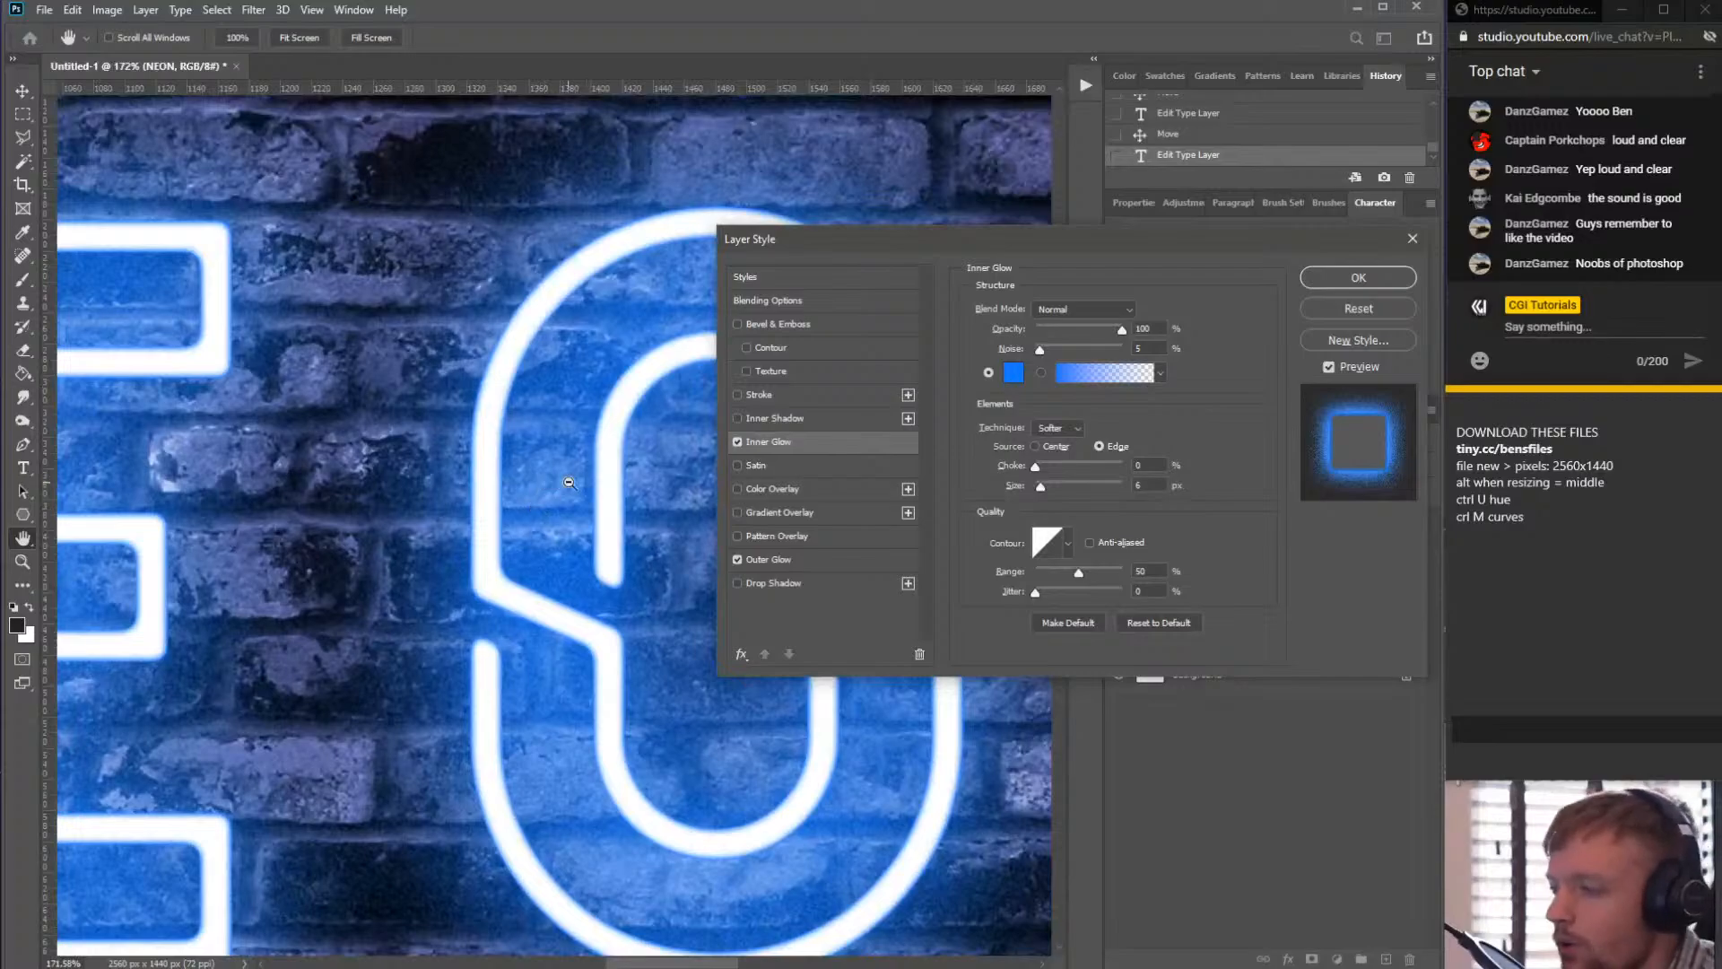
{"action": "scroll", "coordinate": [574, 484], "scroll_direction": "up", "scroll_amount": 3}
{"action": "scroll", "coordinate": [460, 405], "scroll_direction": "down", "scroll_amount": 2}
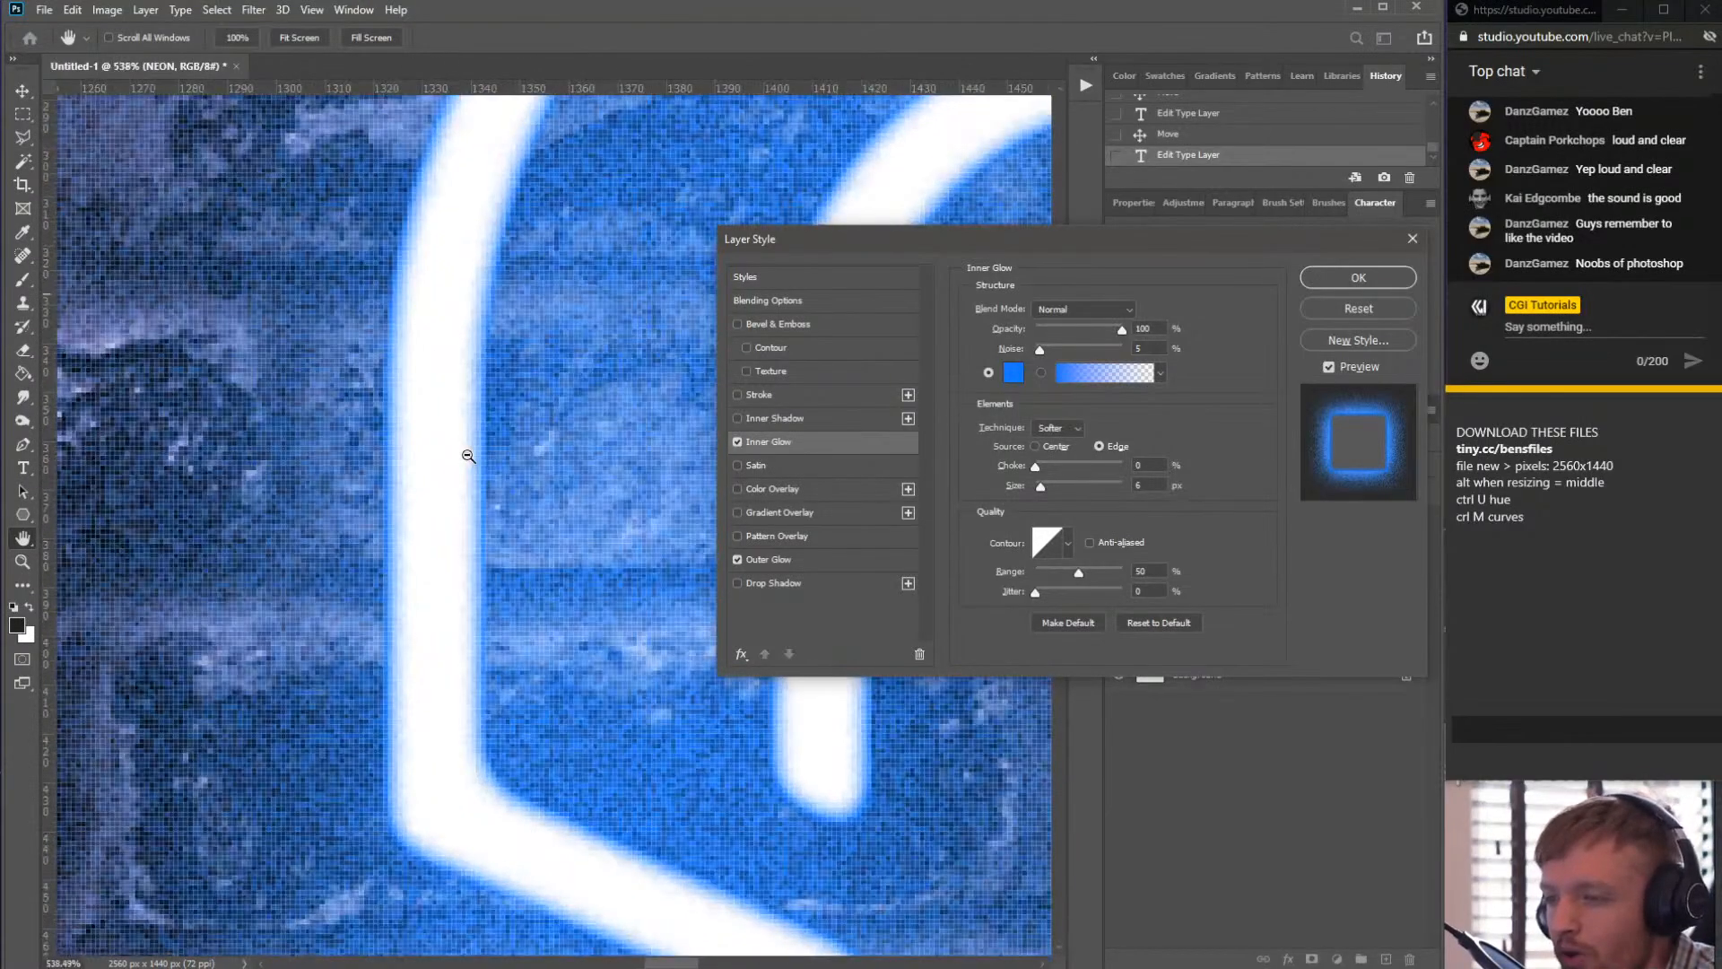
{"action": "scroll", "coordinate": [454, 449], "scroll_direction": "up", "scroll_amount": 6}
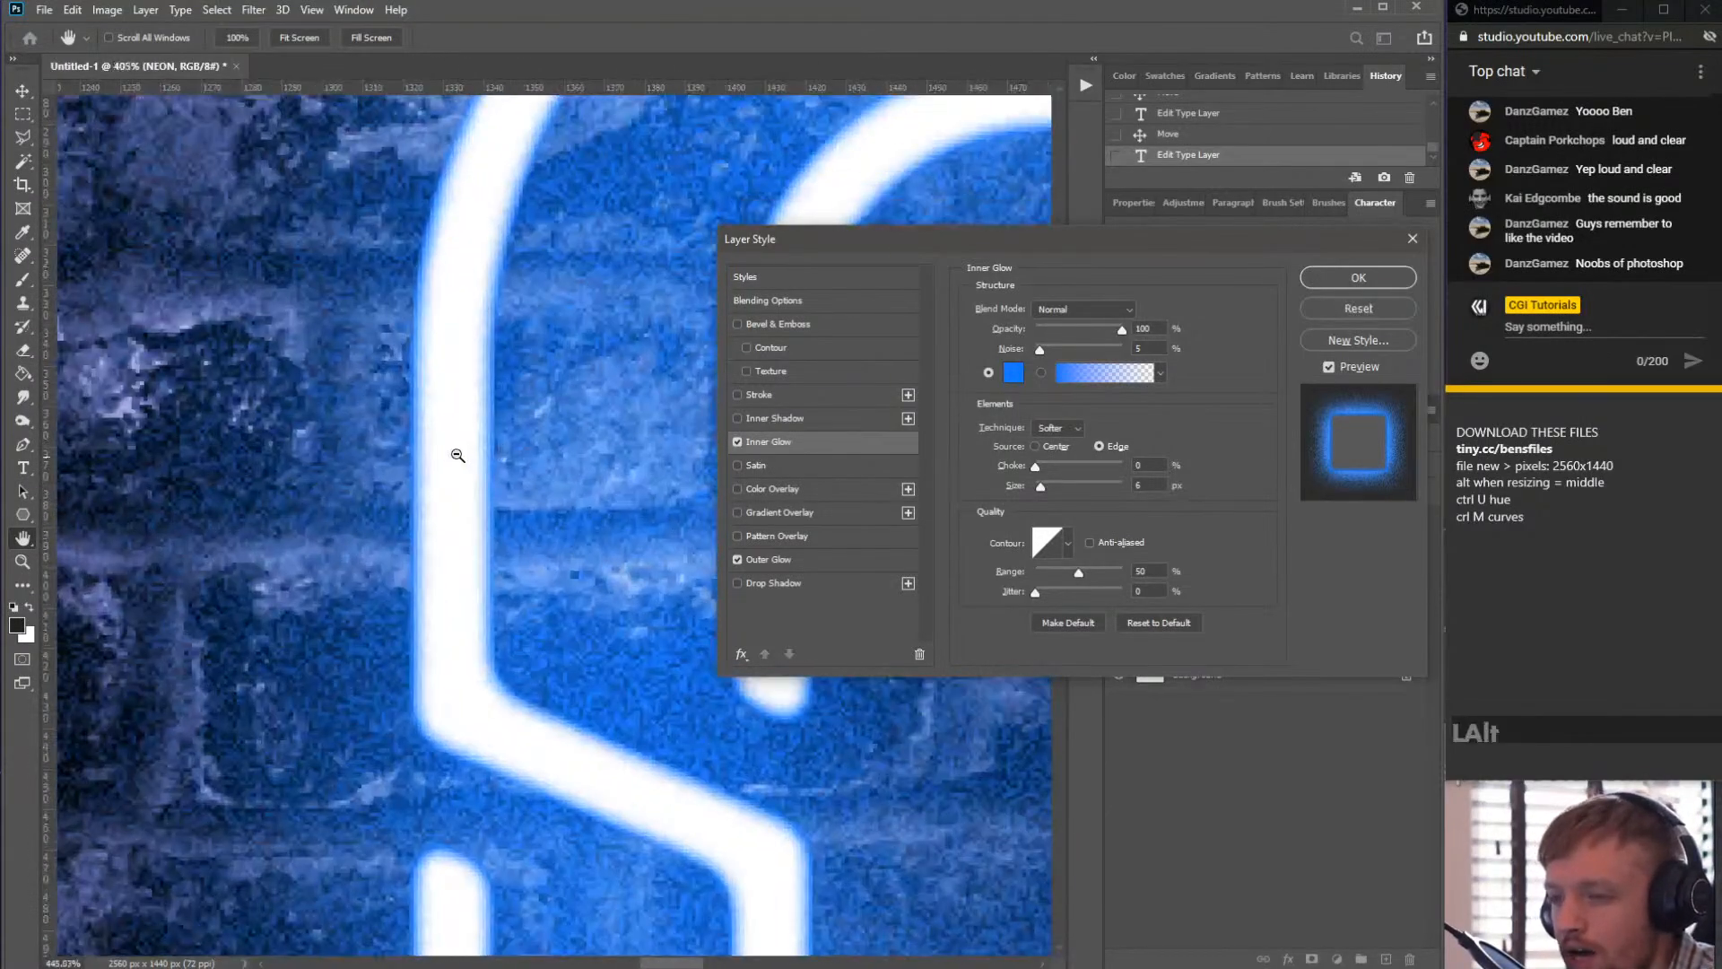
{"action": "scroll", "coordinate": [626, 363], "scroll_direction": "down", "scroll_amount": 5}
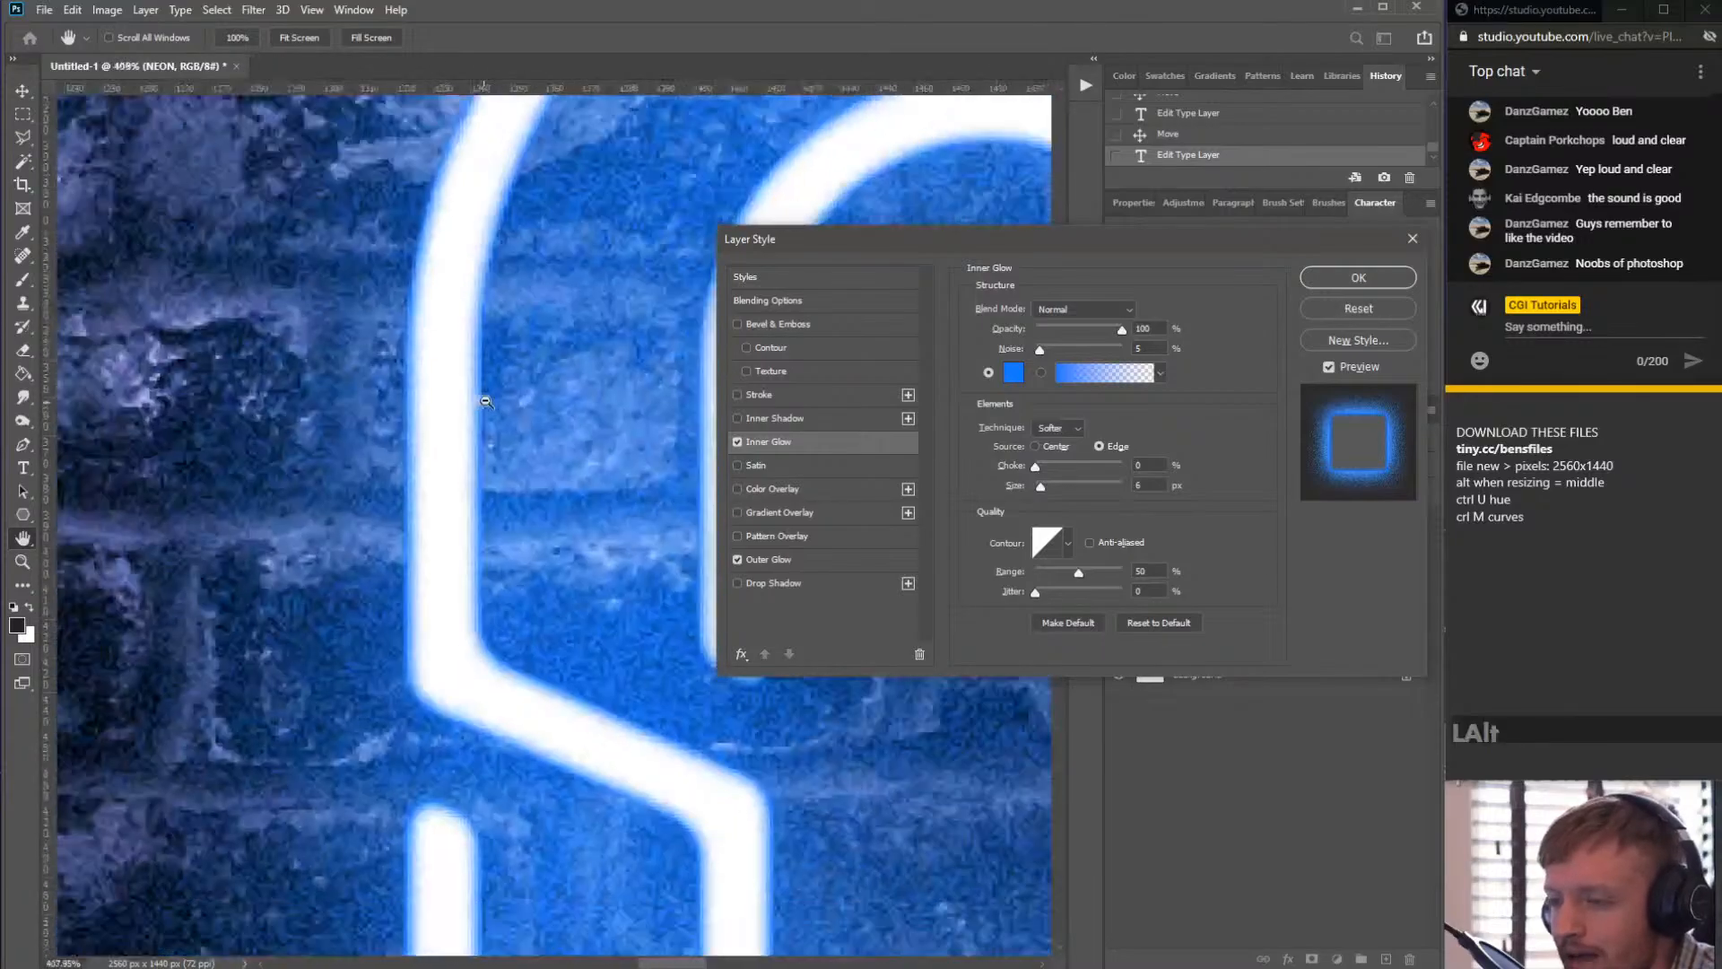
{"action": "scroll", "coordinate": [454, 353], "scroll_direction": "up", "scroll_amount": 3}
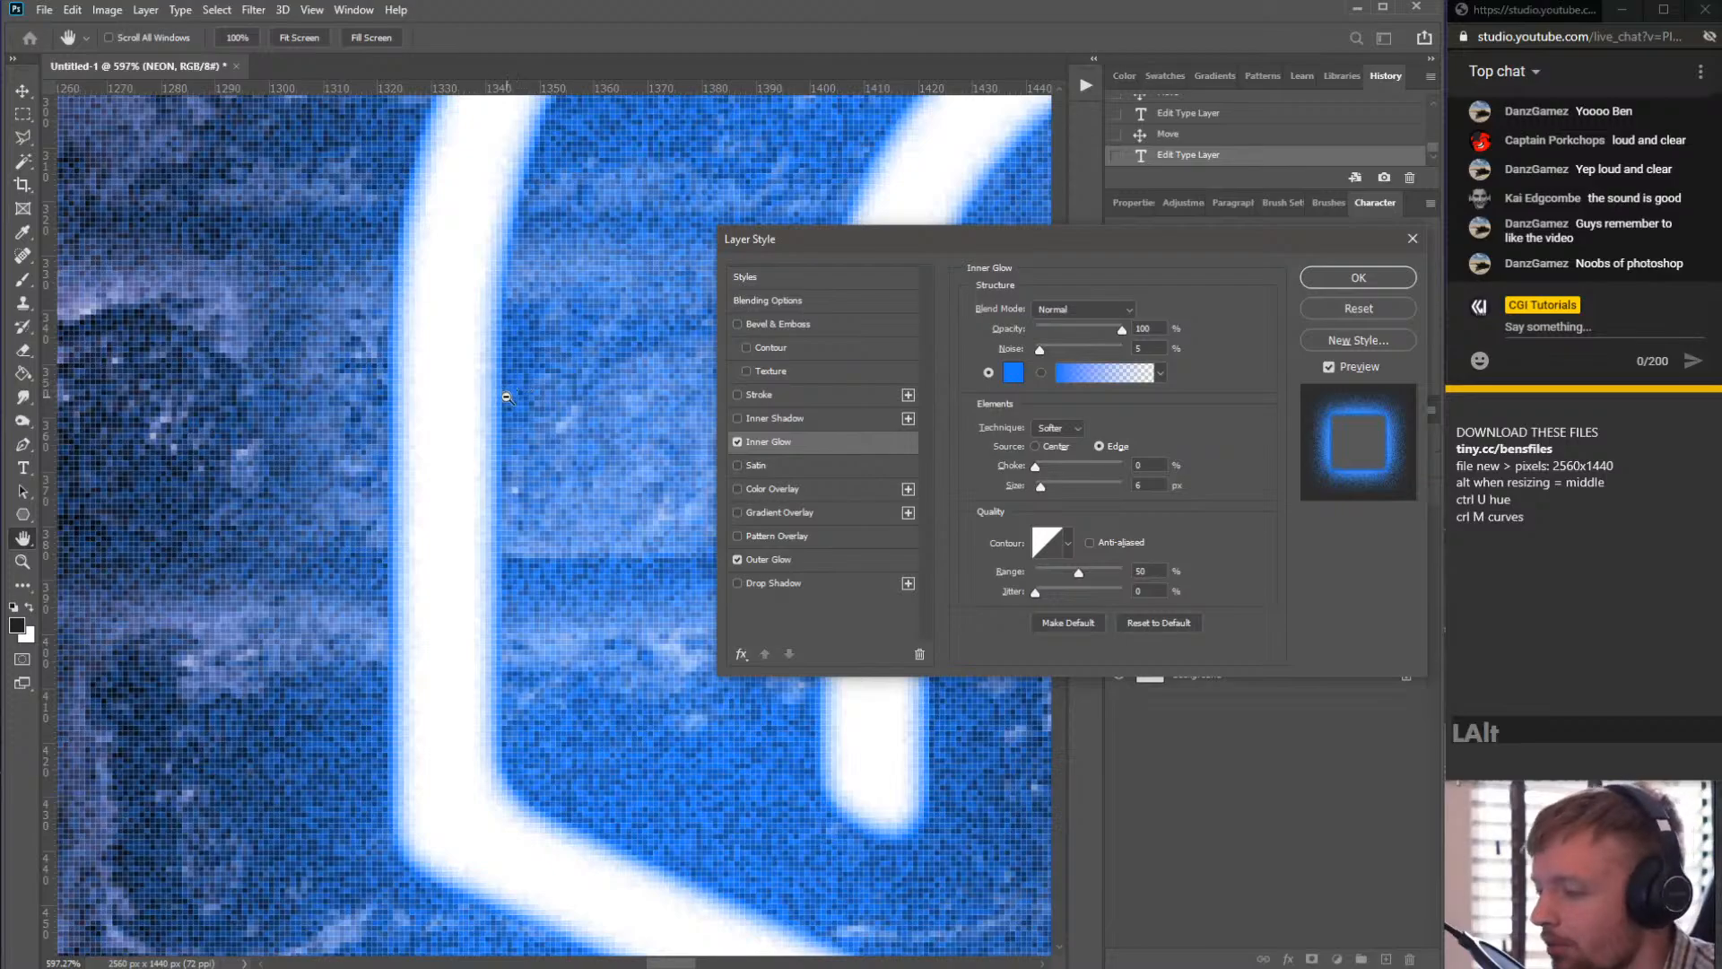
{"action": "scroll", "coordinate": [501, 366], "scroll_direction": "down", "scroll_amount": 4}
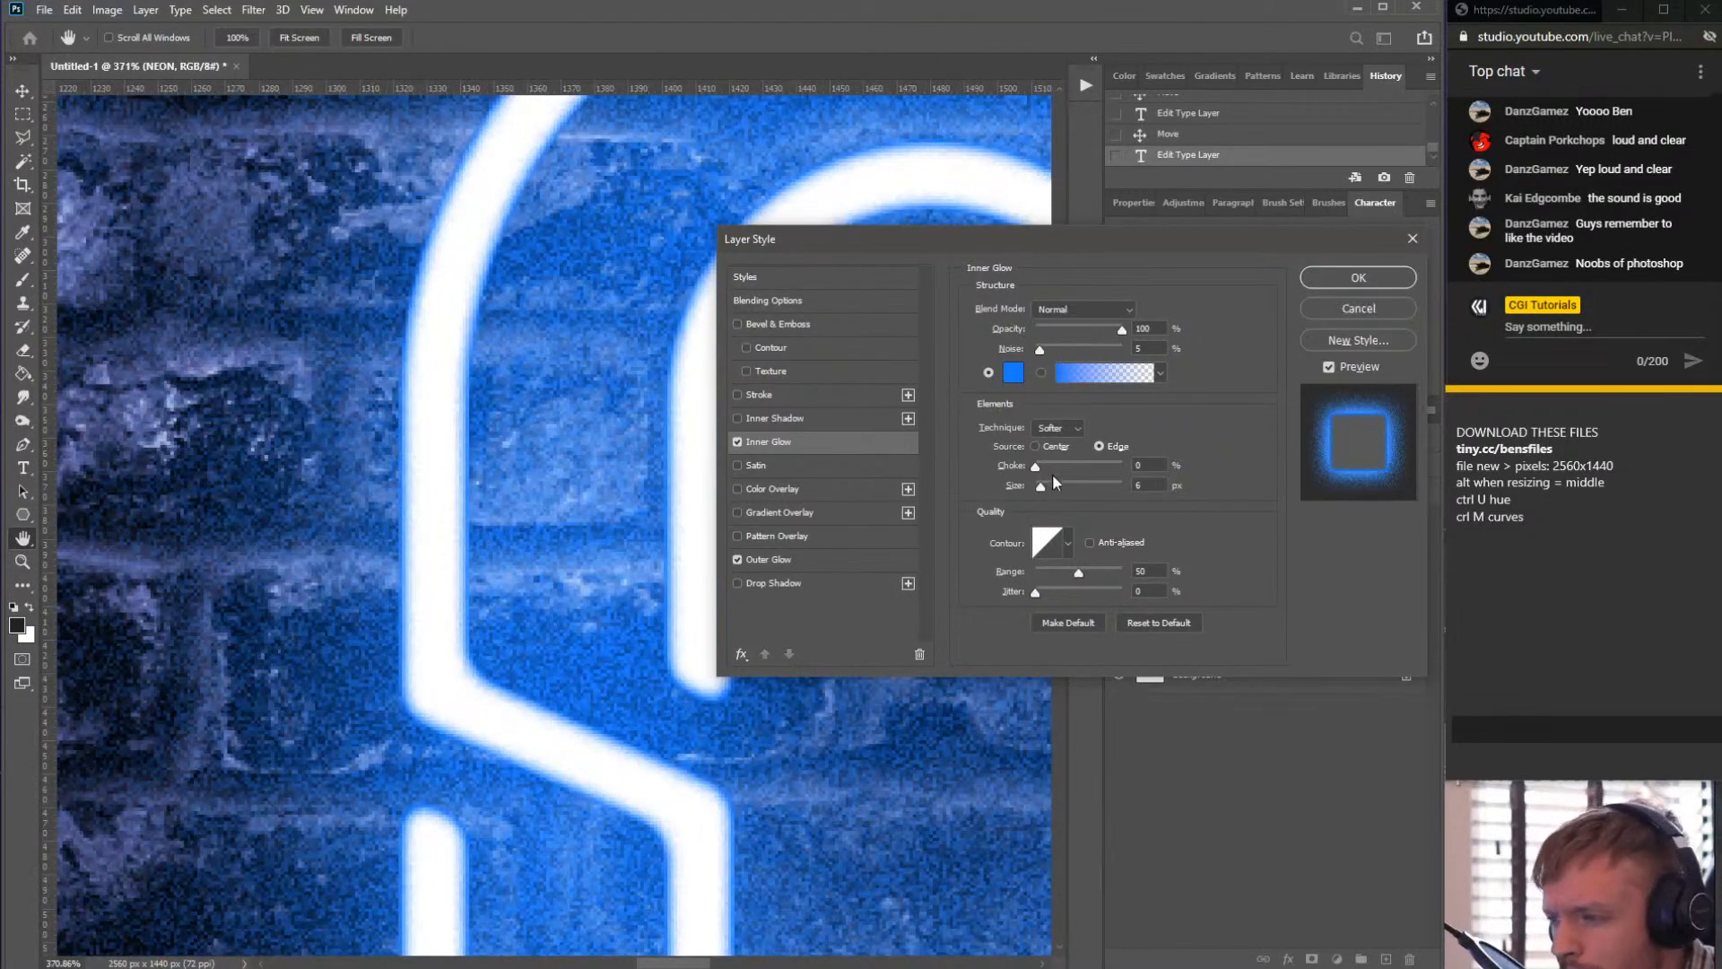
- Set the Inner Glow size to 10 px
{"action": "left_click_drag", "start_coordinate": [1047, 482], "coordinate": [1044, 489]}
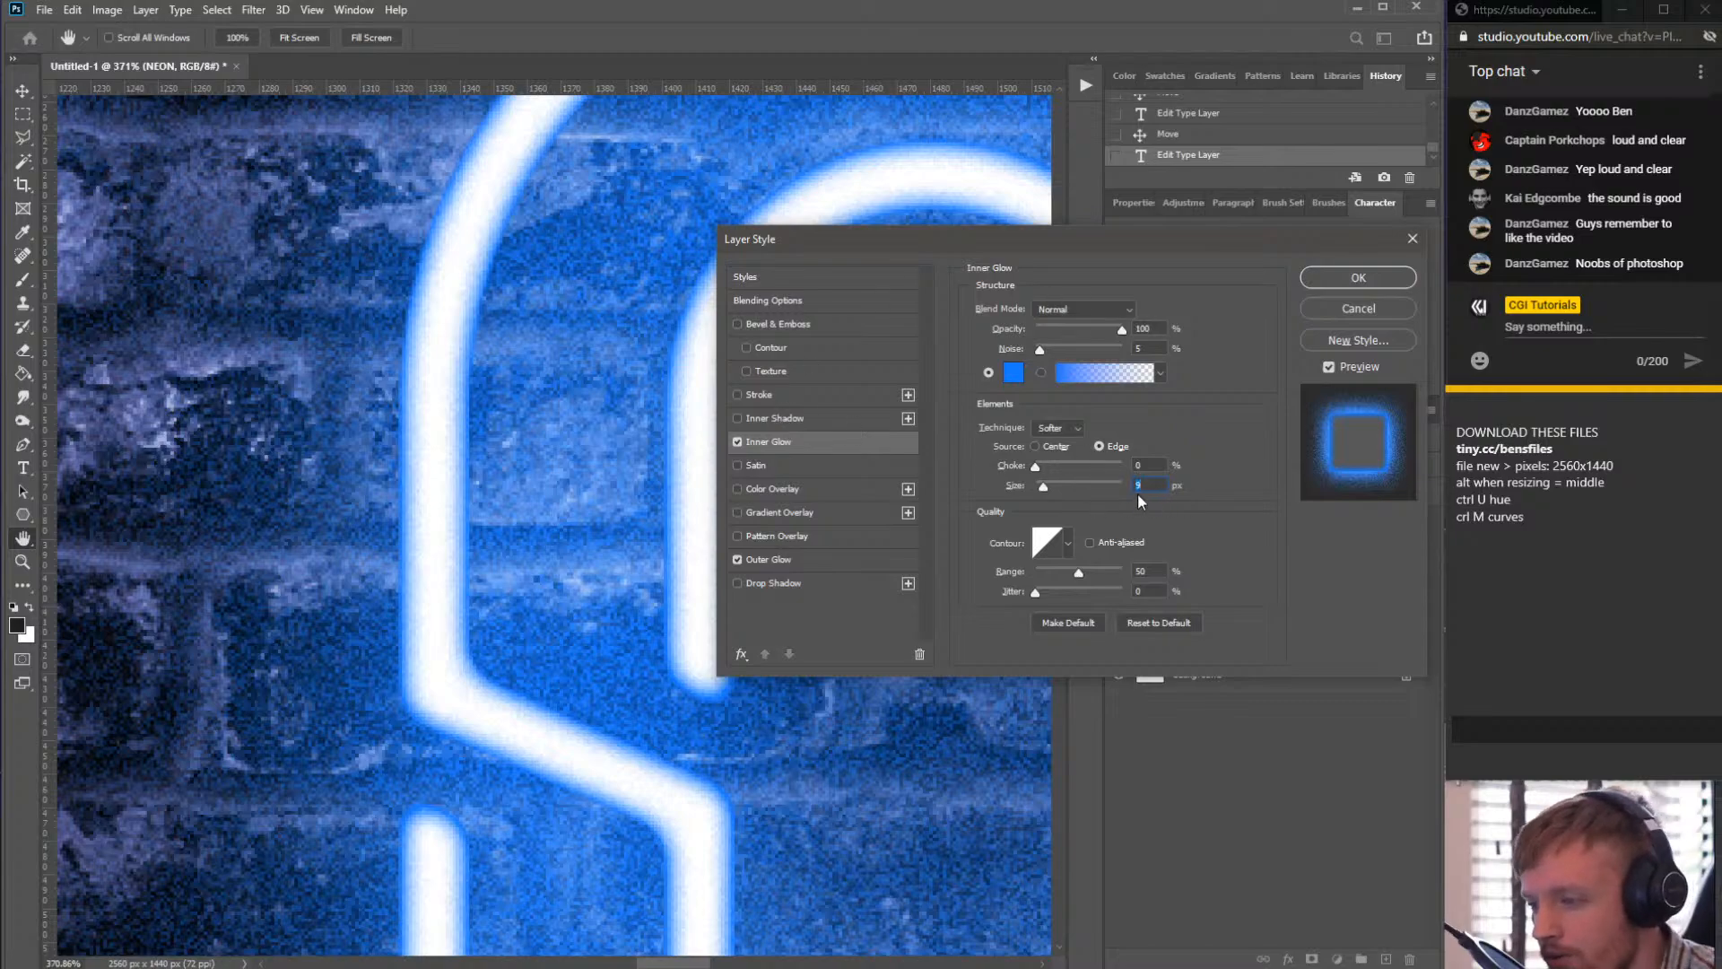
{"action": "left_click_drag", "start_coordinate": [1153, 488], "coordinate": [1053, 495]}
{"action": "type", "text": "10"}
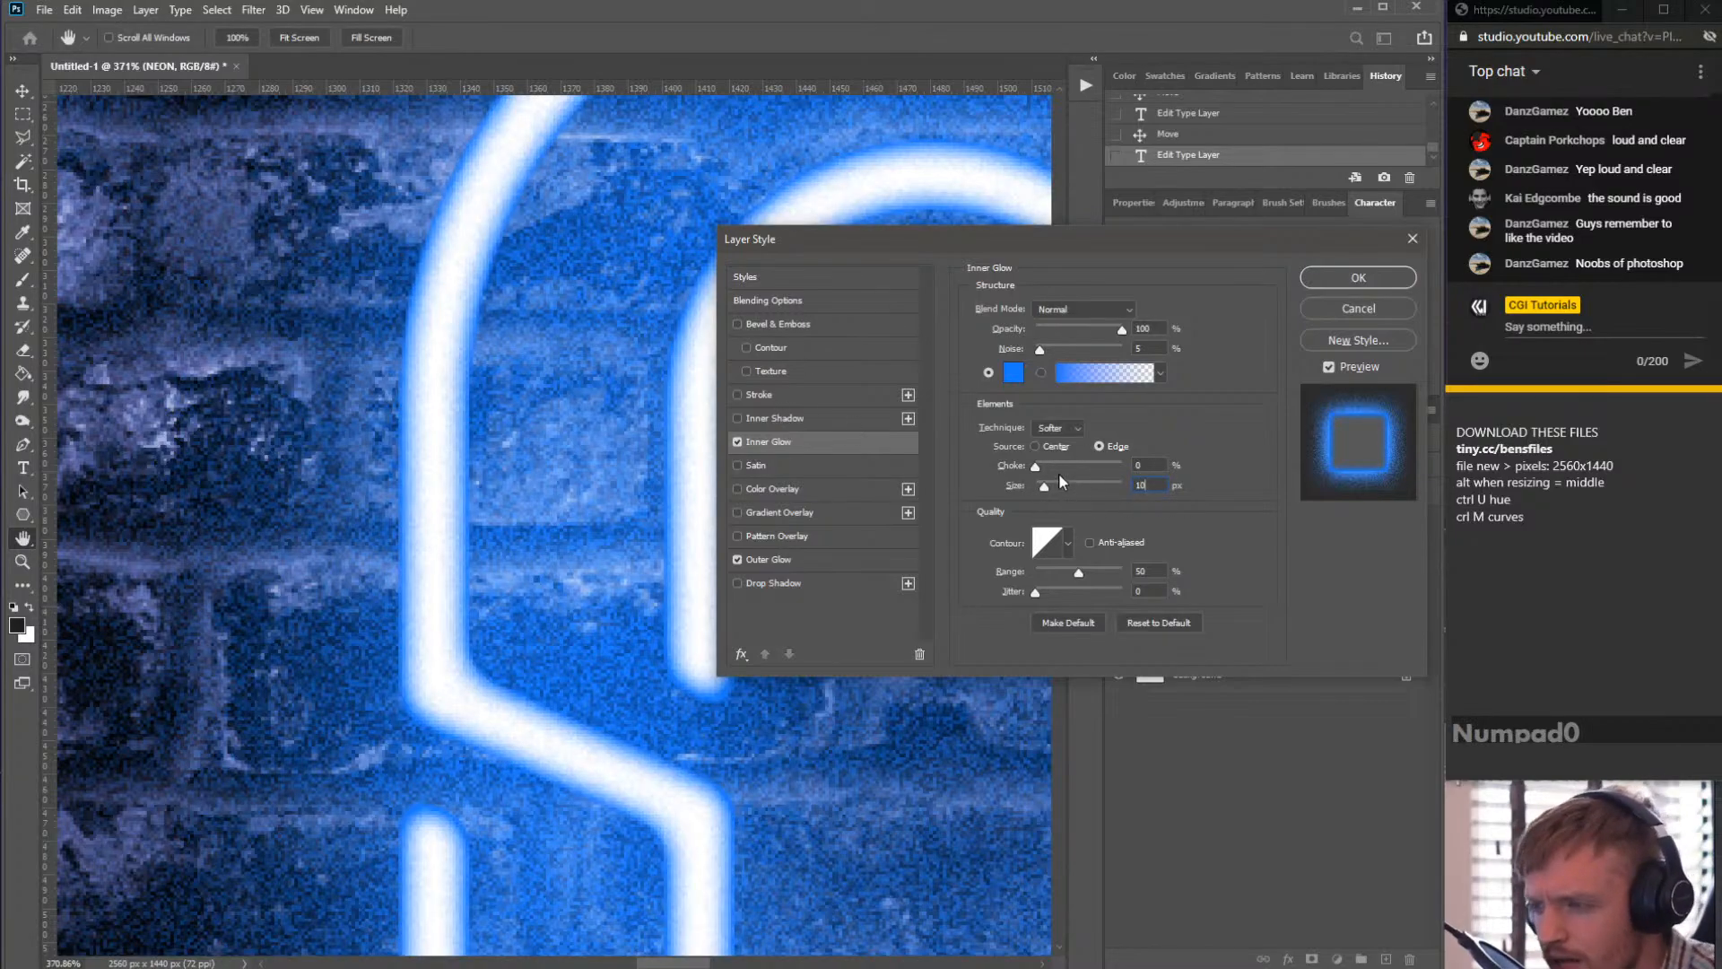
{"action": "mouse_move", "coordinate": [1034, 468]}
{"action": "left_mouse_down"}
{"action": "mouse_move", "coordinate": [1091, 472]}
{"action": "mouse_move", "coordinate": [1031, 468]}
{"action": "left_mouse_up"}
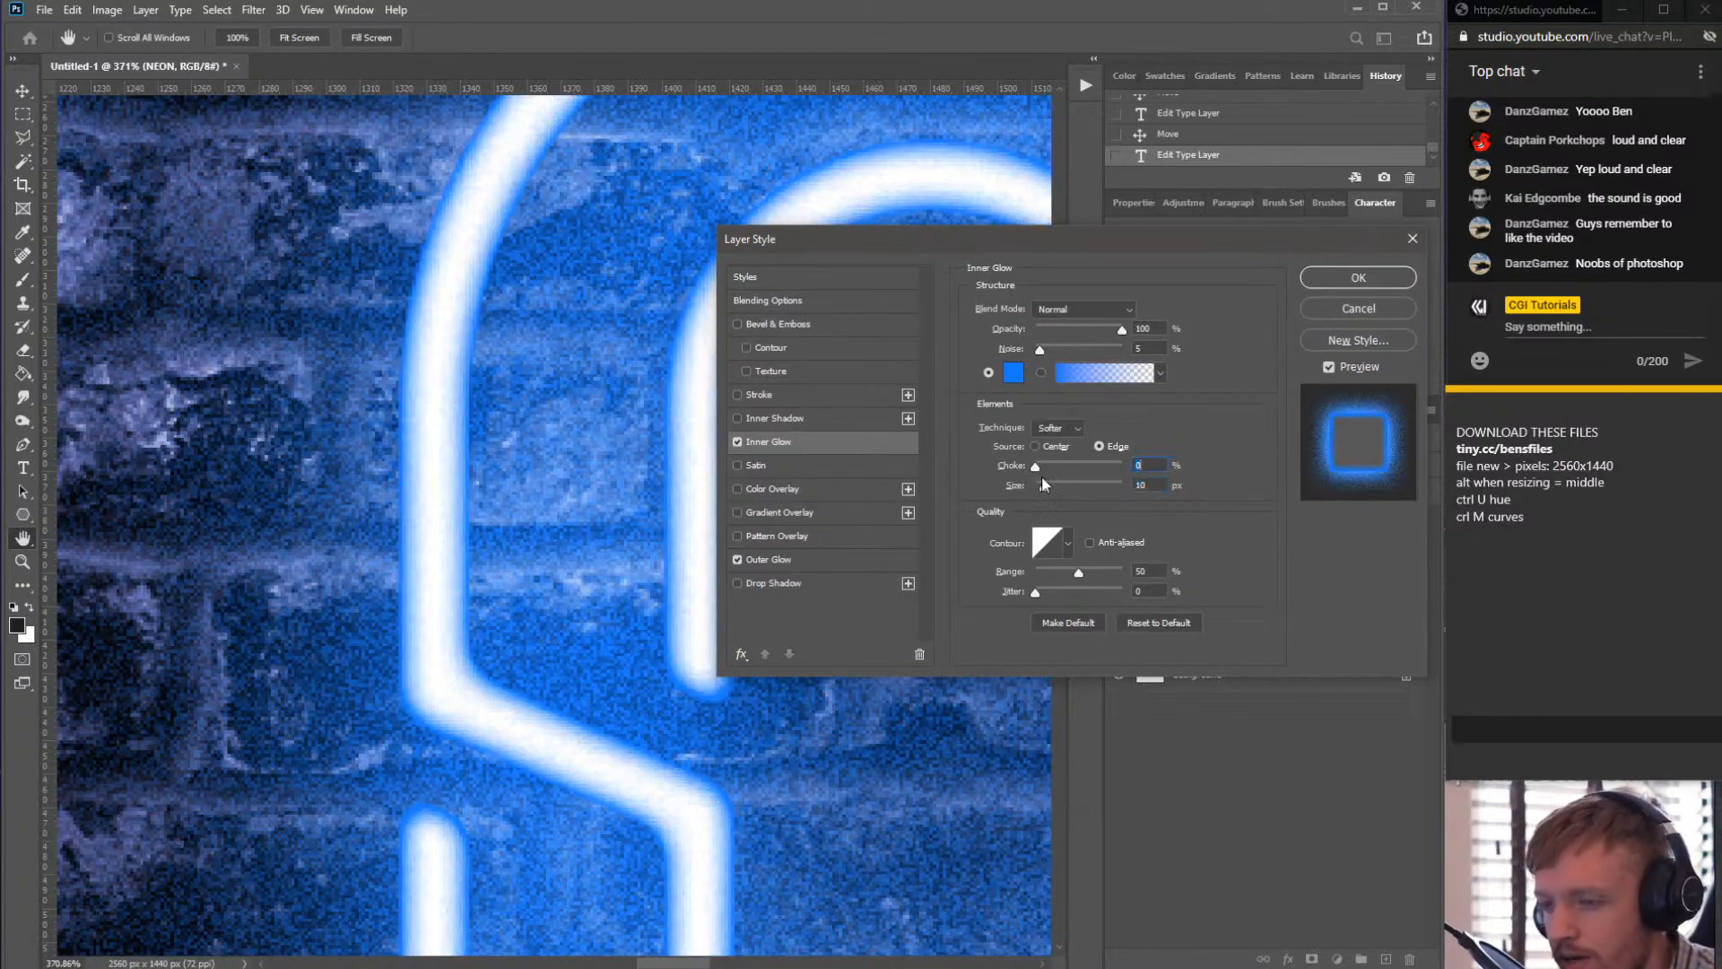
{"action": "left_click", "coordinate": [1157, 485]}
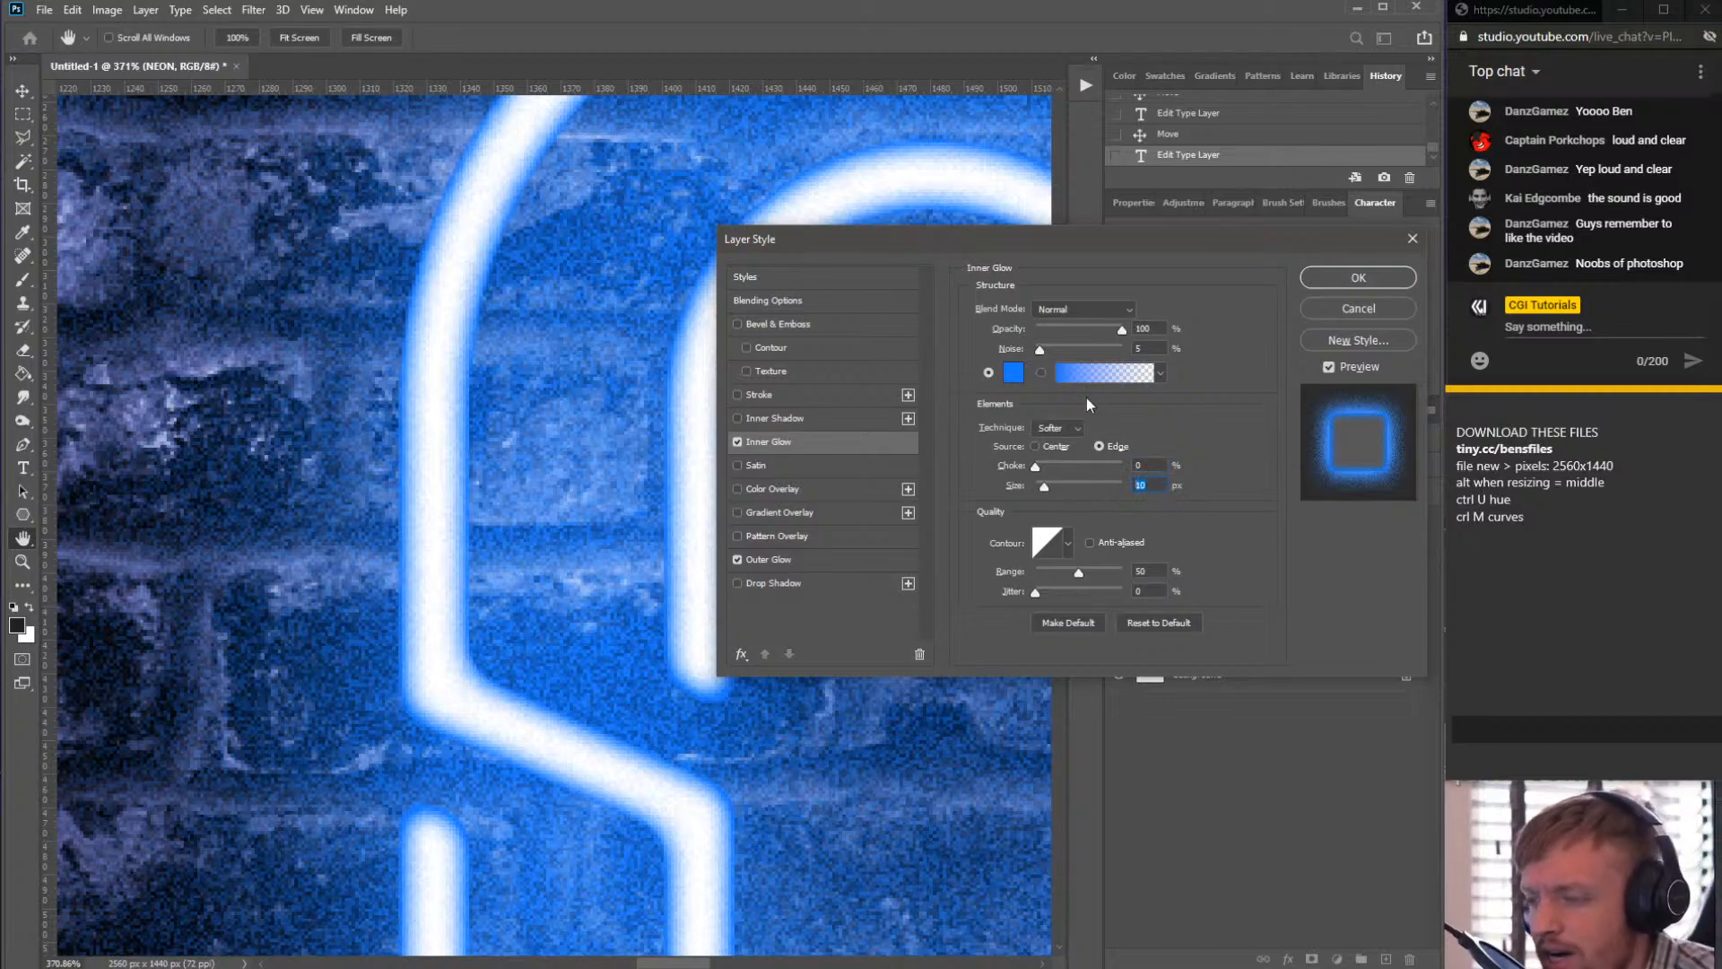
- Try the Inner Glow source as Center, then return it to Edge
{"action": "left_click", "coordinate": [1049, 445]}
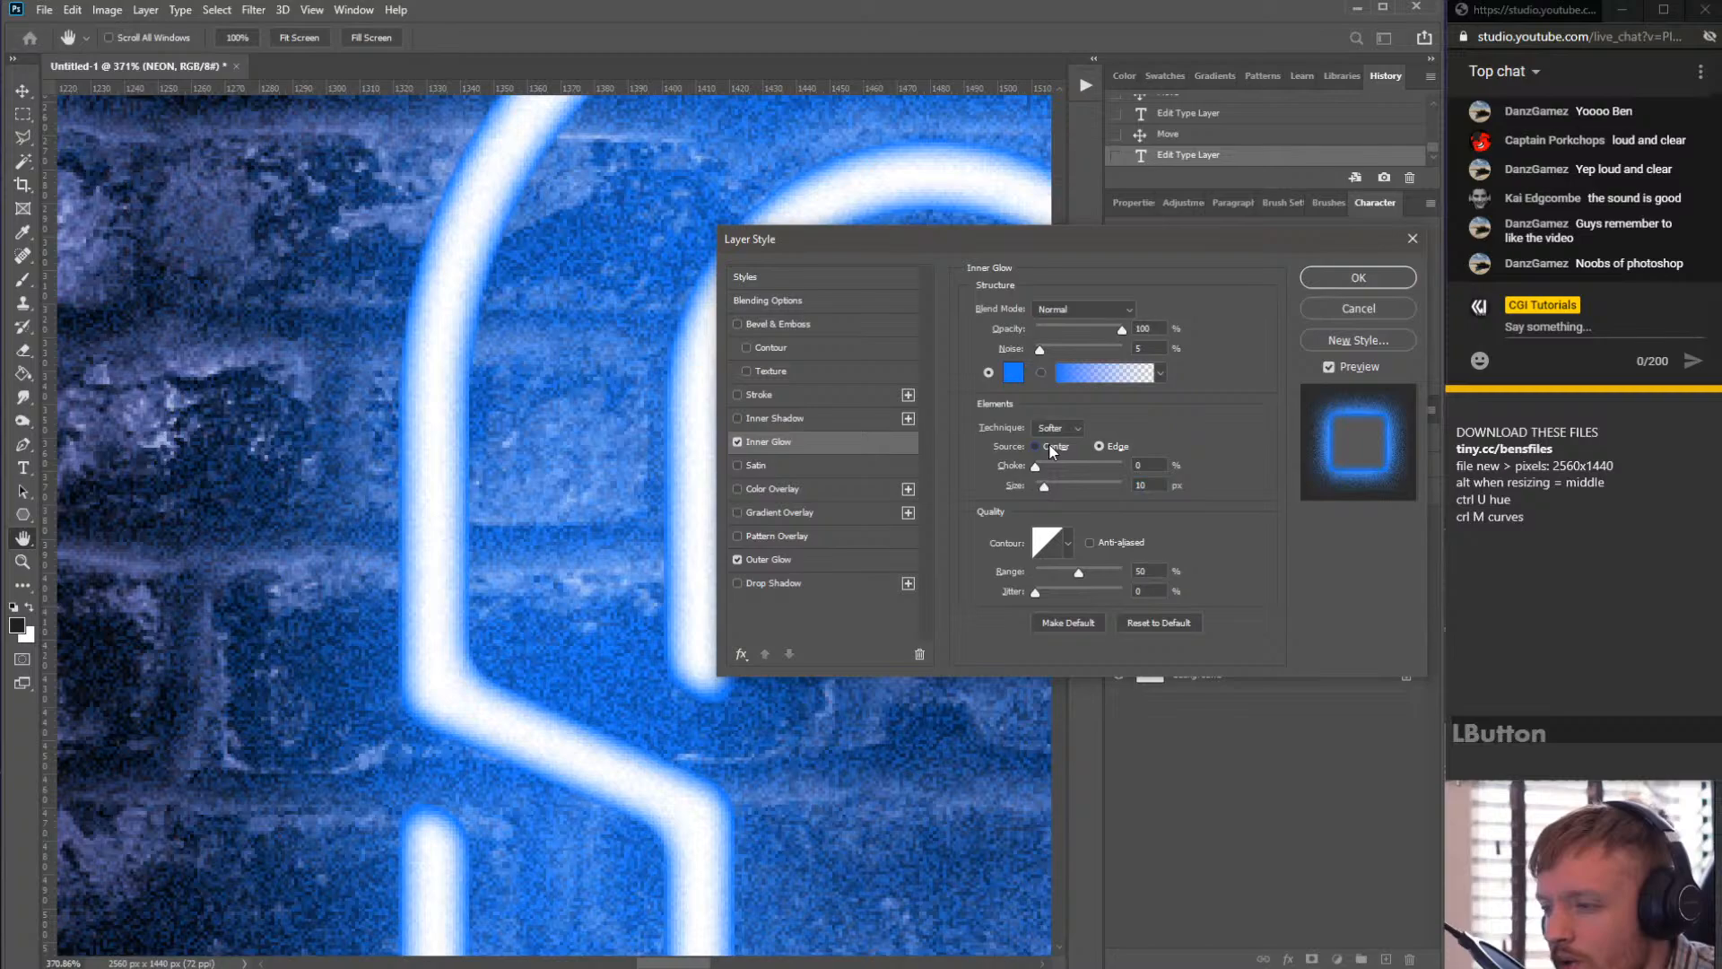
{"action": "left_click", "coordinate": [1117, 446]}
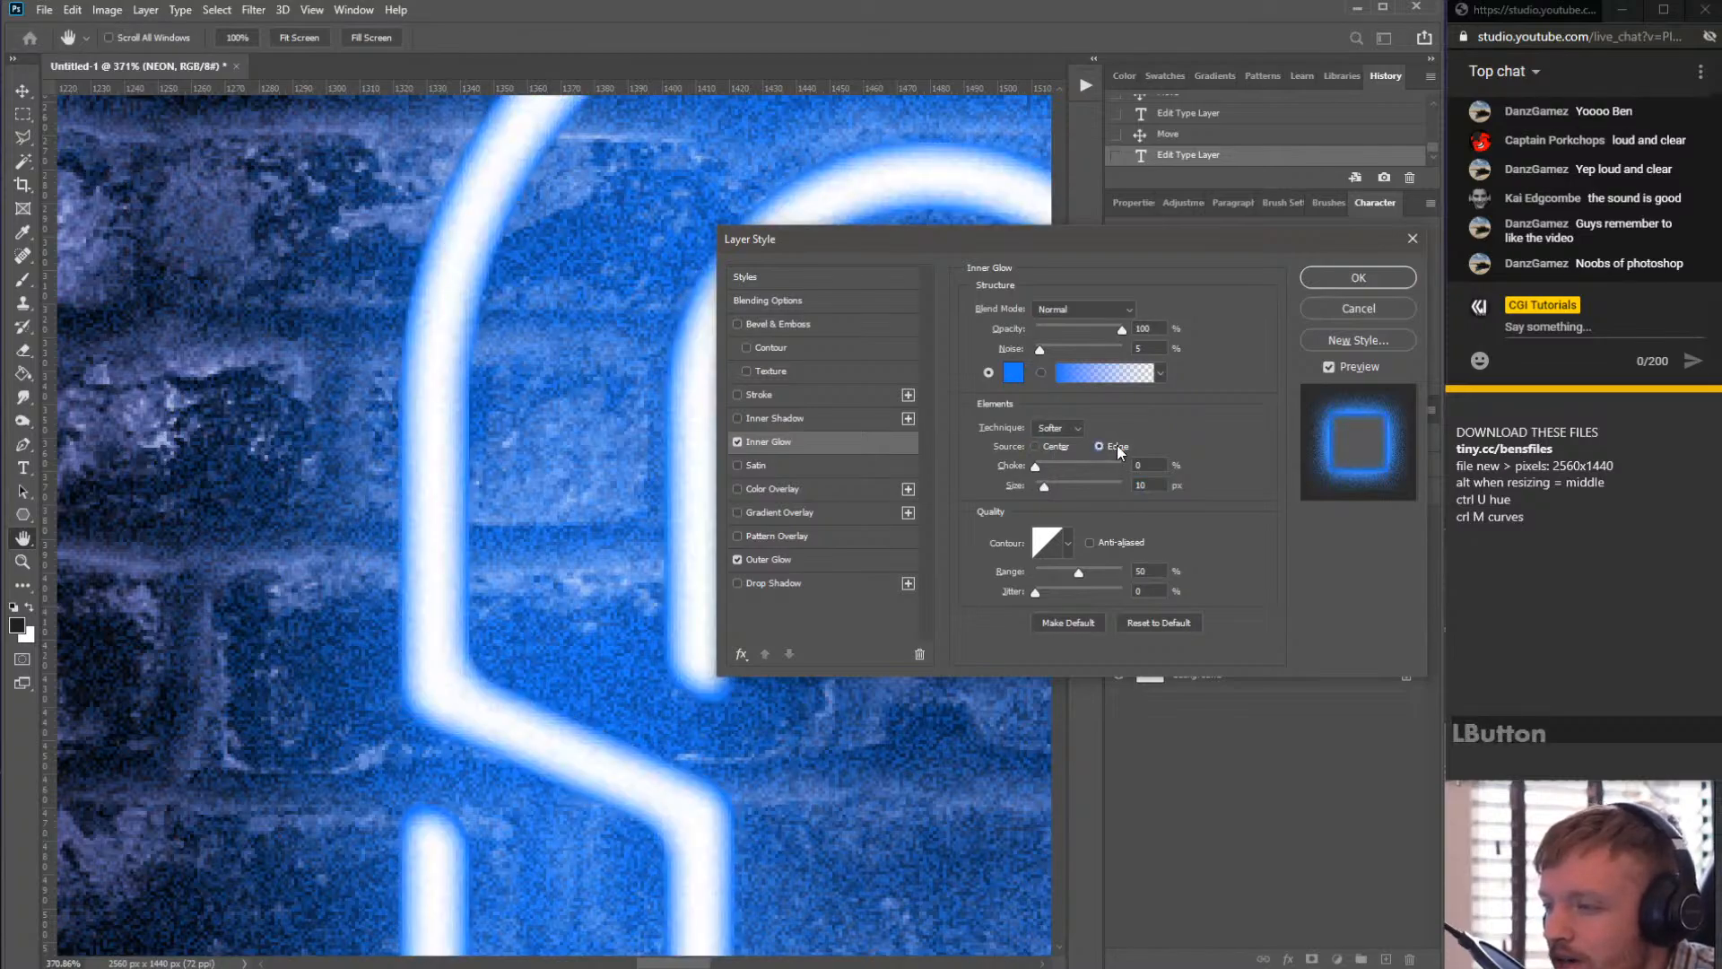
{"action": "left_click", "coordinate": [1041, 447]}
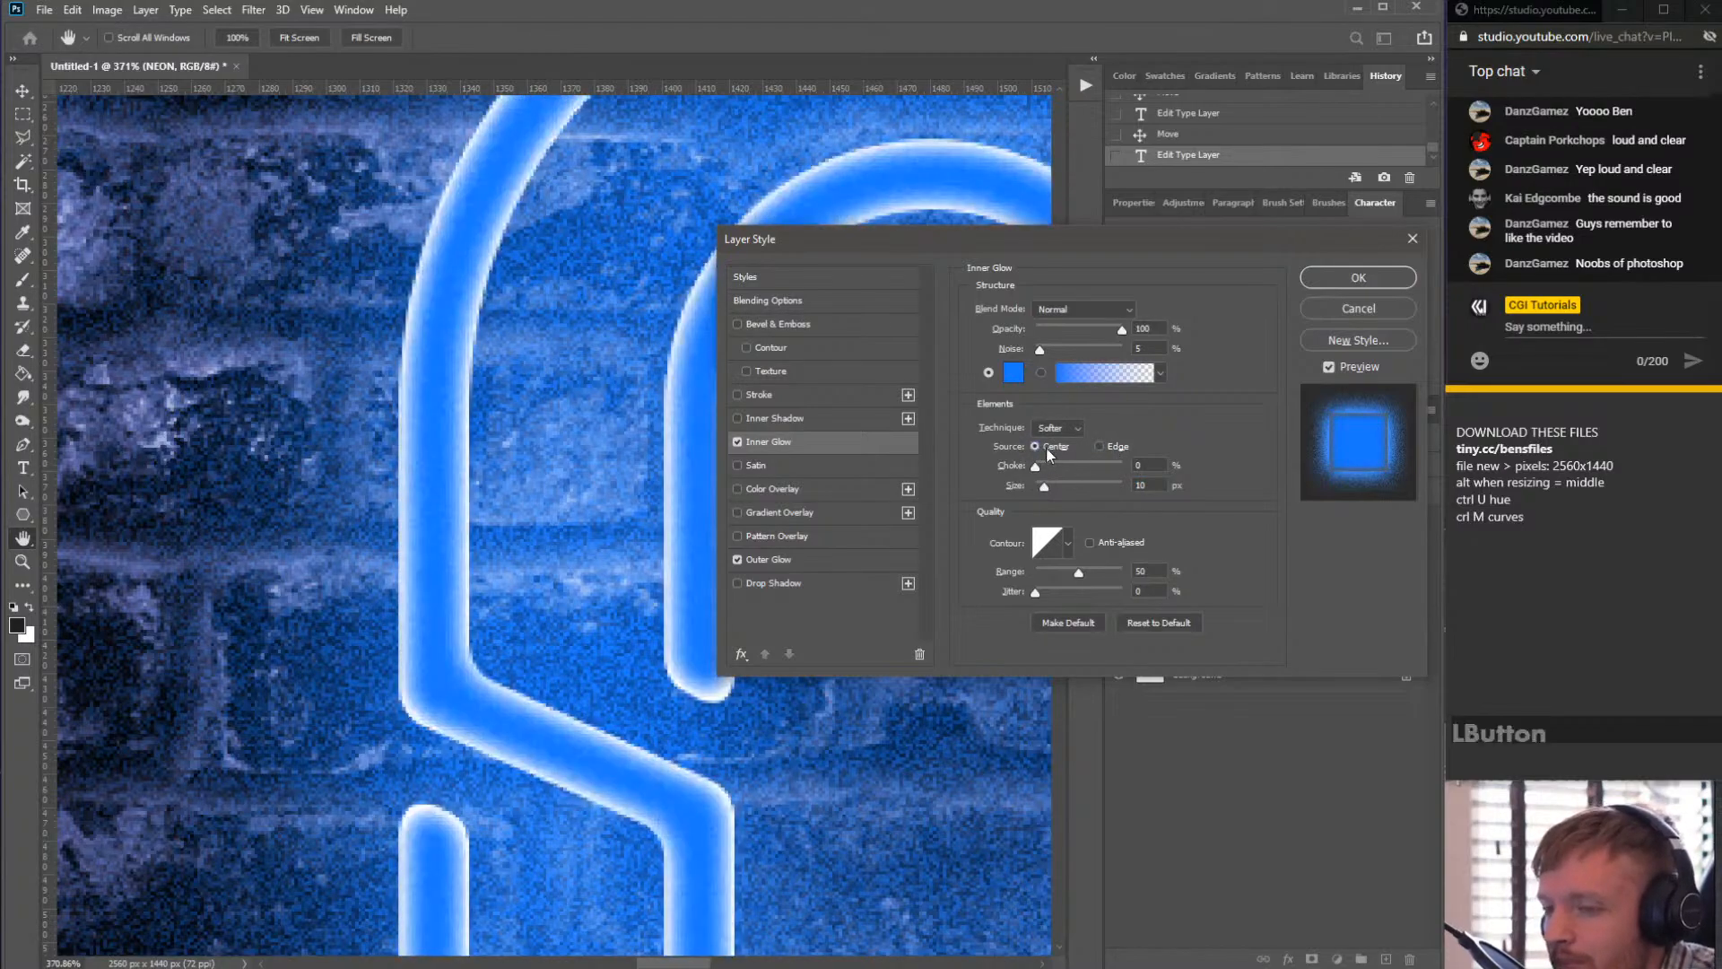
{"action": "left_click", "coordinate": [1116, 451]}
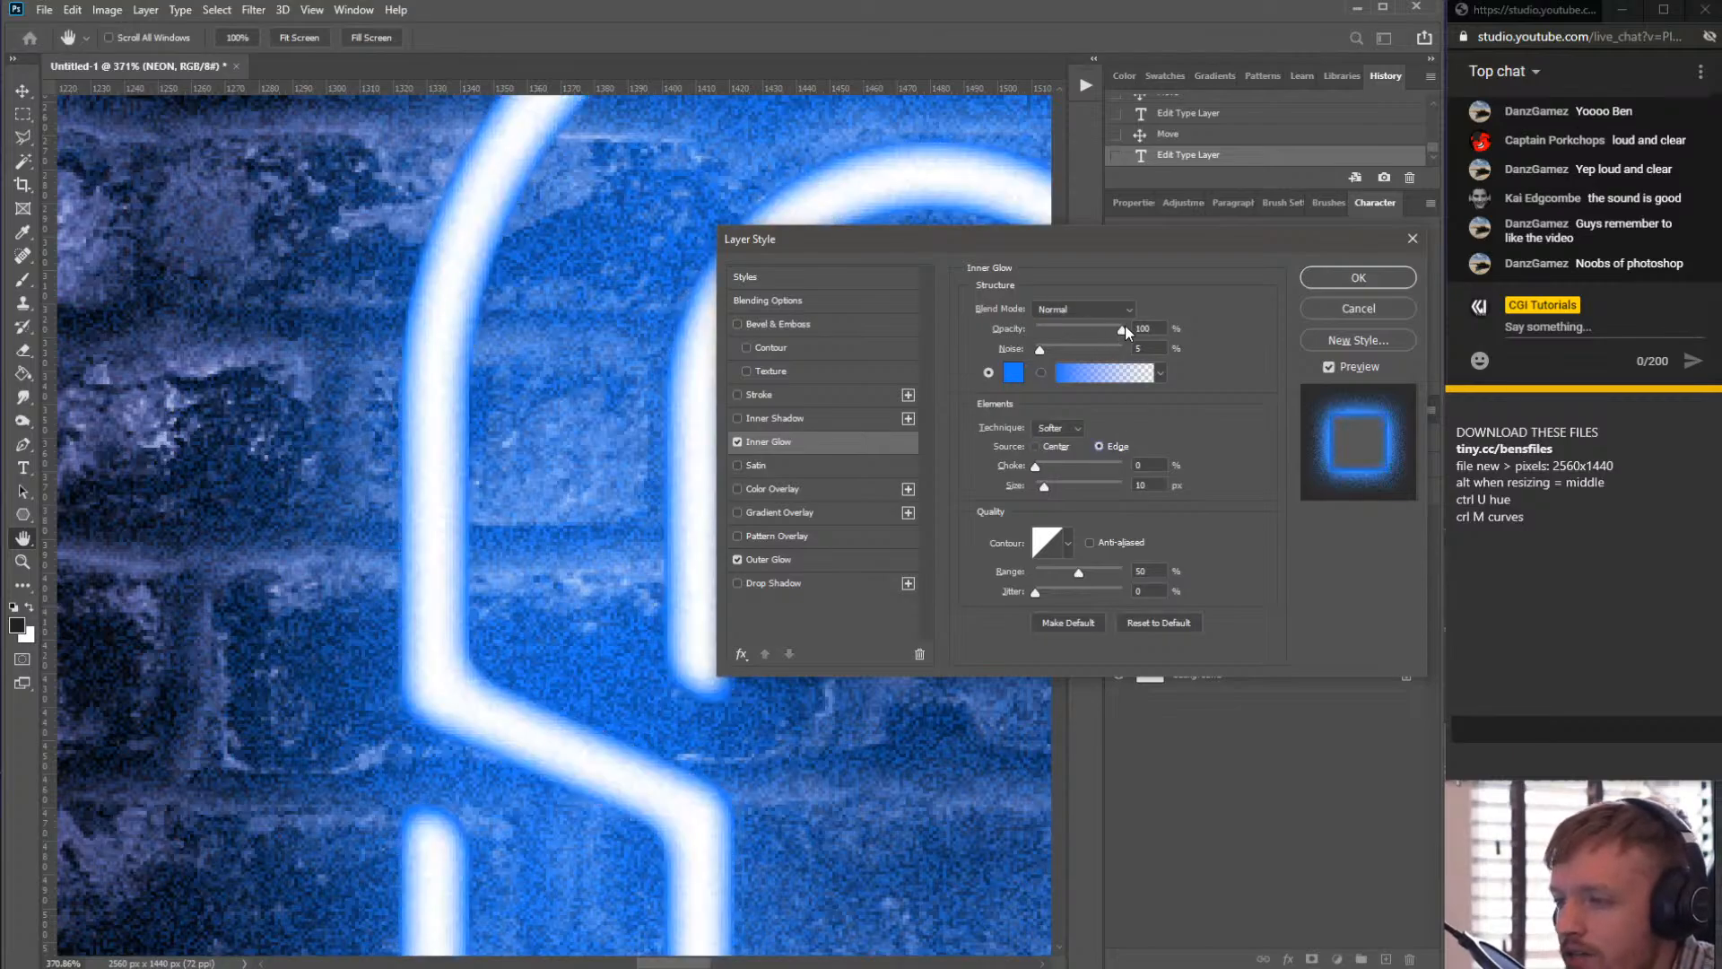
- Try the Inner Glow blend mode as Screen, then set it back to Normal
{"action": "left_click_drag", "start_coordinate": [1121, 330], "coordinate": [1166, 330]}
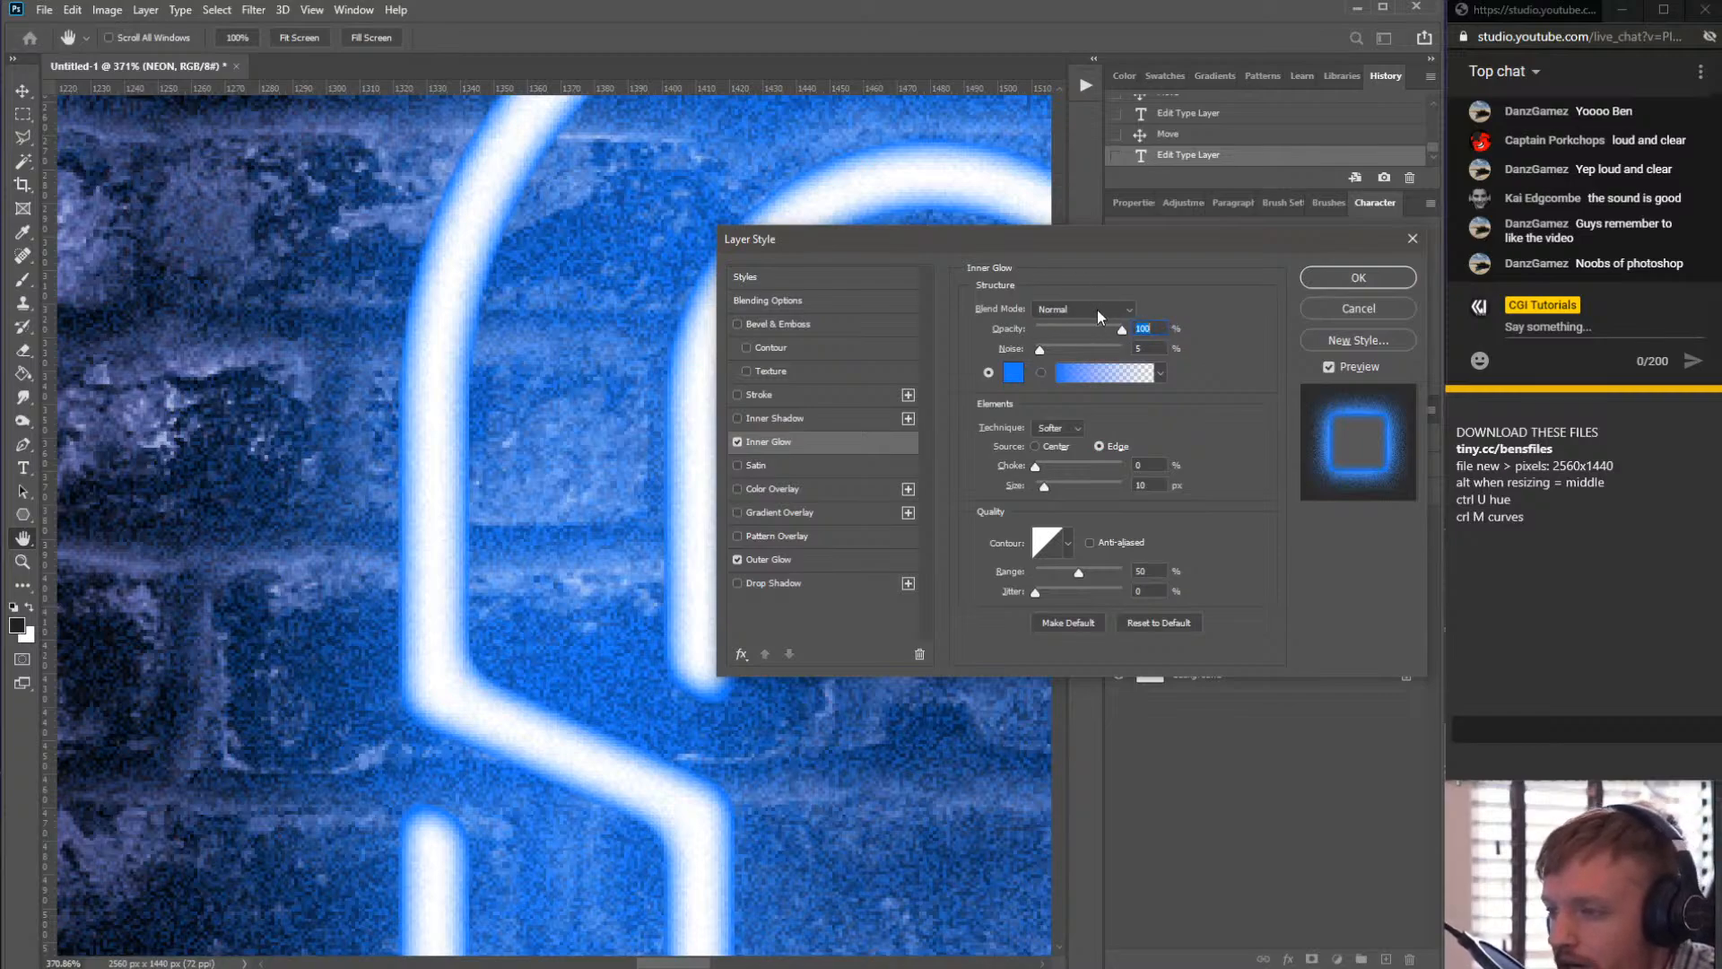
{"action": "left_click", "coordinate": [1125, 312]}
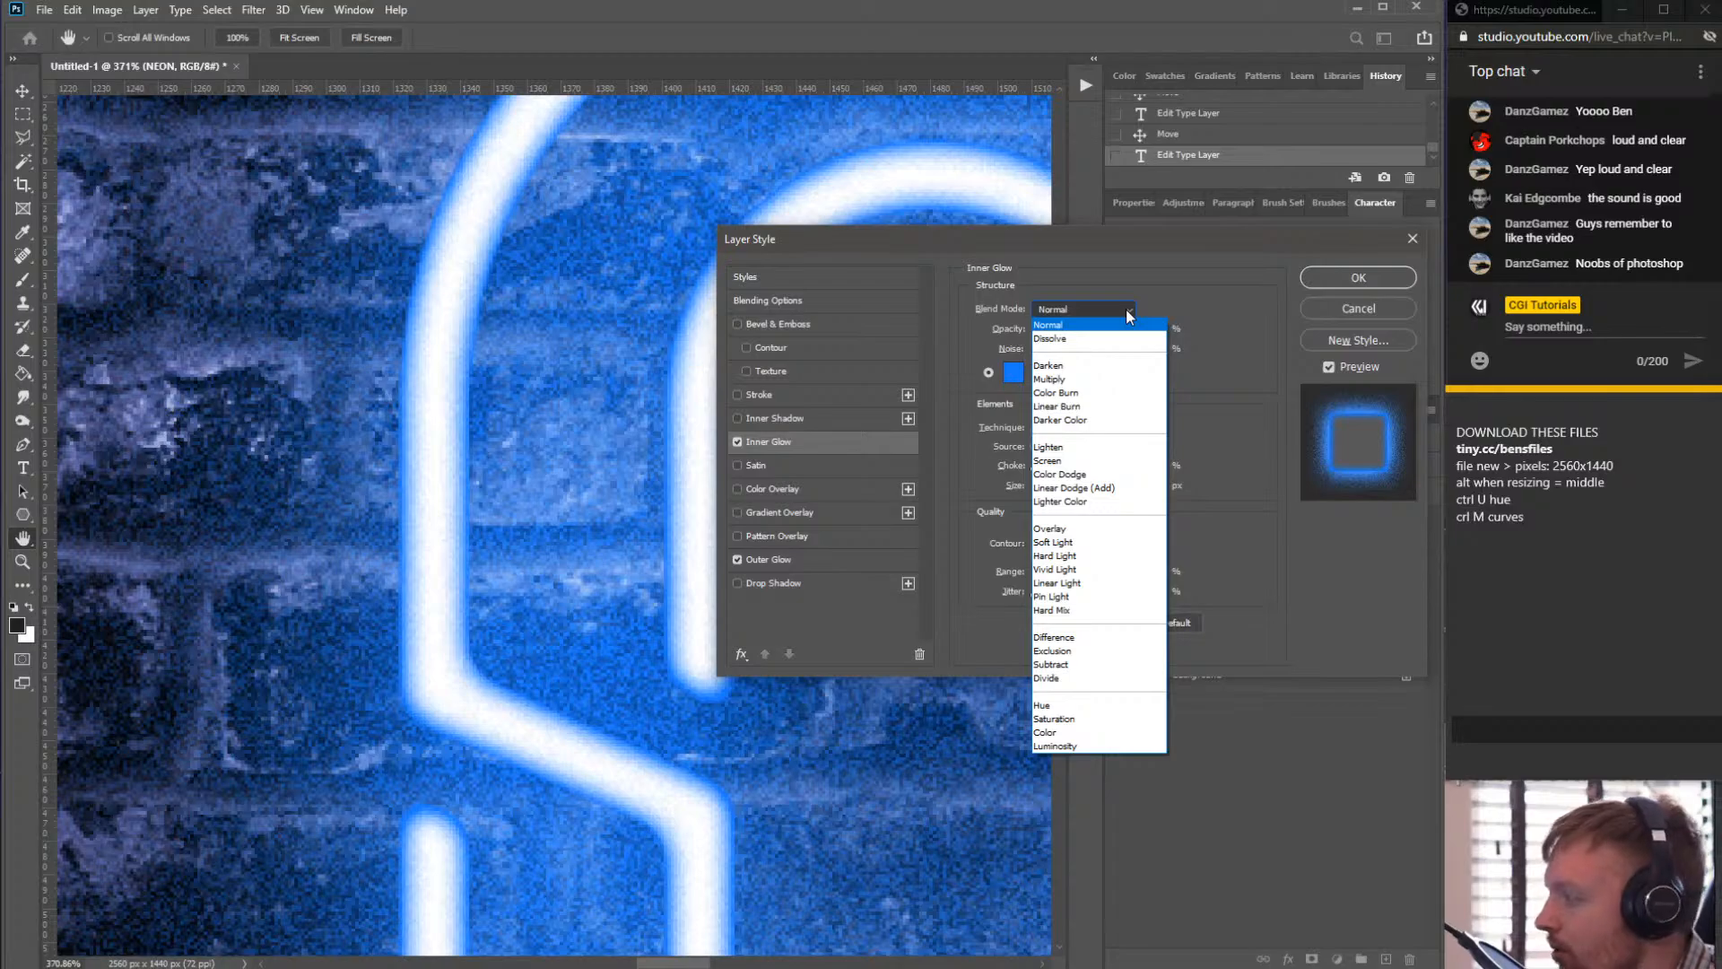
{"action": "left_click", "coordinate": [1060, 325]}
{"action": "left_click", "coordinate": [1108, 310]}
{"action": "left_click", "coordinate": [1048, 460]}
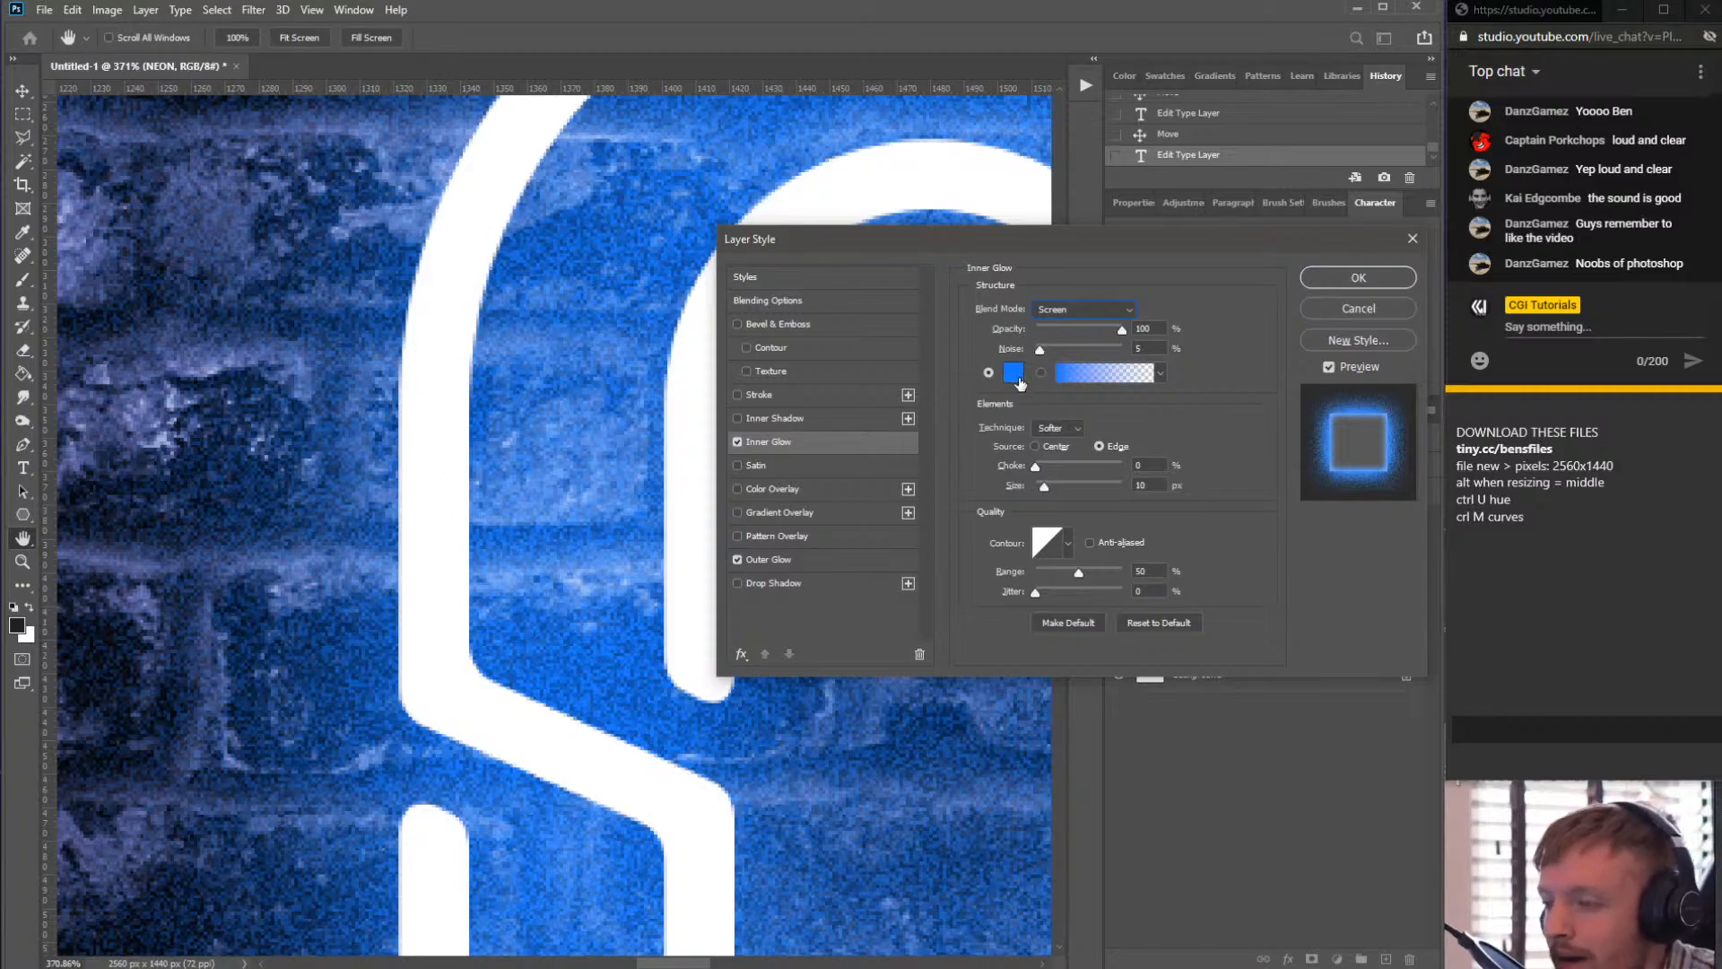
{"action": "left_click", "coordinate": [1068, 310]}
{"action": "left_click", "coordinate": [1074, 326]}
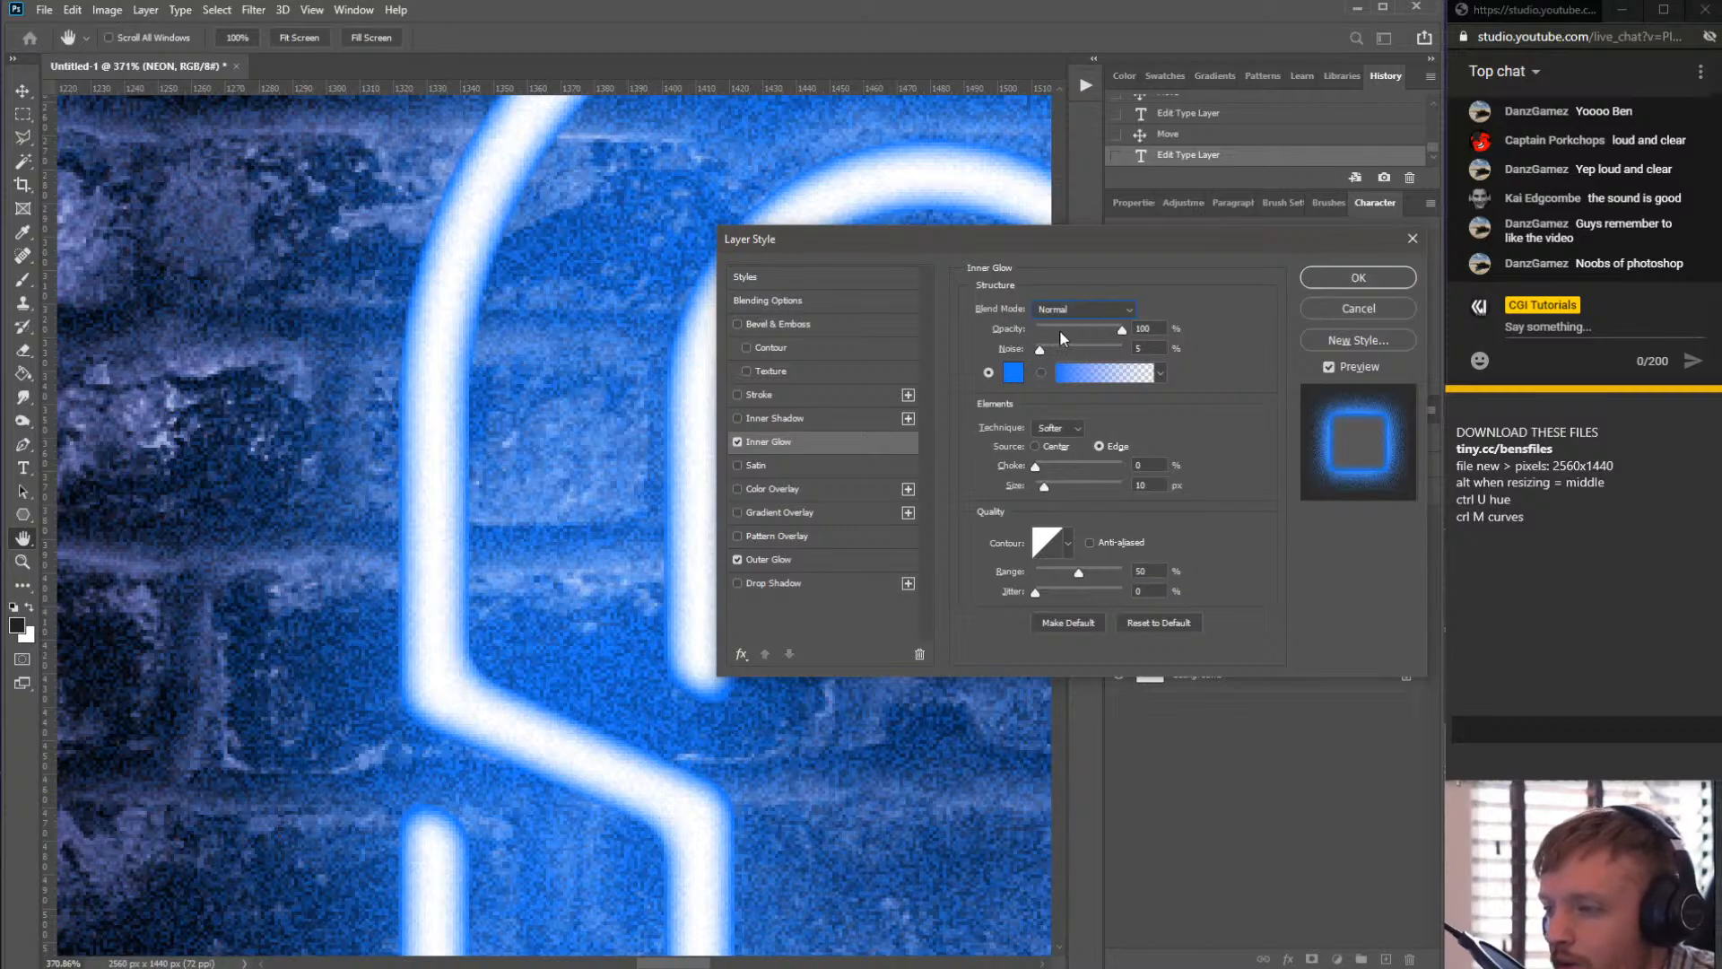
- Set the Inner Glow noise to 7% and apply the layer style
{"action": "double_click", "coordinate": [1154, 349]}
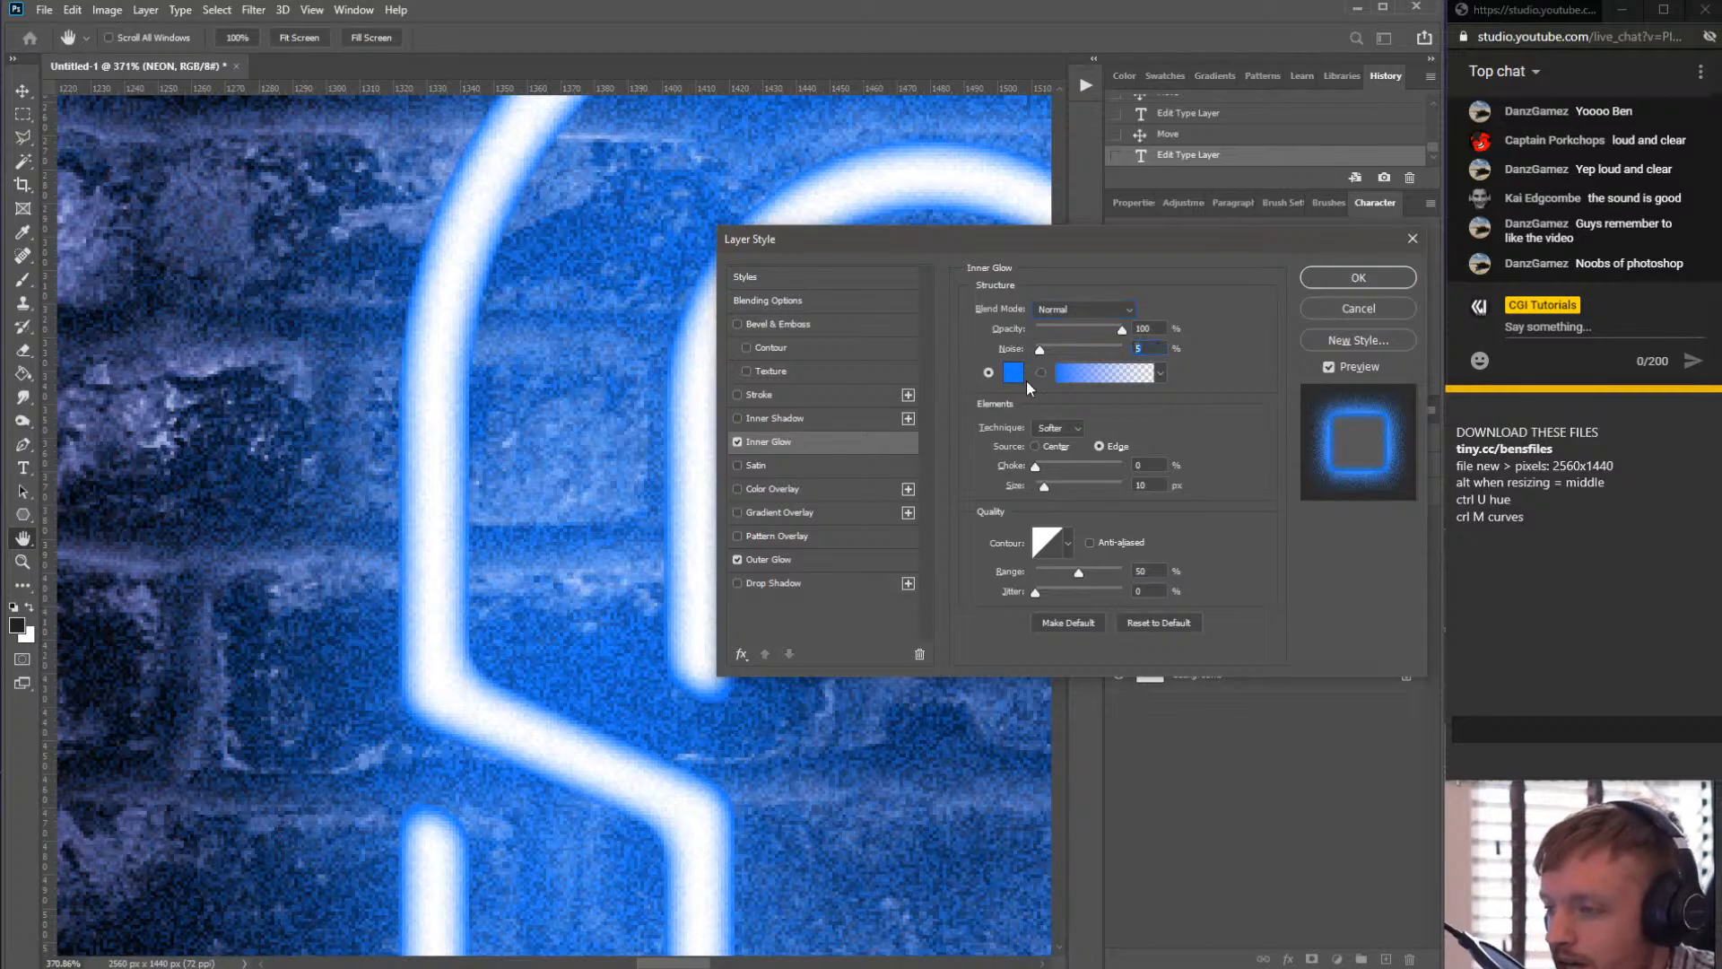
{"action": "left_click_drag", "start_coordinate": [1040, 350], "coordinate": [1042, 352]}
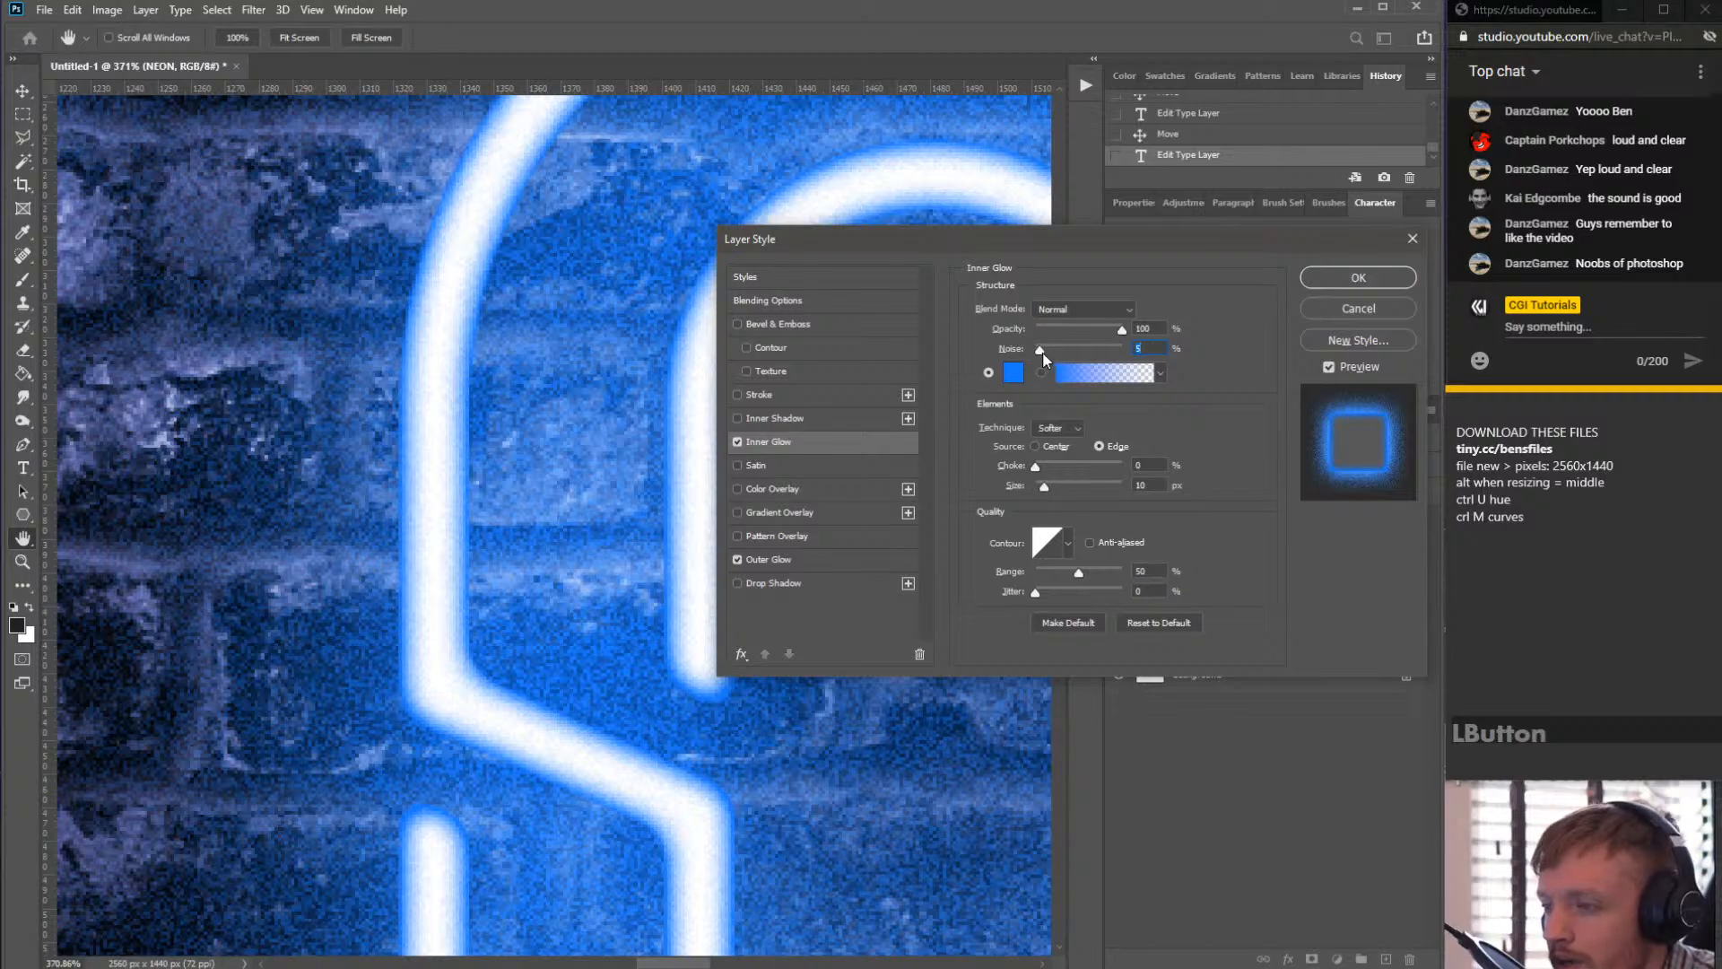
{"action": "left_click", "coordinate": [1040, 348]}
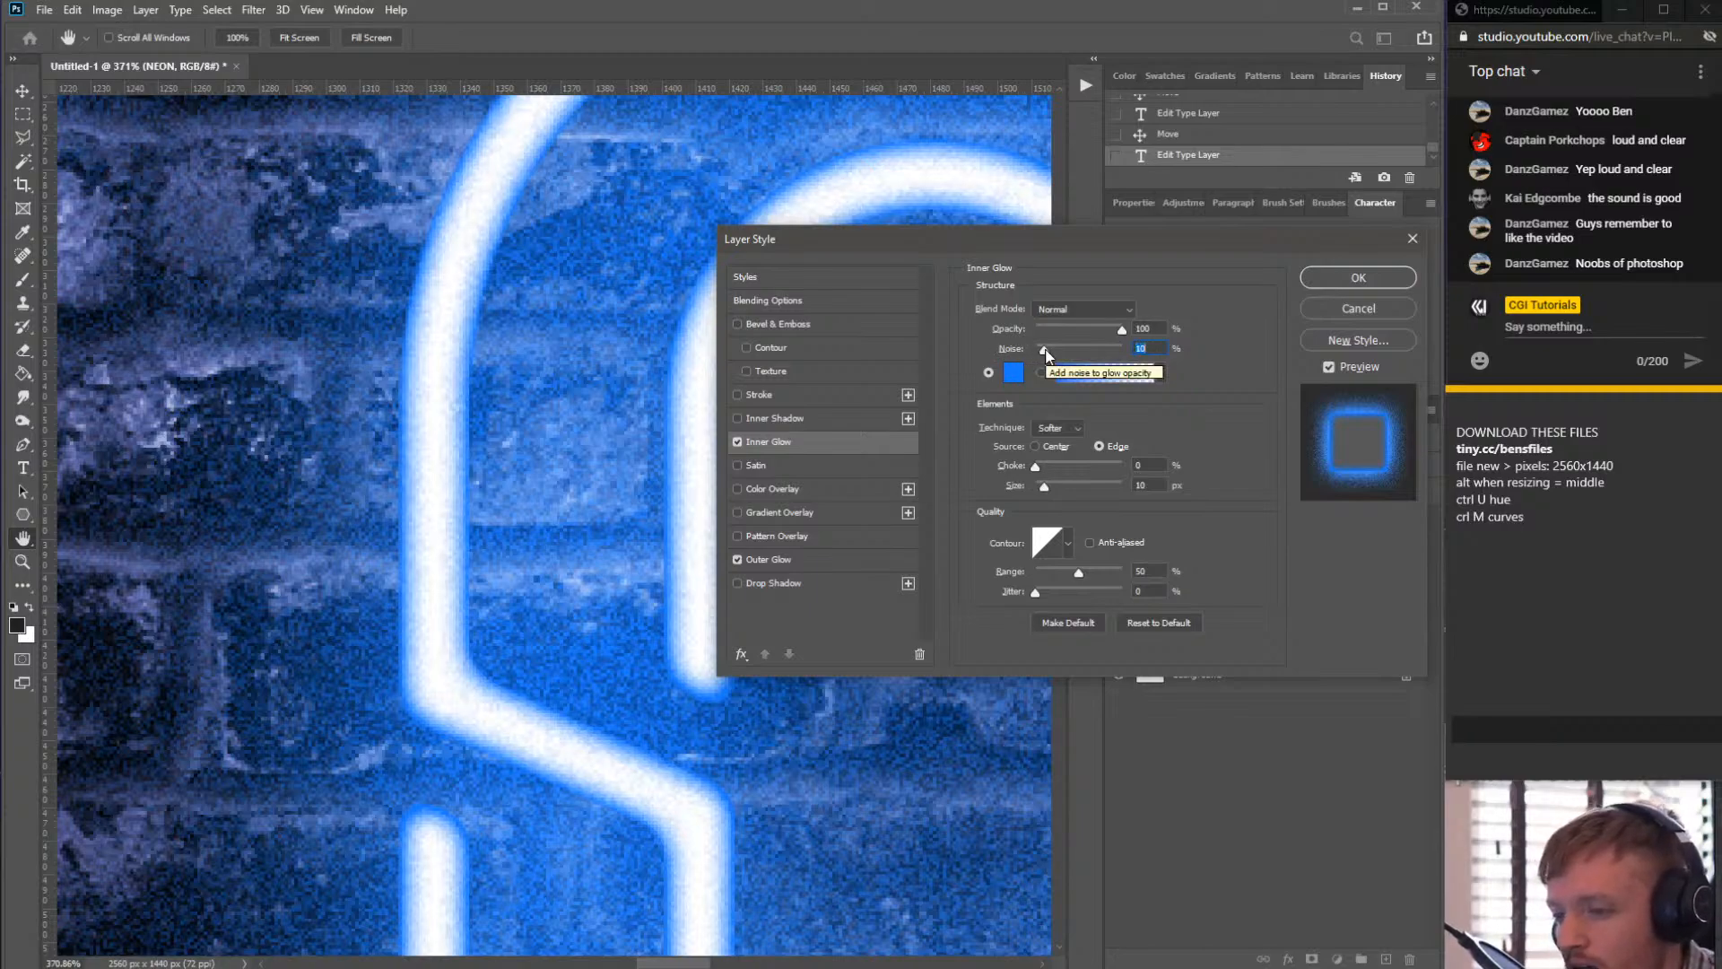
{"action": "left_click_drag", "start_coordinate": [1156, 350], "coordinate": [1036, 368]}
{"action": "type", "text": "79"}
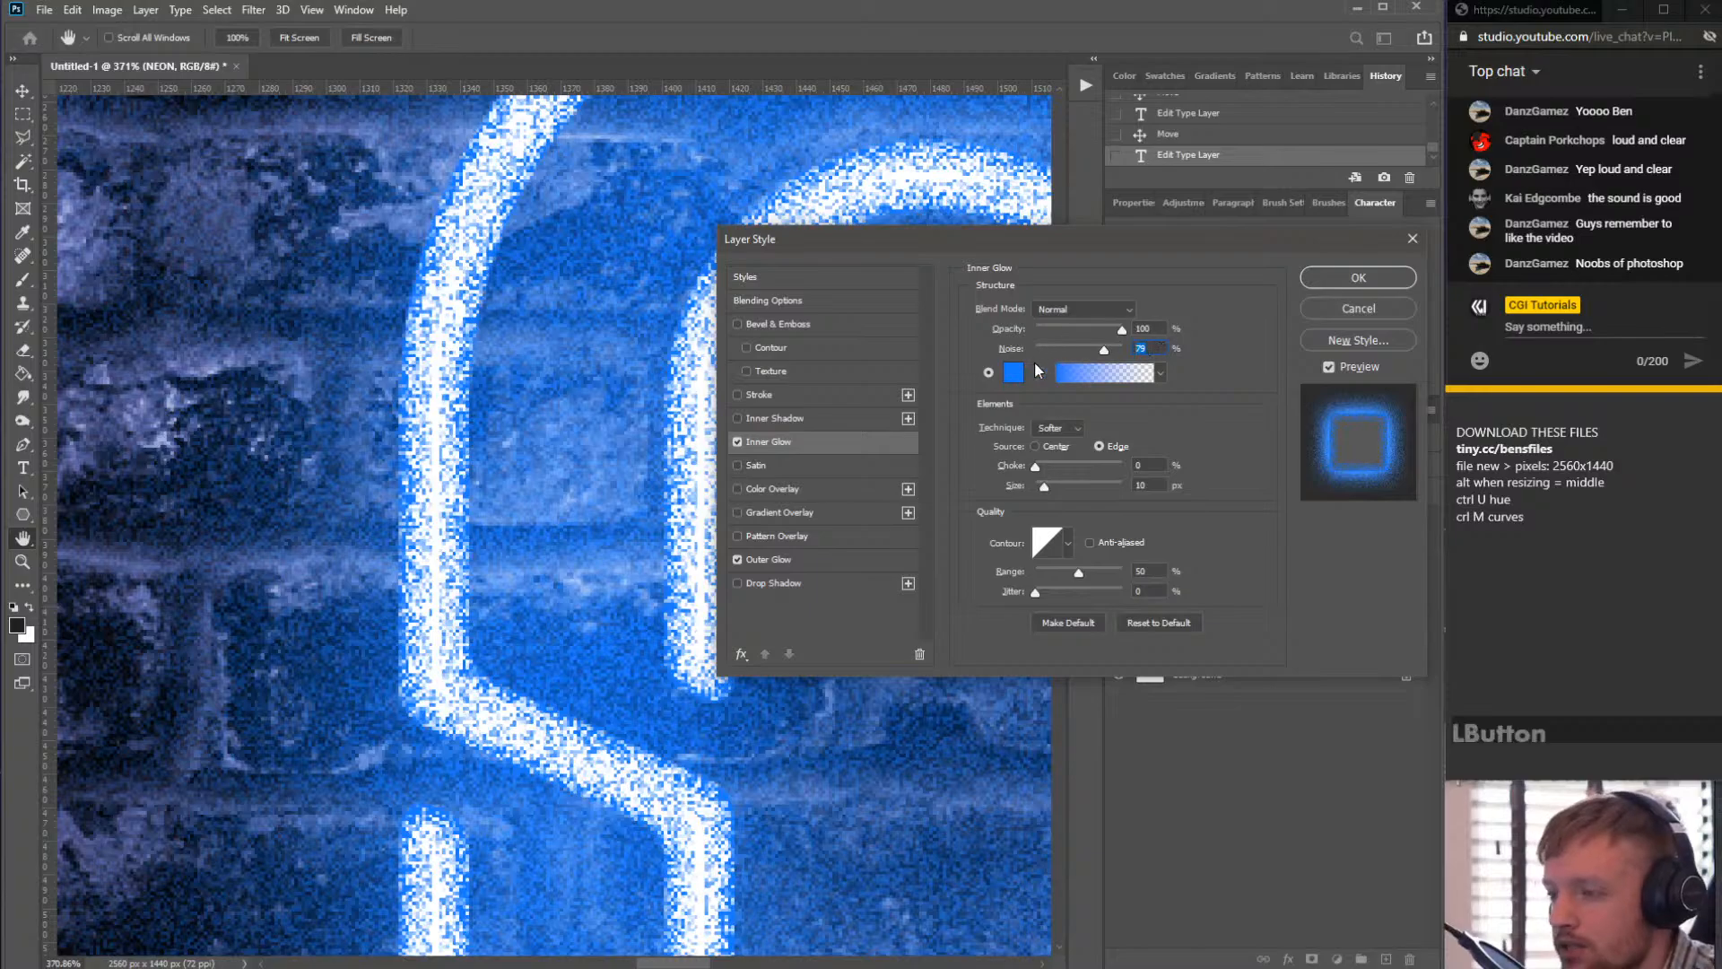
{"action": "type", "text": "7"}
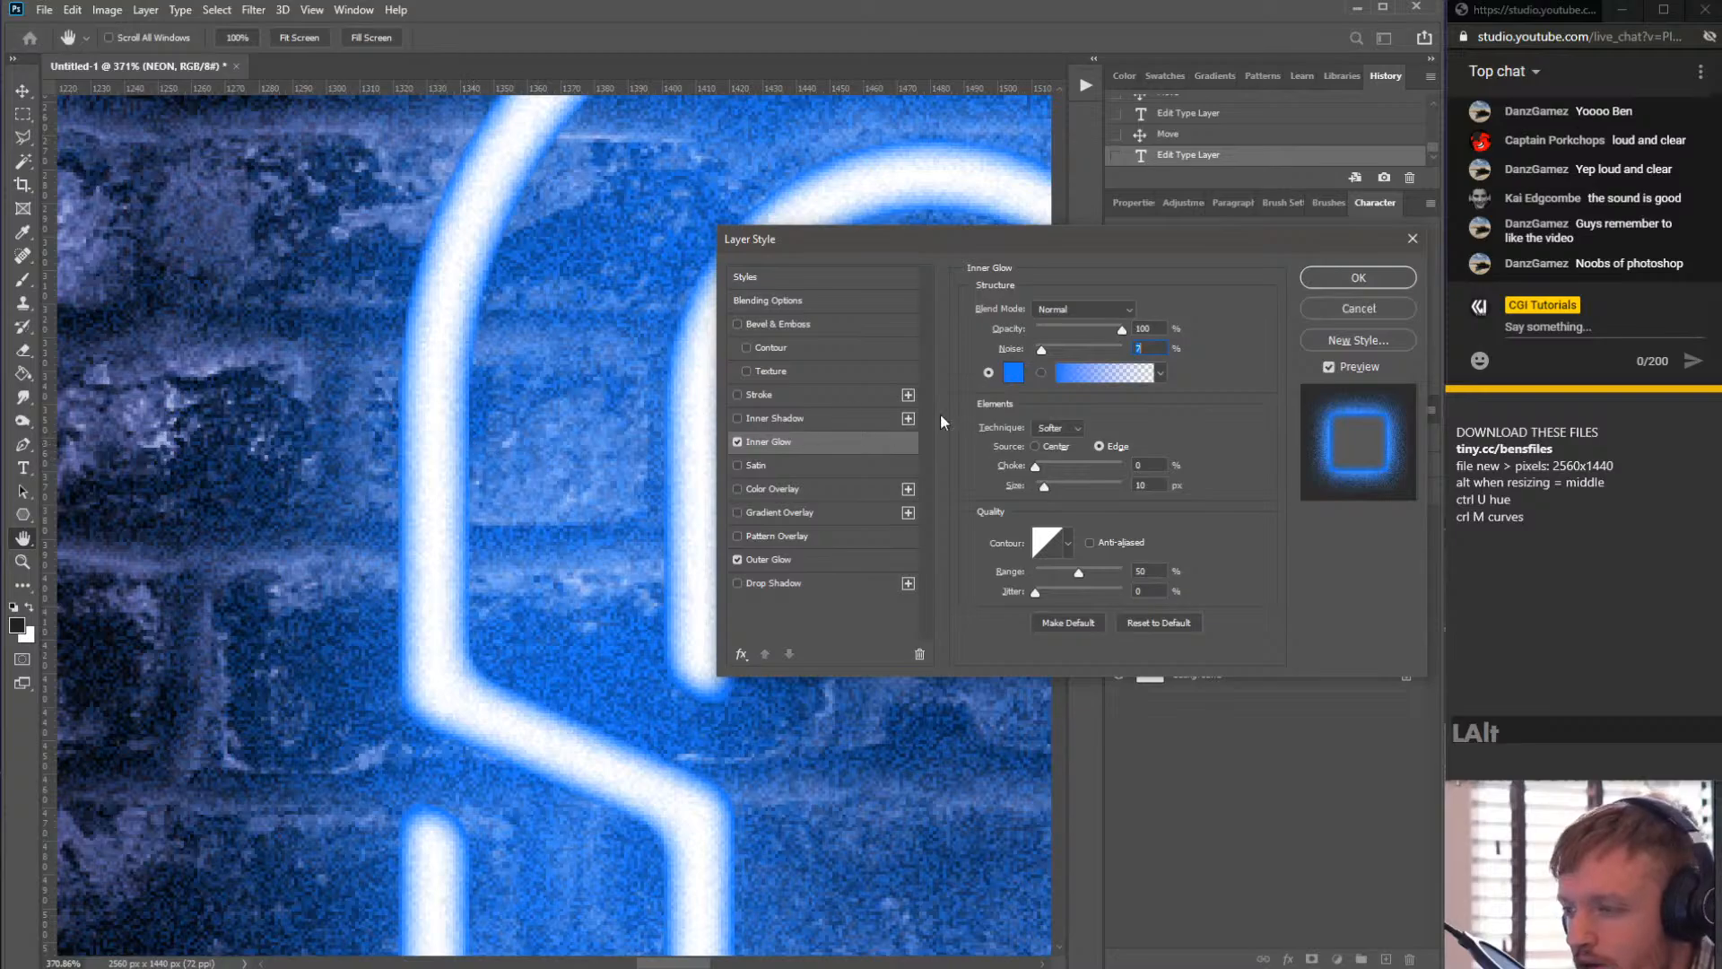
{"action": "left_click", "coordinate": [1340, 283]}
- Zoom out to view the whole neon sign
{"action": "scroll", "coordinate": [753, 477], "scroll_direction": "down", "scroll_amount": 10}
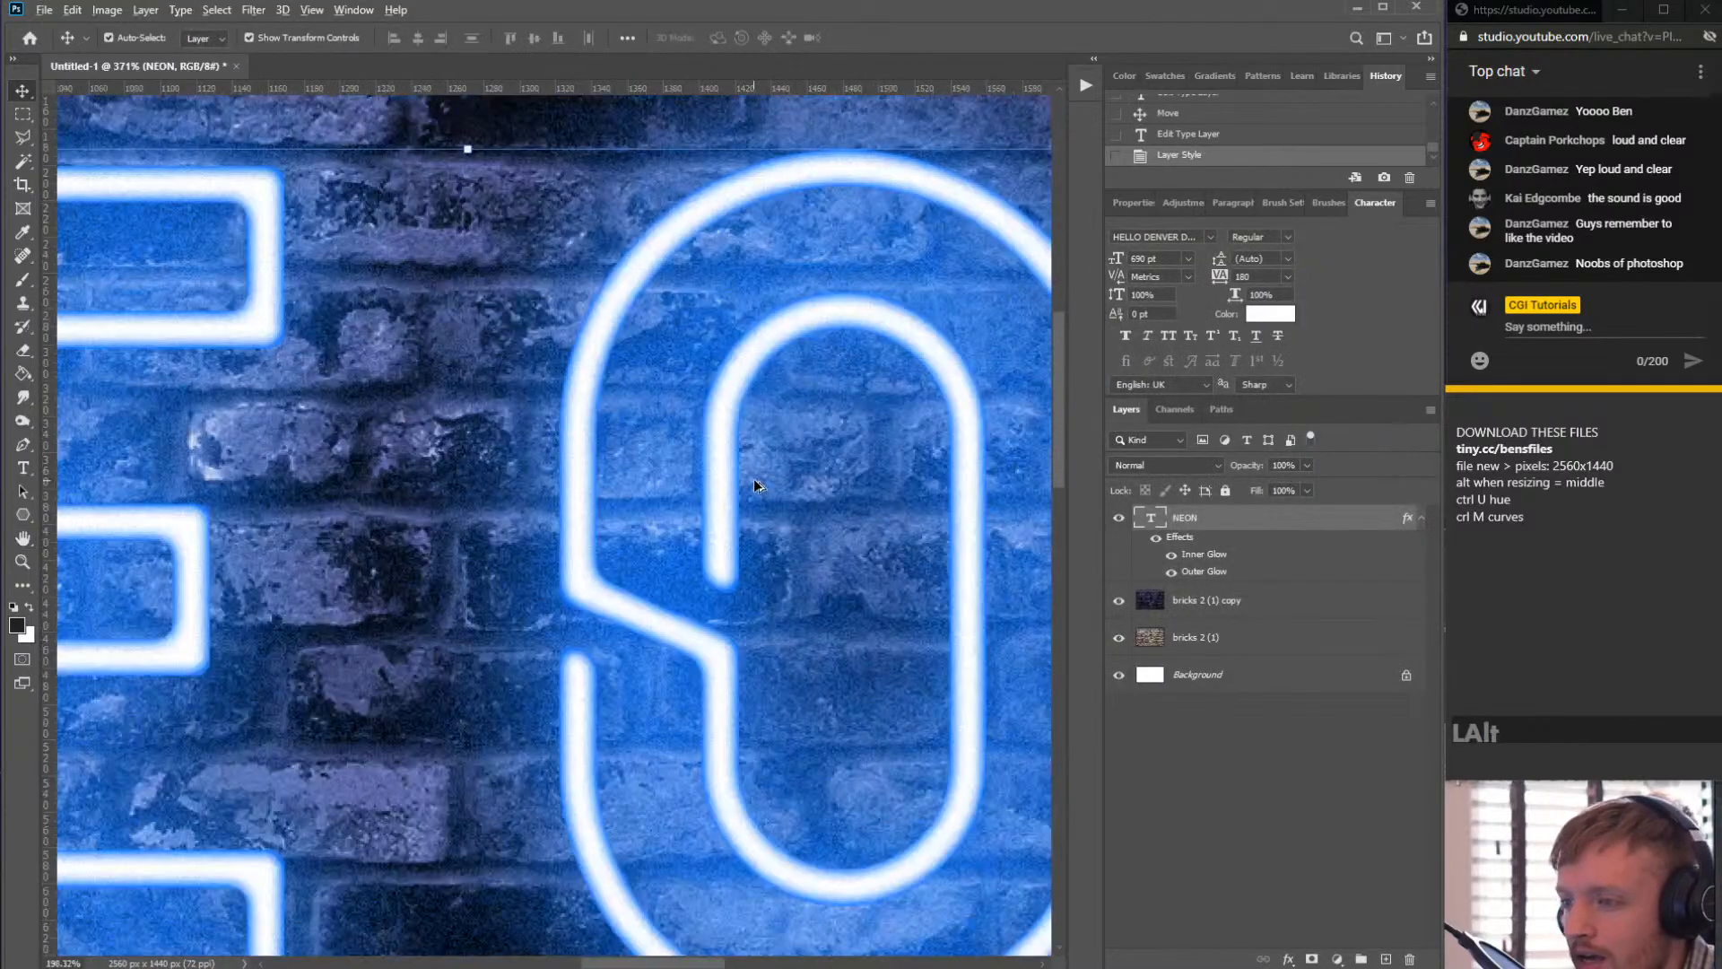
{"action": "key", "text": "v"}
{"action": "scroll", "coordinate": [653, 522], "scroll_direction": "up", "scroll_amount": 3}
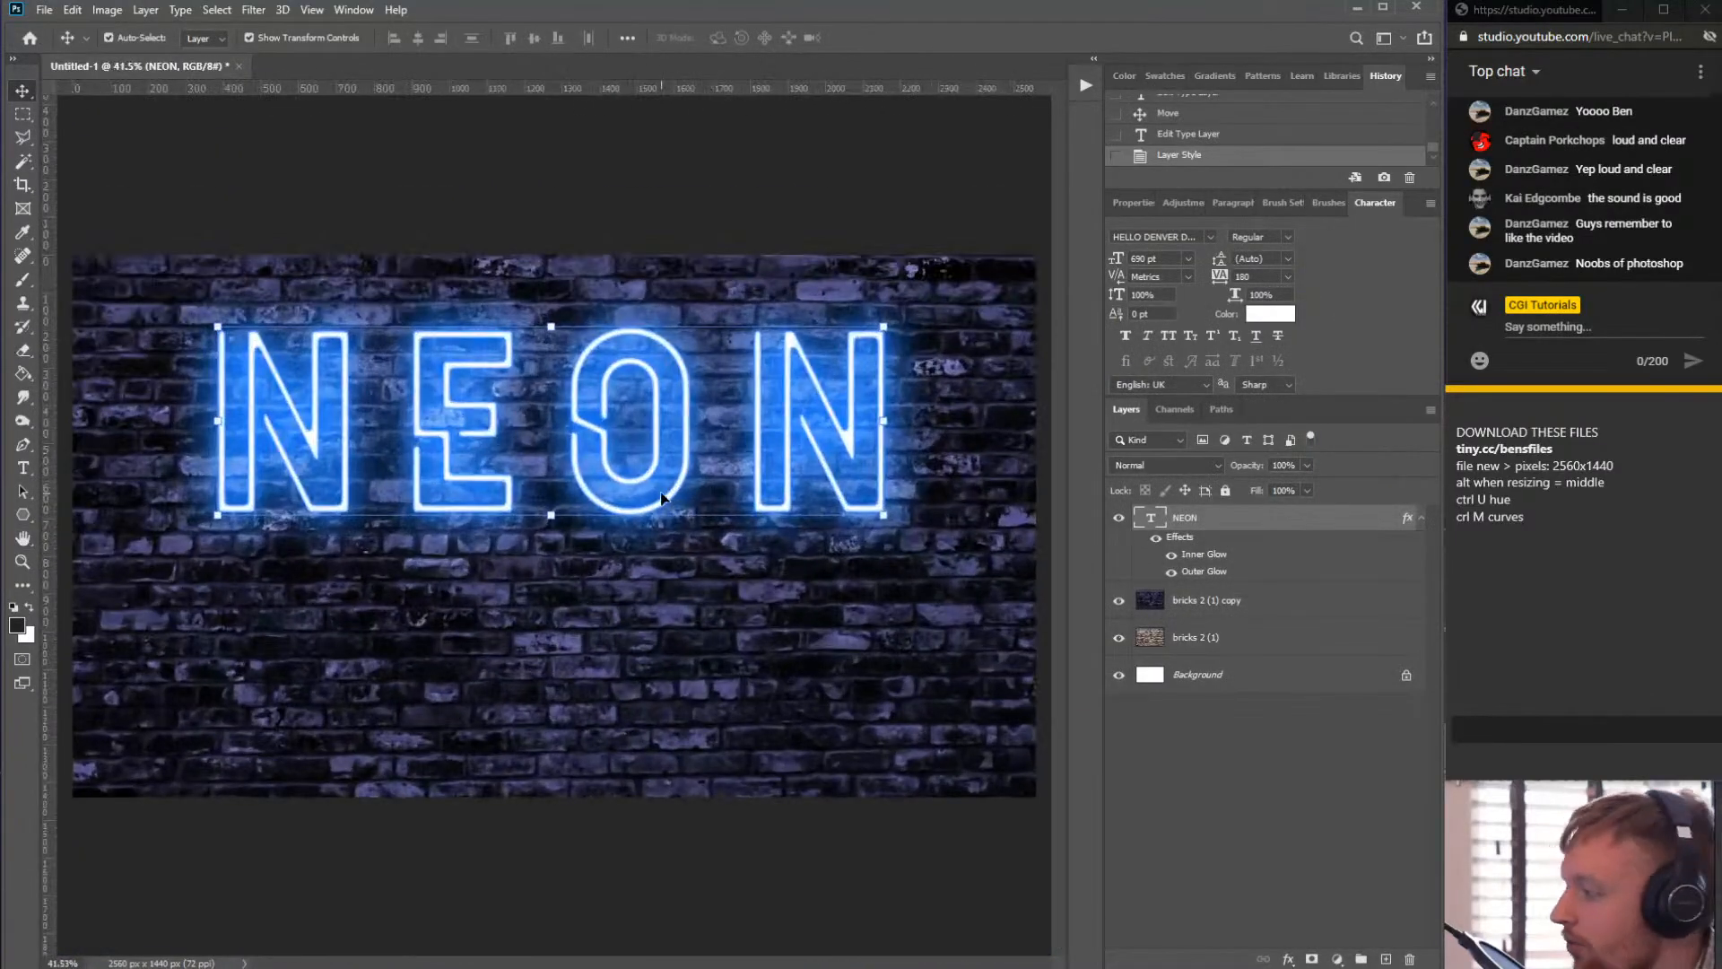
{"action": "scroll", "coordinate": [599, 499], "scroll_direction": "up", "scroll_amount": 2}
{"action": "scroll", "coordinate": [599, 498], "scroll_direction": "down", "scroll_amount": 2}
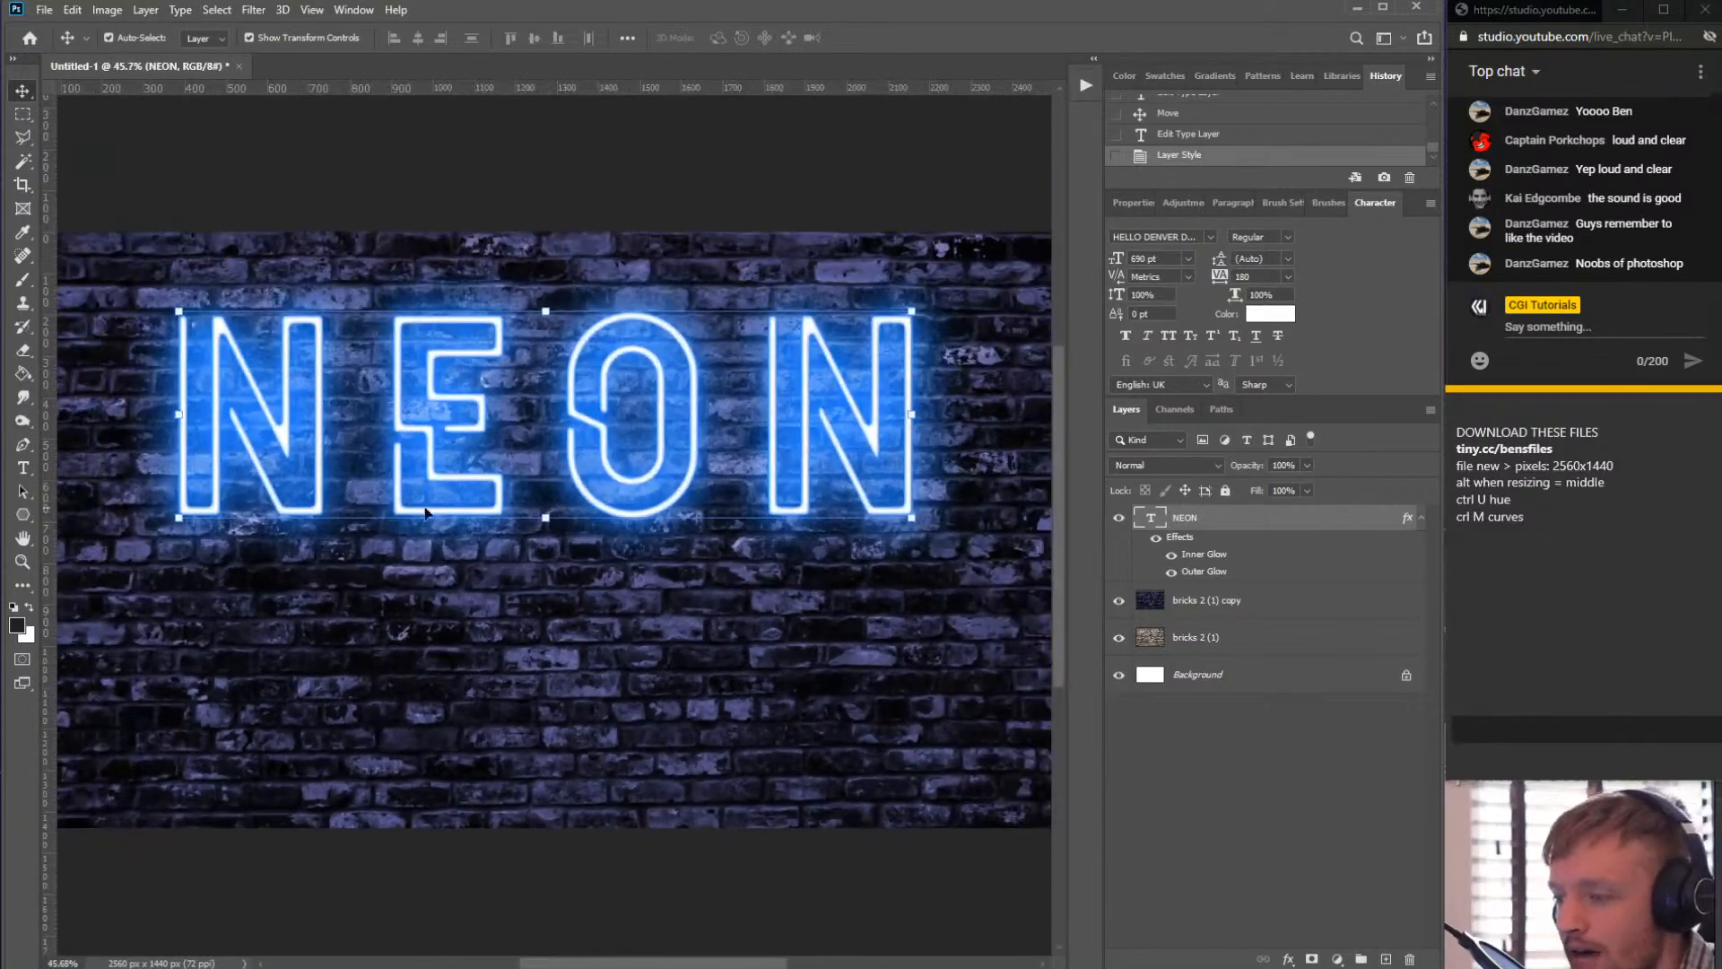
- Replace the NEON text with SOMETHING ELSE, then delete it and retype NEON
{"action": "left_click", "coordinate": [23, 467]}
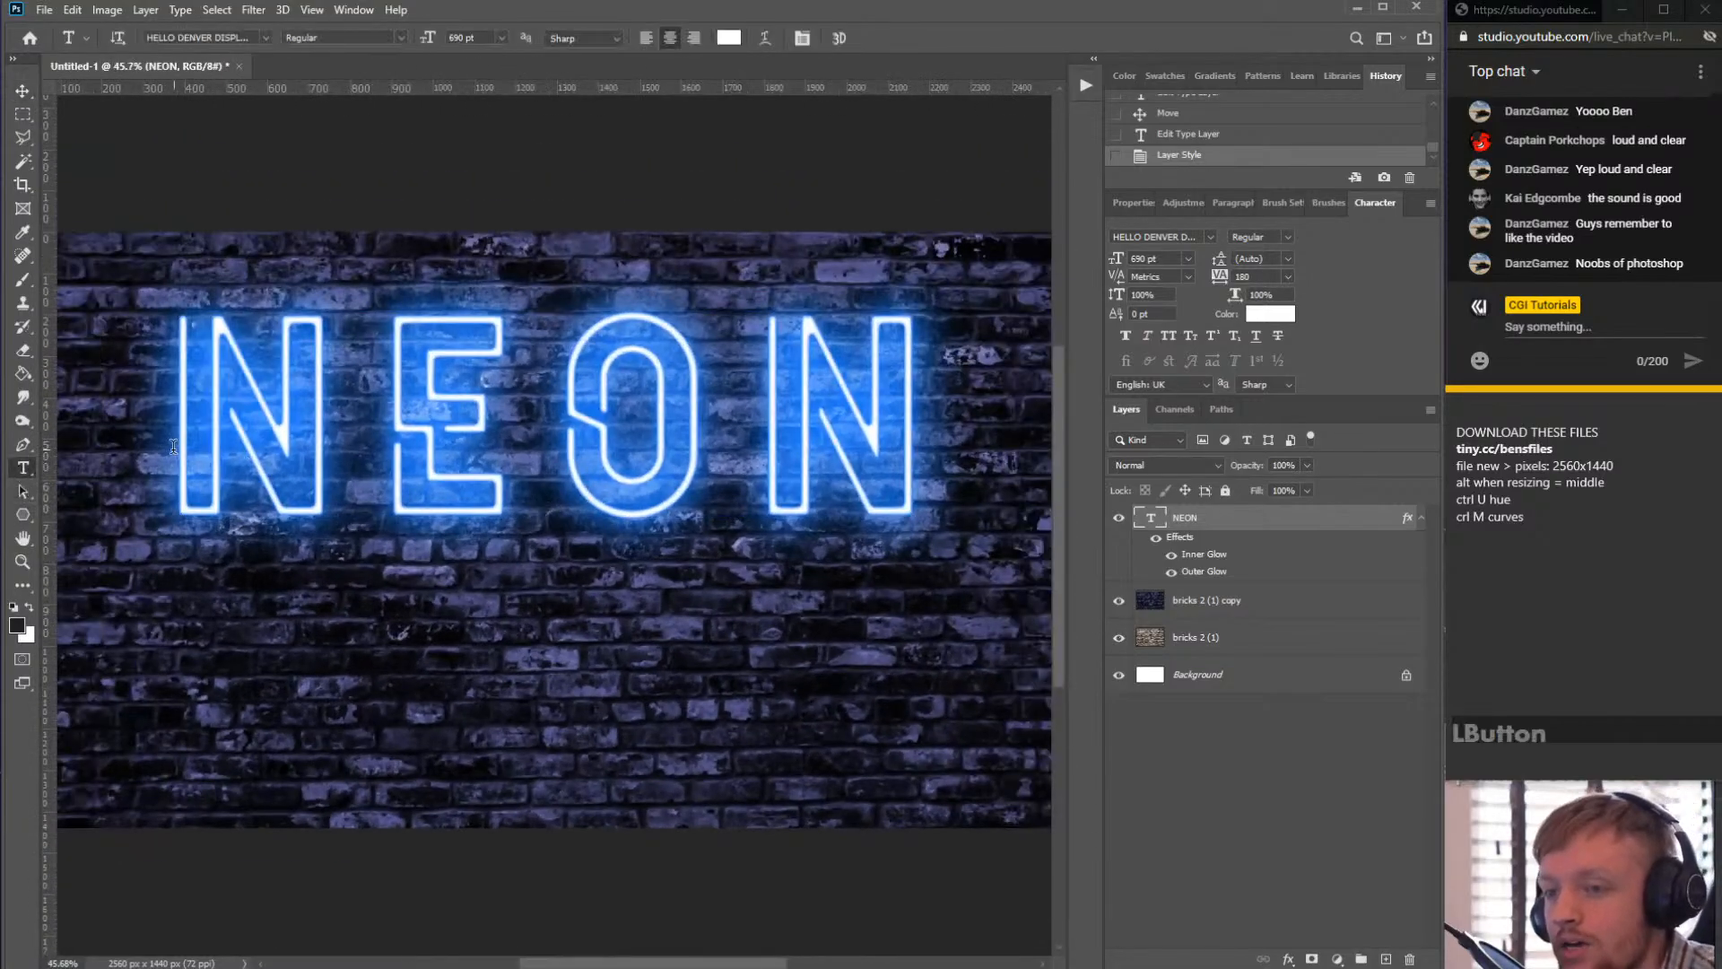
{"action": "double_click", "coordinate": [236, 401]}
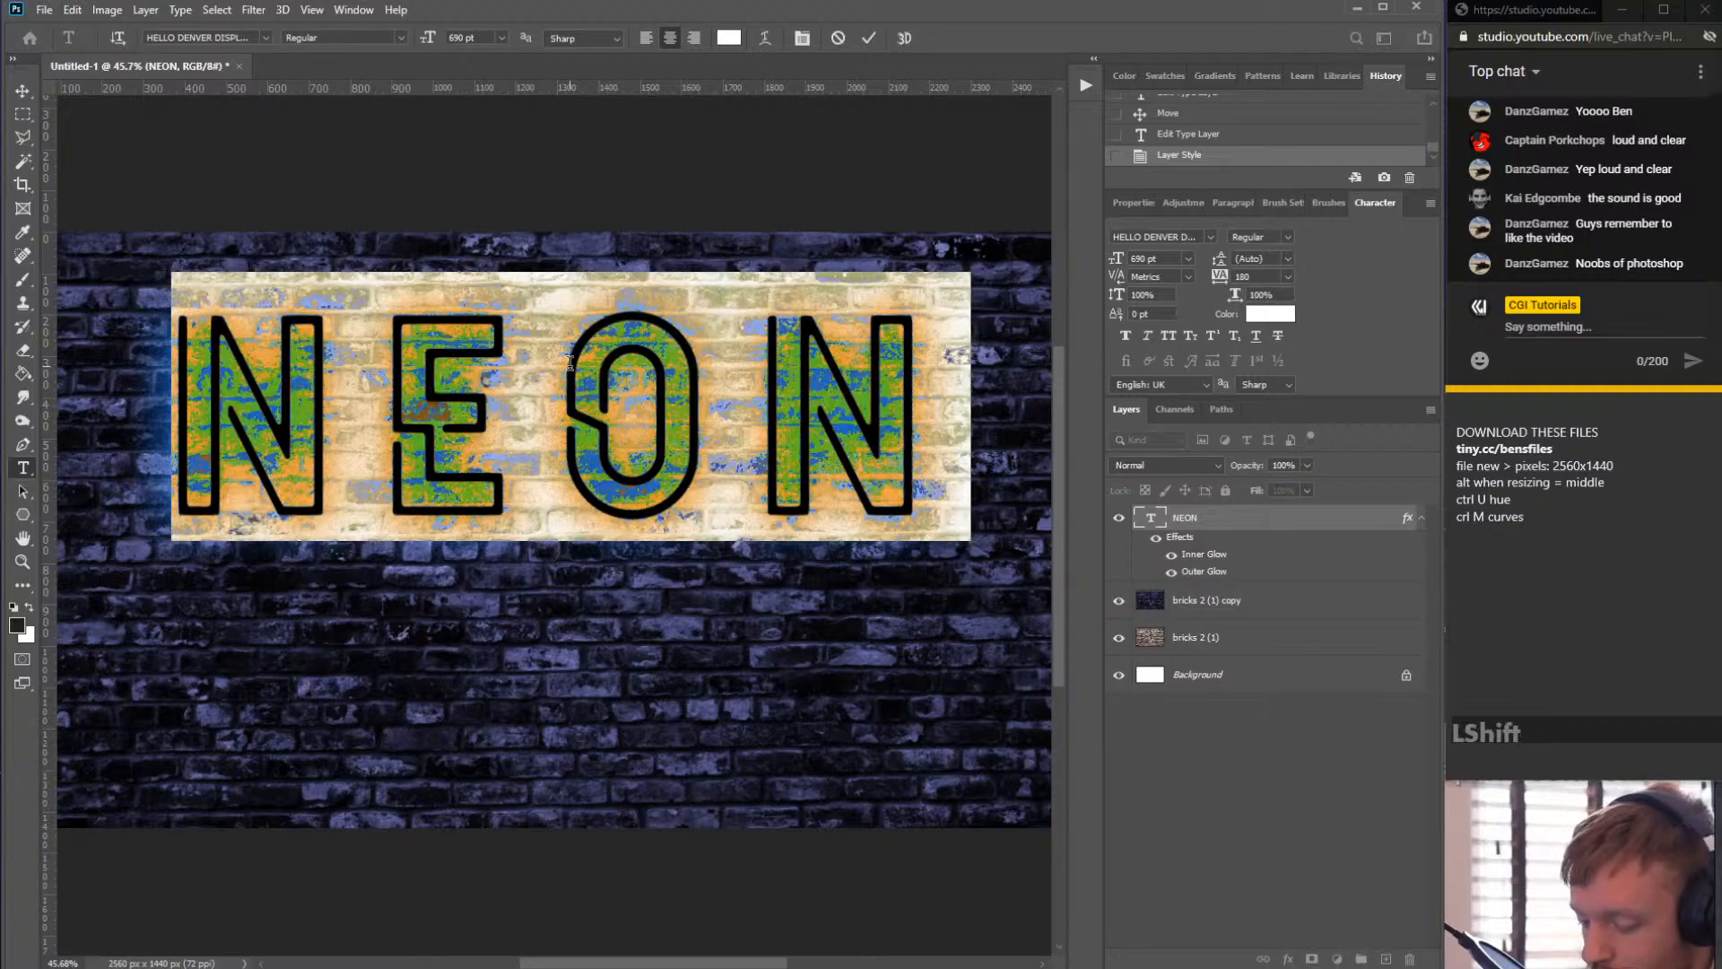
{"action": "type", "text": "SOMETHING"}
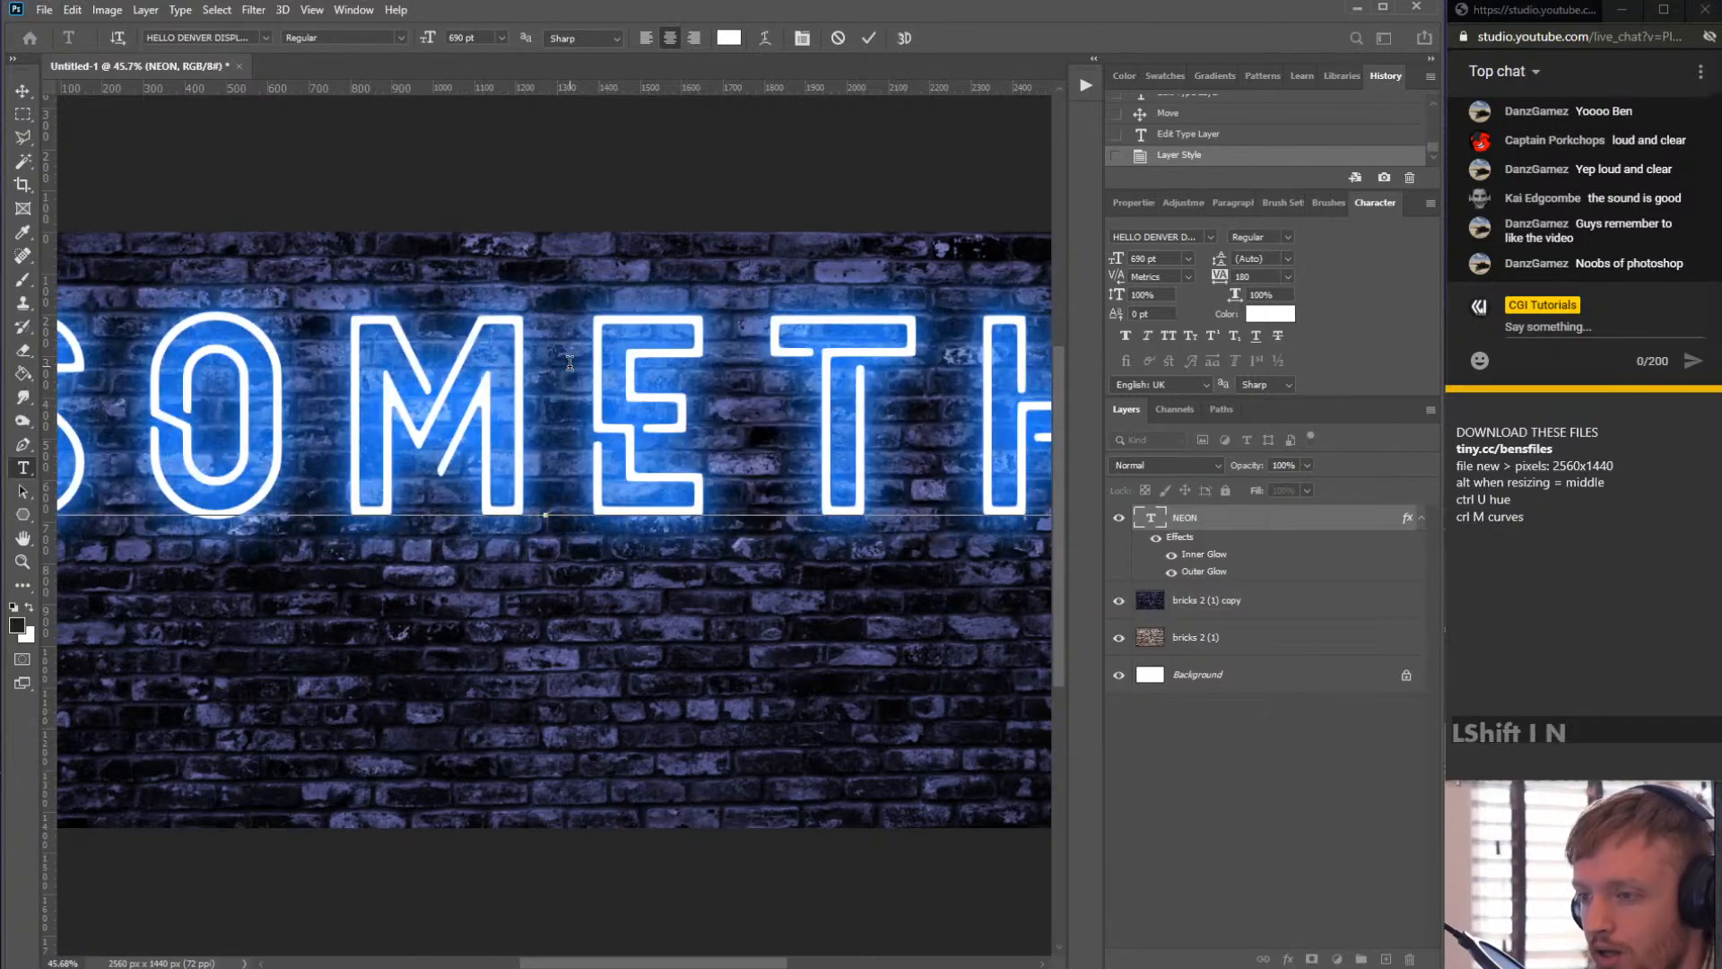
{"action": "type", "text": " ELSE"}
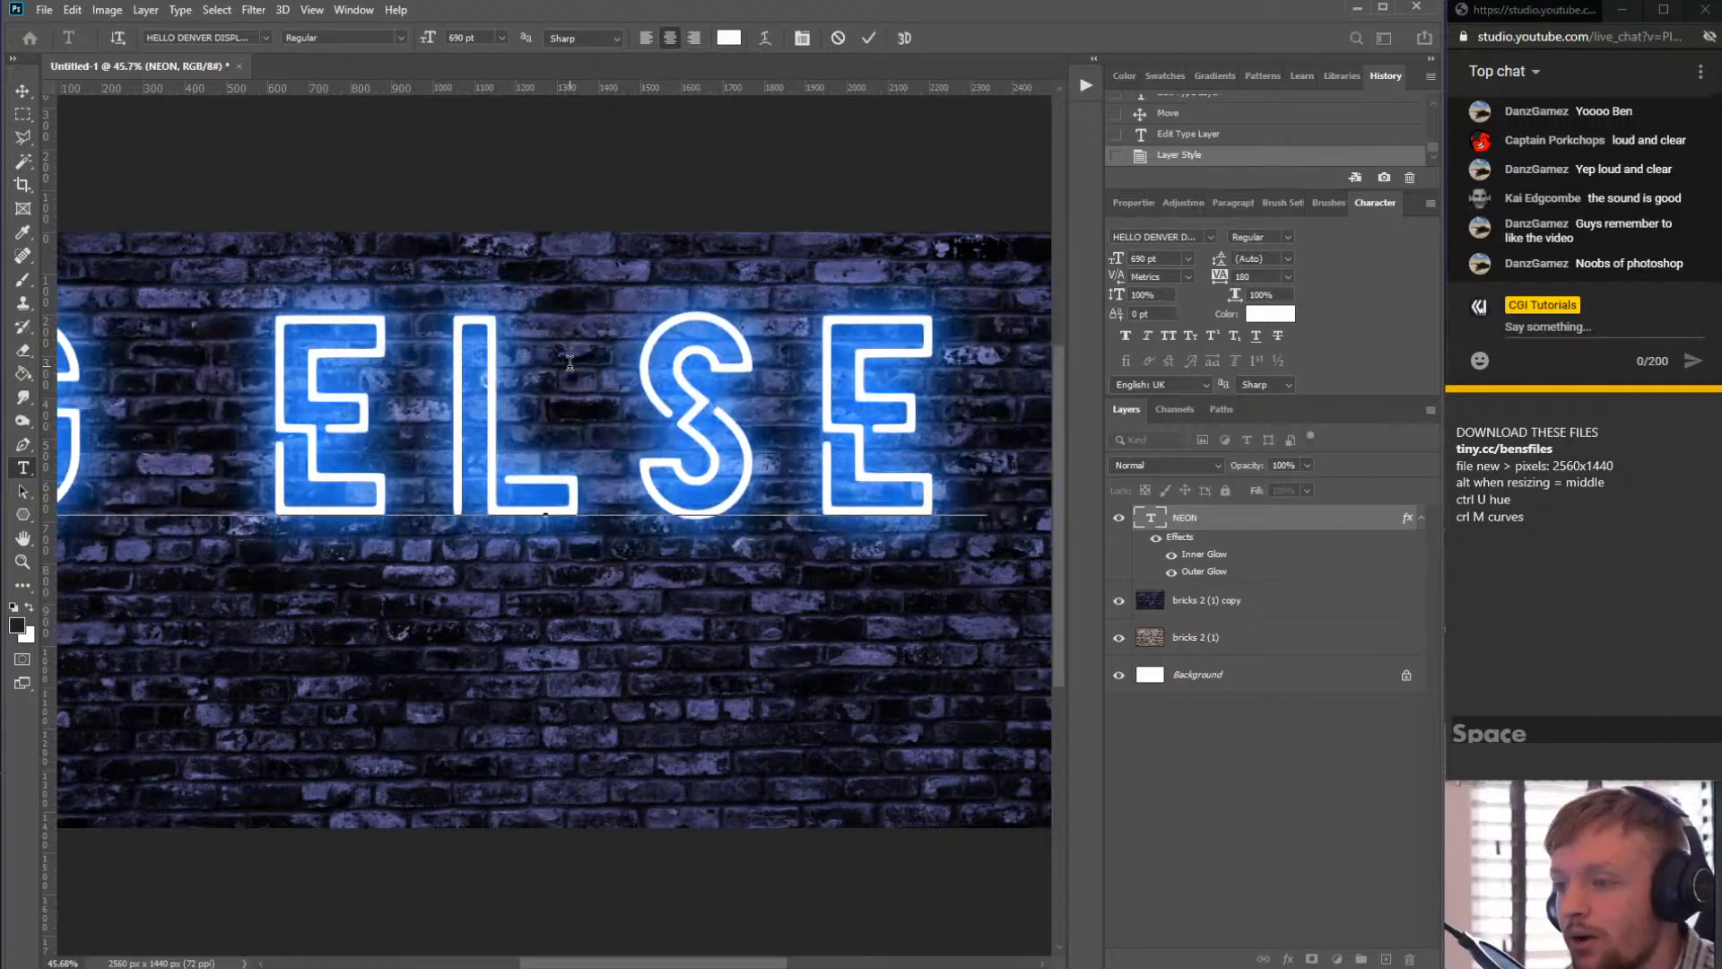
{"action": "key", "text": "BackSpace"}
{"action": "key", "text": "BackSpace"}
{"action": "key", "text": "BackSpace"}
{"action": "key", "text": "BackSpace"}
{"action": "key", "text": "BackSpace"}
{"action": "key", "text": "BackSpace"}
{"action": "key", "text": "BackSpace"}
{"action": "key", "text": "BackSpace"}
{"action": "key", "text": "BackSpace"}
{"action": "key", "text": "BackSpace"}
{"action": "key", "text": "BackSpace"}
{"action": "key", "text": "BackSpace"}
{"action": "key", "text": "BackSpace"}
{"action": "key", "text": "BackSpace"}
{"action": "key", "text": "BackSpace"}
{"action": "key", "text": "BackSpace"}
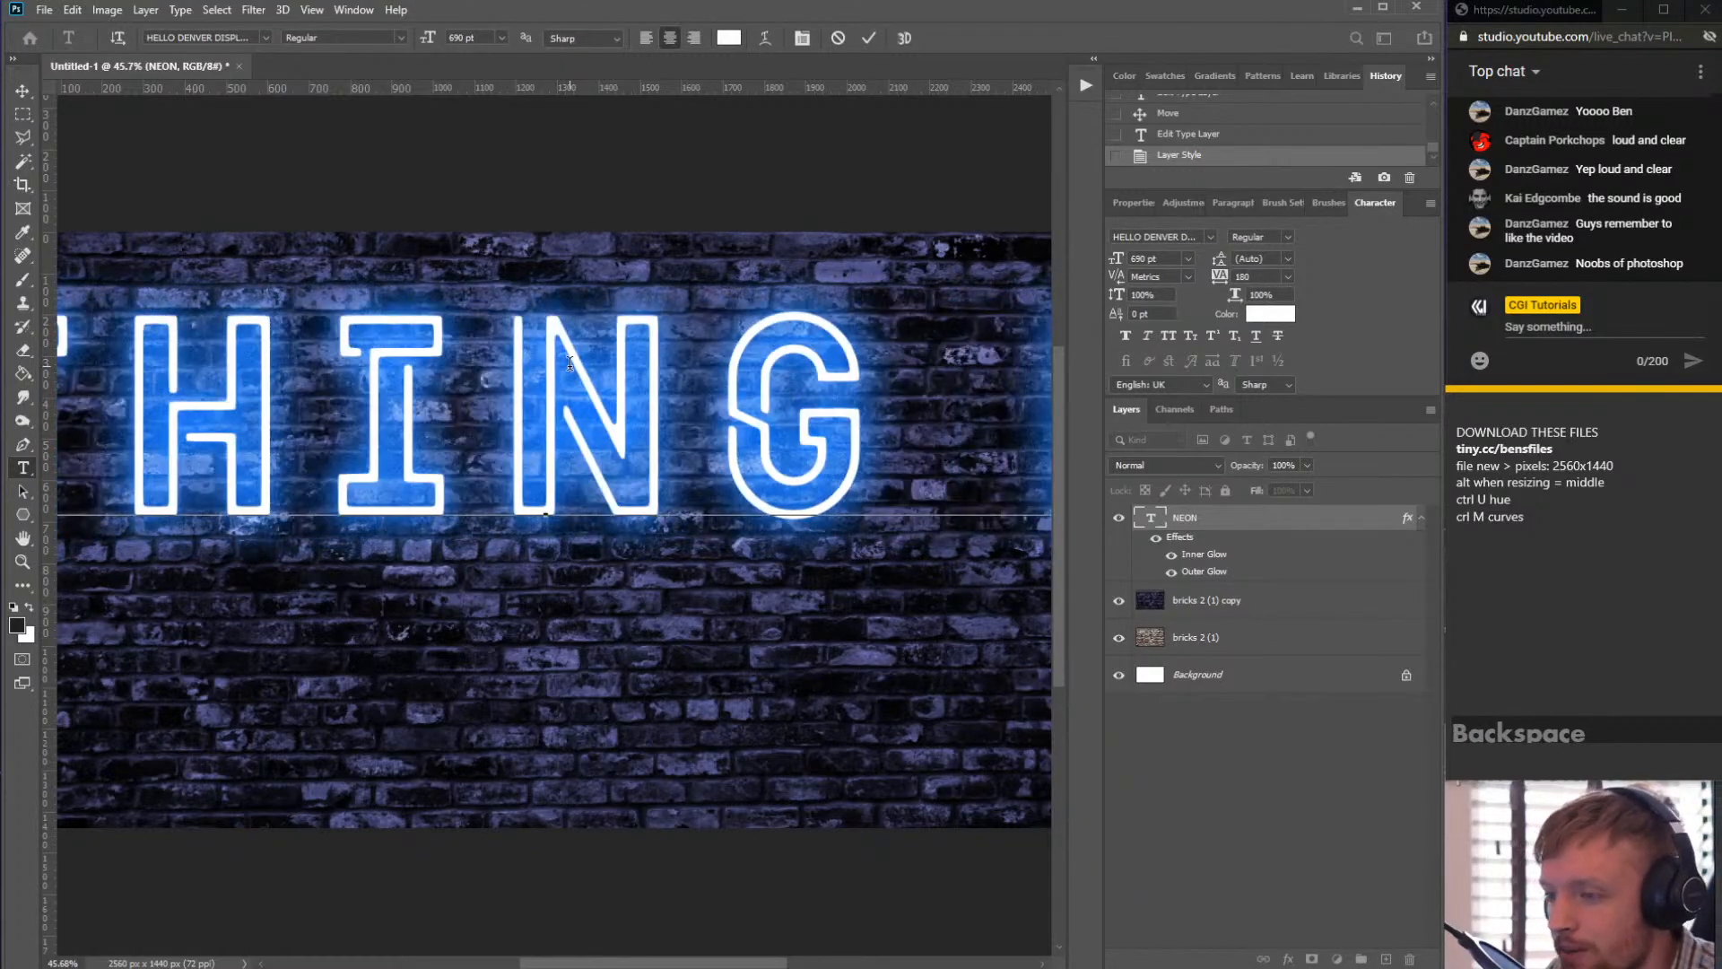
{"action": "key", "text": "BackSpace"}
{"action": "key", "text": "BackSpace"}
{"action": "key", "text": "BackSpace"}
{"action": "key", "text": "BackSpace"}
{"action": "key", "text": "BackSpace"}
{"action": "key", "text": "BackSpace"}
{"action": "key", "text": "BackSpace"}
{"action": "key", "text": "BackSpace"}
{"action": "key", "text": "BackSpace"}
{"action": "key", "text": "BackSpace"}
{"action": "key", "text": "BackSpace"}
{"action": "key", "text": "BackSpace"}
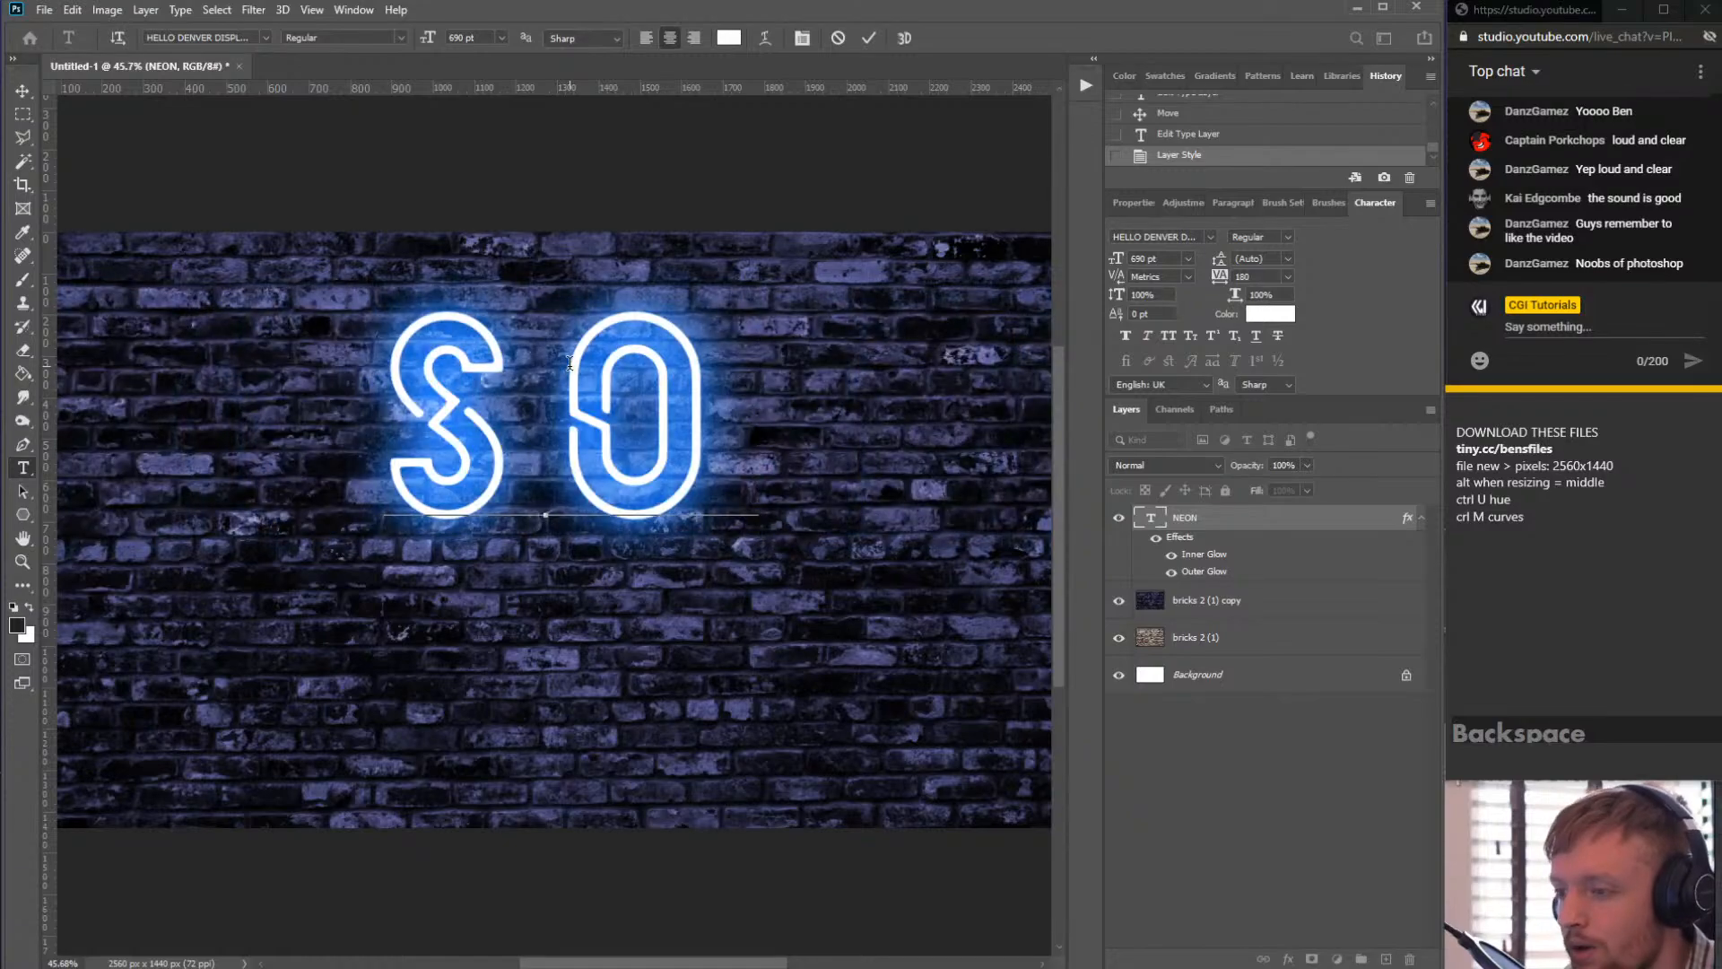
{"action": "key", "text": "BackSpace"}
{"action": "key", "text": "BackSpace"}
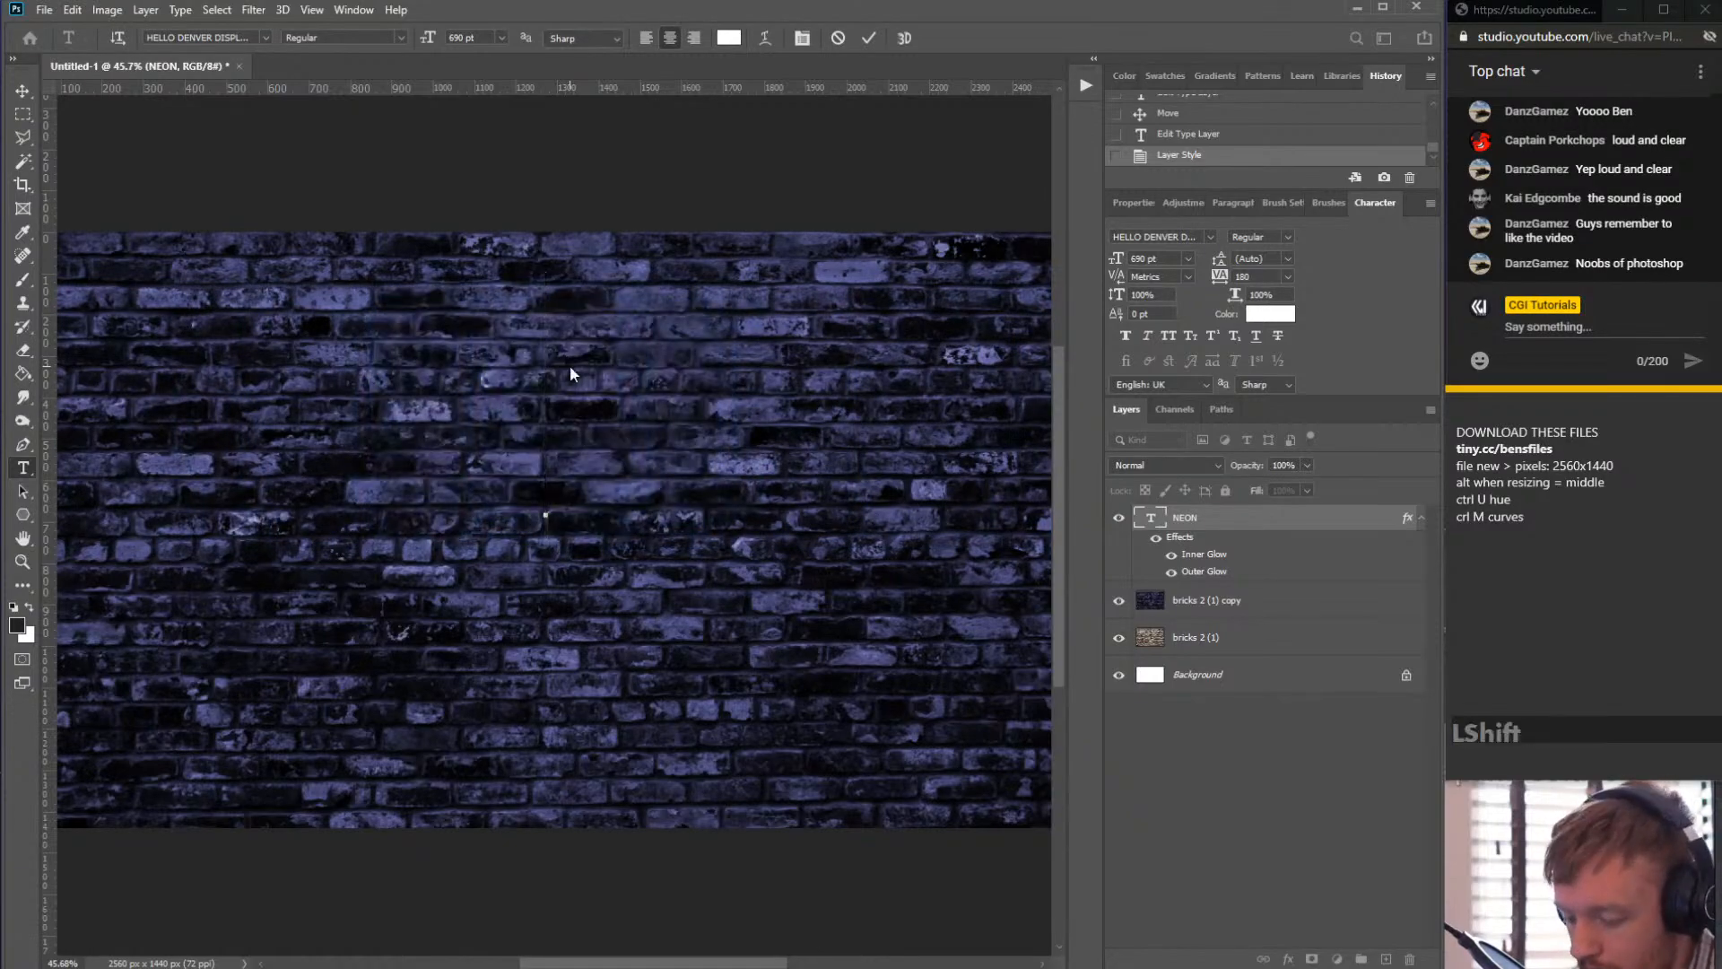
{"action": "type", "text": "NM"}
{"action": "key", "text": "BackSpace"}
{"action": "type", "text": "E"}
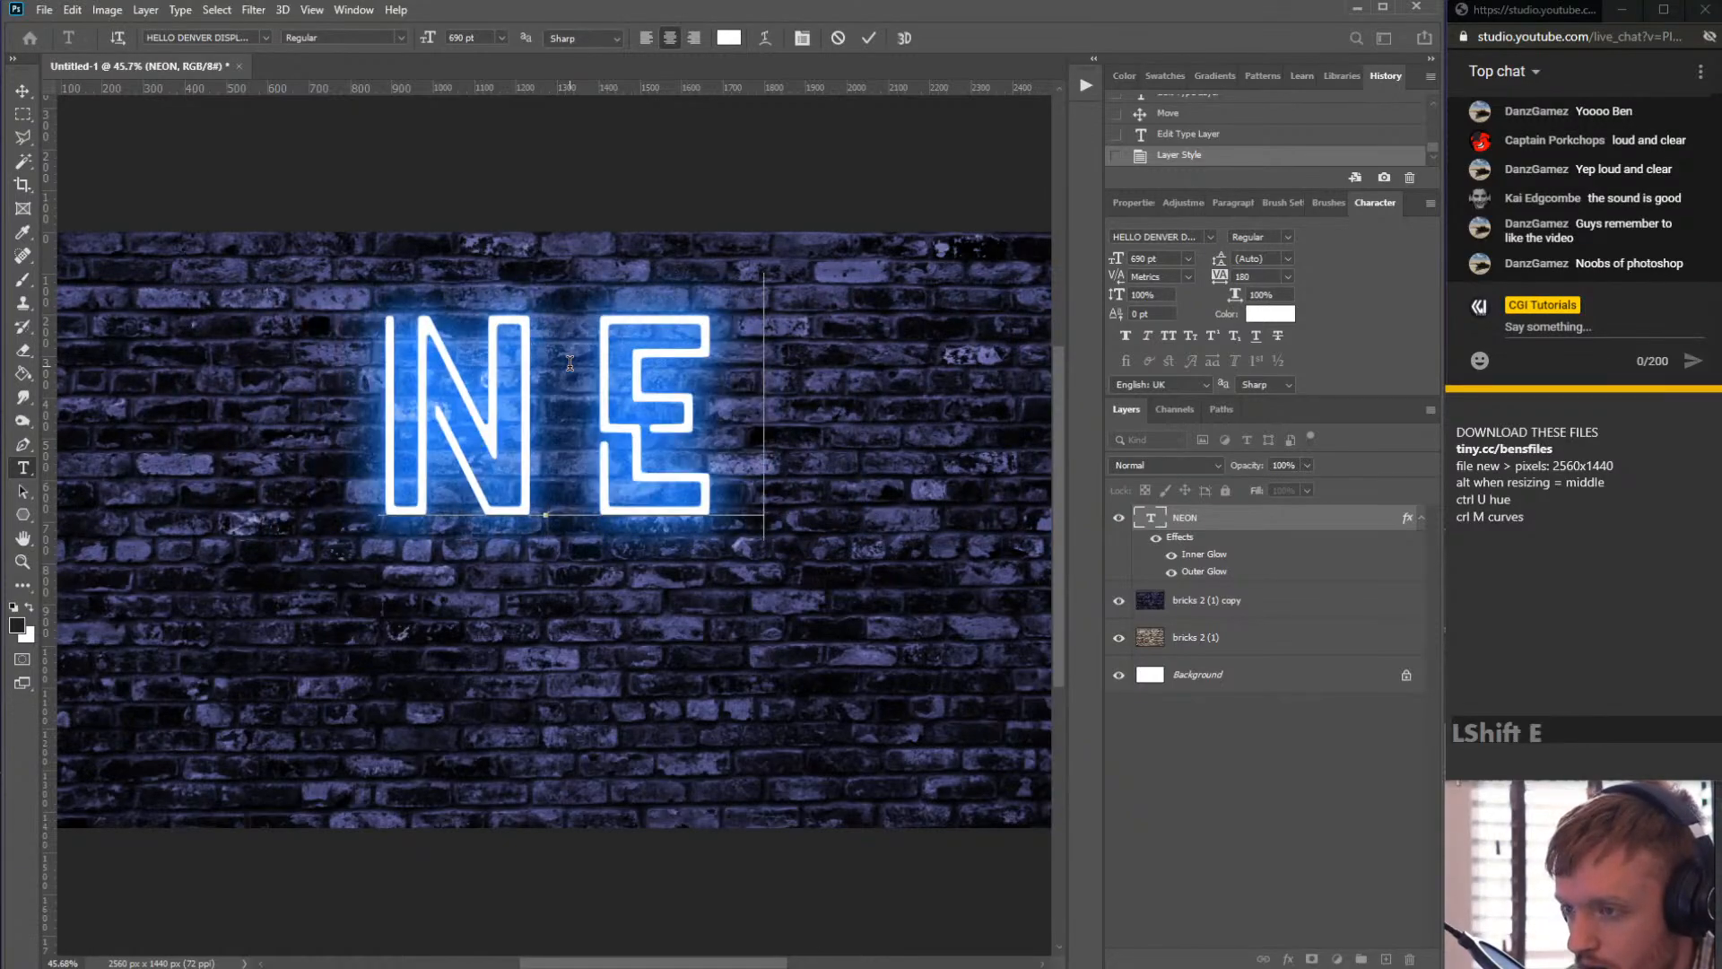
{"action": "type", "text": "ON"}
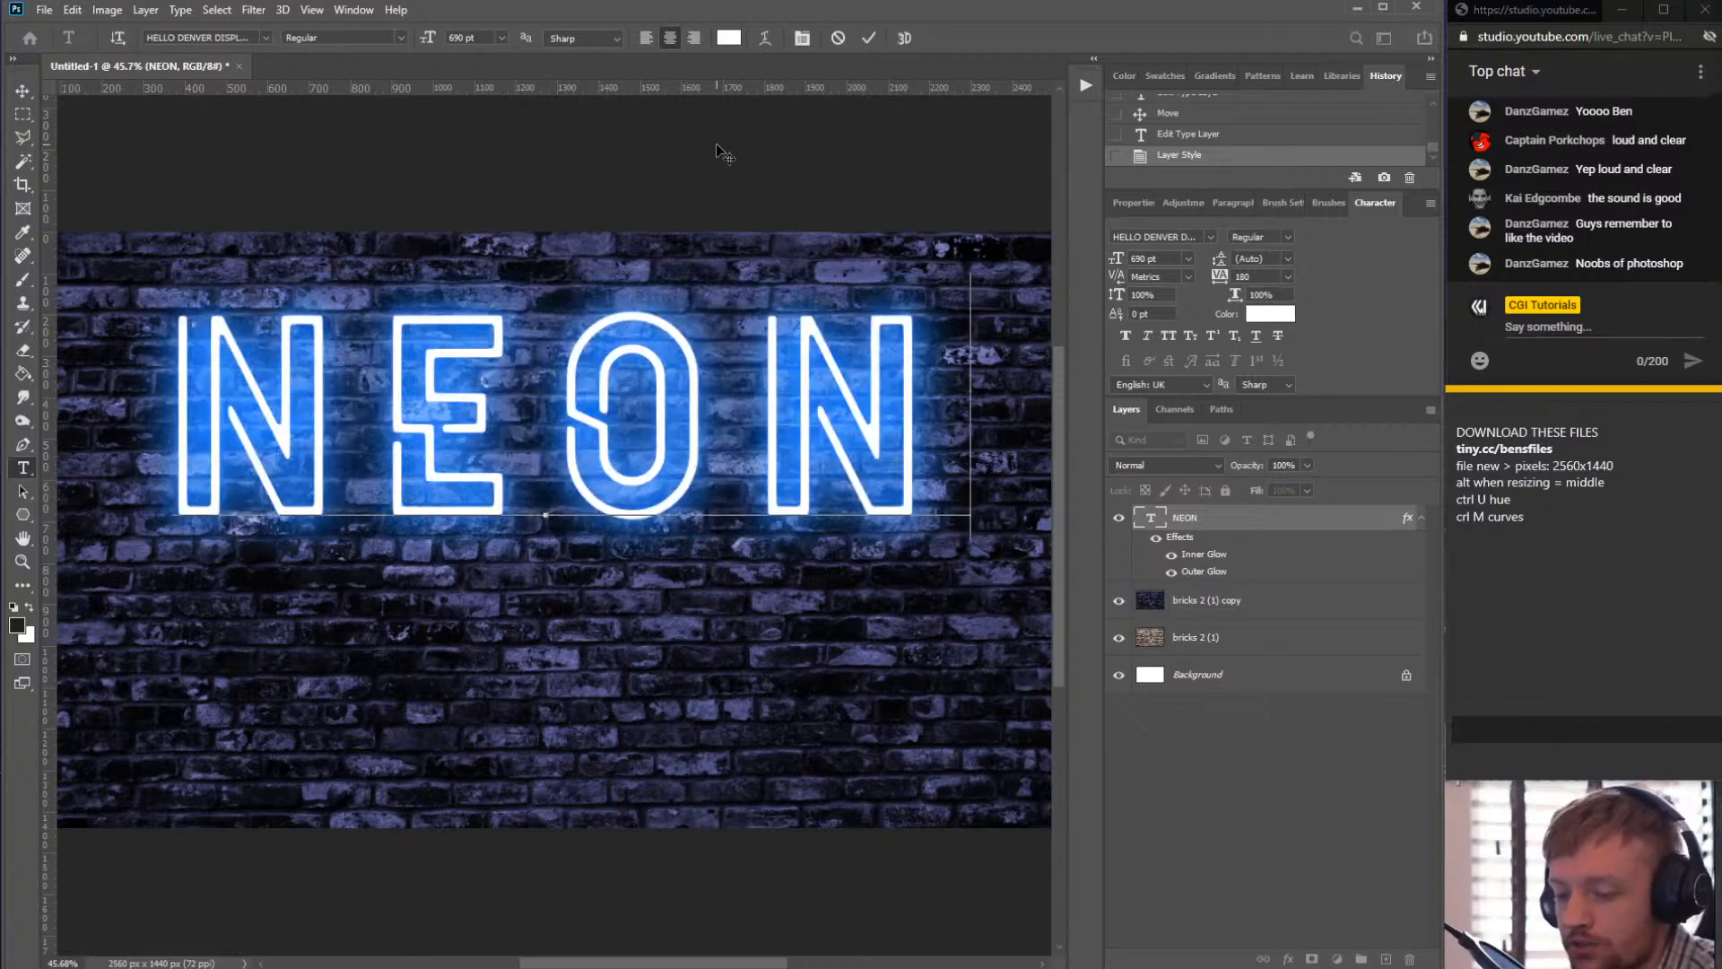
{"action": "left_click", "coordinate": [22, 91]}
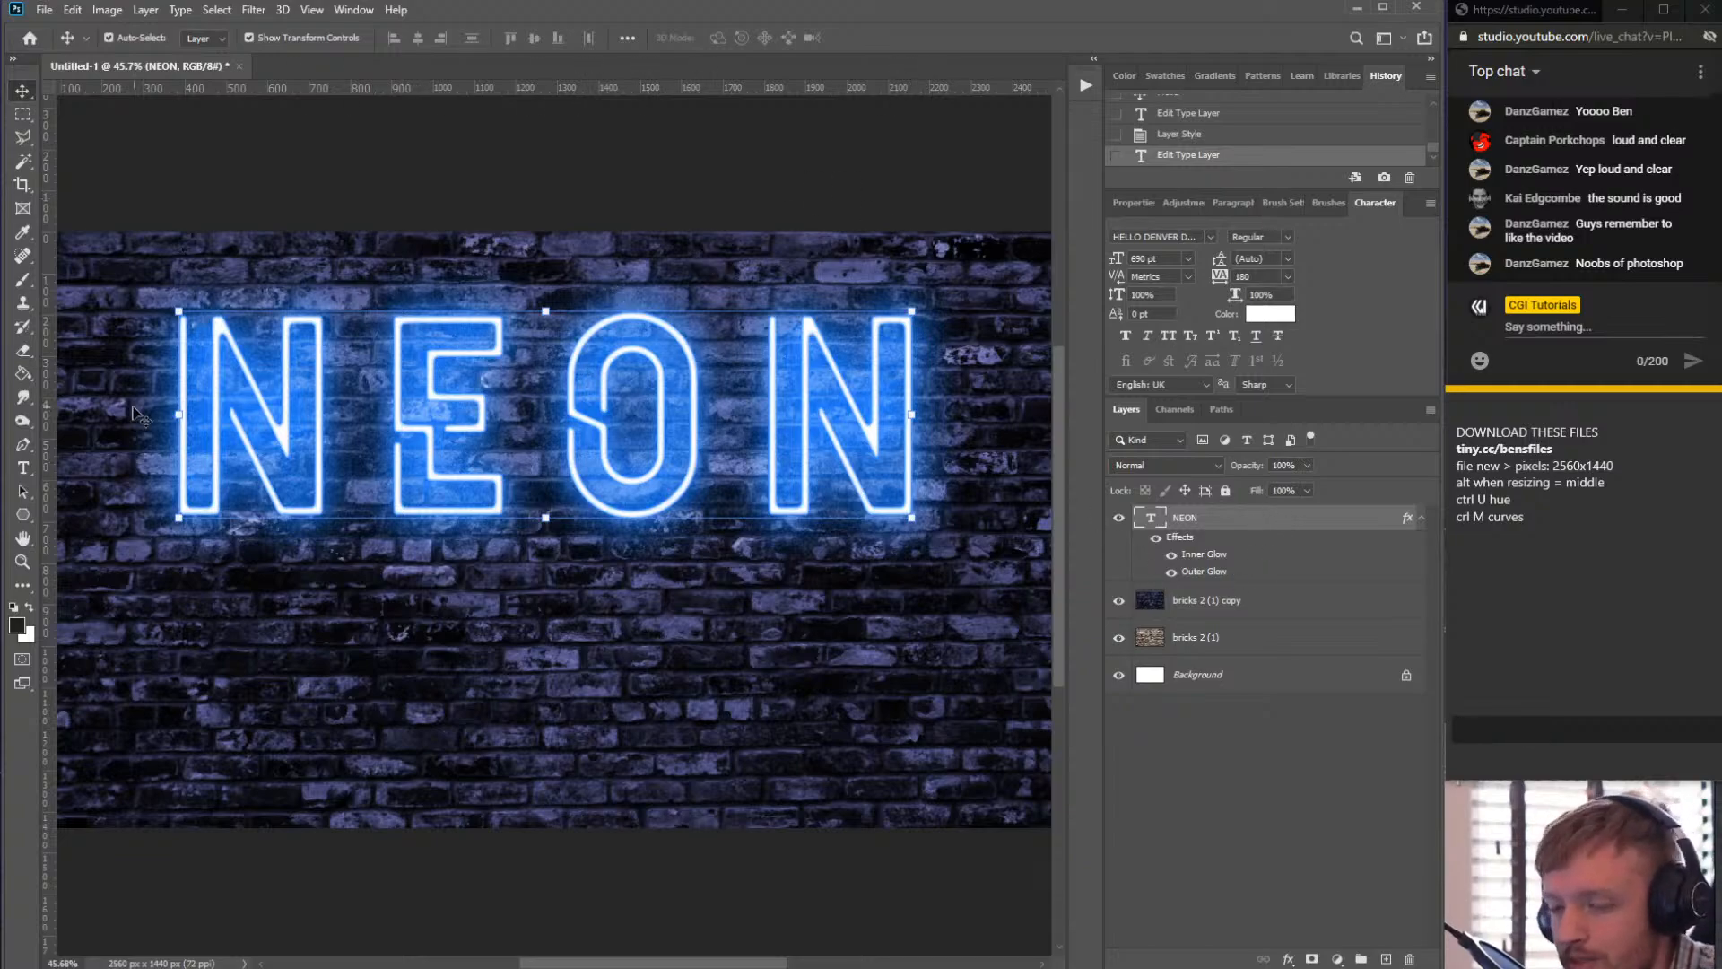
{"action": "left_click", "coordinate": [24, 468]}
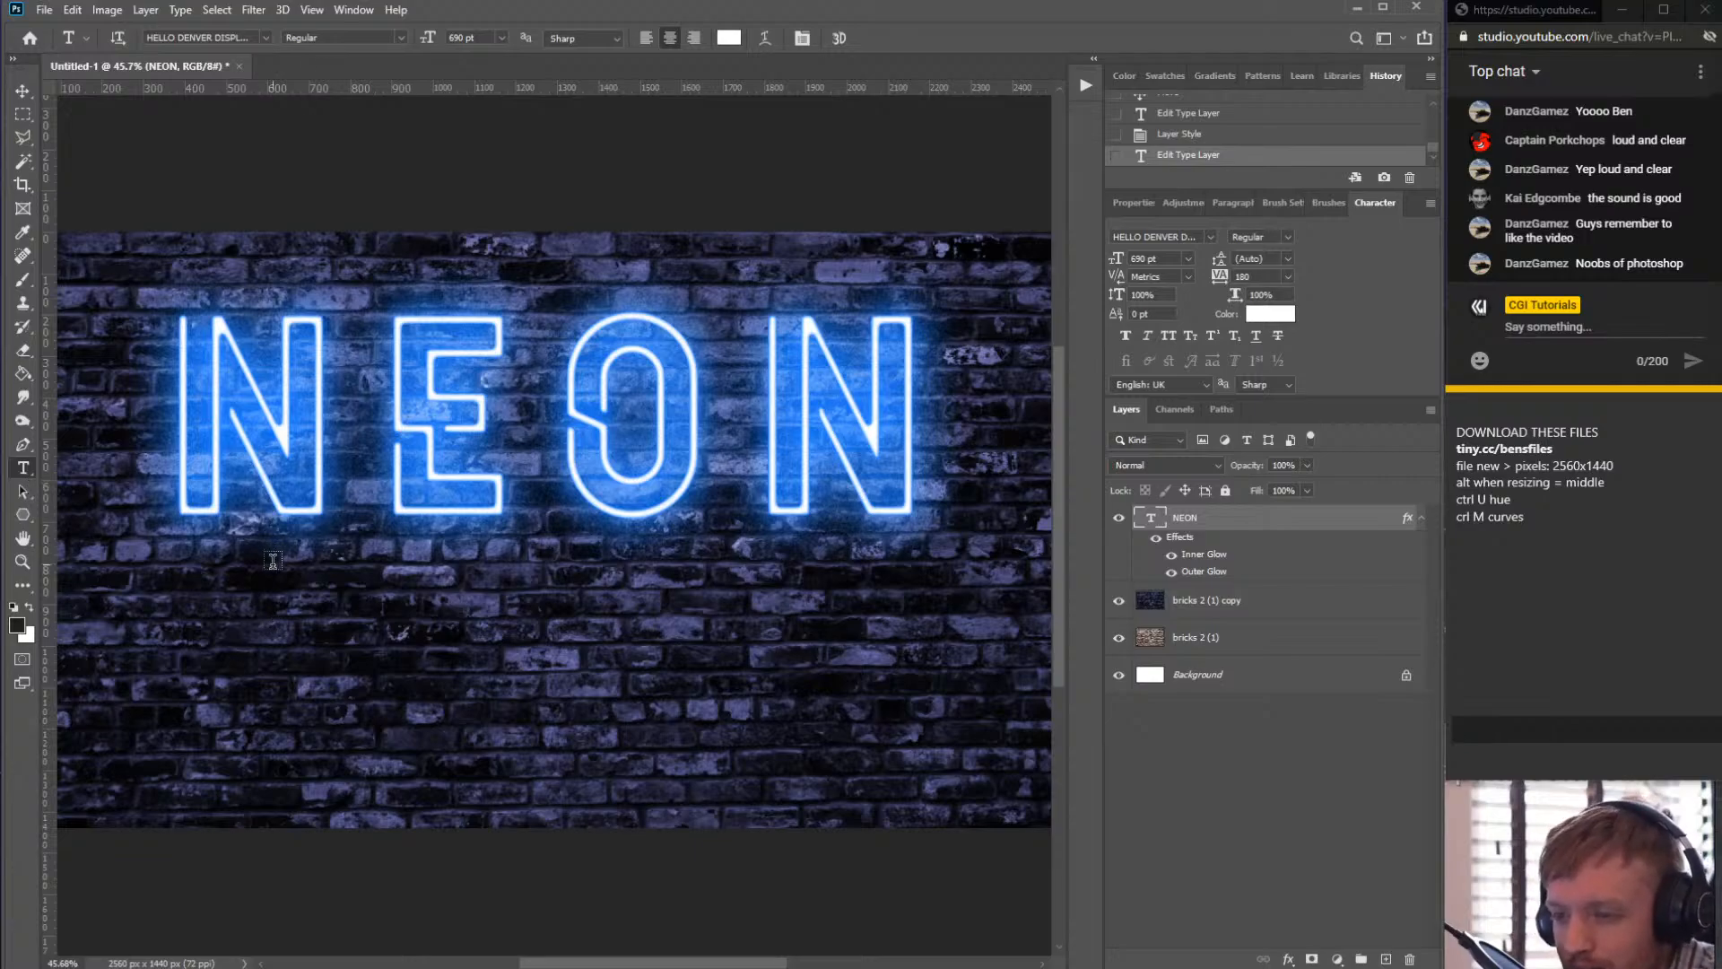
{"action": "scroll", "coordinate": [376, 574], "scroll_direction": "up", "scroll_amount": 4}
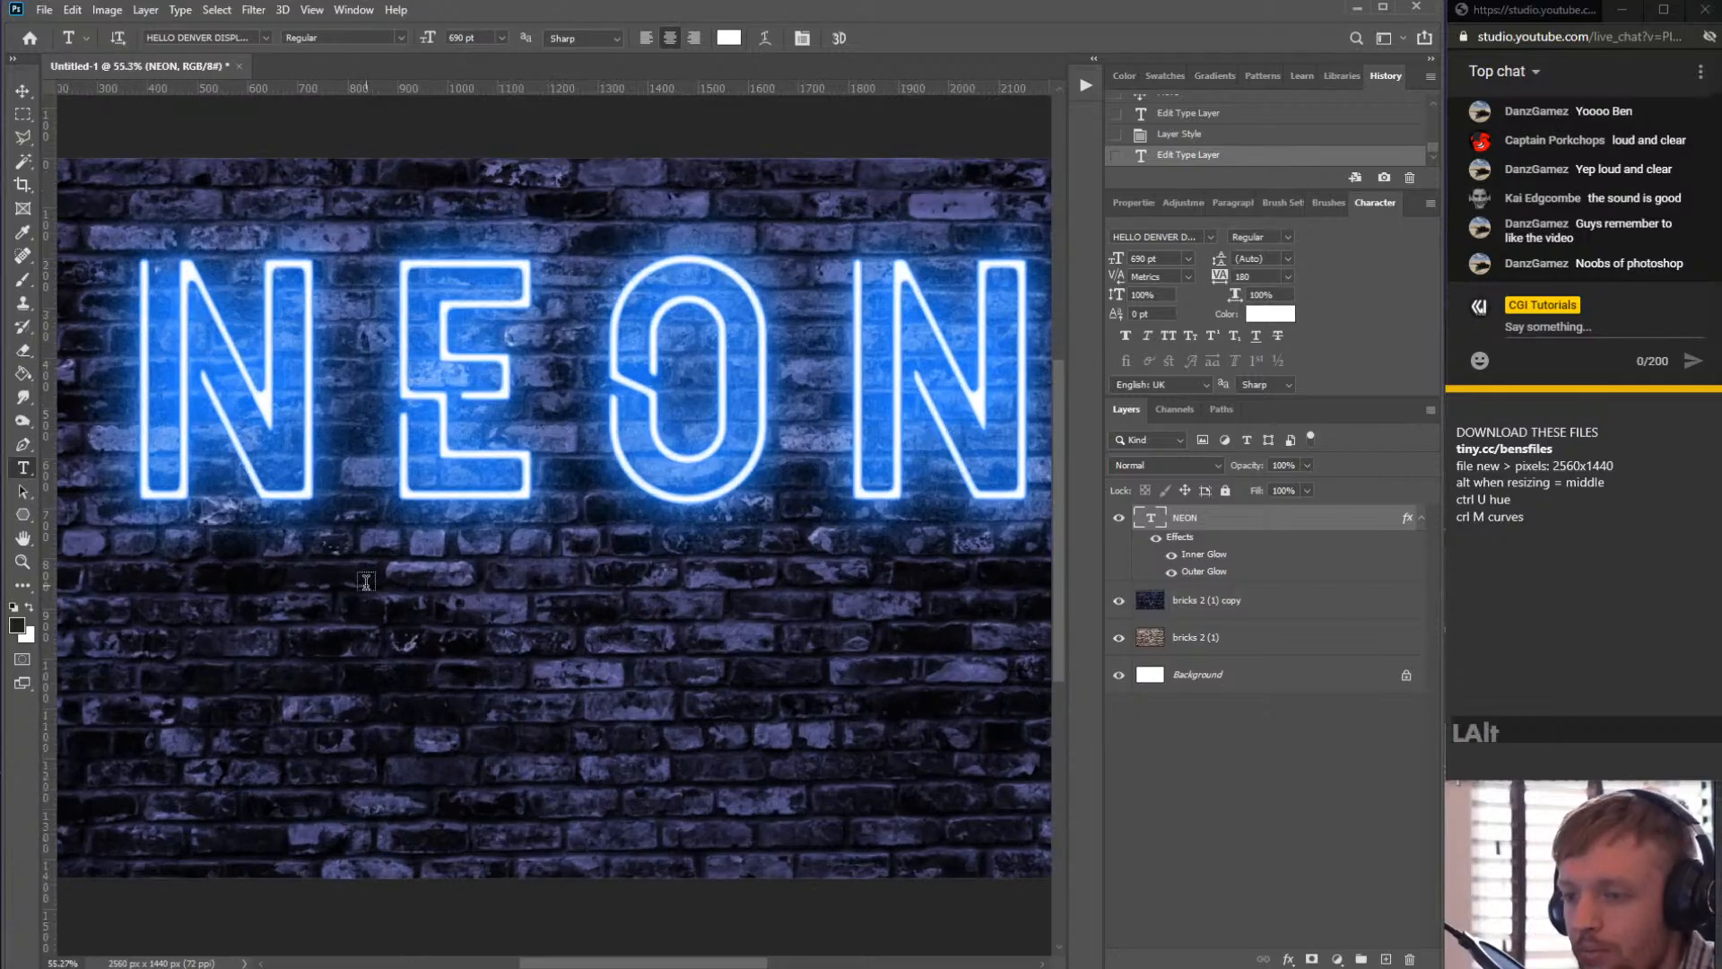
{"action": "scroll", "coordinate": [383, 574], "scroll_direction": "down", "scroll_amount": 1}
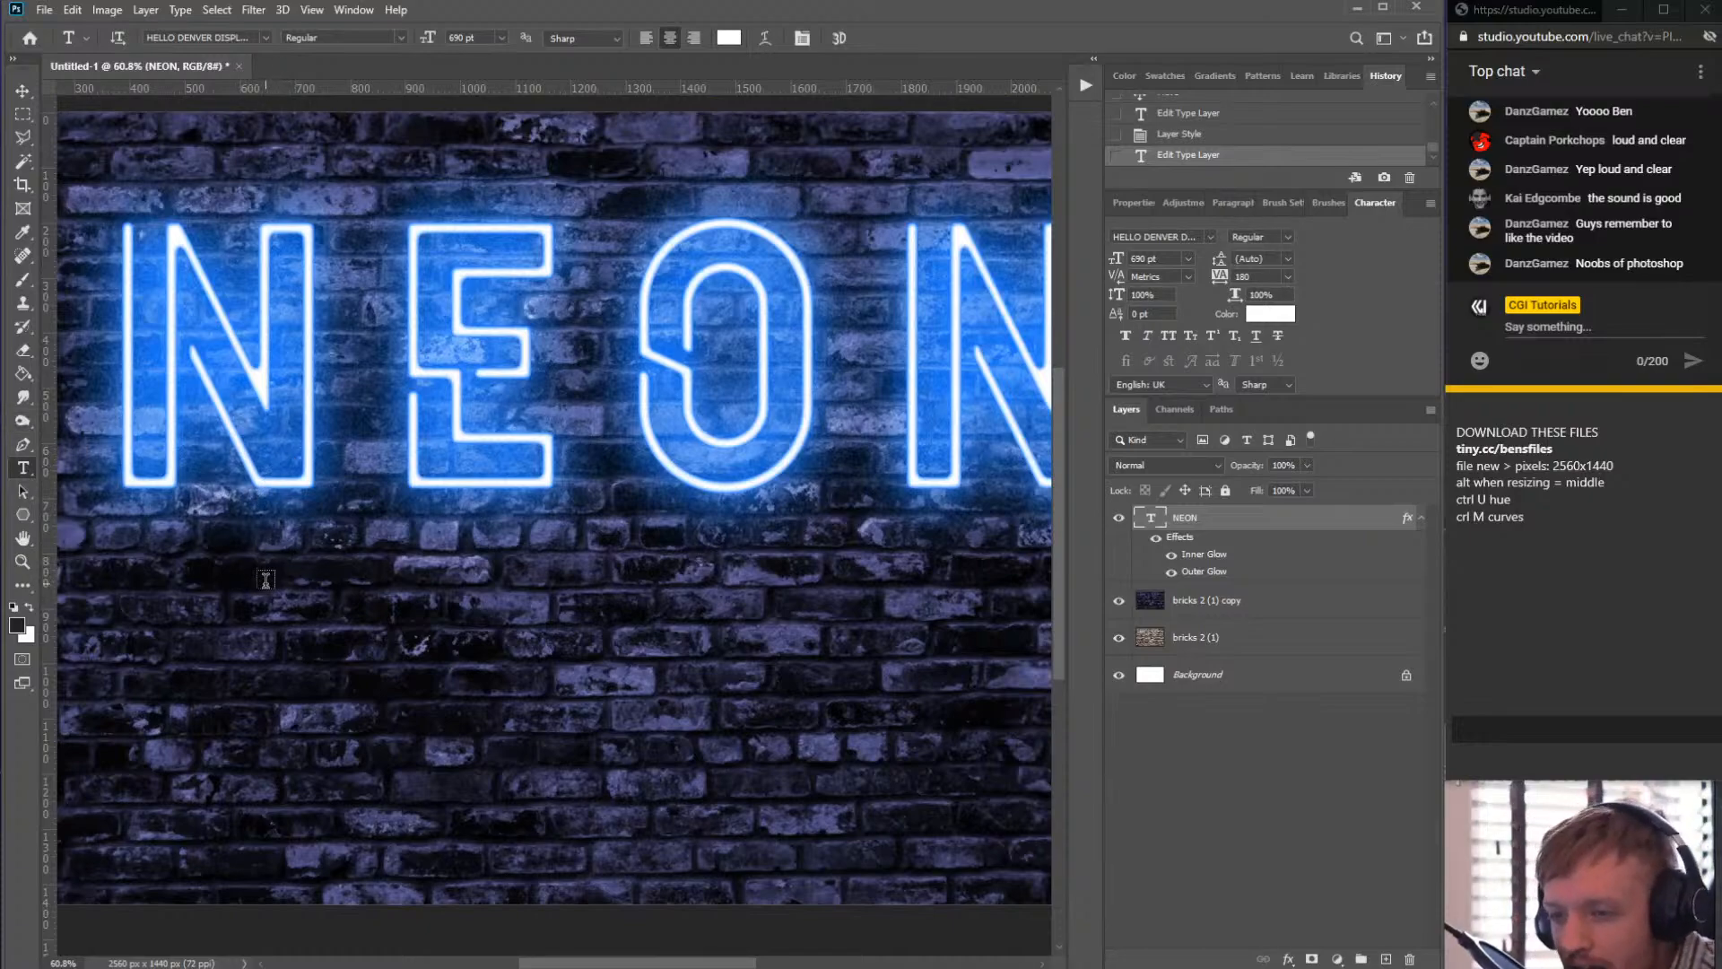
{"action": "left_click_drag", "start_coordinate": [390, 404], "coordinate": [893, 399]}
{"action": "left_click", "coordinate": [1239, 526]}
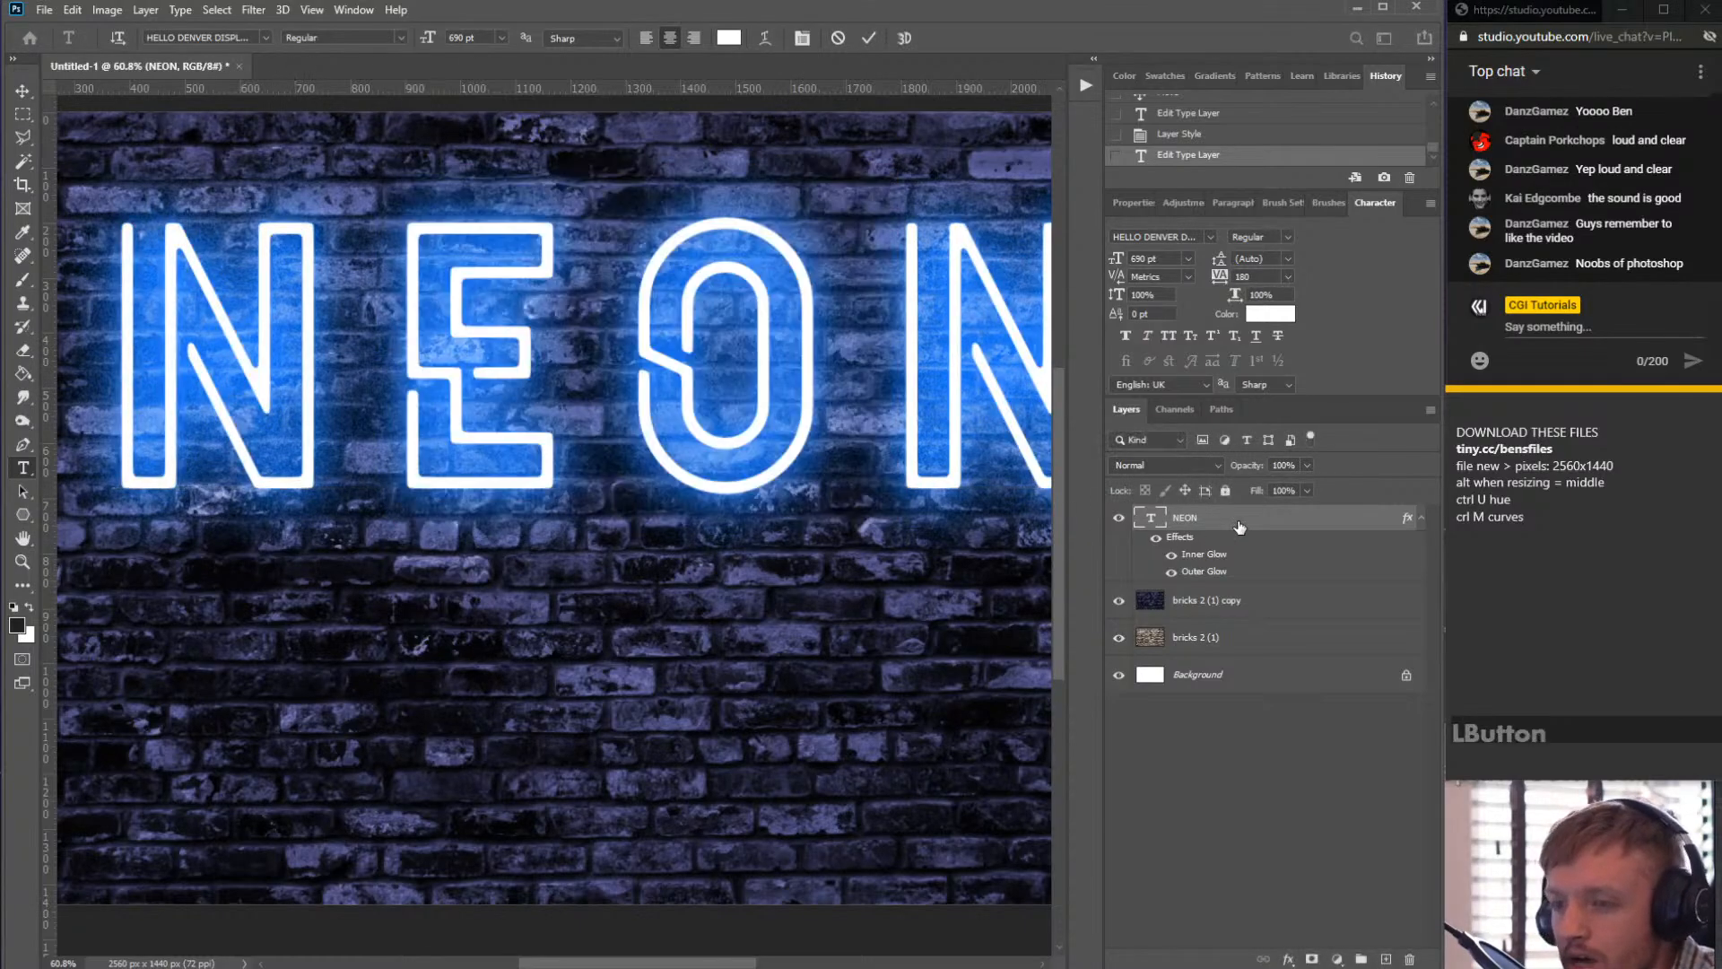
{"action": "left_click", "coordinate": [1220, 727]}
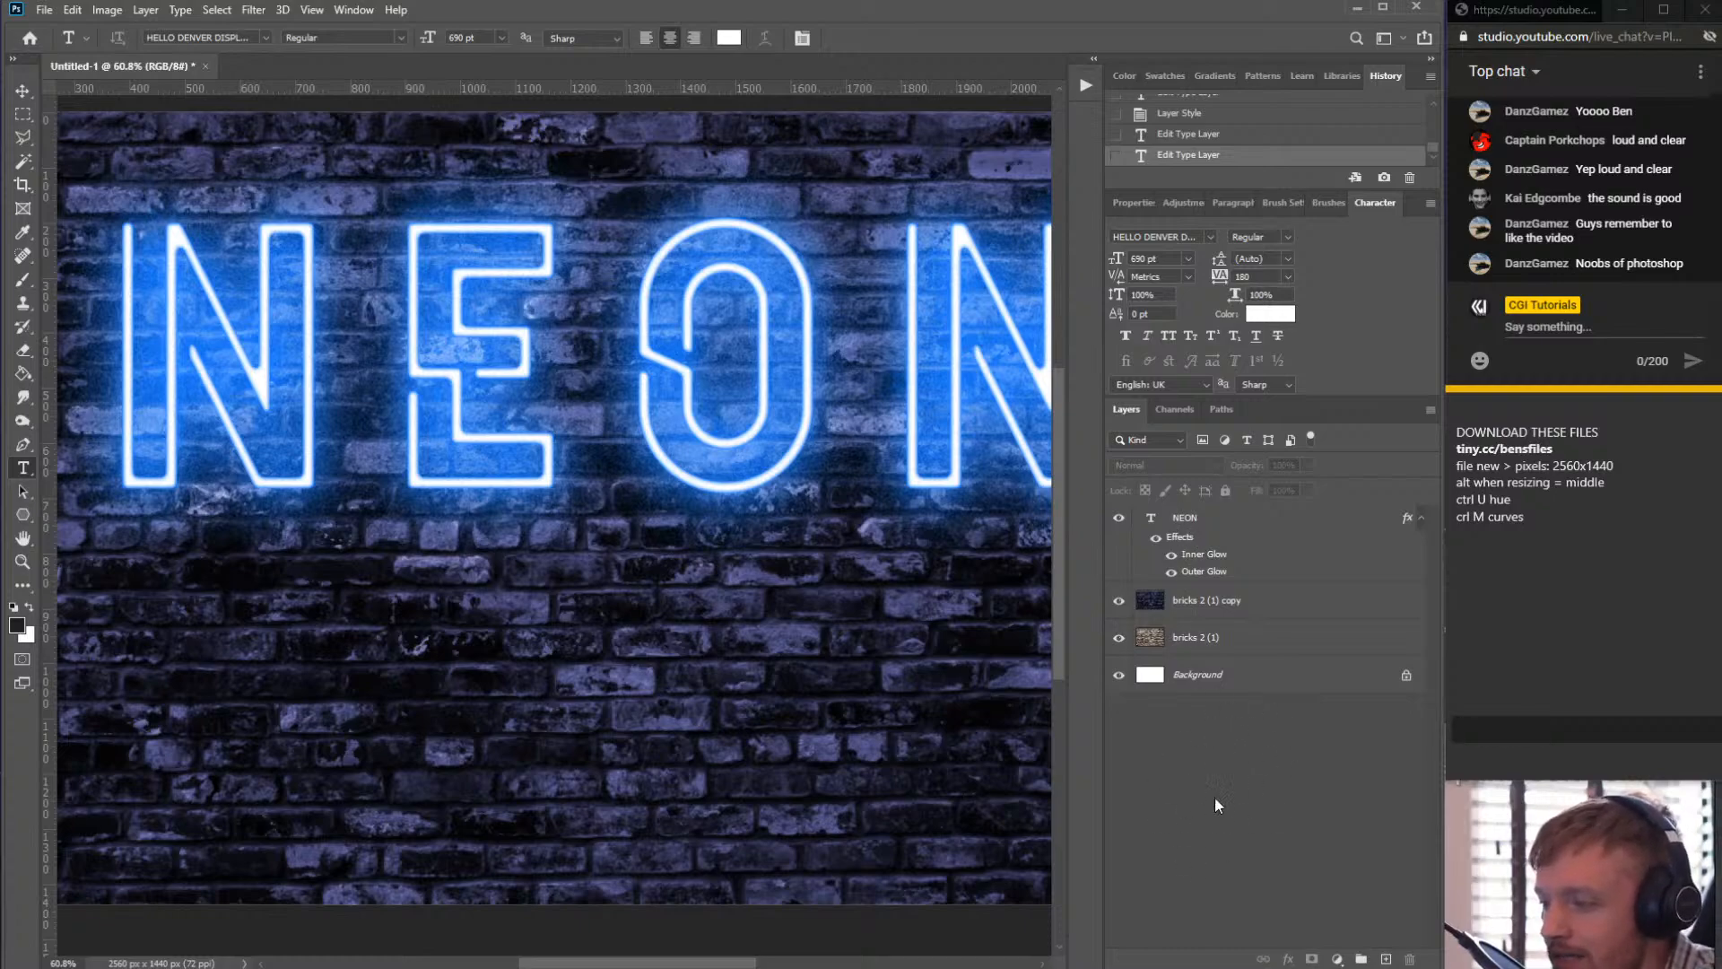
- Create a new text layer reading TEMPLATE below the NEON sign
{"action": "left_click", "coordinate": [29, 469]}
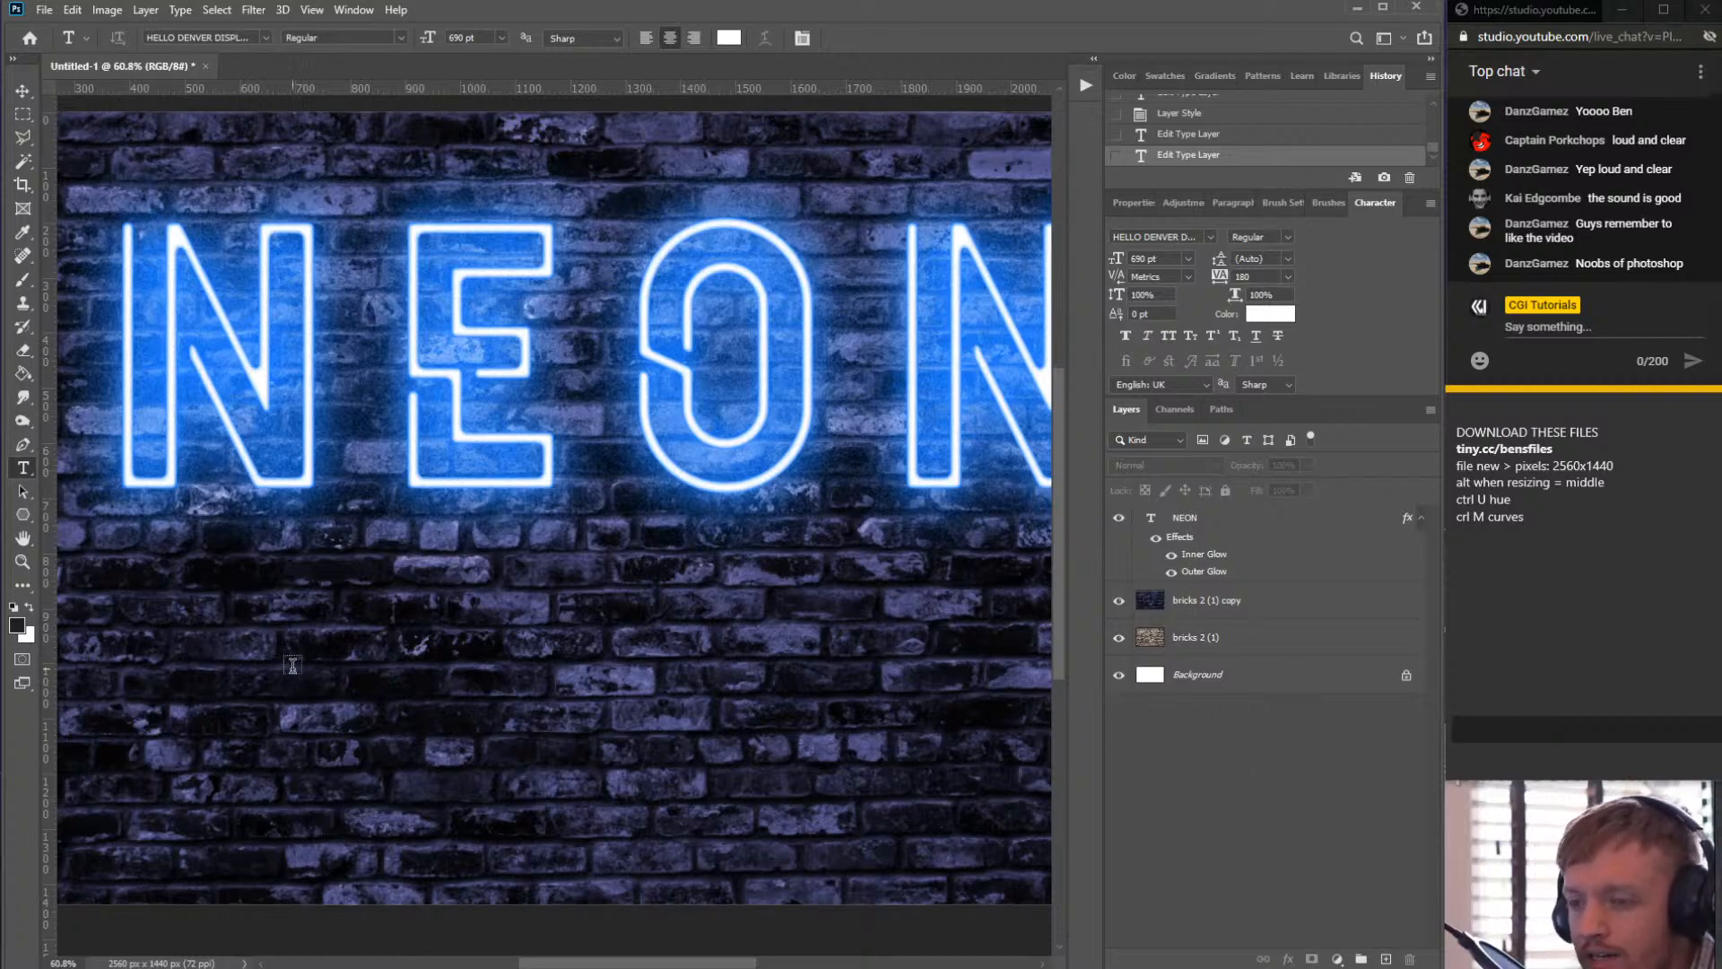
{"action": "left_click", "coordinate": [289, 694]}
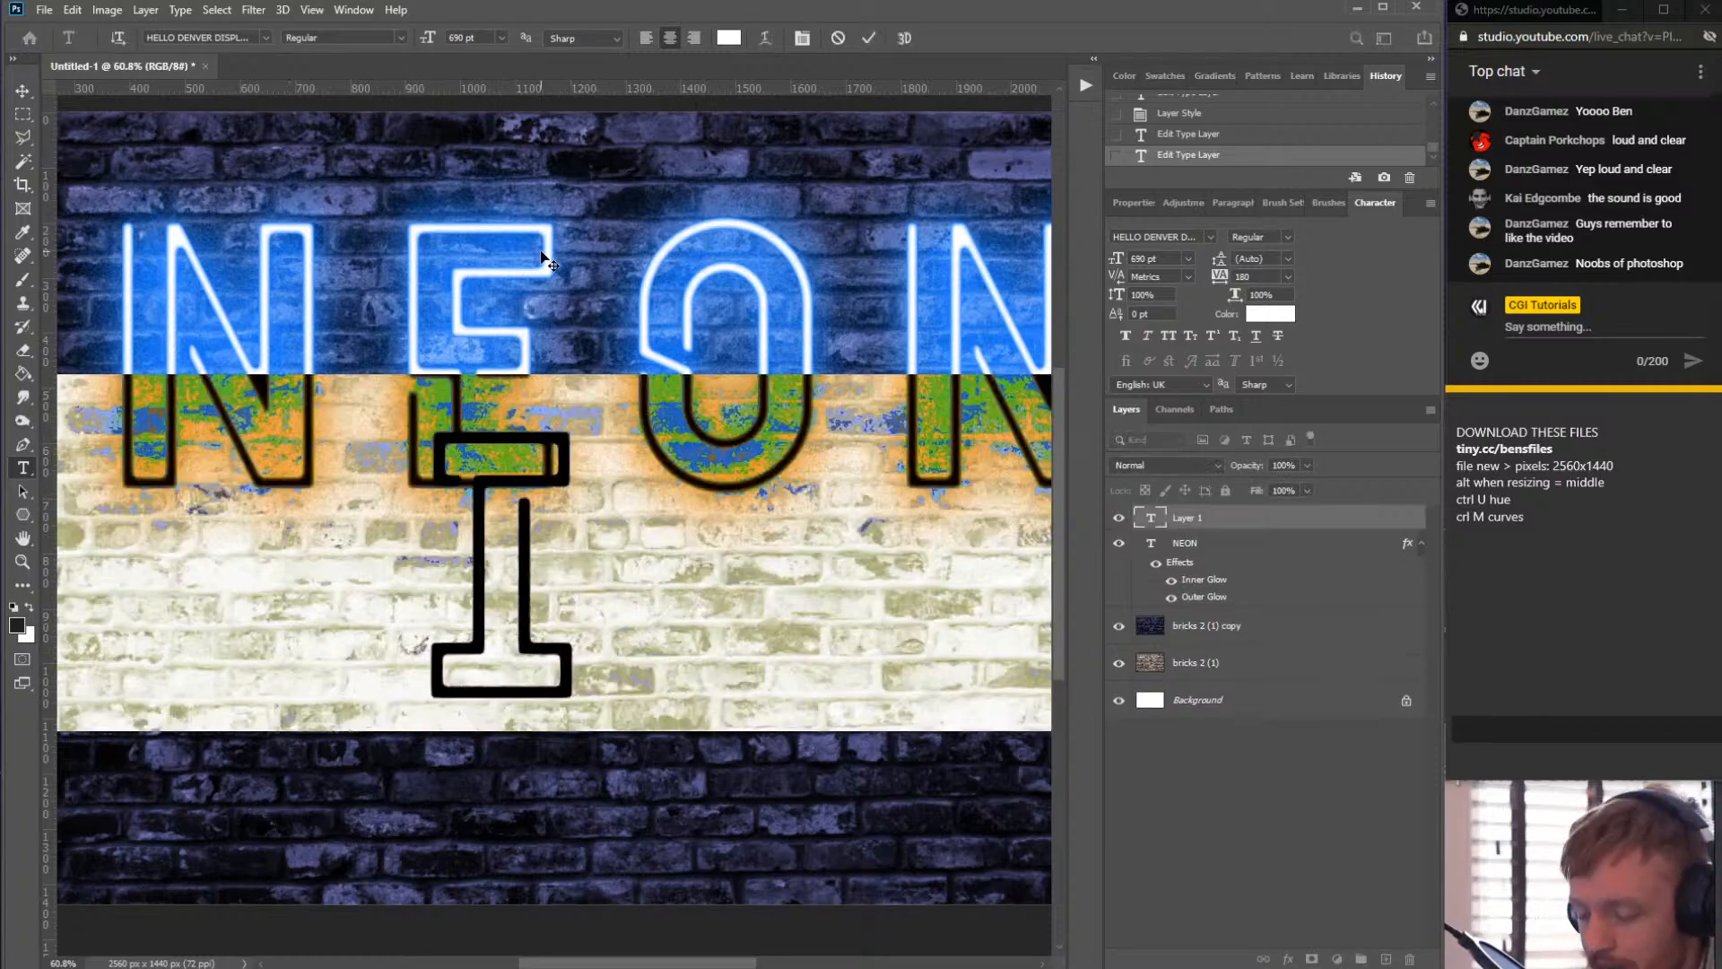
{"action": "key", "text": "shift+t"}
{"action": "type", "text": "EMPLATE"}
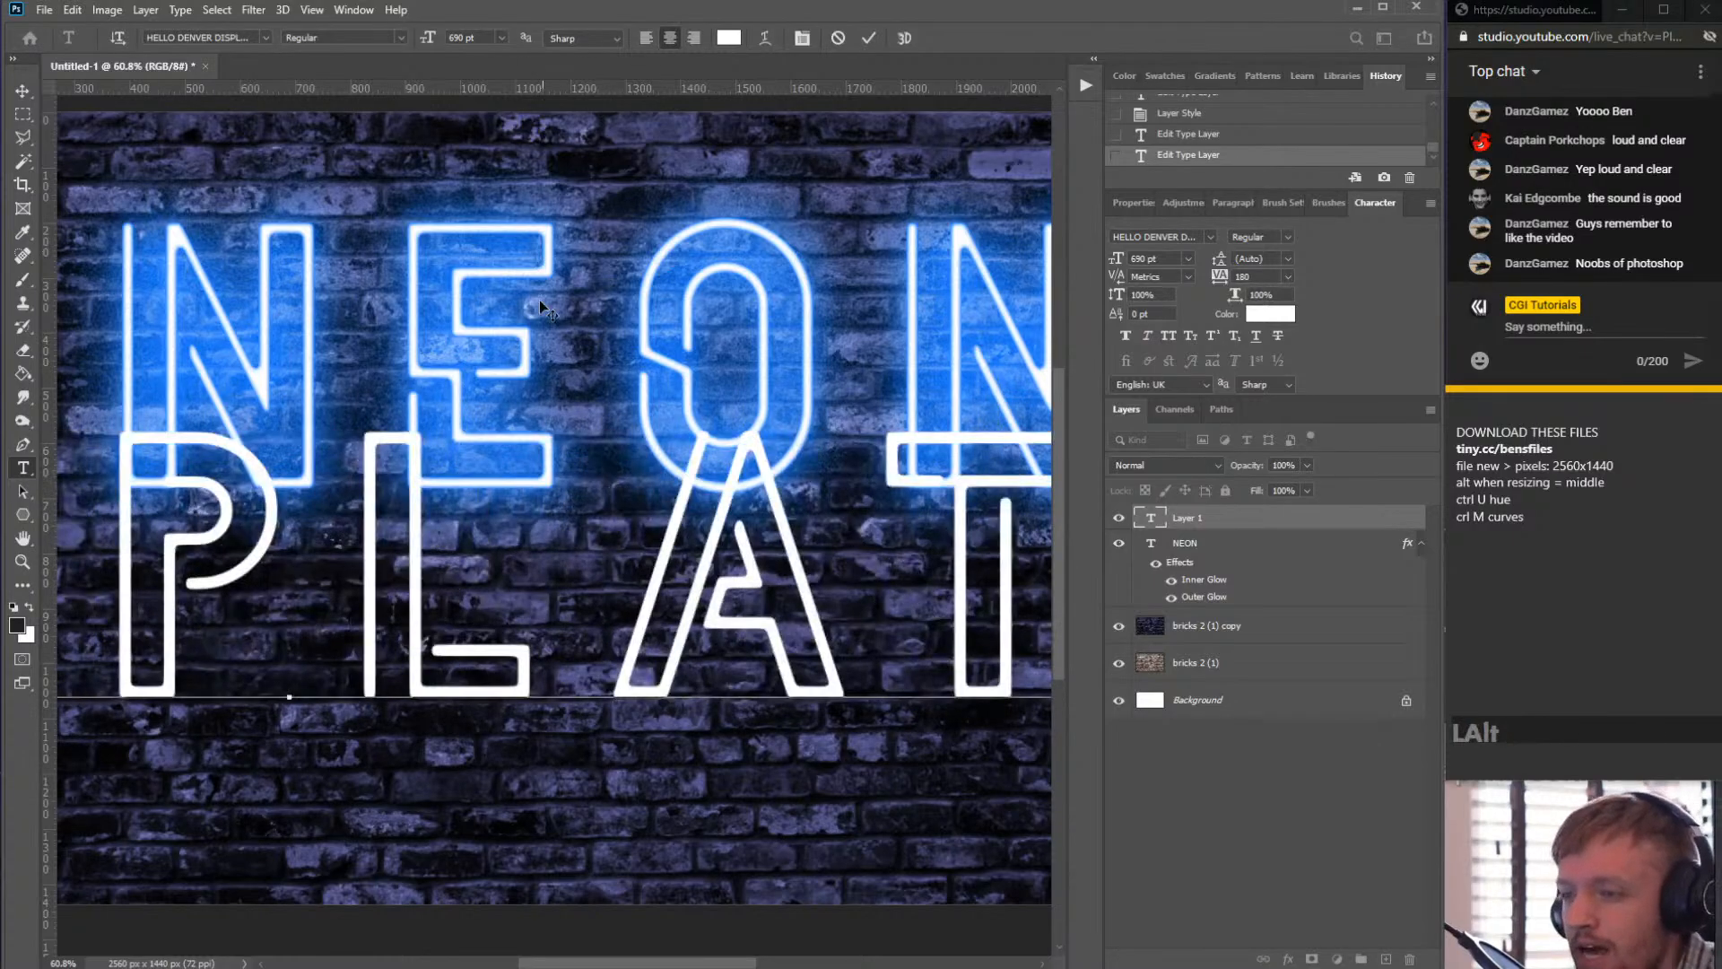
- Select all TEMPLATE text and set its size to 351 pt and tracking to 60
{"action": "scroll", "coordinate": [540, 300], "scroll_direction": "down", "scroll_amount": 3}
{"action": "scroll", "coordinate": [555, 520], "scroll_direction": "up", "scroll_amount": 1}
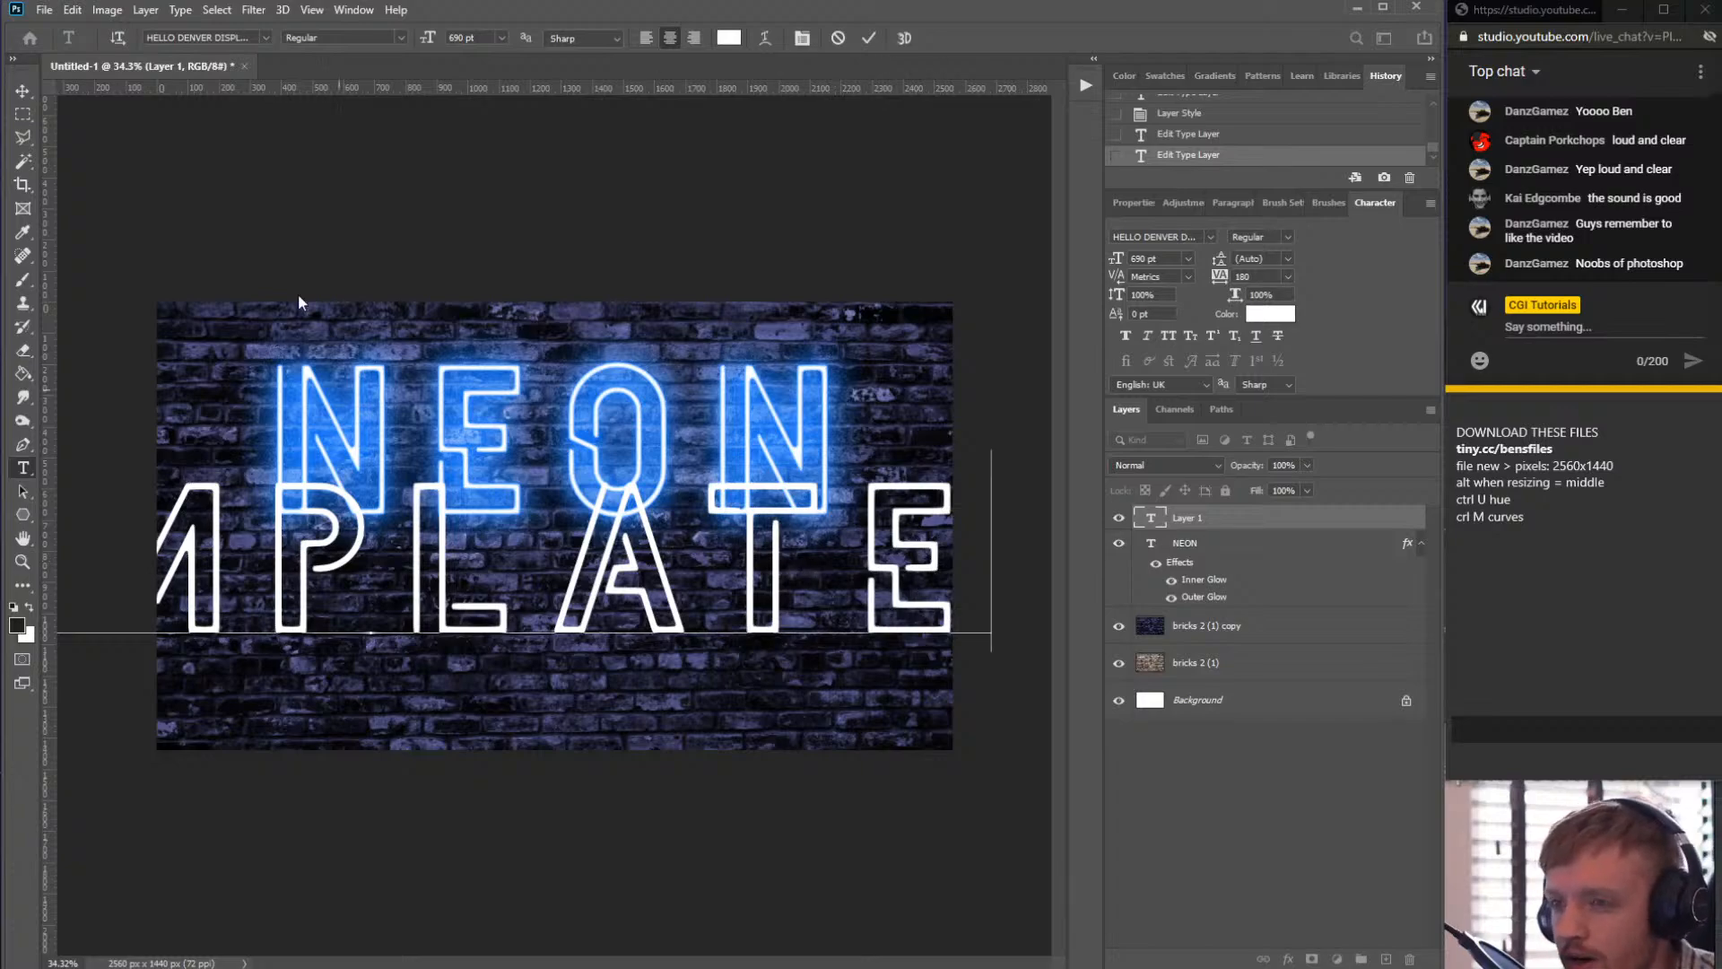
{"action": "left_click", "coordinate": [414, 587]}
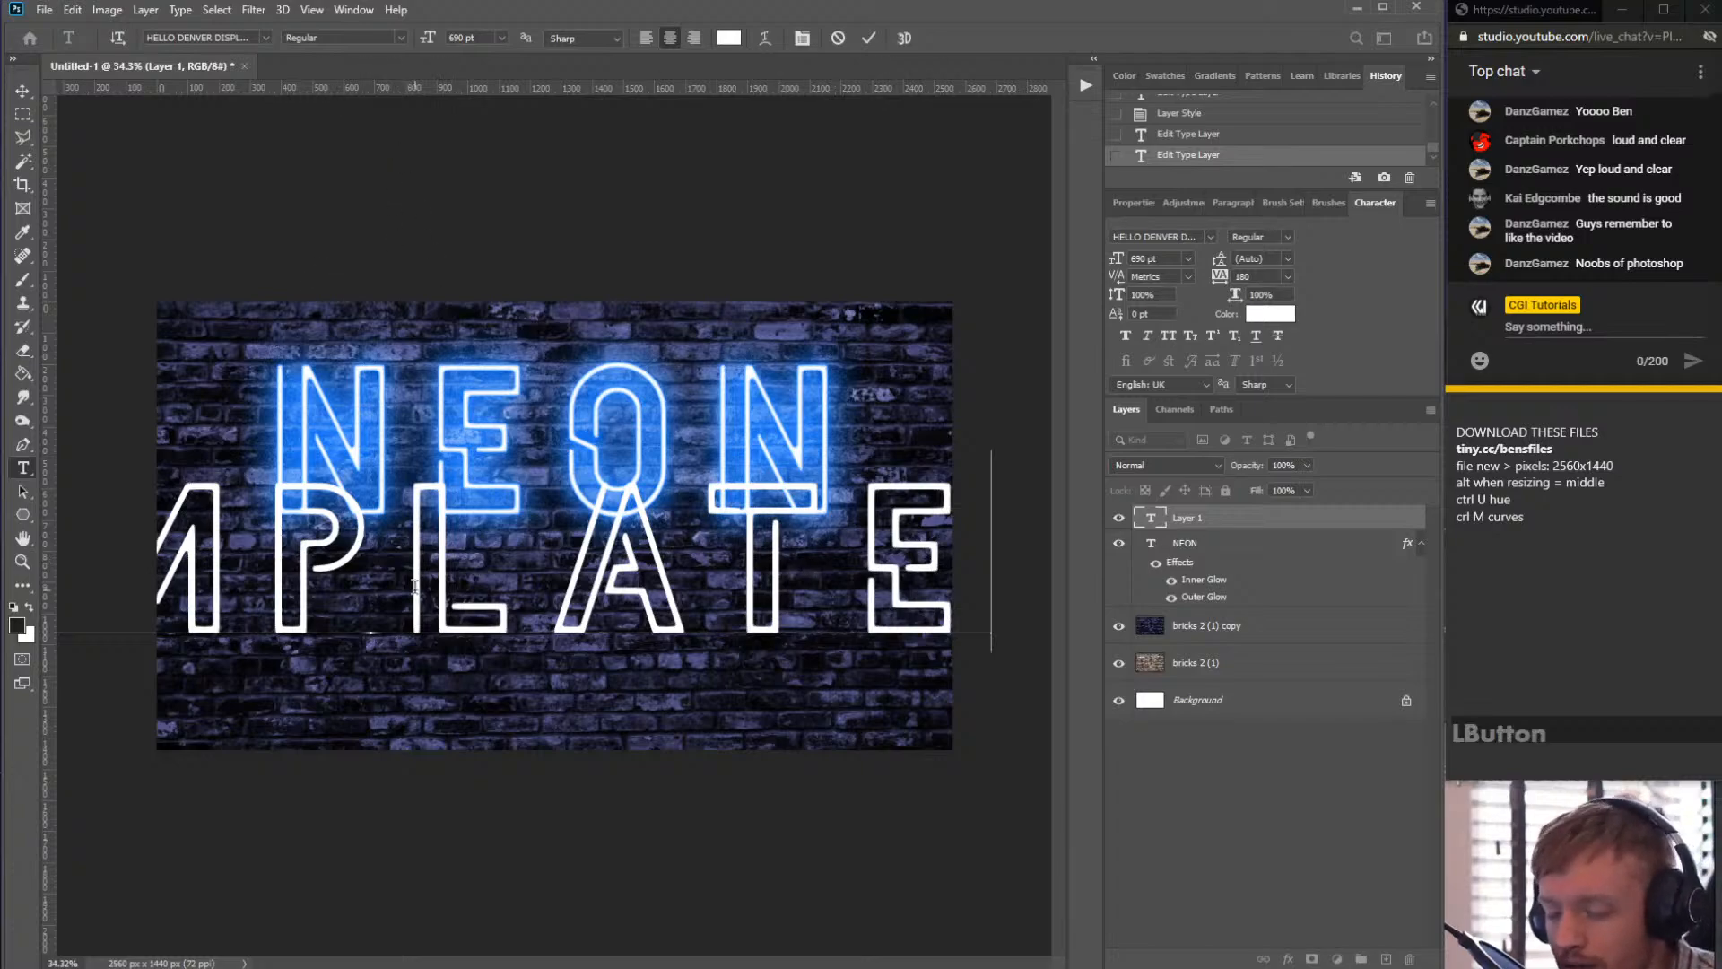
{"action": "key", "text": "ctrl+a"}
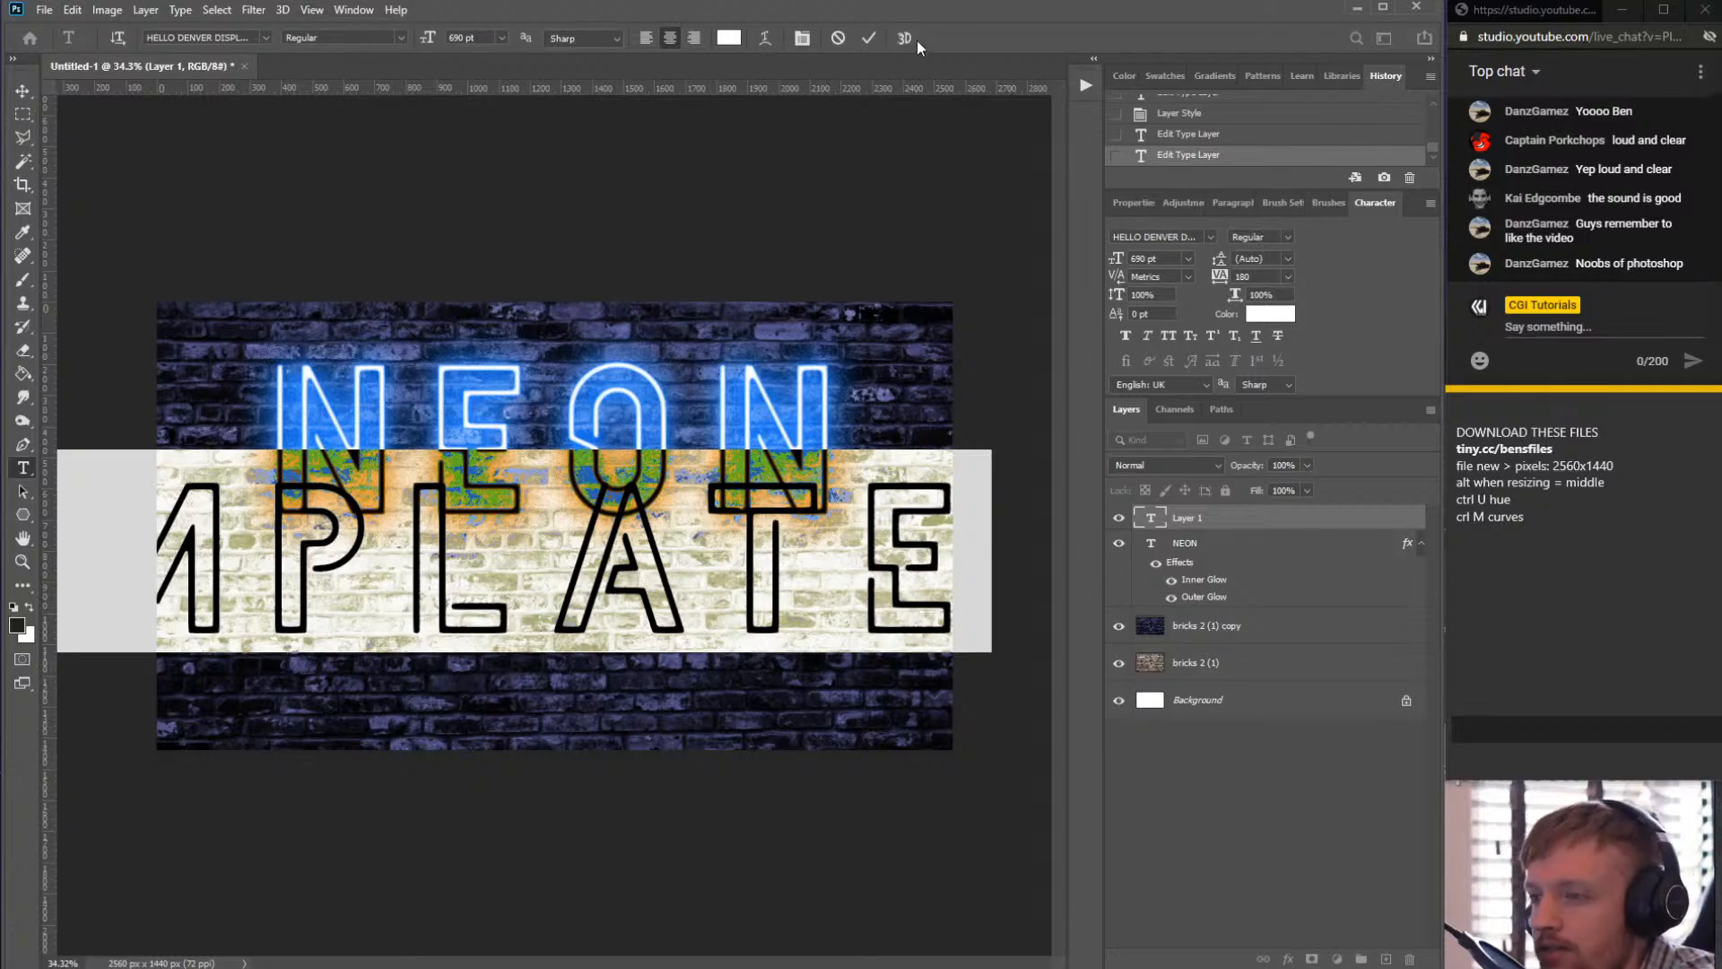
{"action": "left_click", "coordinate": [807, 39]}
{"action": "left_click", "coordinate": [807, 39]}
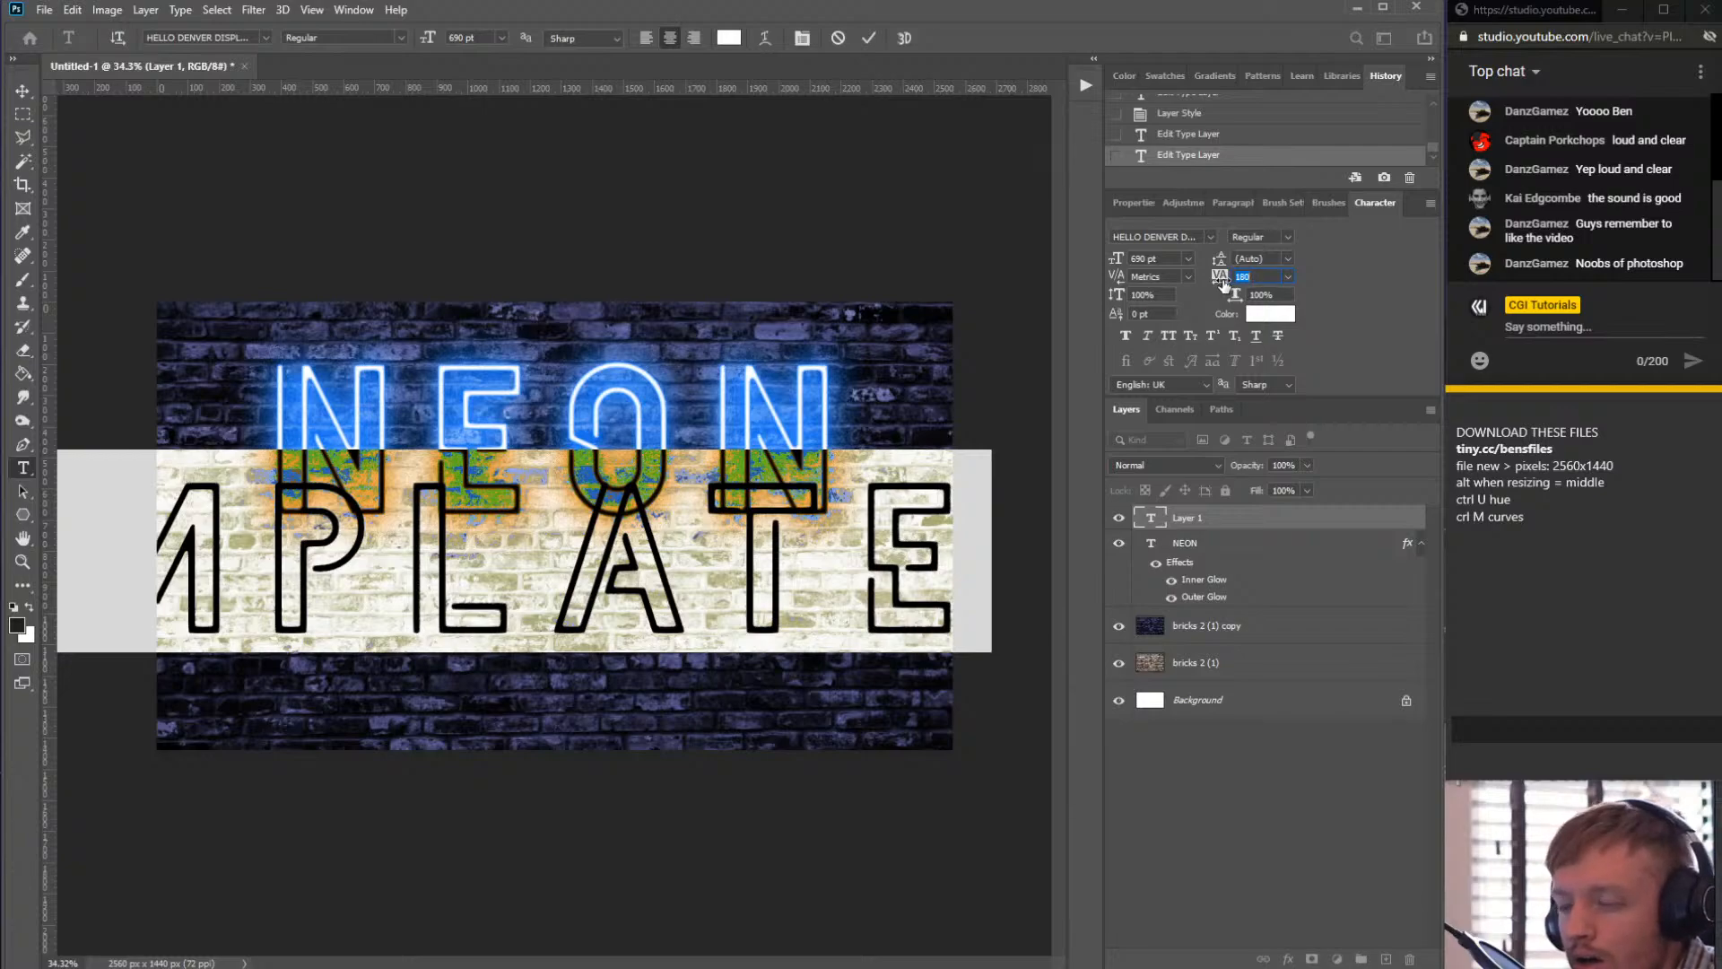
{"action": "left_click_drag", "start_coordinate": [1224, 283], "coordinate": [1218, 282]}
{"action": "left_click_drag", "start_coordinate": [1119, 262], "coordinate": [793, 323]}
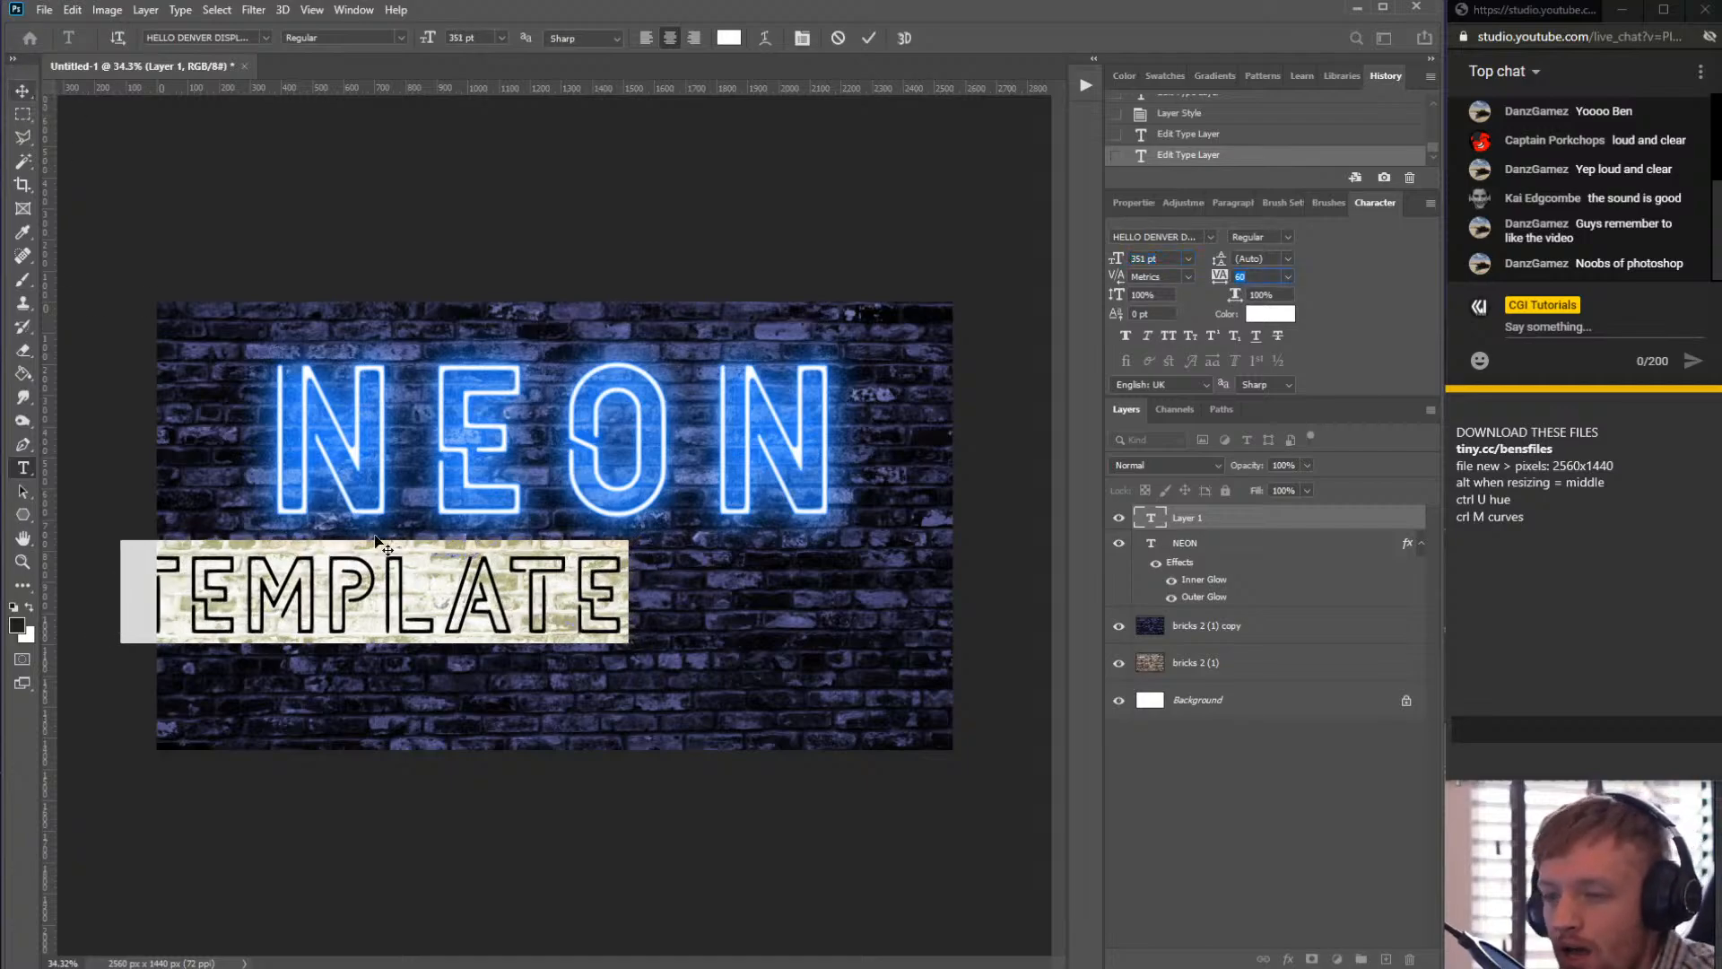
- Move the TEMPLATE text so it sits centred beneath NEON
{"action": "left_click", "coordinate": [22, 93]}
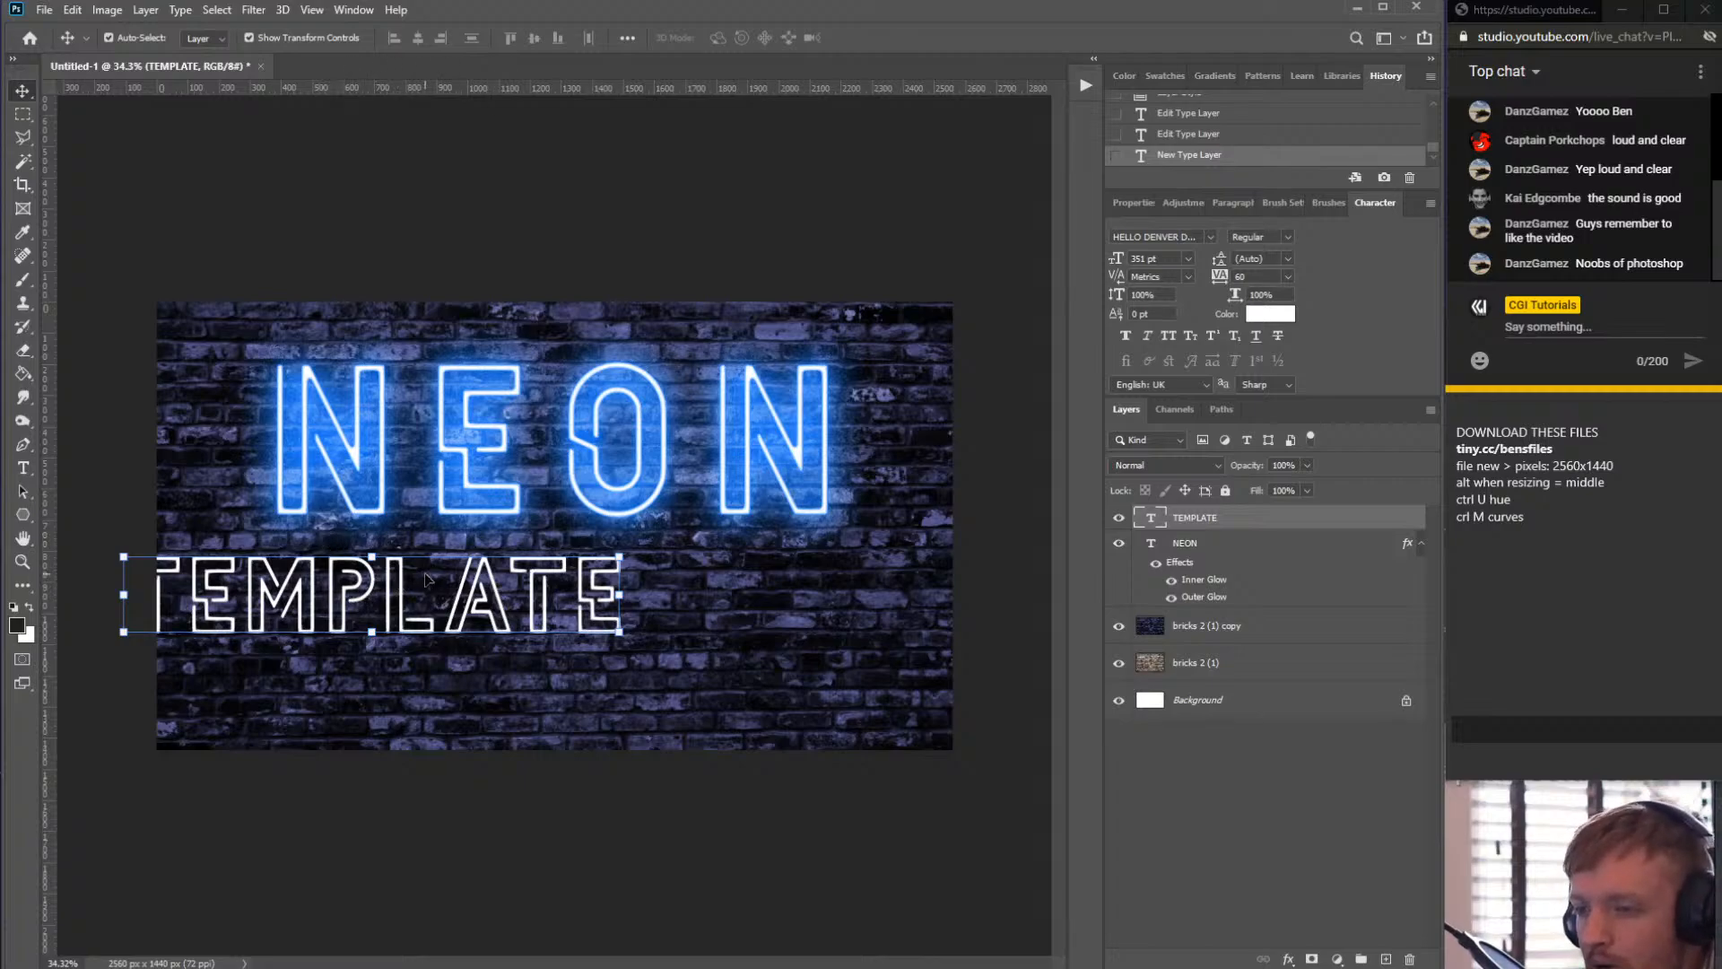
{"action": "left_click_drag", "start_coordinate": [419, 574], "coordinate": [633, 589]}
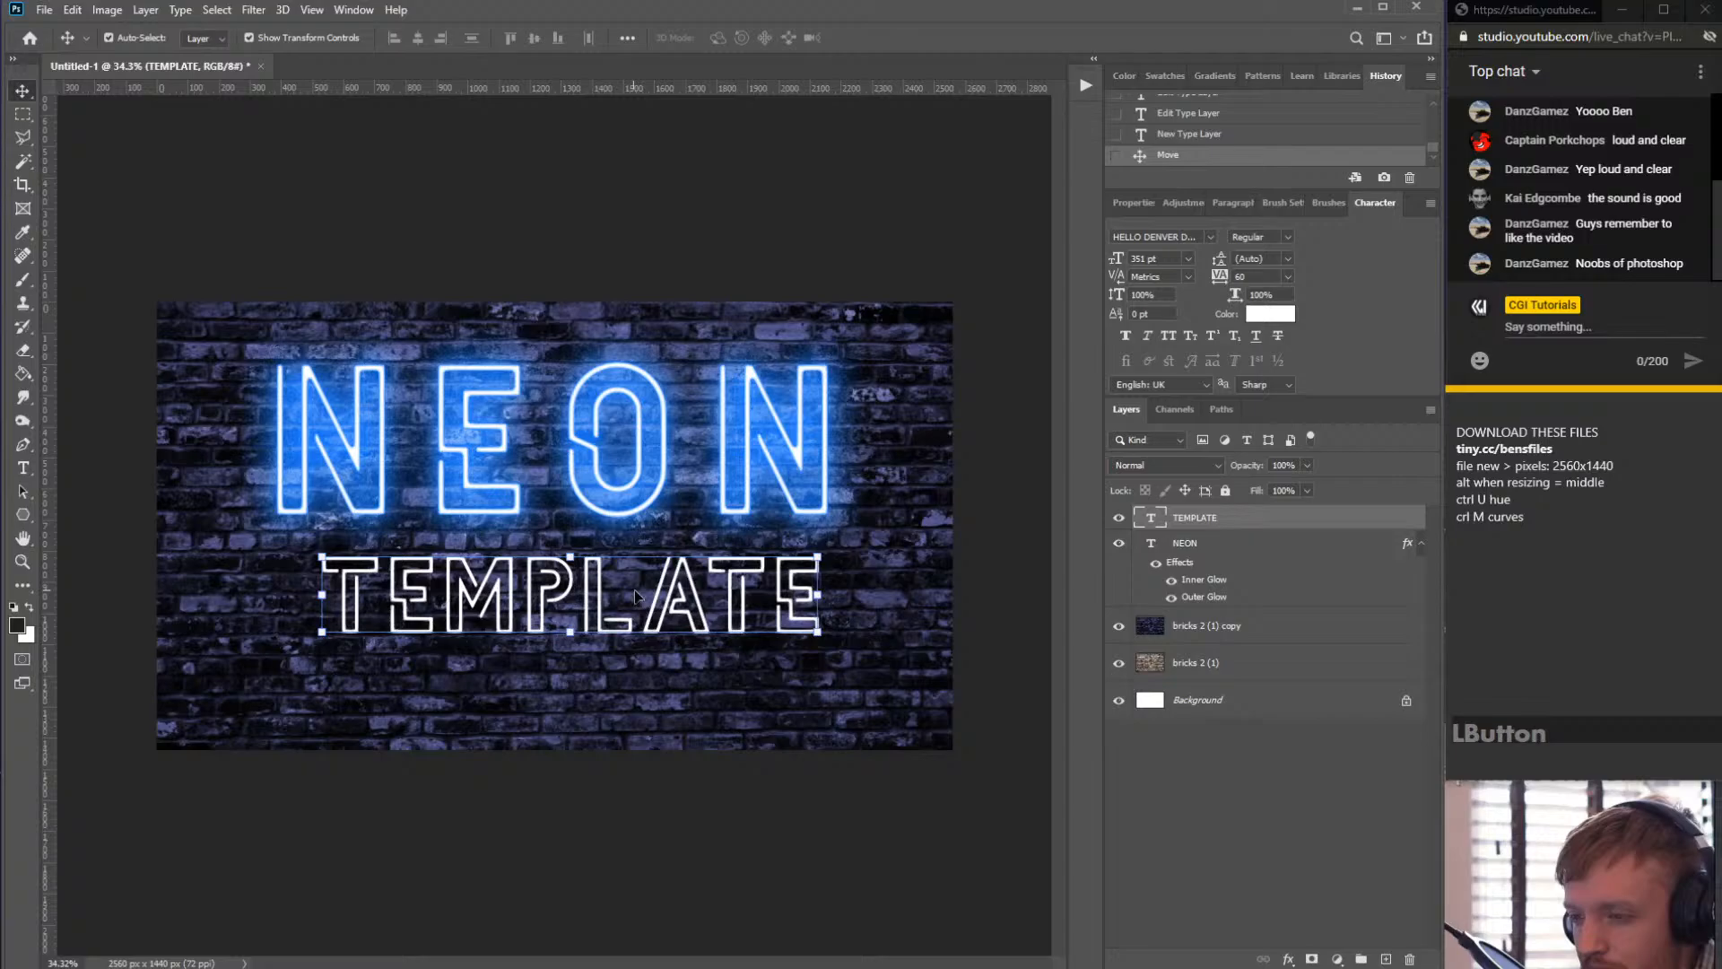
{"action": "left_click", "coordinate": [813, 689]}
{"action": "left_click_drag", "start_coordinate": [812, 689], "coordinate": [899, 549]}
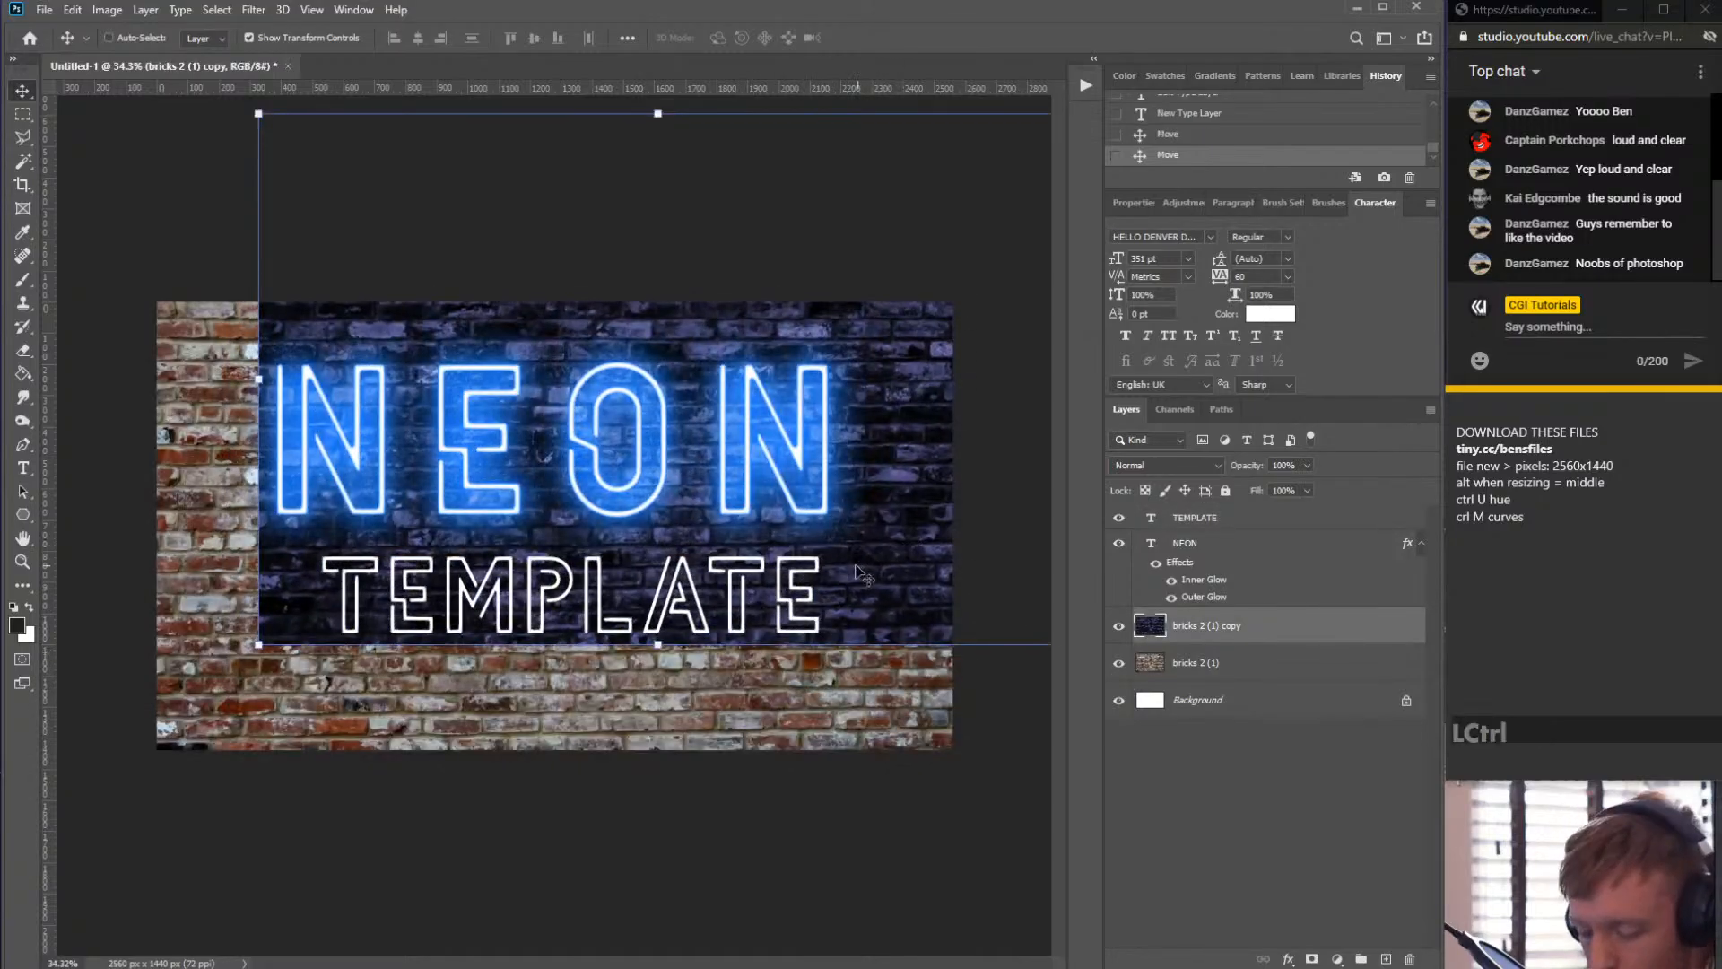
{"action": "key", "text": "ctrl+z"}
{"action": "scroll", "coordinate": [595, 545], "scroll_direction": "up", "scroll_amount": 10}
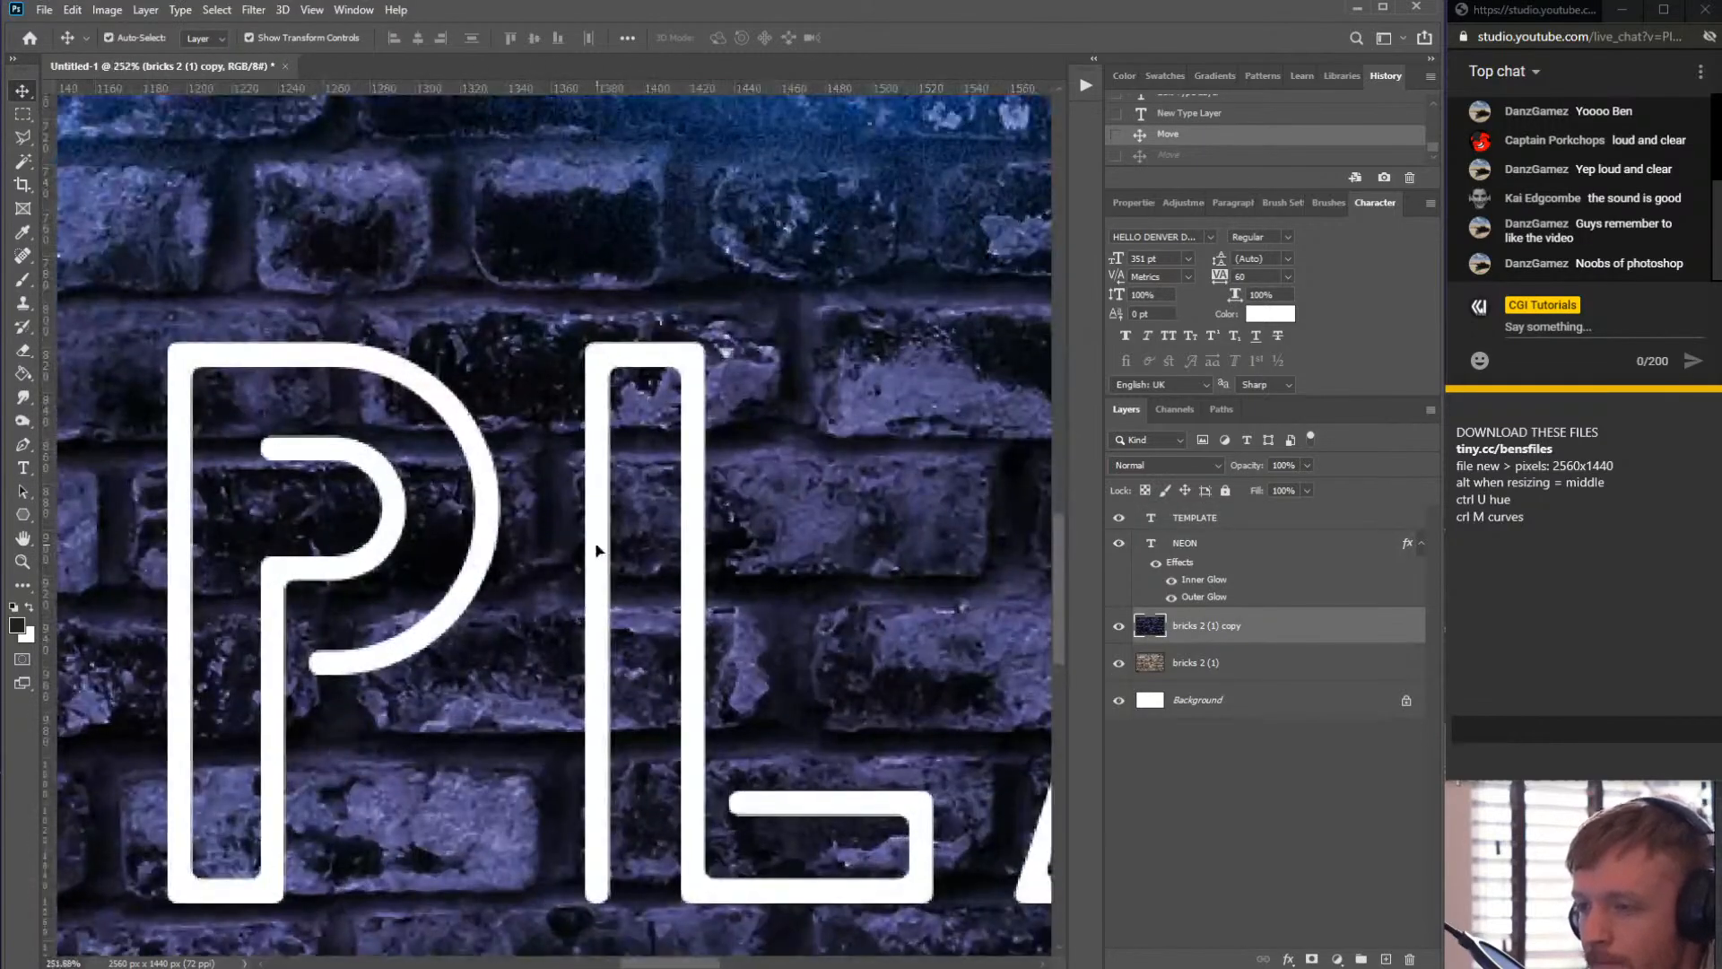
{"action": "left_click_drag", "start_coordinate": [596, 545], "coordinate": [684, 449]}
{"action": "key", "text": "ctrl+z"}
- Select all the TEMPLATE subtitle text and change its font to Lie to Me Regular
{"action": "scroll", "coordinate": [706, 652], "scroll_direction": "down", "scroll_amount": 5}
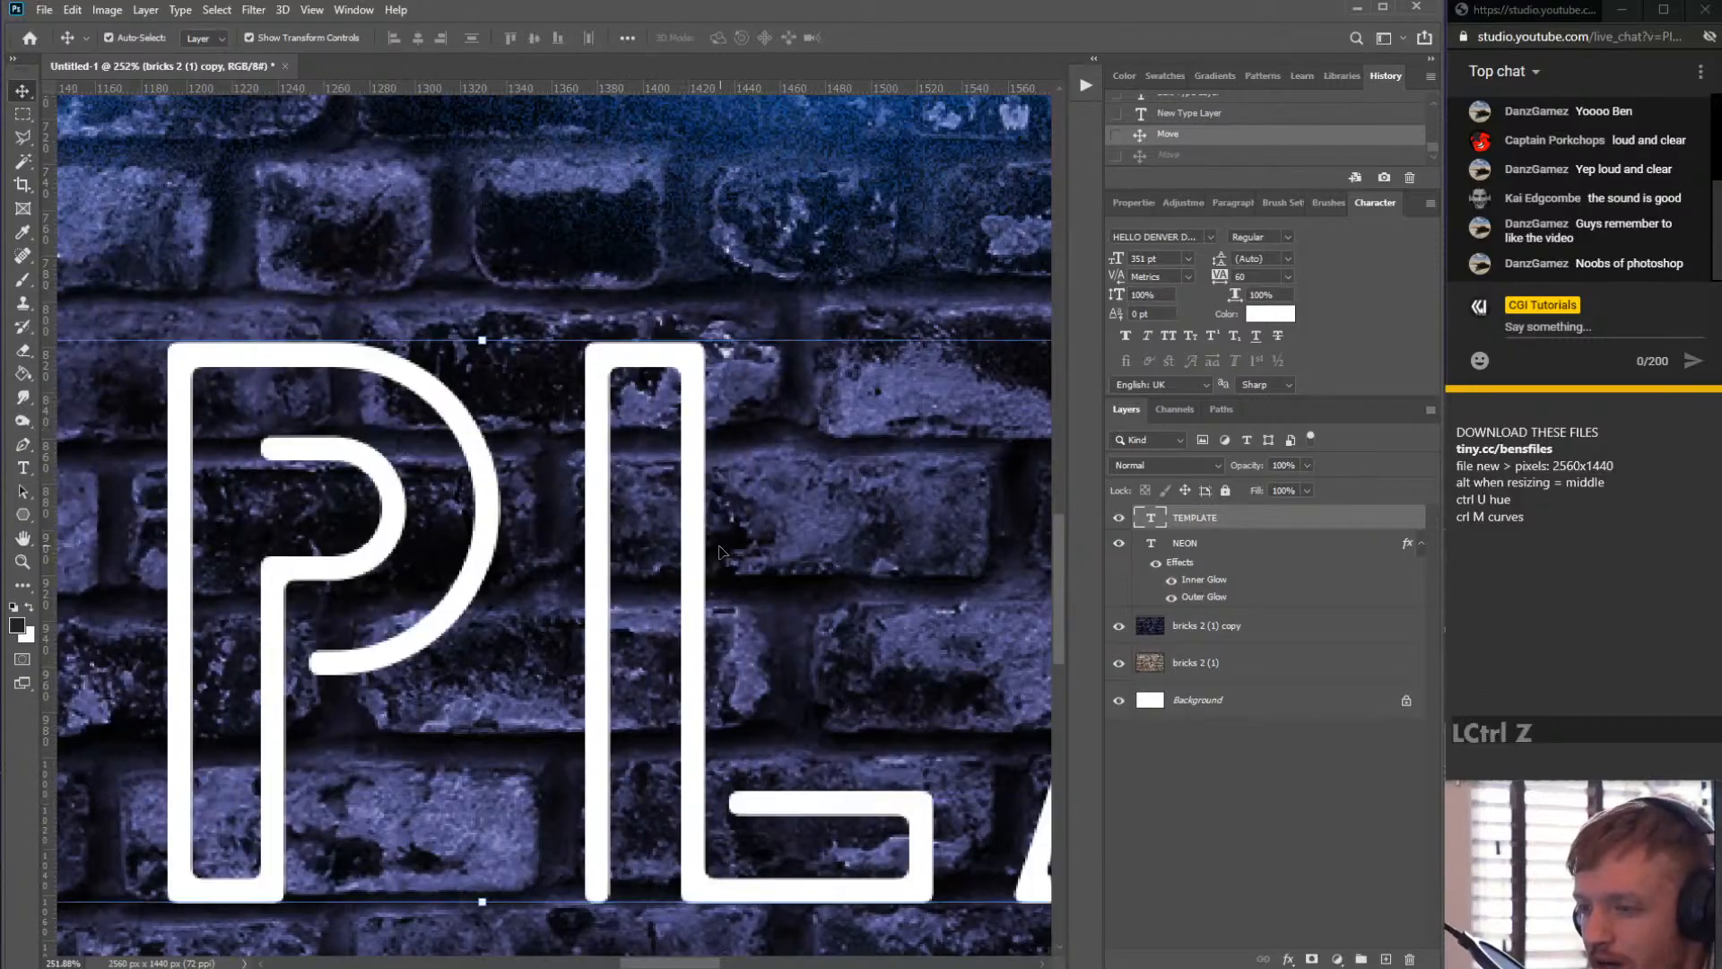
{"action": "scroll", "coordinate": [706, 652], "scroll_direction": "down", "scroll_amount": 3}
{"action": "left_click", "coordinate": [1202, 625]}
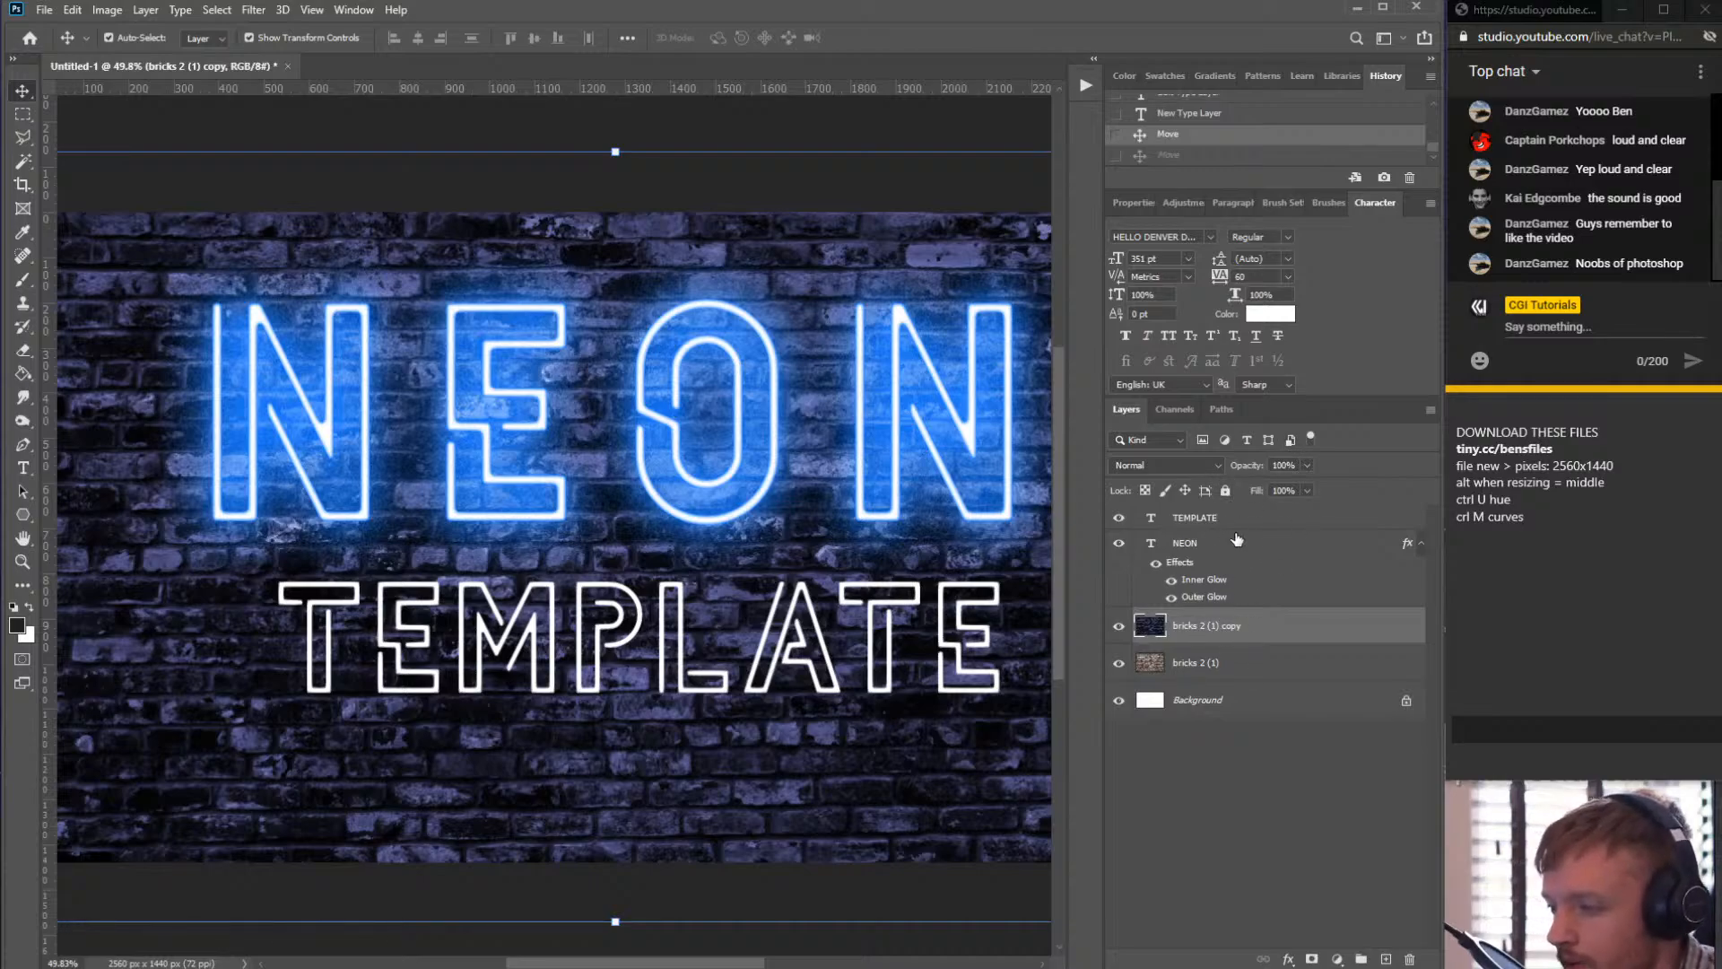
{"action": "left_click", "coordinate": [1241, 518]}
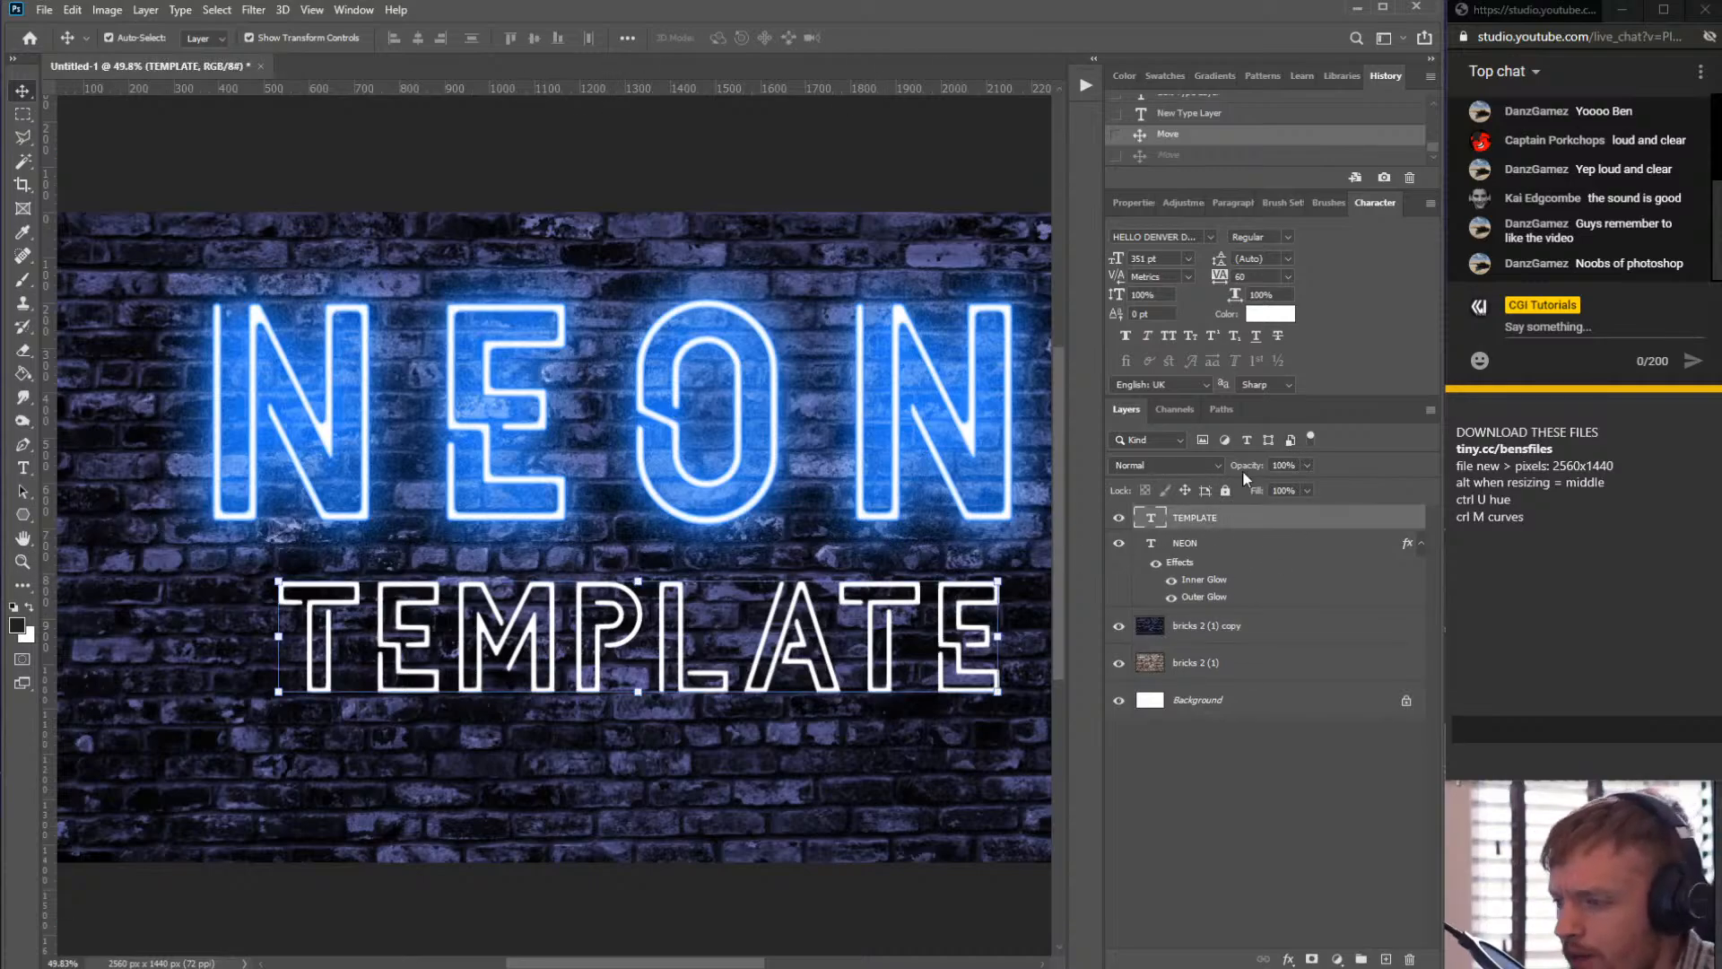
{"action": "left_click", "coordinate": [21, 468]}
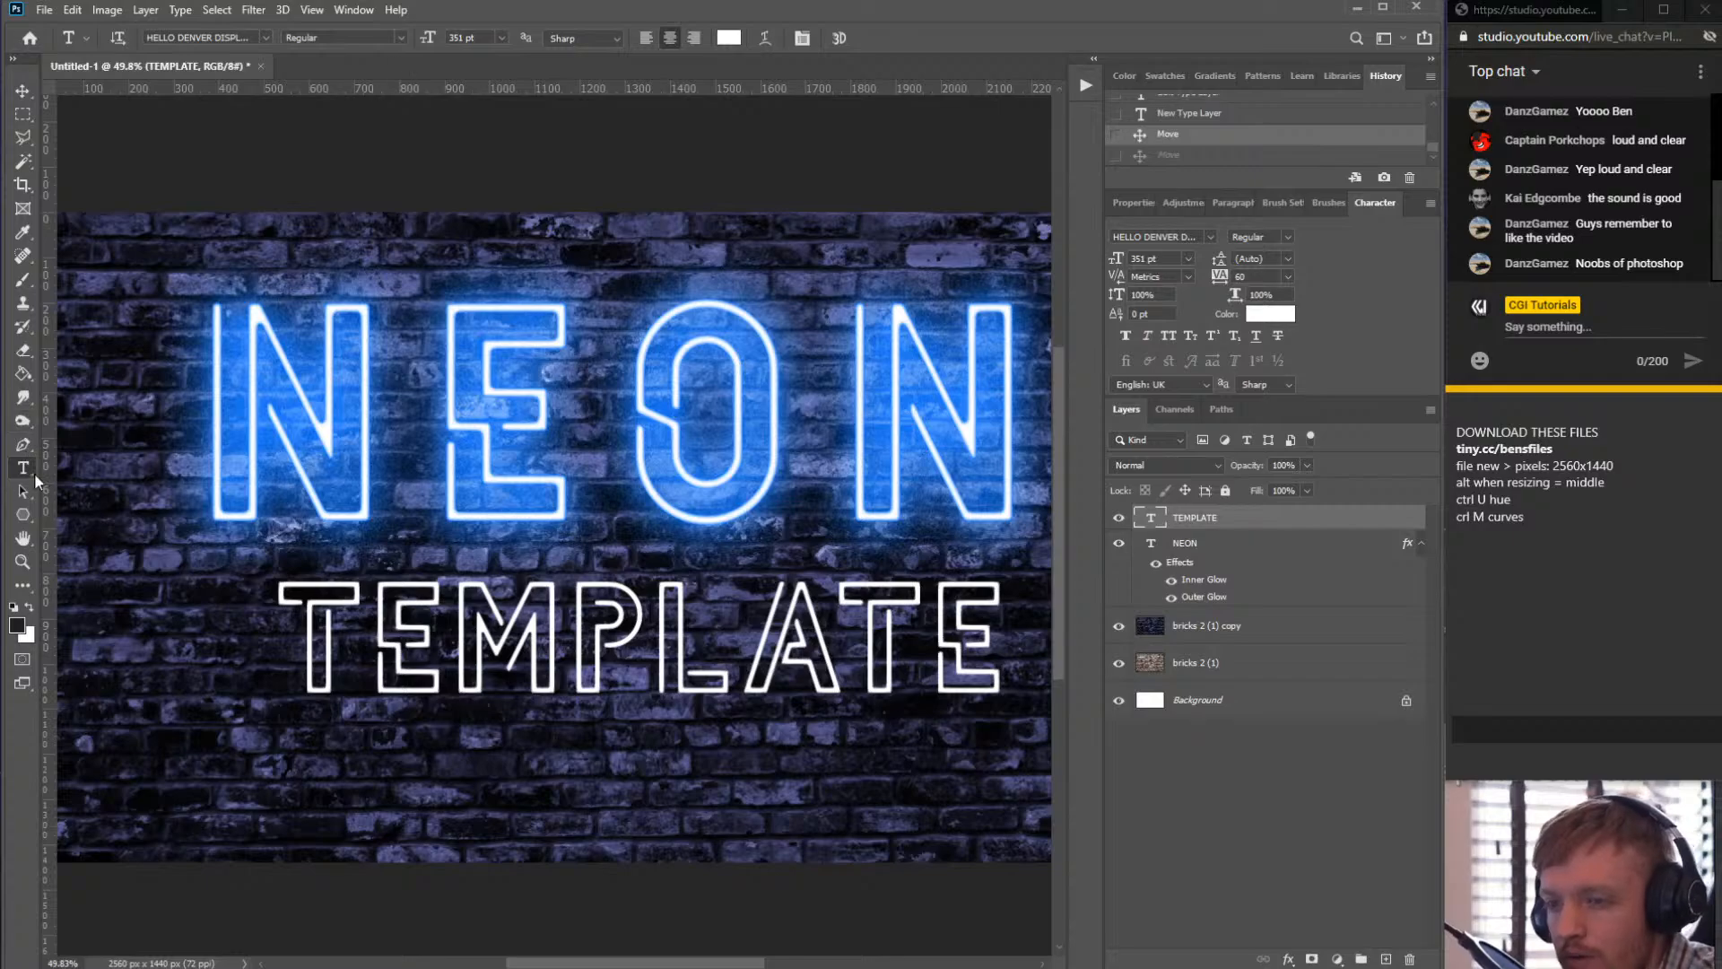
{"action": "left_click", "coordinate": [24, 474]}
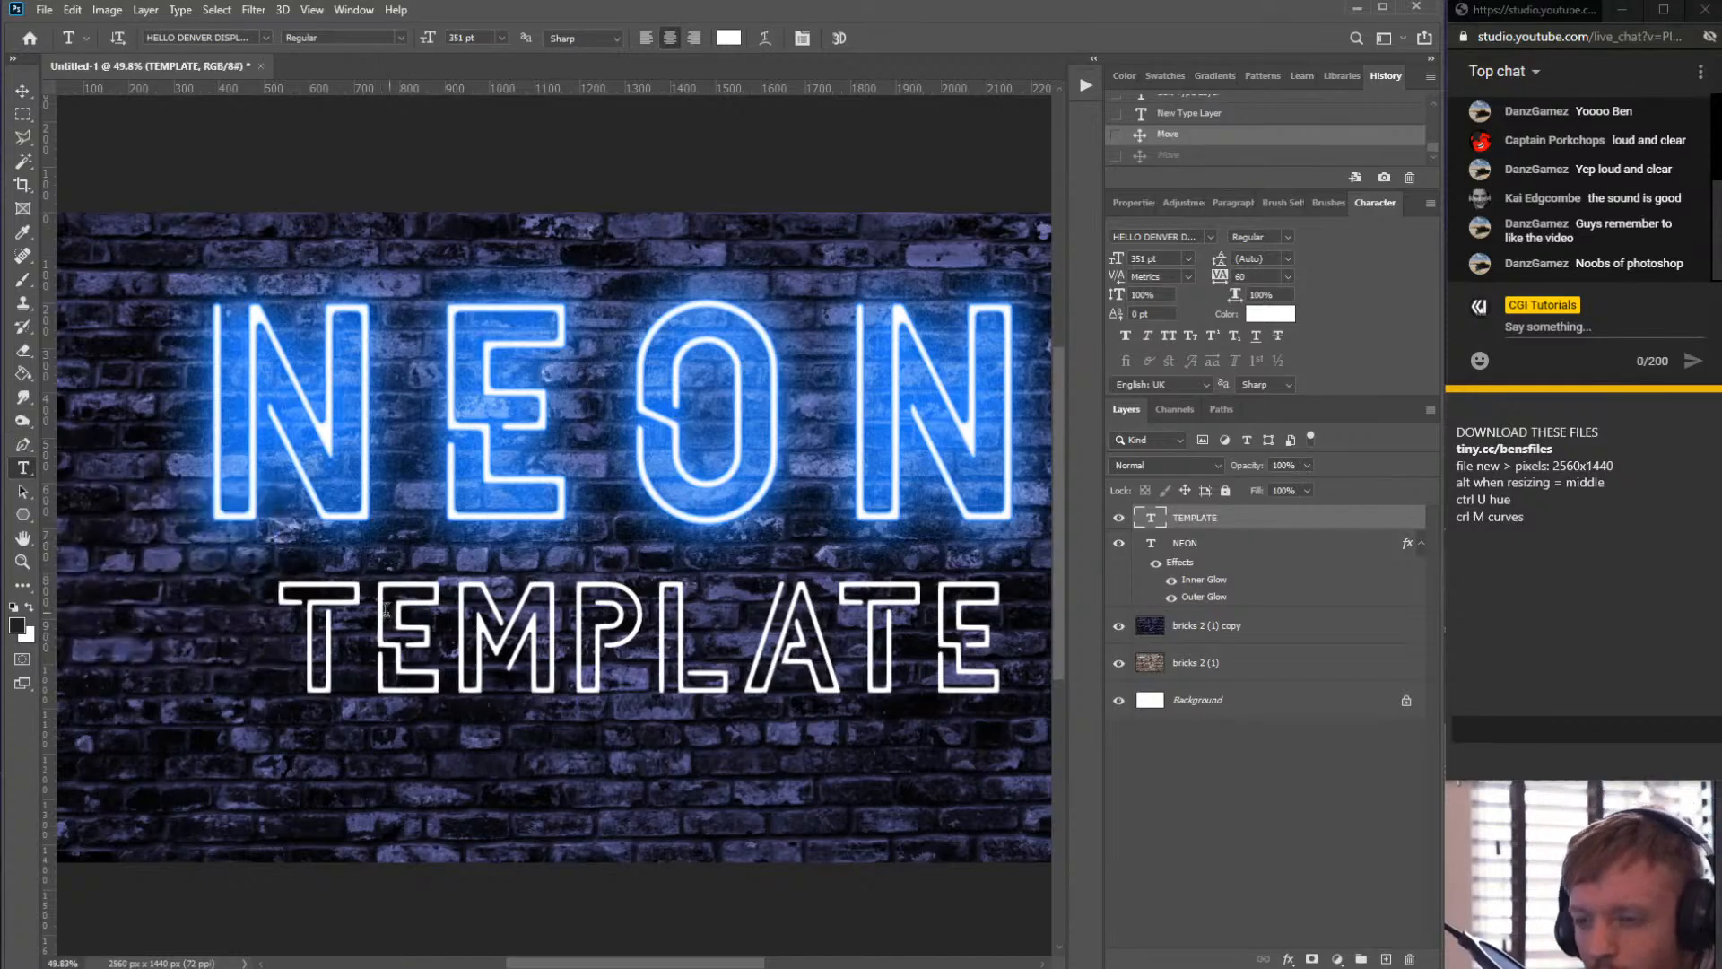
{"action": "double_click", "coordinate": [568, 633]}
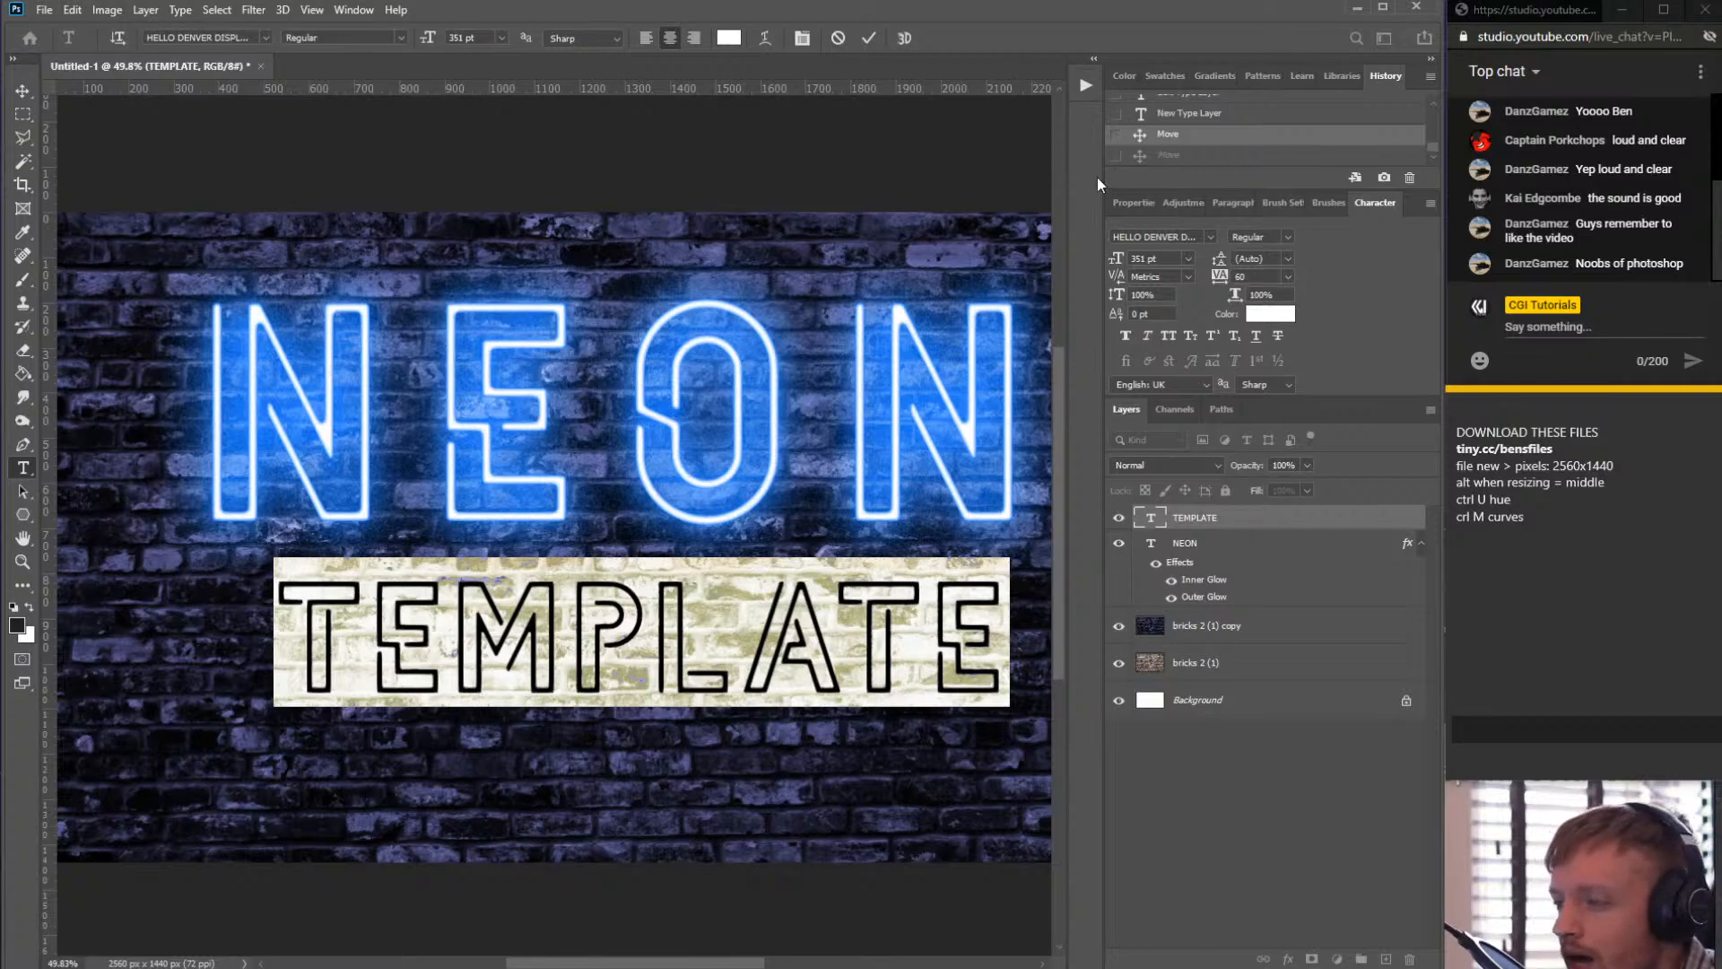
{"action": "left_click", "coordinate": [1210, 237]}
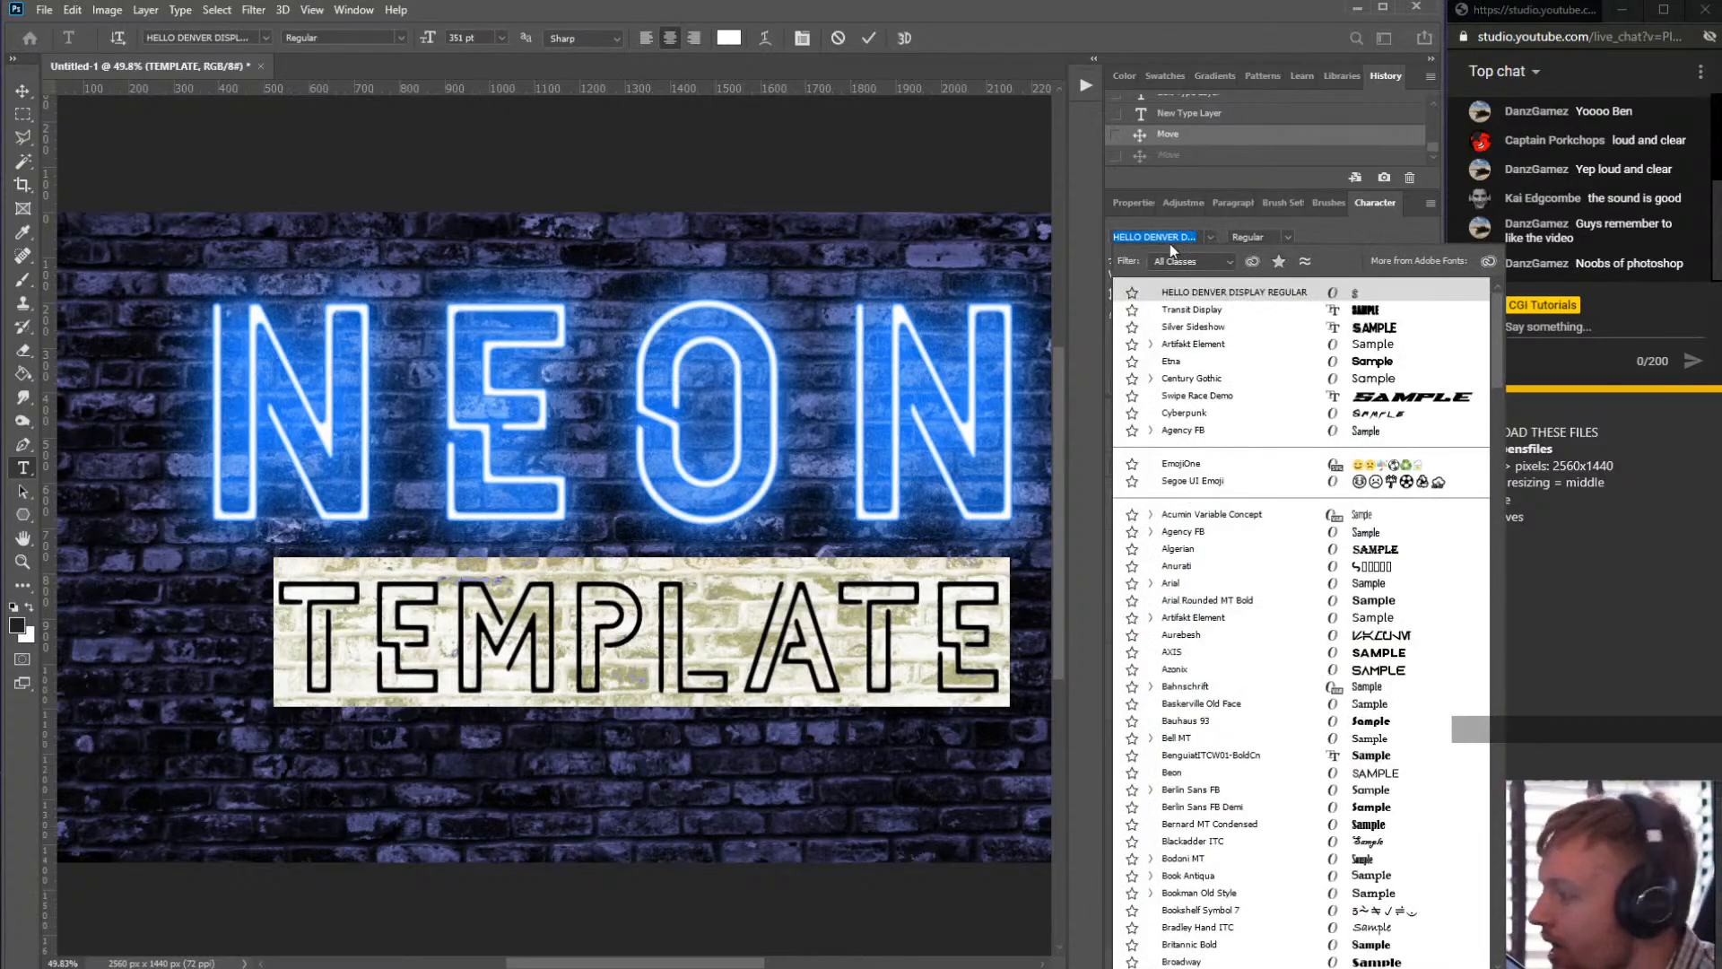
{"action": "type", "text": "lie to"}
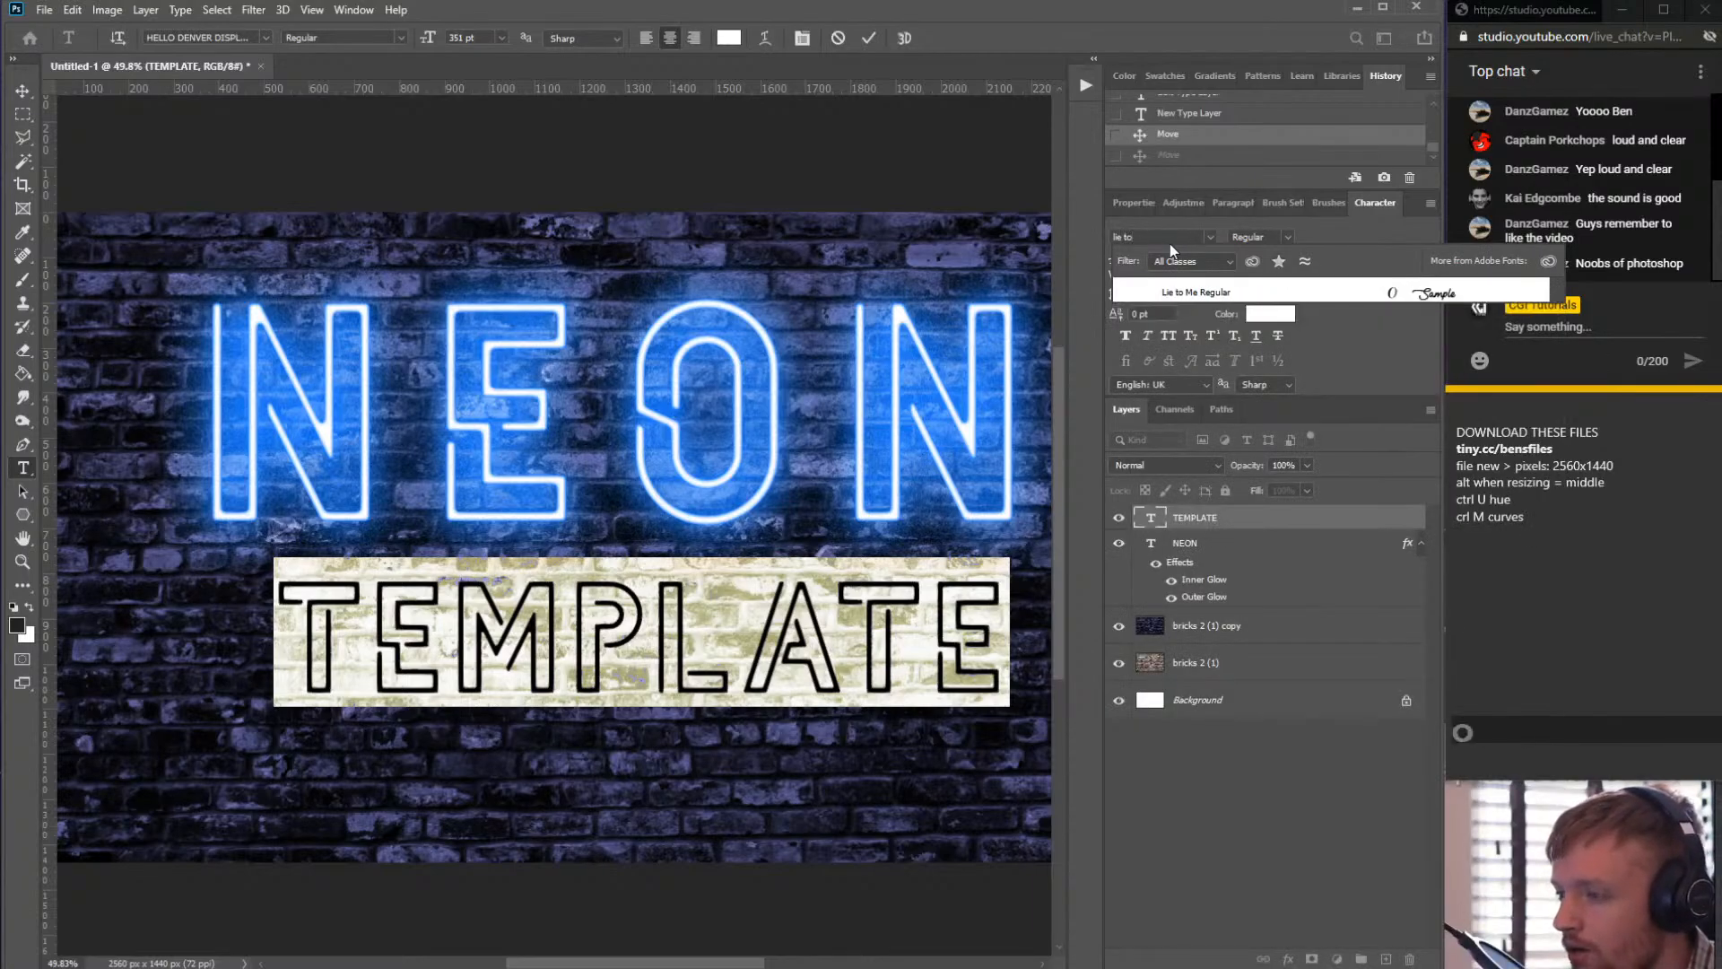
{"action": "key", "text": "BackSpace"}
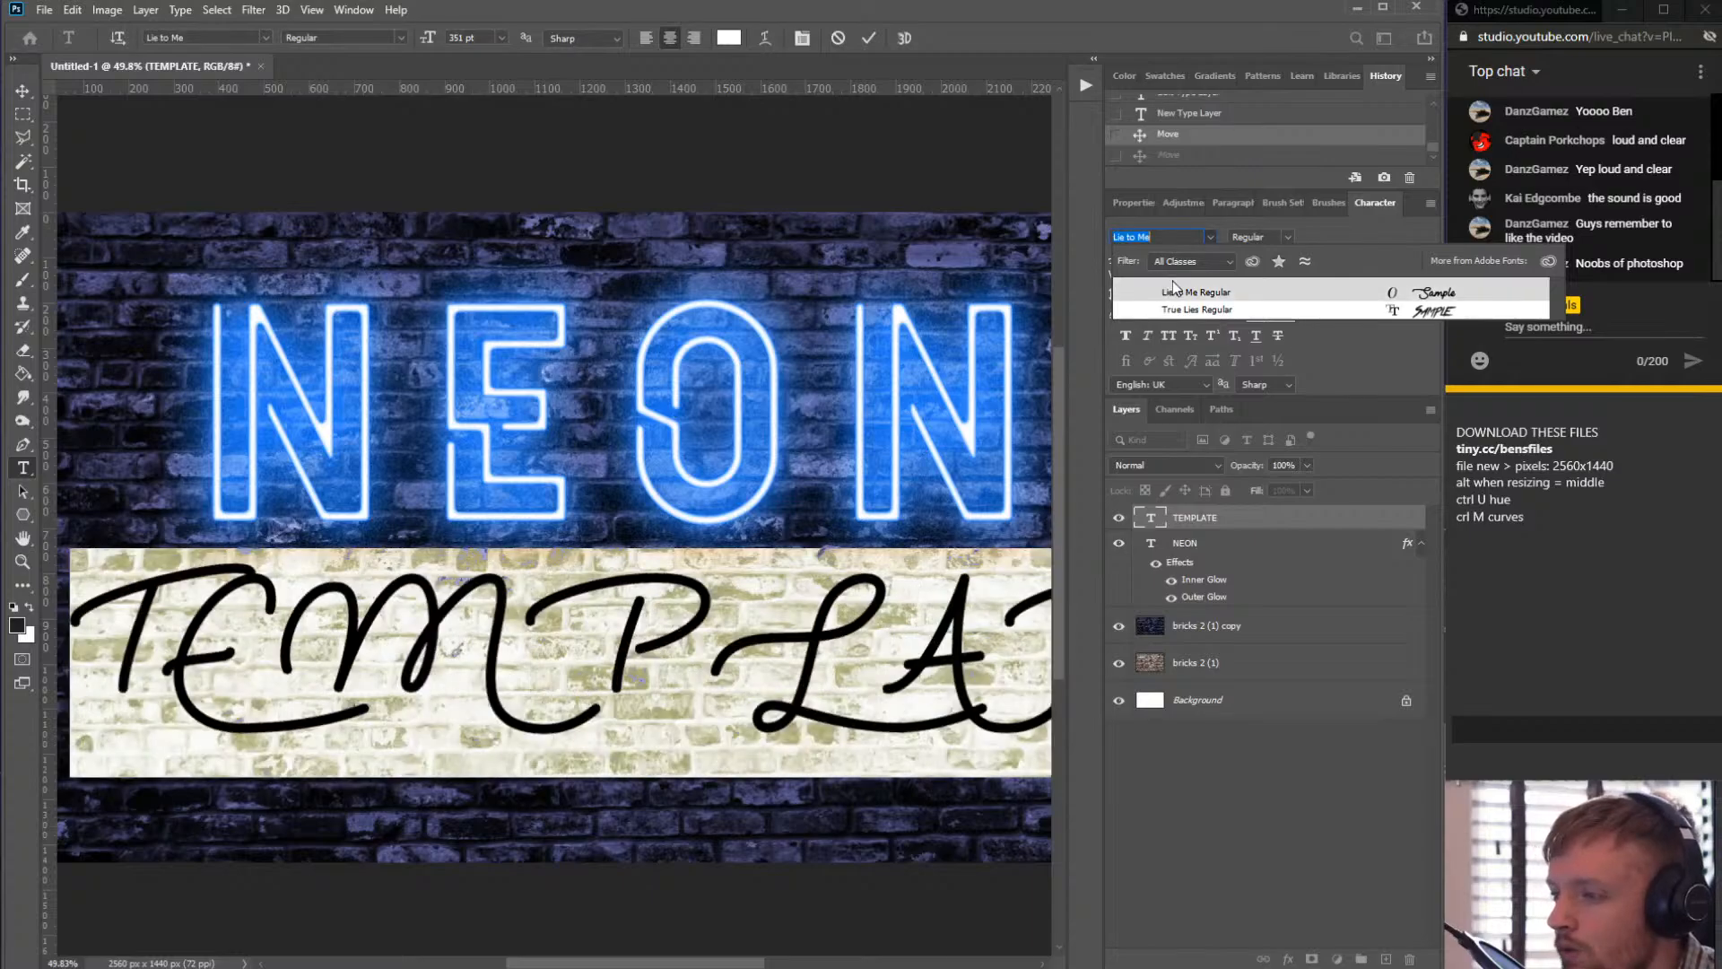
{"action": "left_click", "coordinate": [1191, 293]}
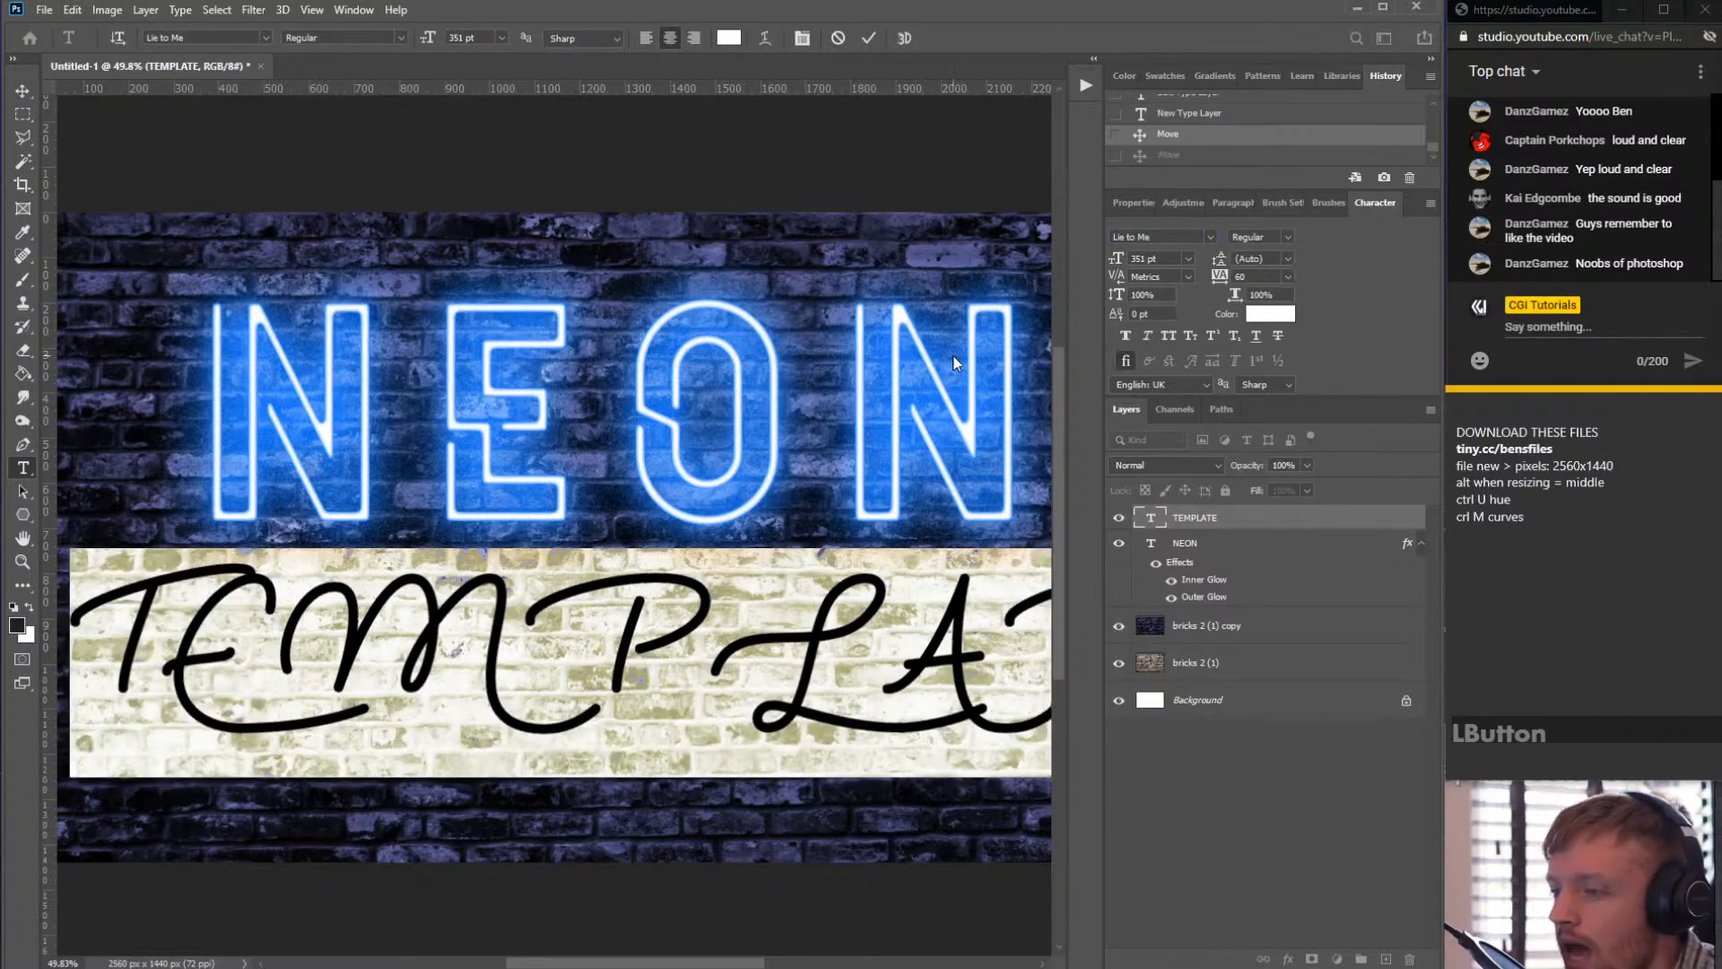
- Retype the subtitle text as Template in upper and lower case
{"action": "left_click", "coordinate": [389, 636]}
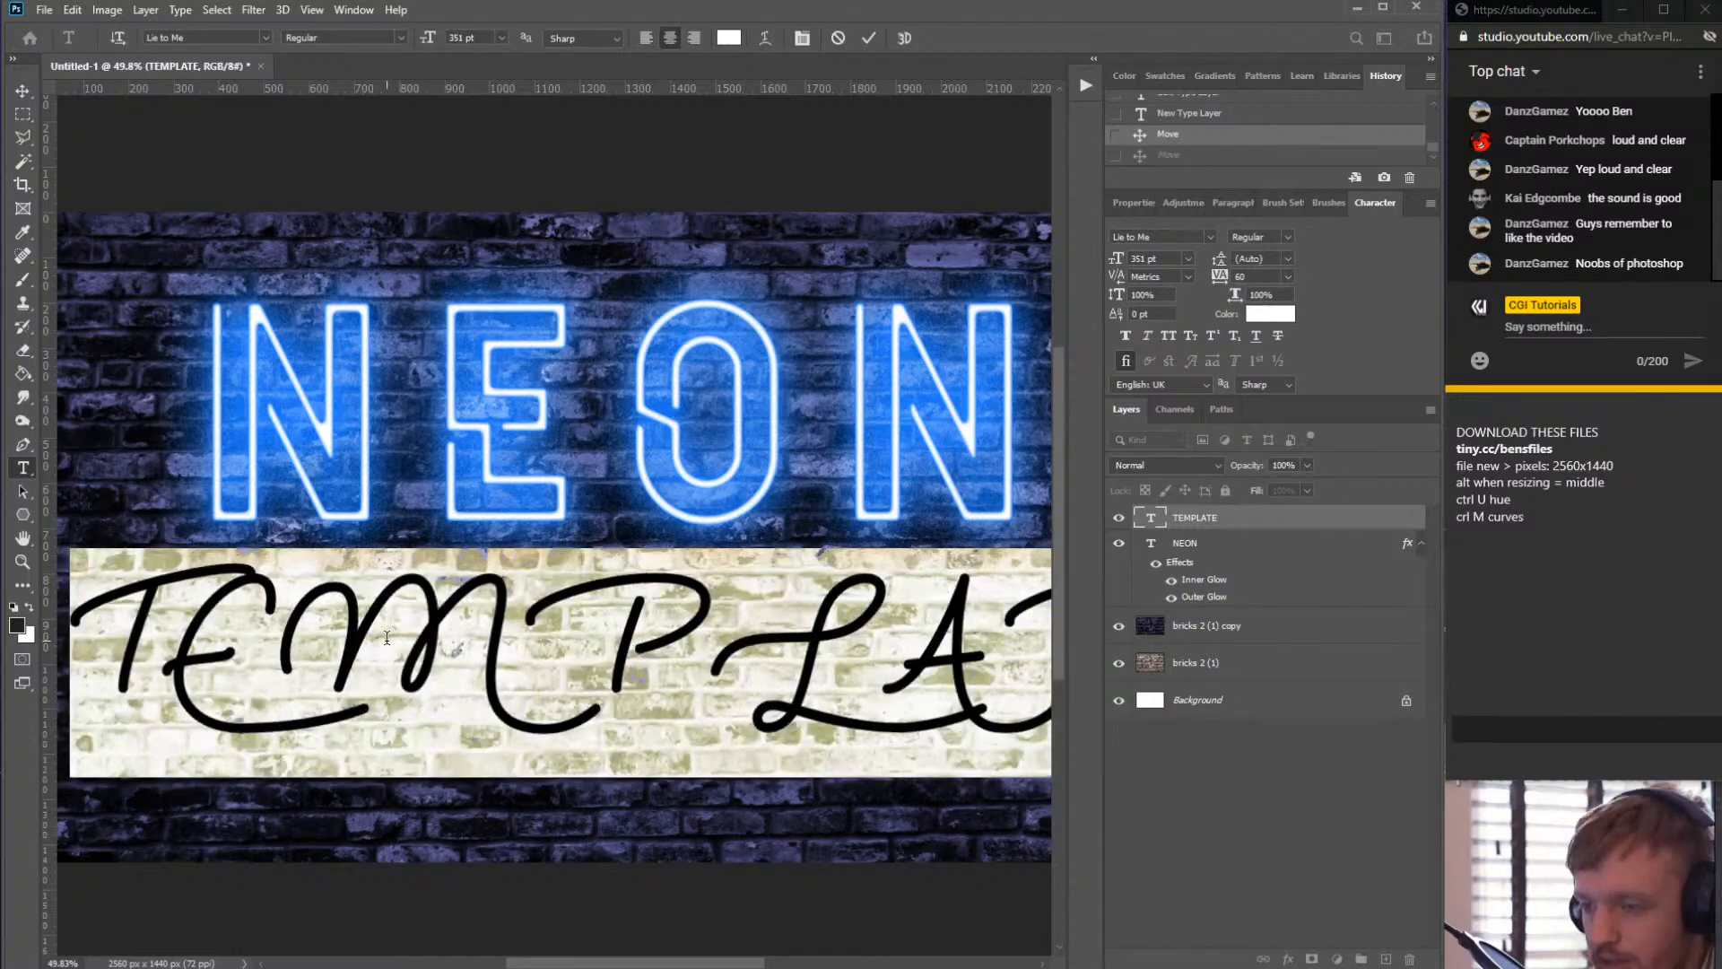
{"action": "type", "text": "Te"}
{"action": "key", "text": "BackSpace"}
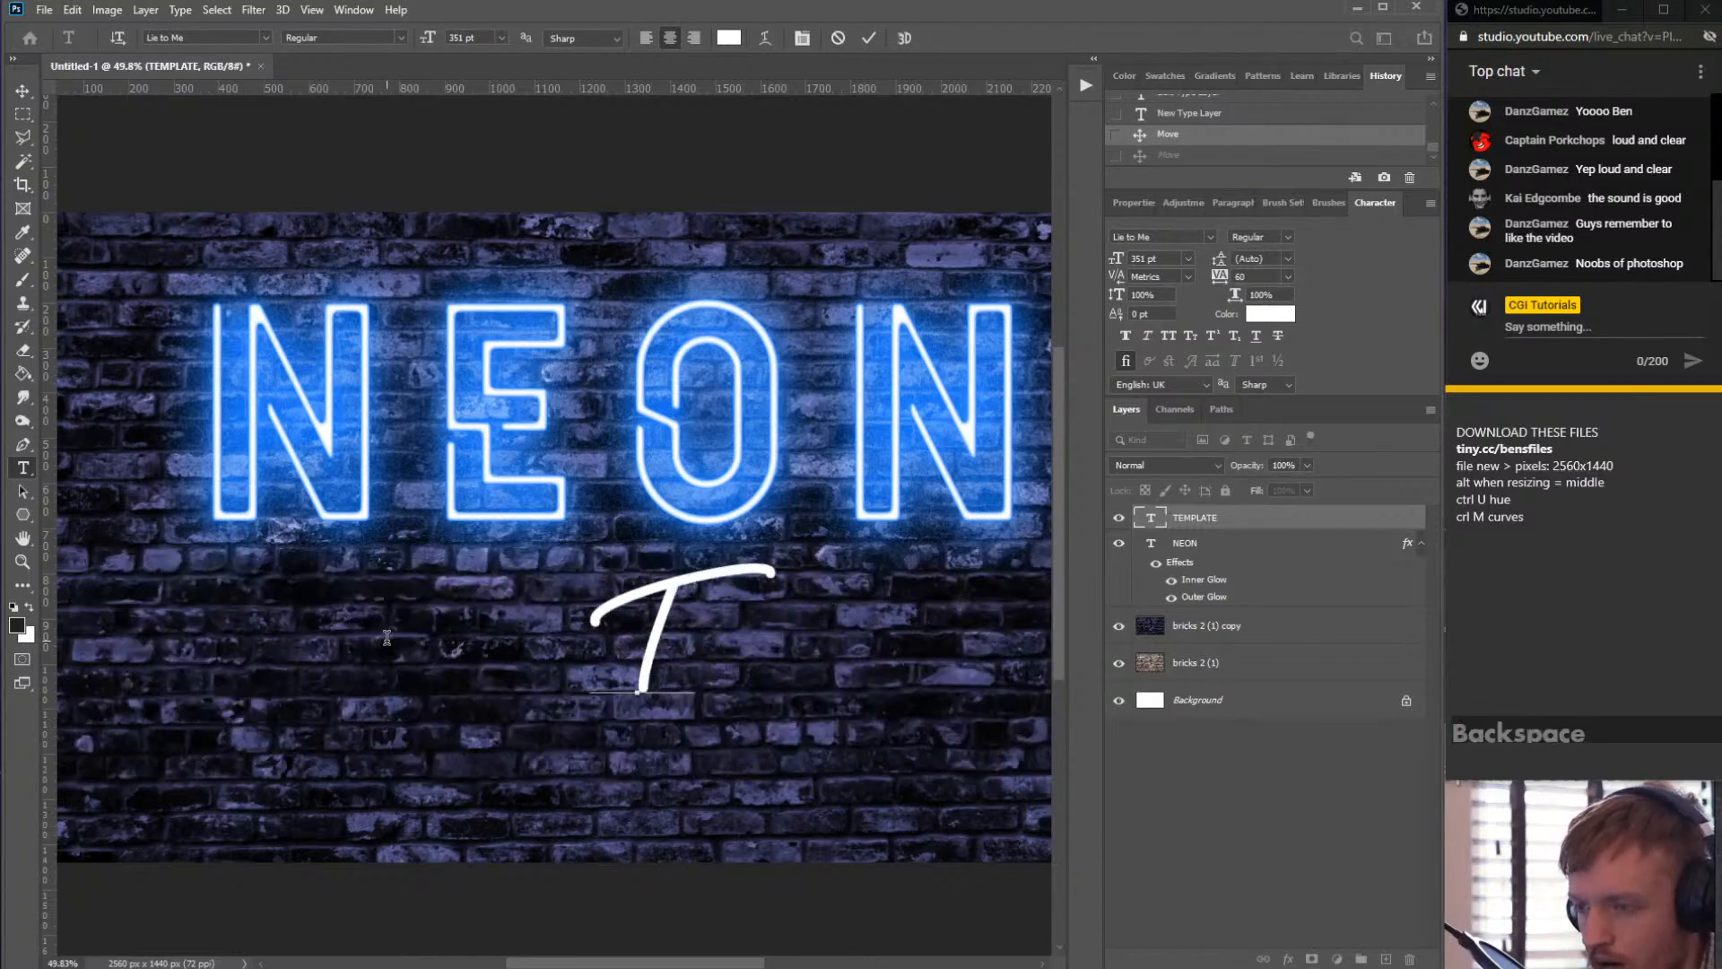
{"action": "type", "text": "empla"}
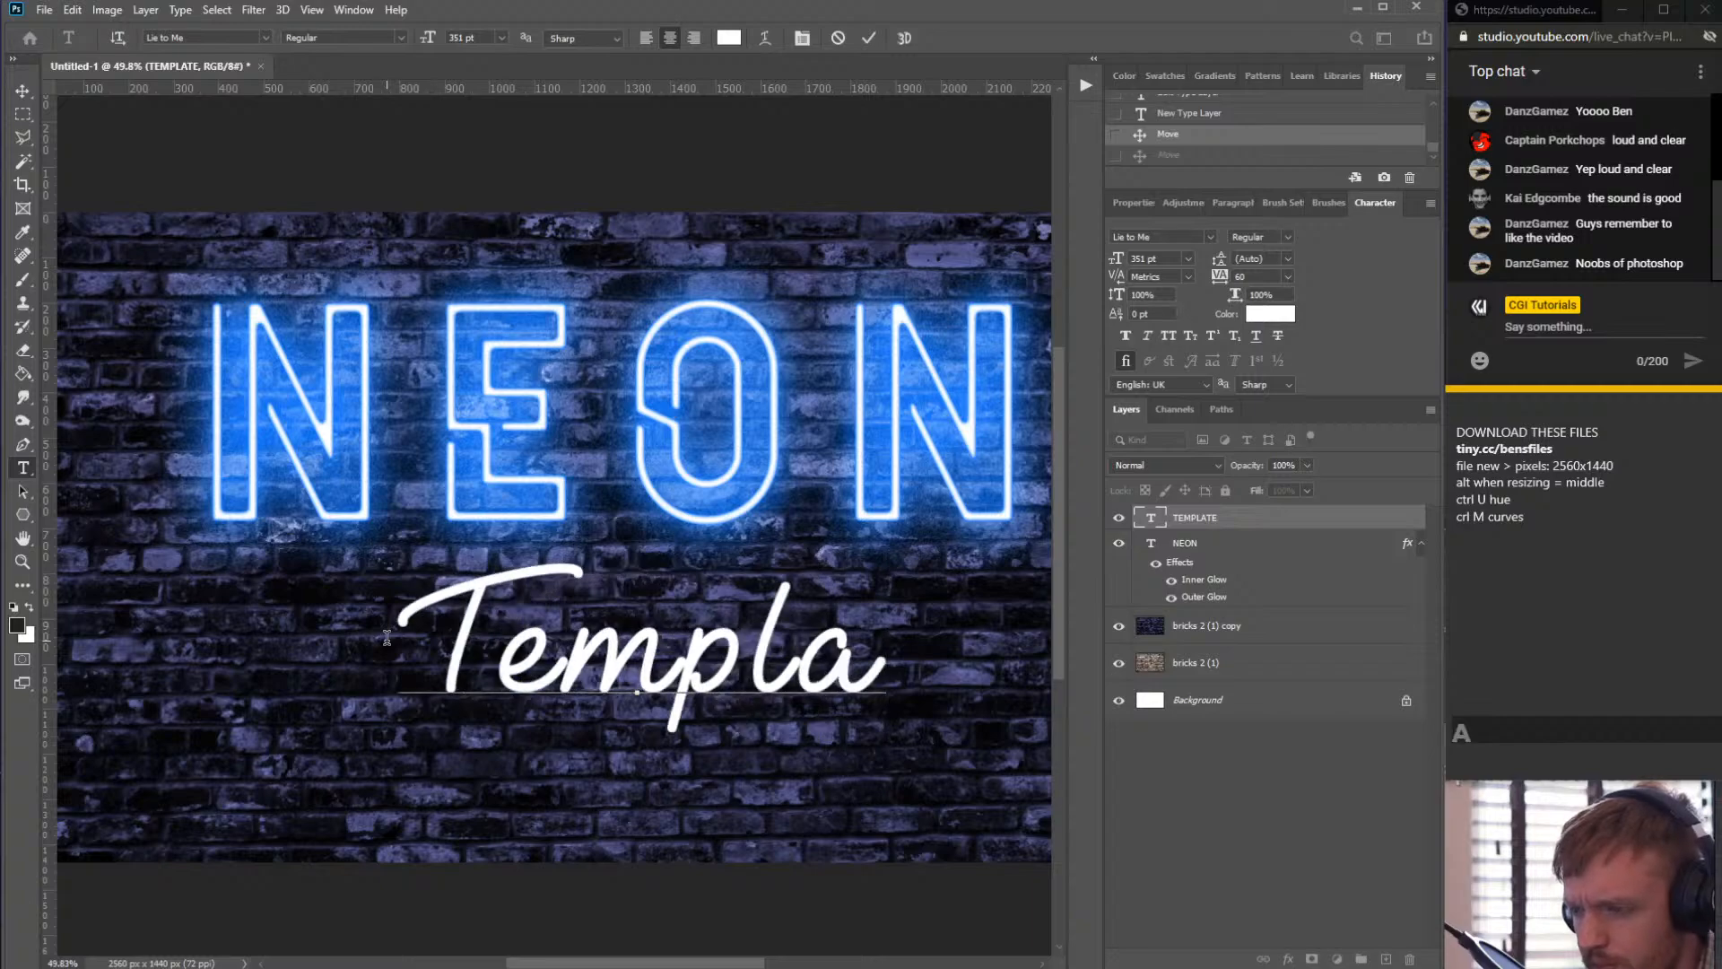
{"action": "type", "text": "te"}
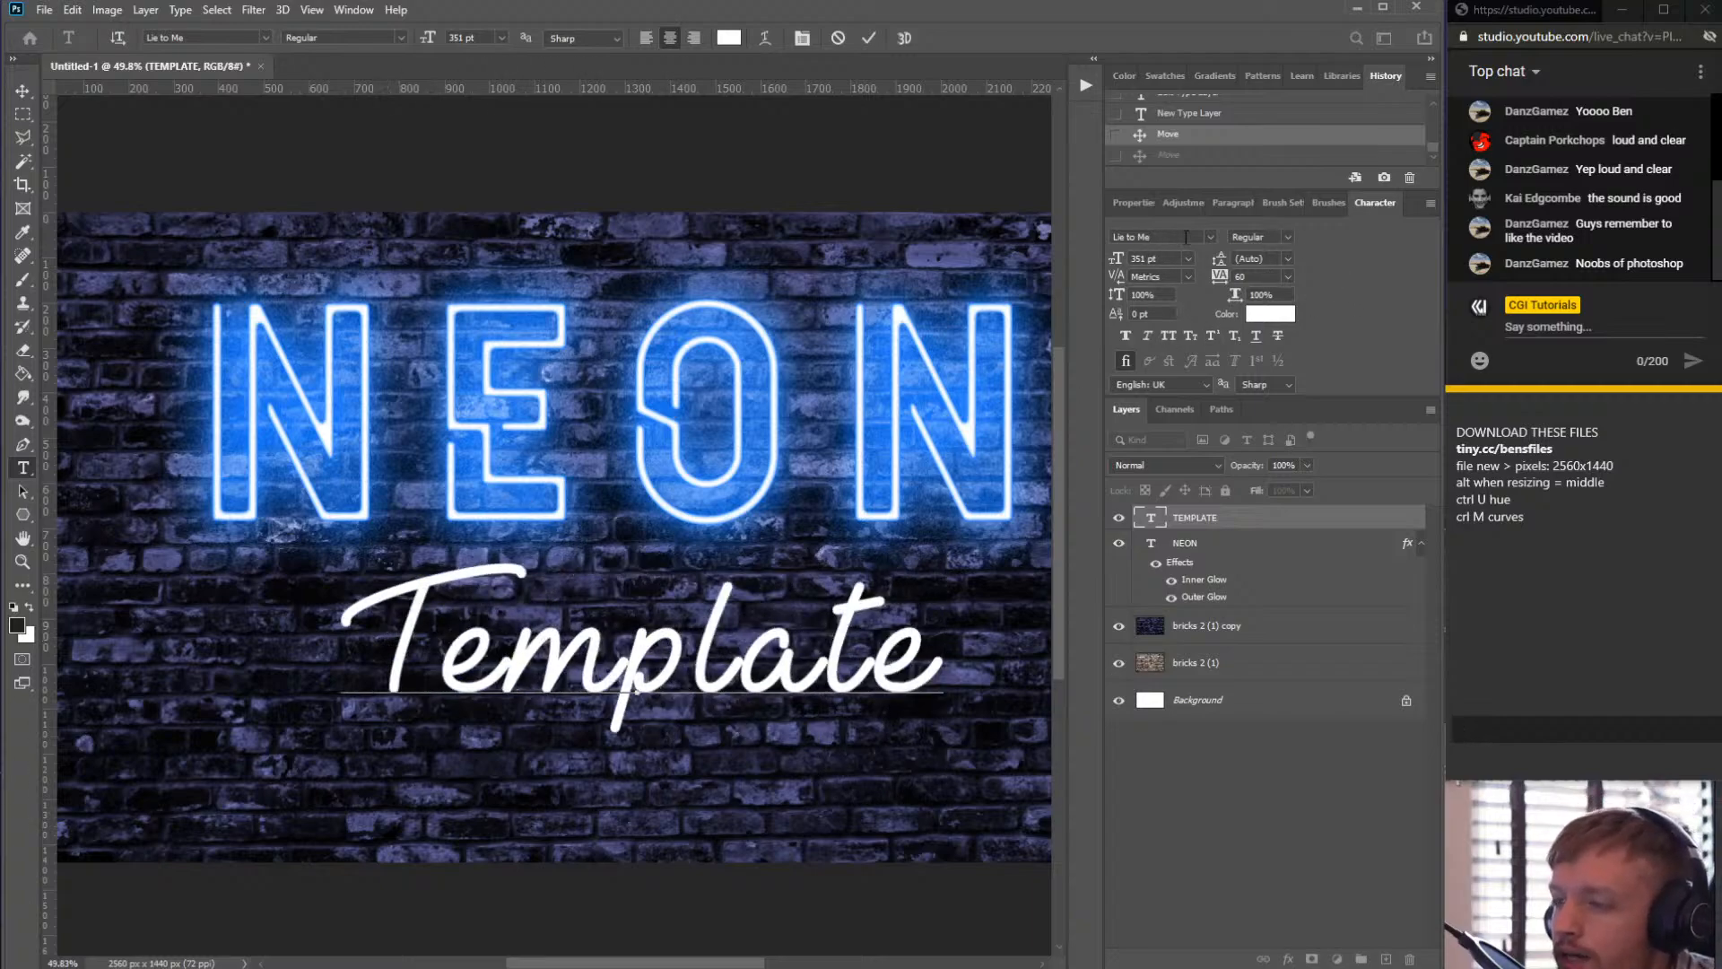
- Select all the Template text, set its tracking to 0, and commit the text edit
{"action": "left_click_drag", "start_coordinate": [702, 644], "coordinate": [725, 643]}
{"action": "left_click", "coordinate": [610, 622]}
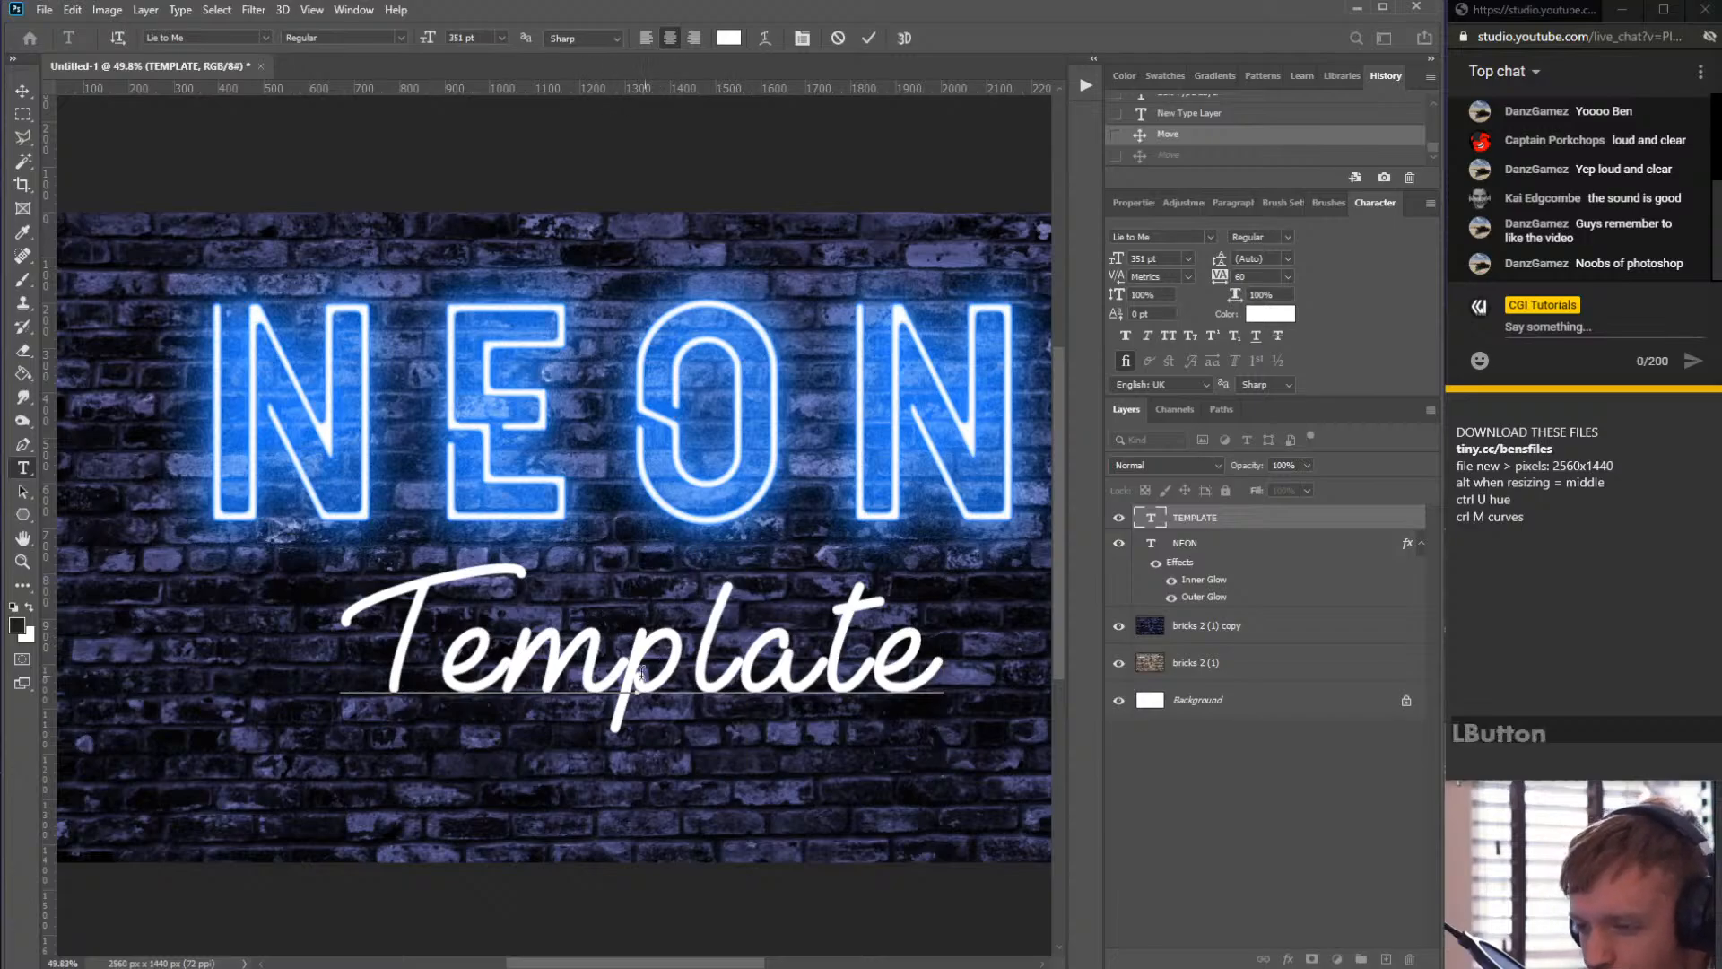
{"action": "scroll", "coordinate": [640, 676], "scroll_direction": "up", "scroll_amount": 10}
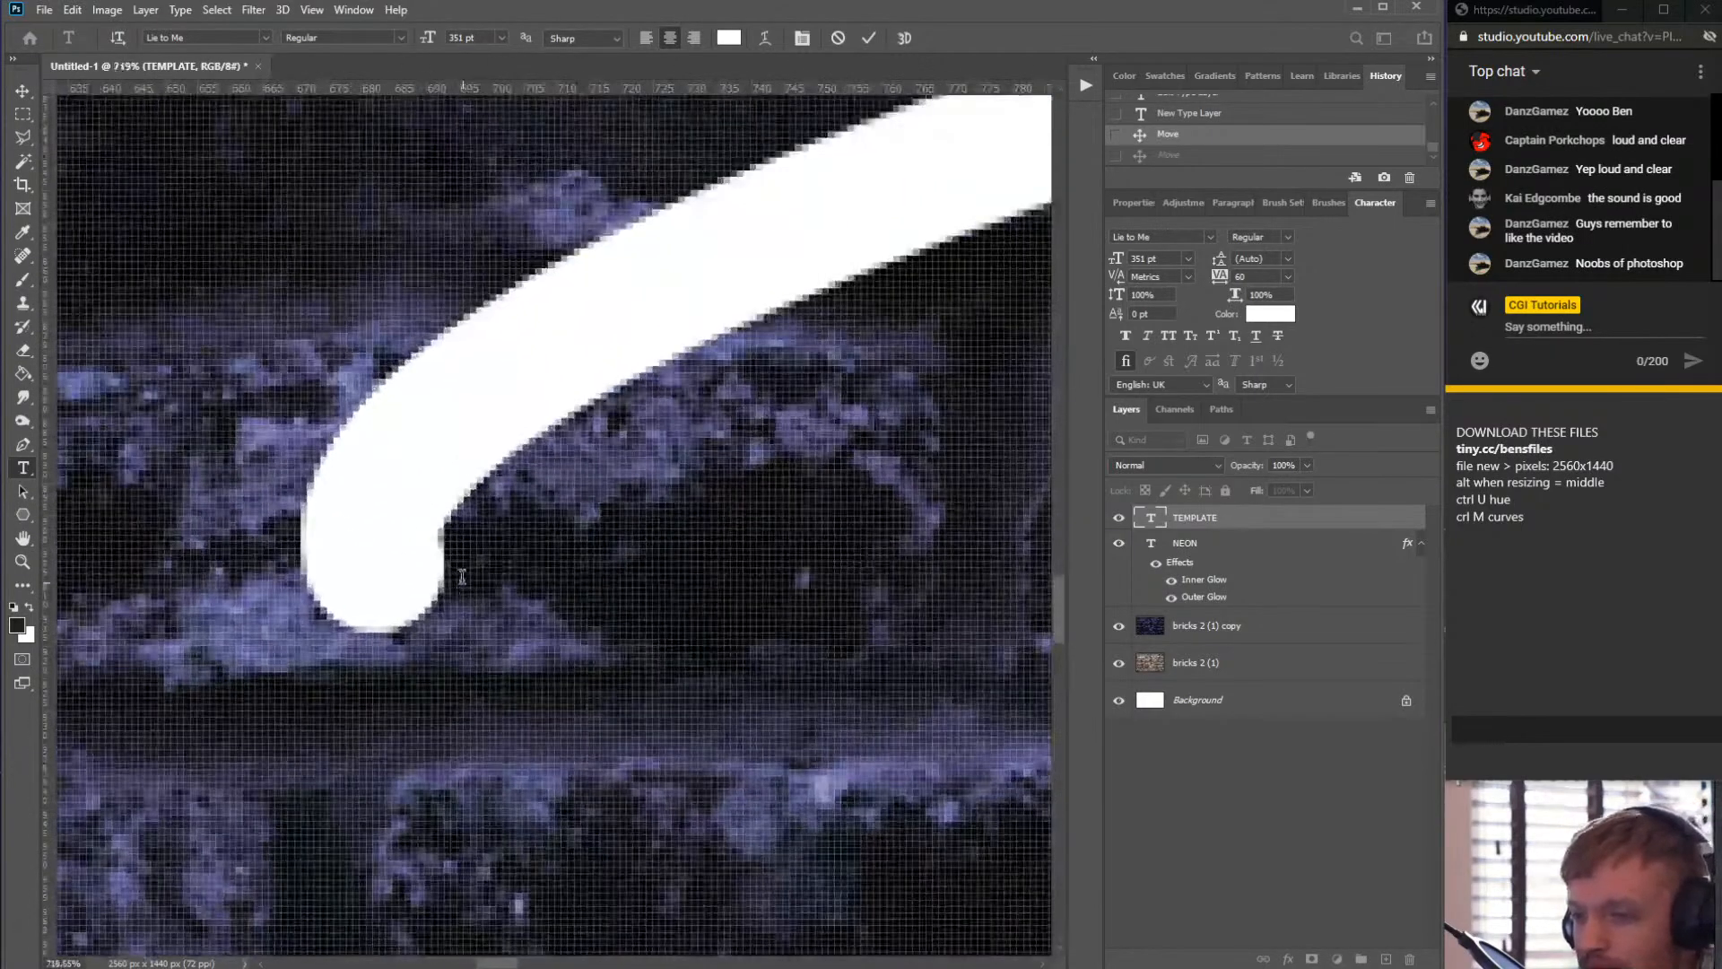
{"action": "scroll", "coordinate": [462, 577], "scroll_direction": "down", "scroll_amount": 10}
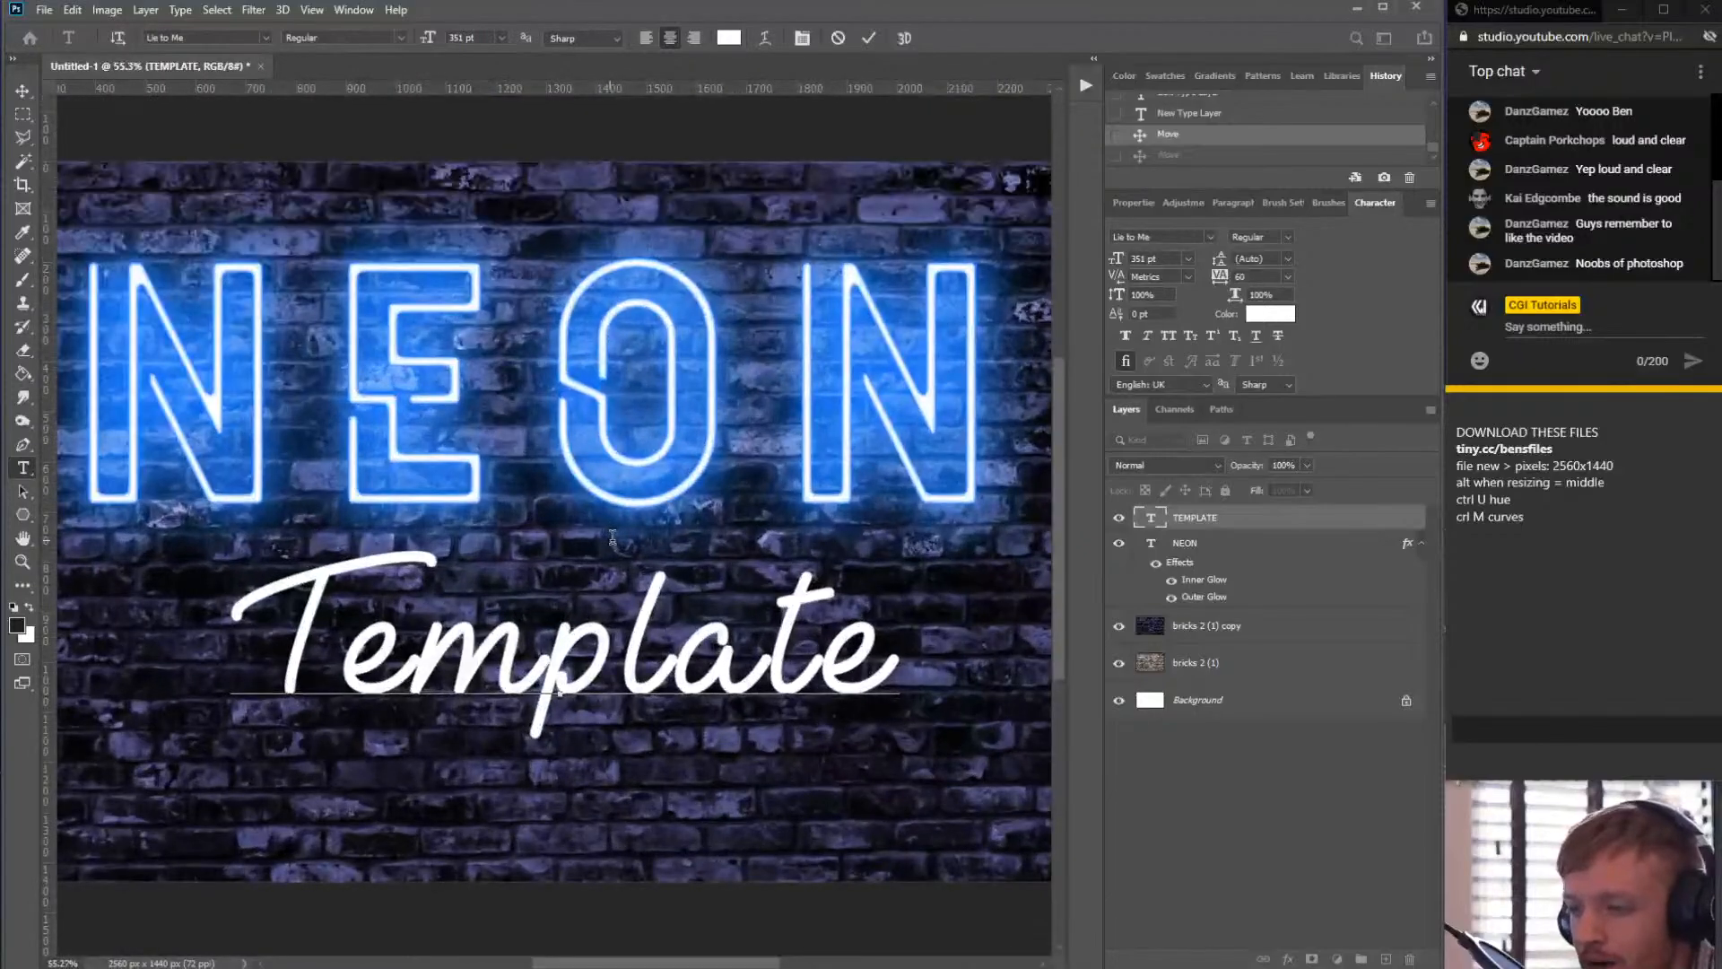
{"action": "scroll", "coordinate": [613, 536], "scroll_direction": "down", "scroll_amount": 1}
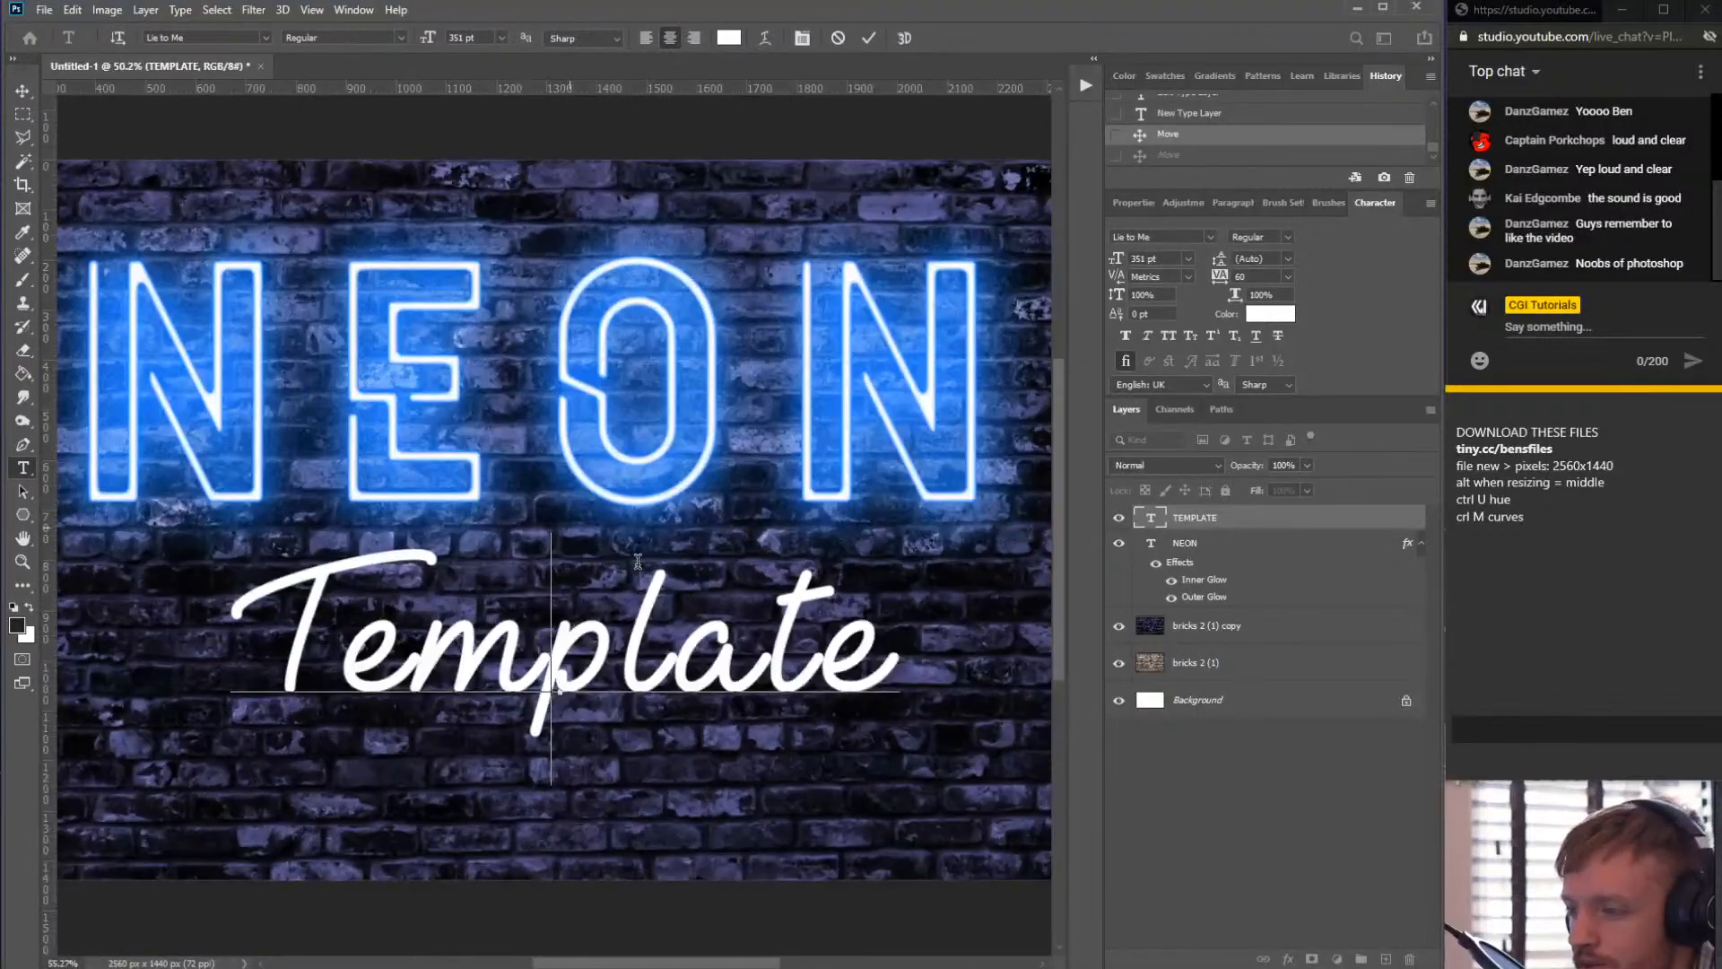
{"action": "double_click", "coordinate": [412, 642]}
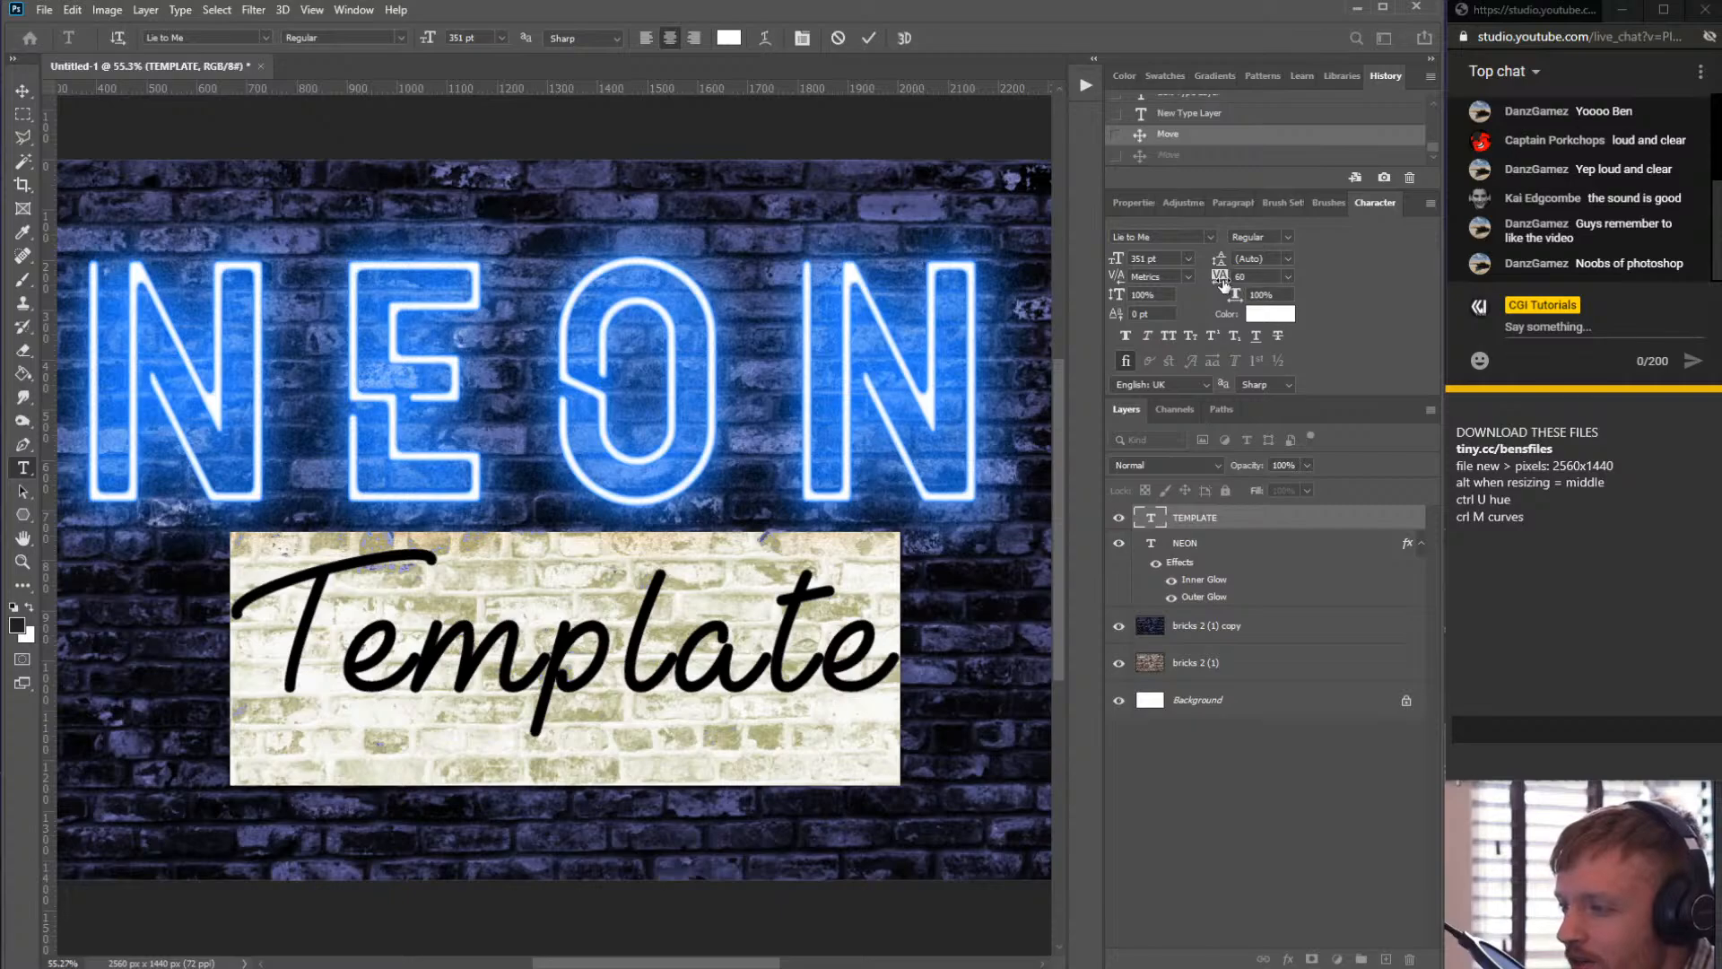
{"action": "mouse_move", "coordinate": [1224, 284]}
{"action": "left_mouse_down"}
{"action": "mouse_move", "coordinate": [1244, 287]}
{"action": "mouse_move", "coordinate": [1230, 287]}
{"action": "left_mouse_up"}
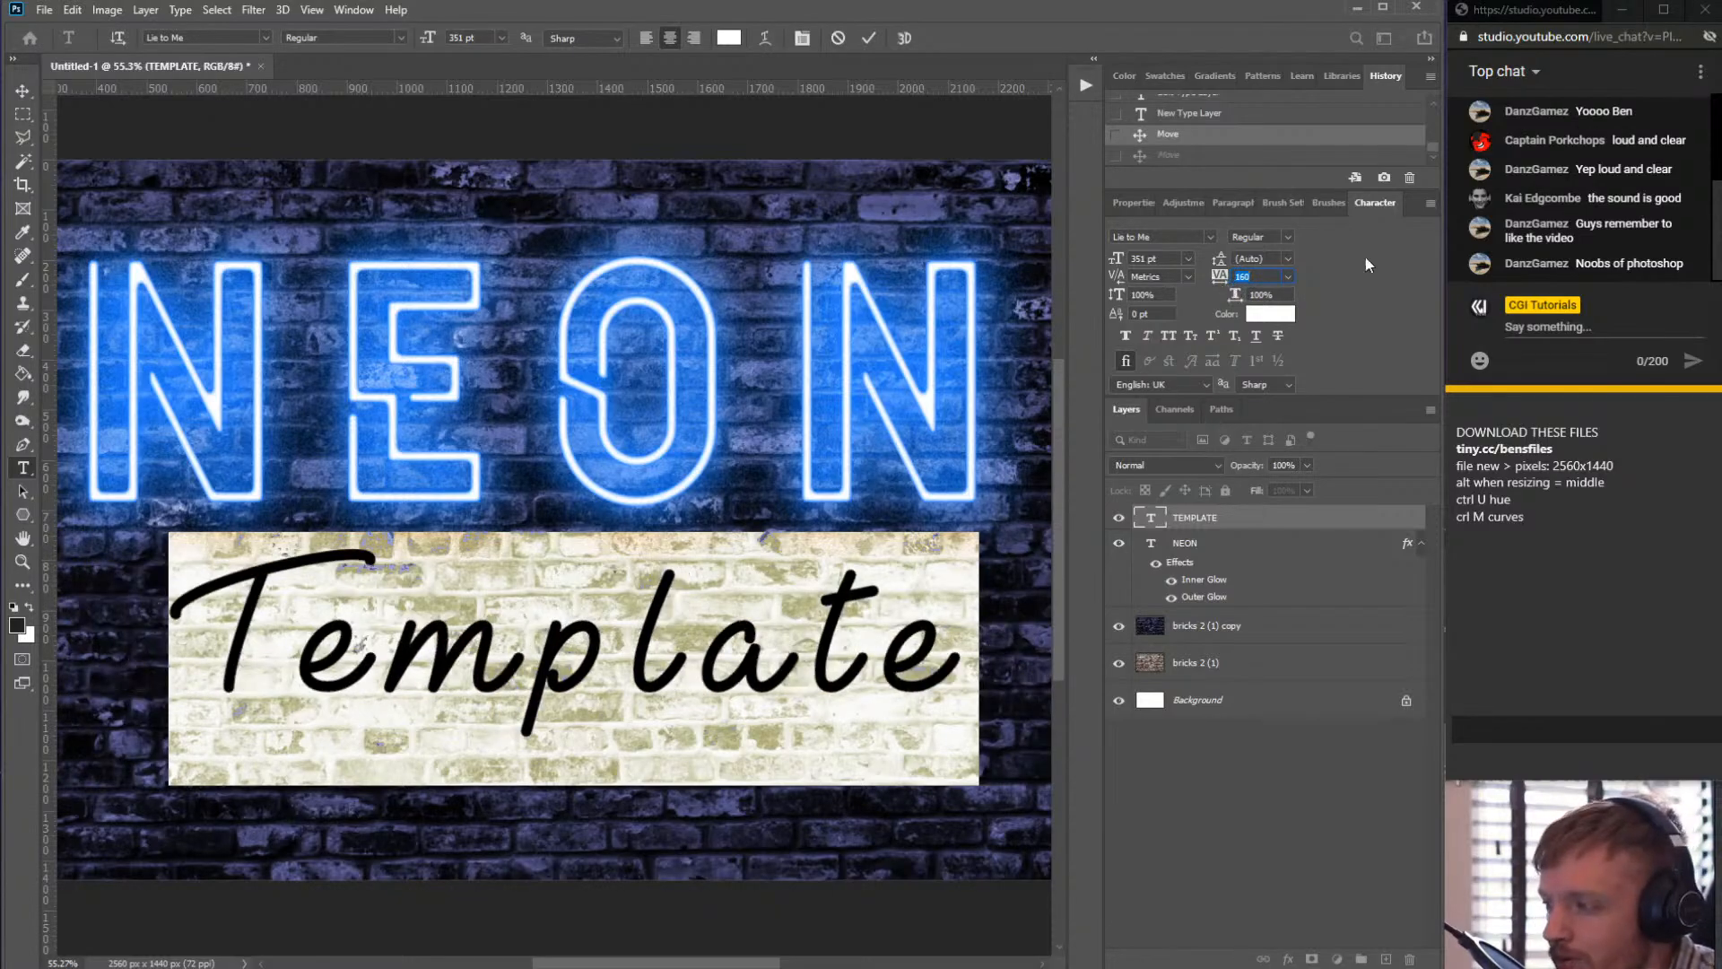
{"action": "left_click", "coordinate": [1635, 209]}
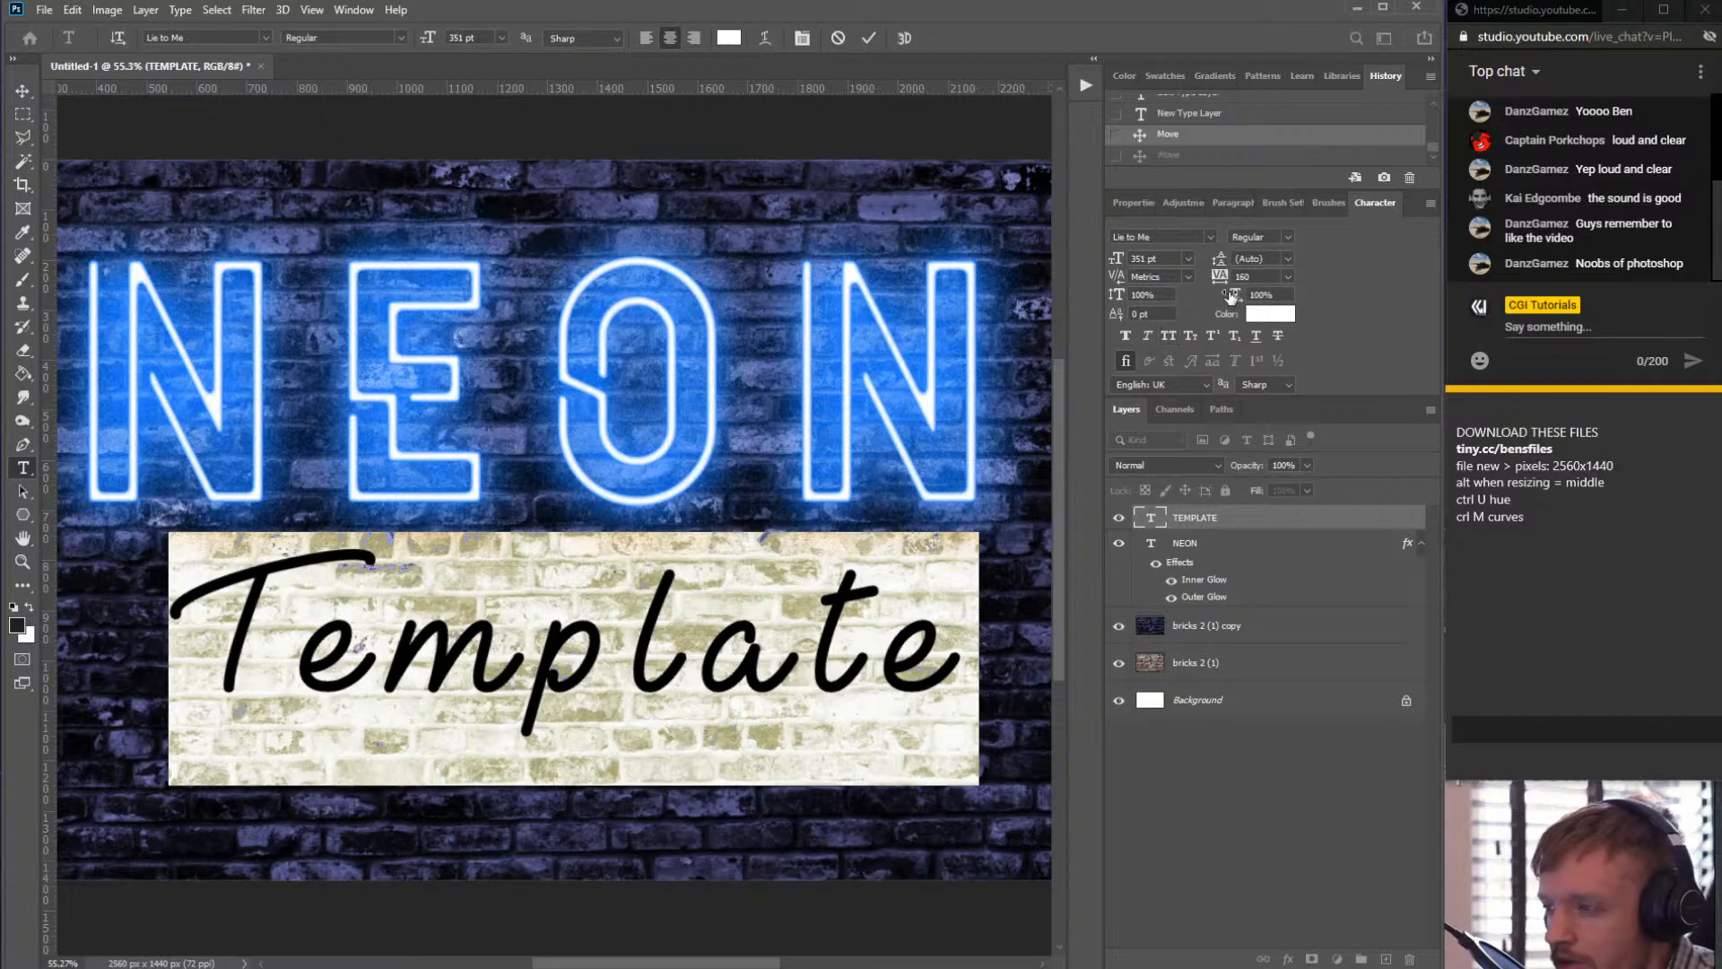
{"action": "left_click_drag", "start_coordinate": [1218, 280], "coordinate": [1208, 280]}
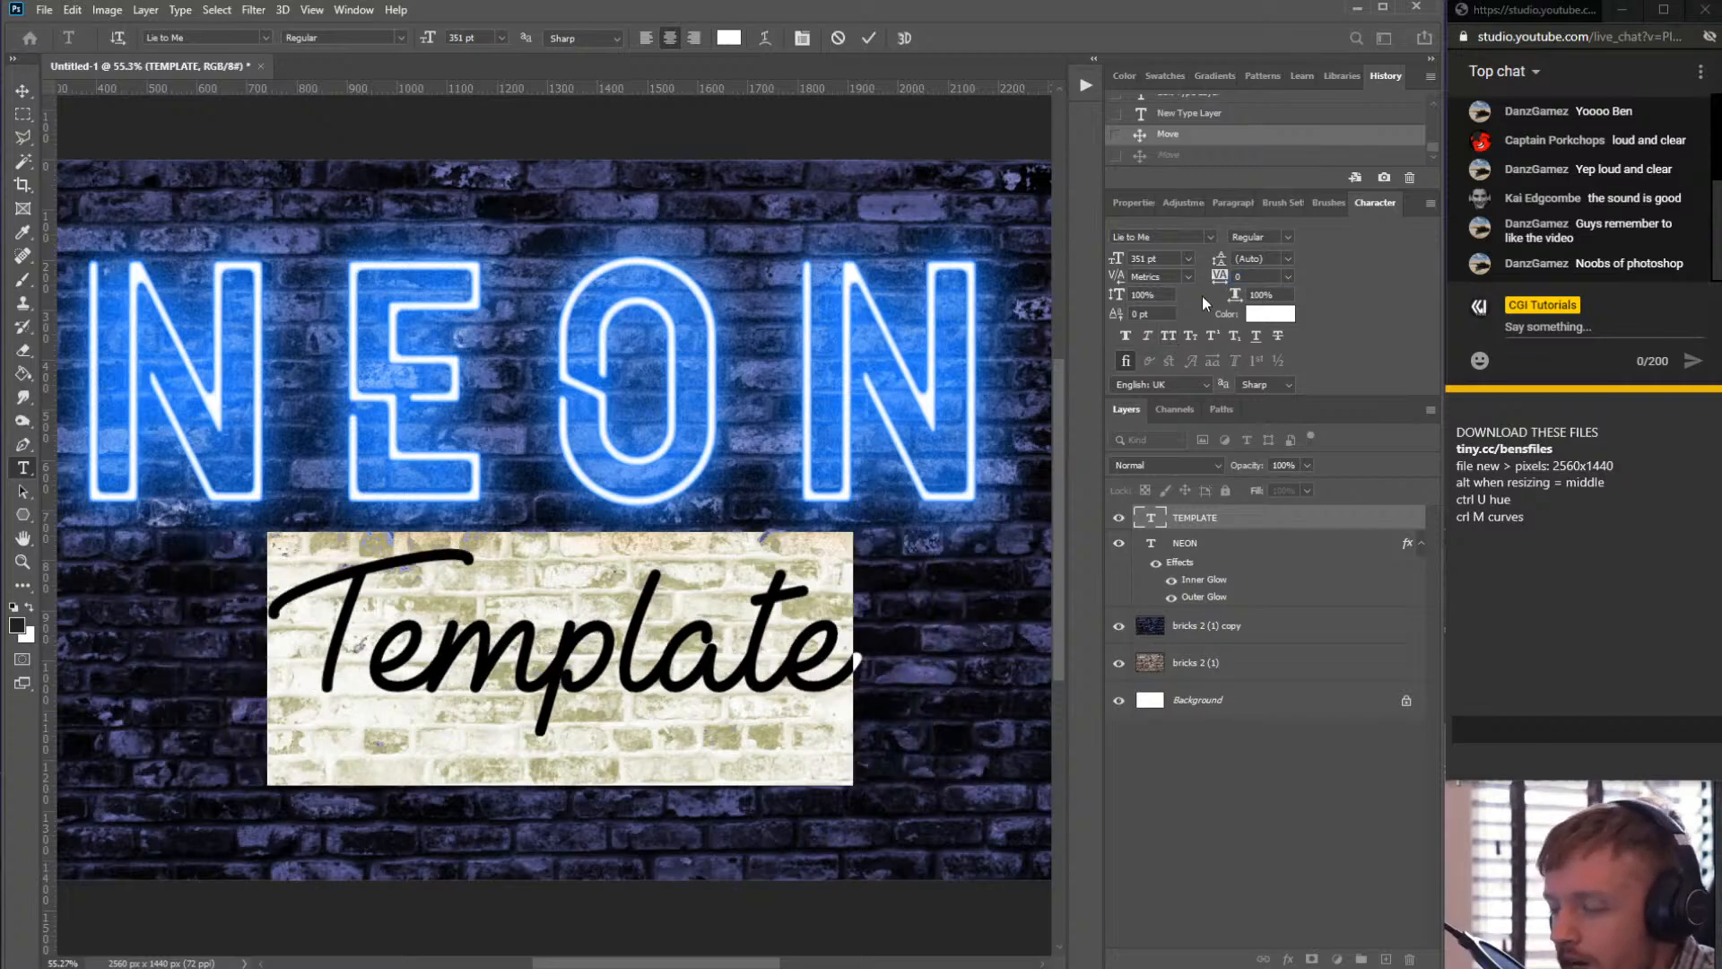
{"action": "left_click", "coordinate": [1257, 278]}
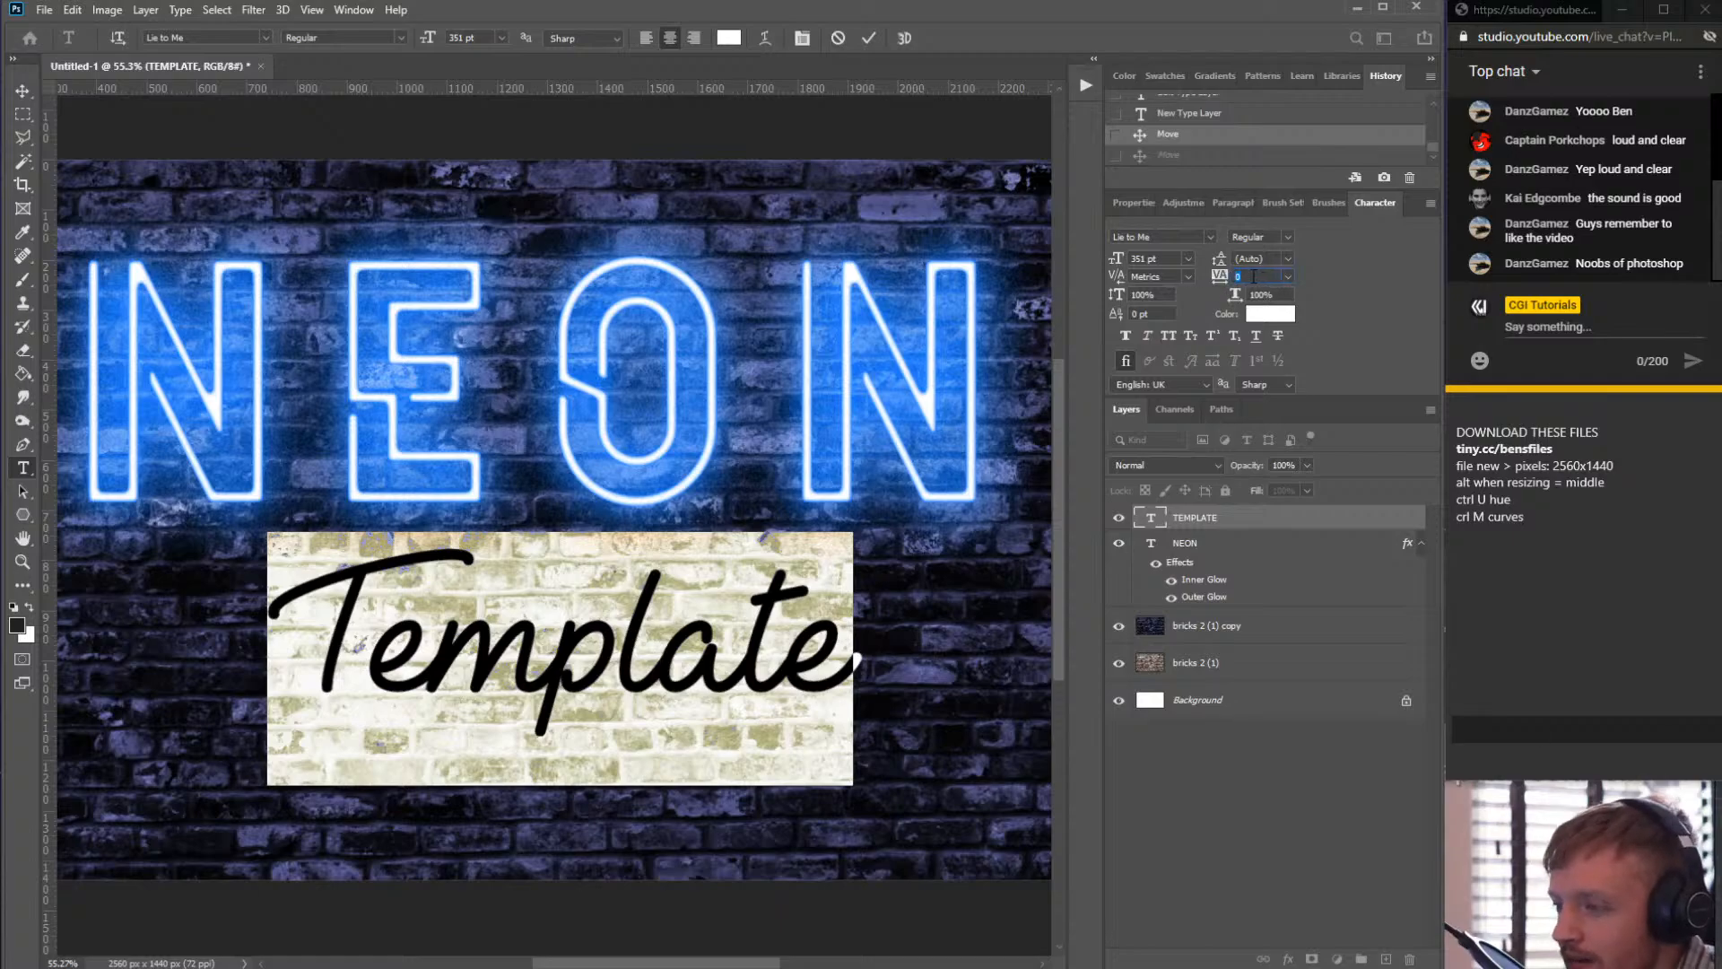
{"action": "left_click_drag", "start_coordinate": [1255, 278], "coordinate": [1170, 277]}
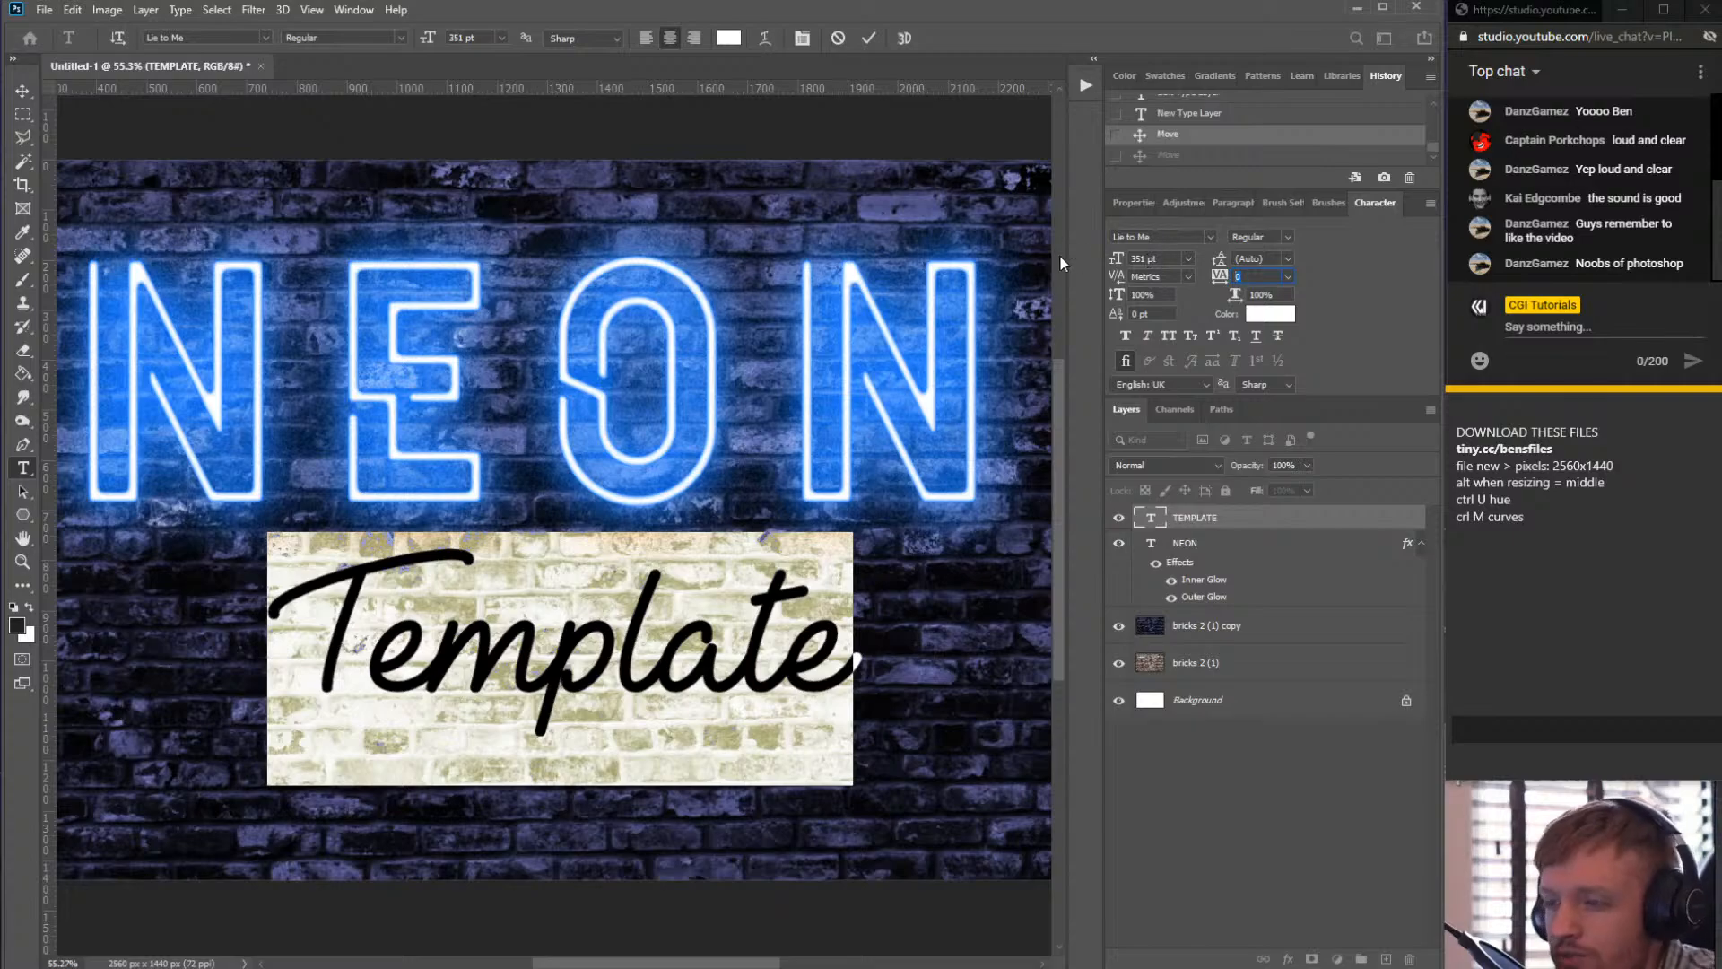
{"action": "left_click_drag", "start_coordinate": [1256, 277], "coordinate": [1207, 280]}
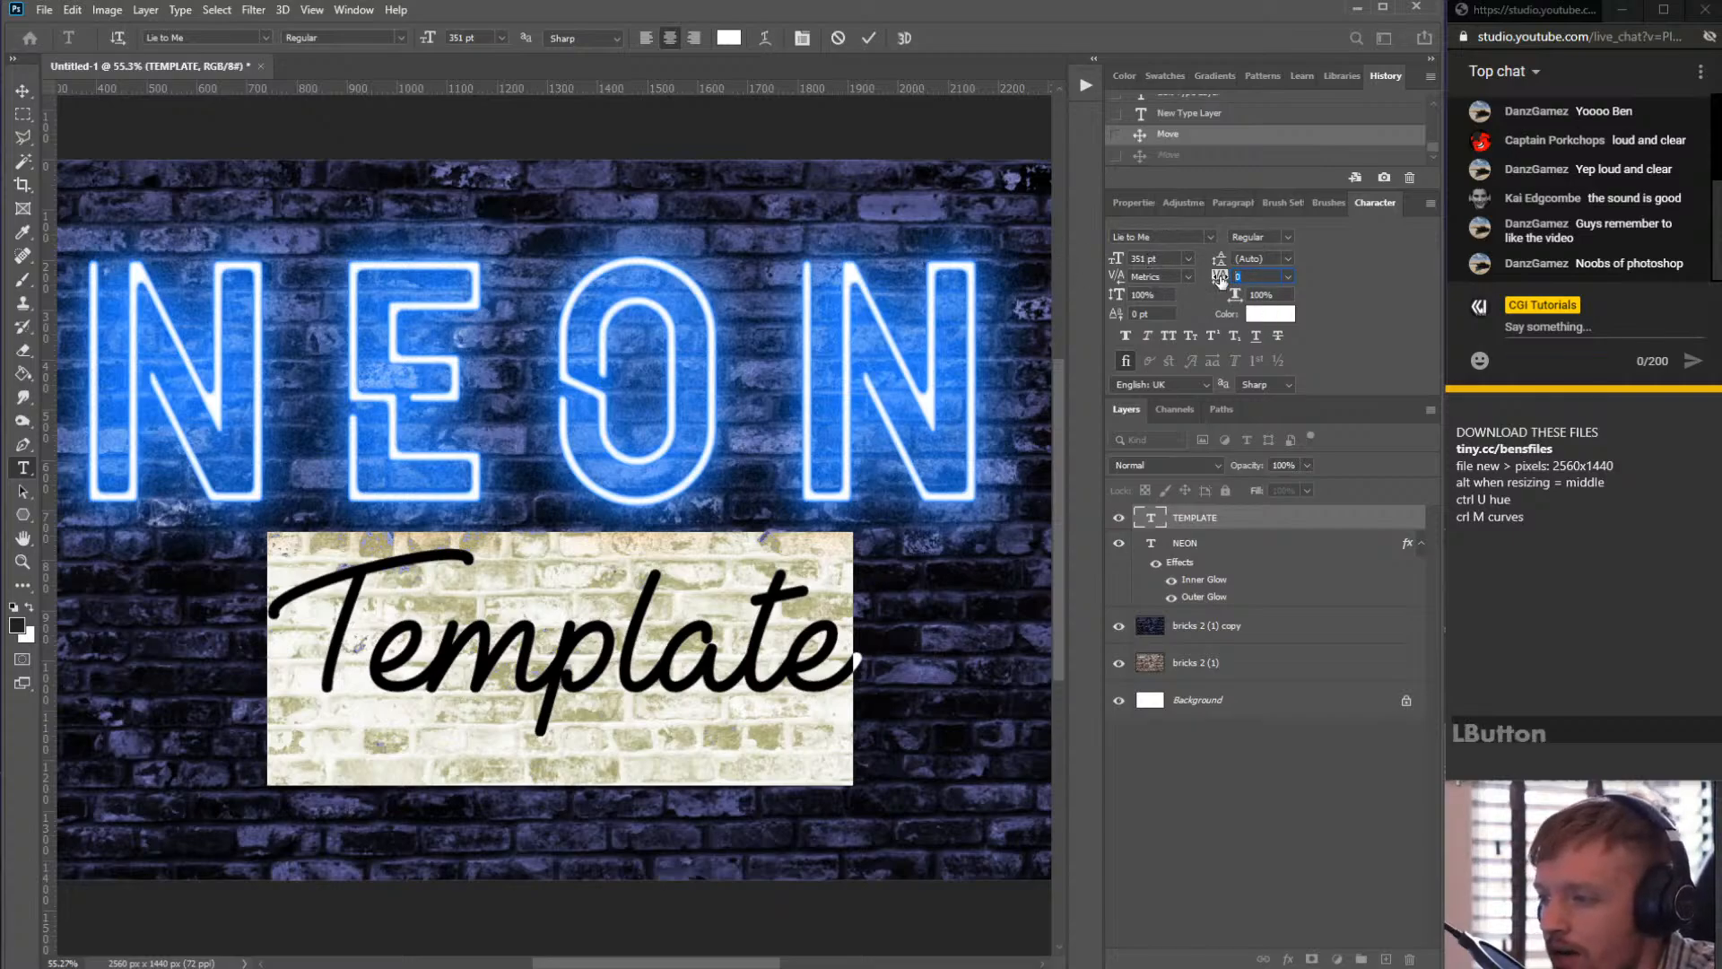
{"action": "left_click", "coordinate": [1219, 279]}
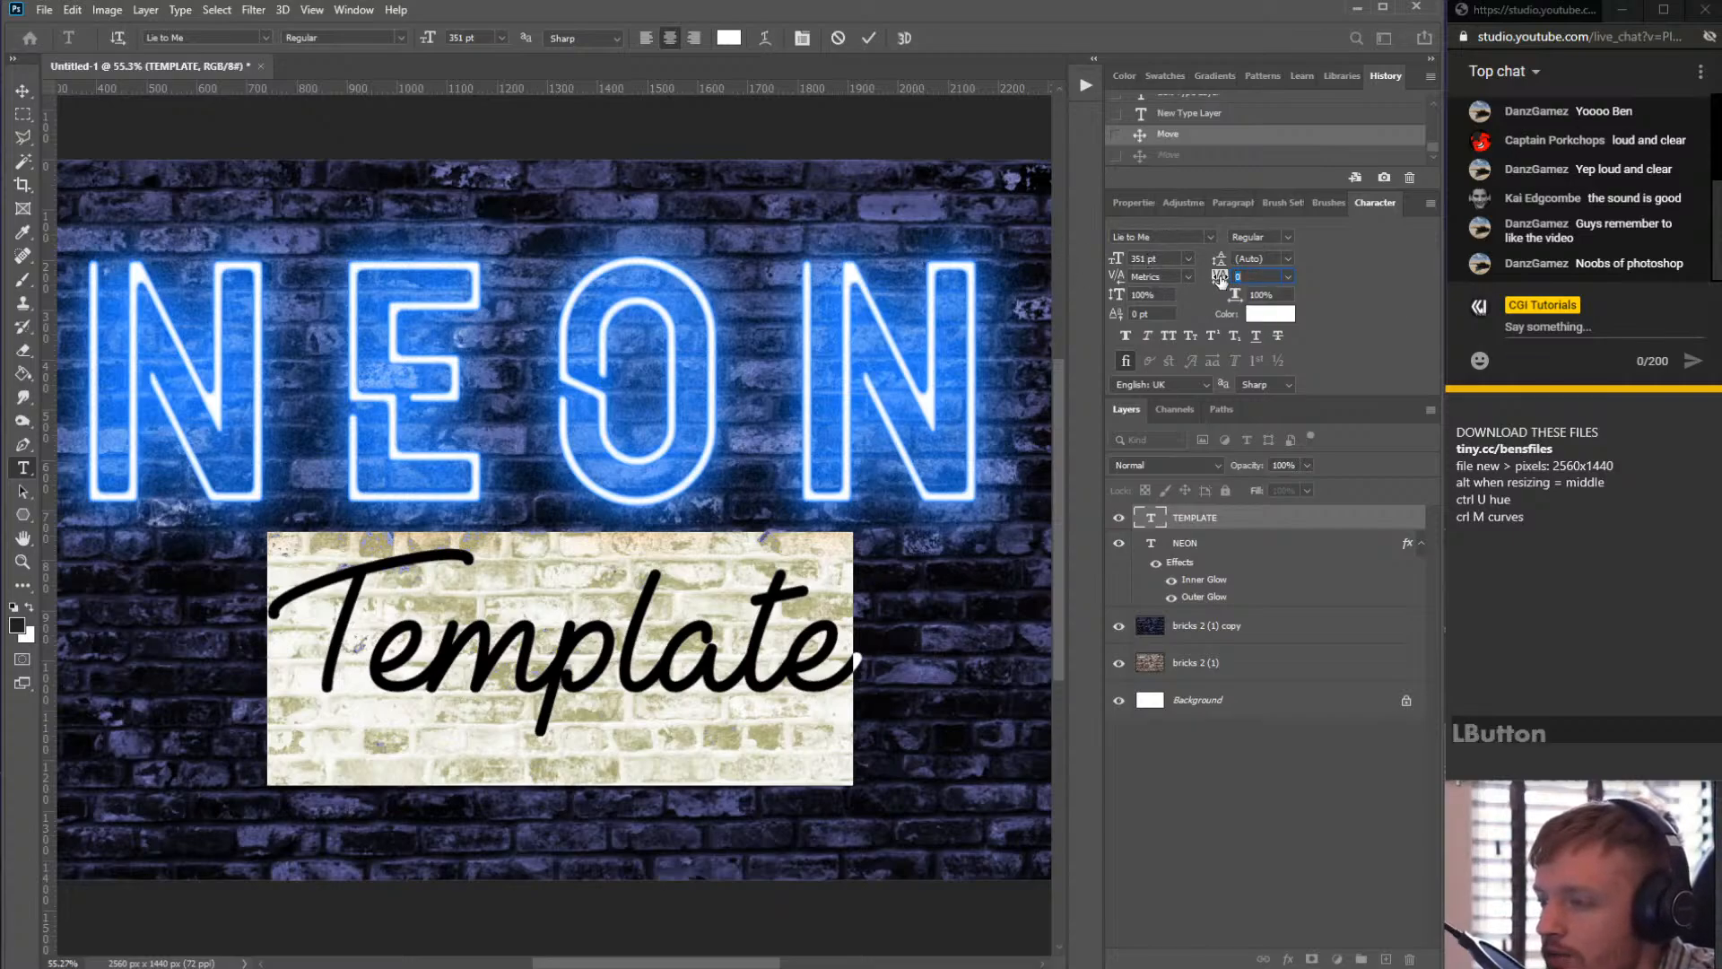
{"action": "left_click", "coordinate": [1351, 267]}
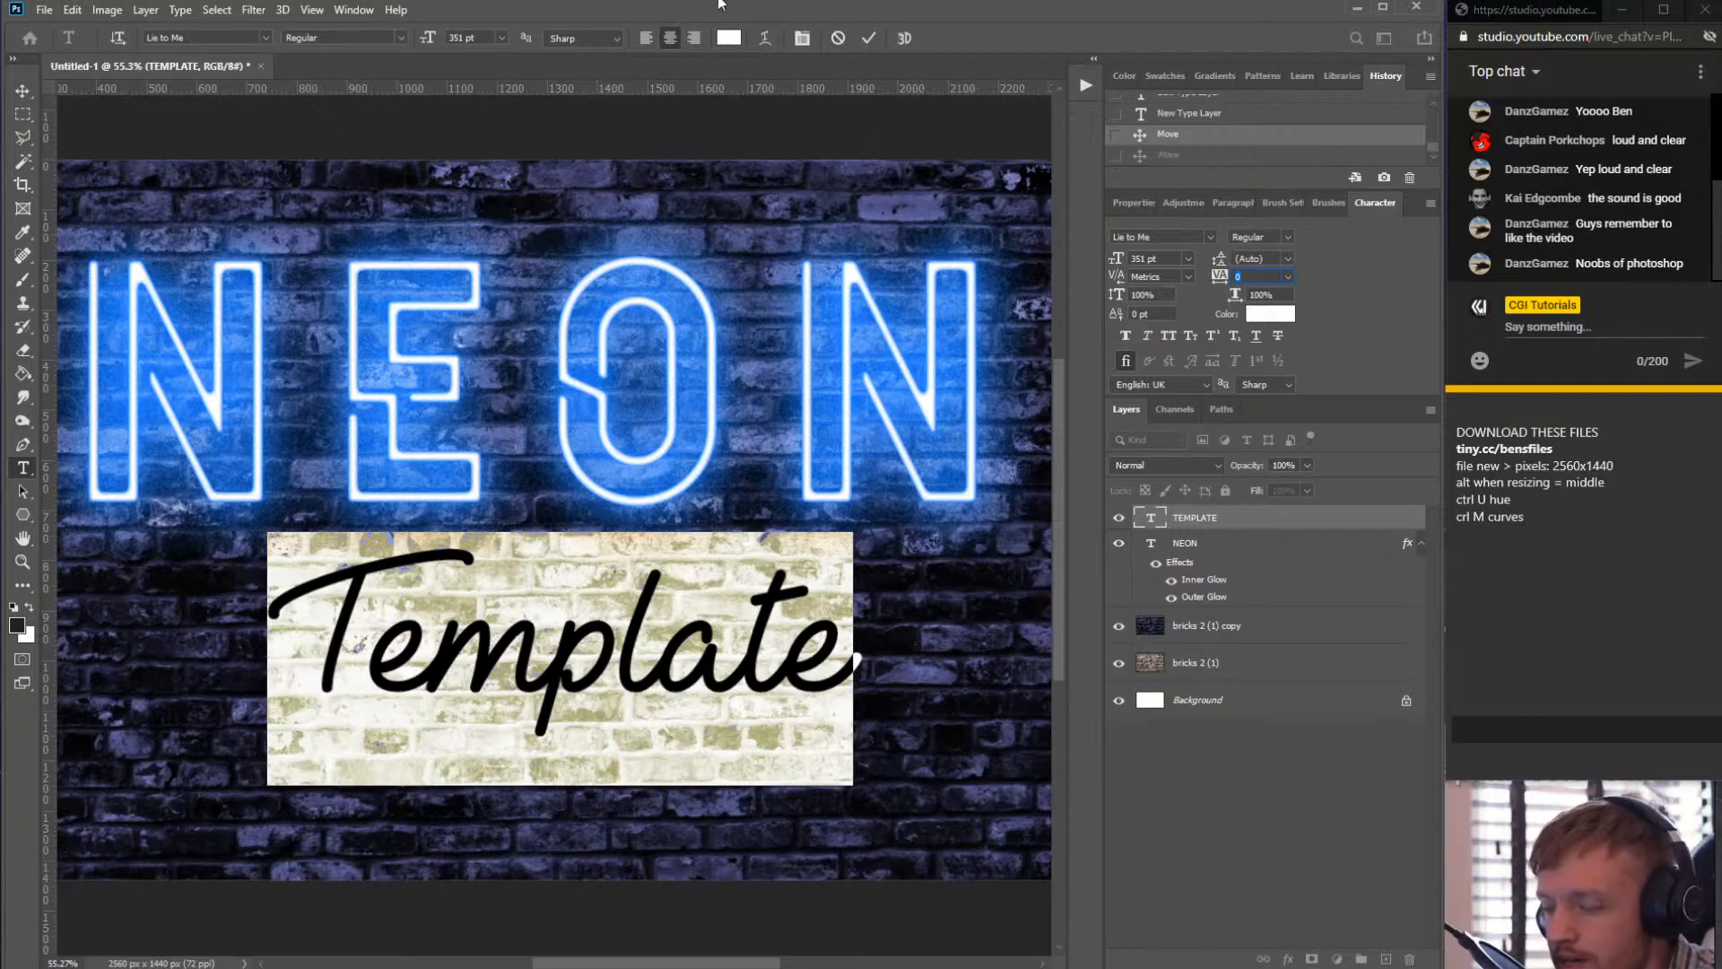
{"action": "left_click", "coordinate": [22, 92]}
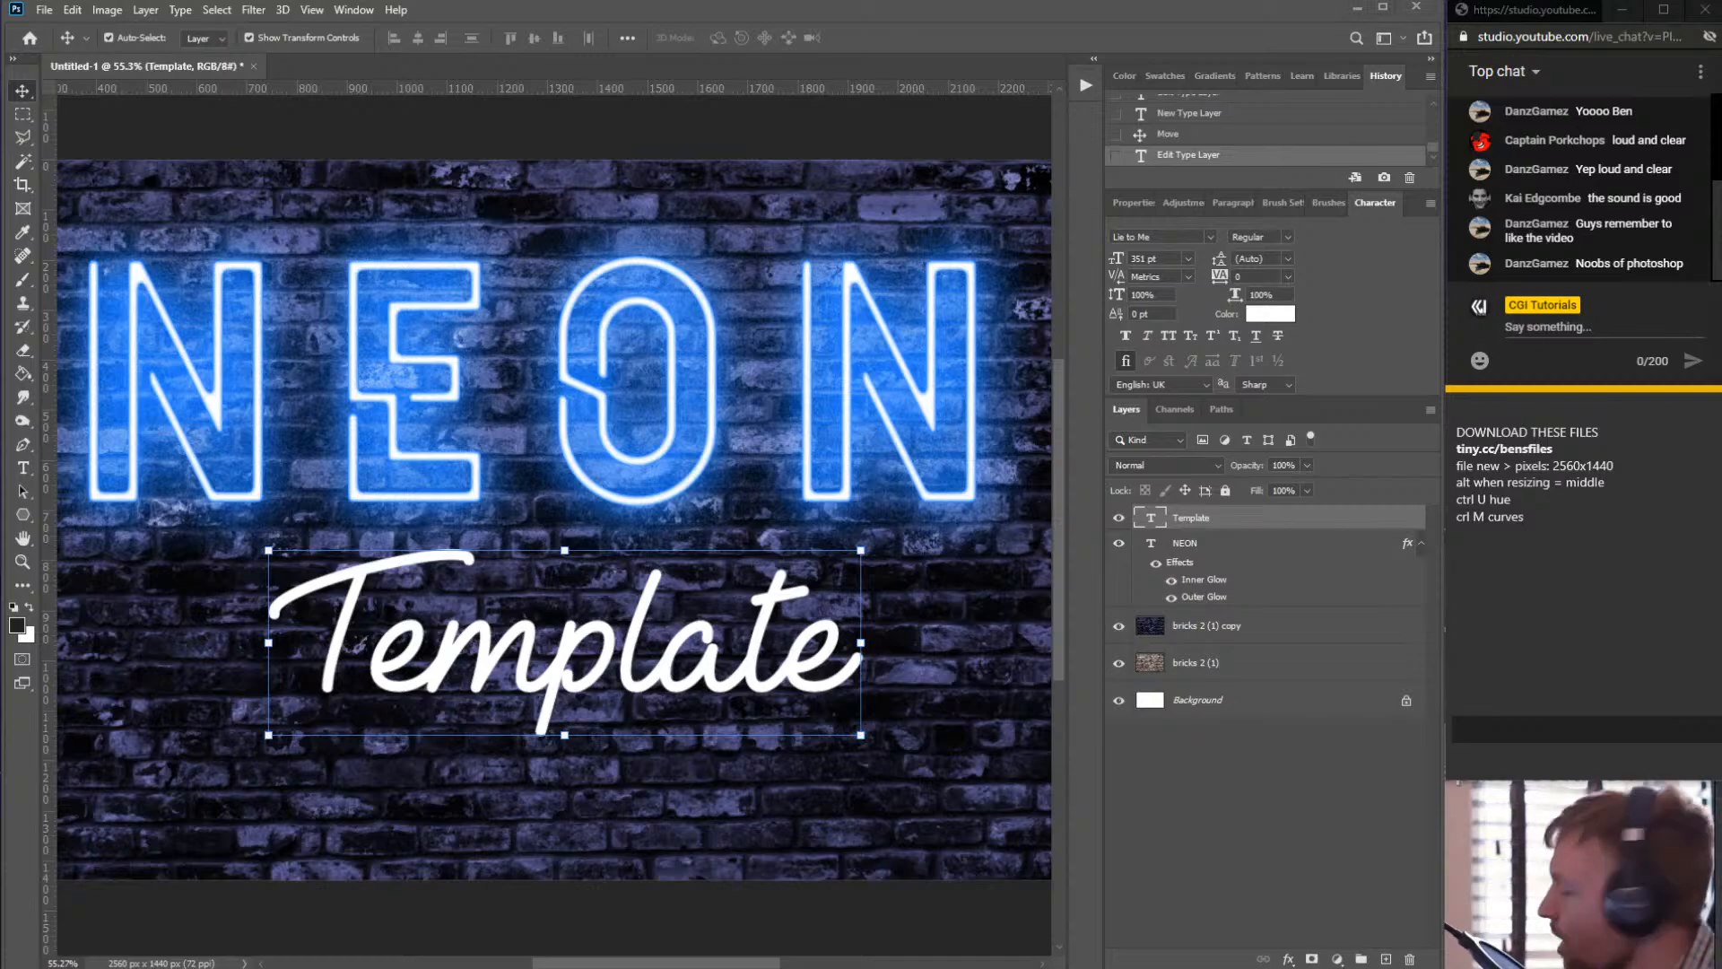
- Copy the layer style from the NEON text layer
{"action": "left_click", "coordinate": [942, 10]}
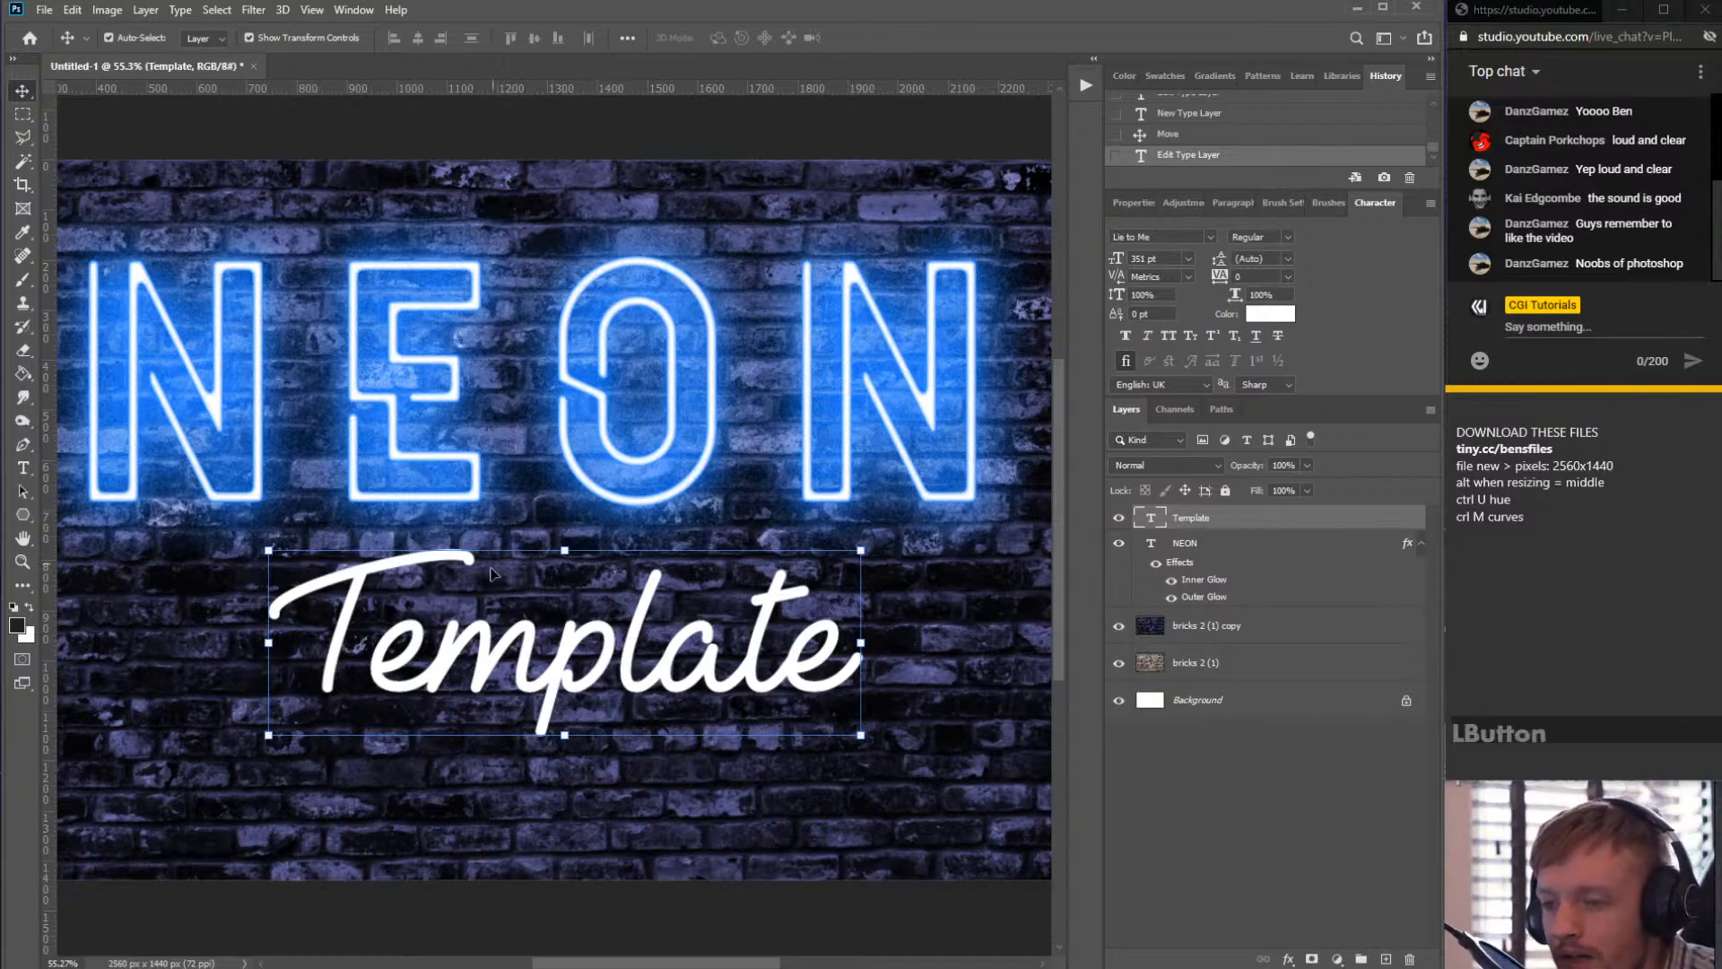
{"action": "left_click", "coordinate": [592, 650]}
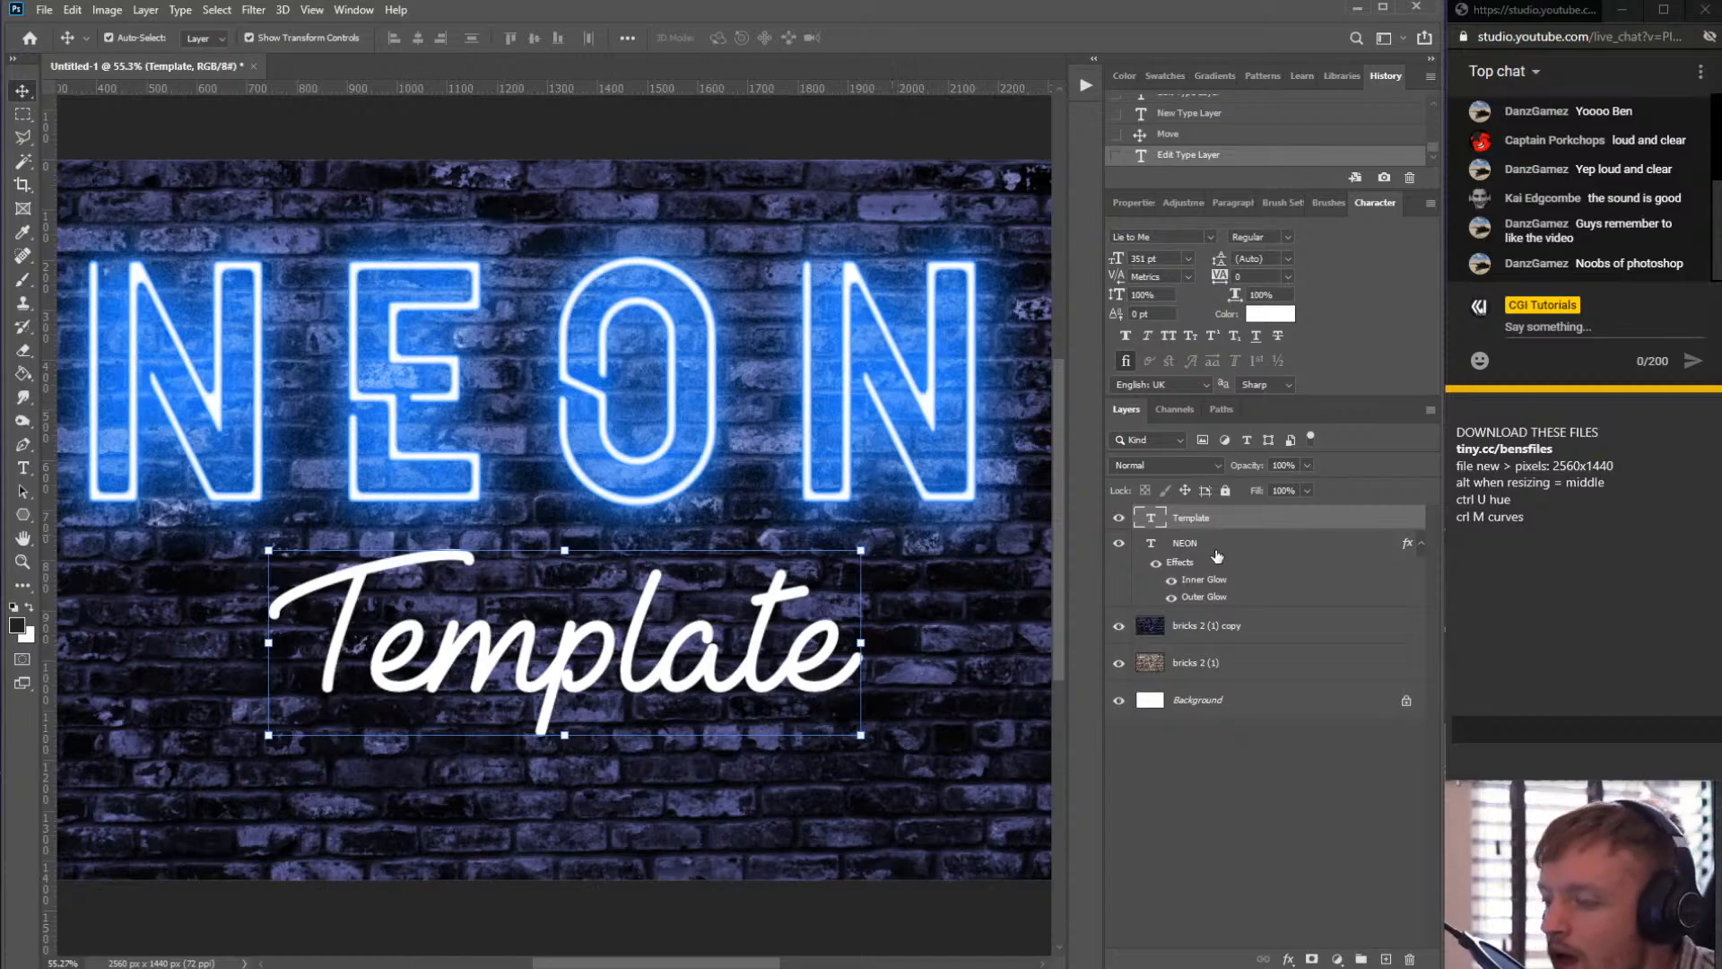
{"action": "left_click", "coordinate": [1245, 553]}
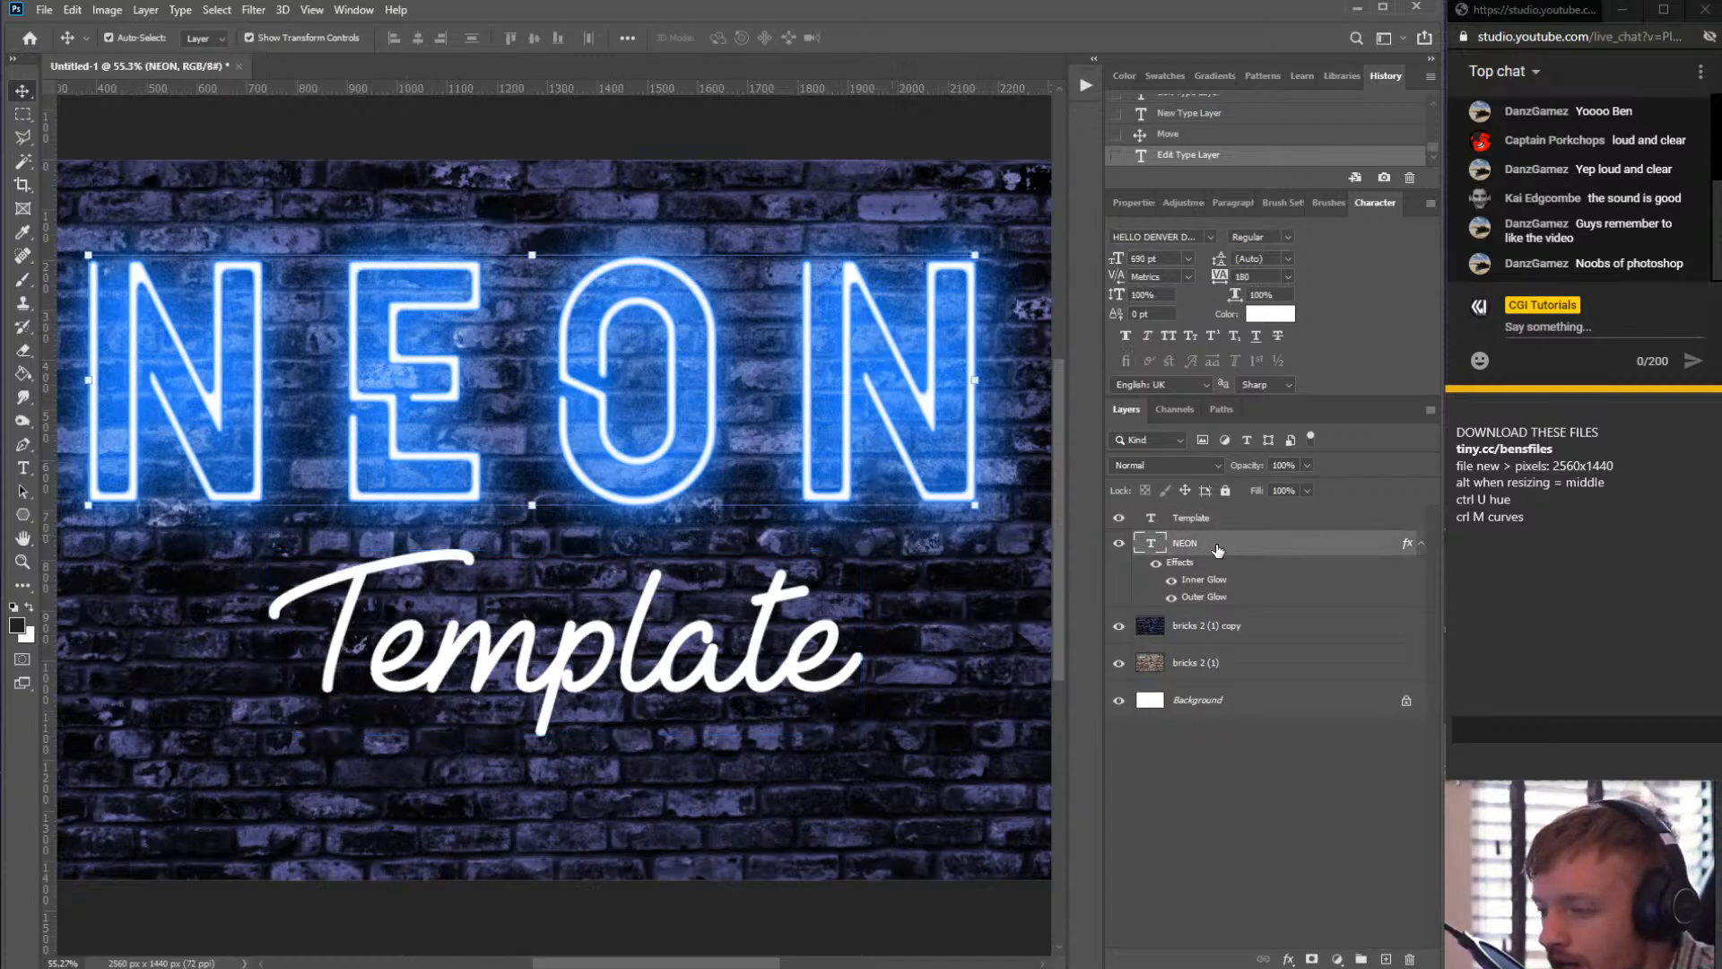
{"action": "right_click", "coordinate": [1223, 547]}
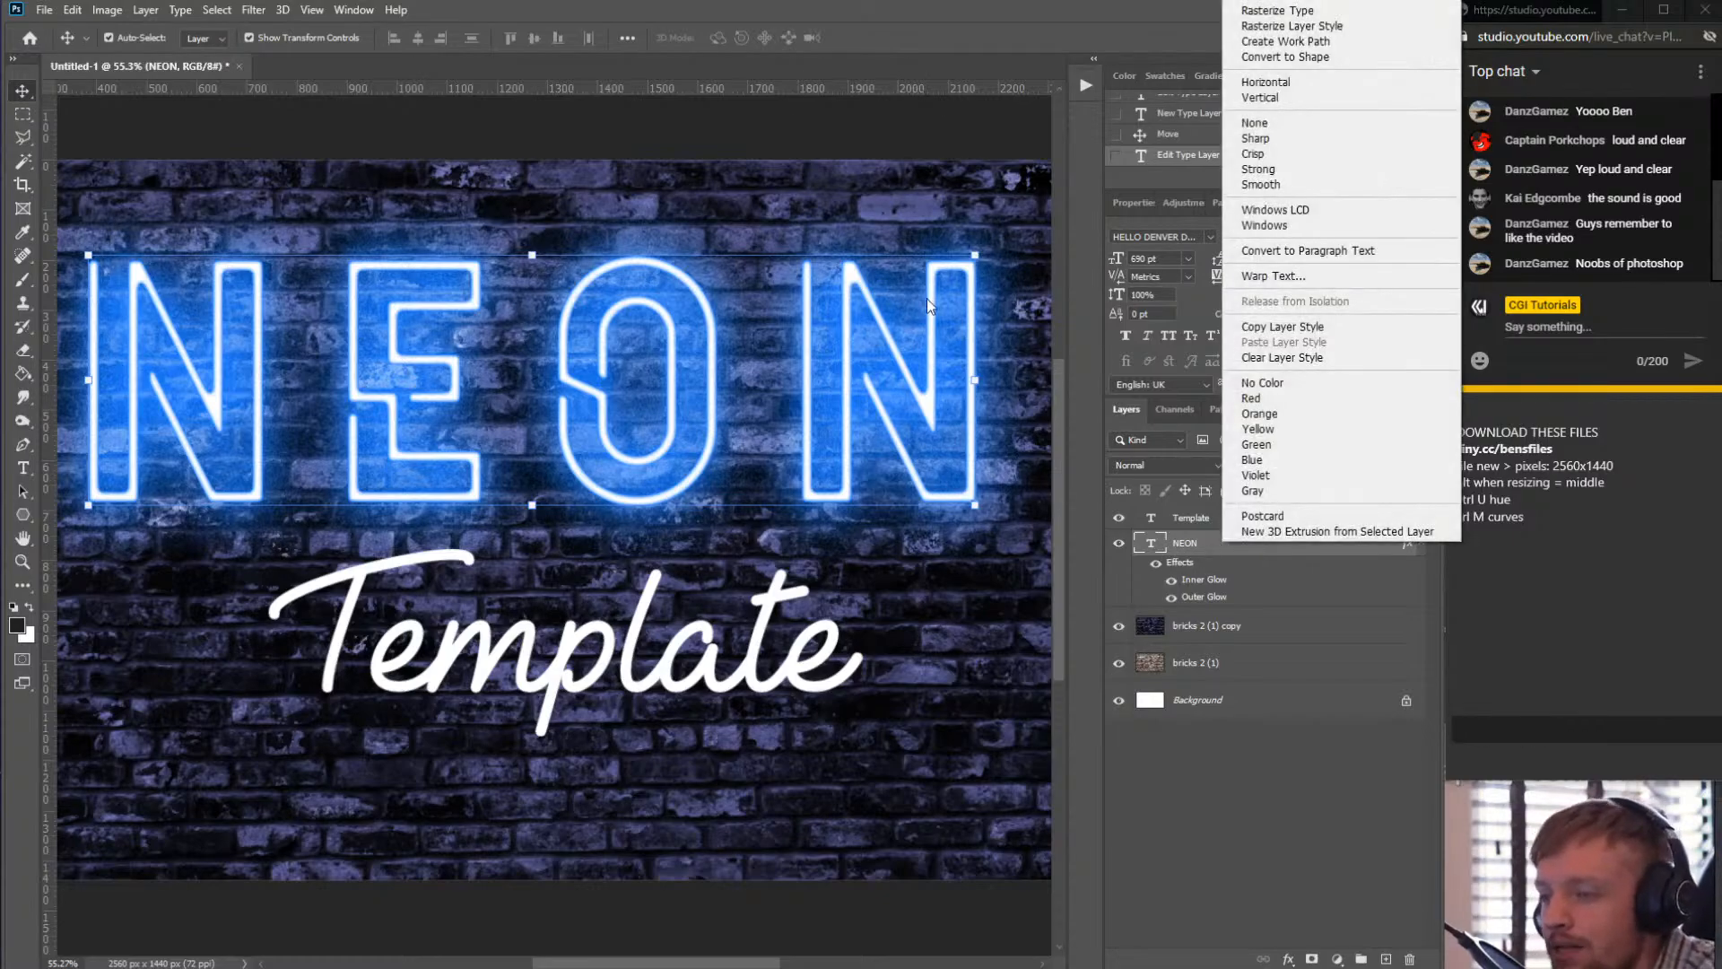
{"action": "right_click", "coordinate": [1198, 549]}
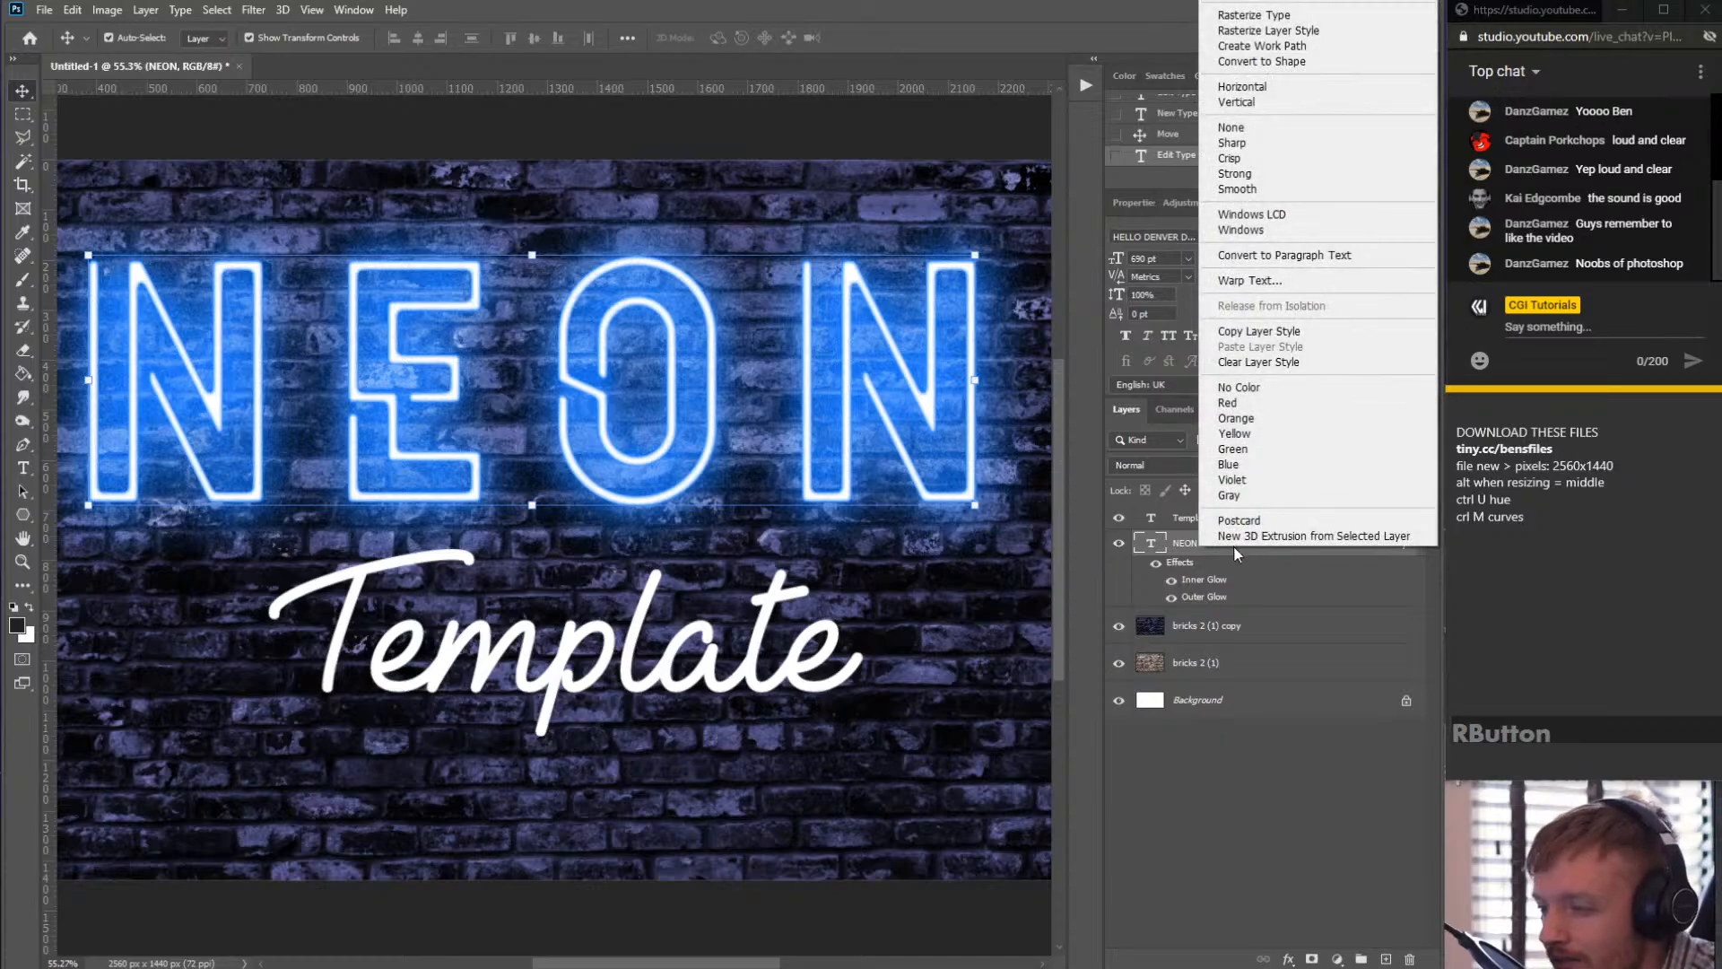
{"action": "left_click", "coordinate": [1300, 338]}
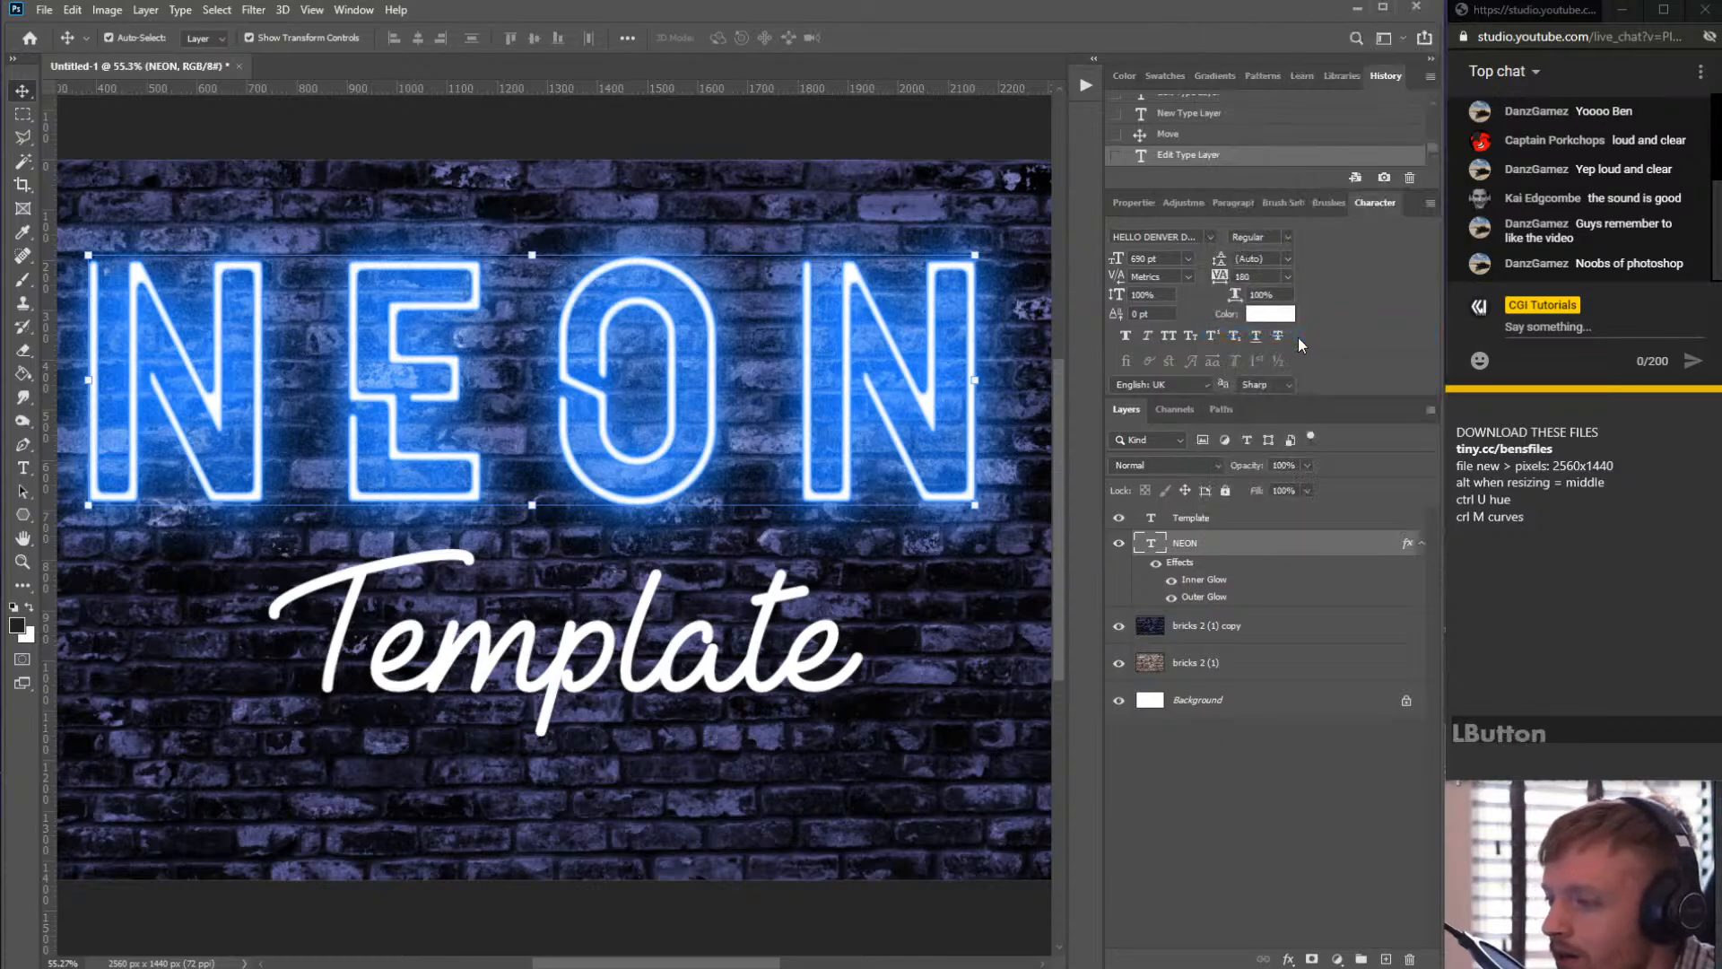
- Paste the copied layer style onto the Template text layer
{"action": "left_click", "coordinate": [1230, 520]}
{"action": "right_click", "coordinate": [1232, 523]}
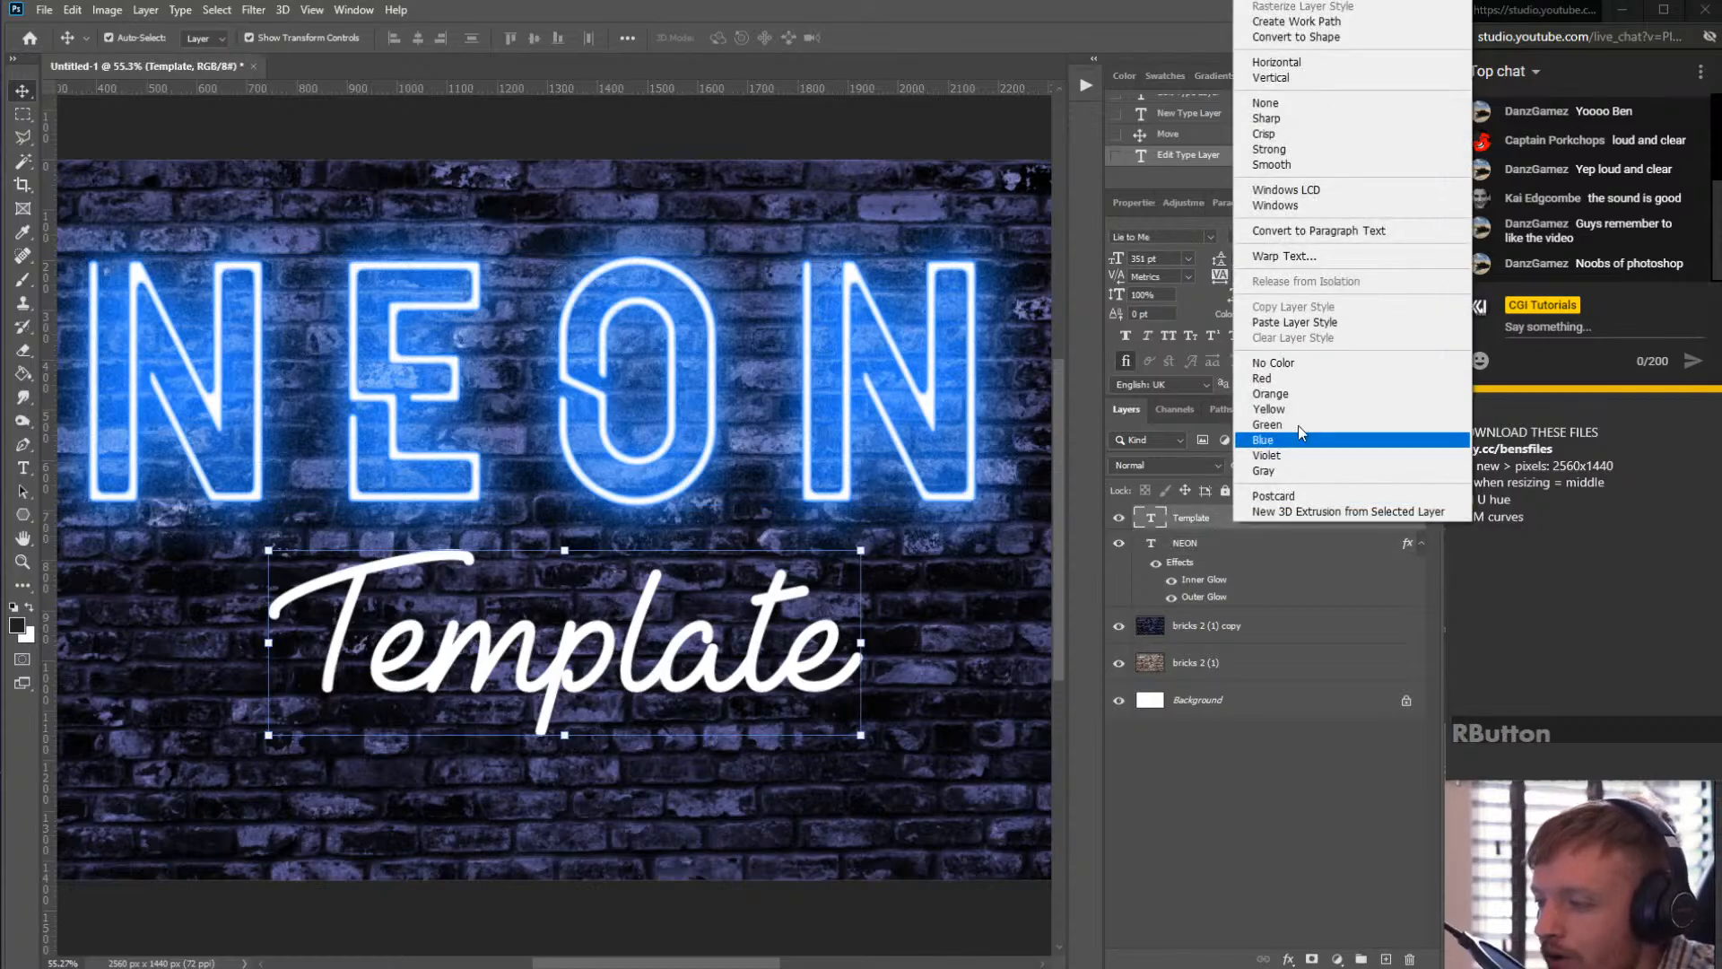
{"action": "left_click", "coordinate": [1352, 335]}
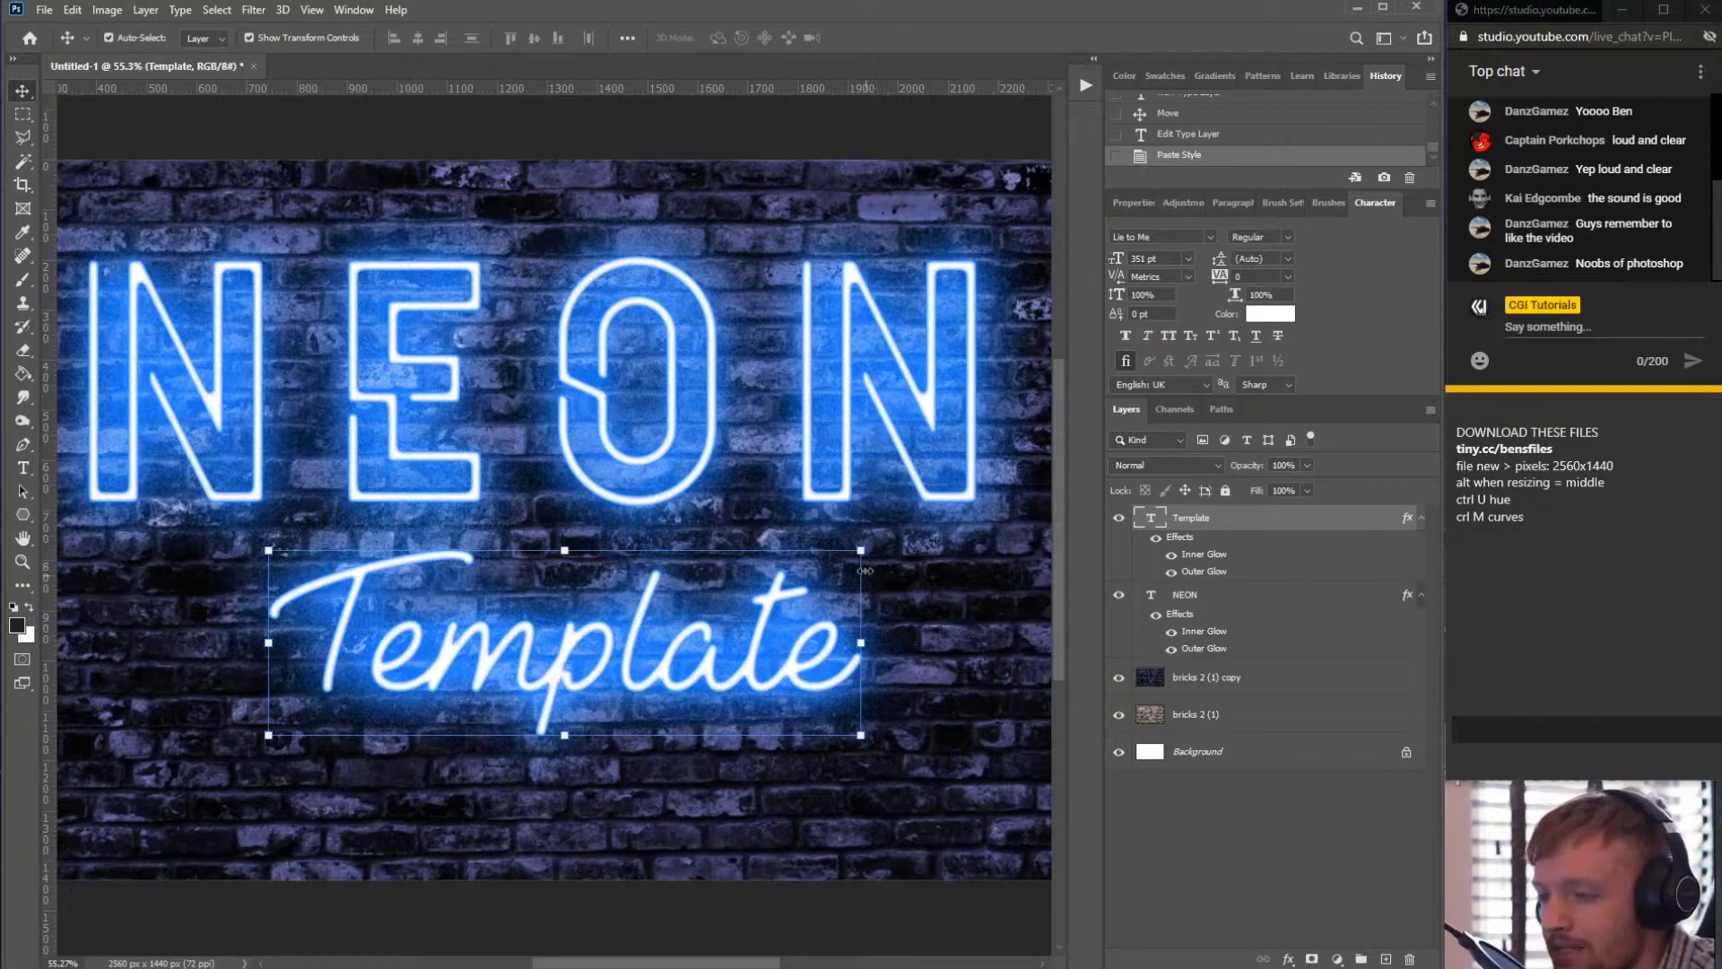
- Copy the layer style from the NEON text layer again
{"action": "right_click", "coordinate": [1258, 521]}
{"action": "left_click", "coordinate": [1208, 601]}
{"action": "left_click", "coordinate": [1222, 597]}
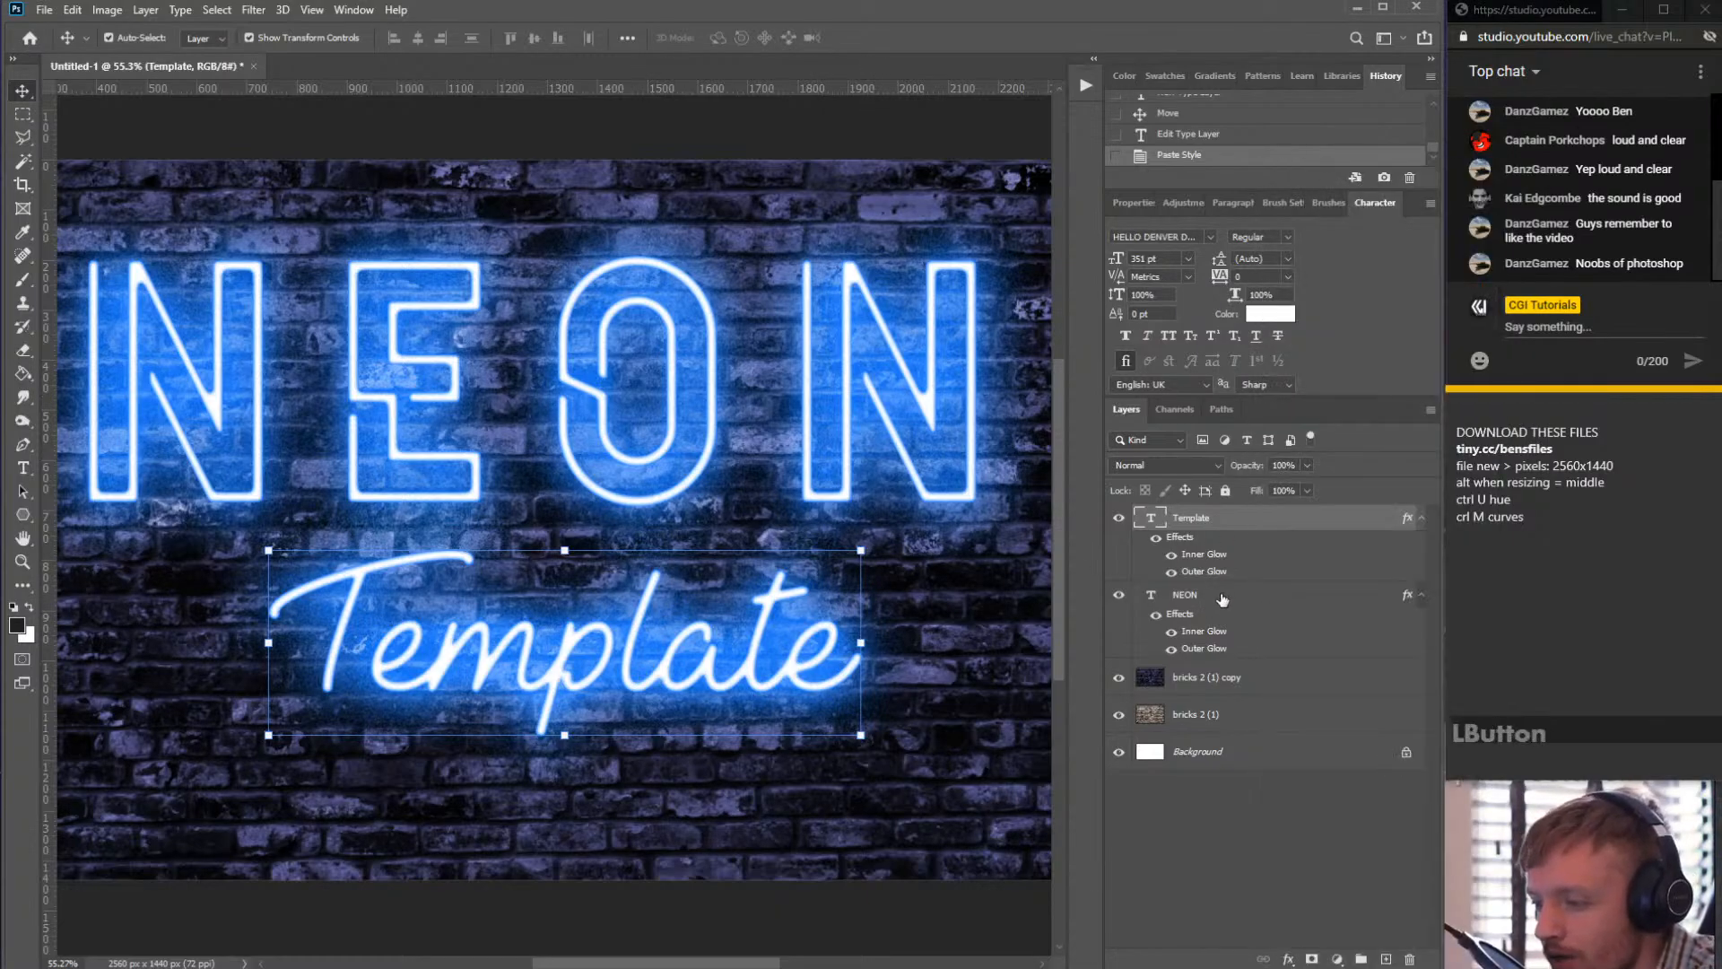
{"action": "right_click", "coordinate": [1220, 596]}
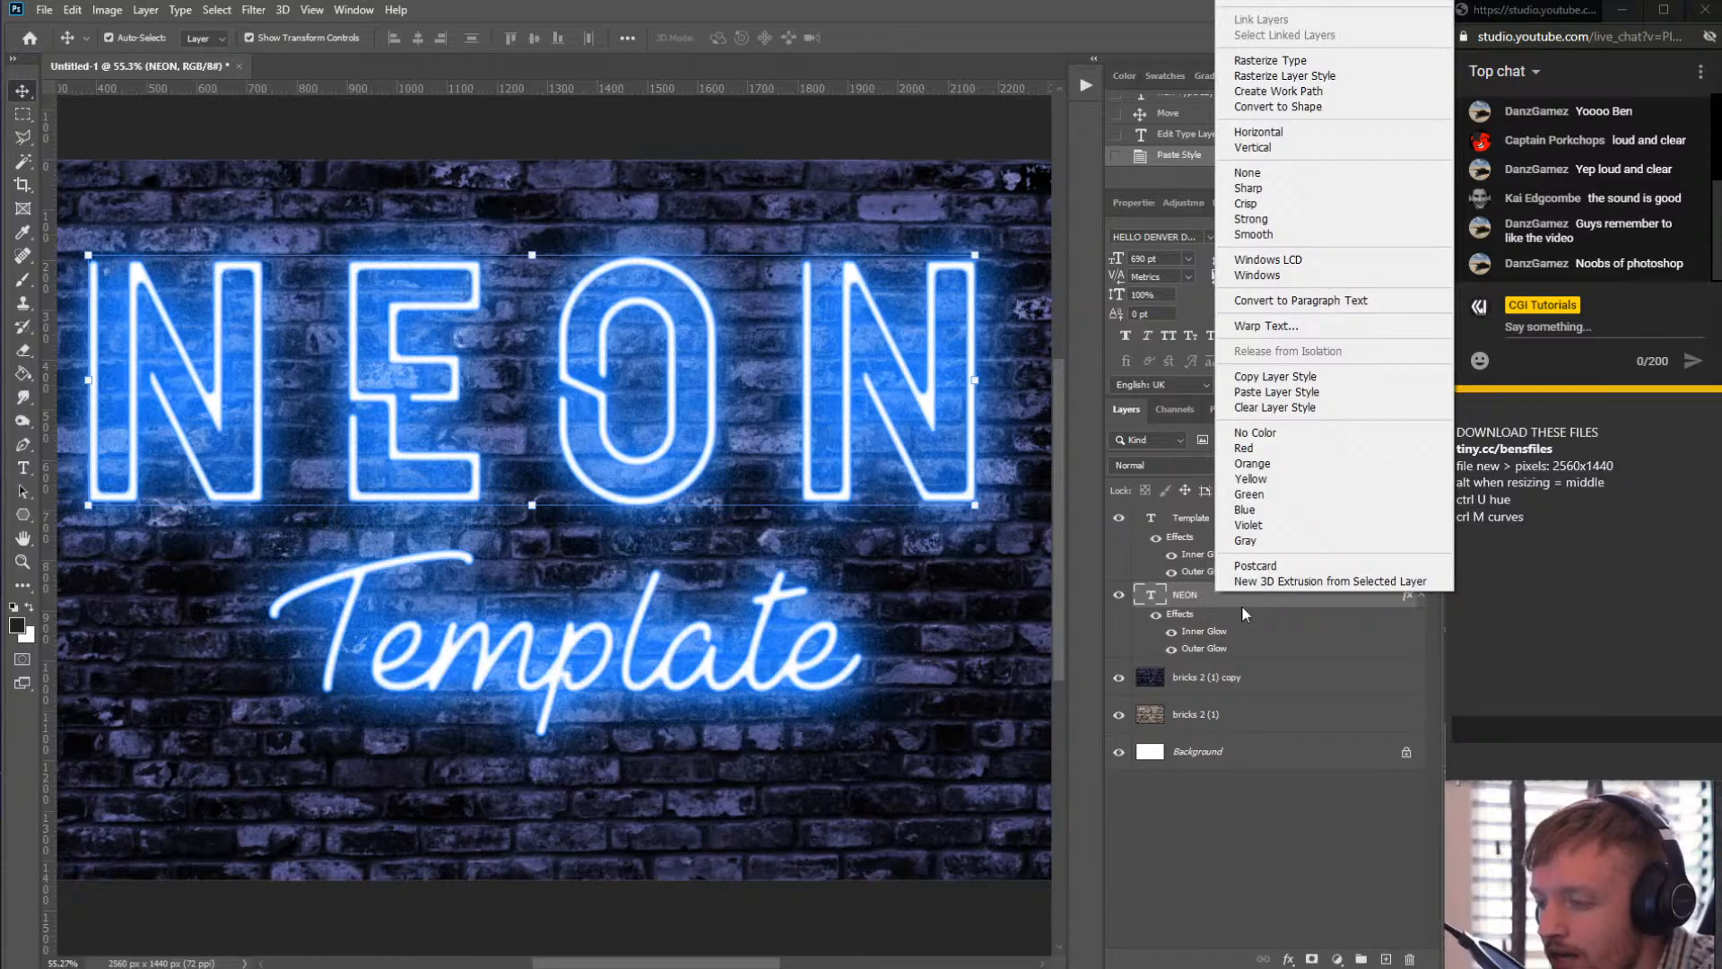
{"action": "left_click", "coordinate": [1322, 378]}
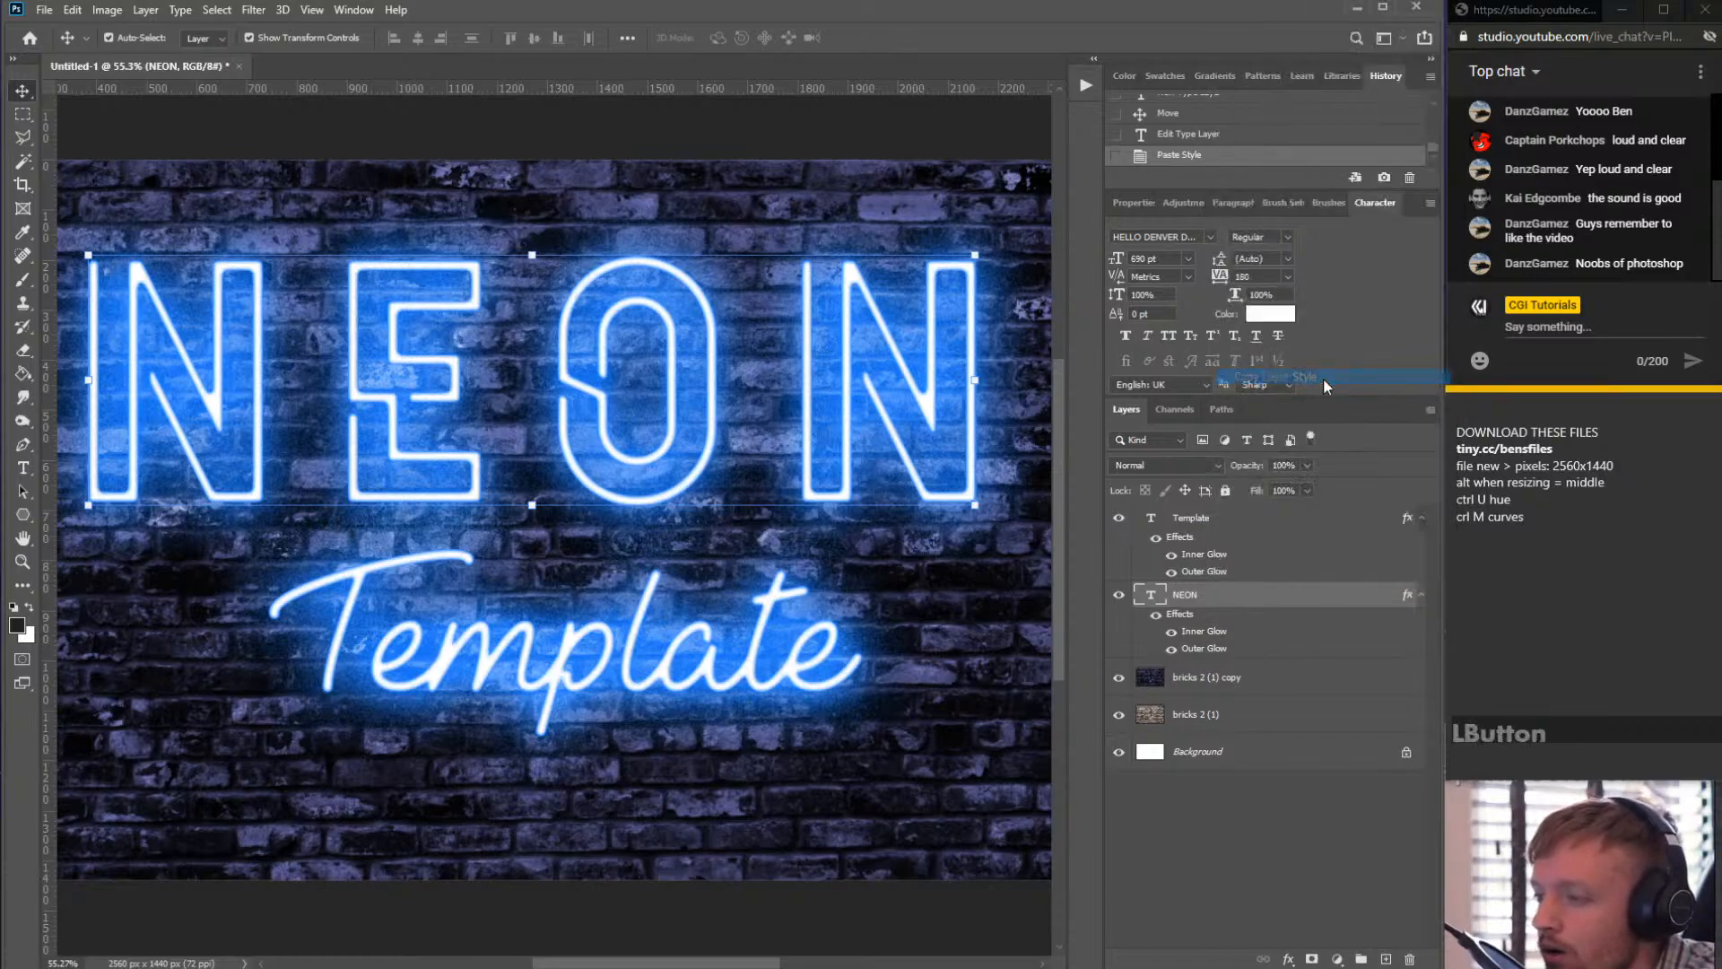
- Rotate the Template text about -15.65° and reposition it beneath the NEON lettering, then commit the transform
{"action": "left_click", "coordinate": [1232, 524]}
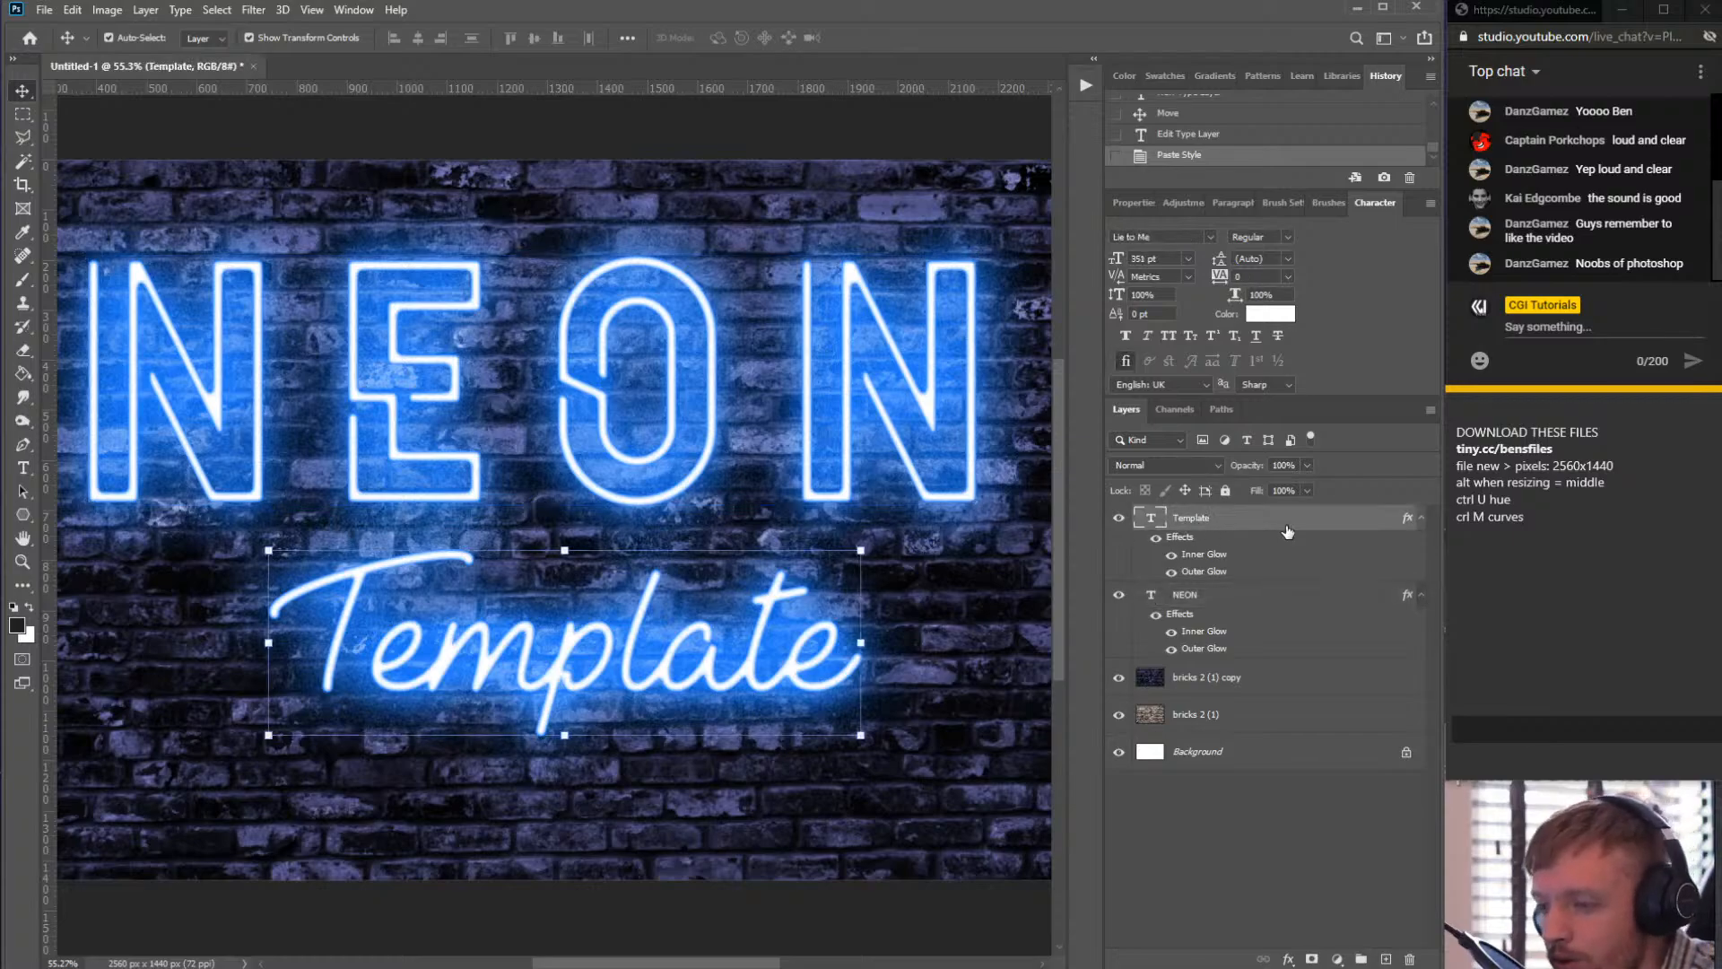
{"action": "right_click", "coordinate": [1247, 520]}
{"action": "left_click", "coordinate": [1282, 520]}
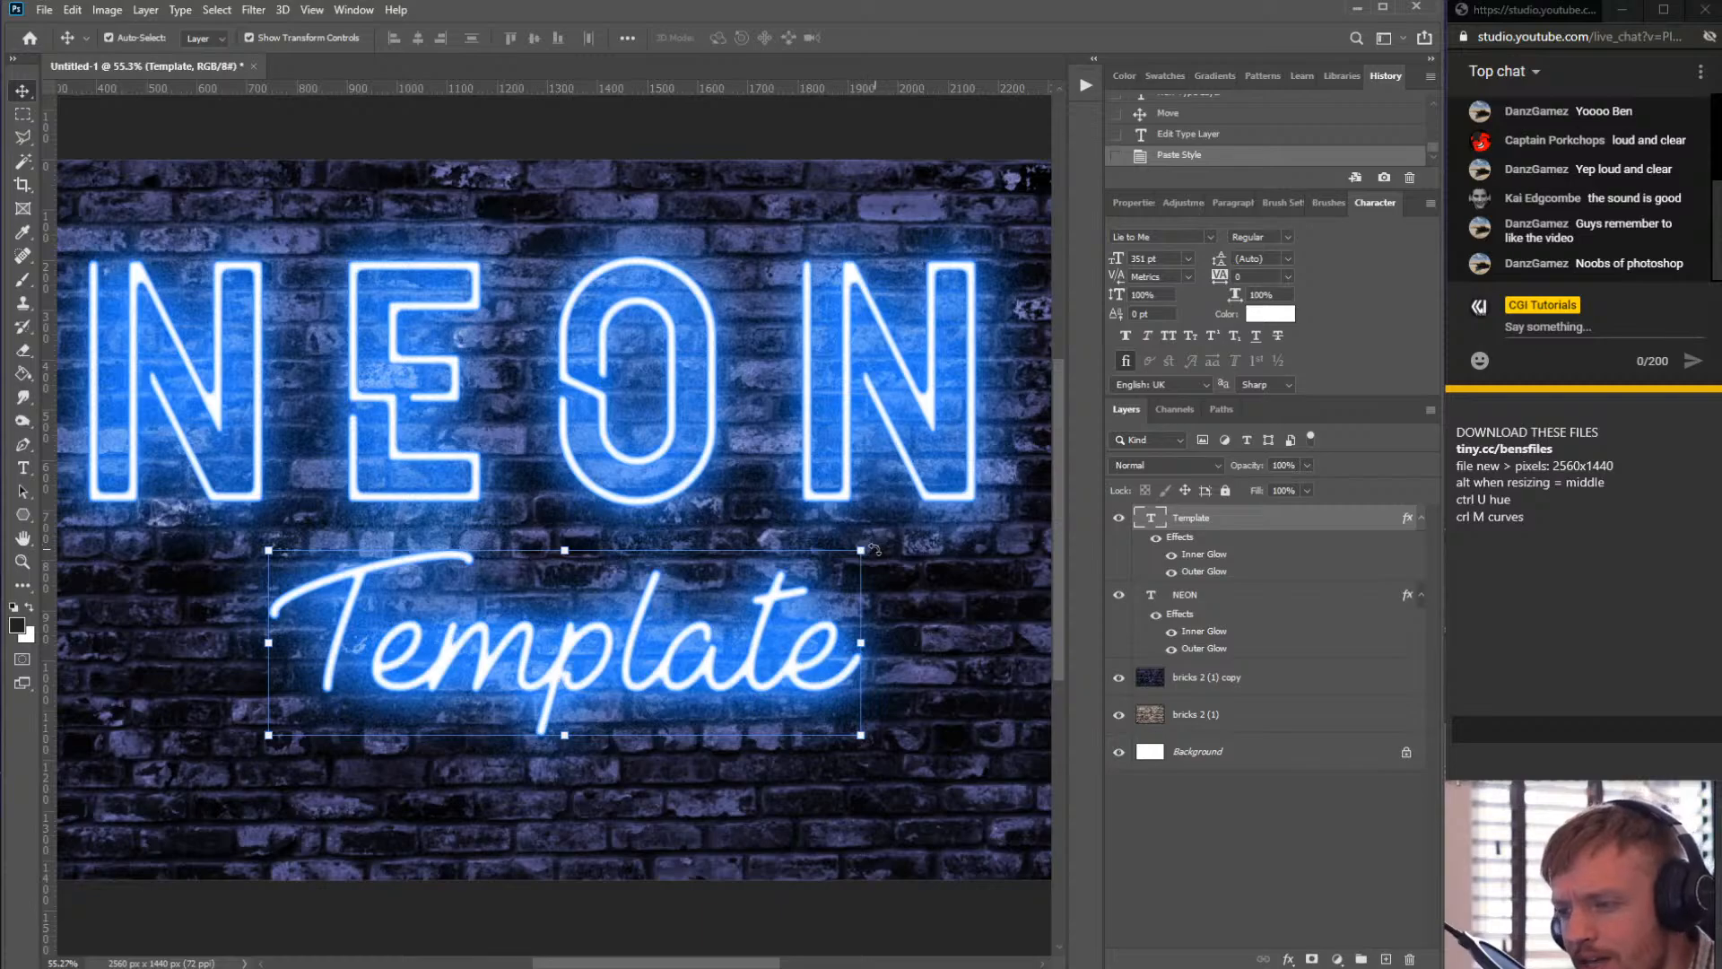
{"action": "left_click_drag", "start_coordinate": [875, 549], "coordinate": [867, 446]}
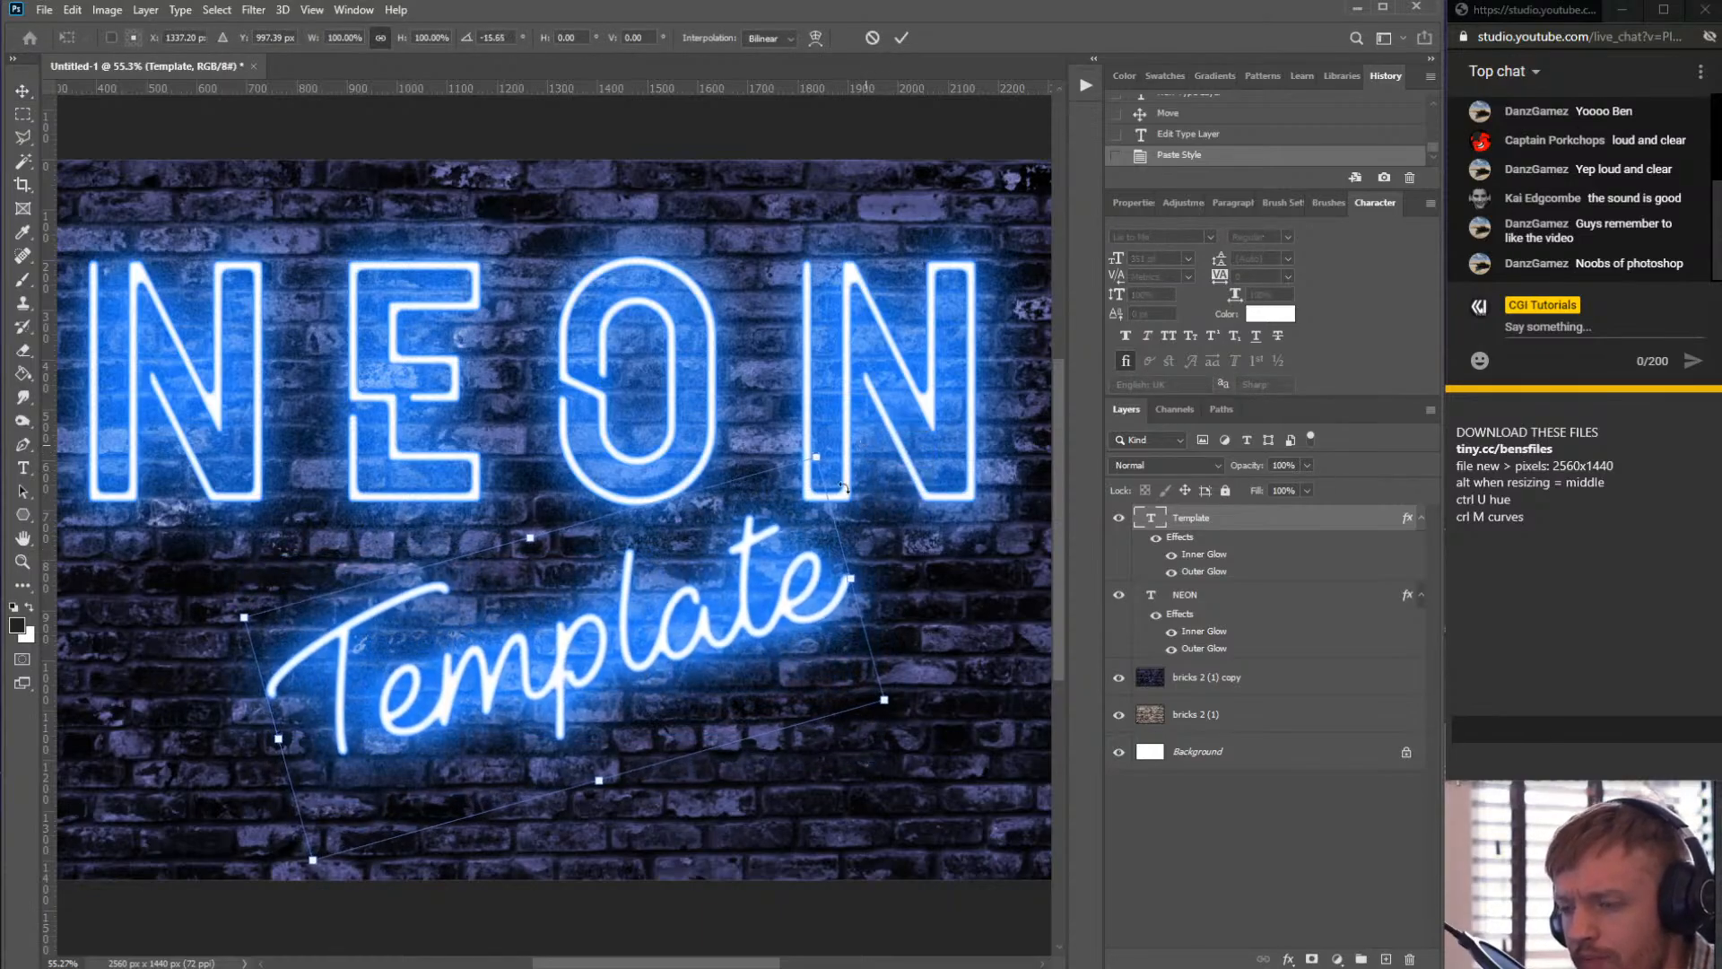
{"action": "scroll", "coordinate": [757, 566], "scroll_direction": "down", "scroll_amount": 3}
{"action": "left_click_drag", "start_coordinate": [755, 560], "coordinate": [755, 559]}
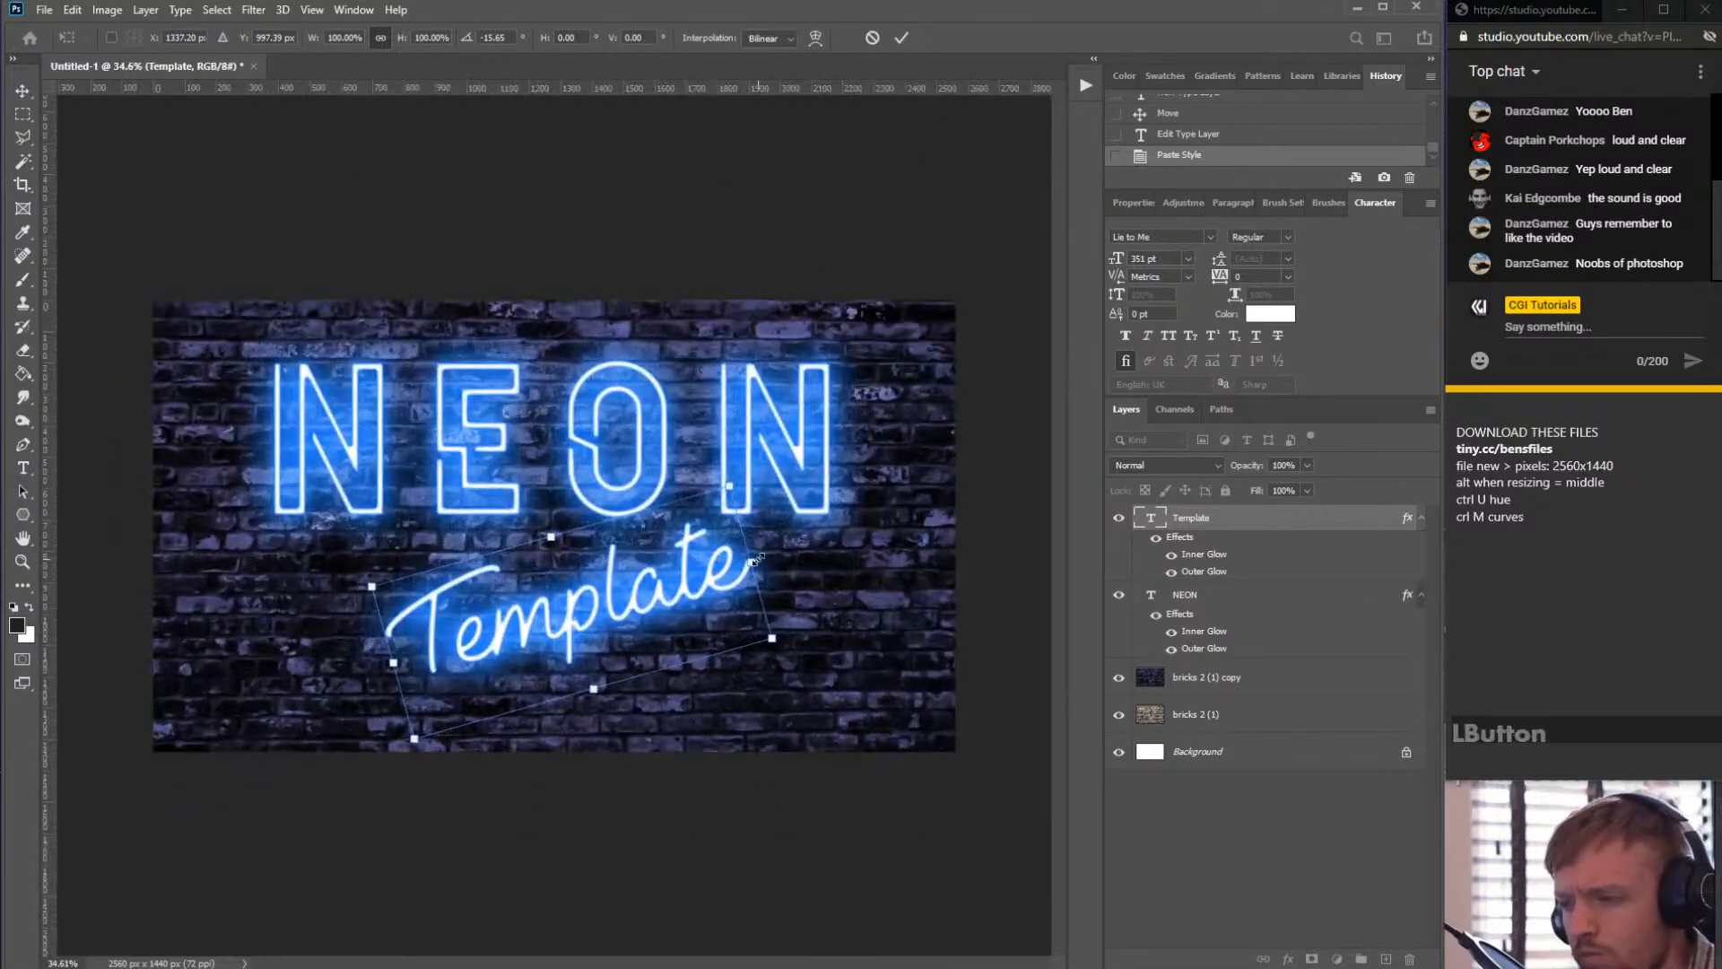
{"action": "left_click_drag", "start_coordinate": [598, 592], "coordinate": [843, 541]}
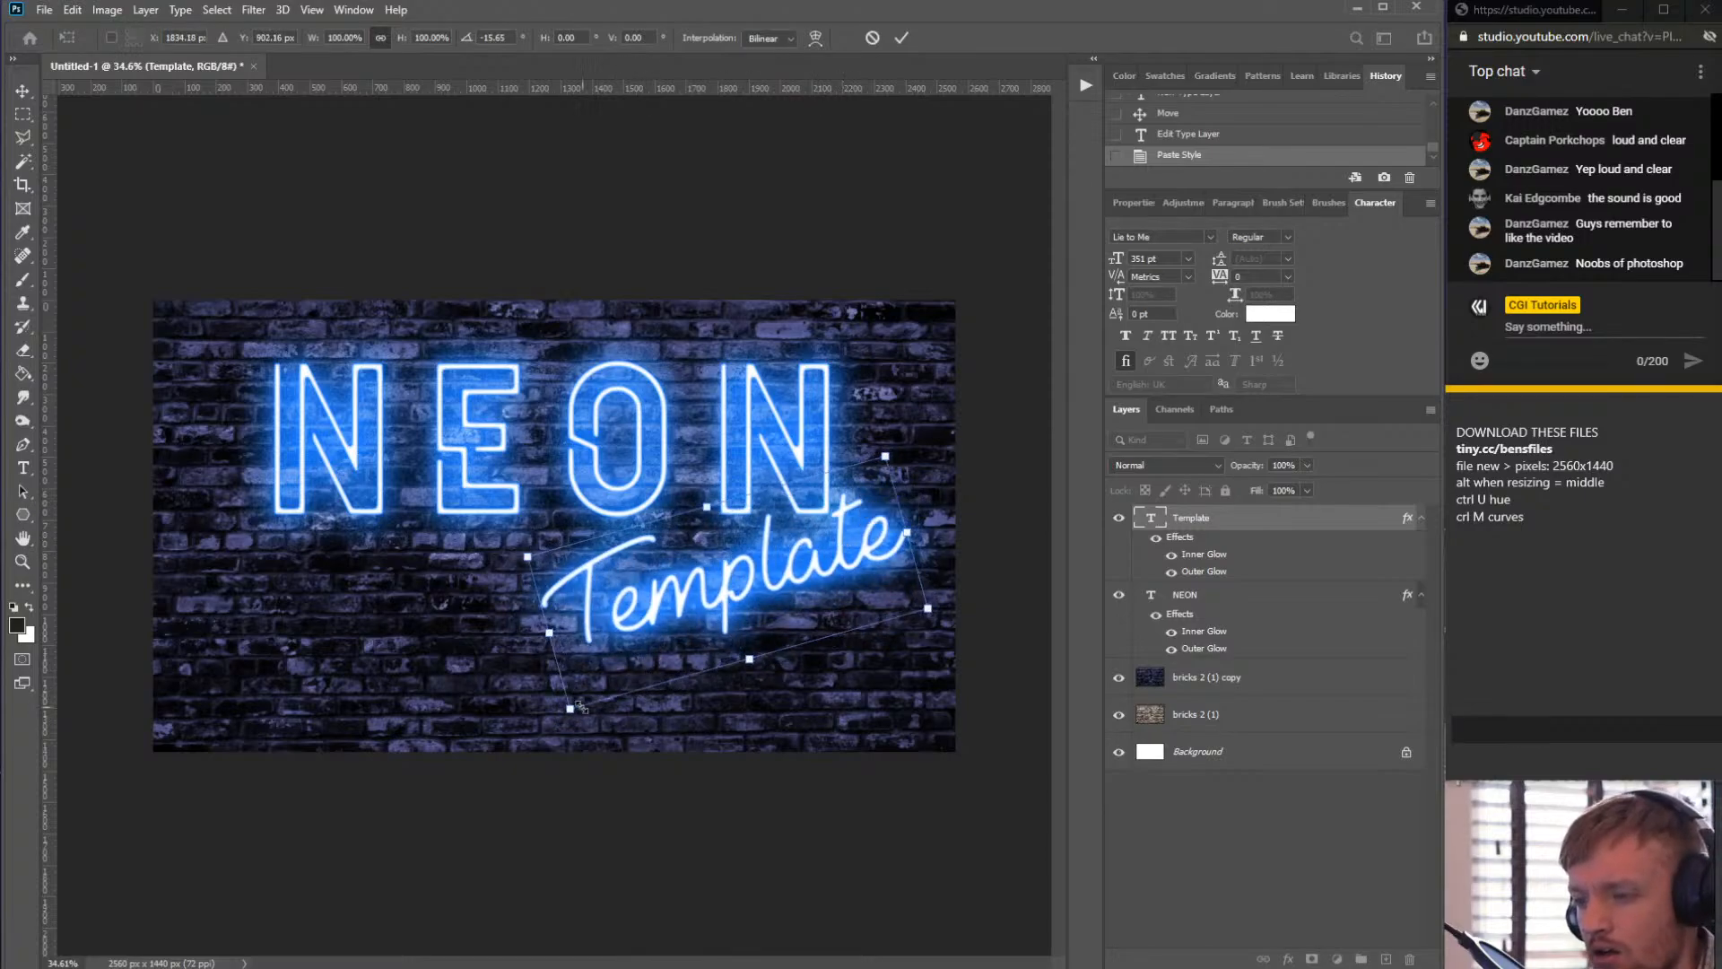
{"action": "left_click_drag", "start_coordinate": [569, 712], "coordinate": [561, 717]}
{"action": "left_click_drag", "start_coordinate": [667, 616], "coordinate": [514, 628]}
{"action": "key", "text": "Return"}
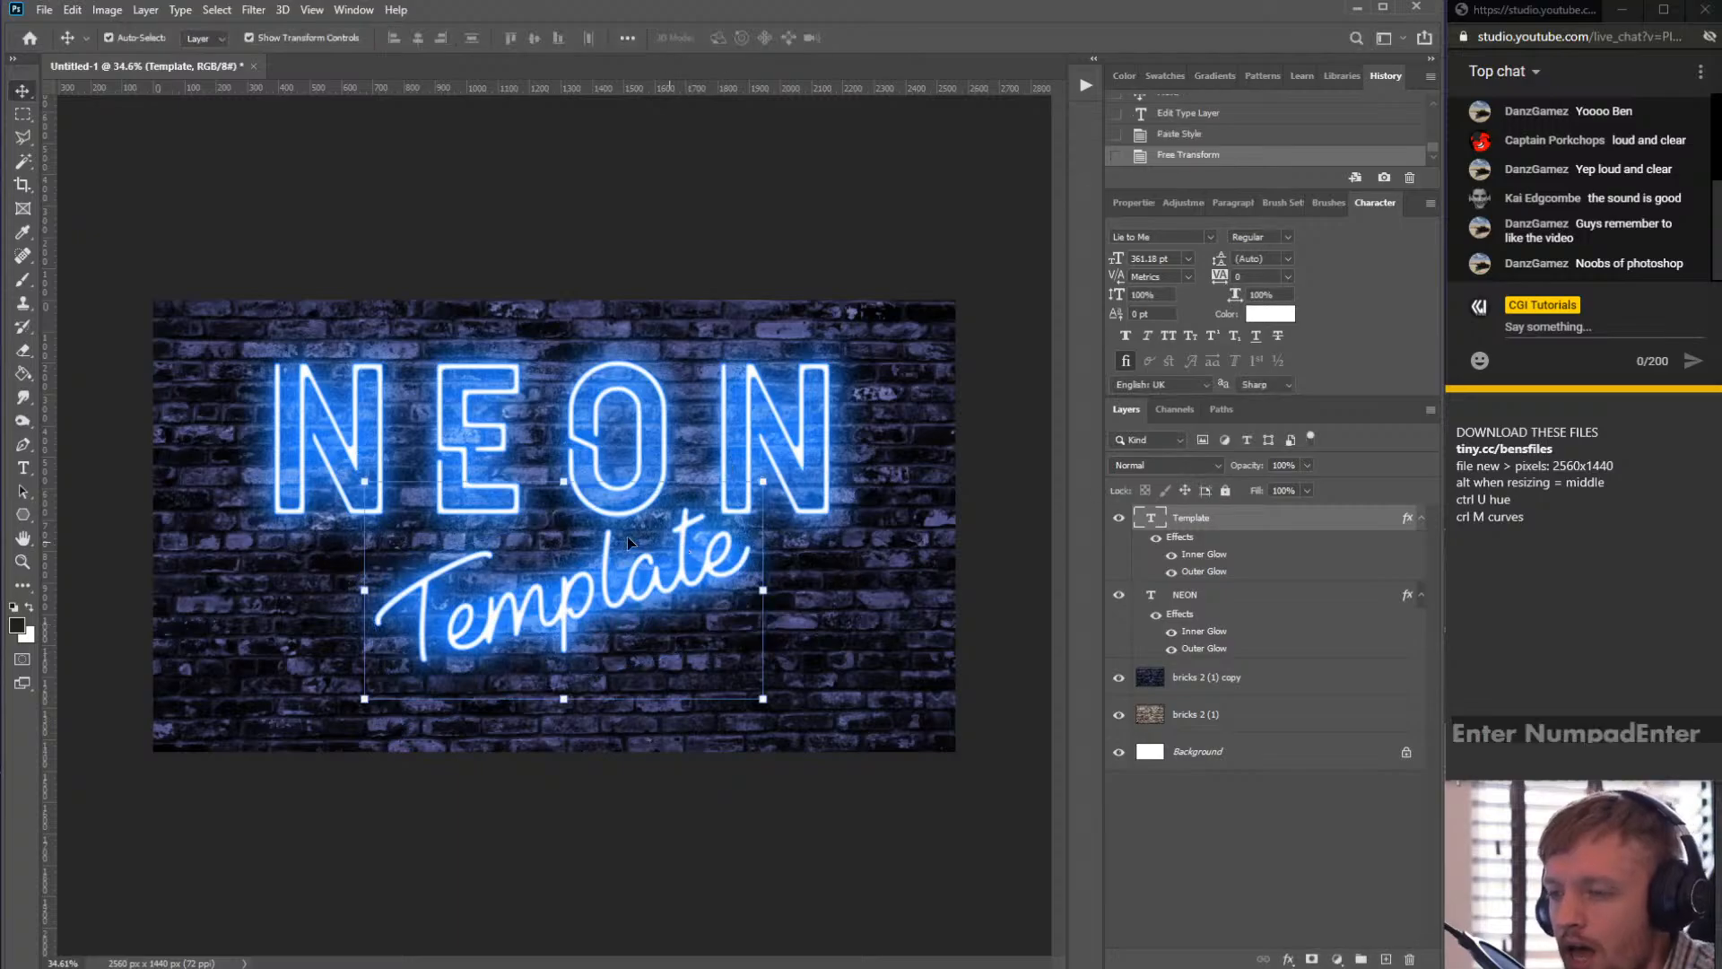
- Change the Template layer's Outer Glow colour to purple 9946ff and copy that hex value
{"action": "scroll", "coordinate": [554, 561], "scroll_direction": "up", "scroll_amount": 4}
{"action": "scroll", "coordinate": [552, 572], "scroll_direction": "up", "scroll_amount": 1}
{"action": "scroll", "coordinate": [592, 561], "scroll_direction": "down", "scroll_amount": 1}
{"action": "scroll", "coordinate": [632, 551], "scroll_direction": "up", "scroll_amount": 1}
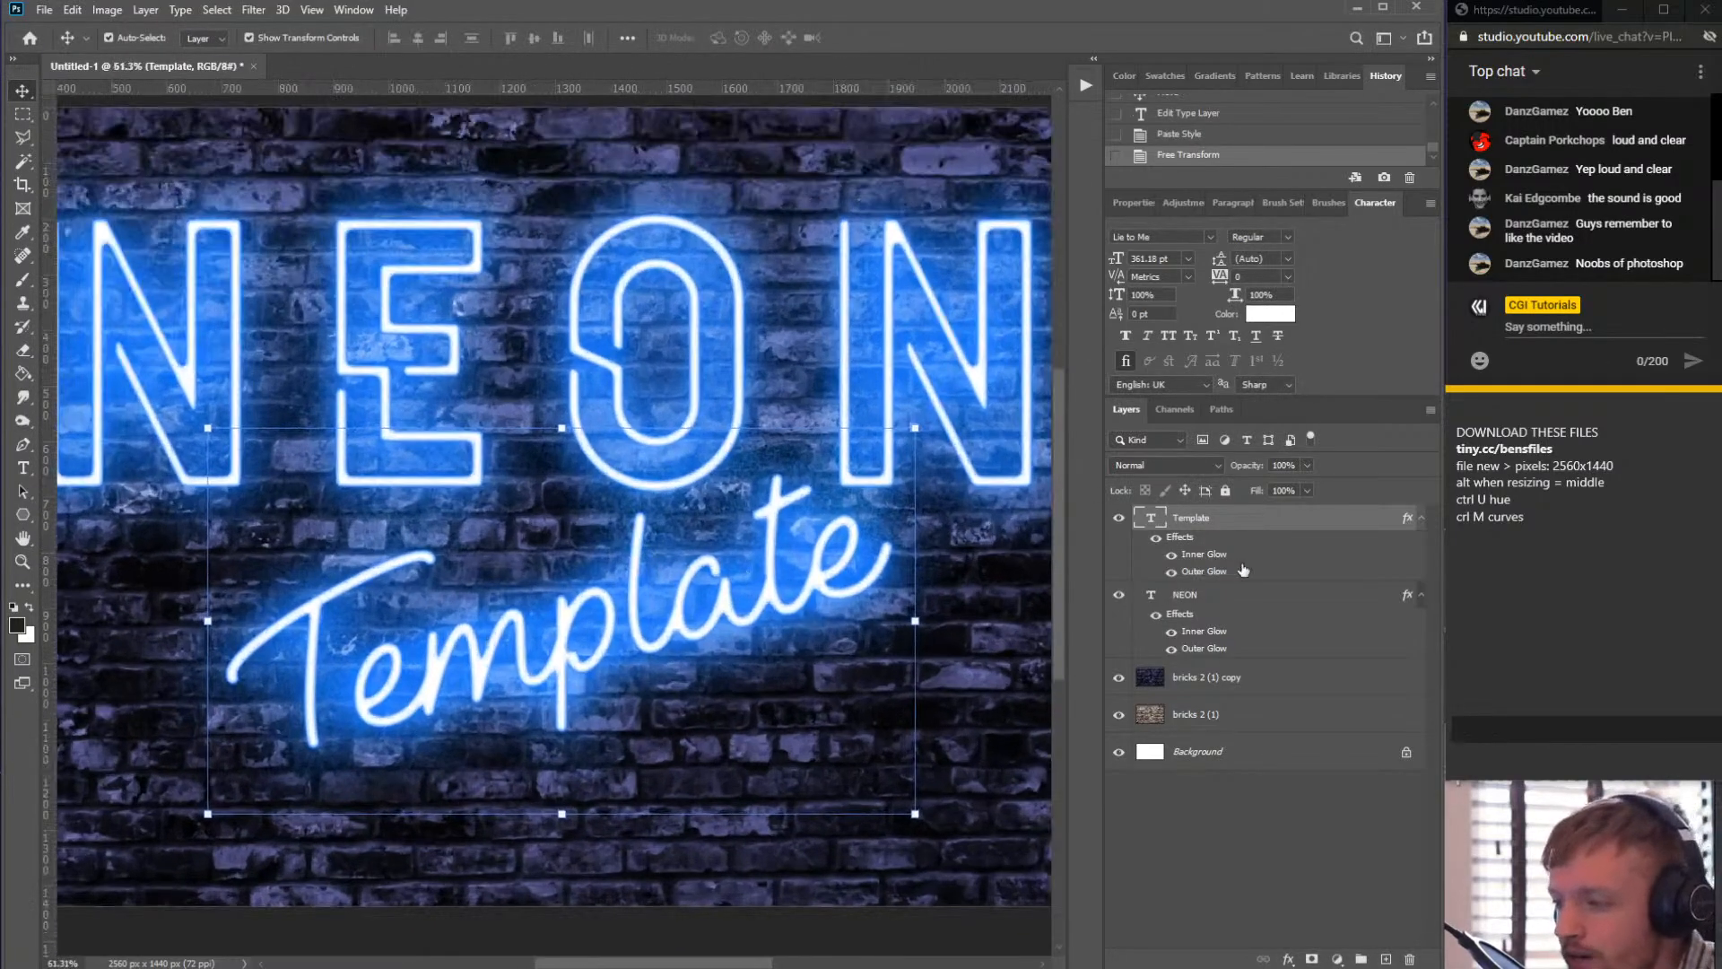
{"action": "scroll", "coordinate": [576, 510], "scroll_direction": "down", "scroll_amount": 1}
{"action": "scroll", "coordinate": [577, 510], "scroll_direction": "up", "scroll_amount": 1}
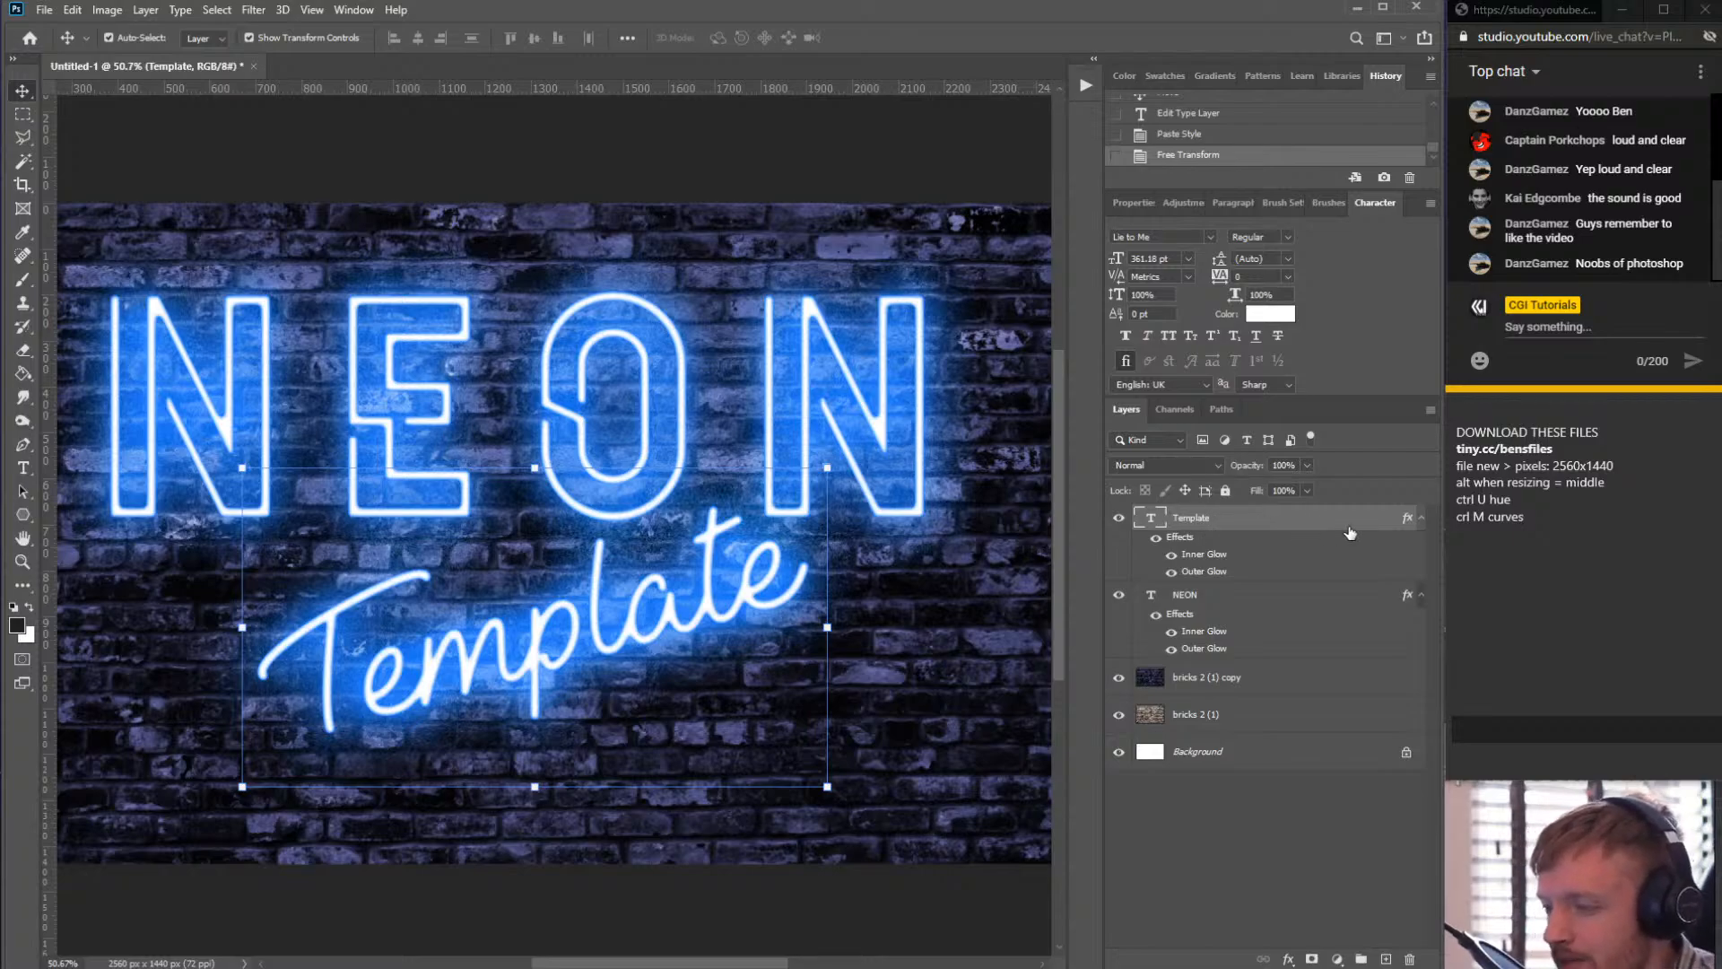
{"action": "double_click", "coordinate": [1302, 525]}
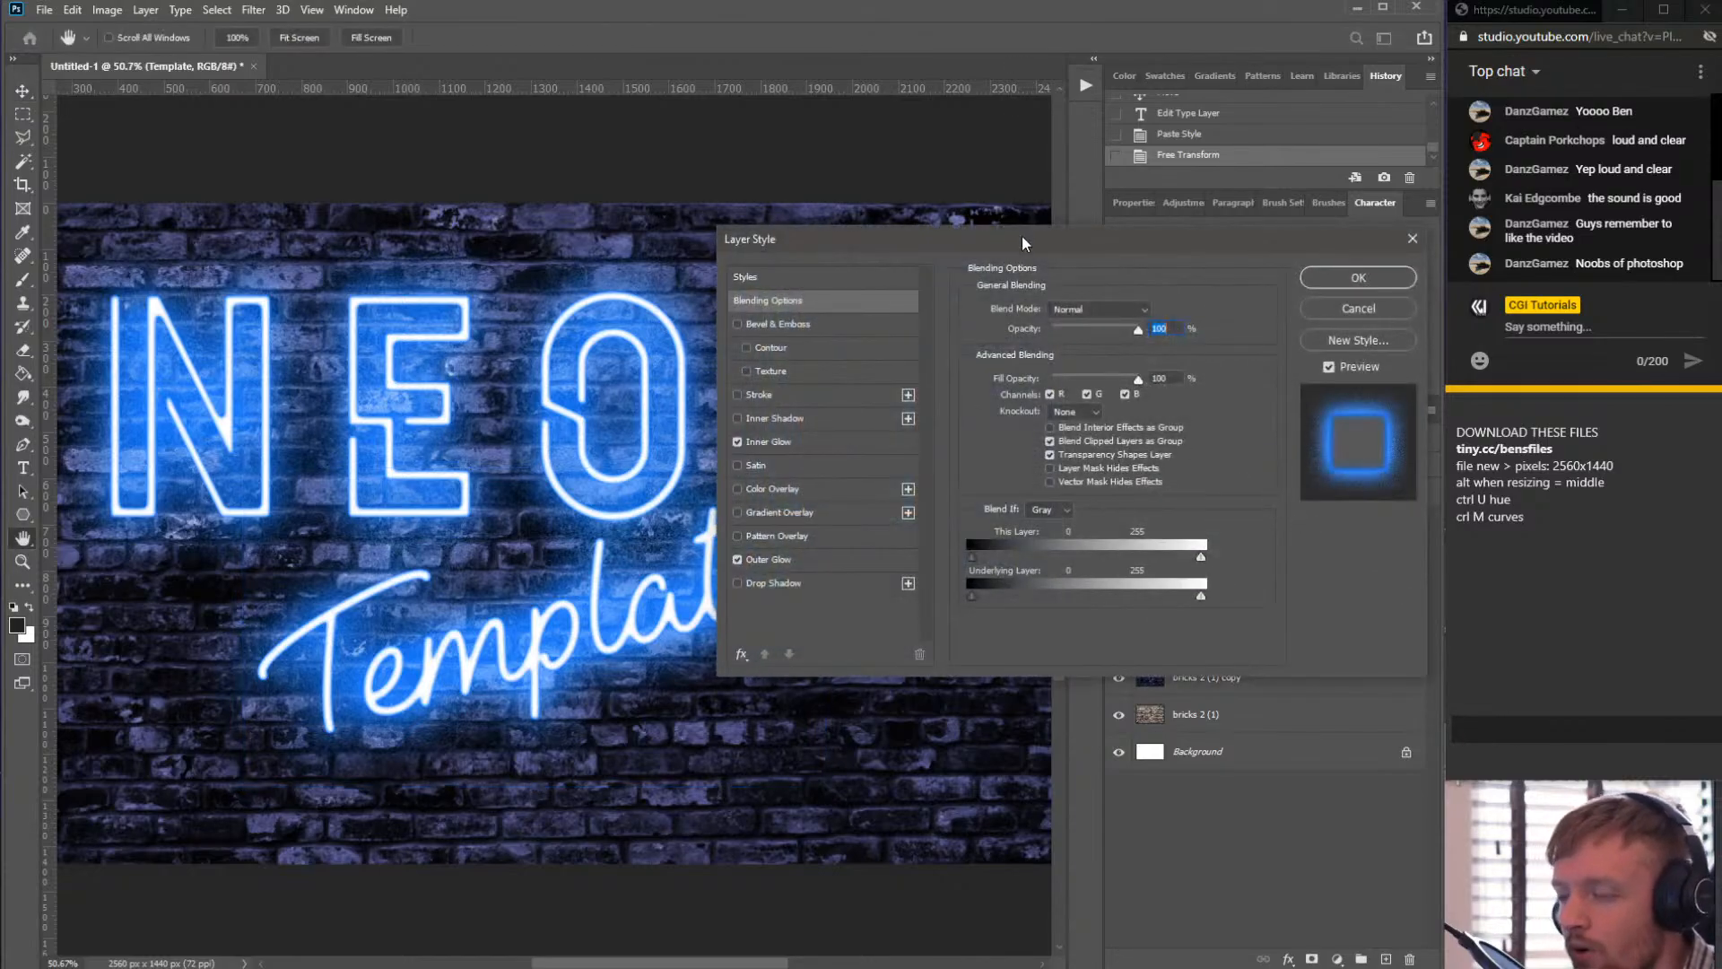
{"action": "left_click_drag", "start_coordinate": [1024, 244], "coordinate": [902, 262]}
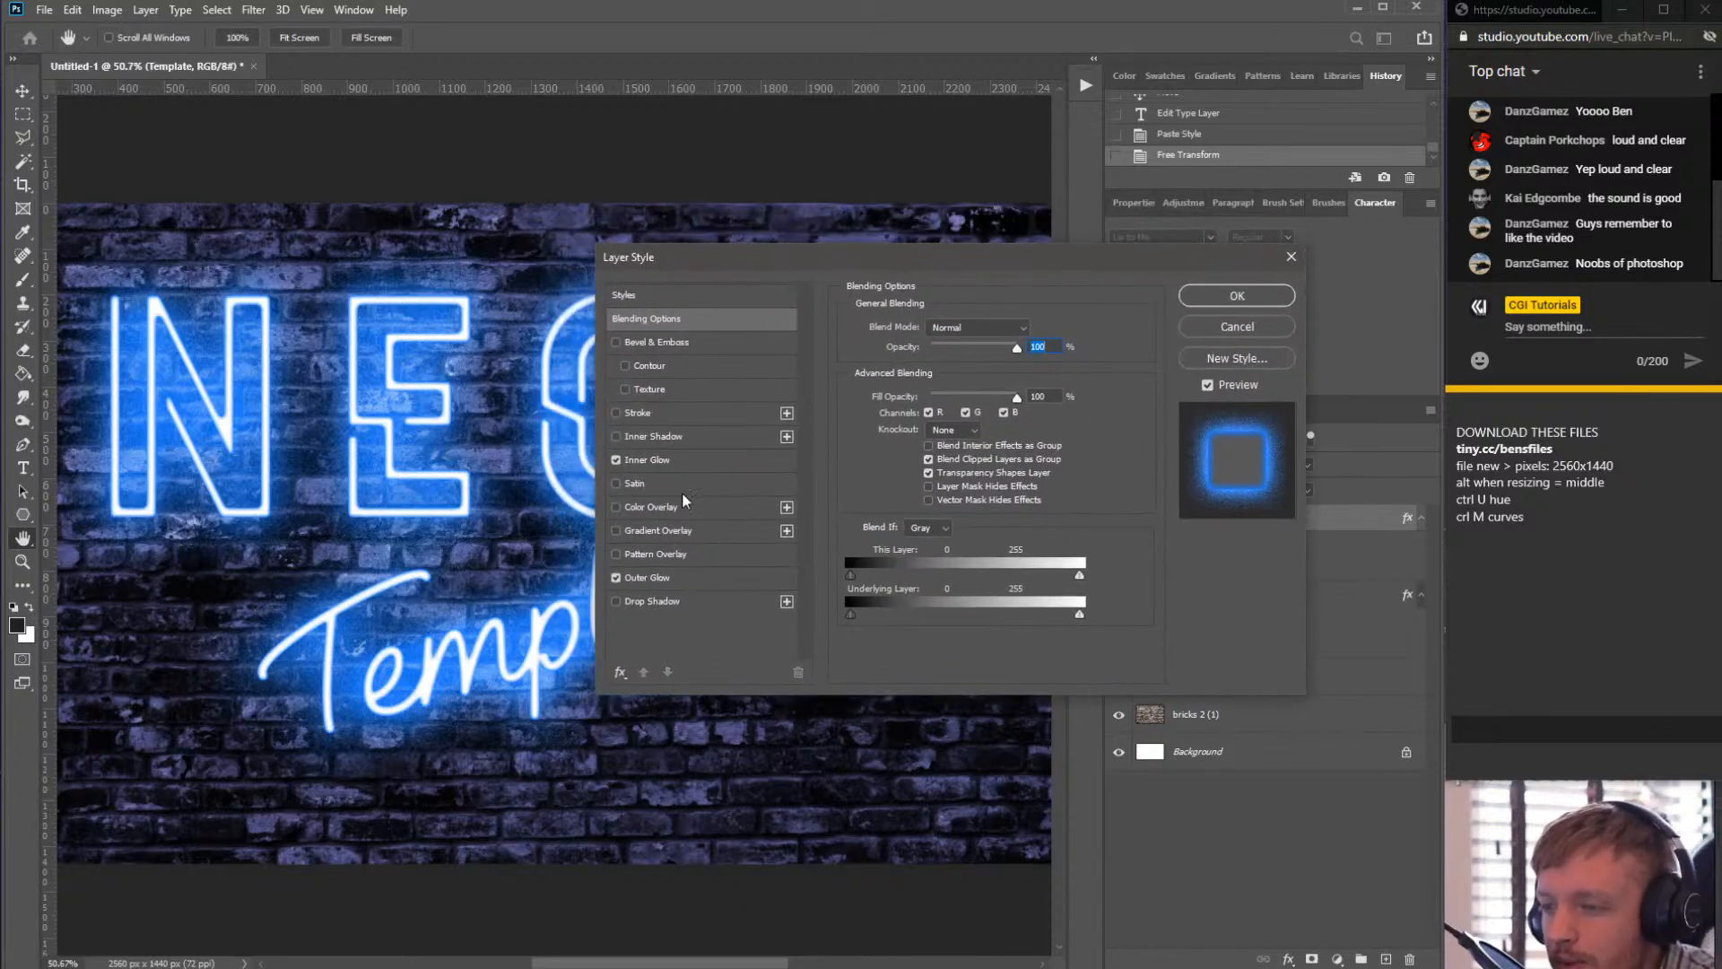
{"action": "left_click", "coordinate": [650, 578]}
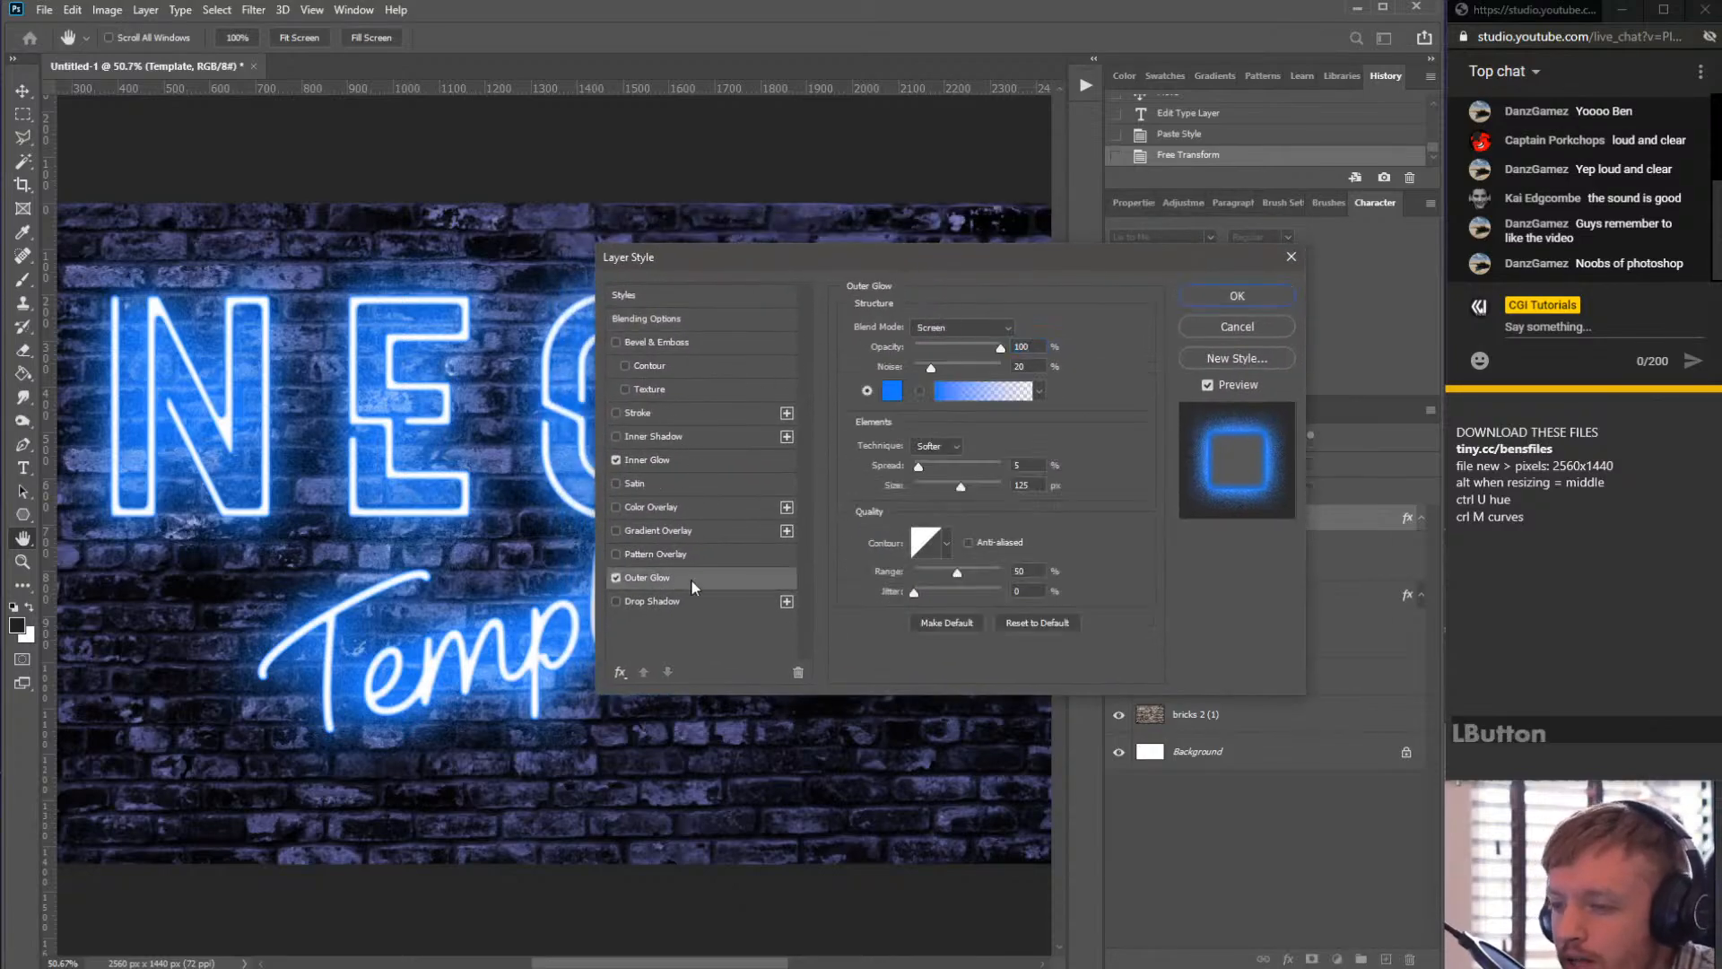
{"action": "left_click", "coordinate": [892, 392]}
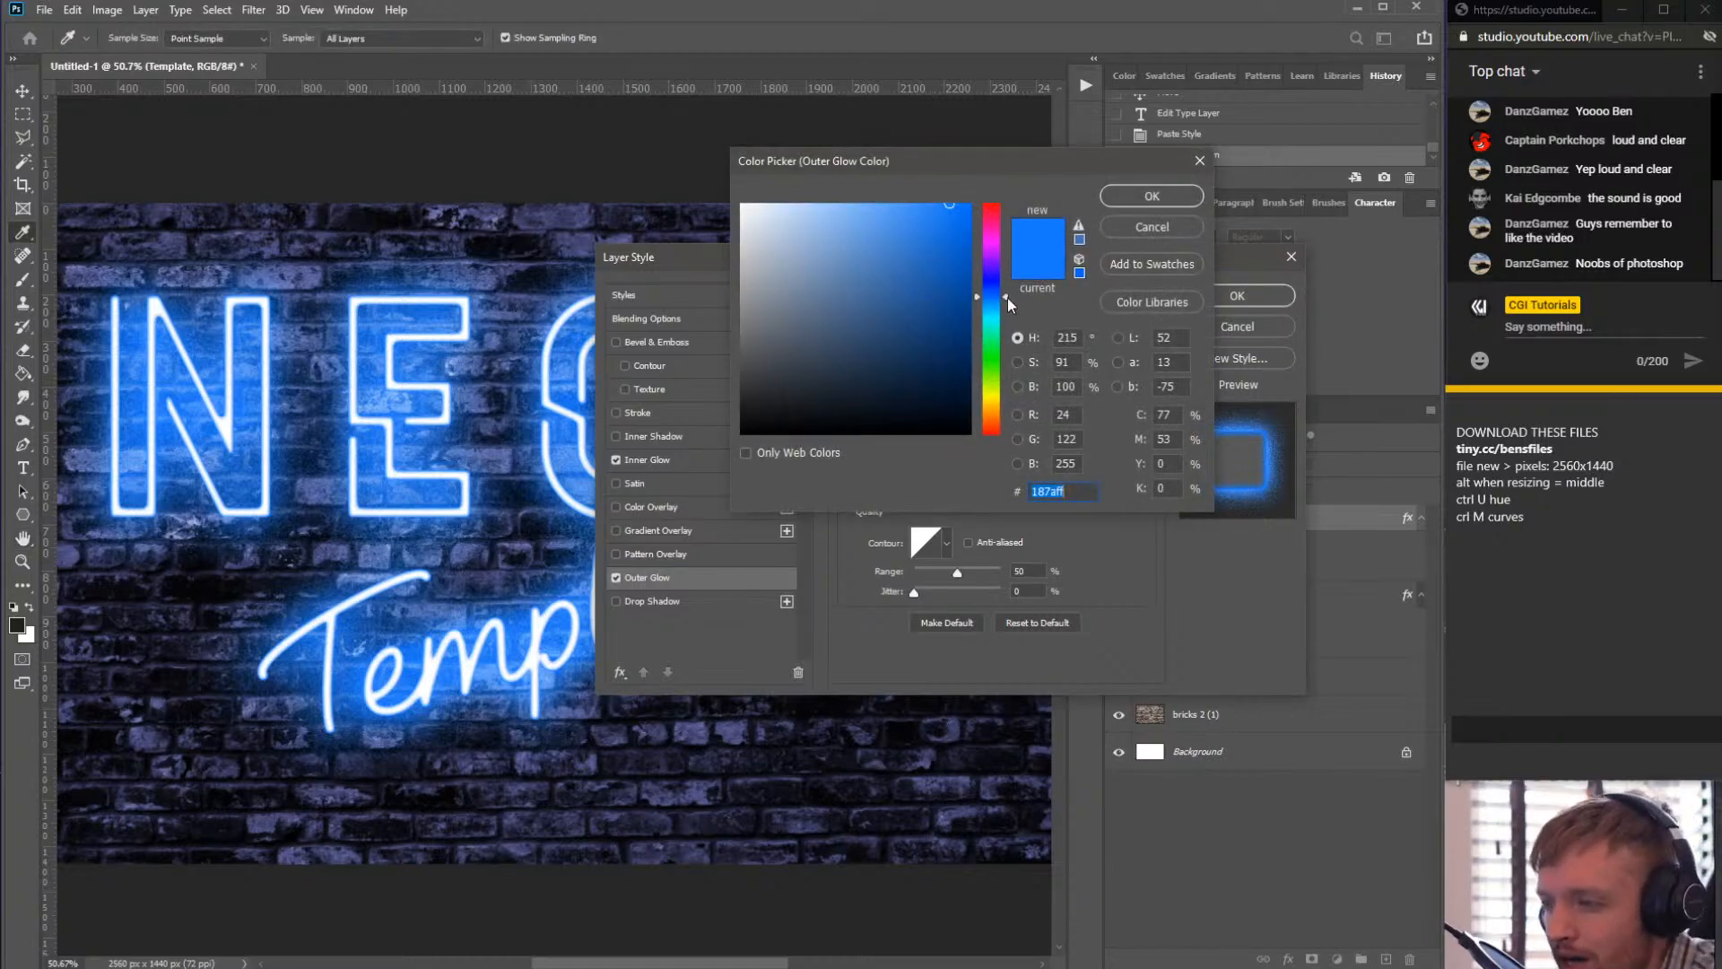
{"action": "left_click_drag", "start_coordinate": [994, 256], "coordinate": [994, 257]}
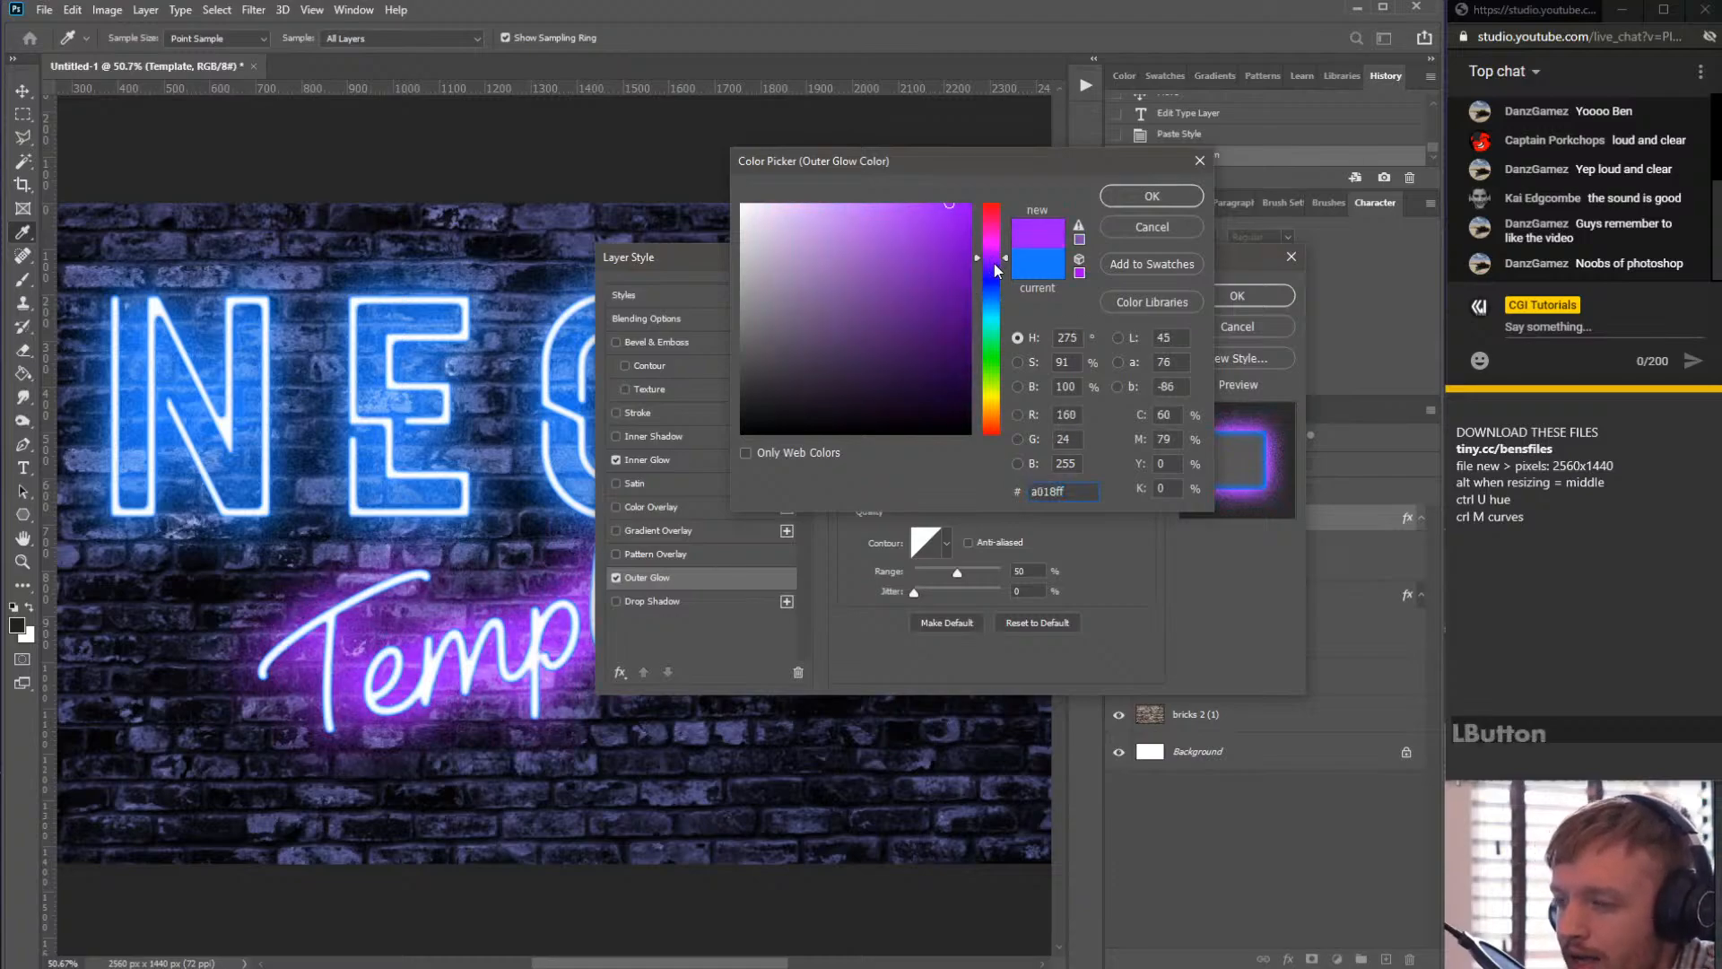
{"action": "left_click_drag", "start_coordinate": [897, 208], "coordinate": [907, 204]}
{"action": "left_click", "coordinate": [992, 263]}
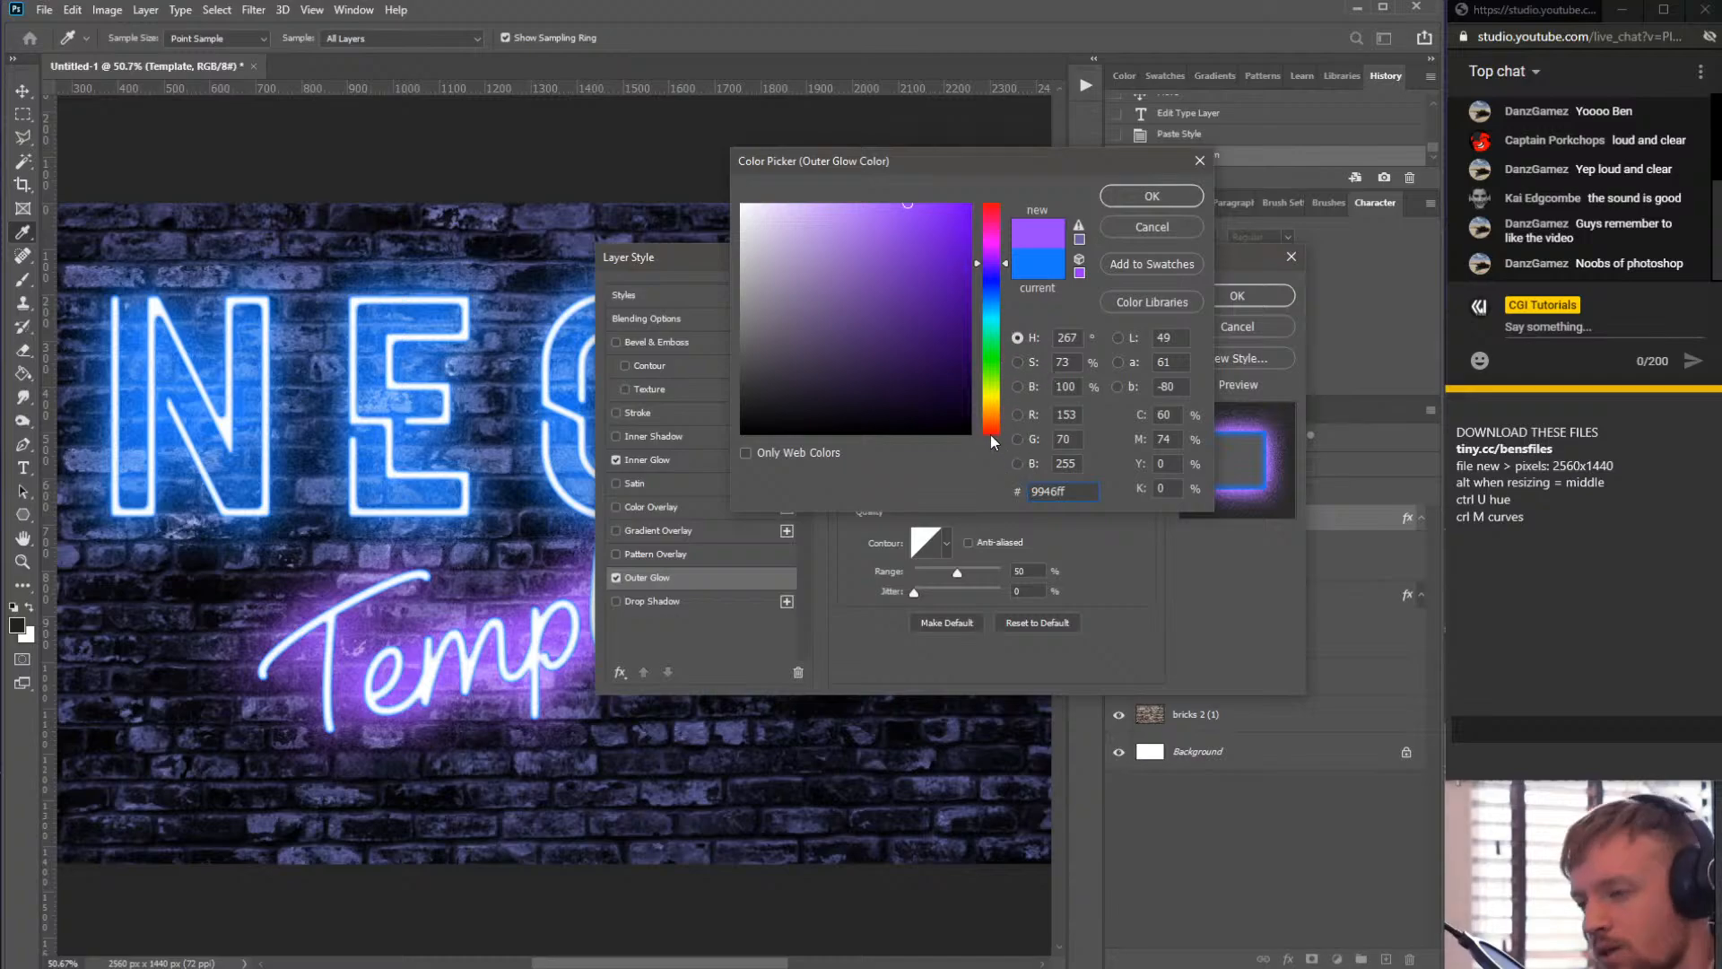
{"action": "left_click", "coordinate": [992, 237]}
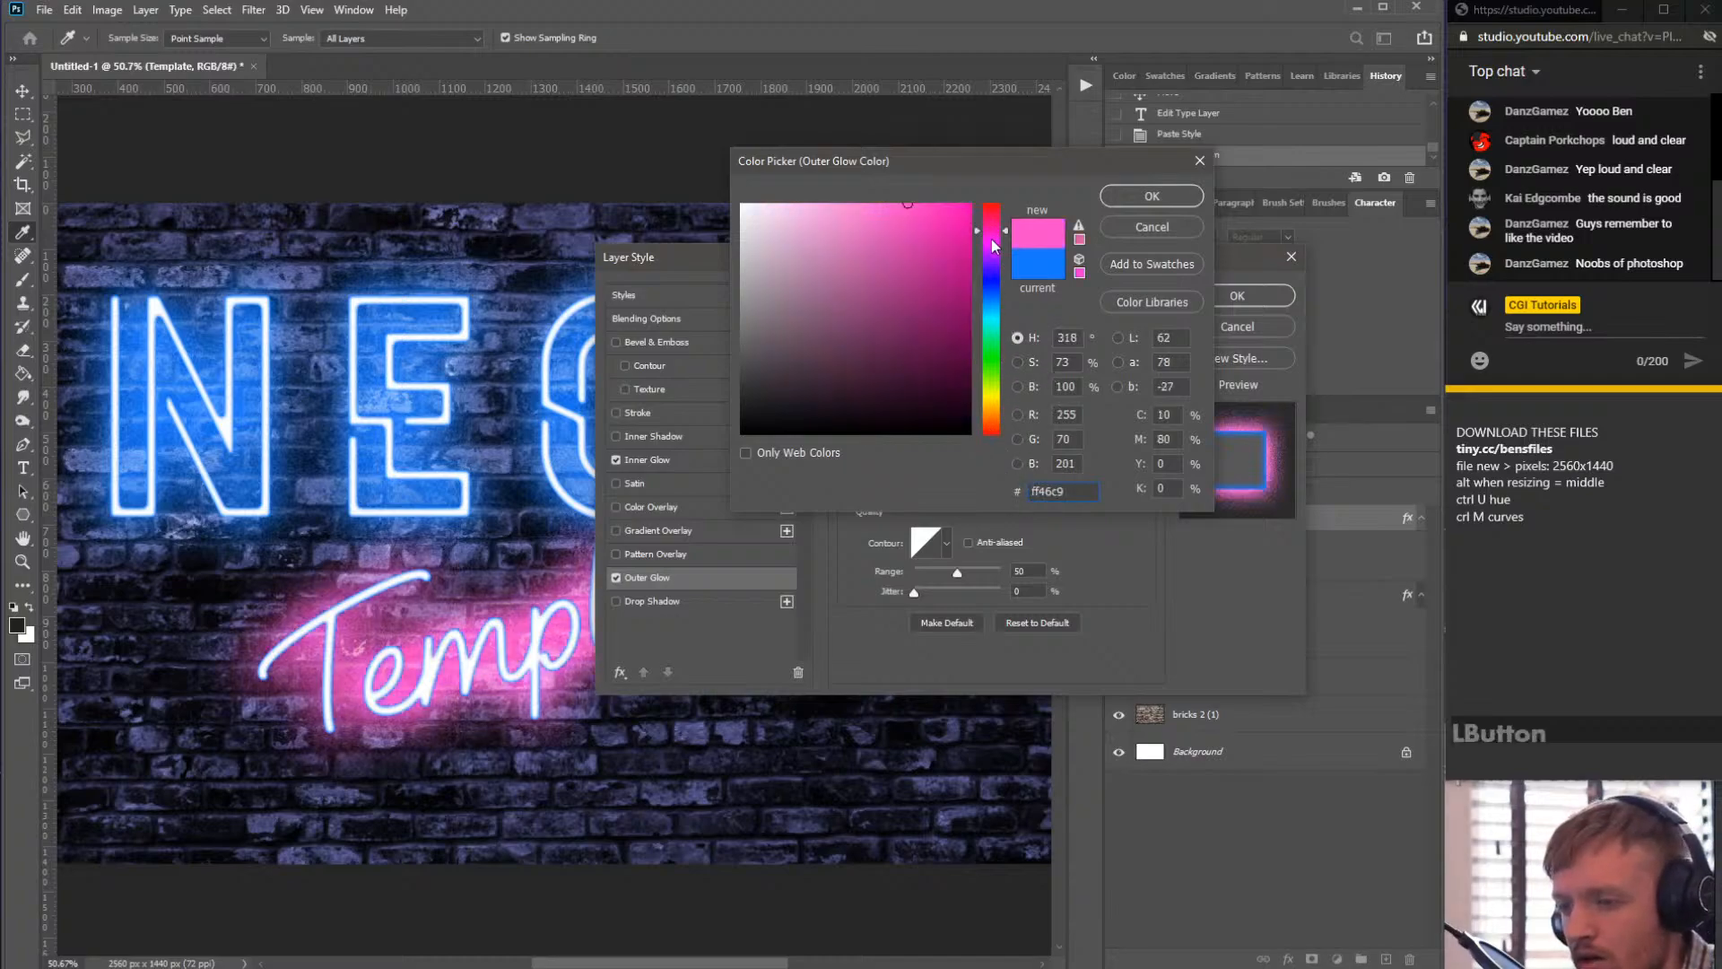
{"action": "left_click_drag", "start_coordinate": [992, 240], "coordinate": [992, 259]}
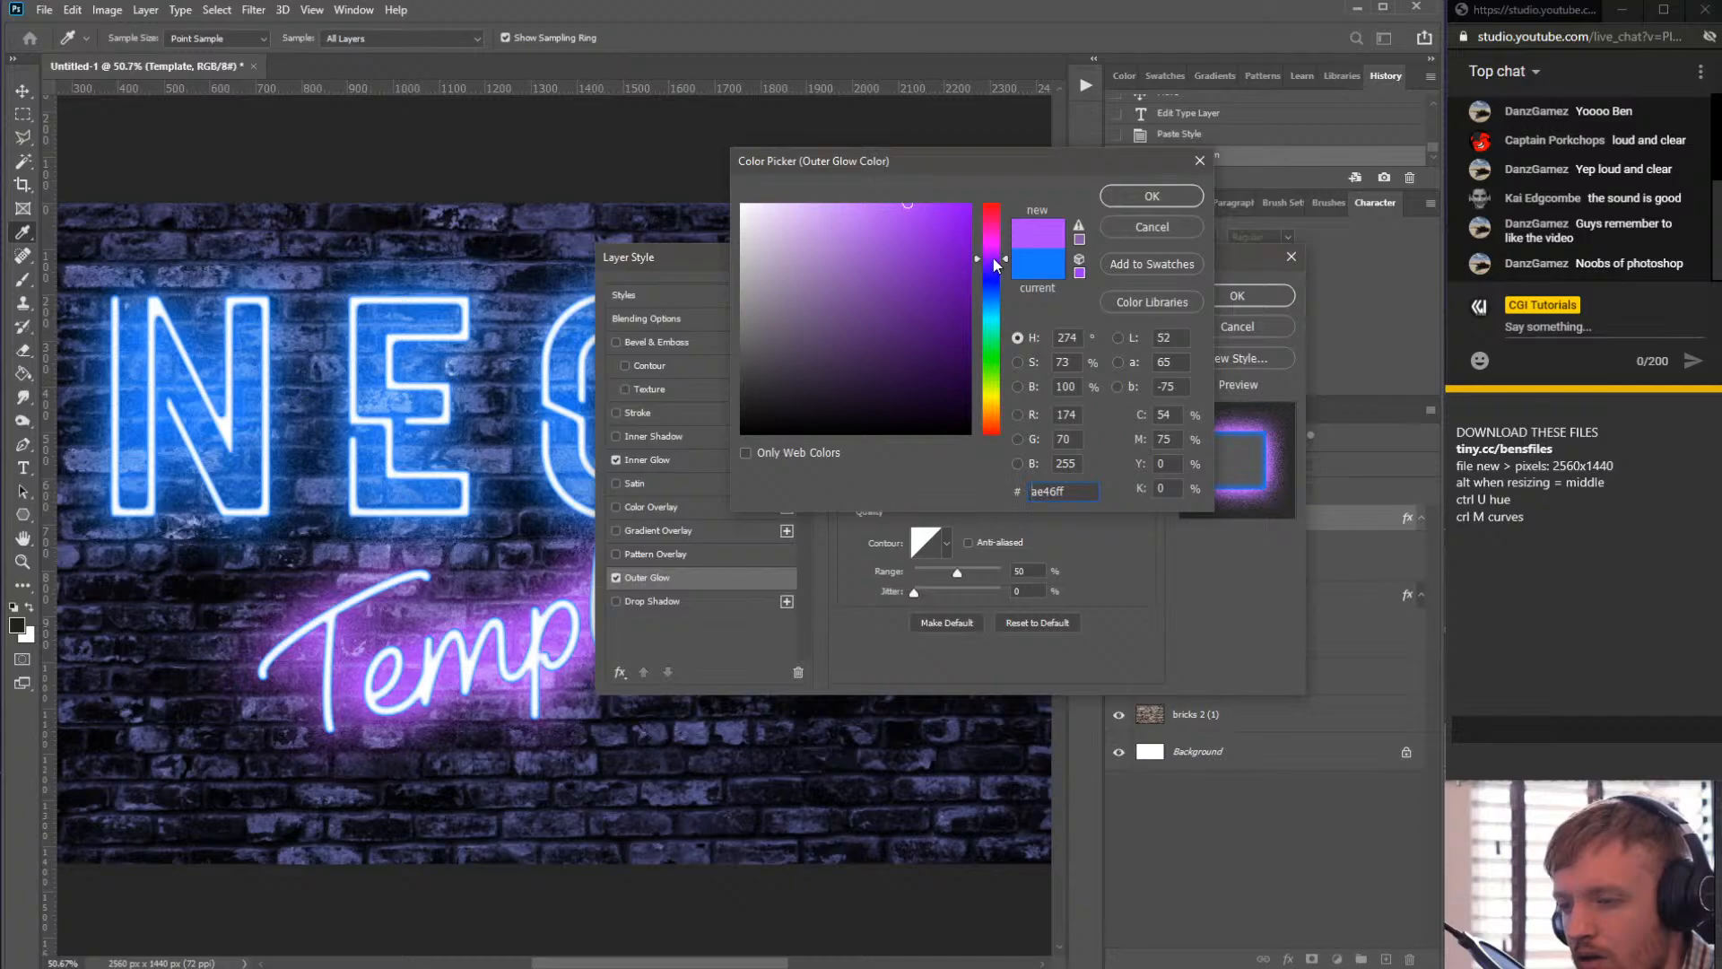
{"action": "left_click", "coordinate": [992, 257]}
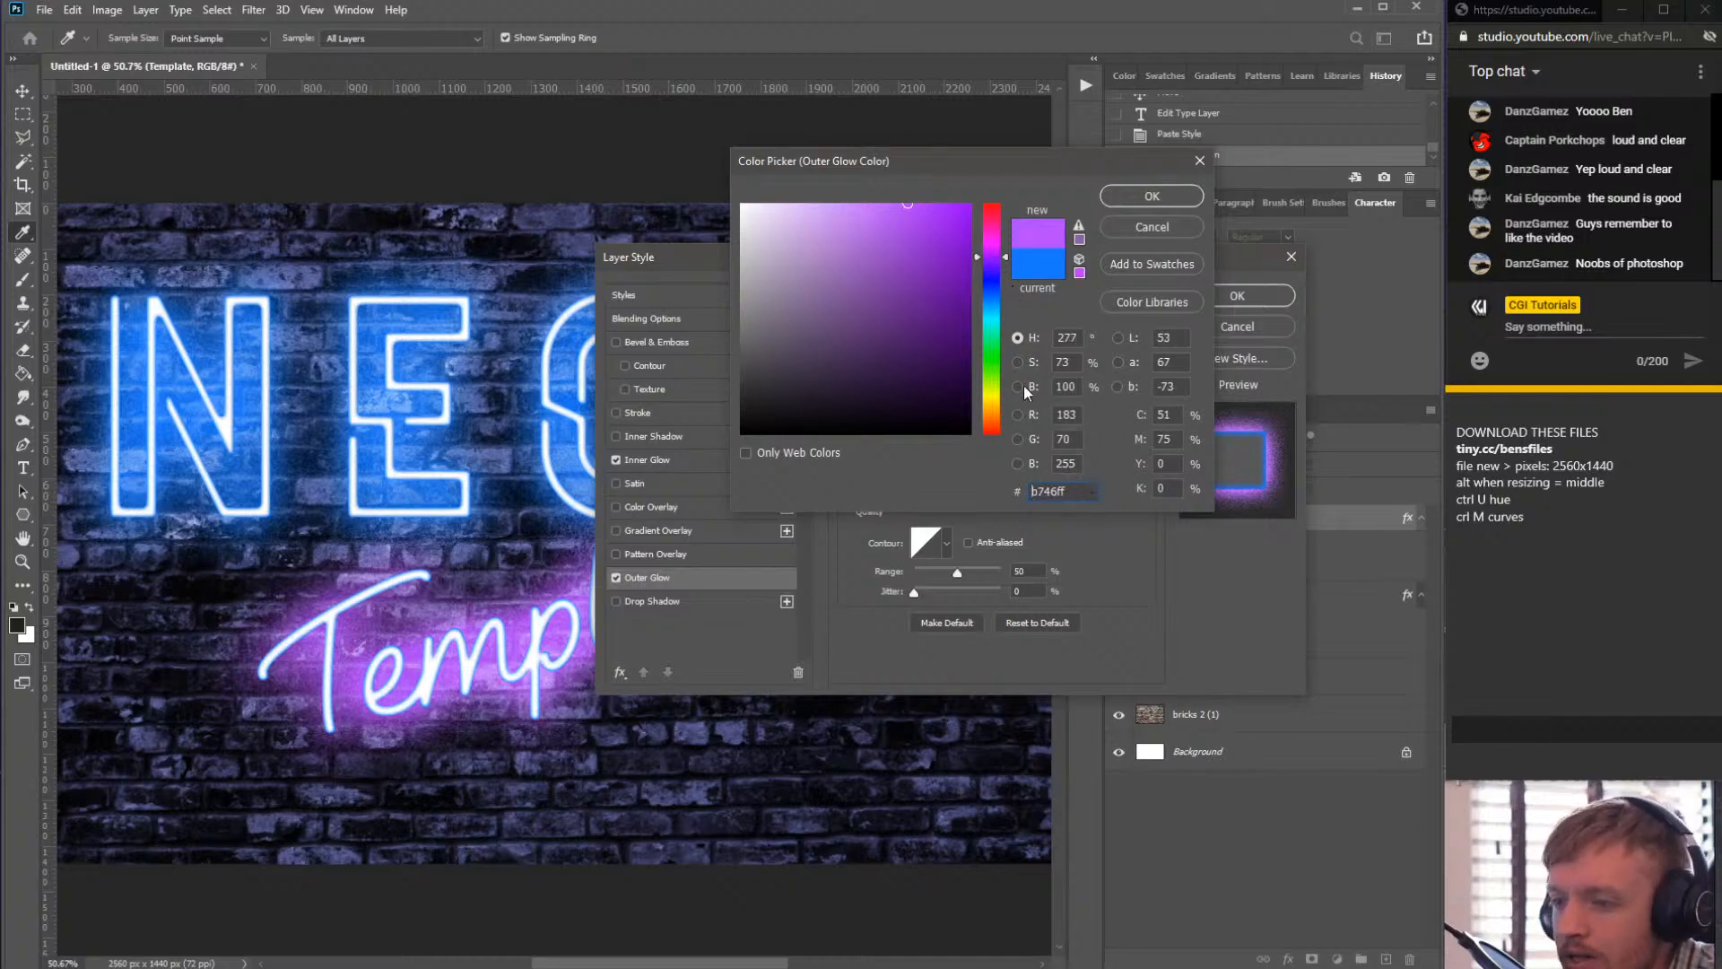
{"action": "left_click", "coordinate": [990, 265]}
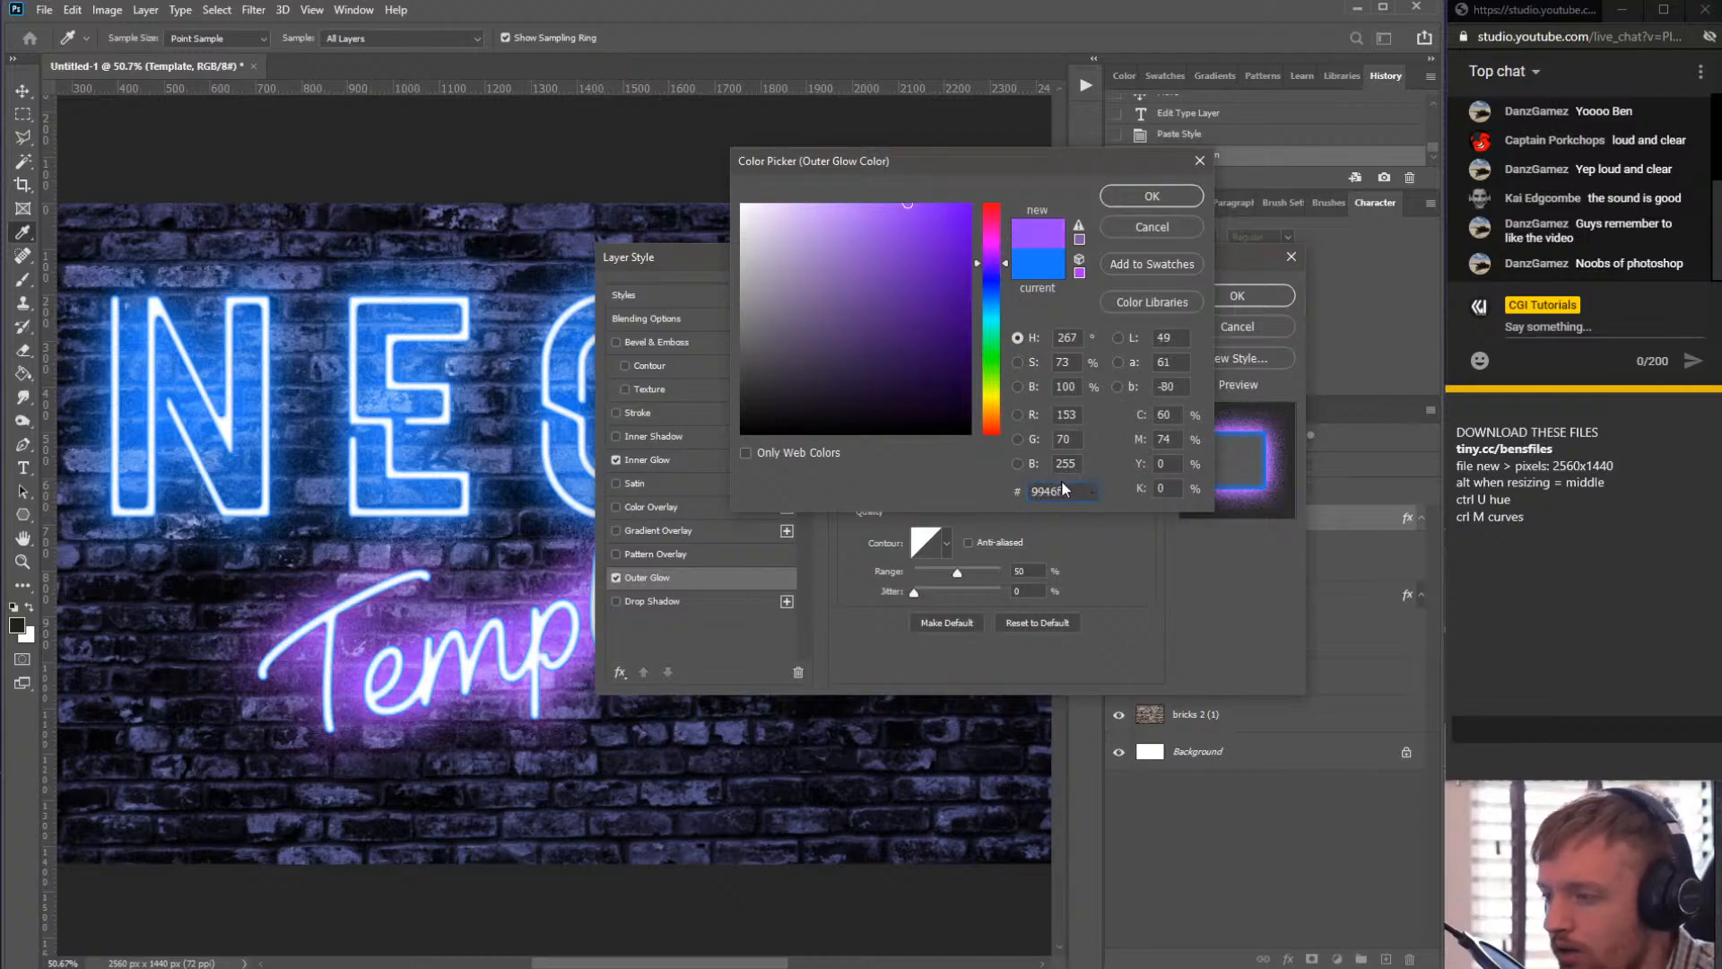
{"action": "left_click_drag", "start_coordinate": [1065, 490], "coordinate": [1005, 473]}
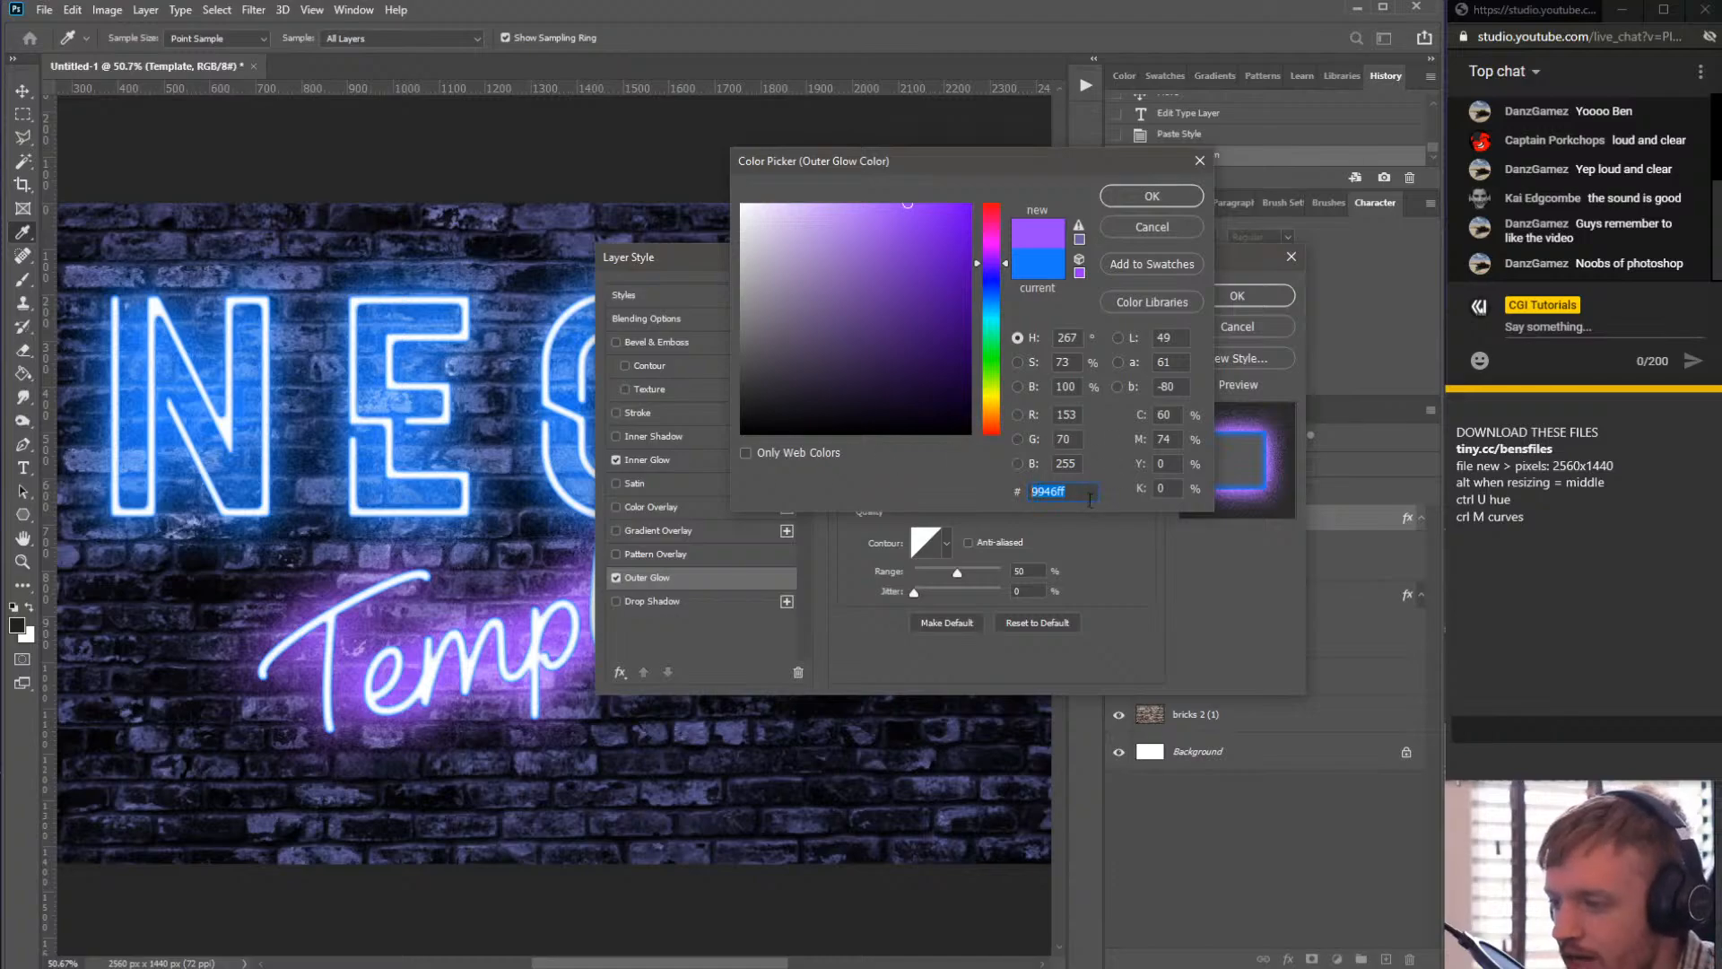
{"action": "key", "text": "ctrl+c"}
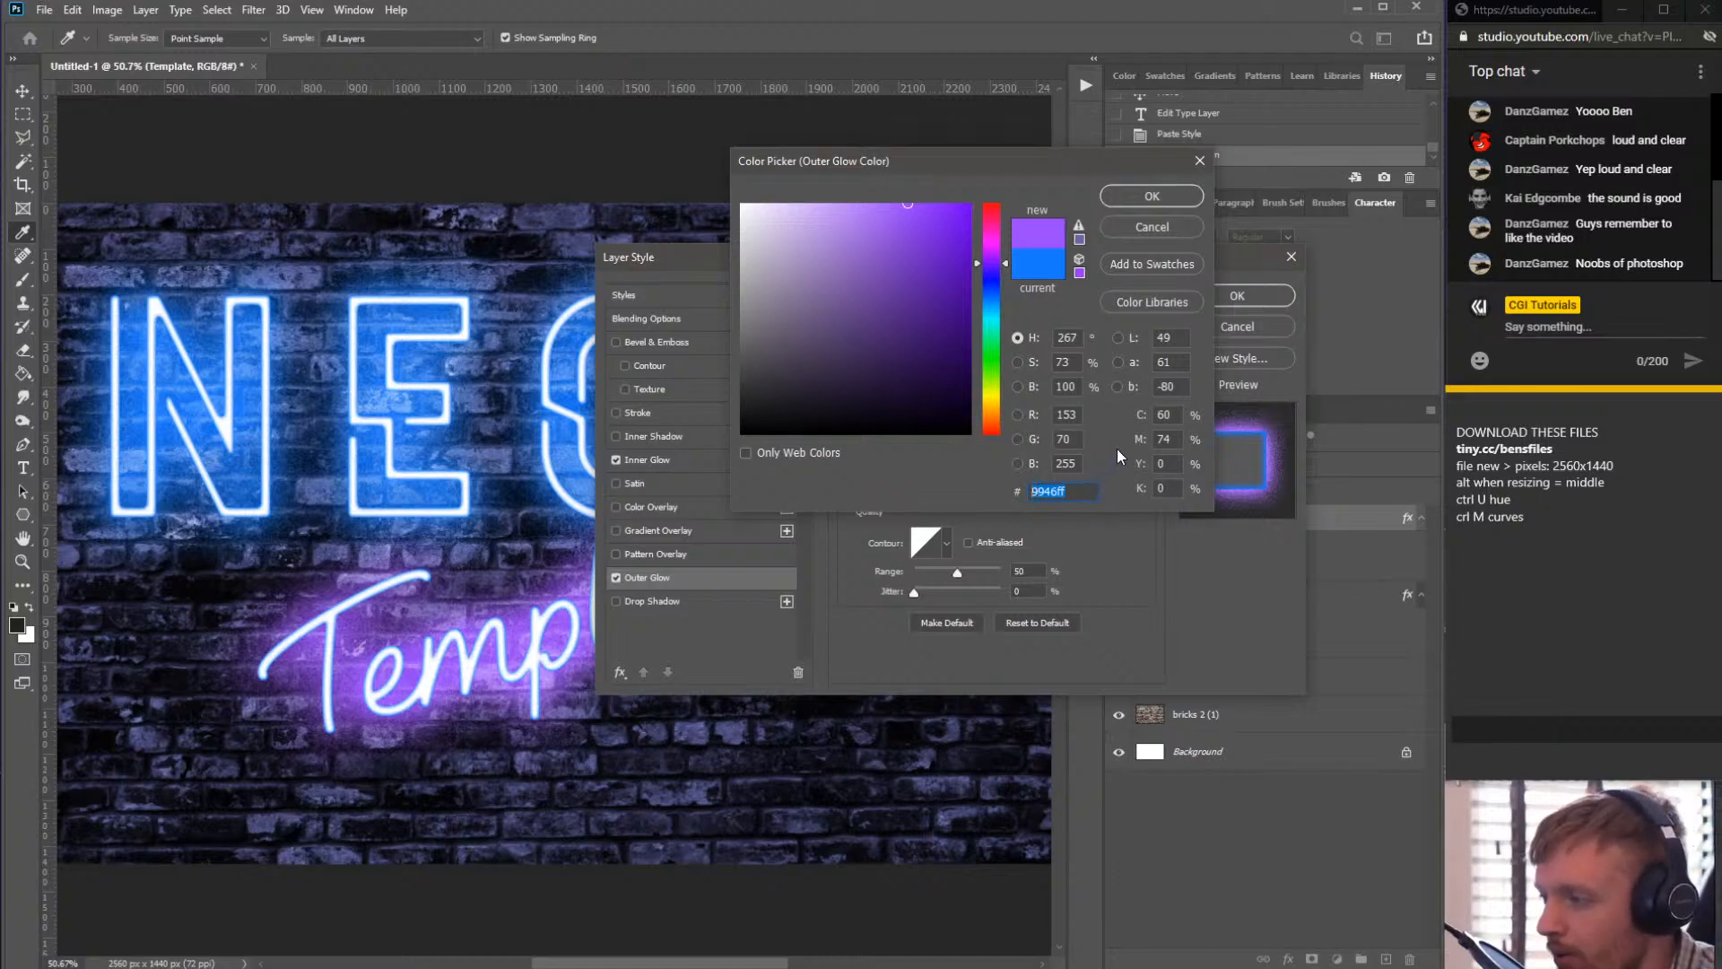
{"action": "key", "text": "ctrl+c"}
{"action": "left_click", "coordinate": [1133, 193]}
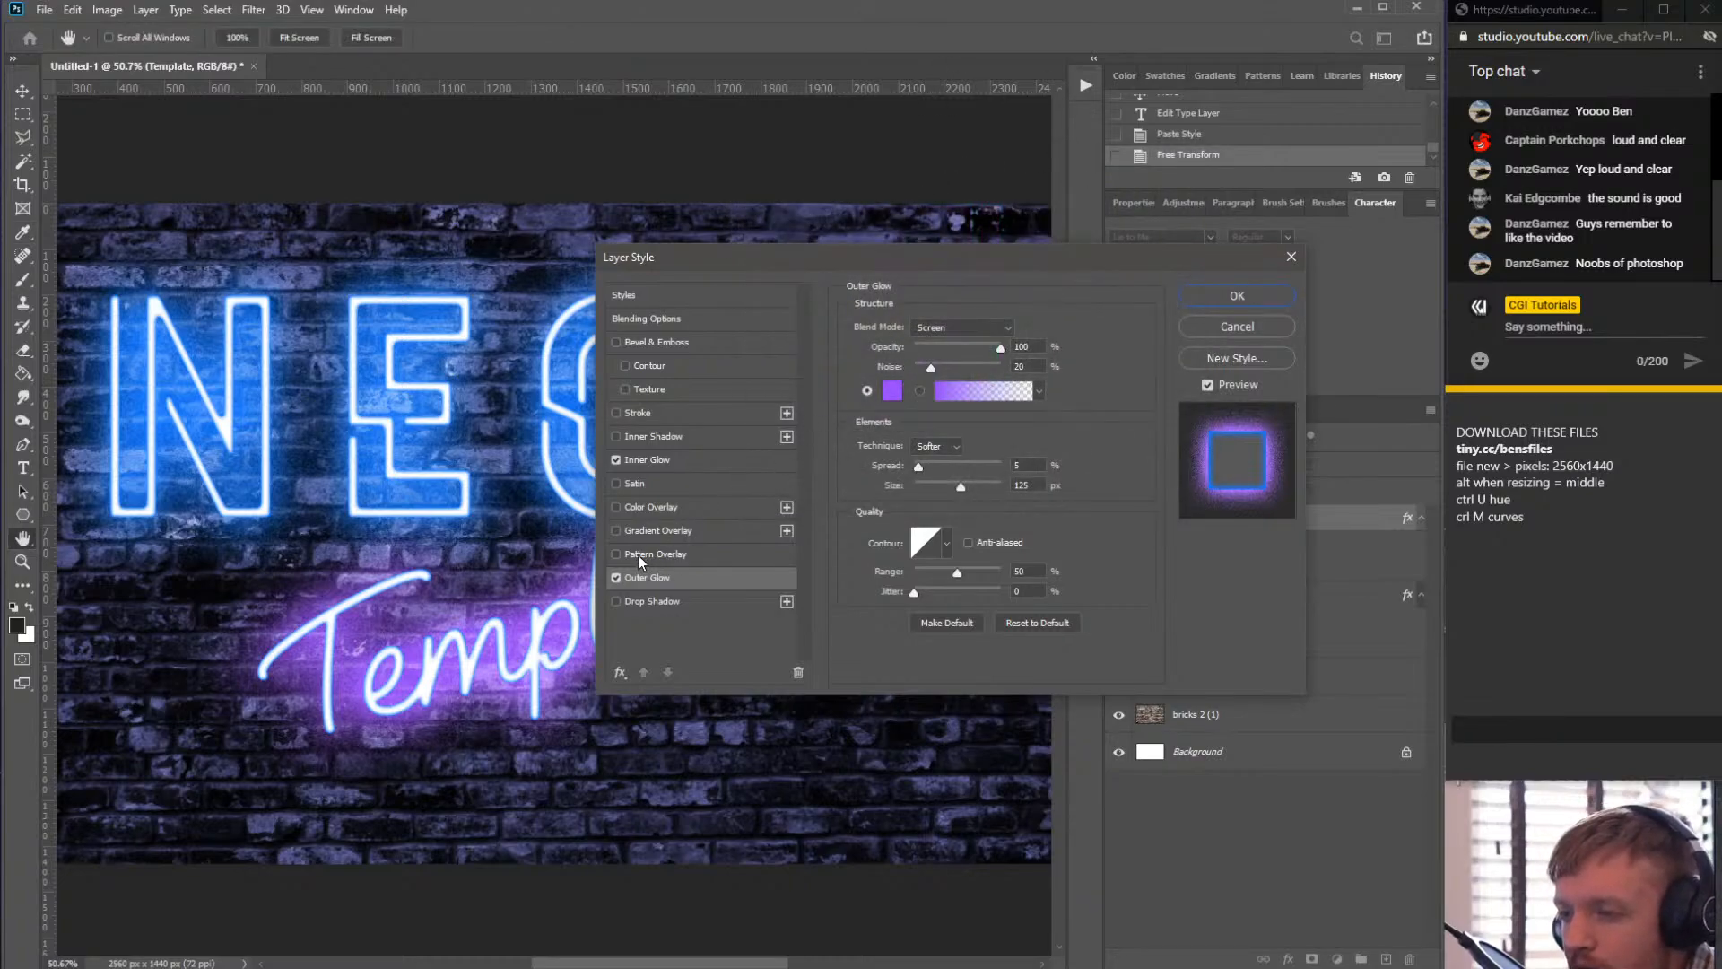
- Set the Template layer's Inner Glow colour to the same 9946ff purple
{"action": "left_click", "coordinate": [677, 454]}
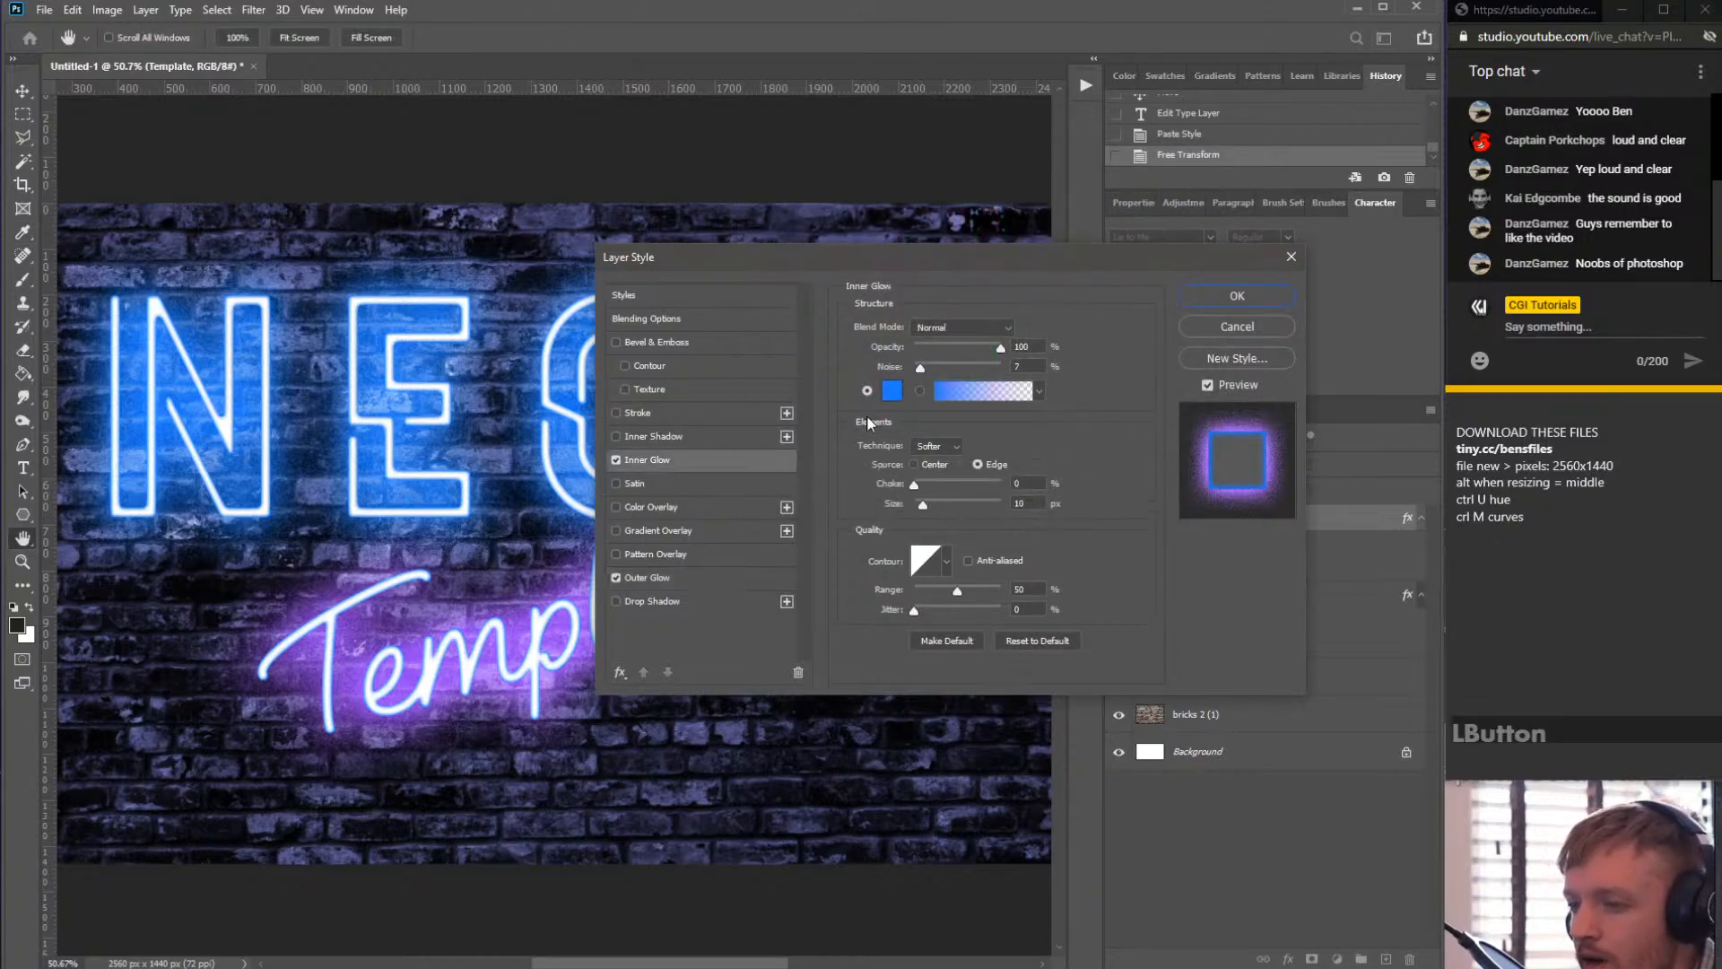
{"action": "left_click", "coordinate": [891, 390]}
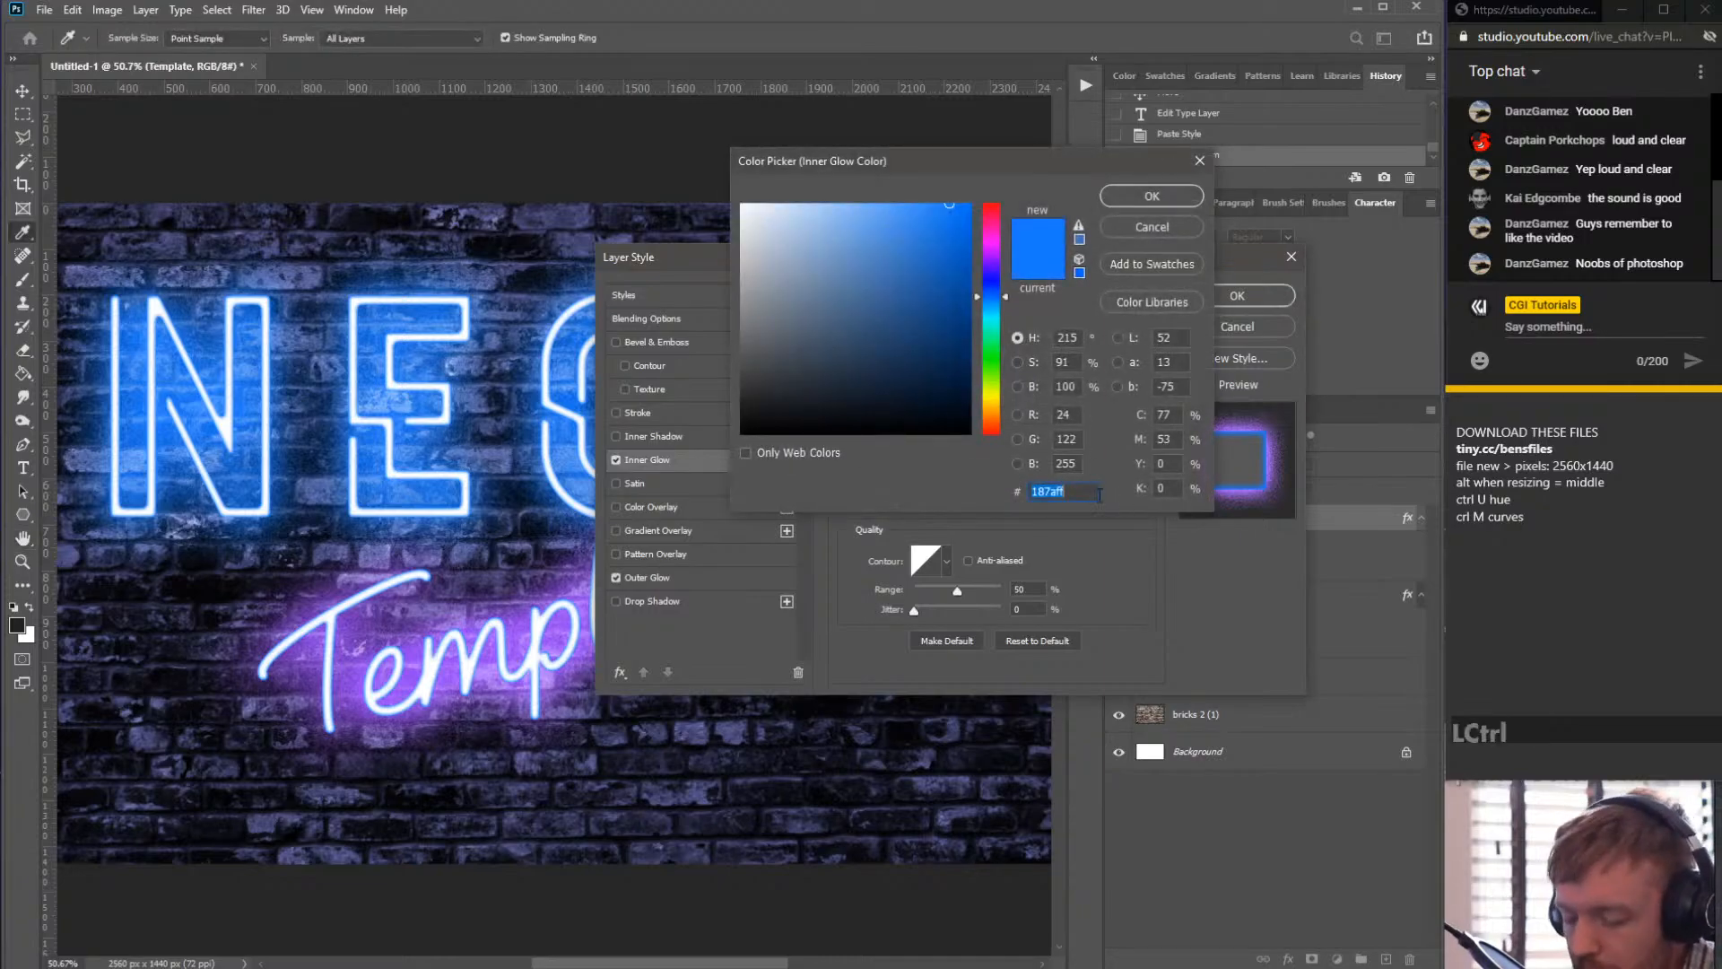
{"action": "key", "text": "ctrl+v"}
{"action": "left_click", "coordinate": [1161, 199]}
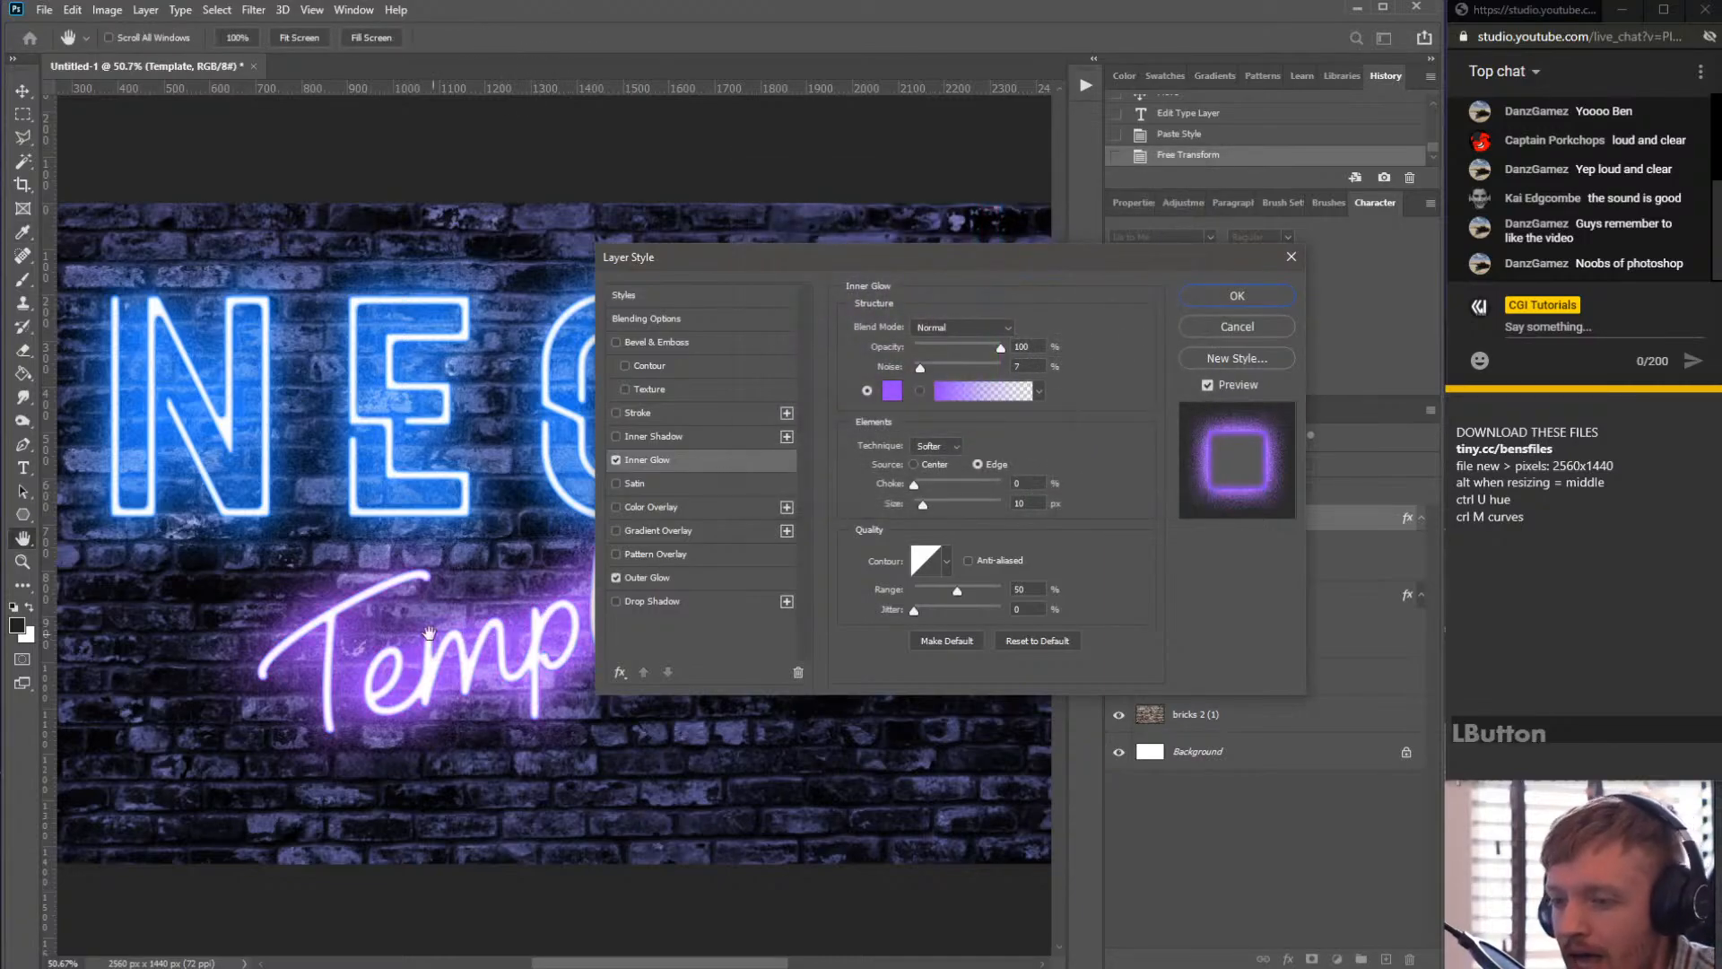
- Increase the Template layer's Outer Glow size to about 202 px
{"action": "scroll", "coordinate": [540, 517], "scroll_direction": "down", "scroll_amount": 6}
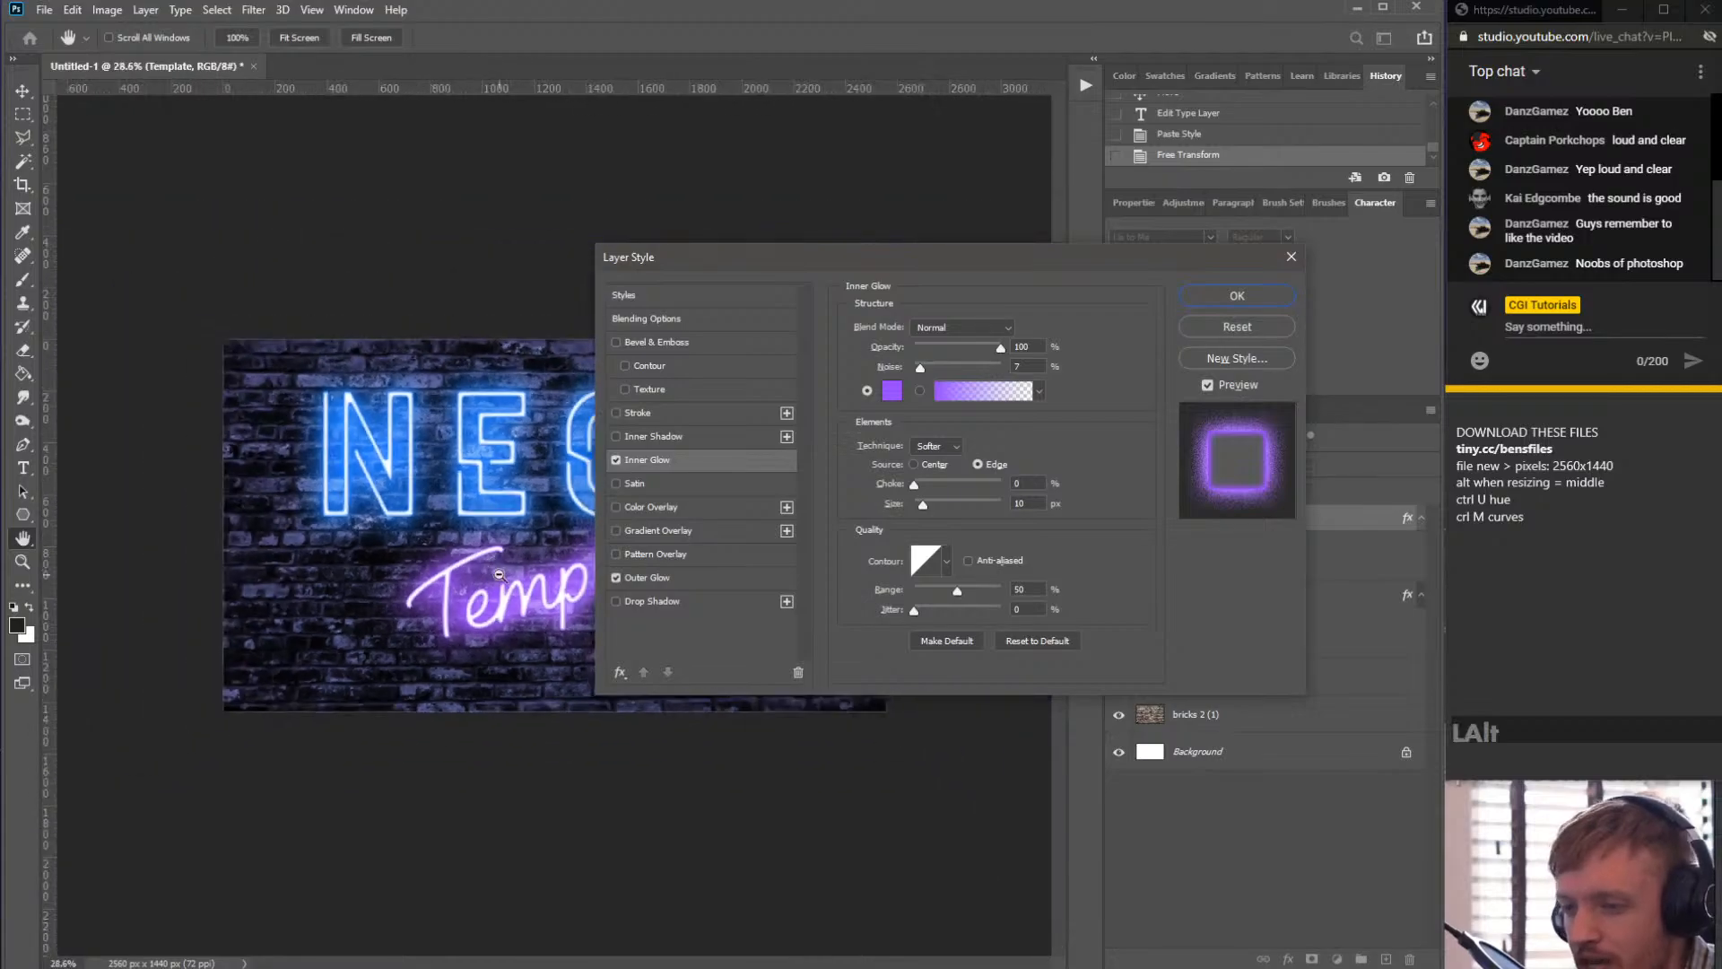
{"action": "scroll", "coordinate": [513, 563], "scroll_direction": "up", "scroll_amount": 8}
{"action": "scroll", "coordinate": [511, 567], "scroll_direction": "down", "scroll_amount": 6}
{"action": "scroll", "coordinate": [427, 524], "scroll_direction": "up", "scroll_amount": 5}
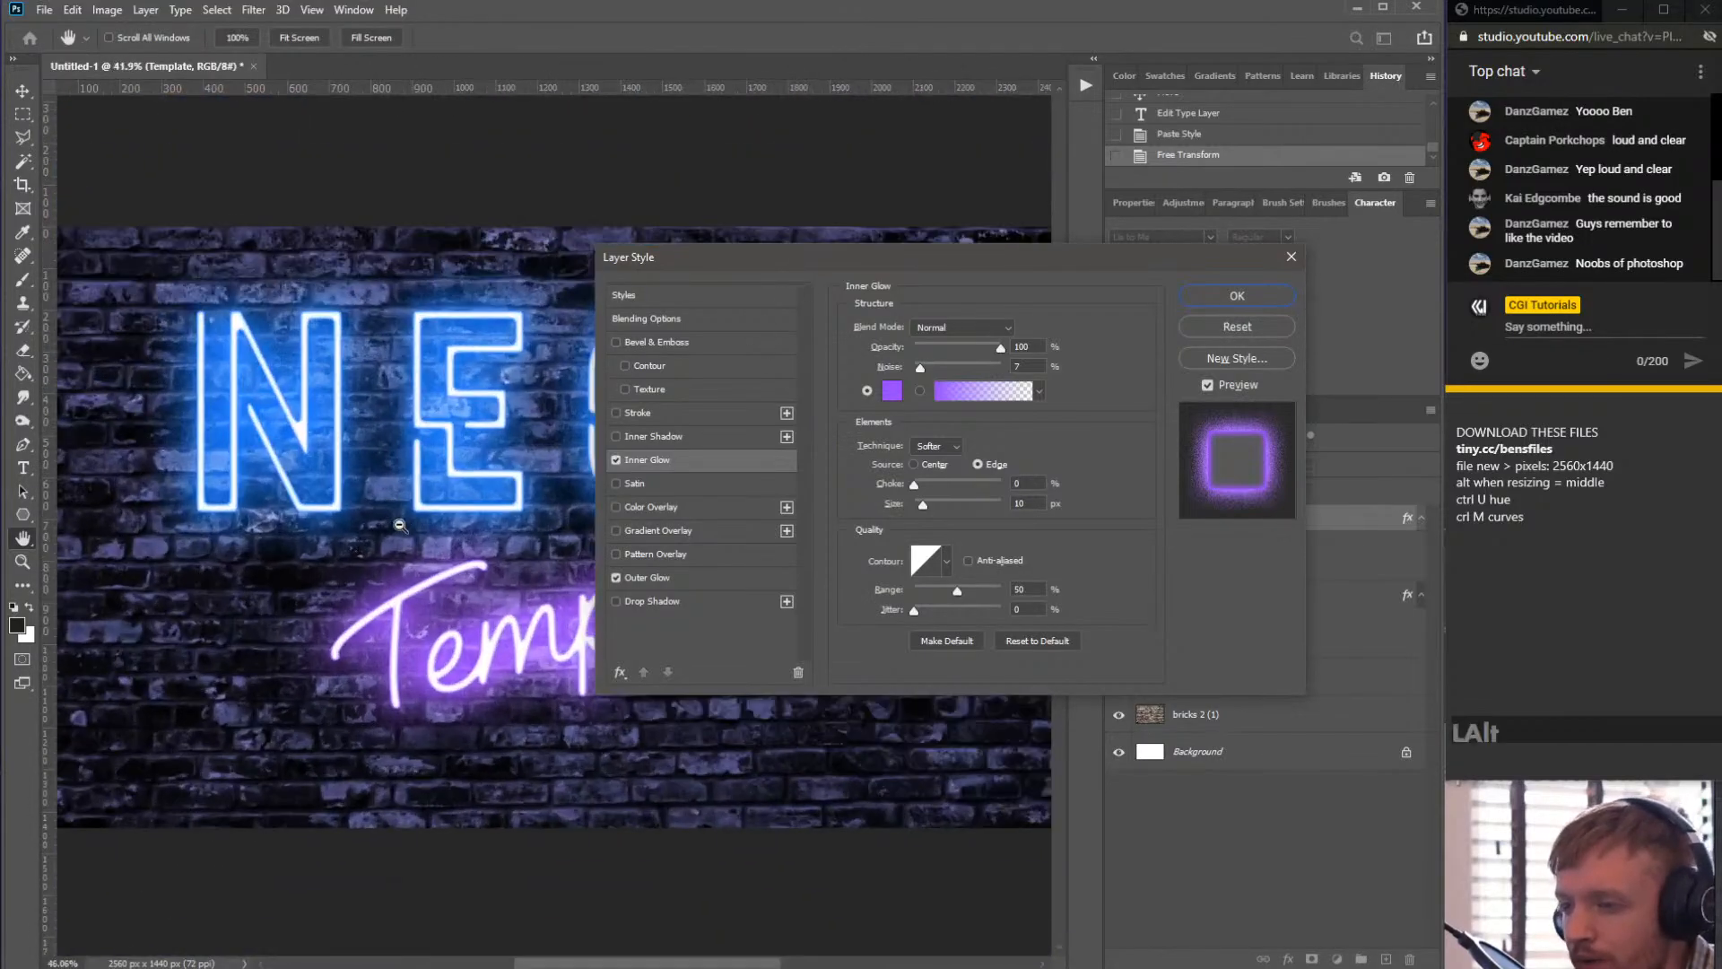
{"action": "left_click_drag", "start_coordinate": [809, 250], "coordinate": [1124, 216]}
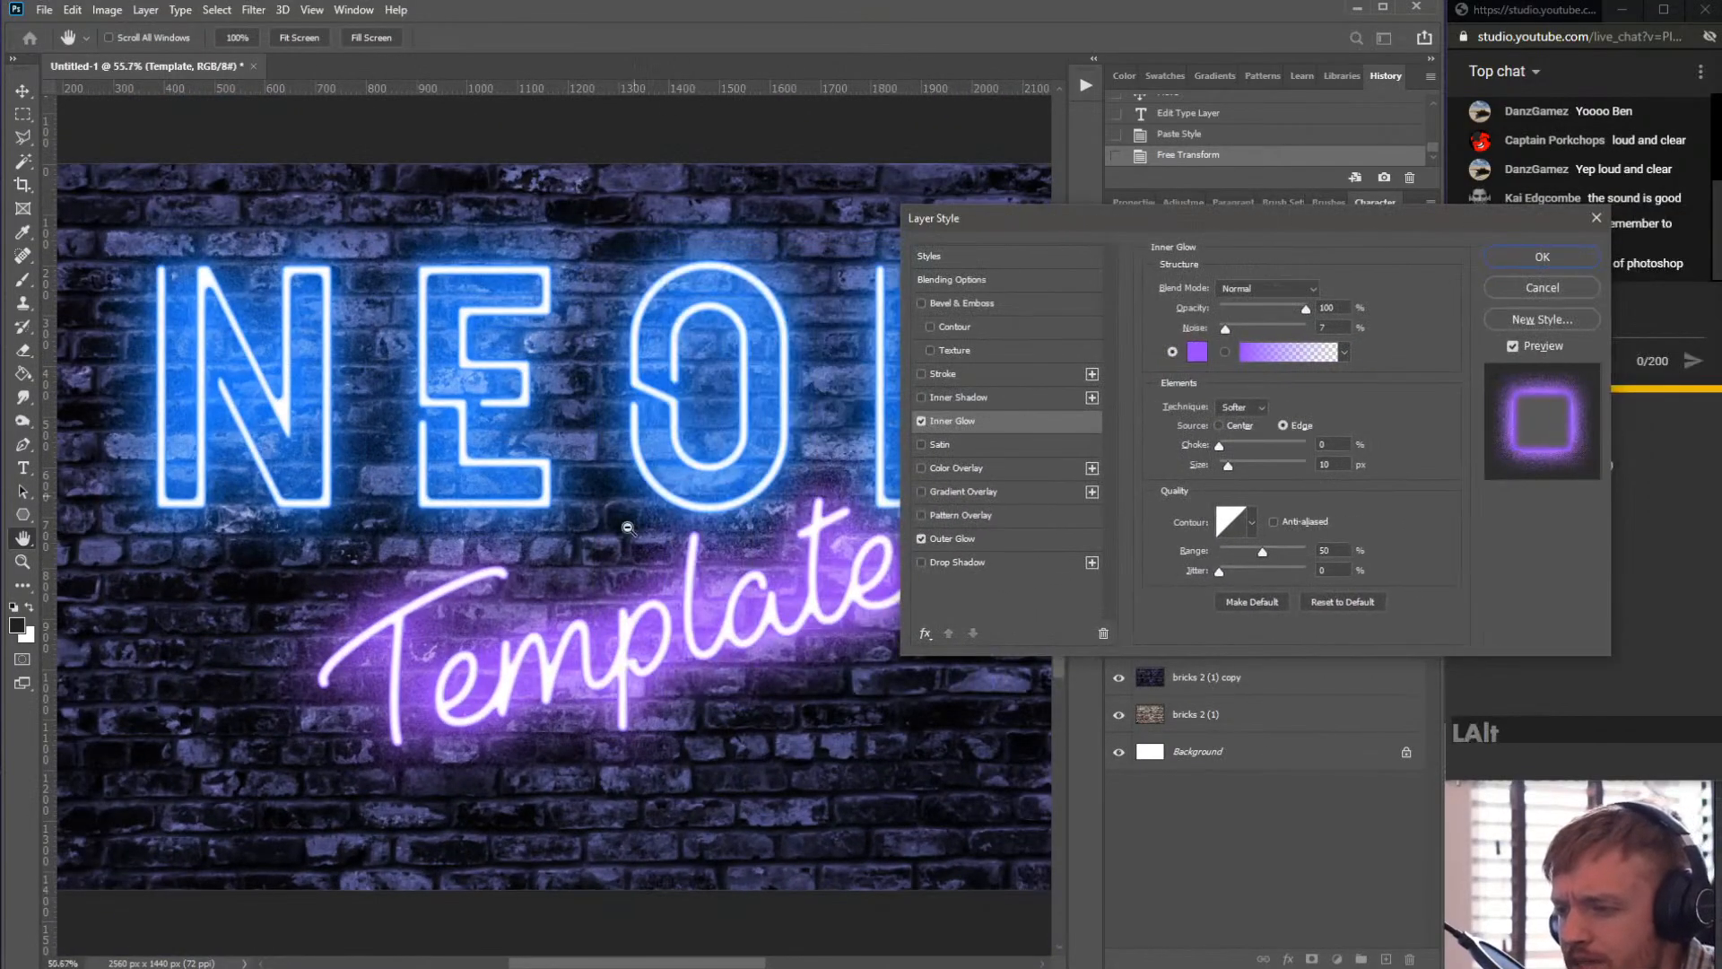
{"action": "scroll", "coordinate": [852, 403], "scroll_direction": "down", "scroll_amount": 4}
{"action": "scroll", "coordinate": [852, 403], "scroll_direction": "up", "scroll_amount": 3}
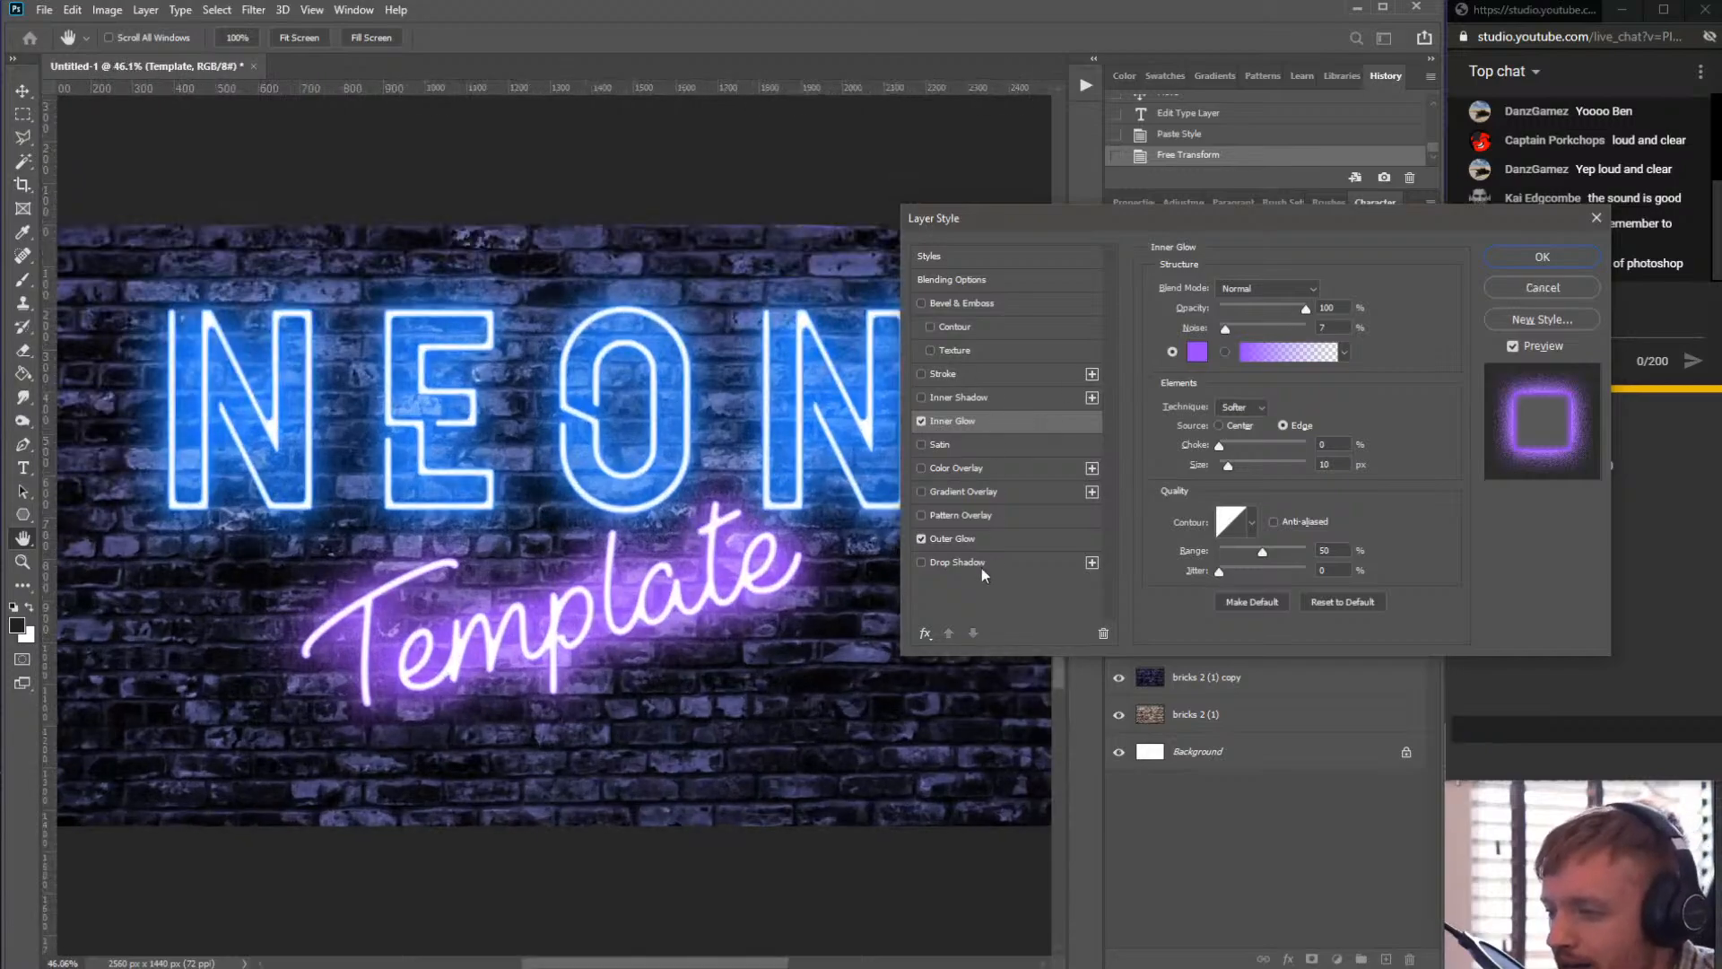
{"action": "left_click", "coordinate": [982, 536]}
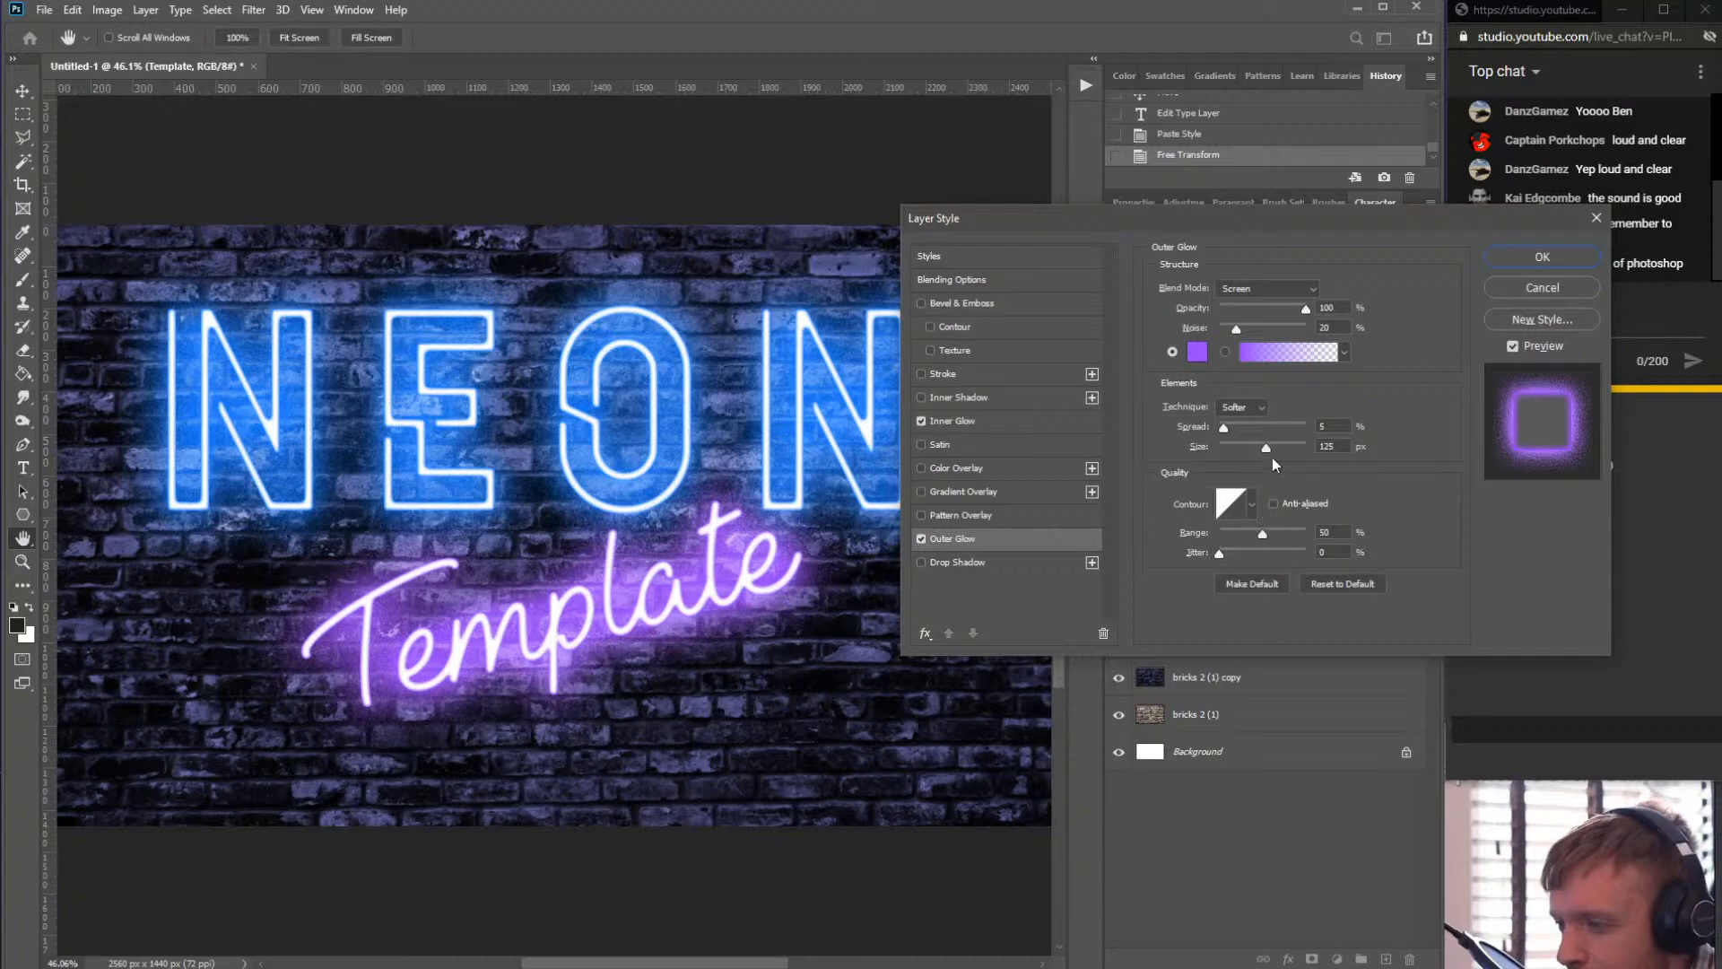
{"action": "left_click_drag", "start_coordinate": [1281, 445], "coordinate": [1225, 431]}
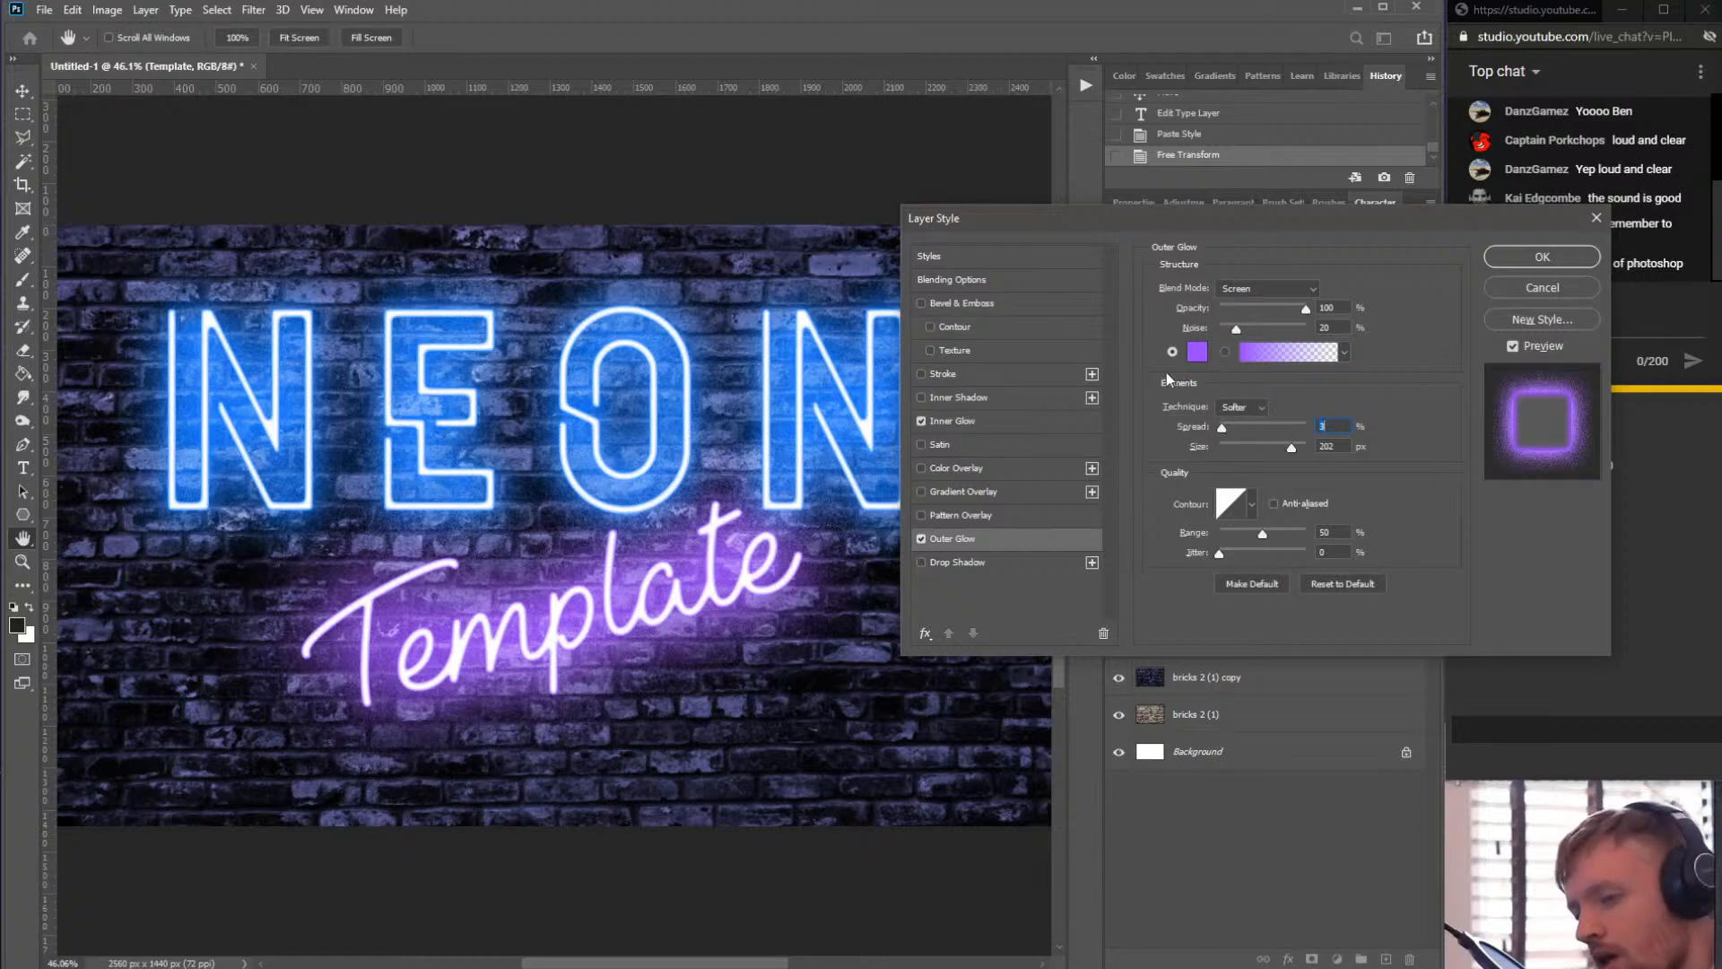
- Set the Template layer's Inner Glow size to 10 px and apply the layer style
{"action": "key", "text": "alt"}
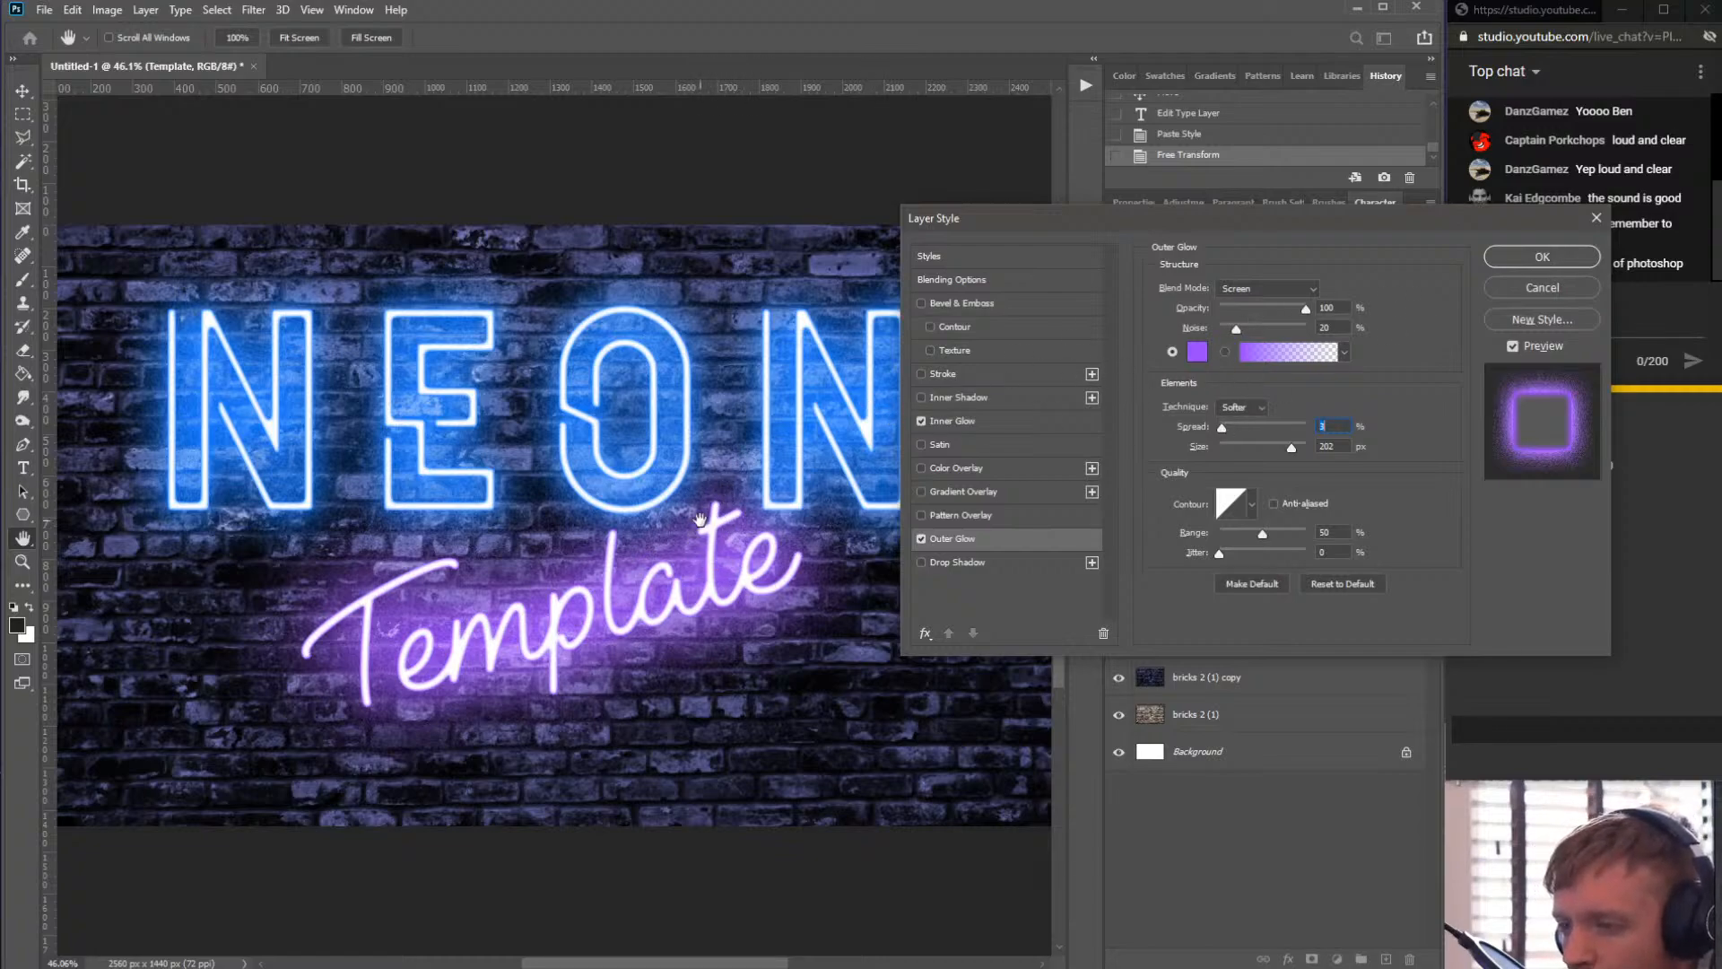
{"action": "left_click", "coordinate": [32, 89]}
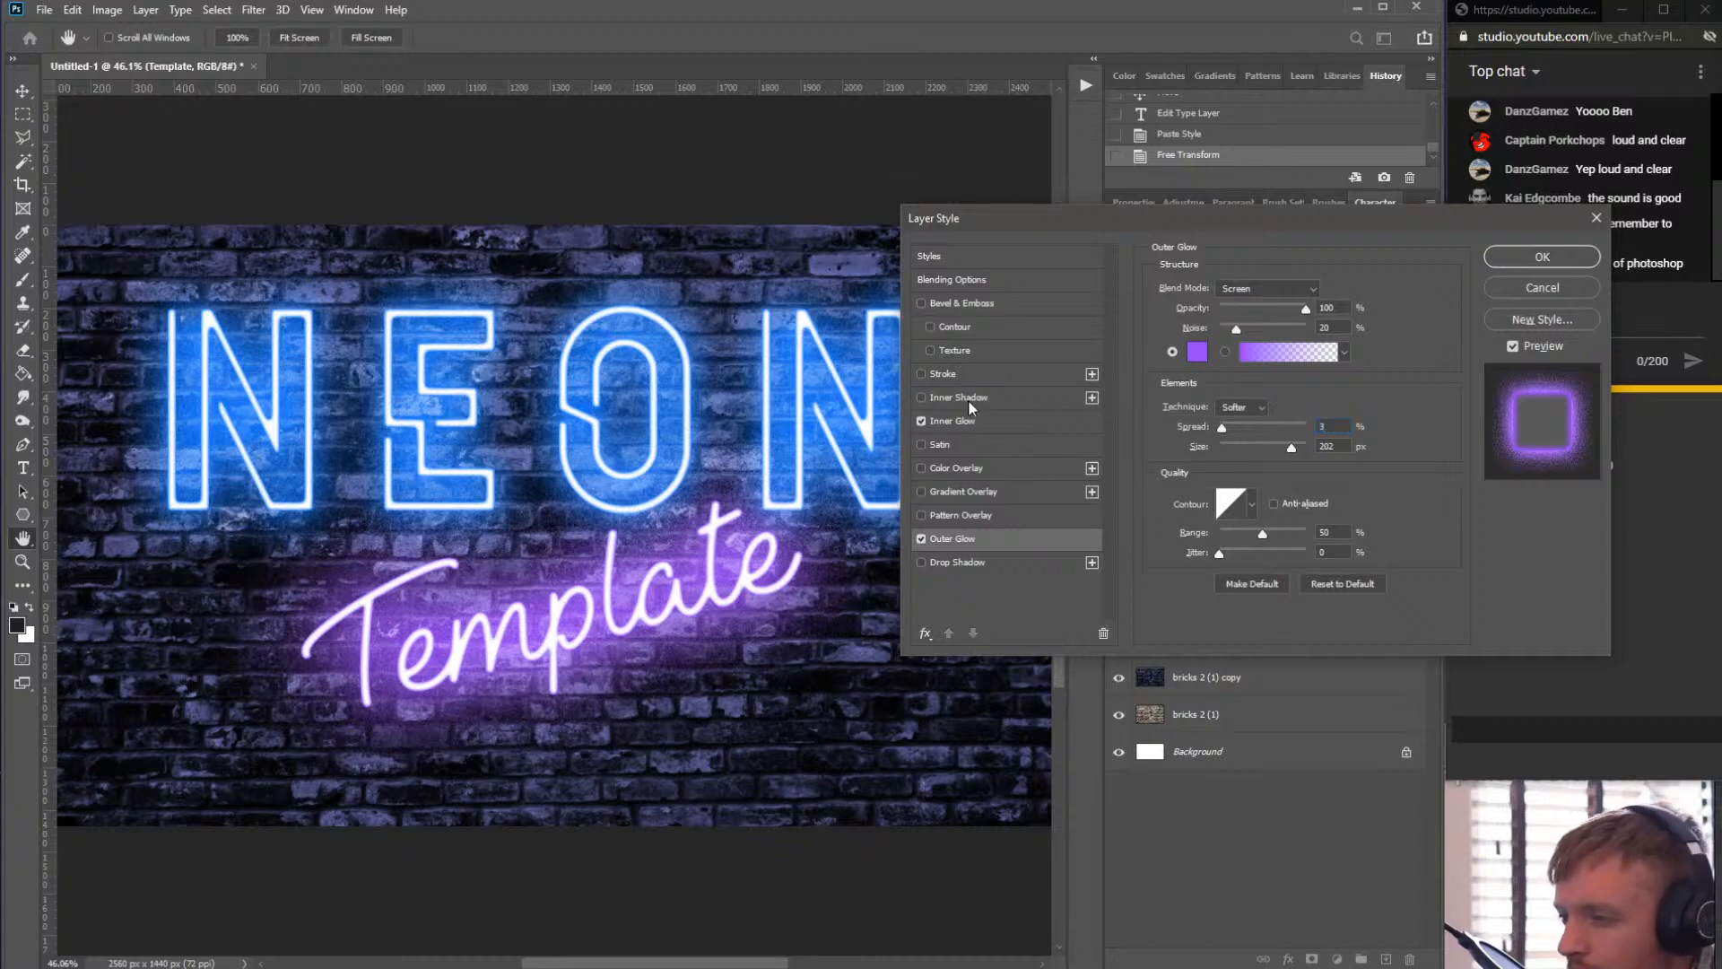
{"action": "left_click", "coordinate": [979, 421]}
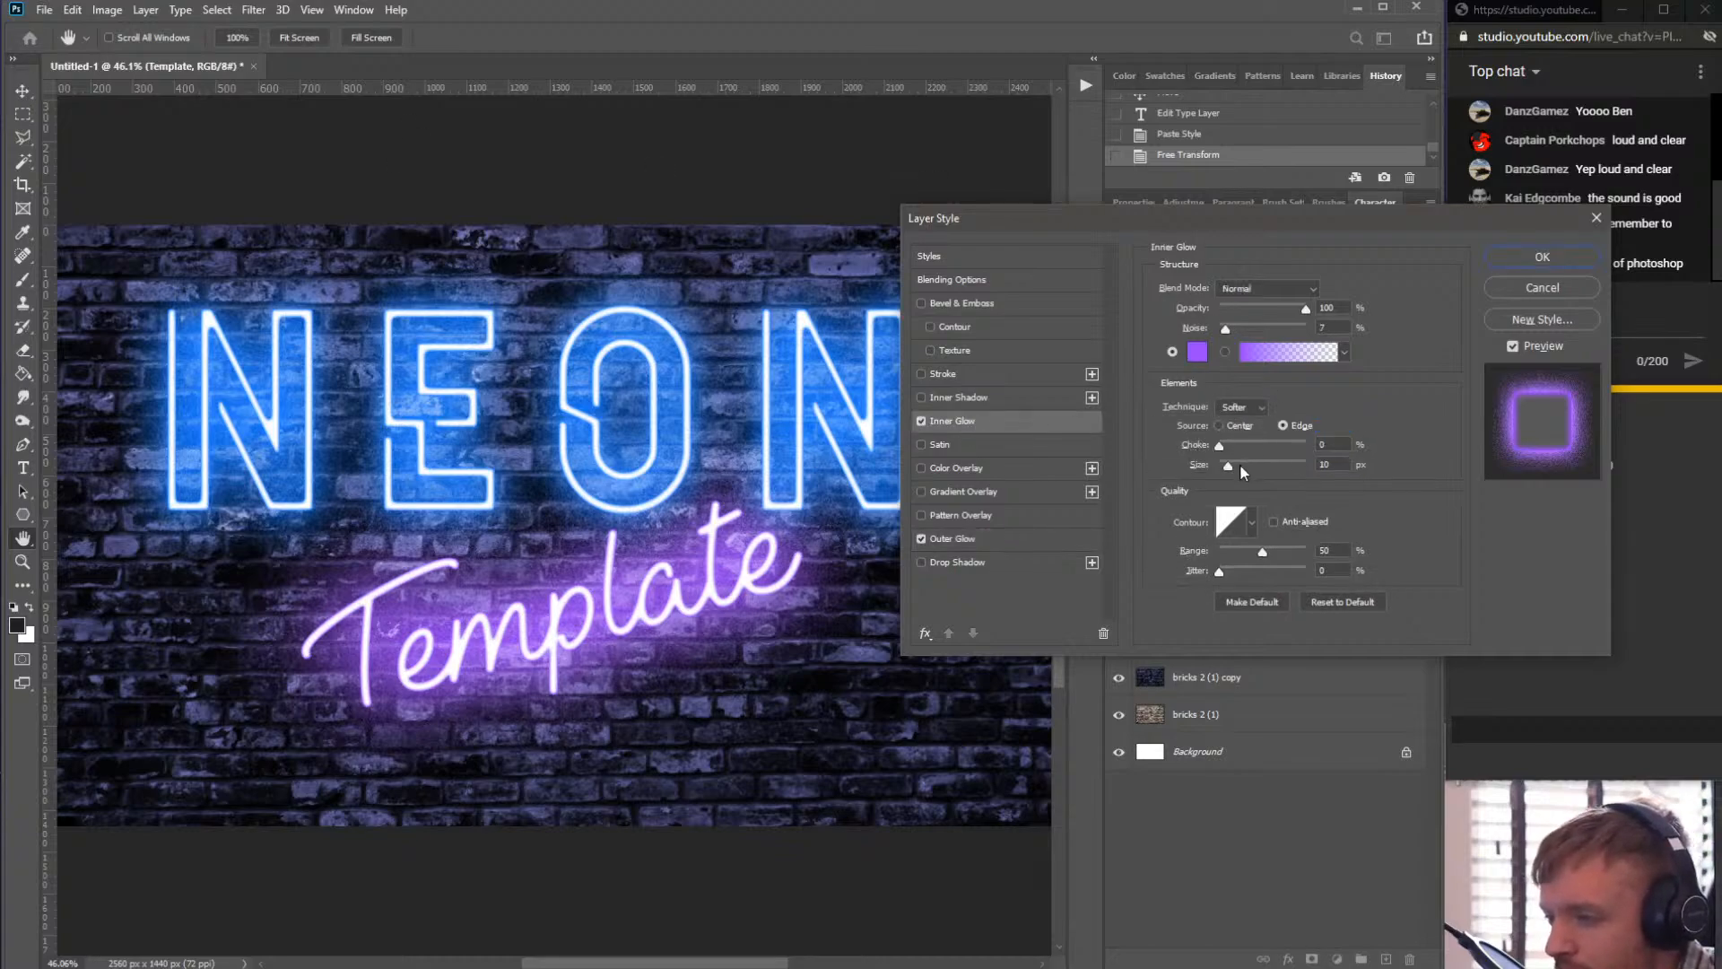
{"action": "left_click_drag", "start_coordinate": [1240, 465], "coordinate": [1232, 467]}
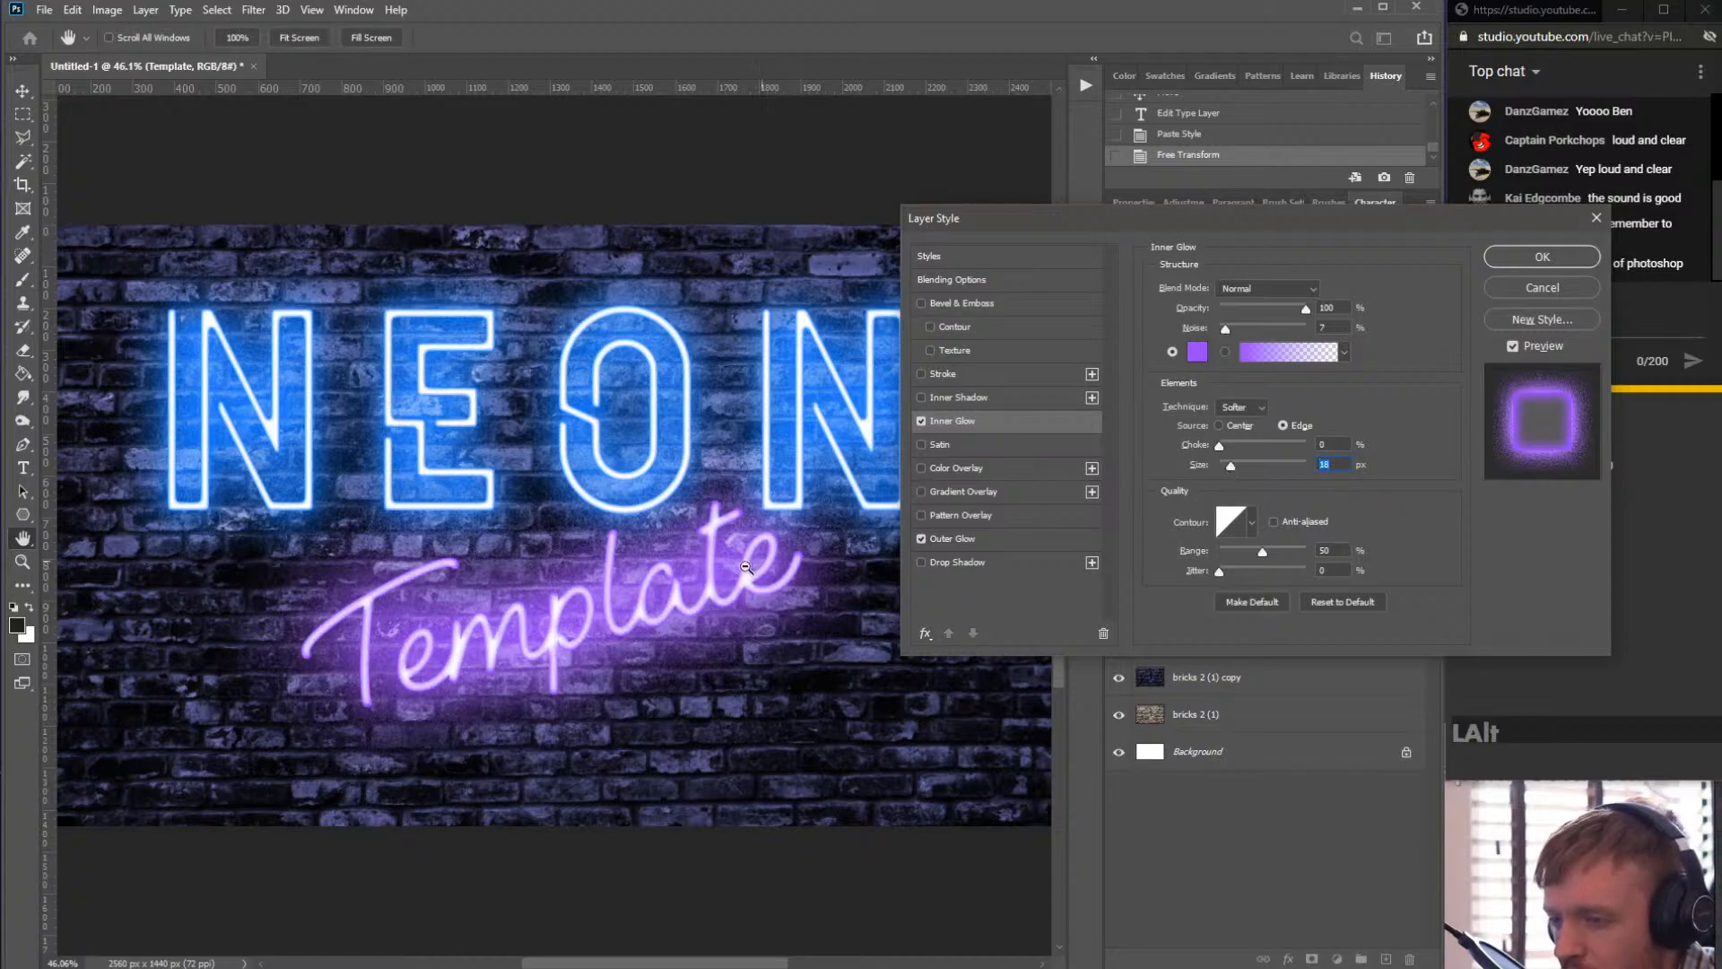
{"action": "left_click", "coordinate": [1534, 259]}
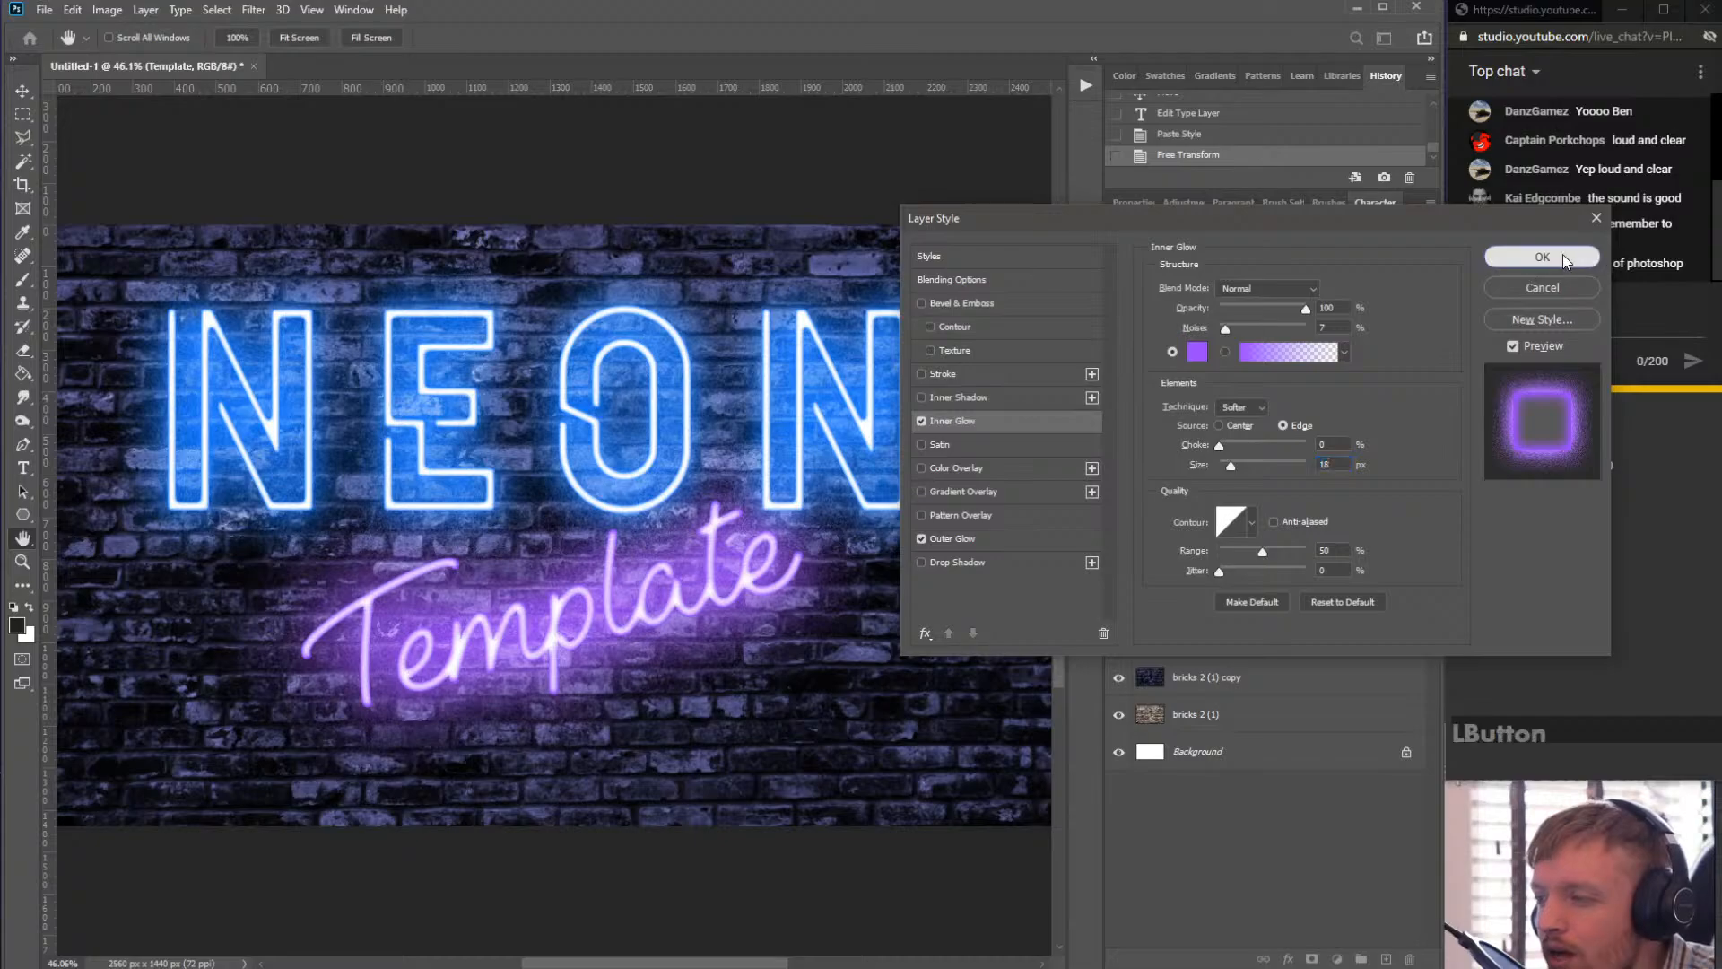
- Reopen the Template layer's style and enable a Drop Shadow effect
{"action": "scroll", "coordinate": [551, 444], "scroll_direction": "up", "scroll_amount": 2}
{"action": "scroll", "coordinate": [549, 484], "scroll_direction": "up", "scroll_amount": 4}
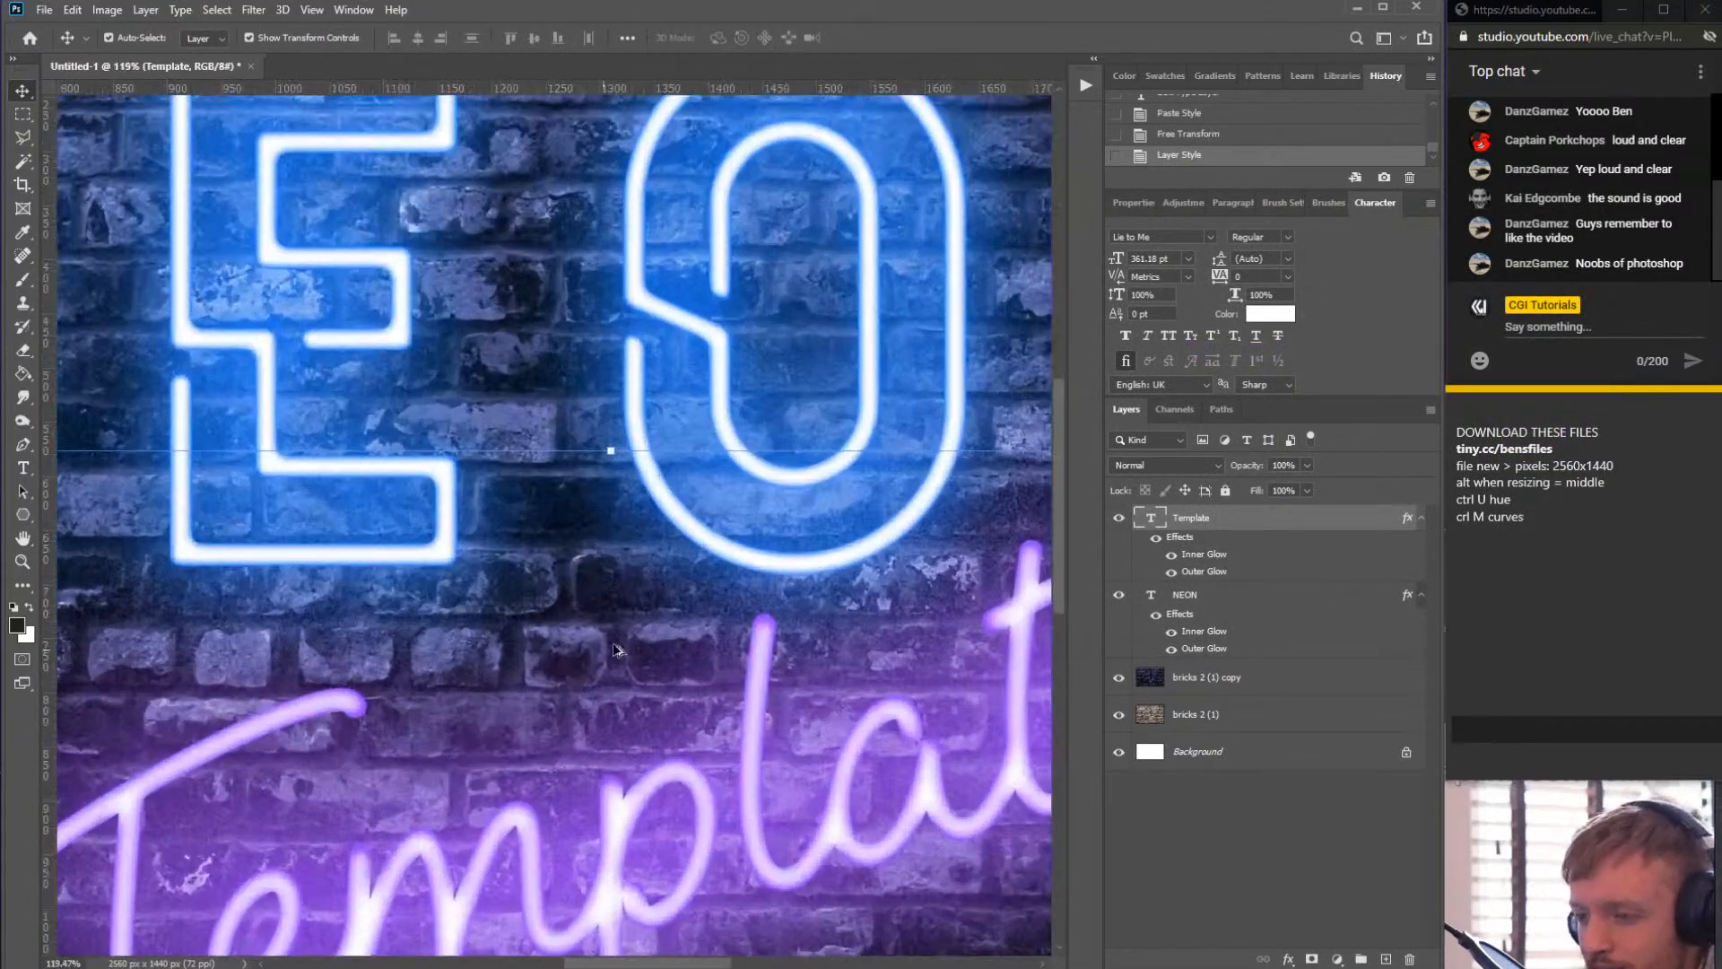
{"action": "scroll", "coordinate": [681, 610], "scroll_direction": "down", "scroll_amount": 4}
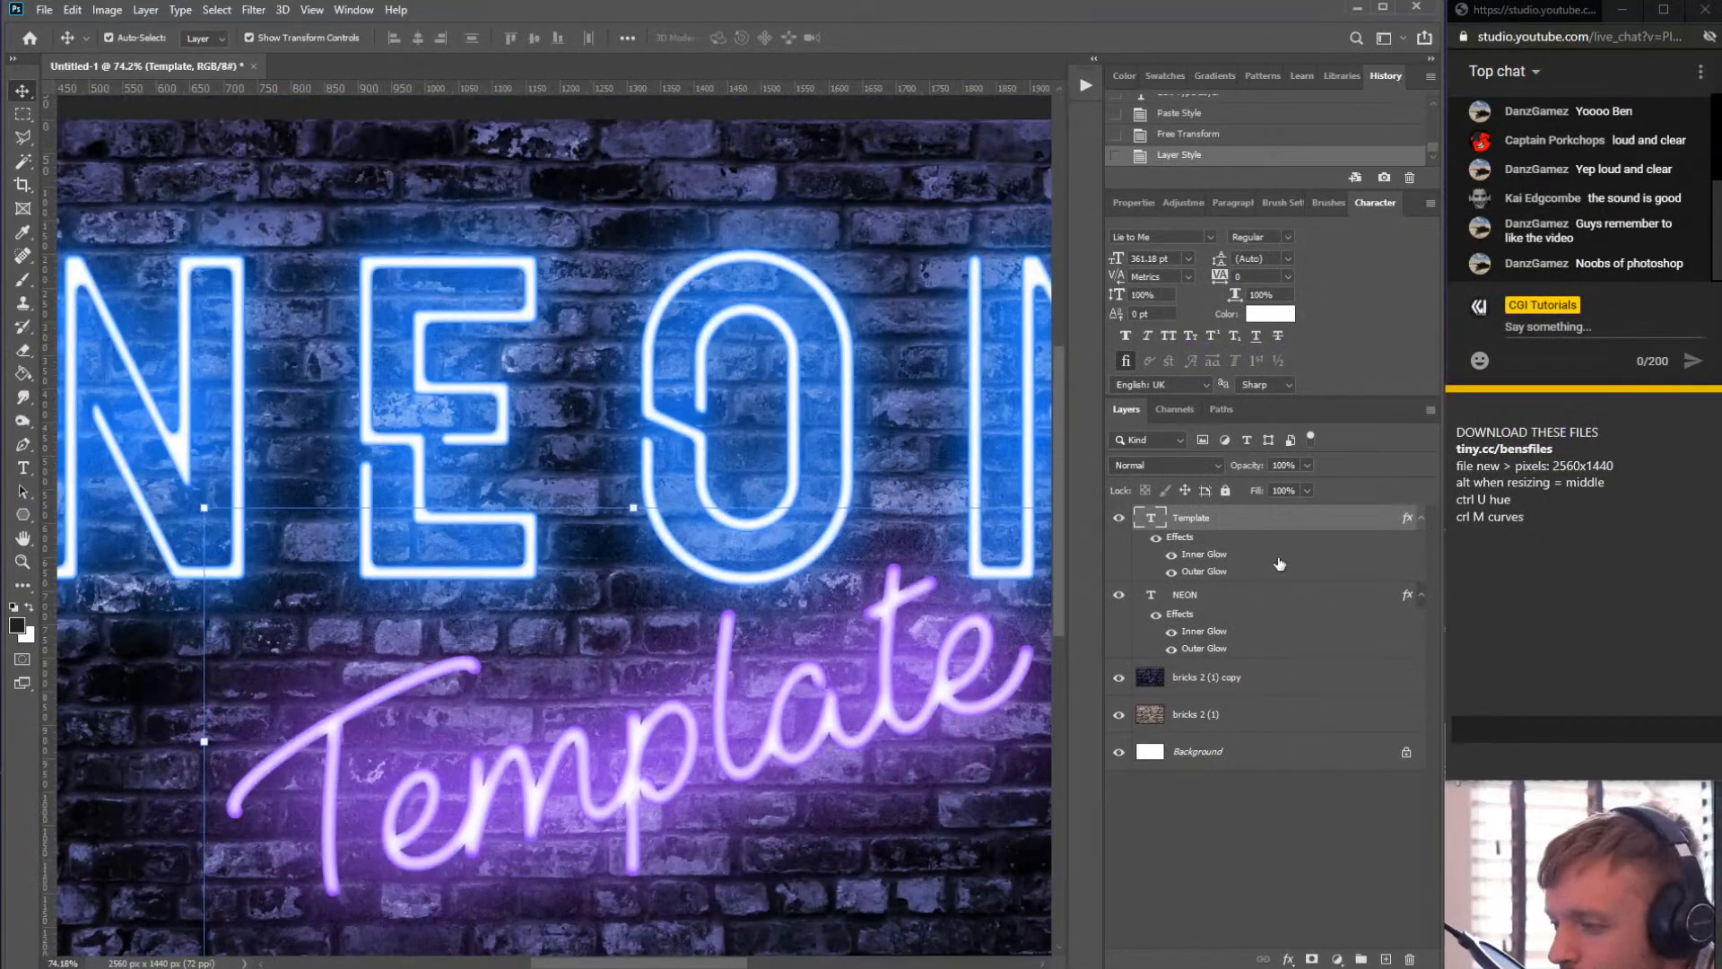
{"action": "left_click", "coordinate": [1217, 597]}
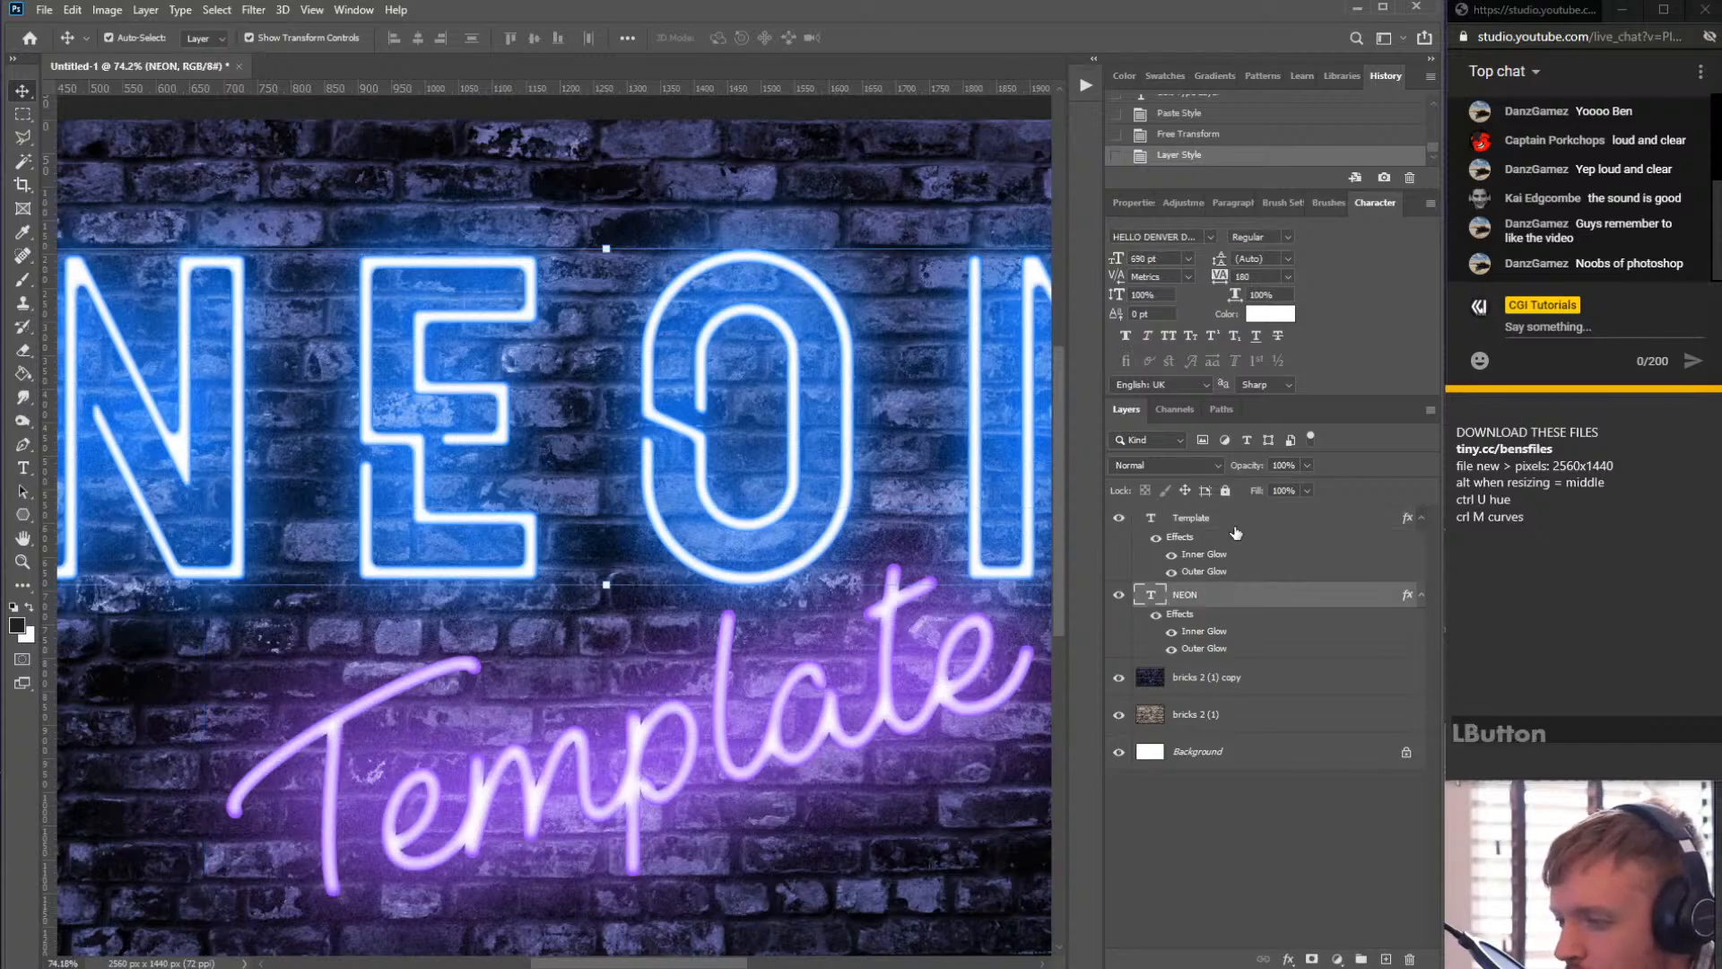
{"action": "left_click", "coordinate": [1239, 527]}
{"action": "double_click", "coordinate": [1240, 531]}
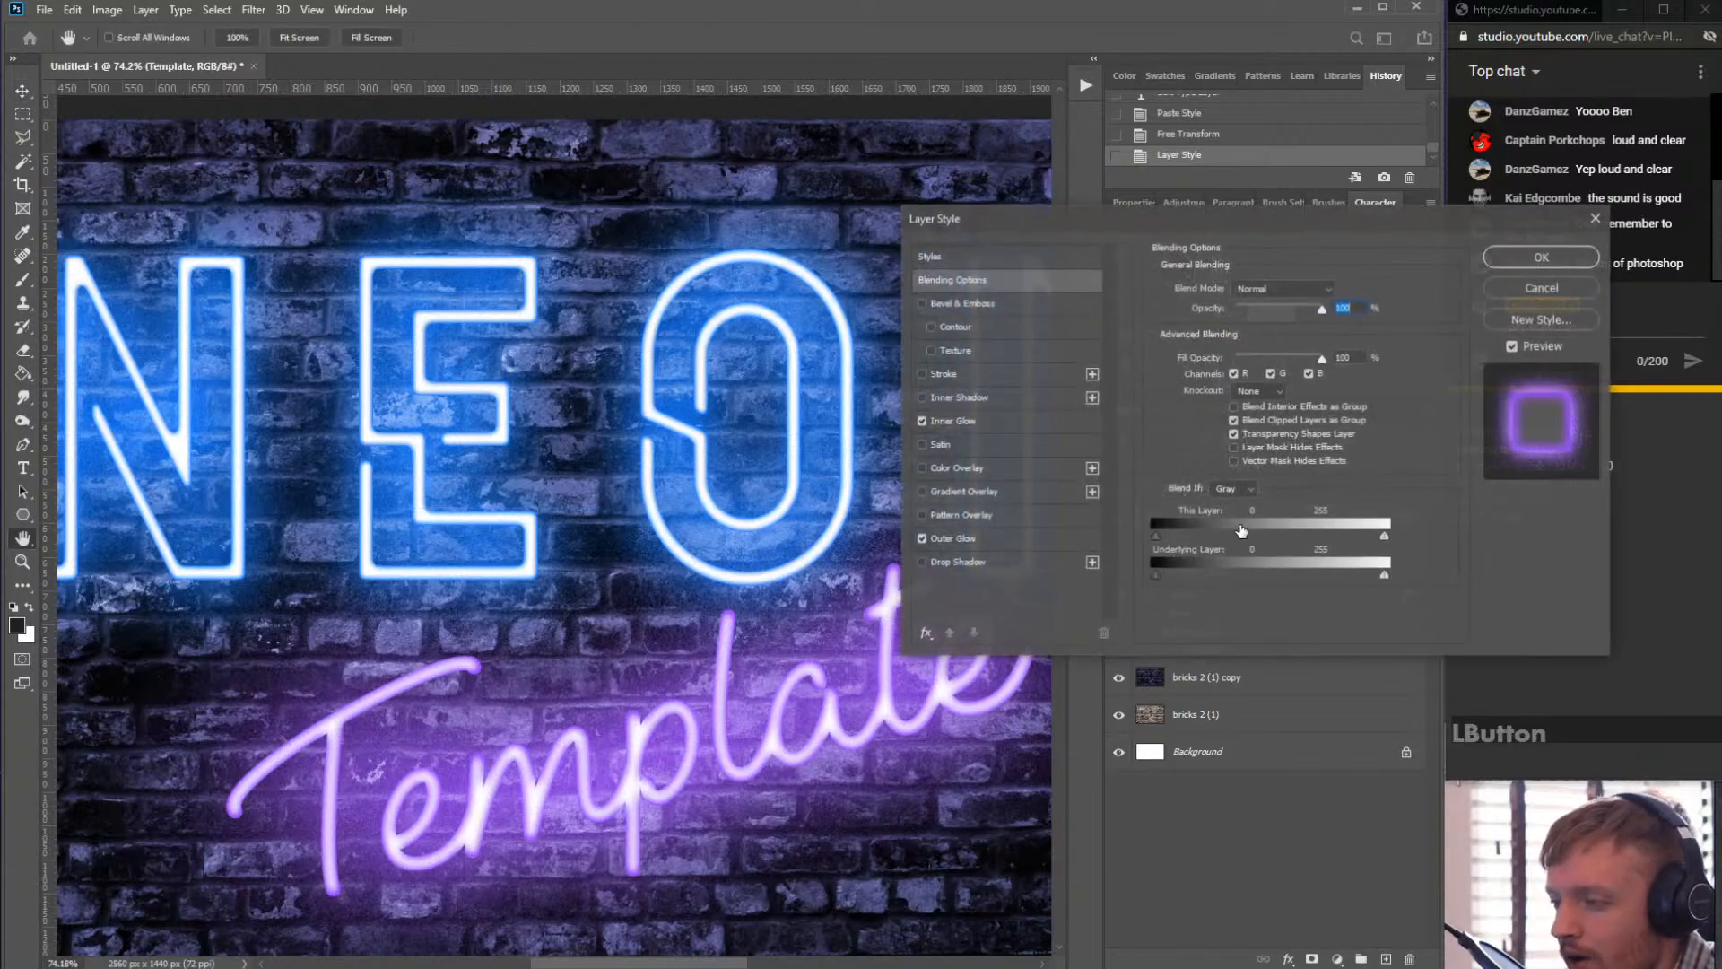
{"action": "left_click_drag", "start_coordinate": [991, 269], "coordinate": [1078, 133]}
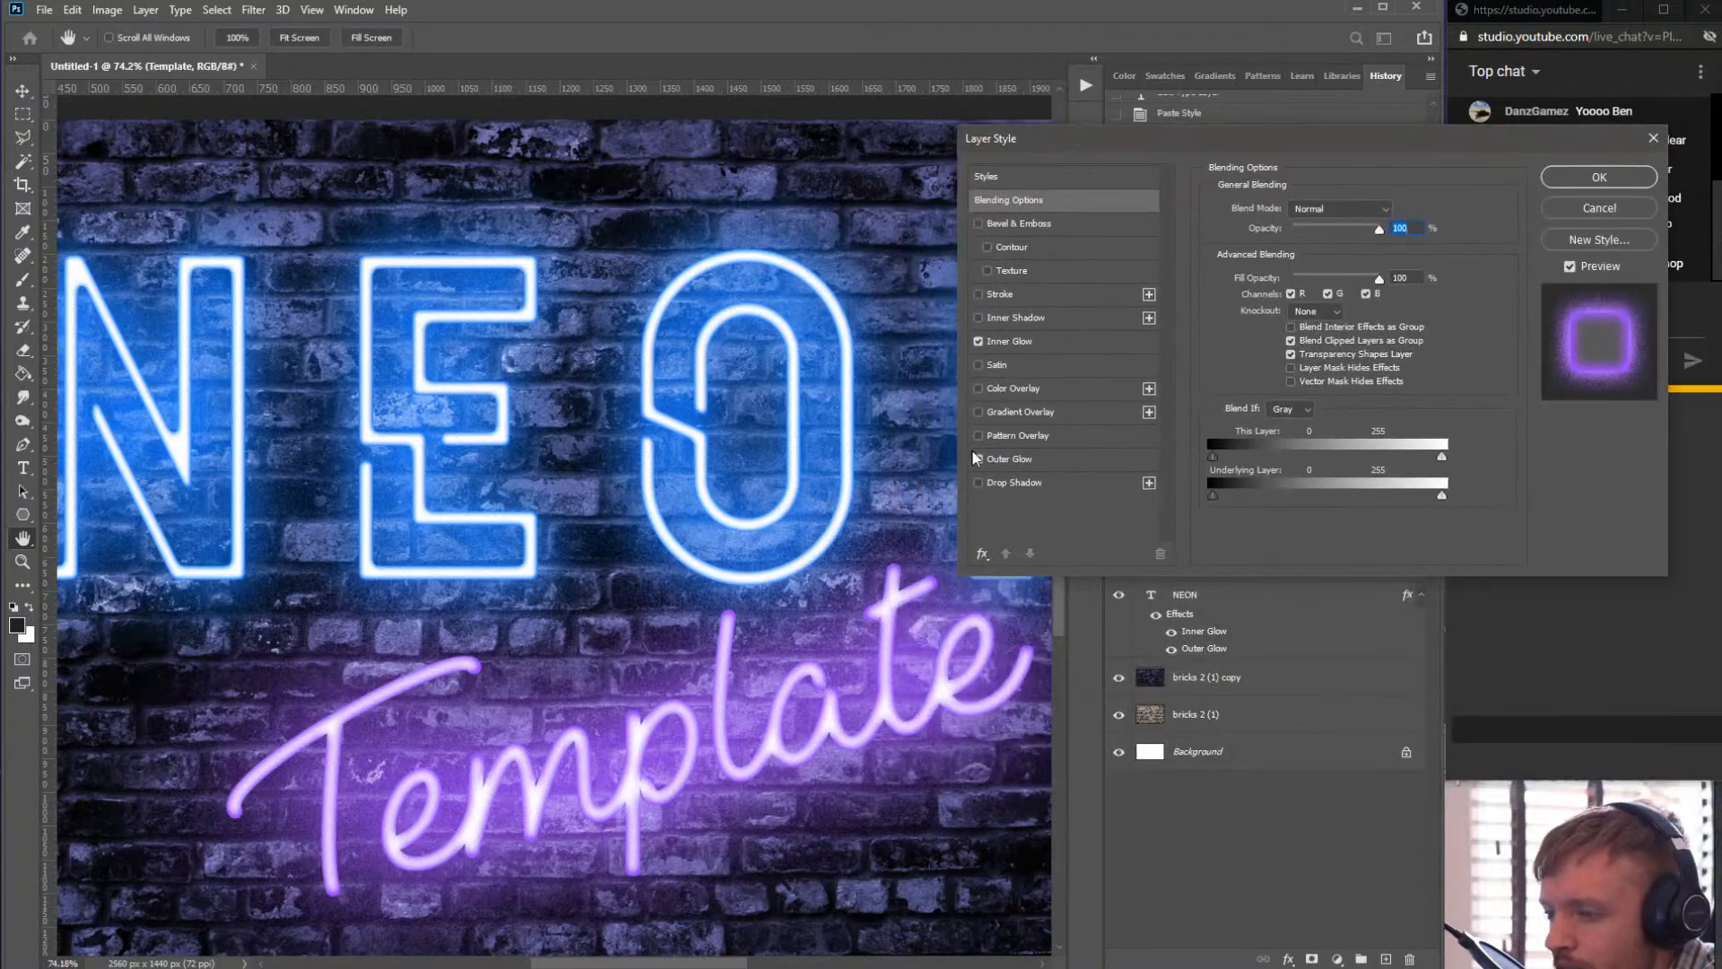
{"action": "left_click", "coordinate": [977, 484]}
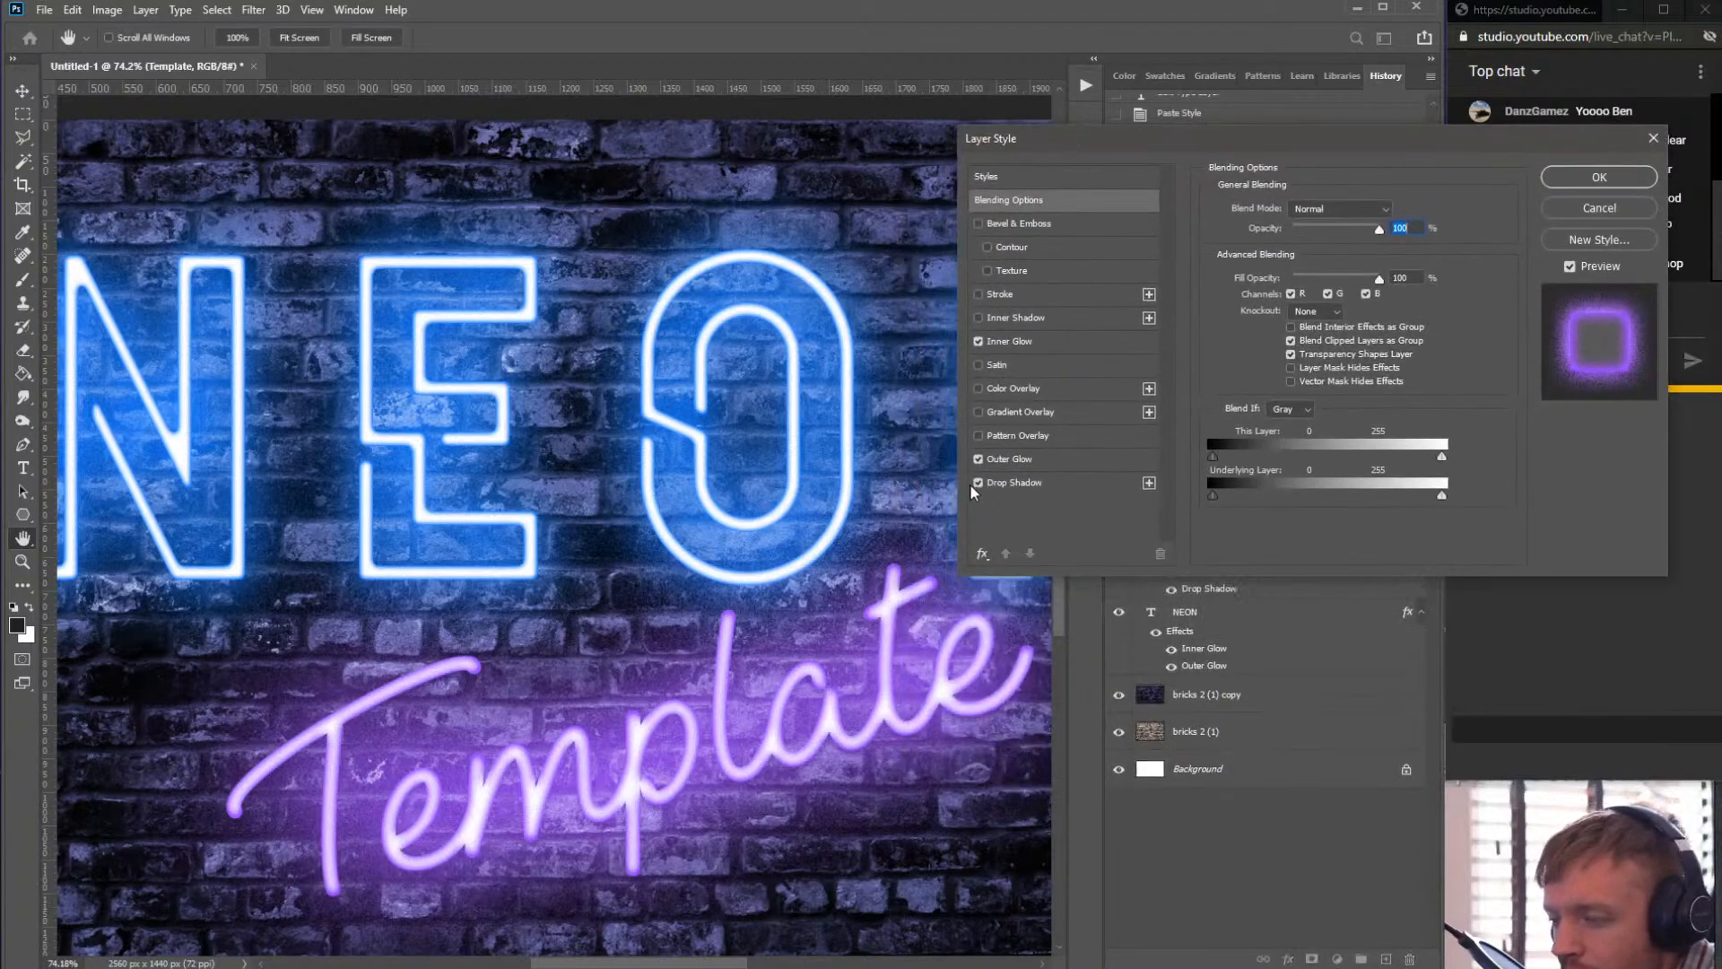
{"action": "left_click", "coordinate": [971, 483]}
{"action": "left_click", "coordinate": [975, 486]}
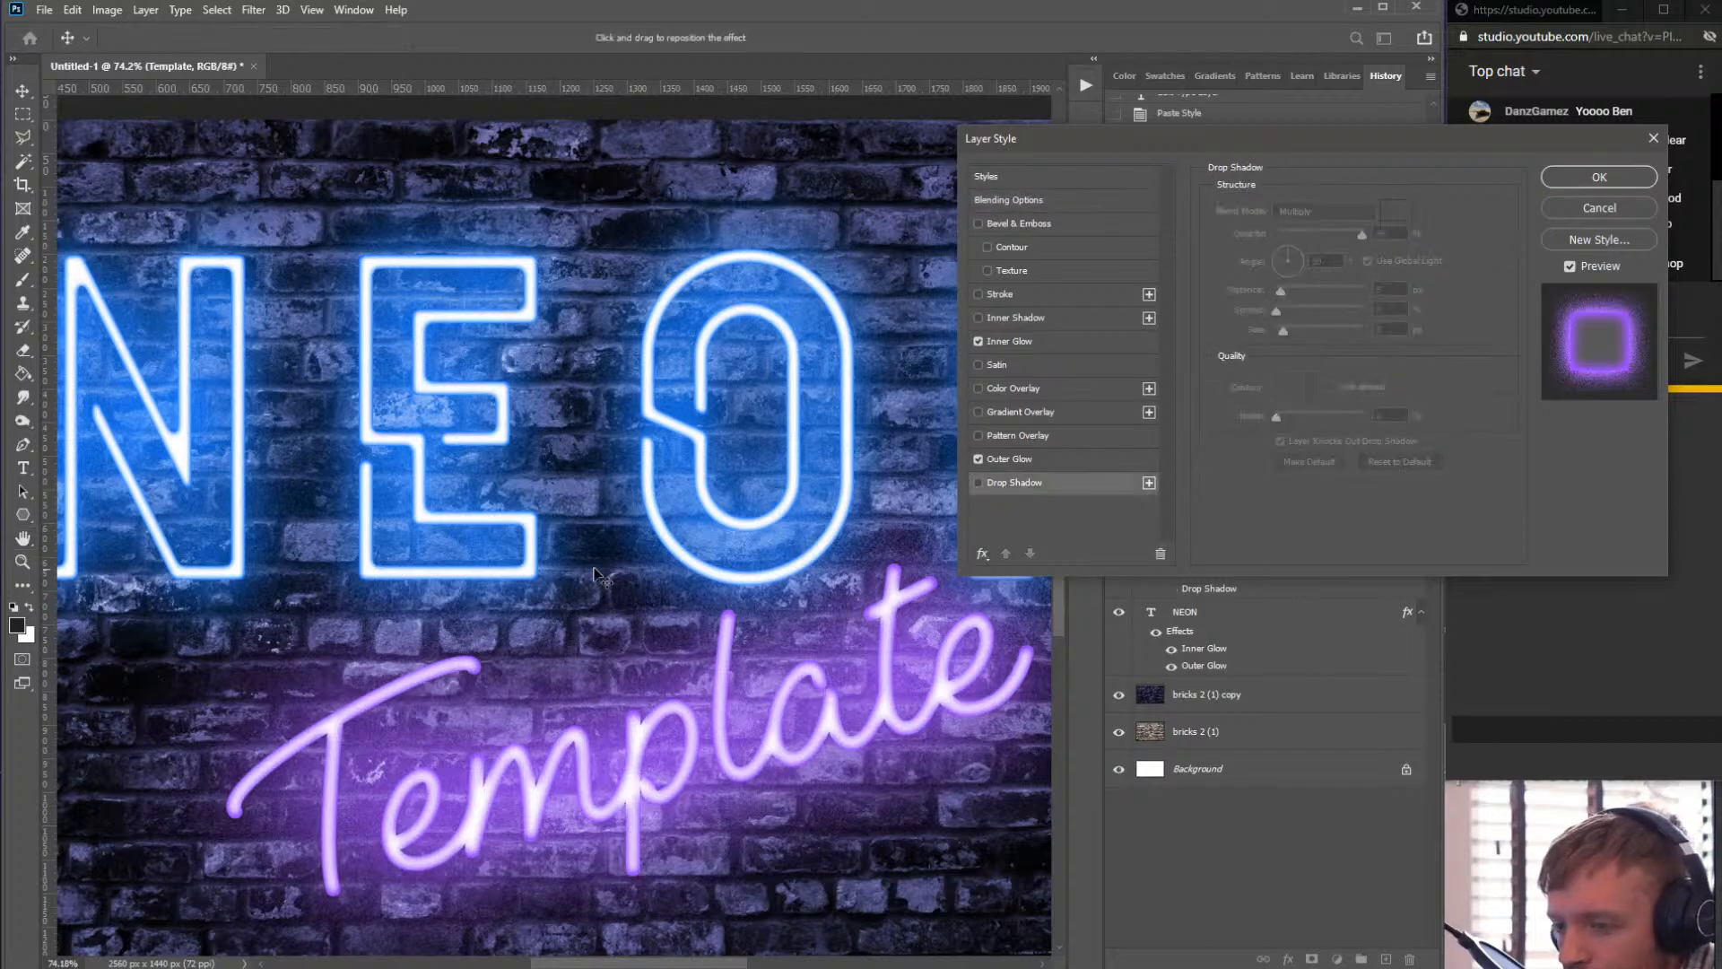
{"action": "left_click", "coordinate": [978, 482]}
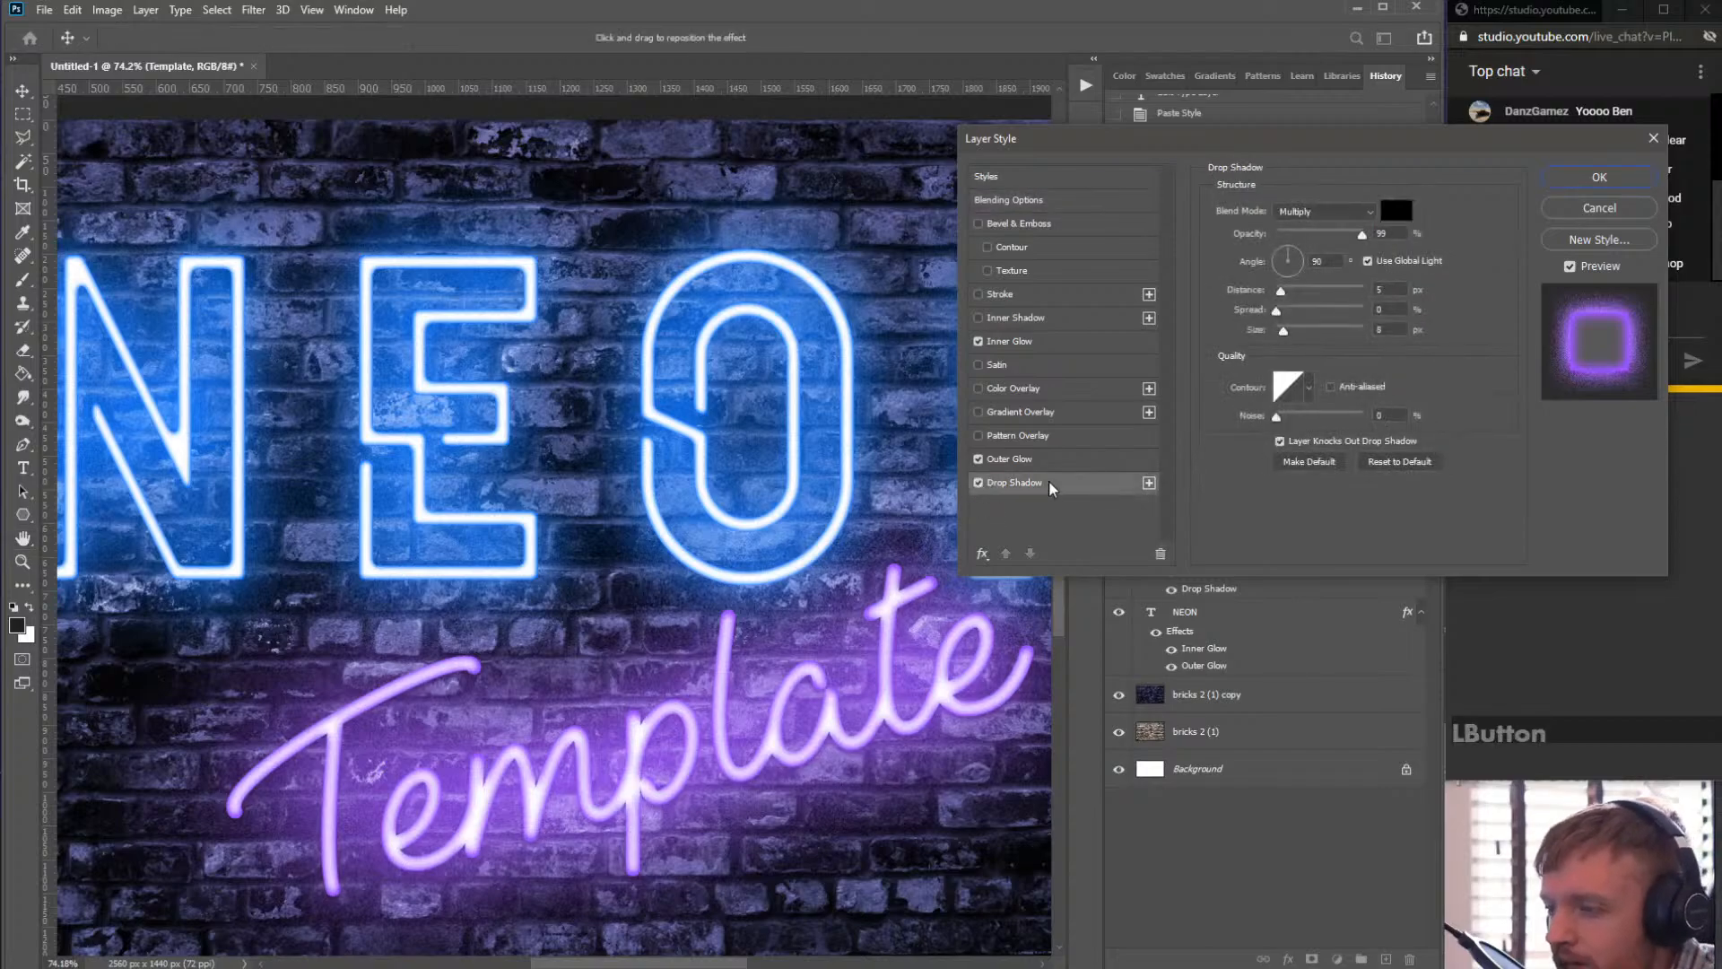
- Set the Drop Shadow to distance 10 px, opacity 100%, angle 125° and size 8 px, then apply
{"action": "left_click_drag", "start_coordinate": [1367, 150], "coordinate": [760, 19]}
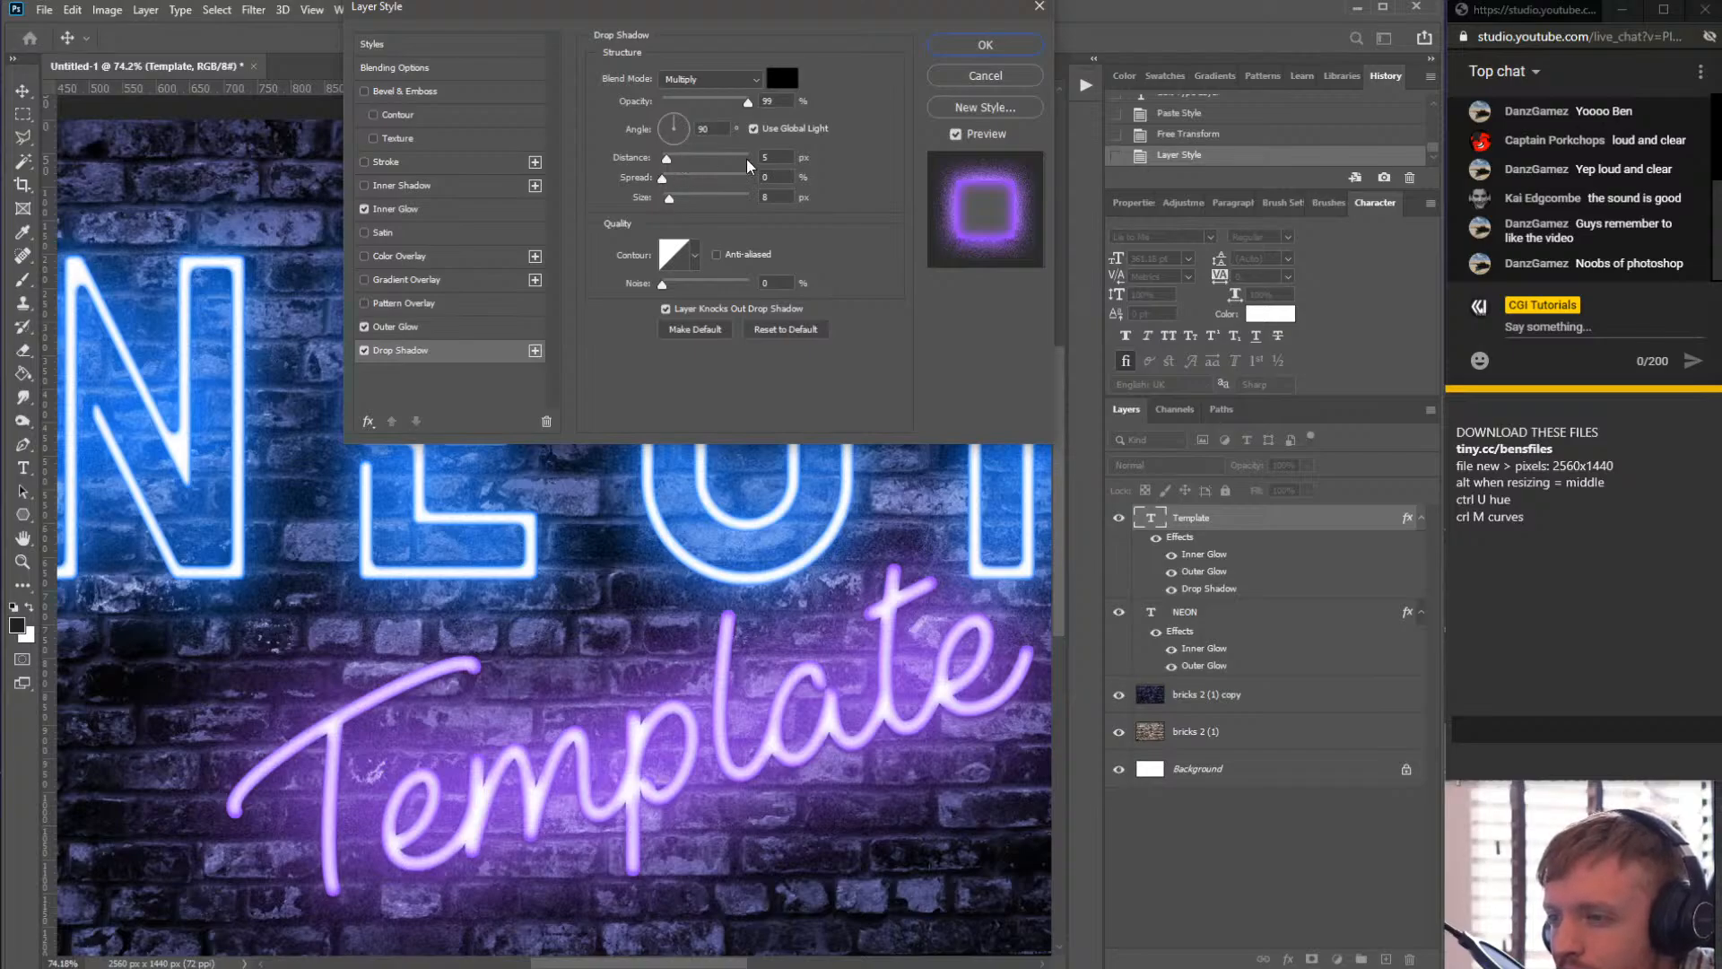
{"action": "left_click", "coordinate": [788, 156]}
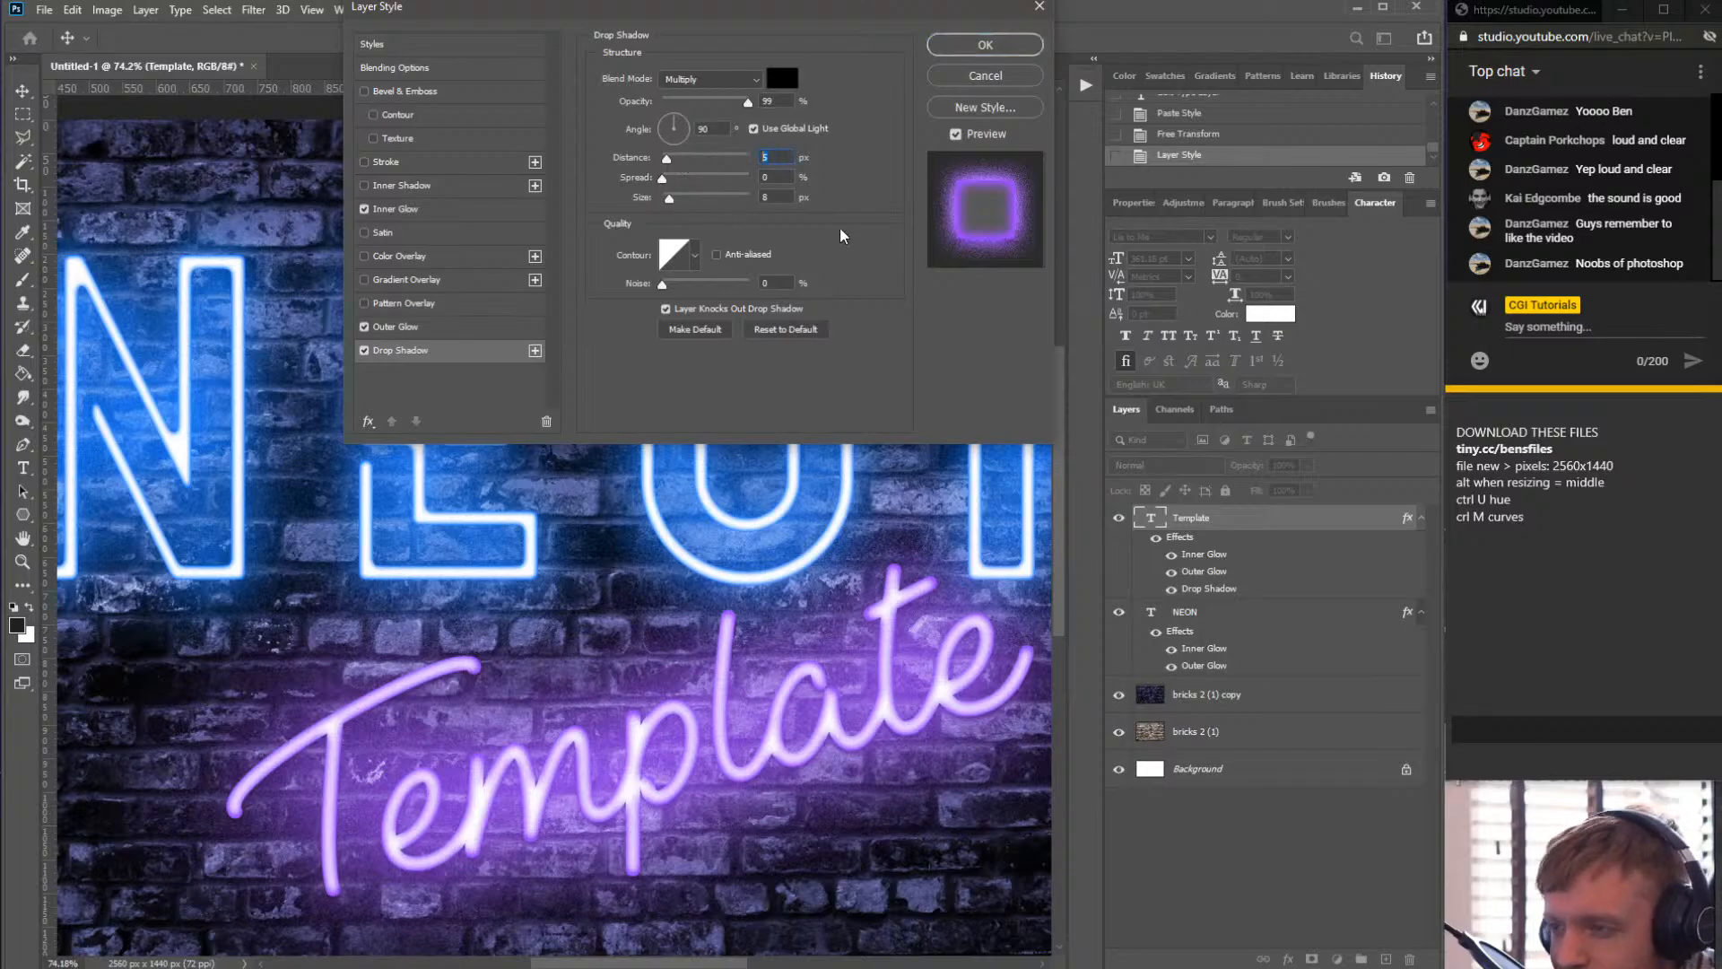
{"action": "type", "text": "10"}
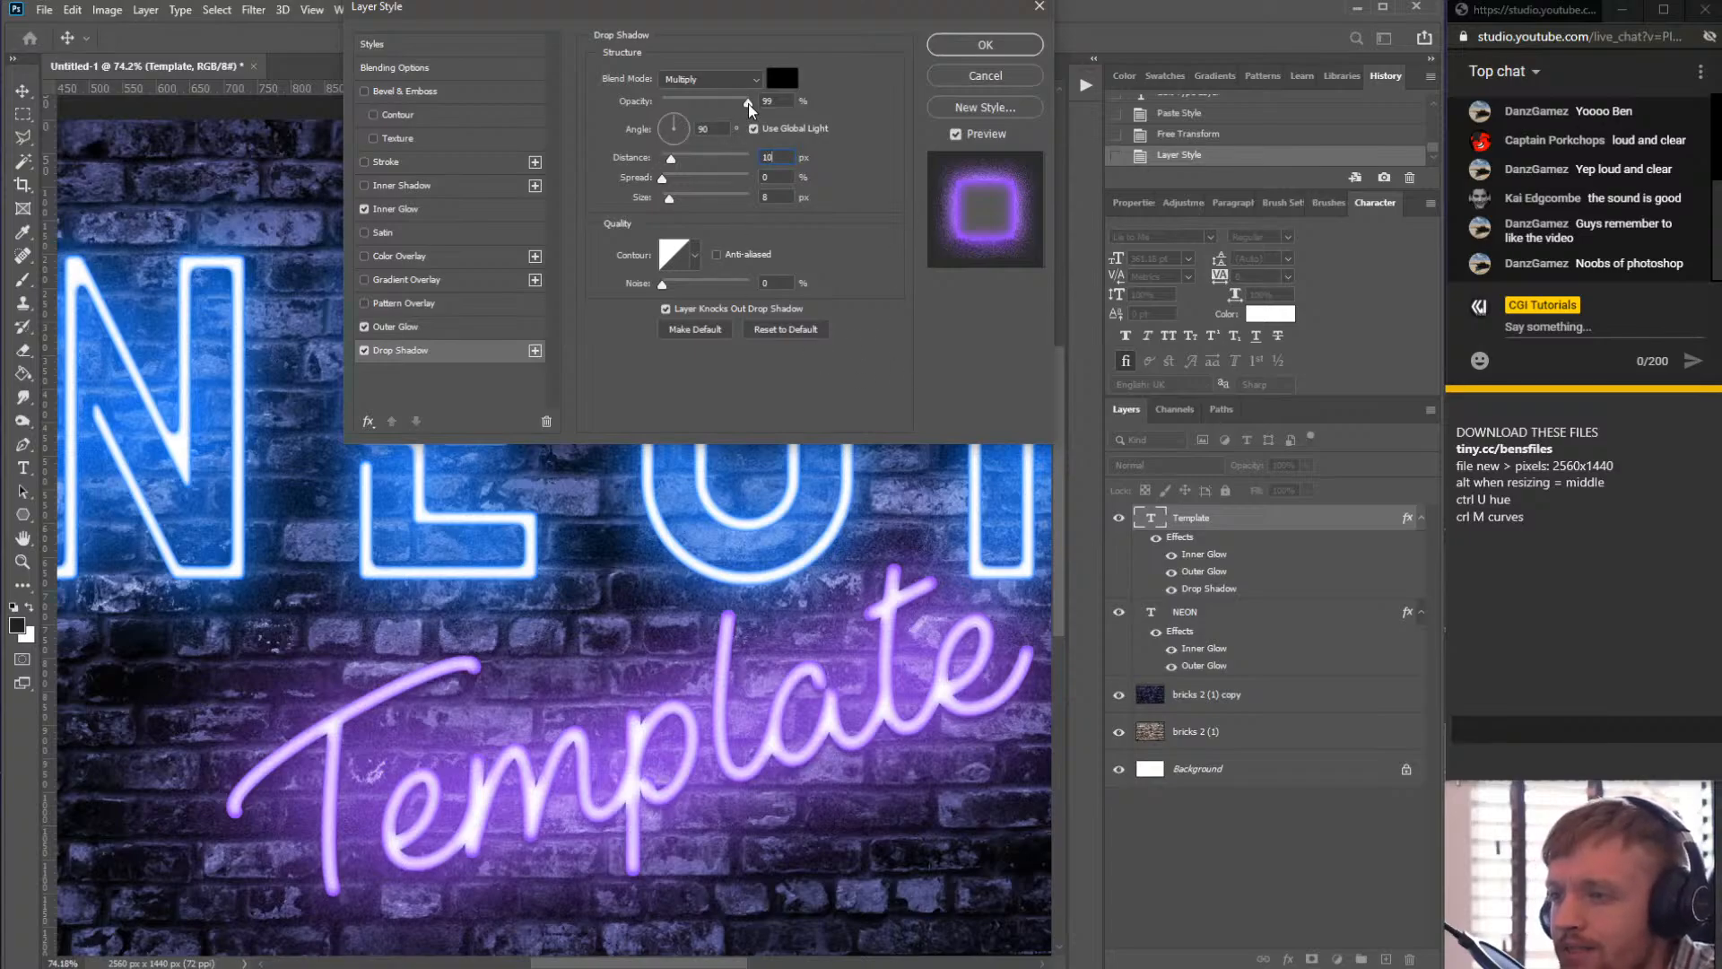
{"action": "left_click_drag", "start_coordinate": [748, 104], "coordinate": [809, 111]}
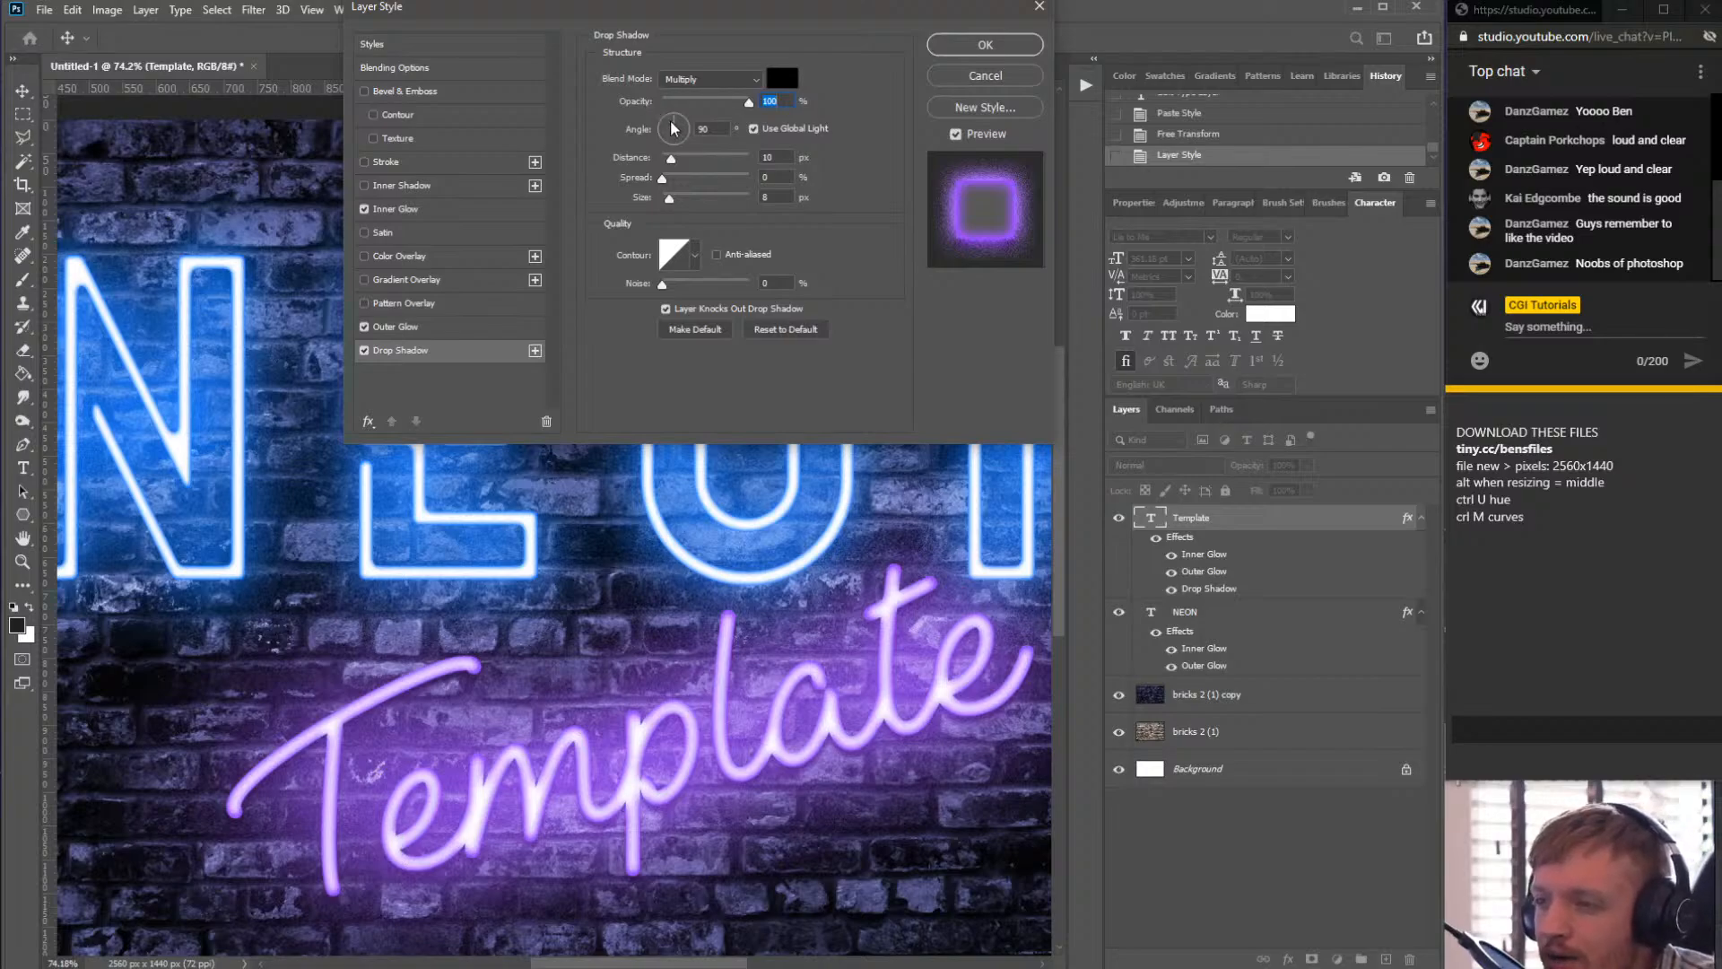
{"action": "left_click", "coordinate": [674, 128]}
{"action": "left_click_drag", "start_coordinate": [672, 129], "coordinate": [671, 126]}
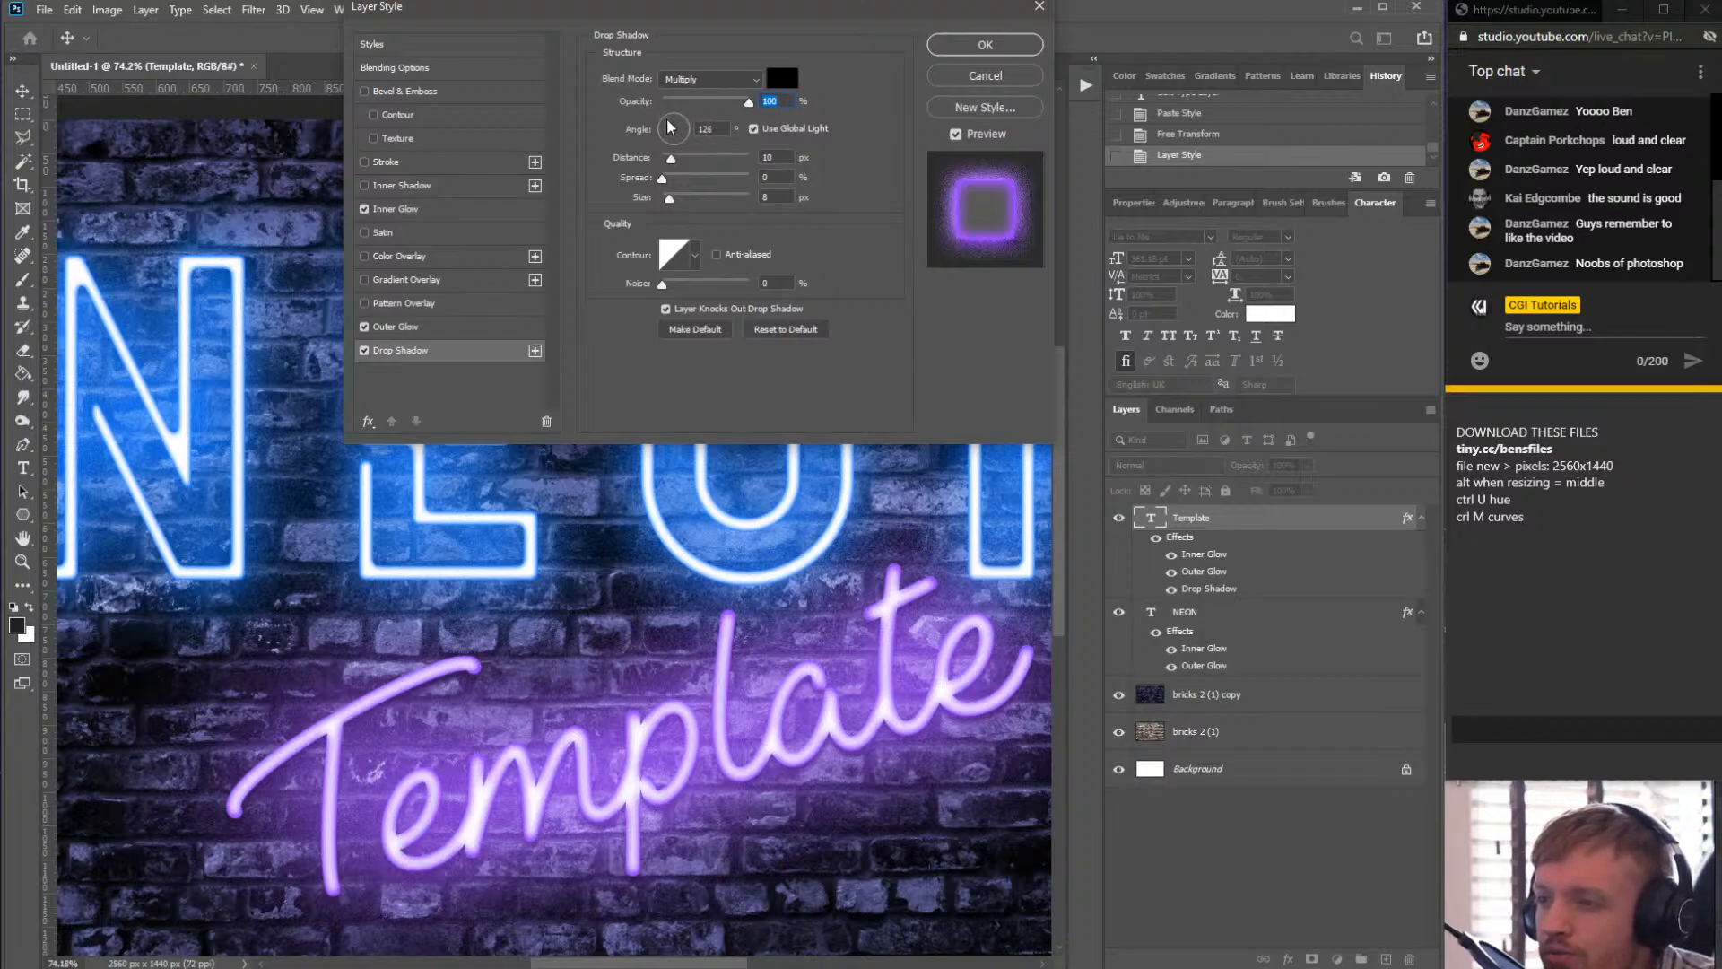
{"action": "left_click", "coordinate": [732, 130]}
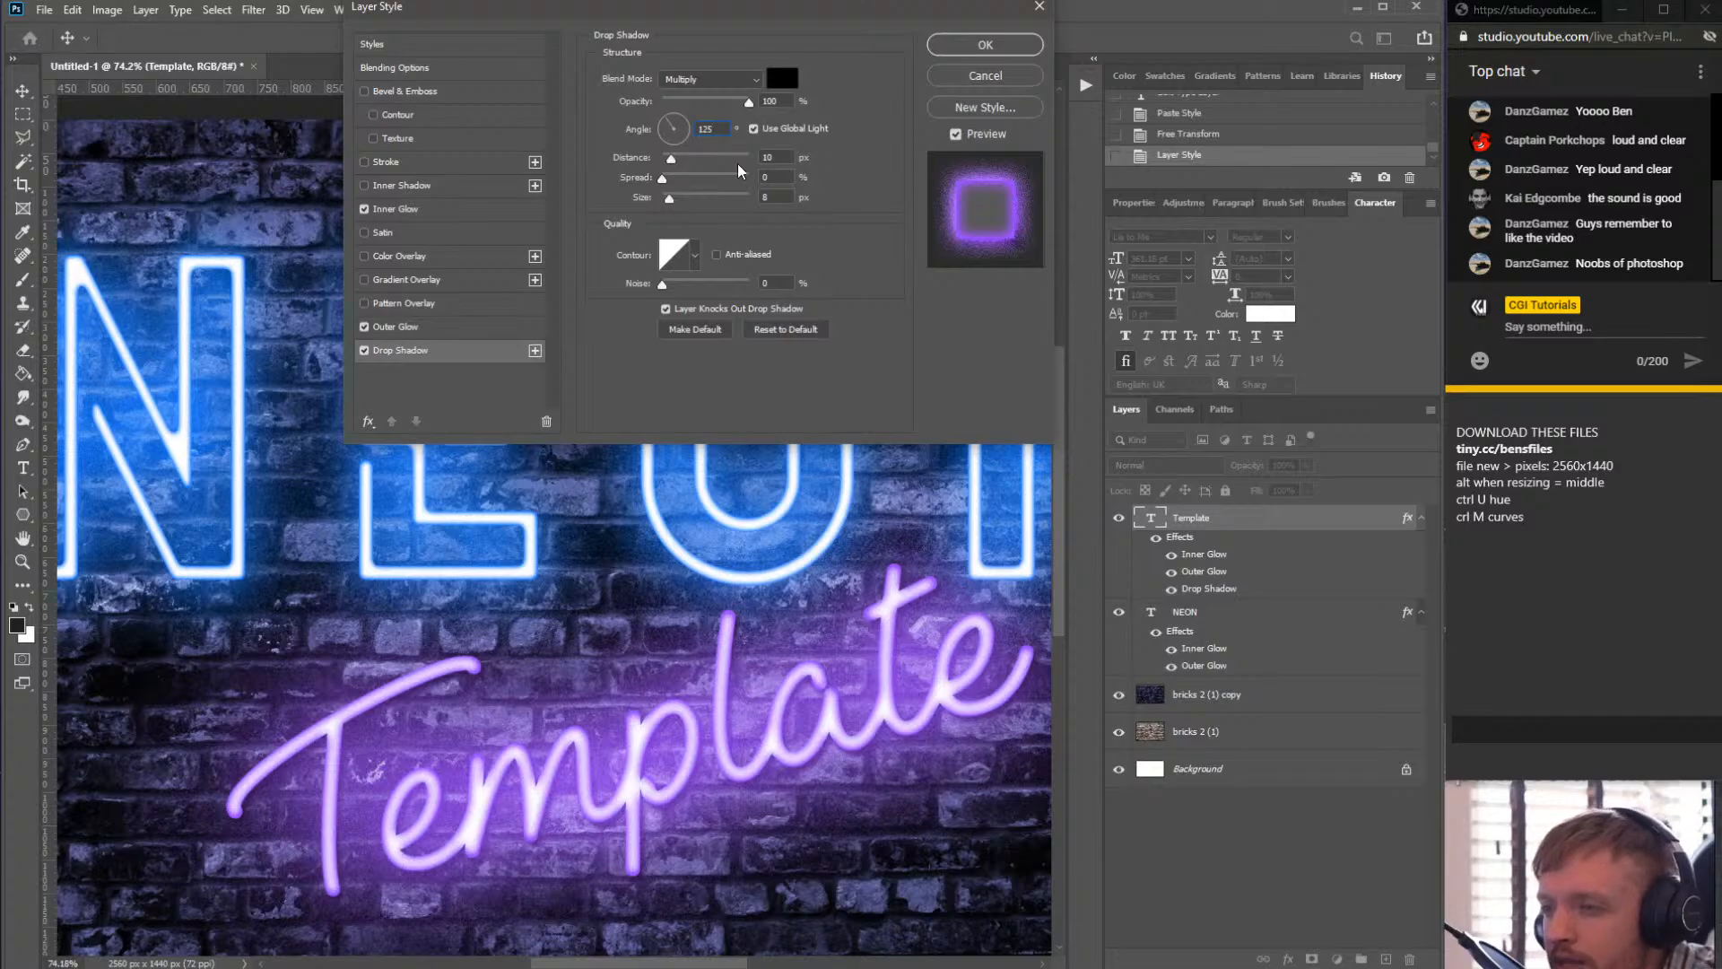
{"action": "left_click_drag", "start_coordinate": [776, 157], "coordinate": [642, 155]}
{"action": "left_click_drag", "start_coordinate": [776, 197], "coordinate": [678, 205]}
{"action": "left_click", "coordinate": [662, 198]}
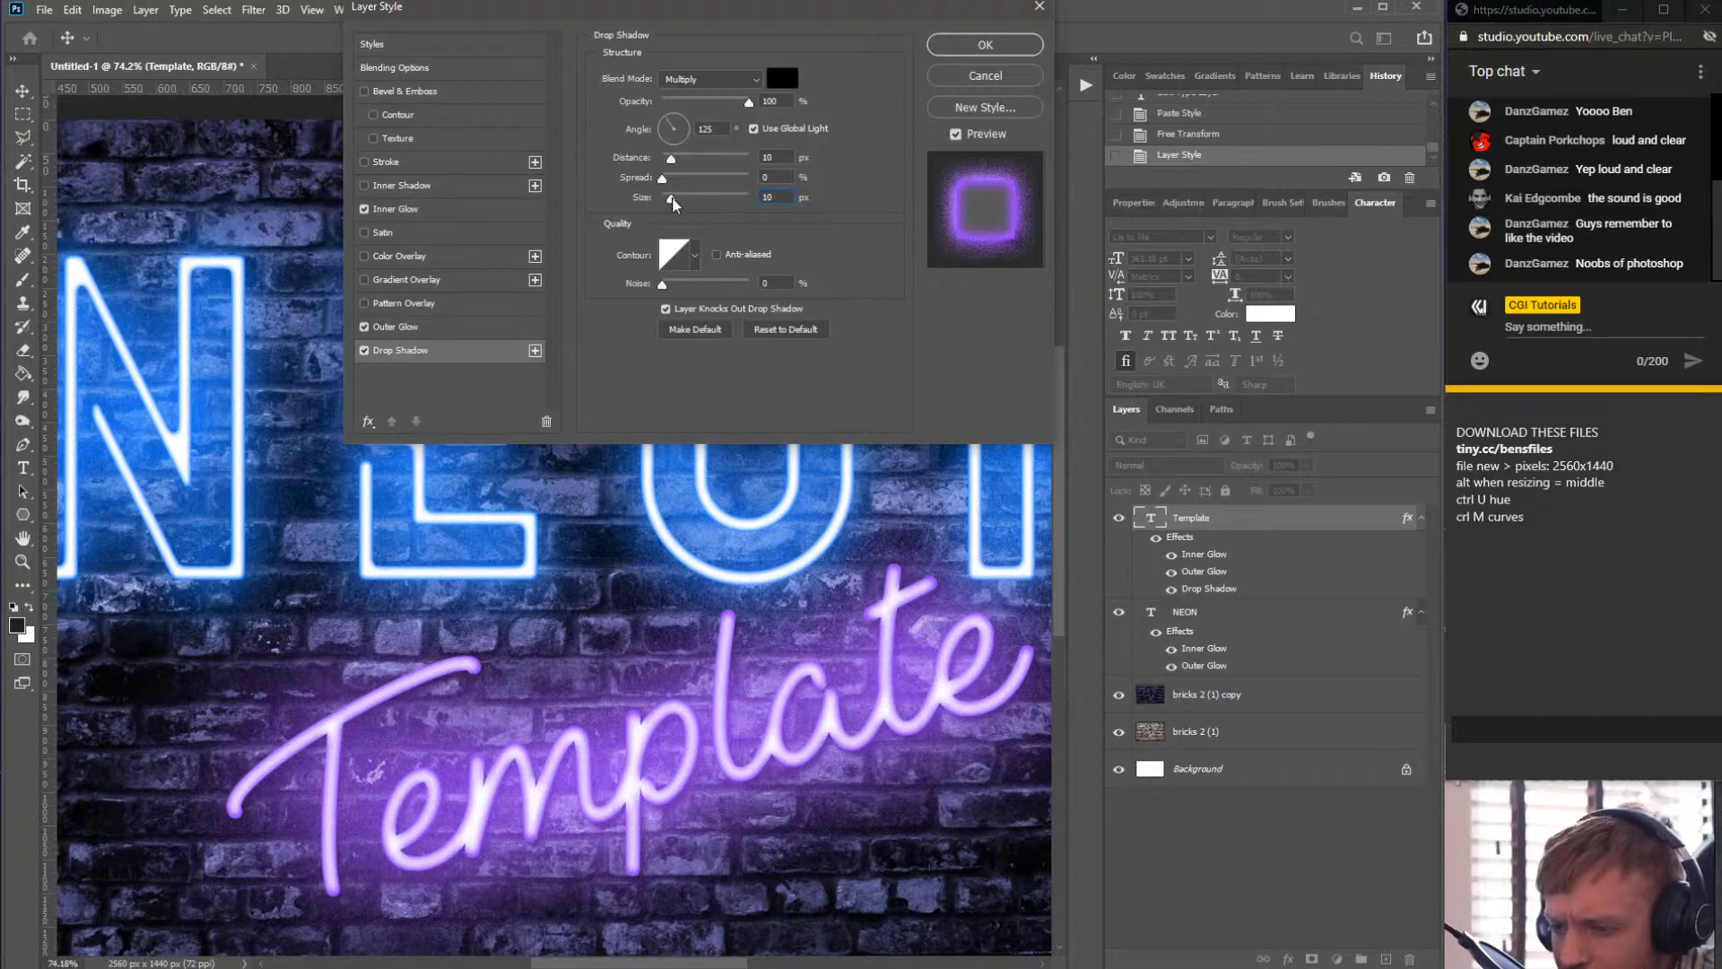
{"action": "left_click_drag", "start_coordinate": [669, 202], "coordinate": [666, 202]}
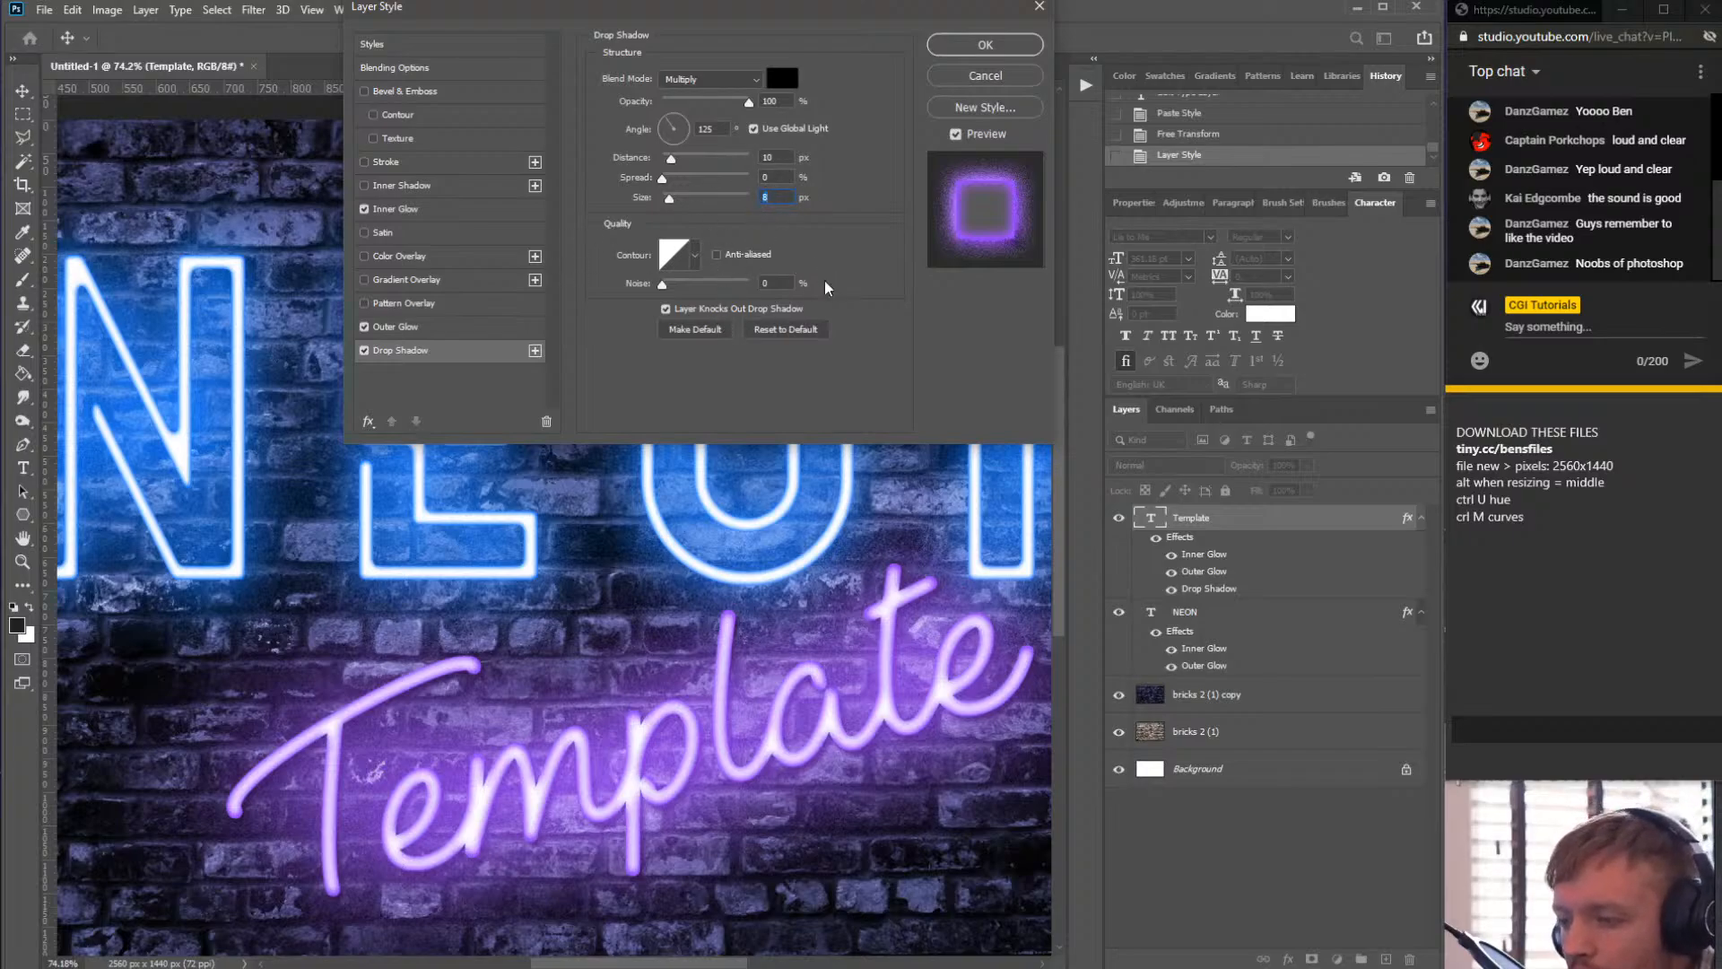
{"action": "right_click", "coordinate": [407, 352]}
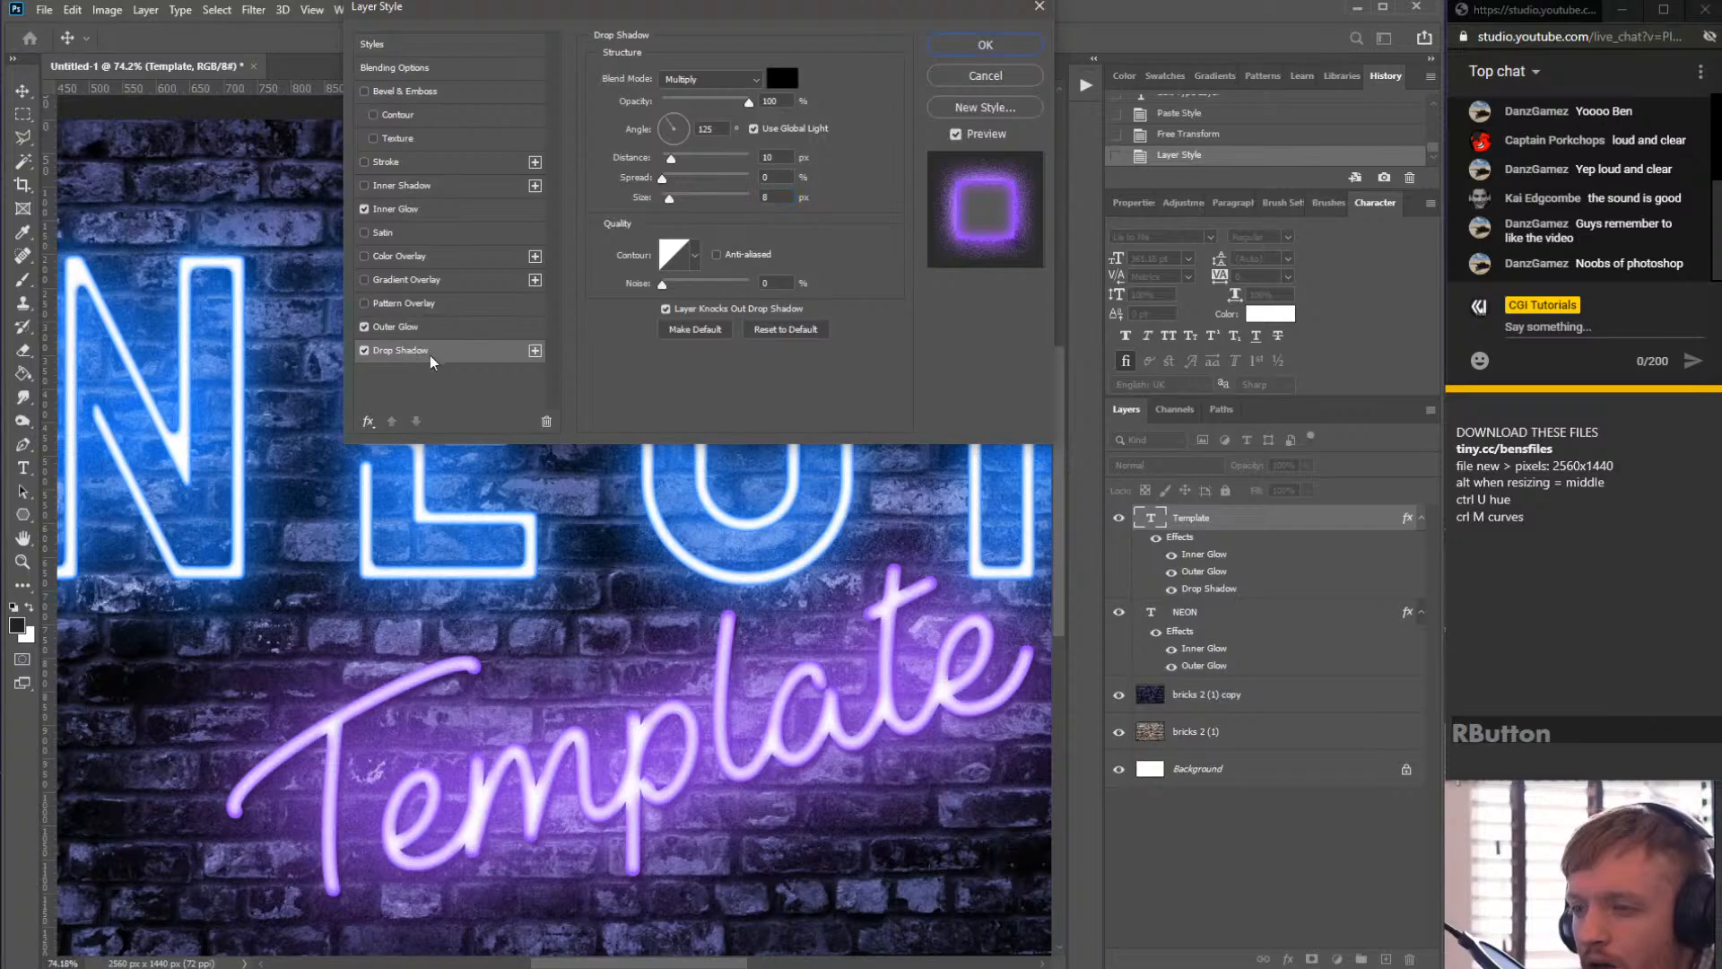
{"action": "left_click", "coordinate": [986, 46]}
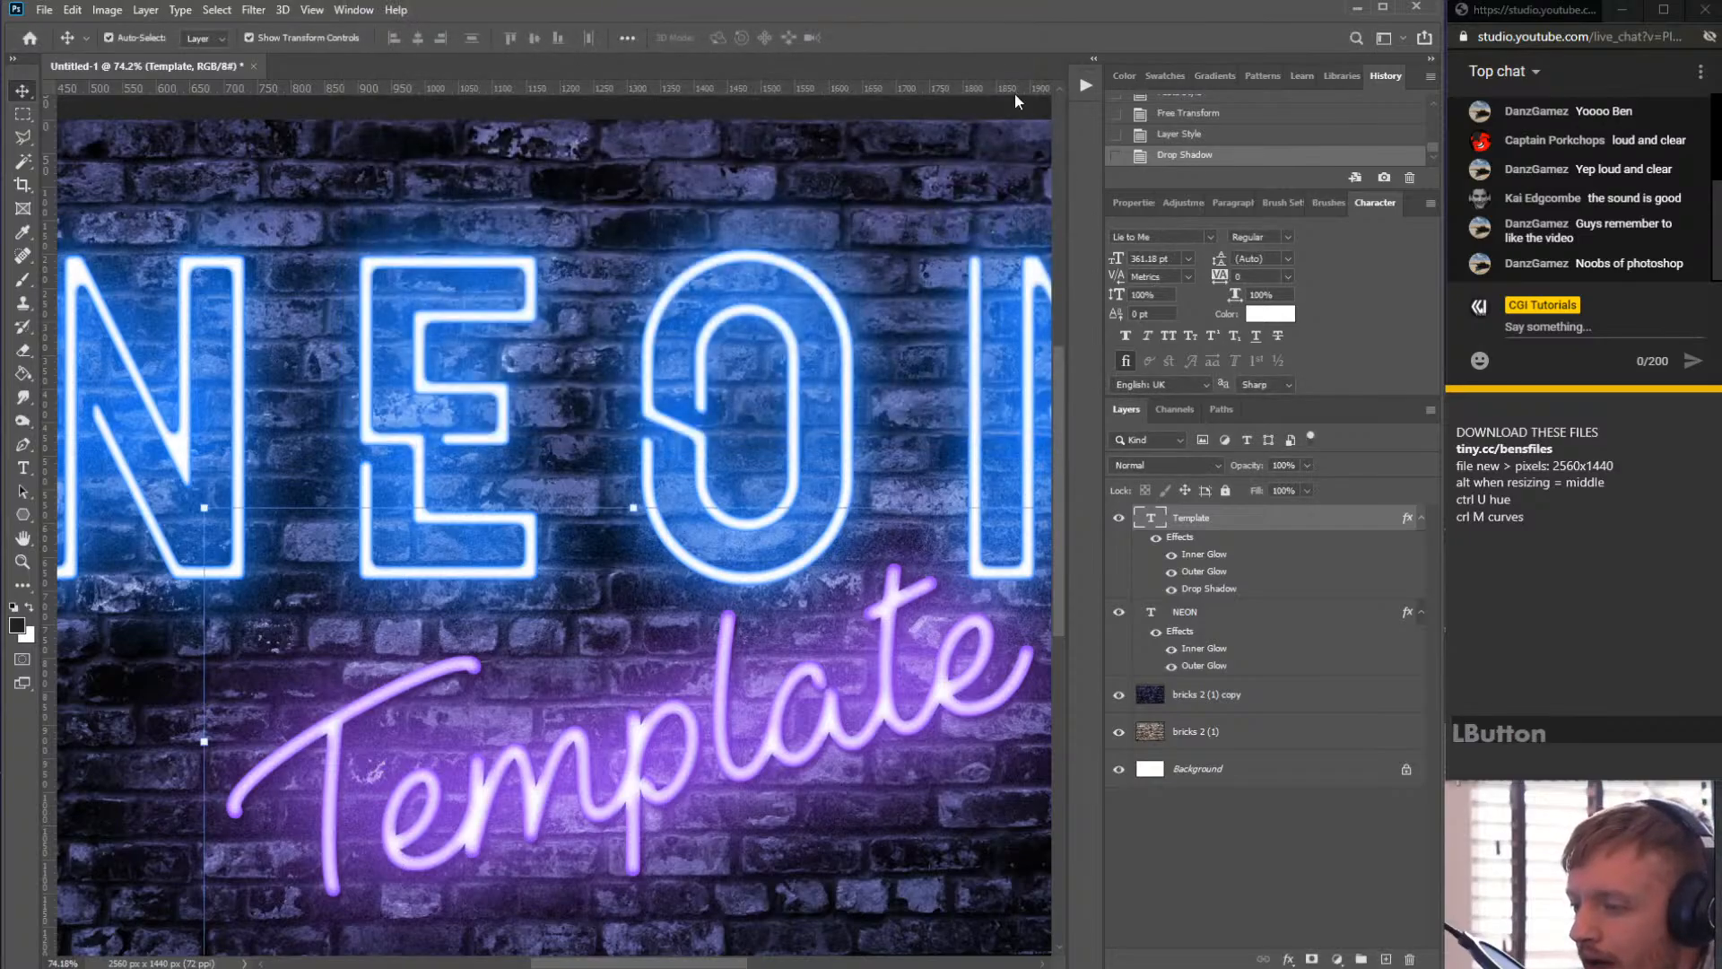
- Copy the Template layer style, paste it onto the NEON layer, and undo the paste
{"action": "right_click", "coordinate": [1211, 595]}
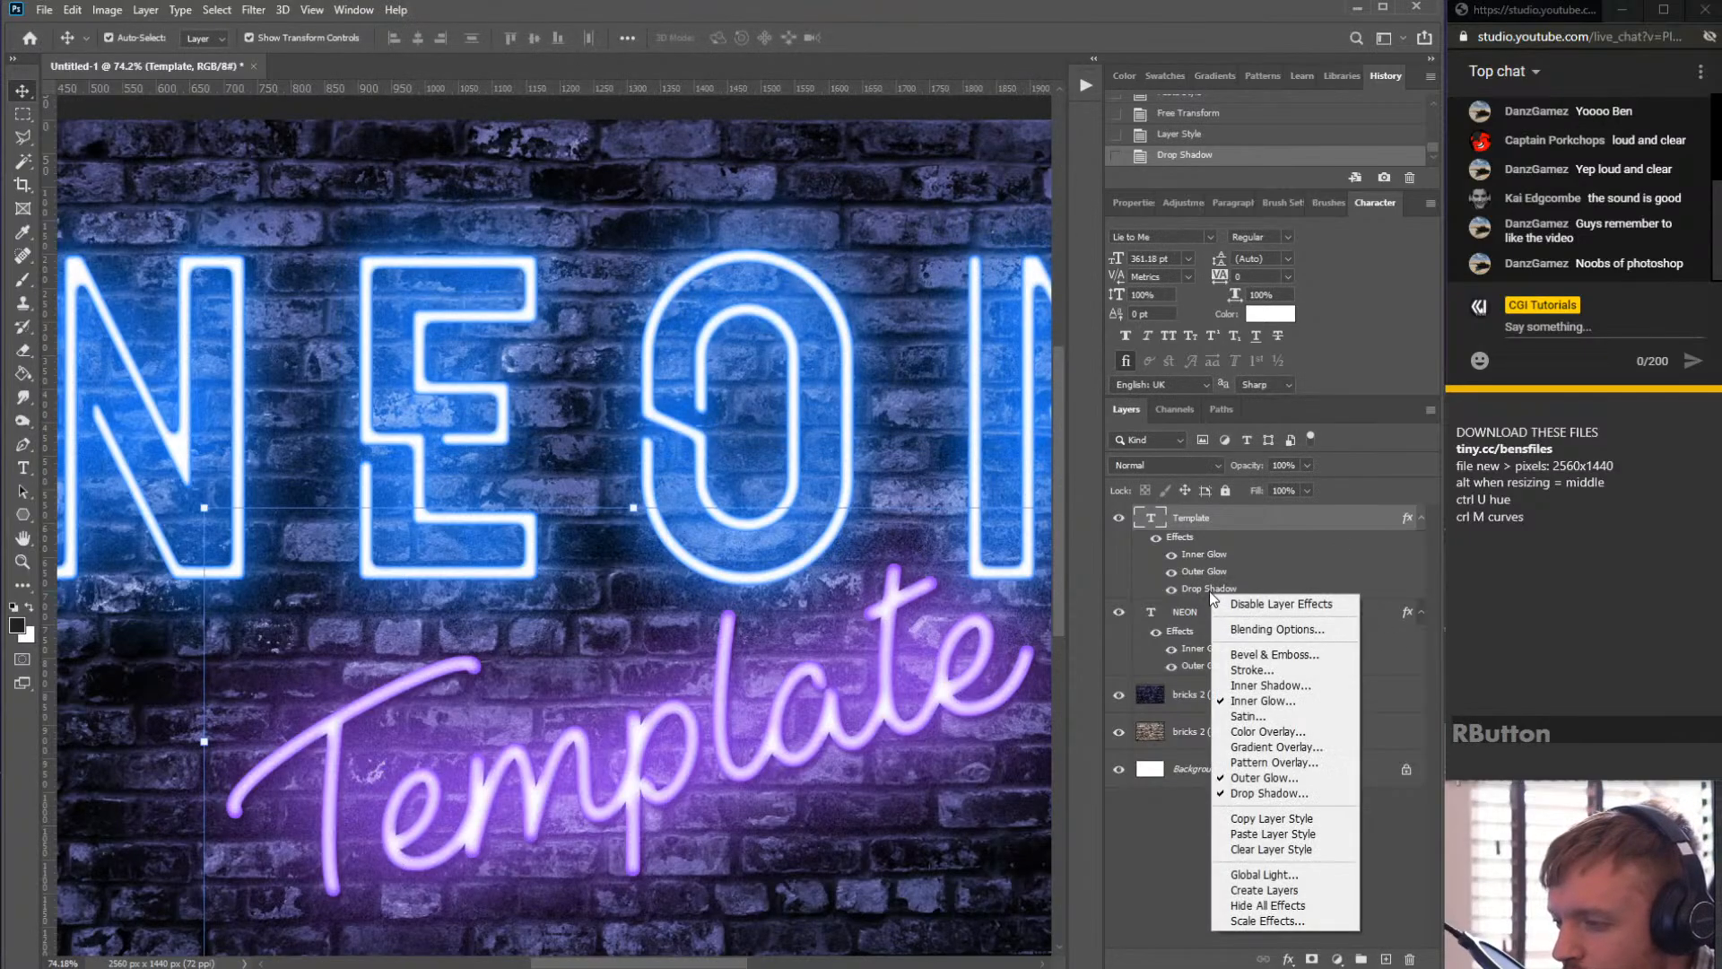
{"action": "right_click", "coordinate": [1203, 589]}
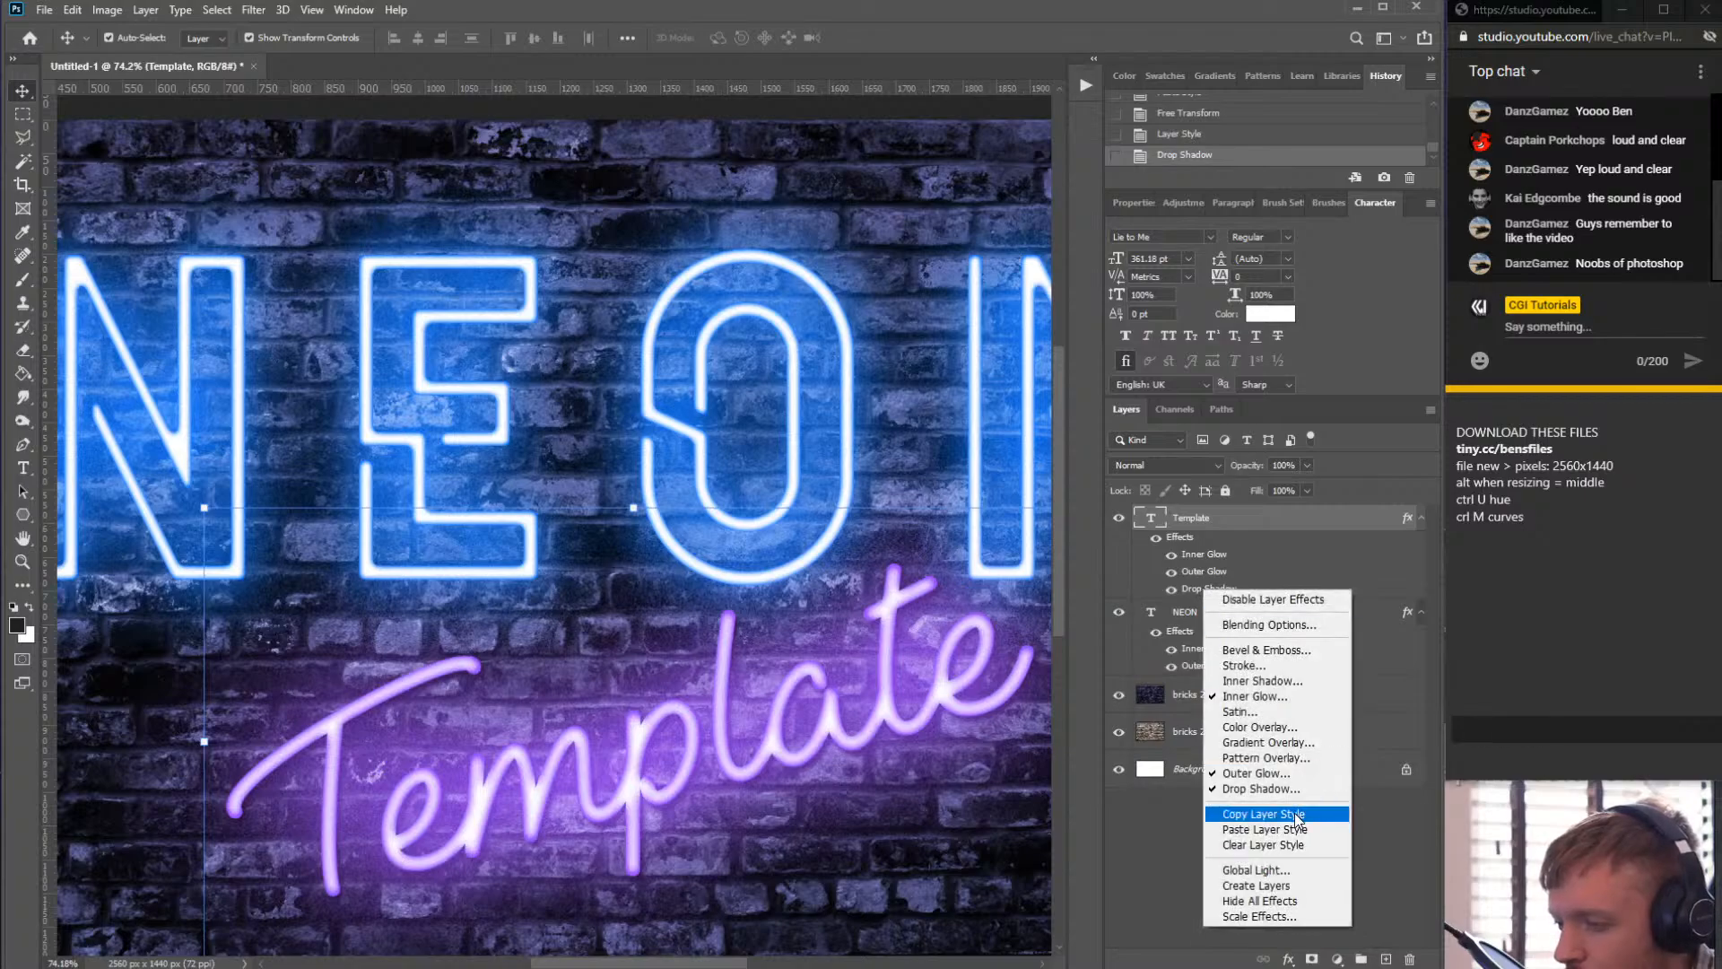
{"action": "left_click", "coordinate": [1294, 813]}
{"action": "right_click", "coordinate": [1206, 612]}
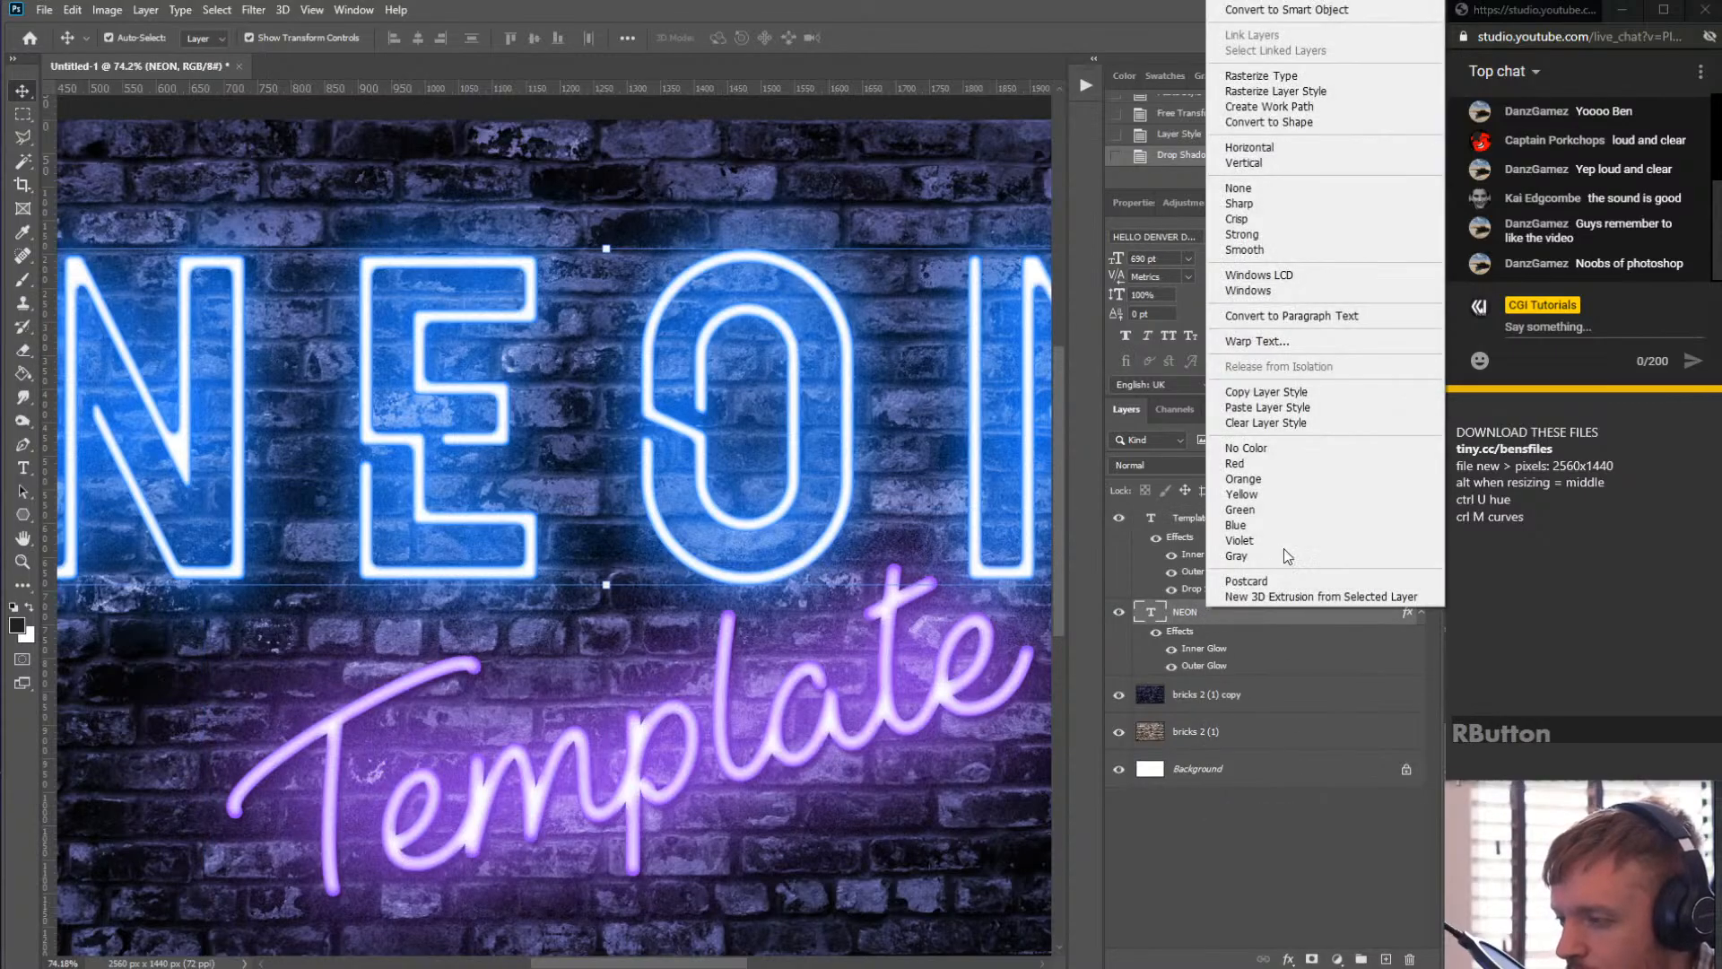
{"action": "left_click", "coordinate": [1304, 411]}
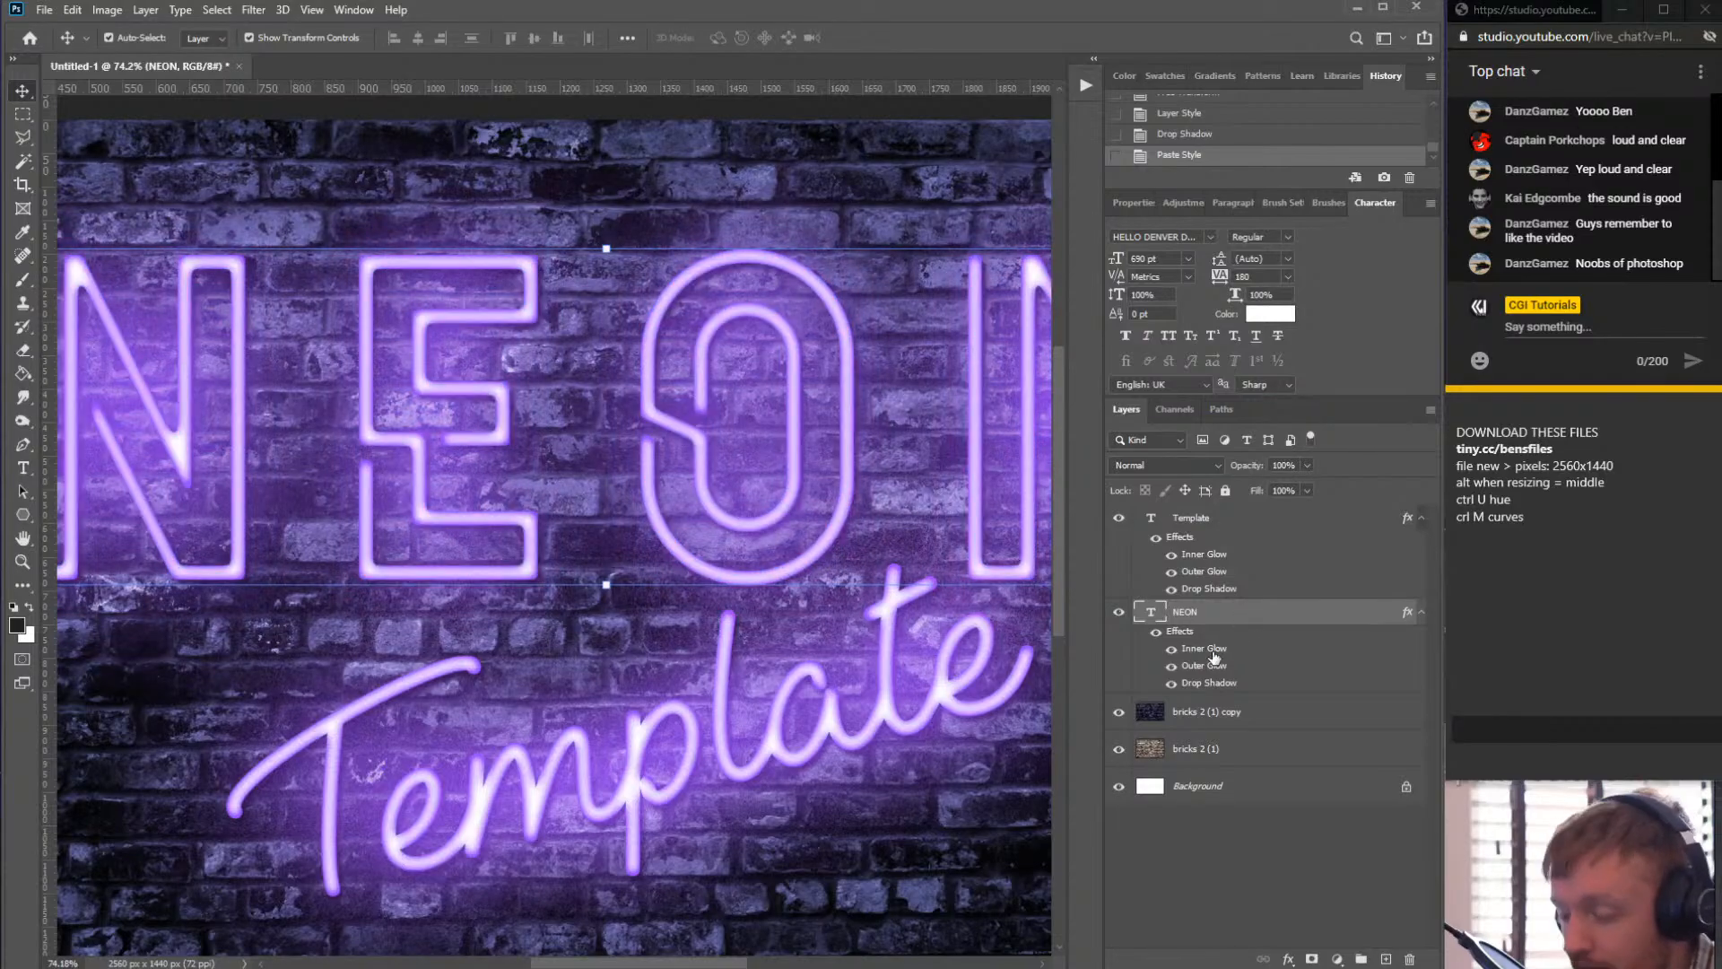
{"action": "key", "text": "ctrl+z"}
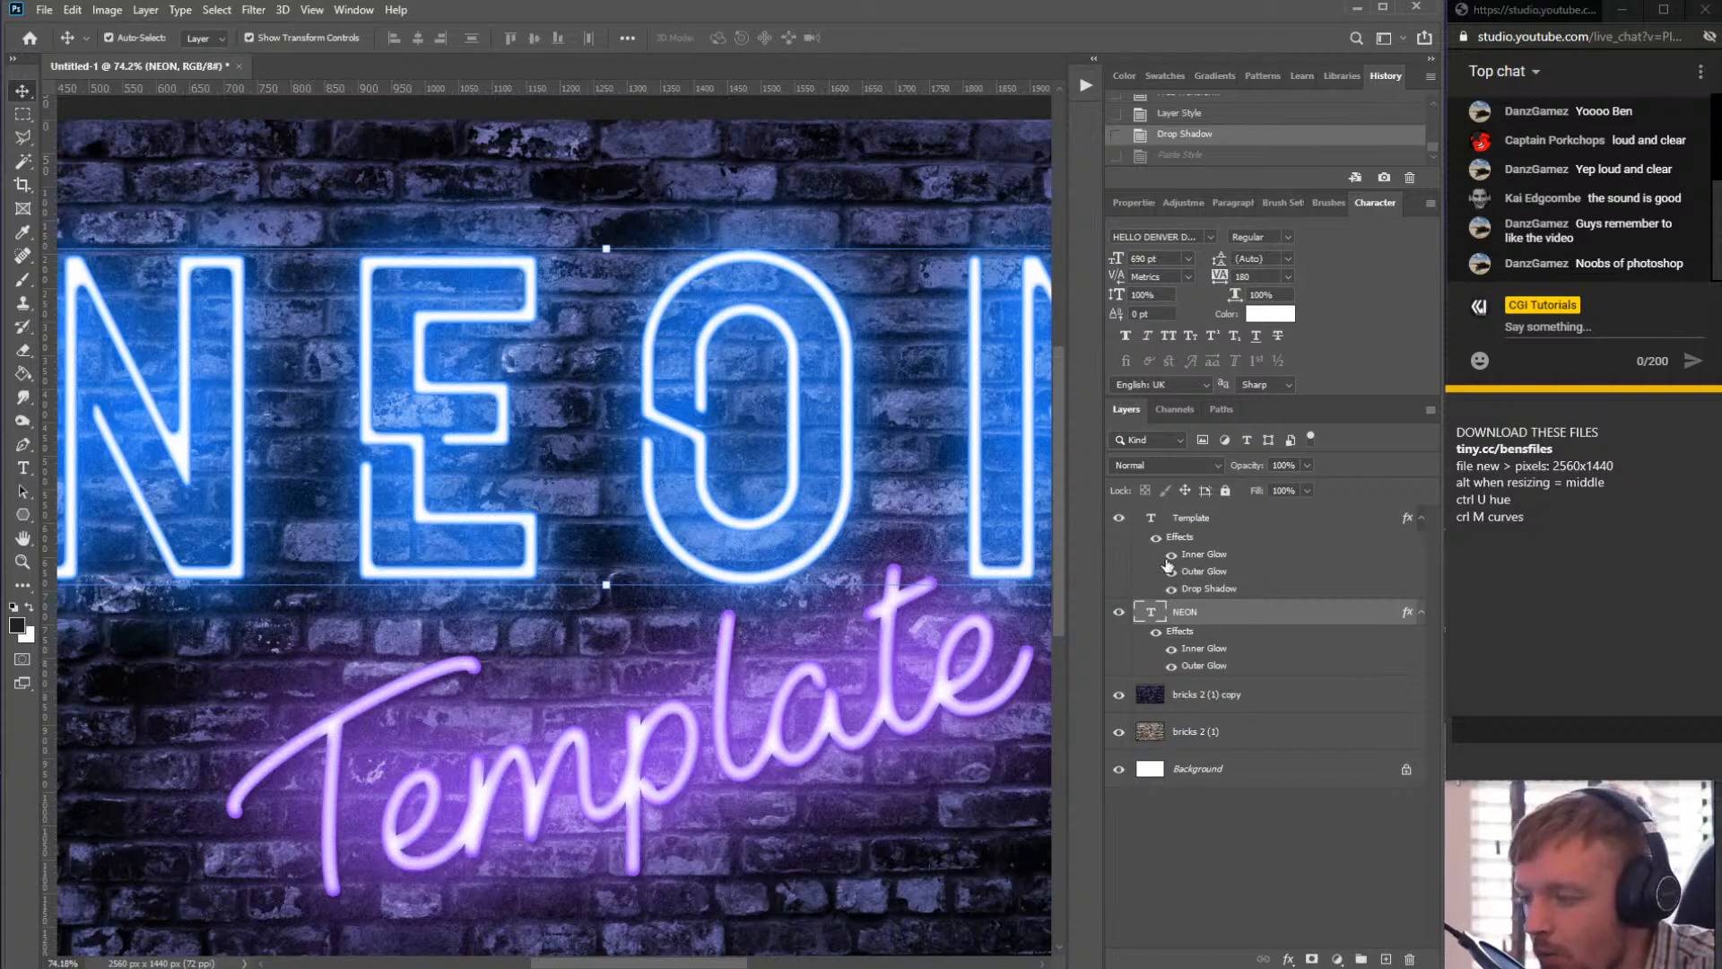
- Copy the Template style onto the NEON layer a second time and undo that paste too
{"action": "right_click", "coordinate": [1210, 591]}
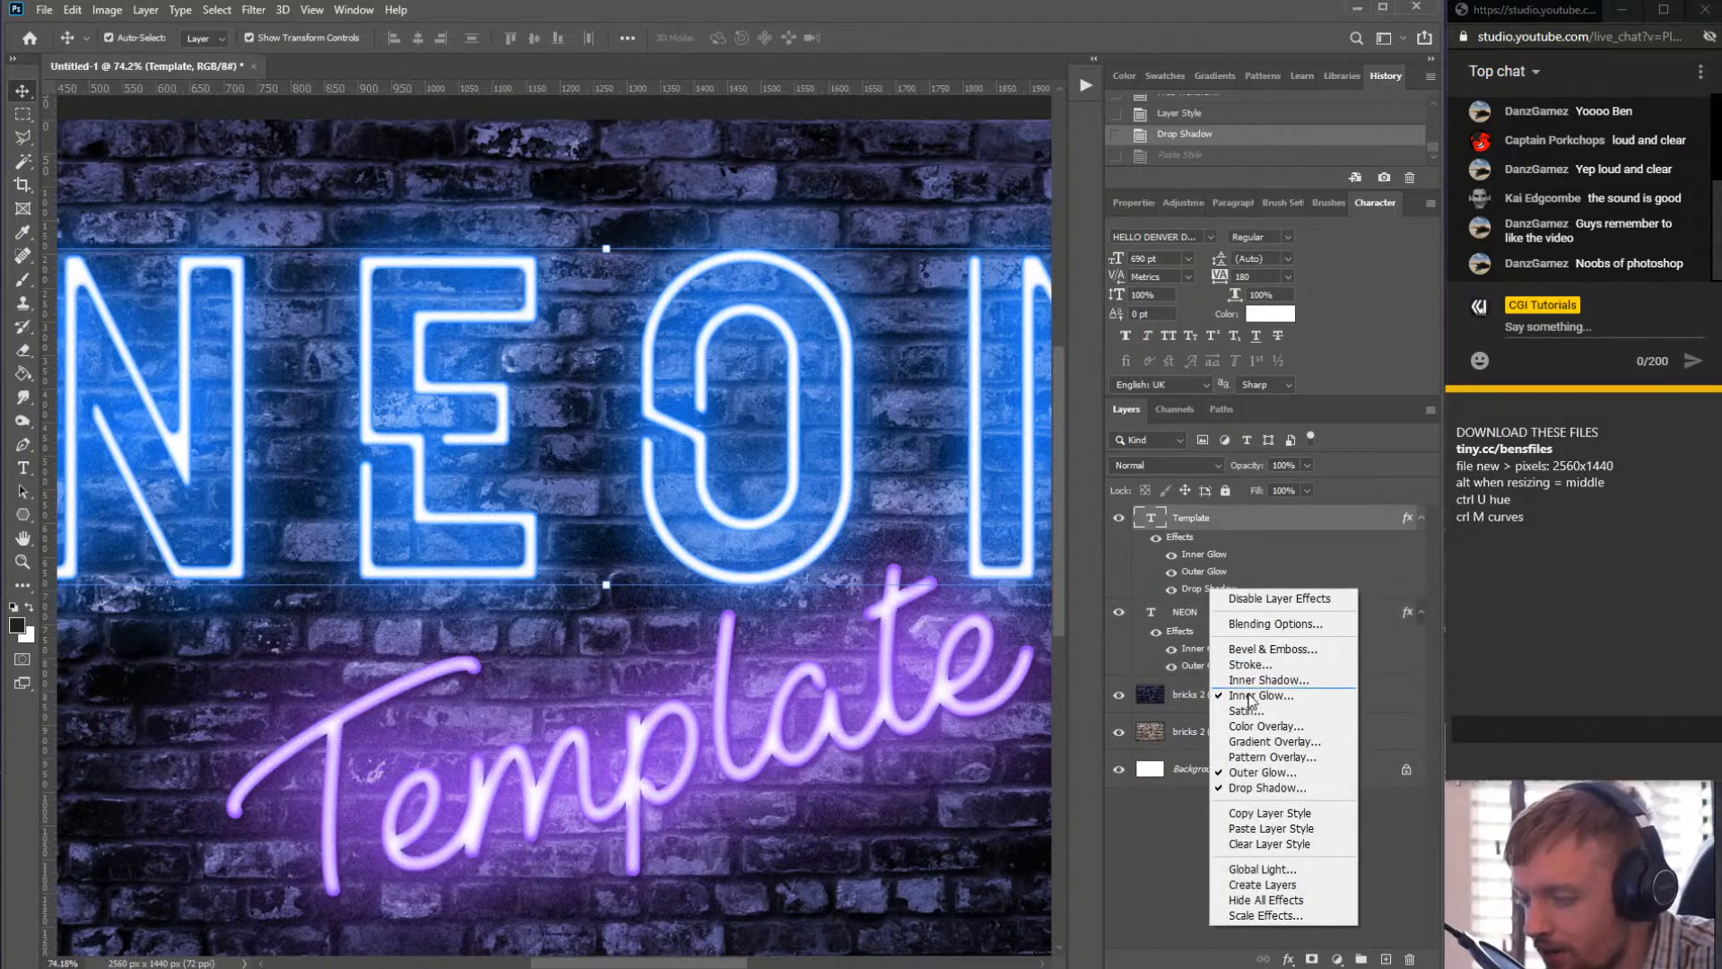
{"action": "left_click", "coordinate": [1269, 813]}
{"action": "left_click", "coordinate": [1217, 633]}
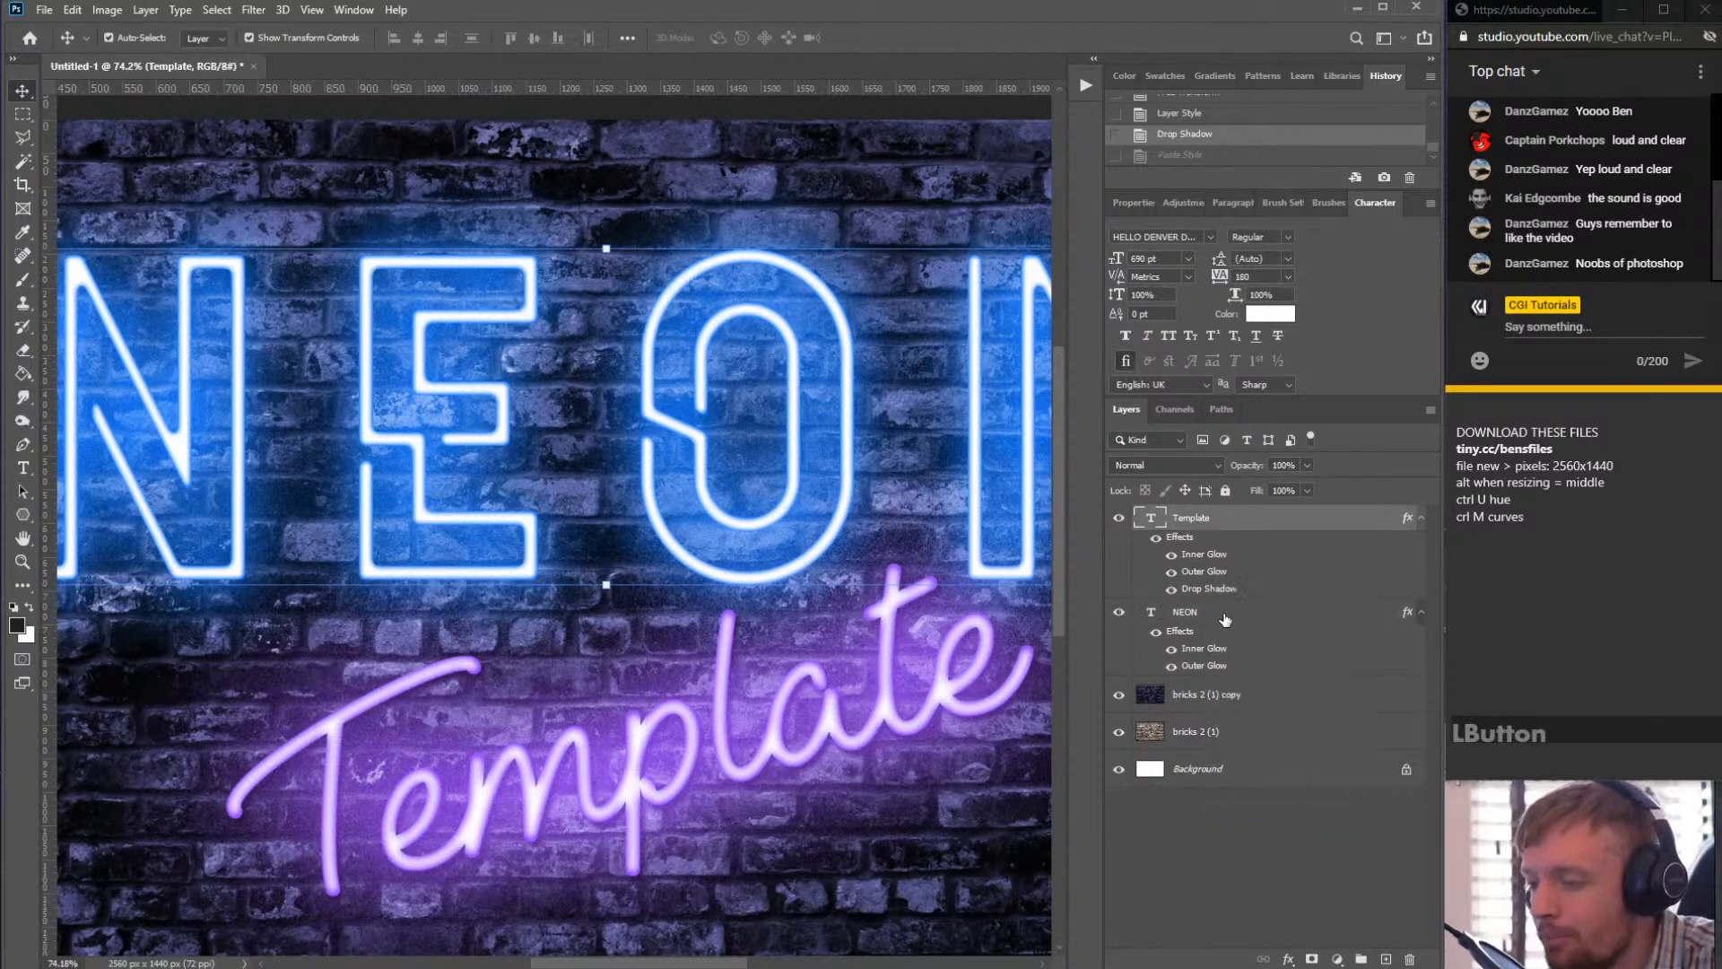
{"action": "right_click", "coordinate": [1201, 612]}
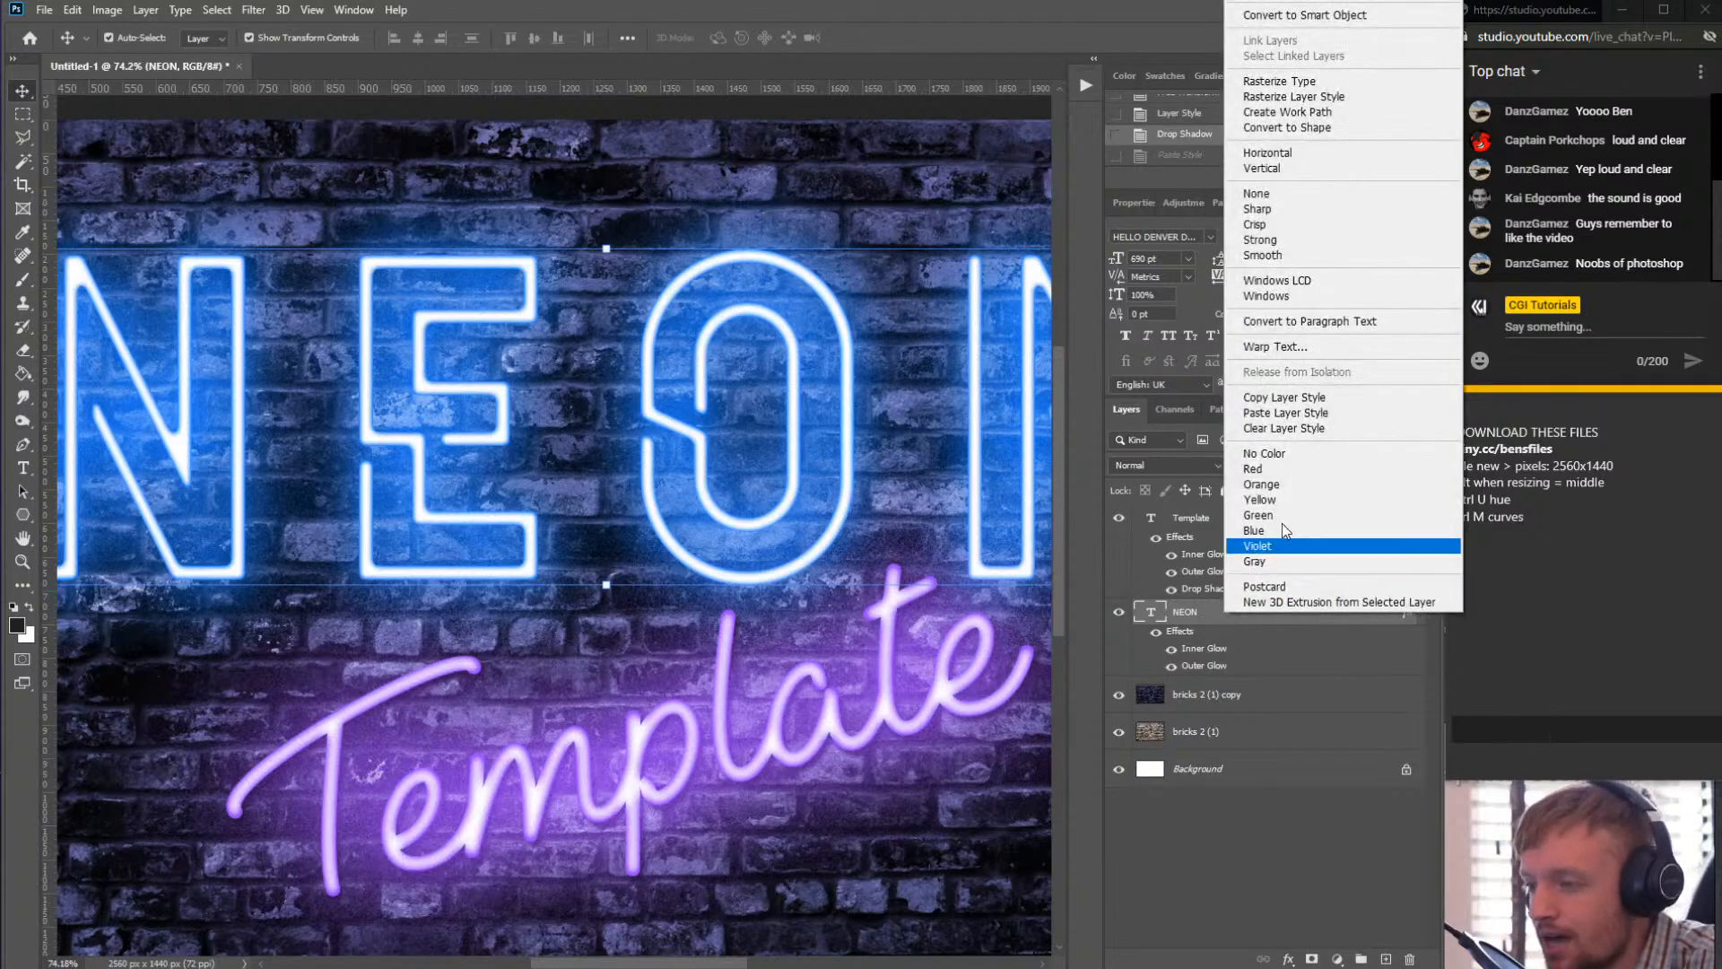
{"action": "left_click", "coordinate": [1339, 415]}
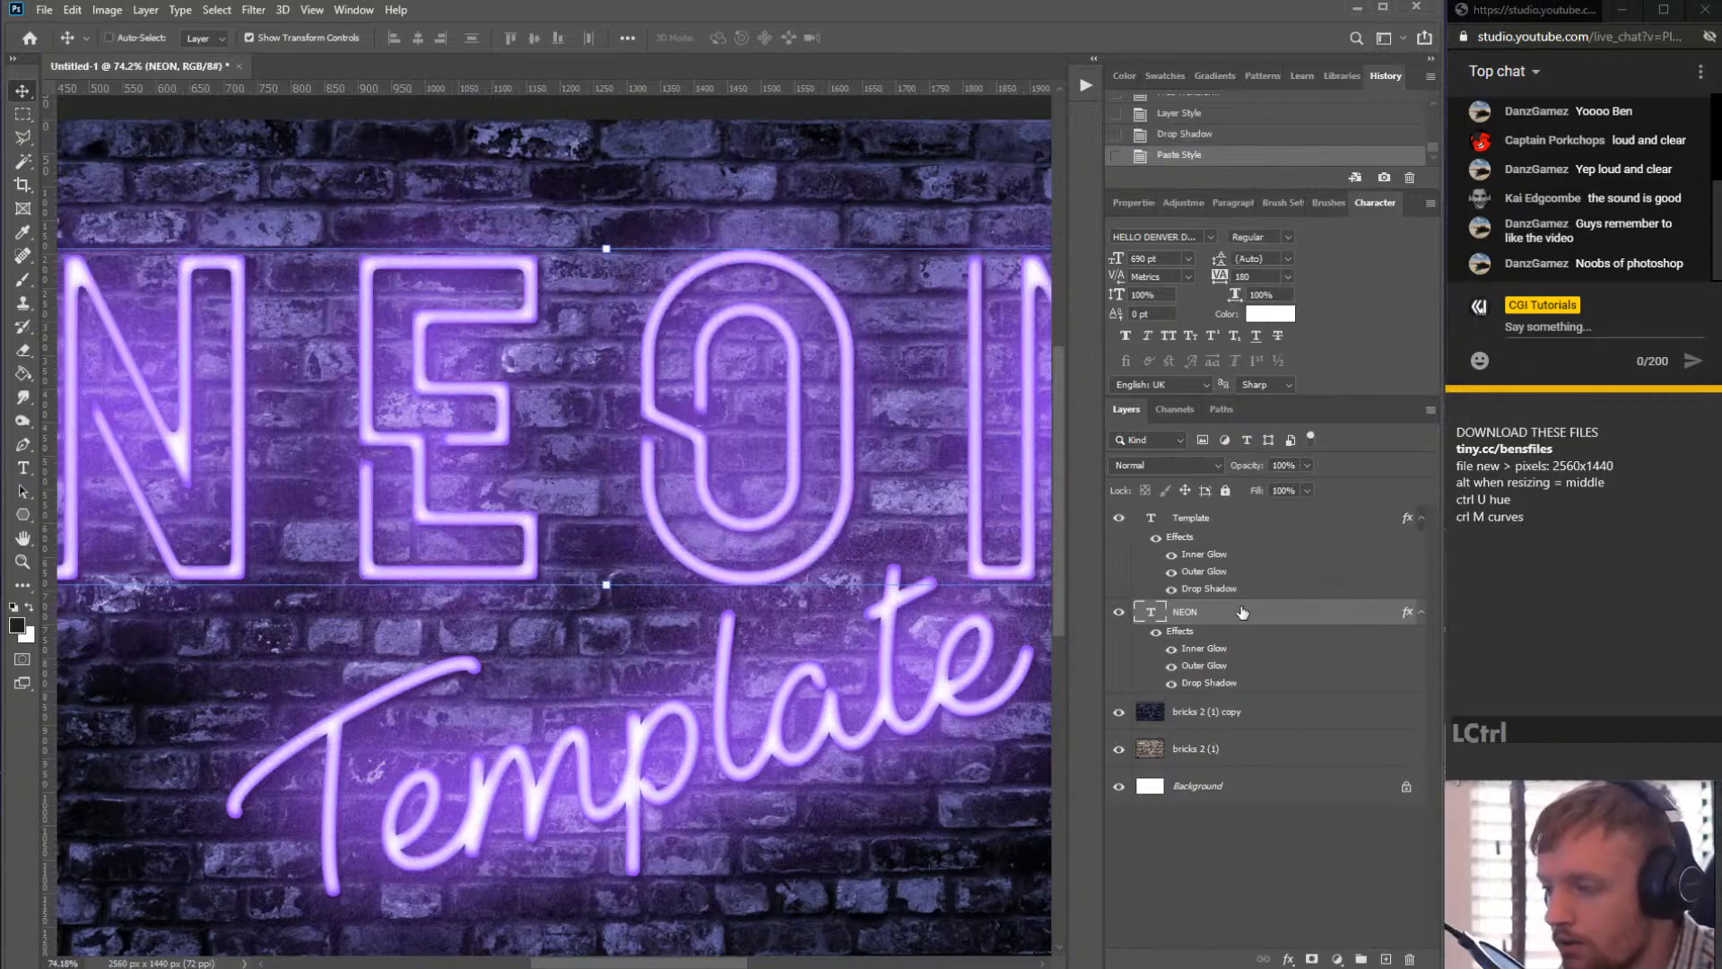
{"action": "key", "text": "ctrl+z"}
{"action": "left_click", "coordinate": [1217, 591]}
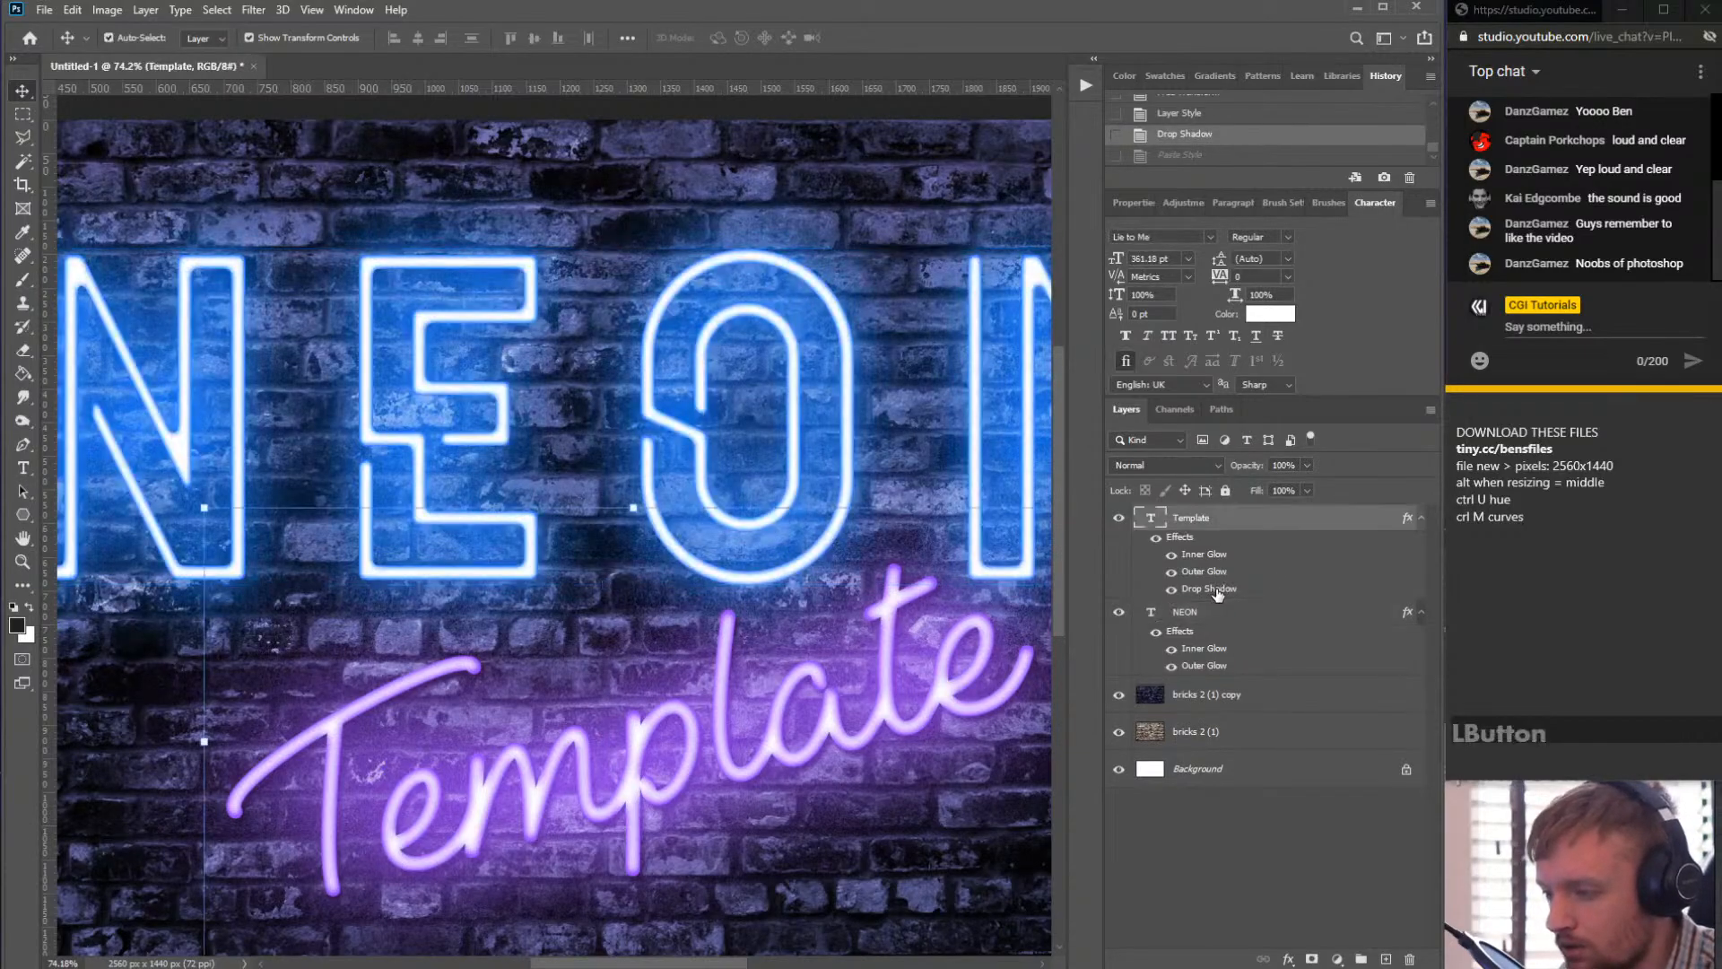
{"action": "right_click", "coordinate": [1217, 593]}
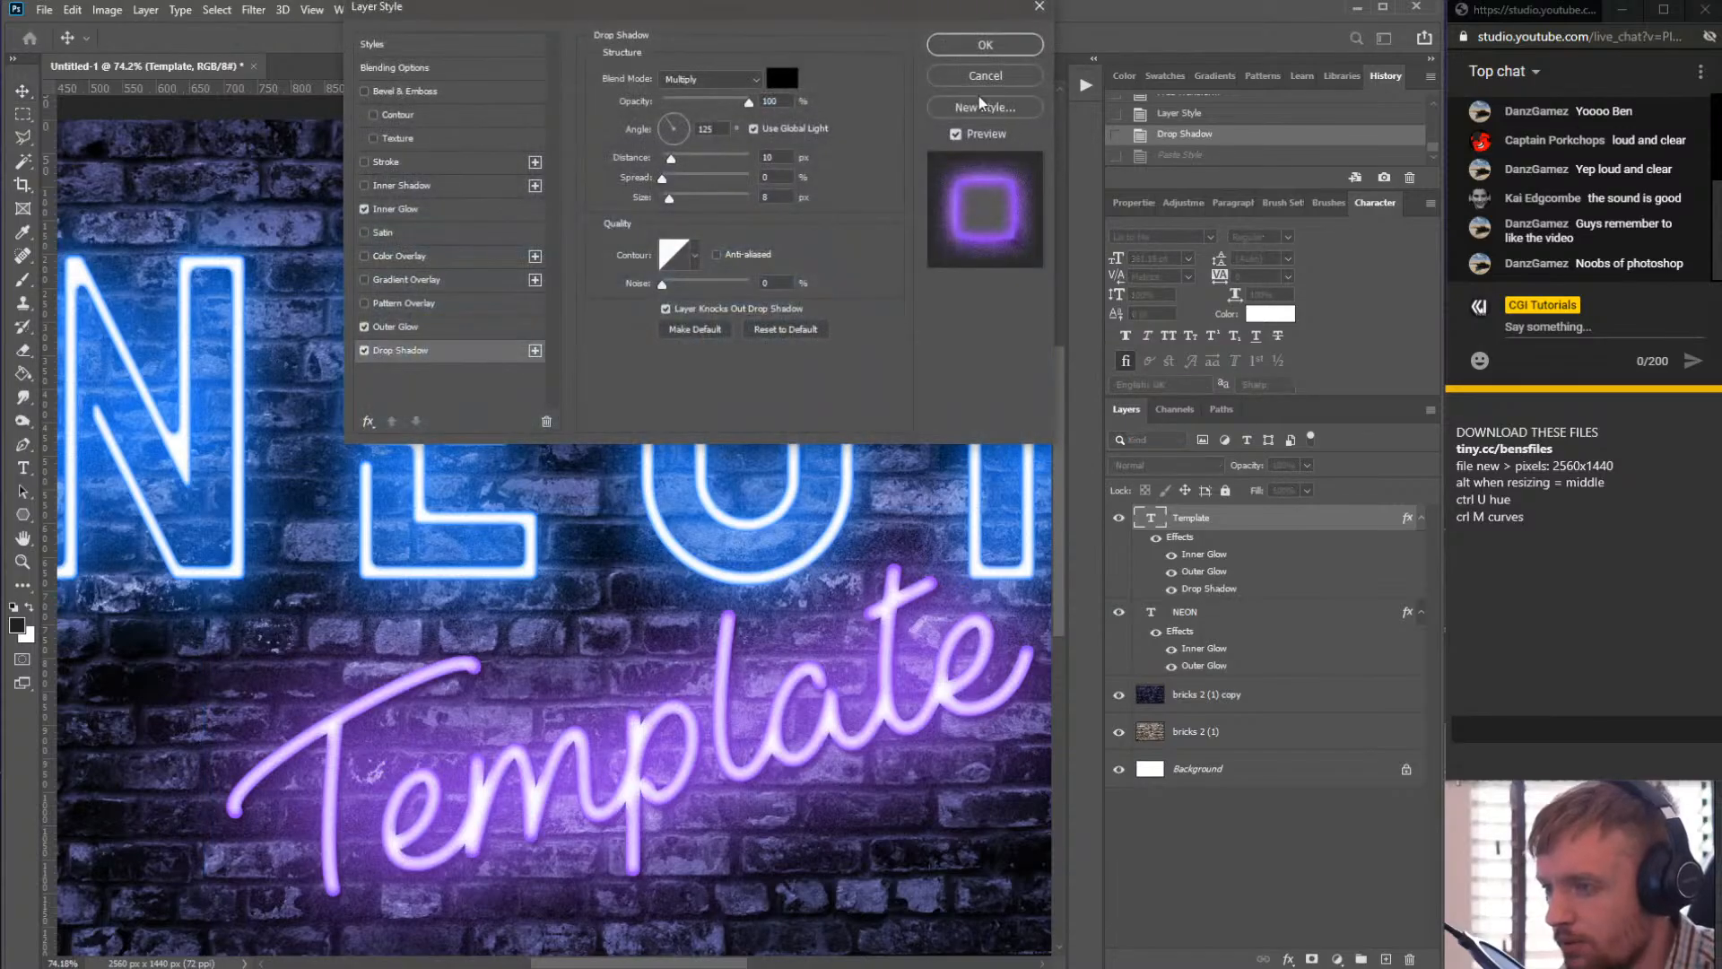
{"action": "left_click", "coordinate": [987, 77]}
{"action": "right_click", "coordinate": [1207, 588]}
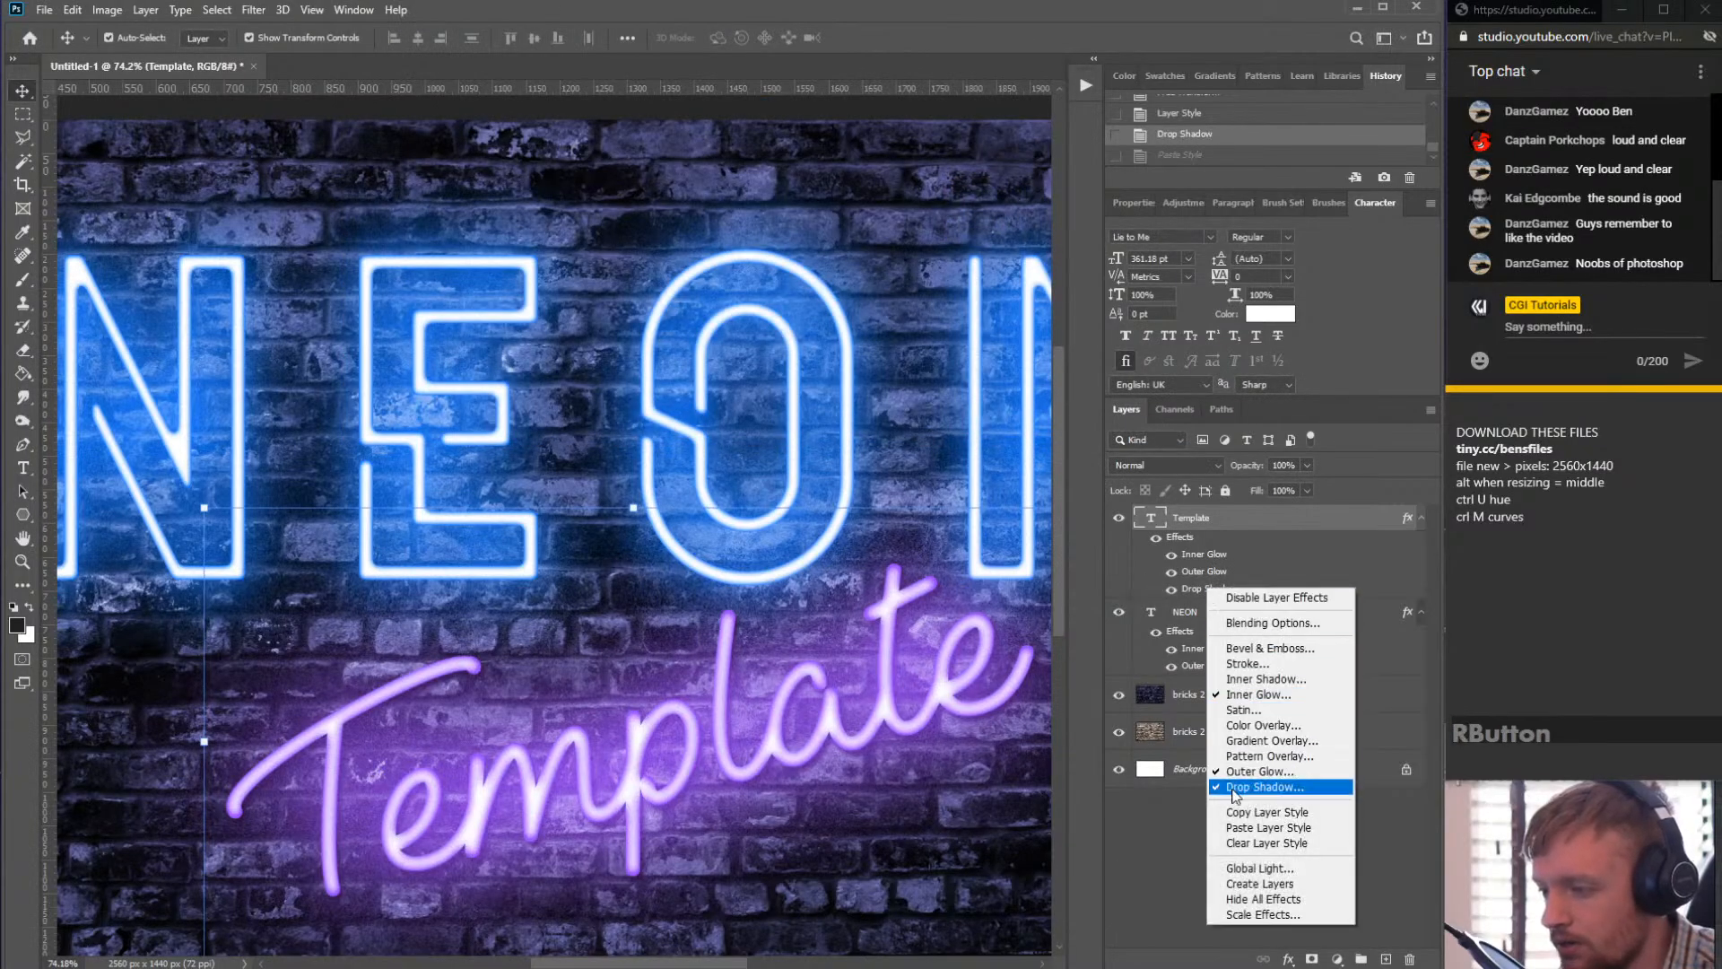
{"action": "left_click", "coordinate": [1158, 814]}
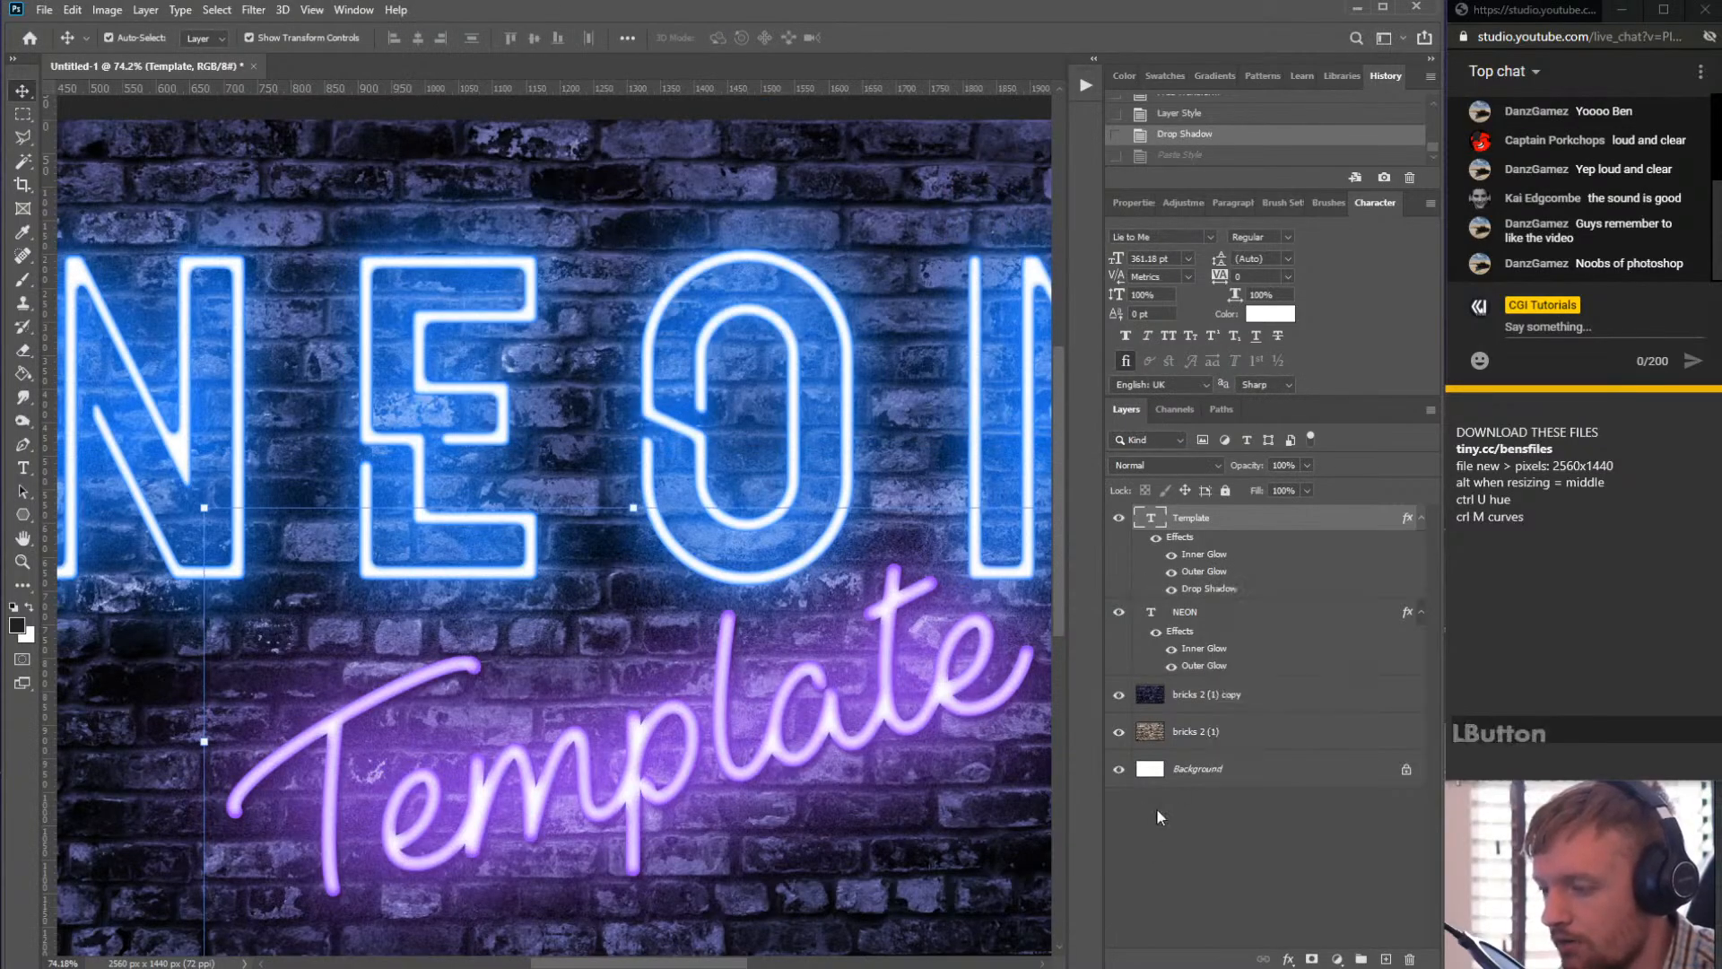
- Add a Drop Shadow to the NEON layer with opacity 100% and distance 14 px
{"action": "double_click", "coordinate": [1212, 628]}
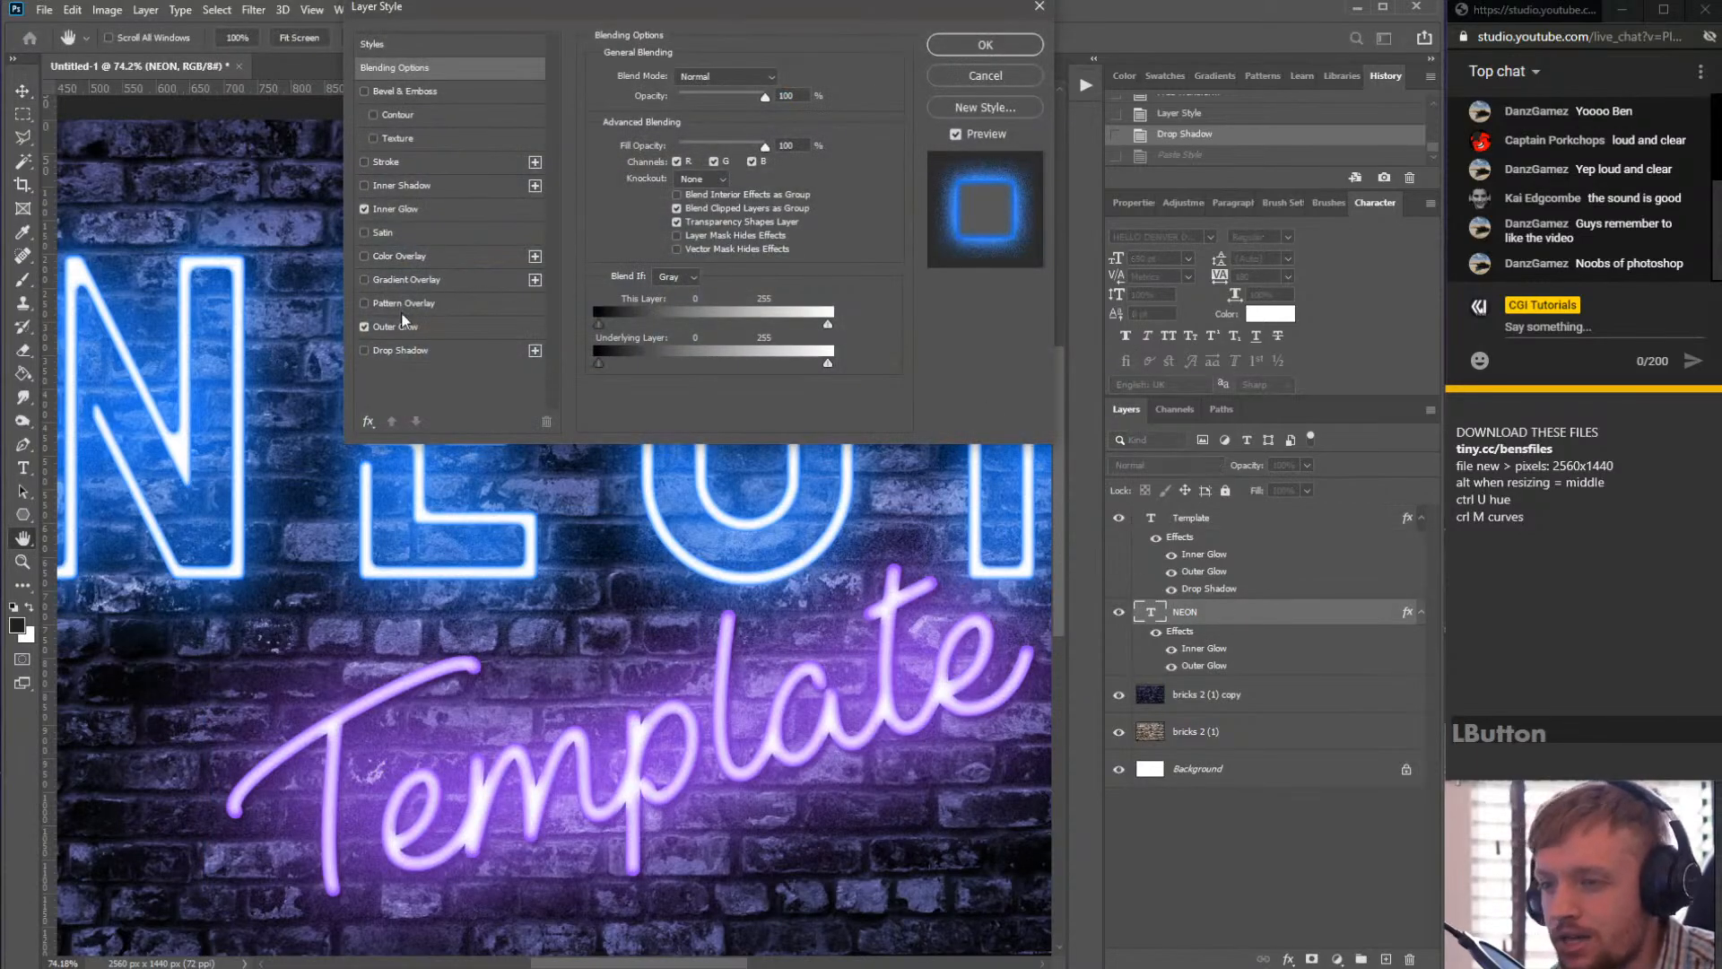
{"action": "left_click", "coordinate": [364, 351]}
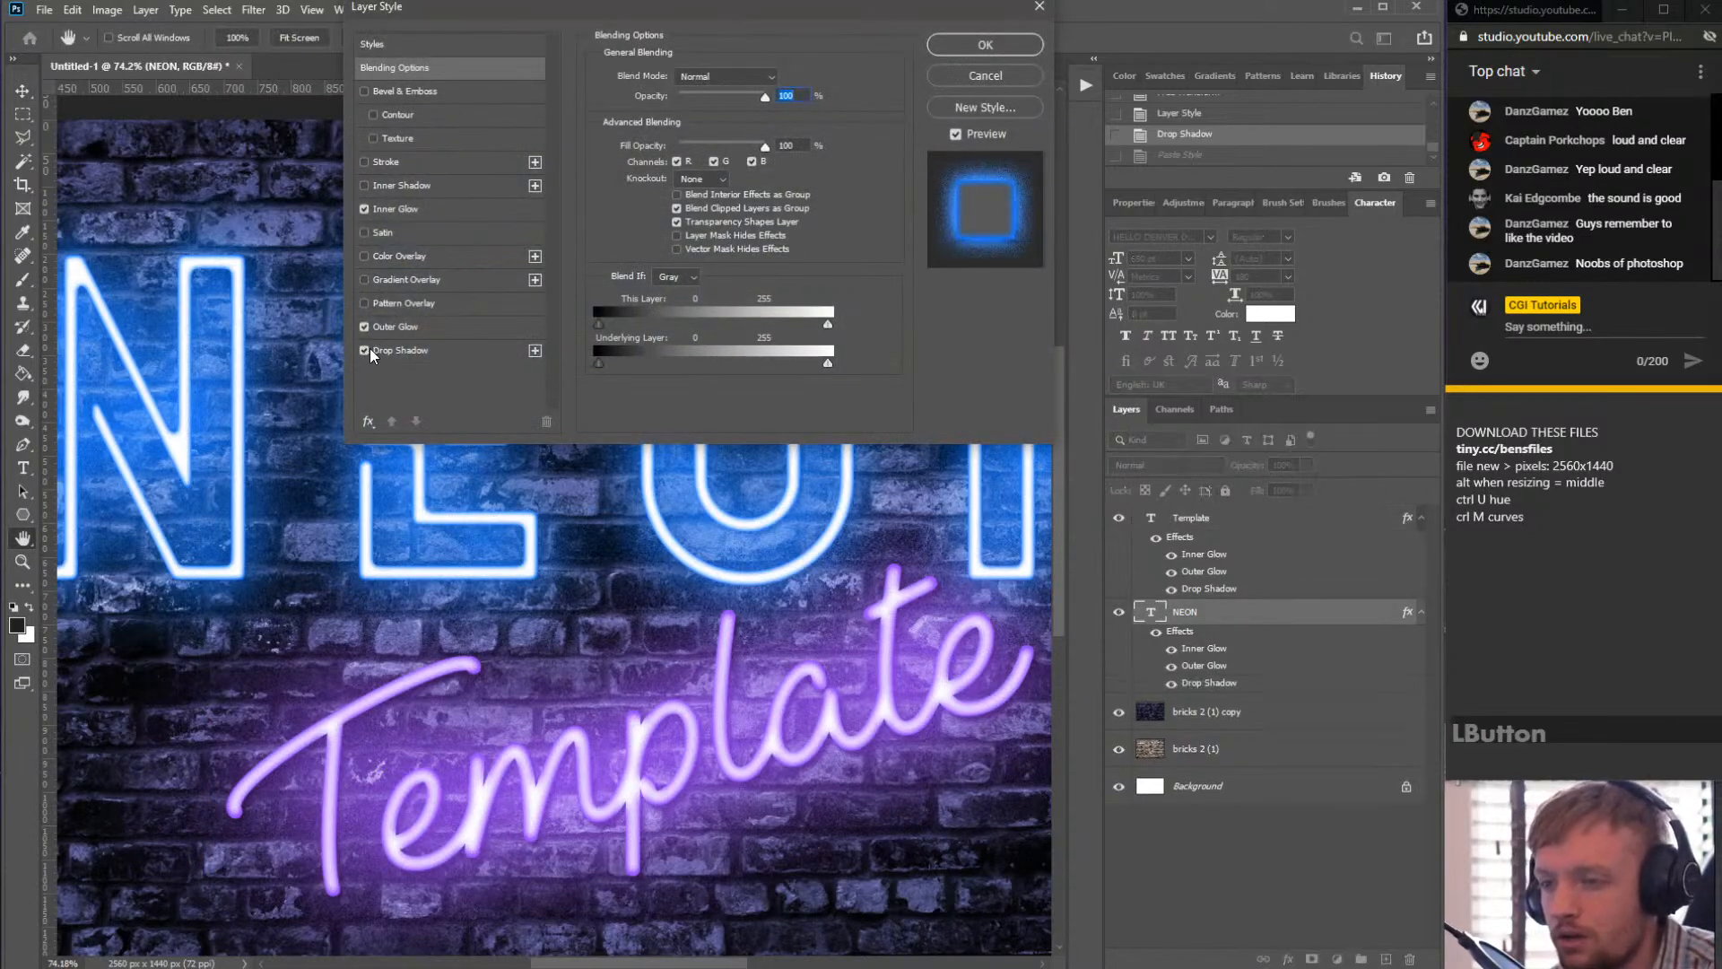
{"action": "left_click", "coordinate": [370, 349]}
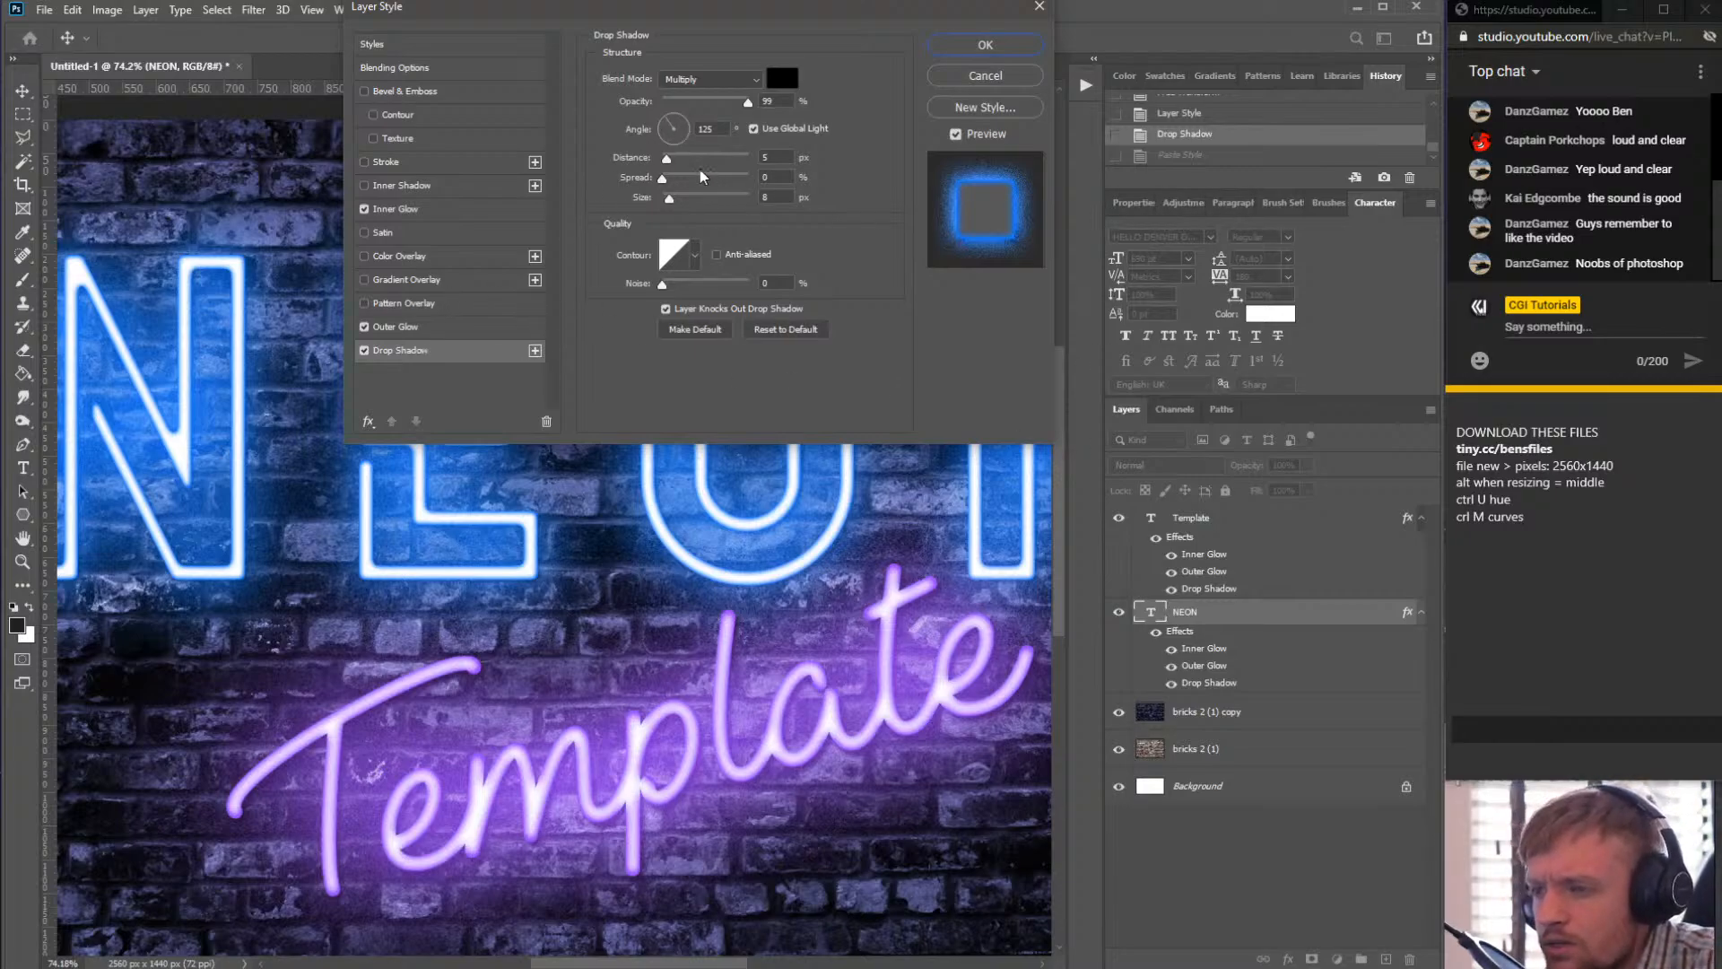
{"action": "left_click", "coordinate": [749, 101]}
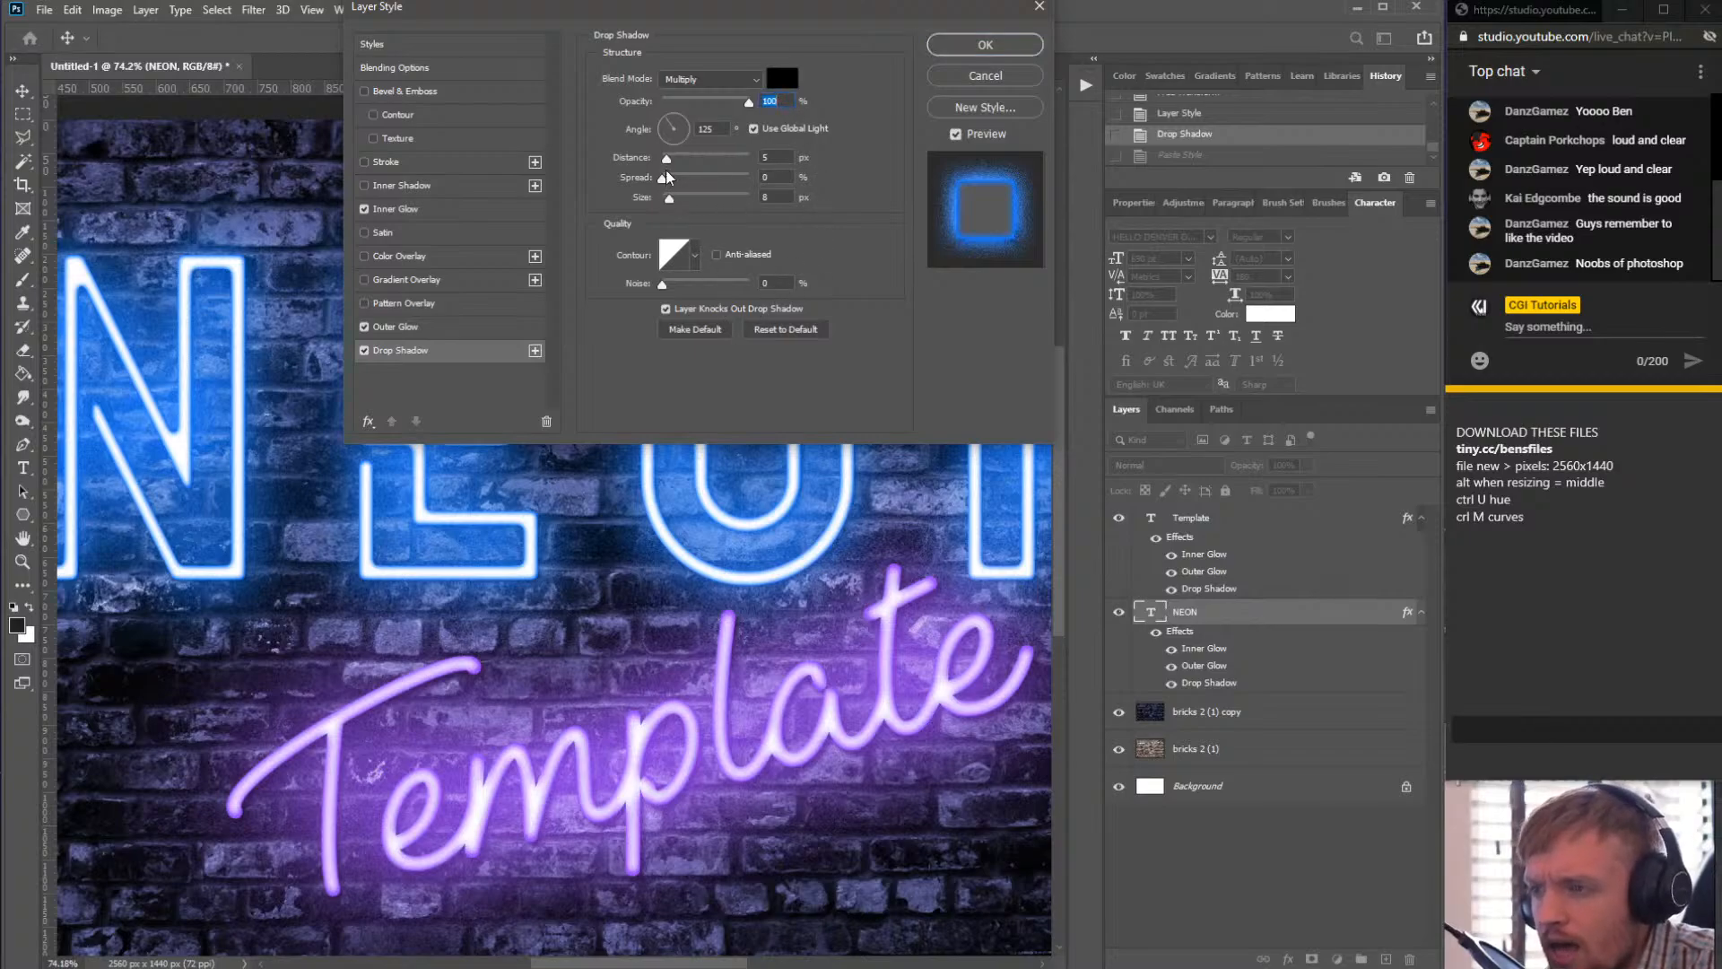
{"action": "left_click_drag", "start_coordinate": [676, 165], "coordinate": [679, 164]}
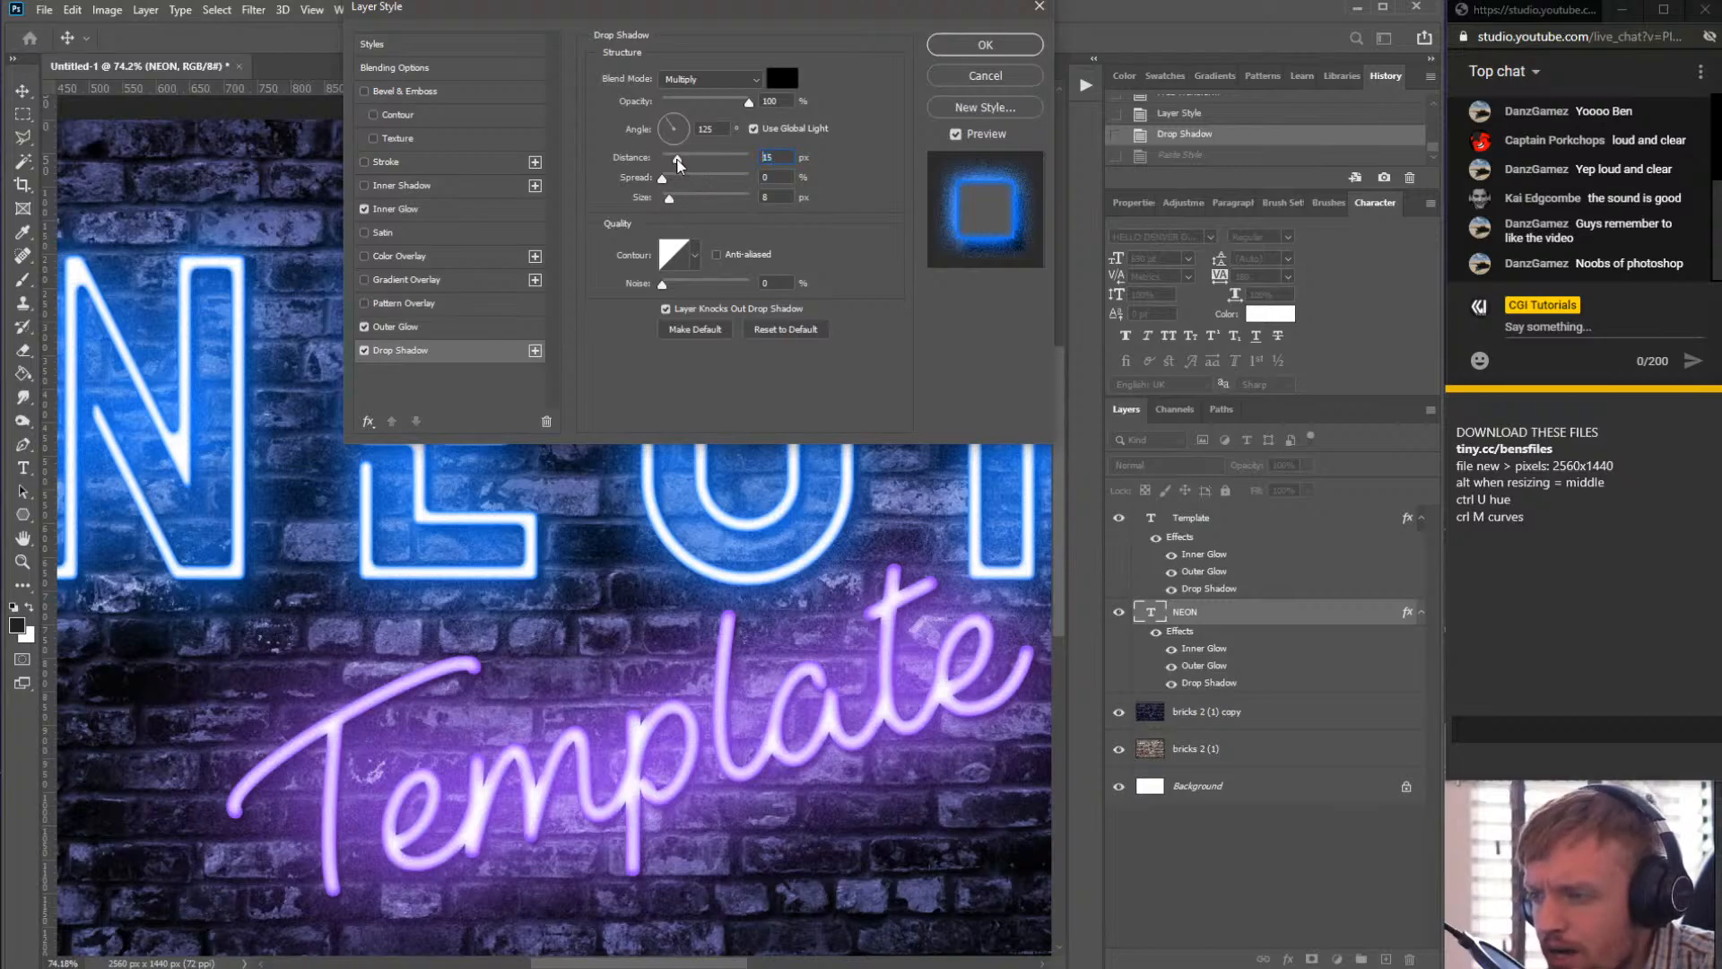
{"action": "left_click", "coordinate": [678, 165]}
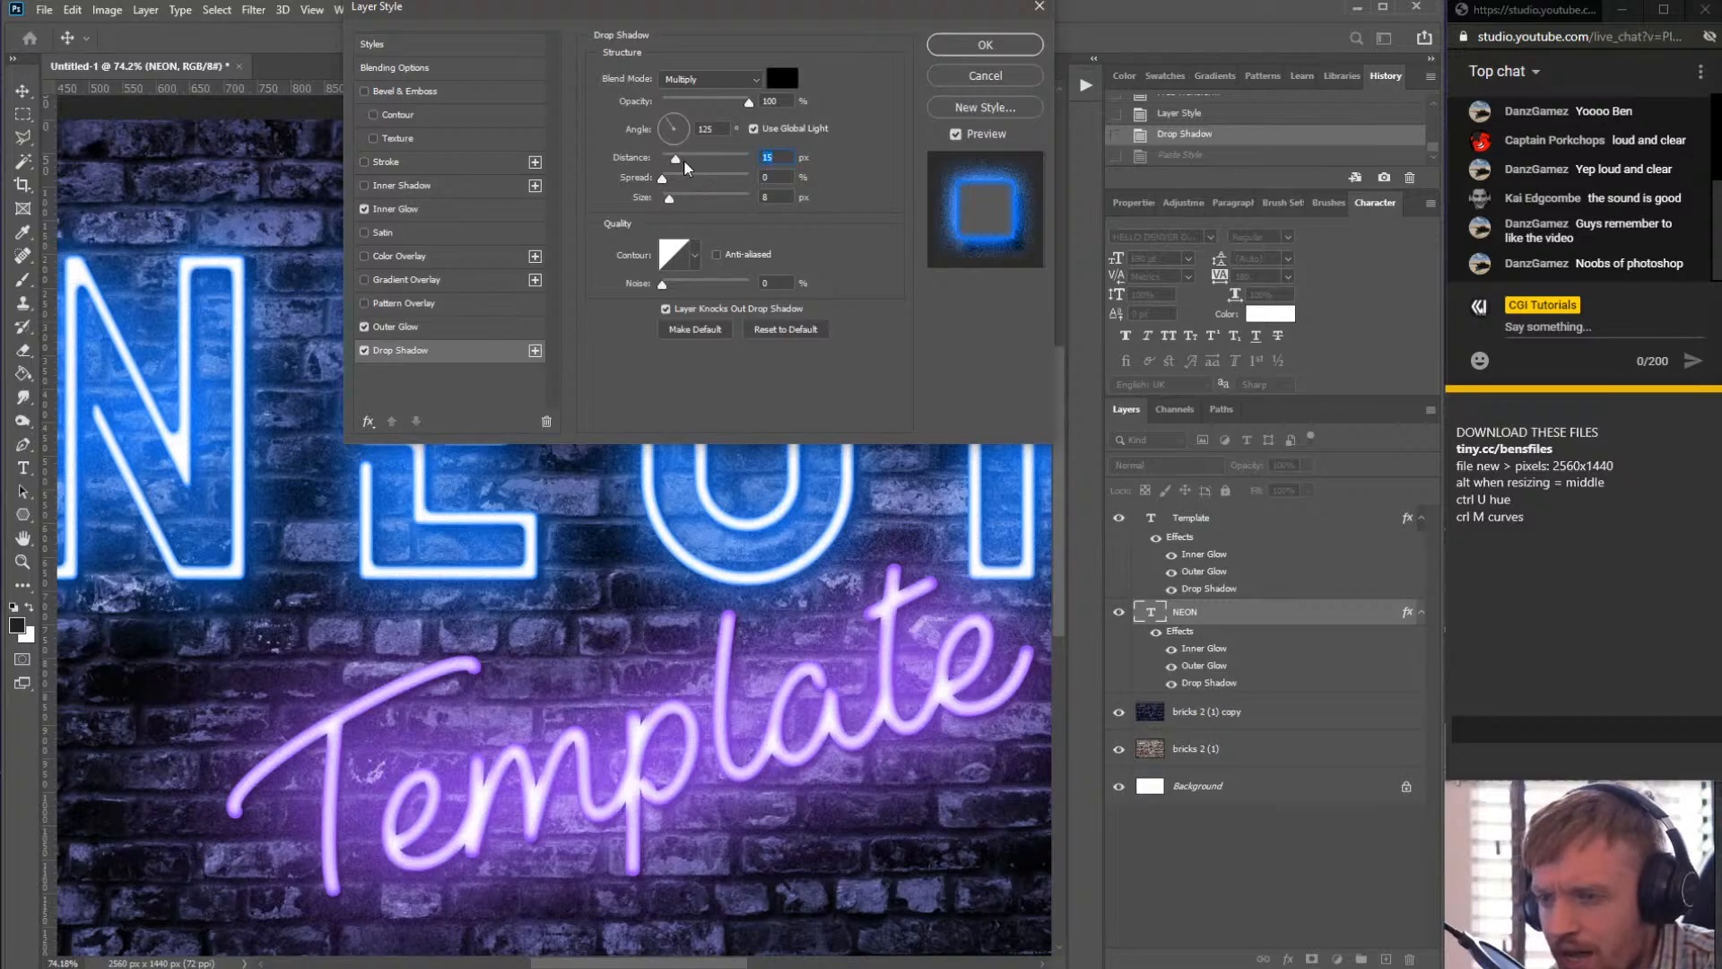
{"action": "left_click_drag", "start_coordinate": [671, 161], "coordinate": [678, 162]}
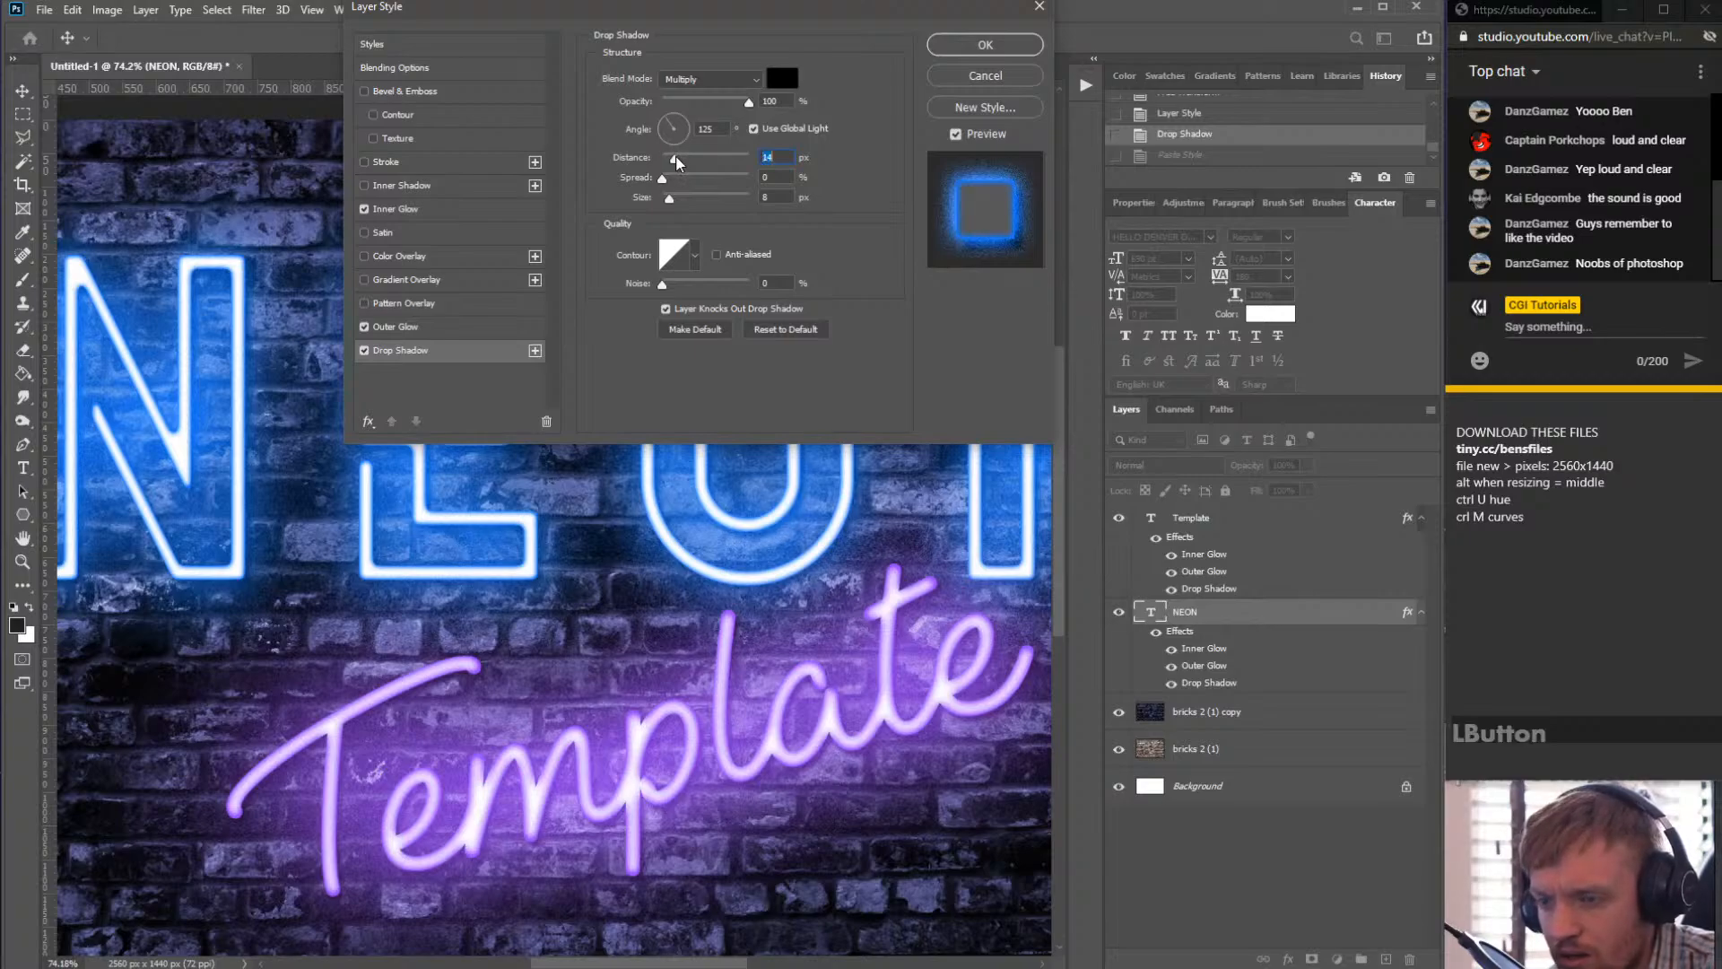
{"action": "left_click", "coordinate": [985, 44]}
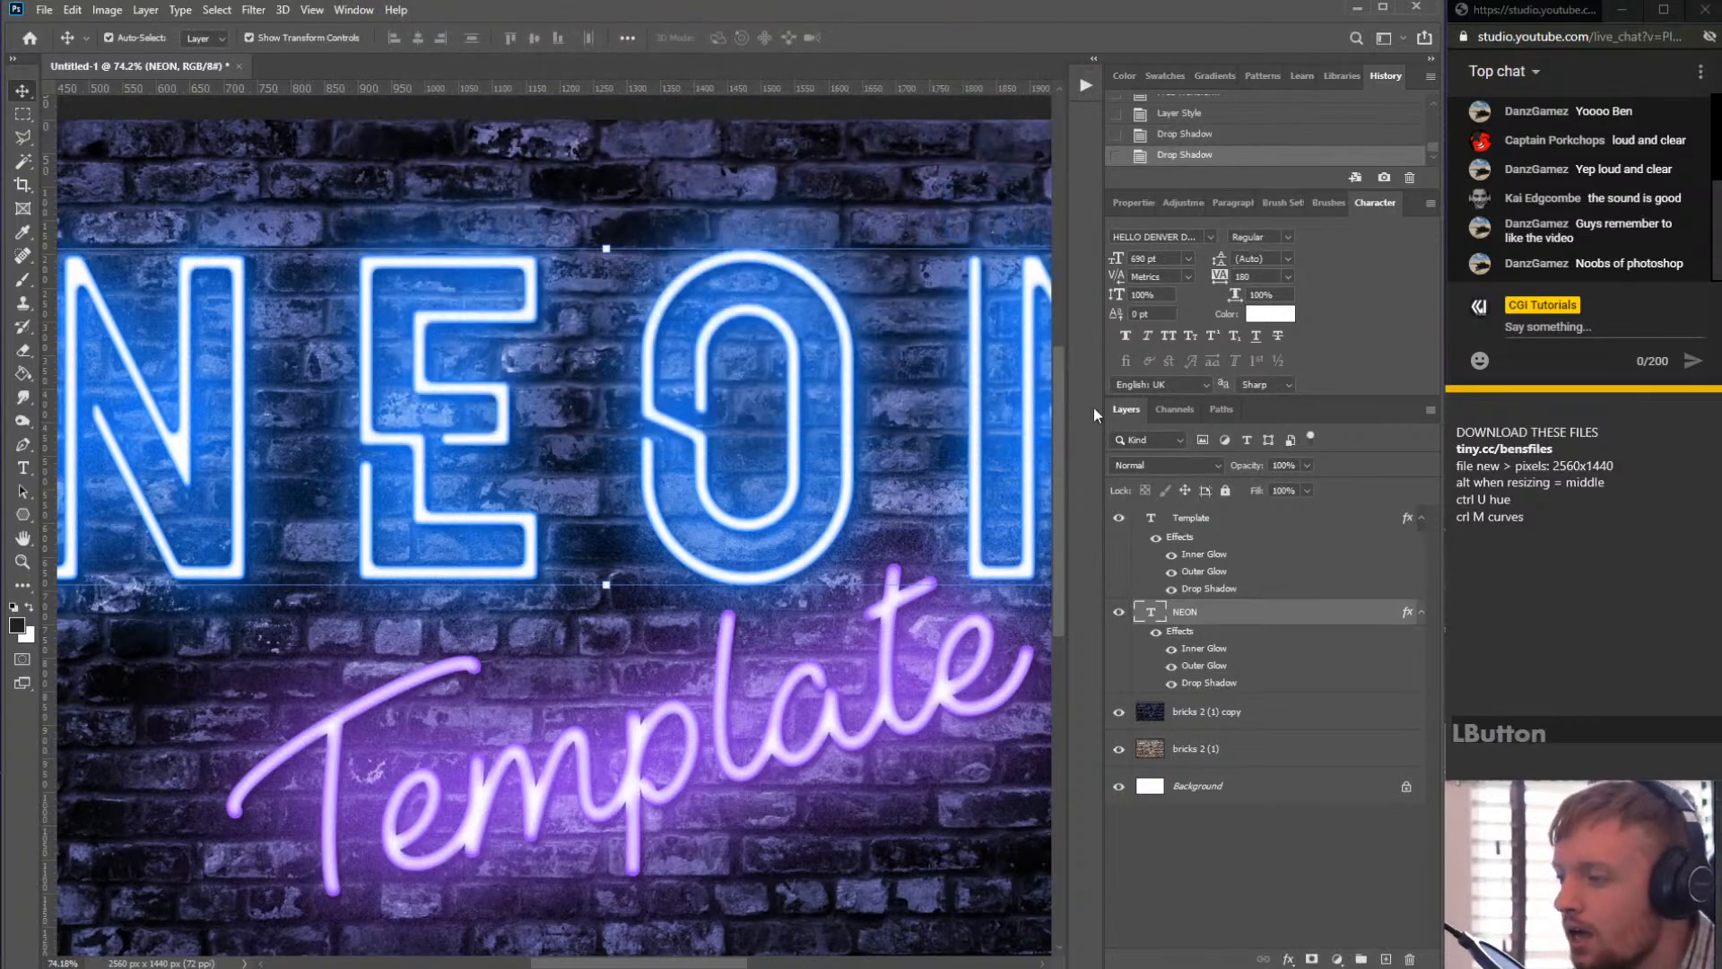
- Zoom out and examine the overall neon effect on the brick wall
{"action": "scroll", "coordinate": [713, 525], "scroll_direction": "down", "scroll_amount": 4}
{"action": "left_click", "coordinate": [583, 191]}
{"action": "scroll", "coordinate": [492, 486], "scroll_direction": "up", "scroll_amount": 2}
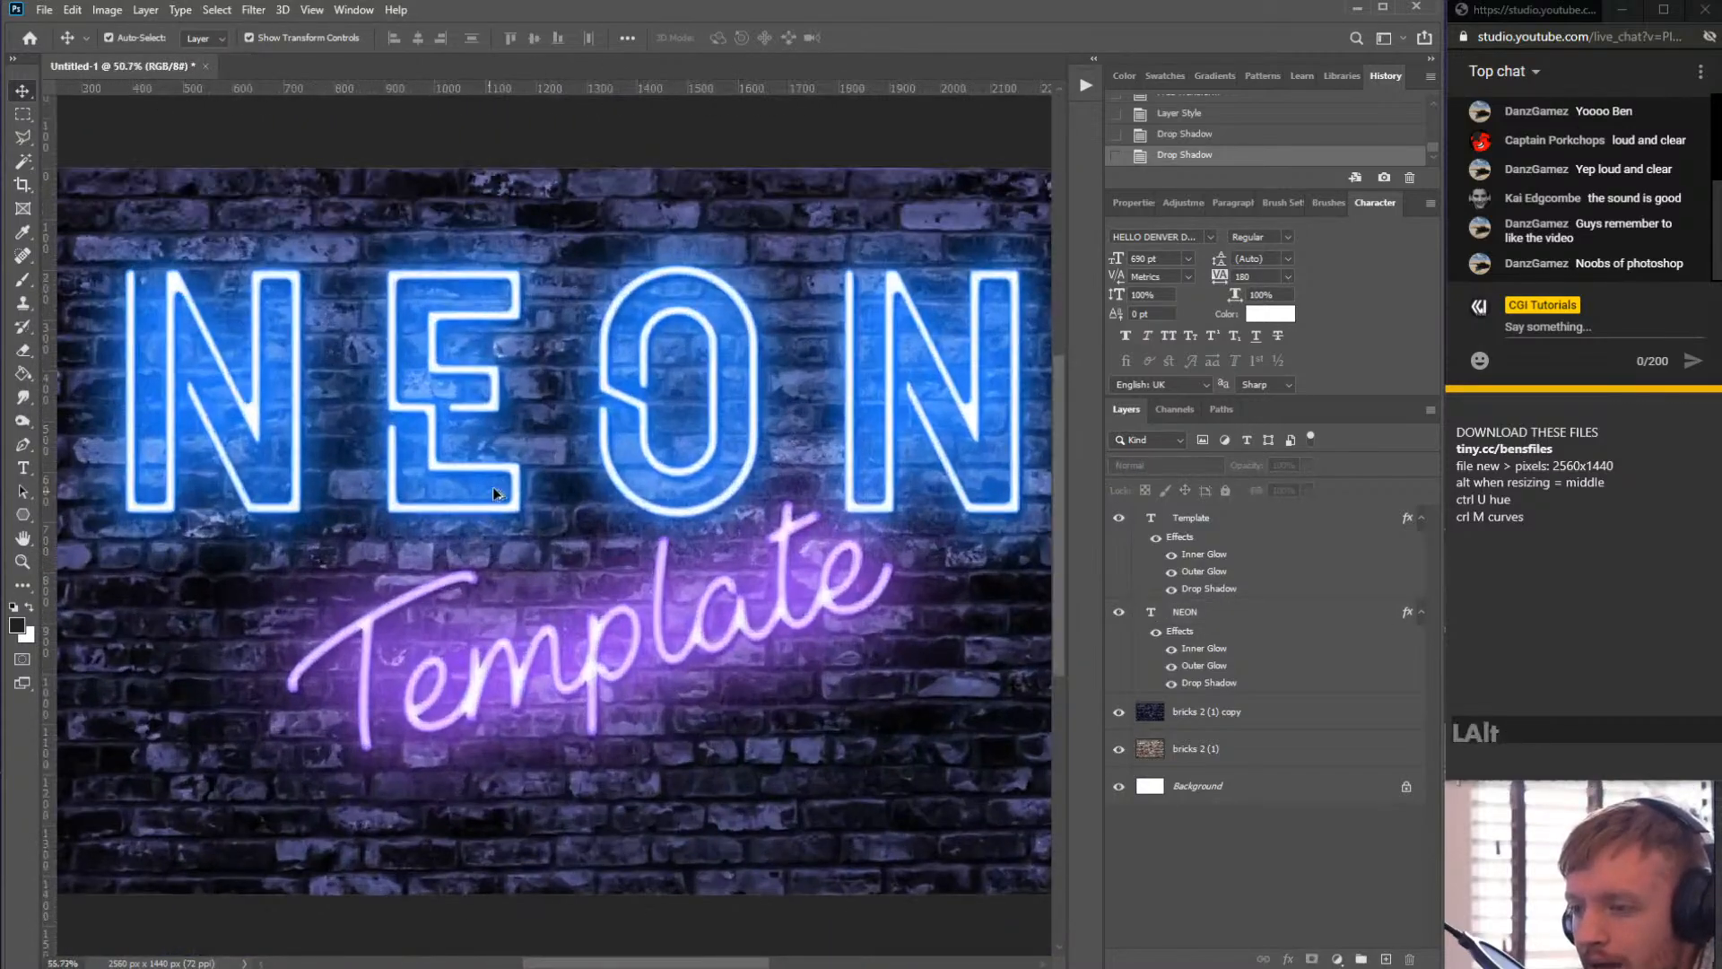
{"action": "scroll", "coordinate": [754, 396], "scroll_direction": "down", "scroll_amount": 3}
{"action": "scroll", "coordinate": [754, 396], "scroll_direction": "up", "scroll_amount": 3}
{"action": "scroll", "coordinate": [660, 439], "scroll_direction": "down", "scroll_amount": 1}
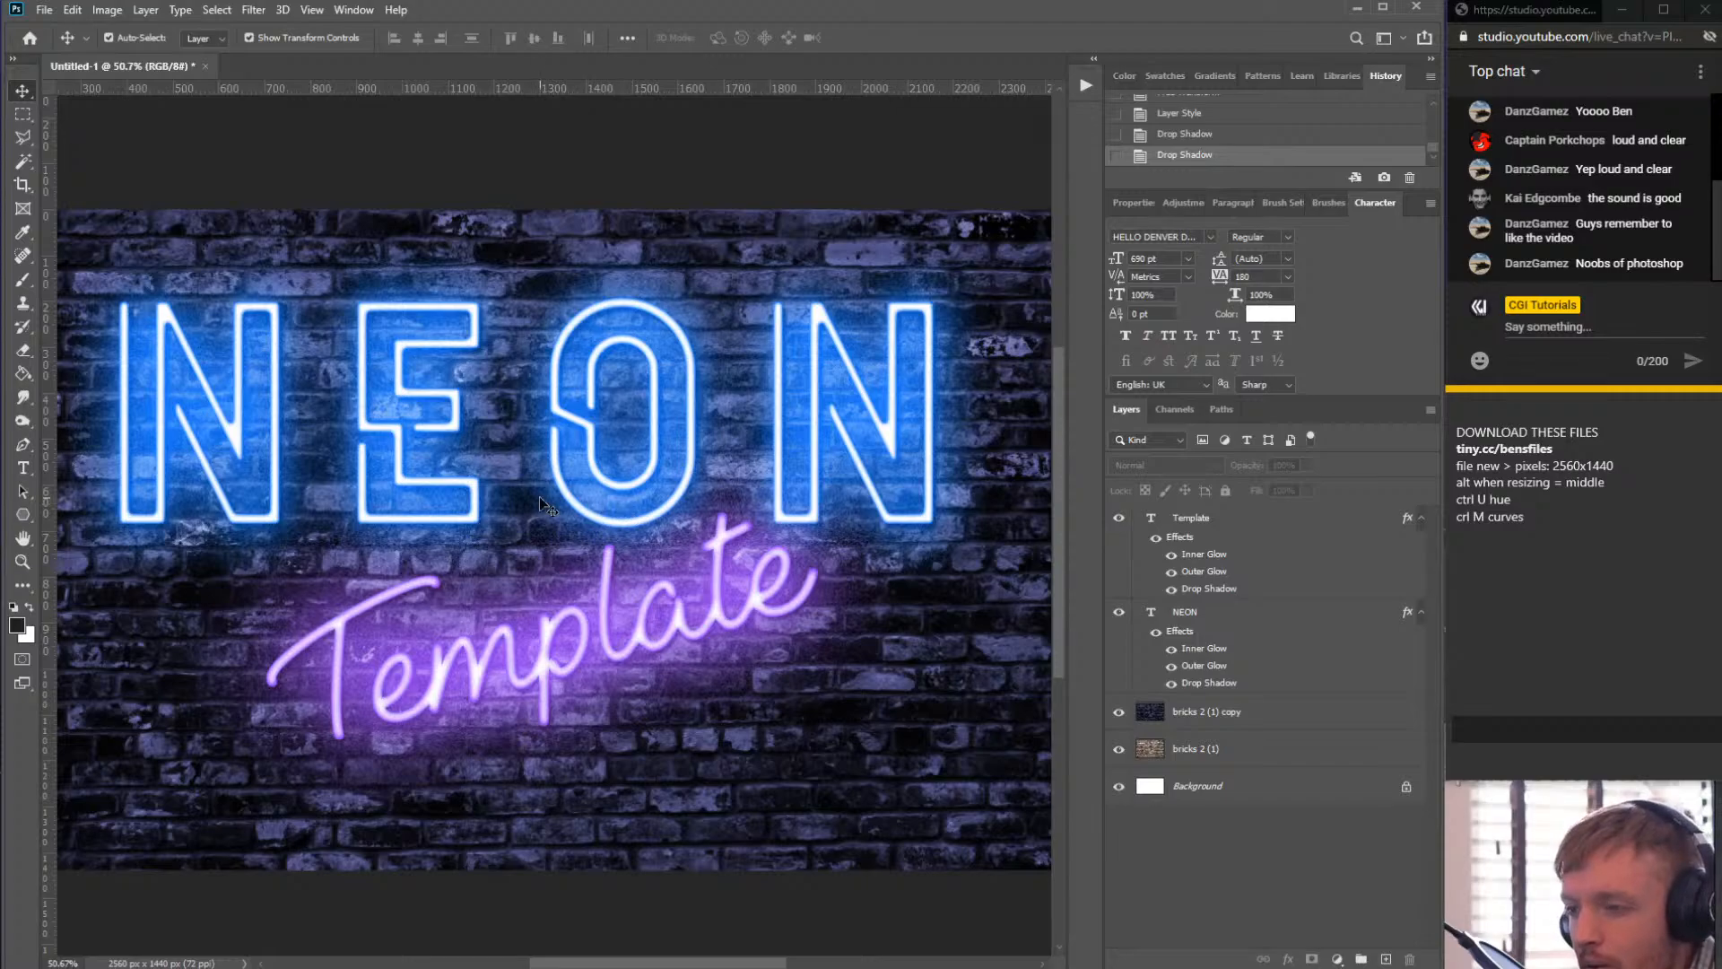
{"action": "scroll", "coordinate": [427, 437], "scroll_direction": "up", "scroll_amount": 1}
{"action": "scroll", "coordinate": [438, 428], "scroll_direction": "down", "scroll_amount": 2}
{"action": "scroll", "coordinate": [449, 427], "scroll_direction": "up", "scroll_amount": 1}
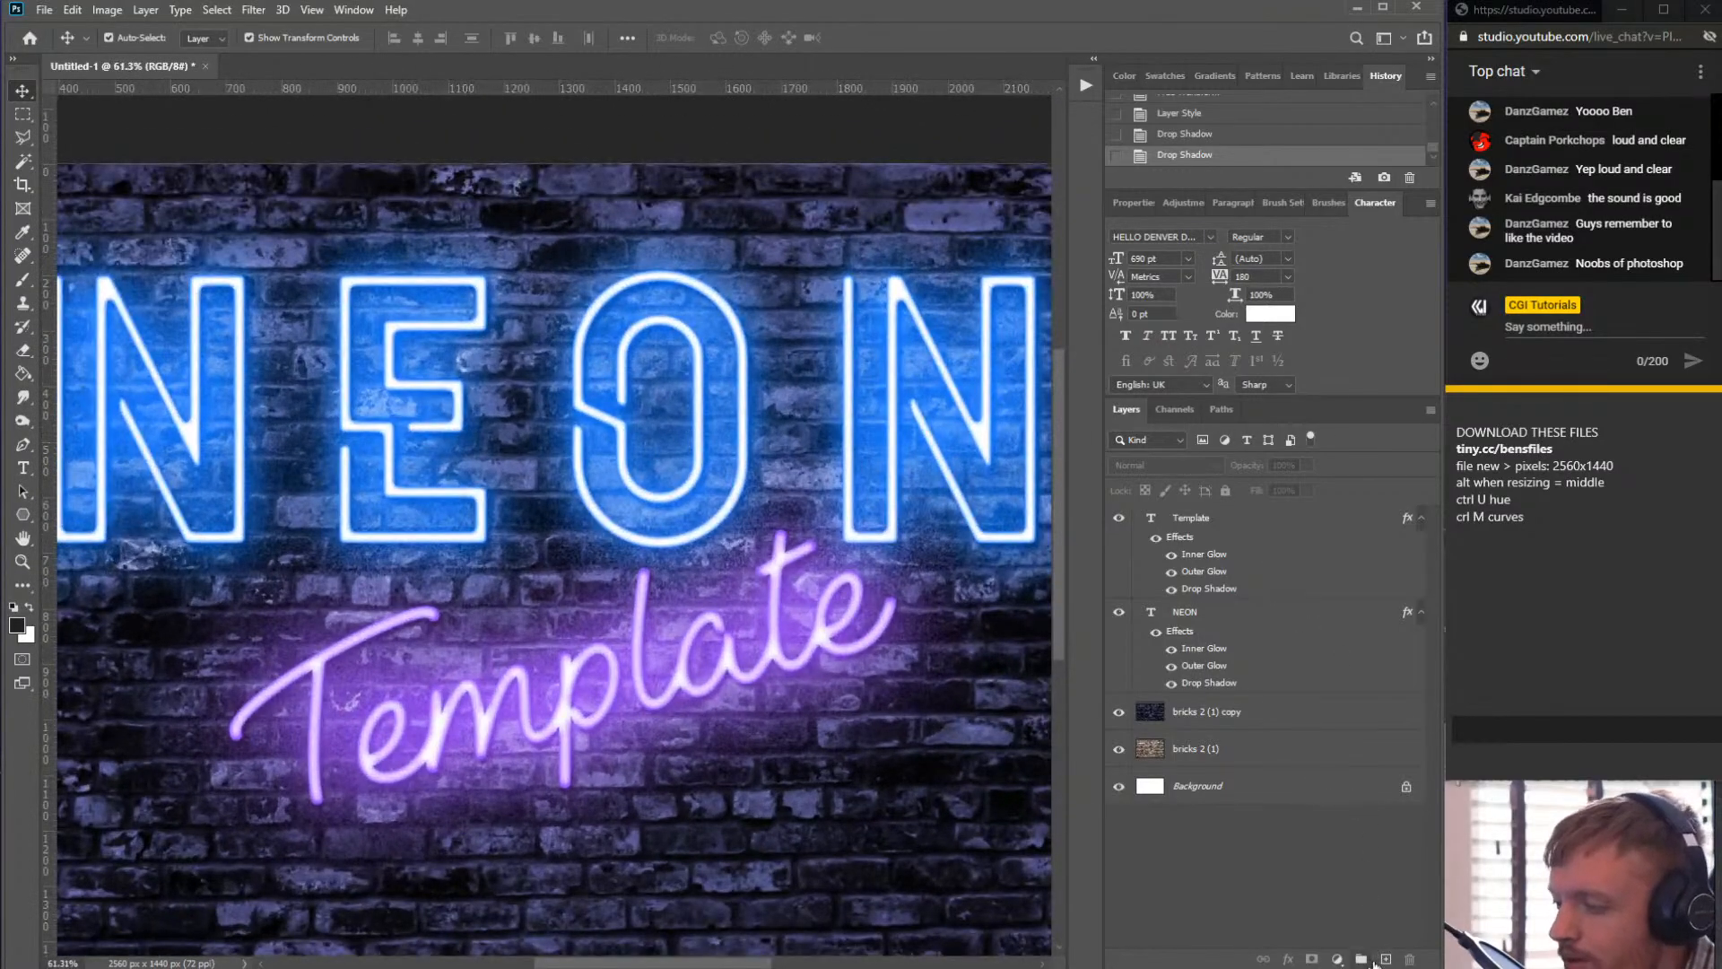
- Create a new empty layer and name it lines
{"action": "left_click", "coordinate": [1386, 959]}
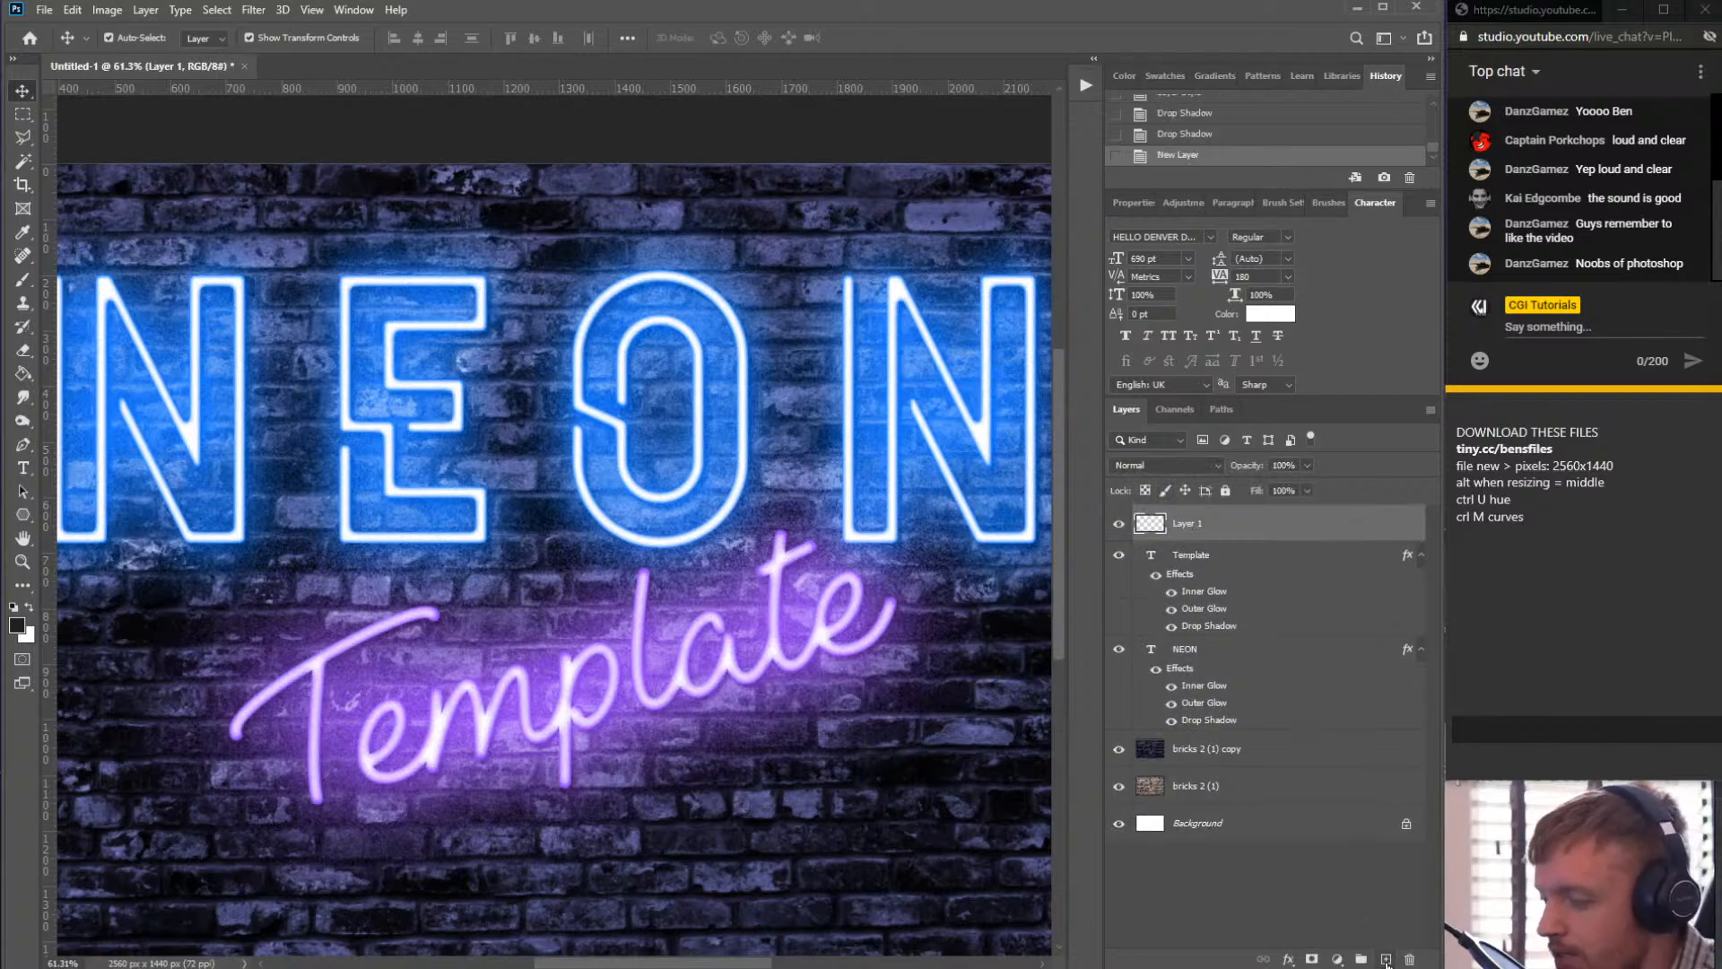
{"action": "left_click", "coordinate": [1190, 533]}
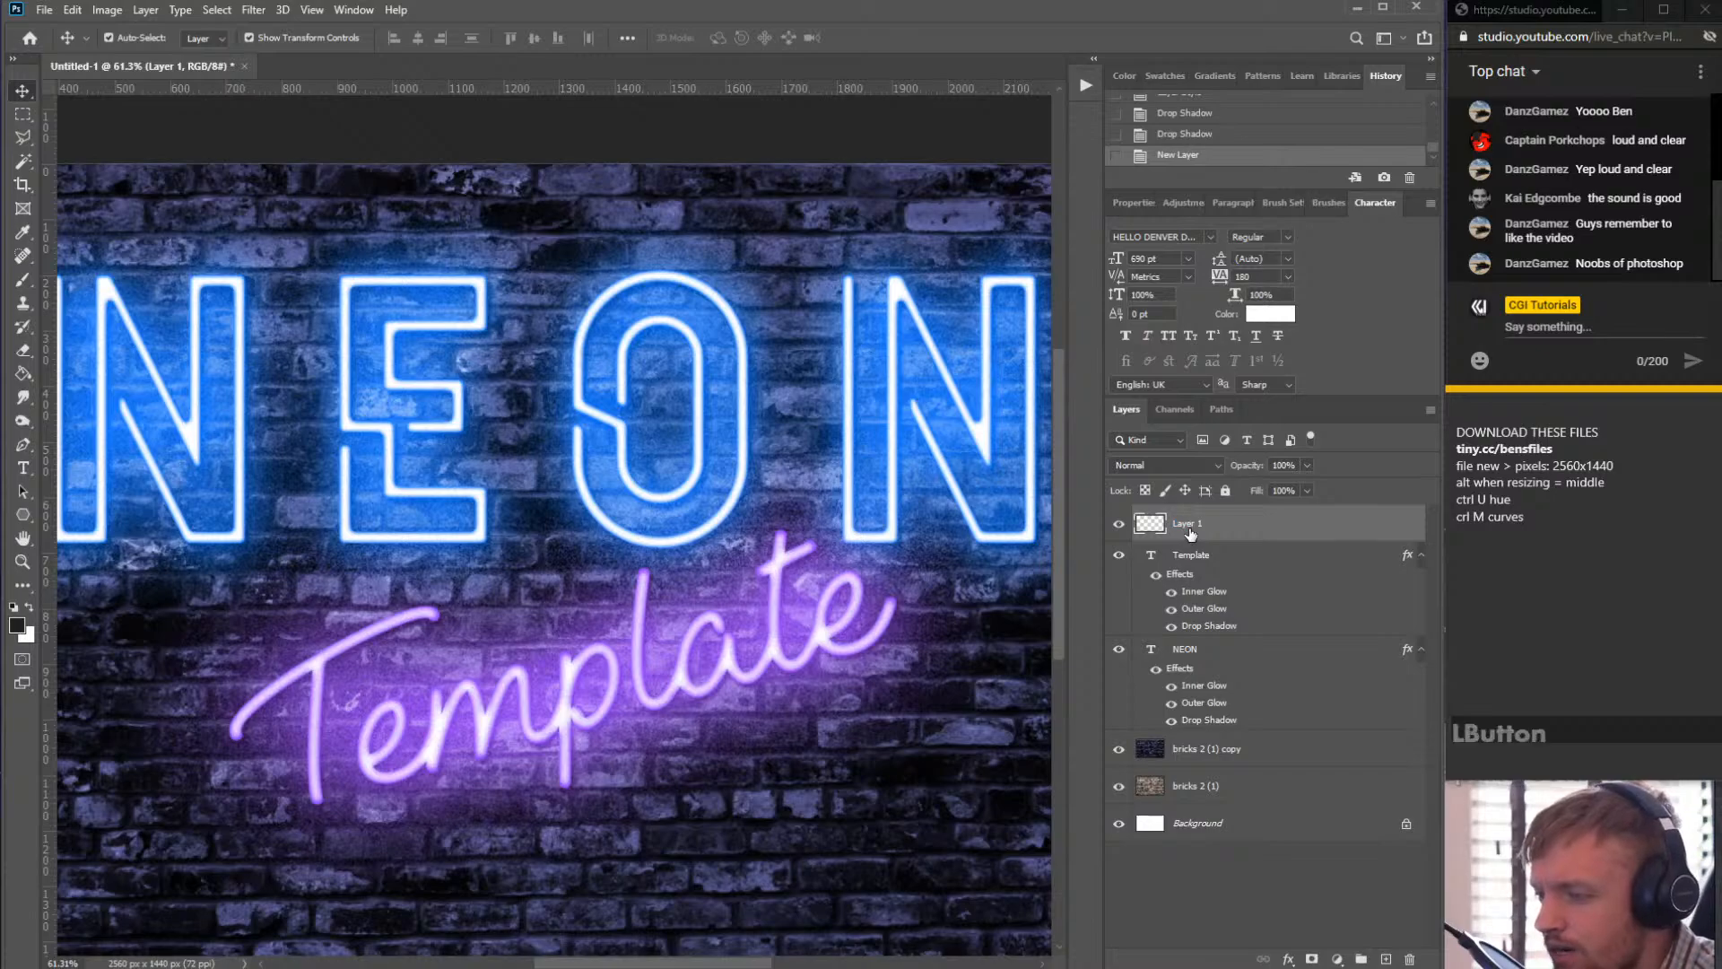
{"action": "double_click", "coordinate": [1187, 529]}
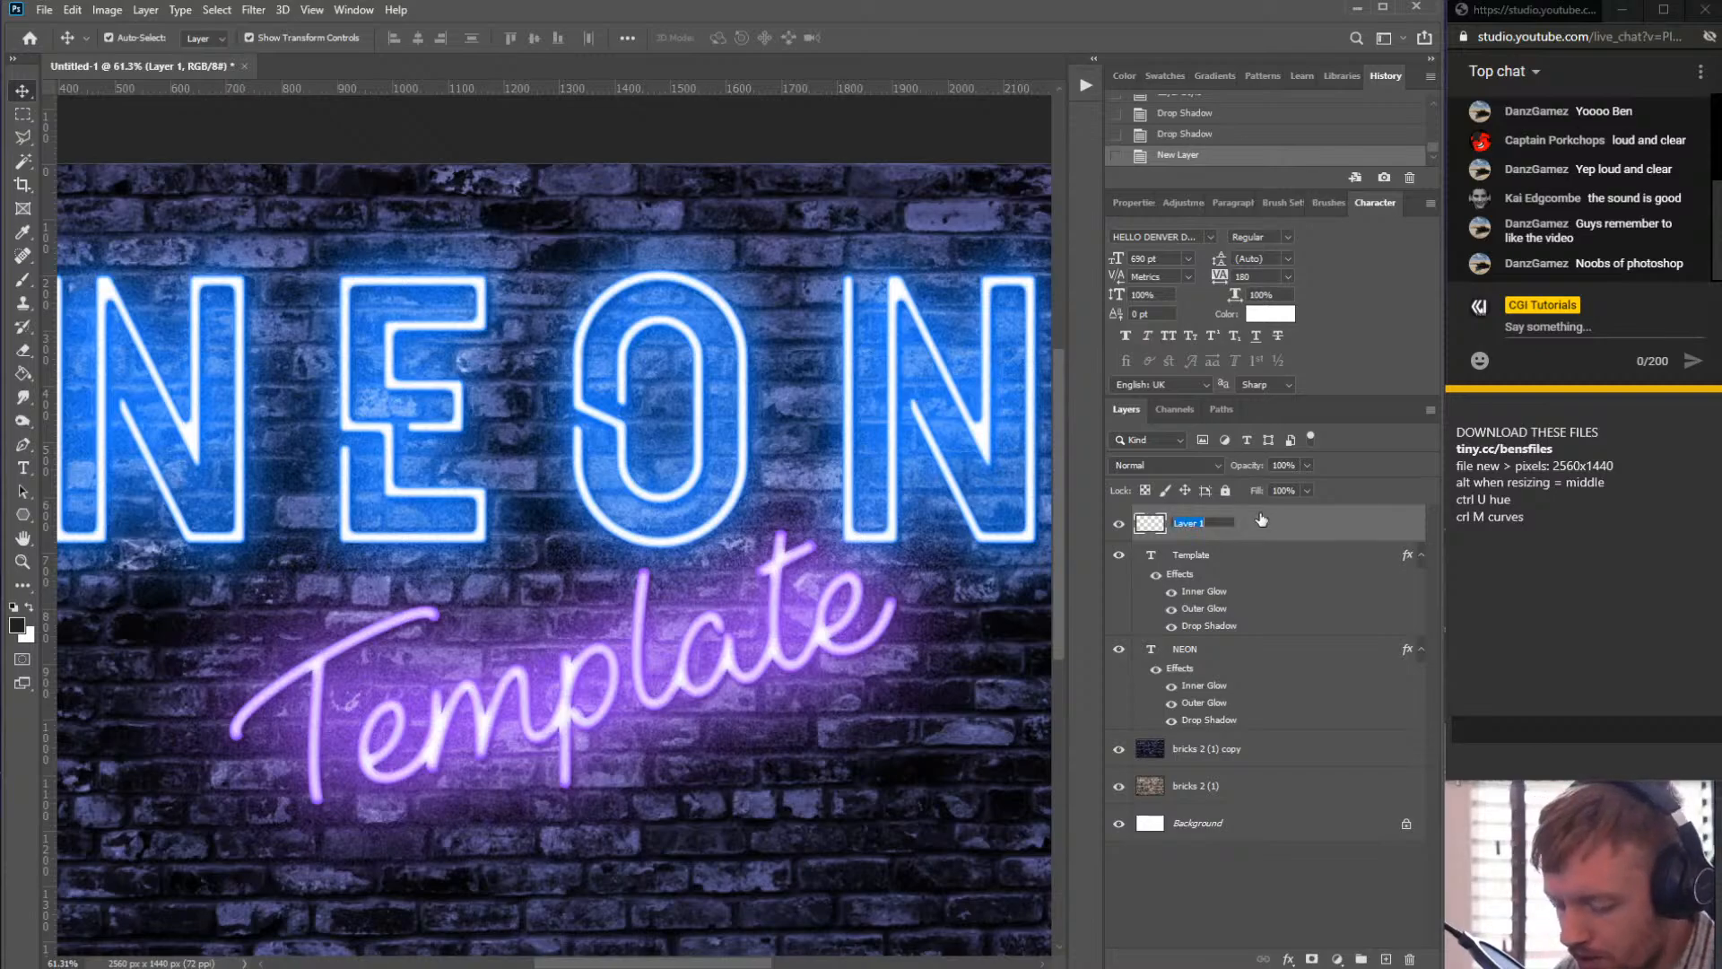
{"action": "type", "text": "lines"}
{"action": "key", "text": "Return"}
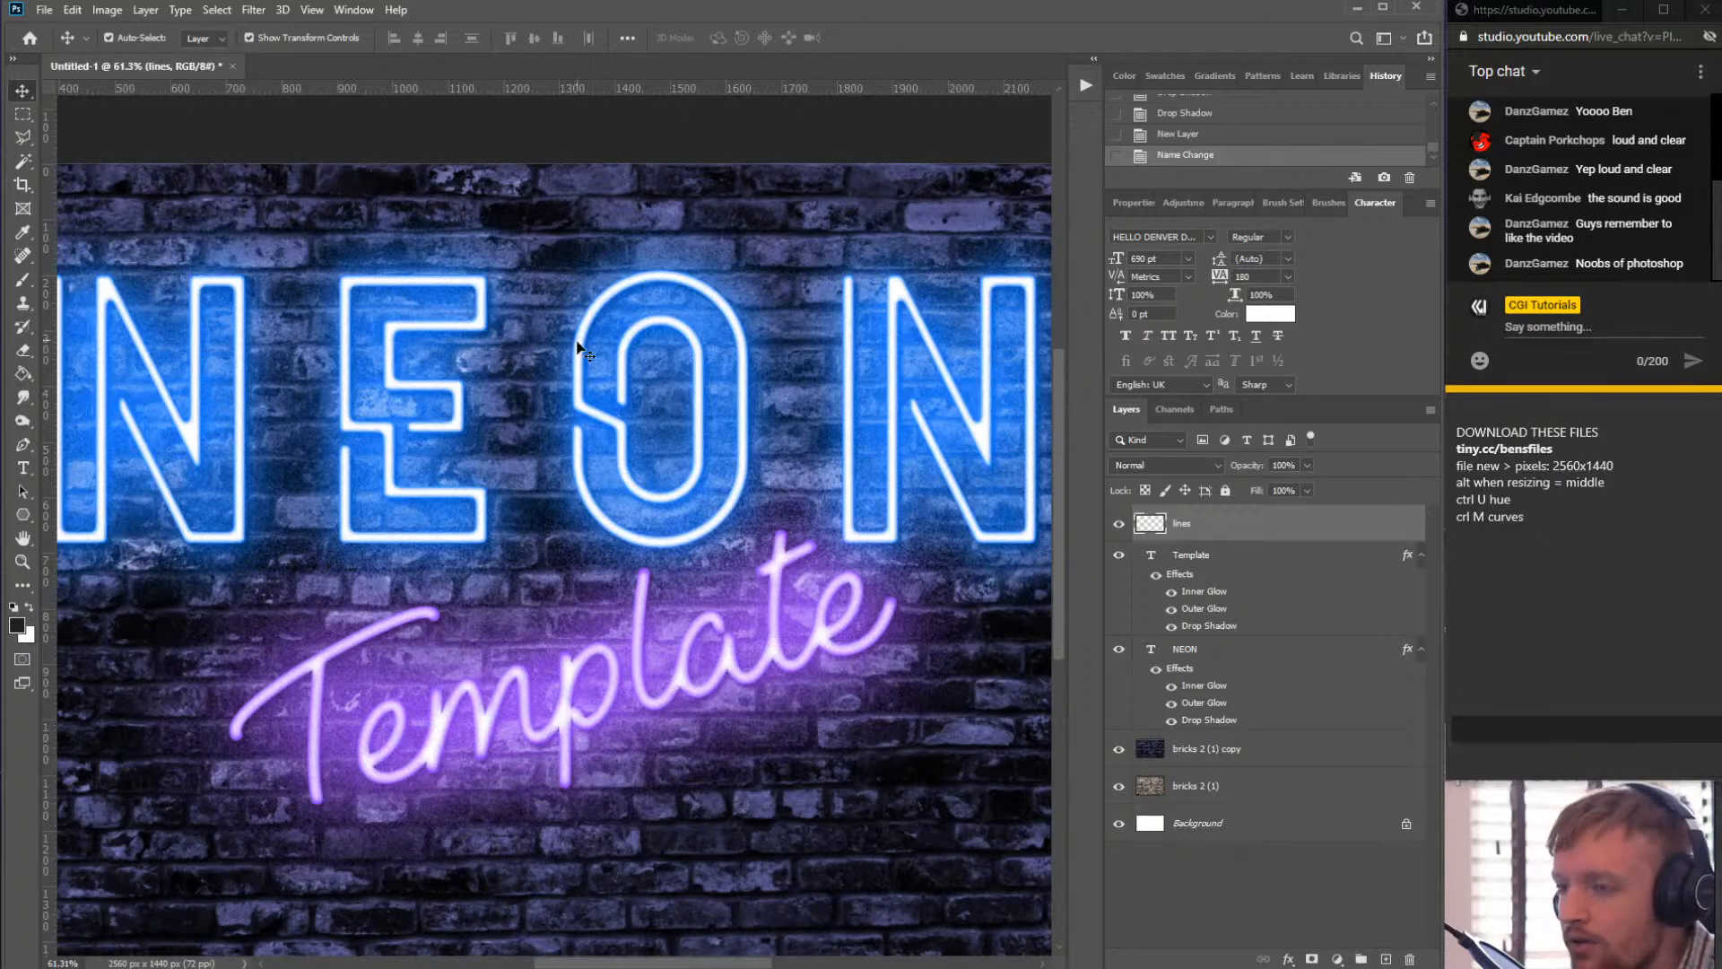
- Select both the NEON and Template text layers and move them slightly downward
{"action": "scroll", "coordinate": [679, 426], "scroll_direction": "down", "scroll_amount": 7}
{"action": "scroll", "coordinate": [626, 368], "scroll_direction": "up", "scroll_amount": 2}
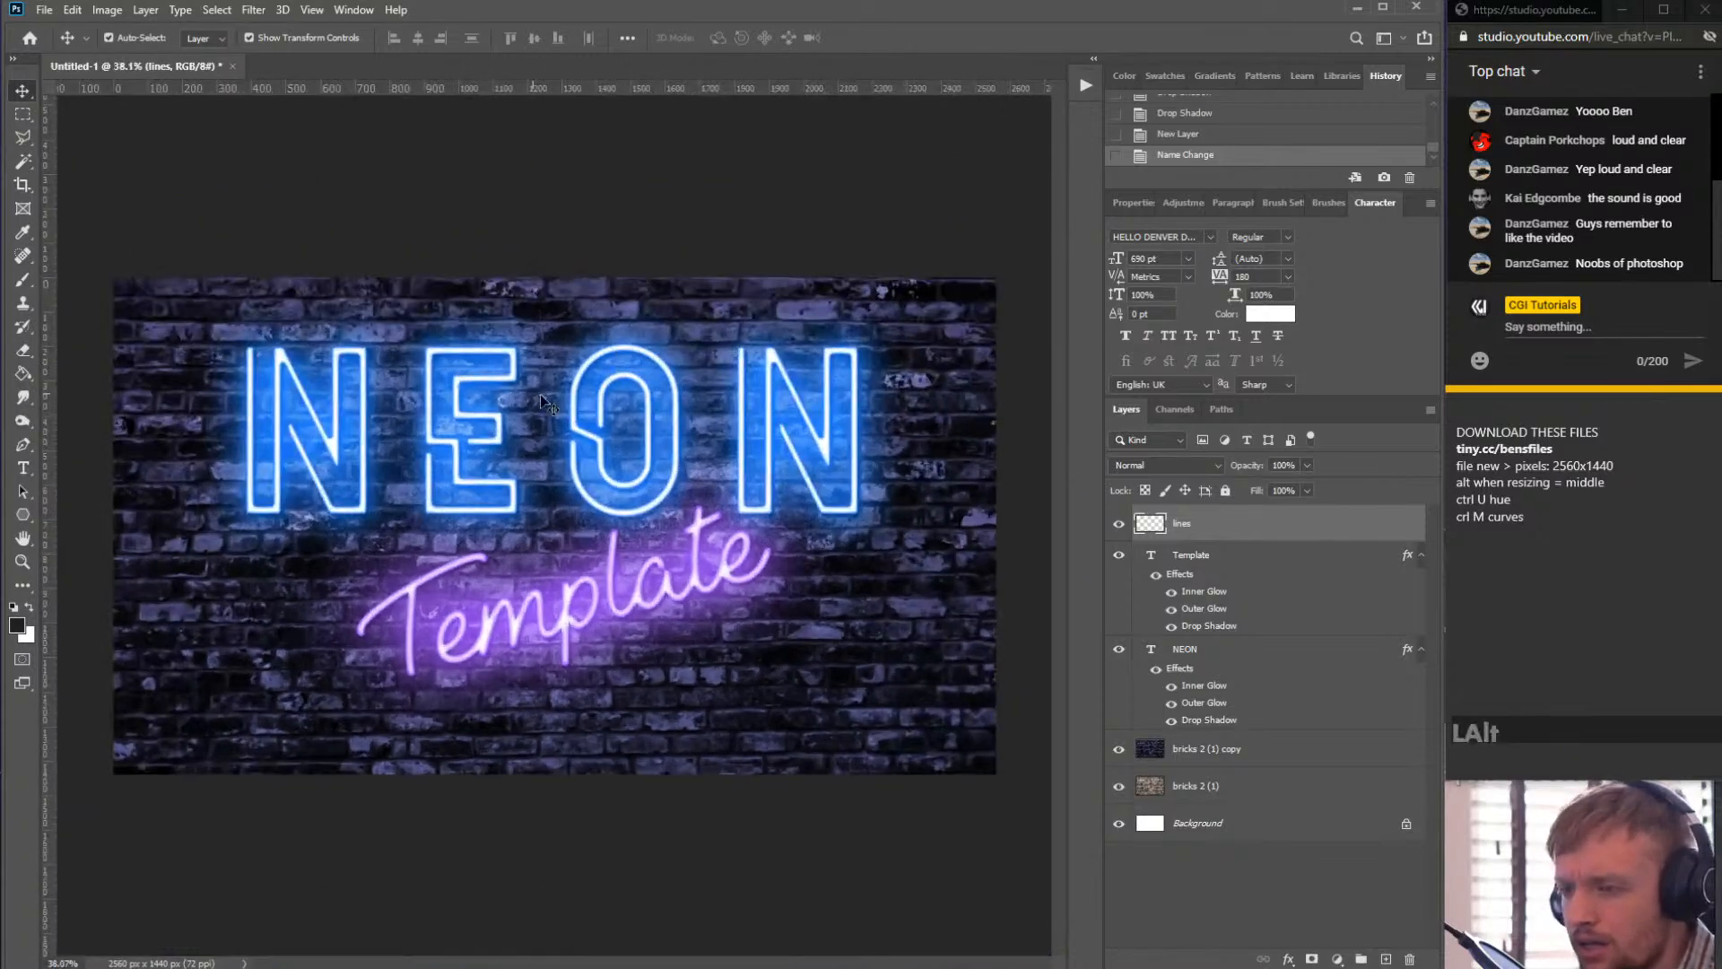
{"action": "left_click", "coordinate": [1212, 649]}
{"action": "left_click", "coordinate": [1200, 557], "text": "shift"}
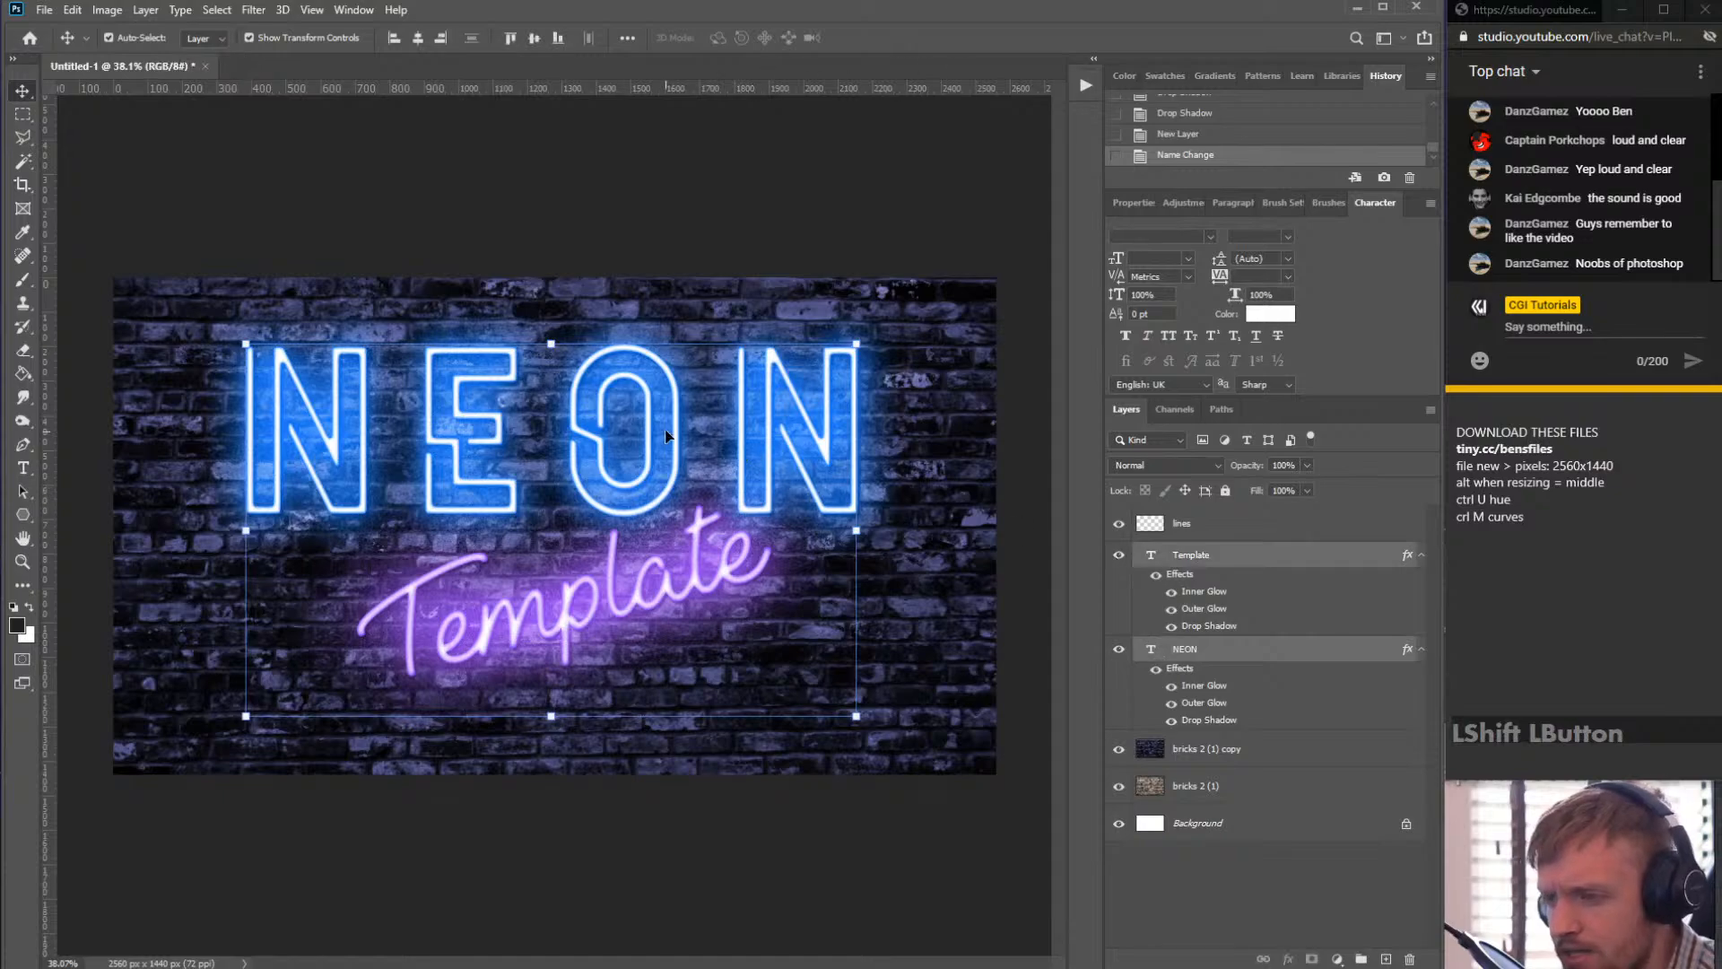
{"action": "left_click_drag", "start_coordinate": [678, 430], "coordinate": [682, 454]}
{"action": "left_click", "coordinate": [1240, 906]}
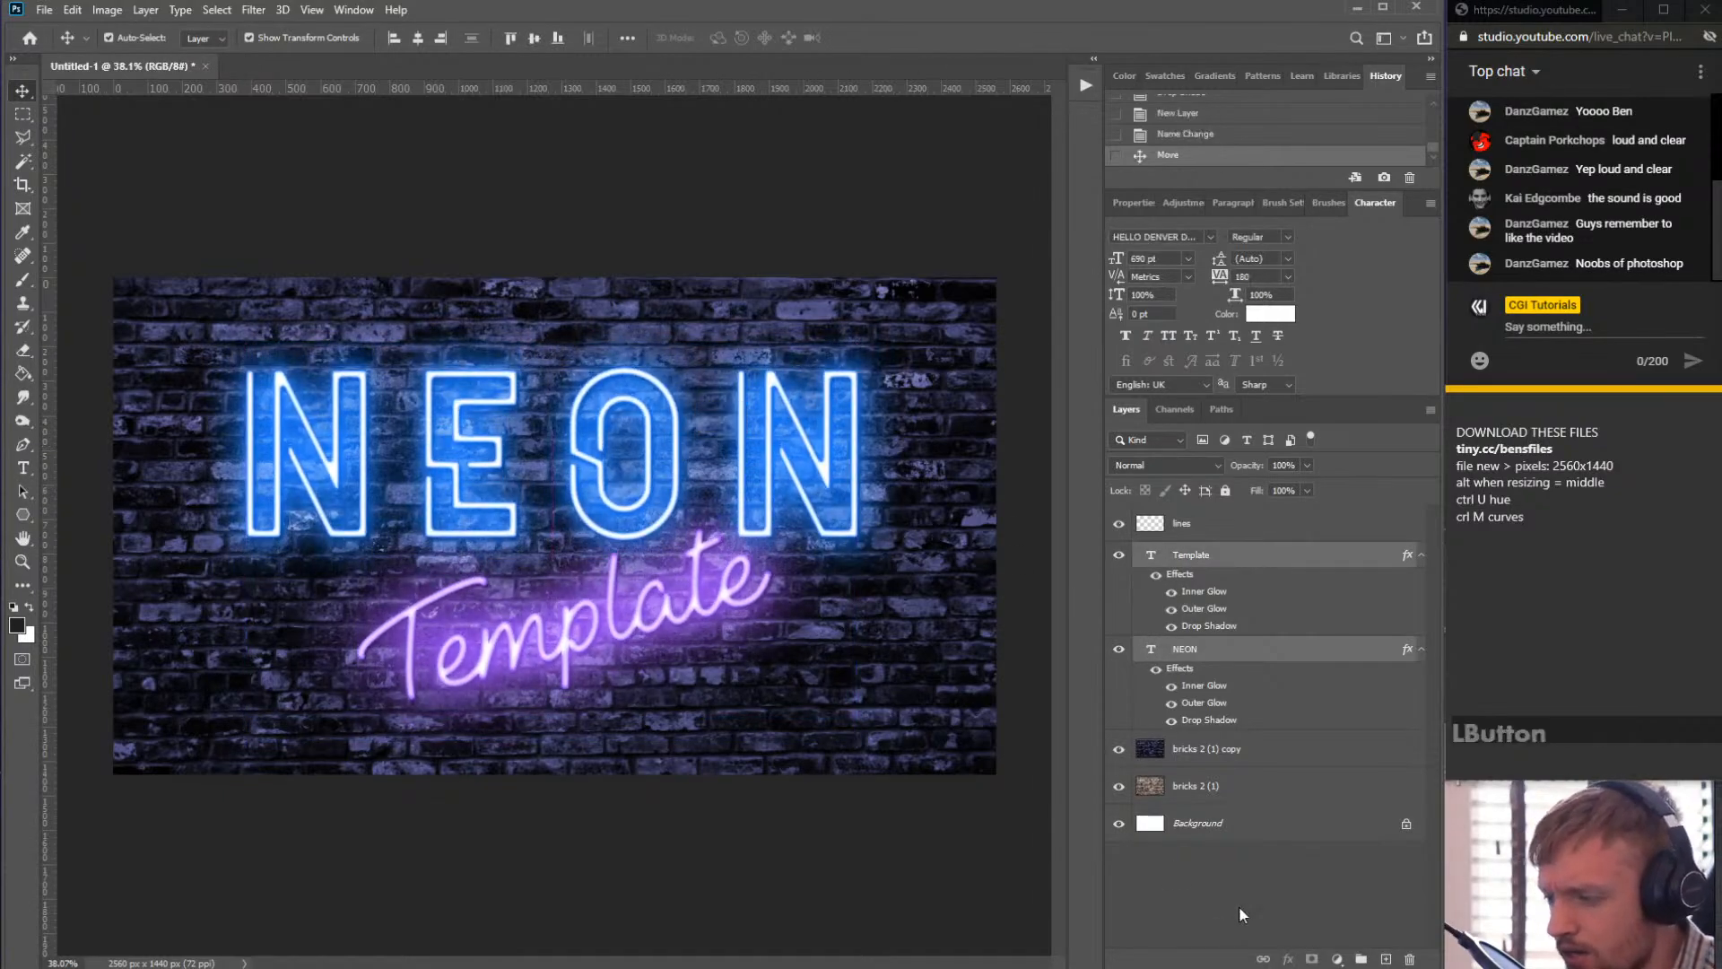
- Paste the copied layer style onto the lines layer
{"action": "left_click", "coordinate": [1216, 531]}
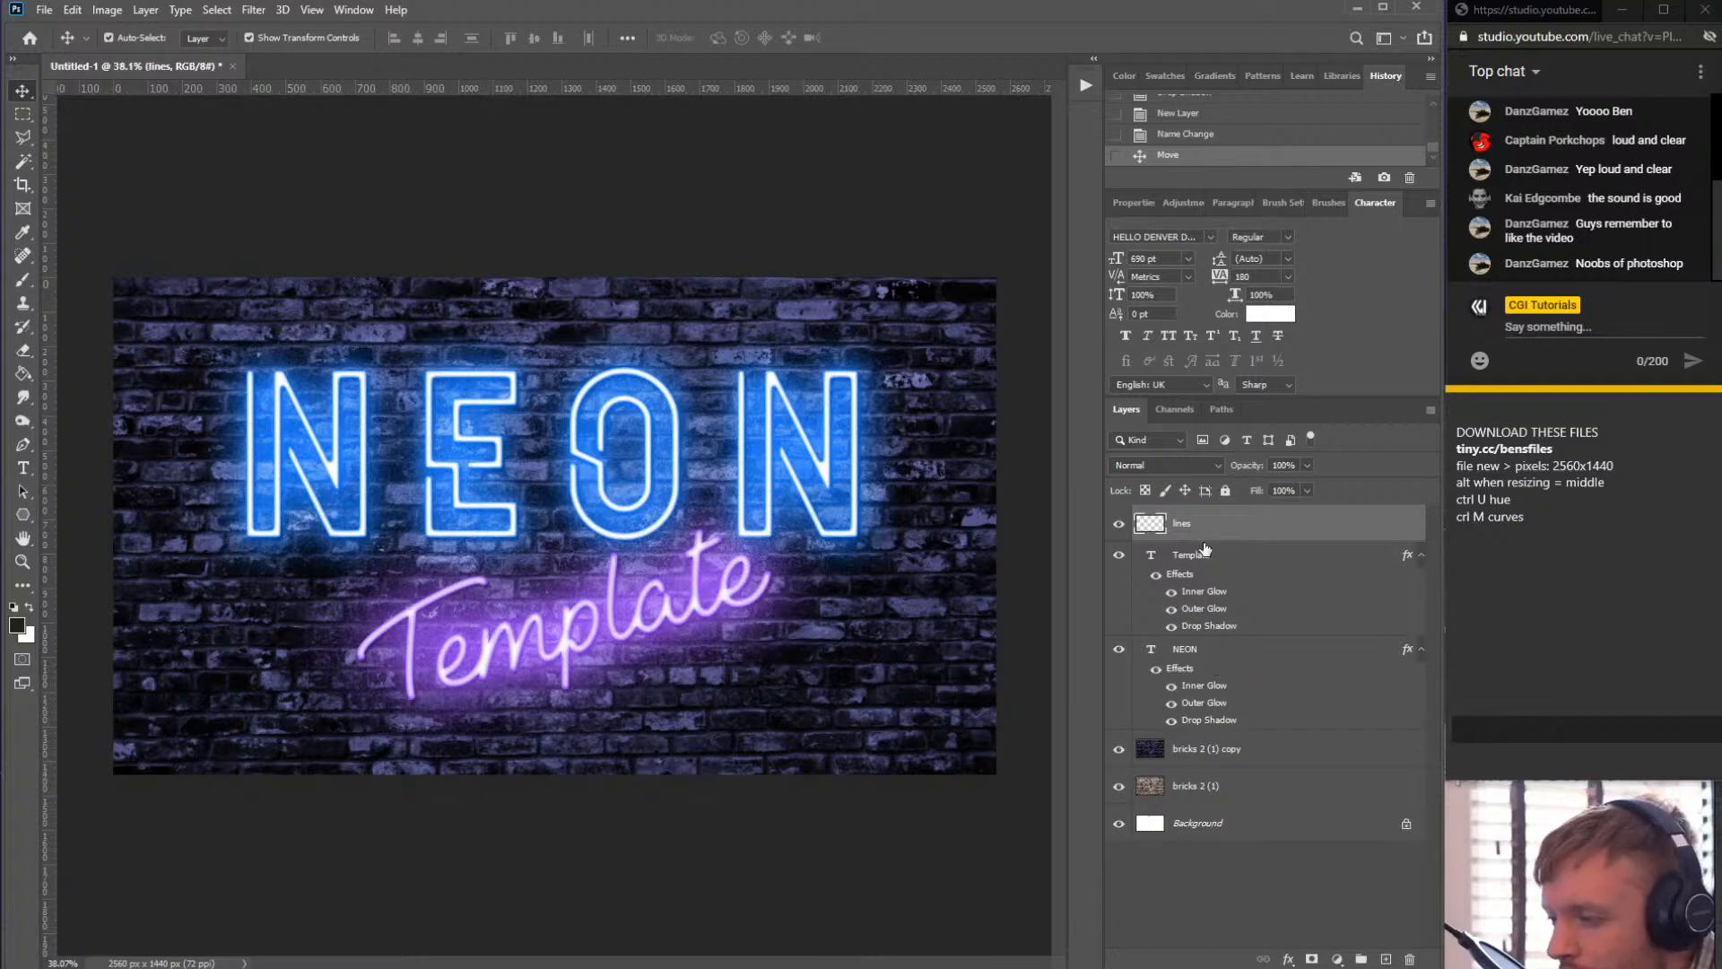
{"action": "right_click", "coordinate": [1222, 527]}
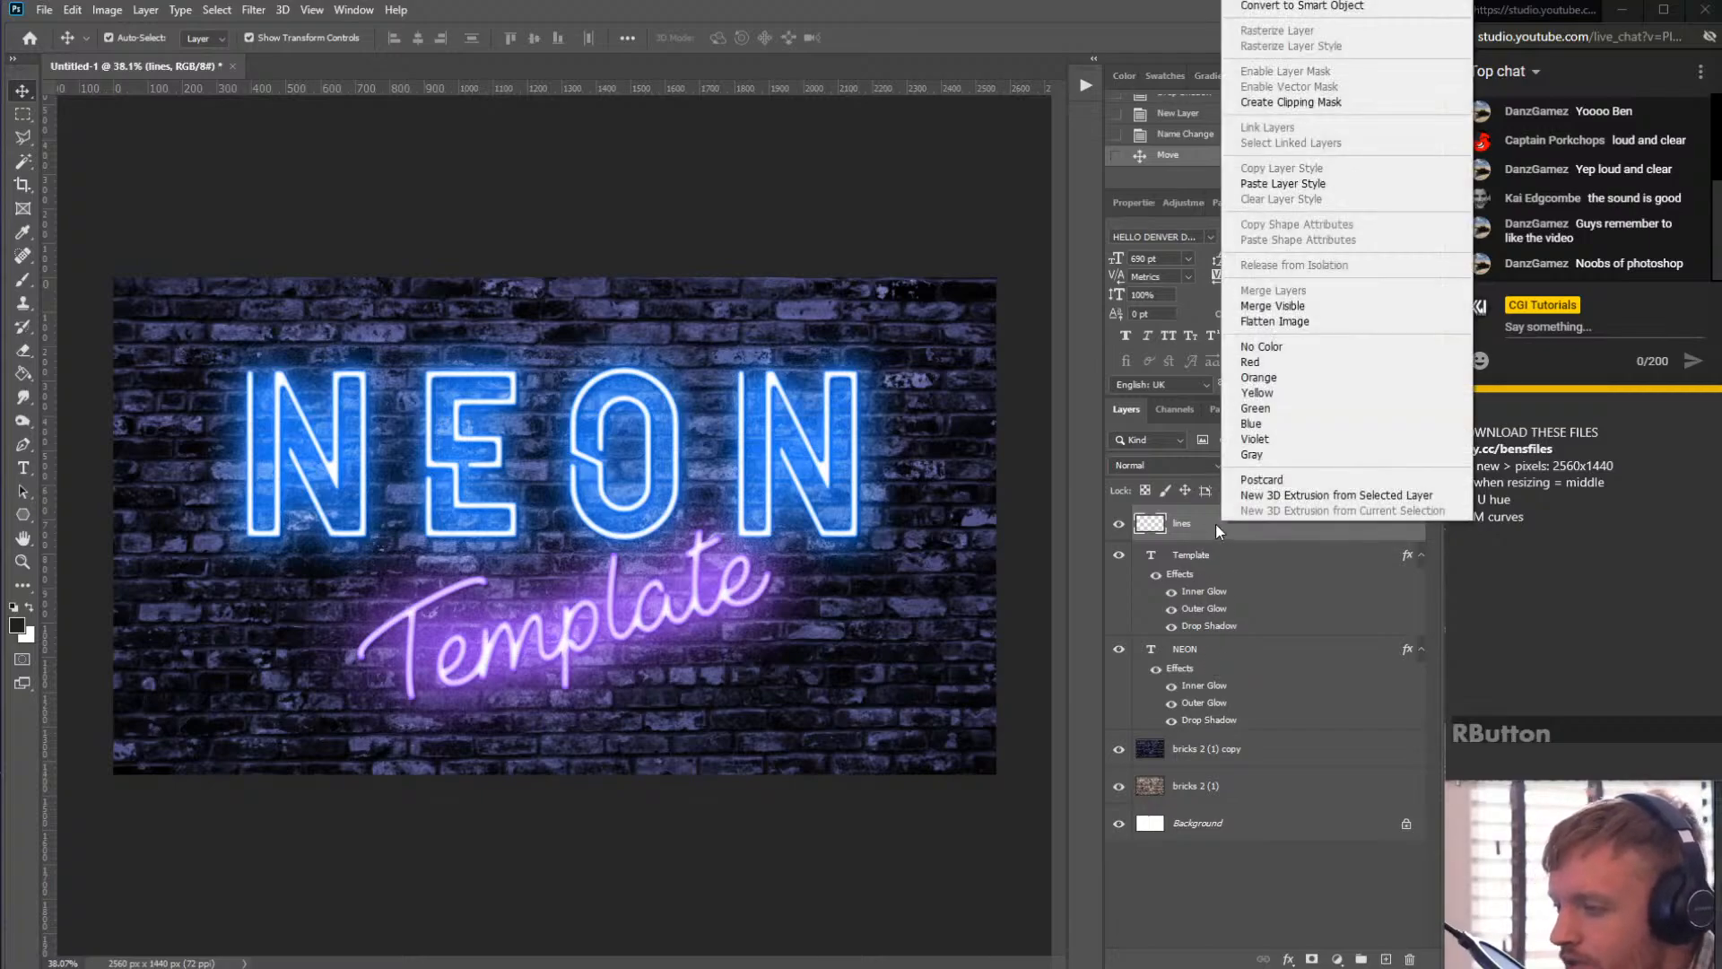
{"action": "left_click", "coordinate": [1297, 187]}
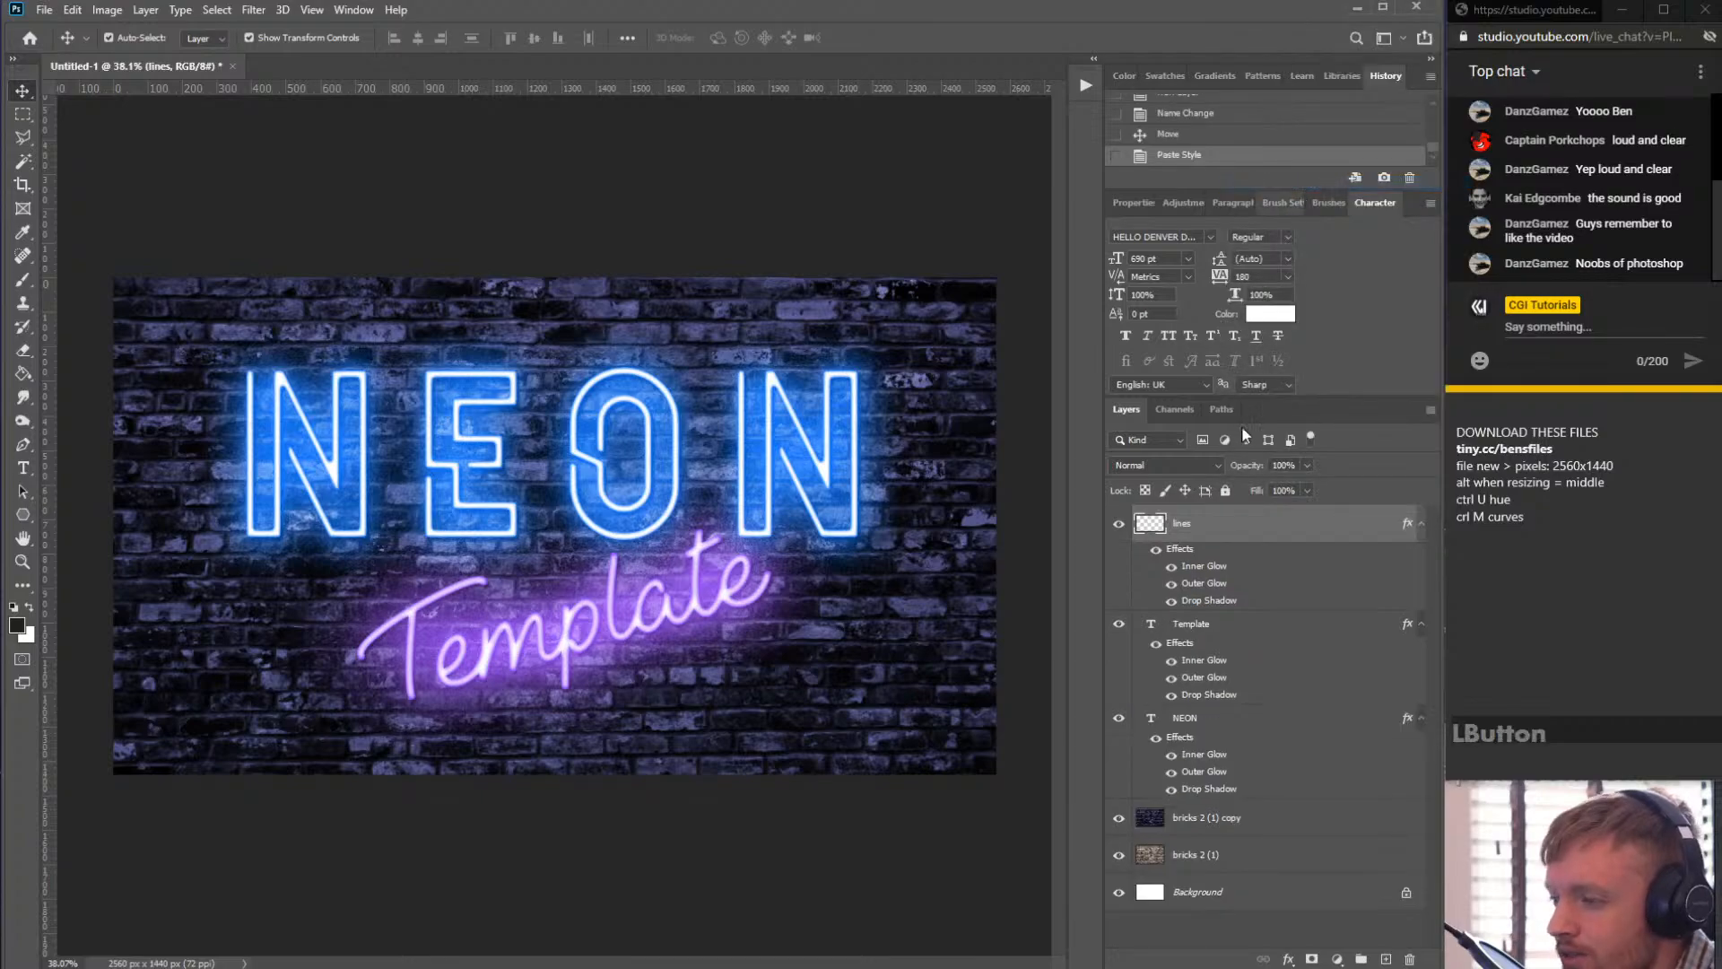
- Select the Brush tool and set the brush to a 49 px tip with 100% hardness
{"action": "left_click", "coordinate": [23, 280]}
{"action": "scroll", "coordinate": [474, 365], "scroll_direction": "up", "scroll_amount": 3}
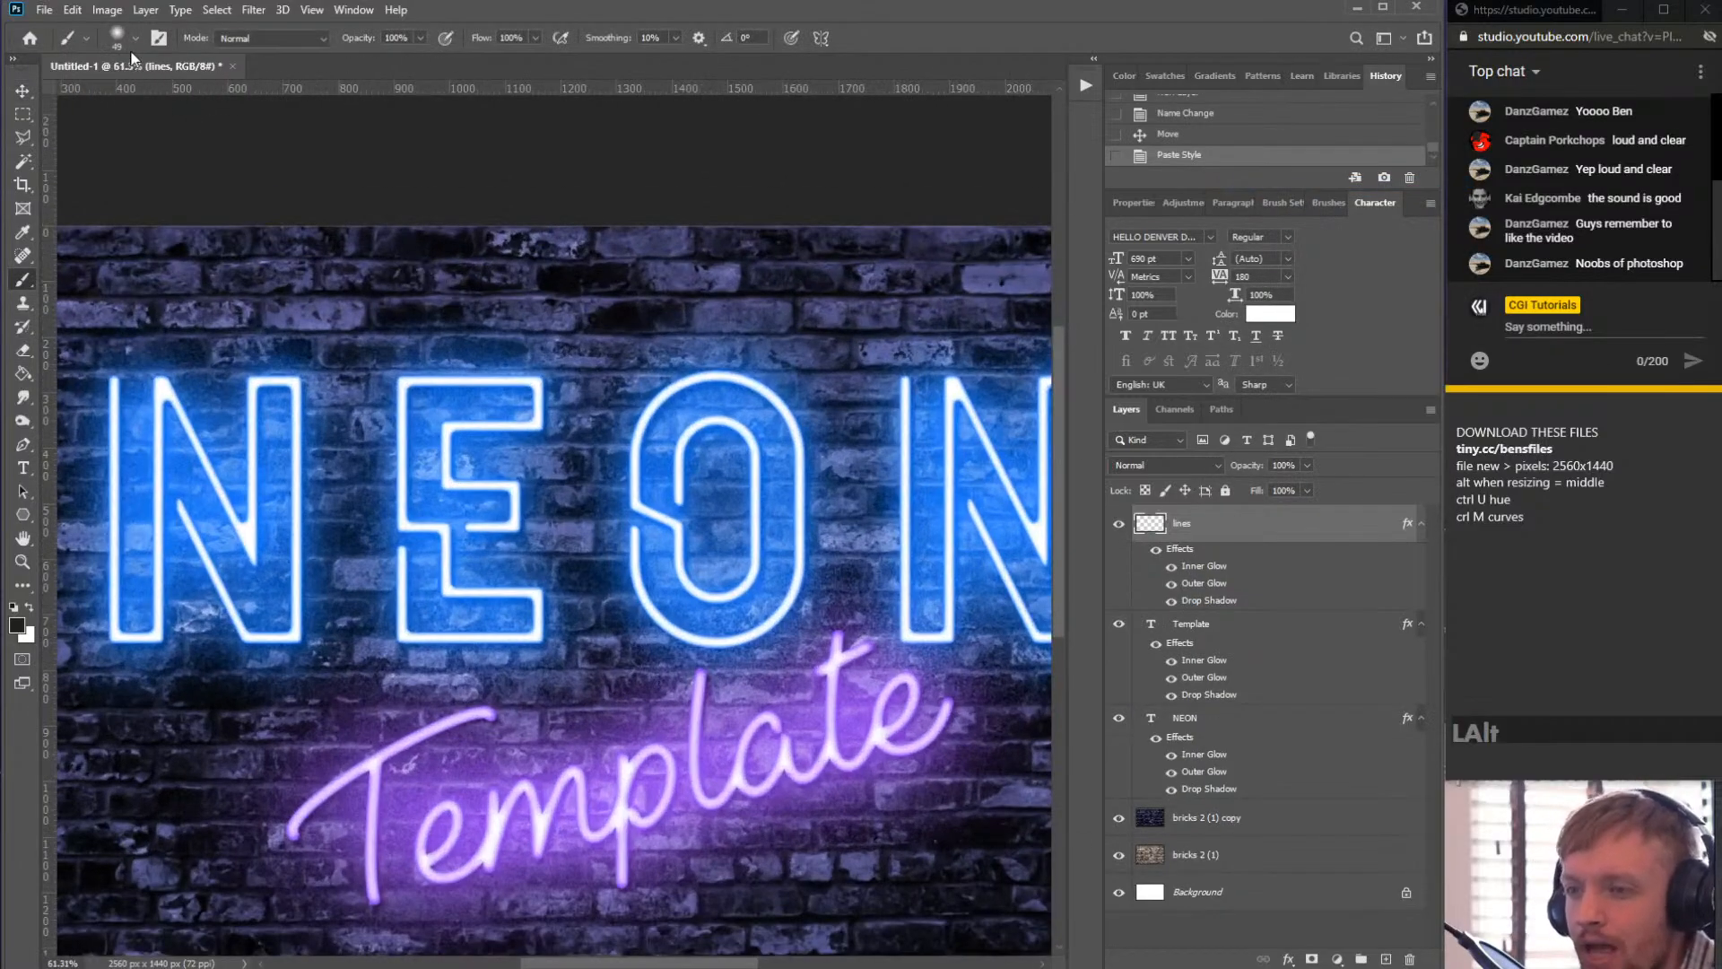
{"action": "left_click", "coordinate": [128, 35]}
{"action": "mouse_move", "coordinate": [109, 133]}
{"action": "left_mouse_down"}
{"action": "mouse_move", "coordinate": [207, 137]}
{"action": "mouse_move", "coordinate": [260, 112]}
{"action": "left_mouse_up"}
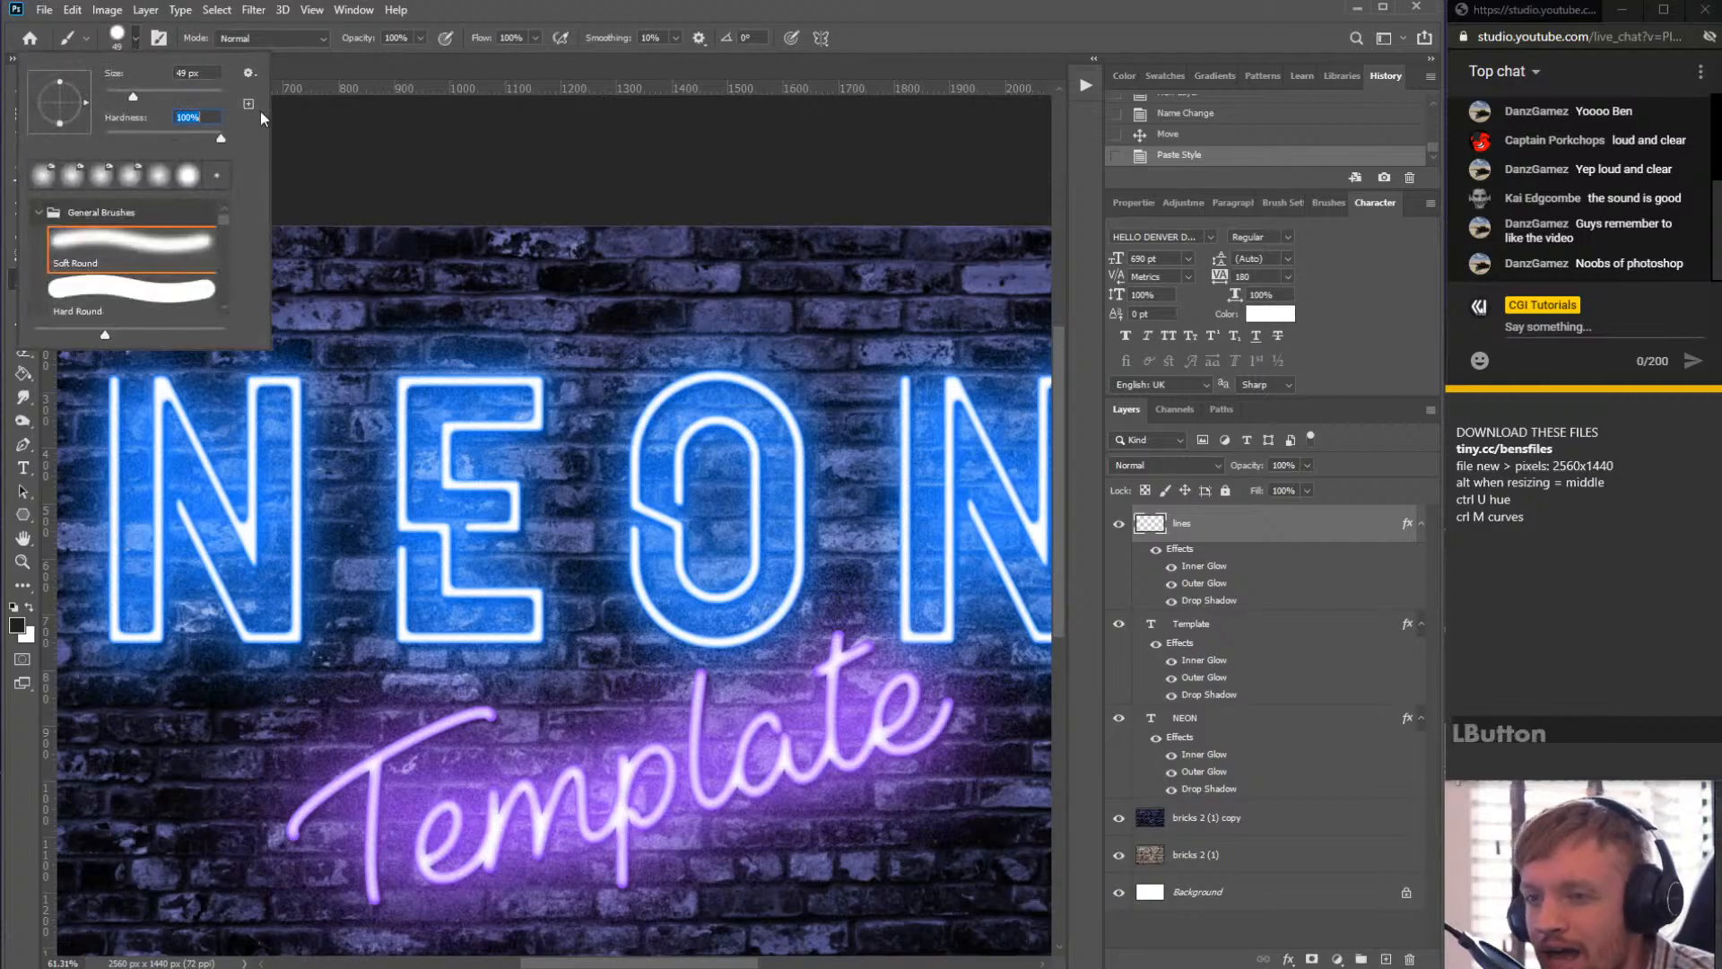
{"action": "left_click", "coordinate": [989, 46]}
{"action": "scroll", "coordinate": [663, 341], "scroll_direction": "up", "scroll_amount": 3}
{"action": "left_click", "coordinate": [1224, 525]}
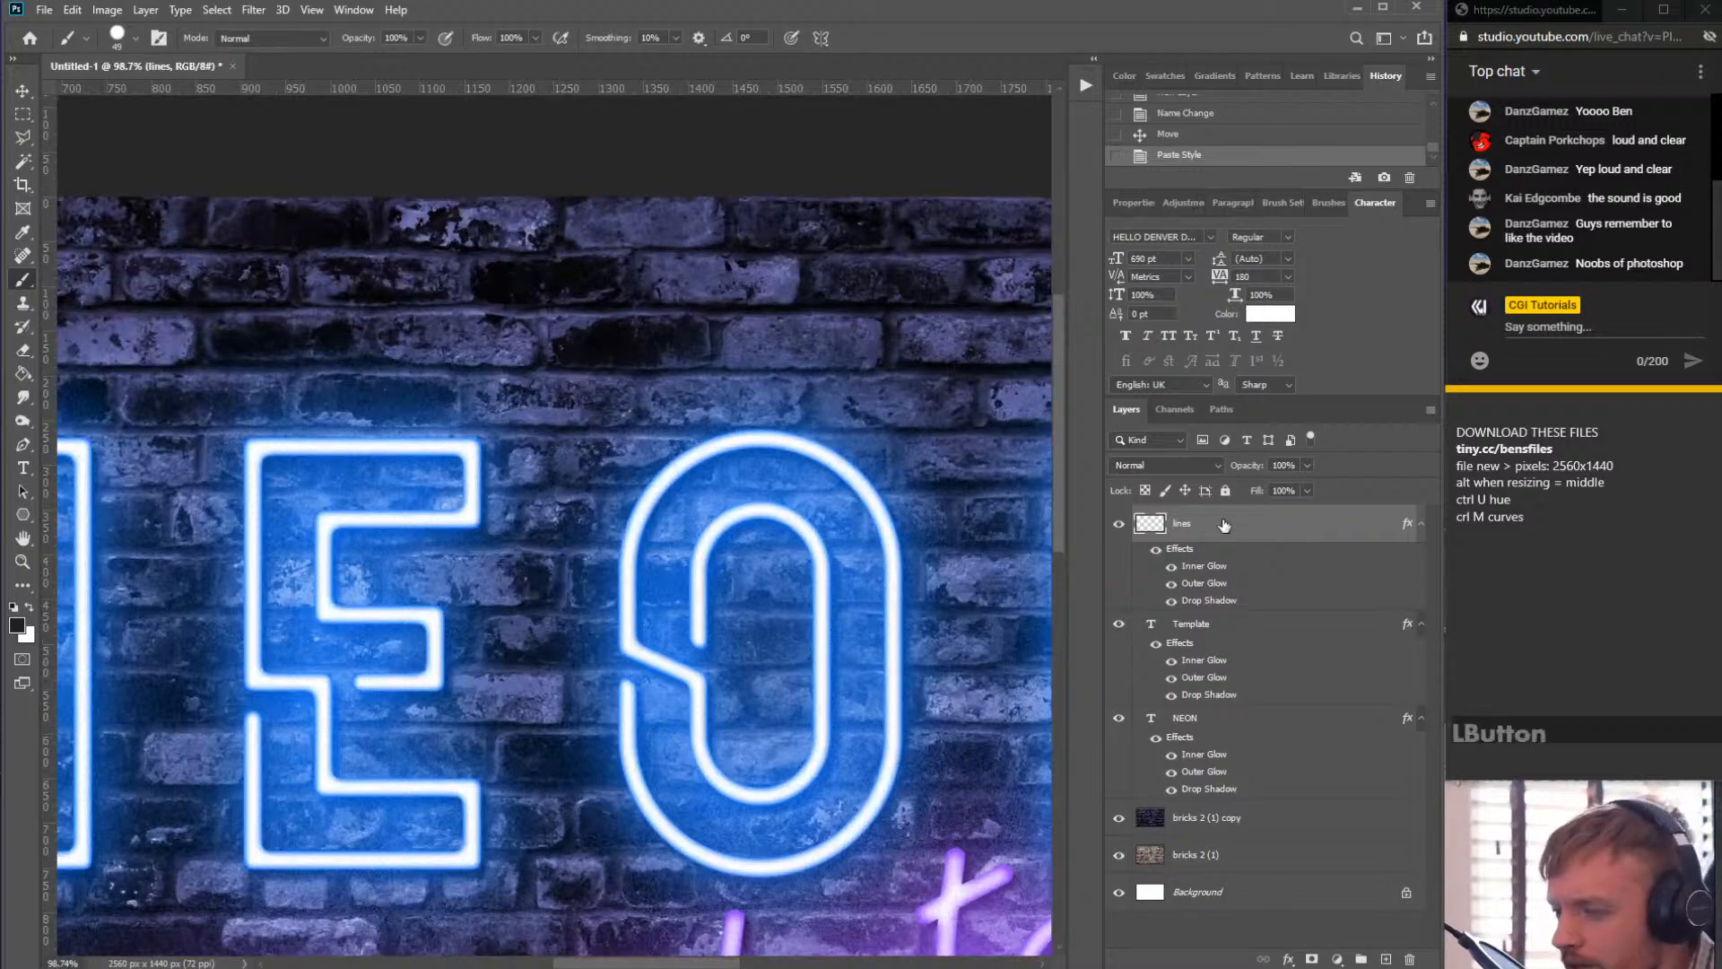
{"action": "right_click", "coordinate": [1234, 525]}
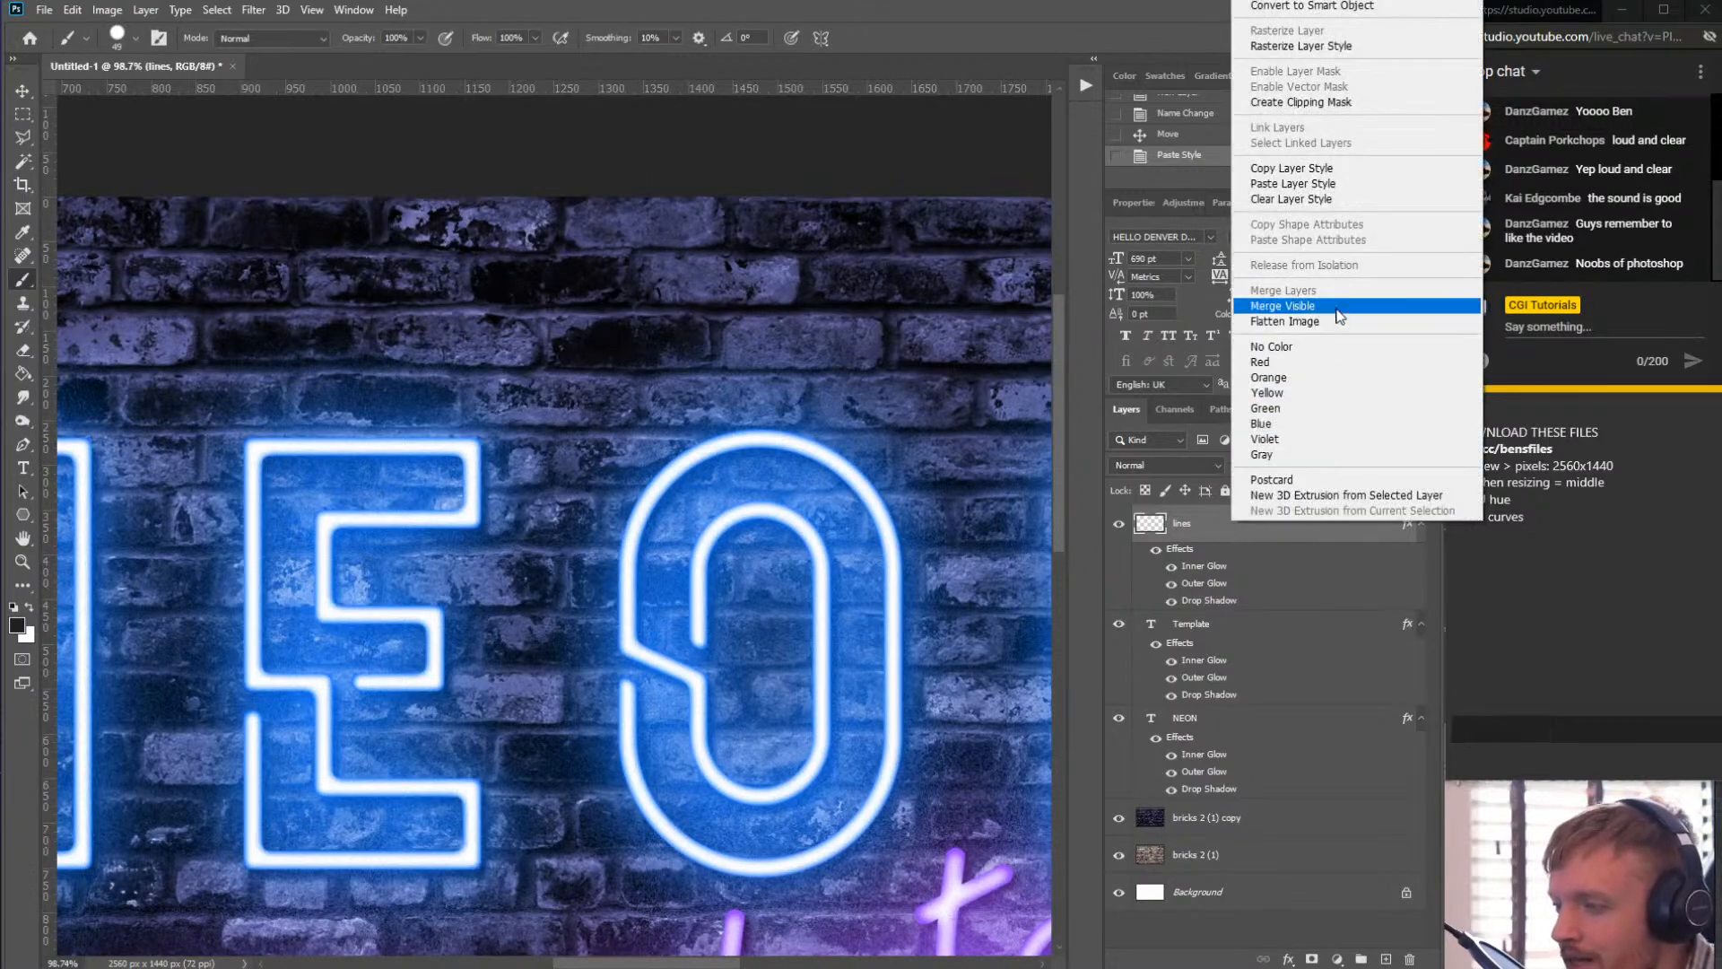
{"action": "left_click", "coordinate": [873, 20]}
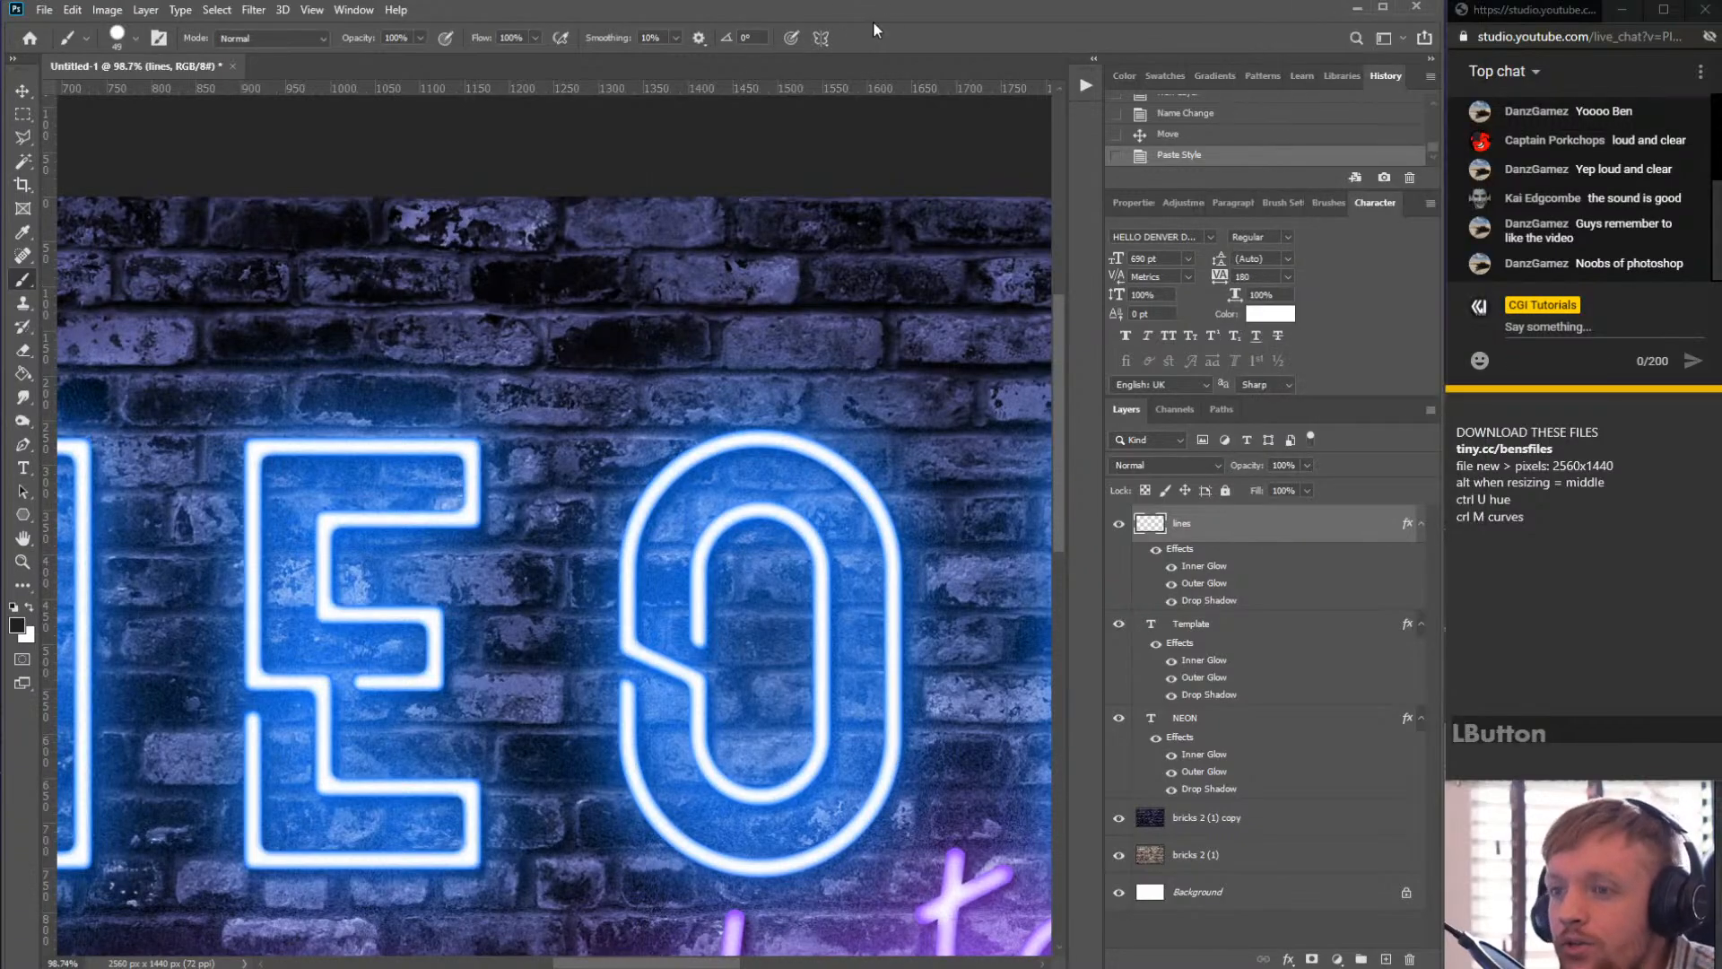
- Reselect the Brush tool and reduce the brush tip size for drawing lines
{"action": "left_click", "coordinate": [24, 281]}
{"action": "left_click", "coordinate": [97, 279]}
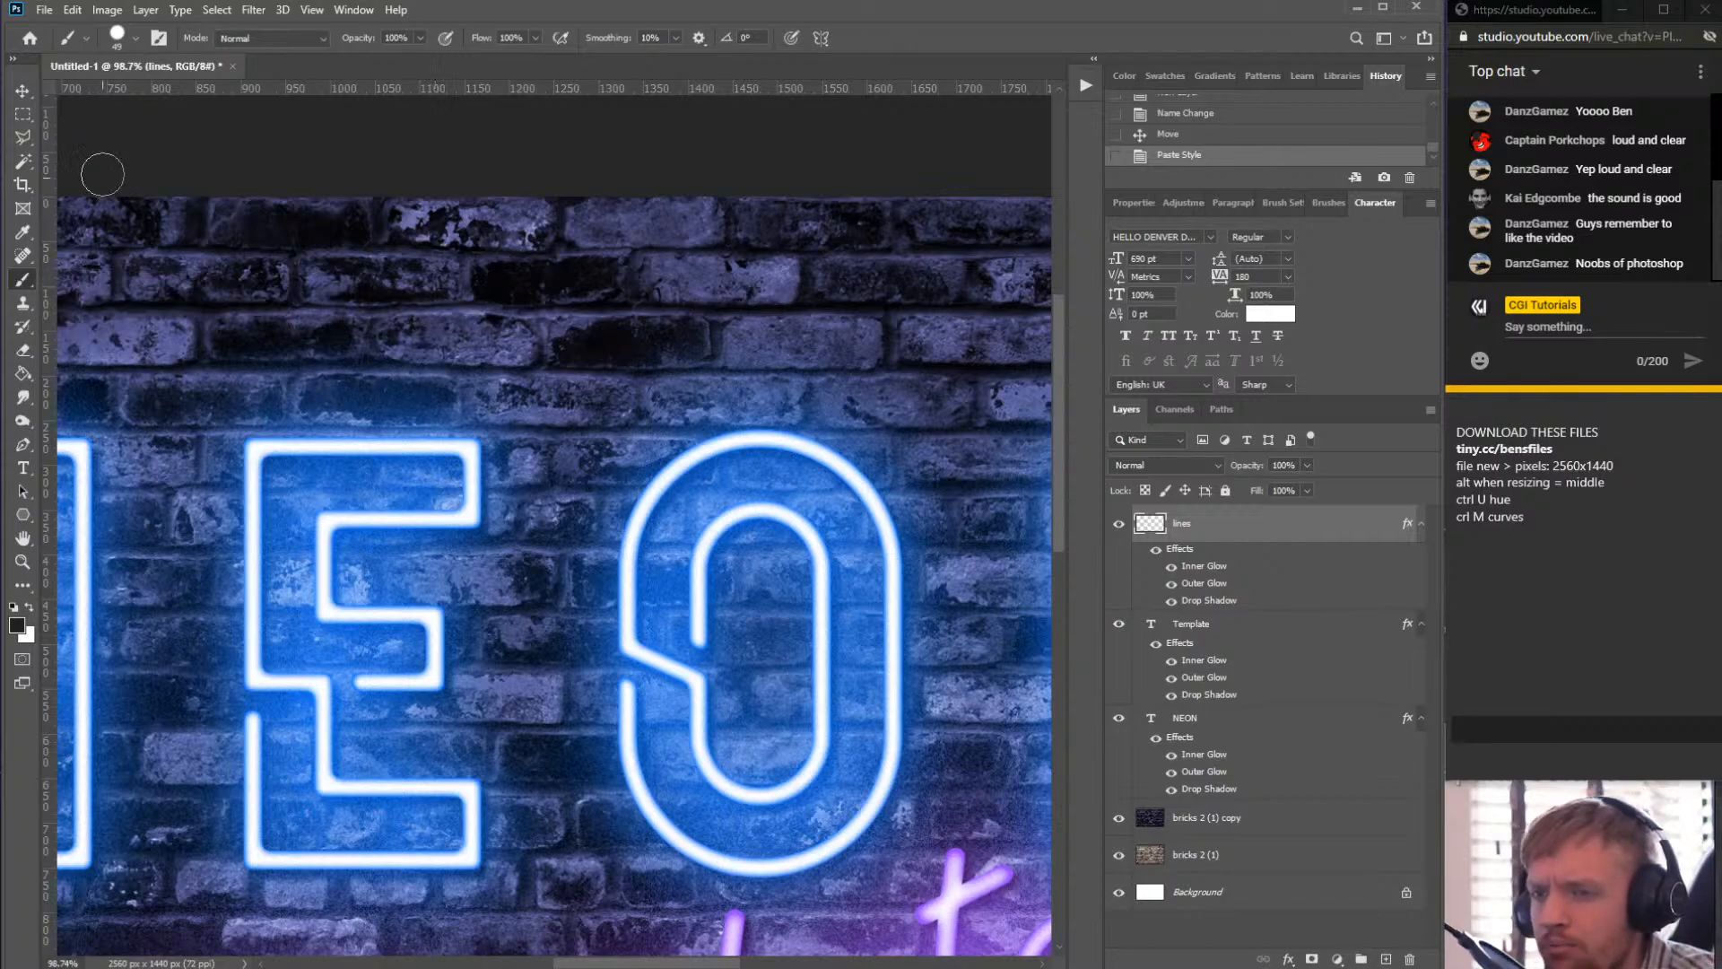
{"action": "left_click", "coordinate": [131, 41]}
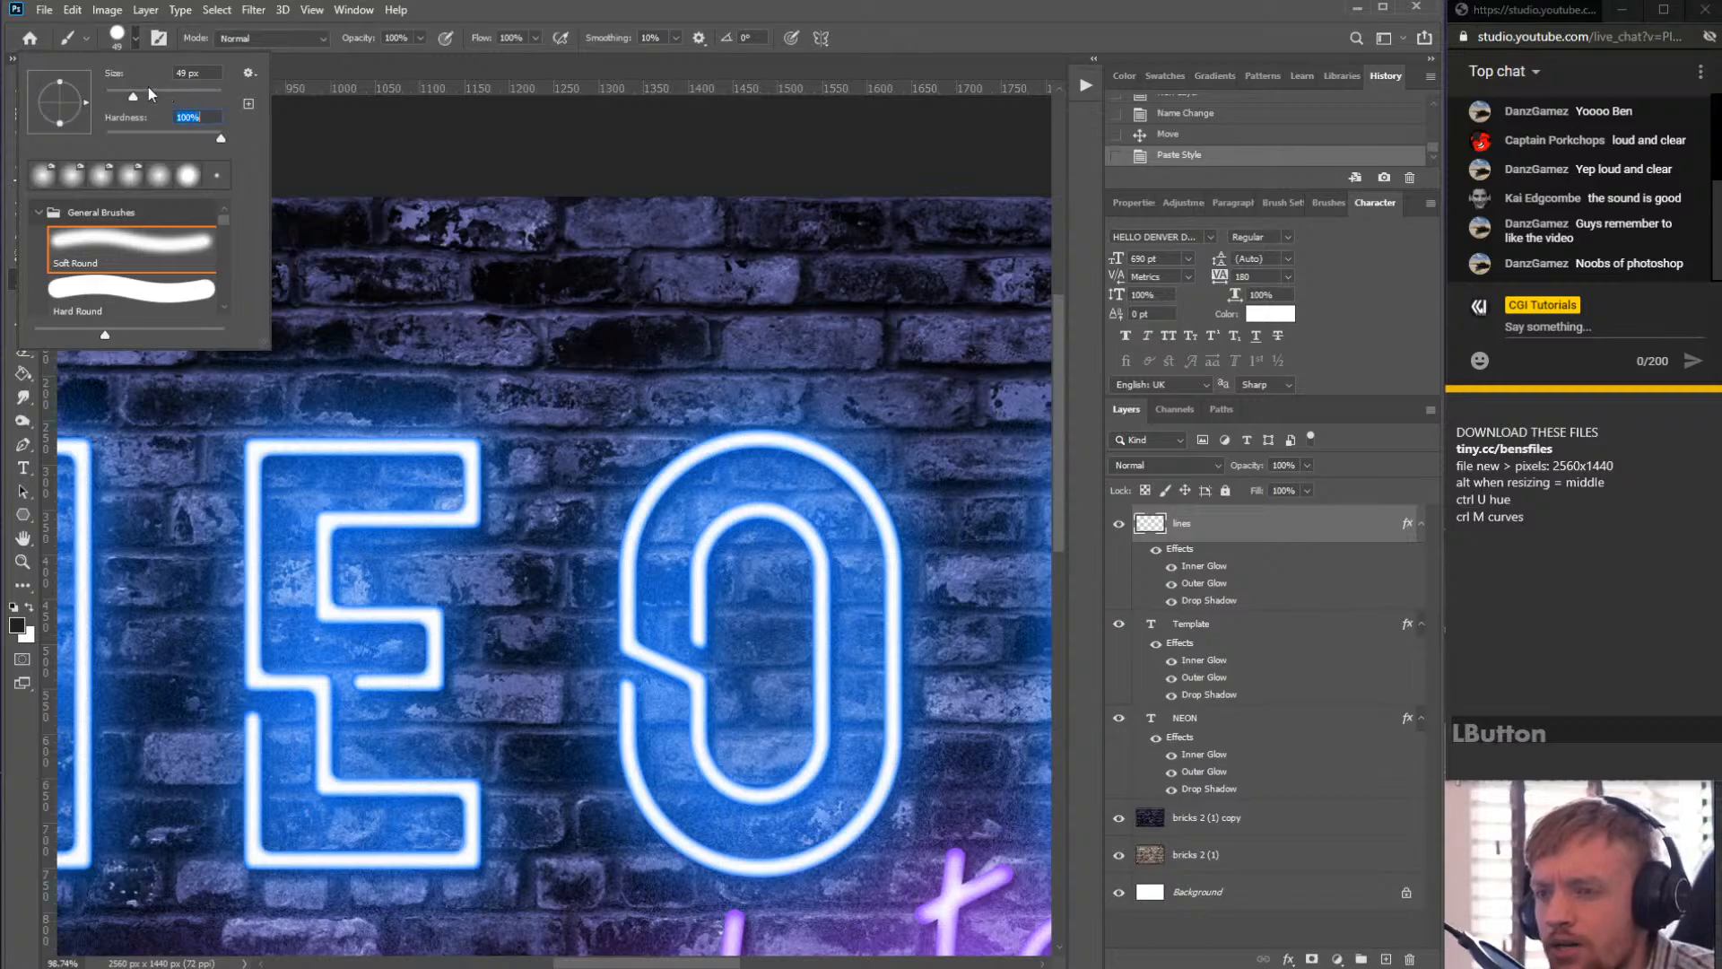
{"action": "left_click", "coordinate": [494, 364]}
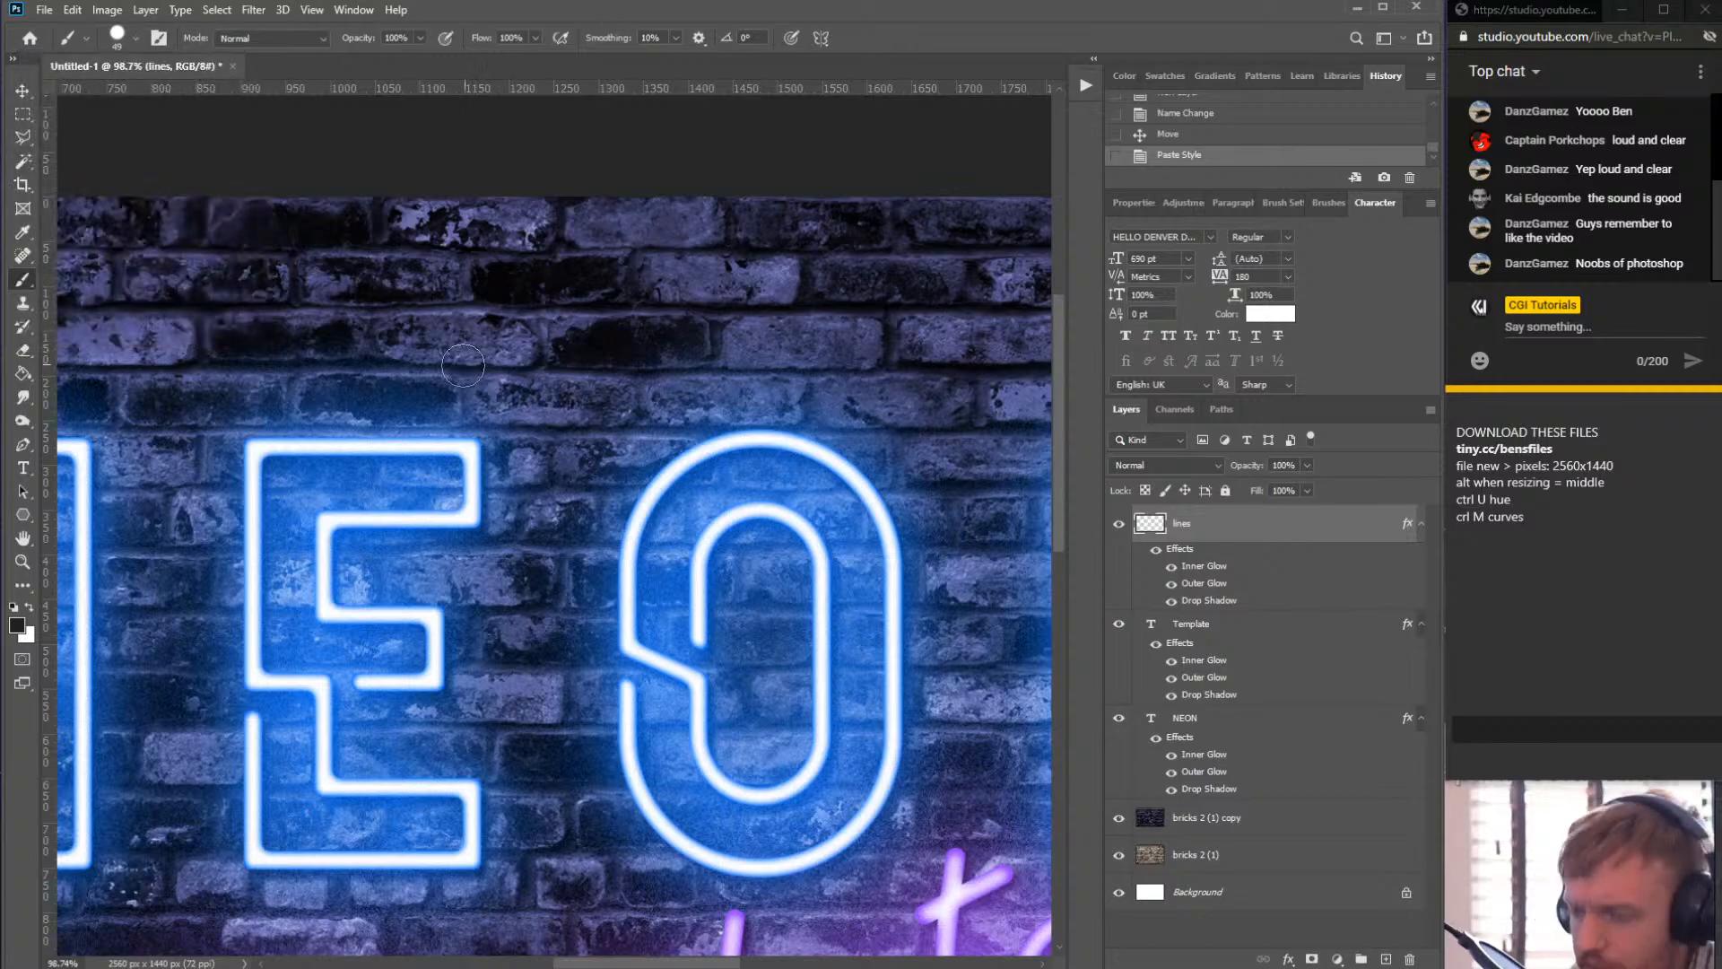
{"action": "key", "text": "bracketleft"}
{"action": "key", "text": "bracketleft"}
{"action": "key", "text": "bracketleft"}
{"action": "key", "text": "bracketleft"}
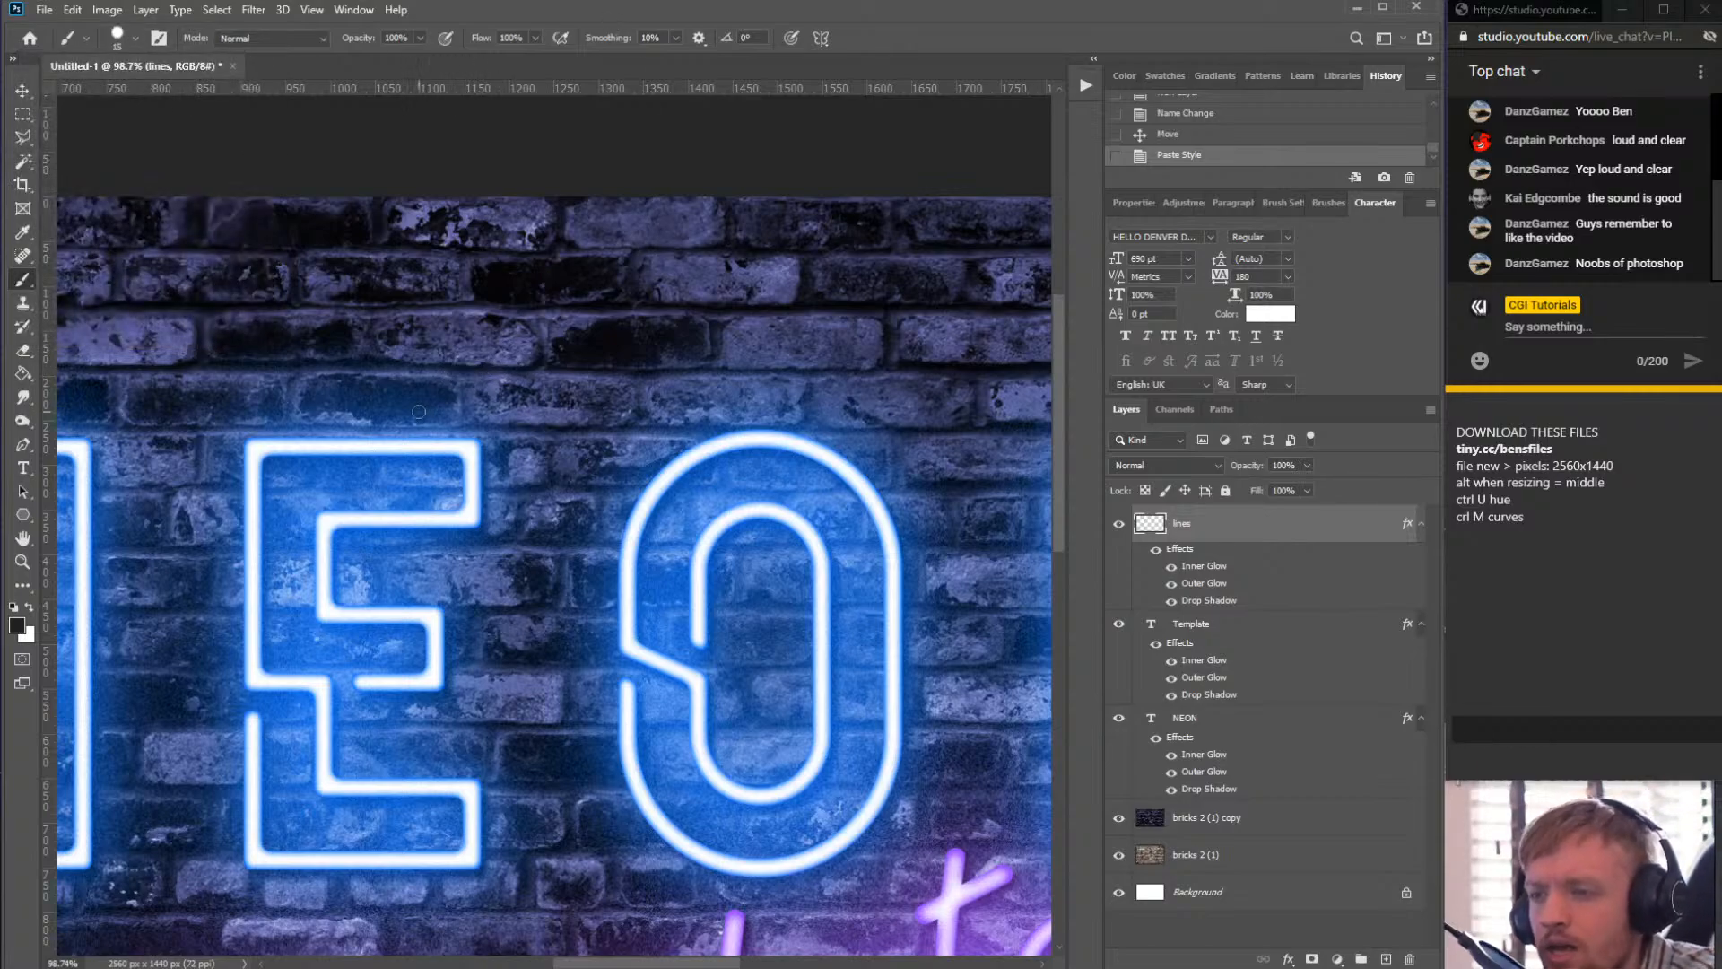
{"action": "key", "text": "bracketright"}
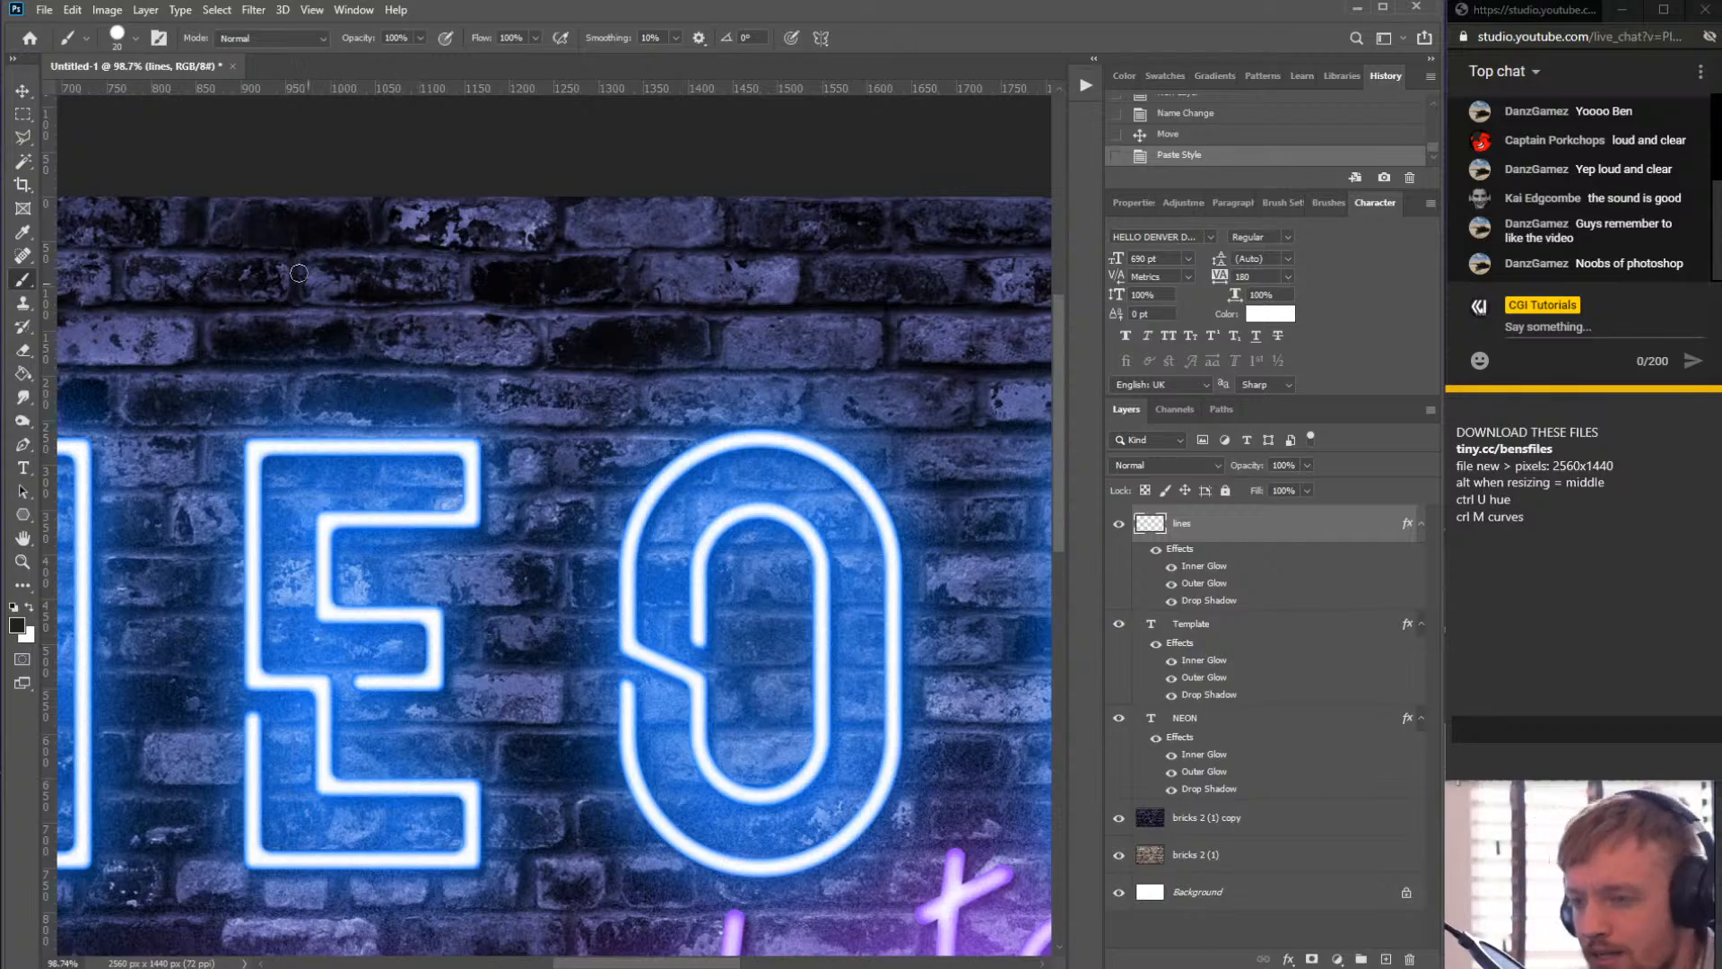
- Try painting a wavy neon line across the wall above the NEON text
{"action": "mouse_move", "coordinate": [282, 249]}
{"action": "left_mouse_down"}
{"action": "mouse_move", "coordinate": [276, 334]}
{"action": "mouse_move", "coordinate": [422, 341]}
{"action": "mouse_move", "coordinate": [593, 286]}
{"action": "mouse_move", "coordinate": [921, 364]}
{"action": "left_mouse_up"}
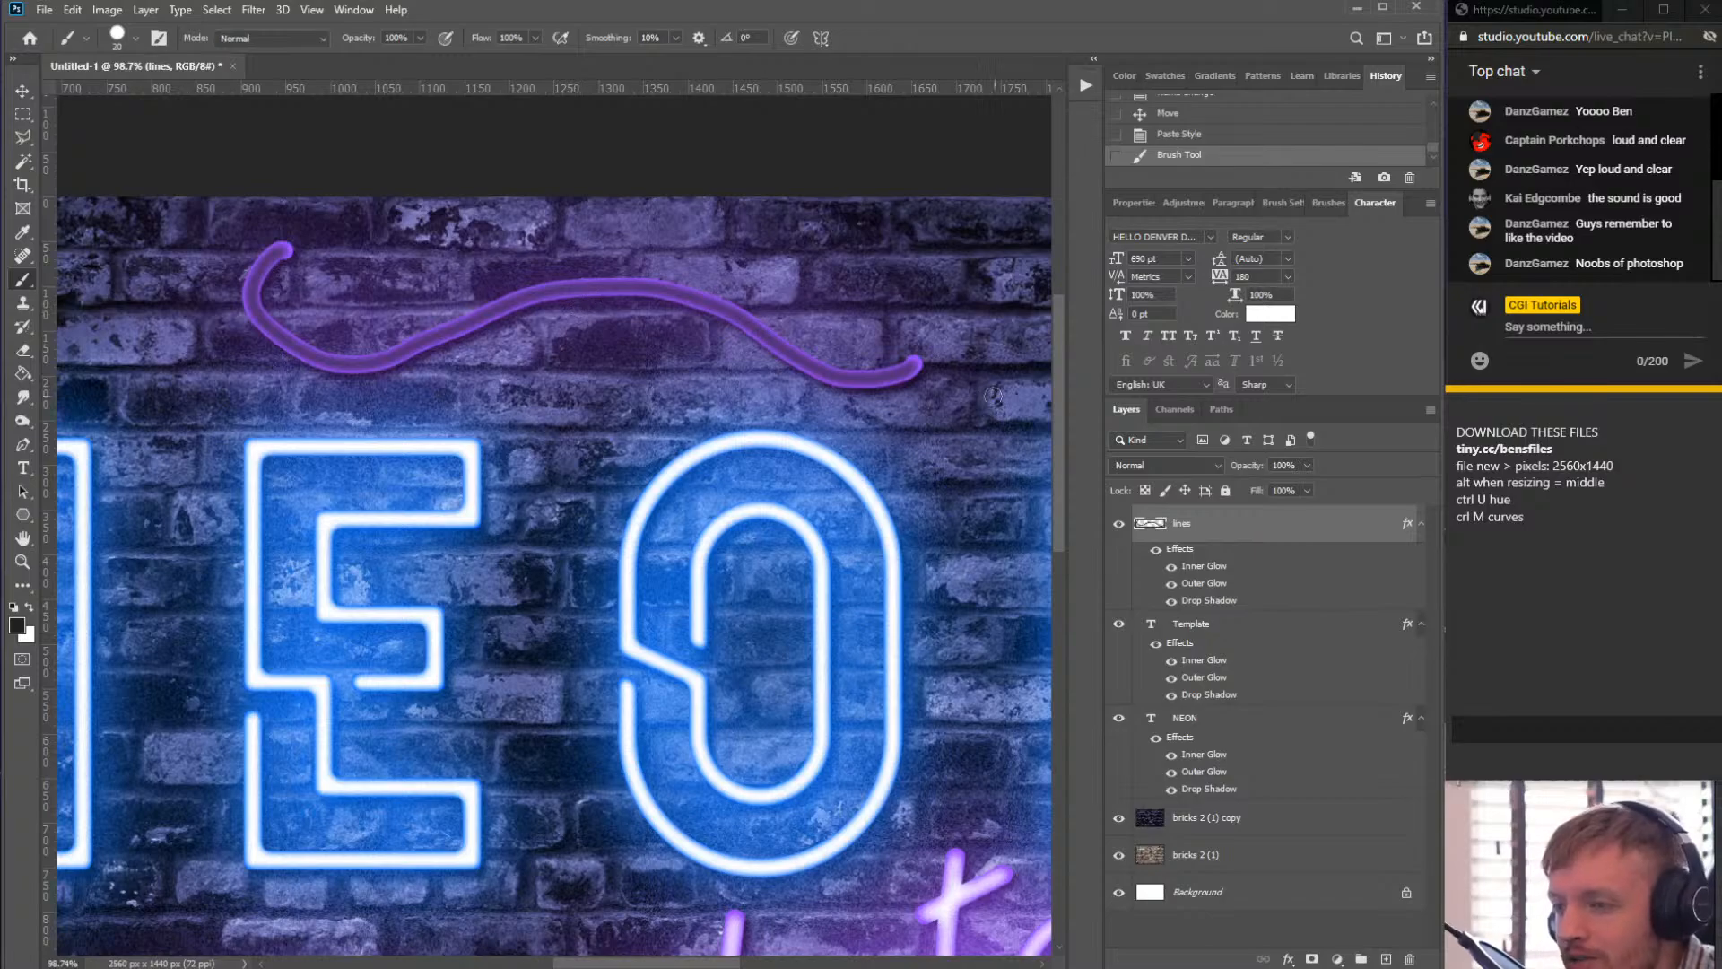
{"action": "key", "text": "ctrl+z"}
- Reset the swatches and make white the foreground colour for painting lines
{"action": "left_click", "coordinate": [14, 608]}
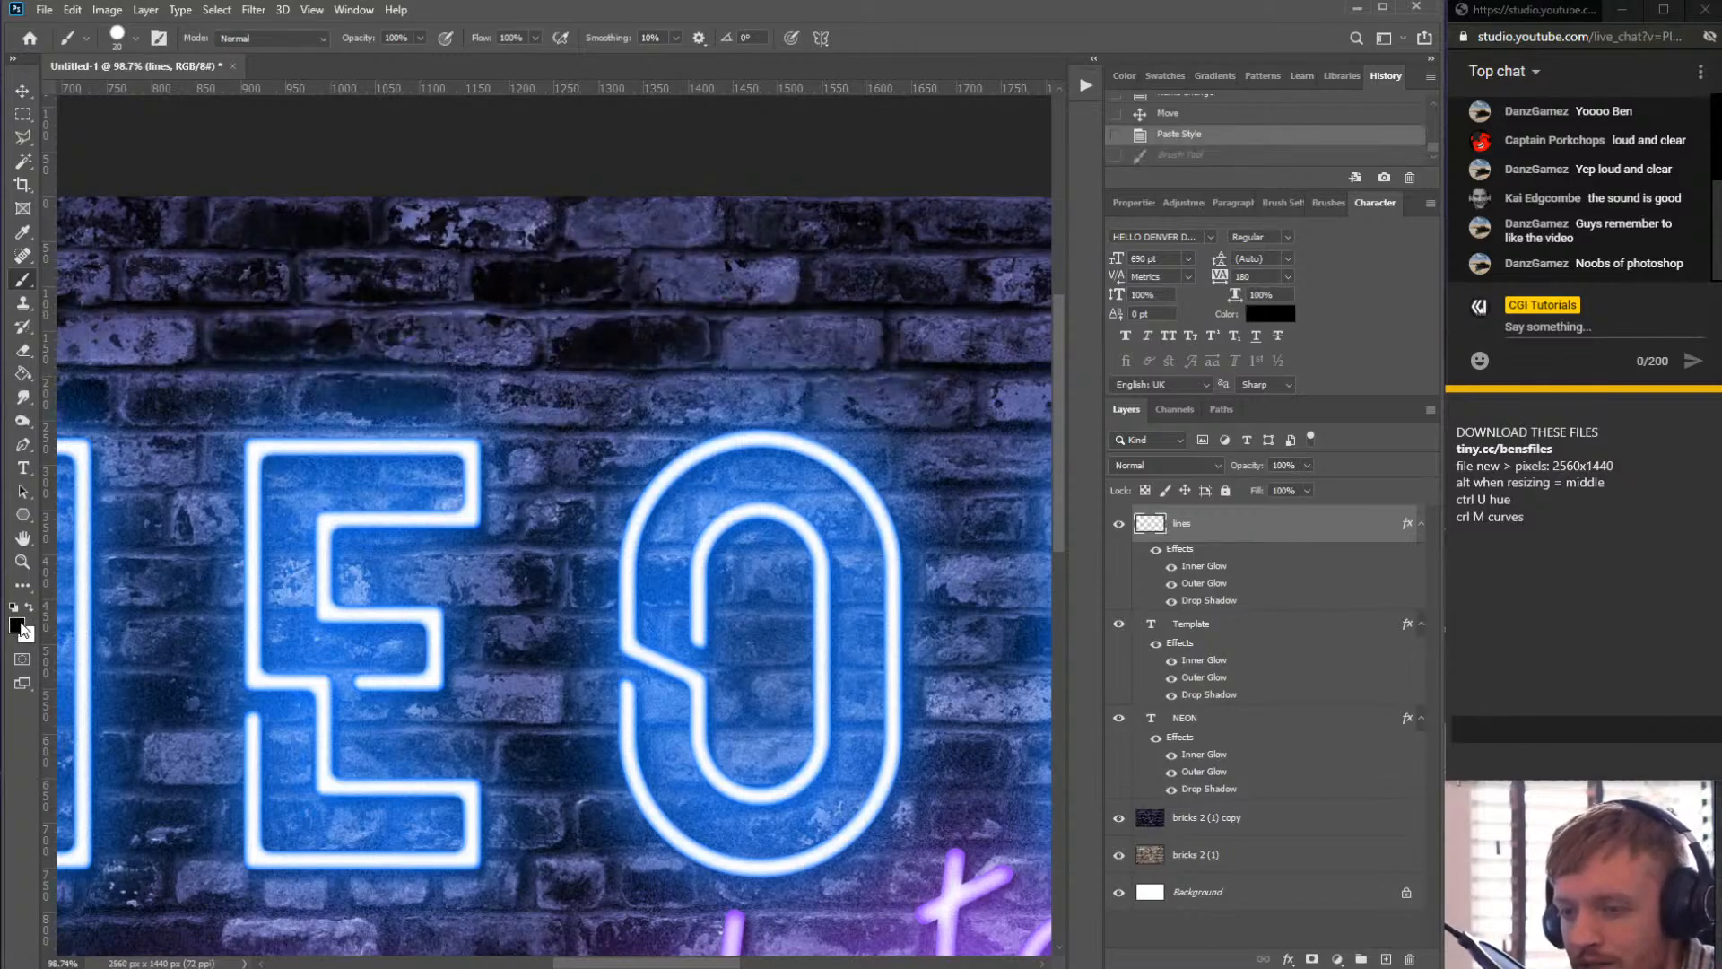
{"action": "left_click", "coordinate": [30, 609]}
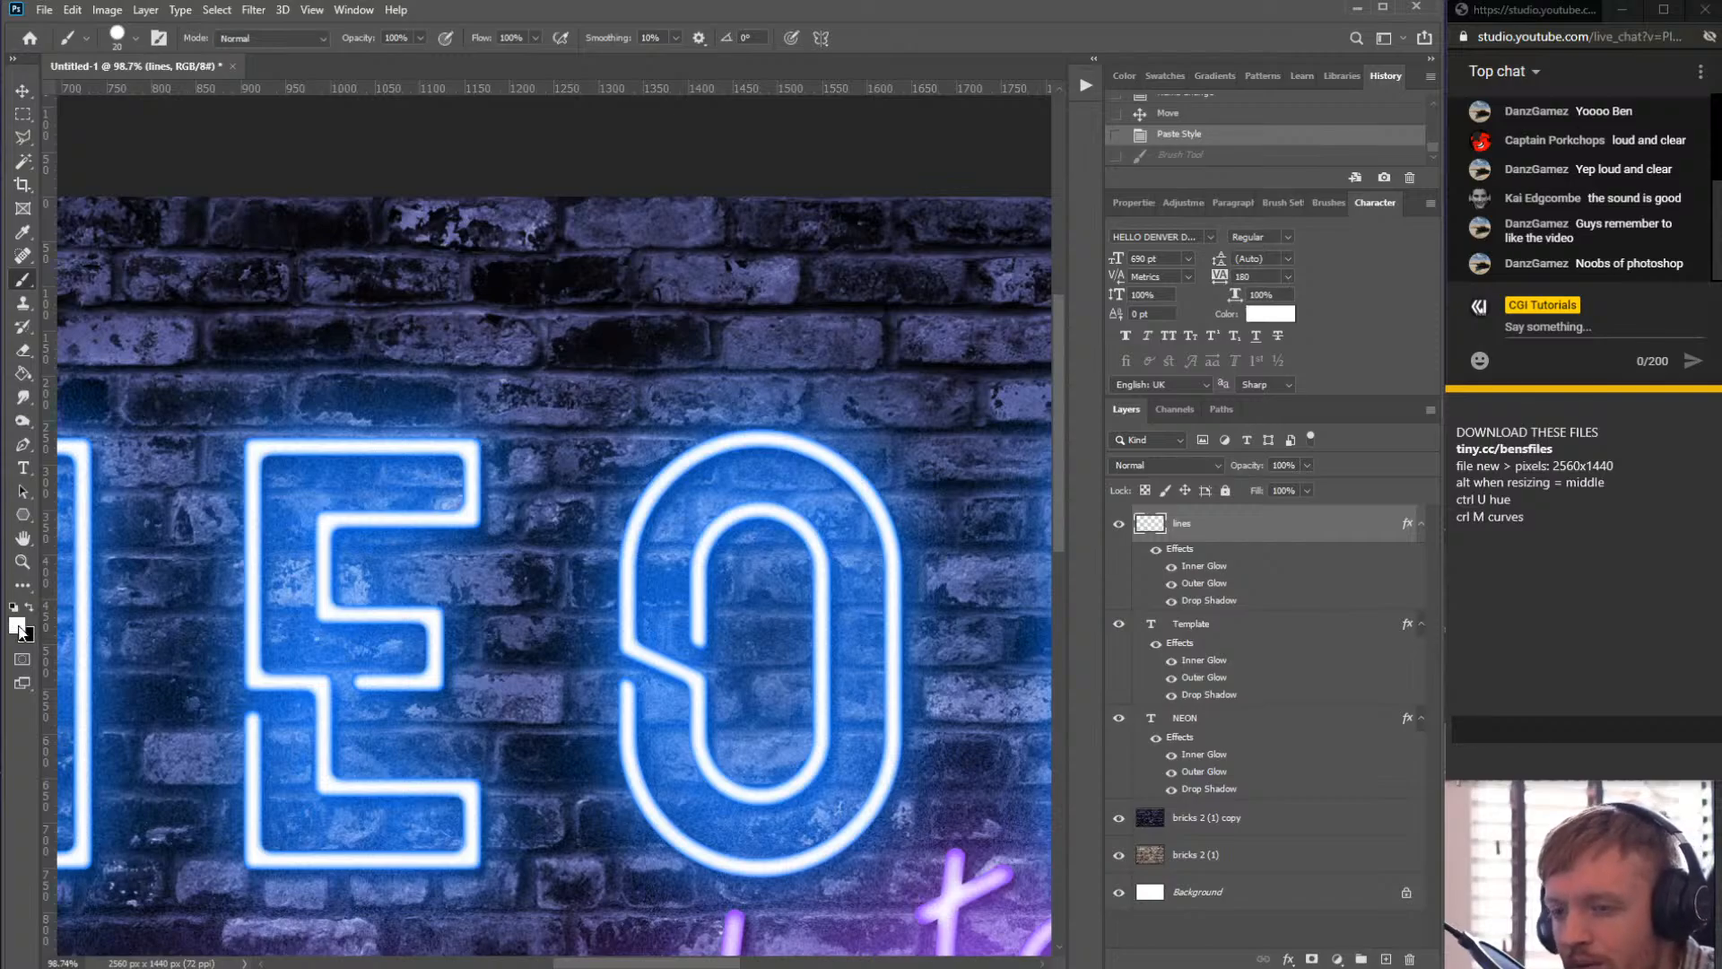
{"action": "left_click", "coordinate": [17, 626]}
{"action": "left_click", "coordinate": [1151, 196]}
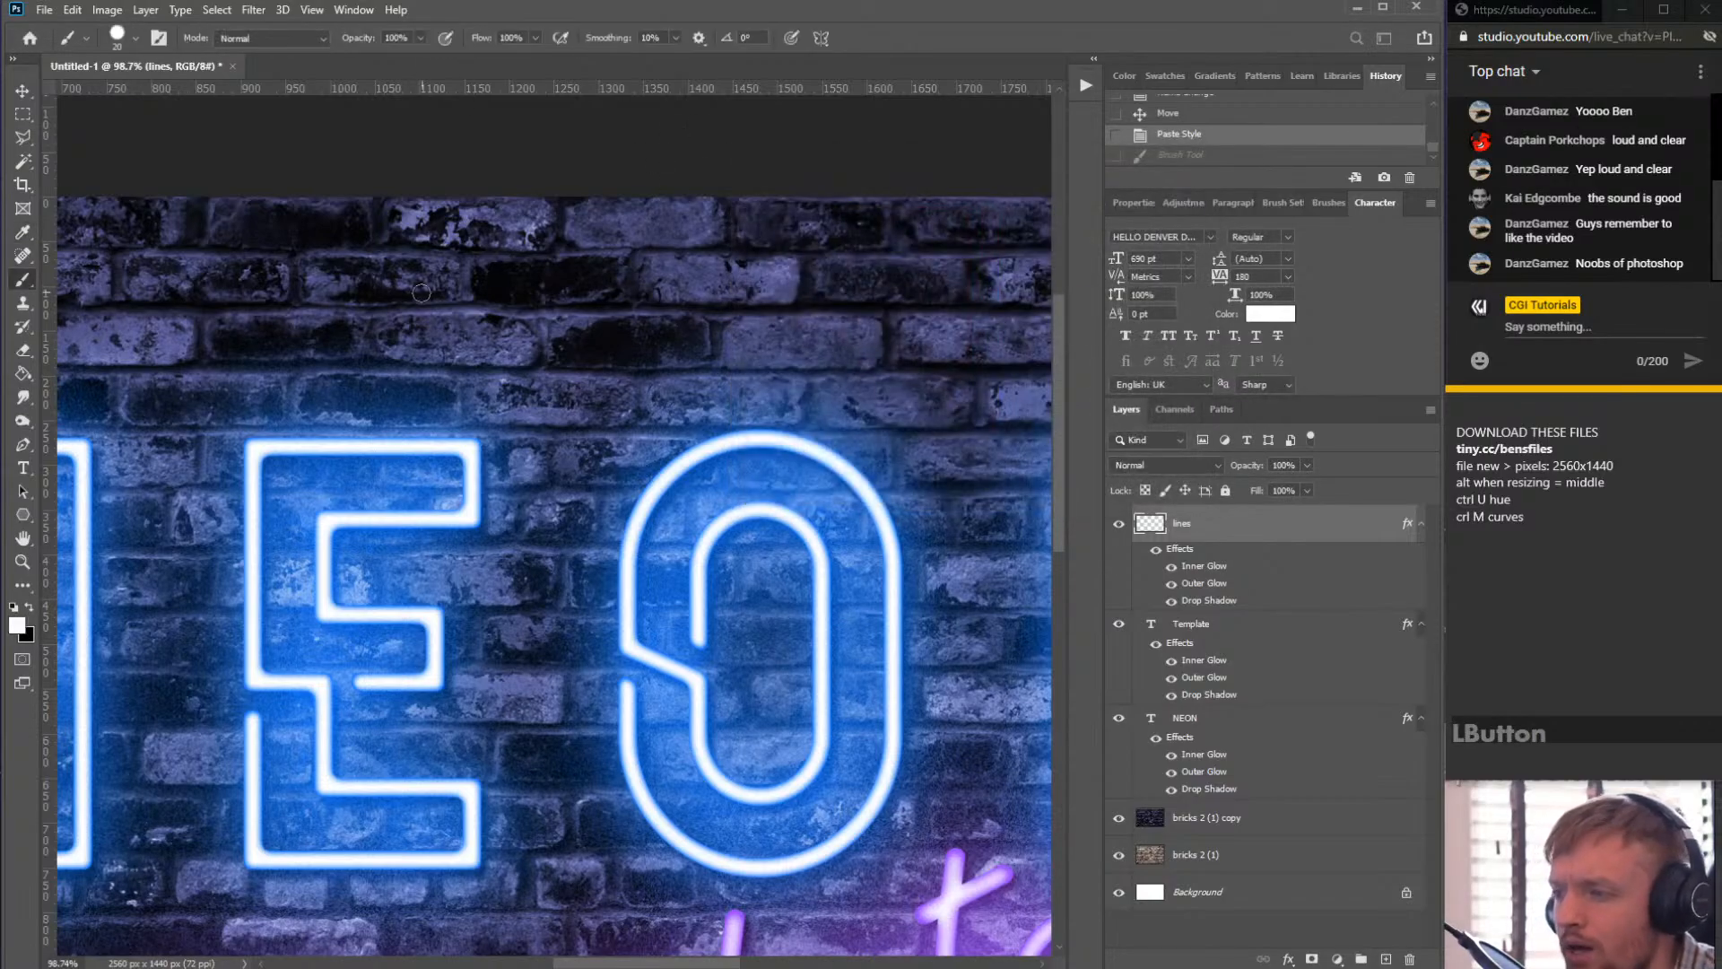
- Try painting freehand neon strokes above the NEON lettering on the lines layer
{"action": "left_click_drag", "start_coordinate": [382, 240], "coordinate": [359, 274]}
{"action": "mouse_move", "coordinate": [379, 338]}
{"action": "left_mouse_down"}
{"action": "mouse_move", "coordinate": [754, 326]}
{"action": "mouse_move", "coordinate": [899, 391]}
{"action": "mouse_move", "coordinate": [639, 251]}
{"action": "mouse_move", "coordinate": [244, 332]}
{"action": "mouse_move", "coordinate": [78, 348]}
{"action": "left_mouse_up"}
{"action": "scroll", "coordinate": [578, 356], "scroll_direction": "down", "scroll_amount": 2}
{"action": "mouse_move", "coordinate": [287, 309]}
{"action": "left_mouse_down"}
{"action": "mouse_move", "coordinate": [162, 323]}
{"action": "mouse_move", "coordinate": [224, 305]}
{"action": "mouse_move", "coordinate": [266, 346]}
{"action": "left_mouse_up"}
{"action": "key", "text": "ctrl+z"}
{"action": "key", "text": "ctrl+z"}
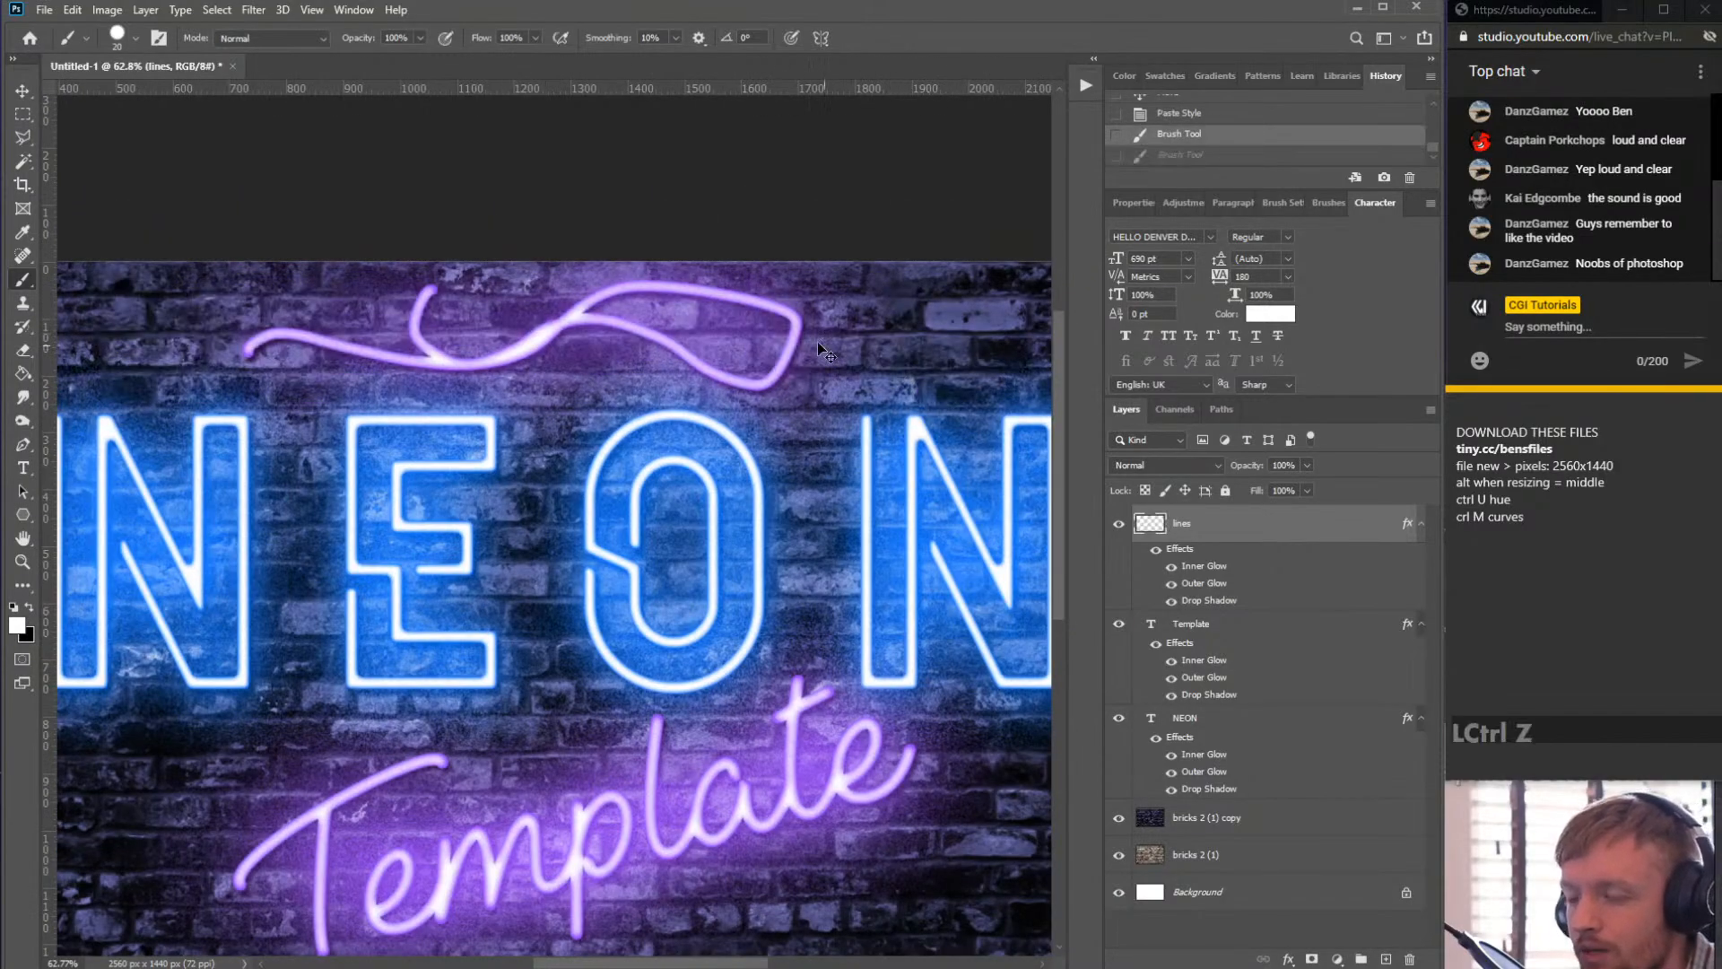
- Try painting a straight brush line diagonally above the NEON text
{"action": "scroll", "coordinate": [488, 368], "scroll_direction": "down", "scroll_amount": 2}
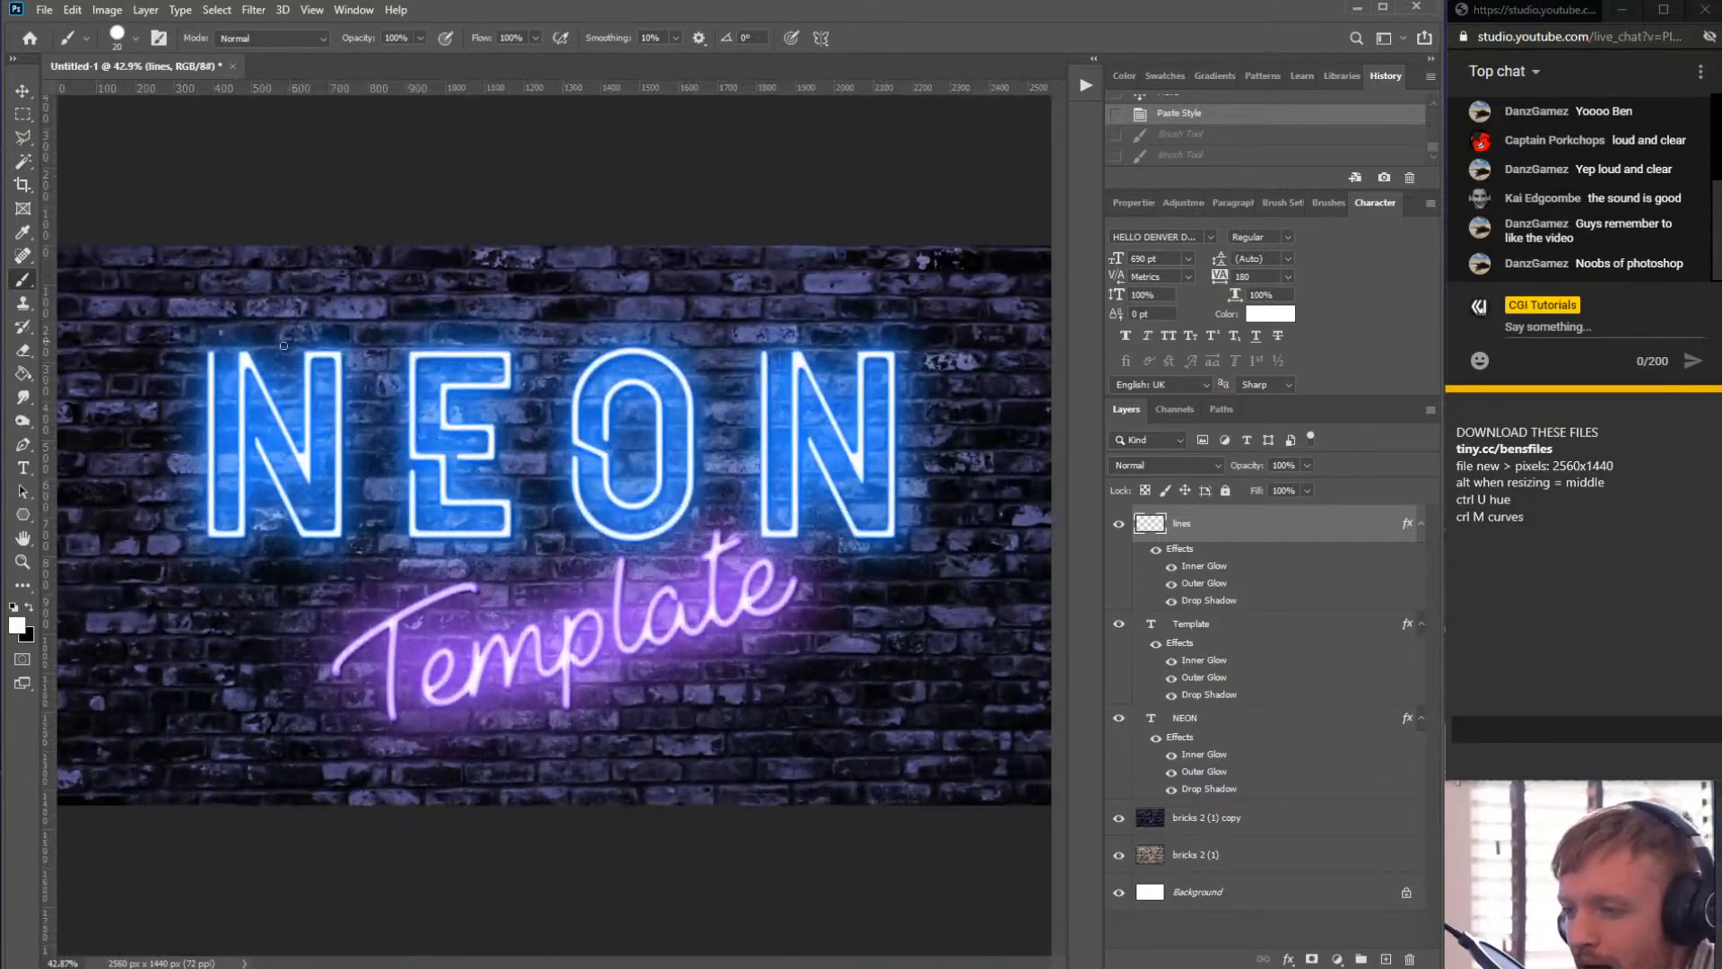
{"action": "left_click", "coordinate": [319, 331]}
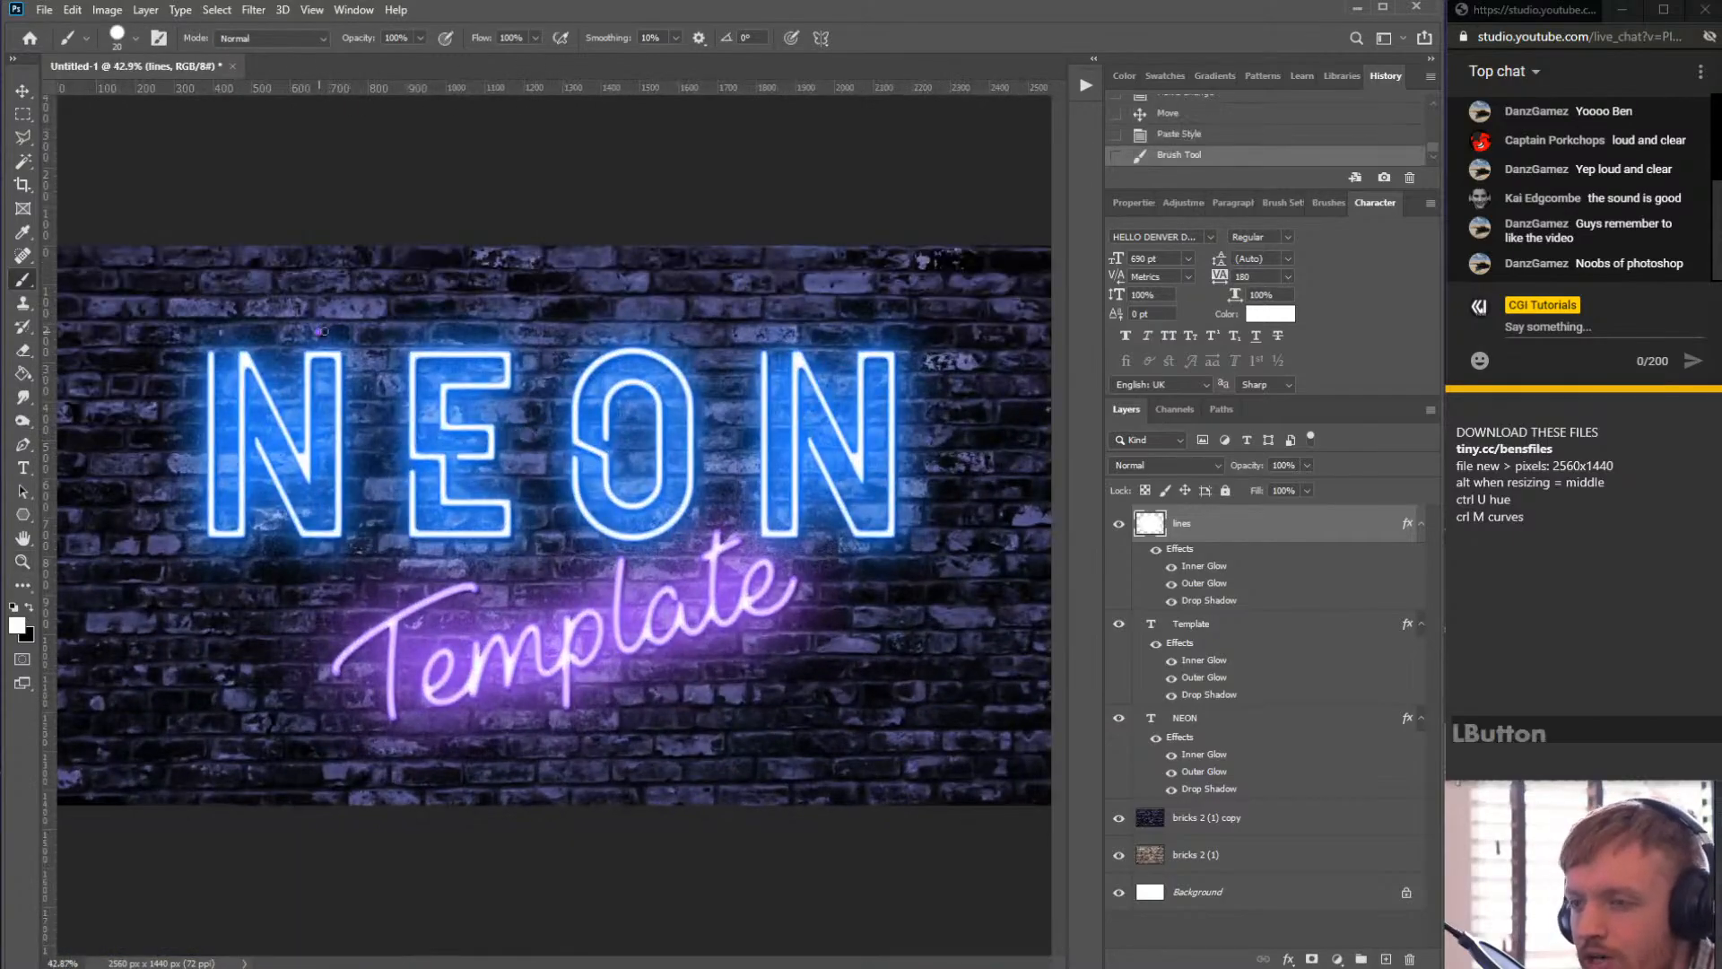
{"action": "left_click", "coordinate": [554, 265], "text": "shift"}
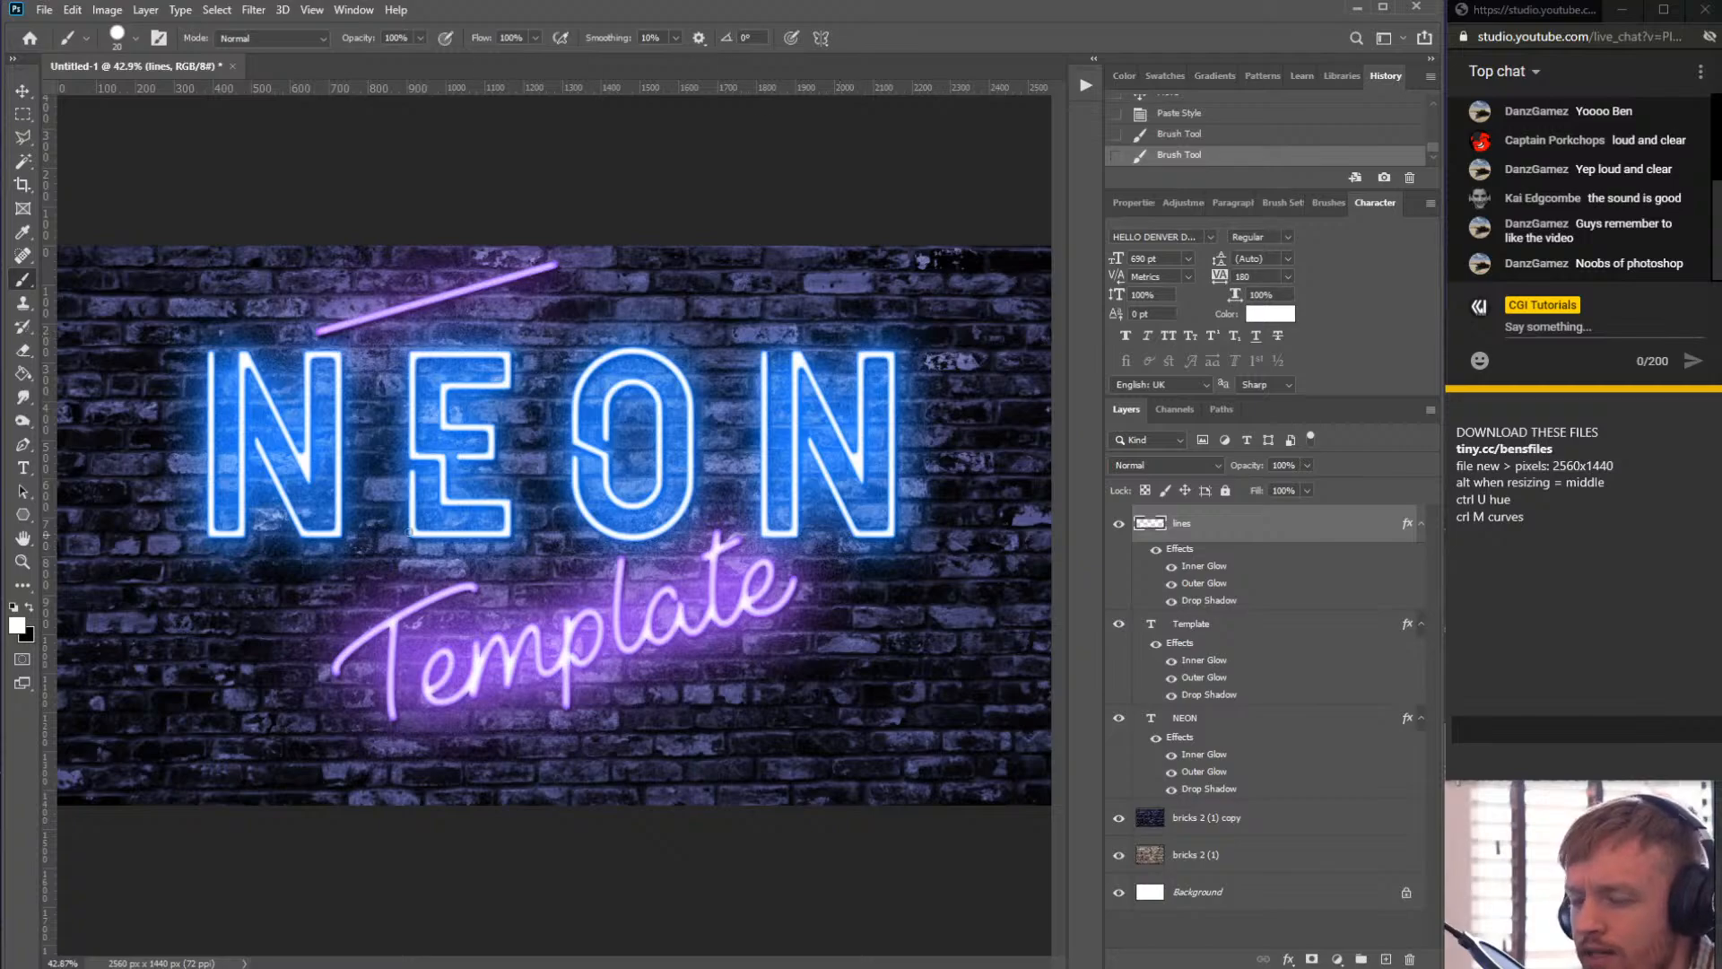
{"action": "key", "text": "ctrl+z"}
{"action": "key", "text": "ctrl+z"}
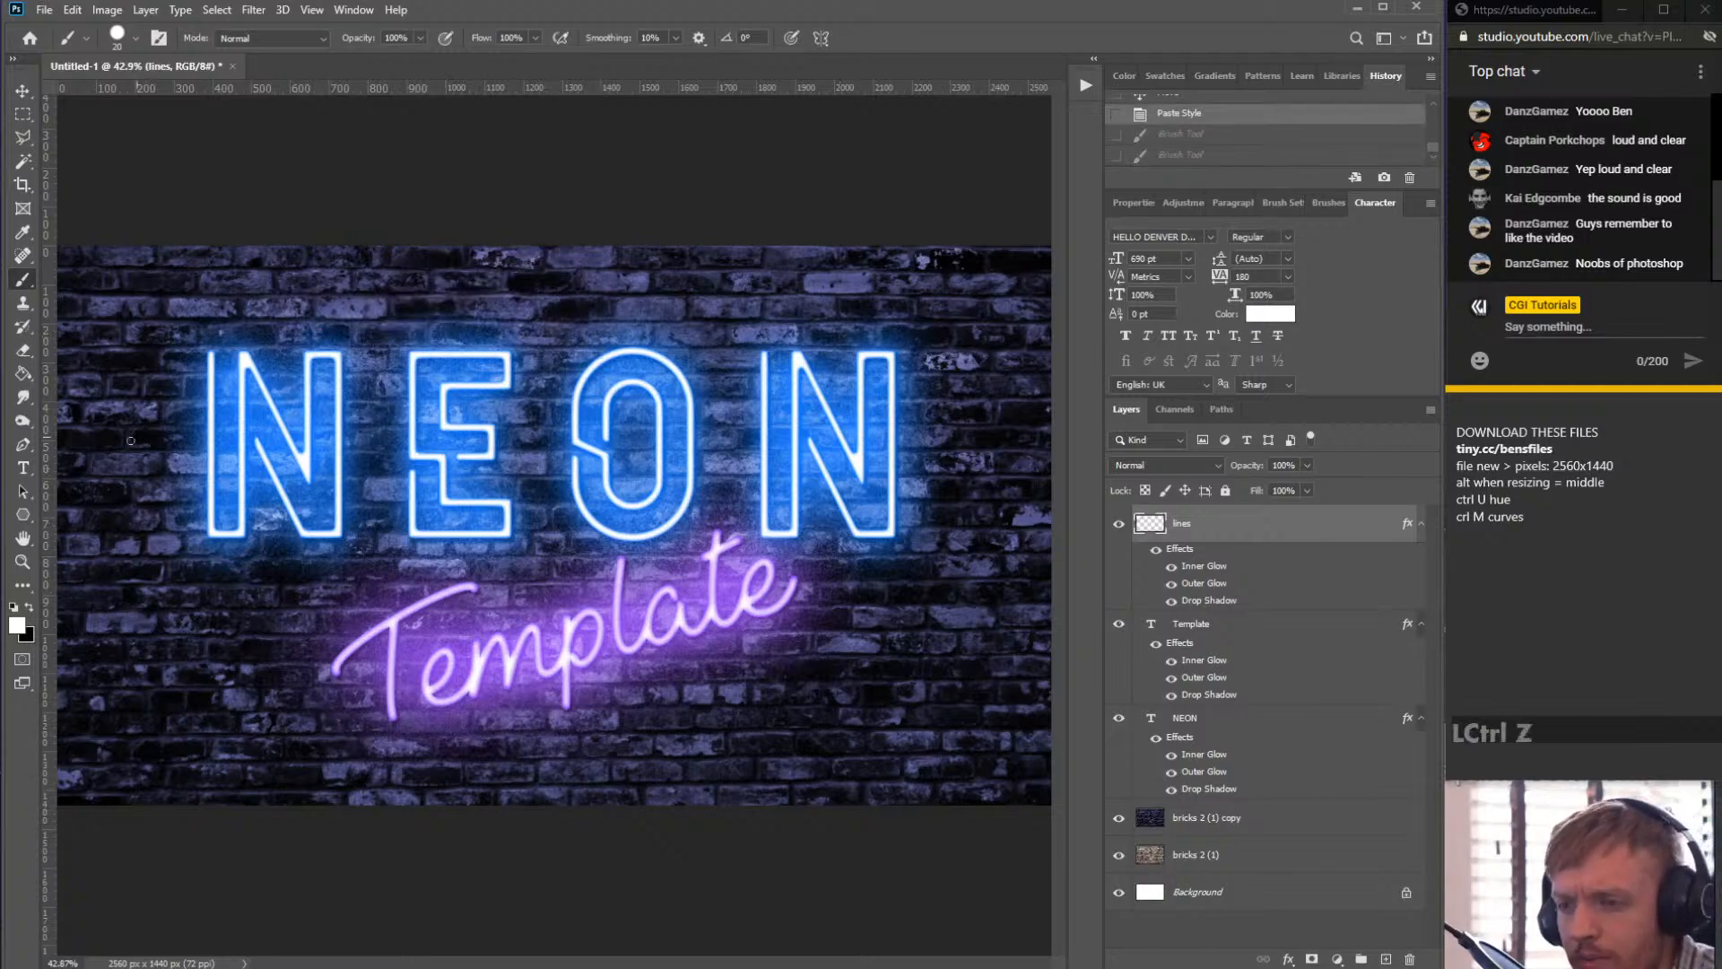
- Switch to the Line tool and set its drawing mode to Pixels
{"action": "left_click", "coordinate": [30, 508]}
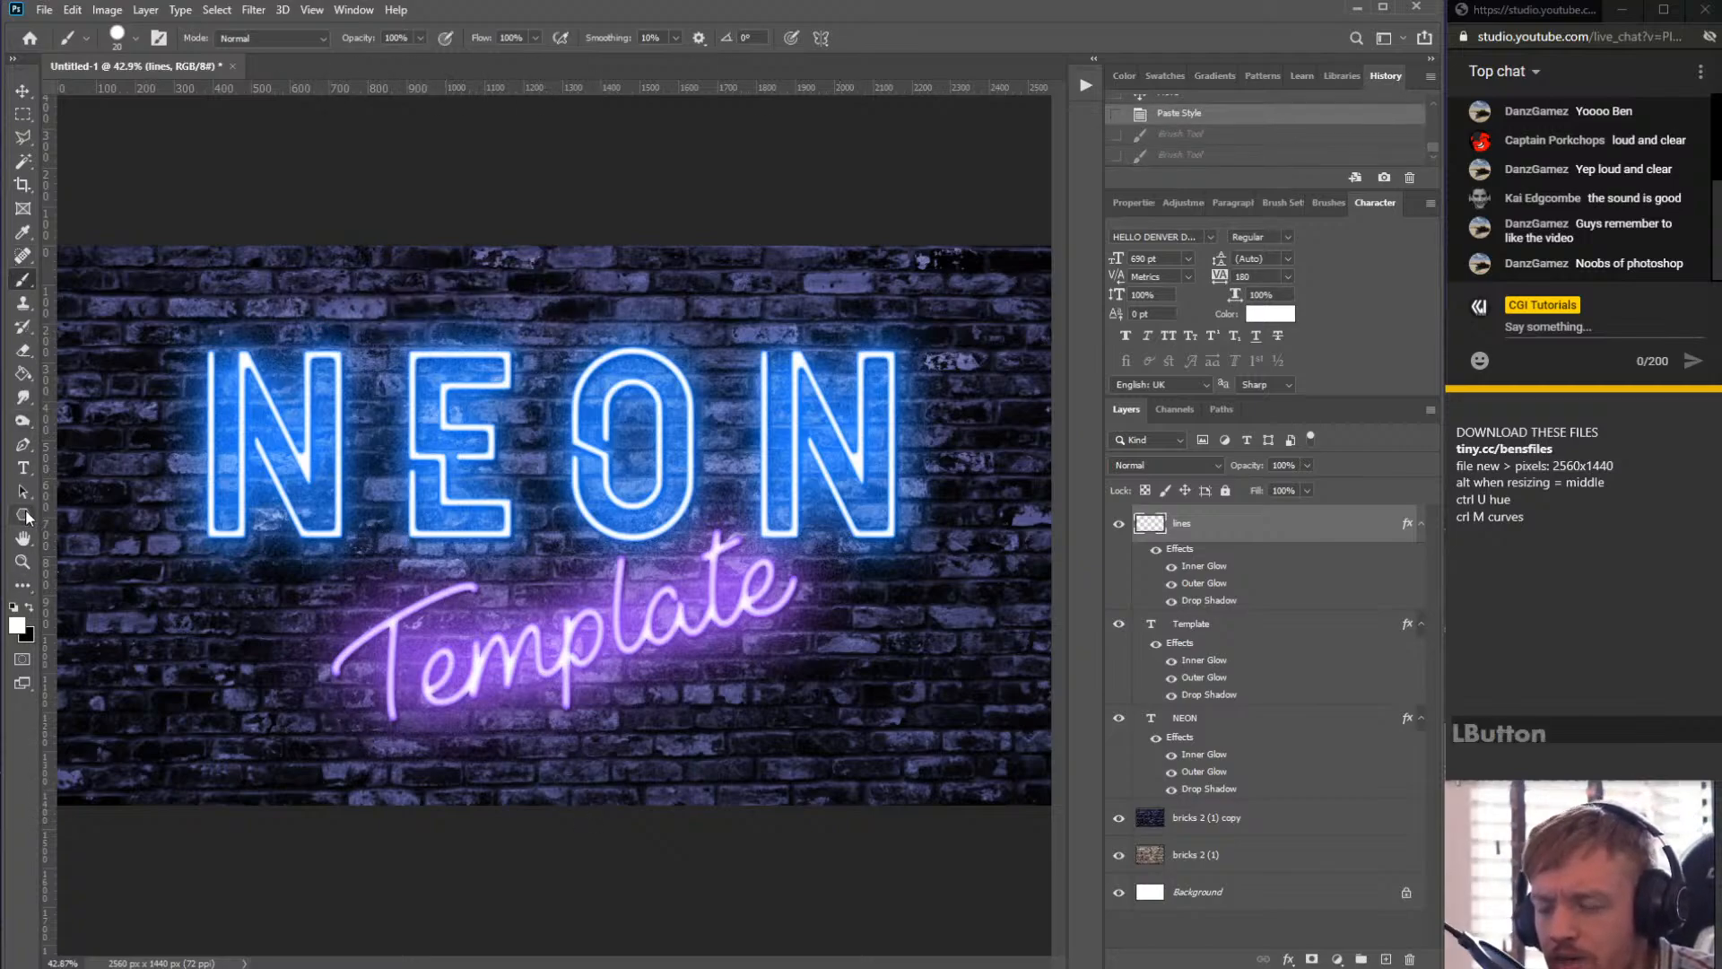
{"action": "left_click", "coordinate": [88, 515]}
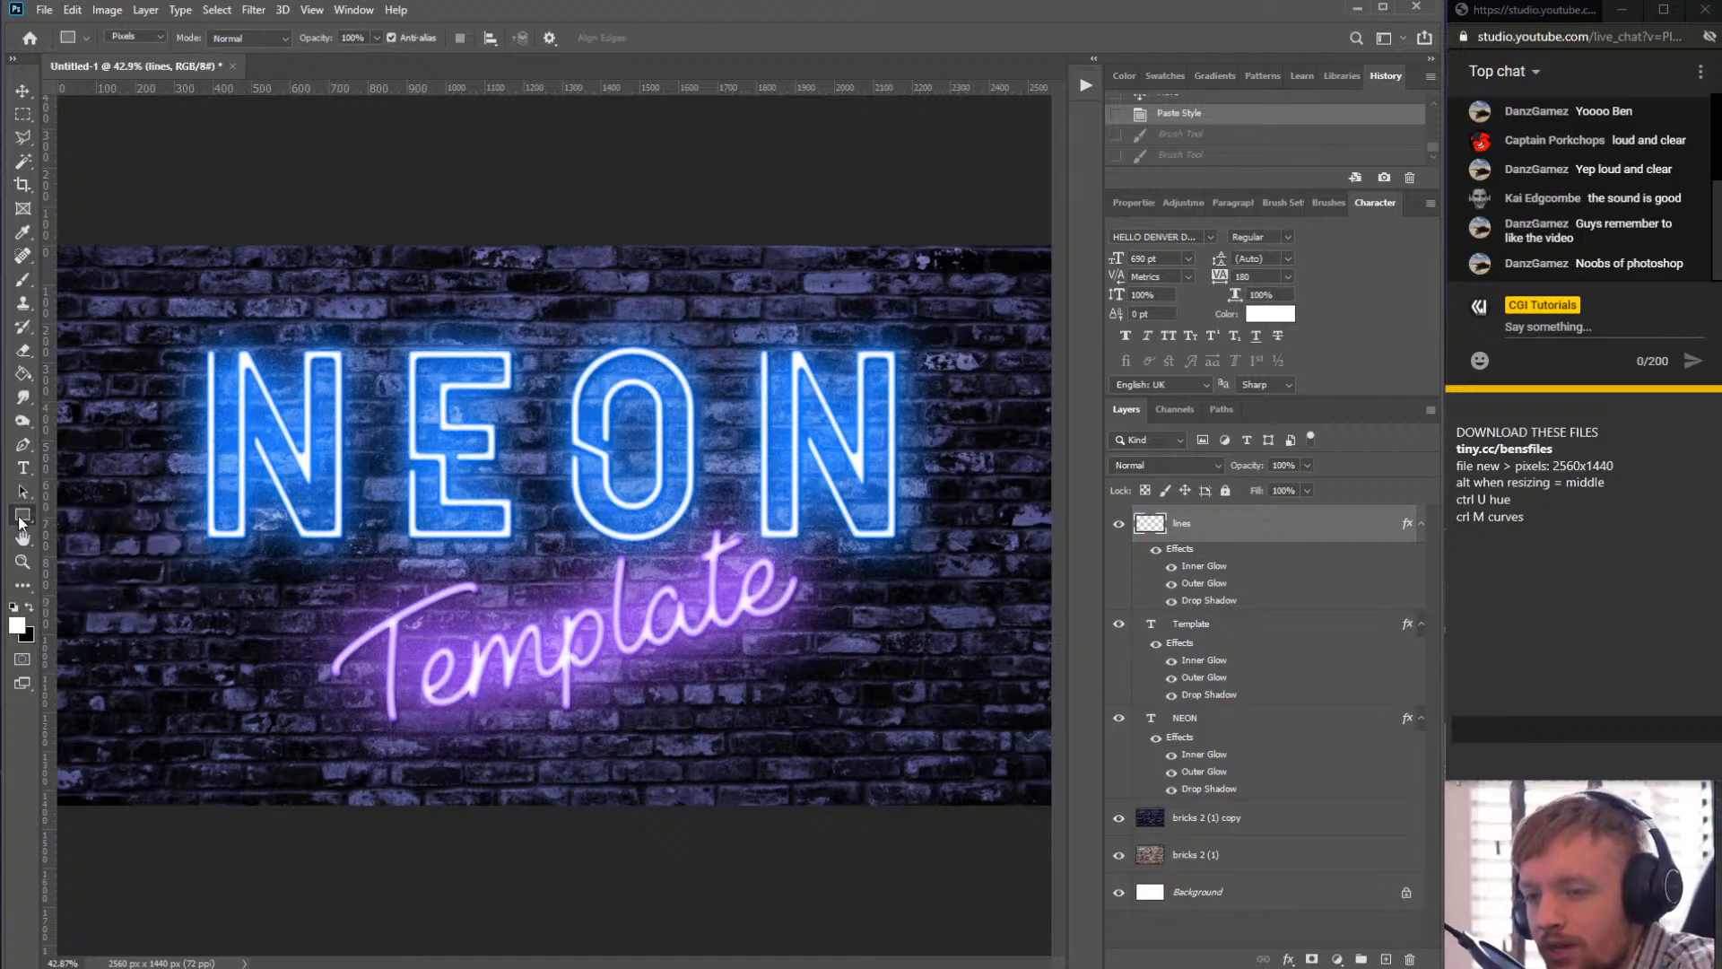
{"action": "left_click", "coordinate": [18, 515]}
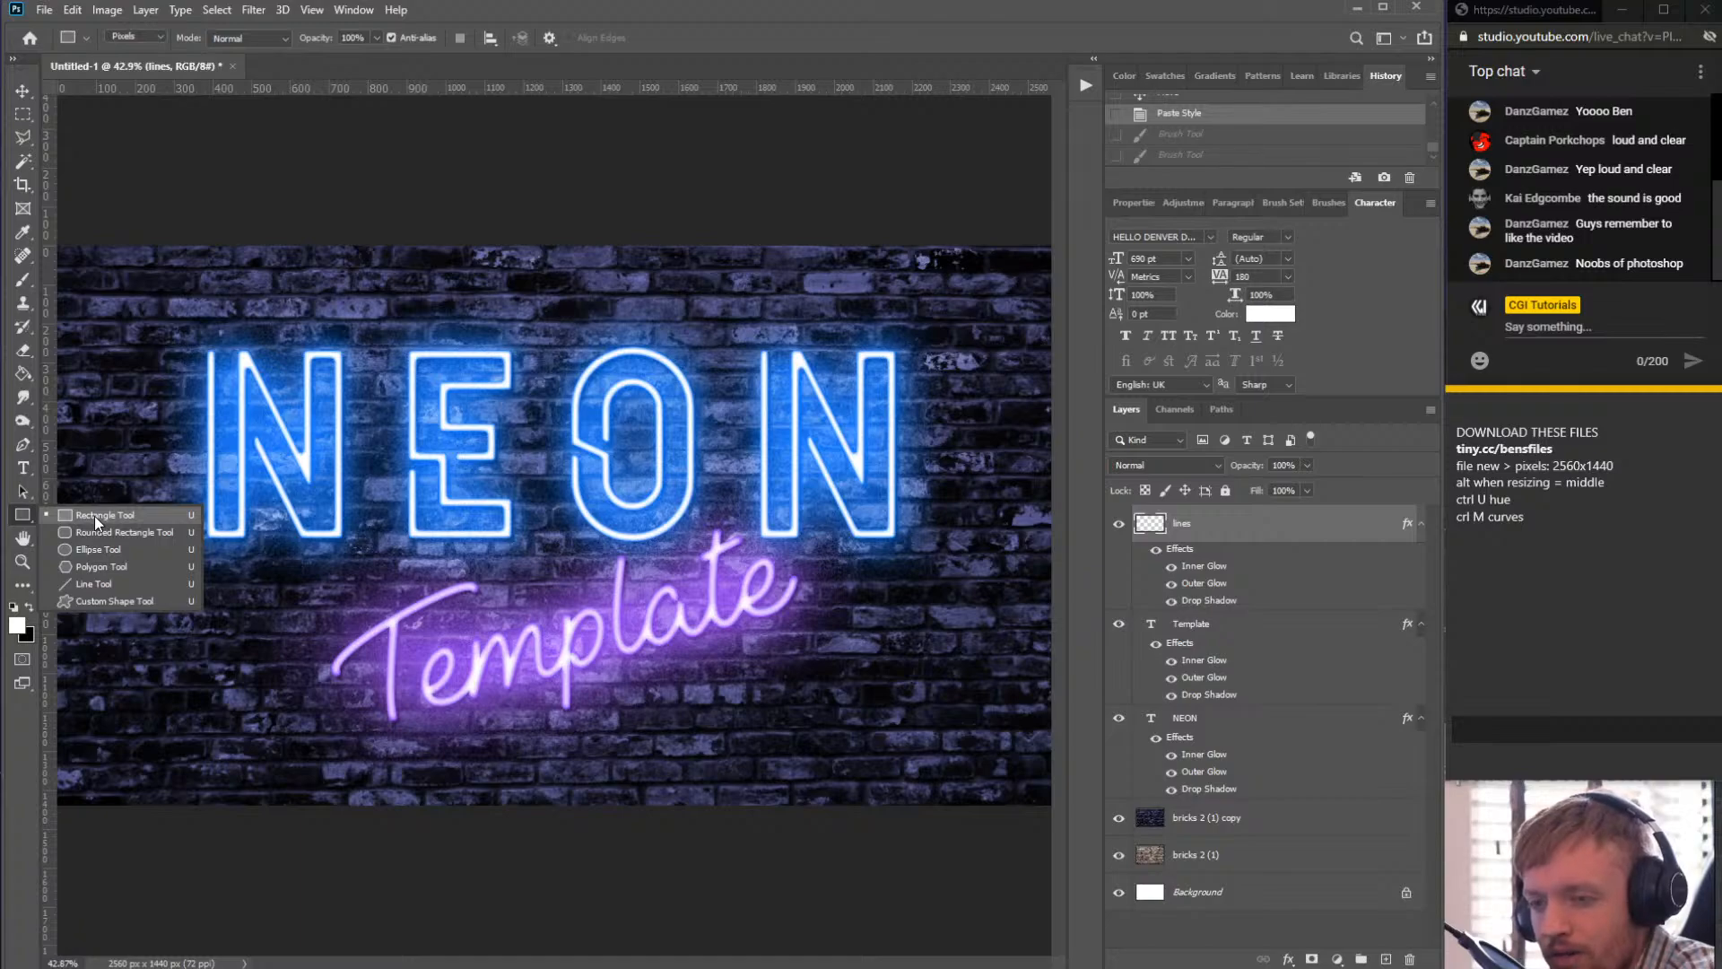
{"action": "left_click", "coordinate": [138, 583]}
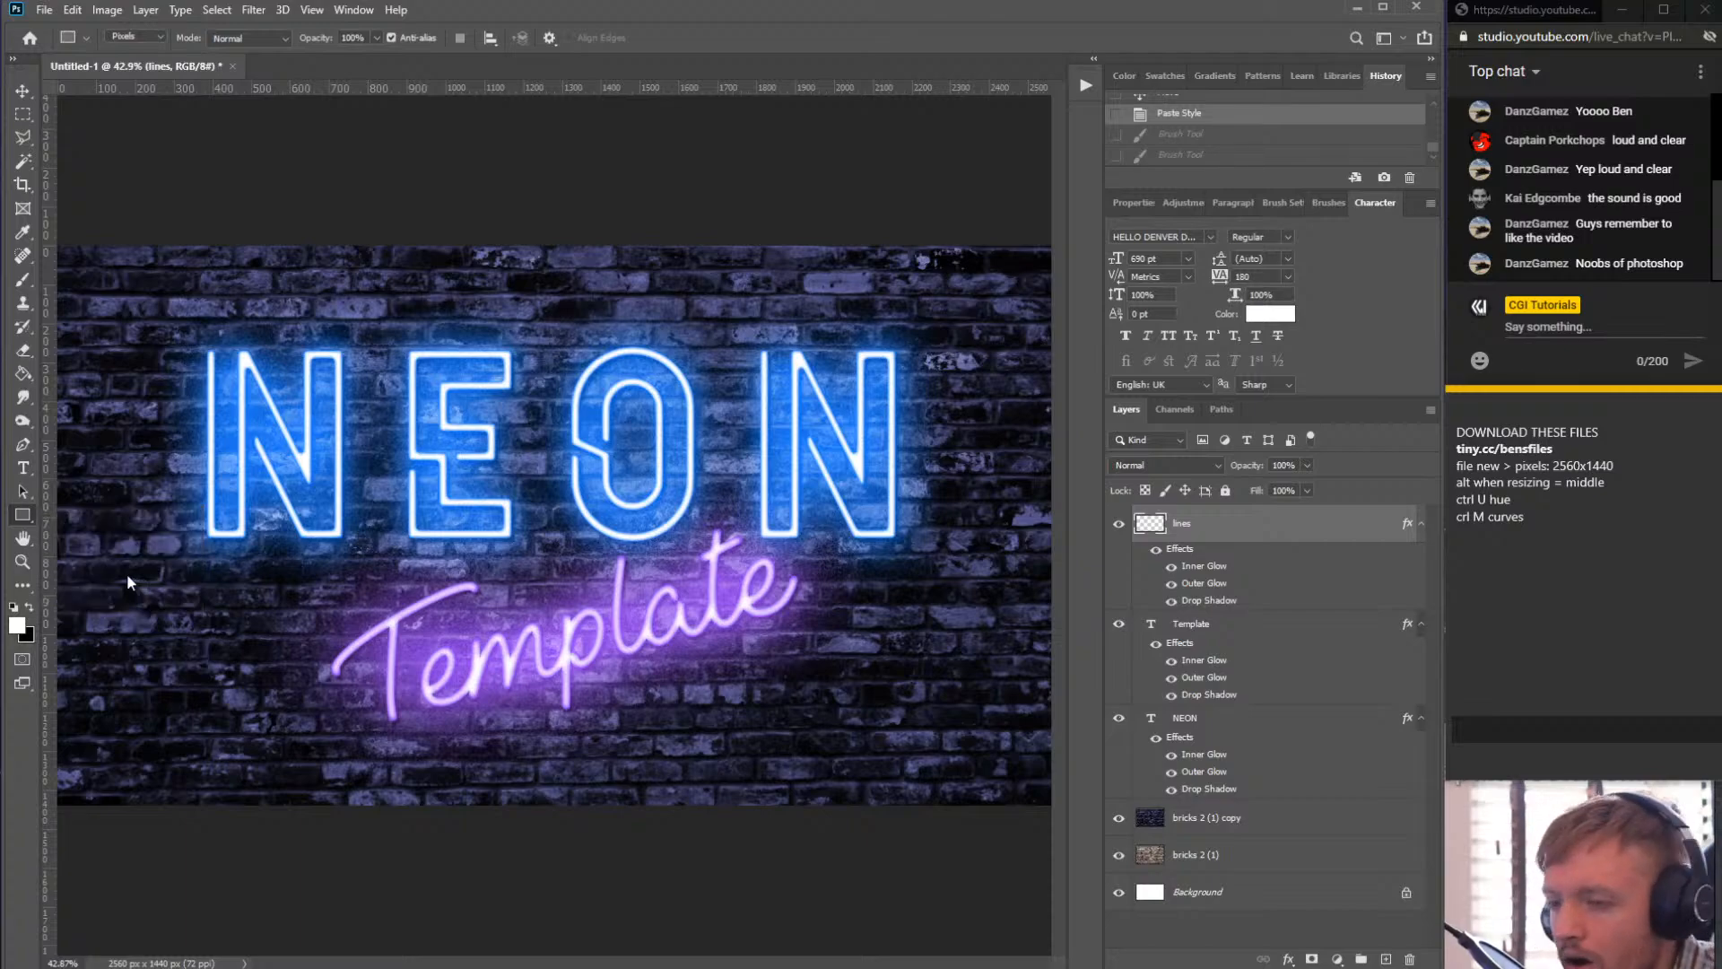
{"action": "right_click", "coordinate": [30, 518]}
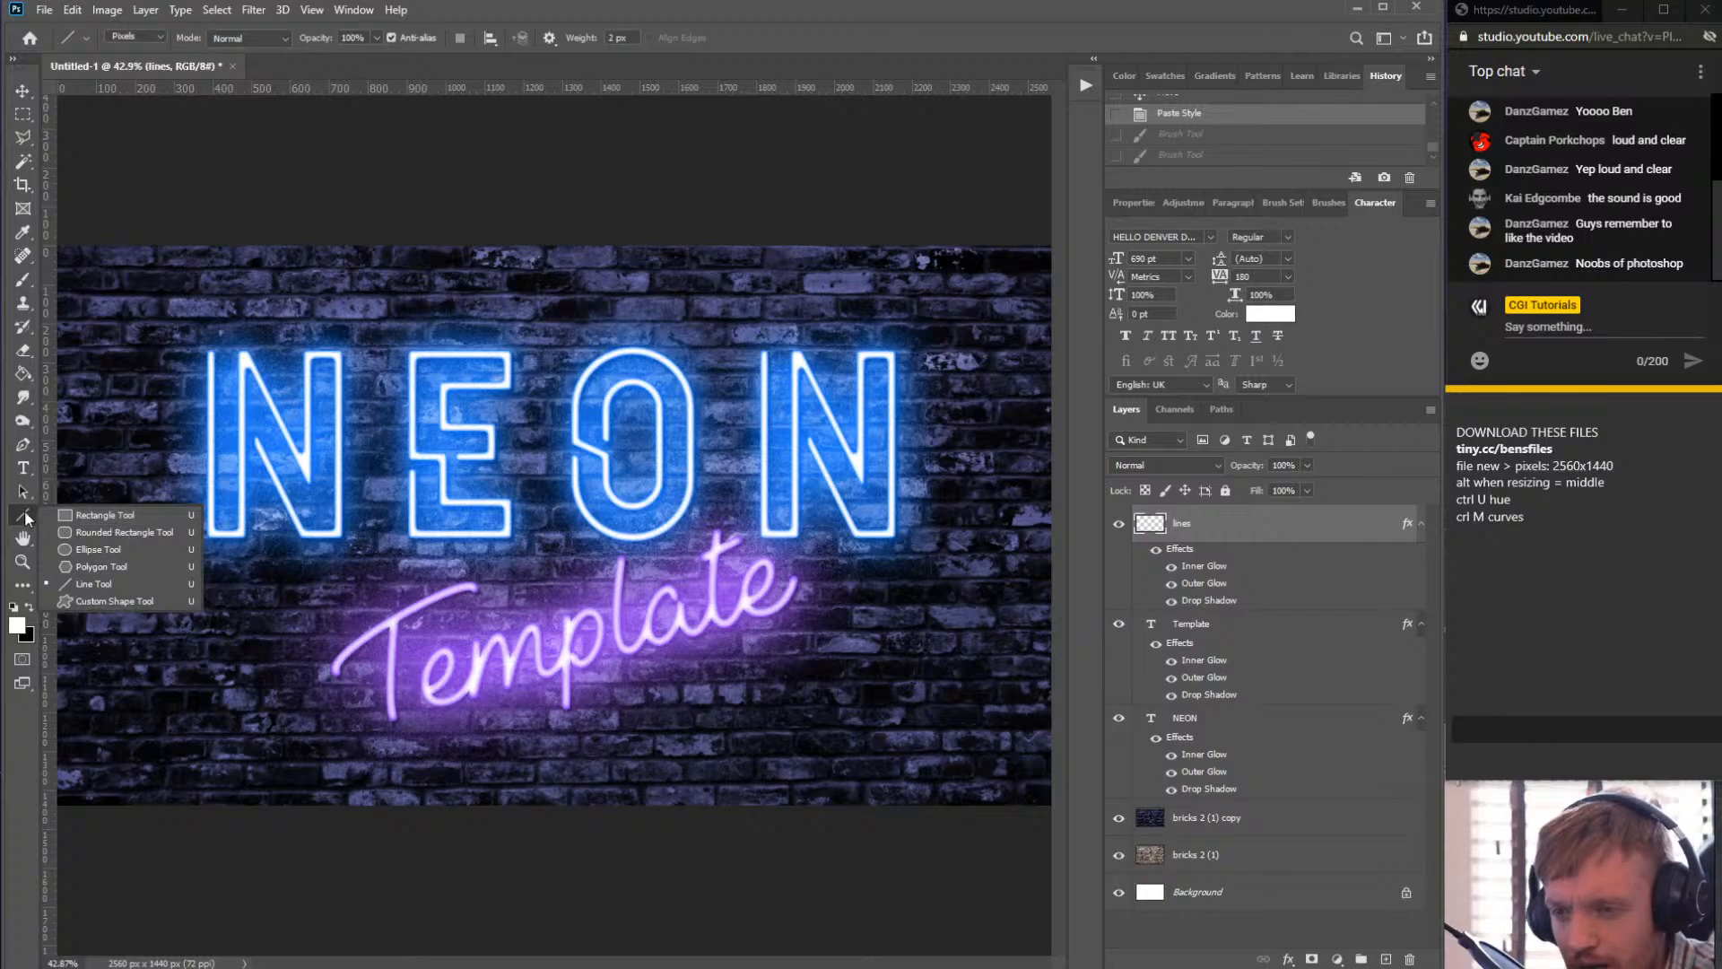
{"action": "left_click", "coordinate": [99, 581]}
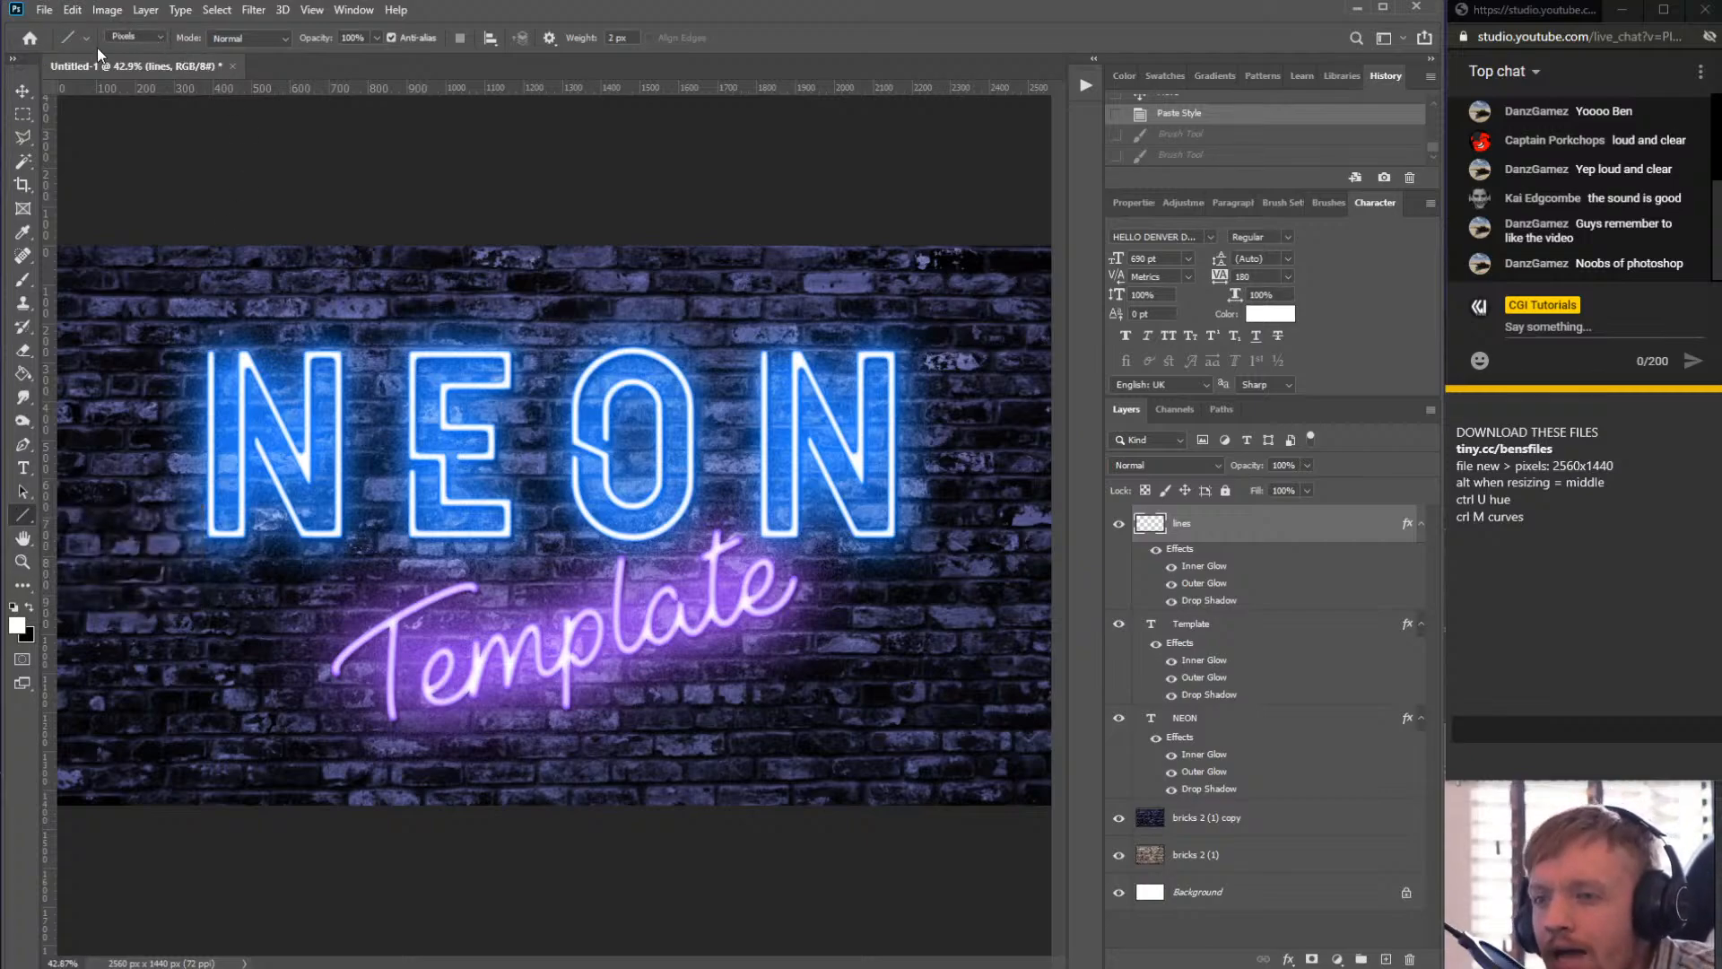
{"action": "left_click", "coordinate": [159, 40]}
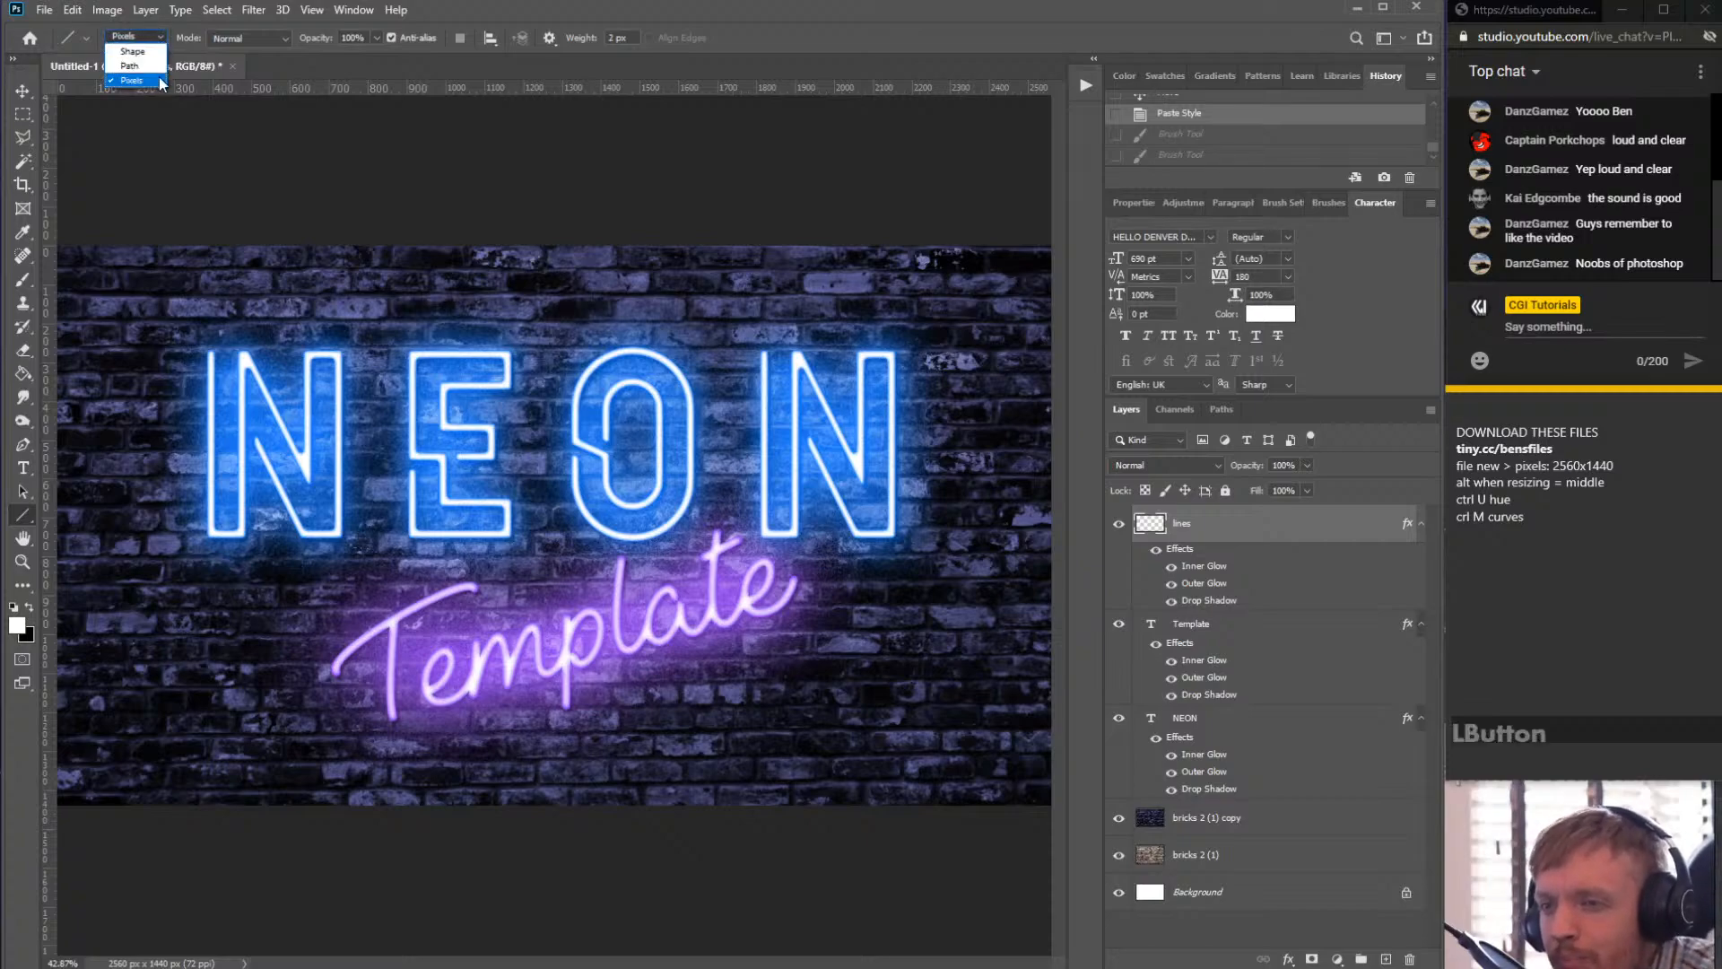
{"action": "left_click", "coordinate": [146, 79]}
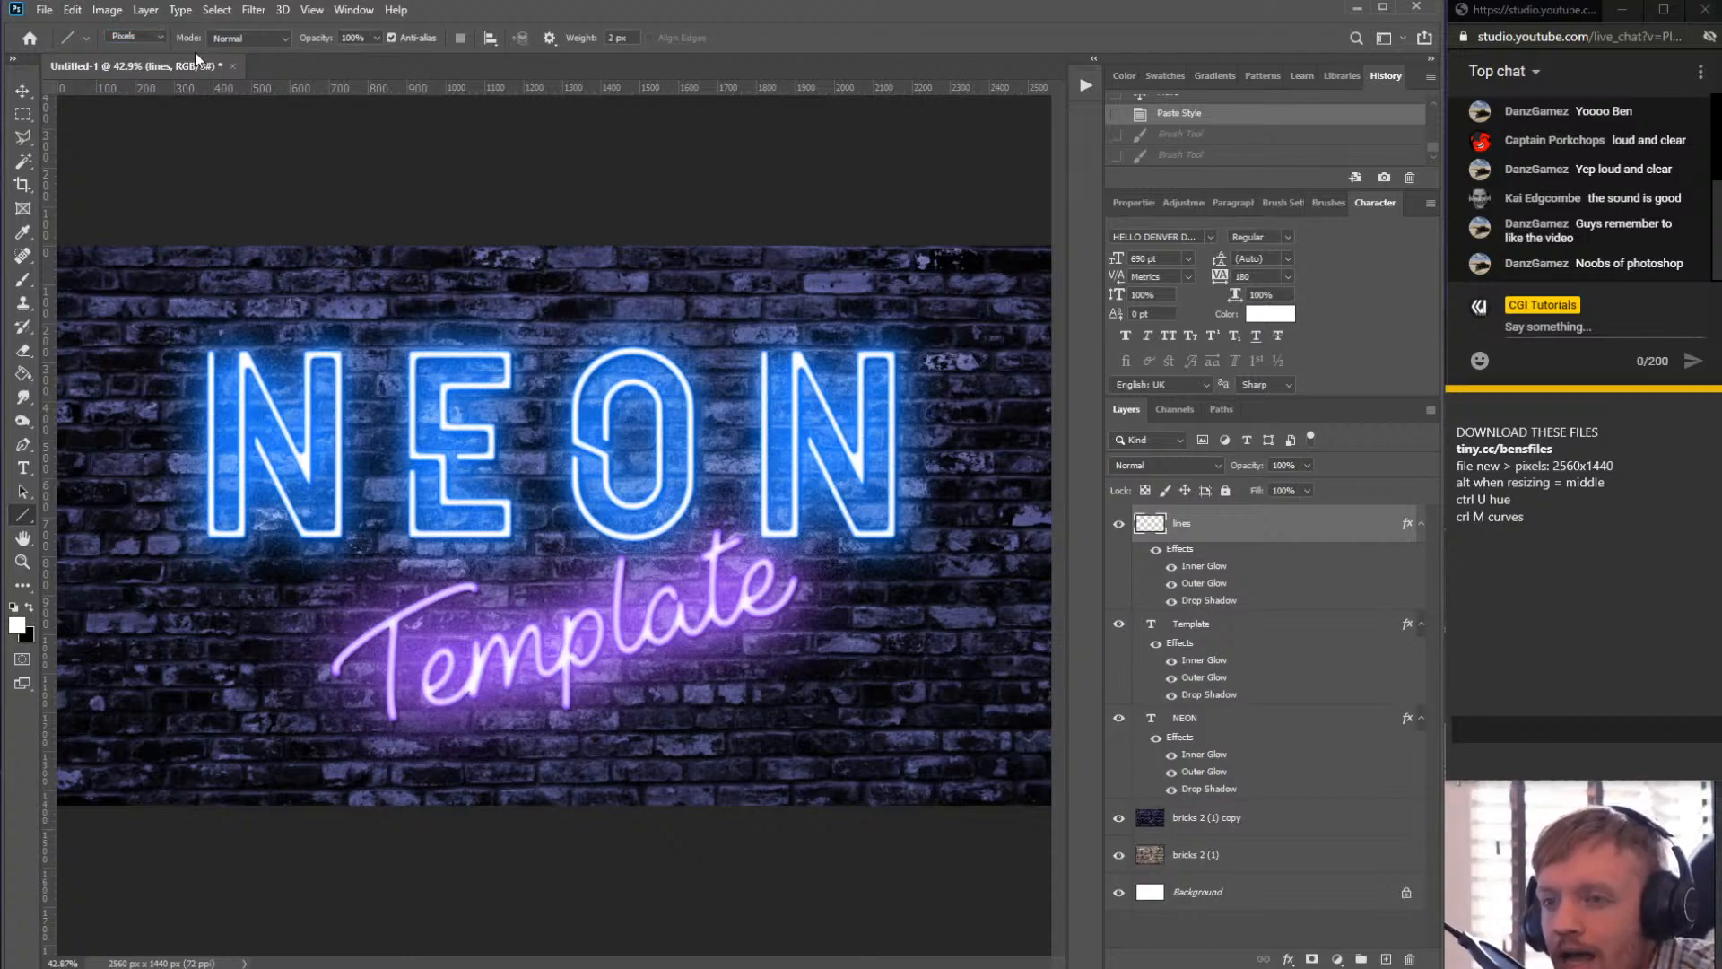
{"action": "left_click", "coordinate": [164, 36]}
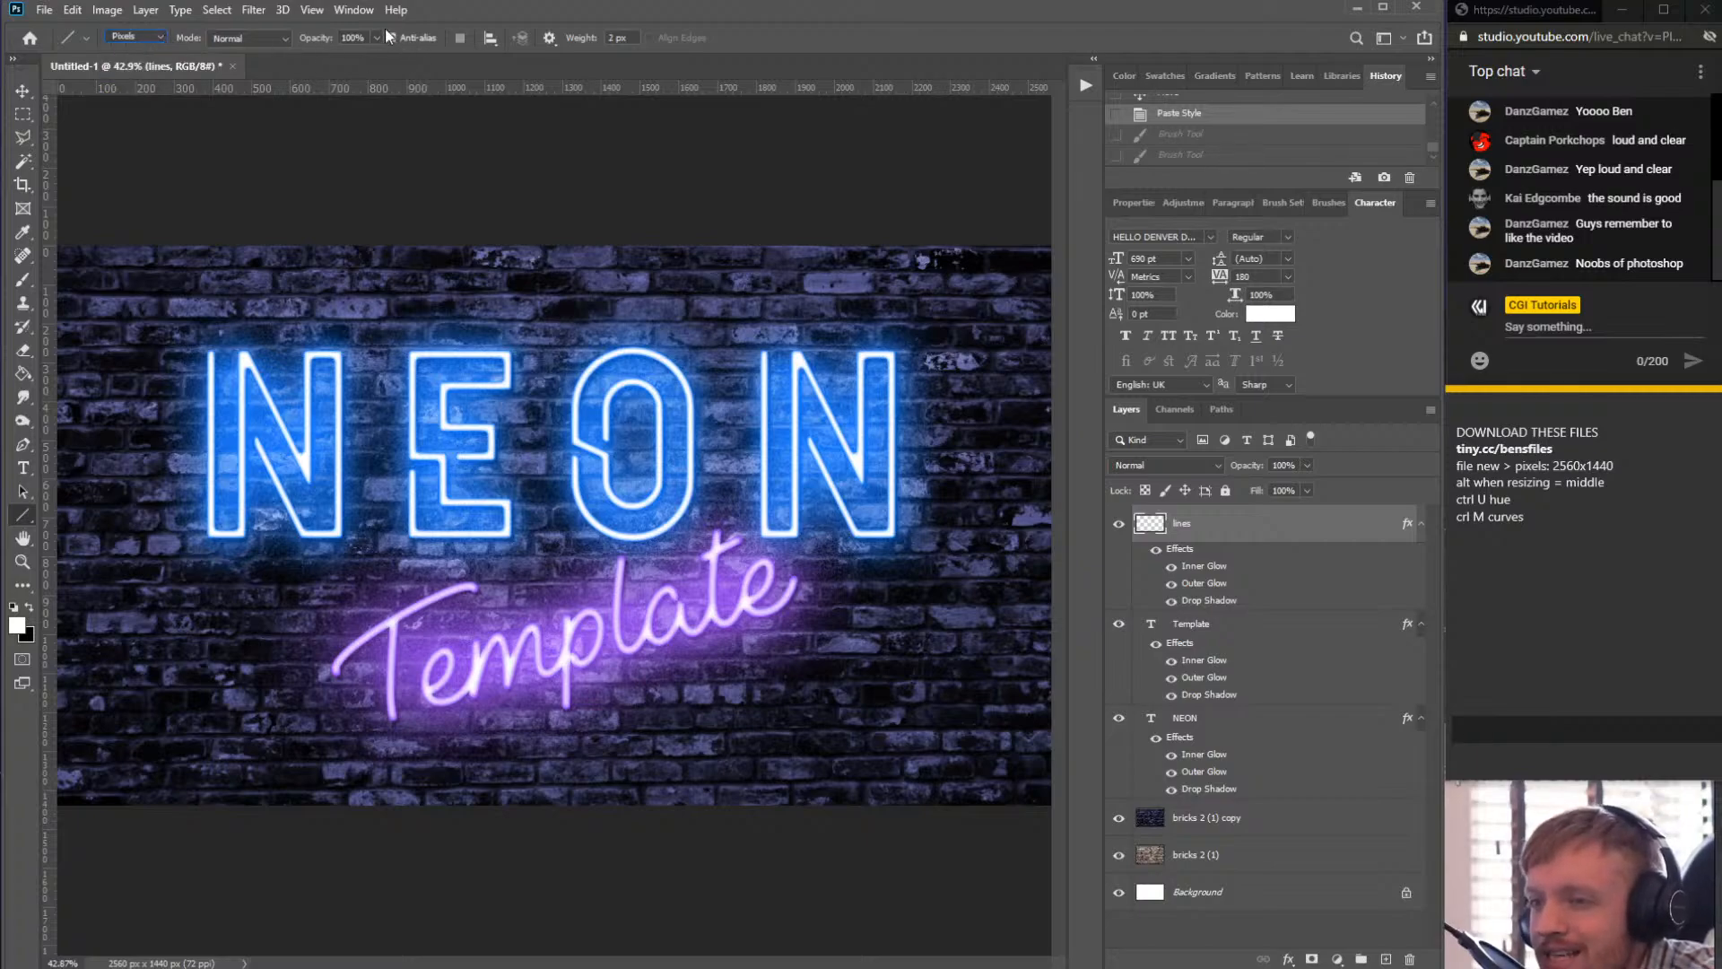
- Try drawing a 20 px weight line above the NEON text
{"action": "left_click", "coordinate": [634, 36]}
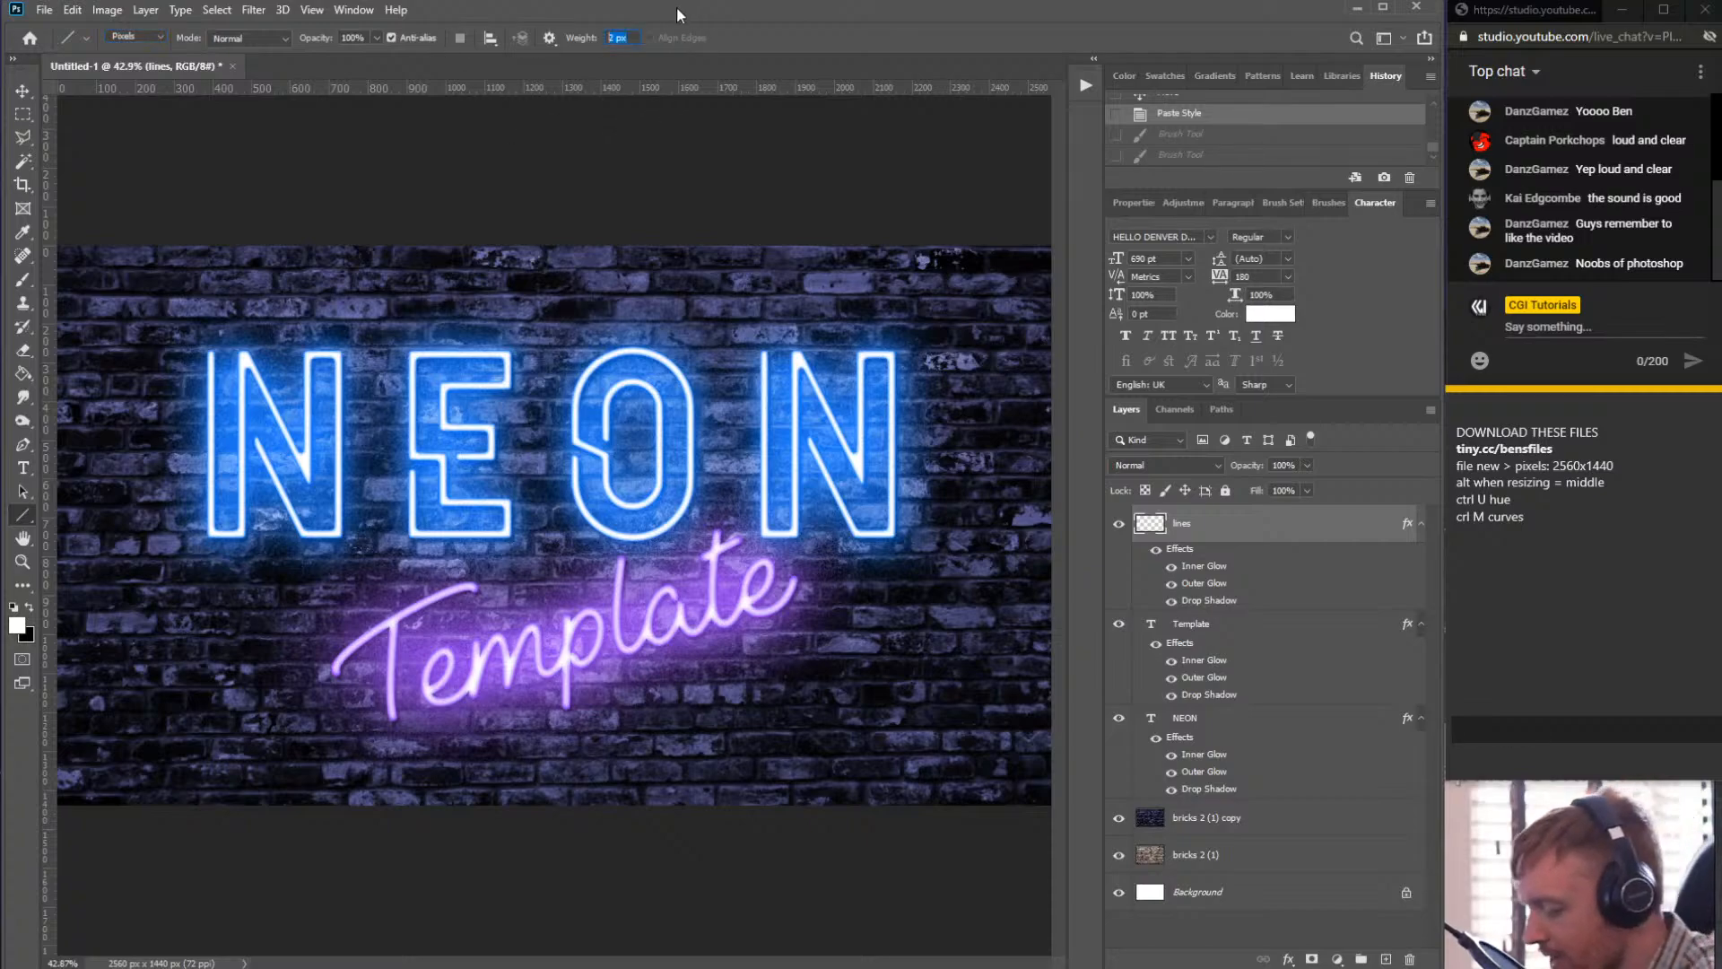
{"action": "type", "text": "20"}
{"action": "left_click_drag", "start_coordinate": [538, 306], "coordinate": [624, 278]}
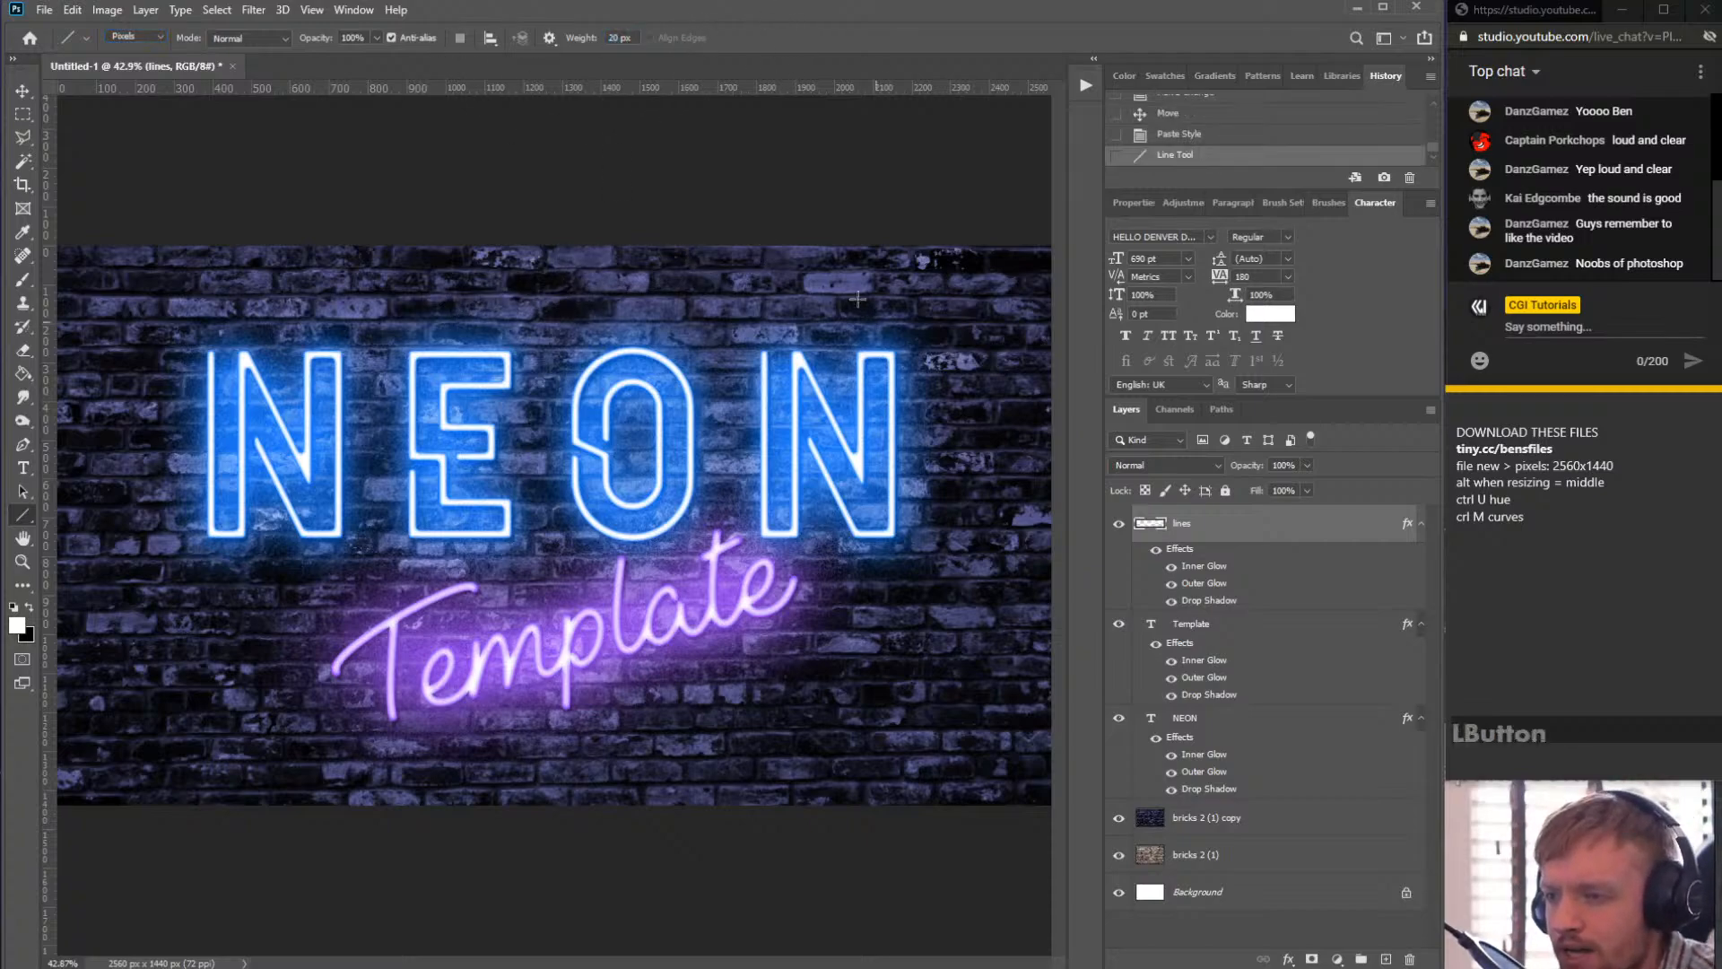
{"action": "key", "text": "ctrl+z"}
- Set the line weight to 25 px and try drawing a line above the NEON lettering
{"action": "left_click", "coordinate": [635, 38]}
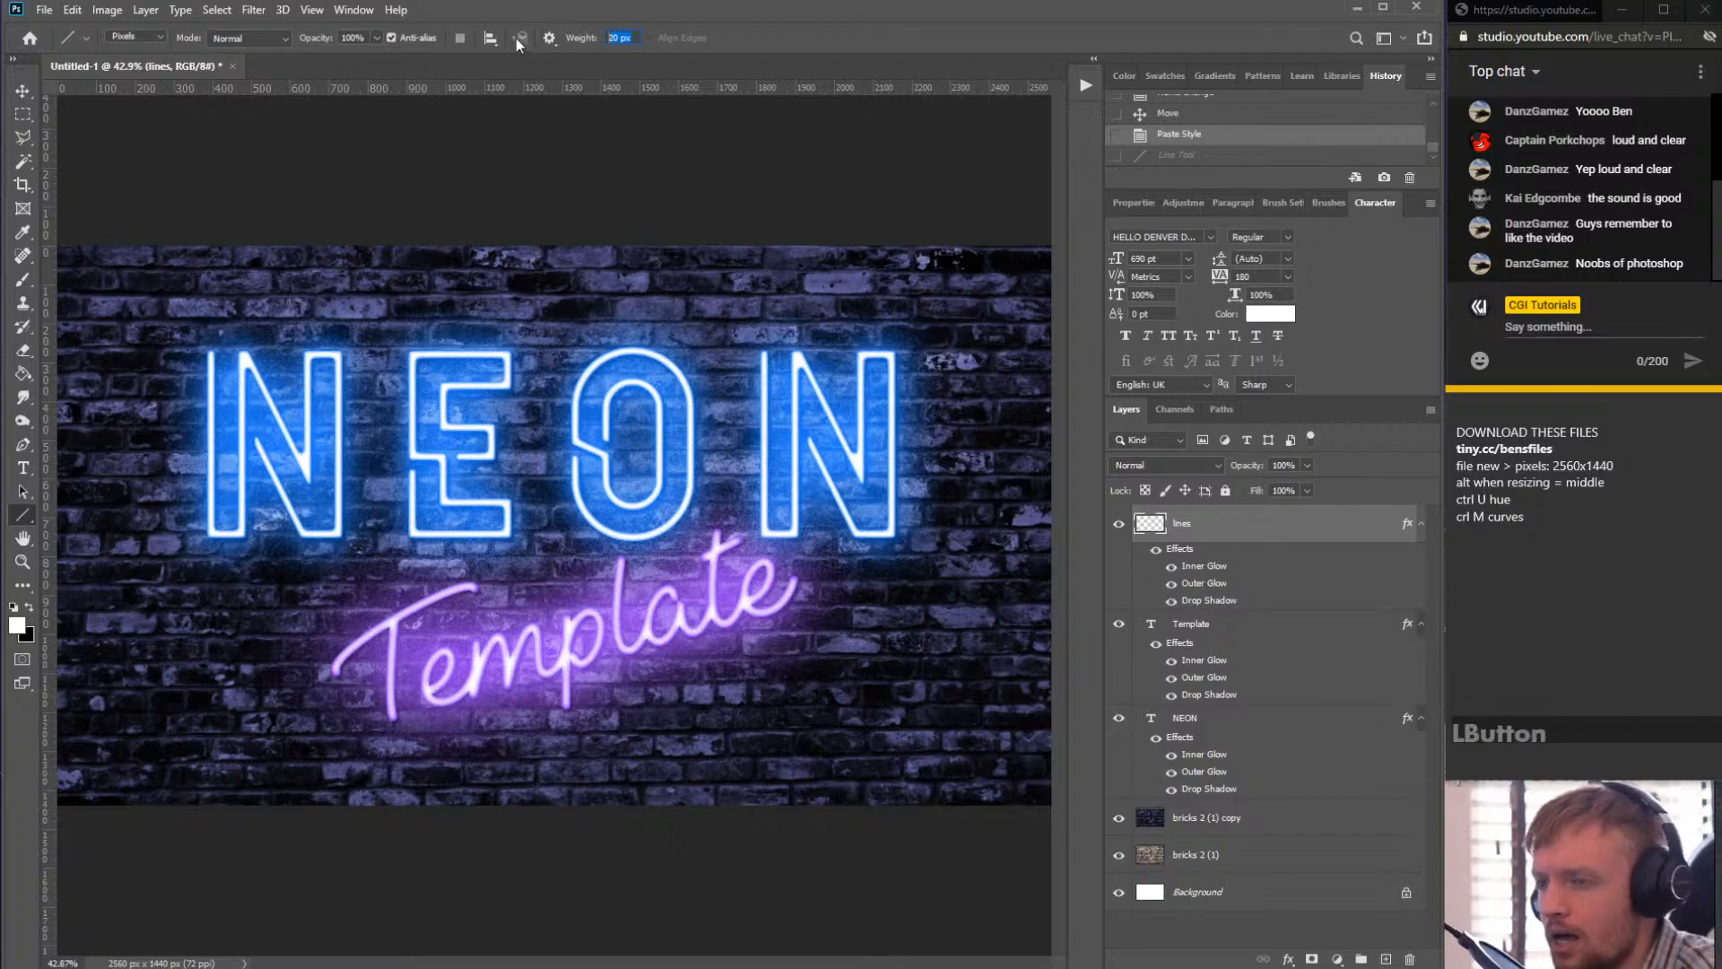
{"action": "type", "text": "25"}
{"action": "key", "text": "Return"}
{"action": "left_click_drag", "start_coordinate": [462, 320], "coordinate": [892, 274]}
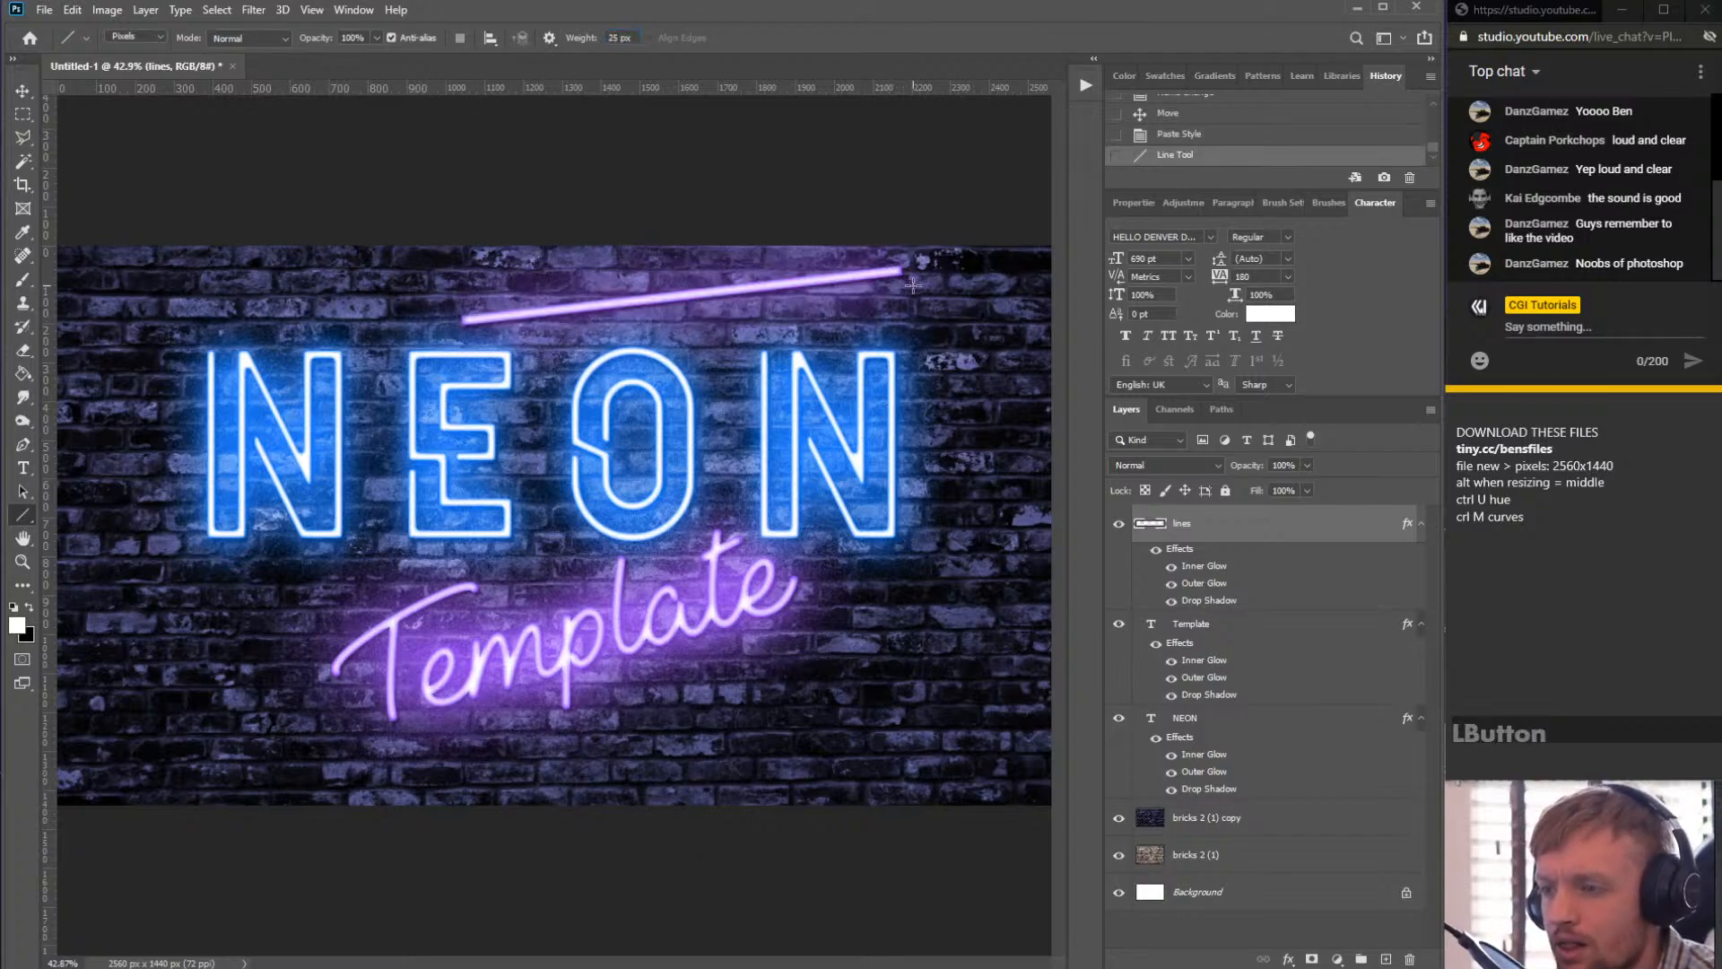
{"action": "key", "text": "ctrl+z"}
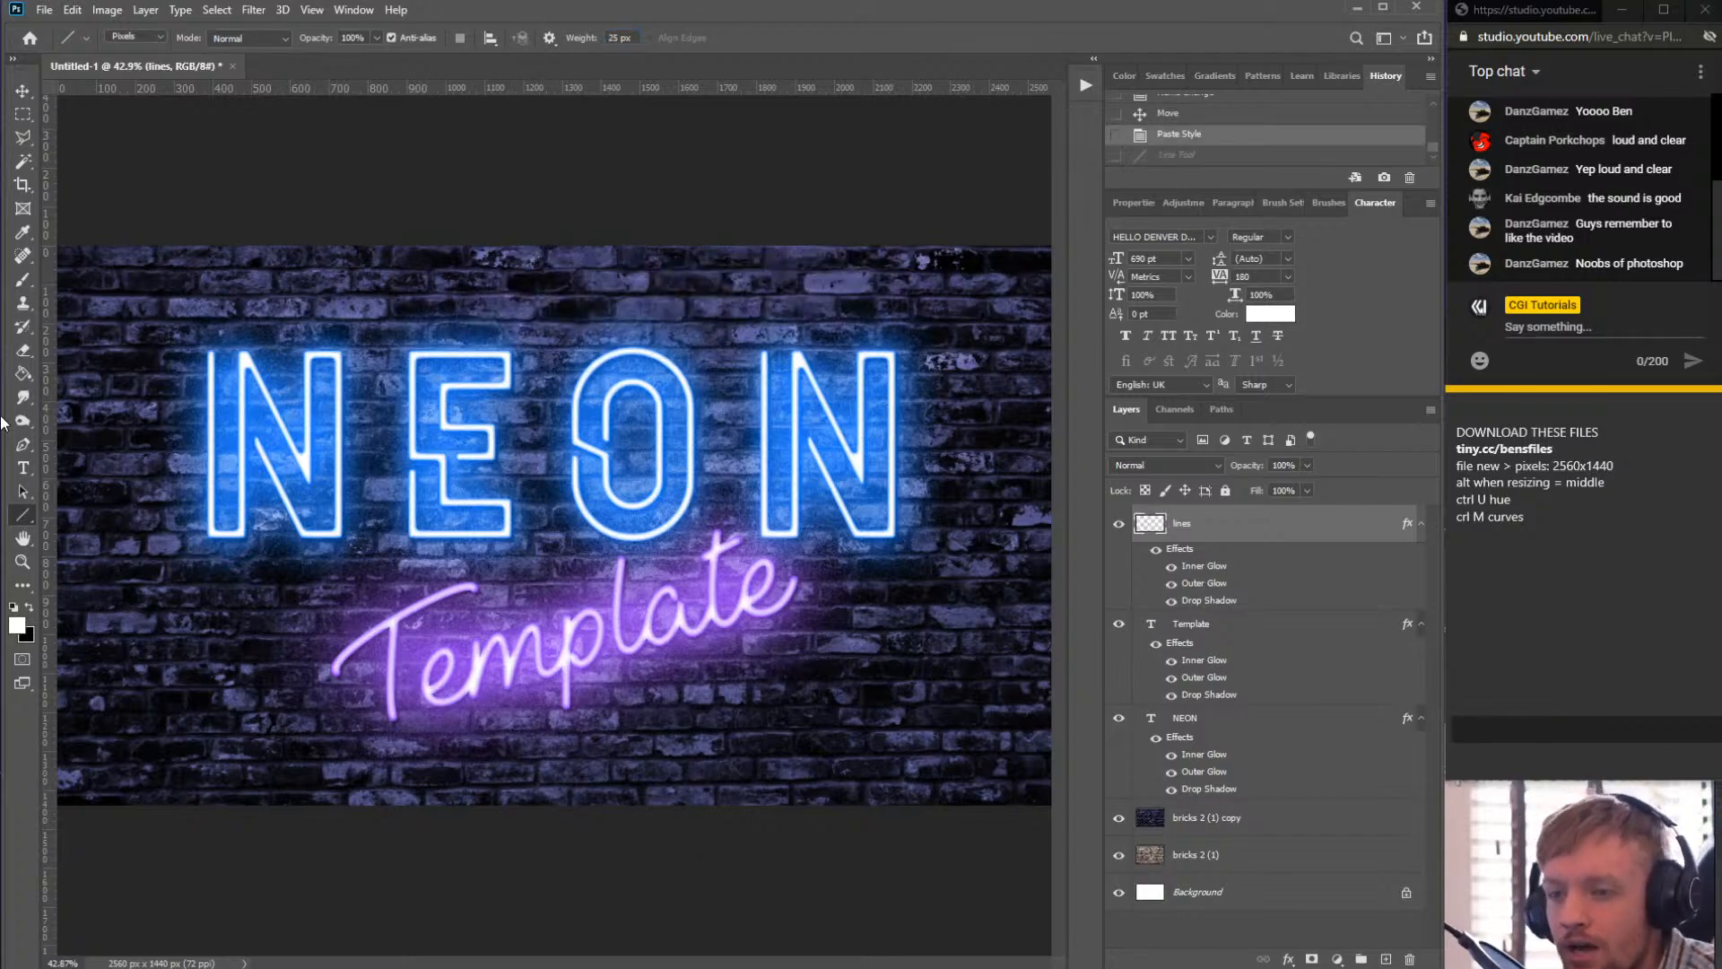
- Try drawing a long line across the wall just above the NEON text
{"action": "left_click_drag", "start_coordinate": [29, 517], "coordinate": [128, 585]}
{"action": "mouse_move", "coordinate": [329, 338]}
{"action": "left_mouse_down"}
{"action": "mouse_move", "coordinate": [565, 235]}
{"action": "mouse_move", "coordinate": [525, 261]}
{"action": "mouse_move", "coordinate": [827, 317]}
{"action": "left_mouse_up"}
{"action": "key", "text": "ctrl+z"}
{"action": "key", "text": "ctrl+z"}
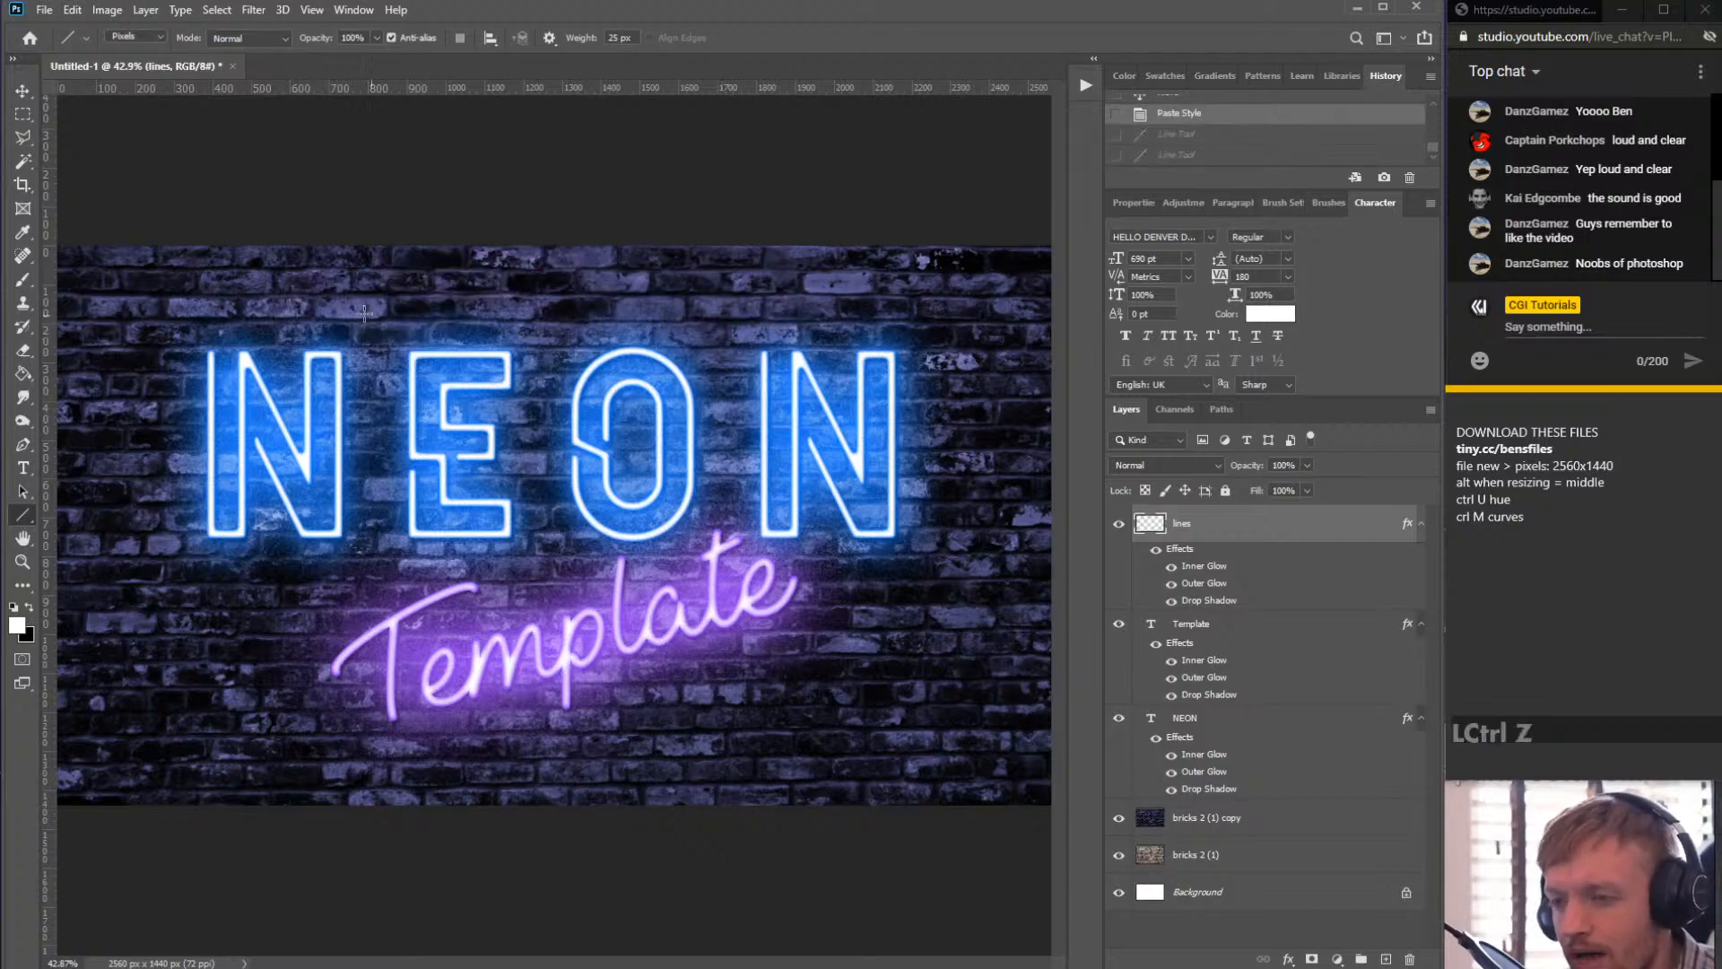
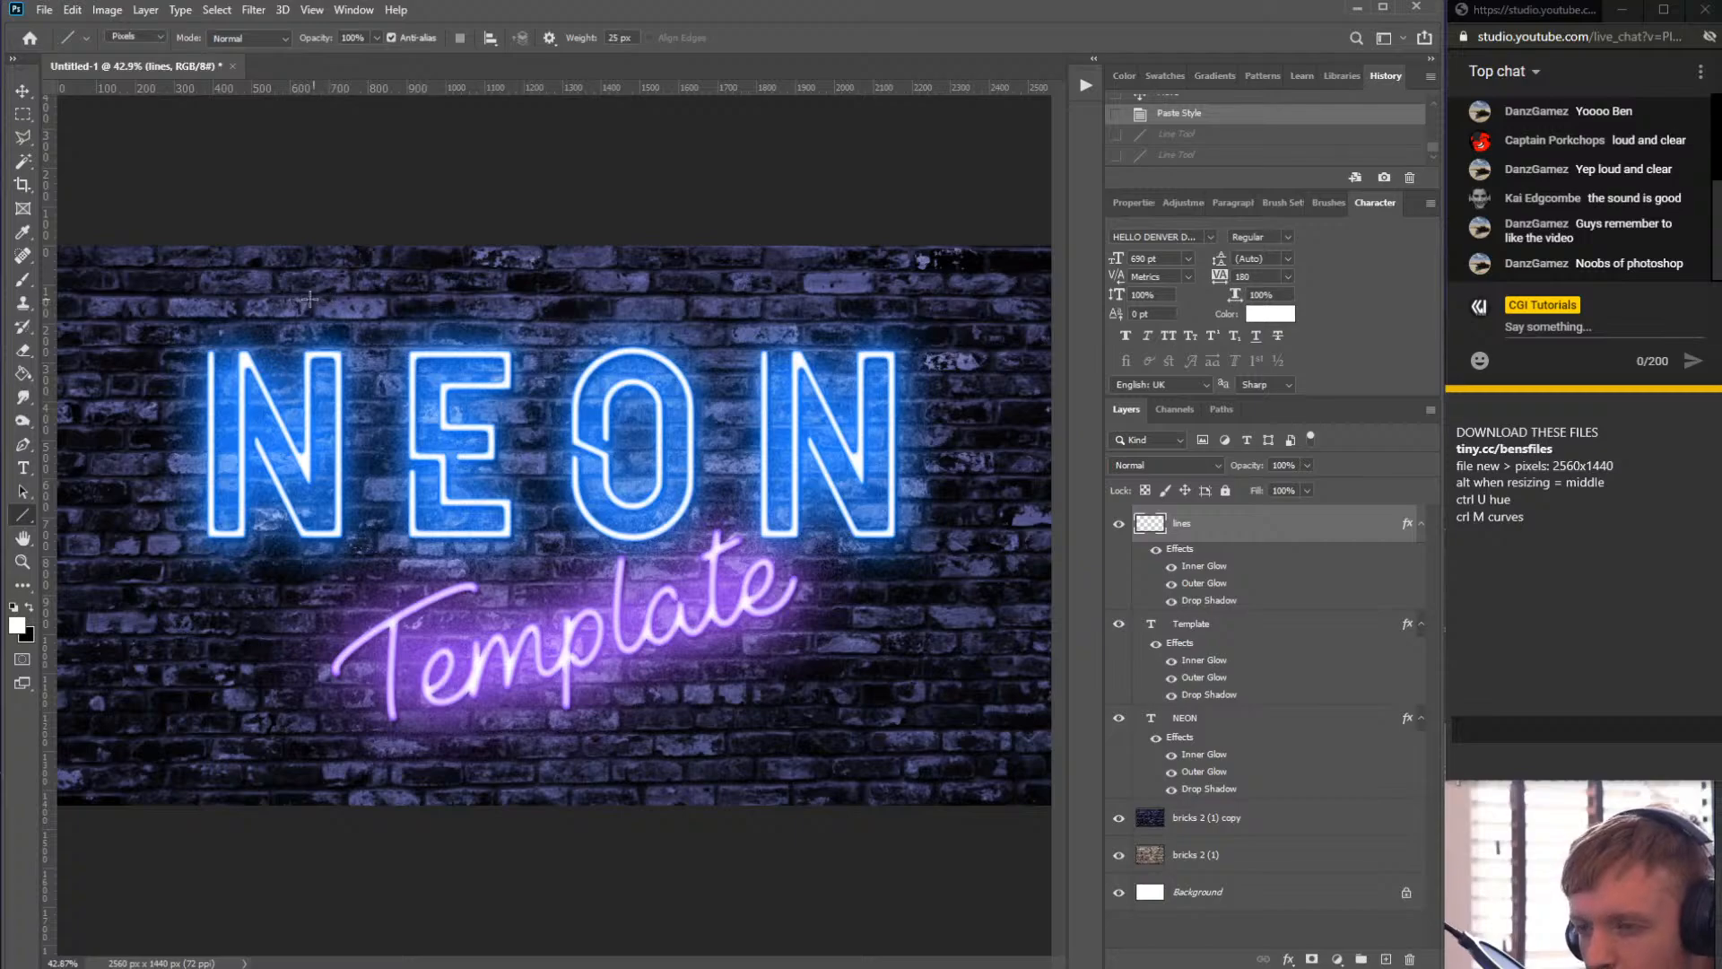
- Draw three connected lines forming a large triangle around the NEON and Template lettering
{"action": "left_click_drag", "start_coordinate": [309, 299], "coordinate": [584, 787]}
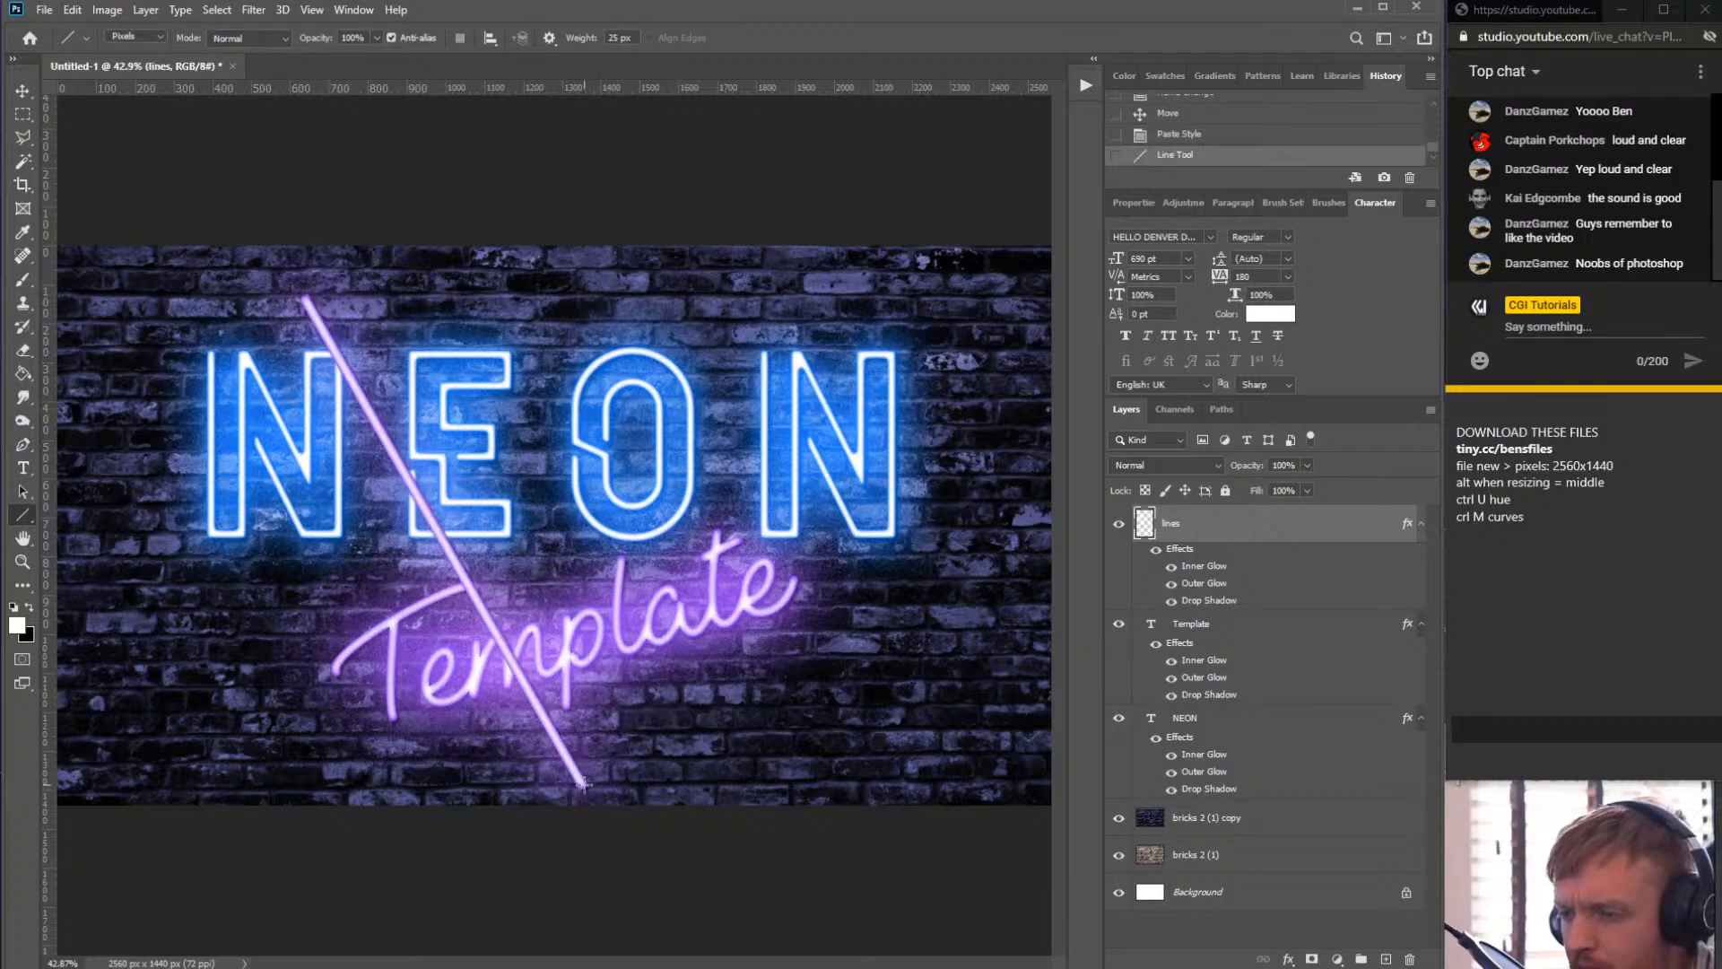
{"action": "left_click_drag", "start_coordinate": [584, 788], "coordinate": [942, 426]}
{"action": "left_click_drag", "start_coordinate": [941, 426], "coordinate": [311, 296]}
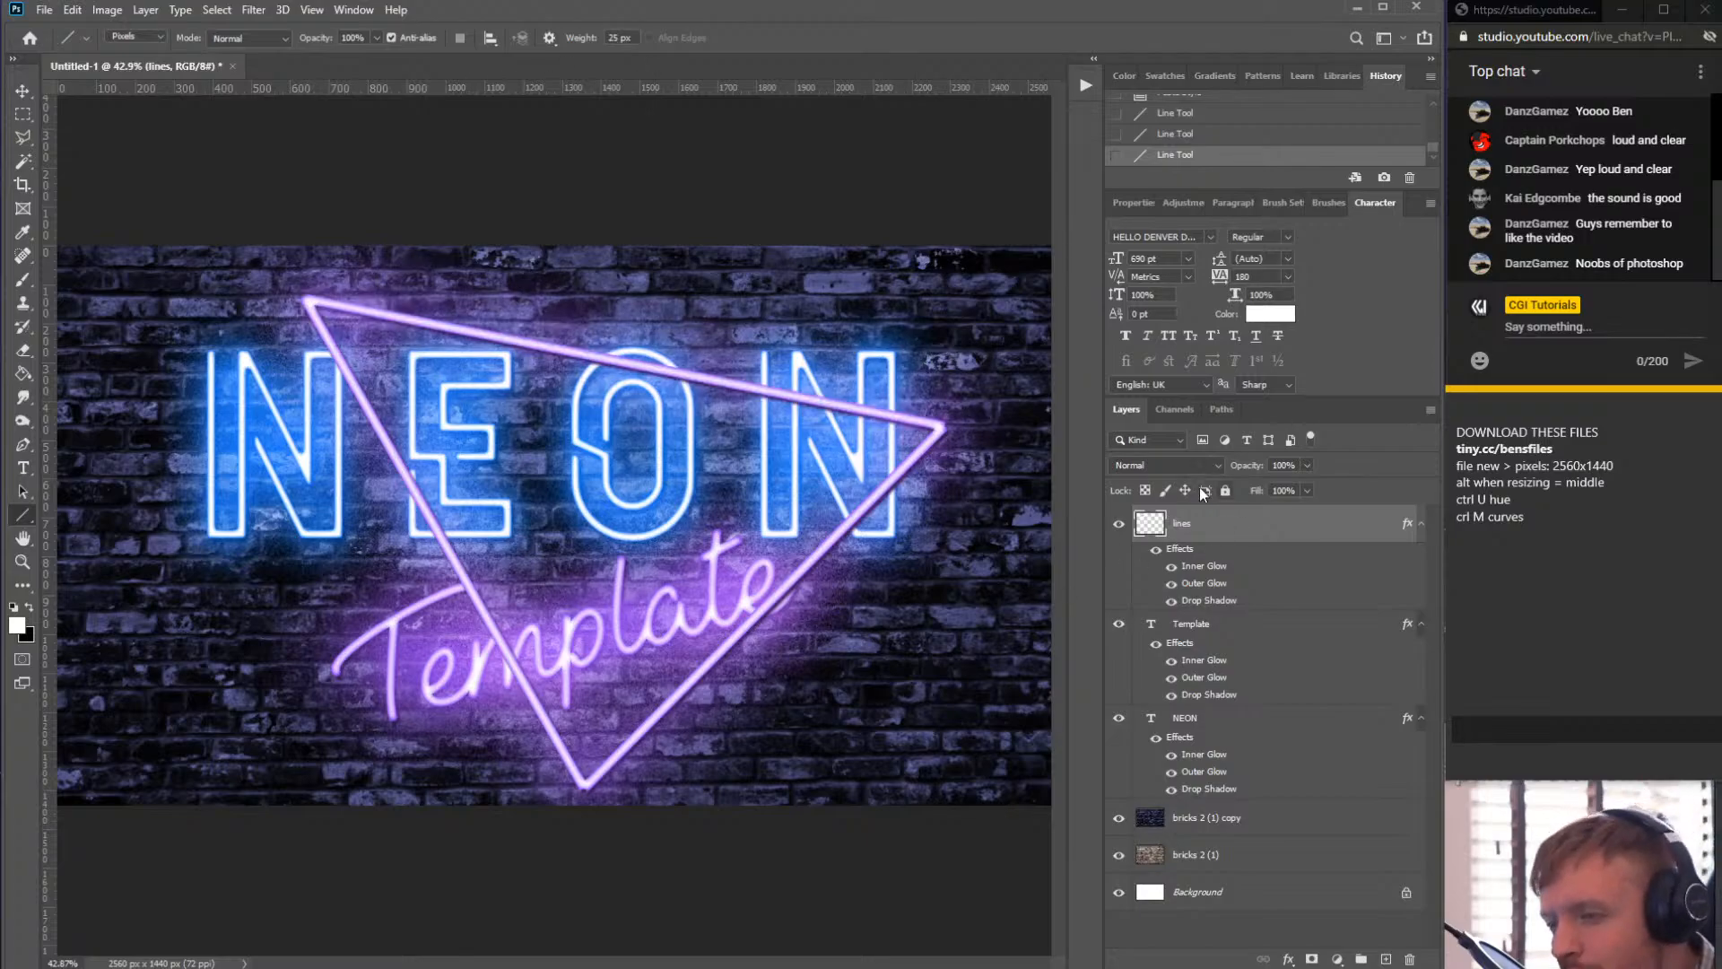
- Switch to the Brush and paint over the triangle's bottom corner to fill it in
{"action": "scroll", "coordinate": [319, 249], "scroll_direction": "up", "scroll_amount": 3, "text": "alt"}
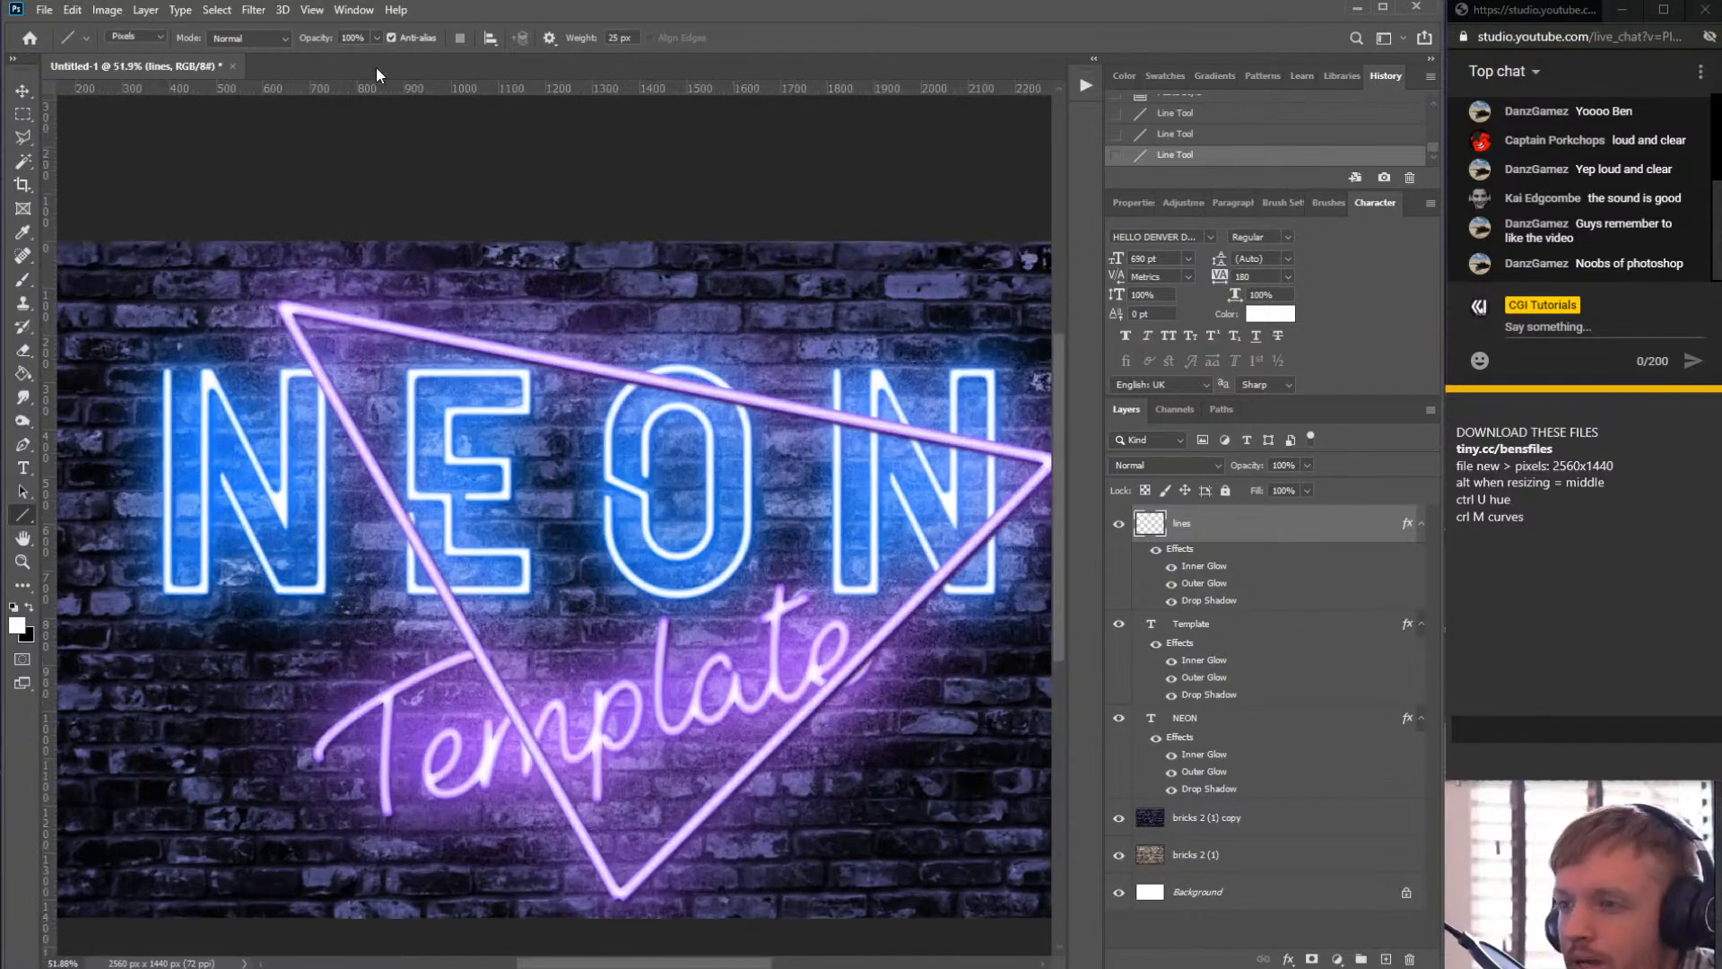
{"action": "left_click", "coordinate": [273, 35]}
{"action": "left_click", "coordinate": [273, 35]}
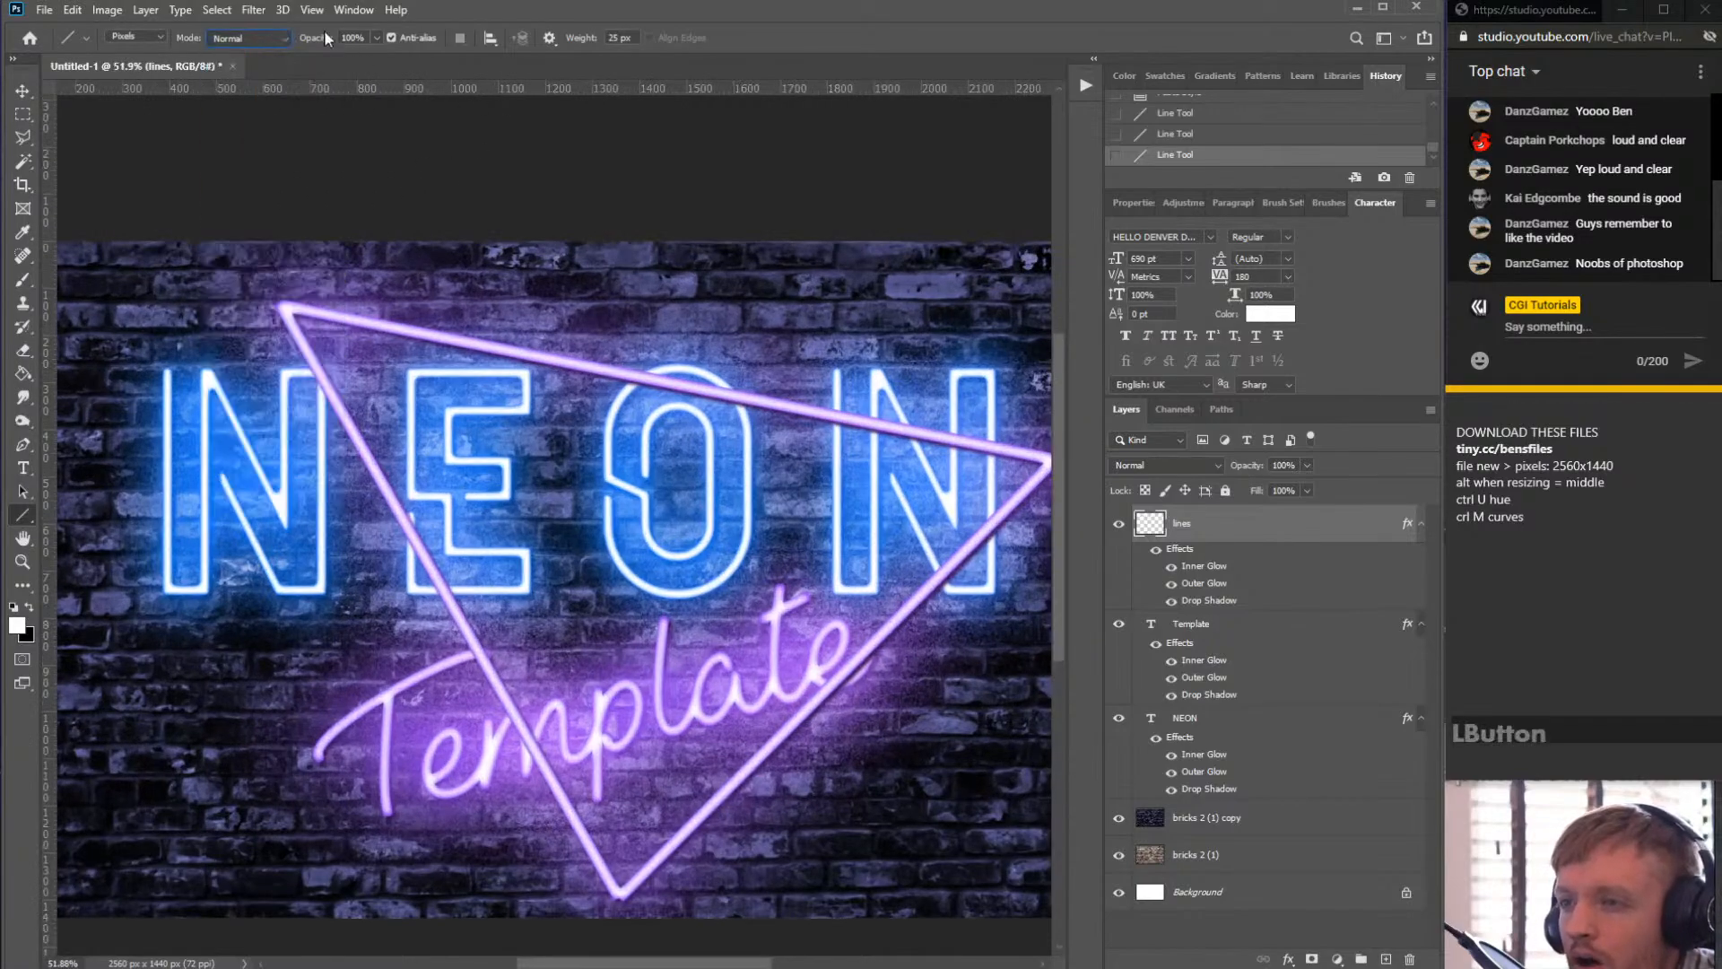
{"action": "scroll", "coordinate": [700, 868], "scroll_direction": "down", "scroll_amount": 3, "text": "alt"}
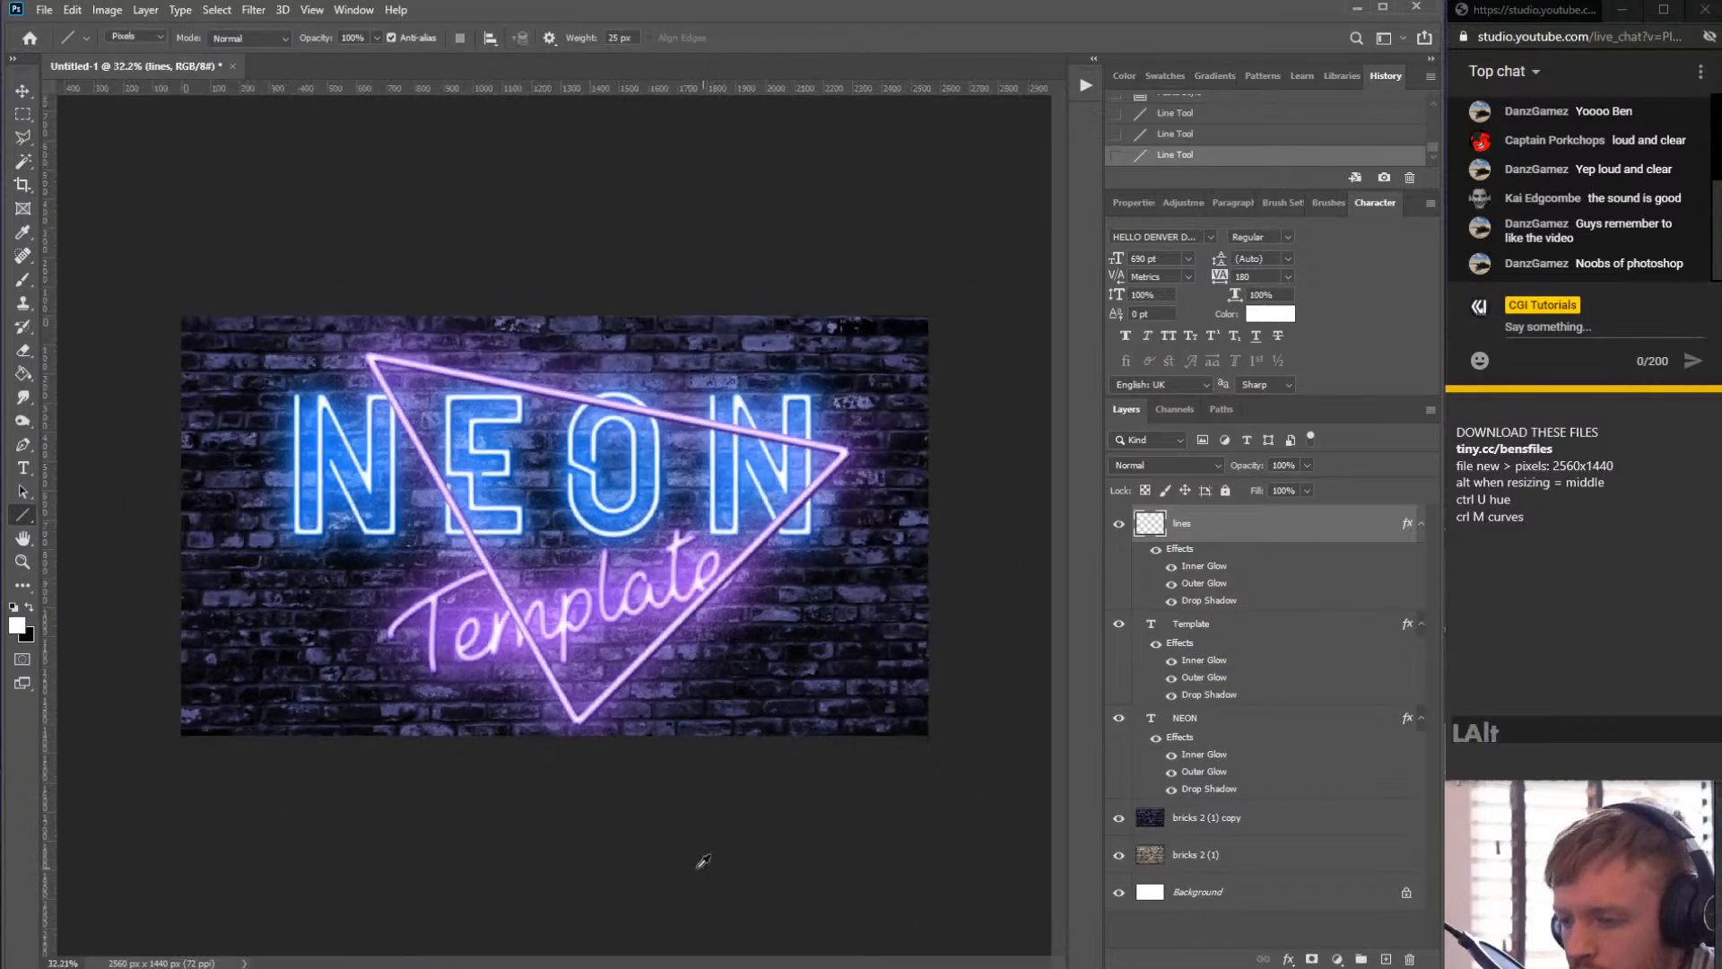
{"action": "scroll", "coordinate": [587, 758], "scroll_direction": "up", "scroll_amount": 2, "text": "alt"}
{"action": "scroll", "coordinate": [587, 758], "scroll_direction": "up", "scroll_amount": 6, "text": "alt"}
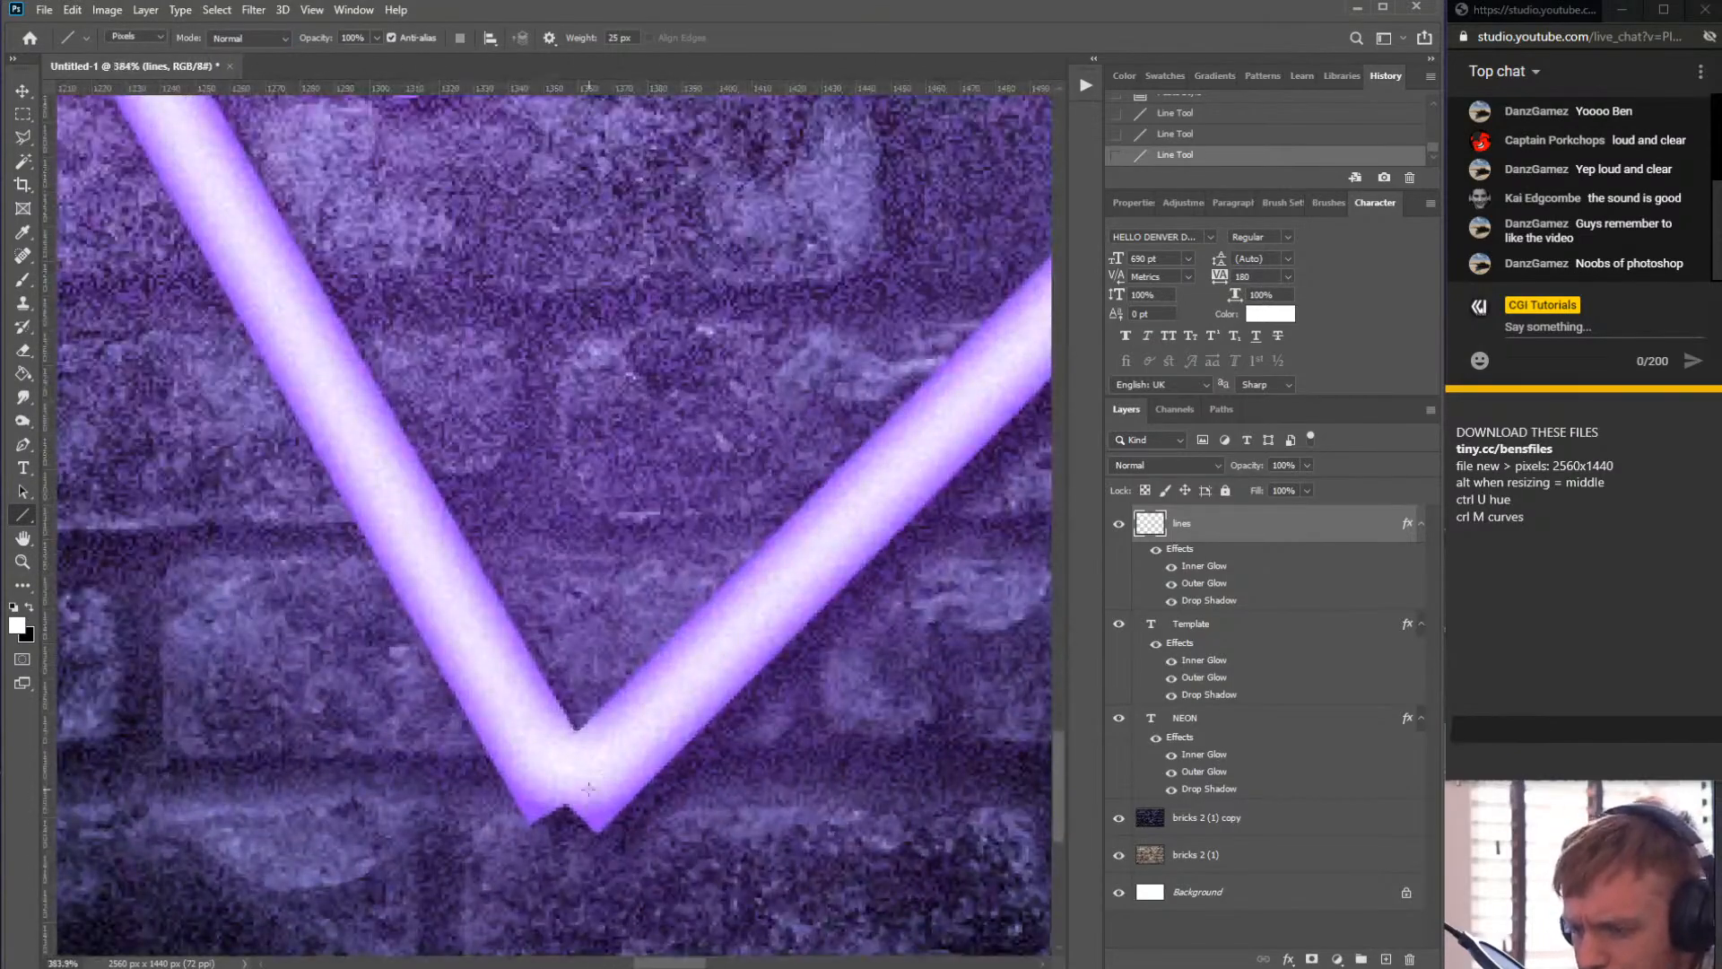
{"action": "key", "text": "b"}
{"action": "left_click", "coordinate": [568, 796]}
{"action": "left_click", "coordinate": [569, 800]}
{"action": "left_click", "coordinate": [567, 803]}
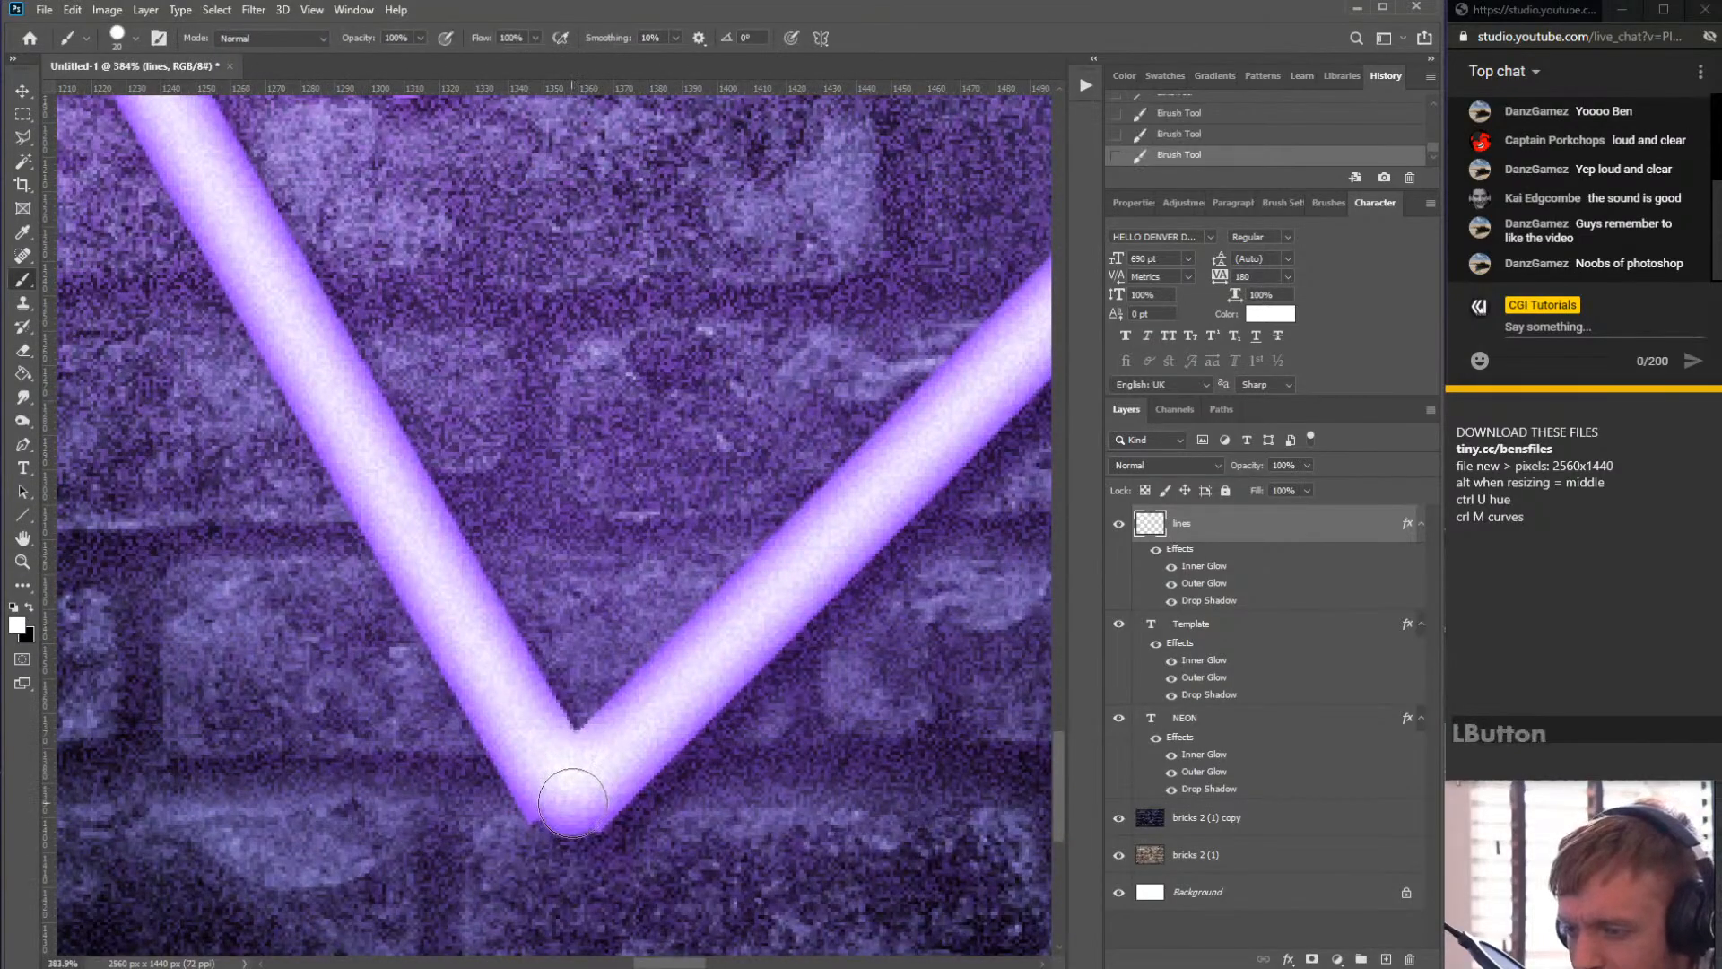
{"action": "left_click", "coordinate": [565, 808]}
- Paint over the triangle's right corner to fill the joint
{"action": "scroll", "coordinate": [566, 807], "scroll_direction": "down", "scroll_amount": 4, "text": "alt"}
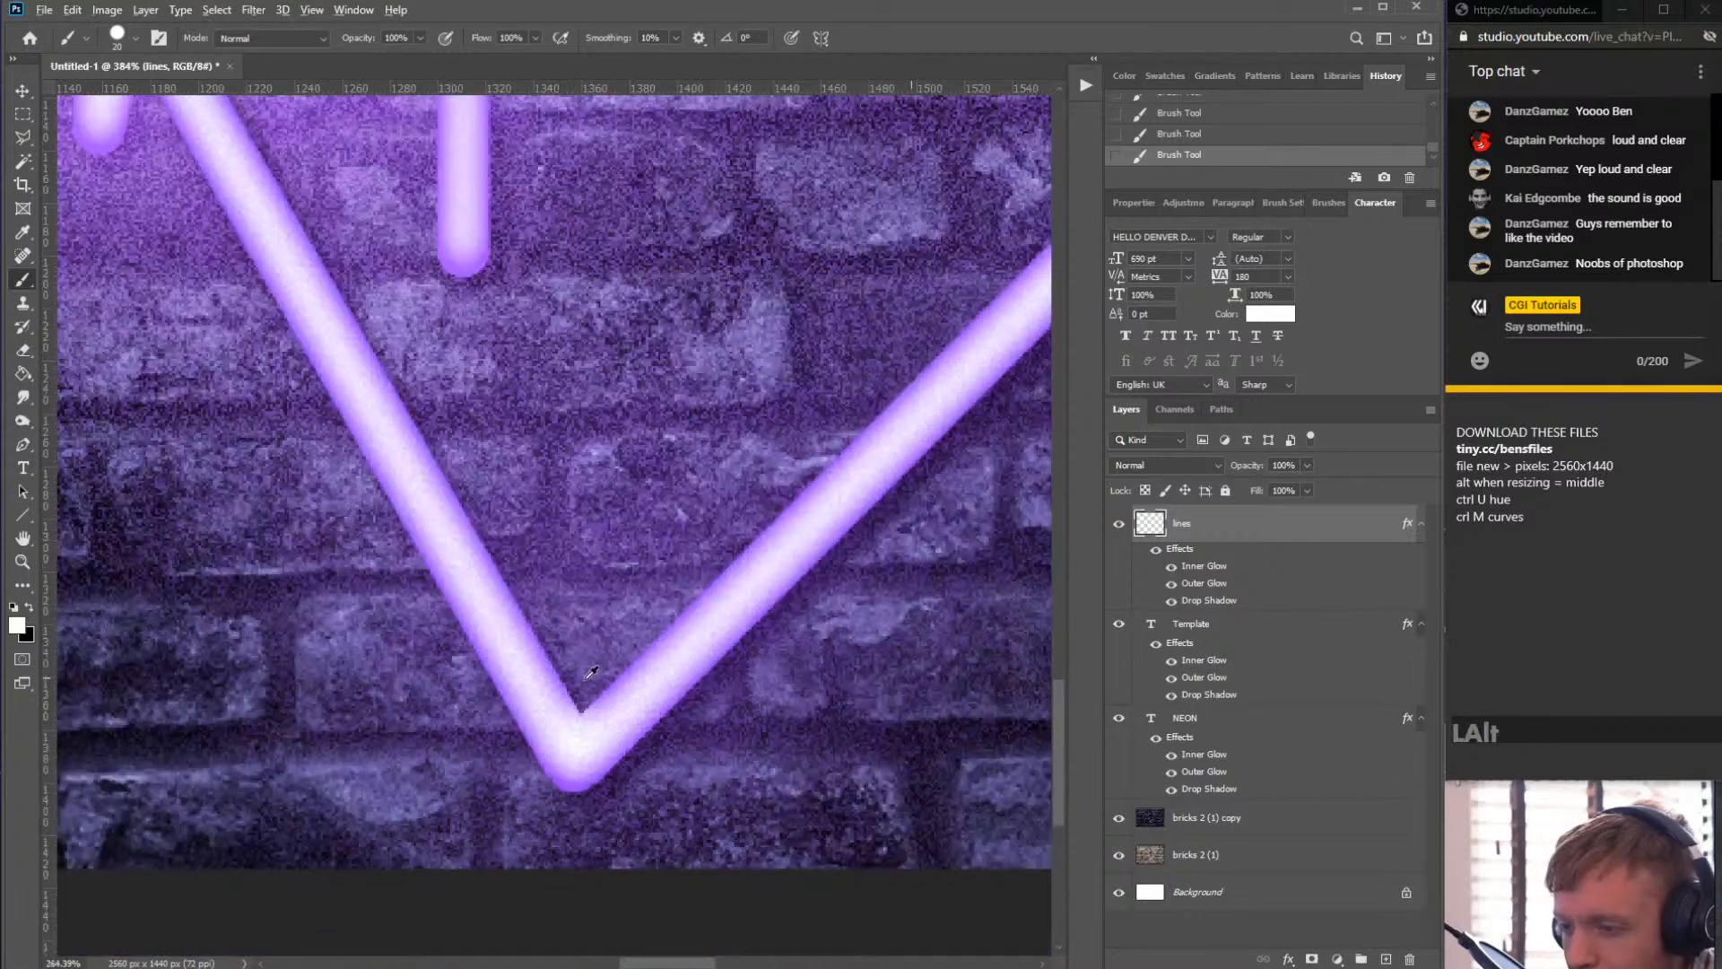
{"action": "scroll", "coordinate": [579, 679], "scroll_direction": "down", "scroll_amount": 4, "text": "alt"}
{"action": "scroll", "coordinate": [912, 429], "scroll_direction": "up", "scroll_amount": 4, "text": "alt"}
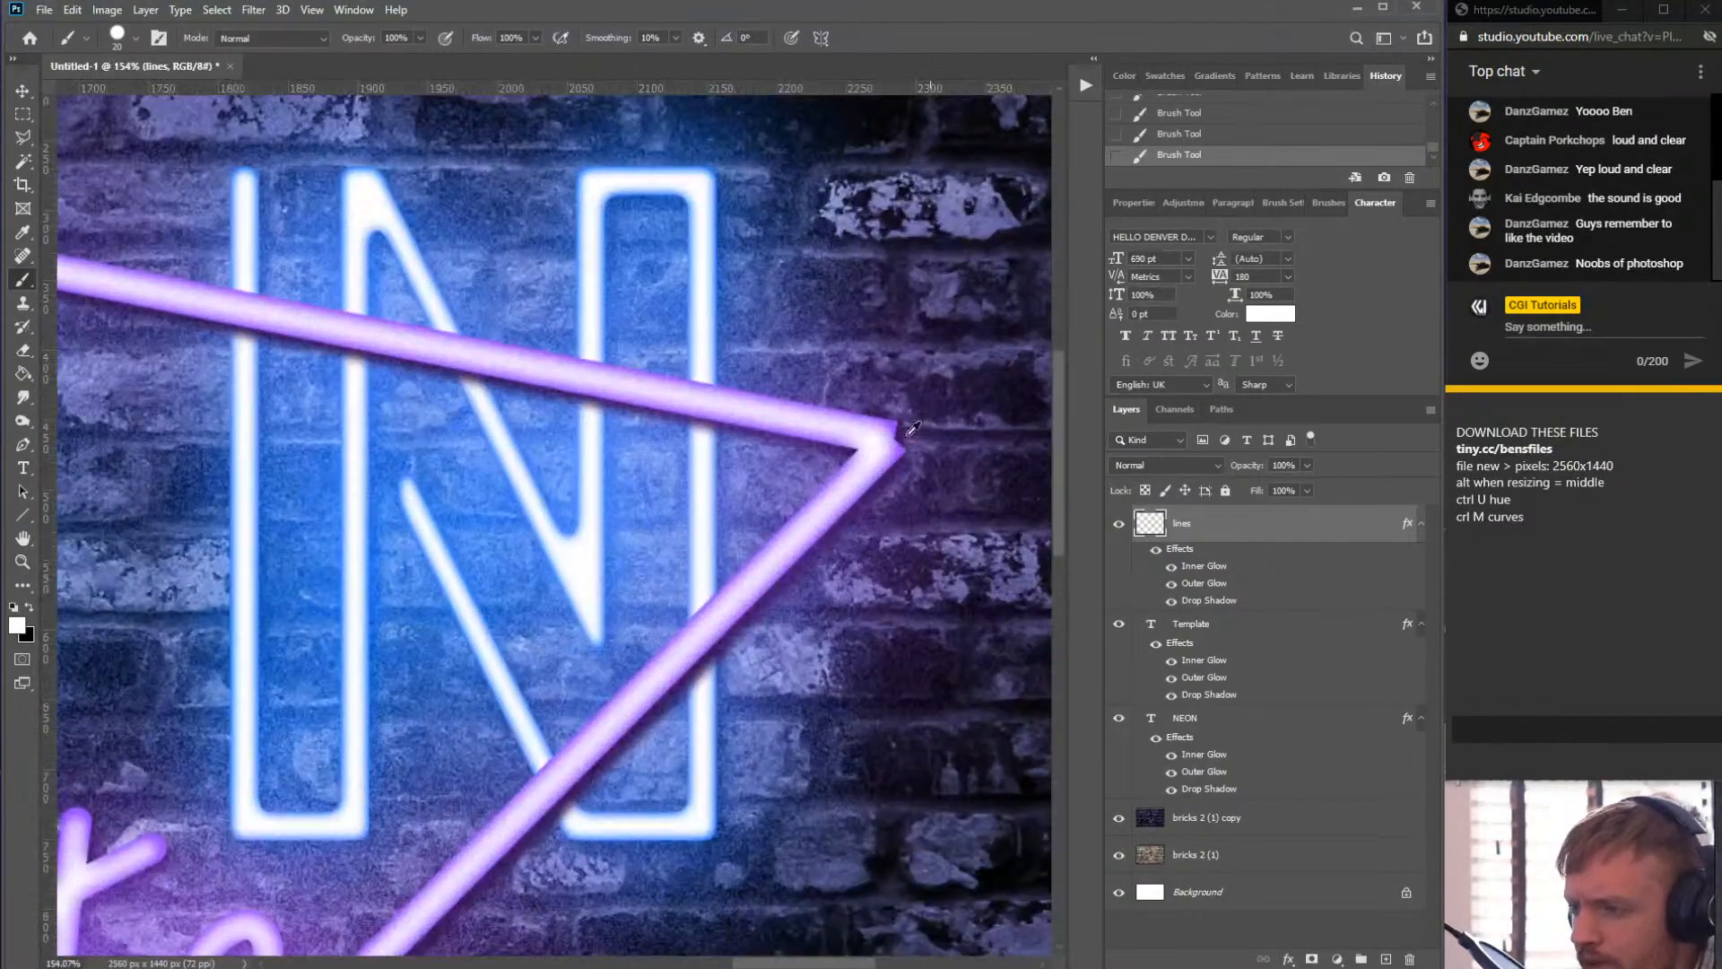
{"action": "scroll", "coordinate": [912, 429], "scroll_direction": "up", "scroll_amount": 4, "text": "alt"}
{"action": "mouse_move", "coordinate": [914, 446]}
{"action": "left_mouse_down"}
{"action": "mouse_move", "coordinate": [942, 442]}
{"action": "mouse_move", "coordinate": [876, 461]}
{"action": "left_mouse_up"}
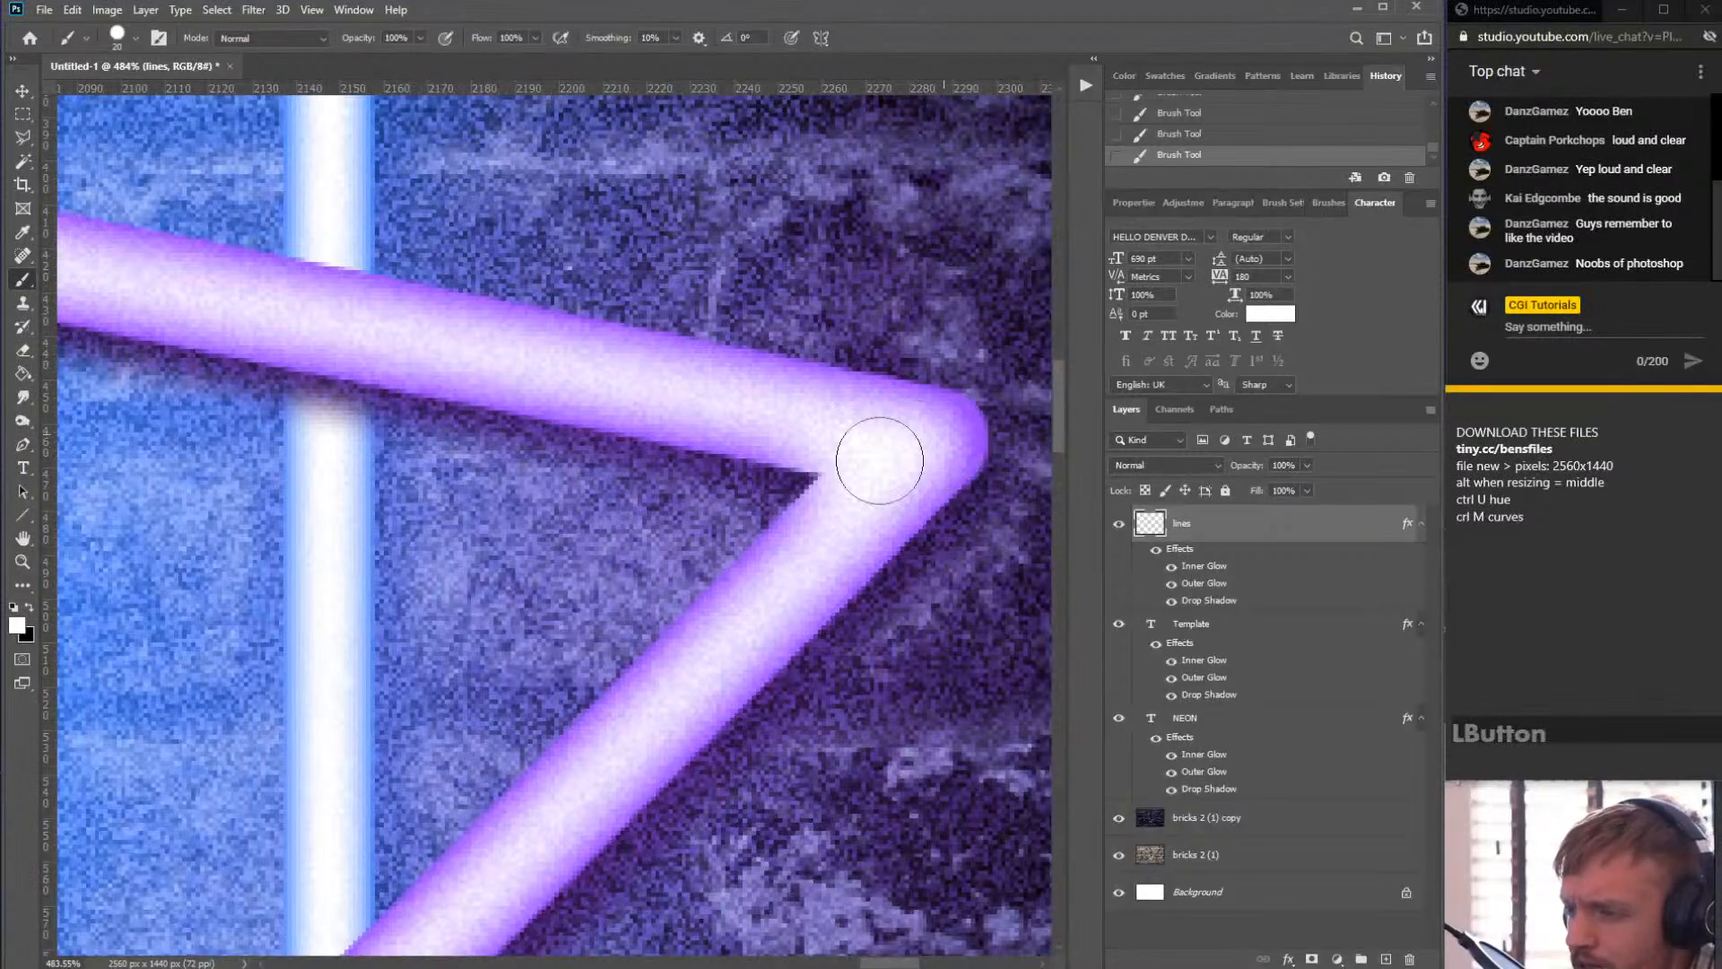
- Paint over the triangle's top-left corner to fill the joint
{"action": "scroll", "coordinate": [834, 462], "scroll_direction": "down", "scroll_amount": 15}
{"action": "scroll", "coordinate": [403, 392], "scroll_direction": "up", "scroll_amount": 15}
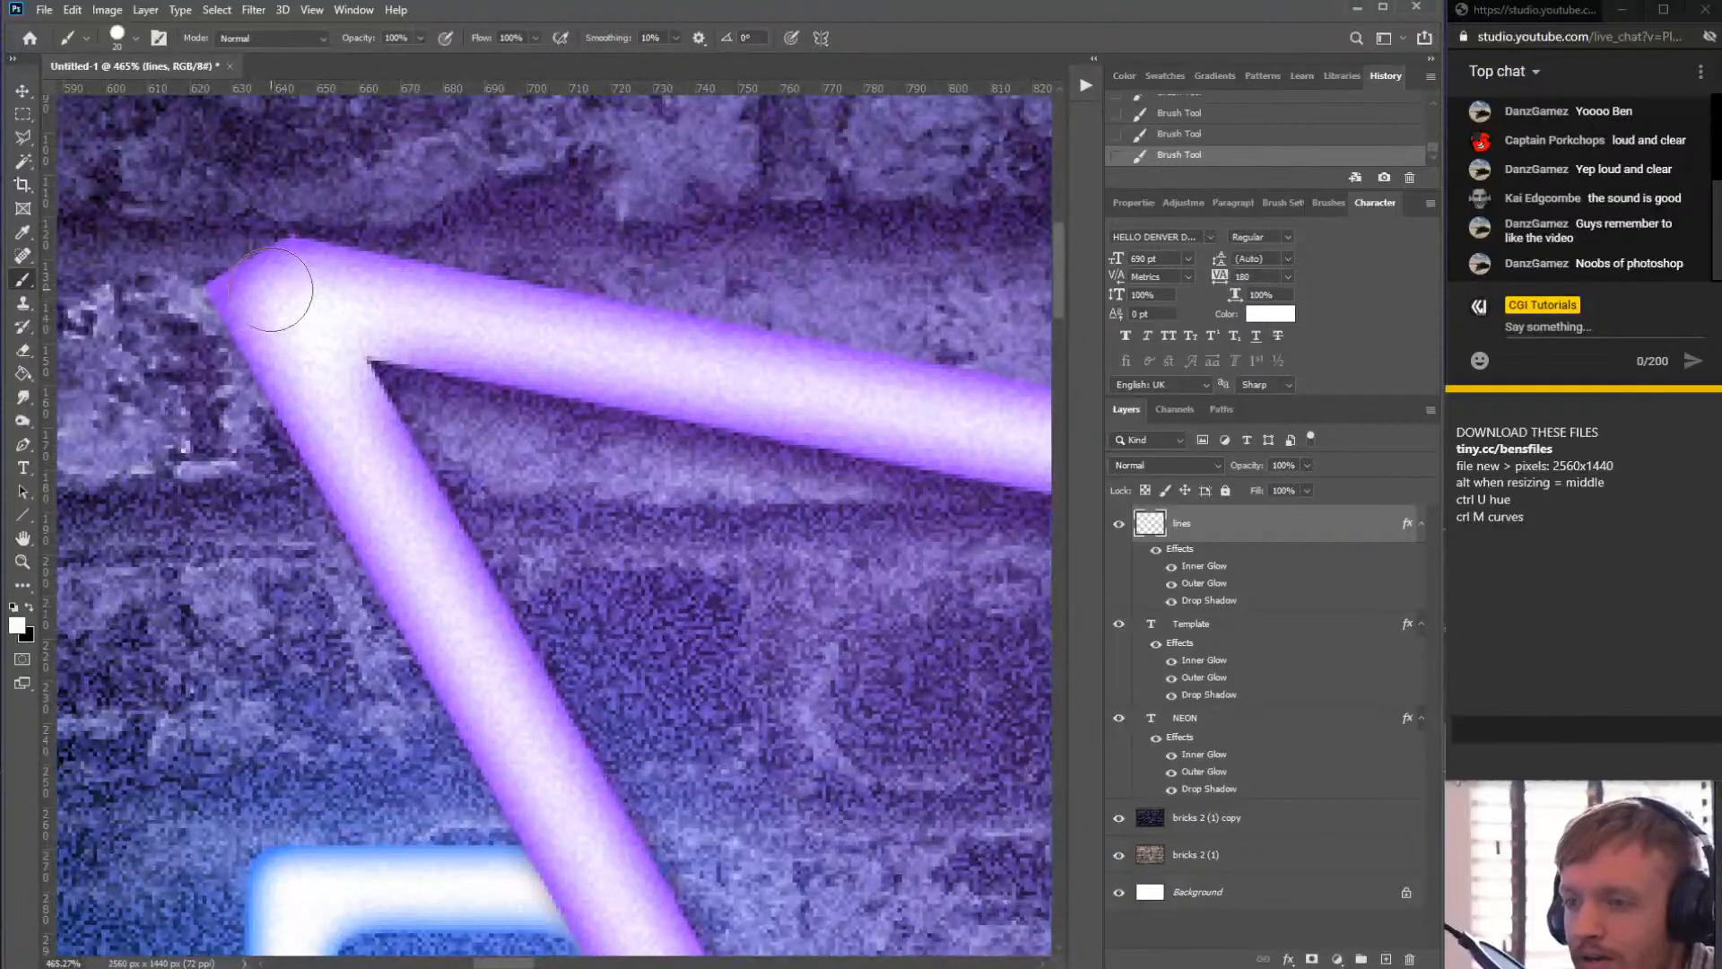
{"action": "left_click_drag", "start_coordinate": [271, 288], "coordinate": [224, 255]}
- Switch to the Eraser, reduce its brush size, and erase stray paint outside the top-left corner
{"action": "key", "text": "e"}
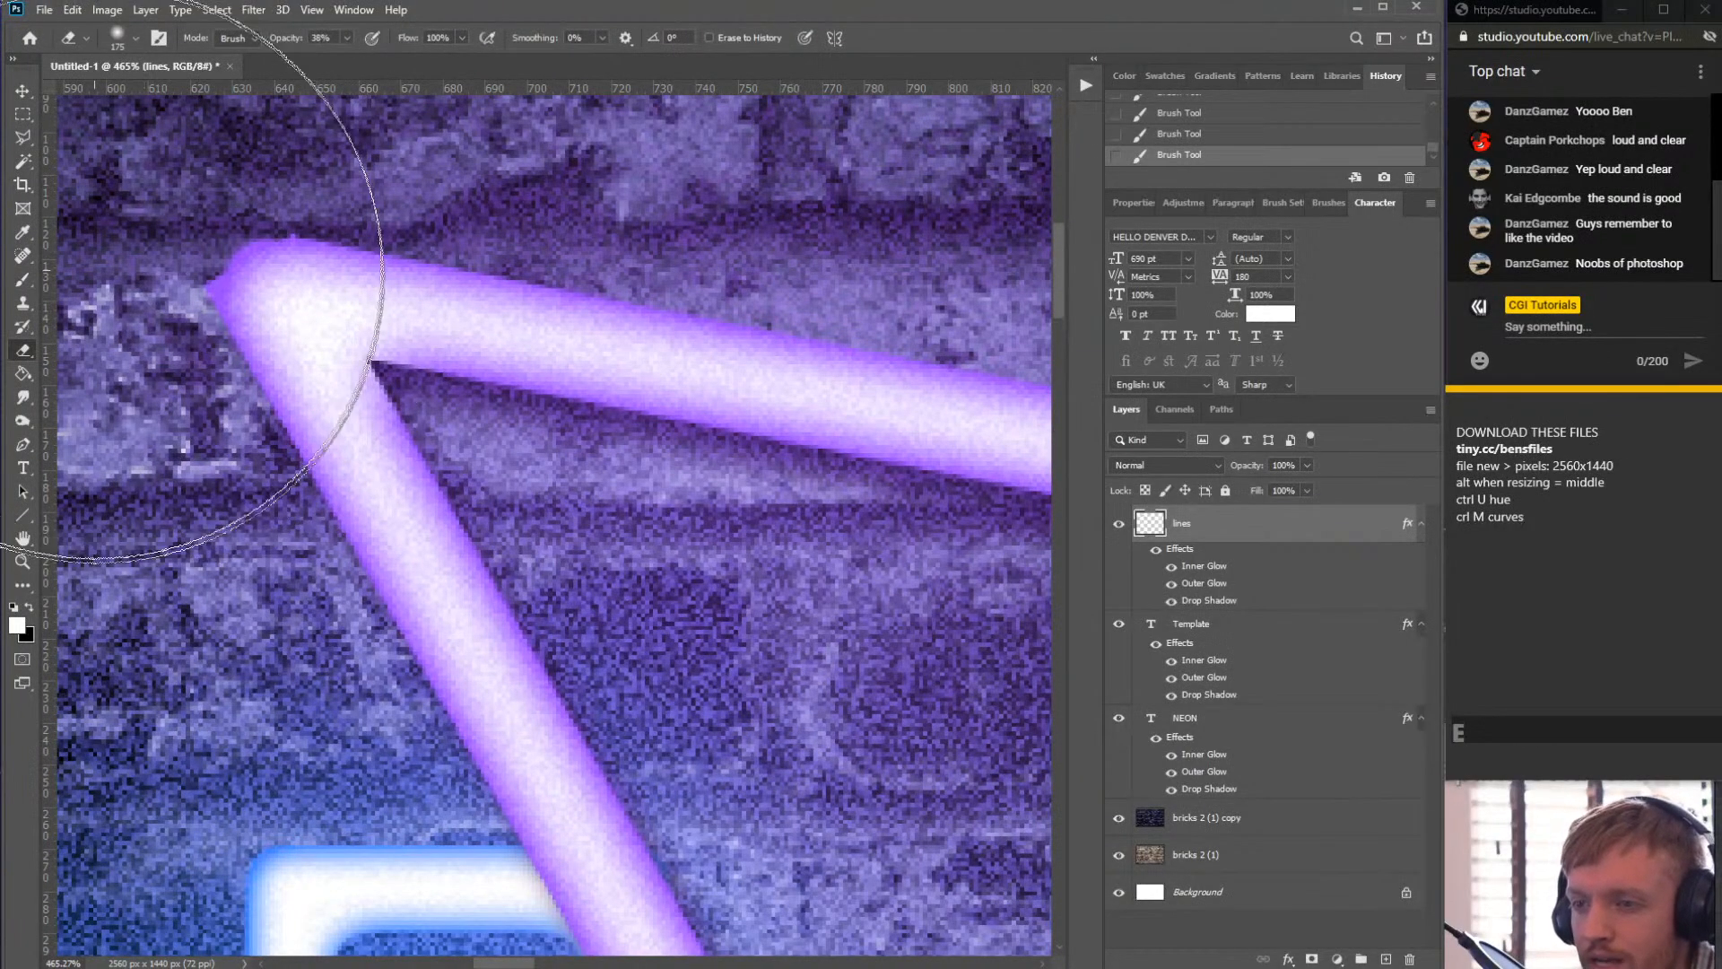
{"action": "left_click", "coordinate": [135, 40]}
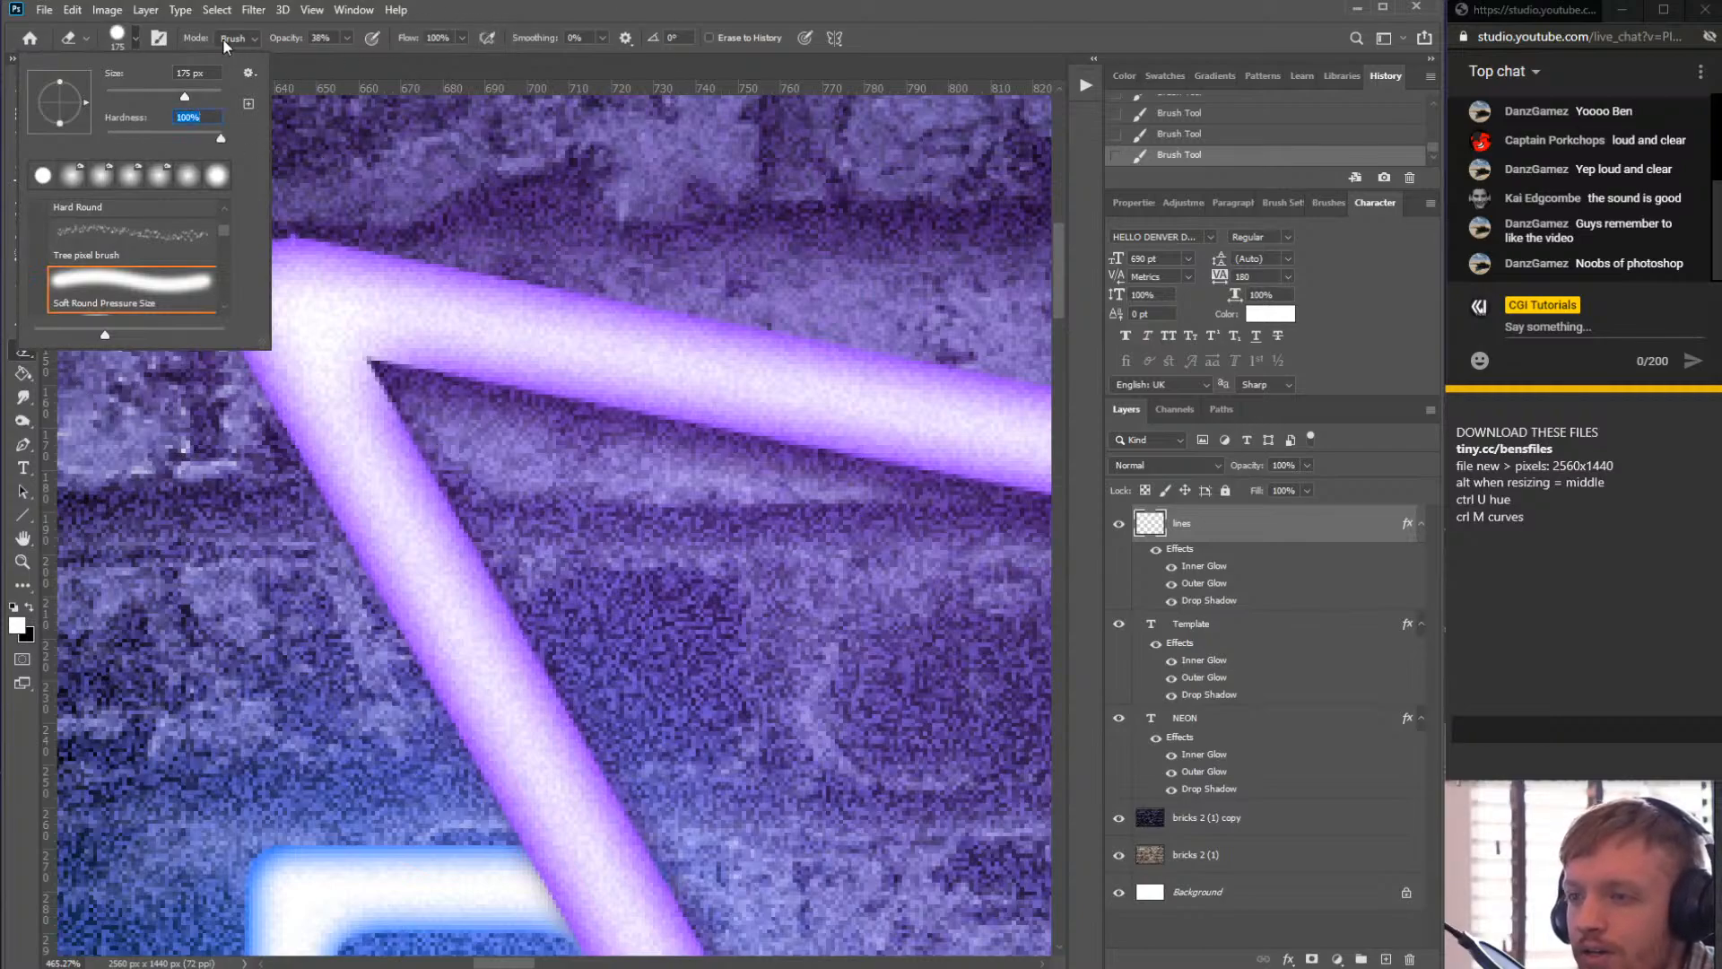
{"action": "left_click", "coordinate": [131, 94]}
{"action": "left_click", "coordinate": [332, 148]}
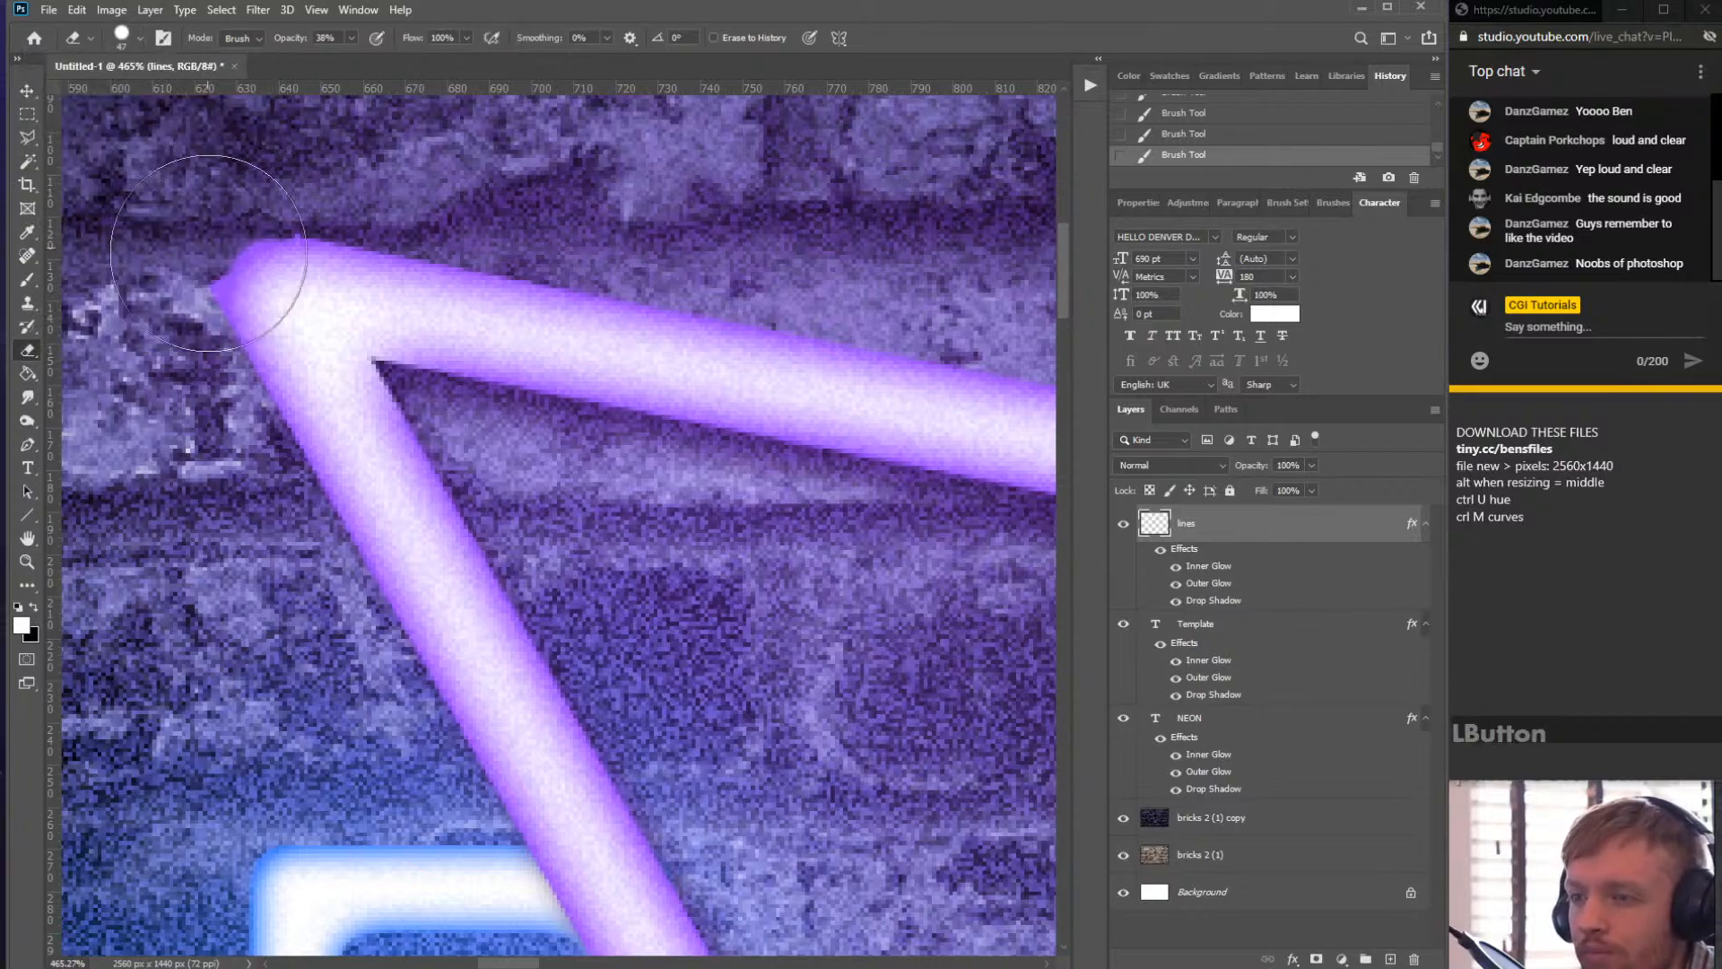
{"action": "left_click", "coordinate": [126, 271]}
{"action": "left_click", "coordinate": [128, 278]}
{"action": "left_click", "coordinate": [124, 280]}
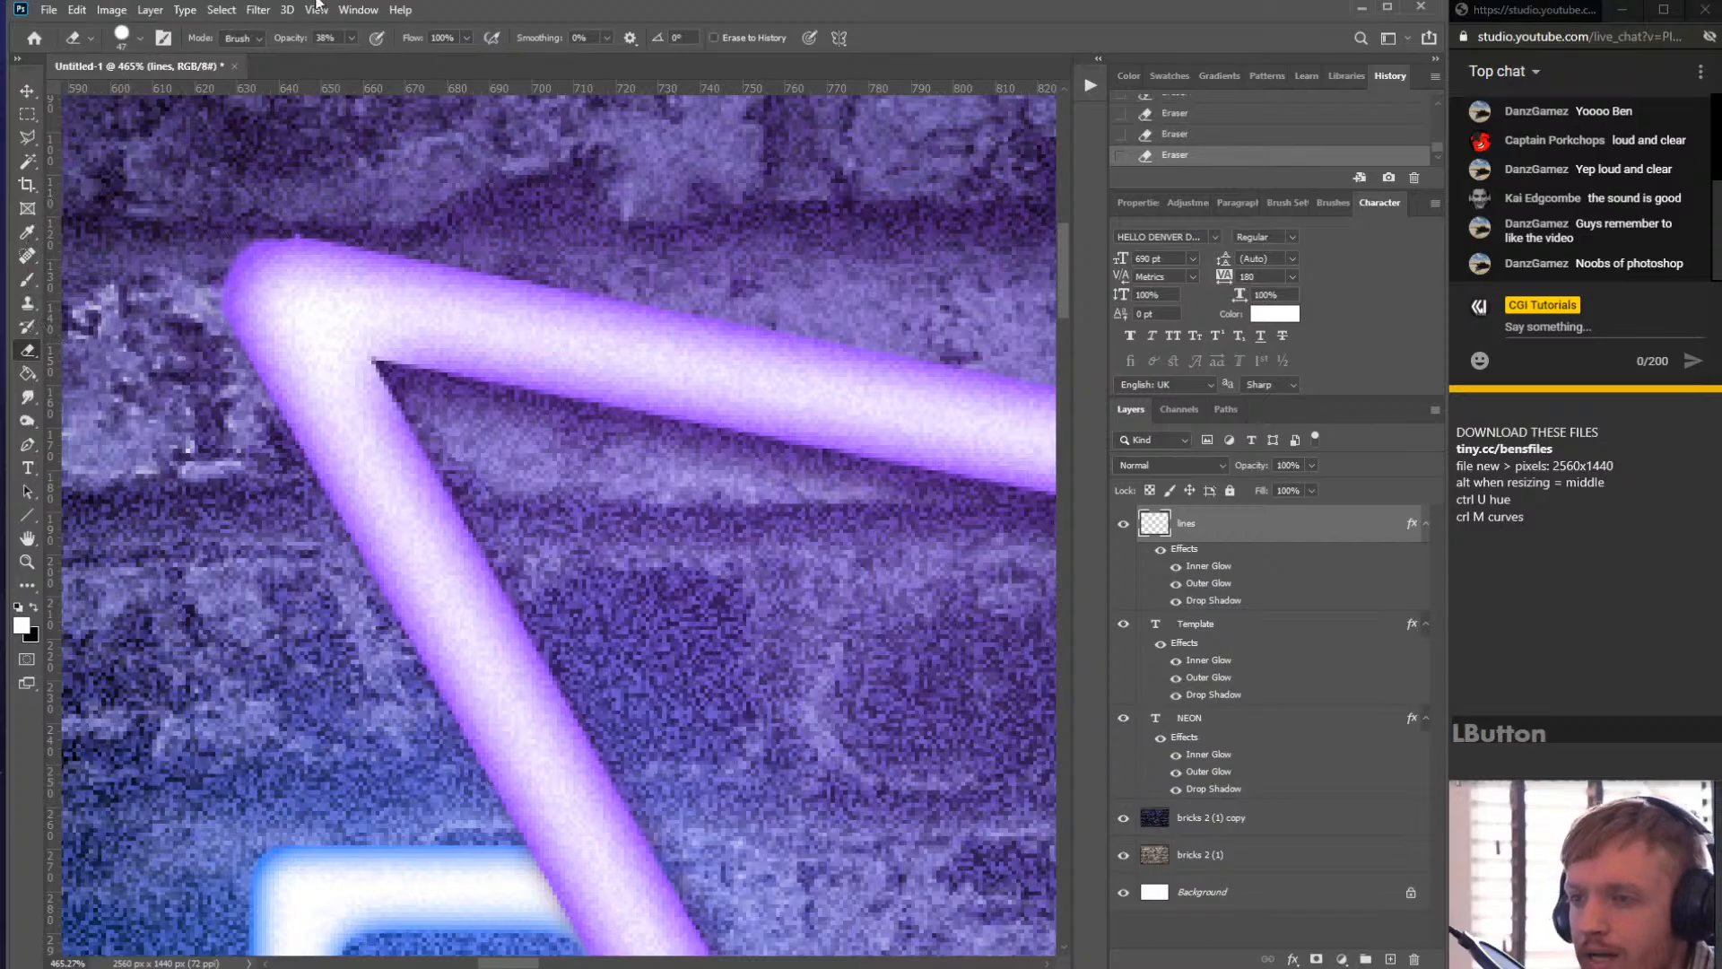
- Set the Eraser opacity to 100%
{"action": "left_click", "coordinate": [352, 38]}
{"action": "left_click", "coordinate": [404, 61]}
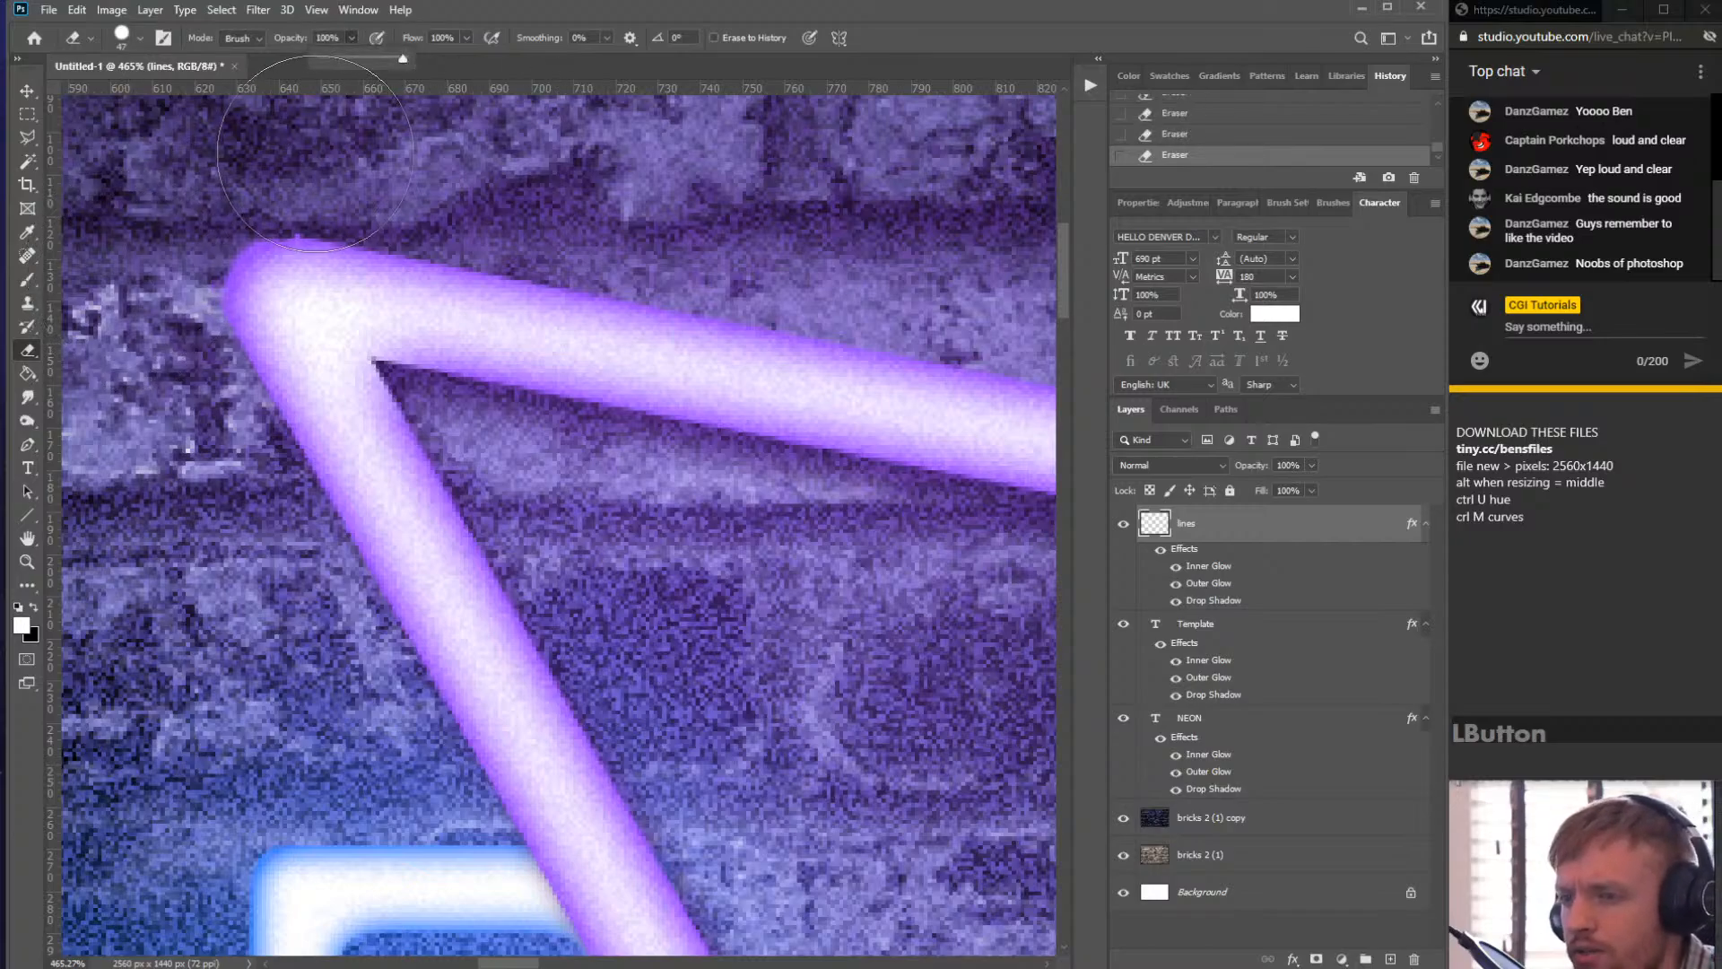
{"action": "scroll", "coordinate": [610, 345], "scroll_direction": "down", "scroll_amount": 3}
{"action": "scroll", "coordinate": [640, 391], "scroll_direction": "down", "scroll_amount": 8}
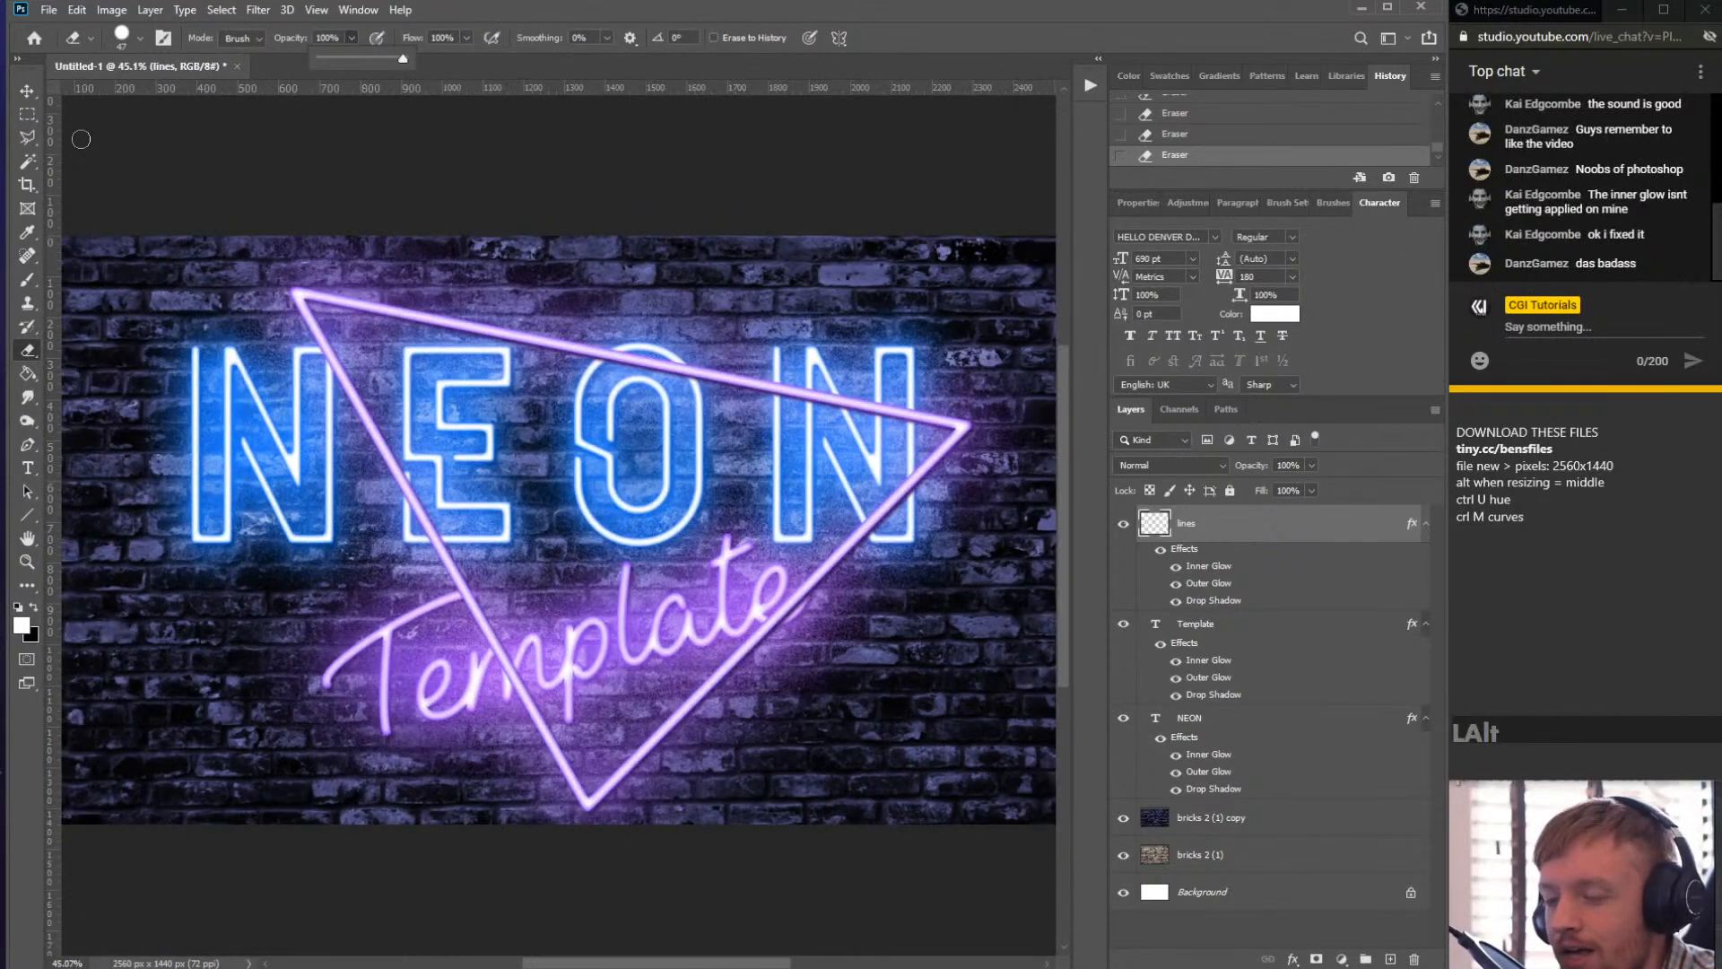
- Move the triangle lines slightly right and down over the lettering, then select the NEON layer
{"action": "left_click", "coordinate": [27, 90]}
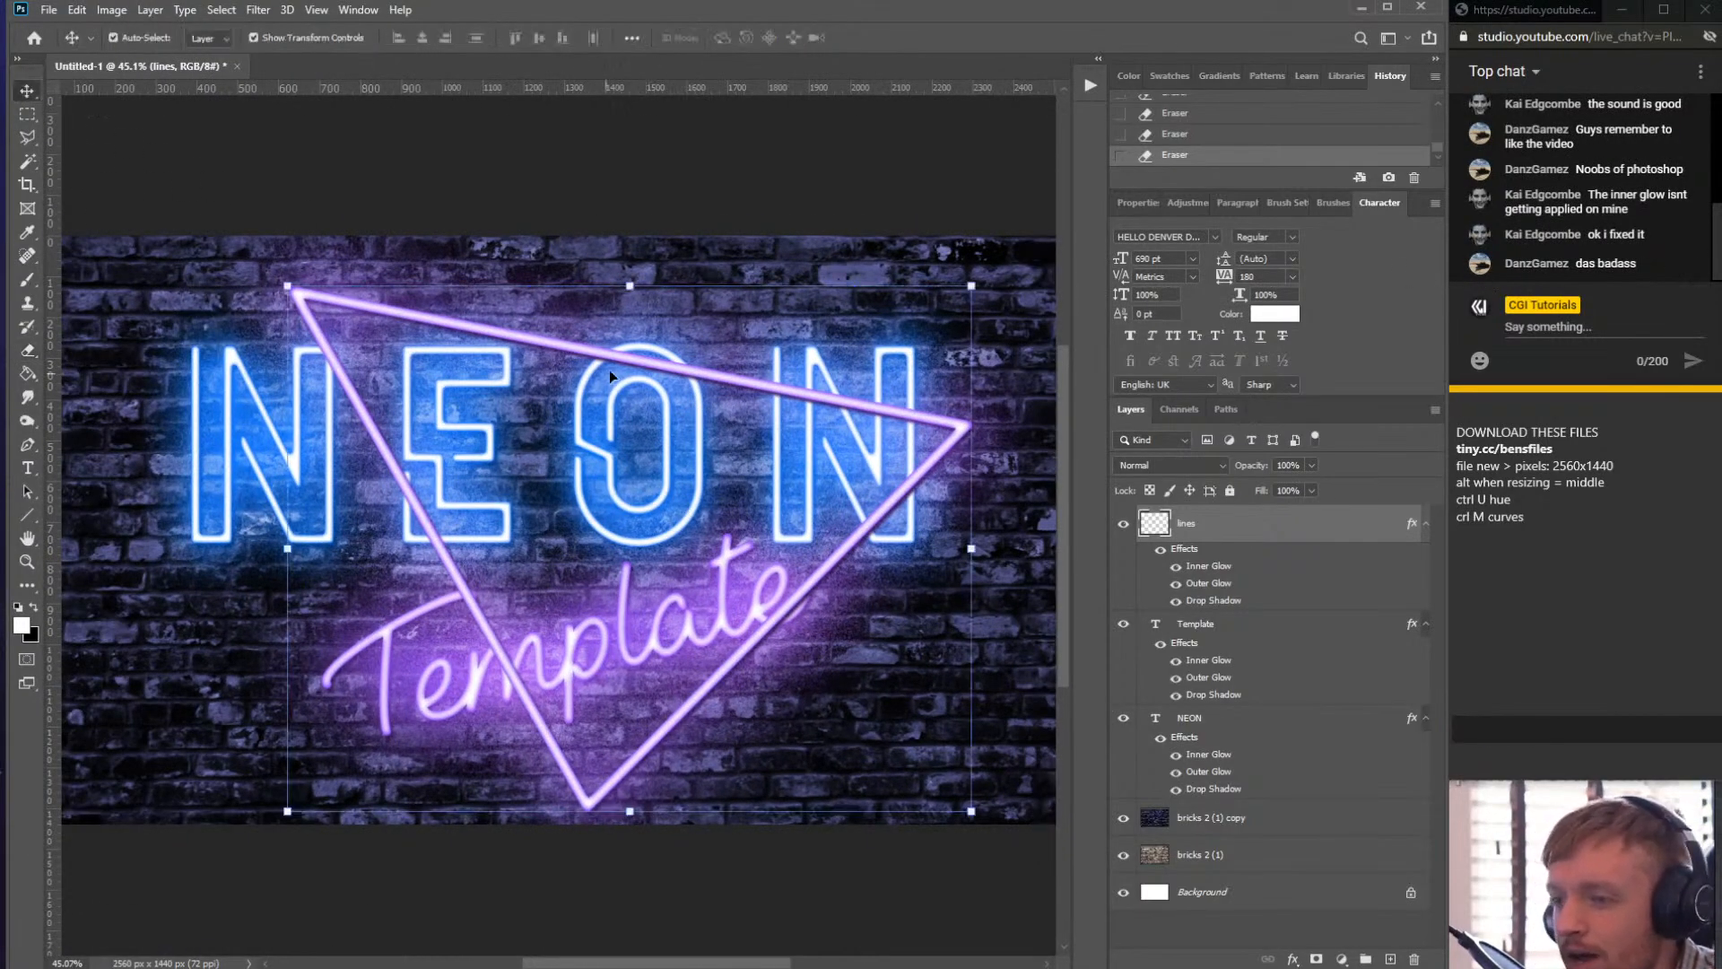
{"action": "left_click_drag", "start_coordinate": [562, 344], "coordinate": [606, 340]}
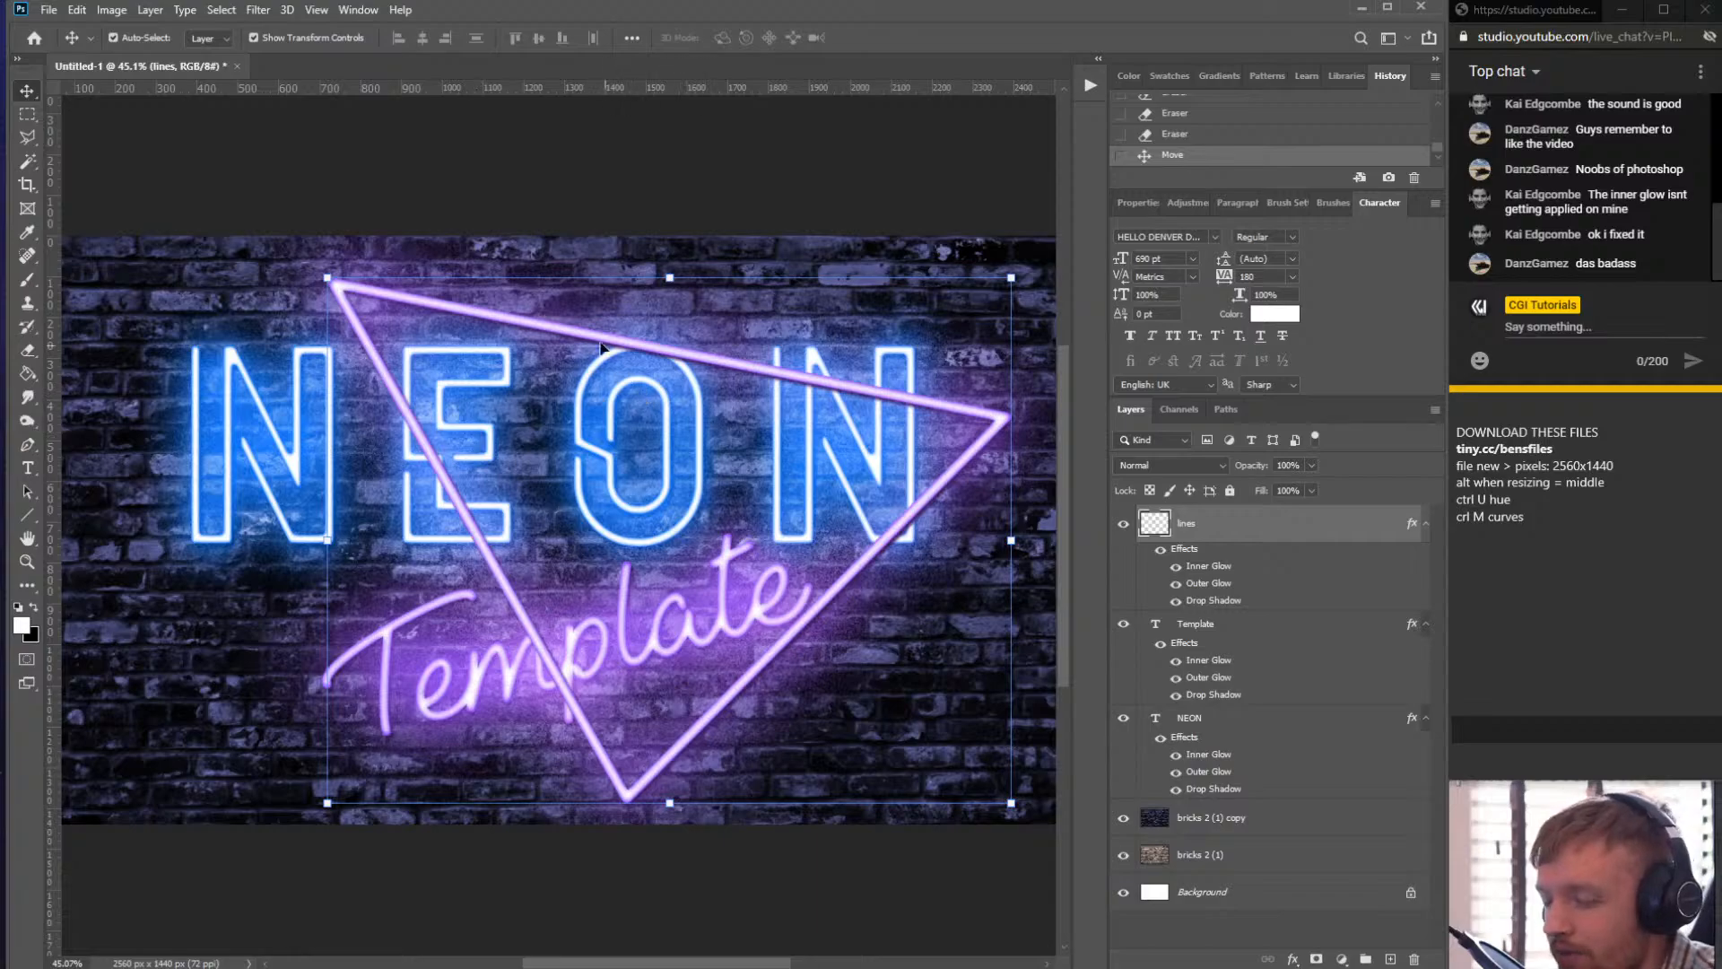
{"action": "left_click_drag", "start_coordinate": [661, 348], "coordinate": [668, 363]}
{"action": "left_click", "coordinate": [665, 360]}
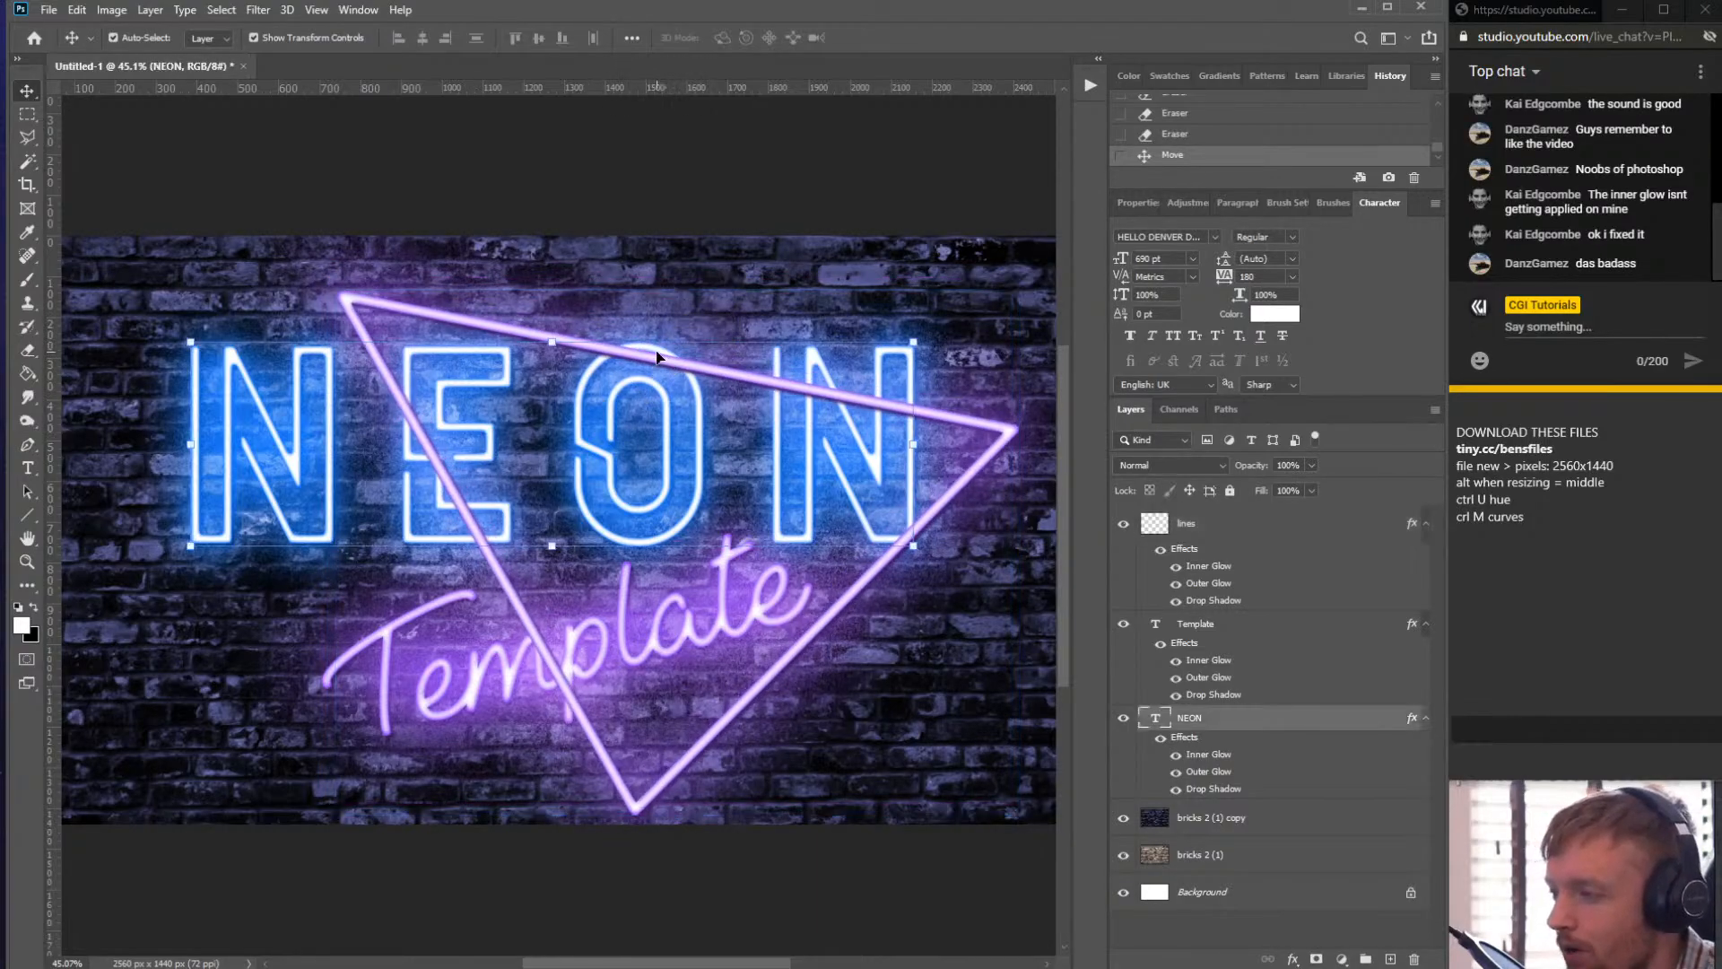
- Set the Eraser to 100% hardness and a size of 50 px
{"action": "key", "text": "e"}
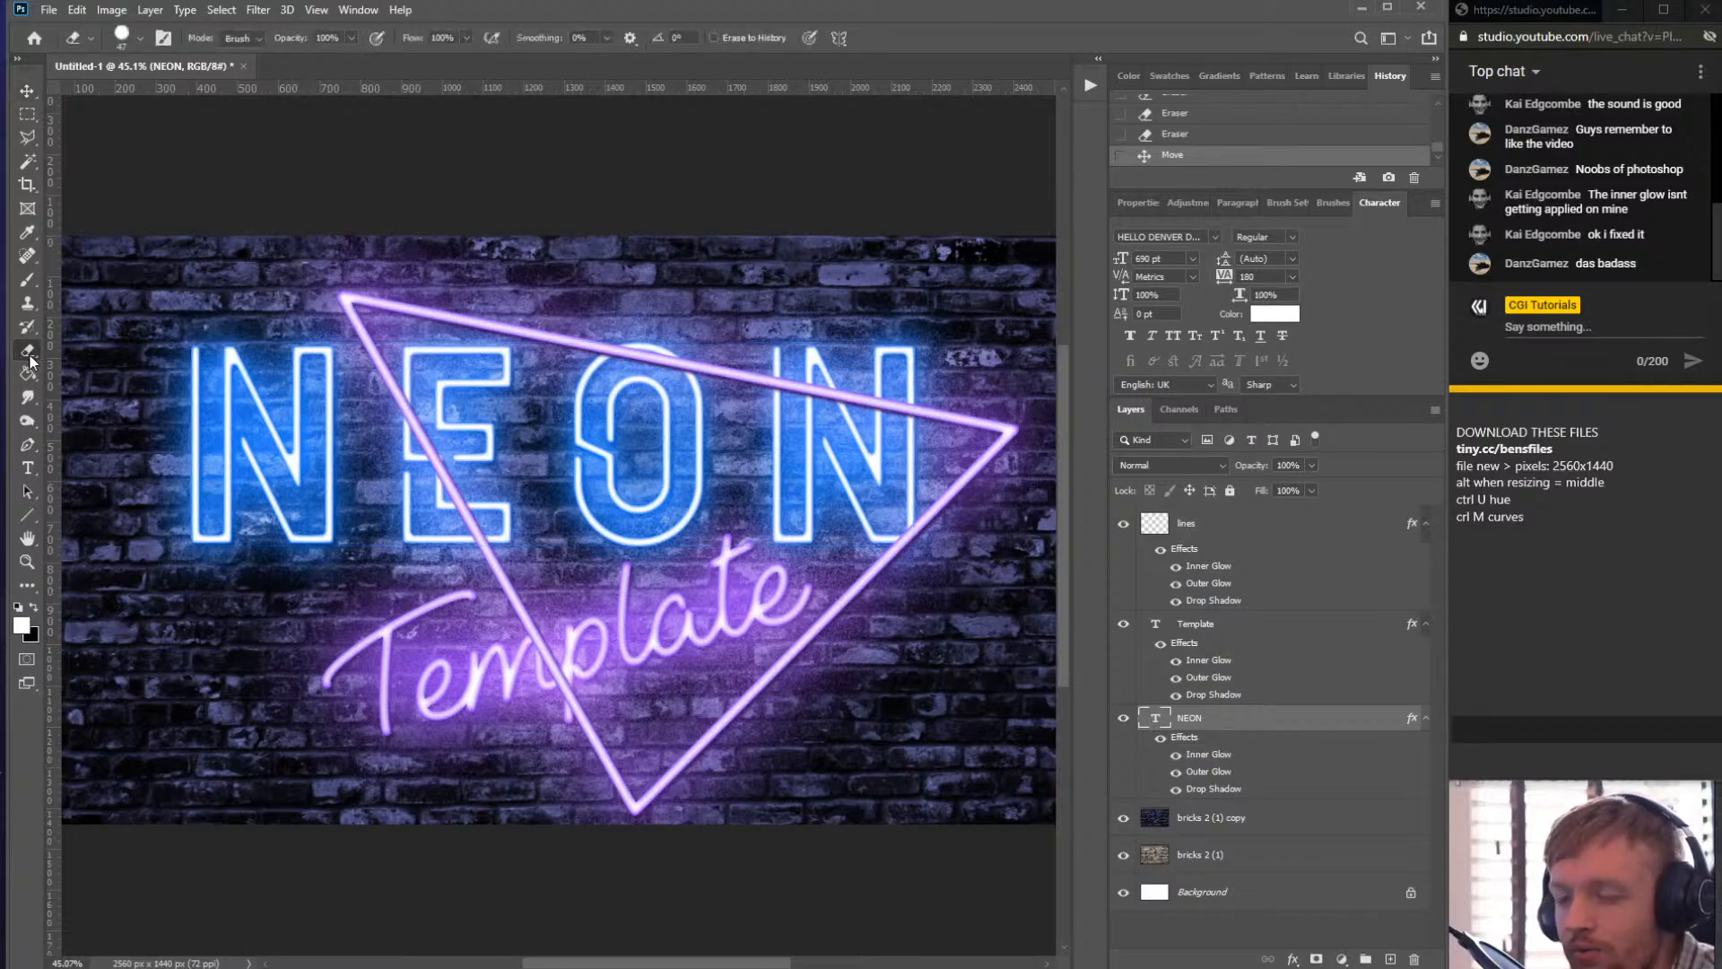
{"action": "left_click", "coordinate": [138, 39]}
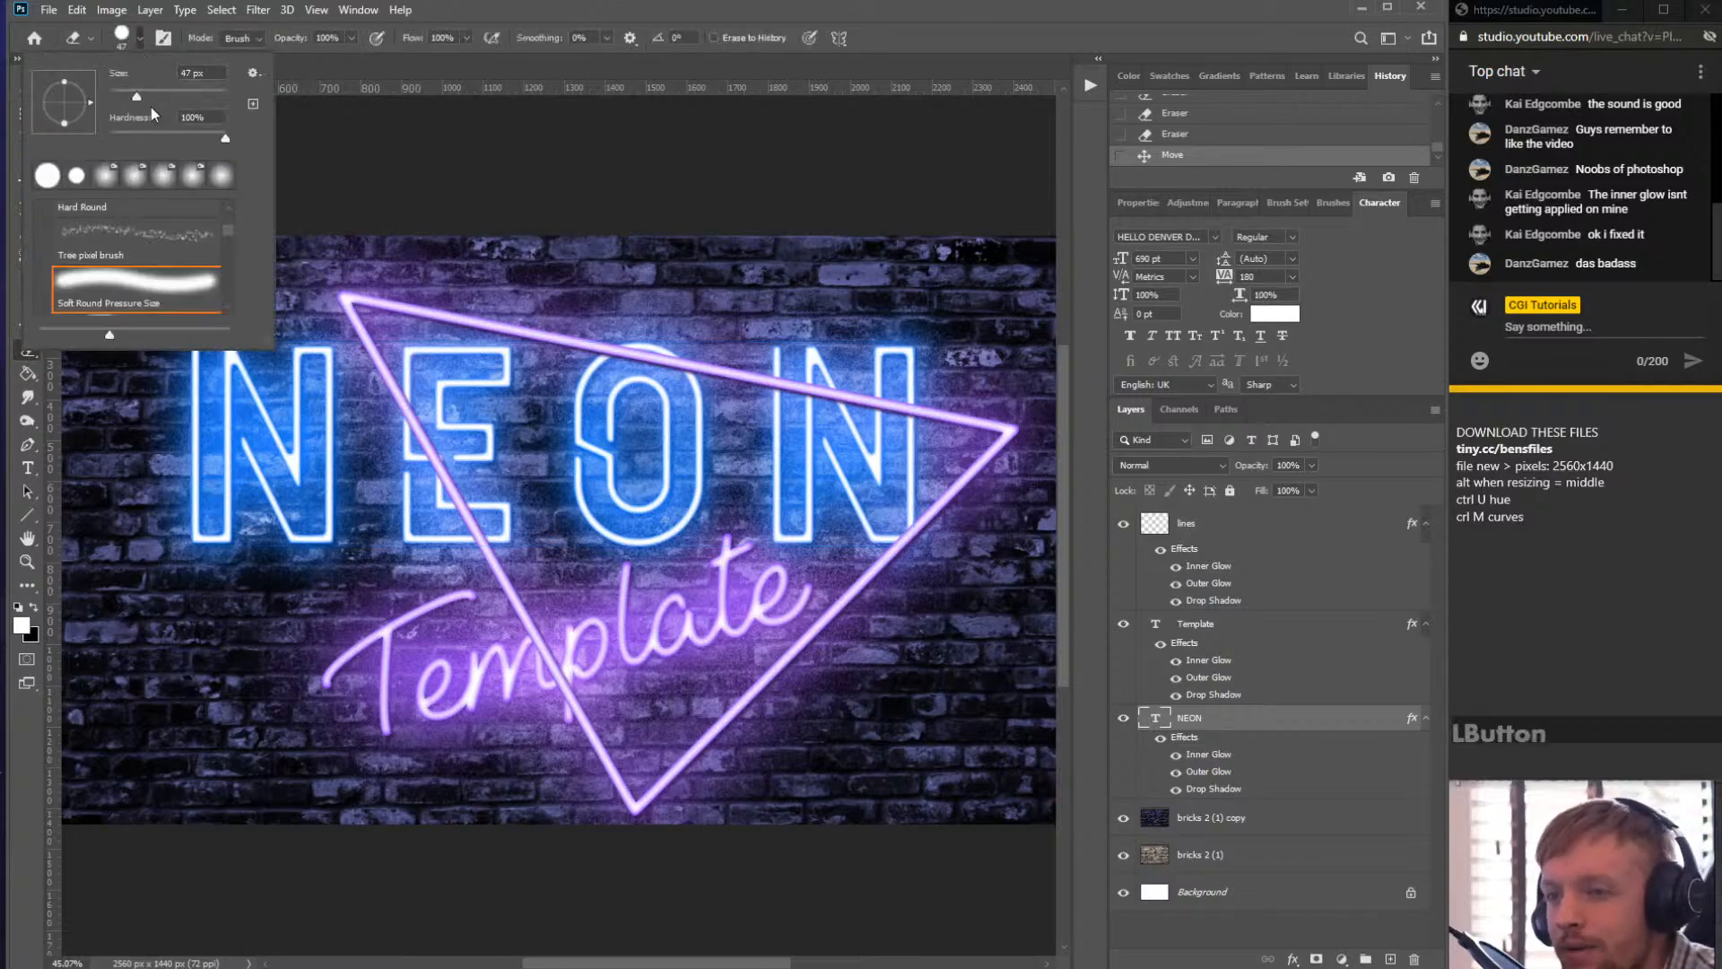
{"action": "left_click", "coordinate": [226, 137]}
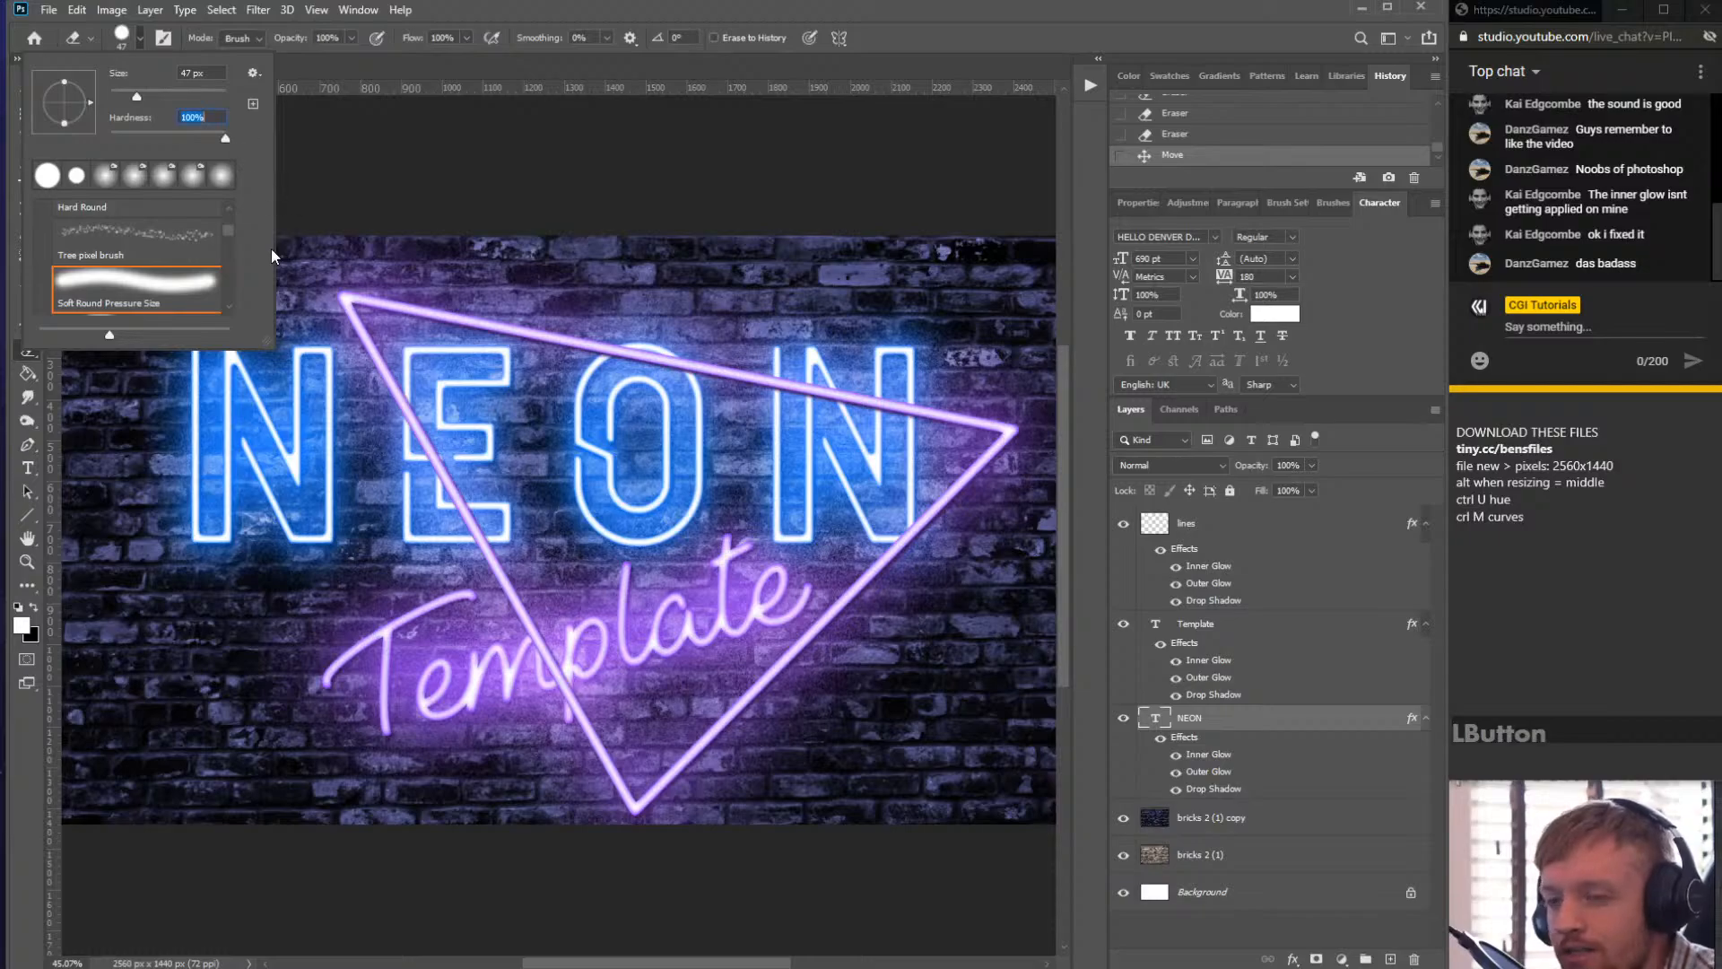
{"action": "left_click", "coordinate": [197, 76]}
{"action": "key", "text": "alt"}
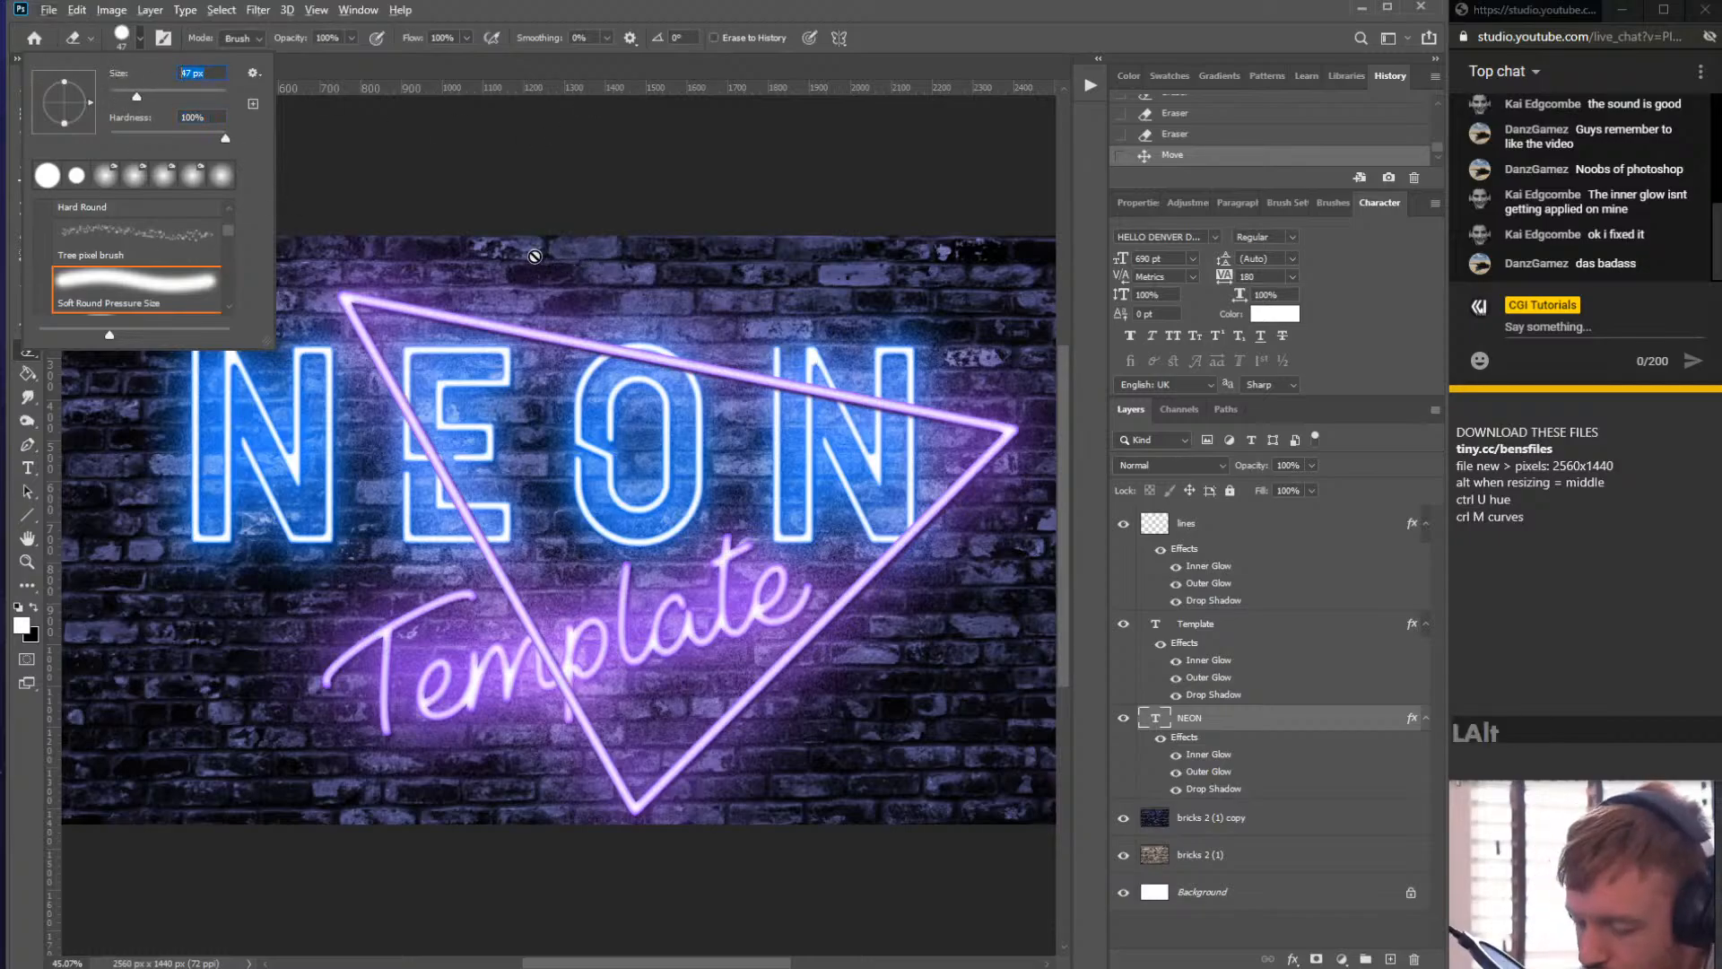
{"action": "left_click", "coordinate": [213, 69]}
{"action": "type", "text": "50"}
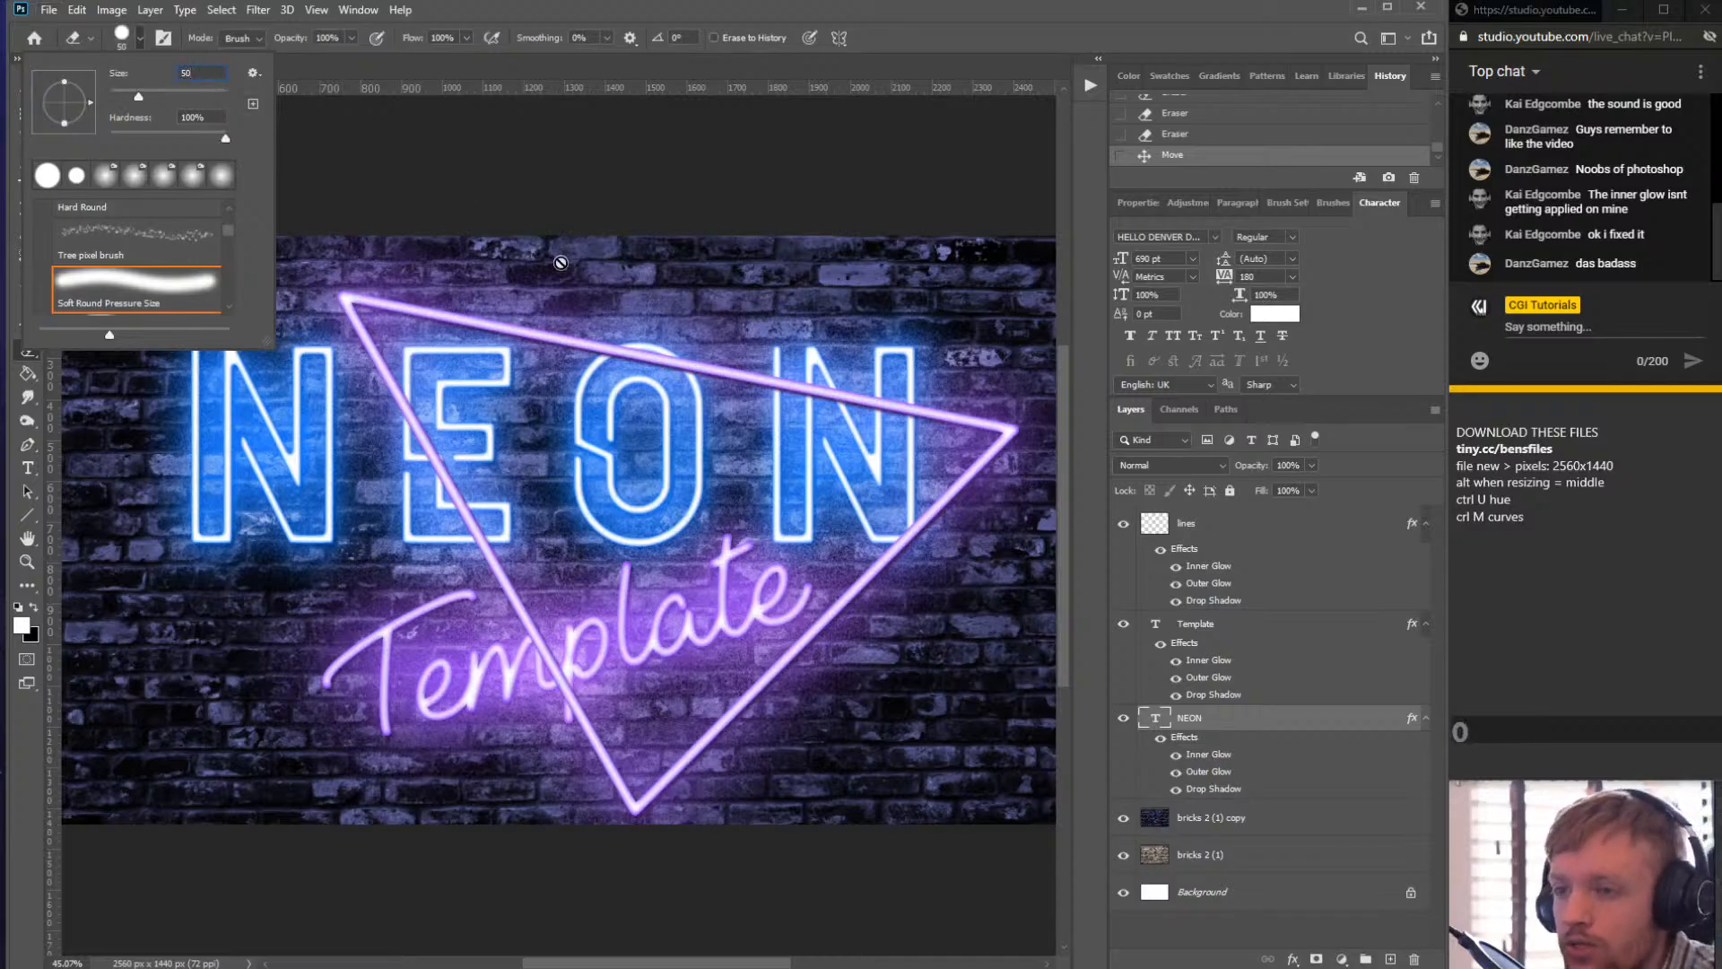
{"action": "key", "text": "Return"}
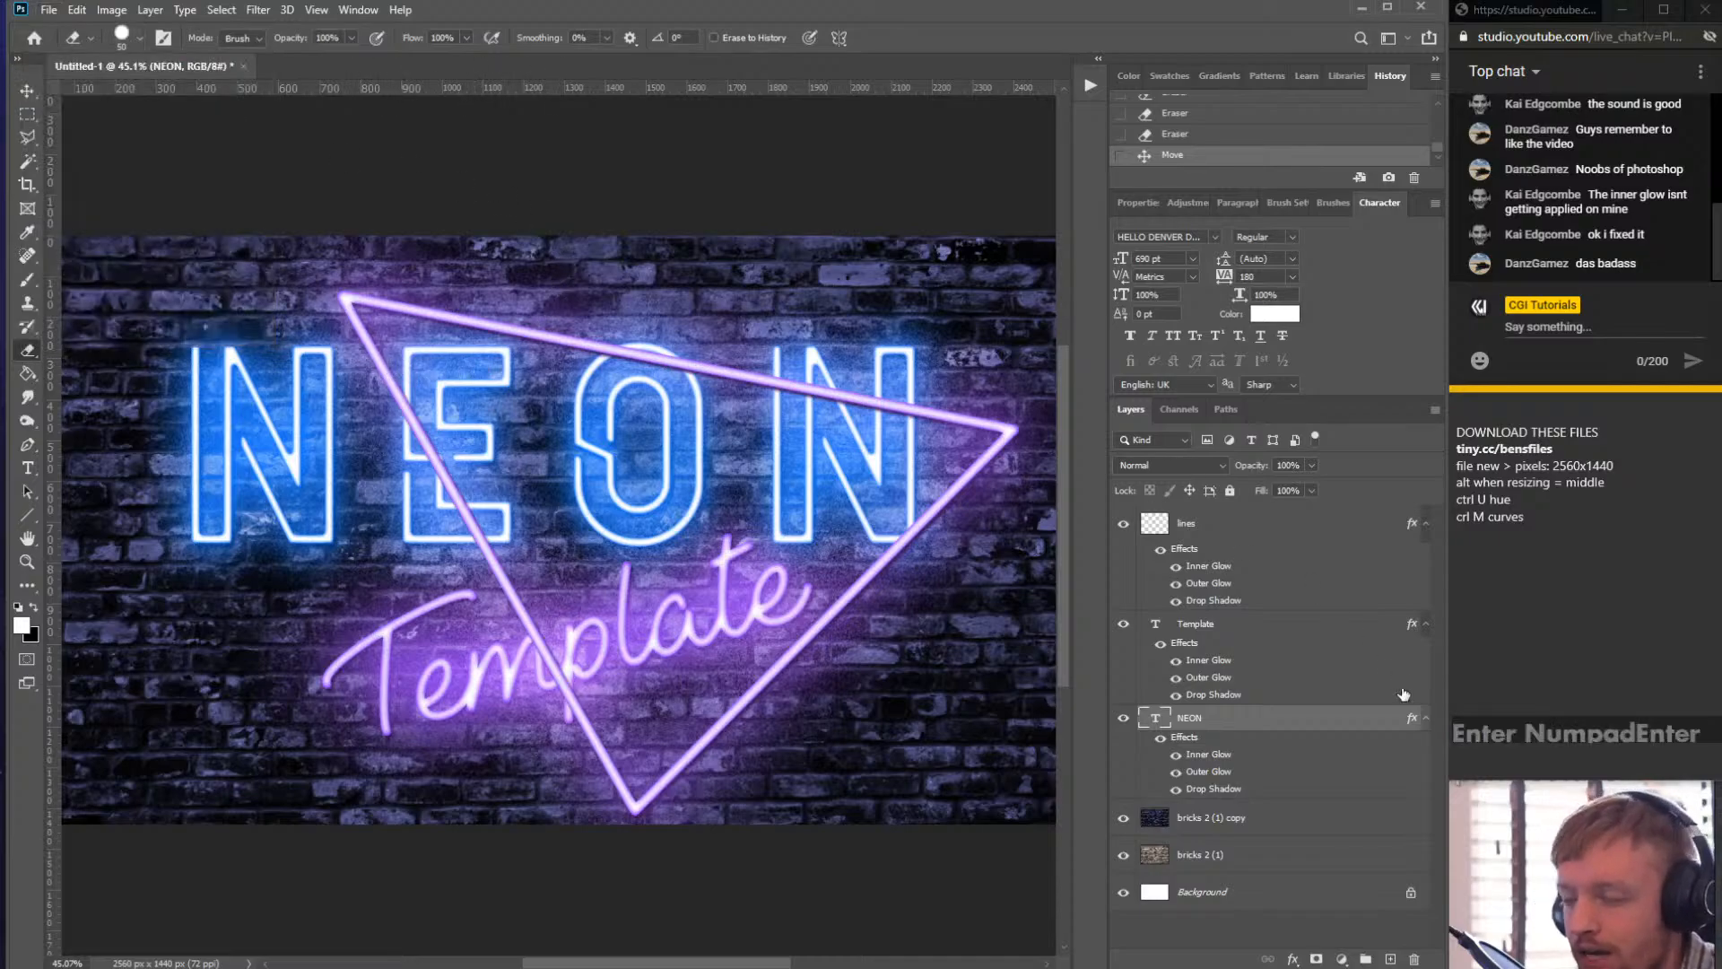
- On the lines layer, erase the top line's segment crossing the O and N, undoing a first attempt
{"action": "left_click", "coordinate": [1274, 524]}
{"action": "scroll", "coordinate": [904, 415], "scroll_direction": "up", "scroll_amount": 2}
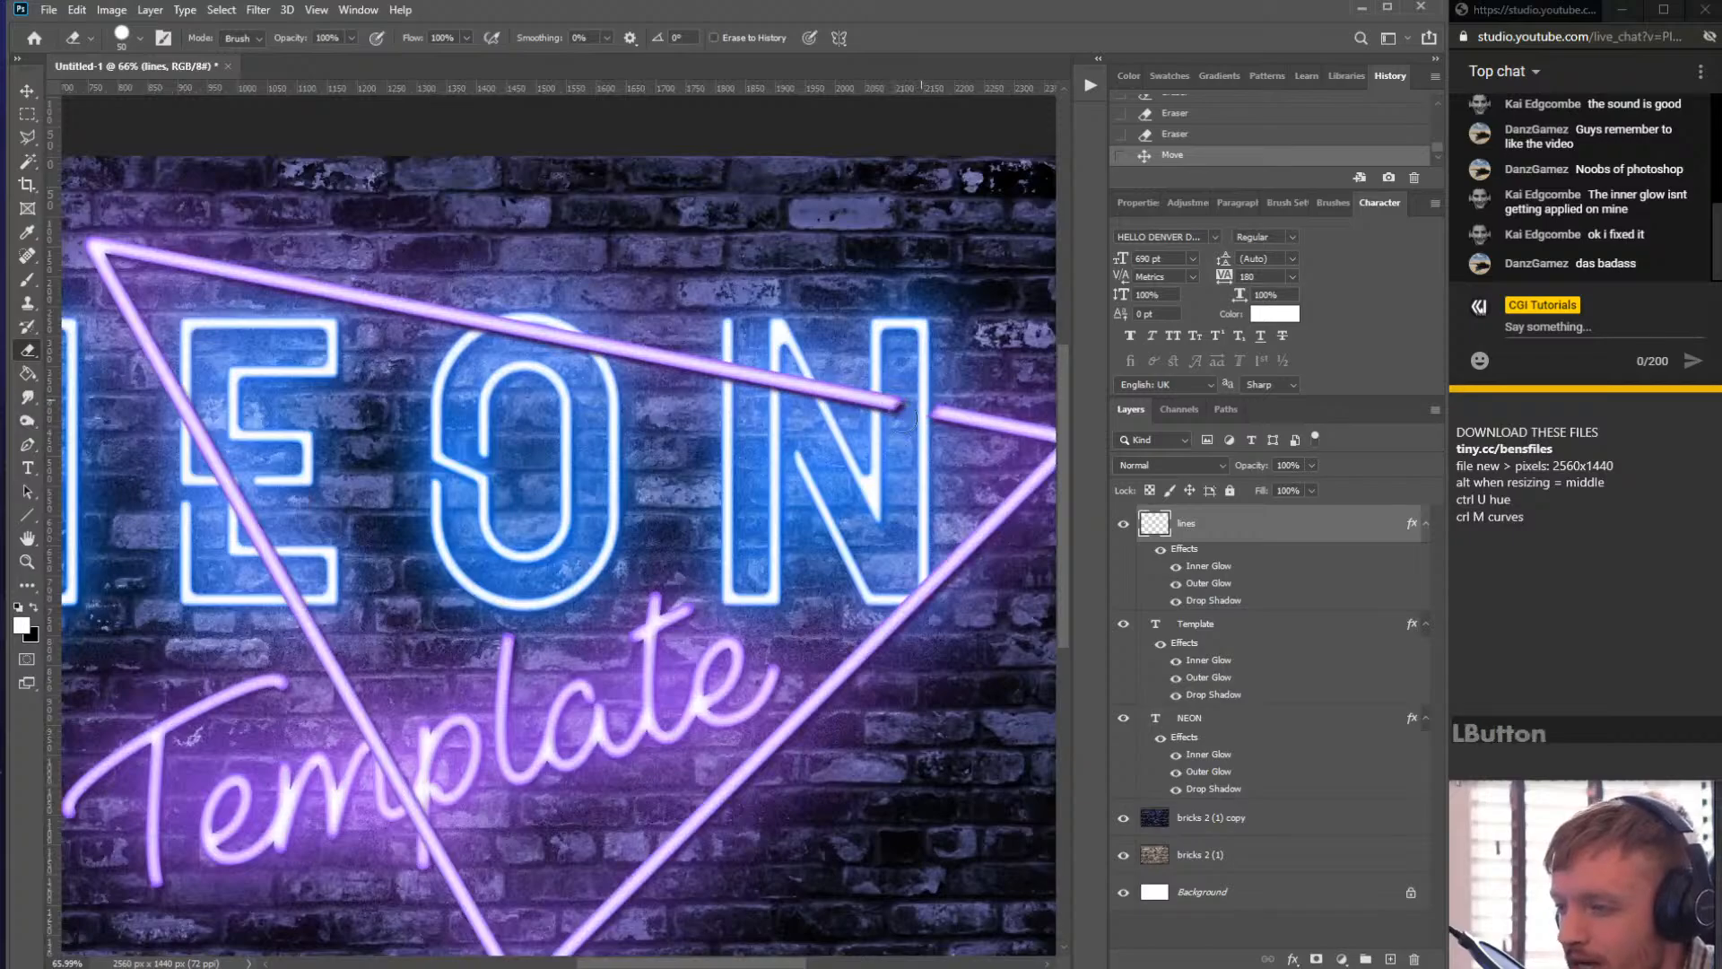
{"action": "left_click_drag", "start_coordinate": [939, 394], "coordinate": [946, 410]}
{"action": "key", "text": "ctrl+z"}
{"action": "scroll", "coordinate": [949, 407], "scroll_direction": "up", "scroll_amount": 7}
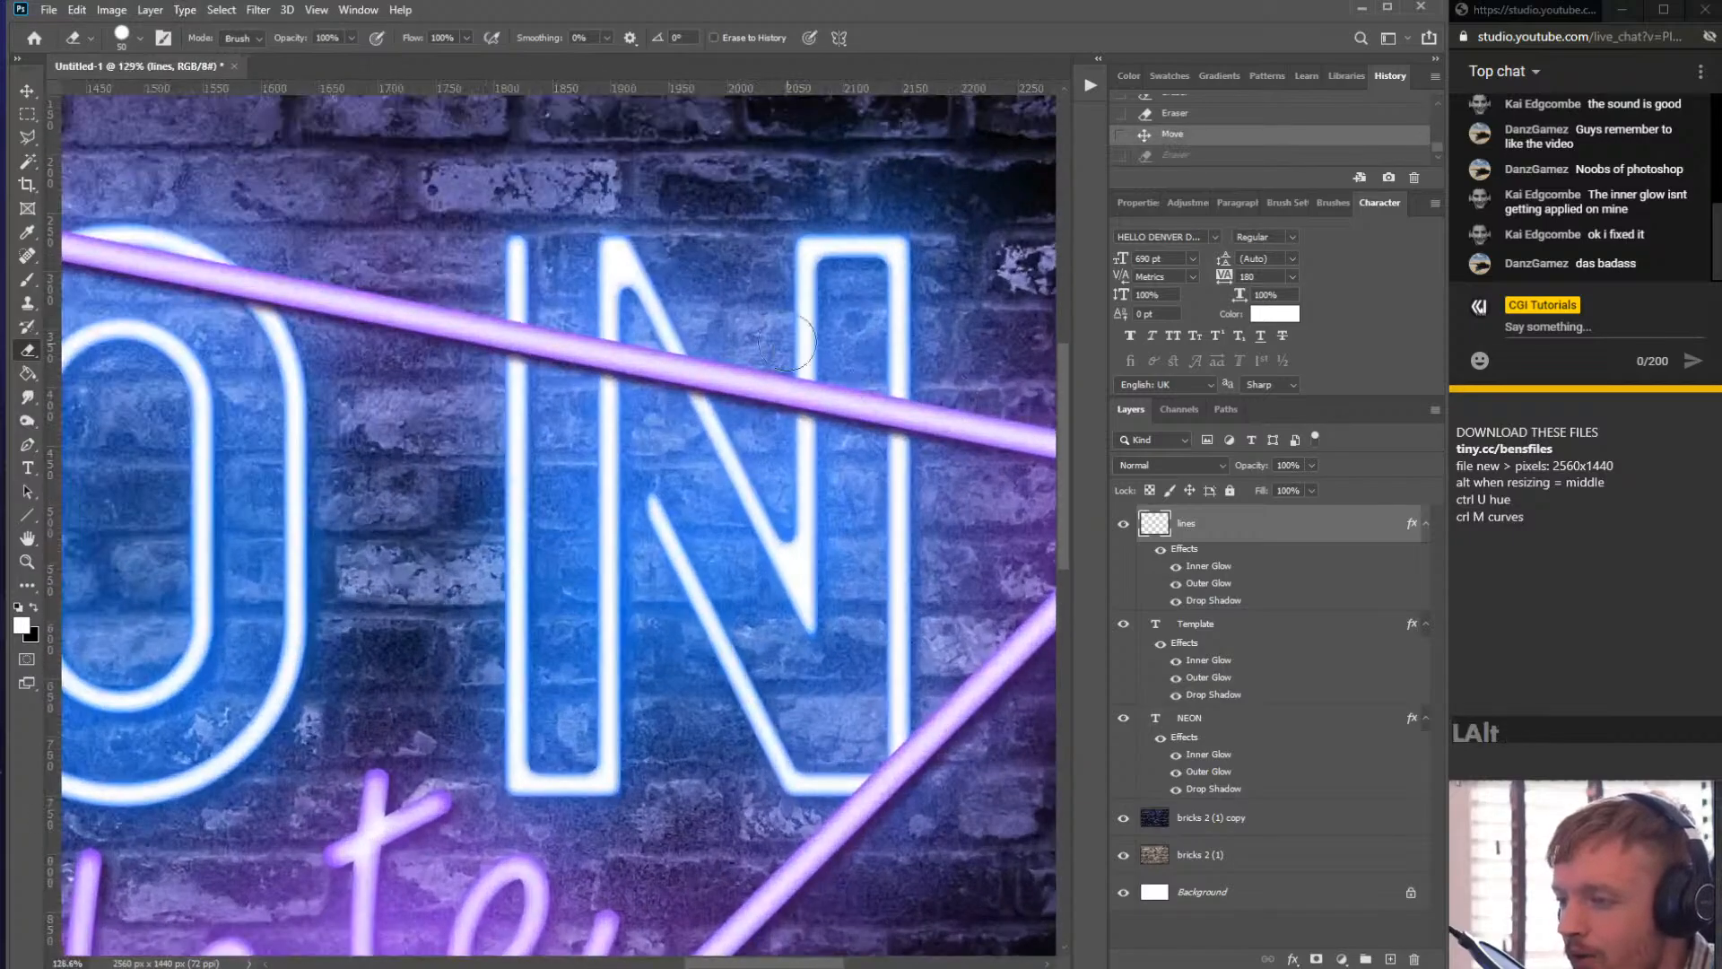
{"action": "mouse_move", "coordinate": [817, 403]}
{"action": "left_mouse_down"}
{"action": "mouse_move", "coordinate": [870, 440]}
{"action": "mouse_move", "coordinate": [663, 415]}
{"action": "mouse_move", "coordinate": [713, 400]}
{"action": "mouse_move", "coordinate": [634, 311]}
{"action": "mouse_move", "coordinate": [739, 331]}
{"action": "mouse_move", "coordinate": [747, 416]}
{"action": "mouse_move", "coordinate": [512, 345]}
{"action": "left_mouse_up"}
- Delete the left diagonal line's segment crossing the E using a rectangular marquee selection, then deselect
{"action": "scroll", "coordinate": [554, 411], "scroll_direction": "down", "scroll_amount": 10}
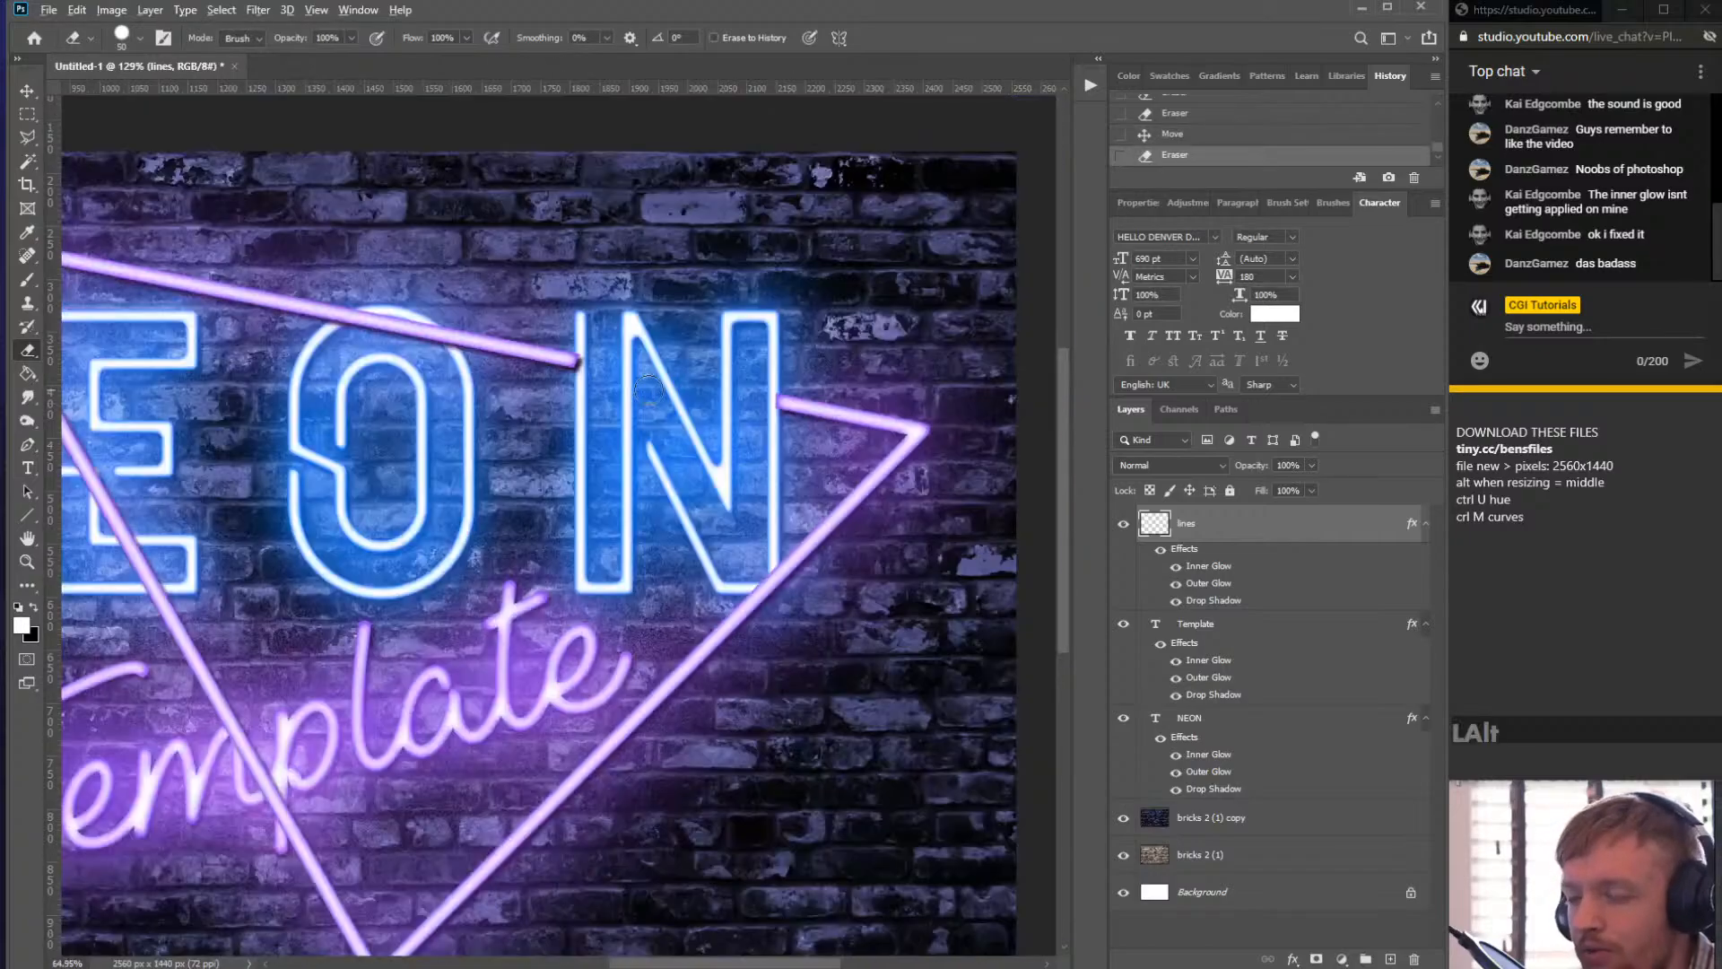
{"action": "scroll", "coordinate": [554, 410], "scroll_direction": "up", "scroll_amount": 1}
{"action": "left_click_drag", "start_coordinate": [27, 121], "coordinate": [167, 119]}
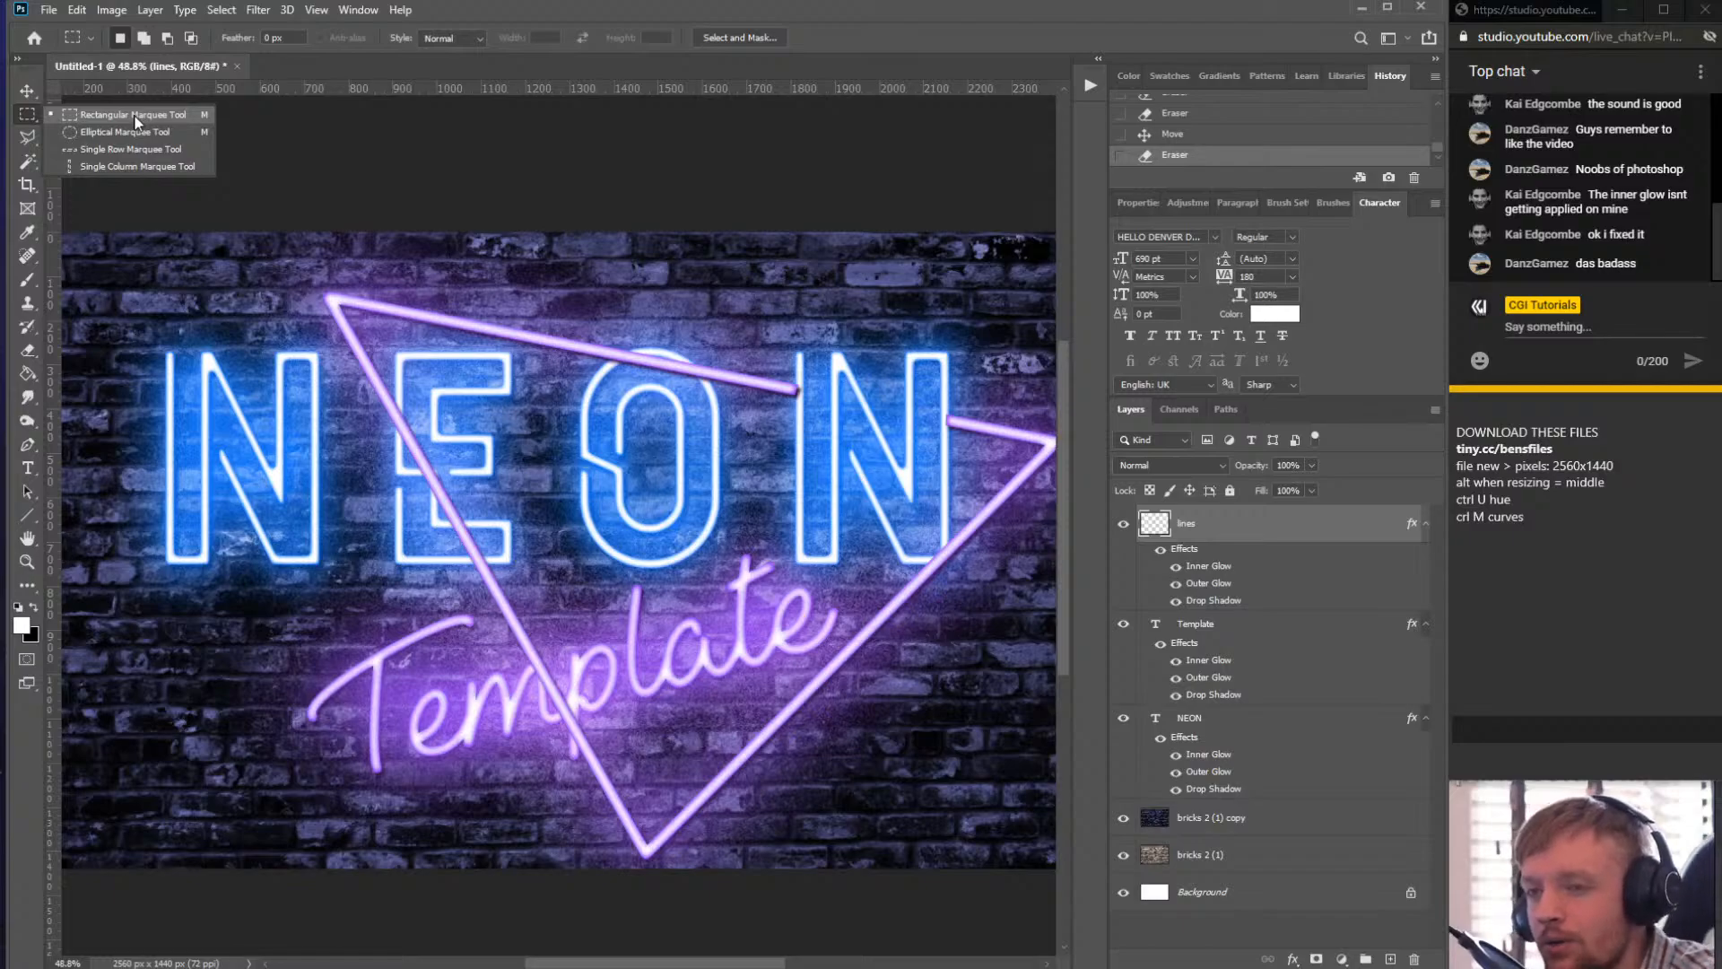
{"action": "left_click", "coordinate": [134, 117]}
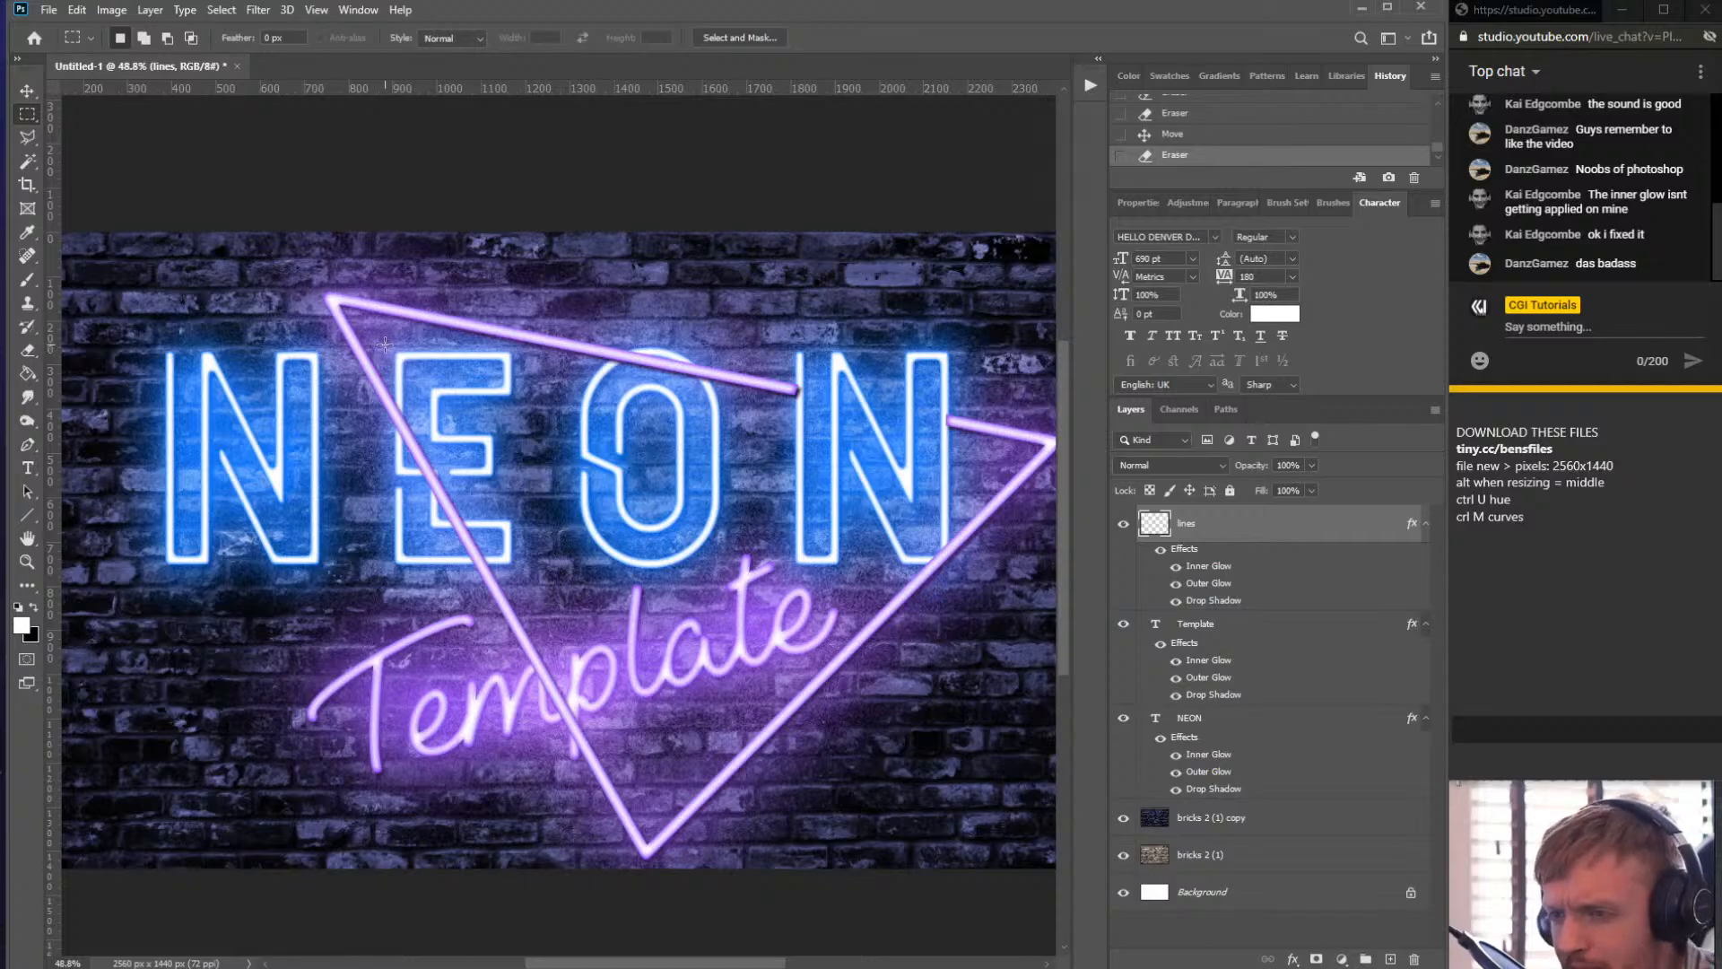
{"action": "left_click_drag", "start_coordinate": [385, 344], "coordinate": [530, 572]}
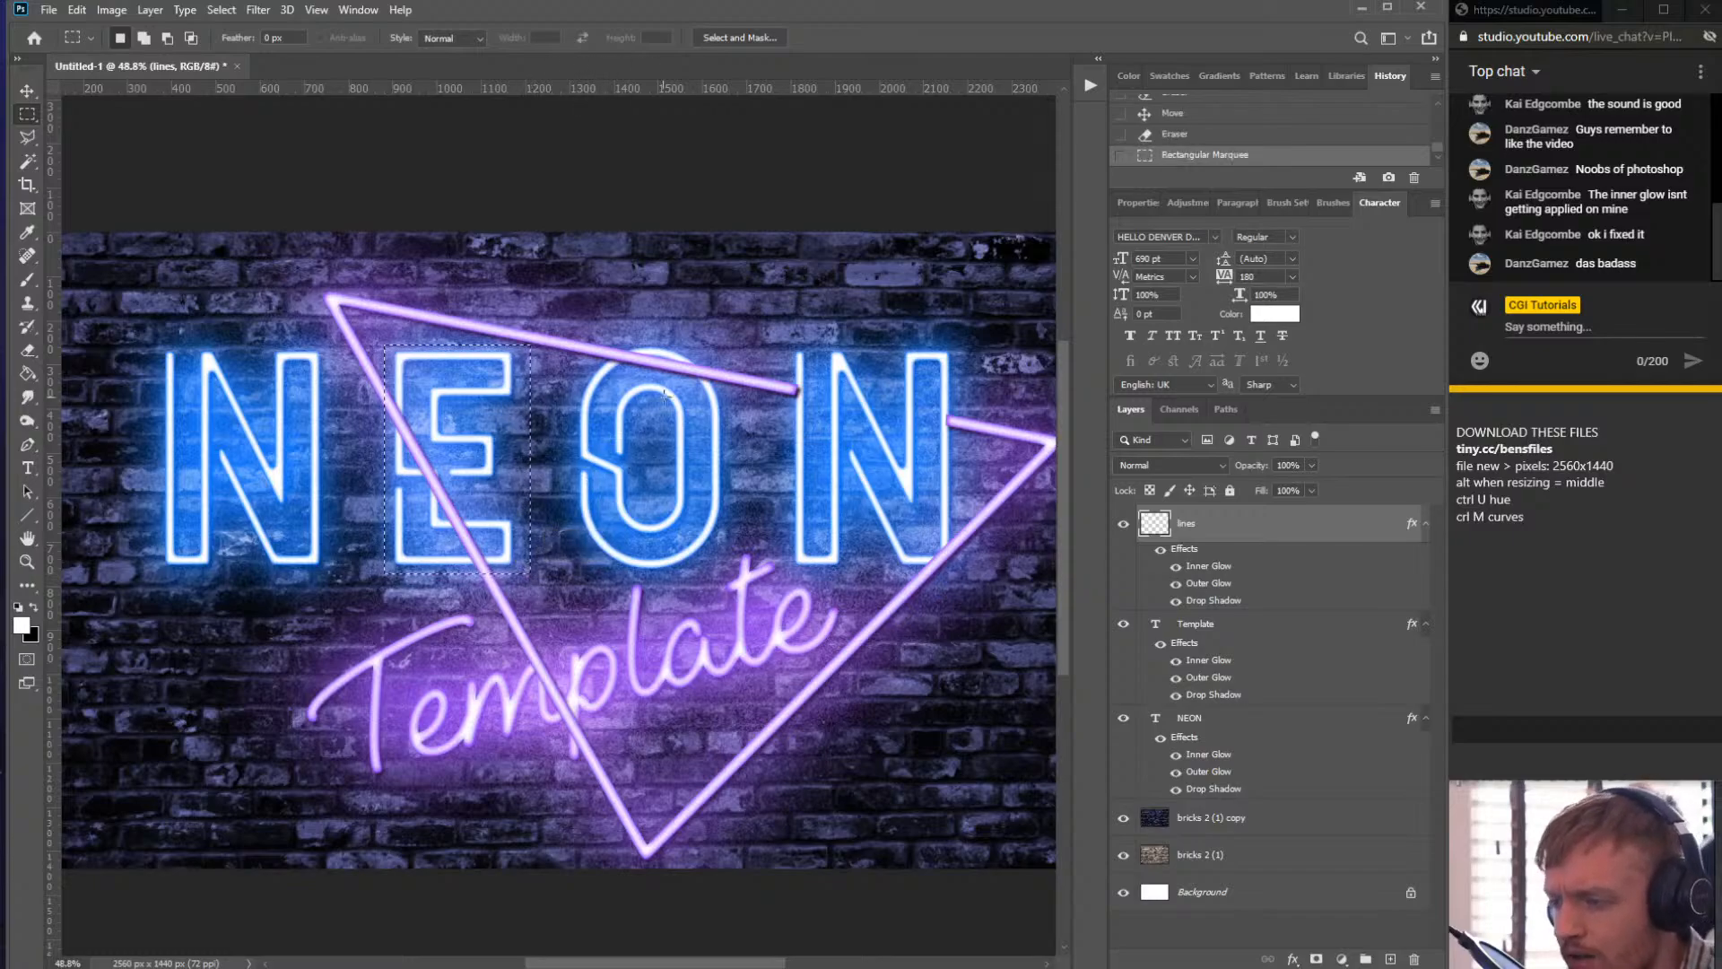
{"action": "key", "text": "Delete"}
{"action": "left_click", "coordinate": [642, 346]}
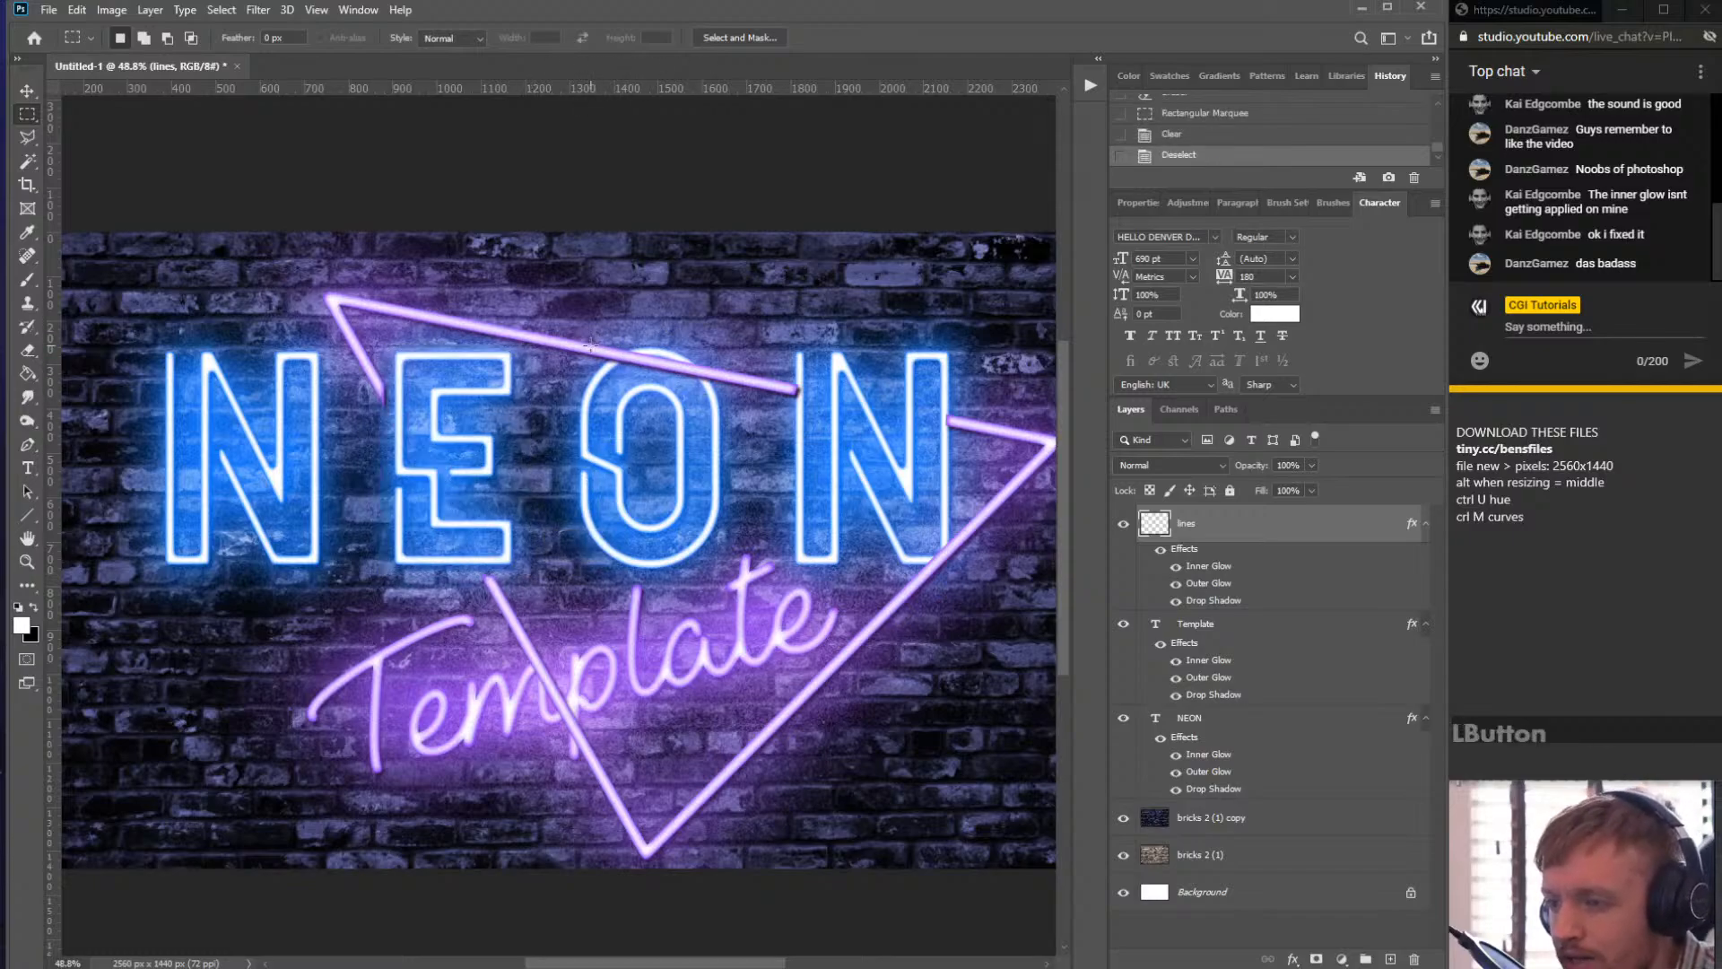
{"action": "left_click_drag", "start_coordinate": [763, 339], "coordinate": [765, 295]}
{"action": "left_click", "coordinate": [955, 356]}
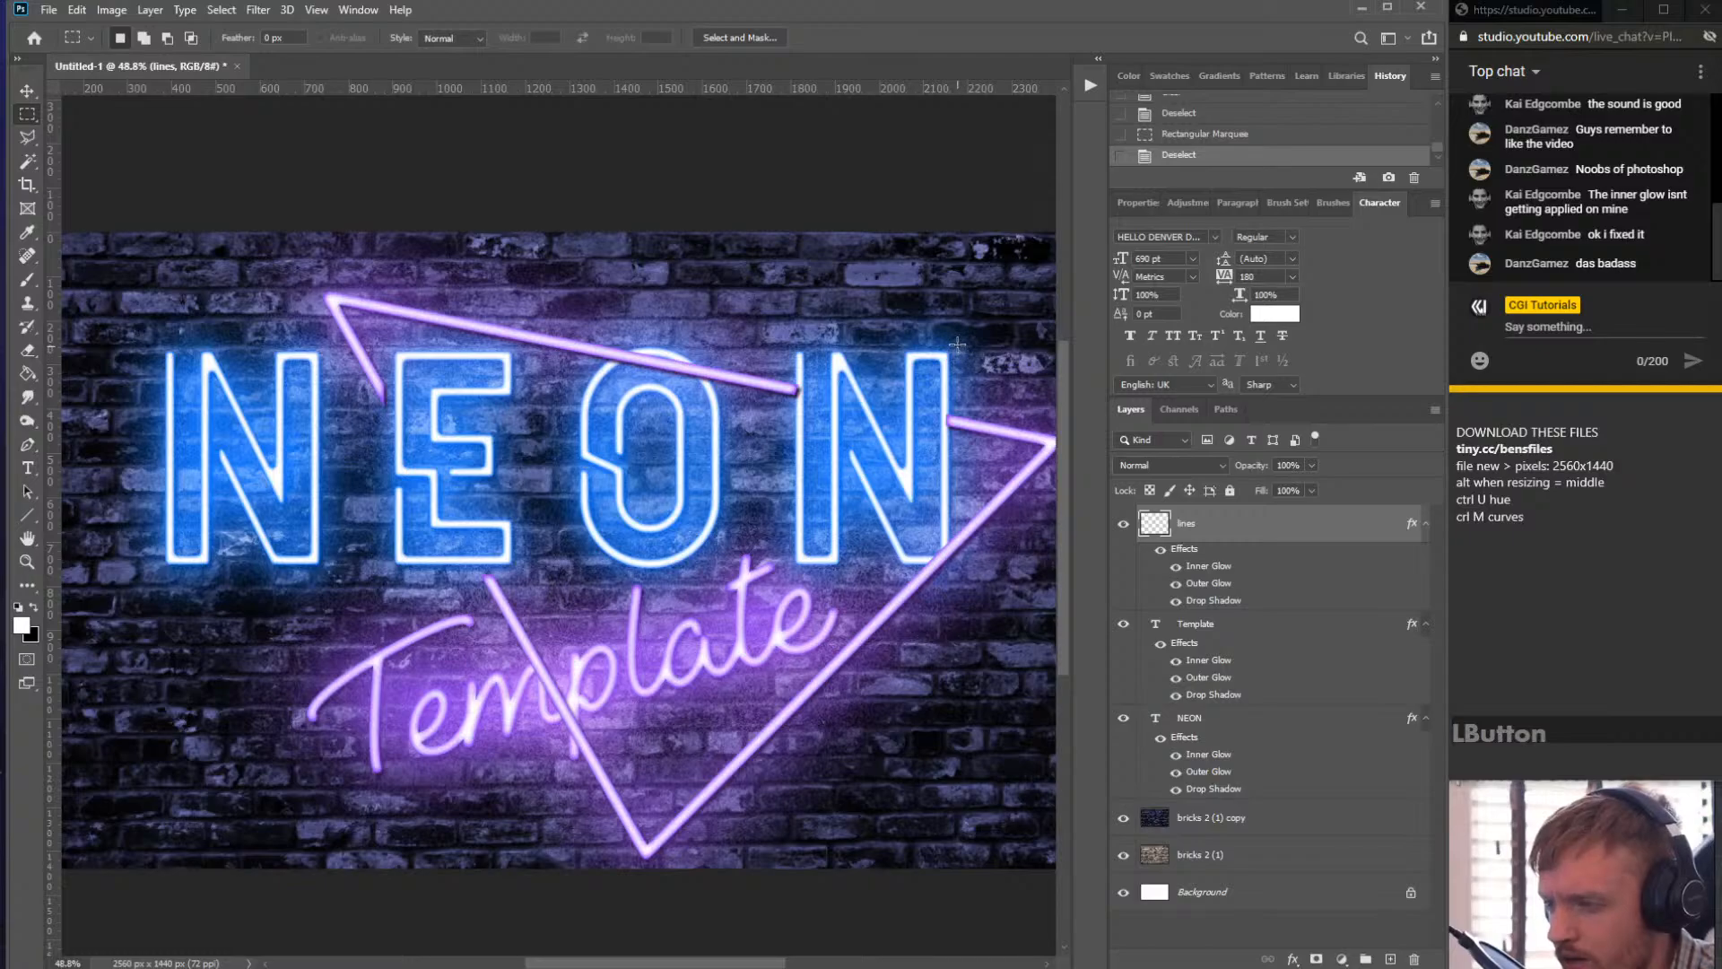
{"action": "left_click_drag", "start_coordinate": [956, 341], "coordinate": [854, 341]}
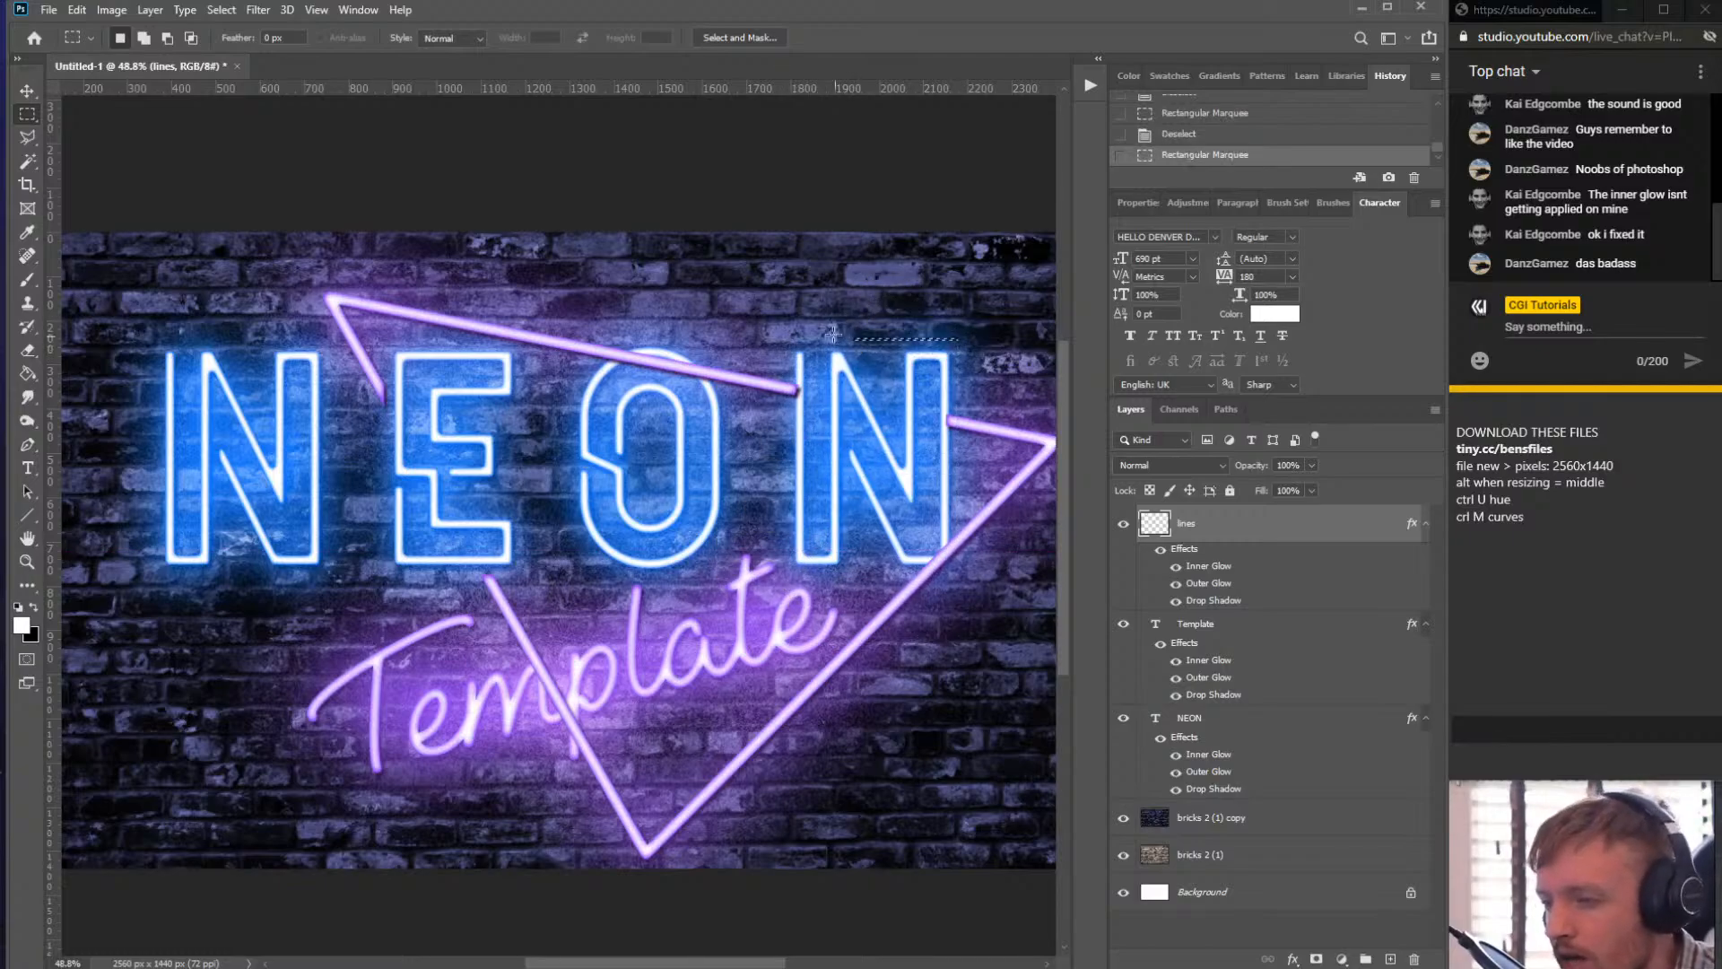
{"action": "left_click", "coordinate": [815, 278]}
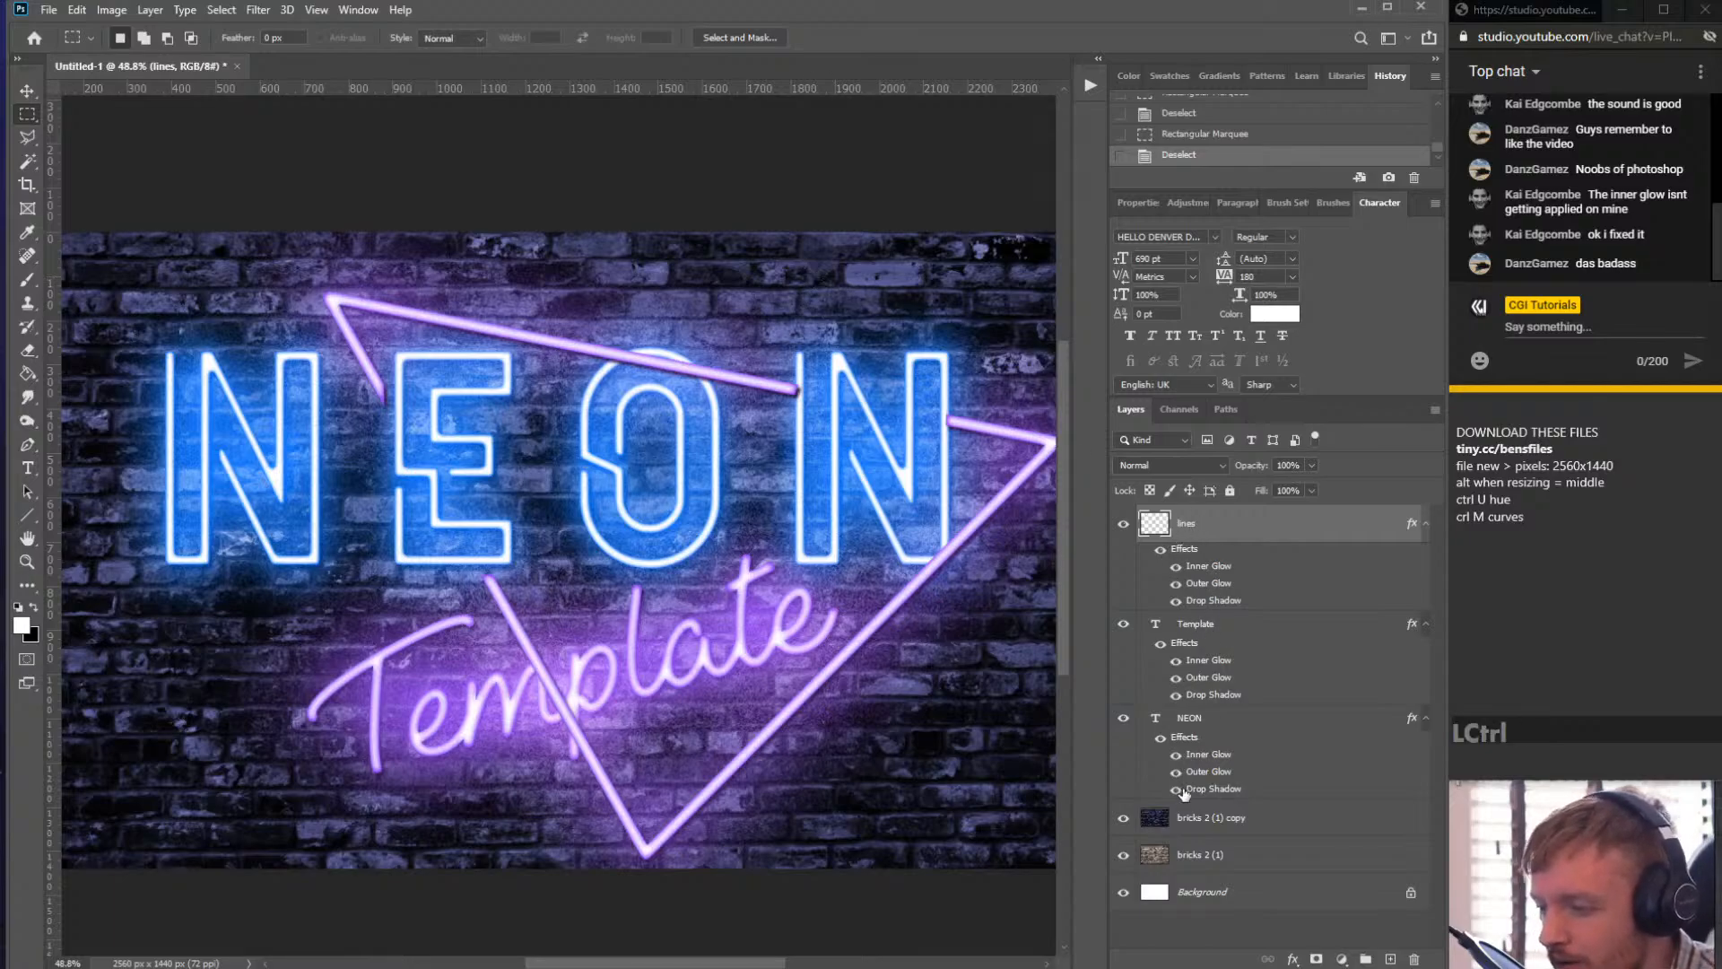
{"action": "left_click", "coordinate": [1191, 722], "text": "ctrl"}
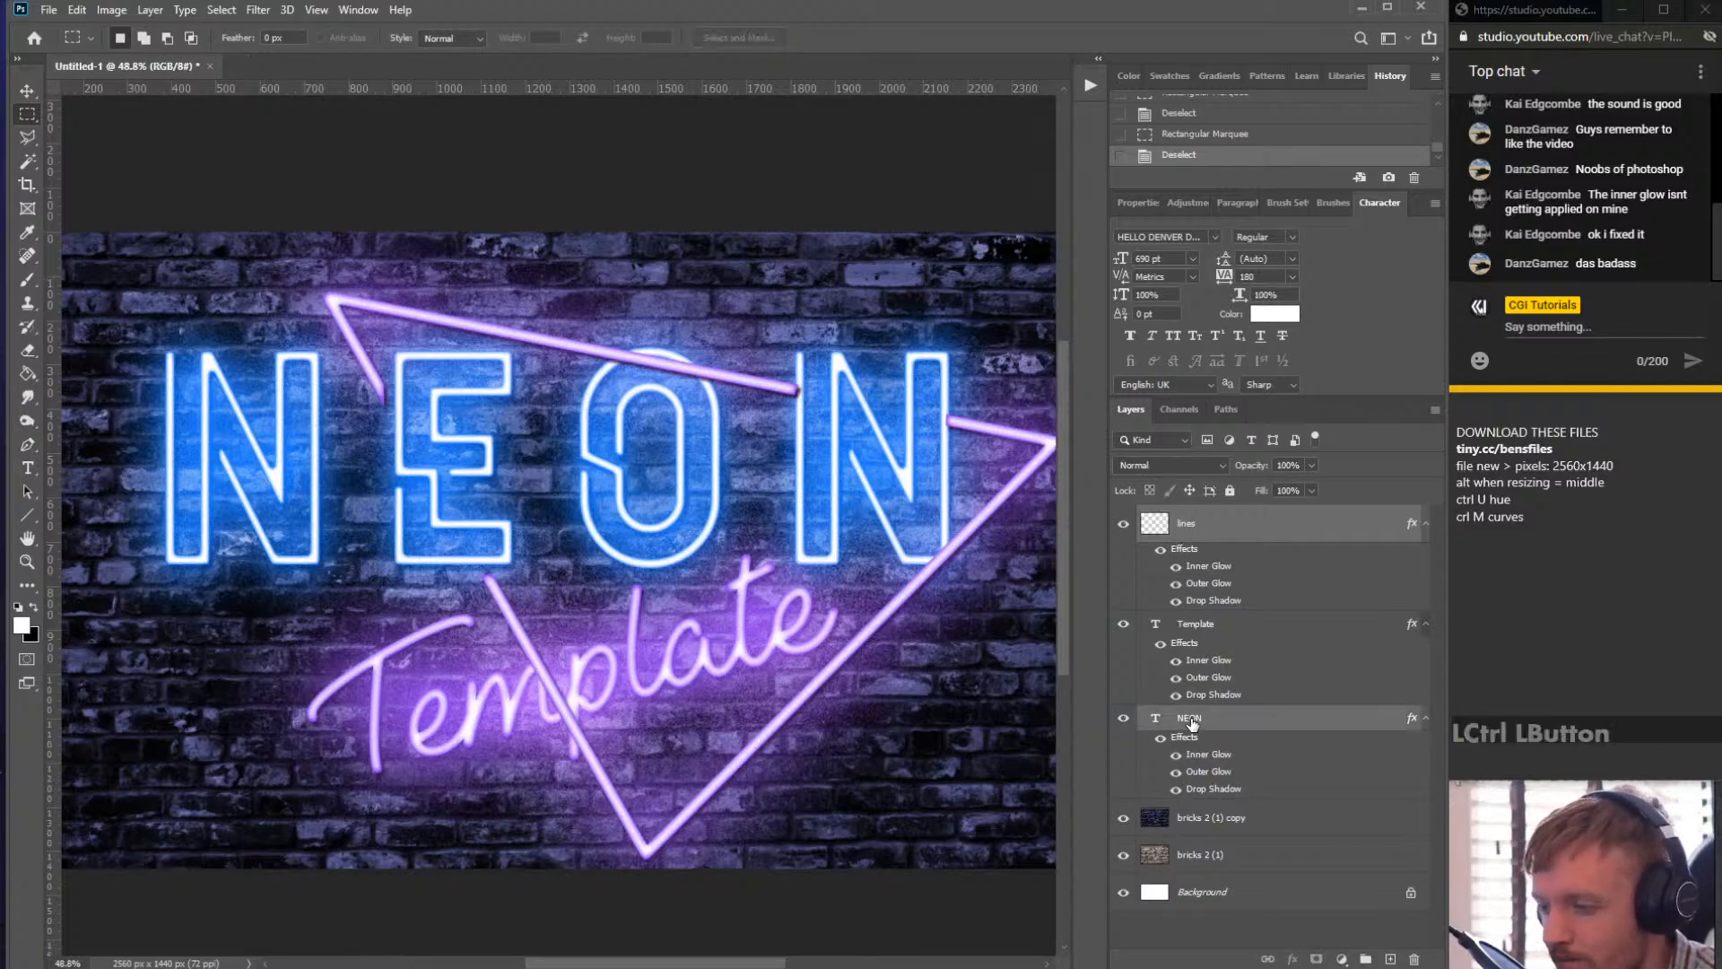
{"action": "left_click", "coordinate": [1191, 723], "text": "ctrl"}
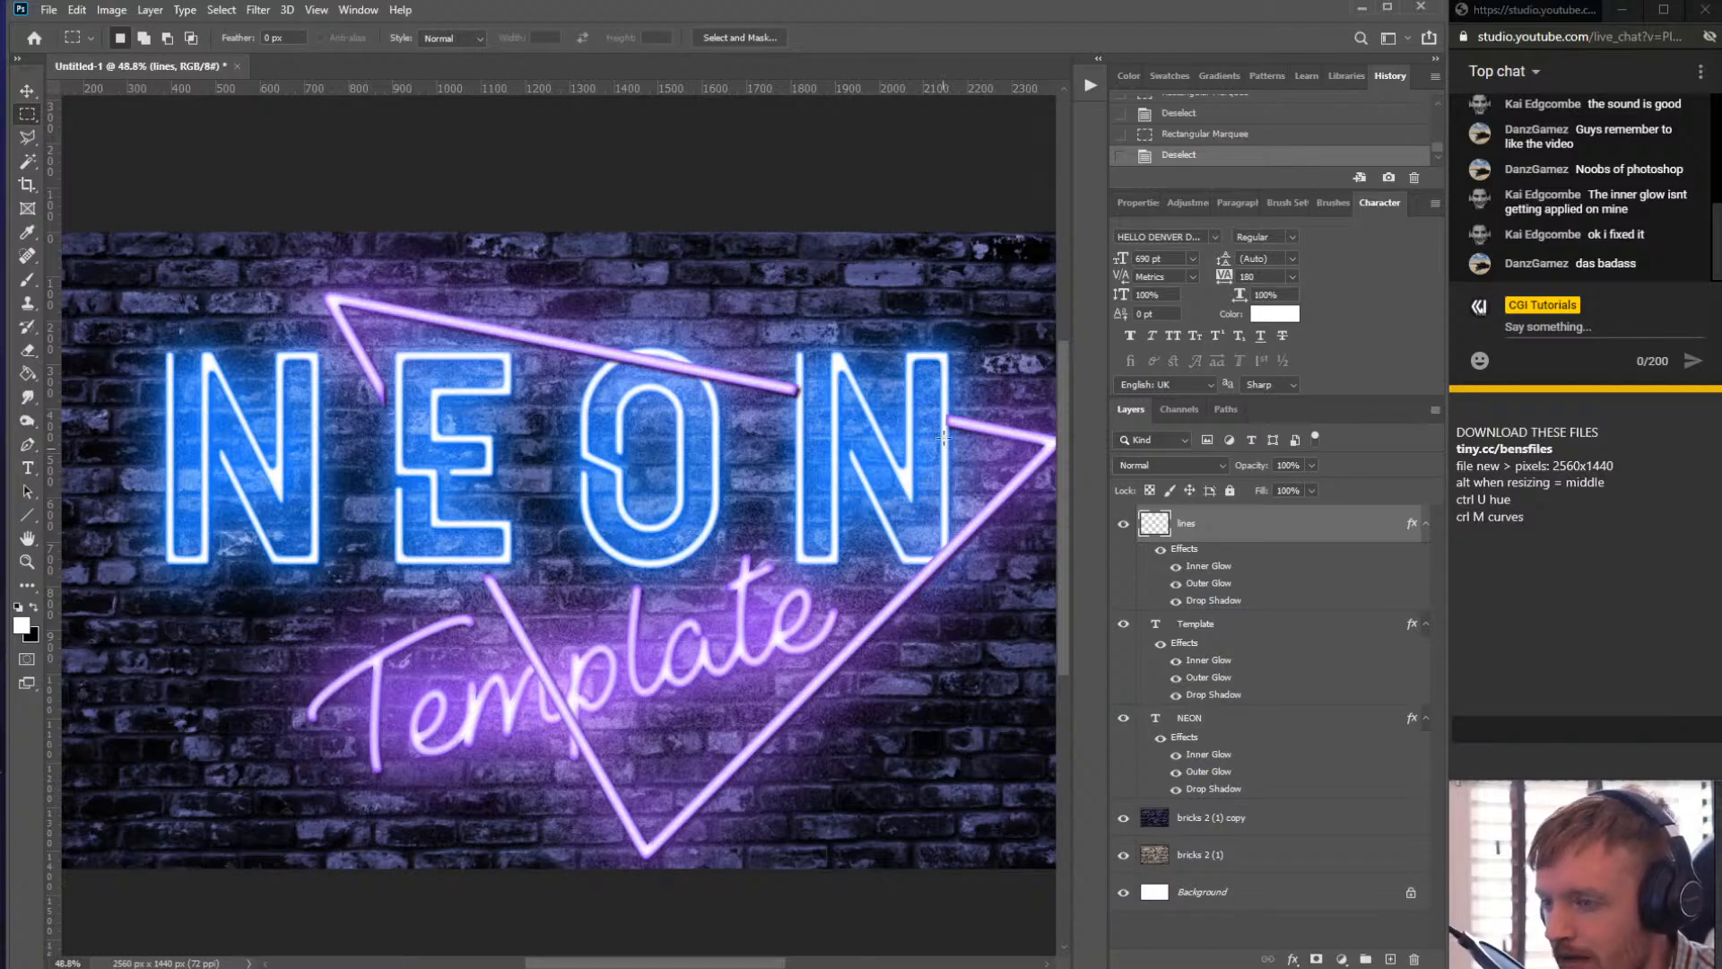
- Delete the lines' segments crossing the N and the gap between O and N using rectangular marquee selections, then deselect
{"action": "left_click_drag", "start_coordinate": [950, 421], "coordinate": [927, 412]}
{"action": "key", "text": "Delete"}
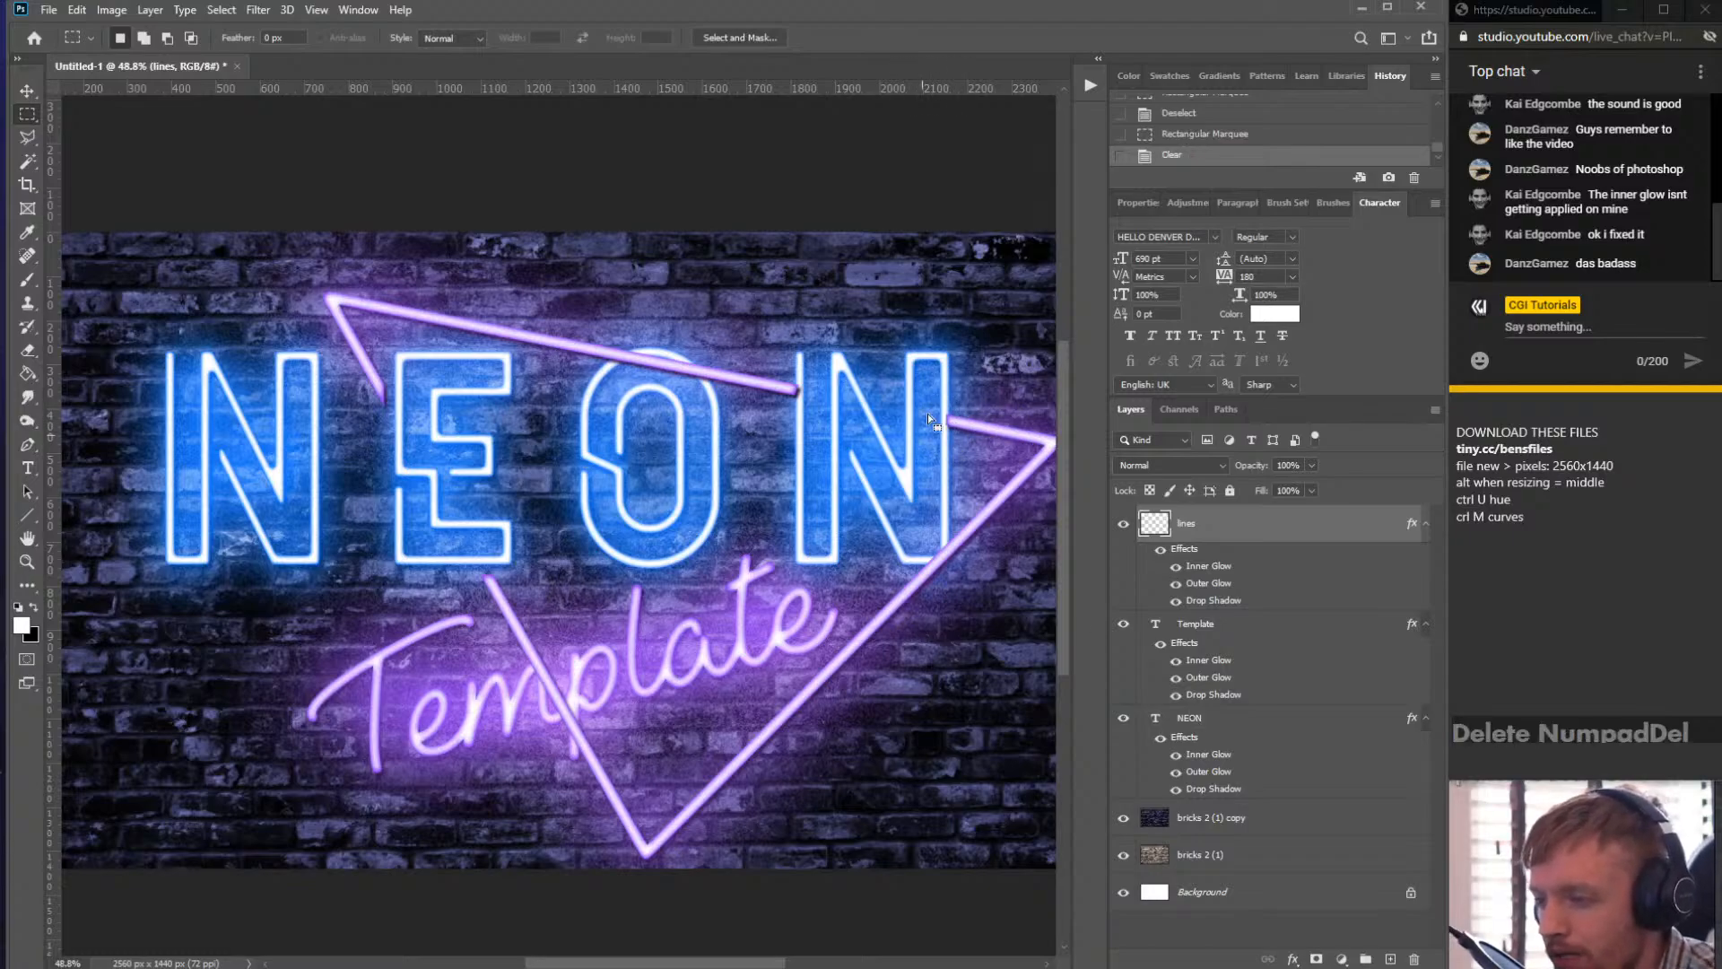
{"action": "left_click", "coordinate": [821, 355]}
{"action": "left_click_drag", "start_coordinate": [790, 350], "coordinate": [810, 429]}
{"action": "key", "text": "Delete"}
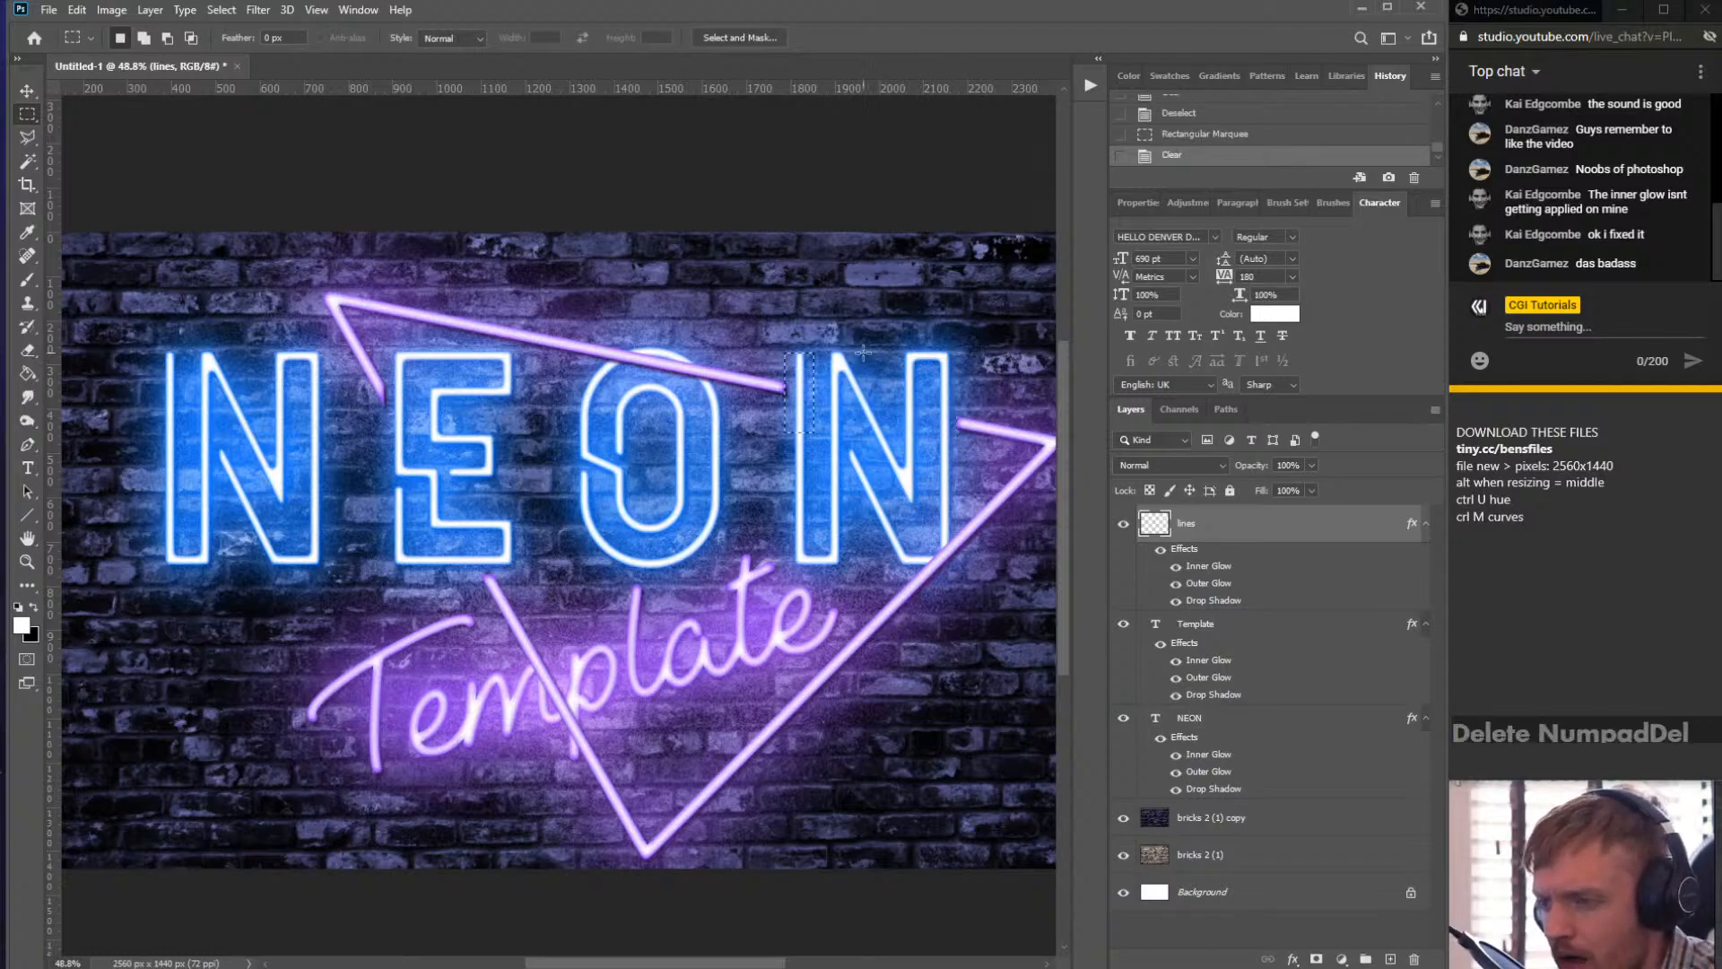
{"action": "left_click", "coordinate": [901, 523]}
- With the Eraser, erase the top line where it passes over the O and the left diagonal's segment crossing Template
{"action": "key", "text": "e"}
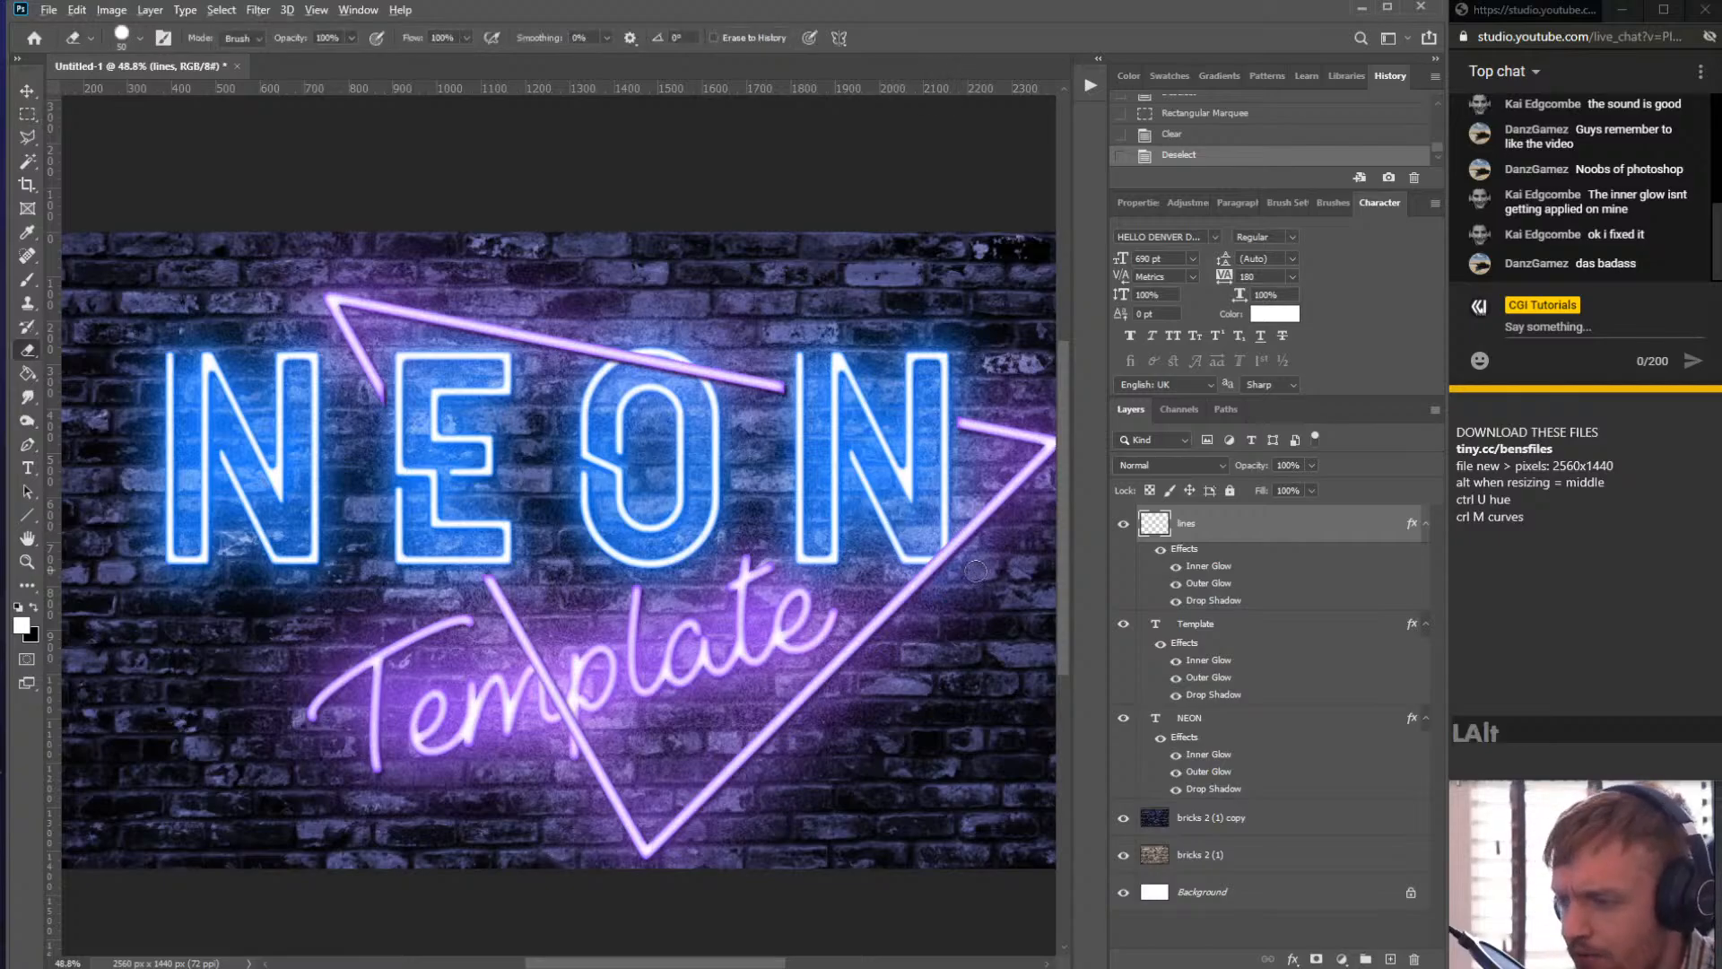
{"action": "scroll", "coordinate": [897, 515], "scroll_direction": "up", "scroll_amount": 3}
{"action": "mouse_move", "coordinate": [908, 483]}
{"action": "left_mouse_down"}
{"action": "mouse_move", "coordinate": [915, 557]}
{"action": "mouse_move", "coordinate": [862, 554]}
{"action": "mouse_move", "coordinate": [916, 557]}
{"action": "mouse_move", "coordinate": [927, 488]}
{"action": "mouse_move", "coordinate": [871, 556]}
{"action": "mouse_move", "coordinate": [825, 556]}
{"action": "mouse_move", "coordinate": [915, 537]}
{"action": "mouse_move", "coordinate": [925, 478]}
{"action": "left_mouse_up"}
{"action": "scroll", "coordinate": [799, 538], "scroll_direction": "down", "scroll_amount": 3}
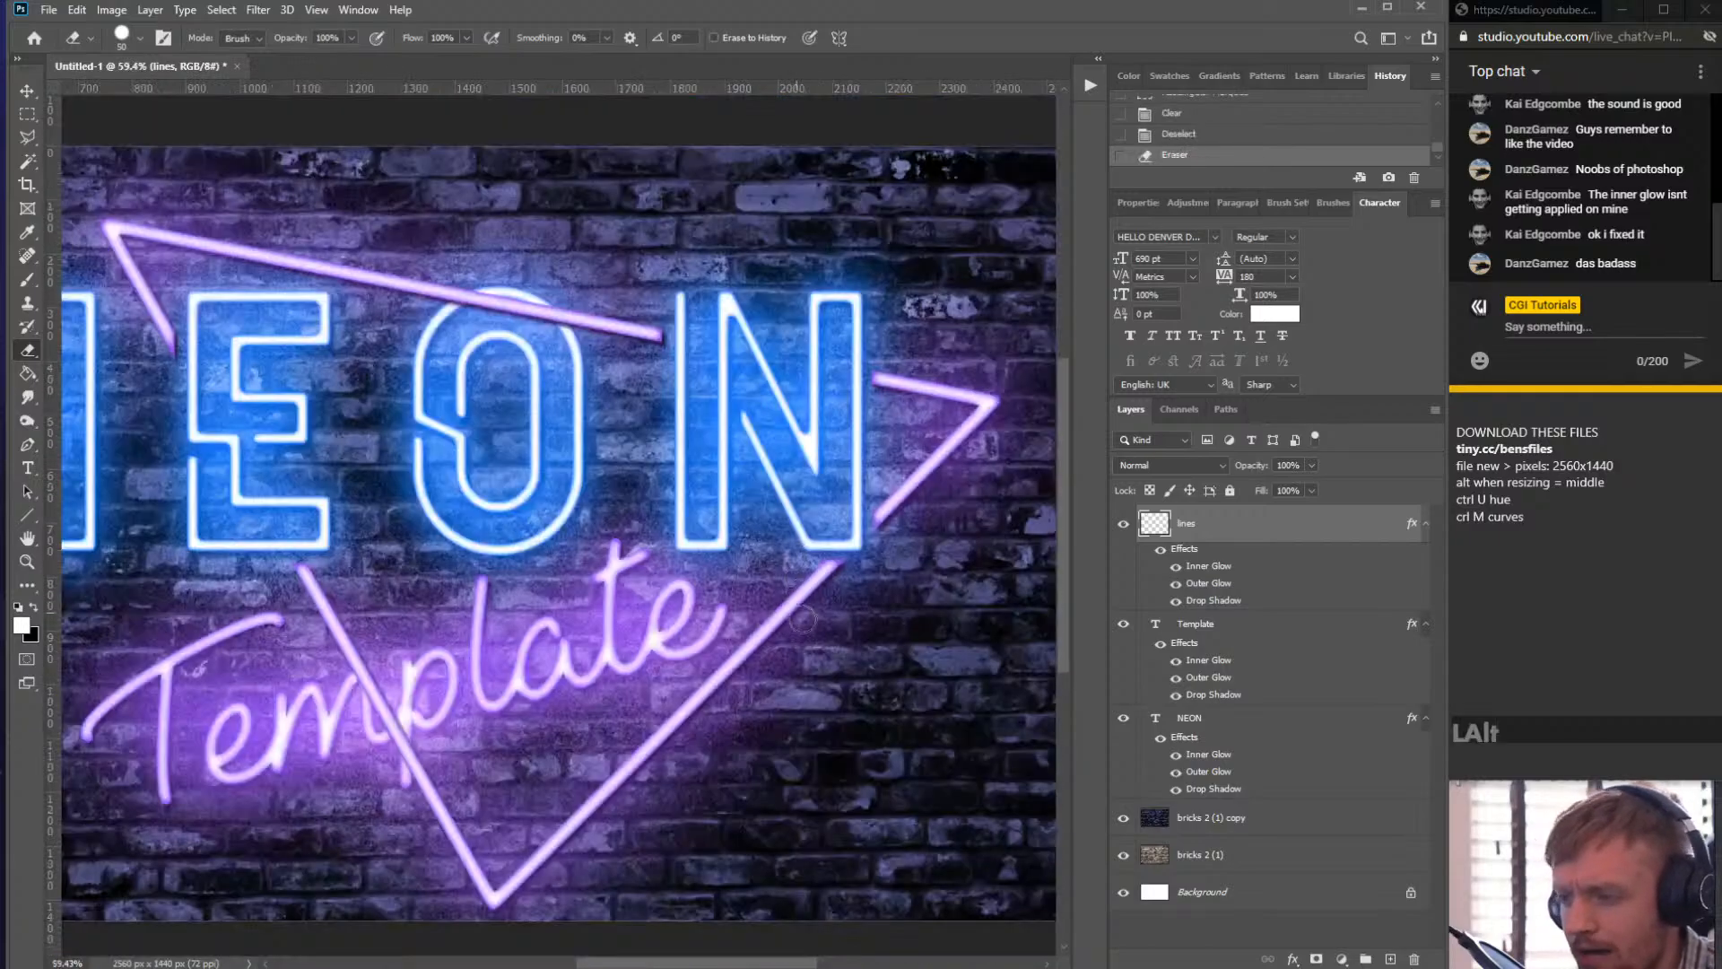
{"action": "scroll", "coordinate": [772, 639], "scroll_direction": "down", "scroll_amount": 1}
{"action": "scroll", "coordinate": [711, 280], "scroll_direction": "up", "scroll_amount": 4}
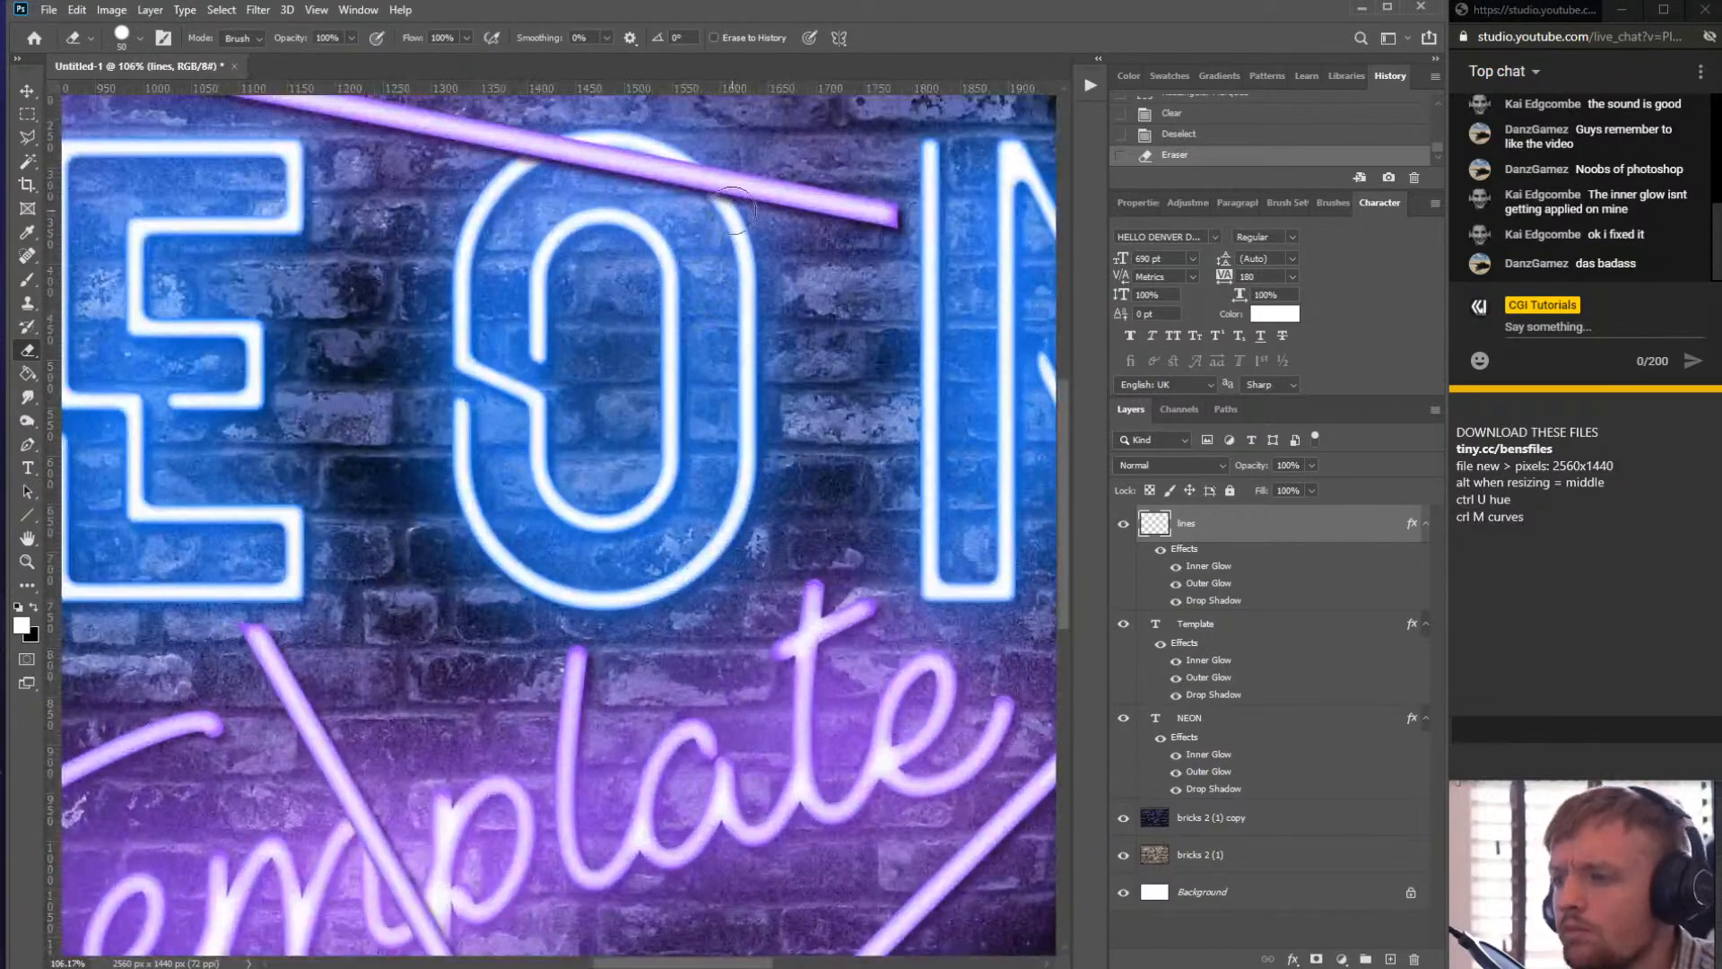
{"action": "mouse_move", "coordinate": [733, 211]}
{"action": "left_mouse_down"}
{"action": "mouse_move", "coordinate": [625, 155]}
{"action": "mouse_move", "coordinate": [517, 189]}
{"action": "mouse_move", "coordinate": [583, 146]}
{"action": "mouse_move", "coordinate": [495, 193]}
{"action": "left_mouse_up"}
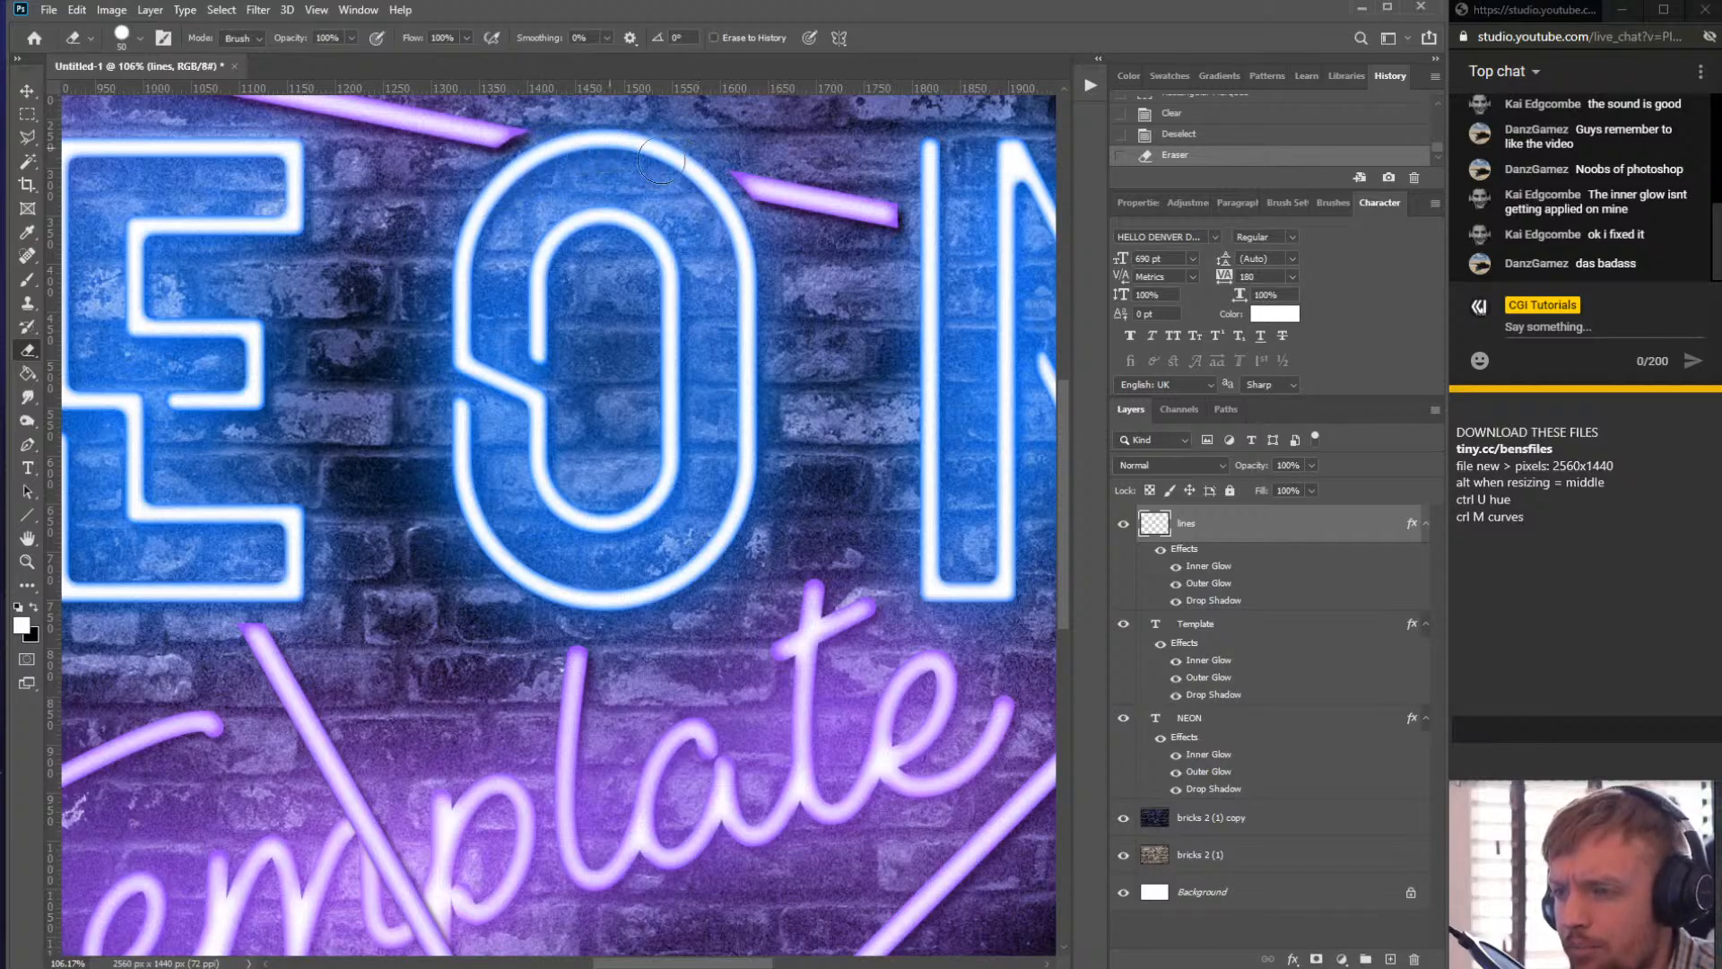
{"action": "left_click_drag", "start_coordinate": [739, 180], "coordinate": [748, 220]}
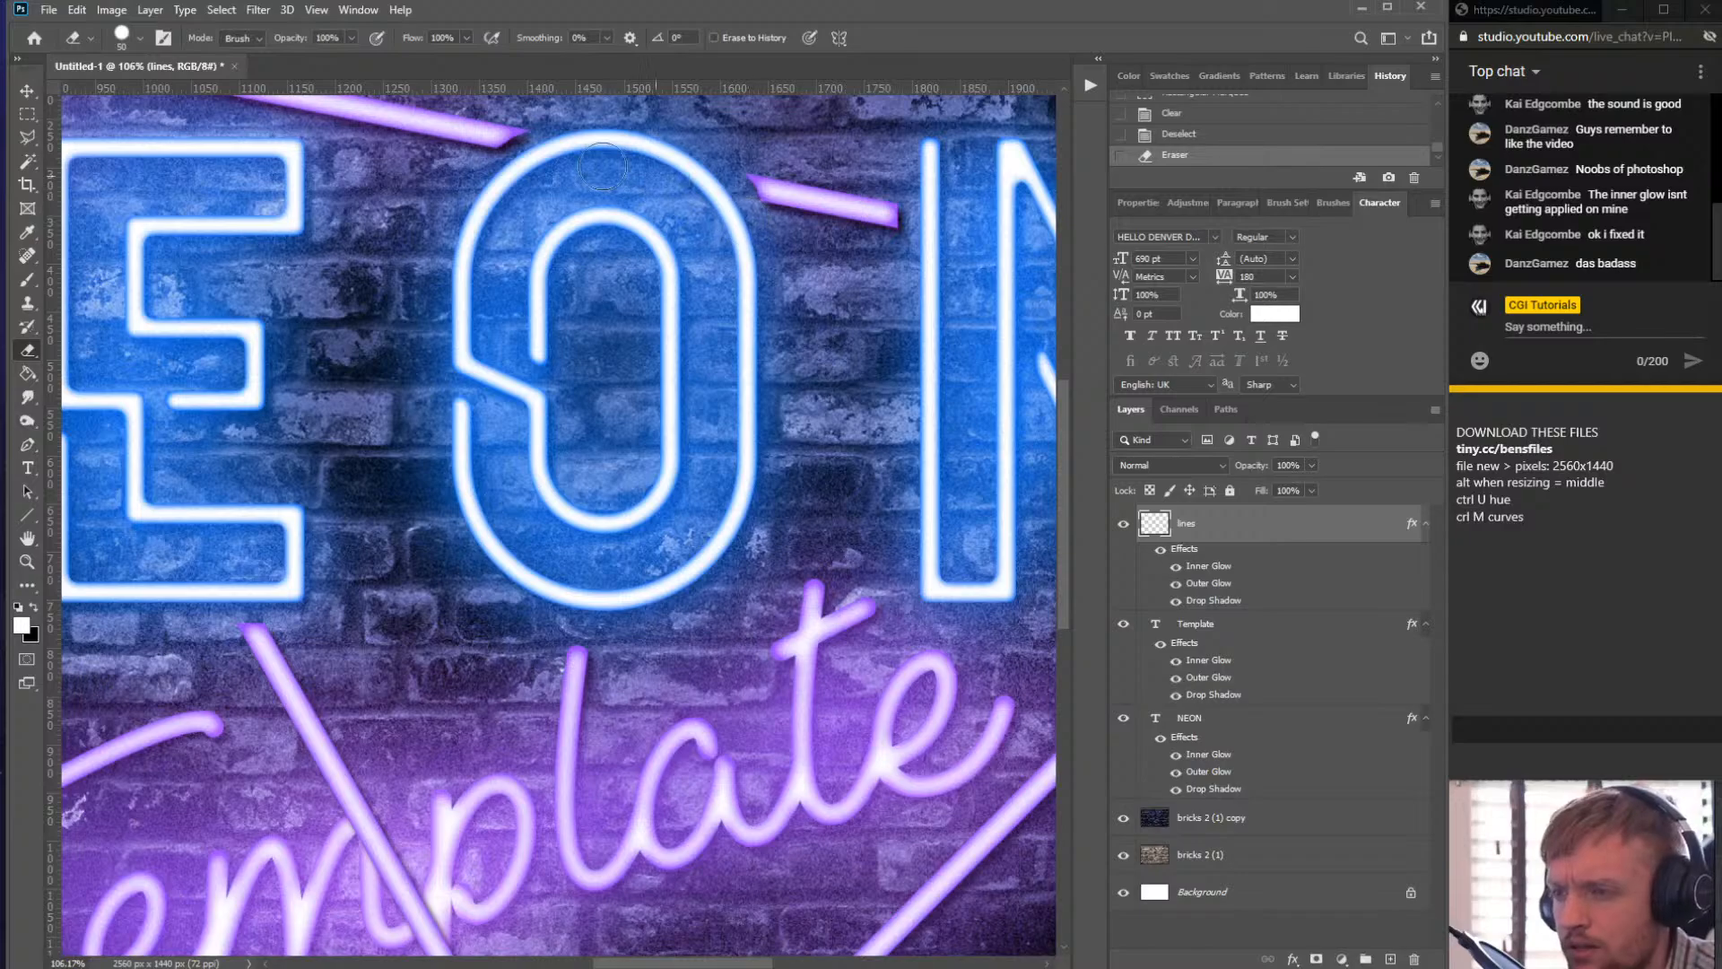
{"action": "scroll", "coordinate": [726, 210], "scroll_direction": "down", "scroll_amount": 3}
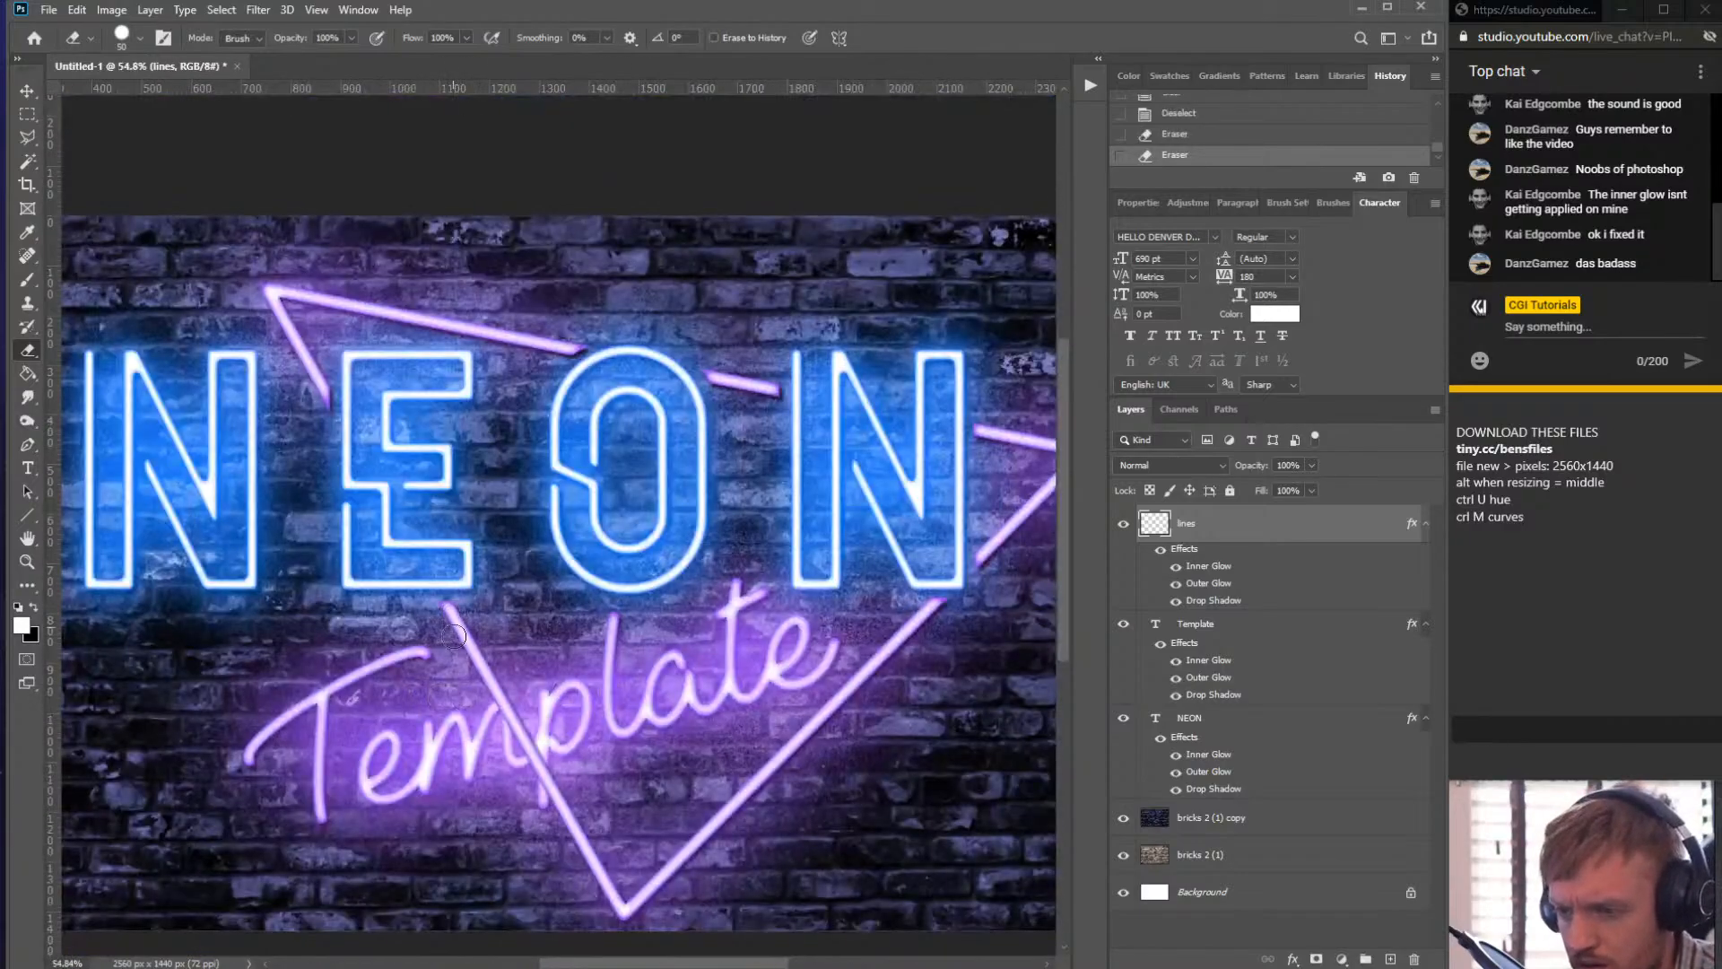
{"action": "mouse_move", "coordinate": [454, 636]}
{"action": "left_mouse_down"}
{"action": "mouse_move", "coordinate": [519, 710]}
{"action": "mouse_move", "coordinate": [471, 701]}
{"action": "mouse_move", "coordinate": [538, 704]}
{"action": "mouse_move", "coordinate": [523, 761]}
{"action": "left_mouse_up"}
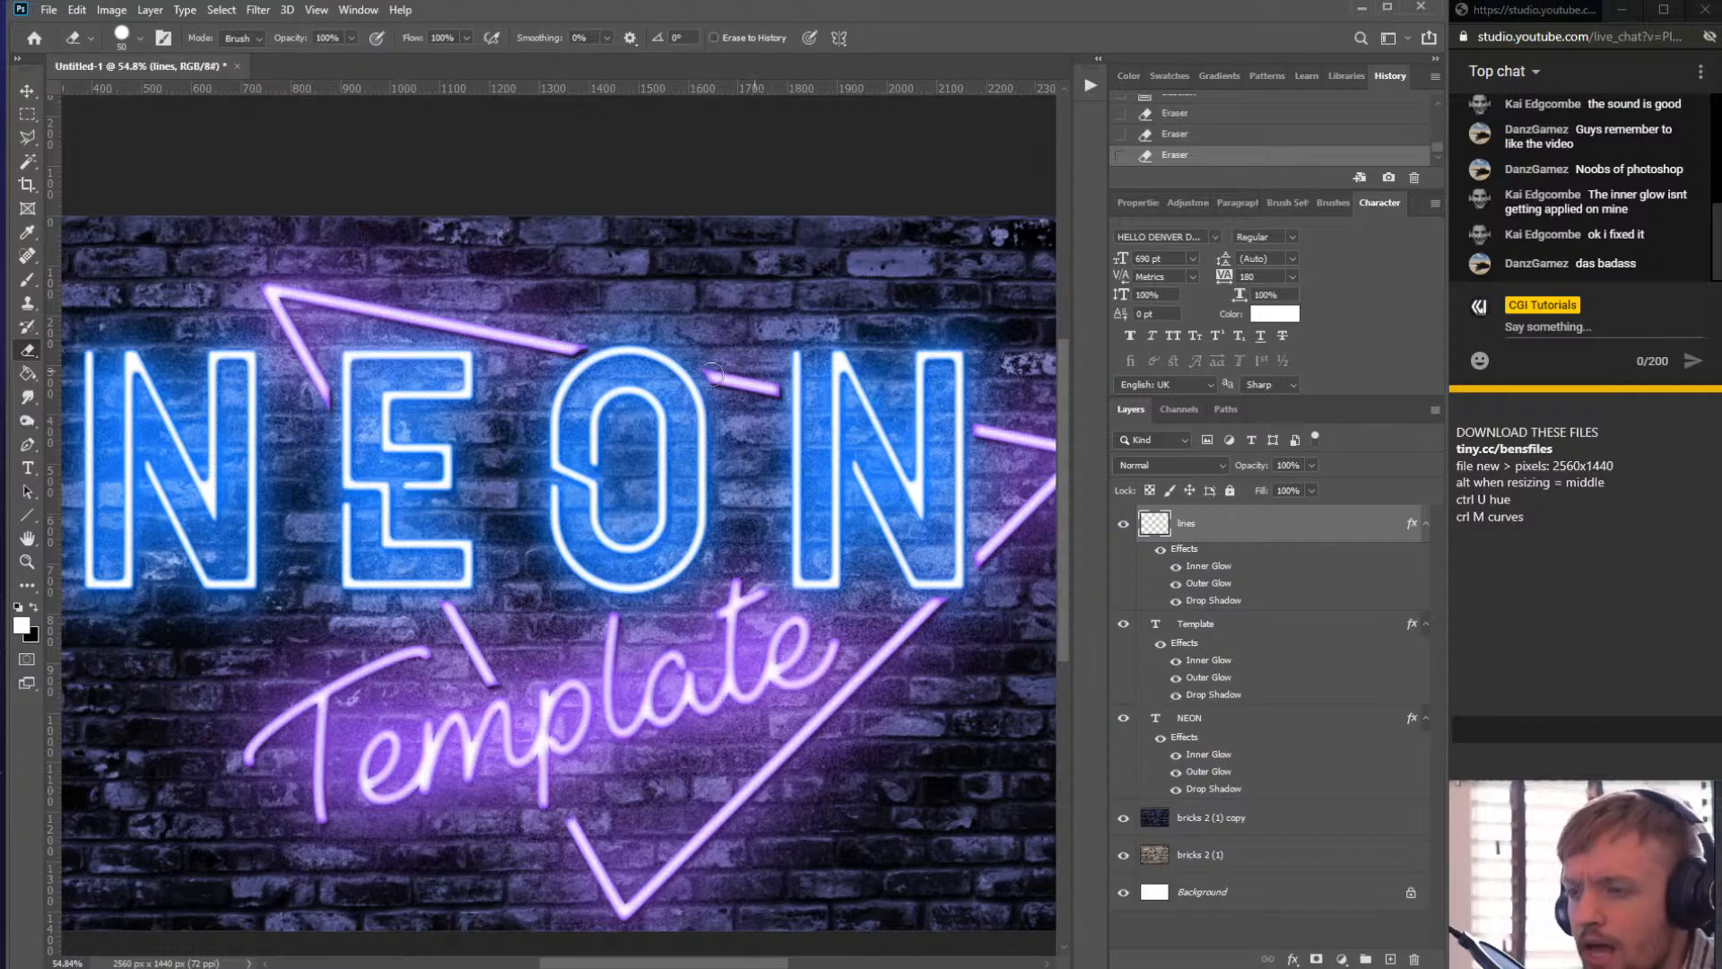
- Set the Eraser smoothing to 80% with a smaller brush and round off the top line's cut end beside the O
{"action": "scroll", "coordinate": [713, 373], "scroll_direction": "up", "scroll_amount": 10}
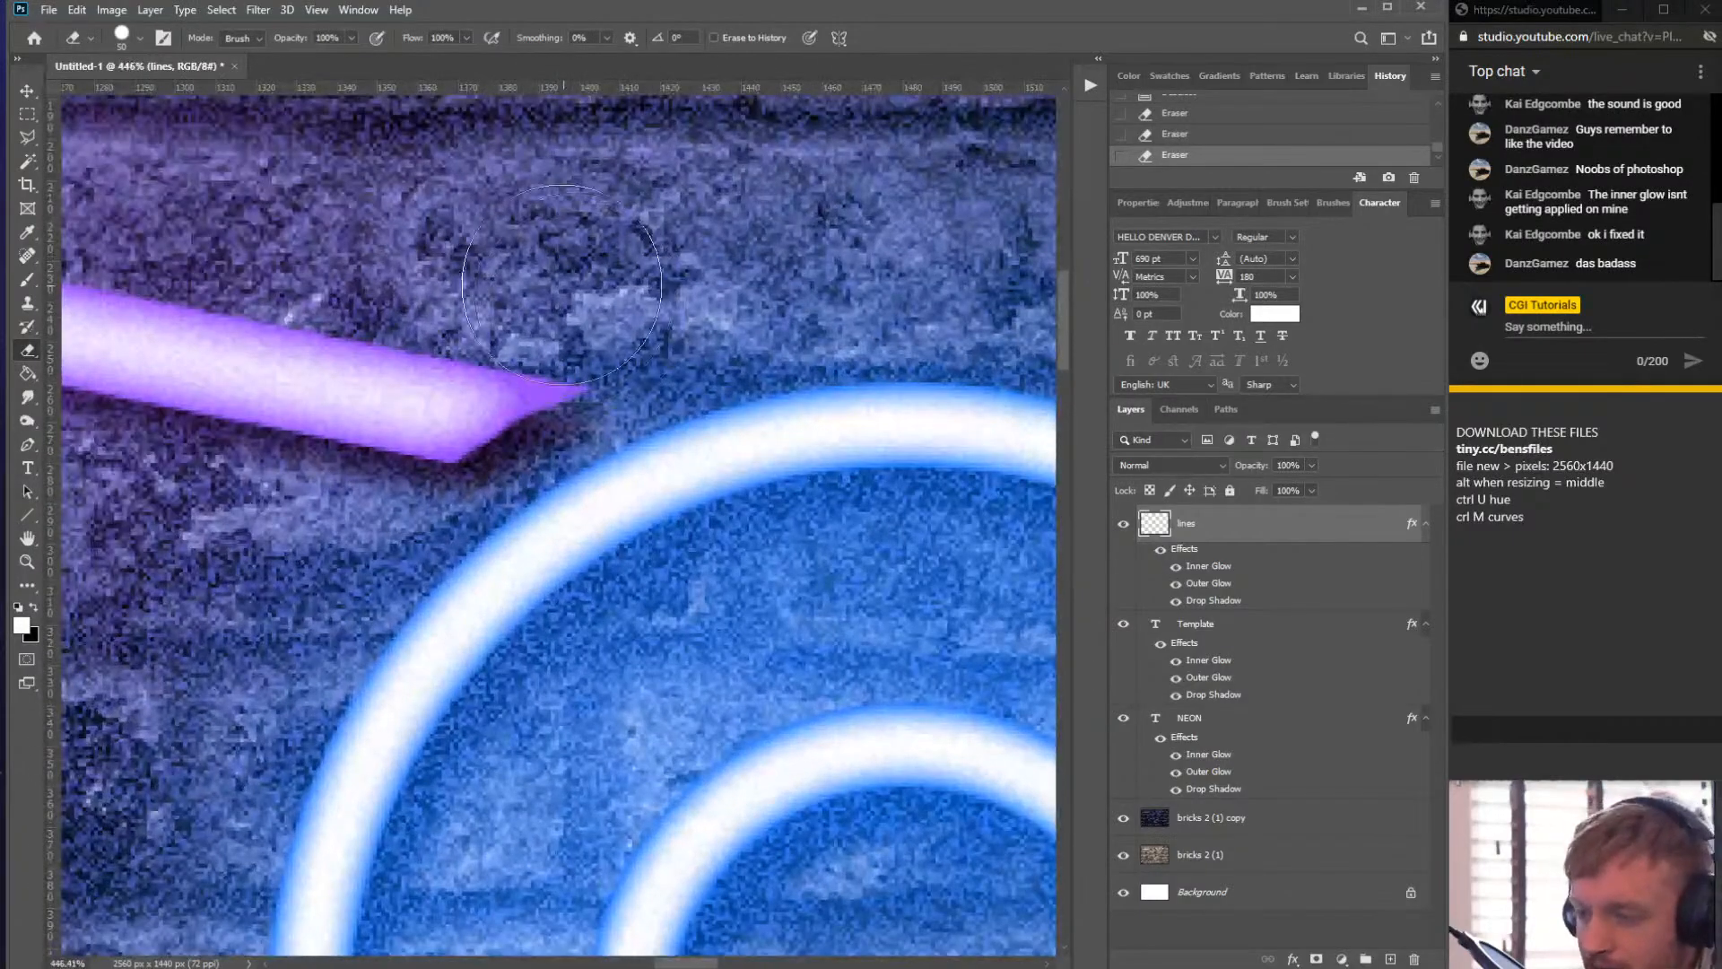
{"action": "left_click", "coordinate": [607, 47]}
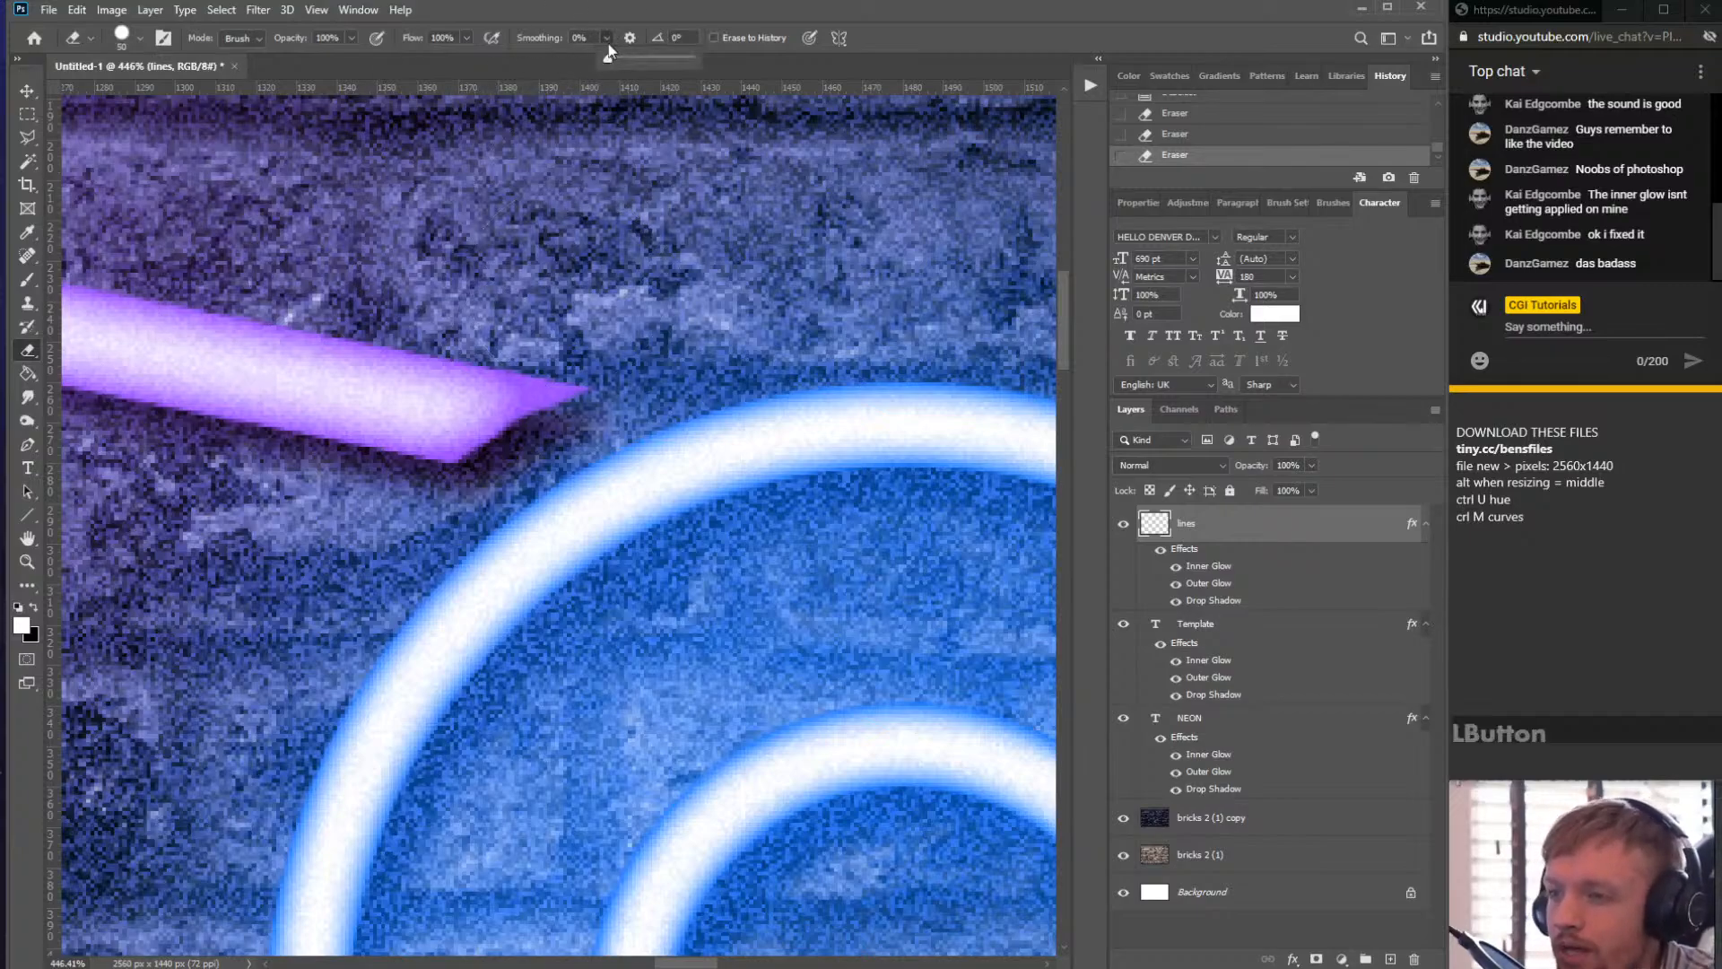
{"action": "left_click", "coordinate": [654, 20]}
{"action": "key", "text": "bracketleft"}
{"action": "key", "text": "bracketleft"}
{"action": "key", "text": "bracketleft"}
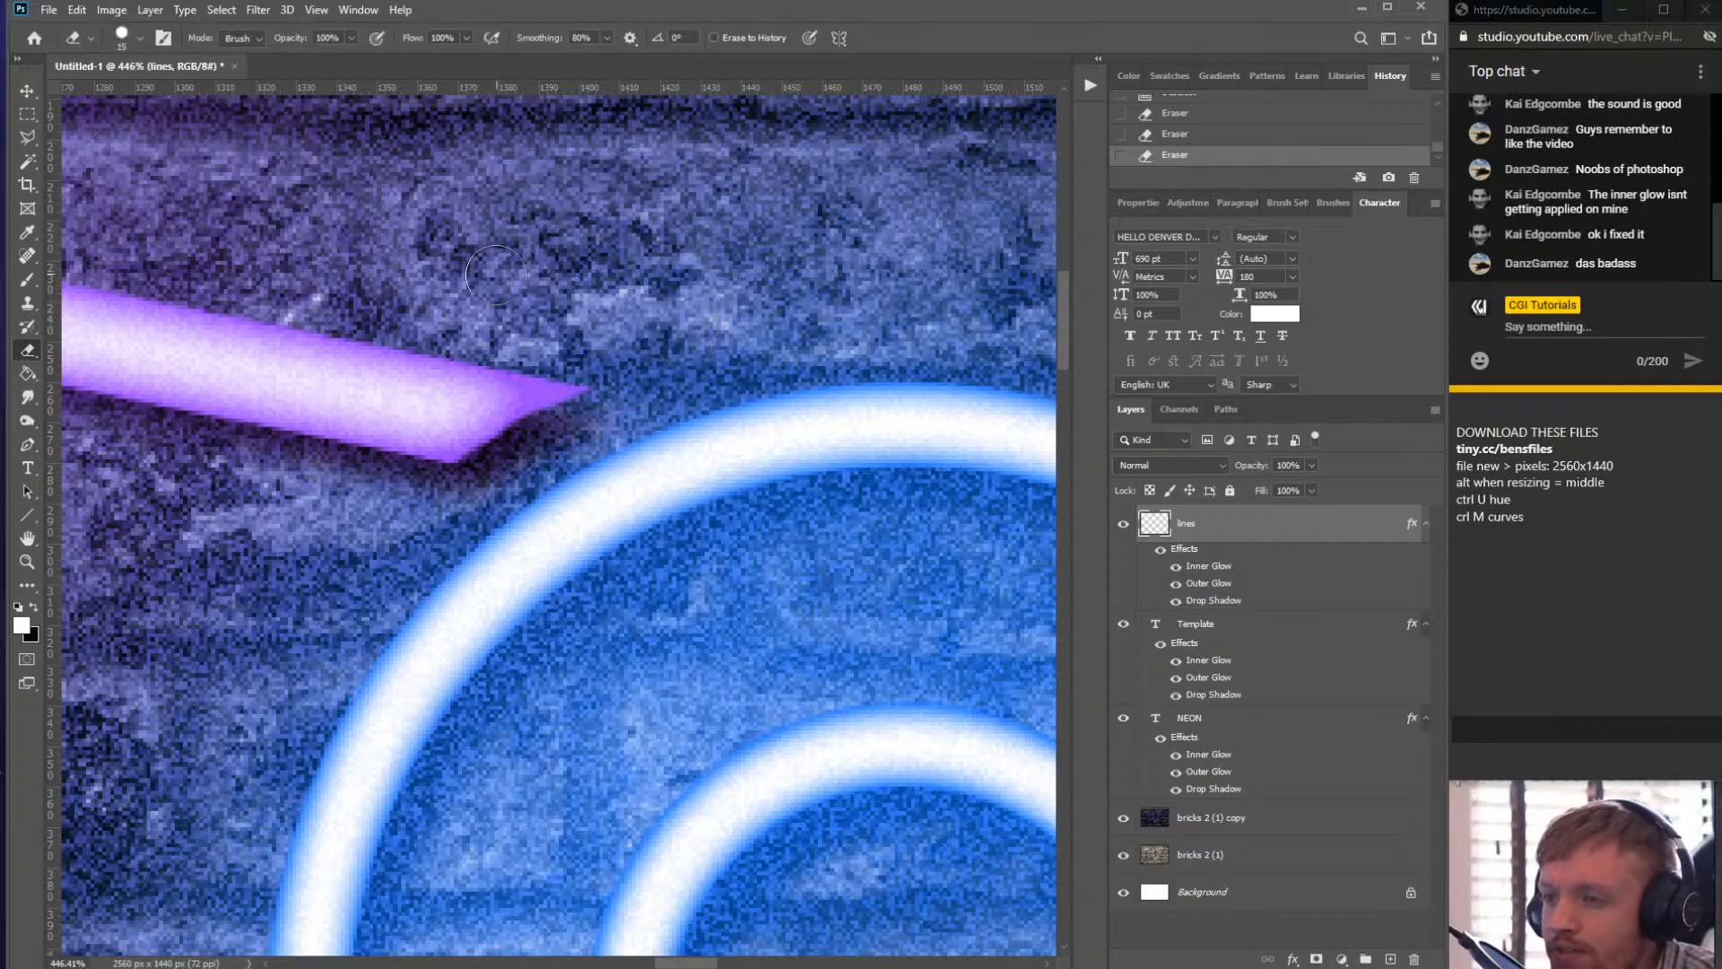
{"action": "left_click_drag", "start_coordinate": [281, 260], "coordinate": [248, 274]}
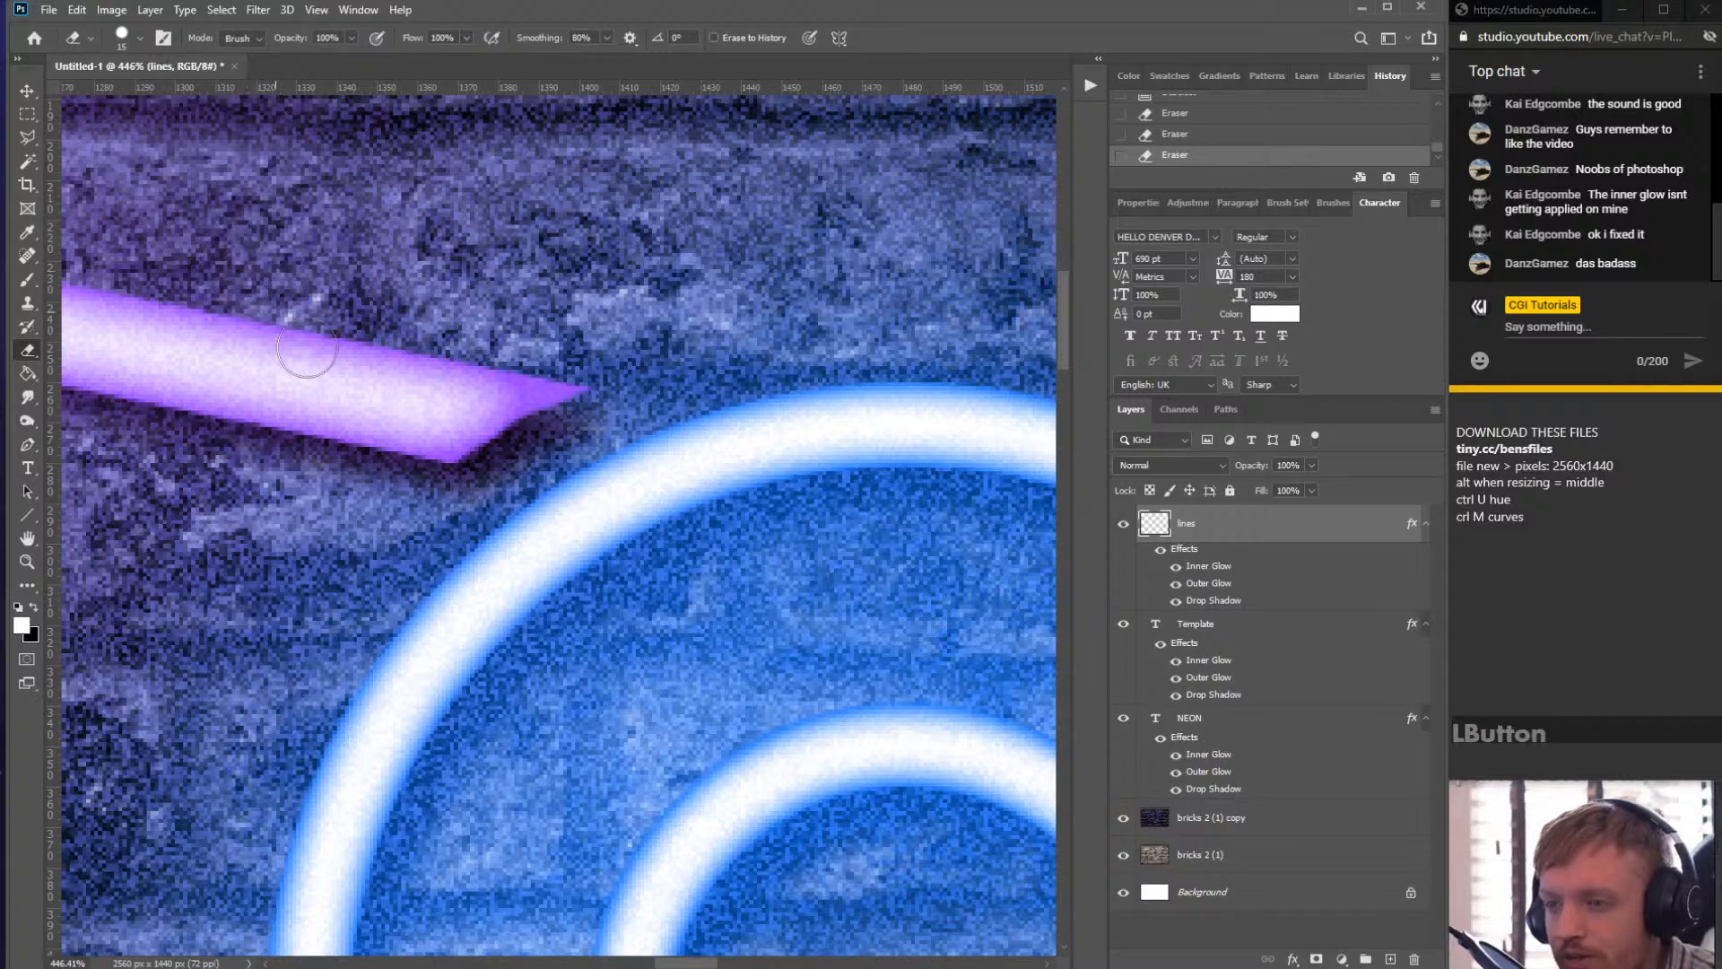
{"action": "left_click_drag", "start_coordinate": [307, 350], "coordinate": [583, 387]}
{"action": "key", "text": "ctrl+z"}
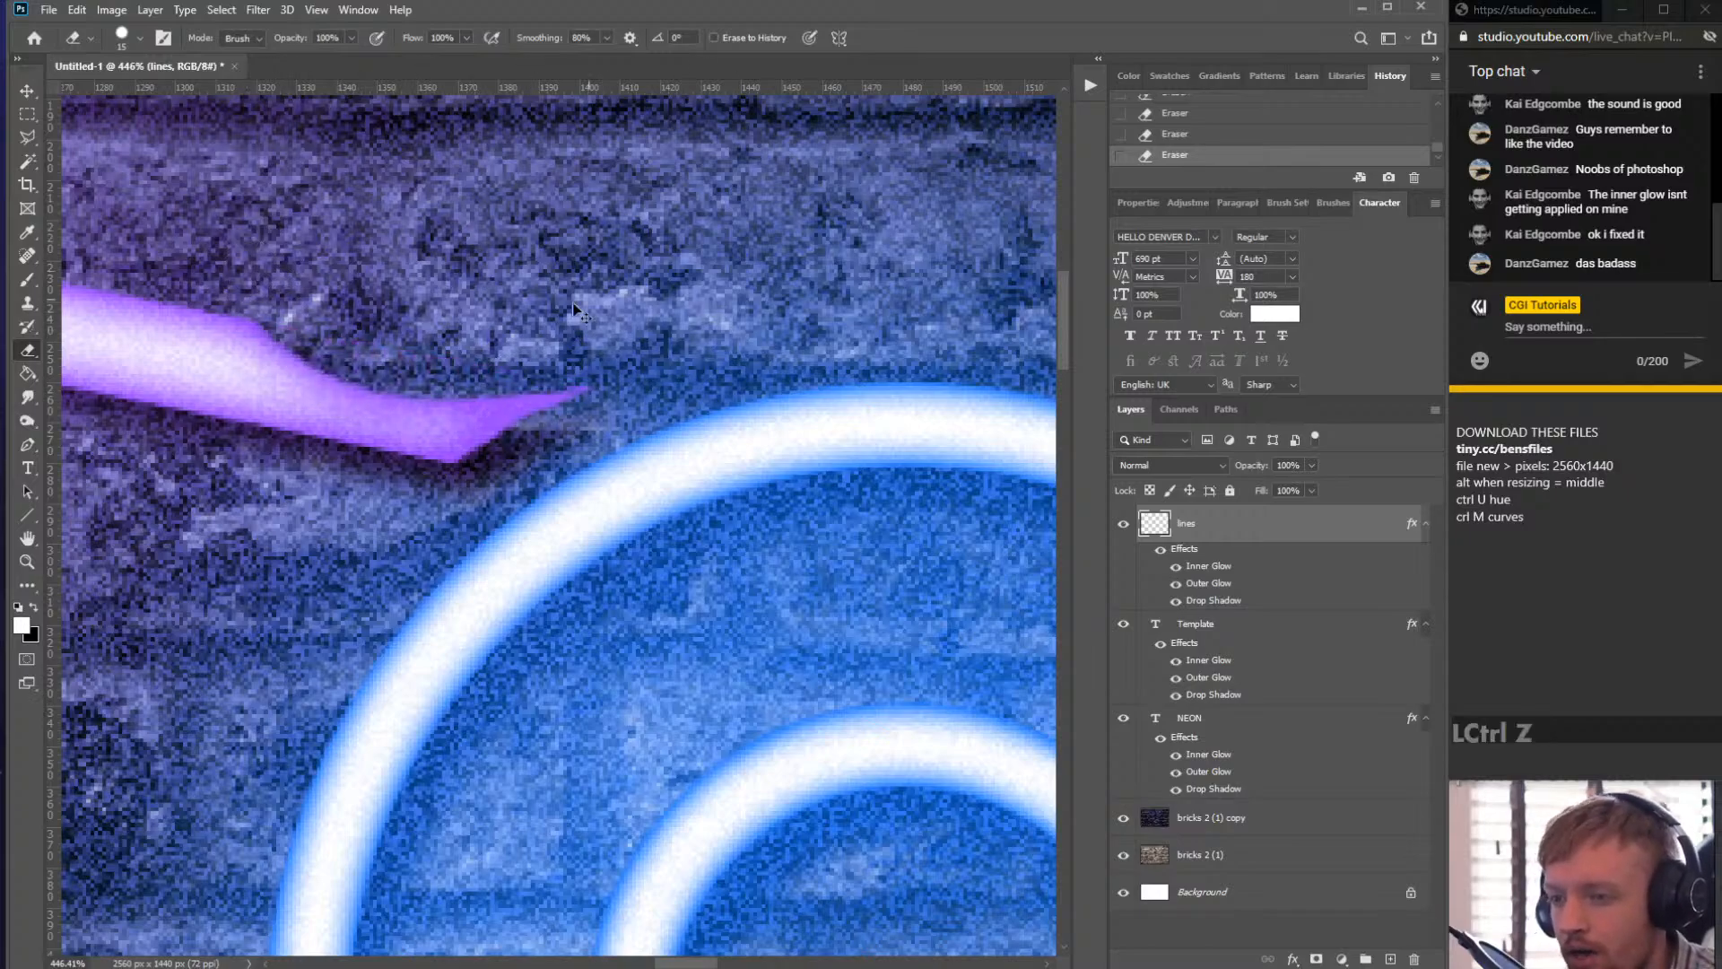
{"action": "left_click_drag", "start_coordinate": [479, 335], "coordinate": [482, 335]}
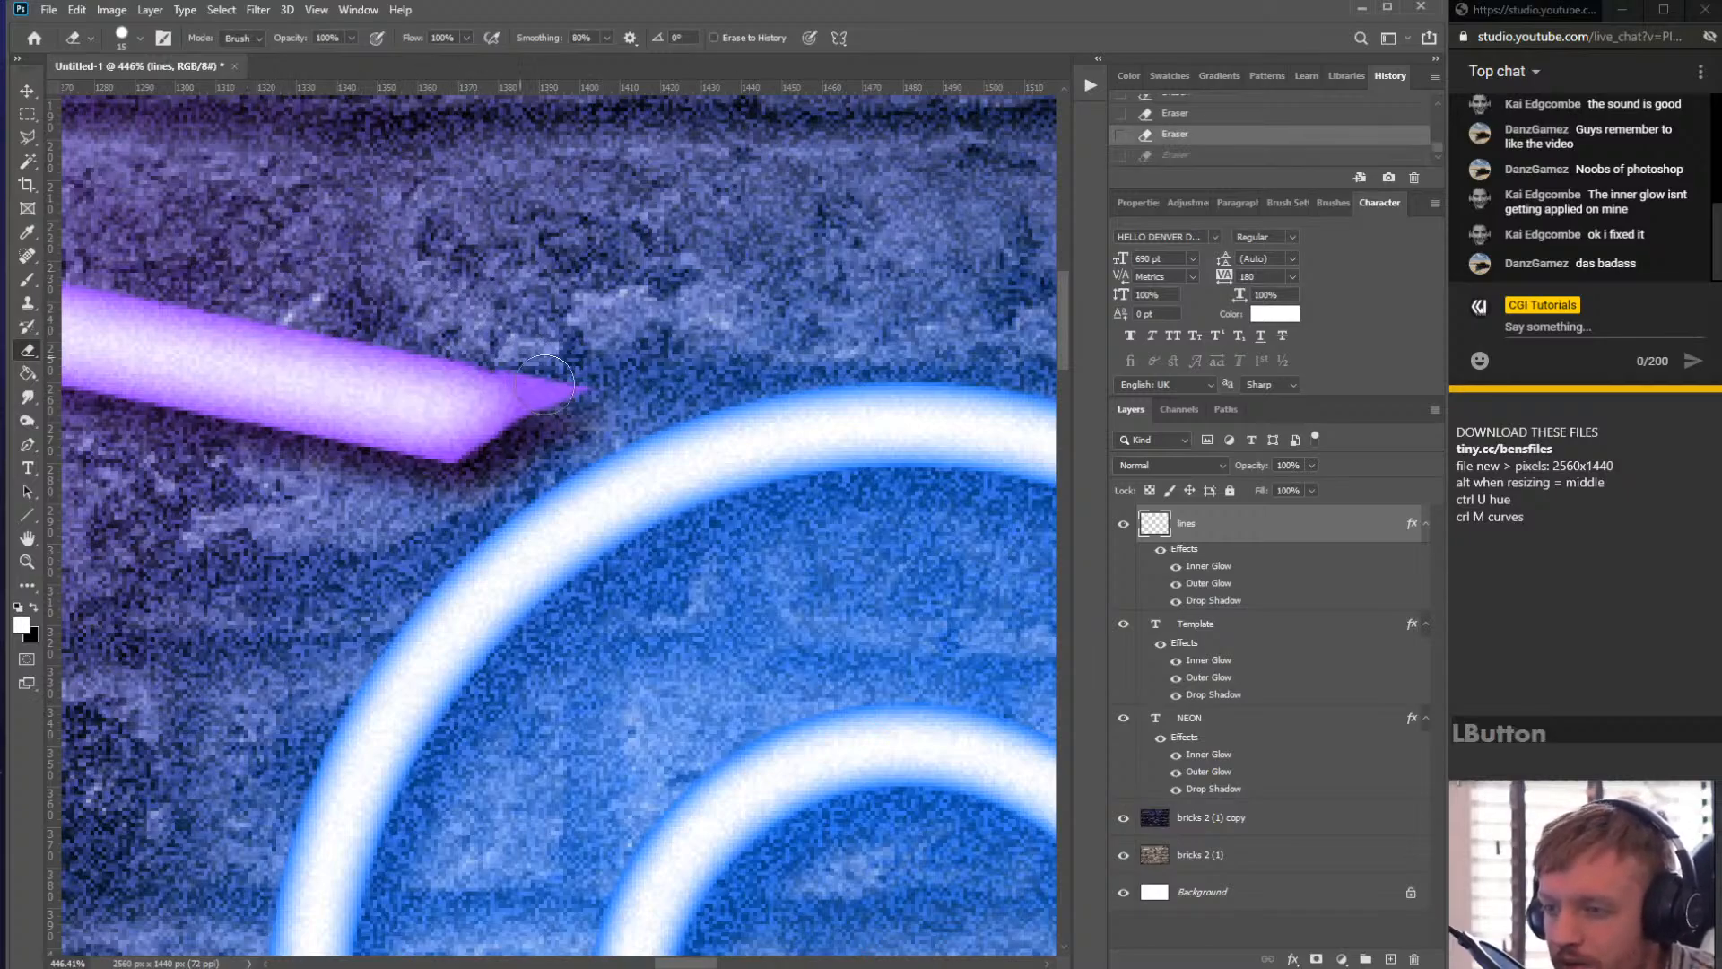
{"action": "mouse_move", "coordinate": [544, 384]}
{"action": "left_mouse_down"}
{"action": "mouse_move", "coordinate": [538, 421]}
{"action": "mouse_move", "coordinate": [466, 484]}
{"action": "mouse_move", "coordinate": [362, 509]}
{"action": "left_mouse_up"}
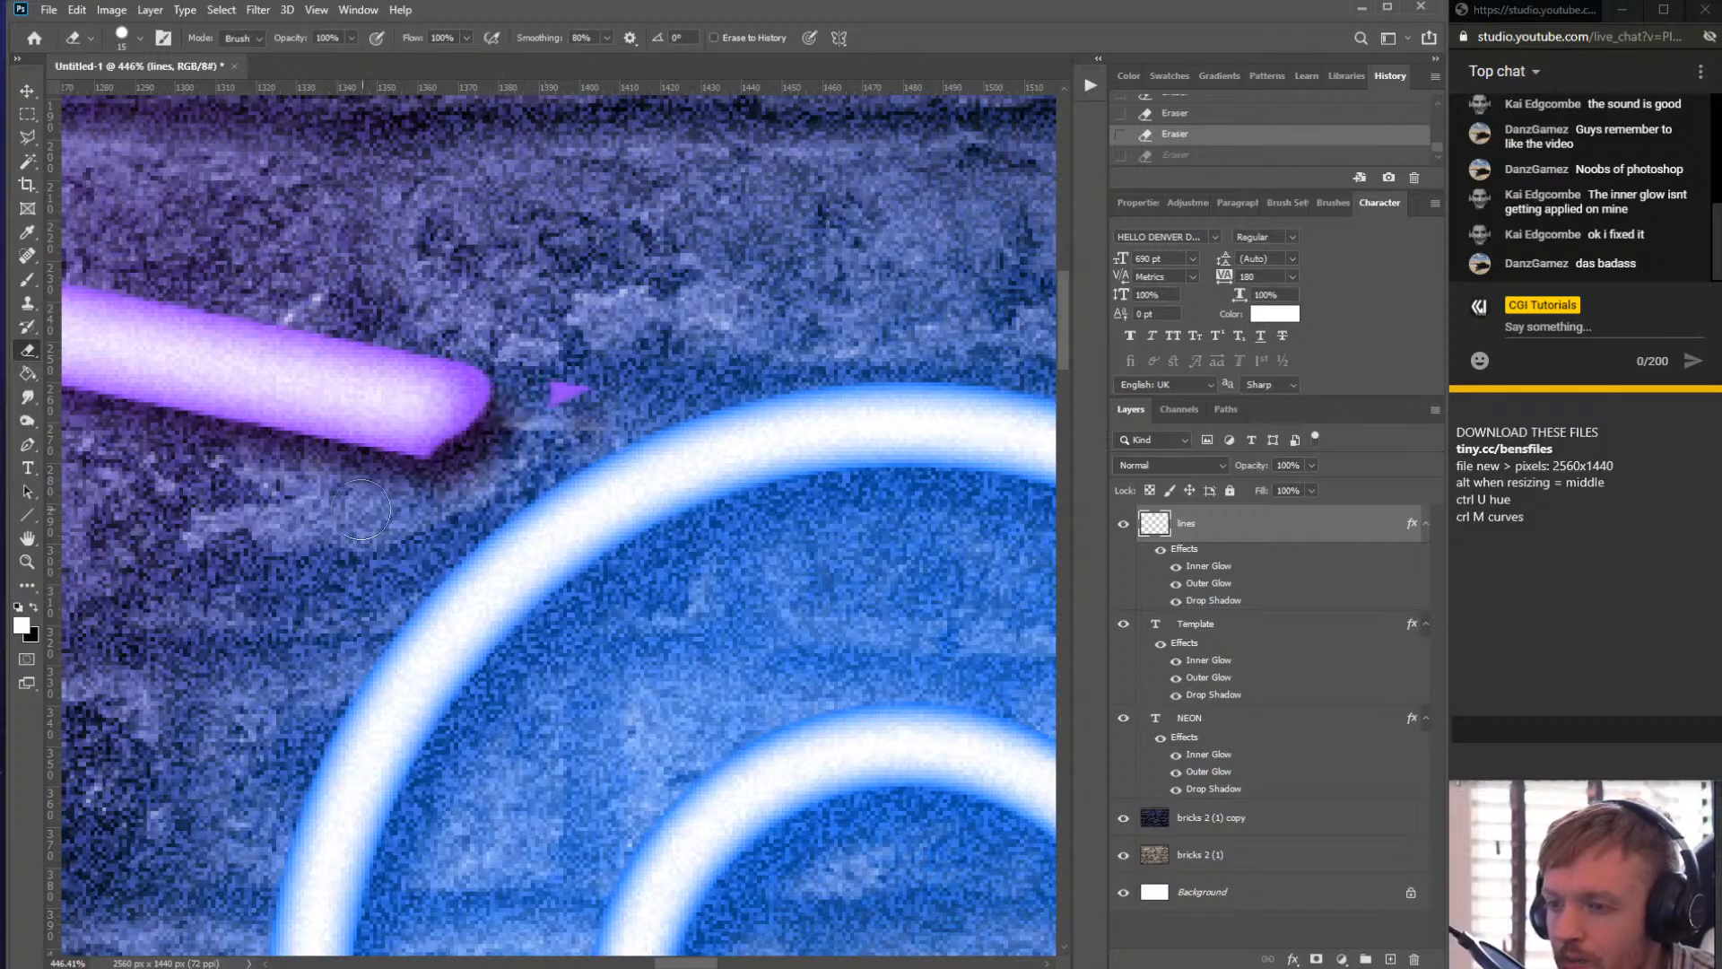
{"action": "key", "text": "ctrl+z"}
{"action": "left_click", "coordinate": [475, 337]}
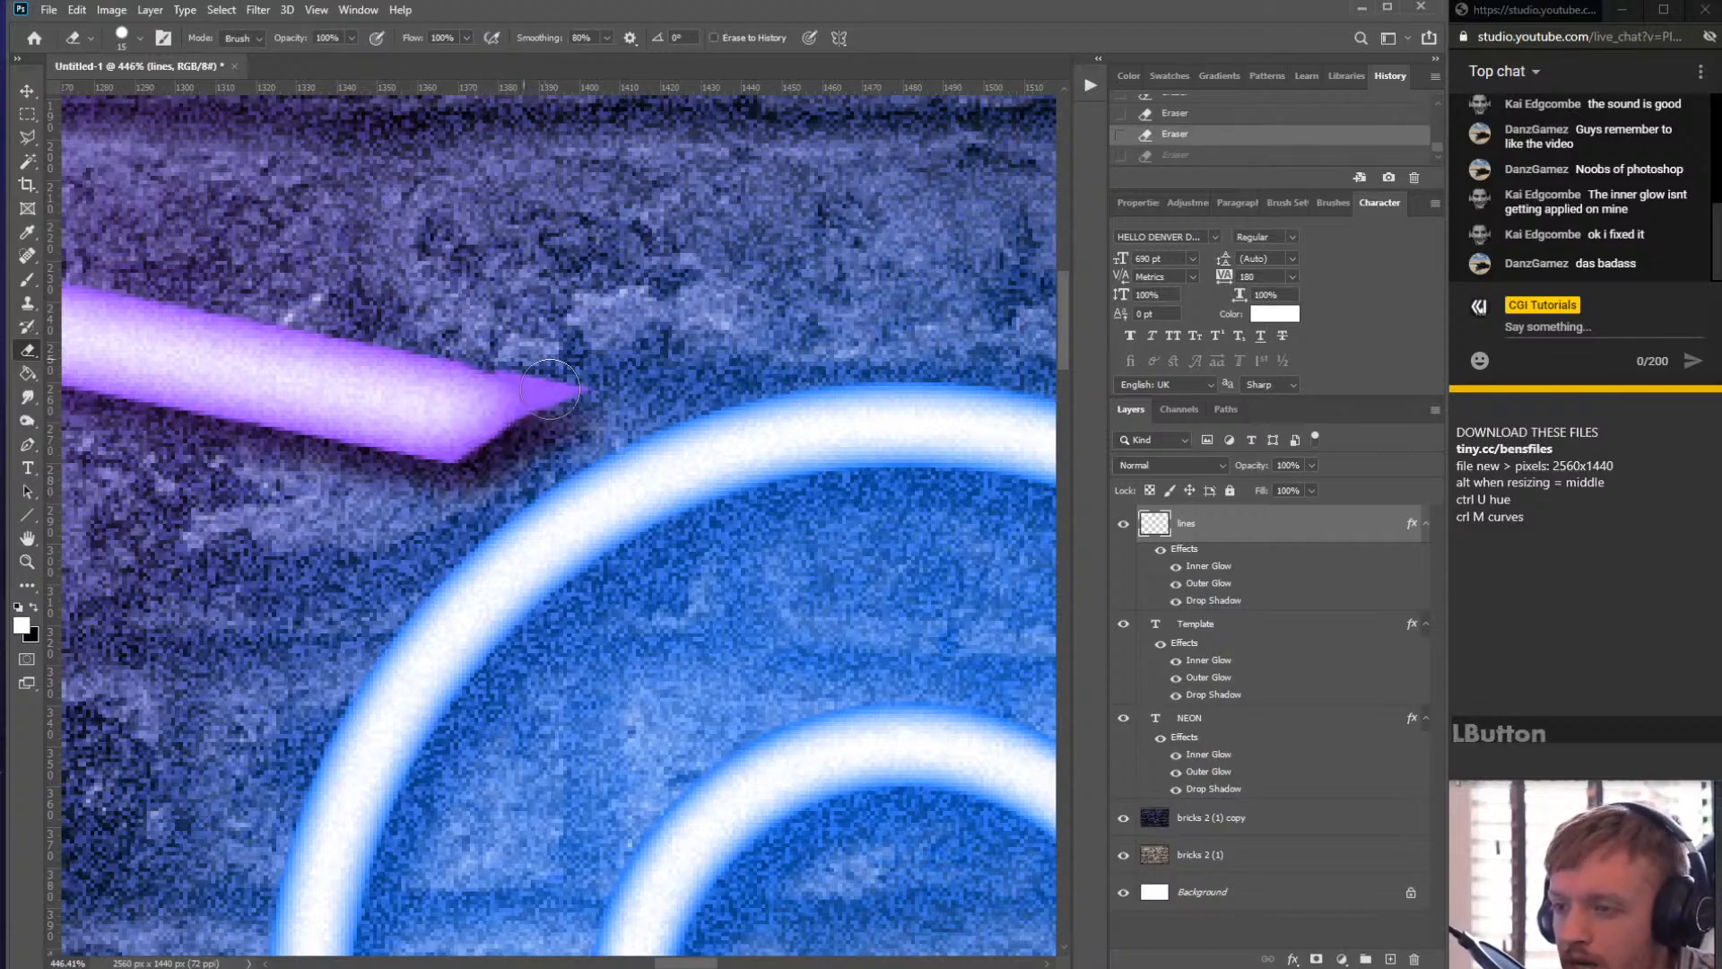
{"action": "left_click_drag", "start_coordinate": [550, 389], "coordinate": [476, 519]}
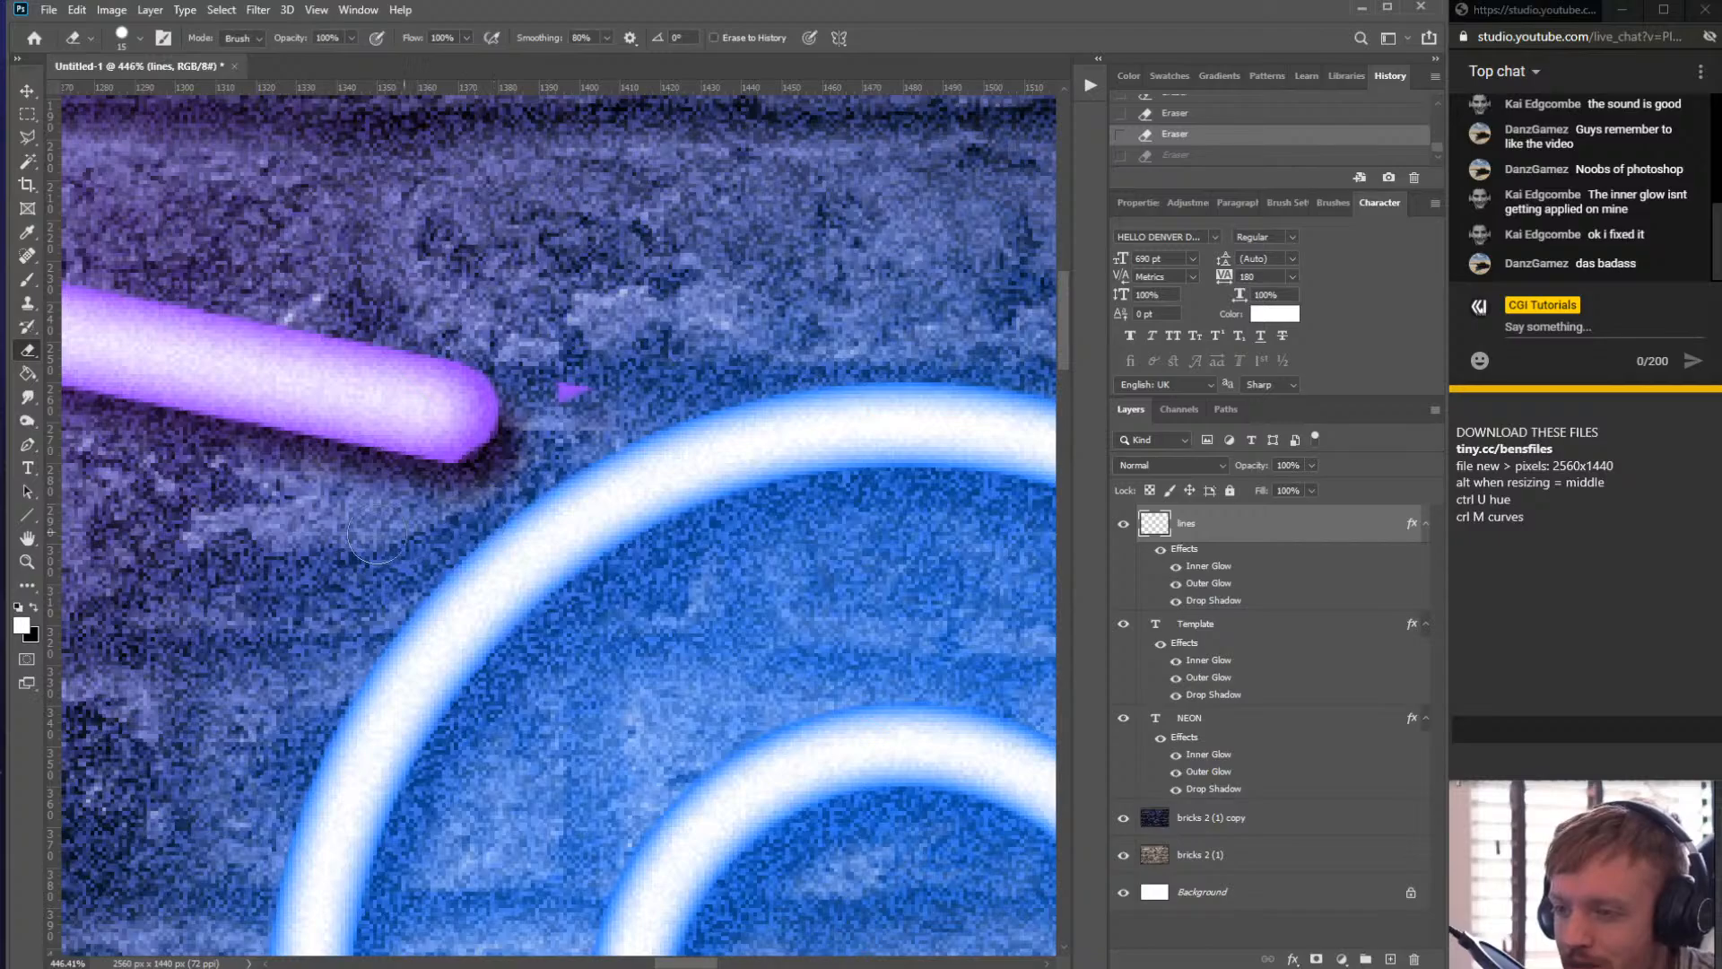
{"action": "left_click_drag", "start_coordinate": [560, 381], "coordinate": [565, 423]}
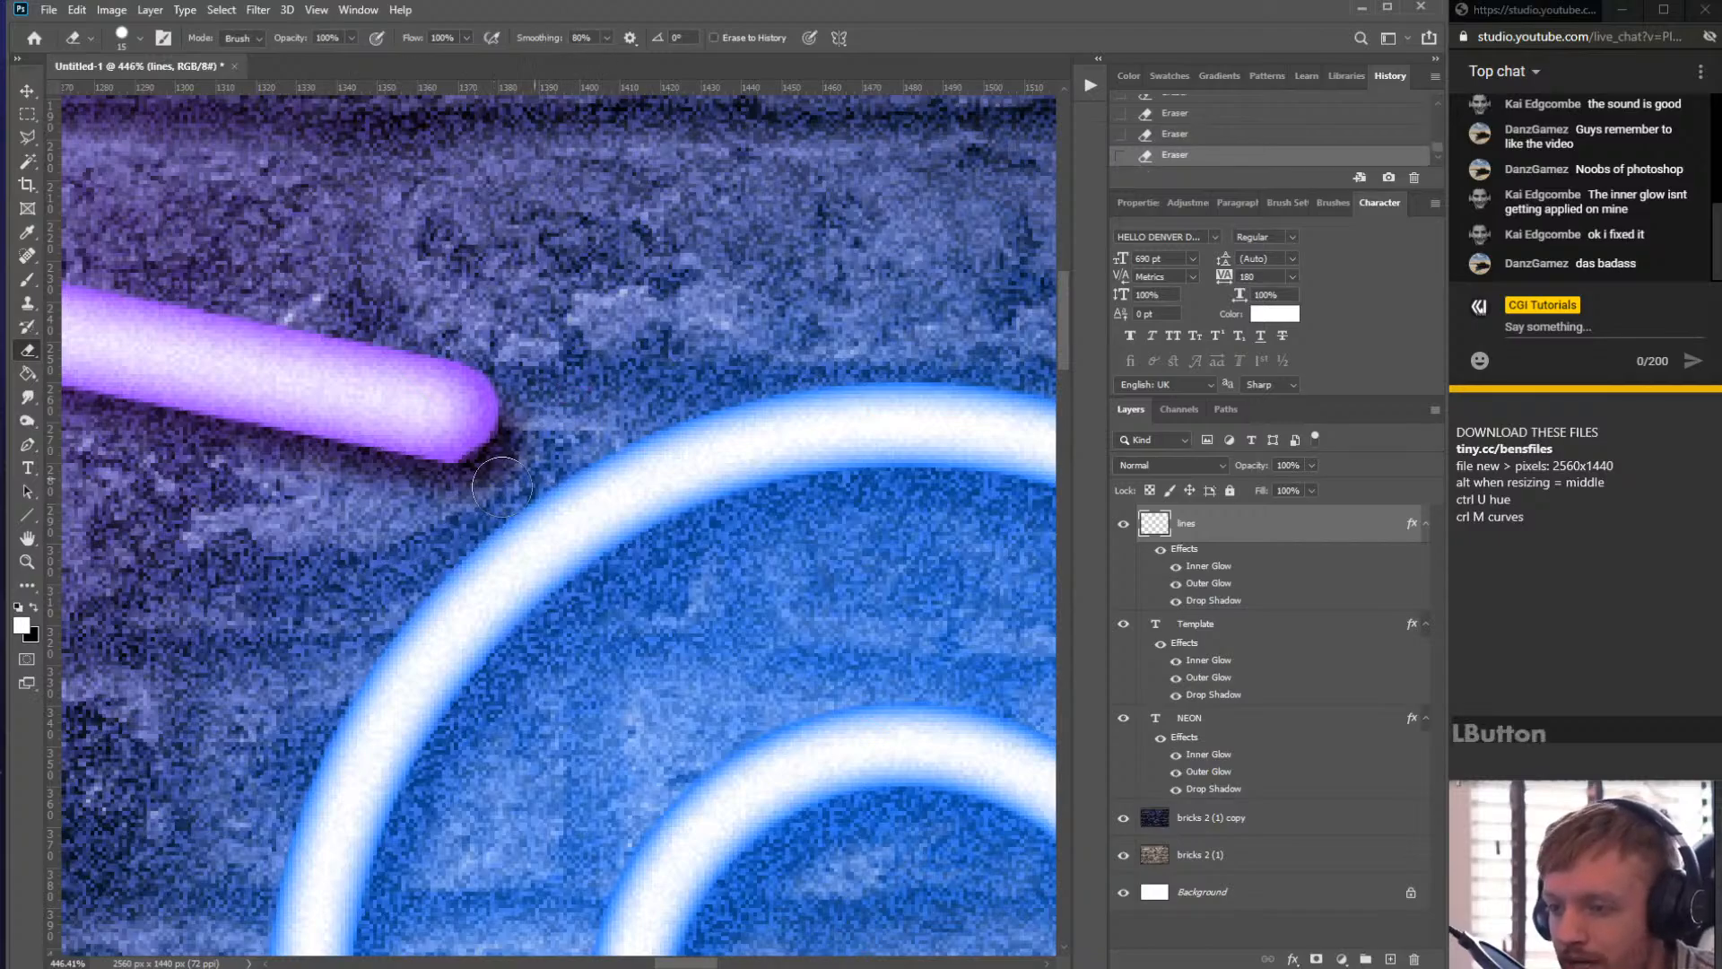
{"action": "scroll", "coordinate": [606, 514], "scroll_direction": "down", "scroll_amount": 4}
{"action": "scroll", "coordinate": [542, 531], "scroll_direction": "up", "scroll_amount": 3}
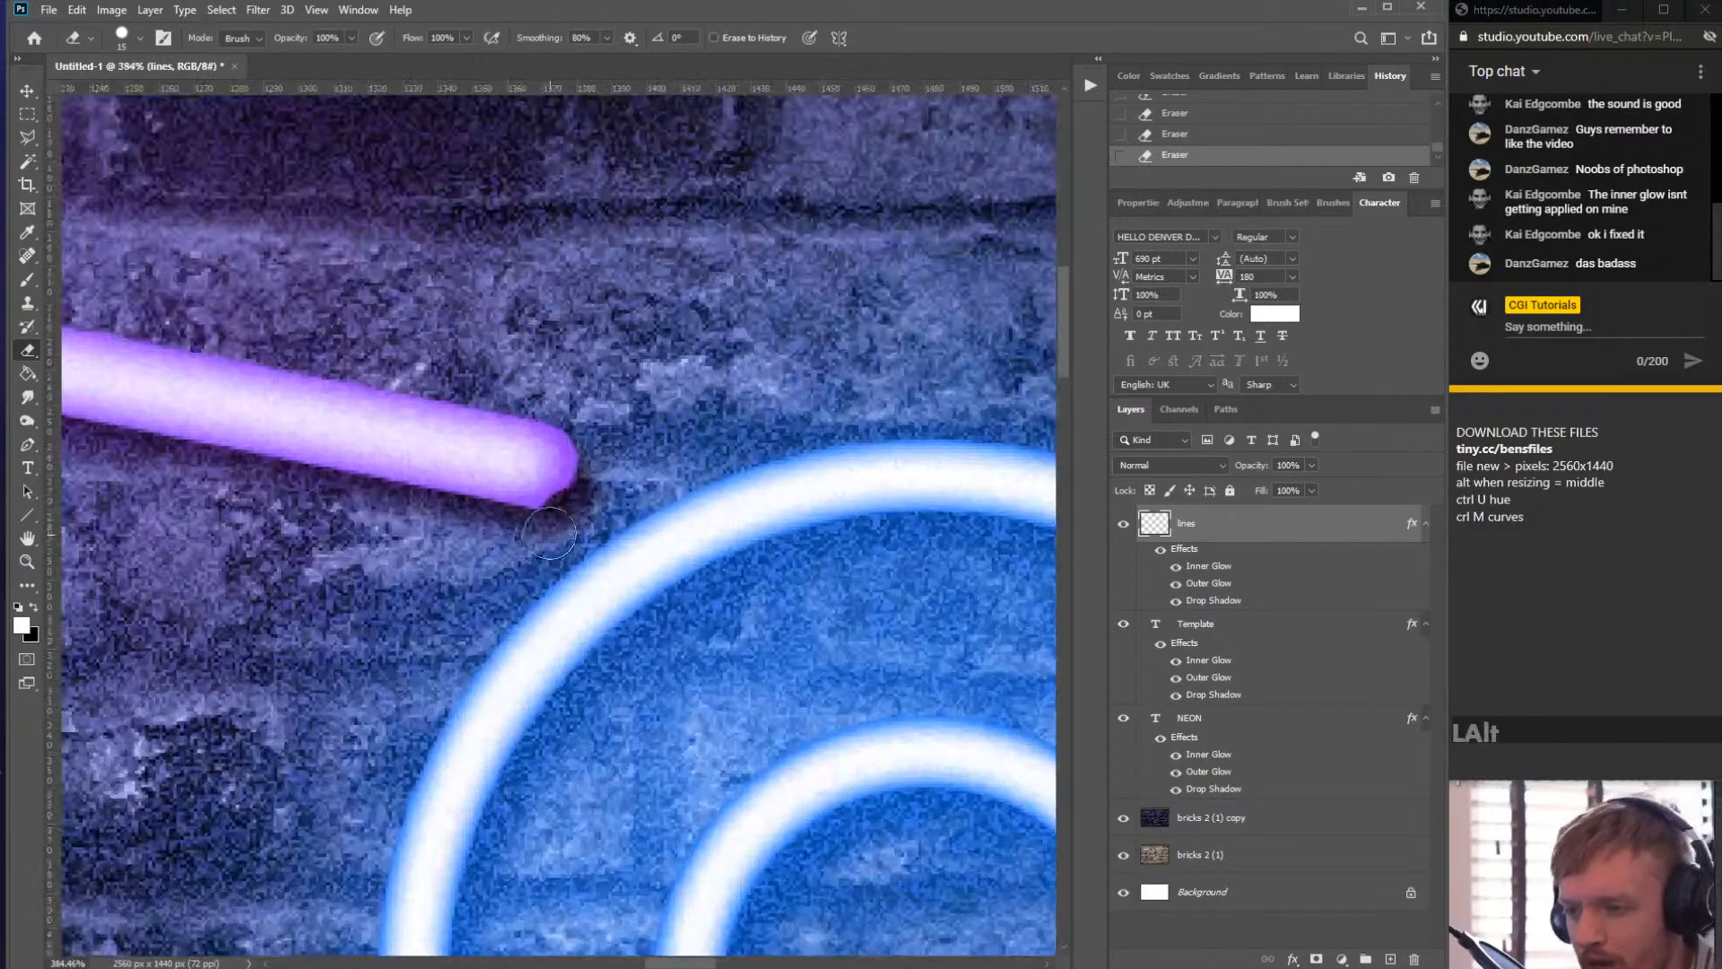
{"action": "key", "text": "ctrl+z"}
{"action": "left_click", "coordinate": [542, 538]}
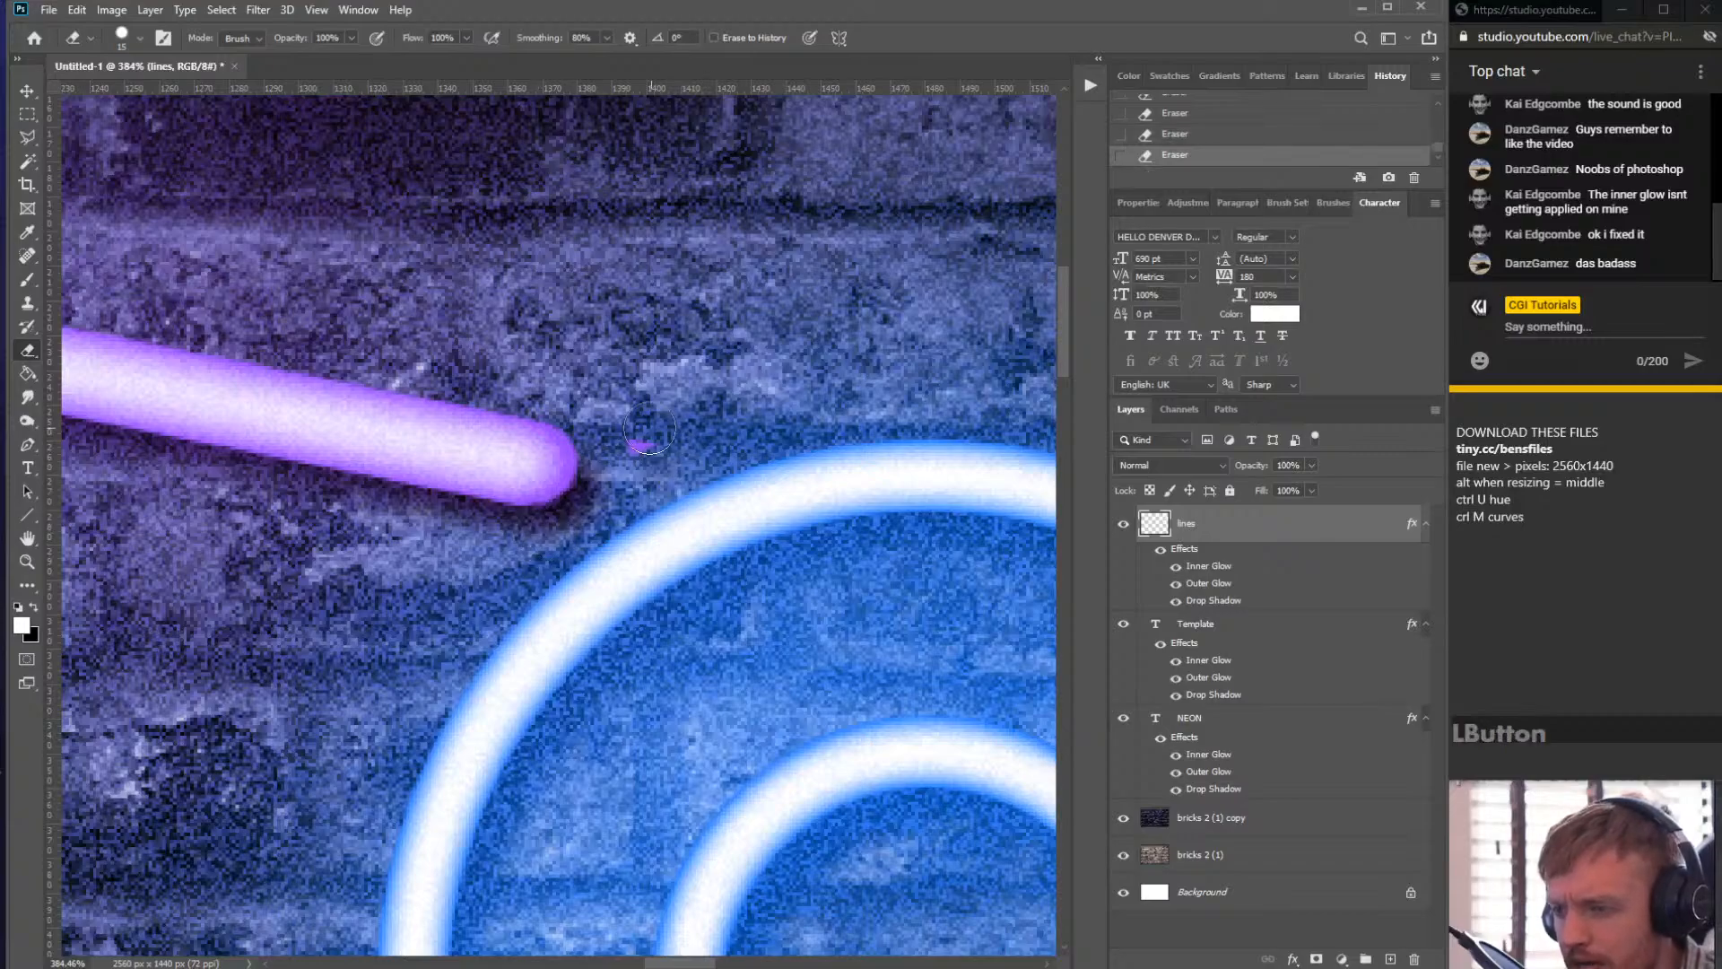
- Round off the left diagonal line's upper cut end beside the E by erasing and then painting with the Brush
{"action": "scroll", "coordinate": [660, 536], "scroll_direction": "down", "scroll_amount": 8}
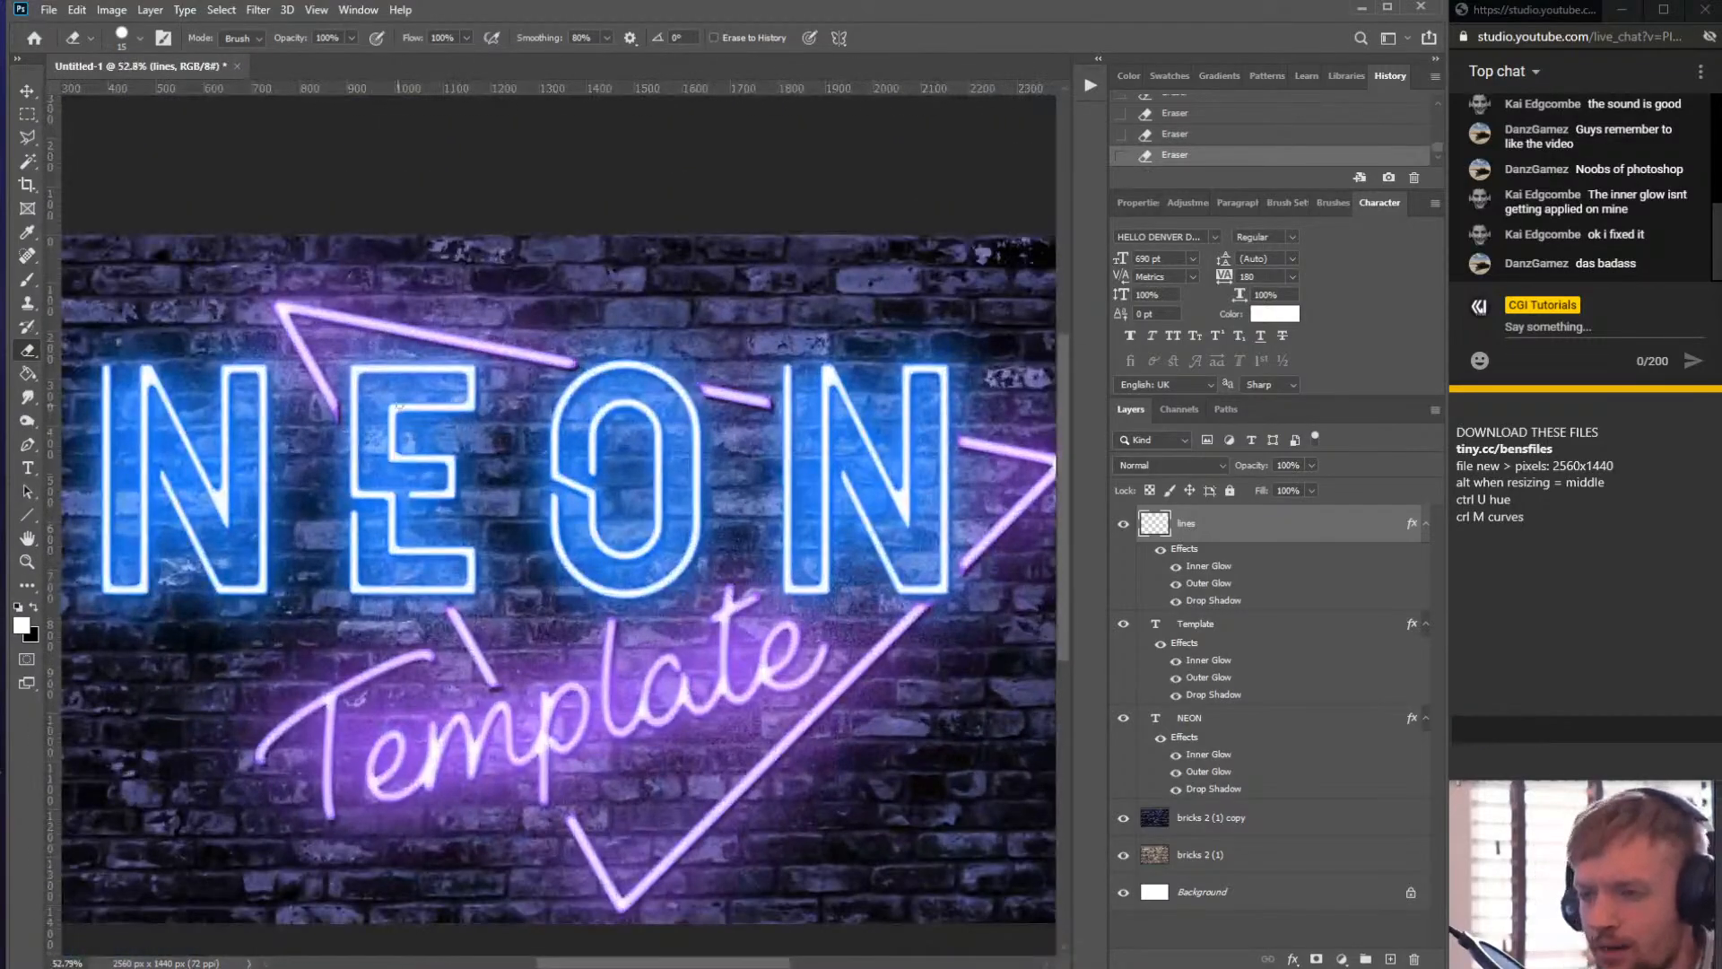
{"action": "scroll", "coordinate": [430, 386], "scroll_direction": "up", "scroll_amount": 8}
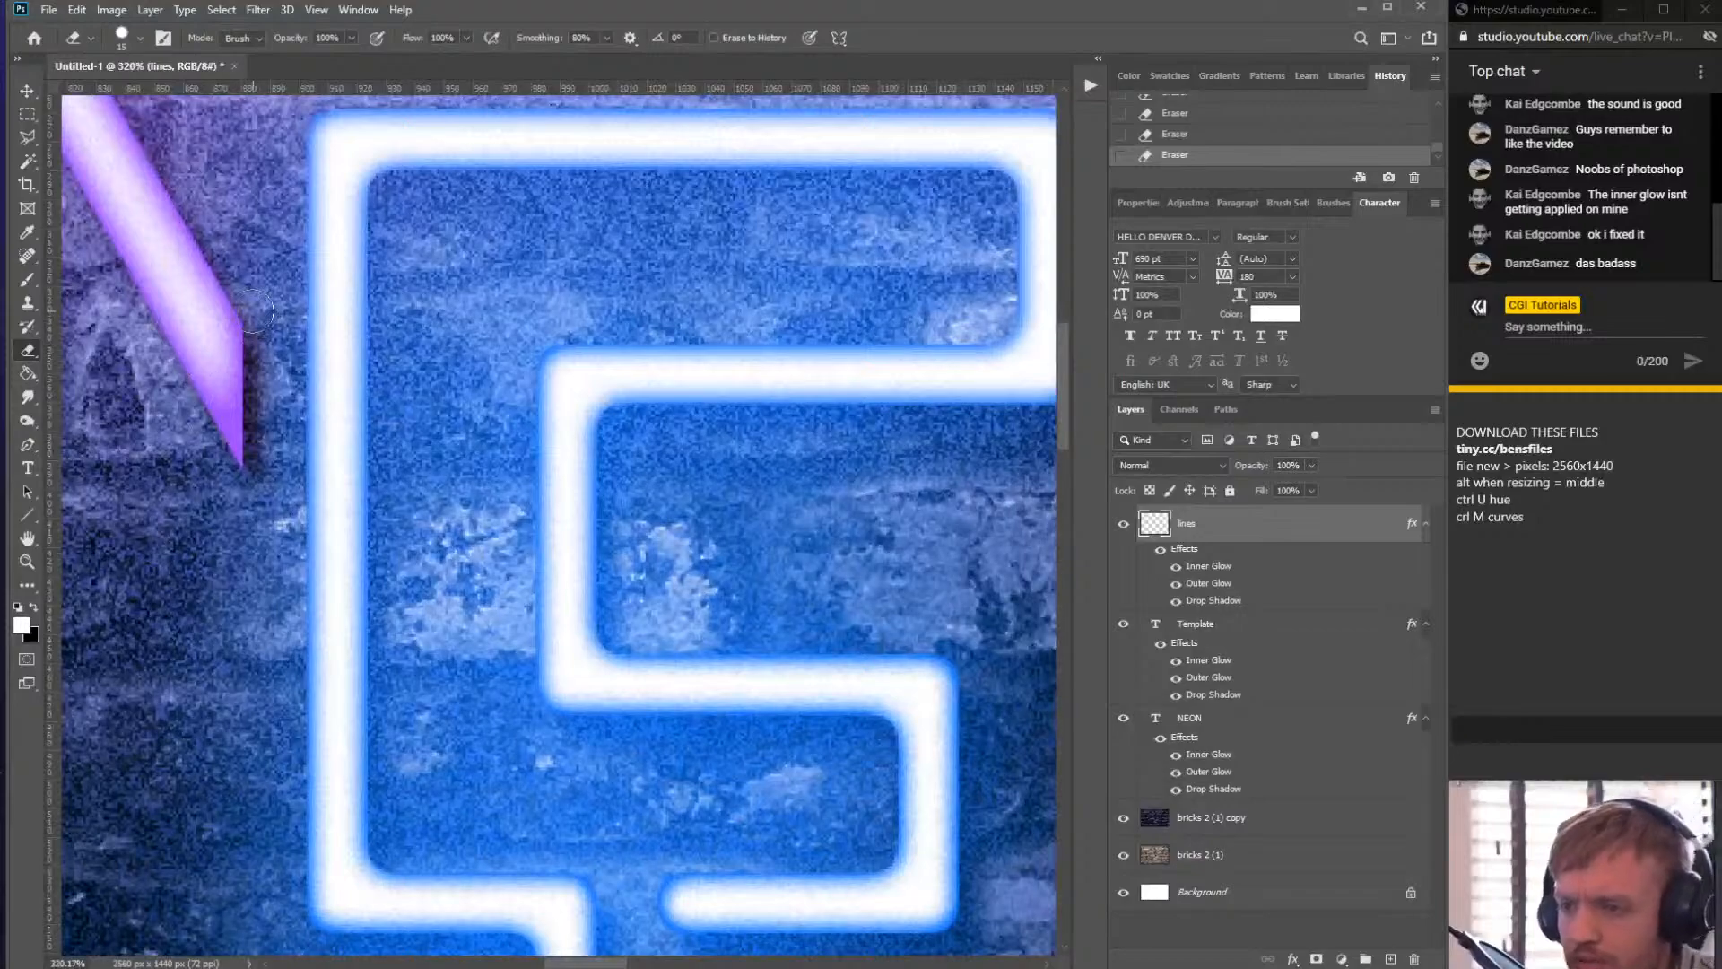
{"action": "left_click", "coordinate": [260, 305]}
{"action": "left_click_drag", "start_coordinate": [275, 346], "coordinate": [235, 421]}
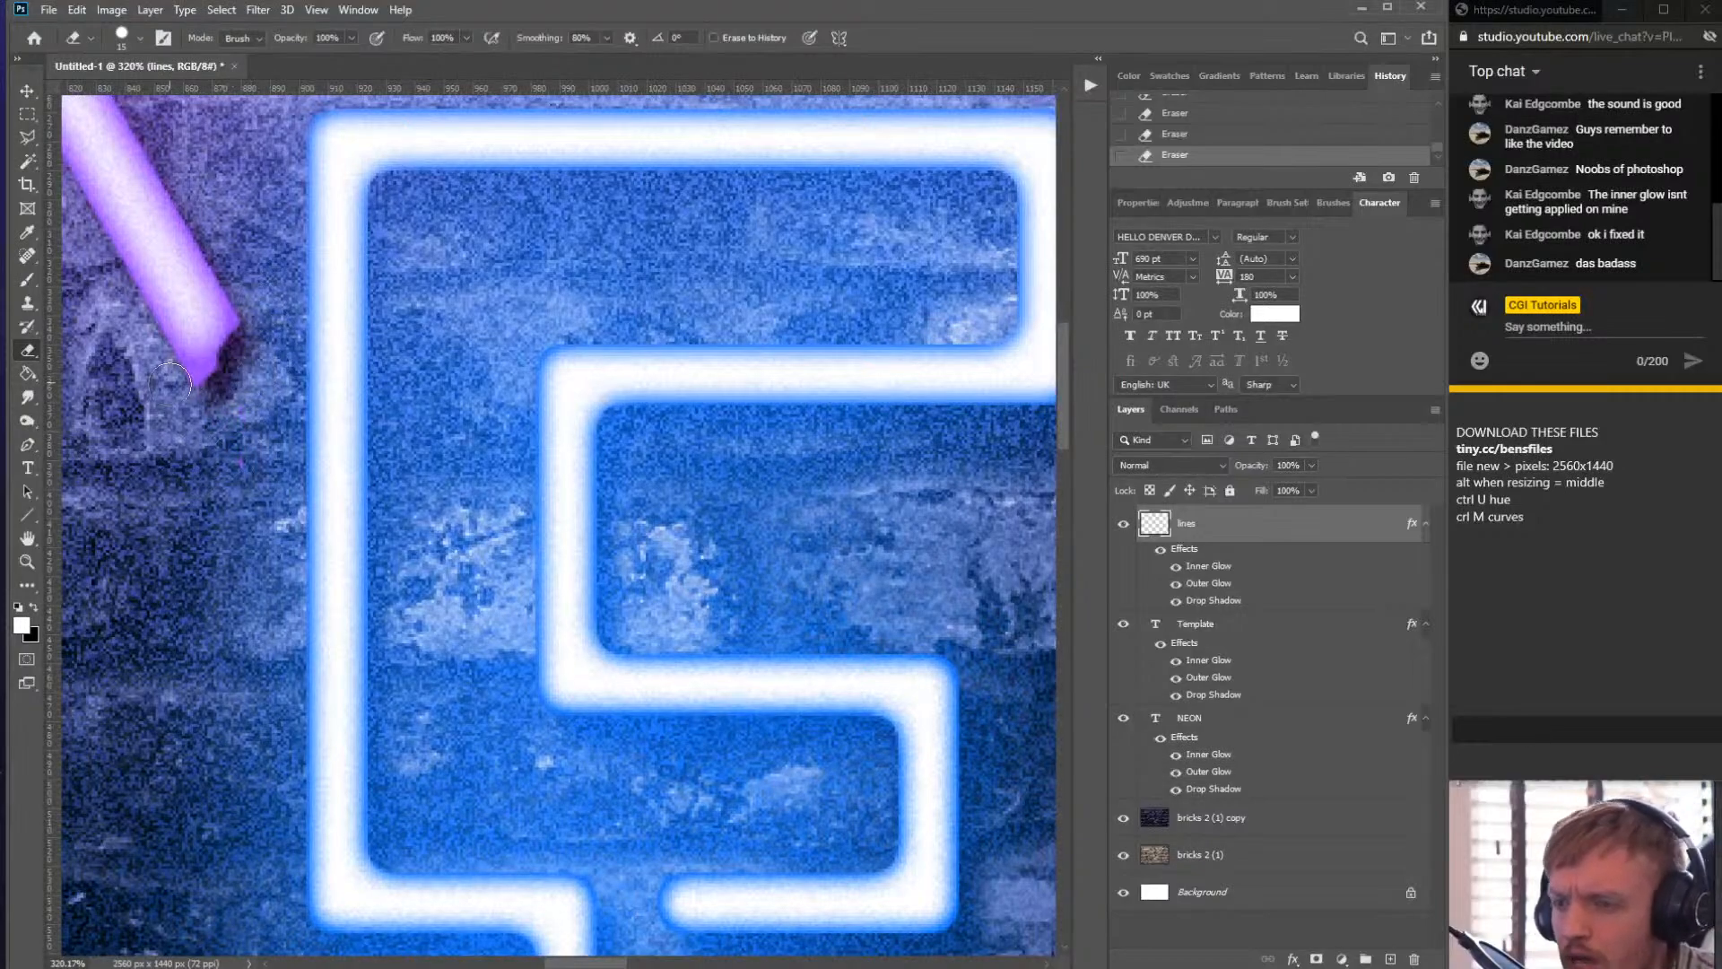
{"action": "left_click_drag", "start_coordinate": [204, 386], "coordinate": [267, 335]}
{"action": "key", "text": "b"}
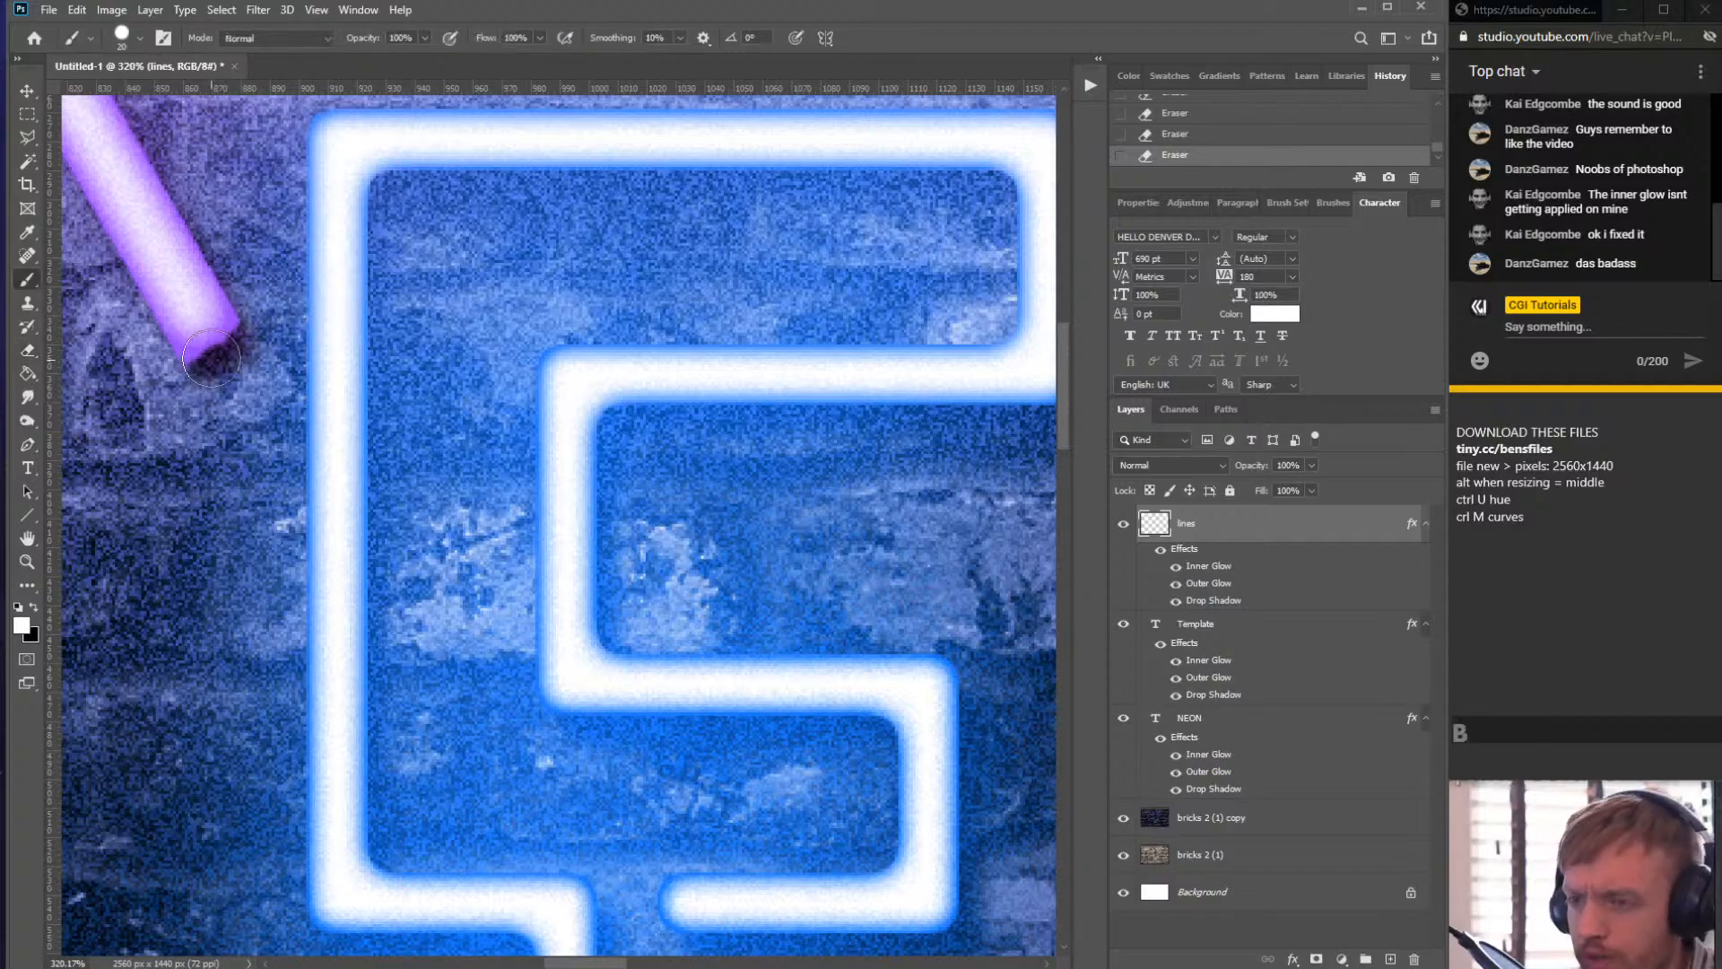
{"action": "left_click", "coordinate": [207, 343]}
{"action": "left_click_drag", "start_coordinate": [207, 343], "coordinate": [215, 350]}
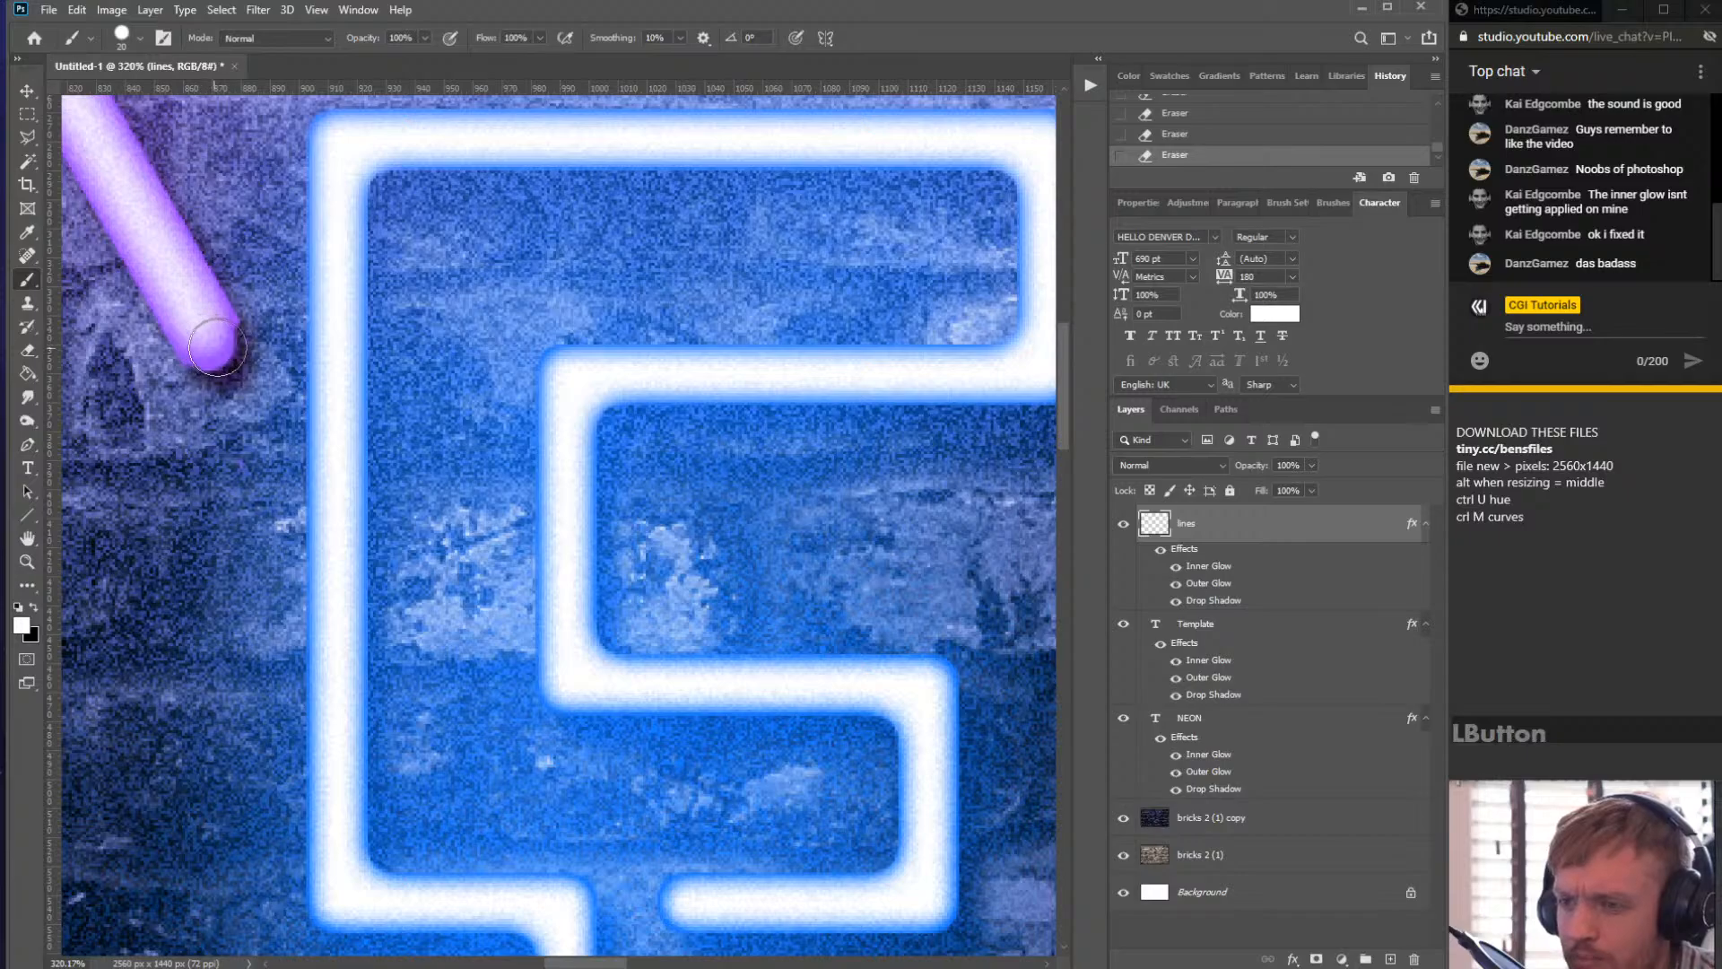
{"action": "left_click", "coordinate": [213, 340]}
{"action": "left_click", "coordinate": [211, 345]}
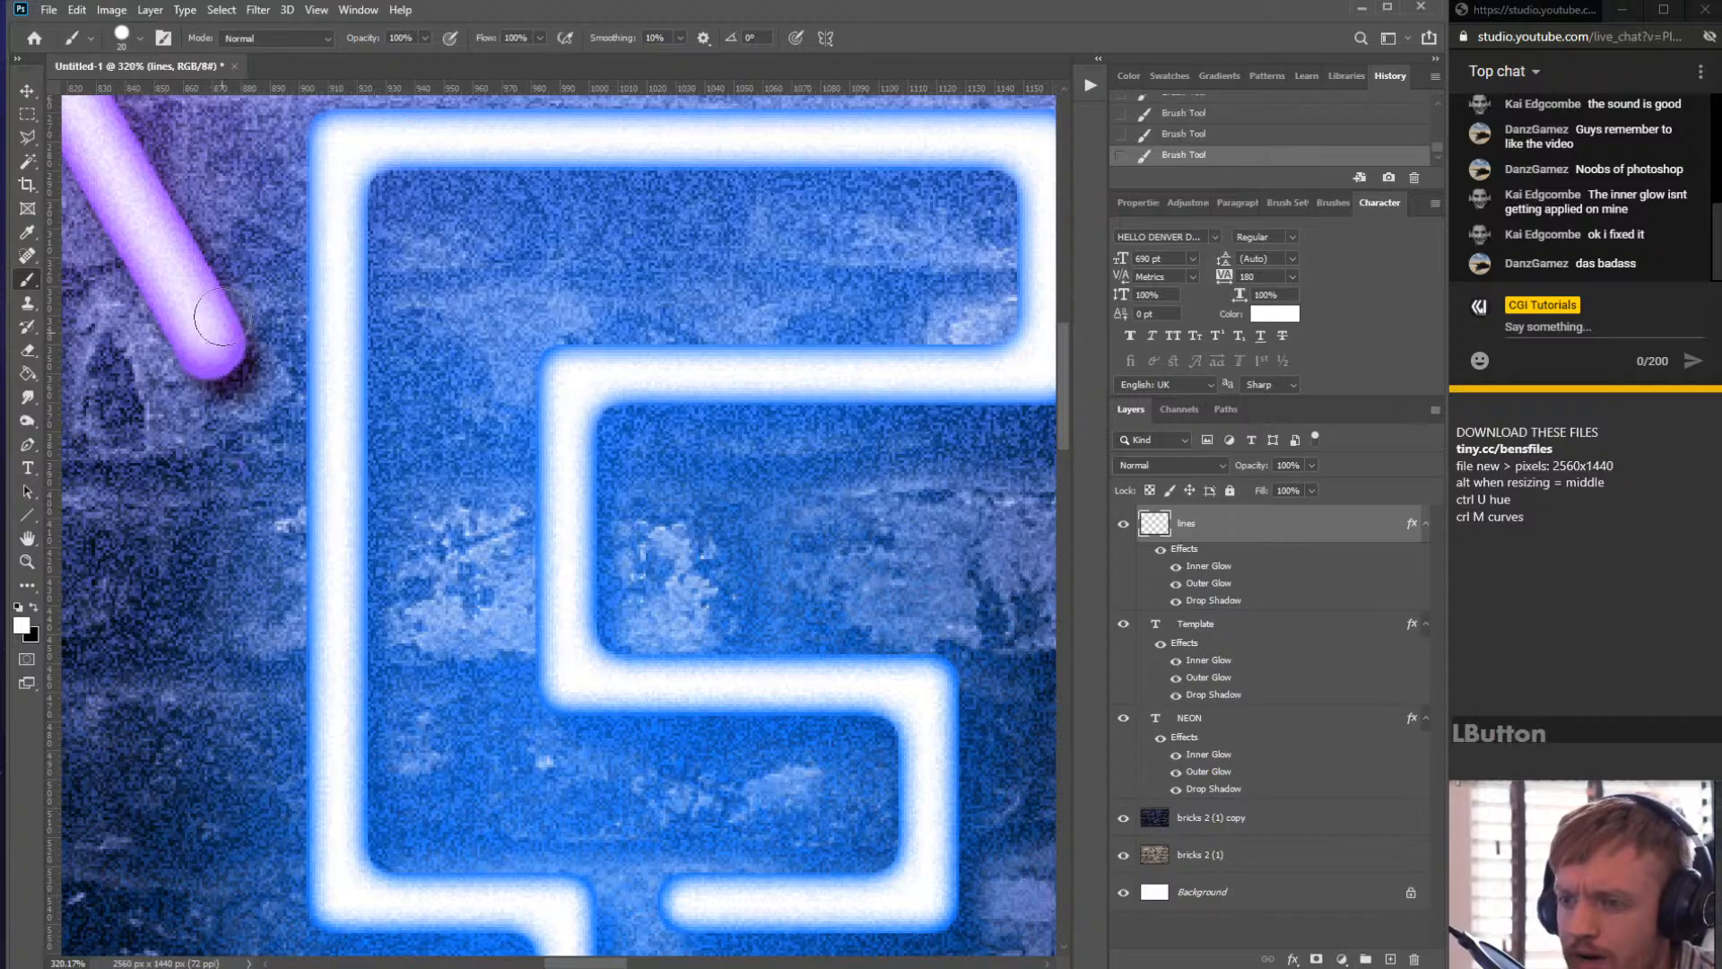
- Paint a rounded cap onto the left diagonal line's lower cut end below the E, then switch back to the Eraser
{"action": "scroll", "coordinate": [357, 379], "scroll_direction": "down", "scroll_amount": 5}
{"action": "scroll", "coordinate": [538, 502], "scroll_direction": "up", "scroll_amount": 5}
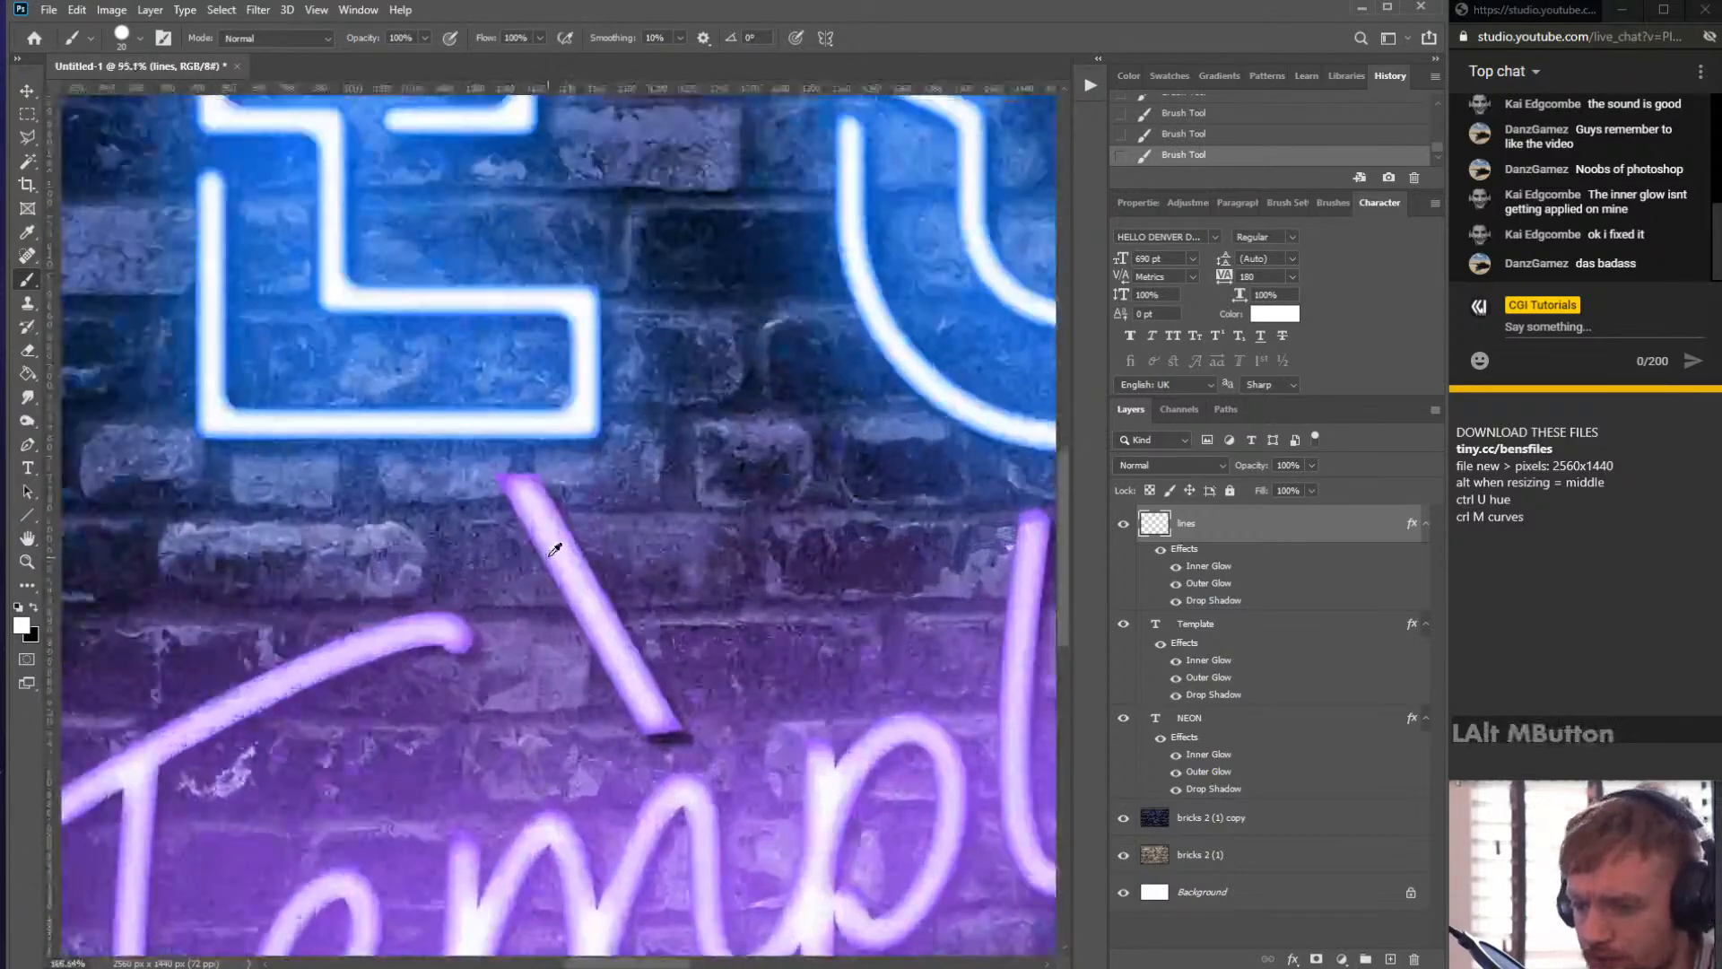
{"action": "left_click", "coordinate": [514, 440]}
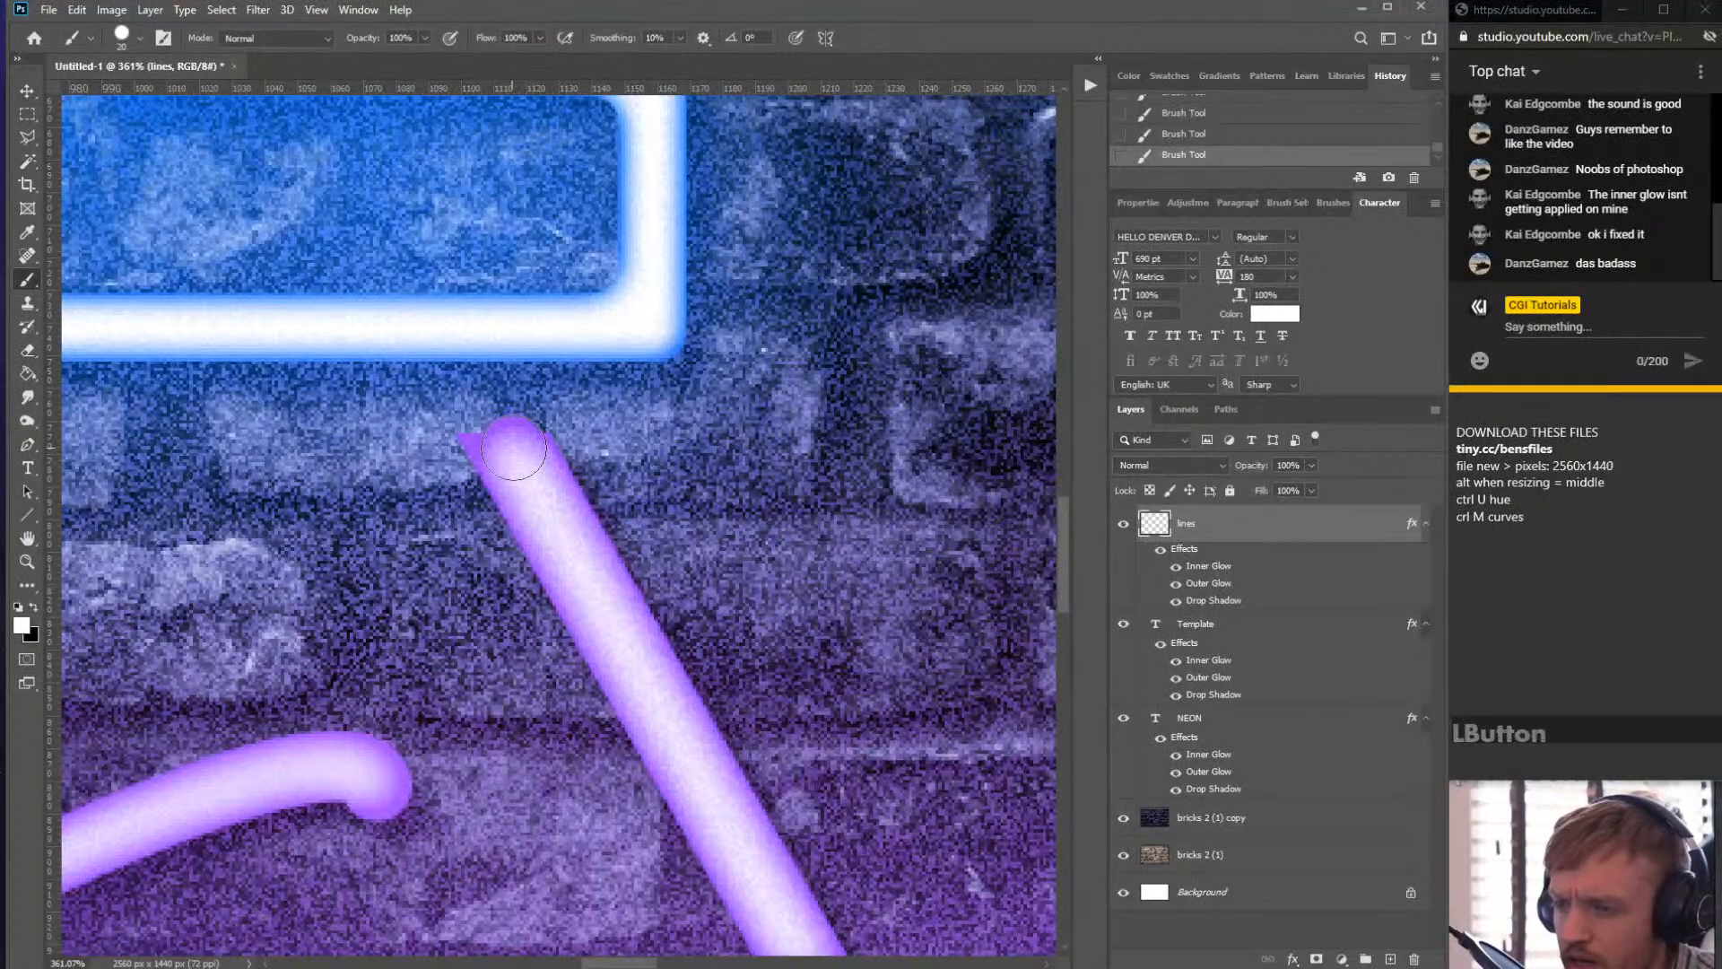
{"action": "key", "text": "e"}
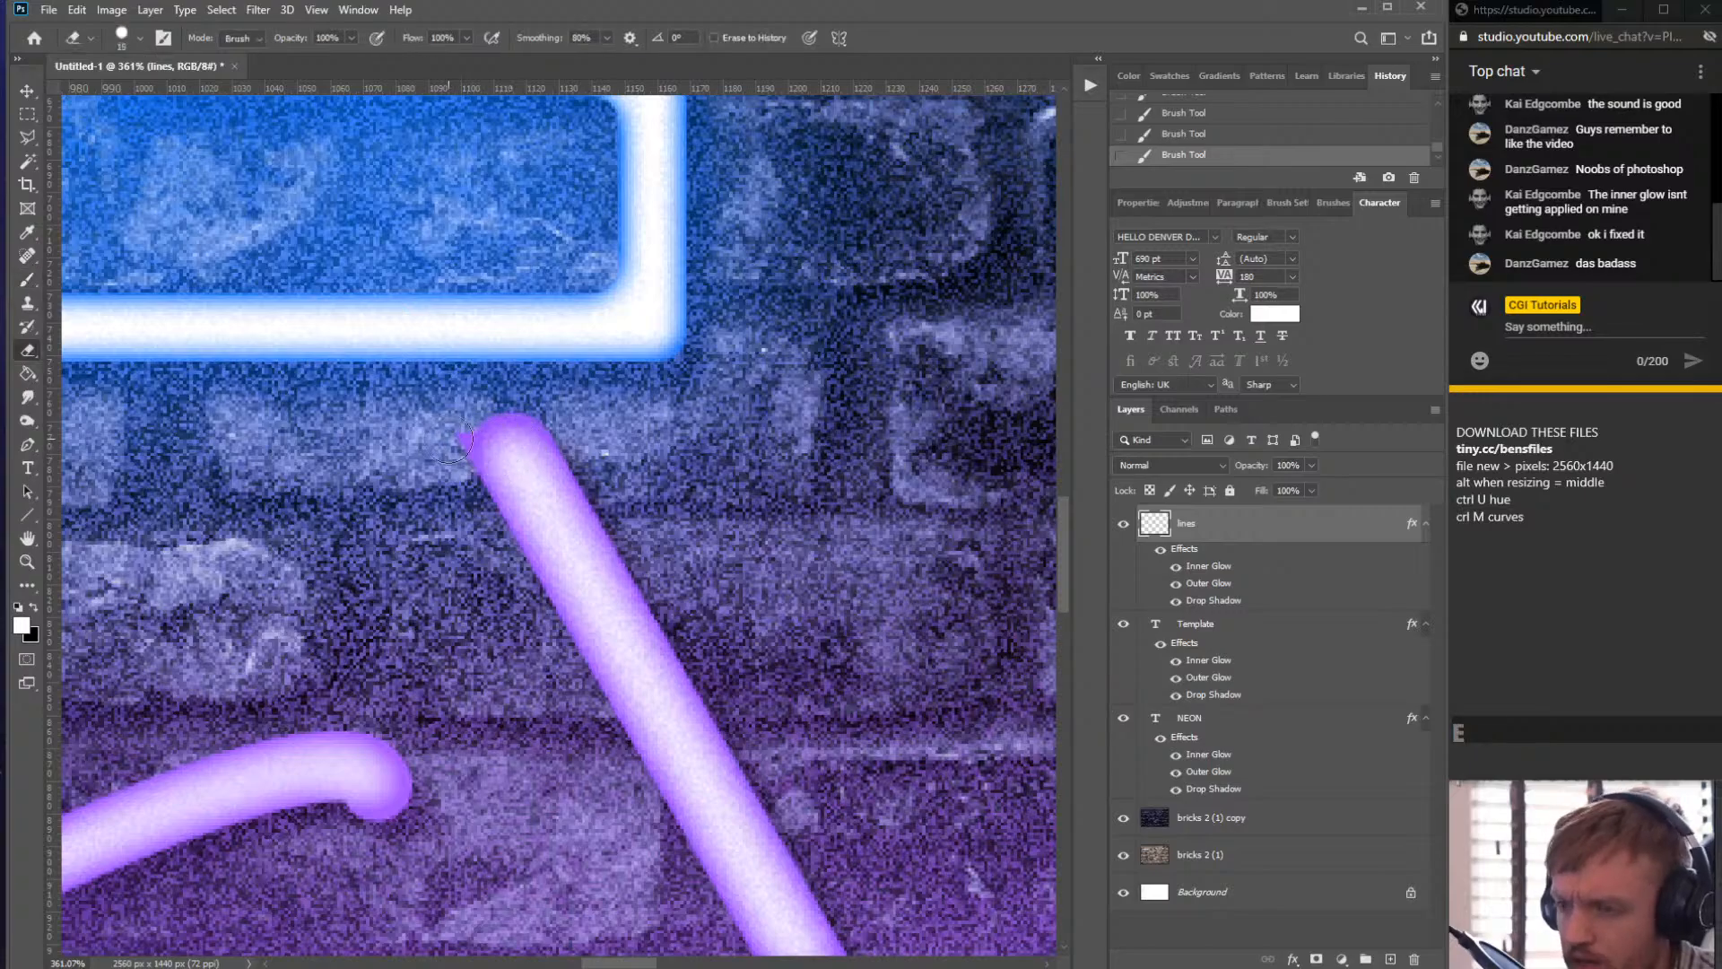
- Round off the lower cut end of the short diagonal segment above Template by erasing, then painting a rounded cap with the Brush
{"action": "left_click", "coordinate": [459, 445]}
{"action": "scroll", "coordinate": [453, 470], "scroll_direction": "down", "scroll_amount": 5}
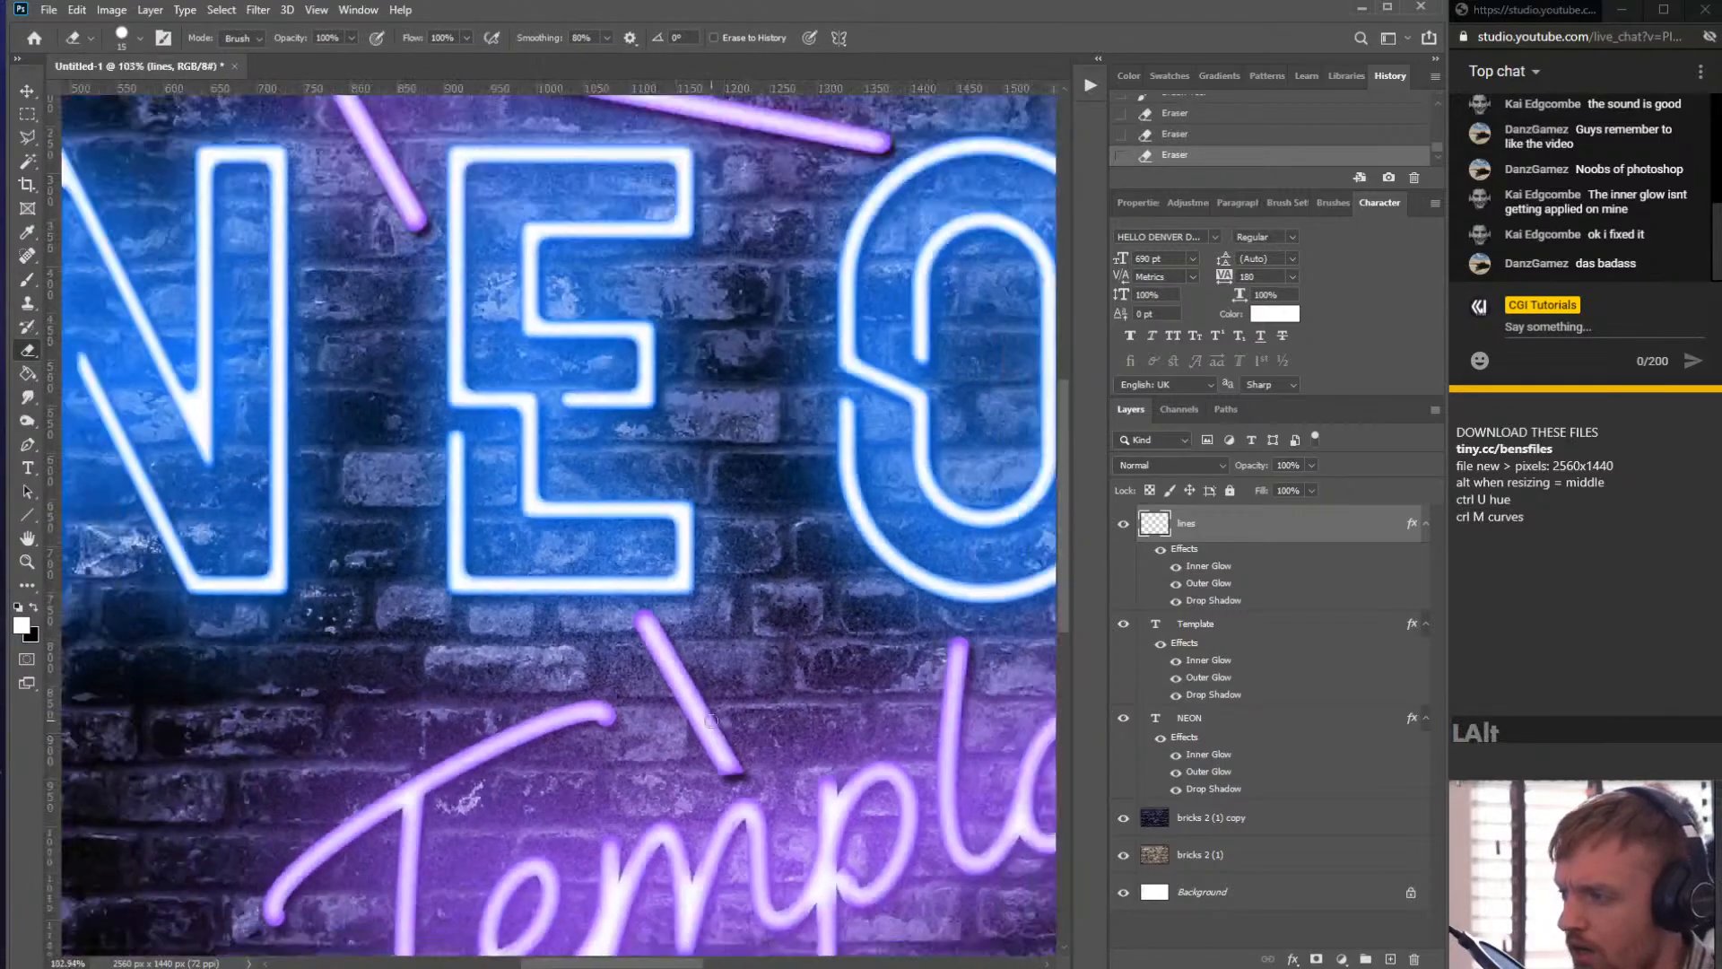
{"action": "scroll", "coordinate": [731, 639], "scroll_direction": "up", "scroll_amount": 6}
{"action": "left_click", "coordinate": [731, 638]}
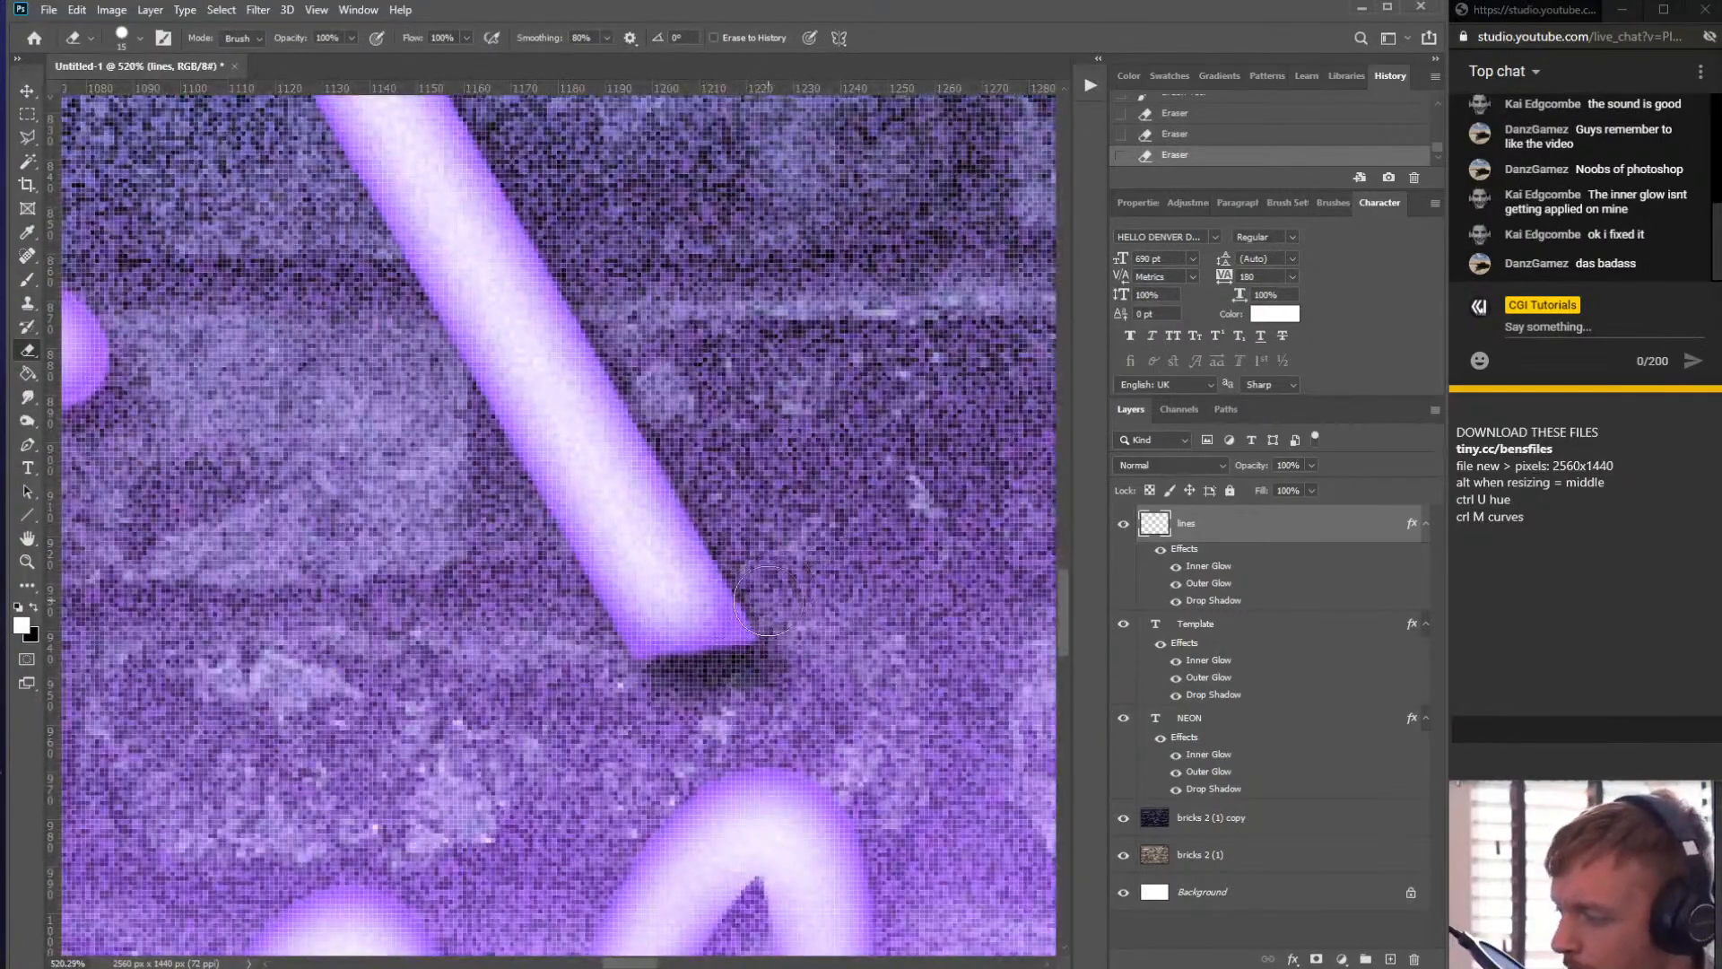
{"action": "mouse_move", "coordinate": [773, 605]}
{"action": "left_mouse_down"}
{"action": "mouse_move", "coordinate": [728, 659]}
{"action": "mouse_move", "coordinate": [626, 682]}
{"action": "mouse_move", "coordinate": [668, 666]}
{"action": "mouse_move", "coordinate": [565, 641]}
{"action": "left_mouse_up"}
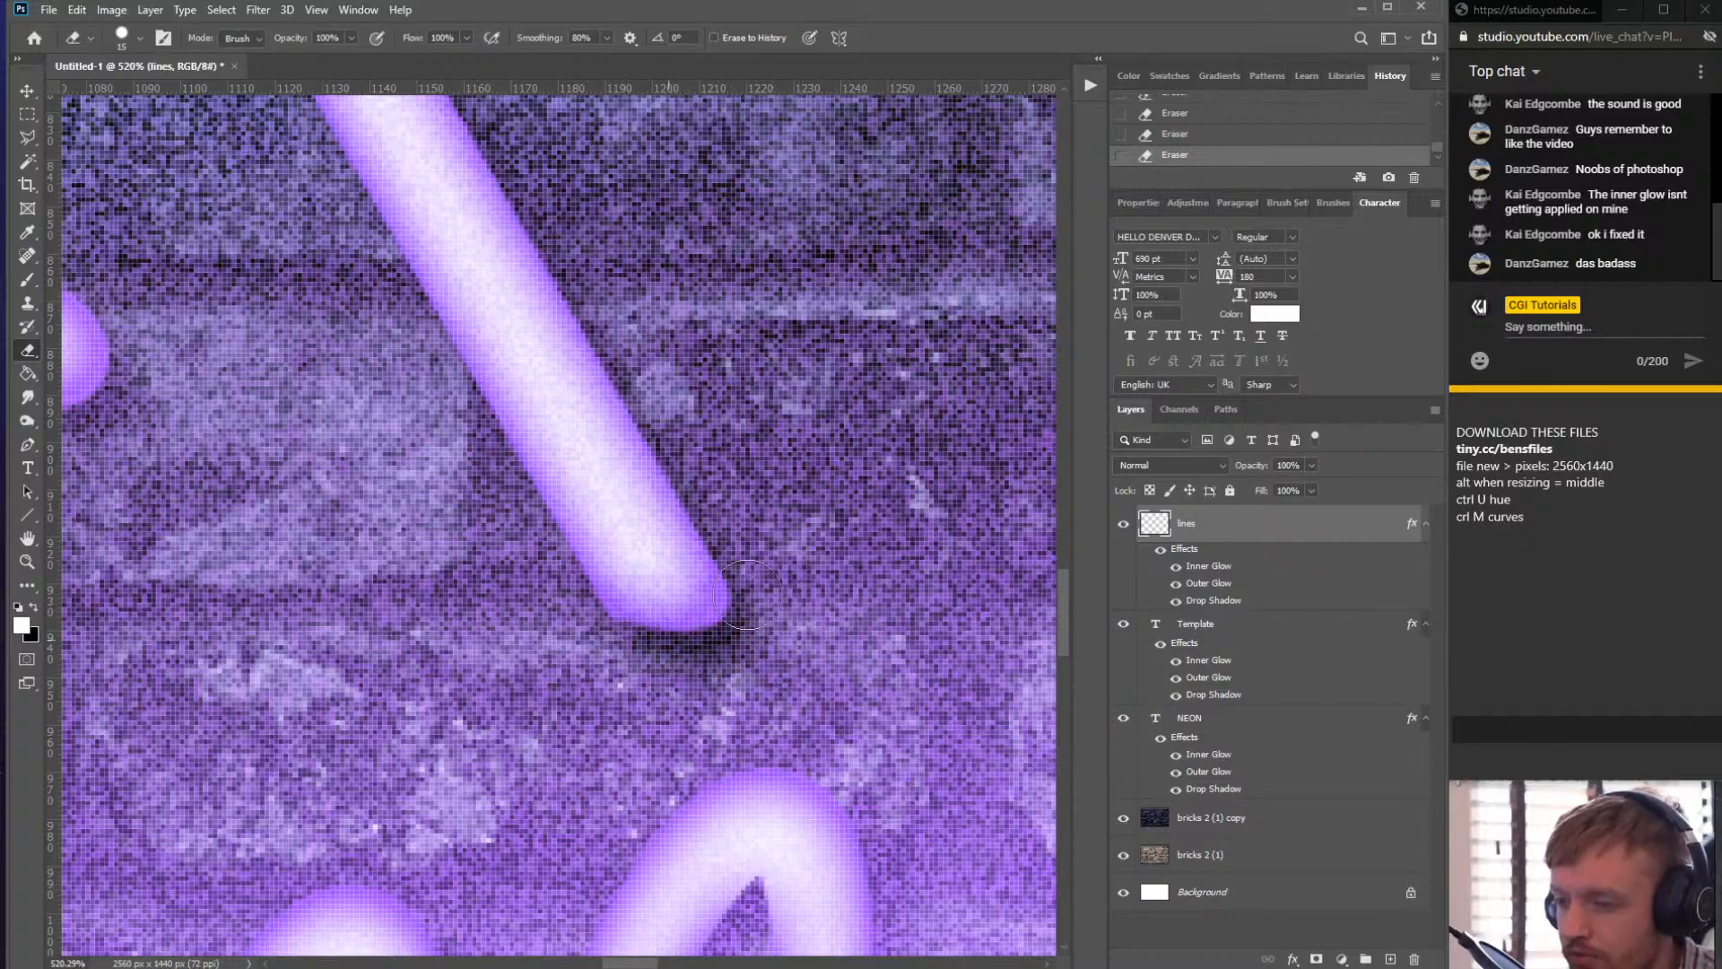
{"action": "key", "text": "b"}
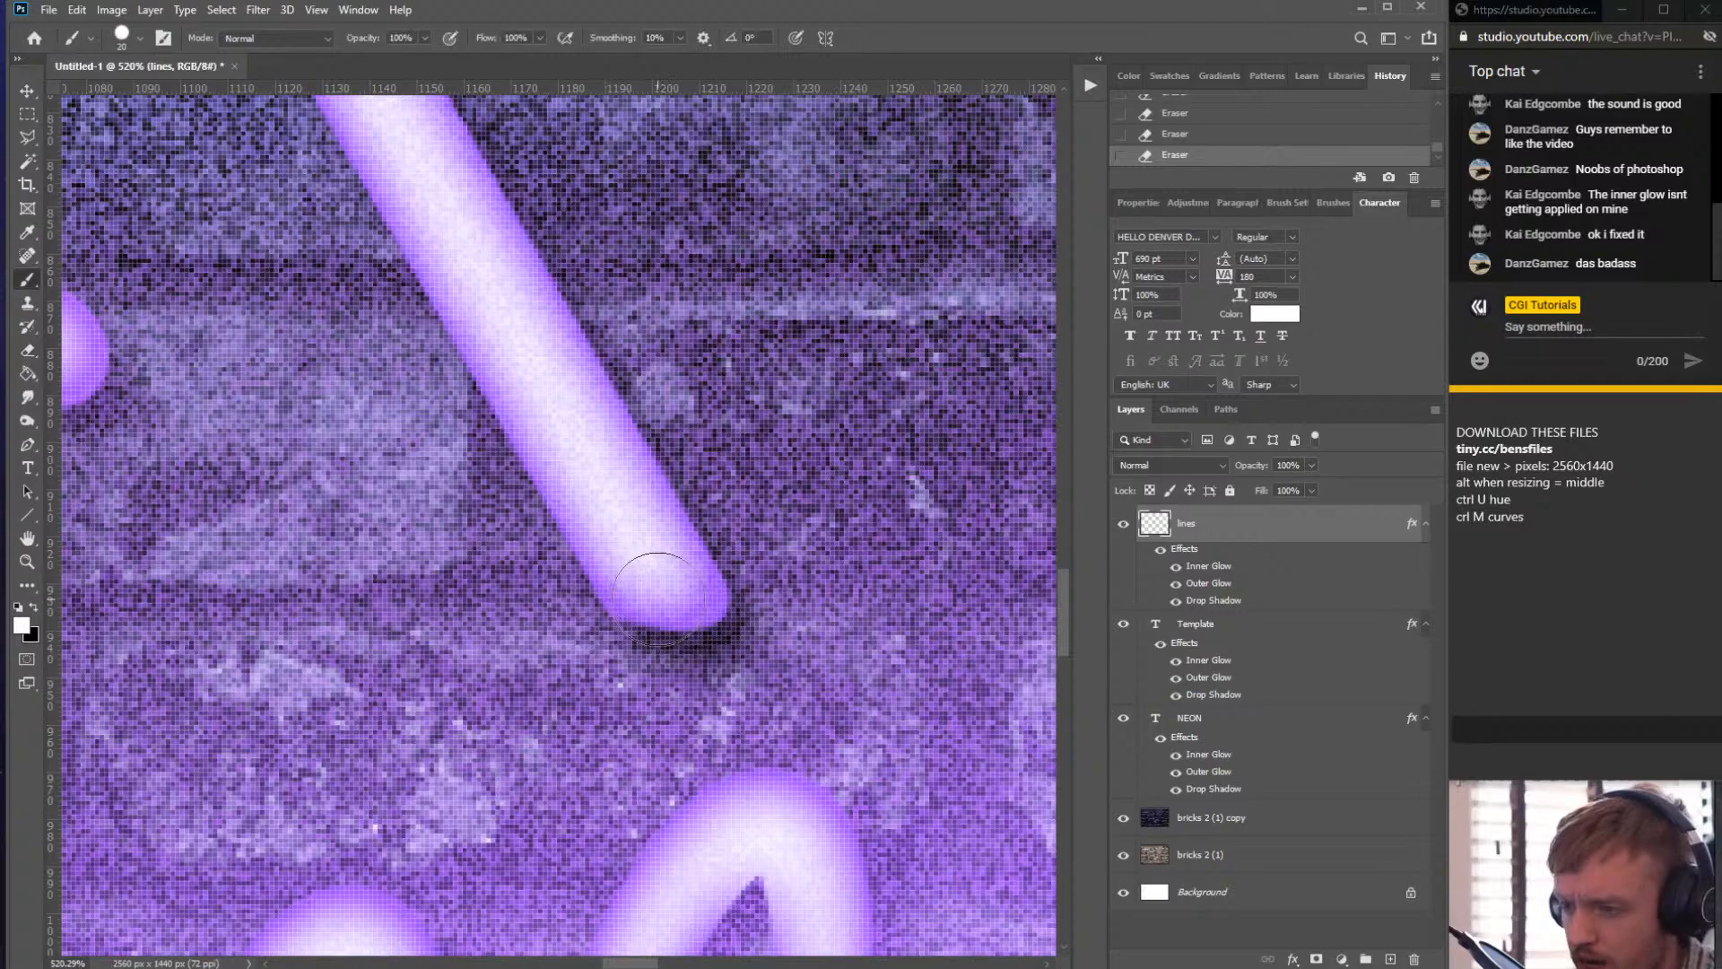
{"action": "mouse_move", "coordinate": [657, 597]}
{"action": "left_mouse_down"}
{"action": "mouse_move", "coordinate": [673, 588]}
{"action": "mouse_move", "coordinate": [683, 608]}
{"action": "mouse_move", "coordinate": [655, 605]}
{"action": "mouse_move", "coordinate": [669, 610]}
{"action": "left_mouse_up"}
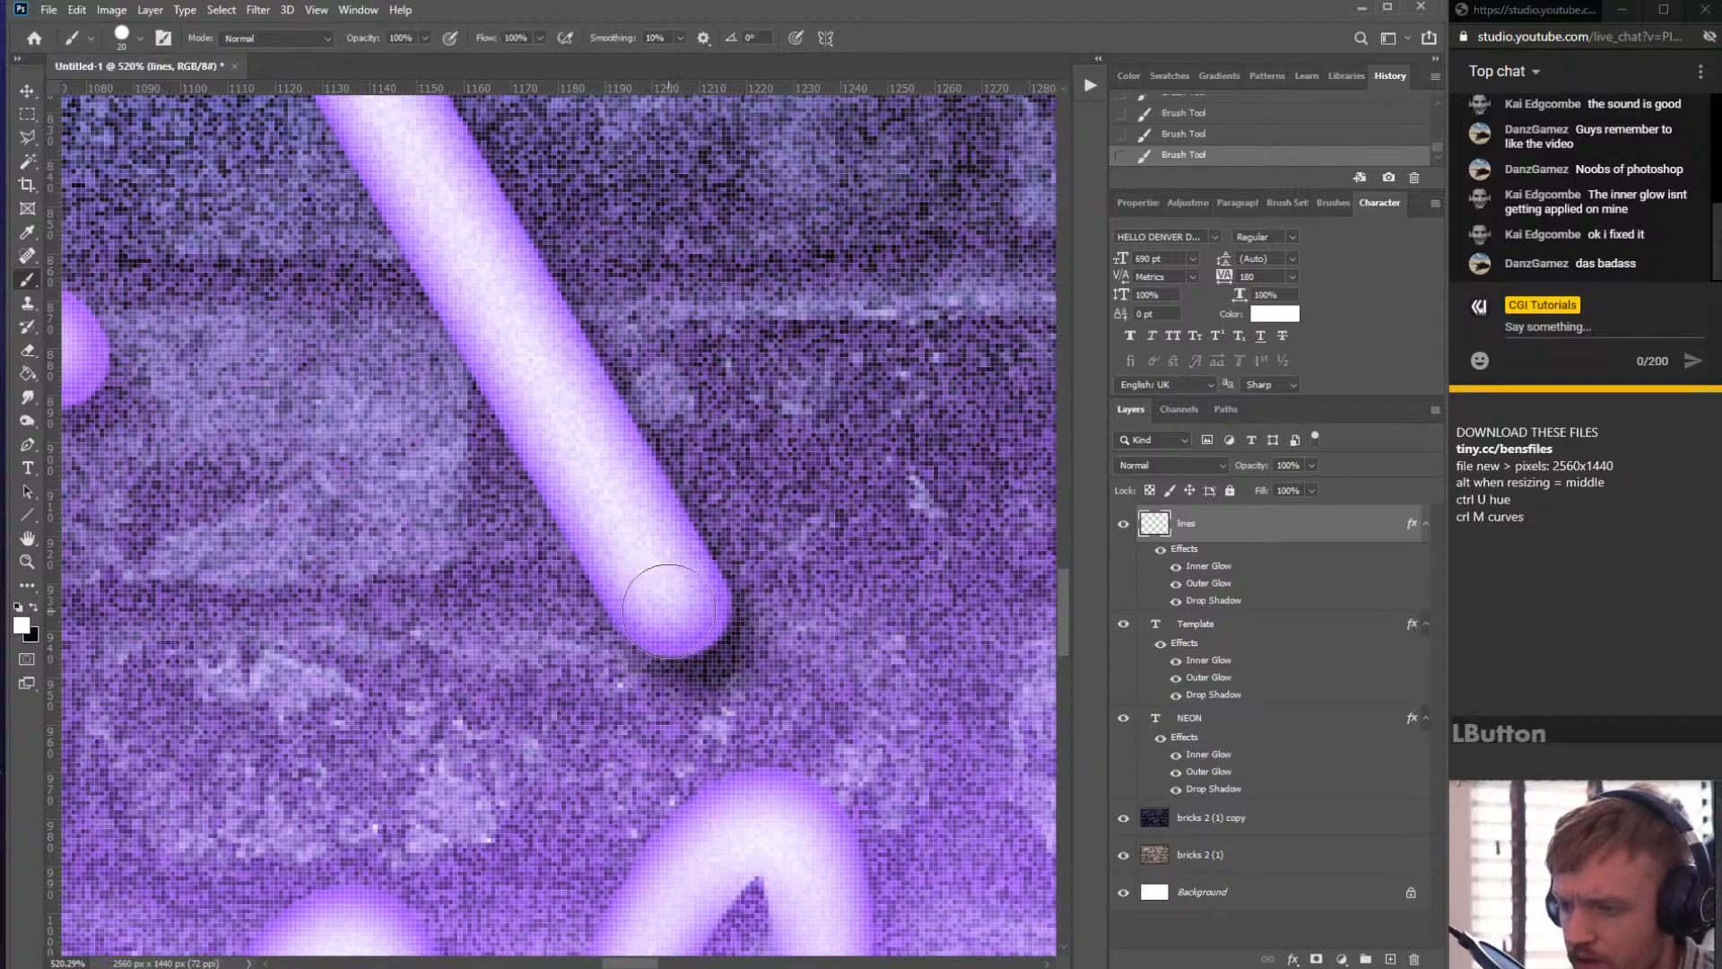
- Paint a rounded cap onto the left diagonal line's cut end just below Template
{"action": "scroll", "coordinate": [669, 610], "scroll_direction": "down", "scroll_amount": 10}
{"action": "scroll", "coordinate": [788, 757], "scroll_direction": "up", "scroll_amount": 4}
{"action": "scroll", "coordinate": [309, 581], "scroll_direction": "up", "scroll_amount": 3}
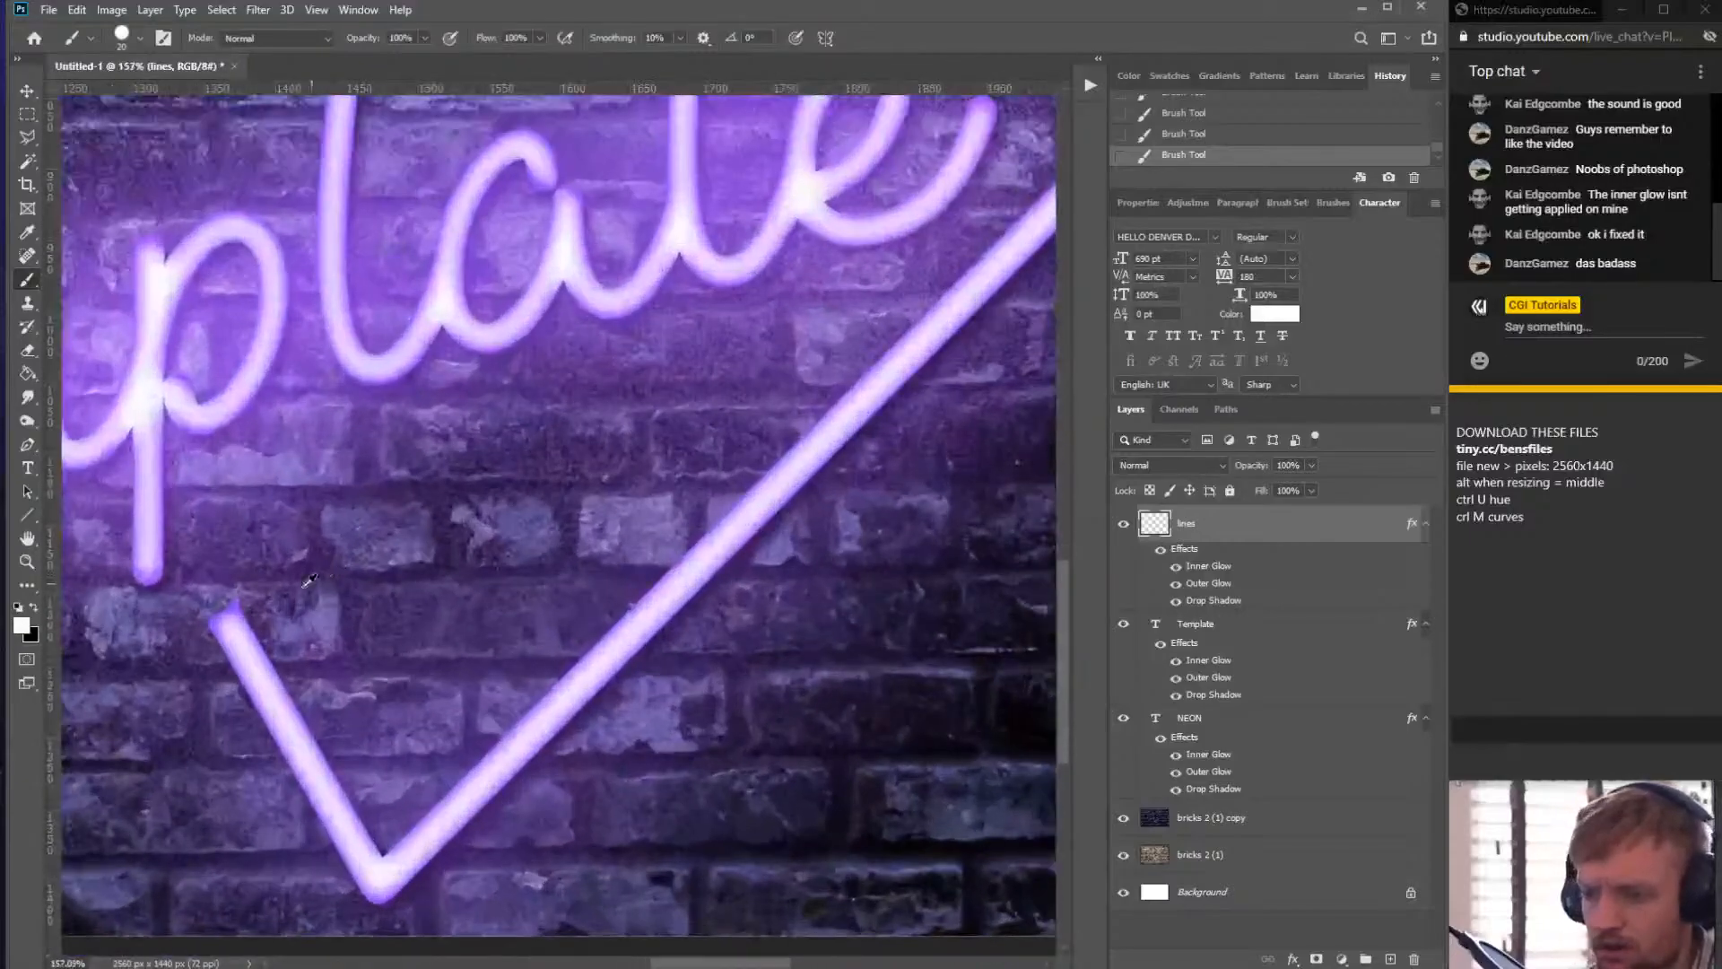
{"action": "scroll", "coordinate": [231, 617], "scroll_direction": "up", "scroll_amount": 3}
{"action": "left_click_drag", "start_coordinate": [233, 612], "coordinate": [235, 598]}
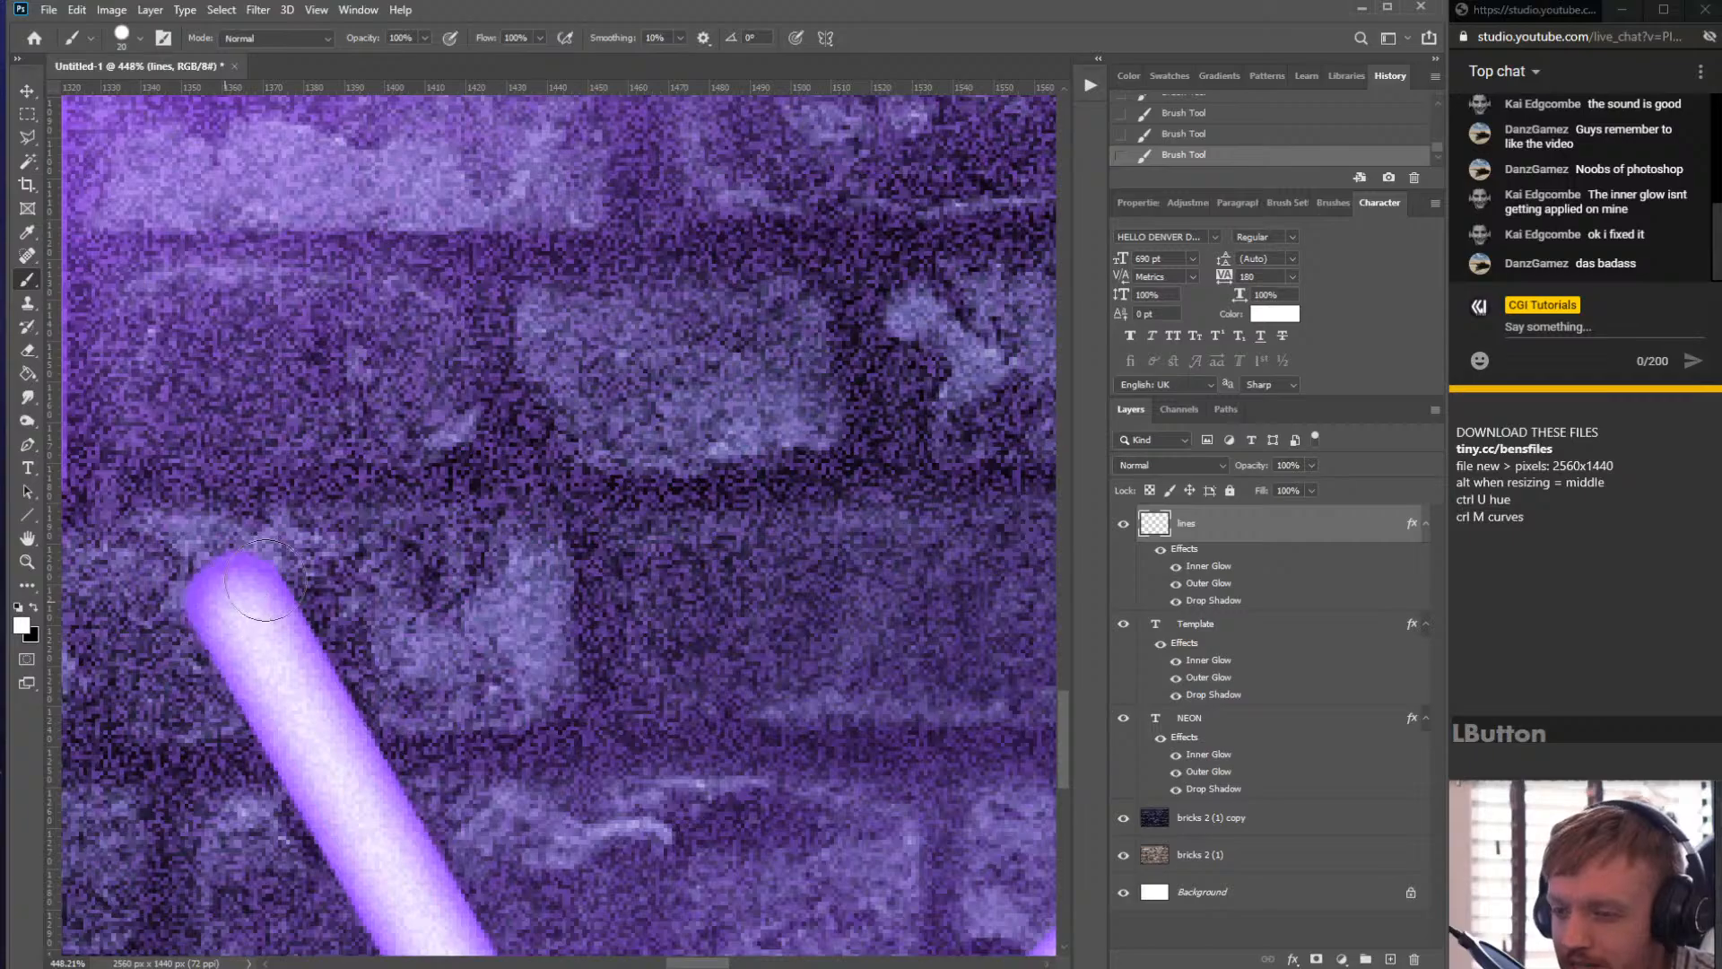
- With the Eraser, trim the right diagonal line's upper end where it meets the N
{"action": "scroll", "coordinate": [239, 597], "scroll_direction": "down", "scroll_amount": 8}
{"action": "scroll", "coordinate": [626, 503], "scroll_direction": "down", "scroll_amount": 2}
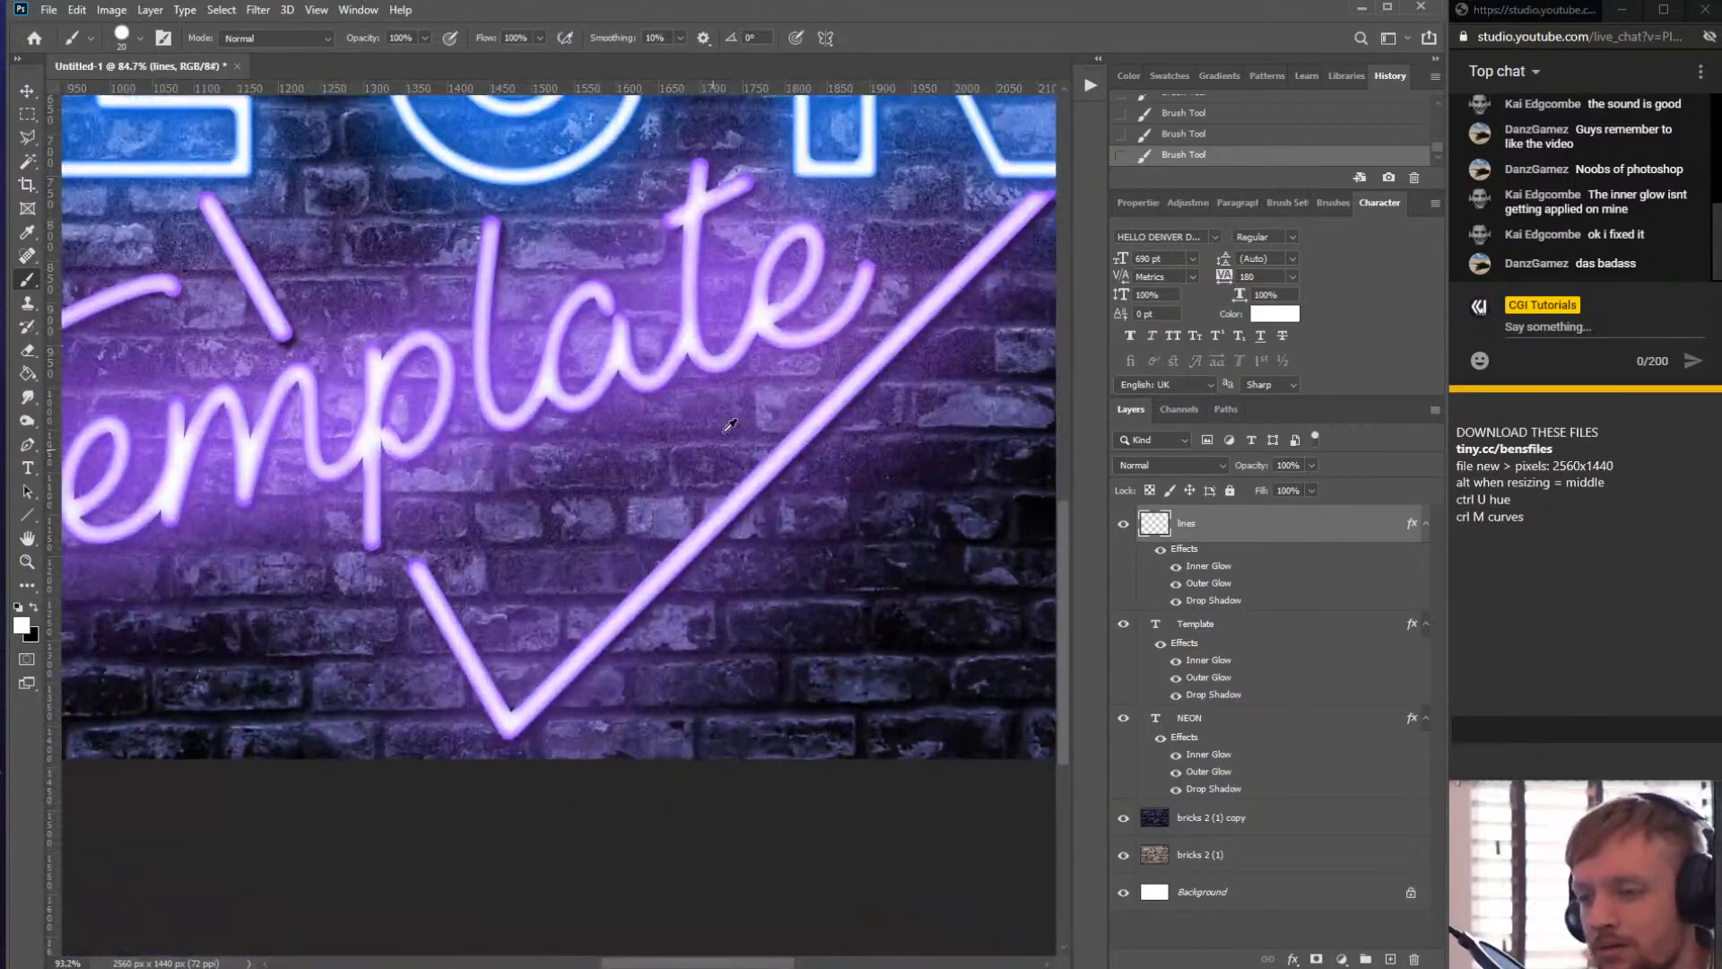
{"action": "scroll", "coordinate": [959, 346], "scroll_direction": "up", "scroll_amount": 7}
{"action": "key", "text": "e"}
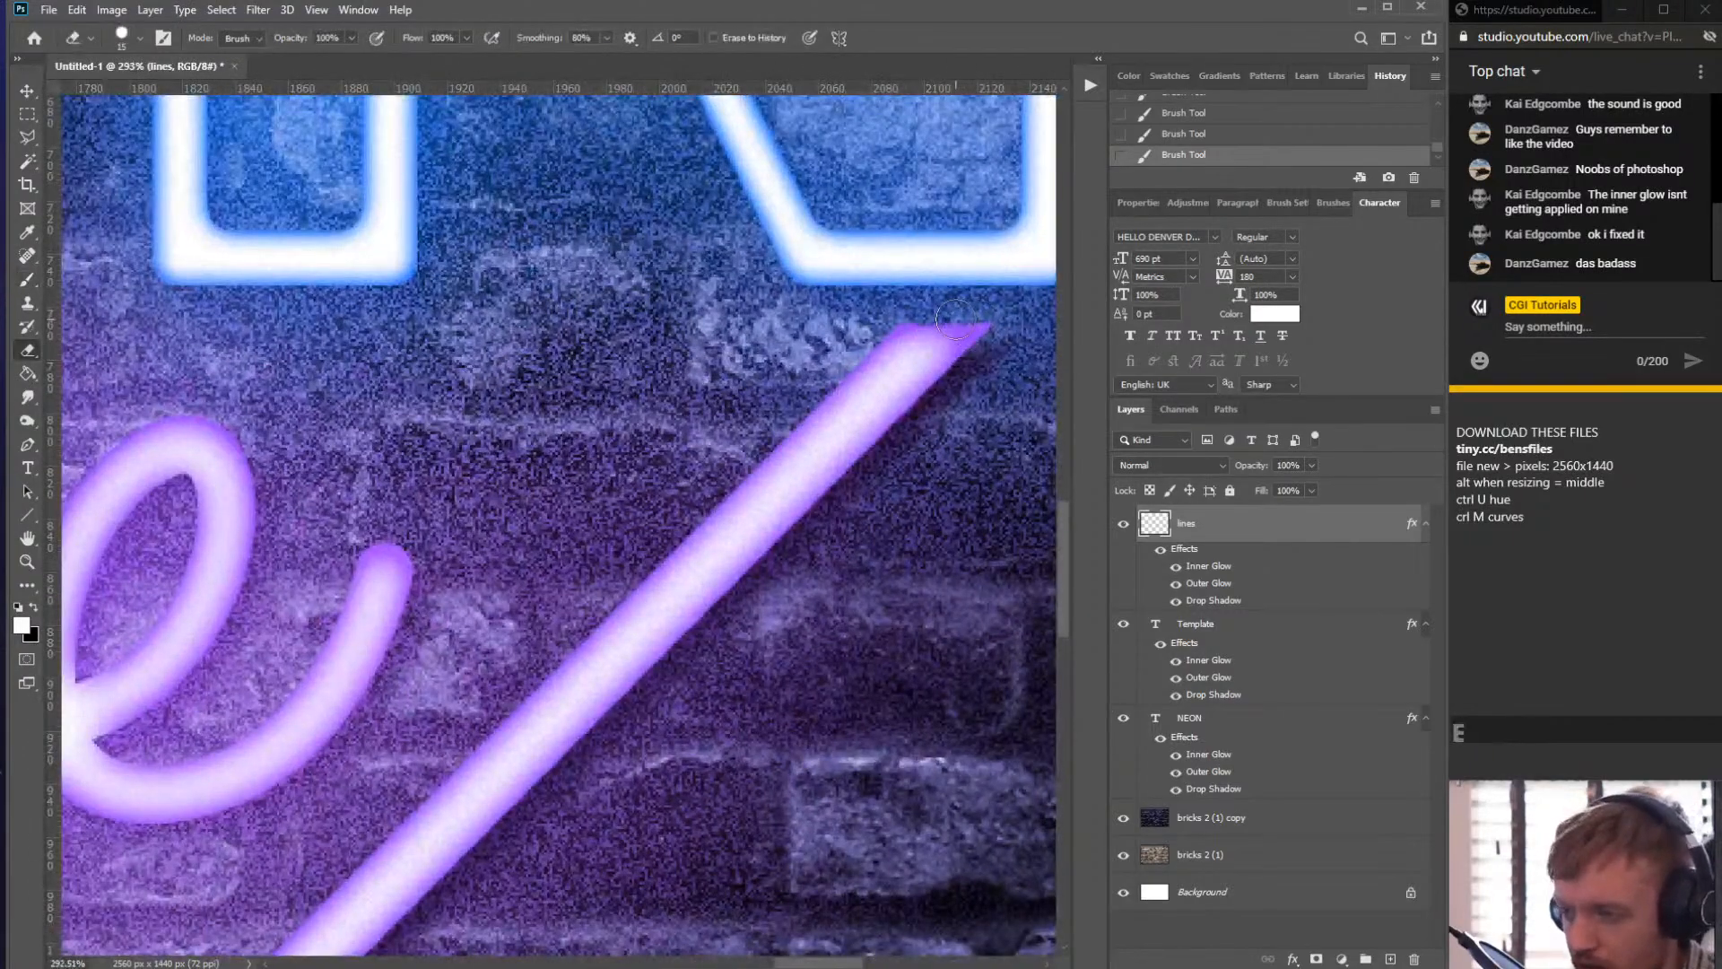
{"action": "mouse_move", "coordinate": [904, 312]}
{"action": "left_mouse_down"}
{"action": "mouse_move", "coordinate": [928, 291]}
{"action": "mouse_move", "coordinate": [978, 345]}
{"action": "mouse_move", "coordinate": [951, 363]}
{"action": "mouse_move", "coordinate": [973, 397]}
{"action": "left_mouse_up"}
{"action": "left_click_drag", "start_coordinate": [984, 319], "coordinate": [953, 386]}
{"action": "left_click", "coordinate": [949, 383]}
- Round off both ends of the top line's short segment between the O and the N with the Eraser
{"action": "scroll", "coordinate": [936, 393], "scroll_direction": "down", "scroll_amount": 12}
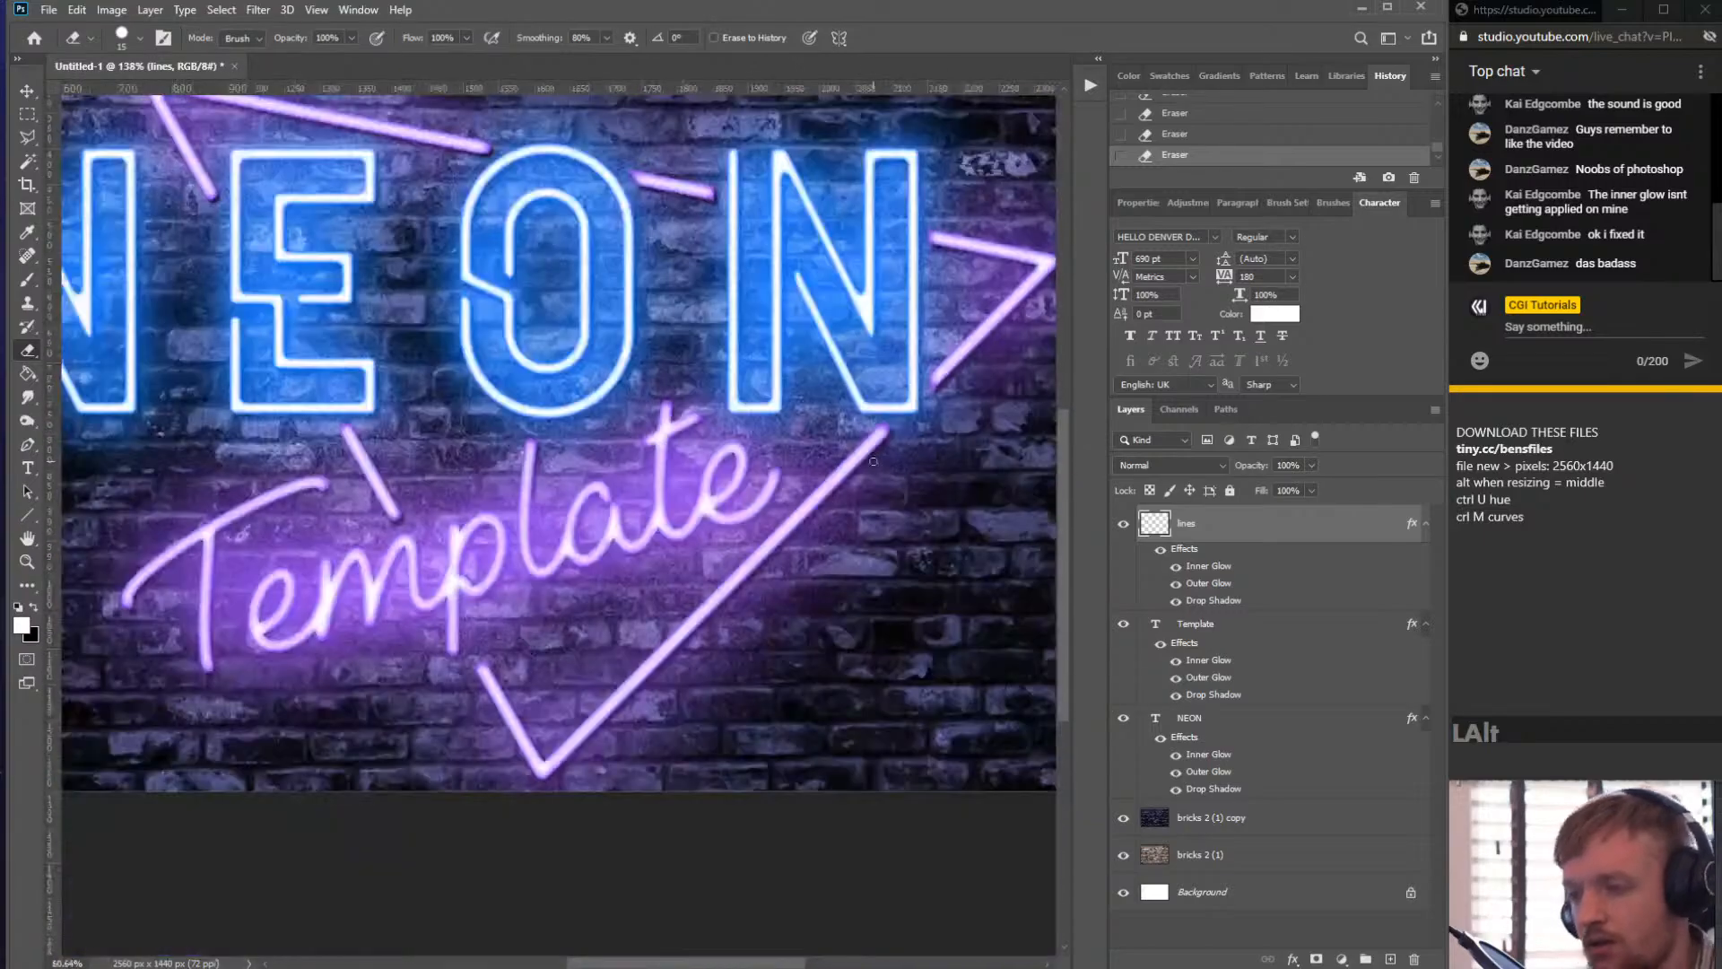
{"action": "scroll", "coordinate": [708, 314], "scroll_direction": "up", "scroll_amount": 7}
{"action": "scroll", "coordinate": [529, 278], "scroll_direction": "up", "scroll_amount": 5}
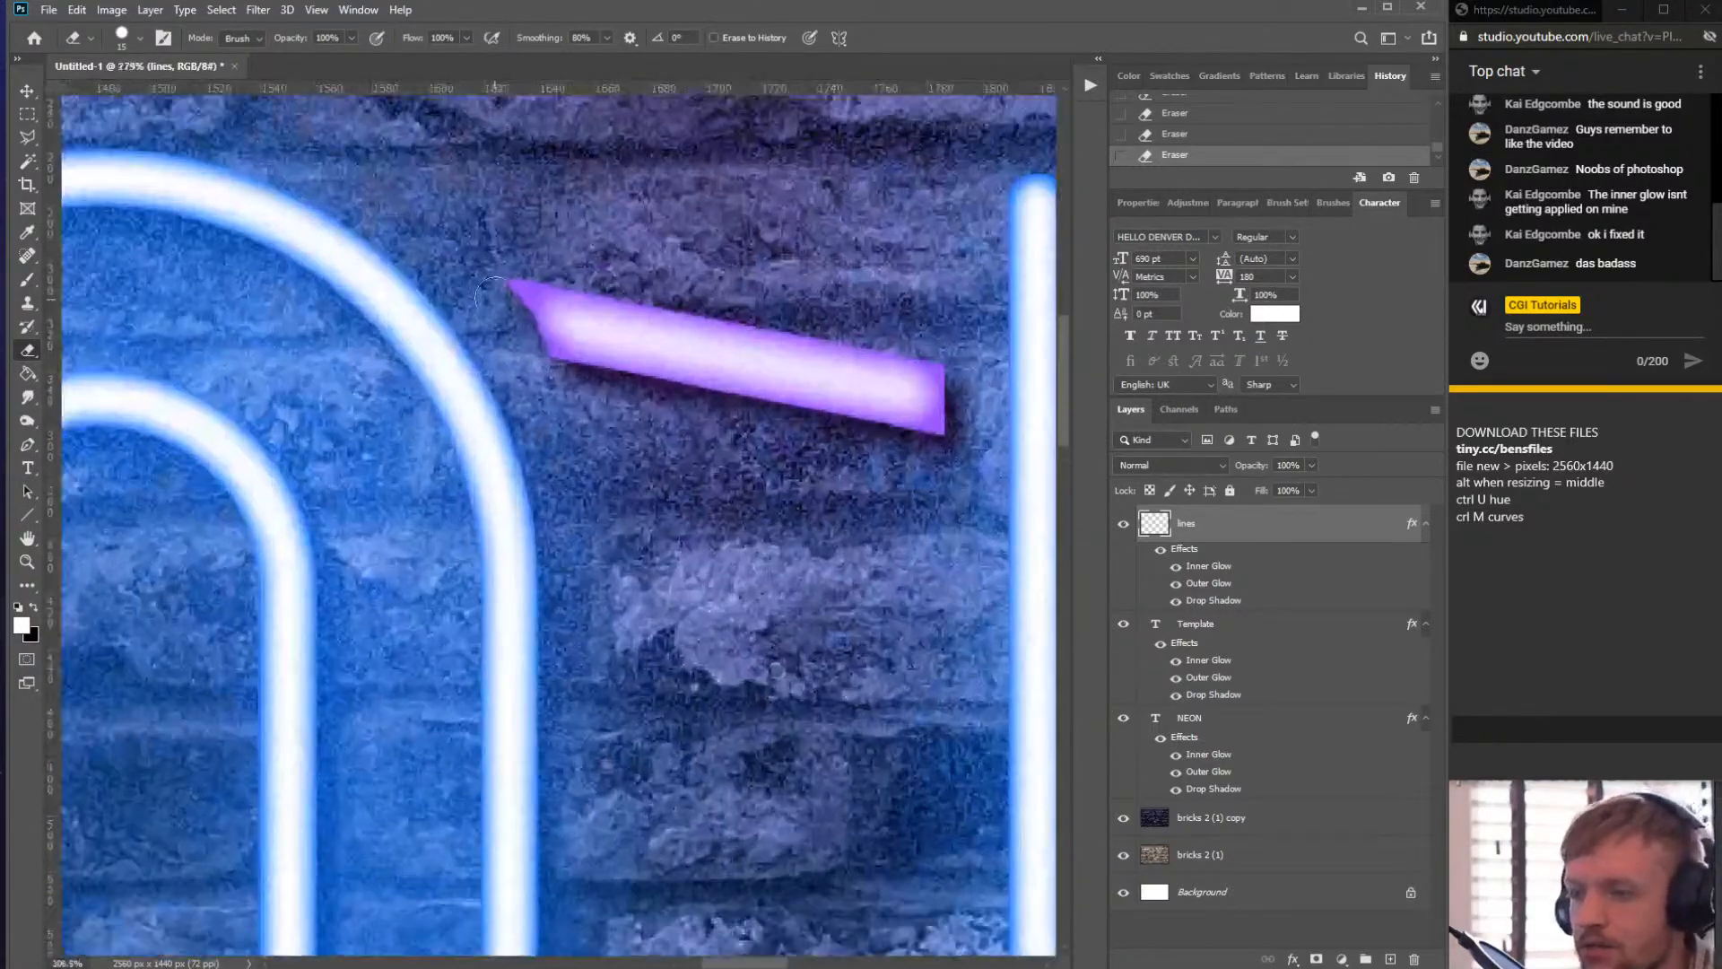
{"action": "left_click", "coordinate": [531, 278]}
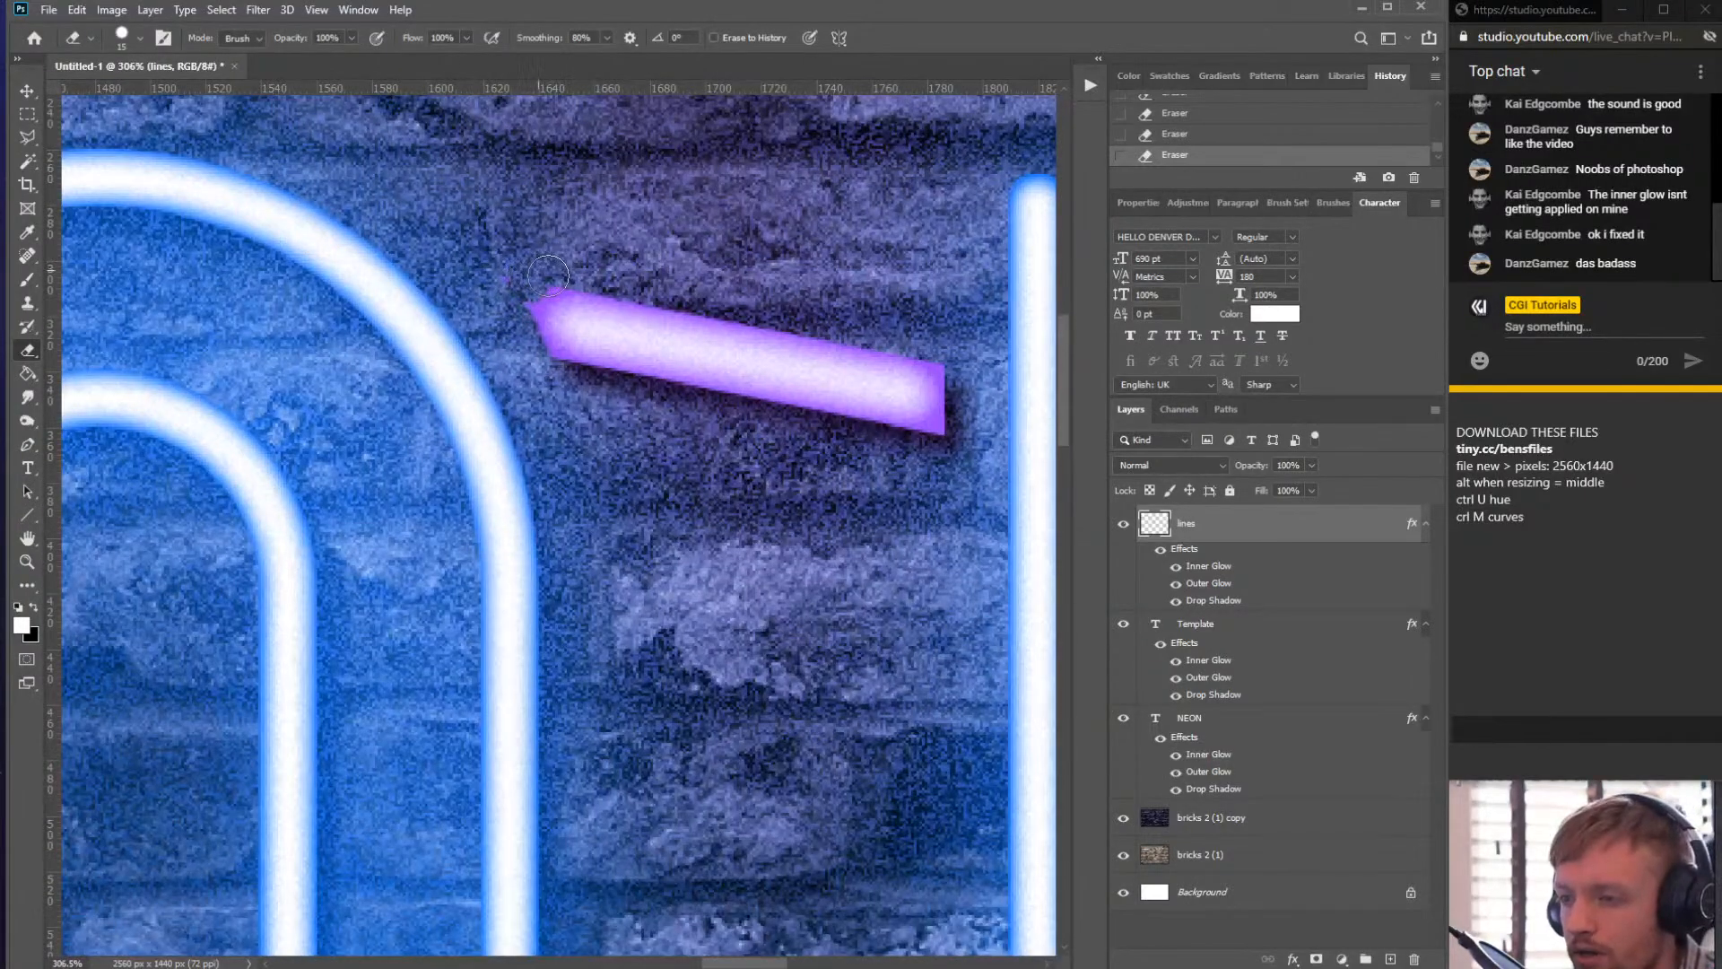
{"action": "left_click_drag", "start_coordinate": [543, 271], "coordinate": [514, 332]}
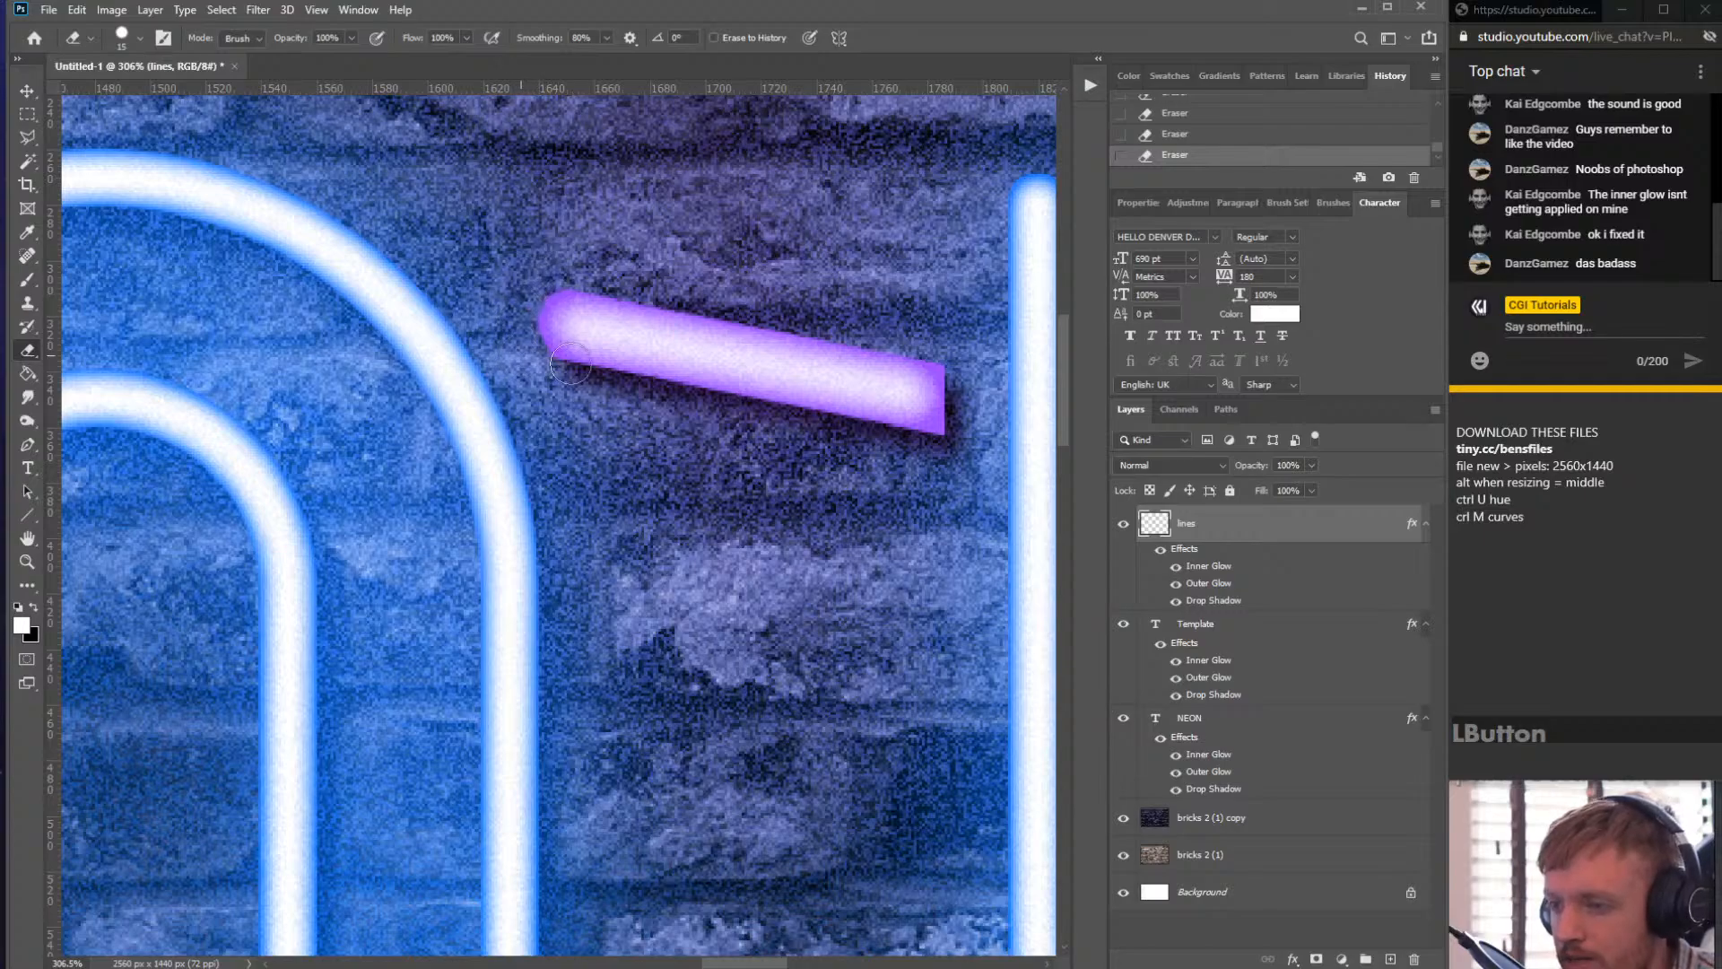
{"action": "left_click_drag", "start_coordinate": [948, 348], "coordinate": [942, 436]}
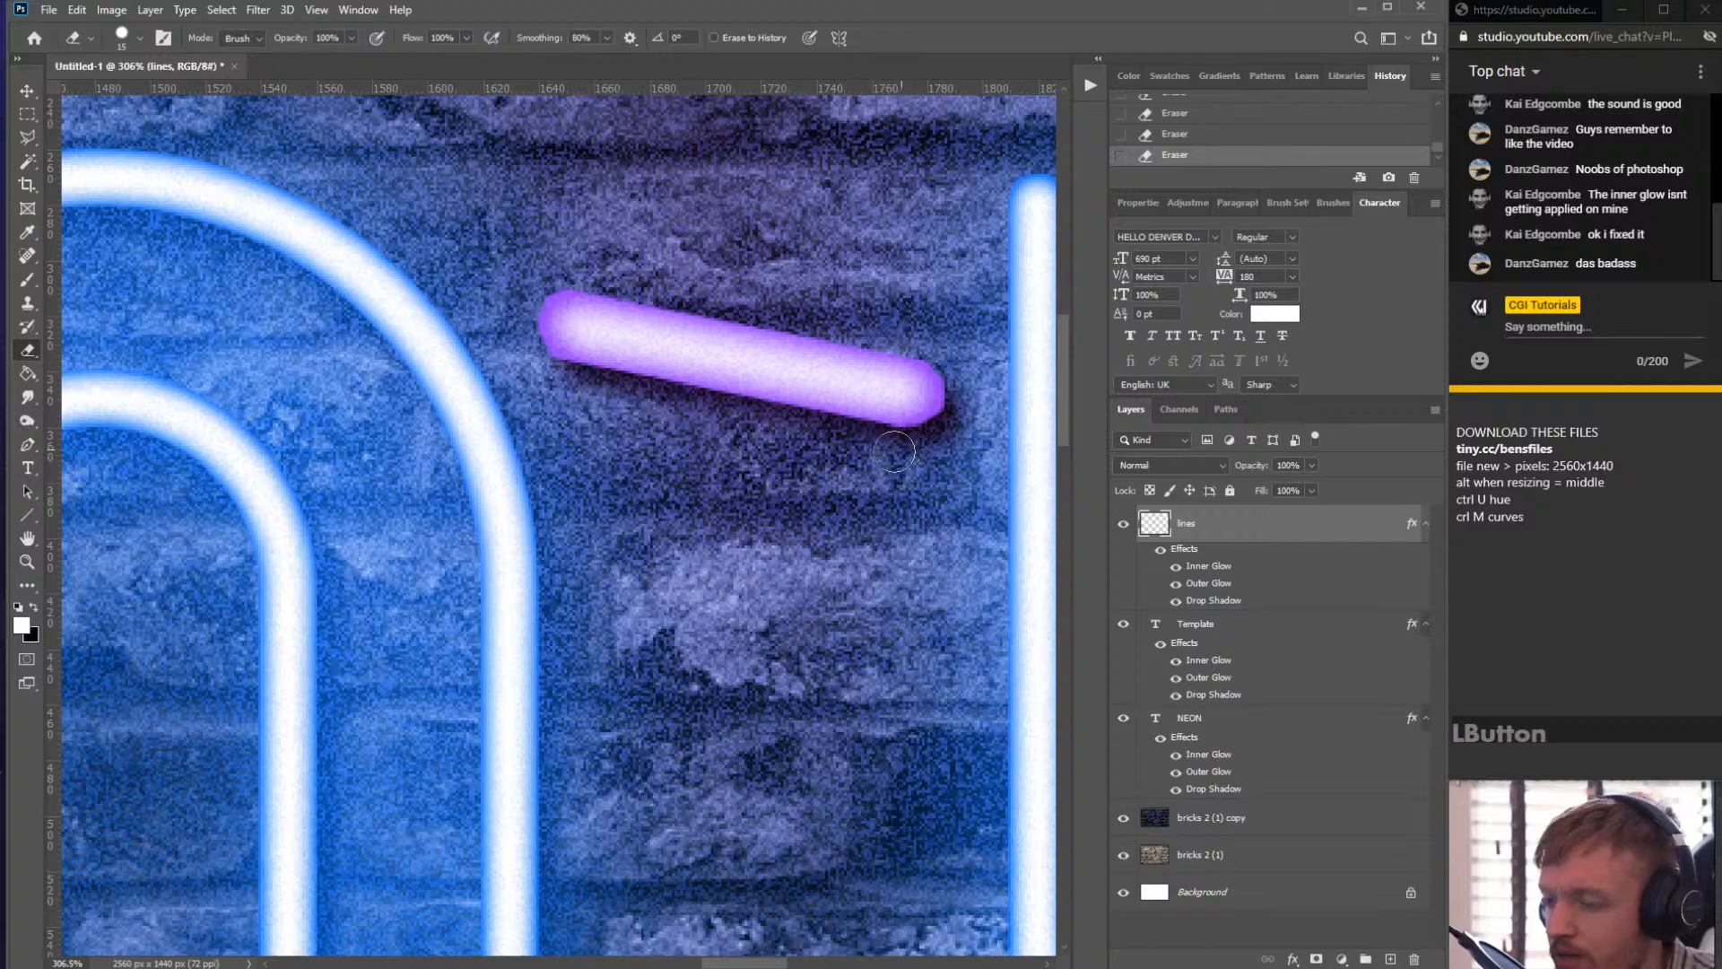
- Round the left cut end of the top line's segment right of the N by erasing and painting a cap with the Brush
{"action": "scroll", "coordinate": [903, 453], "scroll_direction": "down", "scroll_amount": 12}
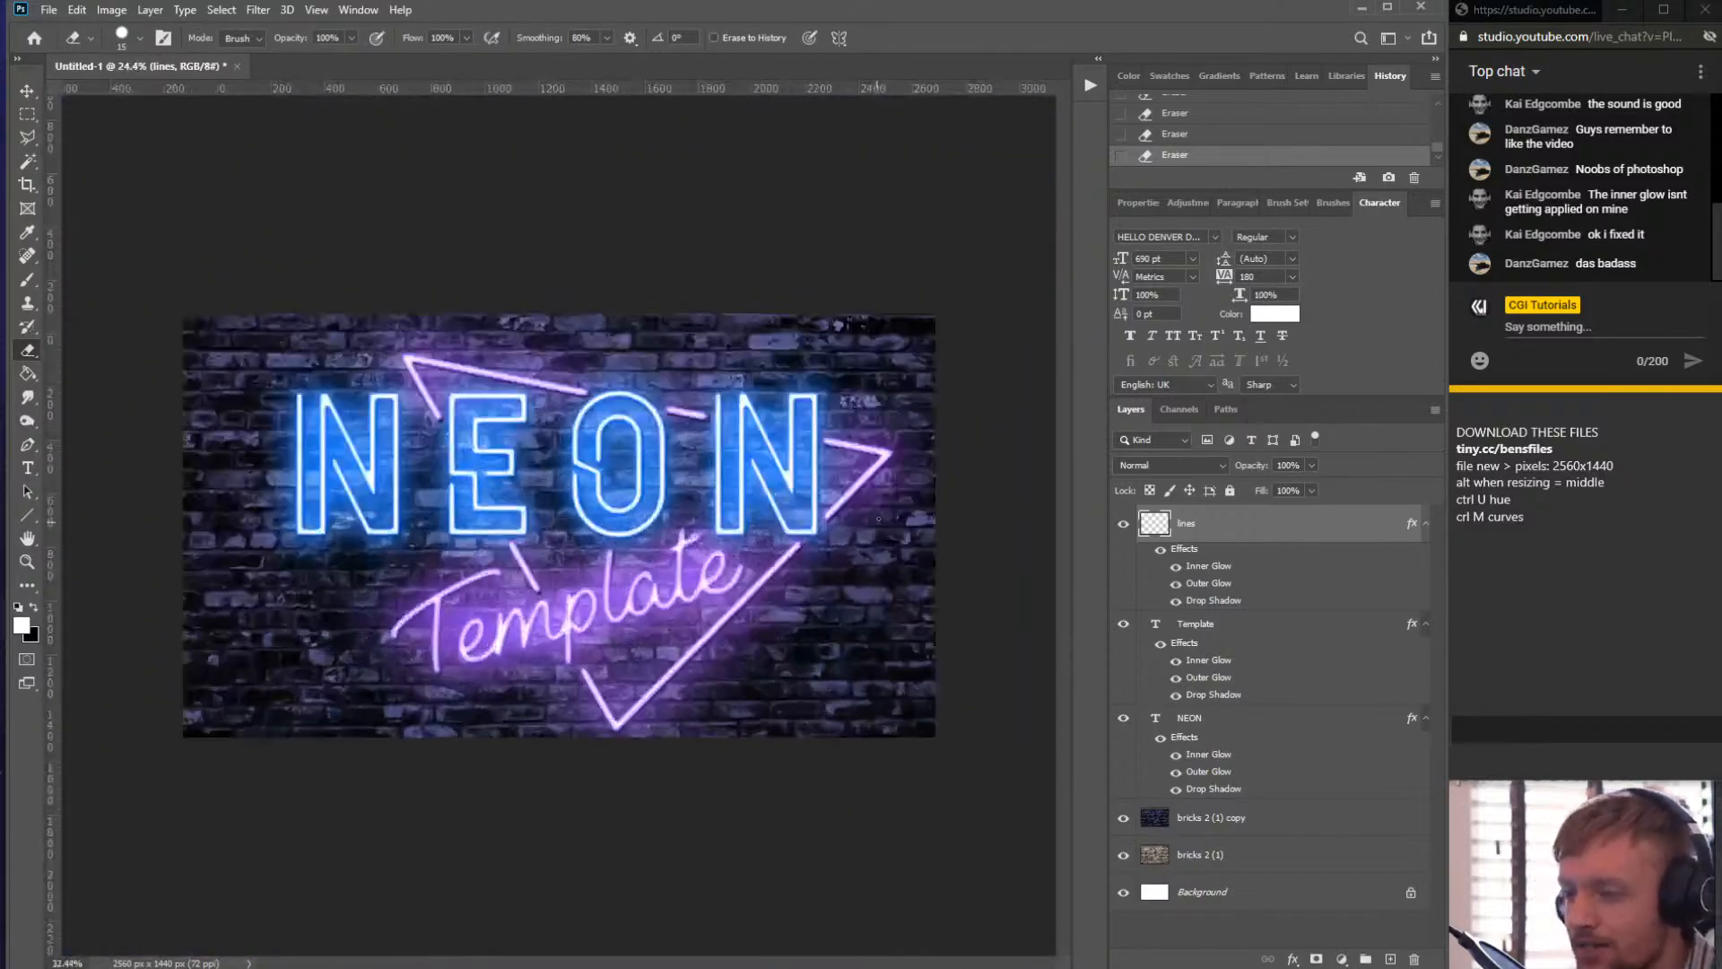
{"action": "scroll", "coordinate": [811, 448], "scroll_direction": "up", "scroll_amount": 6}
{"action": "scroll", "coordinate": [861, 375], "scroll_direction": "up", "scroll_amount": 5}
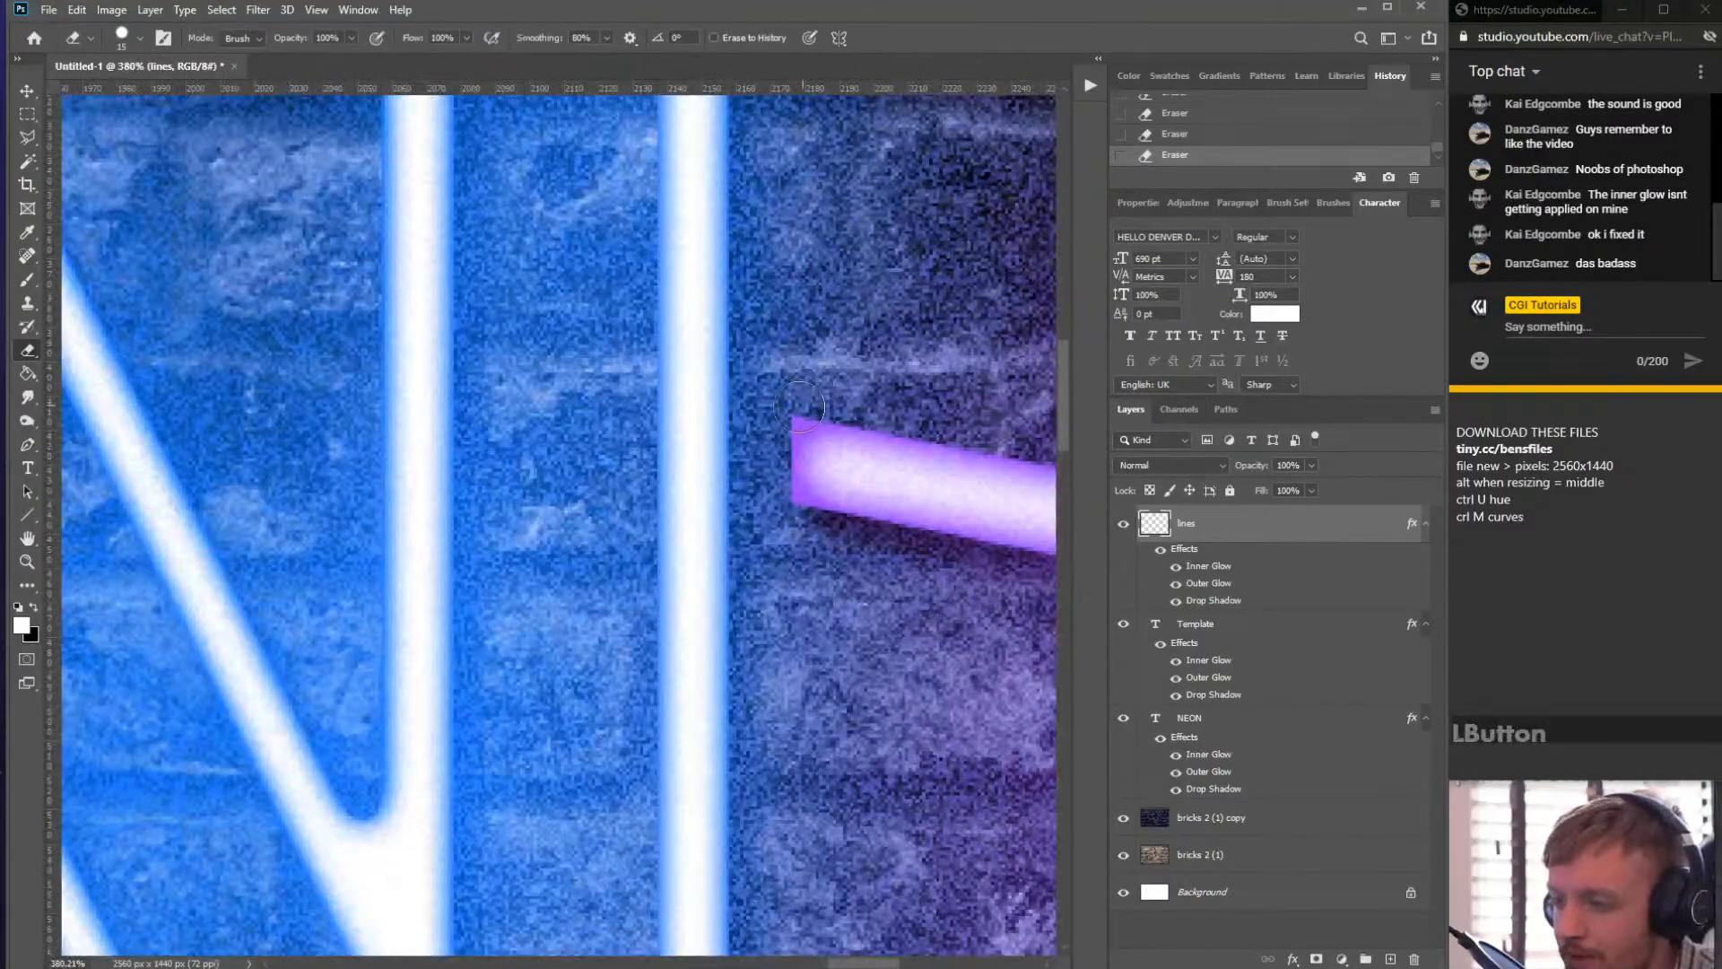
{"action": "mouse_move", "coordinate": [781, 422]}
{"action": "left_mouse_down"}
{"action": "mouse_move", "coordinate": [773, 515]}
{"action": "mouse_move", "coordinate": [837, 561]}
{"action": "left_mouse_up"}
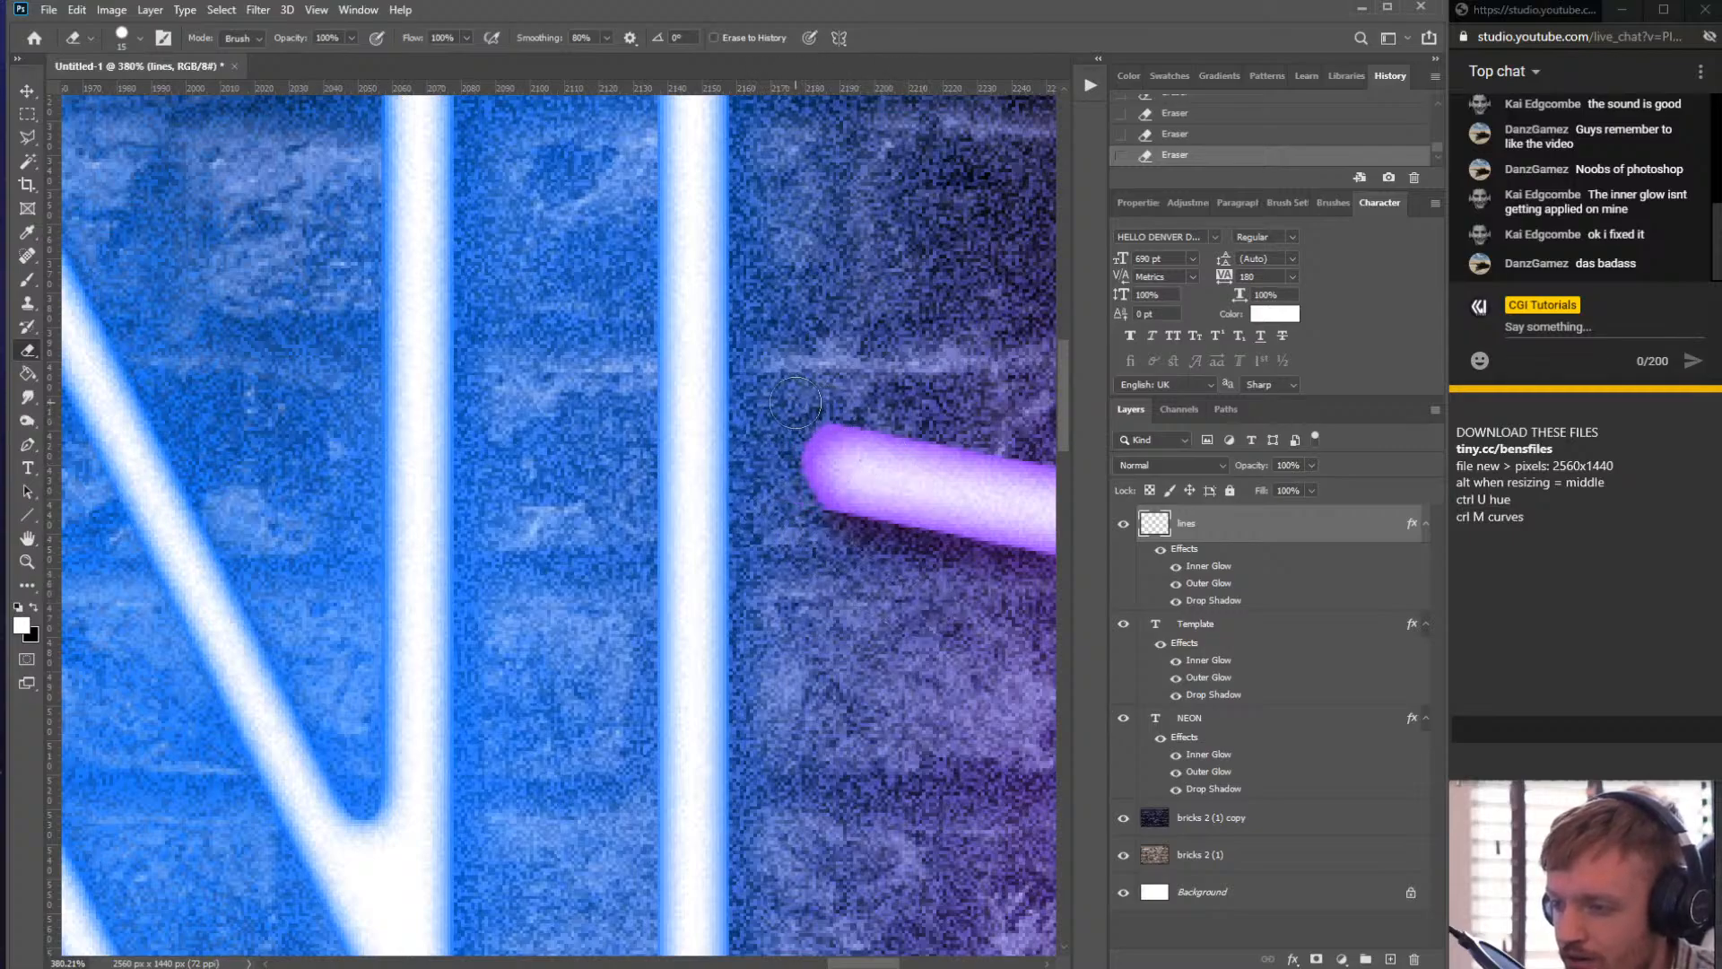
{"action": "left_click_drag", "start_coordinate": [798, 408], "coordinate": [858, 384]}
{"action": "scroll", "coordinate": [859, 384], "scroll_direction": "down", "scroll_amount": 5}
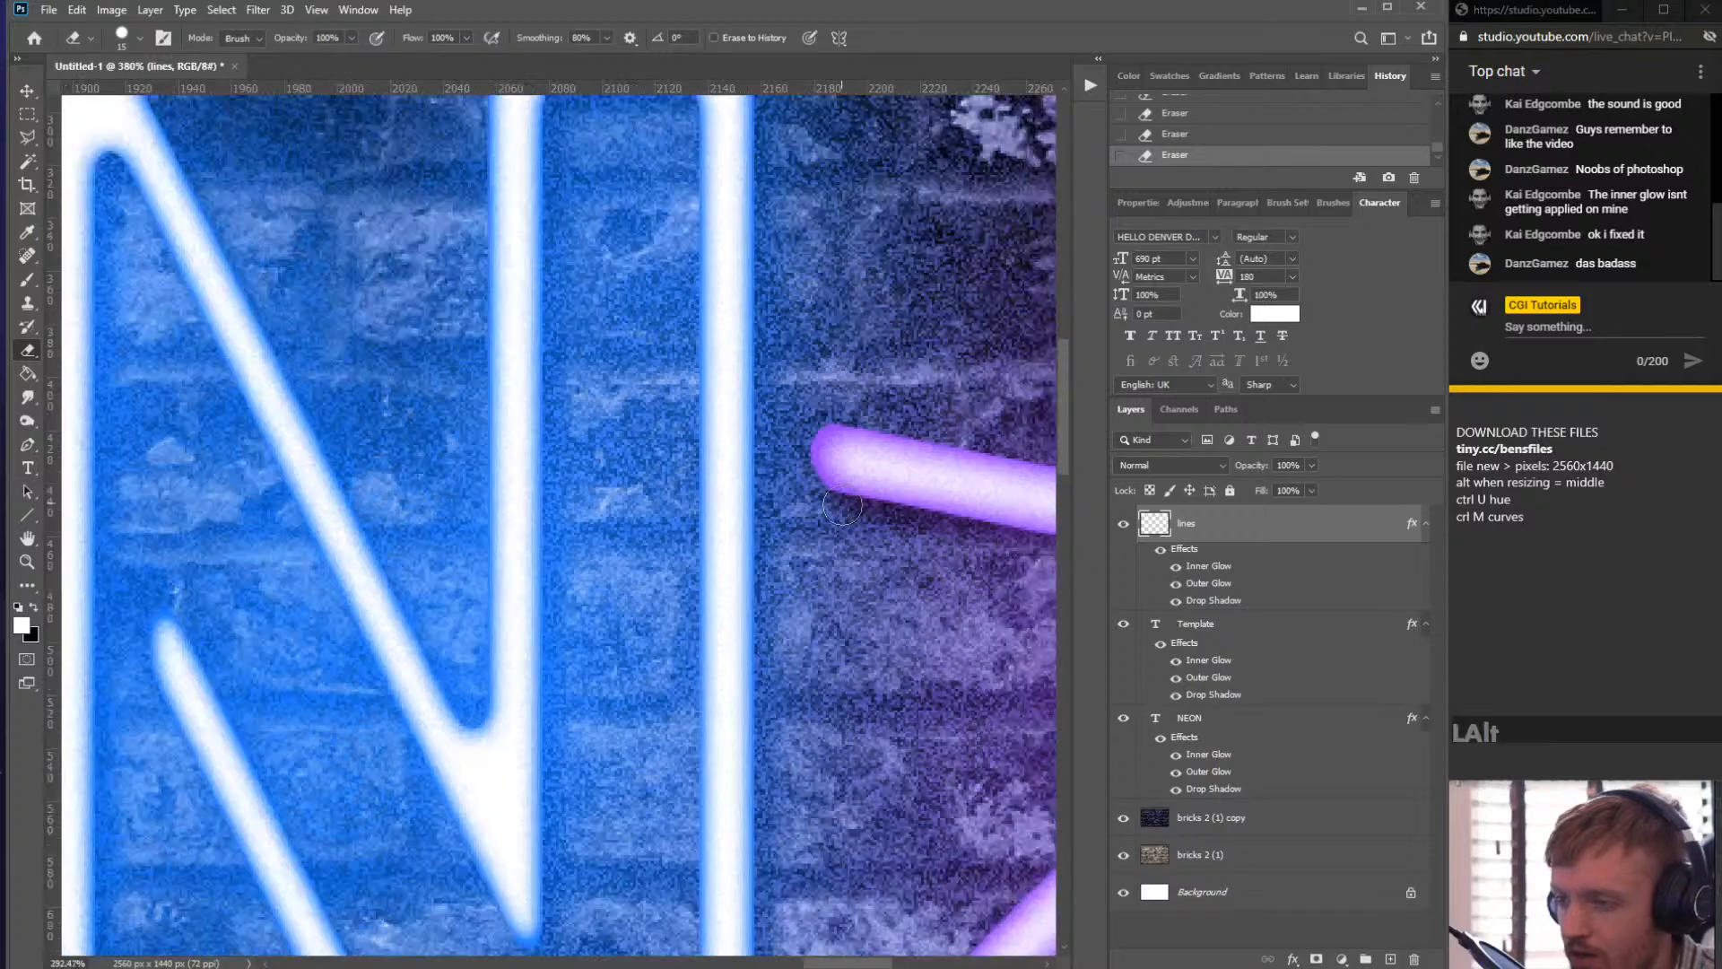
{"action": "scroll", "coordinate": [964, 619], "scroll_direction": "up", "scroll_amount": 5}
{"action": "key", "text": "b"}
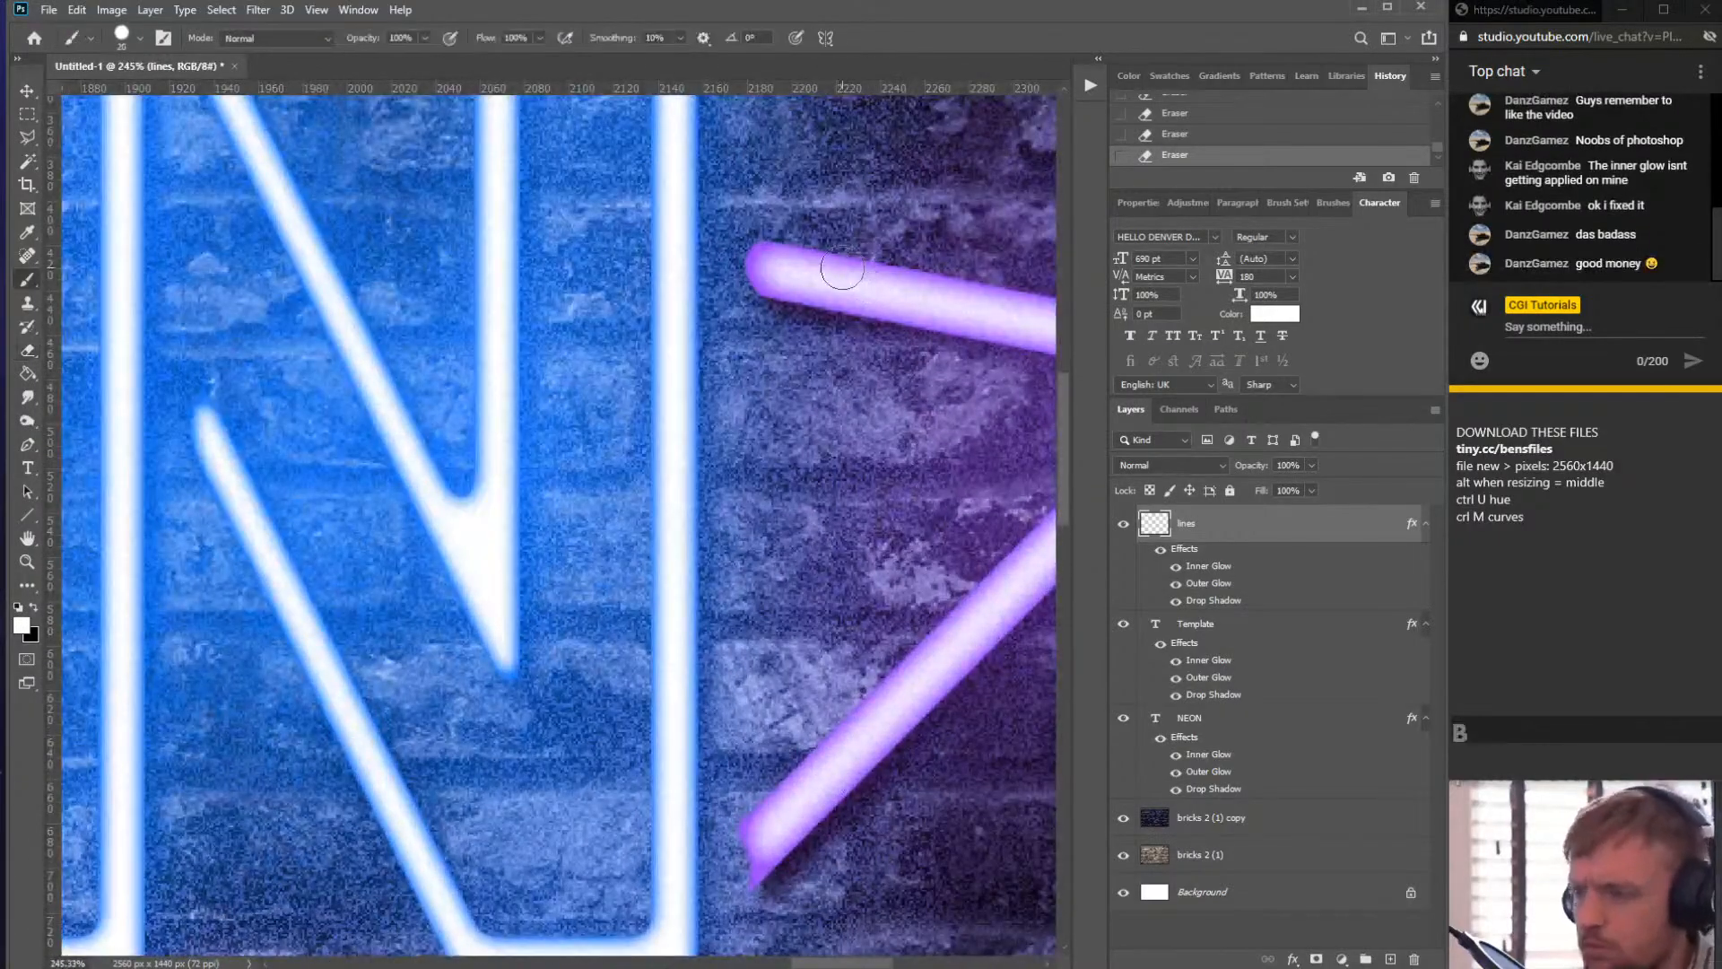
{"action": "left_click", "coordinate": [760, 272]}
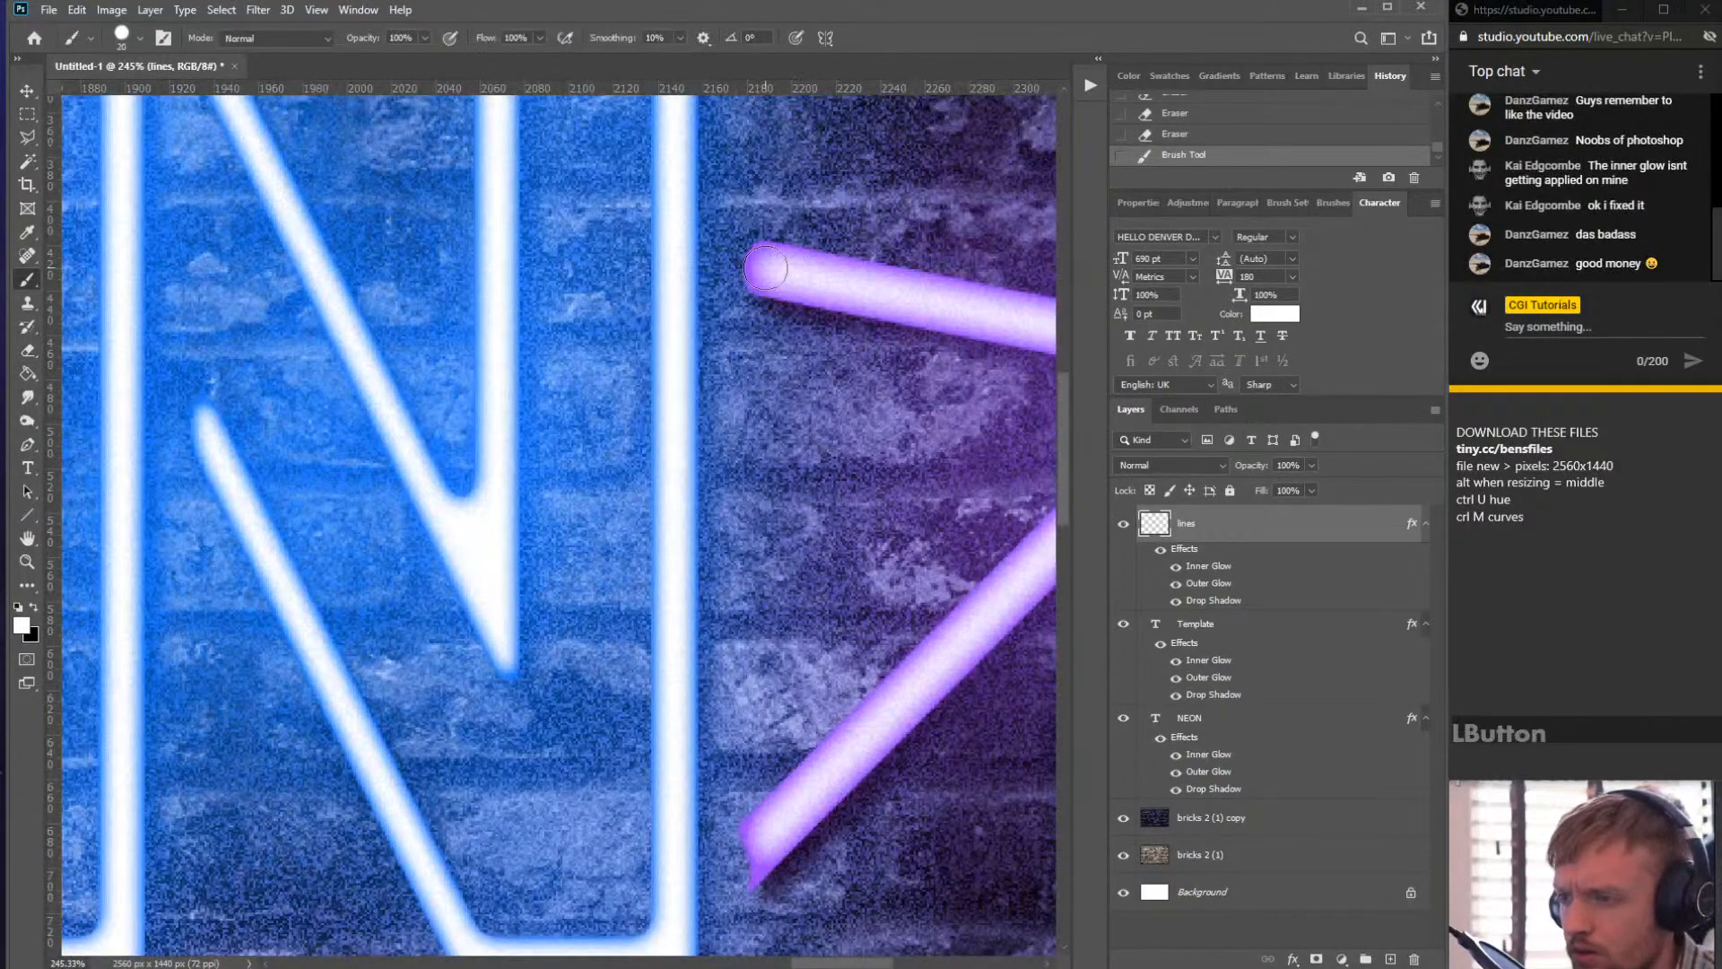
- Round off the lower cut end of the right diagonal segment beside the N with the Eraser, undoing one stray erase
{"action": "key", "text": "e"}
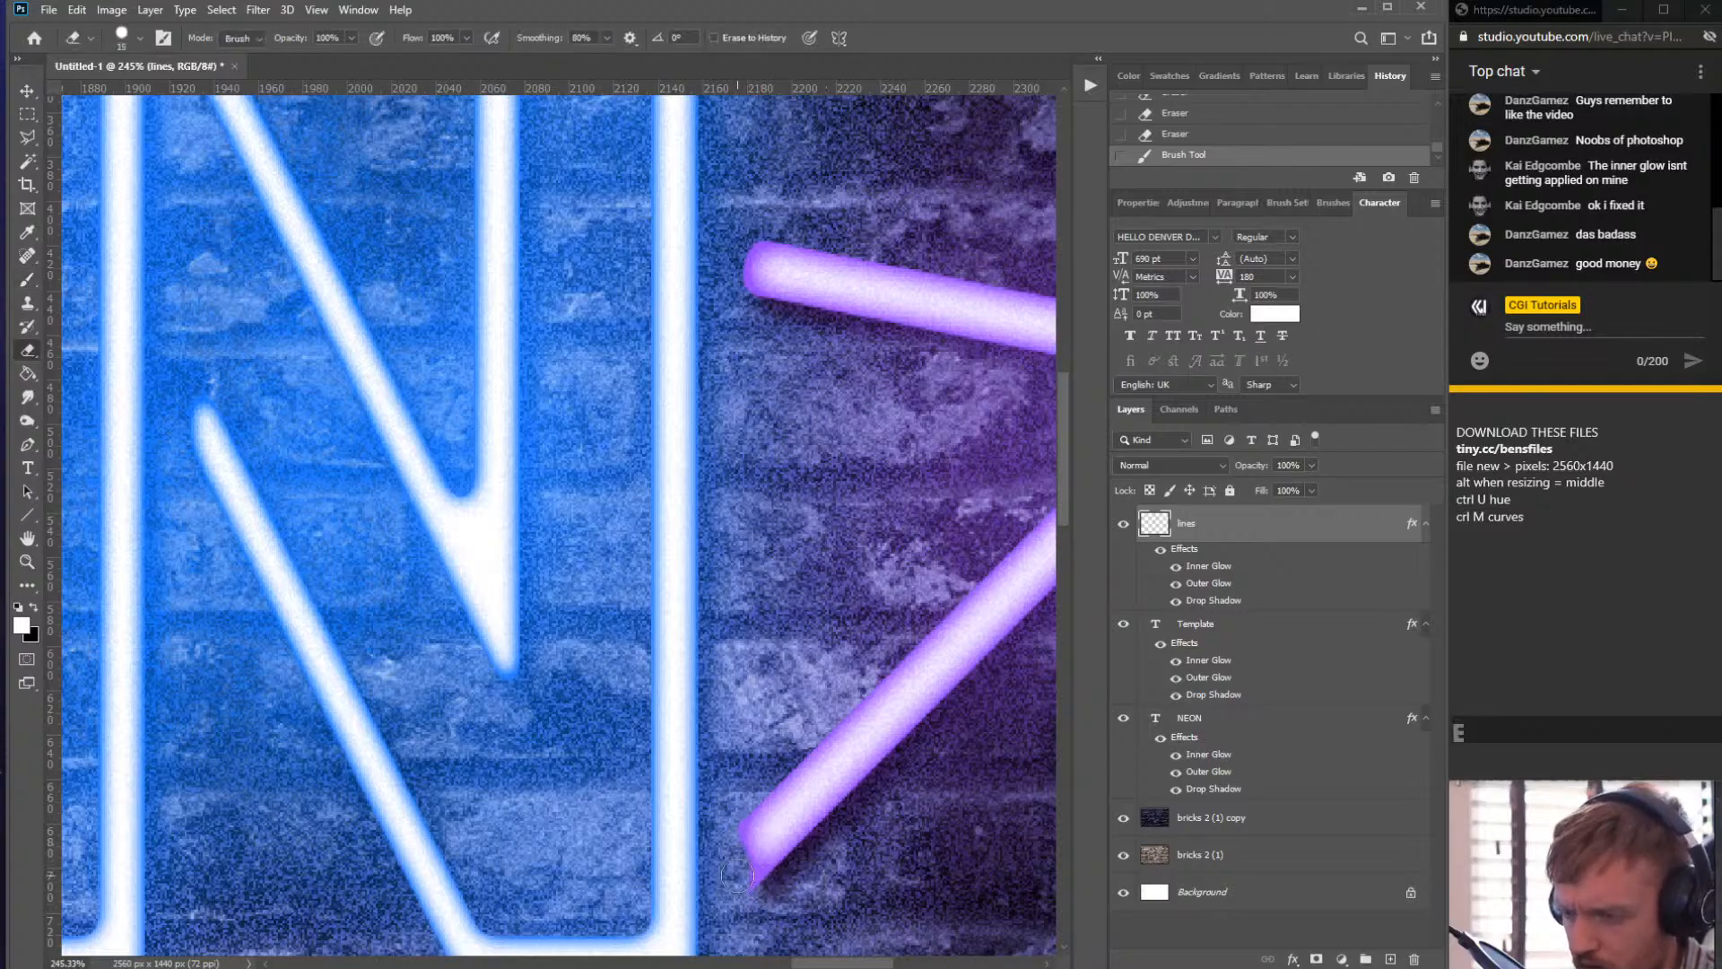
{"action": "mouse_move", "coordinate": [728, 884]}
{"action": "left_mouse_down"}
{"action": "mouse_move", "coordinate": [809, 886]}
{"action": "mouse_move", "coordinate": [800, 876]}
{"action": "left_mouse_up"}
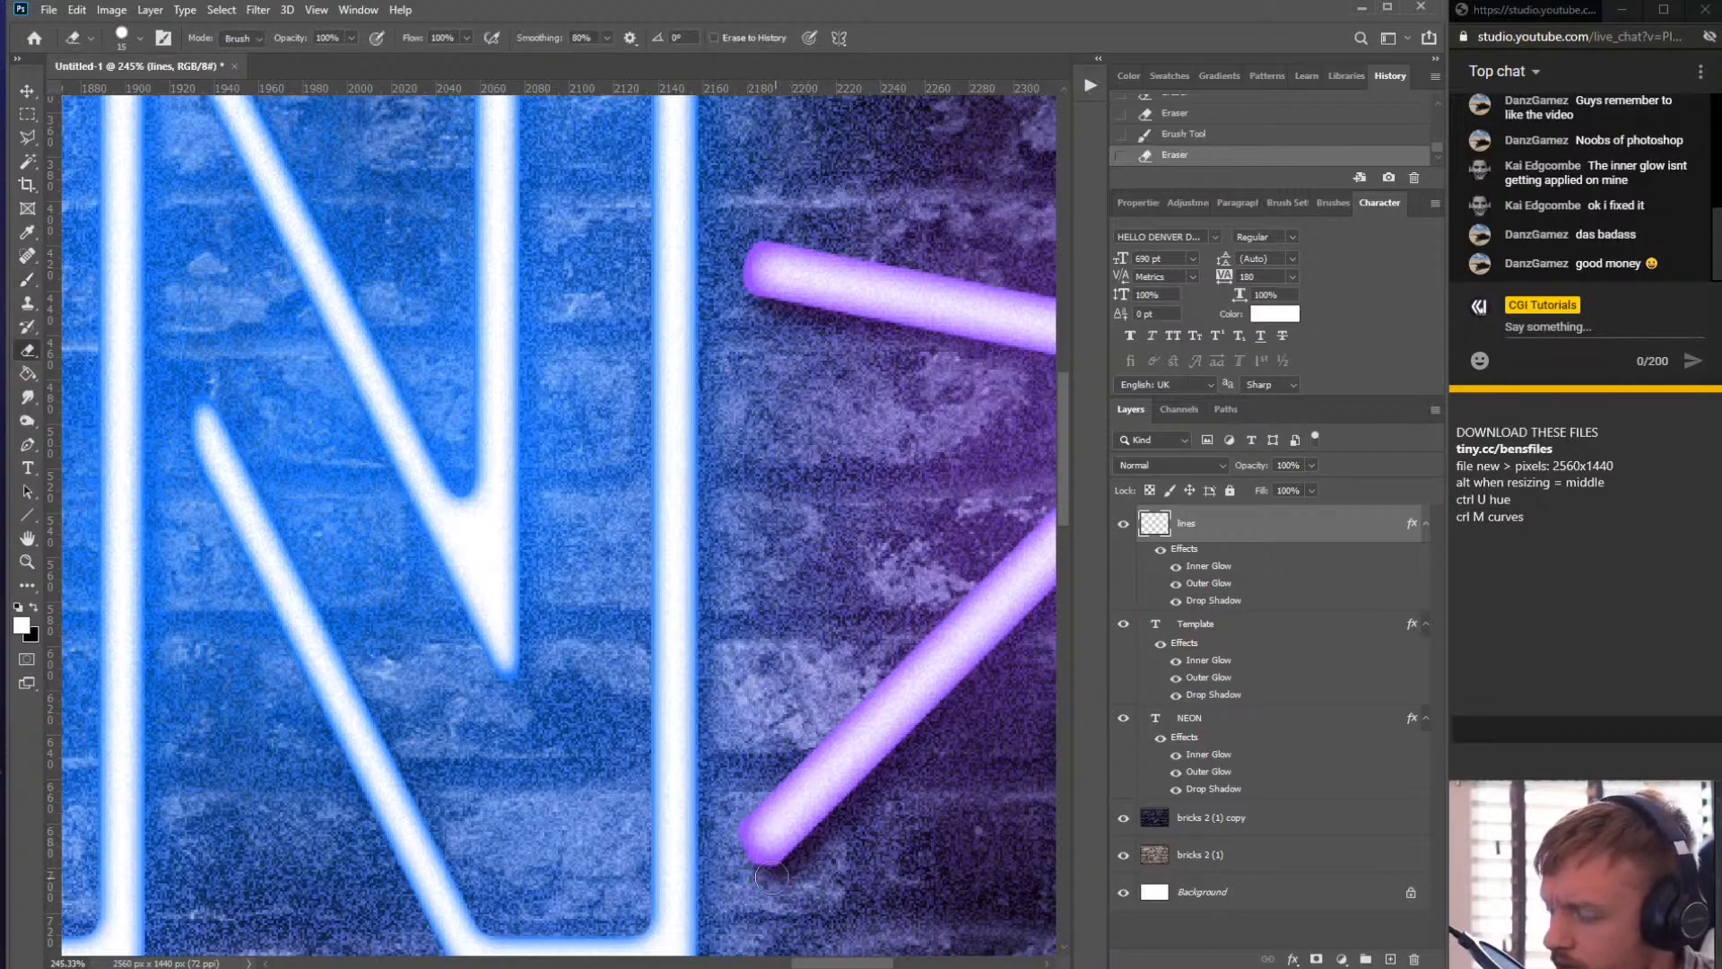
{"action": "left_click", "coordinate": [793, 879]}
{"action": "left_click", "coordinate": [724, 826]}
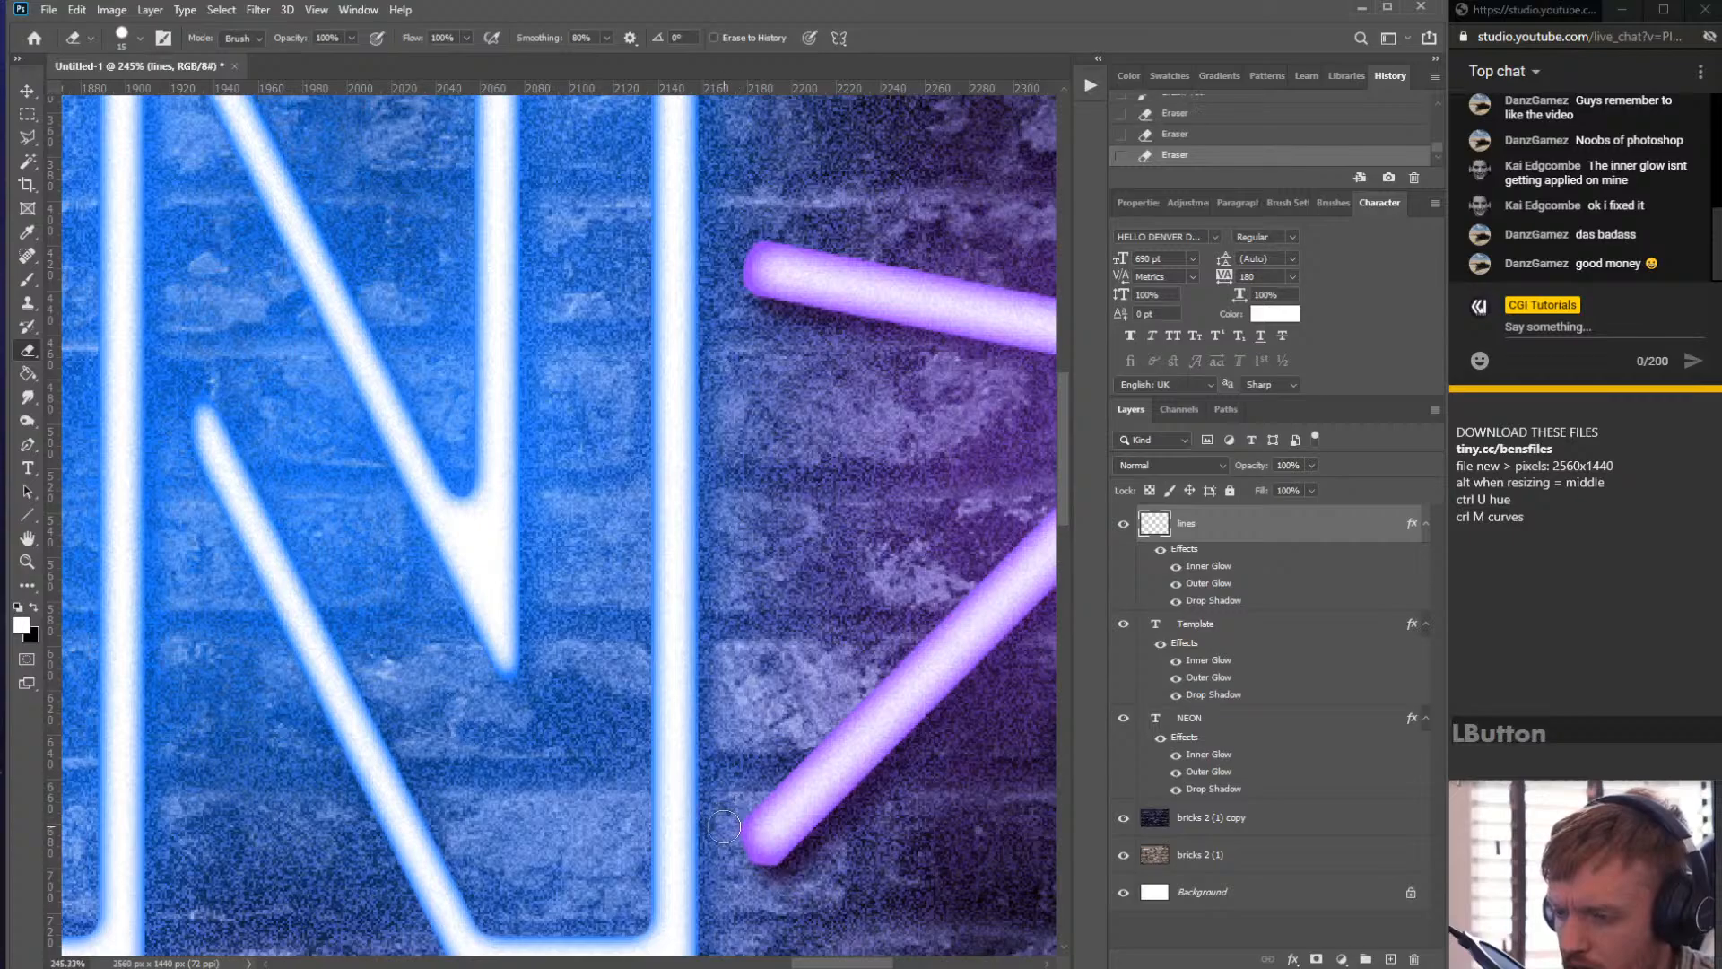
{"action": "left_click", "coordinate": [779, 874]}
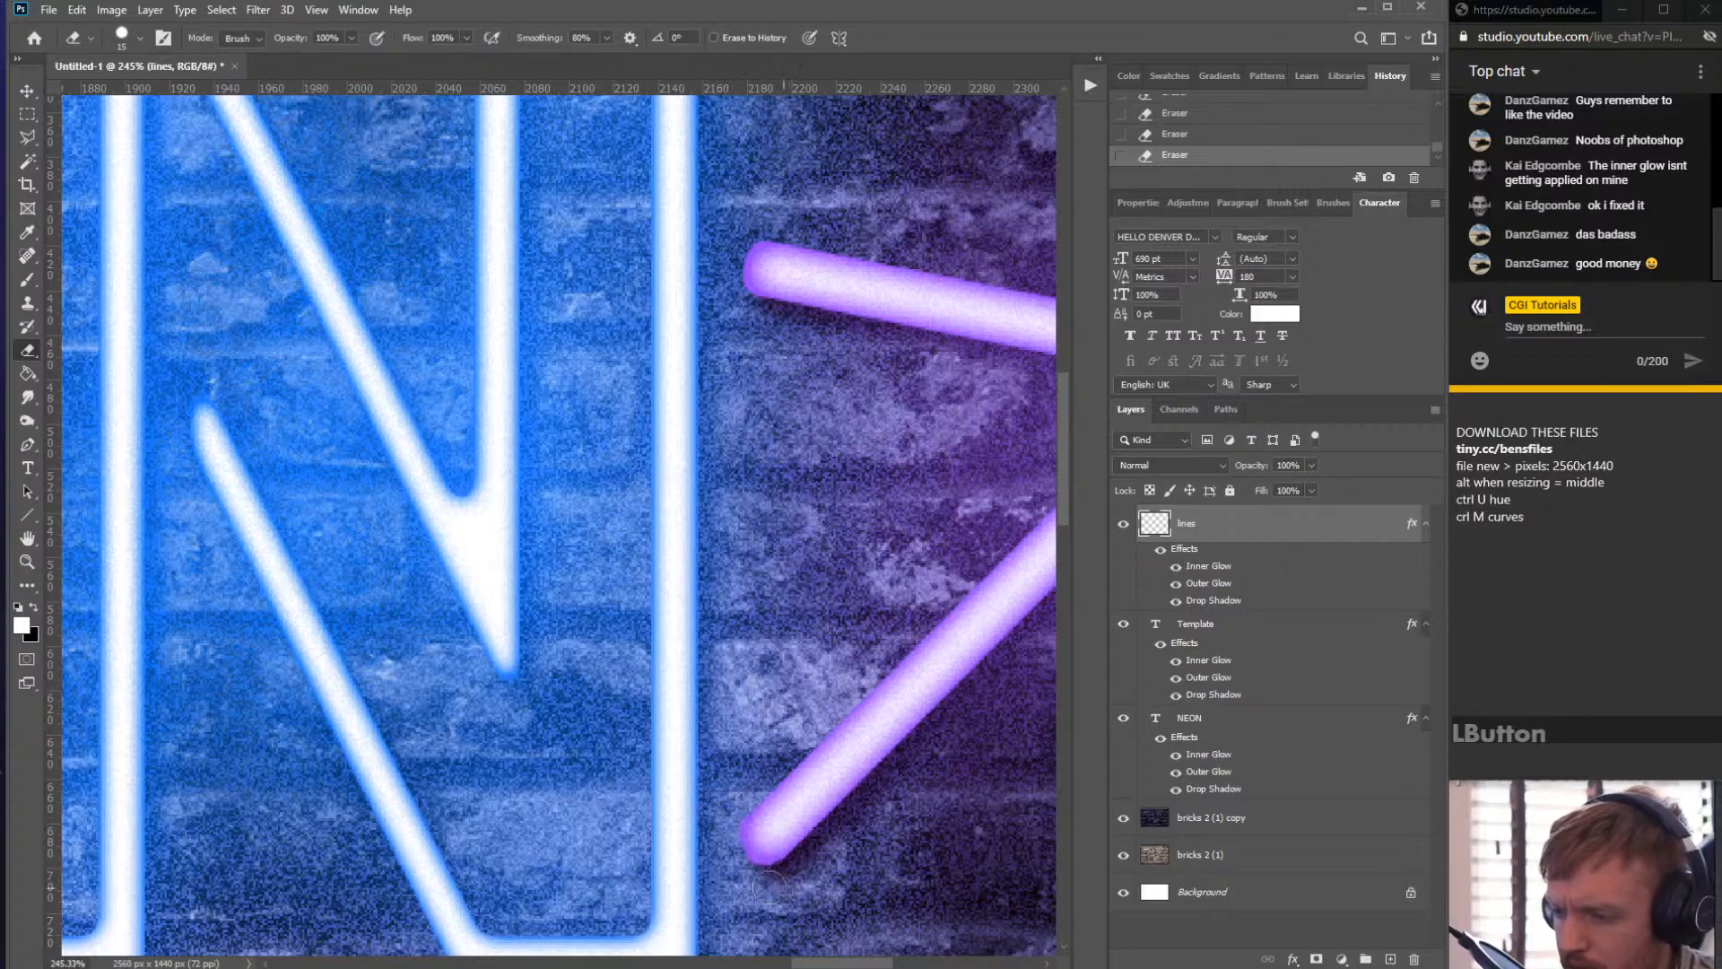
{"action": "key", "text": "ctrl+z"}
{"action": "left_click", "coordinate": [781, 879]}
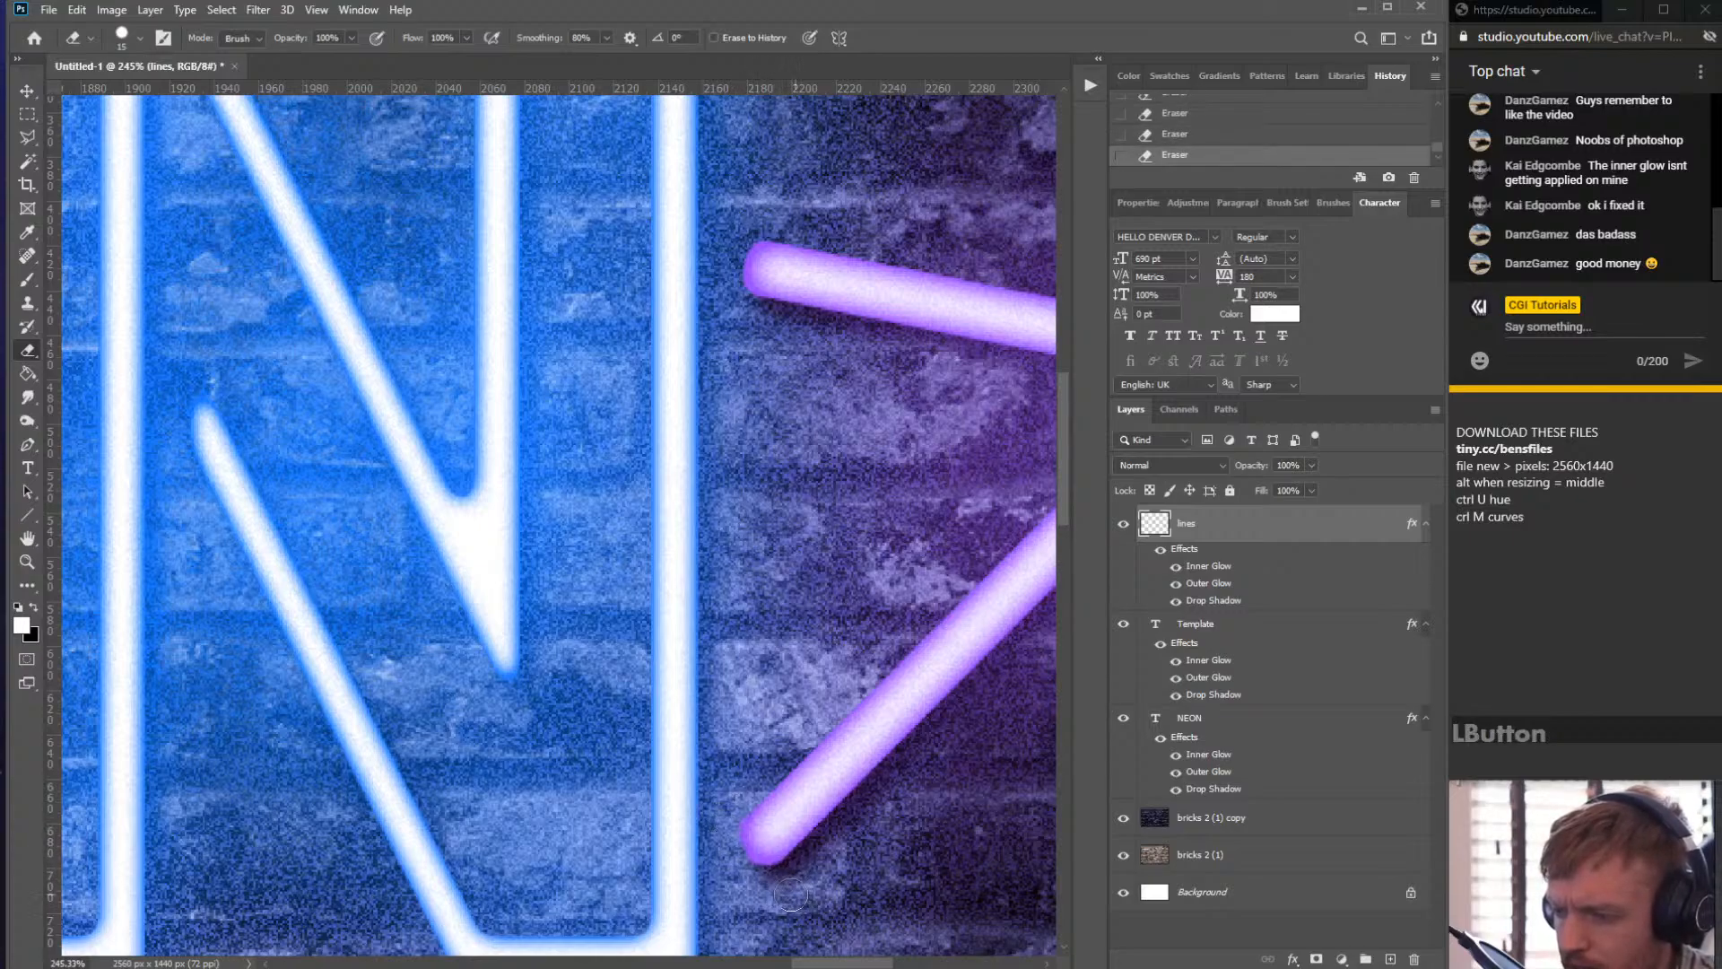
- Move the lines layer below the NEON text layer in the layer stack
{"action": "scroll", "coordinate": [773, 874], "scroll_direction": "down", "scroll_amount": 5}
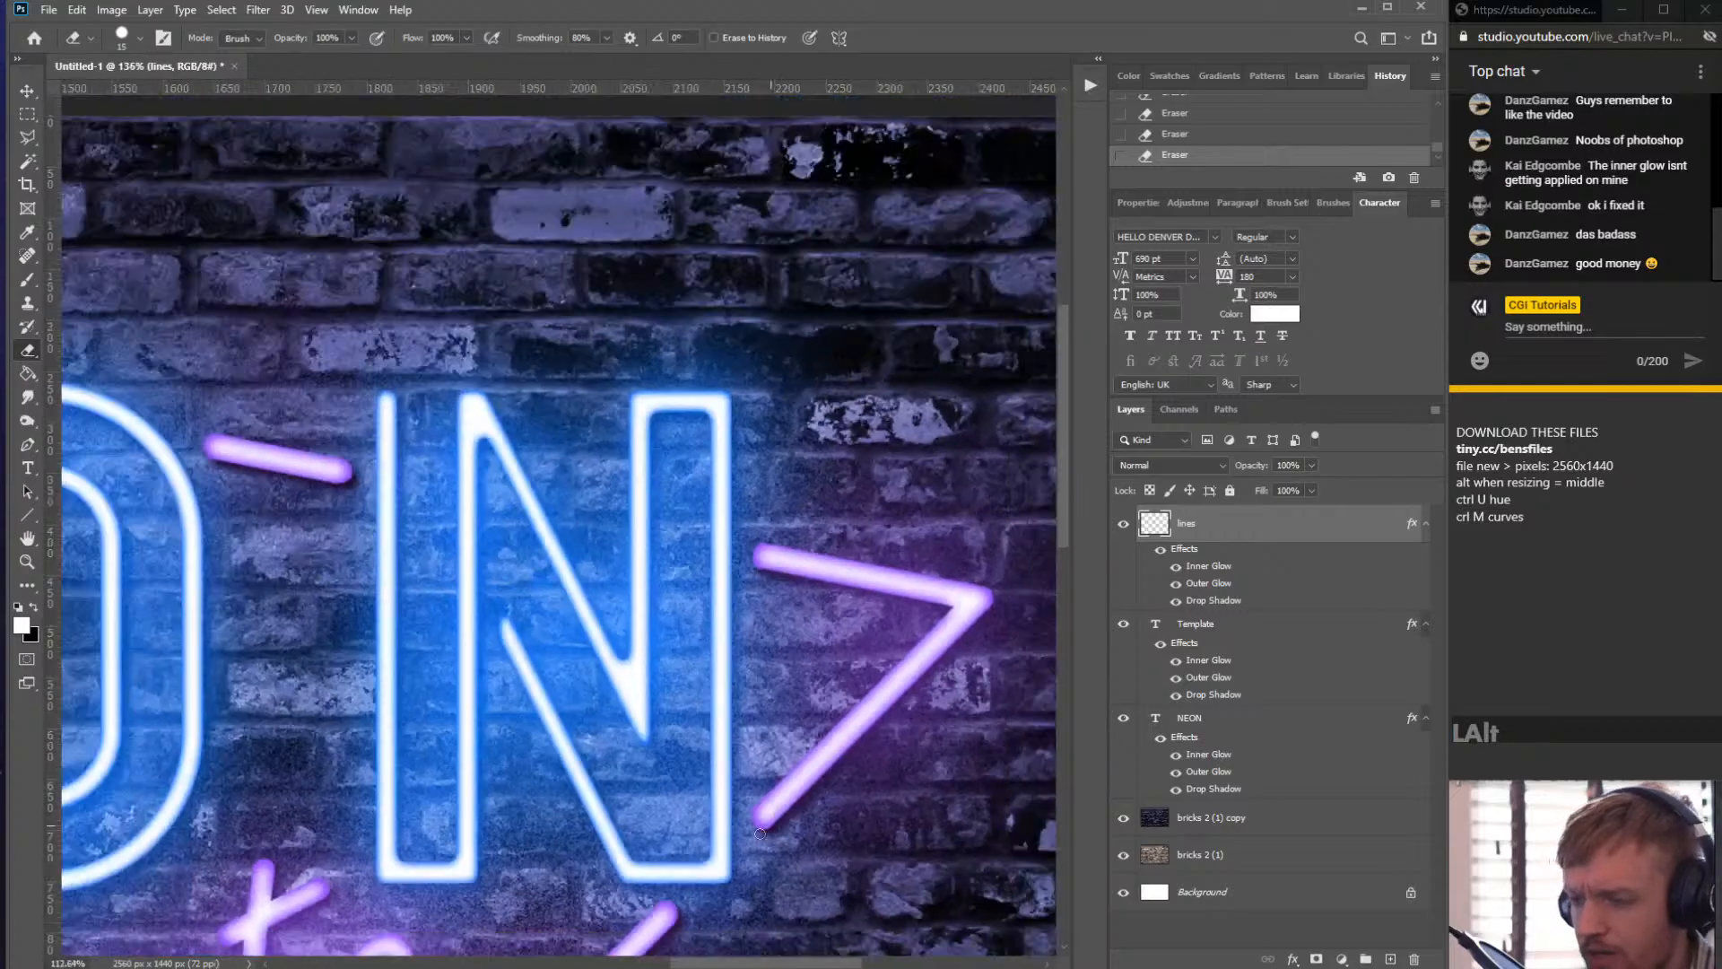
{"action": "scroll", "coordinate": [702, 846], "scroll_direction": "down", "scroll_amount": 3}
{"action": "scroll", "coordinate": [619, 552], "scroll_direction": "up", "scroll_amount": 3}
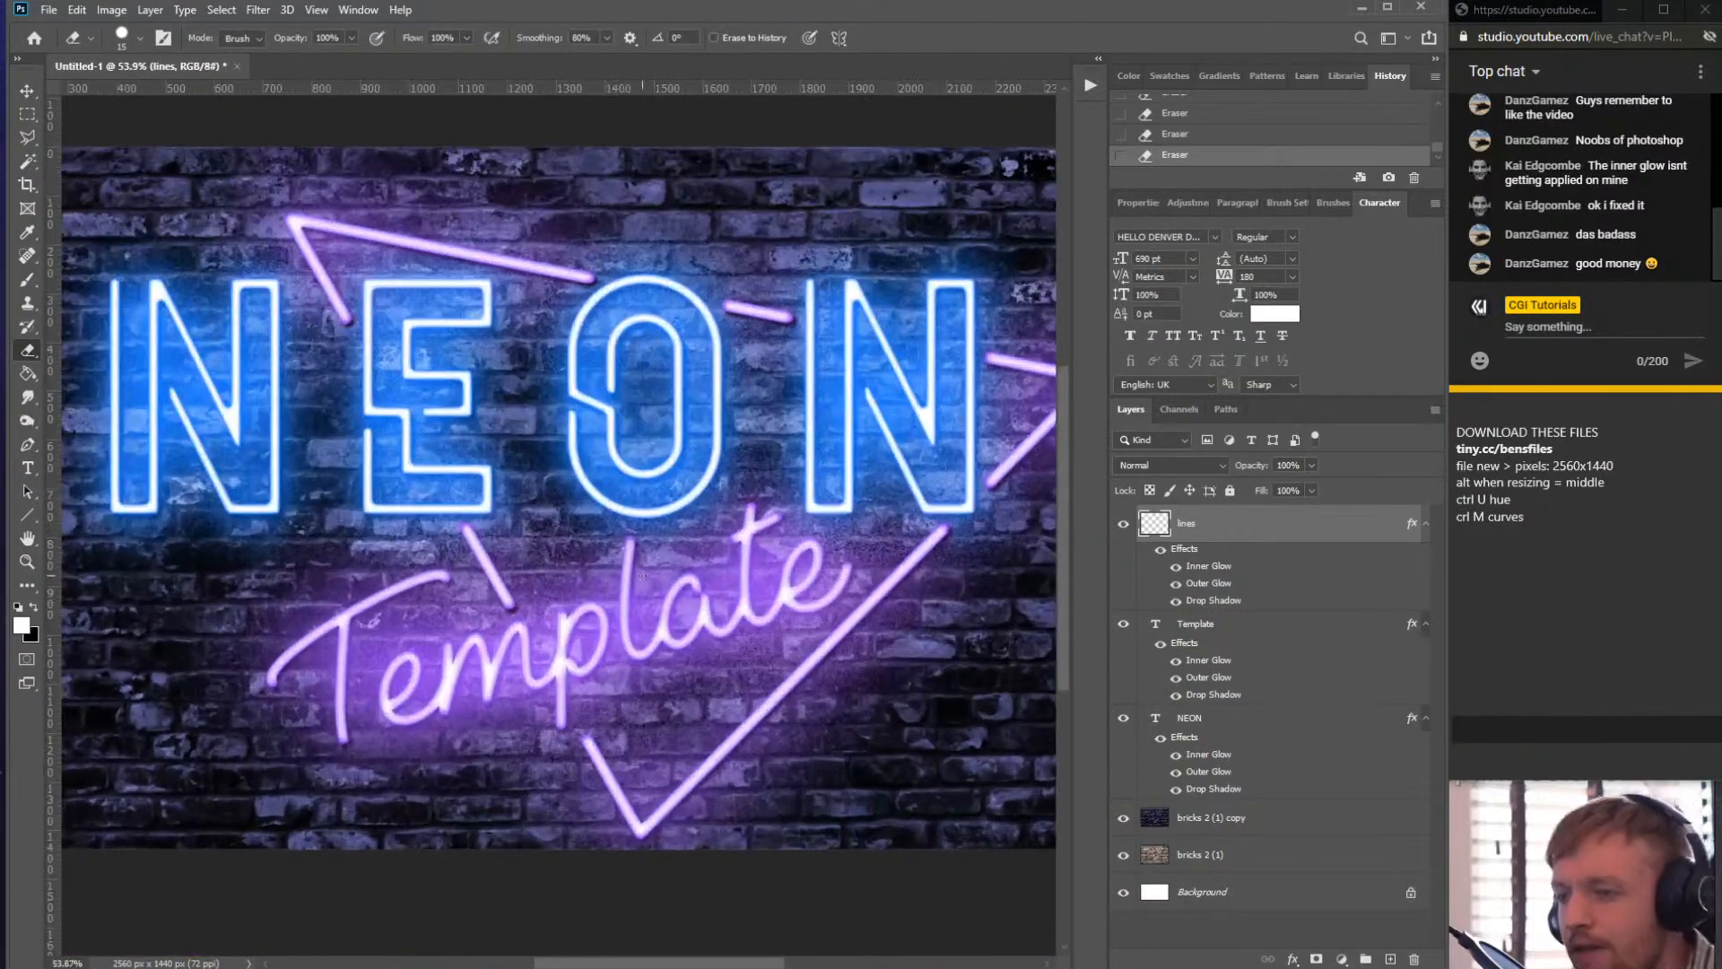
{"action": "scroll", "coordinate": [619, 553], "scroll_direction": "up", "scroll_amount": 1}
{"action": "left_click", "coordinate": [1241, 528]}
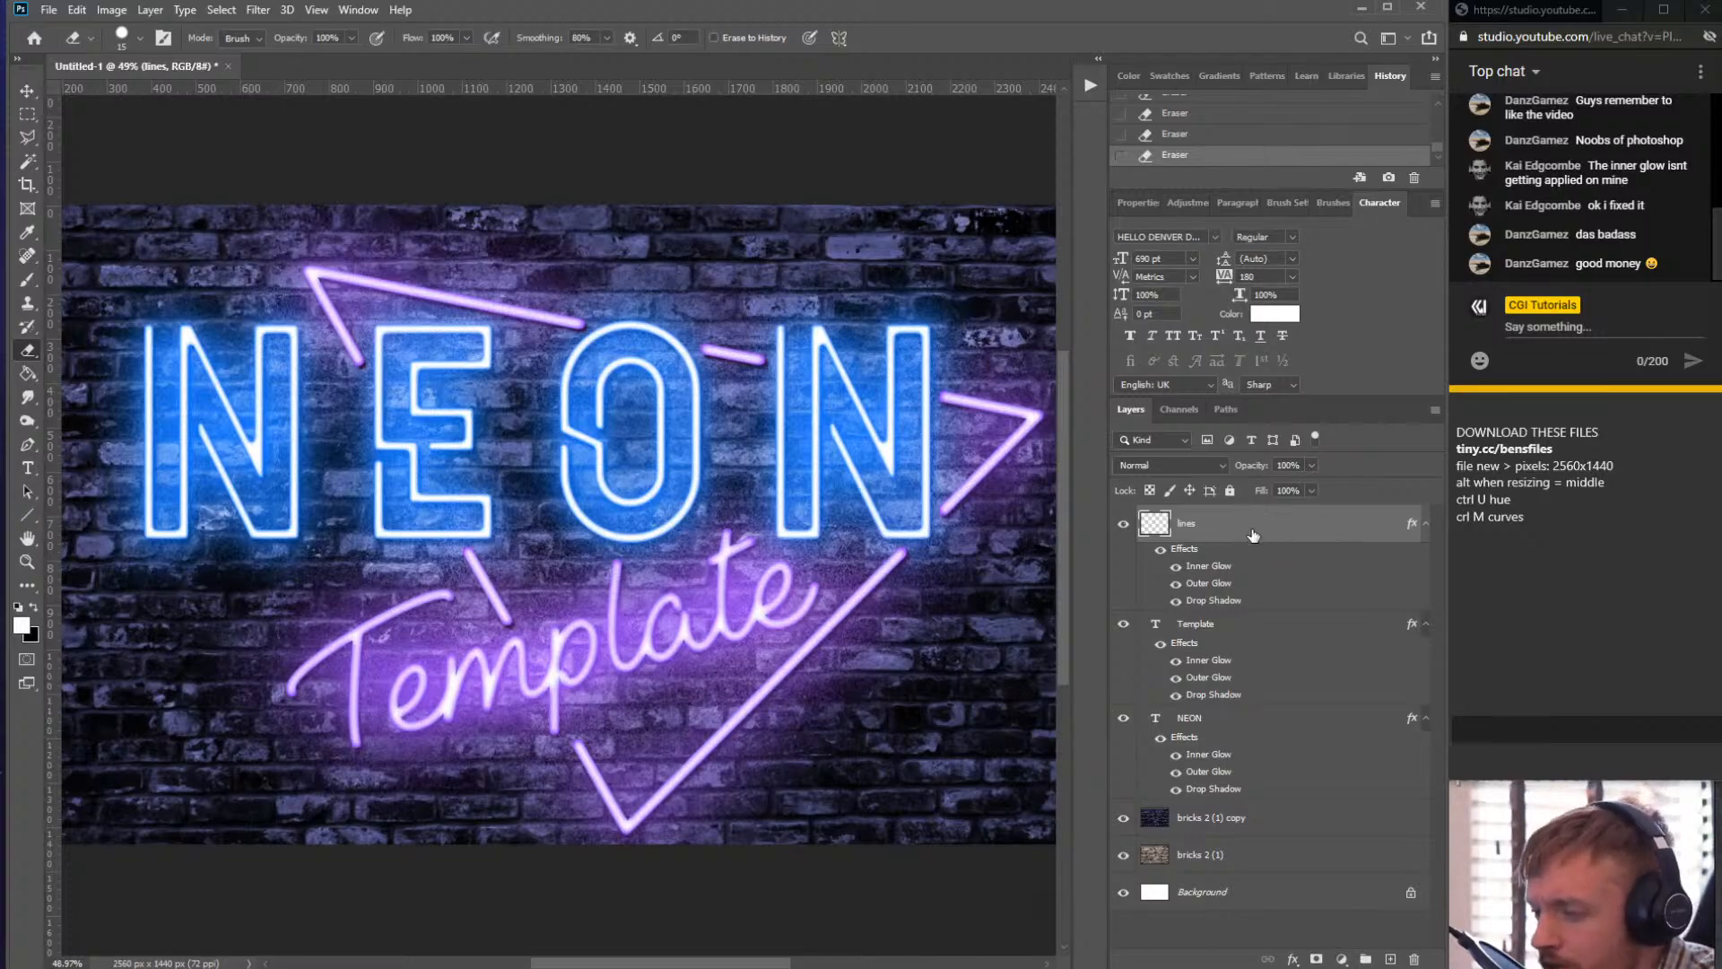
{"action": "left_click_drag", "start_coordinate": [1256, 531], "coordinate": [1259, 526]}
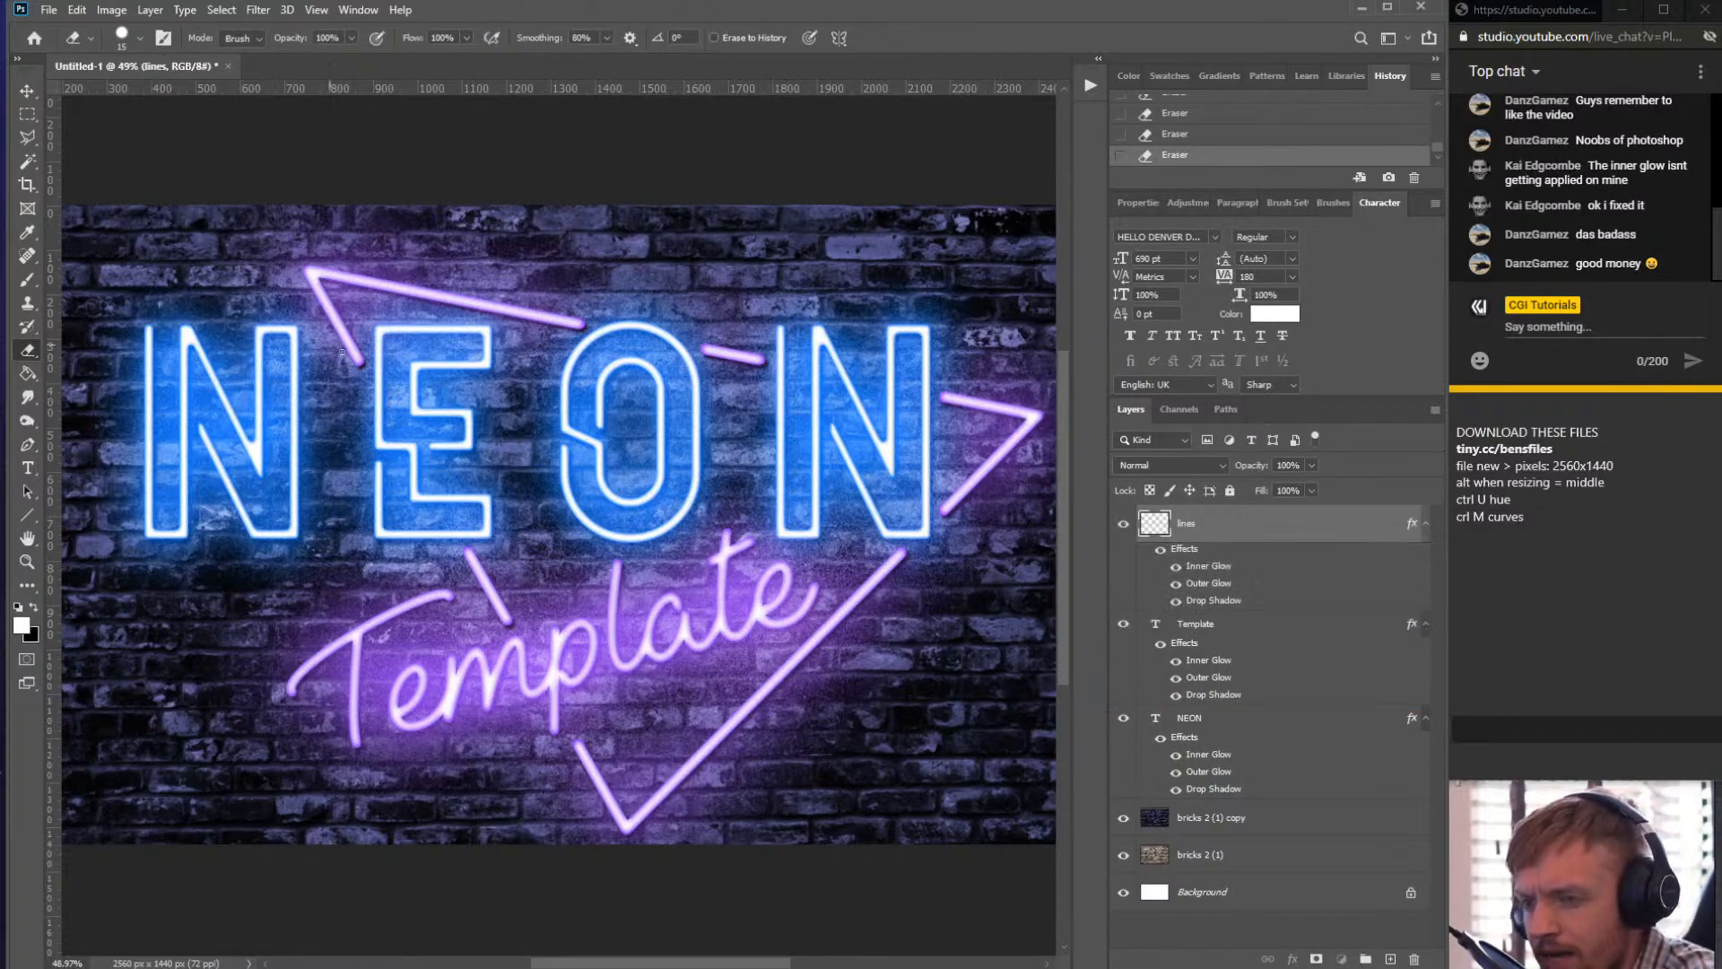
{"action": "left_click_drag", "start_coordinate": [1236, 544], "coordinate": [1242, 809]}
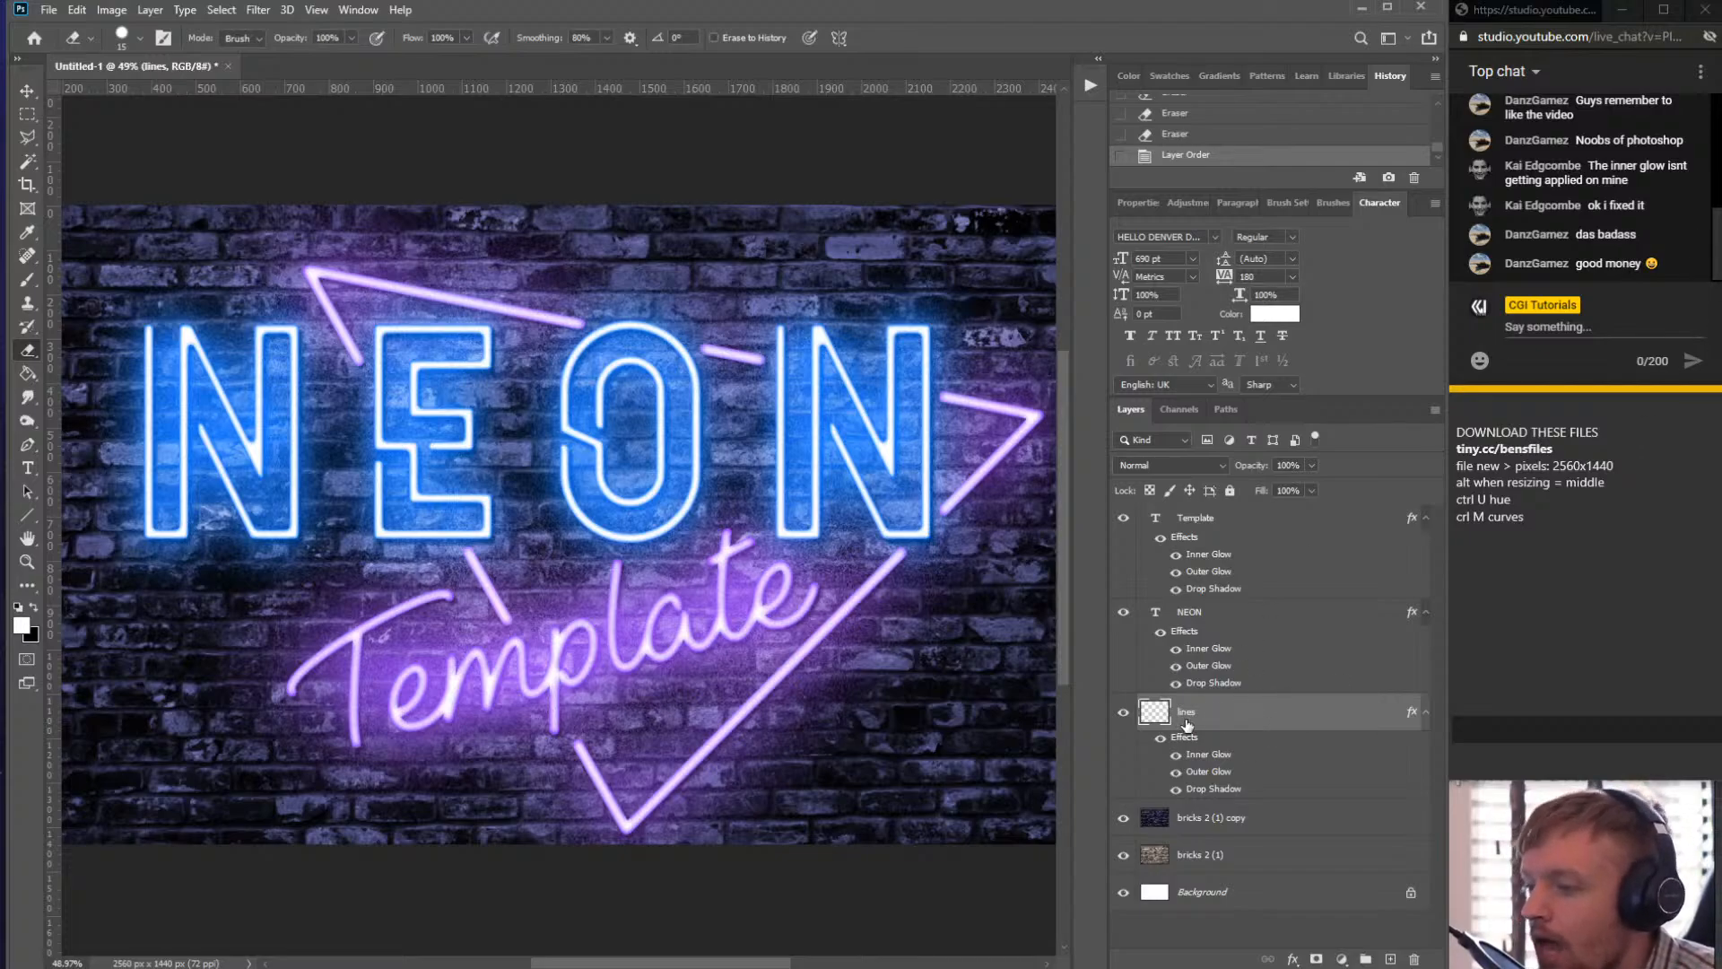
- Set the lines layer's Outer Glow colour to pink ff46c0 and copy that hex value
{"action": "double_click", "coordinate": [1272, 712]}
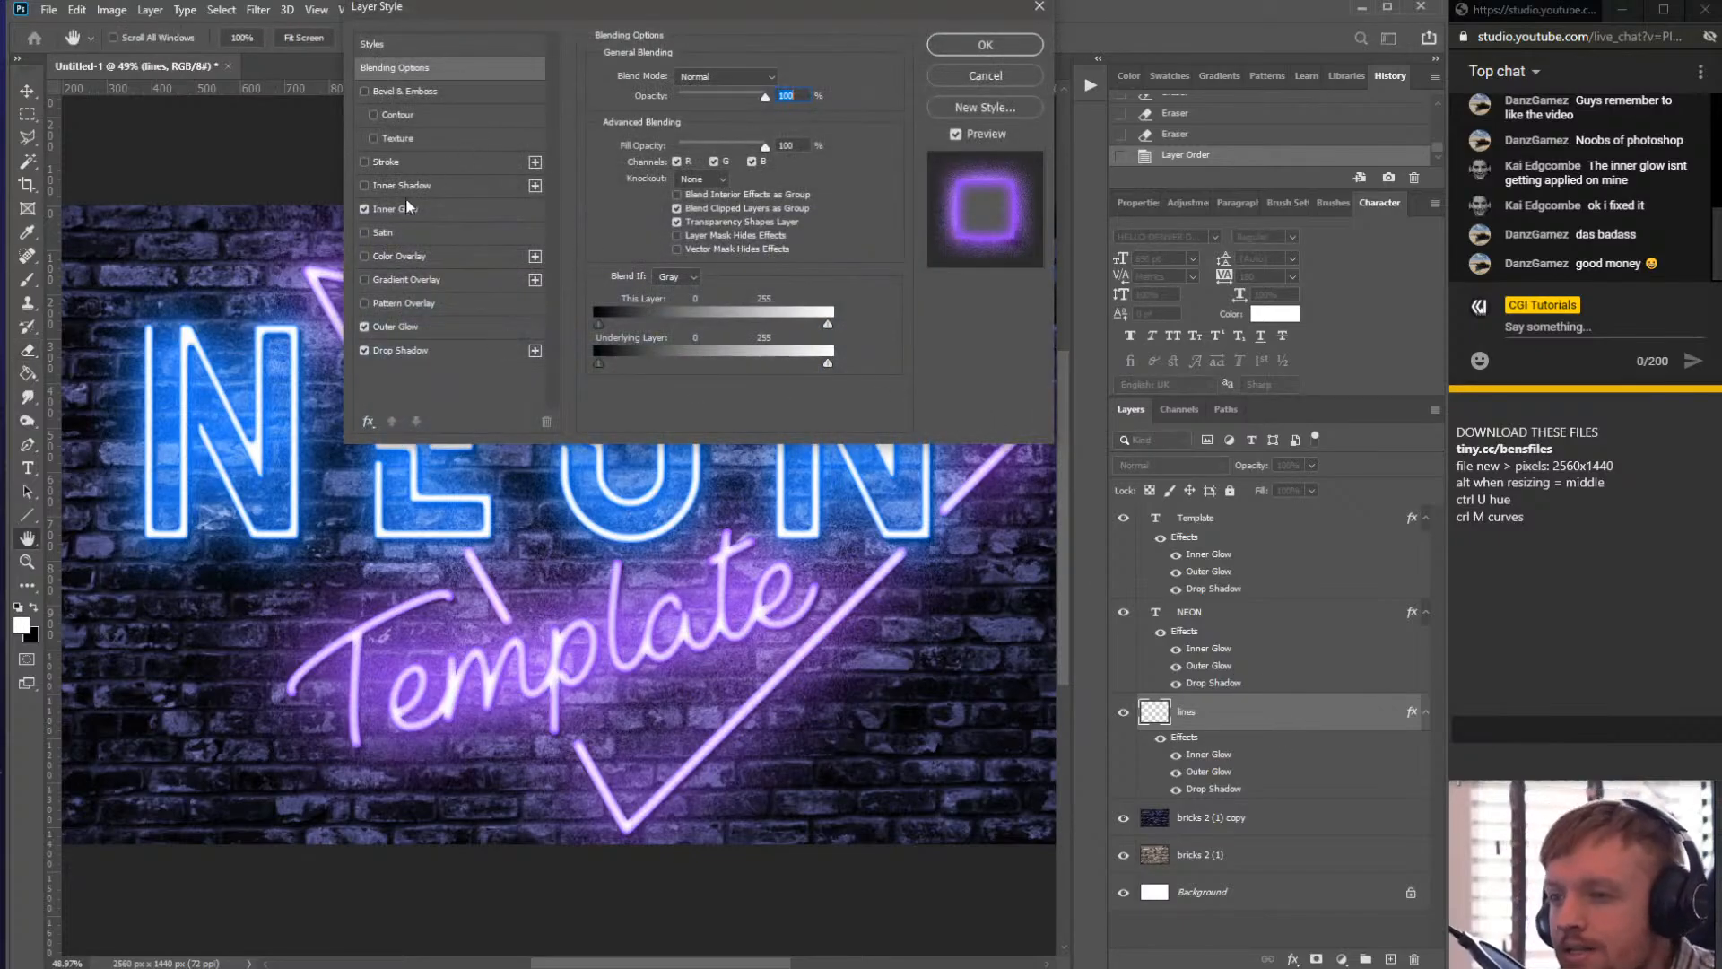
{"action": "left_click", "coordinate": [403, 326]}
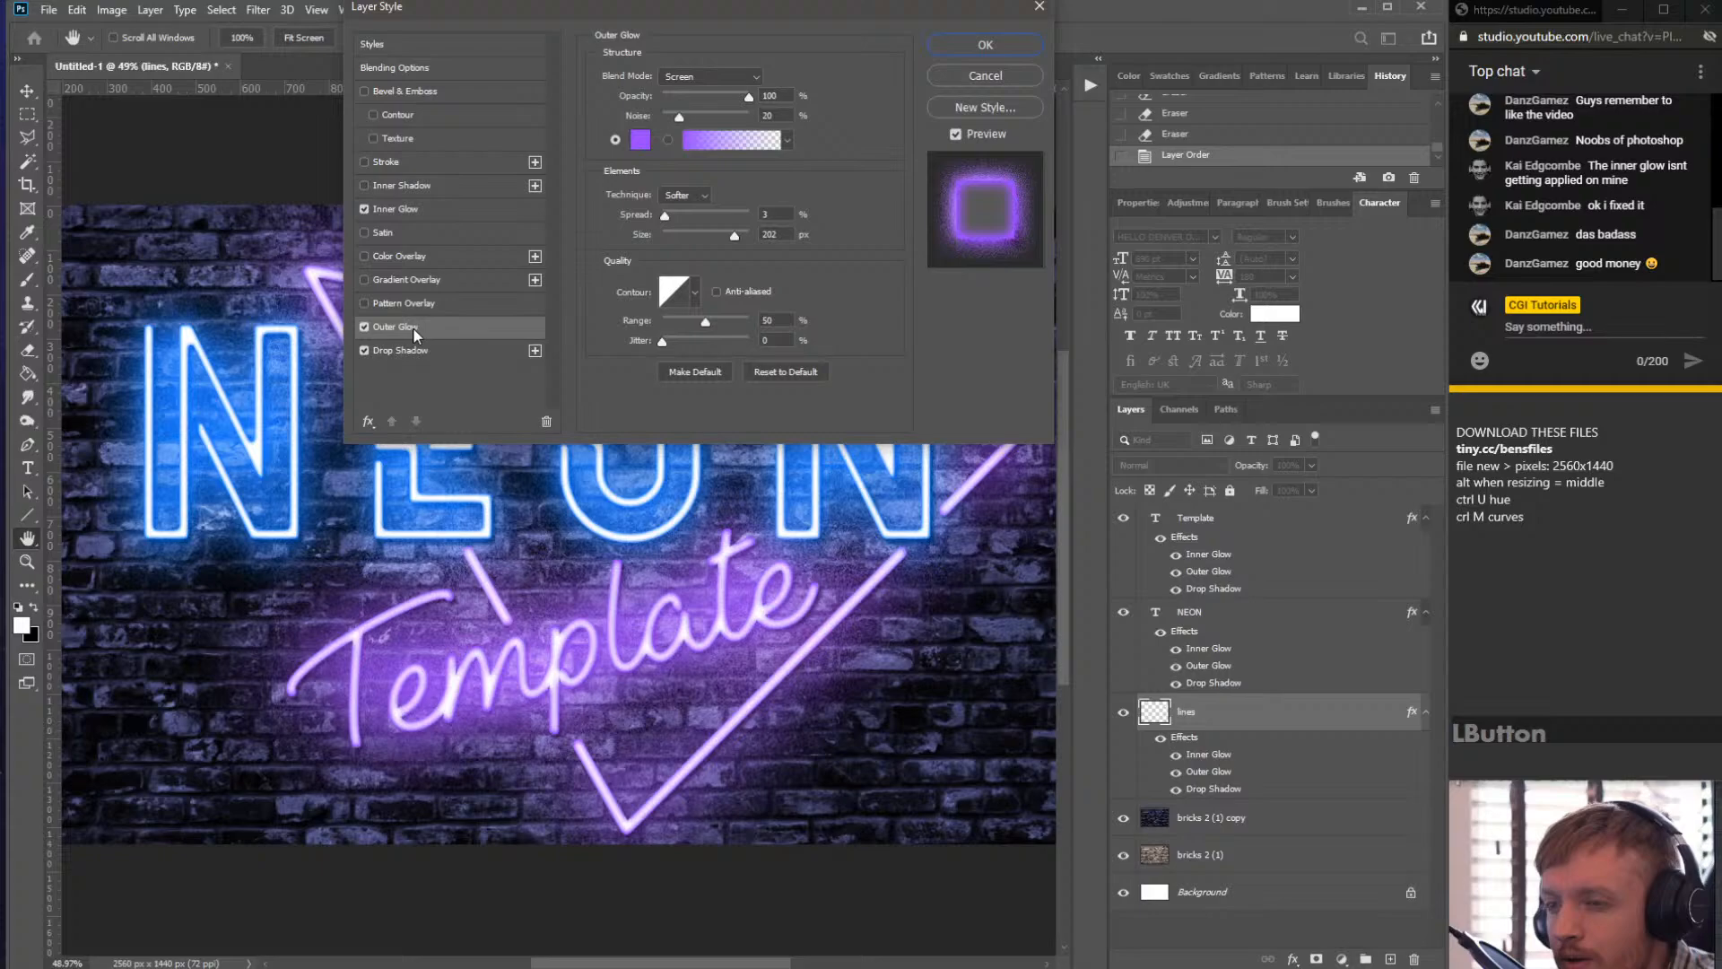
{"action": "left_click", "coordinate": [640, 141]}
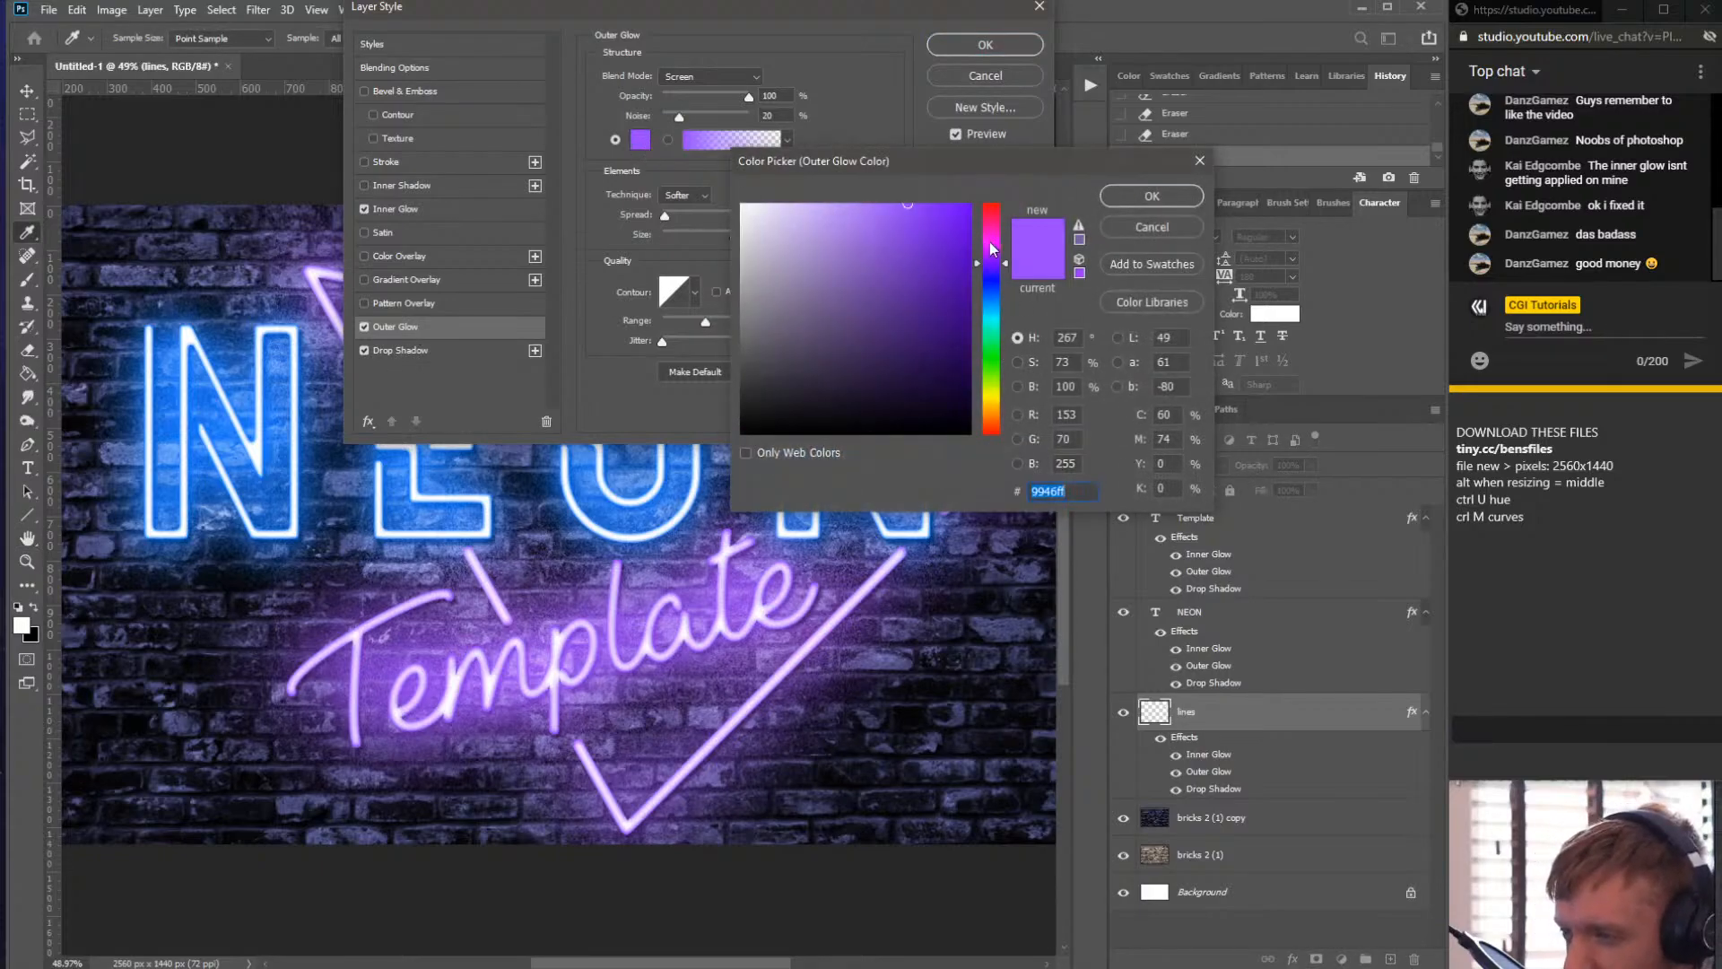
{"action": "left_click_drag", "start_coordinate": [990, 244], "coordinate": [998, 242]}
{"action": "left_click_drag", "start_coordinate": [896, 170], "coordinate": [988, 56]}
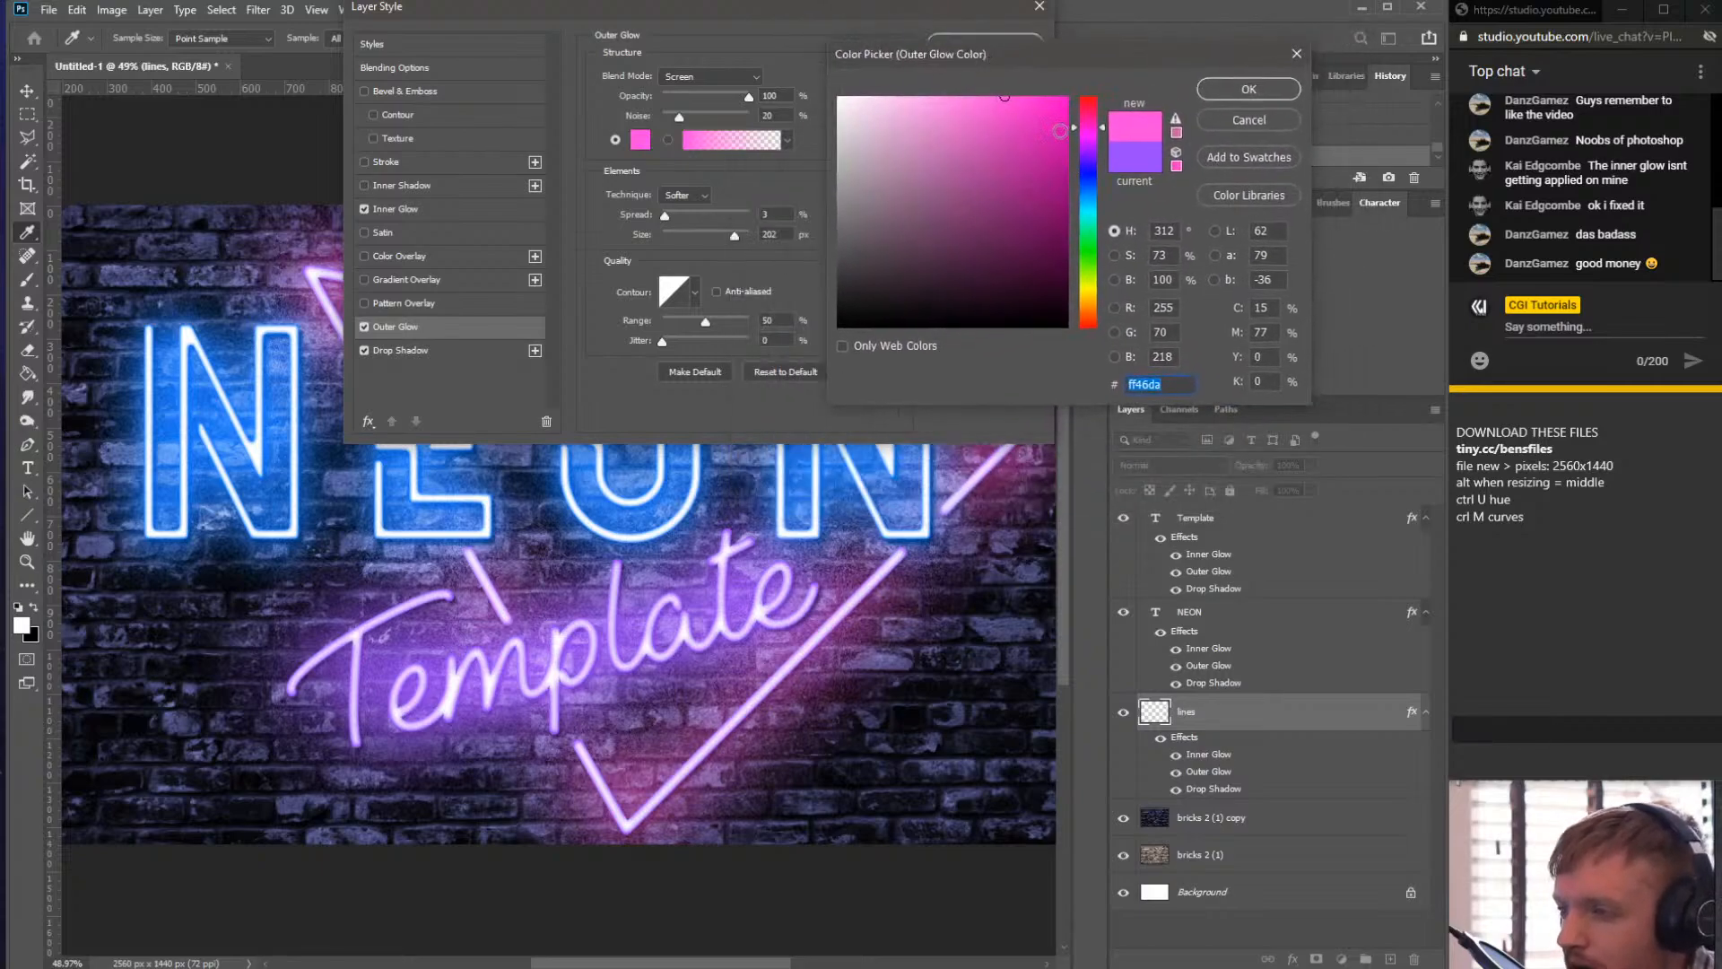
{"action": "left_click", "coordinate": [1088, 130]}
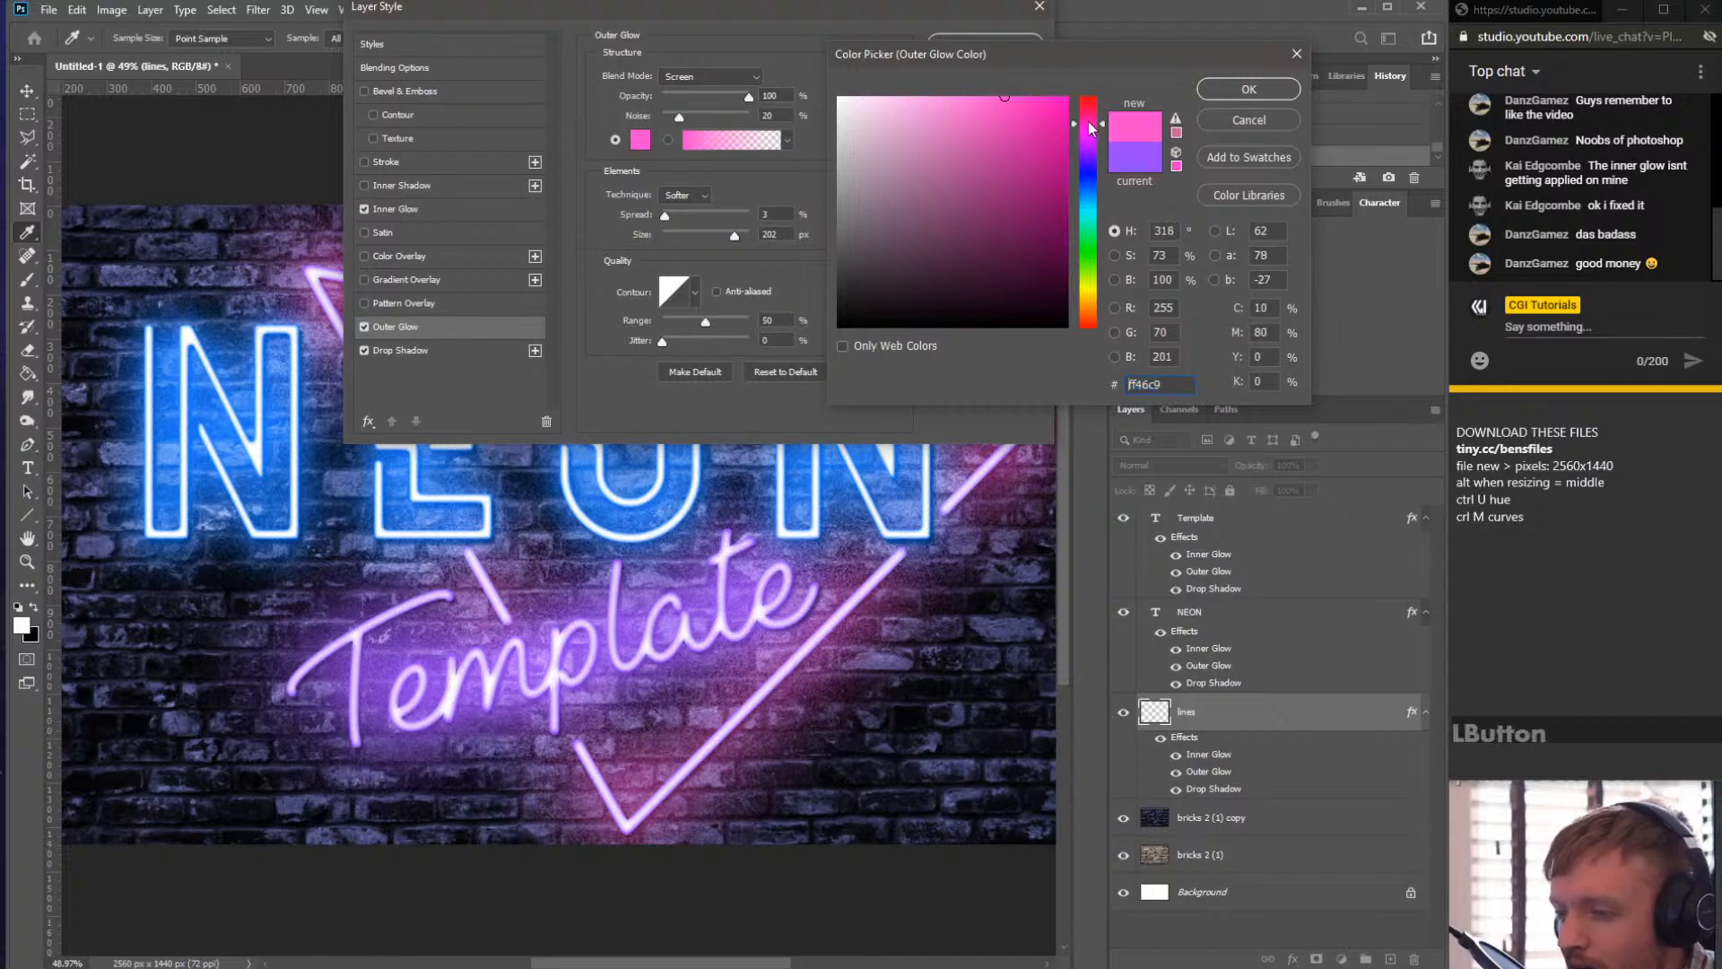
{"action": "left_click", "coordinate": [1088, 127]}
{"action": "left_click", "coordinate": [1087, 238]}
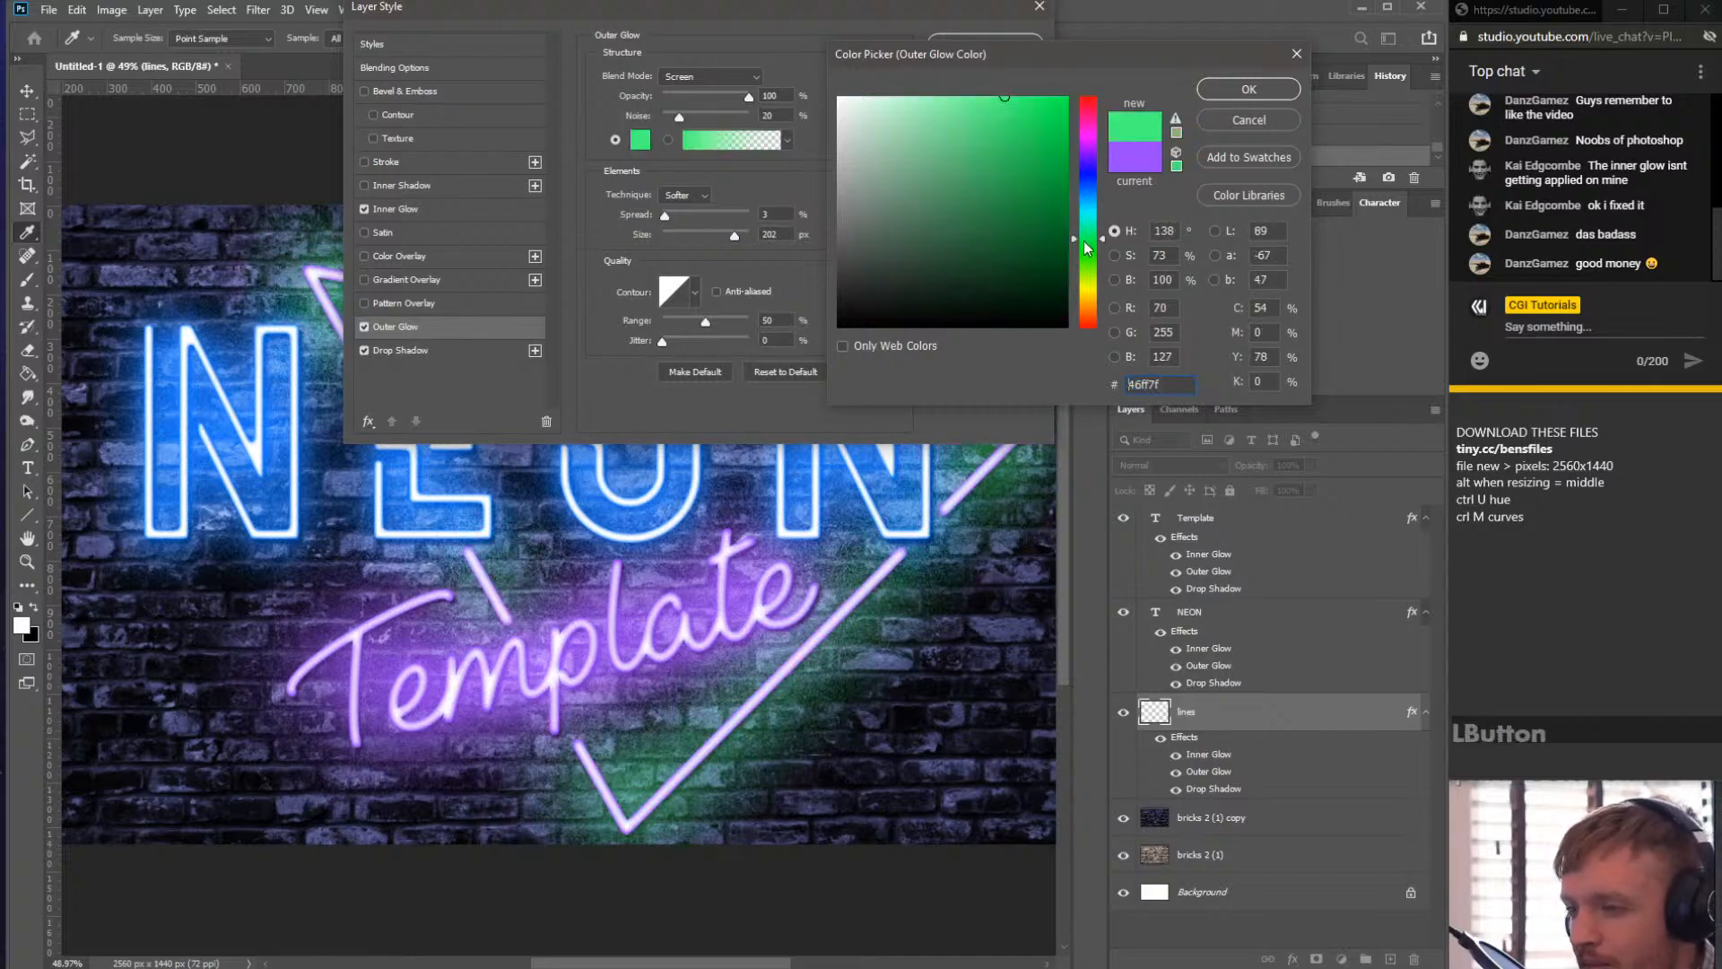
{"action": "left_click", "coordinate": [1091, 188]}
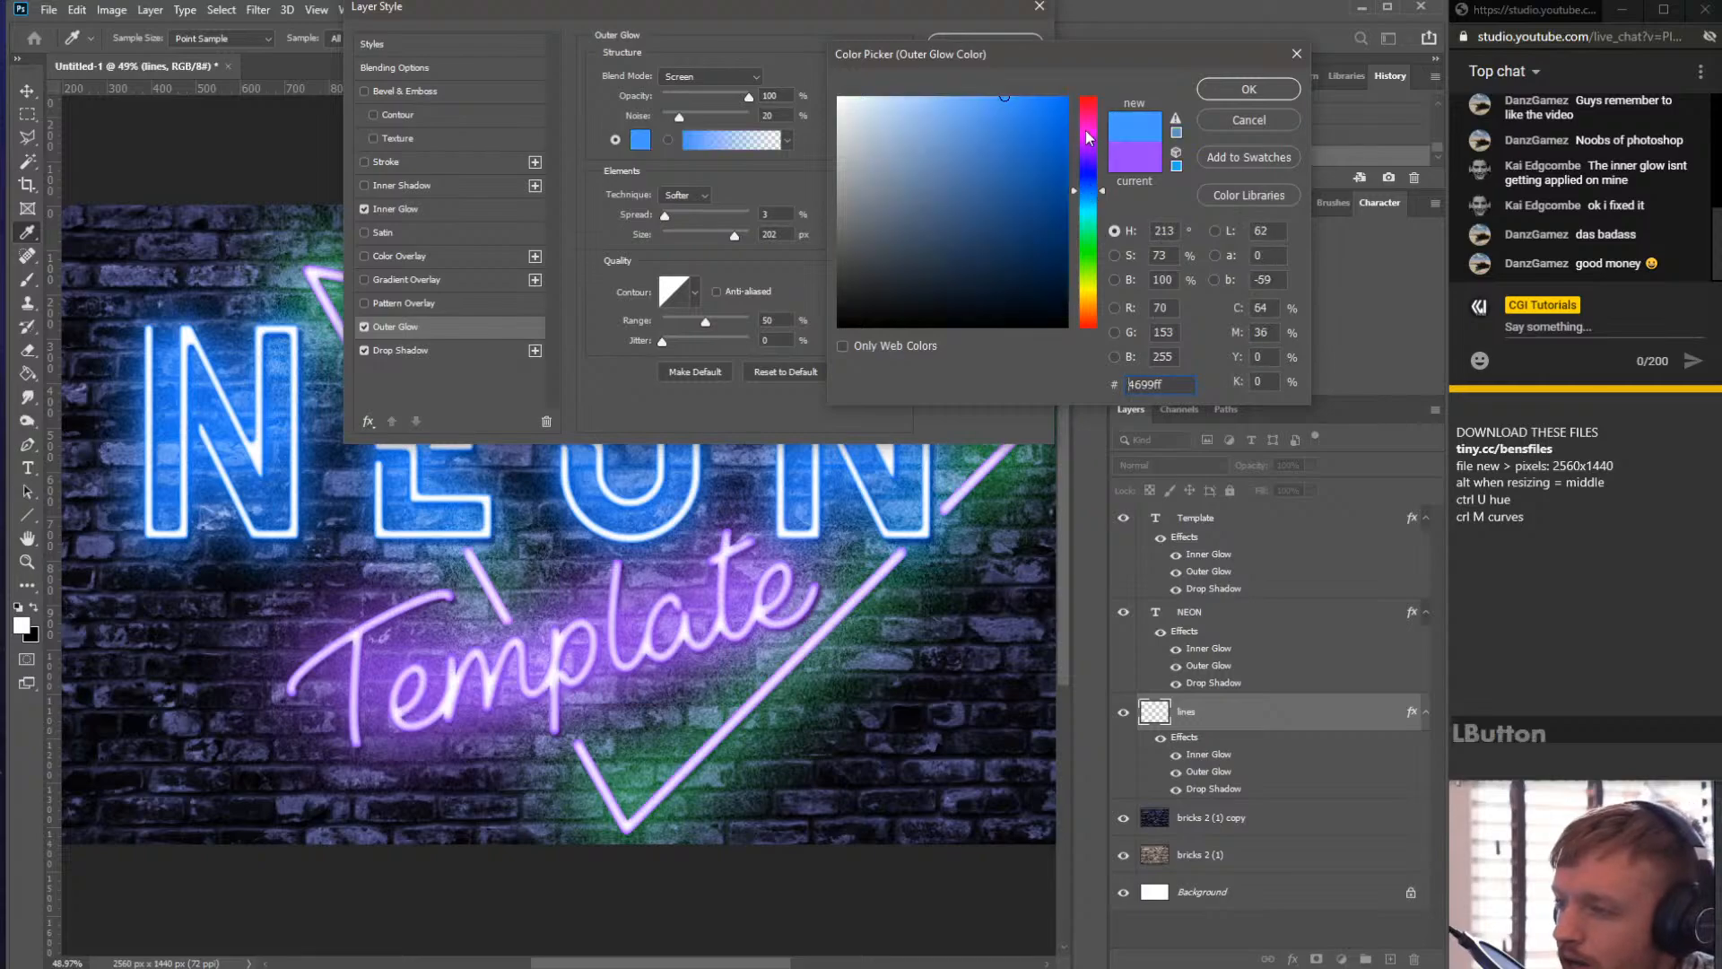
{"action": "left_click", "coordinate": [1089, 132]}
{"action": "left_click", "coordinate": [1090, 147]}
{"action": "left_click", "coordinate": [1090, 131]}
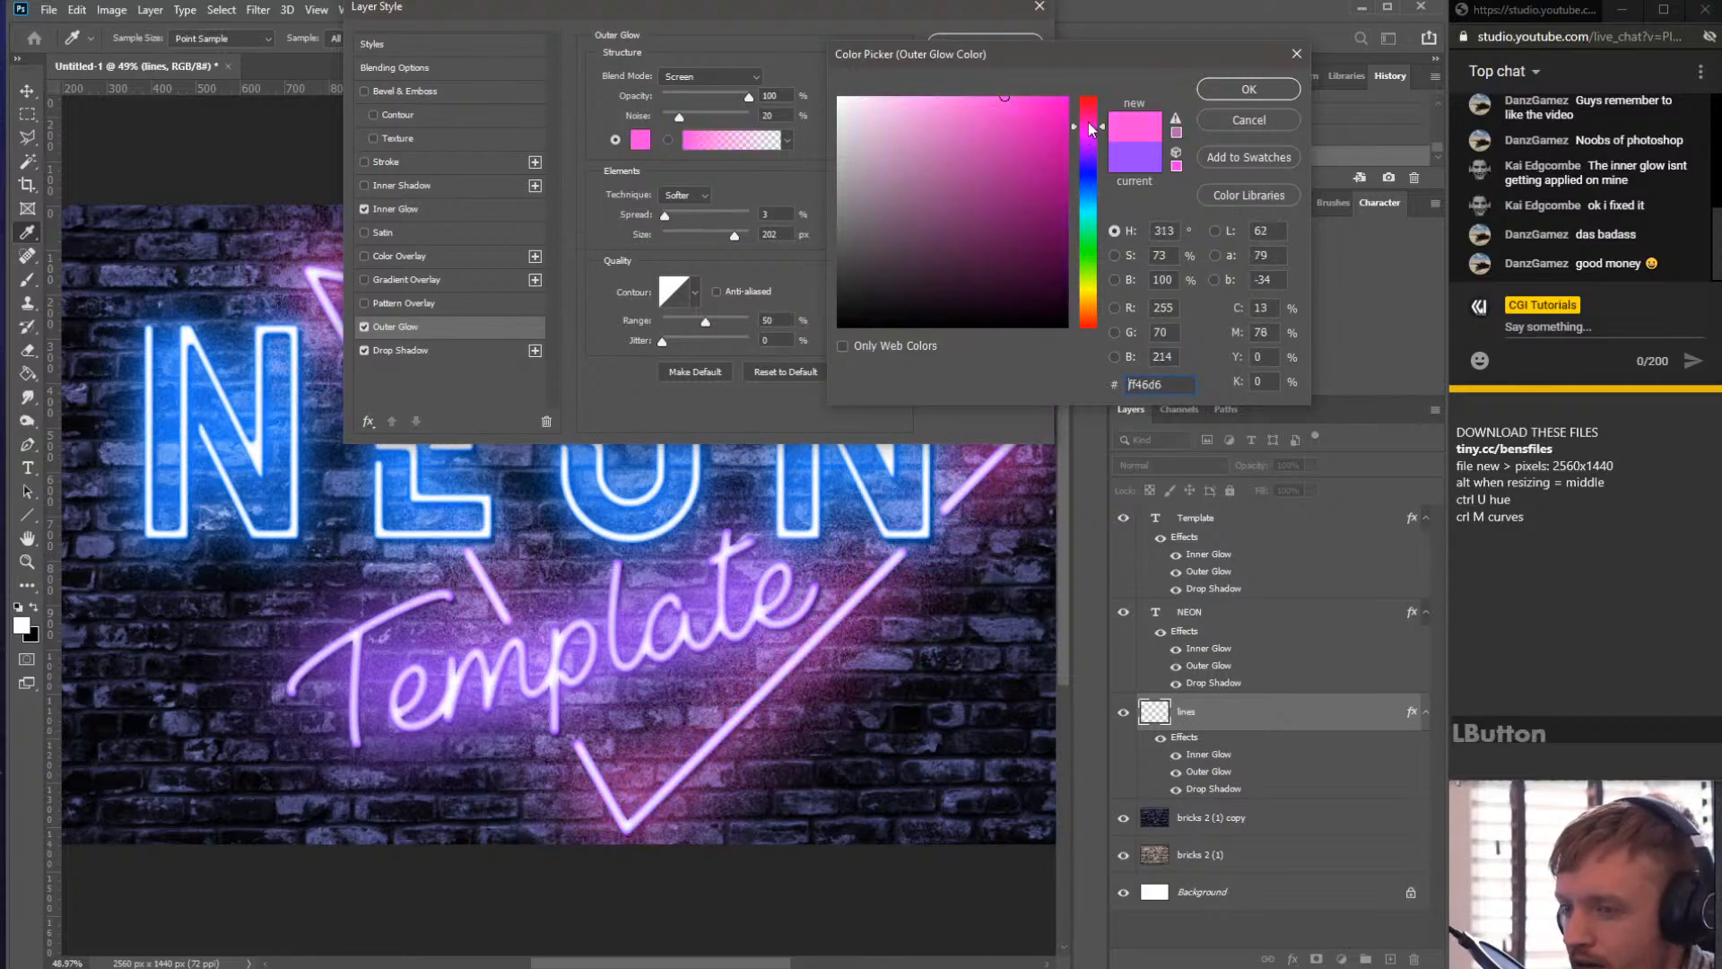
{"action": "left_click", "coordinate": [1090, 129]}
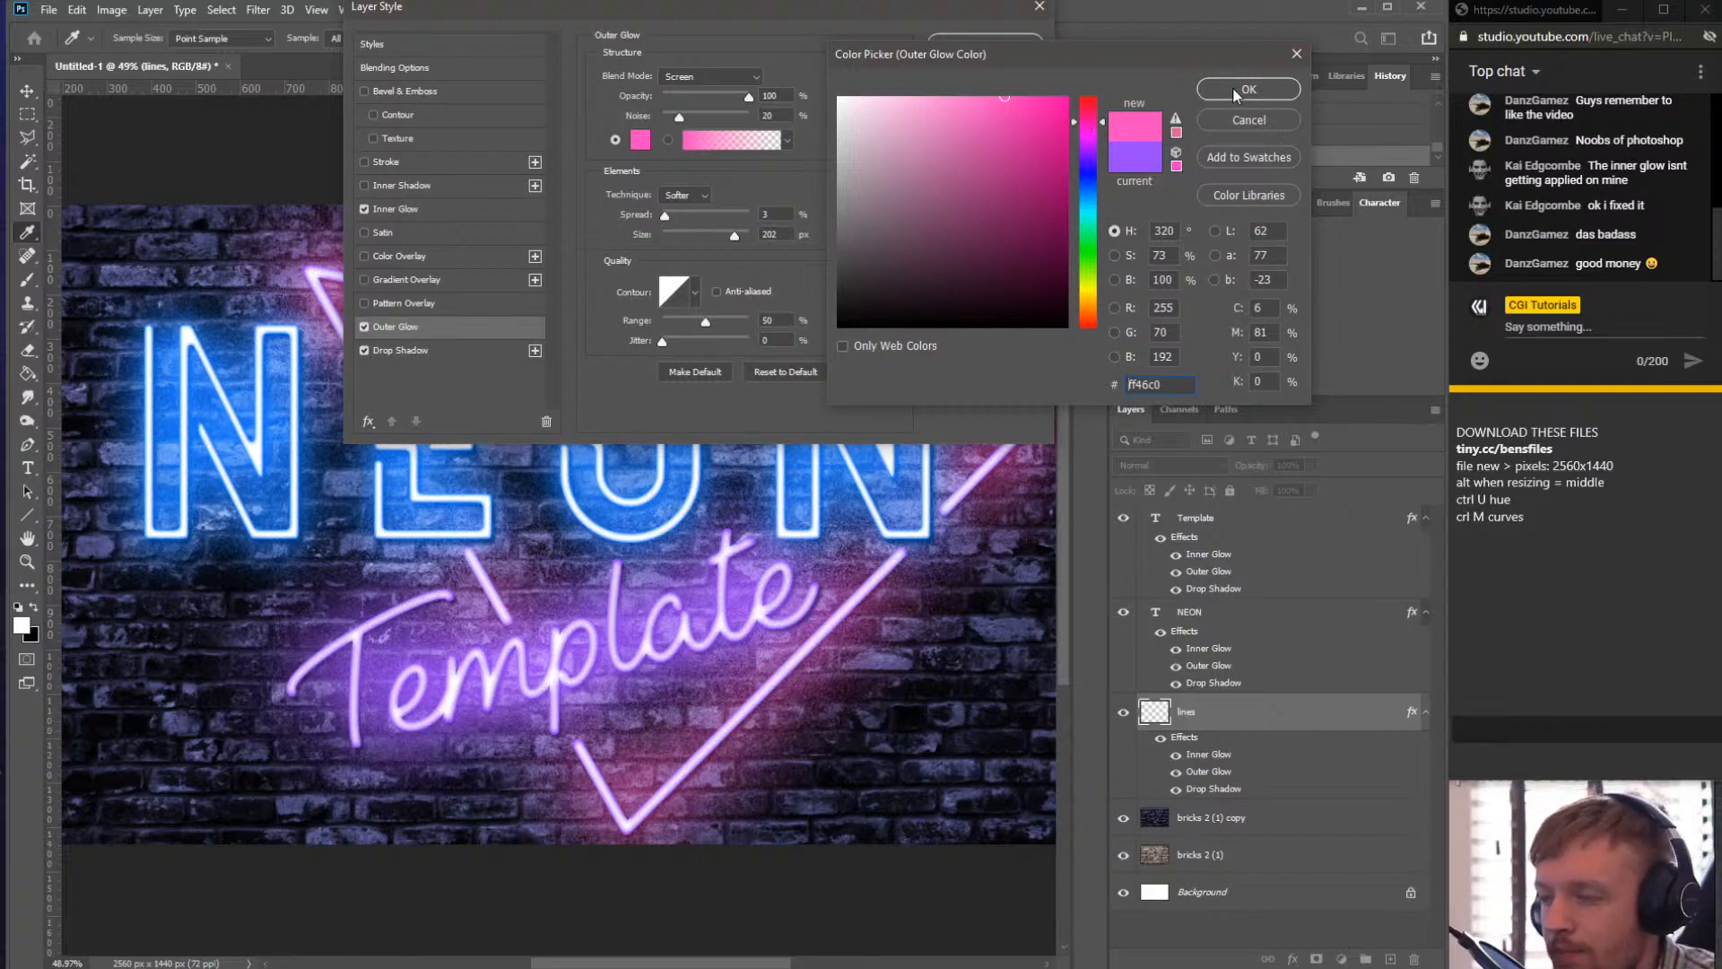
{"action": "double_click", "coordinate": [1144, 385]}
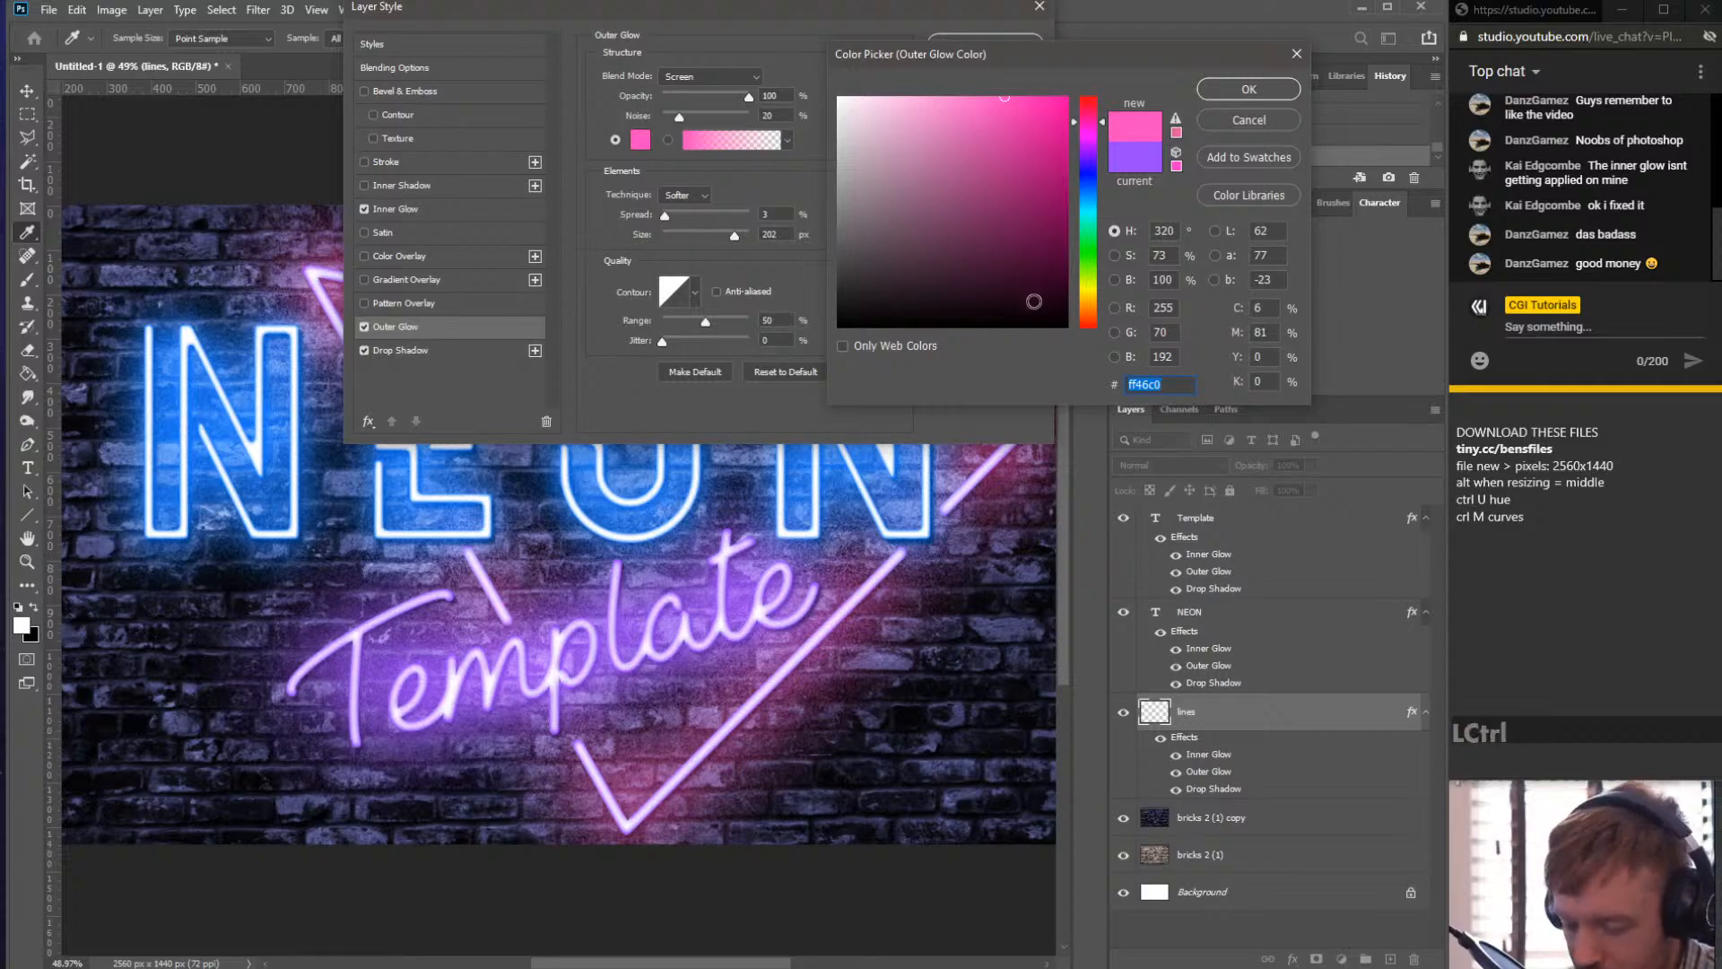
{"action": "key", "text": "ctrl+c"}
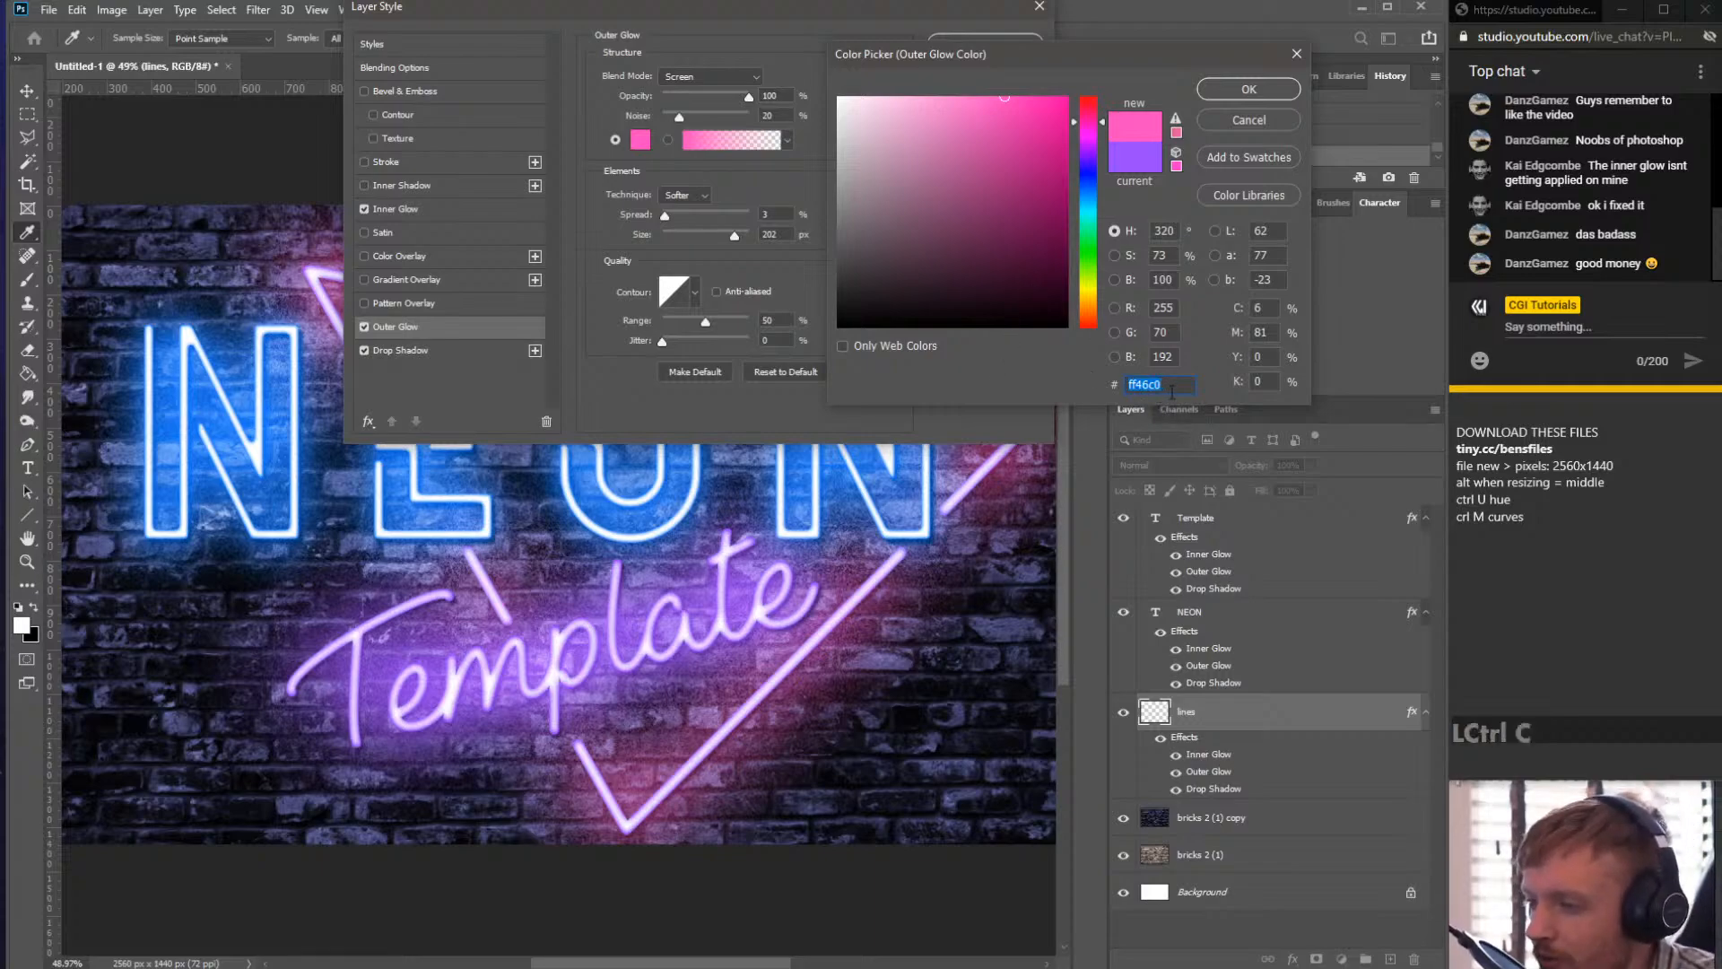
{"action": "left_click", "coordinate": [1233, 88]}
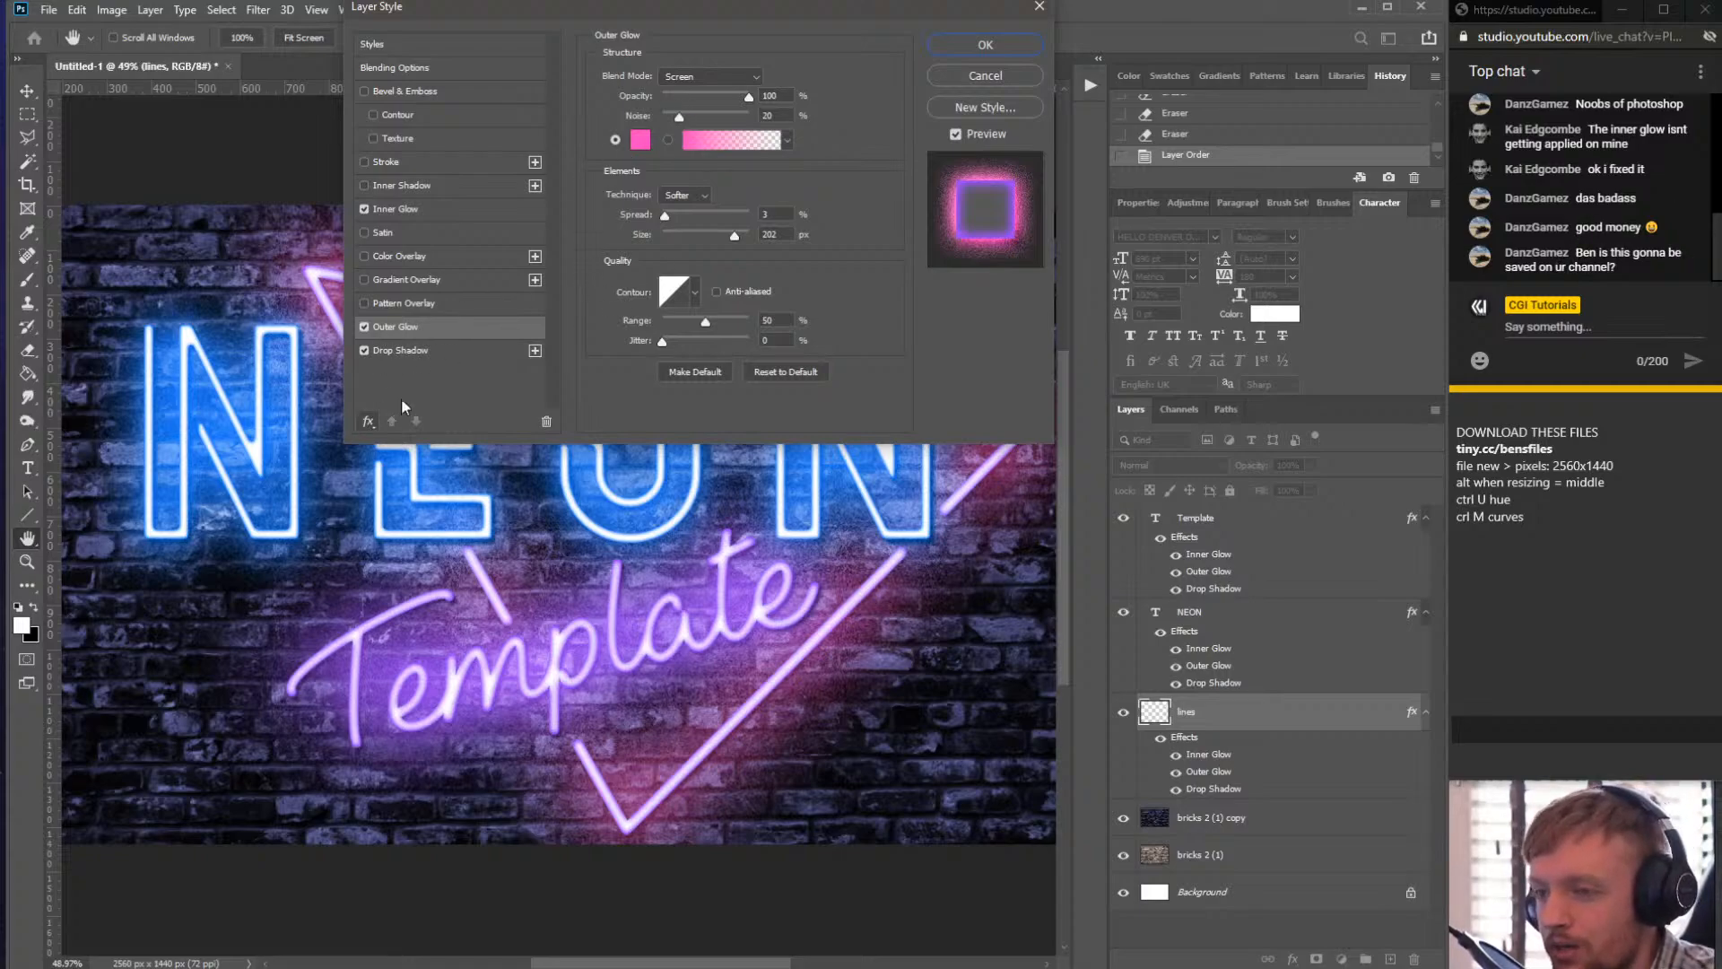
- Paste ff46c0 as the lines layer's Inner Glow colour
{"action": "left_click", "coordinate": [421, 354]}
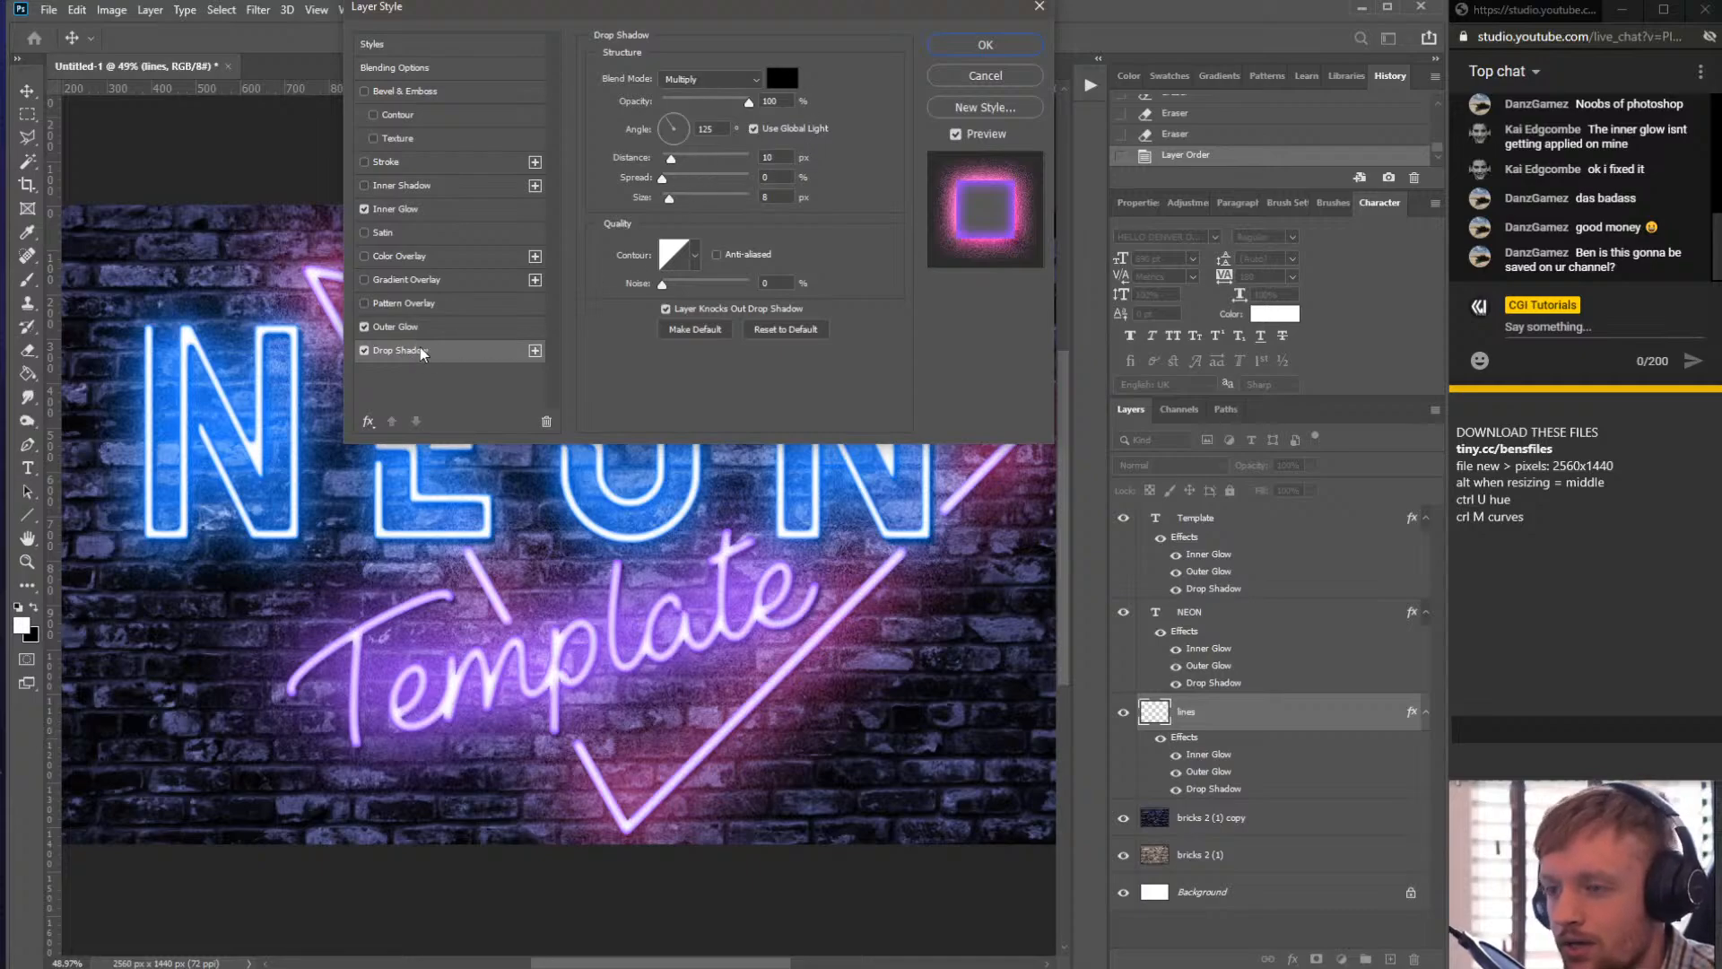
{"action": "left_click", "coordinate": [411, 326]}
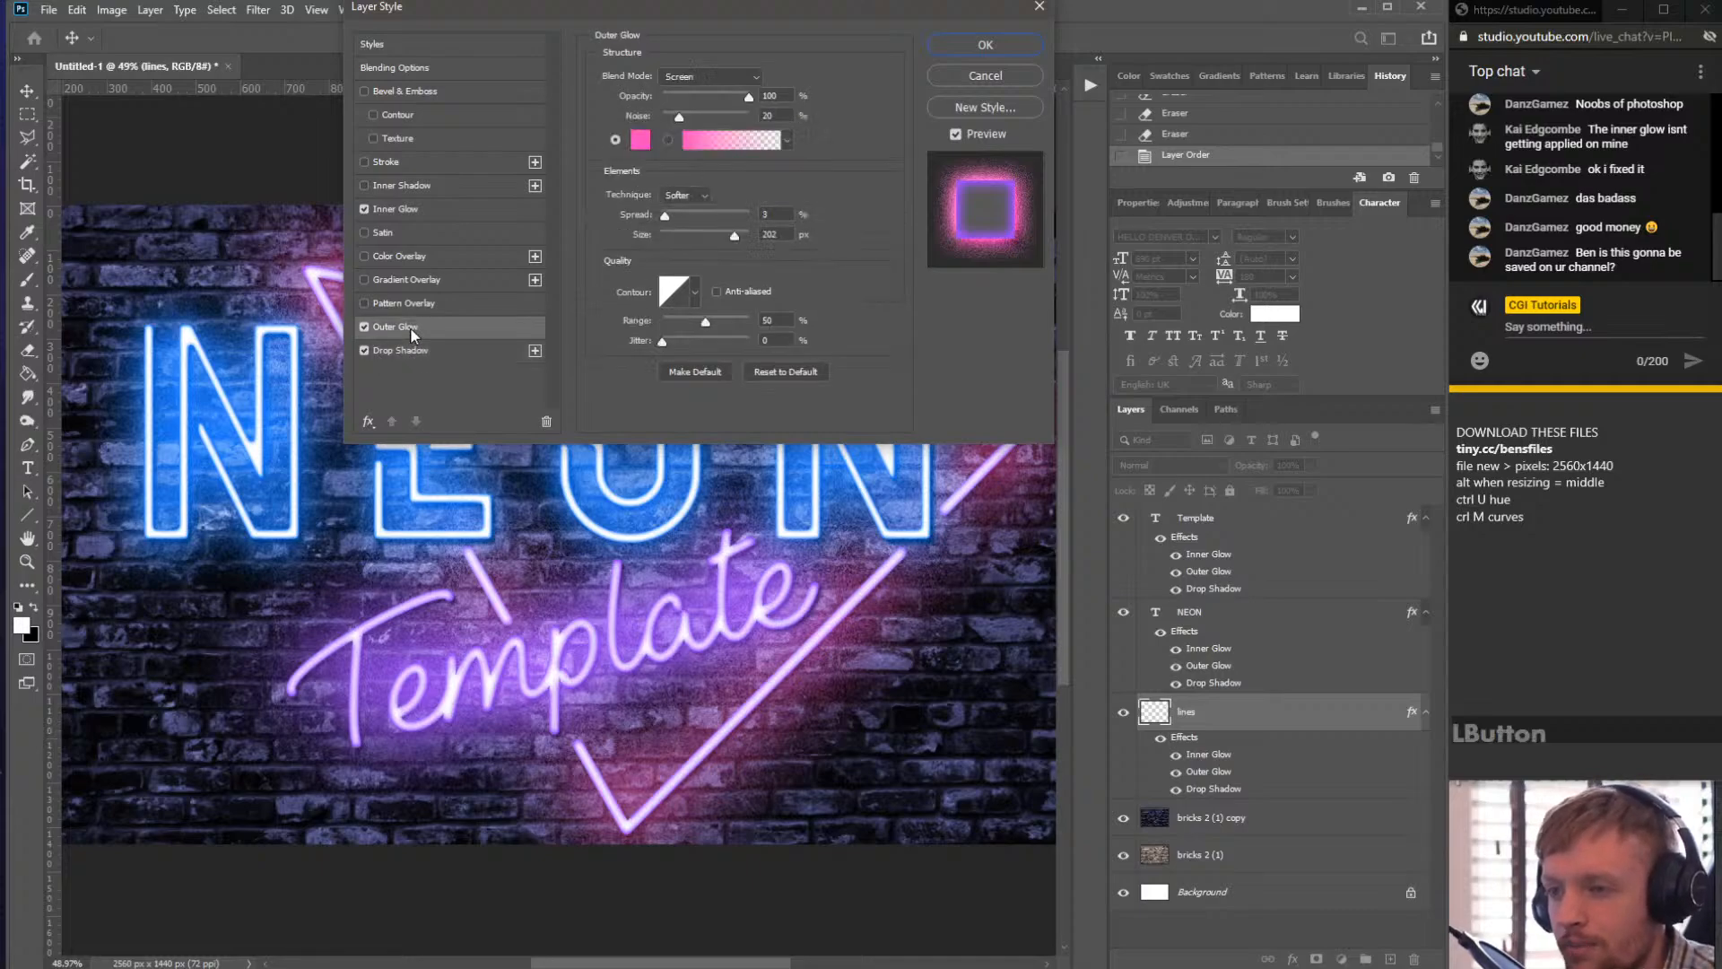
{"action": "left_click", "coordinate": [429, 208]}
{"action": "left_click", "coordinate": [641, 139]}
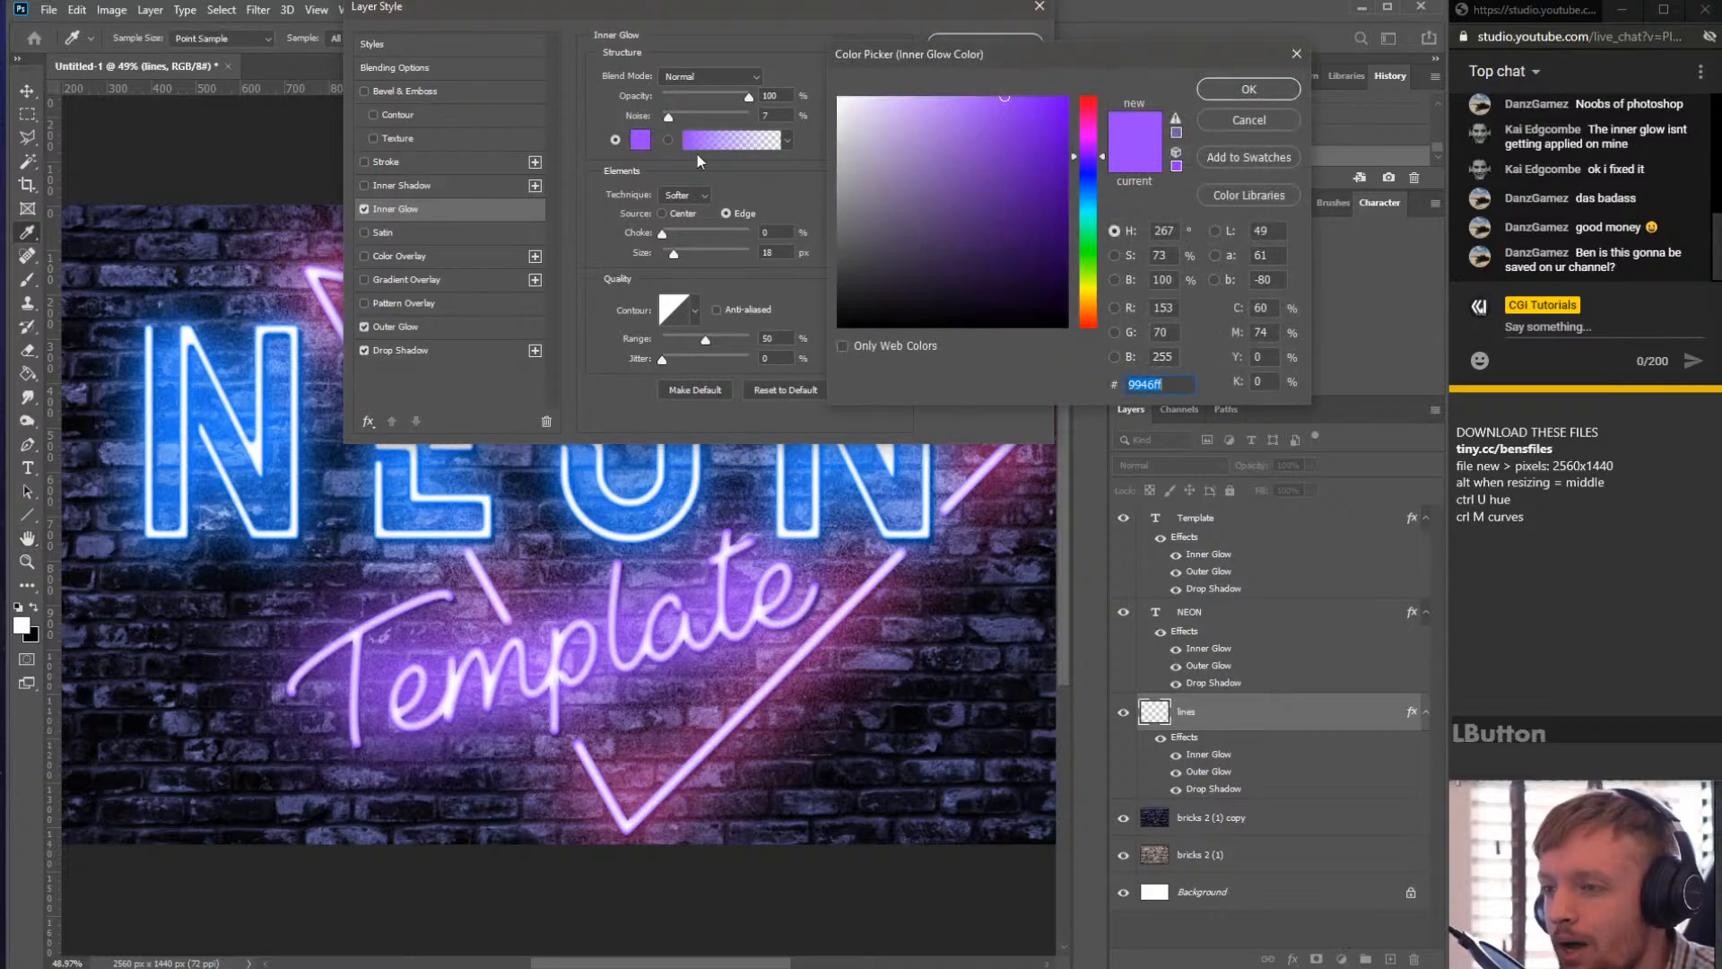
{"action": "key", "text": "ctrl+v"}
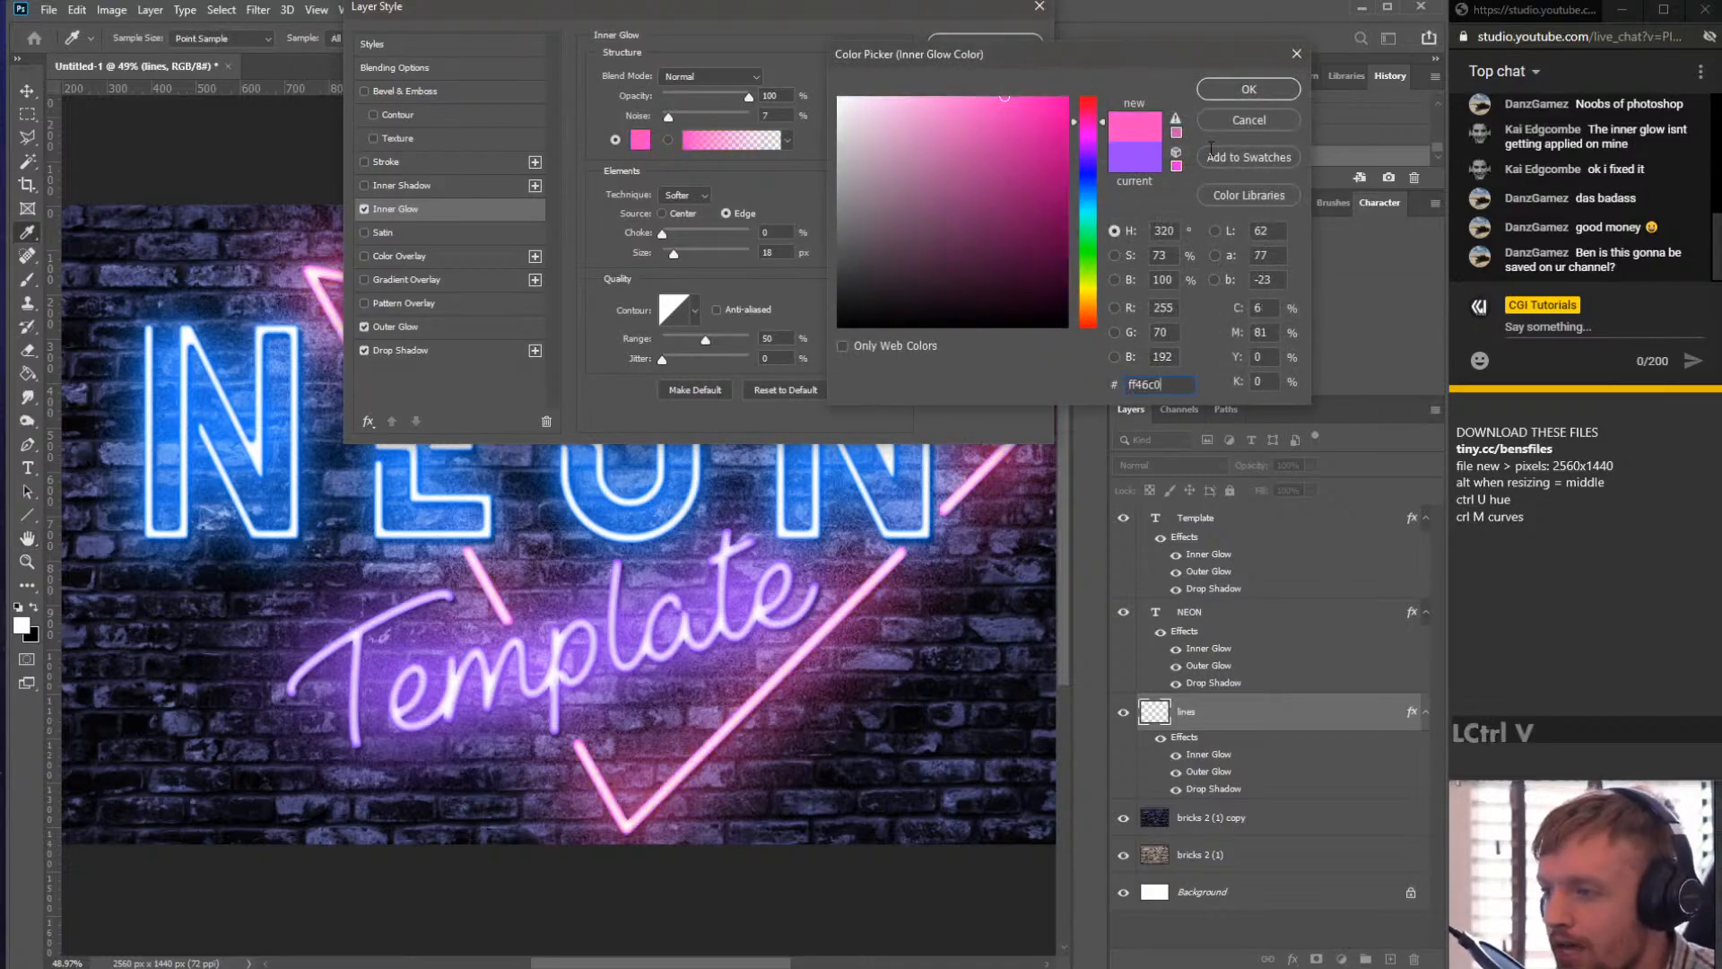
{"action": "left_click", "coordinate": [1248, 90]}
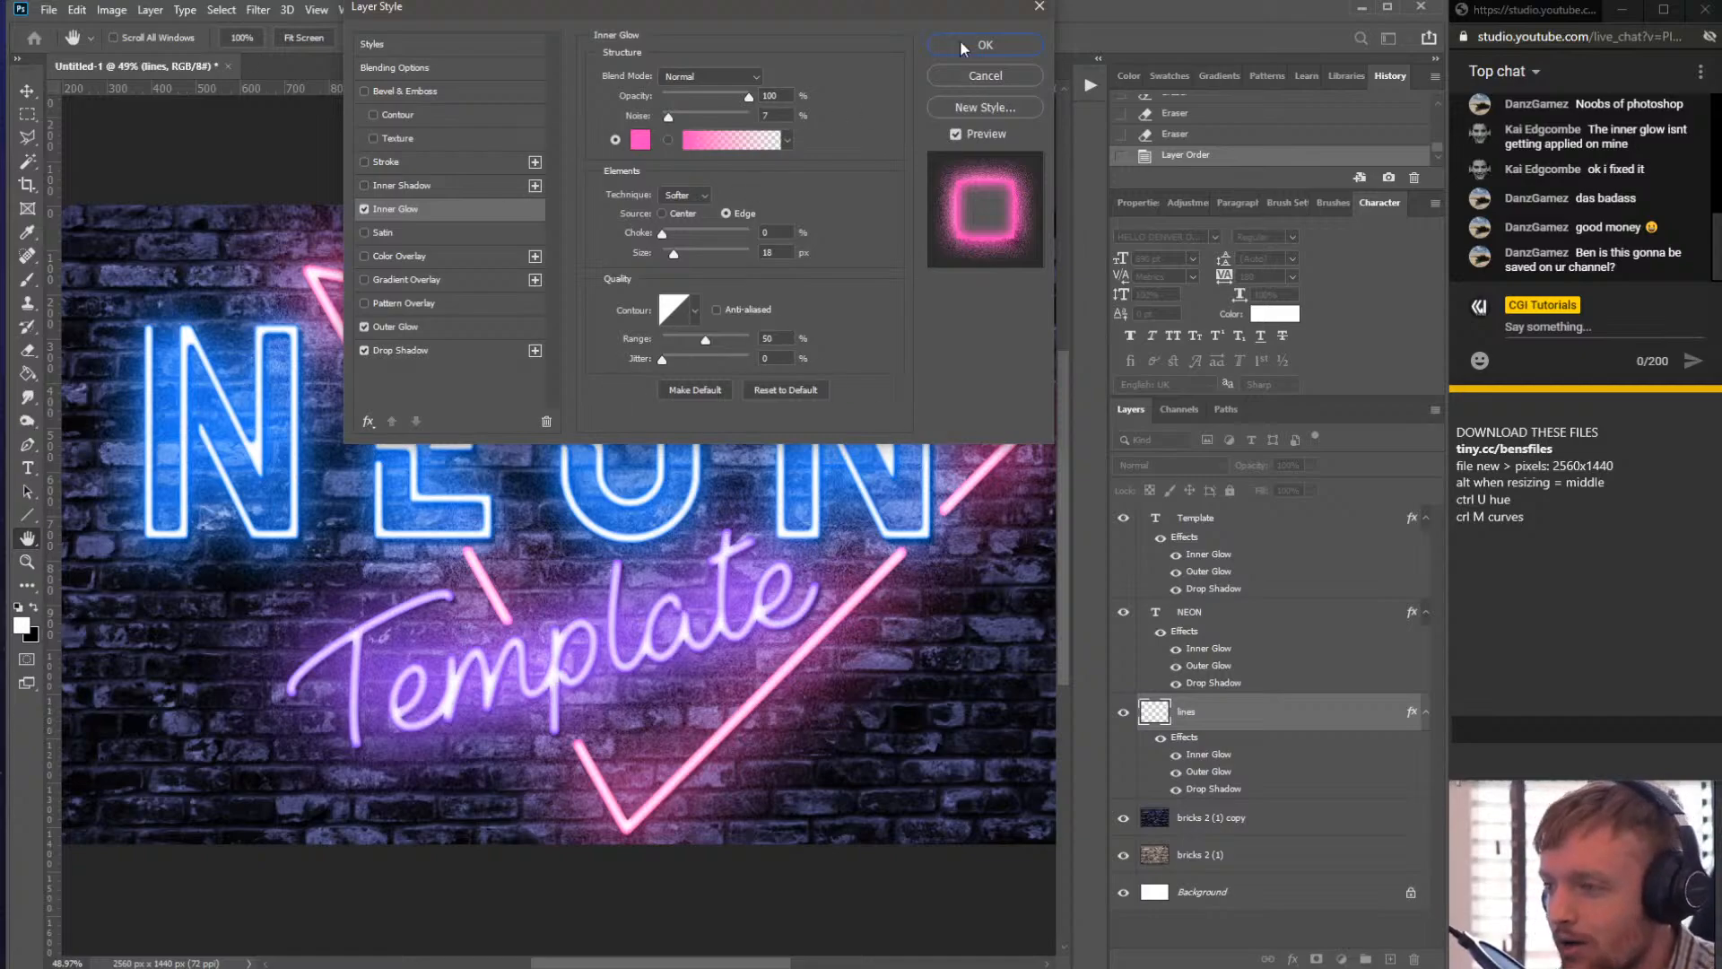
- Change the lines layer's Inner Glow colour to a lighter pink, ea86ff
{"action": "left_click", "coordinate": [848, 11]}
{"action": "left_click_drag", "start_coordinate": [847, 10], "coordinate": [961, 0]}
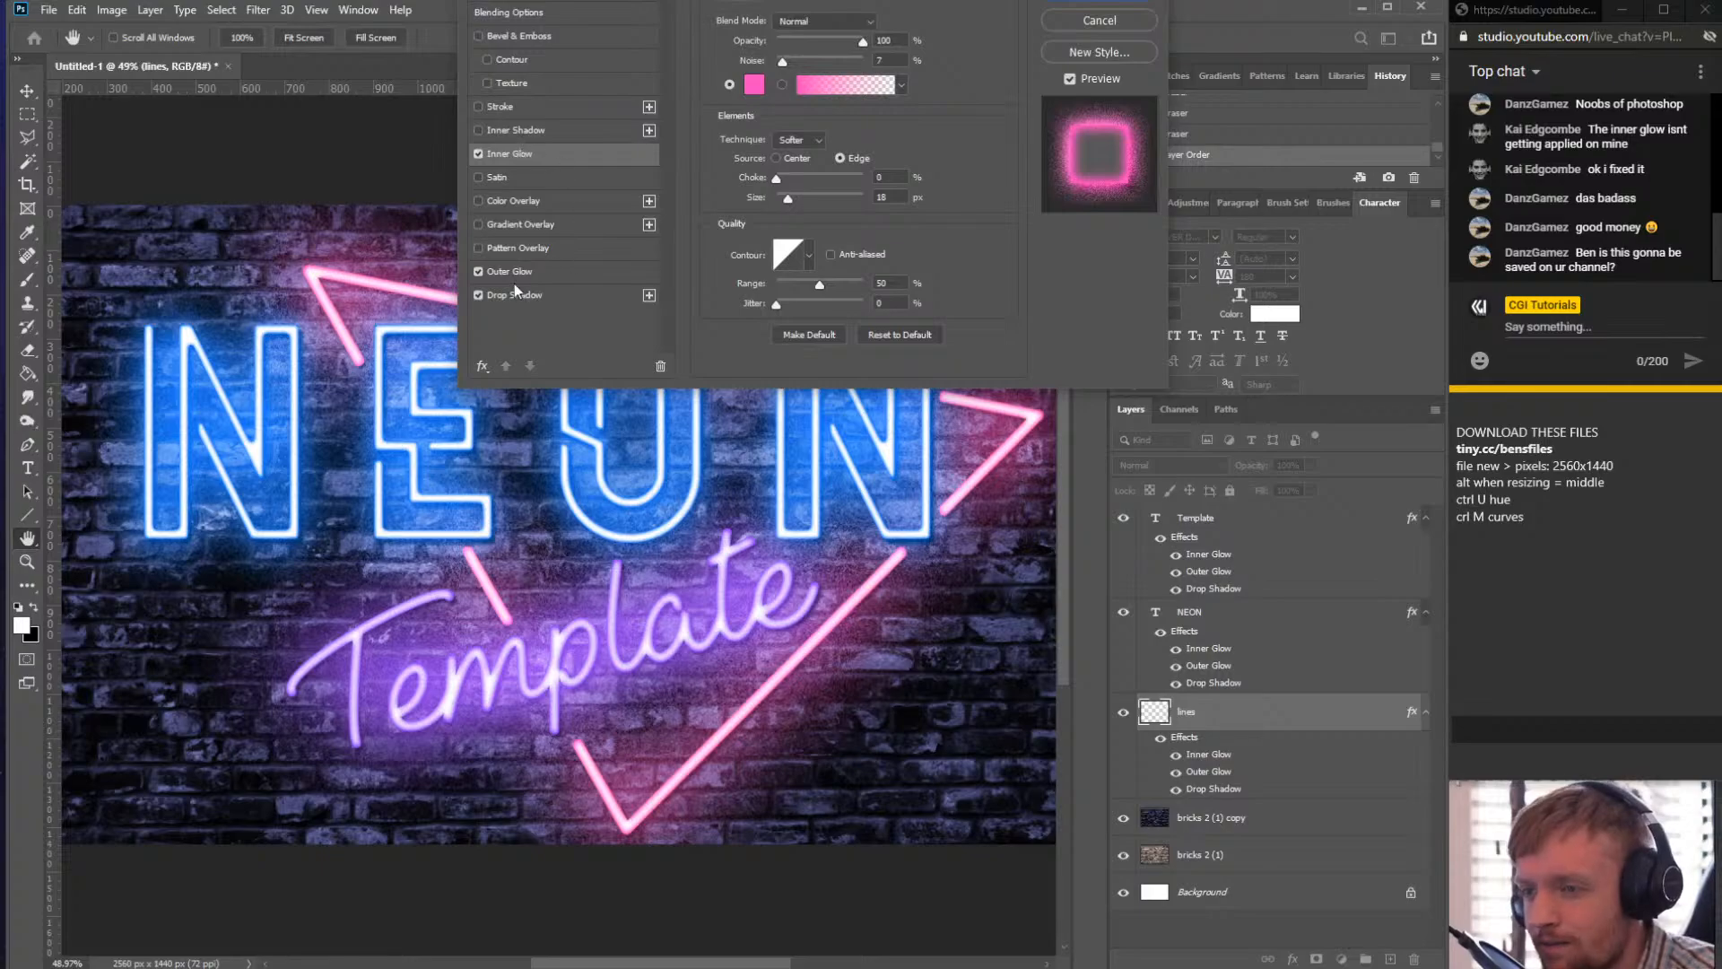
{"action": "left_click", "coordinate": [752, 84]}
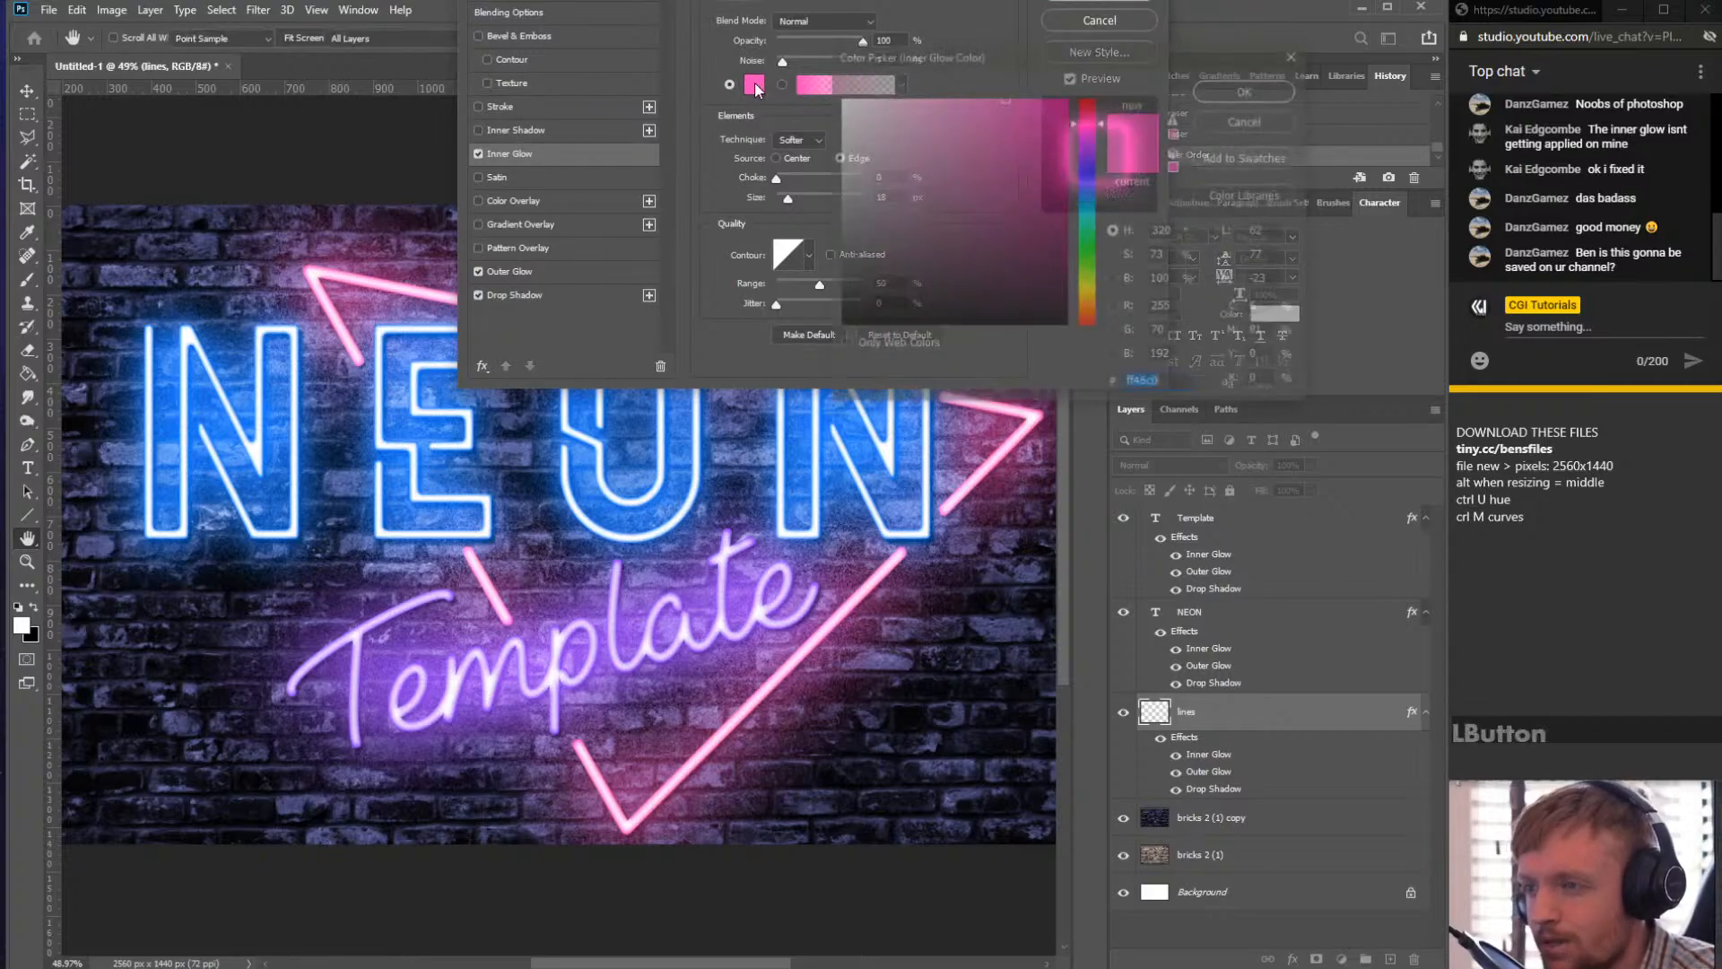
{"action": "left_click", "coordinate": [1086, 142]}
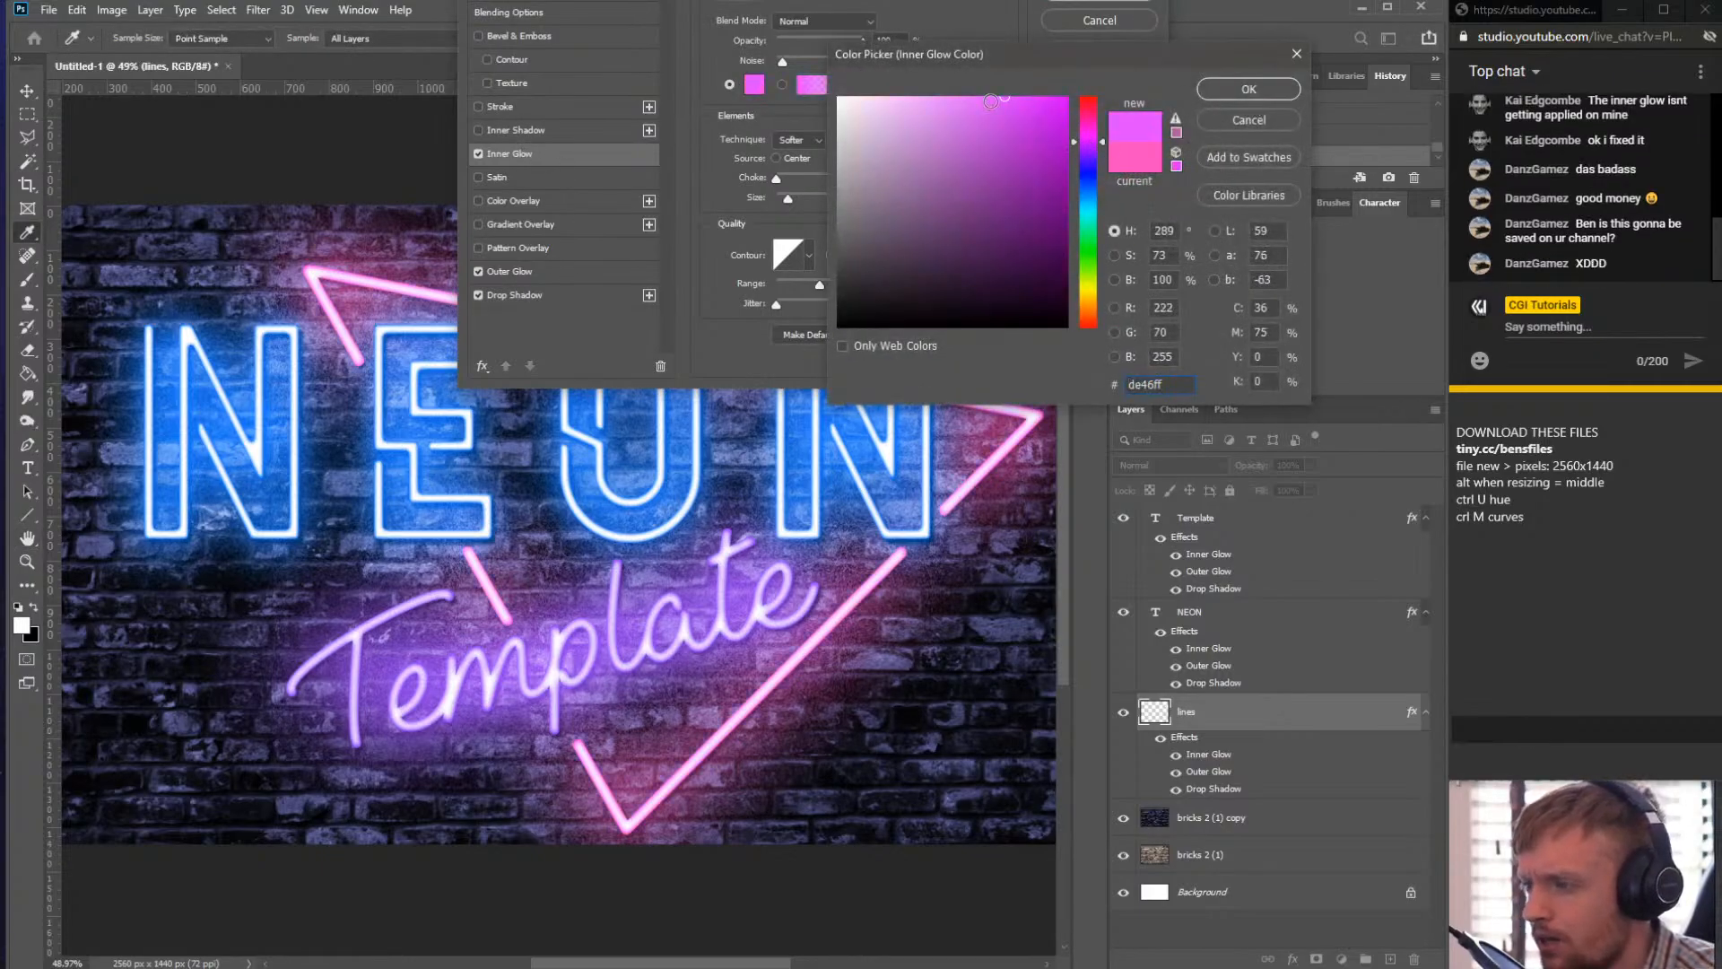
{"action": "left_click", "coordinate": [946, 97]}
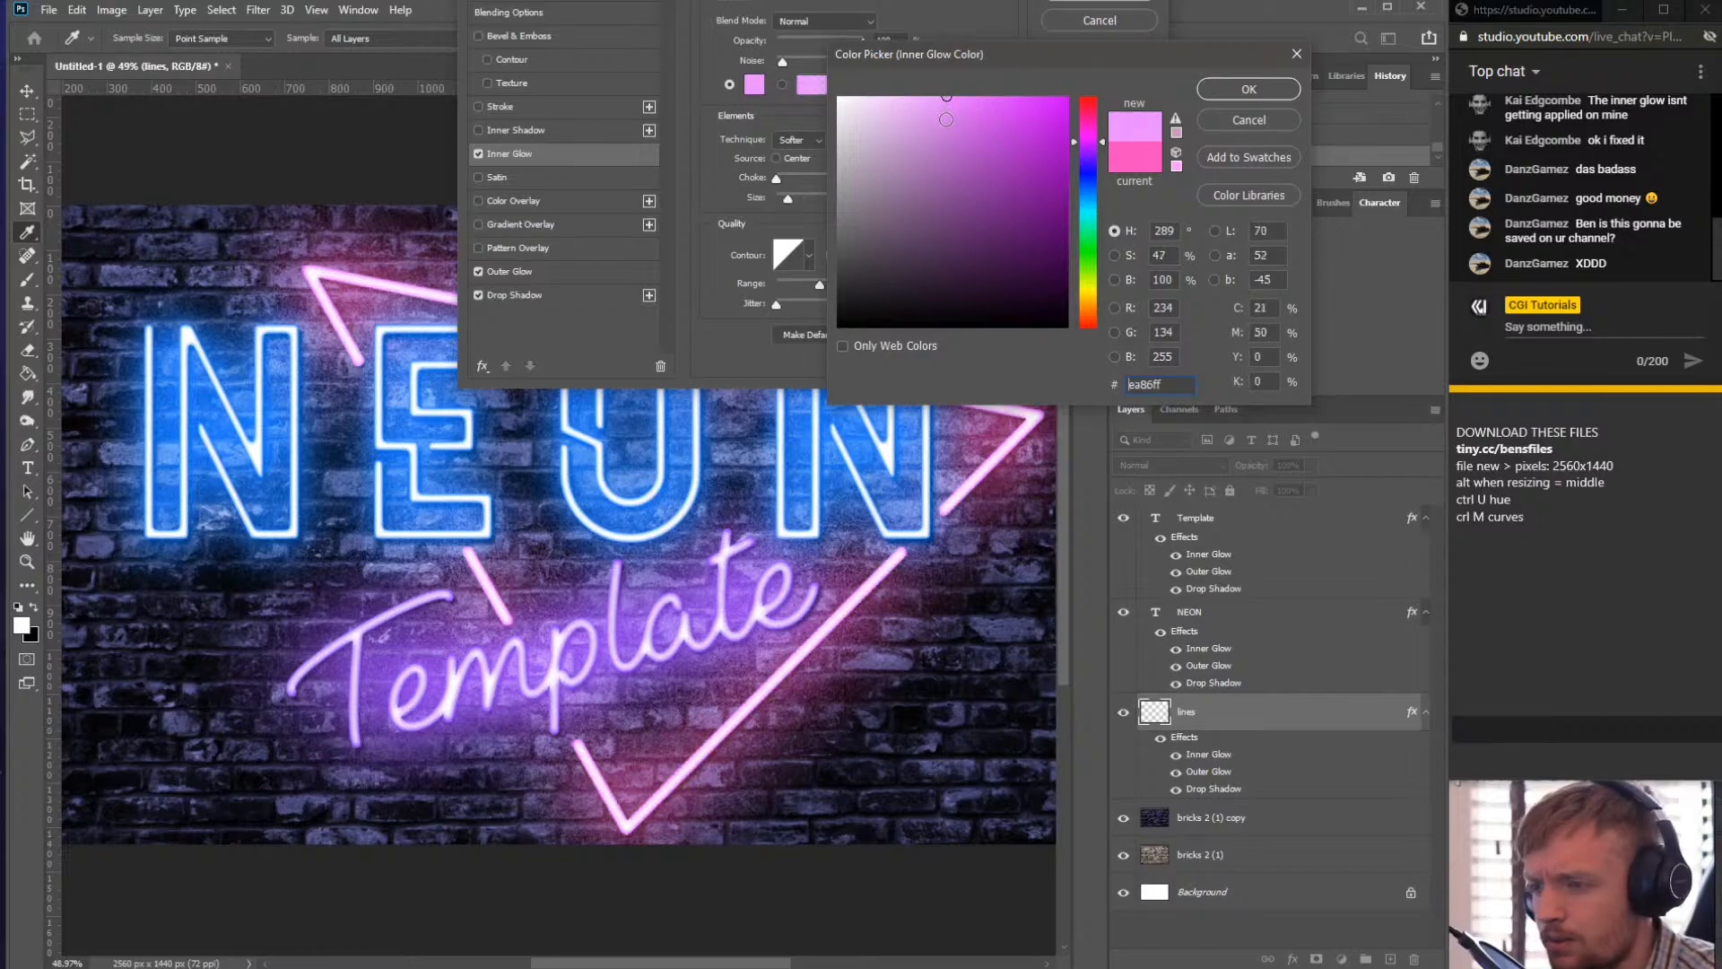
{"action": "left_click", "coordinate": [1246, 90]}
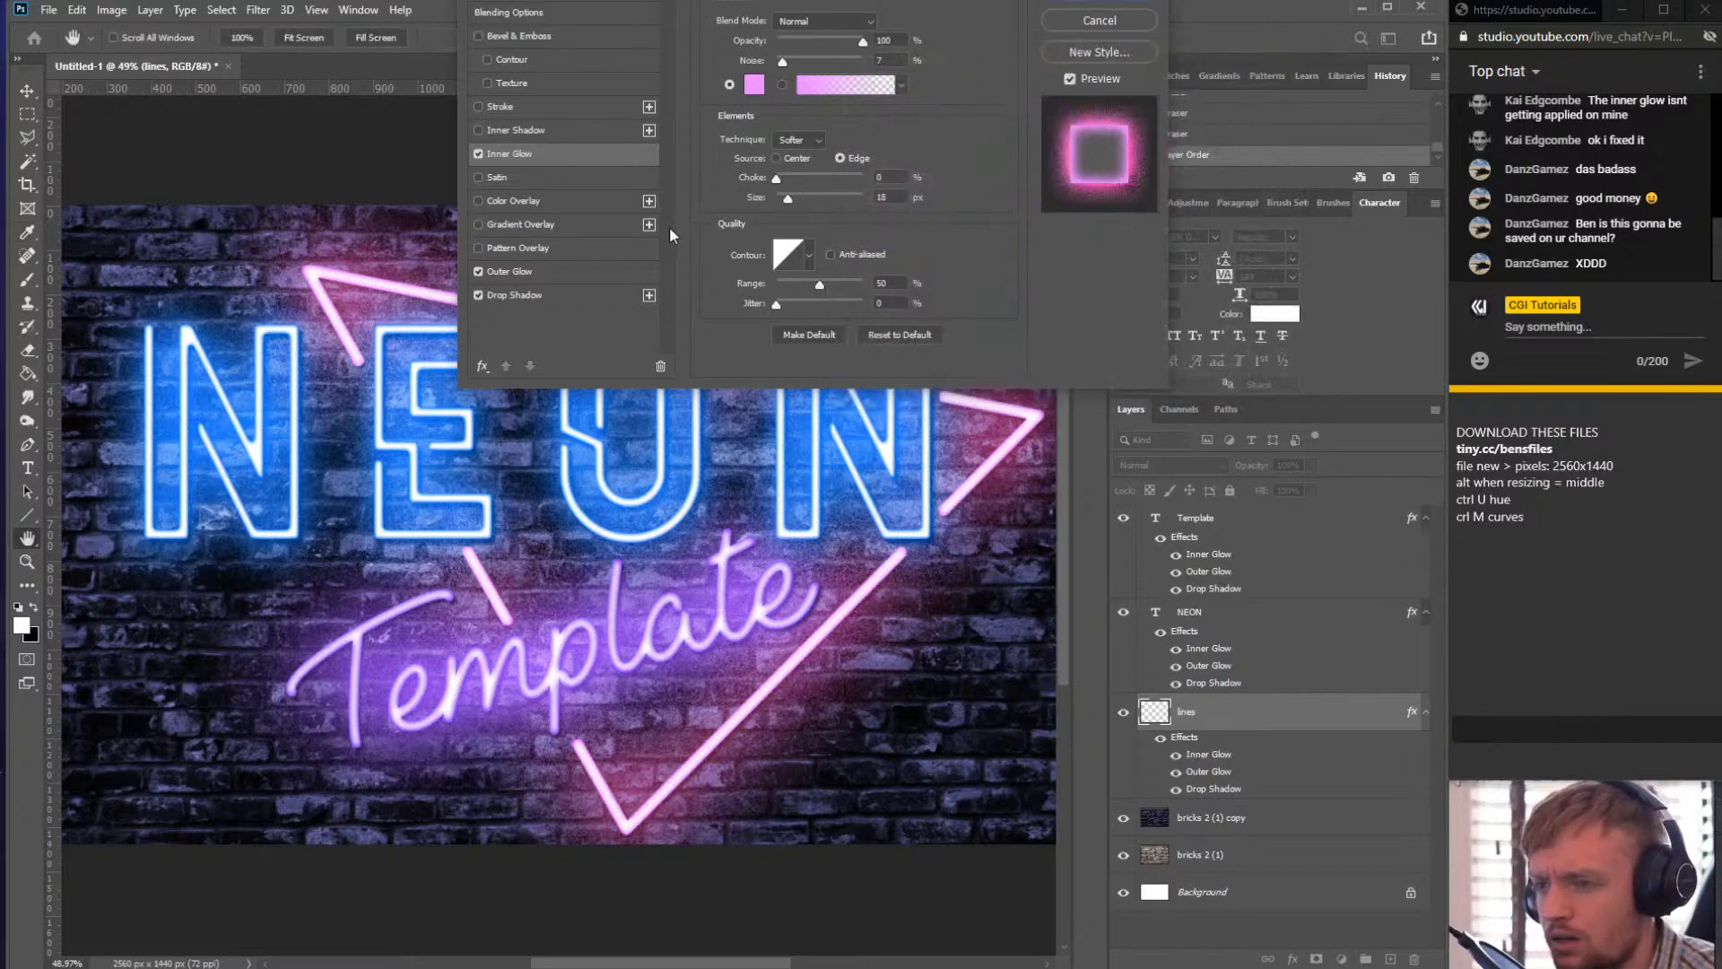
- Copy the Inner Glow's ea86ff colour into the Outer Glow and apply the layer style
{"action": "left_click", "coordinate": [746, 86]}
{"action": "key", "text": "ctrl+c"}
{"action": "left_click", "coordinate": [1251, 96]}
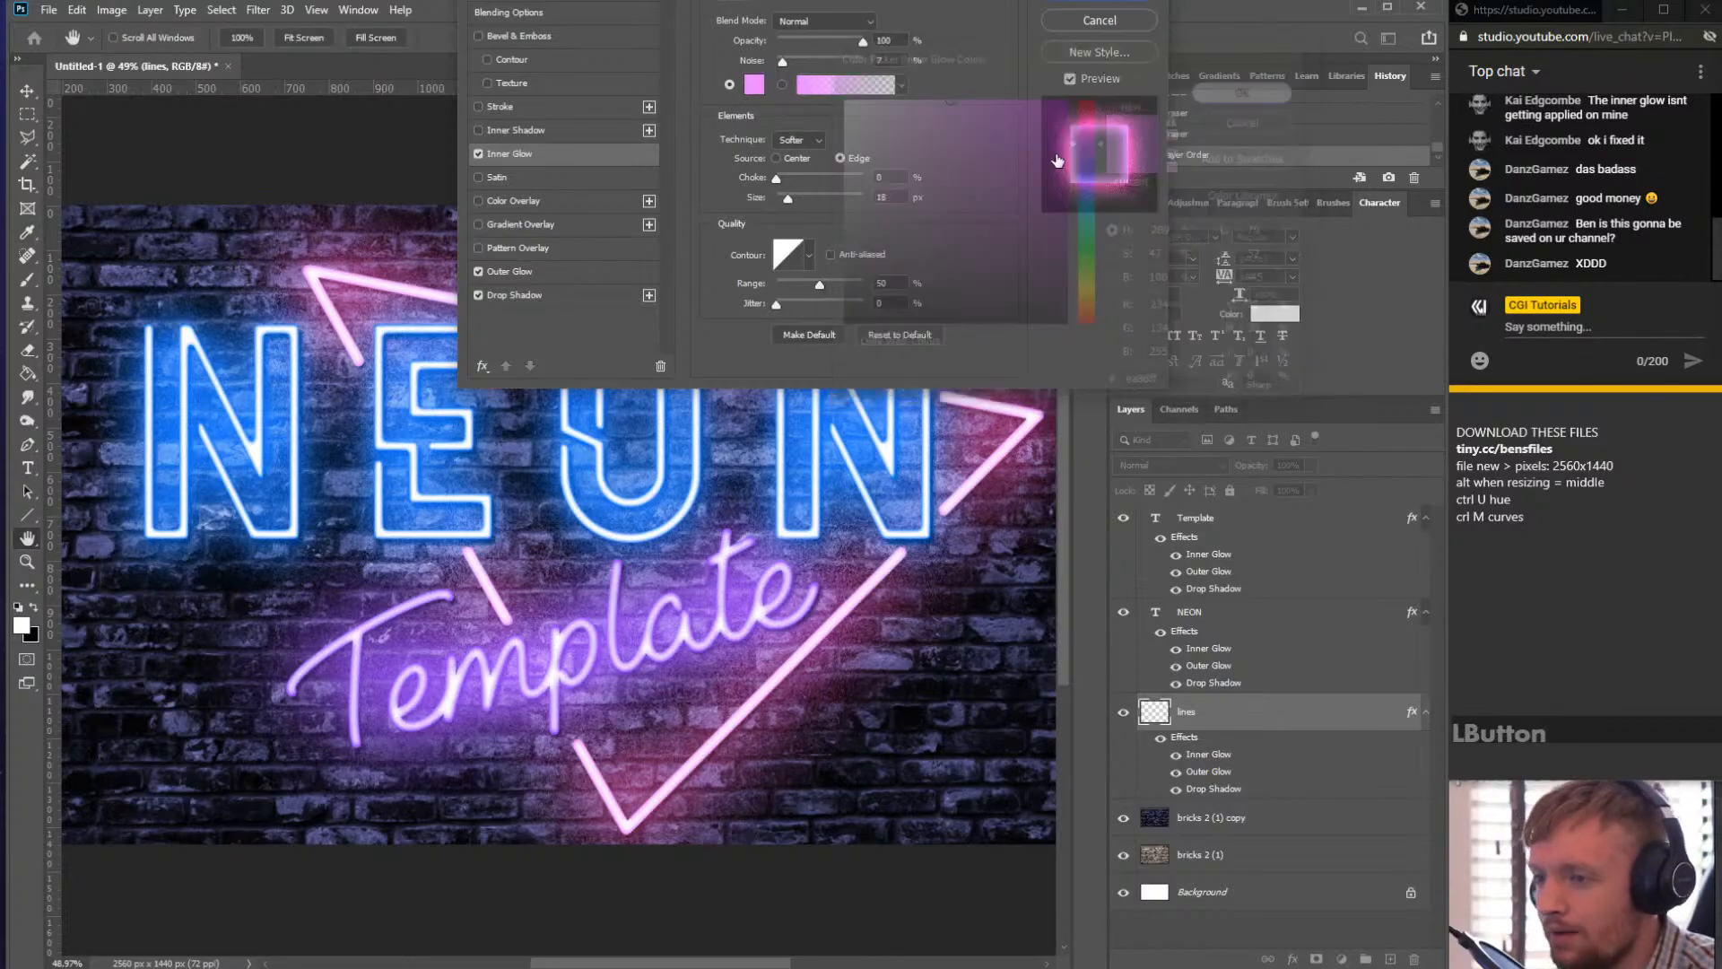
{"action": "left_click", "coordinate": [504, 272]}
{"action": "left_click", "coordinate": [758, 84]}
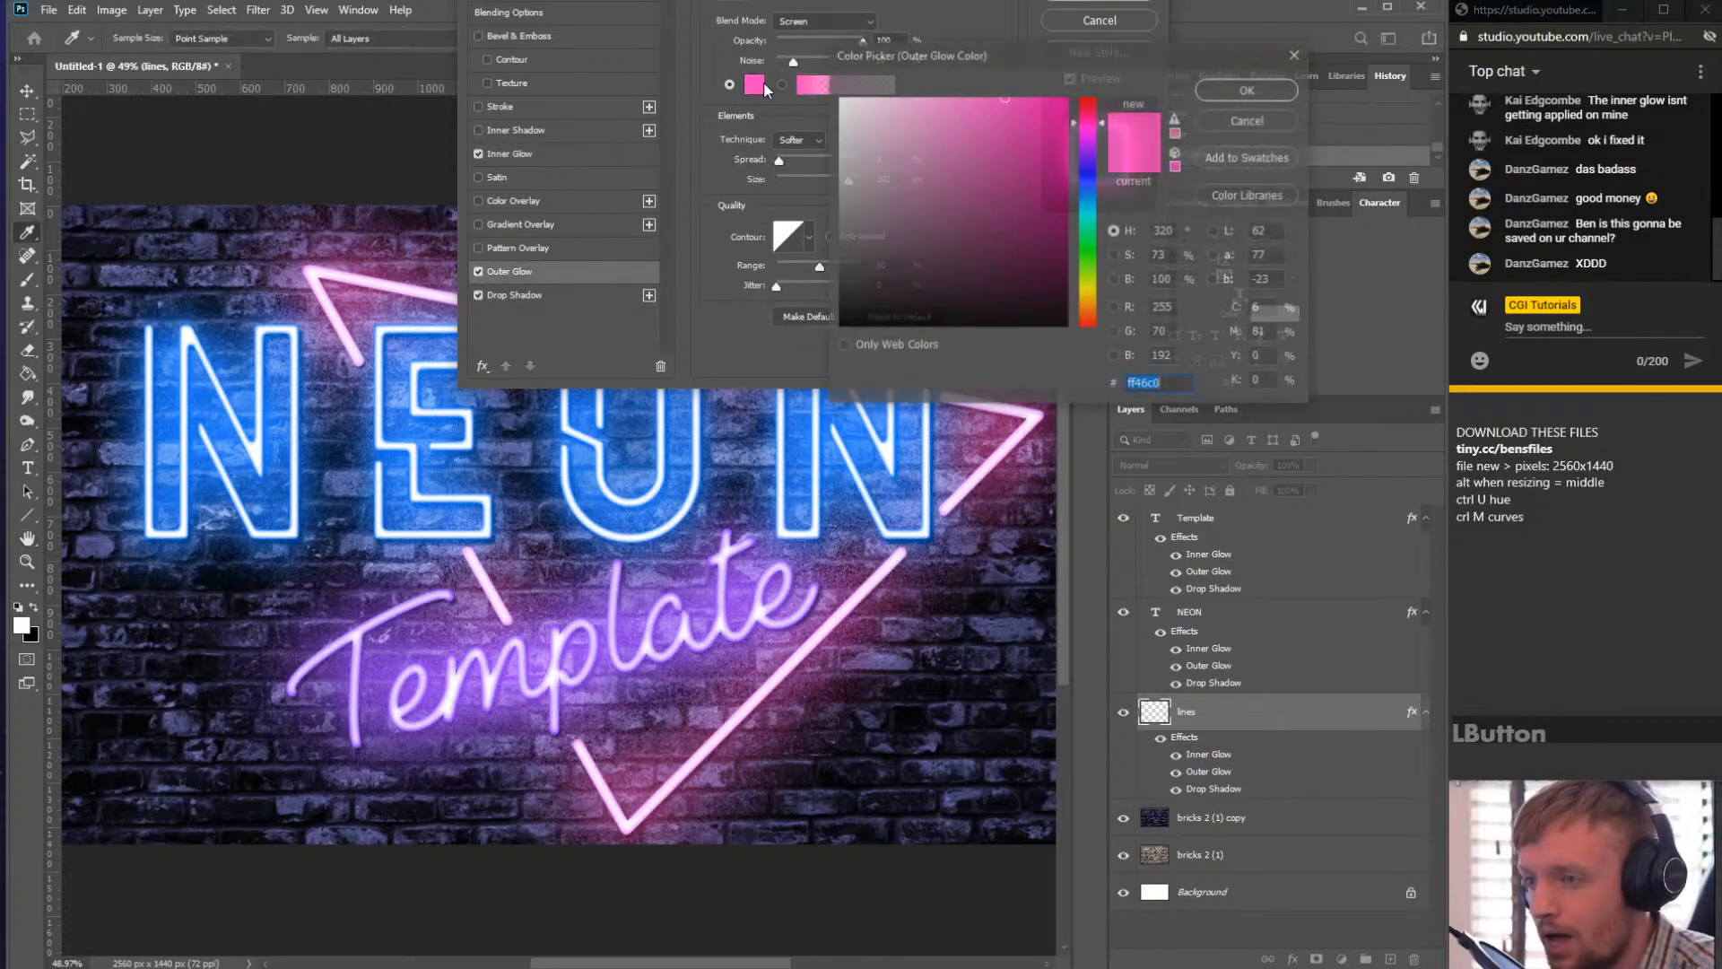
{"action": "key", "text": "ctrl+v"}
{"action": "left_click", "coordinate": [1240, 87]}
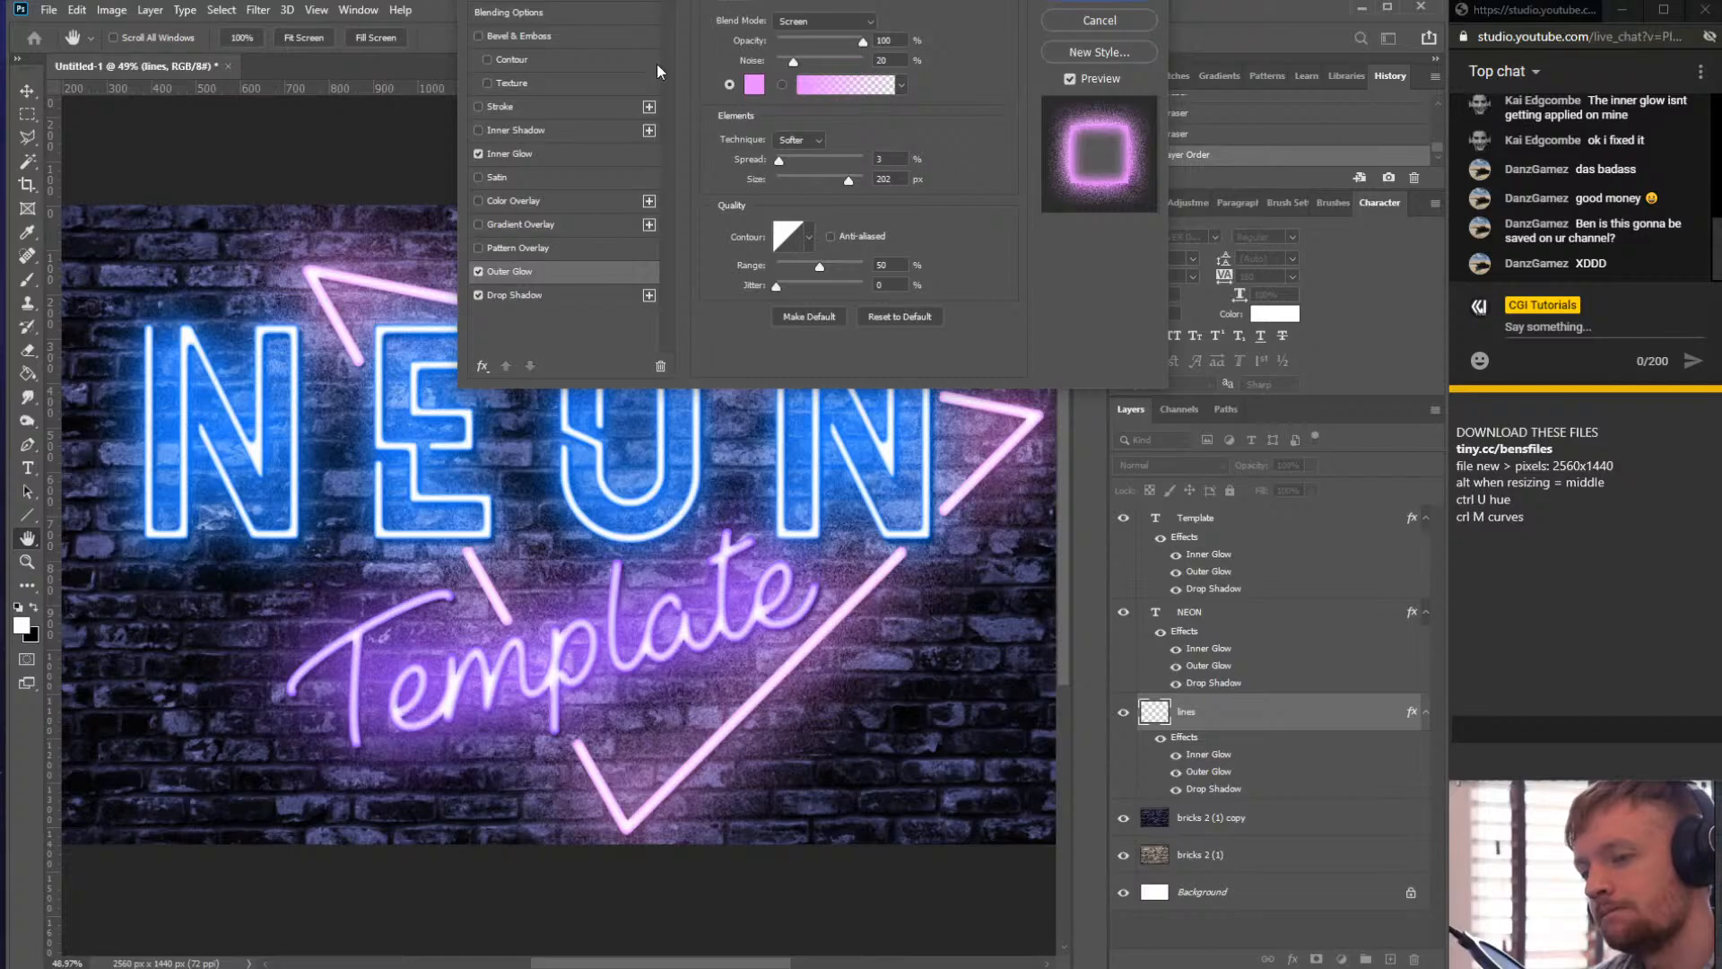
{"action": "left_click", "coordinate": [529, 153]}
{"action": "left_click", "coordinate": [1117, 21]}
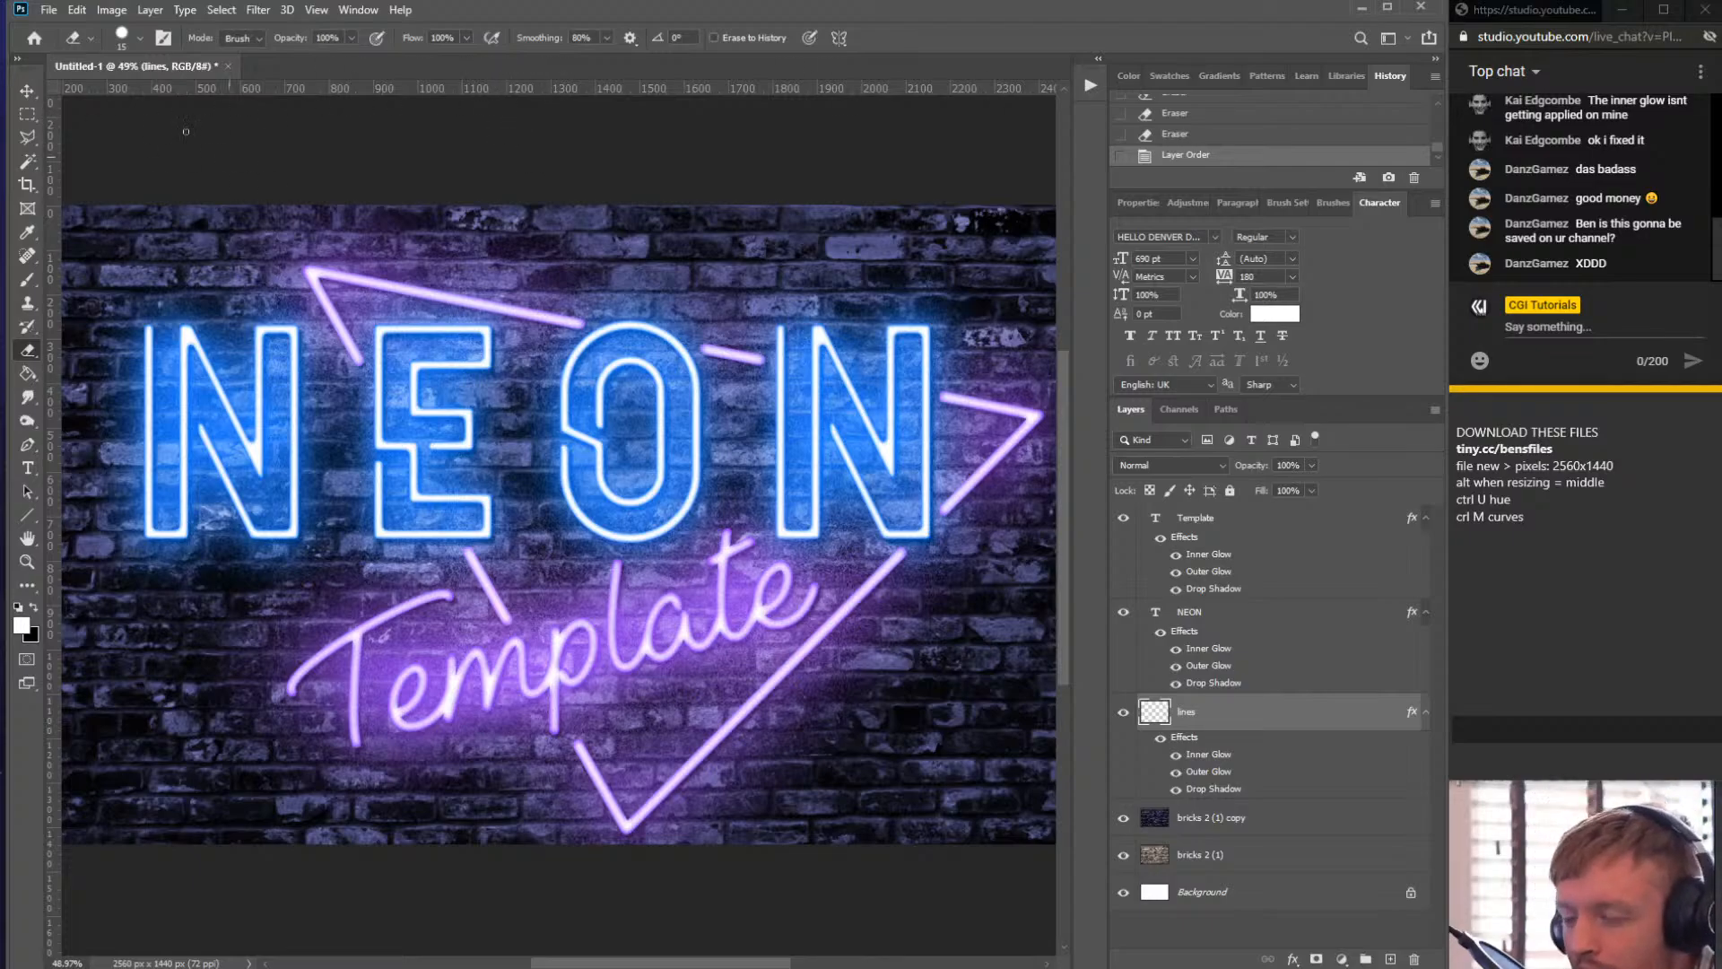
- Add a new layer above the Template text layer and name it vignette
{"action": "left_click", "coordinate": [30, 92]}
{"action": "scroll", "coordinate": [666, 378], "scroll_direction": "down", "scroll_amount": 1}
{"action": "left_click", "coordinate": [732, 260]}
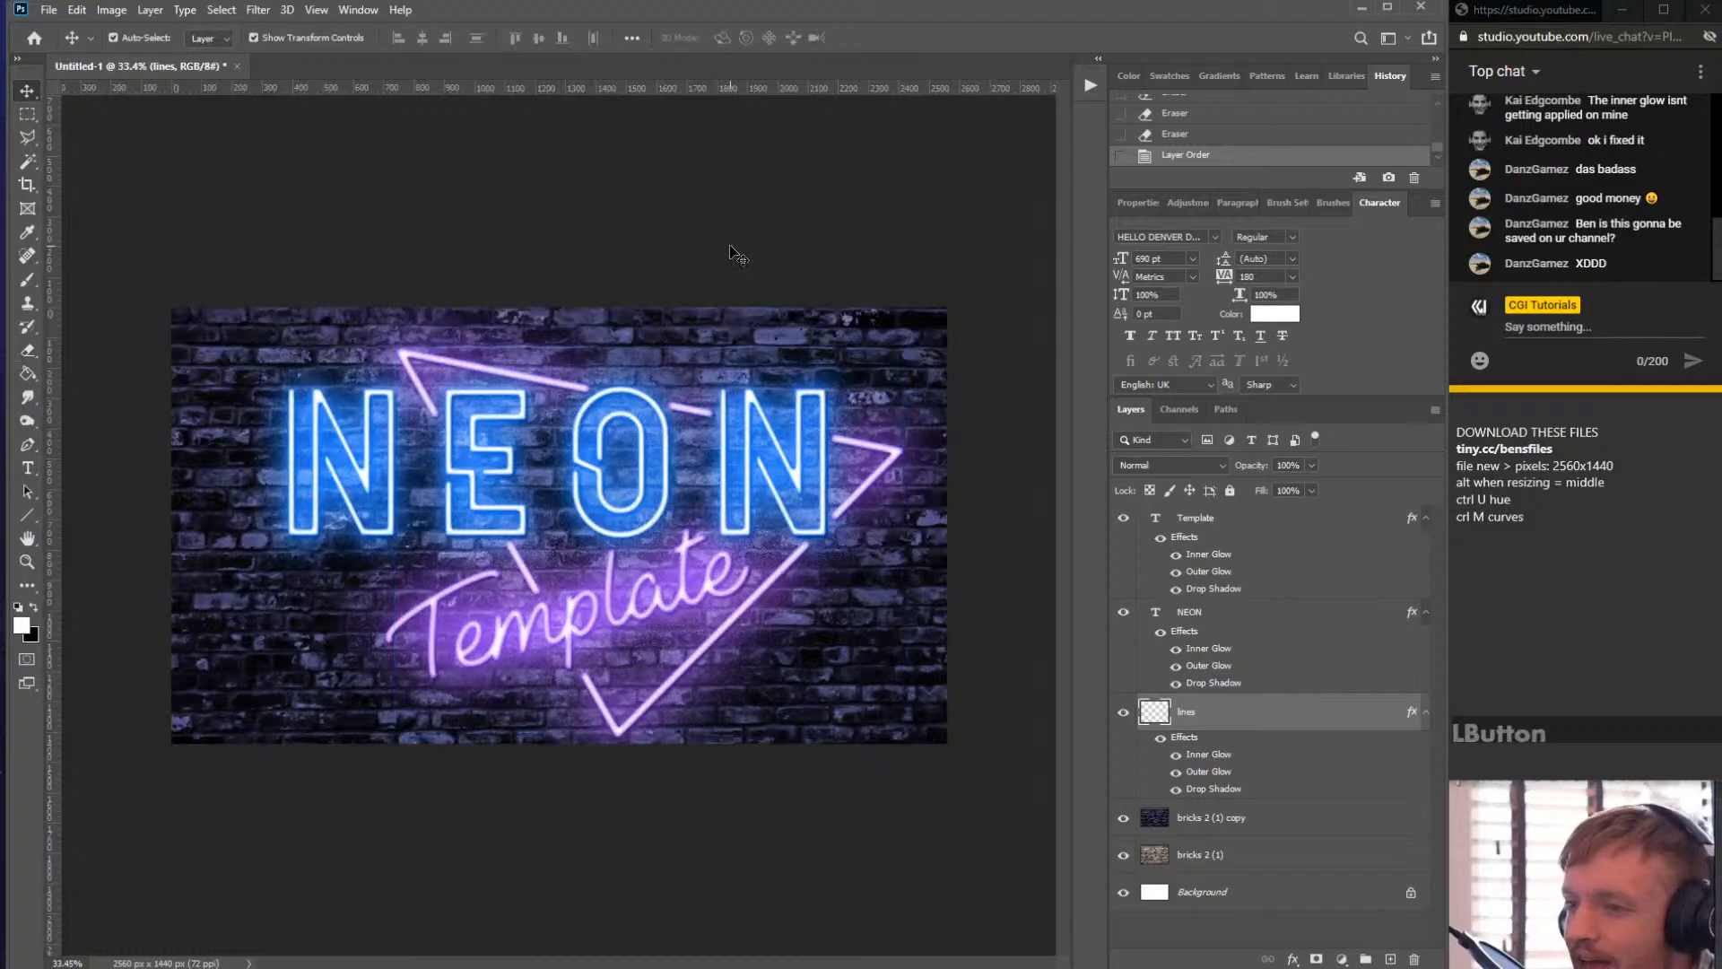
{"action": "scroll", "coordinate": [677, 466], "scroll_direction": "up", "scroll_amount": 1}
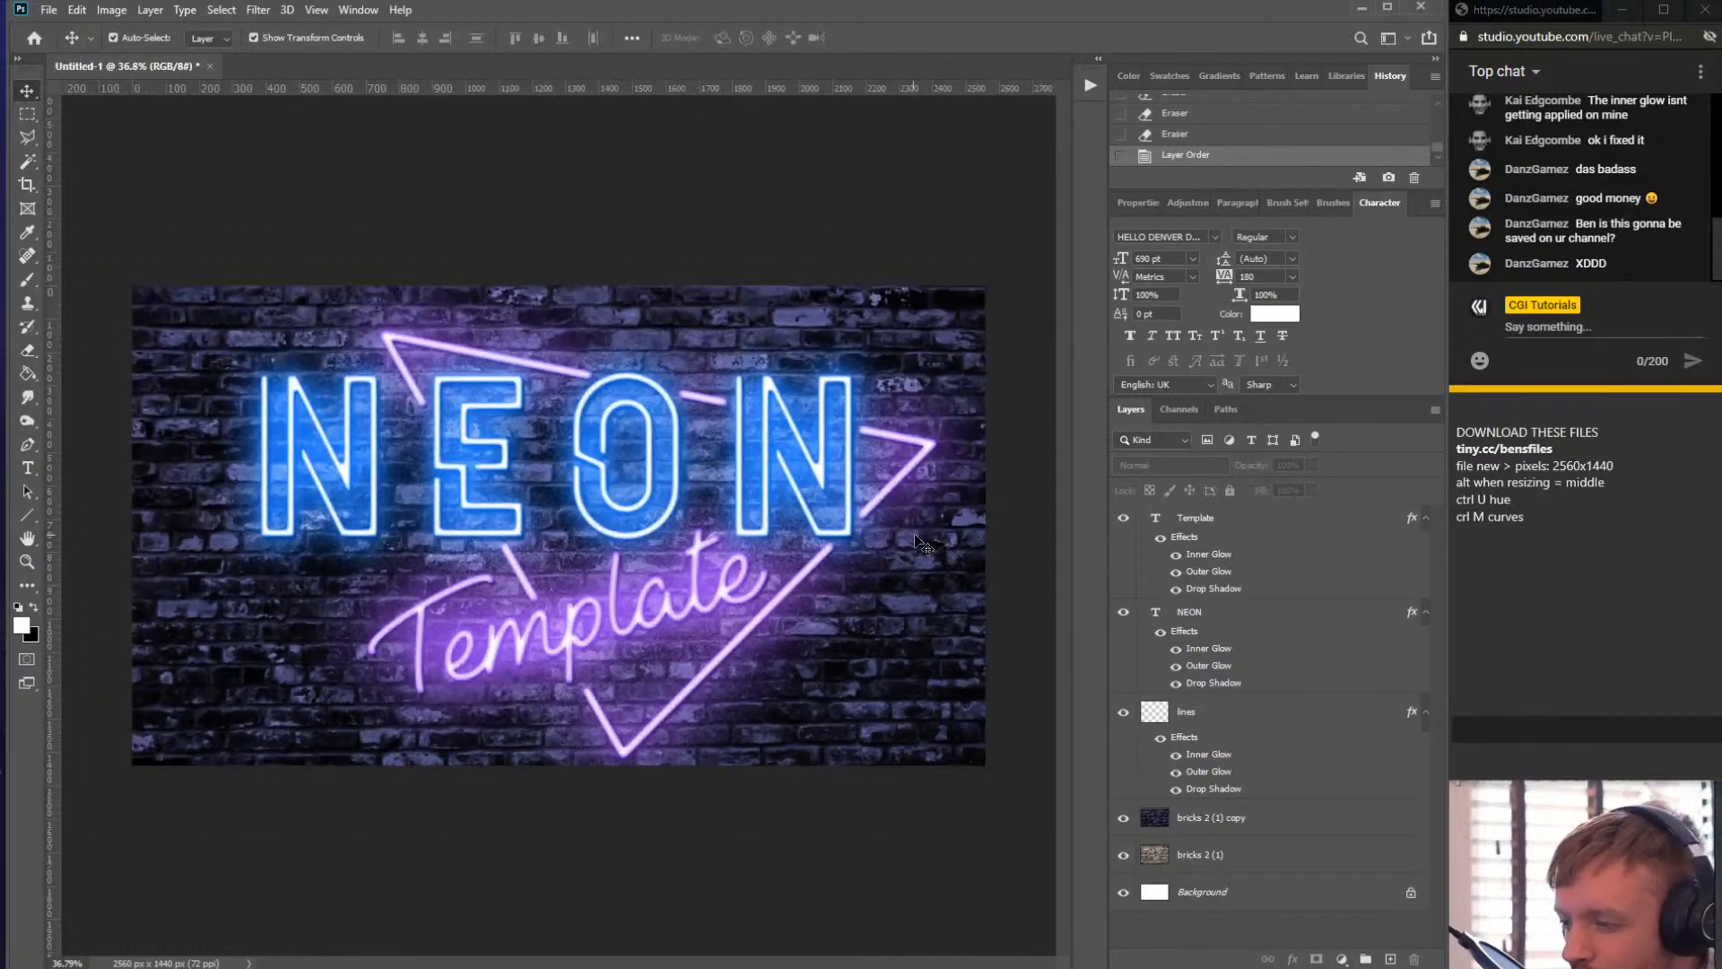
{"action": "scroll", "coordinate": [562, 527], "scroll_direction": "up", "scroll_amount": 1}
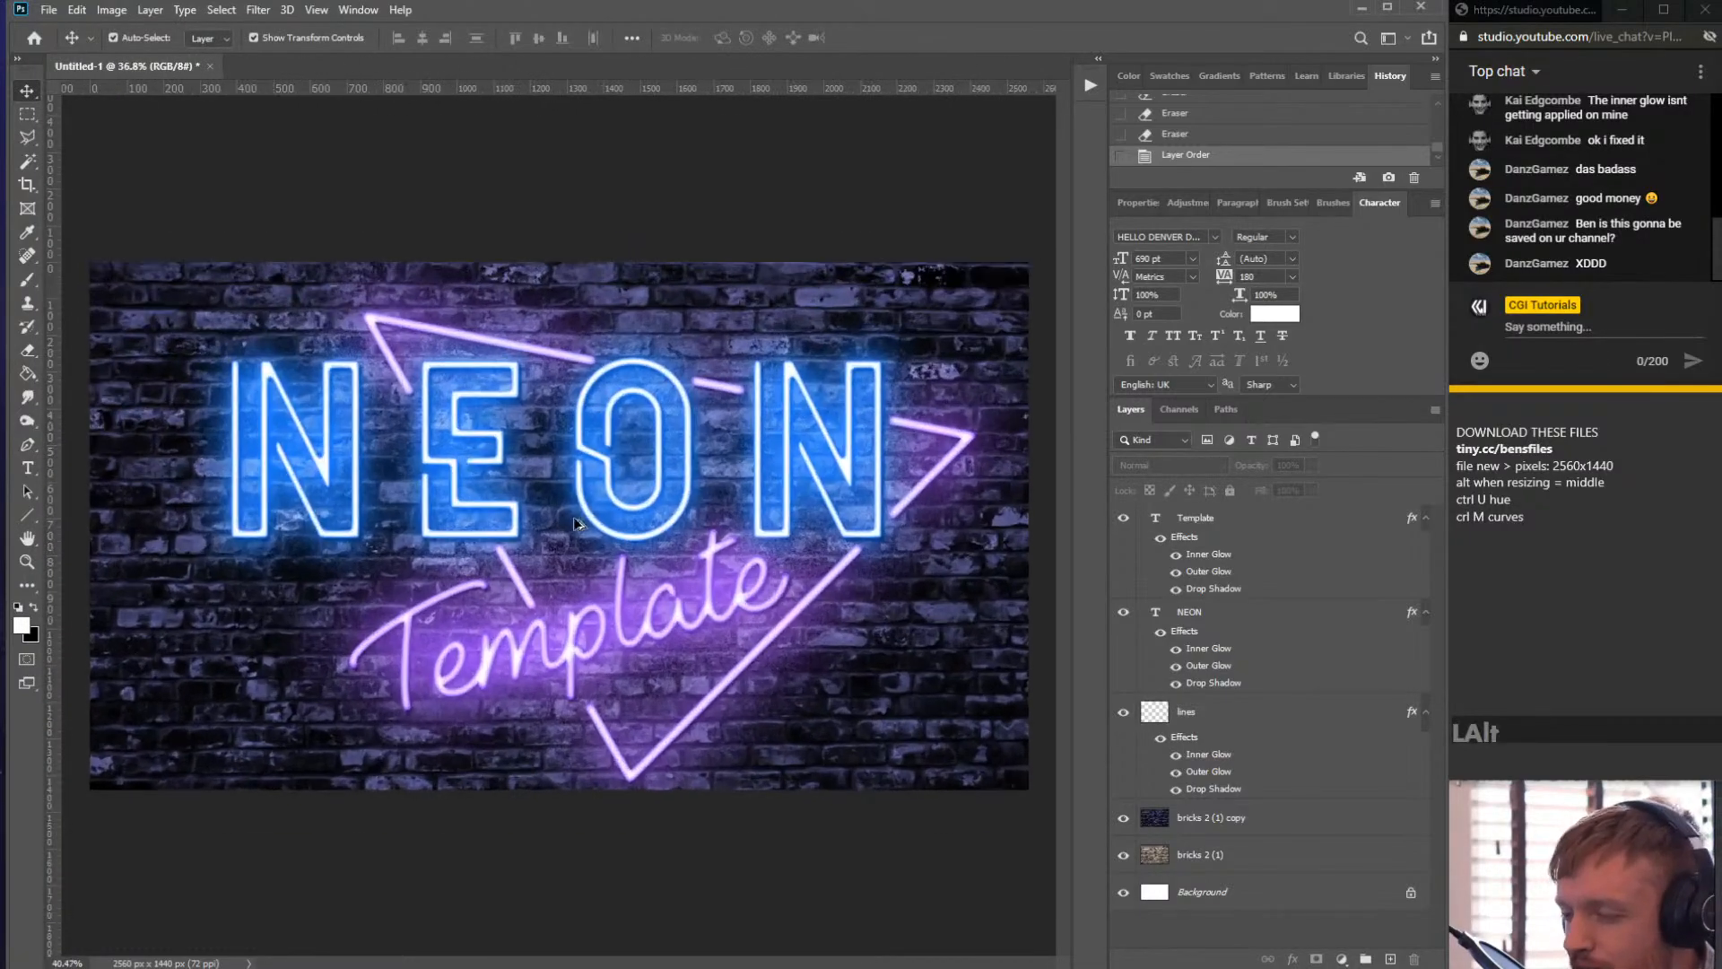
{"action": "left_click", "coordinate": [1250, 539]}
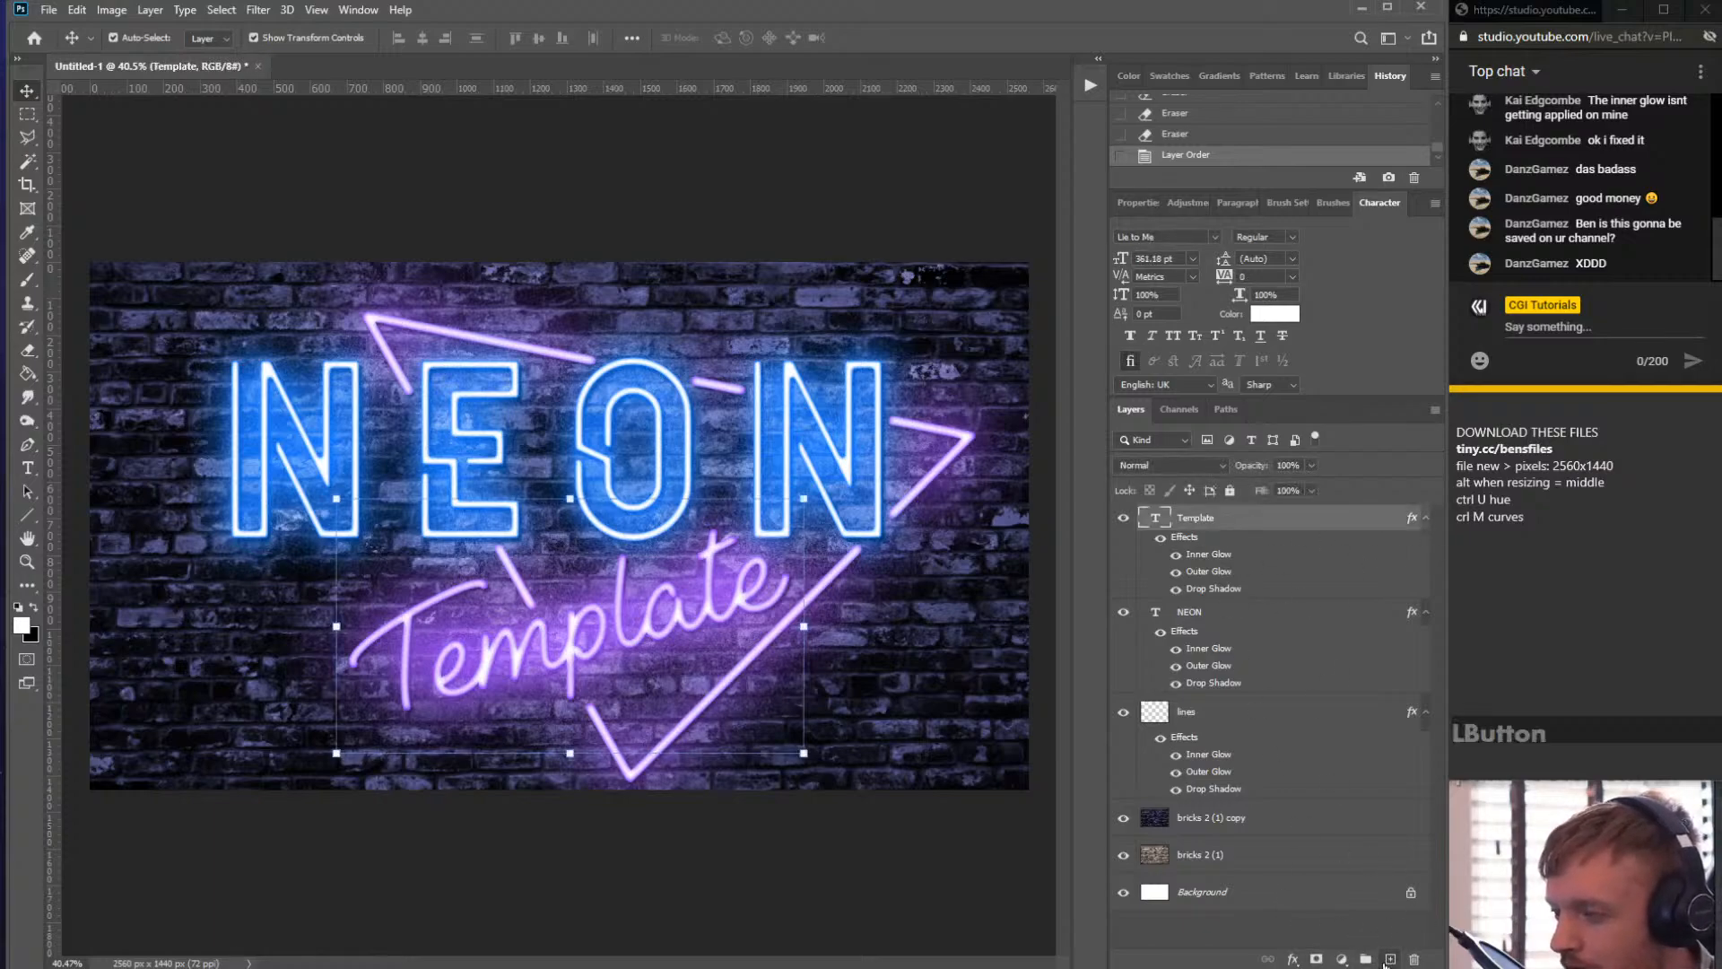
{"action": "left_click", "coordinate": [1390, 959]}
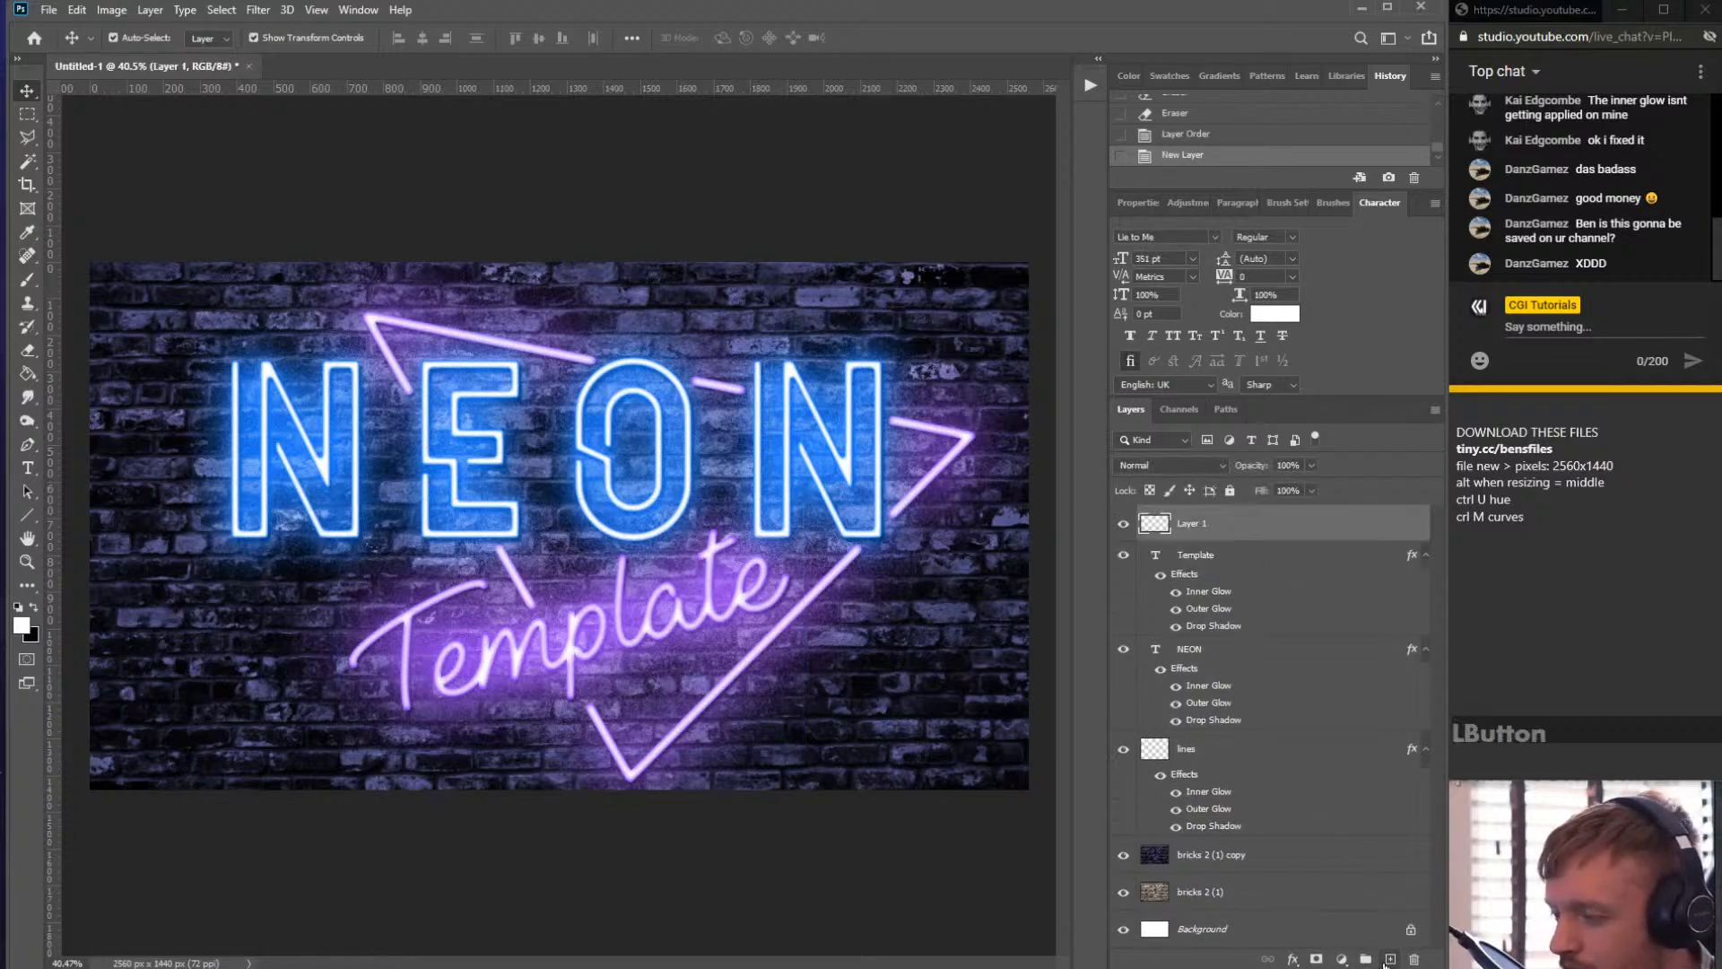
{"action": "double_click", "coordinate": [1198, 529]}
{"action": "type", "text": "V"}
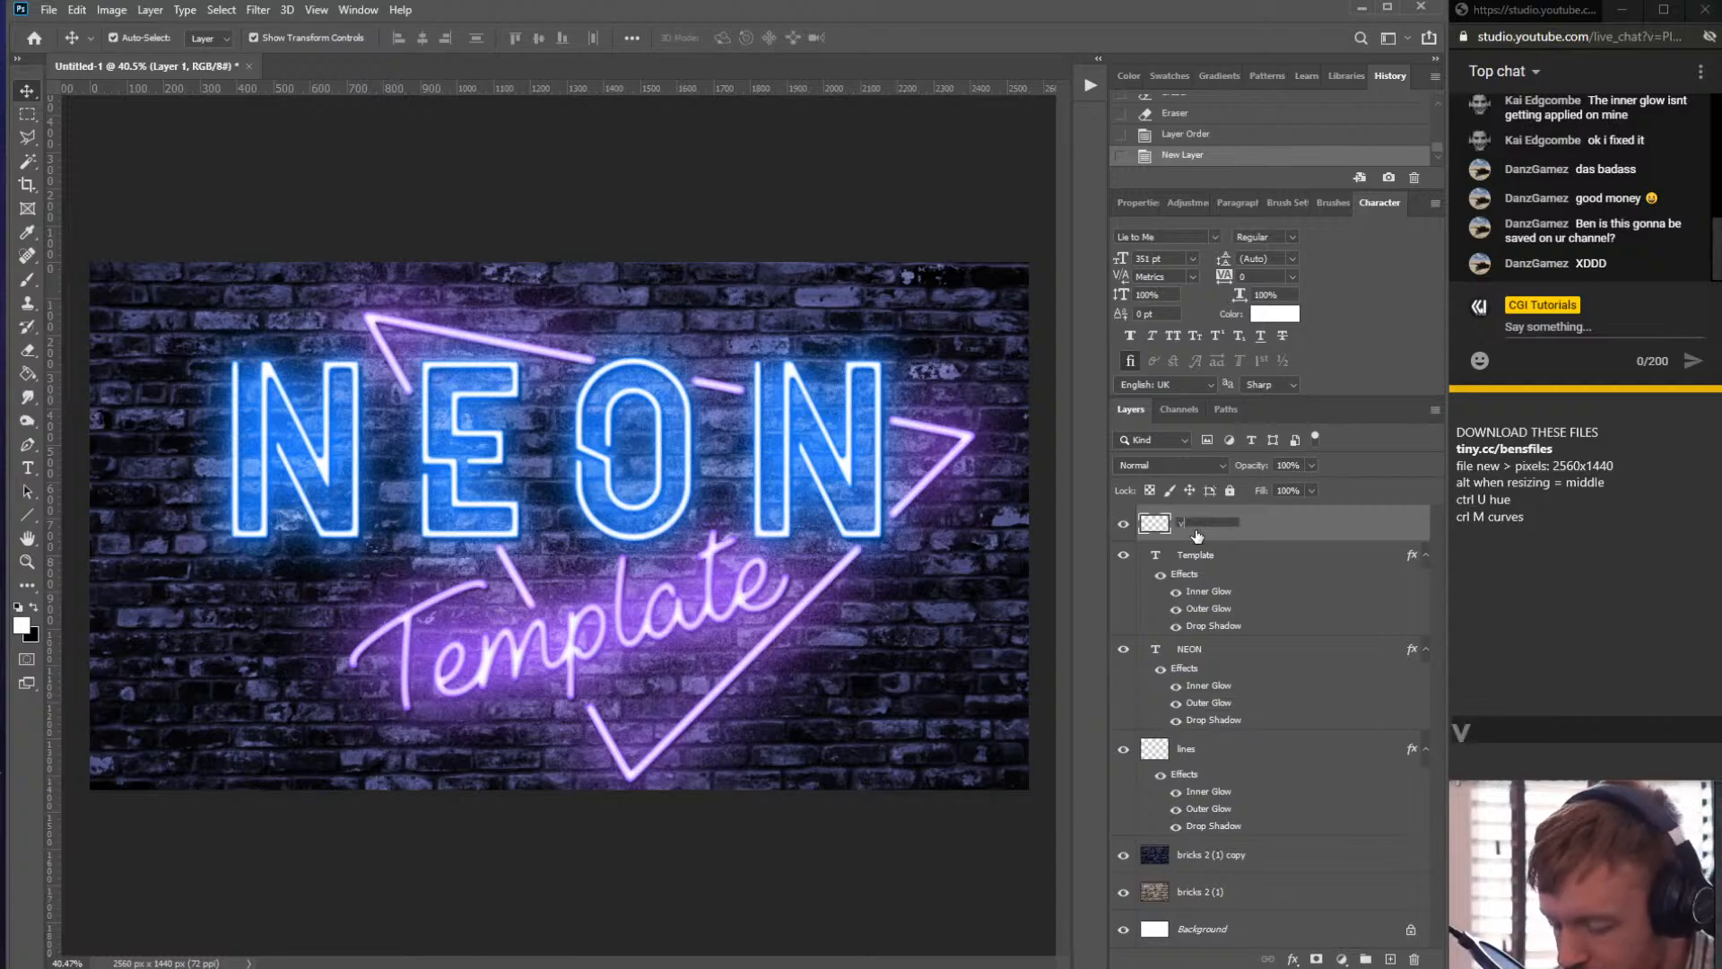
{"action": "type", "text": "ignette"}
{"action": "key", "text": "Return"}
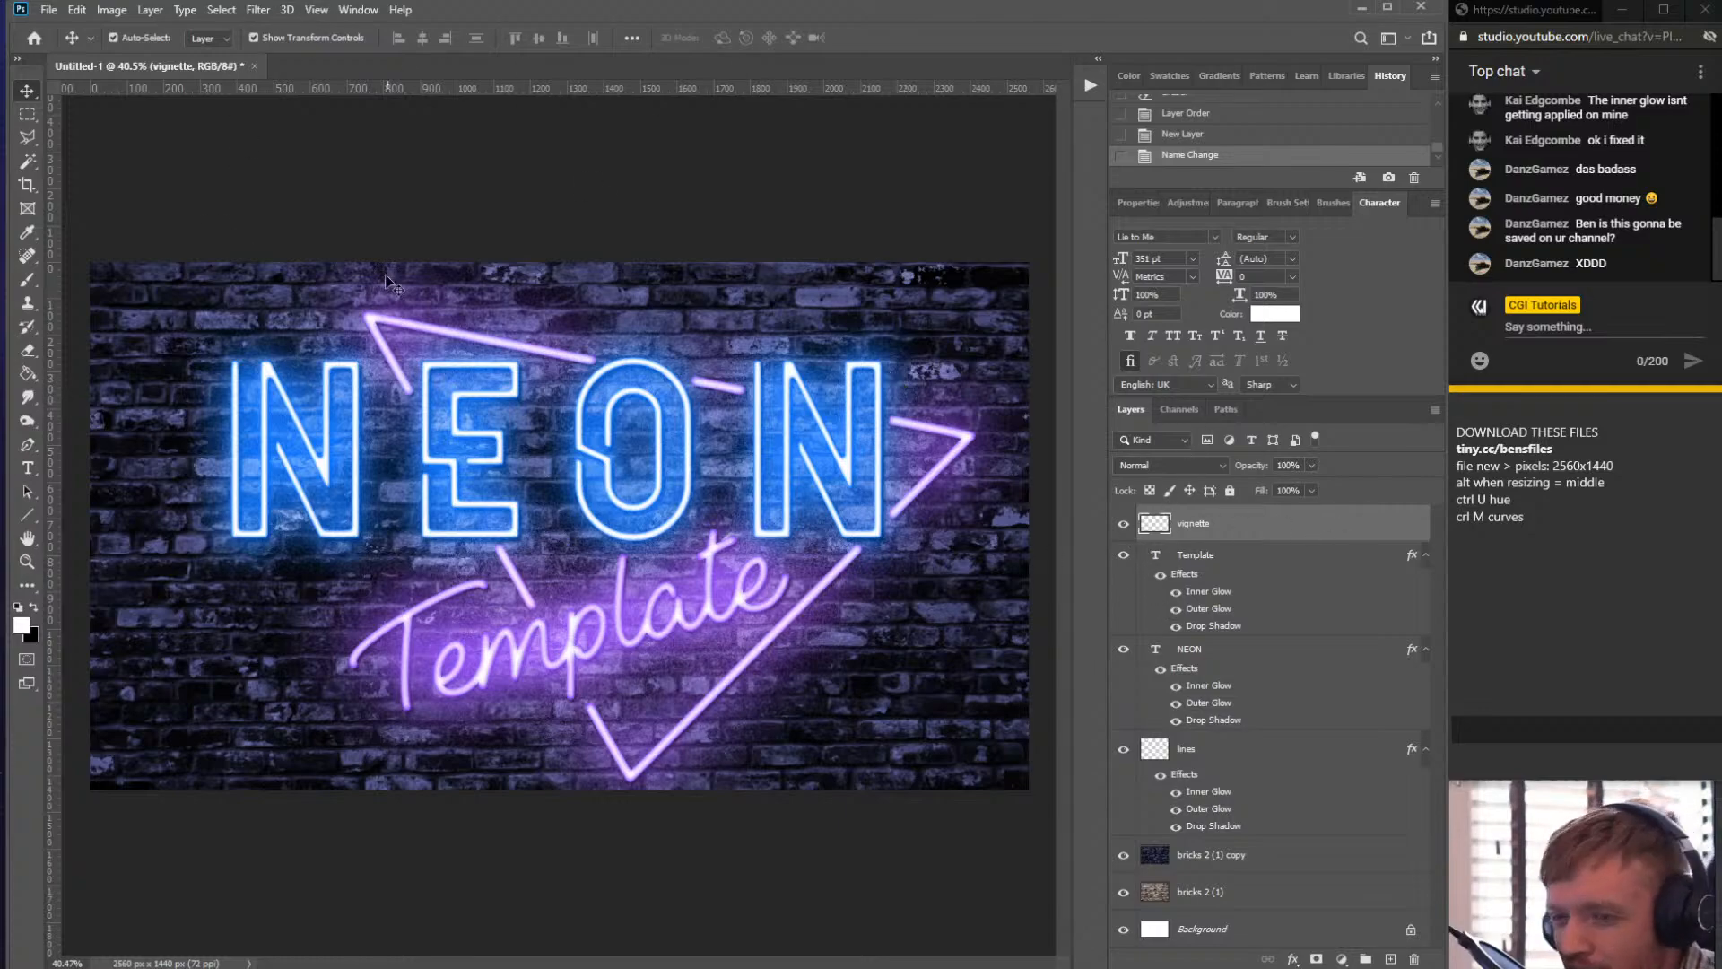
- Paint dark vignette around the canvas edges on the vignette layer with a soft black brush: 1500 px, 0% hardness, 42% opacity
{"action": "left_click", "coordinate": [28, 279]}
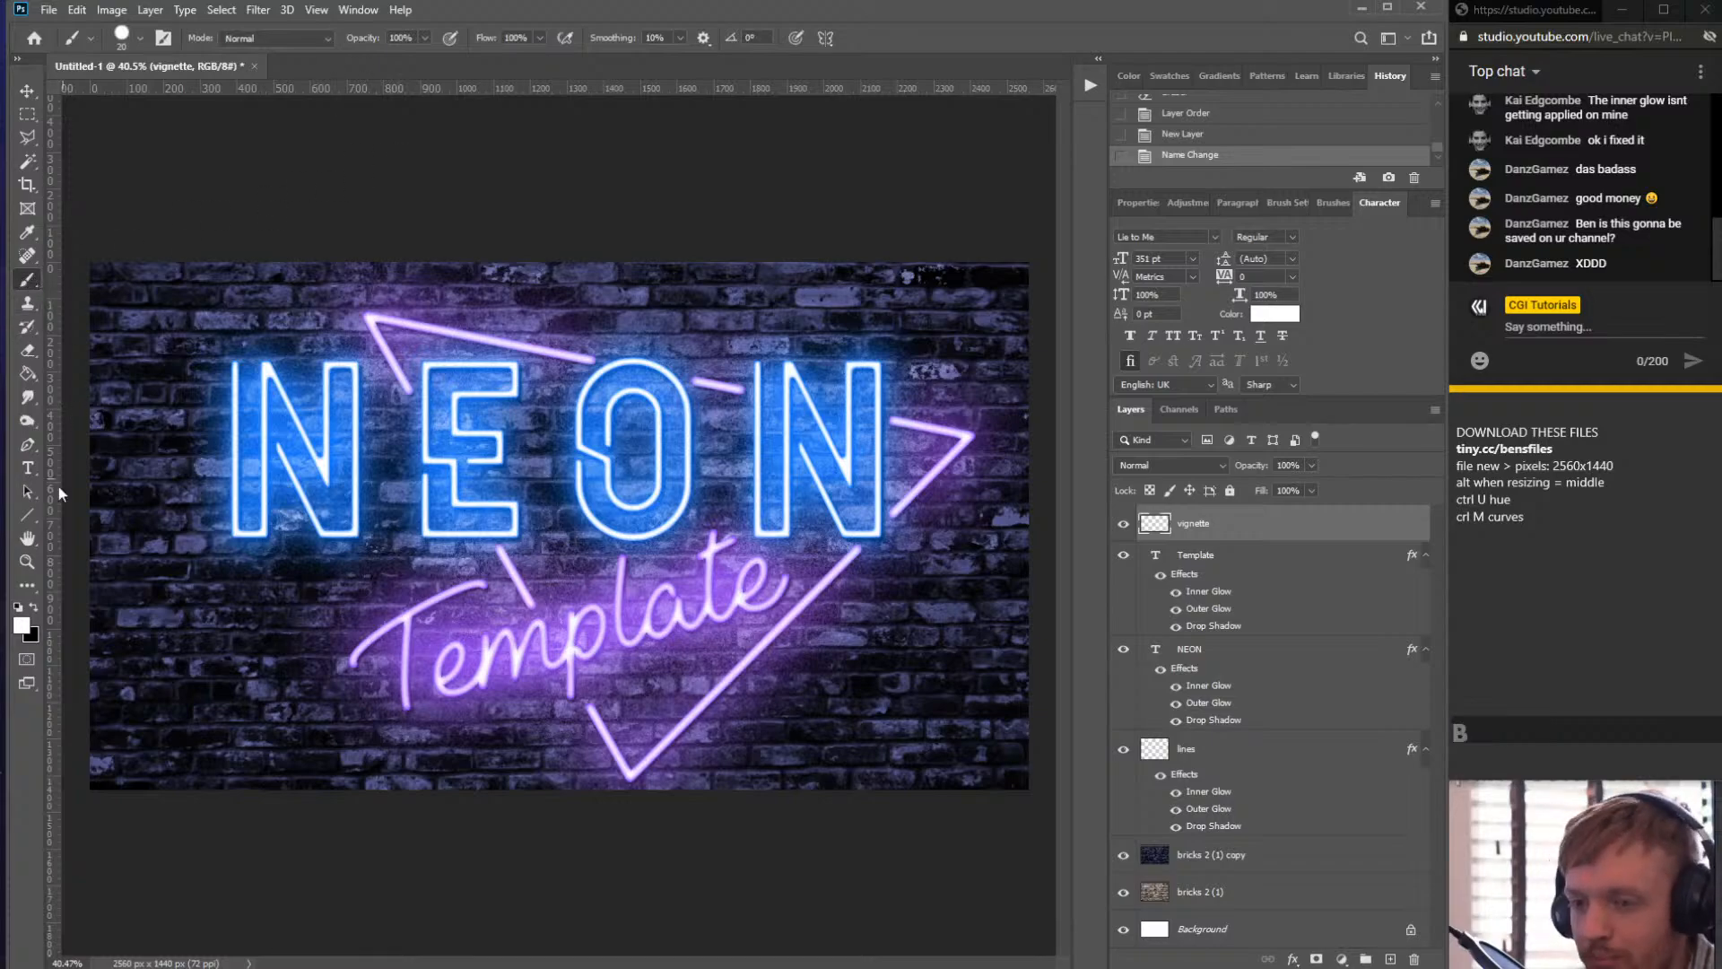
{"action": "left_click", "coordinate": [34, 607]}
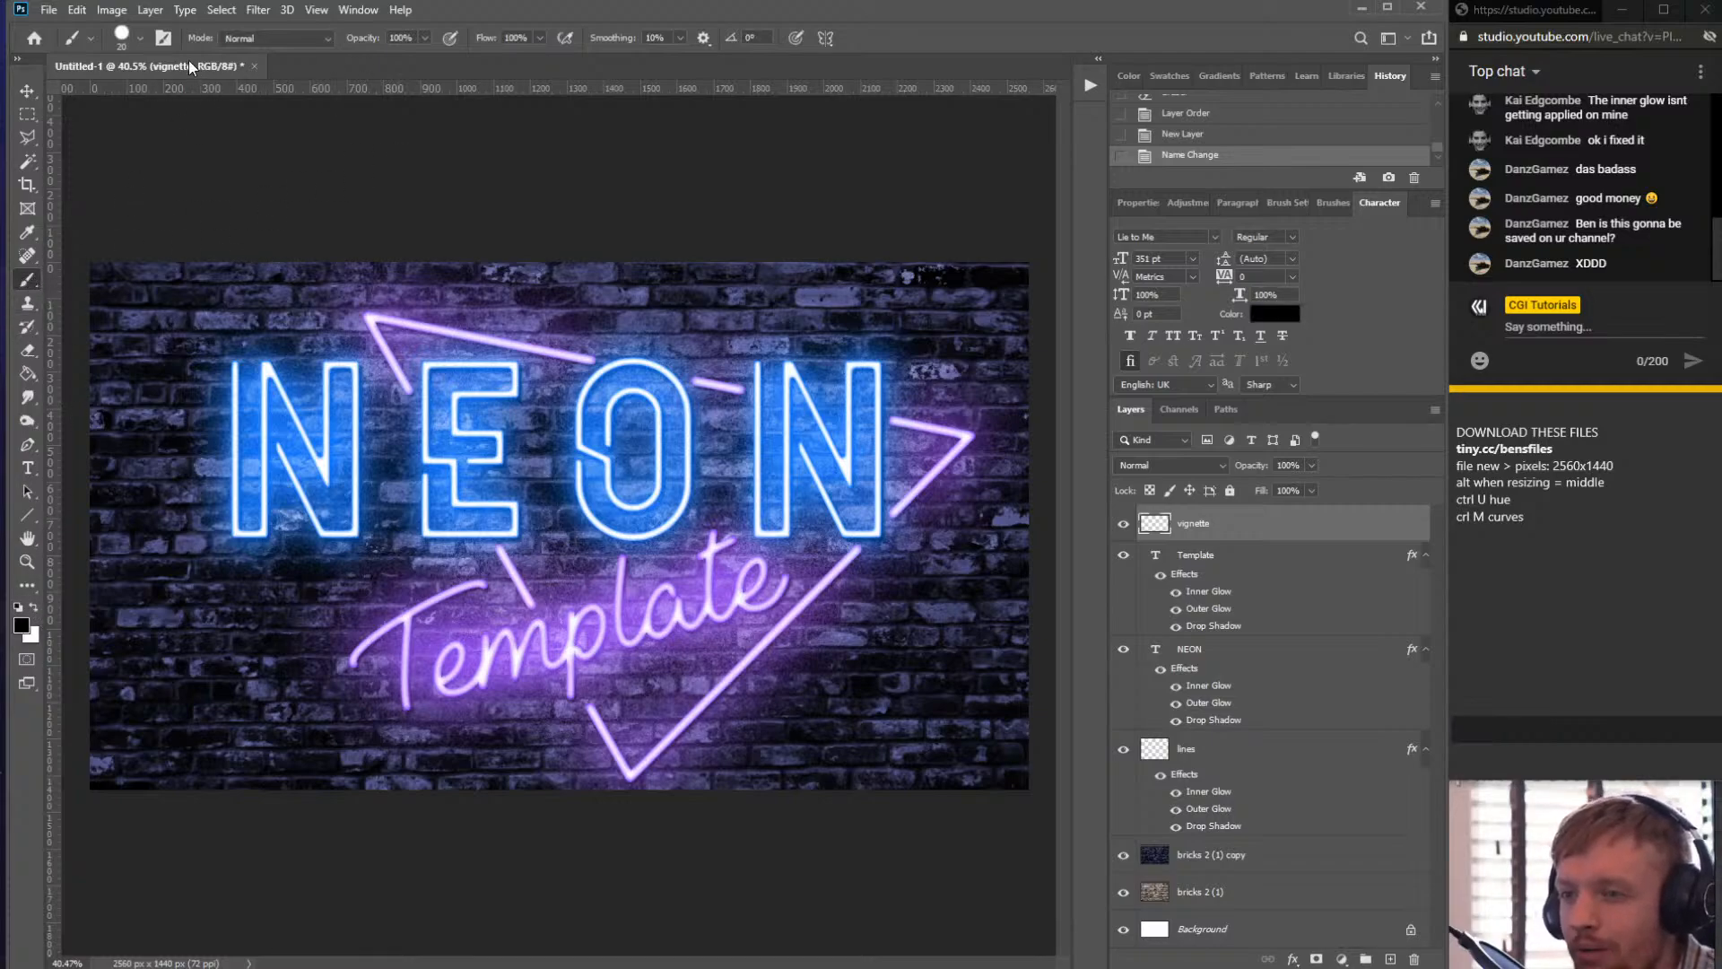
{"action": "left_click", "coordinate": [139, 37]}
{"action": "left_click", "coordinate": [215, 73]}
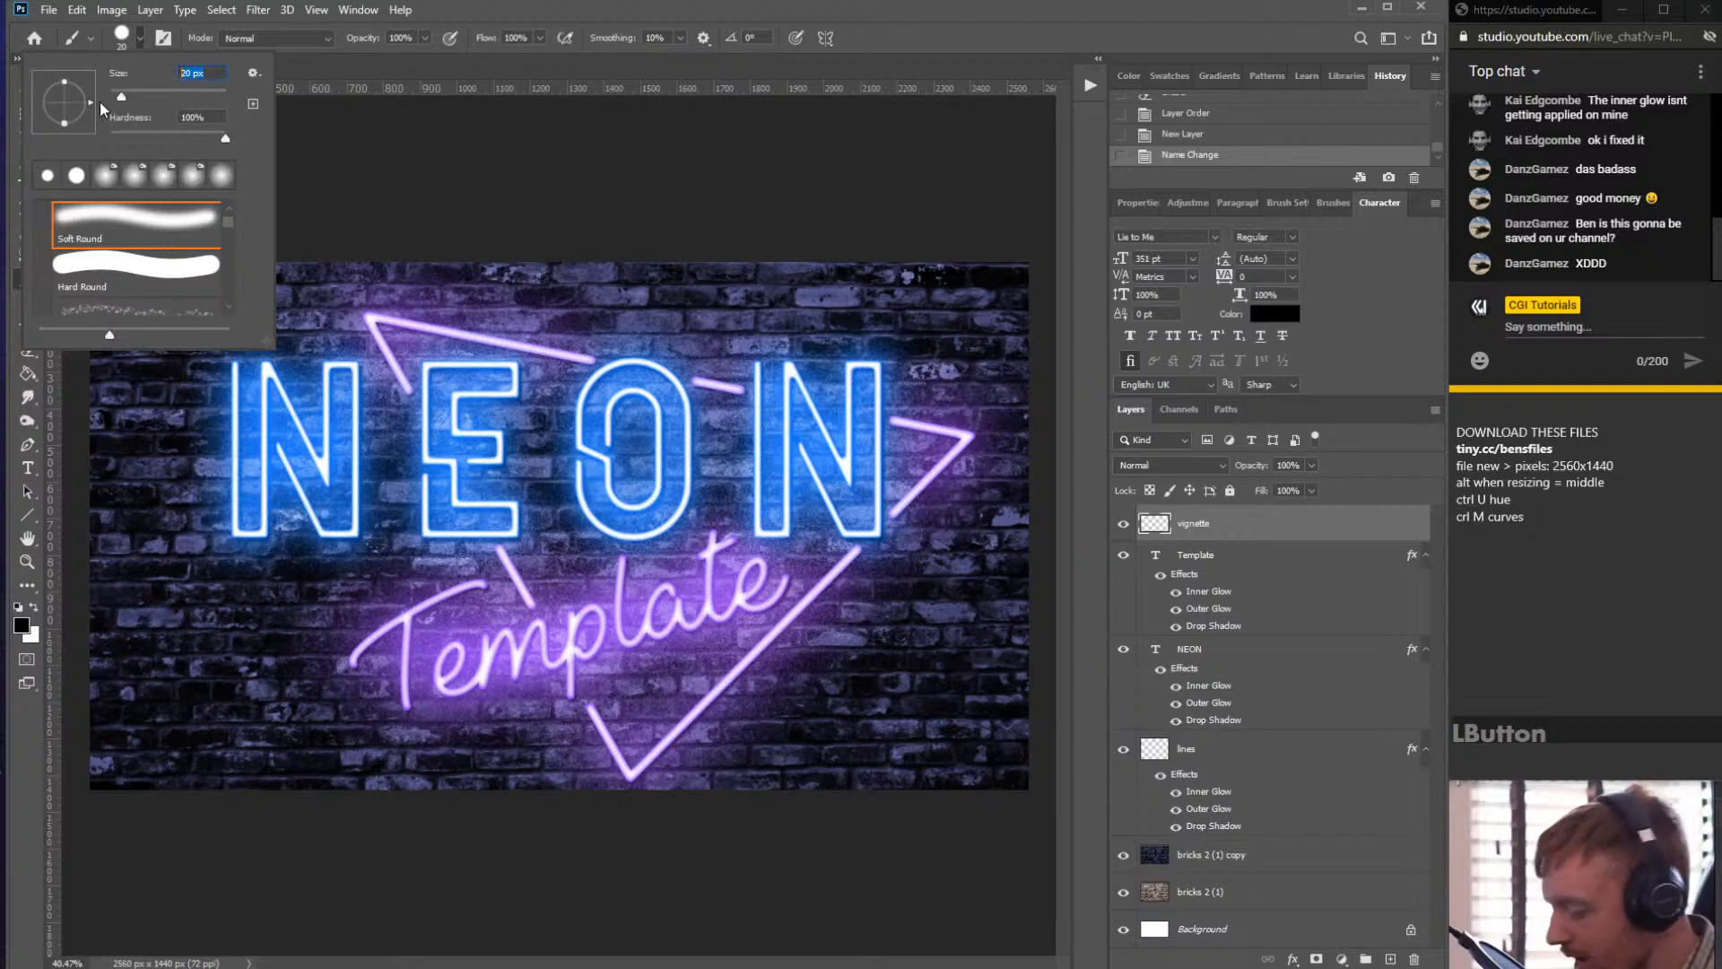
{"action": "type", "text": "1500"}
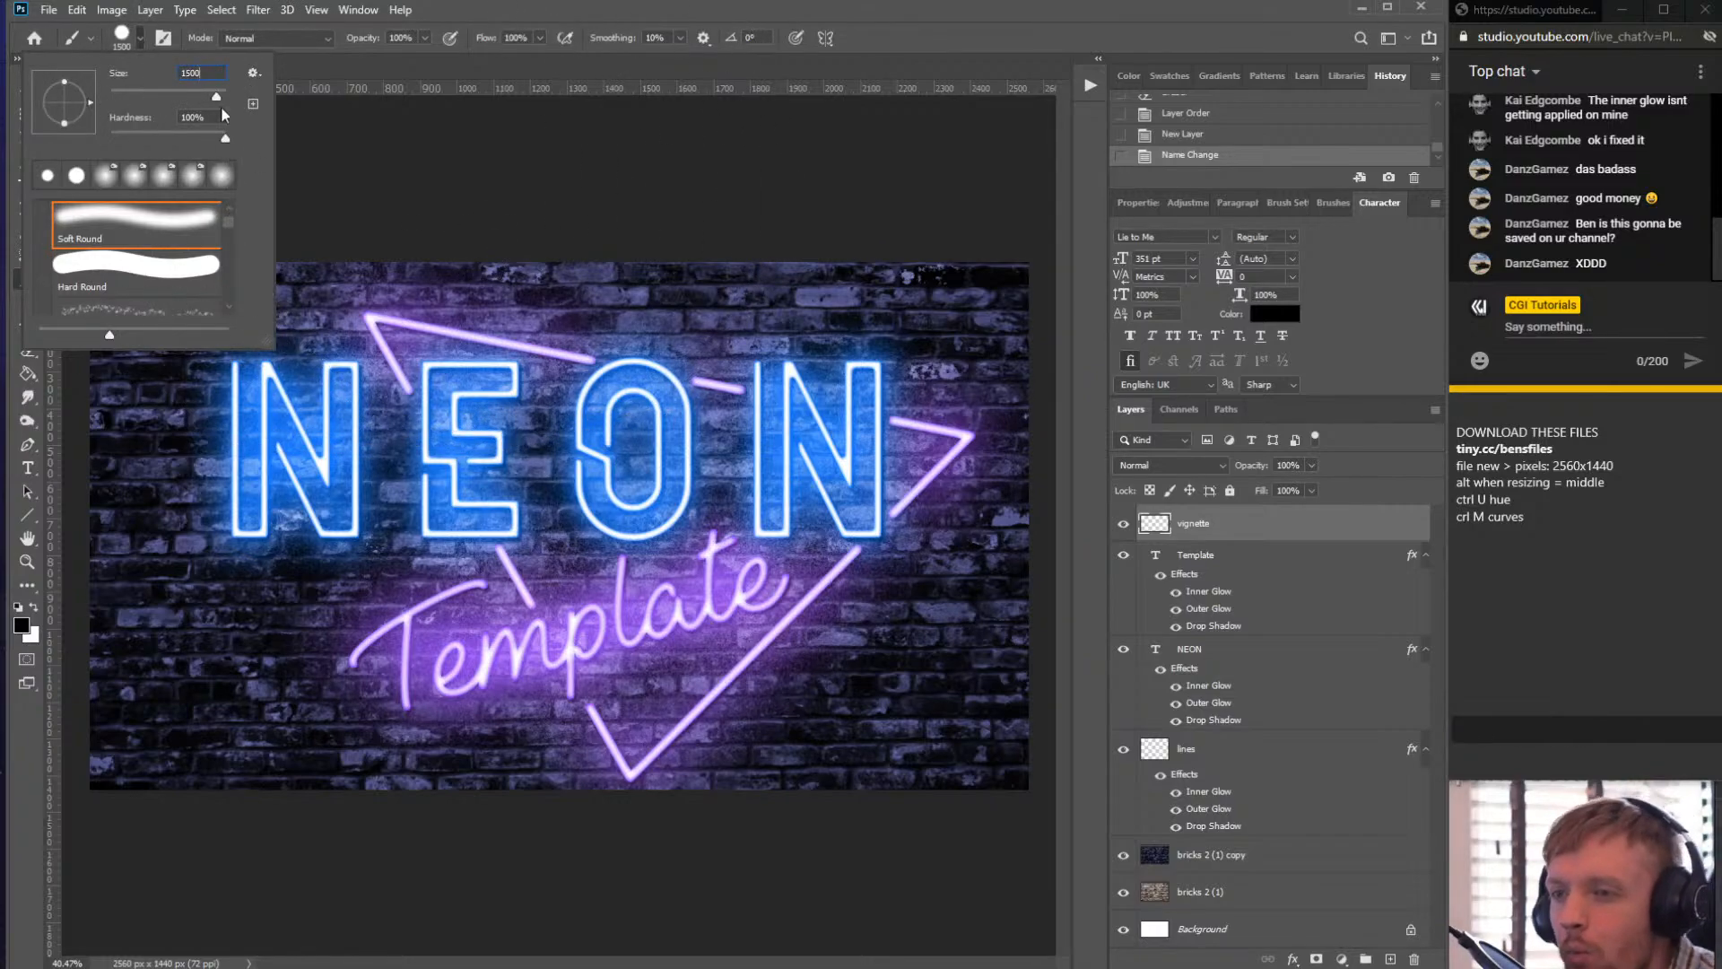
{"action": "left_click", "coordinate": [222, 78]}
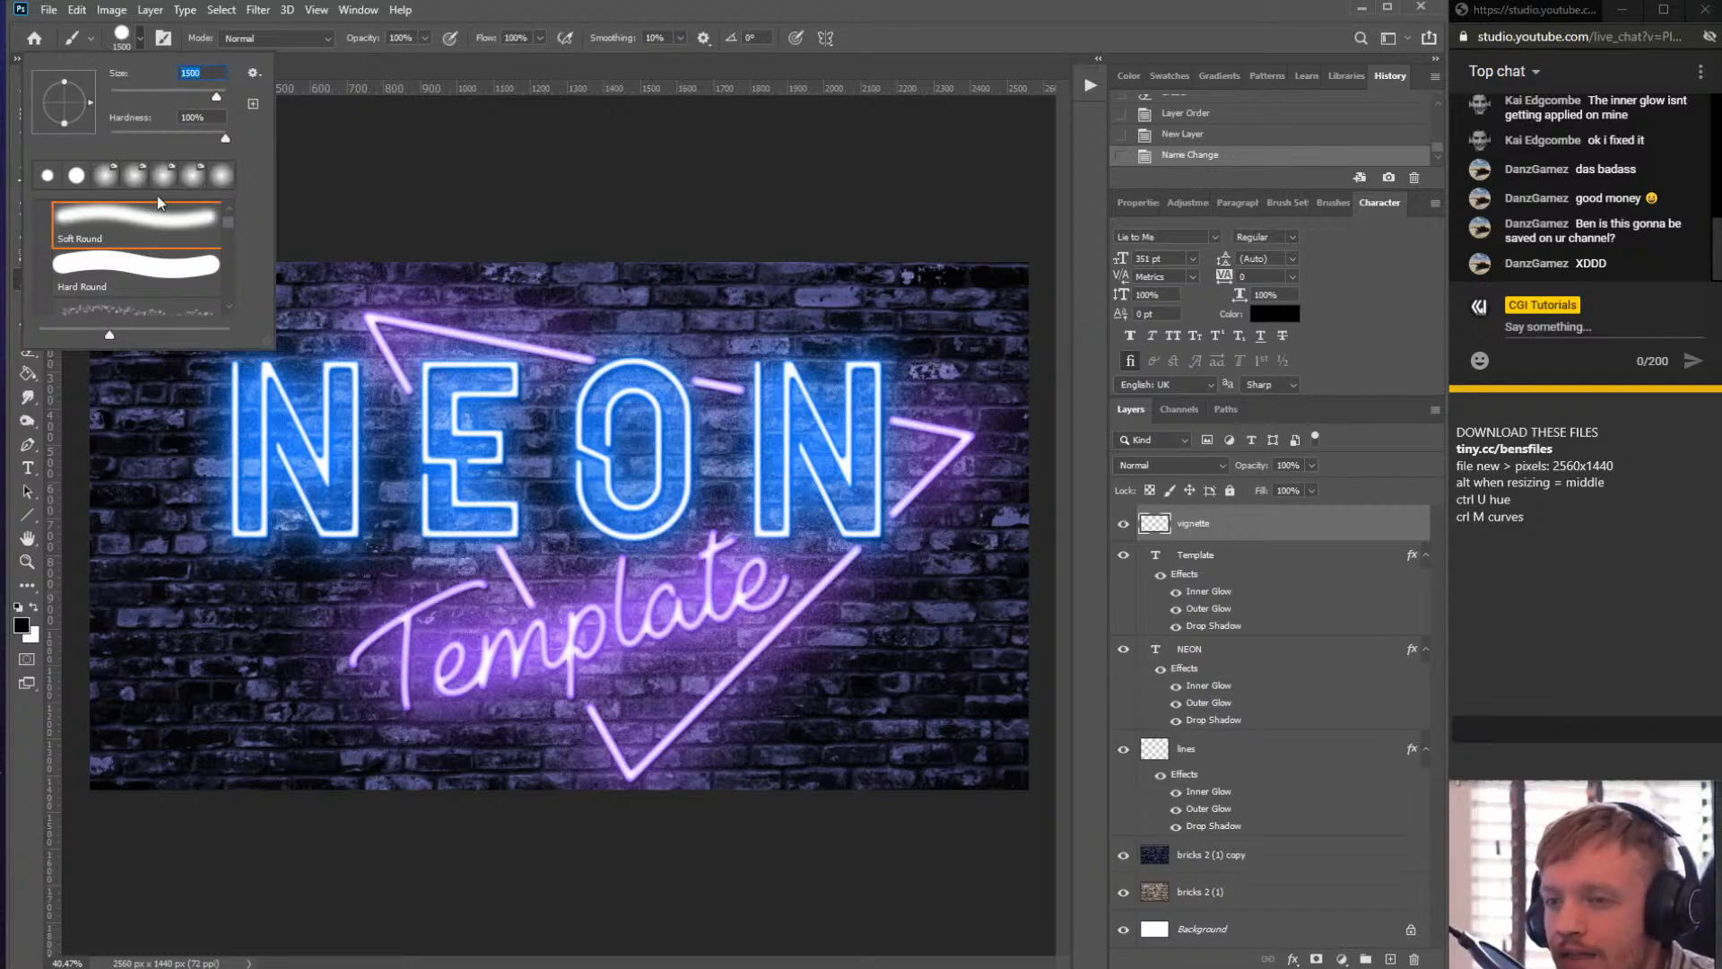
{"action": "left_click_drag", "start_coordinate": [225, 138], "coordinate": [111, 138]}
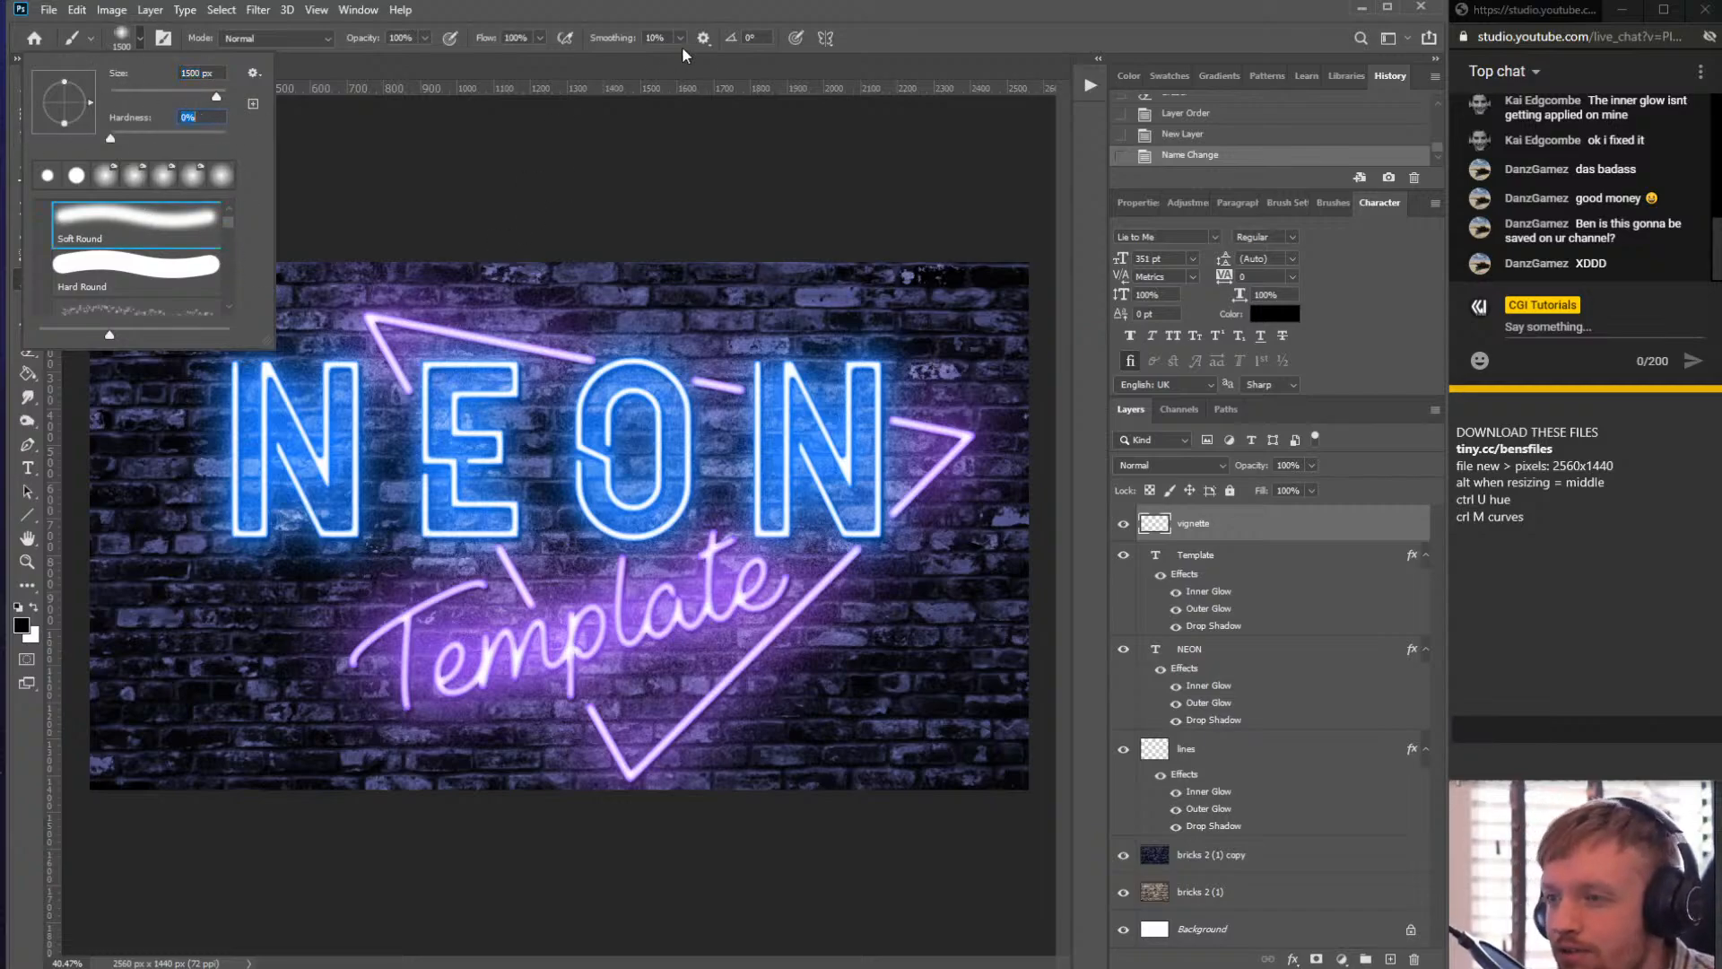
{"action": "left_click", "coordinate": [425, 38]}
{"action": "left_click", "coordinate": [377, 58]}
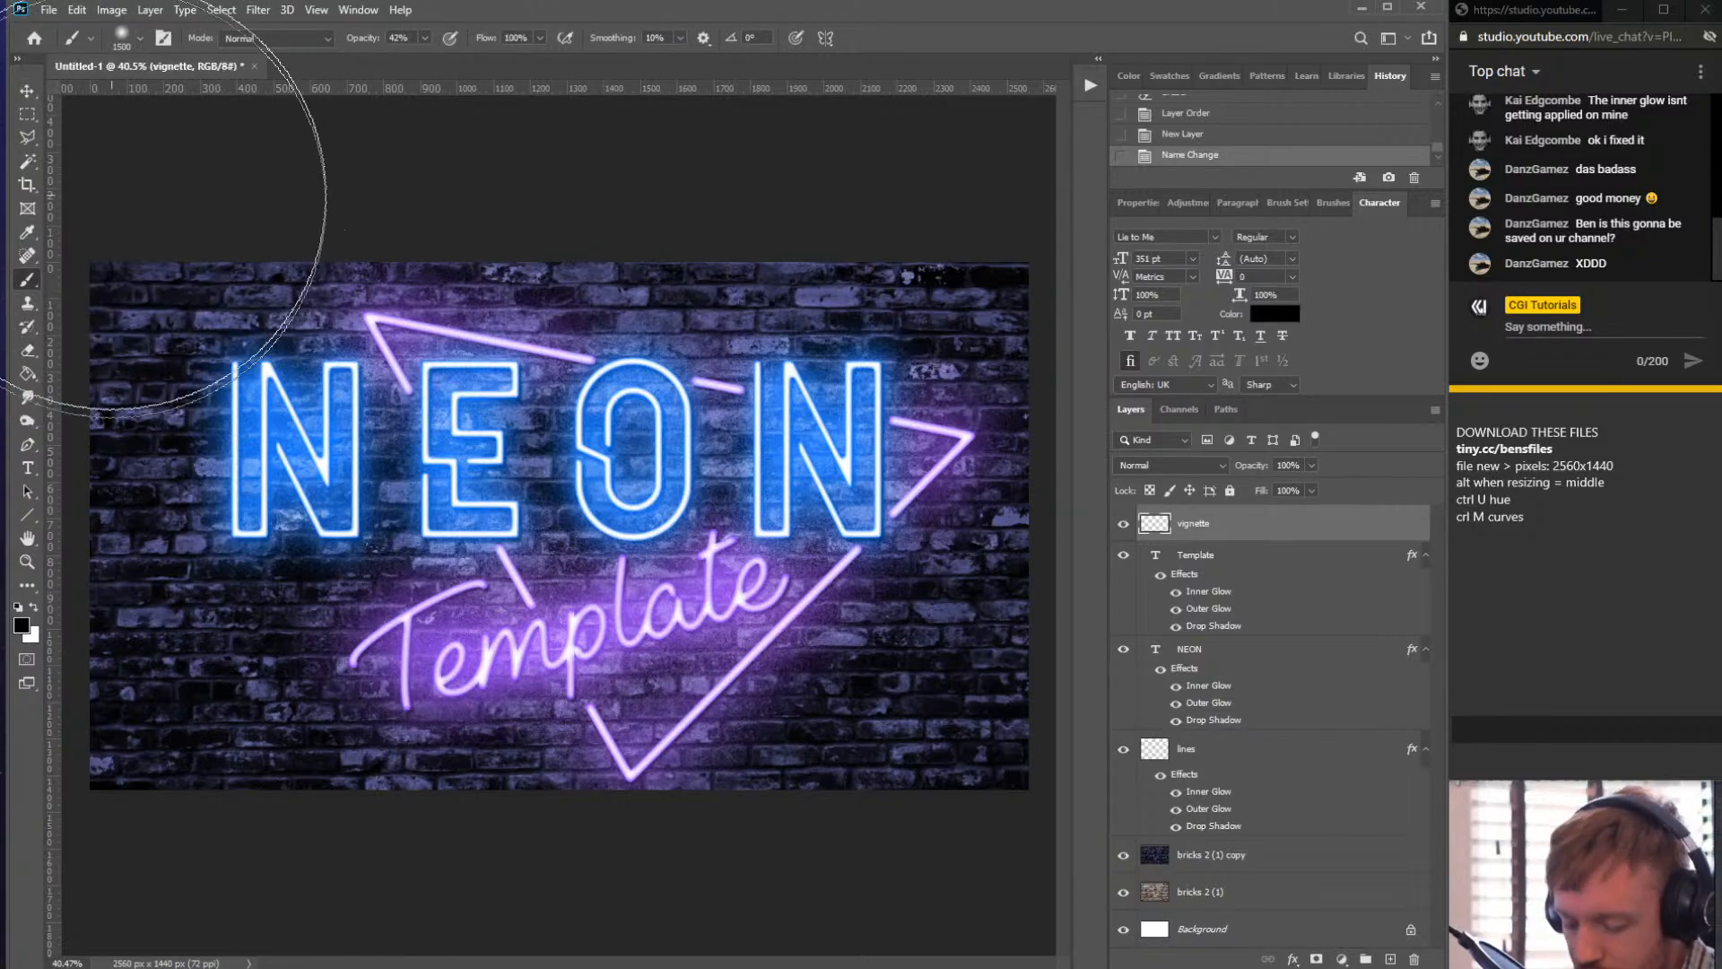
{"action": "scroll", "coordinate": [251, 269], "scroll_direction": "down", "scroll_amount": 2}
{"action": "left_click", "coordinate": [232, 231]}
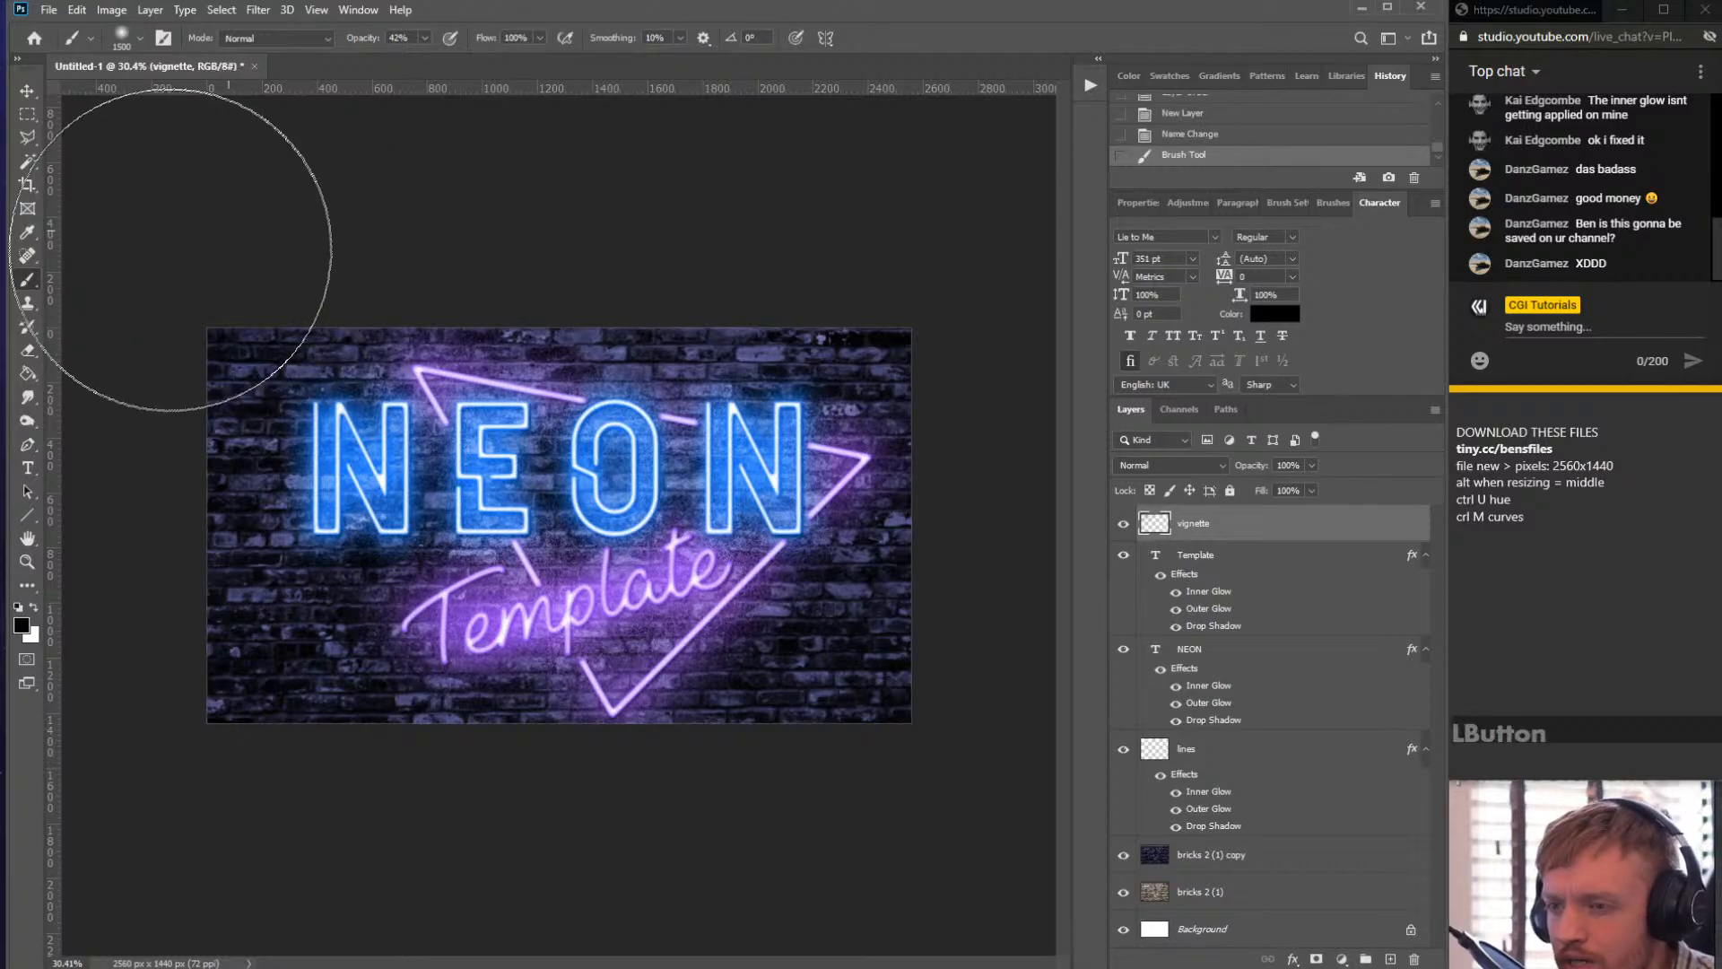
{"action": "left_click", "coordinate": [172, 252]}
{"action": "left_click", "coordinate": [127, 307]}
{"action": "left_click", "coordinate": [93, 361]}
{"action": "left_click", "coordinate": [323, 212]}
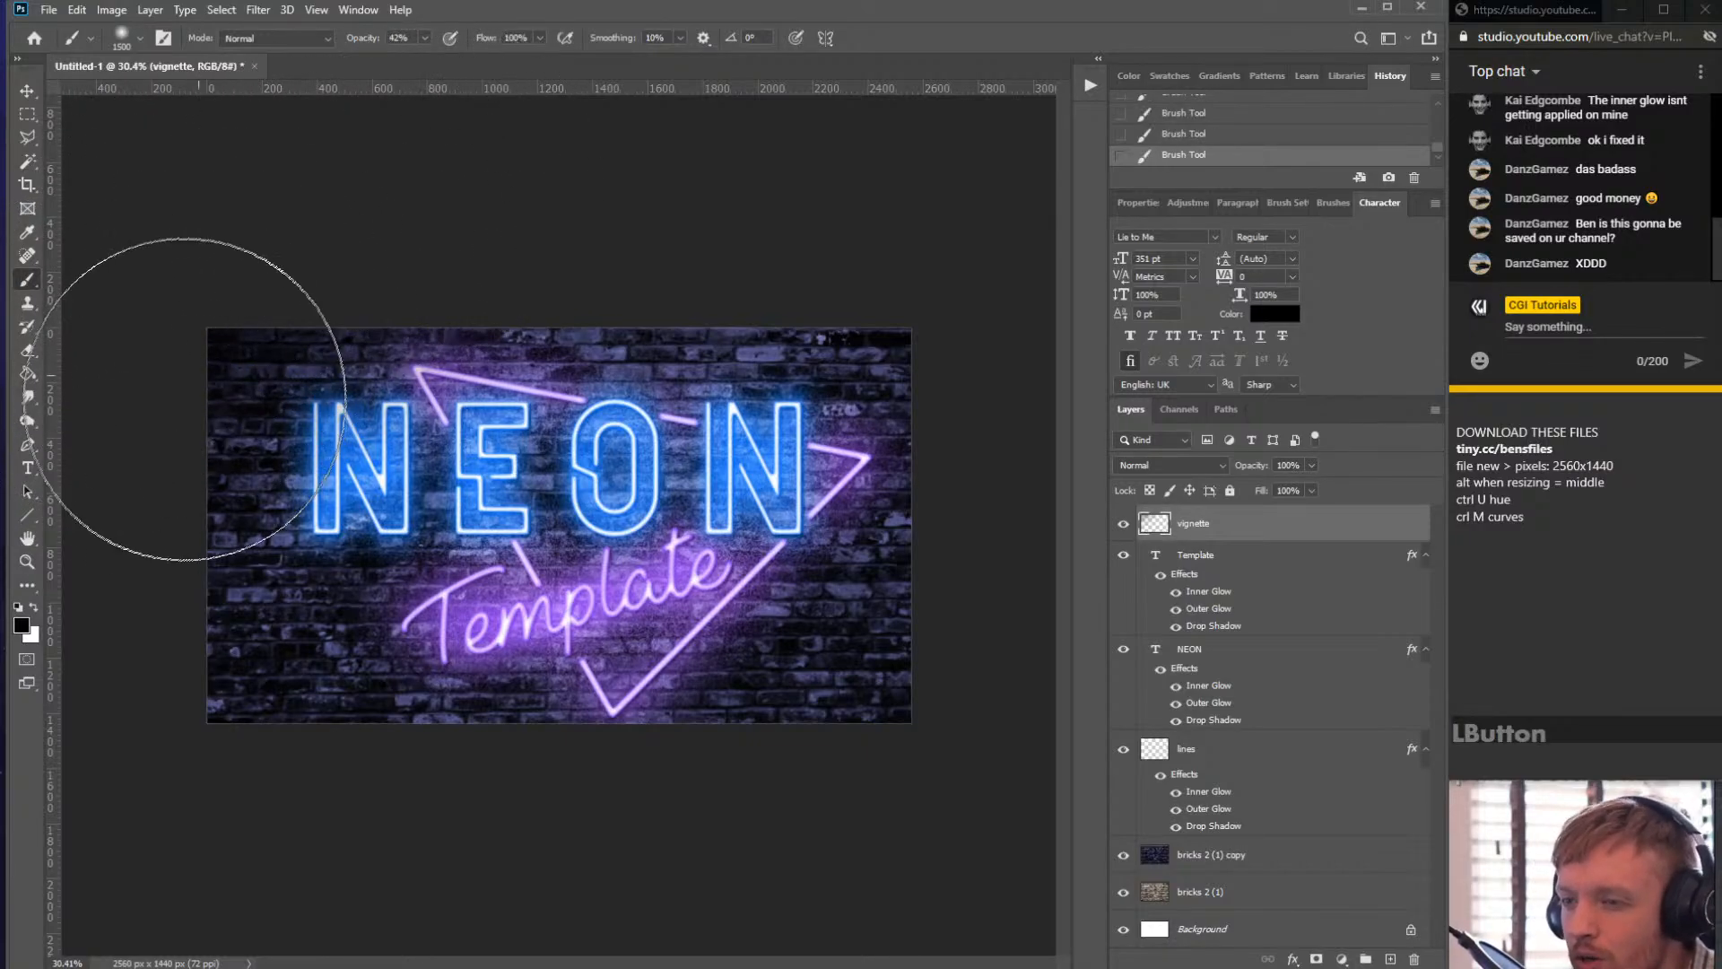
{"action": "left_click", "coordinate": [341, 825]}
{"action": "left_click", "coordinate": [207, 783]}
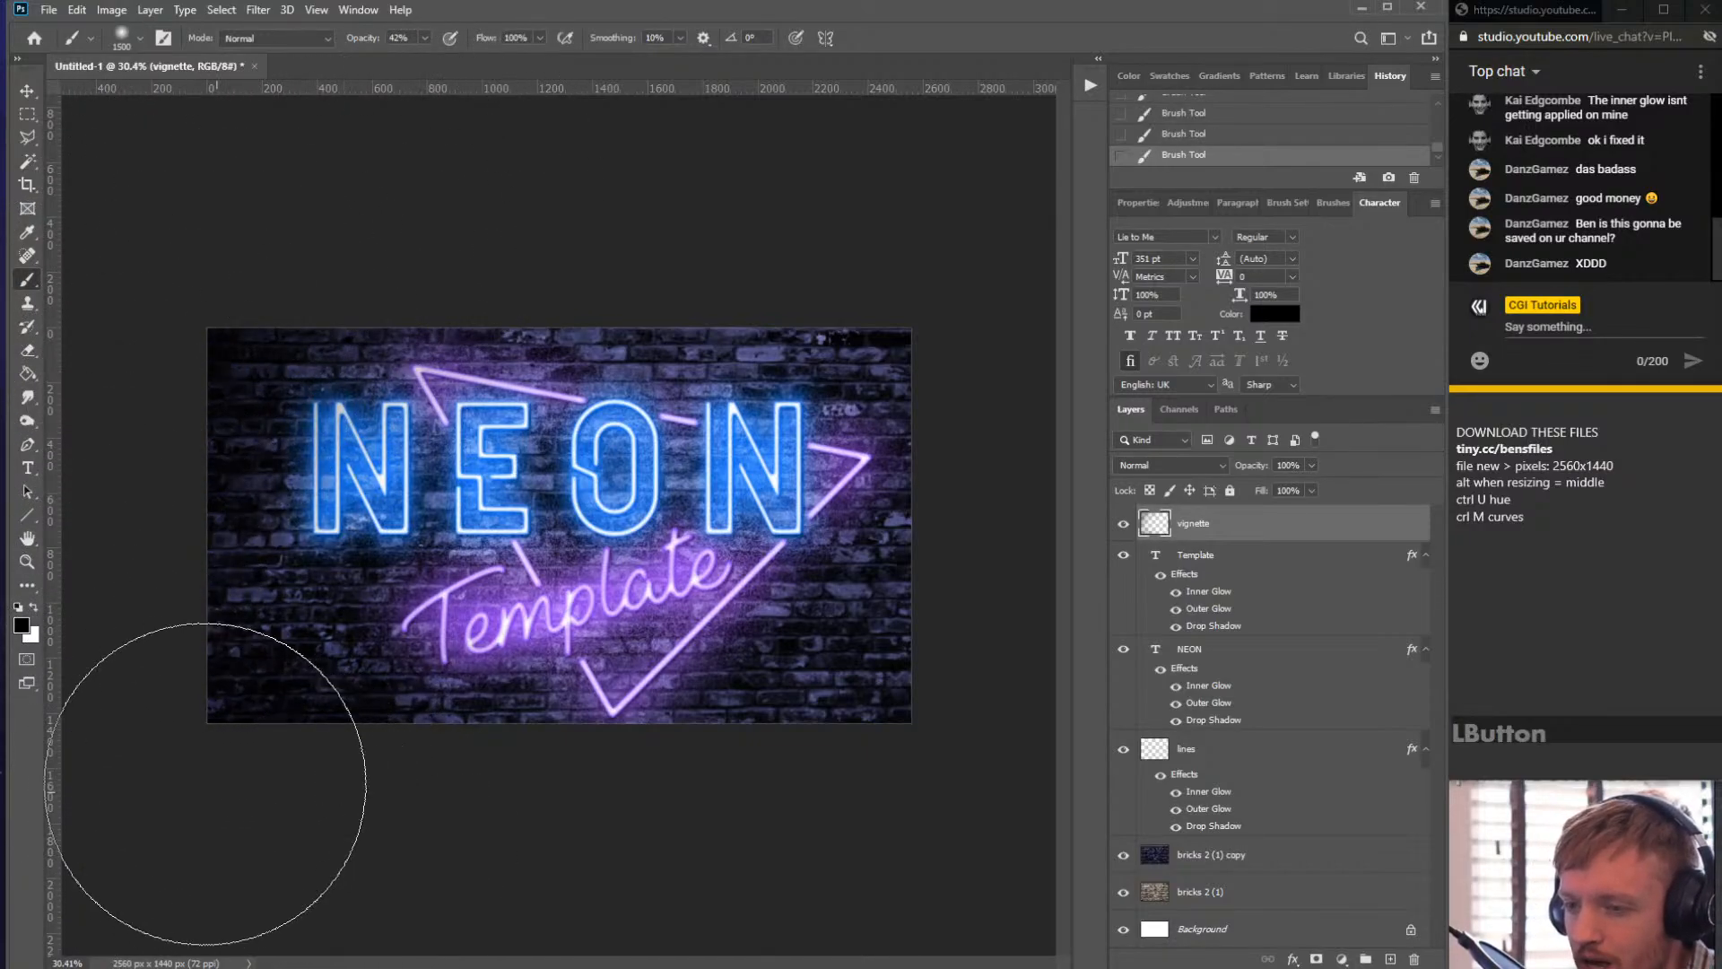
{"action": "left_click", "coordinate": [139, 728]}
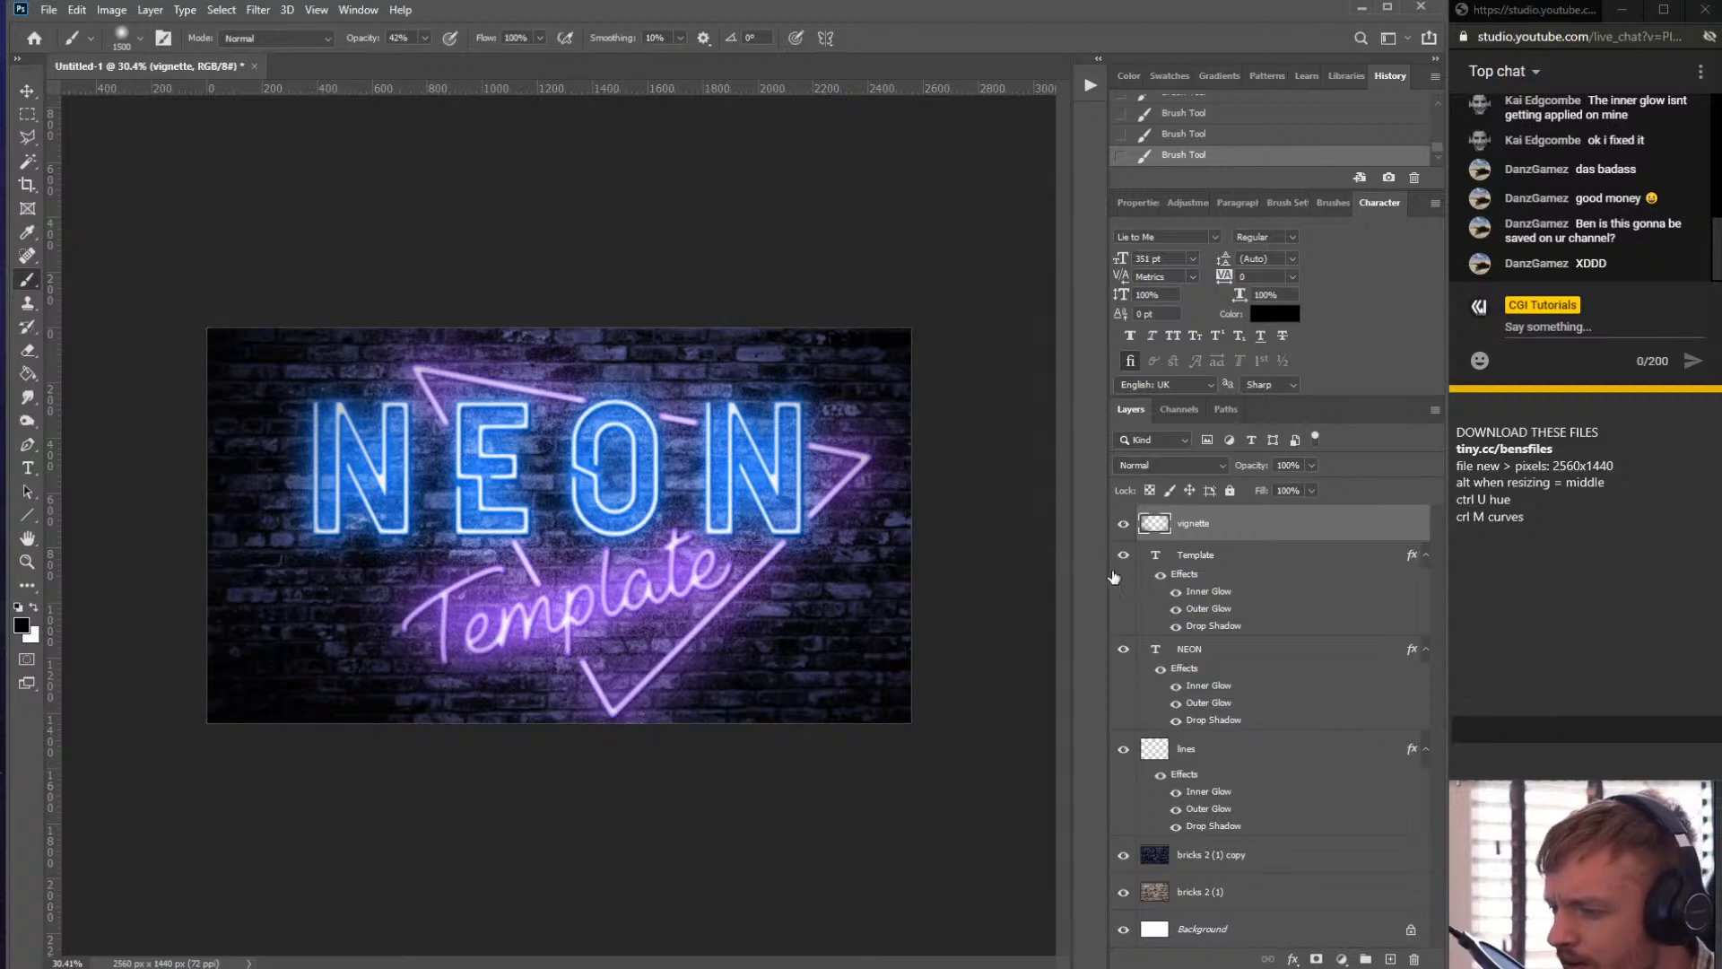
- Hide the layers below the vignette to view the painted vignette on its own, then show them again
{"action": "left_click_drag", "start_coordinate": [1118, 556], "coordinate": [1123, 931]}
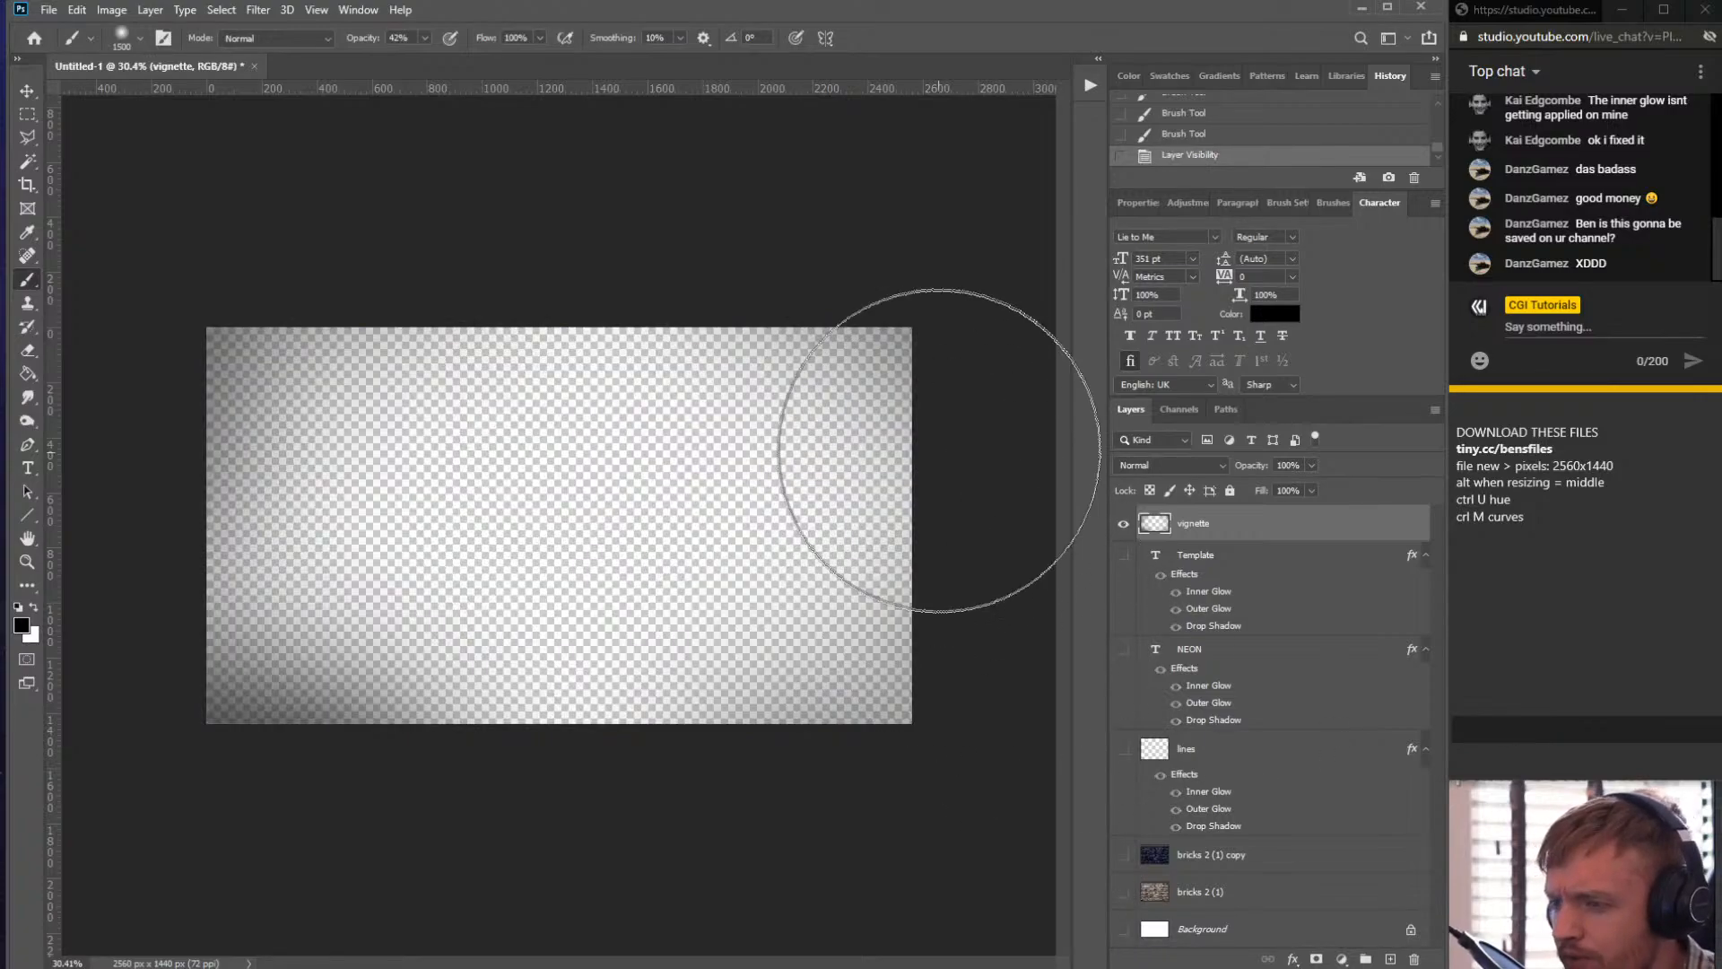
{"action": "mouse_move", "coordinate": [923, 208]}
{"action": "left_mouse_down"}
{"action": "mouse_move", "coordinate": [830, 198]}
{"action": "mouse_move", "coordinate": [748, 218]}
{"action": "mouse_move", "coordinate": [897, 273]}
{"action": "mouse_move", "coordinate": [1021, 423]}
{"action": "mouse_move", "coordinate": [957, 375]}
{"action": "mouse_move", "coordinate": [1000, 364]}
{"action": "mouse_move", "coordinate": [1002, 435]}
{"action": "left_mouse_up"}
{"action": "key", "text": "ctrl+z"}
{"action": "left_click_drag", "start_coordinate": [892, 749], "coordinate": [771, 772]}
{"action": "left_click_drag", "start_coordinate": [1123, 648], "coordinate": [1123, 929]}
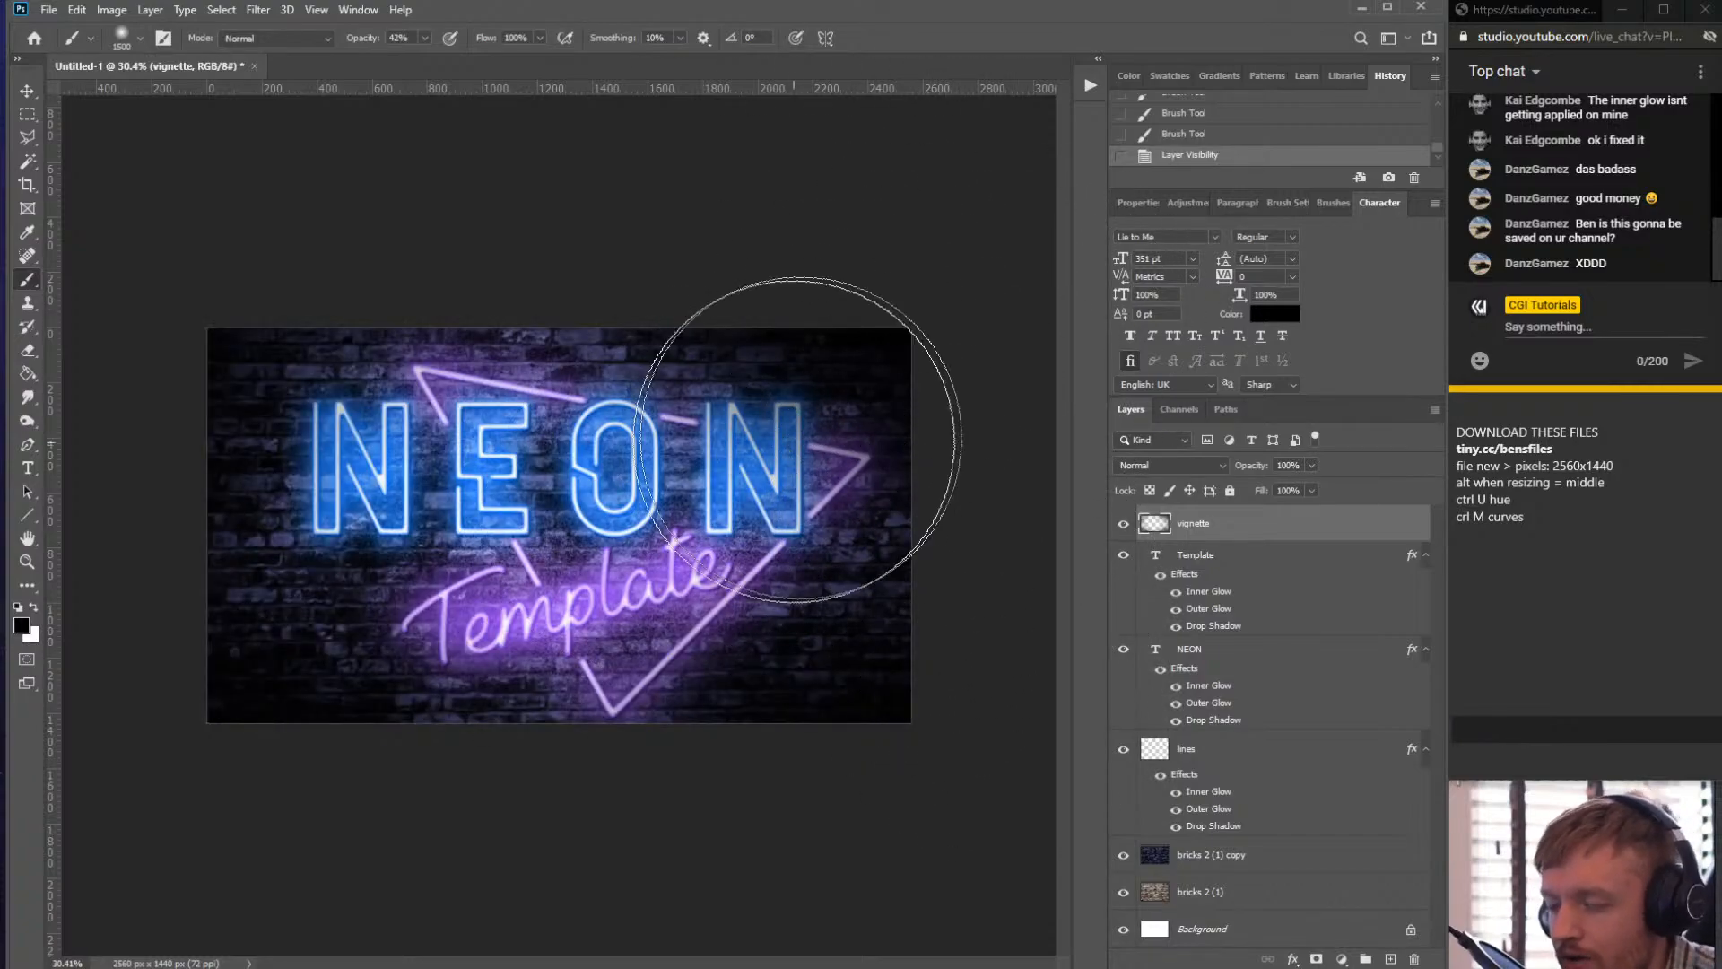
- Set the vignette layer's opacity to 90%
{"action": "scroll", "coordinate": [655, 451], "scroll_direction": "up", "scroll_amount": 1}
{"action": "scroll", "coordinate": [655, 452], "scroll_direction": "down", "scroll_amount": 1}
{"action": "scroll", "coordinate": [901, 421], "scroll_direction": "up", "scroll_amount": 2}
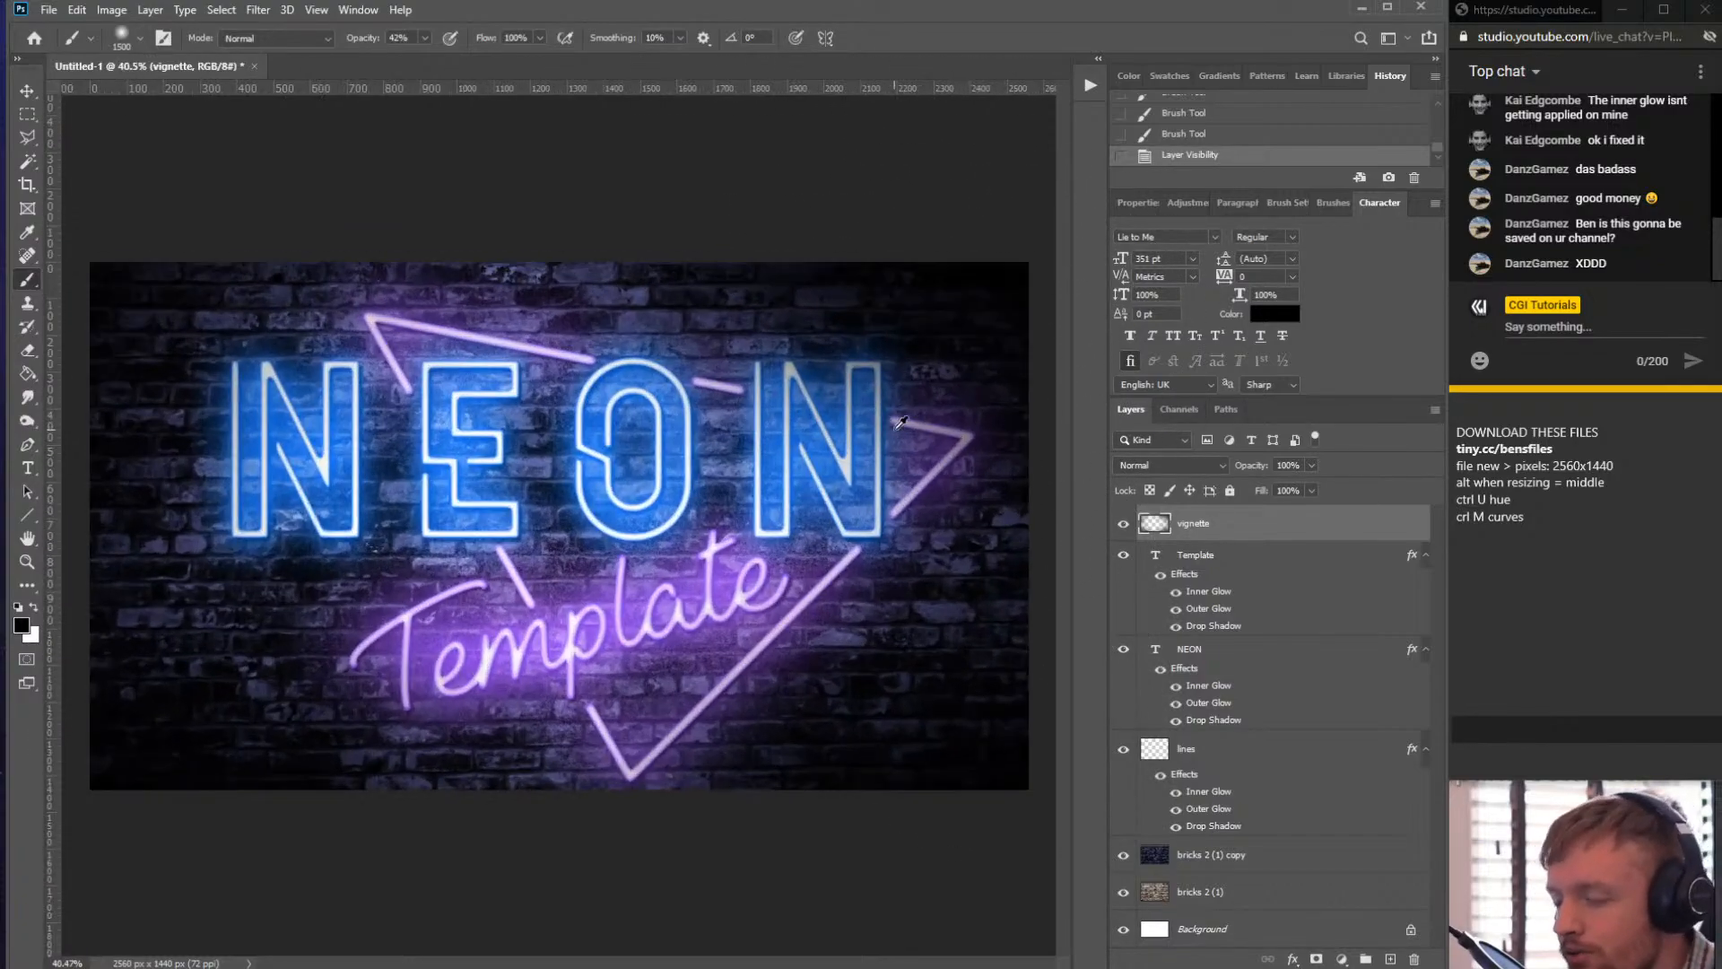
{"action": "left_click", "coordinate": [1311, 465]}
{"action": "left_click_drag", "start_coordinate": [1288, 481], "coordinate": [1299, 486]}
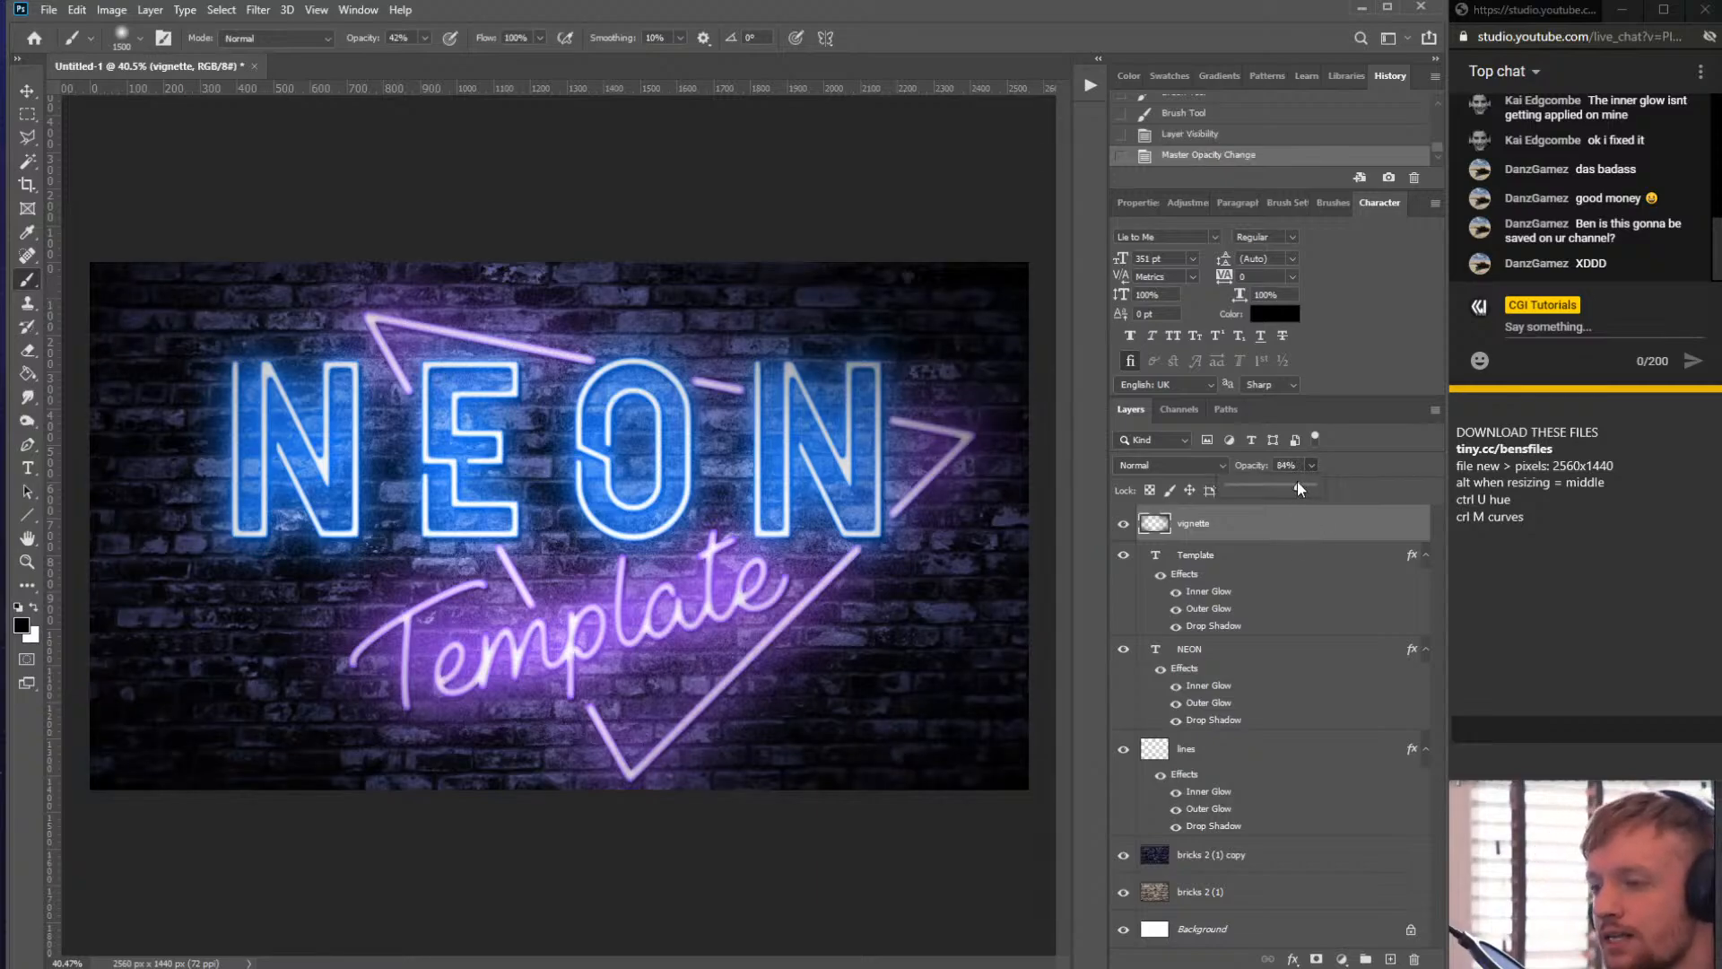
{"action": "left_click", "coordinate": [1305, 485]}
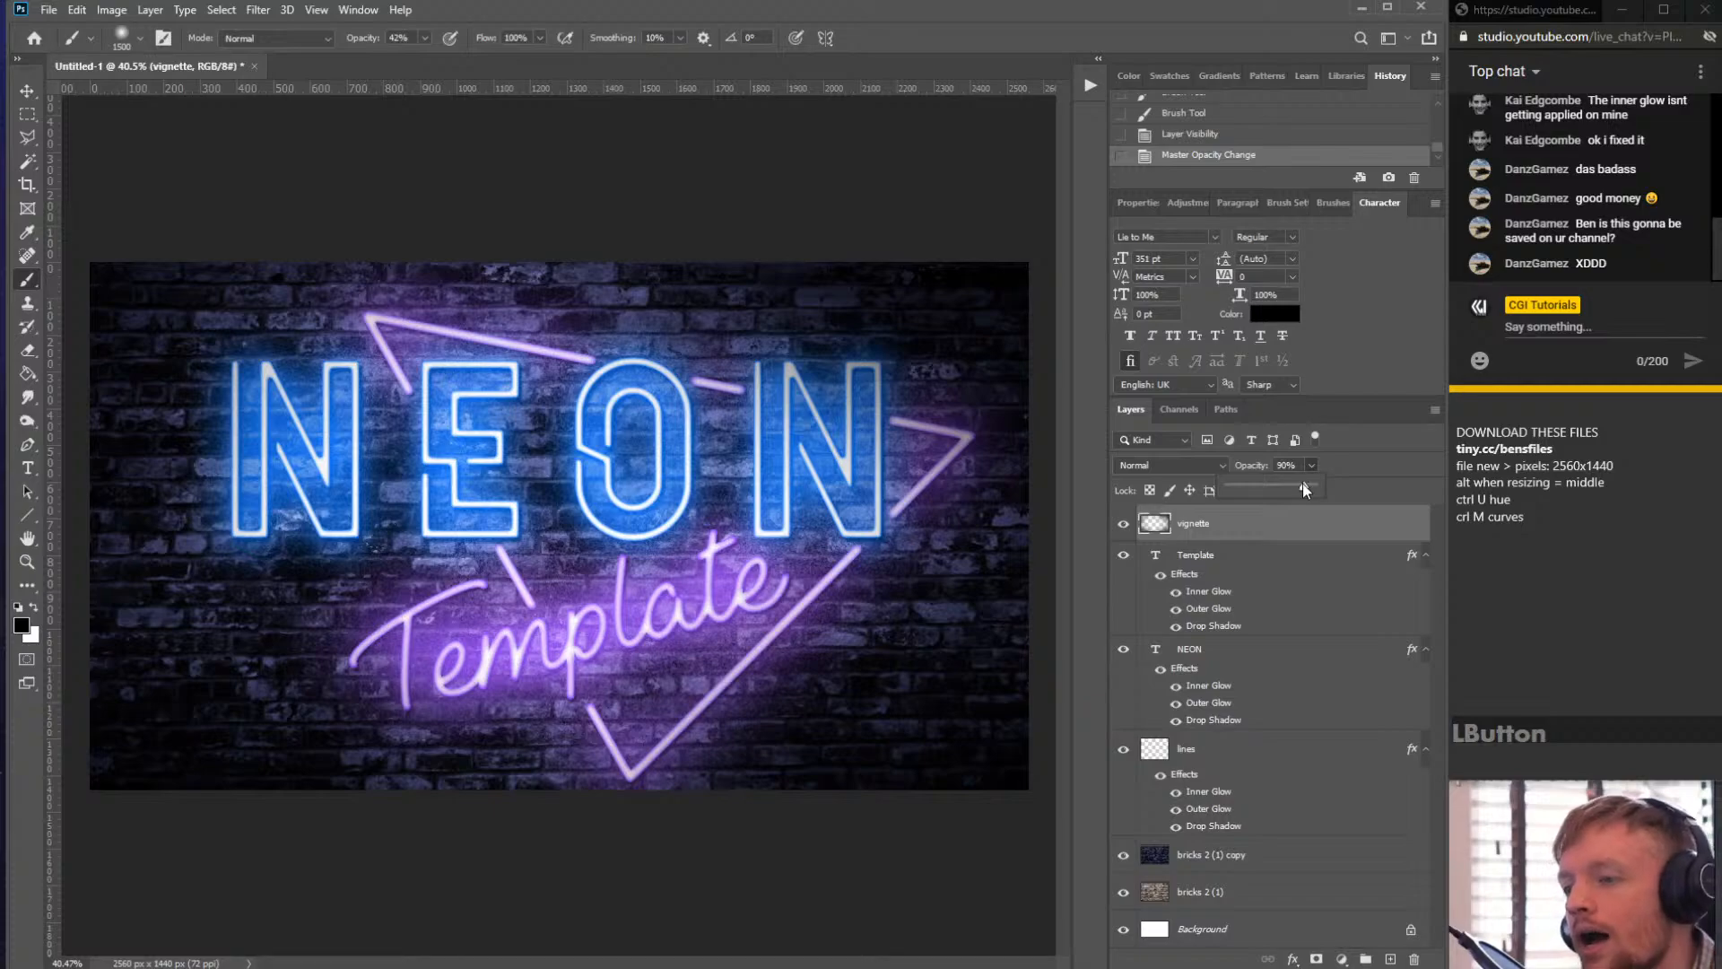
- Erase the vignette over the centre of the NEON text with a large soft eraser
{"action": "left_click", "coordinate": [1019, 307]}
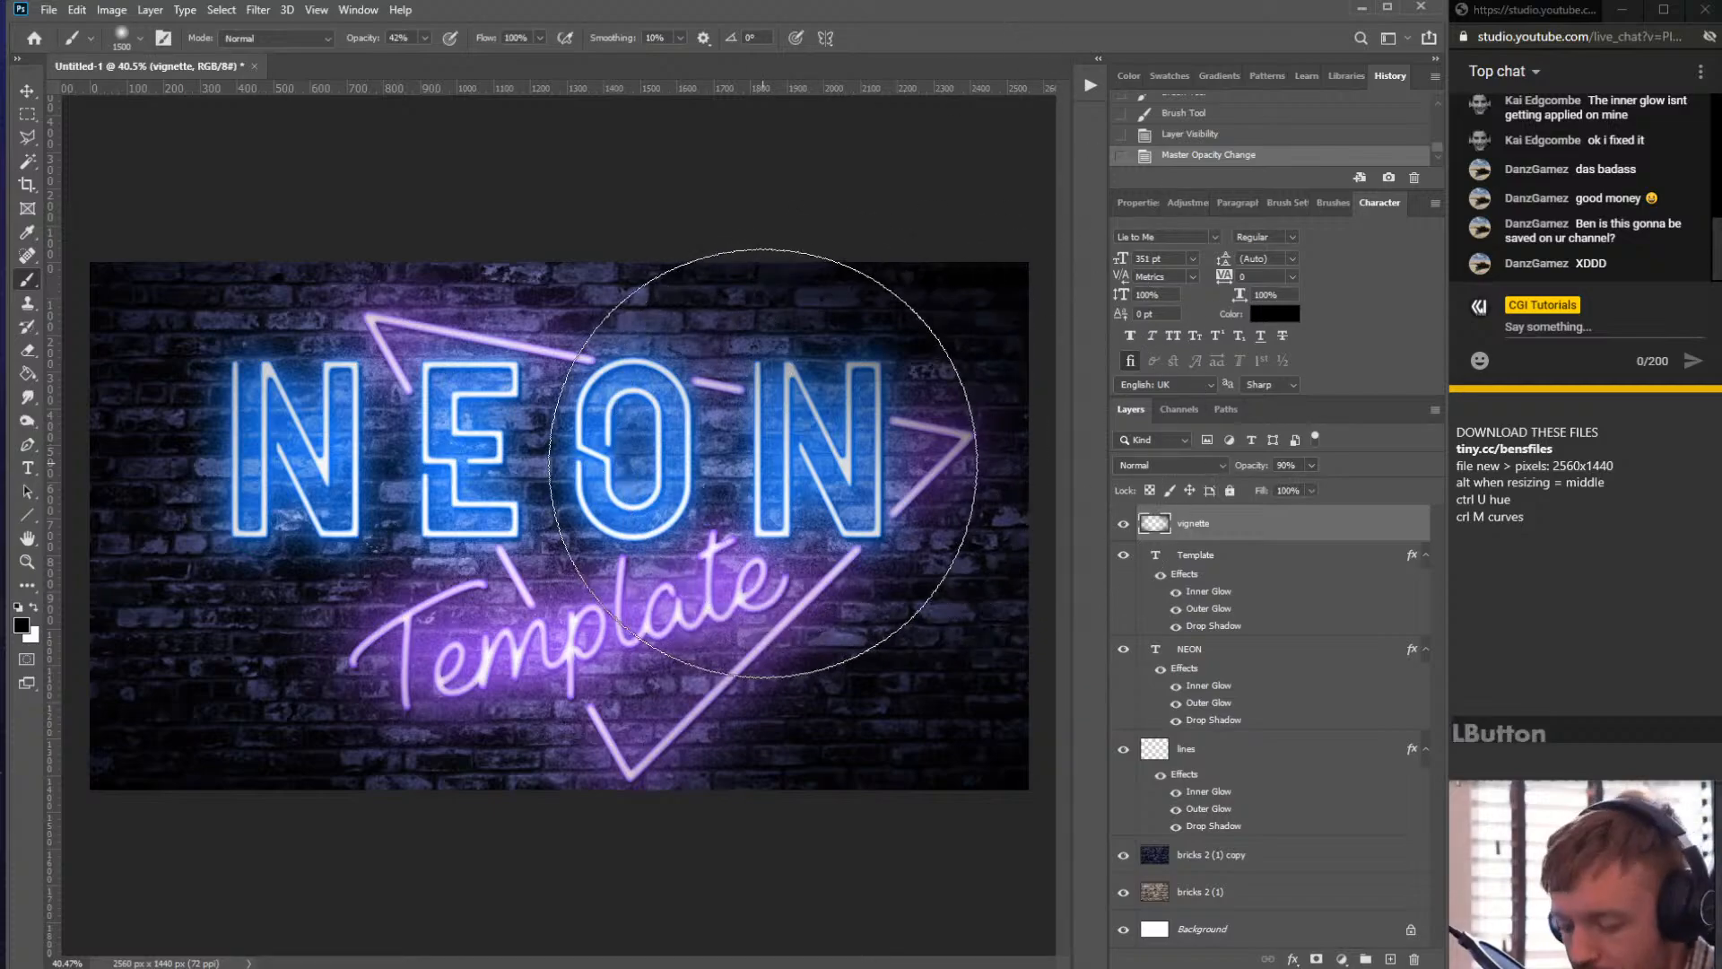
{"action": "key", "text": "e"}
{"action": "left_click", "coordinate": [141, 36]}
{"action": "left_click_drag", "start_coordinate": [170, 134], "coordinate": [45, 132]}
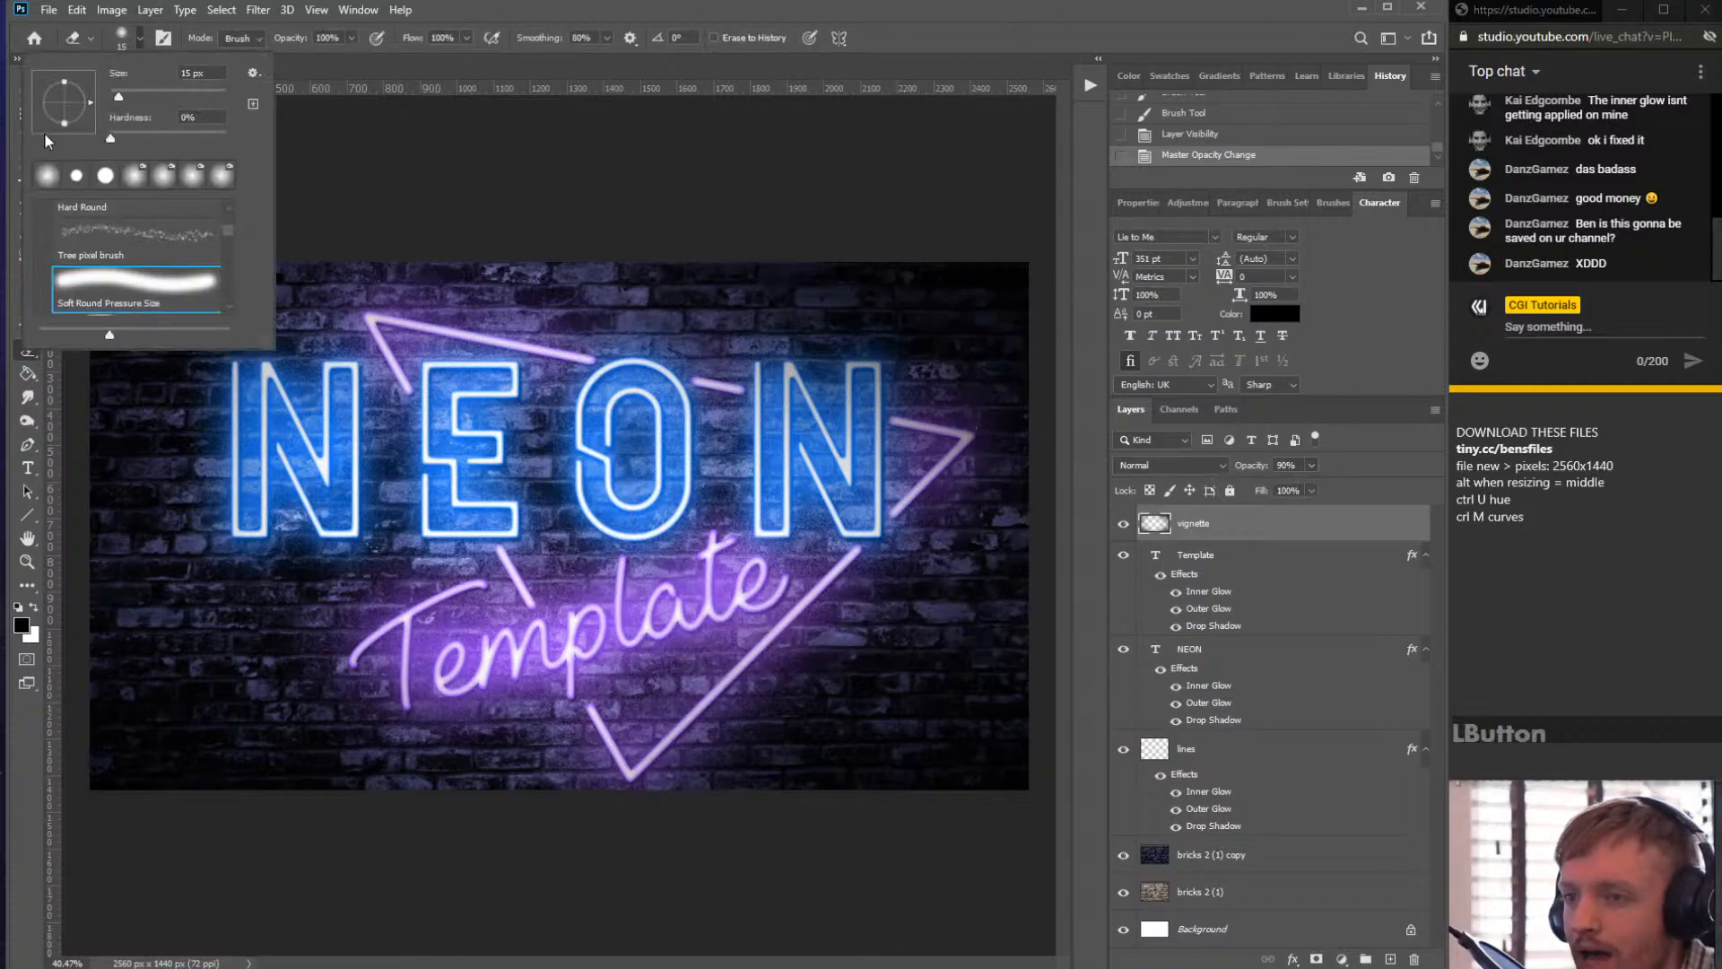
{"action": "left_click", "coordinate": [617, 349]}
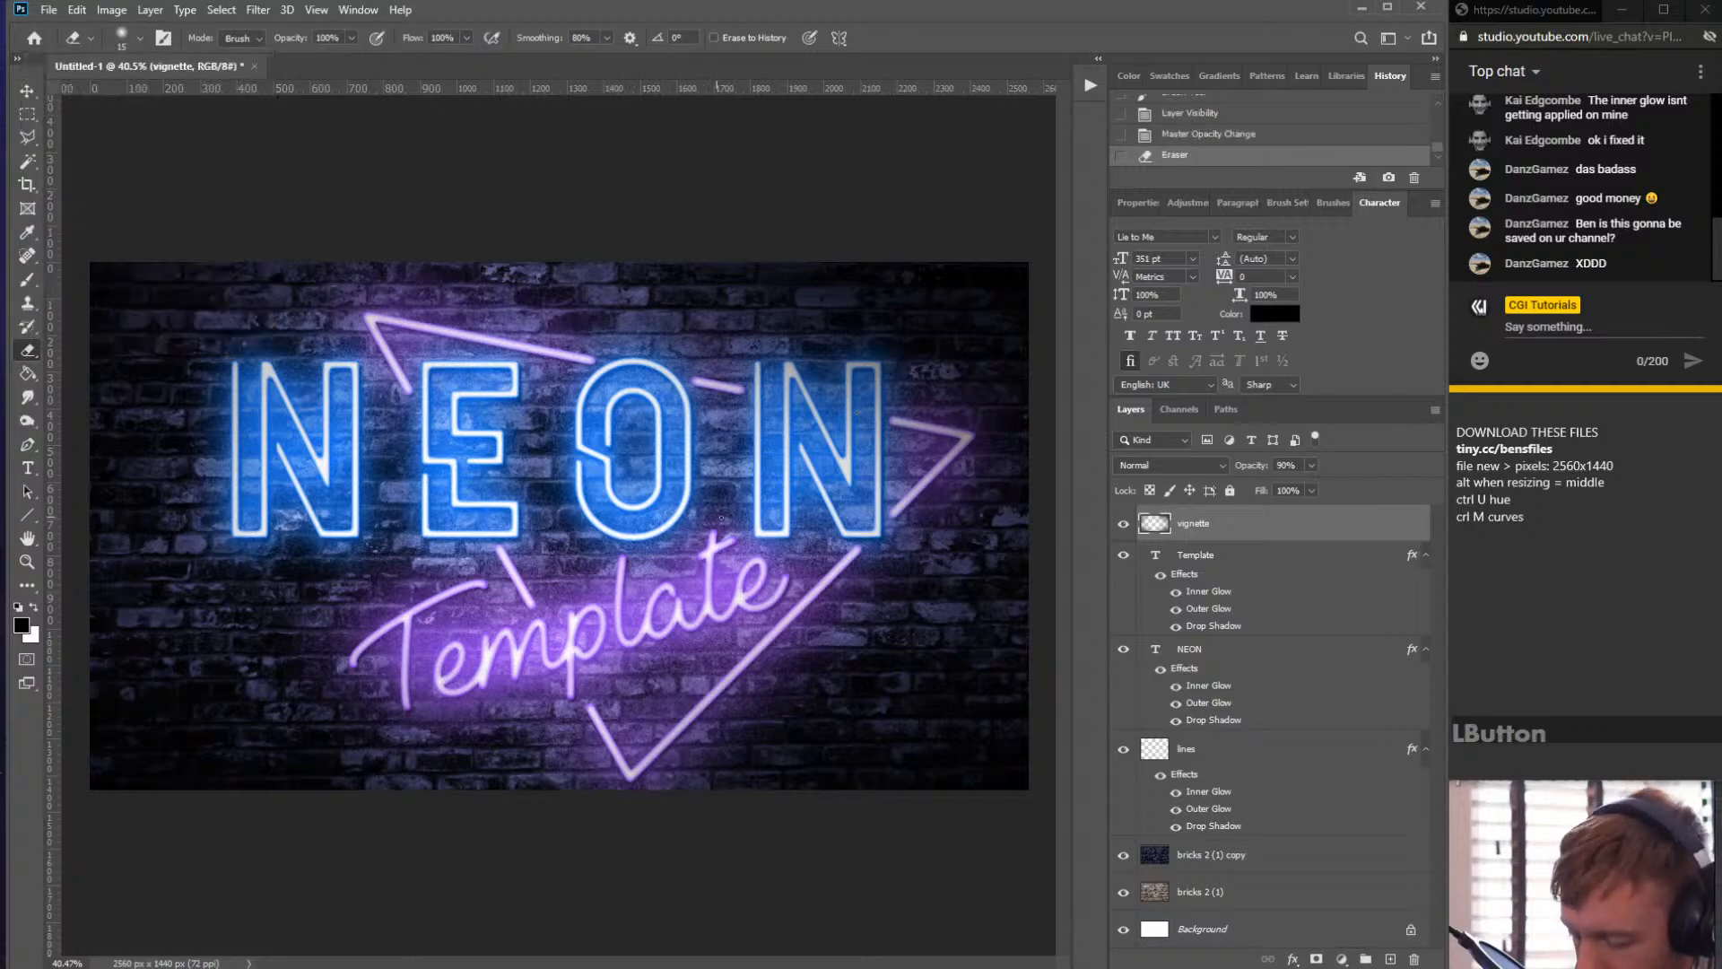
{"action": "key", "text": "bracketright"}
{"action": "key", "text": "bracketright"}
{"action": "key", "text": "bracketright"}
{"action": "key", "text": "bracketright"}
{"action": "key", "text": "bracketright"}
{"action": "key", "text": "bracketright"}
{"action": "key", "text": "bracketright"}
{"action": "key", "text": "bracketright"}
{"action": "key", "text": "bracketright"}
{"action": "key", "text": "bracketright"}
{"action": "key", "text": "bracketright"}
{"action": "key", "text": "bracketright"}
{"action": "key", "text": "bracketright"}
{"action": "key", "text": "bracketright"}
{"action": "key", "text": "bracketright"}
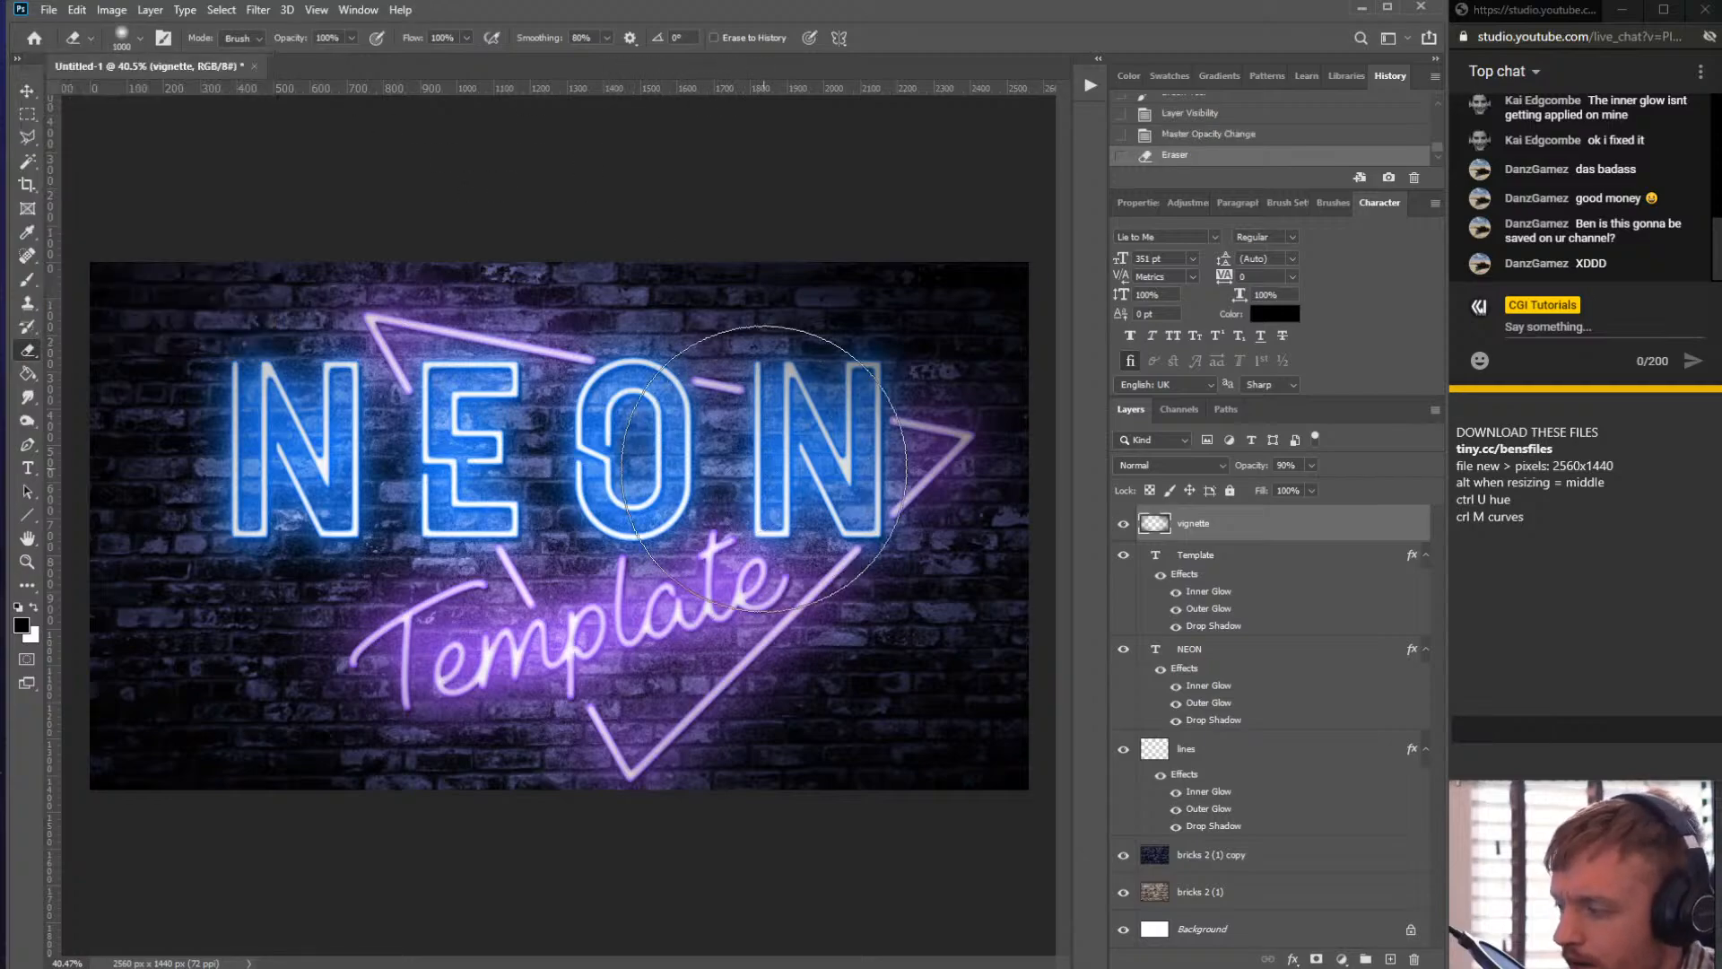
{"action": "left_click", "coordinate": [852, 488]}
{"action": "scroll", "coordinate": [691, 507], "scroll_direction": "down", "scroll_amount": 2}
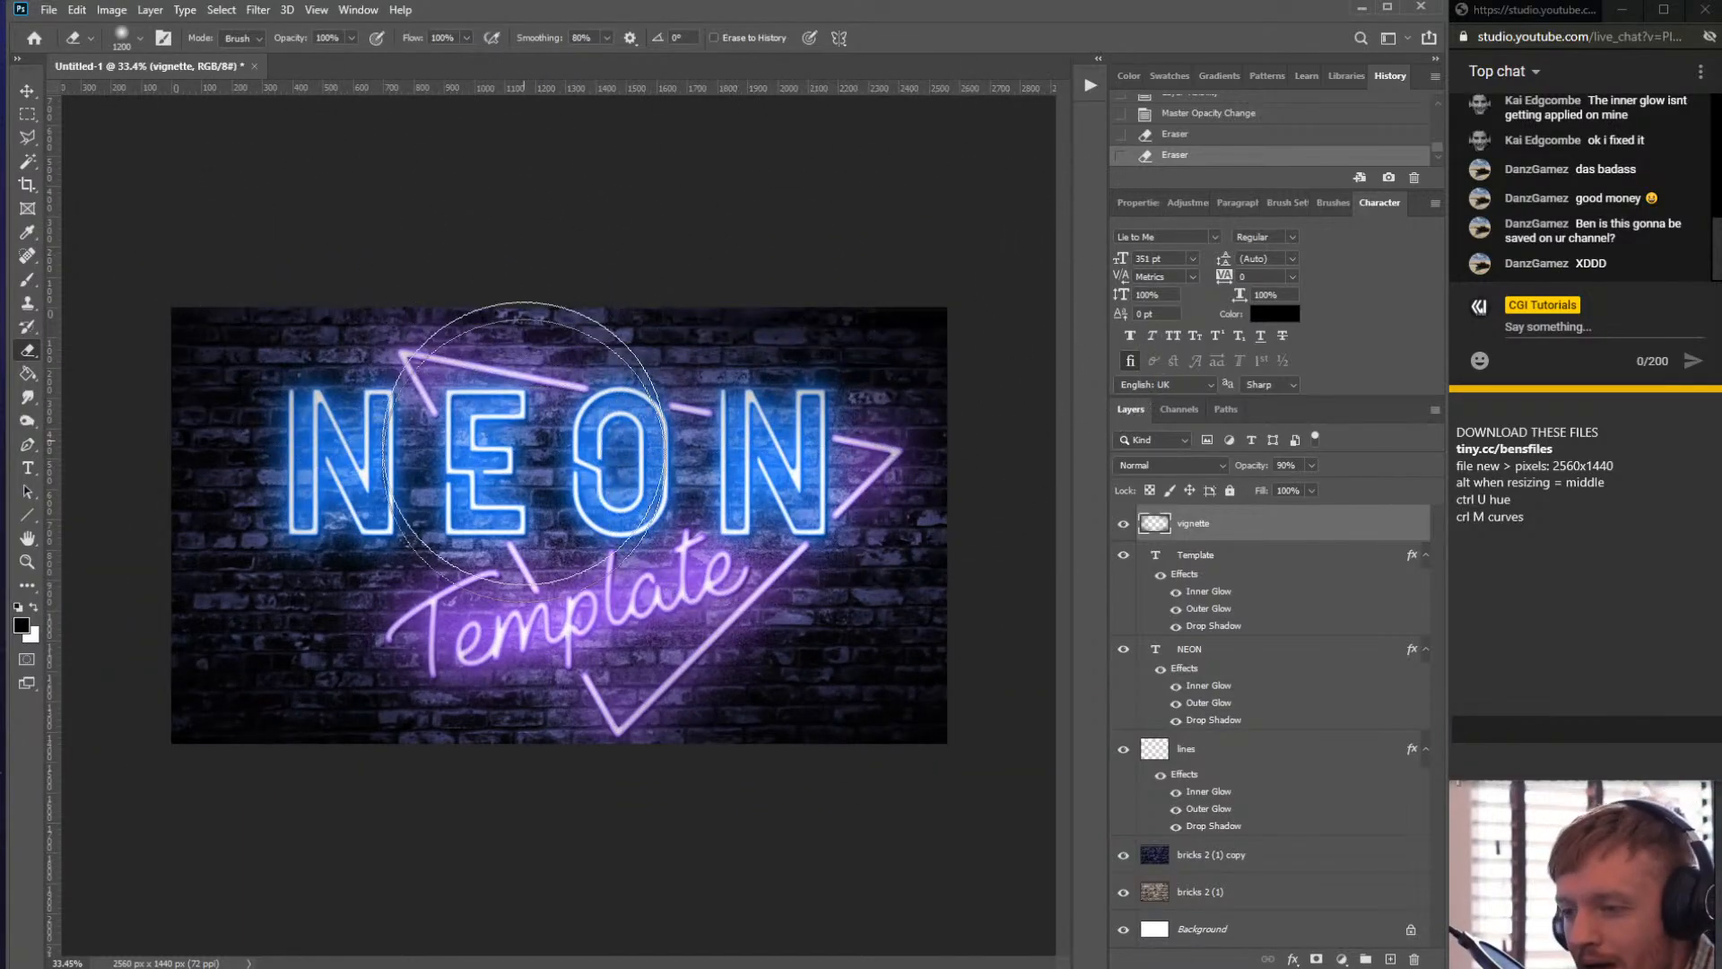
- Zoom in and out to inspect the neon sign effect with the vignette
{"action": "left_click", "coordinate": [27, 91]}
{"action": "scroll", "coordinate": [572, 466], "scroll_direction": "up", "scroll_amount": 3}
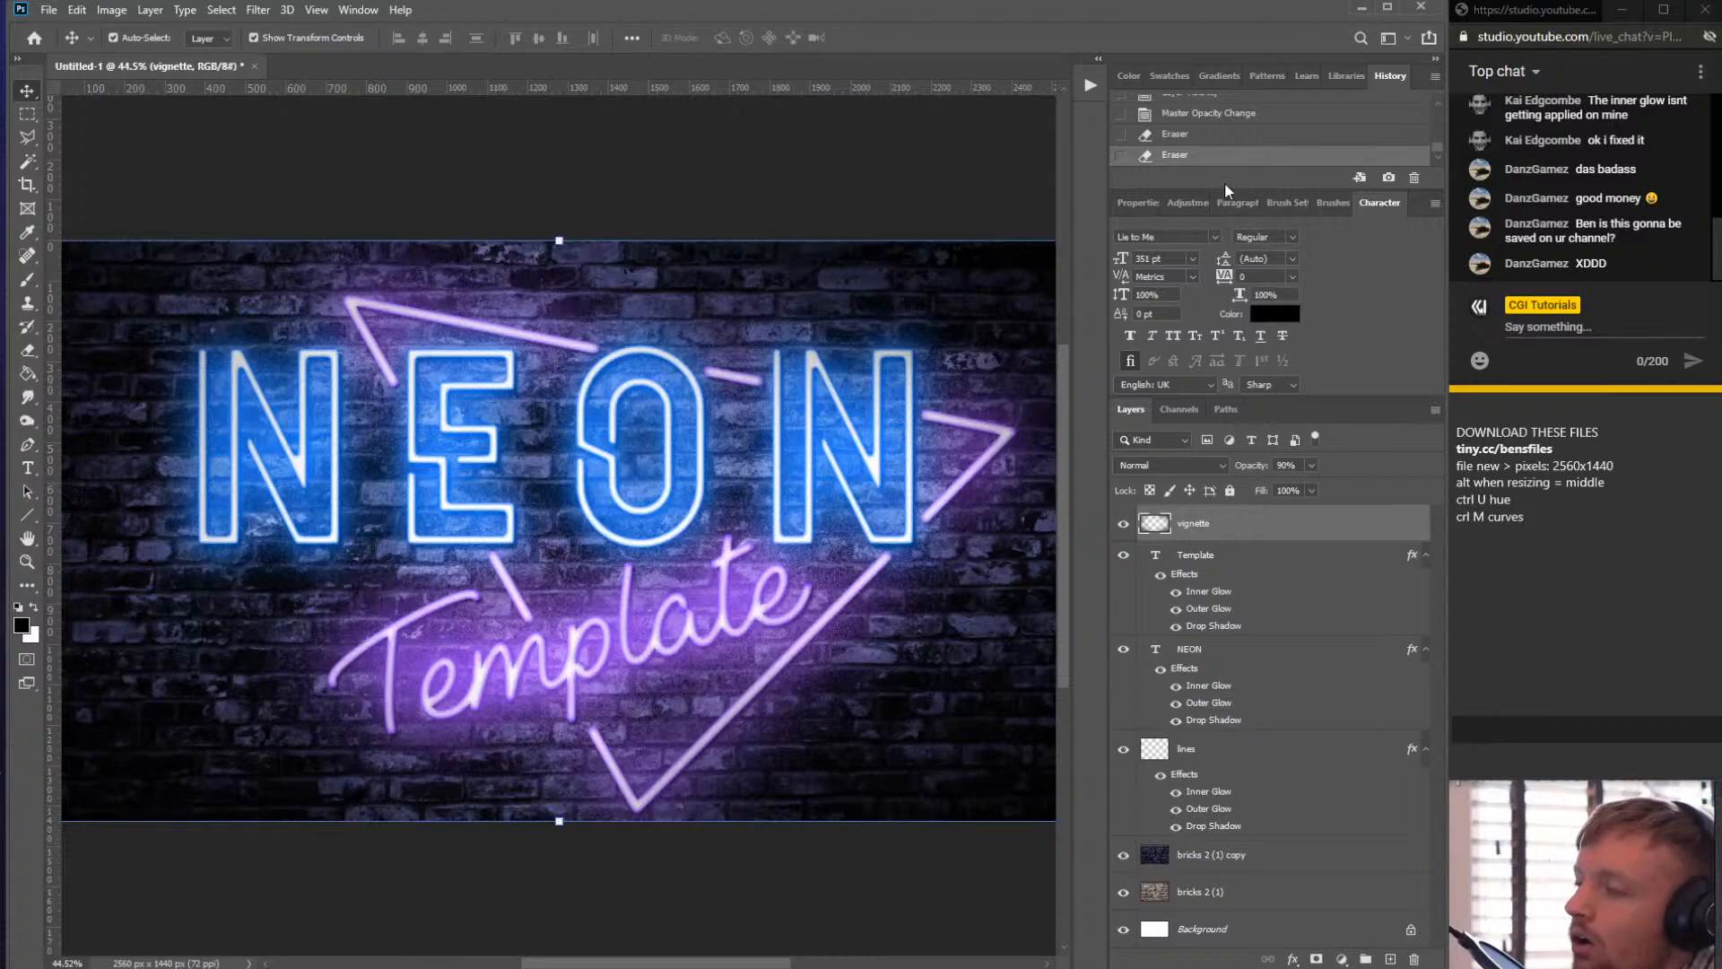
{"action": "left_click", "coordinate": [476, 37]}
{"action": "scroll", "coordinate": [620, 466], "scroll_direction": "up", "scroll_amount": 3}
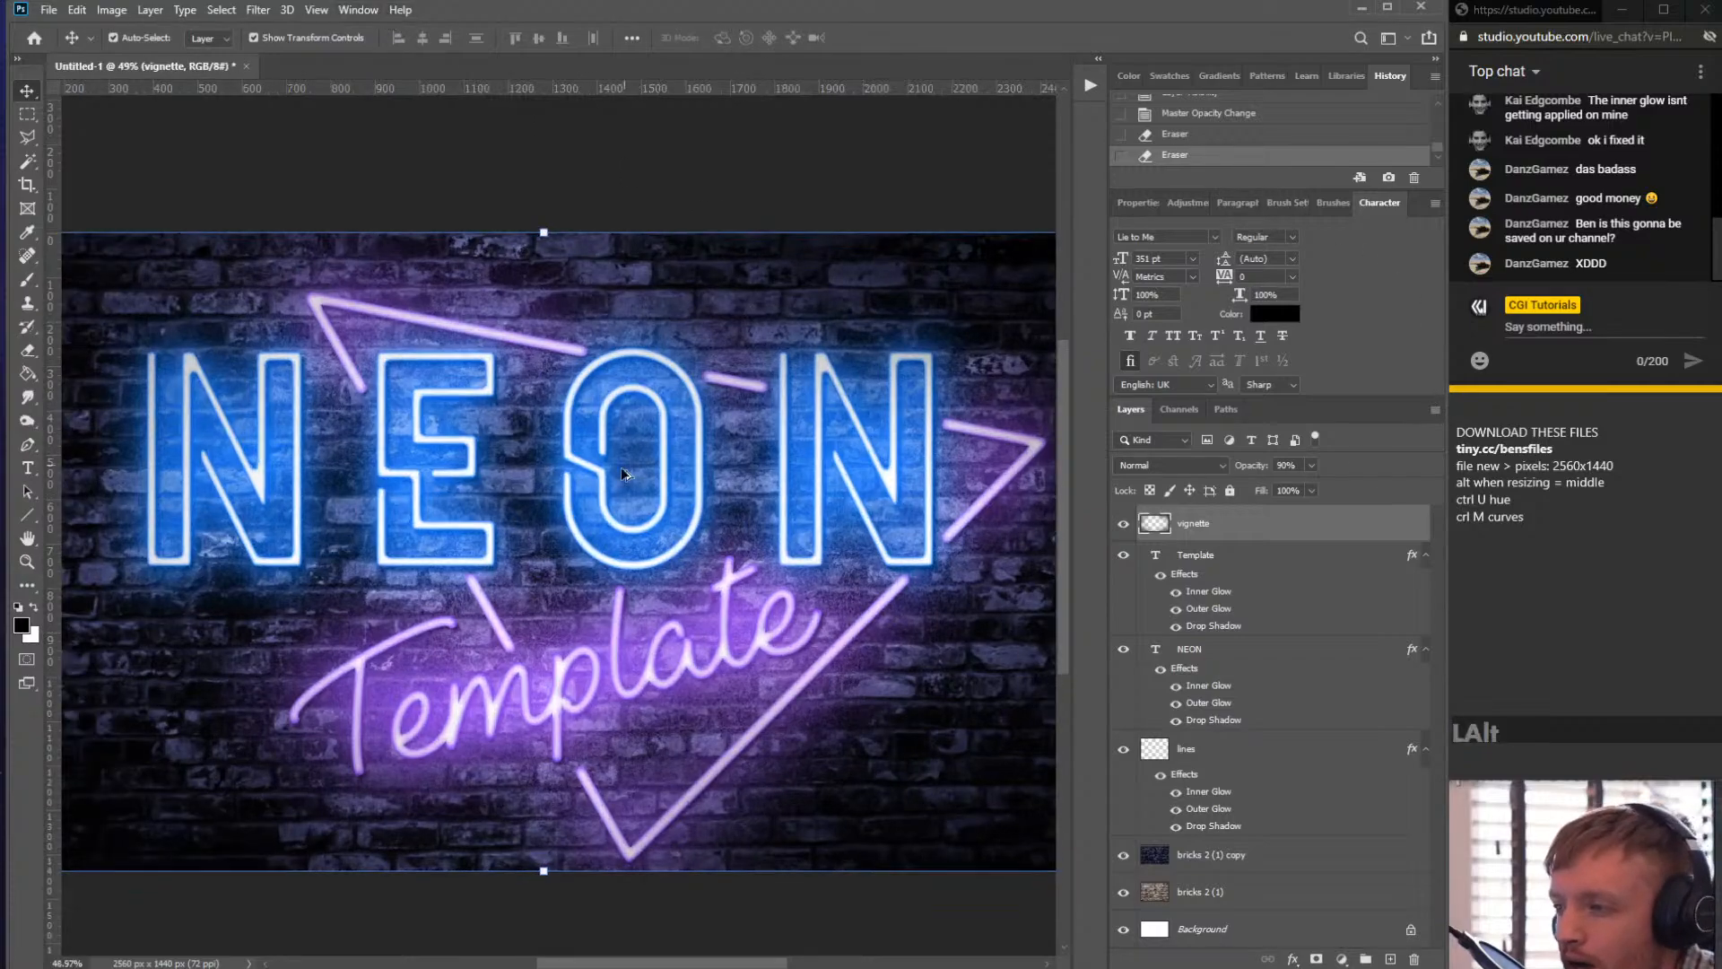
{"action": "scroll", "coordinate": [644, 495], "scroll_direction": "down", "scroll_amount": 1}
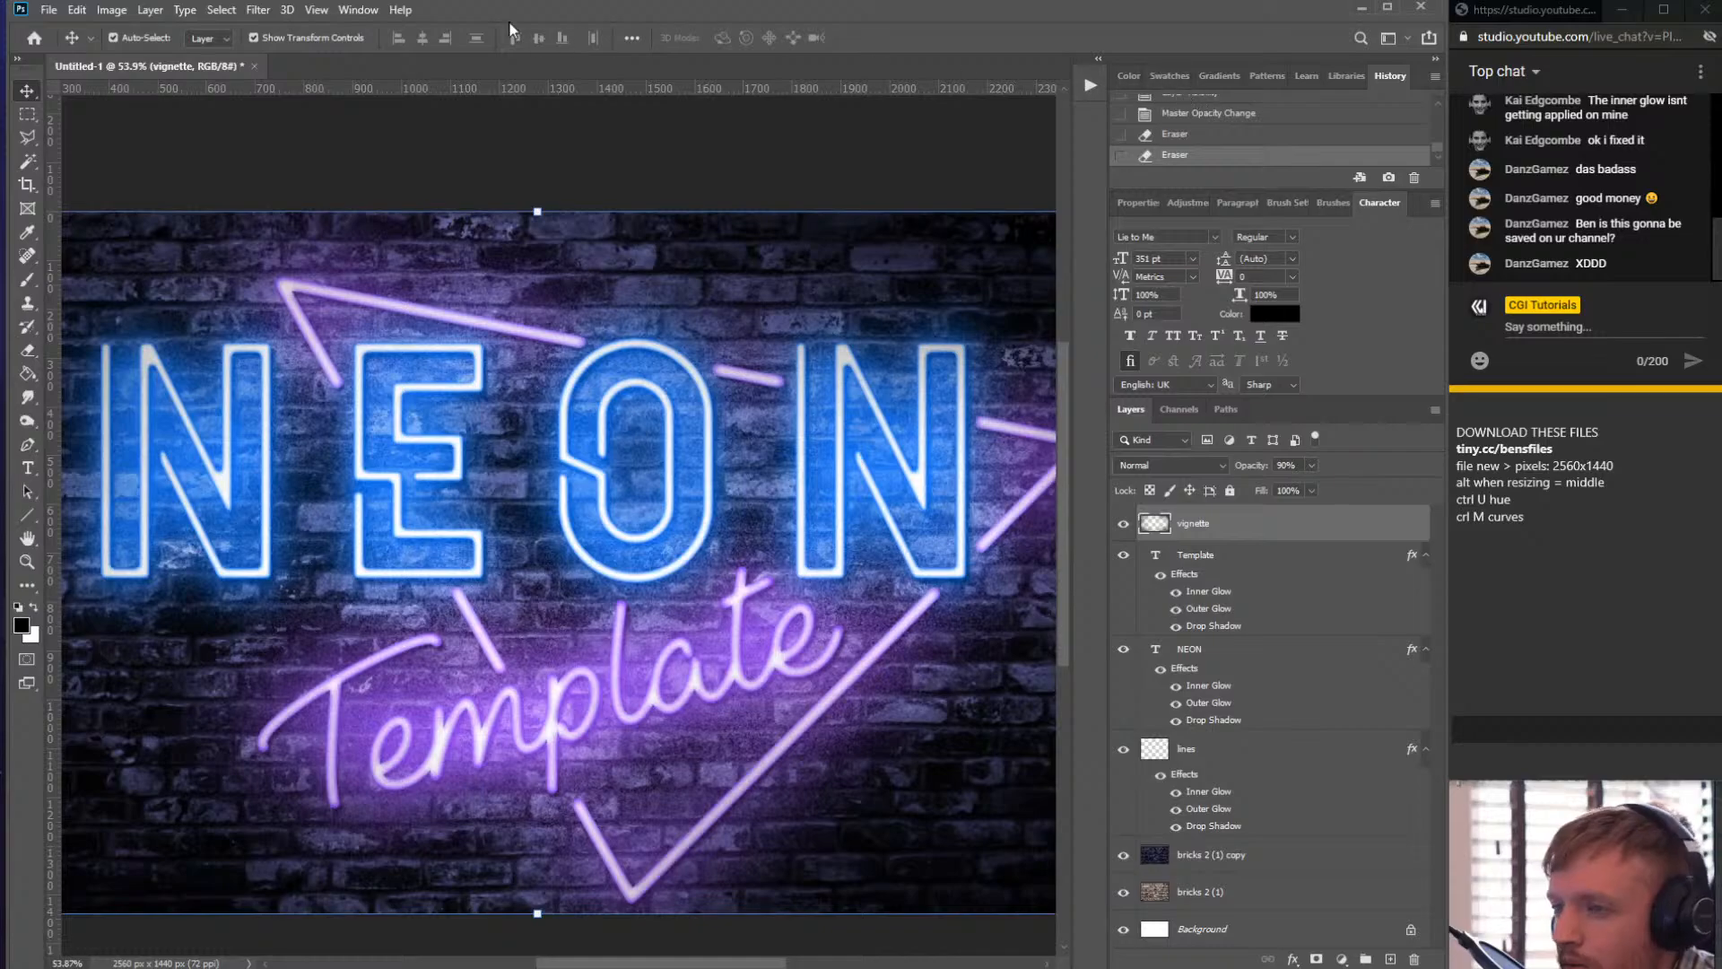
{"action": "left_click", "coordinate": [363, 10]}
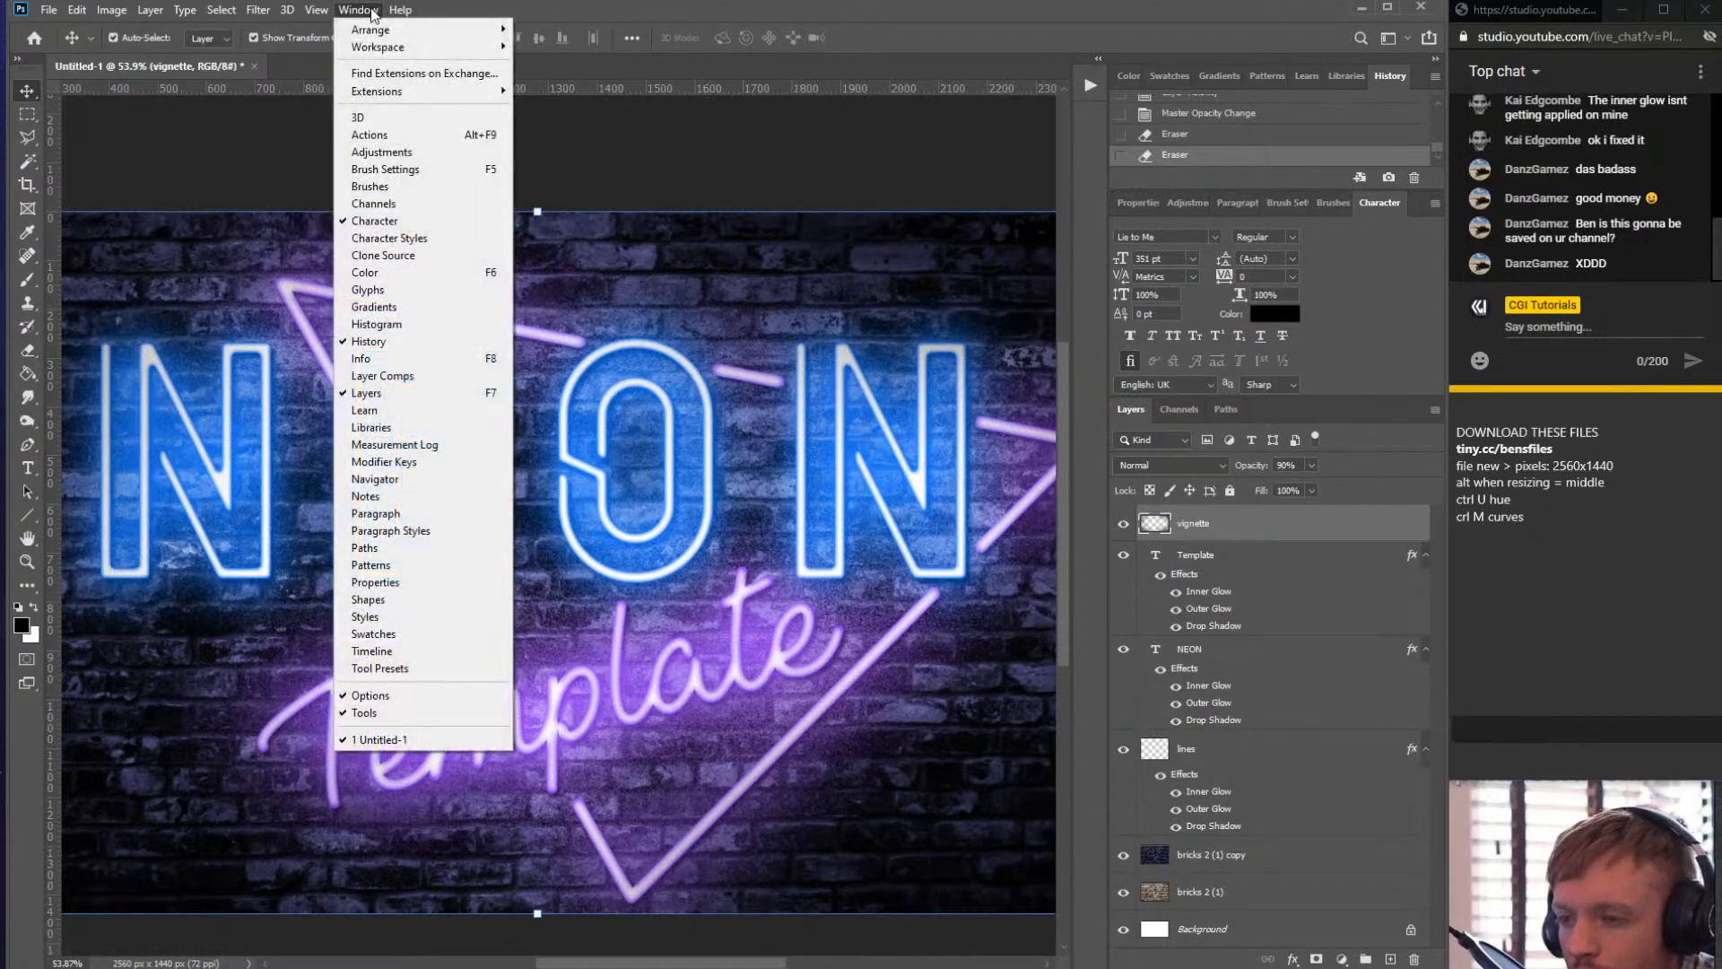
{"action": "left_click", "coordinate": [502, 11]}
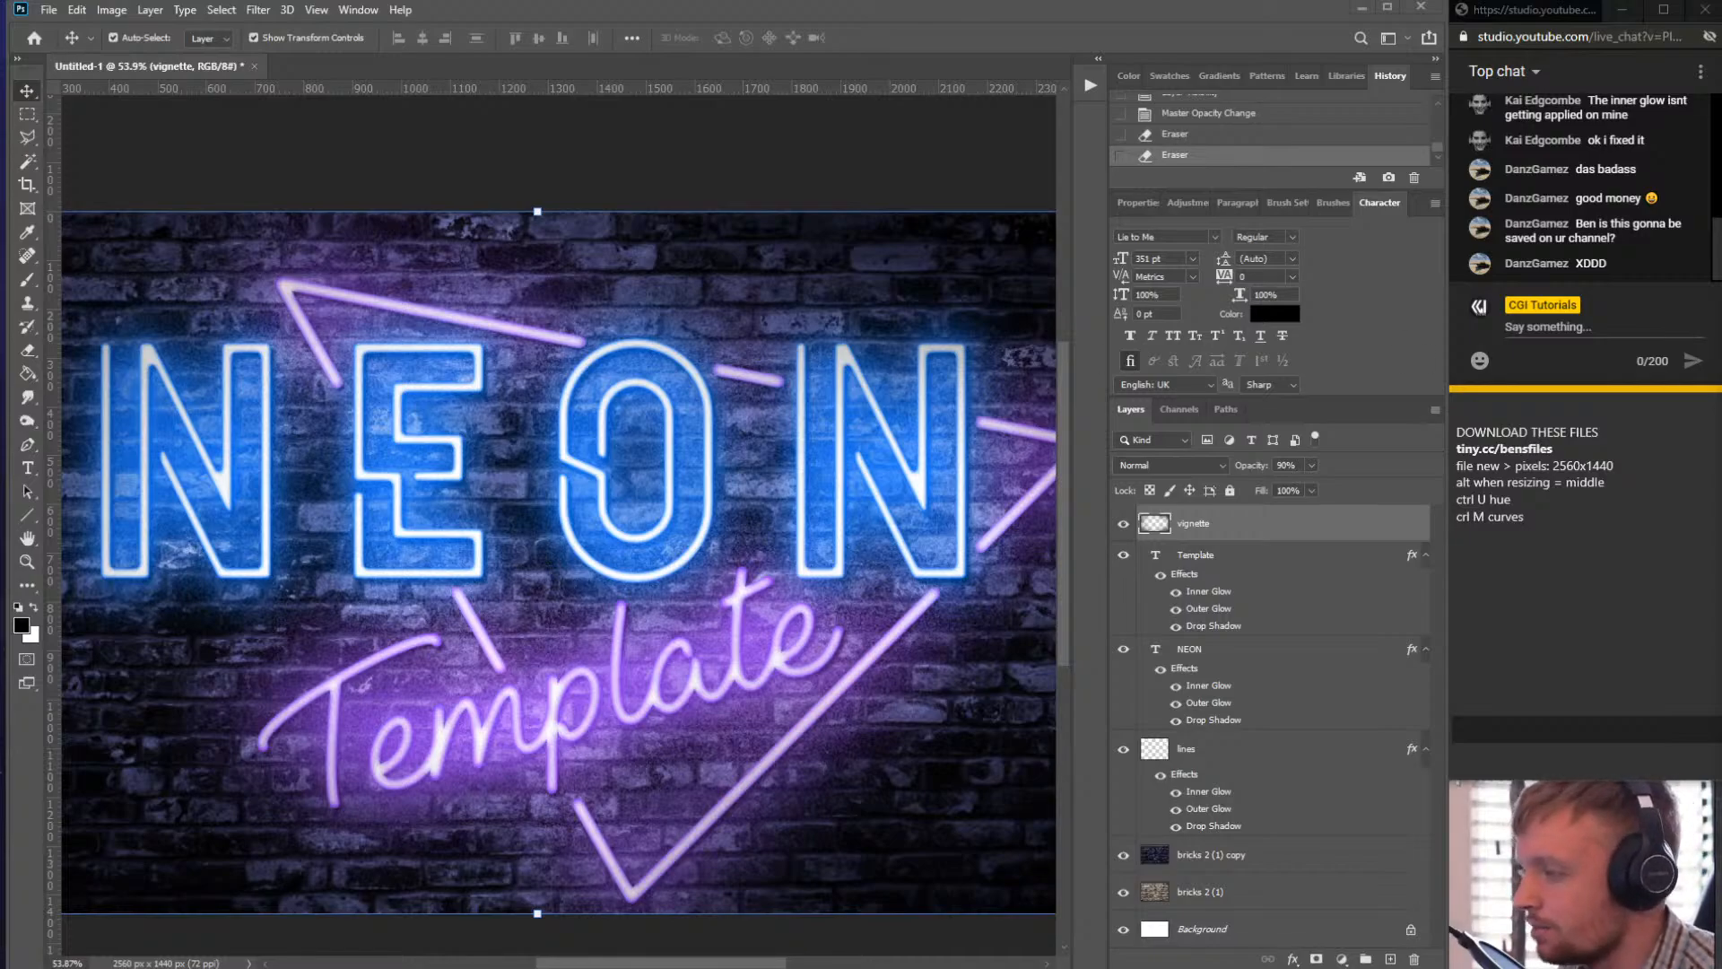
{"action": "scroll", "coordinate": [735, 375], "scroll_direction": "down", "scroll_amount": 3}
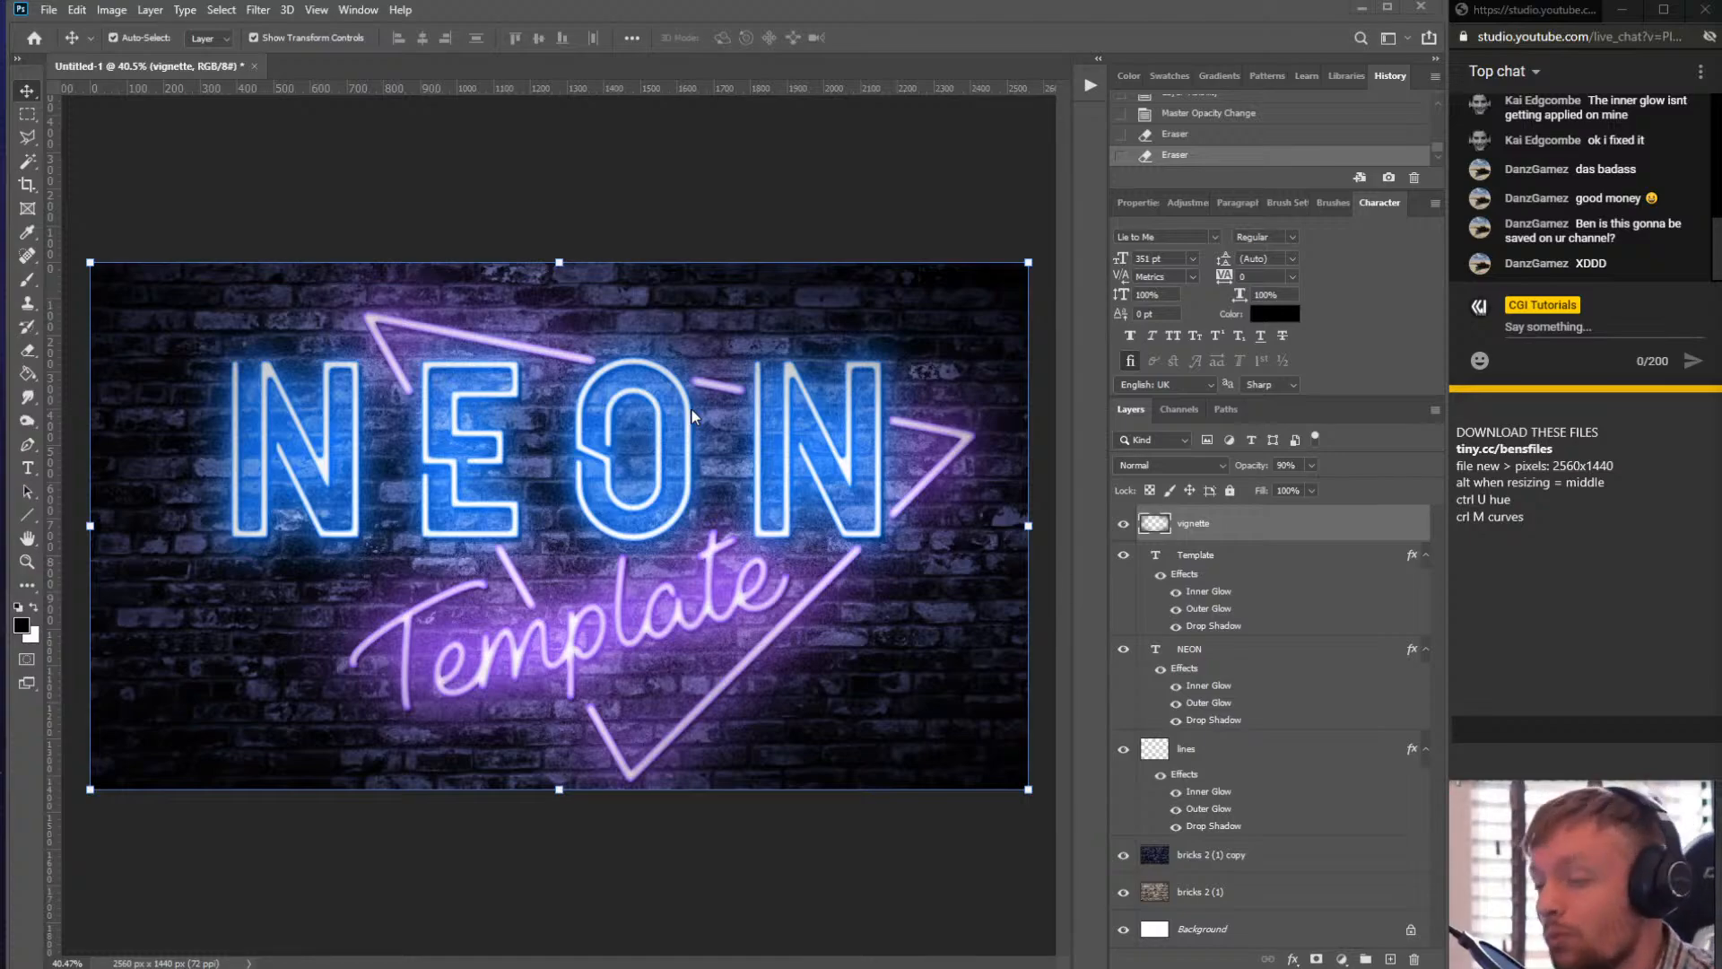
{"action": "scroll", "coordinate": [552, 565], "scroll_direction": "up", "scroll_amount": 5}
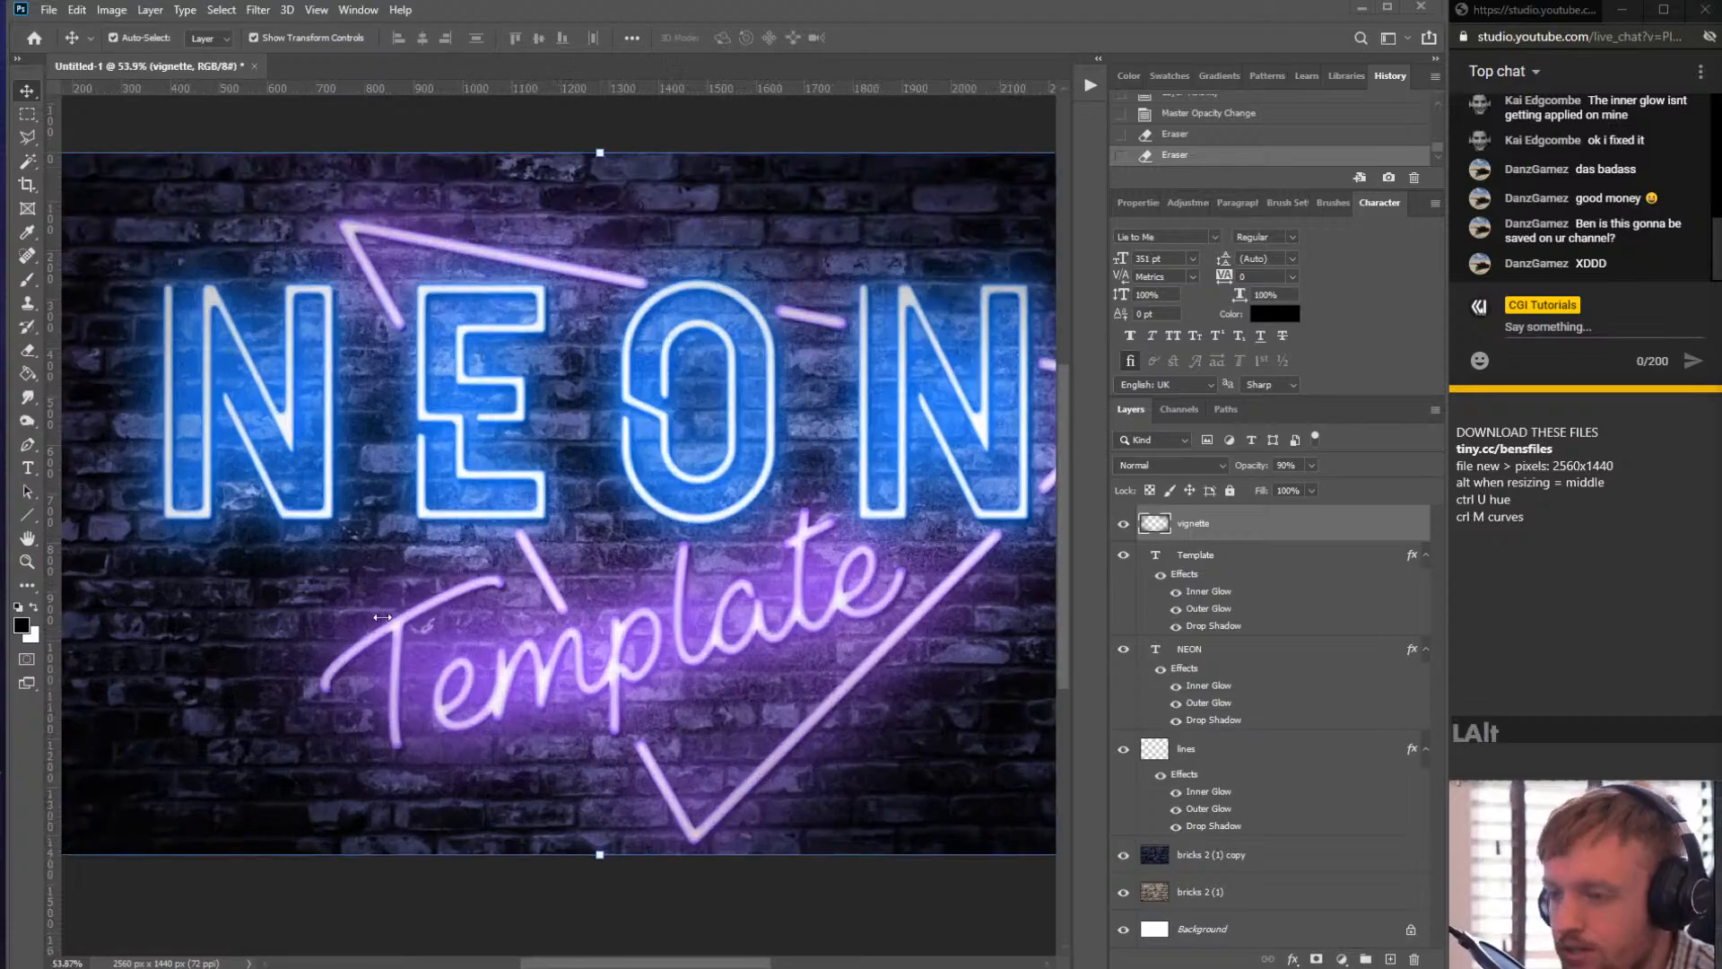
{"action": "scroll", "coordinate": [554, 528], "scroll_direction": "down", "scroll_amount": 6}
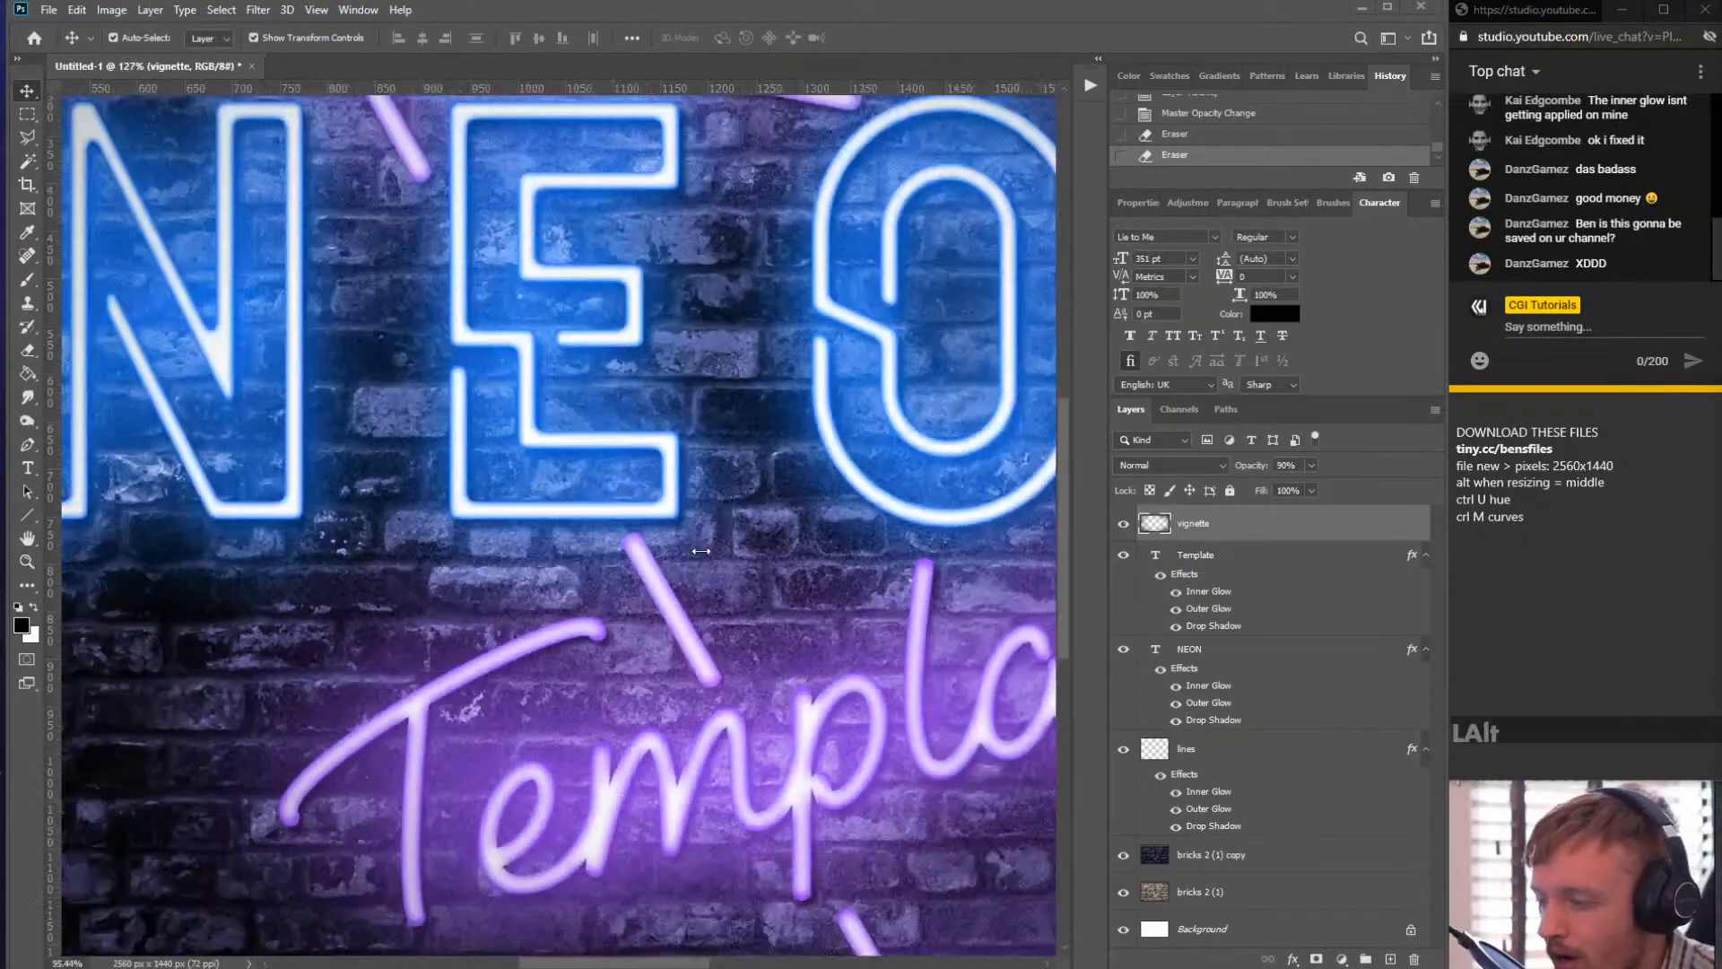
{"action": "scroll", "coordinate": [775, 562], "scroll_direction": "up", "scroll_amount": 2}
{"action": "scroll", "coordinate": [775, 562], "scroll_direction": "up", "scroll_amount": 1}
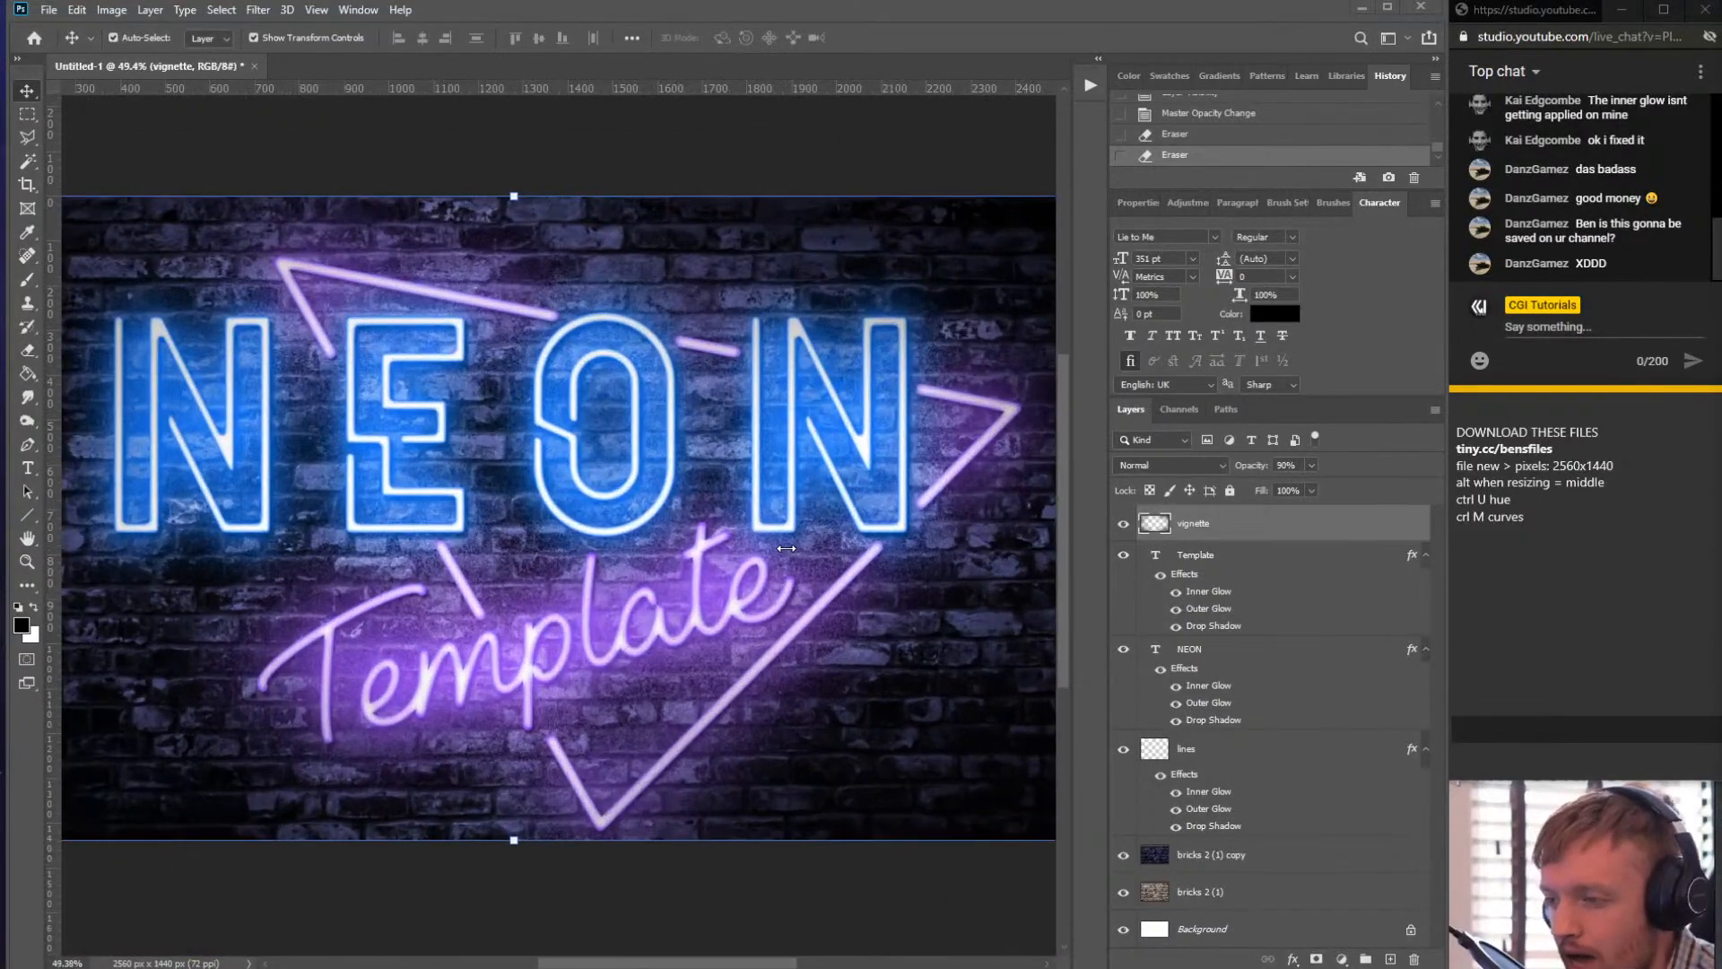
{"action": "scroll", "coordinate": [610, 534], "scroll_direction": "down", "scroll_amount": 2}
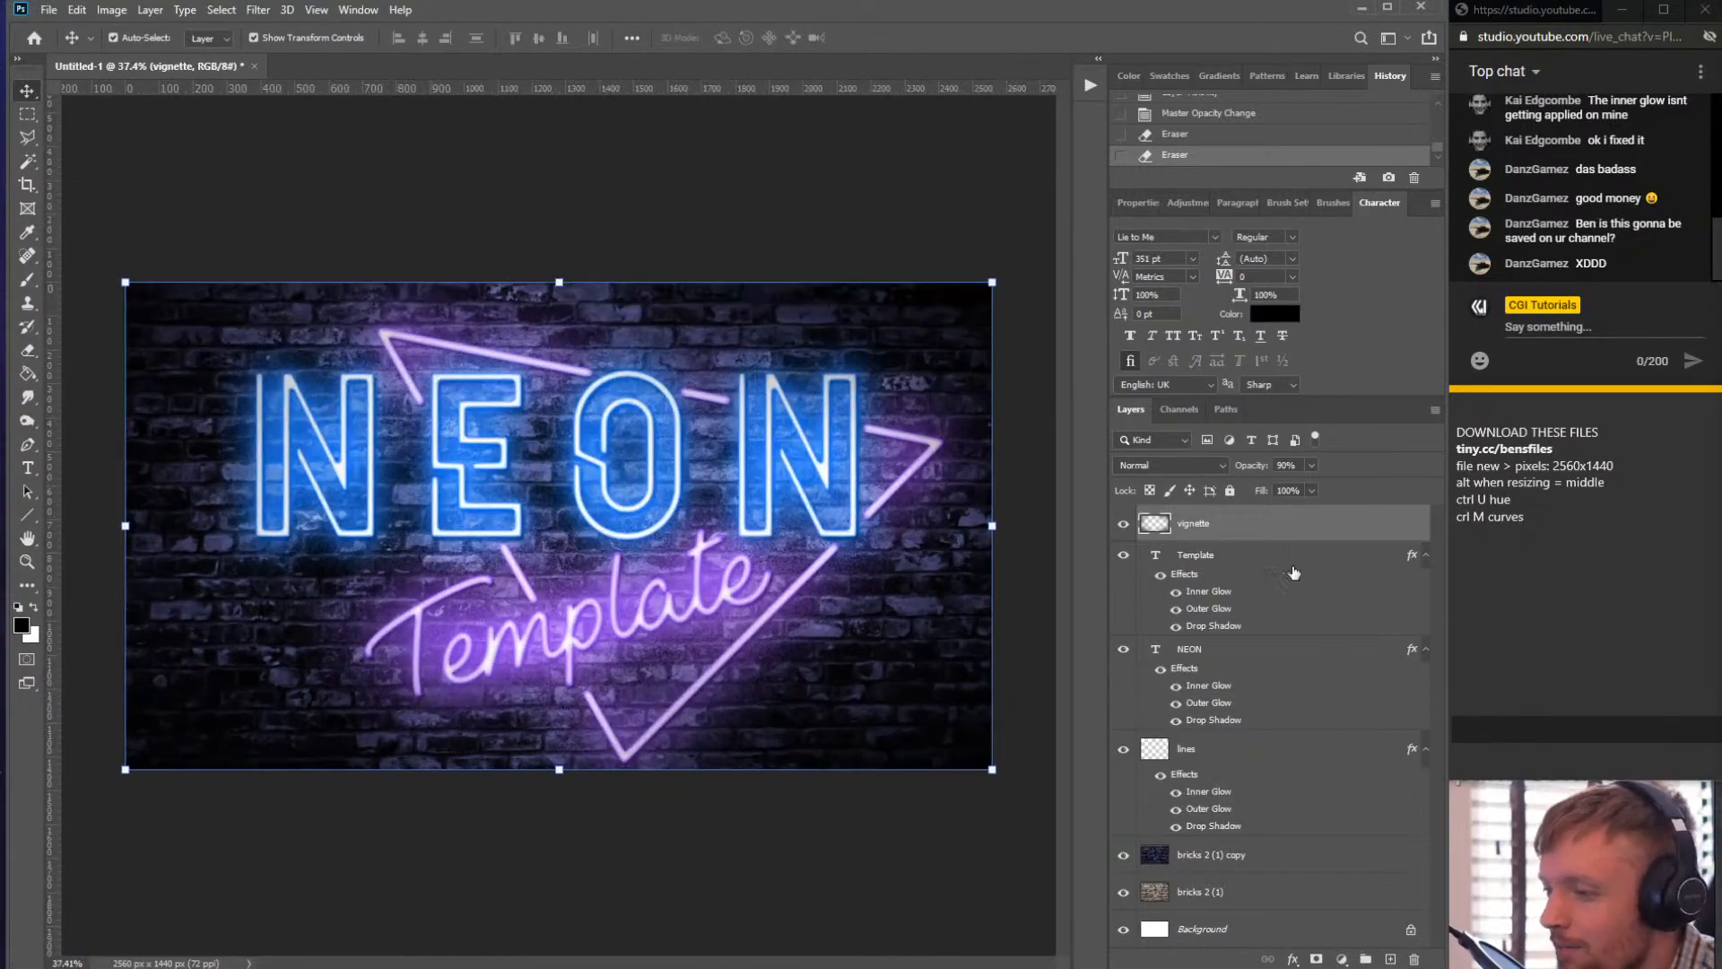
{"action": "scroll", "coordinate": [603, 484], "scroll_direction": "up", "scroll_amount": 1}
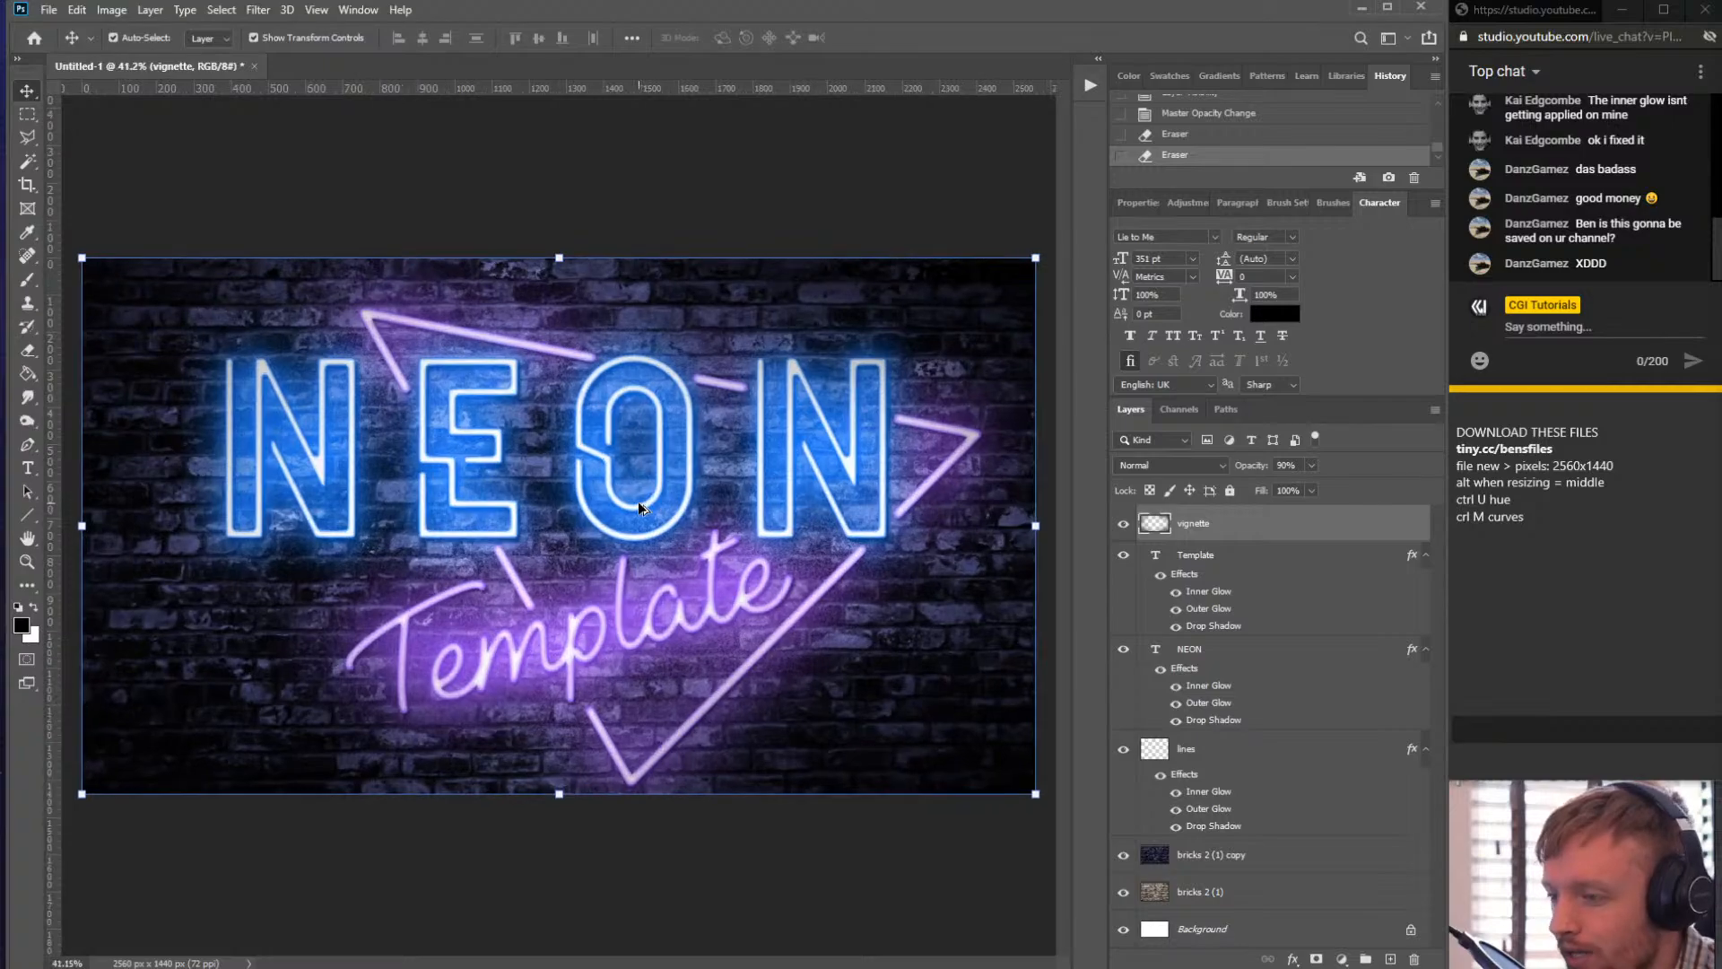
{"action": "key", "text": "alt"}
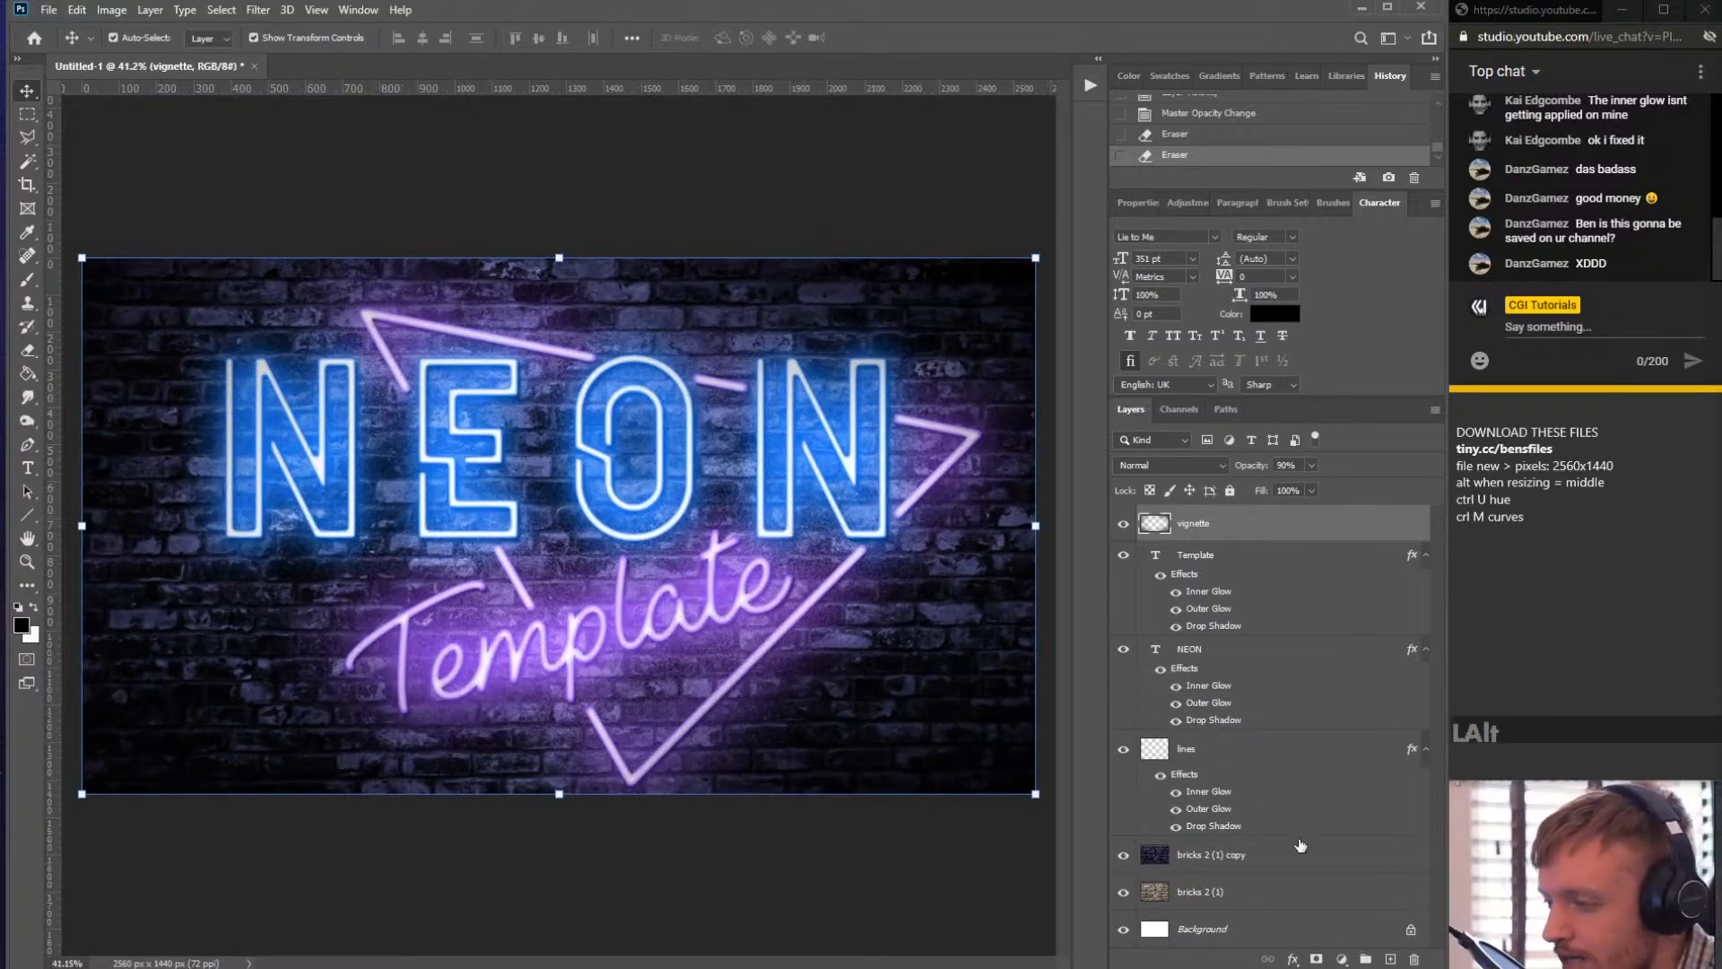
- Select all layers from Background up to vignette
{"action": "left_click", "coordinate": [1215, 942]}
{"action": "left_click", "coordinate": [1238, 525], "text": "shift"}
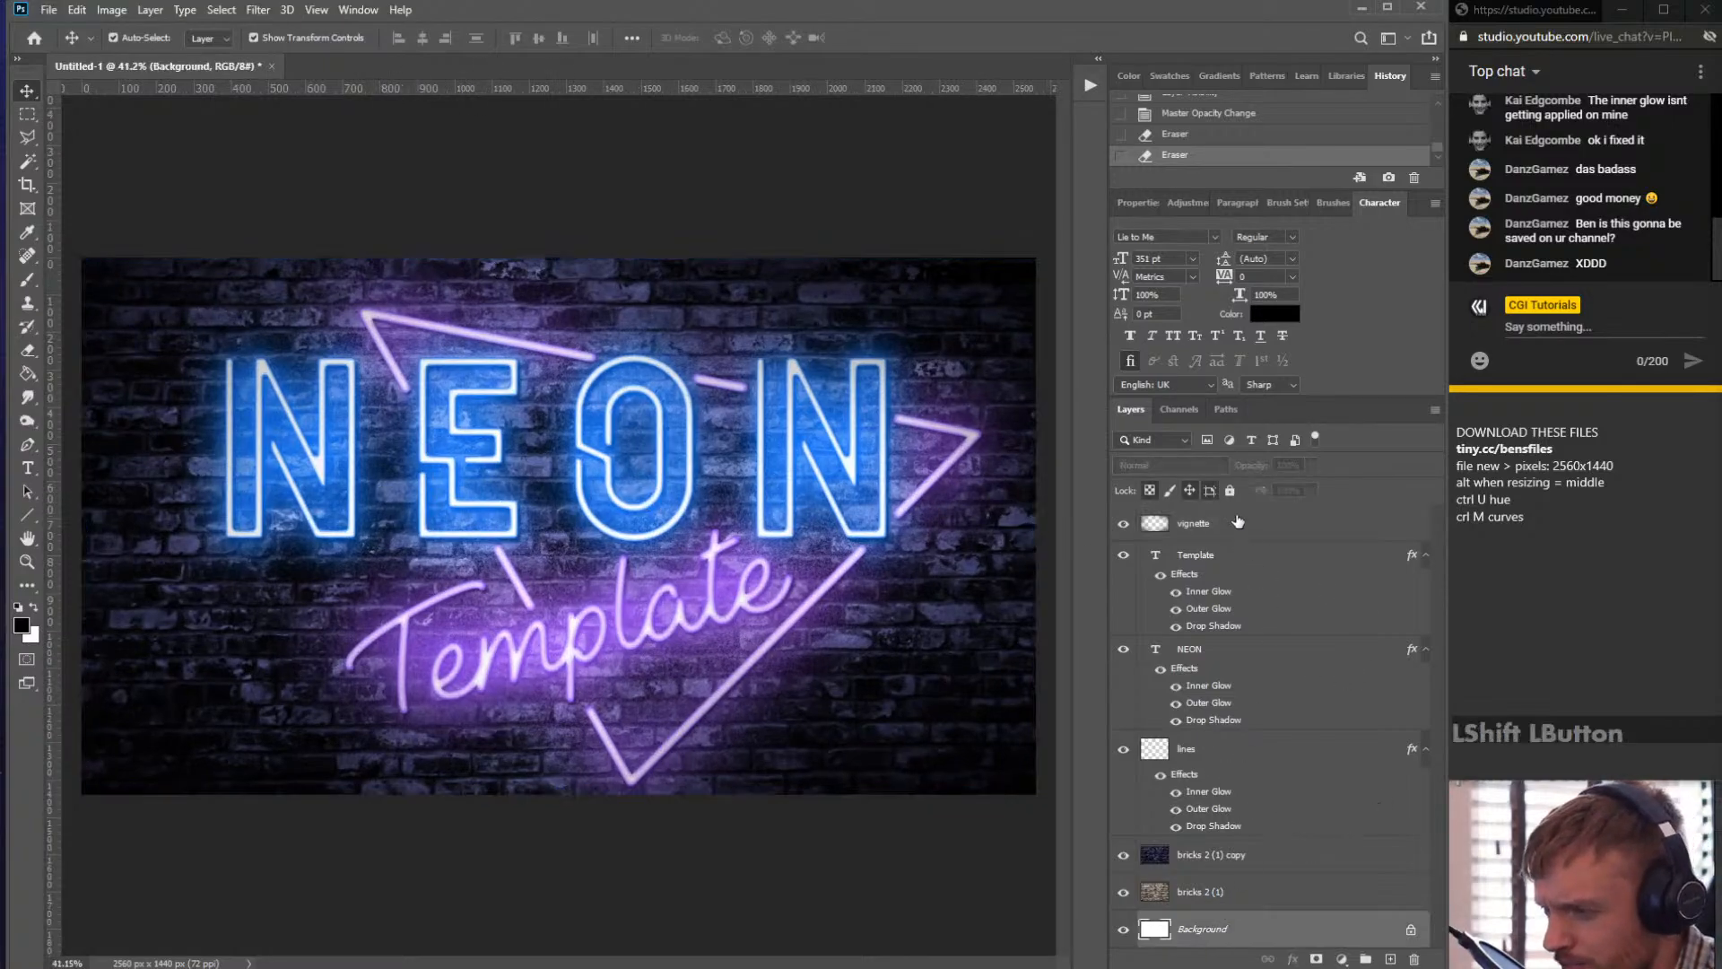
{"action": "scroll", "coordinate": [386, 337], "scroll_direction": "up", "scroll_amount": 3}
{"action": "scroll", "coordinate": [382, 341], "scroll_direction": "up", "scroll_amount": 5}
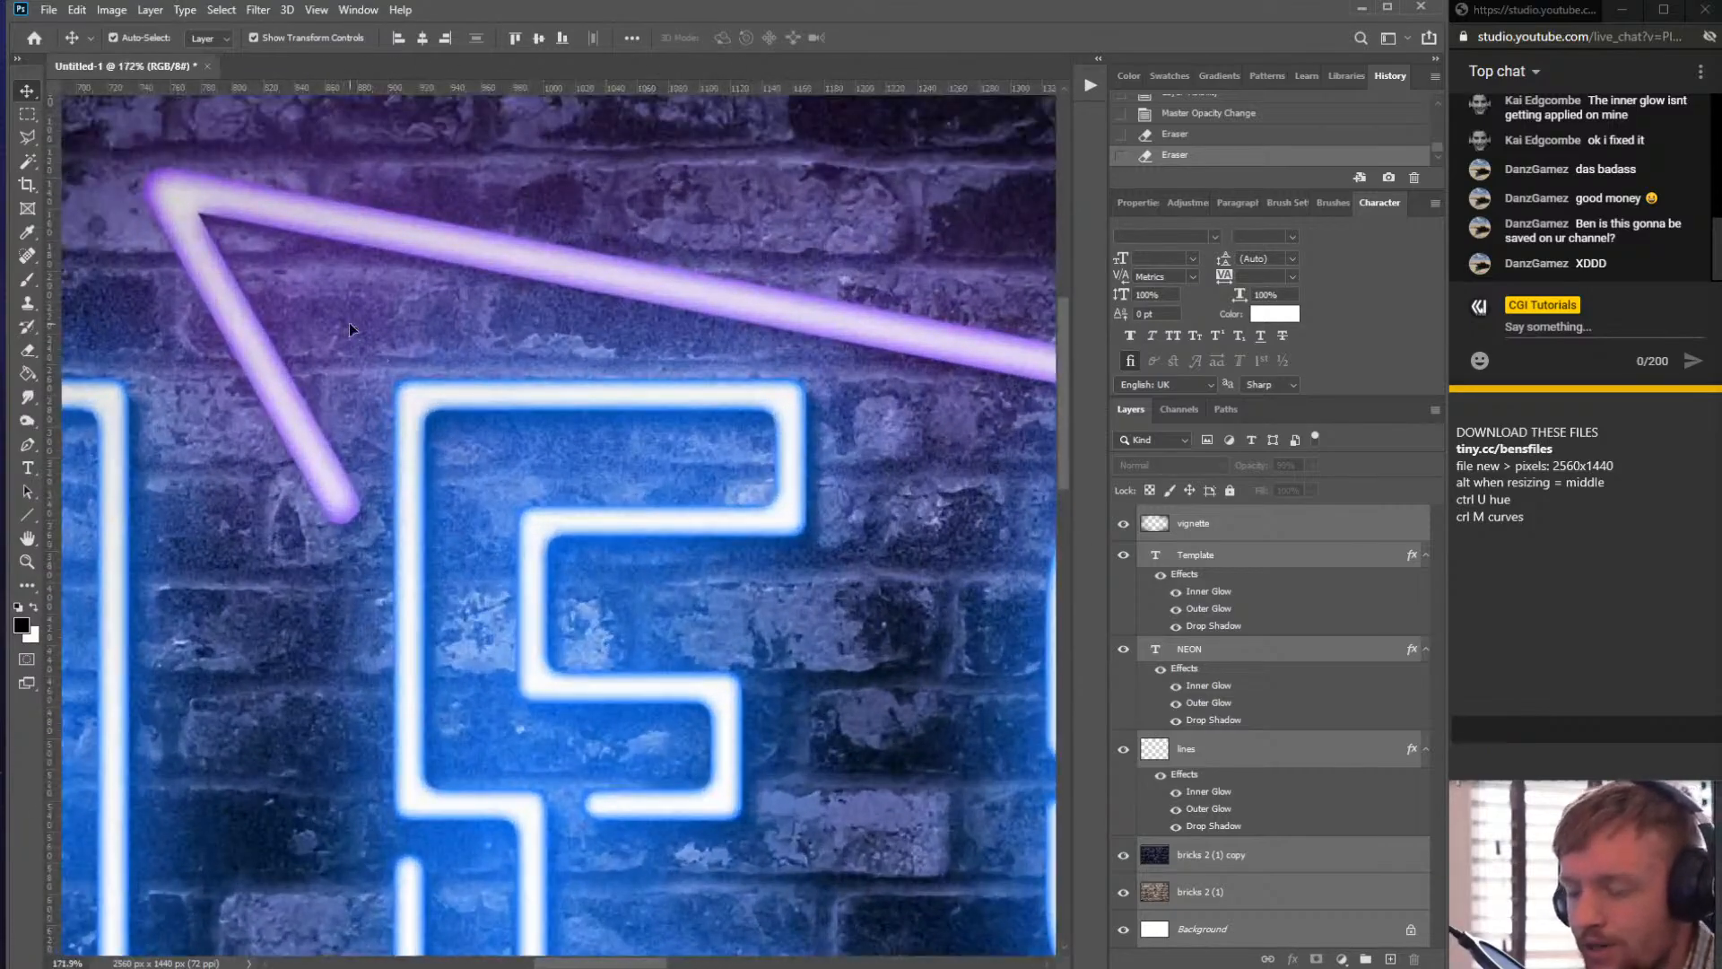
- Stamp all visible layers into a new merged layer and apply a Camera Raw Filter to it
{"action": "key", "text": "ctrl"}
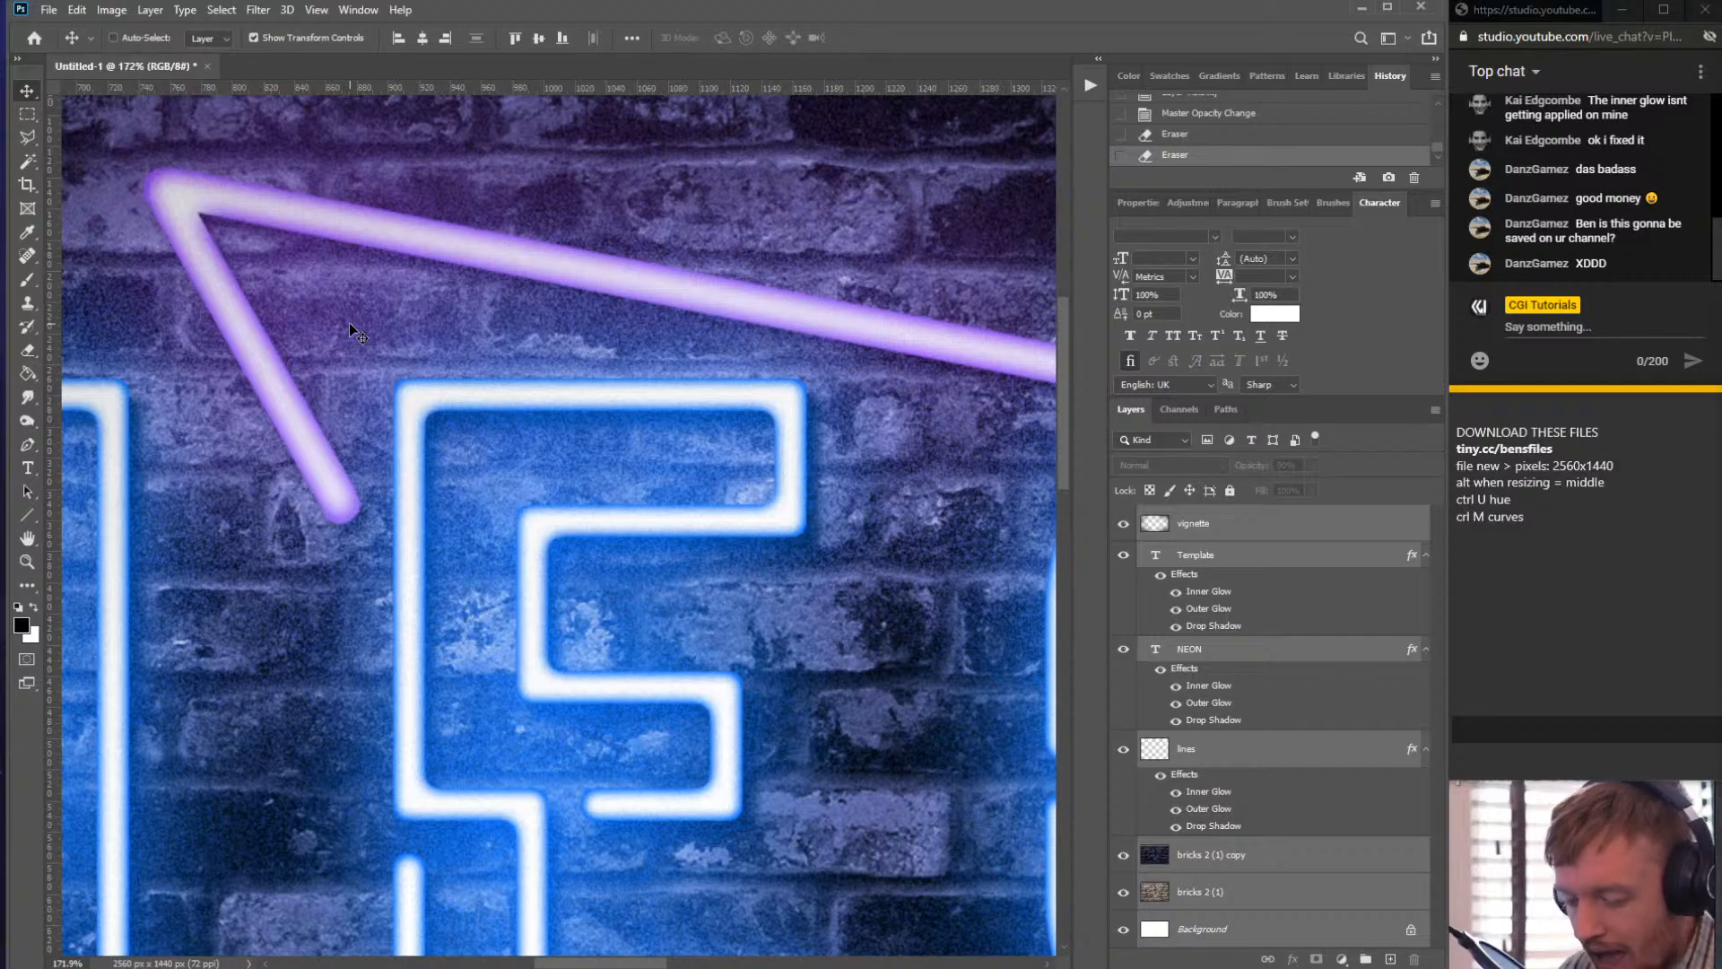
{"action": "key", "text": "ctrl+shift+F3"}
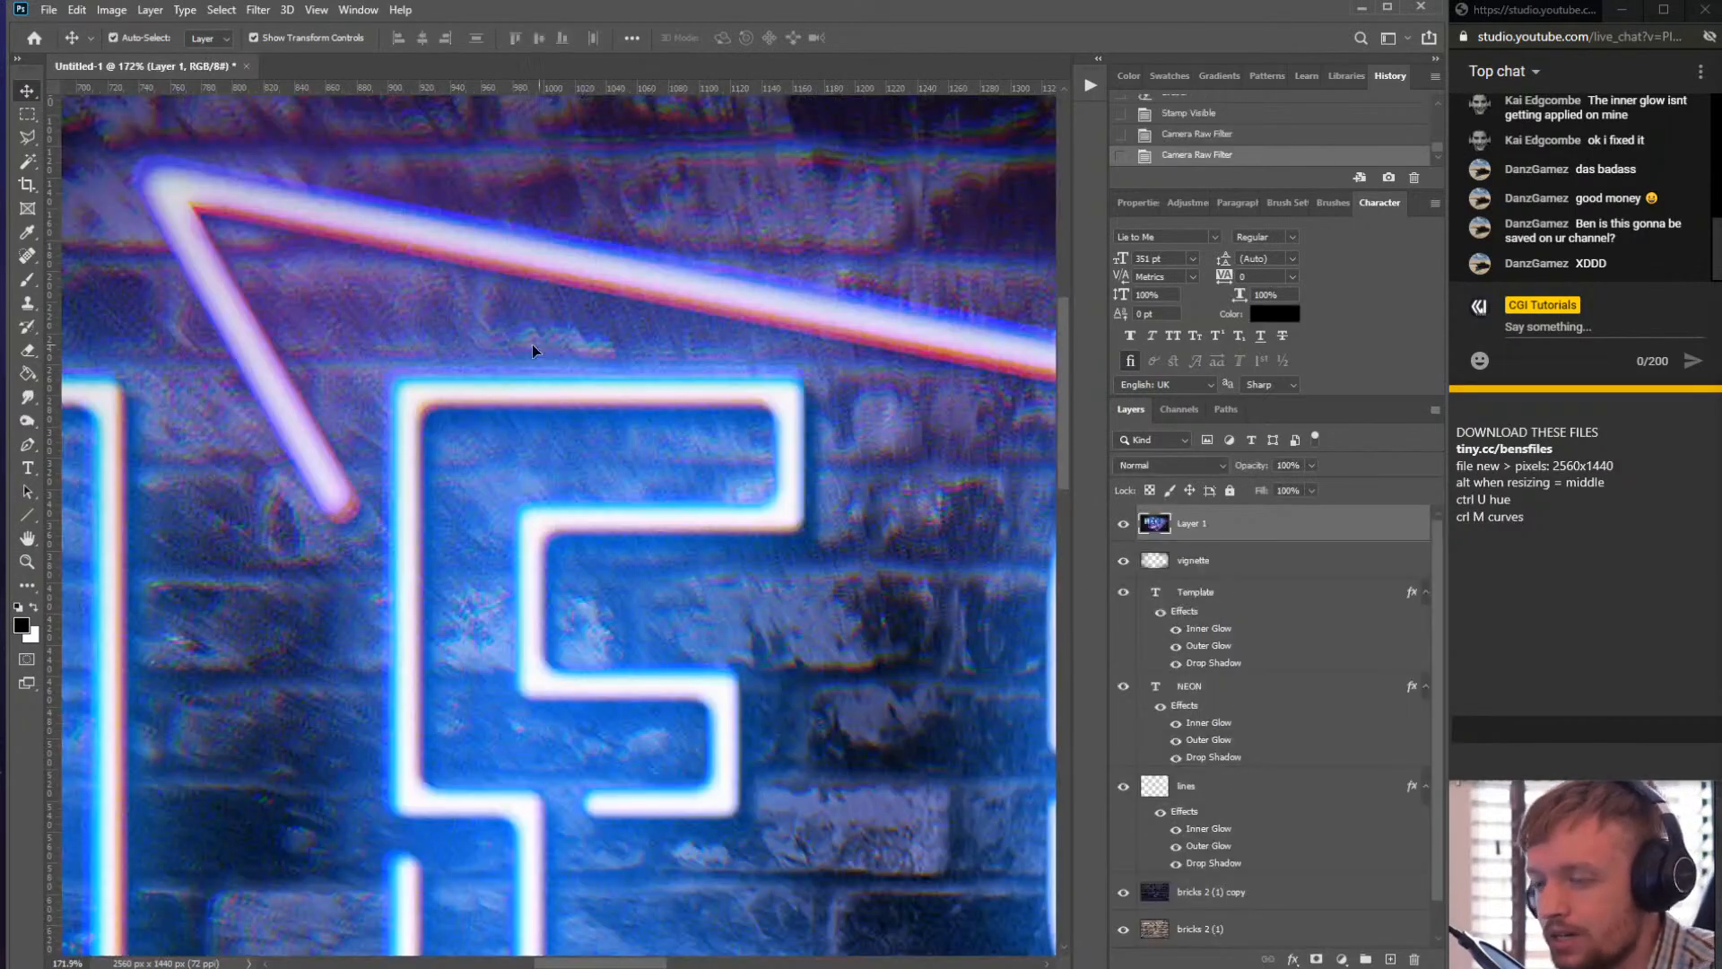
- Zoom and pan around the canvas to inspect the filtered neon sign close up and in full
{"action": "scroll", "coordinate": [530, 281], "scroll_direction": "up", "scroll_amount": 4}
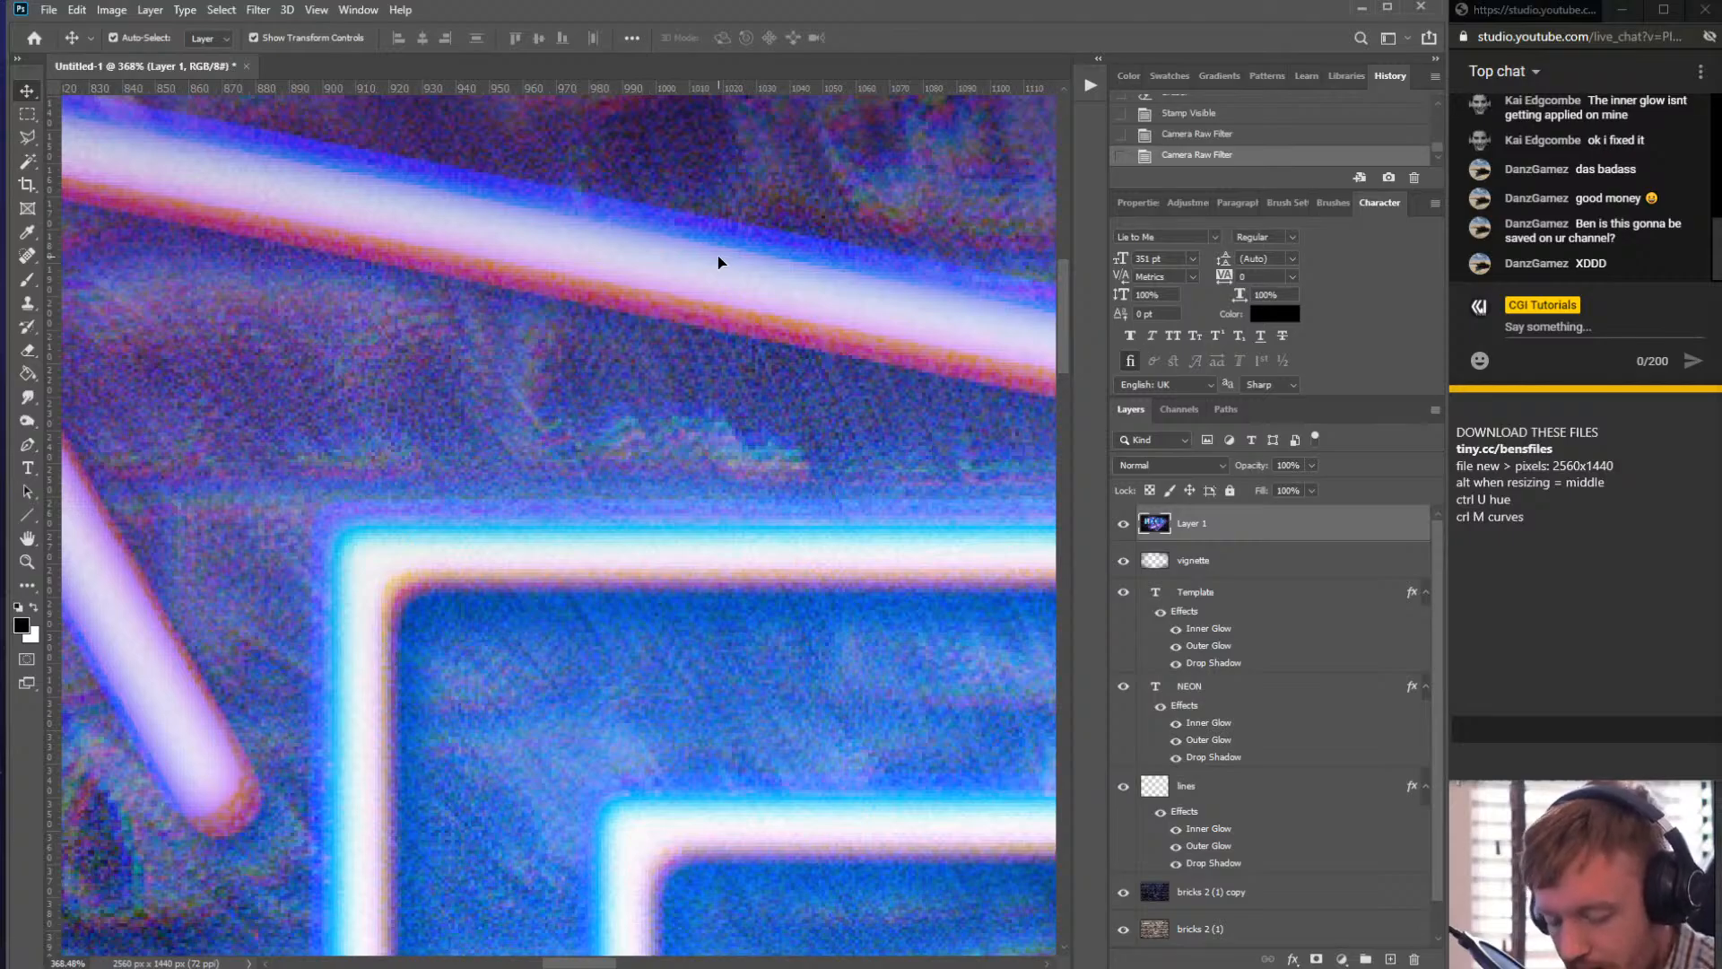
{"action": "scroll", "coordinate": [511, 305], "scroll_direction": "down", "scroll_amount": 1}
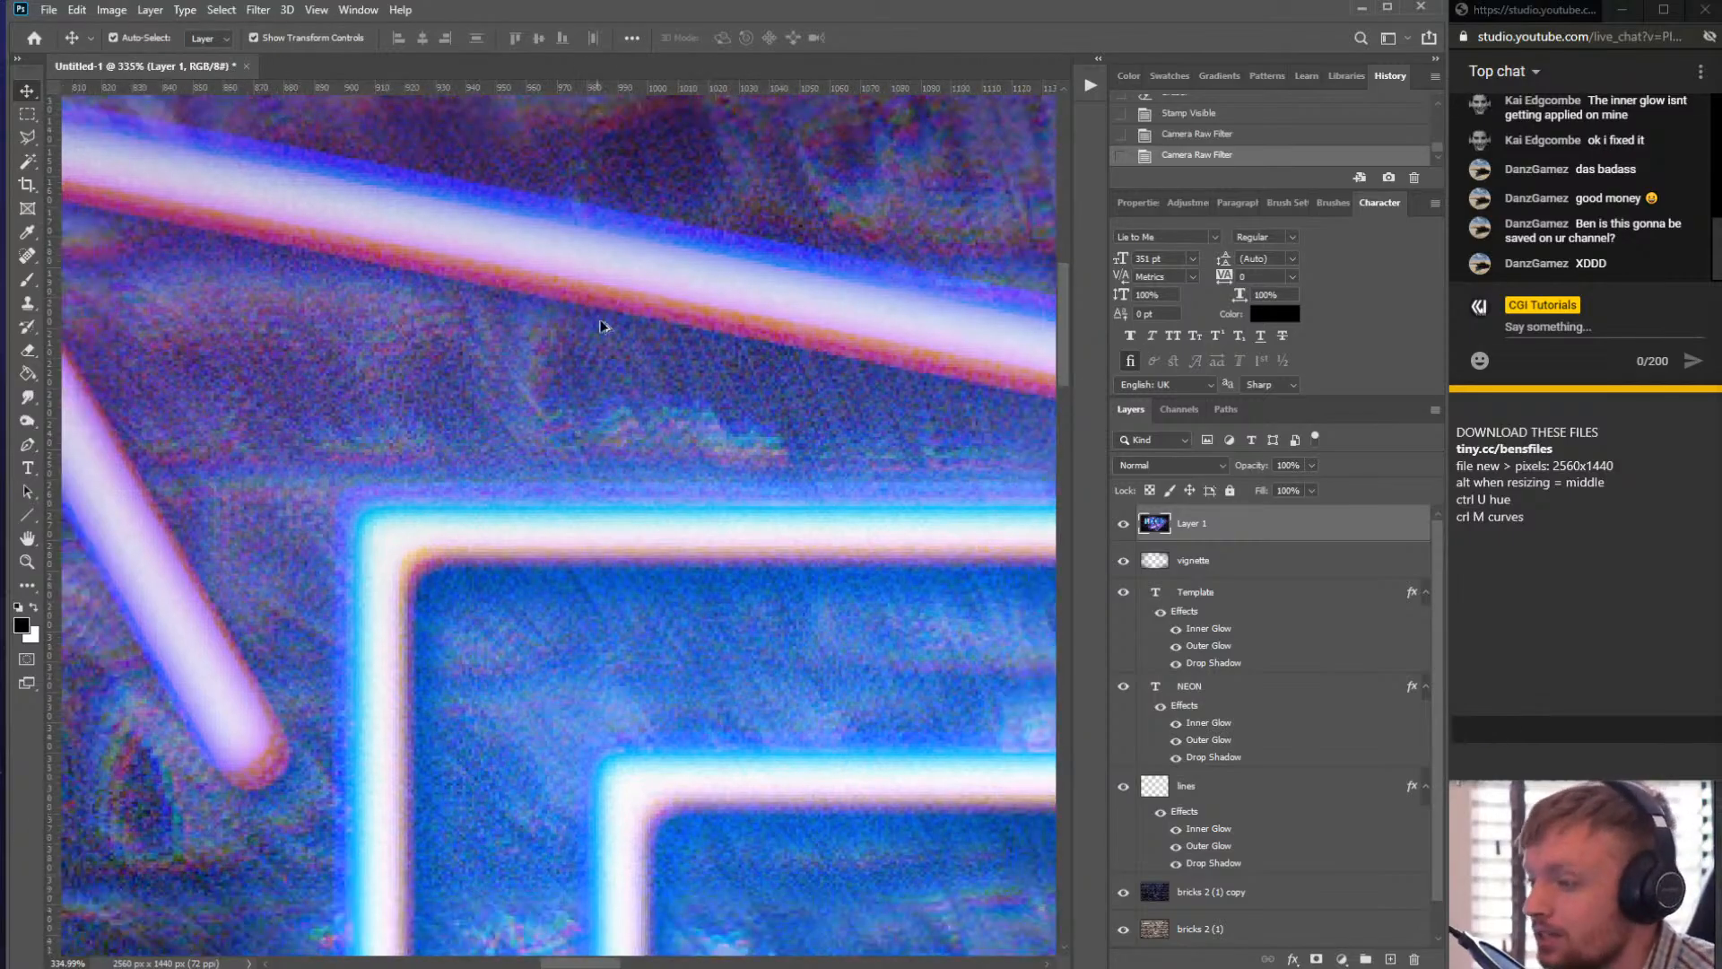
{"action": "scroll", "coordinate": [600, 325], "scroll_direction": "down", "scroll_amount": 6}
{"action": "scroll", "coordinate": [691, 394], "scroll_direction": "up", "scroll_amount": 5}
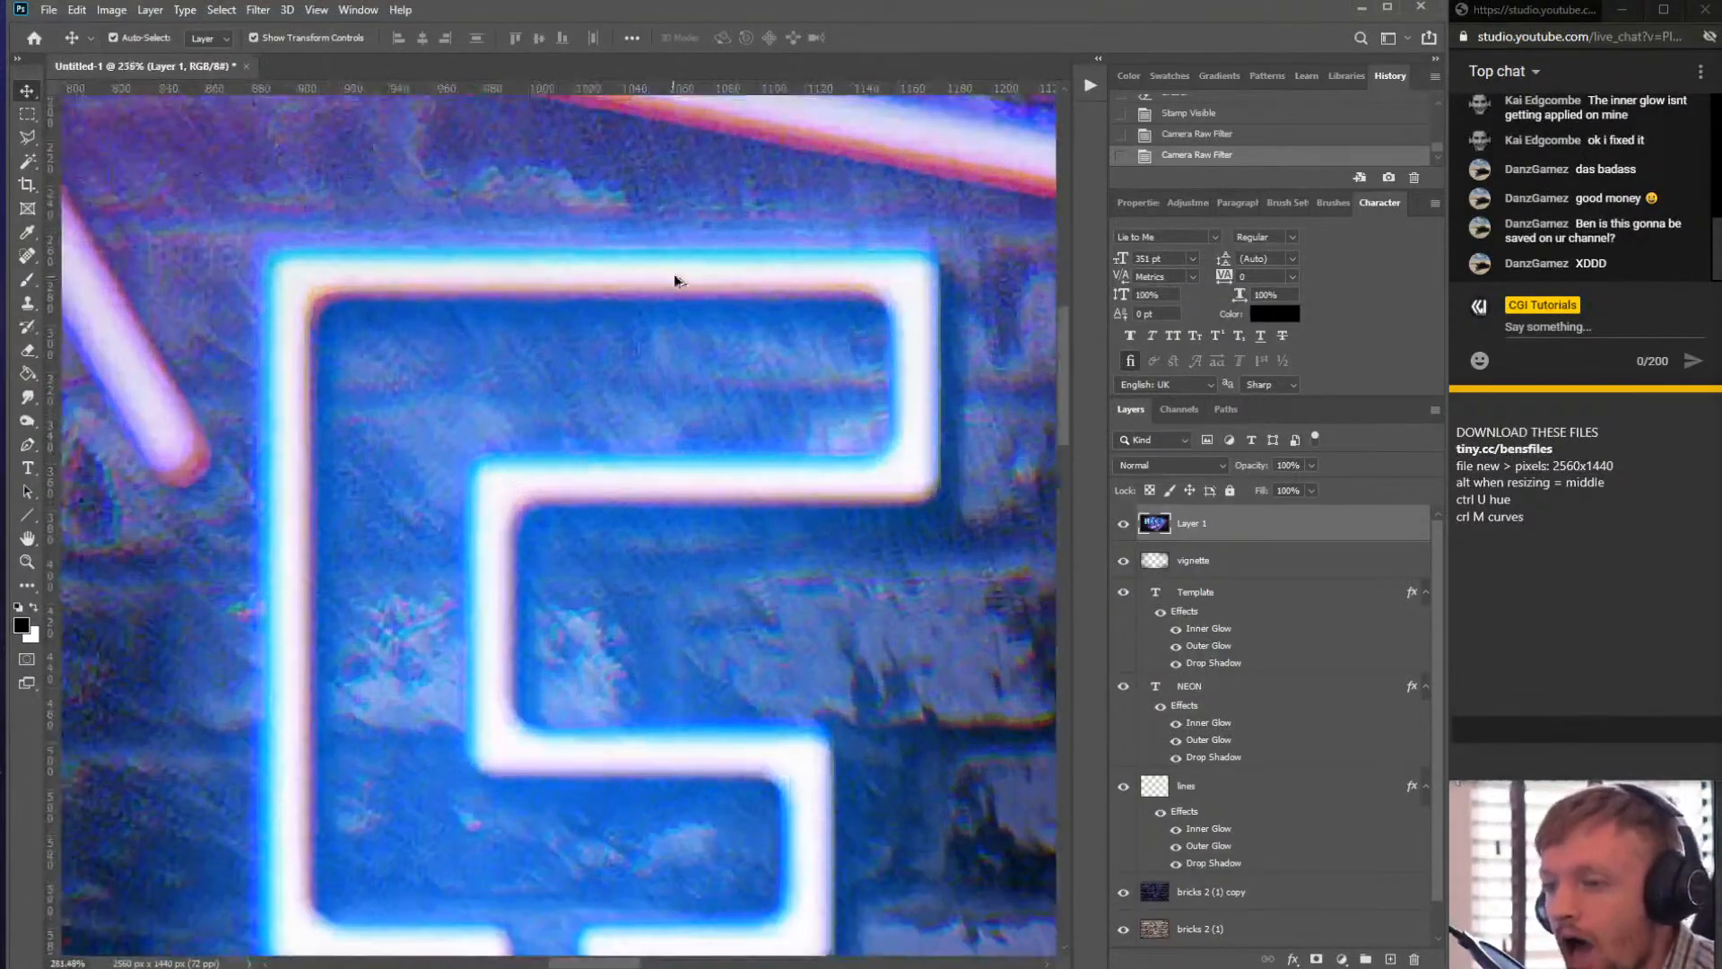
{"action": "left_click_drag", "start_coordinate": [549, 367], "coordinate": [965, 653]}
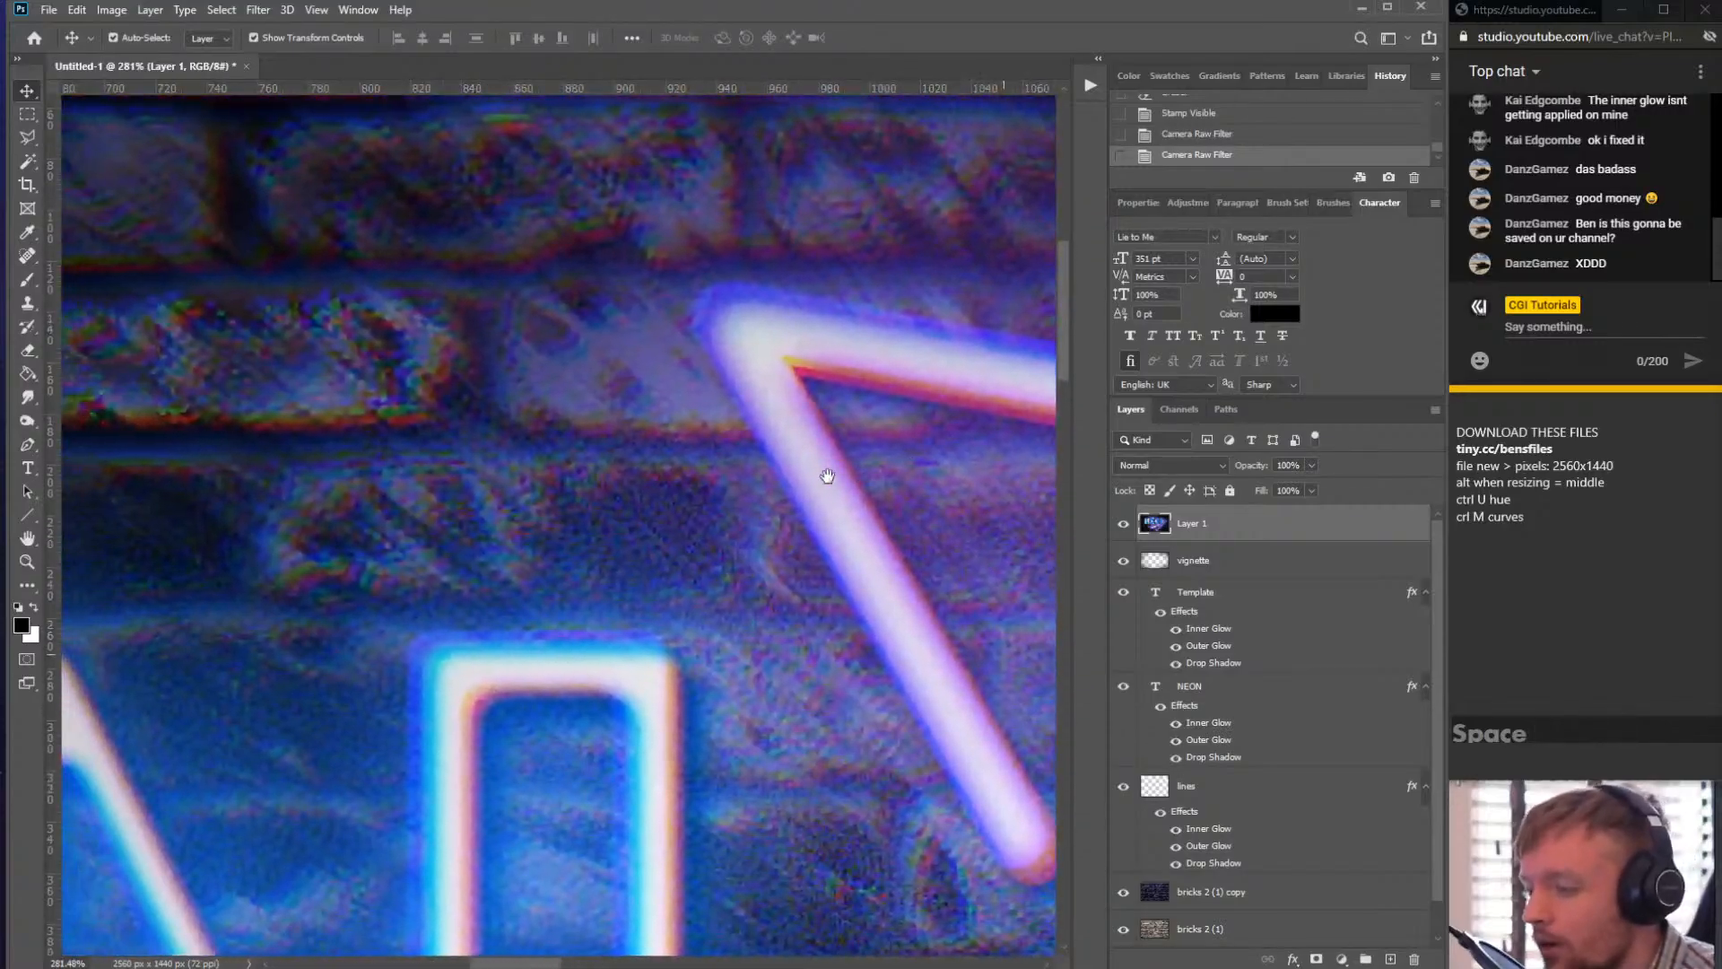
{"action": "left_click_drag", "start_coordinate": [827, 476], "coordinate": [422, 407]}
{"action": "scroll", "coordinate": [488, 486], "scroll_direction": "down", "scroll_amount": 5}
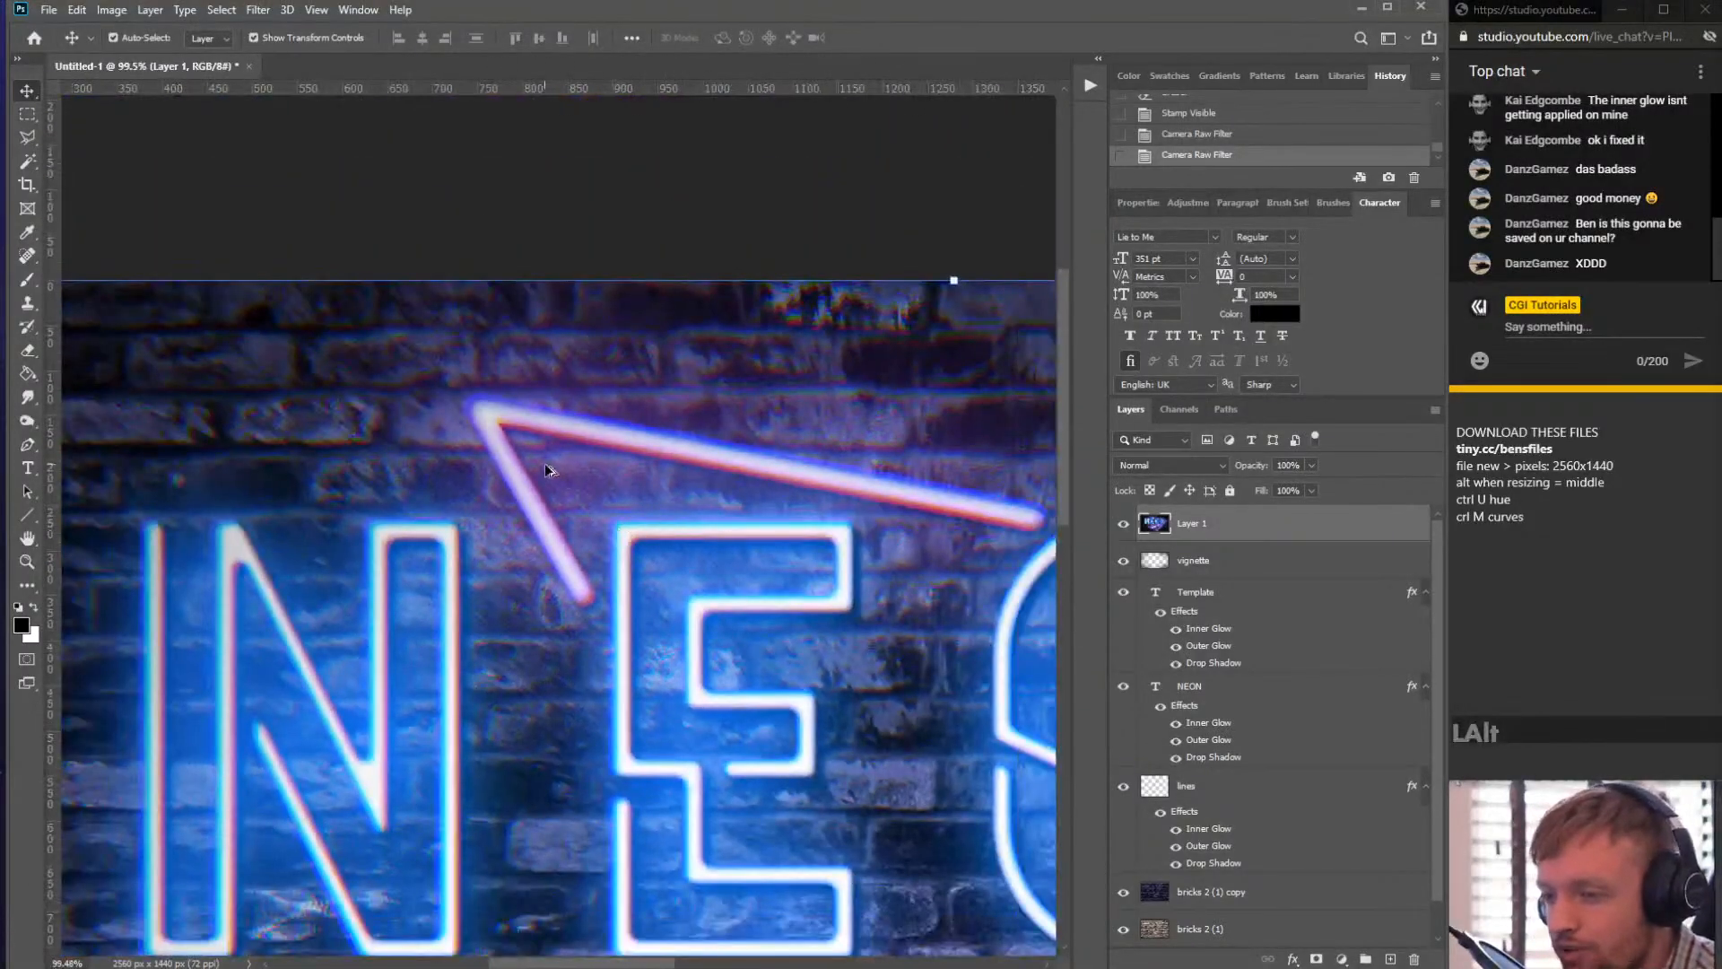
{"action": "scroll", "coordinate": [545, 463], "scroll_direction": "down", "scroll_amount": 3}
{"action": "scroll", "coordinate": [558, 674], "scroll_direction": "up", "scroll_amount": 4}
{"action": "scroll", "coordinate": [579, 659], "scroll_direction": "down", "scroll_amount": 4}
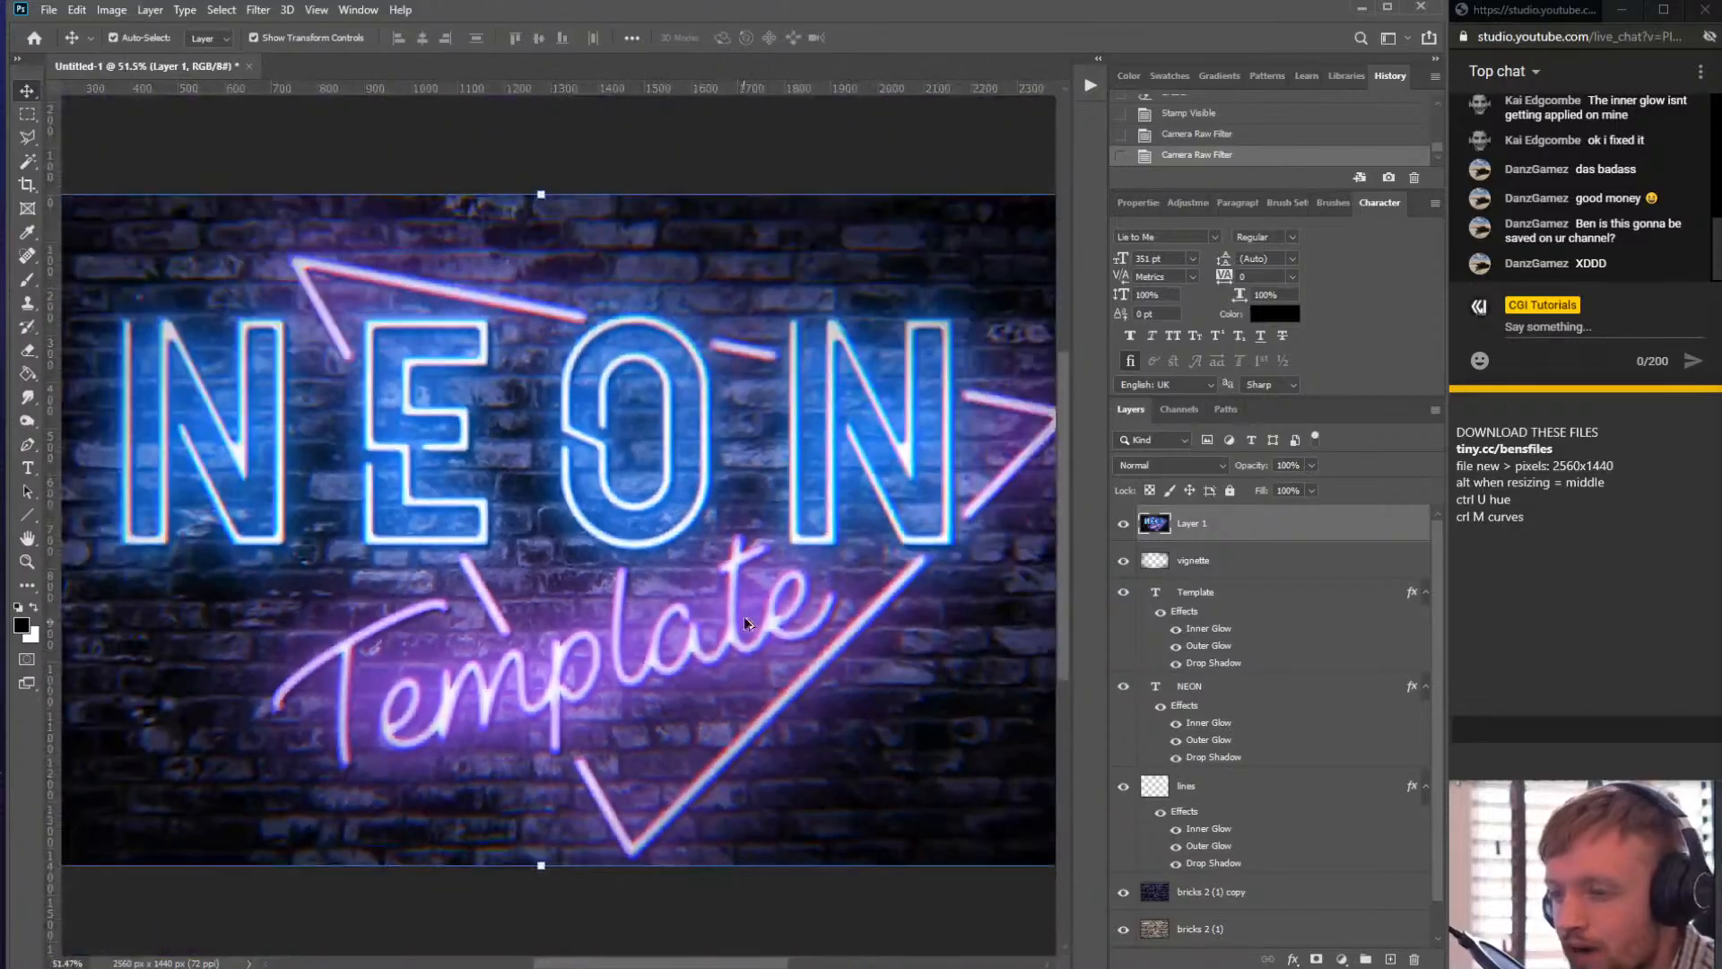
{"action": "scroll", "coordinate": [789, 597], "scroll_direction": "up", "scroll_amount": 2}
{"action": "scroll", "coordinate": [843, 520], "scroll_direction": "down", "scroll_amount": 2}
{"action": "scroll", "coordinate": [869, 440], "scroll_direction": "up", "scroll_amount": 2}
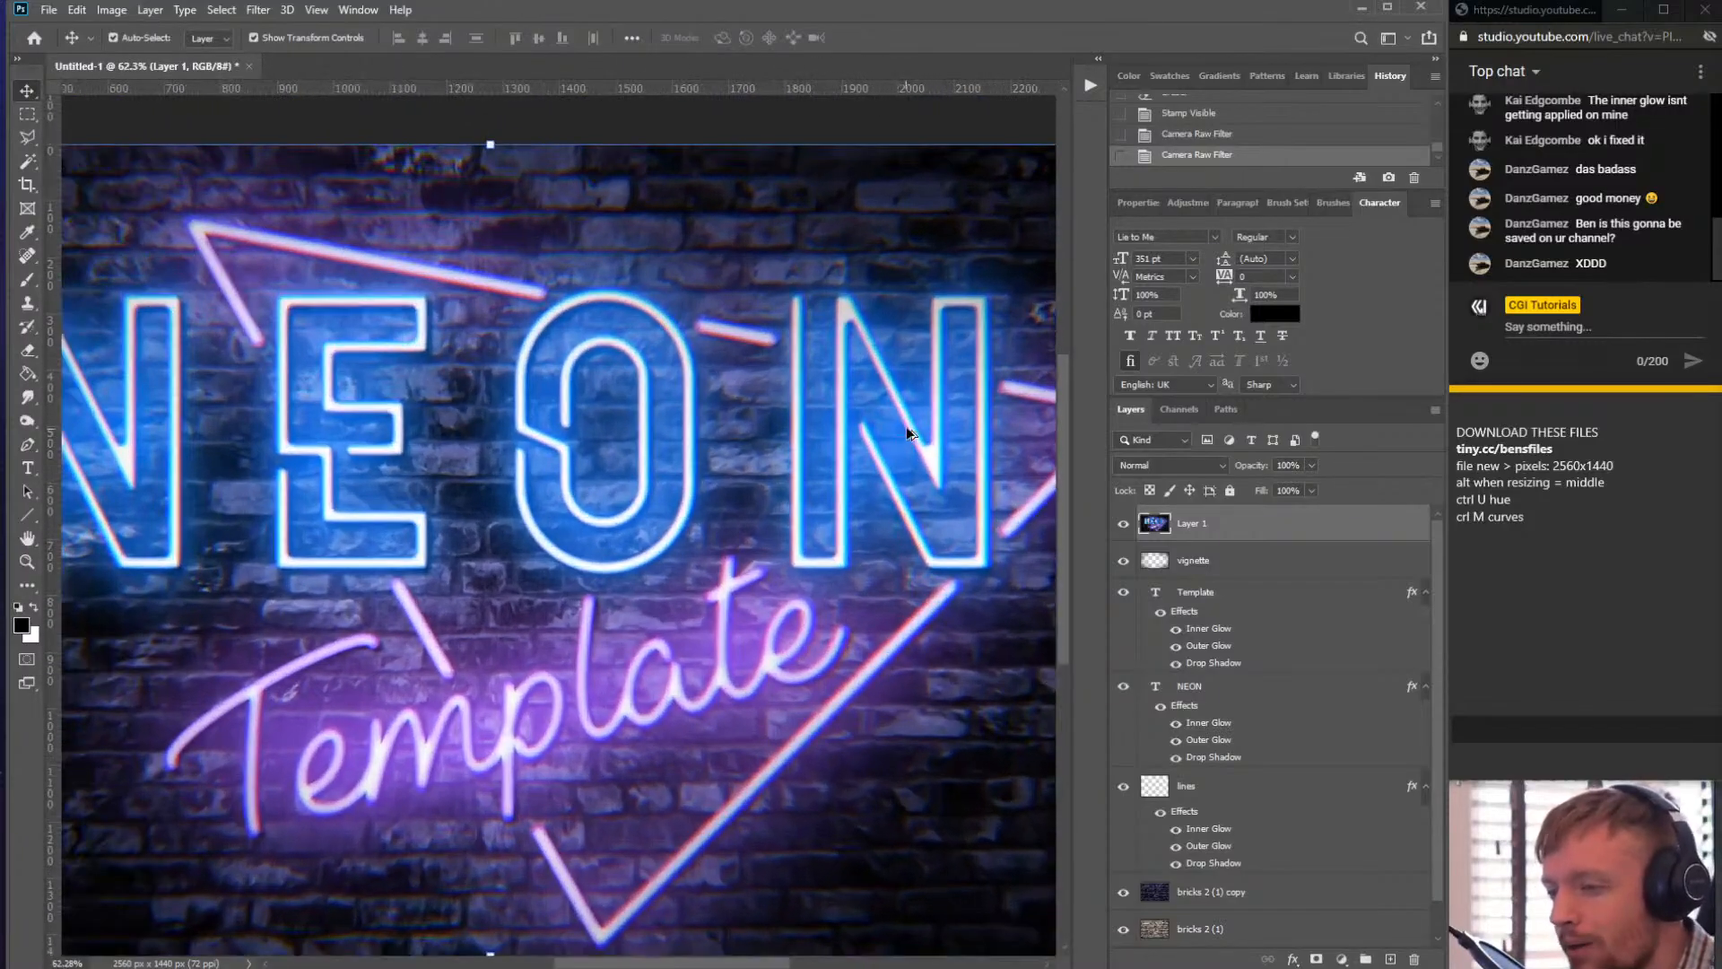
{"action": "scroll", "coordinate": [718, 466], "scroll_direction": "down", "scroll_amount": 4}
{"action": "scroll", "coordinate": [582, 508], "scroll_direction": "up", "scroll_amount": 2}
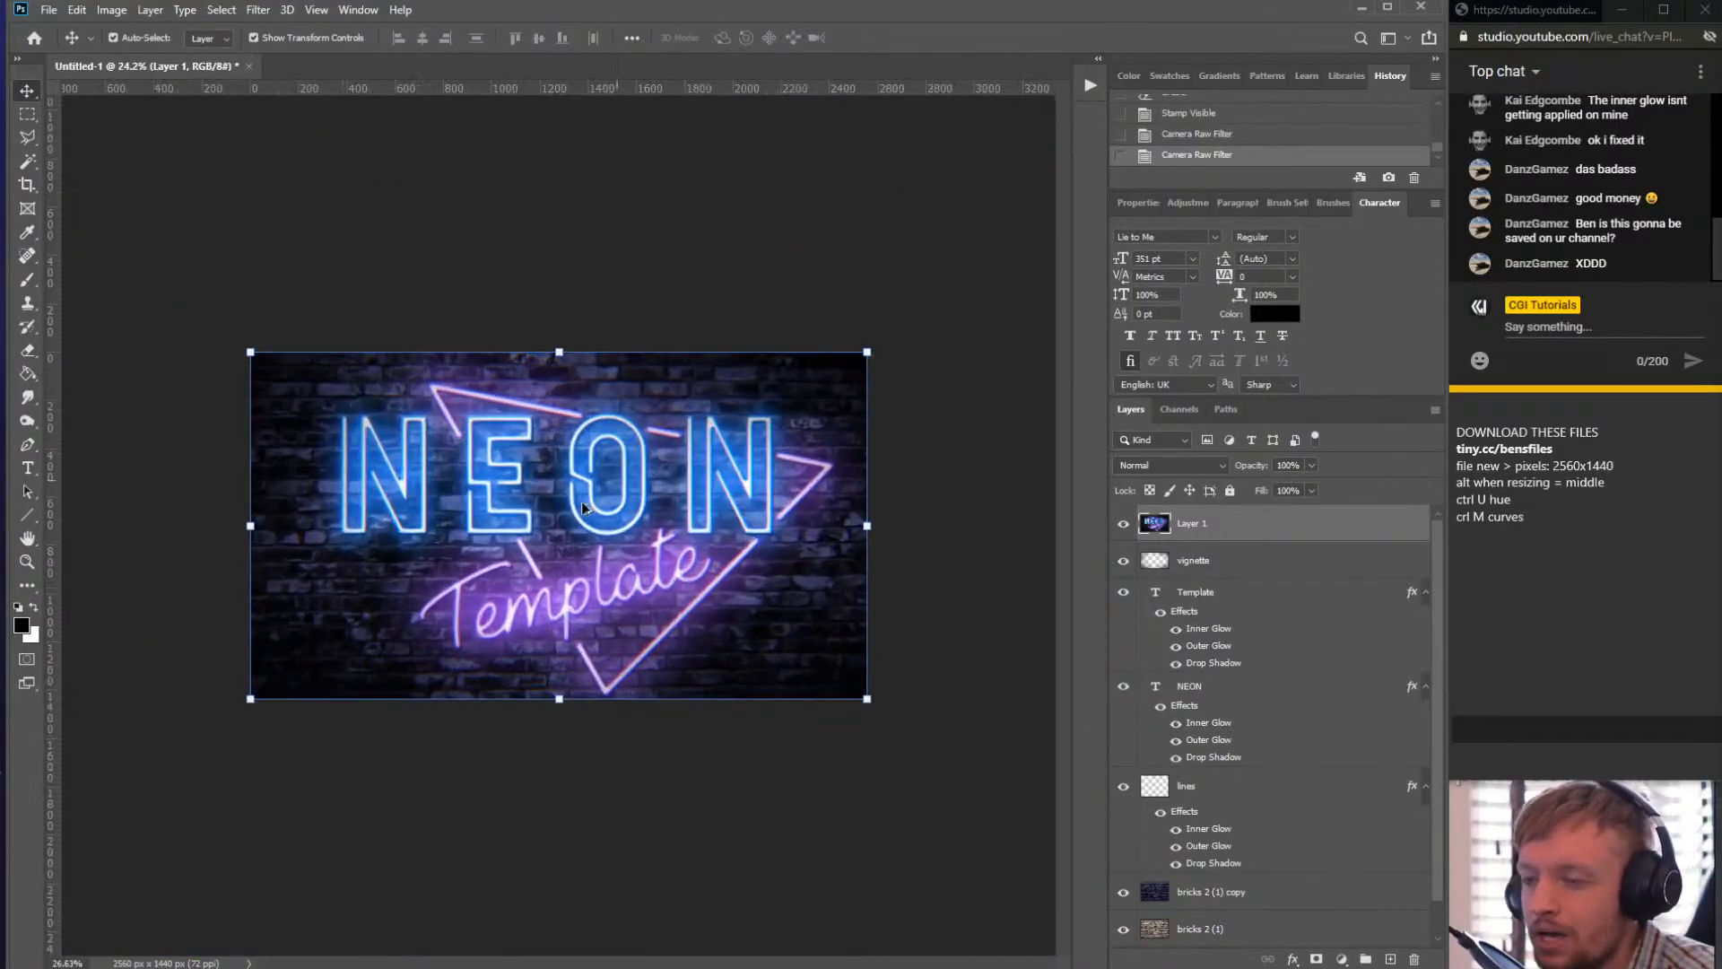
{"action": "scroll", "coordinate": [582, 508], "scroll_direction": "up", "scroll_amount": 3}
{"action": "scroll", "coordinate": [710, 454], "scroll_direction": "up", "scroll_amount": 5}
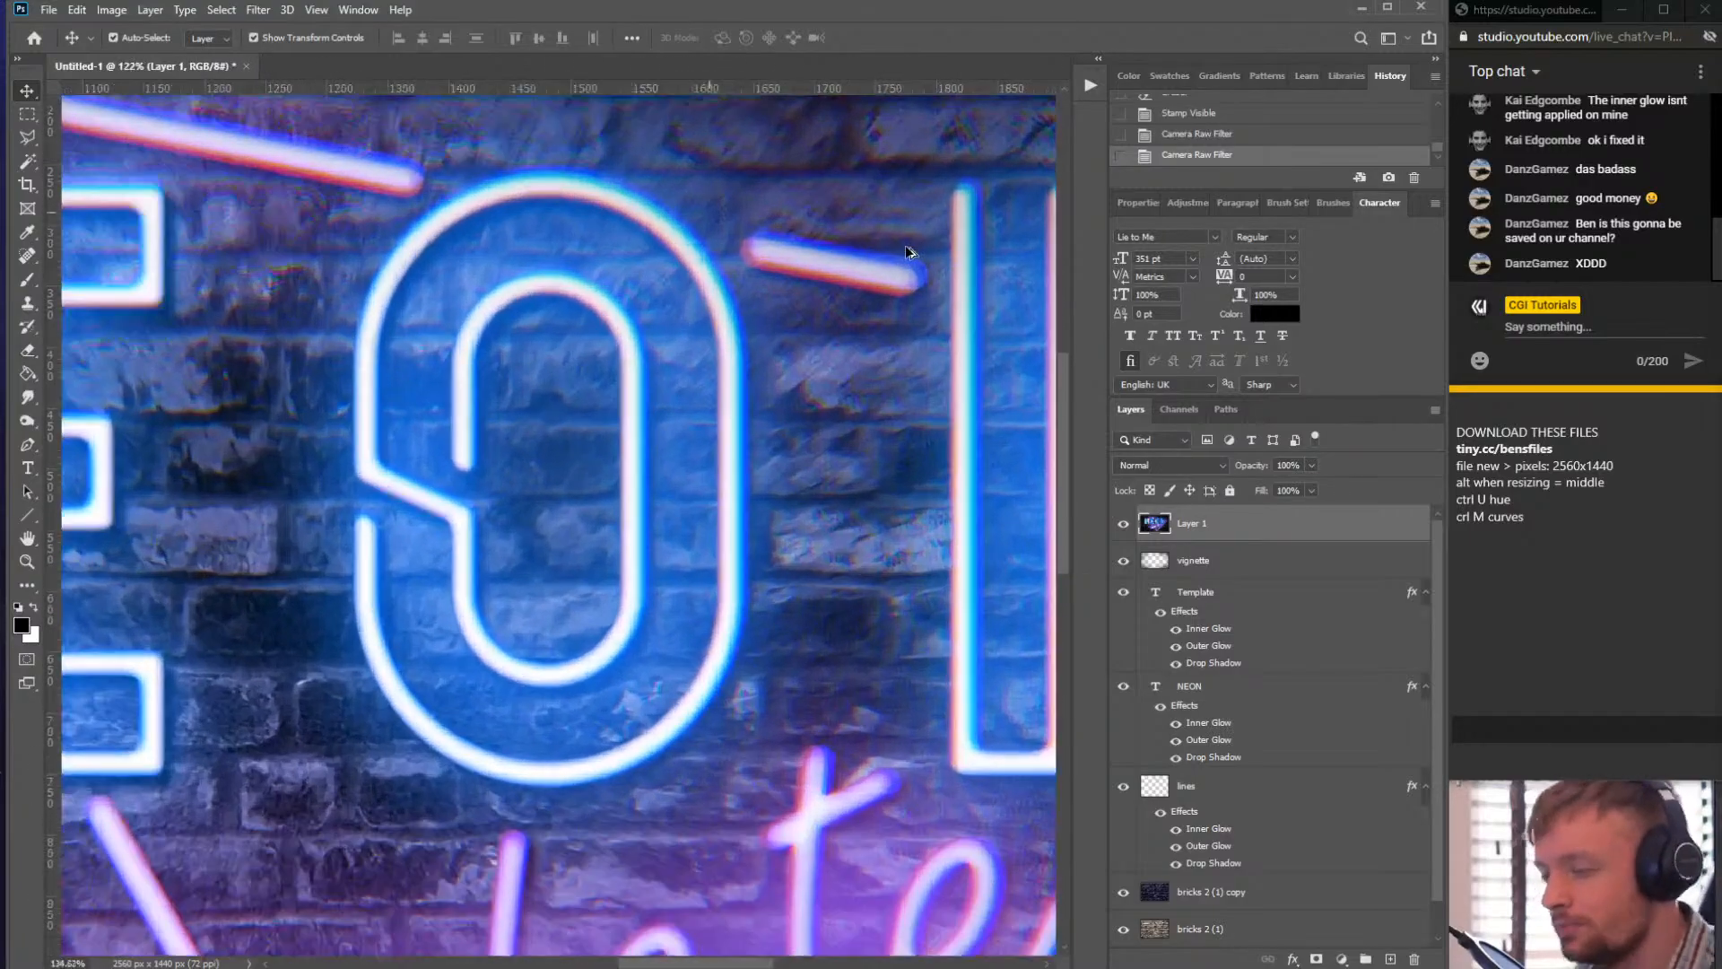
{"action": "scroll", "coordinate": [908, 252], "scroll_direction": "up", "scroll_amount": 2}
{"action": "scroll", "coordinate": [809, 264], "scroll_direction": "down", "scroll_amount": 1}
{"action": "scroll", "coordinate": [805, 261], "scroll_direction": "up", "scroll_amount": 2}
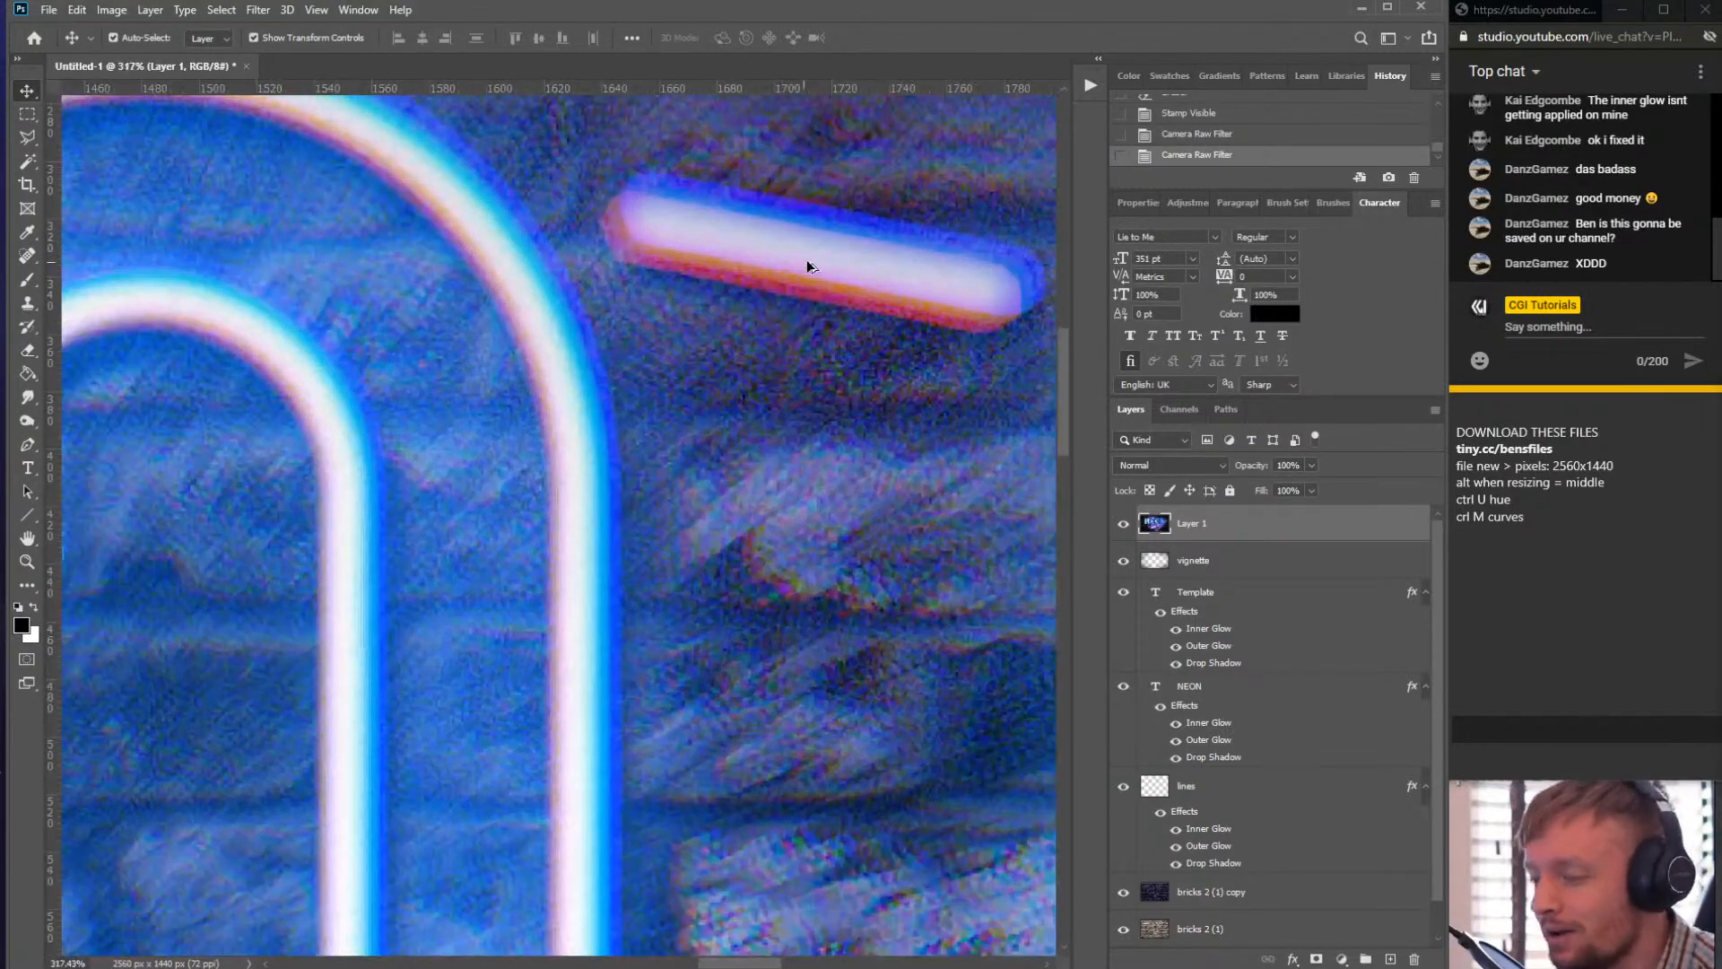
{"action": "scroll", "coordinate": [806, 260], "scroll_direction": "down", "scroll_amount": 6}
{"action": "scroll", "coordinate": [502, 420], "scroll_direction": "up", "scroll_amount": 1}
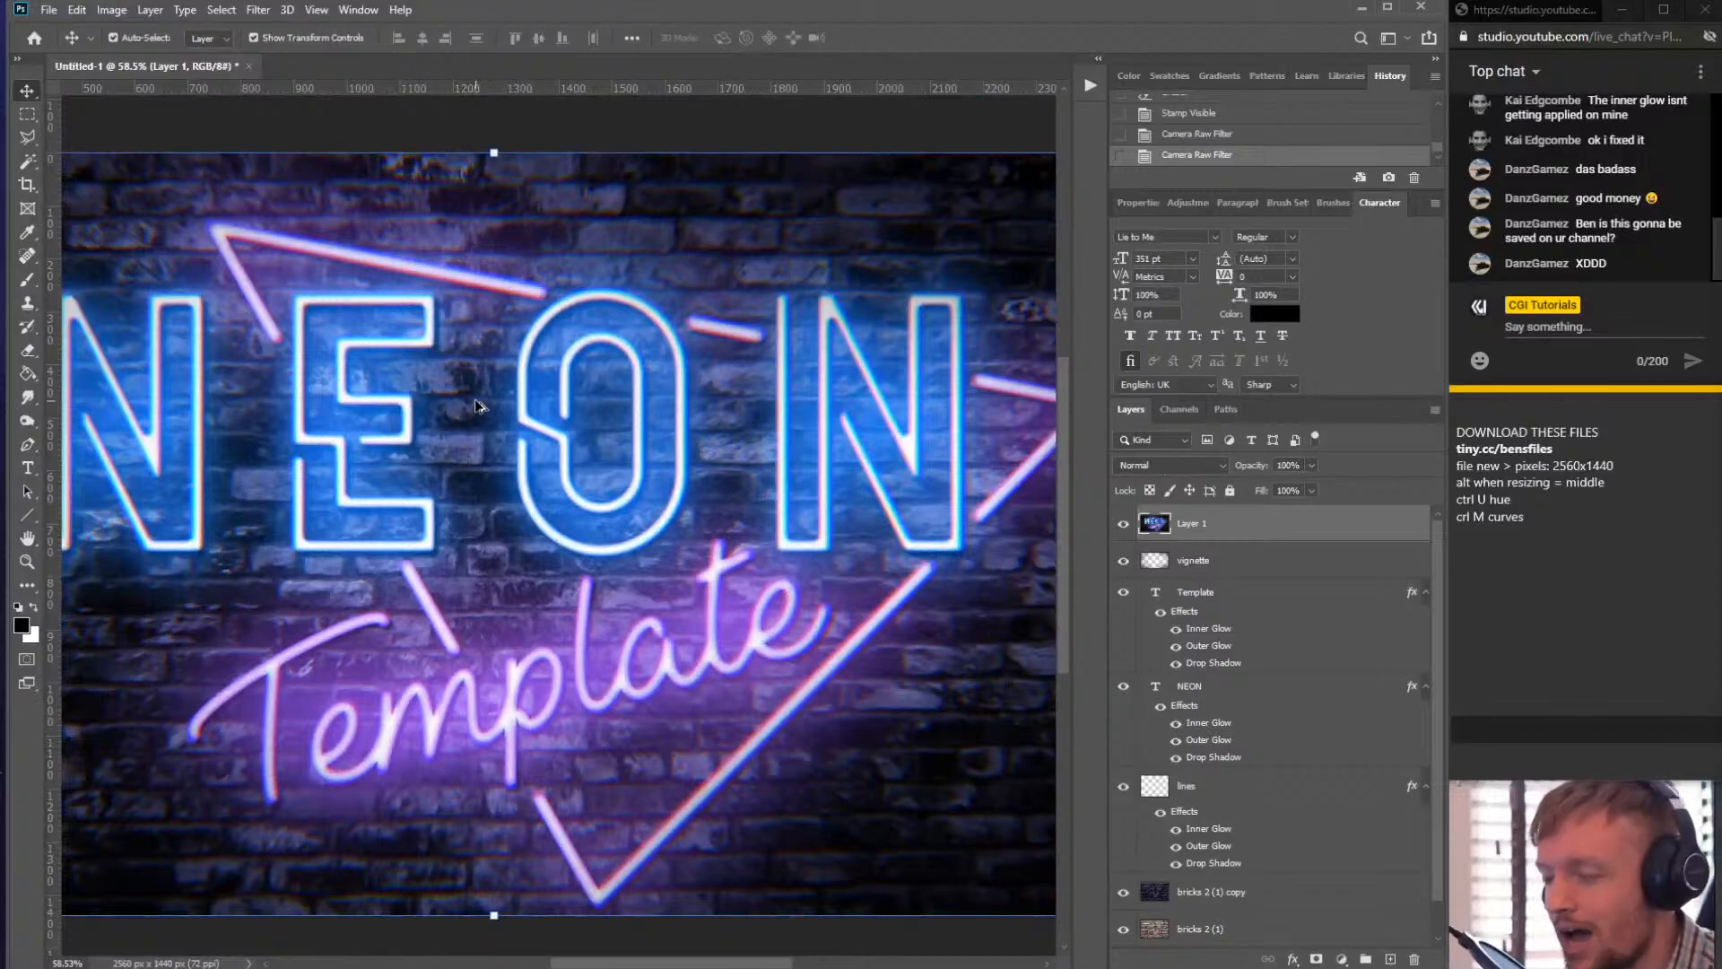
{"action": "scroll", "coordinate": [269, 384], "scroll_direction": "up", "scroll_amount": 3}
- Undo the Camera Raw Filter and delete the stamped Layer 1
{"action": "key", "text": "ctrl+z"}
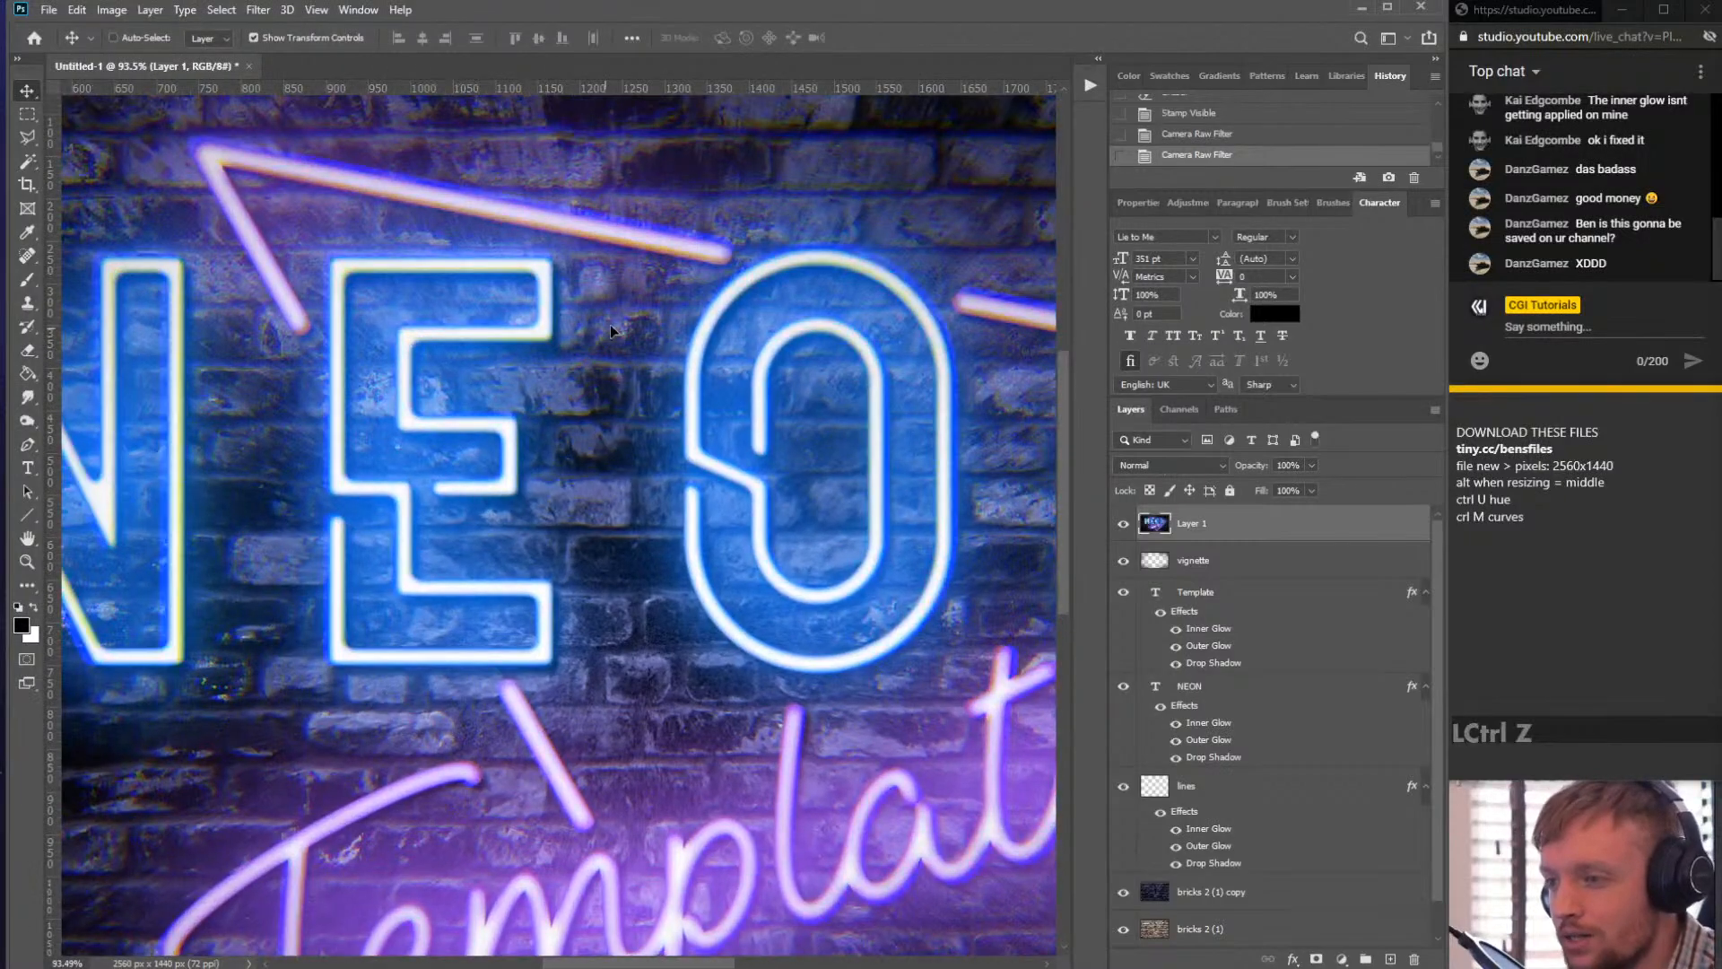
{"action": "scroll", "coordinate": [612, 310], "scroll_direction": "up", "scroll_amount": 2}
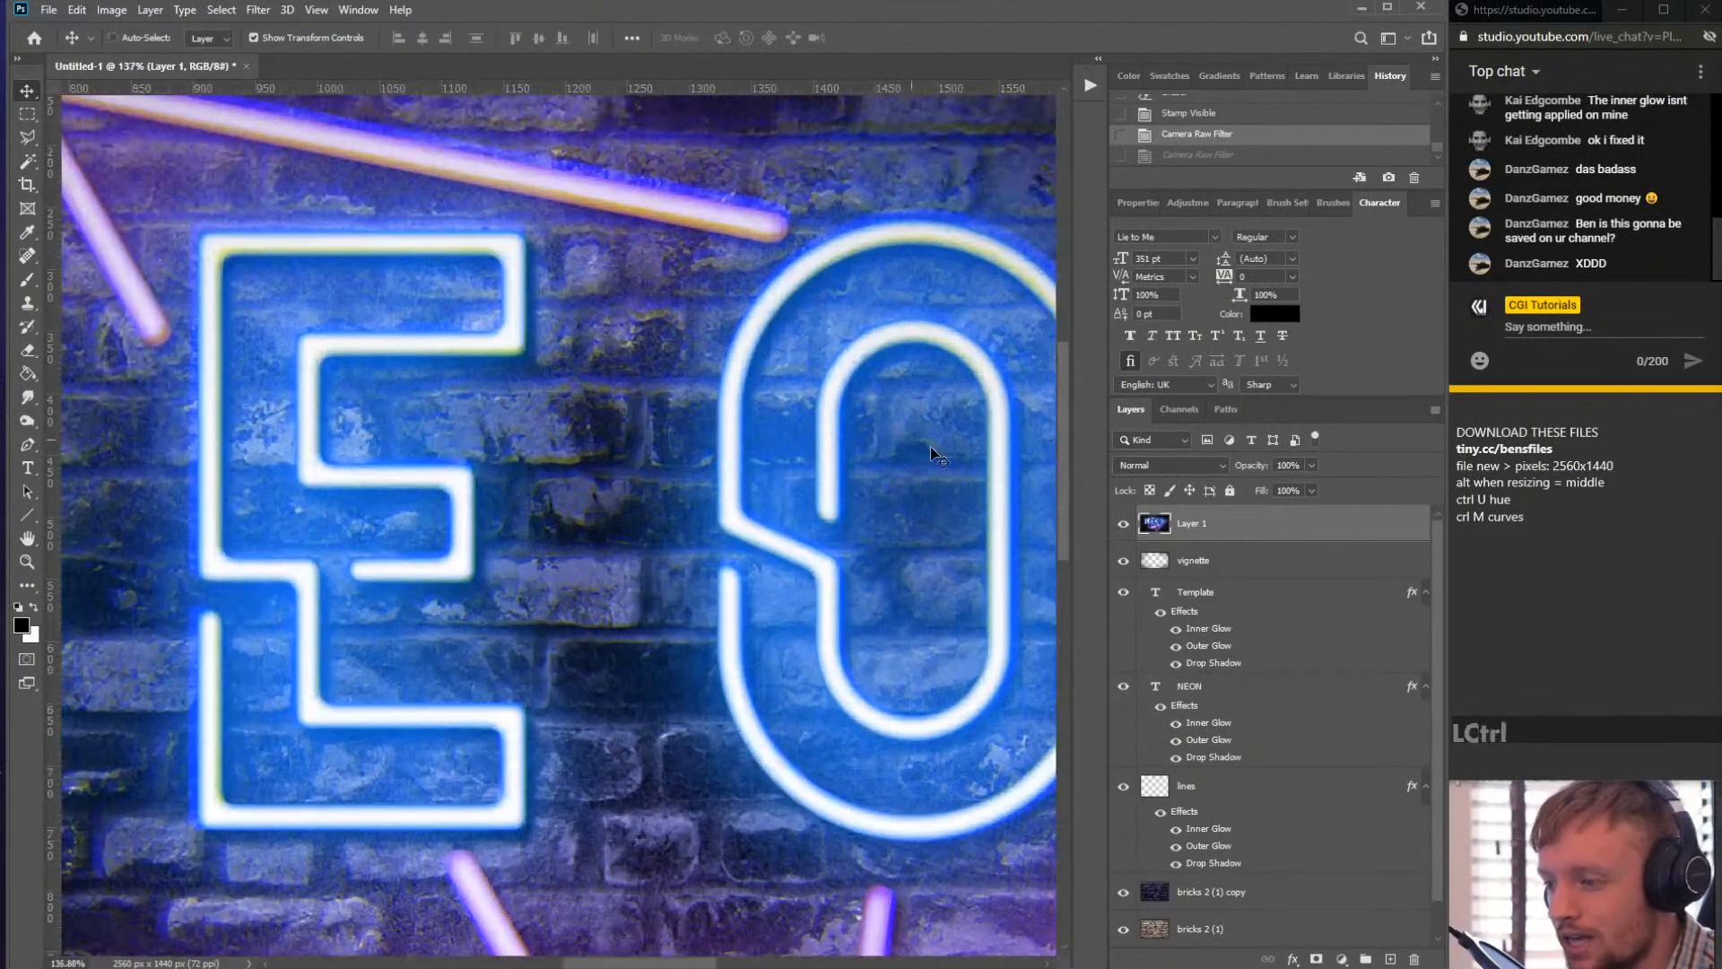
{"action": "left_click", "coordinate": [1179, 527]}
{"action": "key", "text": "Delete"}
{"action": "scroll", "coordinate": [870, 462], "scroll_direction": "down", "scroll_amount": 3}
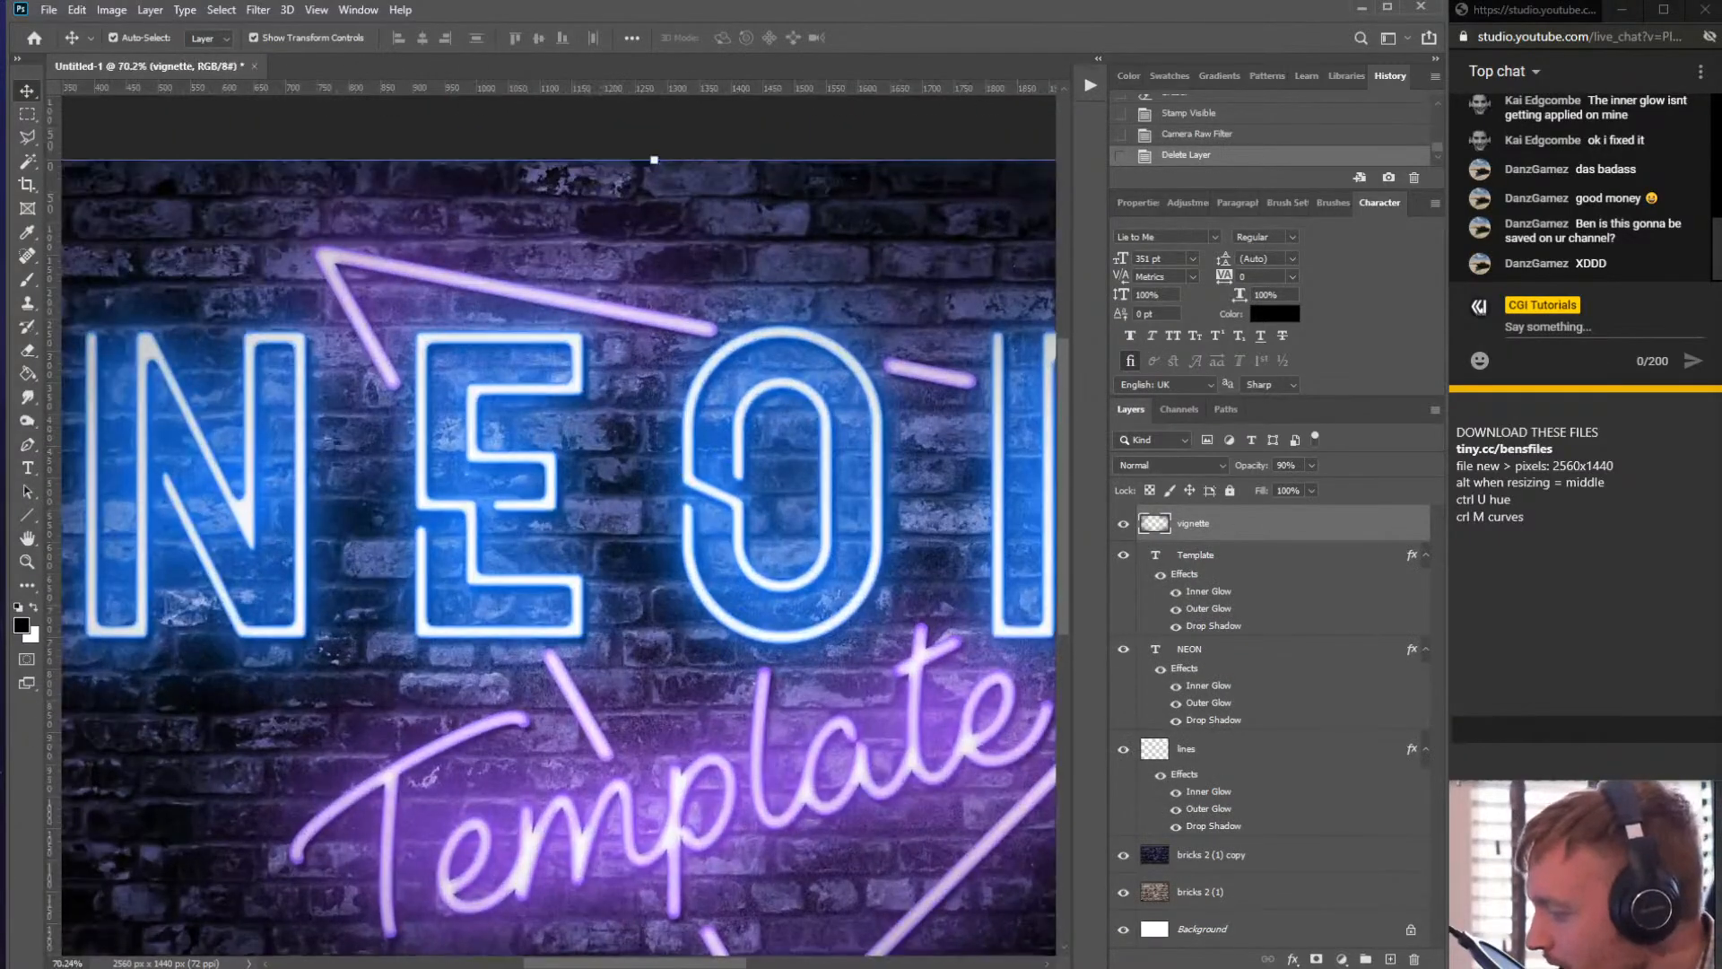
{"action": "scroll", "coordinate": [723, 520], "scroll_direction": "down", "scroll_amount": 3}
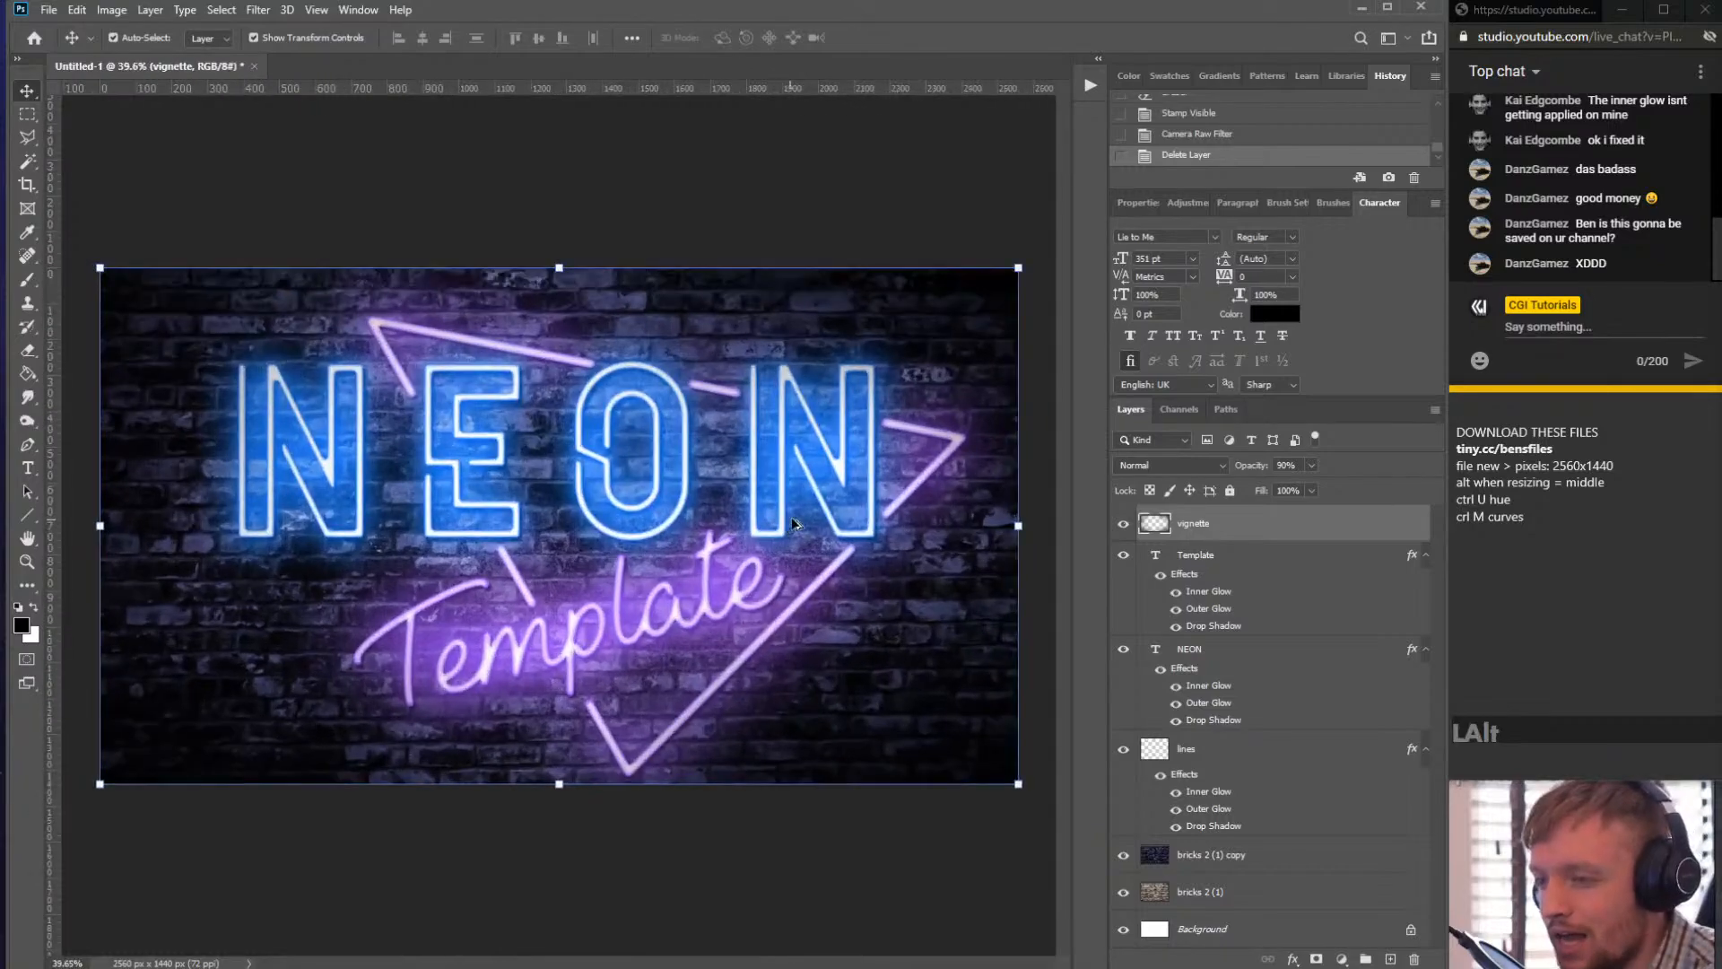
{"action": "scroll", "coordinate": [809, 515], "scroll_direction": "up", "scroll_amount": 1}
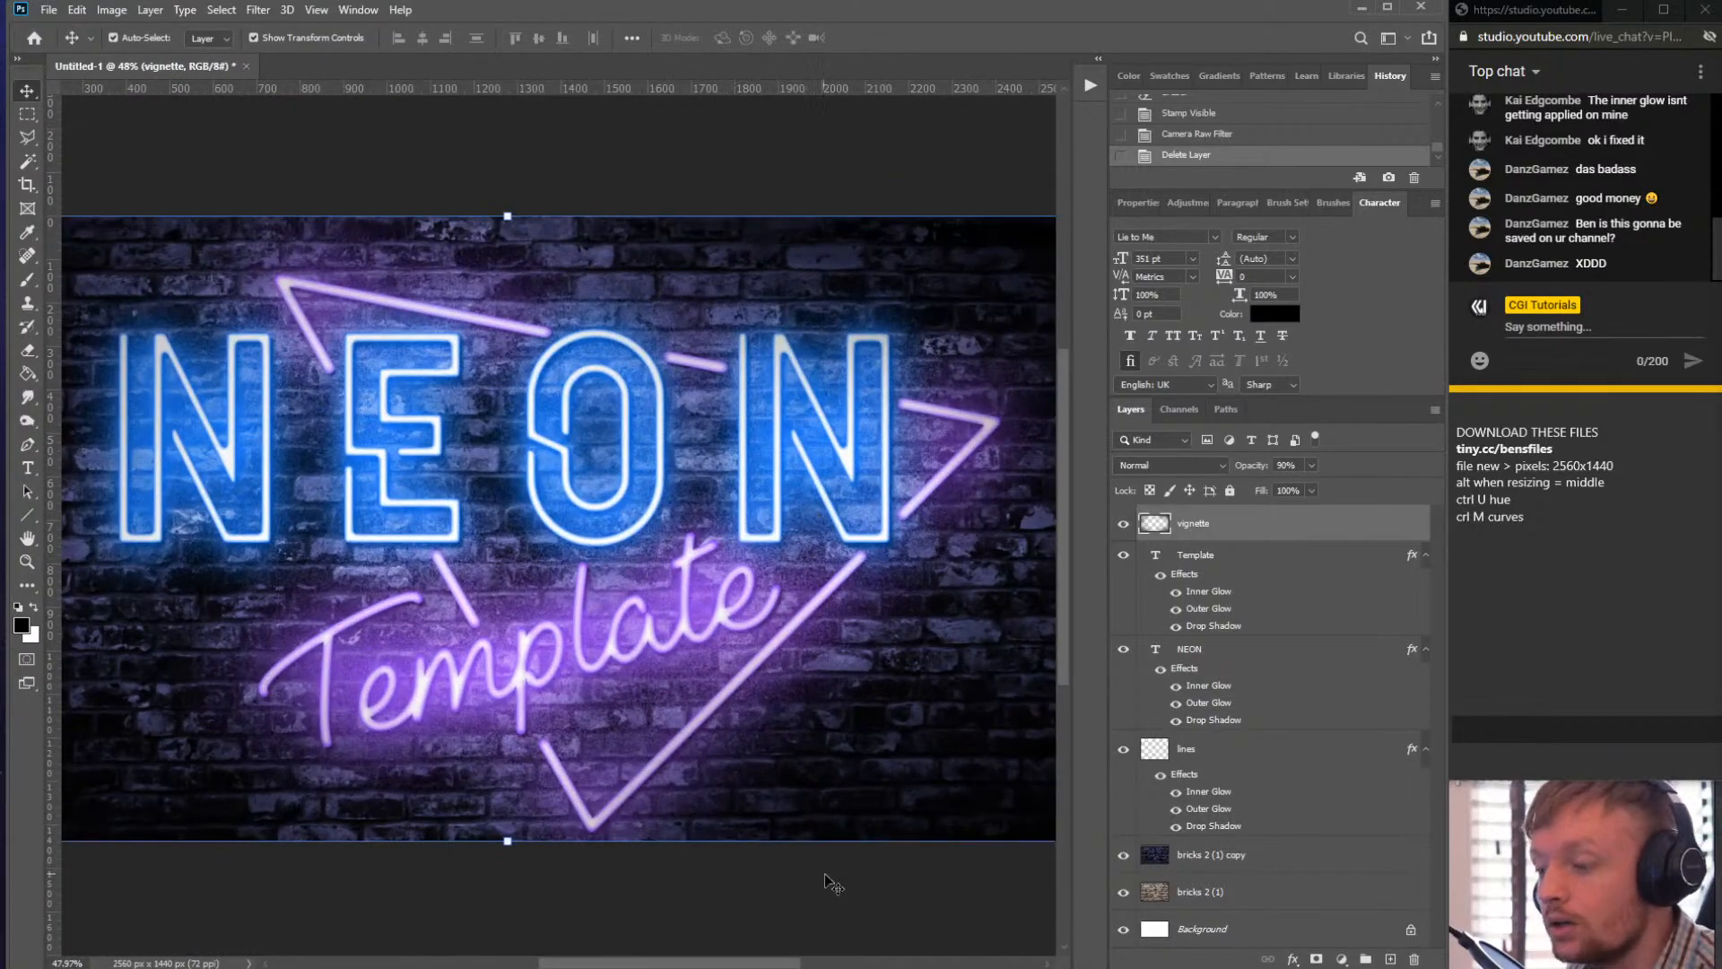
- Switch to the browser's GraphicRiver tab and search for photoshop action
{"action": "left_click", "coordinate": [377, 968]}
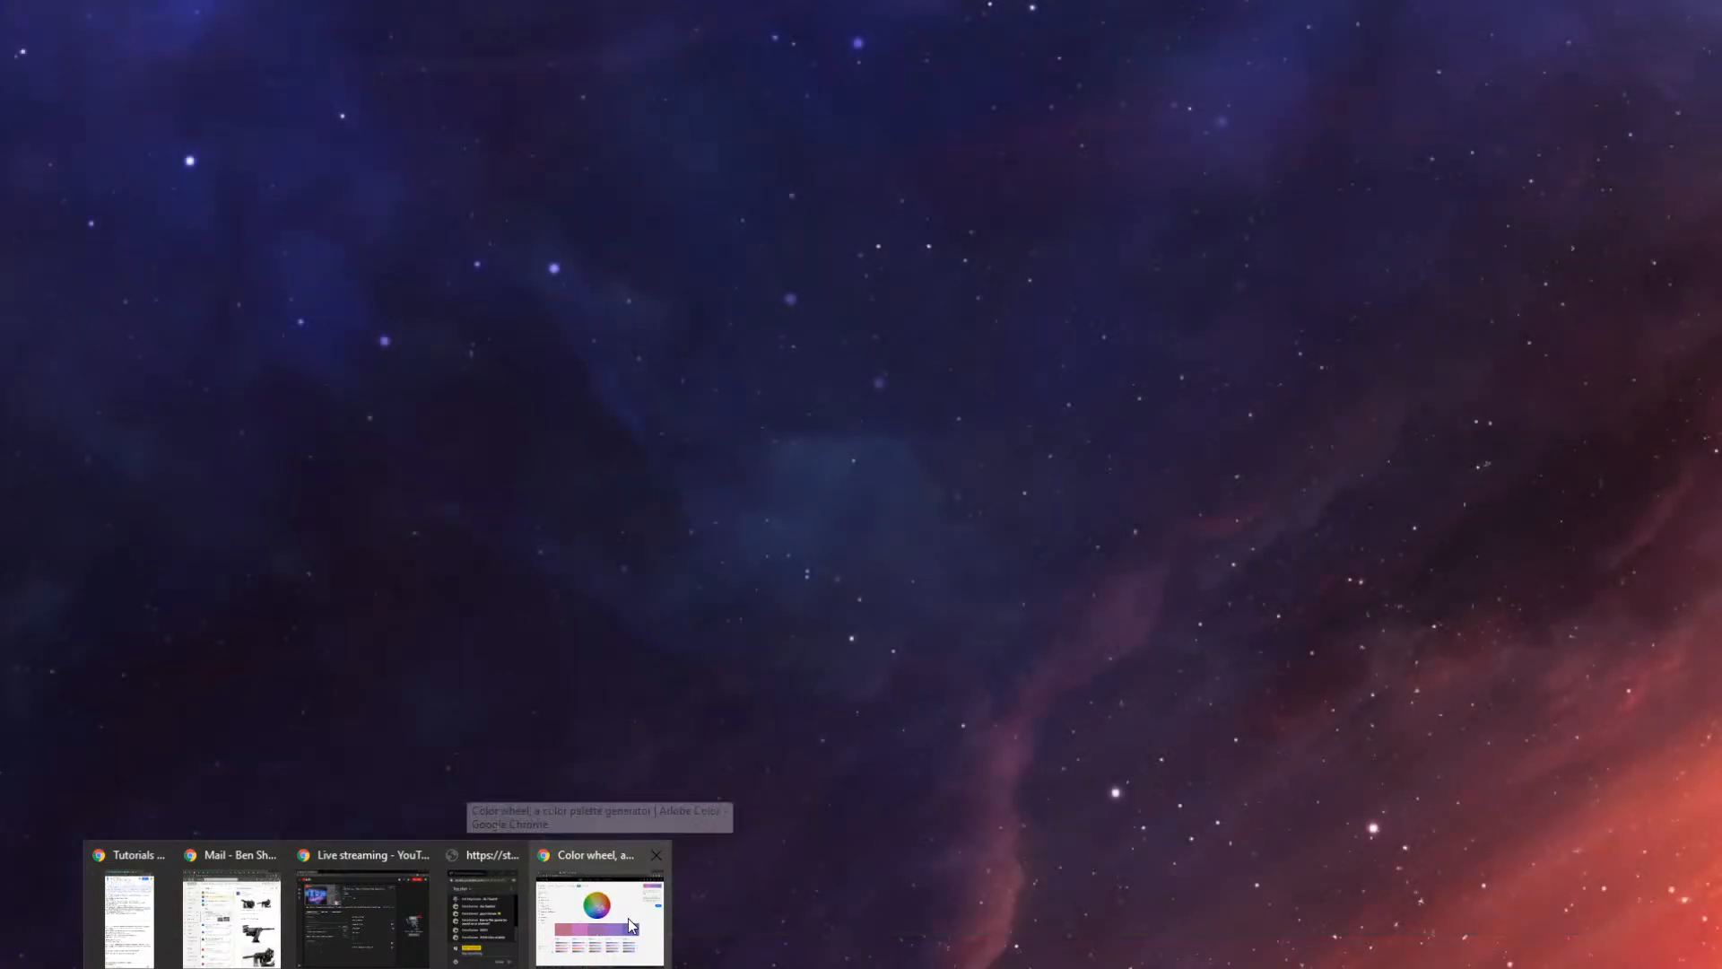
{"action": "left_click", "coordinate": [630, 924]}
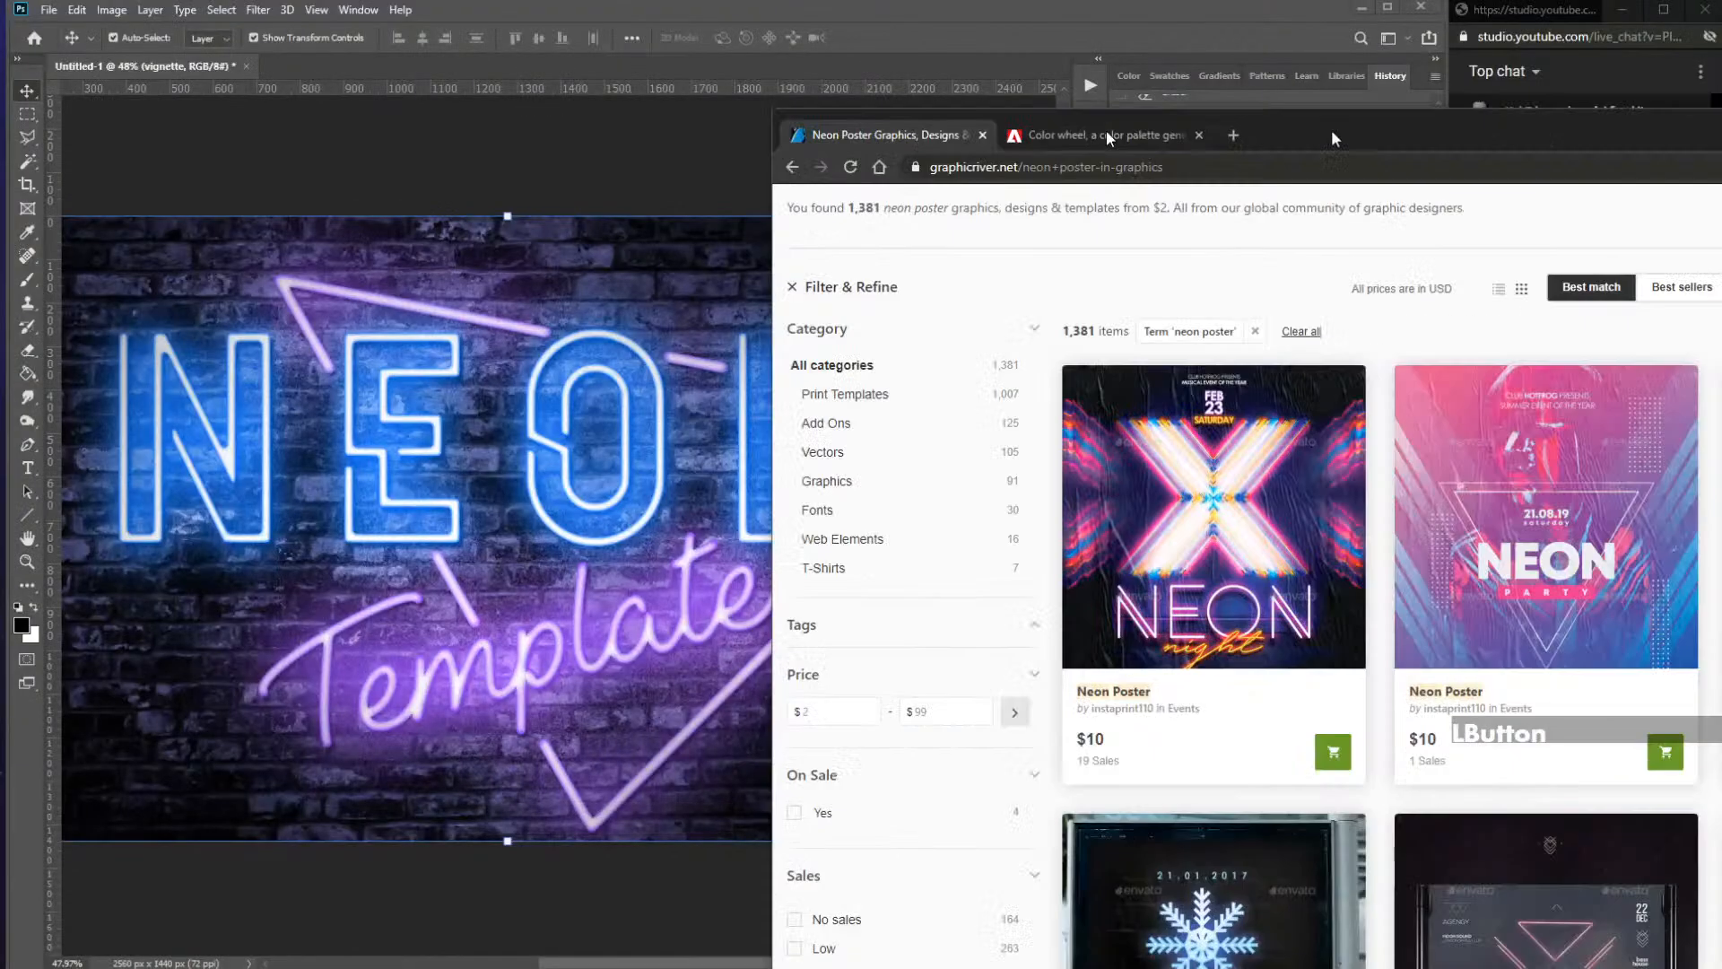
{"action": "left_click_drag", "start_coordinate": [1106, 131], "coordinate": [683, 404]}
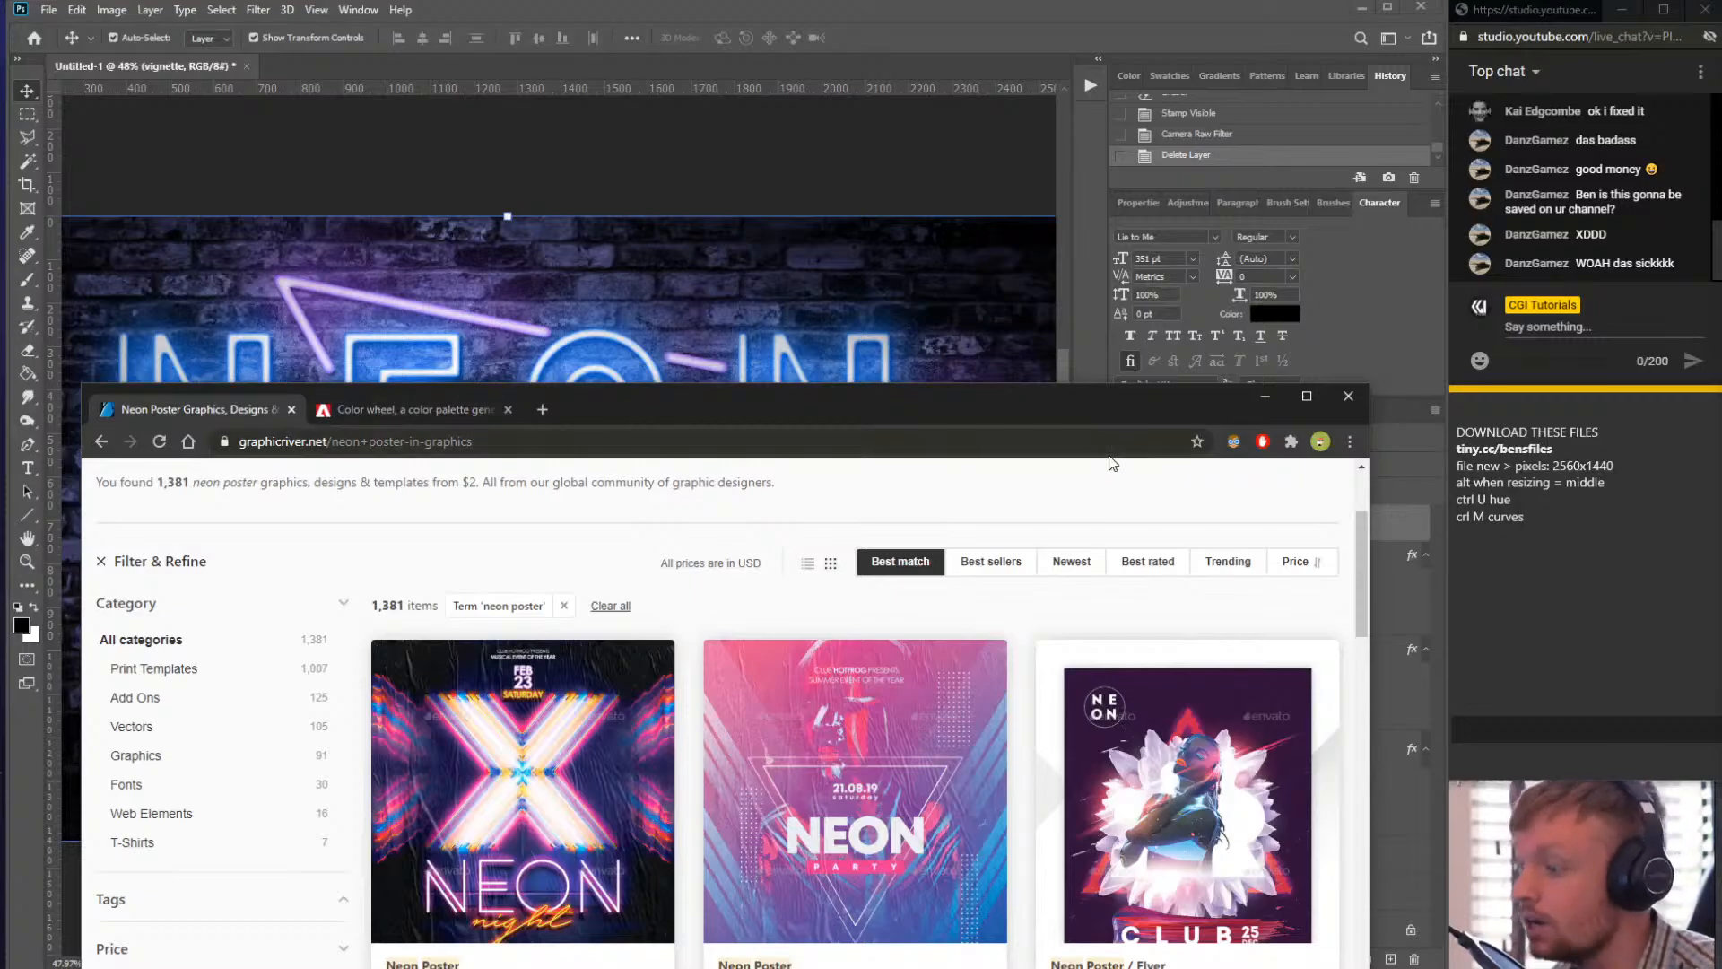
{"action": "left_click", "coordinate": [399, 408]}
{"action": "left_click", "coordinate": [235, 410]}
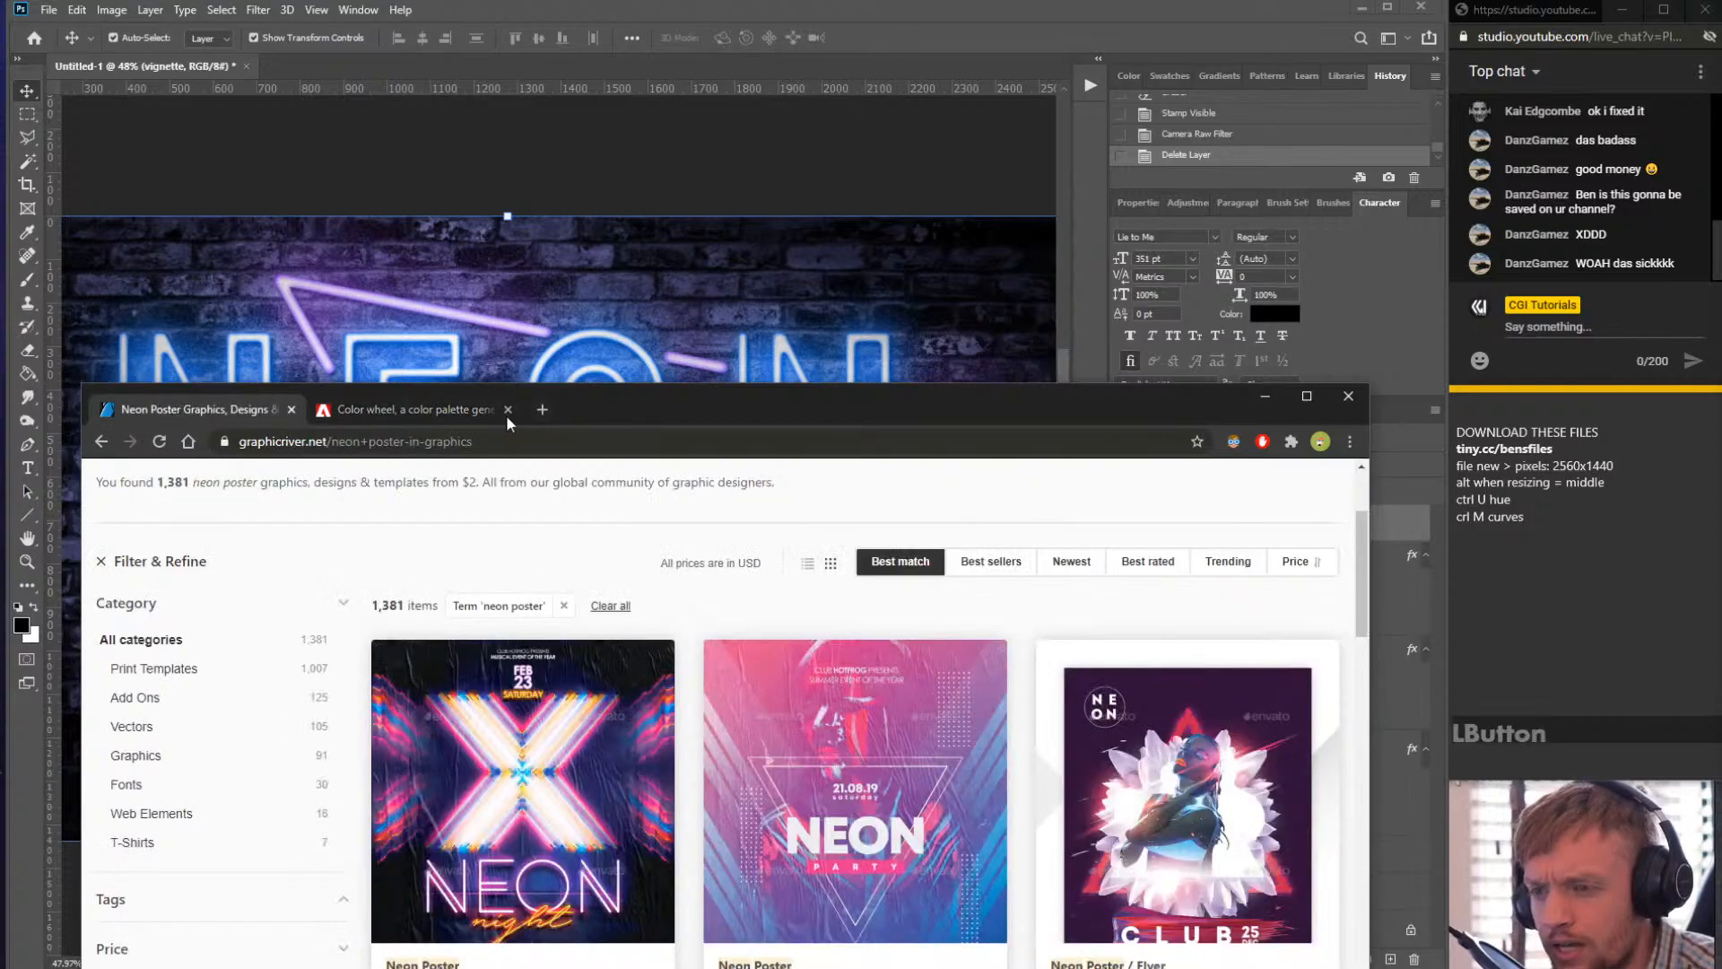
{"action": "left_click_drag", "start_coordinate": [638, 406], "coordinate": [703, 101]}
{"action": "scroll", "coordinate": [766, 458], "scroll_direction": "up", "scroll_amount": 3}
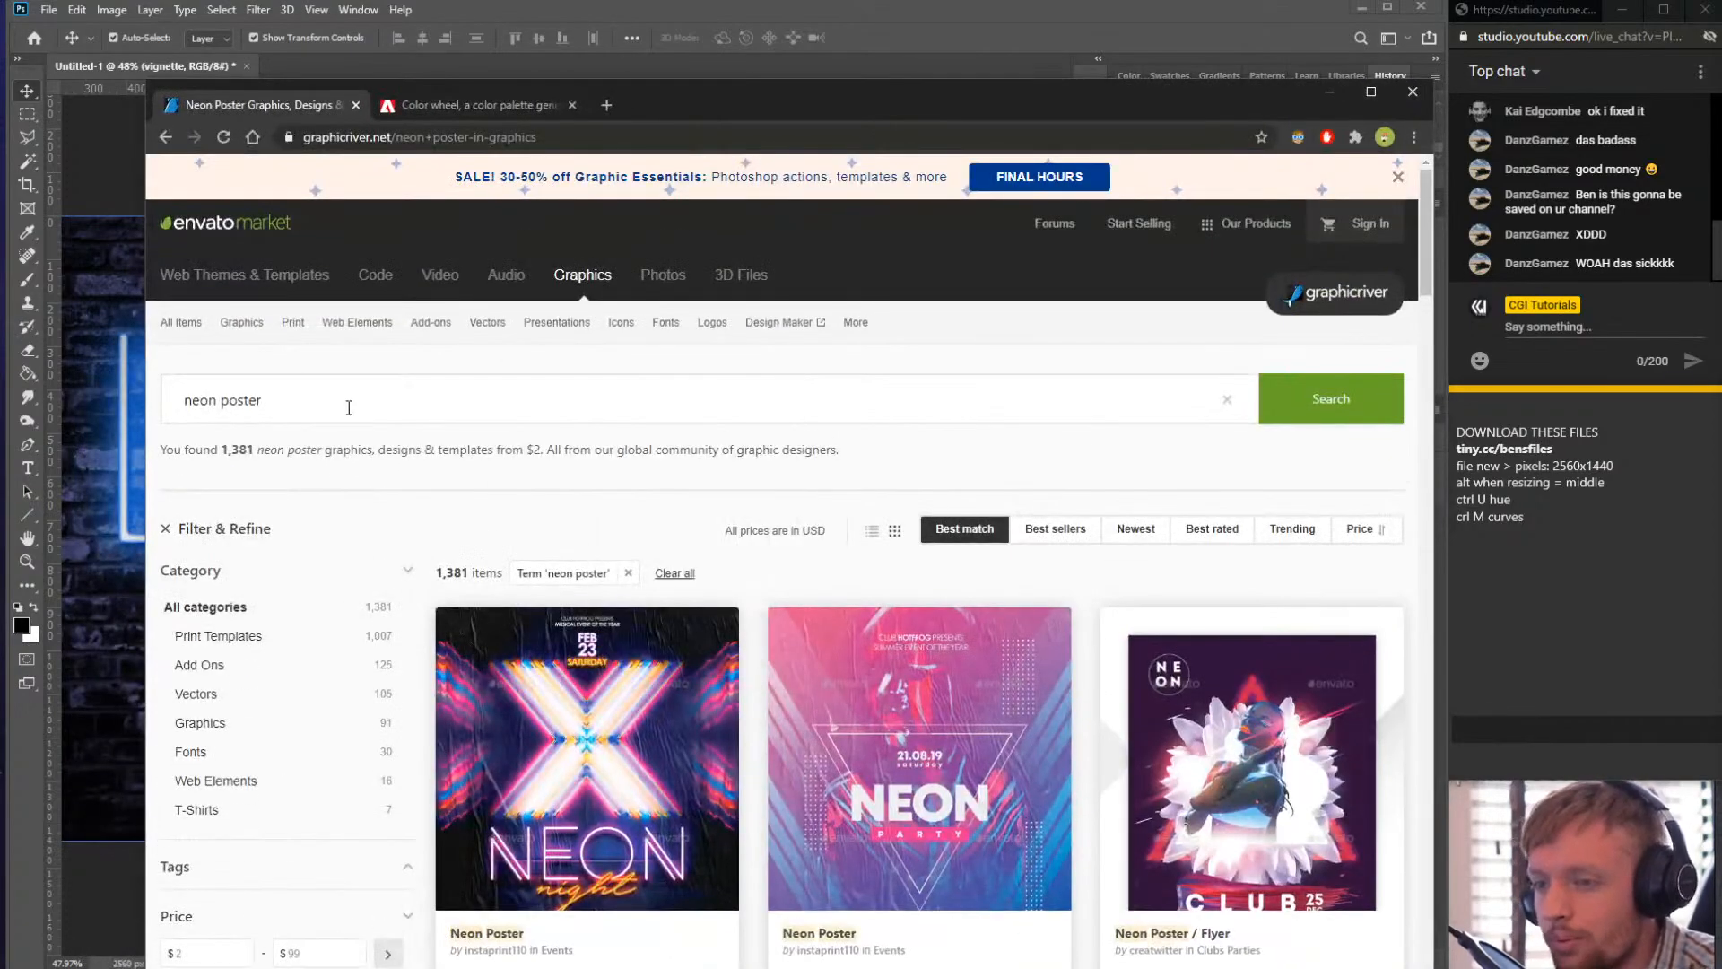
{"action": "left_click_drag", "start_coordinate": [348, 407], "coordinate": [34, 378]}
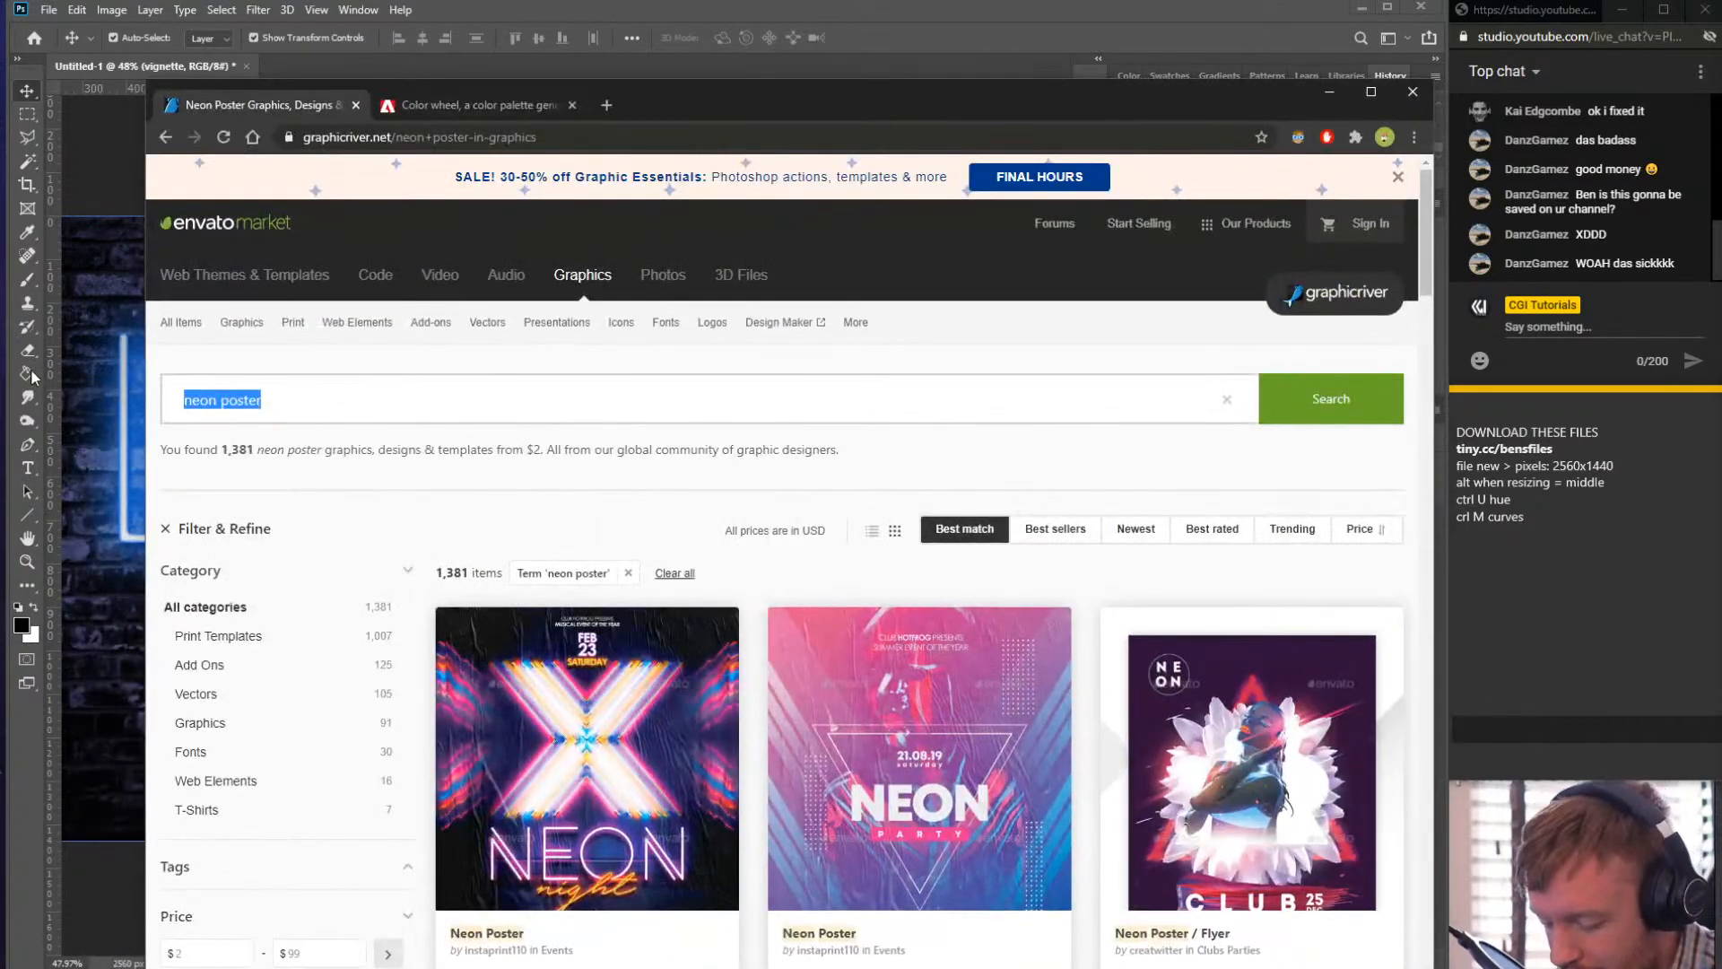
{"action": "type", "text": "photoshop action"}
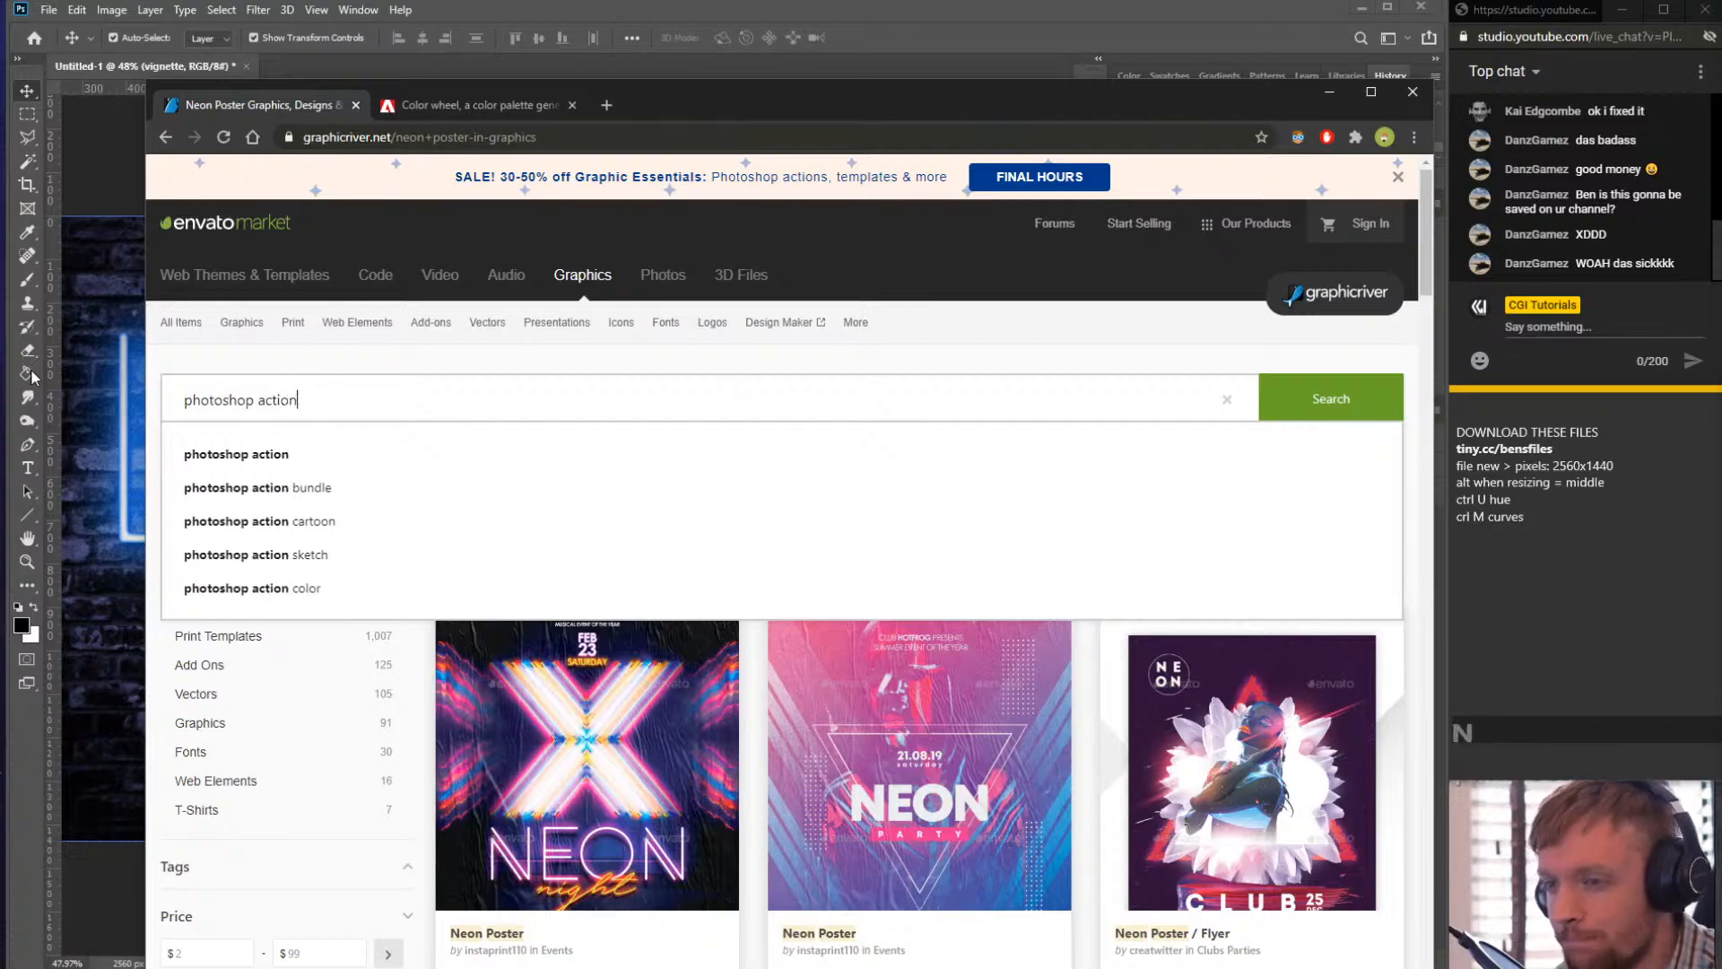
{"action": "key", "text": "Return"}
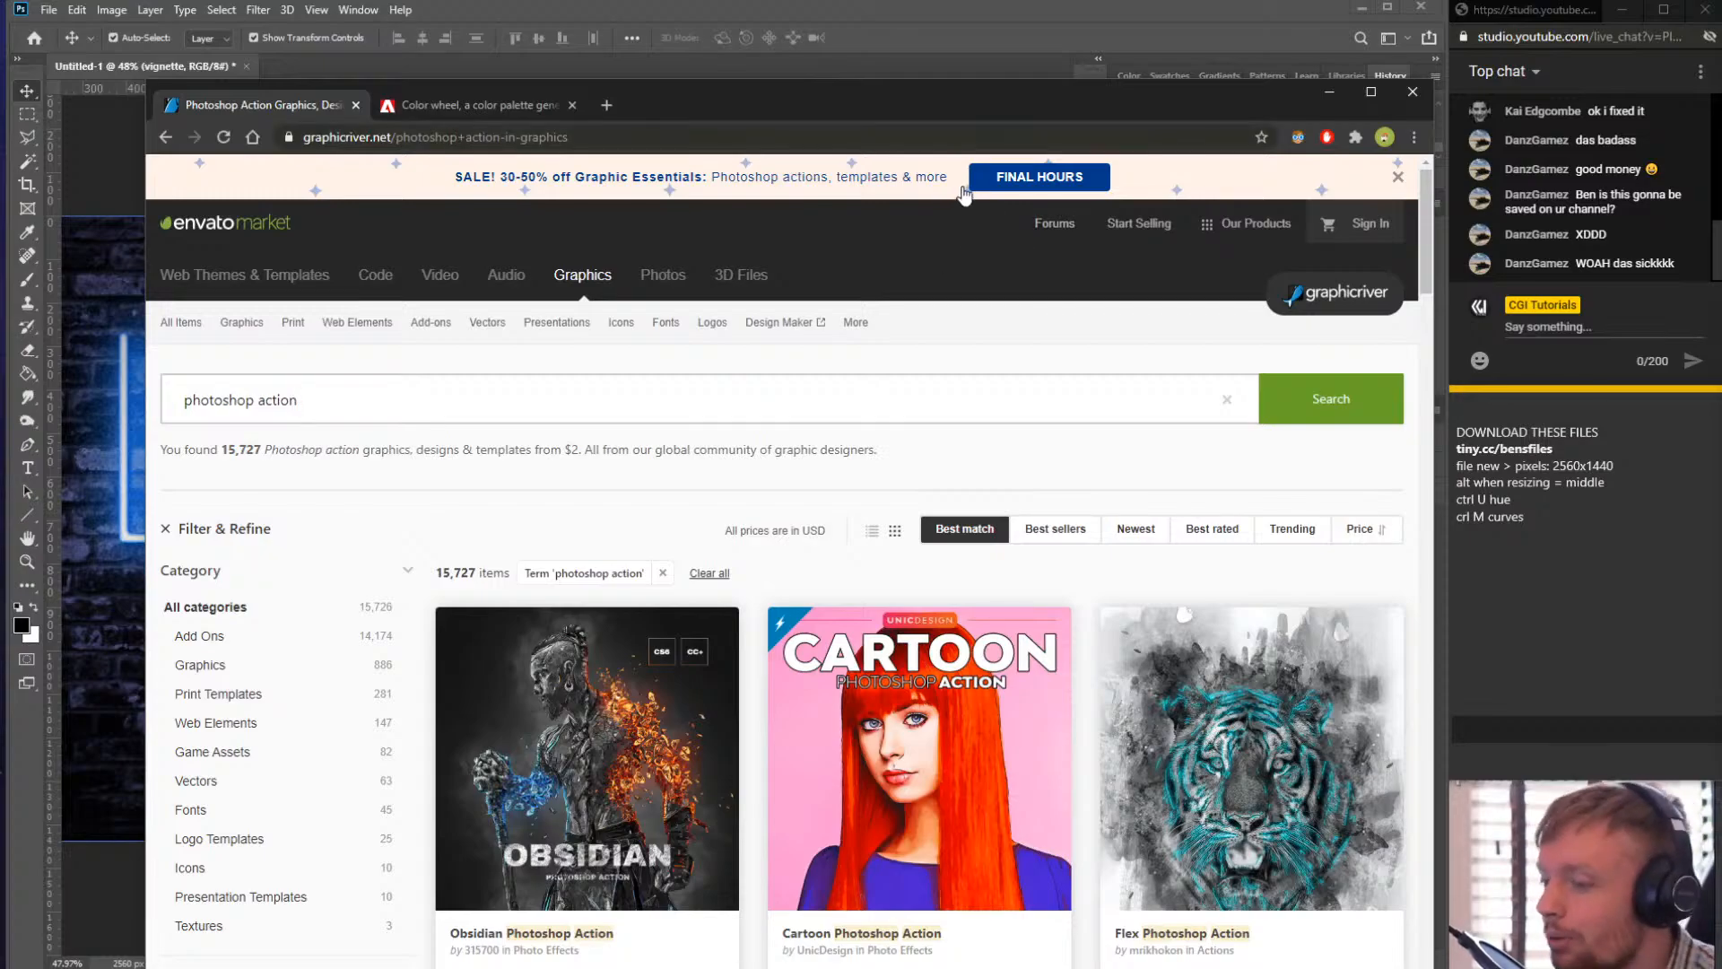
- Scroll through the photoshop action search results
{"action": "left_click_drag", "start_coordinate": [871, 112], "coordinate": [948, 0]}
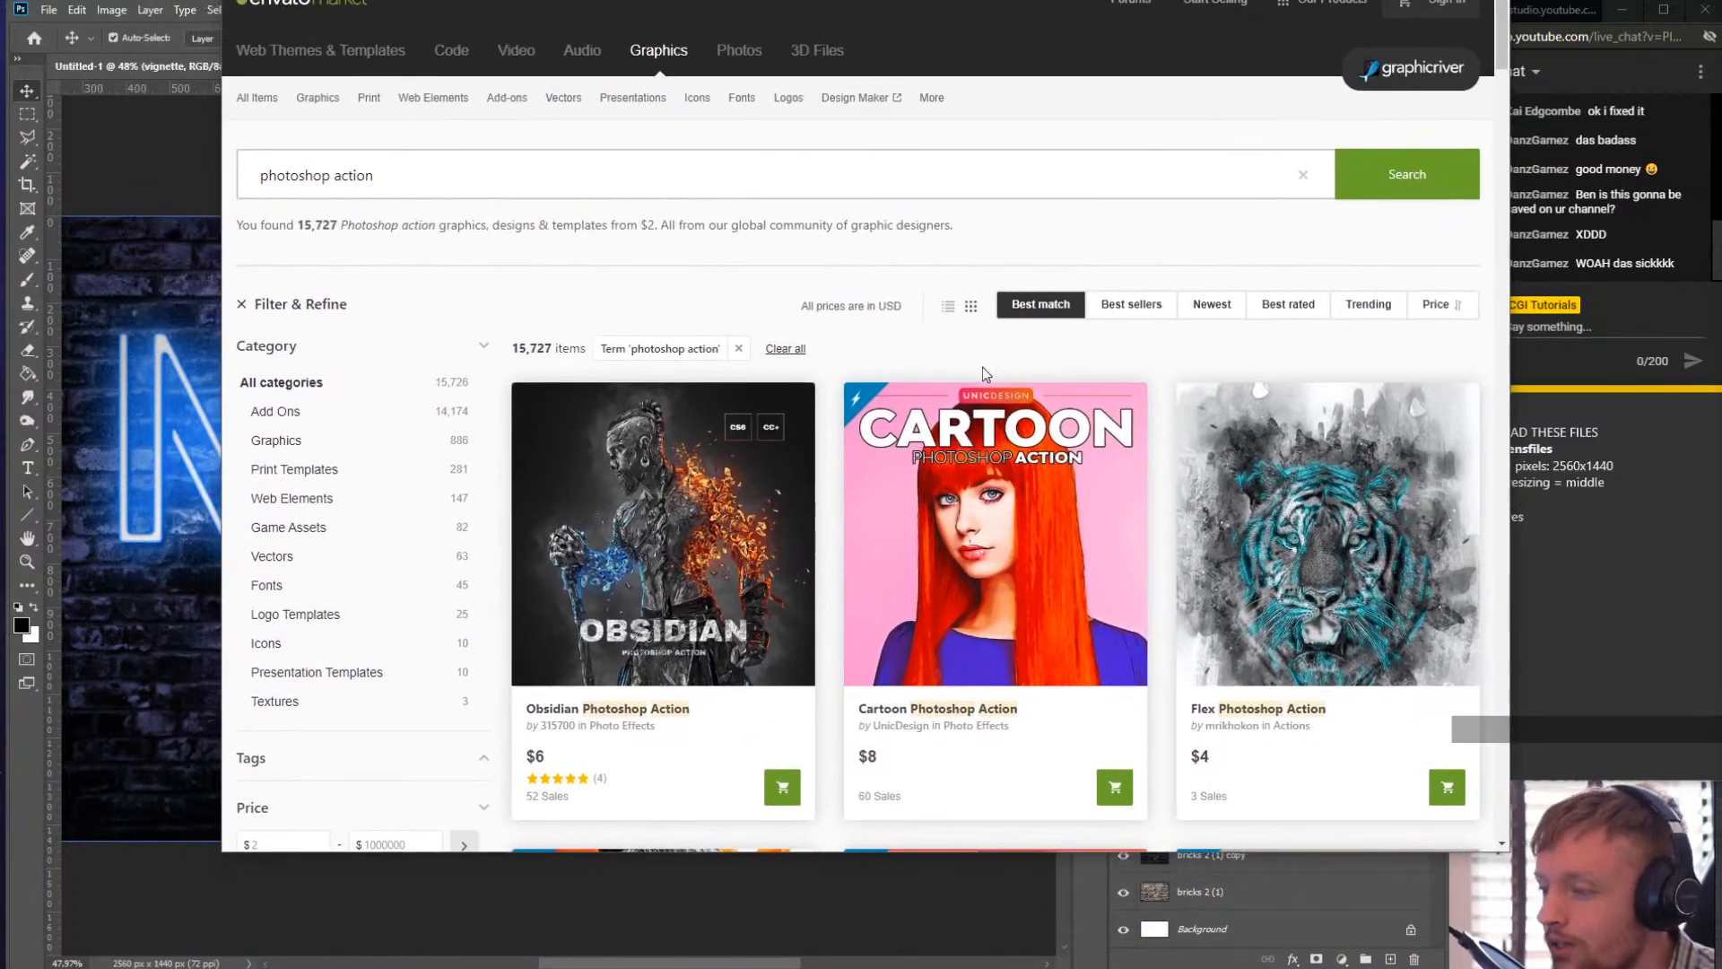
{"action": "scroll", "coordinate": [1018, 510], "scroll_direction": "down", "scroll_amount": 3}
{"action": "scroll", "coordinate": [1016, 502], "scroll_direction": "down", "scroll_amount": 5}
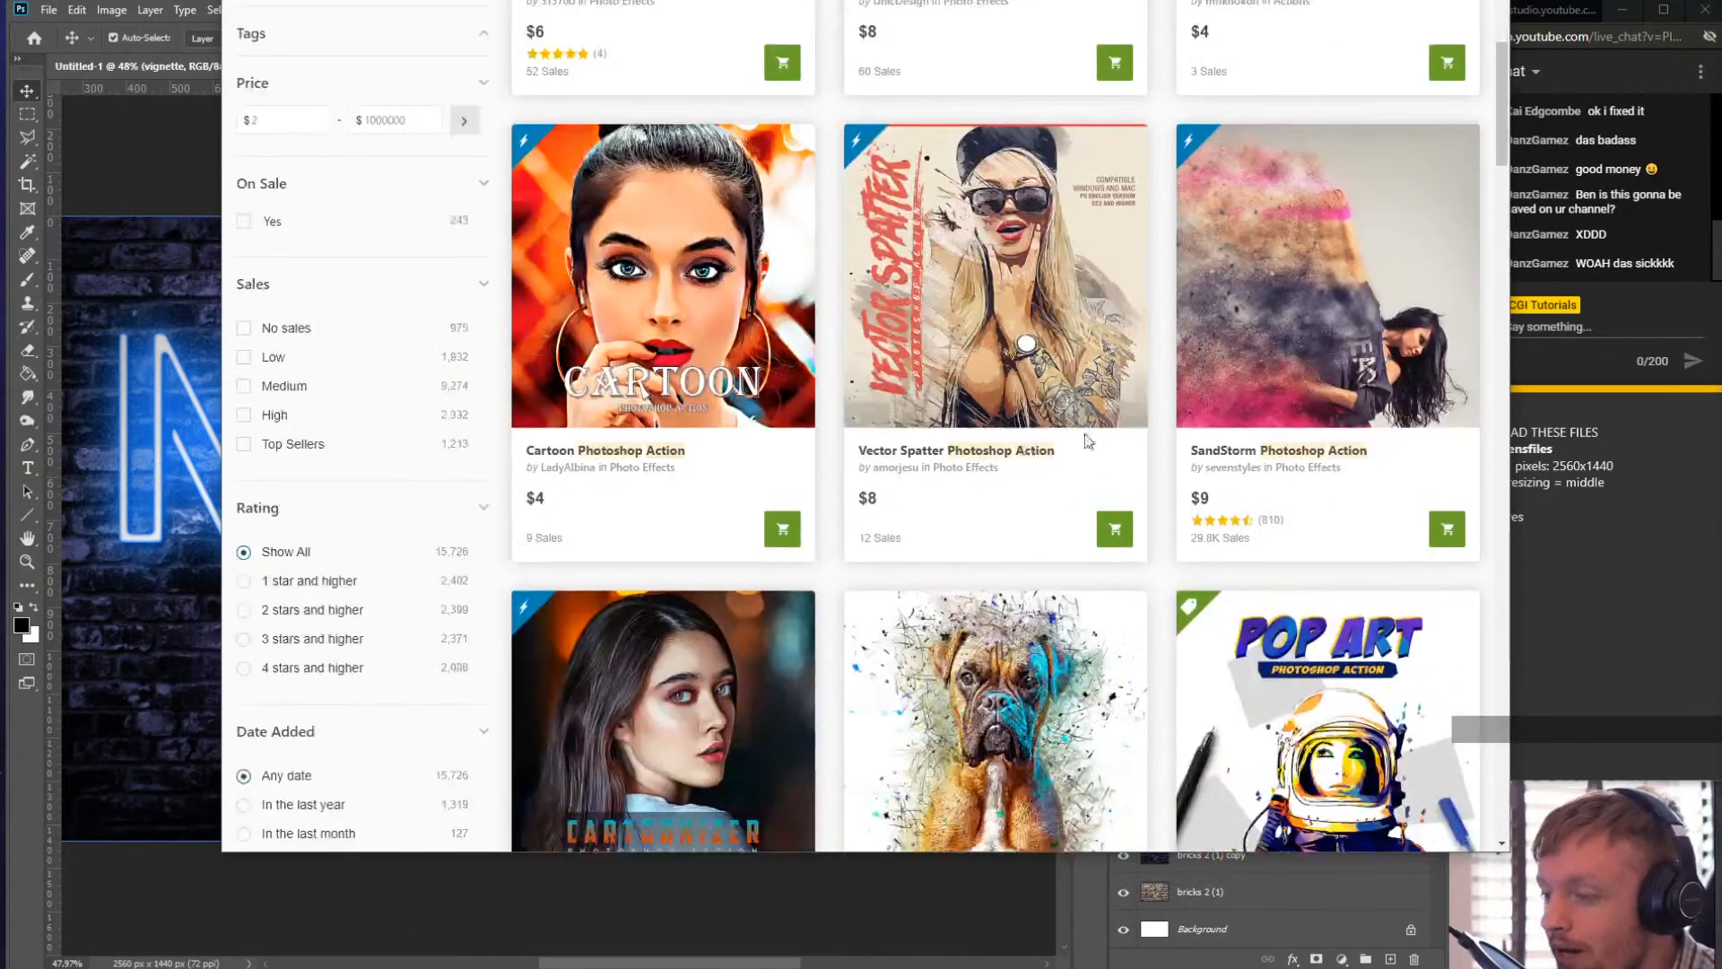
{"action": "scroll", "coordinate": [1165, 488], "scroll_direction": "up", "scroll_amount": 2}
{"action": "scroll", "coordinate": [1231, 486], "scroll_direction": "down", "scroll_amount": 4}
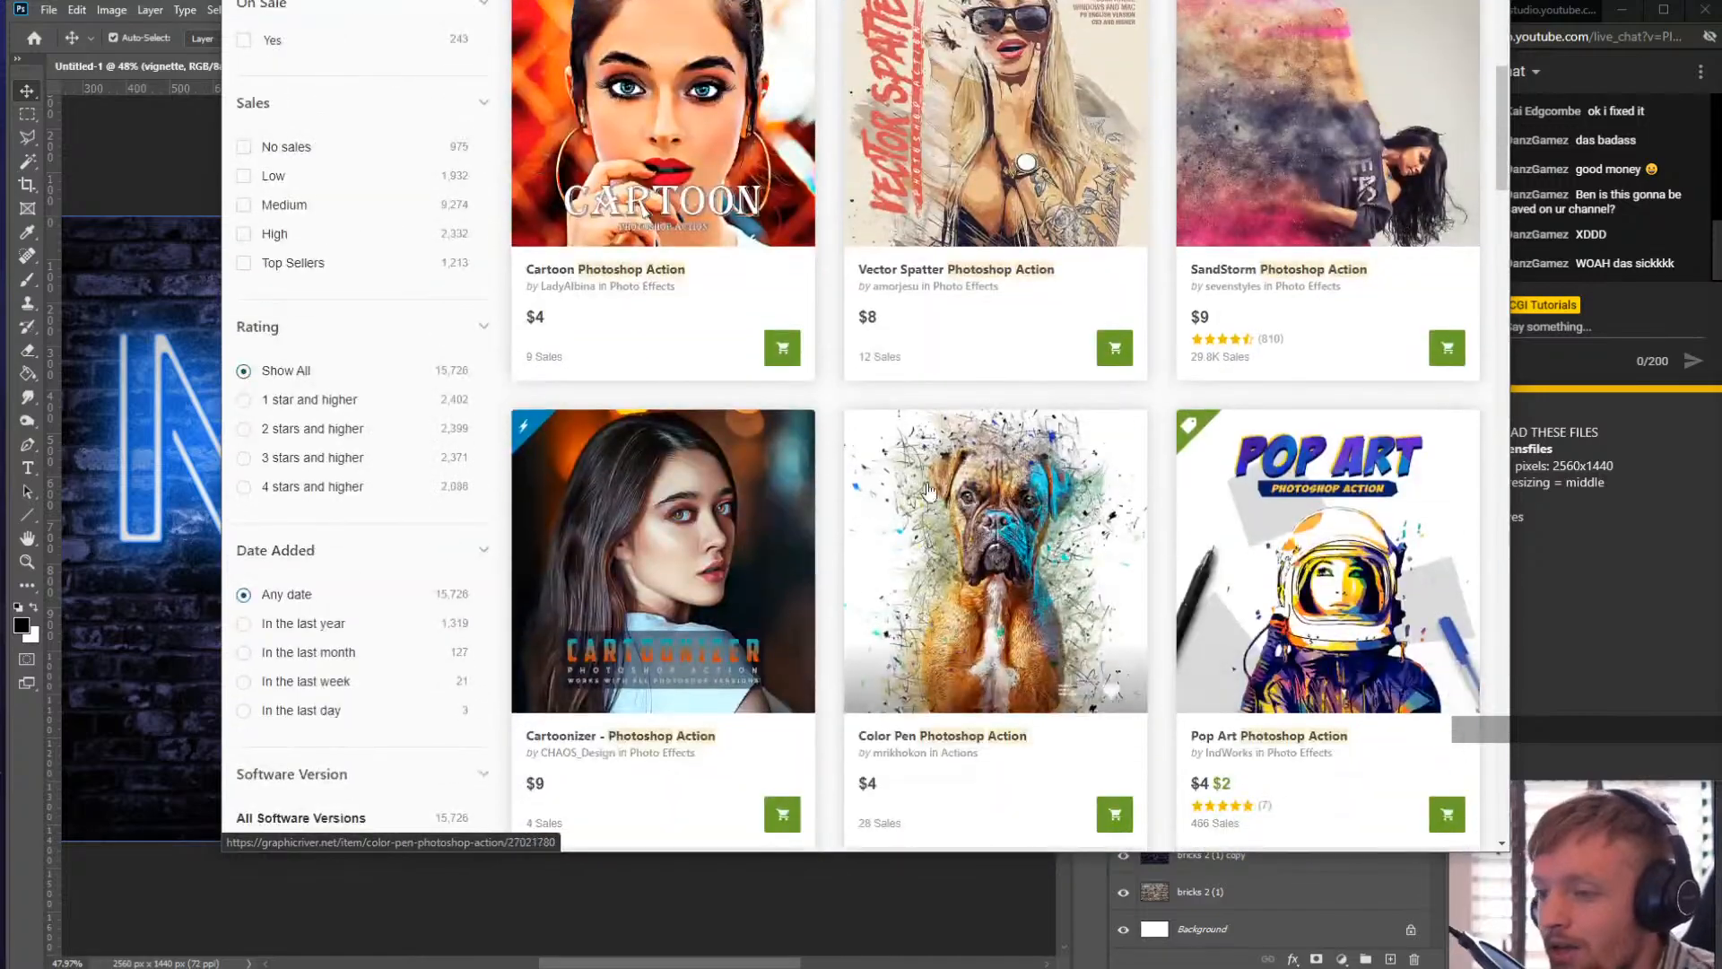
{"action": "left_click_drag", "start_coordinate": [458, 0], "coordinate": [390, 1]}
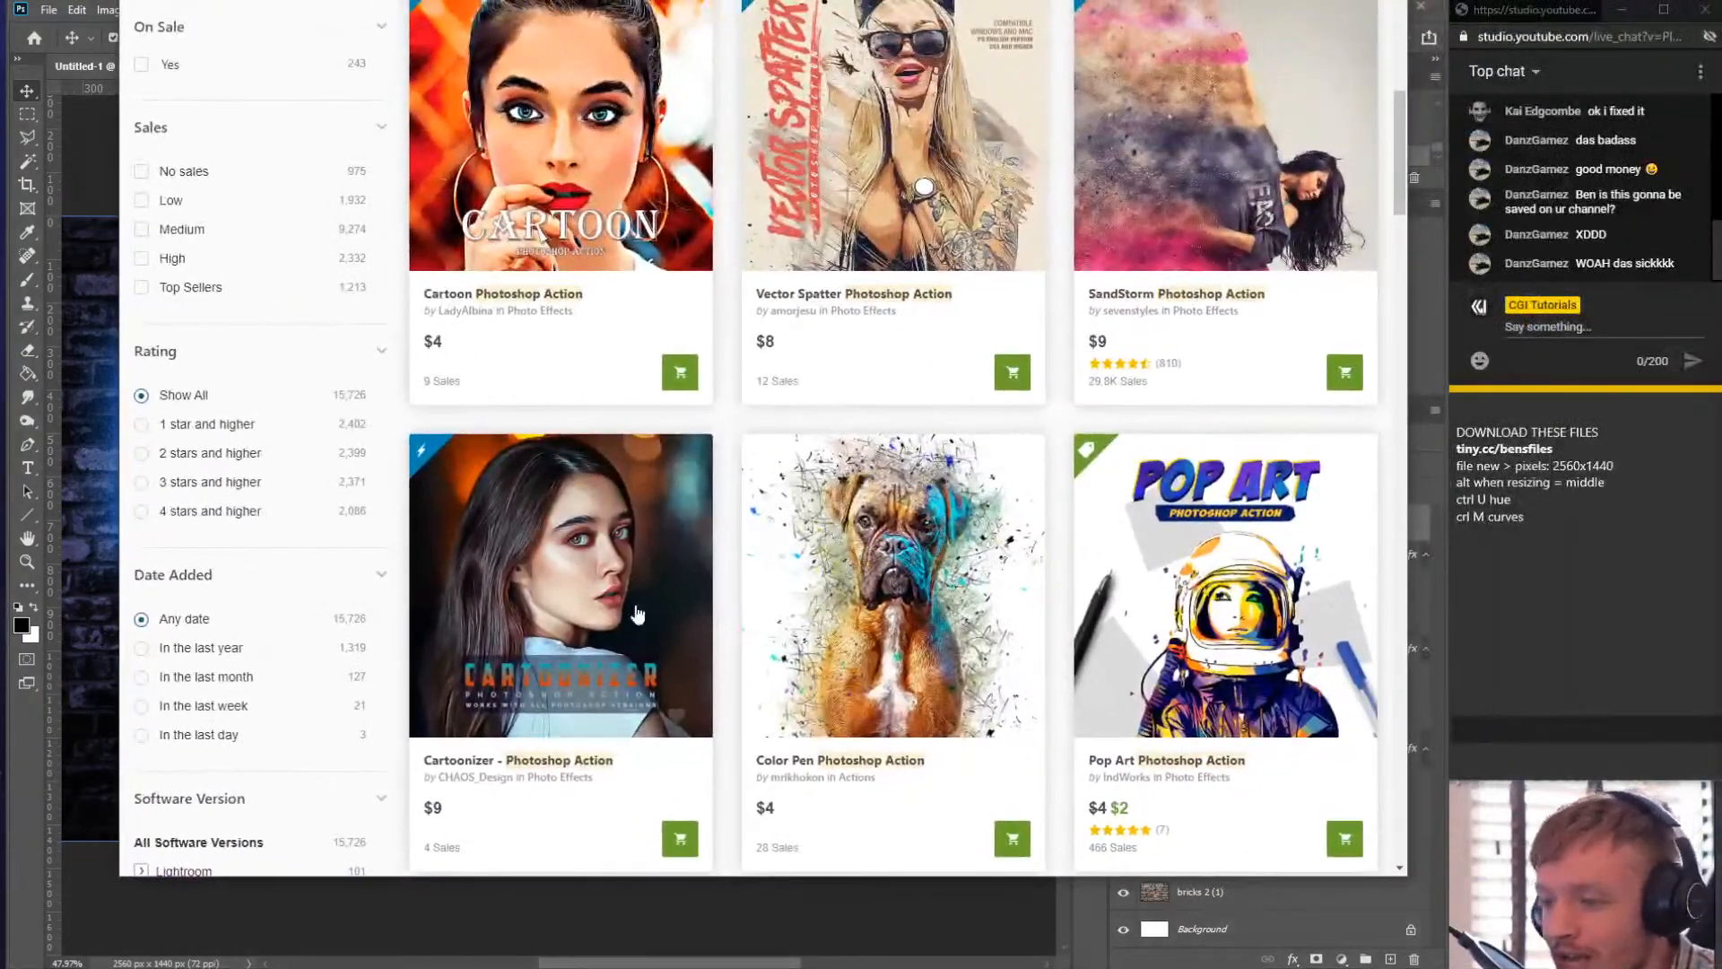
{"action": "scroll", "coordinate": [959, 178], "scroll_direction": "up", "scroll_amount": 2}
{"action": "scroll", "coordinate": [986, 665], "scroll_direction": "down", "scroll_amount": 6}
{"action": "scroll", "coordinate": [986, 665], "scroll_direction": "up", "scroll_amount": 9}
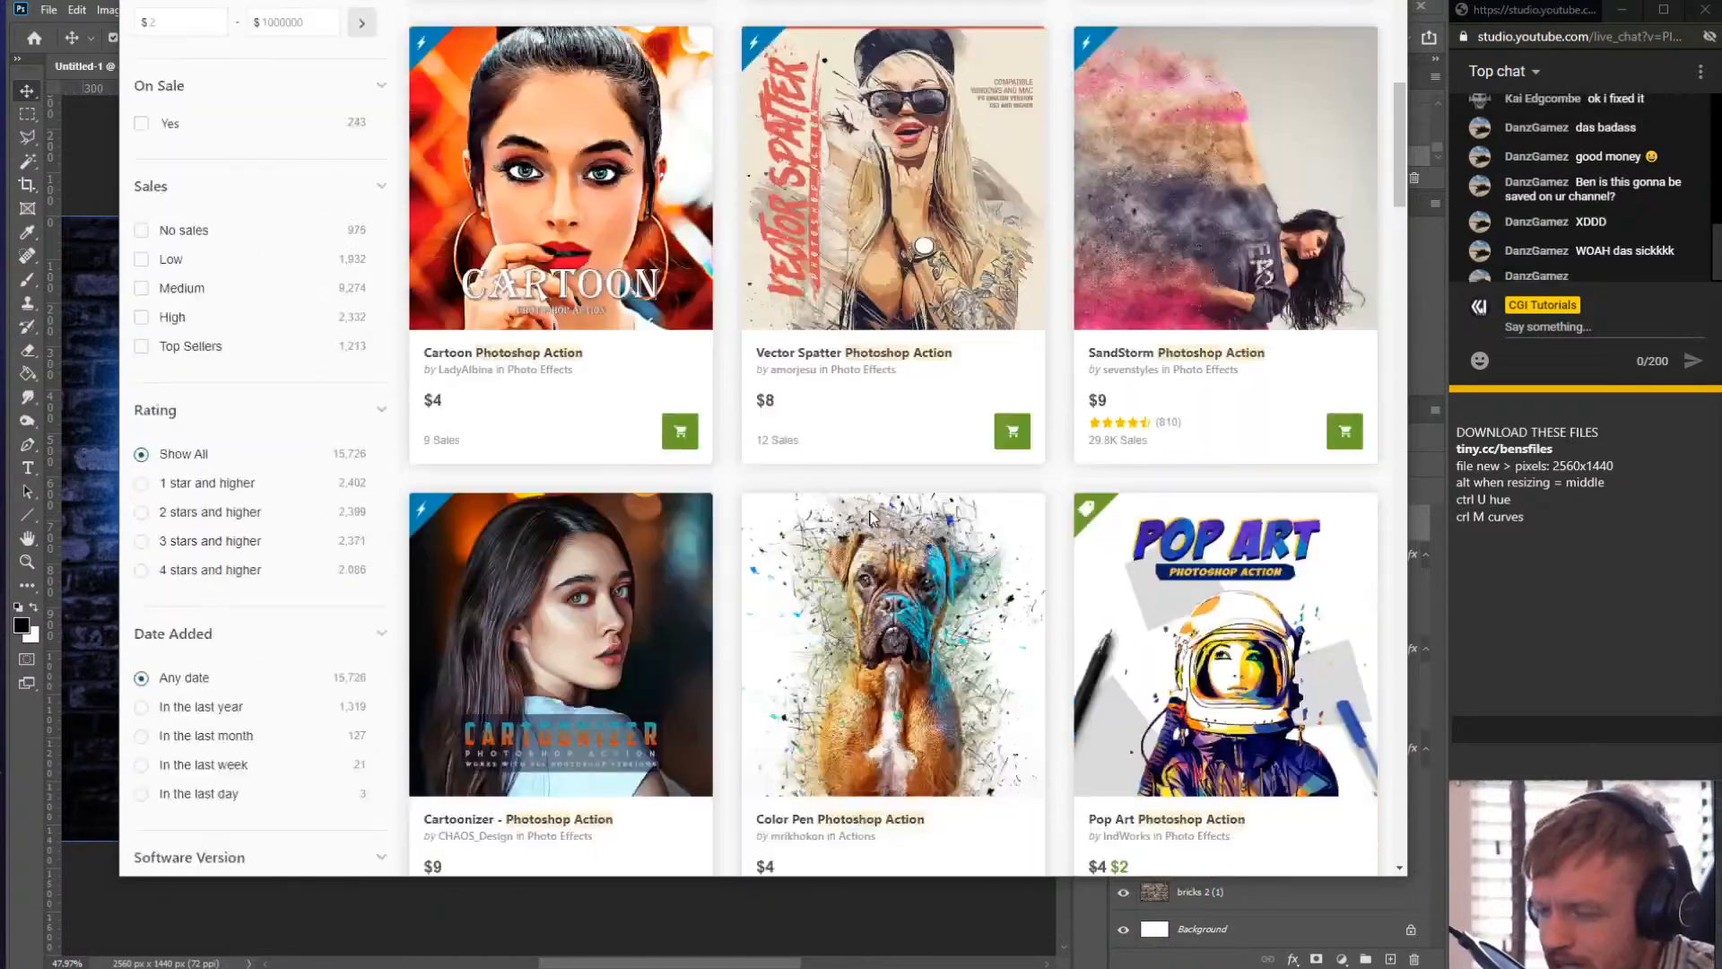
{"action": "scroll", "coordinate": [777, 536], "scroll_direction": "down", "scroll_amount": 14}
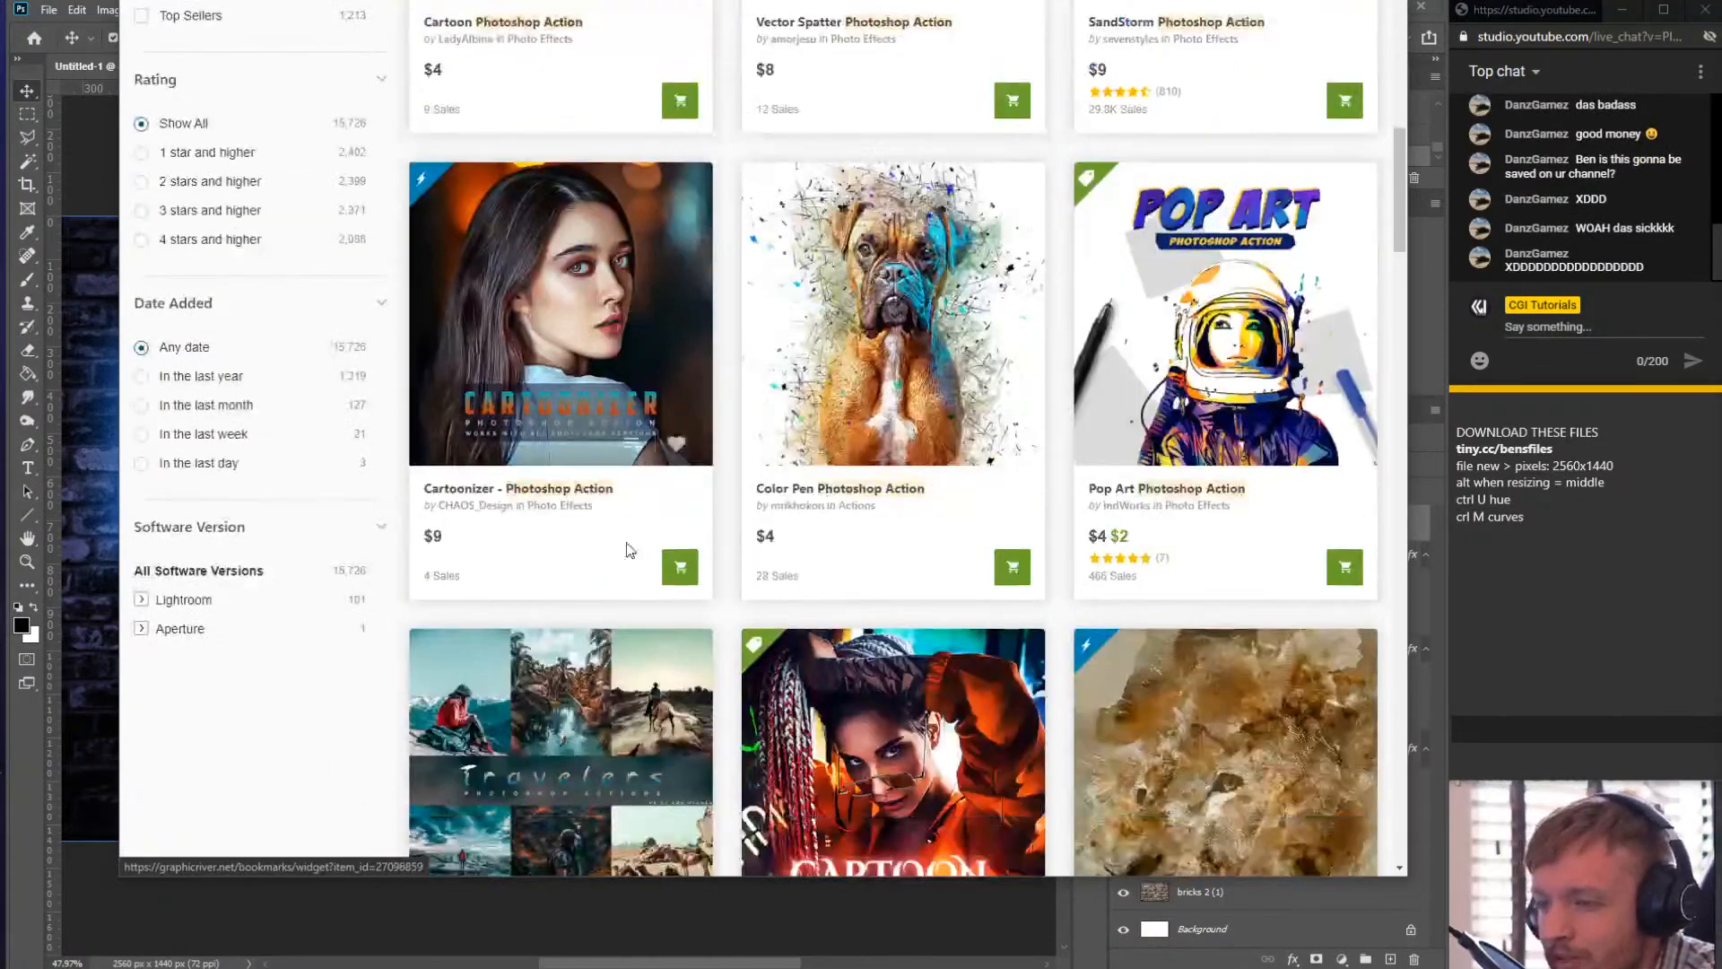
{"action": "scroll", "coordinate": [1132, 422], "scroll_direction": "down", "scroll_amount": 6}
{"action": "scroll", "coordinate": [1132, 421], "scroll_direction": "down", "scroll_amount": 12}
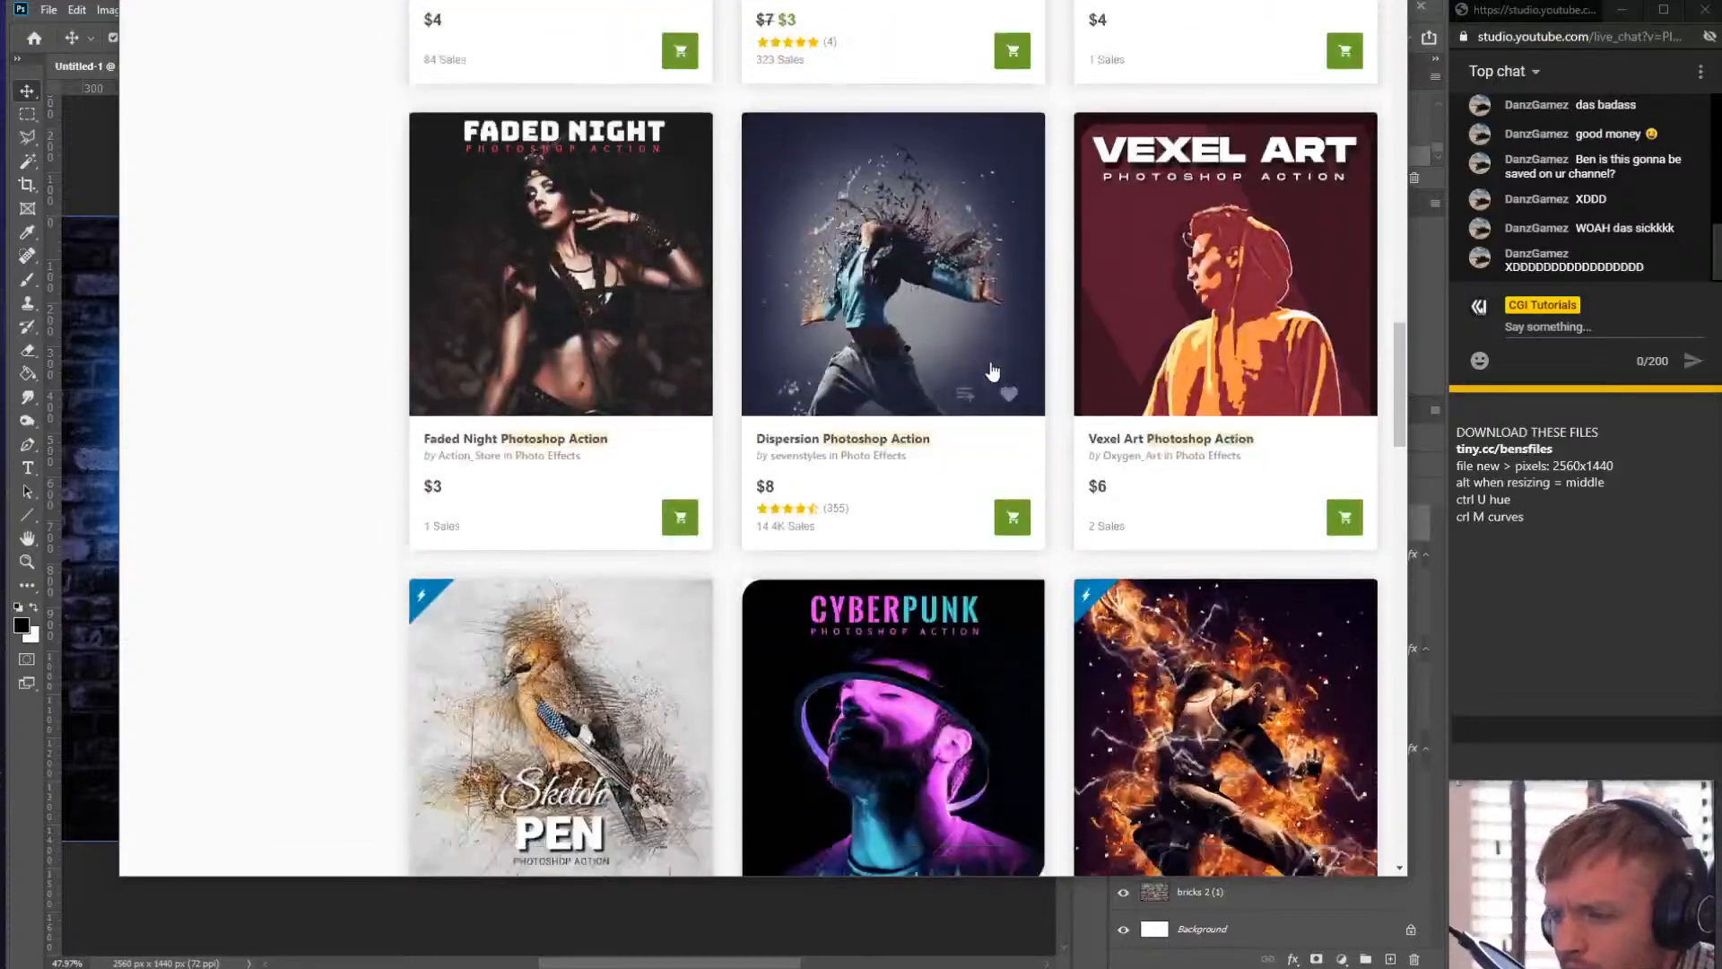
{"action": "scroll", "coordinate": [1105, 218], "scroll_direction": "down", "scroll_amount": 3}
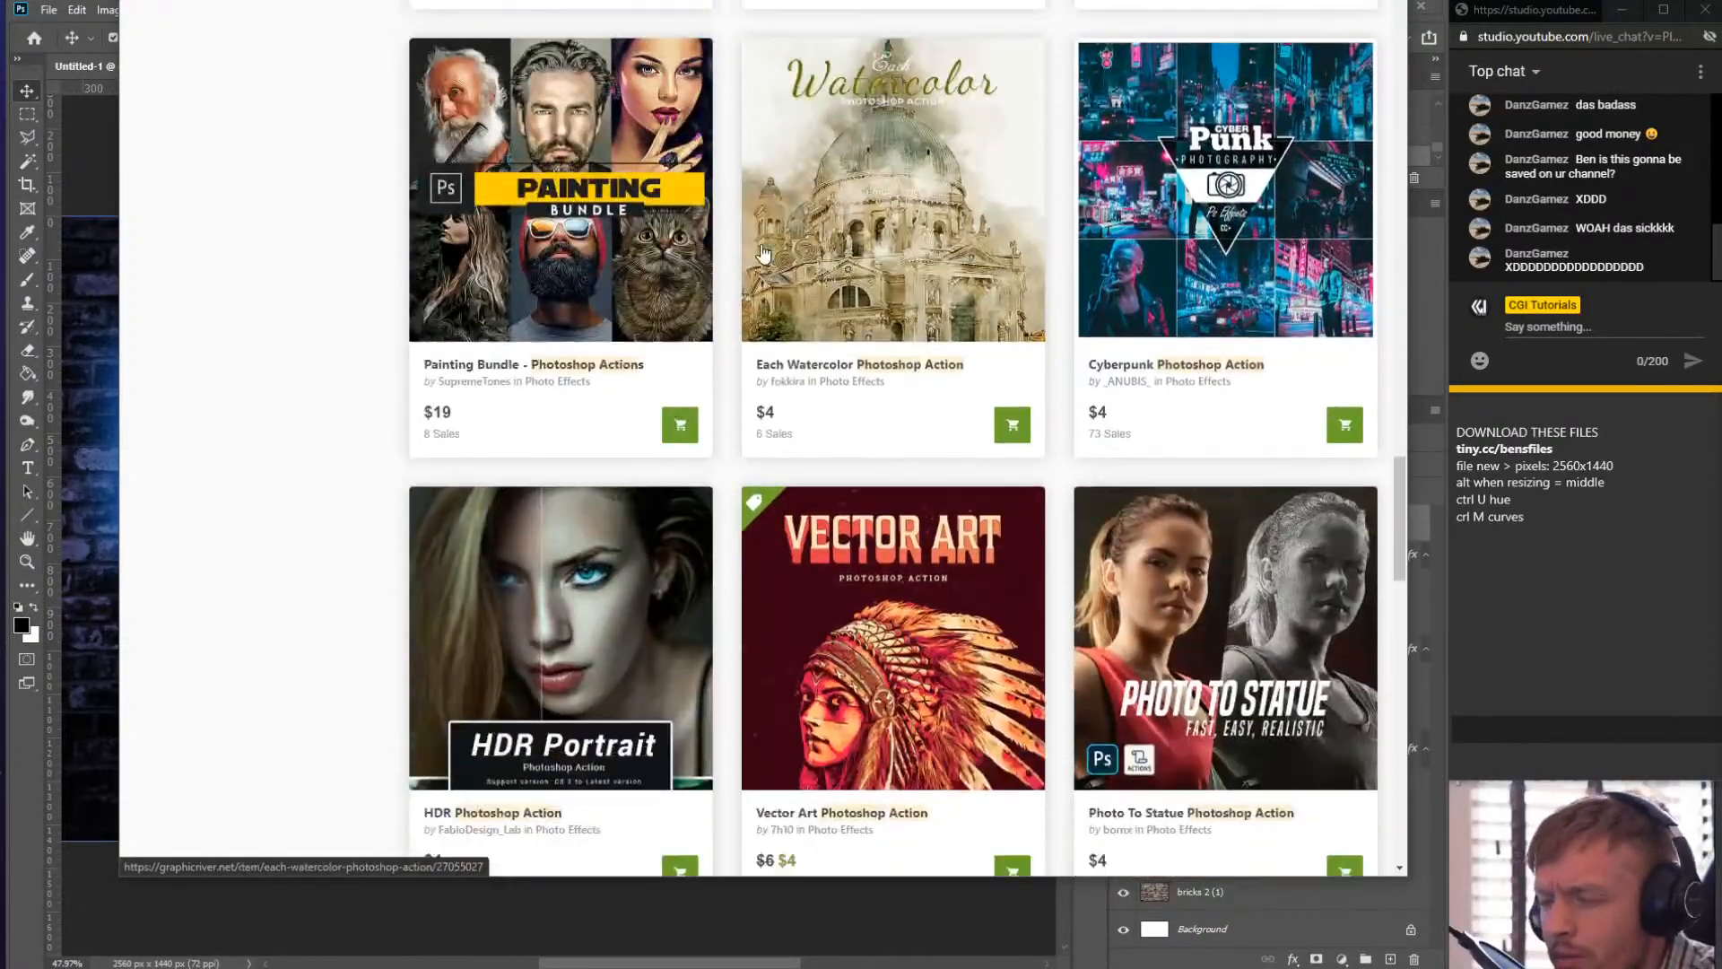
{"action": "scroll", "coordinate": [1137, 422], "scroll_direction": "up", "scroll_amount": 1}
{"action": "scroll", "coordinate": [982, 444], "scroll_direction": "down", "scroll_amount": 5}
{"action": "scroll", "coordinate": [982, 444], "scroll_direction": "down", "scroll_amount": 7}
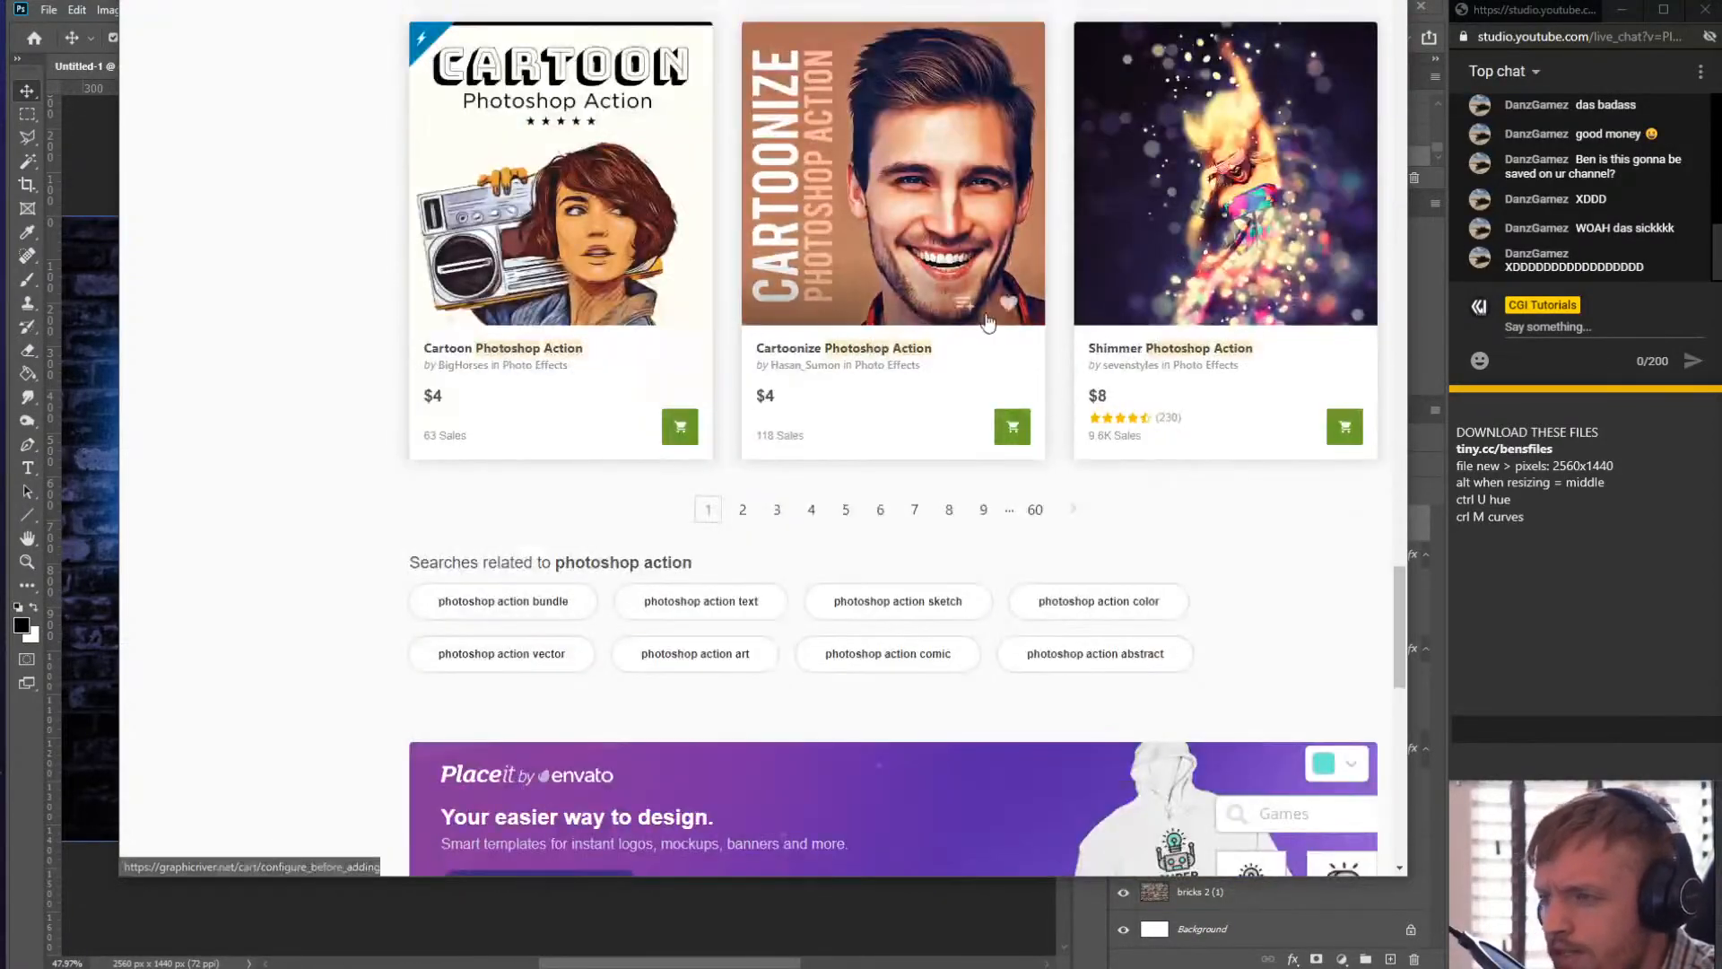
- Scroll back to the top of the photoshop action search results and return to Photoshop
{"action": "scroll", "coordinate": [982, 444], "scroll_direction": "up", "scroll_amount": 20}
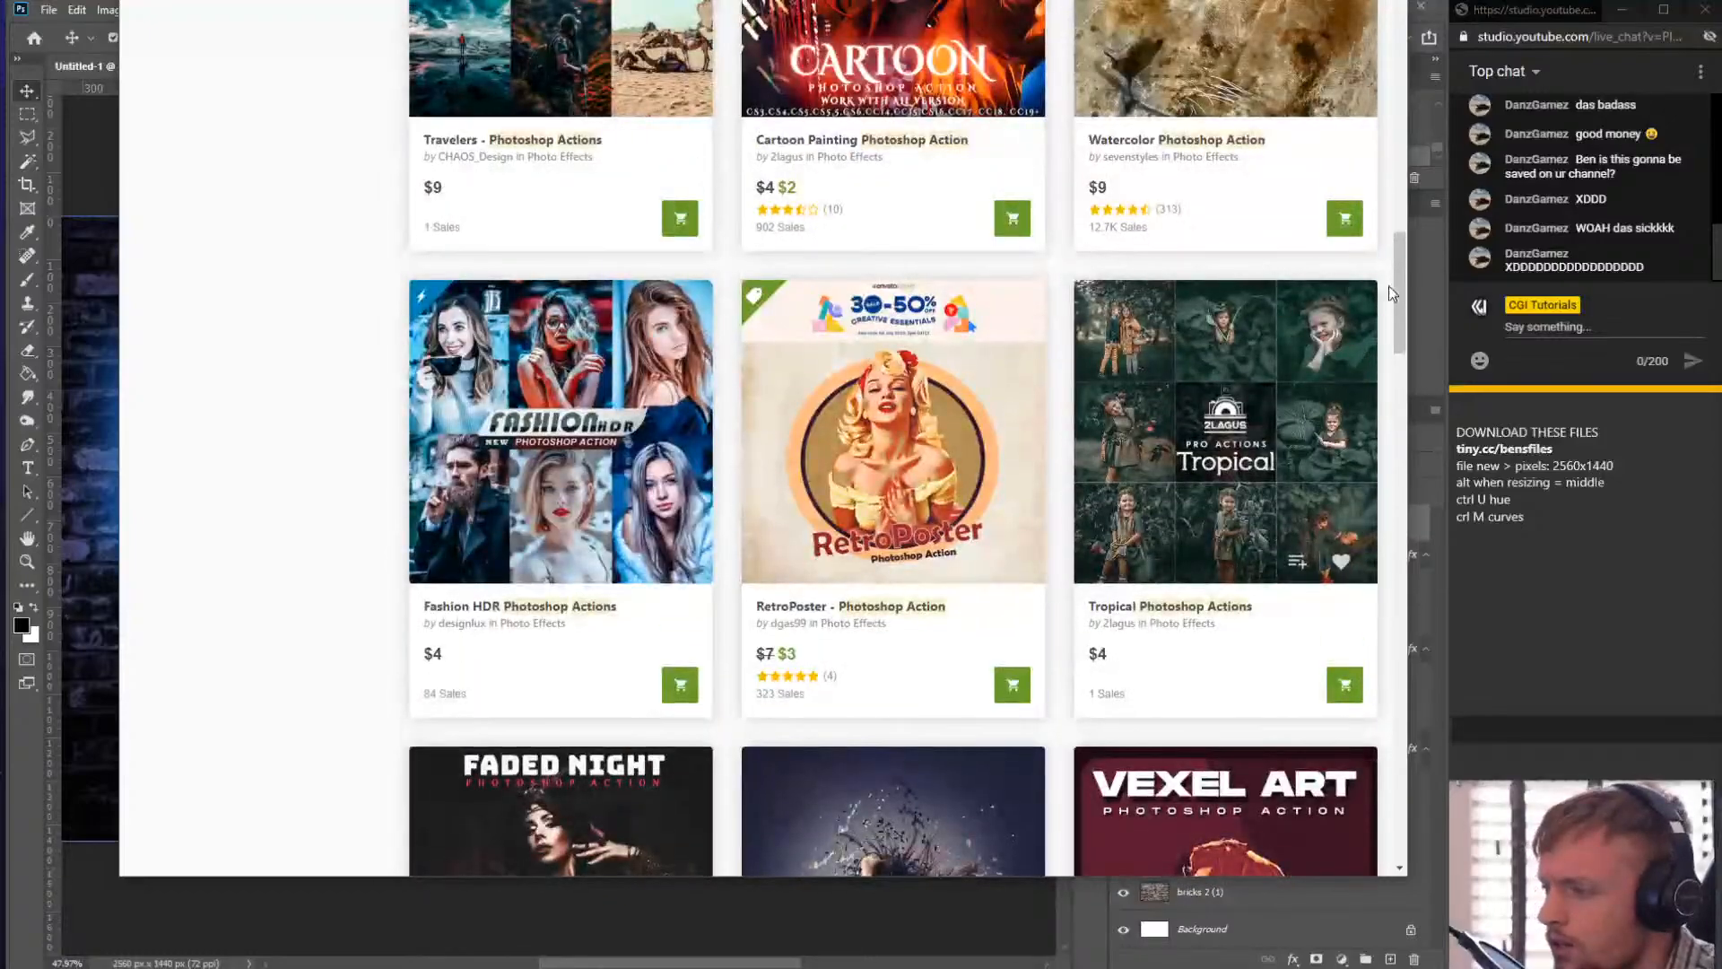
{"action": "left_click_drag", "start_coordinate": [1388, 285], "coordinate": [1399, 18]}
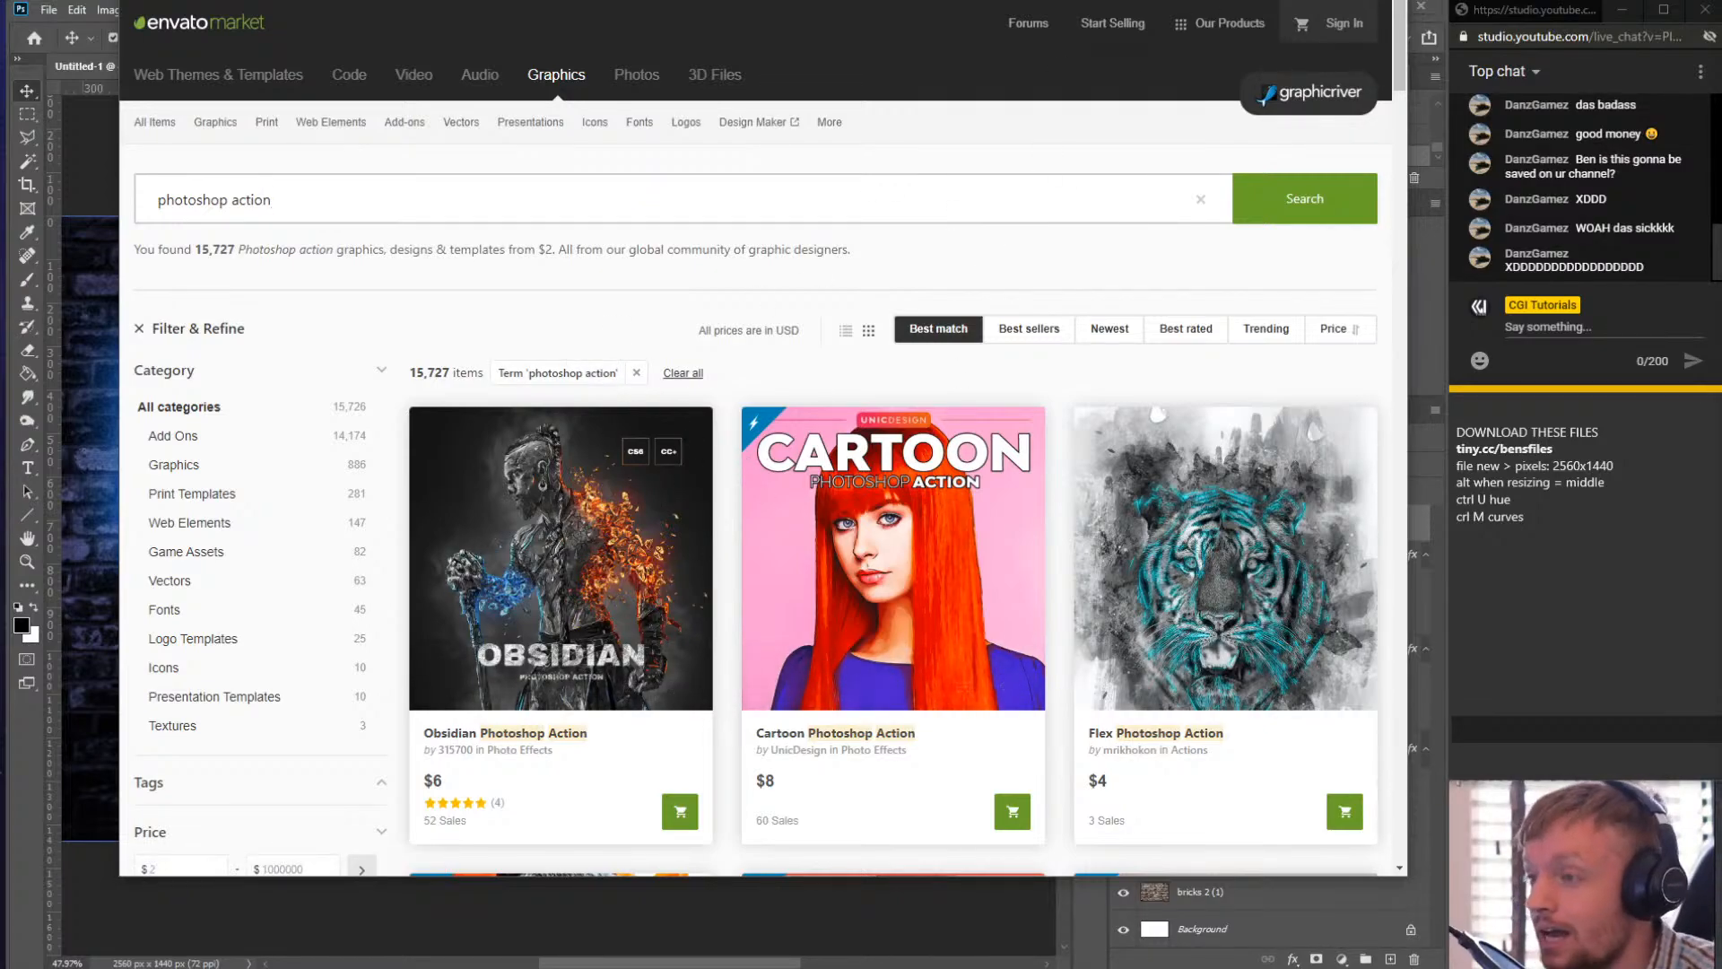
{"action": "left_click", "coordinate": [1307, 2]}
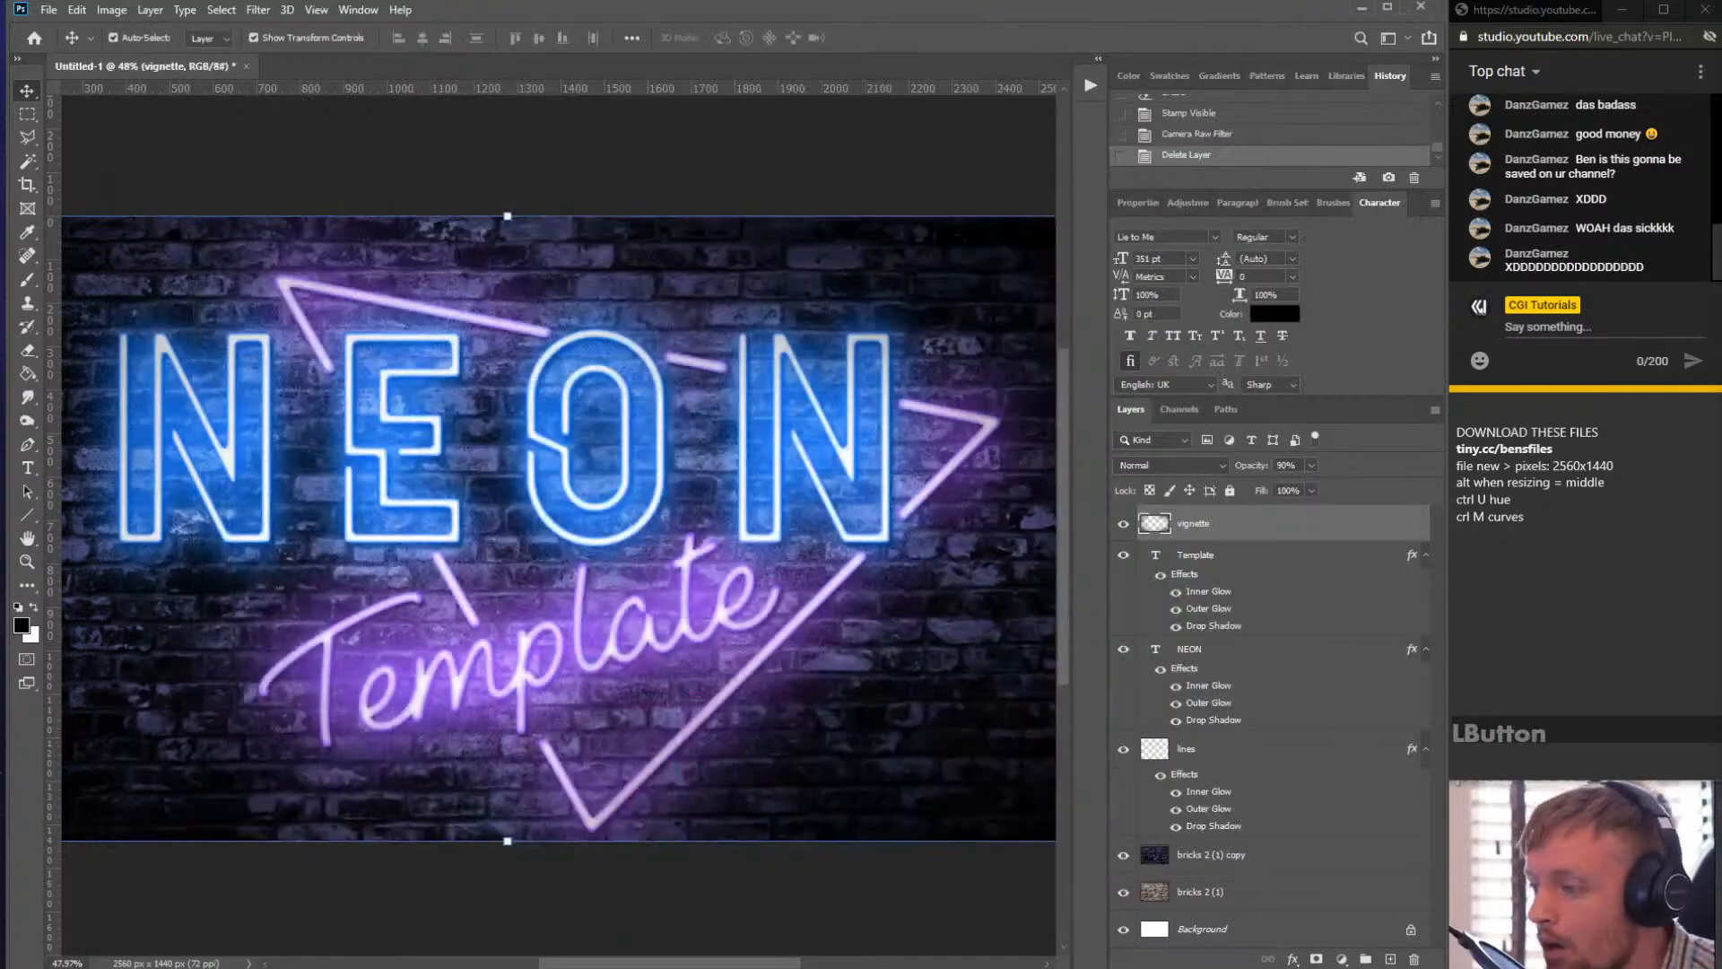
- Open the Actions panel
{"action": "scroll", "coordinate": [488, 560], "scroll_direction": "up", "scroll_amount": 2}
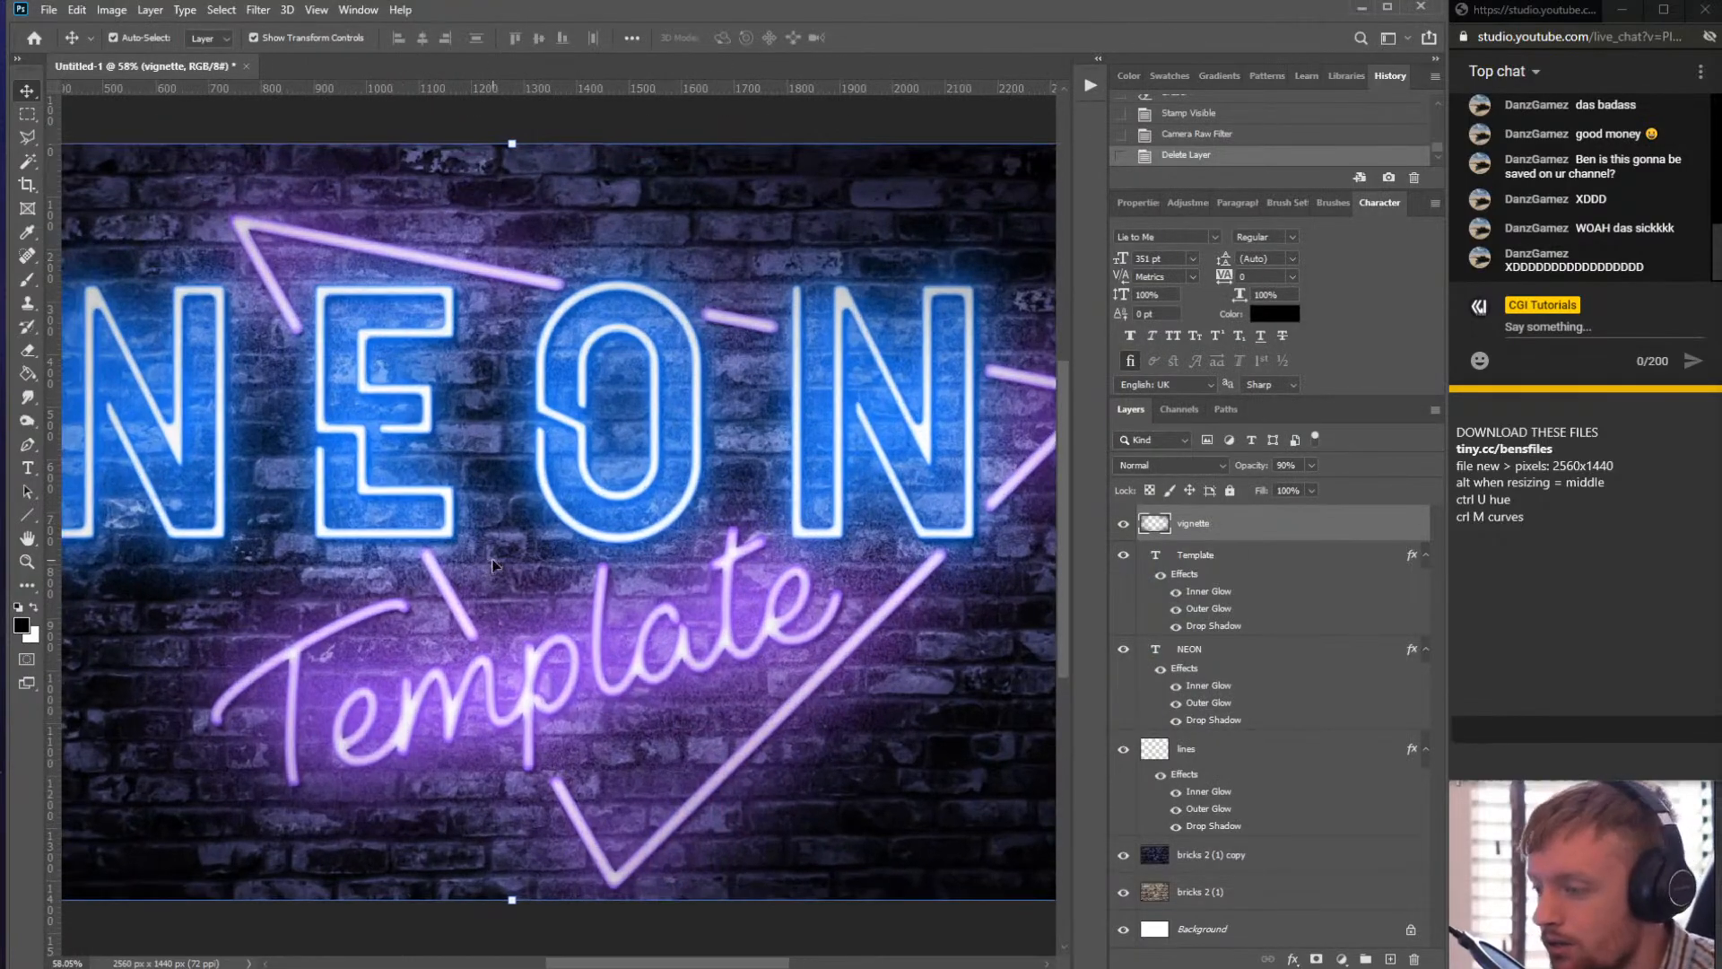
{"action": "scroll", "coordinate": [404, 538], "scroll_direction": "down", "scroll_amount": 2}
{"action": "scroll", "coordinate": [367, 524], "scroll_direction": "up", "scroll_amount": 1}
{"action": "scroll", "coordinate": [368, 524], "scroll_direction": "down", "scroll_amount": 1}
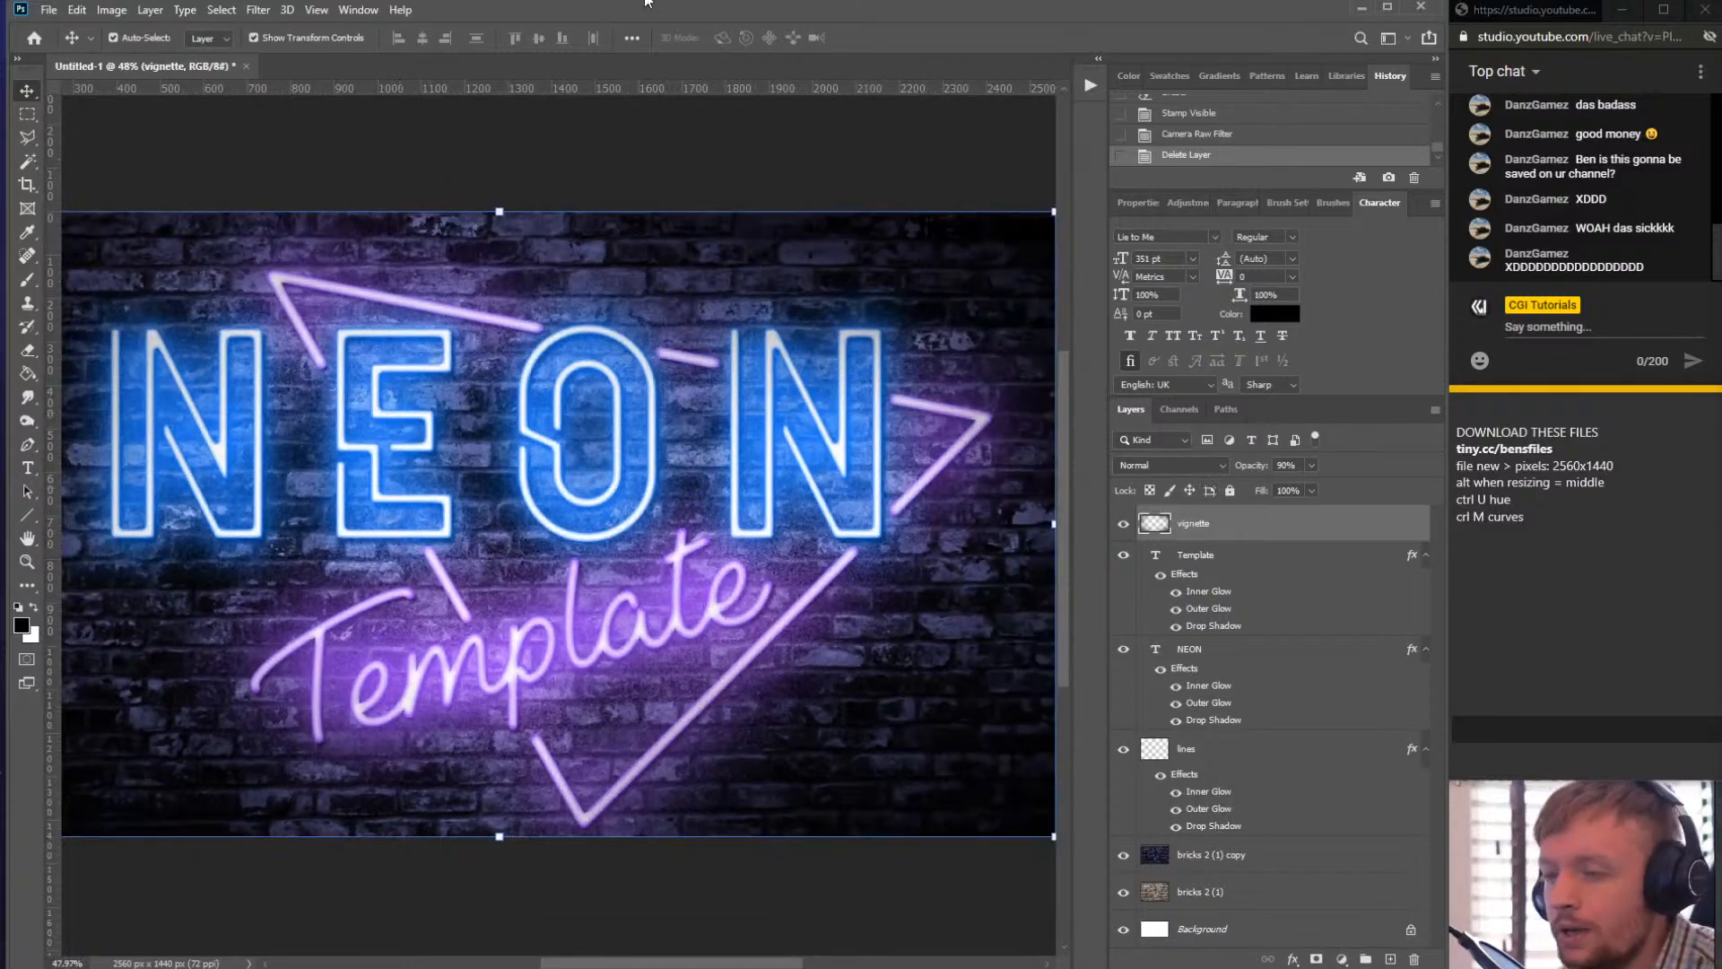
{"action": "left_click", "coordinate": [361, 10]}
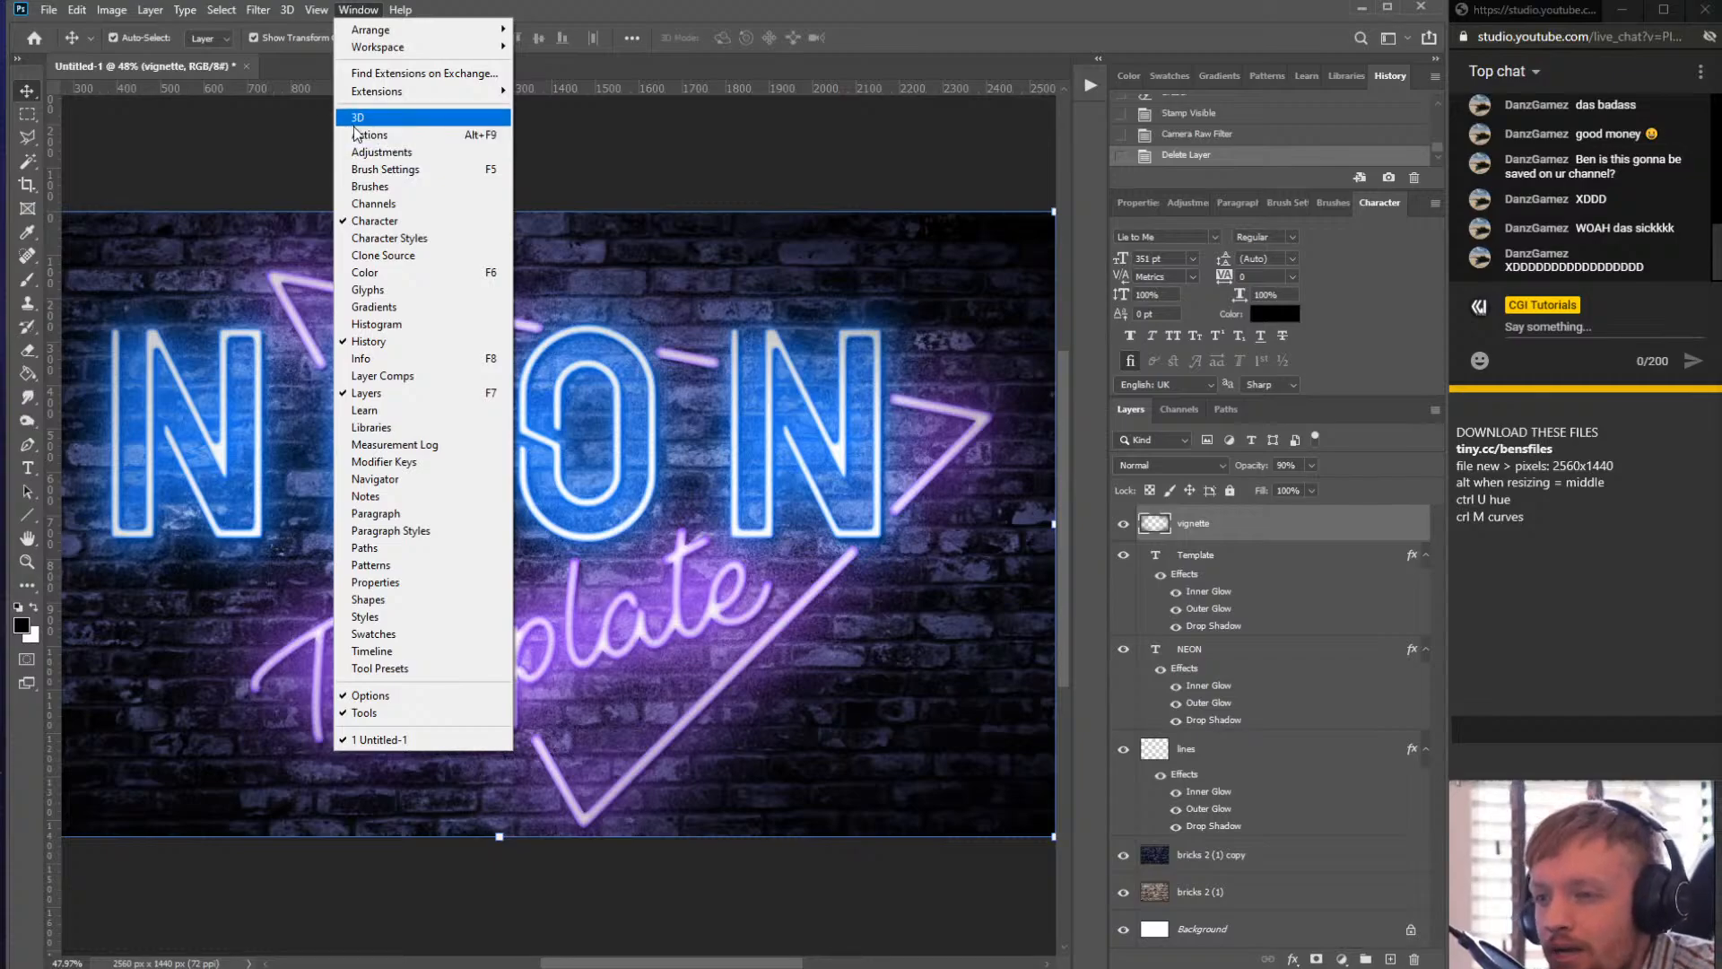
{"action": "left_click", "coordinate": [381, 134]}
{"action": "left_click", "coordinate": [343, 11]}
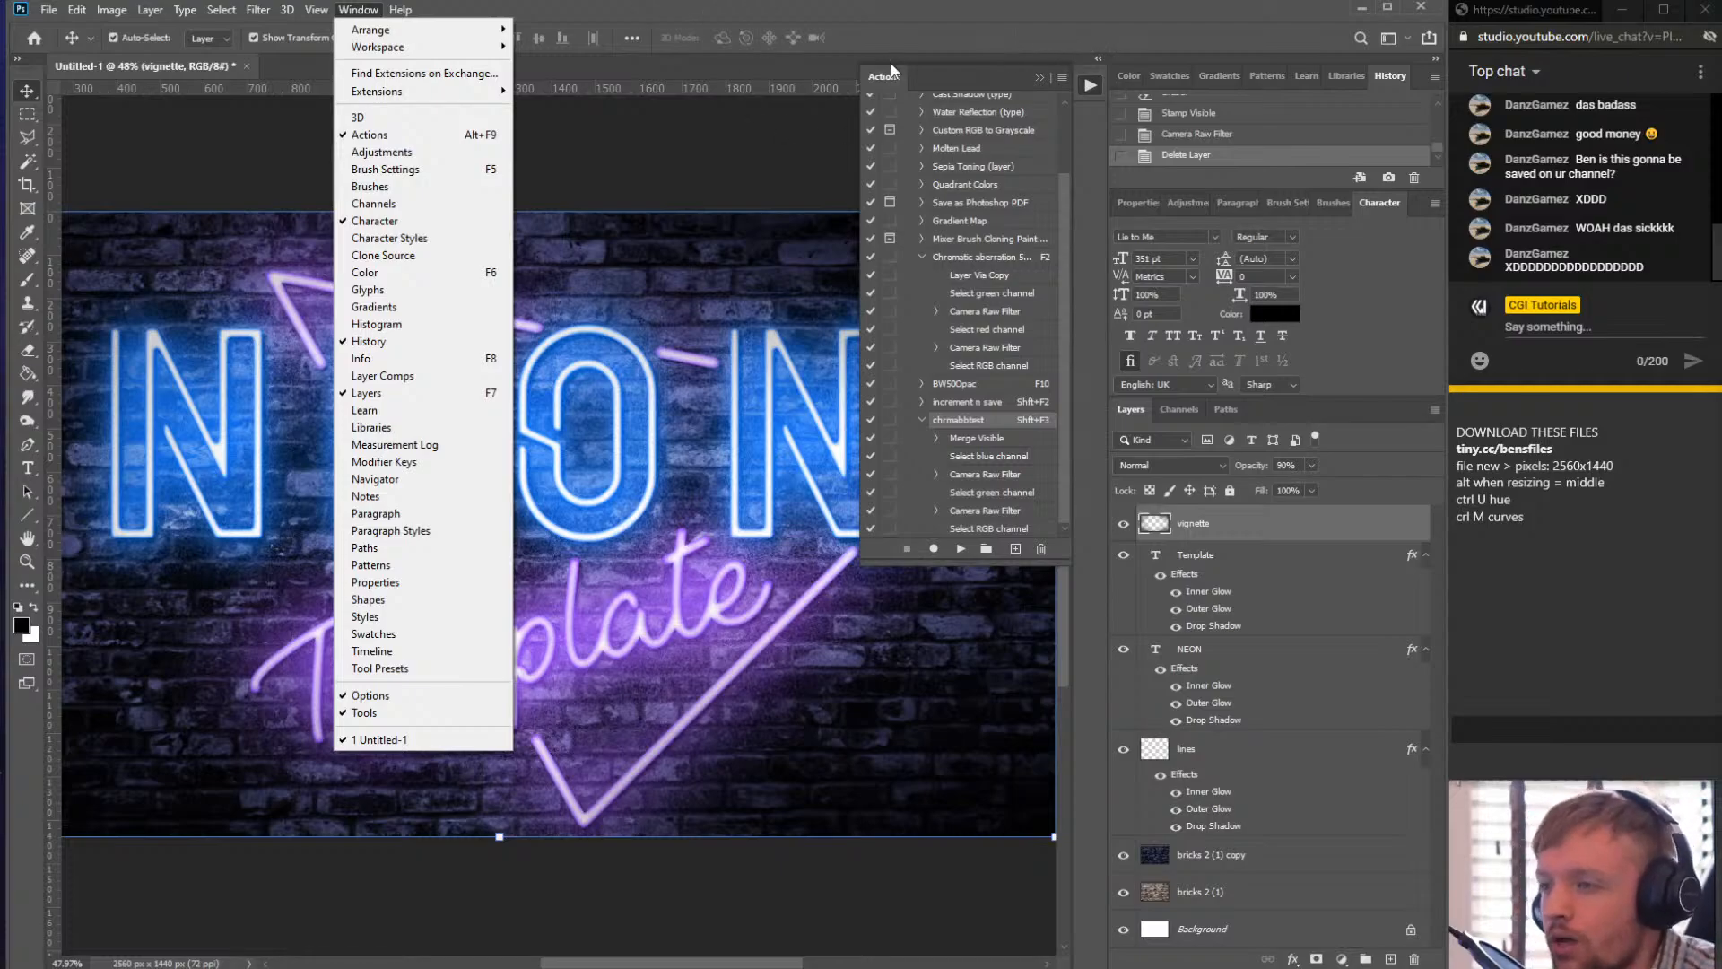
{"action": "left_click", "coordinate": [962, 83]}
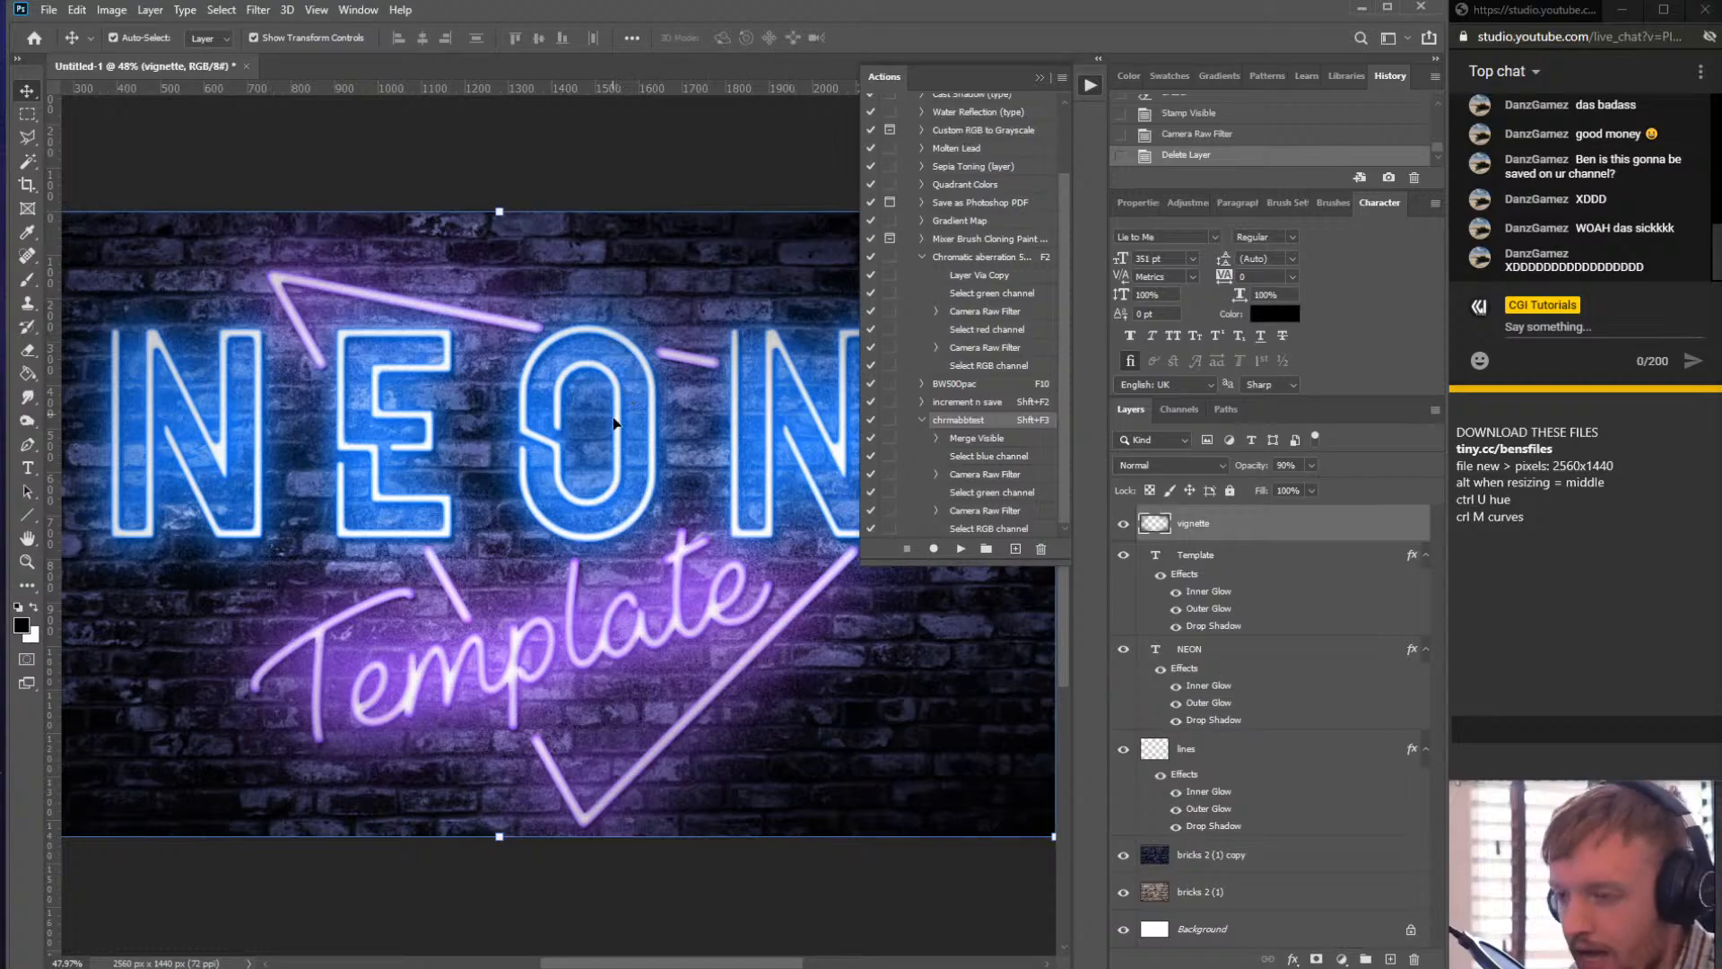
- Zoom in and out on the neon sign to inspect it
{"action": "scroll", "coordinate": [570, 544], "scroll_direction": "down", "scroll_amount": 2}
{"action": "scroll", "coordinate": [801, 496], "scroll_direction": "up", "scroll_amount": 1}
{"action": "scroll", "coordinate": [801, 496], "scroll_direction": "up", "scroll_amount": 1}
{"action": "scroll", "coordinate": [762, 501], "scroll_direction": "down", "scroll_amount": 1}
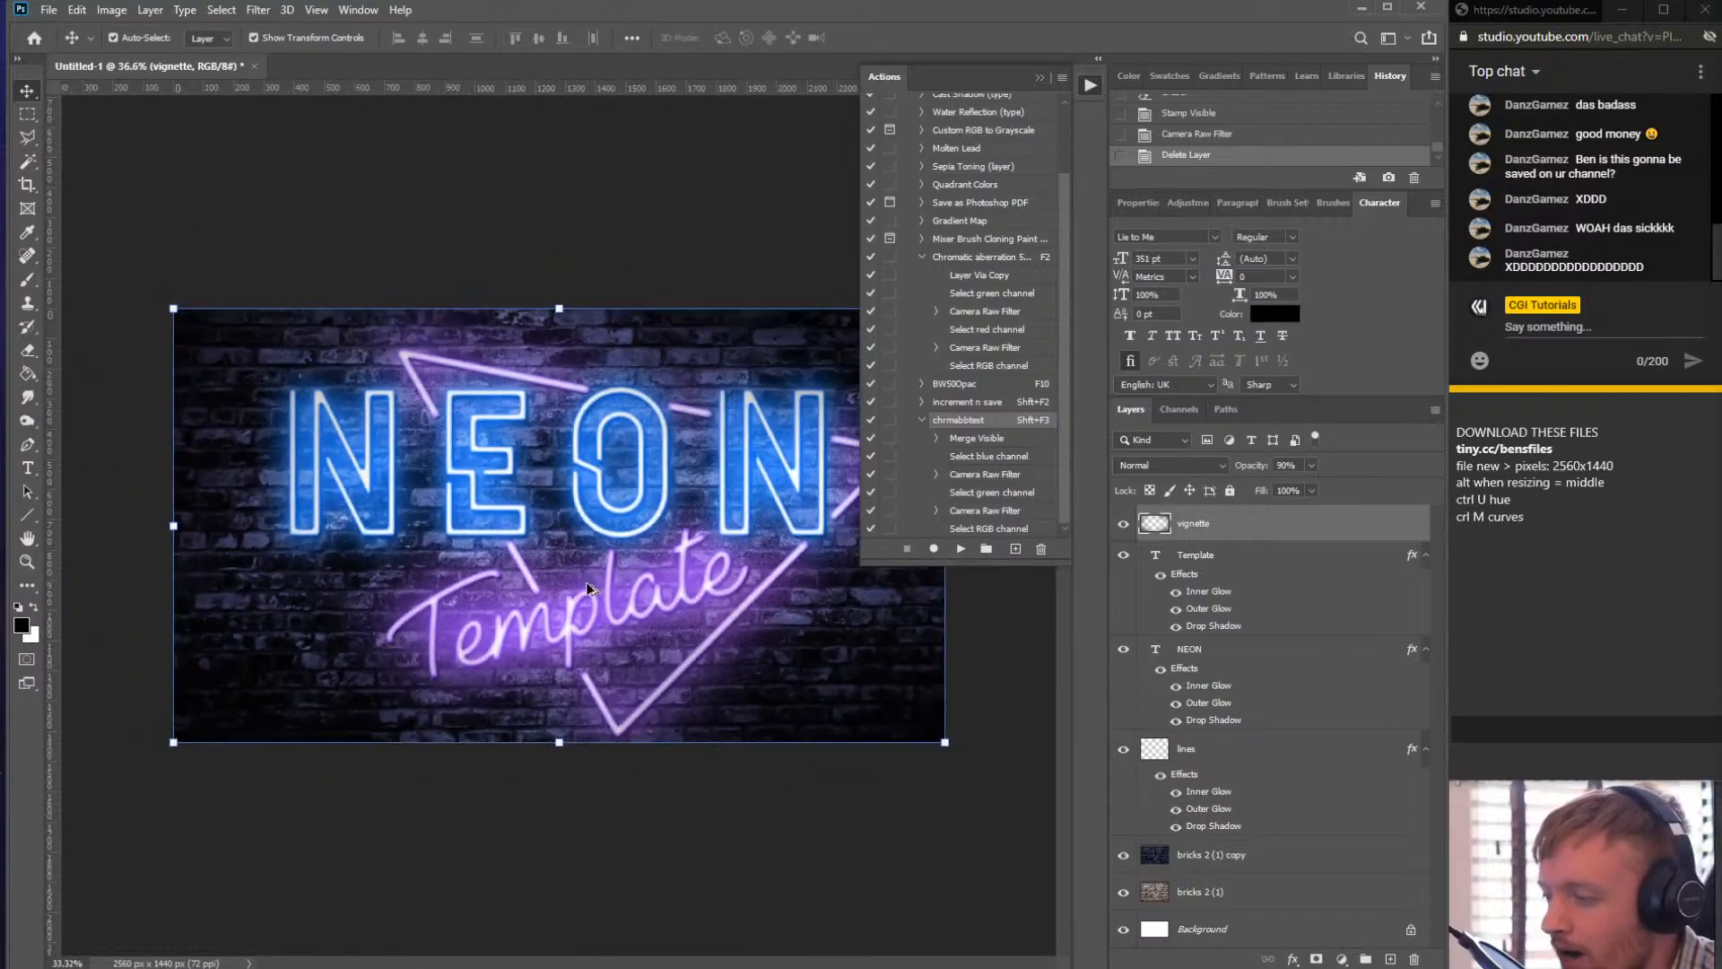
{"action": "scroll", "coordinate": [691, 508], "scroll_direction": "up", "scroll_amount": 1}
{"action": "scroll", "coordinate": [689, 506], "scroll_direction": "up", "scroll_amount": 1}
{"action": "scroll", "coordinate": [520, 541], "scroll_direction": "up", "scroll_amount": 5}
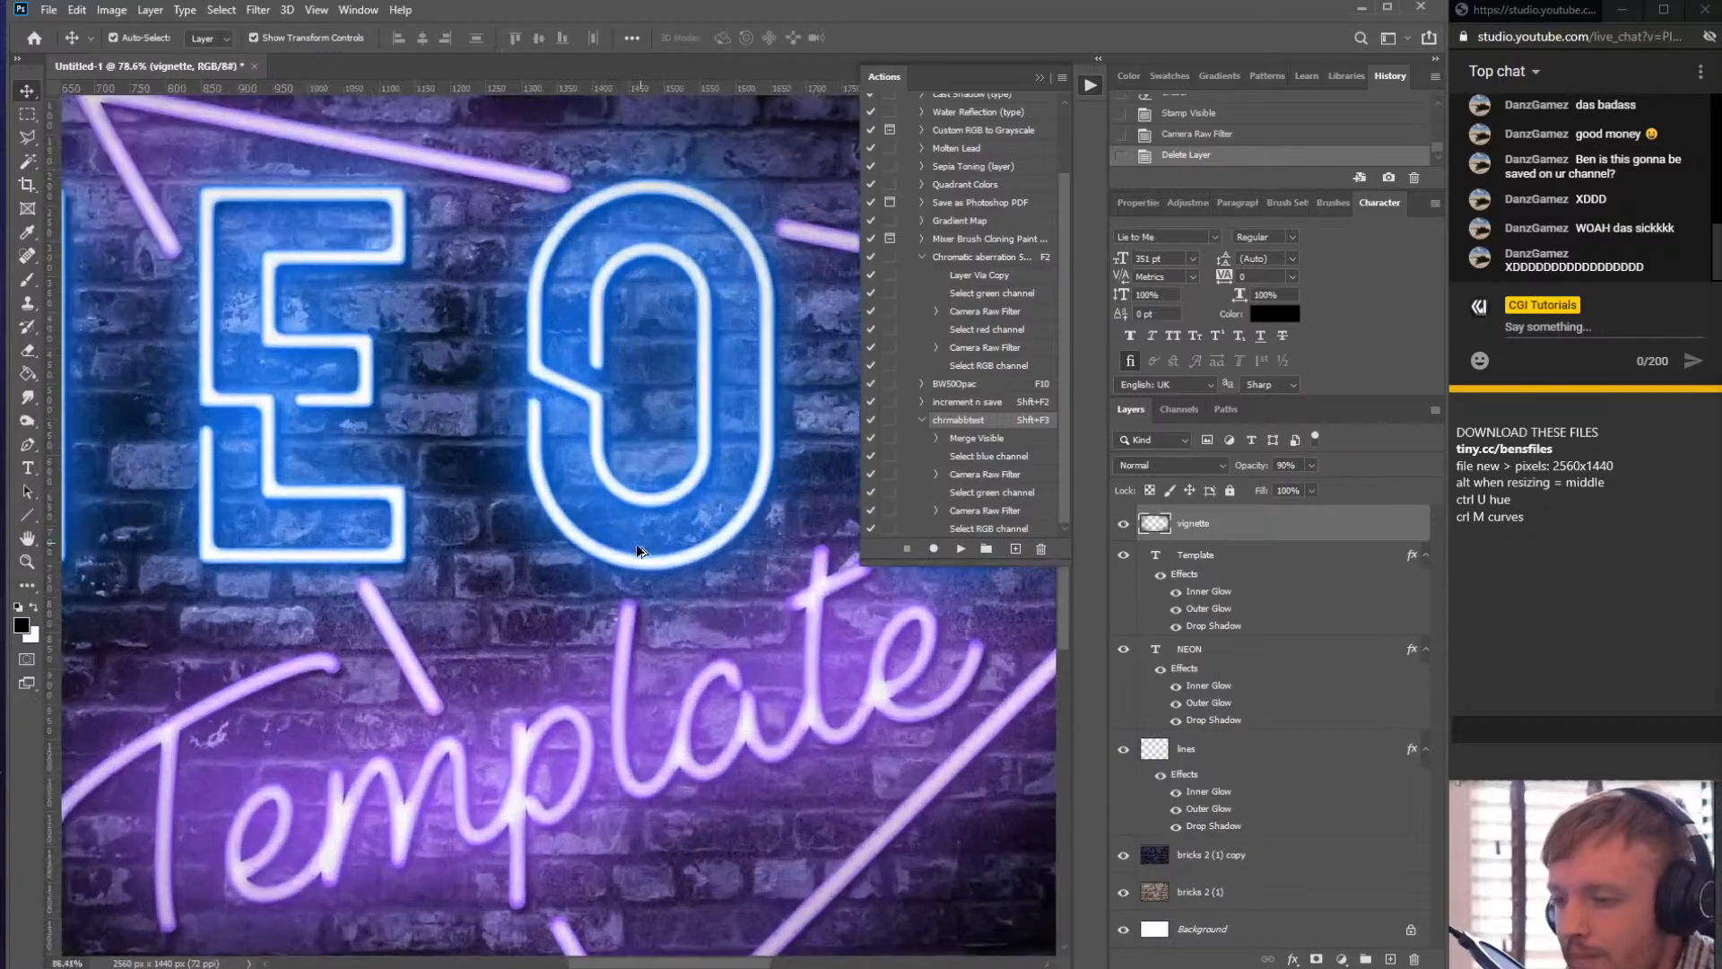
{"action": "scroll", "coordinate": [627, 558], "scroll_direction": "down", "scroll_amount": 4}
{"action": "scroll", "coordinate": [628, 560], "scroll_direction": "up", "scroll_amount": 4}
{"action": "scroll", "coordinate": [635, 557], "scroll_direction": "down", "scroll_amount": 4}
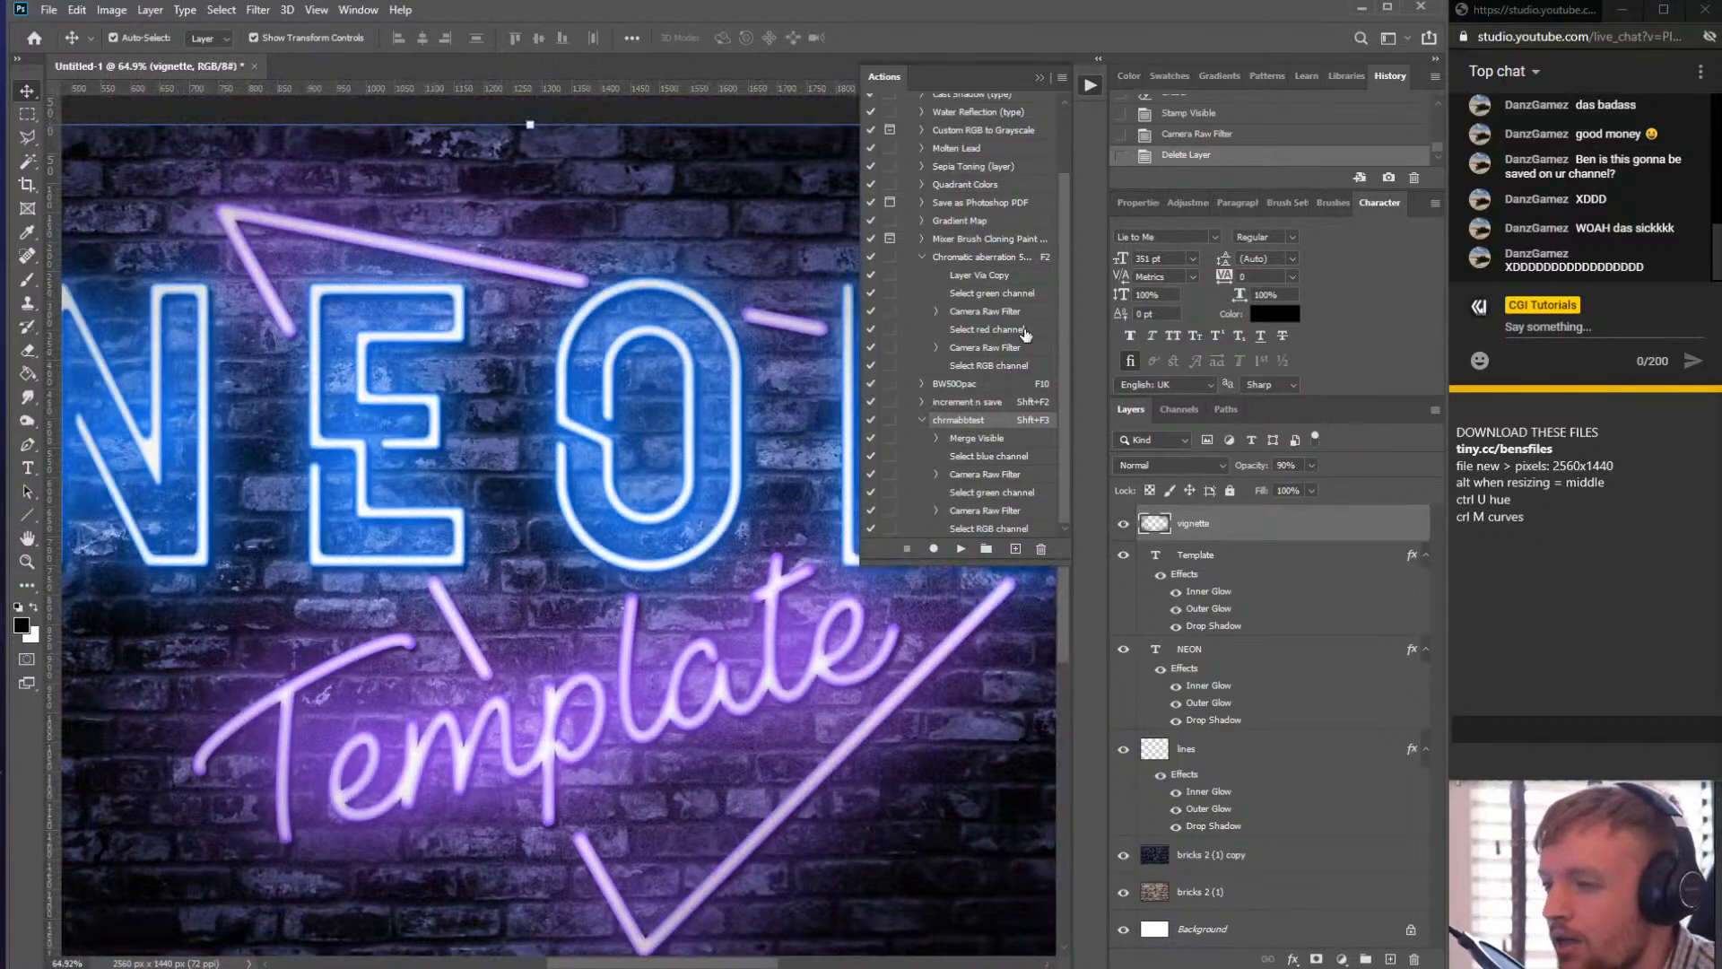
{"action": "key", "text": "alt"}
{"action": "scroll", "coordinate": [281, 408], "scroll_direction": "down", "scroll_amount": 5}
{"action": "scroll", "coordinate": [538, 417], "scroll_direction": "up", "scroll_amount": 3}
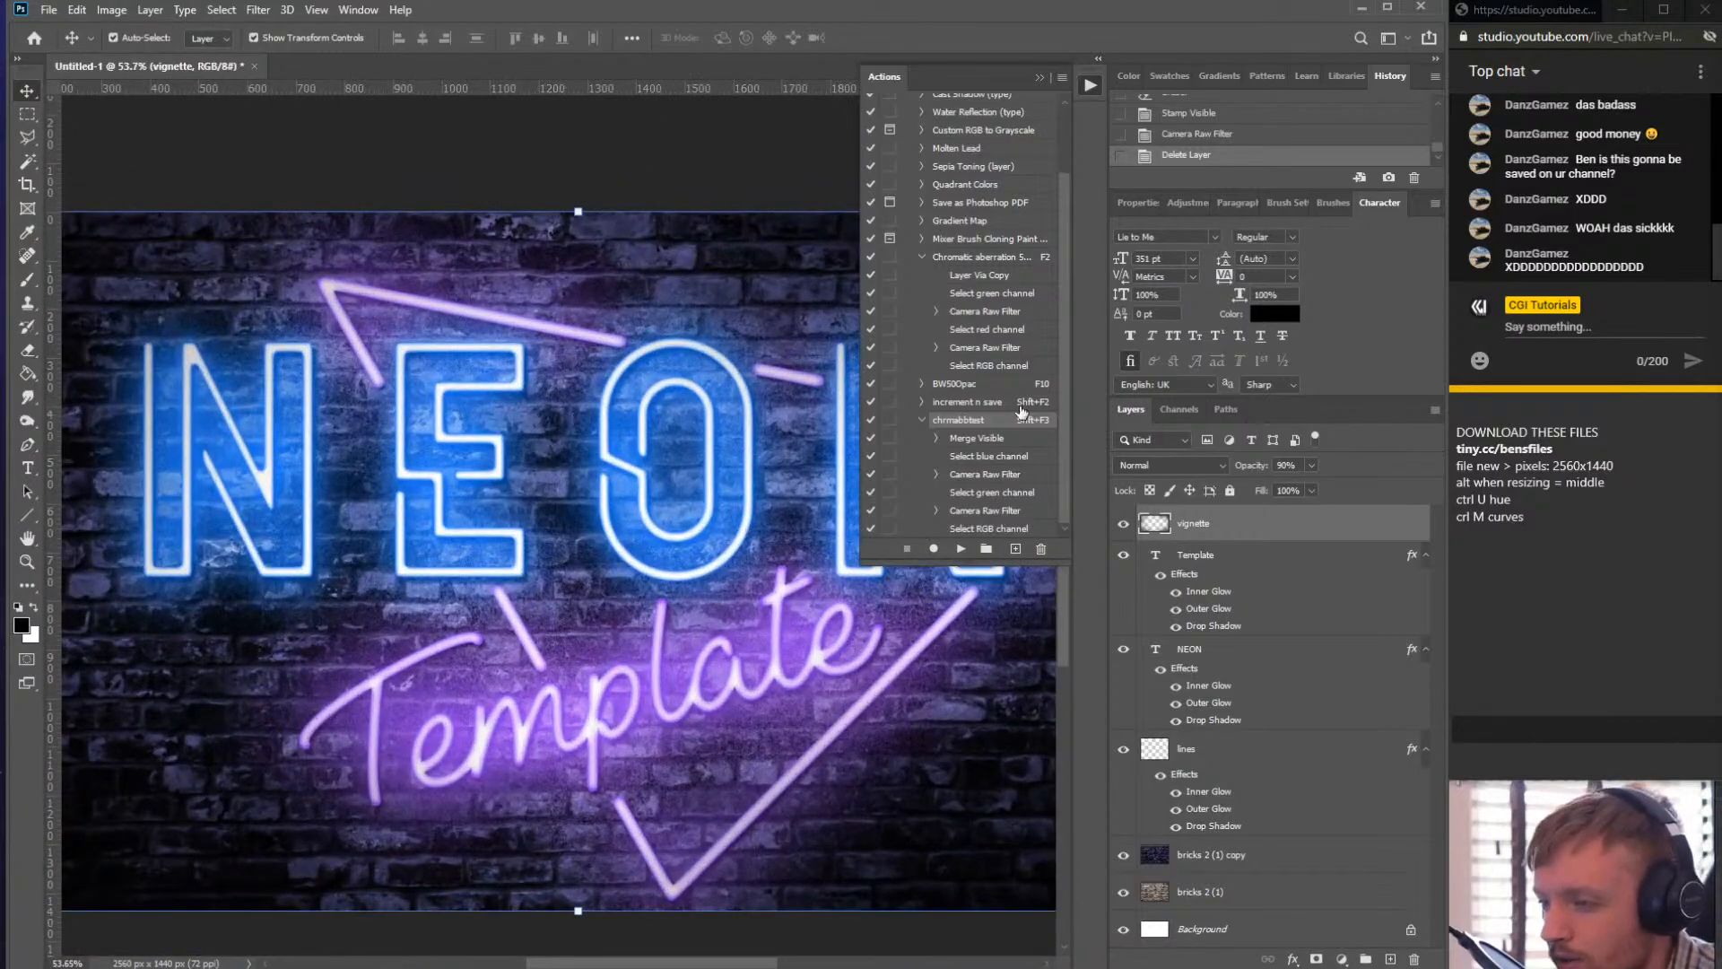
- Collapse the expanded Chromatic aberration and chrmabbtest actions in the Actions panel
{"action": "left_click", "coordinate": [922, 256]}
{"action": "left_click", "coordinate": [922, 393]}
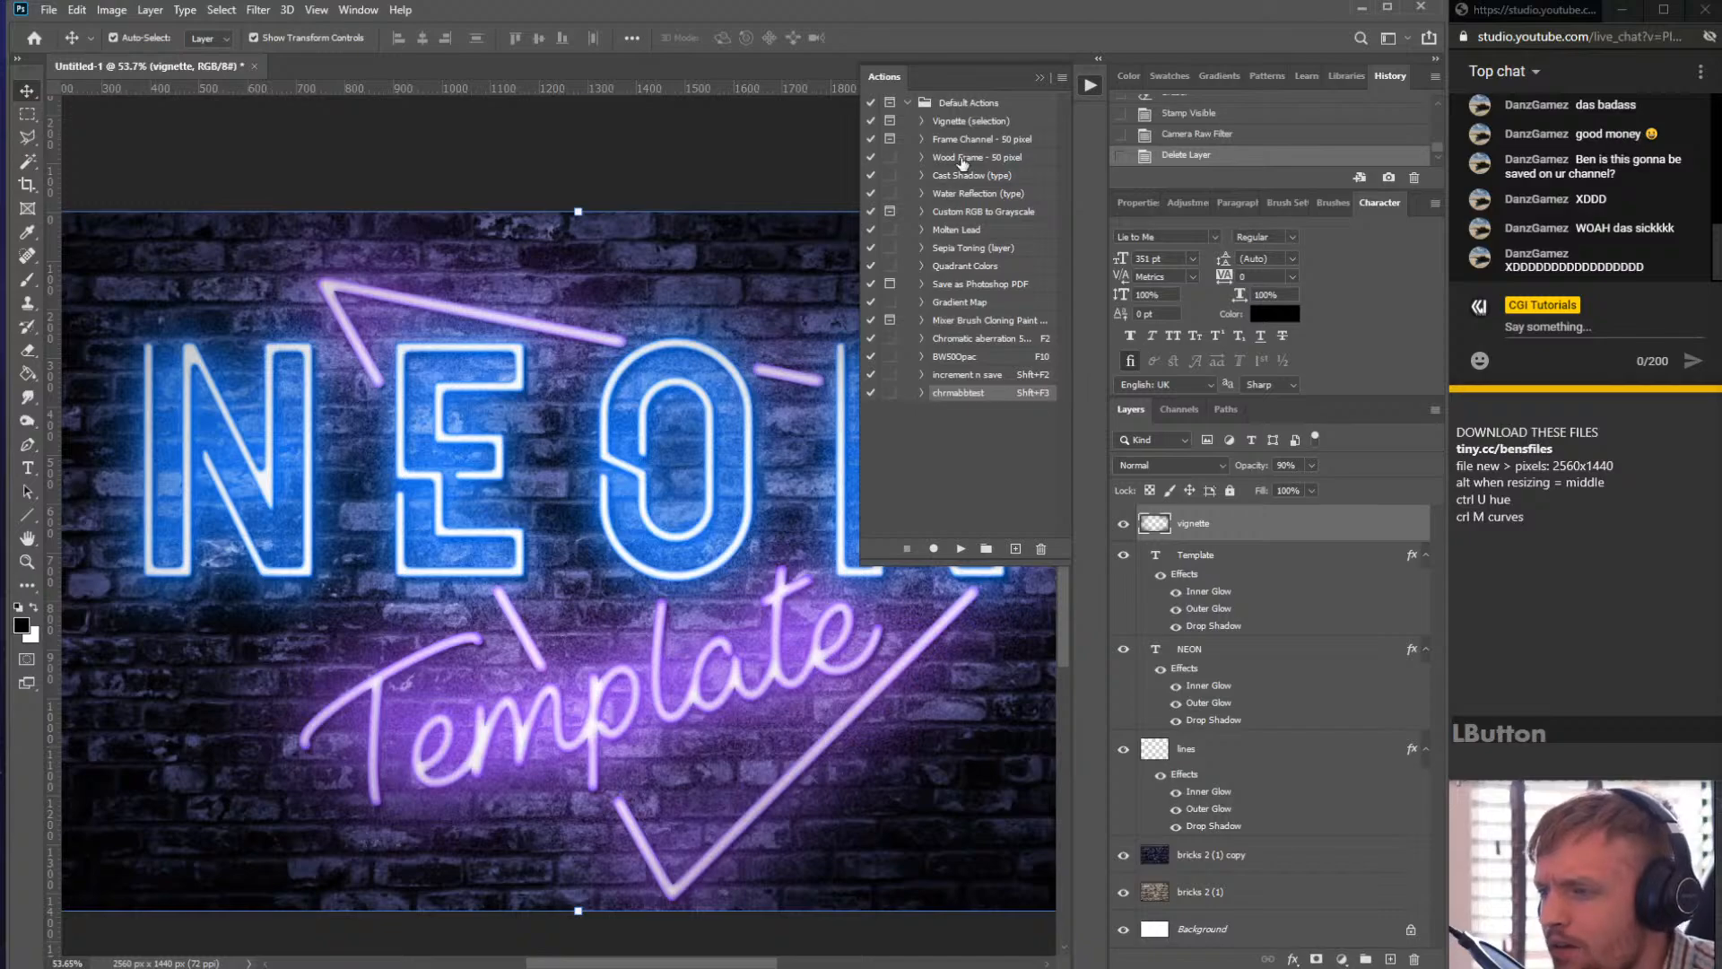
{"action": "left_click", "coordinate": [956, 449]}
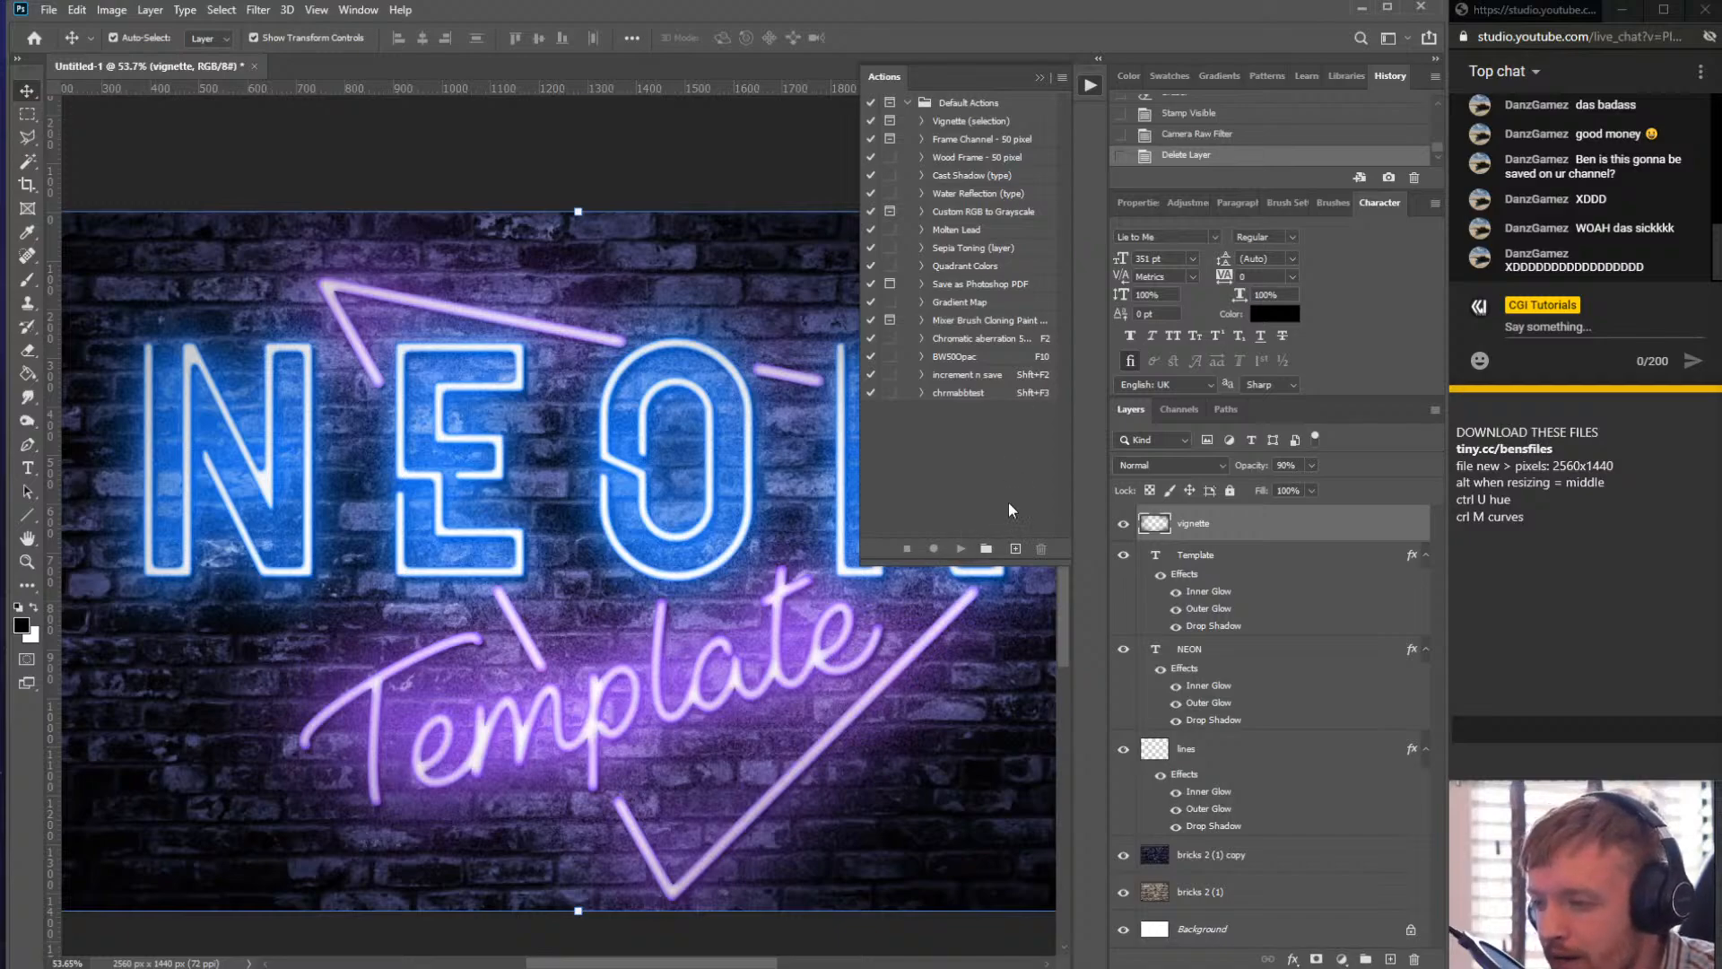
- Create a new action in the Default Actions set named Chromatic Abberation
{"action": "left_click", "coordinate": [1016, 551]}
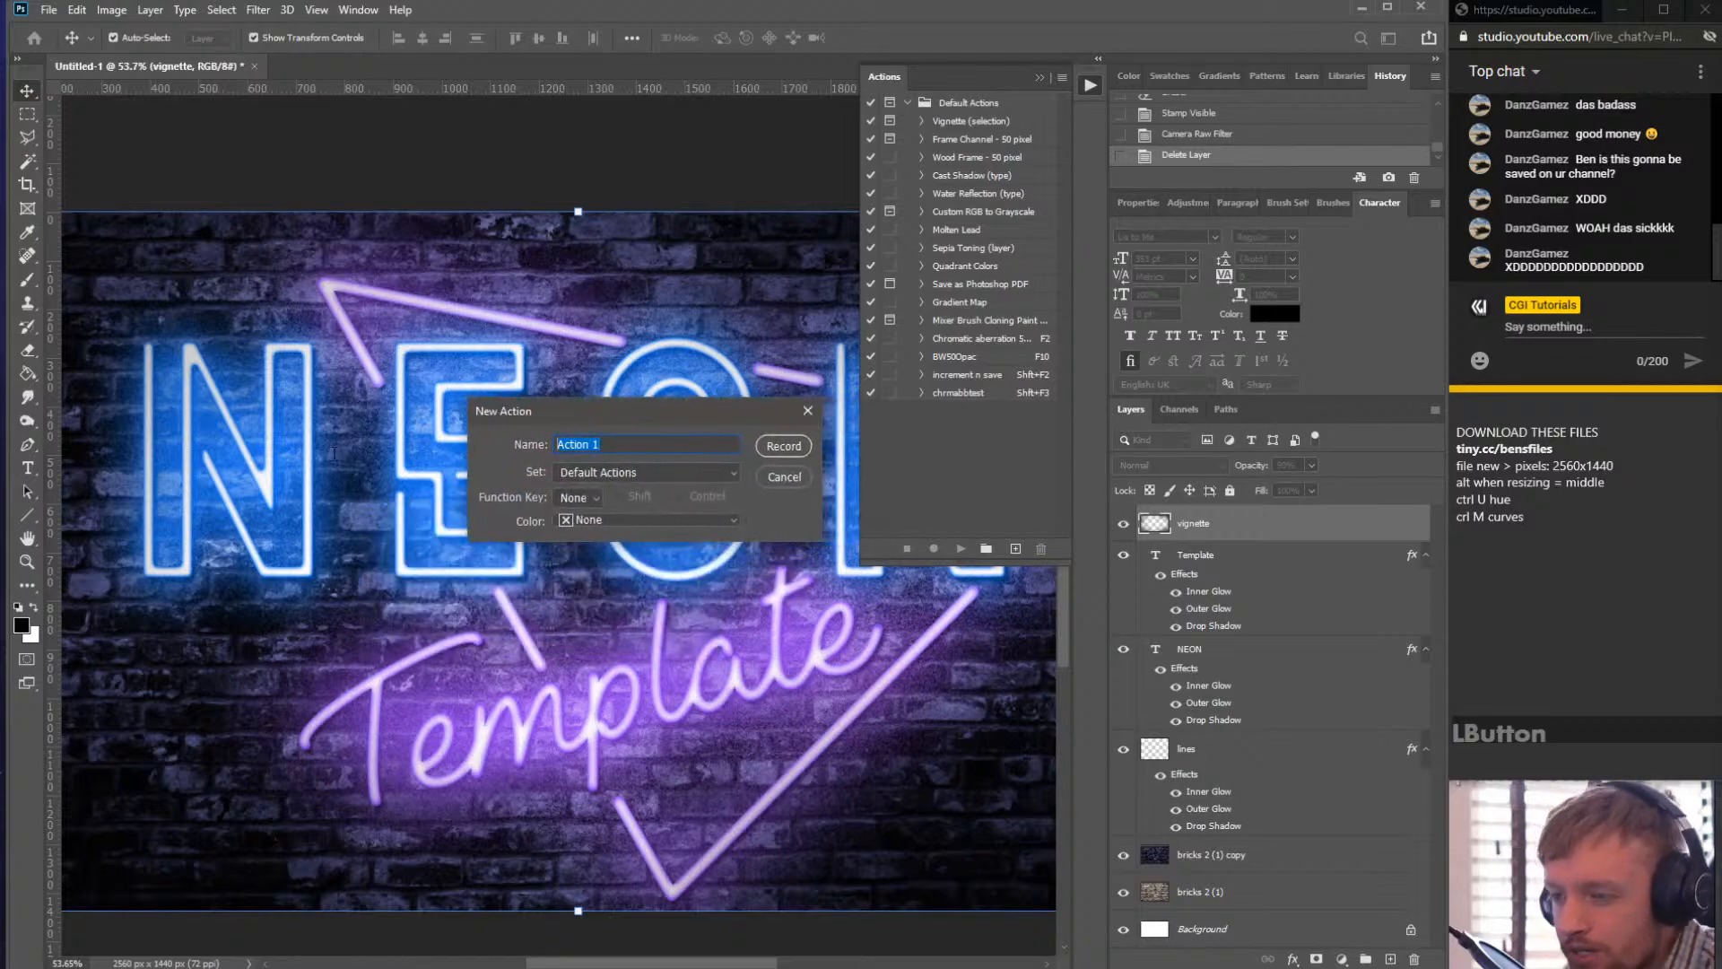
{"action": "key", "text": "shift"}
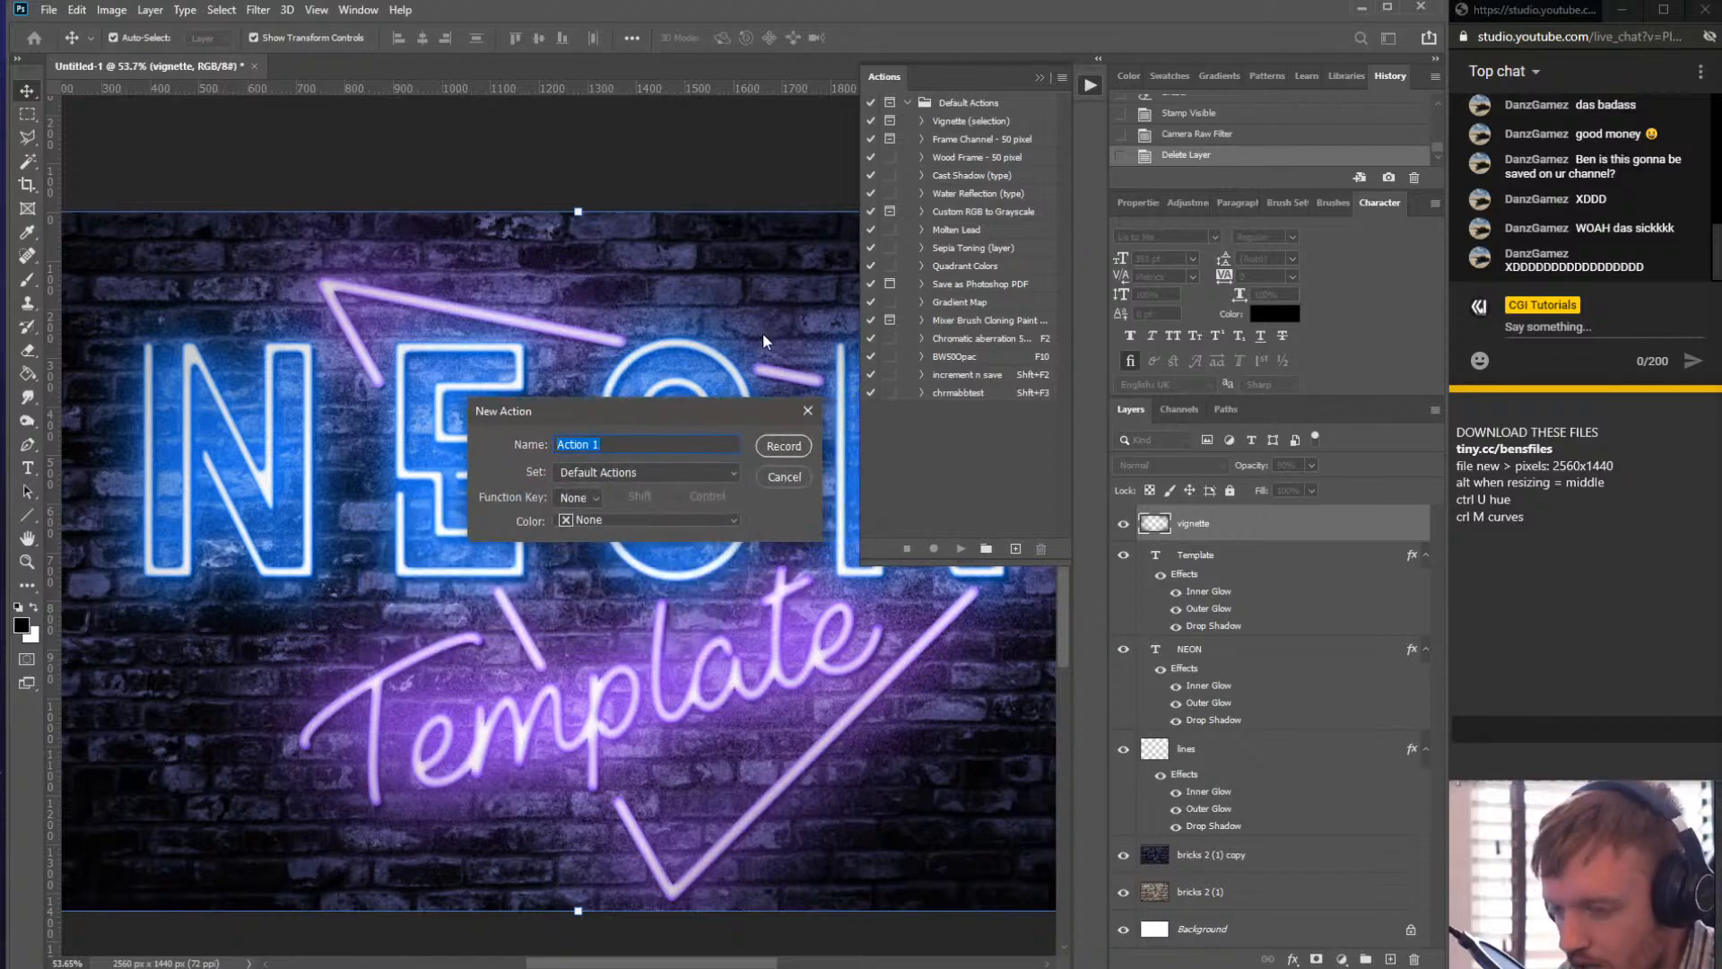
{"action": "key", "text": "BackSpace"}
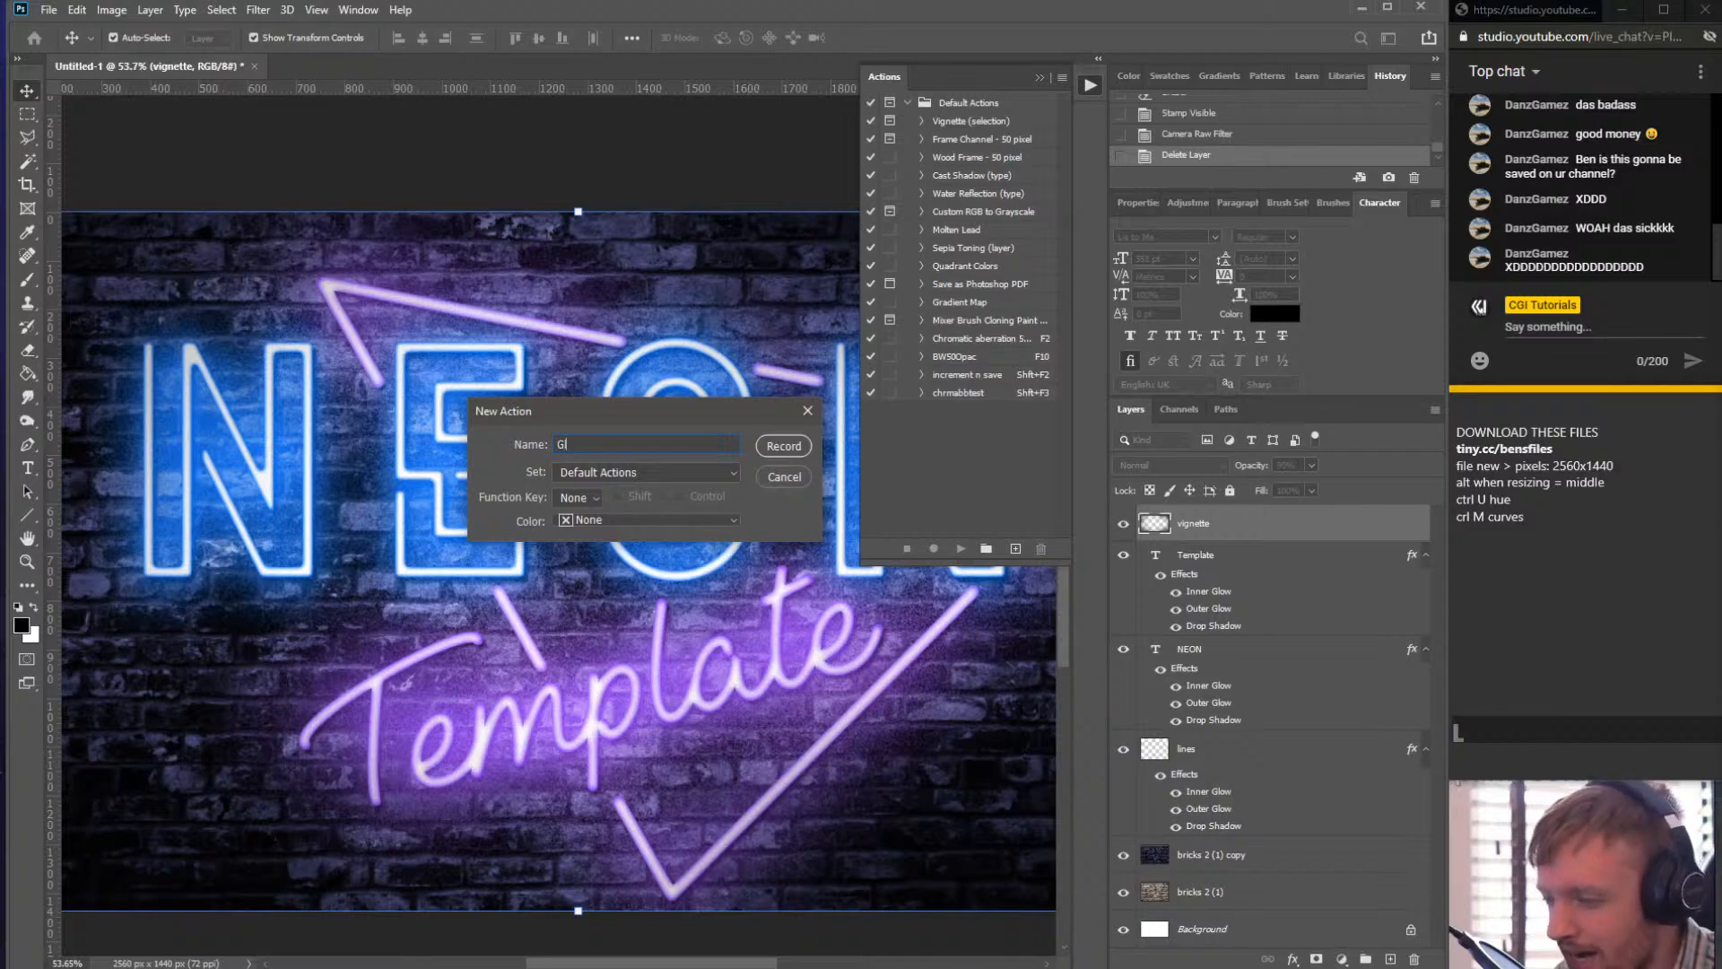
{"action": "key", "text": "BackSpace"}
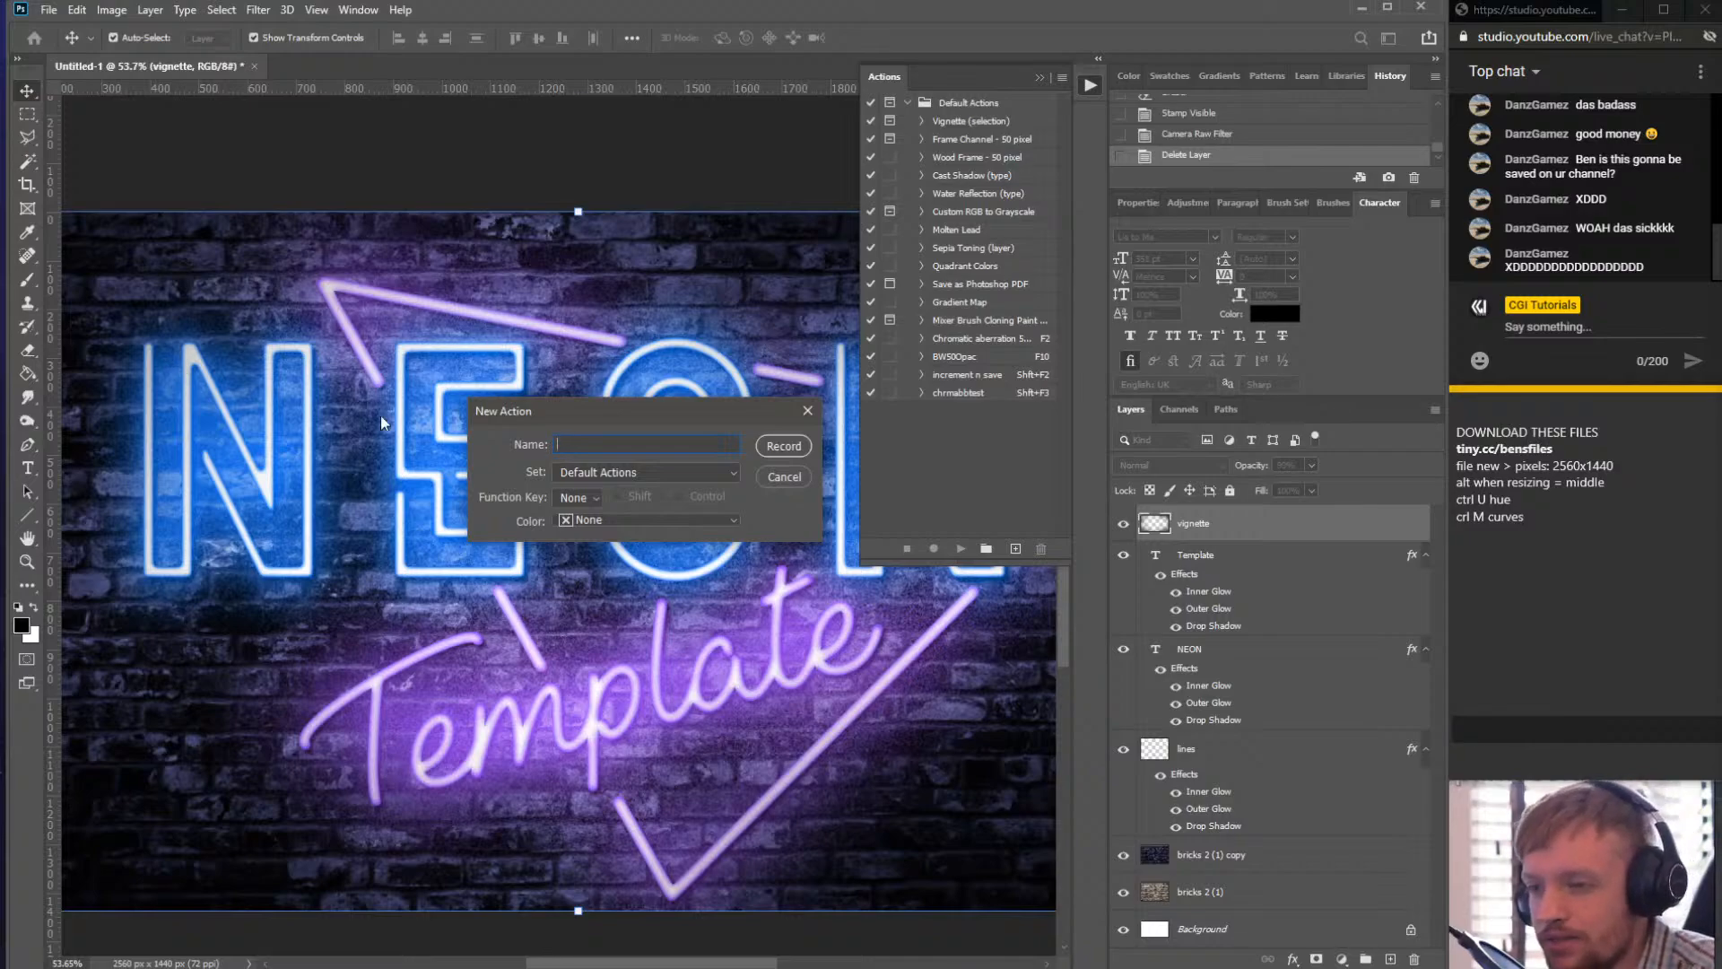
{"action": "left_click", "coordinate": [572, 446]}
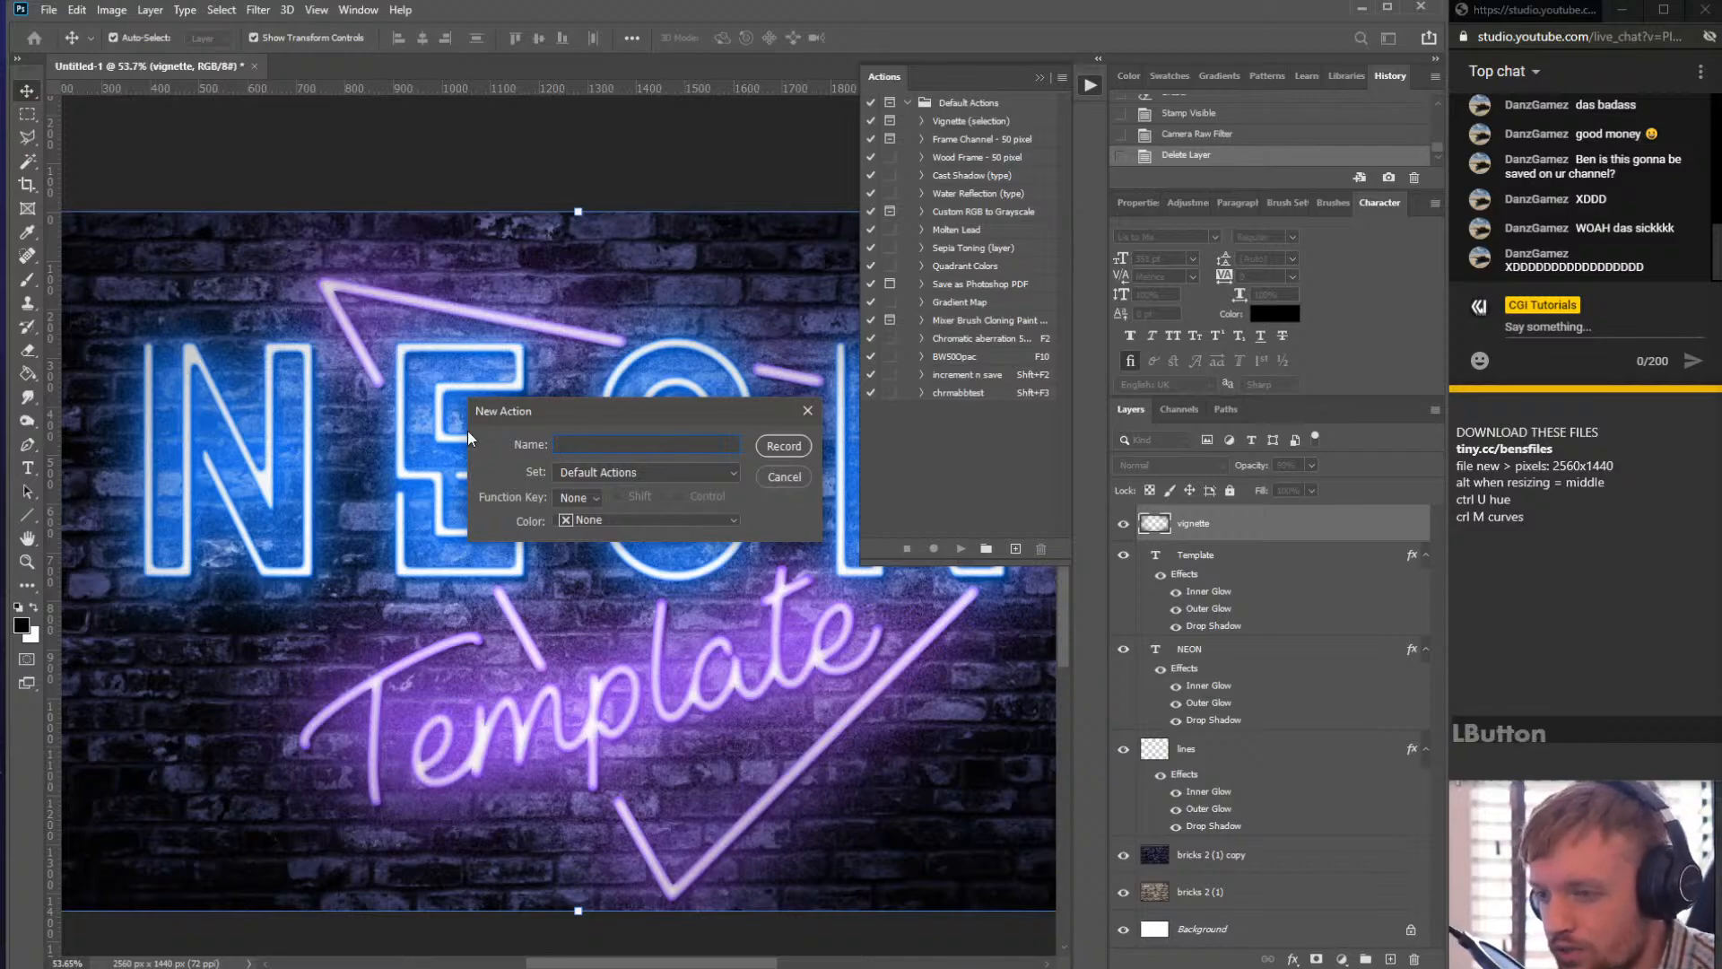
{"action": "type", "text": "C"}
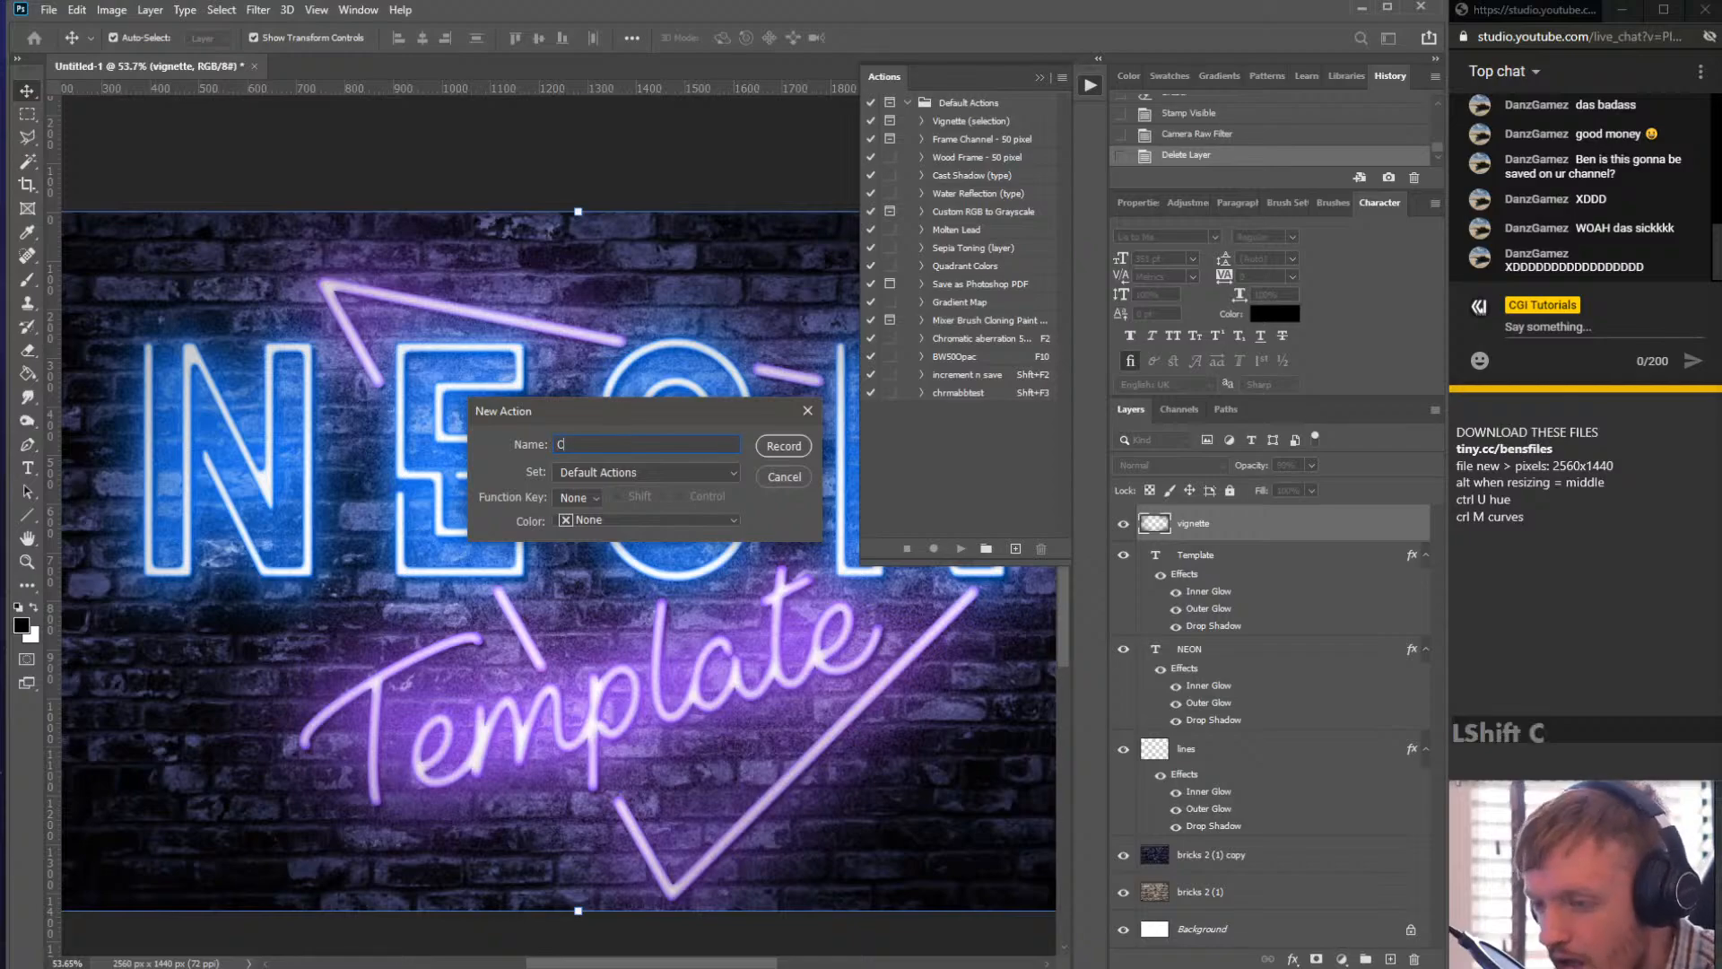
{"action": "type", "text": "hroma"}
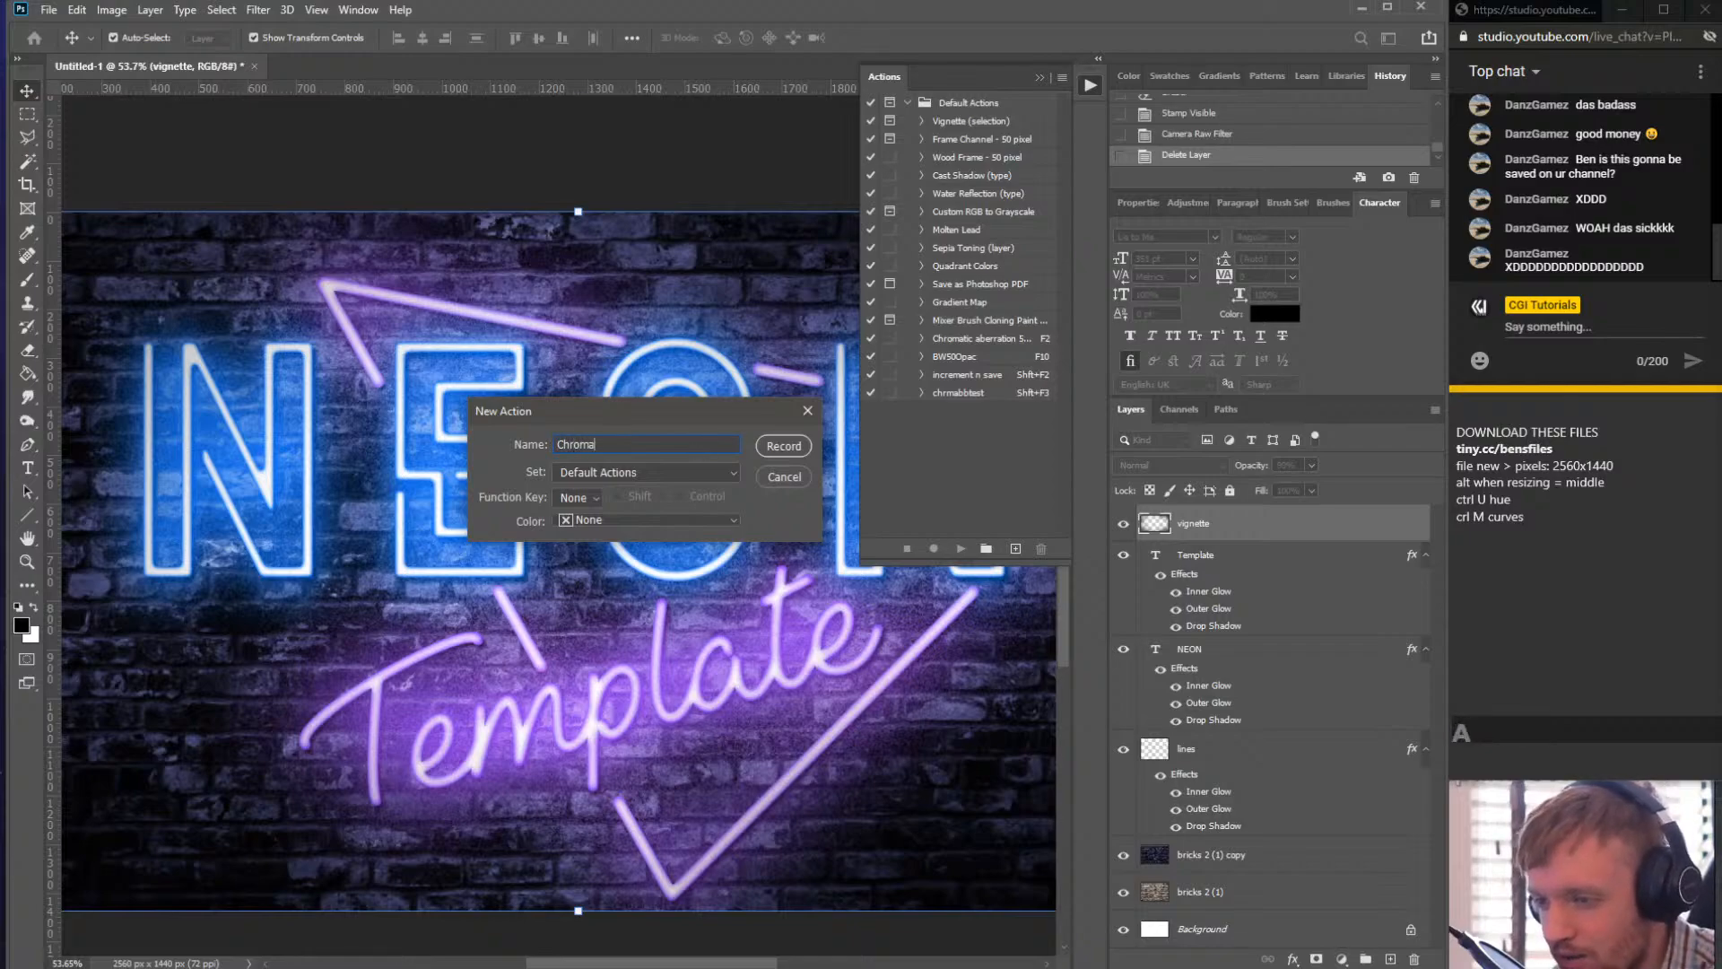
{"action": "type", "text": "tic A"}
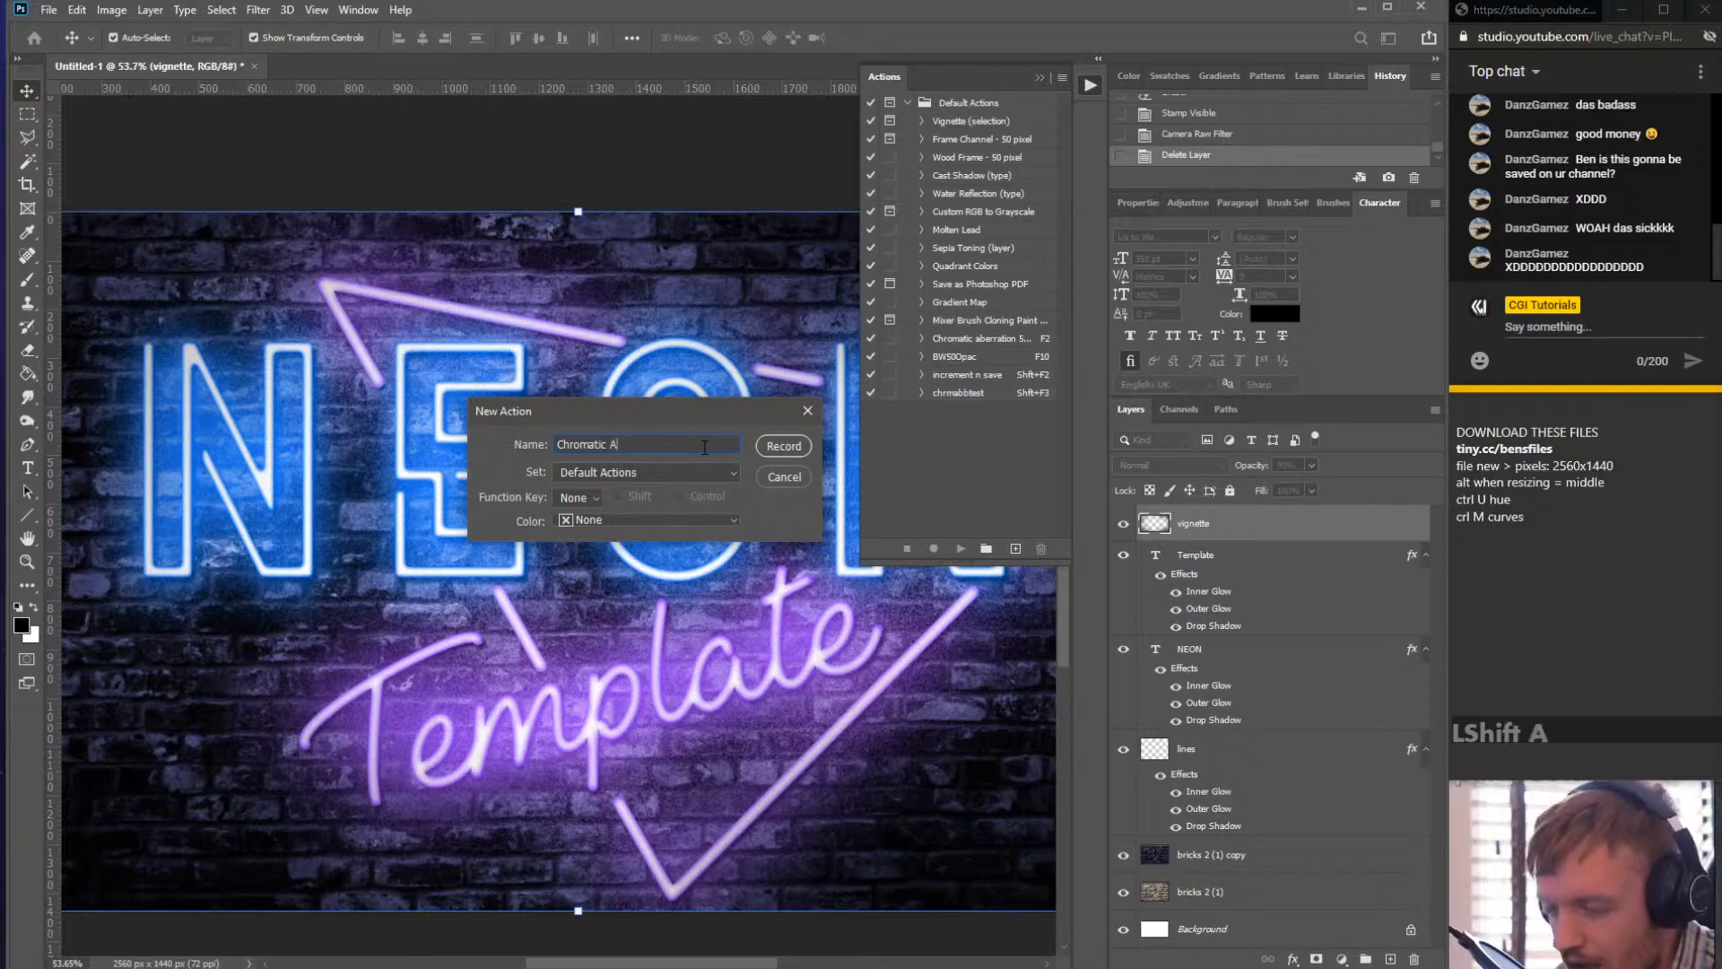
{"action": "type", "text": "bberation"}
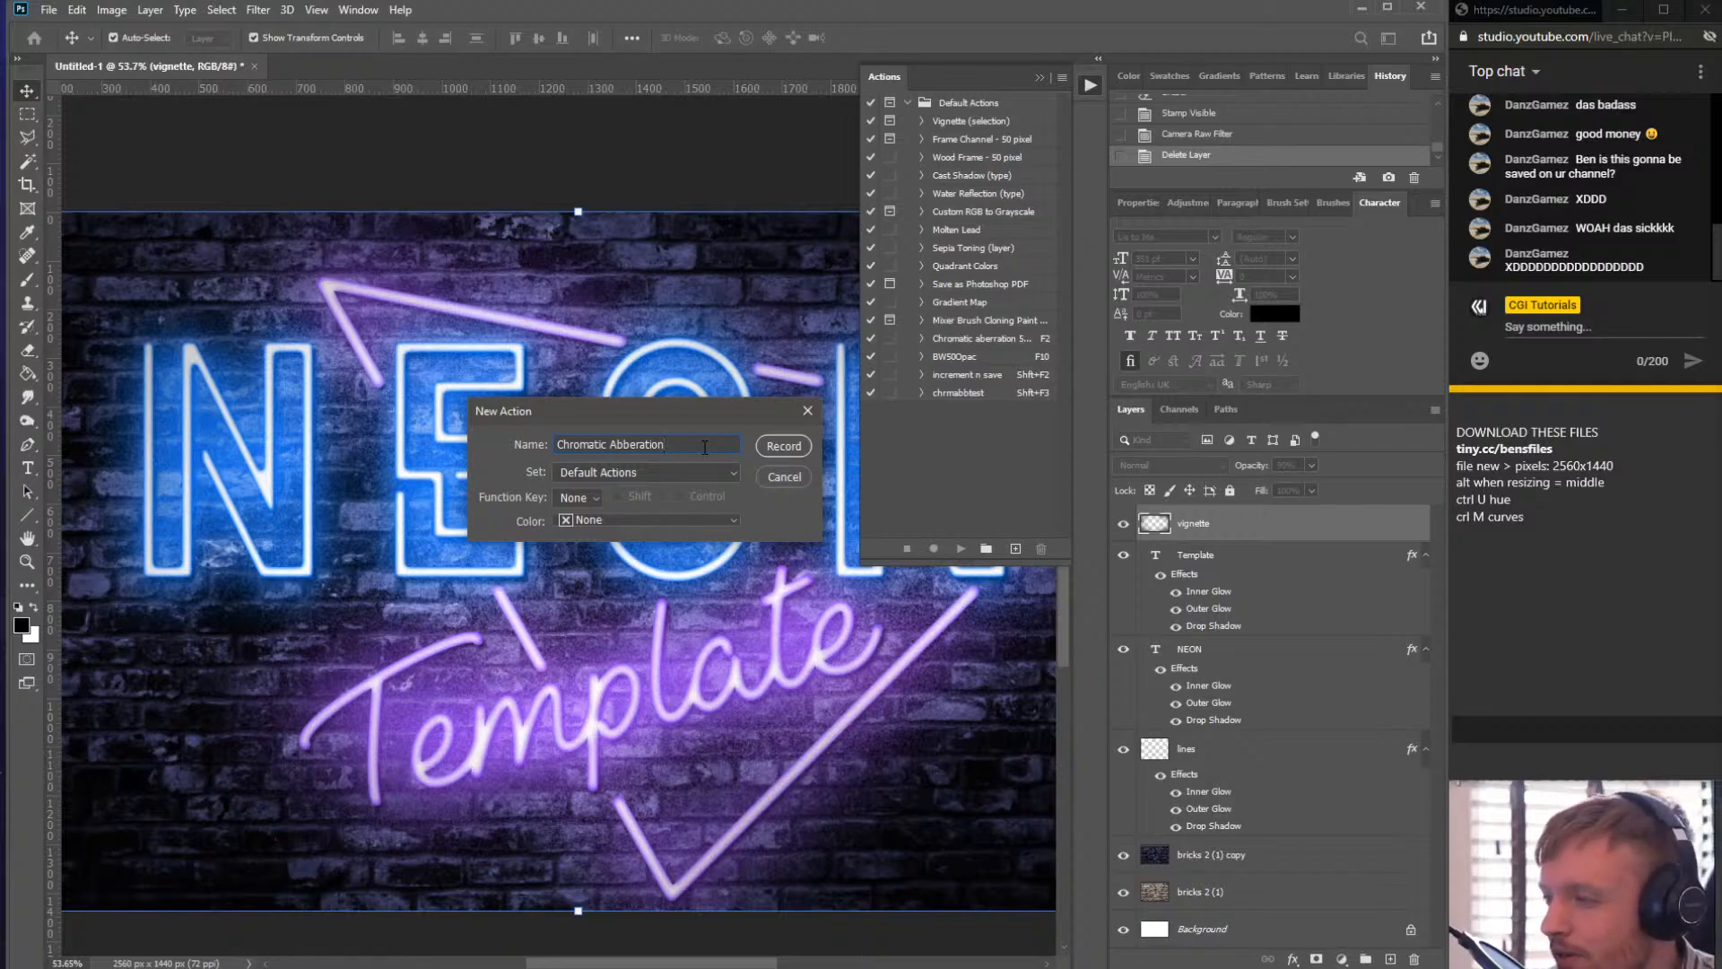
- Set the new action's colour to Red, start recording, and stop the recording again
{"action": "key", "text": "Left"}
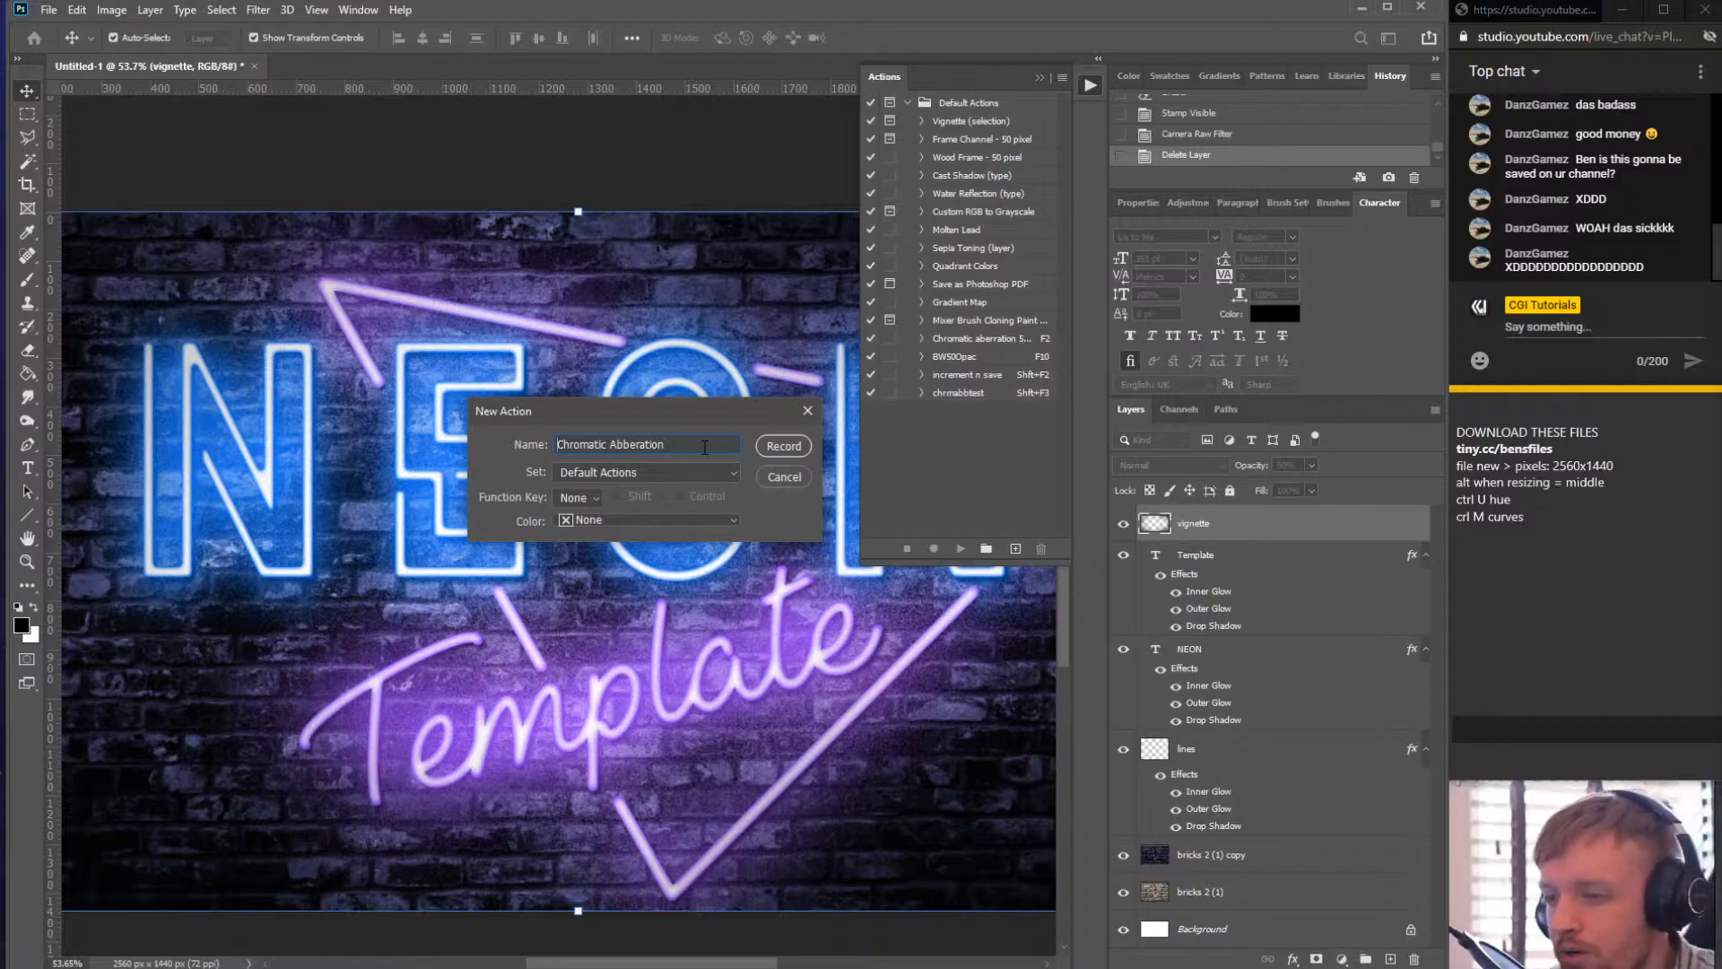
{"action": "key", "text": "Right"}
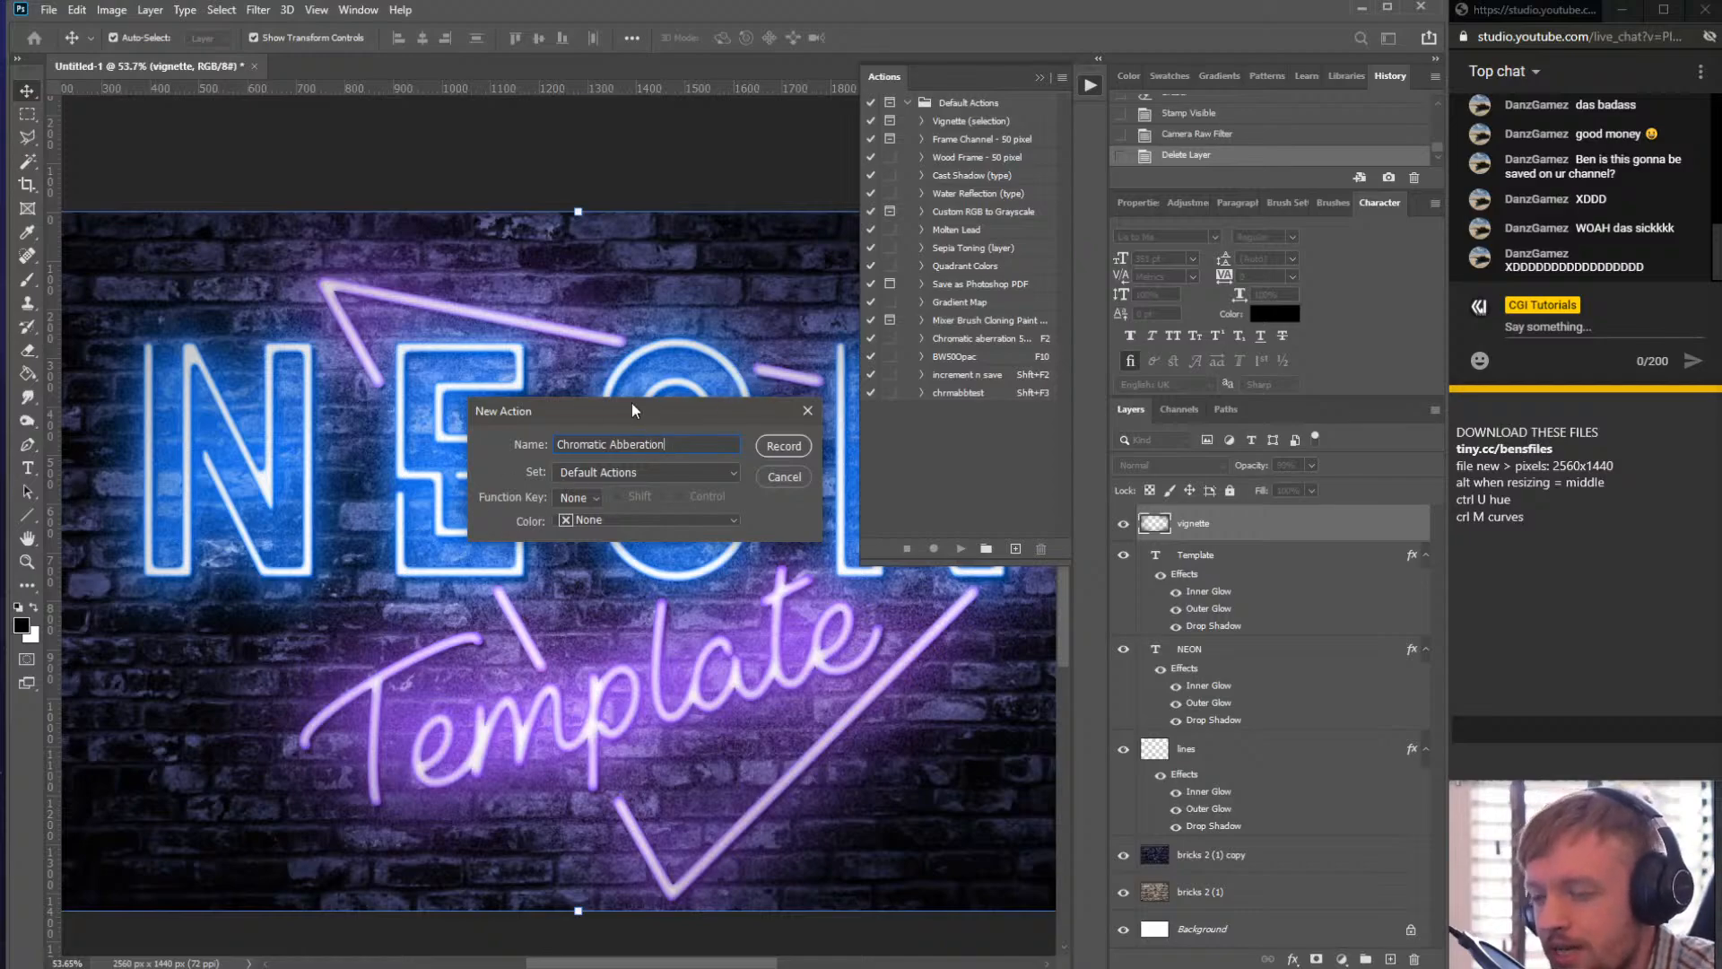
{"action": "left_click_drag", "start_coordinate": [713, 411], "coordinate": [724, 373]}
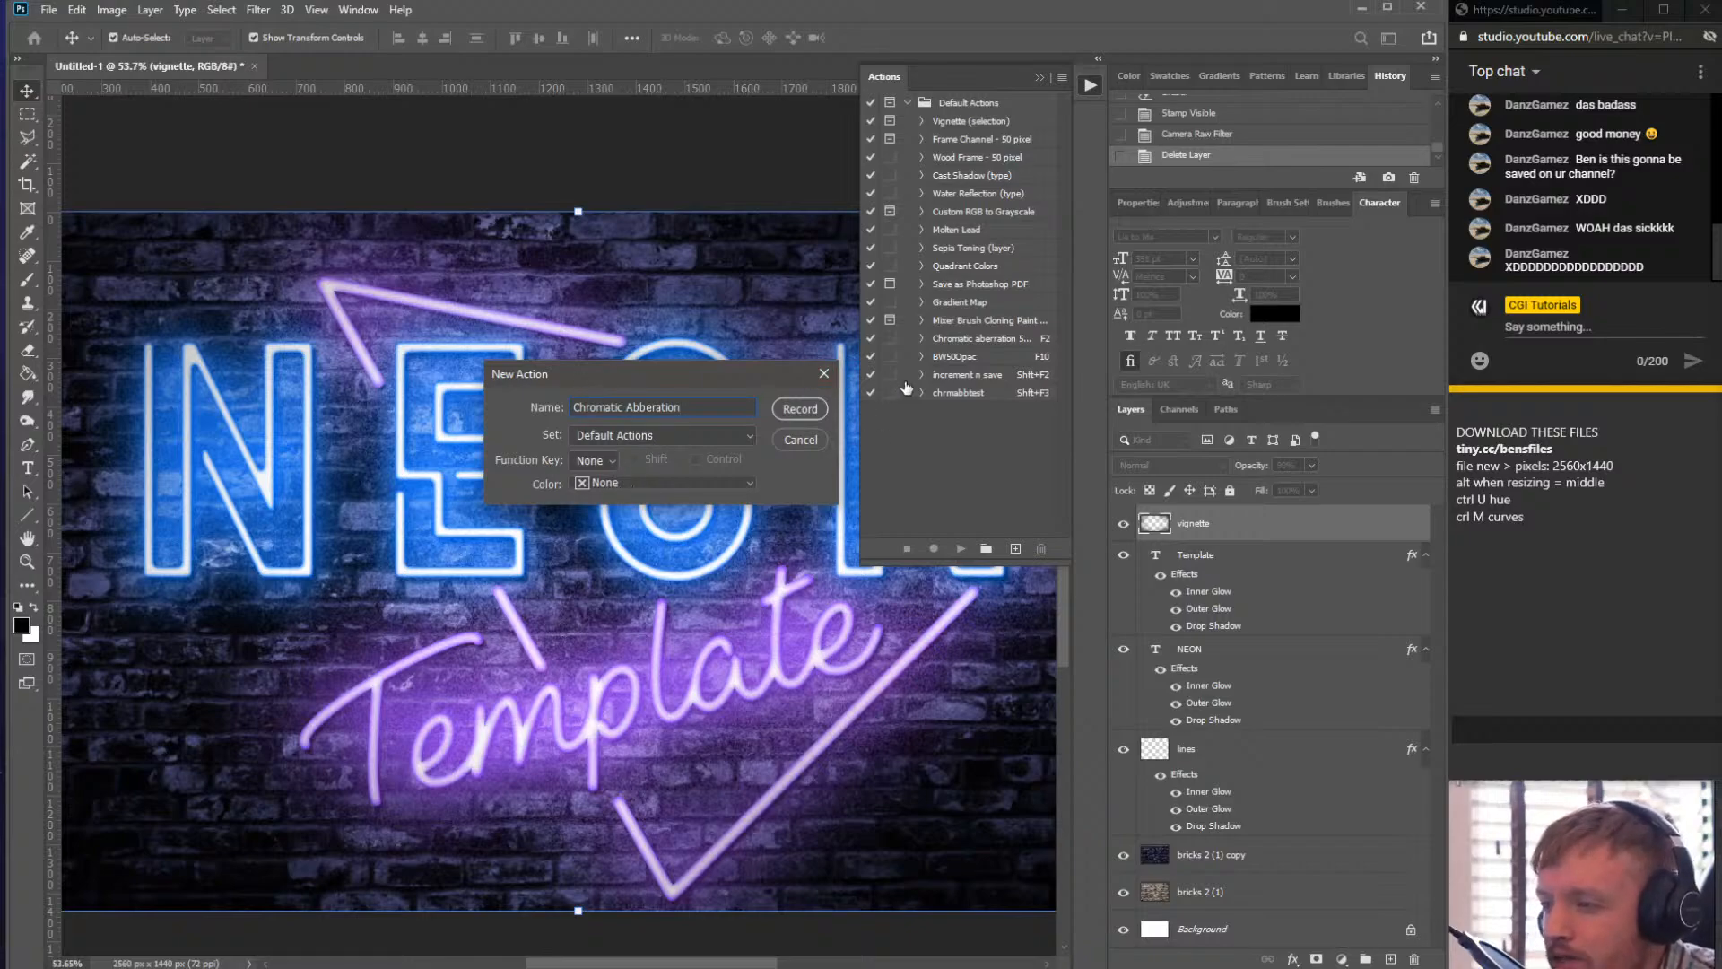
{"action": "left_click", "coordinate": [592, 483]}
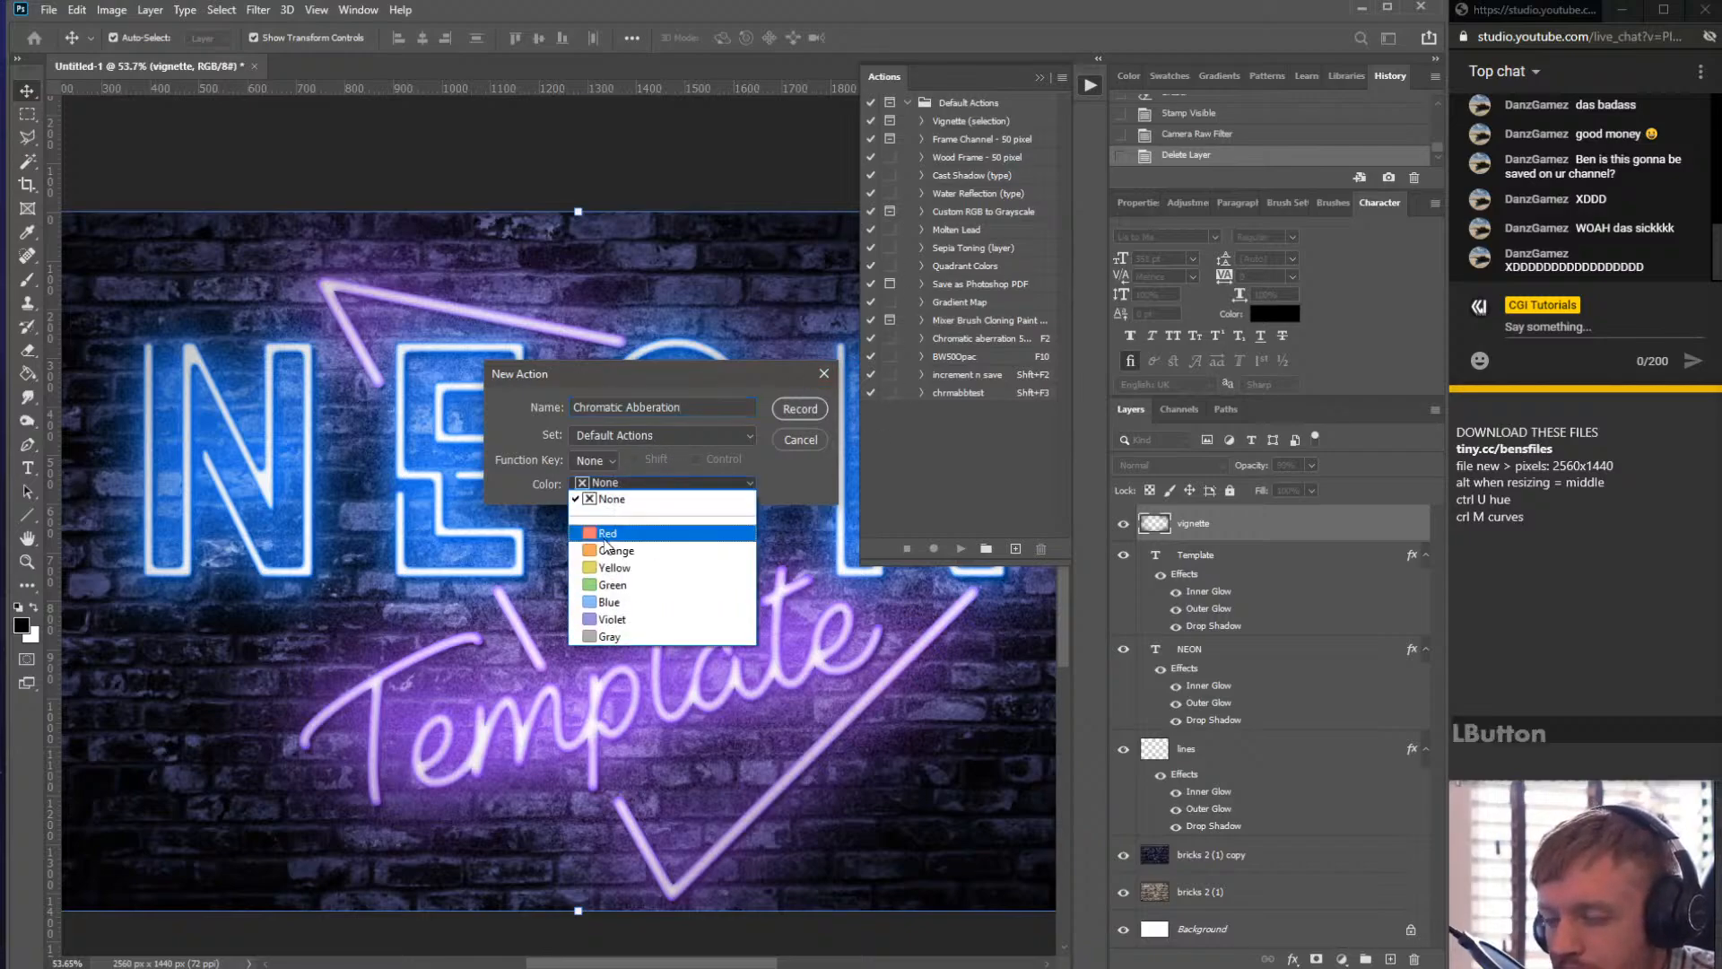
{"action": "left_click", "coordinate": [603, 518]}
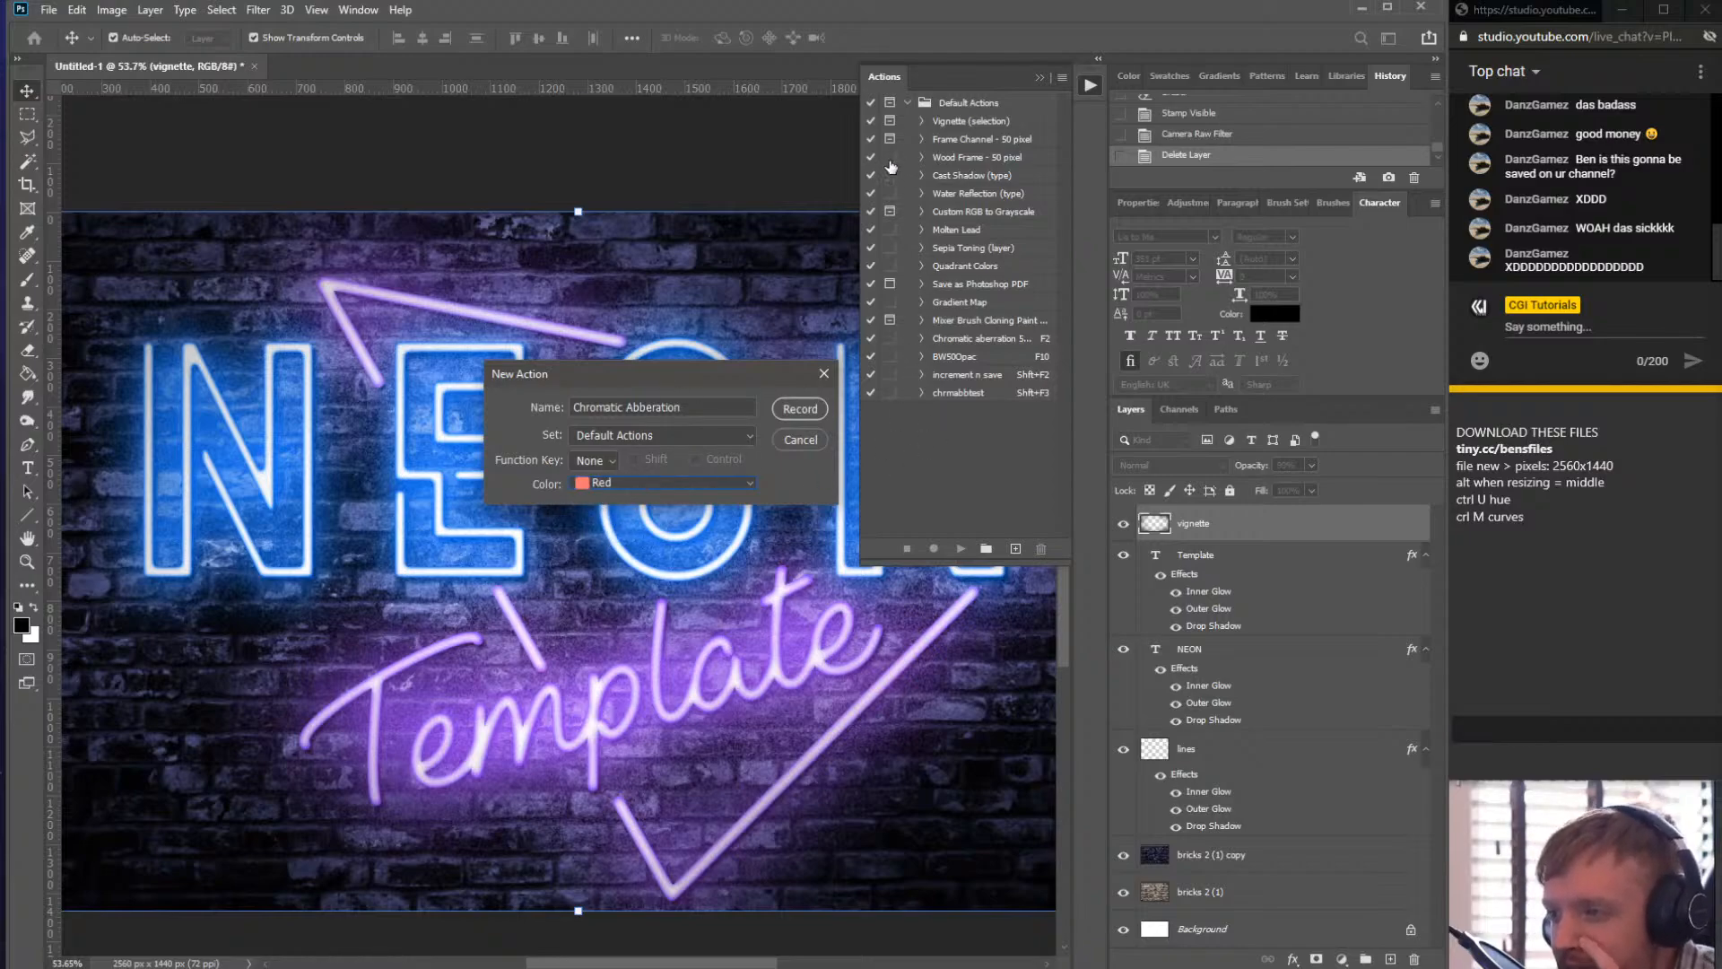
{"action": "left_click", "coordinate": [801, 409]}
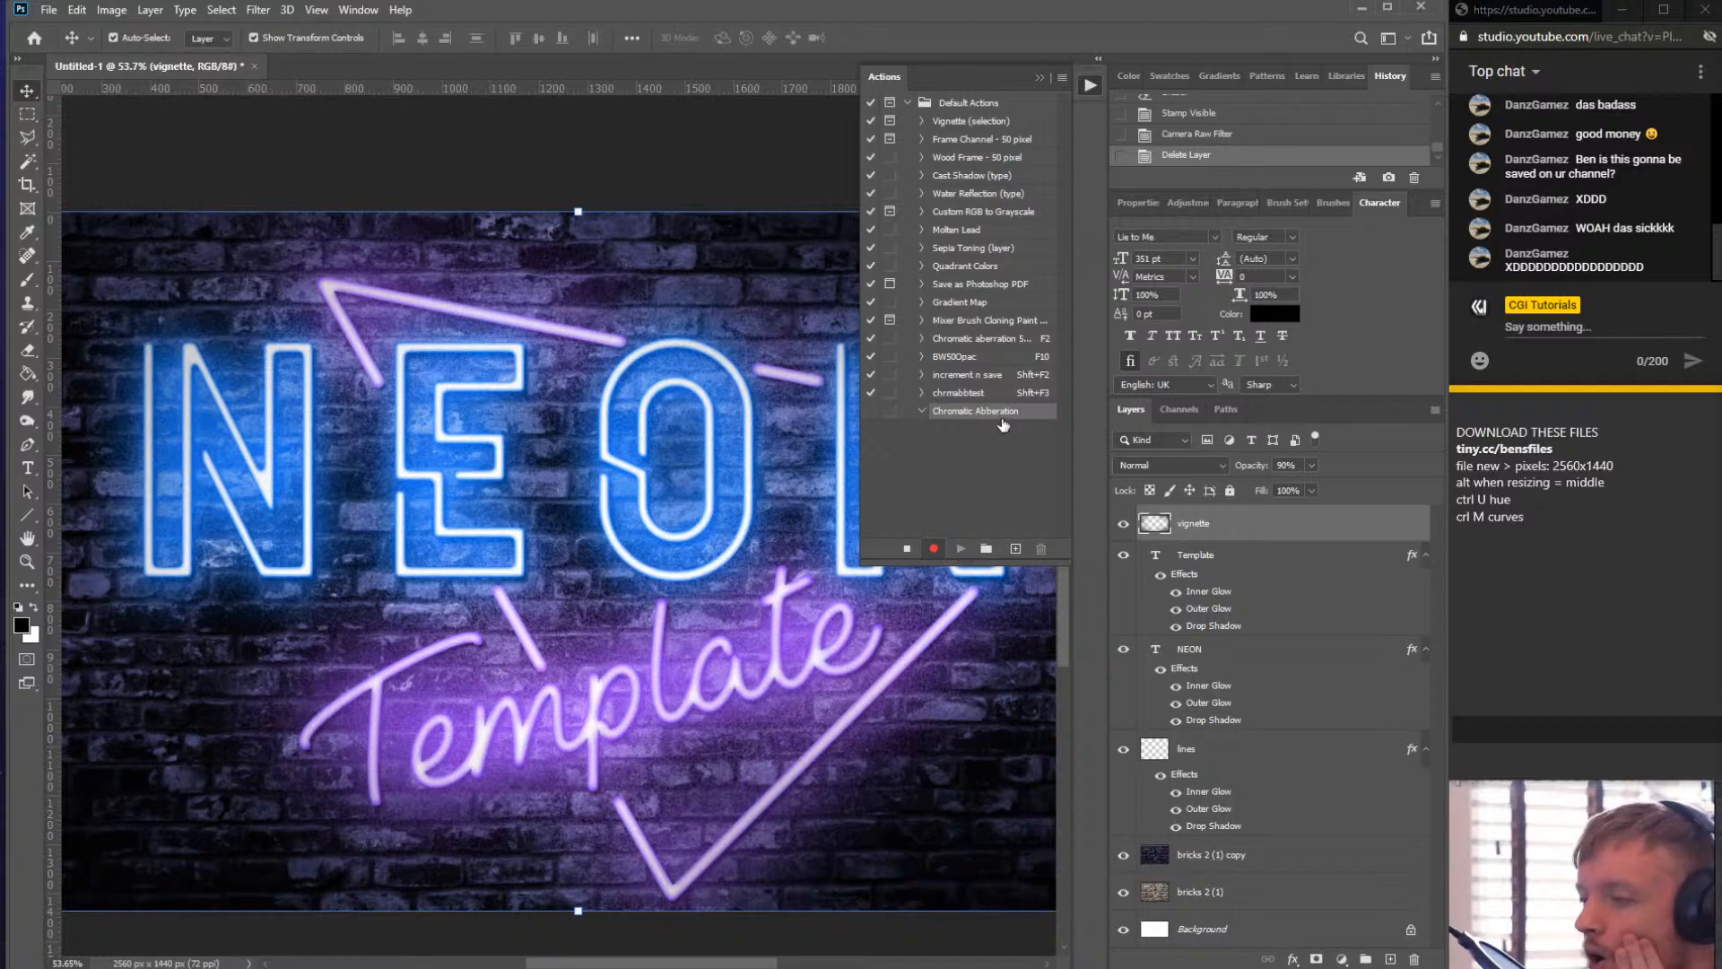
{"action": "left_click", "coordinate": [908, 548]}
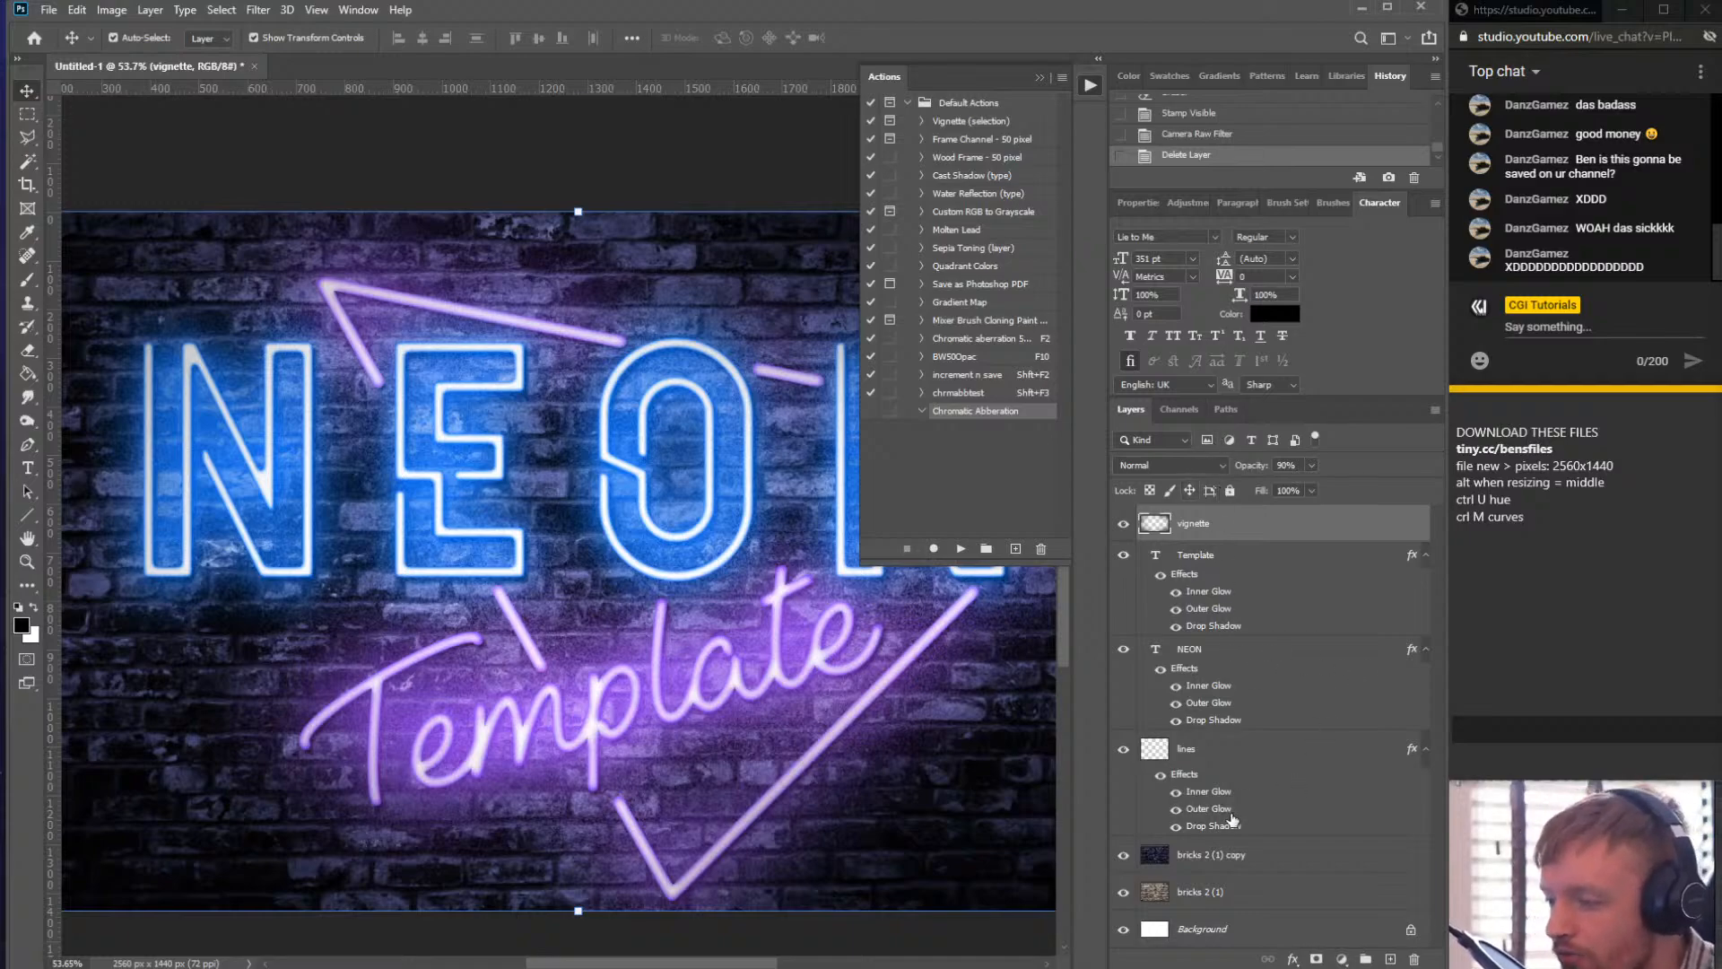
- Select all layers from Background up to vignette and select the Chromatic Abberation action
{"action": "left_click", "coordinate": [1234, 933]}
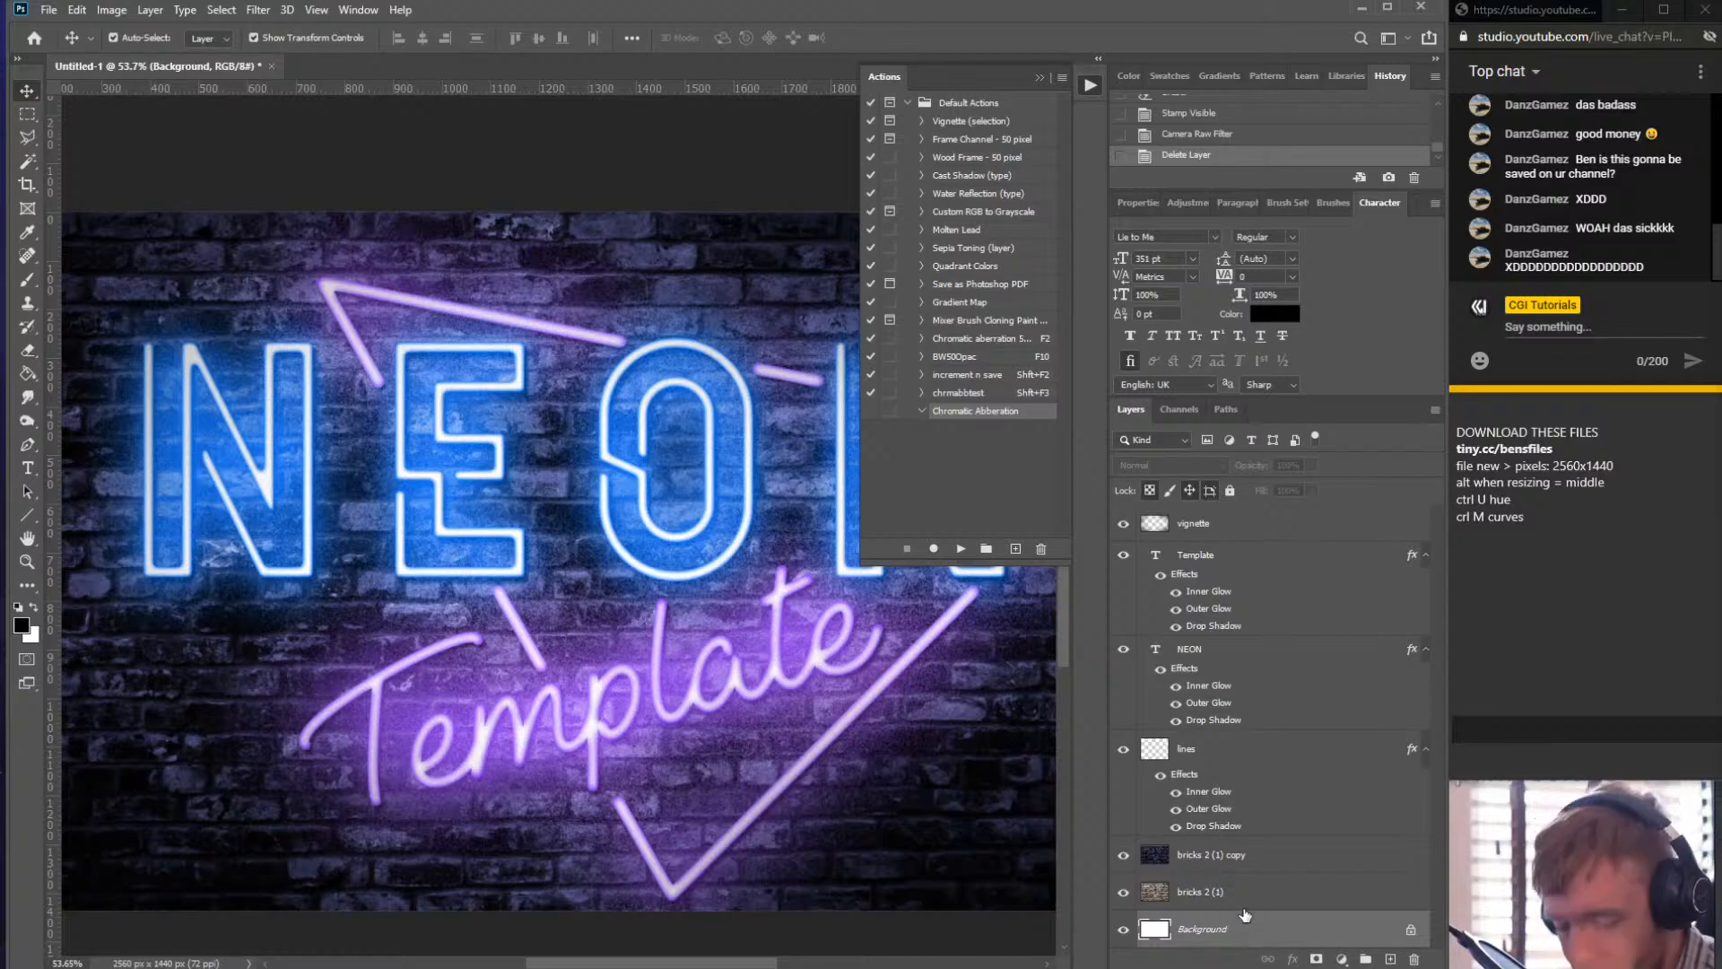
{"action": "key", "text": "shift"}
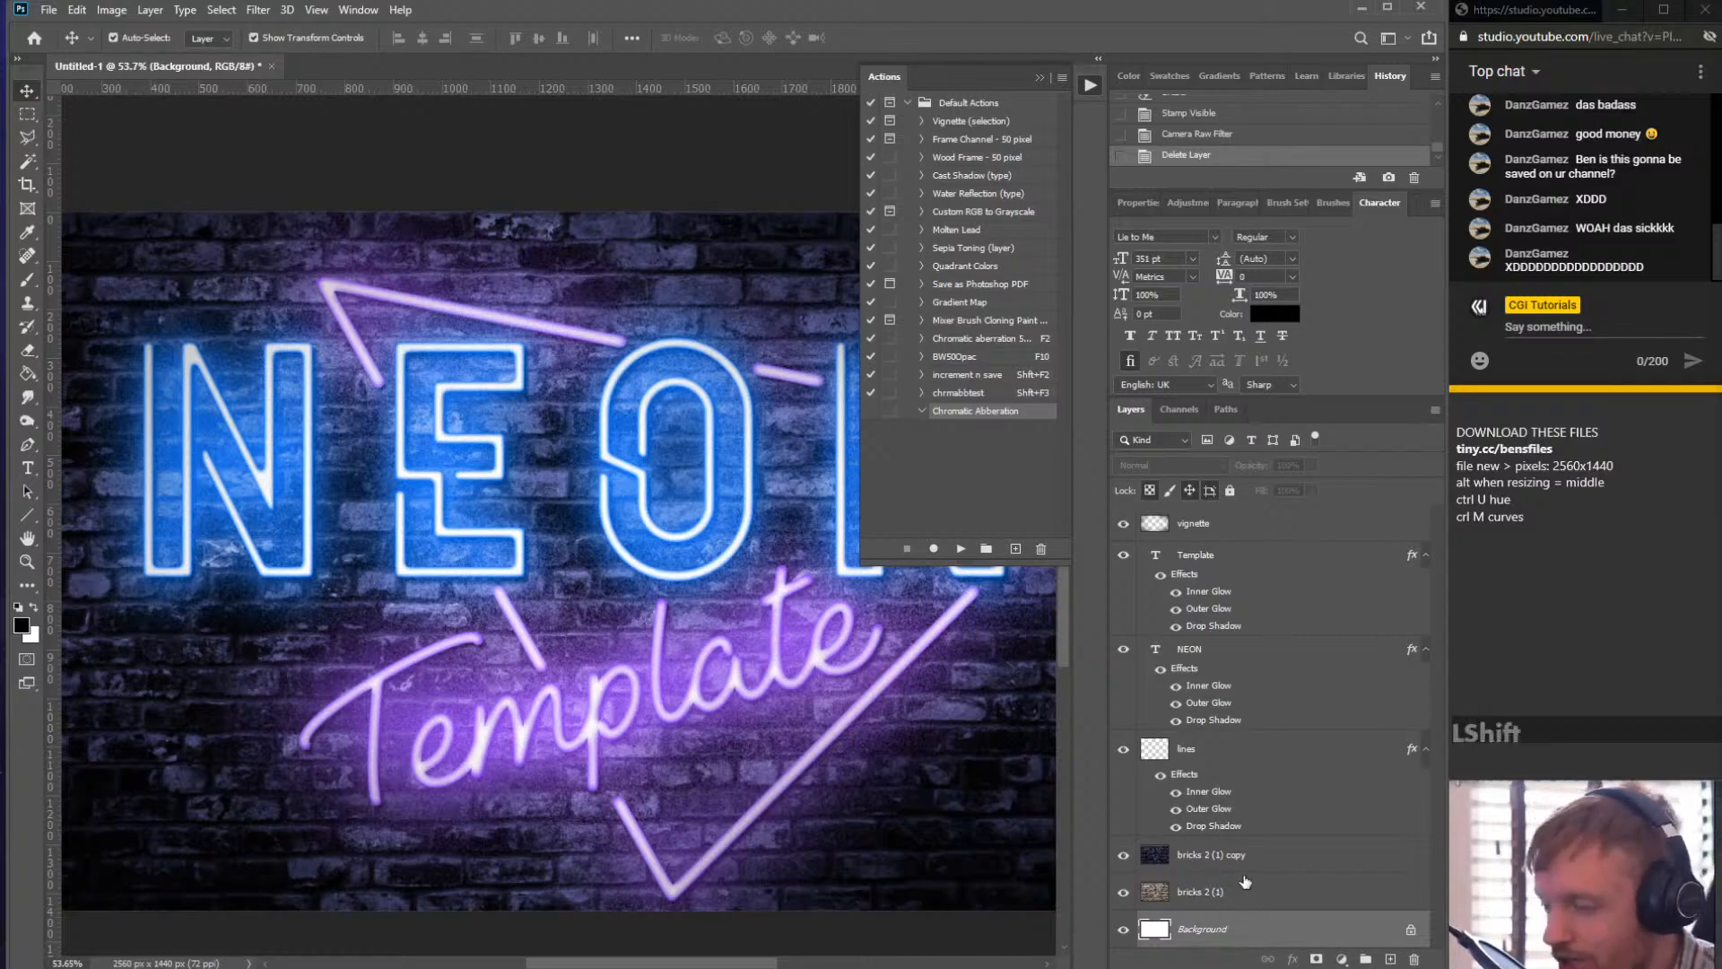
{"action": "left_click", "coordinate": [1245, 535], "text": "shift"}
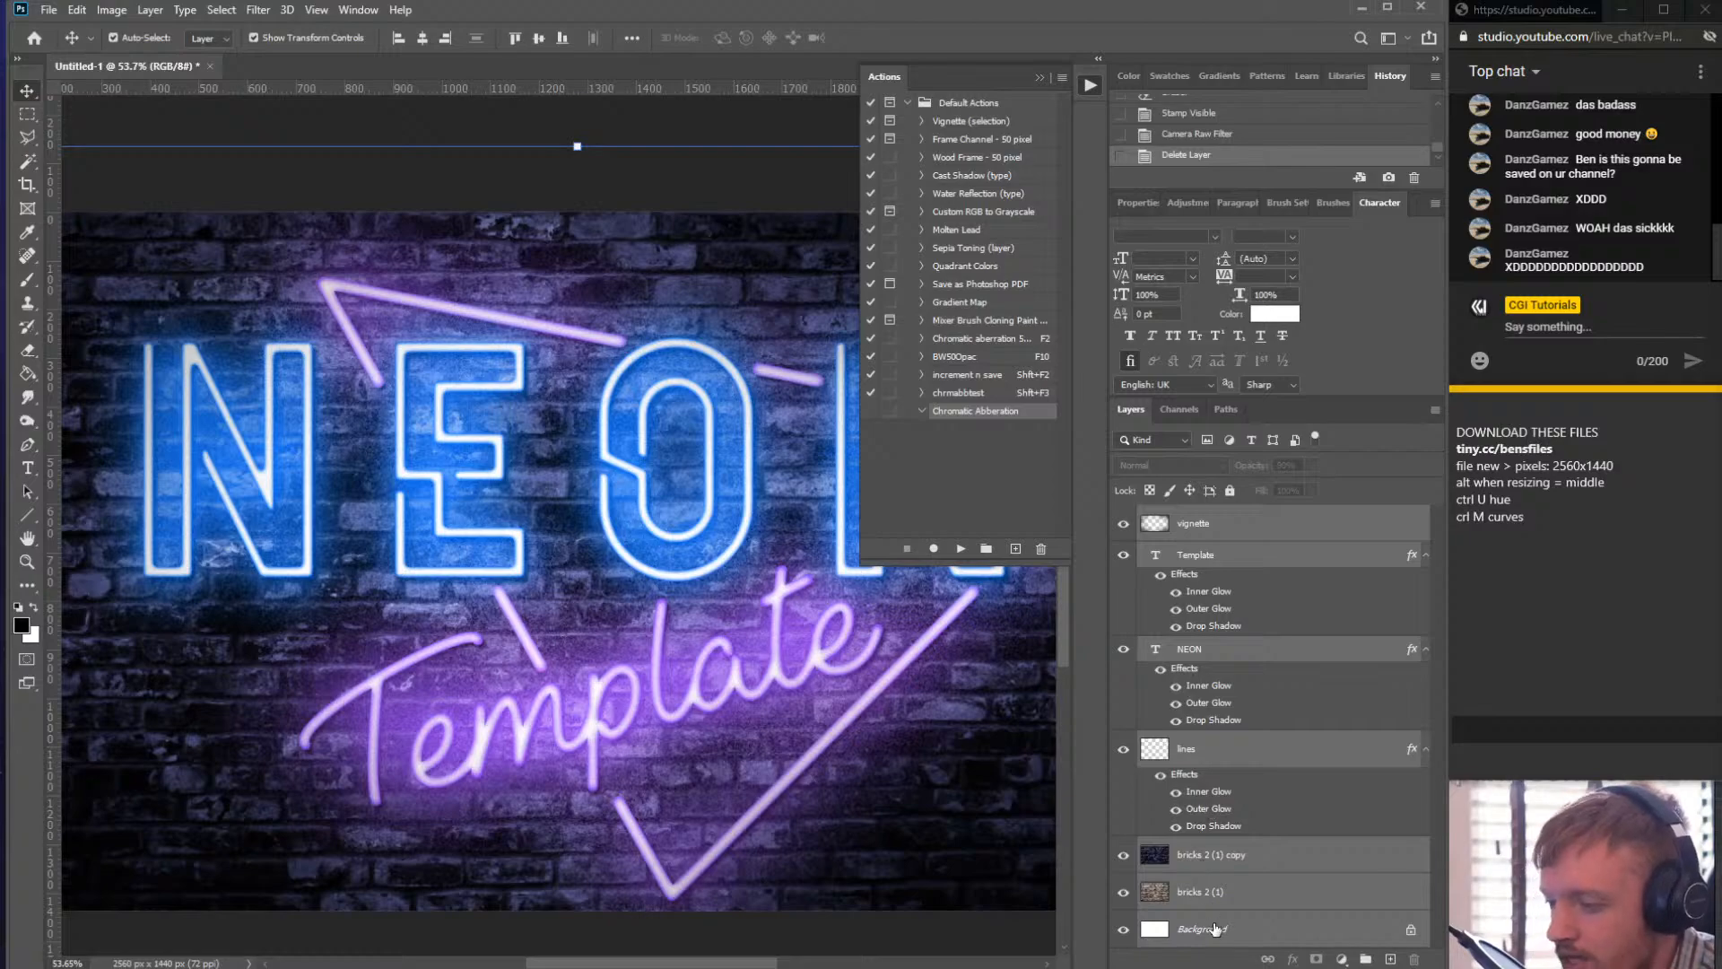
{"action": "left_click", "coordinate": [1216, 929]}
{"action": "left_click", "coordinate": [1259, 520], "text": "shift"}
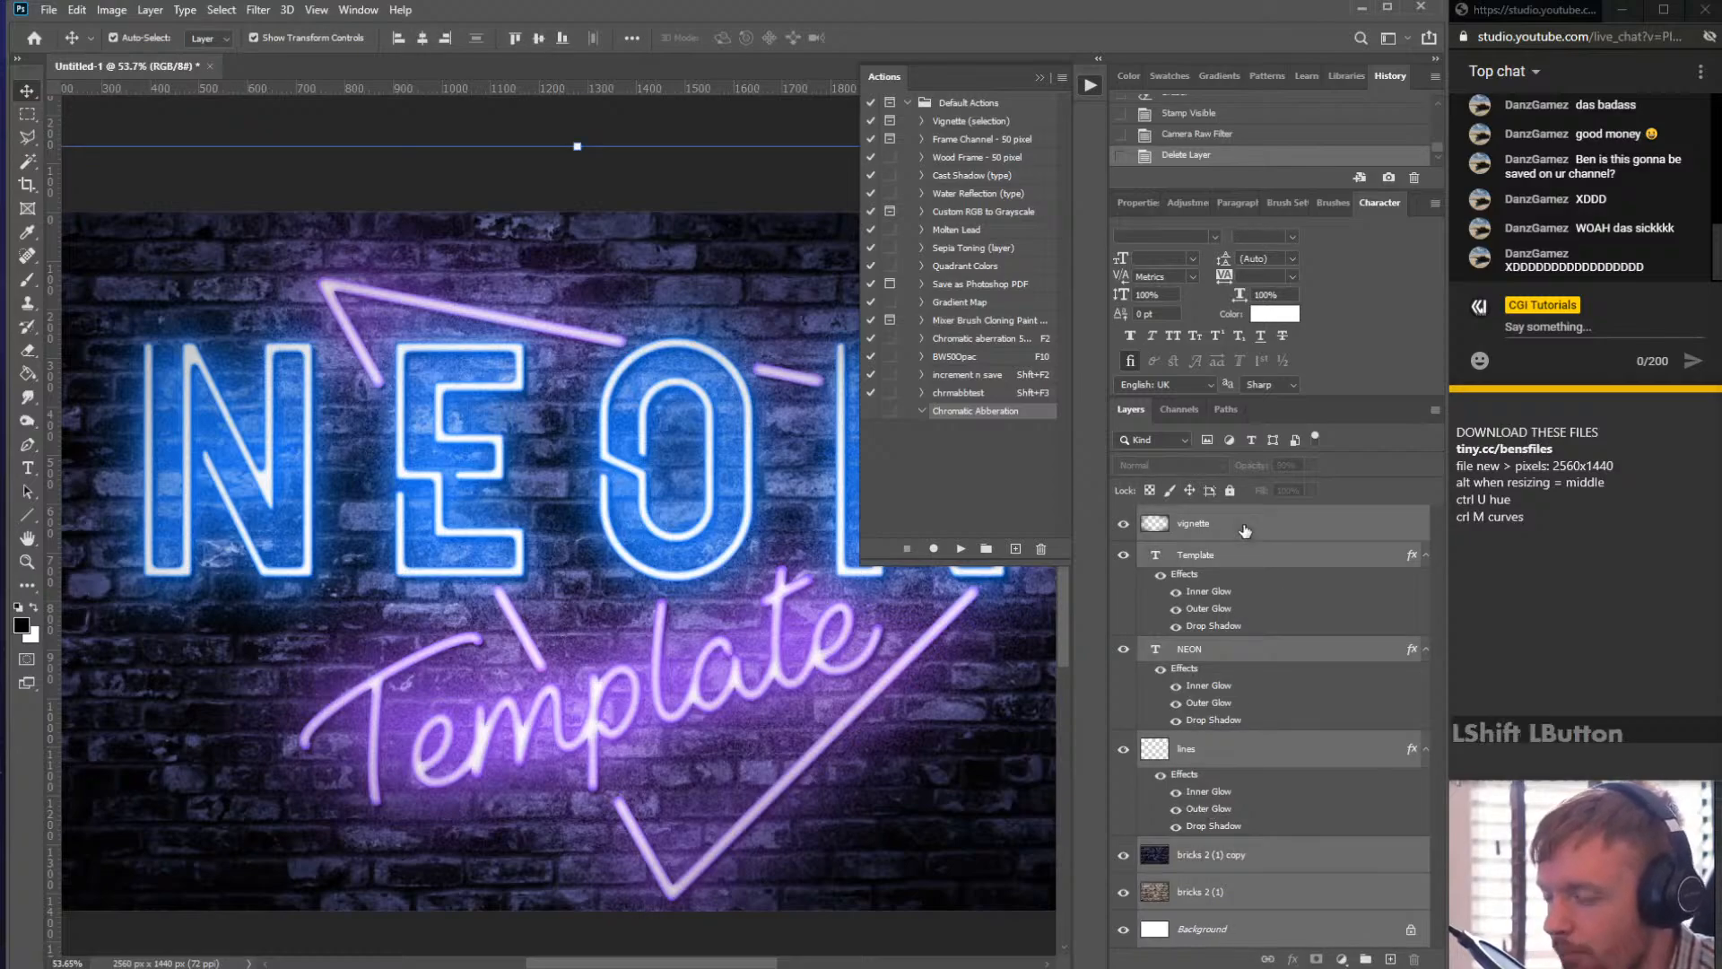
{"action": "left_click", "coordinate": [951, 418]}
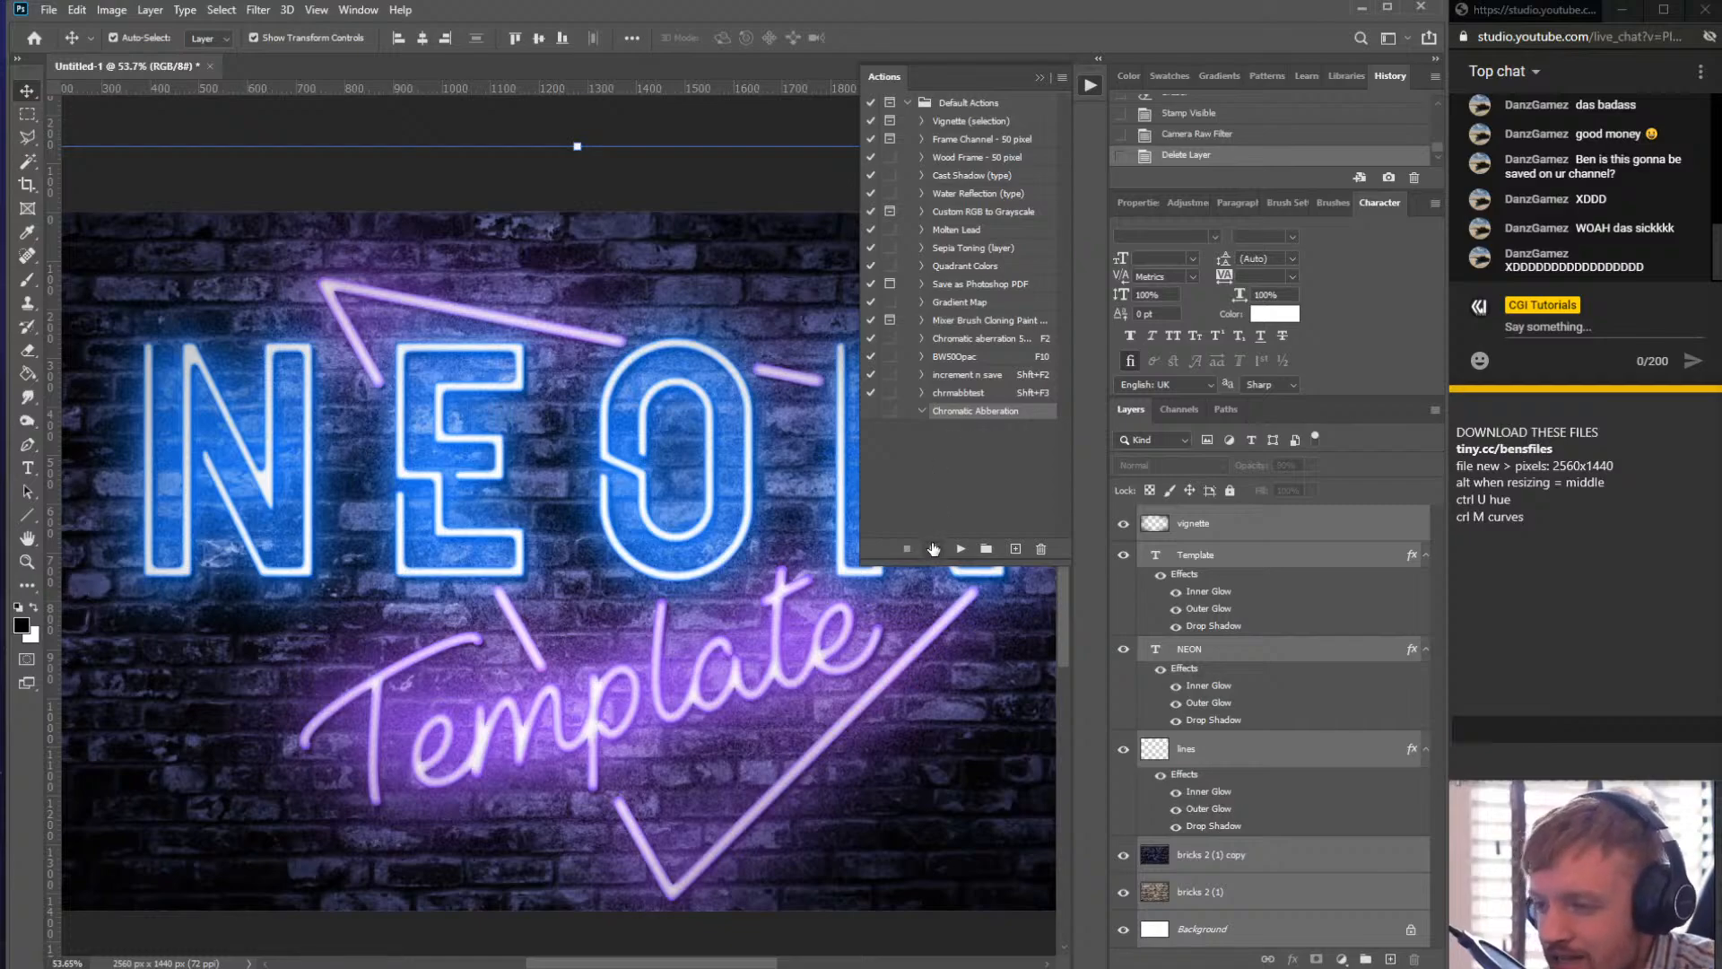
- Start recording the Chromatic Abberation action and stamp all visible layers into a new merged layer on top
{"action": "left_click", "coordinate": [935, 549]}
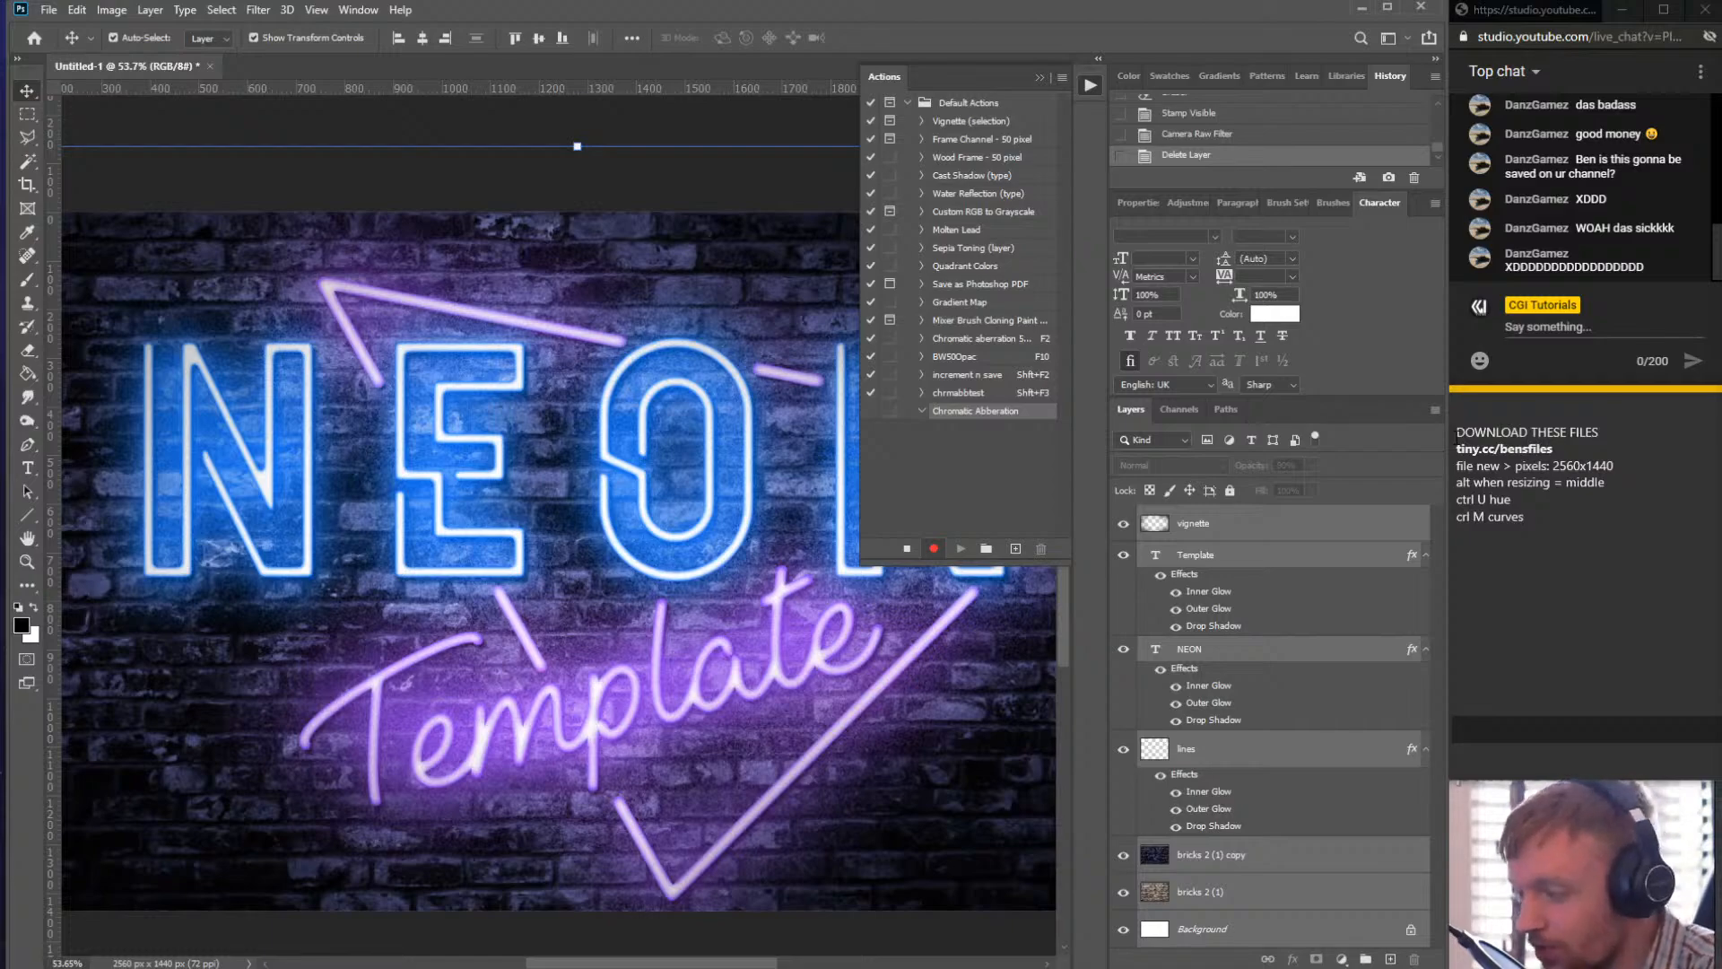
{"action": "key", "text": "ctrl"}
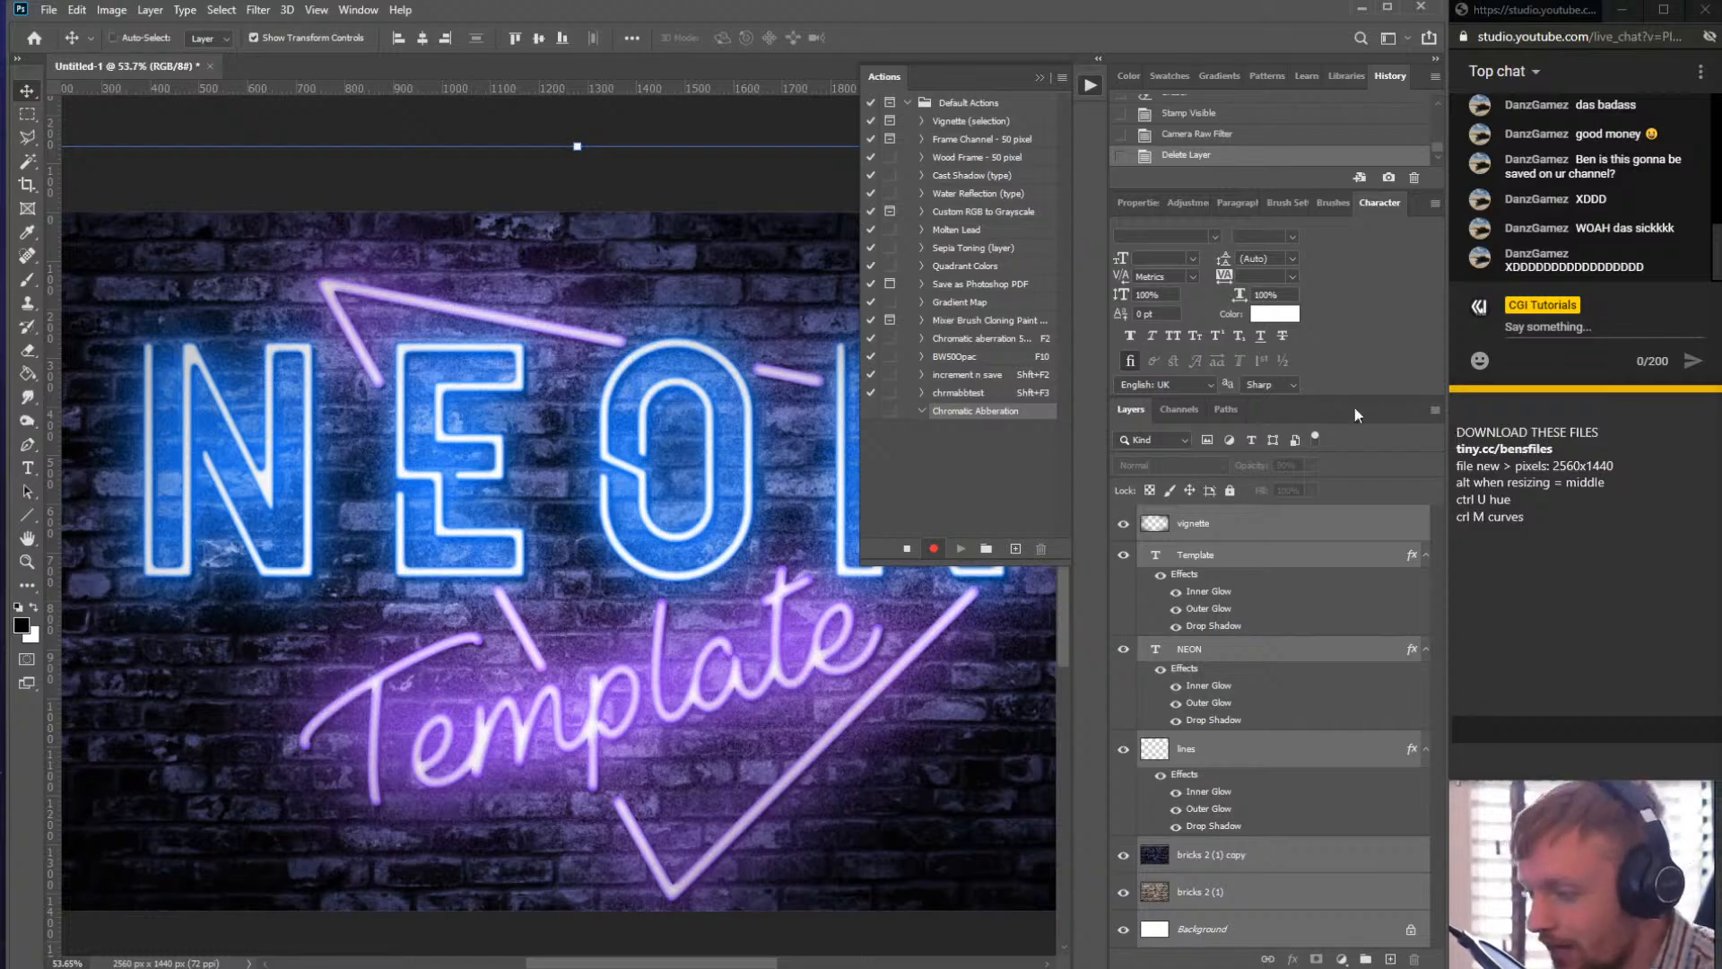
{"action": "key", "text": "ctrl"}
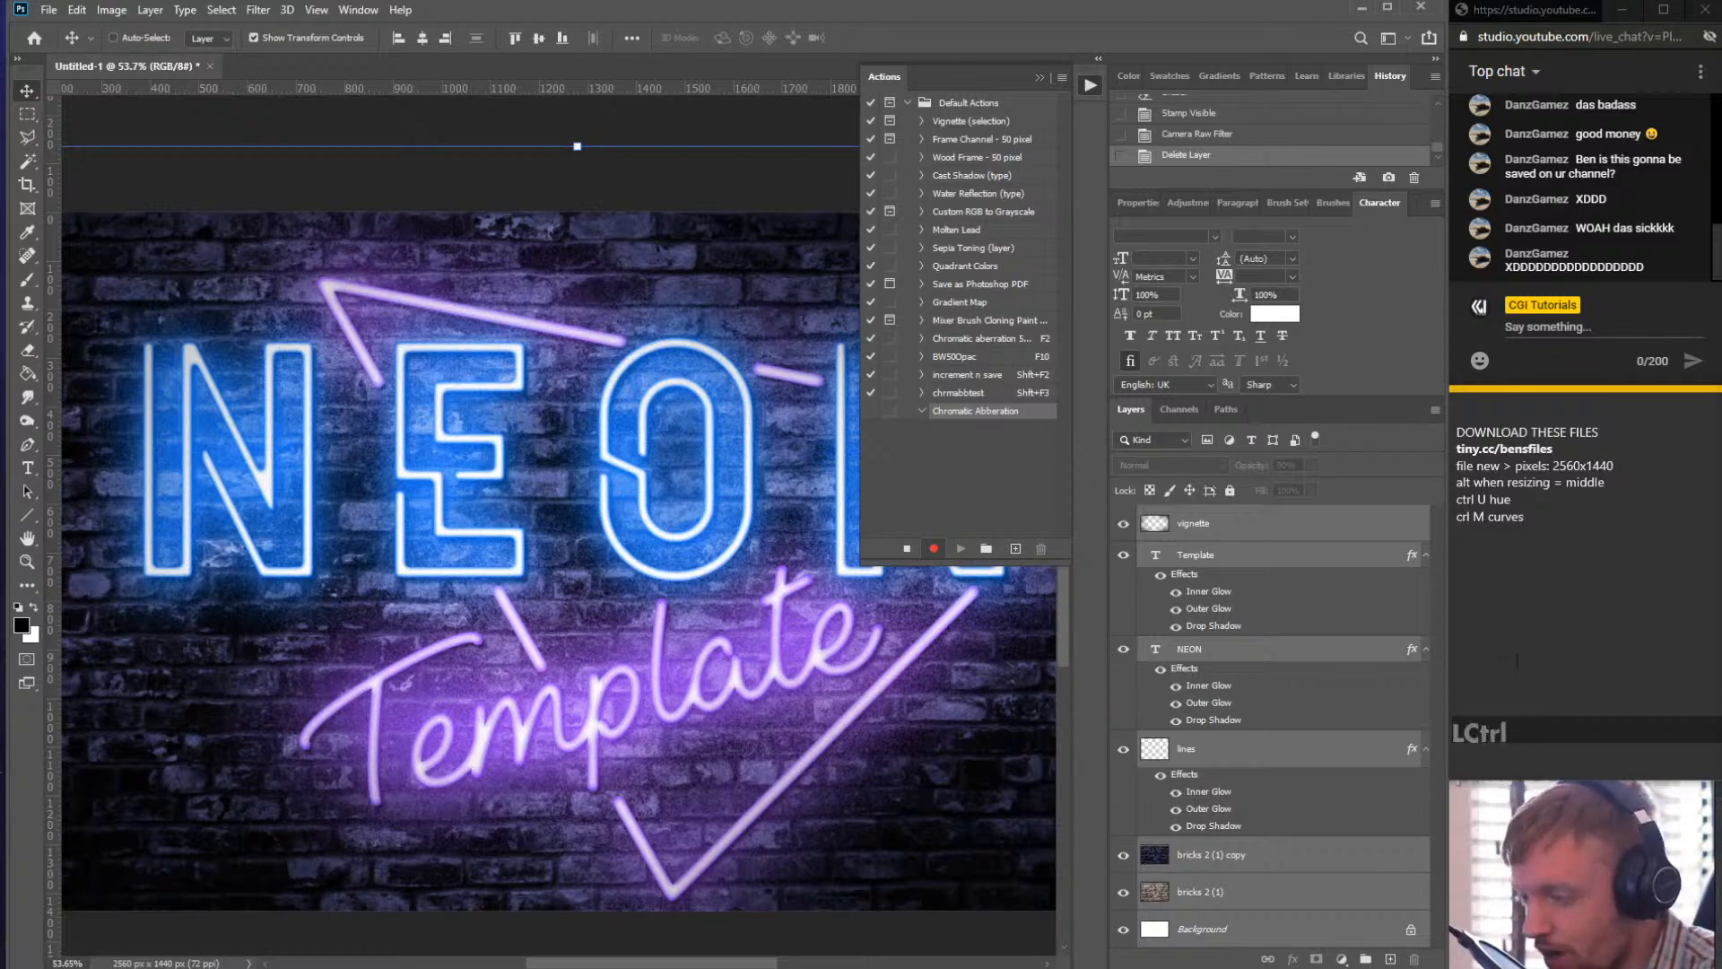
{"action": "key", "text": "shift"}
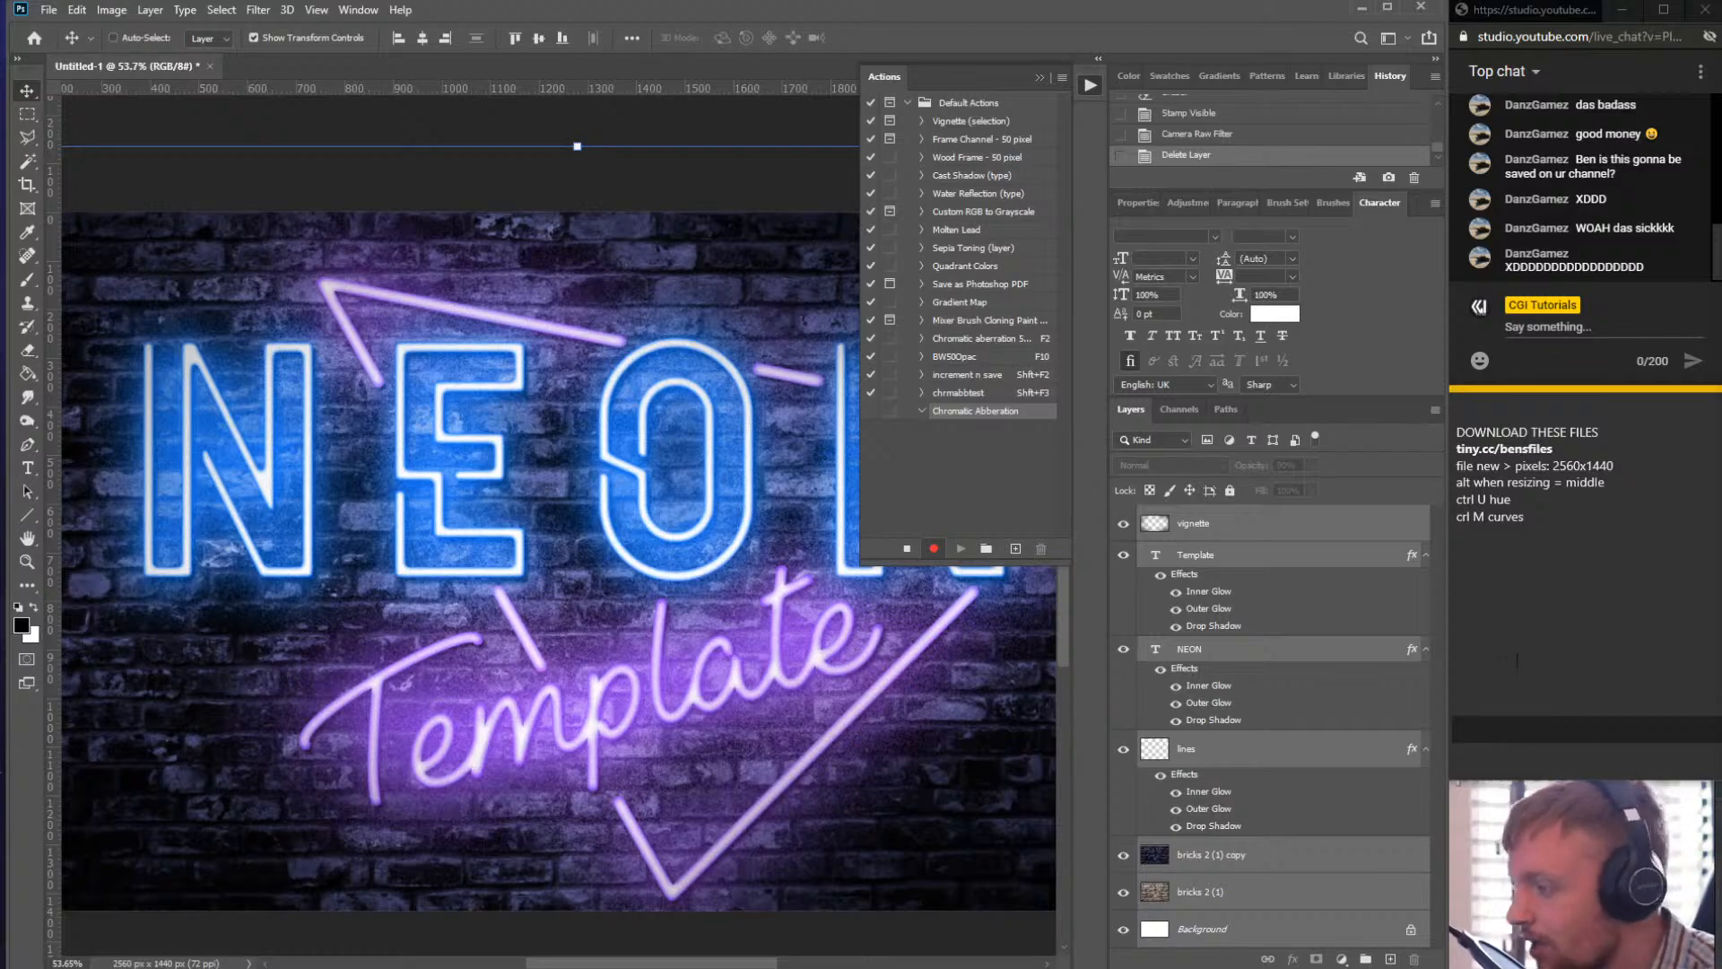
{"action": "key", "text": "ctrl+shift+alt"}
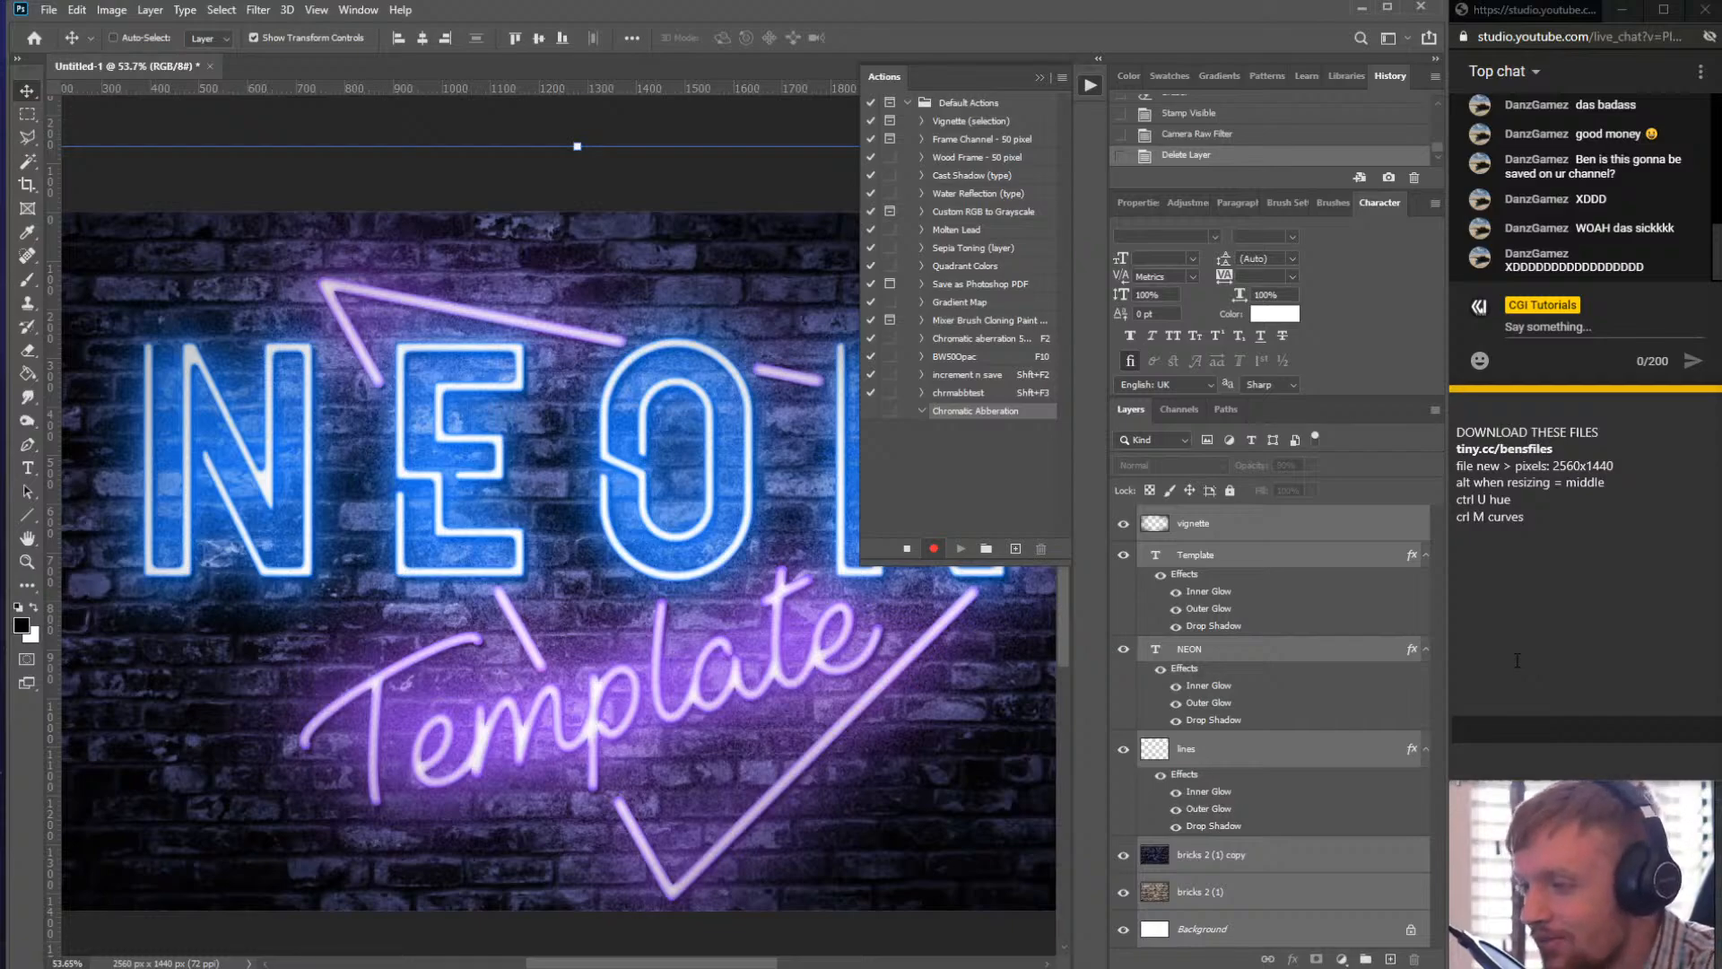
{"action": "key", "text": "ctrl+shift+alt+e"}
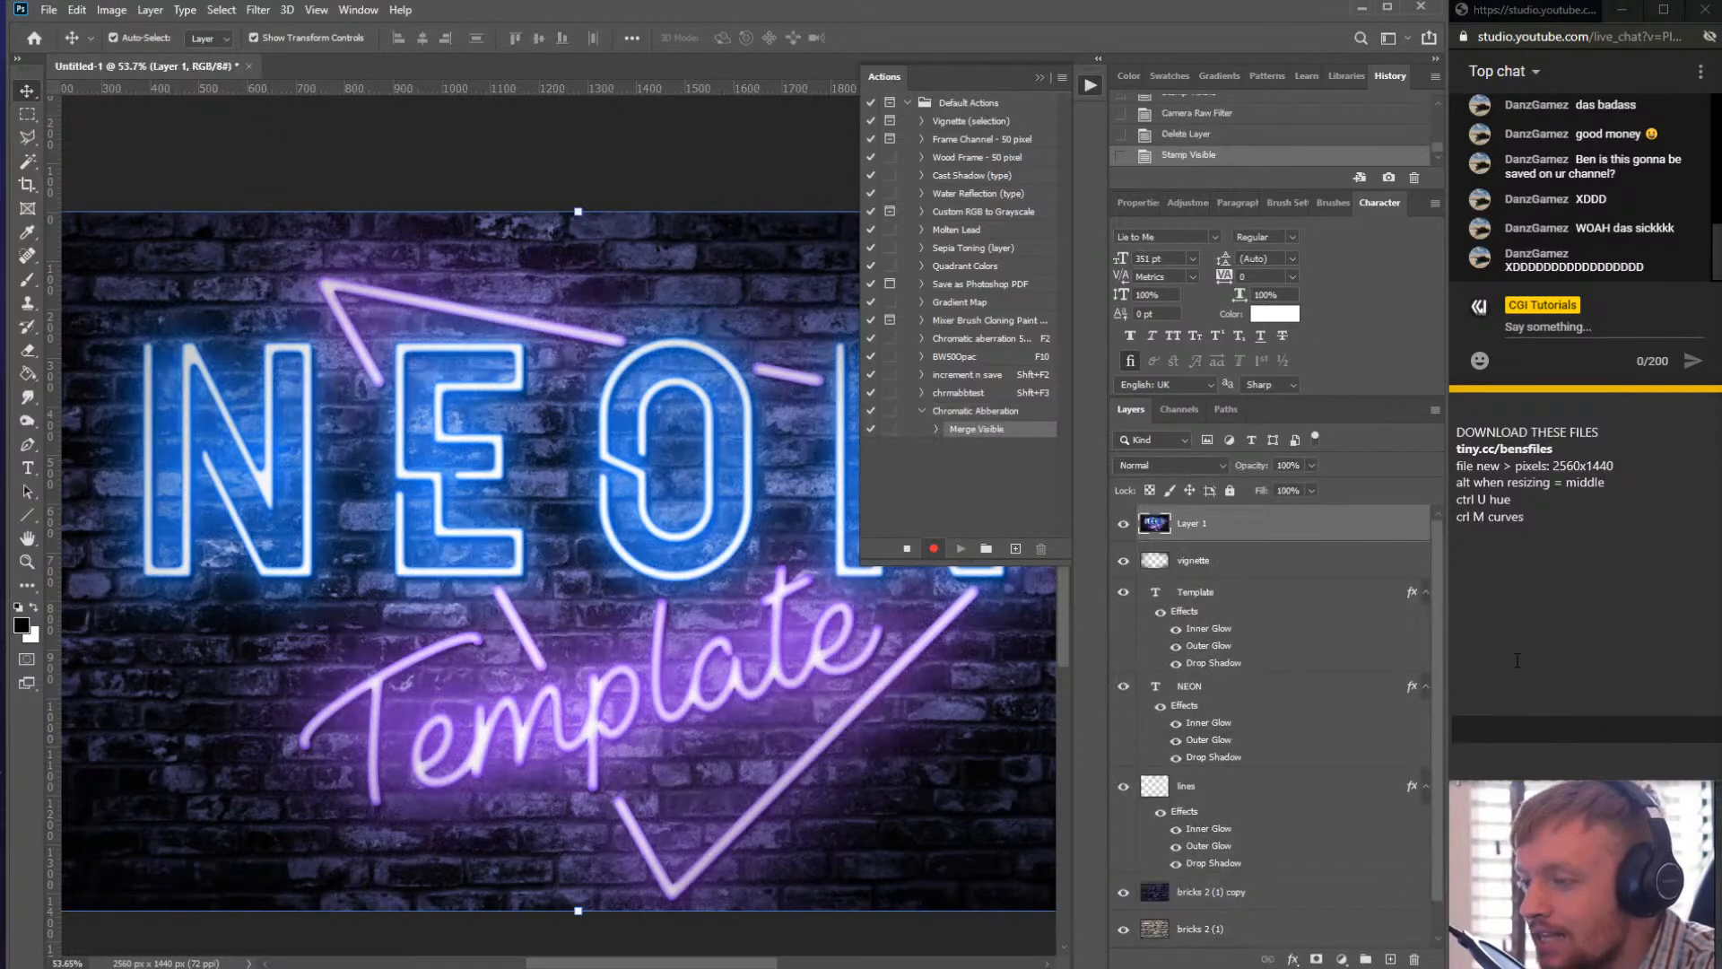
{"action": "scroll", "coordinate": [1246, 628], "scroll_direction": "down", "scroll_amount": 1}
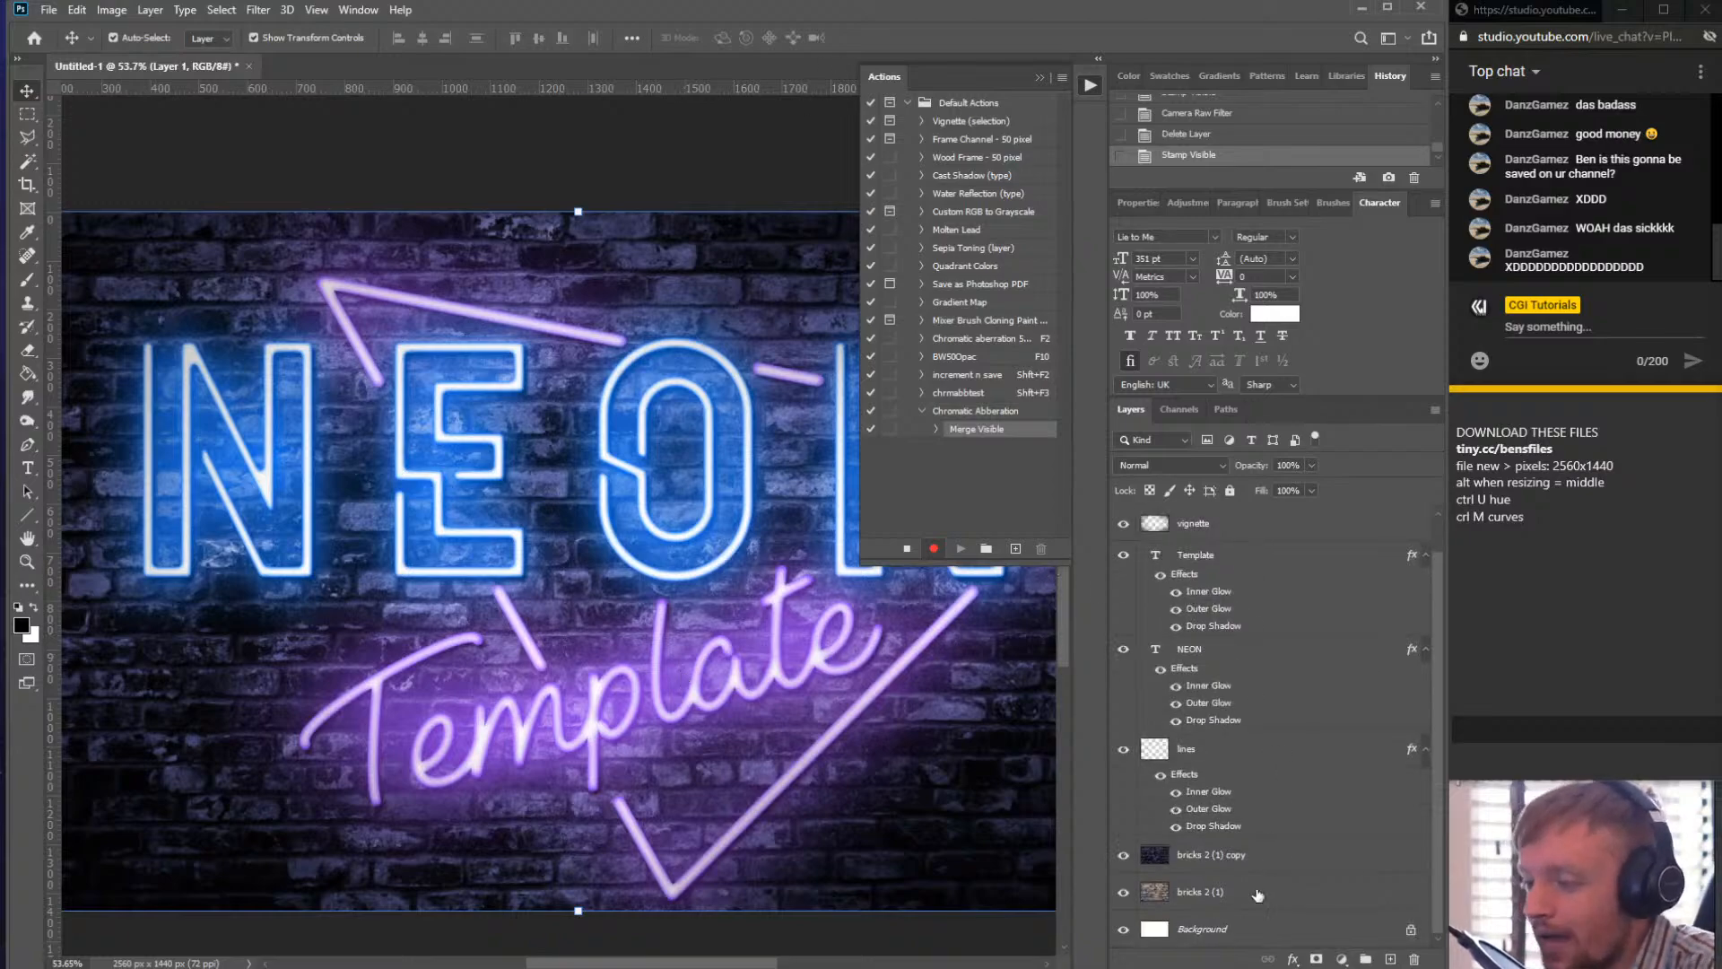
{"action": "scroll", "coordinate": [1202, 935], "scroll_direction": "up", "scroll_amount": 1}
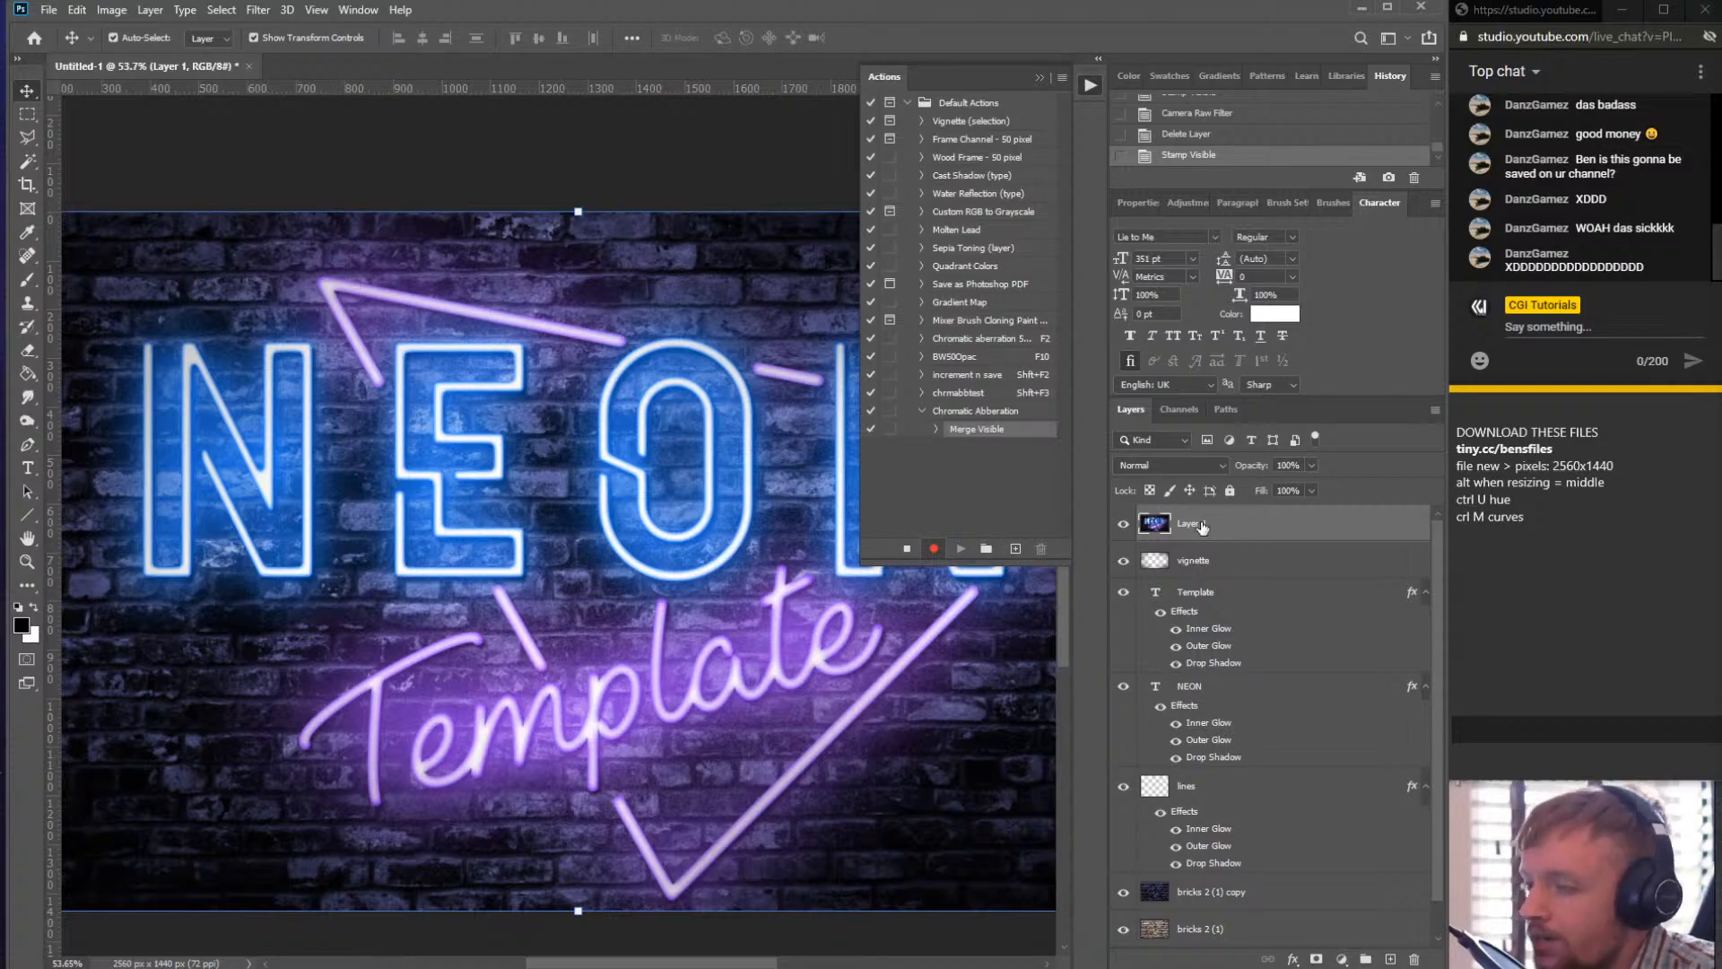
{"action": "scroll", "coordinate": [1220, 529], "scroll_direction": "down", "scroll_amount": 1}
{"action": "scroll", "coordinate": [1283, 673], "scroll_direction": "up", "scroll_amount": 1}
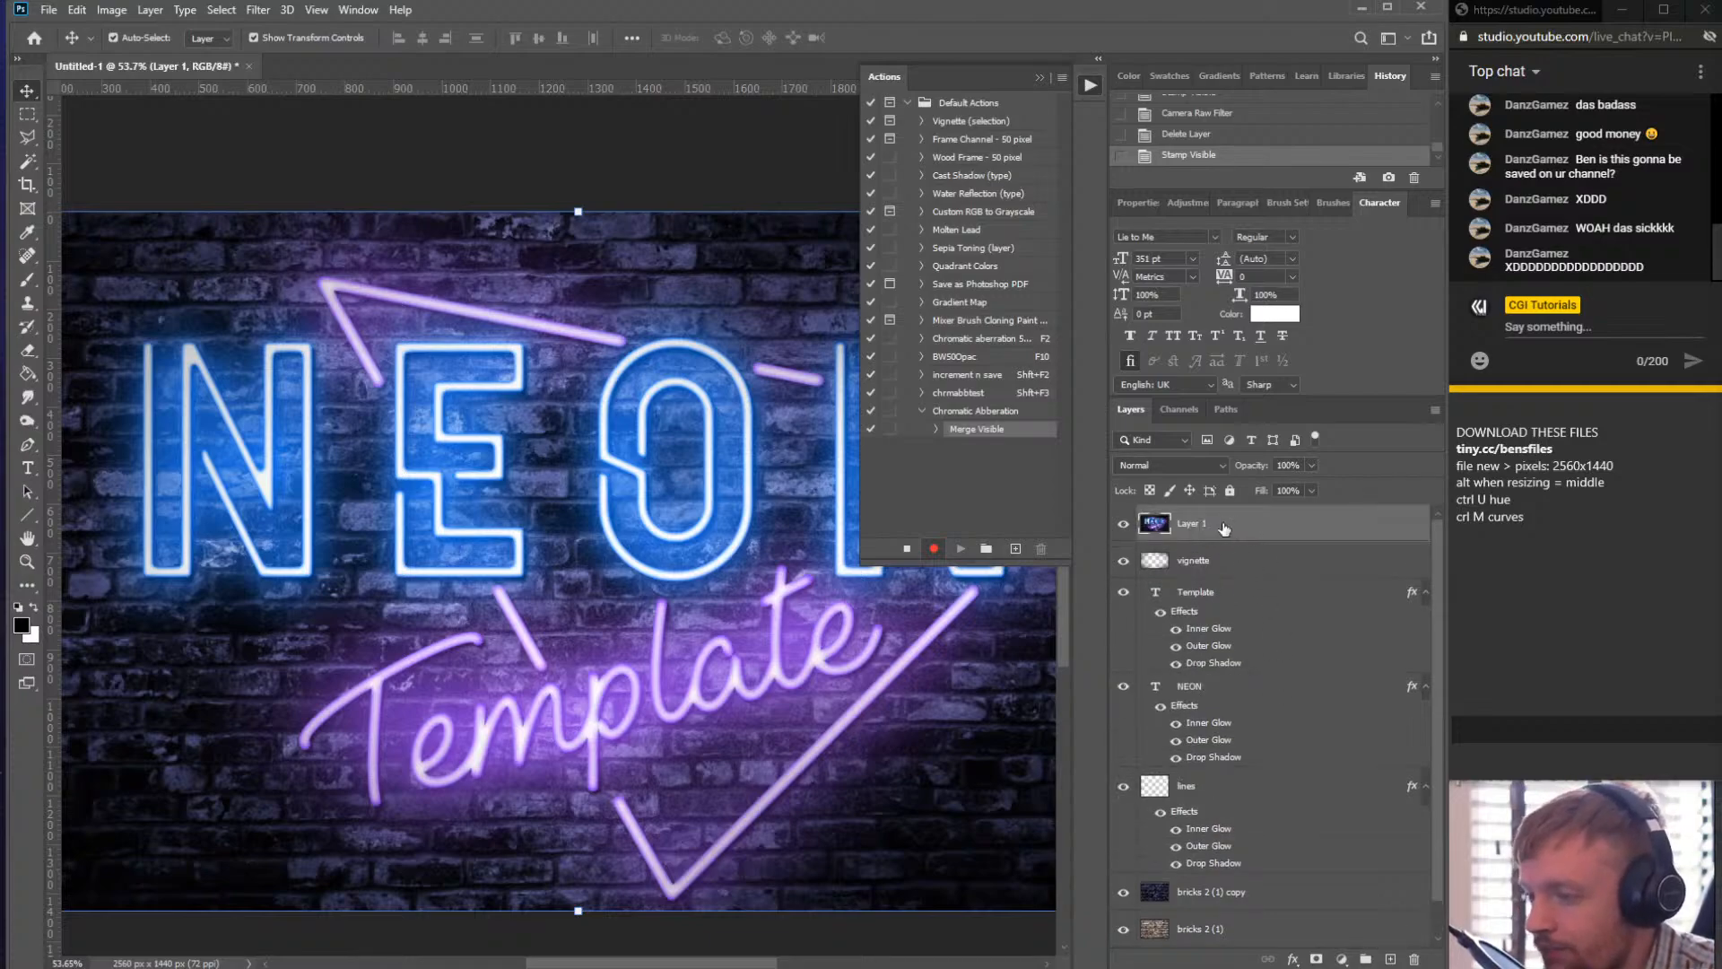
{"action": "scroll", "coordinate": [1226, 577], "scroll_direction": "down", "scroll_amount": 1}
{"action": "scroll", "coordinate": [1219, 538], "scroll_direction": "up", "scroll_amount": 1}
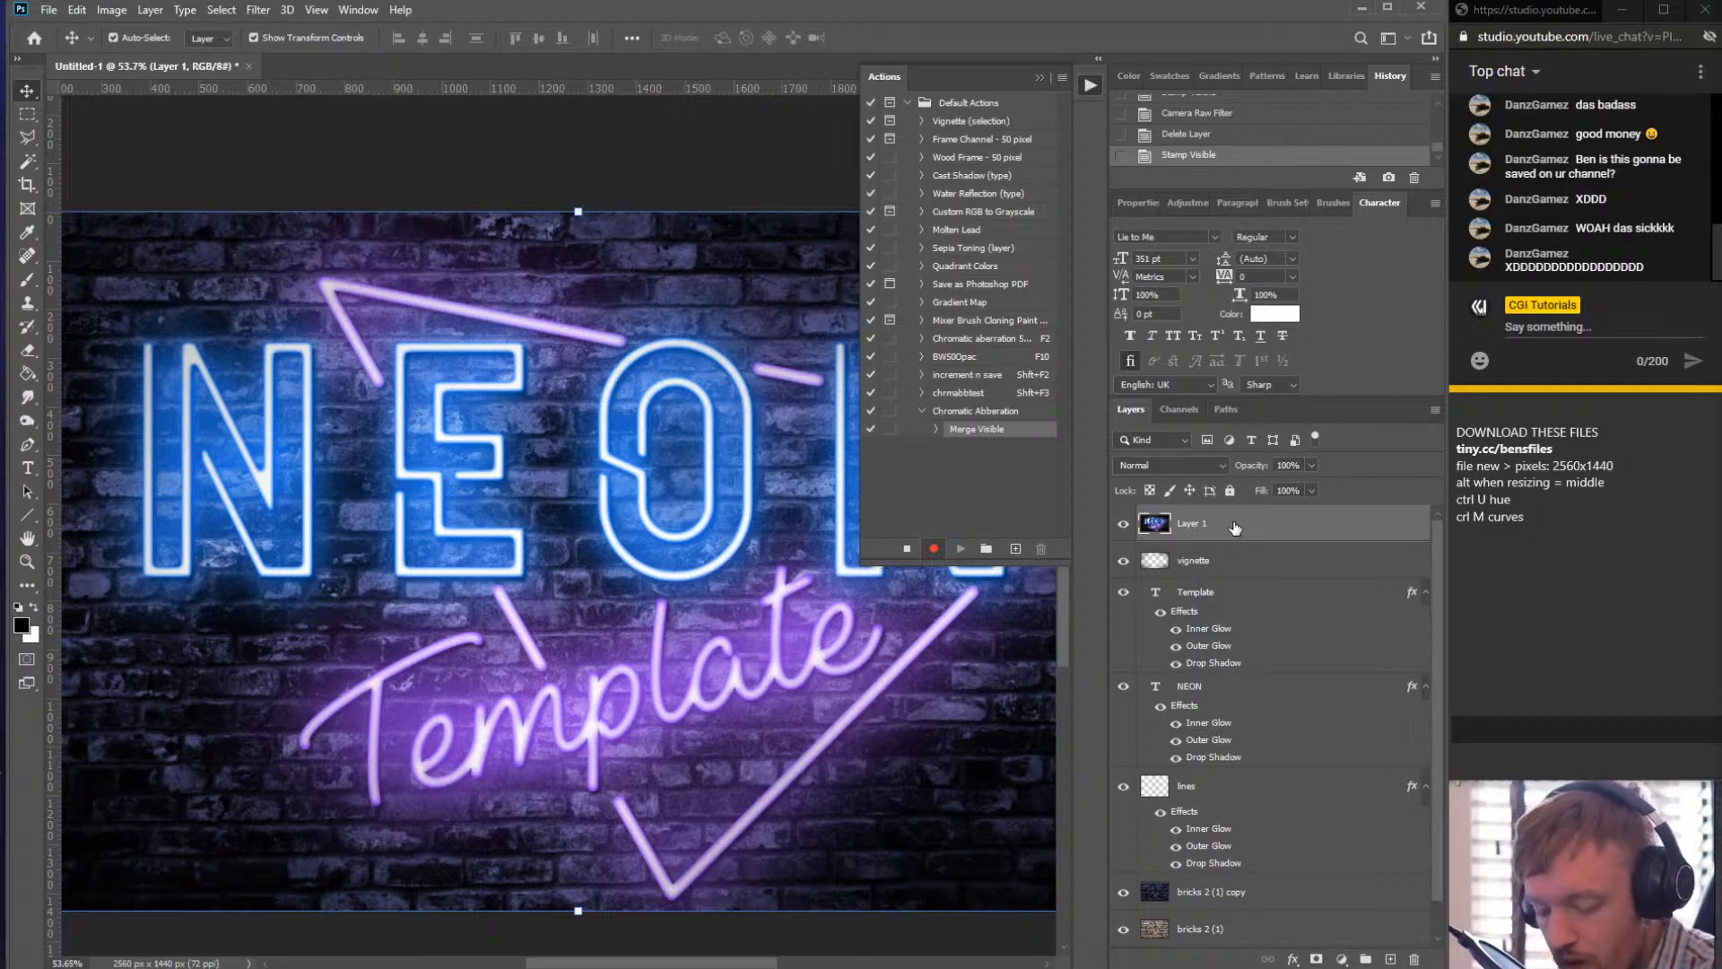
{"action": "scroll", "coordinate": [1247, 594], "scroll_direction": "down", "scroll_amount": 1}
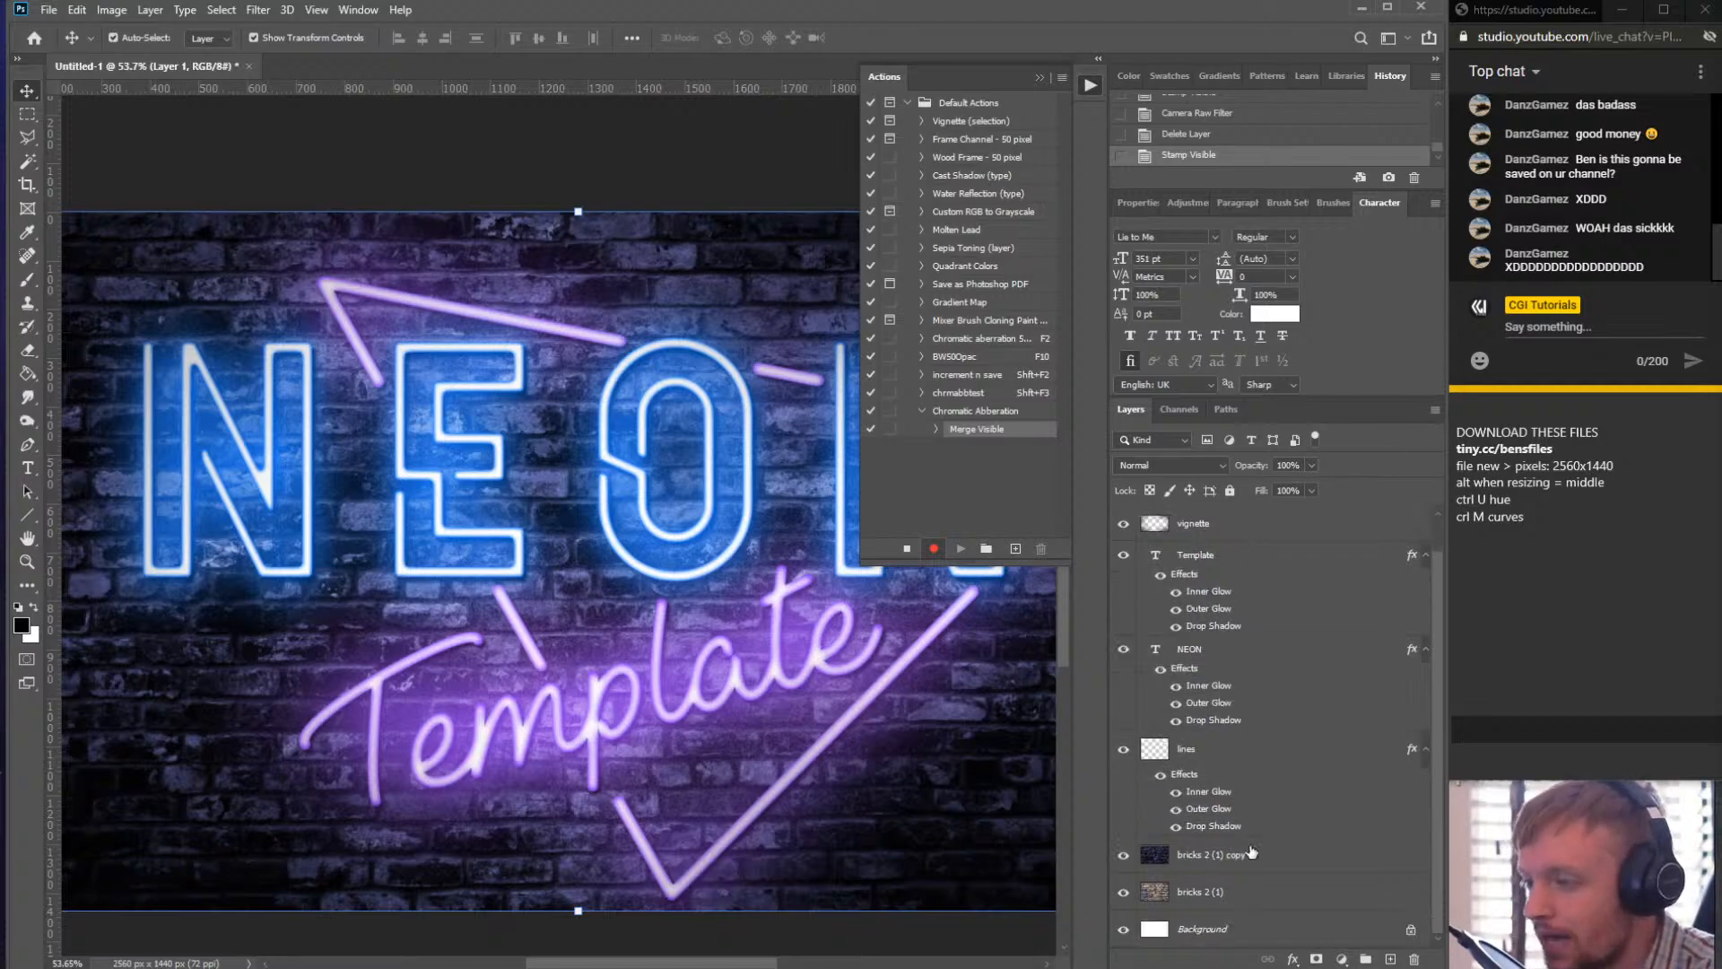
{"action": "scroll", "coordinate": [1218, 593], "scroll_direction": "up", "scroll_amount": 1}
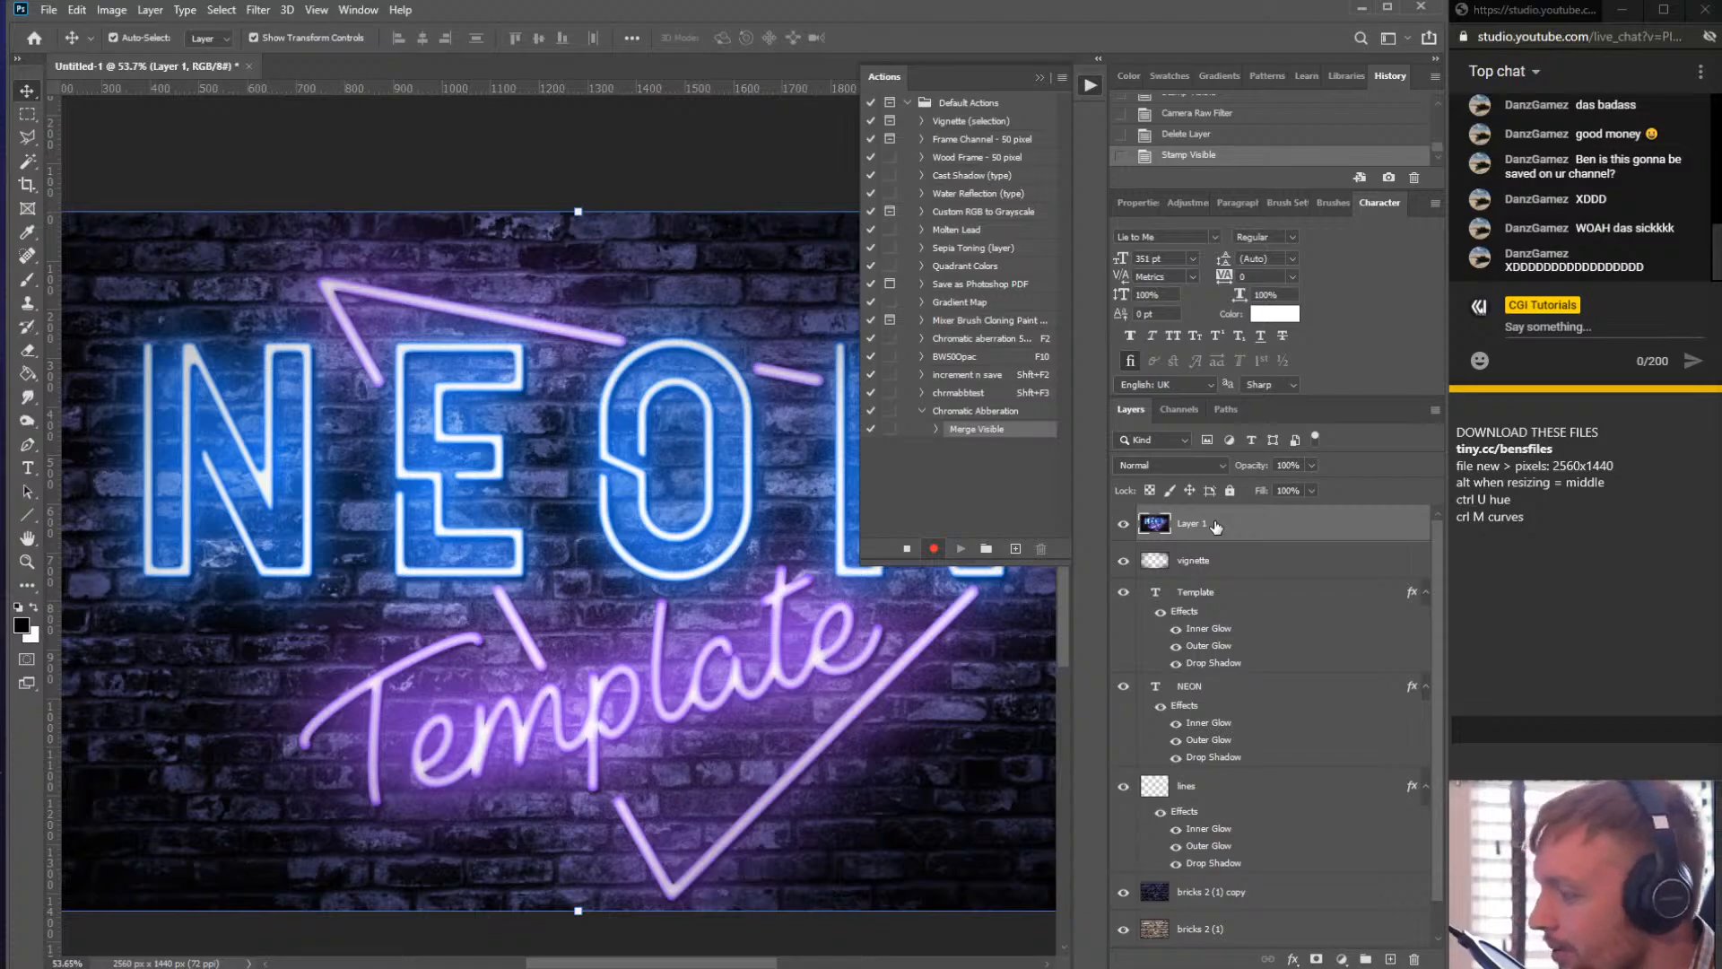
- Toggle the merged Layer 1's visibility off and on twice while recording
{"action": "left_click", "coordinate": [1125, 526]}
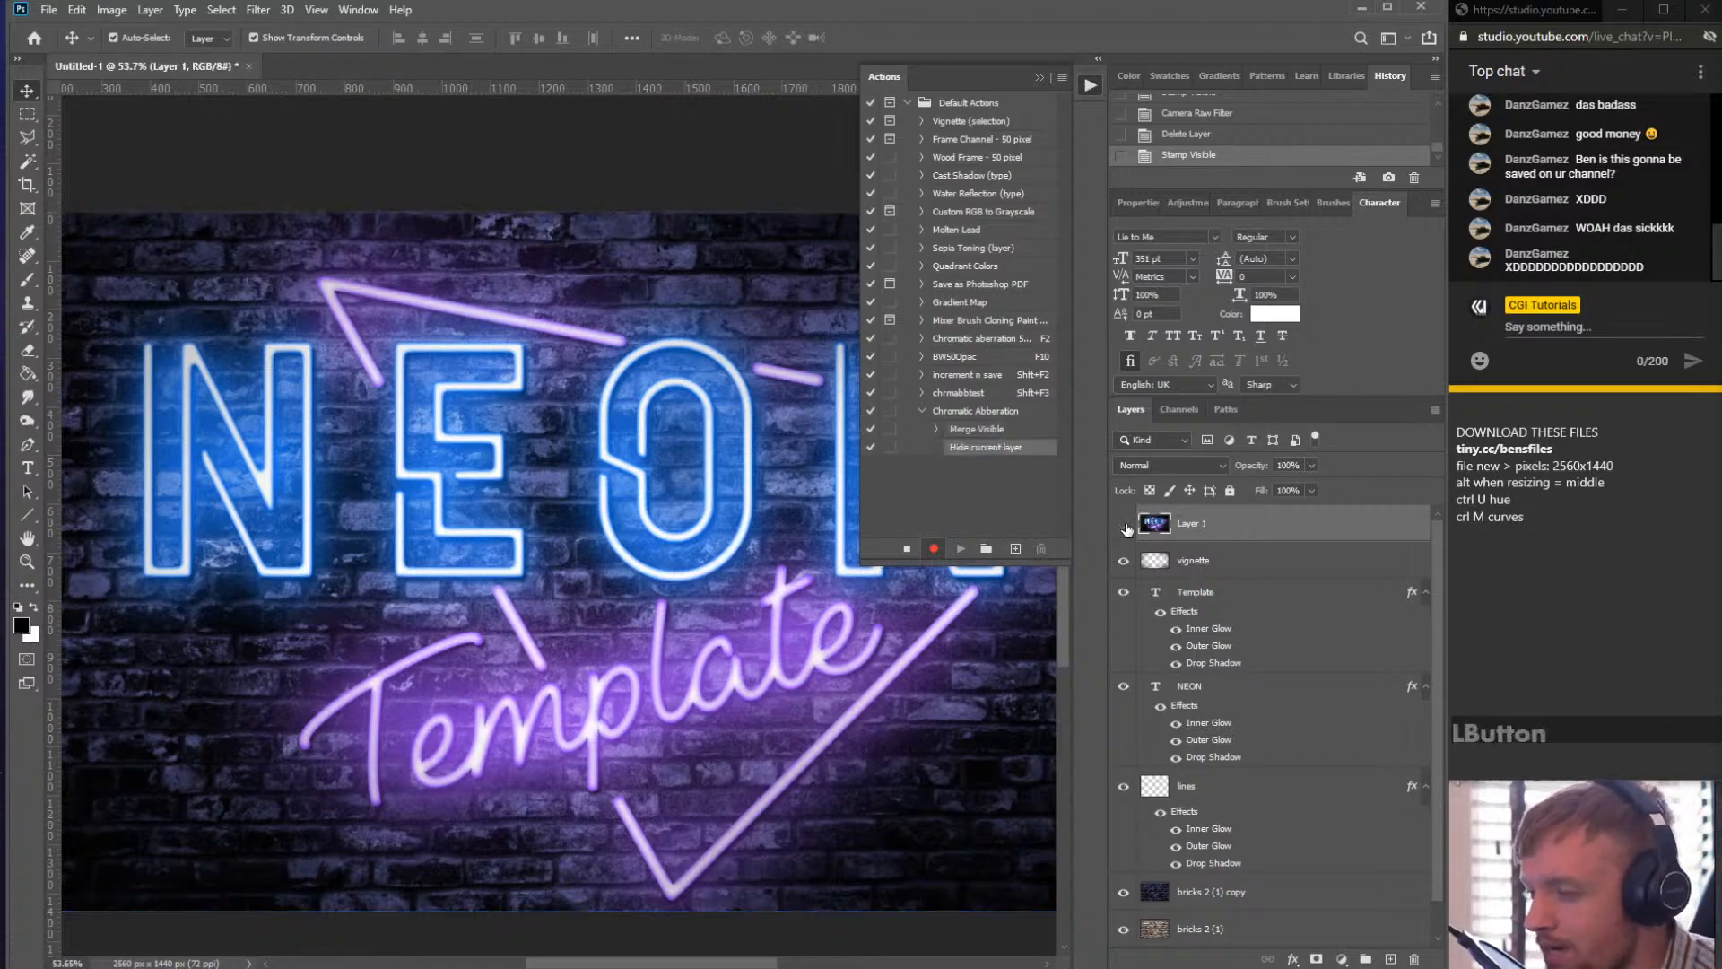
{"action": "left_click", "coordinate": [1125, 525]}
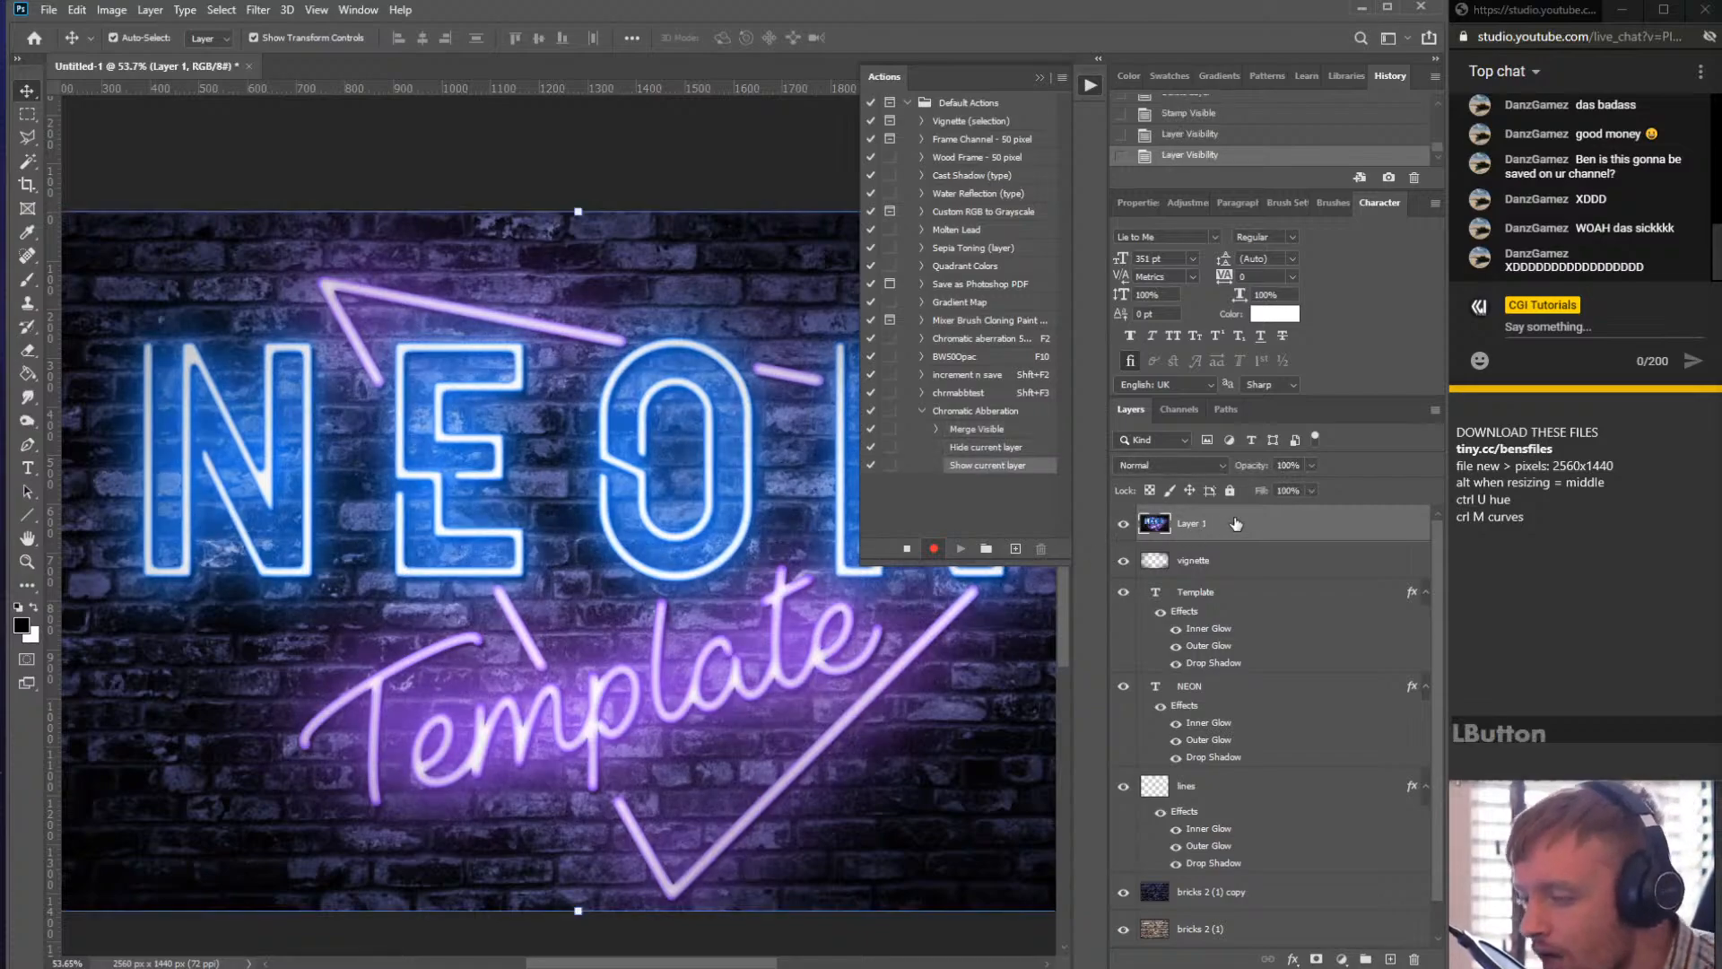
{"action": "left_click", "coordinate": [1125, 525]}
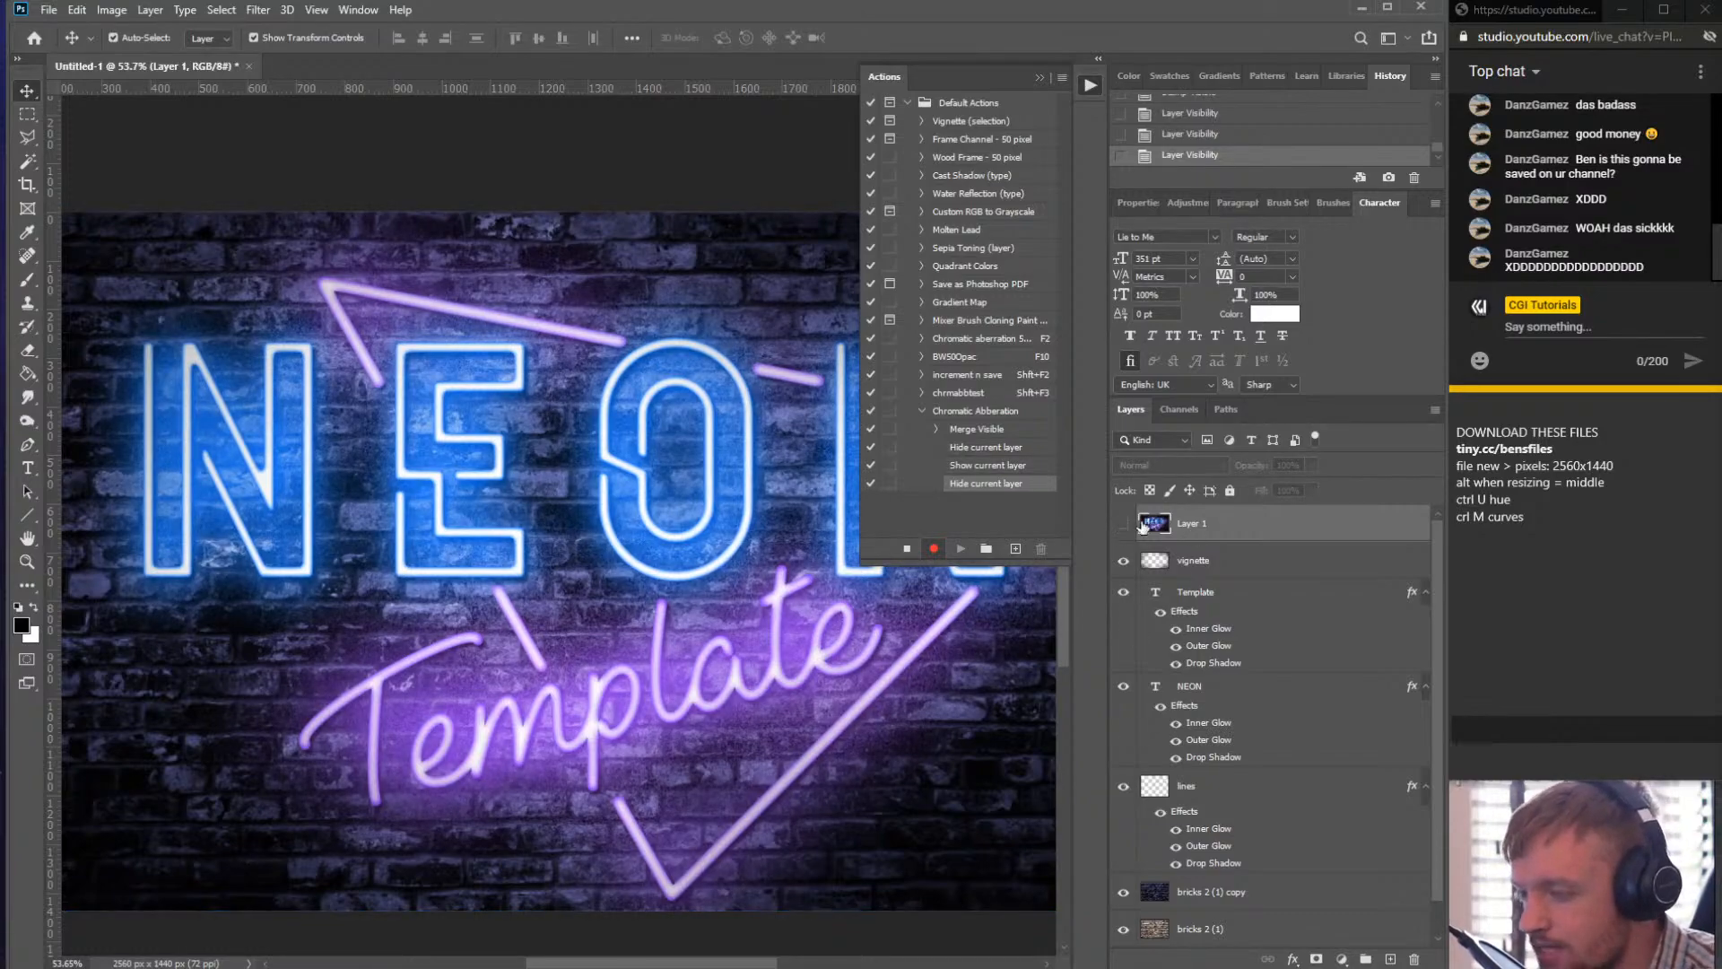
{"action": "left_click", "coordinate": [1122, 526]}
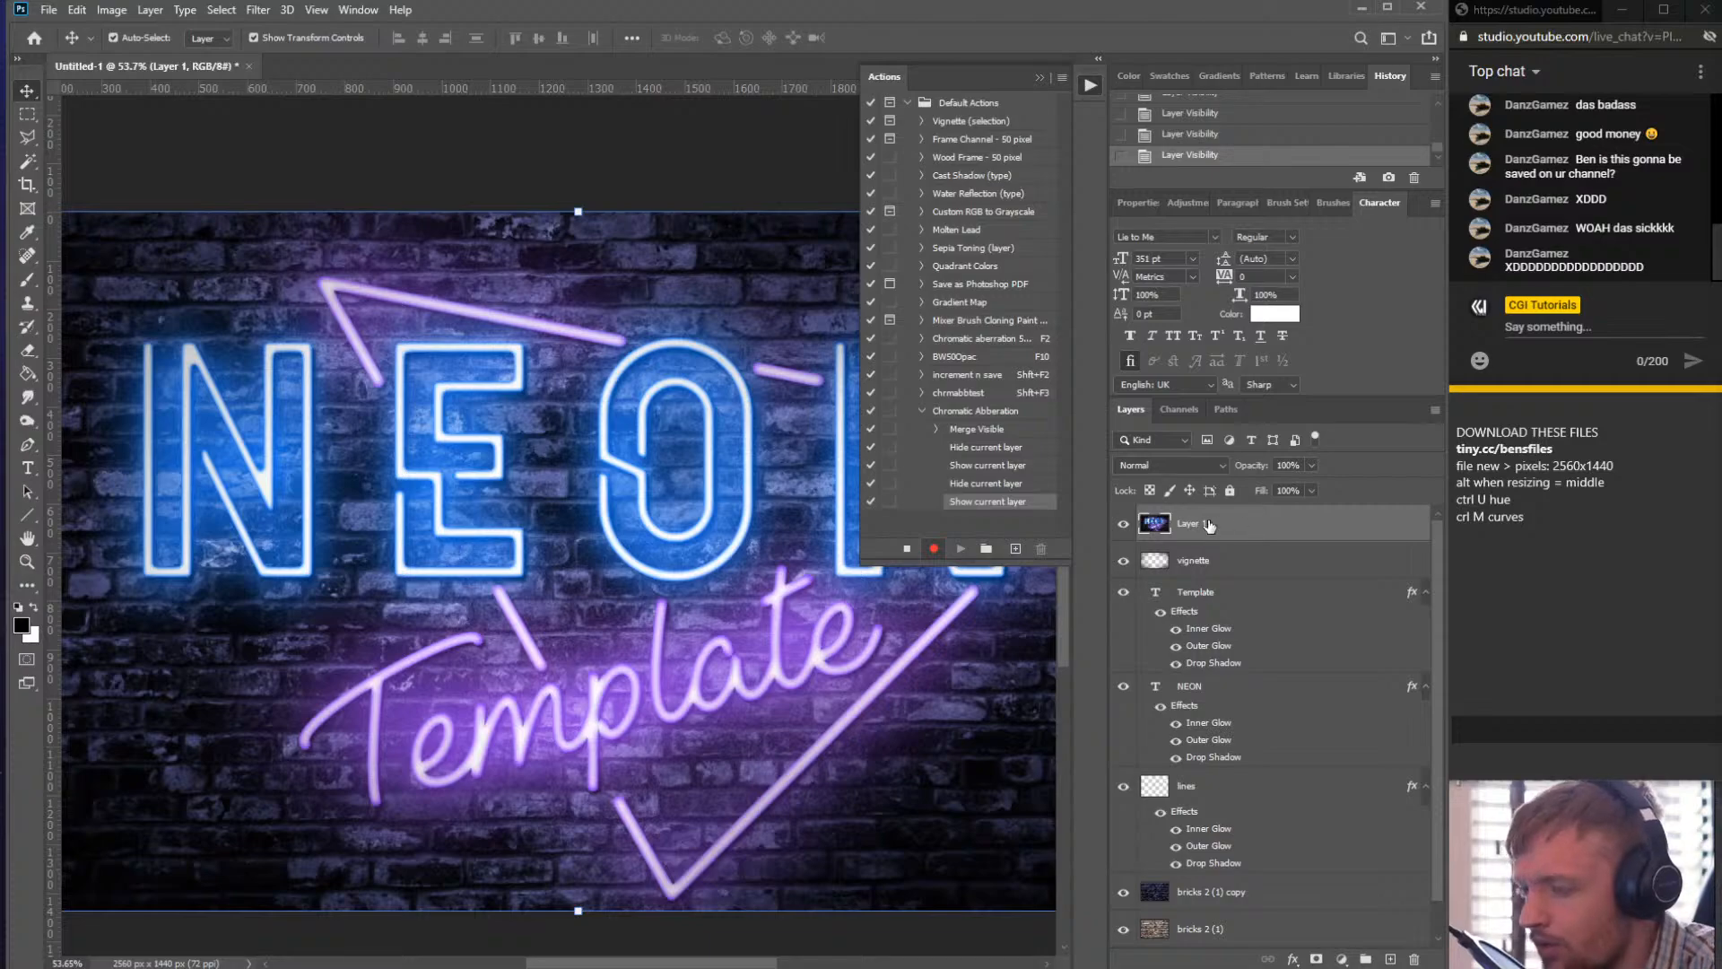
- Select the Blue channel on its own in the Channels list
{"action": "left_click", "coordinate": [1180, 409]}
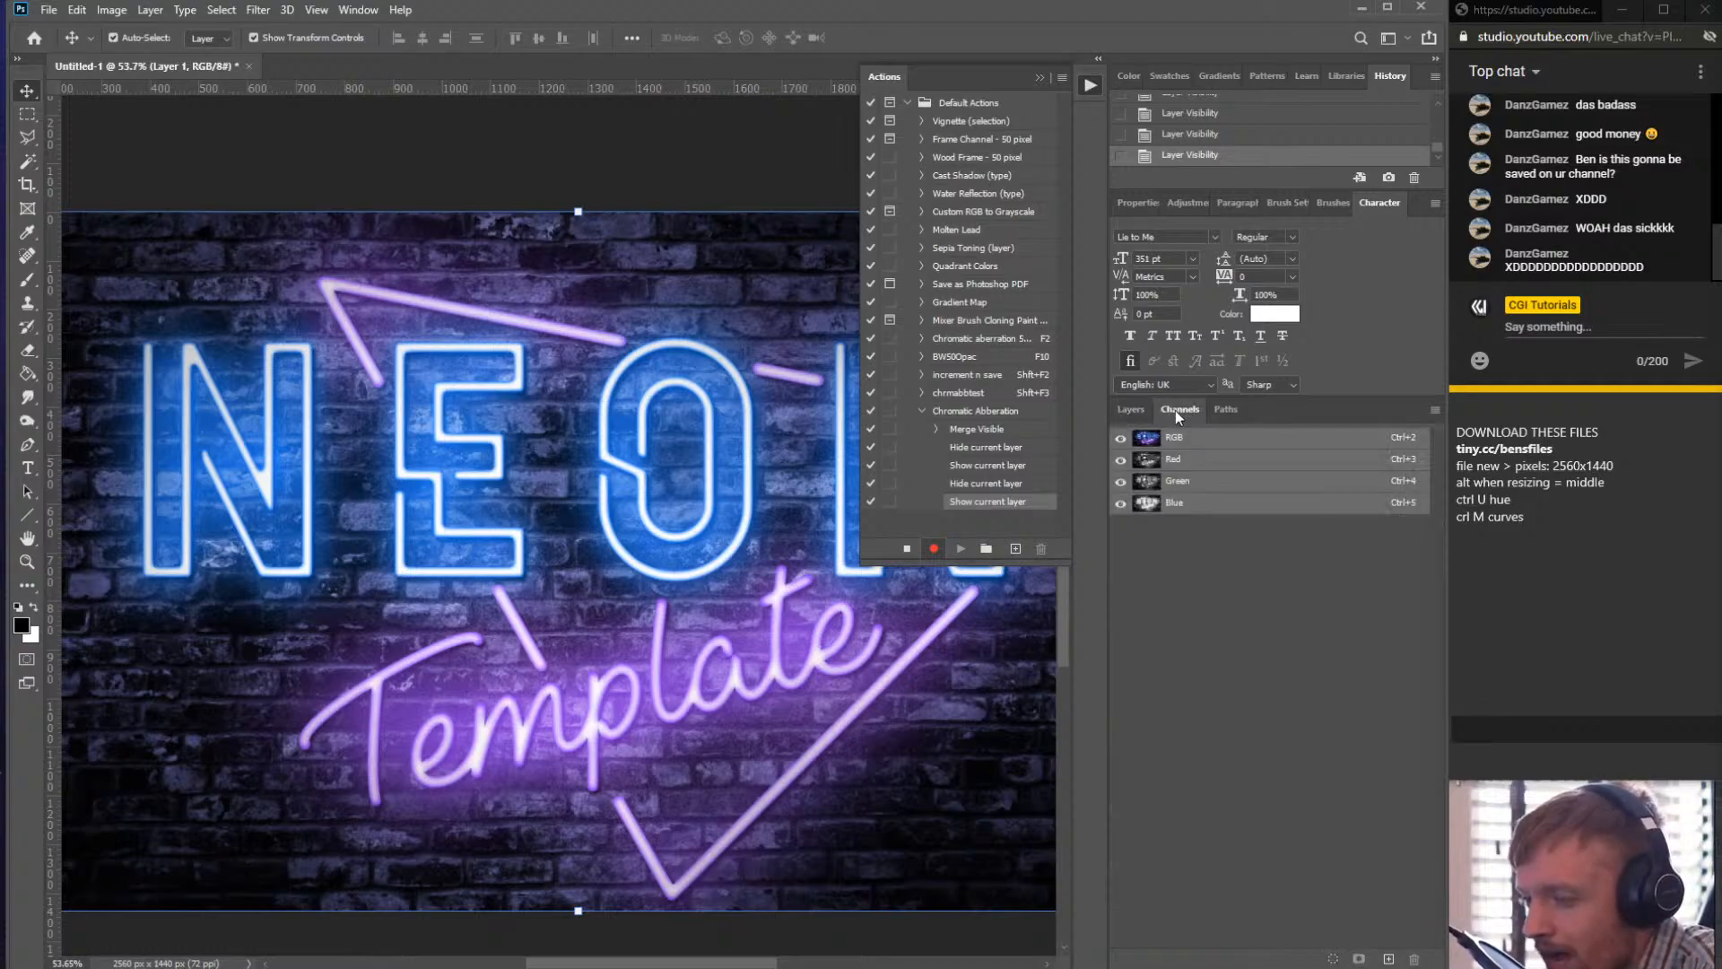
{"action": "left_click", "coordinate": [1231, 508]}
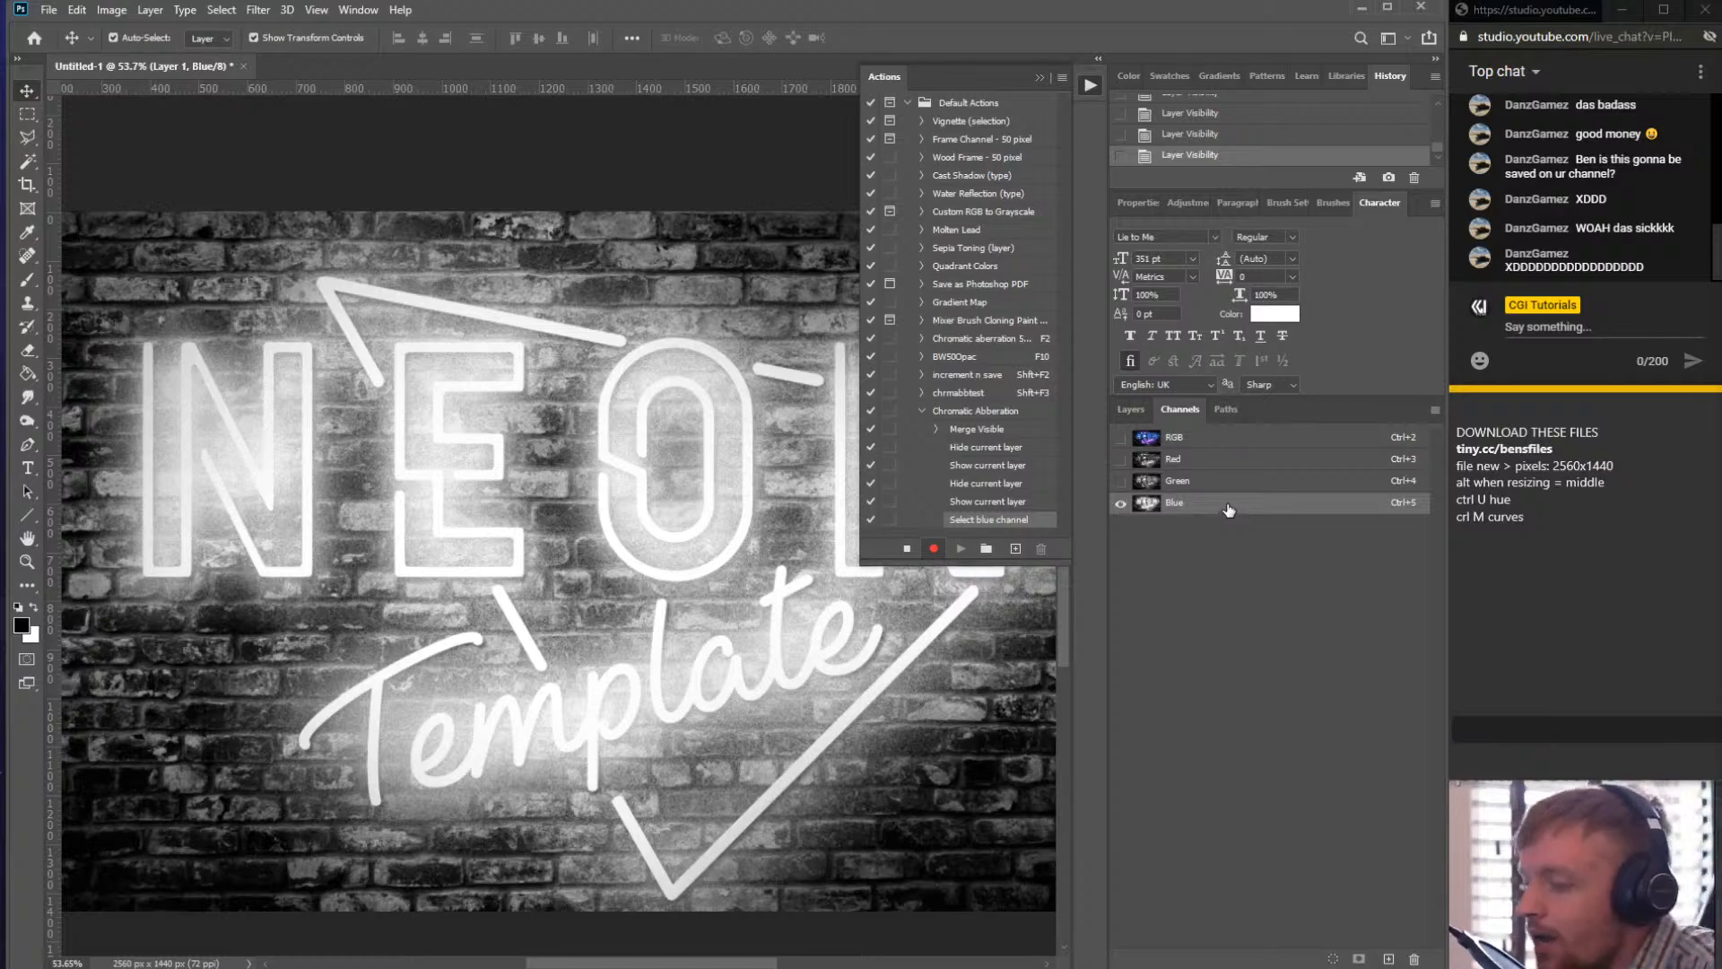
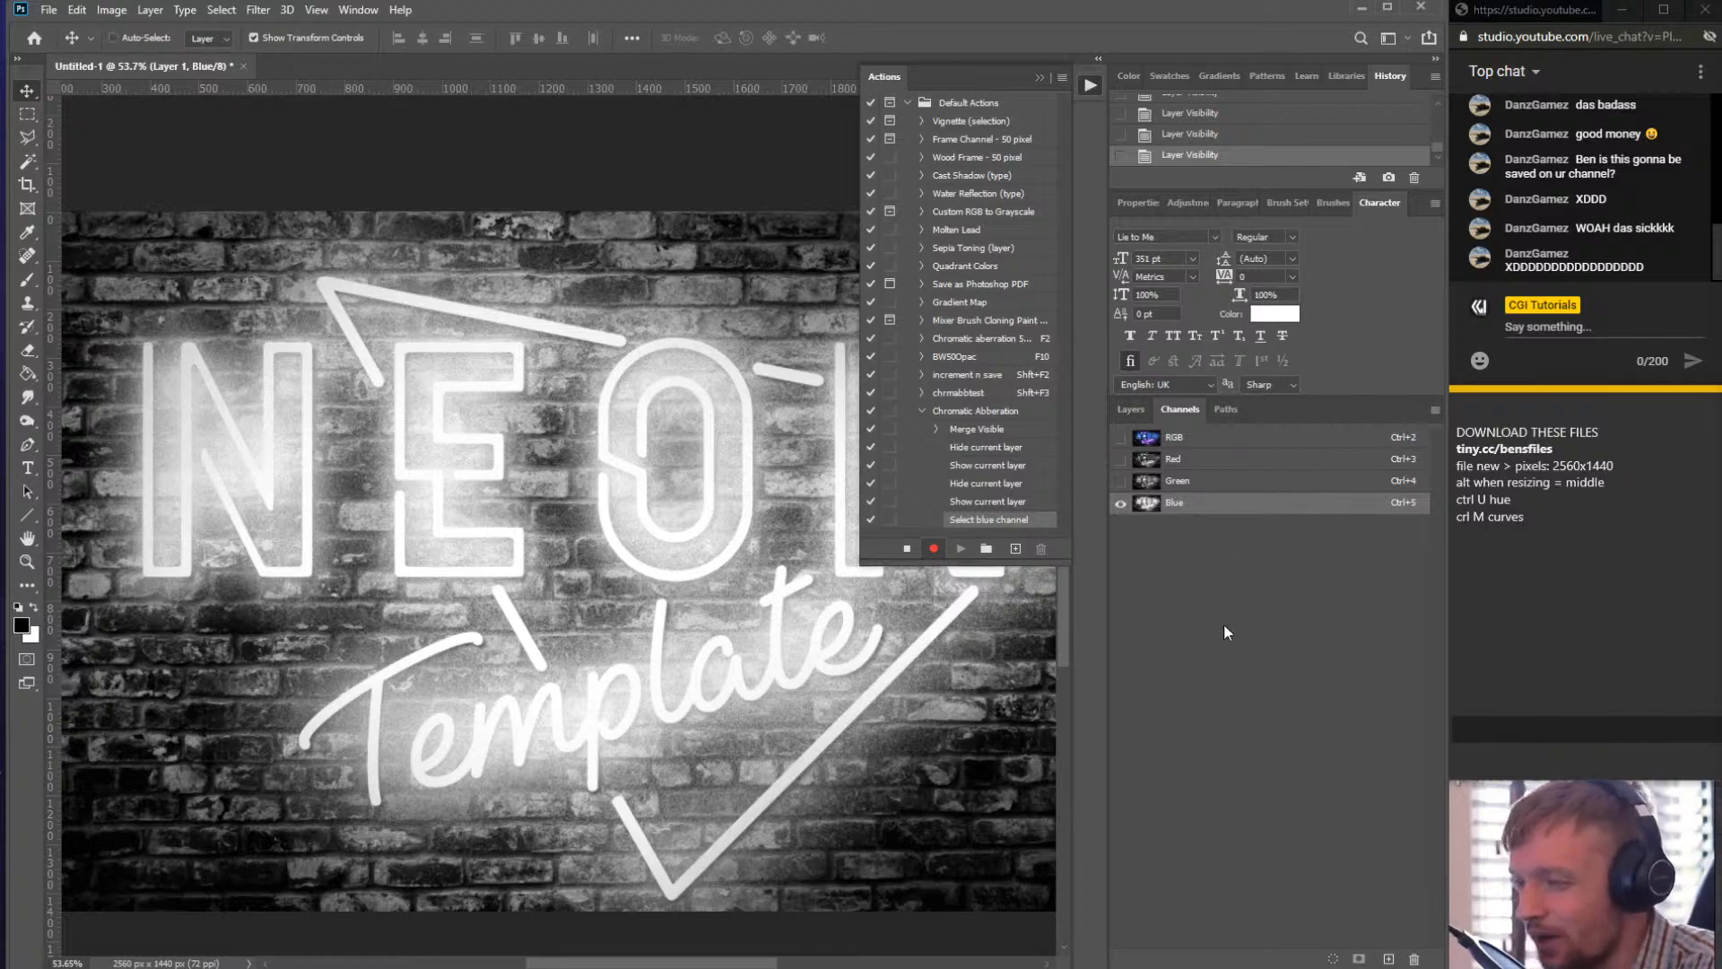
- Try to open the Camera Raw filter on the selected Blue channel
{"action": "key", "text": "ctrl+shift+a"}
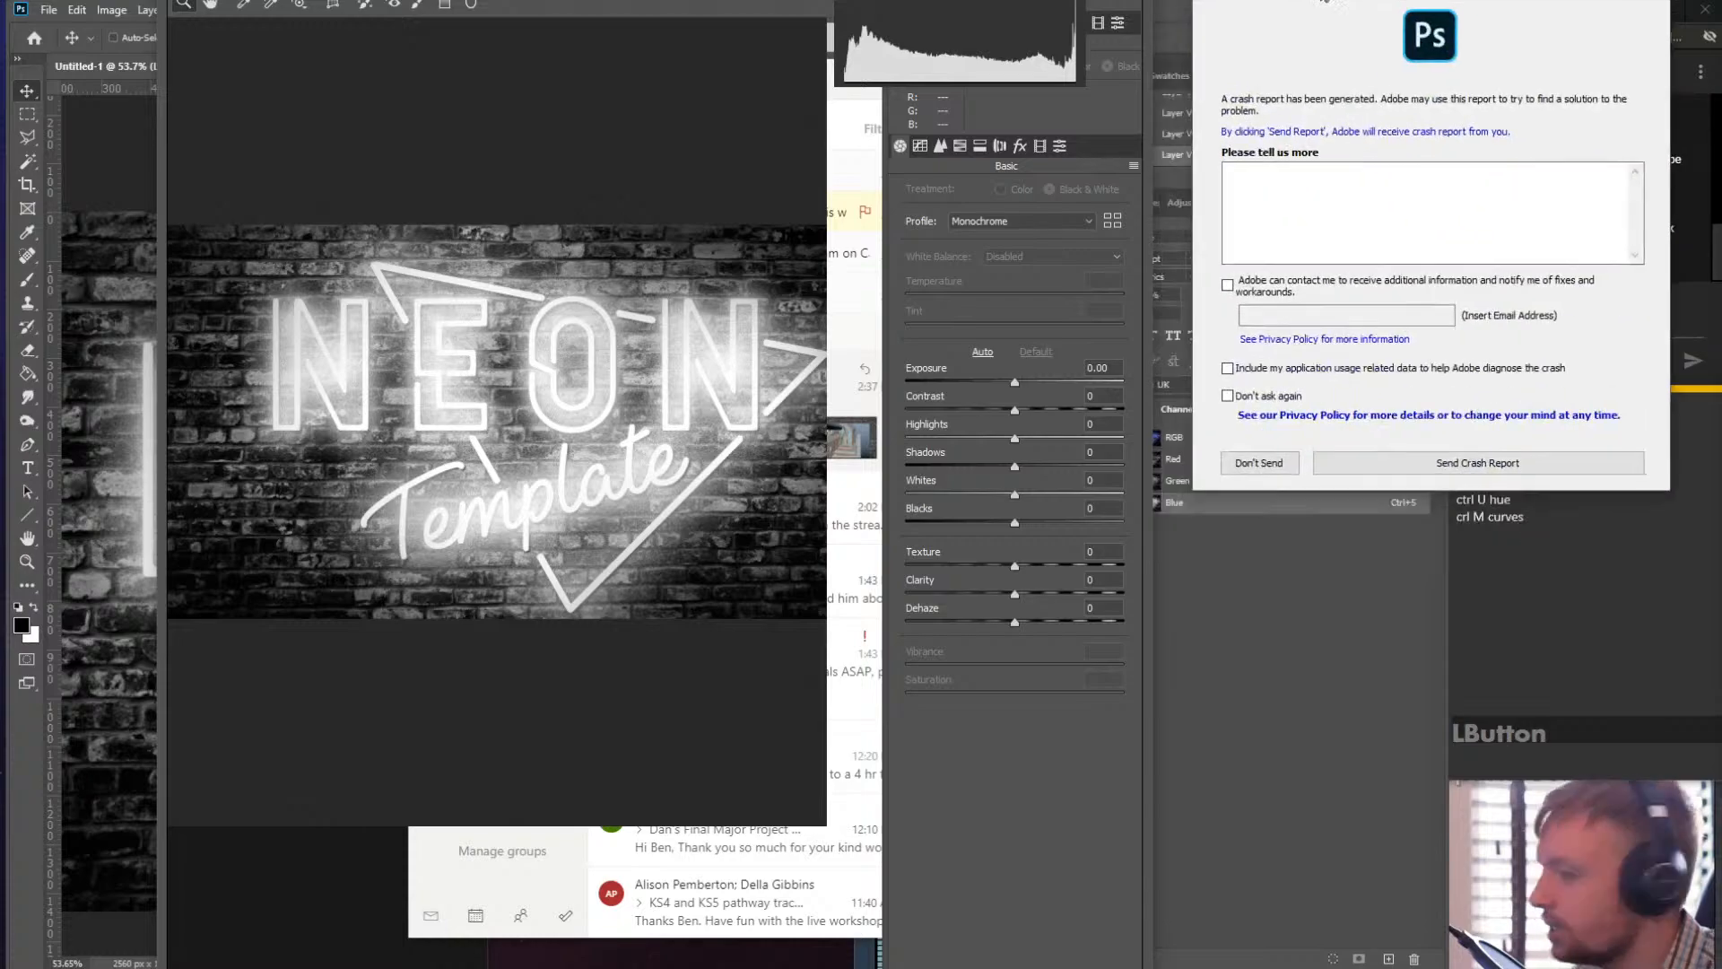
{"action": "left_click_drag", "start_coordinate": [1406, 0], "coordinate": [581, 0]}
{"action": "left_click", "coordinate": [95, 167]}
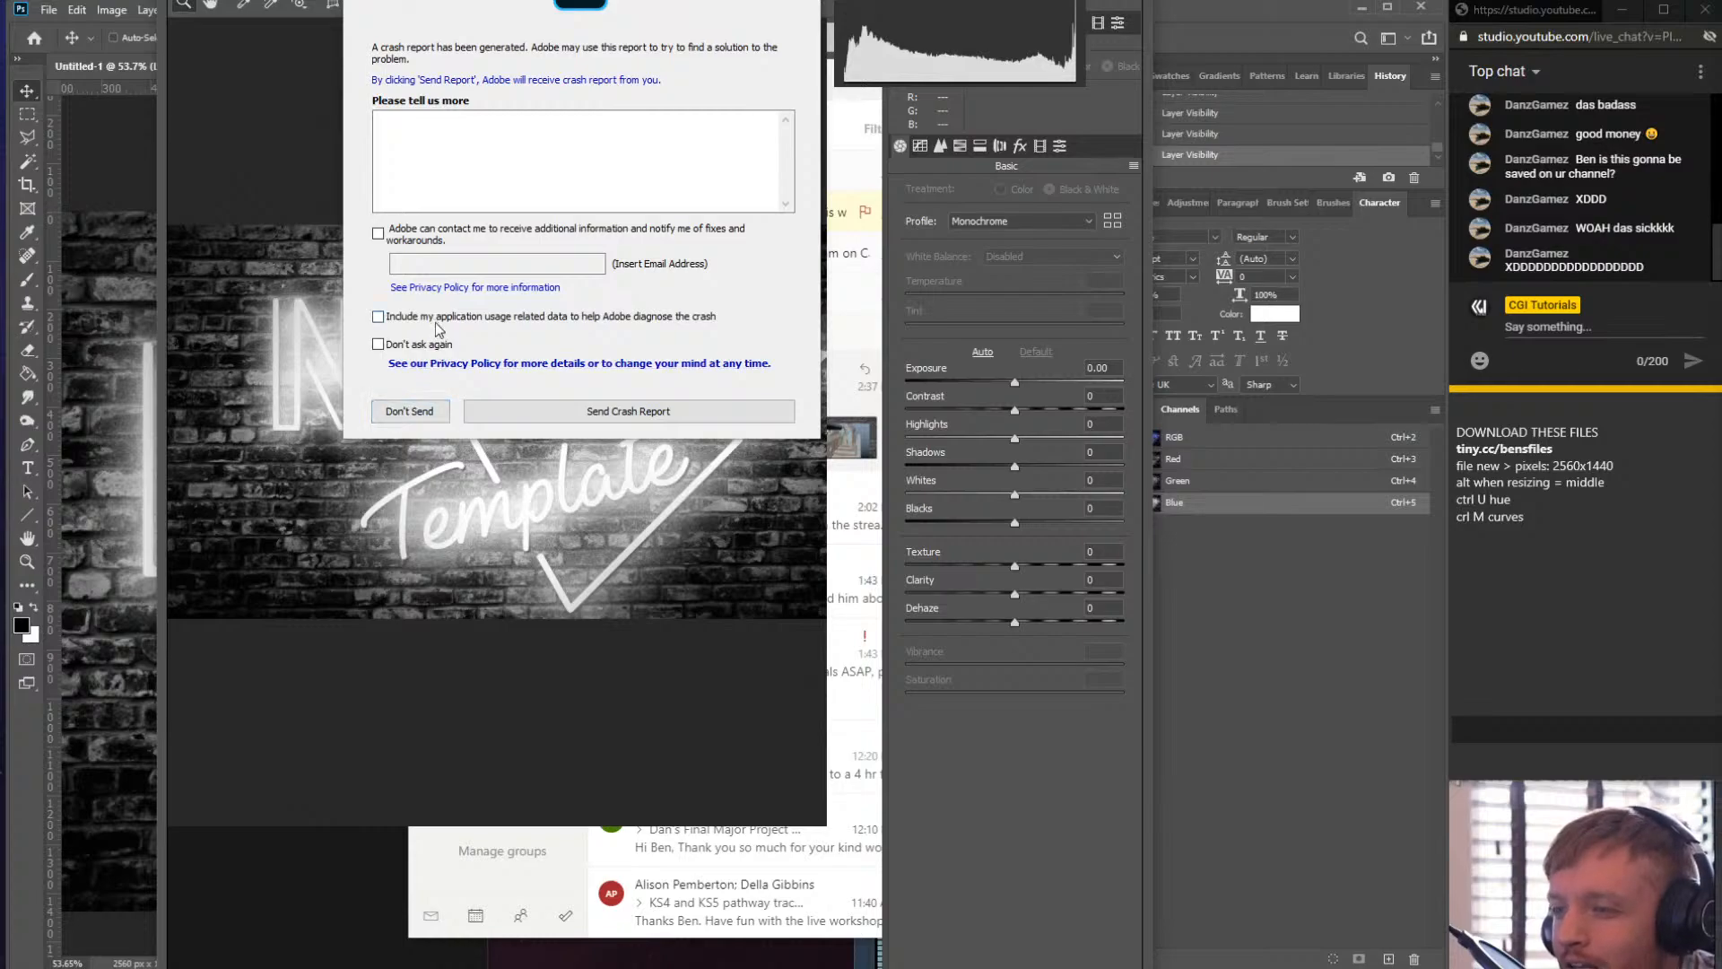
- Describe the crash as "why u do this to me" in the crash report and send it
{"action": "left_click", "coordinate": [455, 173]}
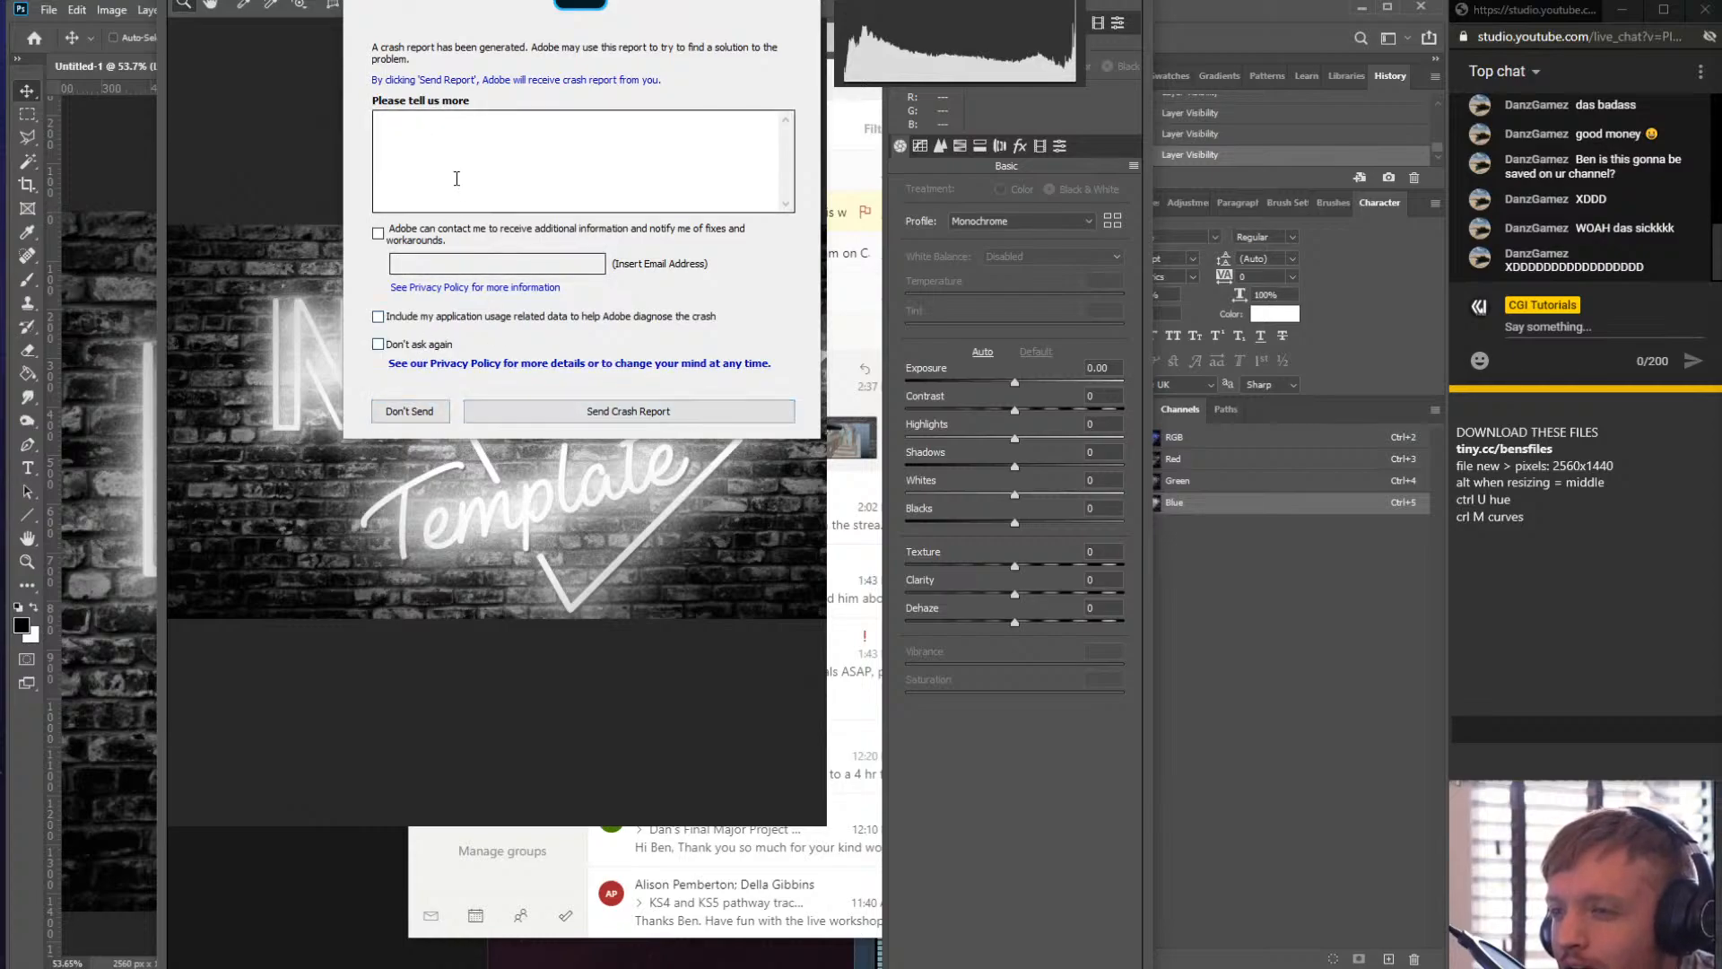
{"action": "type", "text": "w"}
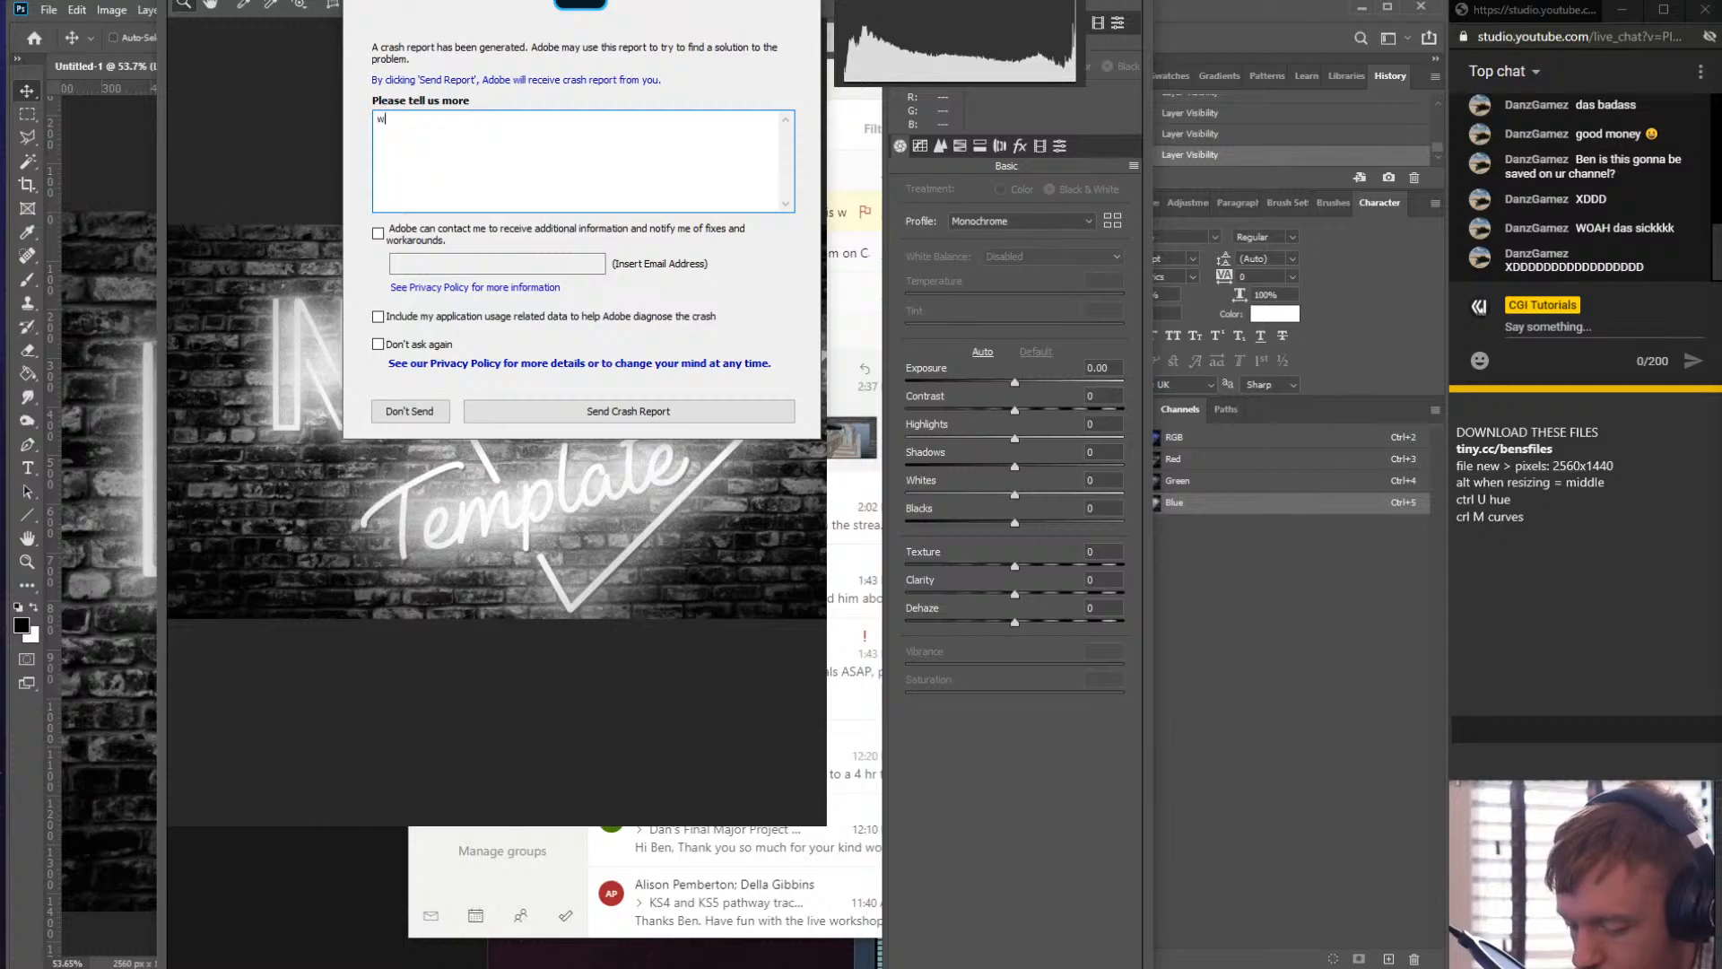
{"action": "type", "text": "hy u do this to me"}
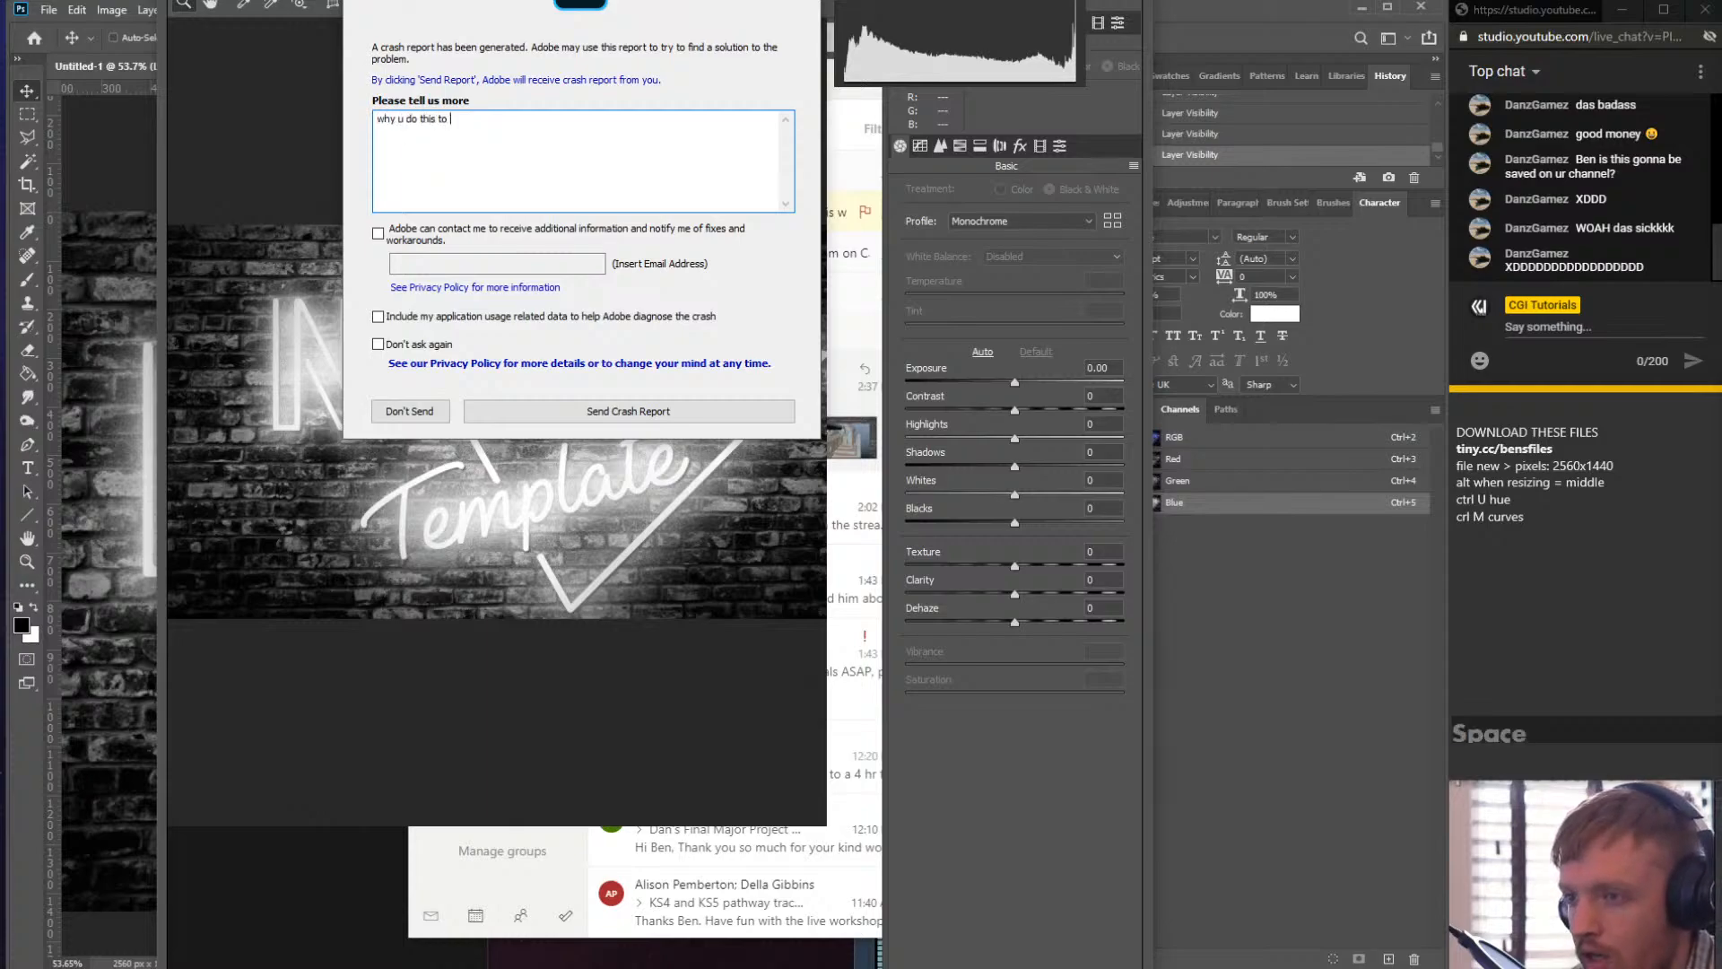
{"action": "left_click", "coordinate": [554, 413]}
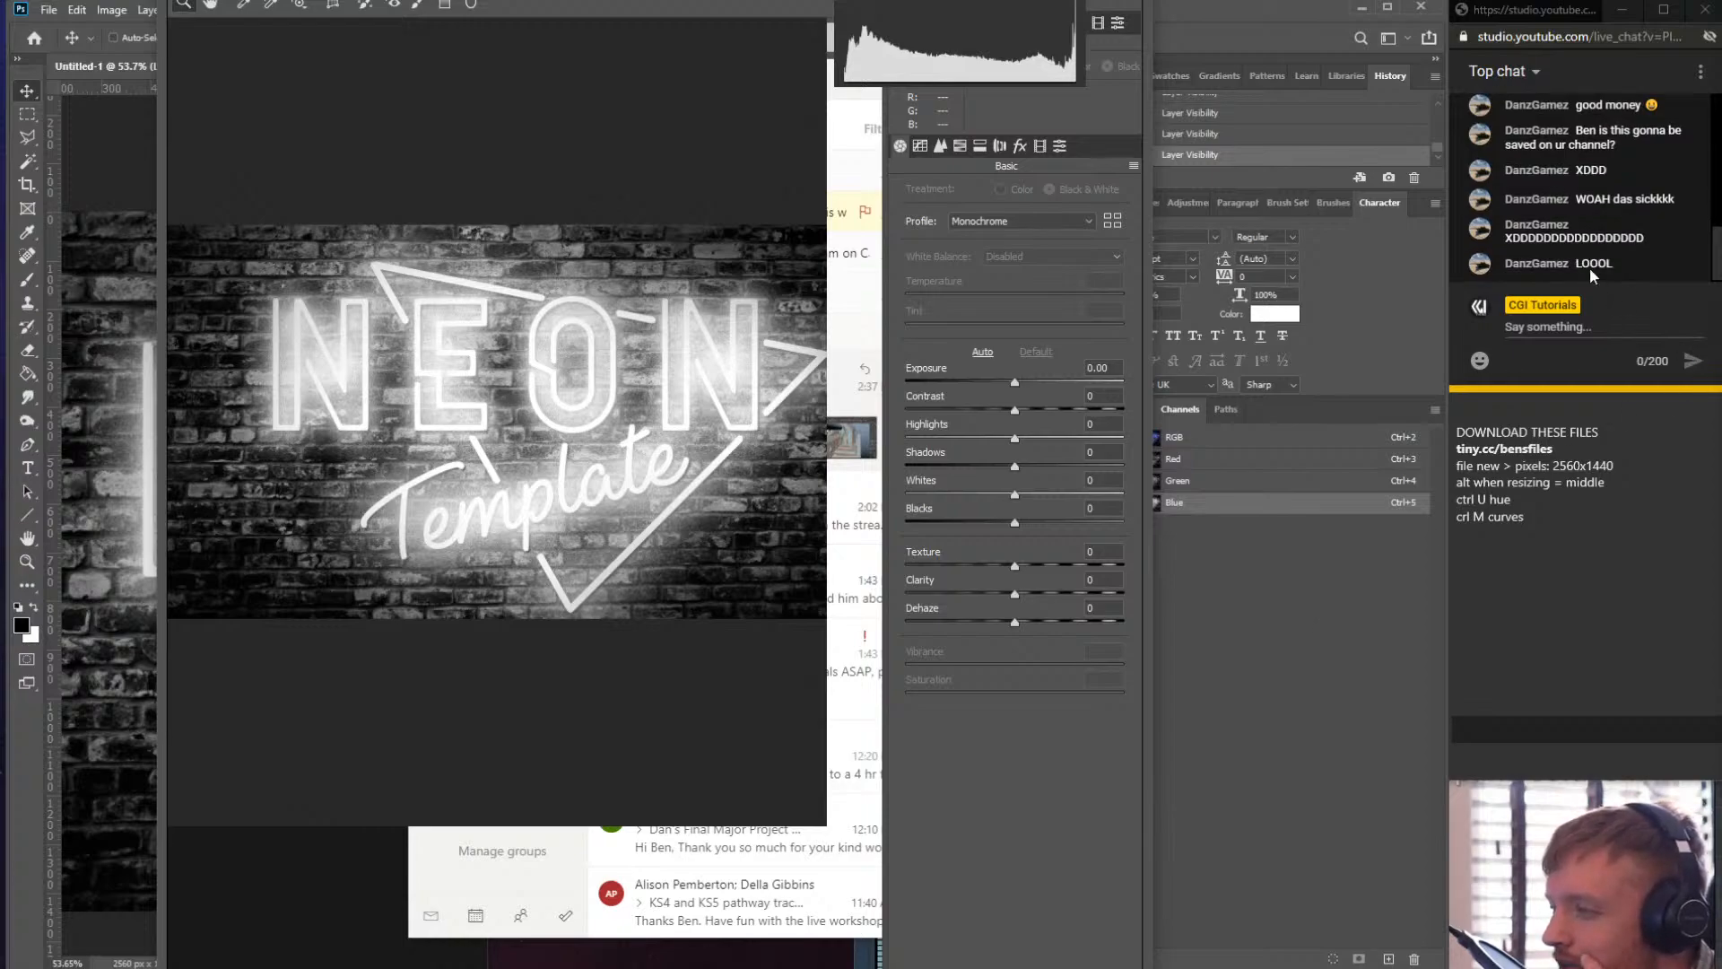
- Close the crash solution notice and bring the recovered document back as a maximized window
{"action": "left_click", "coordinate": [1227, 538]}
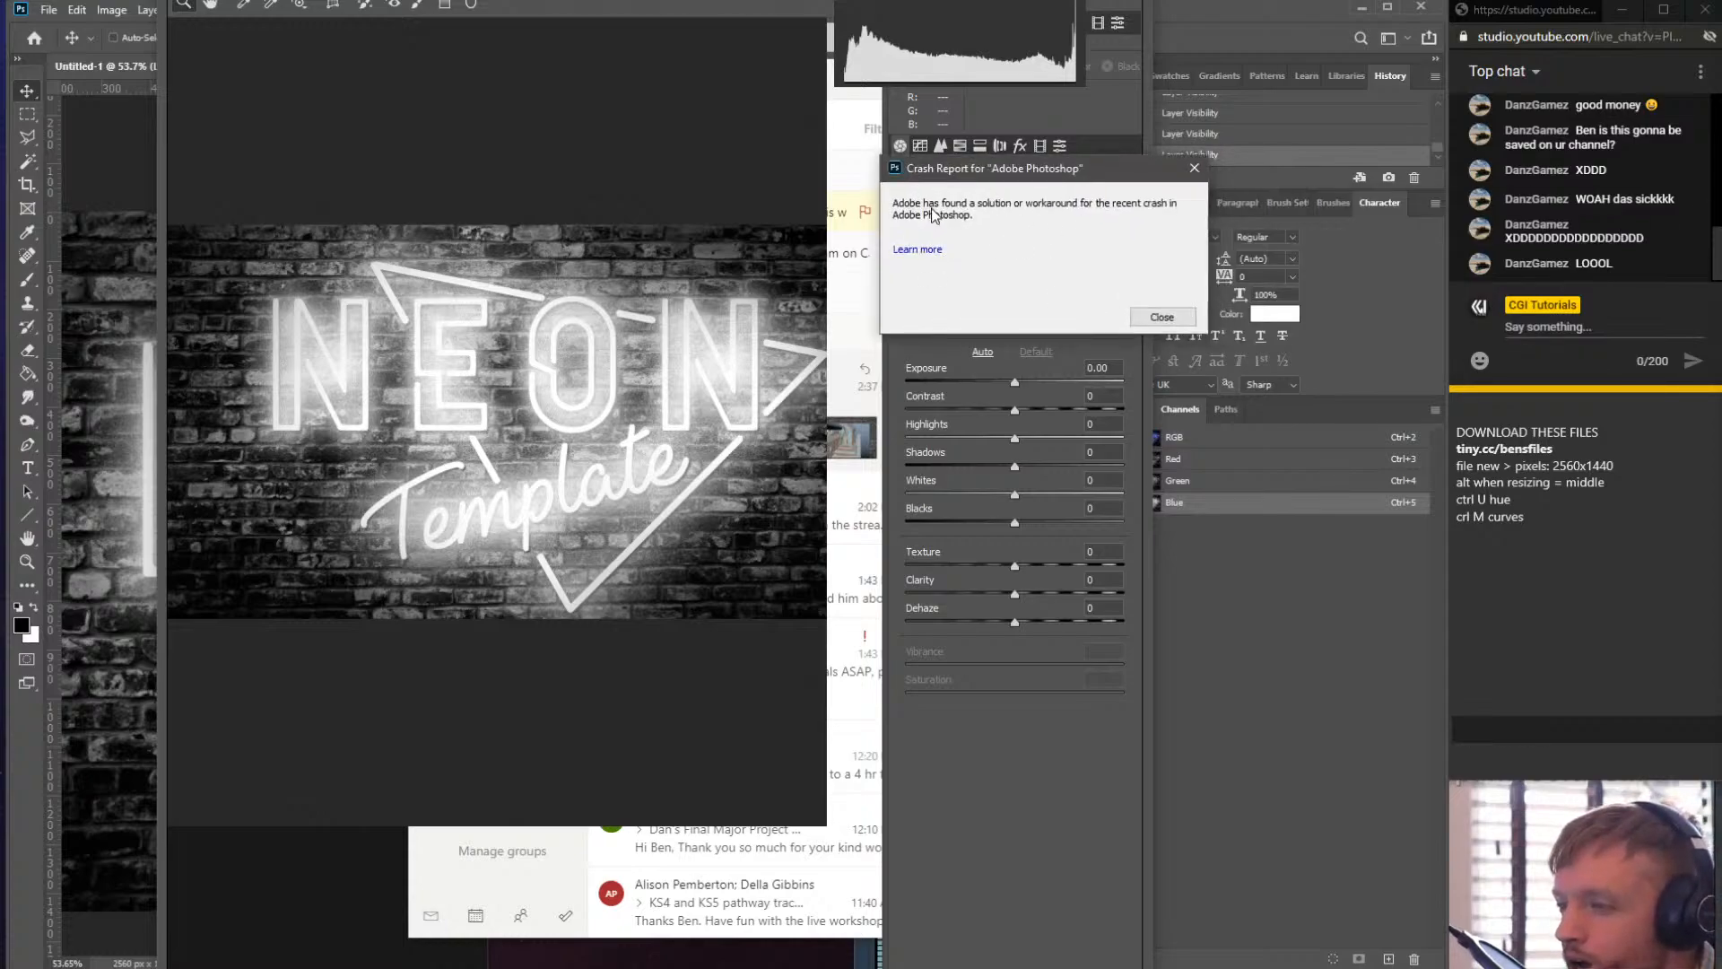
{"action": "left_click", "coordinate": [1161, 317]}
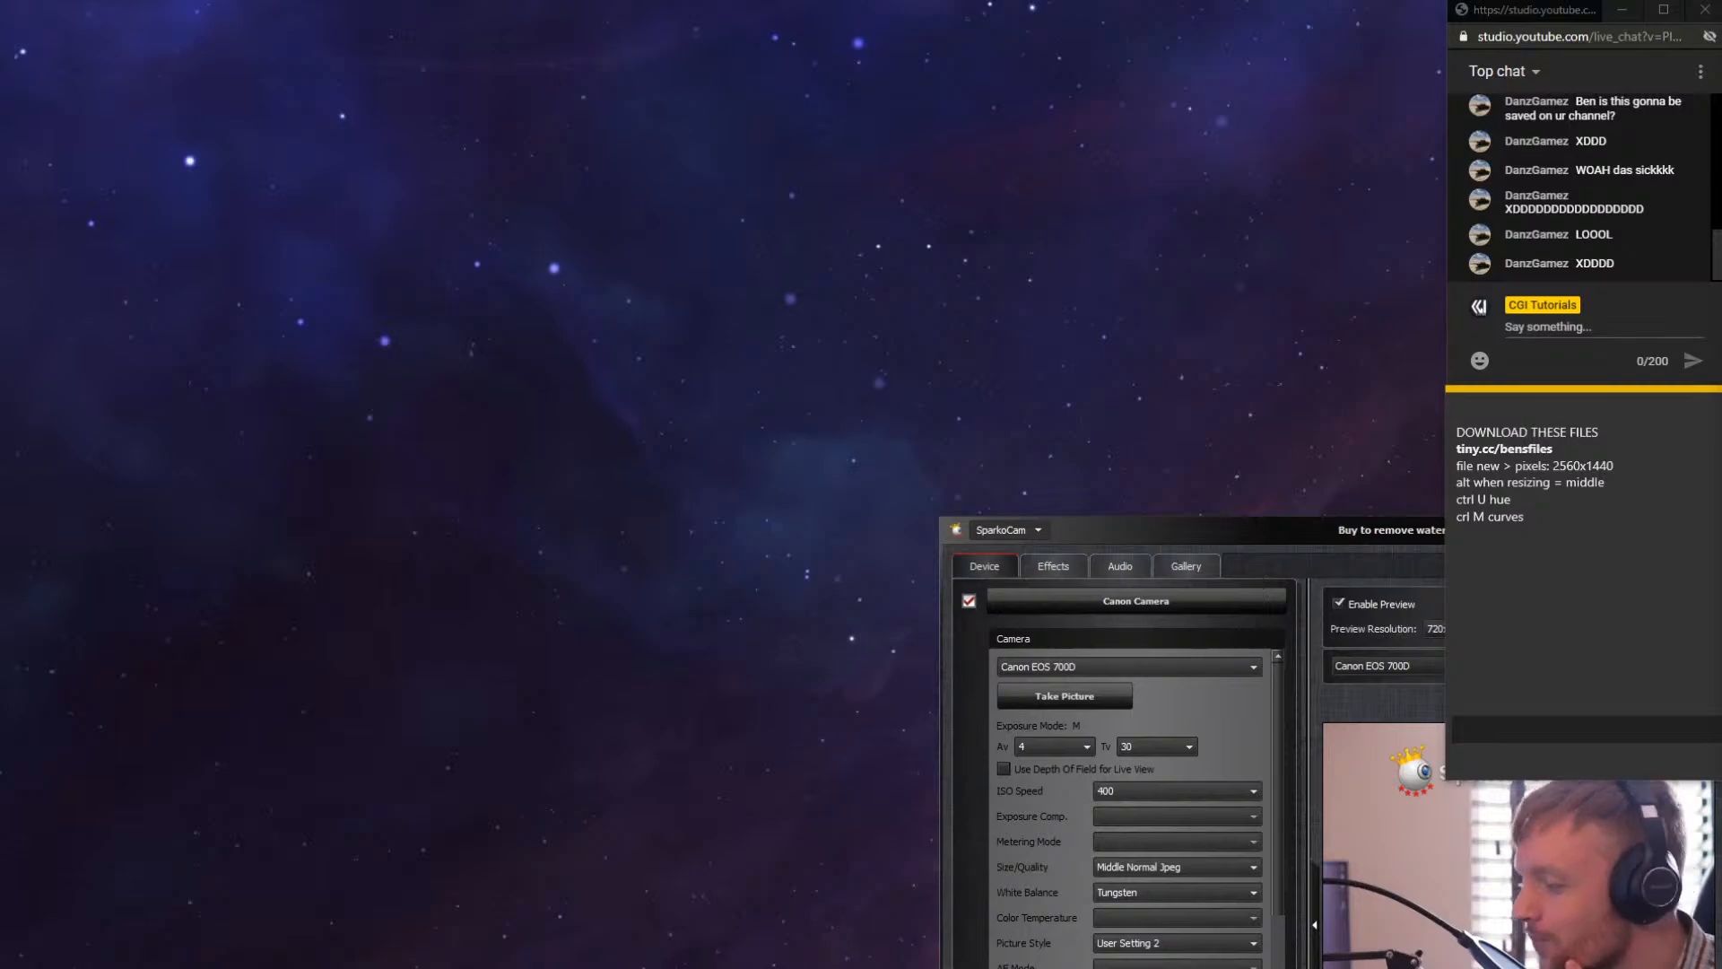
{"action": "left_click", "coordinate": [1311, 855]}
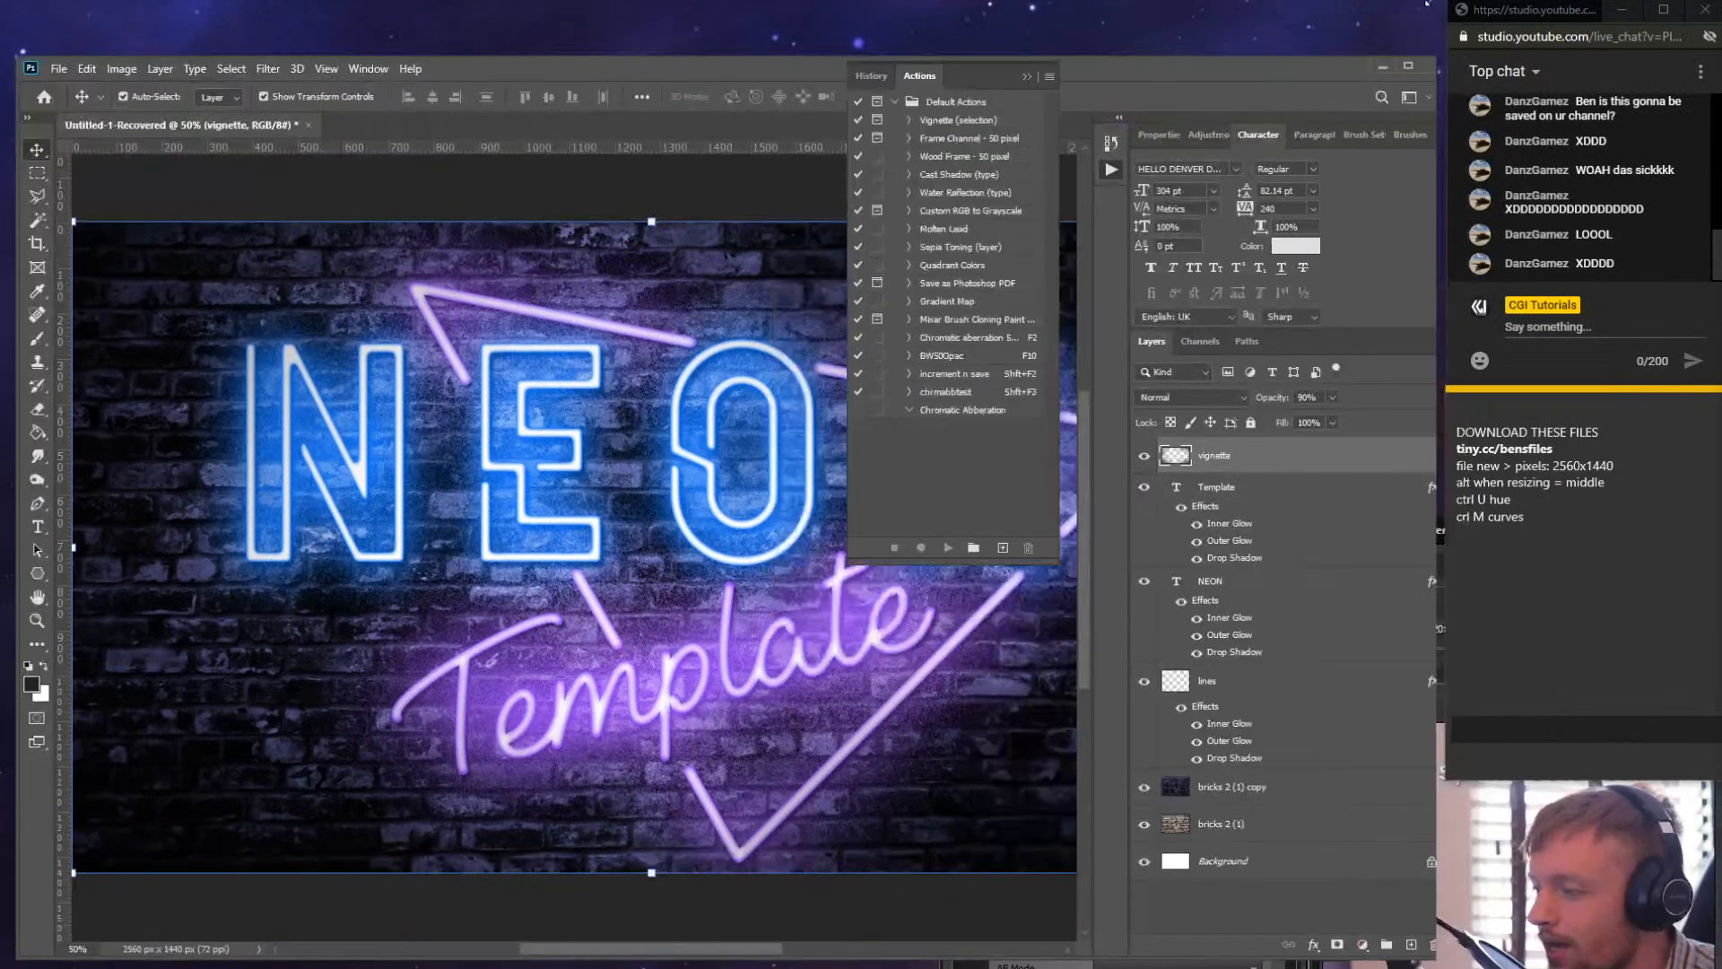
{"action": "mouse_move", "coordinate": [1427, 3]}
{"action": "left_mouse_down"}
{"action": "mouse_move", "coordinate": [1406, 1]}
{"action": "mouse_move", "coordinate": [1437, 1]}
{"action": "left_mouse_up"}
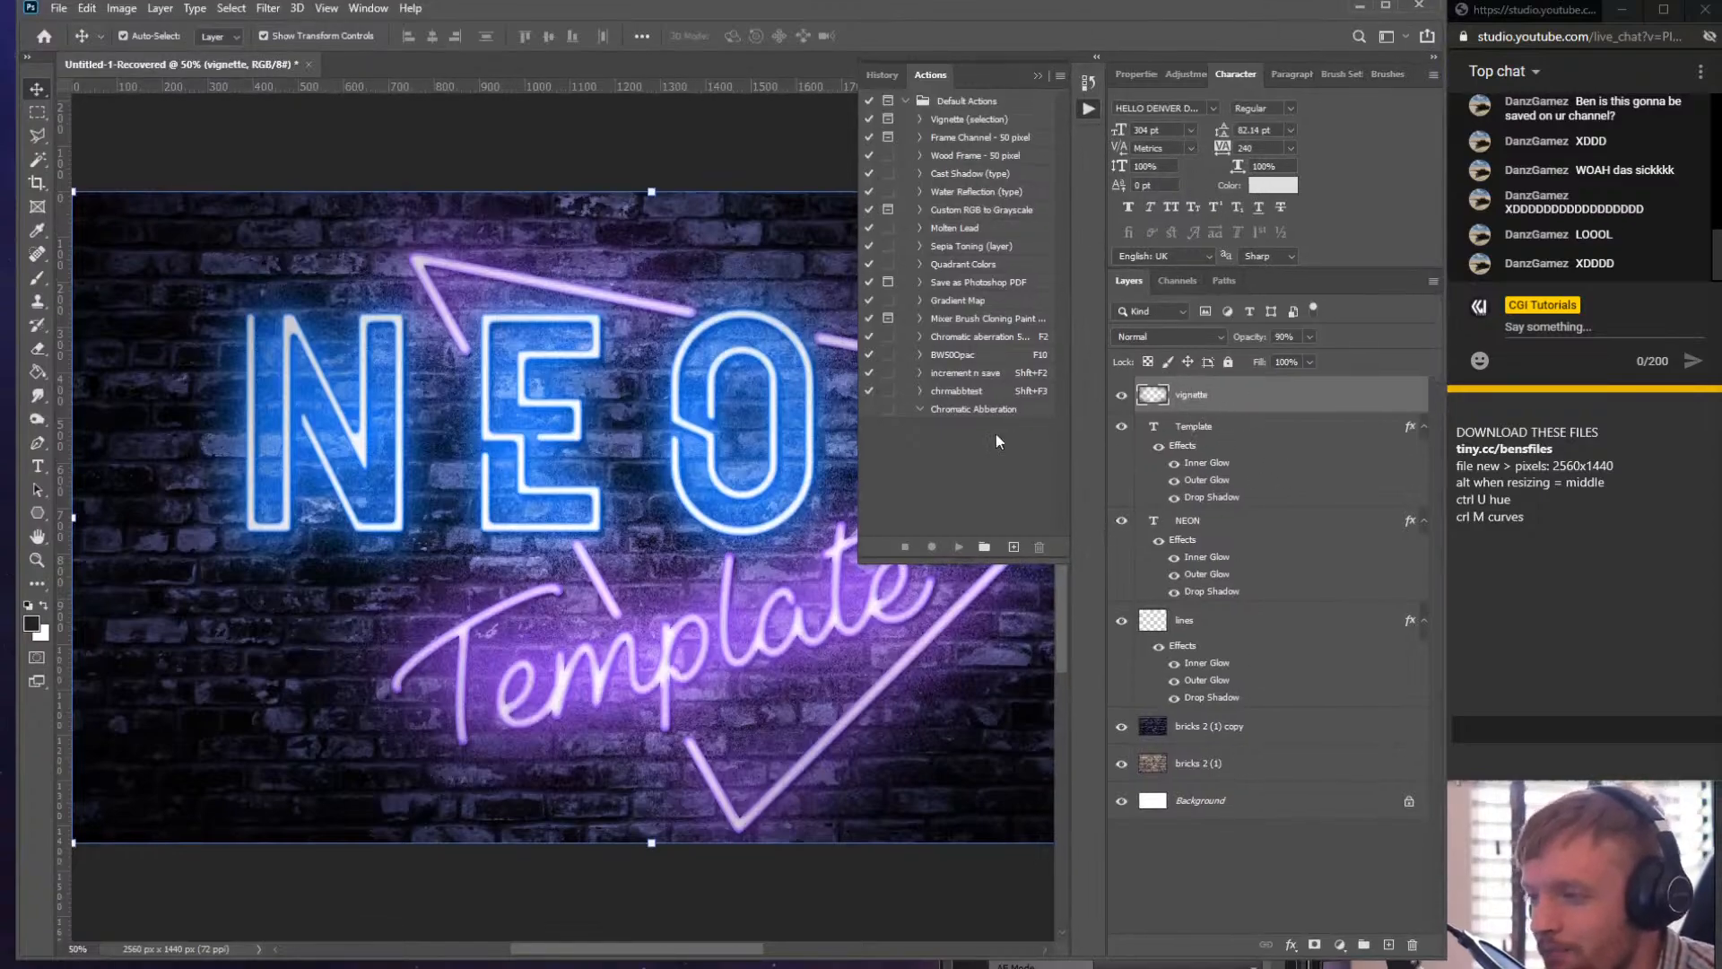
- Select the Chromatic Abberation action and all layers from Background up to vignette
{"action": "left_click", "coordinate": [922, 411]}
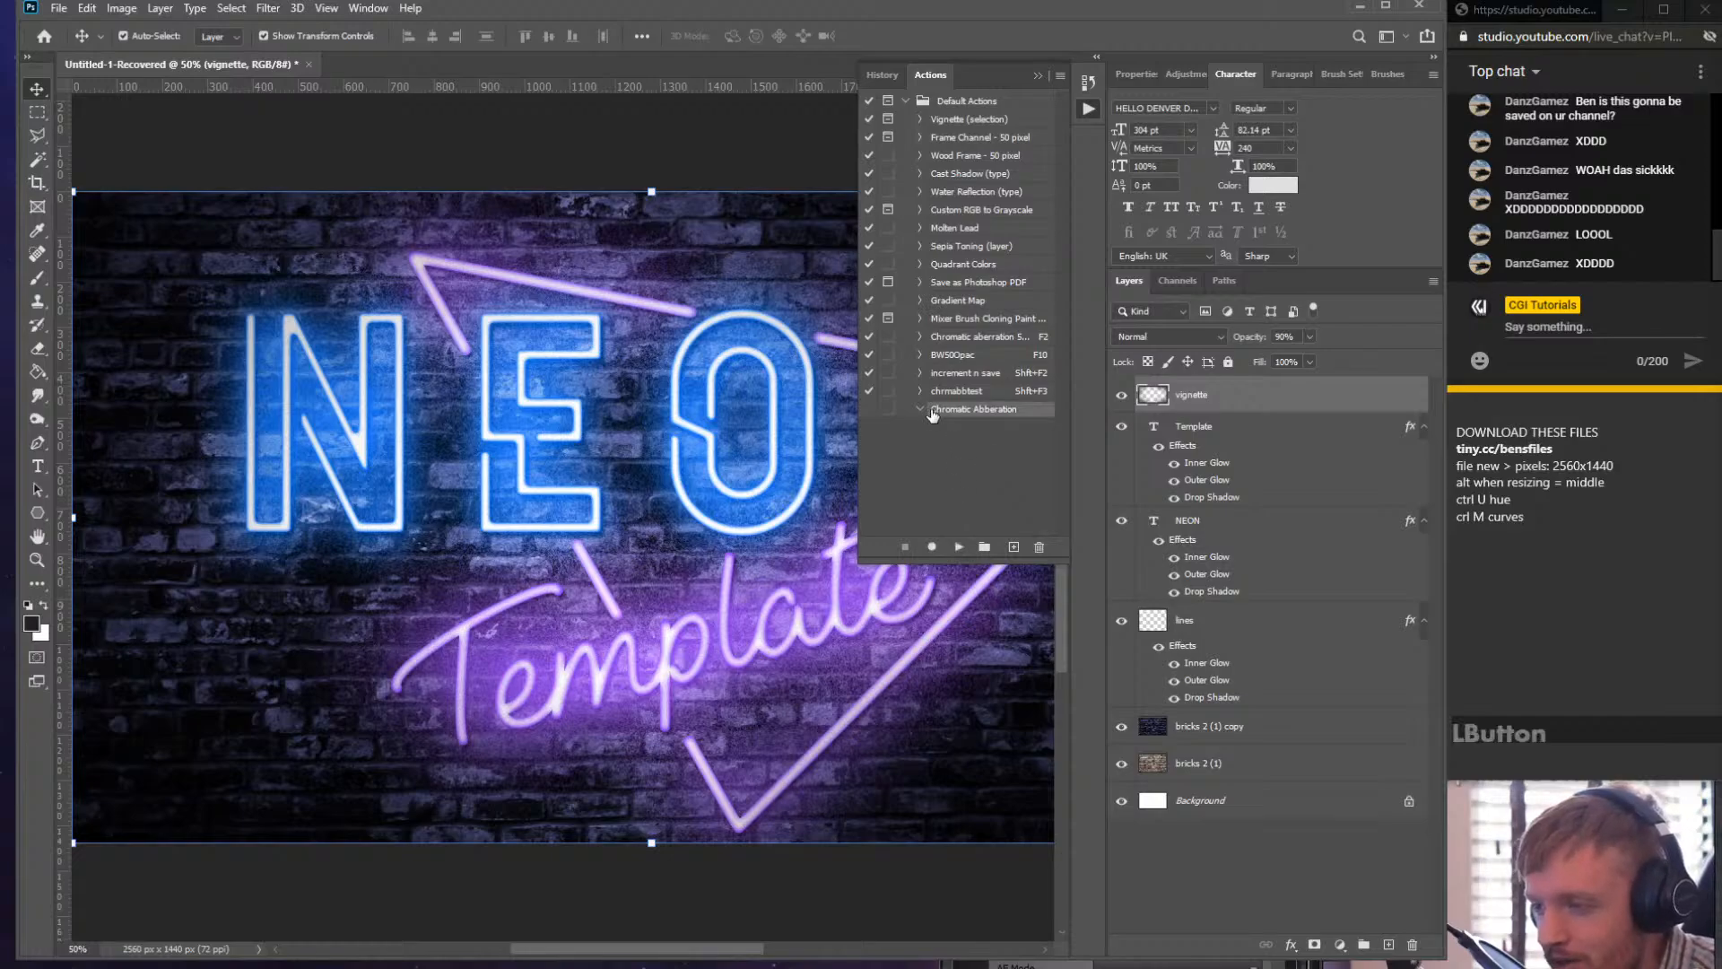
{"action": "left_click", "coordinate": [931, 546]}
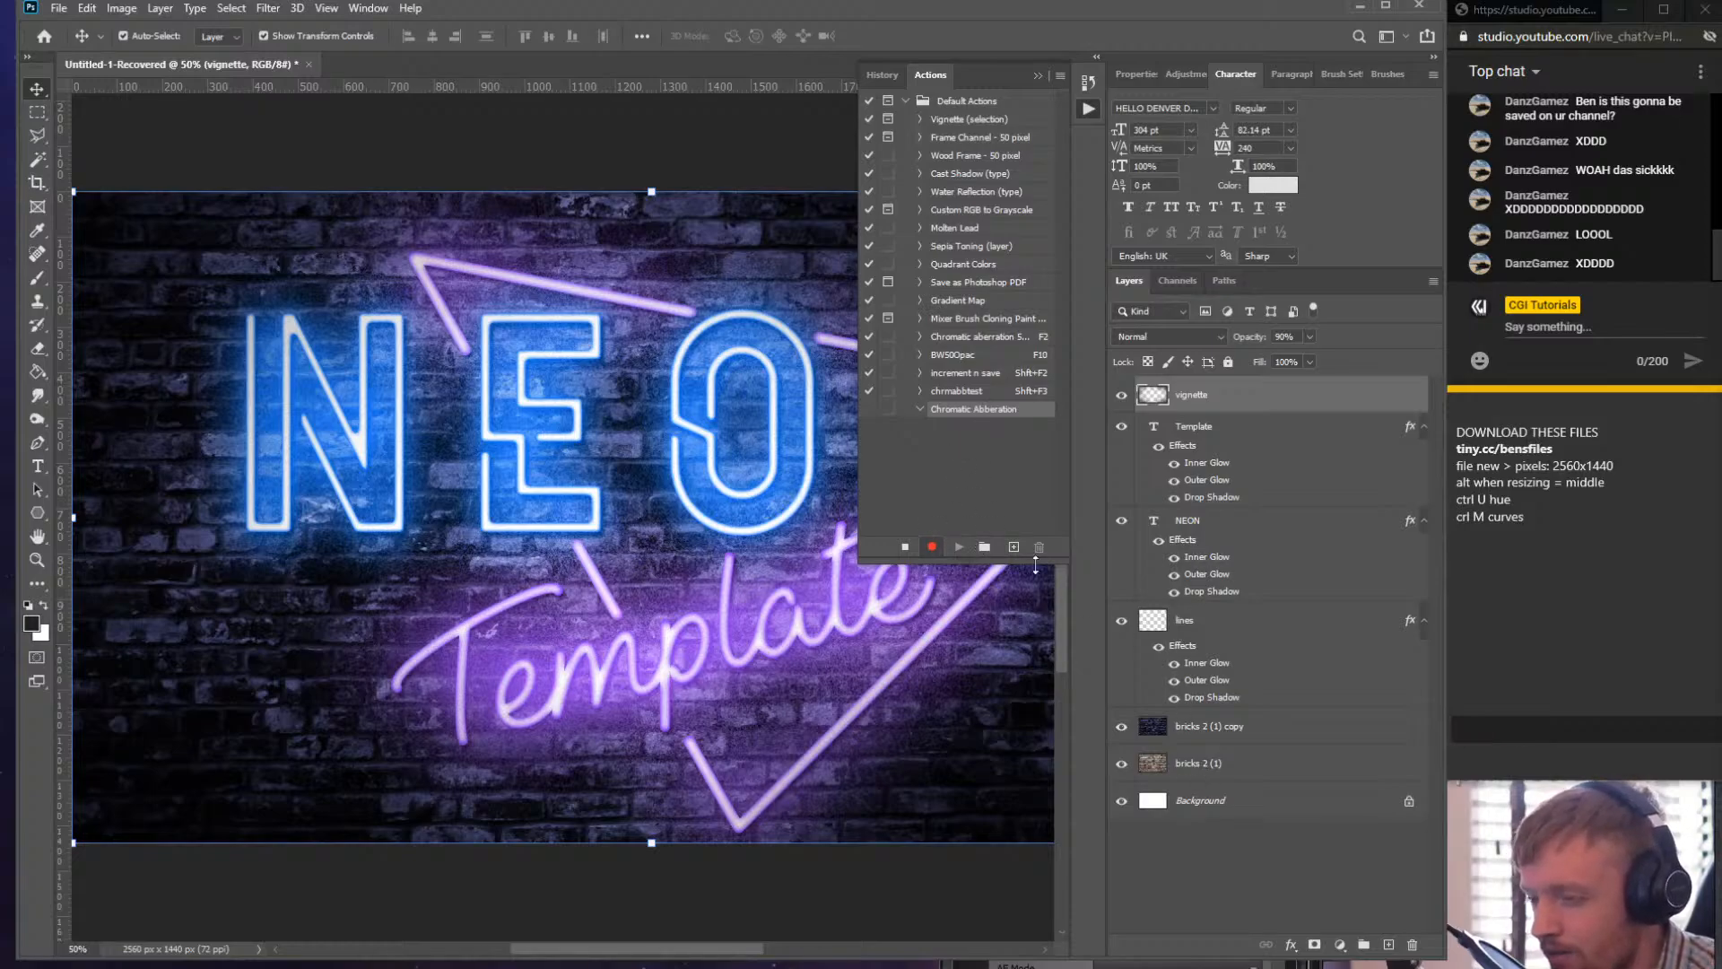
{"action": "left_click", "coordinate": [904, 546]}
{"action": "left_click", "coordinate": [1210, 803]}
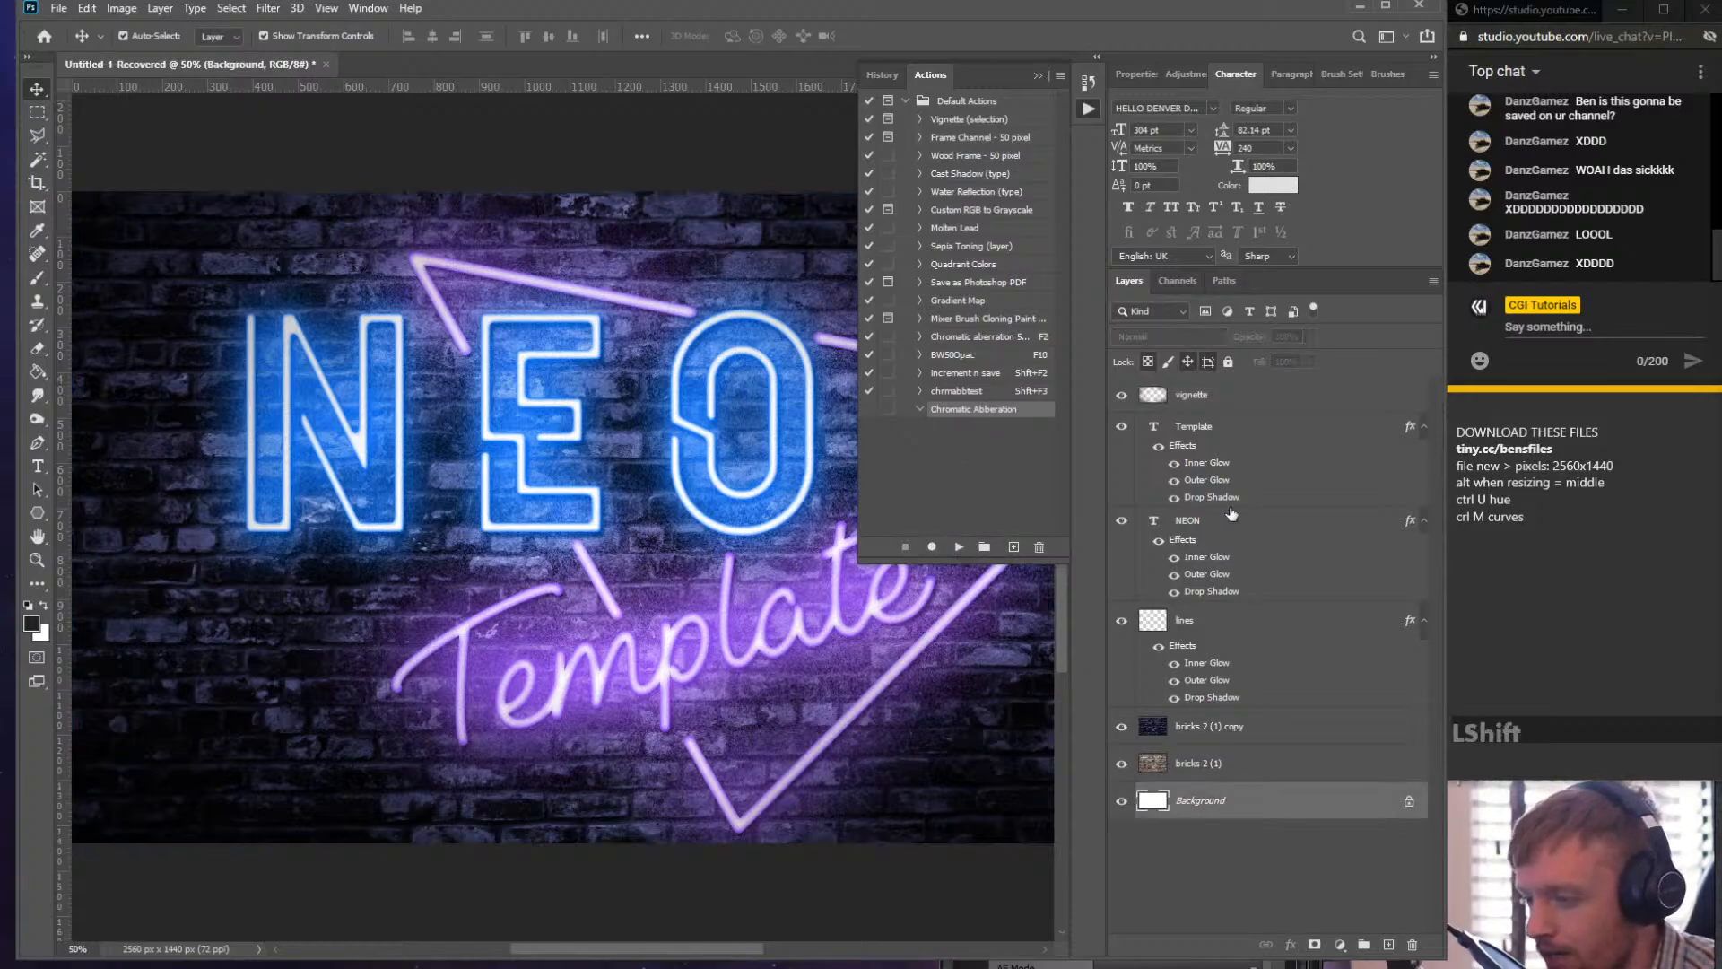
{"action": "left_click", "coordinate": [1212, 410], "text": "shift"}
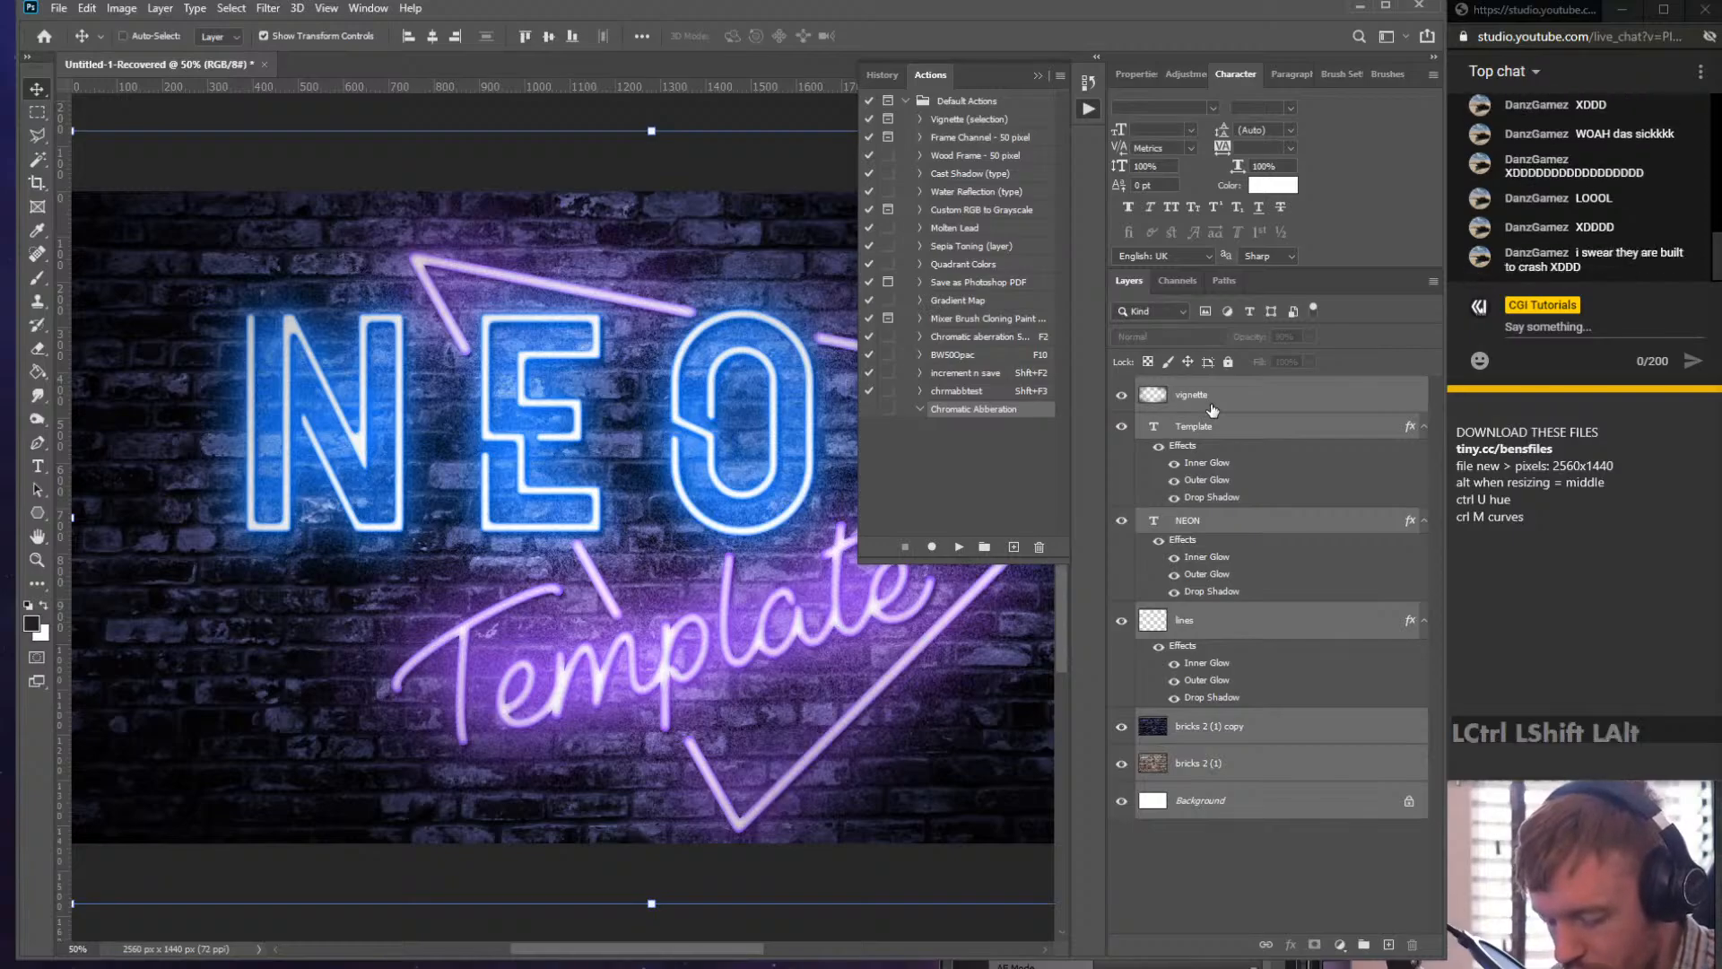
- Start recording the action and stamp all visible layers into a new merged layer
{"action": "key", "text": "ctrl+shift+alt+e"}
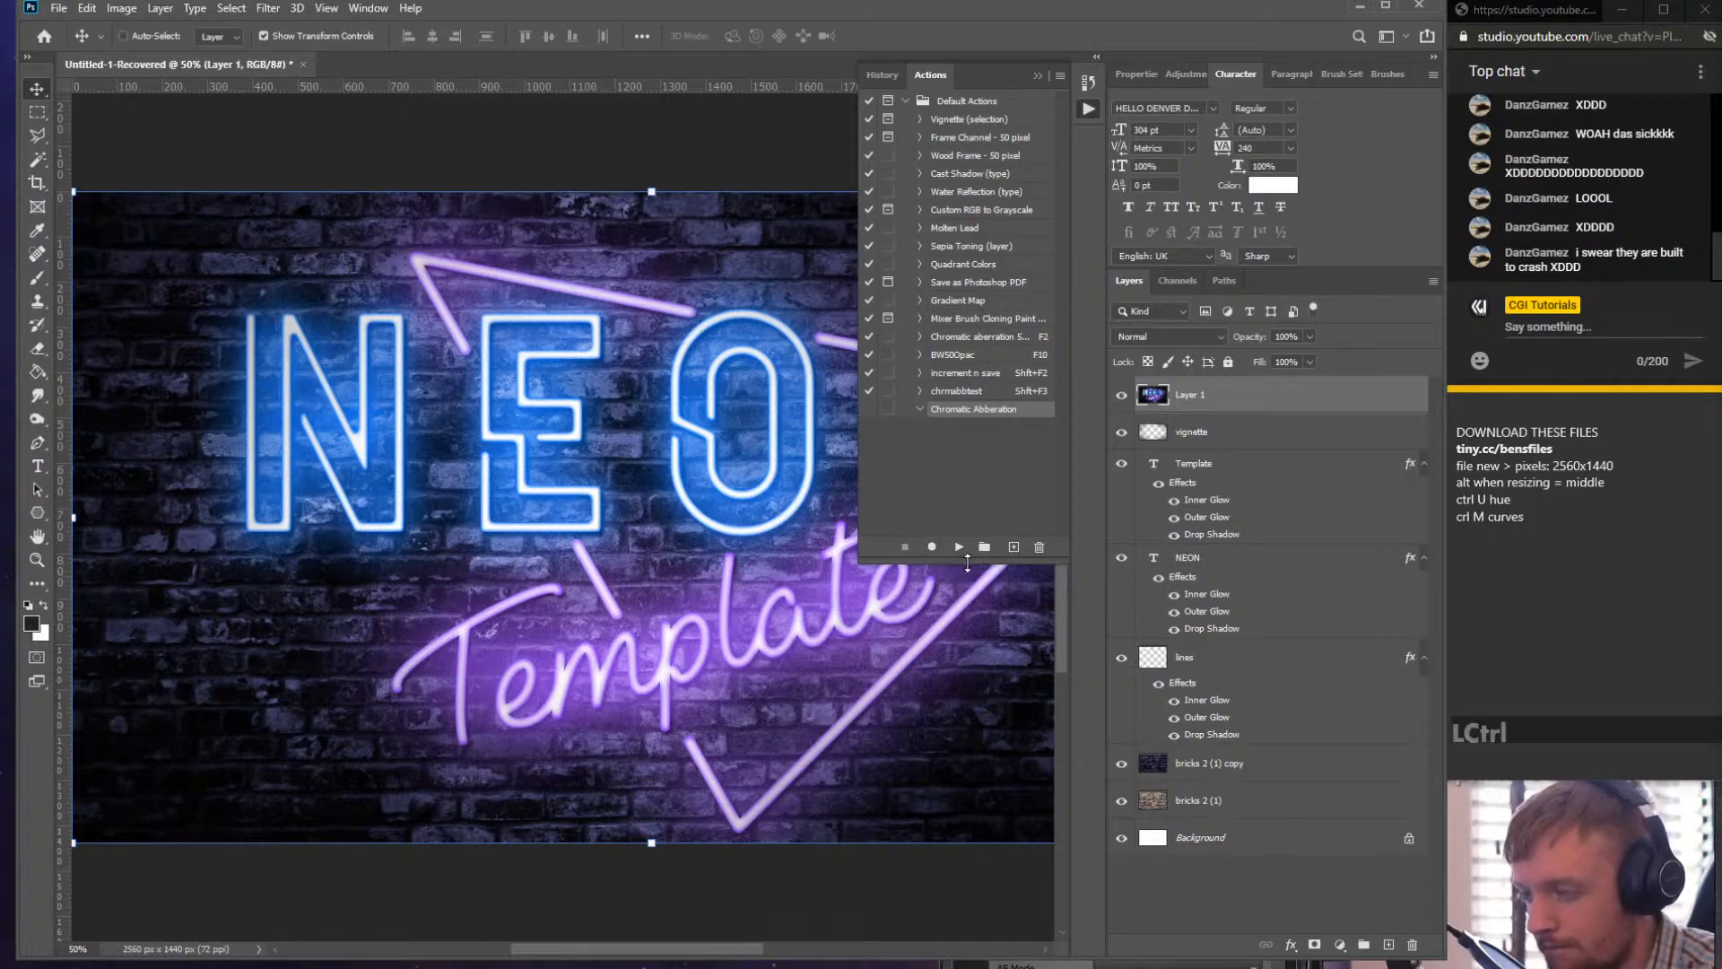
{"action": "key", "text": "ctrl+z"}
{"action": "left_click", "coordinate": [932, 546]}
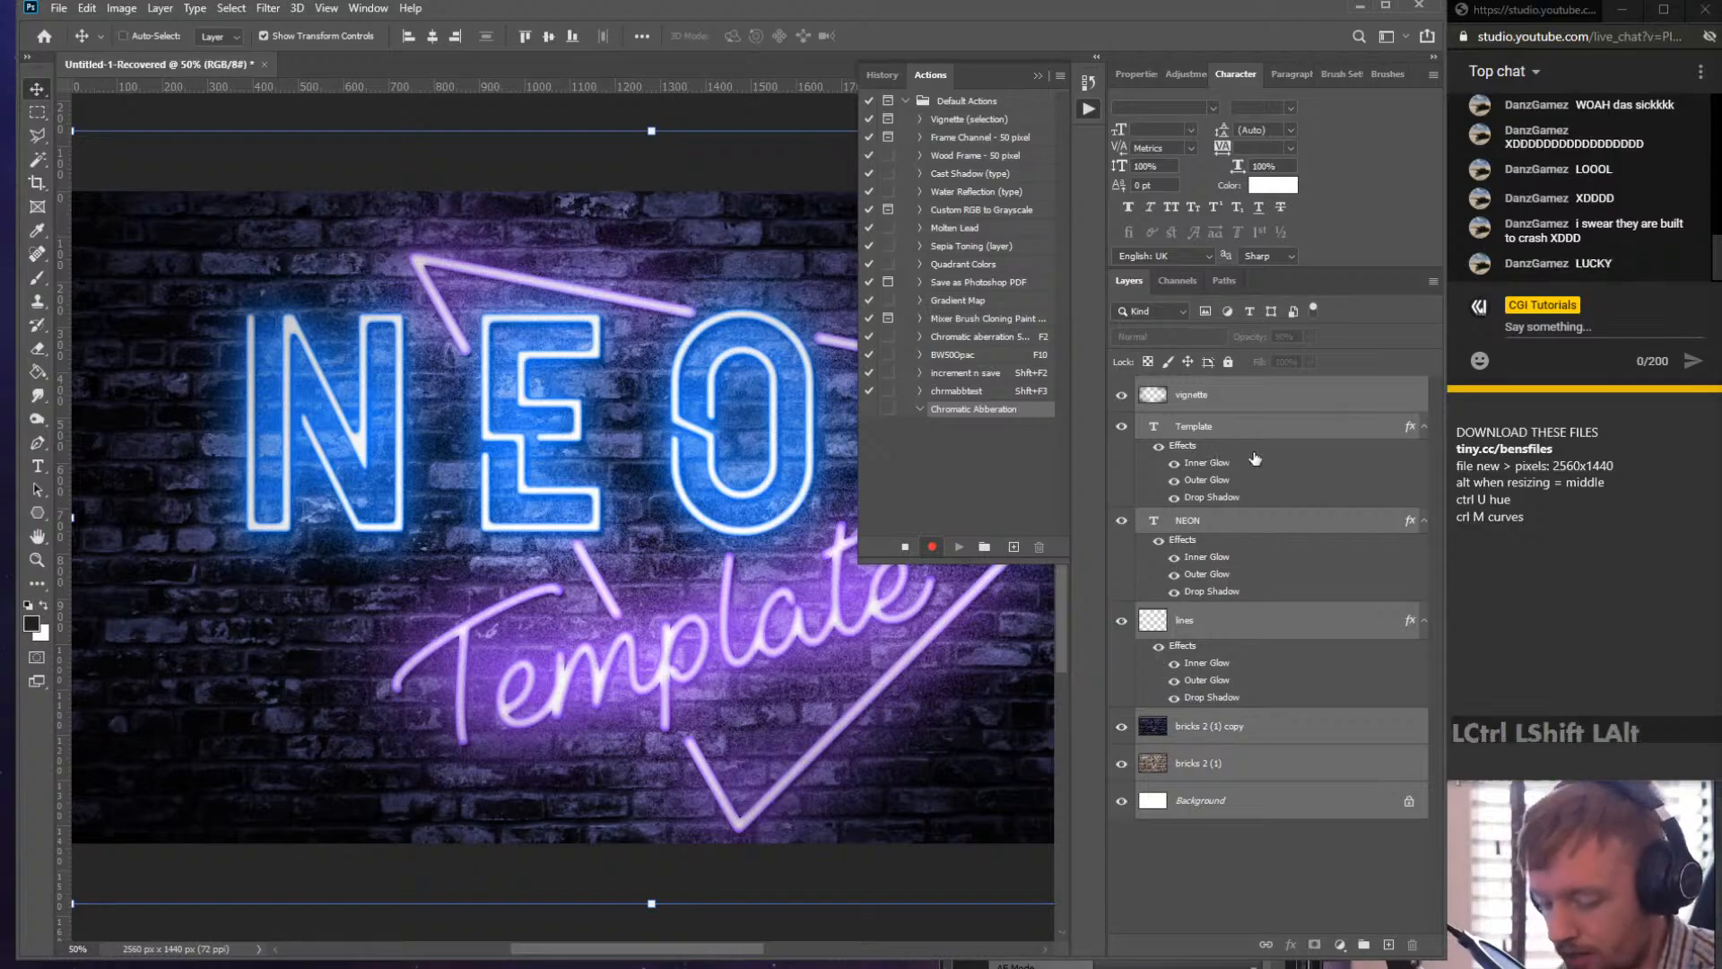
{"action": "key", "text": "ctrl+alt+shift+e"}
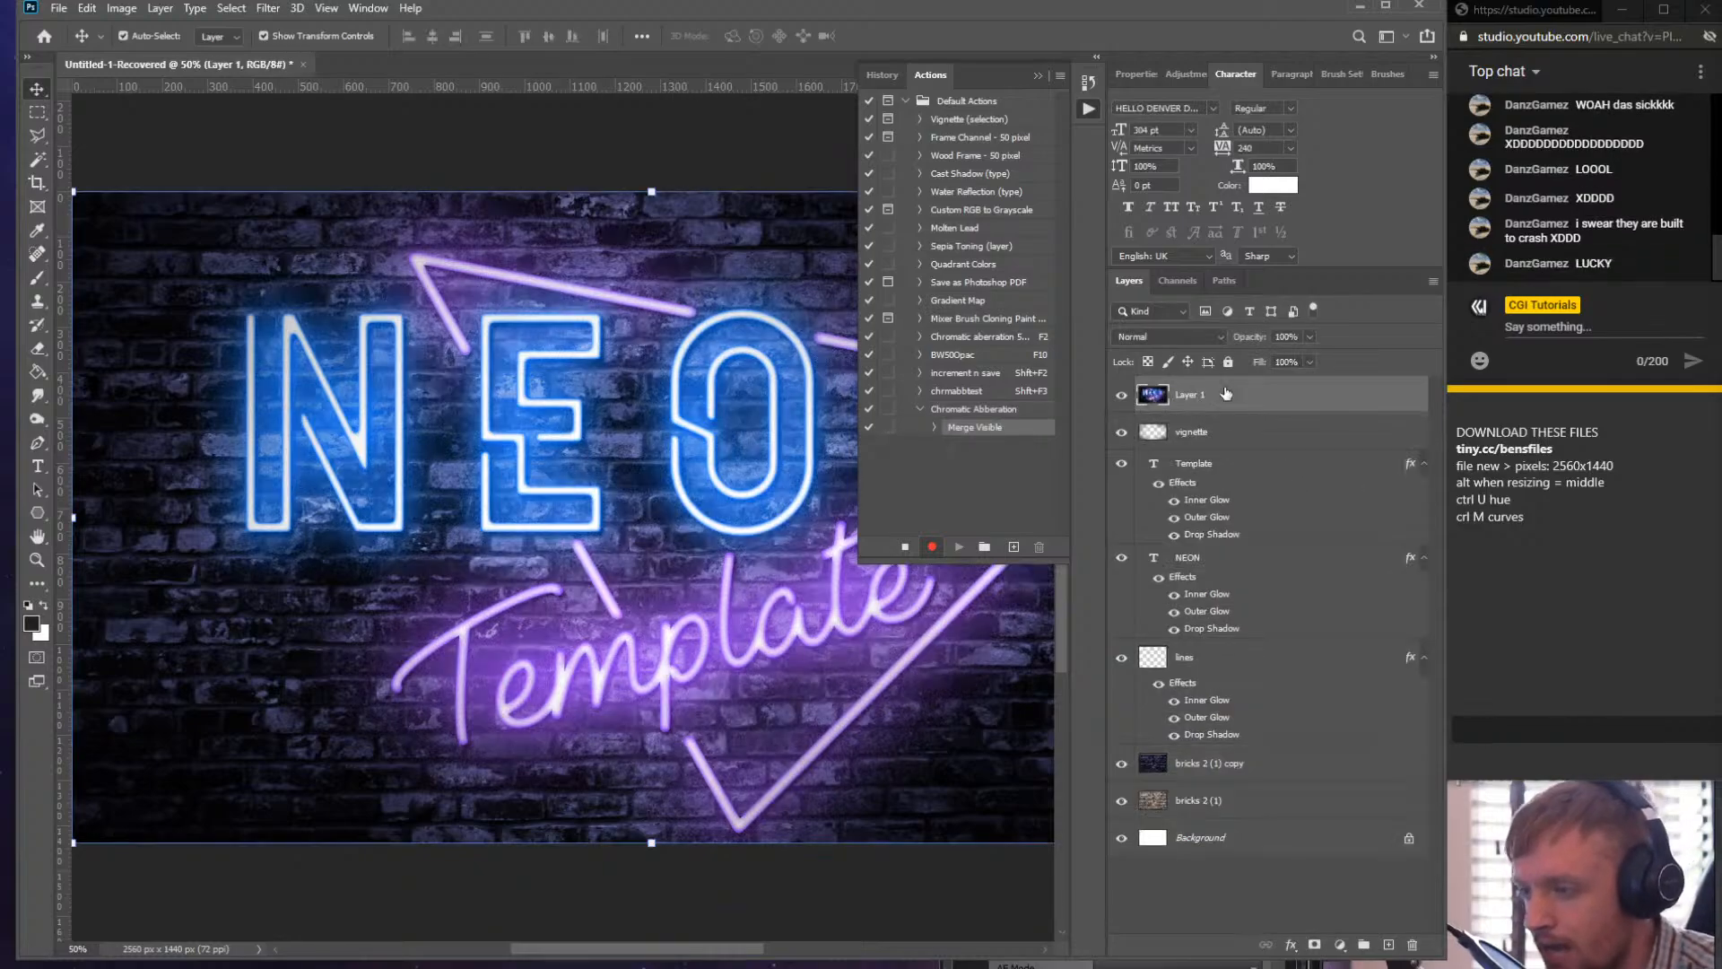
- Select the Blue channel and apply a Camera Raw filter with Lens Corrections distortion amount -4
{"action": "left_click", "coordinate": [1176, 281]}
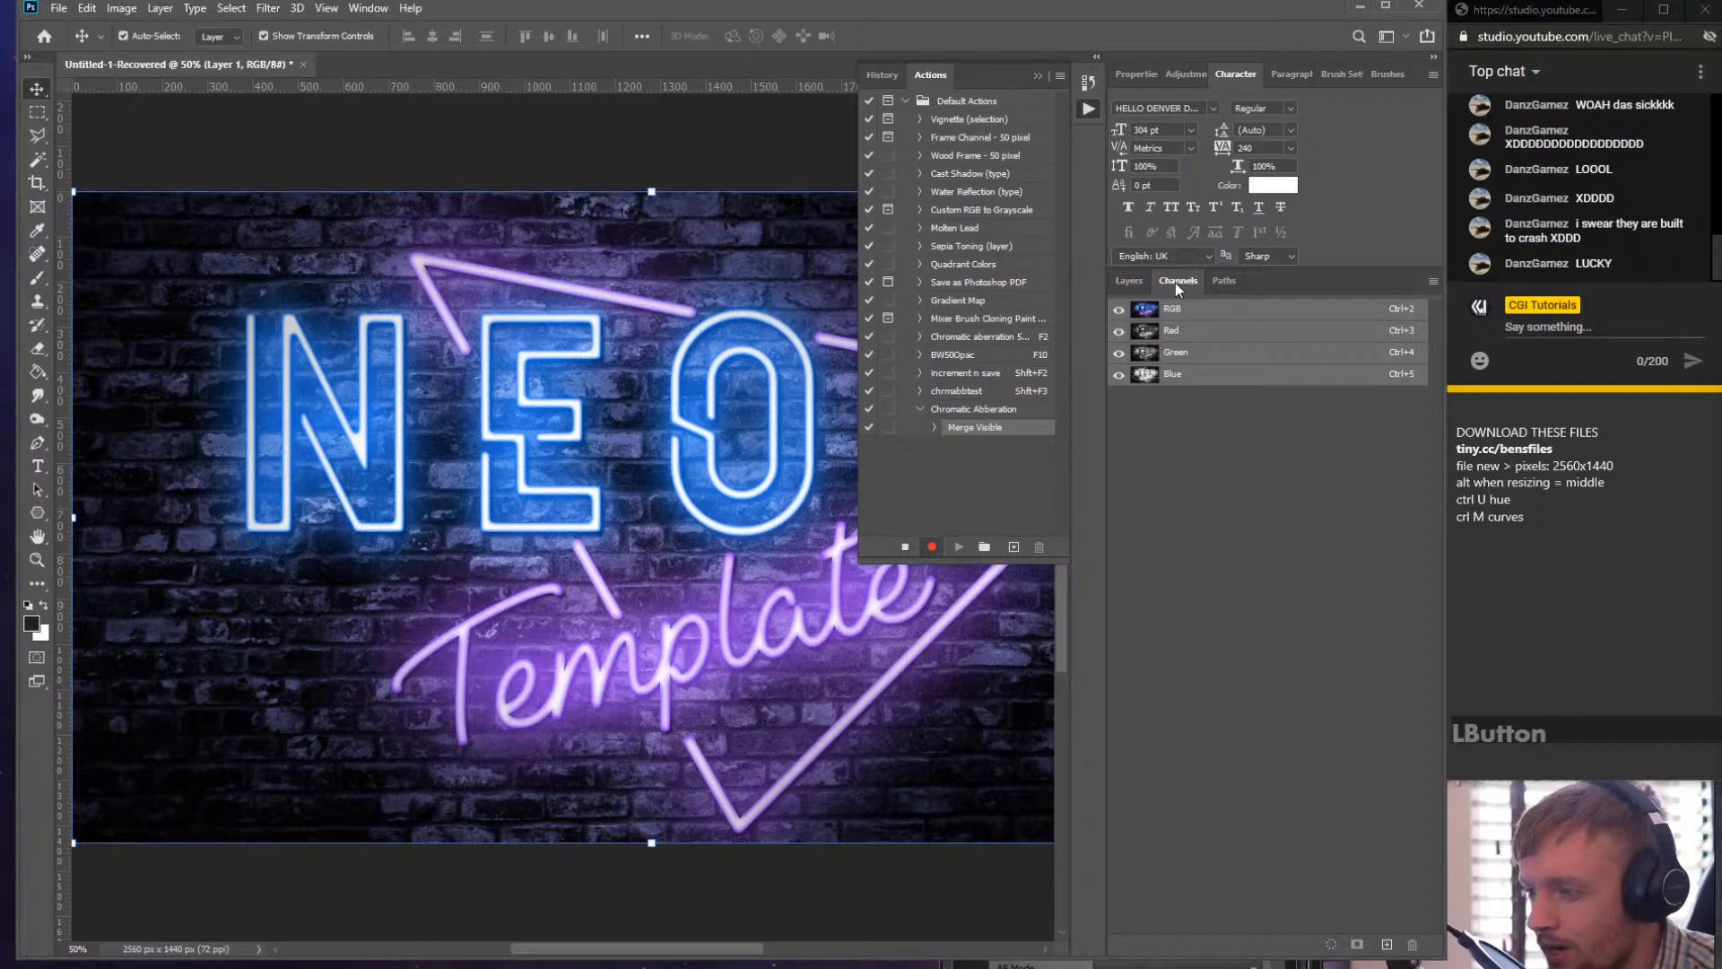
{"action": "left_click", "coordinate": [1174, 384]}
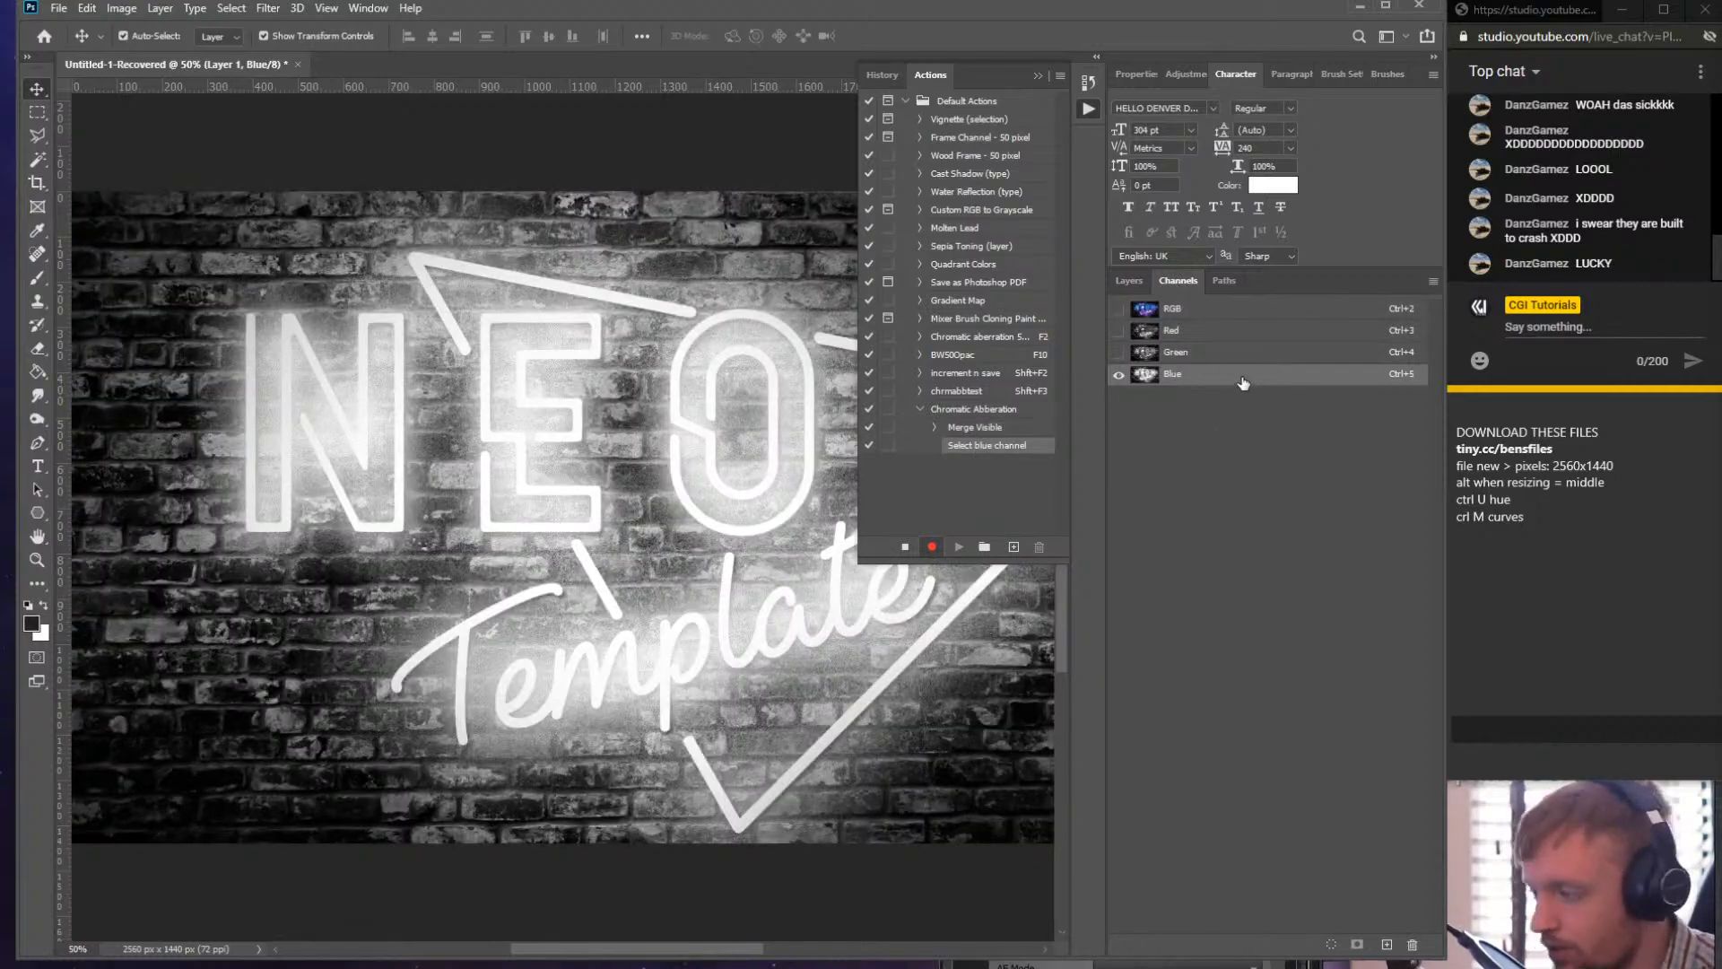
{"action": "key", "text": "ctrl"}
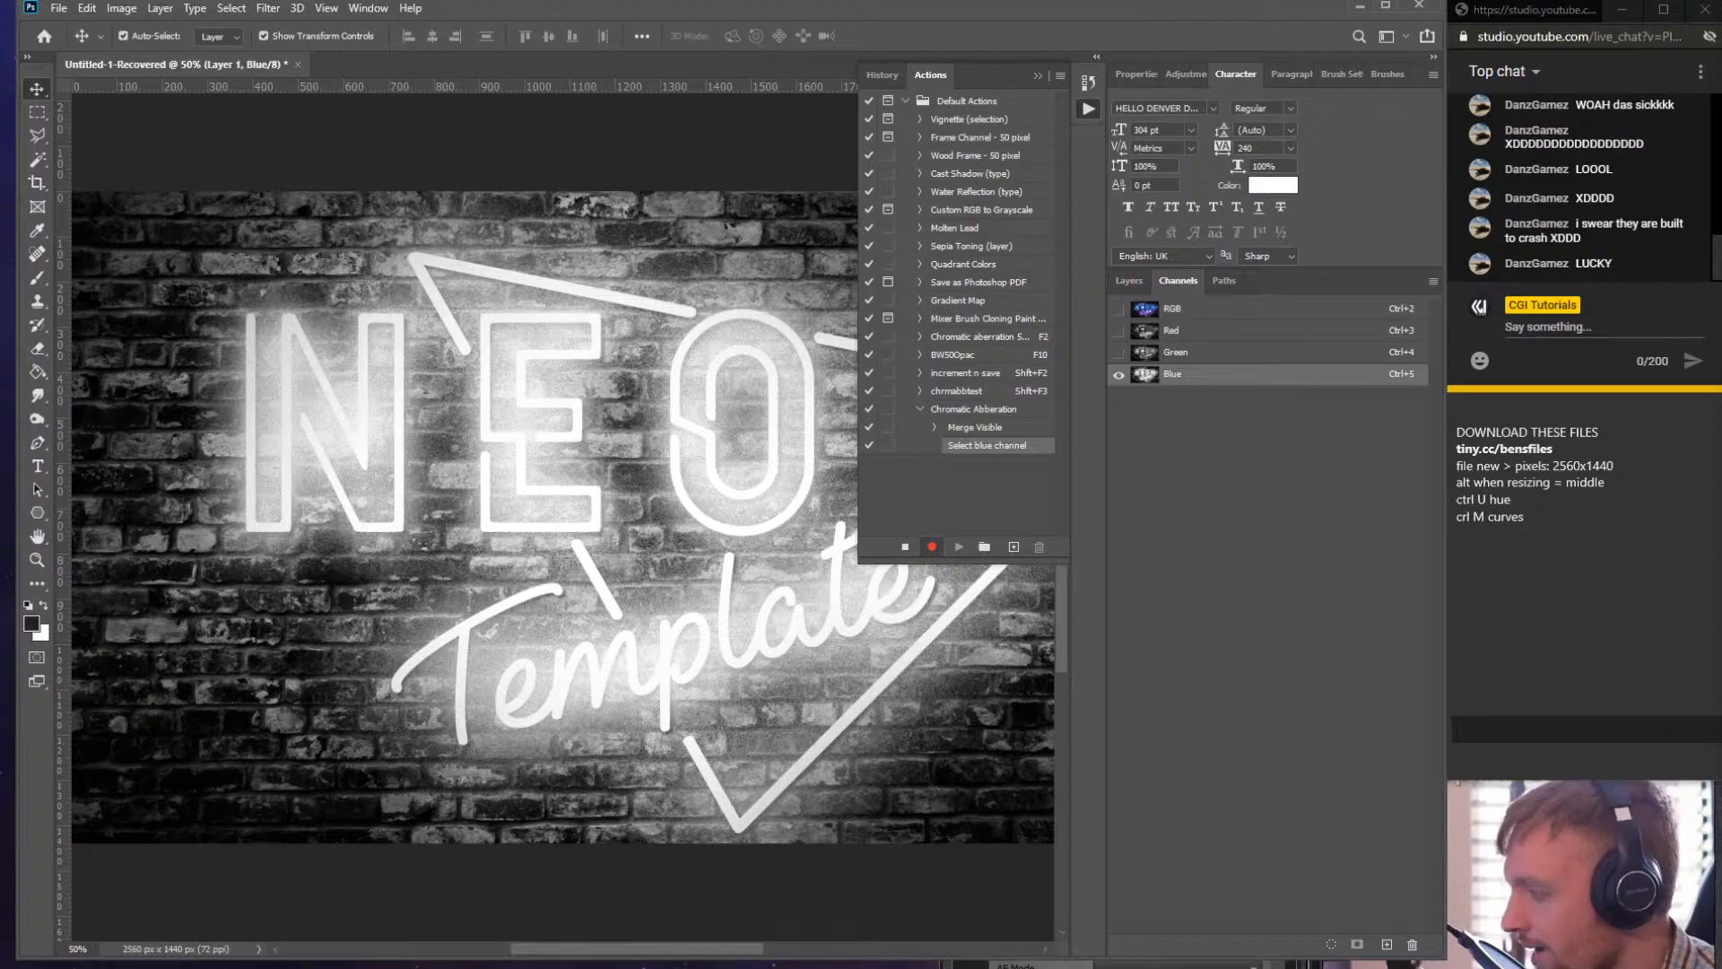
{"action": "key", "text": "ctrl+shift"}
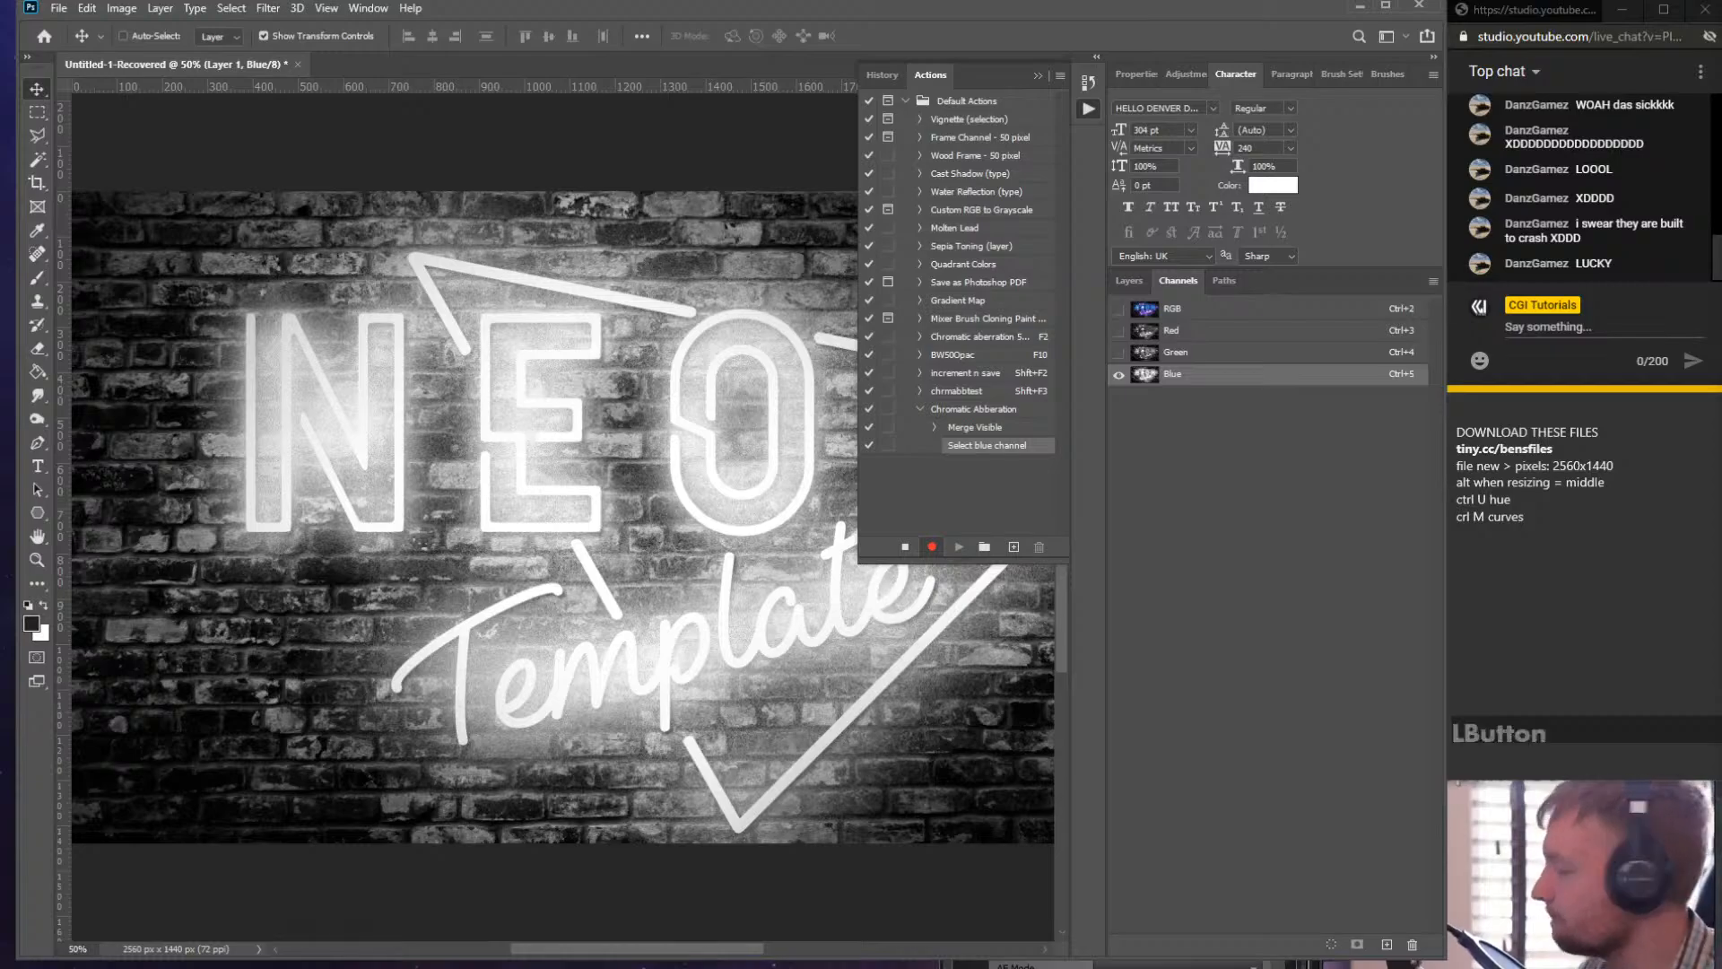
{"action": "left_click_drag", "start_coordinate": [680, 968], "coordinate": [550, 74]}
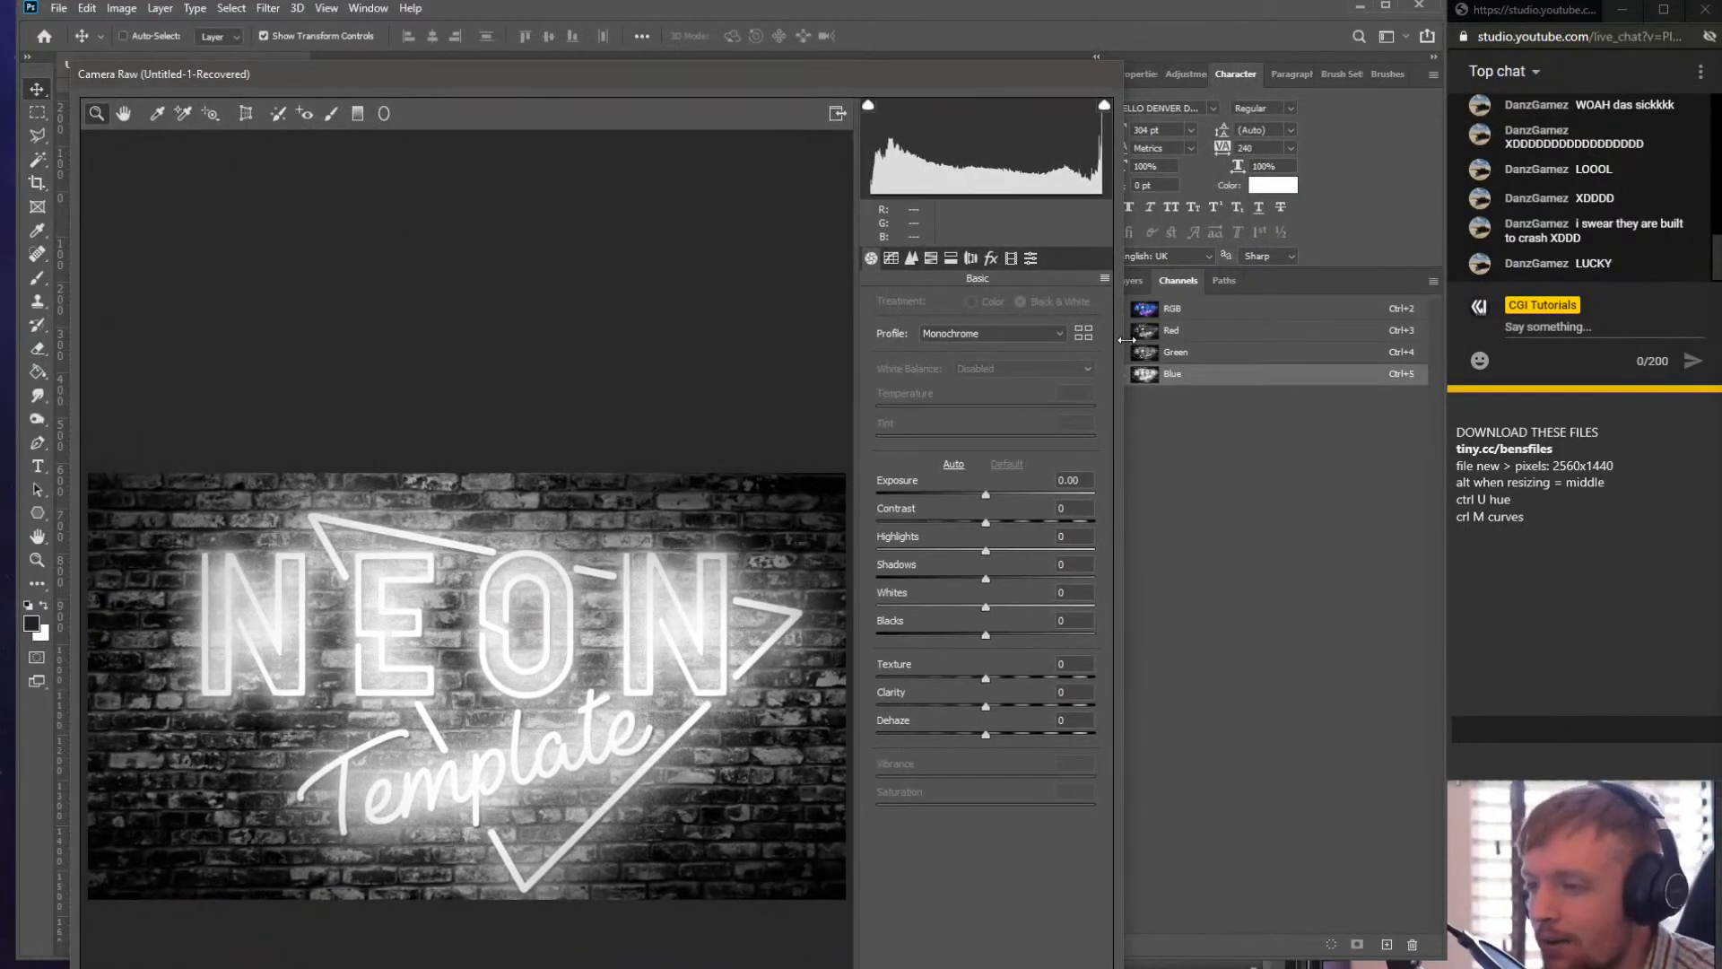
{"action": "left_click", "coordinate": [971, 266]}
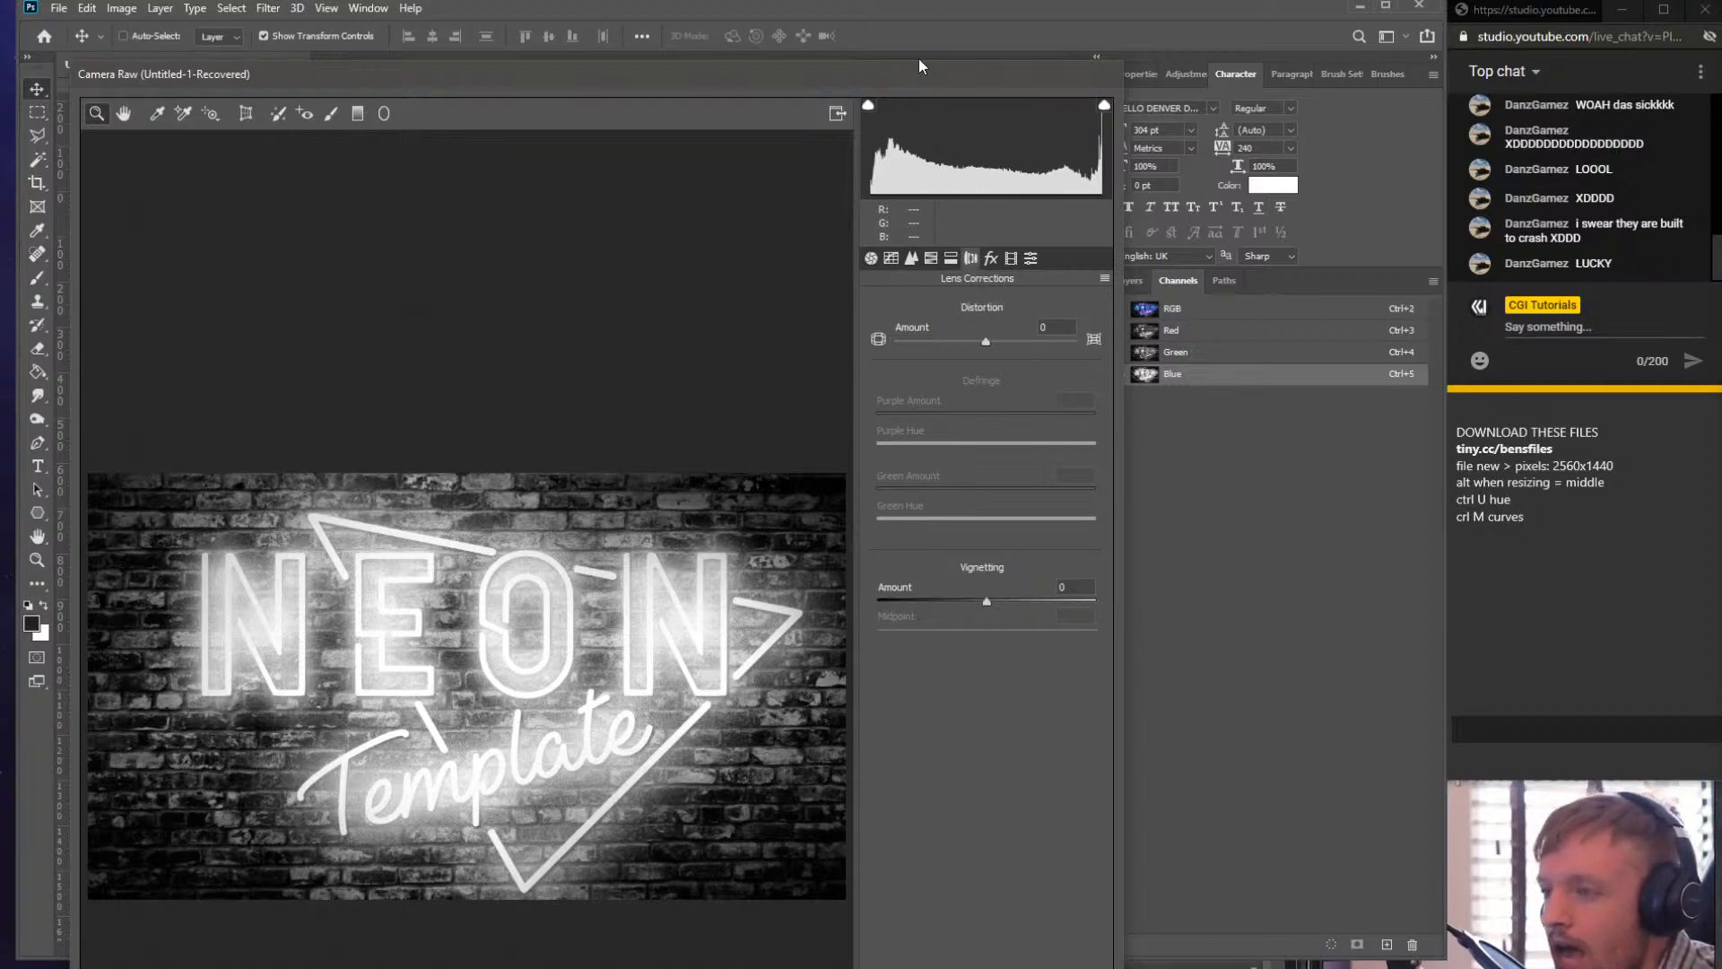
{"action": "left_click_drag", "start_coordinate": [919, 67], "coordinate": [582, 47]}
{"action": "left_click", "coordinate": [723, 296]}
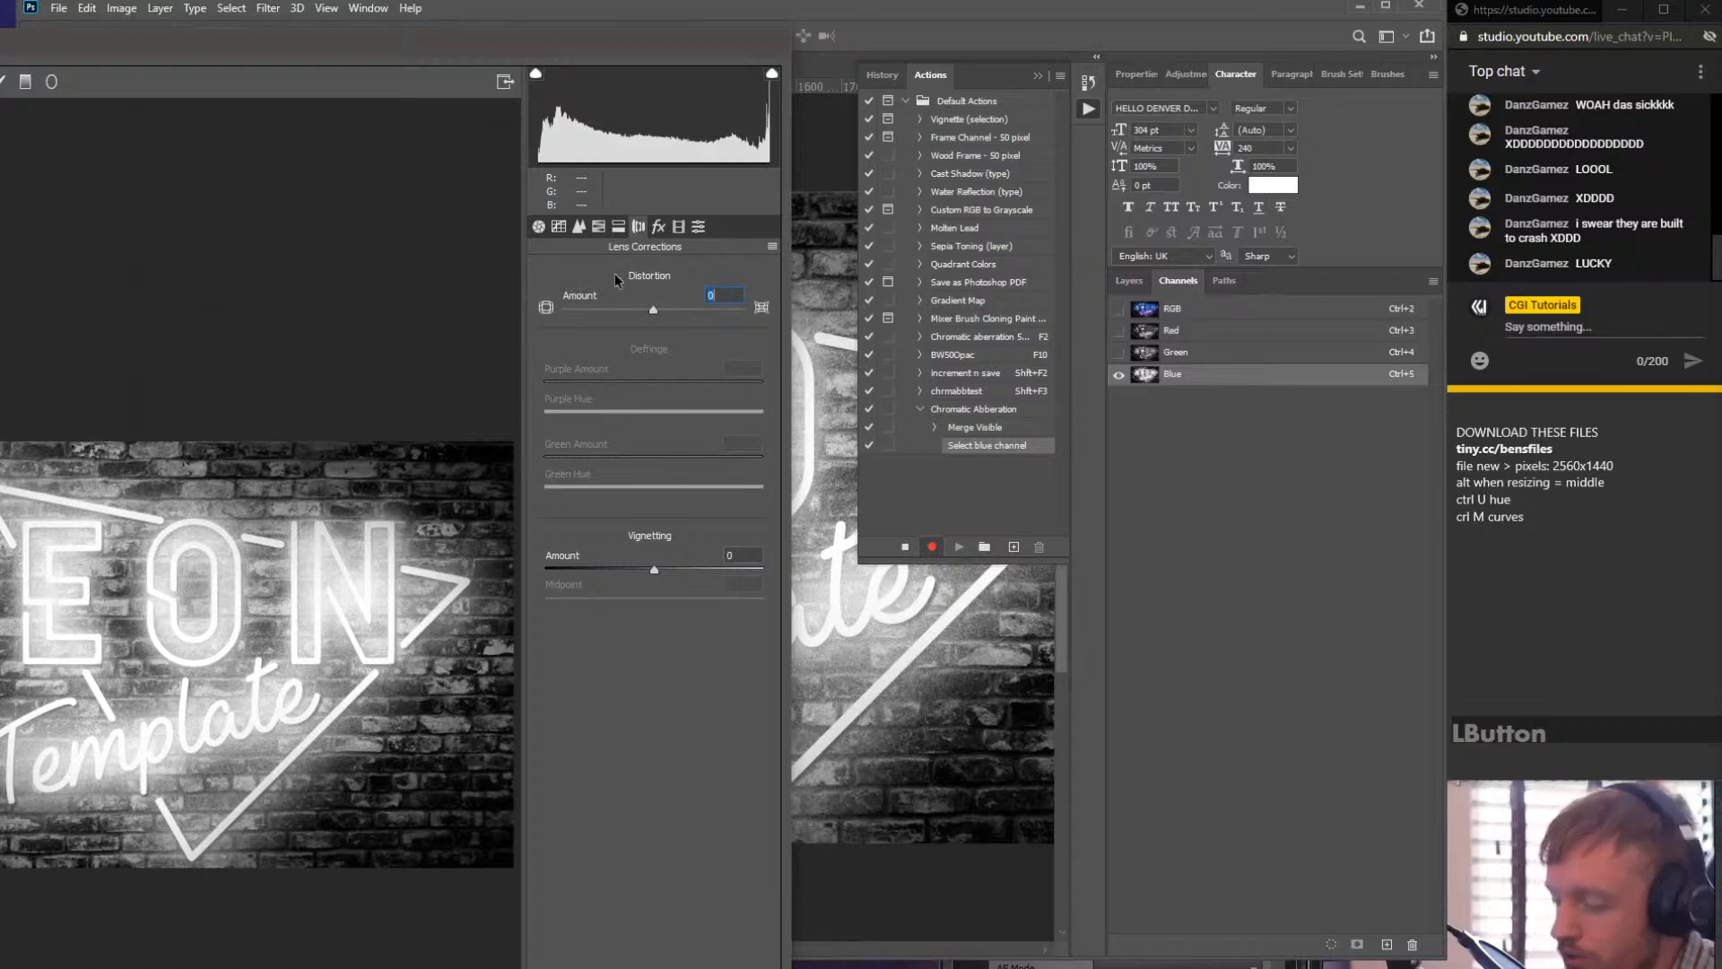
{"action": "type", "text": "-4"}
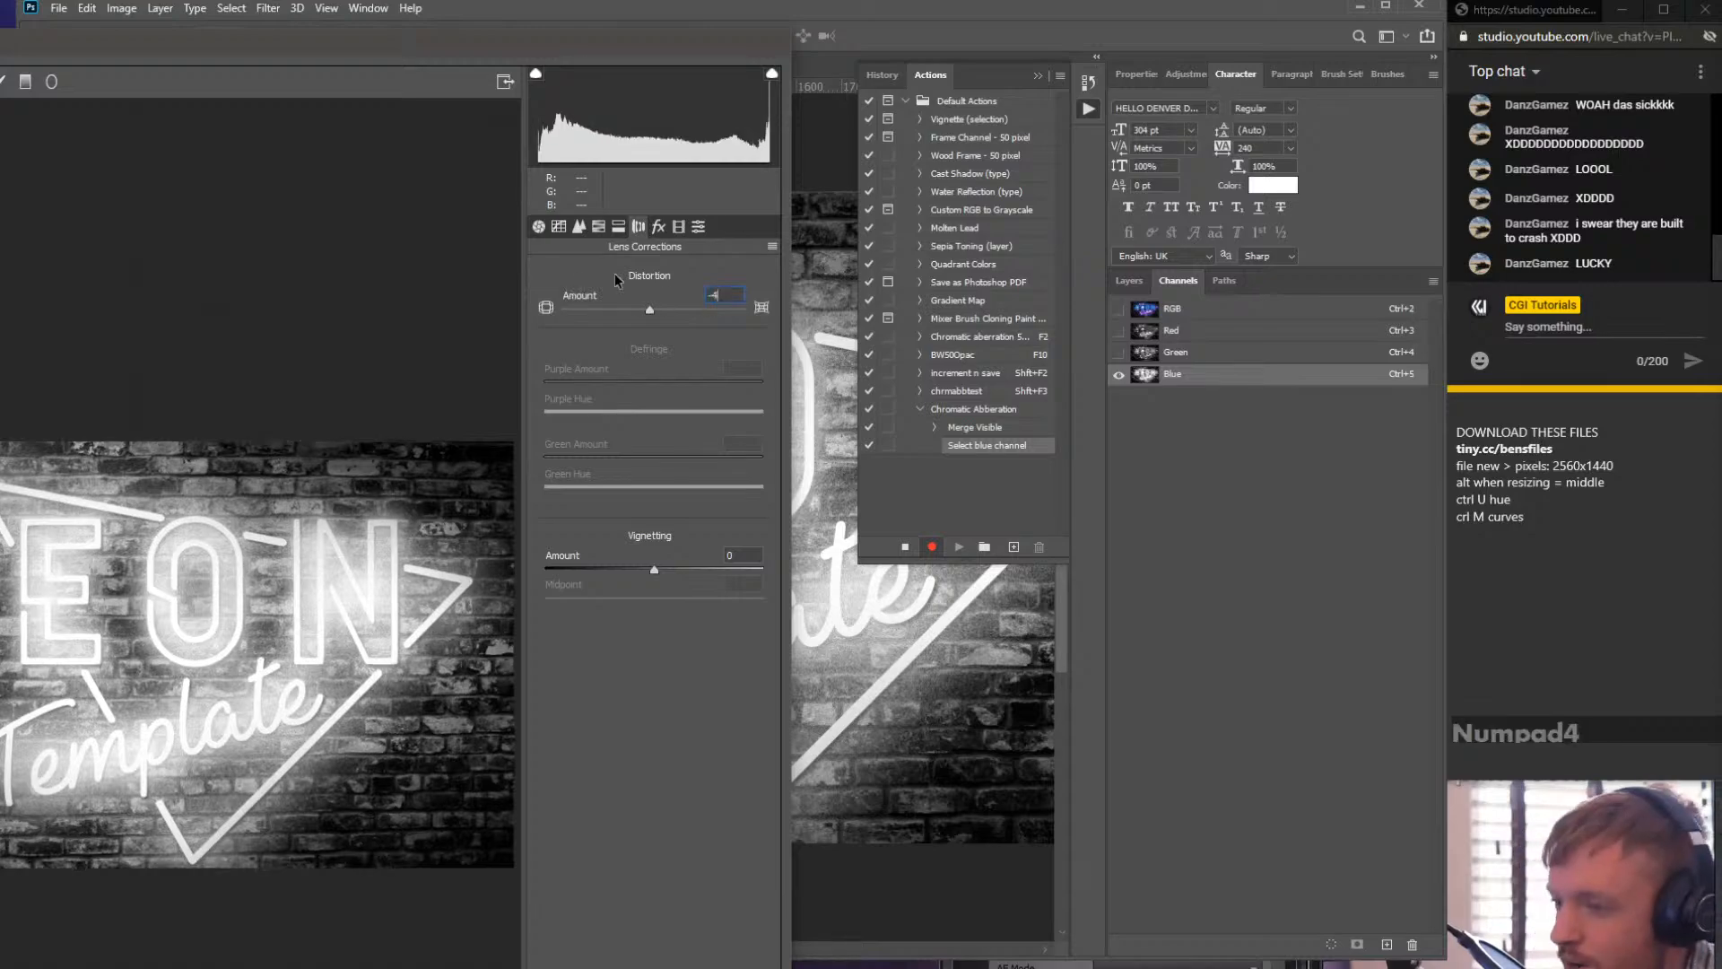
{"action": "left_click_drag", "start_coordinate": [546, 43], "coordinate": [680, 0]}
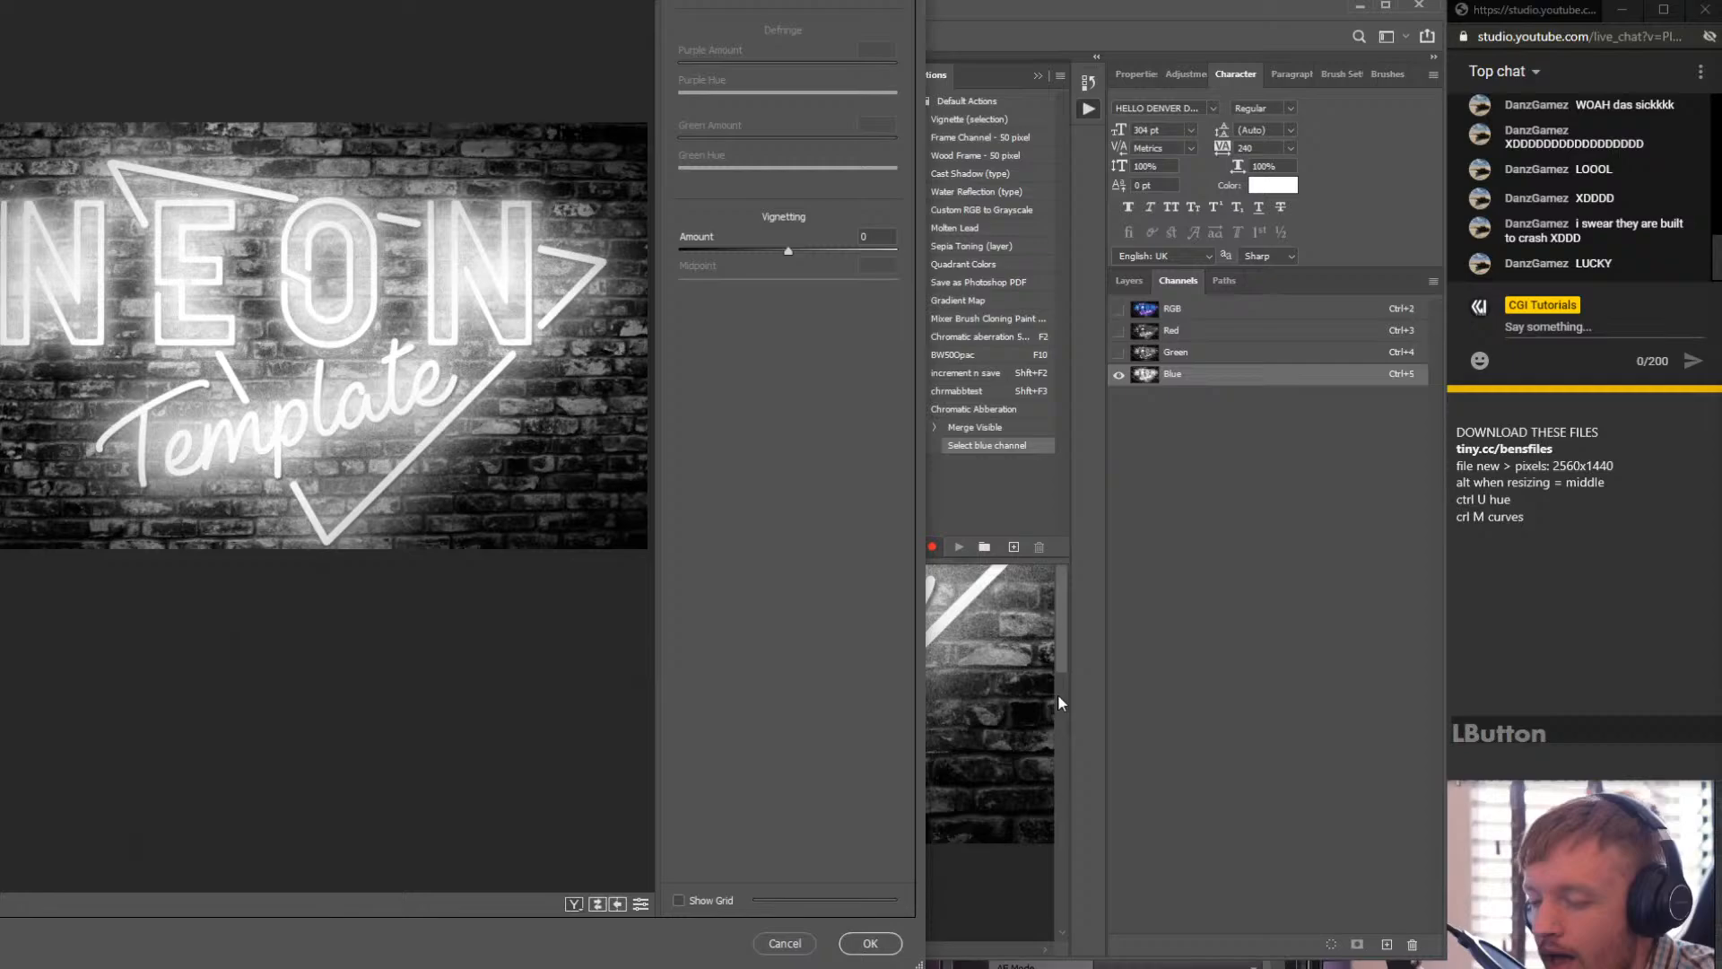
{"action": "left_click", "coordinate": [877, 945]}
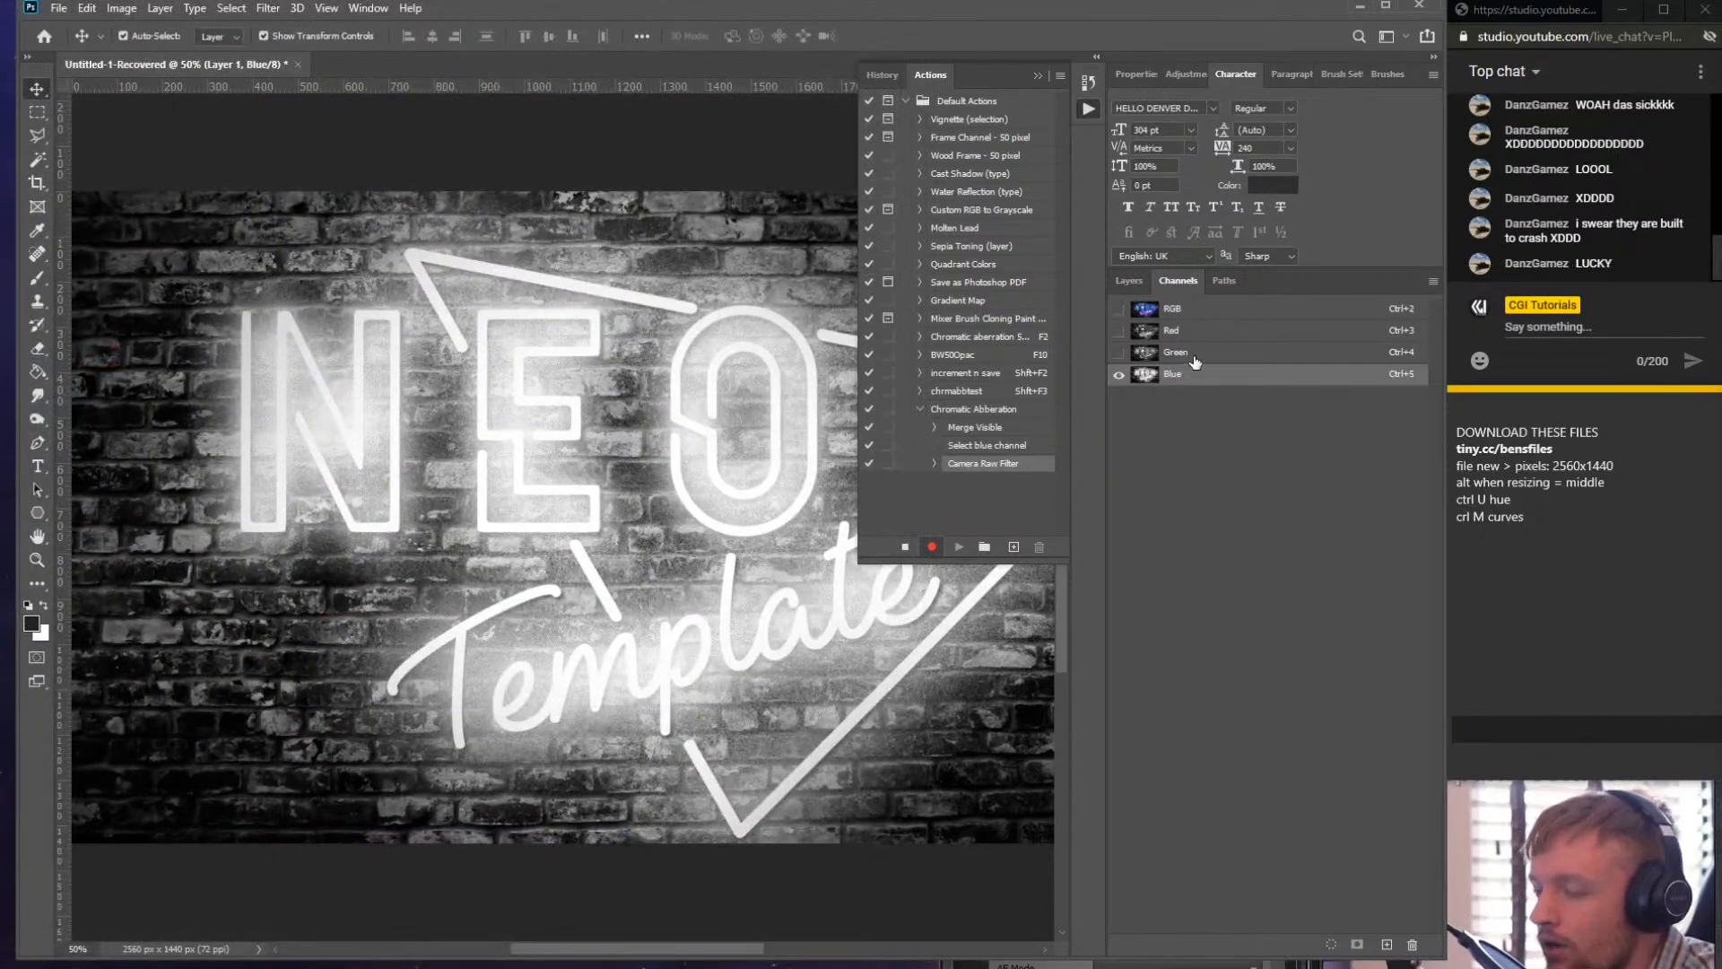
- Select the Green channel and apply a Camera Raw filter with Lens Corrections distortion amount -2
{"action": "left_click", "coordinate": [1174, 353]}
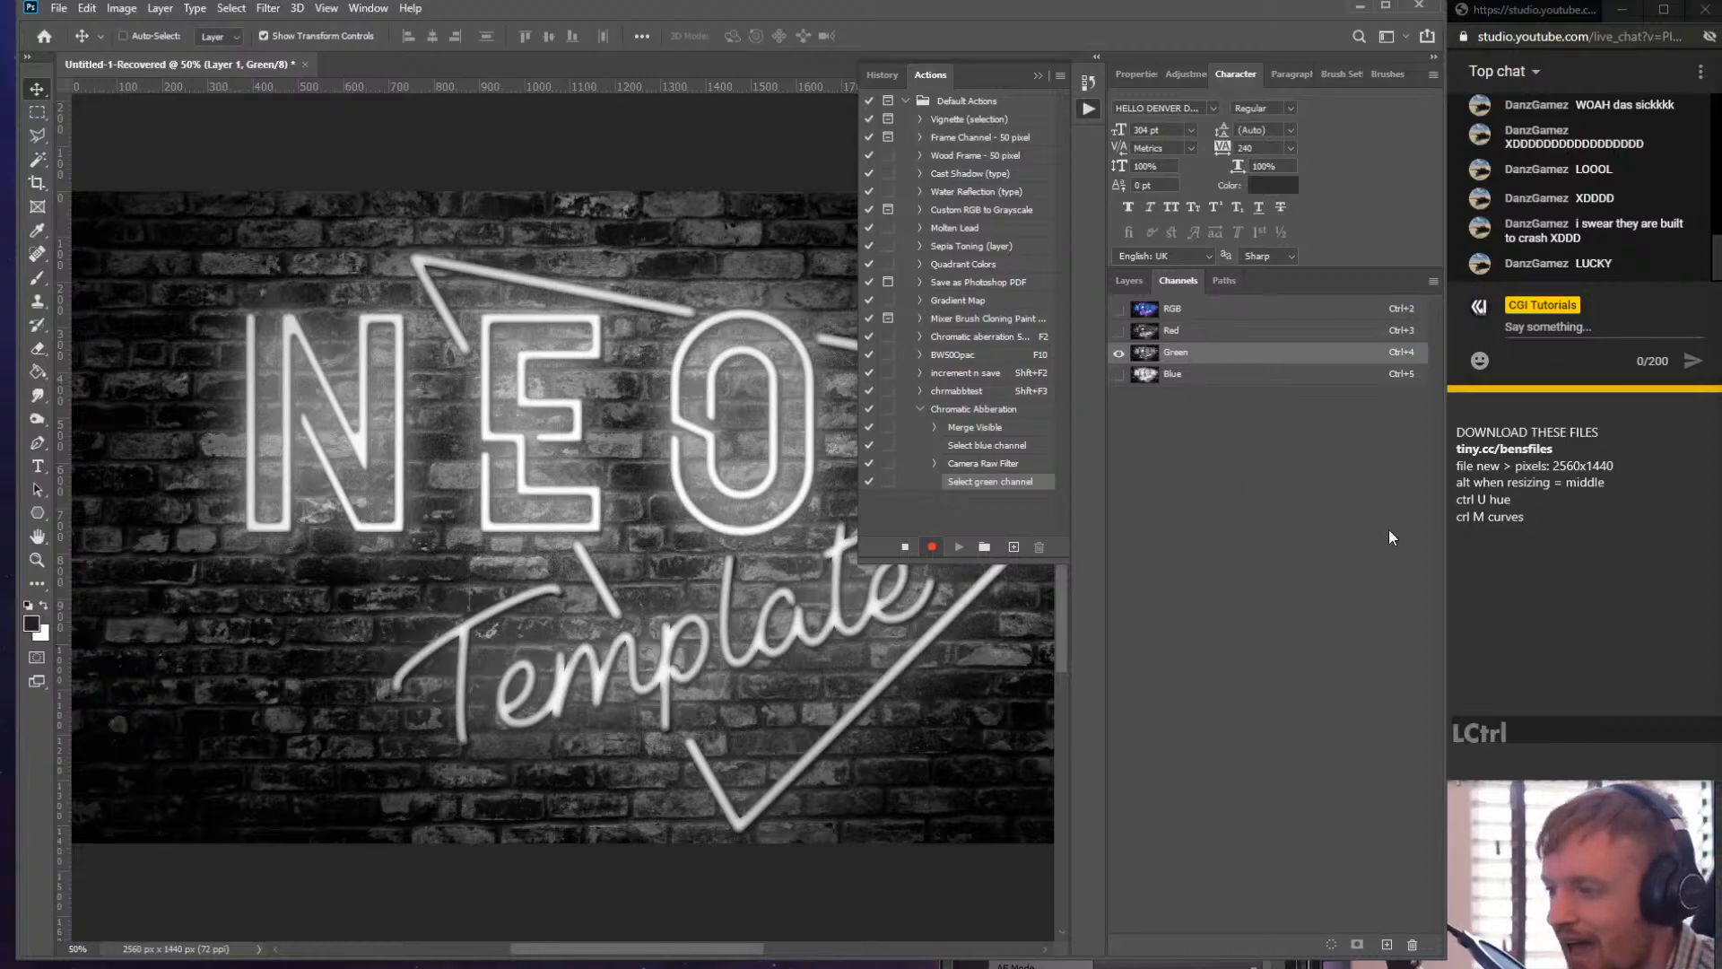
{"action": "key", "text": "ctrl+shift+a"}
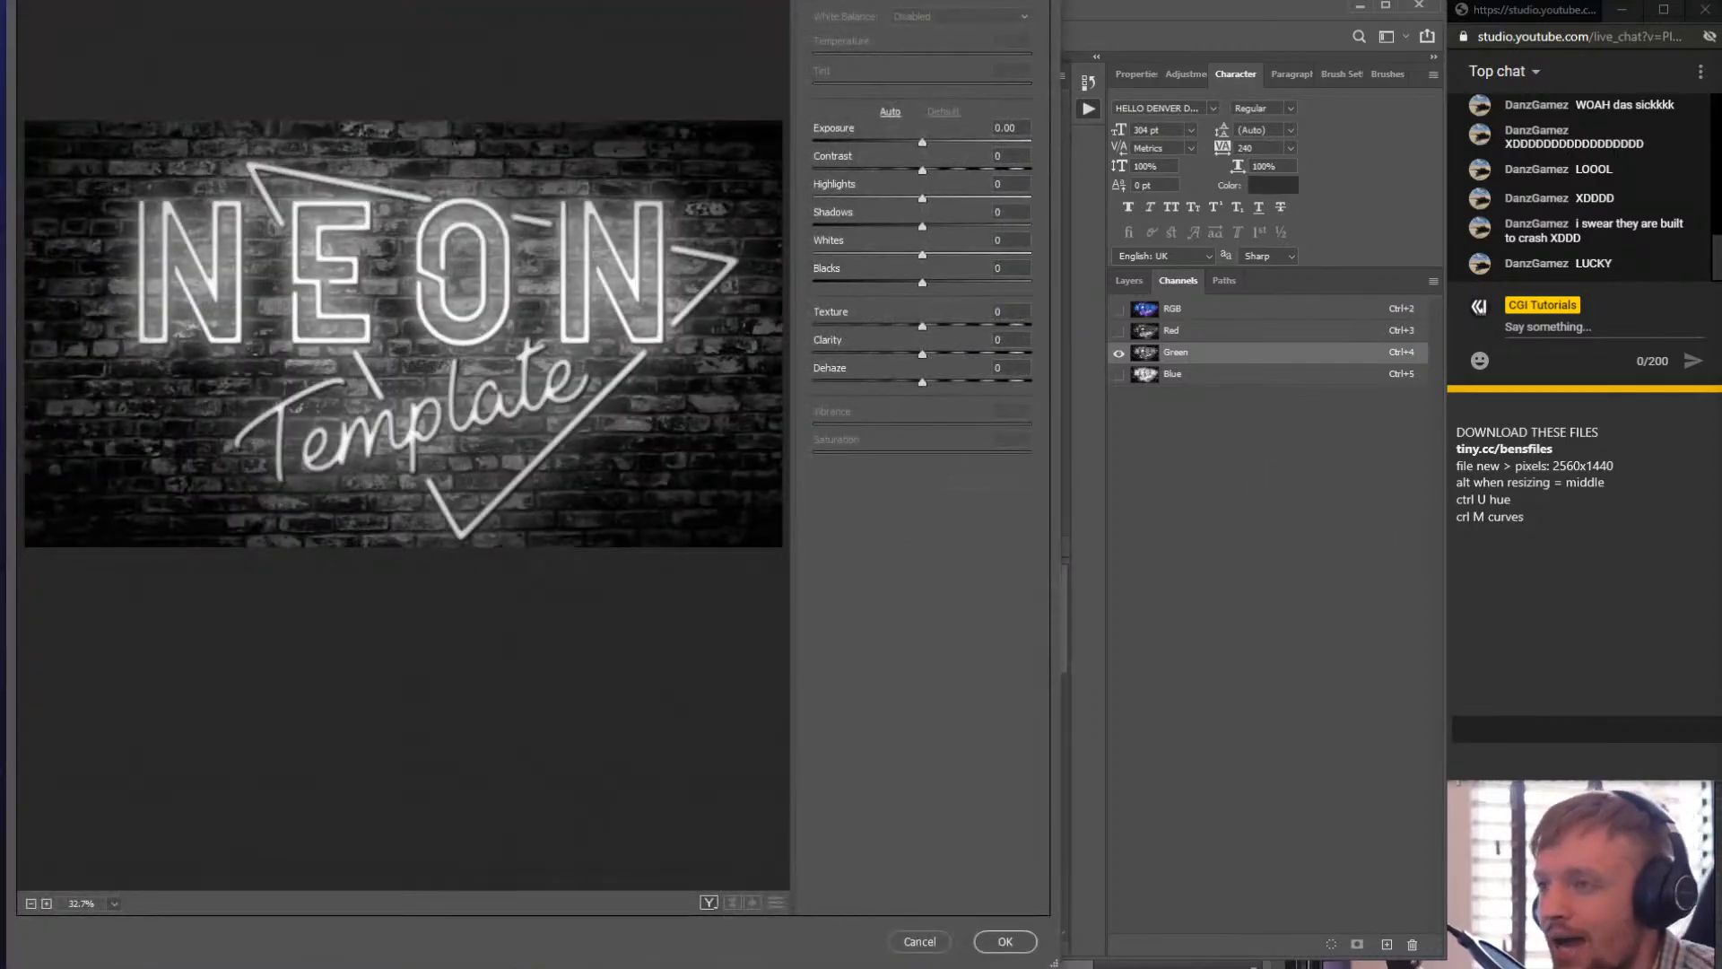
{"action": "left_click_drag", "start_coordinate": [748, 0], "coordinate": [703, 208]}
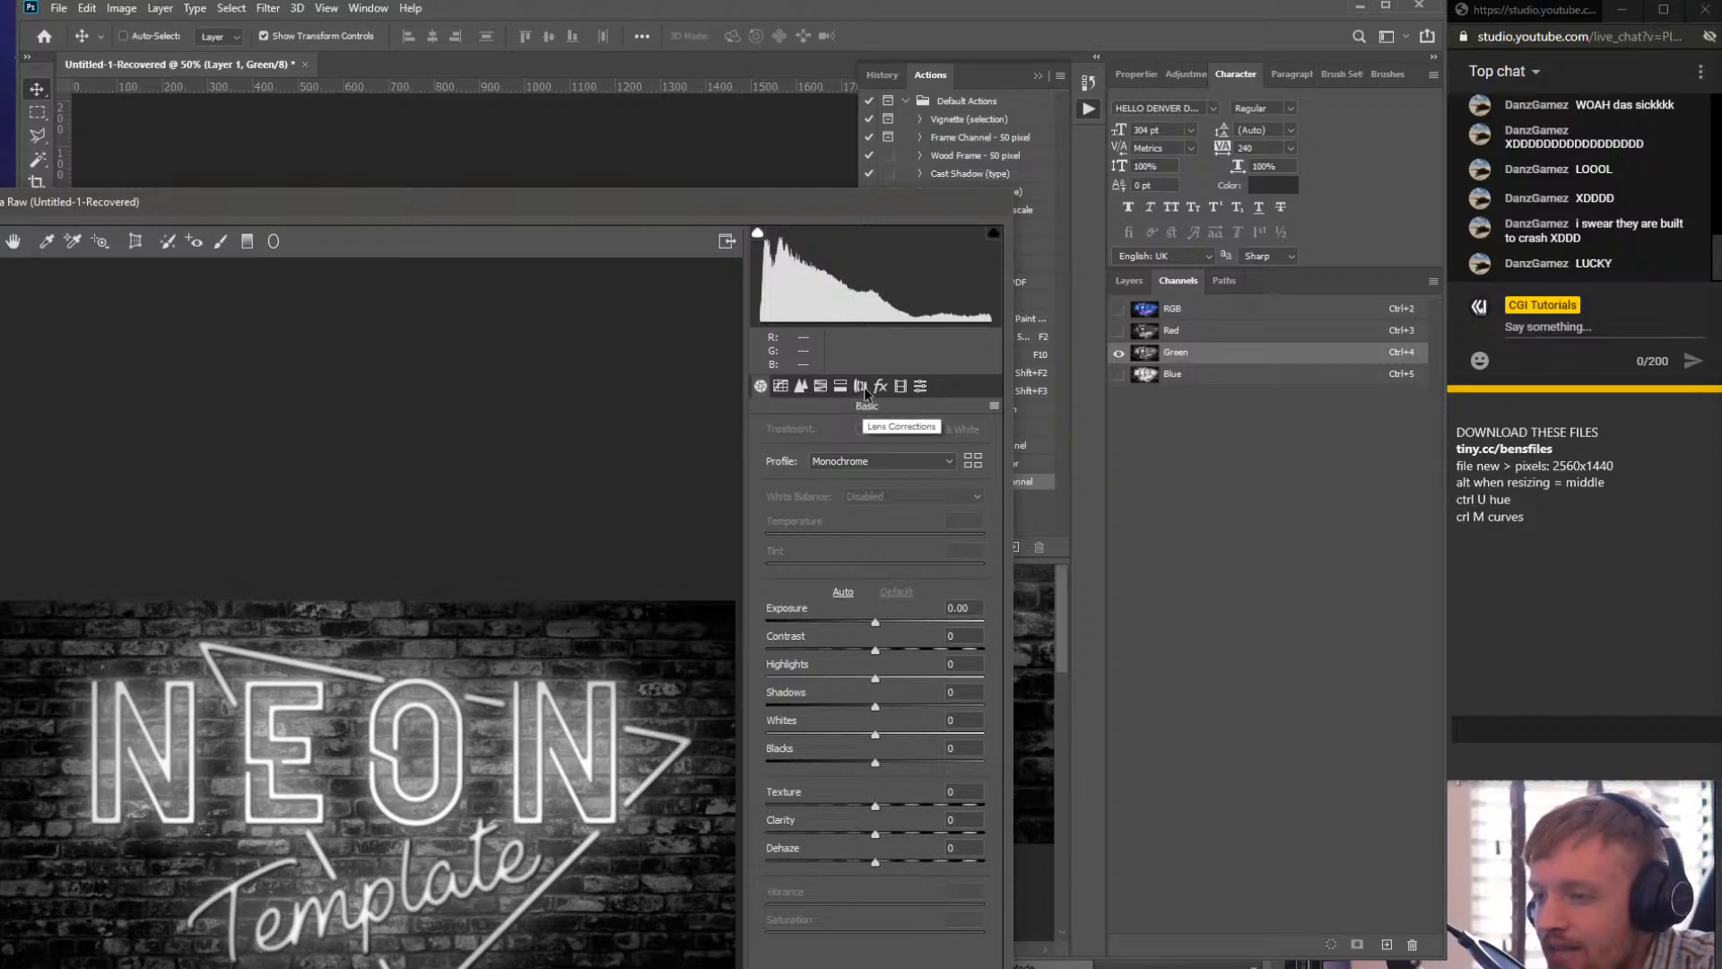
{"action": "left_click", "coordinate": [862, 388]}
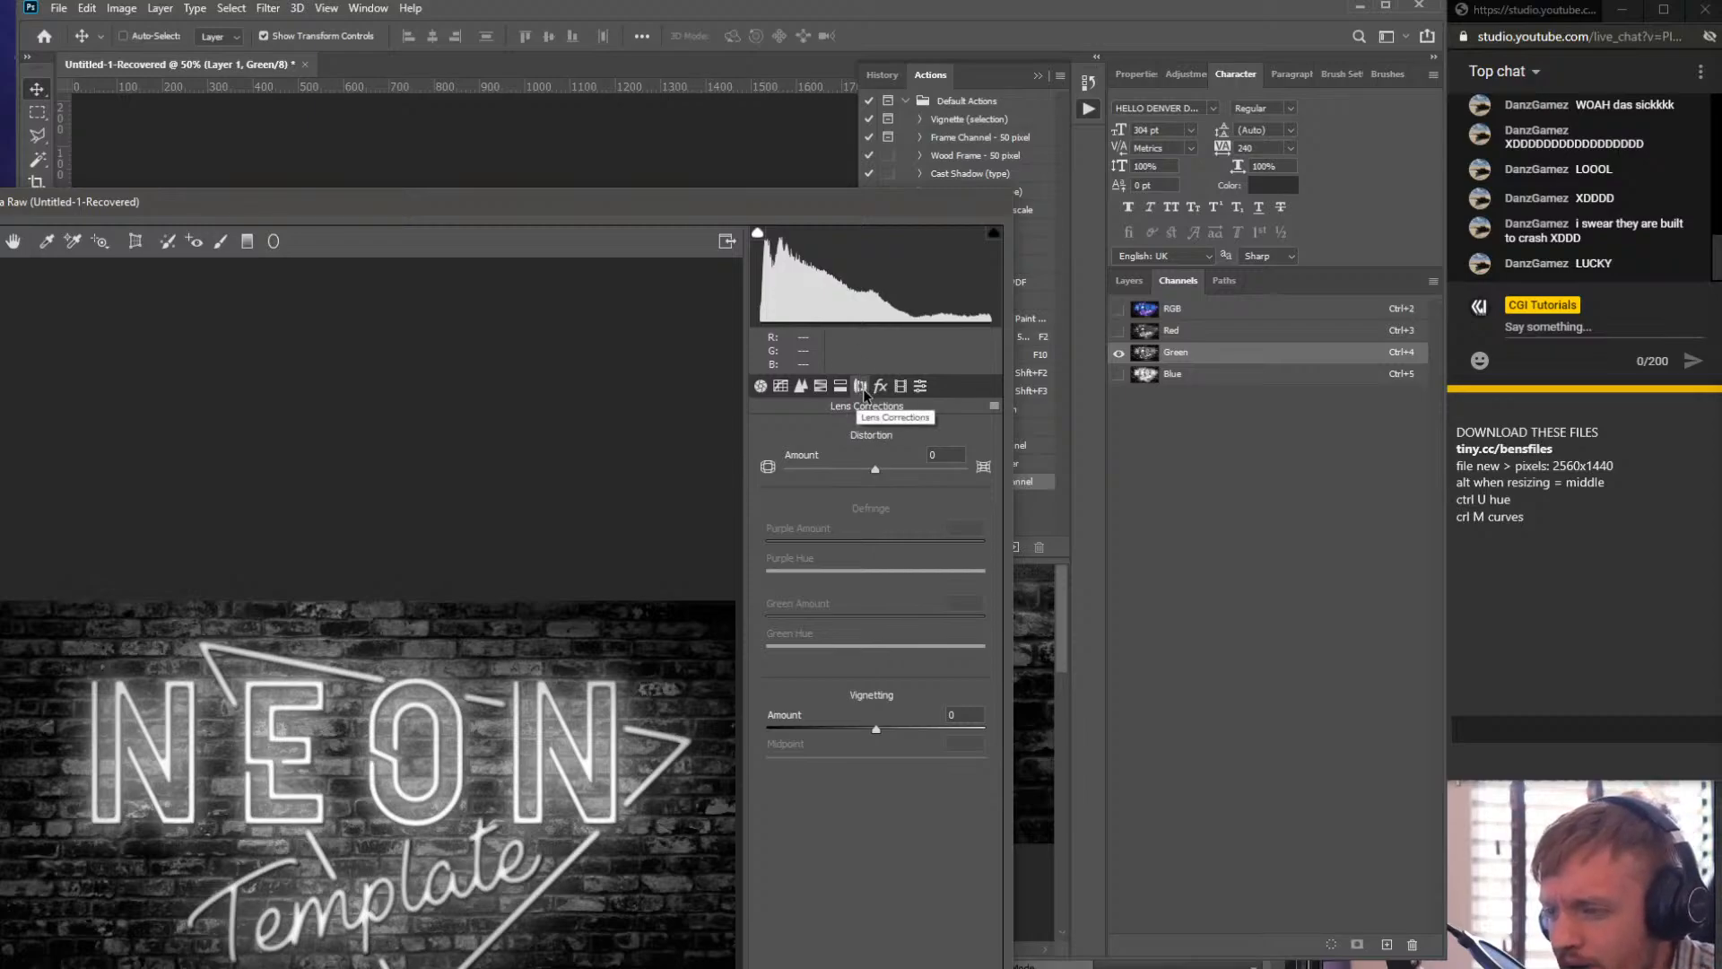
{"action": "left_click", "coordinate": [943, 456]}
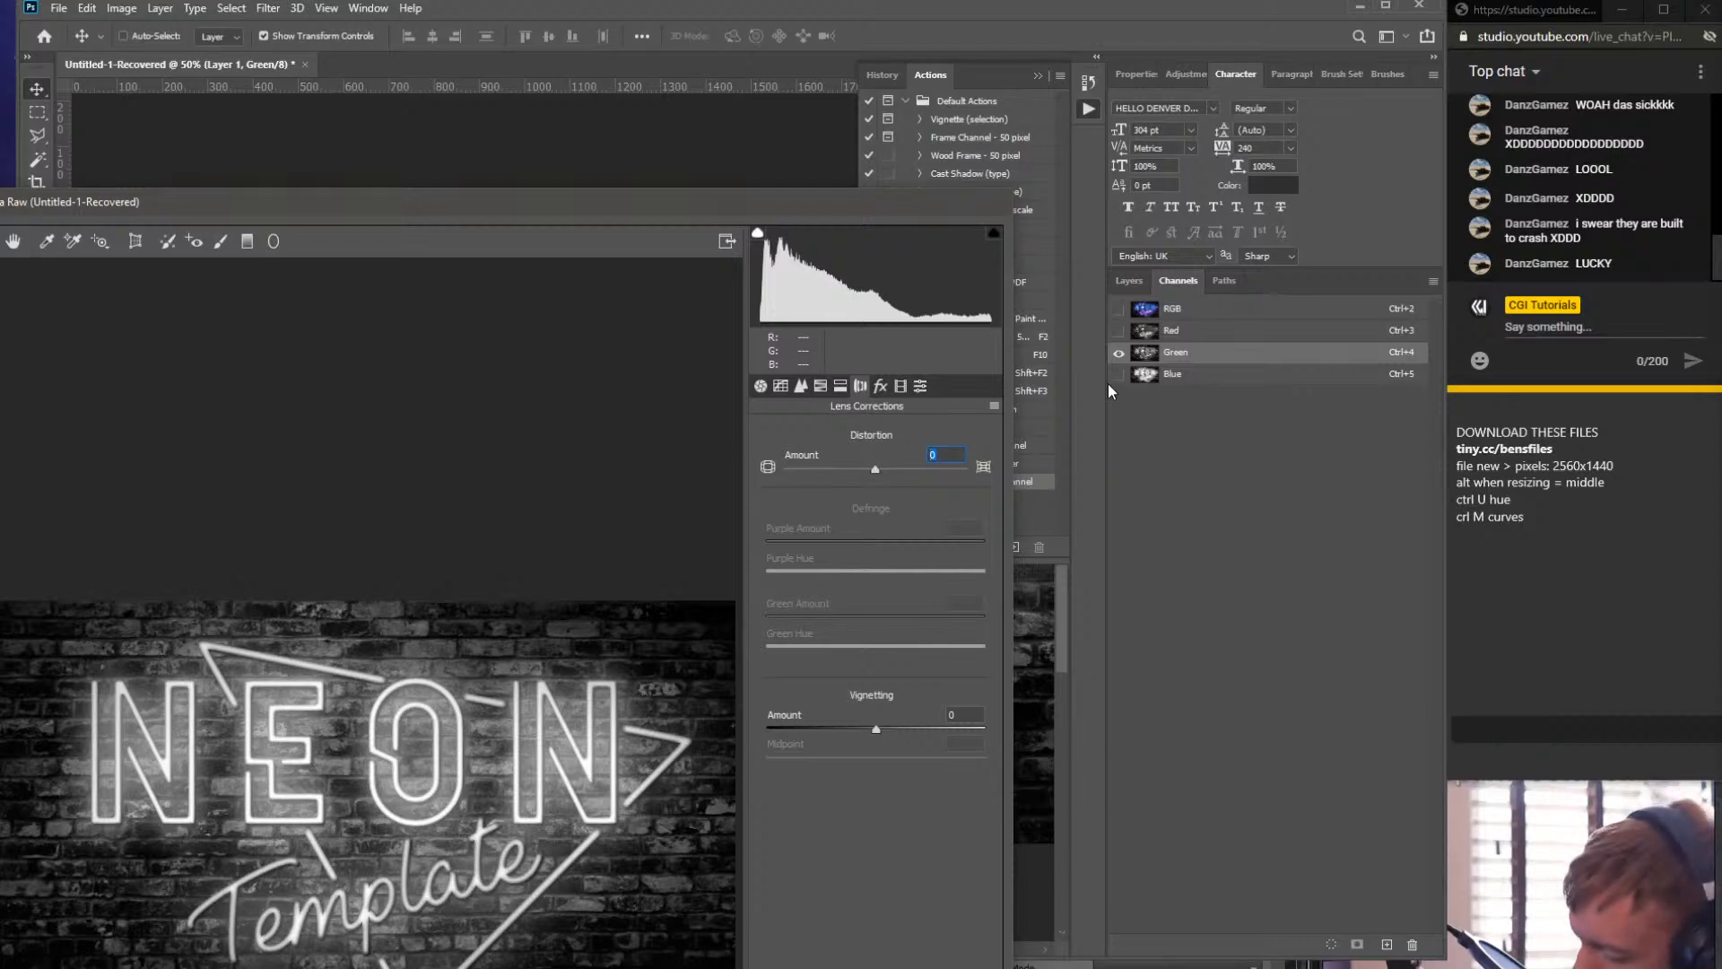
{"action": "type", "text": "-2"}
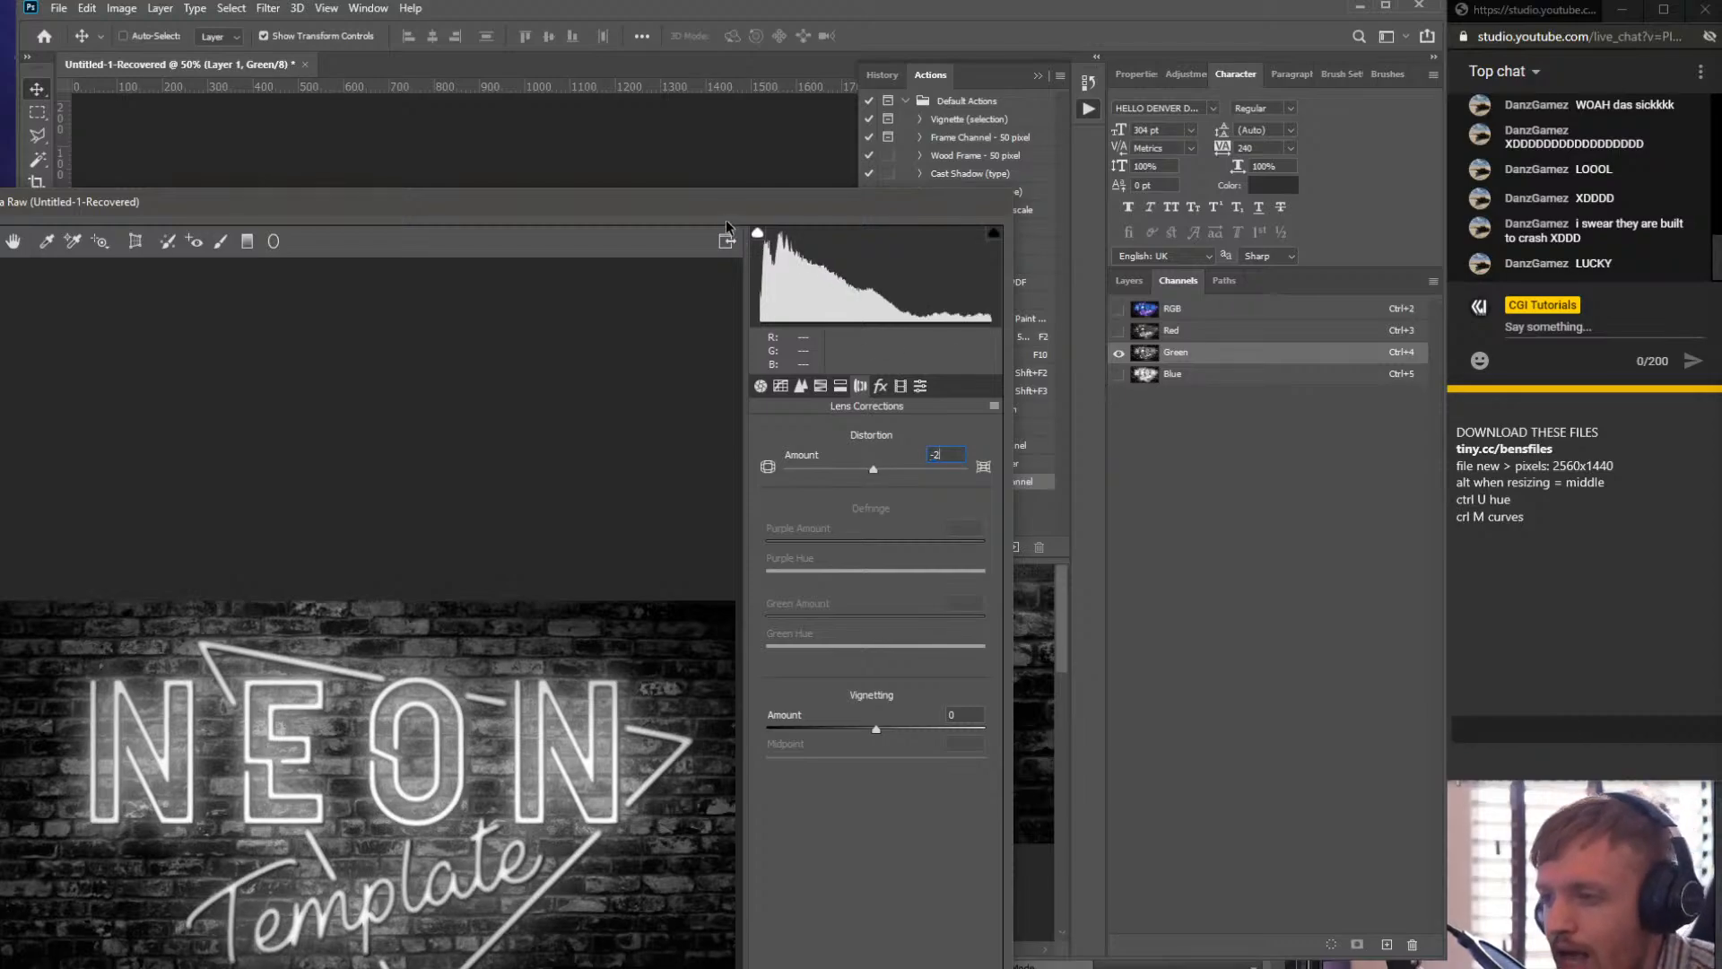
{"action": "left_click_drag", "start_coordinate": [719, 203], "coordinate": [714, 0]}
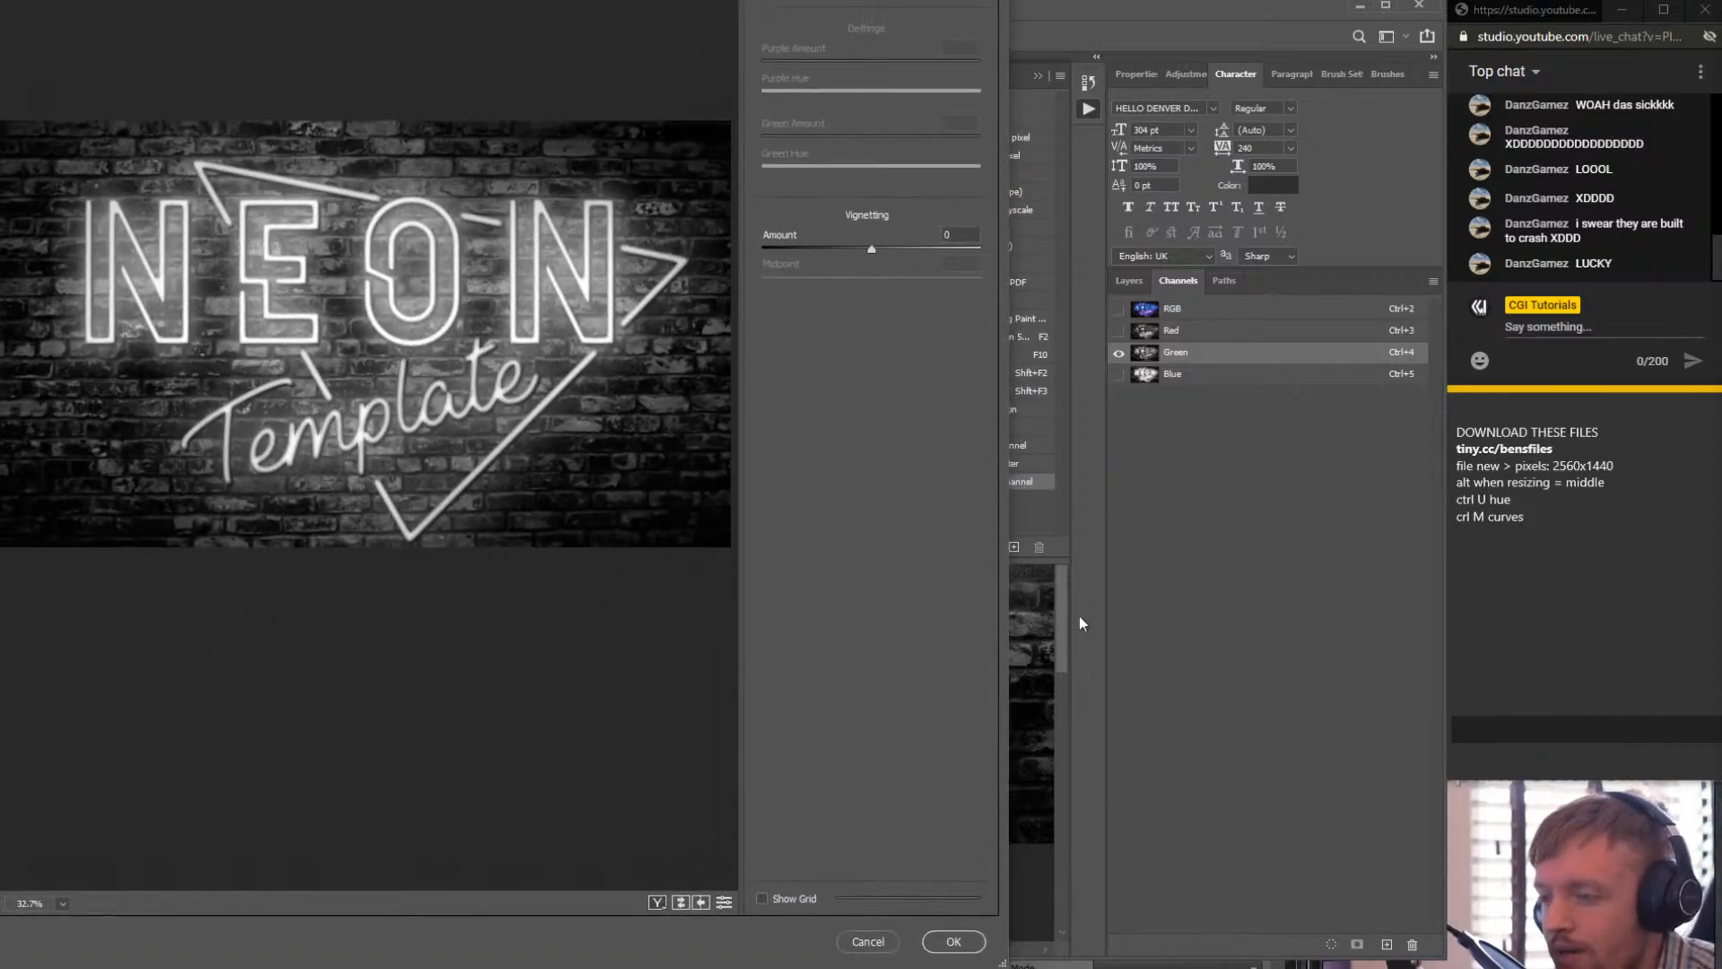
{"action": "left_click", "coordinate": [956, 940]}
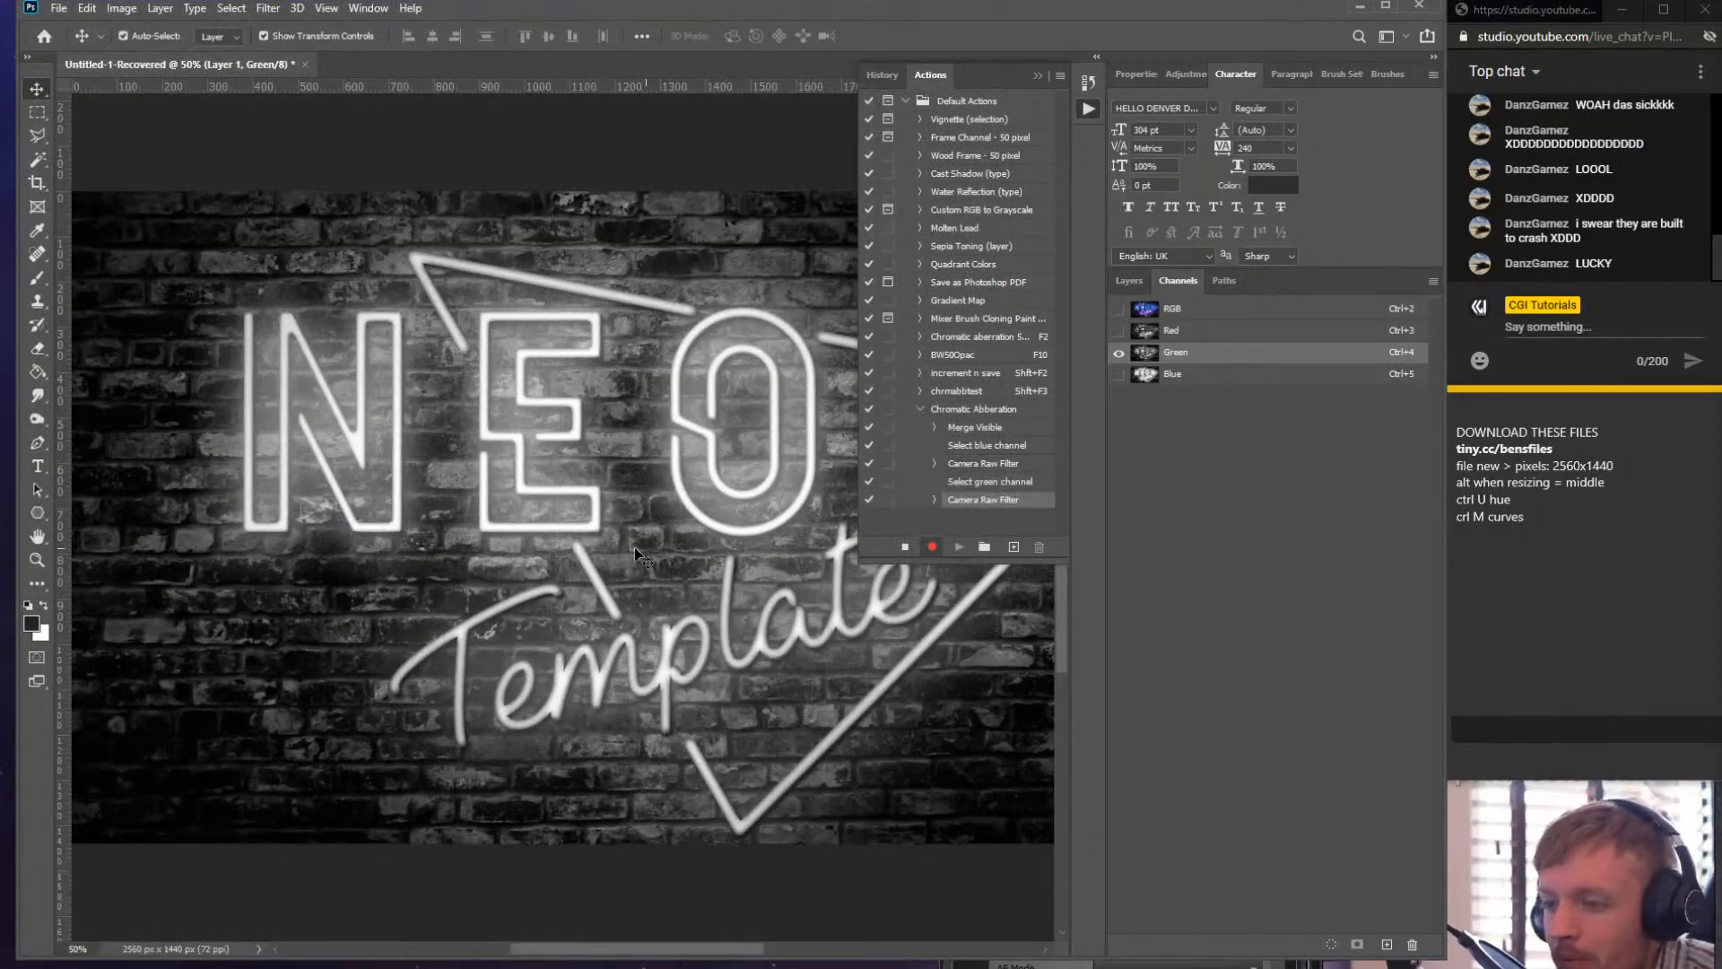
- Select the composite RGB channel and the merged layer, then stop recording the action
{"action": "left_click", "coordinate": [1174, 310]}
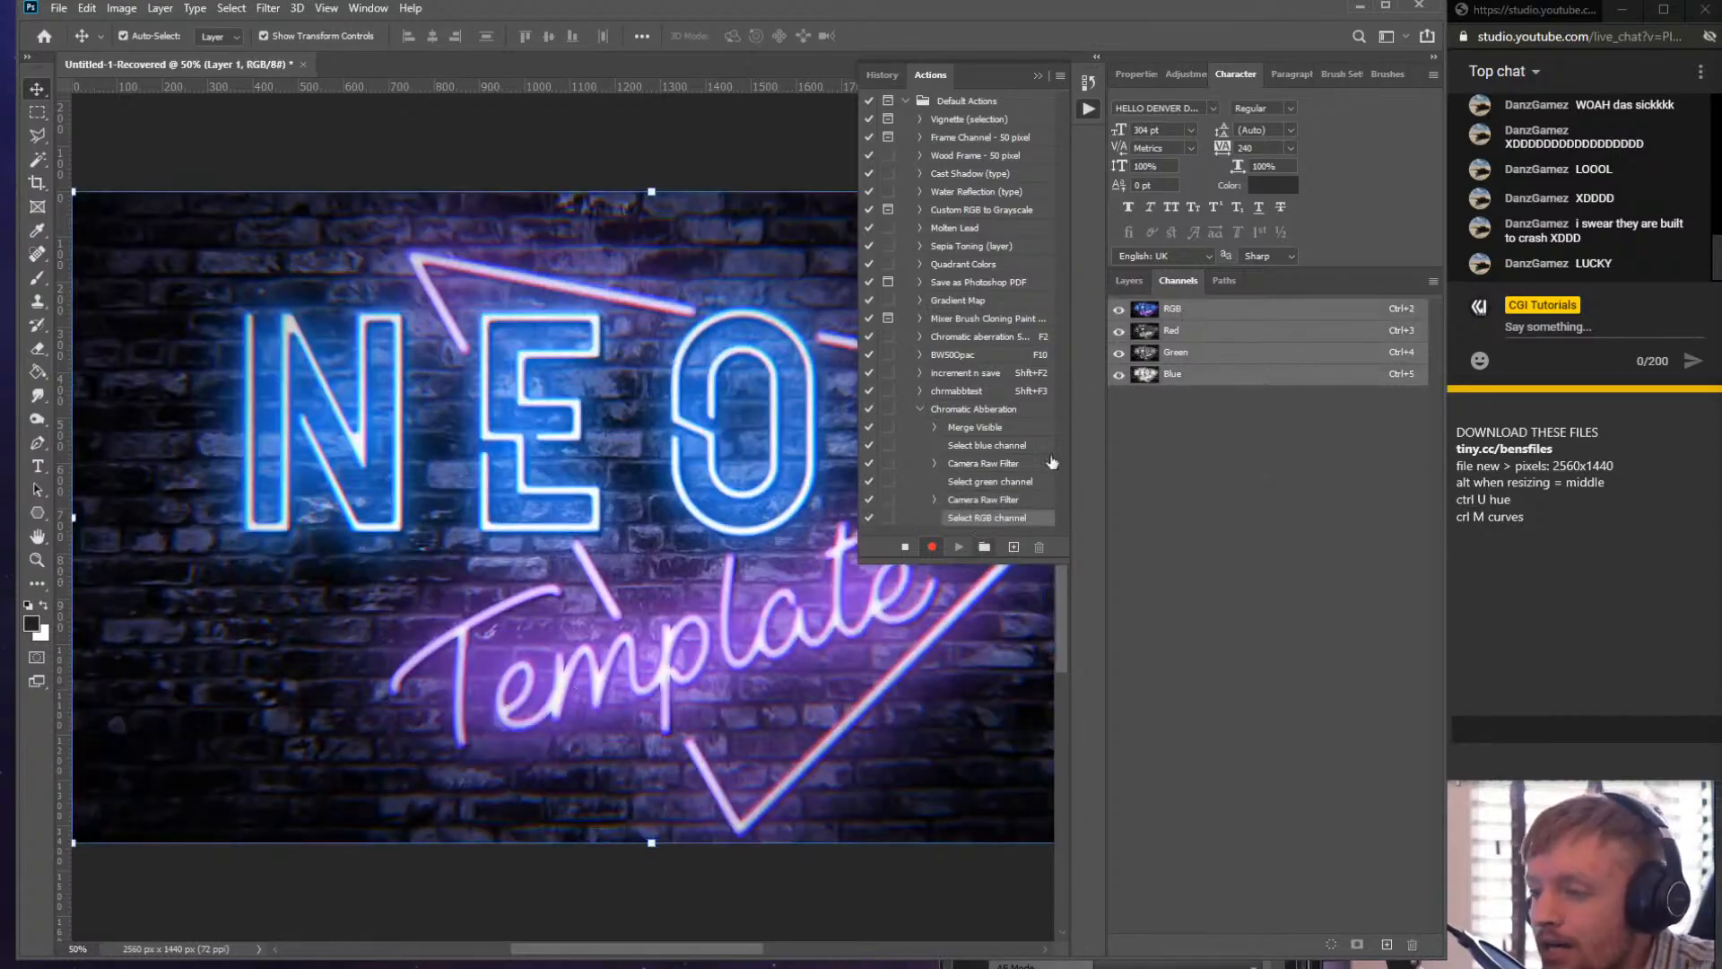
{"action": "left_click", "coordinate": [1134, 285]}
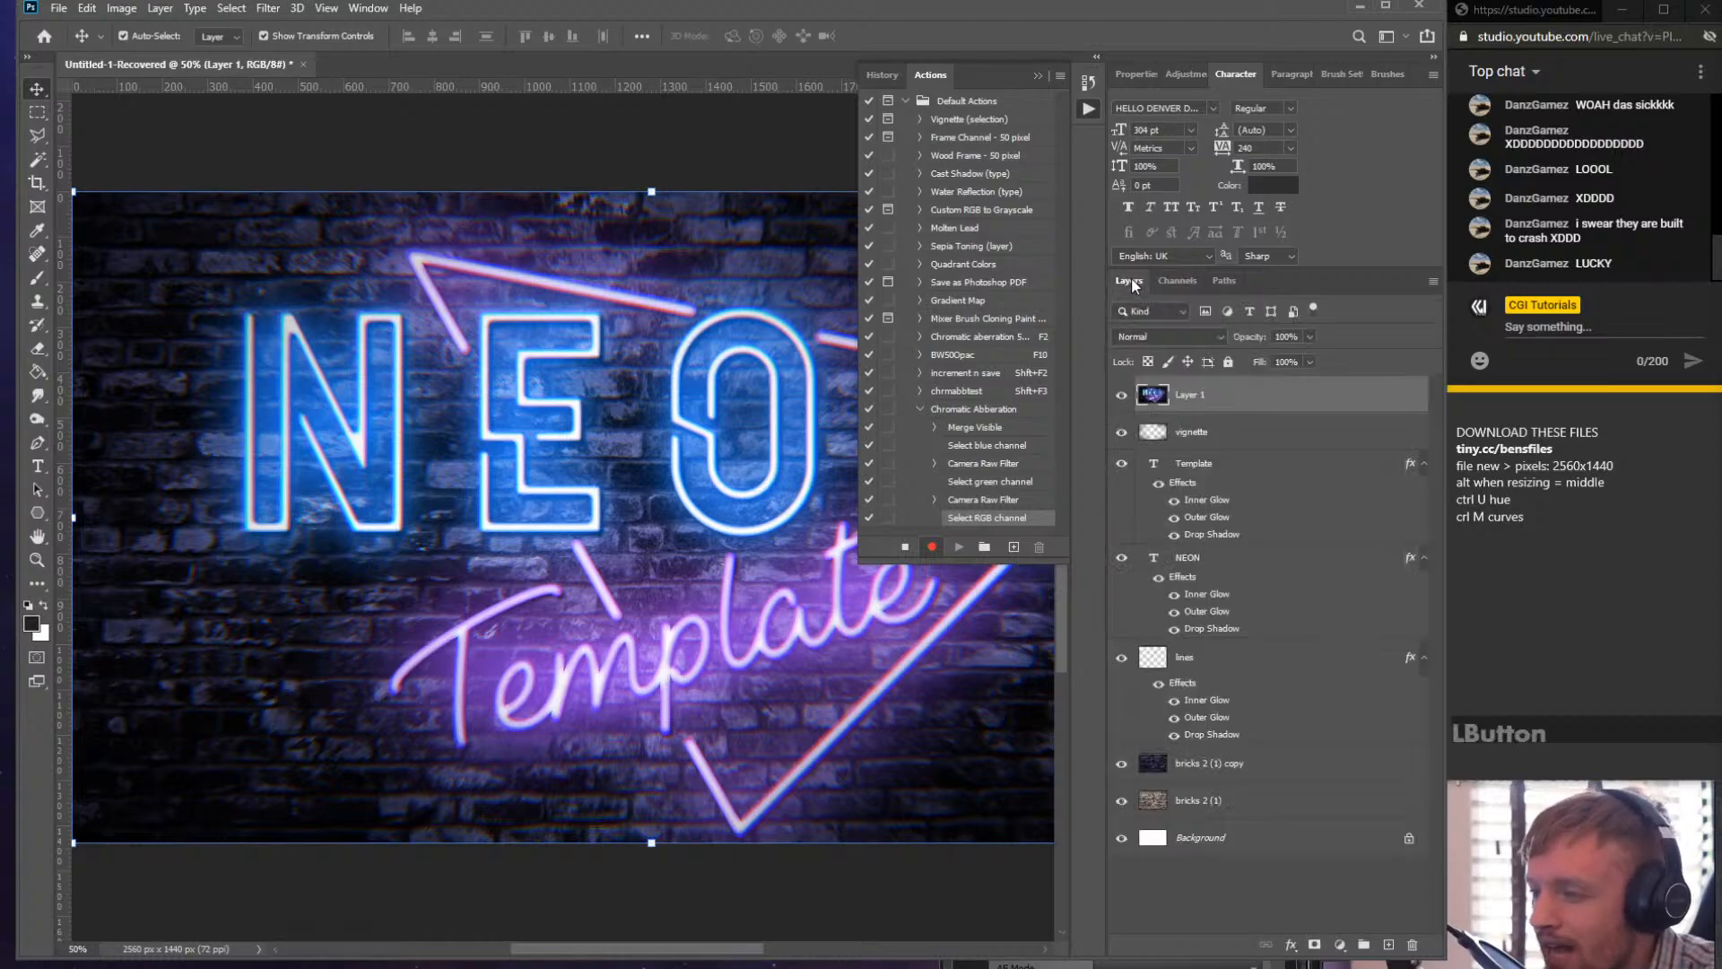
{"action": "left_click", "coordinate": [1211, 408]}
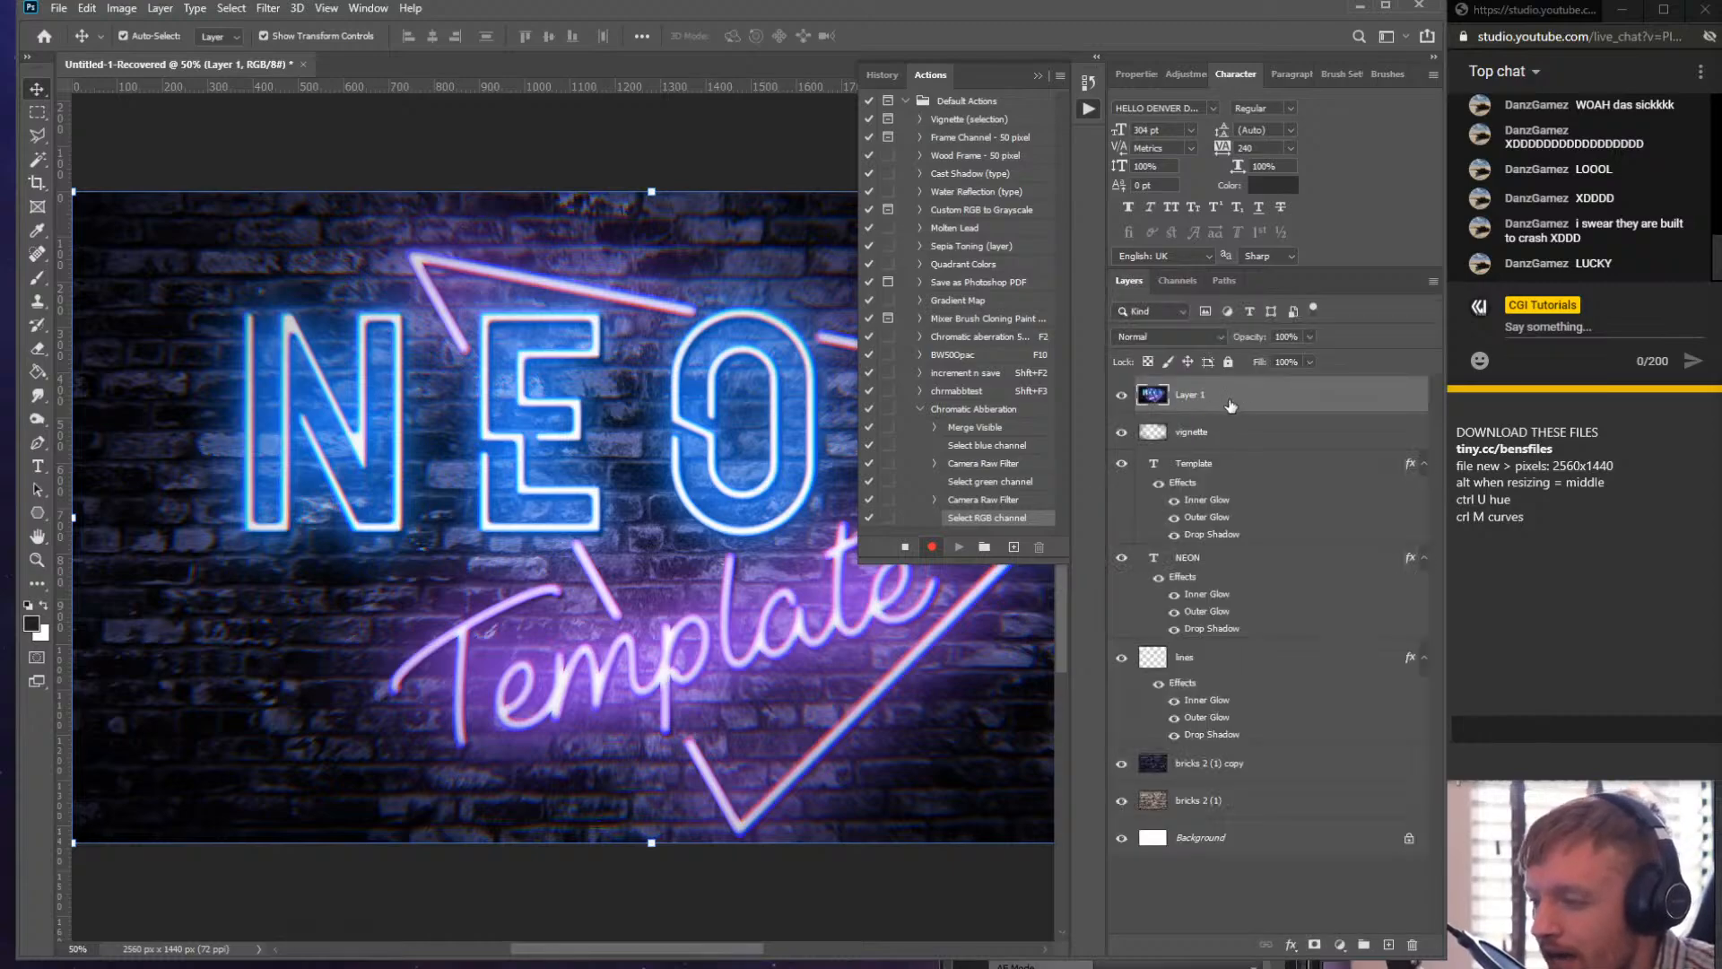
{"action": "left_click", "coordinate": [908, 547]}
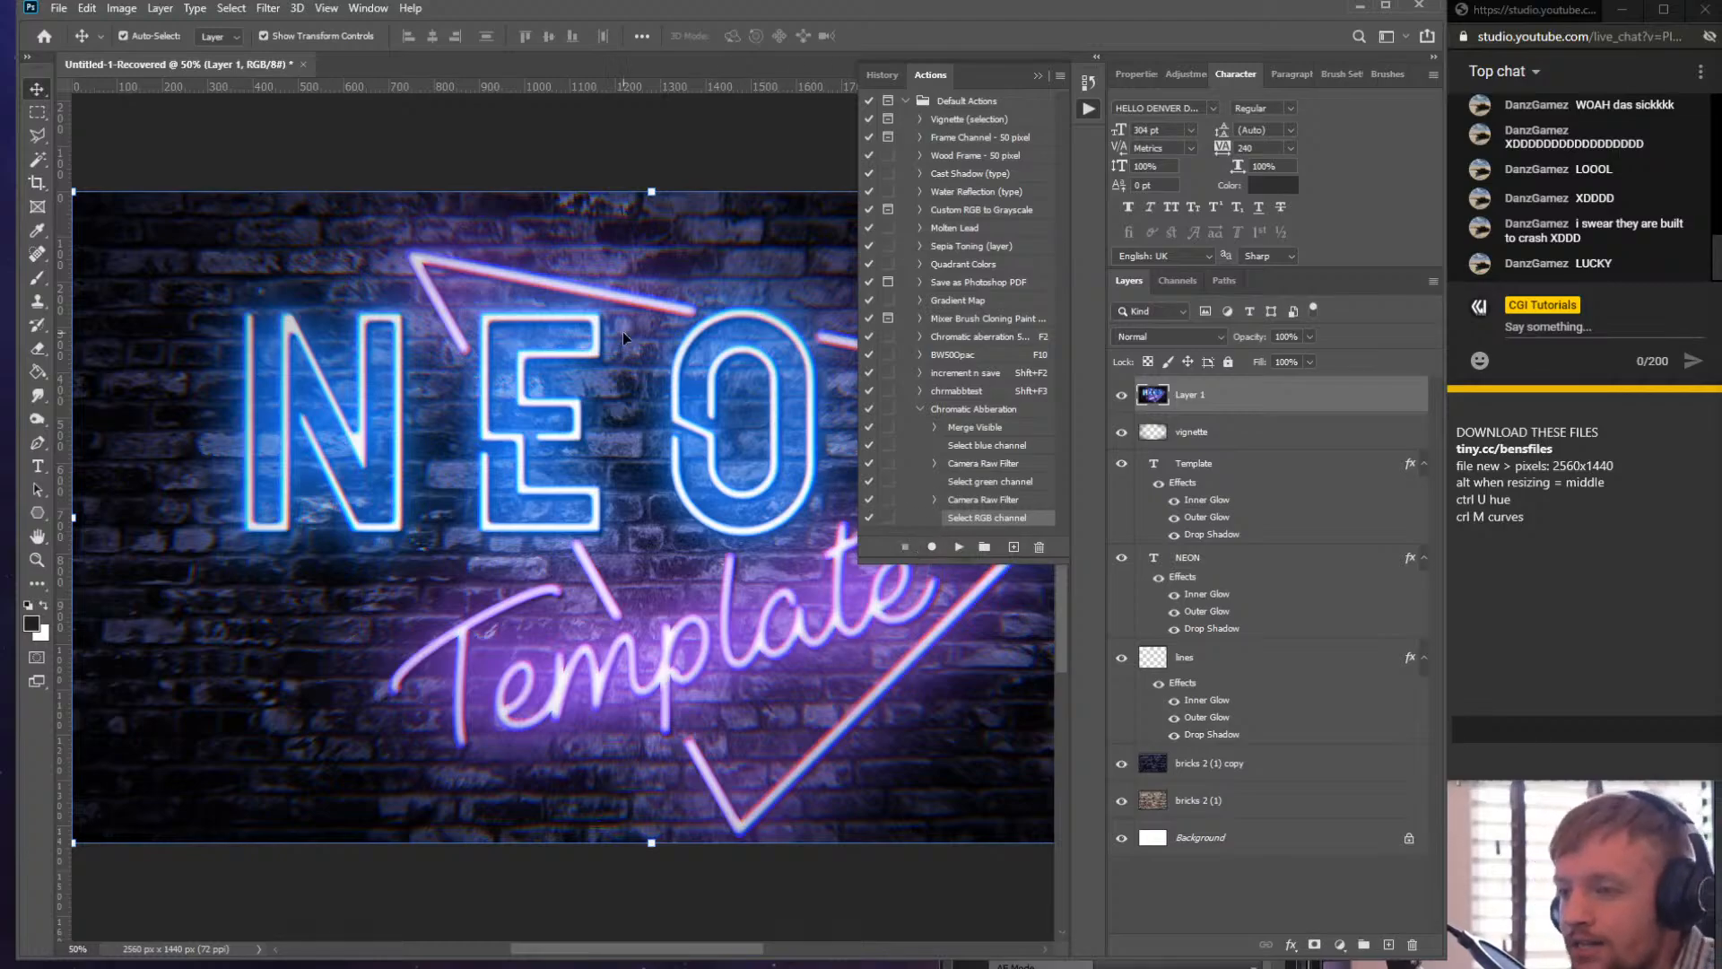
- Delete the merged layer created while recording
{"action": "scroll", "coordinate": [718, 324], "scroll_direction": "up", "scroll_amount": 8}
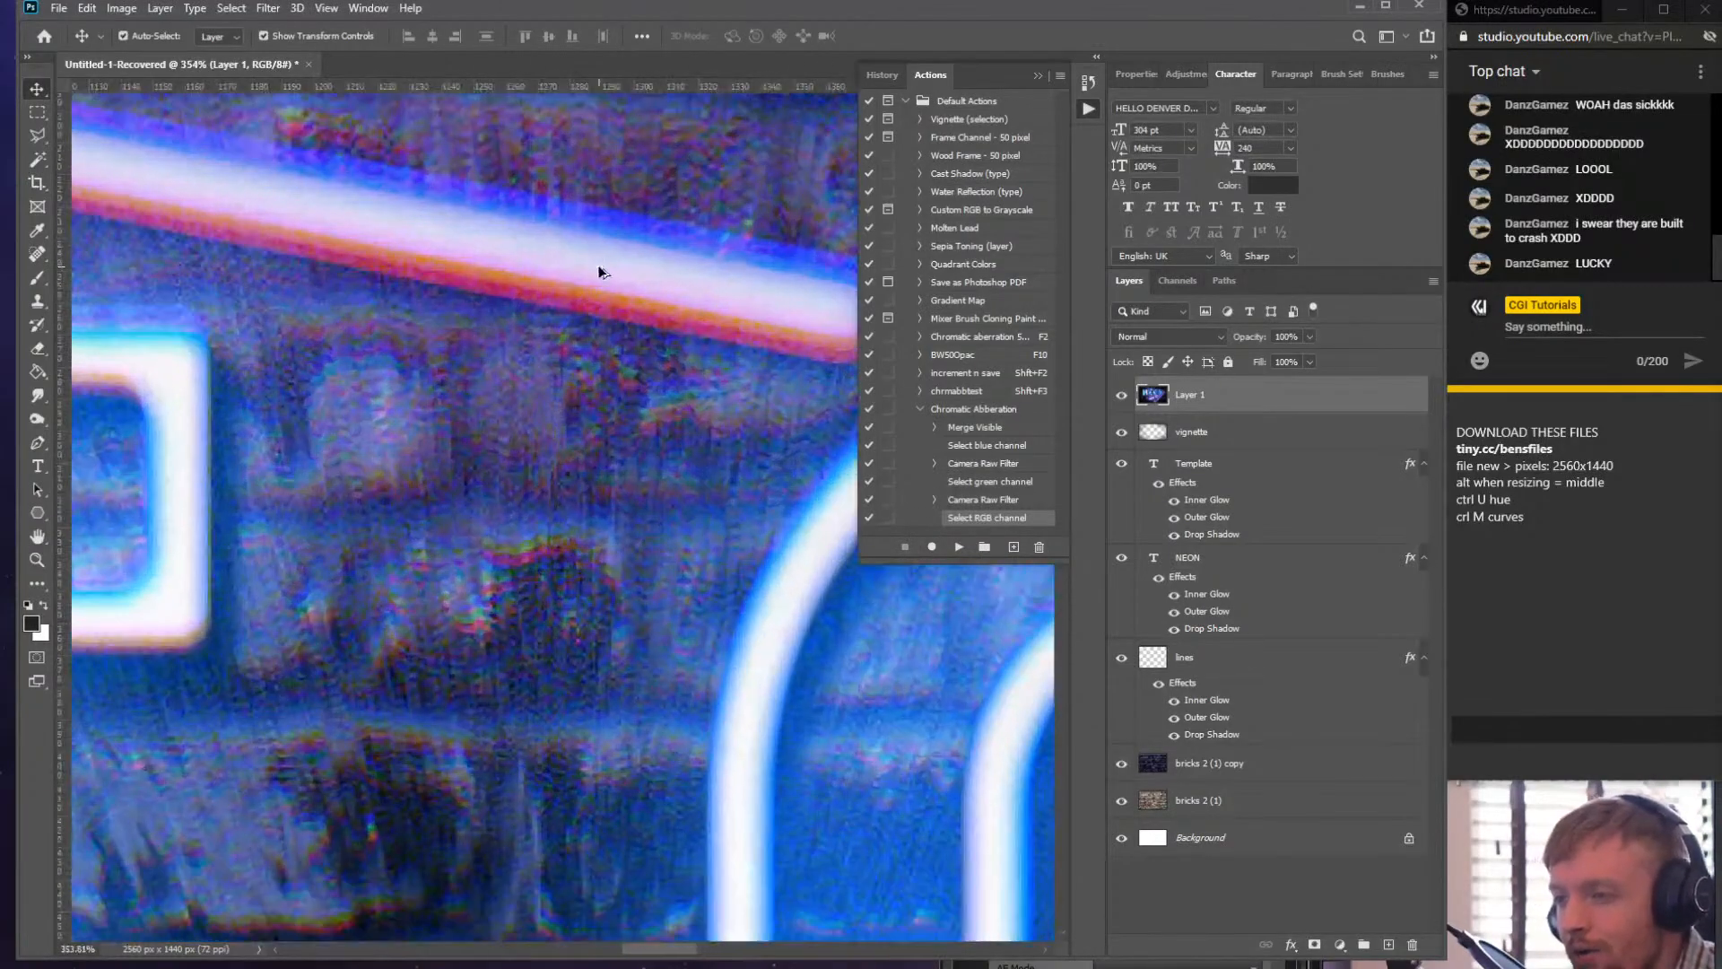
{"action": "scroll", "coordinate": [643, 337], "scroll_direction": "down", "scroll_amount": 10}
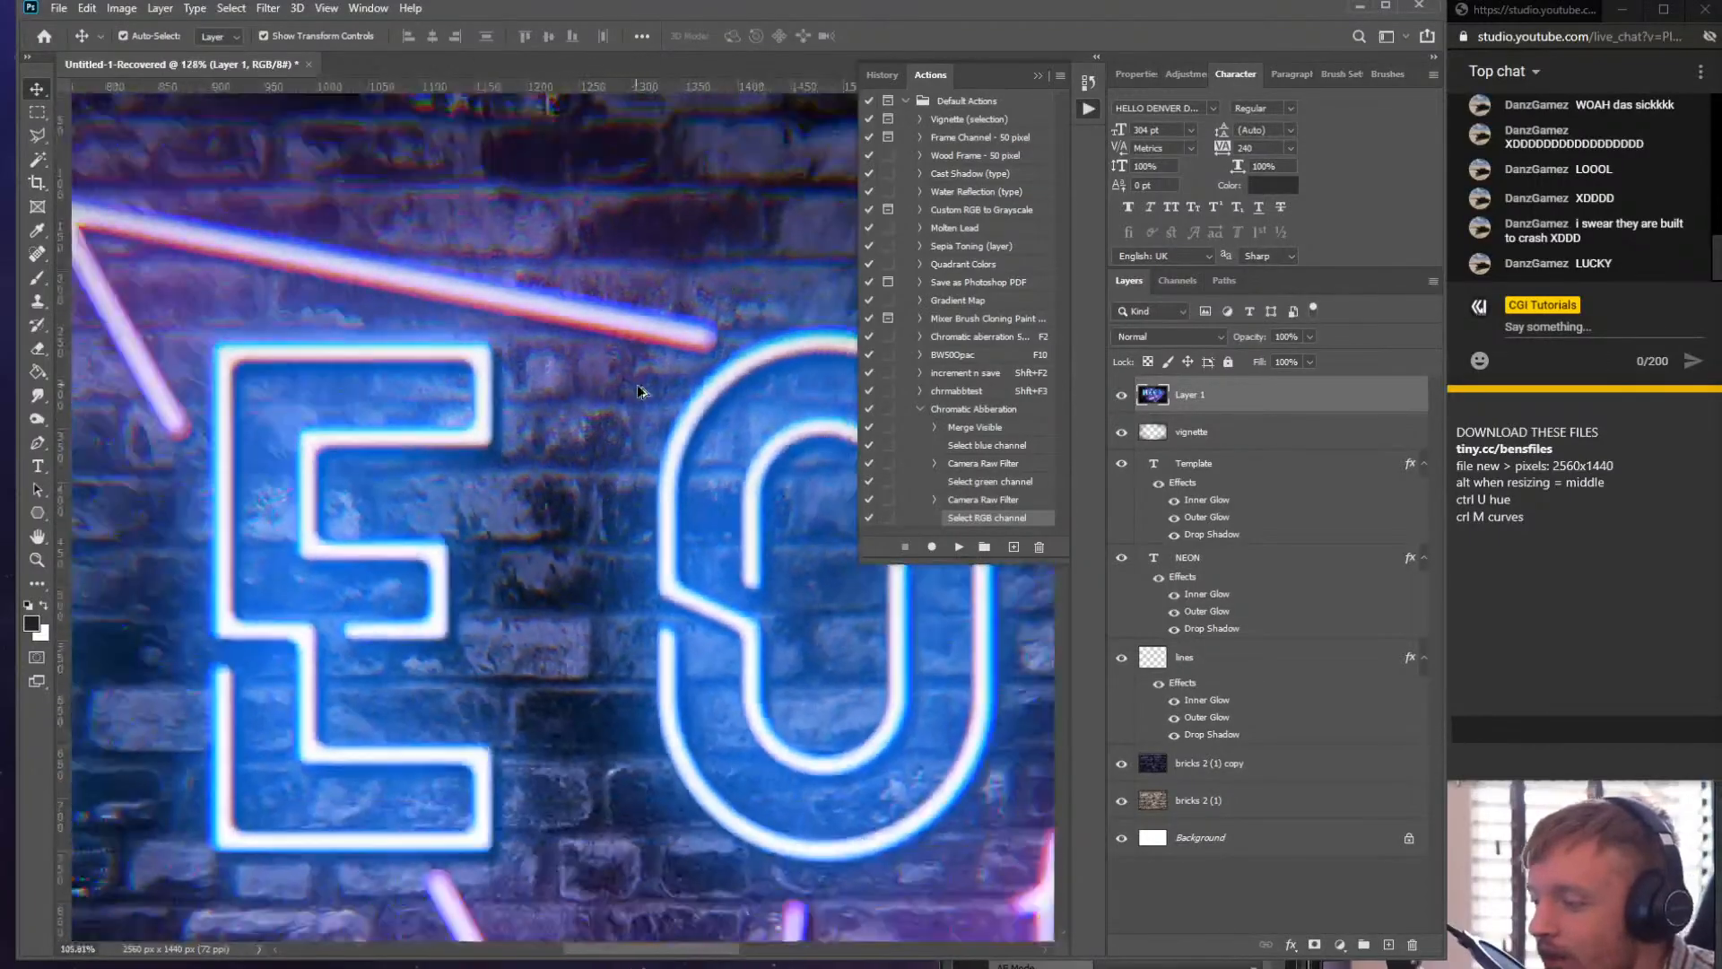
{"action": "scroll", "coordinate": [622, 531], "scroll_direction": "up", "scroll_amount": 6}
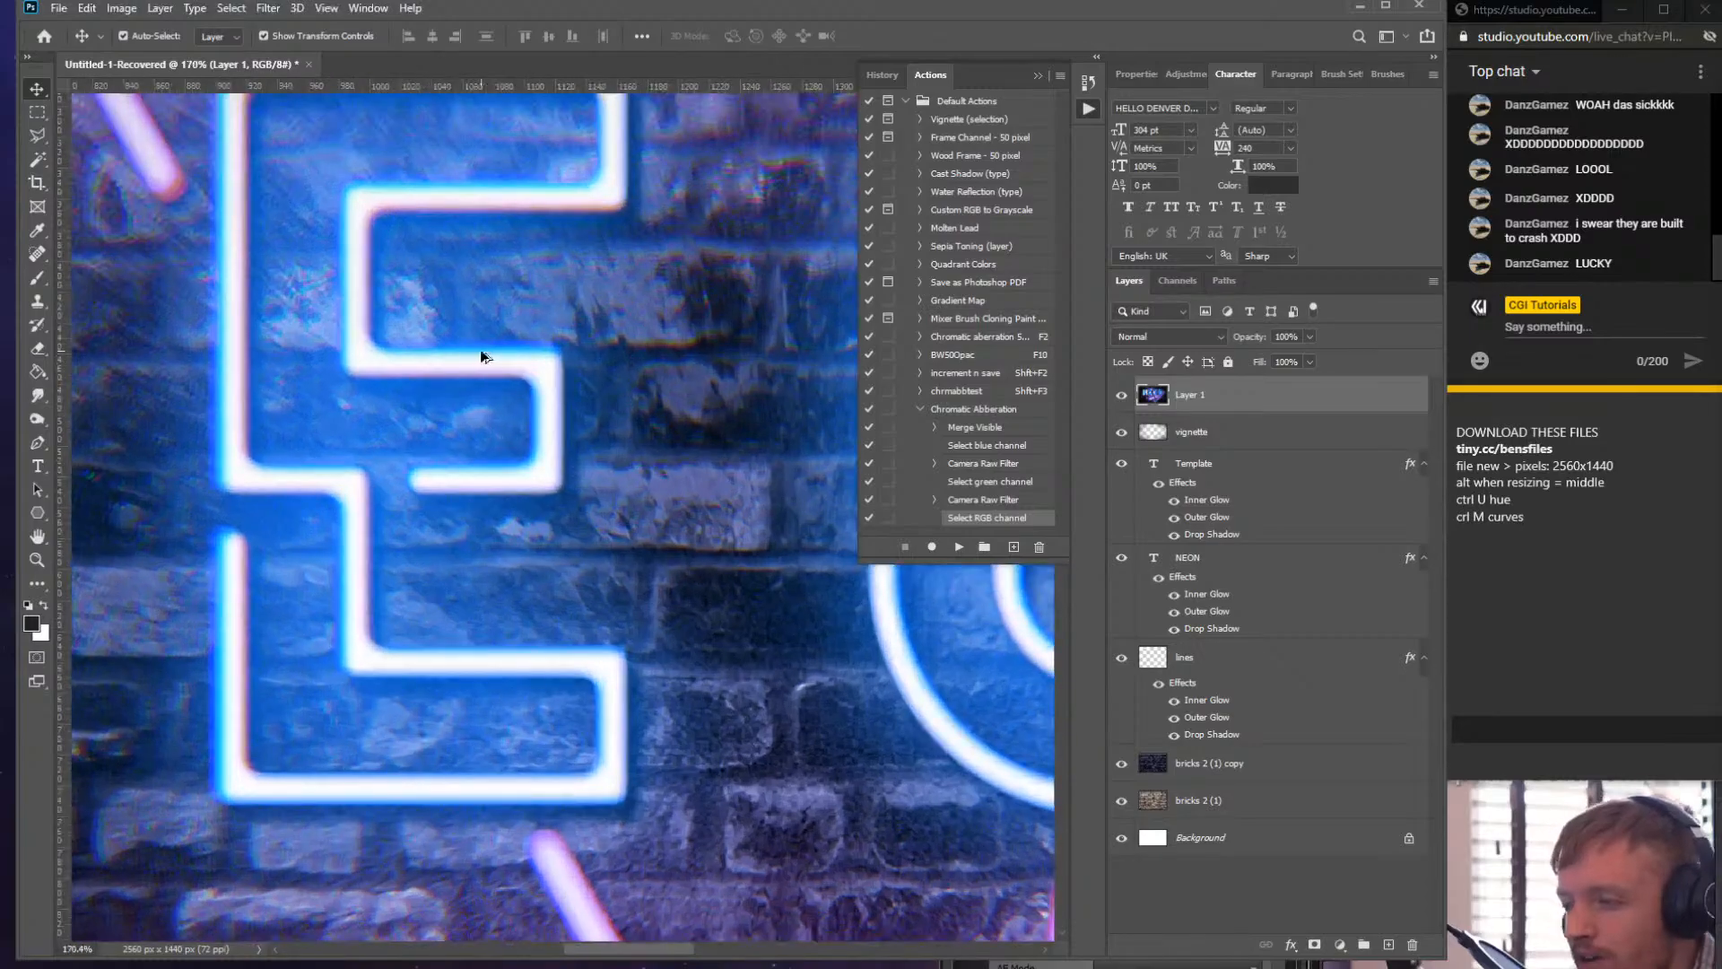
{"action": "scroll", "coordinate": [476, 348], "scroll_direction": "down", "scroll_amount": 5}
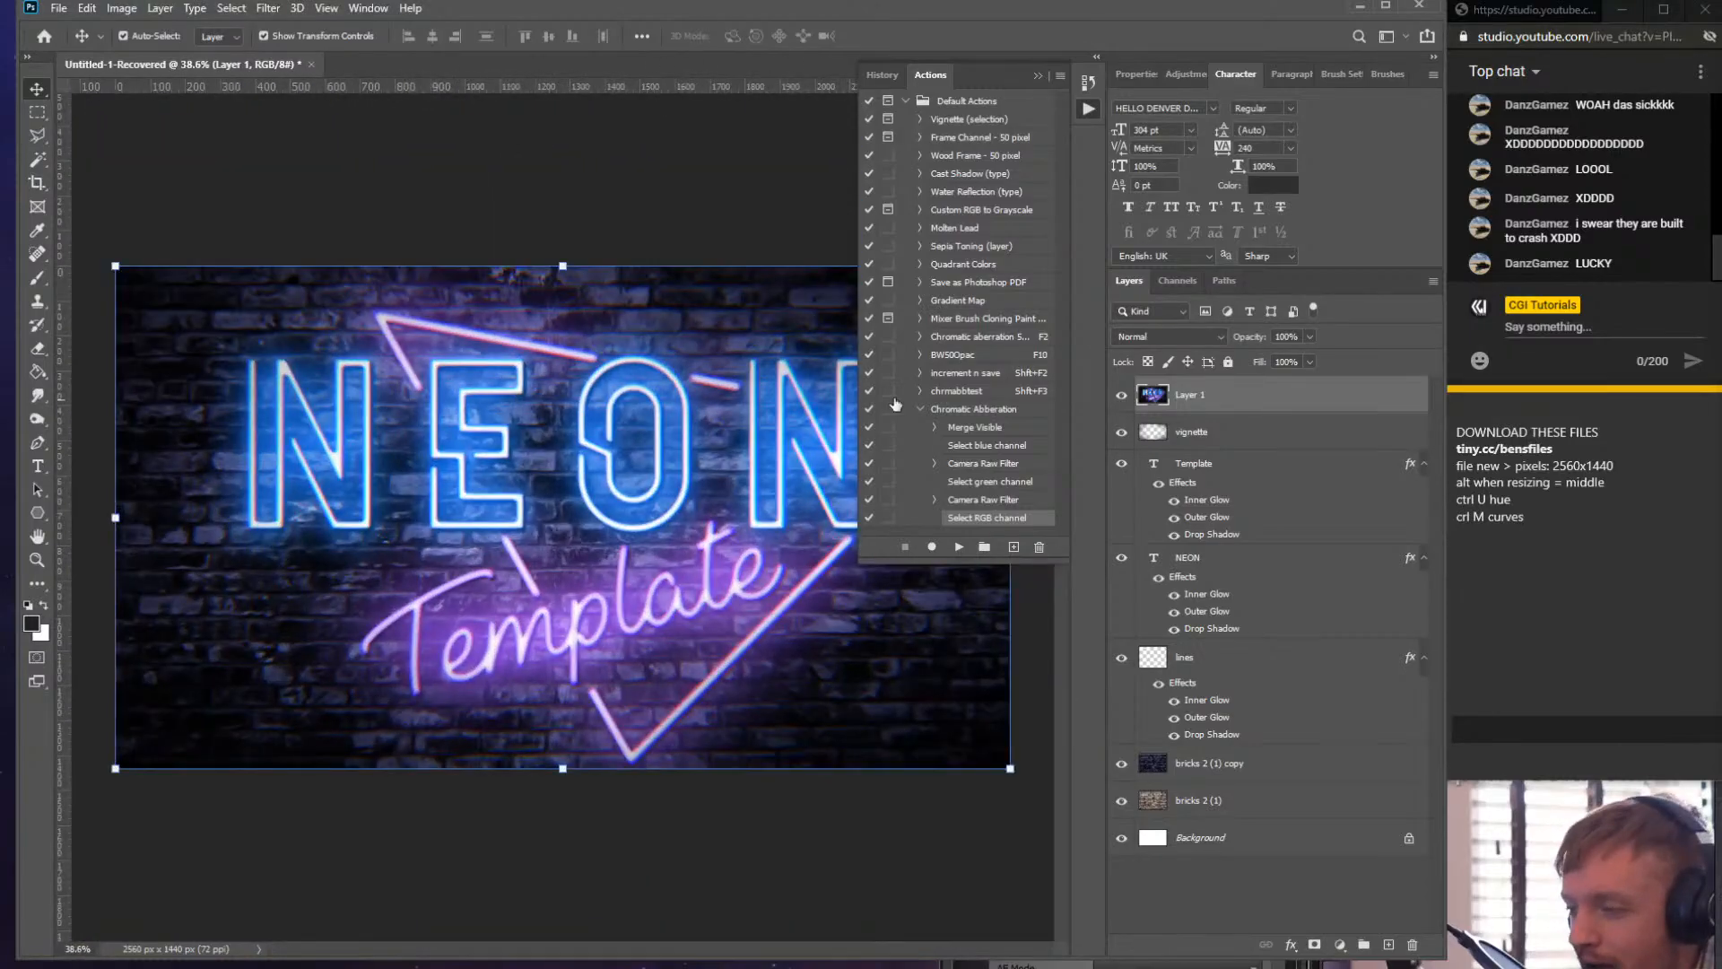
{"action": "left_click", "coordinate": [1221, 396]}
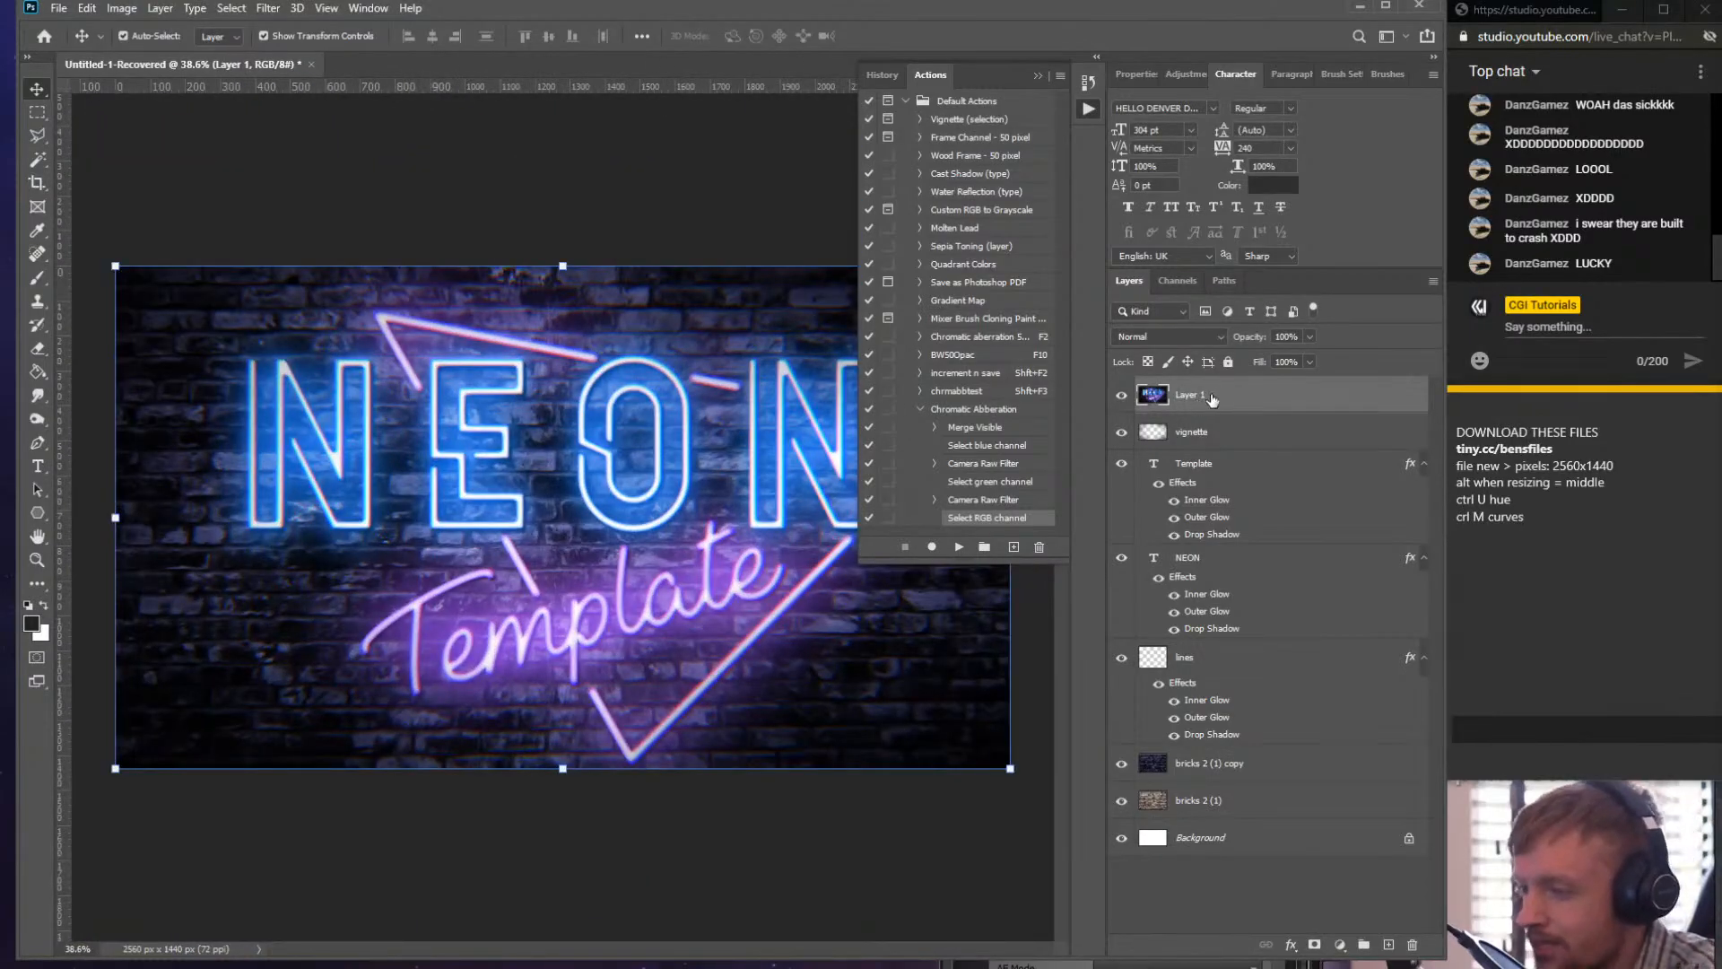
{"action": "key", "text": "Delete"}
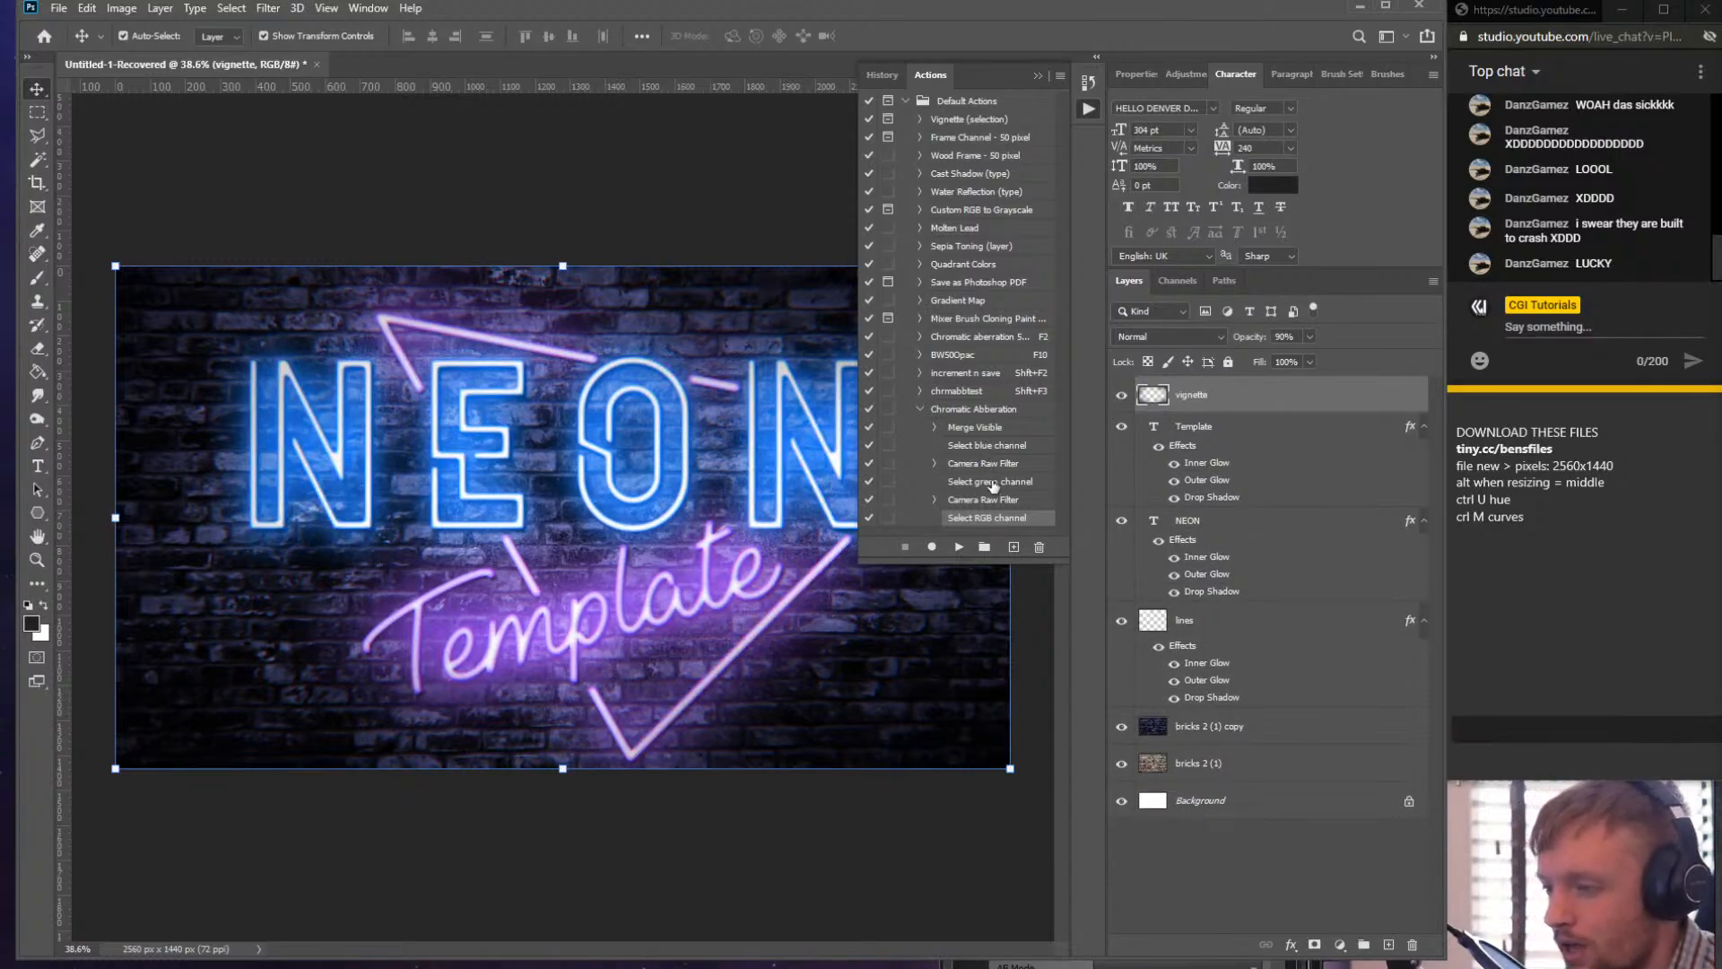
- Select the Chromatic Abberation action and all layers from Background to vignette, then play the action
{"action": "left_click", "coordinate": [997, 414]}
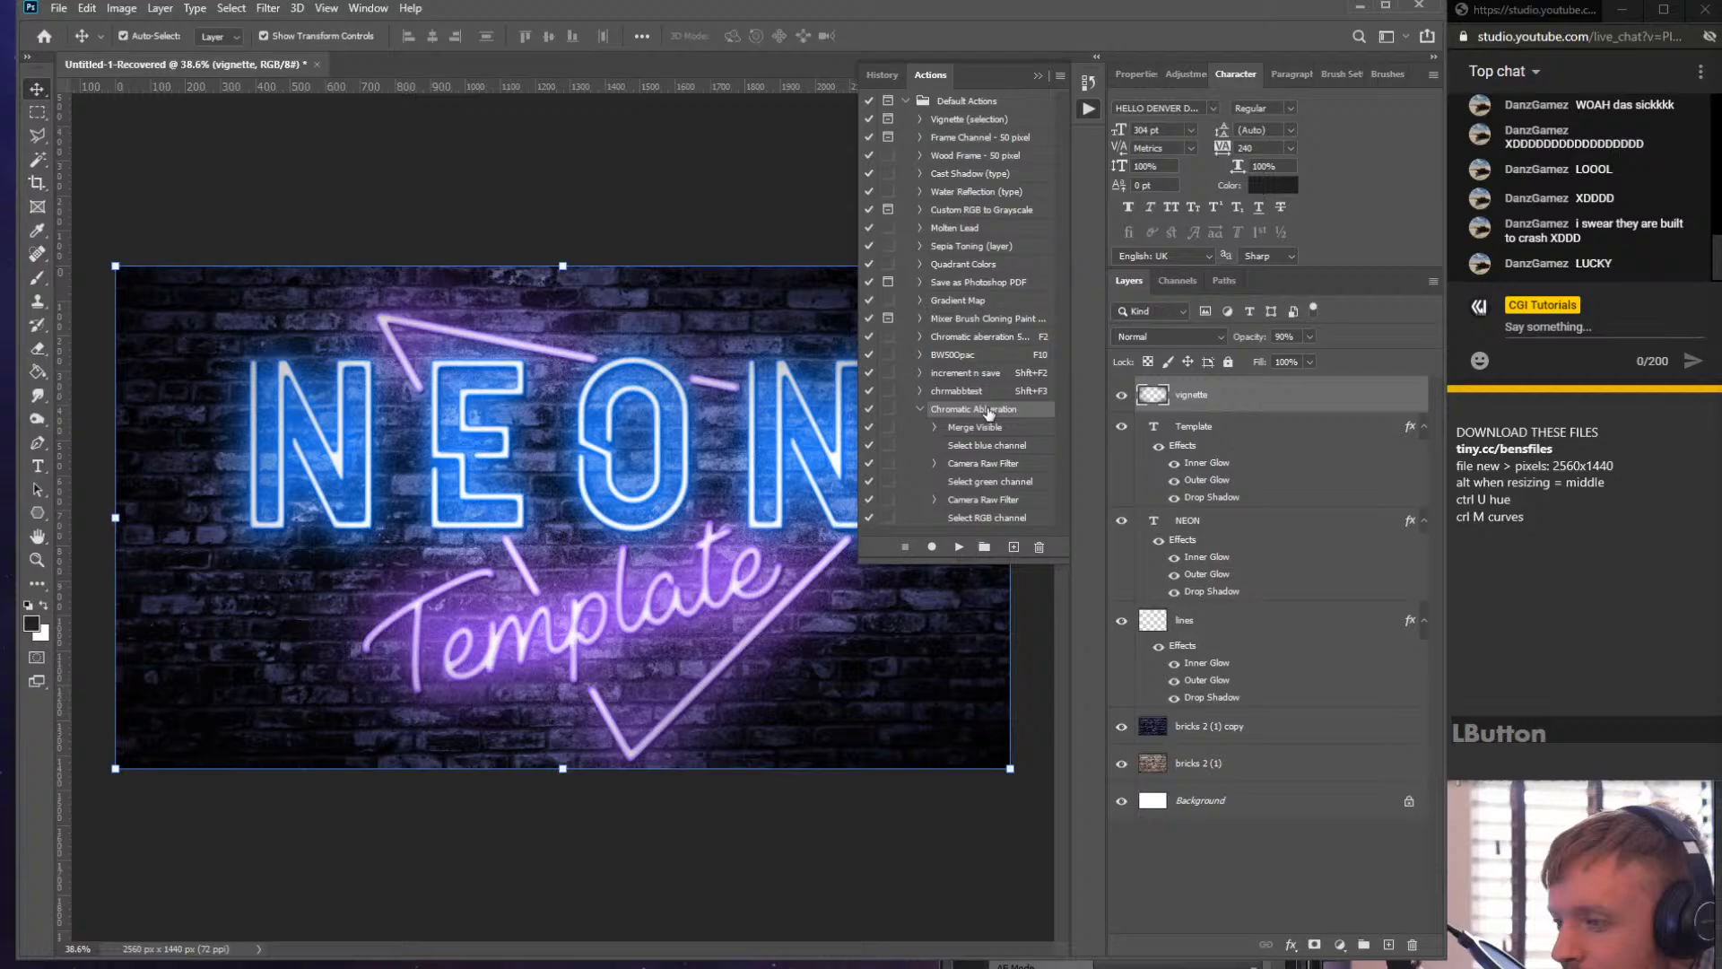
{"action": "left_click", "coordinate": [919, 411]}
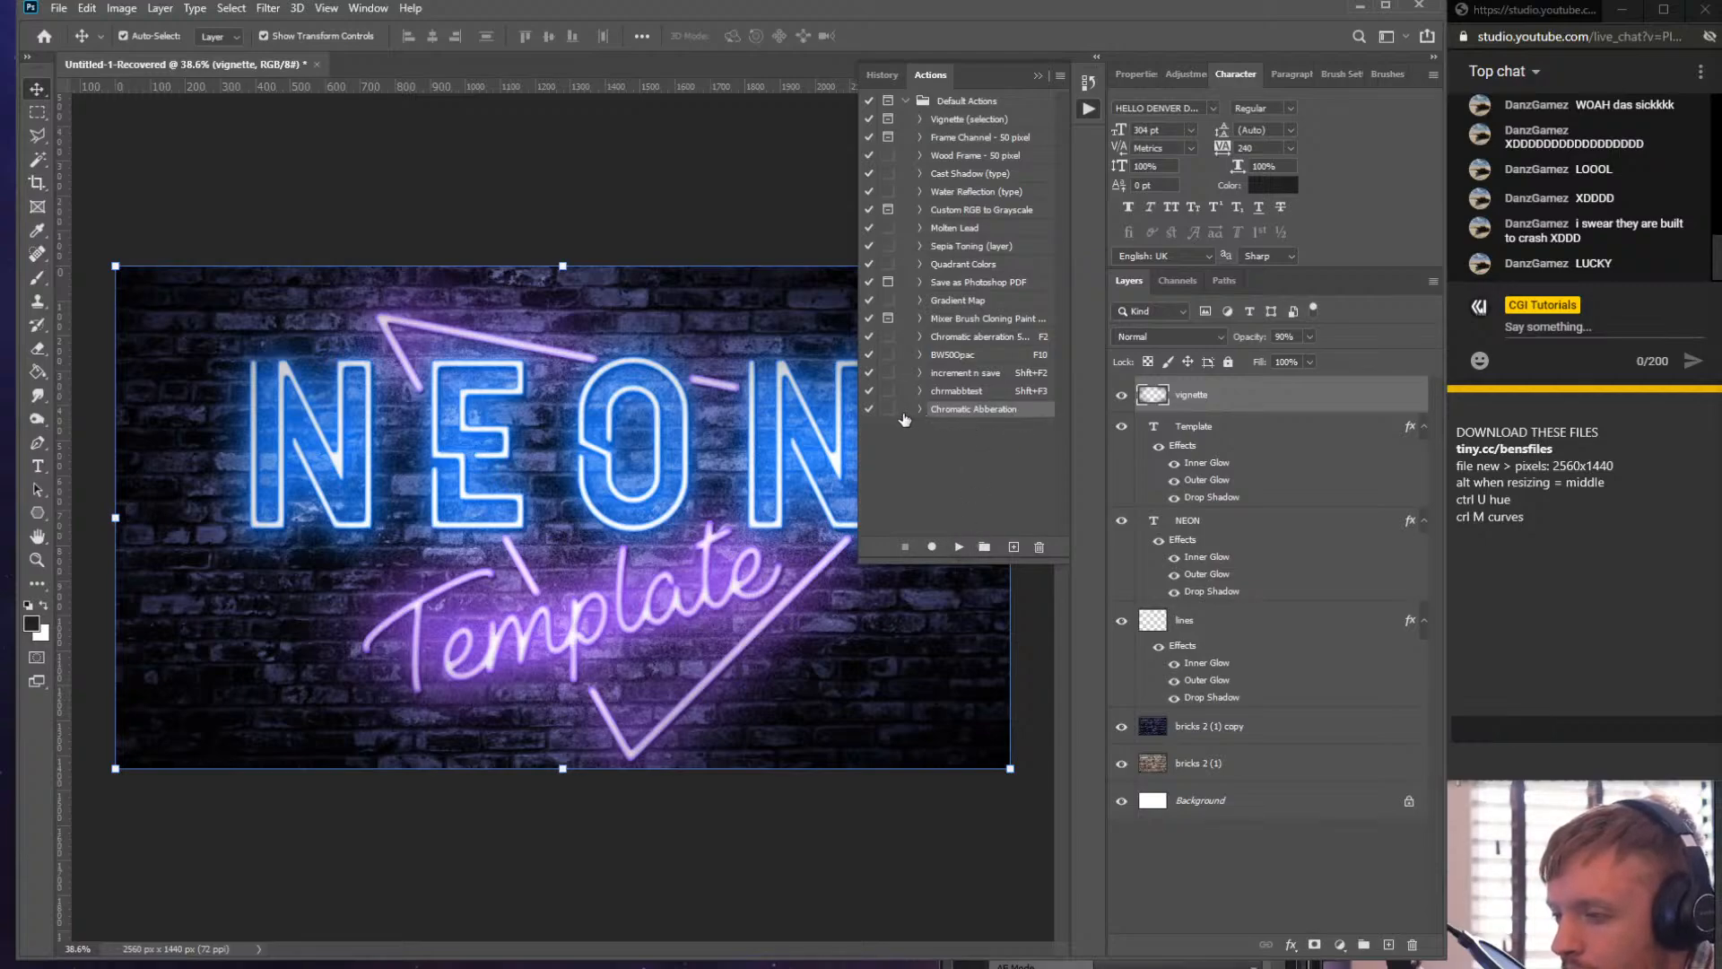
{"action": "right_click", "coordinate": [1000, 410]}
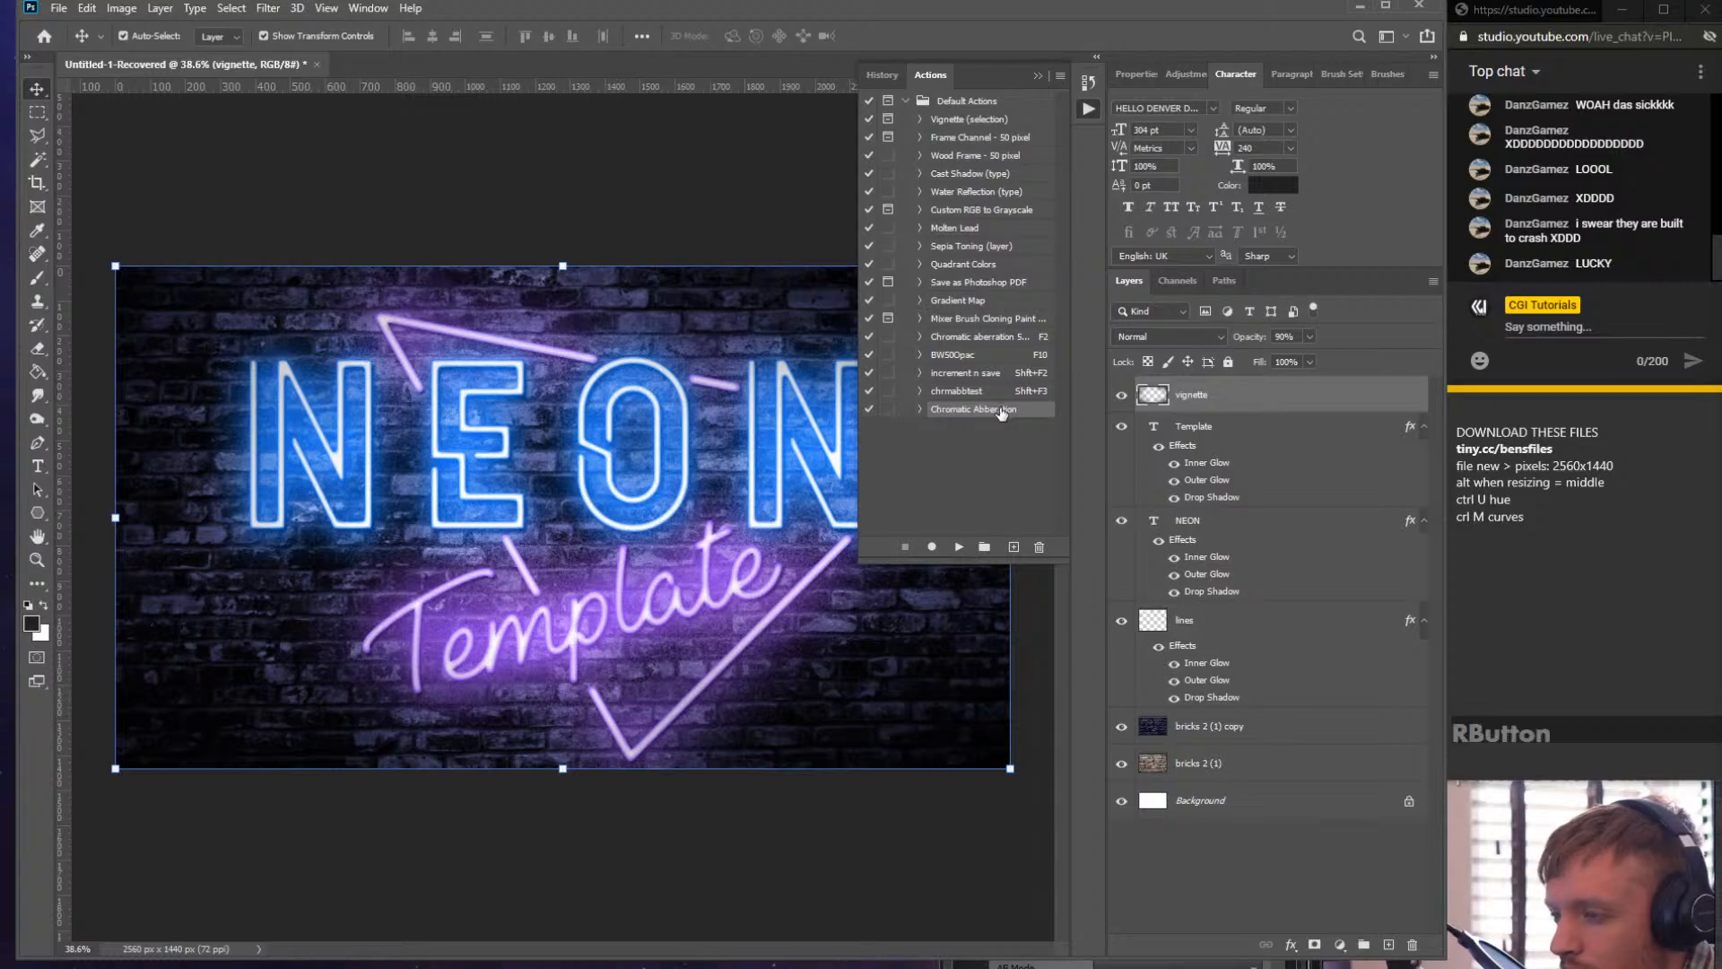
{"action": "left_click", "coordinate": [919, 409]}
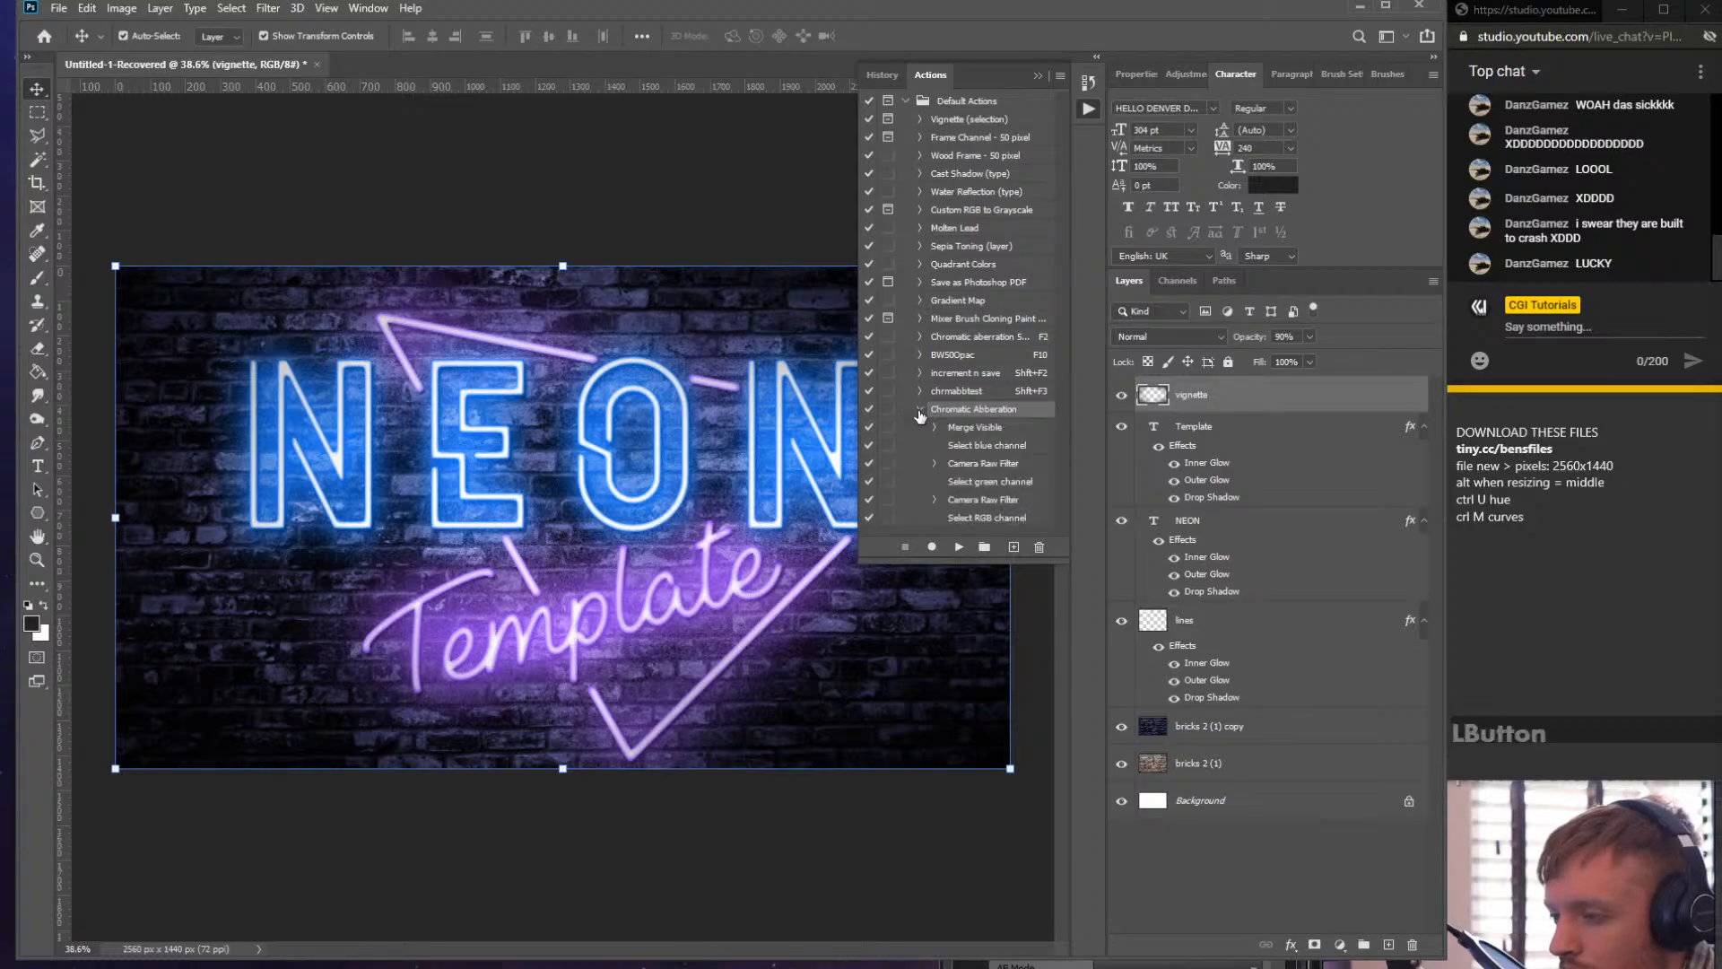
{"action": "left_click", "coordinate": [916, 408]}
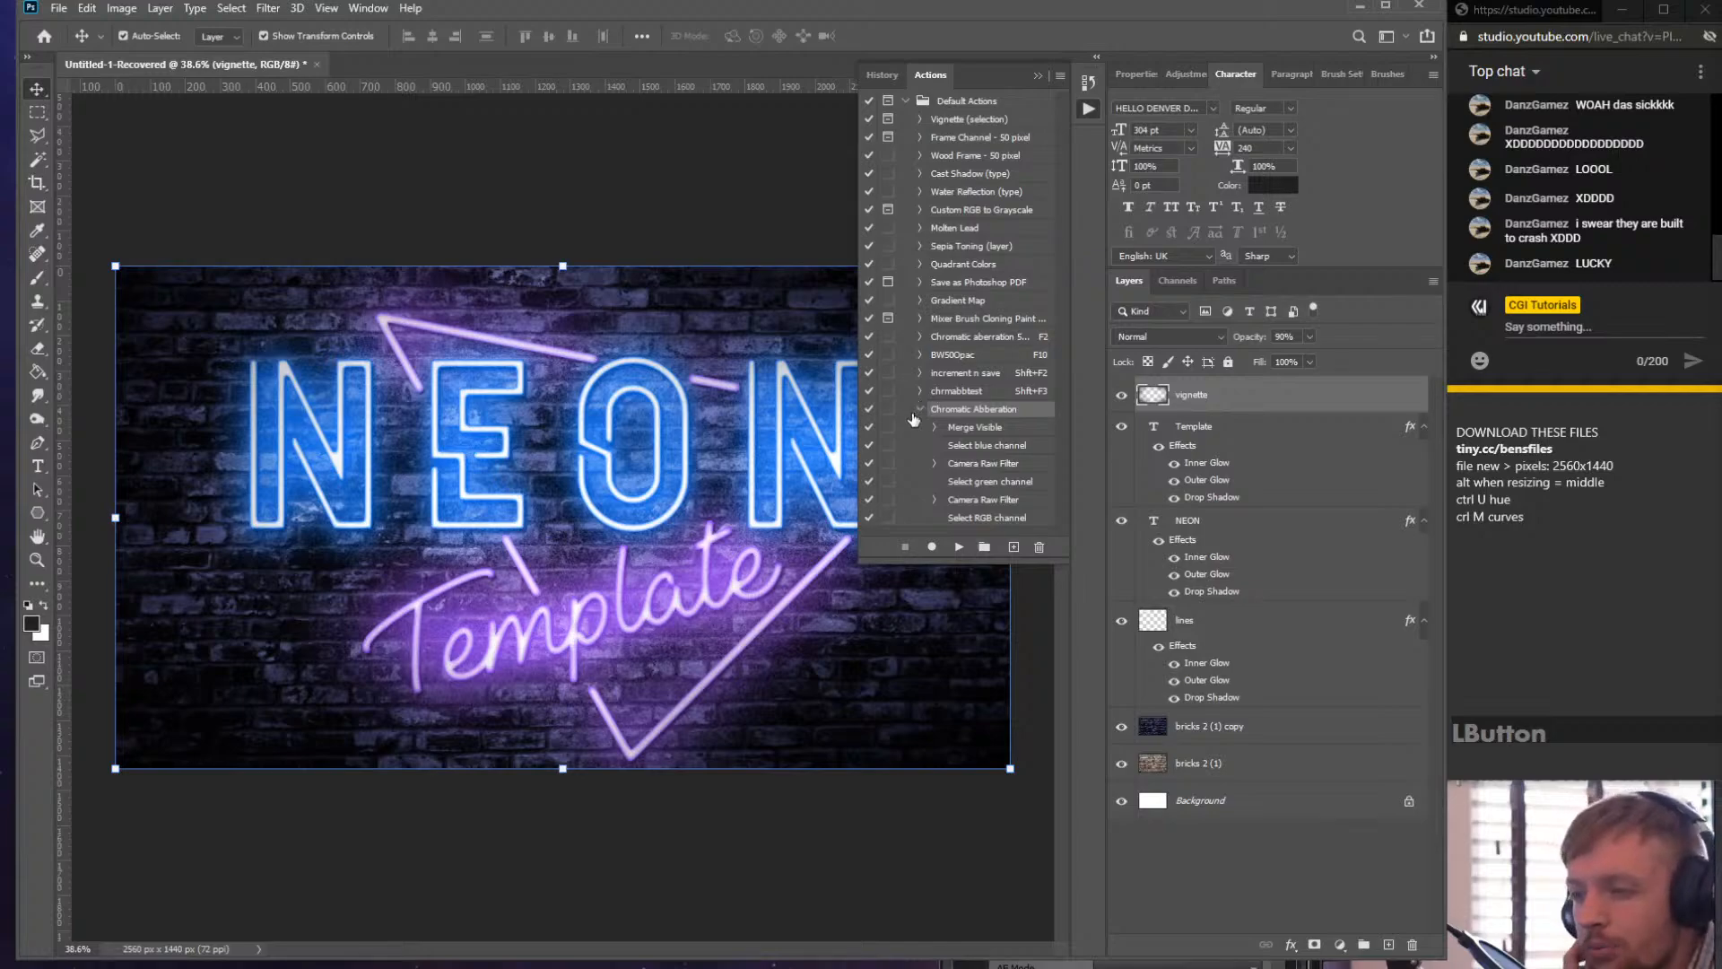
{"action": "left_click", "coordinate": [920, 410]}
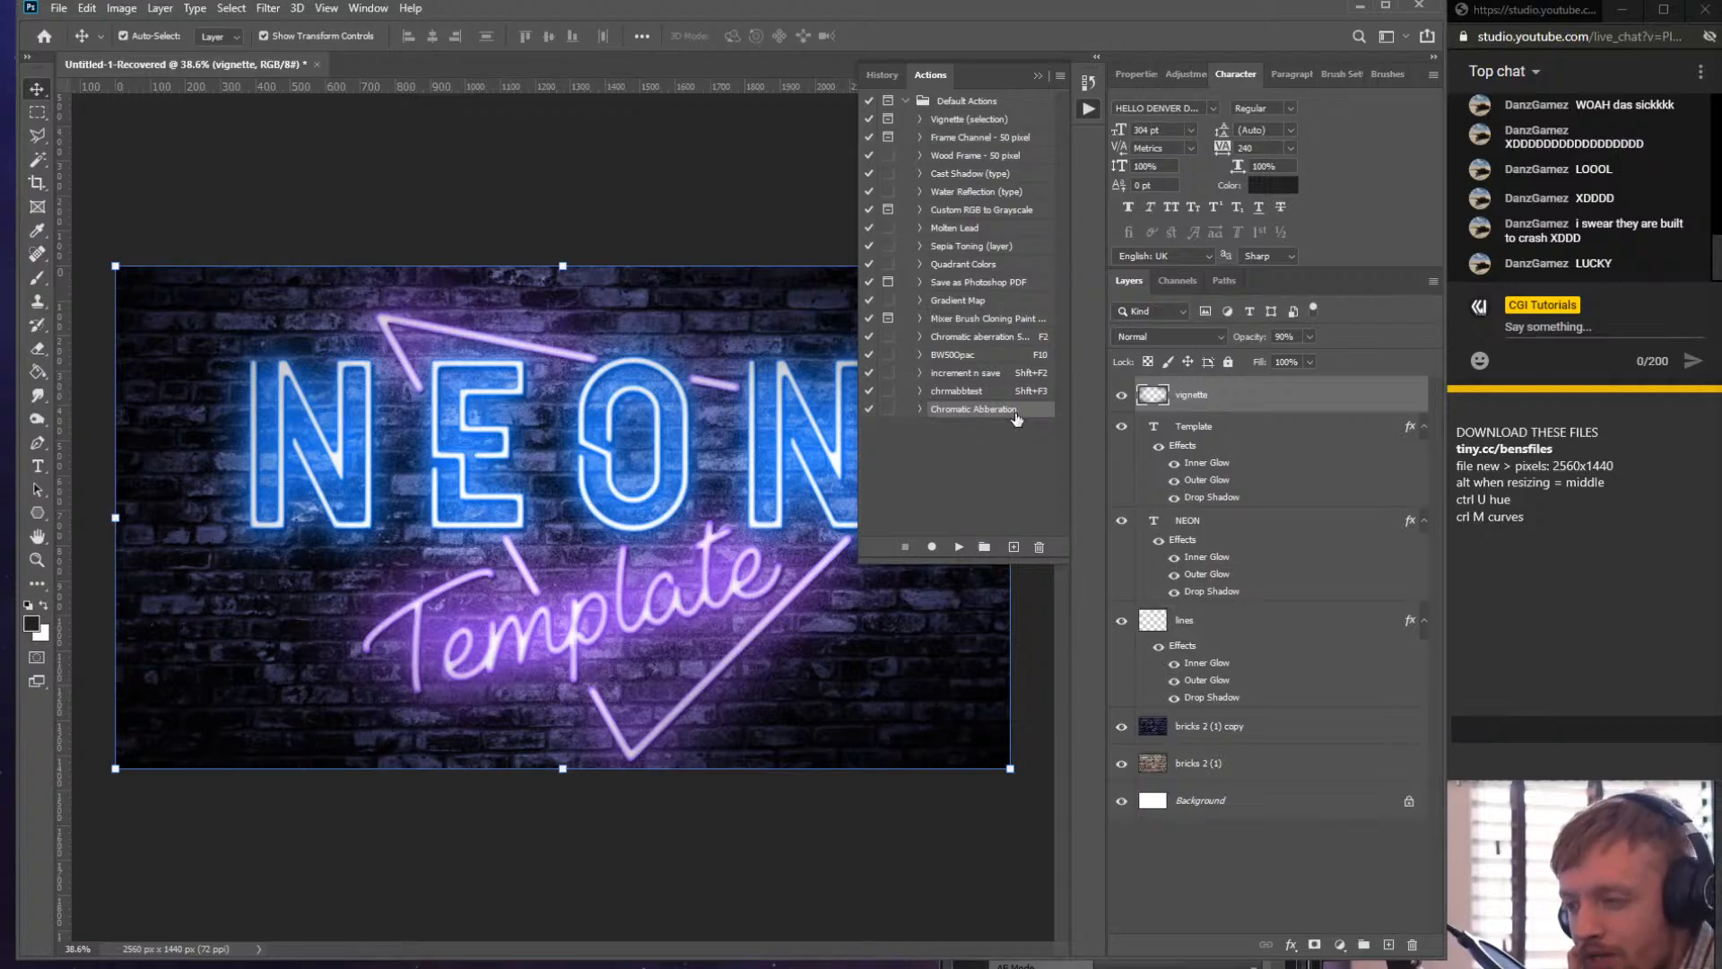
{"action": "left_click", "coordinate": [1275, 804]}
{"action": "left_click", "coordinate": [1200, 401], "text": "shift"}
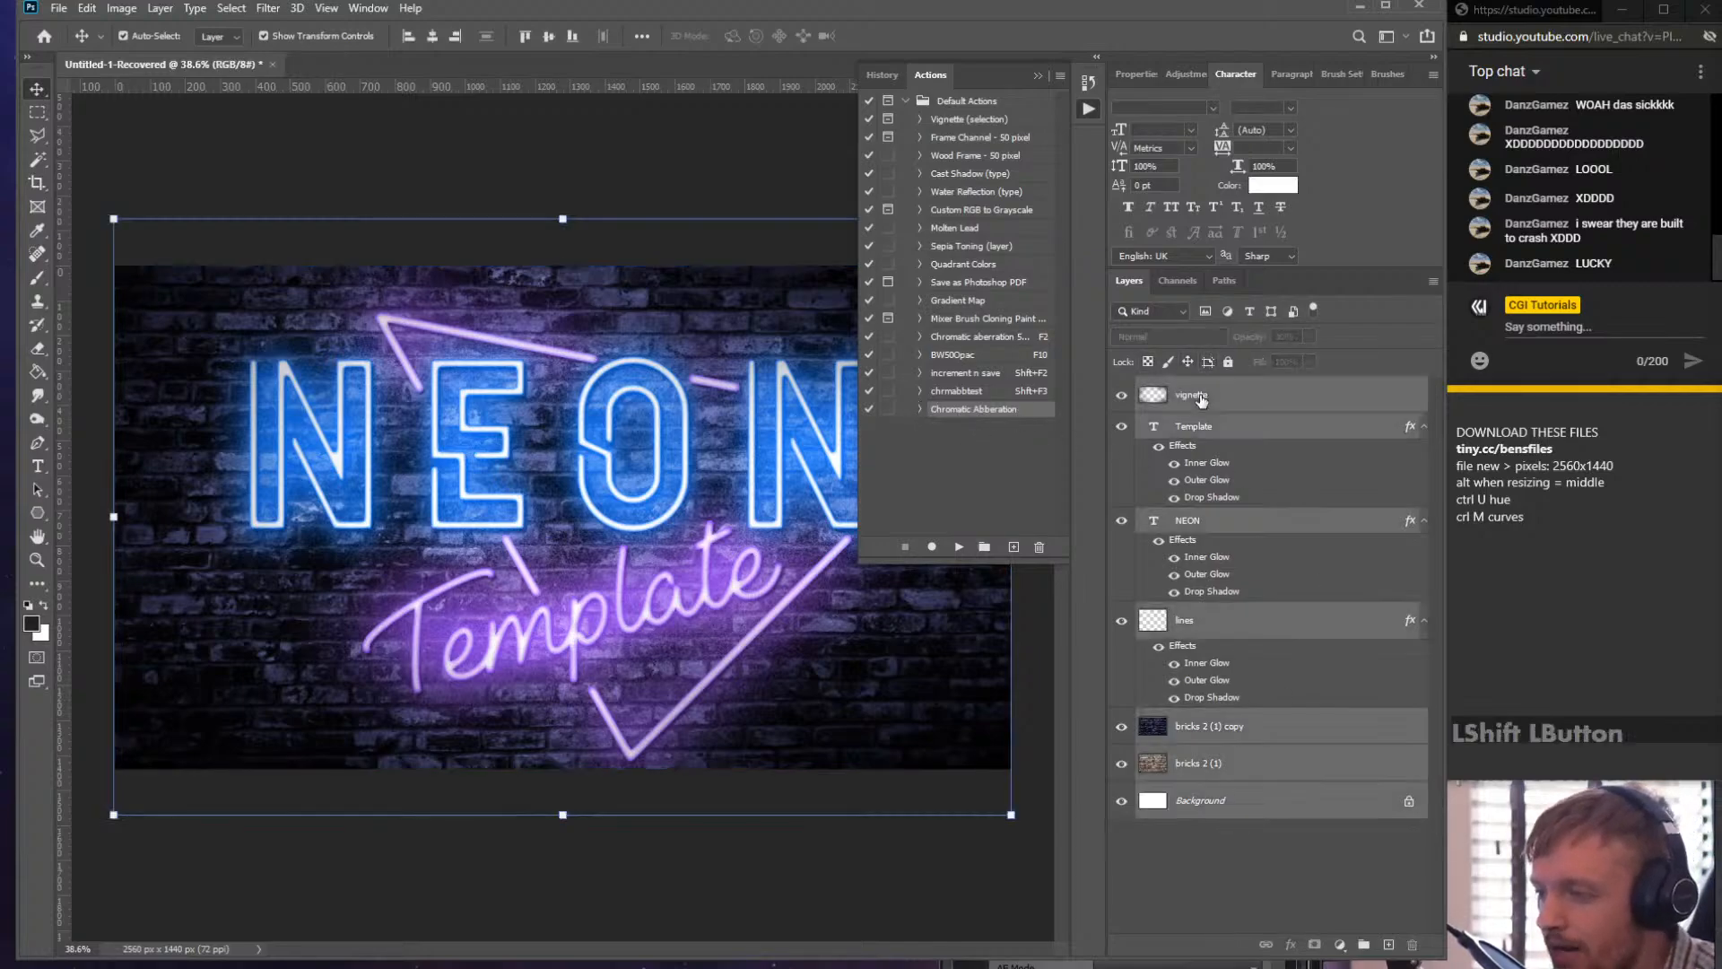
{"action": "left_click", "coordinate": [959, 548]}
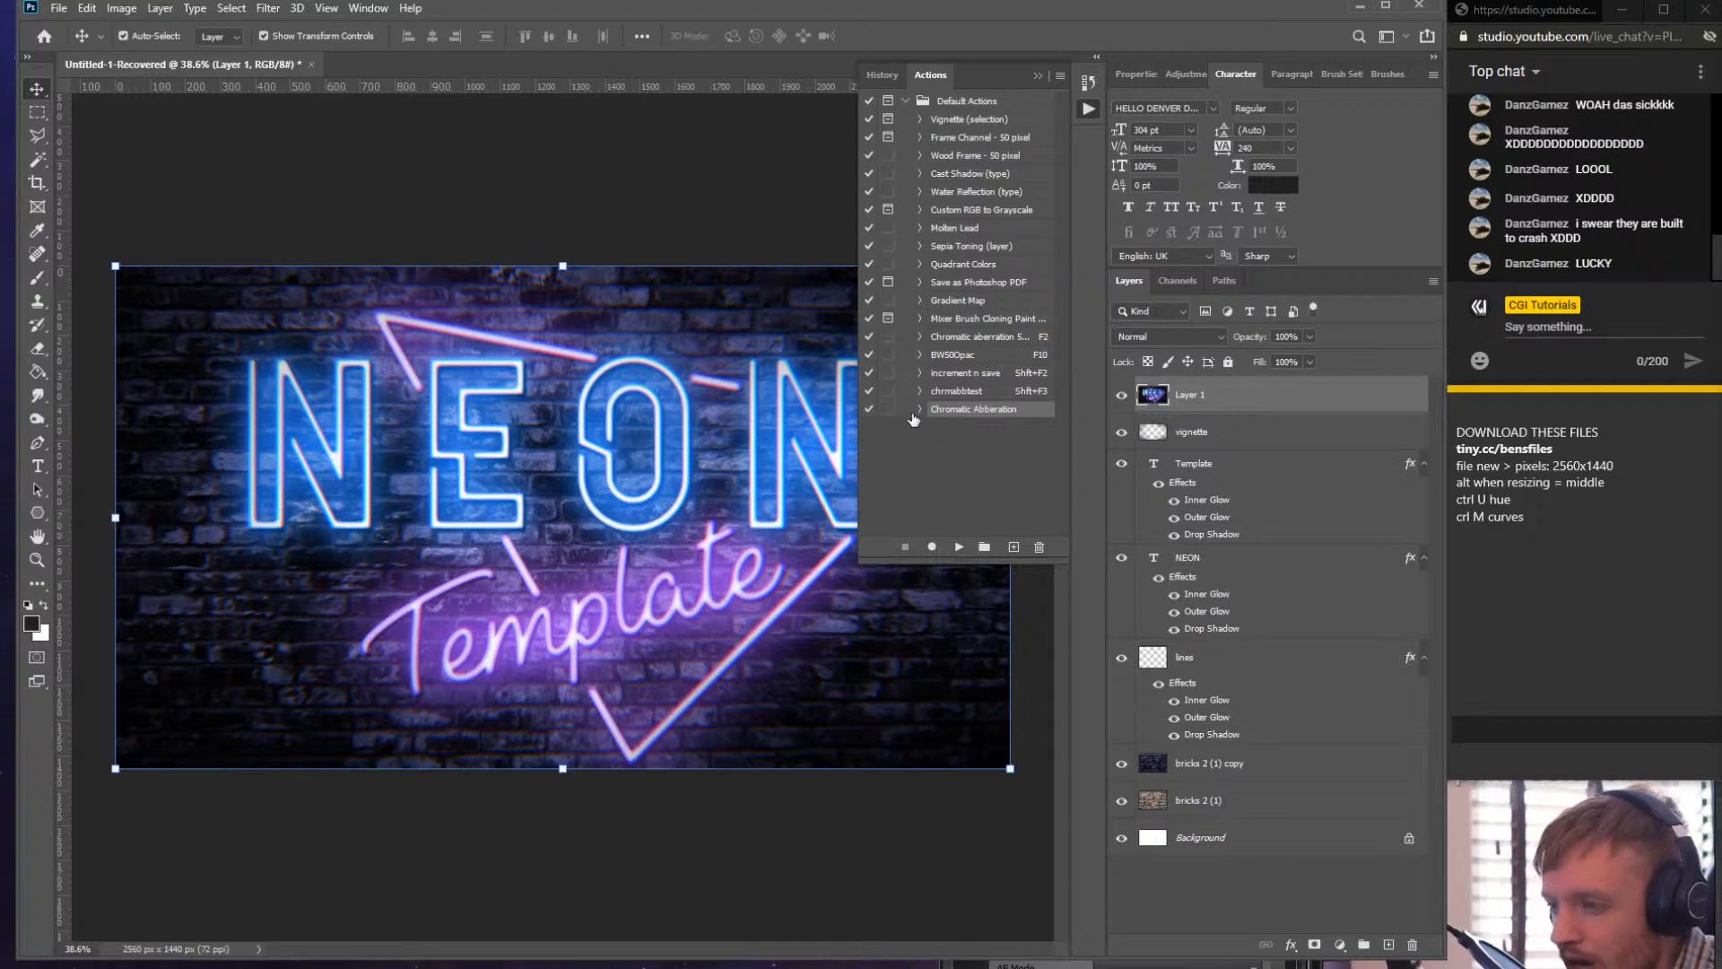
{"action": "left_click", "coordinate": [917, 411]}
{"action": "right_click", "coordinate": [986, 412]}
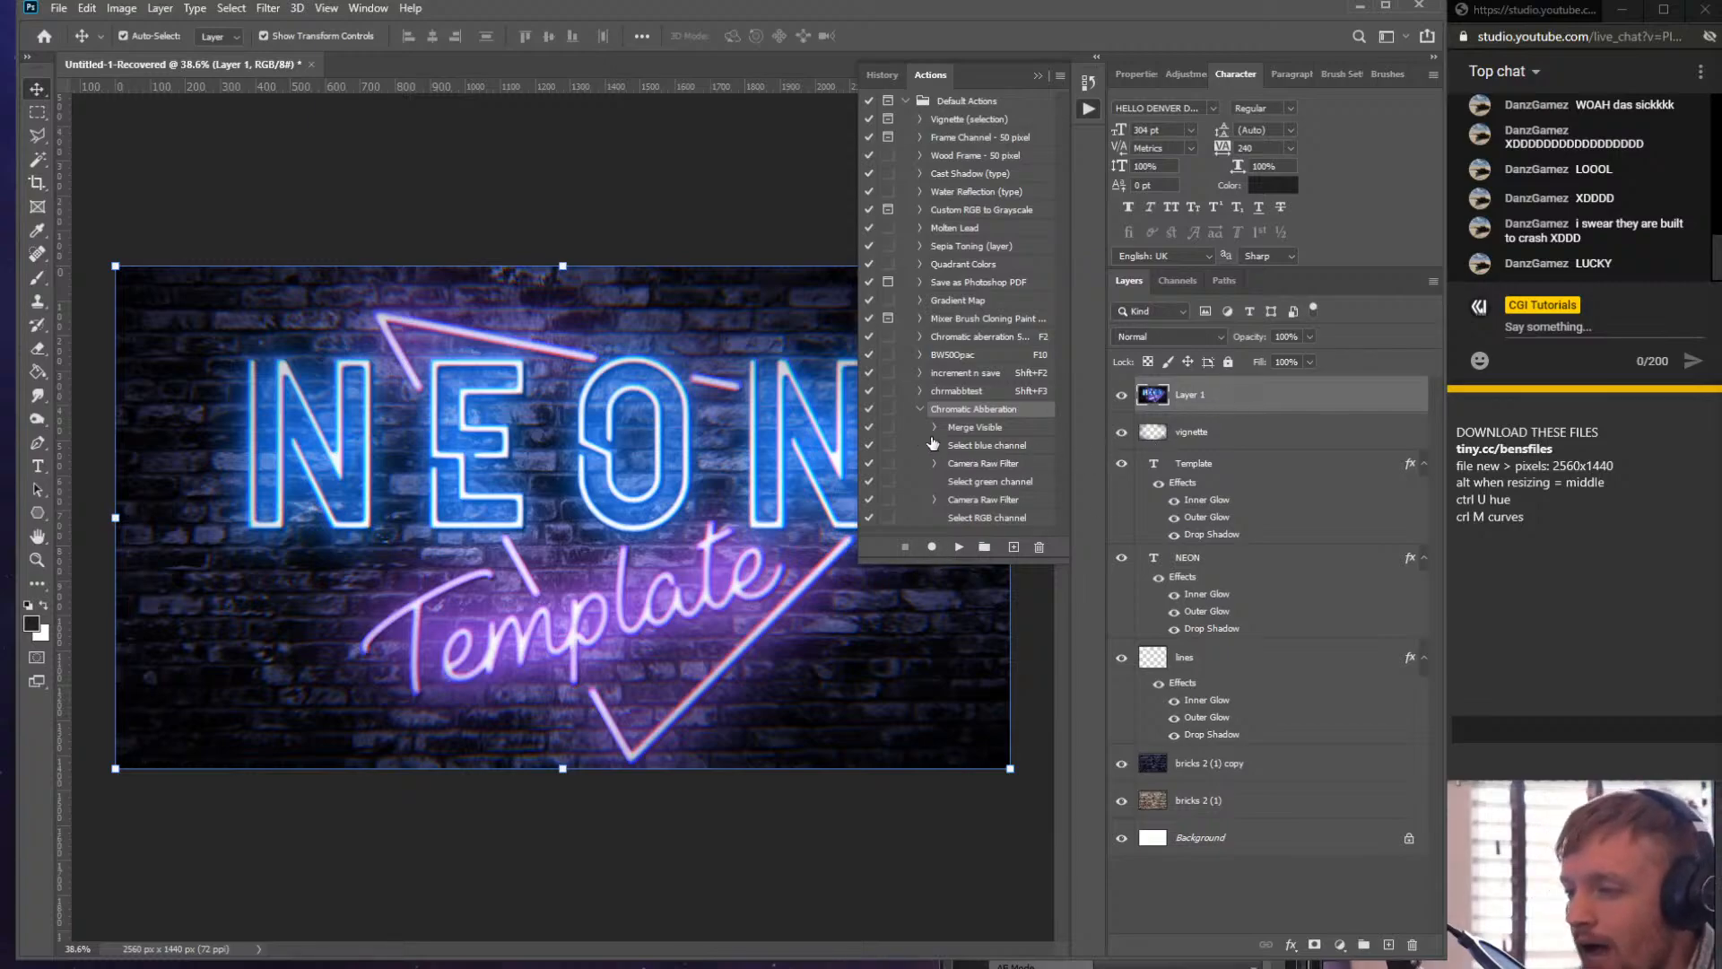
{"action": "left_click", "coordinate": [920, 408]}
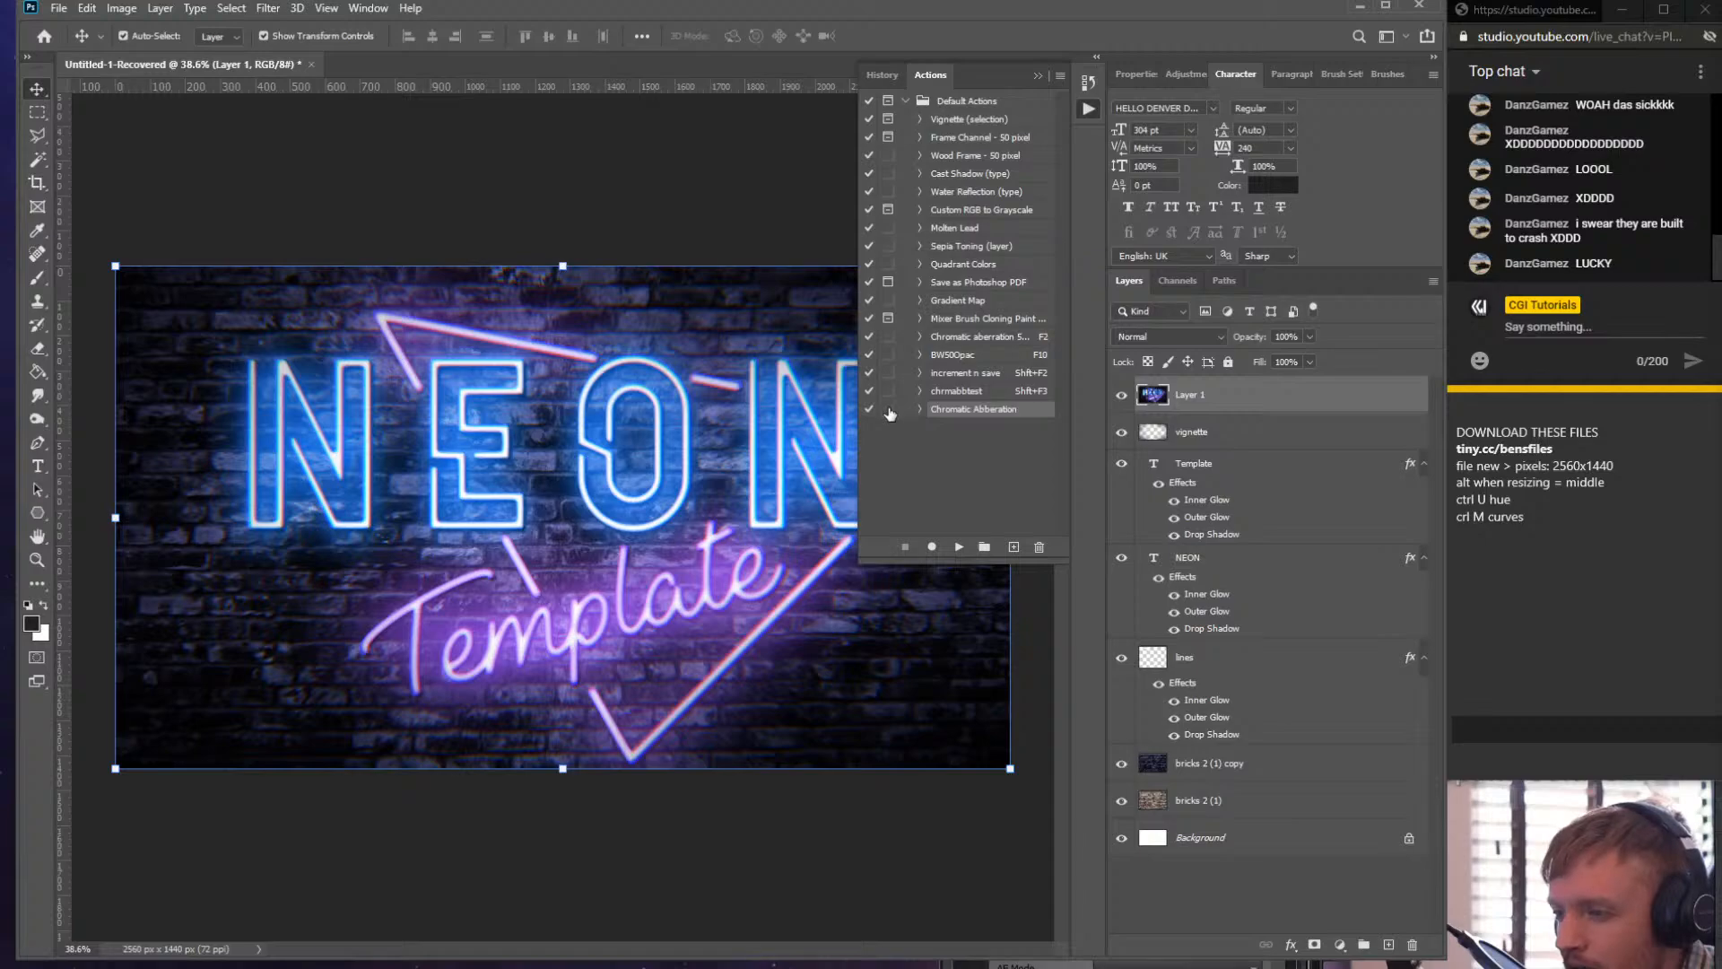
{"action": "left_click", "coordinate": [1013, 547]}
{"action": "left_click_drag", "start_coordinate": [746, 191], "coordinate": [605, 373]}
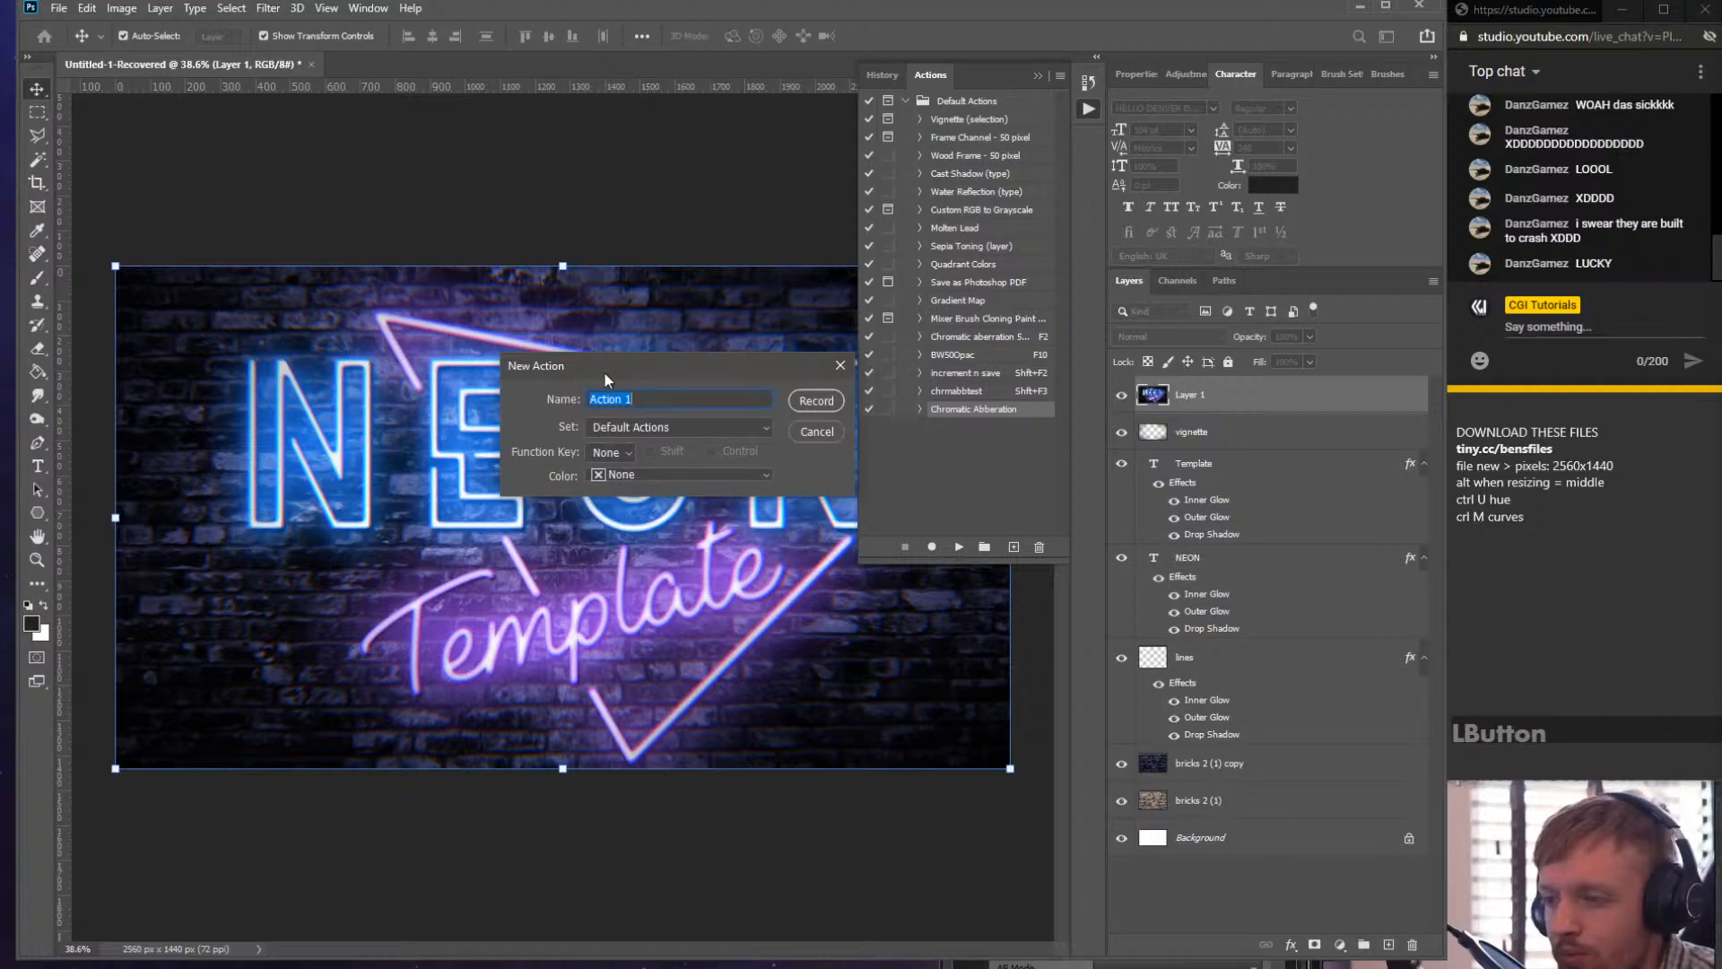
{"action": "left_click", "coordinate": [623, 452]}
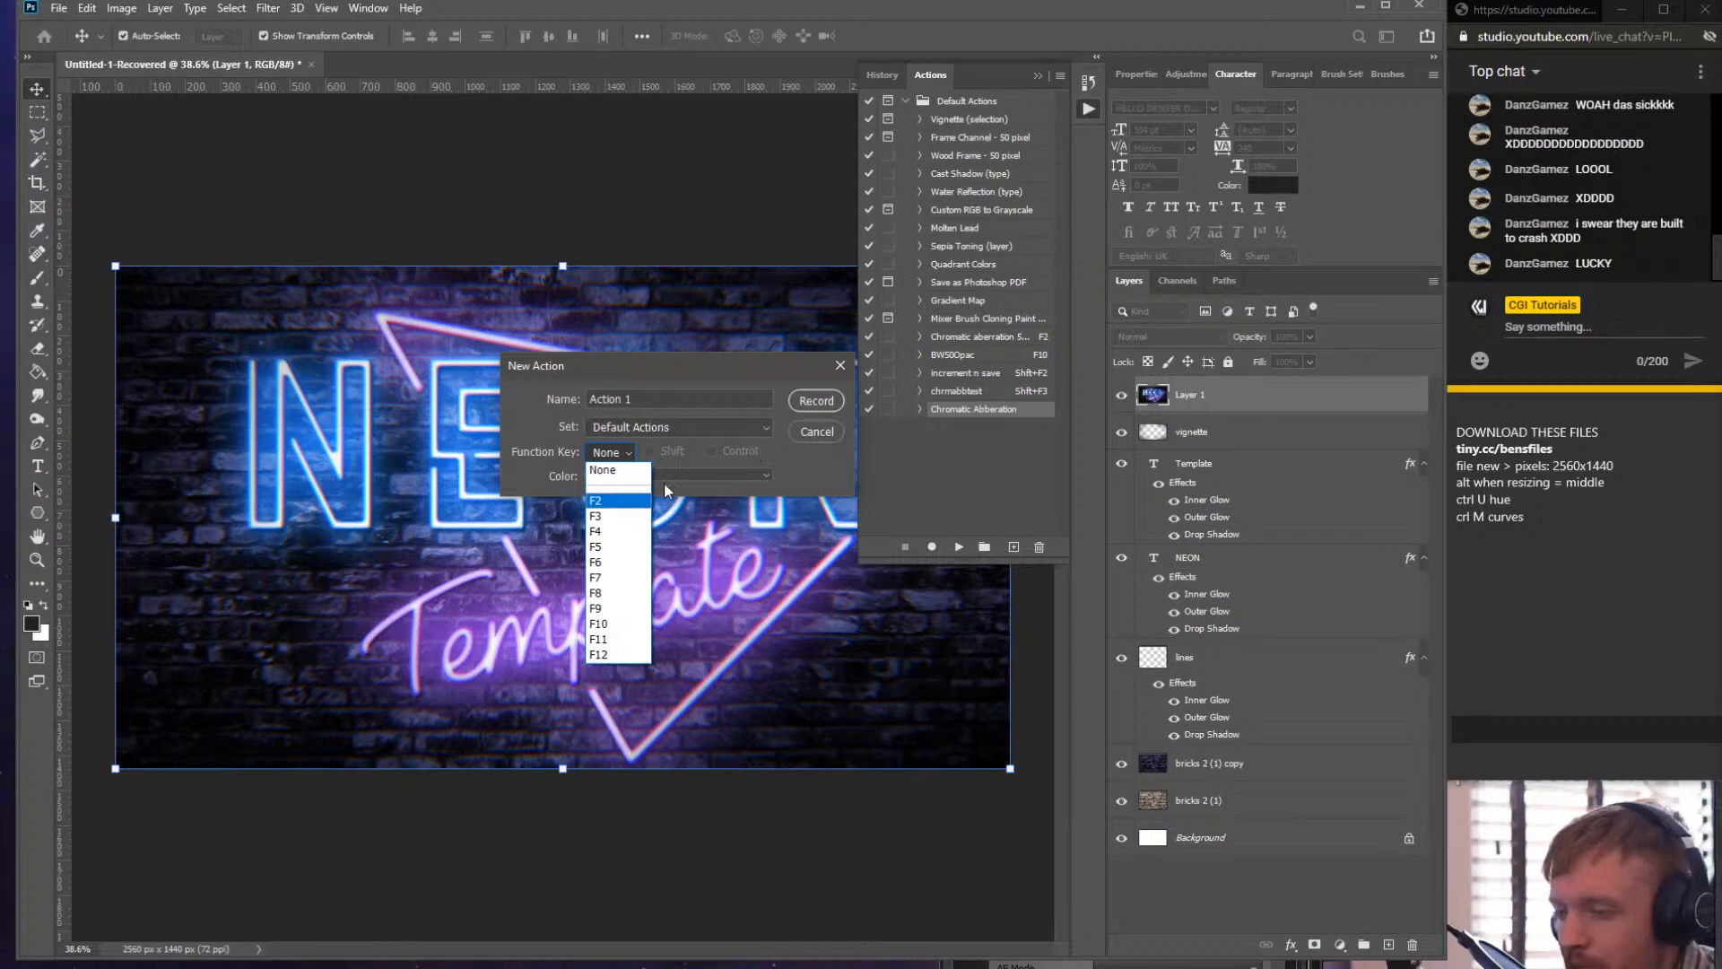
{"action": "left_click", "coordinate": [807, 439]}
{"action": "left_click", "coordinate": [815, 431]}
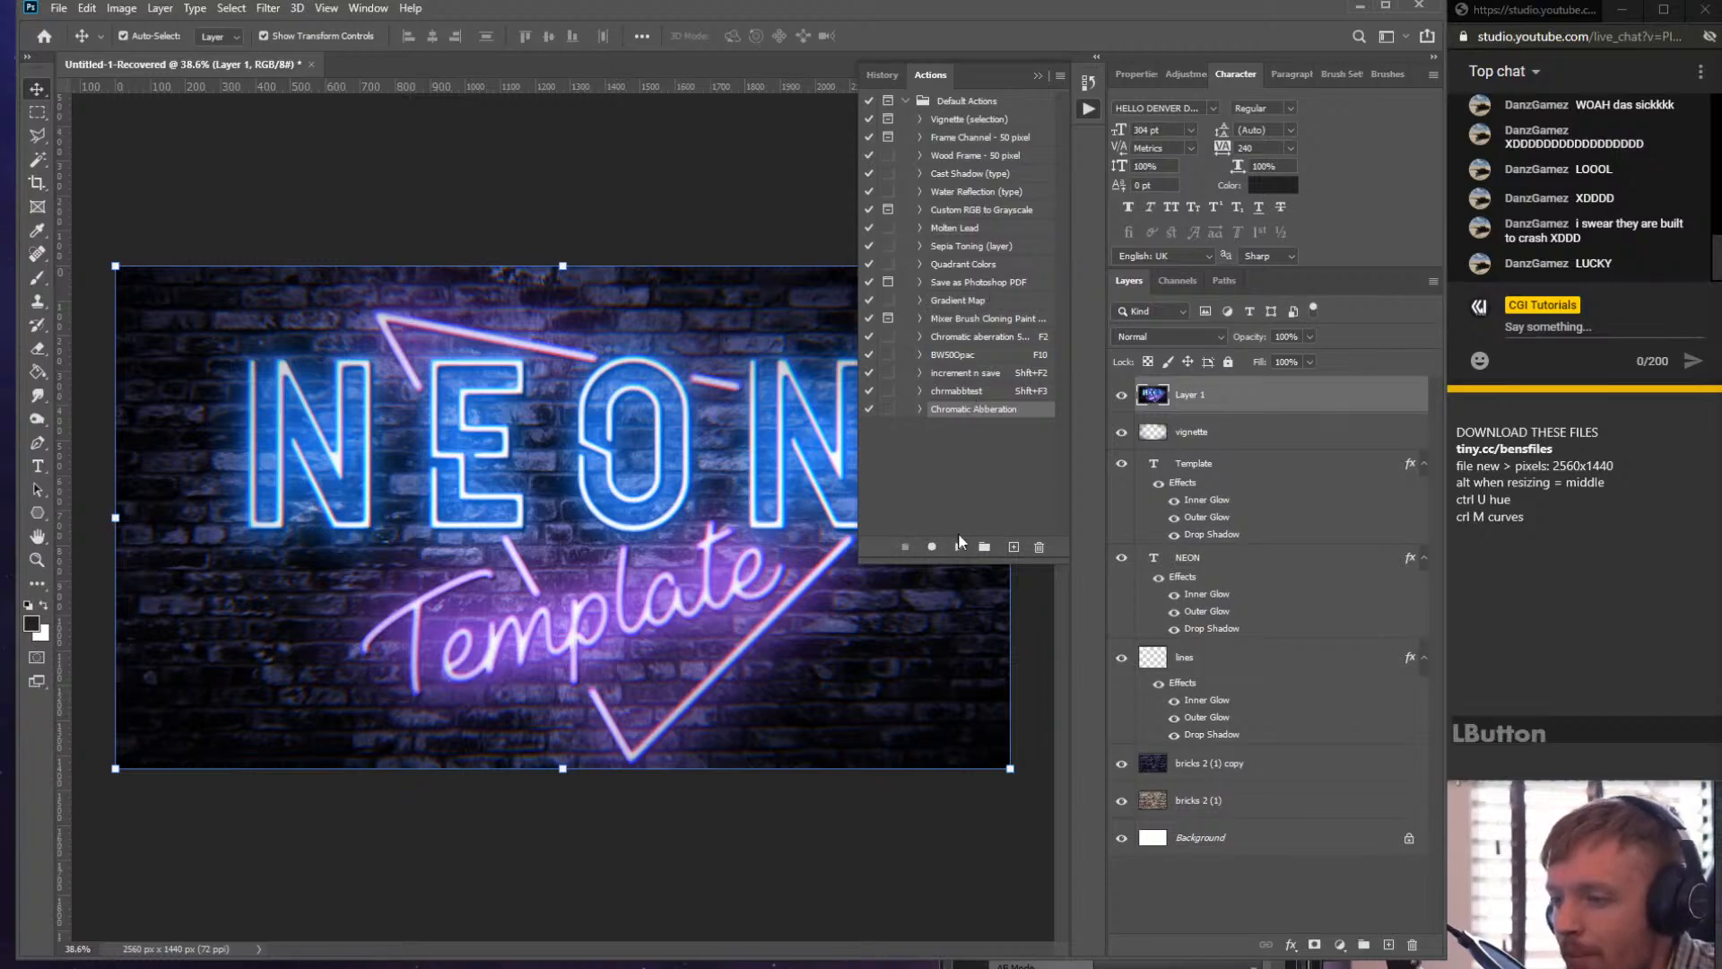
- Play the Chromatic Abberation action again on the neon sign document
{"action": "left_click", "coordinate": [958, 547]}
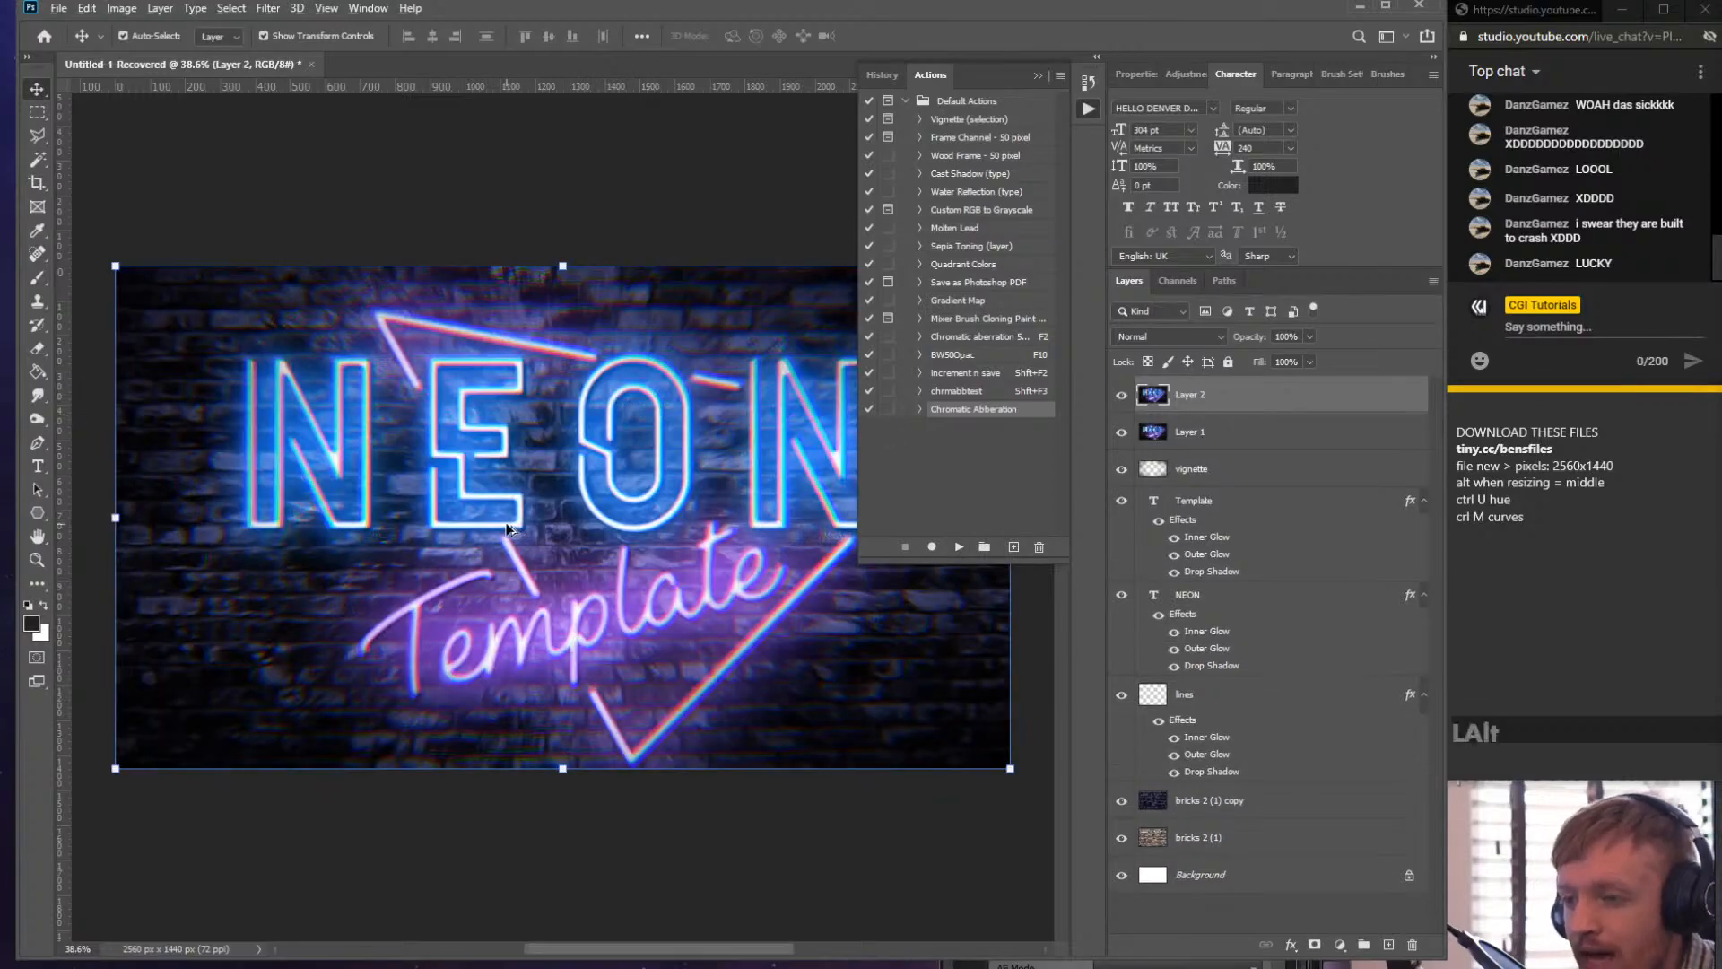
{"action": "scroll", "coordinate": [544, 547], "scroll_direction": "up", "scroll_amount": 10}
{"action": "scroll", "coordinate": [546, 578], "scroll_direction": "down", "scroll_amount": 10}
{"action": "scroll", "coordinate": [582, 563], "scroll_direction": "up", "scroll_amount": 1}
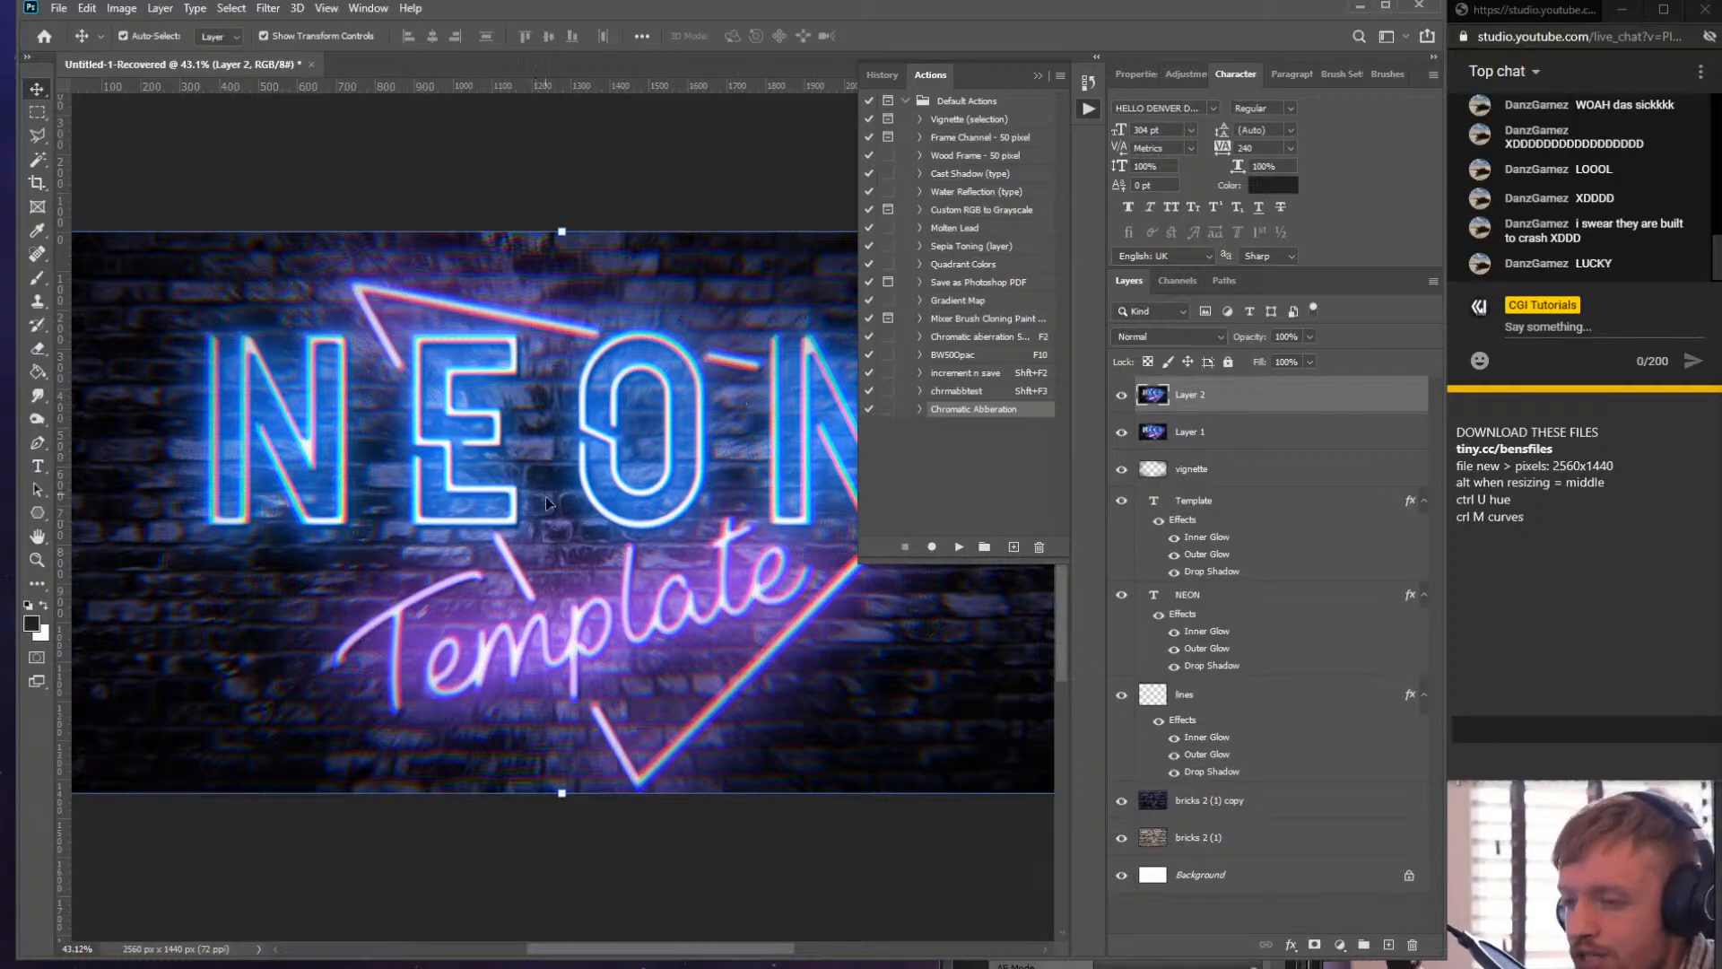
{"action": "scroll", "coordinate": [545, 496], "scroll_direction": "up", "scroll_amount": 6}
{"action": "scroll", "coordinate": [538, 449], "scroll_direction": "down", "scroll_amount": 5}
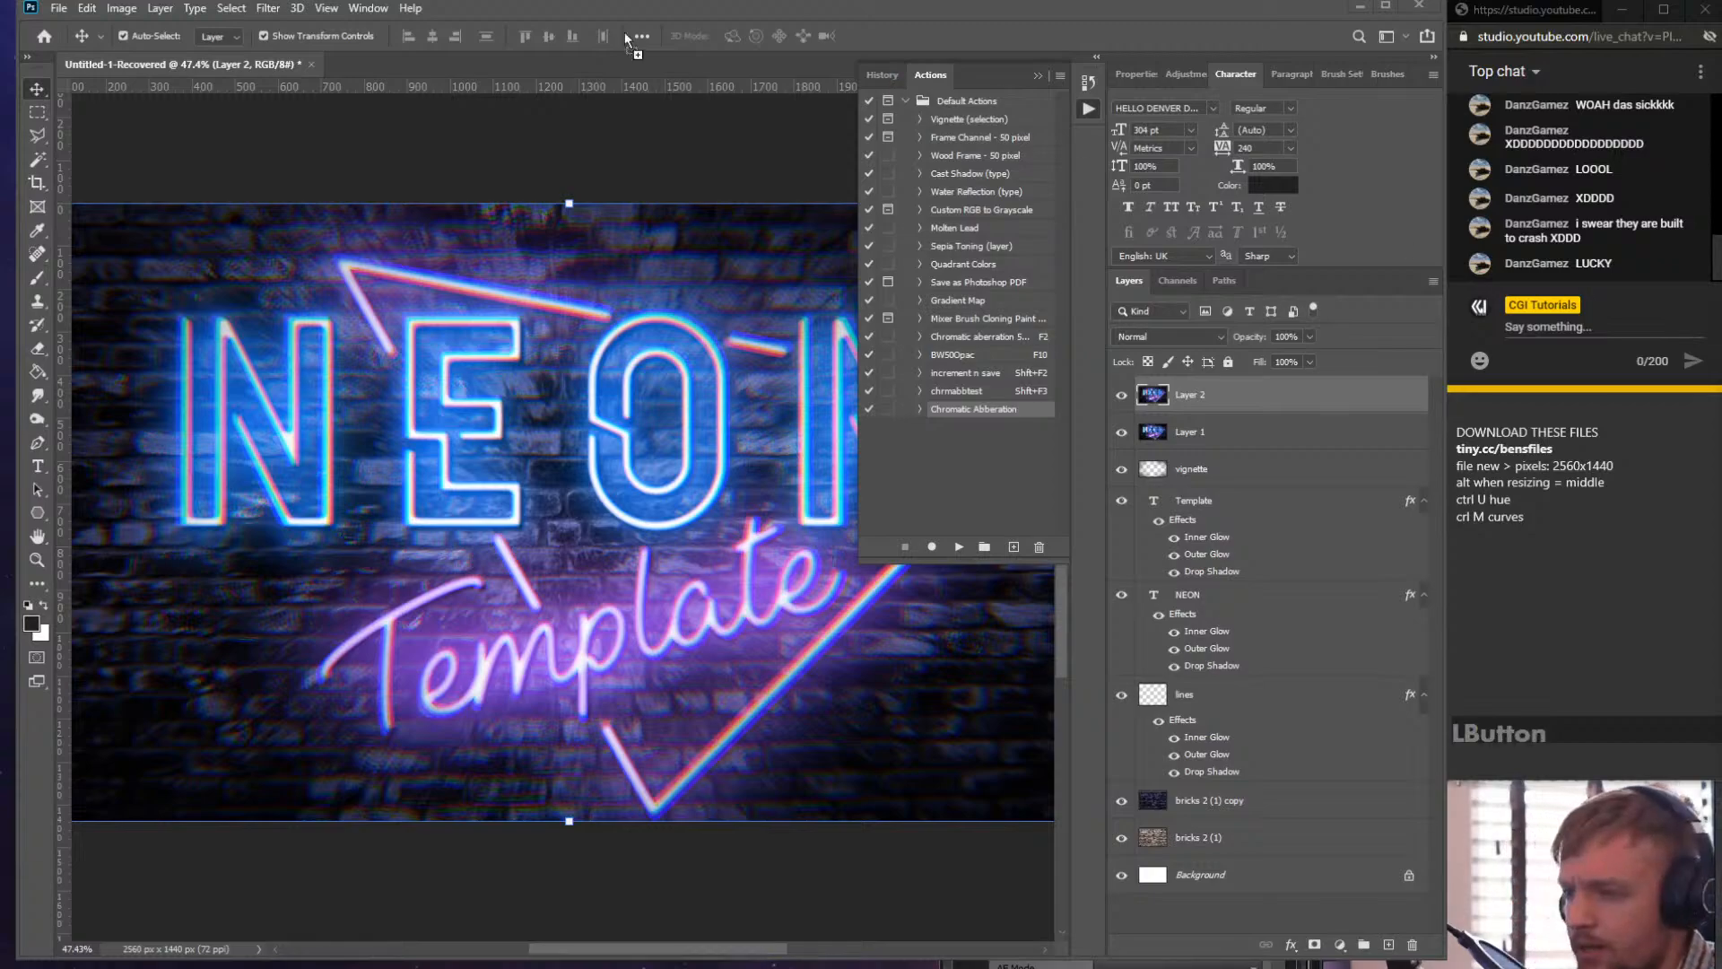
- Switch to thumbnail_image.png and run the Chromatic Abberation action on it, continuing past the Merge Visible command
{"action": "left_click_drag", "start_coordinate": [562, 62], "coordinate": [557, 63]}
{"action": "scroll", "coordinate": [574, 461], "scroll_direction": "up", "scroll_amount": 3}
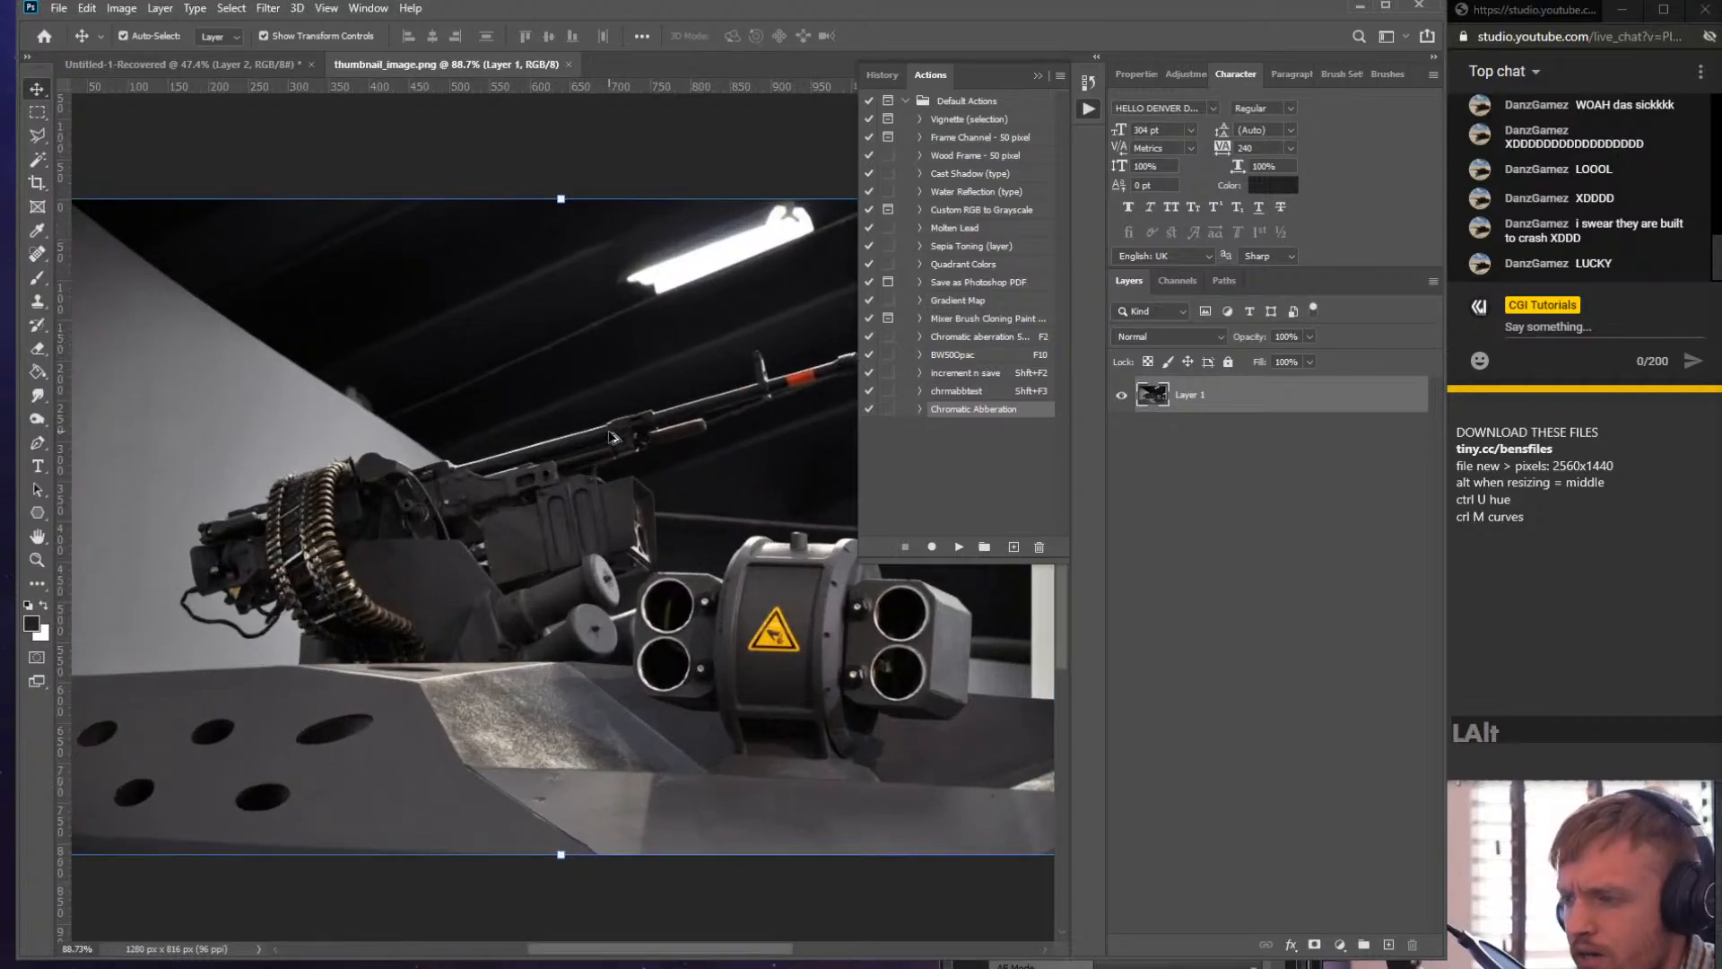
{"action": "scroll", "coordinate": [574, 461], "scroll_direction": "up", "scroll_amount": 1}
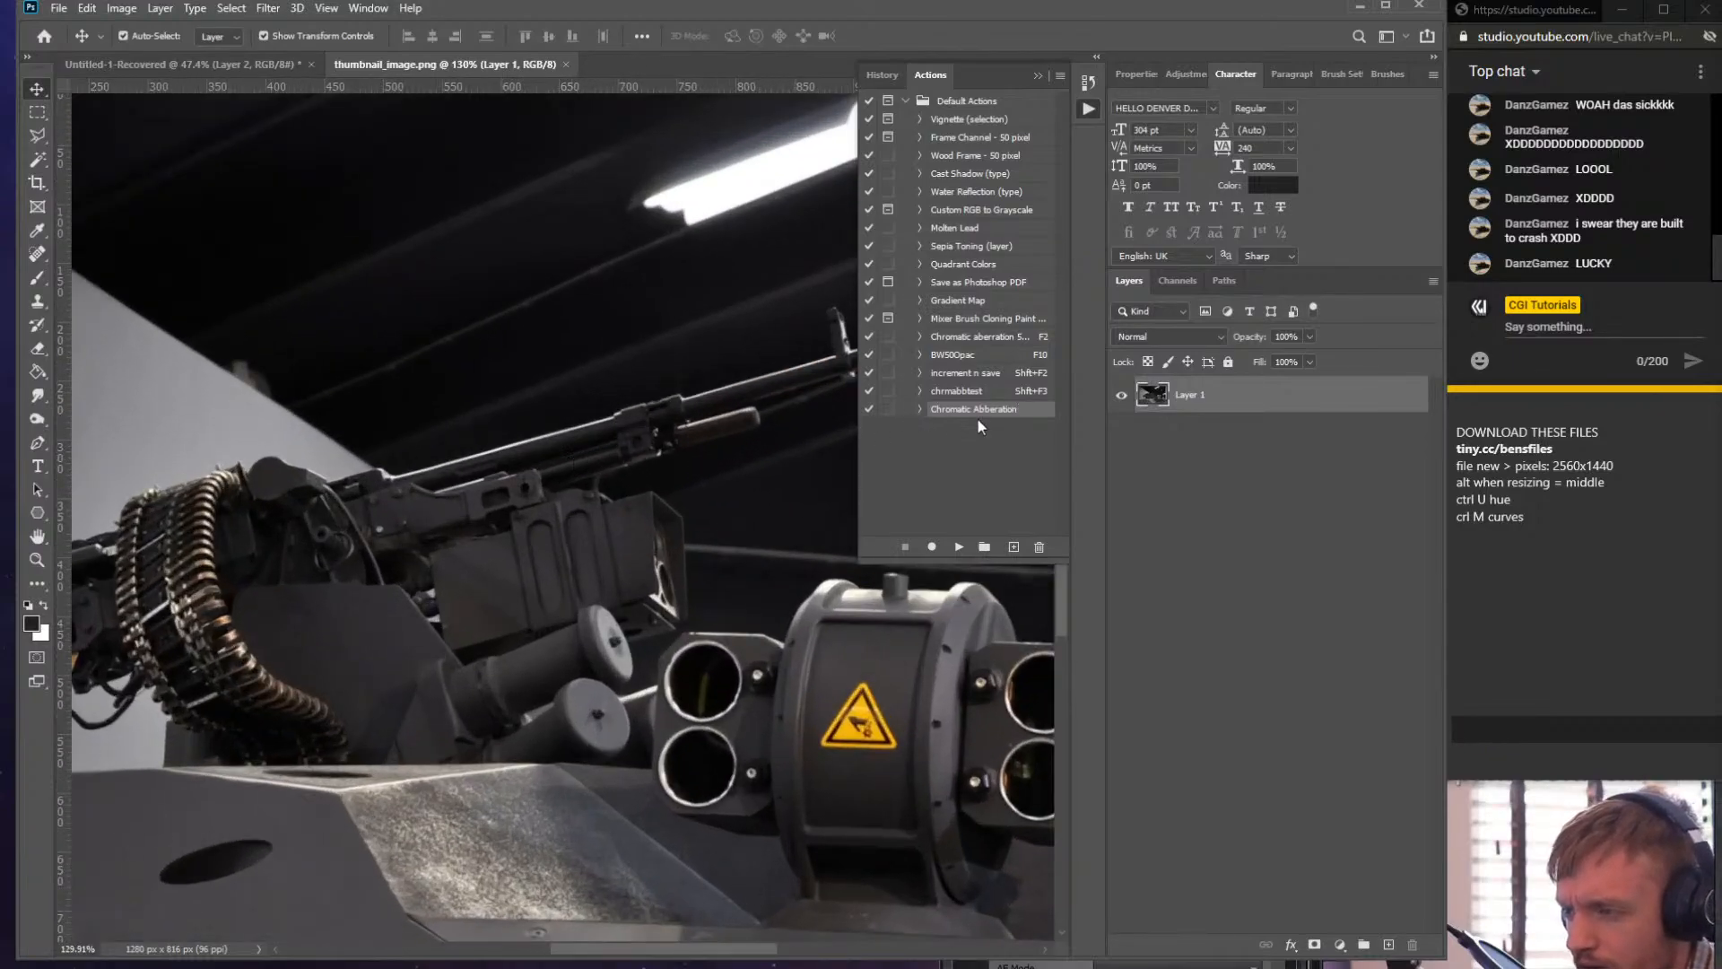
{"action": "left_click", "coordinate": [960, 546]}
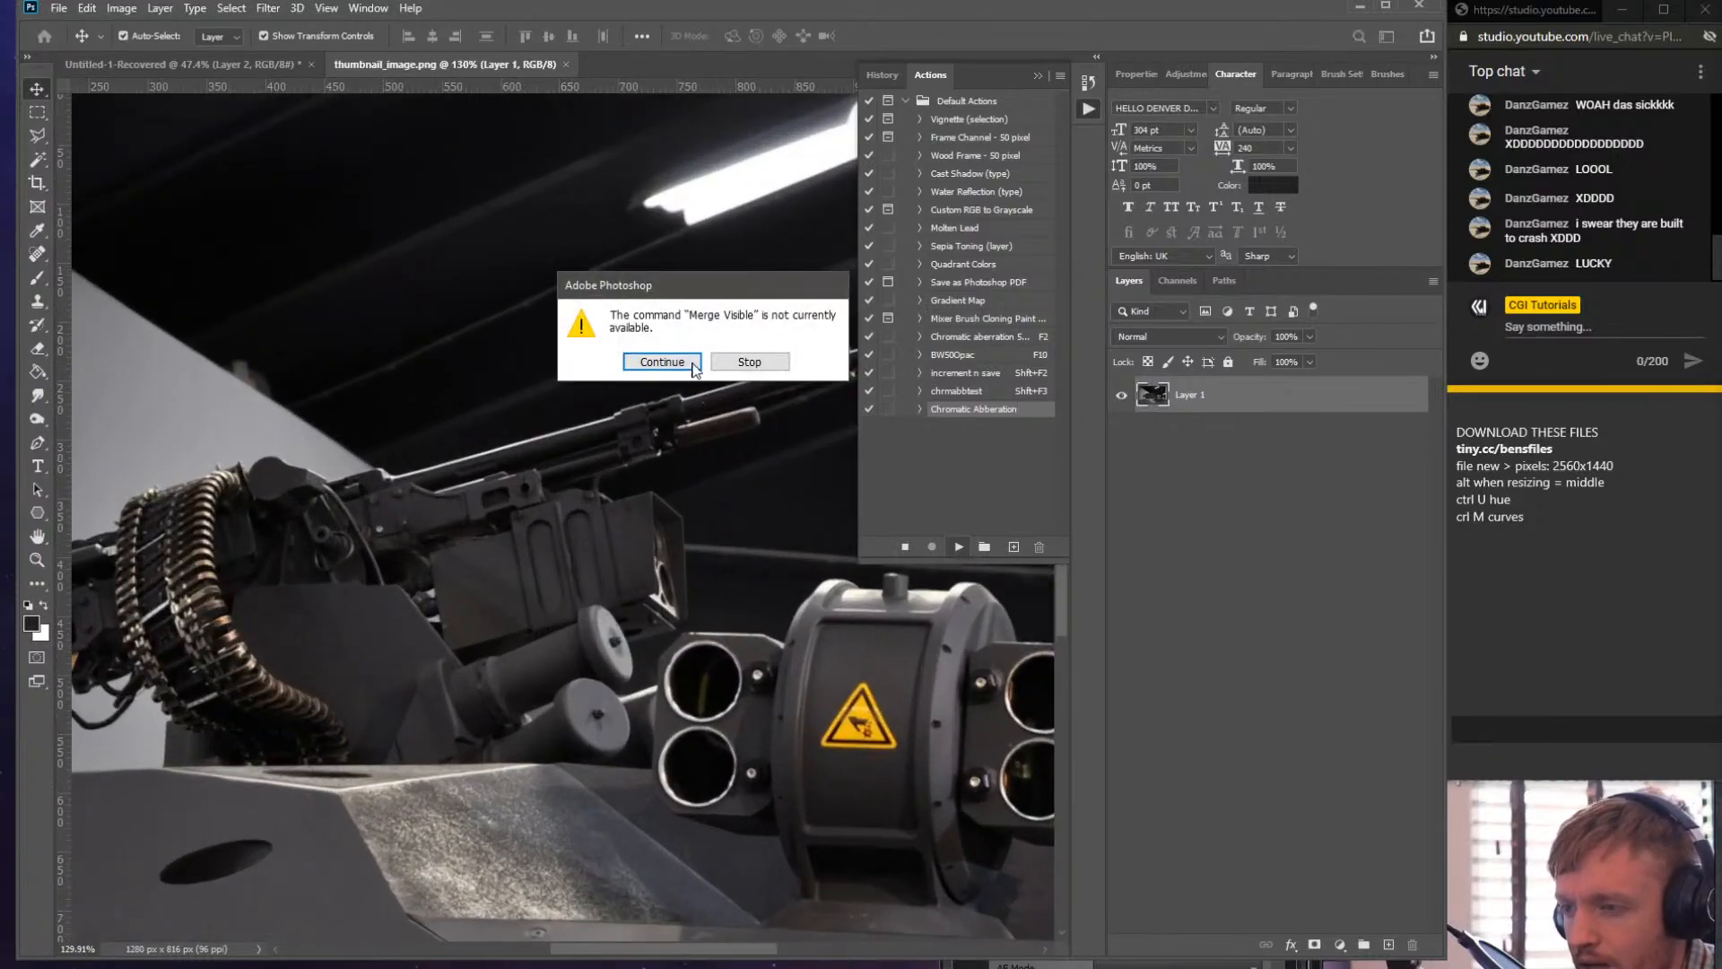
{"action": "left_click", "coordinate": [678, 364]}
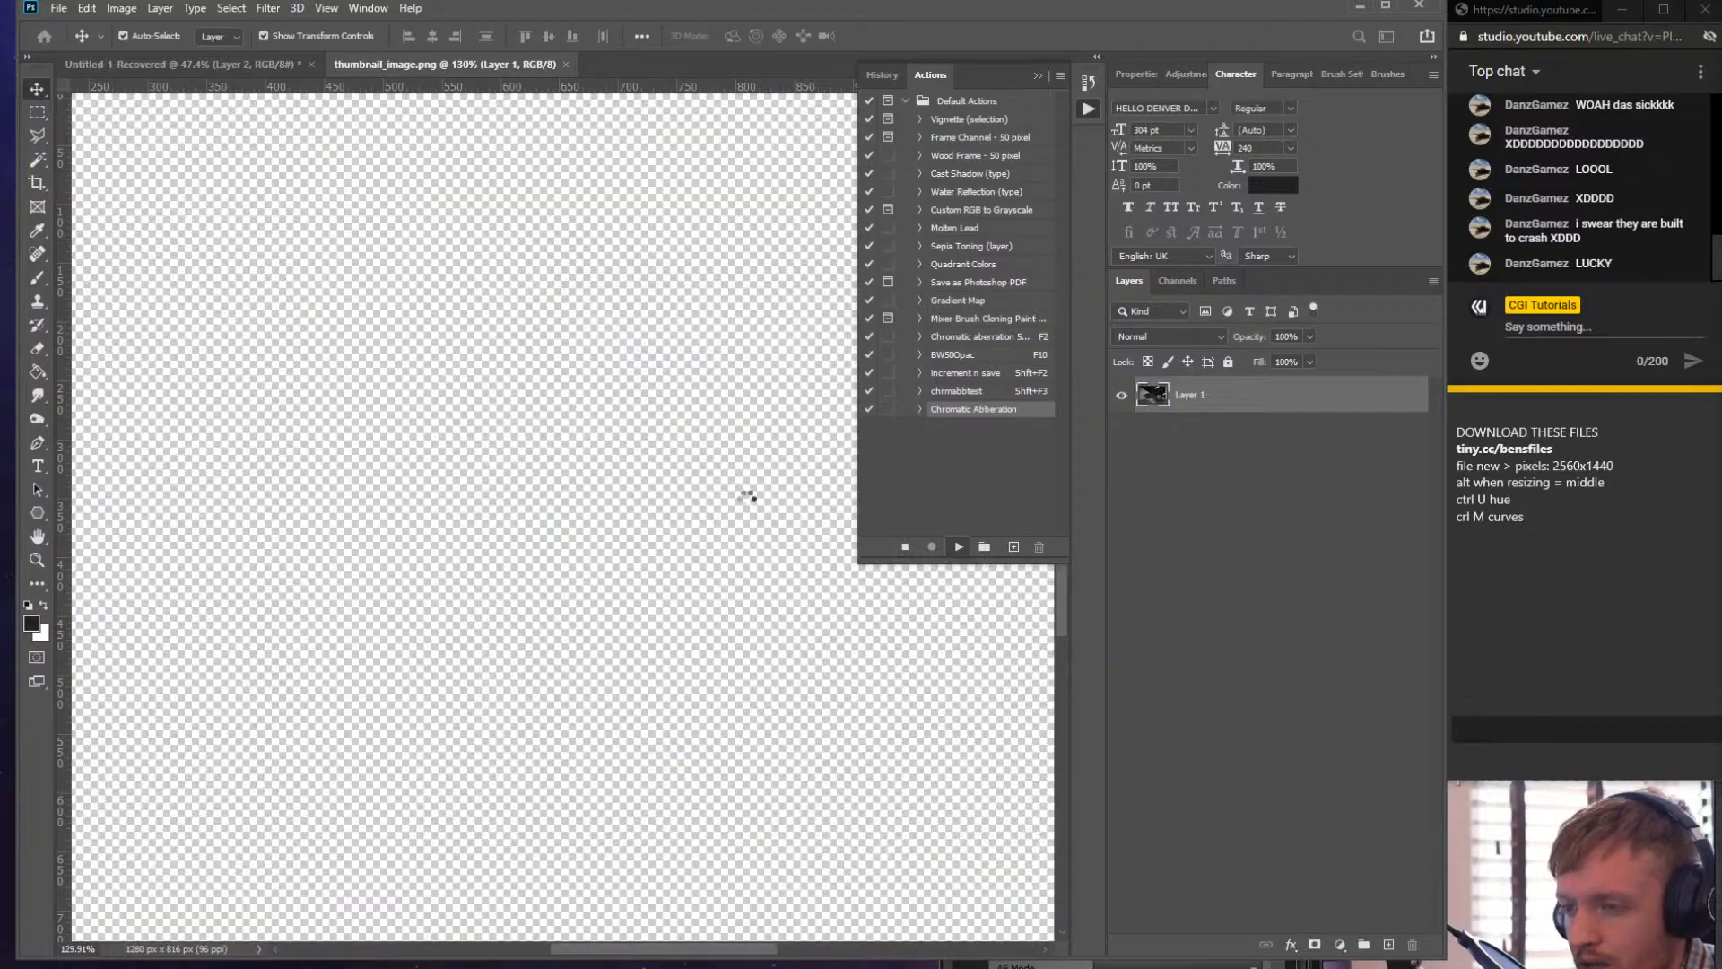
{"action": "scroll", "coordinate": [256, 471], "scroll_direction": "up", "scroll_amount": 15}
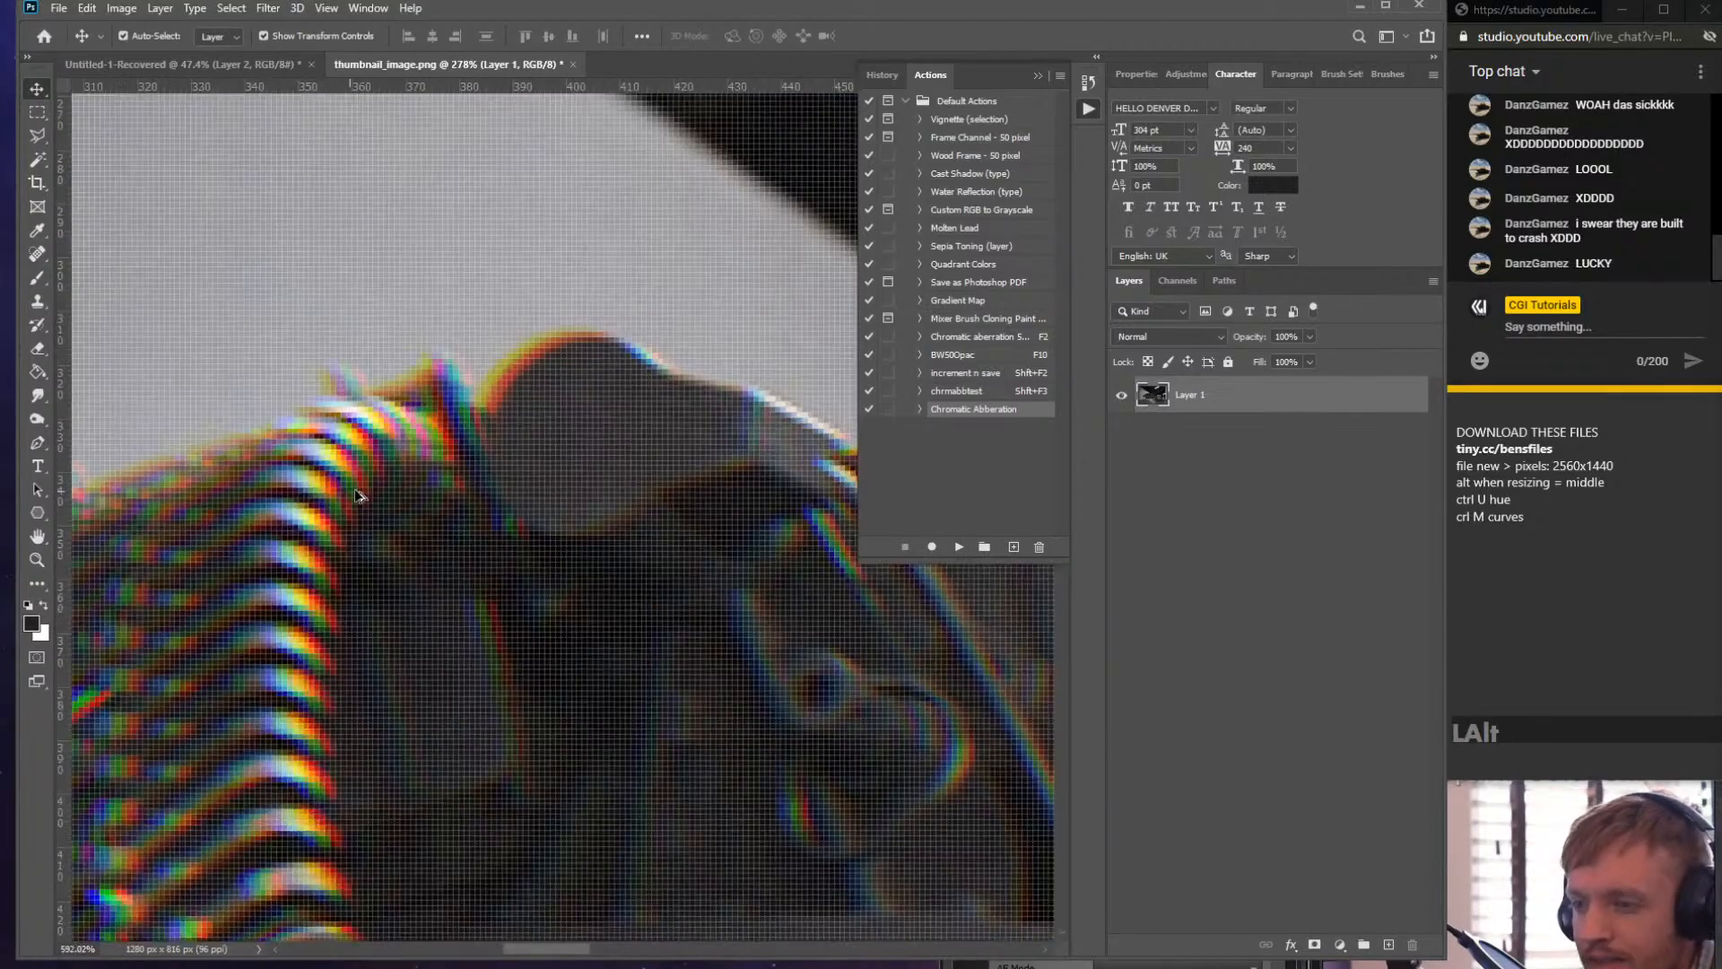
{"action": "scroll", "coordinate": [464, 414], "scroll_direction": "down", "scroll_amount": 8}
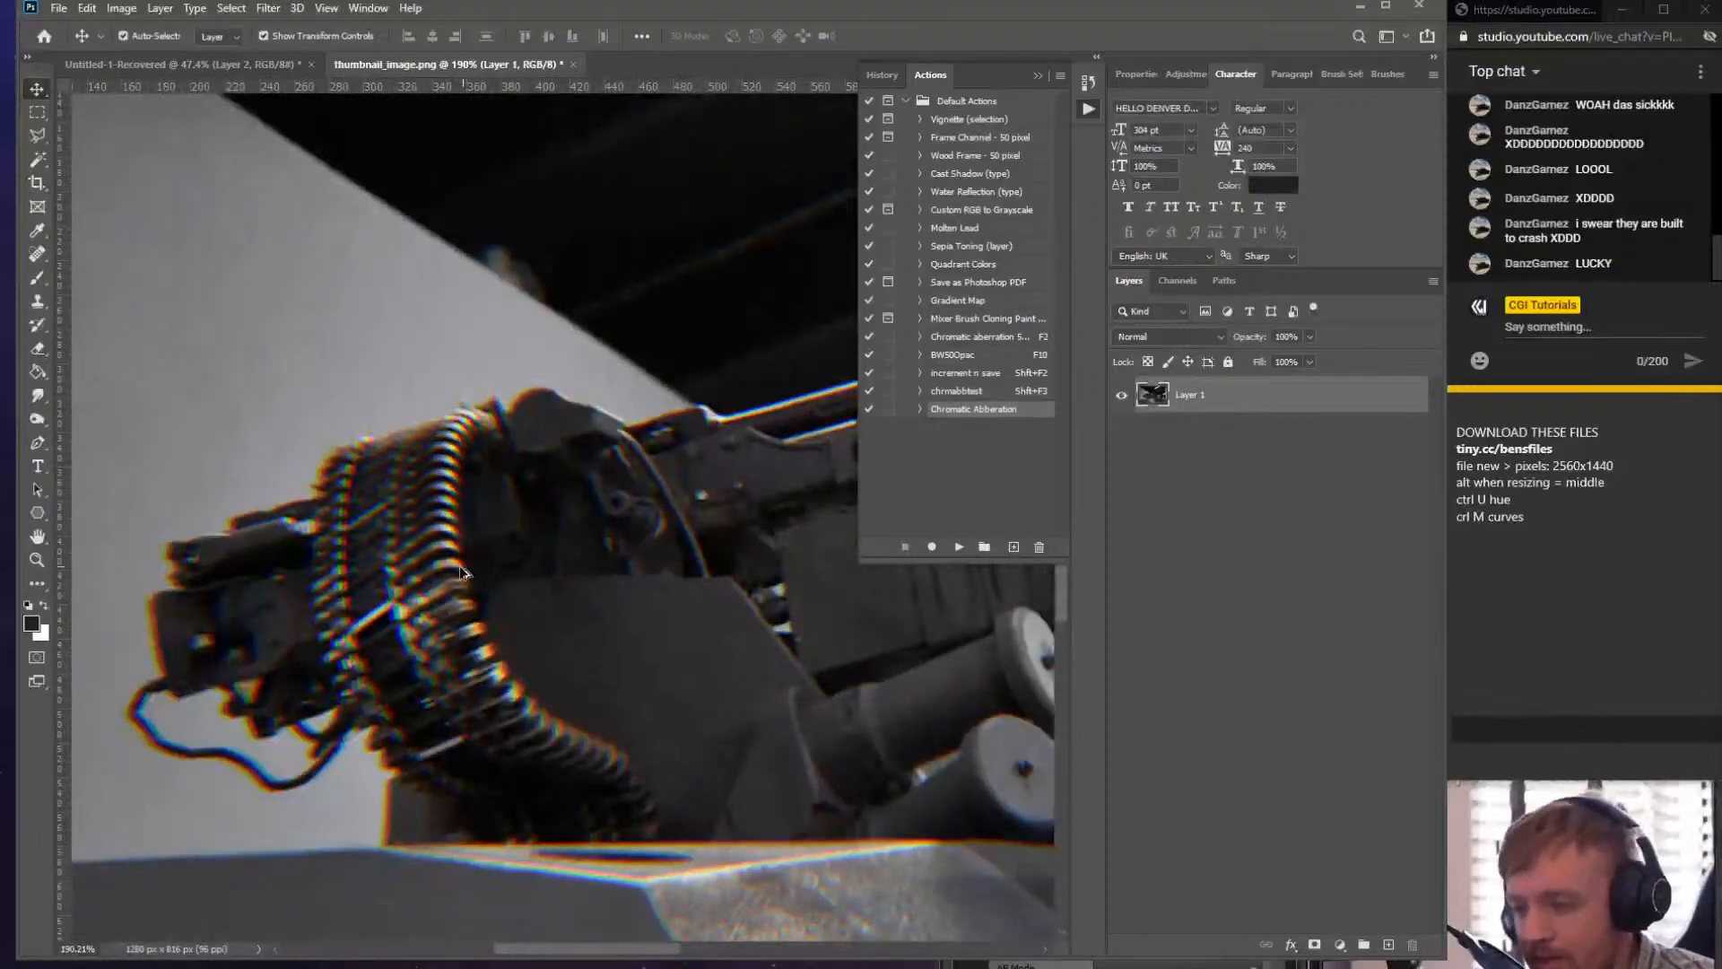
{"action": "scroll", "coordinate": [421, 608], "scroll_direction": "up", "scroll_amount": 5}
{"action": "scroll", "coordinate": [425, 604], "scroll_direction": "down", "scroll_amount": 13}
{"action": "scroll", "coordinate": [594, 538], "scroll_direction": "up", "scroll_amount": 5}
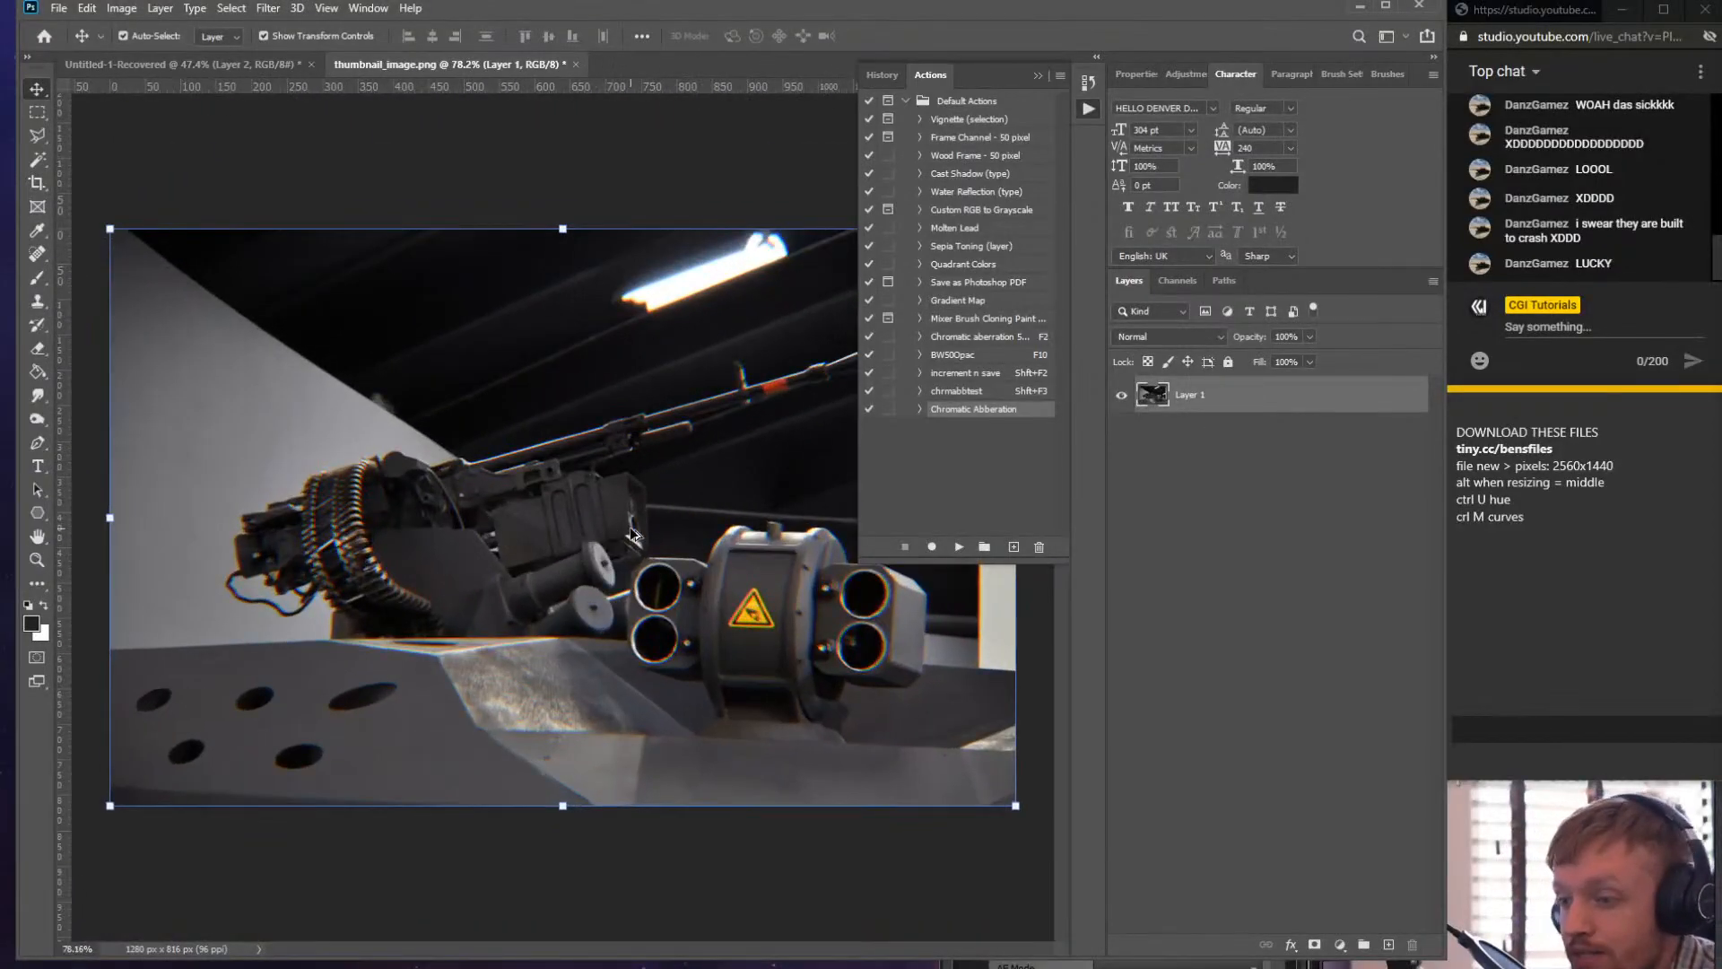
- Switch back to the neon sign document to compare the result
{"action": "left_click", "coordinate": [220, 65]}
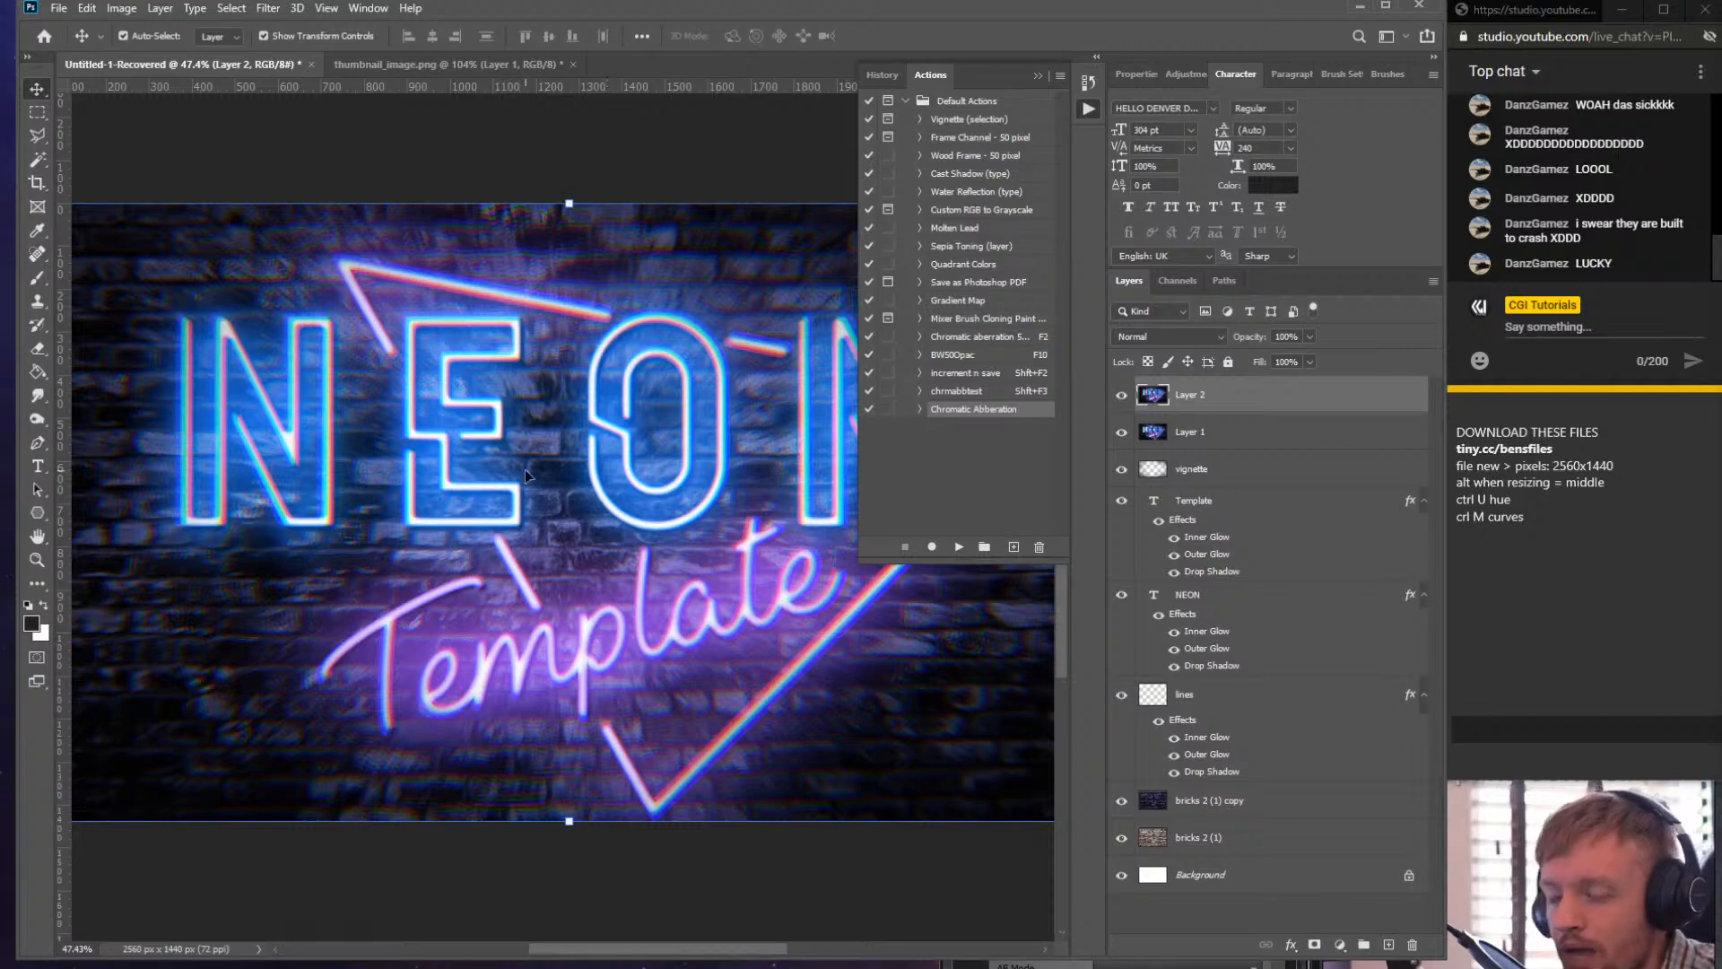
{"action": "scroll", "coordinate": [572, 394], "scroll_direction": "down", "scroll_amount": 3}
{"action": "scroll", "coordinate": [557, 443], "scroll_direction": "up", "scroll_amount": 2}
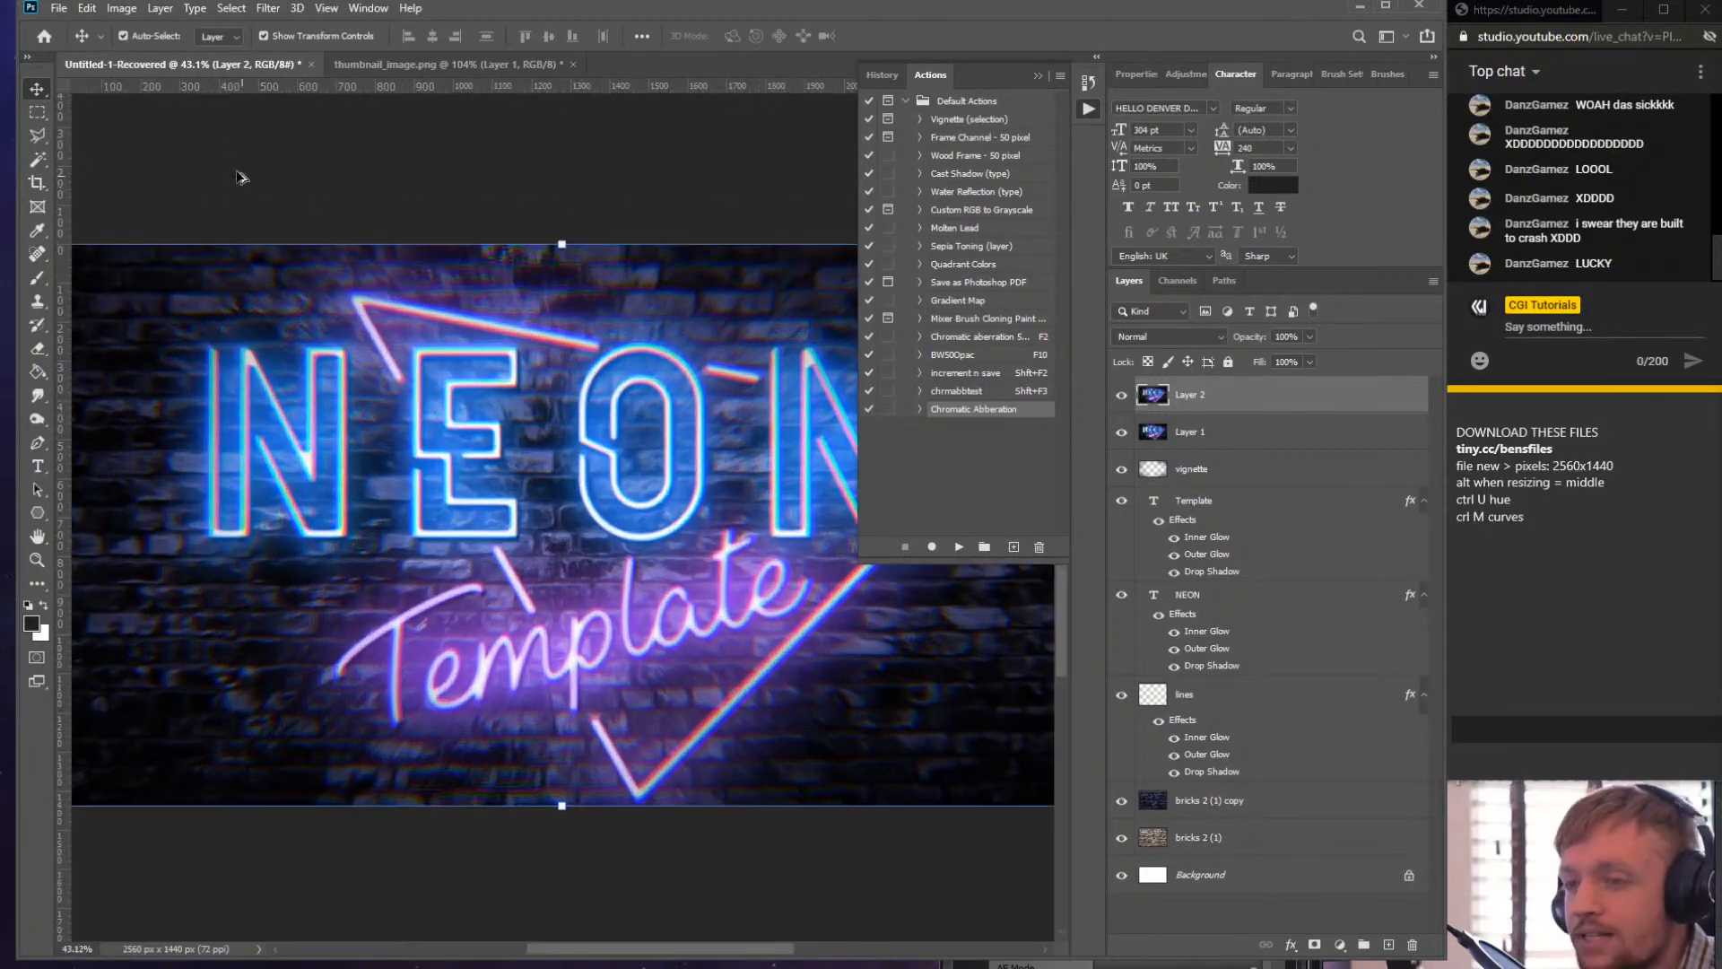
- Delete the two merged chromatic aberration layers, Layer 2 and Layer 1, from the neon sign document
{"action": "left_click", "coordinate": [1215, 432], "text": "shift"}
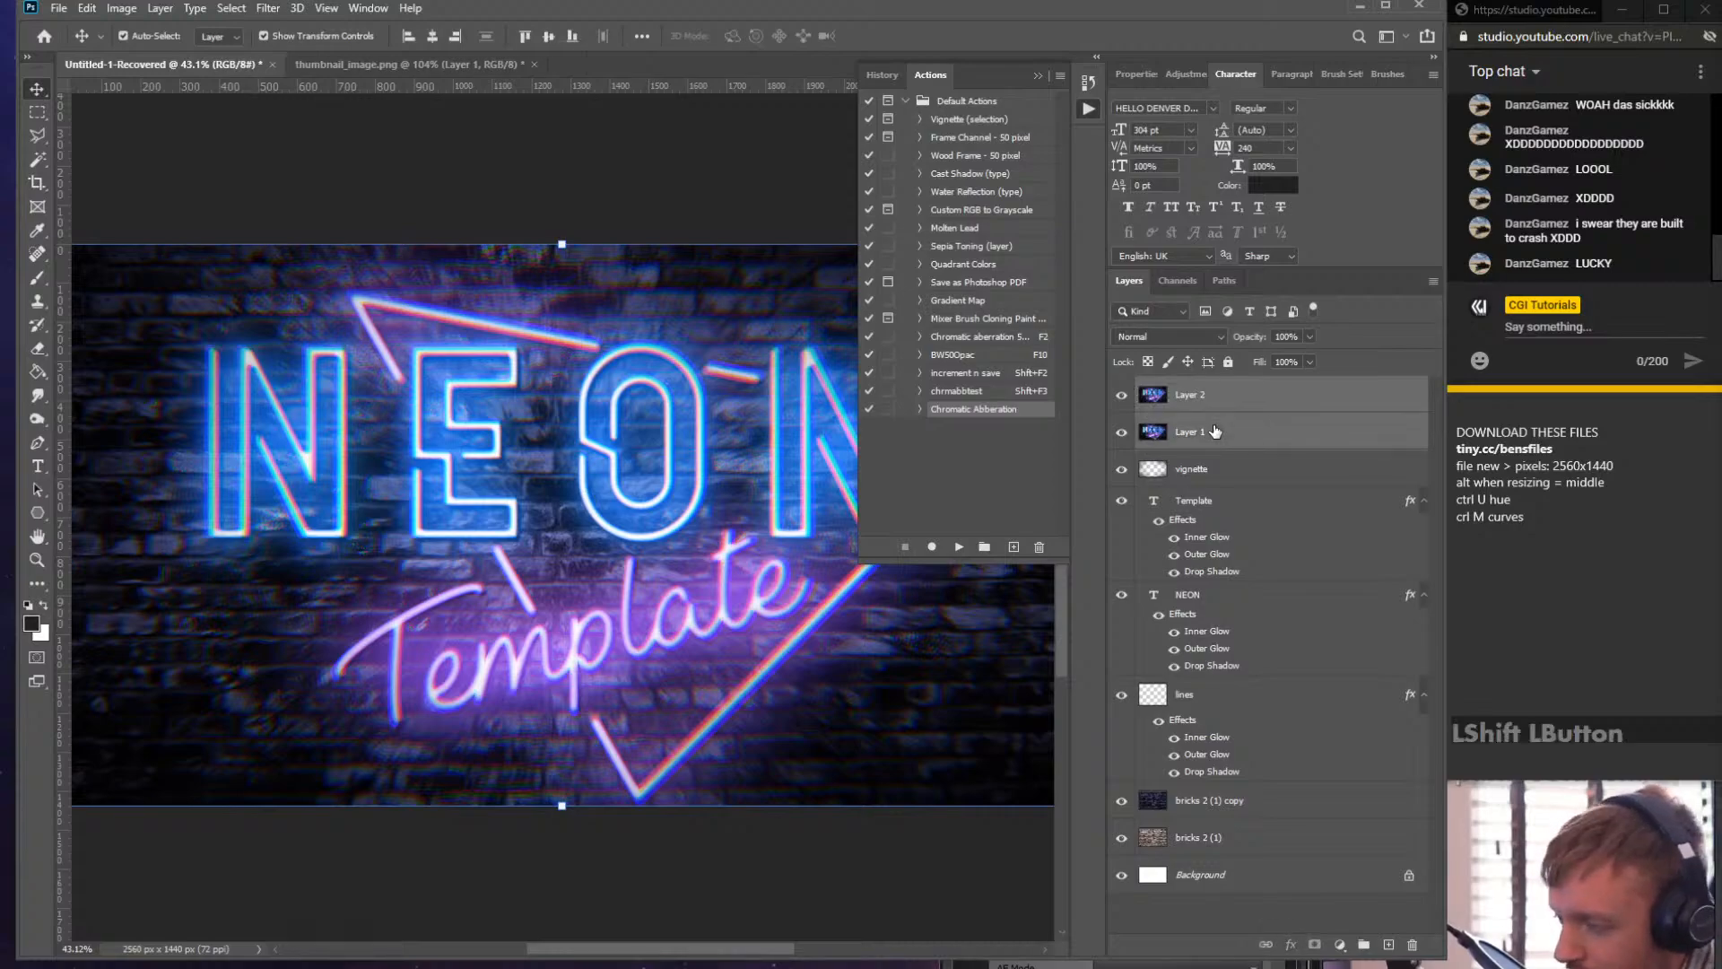
{"action": "key", "text": "Delete"}
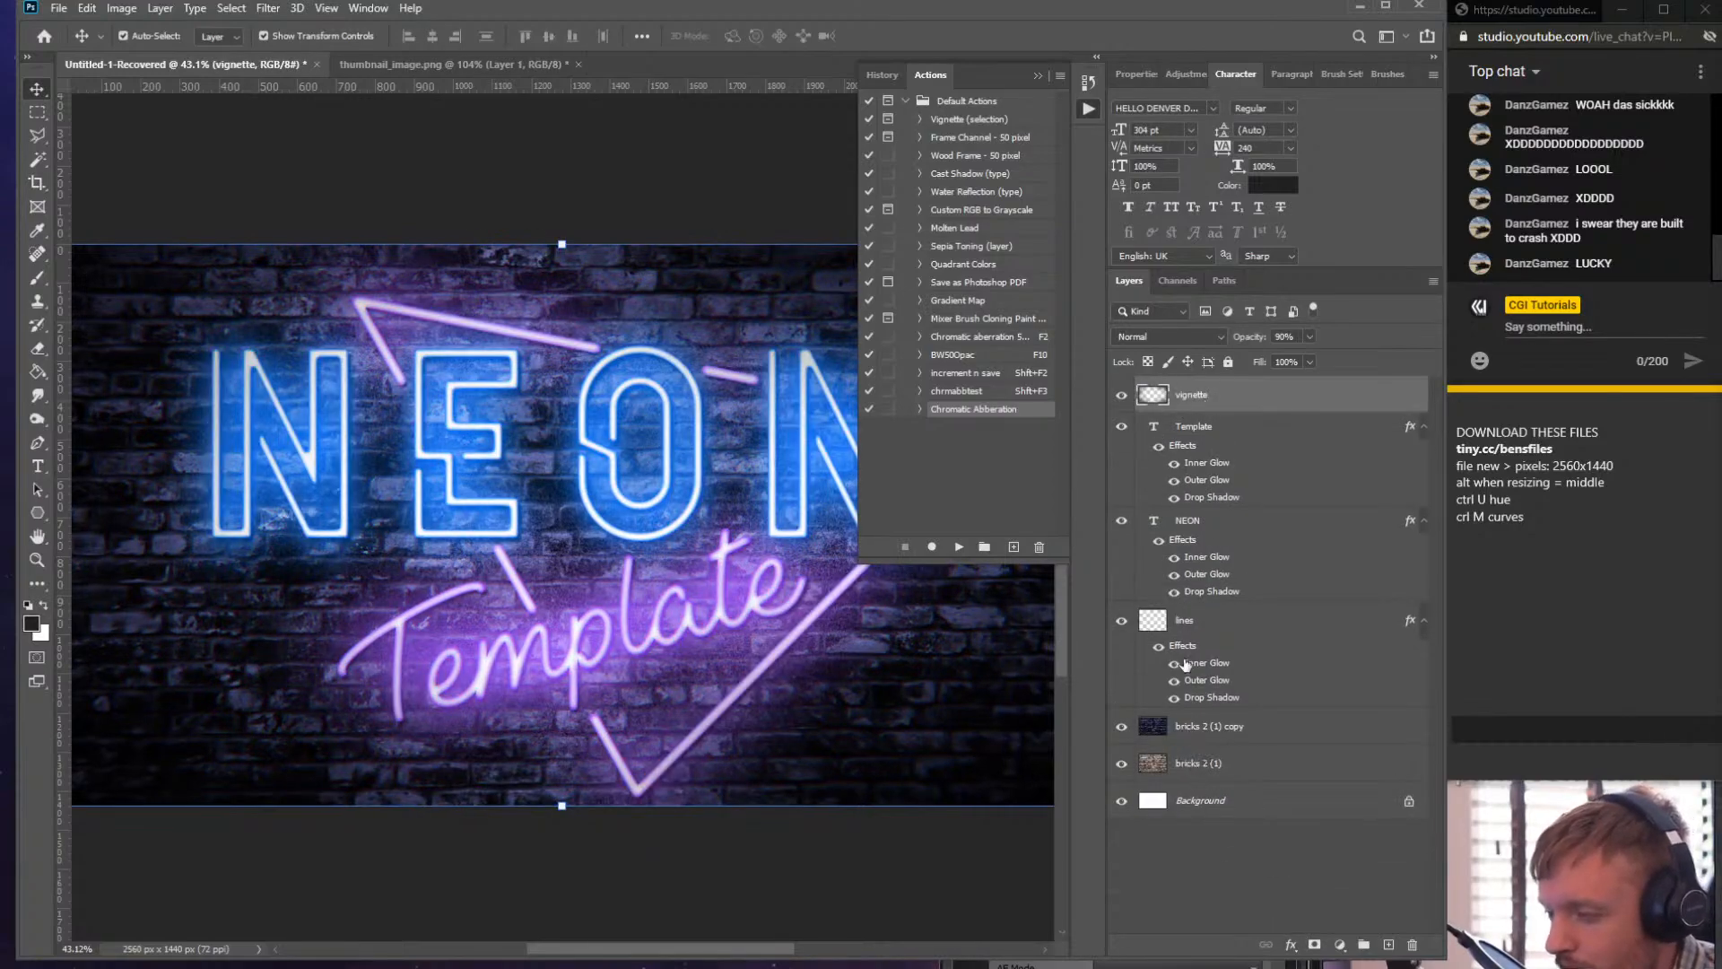
- Rename the NEON text layer to NEON (CHANGE ME)
{"action": "left_click", "coordinate": [1191, 520]}
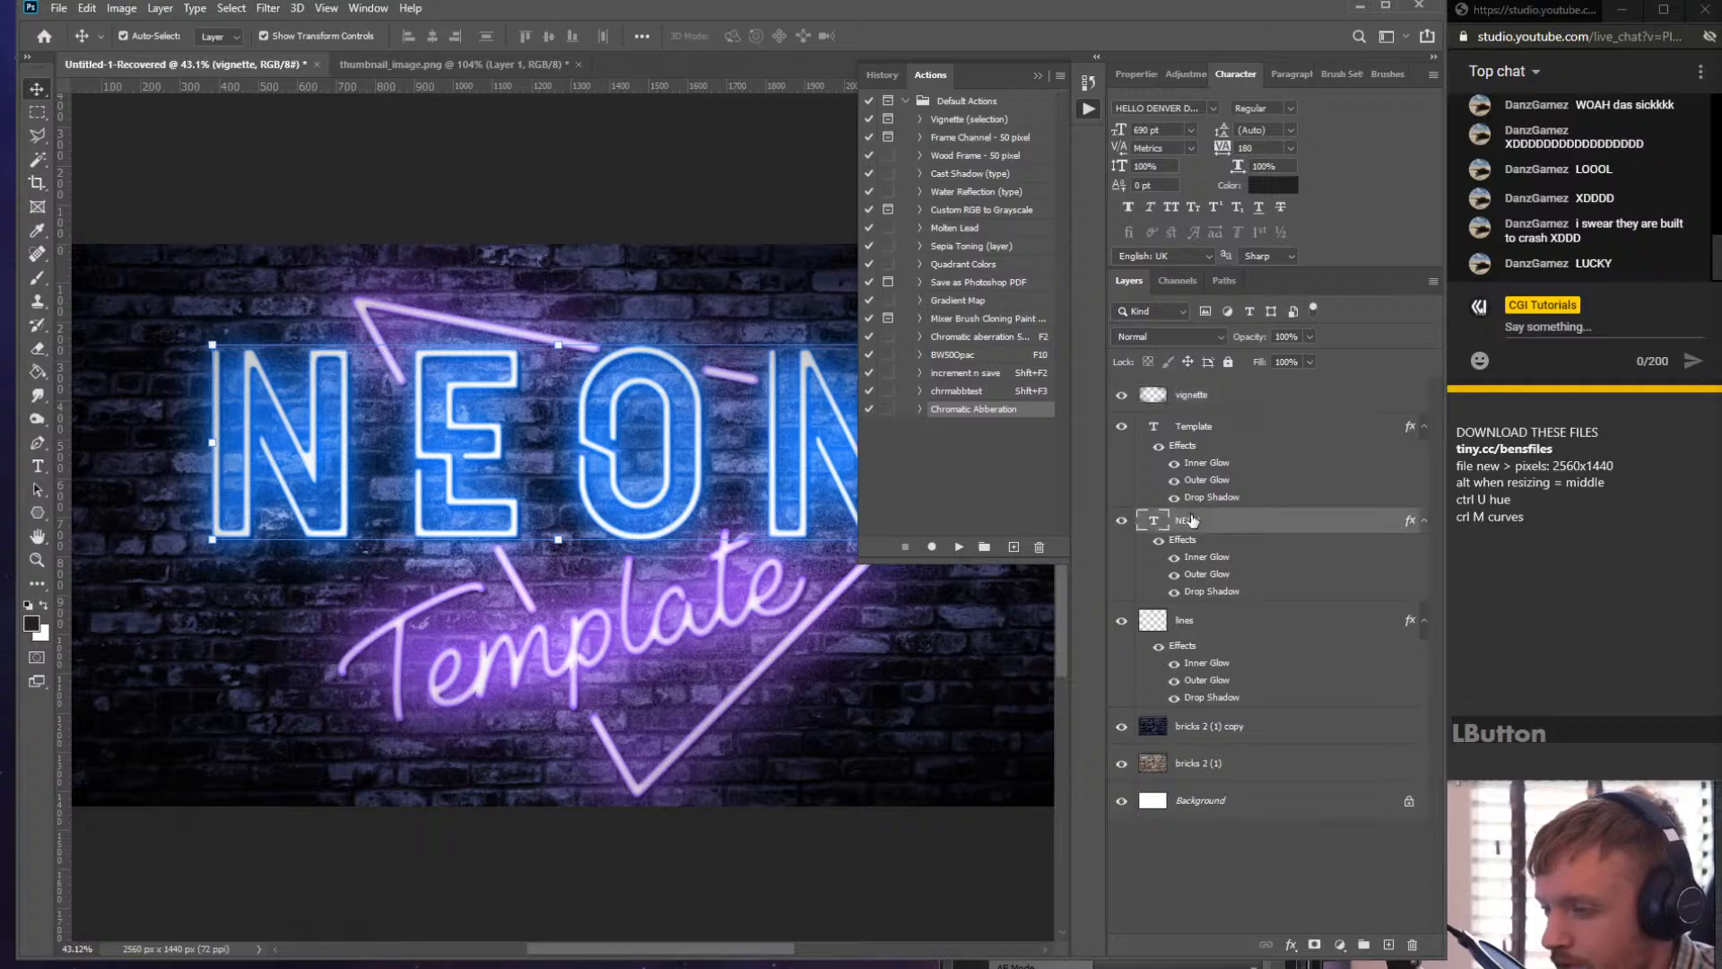
{"action": "double_click", "coordinate": [1211, 521]}
{"action": "key", "text": "Escape"}
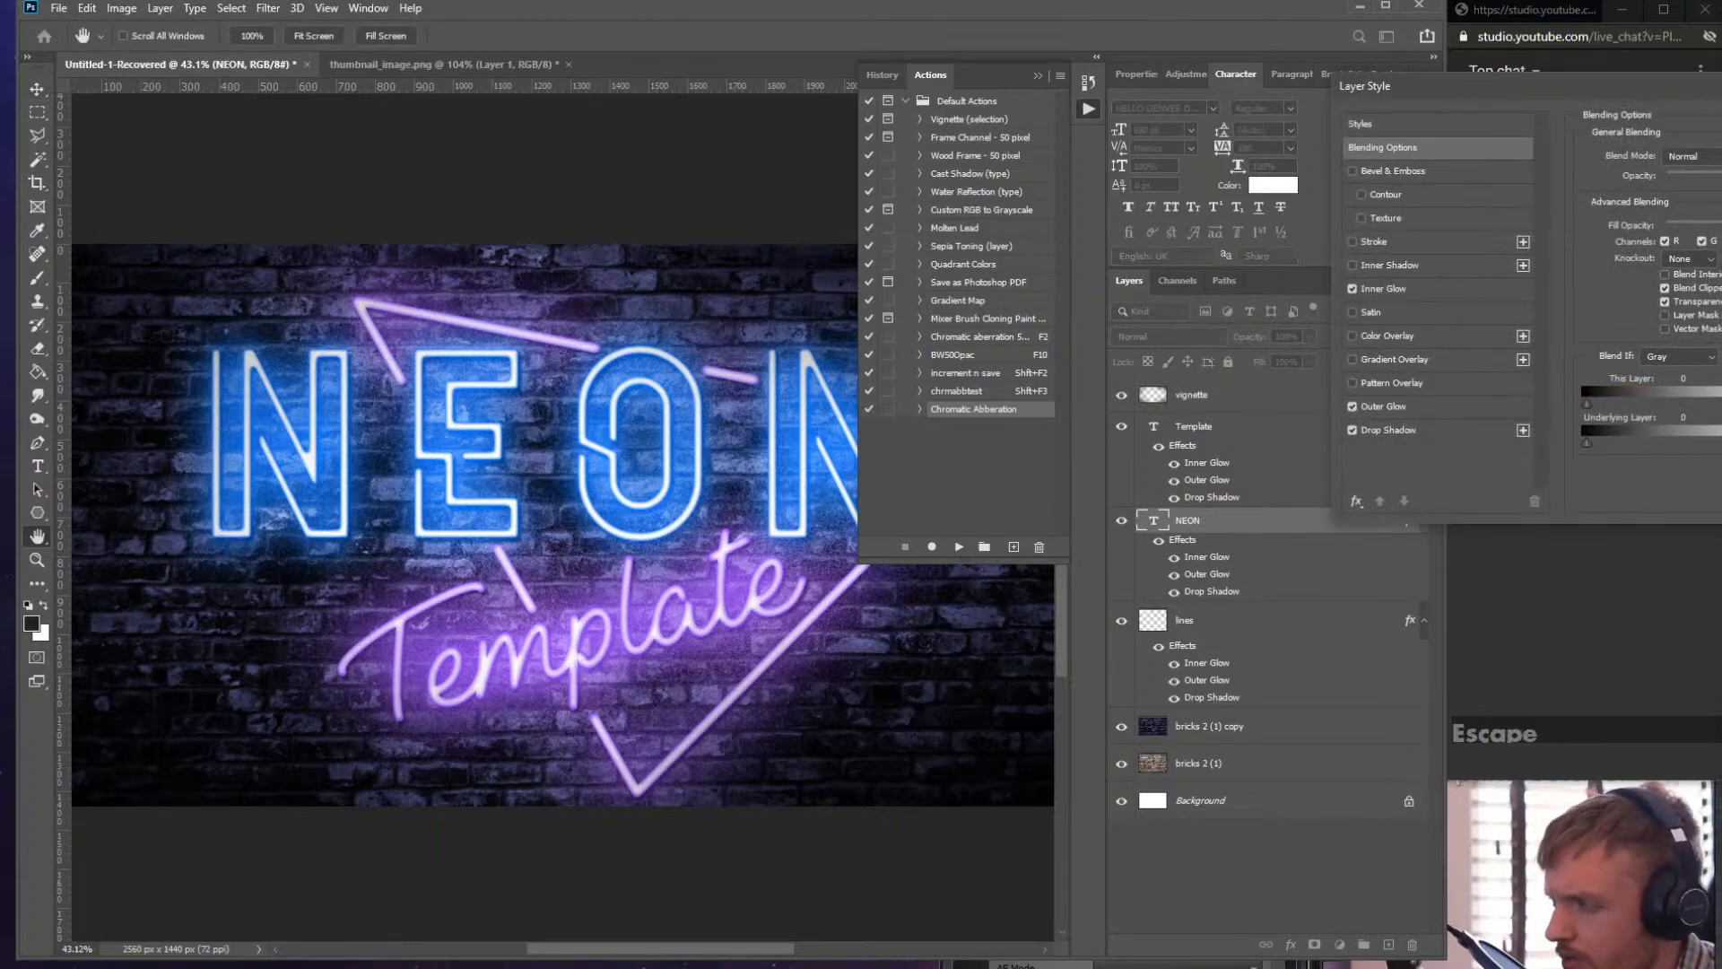
{"action": "left_click", "coordinate": [1208, 520]}
{"action": "right_click", "coordinate": [1208, 518]}
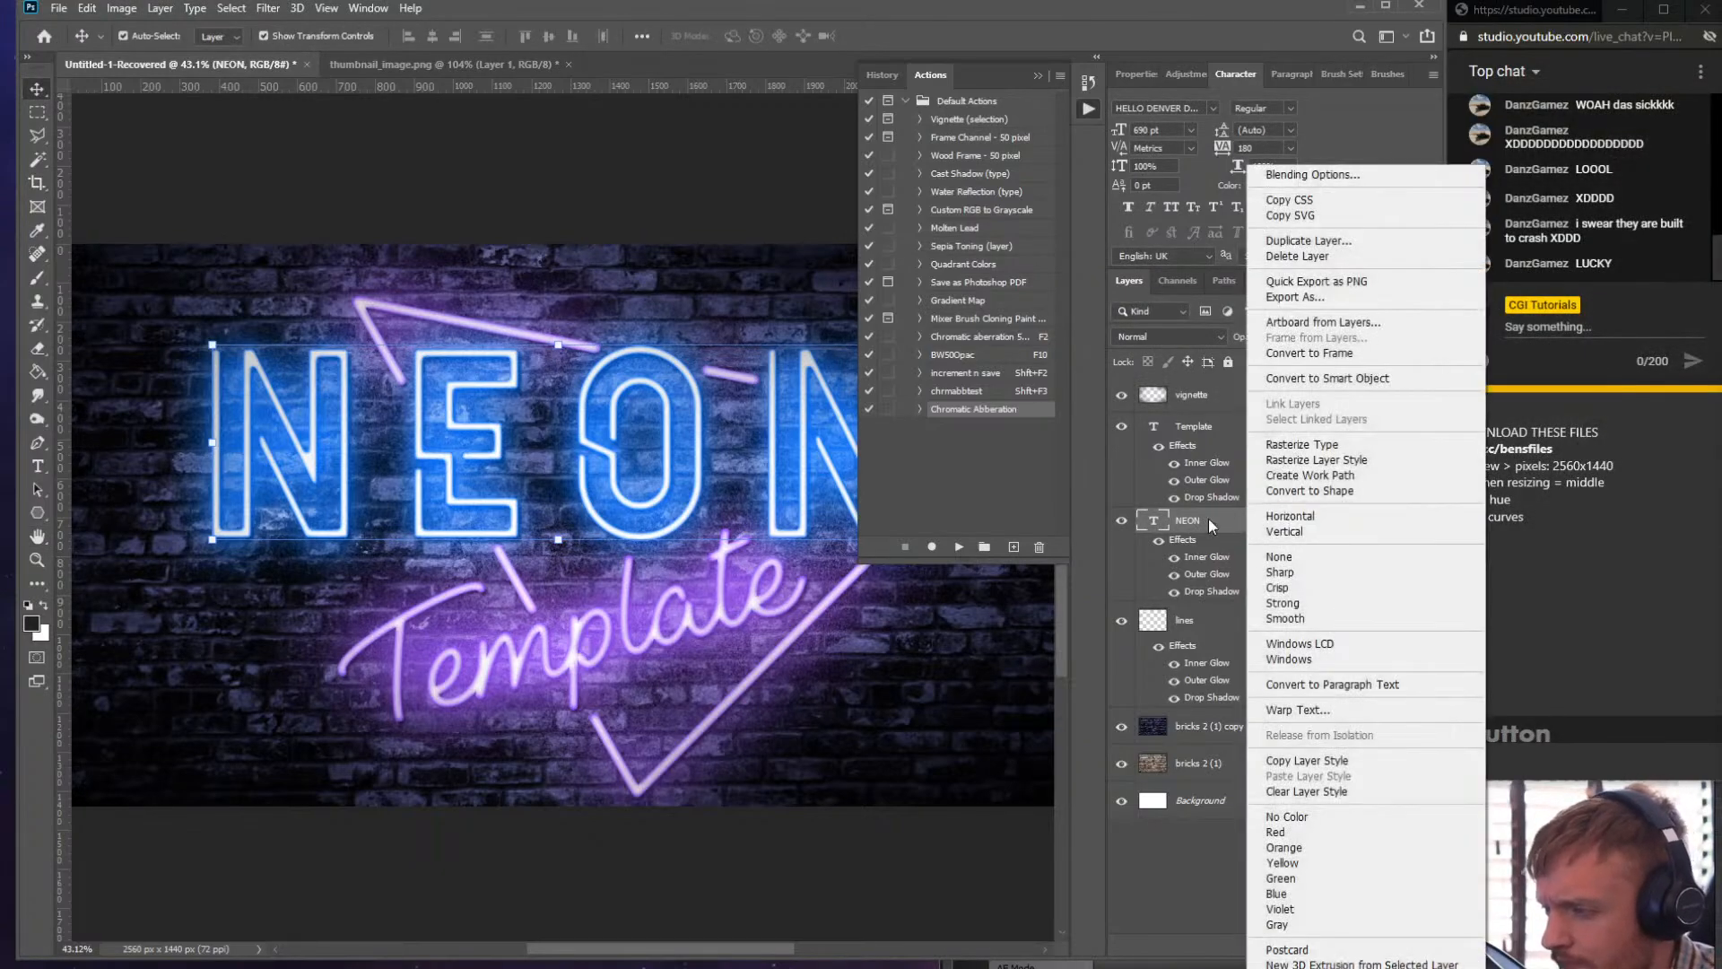
{"action": "left_click", "coordinate": [1207, 520]}
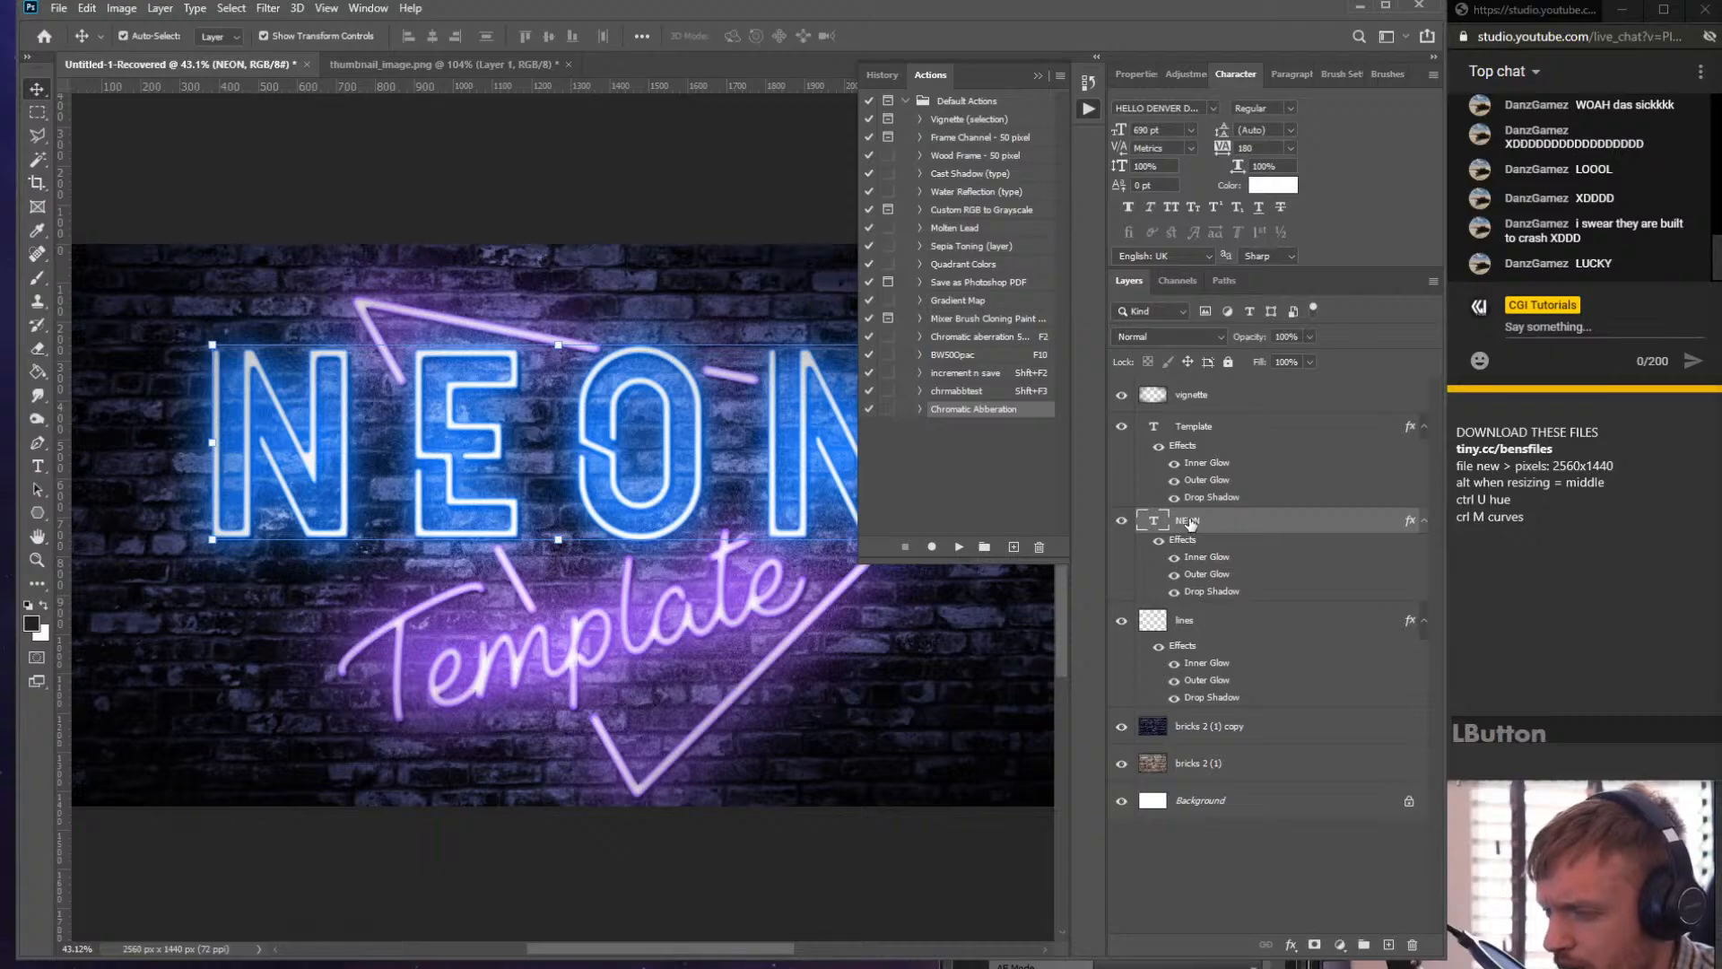
{"action": "double_click", "coordinate": [1189, 520]}
{"action": "key", "text": "Right"}
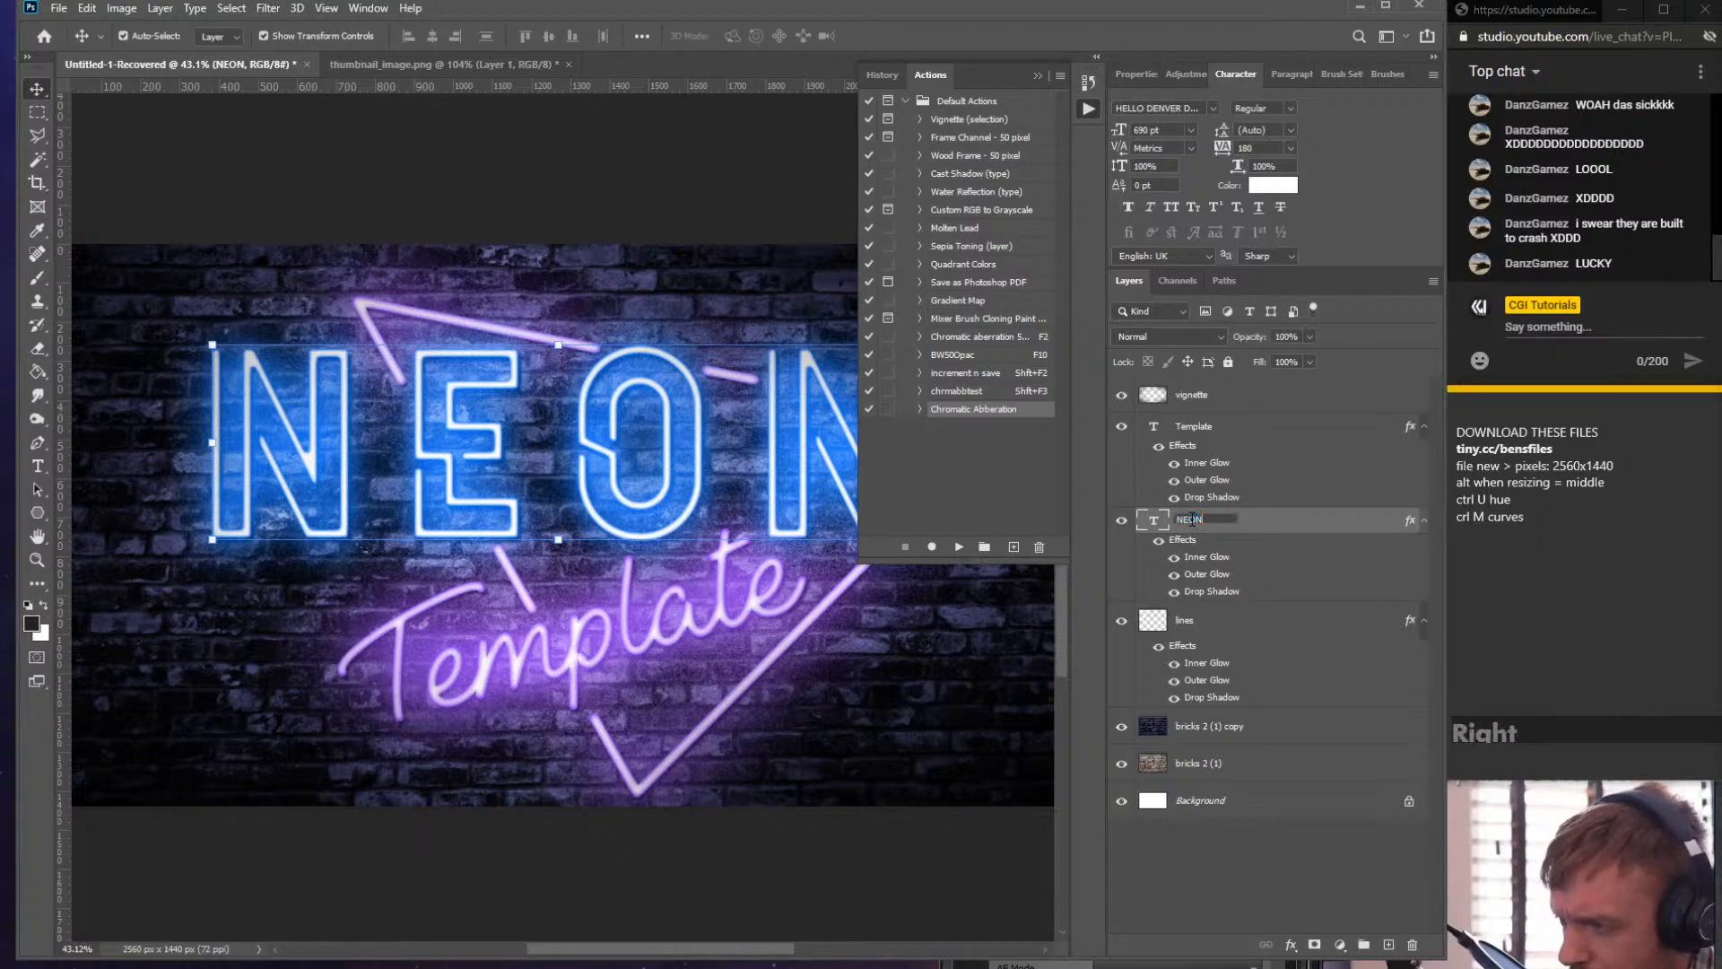
{"action": "type", "text": "(CHANGE"}
{"action": "type", "text": "ME)"}
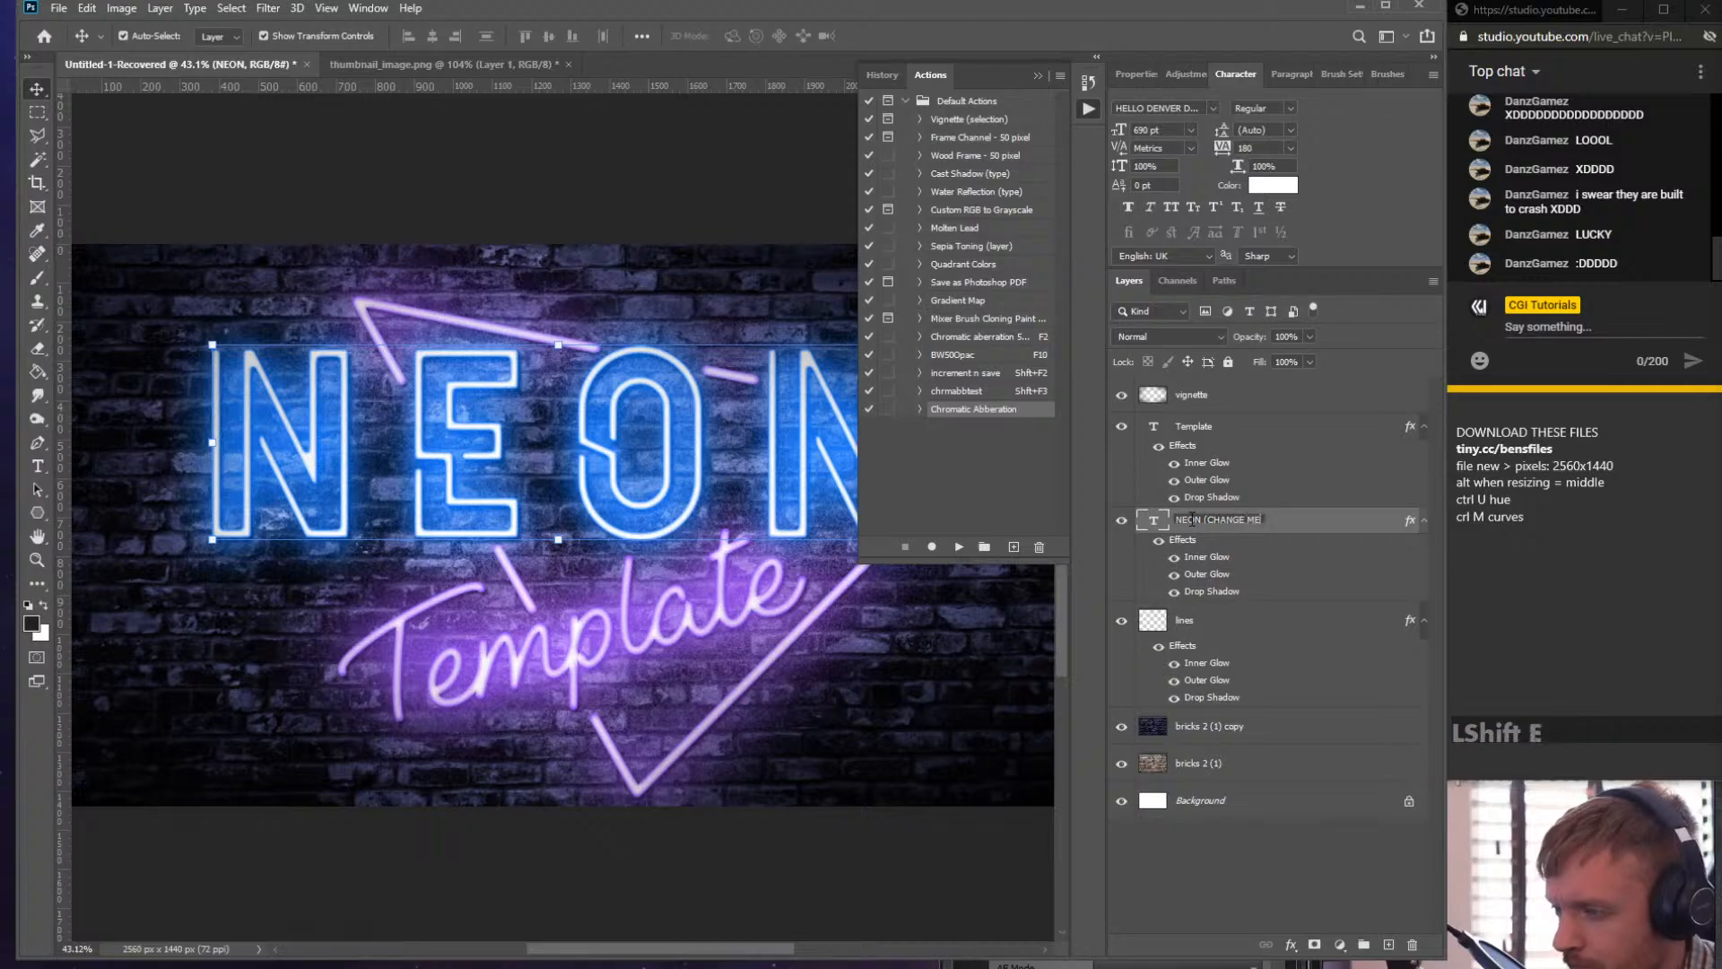
{"action": "left_click", "coordinate": [1329, 525]}
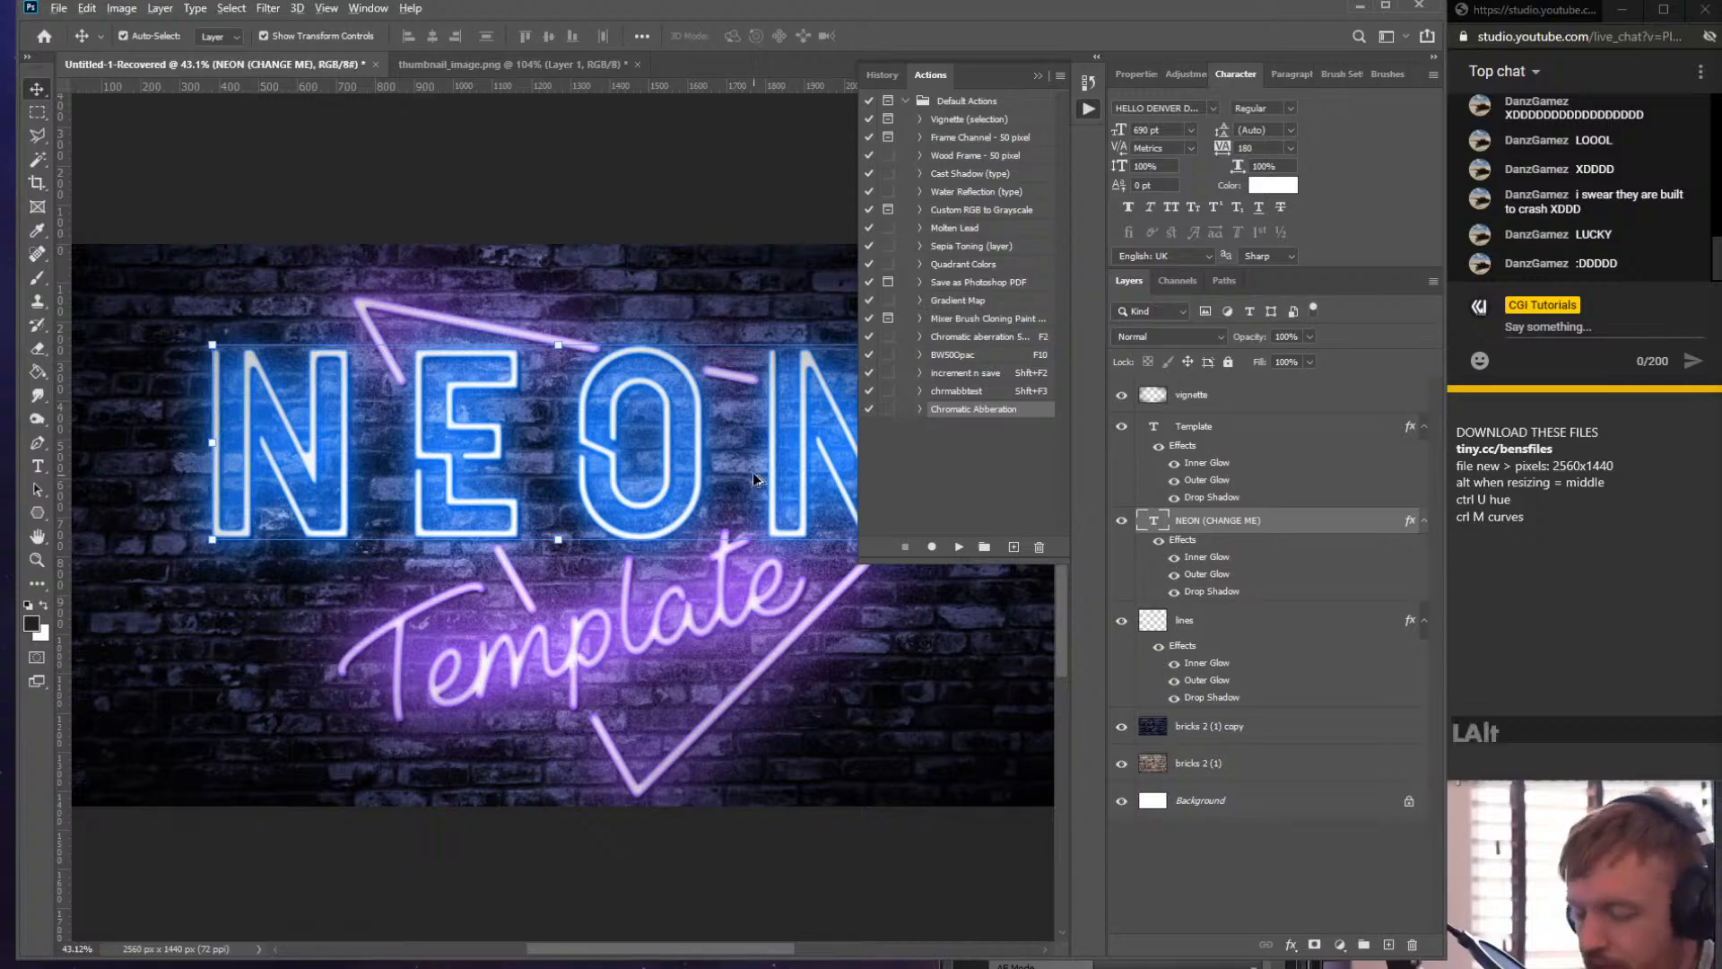
{"action": "scroll", "coordinate": [649, 518], "scroll_direction": "down", "scroll_amount": 5}
{"action": "scroll", "coordinate": [653, 507], "scroll_direction": "up", "scroll_amount": 5}
{"action": "scroll", "coordinate": [657, 501], "scroll_direction": "down", "scroll_amount": 1}
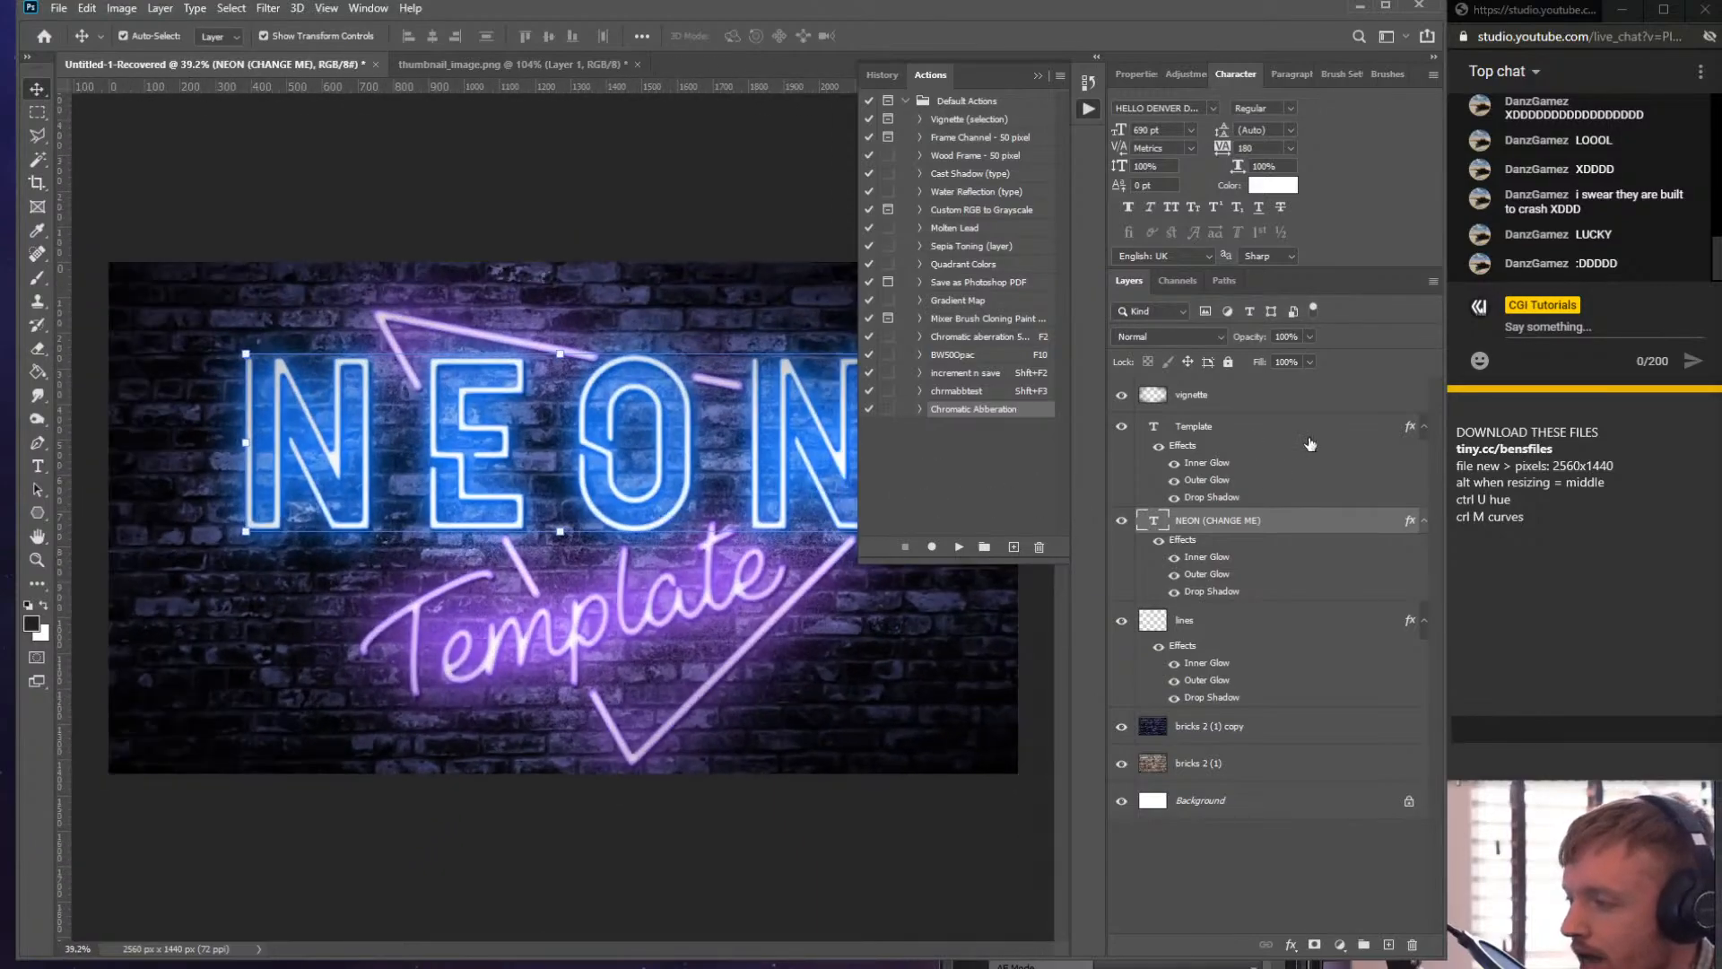